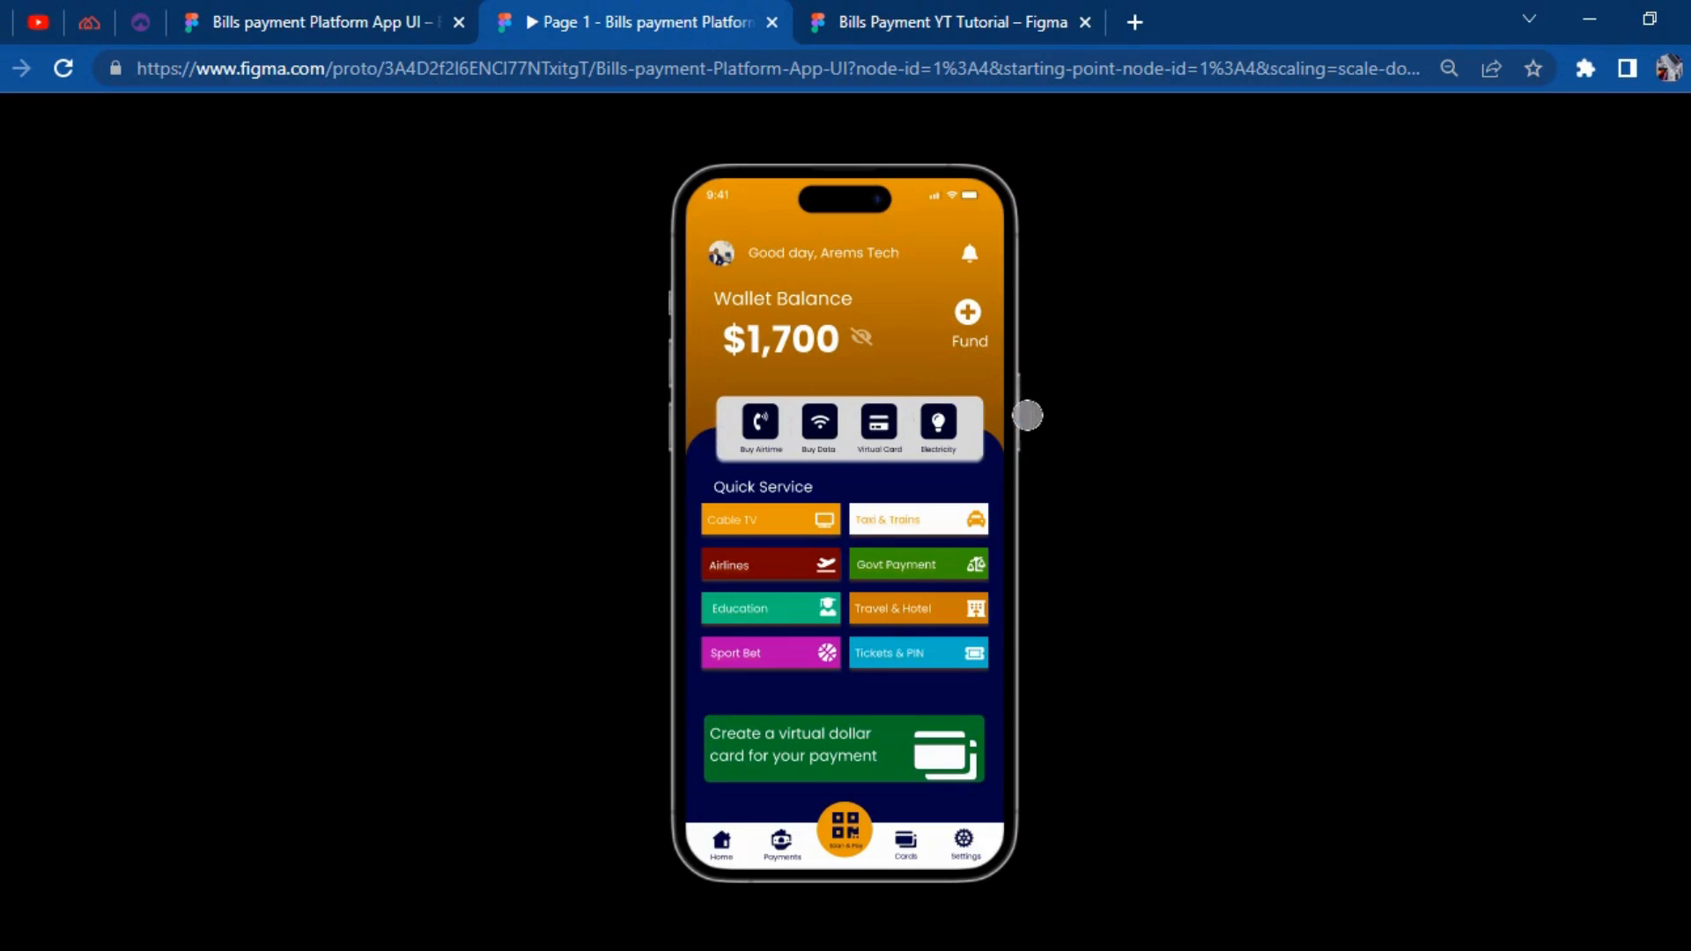
click(1686, 120)
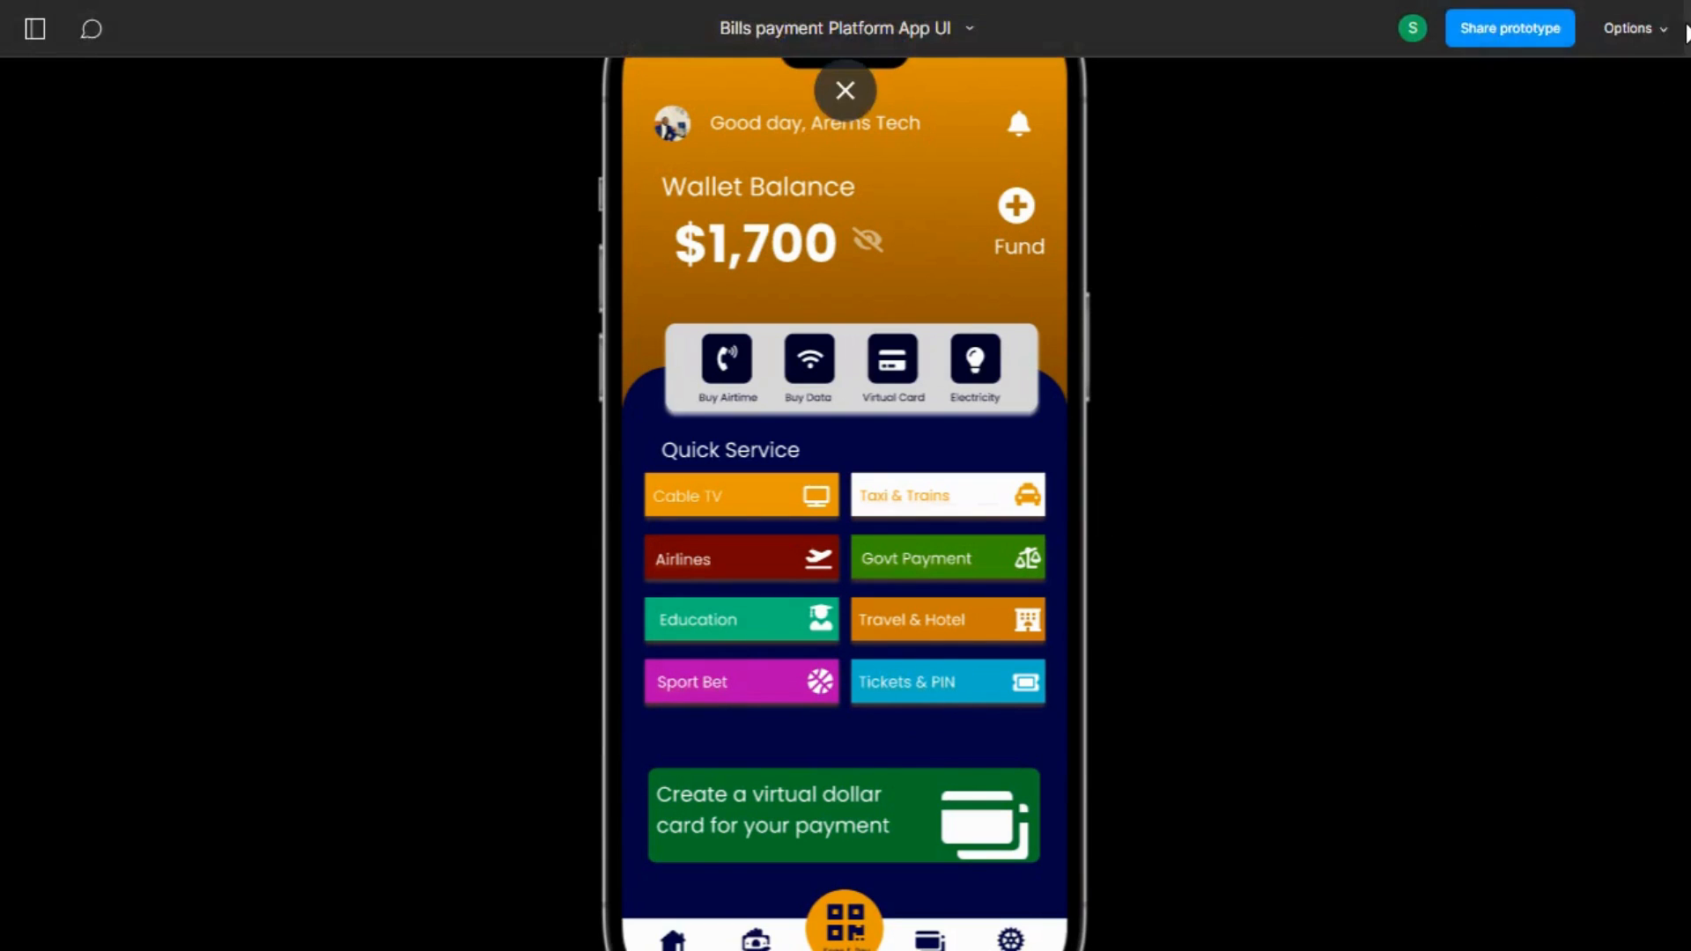
click(846, 83)
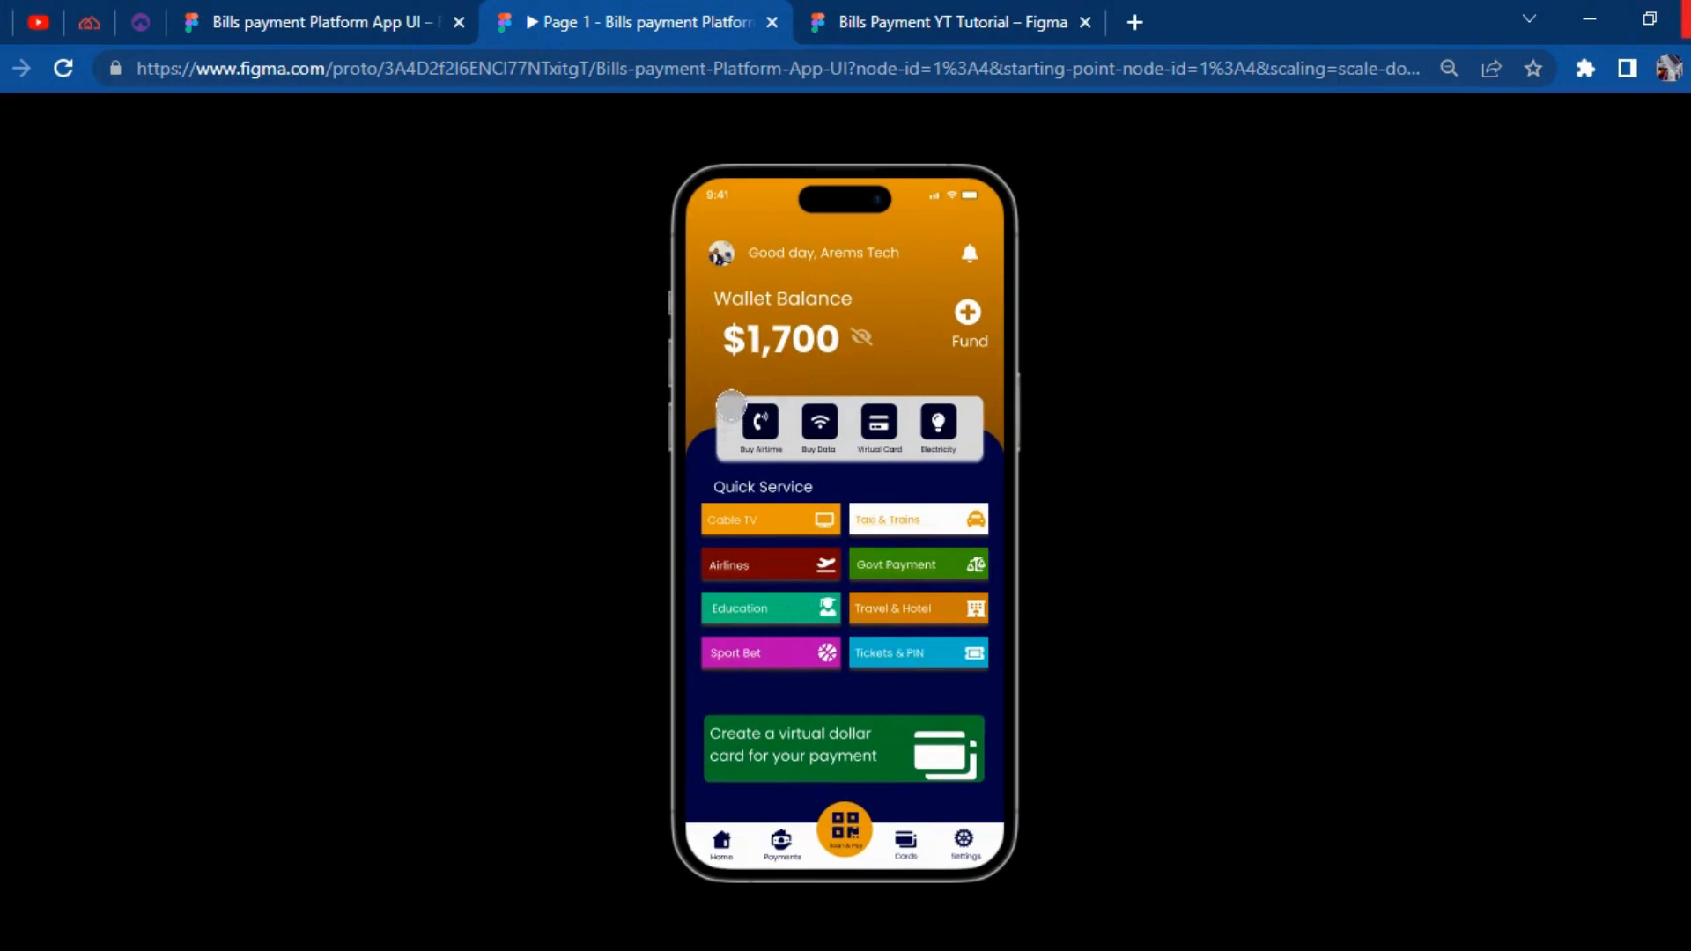
Preview the prototype's Buy Airtime flow with the $100 top-up through to the payment summary, and return to the home screen.
click(749, 405)
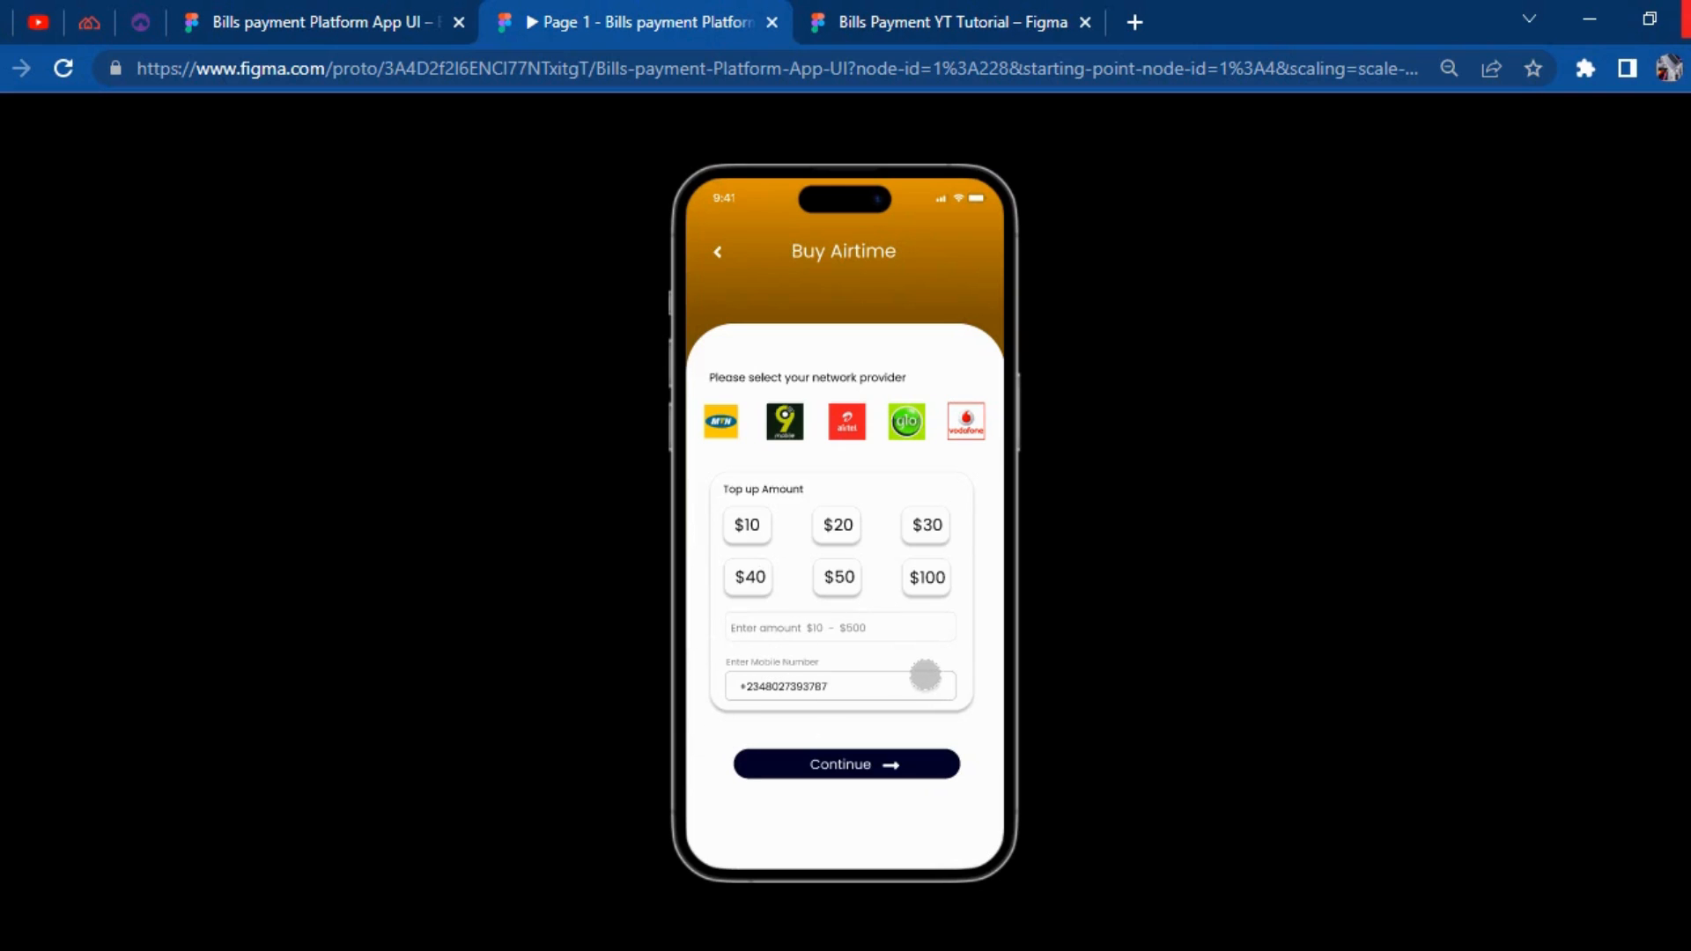
click(927, 574)
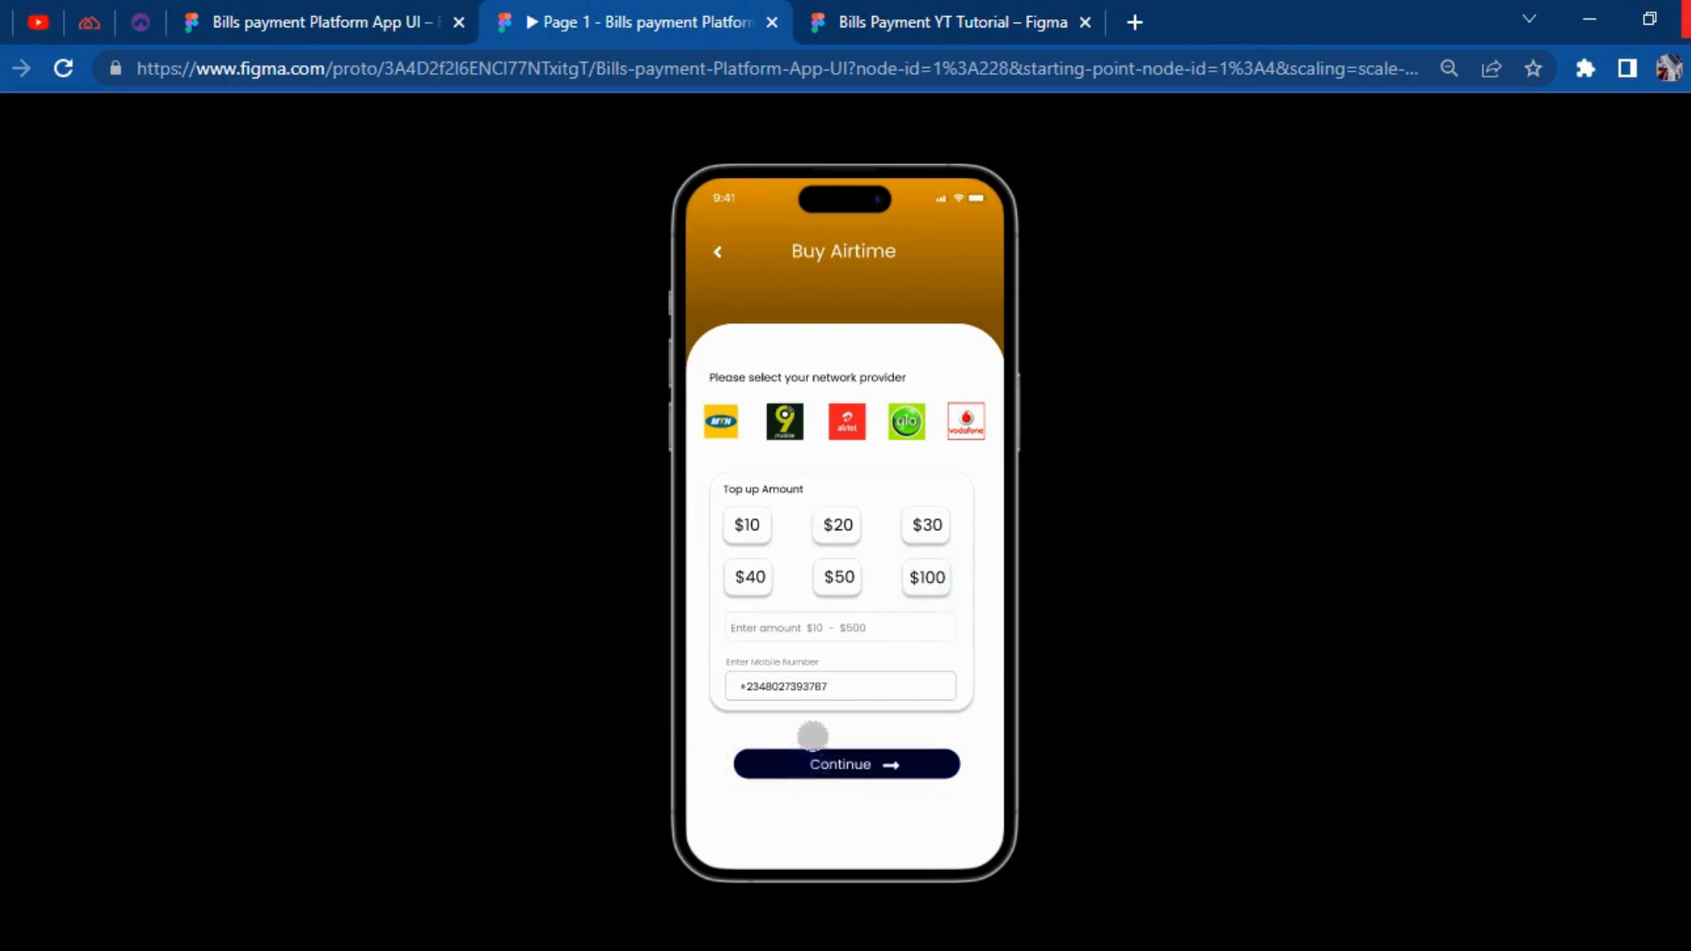
click(826, 763)
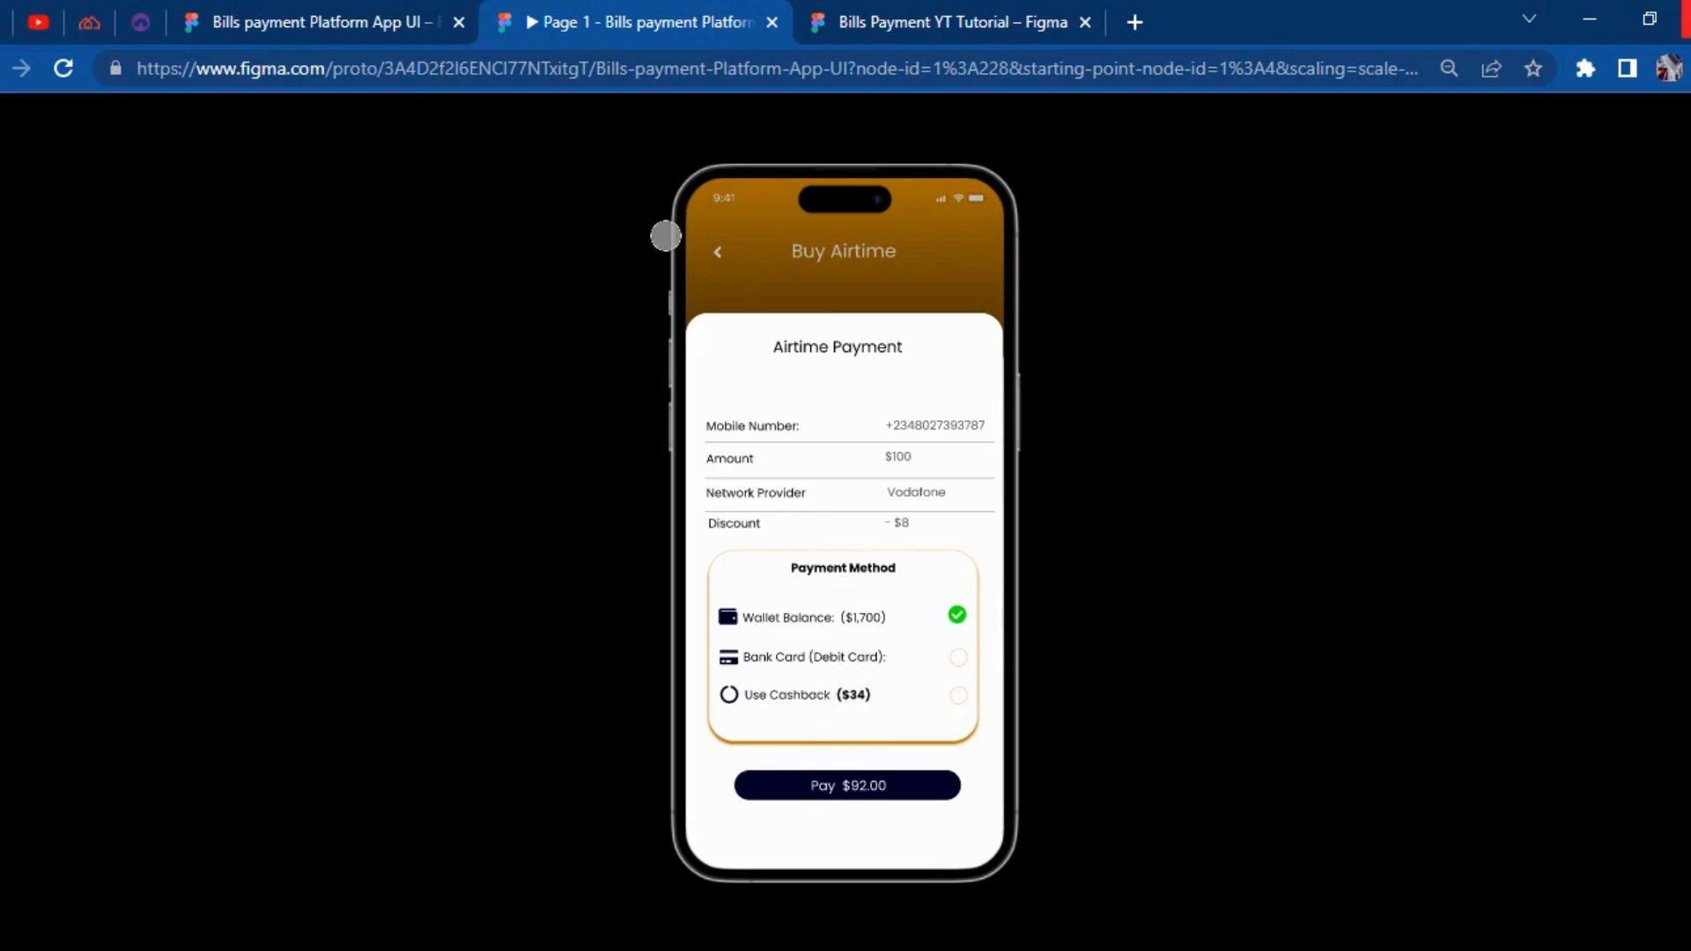
click(705, 239)
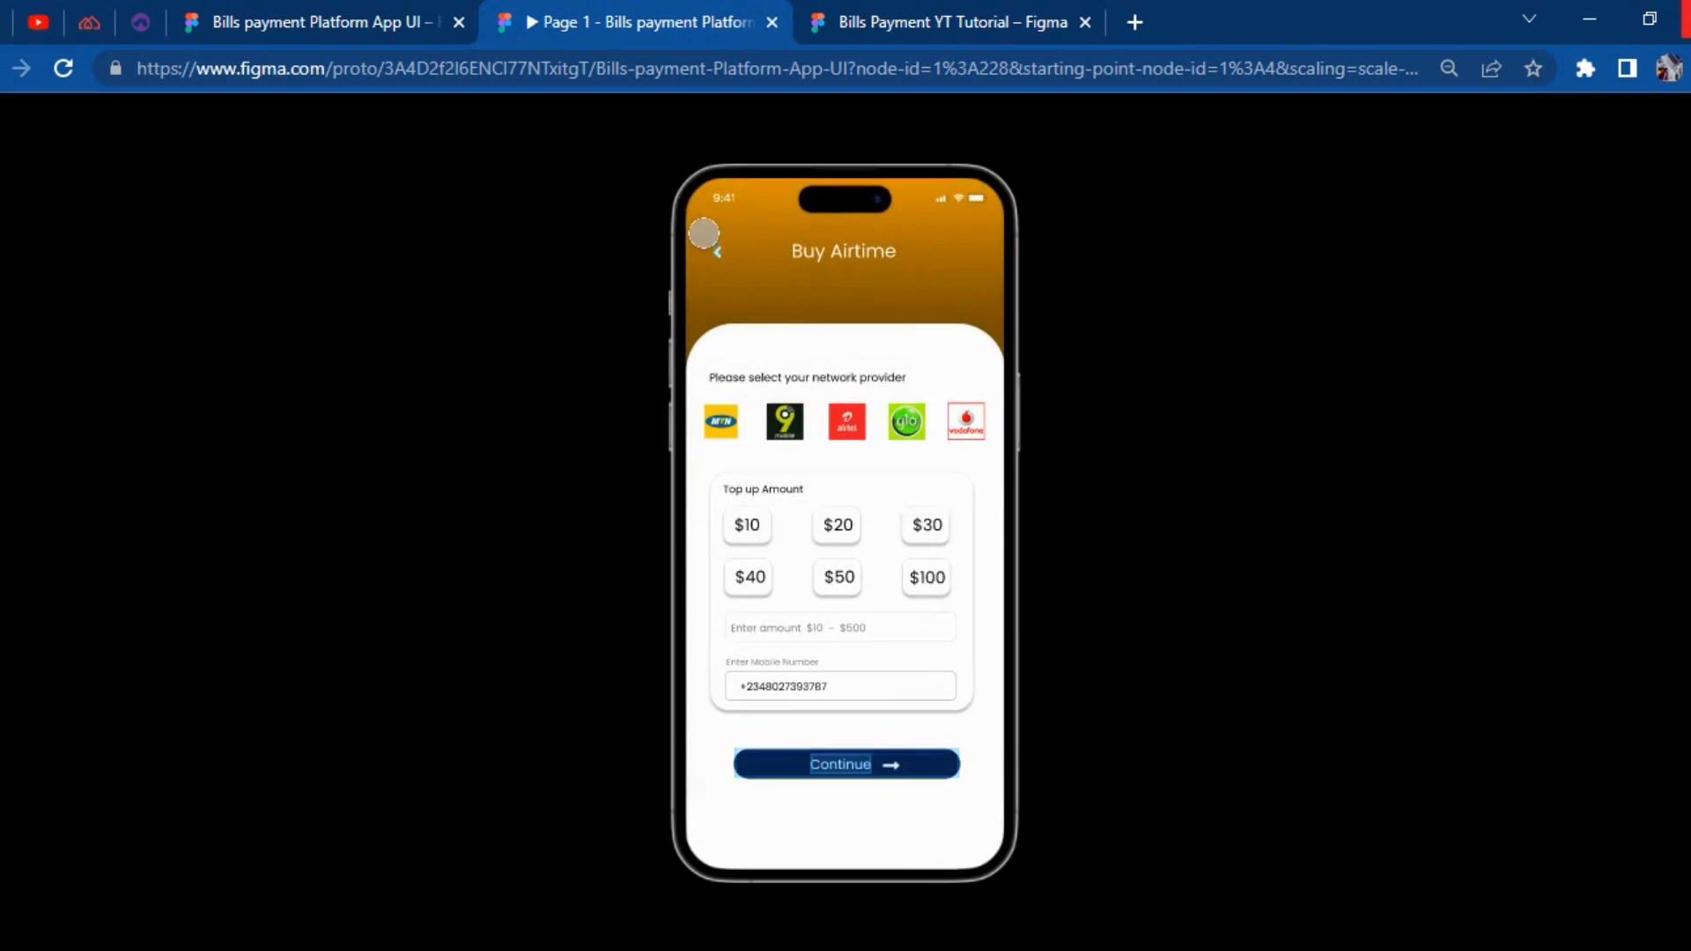
click(699, 239)
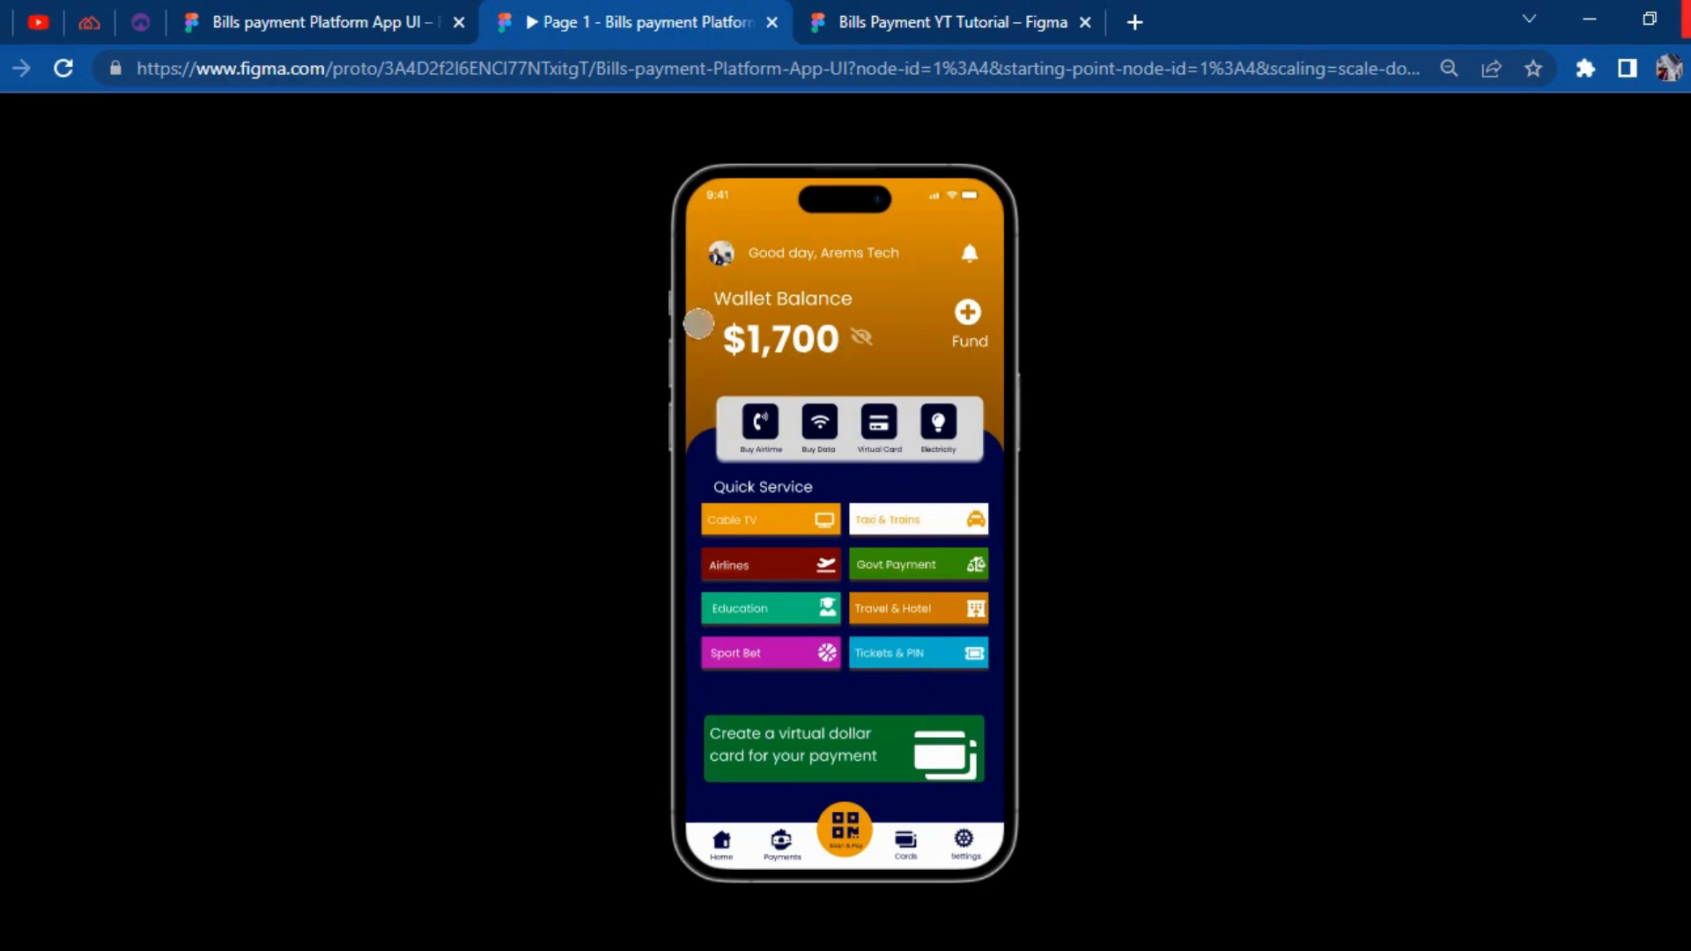
Open the prototype's Airlines booking screen and choose New York as the origin and Chicago as the destination.
click(713, 548)
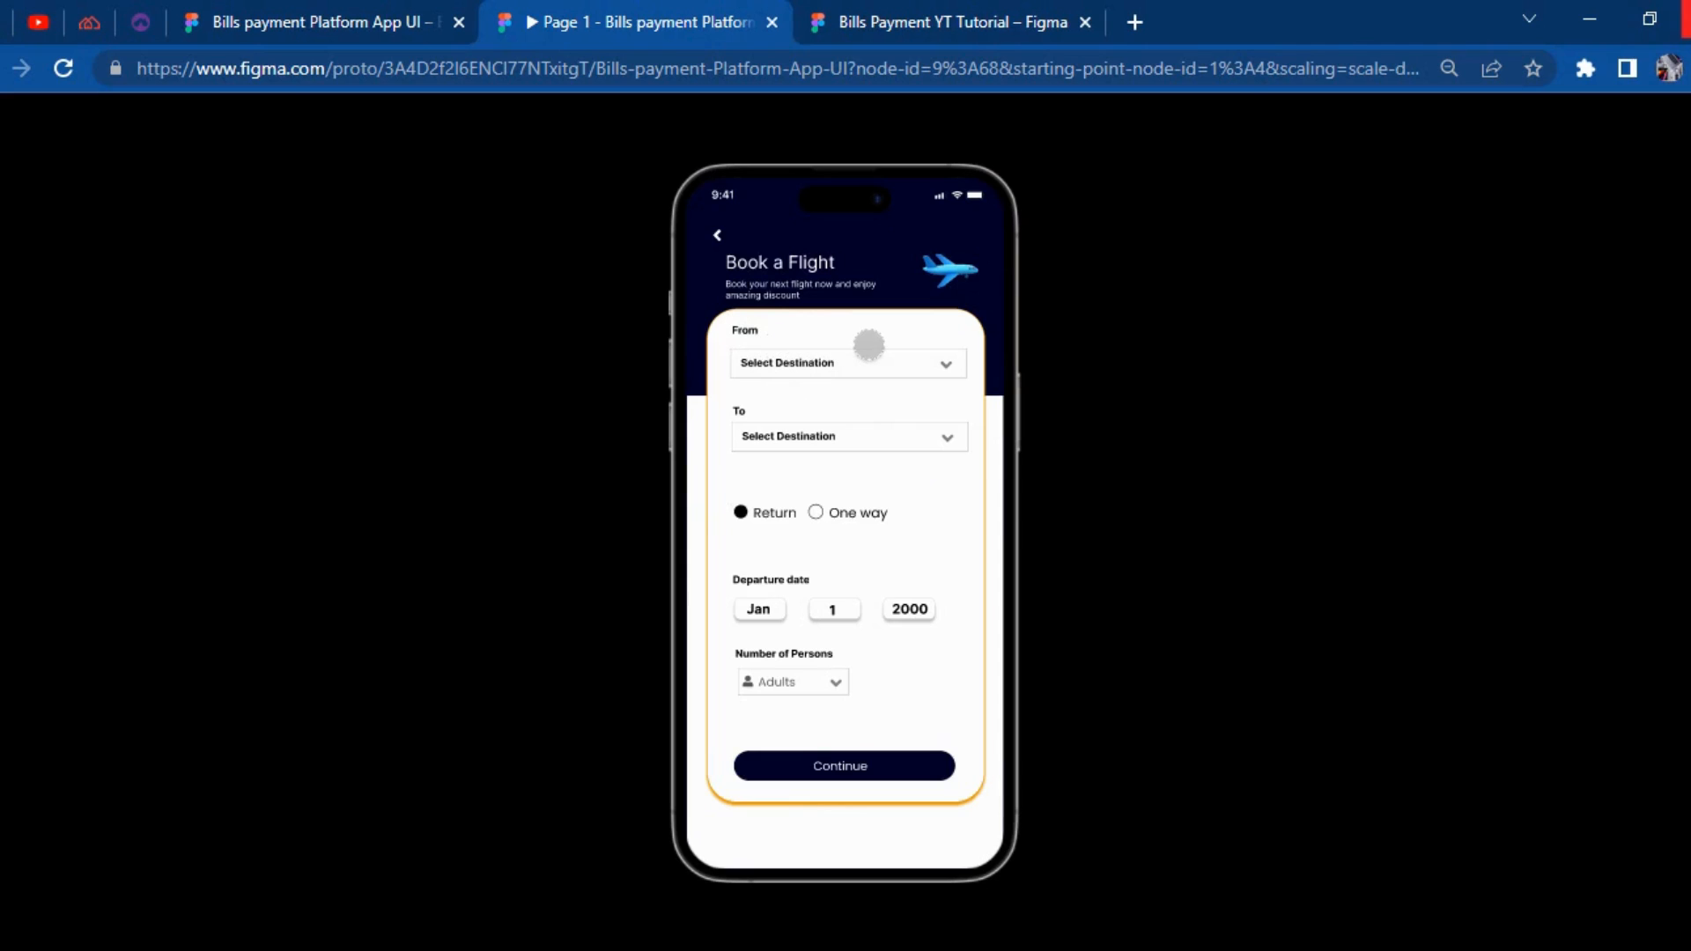
click(872, 352)
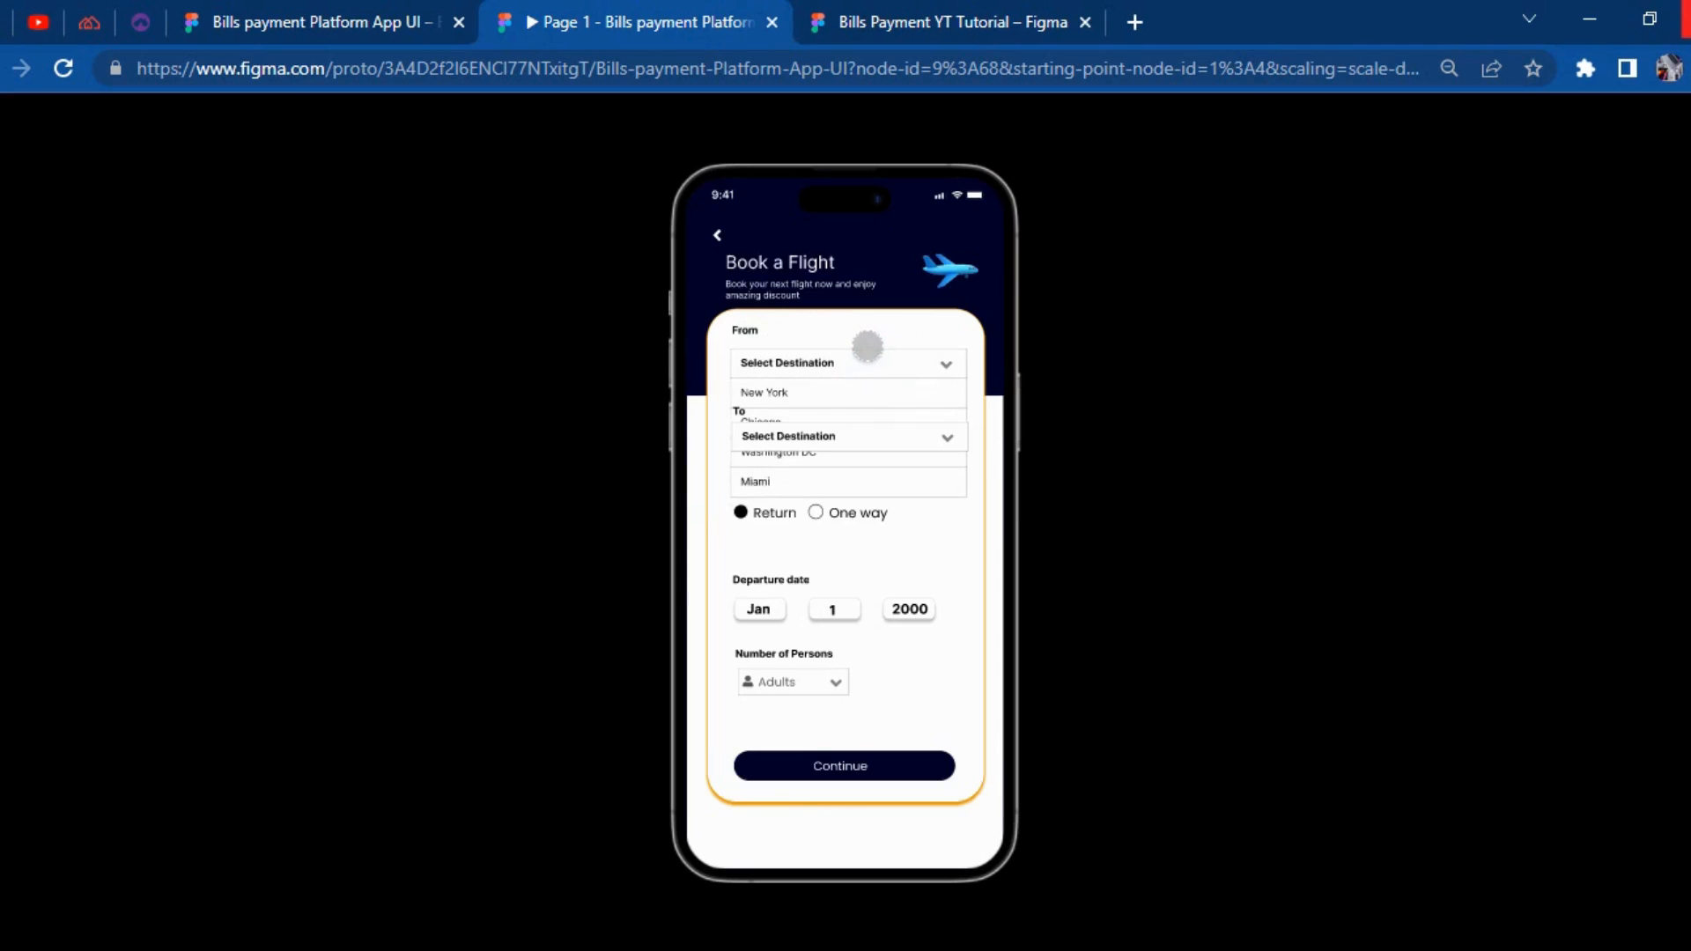
click(772, 389)
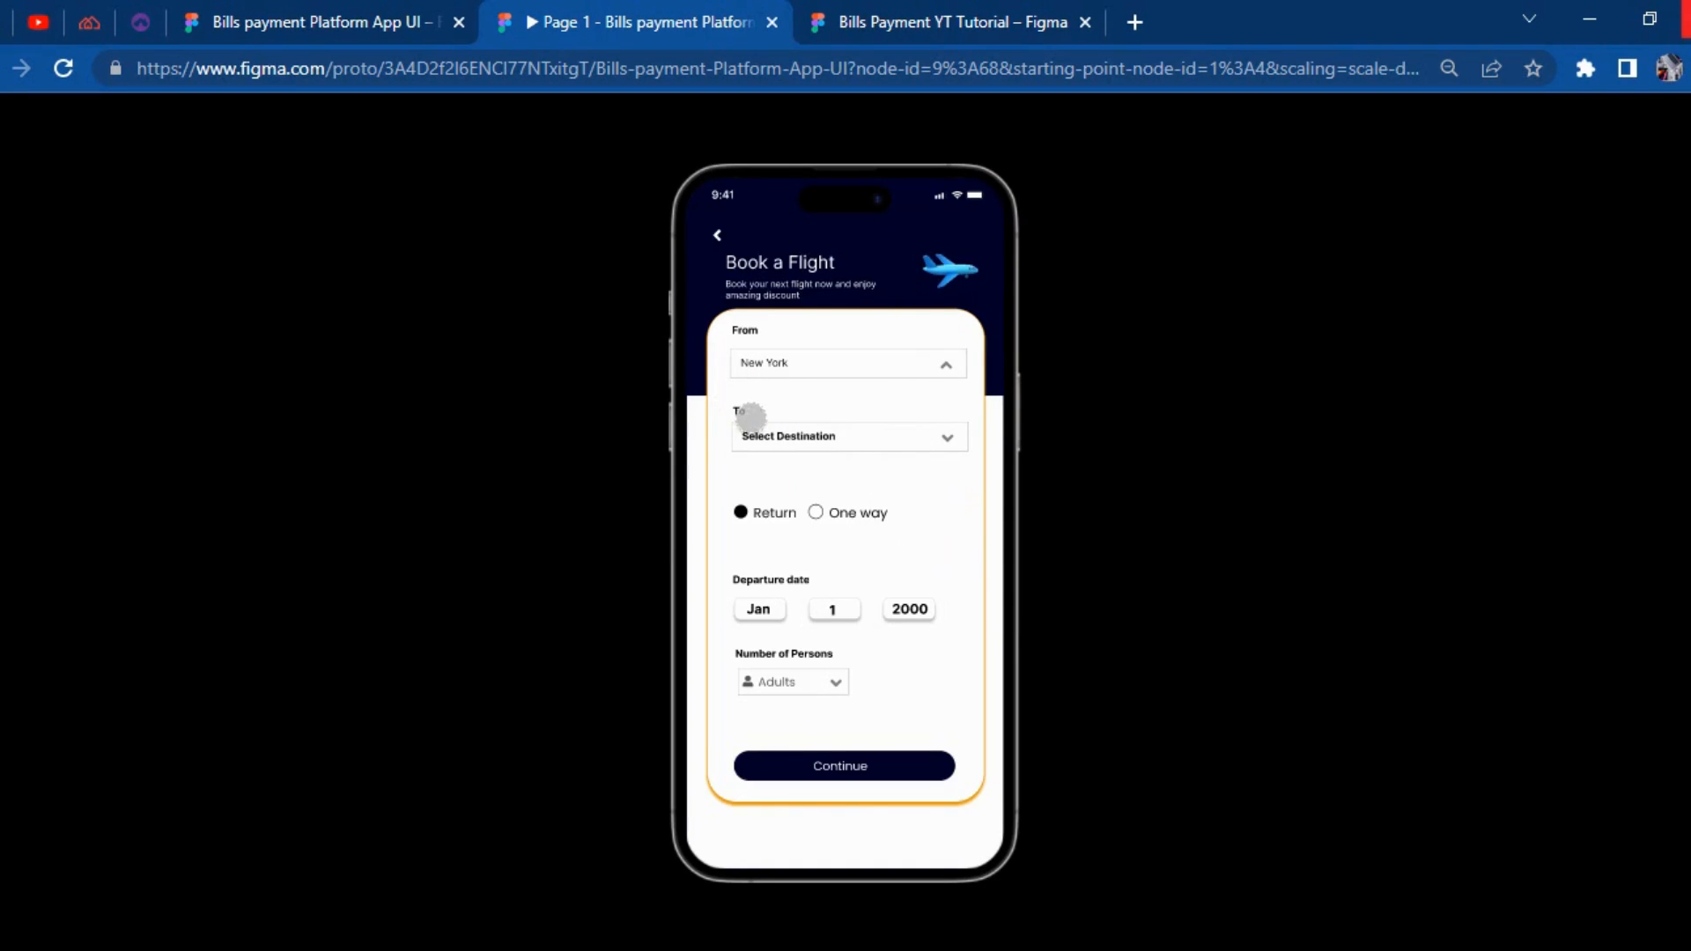
click(796, 418)
click(765, 492)
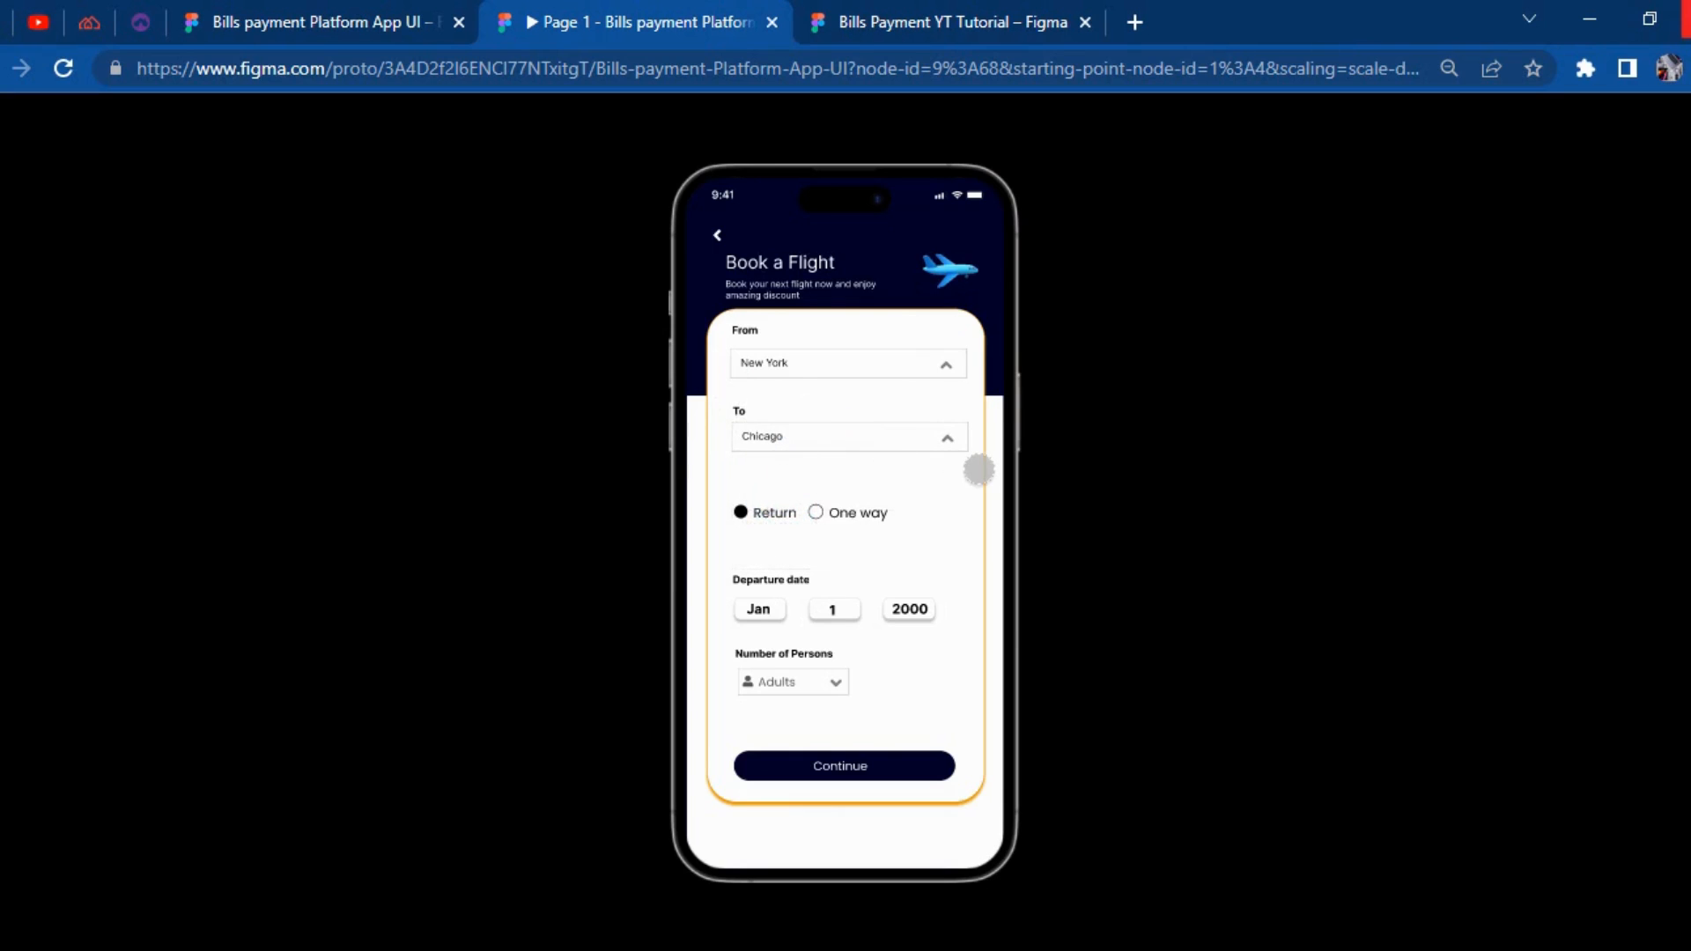
Set the flight's departure date to Sep 10, 2002 and the number of persons to 2, and go back to the home screen.
click(751, 607)
drag(736, 565, 743, 492)
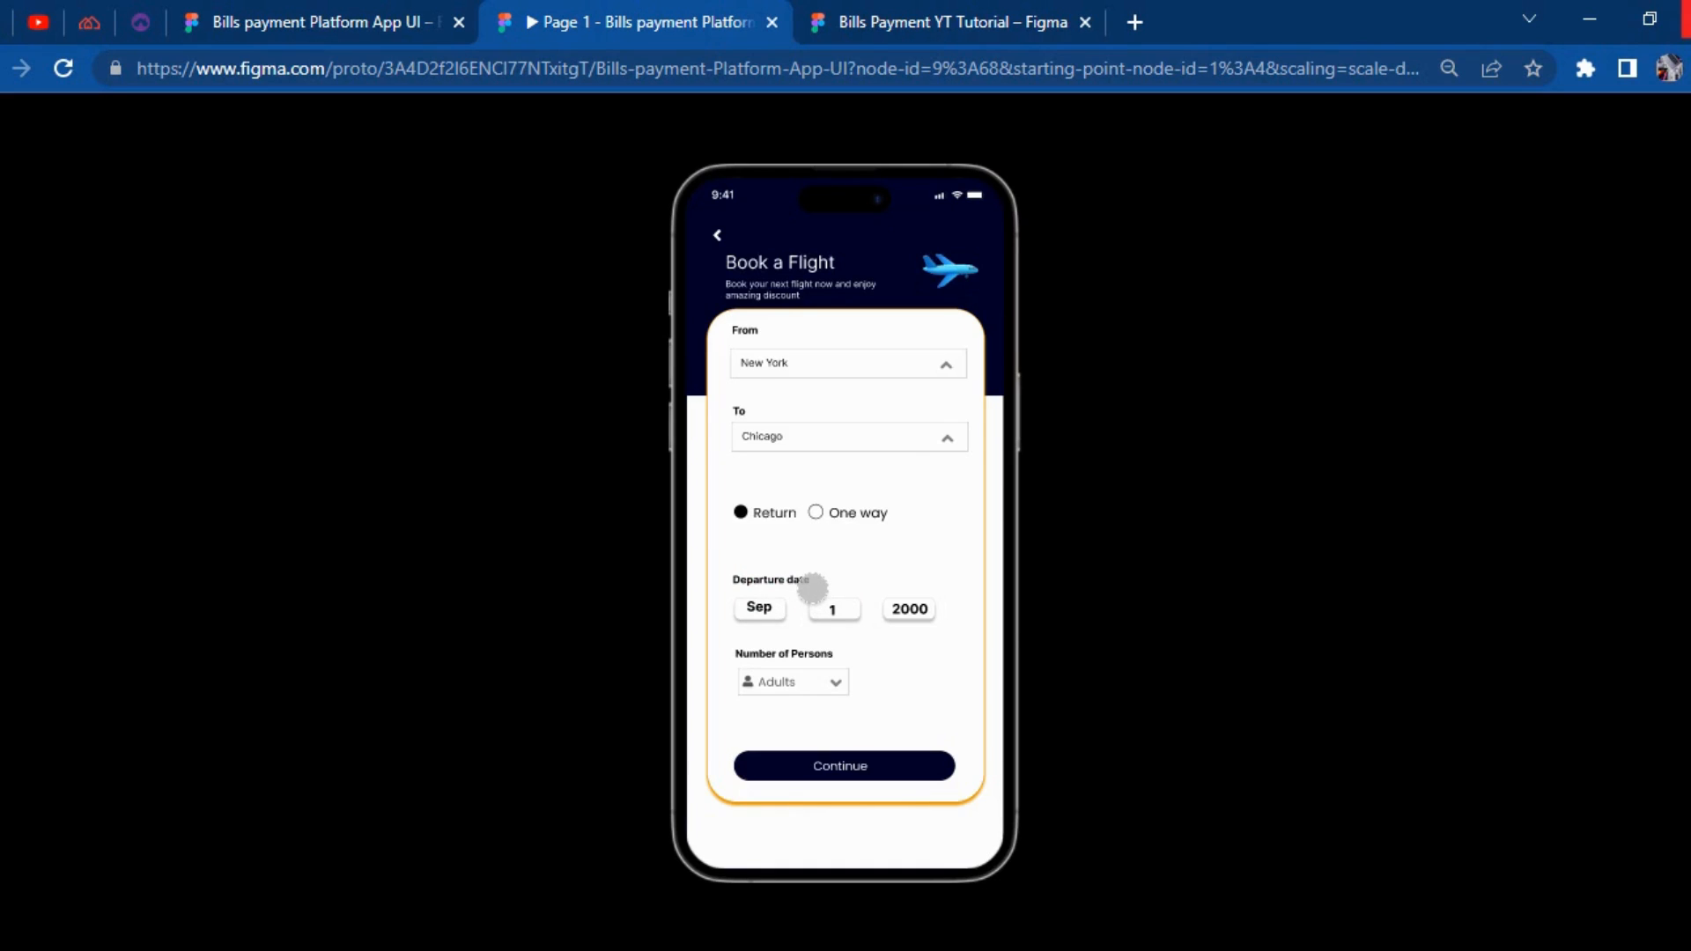
drag(827, 606, 804, 537)
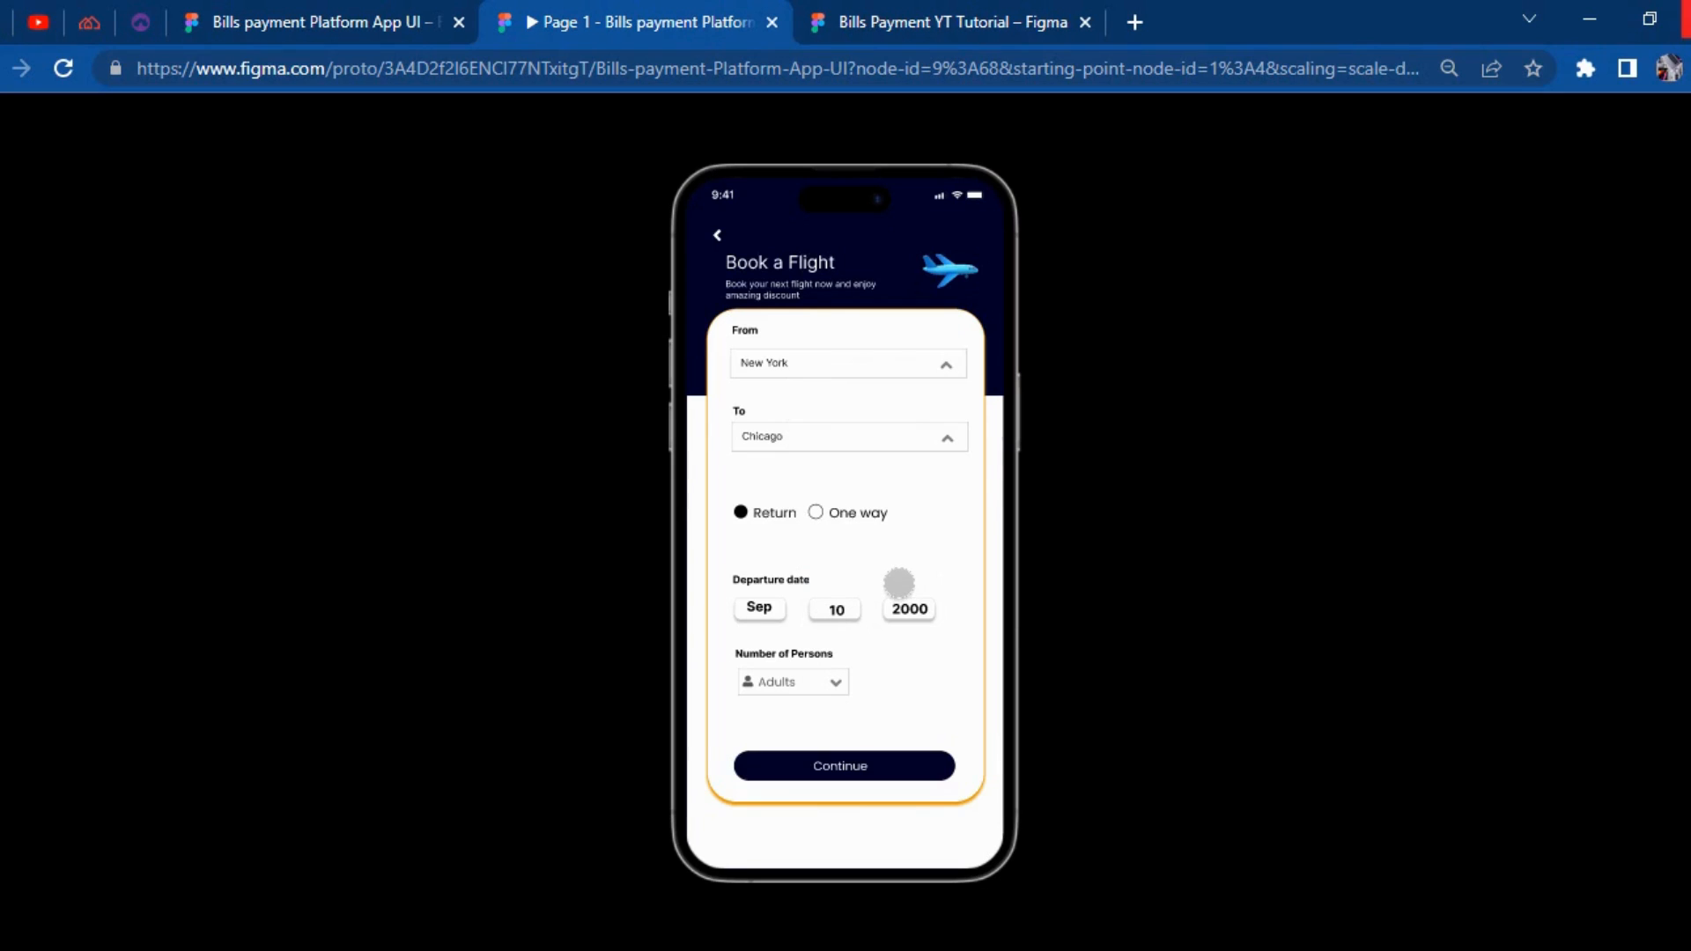
drag(901, 592, 883, 532)
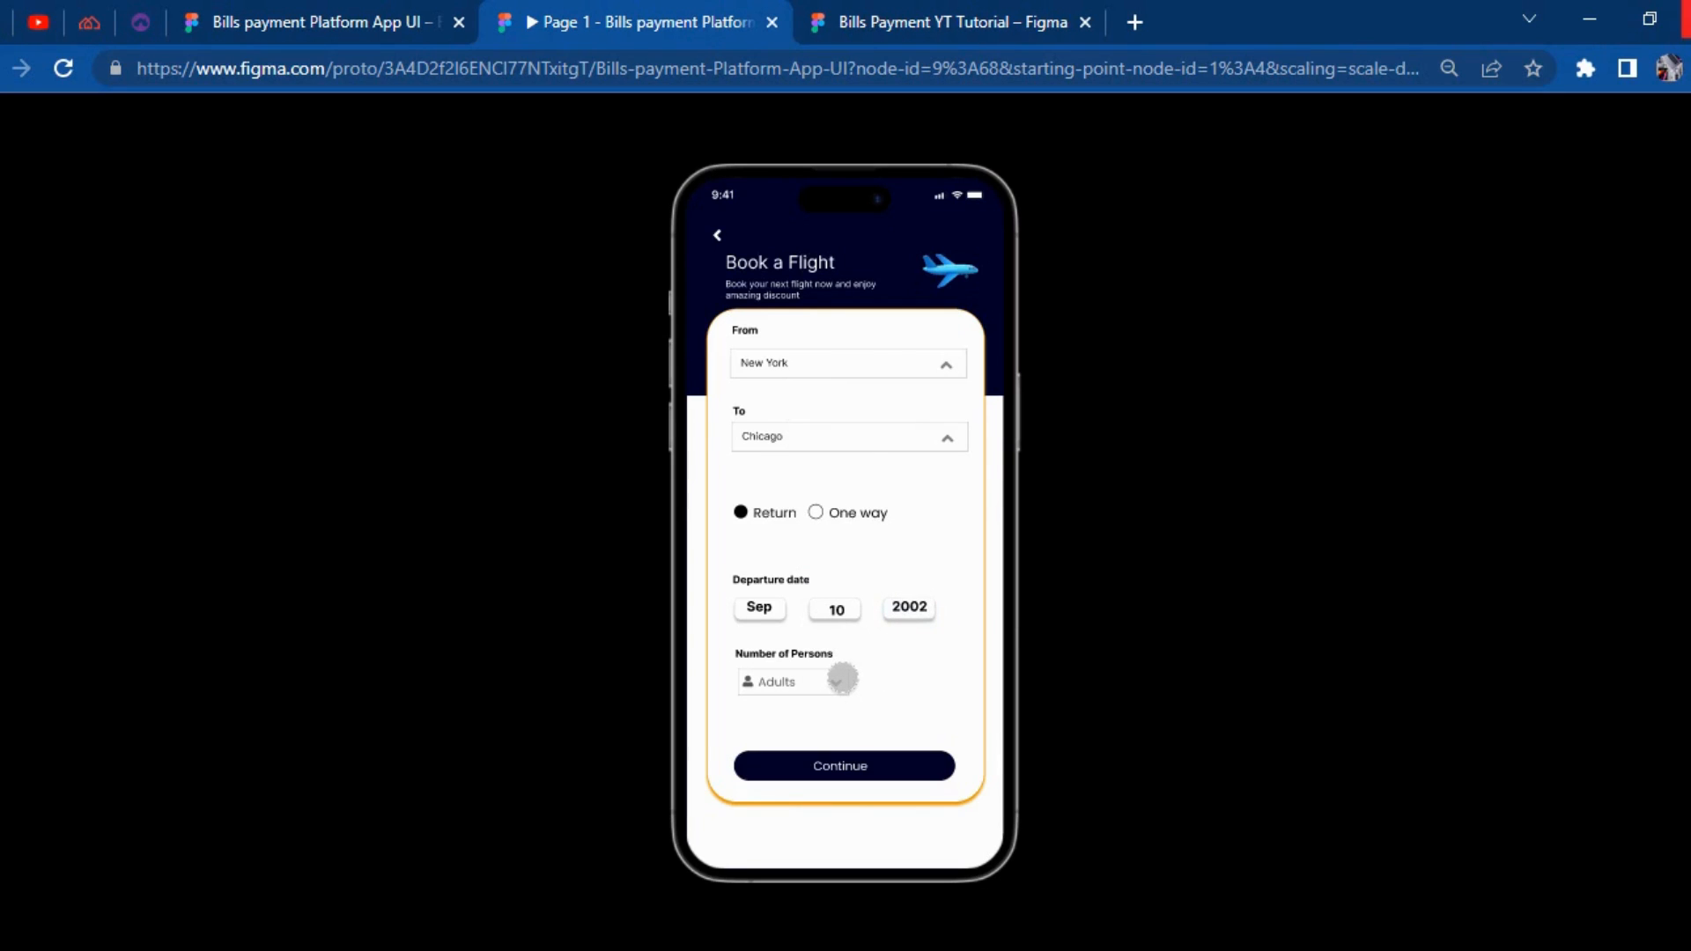
click(776, 657)
click(772, 732)
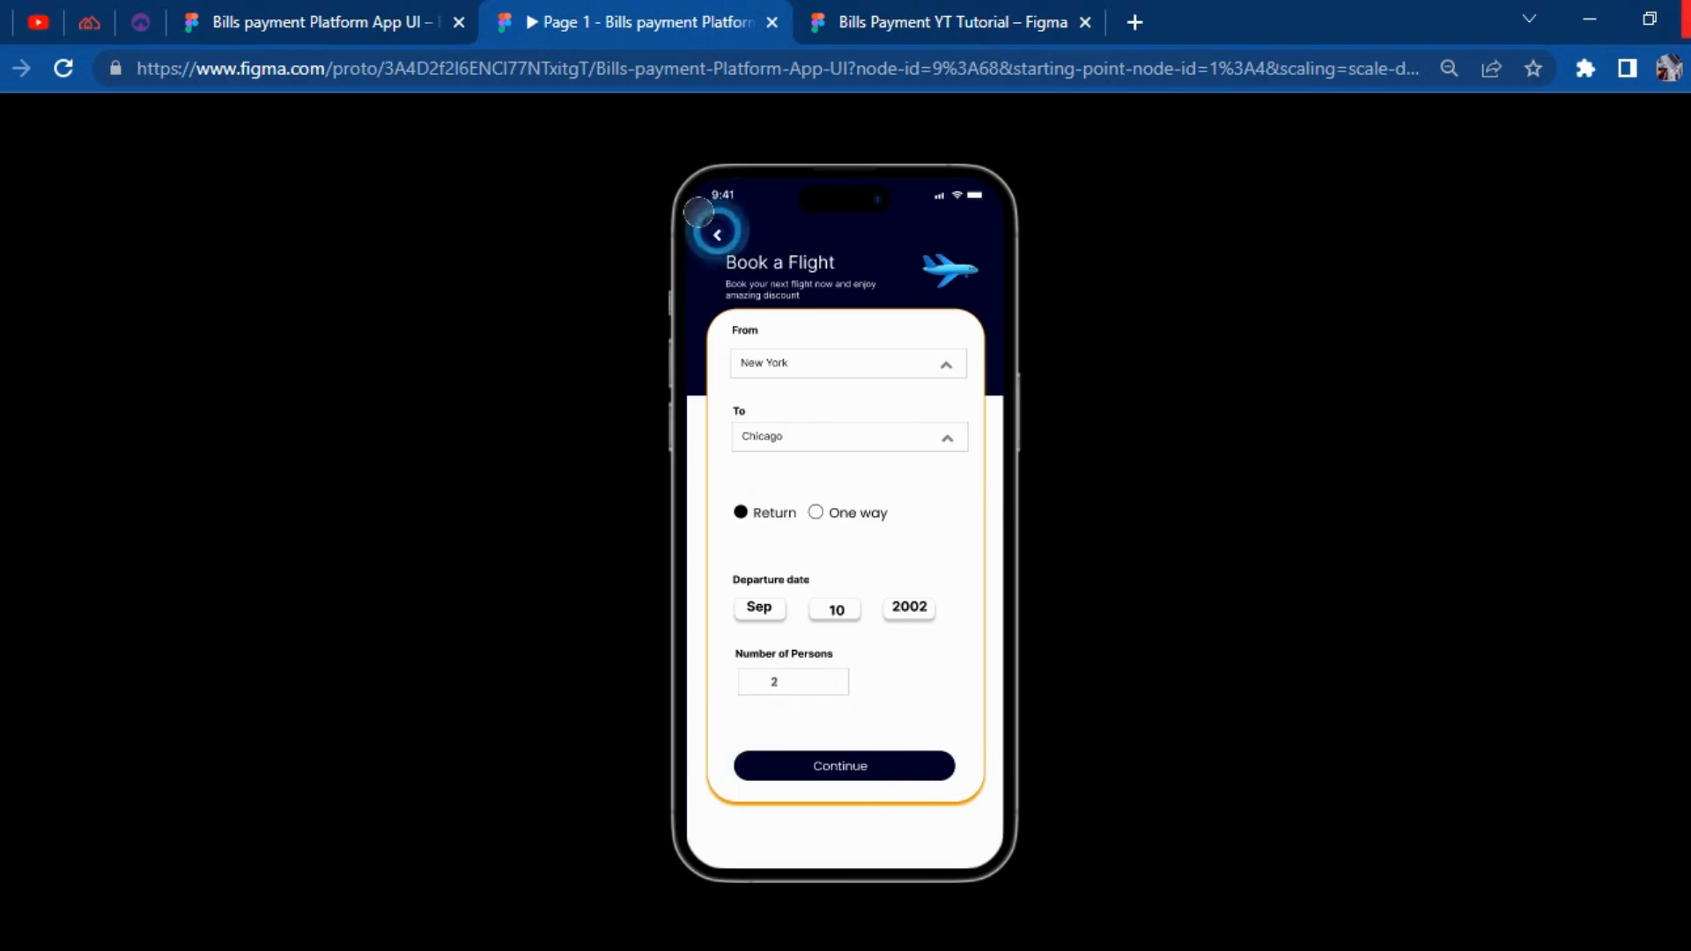
click(717, 235)
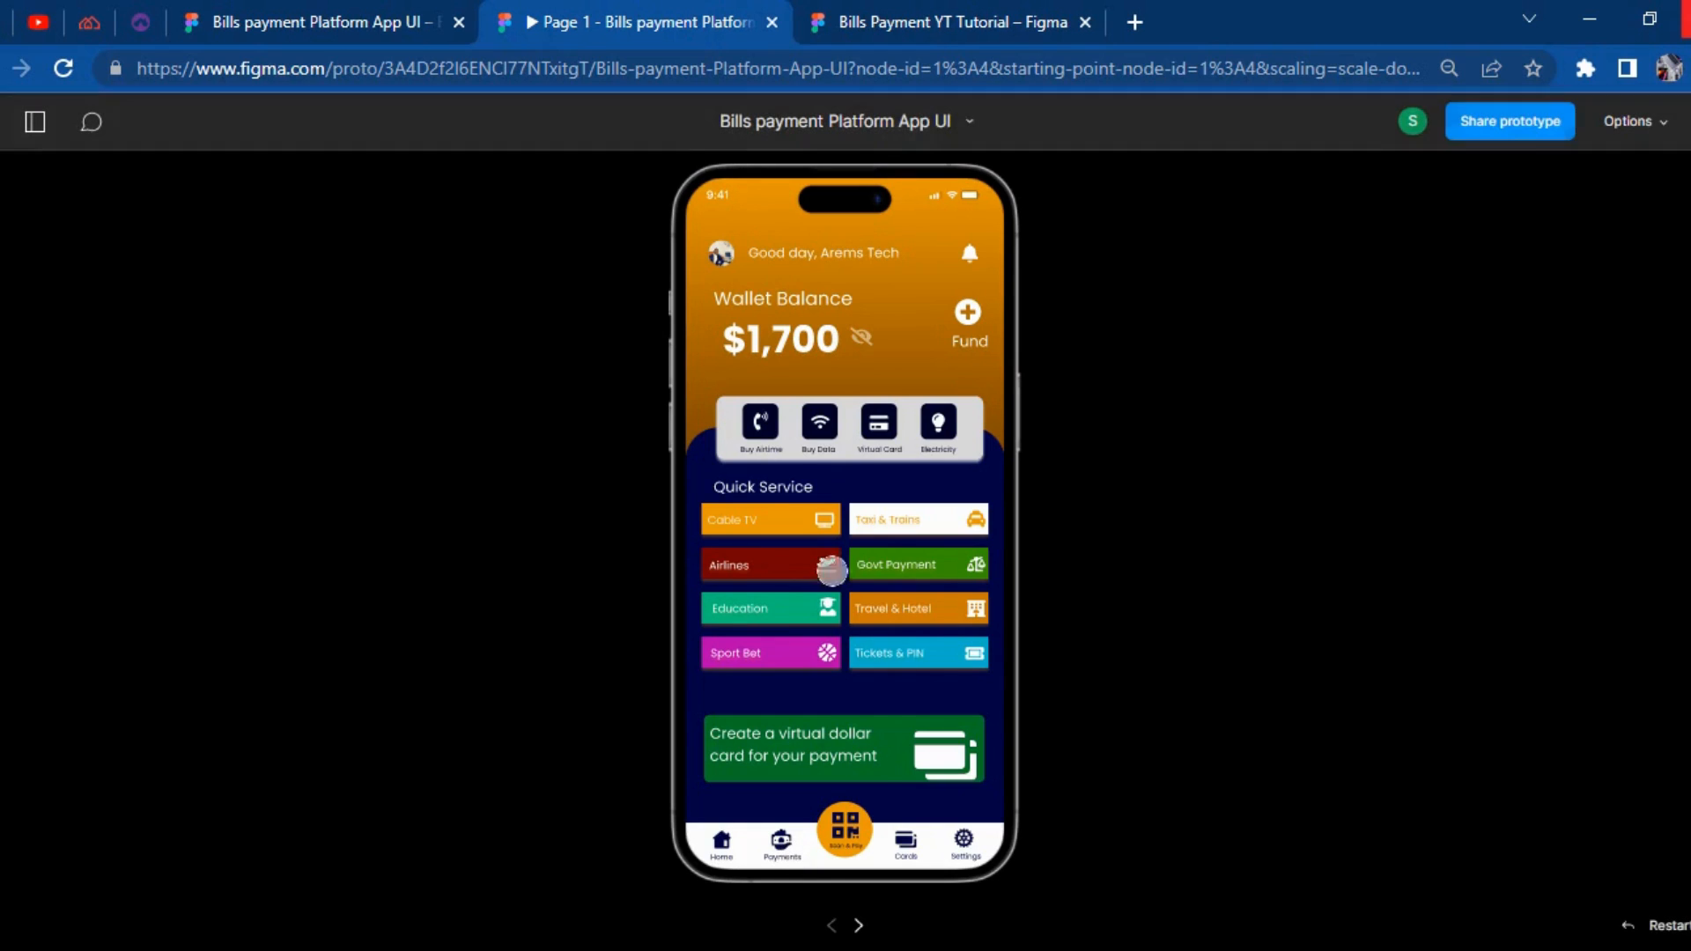
Switch to the Bills Payment YT Tutorial design file and highlight its title without renaming it.
click(914, 12)
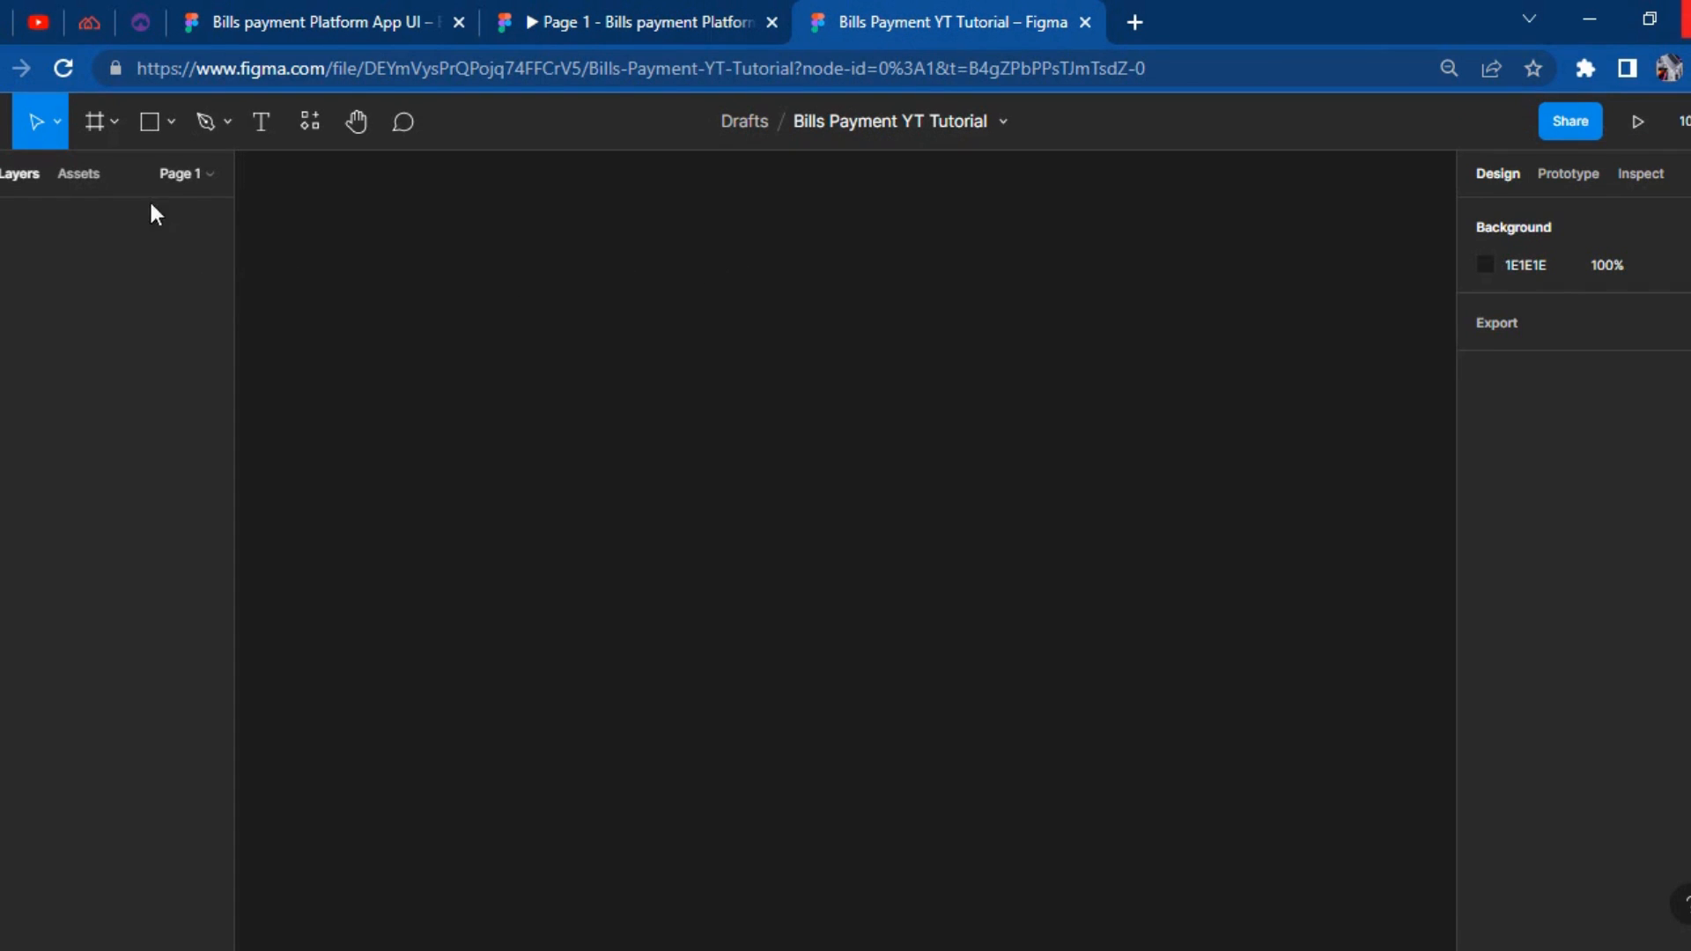
click(834, 124)
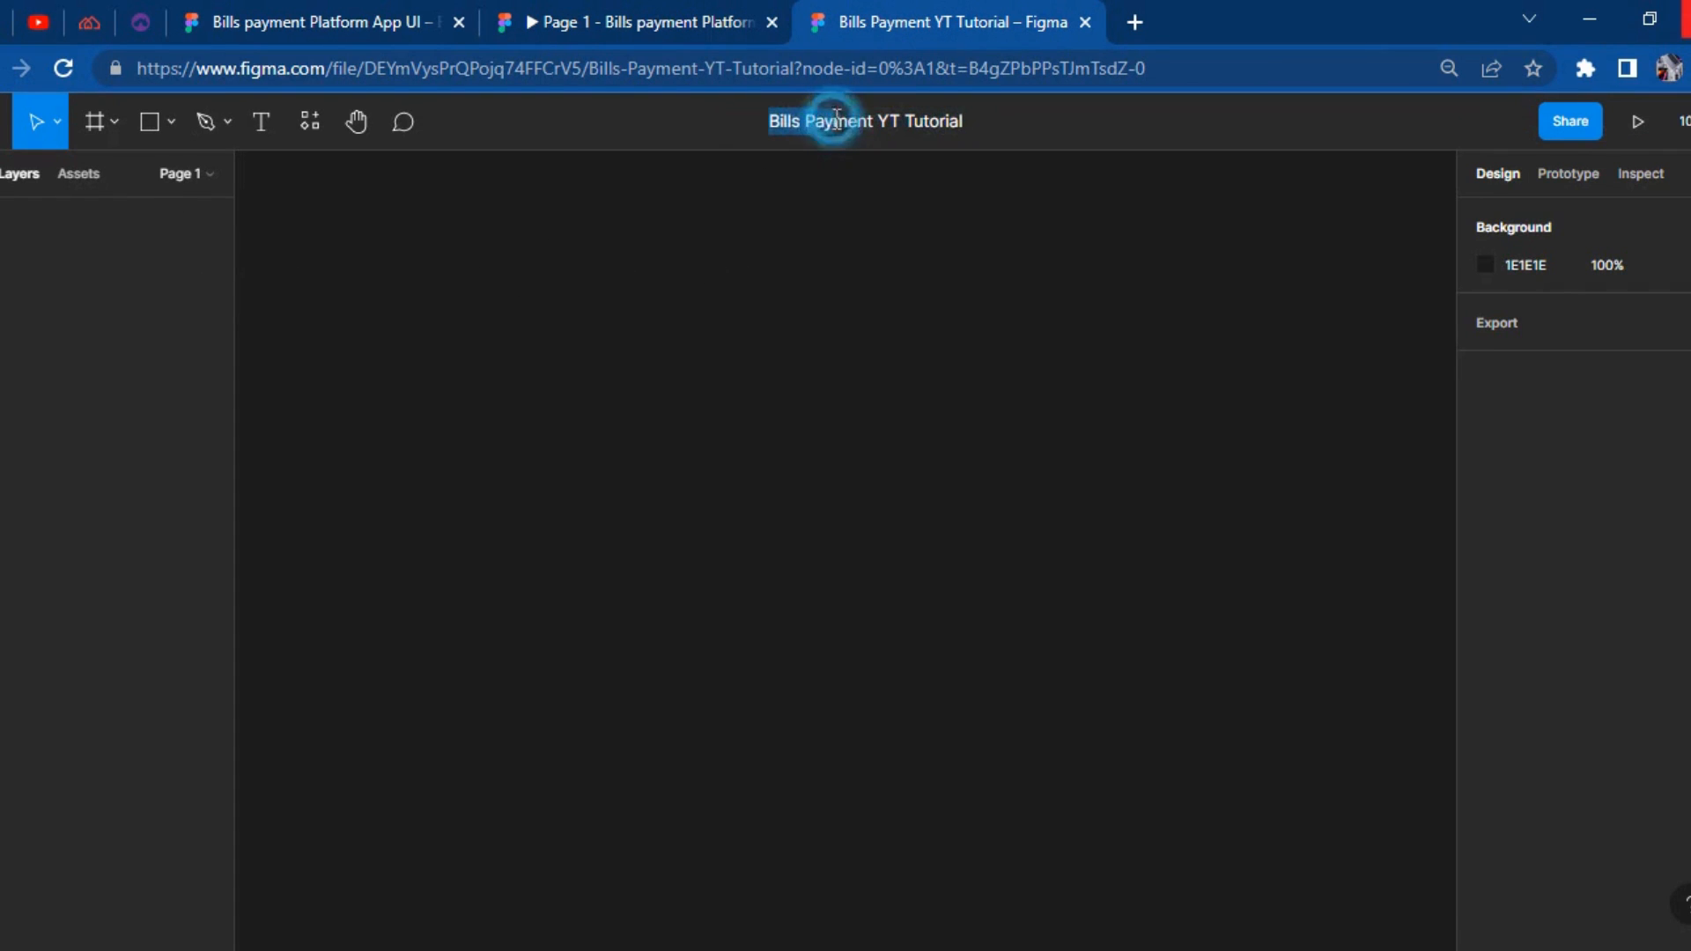
triple_click(833, 127)
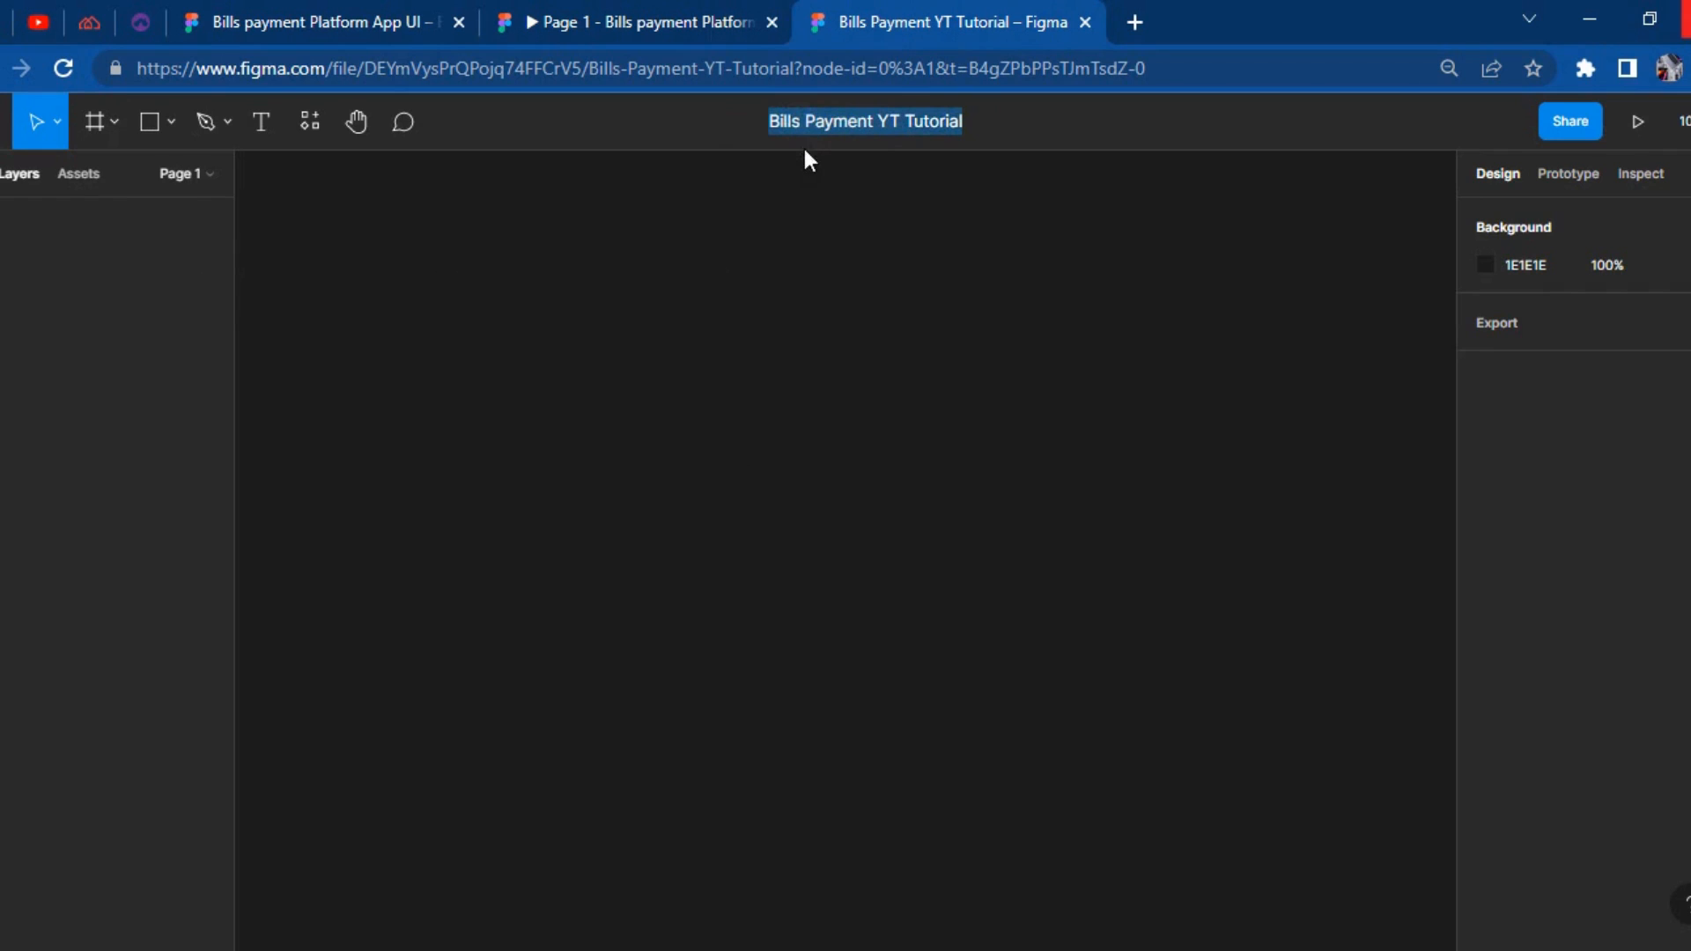
click(724, 300)
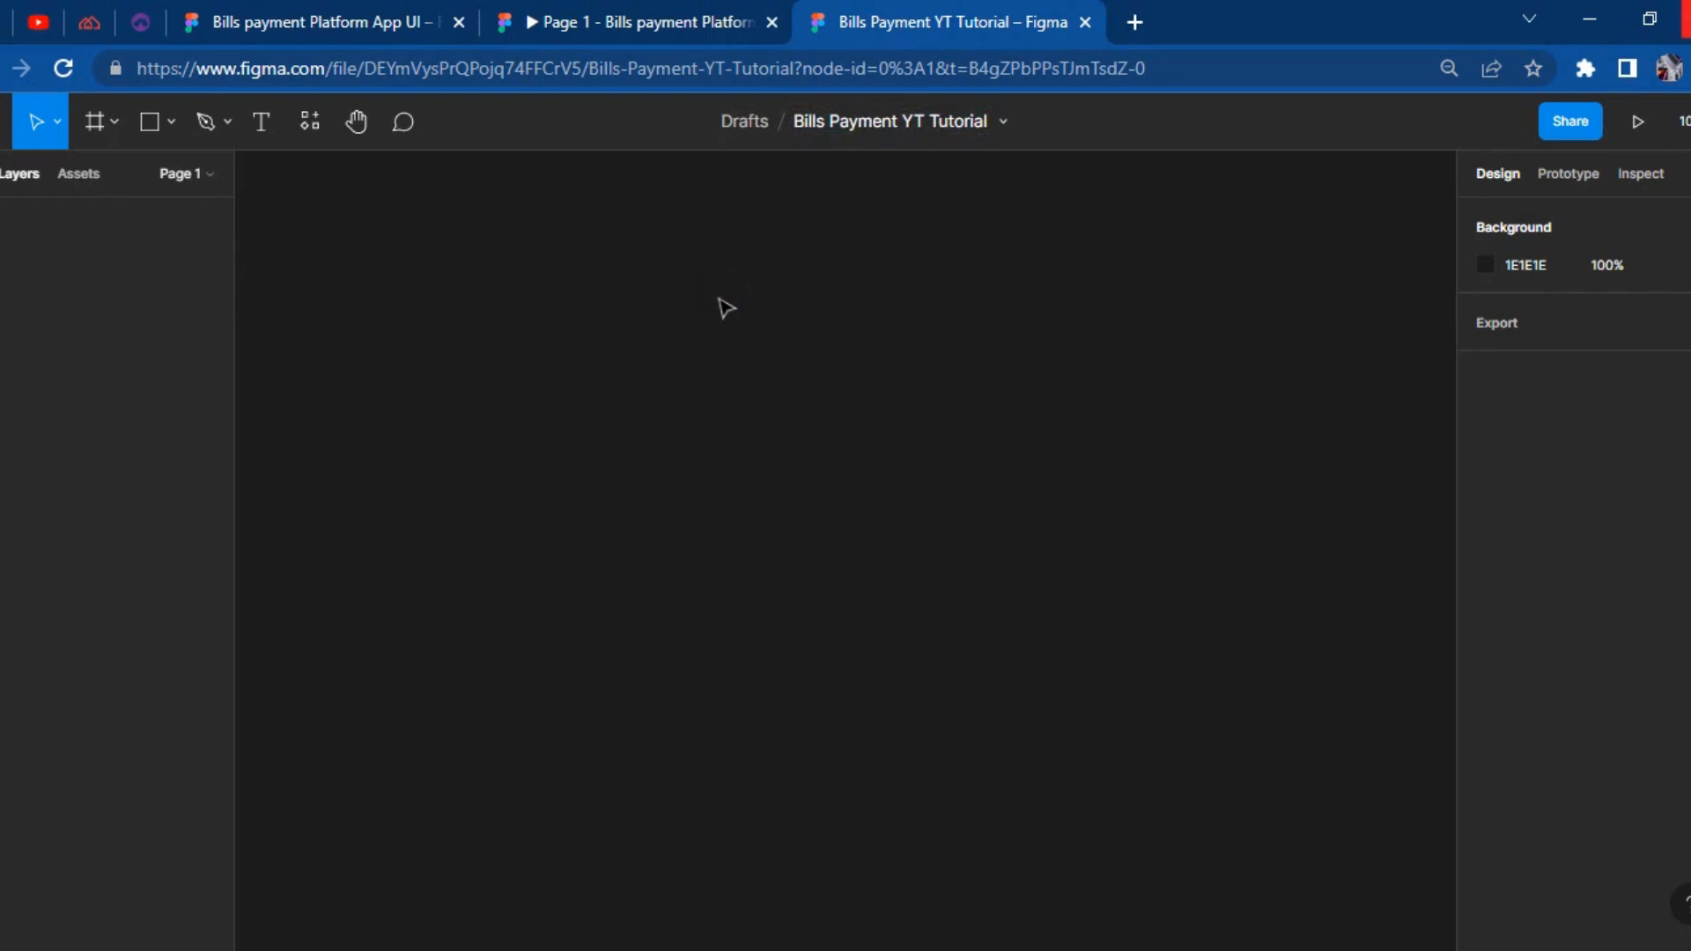
Add an iPhone 14 Pro Max frame to the empty canvas.
click(112, 115)
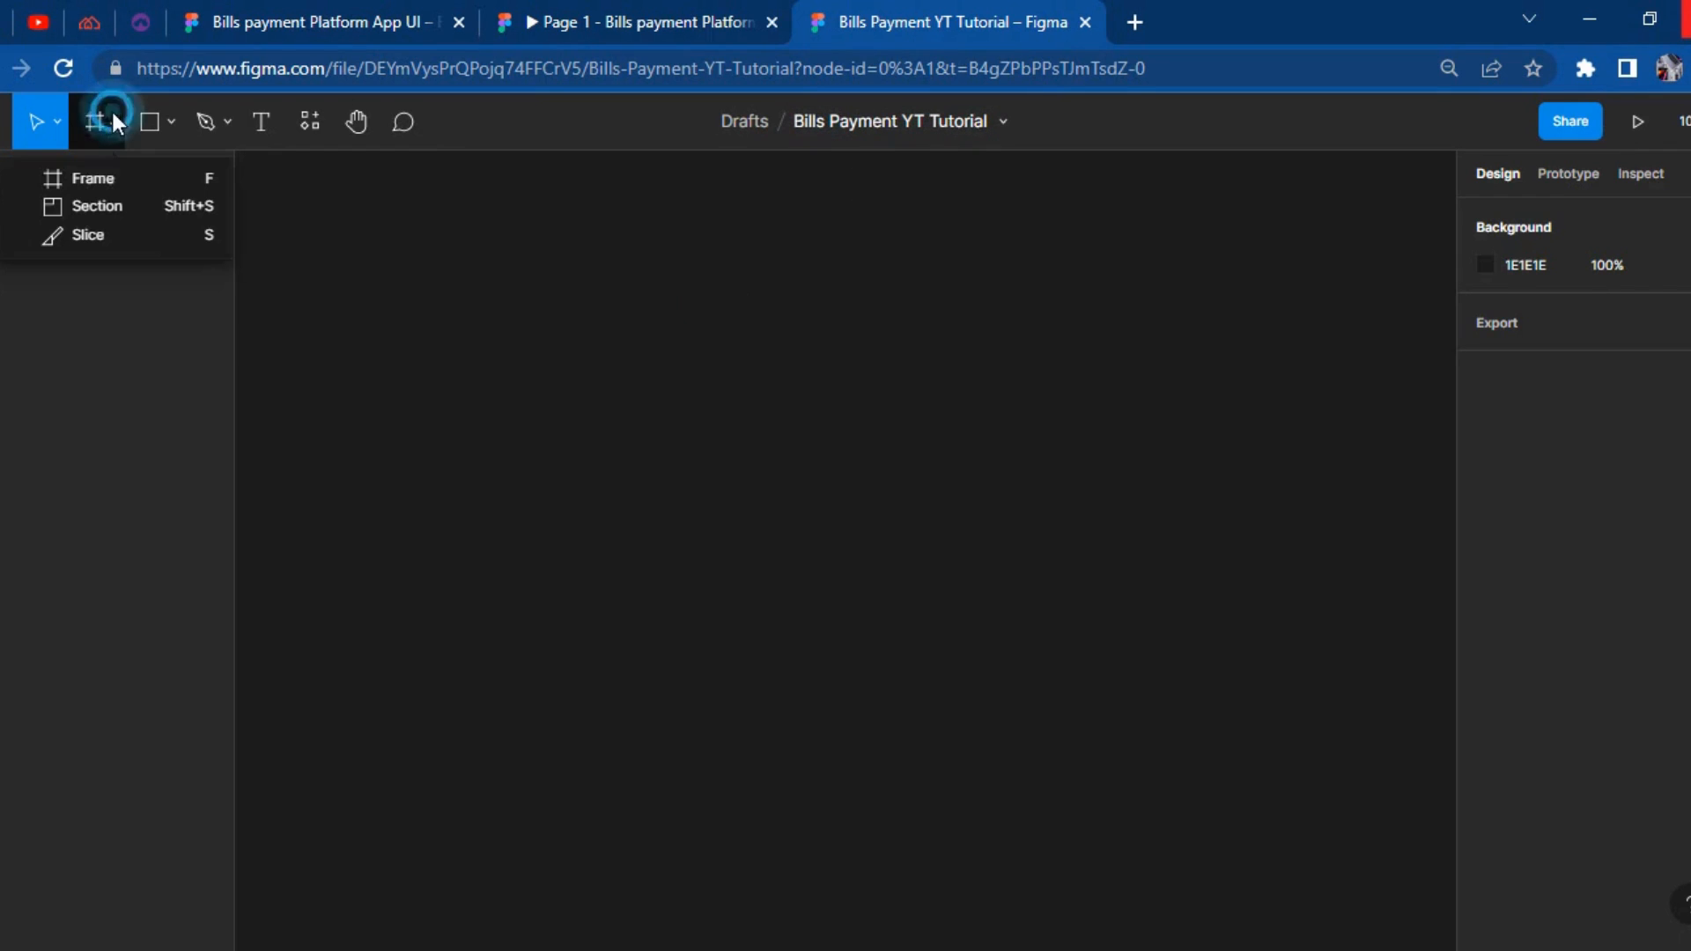
click(100, 176)
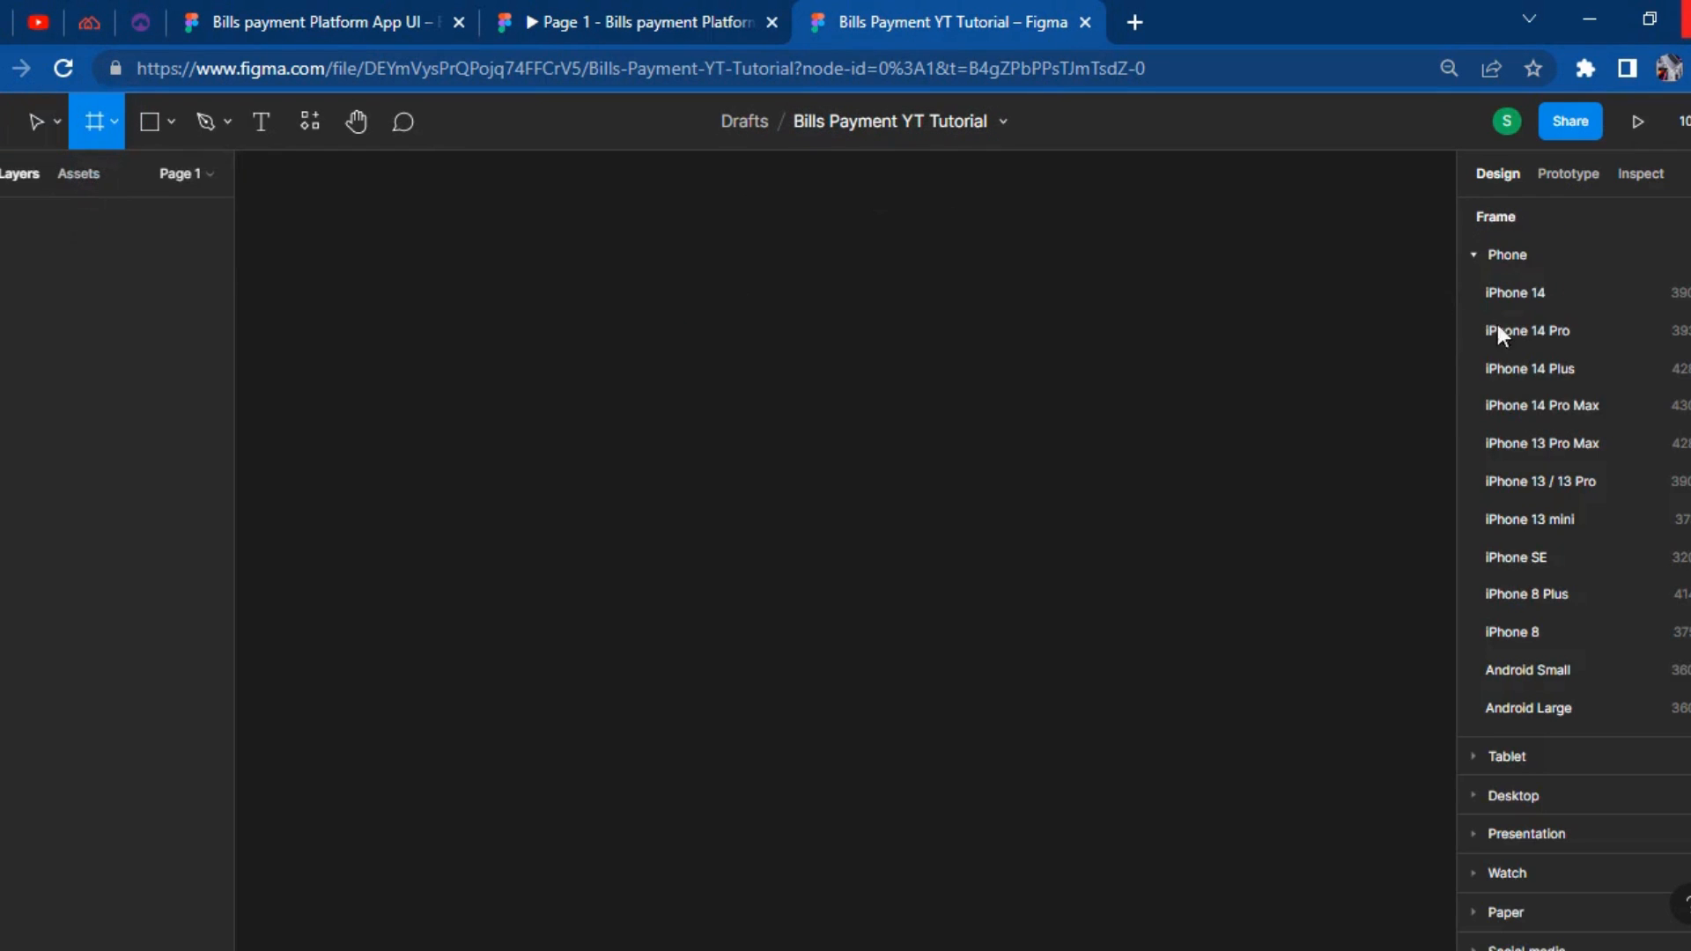
click(1579, 408)
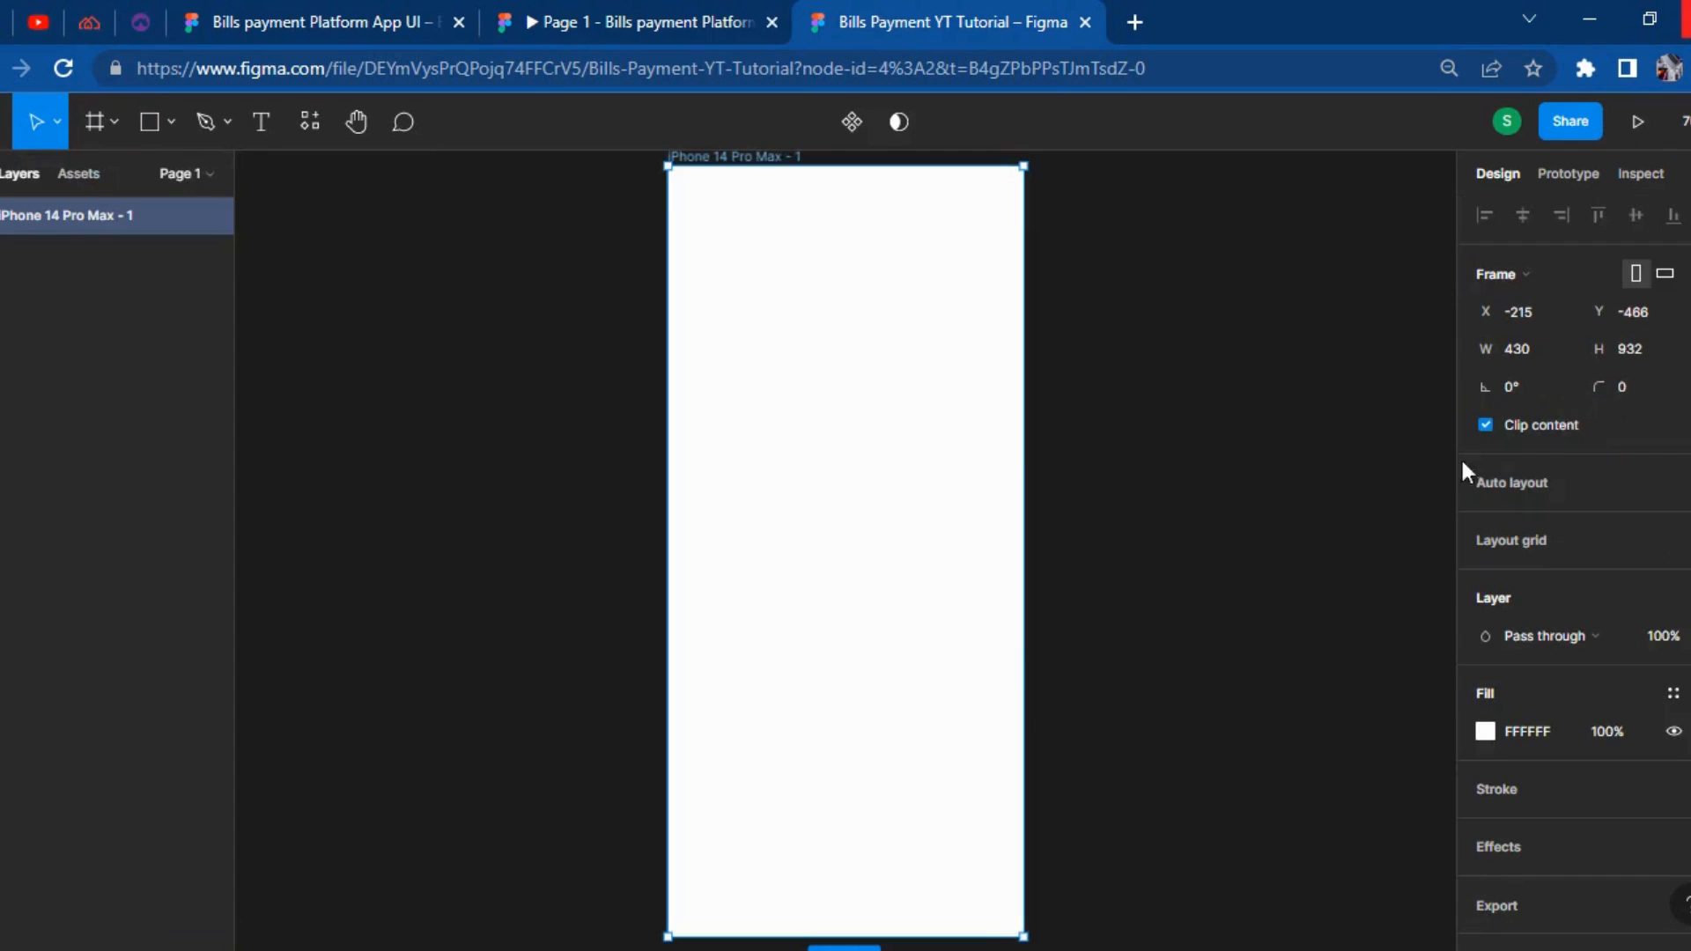
click(1121, 557)
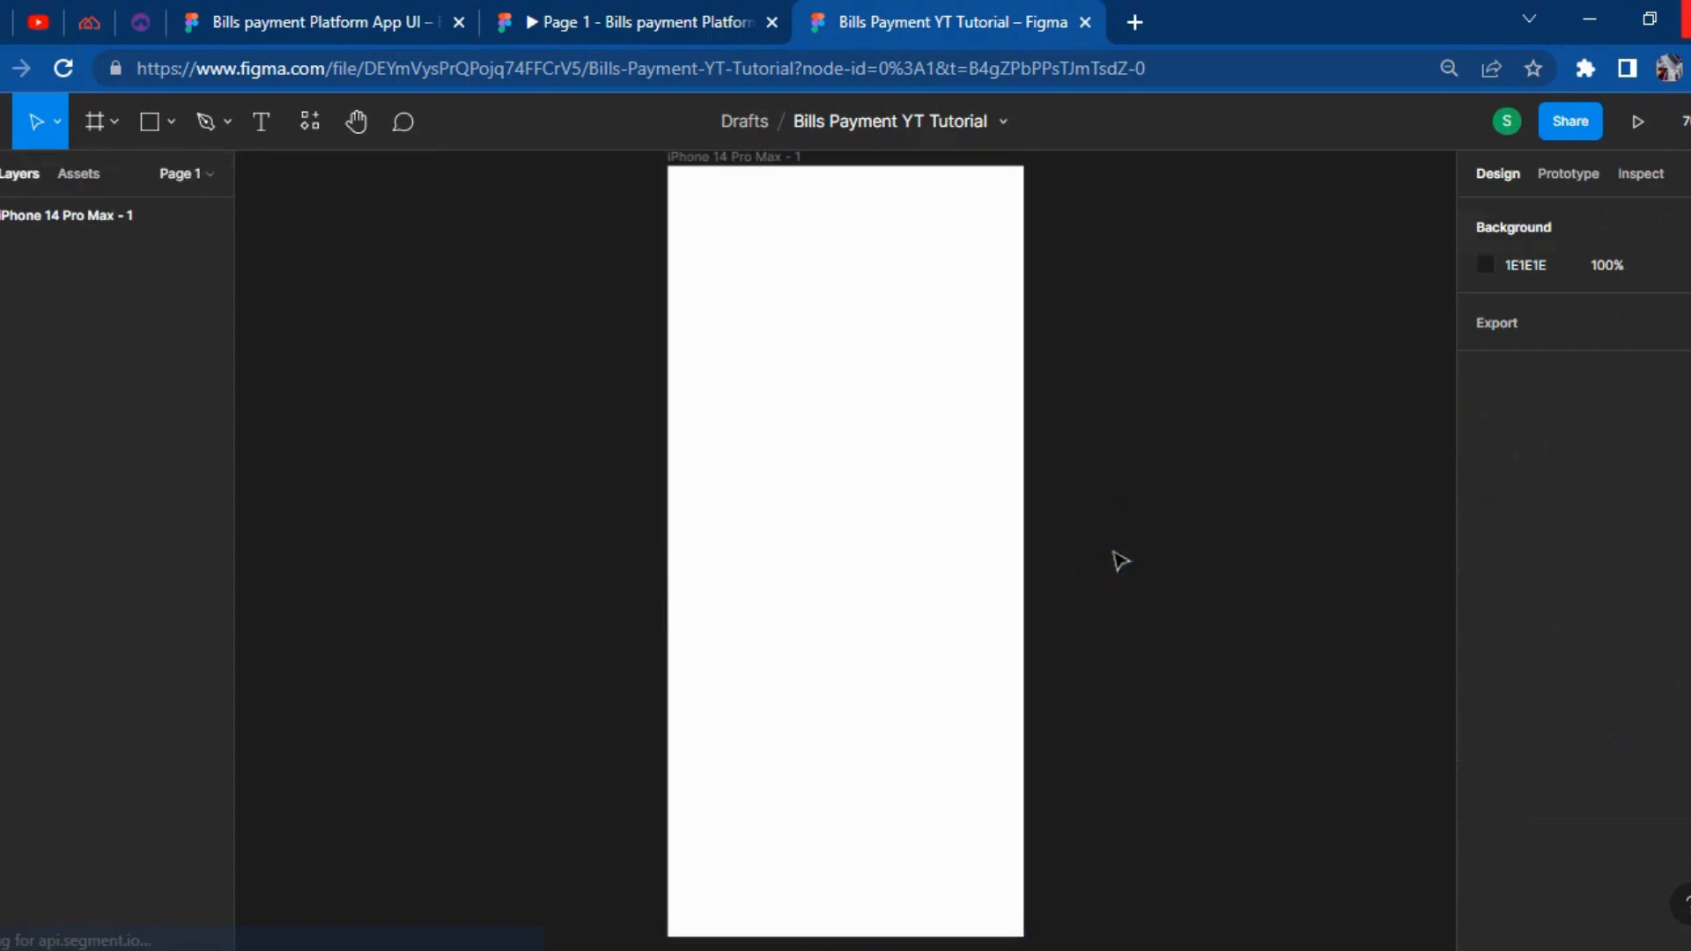
Rename the iPhone 14 Pro Max frame as App Home.
click(742, 161)
double_click(743, 158)
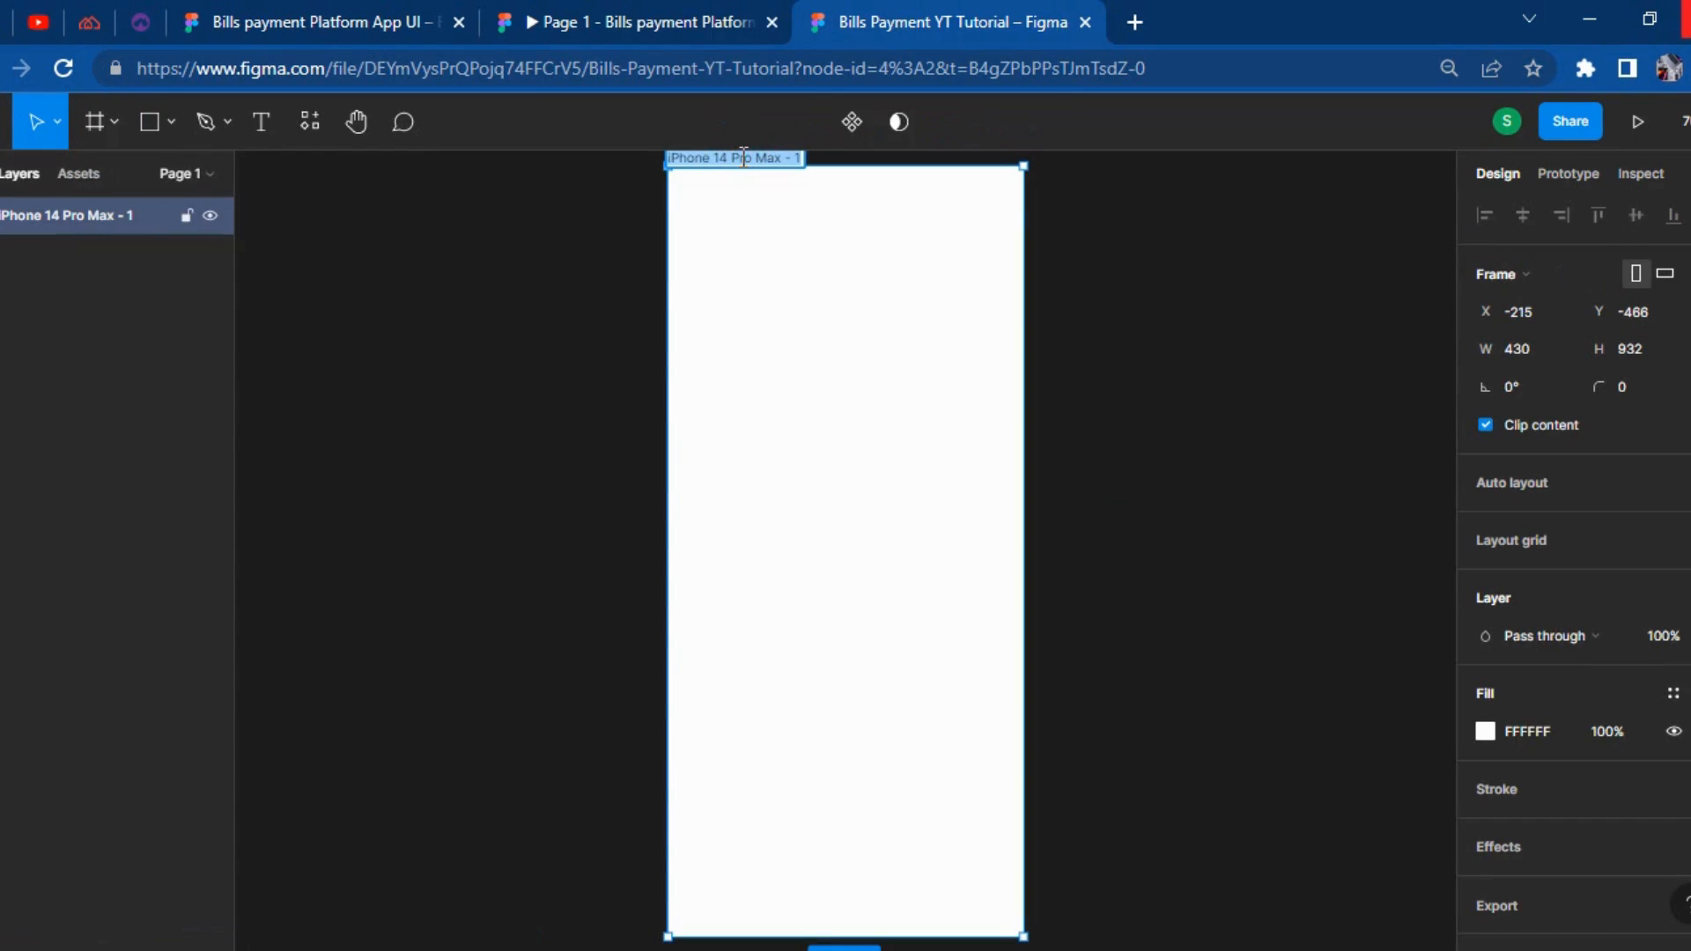
text(App Home)
click(1272, 423)
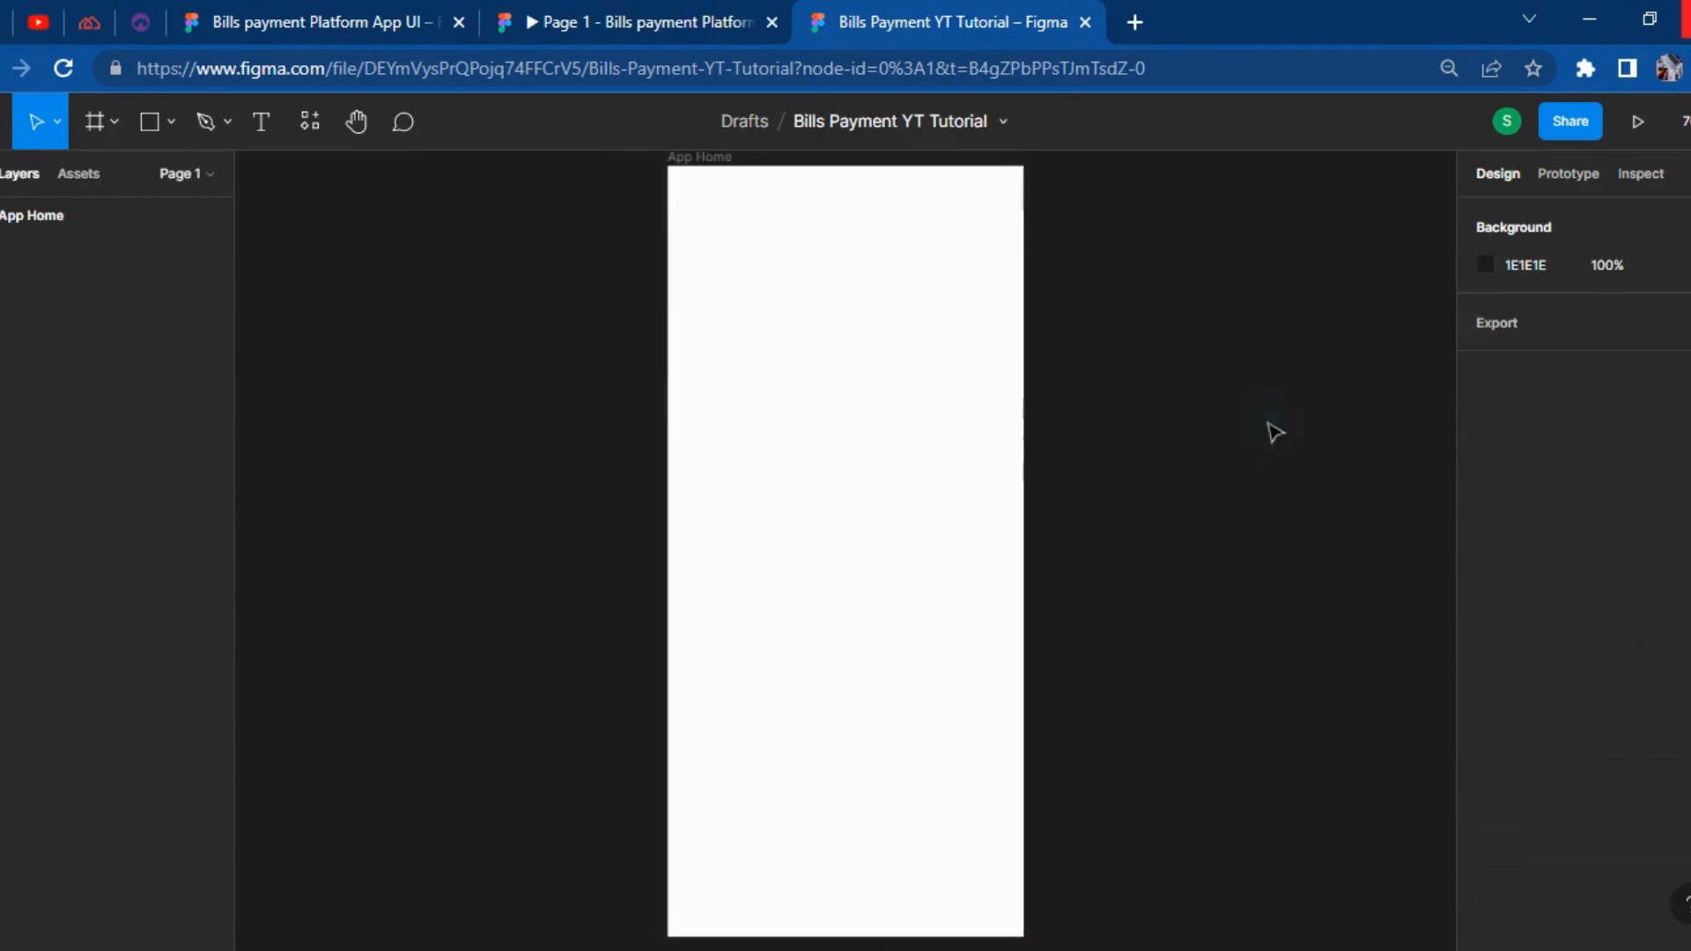
Set the App Home frame's corner radius to 30.
click(956, 427)
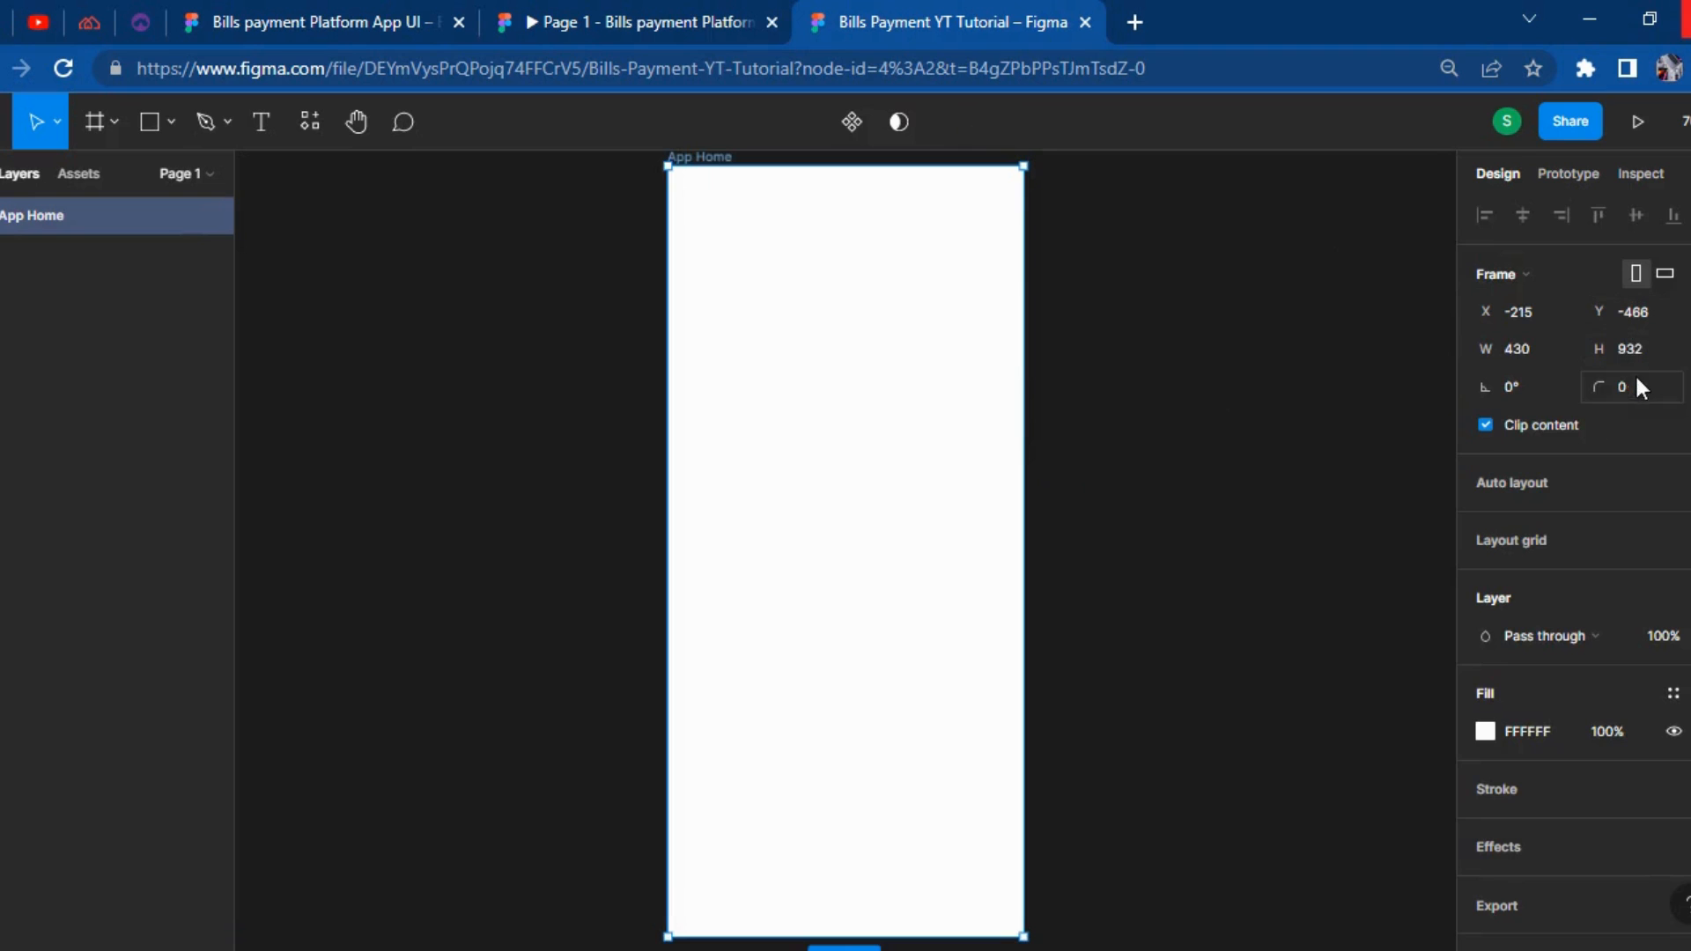
text(30)
key(Return)
click(1251, 577)
Check the reference prototype's home screen and change the App Home frame's fill from solid to a linear gradient.
click(738, 18)
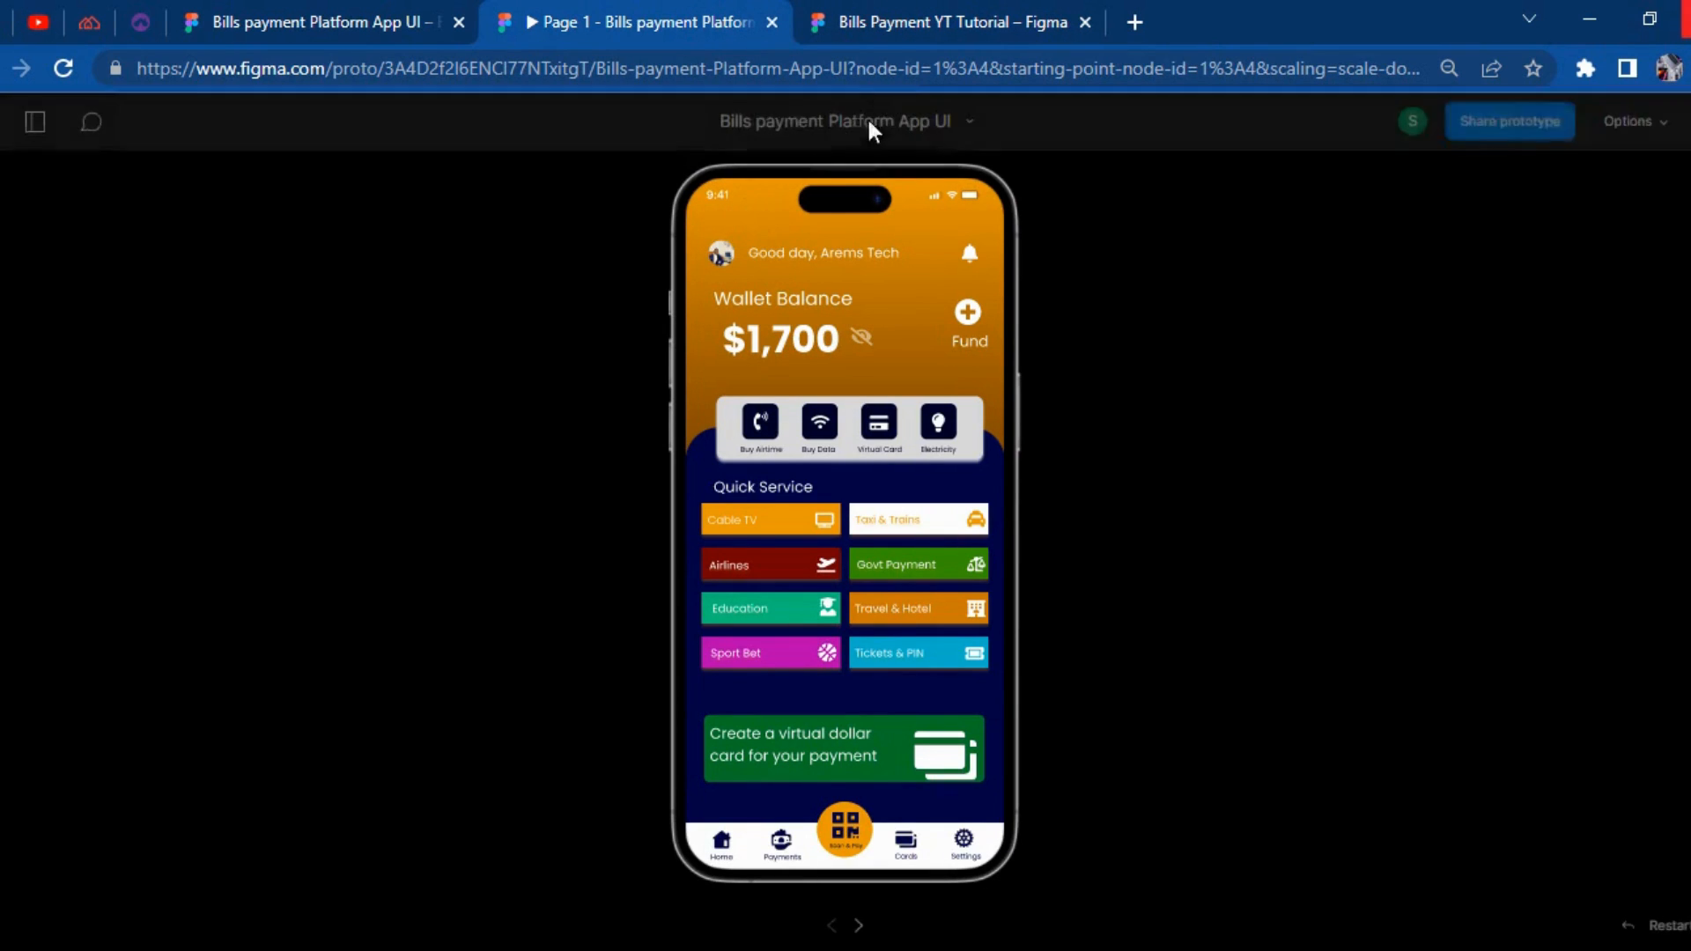
click(884, 19)
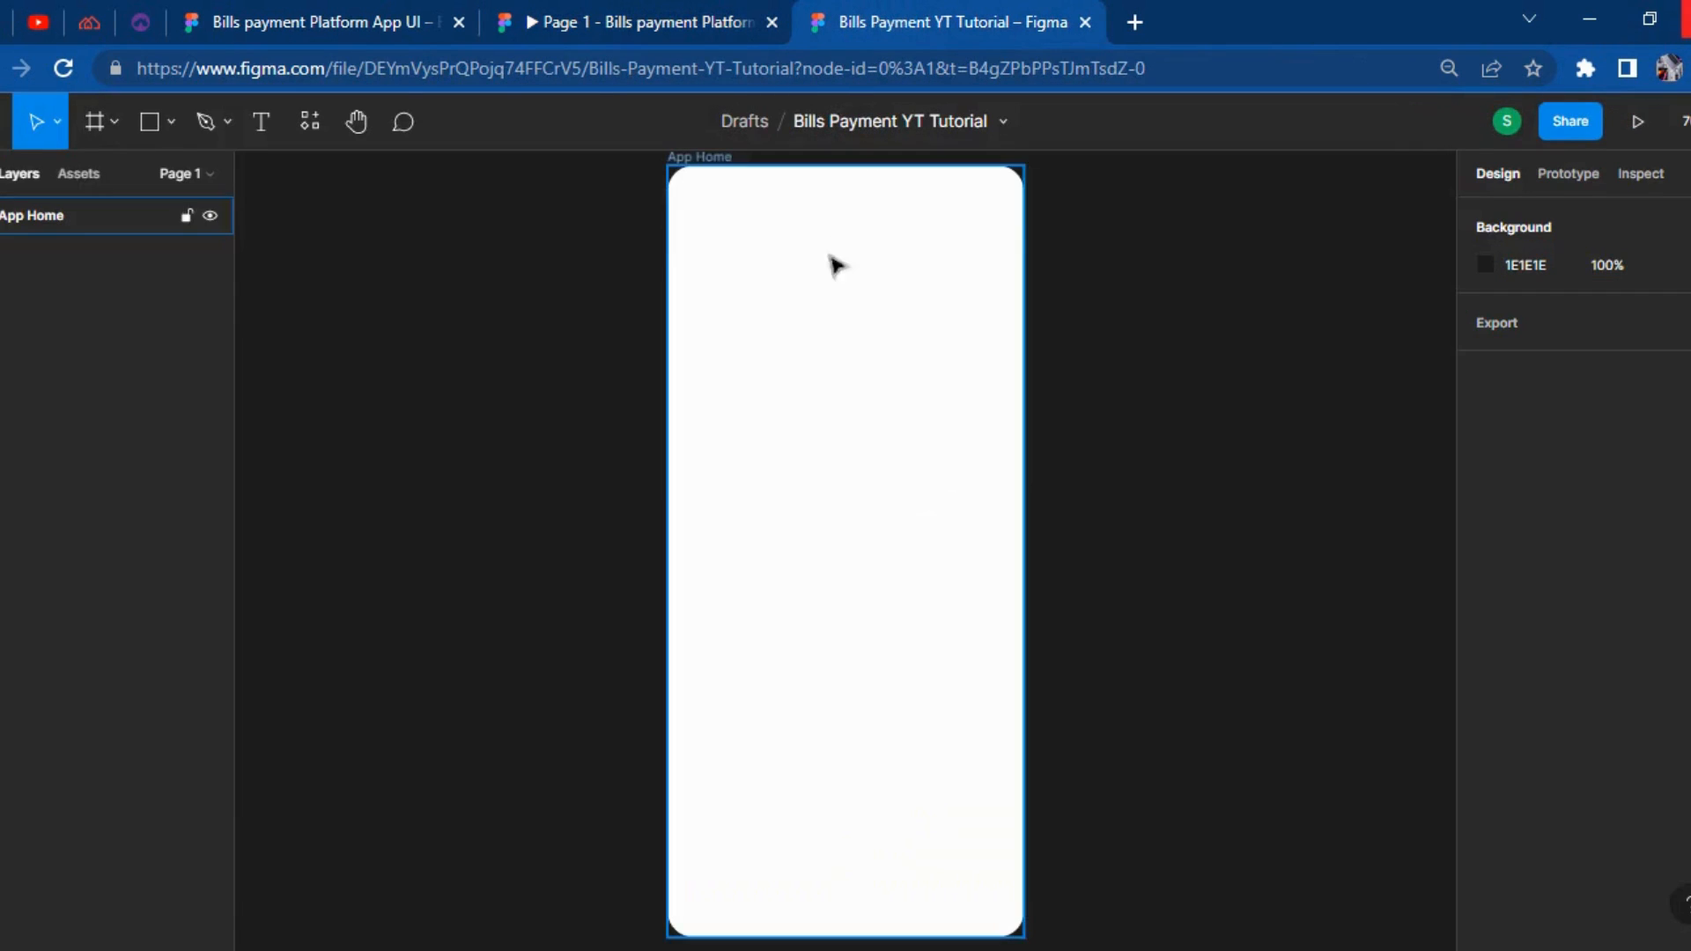
click(916, 332)
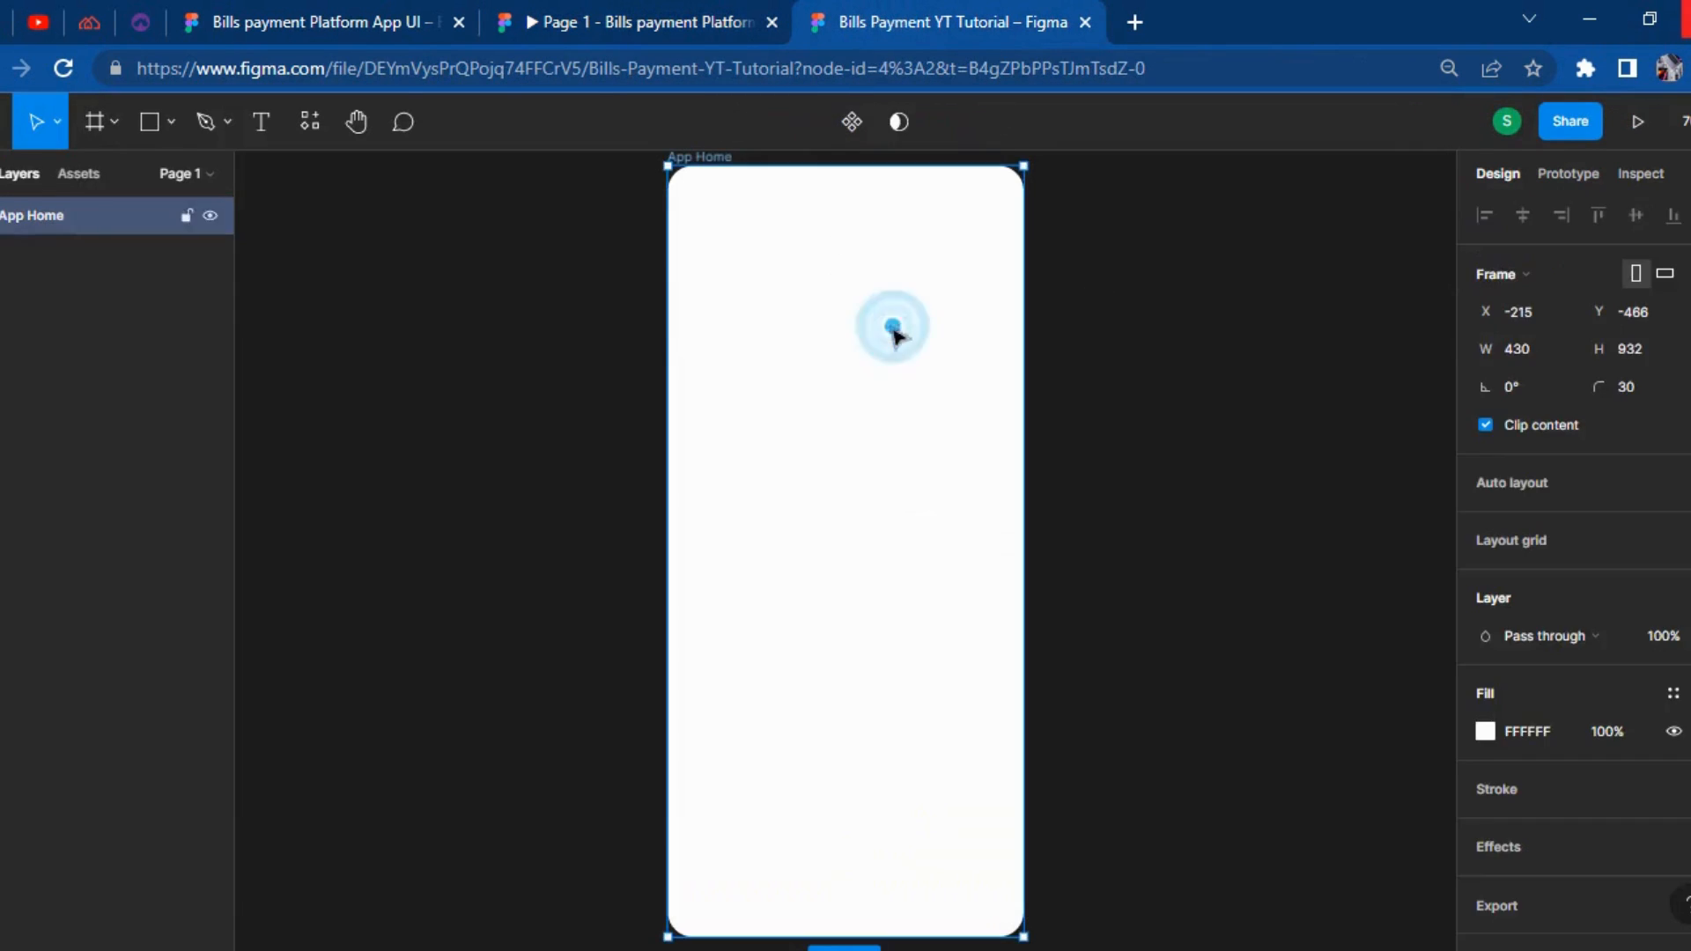
click(1486, 731)
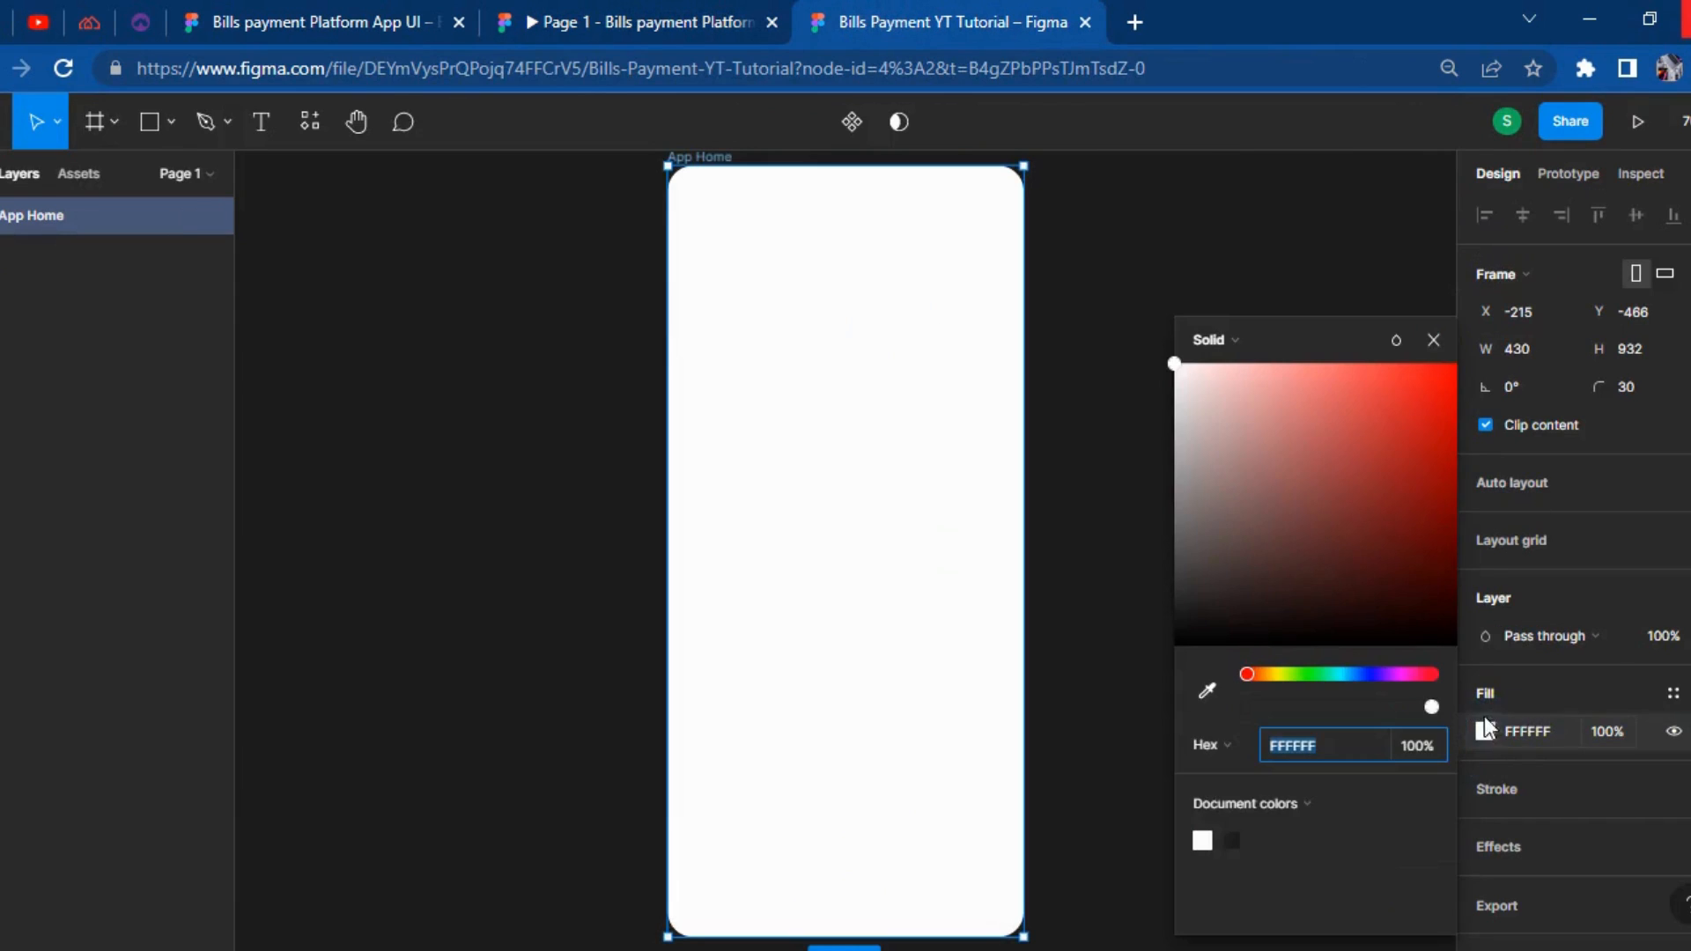
click(1230, 342)
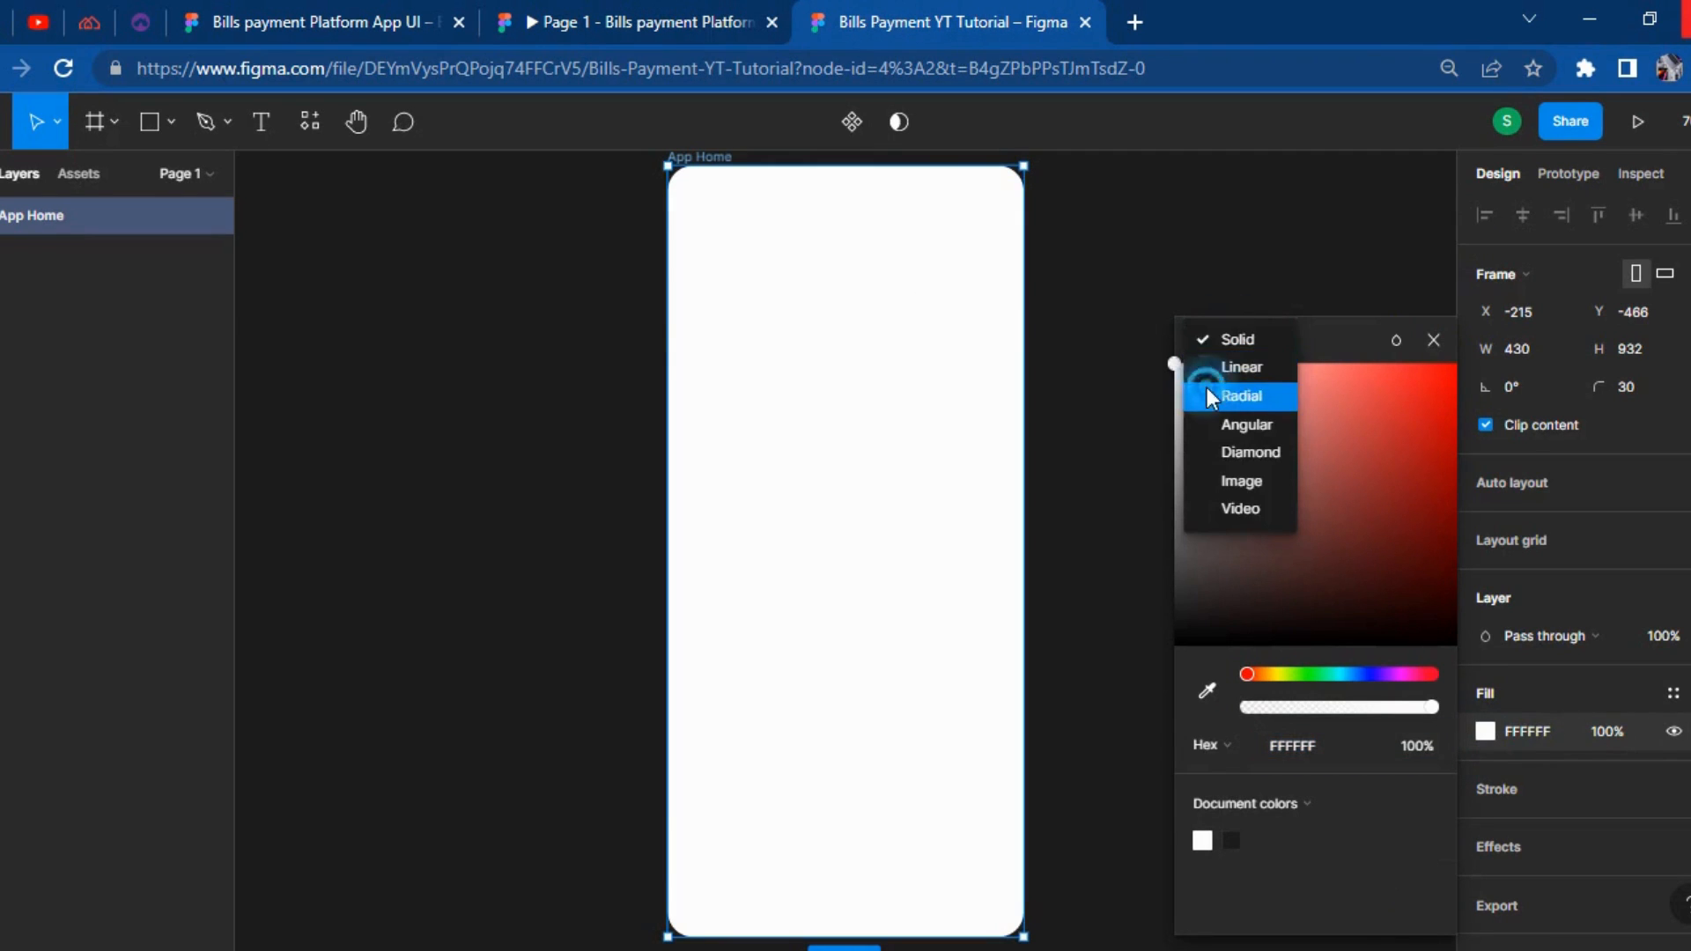
click(1213, 367)
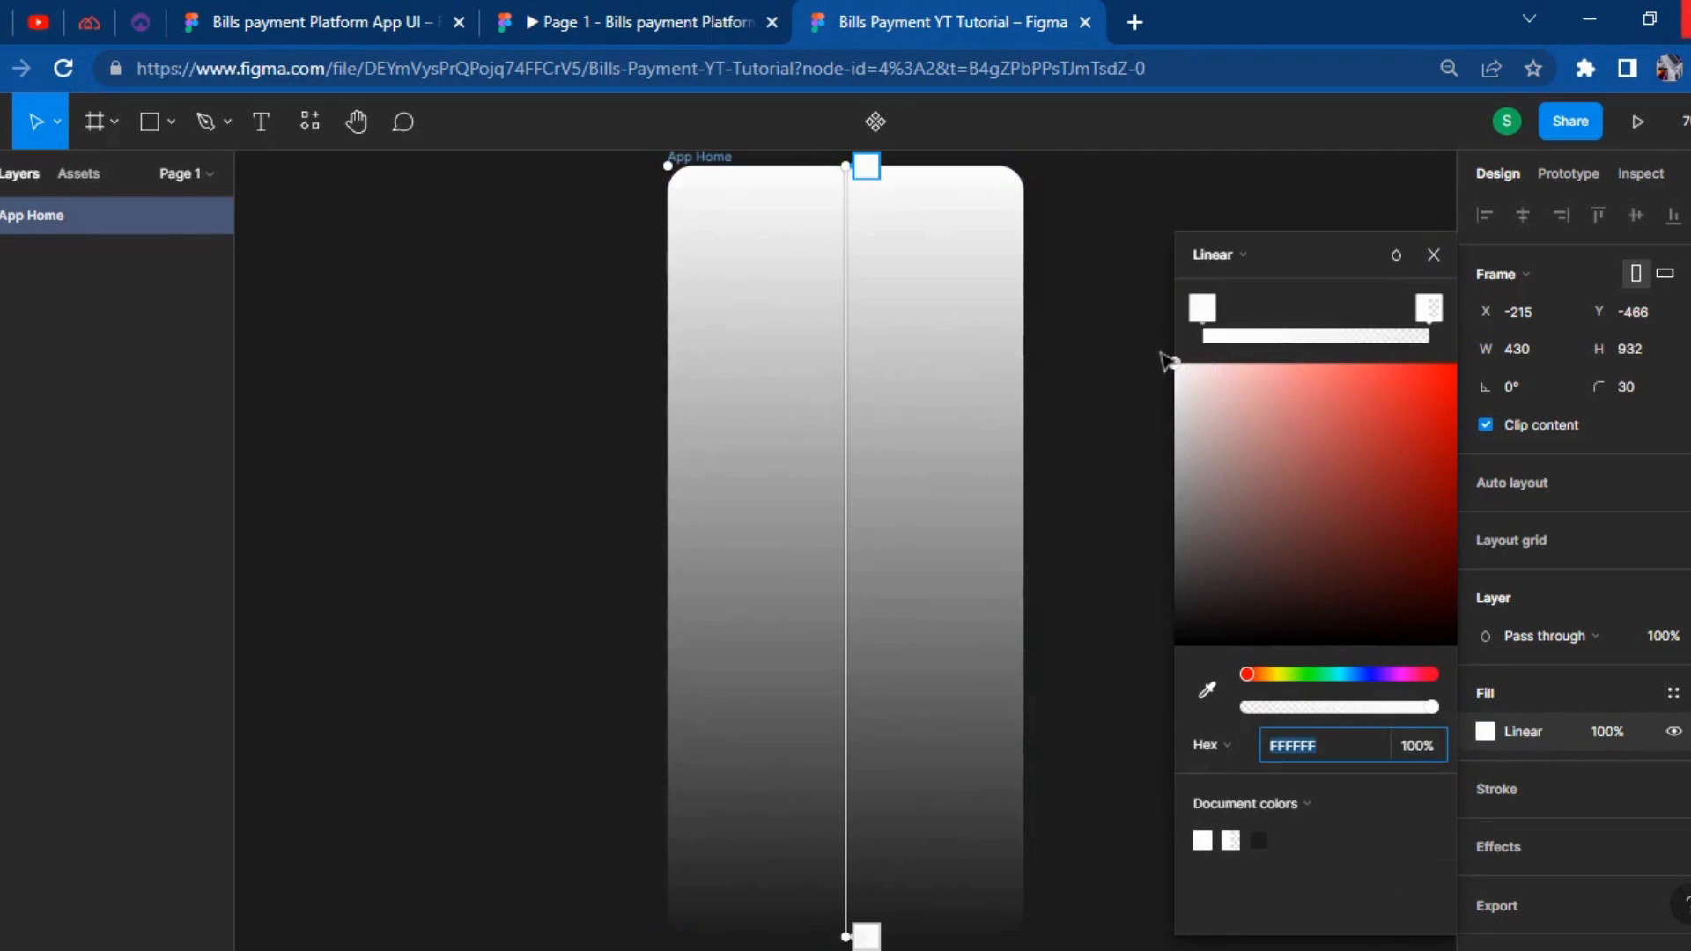
Set the first colour stop of the App Home frame's linear gradient to orange F57600.
click(1201, 308)
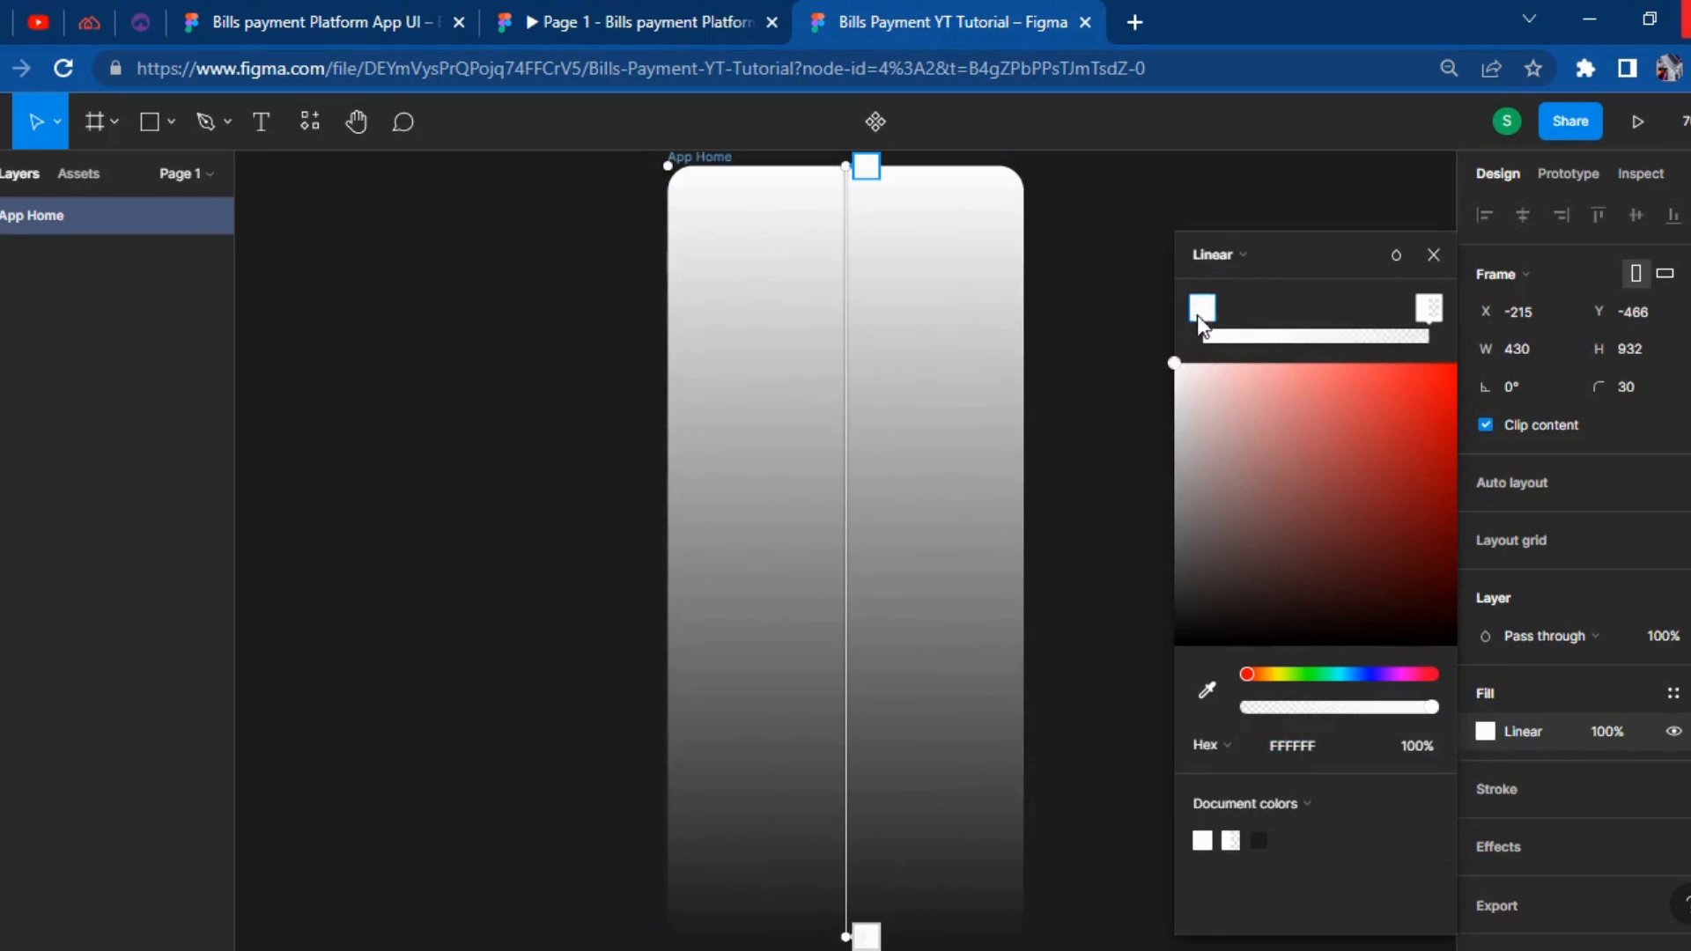
drag(1260, 674, 1265, 674)
drag(1372, 510, 1485, 382)
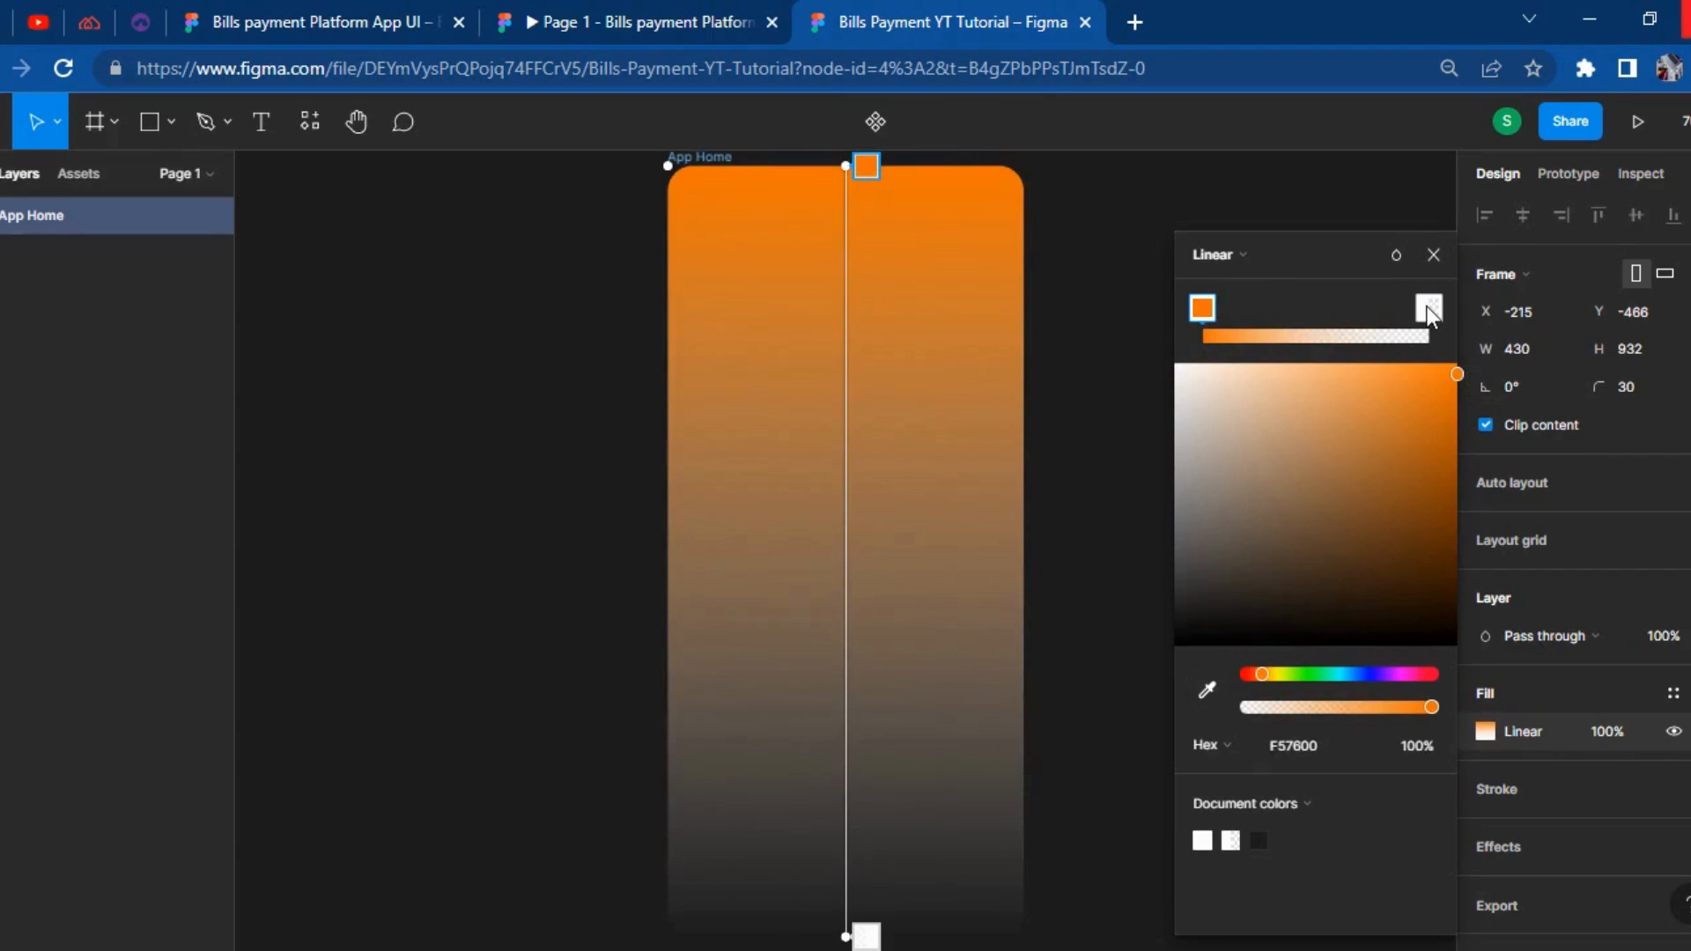
Set the gradient's second colour stop to dark orange C75F00 at 51% opacity and move it to about the middle of the App Home frame.
drag(1427, 308, 1404, 310)
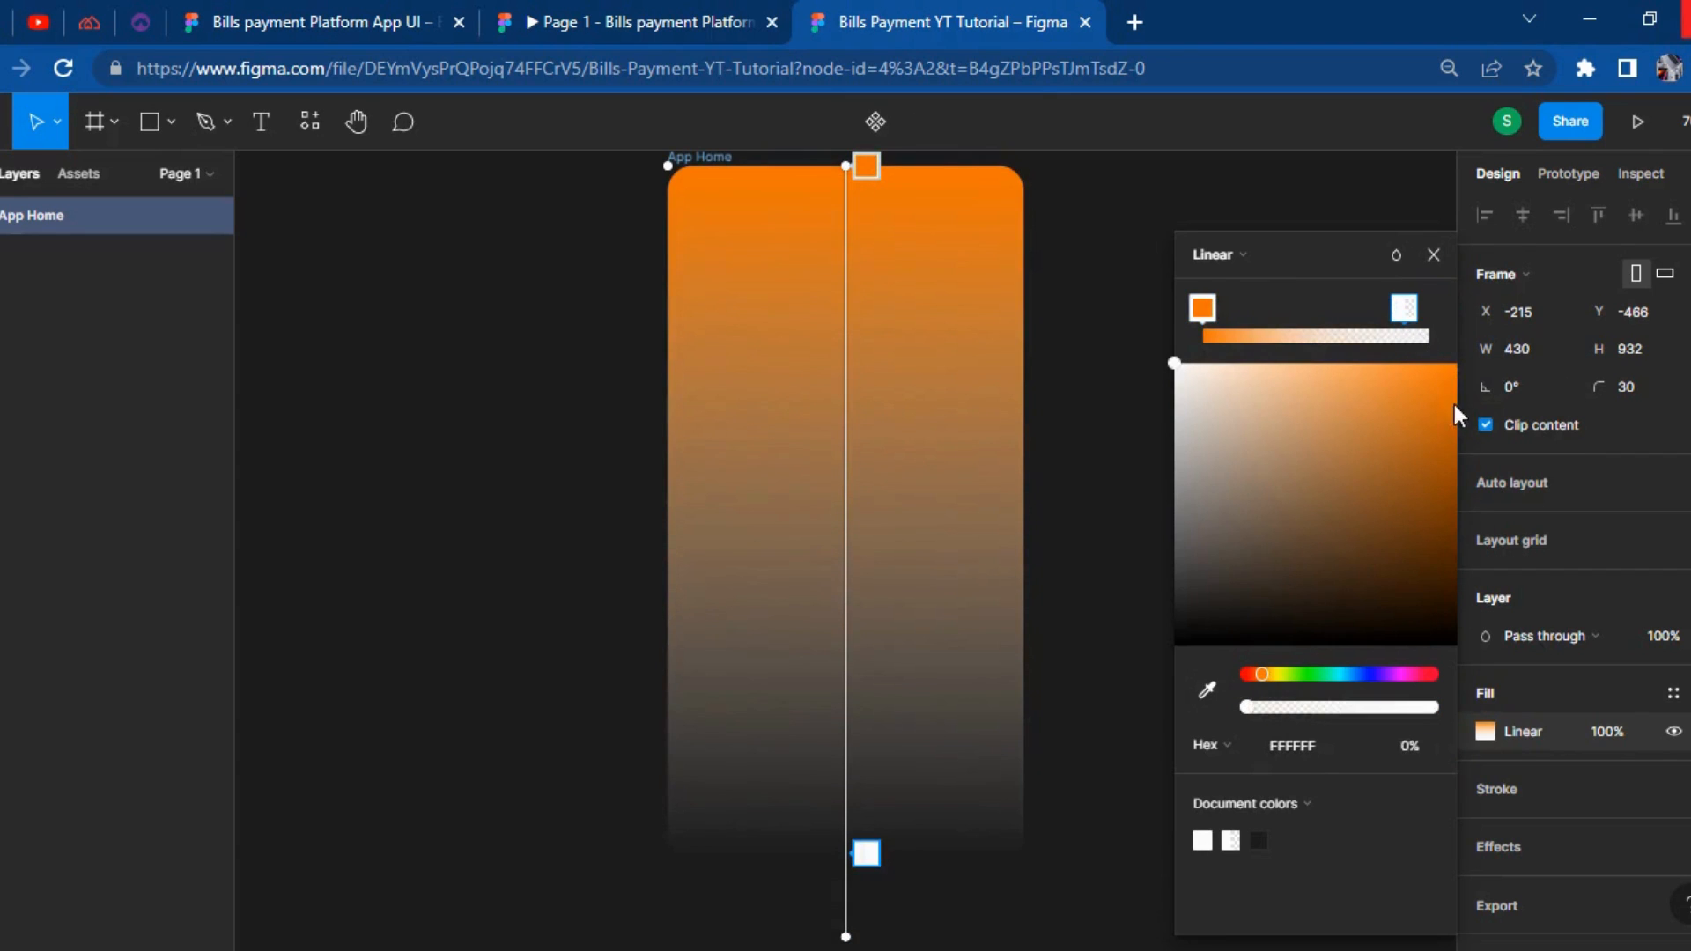
click(1456, 403)
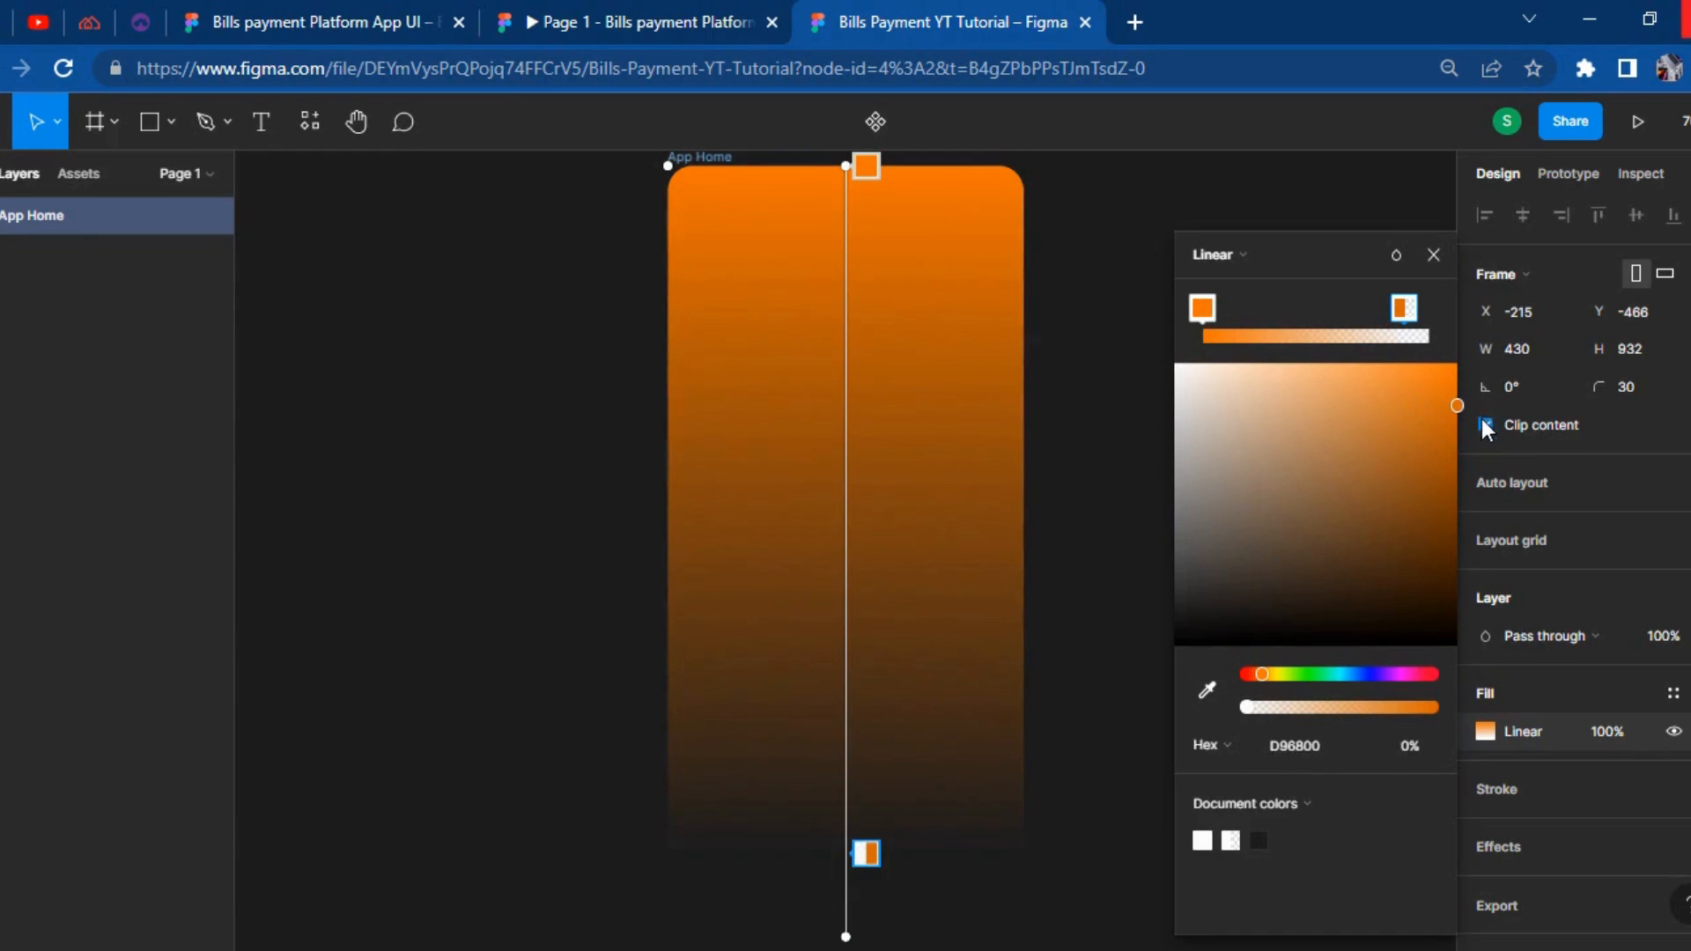
drag(1375, 708, 1341, 717)
drag(863, 853, 847, 584)
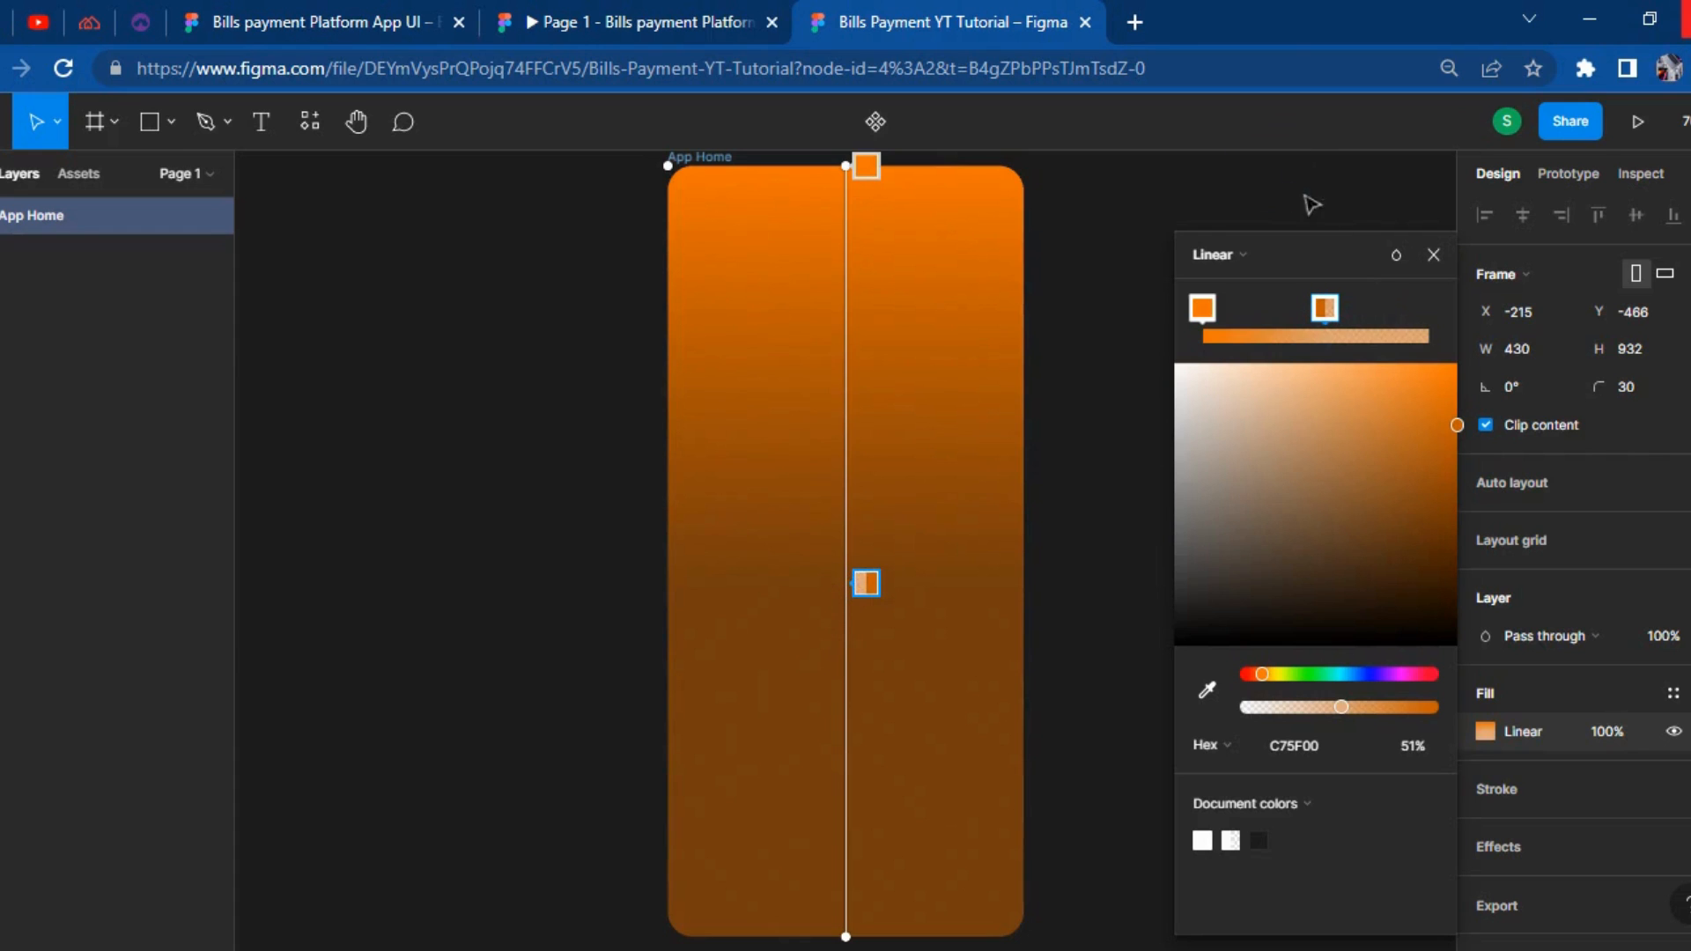
click(1434, 255)
click(1316, 343)
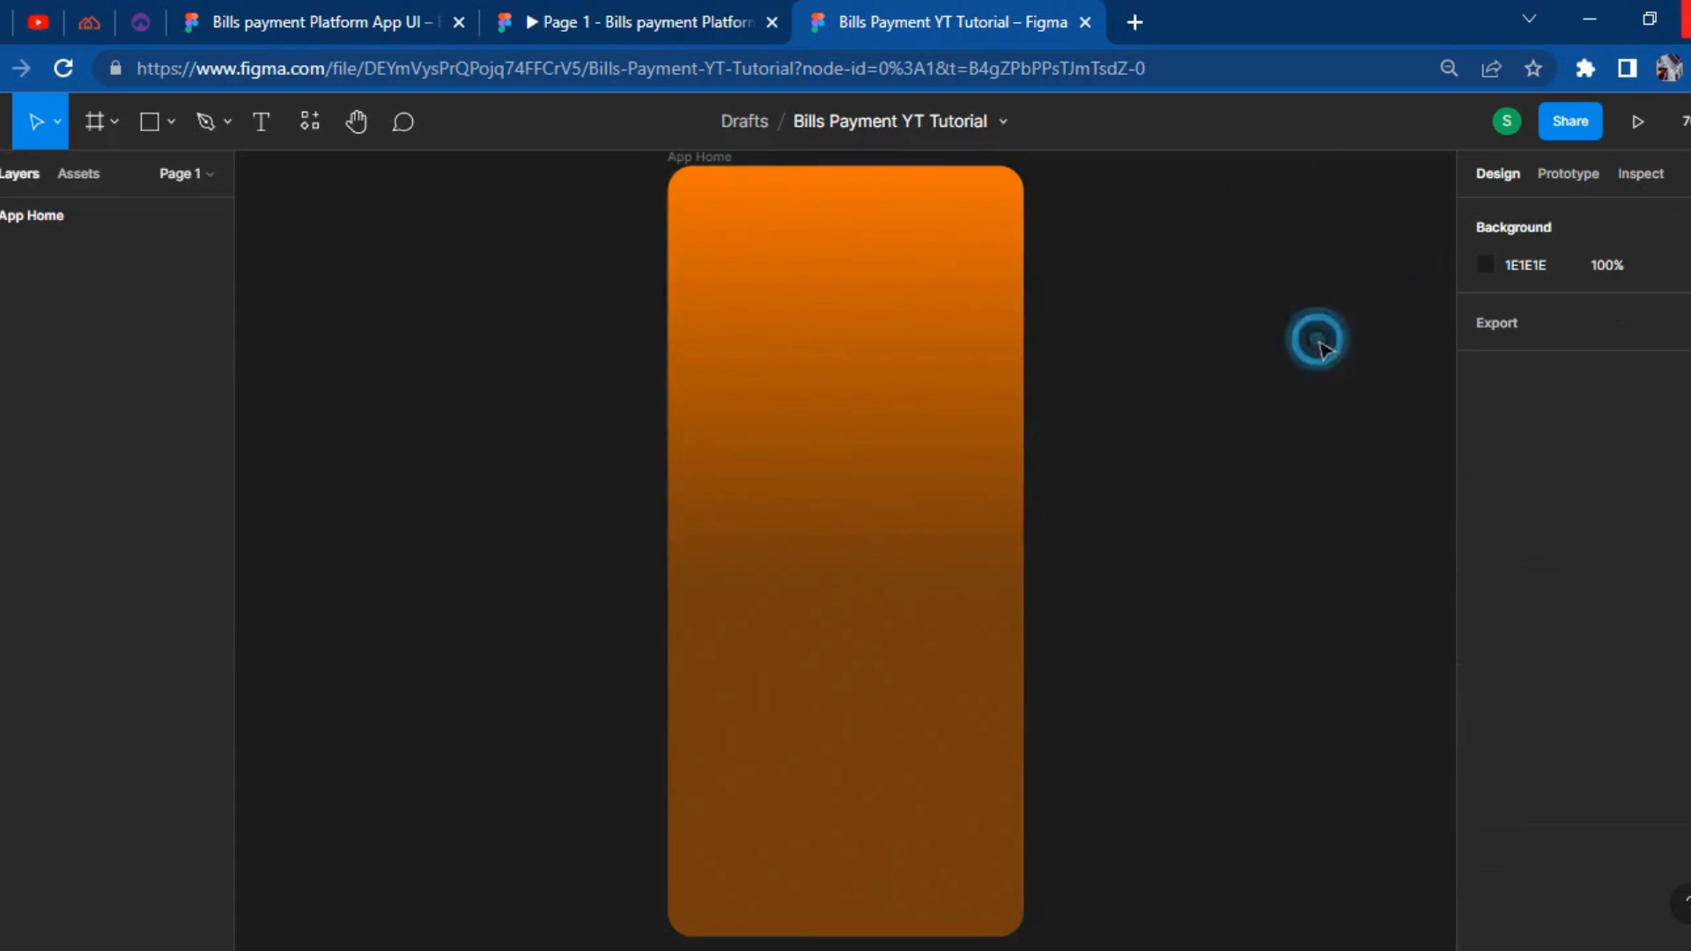
Check the reference prototype's home screen for the placement and shape of the dark blue lower panel.
click(715, 19)
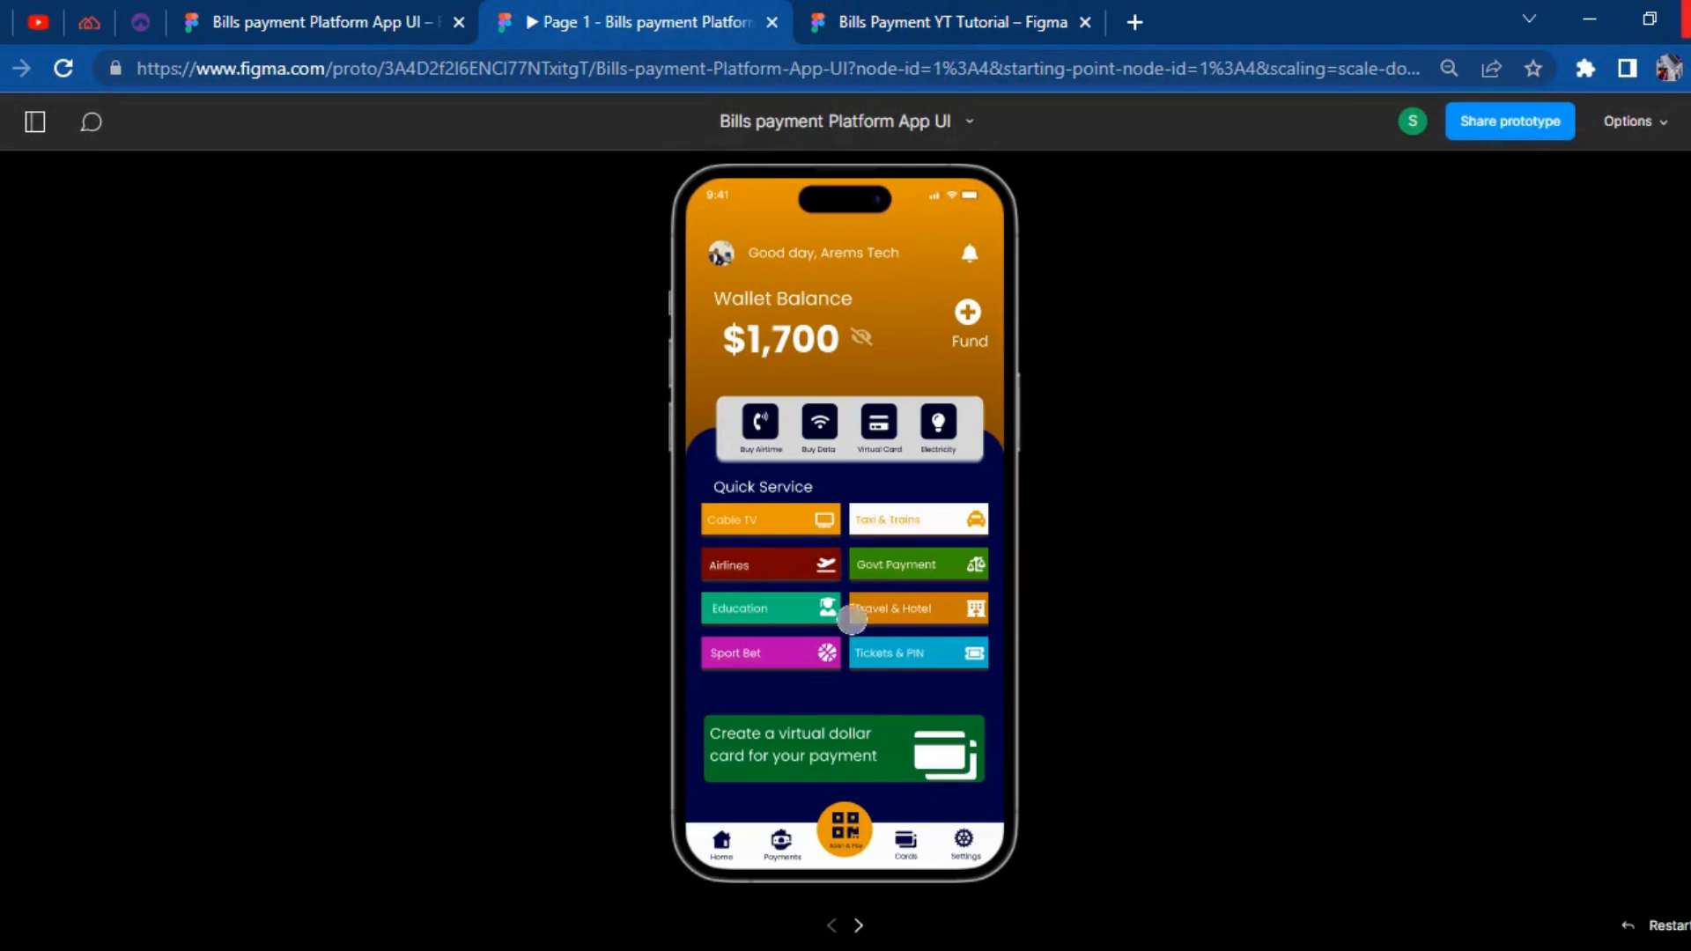
click(876, 21)
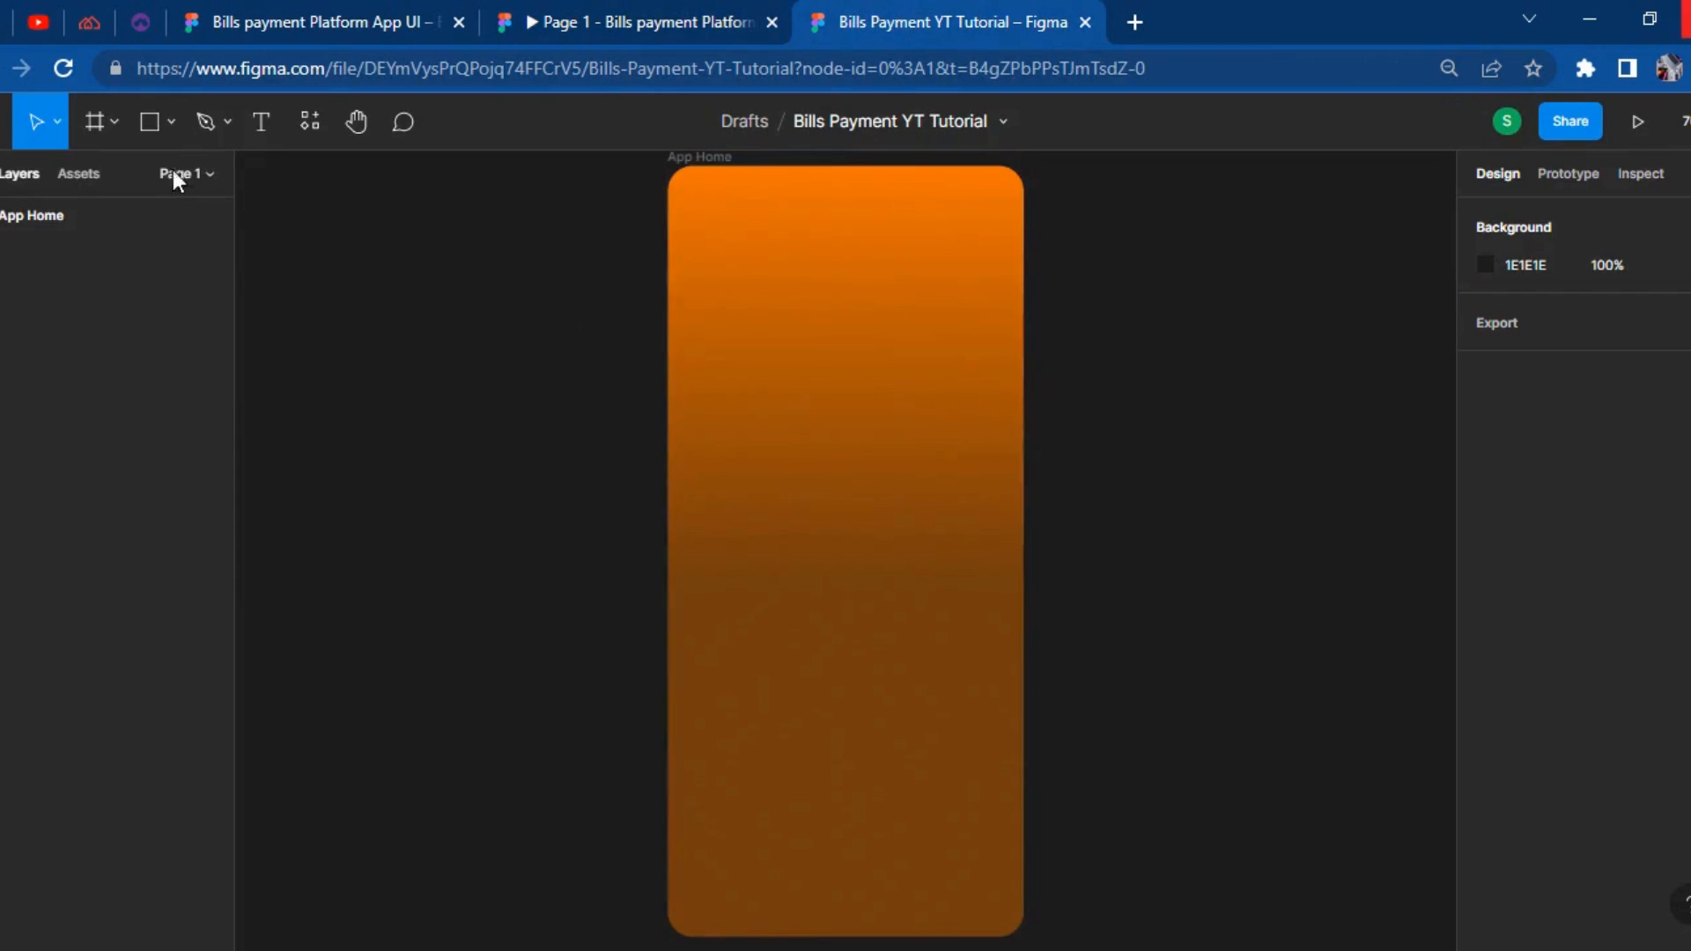
click(145, 133)
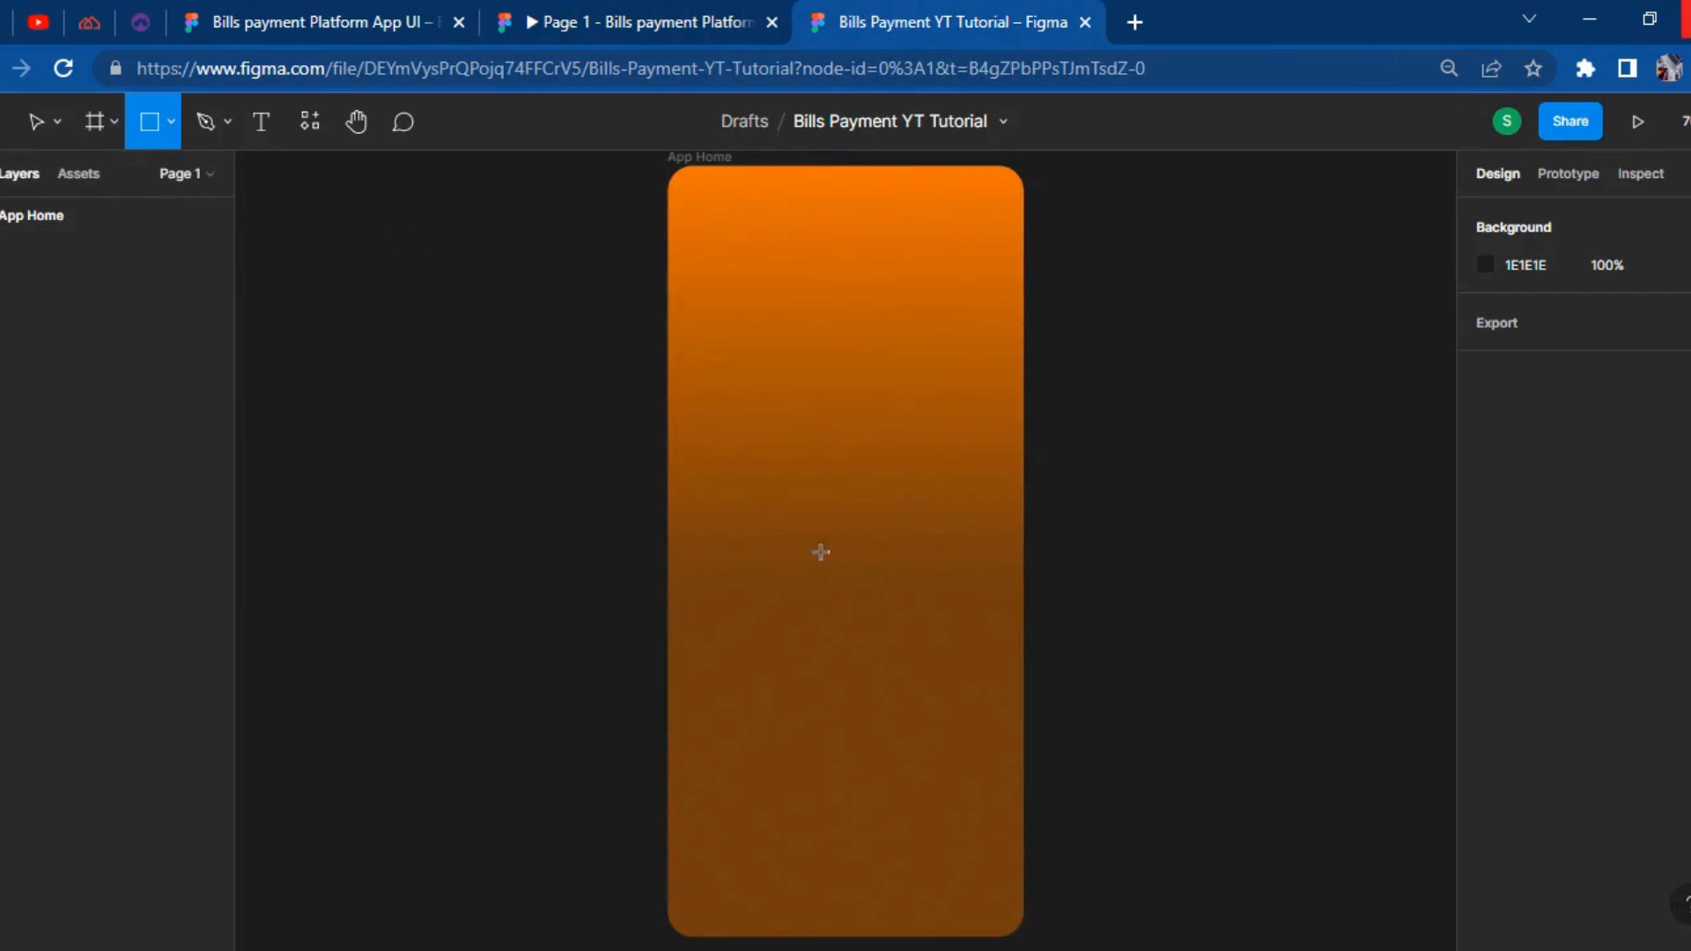
mouse_move(668, 382)
mouse_down()
mouse_move(789, 590)
mouse_move(956, 782)
mouse_move(1022, 916)
mouse_up()
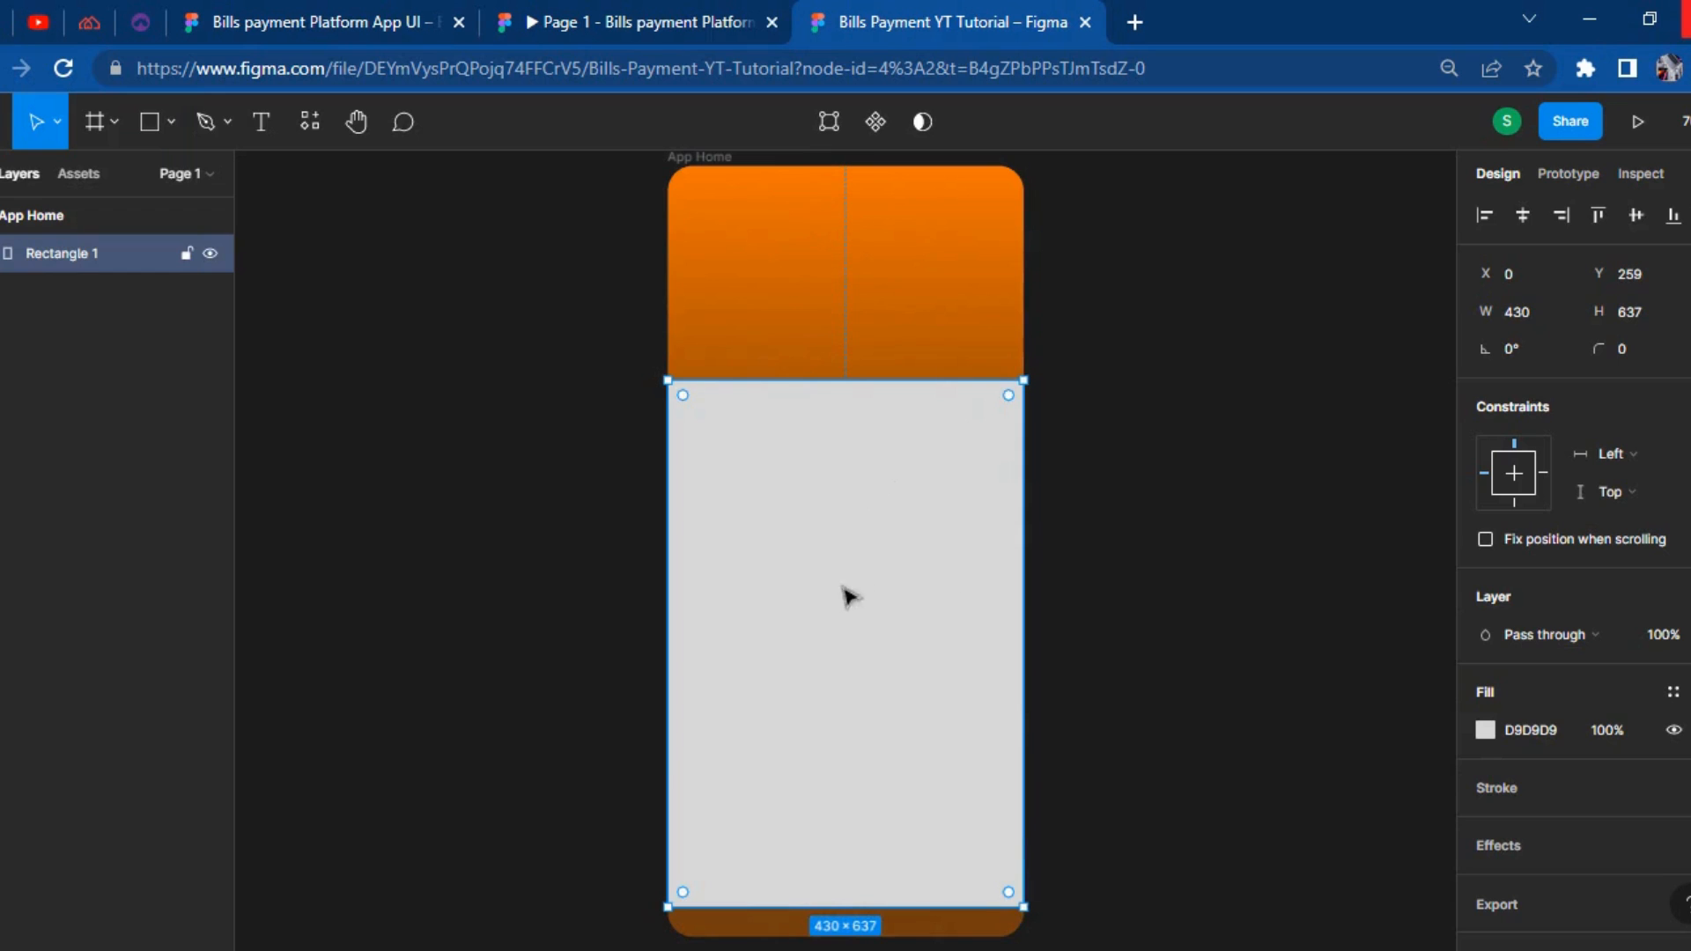
key(Delete)
click(568, 506)
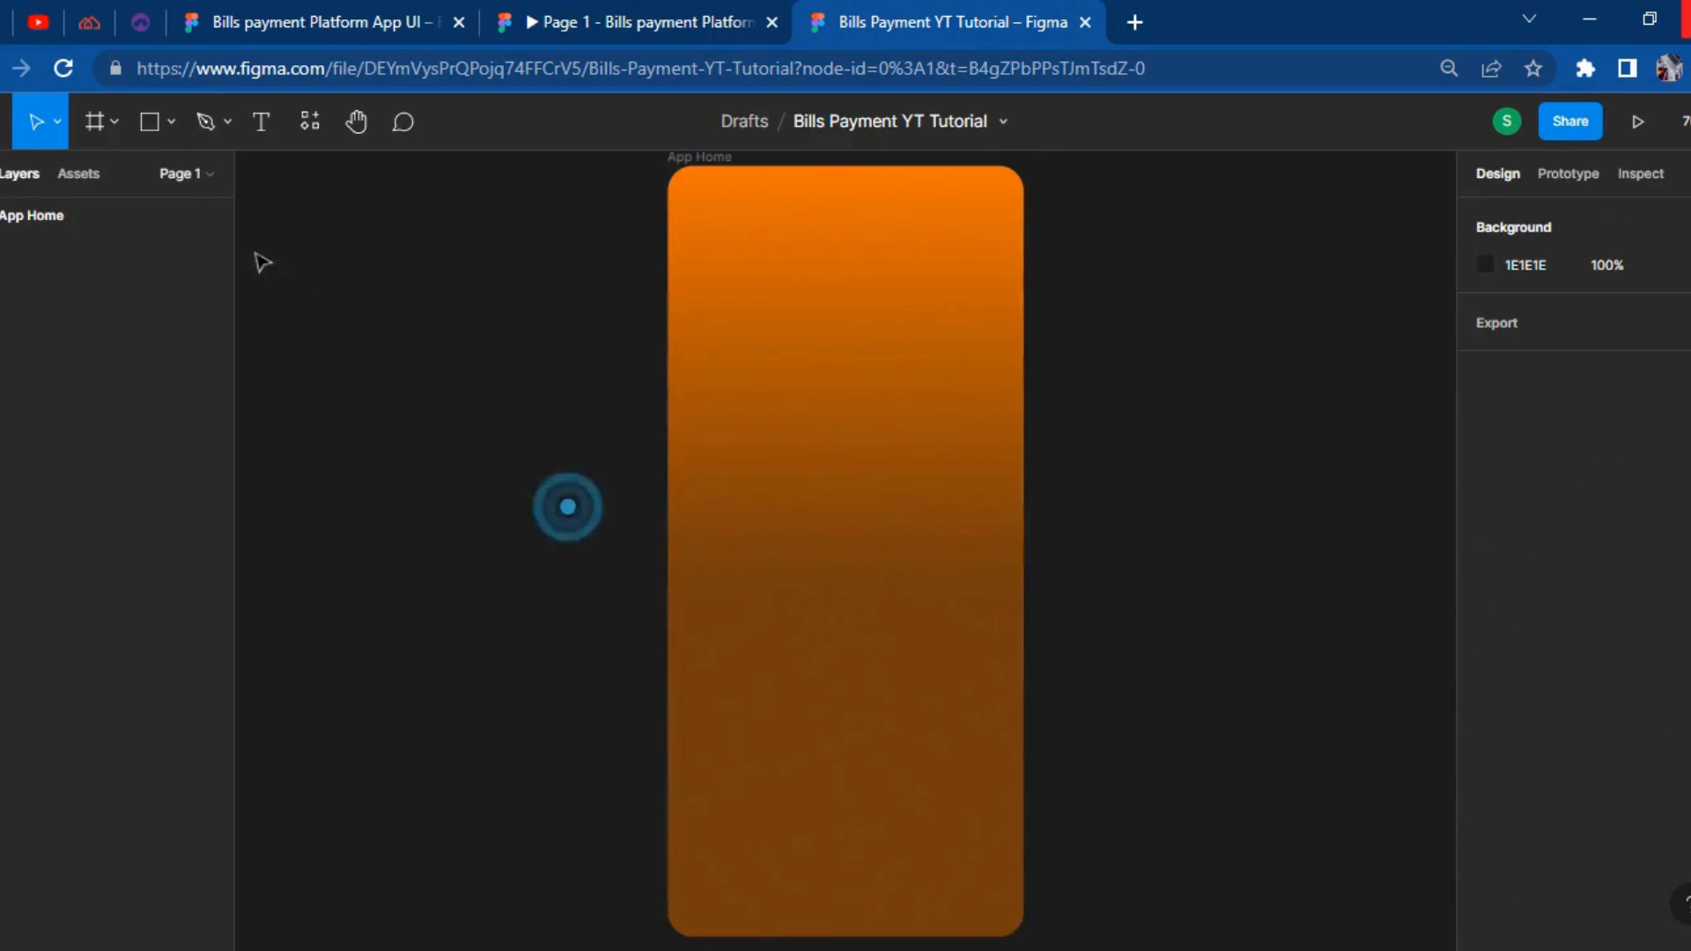
Draw a rectangle over the lower part of the App Home frame and stretch it to the frame's width, about 431 by 640.
click(150, 122)
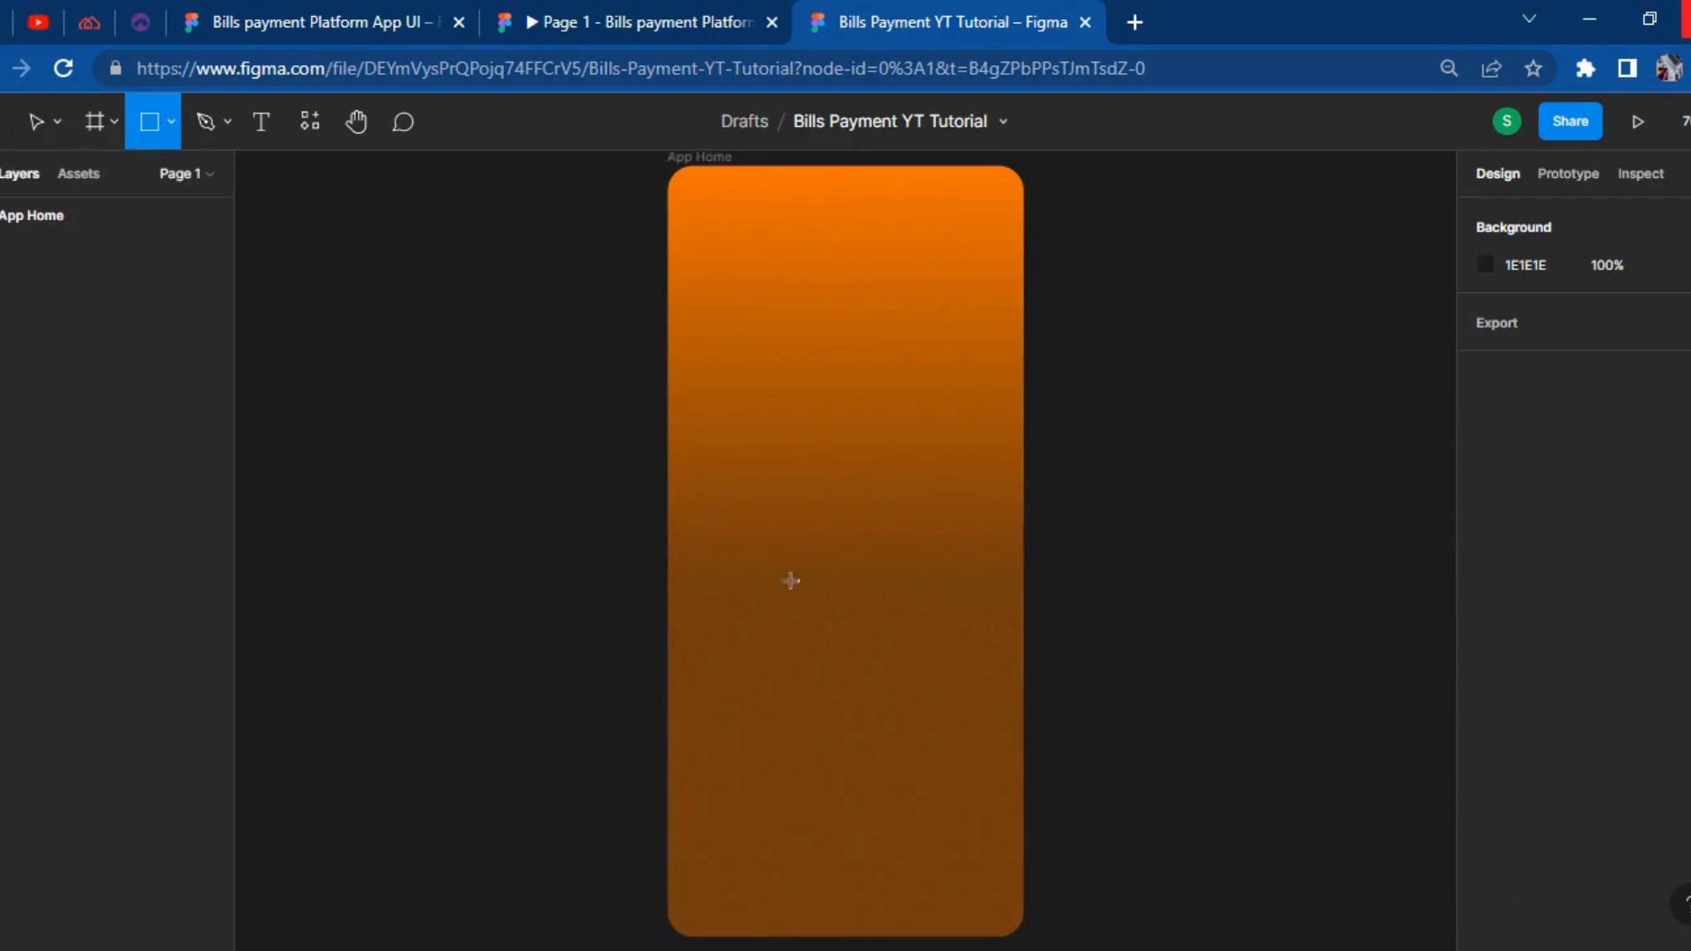
mouse_move(669, 408)
mouse_down()
mouse_move(974, 757)
mouse_move(1019, 938)
mouse_move(1016, 911)
mouse_up()
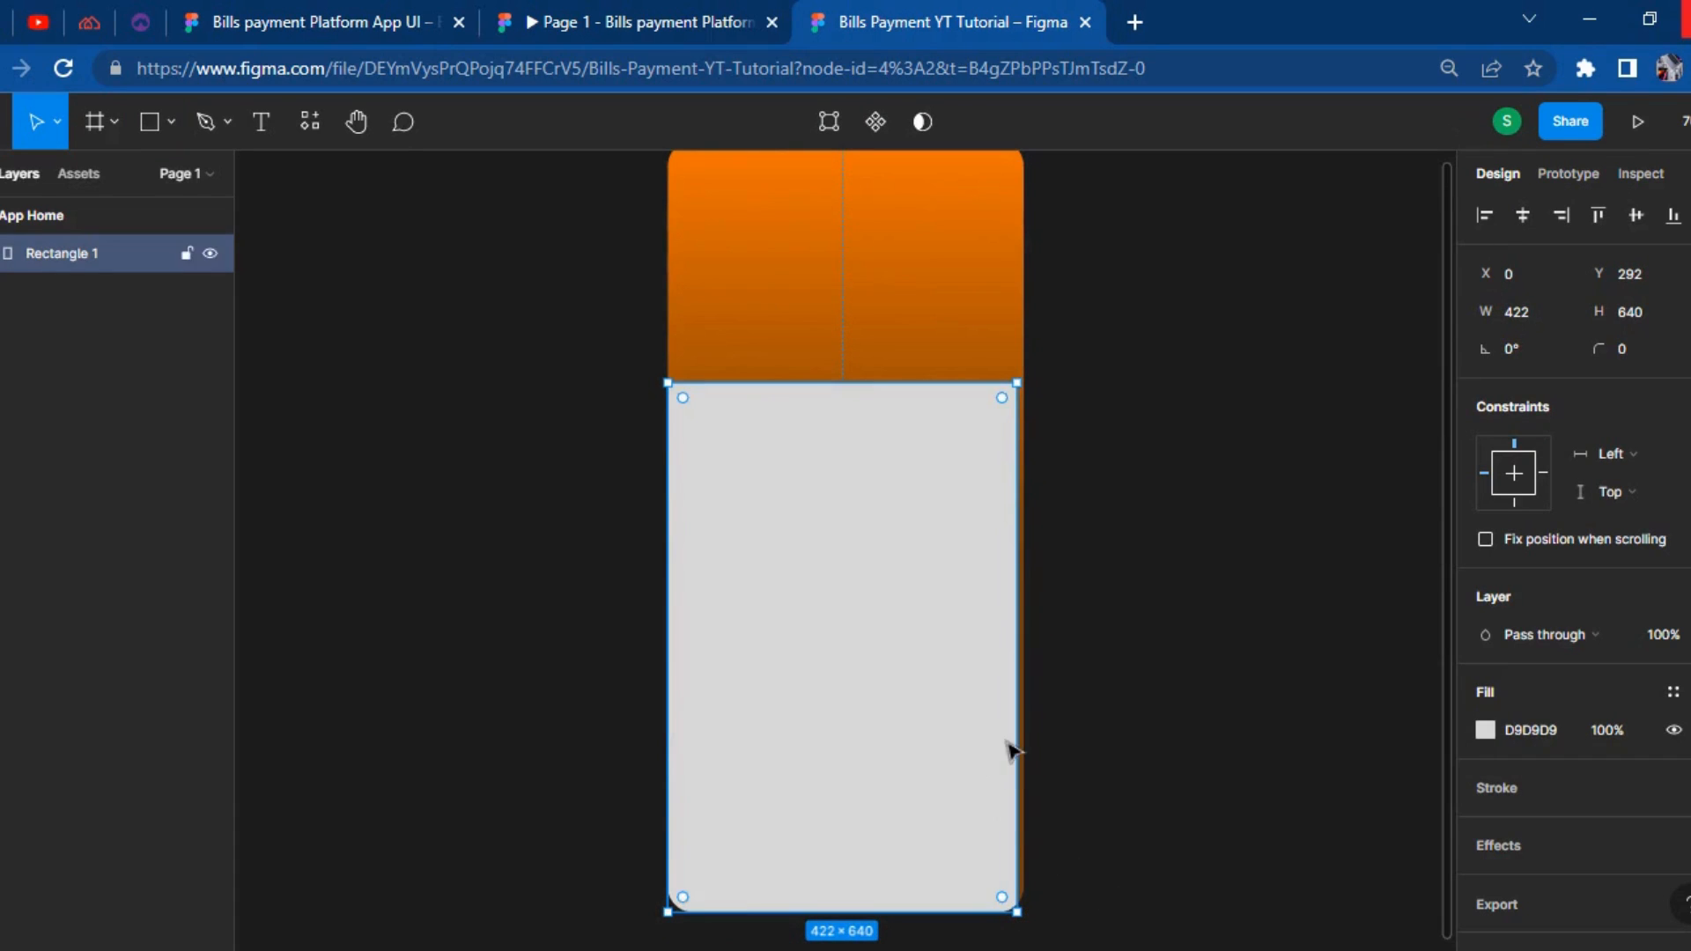
key(shift+0)
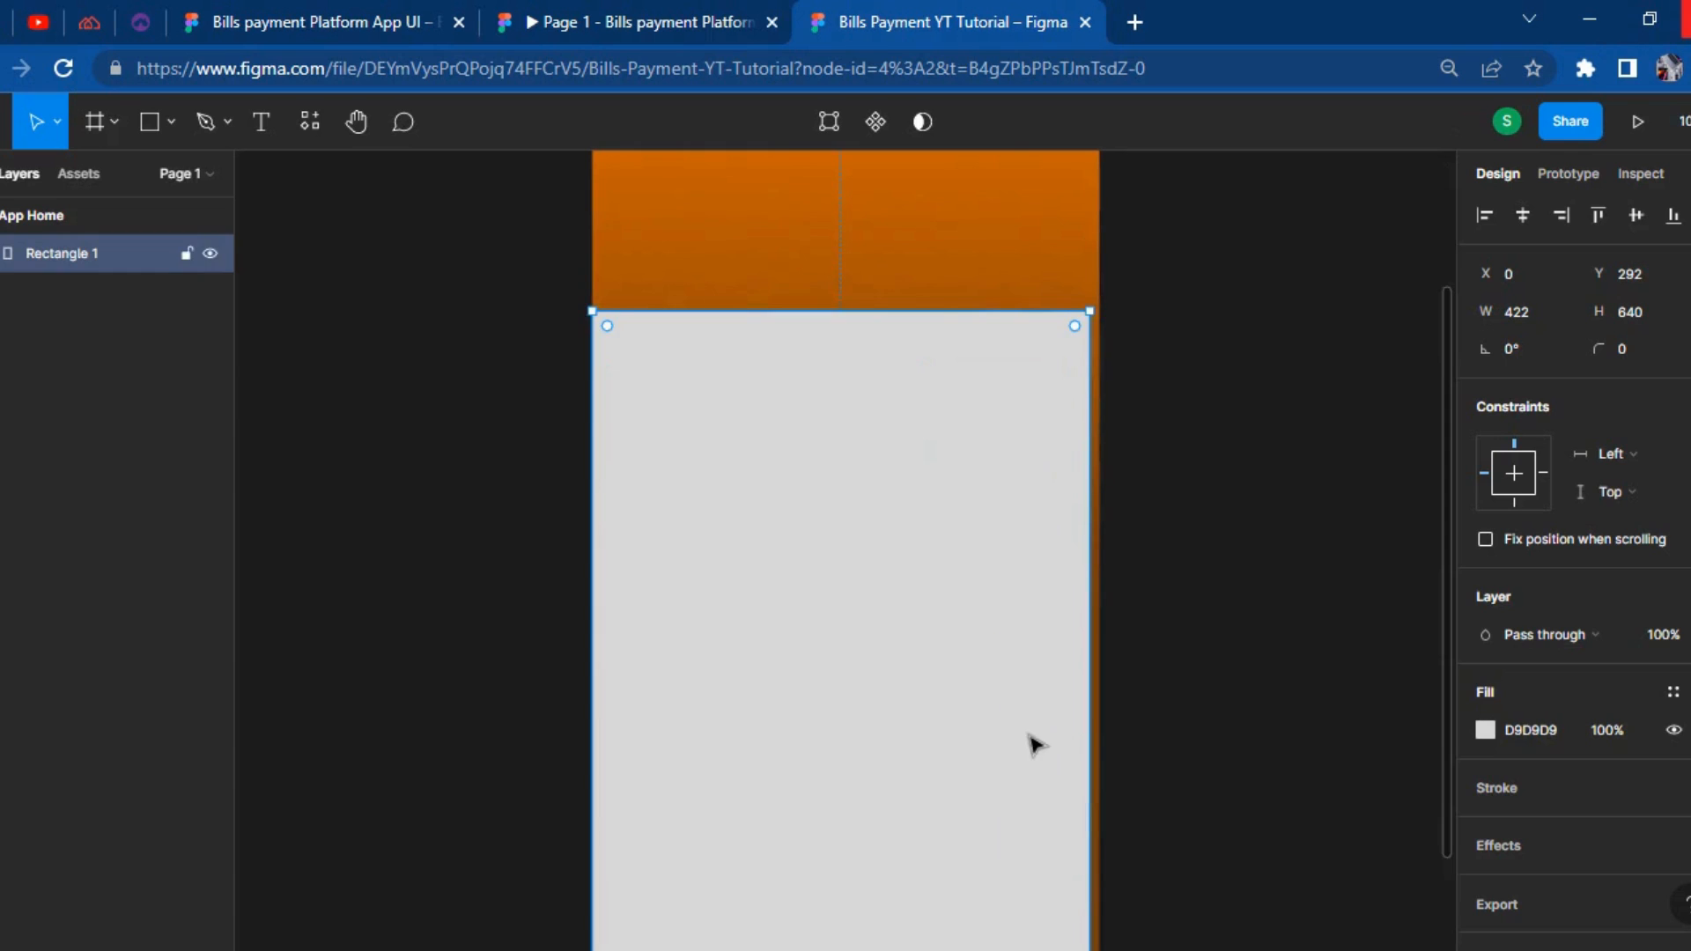
drag(1090, 597, 1100, 563)
click(1187, 650)
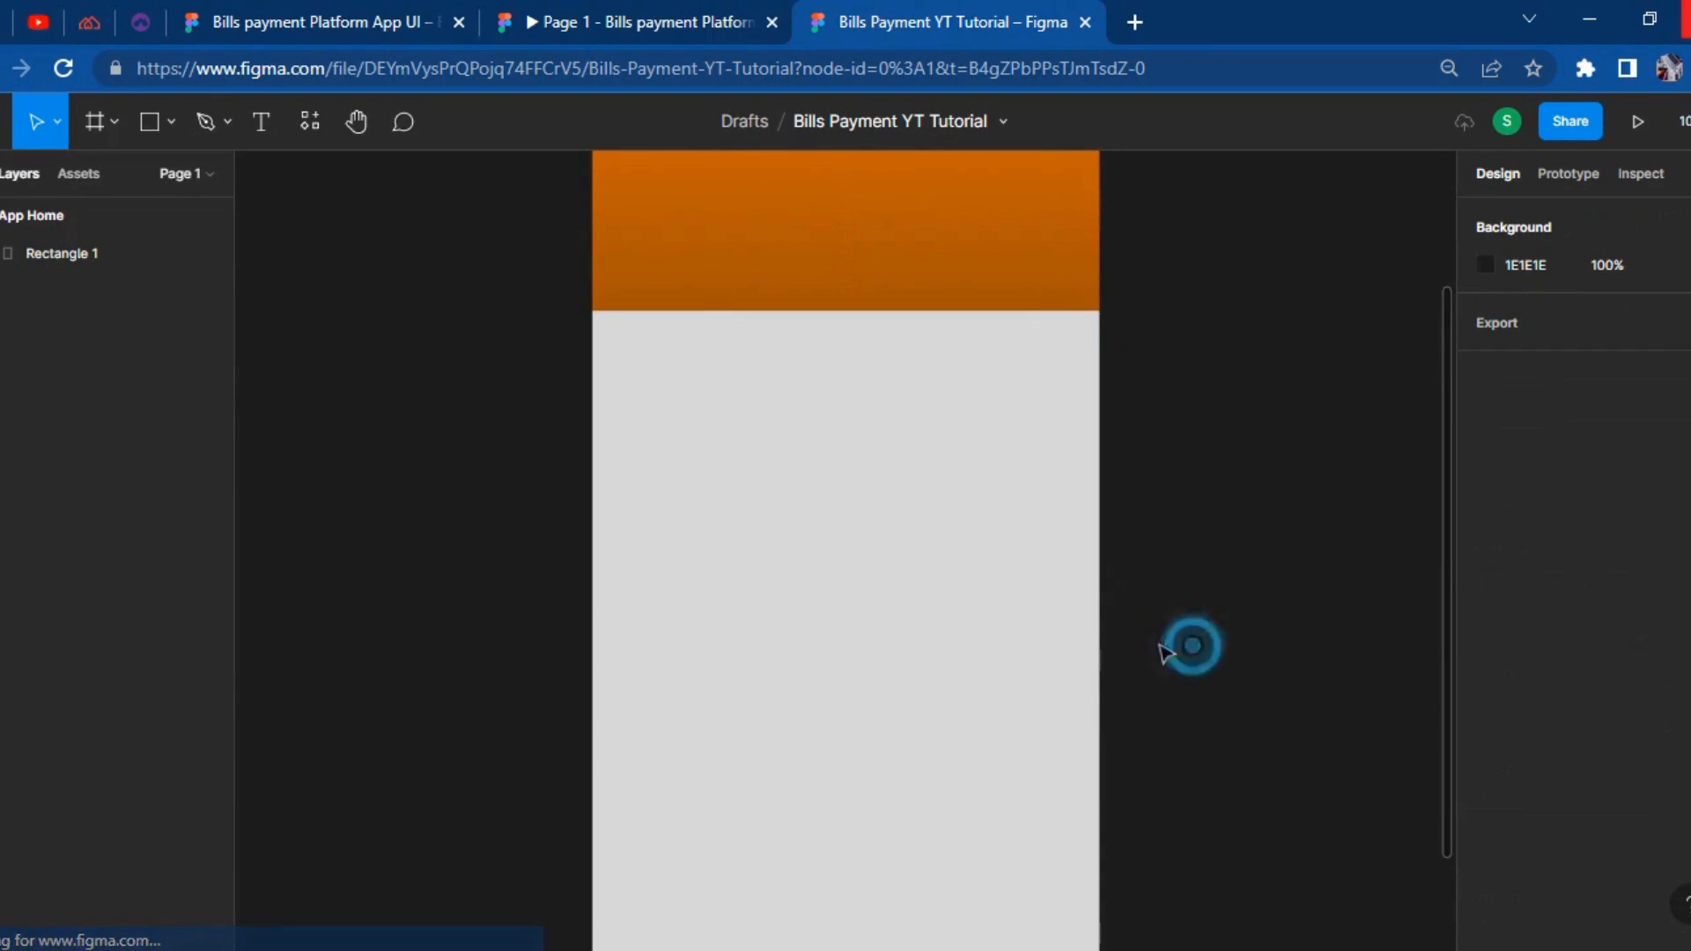
scroll(1022, 643, down, 6)
click(939, 414)
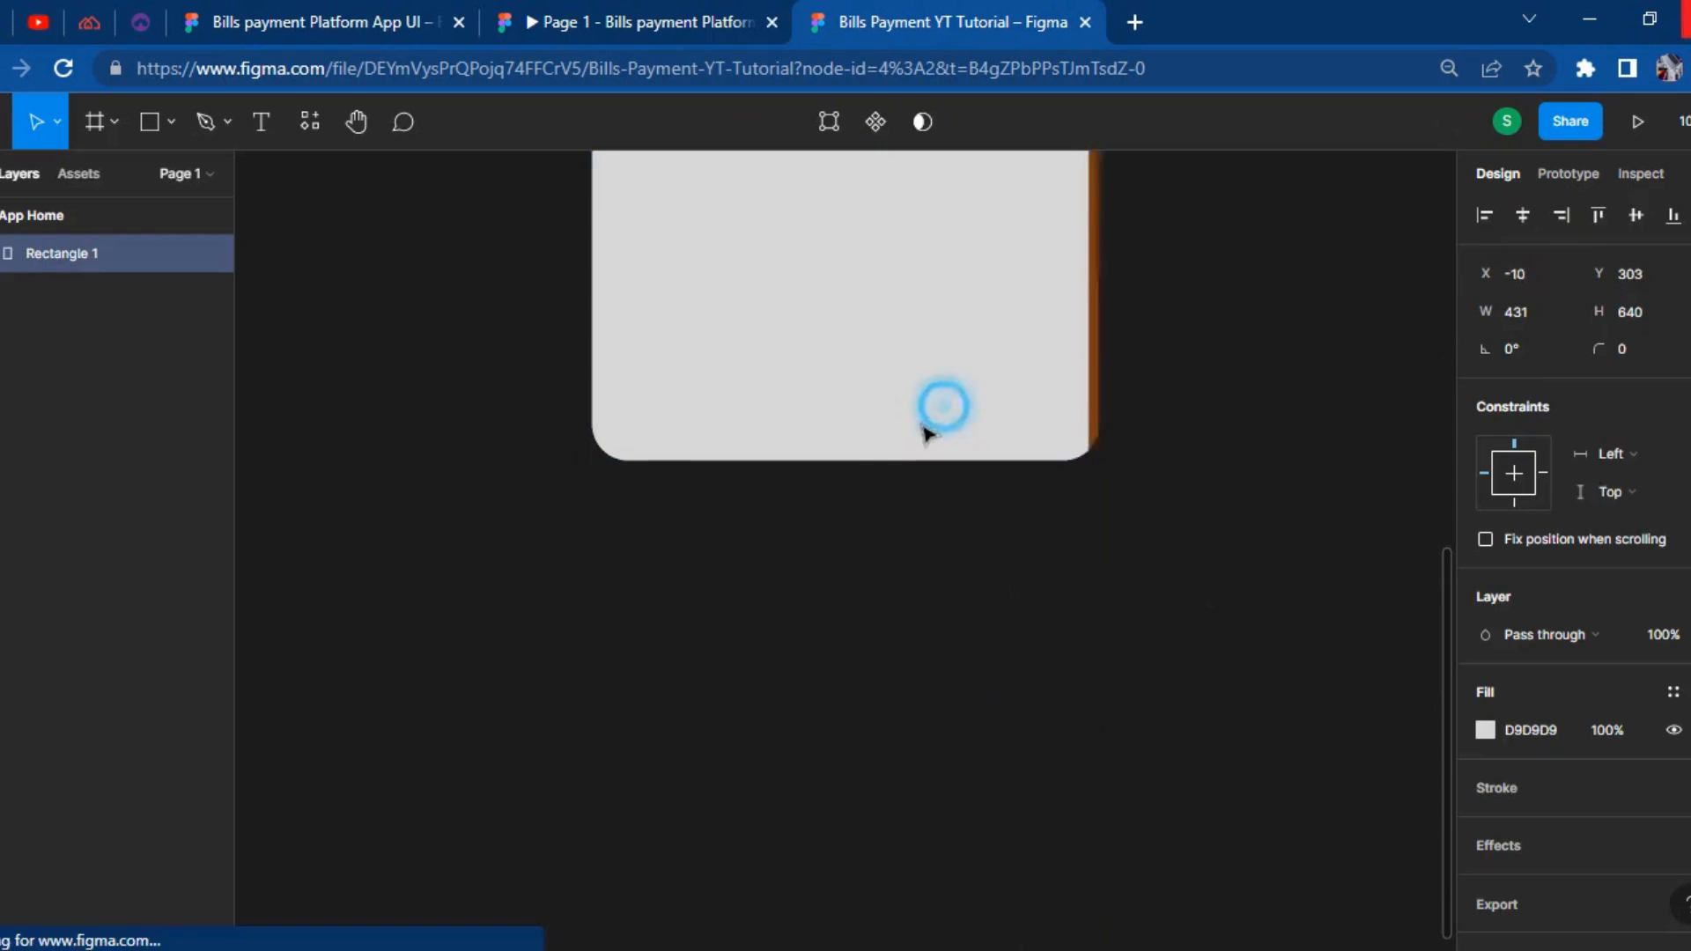
click(1080, 621)
click(1101, 636)
scroll(1102, 643, up, 8)
Set the rectangle's bottom-right and bottom-left corner radii to 30 individually.
click(890, 668)
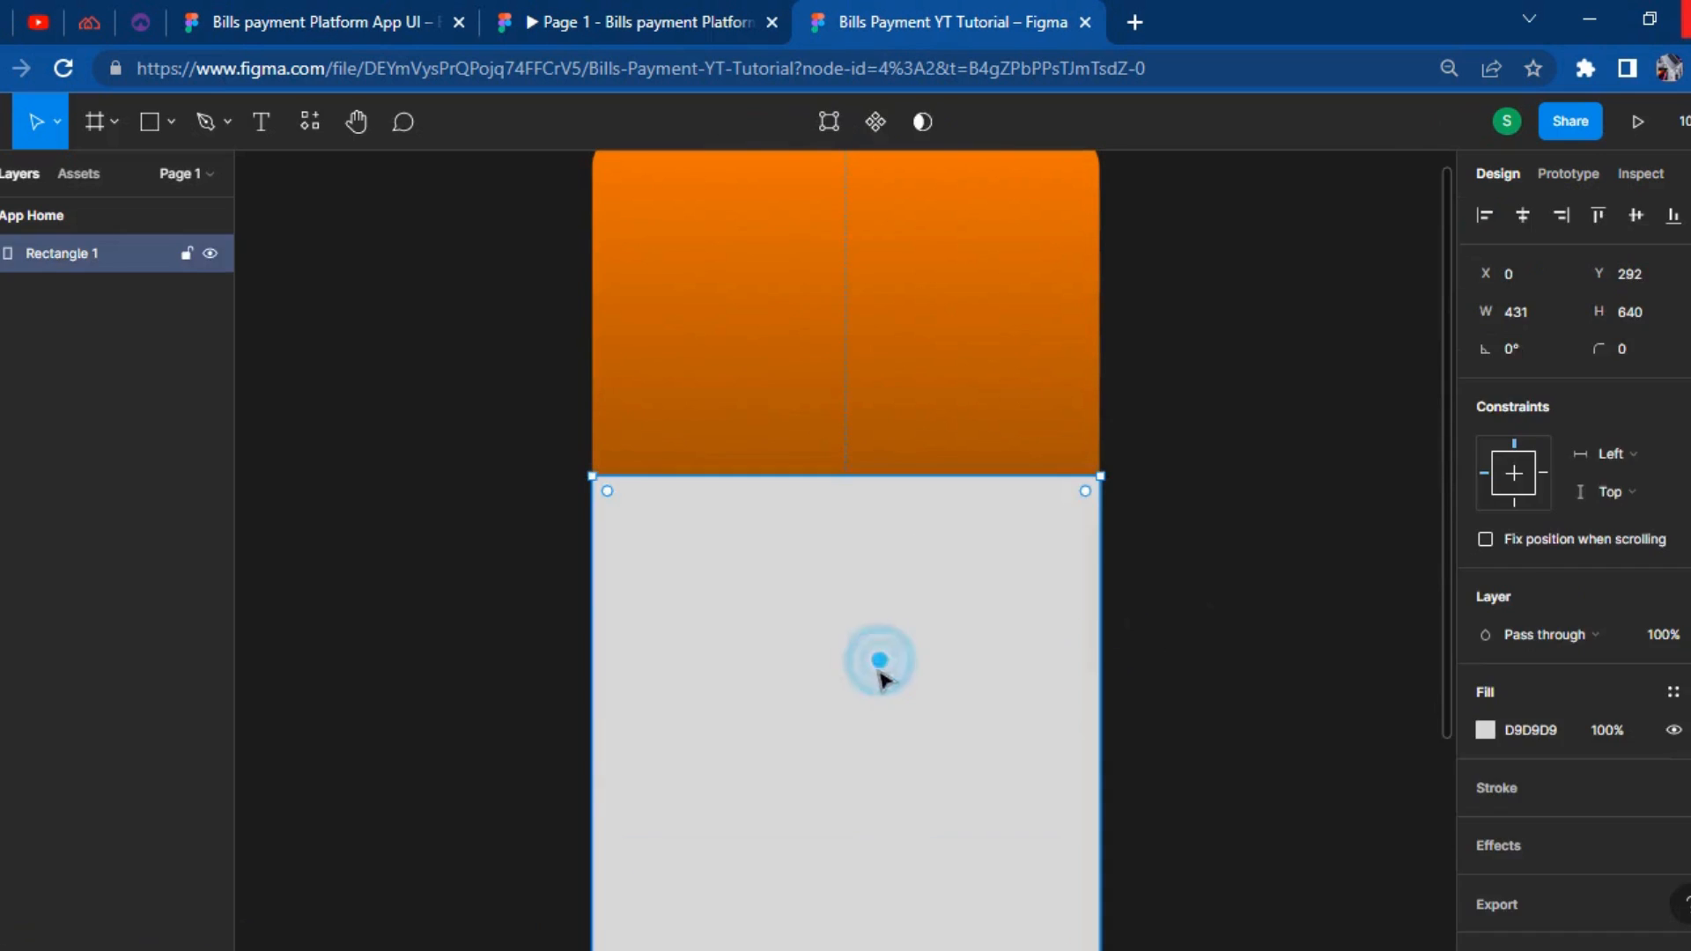
scroll(1026, 724, down, 7)
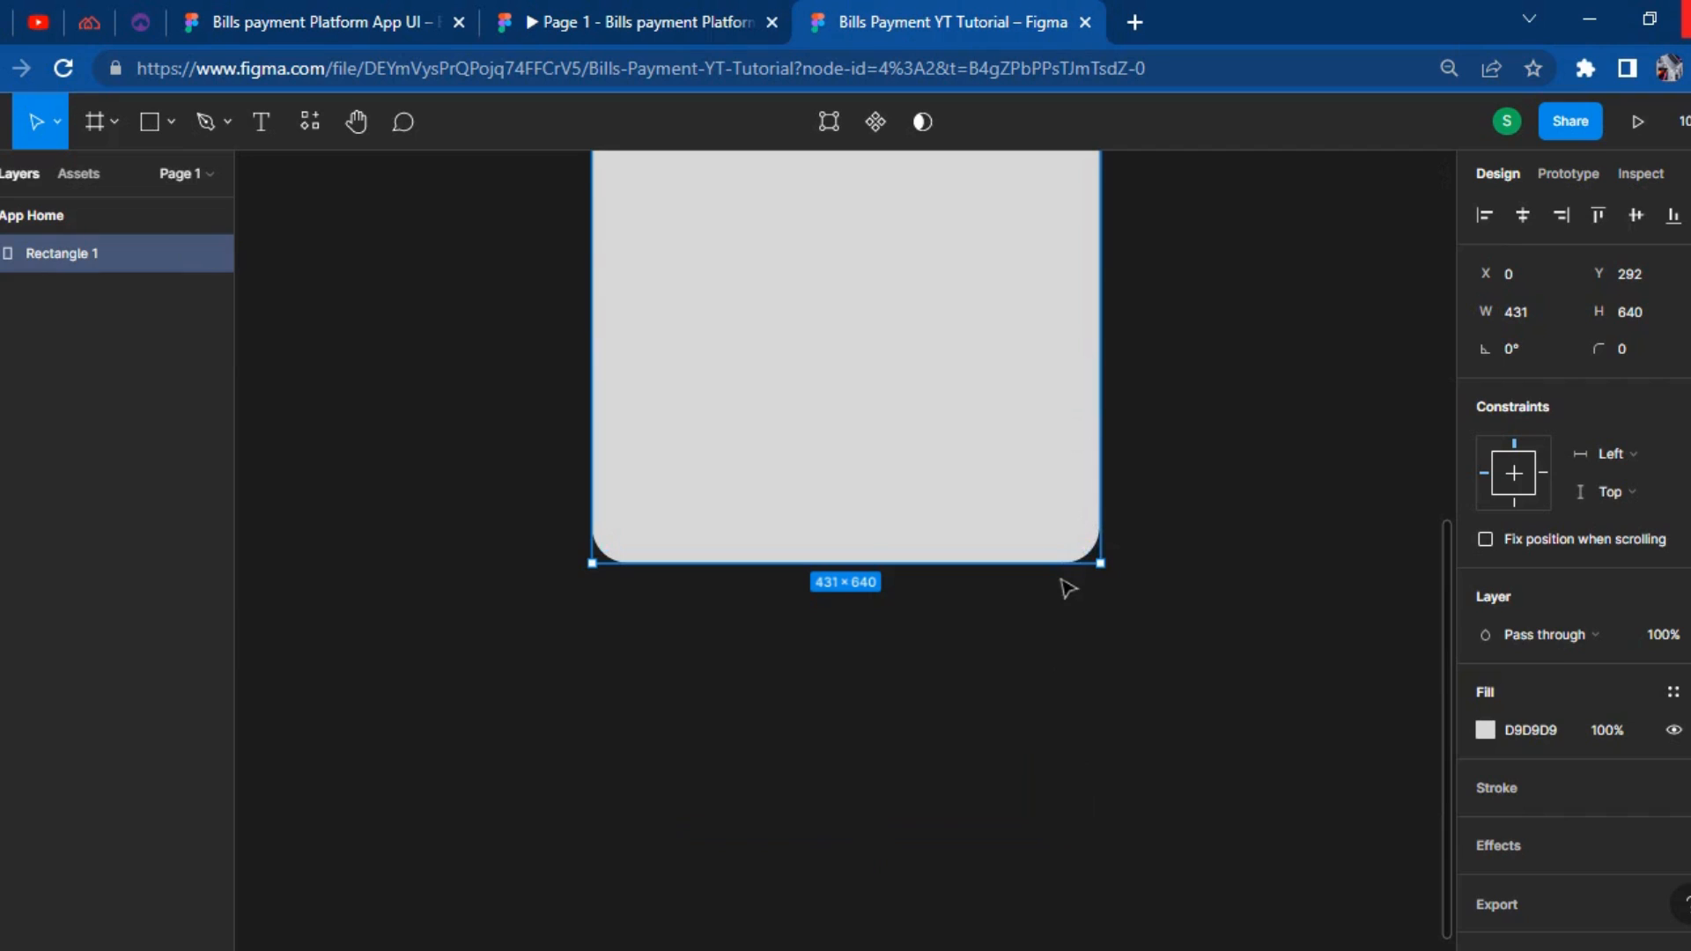
scroll(1066, 588, up, 1)
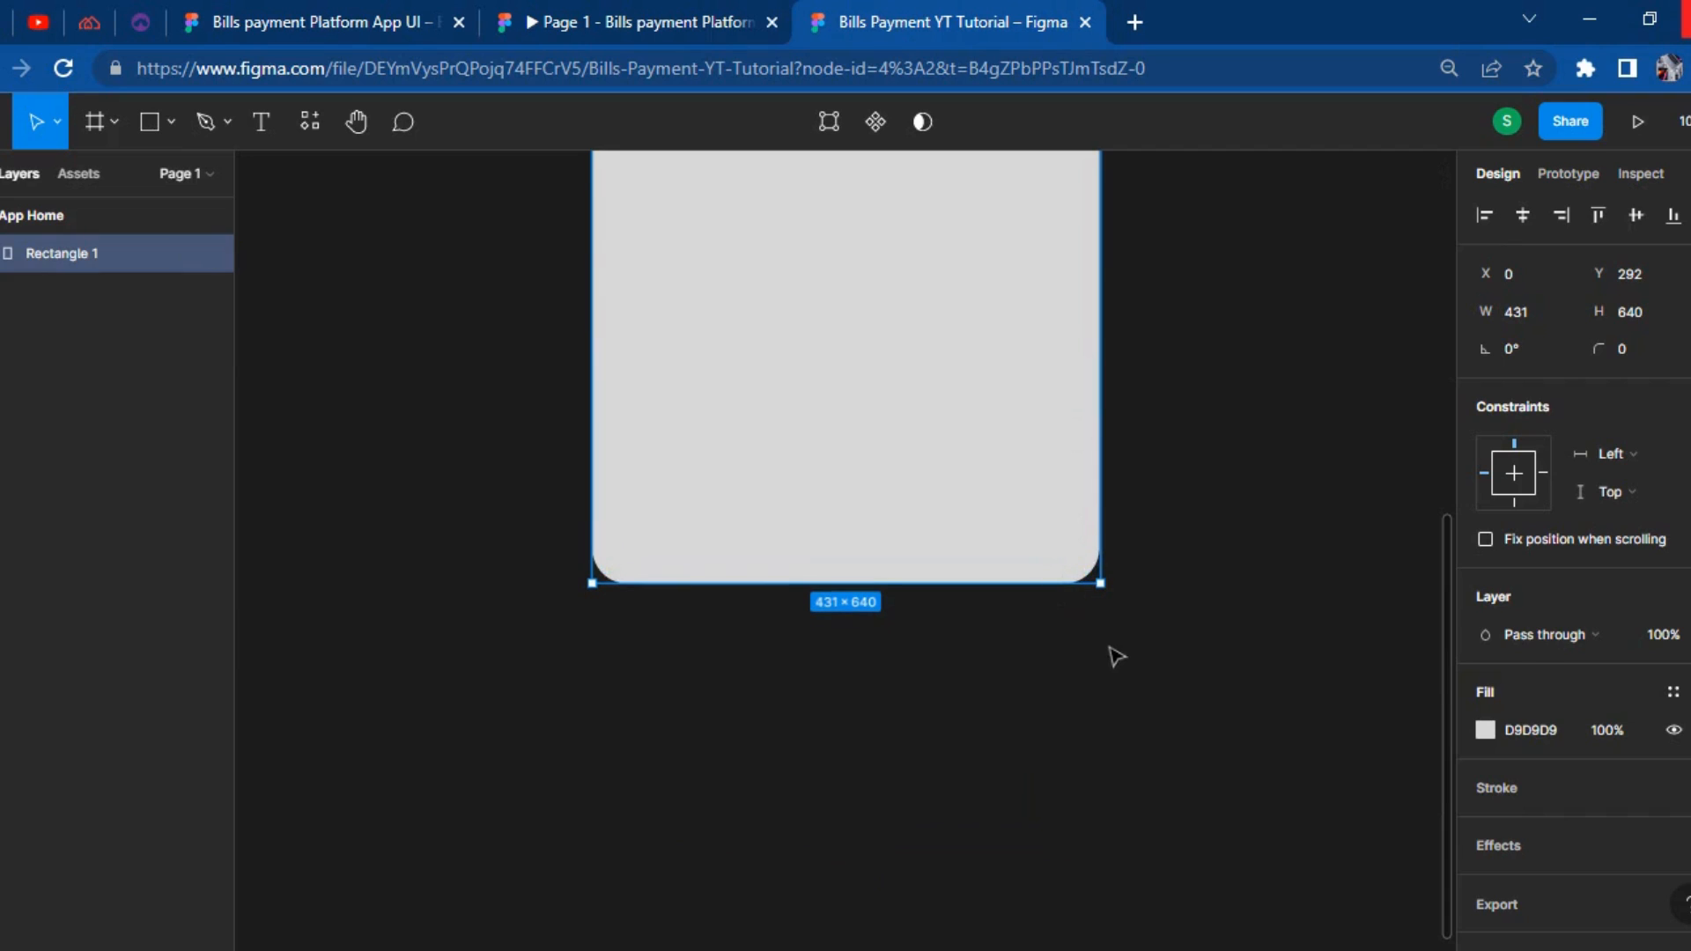
scroll(1126, 650, up, 3)
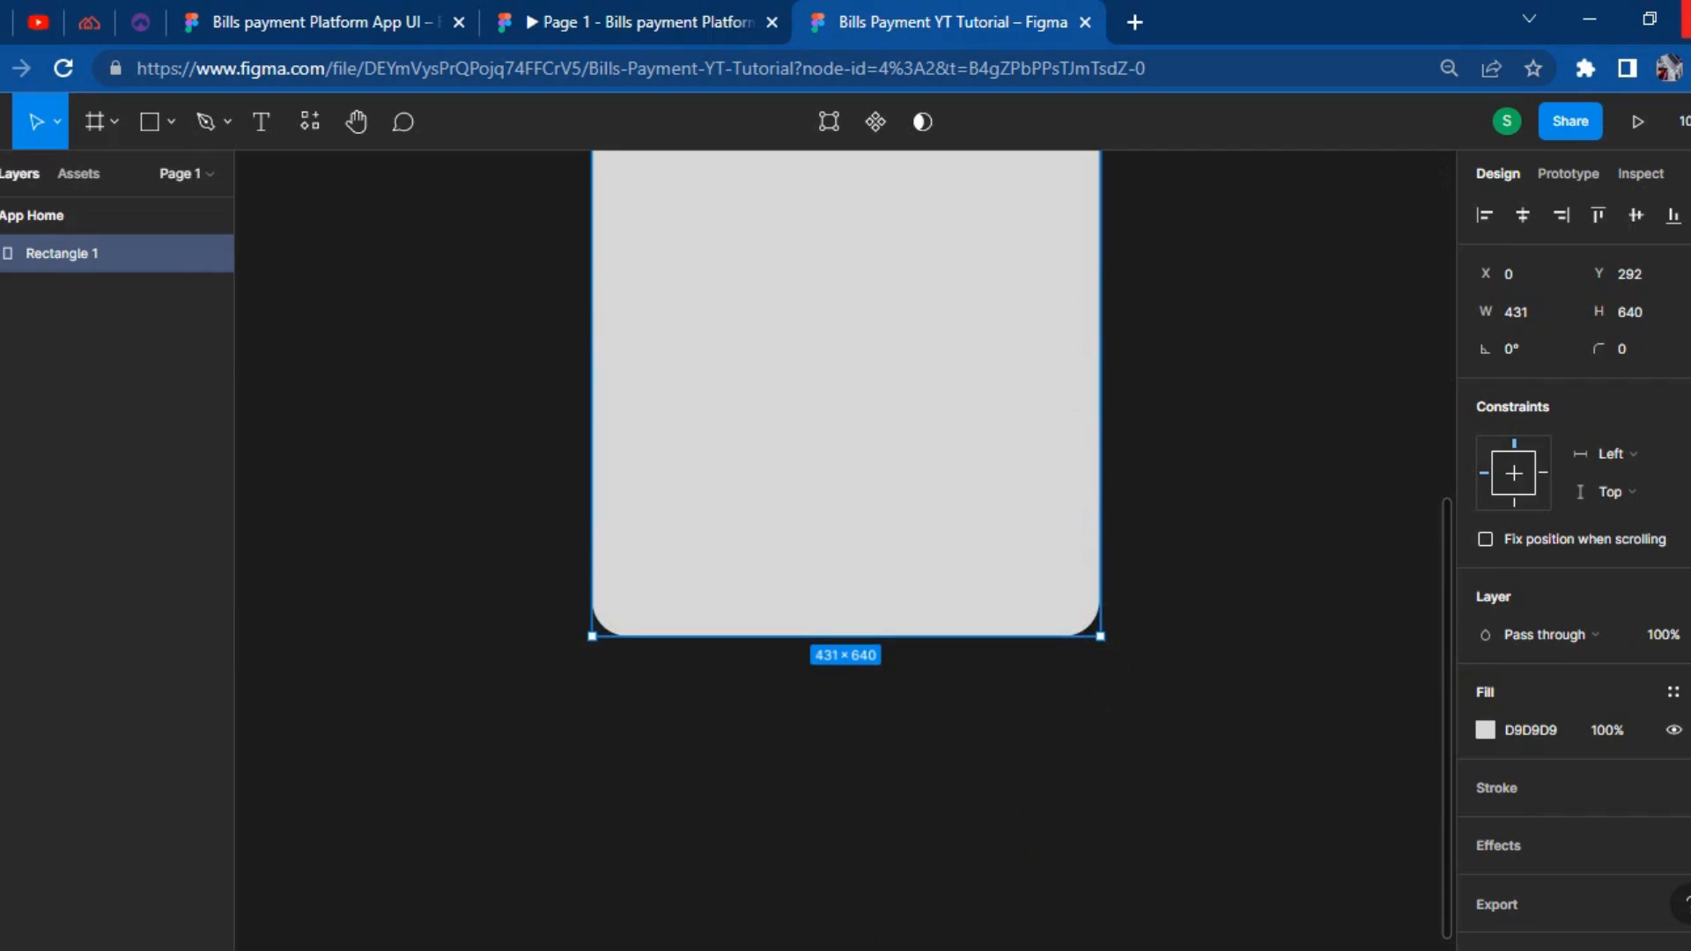
click(1690, 350)
click(1584, 387)
text(30)
click(1127, 753)
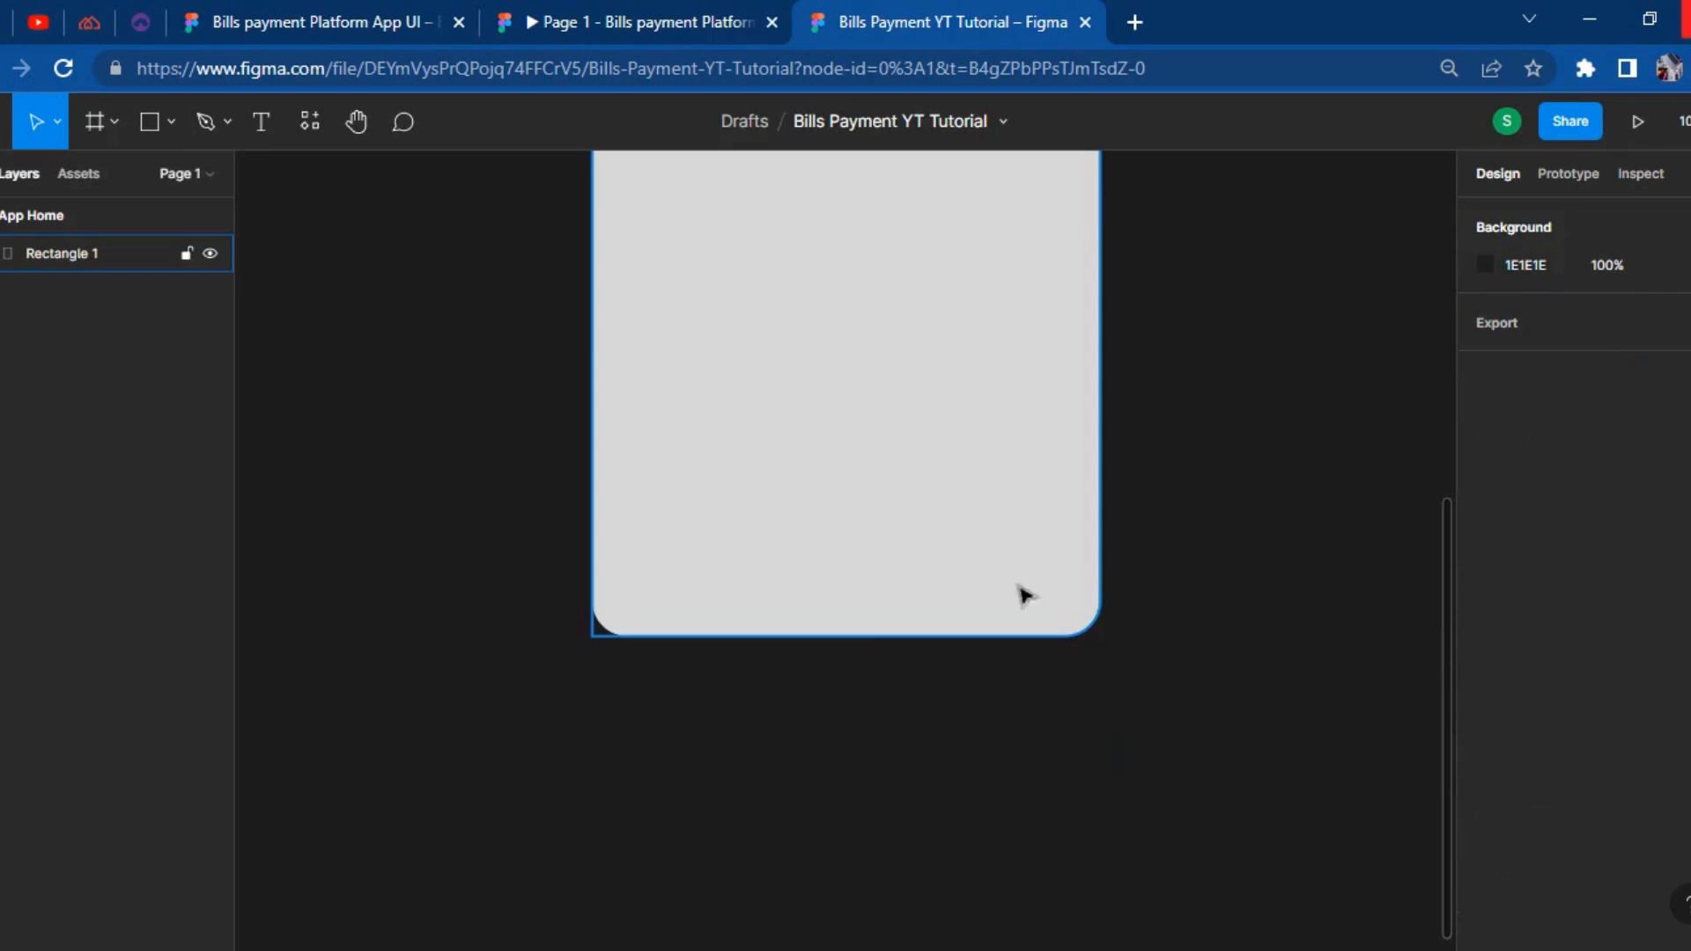
click(991, 560)
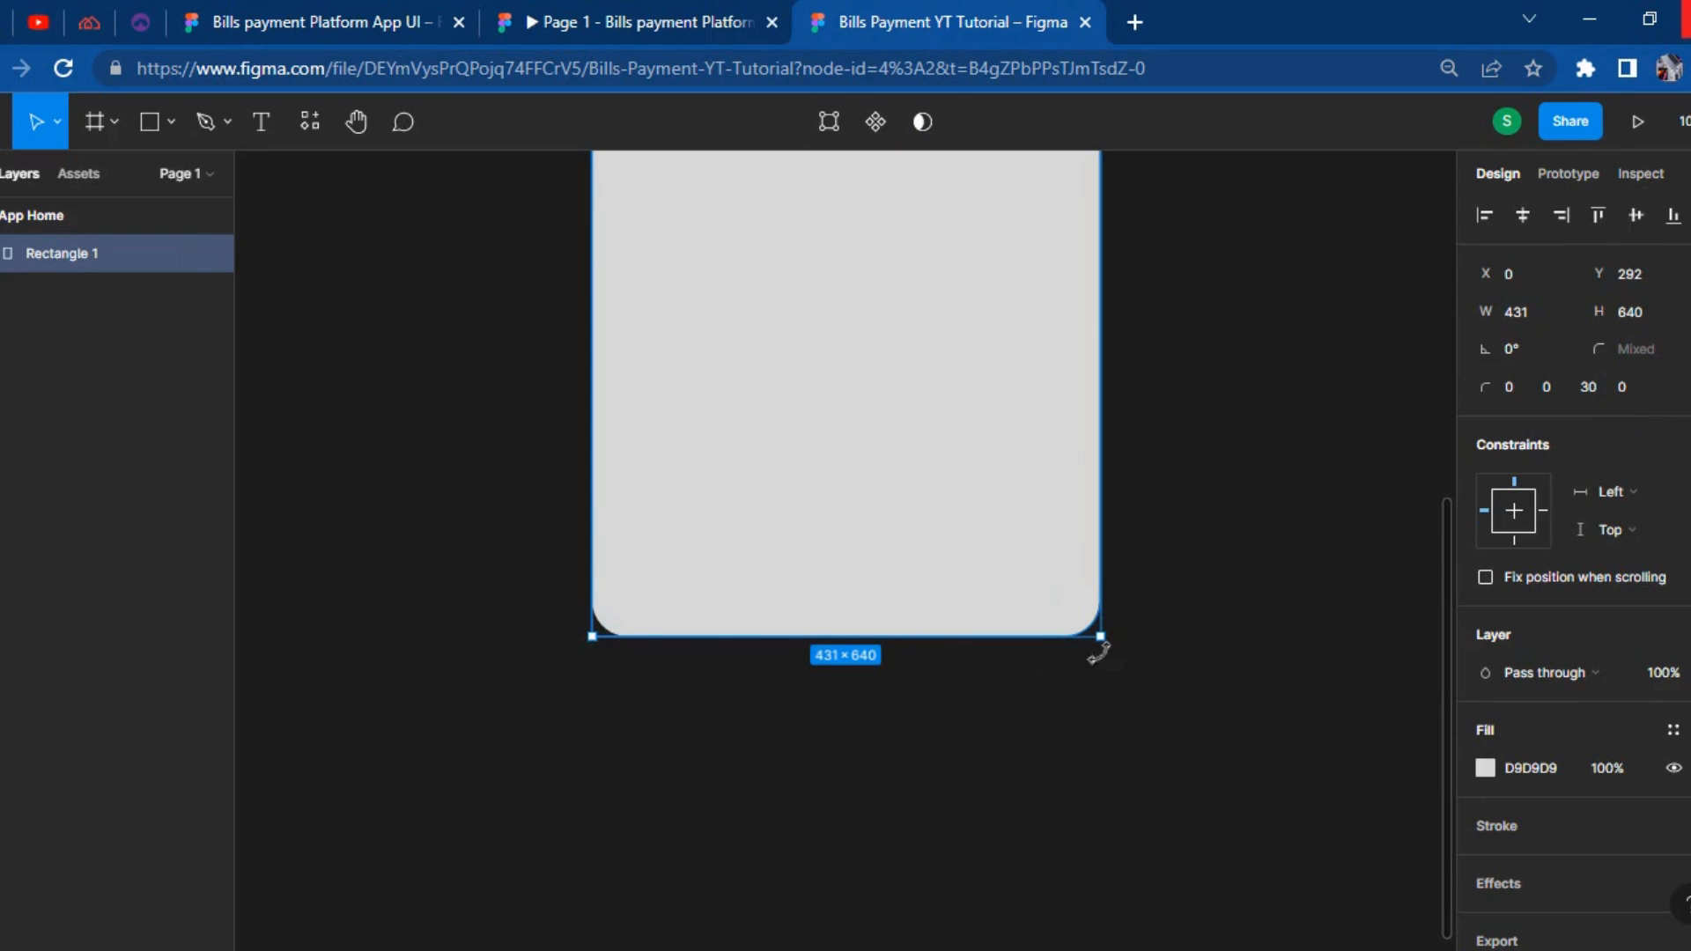
click(1628, 387)
text(30)
key(Return)
Set the rectangle's top-left and top-right corner radii to 50.
scroll(1091, 564, up, 5)
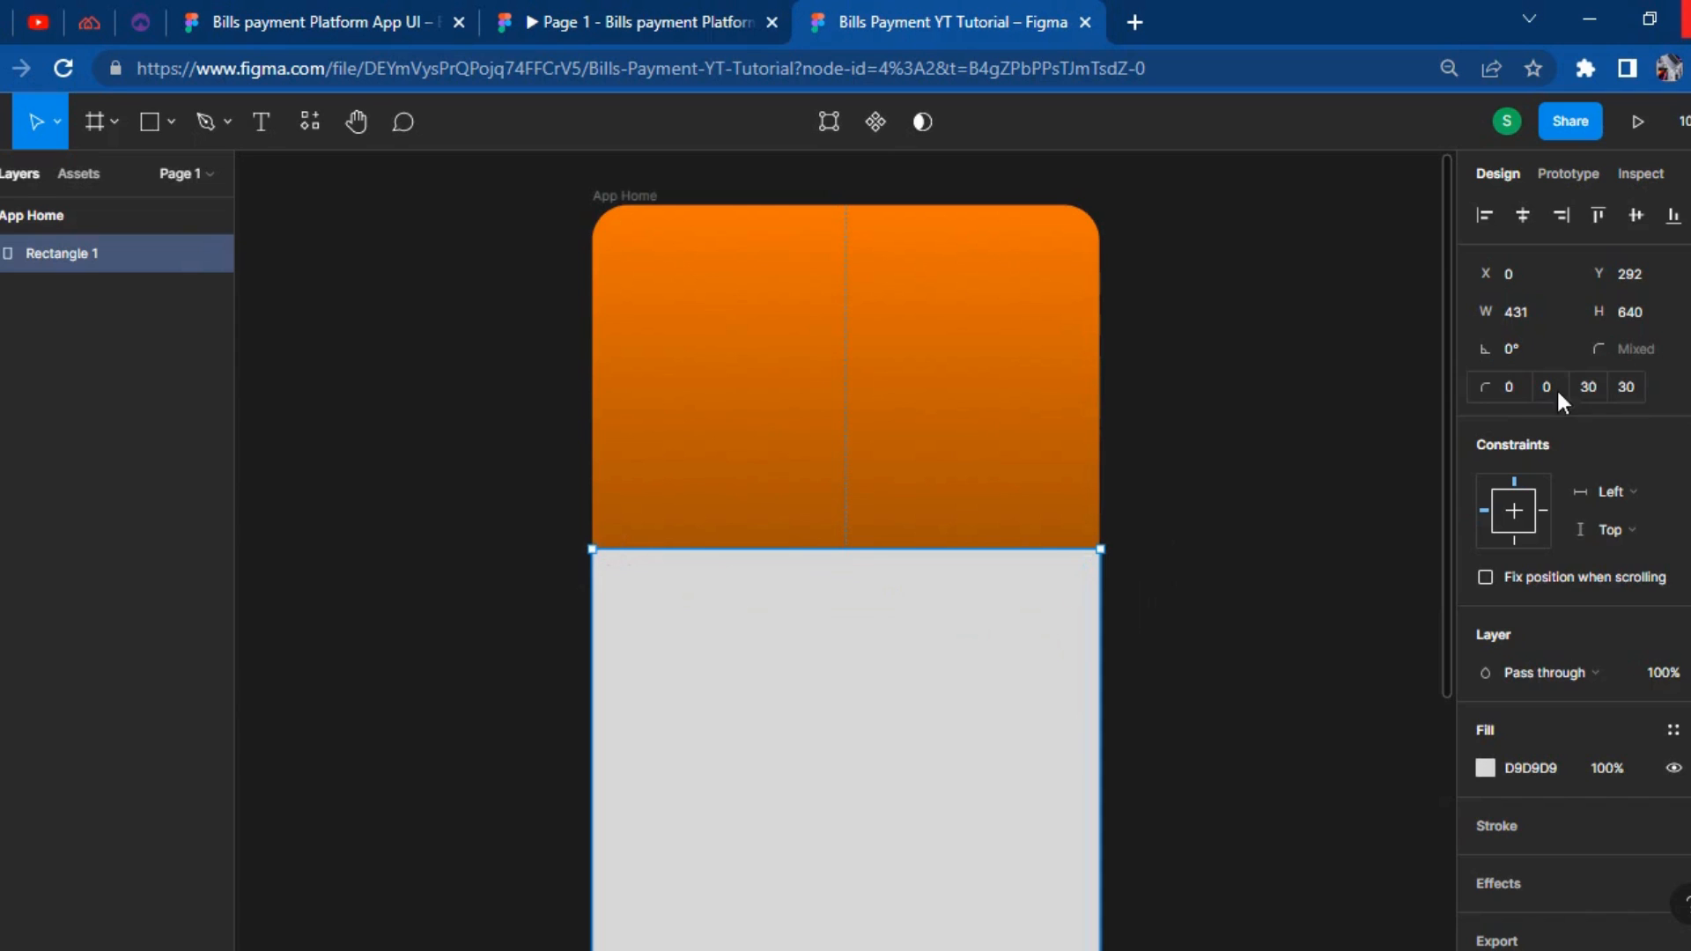
click(1498, 401)
click(1509, 406)
click(1514, 393)
text(50)
key(Return)
click(1547, 388)
text(50)
key(Return)
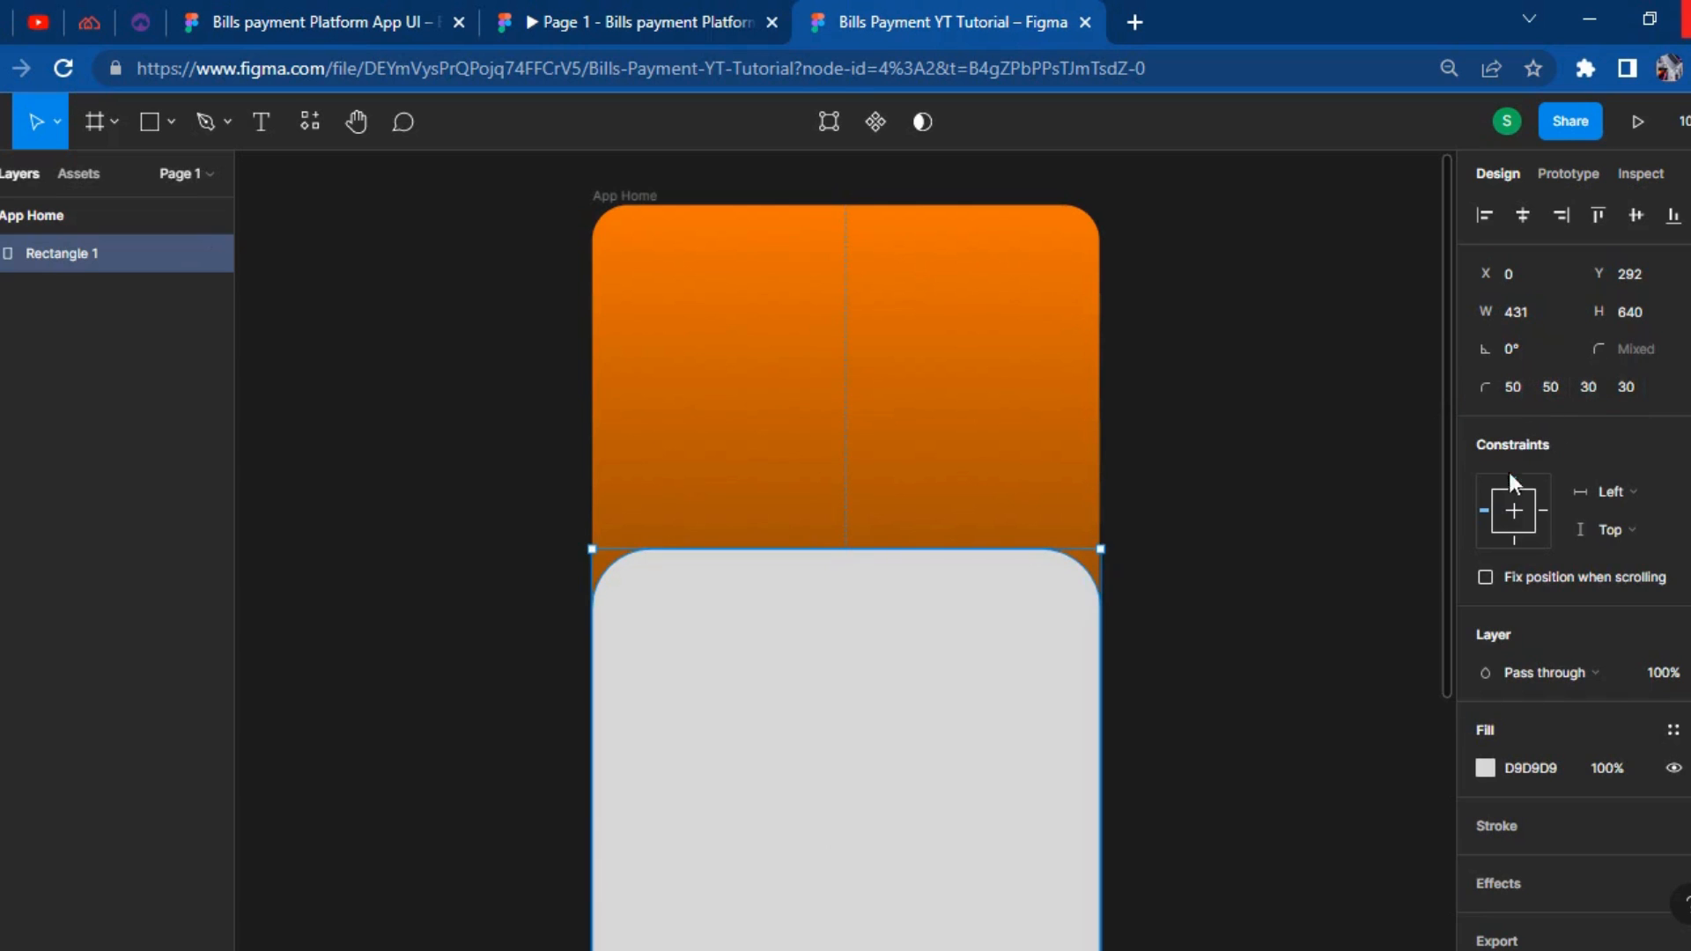
click(1329, 604)
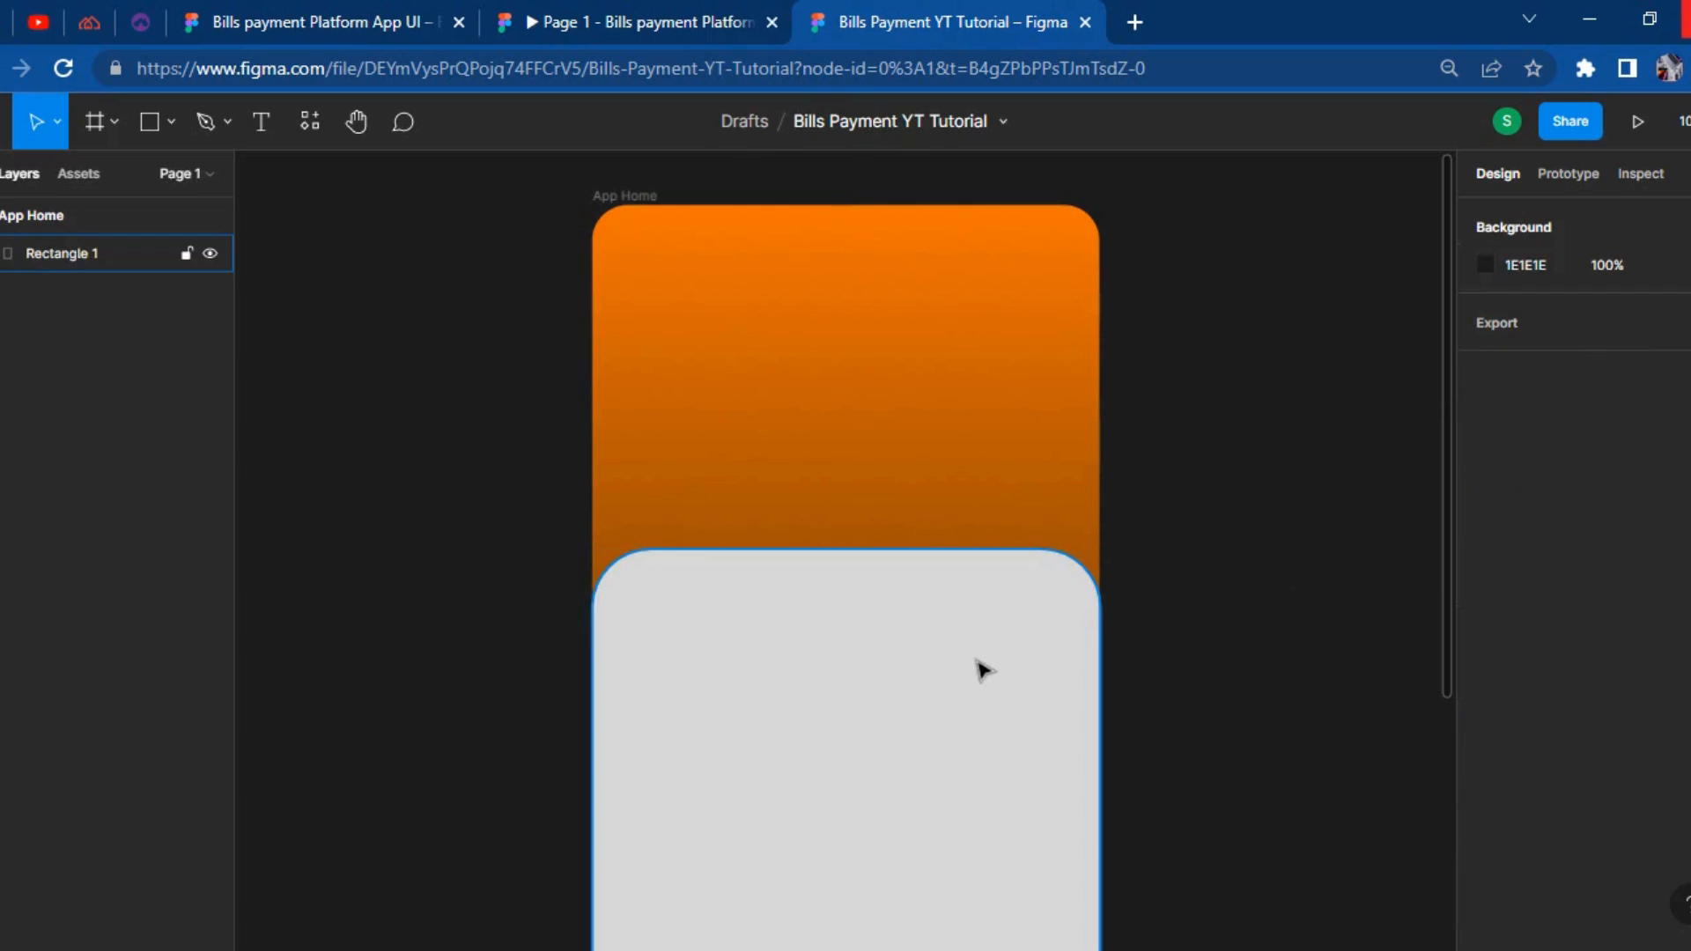
Change the lower rectangle's solid fill to dark blue 001745.
click(784, 608)
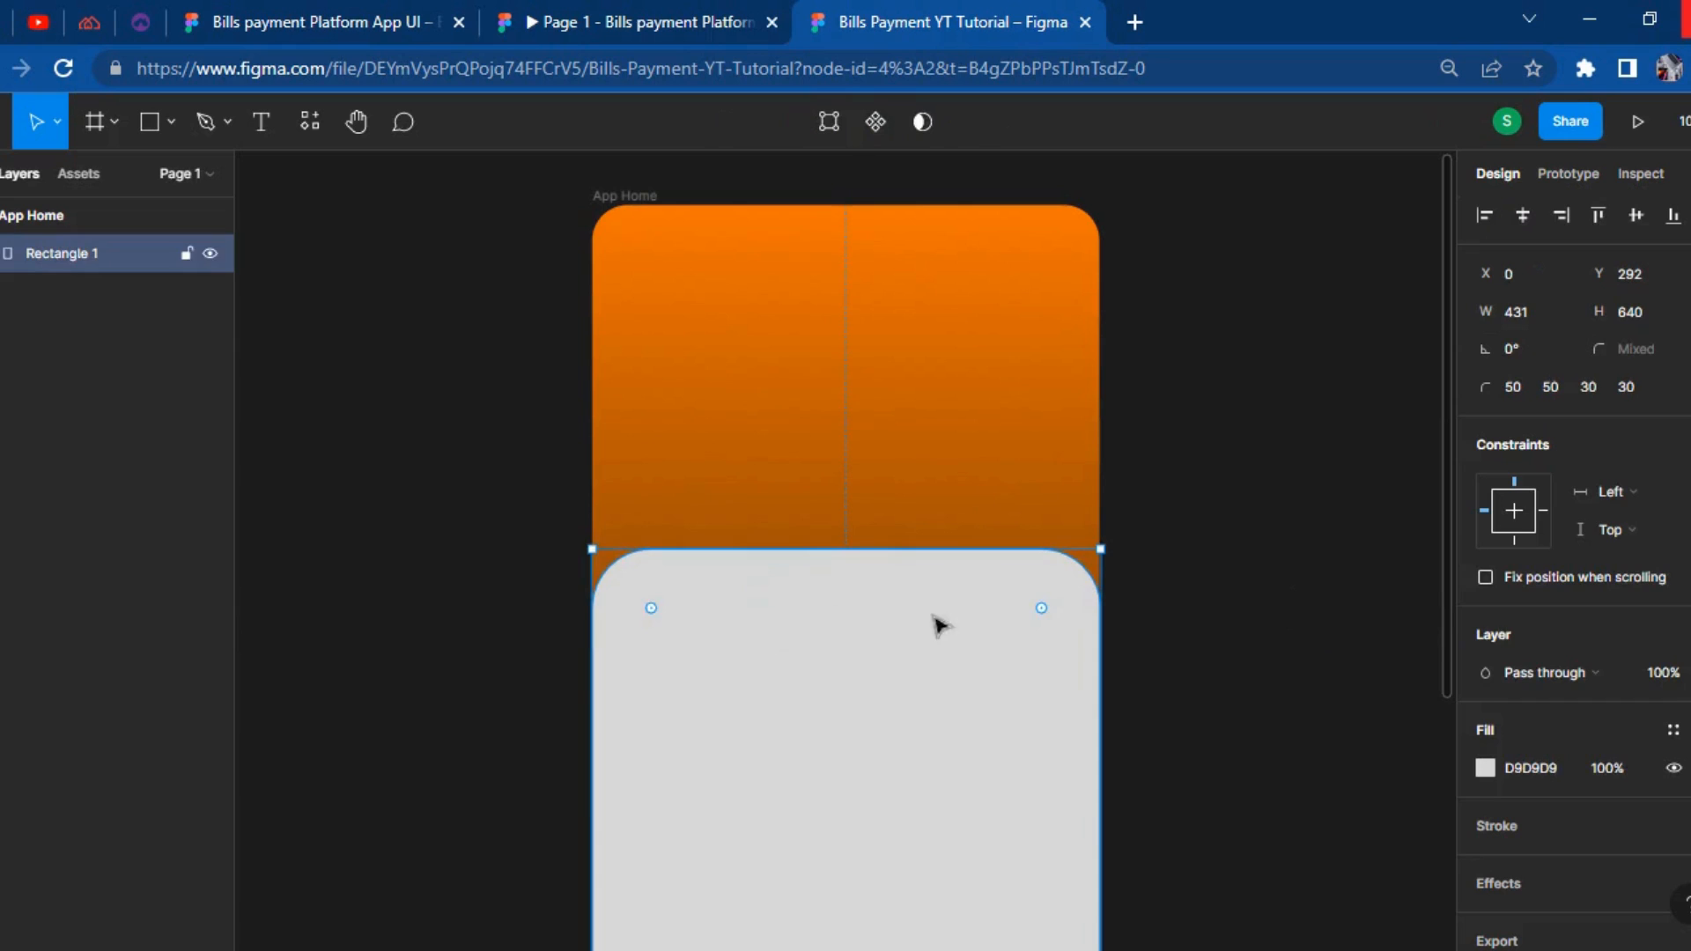
click(1487, 771)
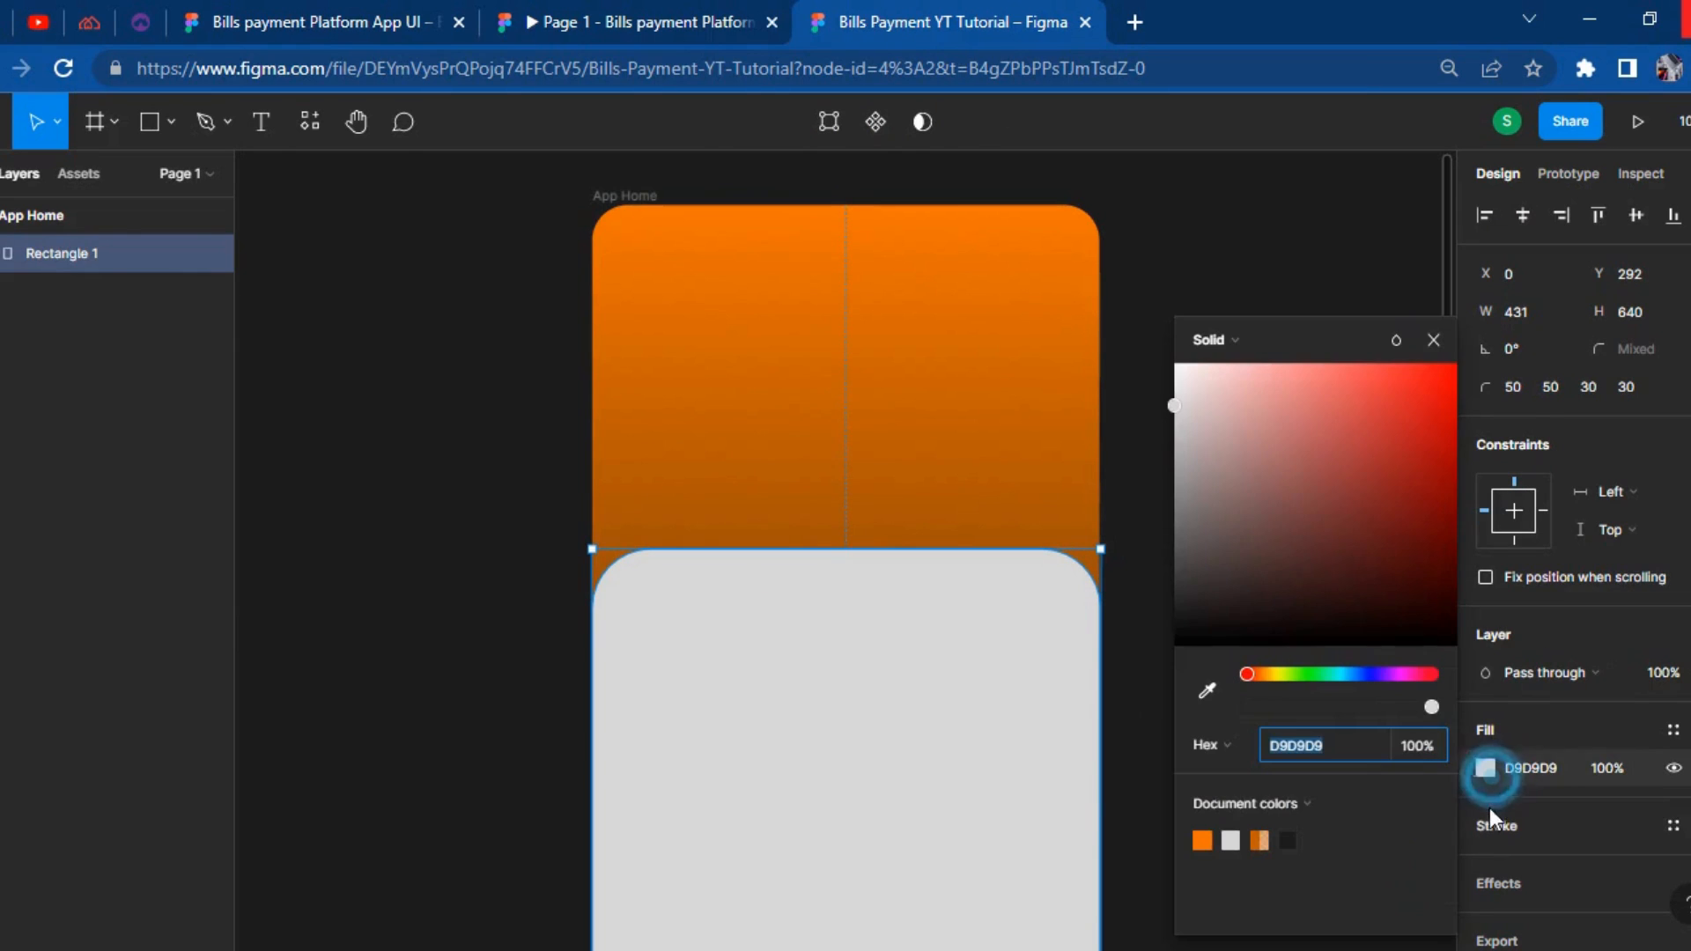
drag(1371, 680, 1359, 677)
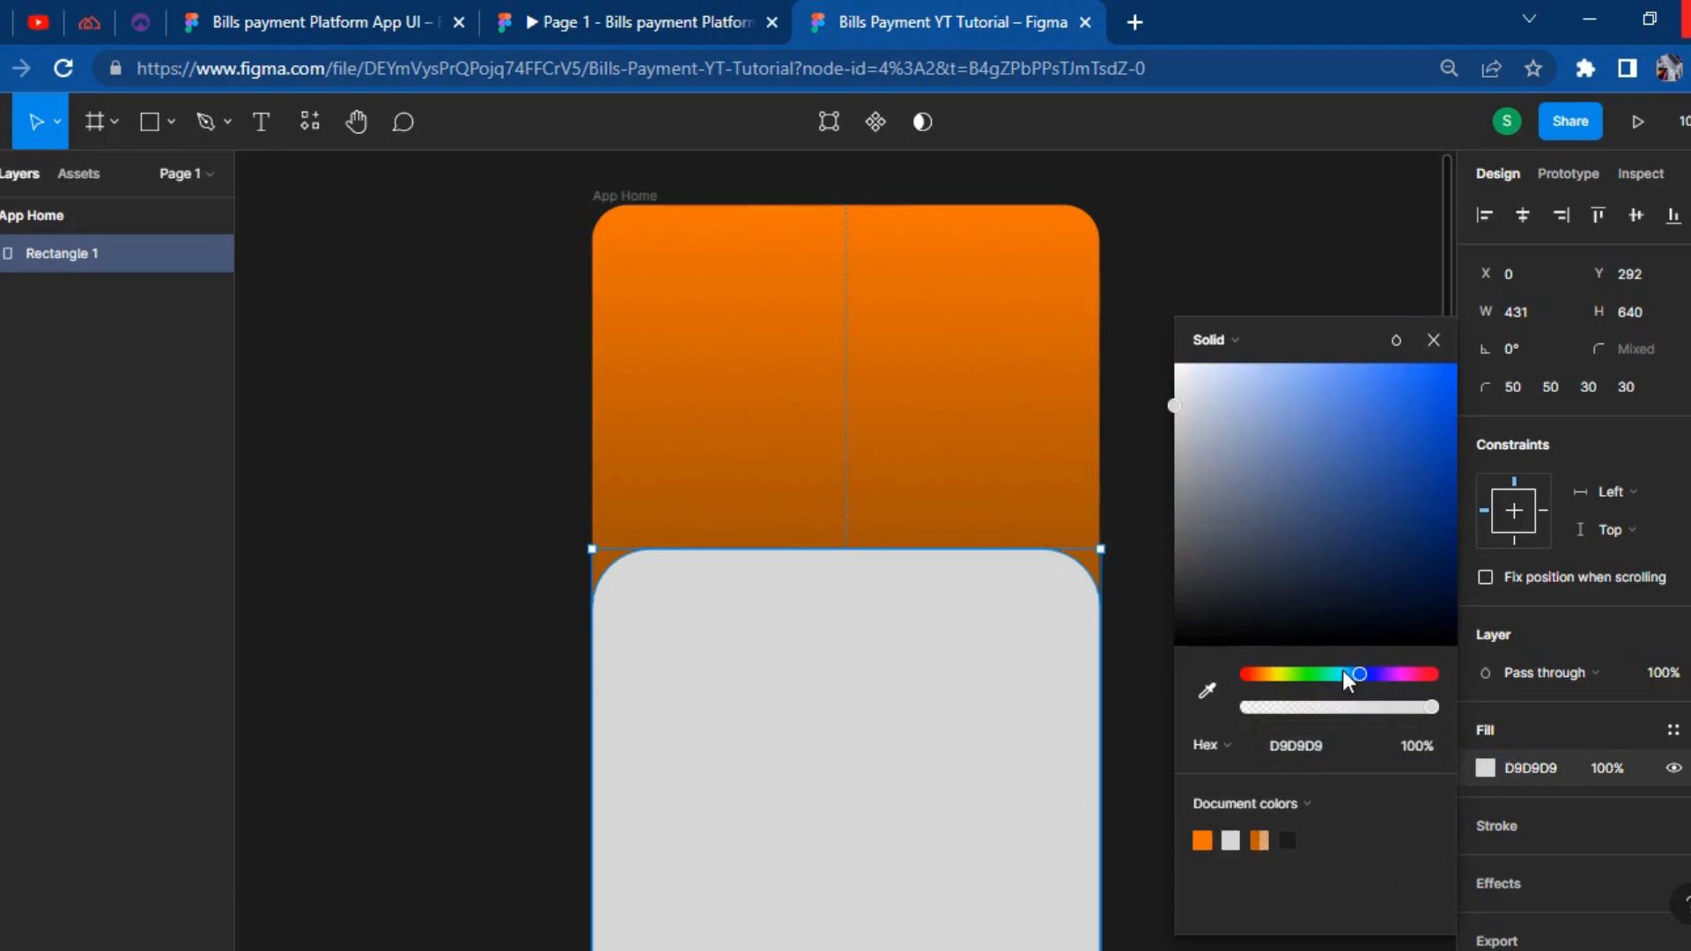
click(1457, 541)
mouse_move(1483, 558)
mouse_down()
mouse_move(1536, 536)
mouse_move(1488, 560)
mouse_move(1494, 581)
mouse_up()
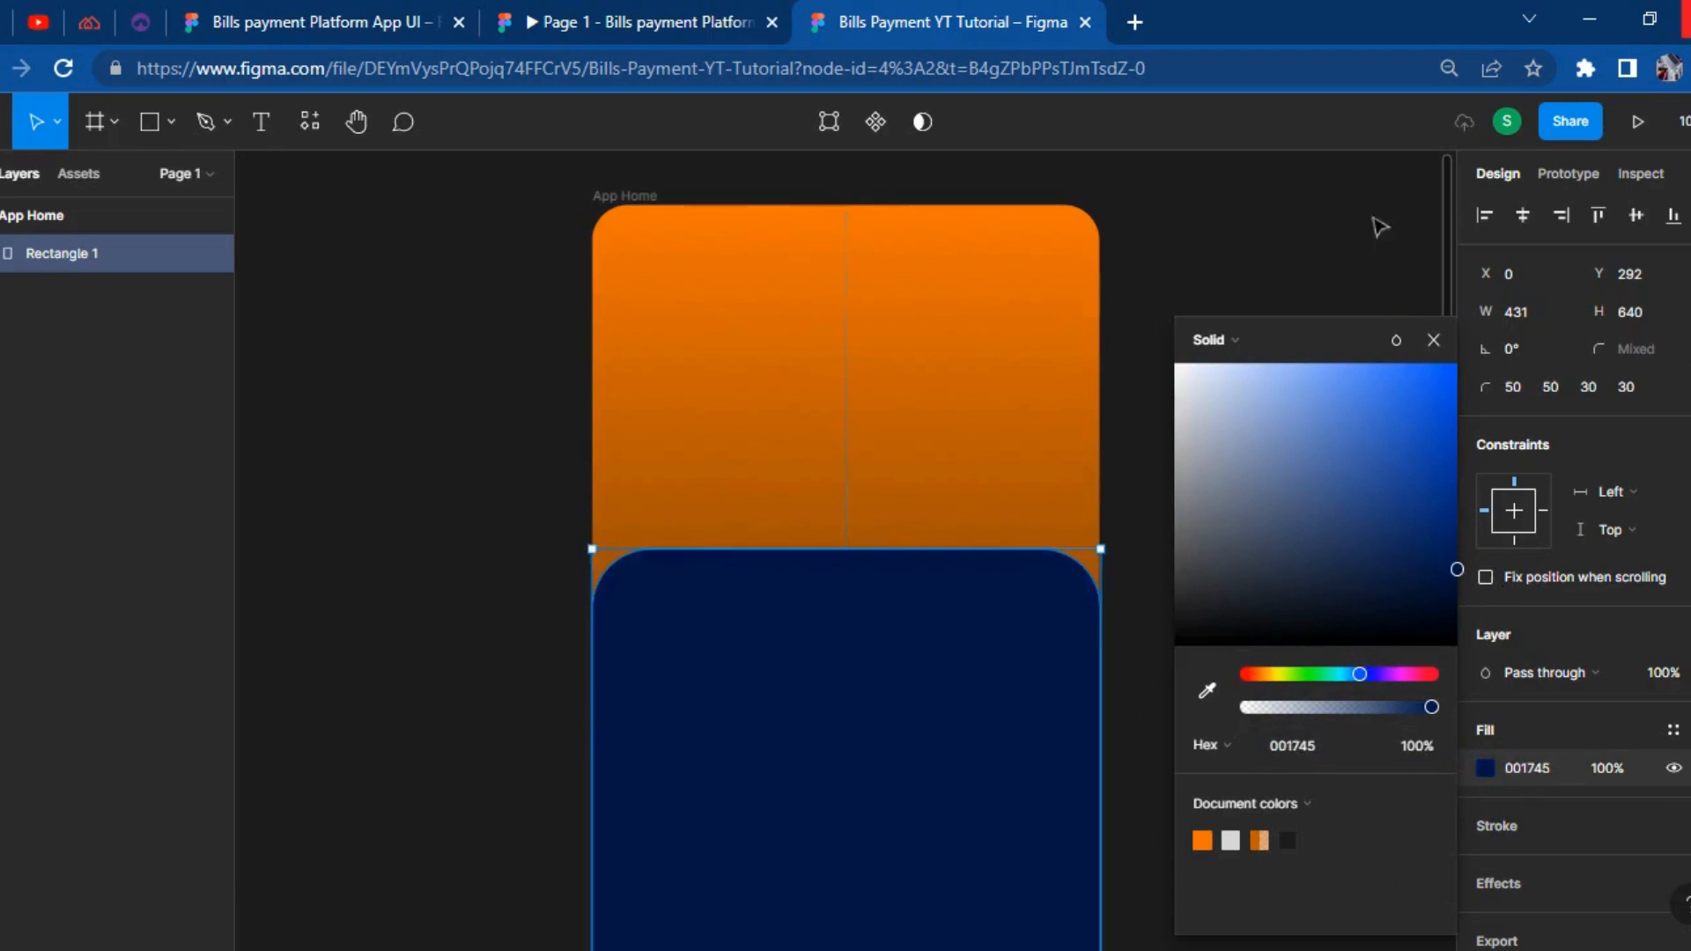
click(1379, 198)
key(minus)
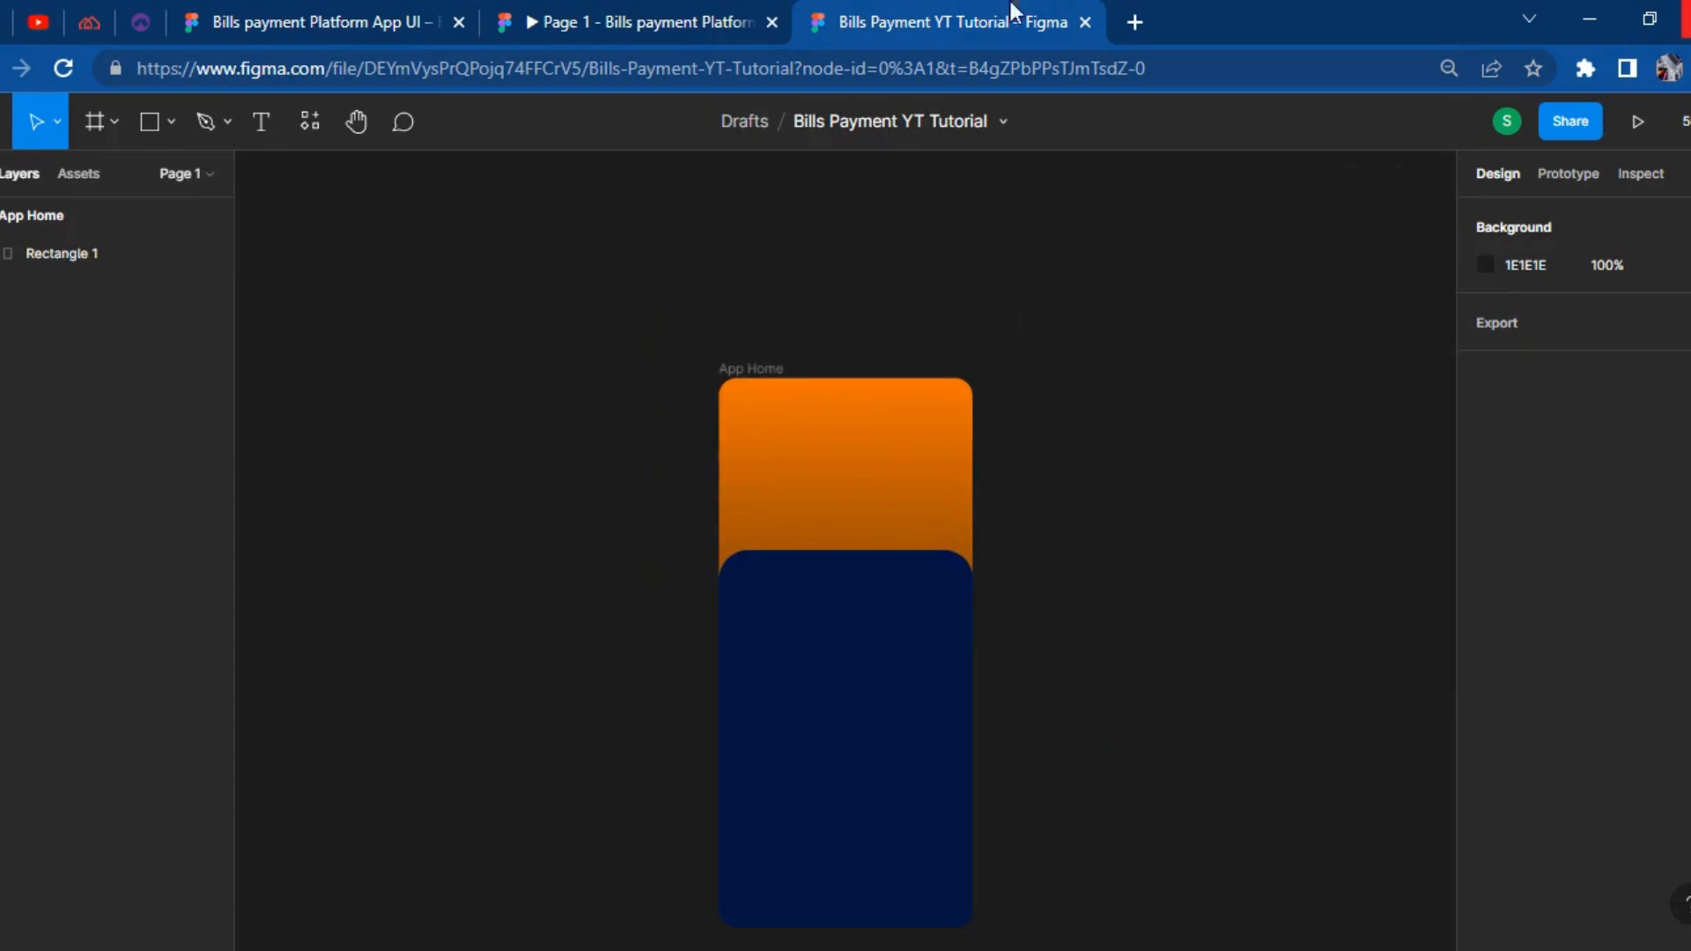
scroll(551, 578, down, 3)
scroll(578, 556, up, 1)
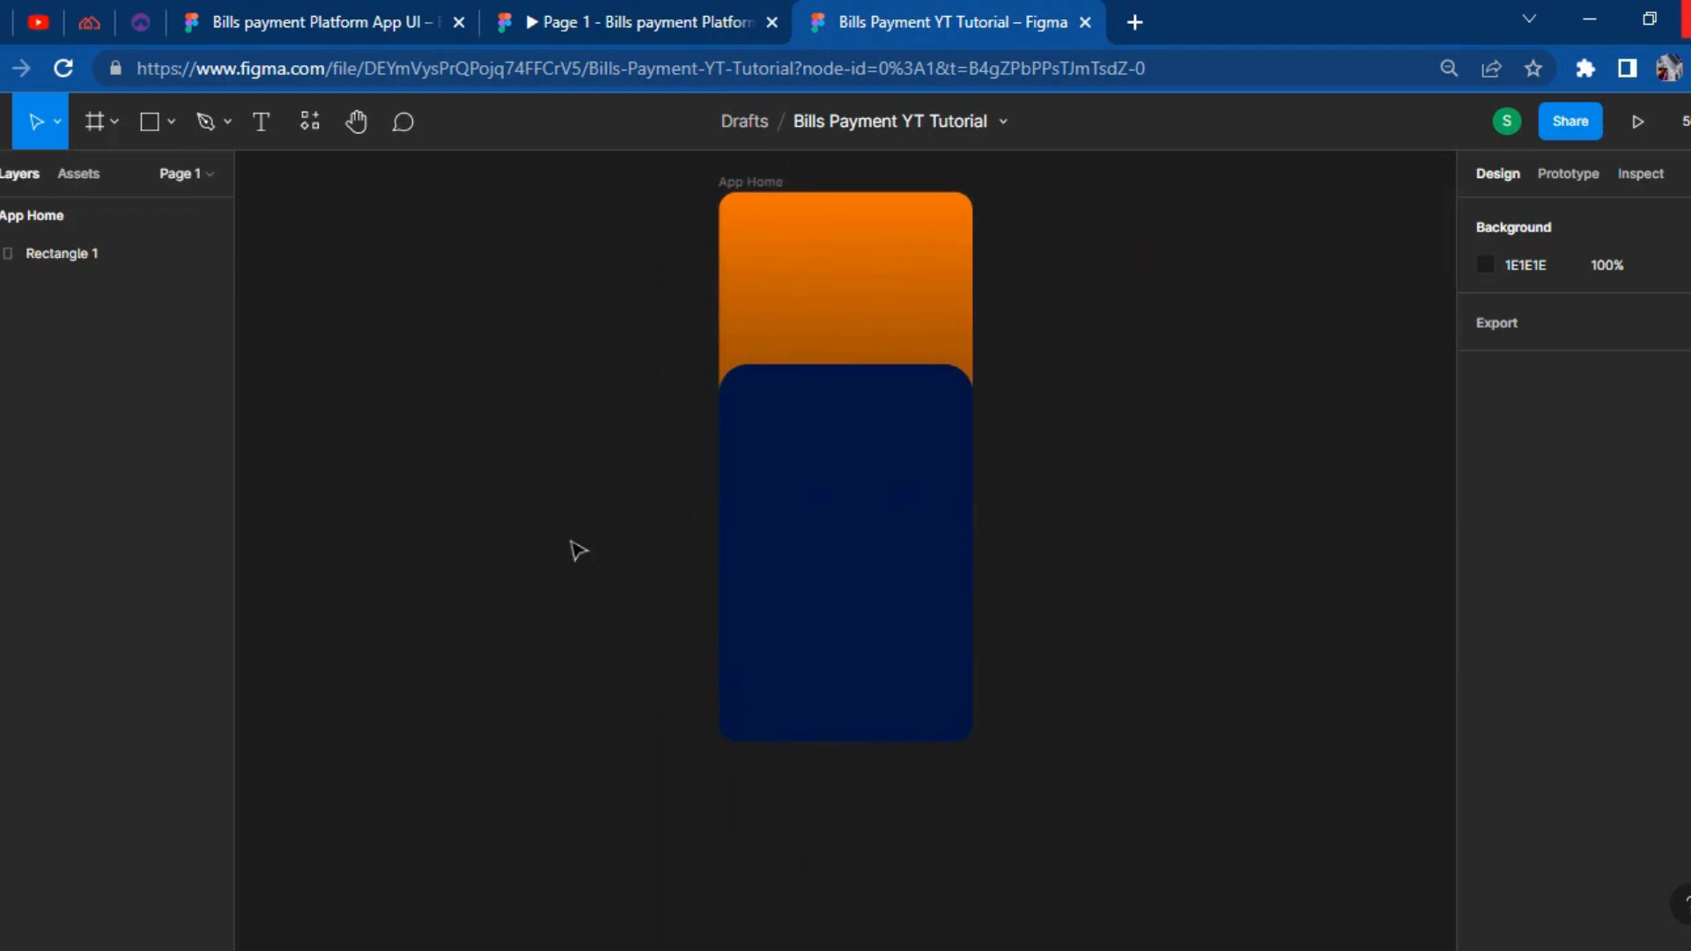
key(plus)
scroll(575, 550, up, 4)
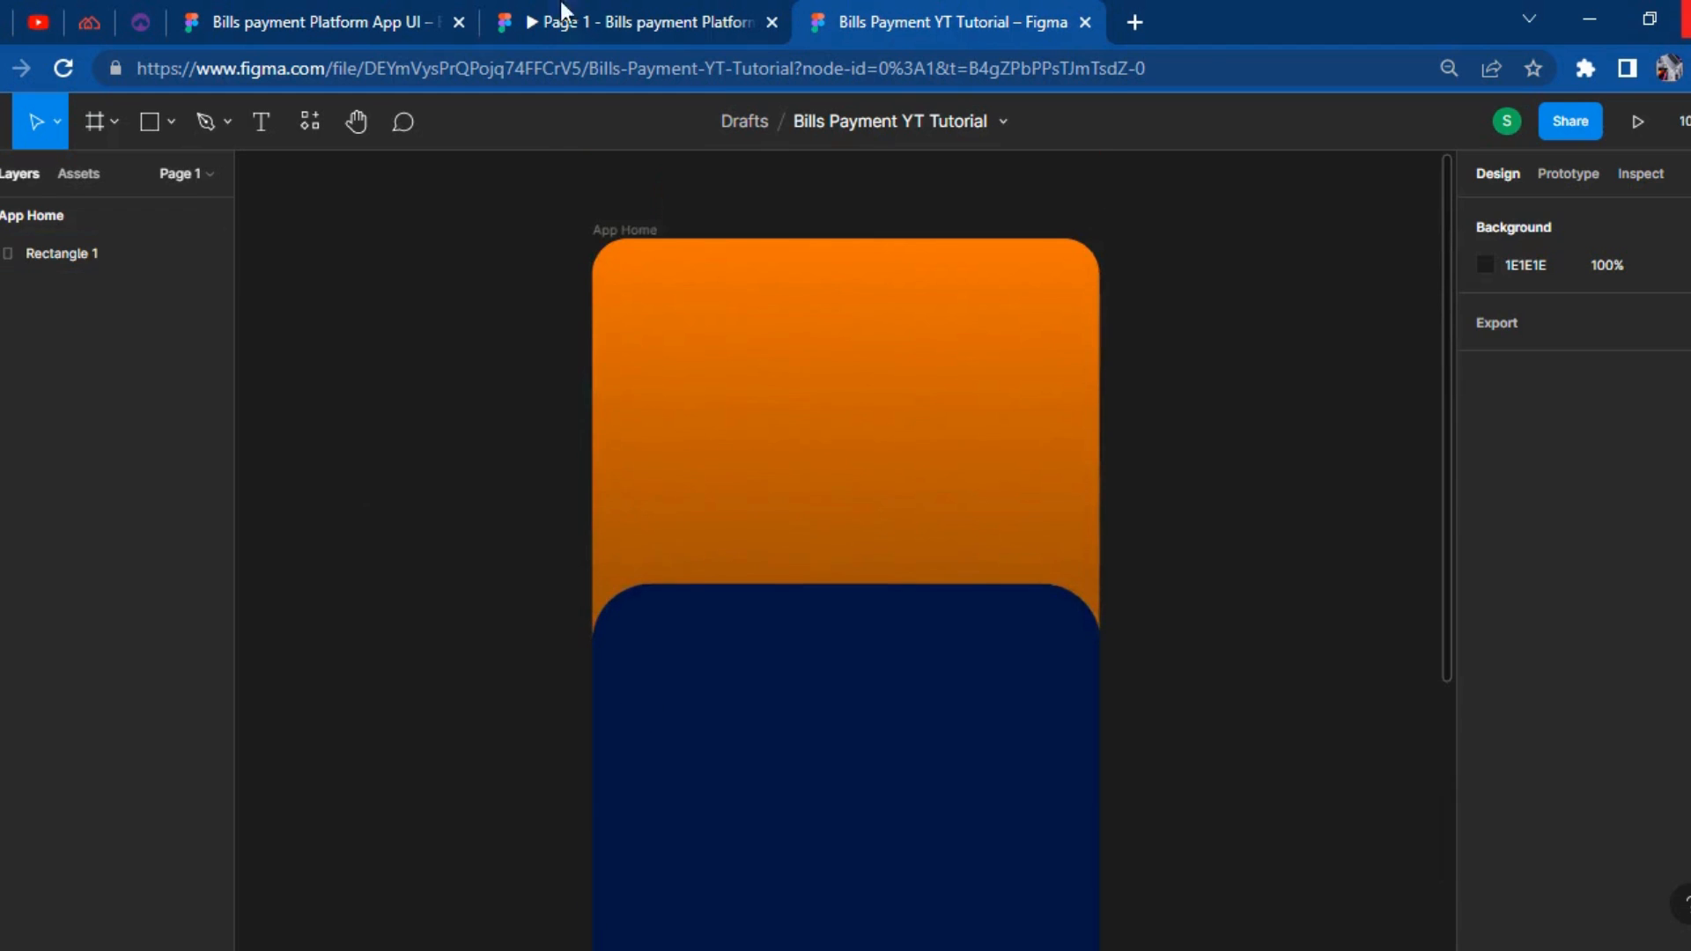
Copy the status bar from the buy airtime screen in the Bills payment Platform App UI file.
click(599, 19)
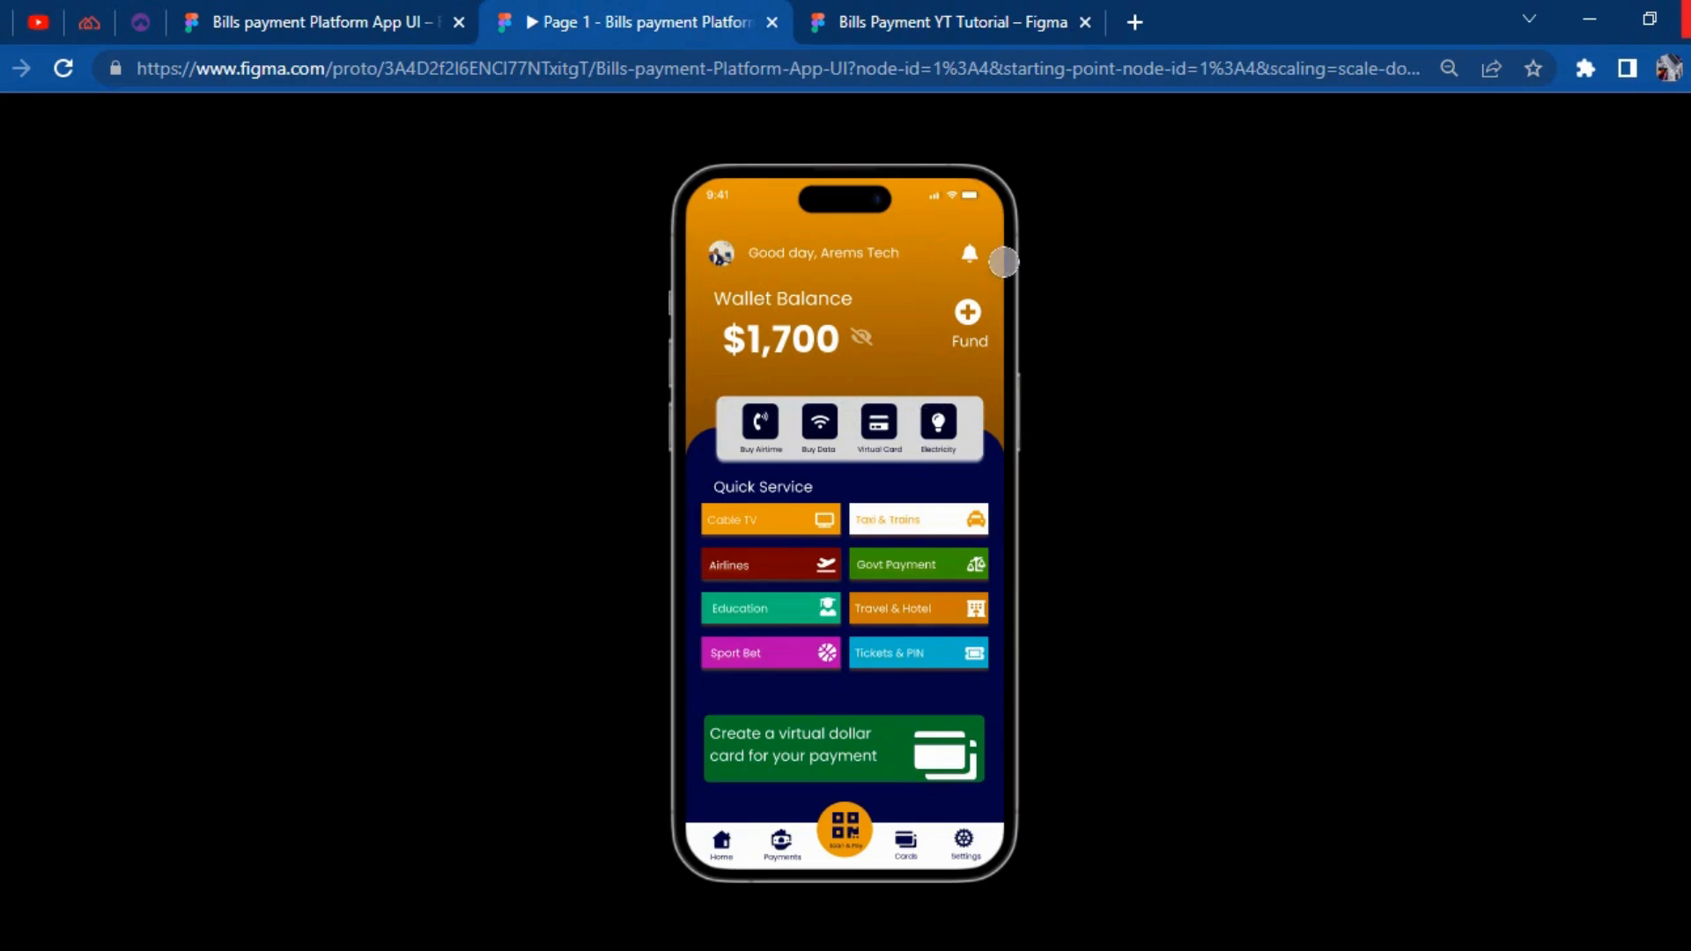
click(345, 16)
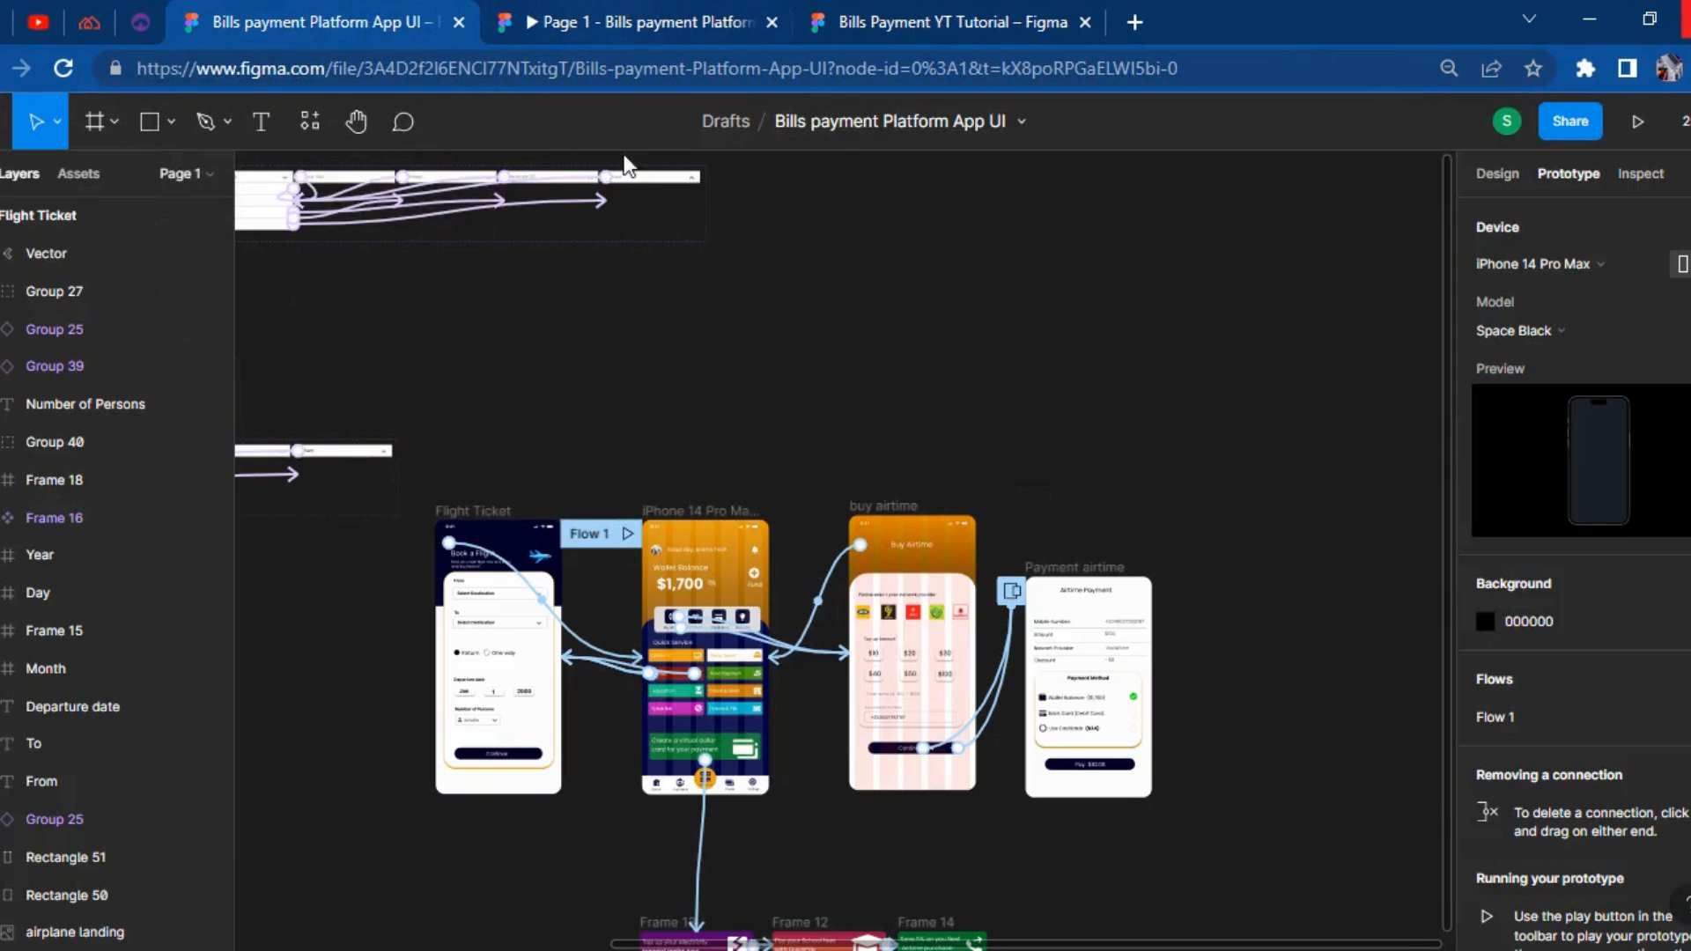
key(ctrl+plus)
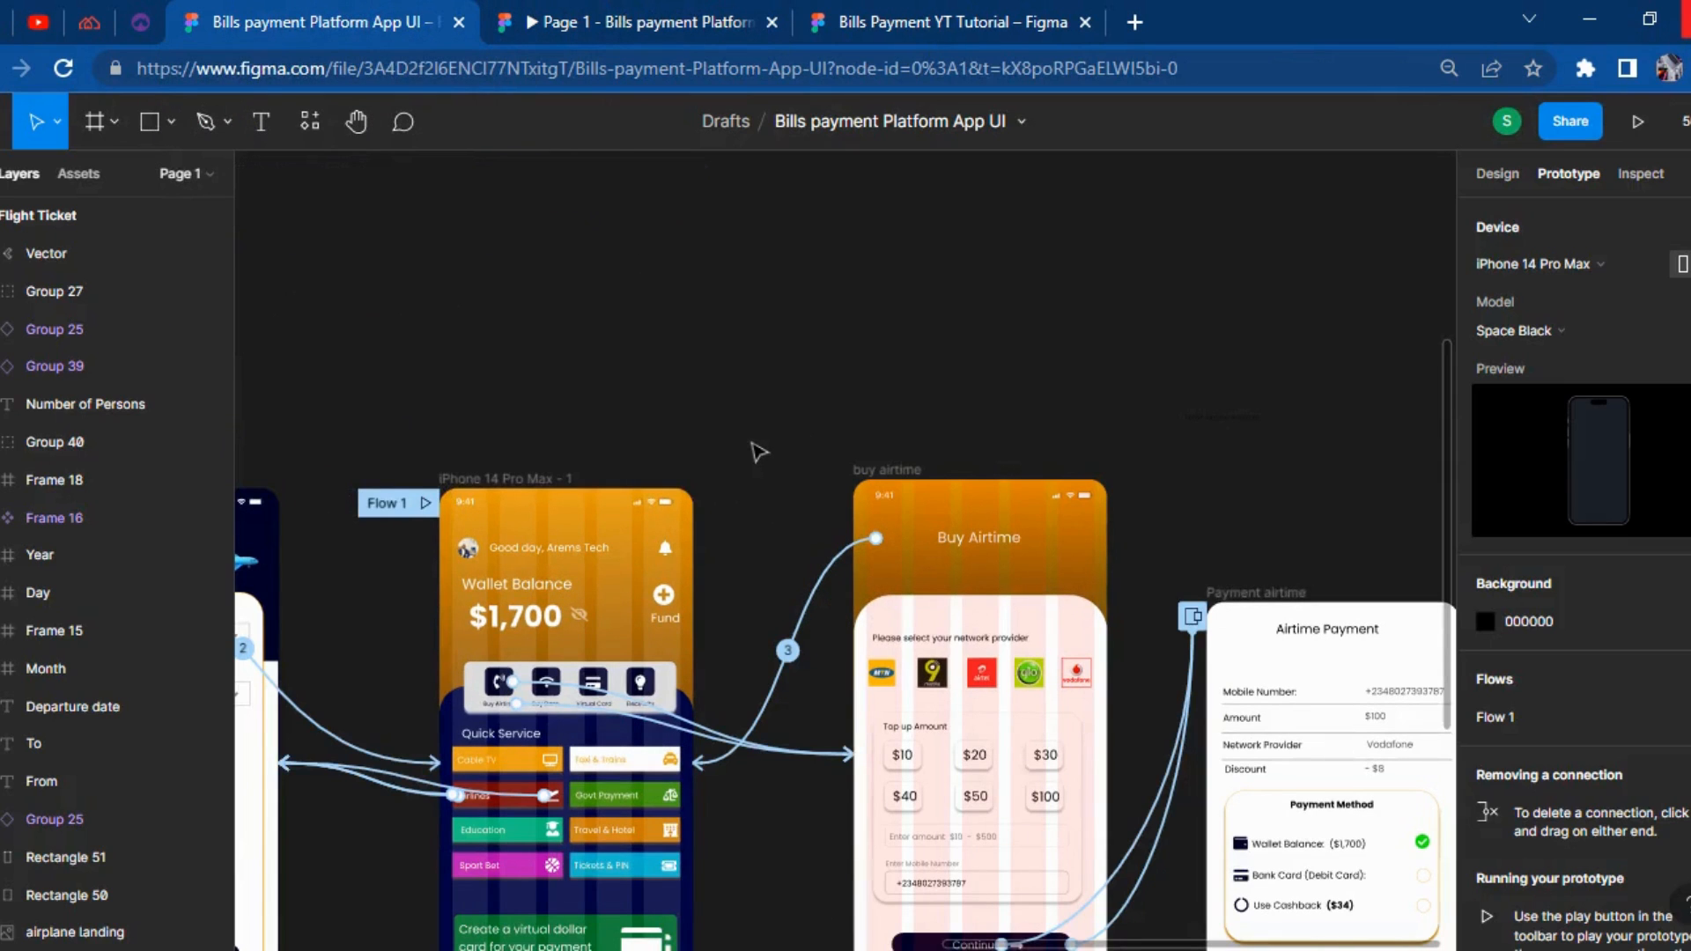
key(ctrl+plus)
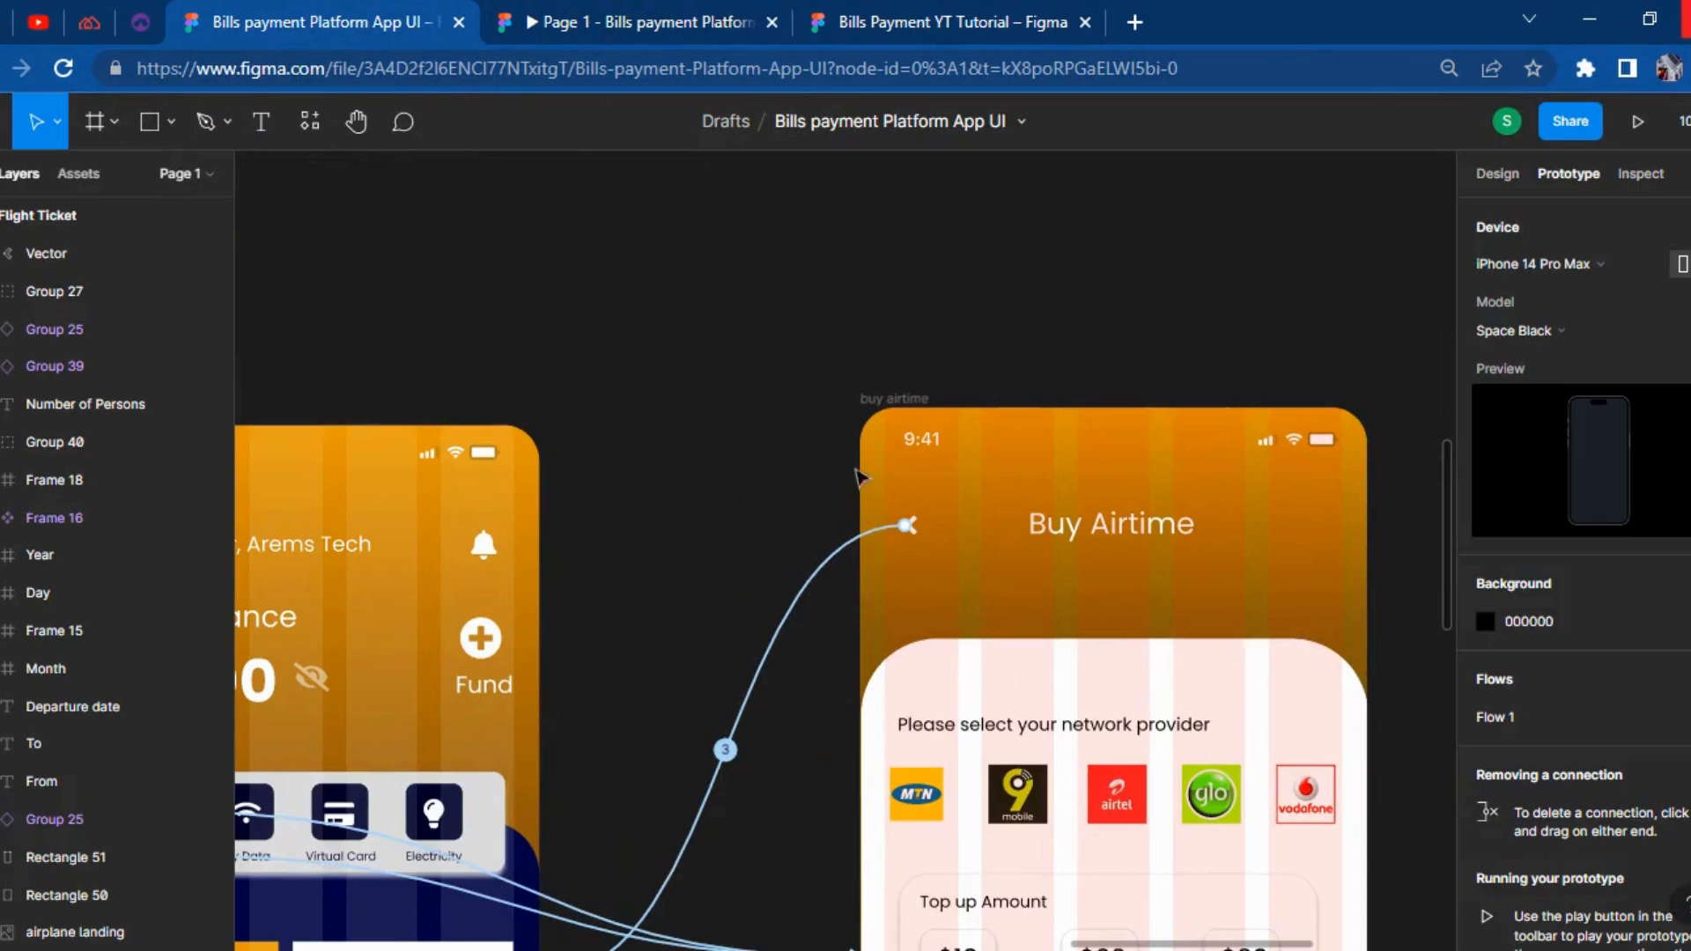
click(917, 452)
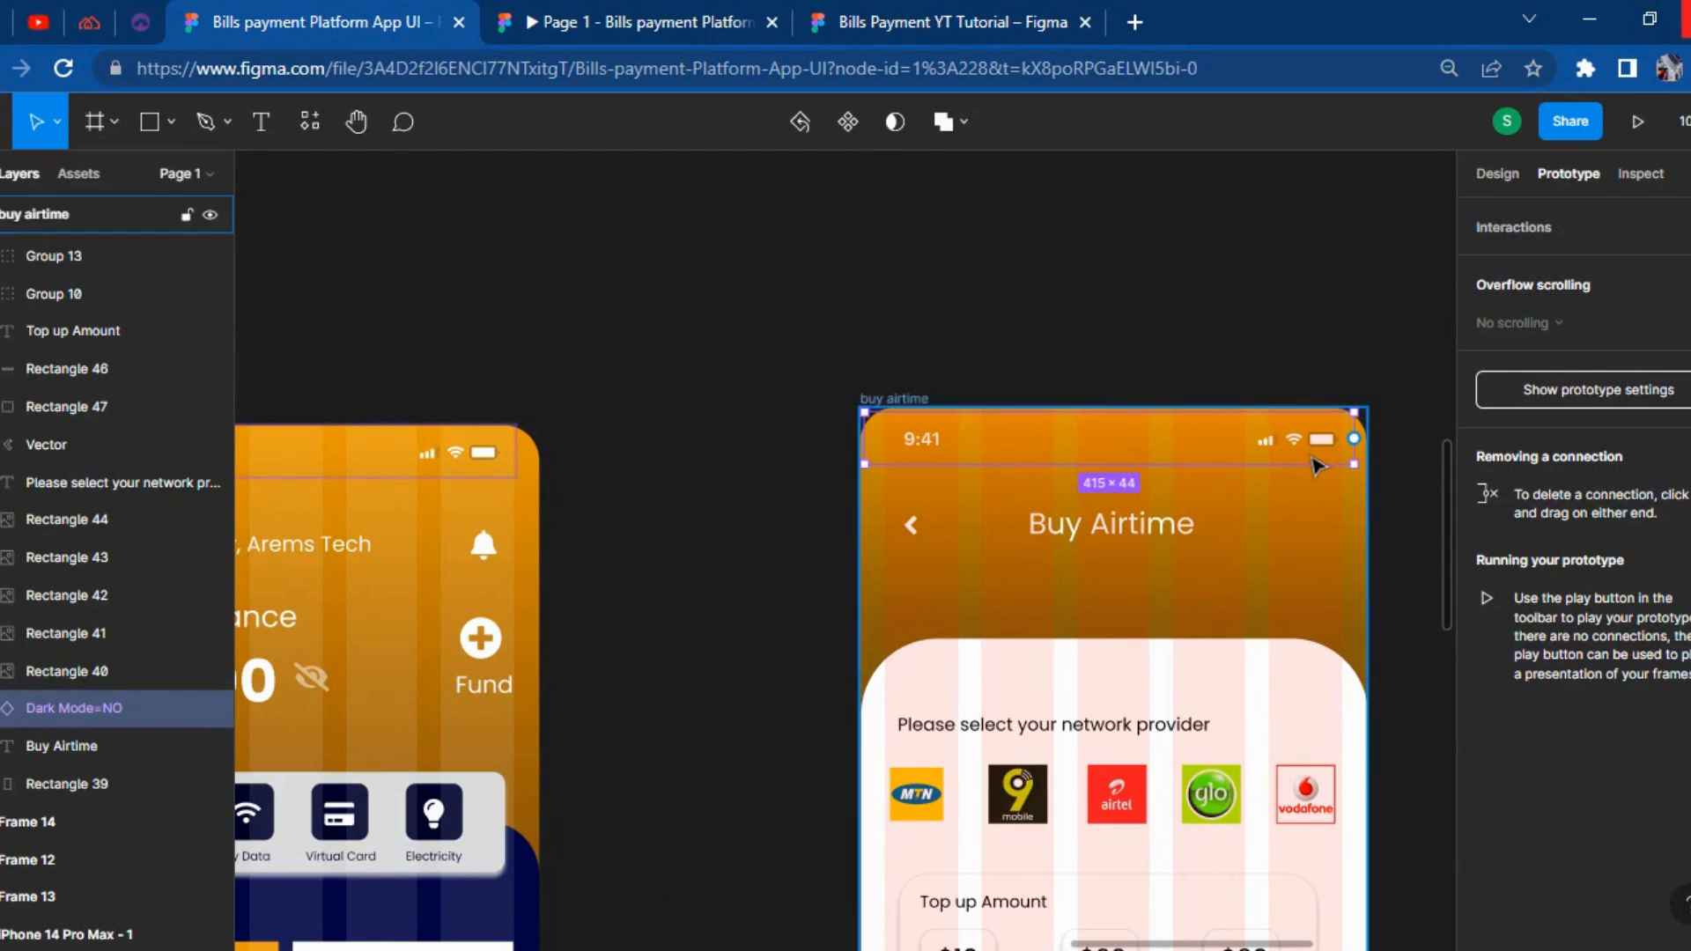
Paste the copied status bar into the App Home frame of the Bills Payment YT Tutorial file and nudge it to X 5, Y 4.
click(744, 19)
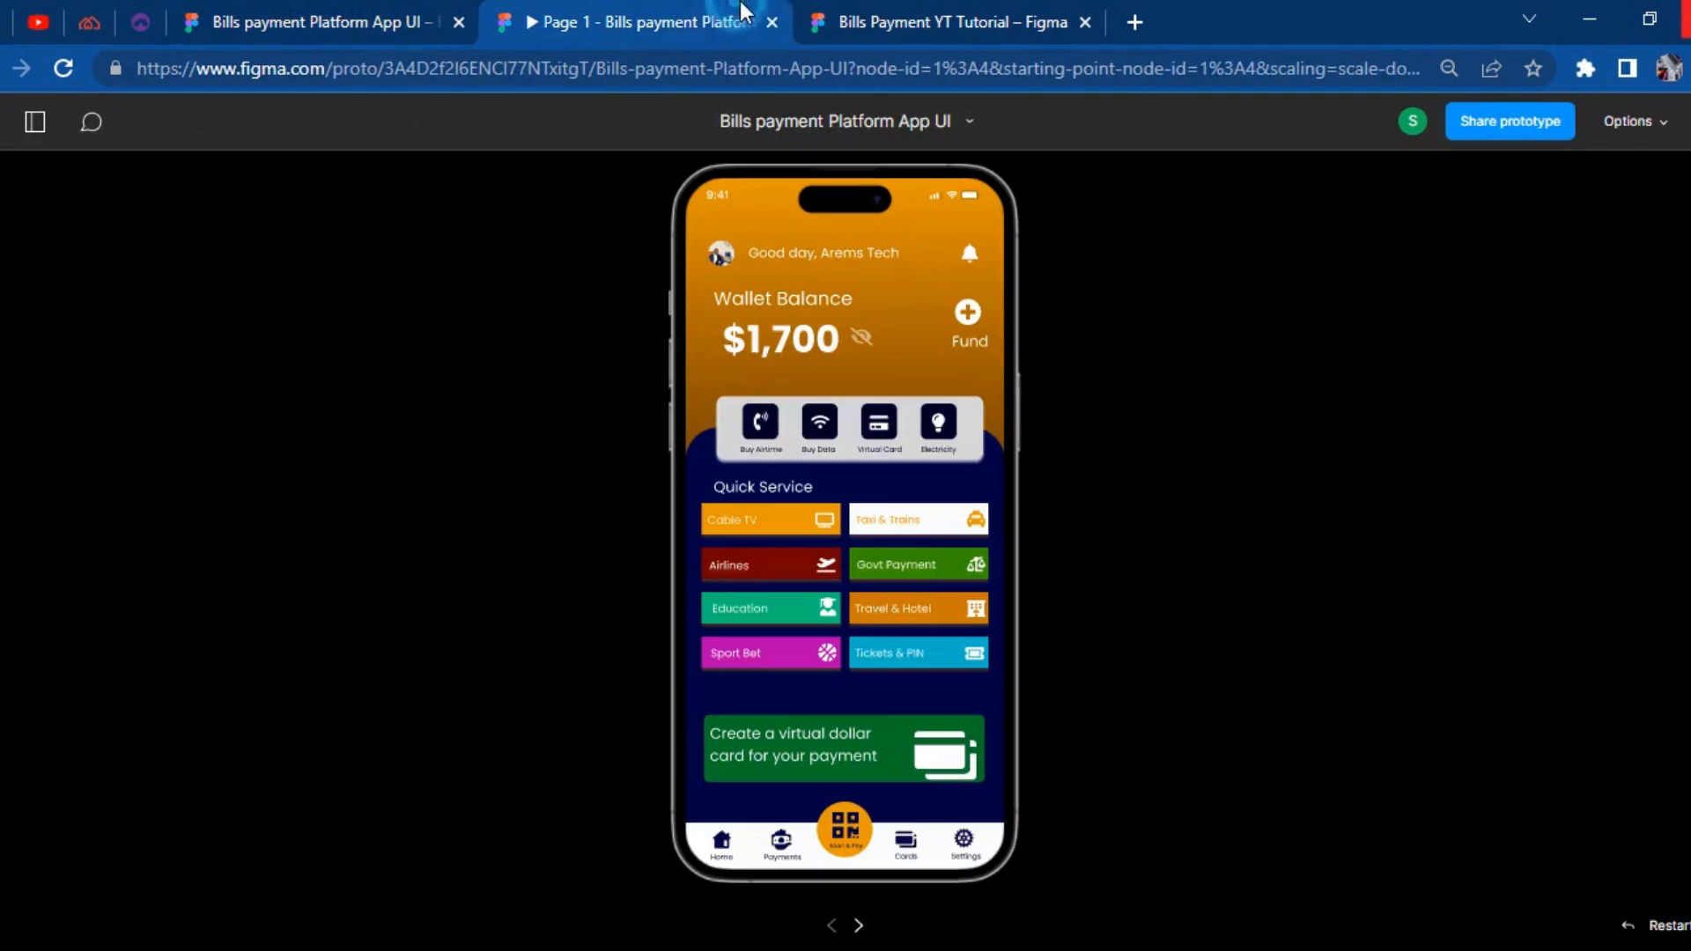
click(974, 20)
click(1147, 268)
key(ctrl+v)
drag(876, 552, 876, 276)
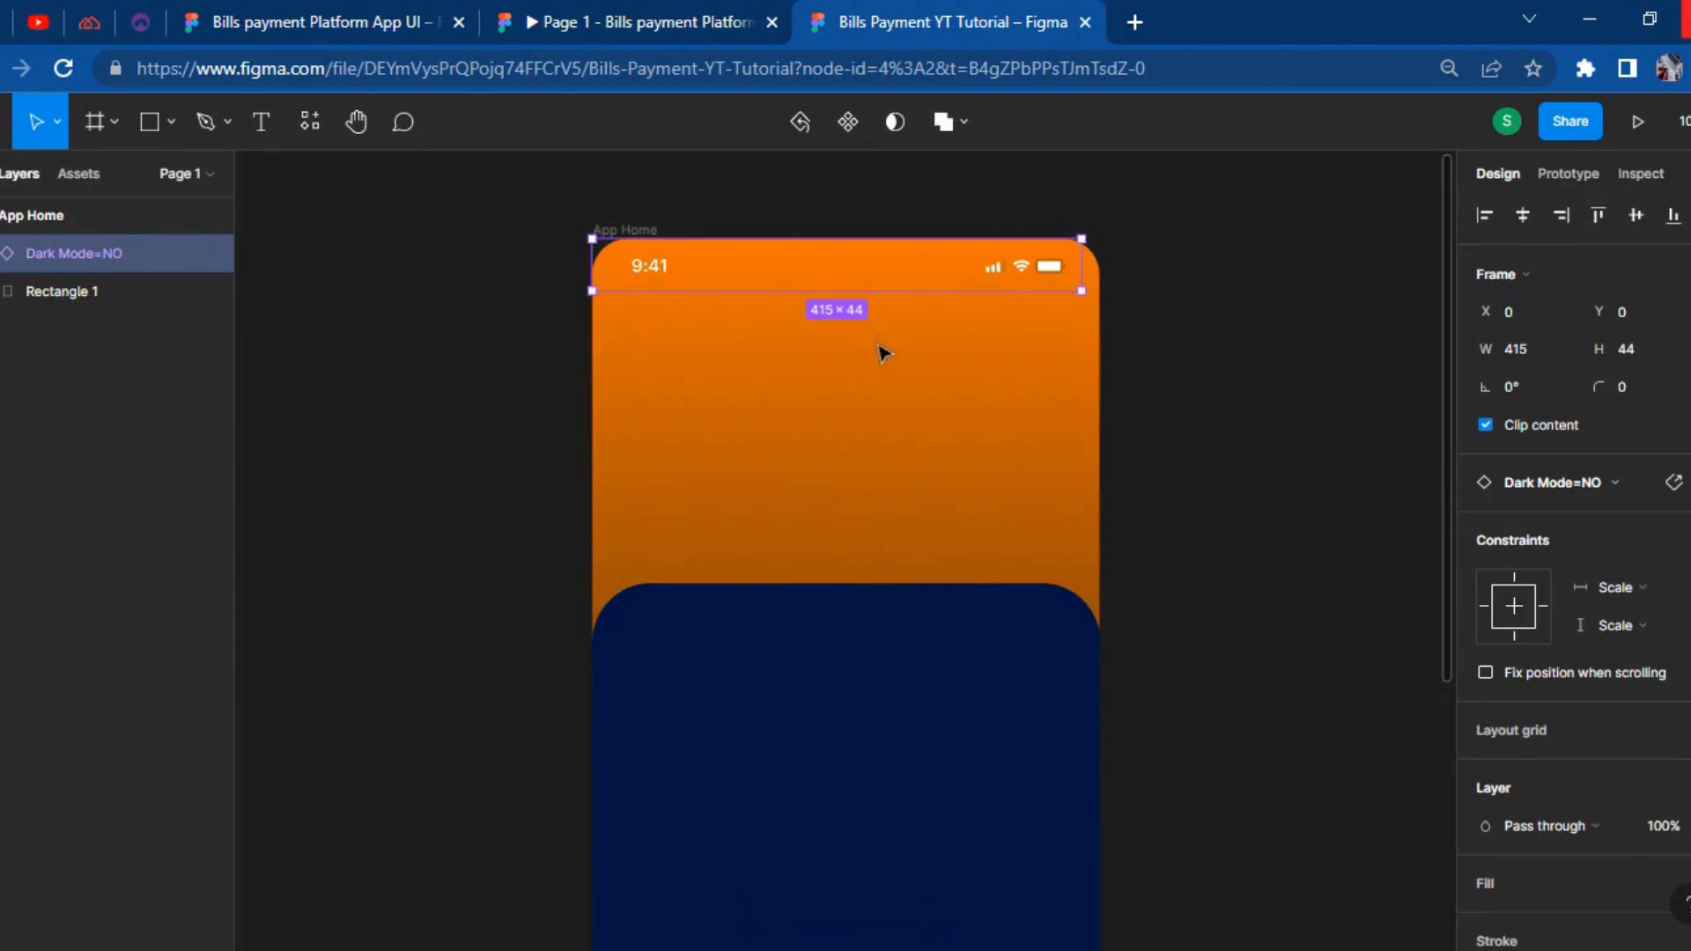
key(Right)
key(Right)
key(Right)
key(Right)
key(Down)
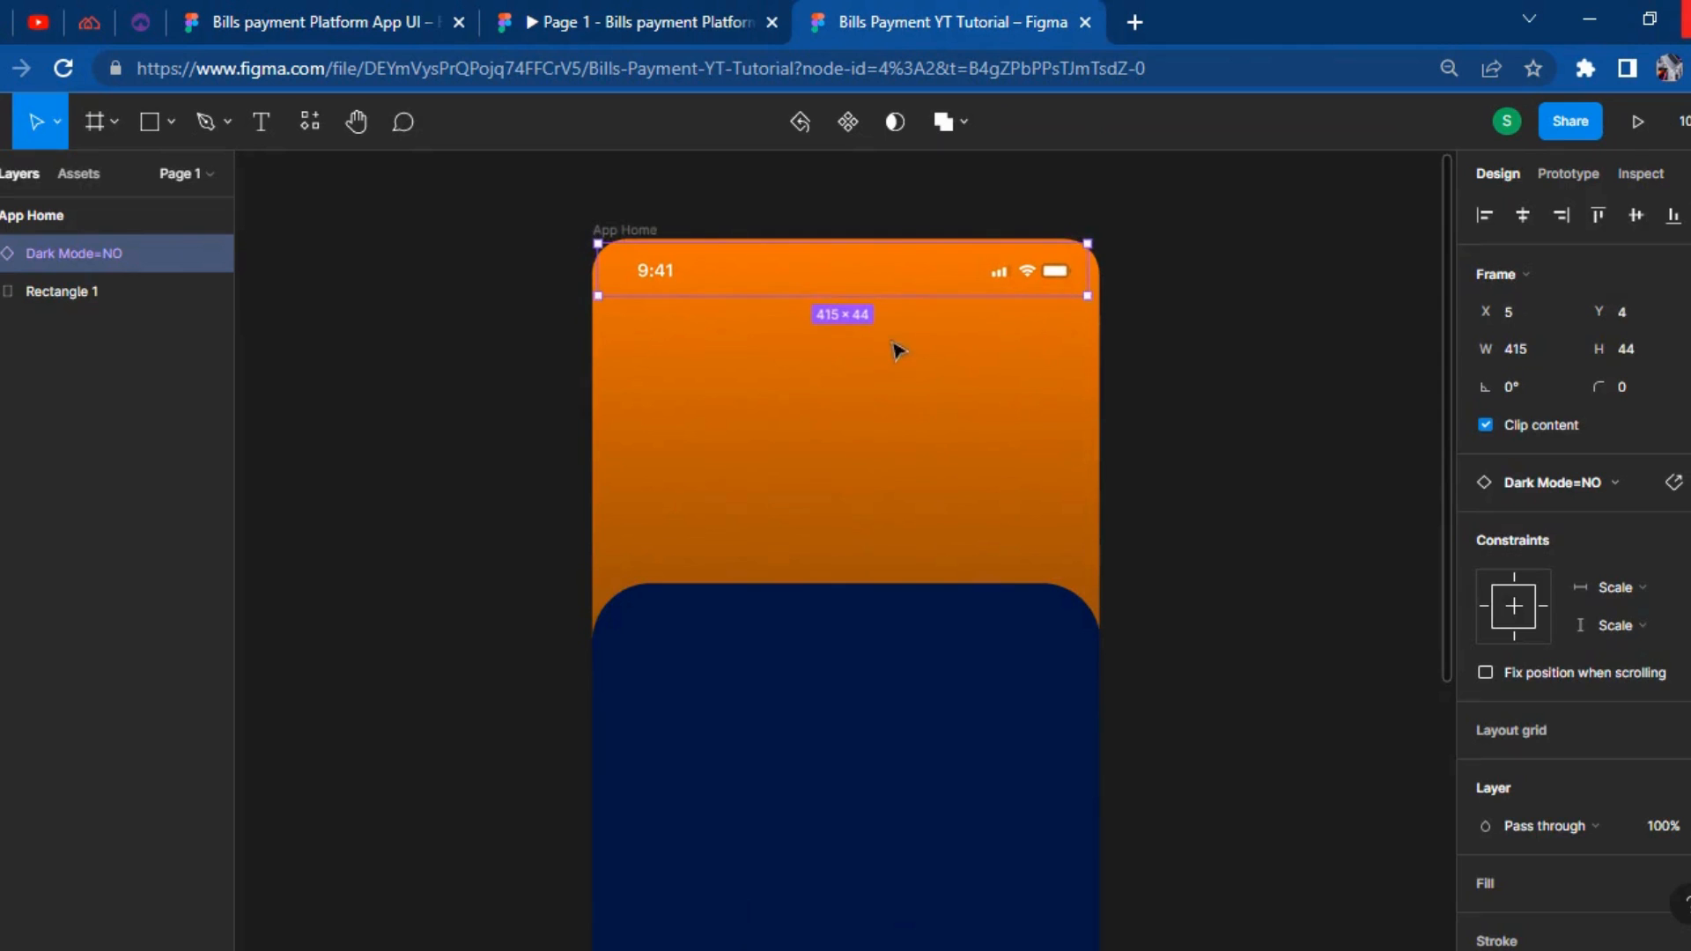
Check the avatar in the reference prototype and place a 100 × 100 ellipse on the empty canvas beside the App Home frame.
click(626, 7)
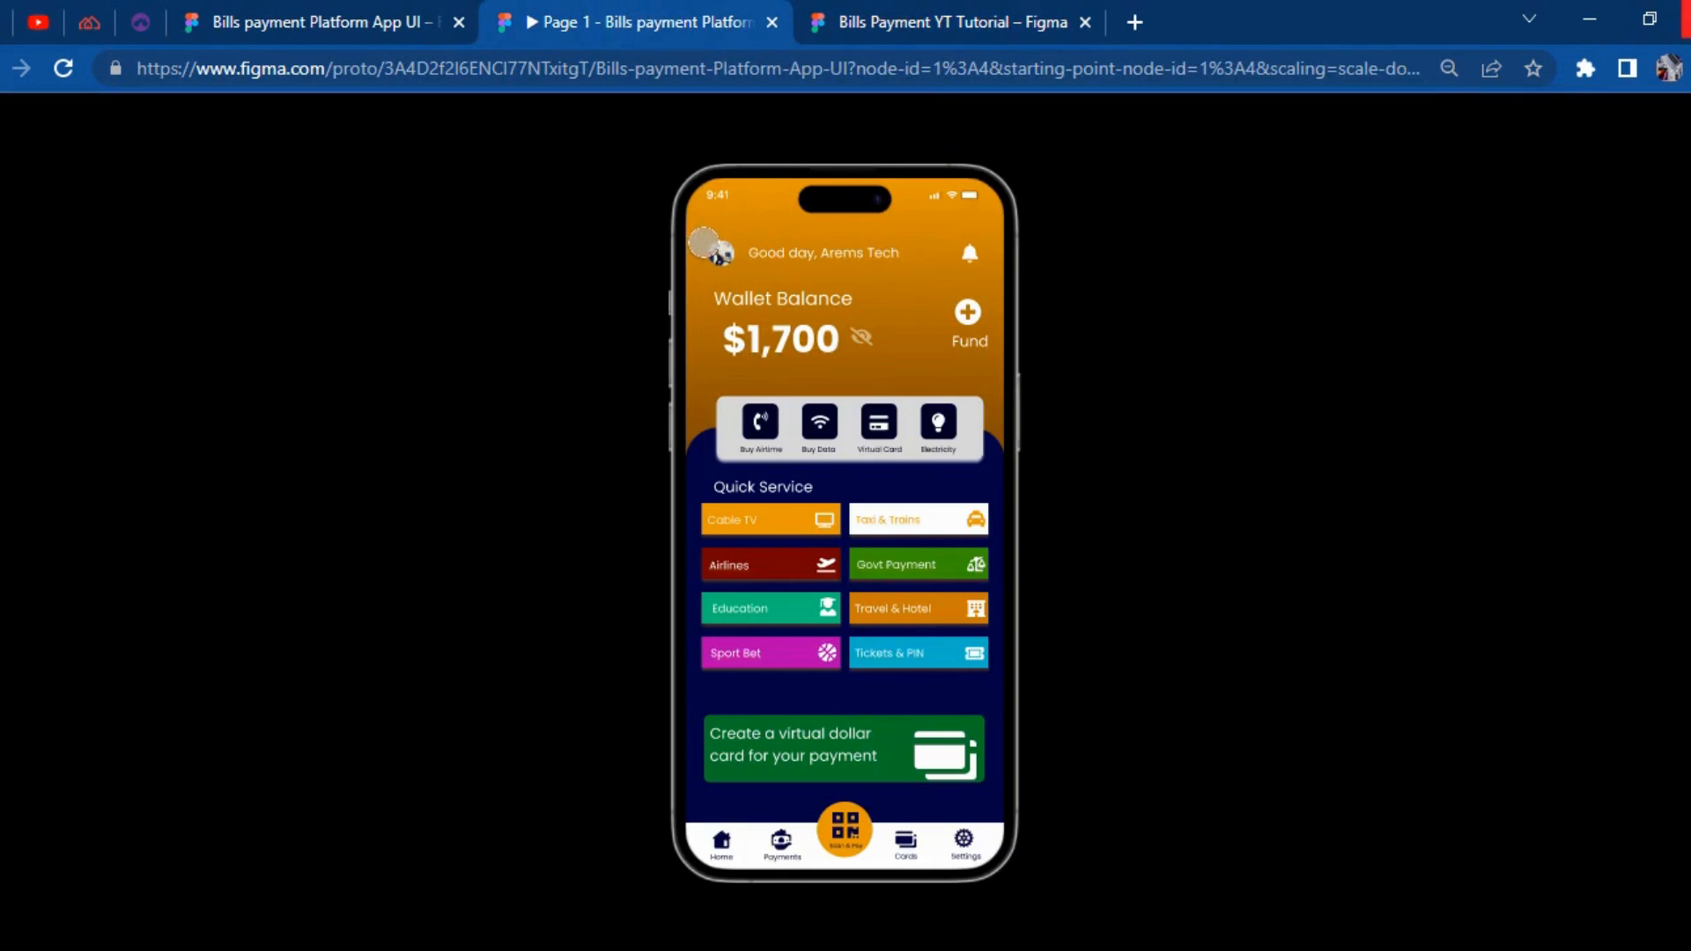
click(883, 11)
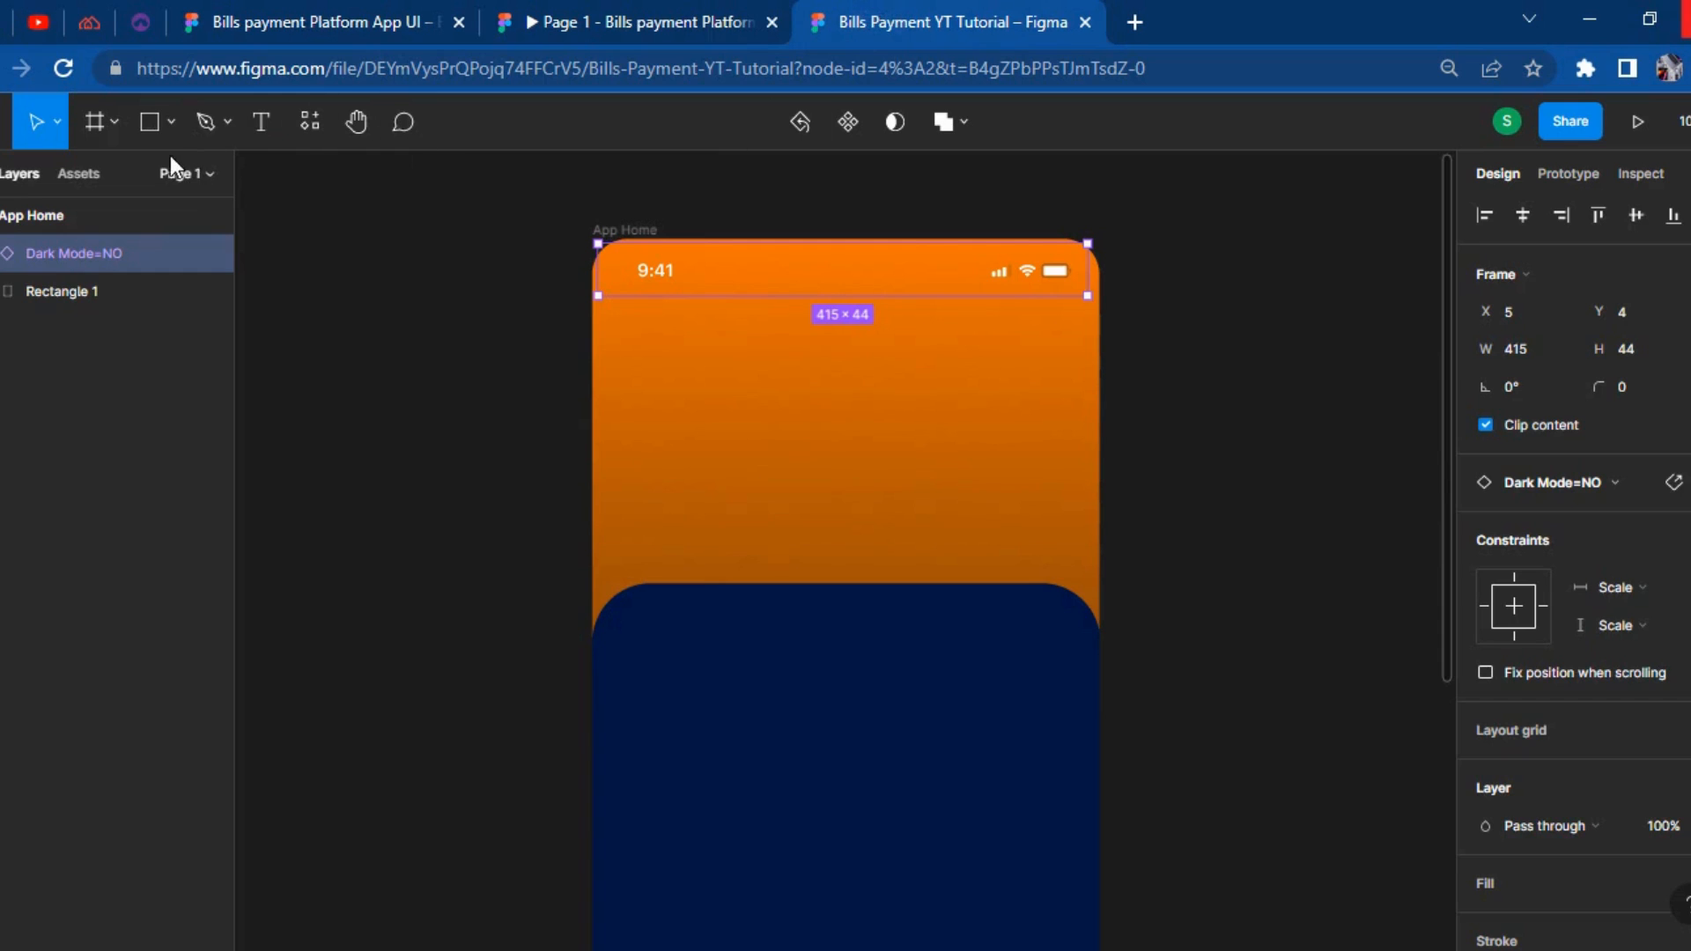
click(170, 122)
click(107, 287)
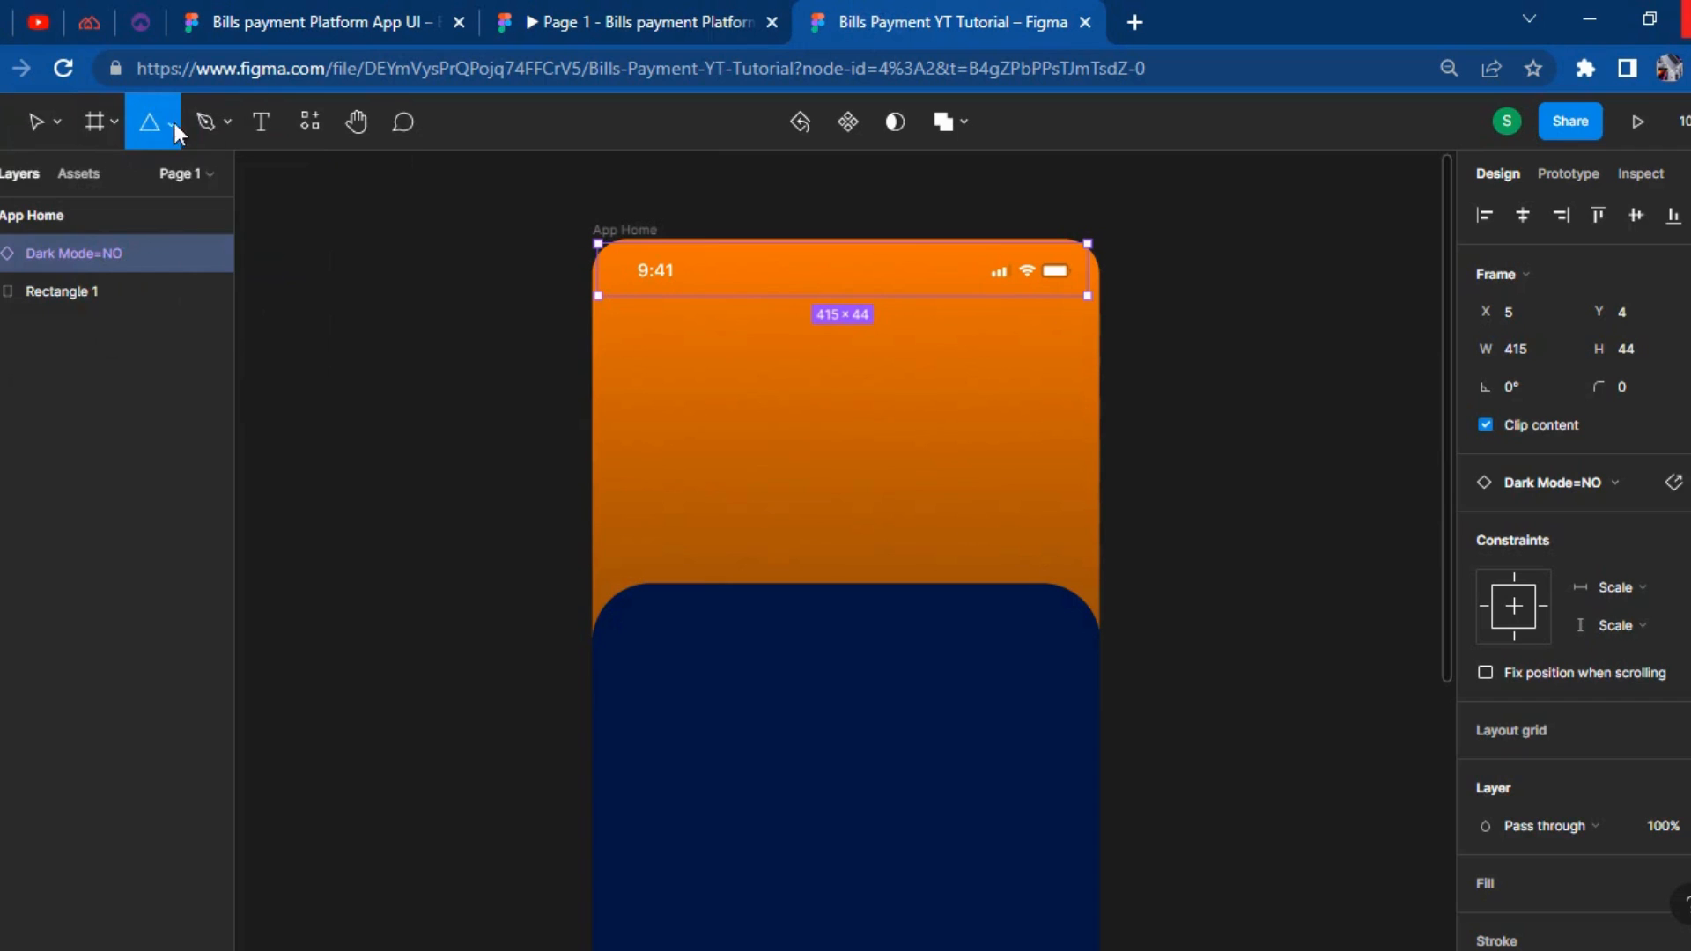
click(173, 123)
click(123, 260)
click(274, 249)
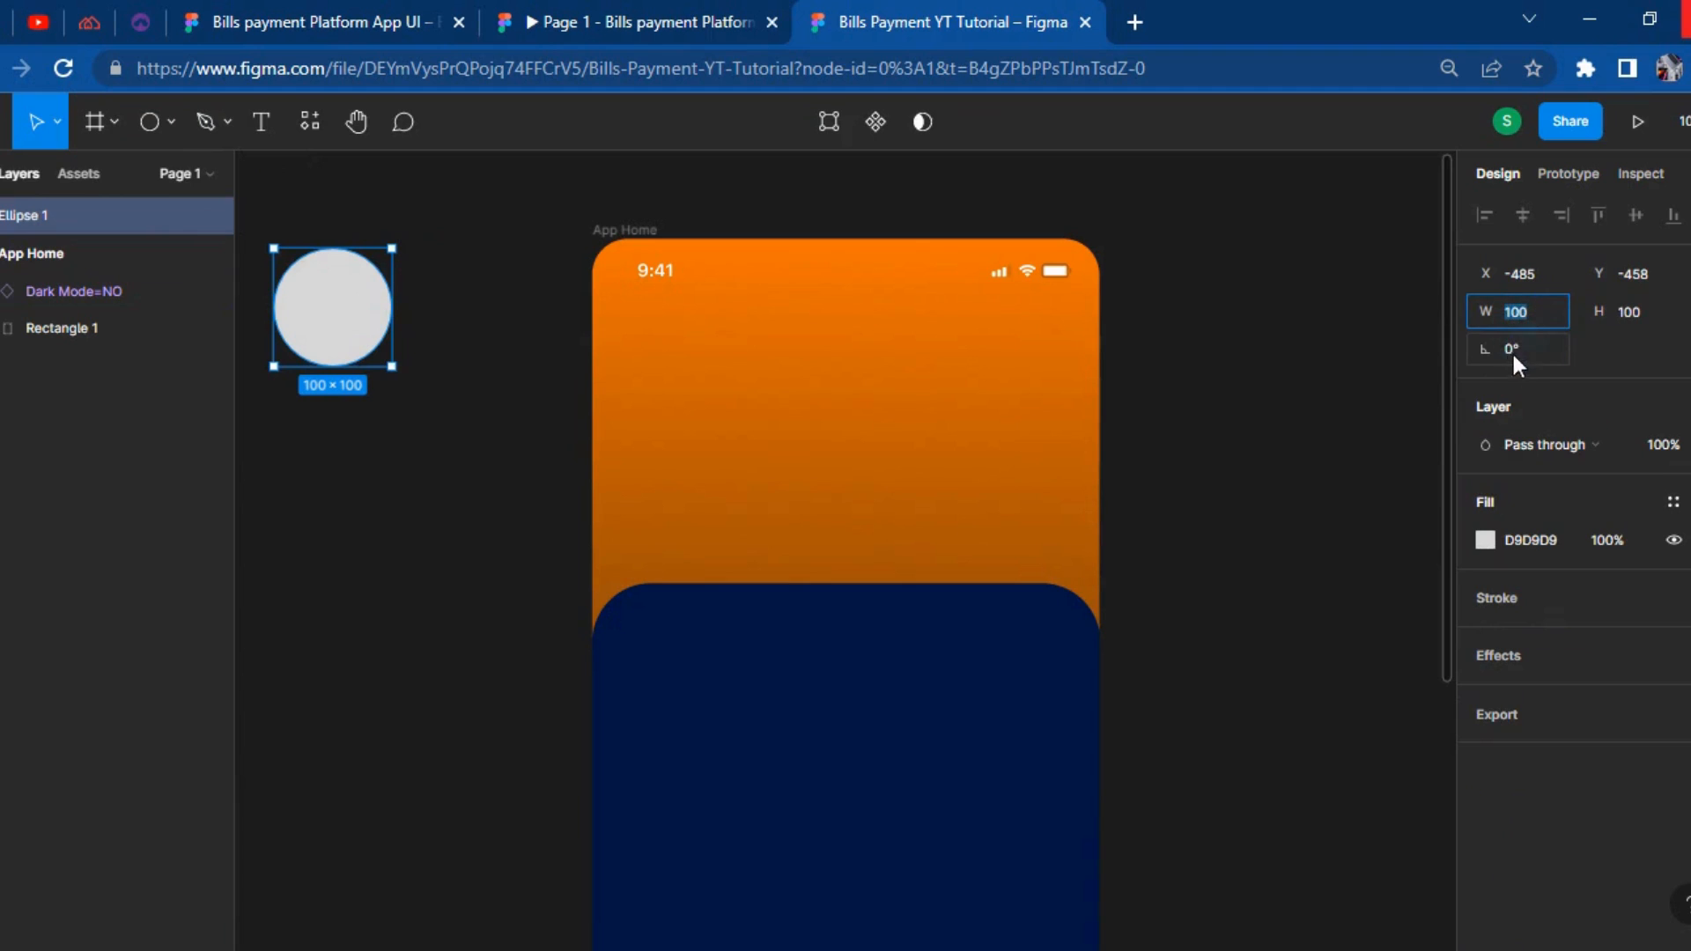
Set the ellipse's width and height to 50.
text(50)
key(Tab)
text(50)
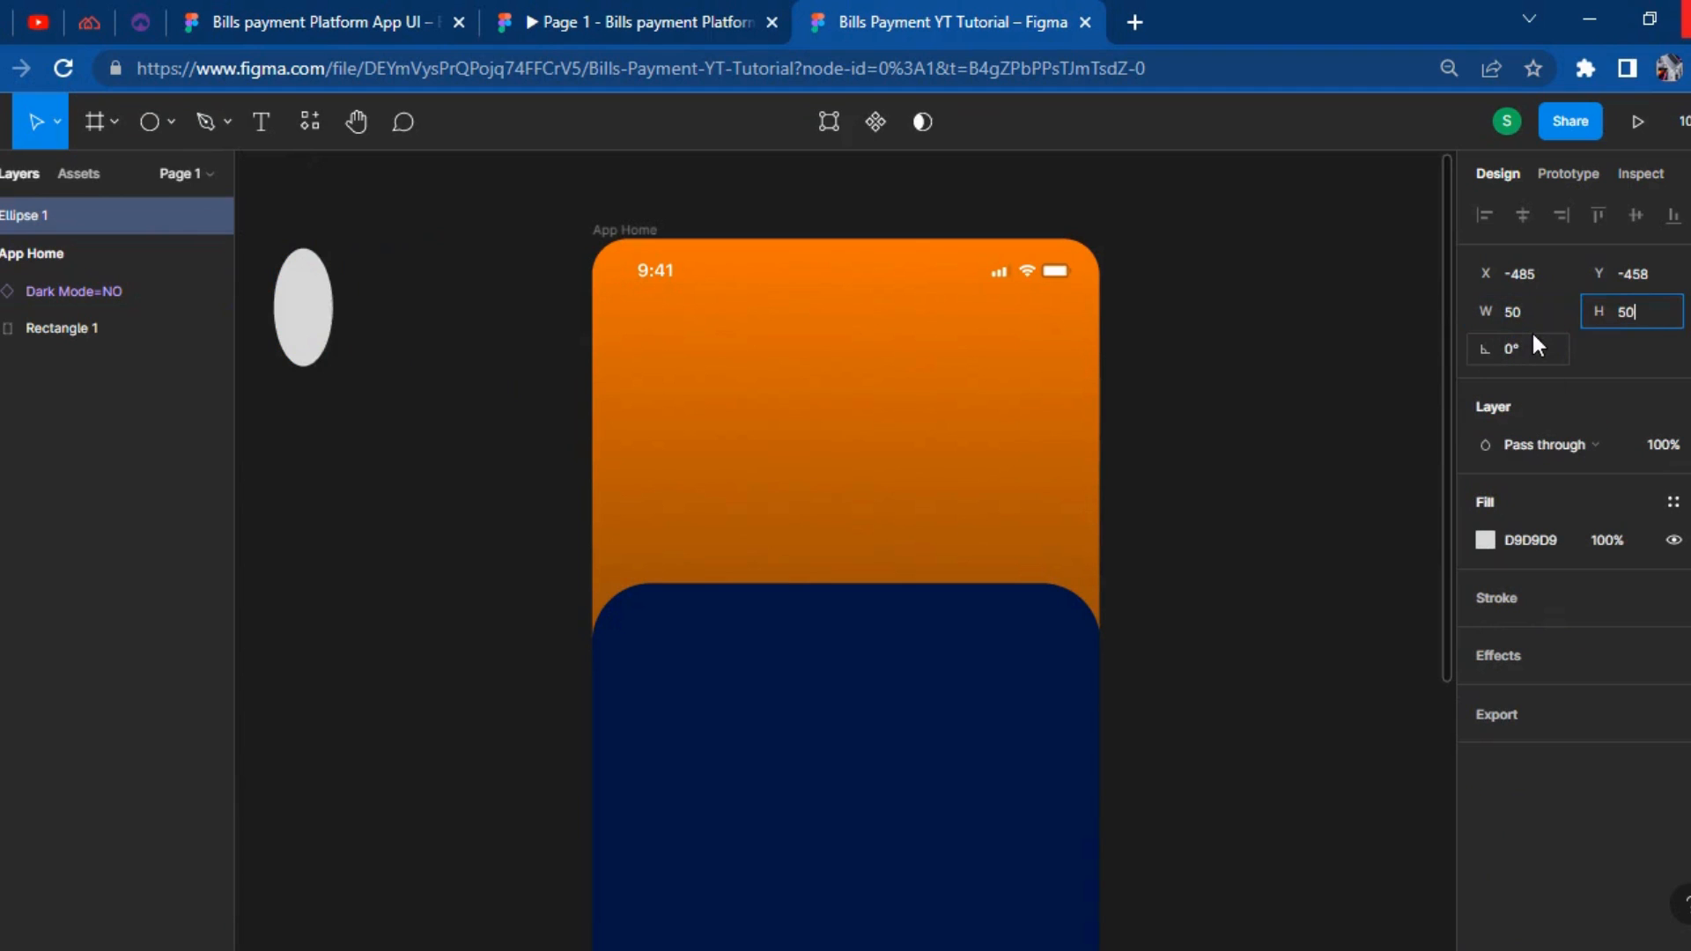
key(Return)
Set the ellipse's width and height to 35.
click(1556, 319)
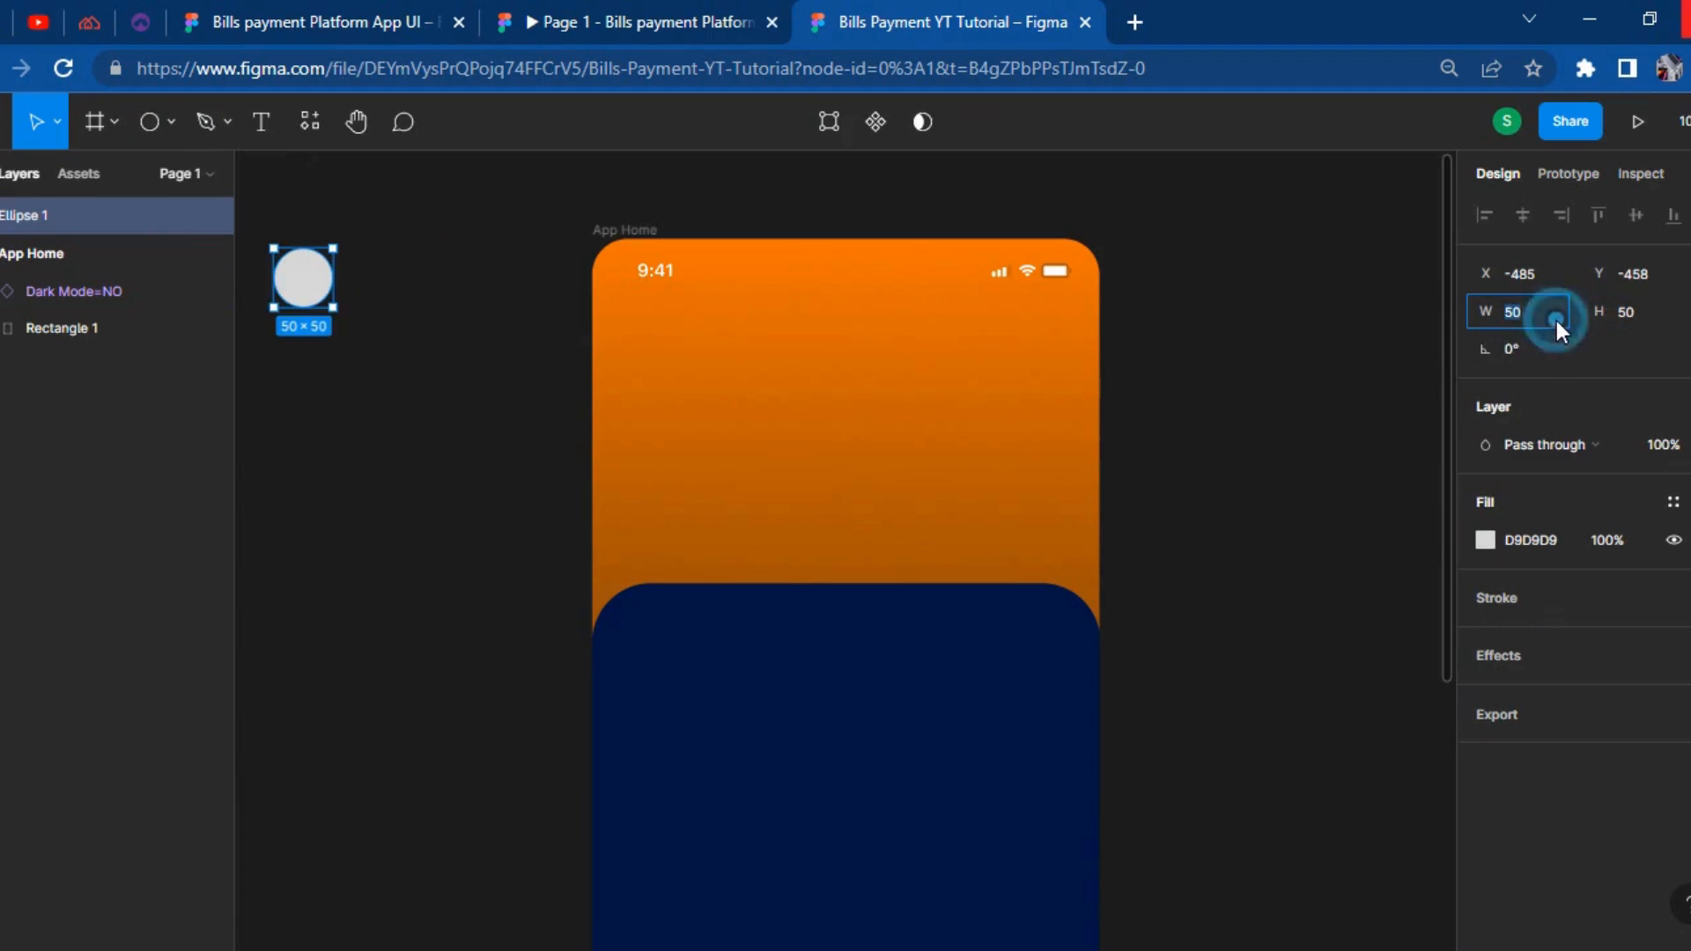
text(35)
key(Tab)
text(35)
key(Return)
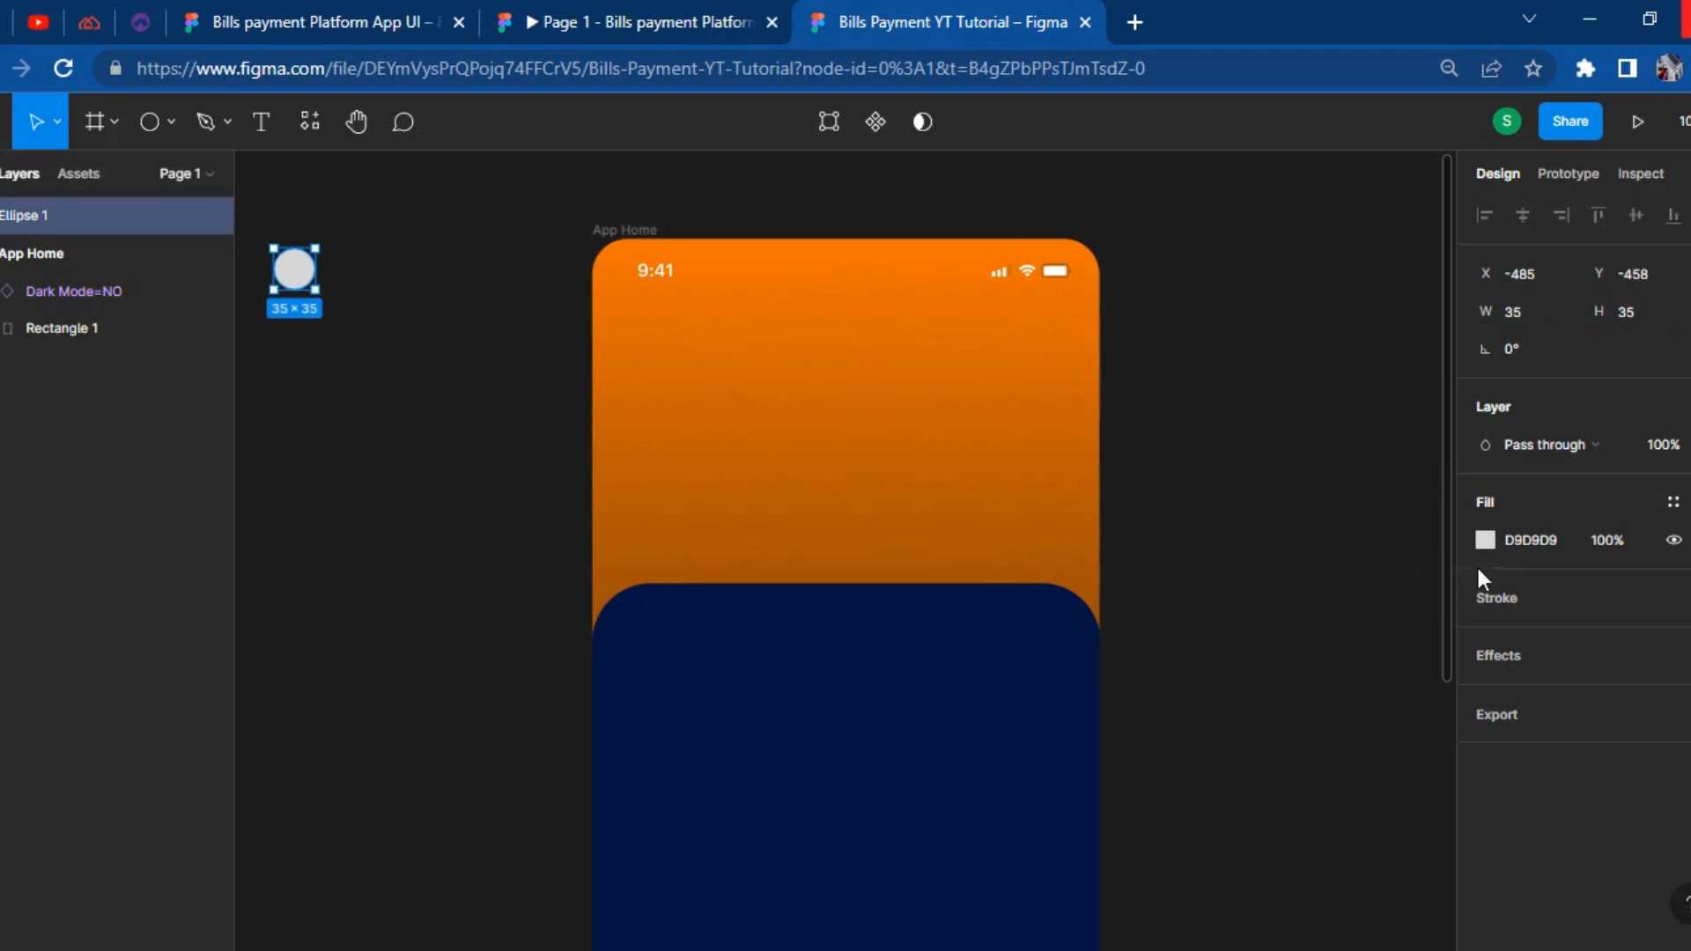
Change the ellipse's fill from solid to an image, using the photo of the man in a blue suit from the Pictures folder.
click(1483, 541)
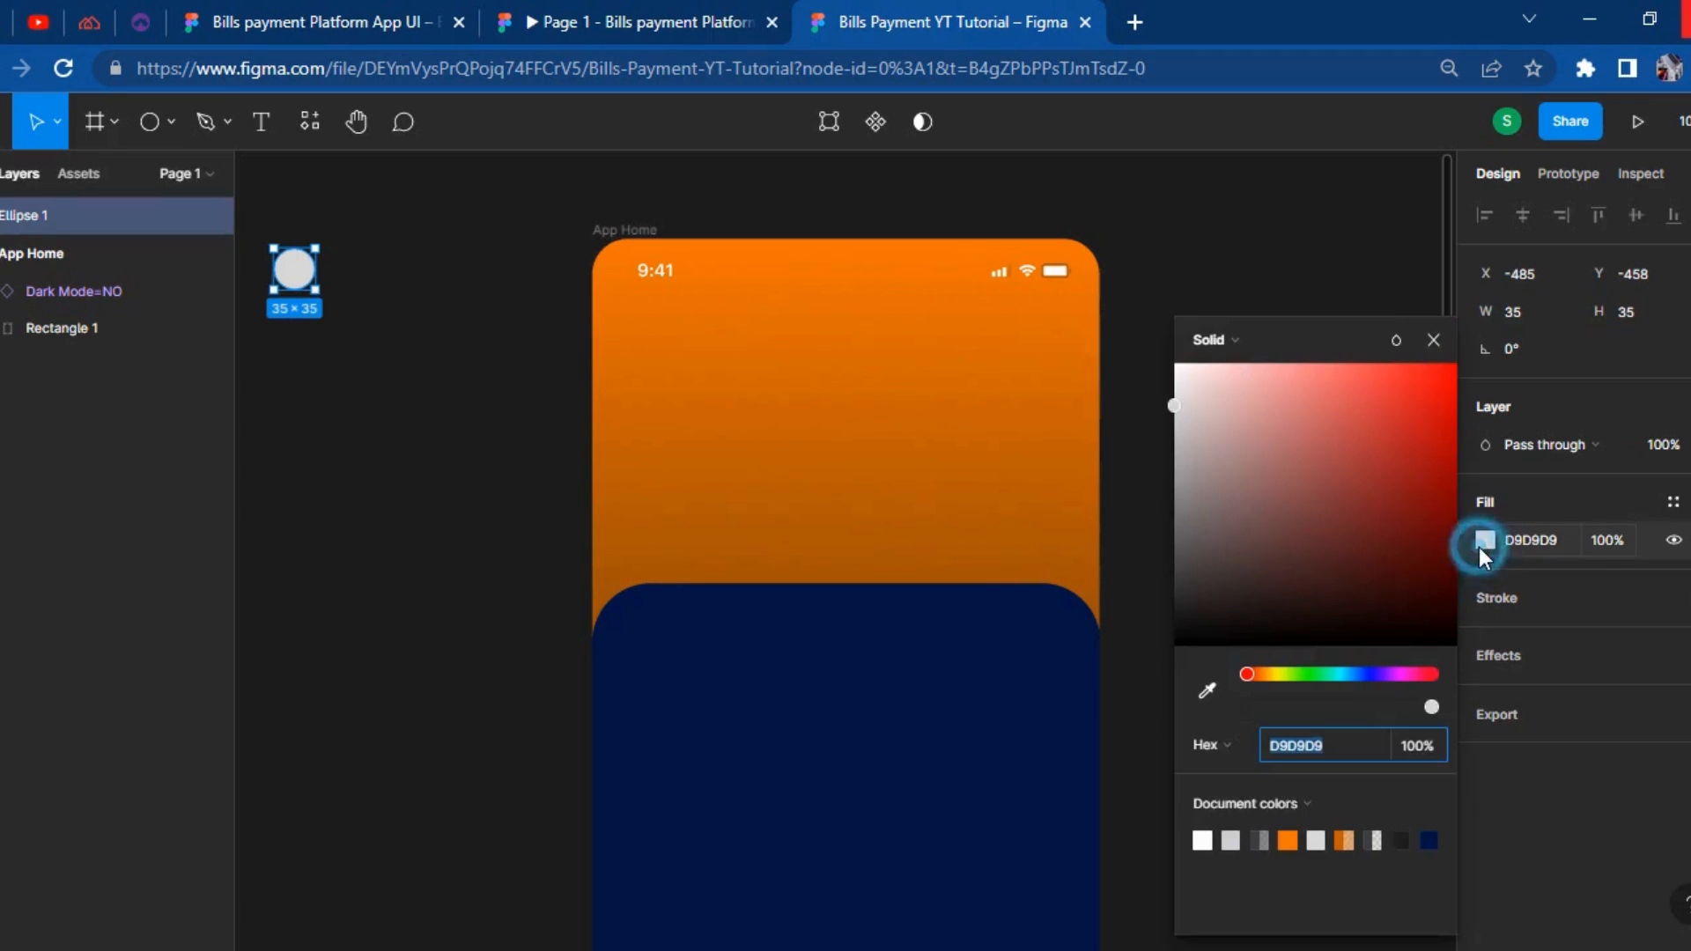
click(1207, 341)
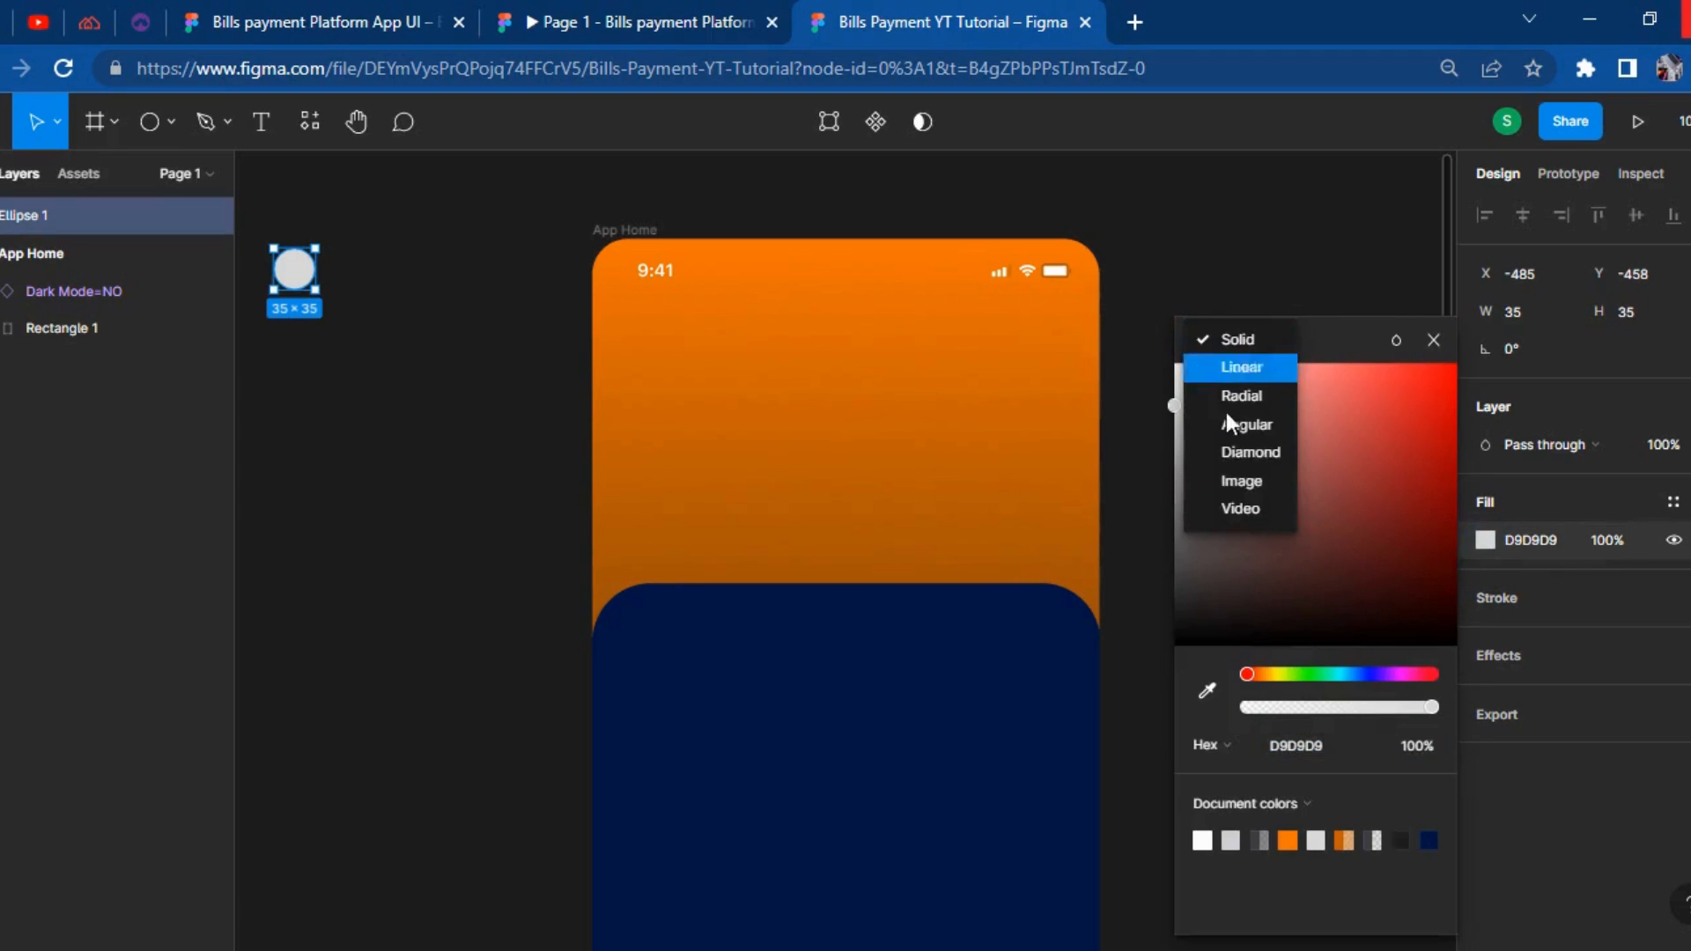
click(1229, 488)
click(1301, 507)
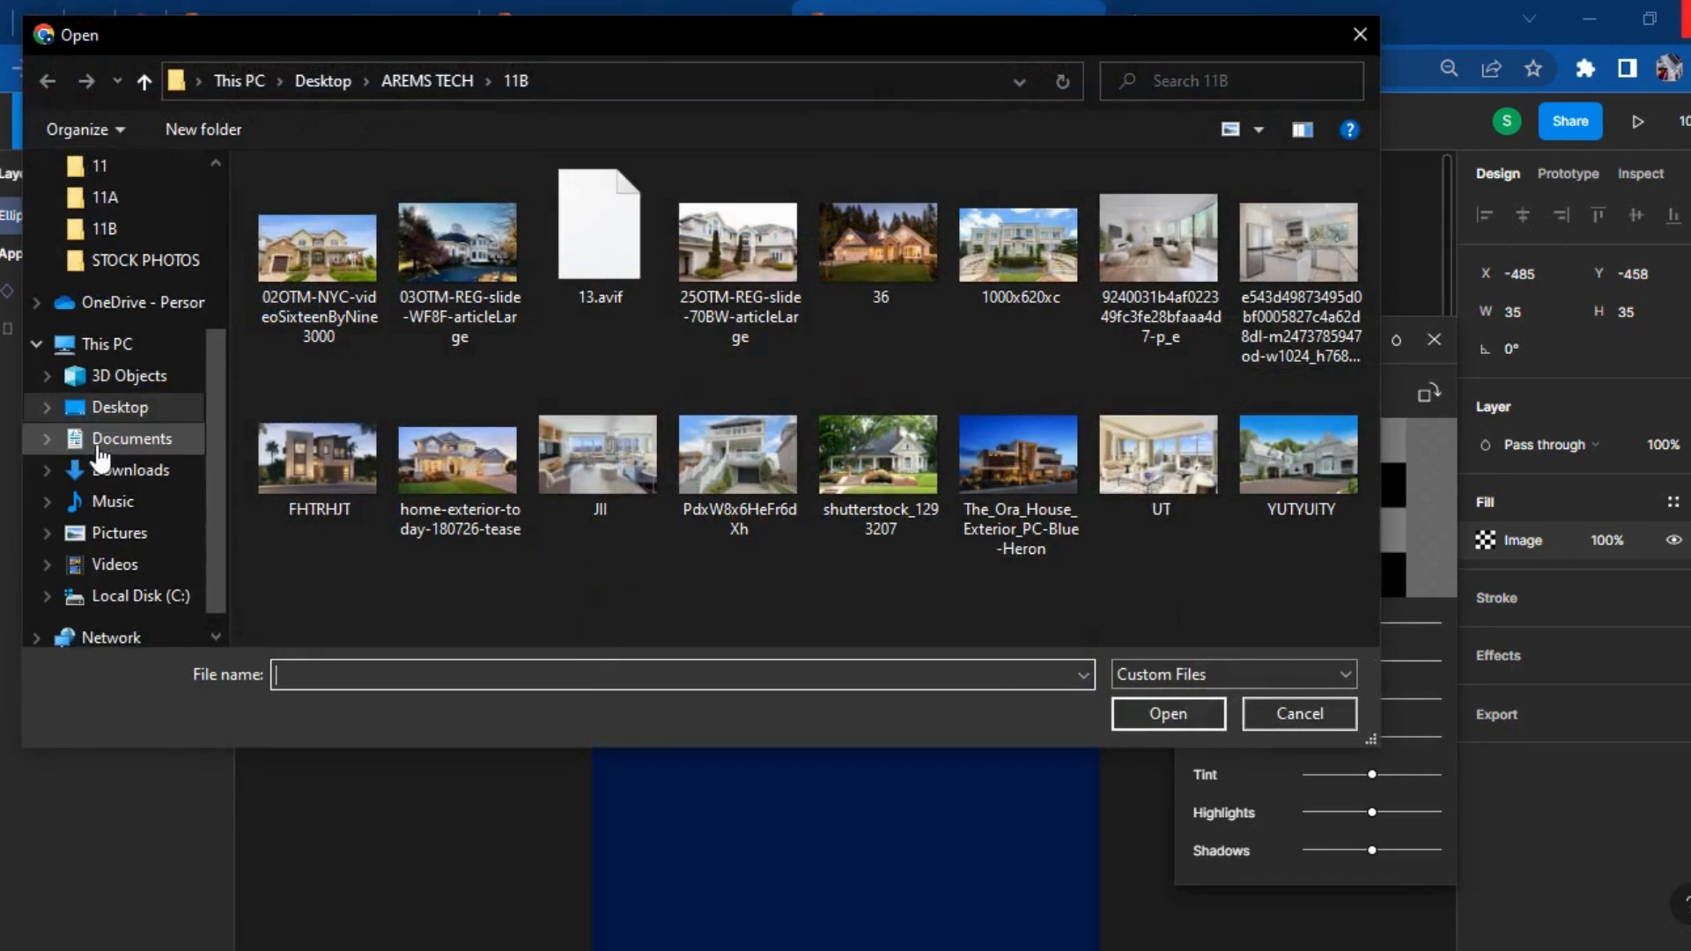
click(125, 535)
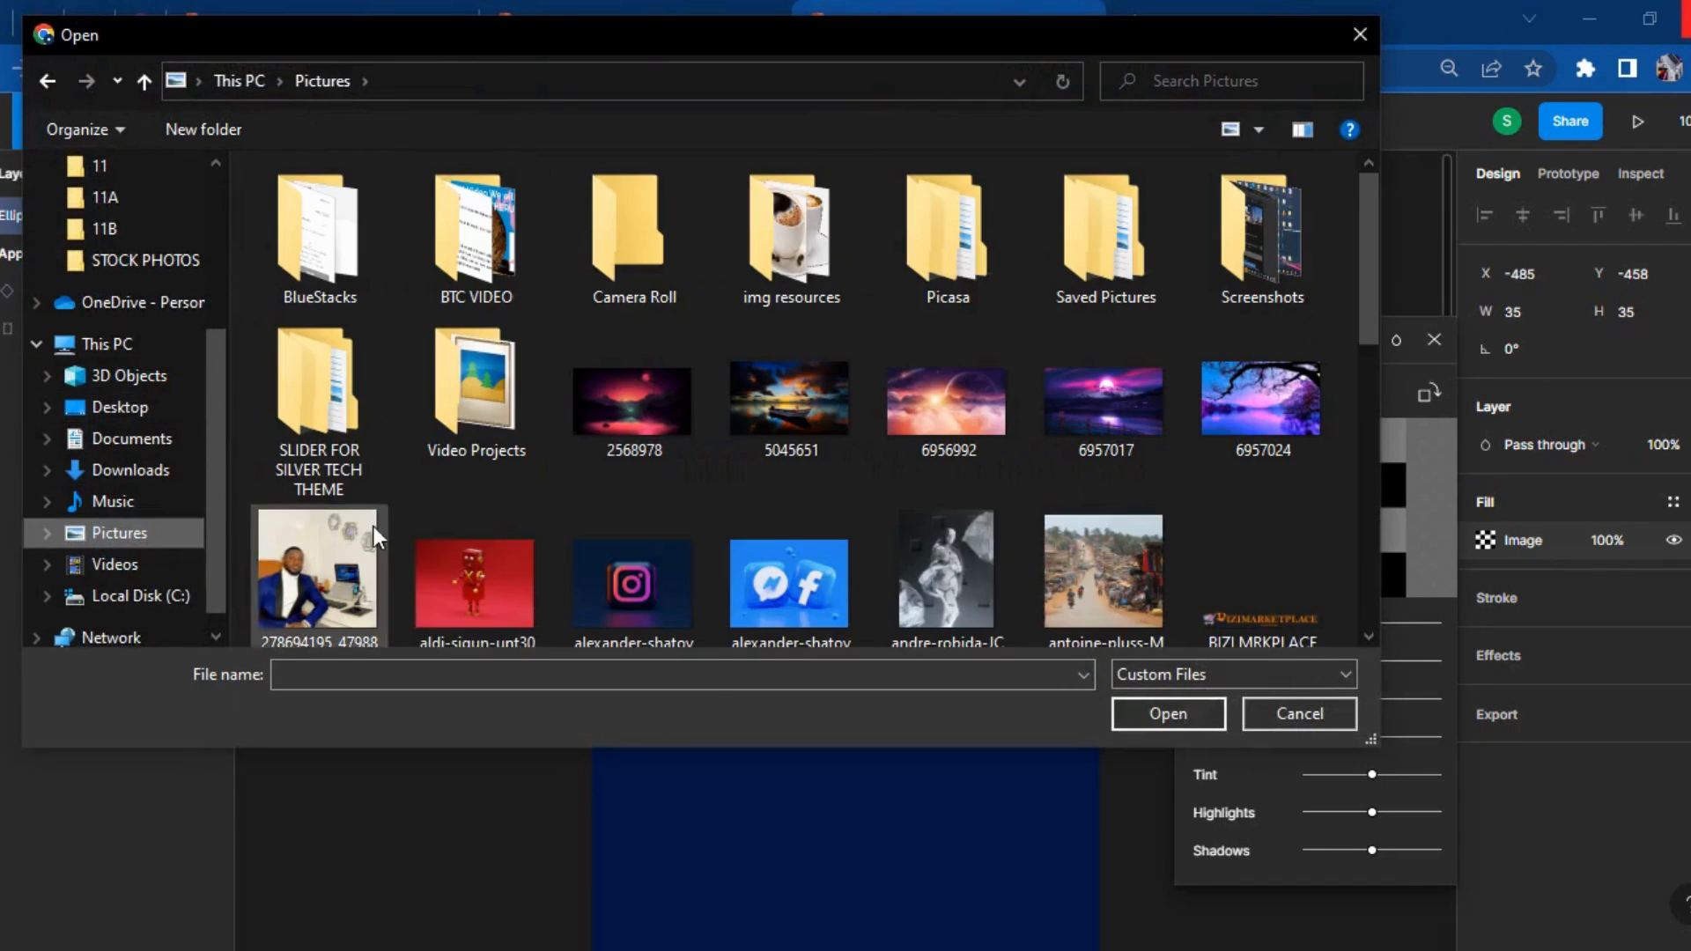
double_click(284, 562)
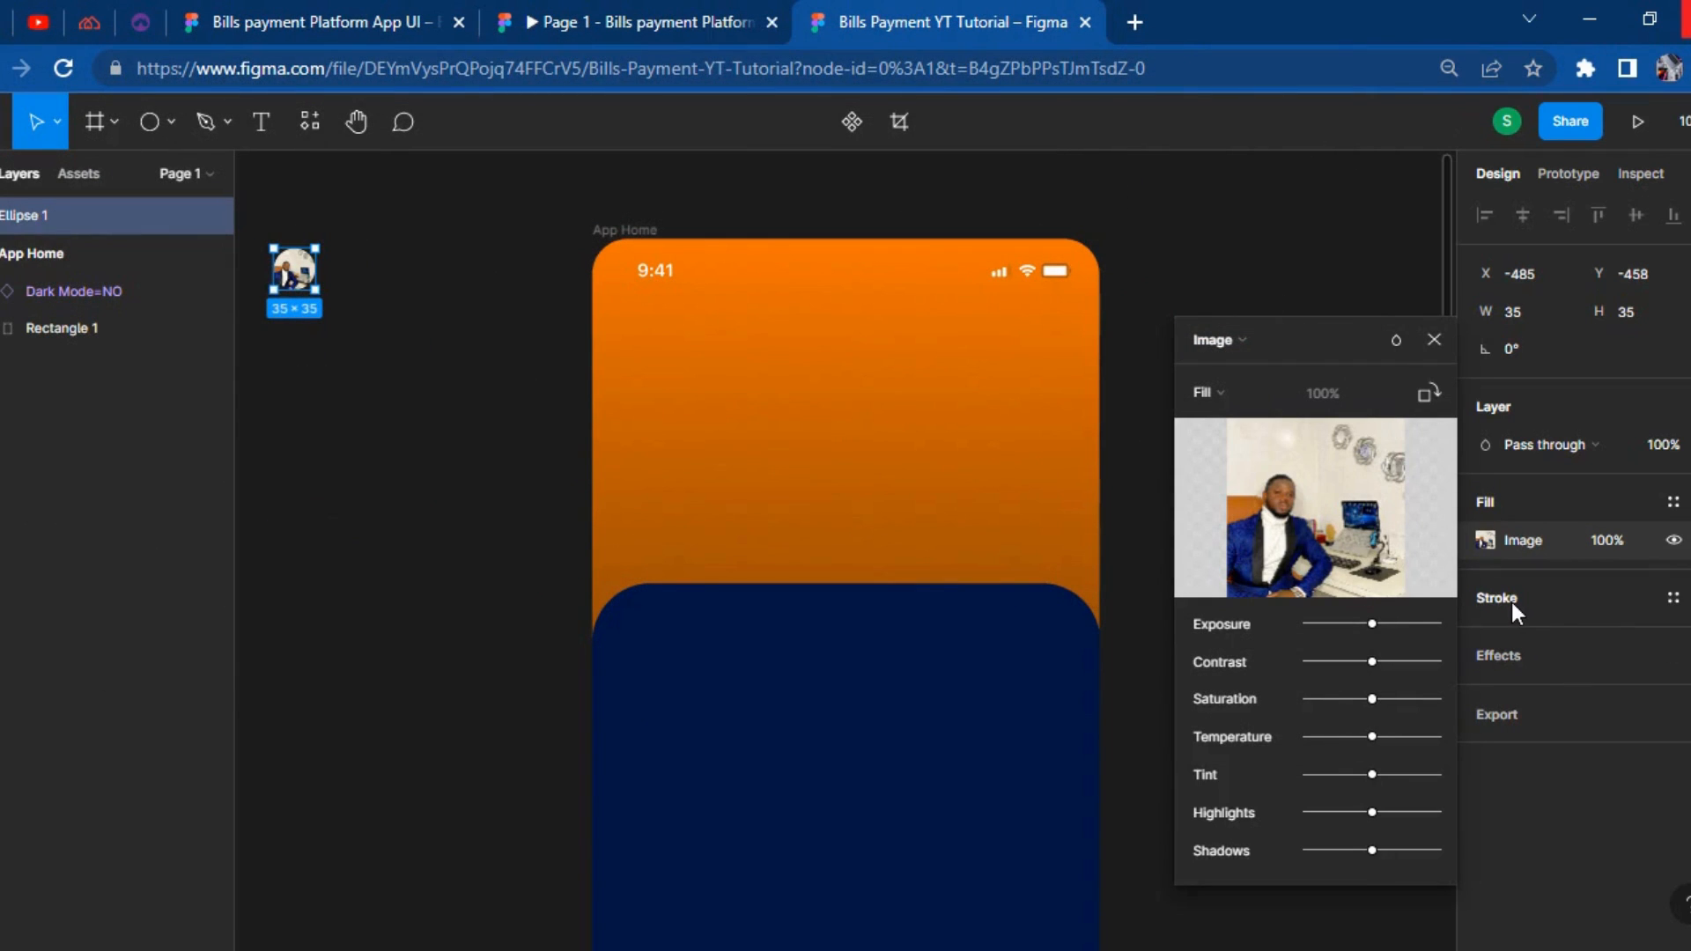
click(407, 539)
Move the photo circle into the App Home frame below the clock, about X 32, Y 73, and compare with the reference prototype.
drag(296, 269, 640, 349)
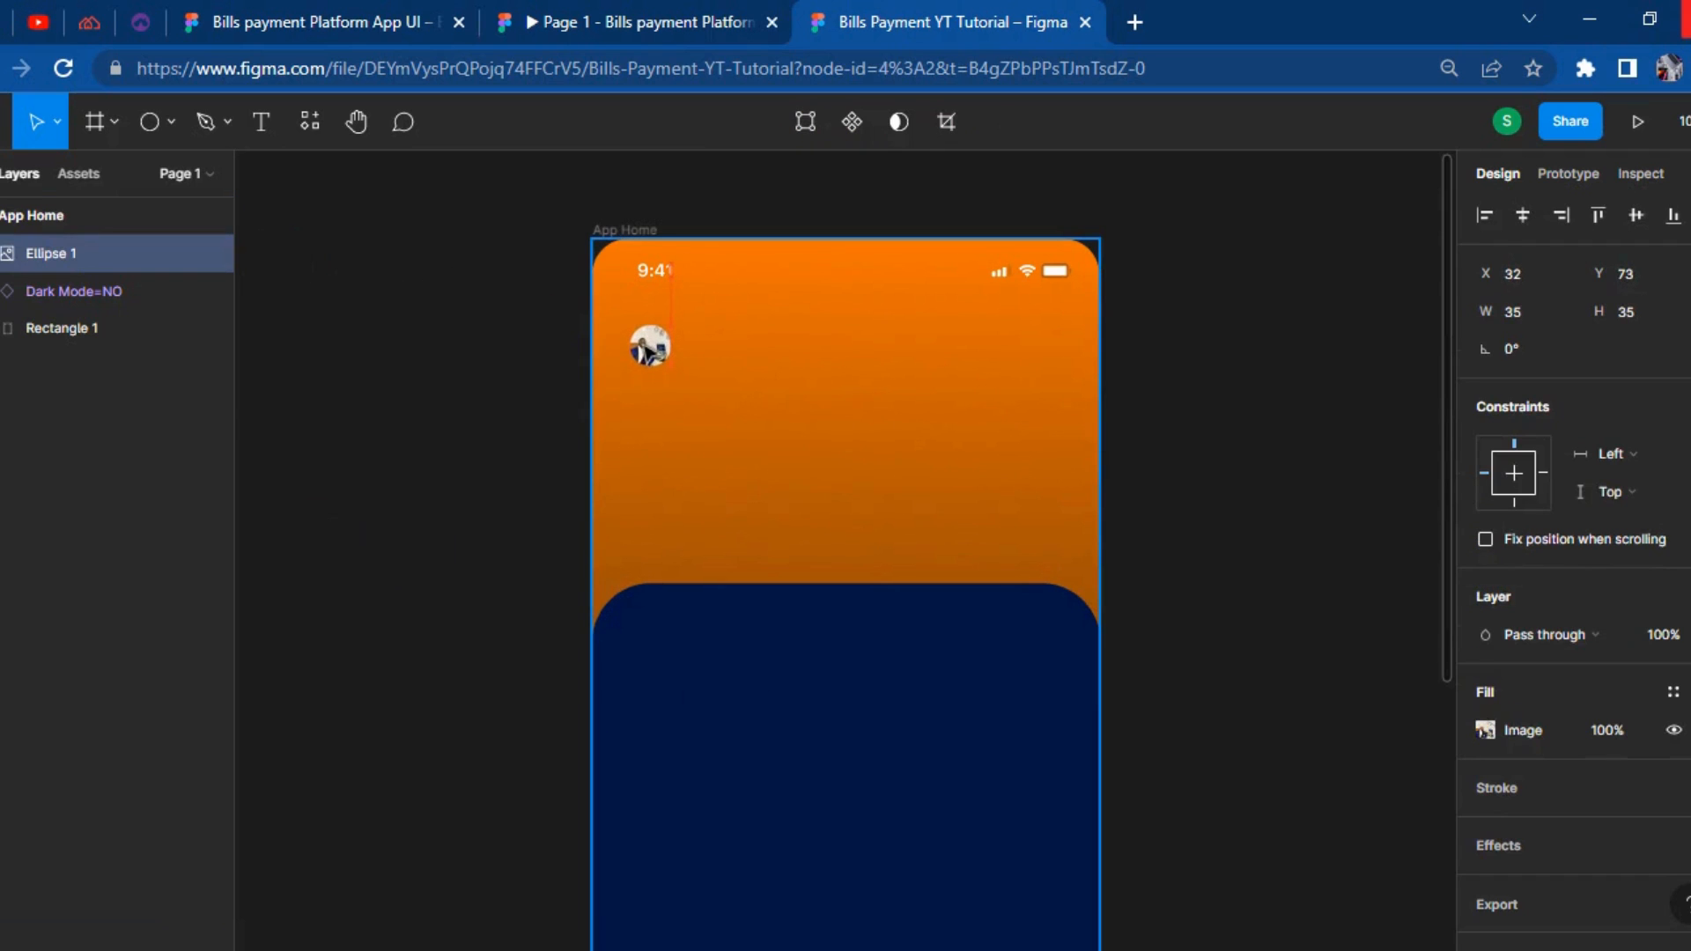
click(502, 427)
click(660, 21)
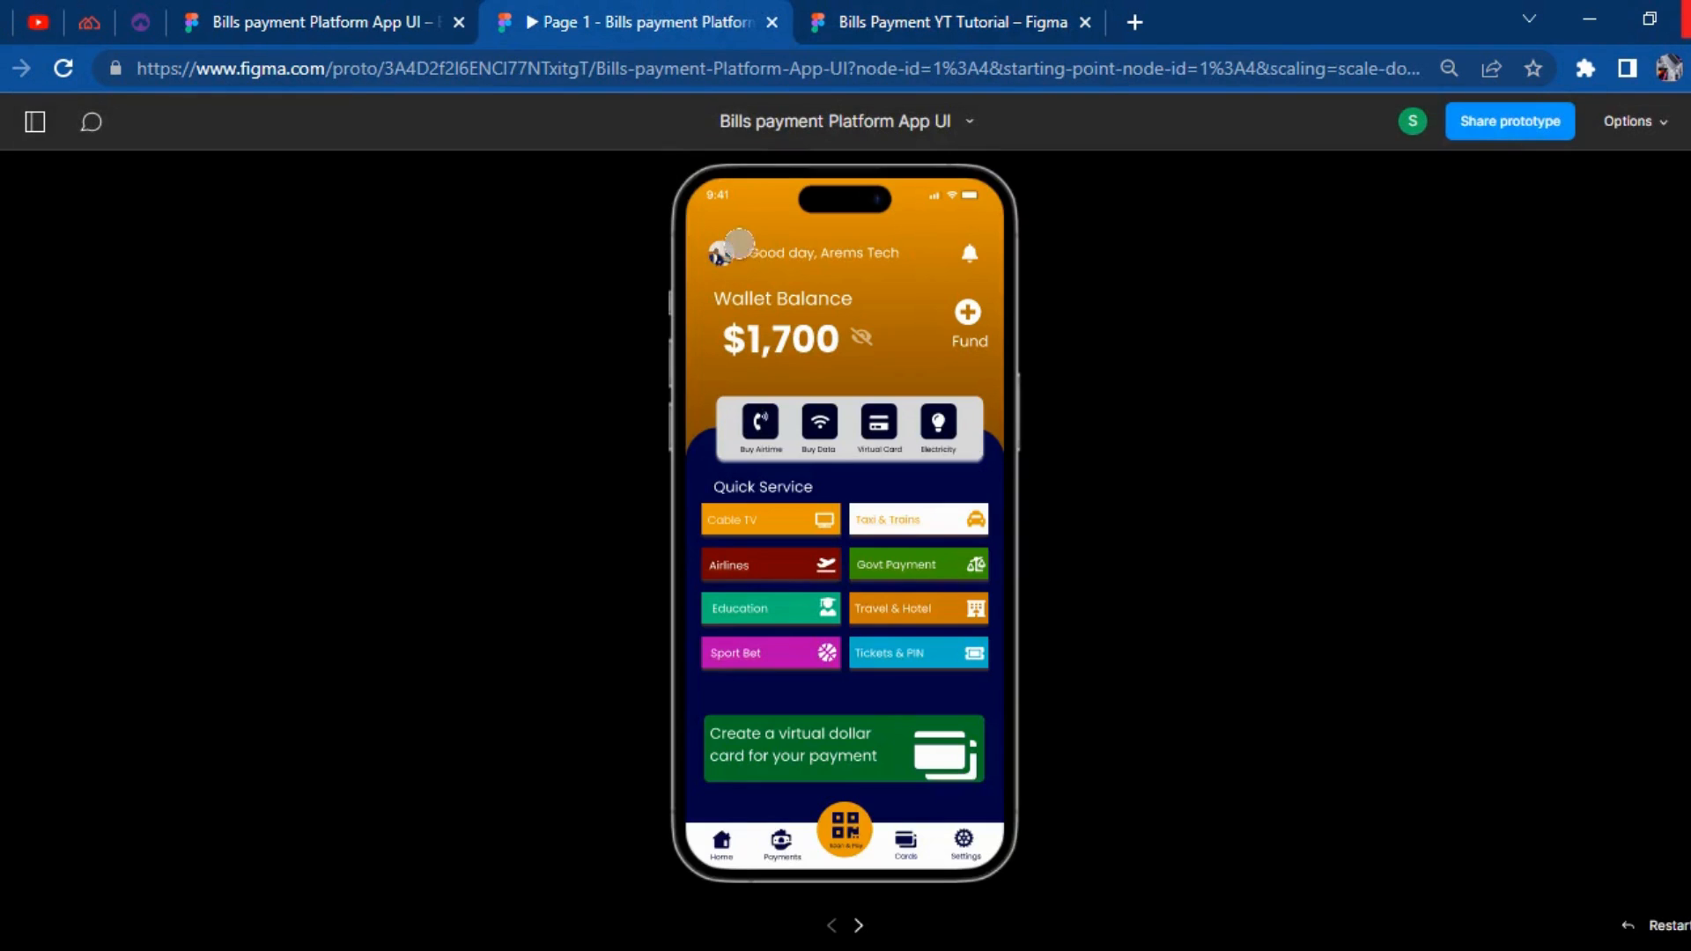
click(890, 19)
Add the text "Welcome, Arems Tech" on the empty canvas beside the App Home frame.
click(258, 121)
click(304, 283)
text(W)
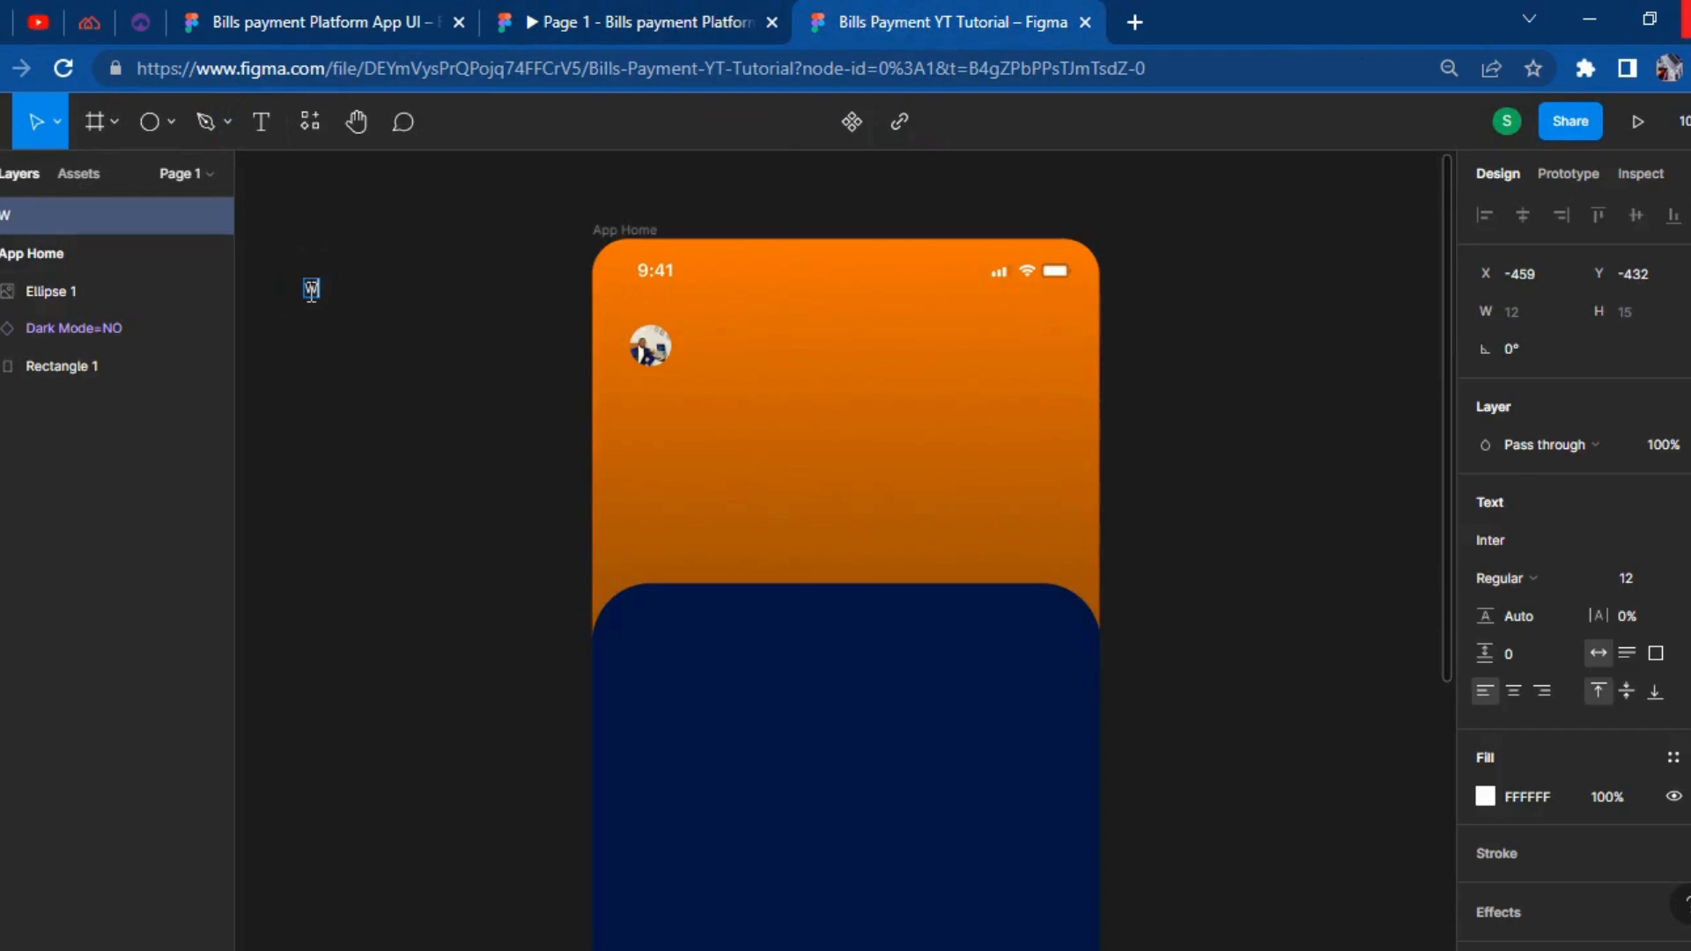
text(elcome, Aremks)
key(BackSpace)
key(BackSpace)
text(s Tech)
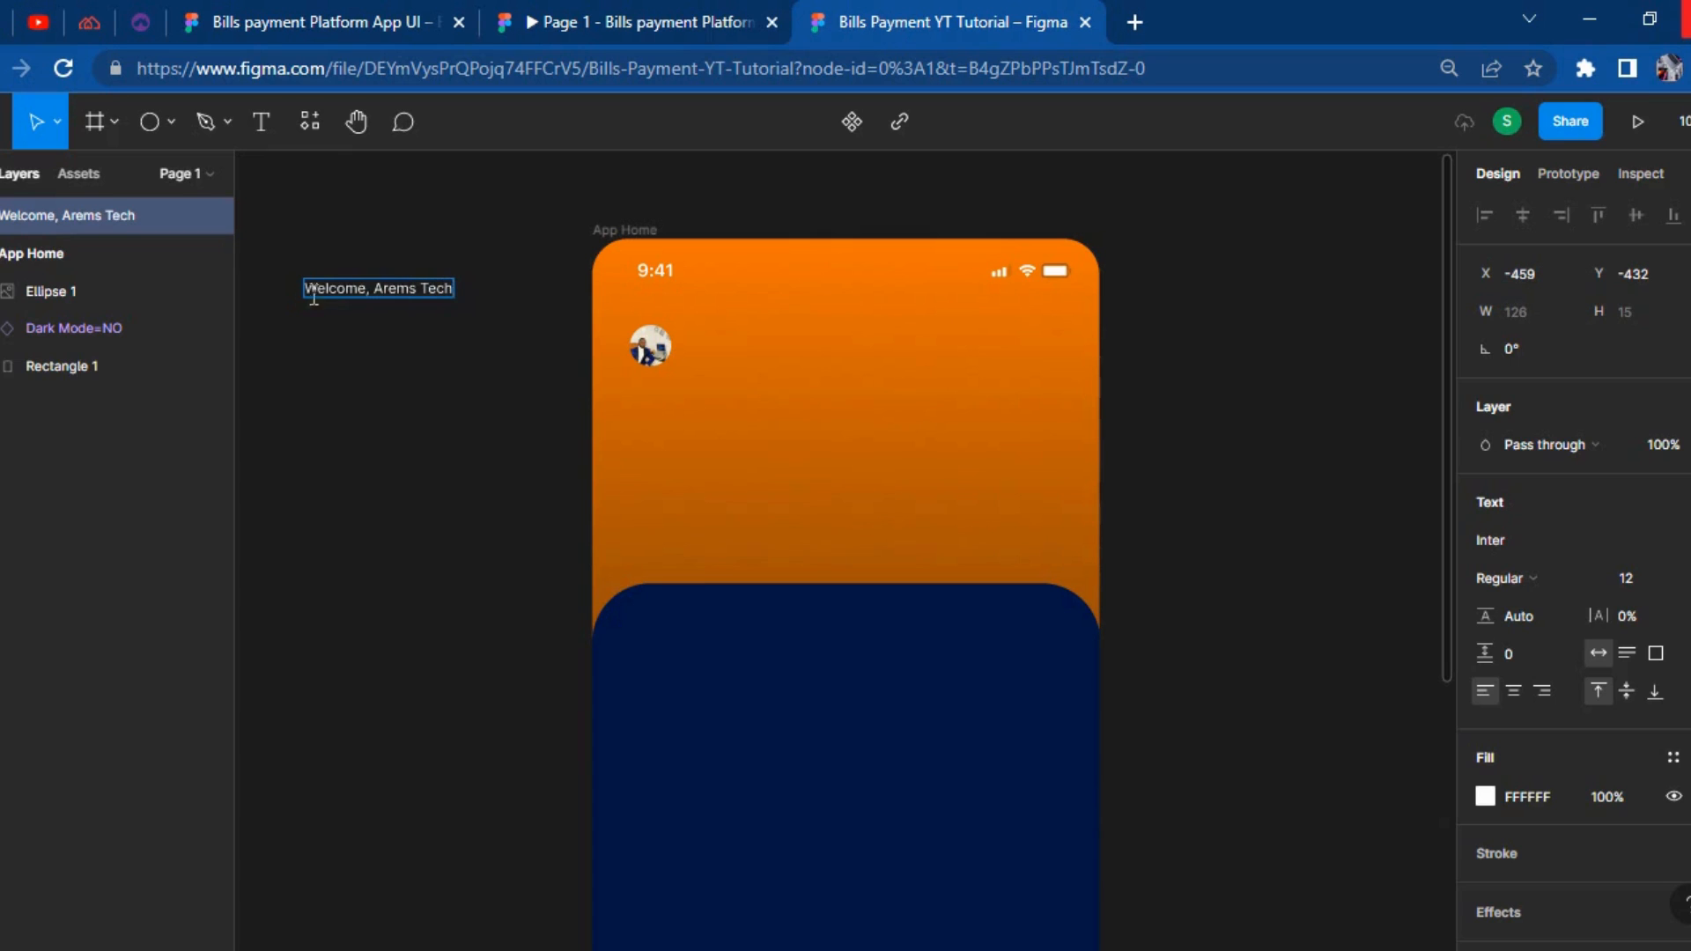
click(309, 393)
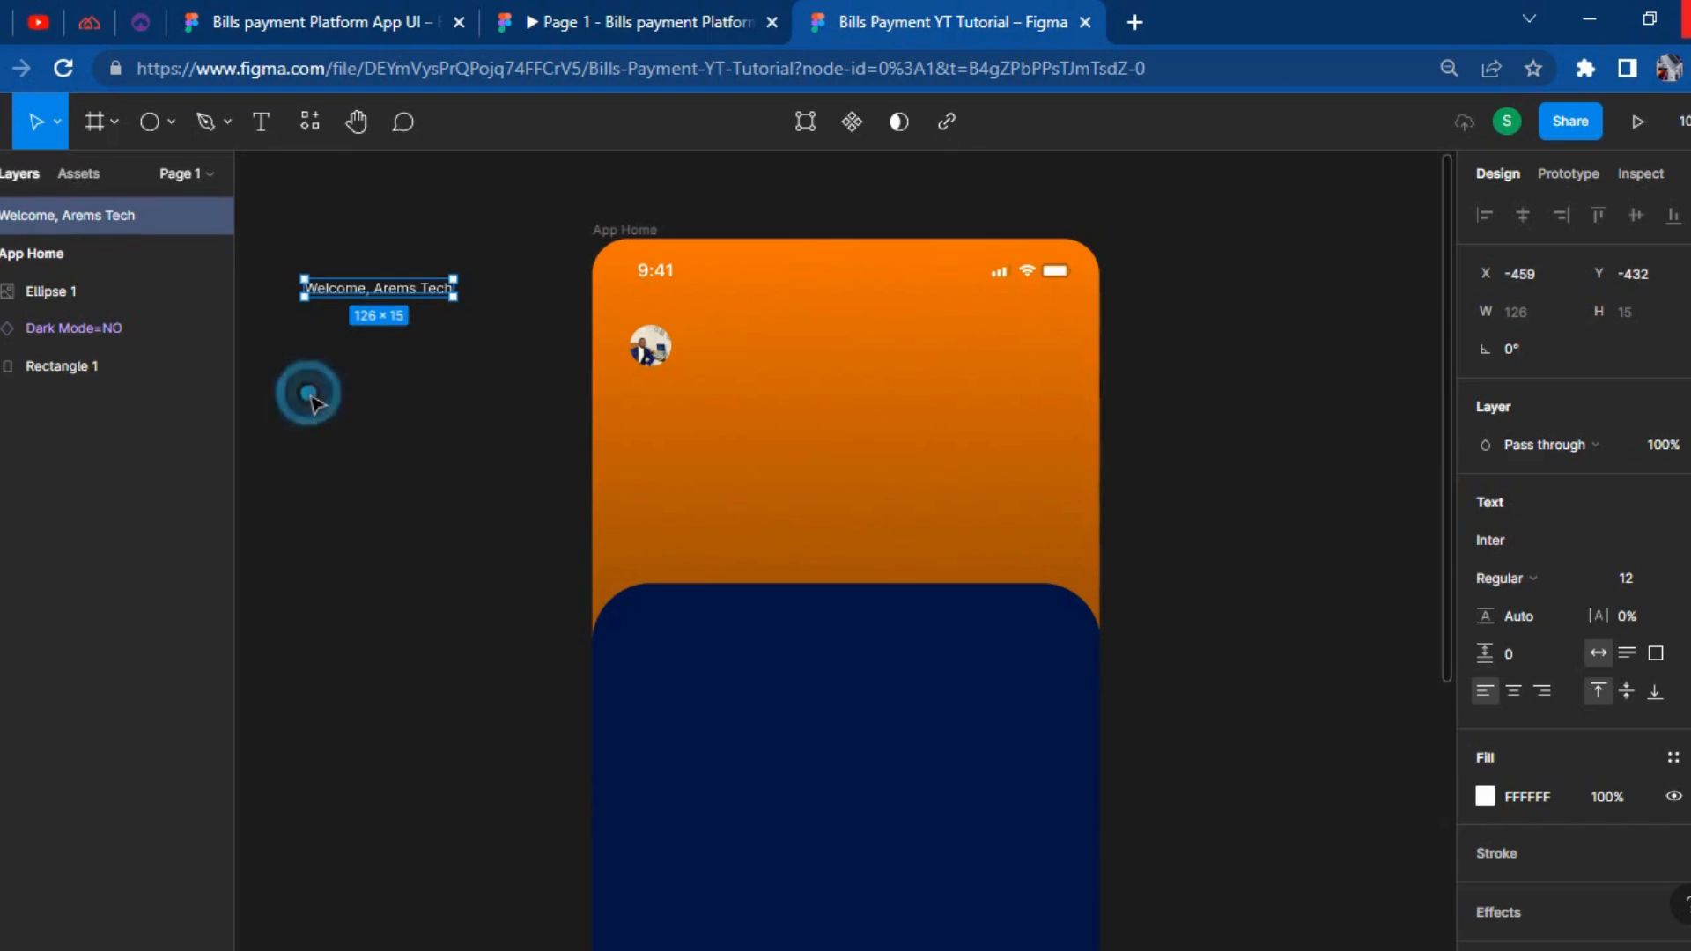
Move the welcome text into the App Home frame beside the photo circle, at X 75, Y 88.
drag(378, 283, 468, 297)
drag(577, 333, 748, 366)
key(shift+Up)
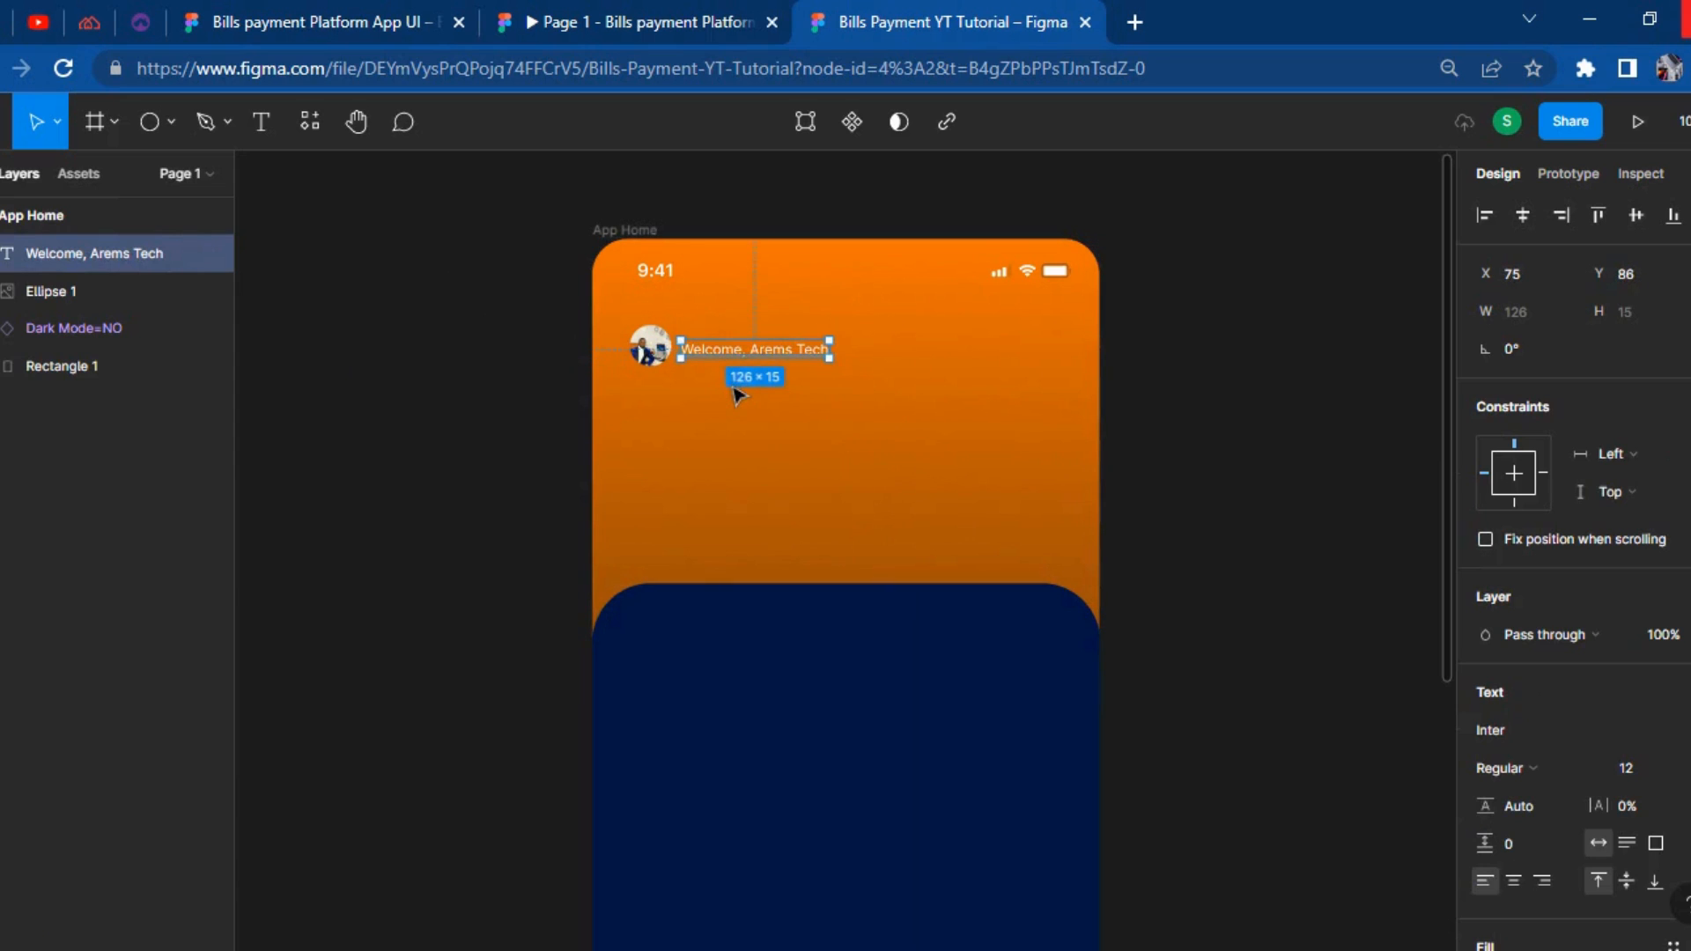
key(Down)
key(Down)
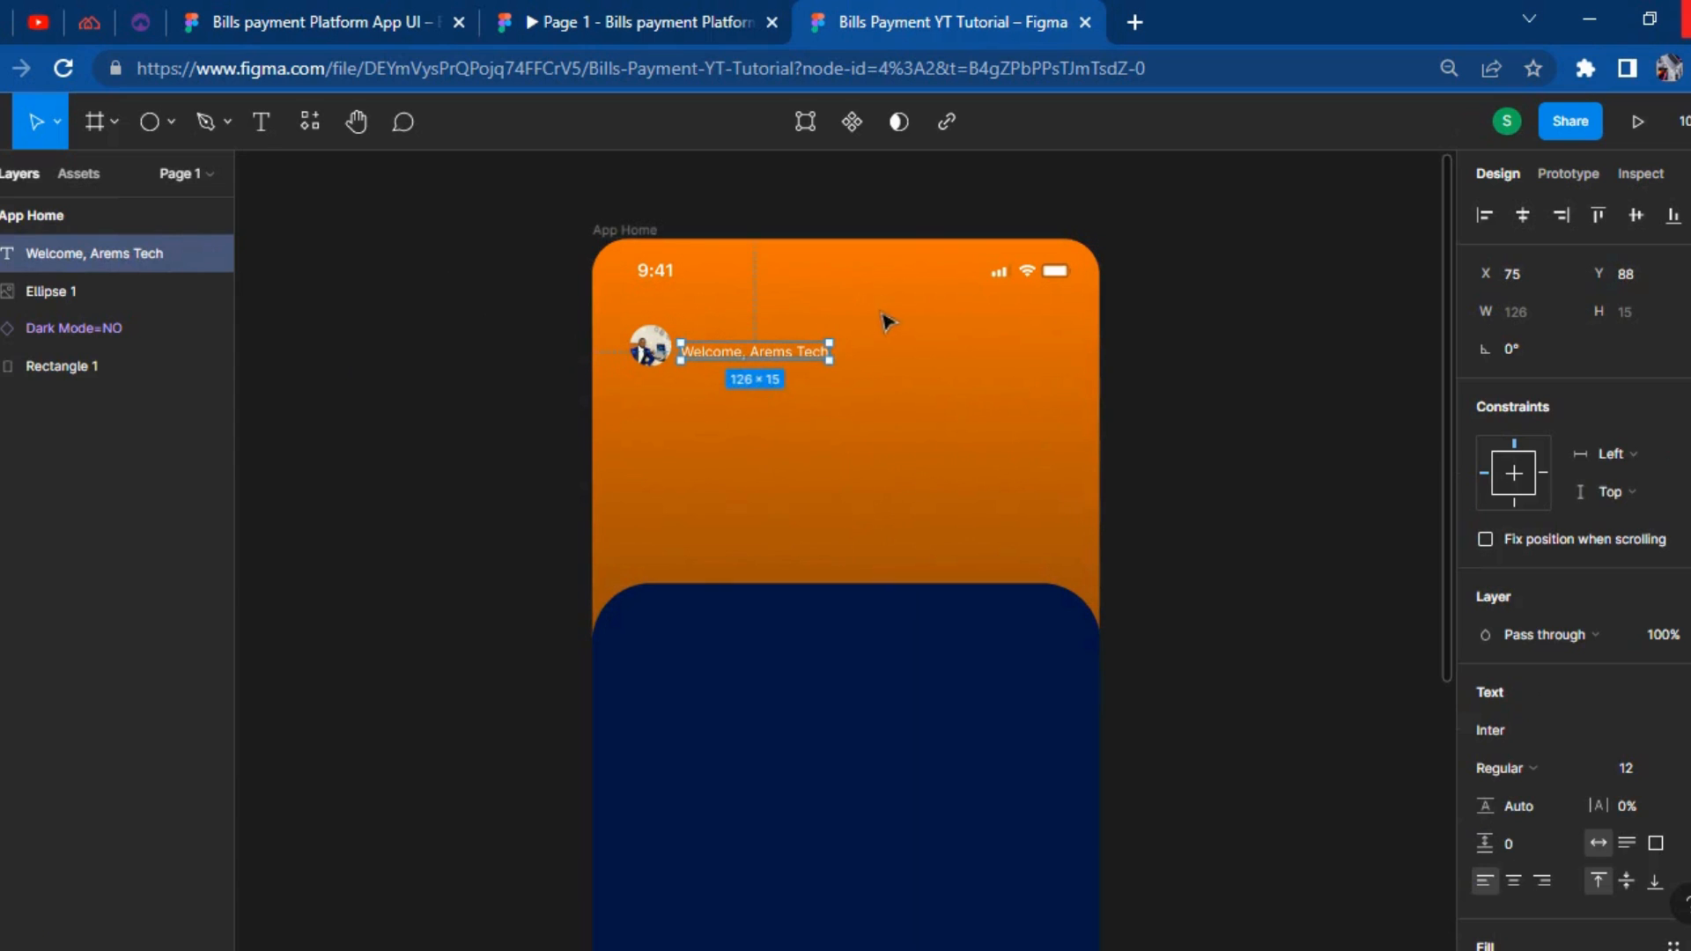
Set the welcome text's font size to 14, nudge it up to Y 84 and check it against the reference prototype.
click(1644, 769)
key(Return)
key(Up)
key(Up)
key(Up)
key(Up)
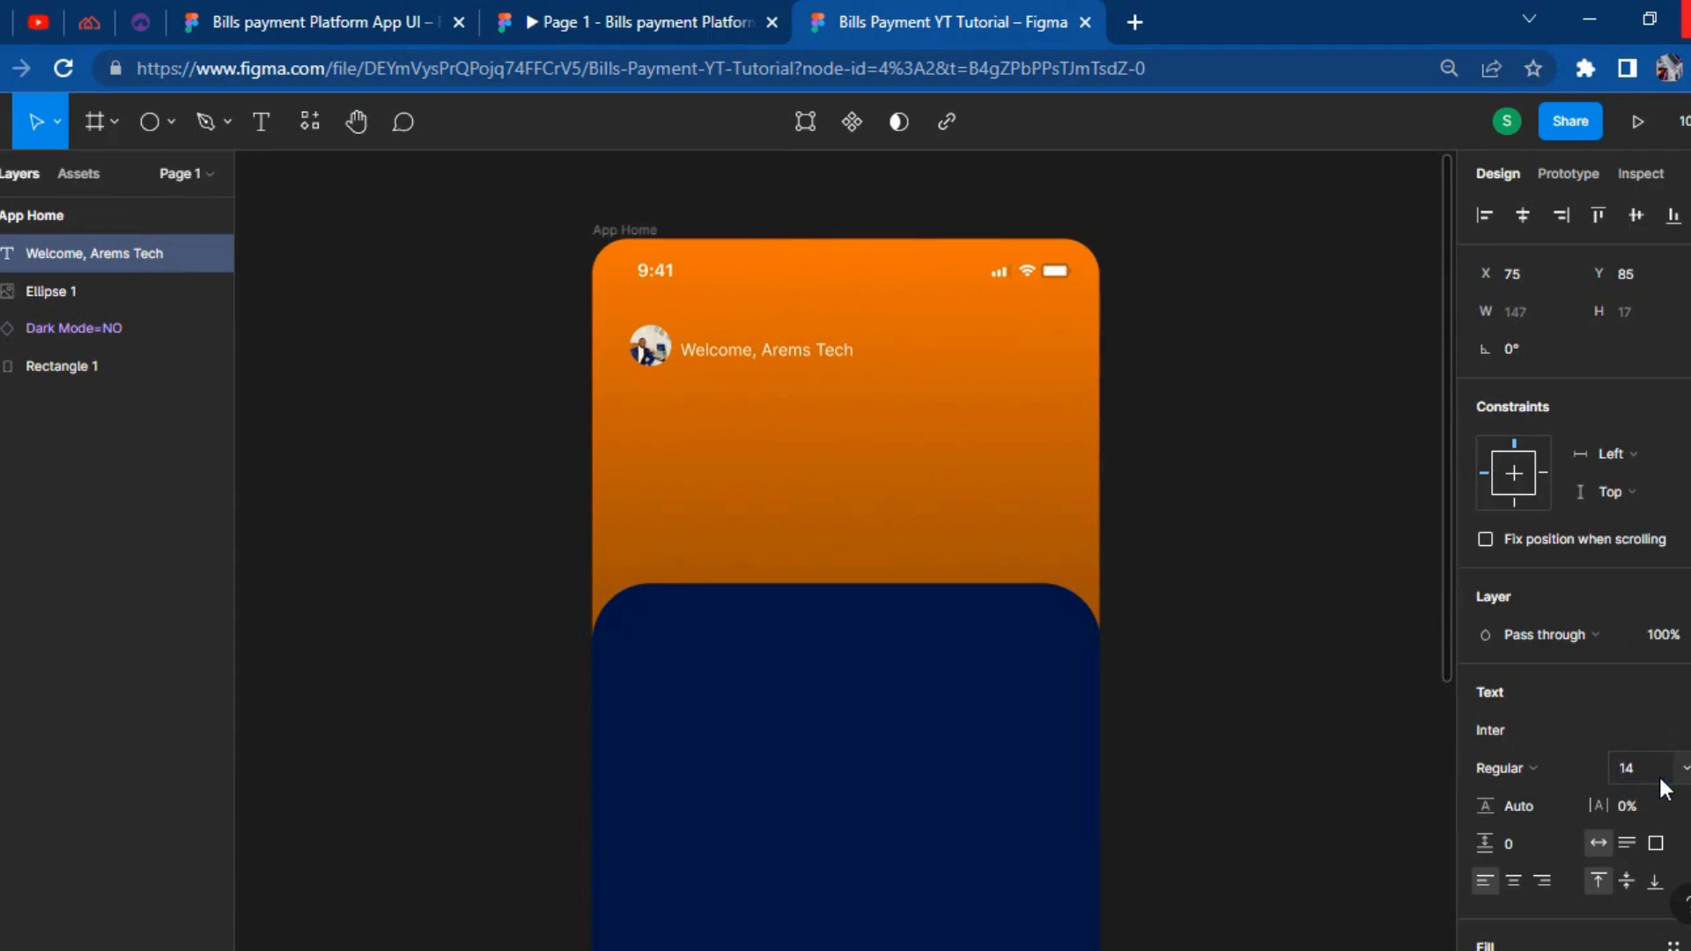
click(643, 12)
click(935, 12)
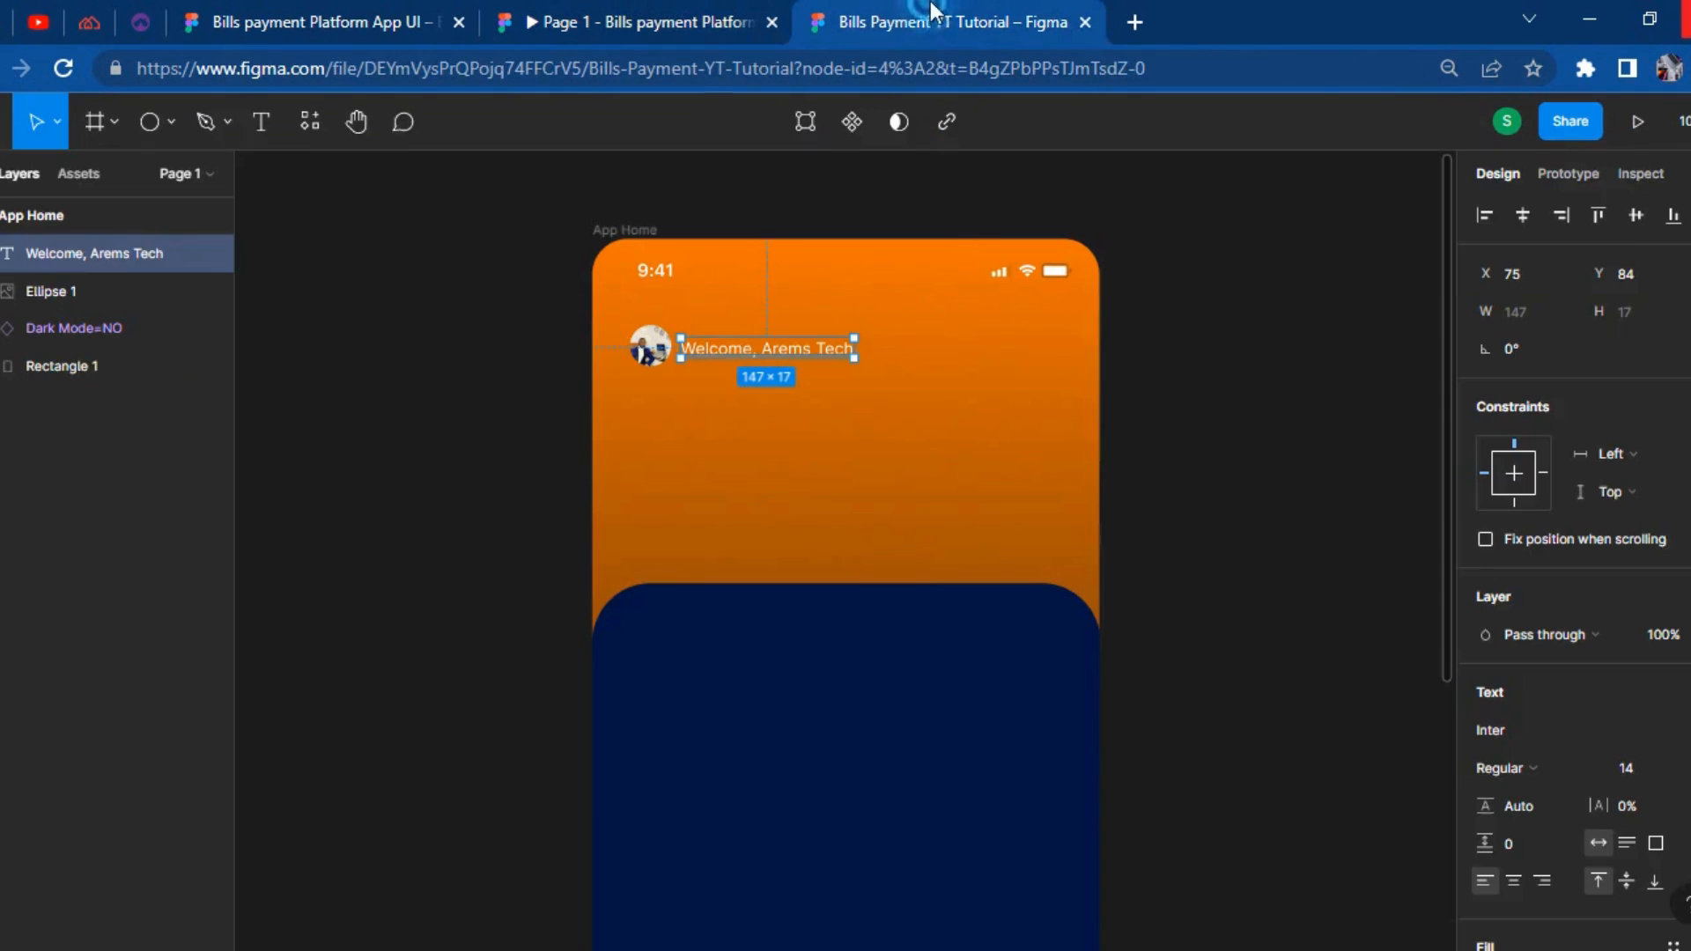
key(Escape)
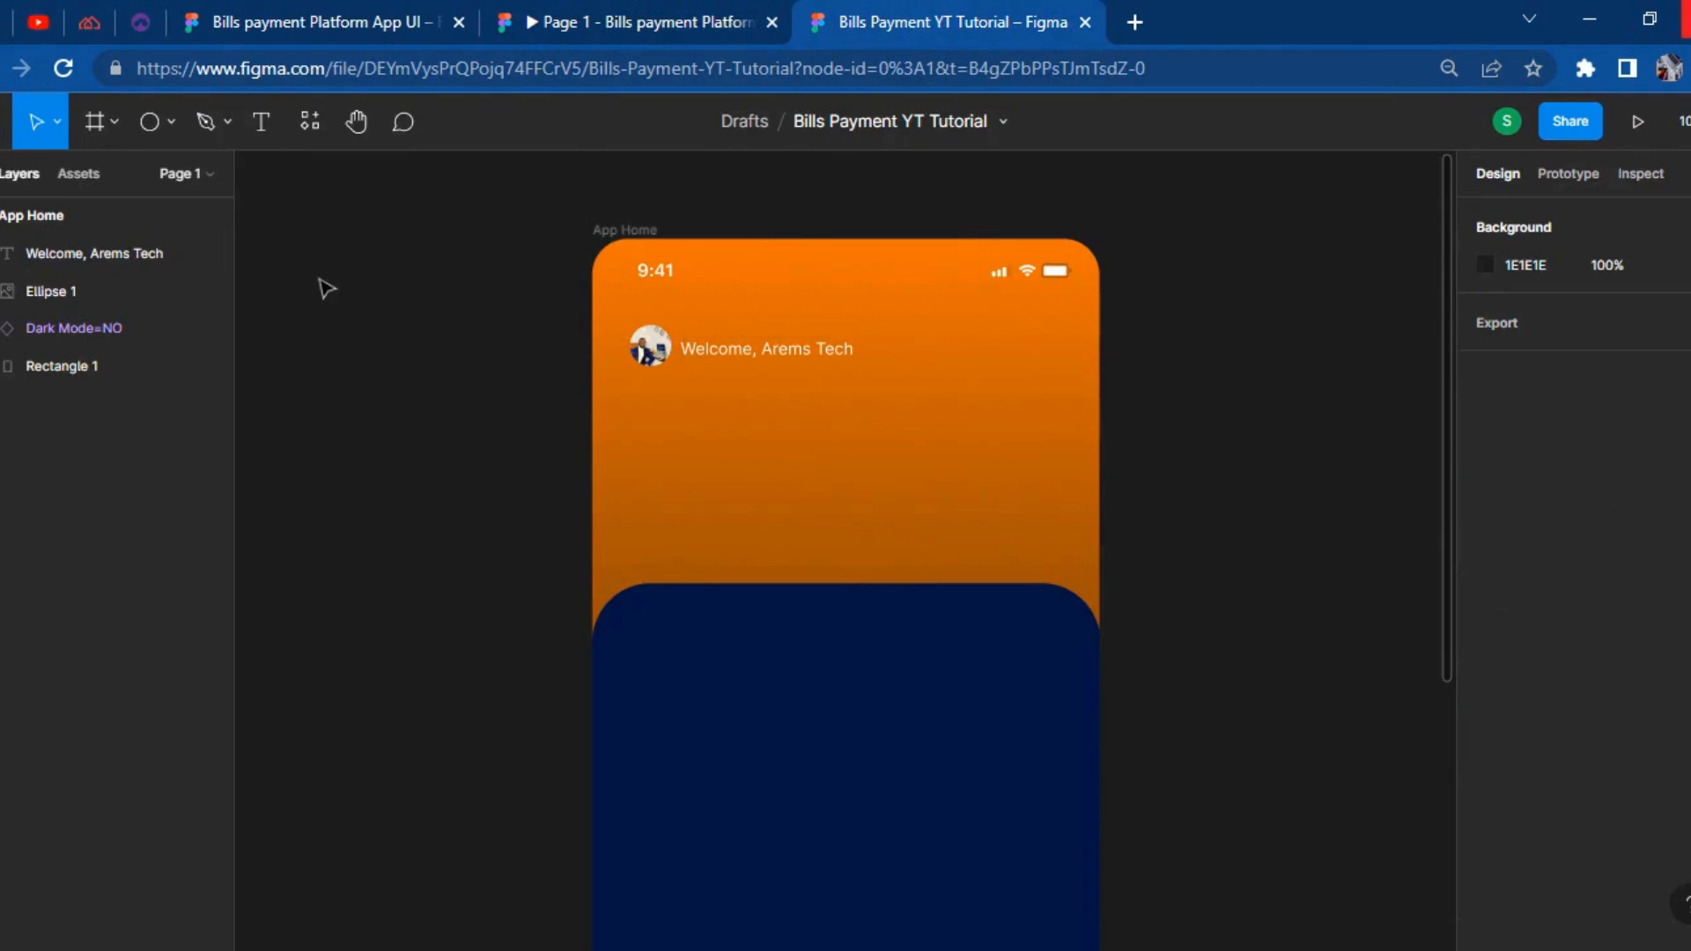
Search the Font Awesome Icons plugin for "bell" and insert the plain solid bell icon.
right_click(318, 278)
mouse_move(480, 473)
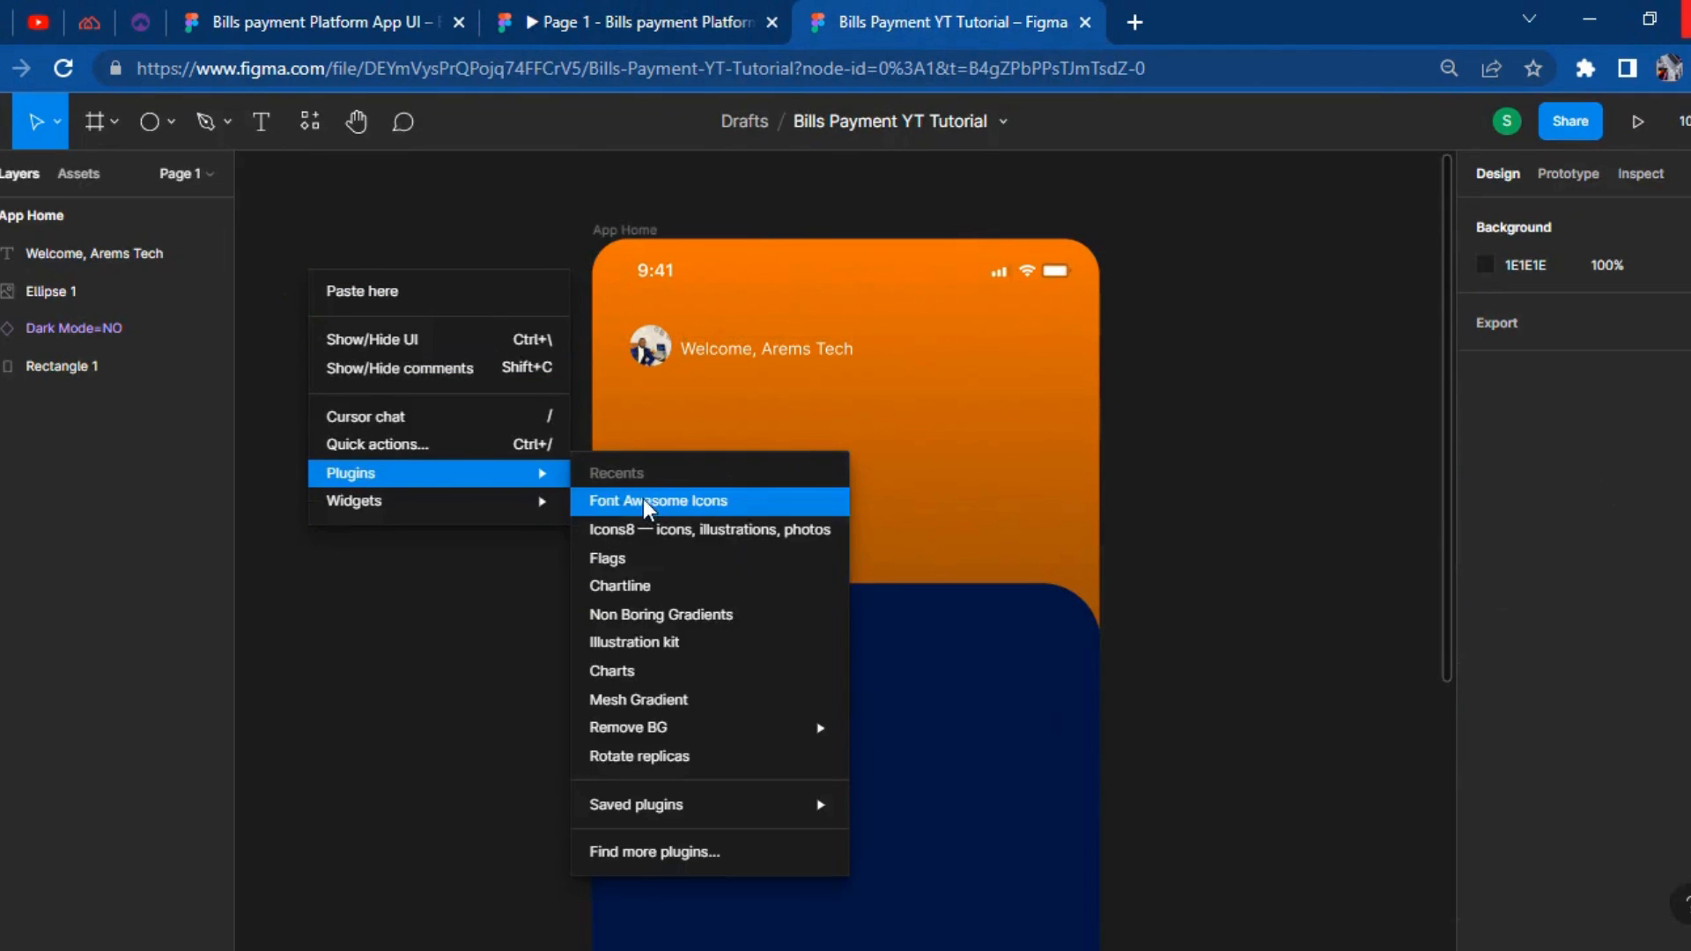
click(623, 509)
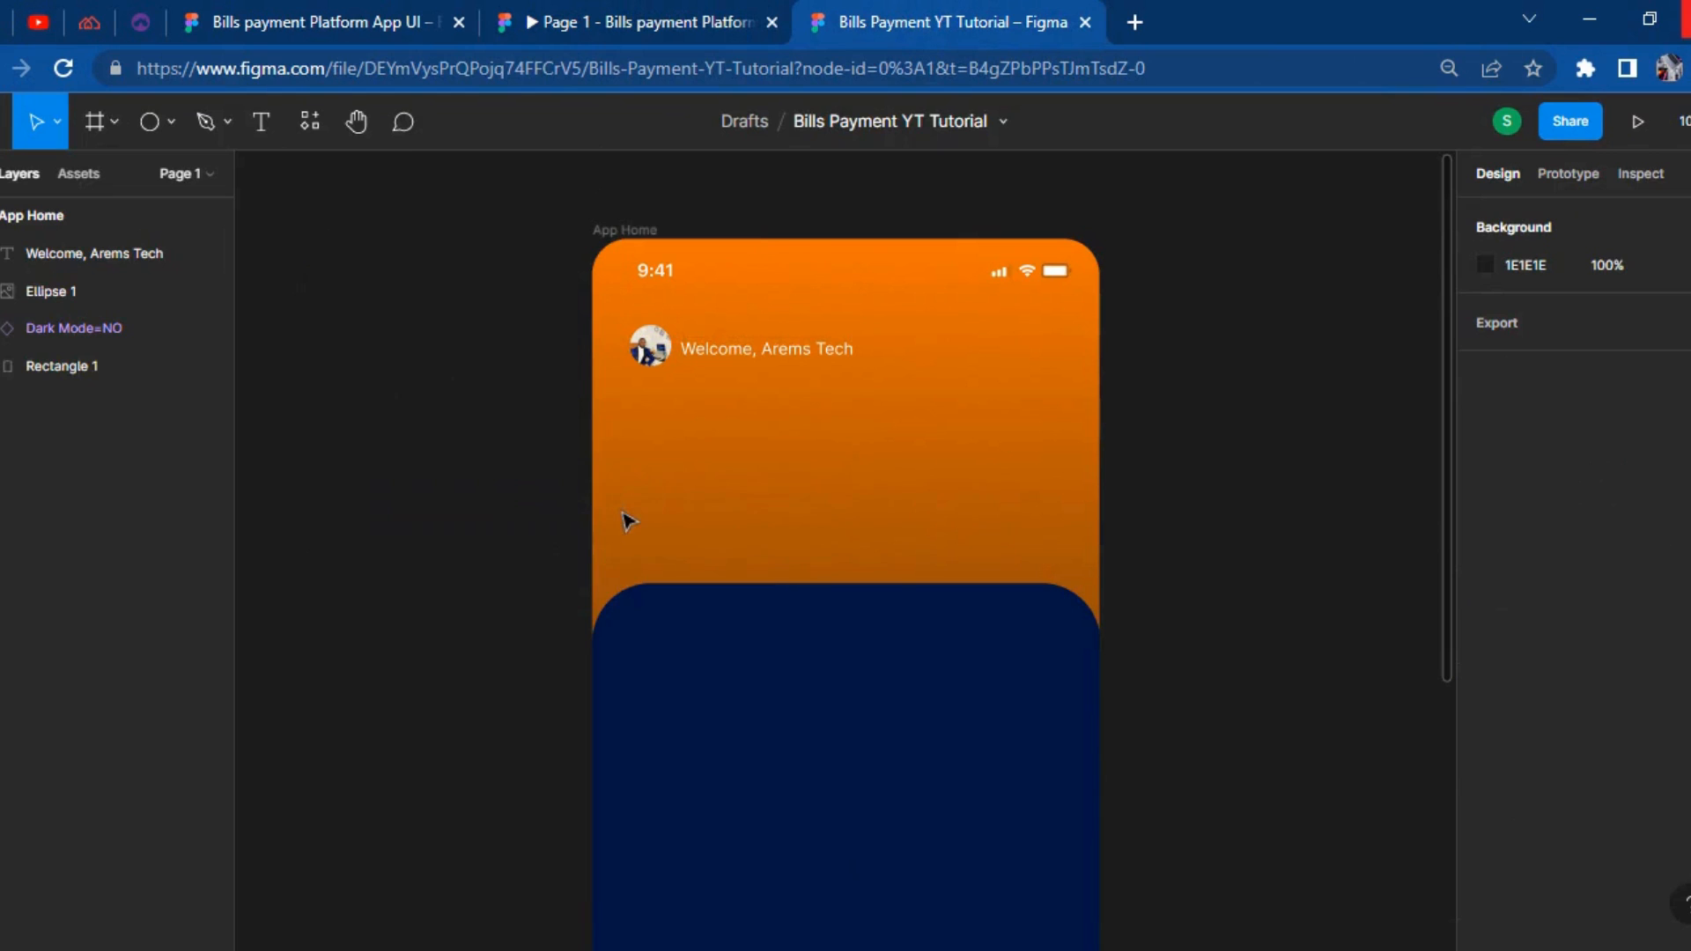
click(447, 390)
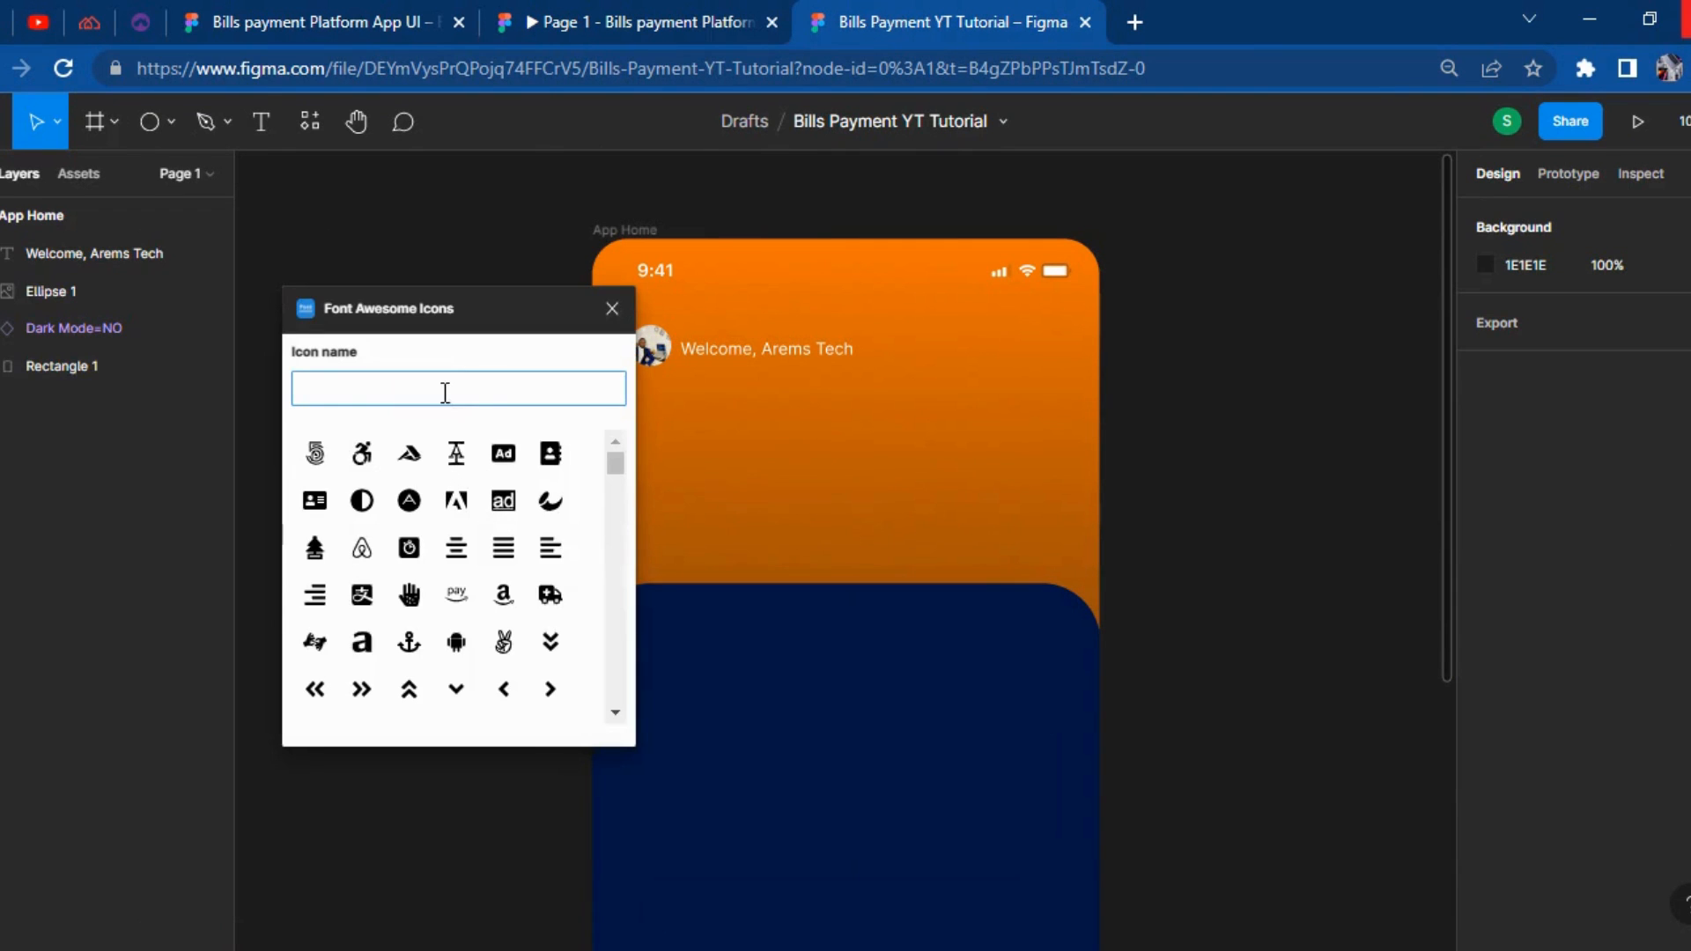
text(bell)
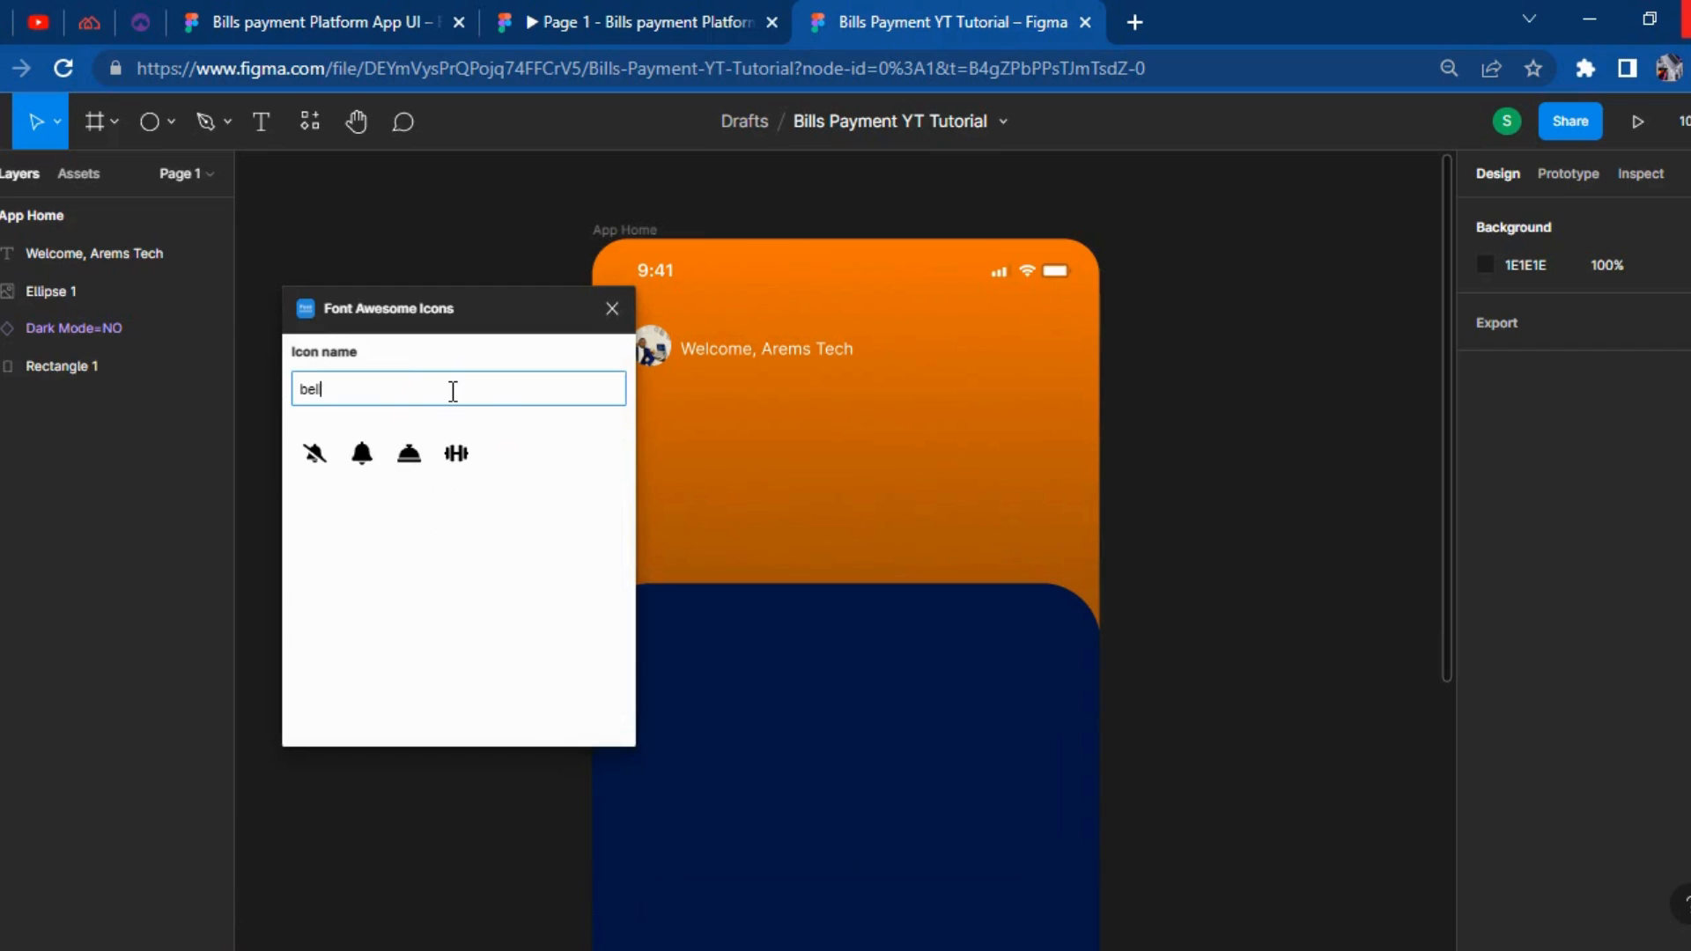
click(362, 456)
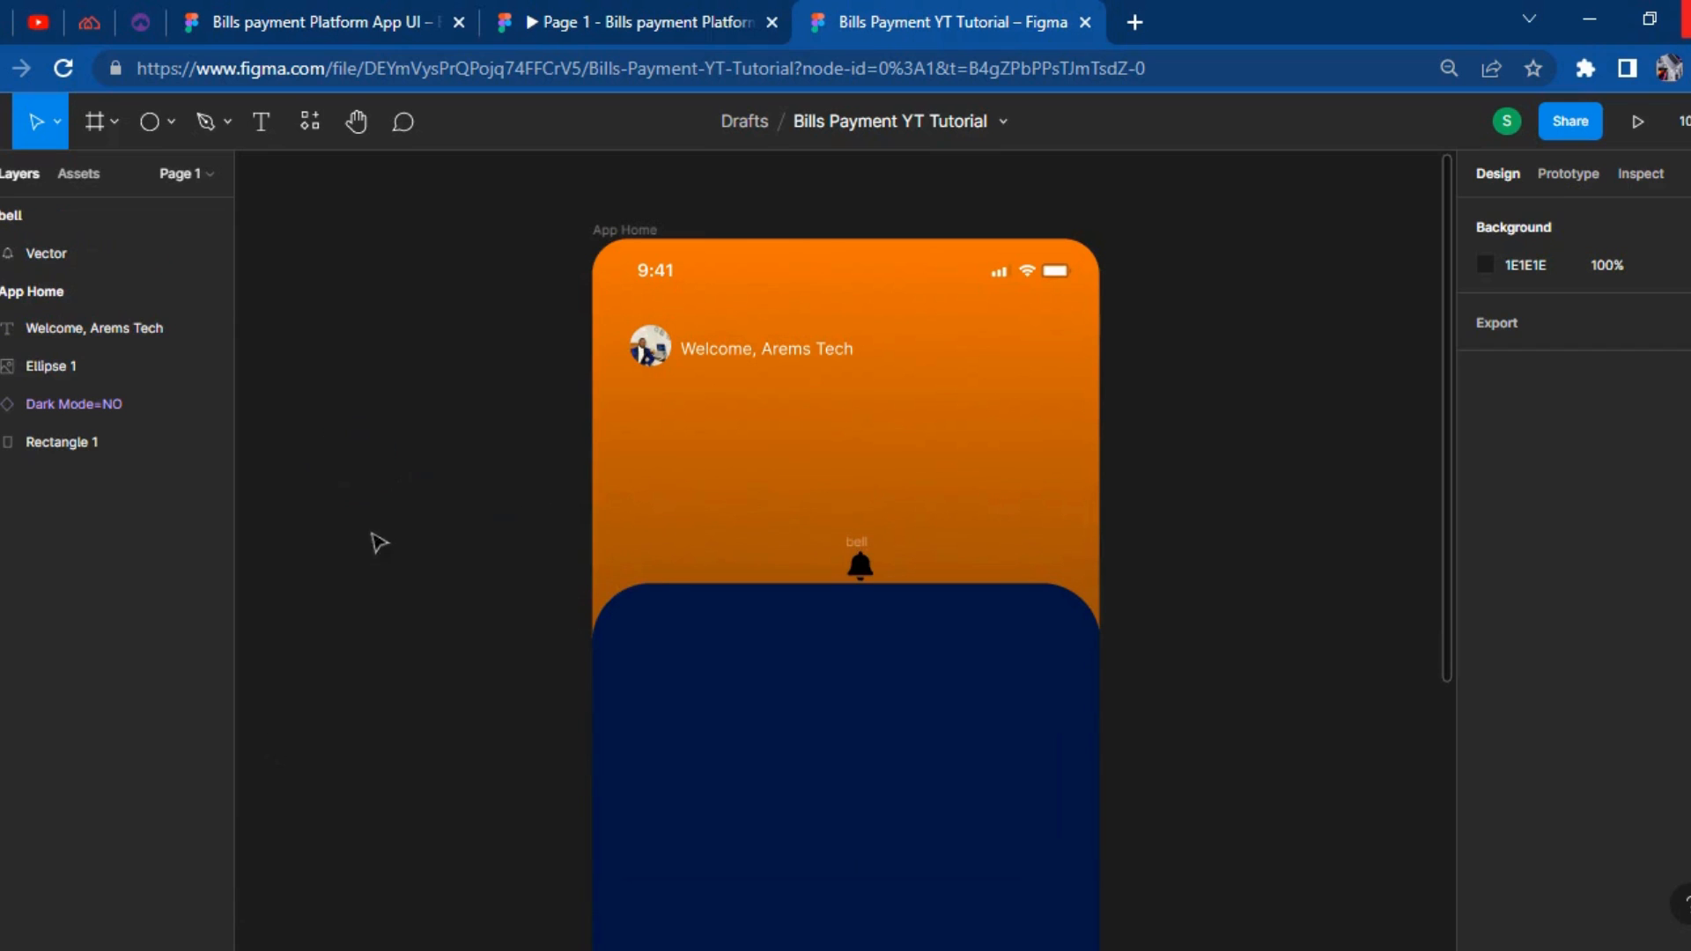
Move the bell icon into the App Home frame on the welcome text's row, at X 382, Y 79.
drag(861, 566, 1069, 355)
mouse_move(1043, 355)
mouse_down()
mouse_move(1068, 353)
mouse_move(1052, 352)
mouse_up()
key(Up)
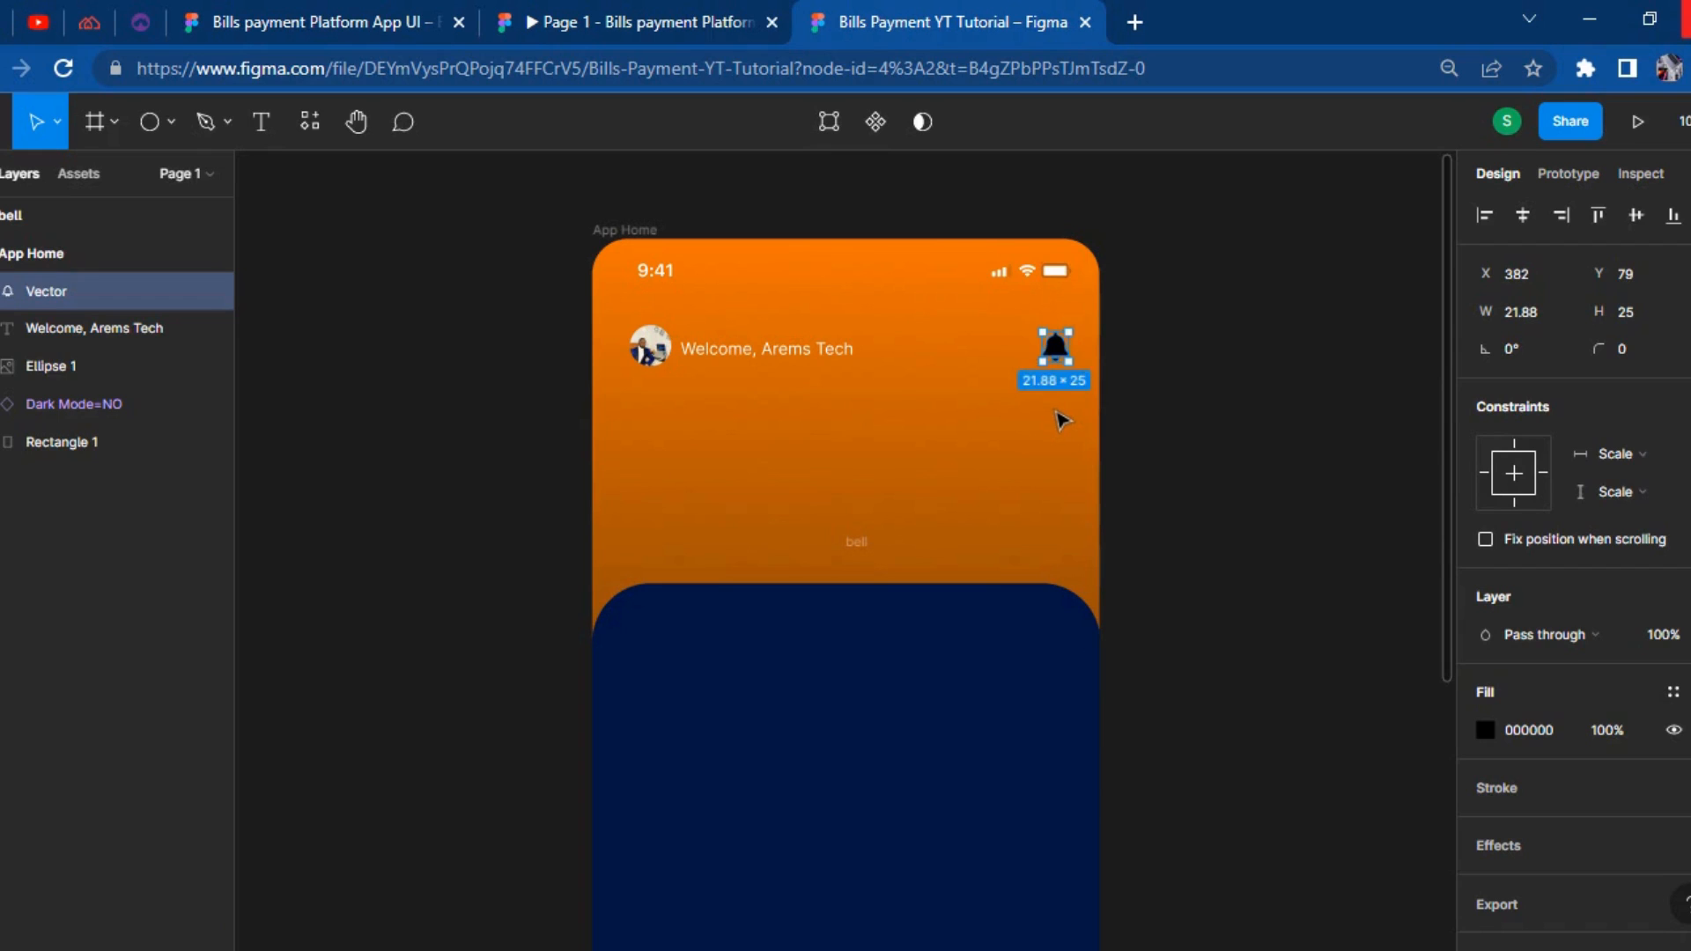
Change the bell icon's fill to white and delete the leftover empty bell frame.
click(1486, 731)
drag(1349, 584, 1145, 332)
click(858, 563)
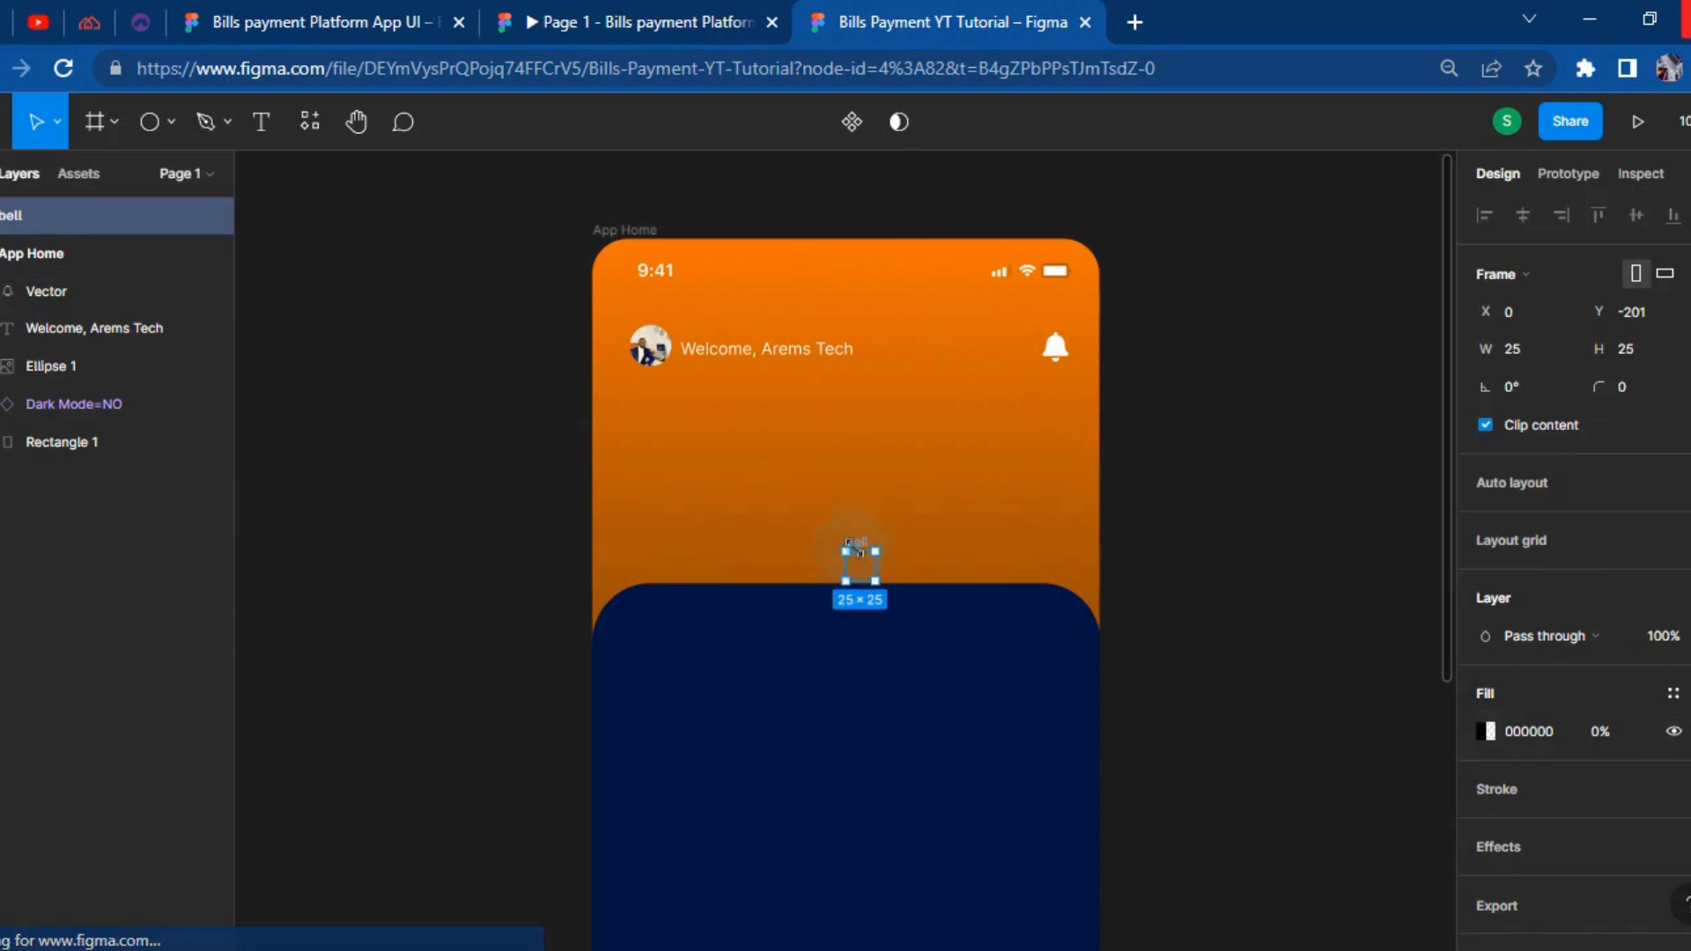
key(Delete)
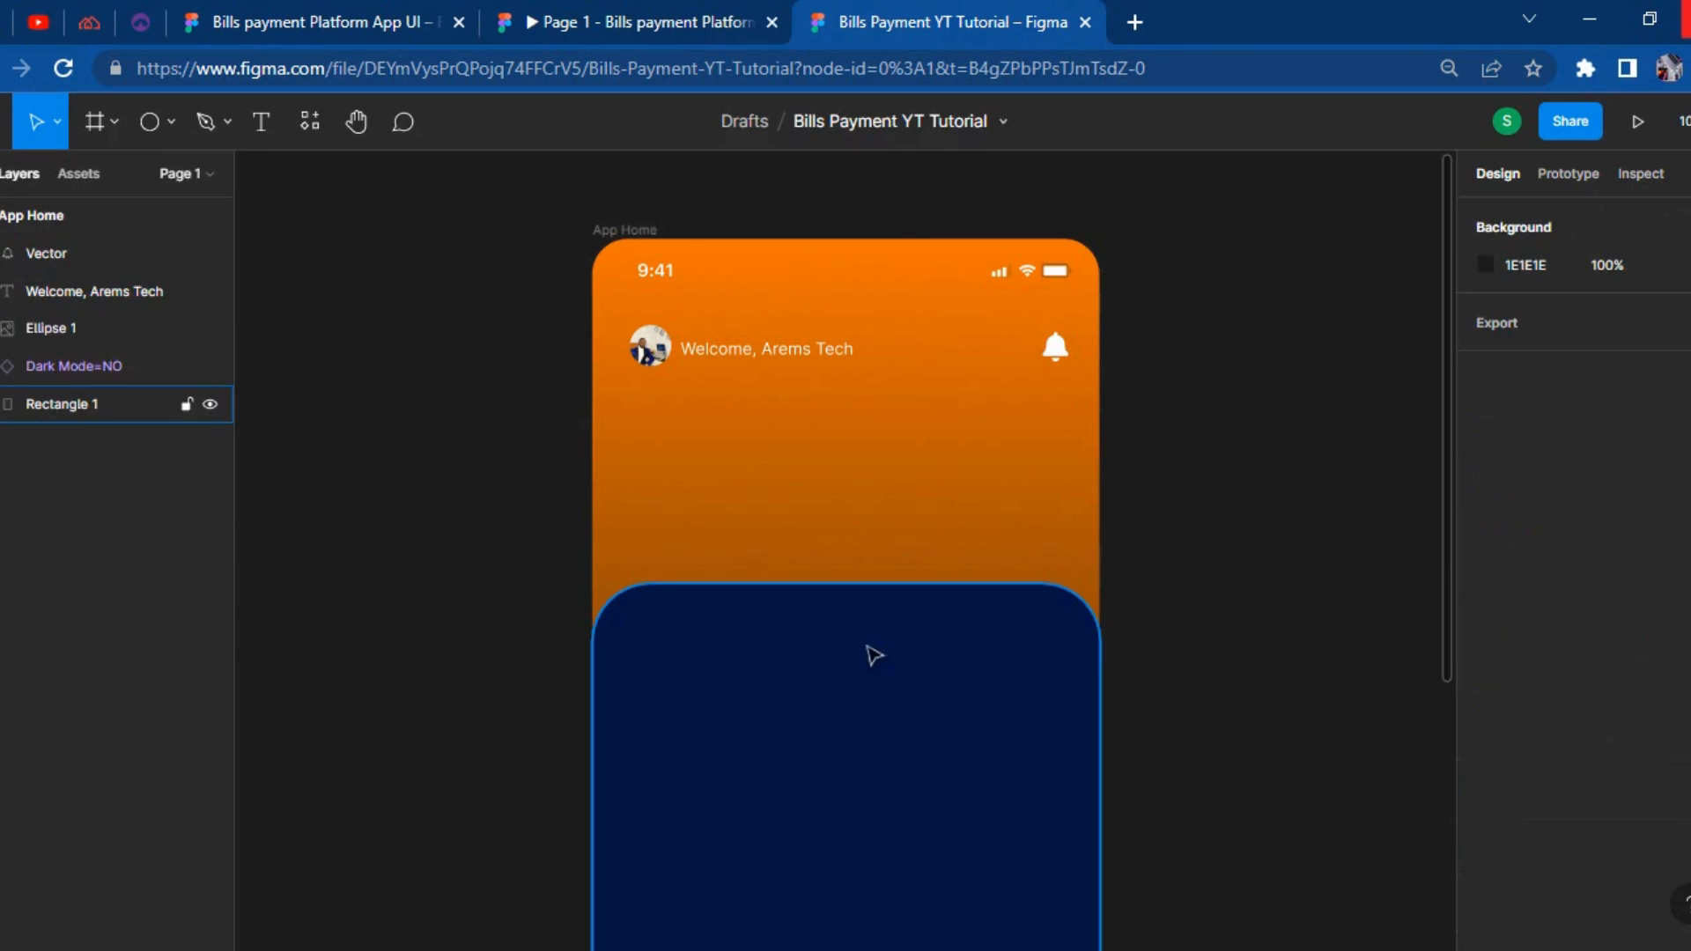
Check the reference prototype and add the text "Wallet Balance" on the empty canvas beside the App Home frame.
click(729, 19)
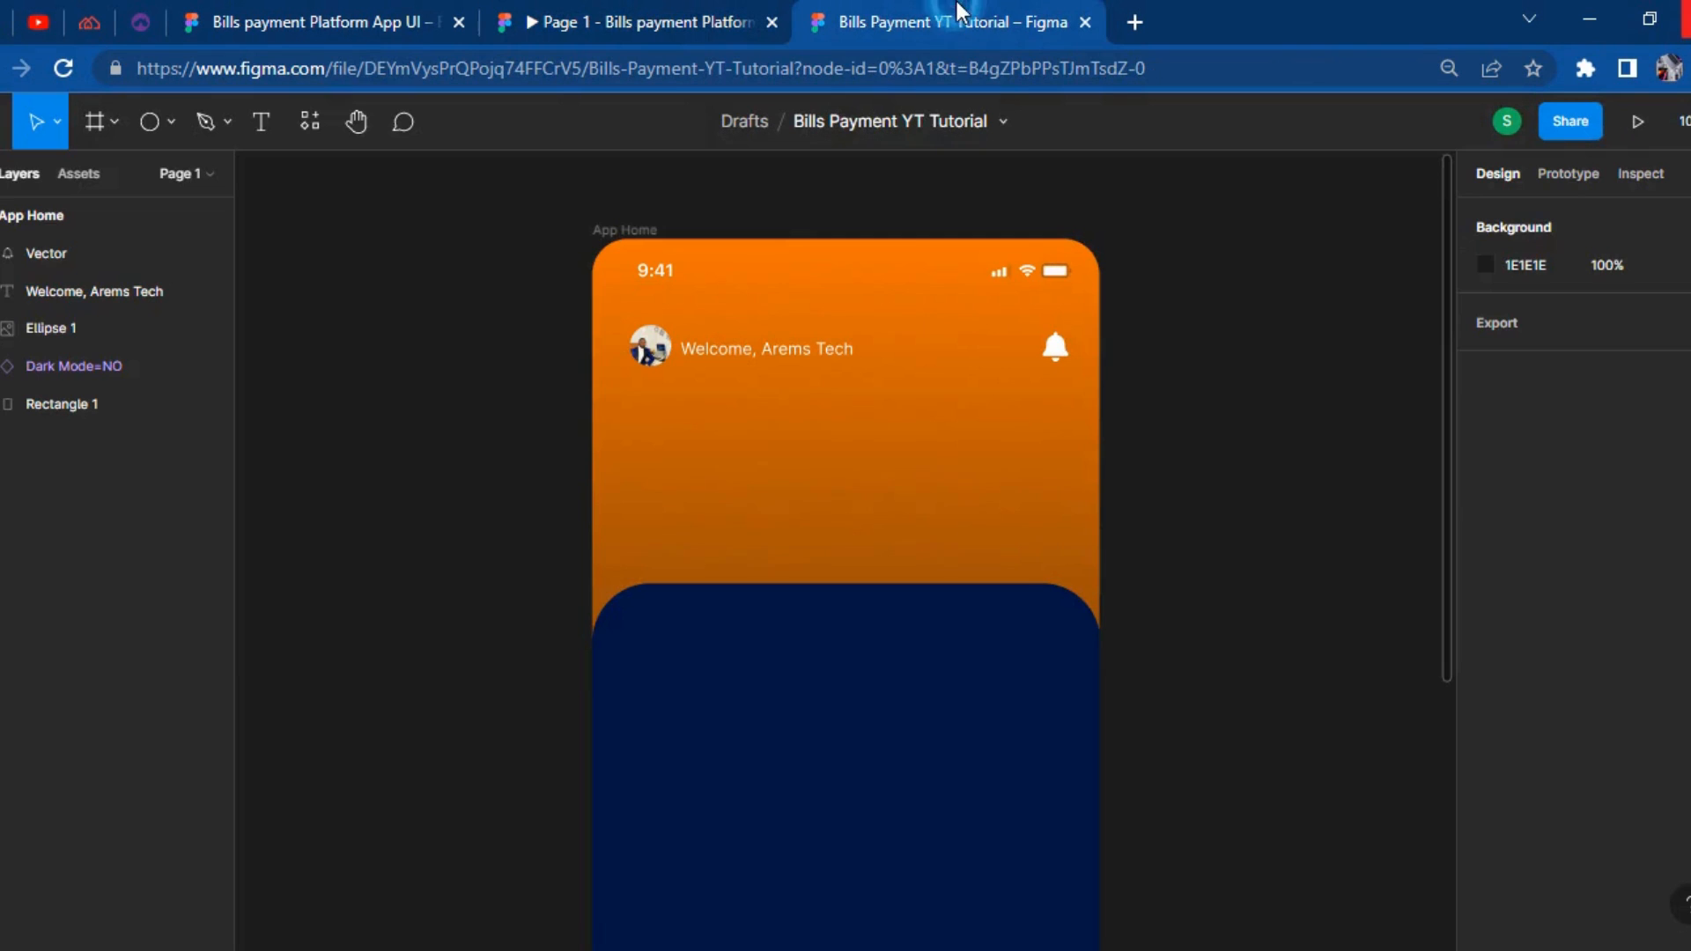
click(960, 20)
click(259, 123)
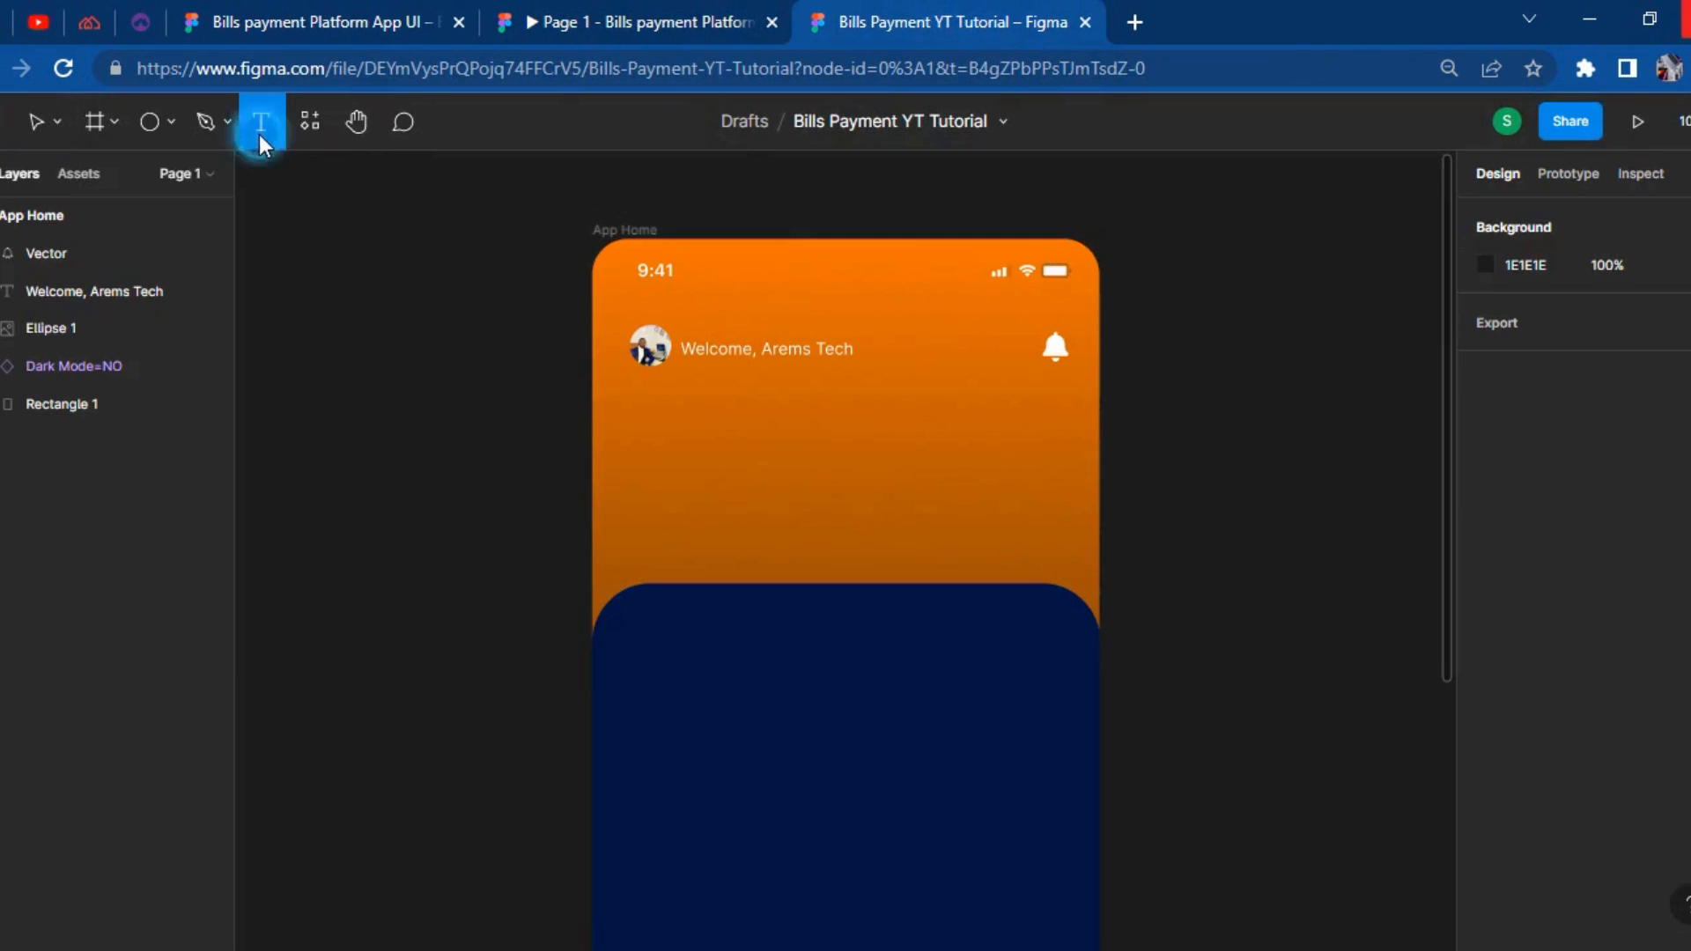
click(346, 377)
text(Wa)
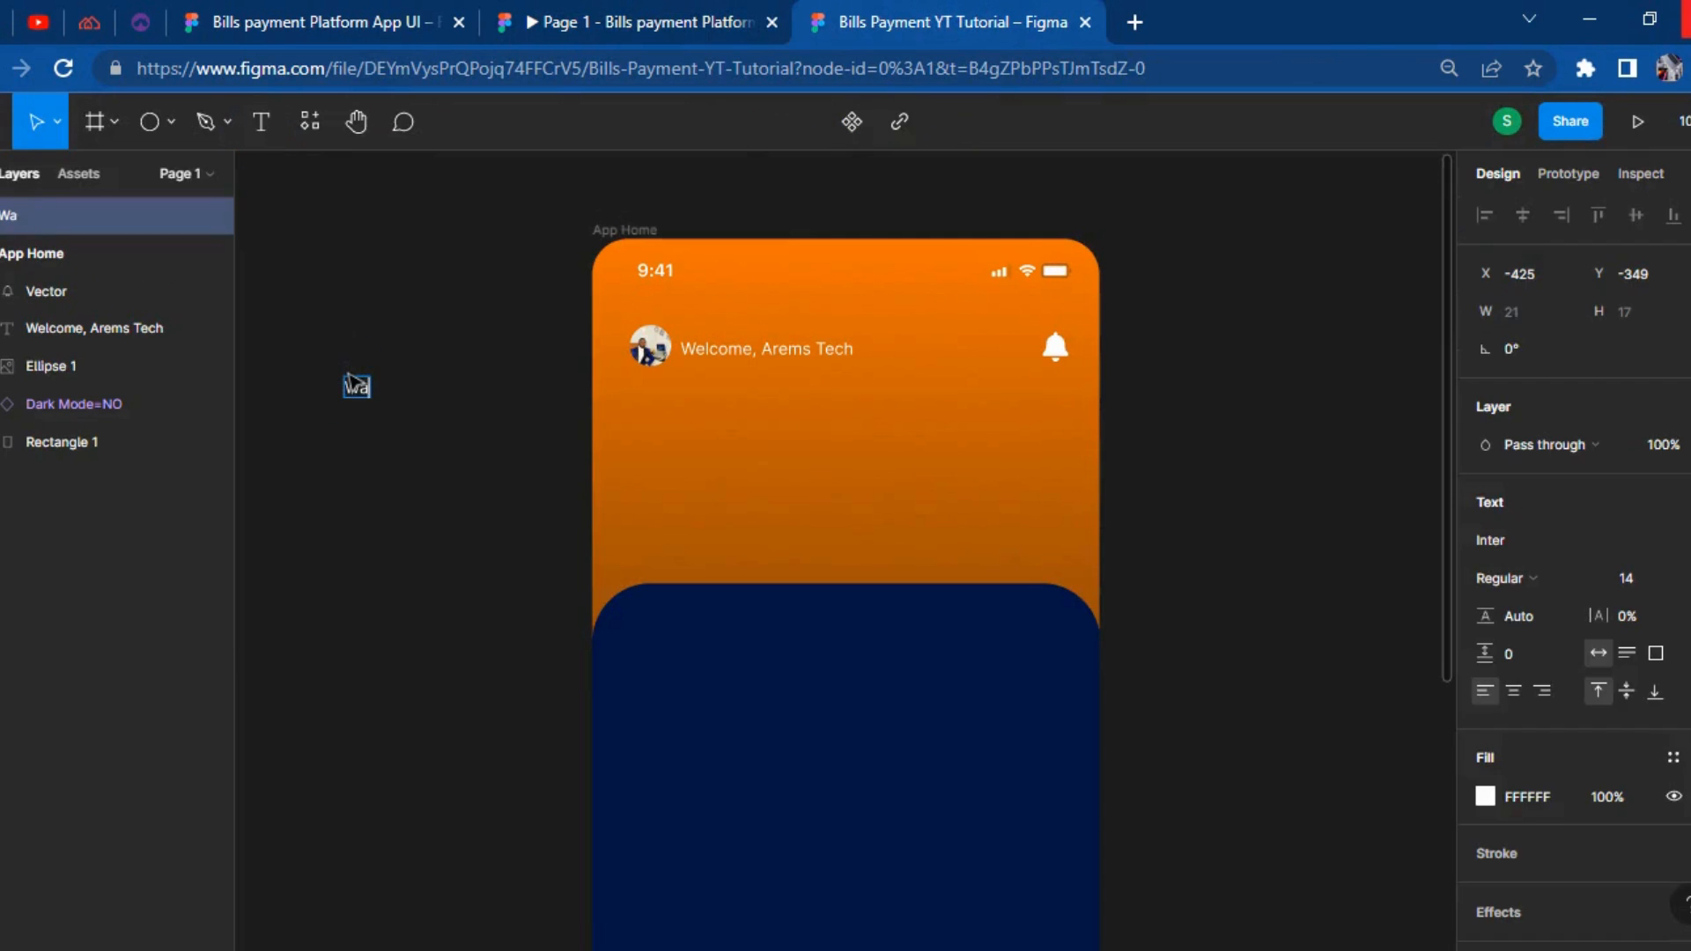
text(llet Balance)
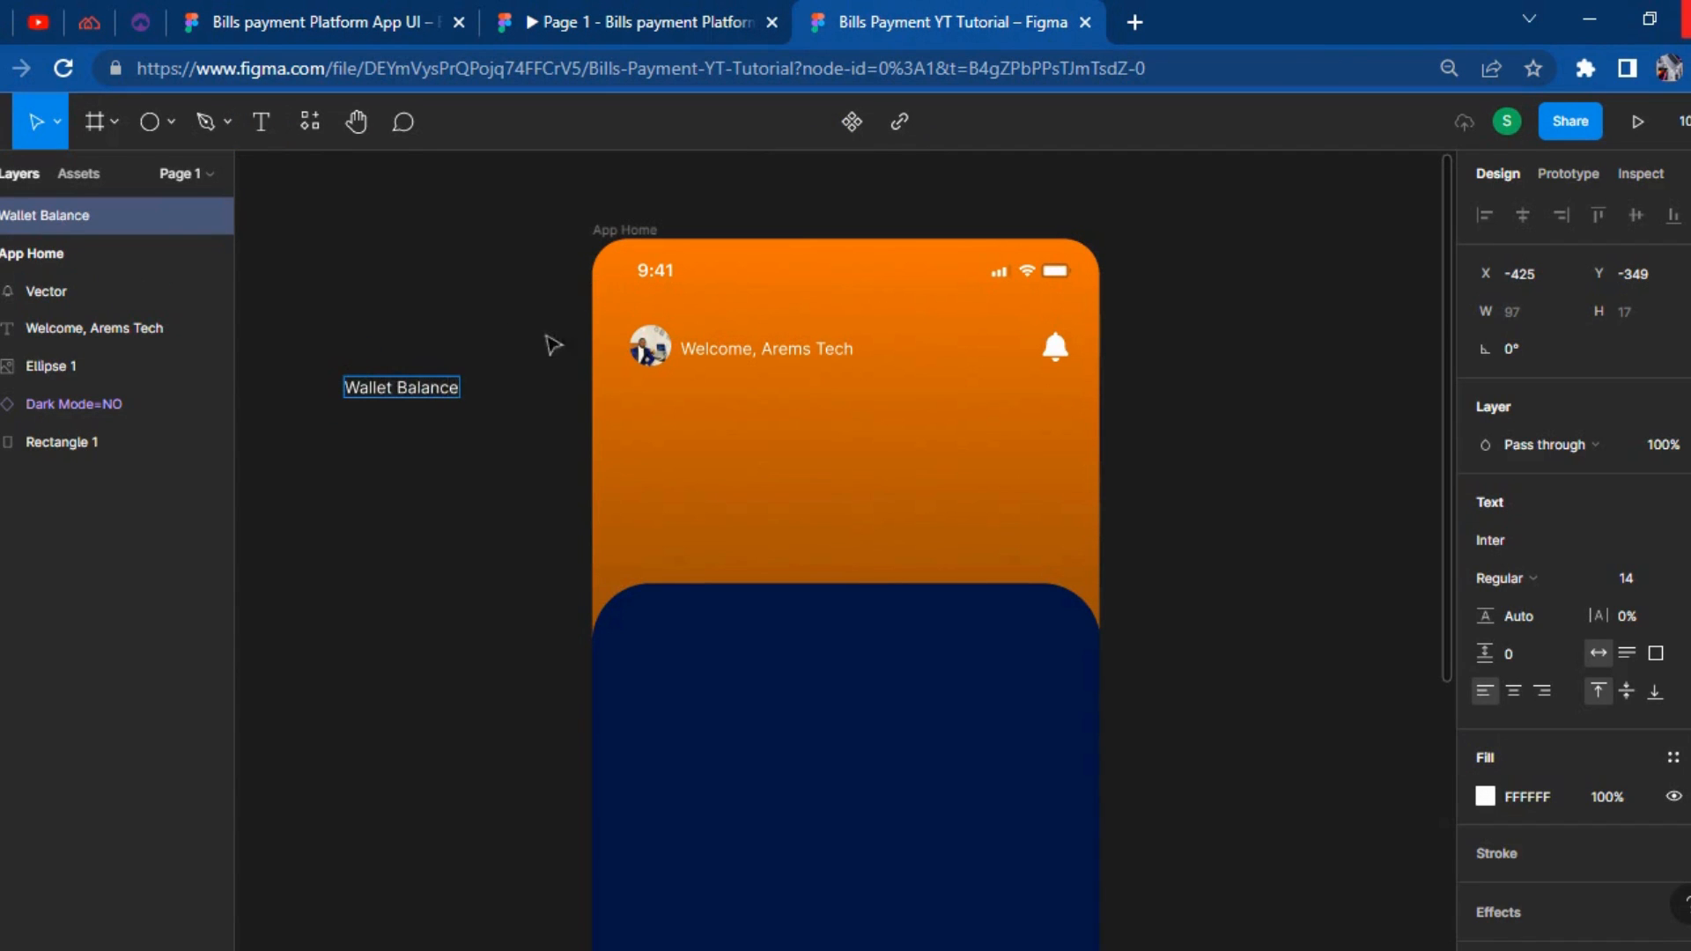
click(475, 435)
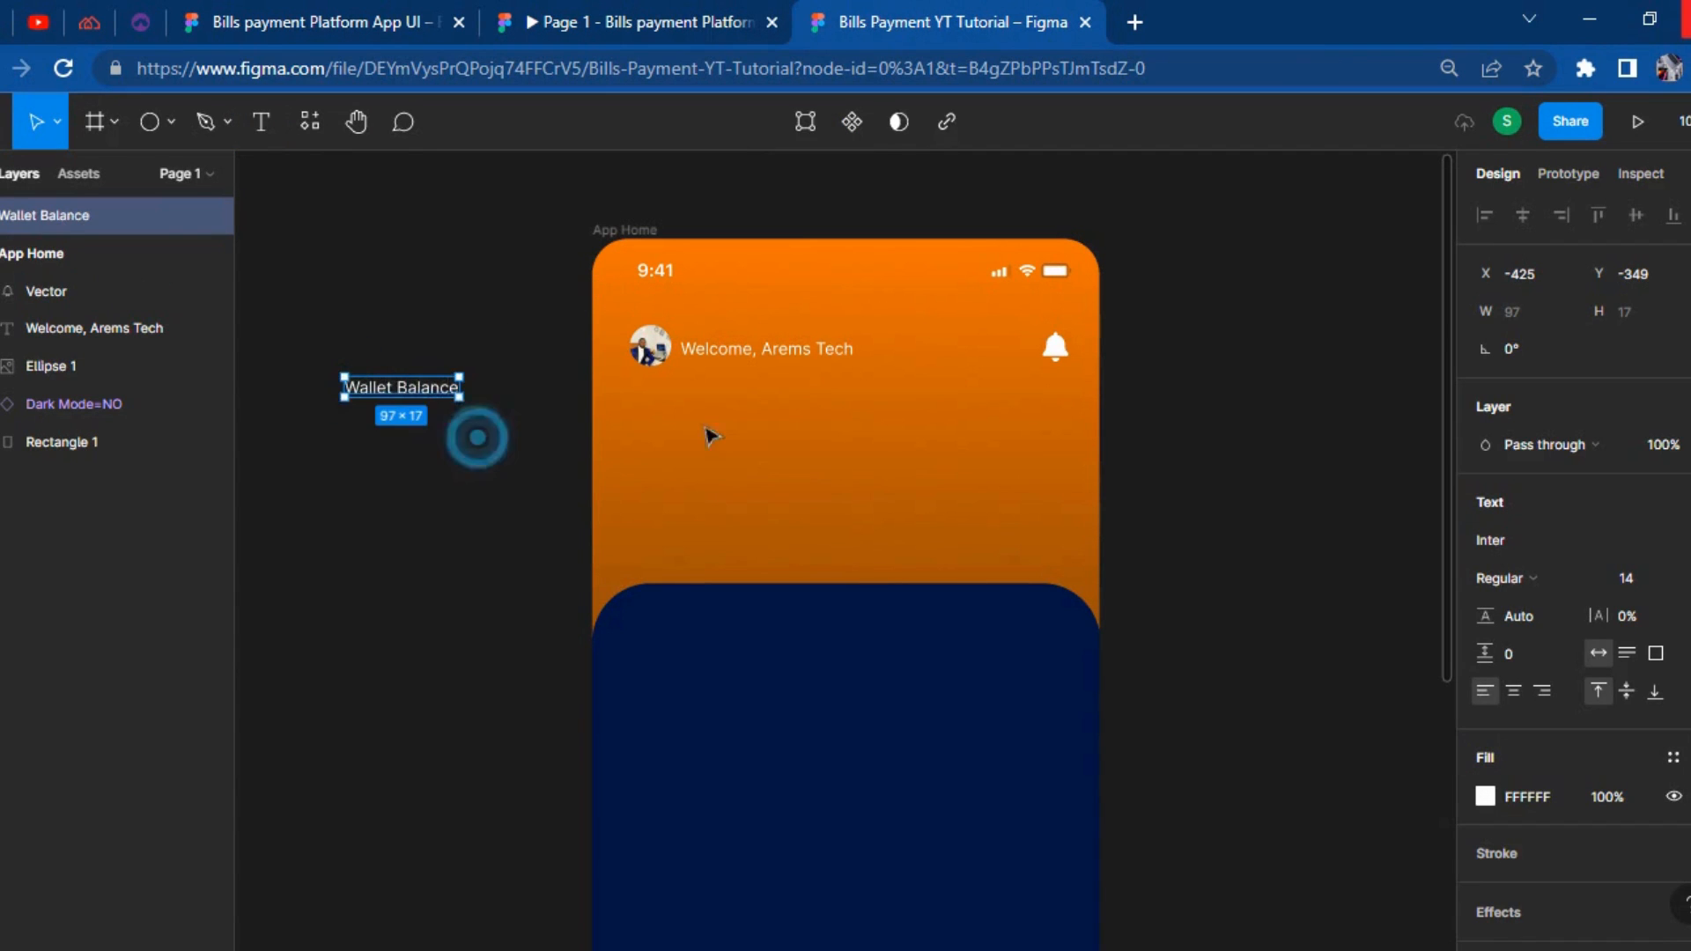
Set the Wallet Balance text's font size to 18 and its weight to Semi Bold.
click(1631, 578)
text(18)
key(Return)
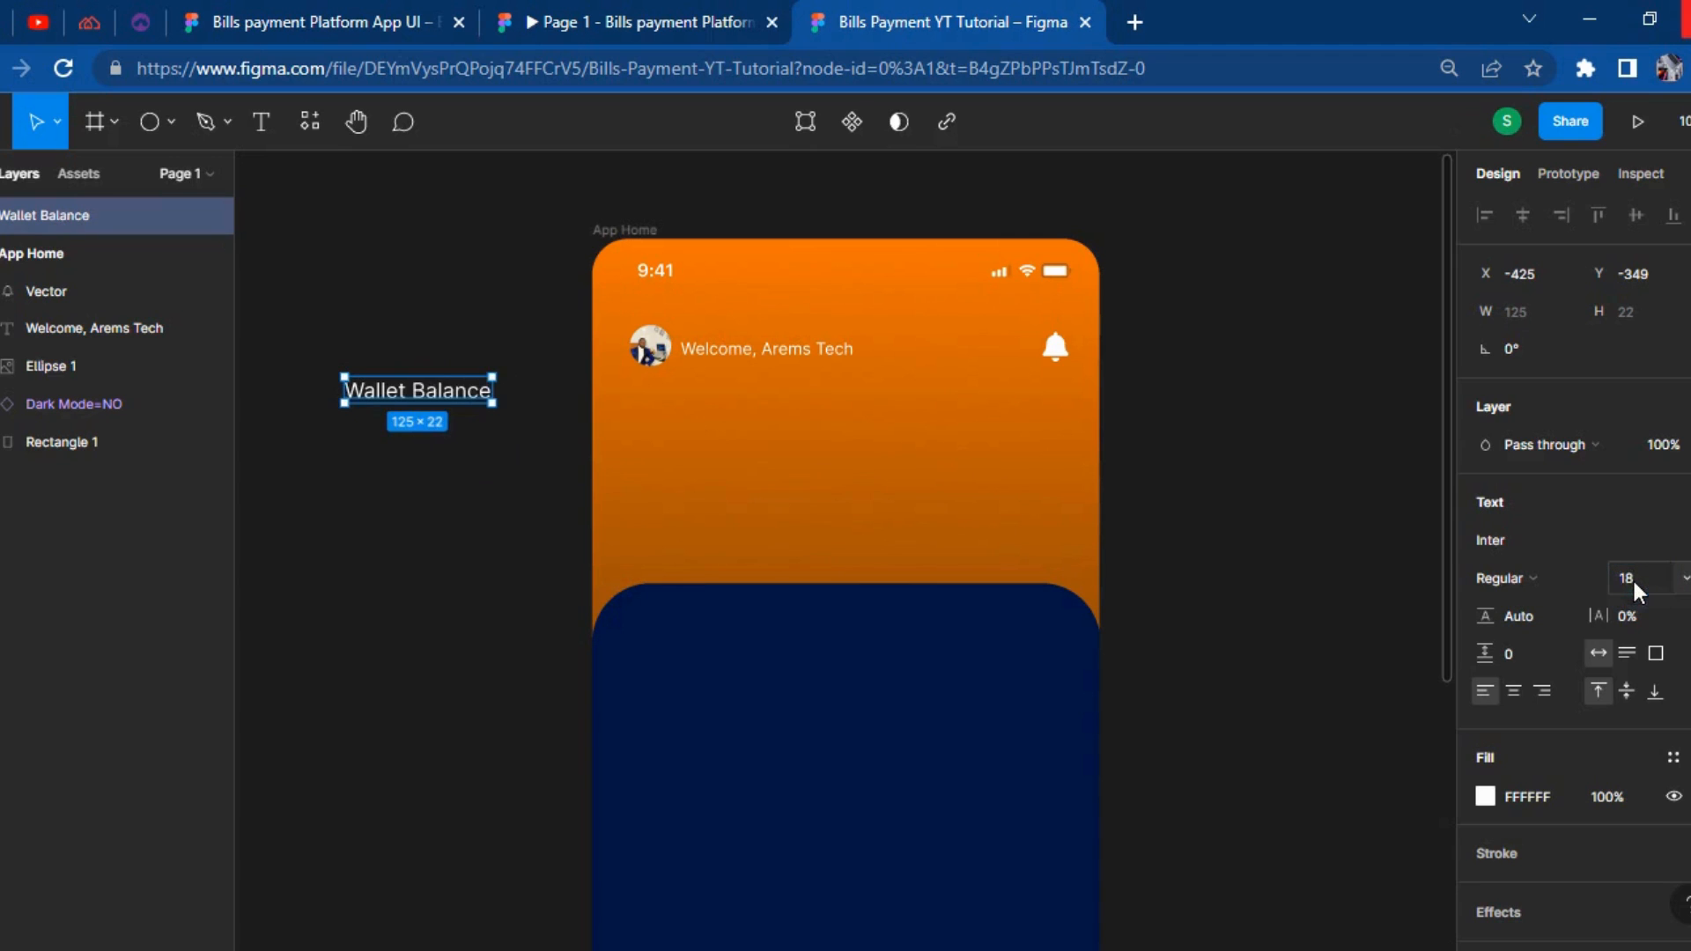
click(1531, 571)
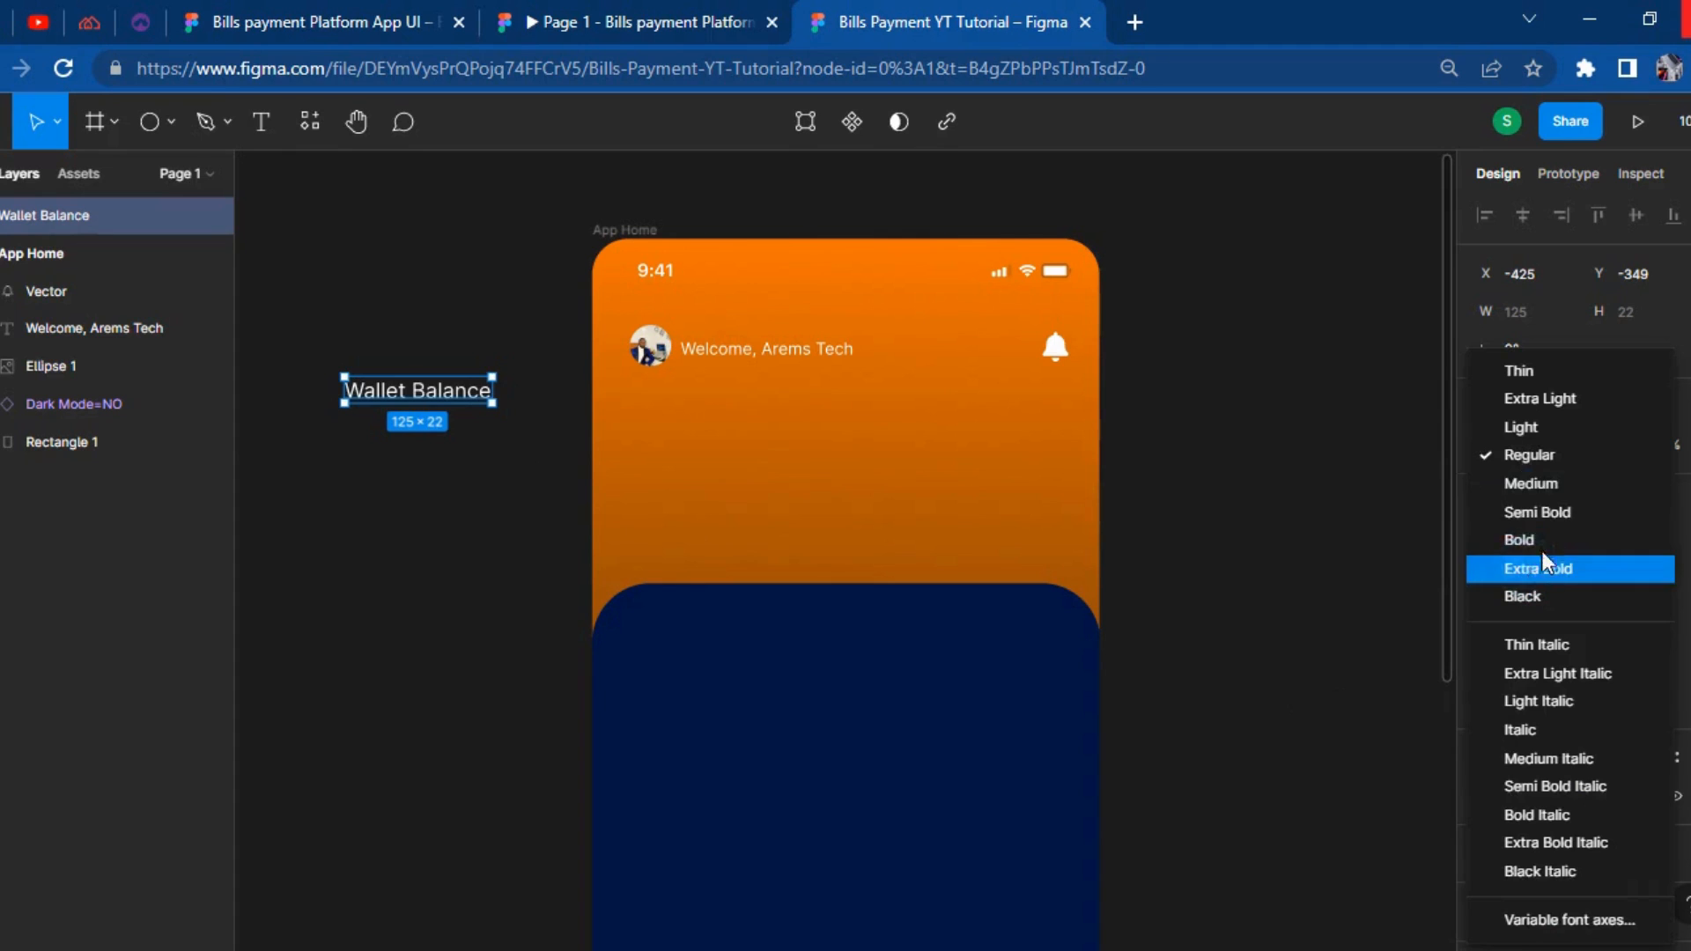
click(1535, 516)
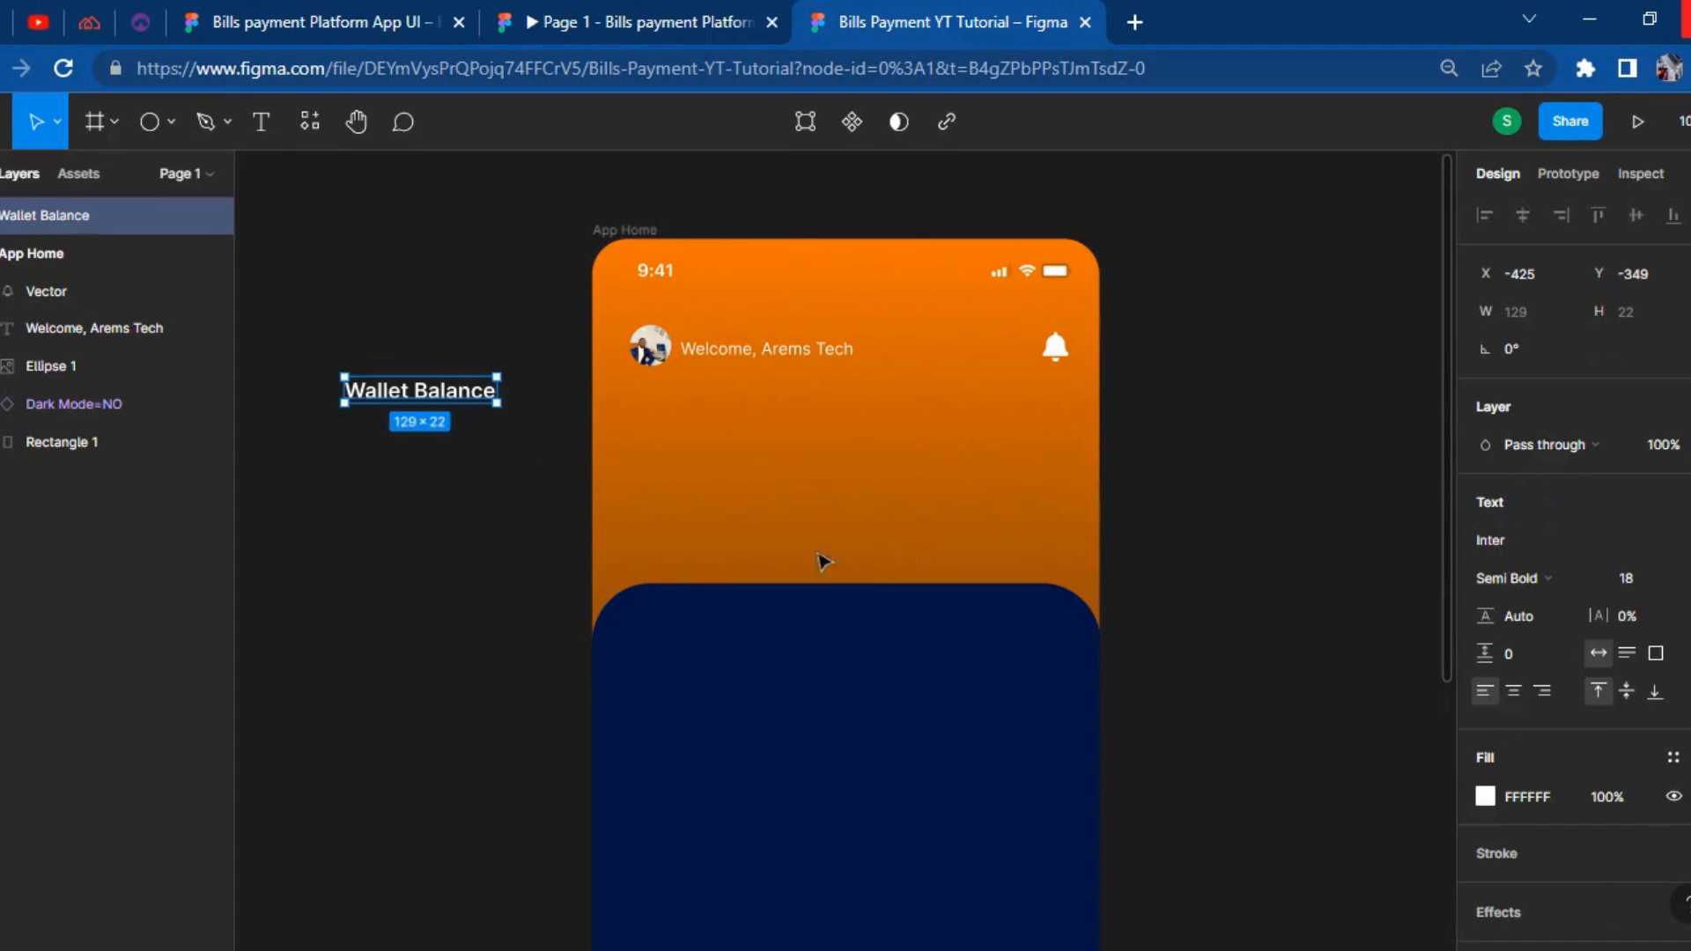
Move the Wallet Balance text below the welcome text at X 75, Y 125 and compare it with the reference prototype.
click(408, 548)
drag(401, 395, 738, 416)
click(546, 20)
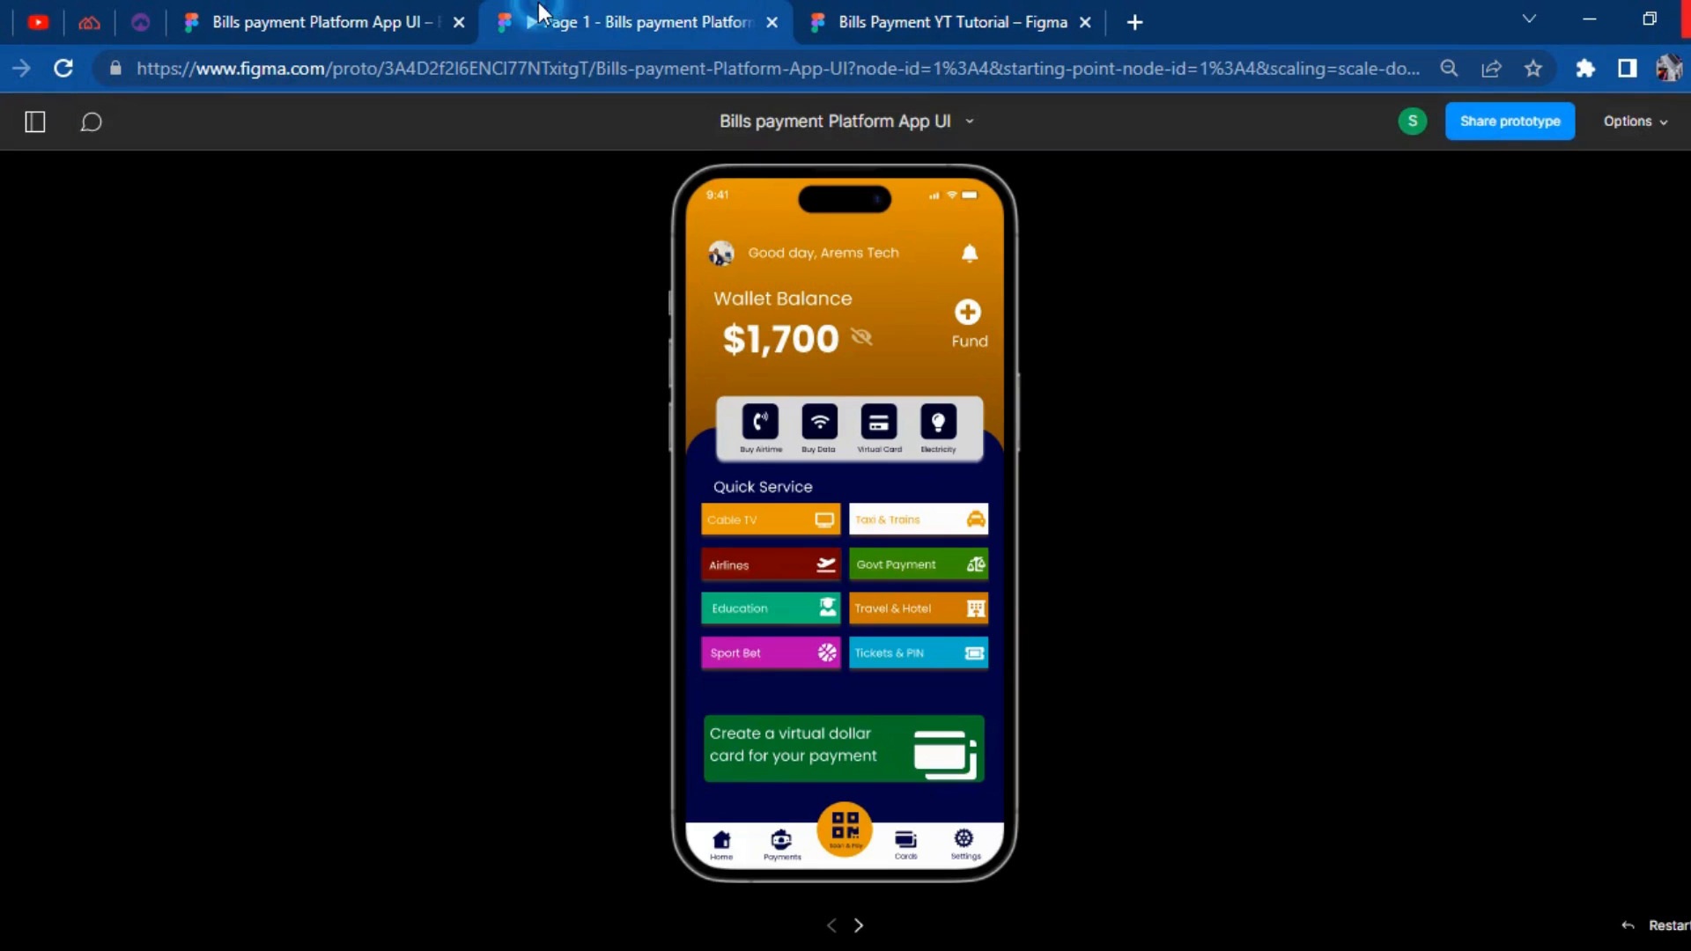
click(927, 21)
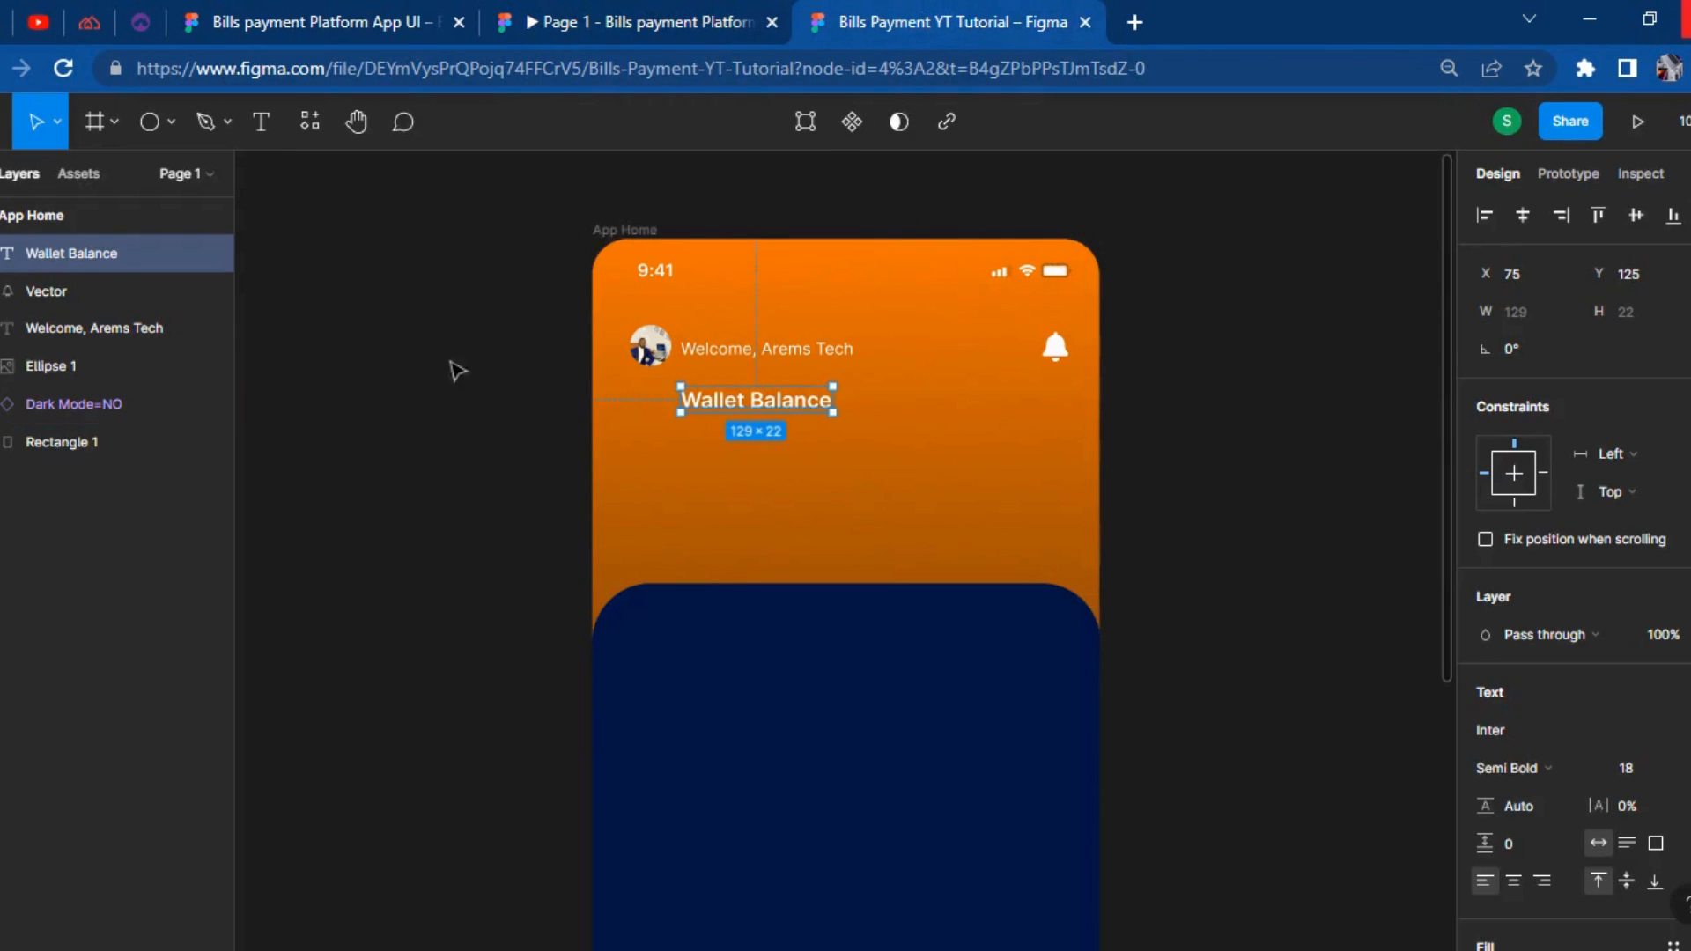
Search the Font Awesome Icons plugin for "plus", insert the circled plus icon and place it below the bell at X 370, Y 143.
click(414, 368)
right_click(411, 368)
mouse_move(464, 569)
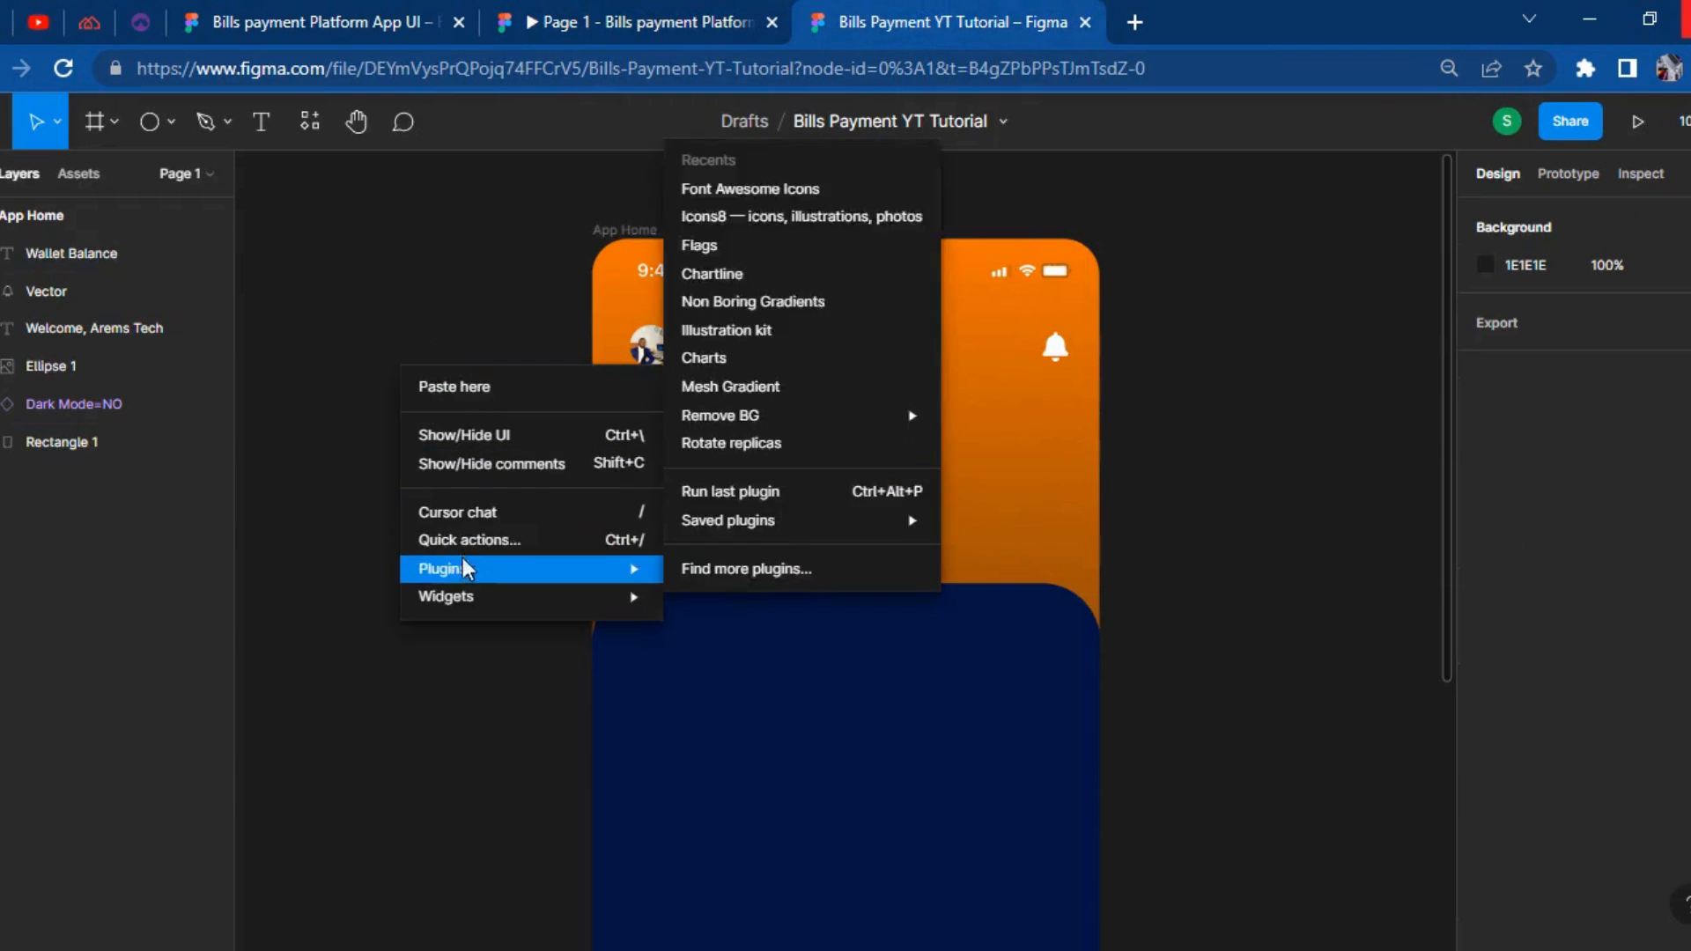
click(782, 191)
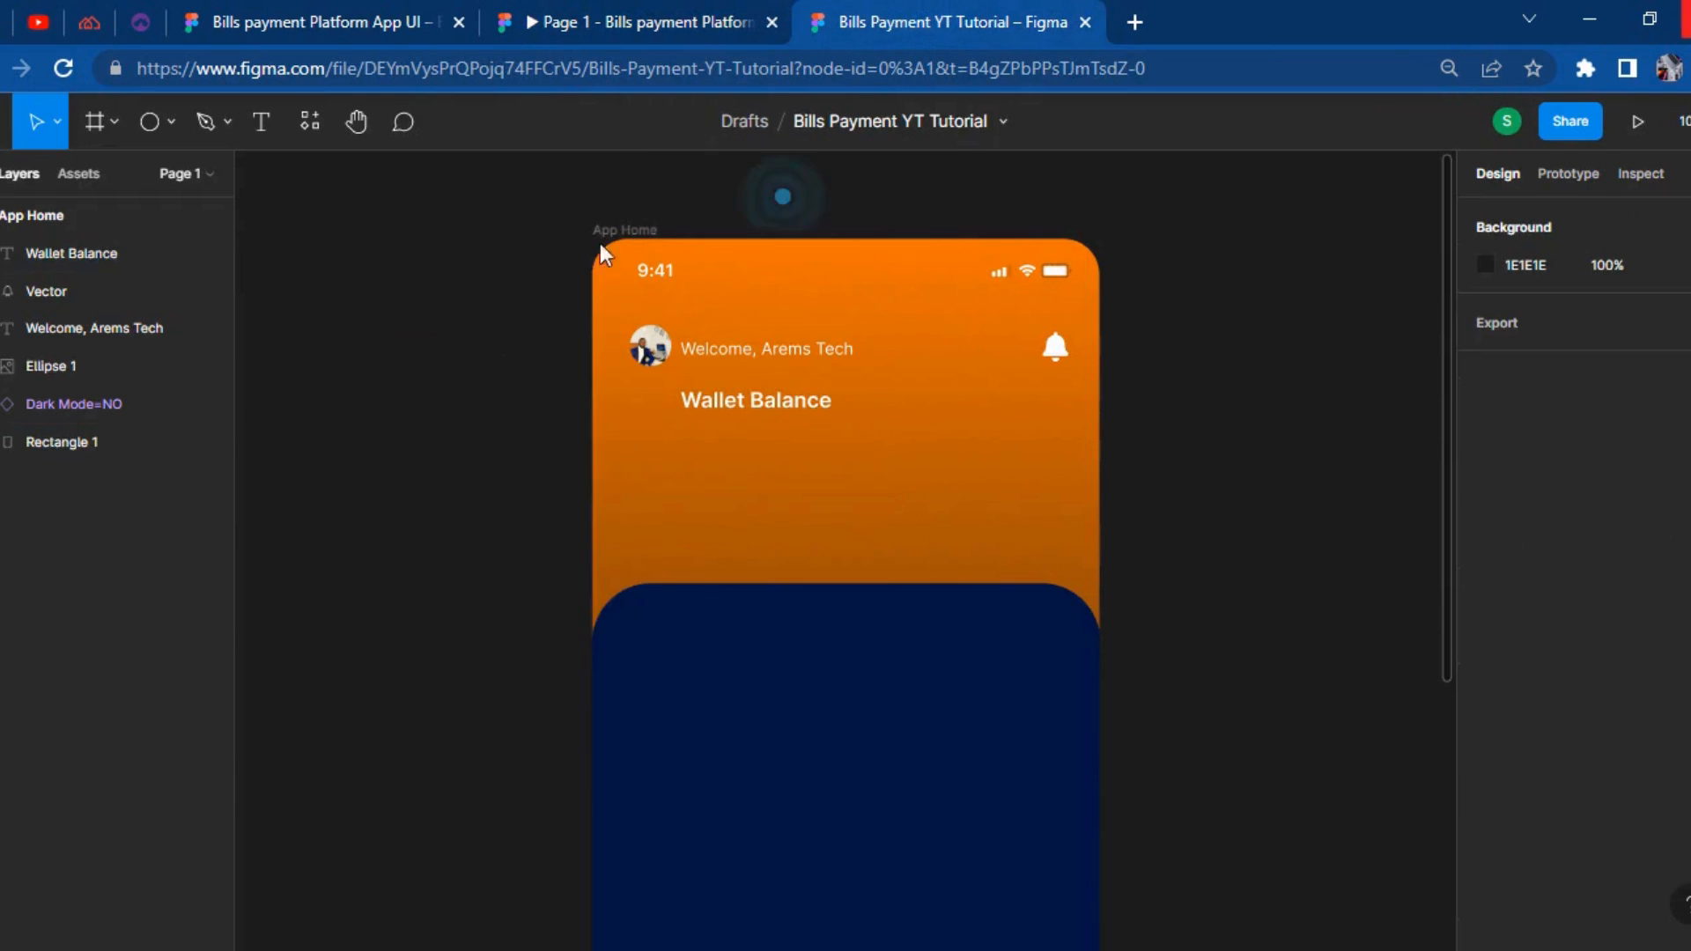
click(407, 394)
text(plus)
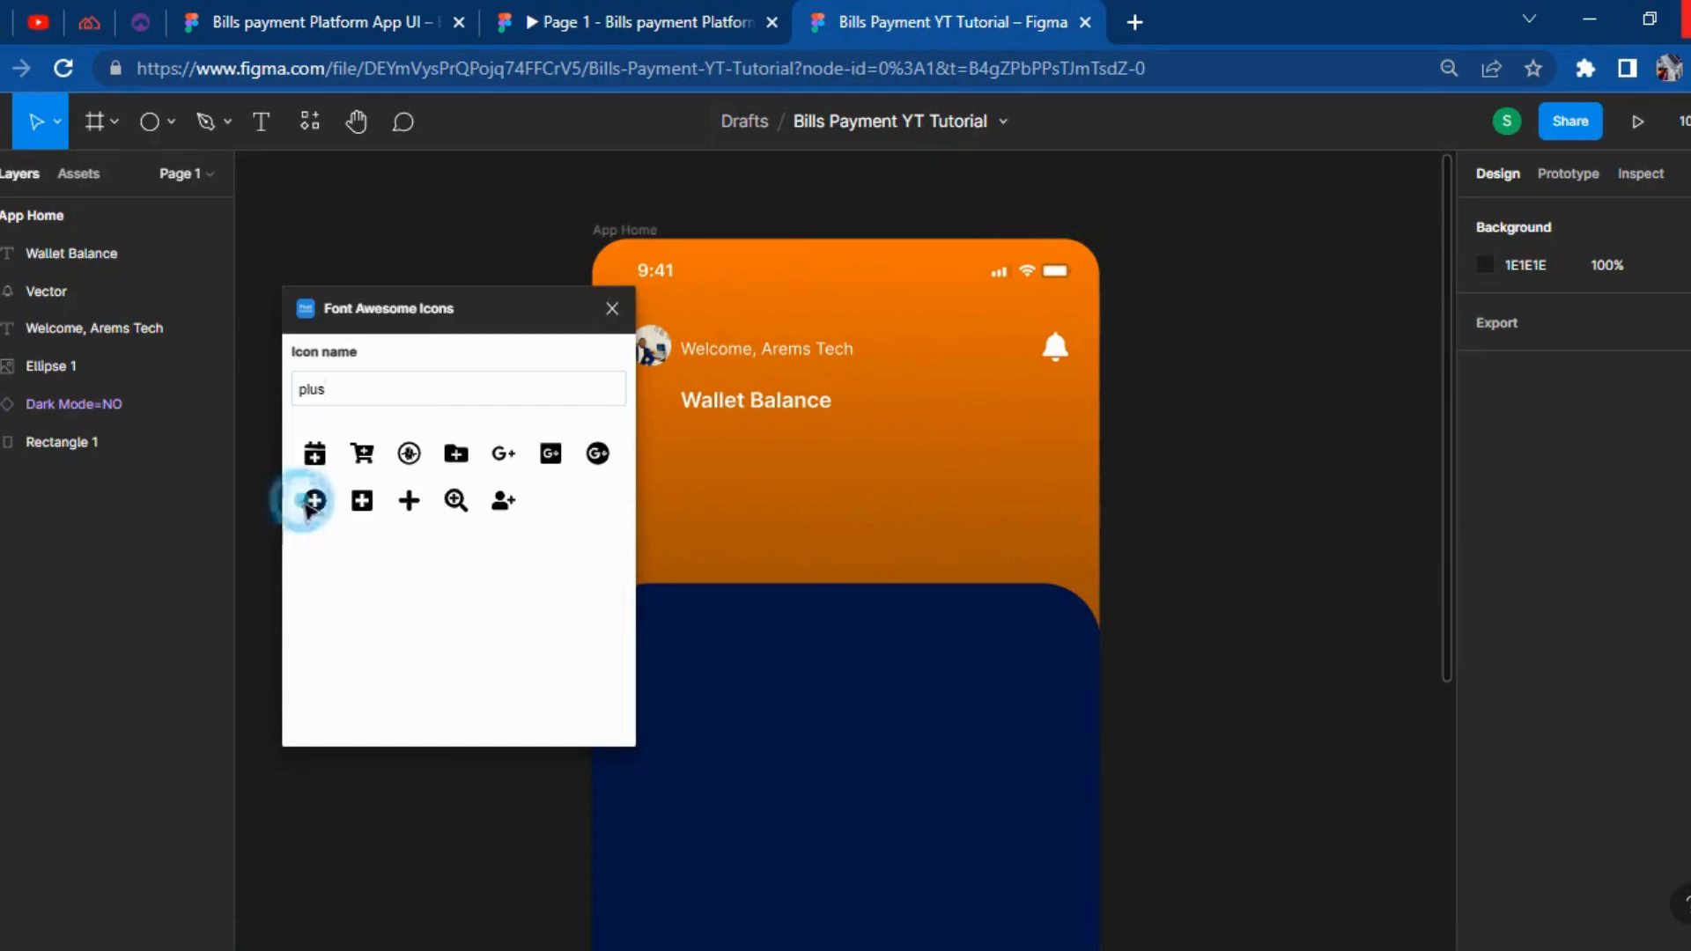
click(314, 501)
drag(860, 567, 1044, 430)
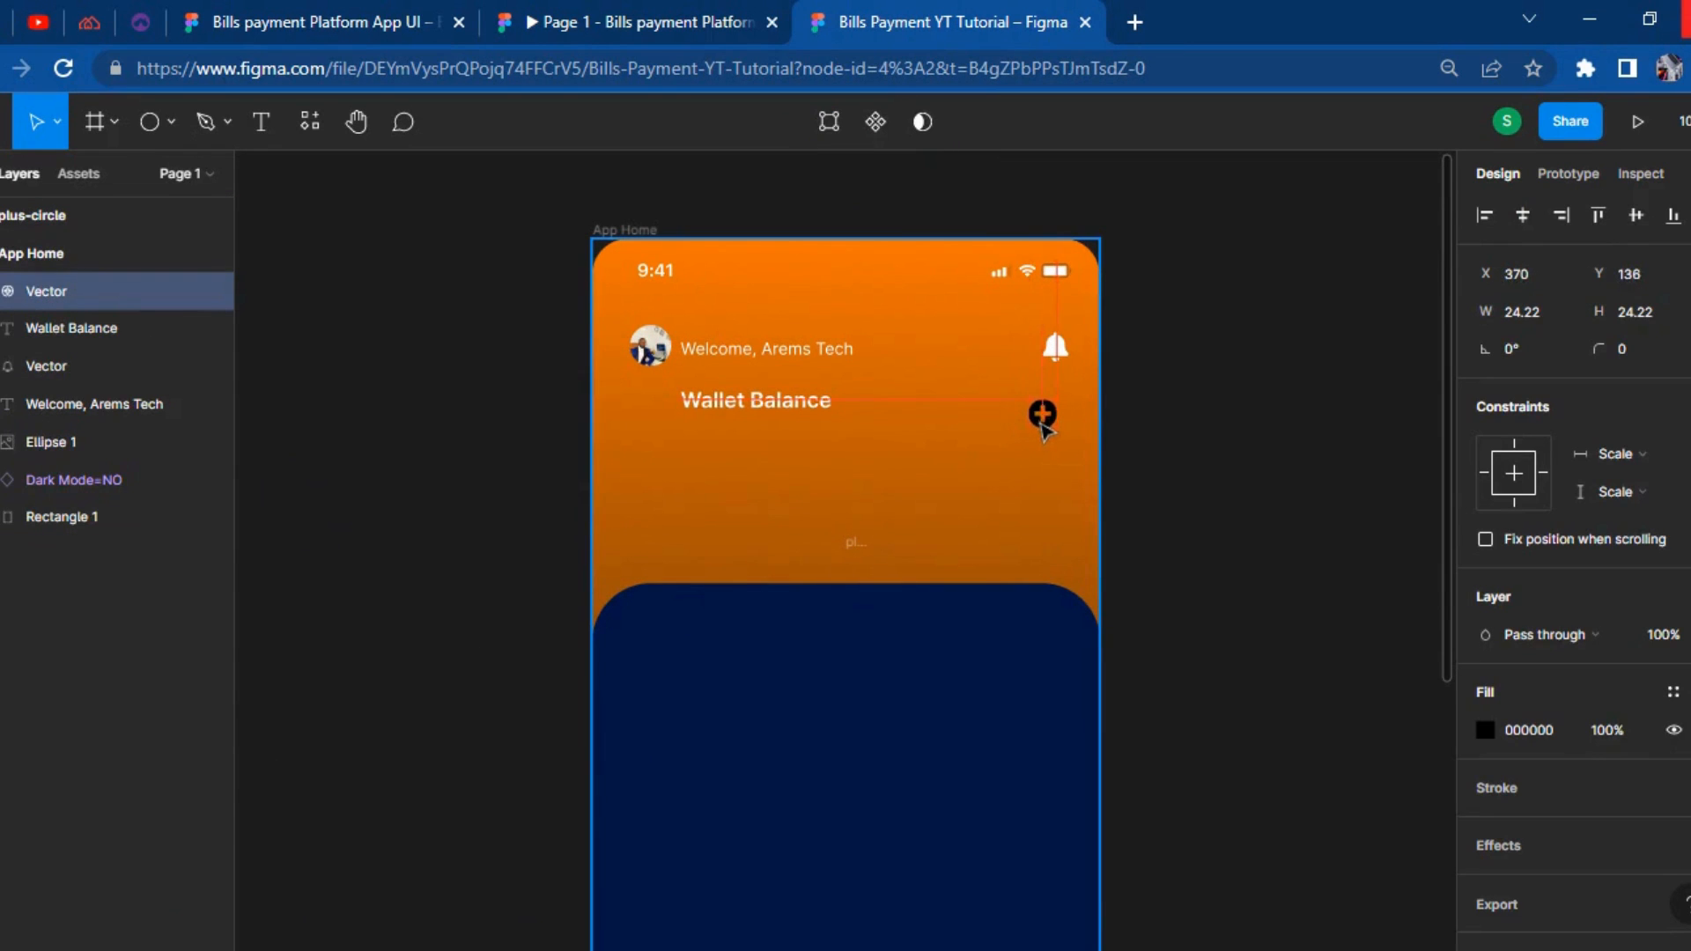
Shift the Wallet Balance text down and slightly left to X 70, Y 142, in line with the plus icon.
click(717, 407)
drag(719, 423, 736, 407)
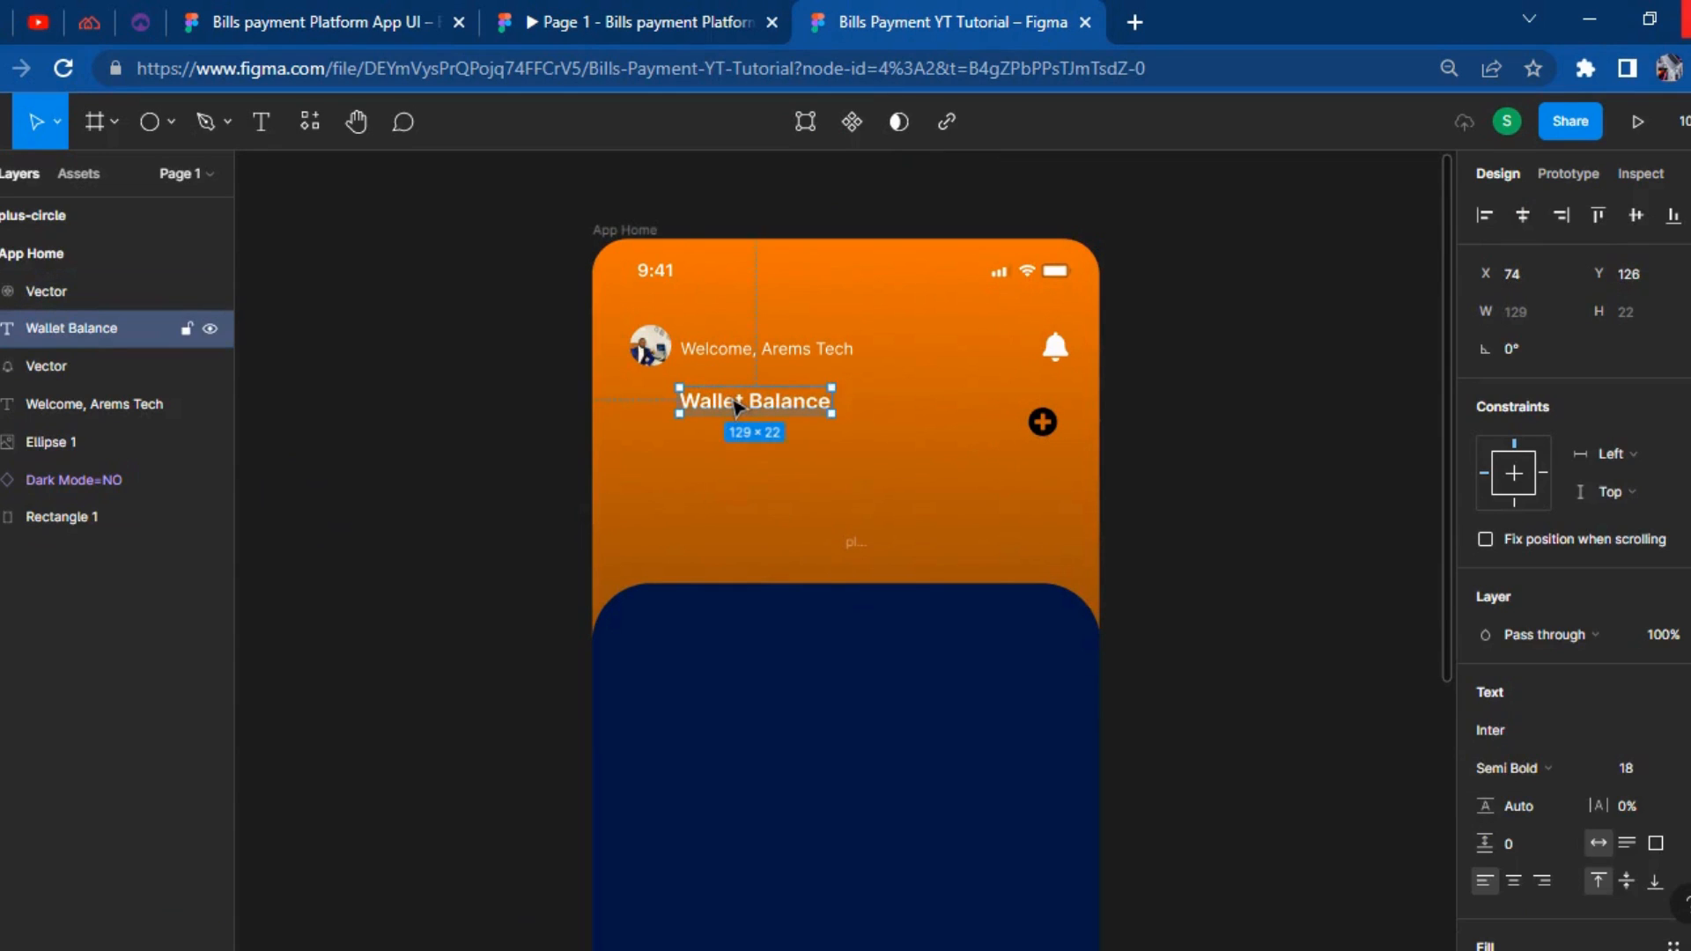
key(Down)
key(Down)
key(Down)
key(Down)
key(Down)
key(Down)
key(Down)
key(Down)
key(Down)
key(Down)
key(Down)
key(Down)
key(Down)
key(Down)
key(Down)
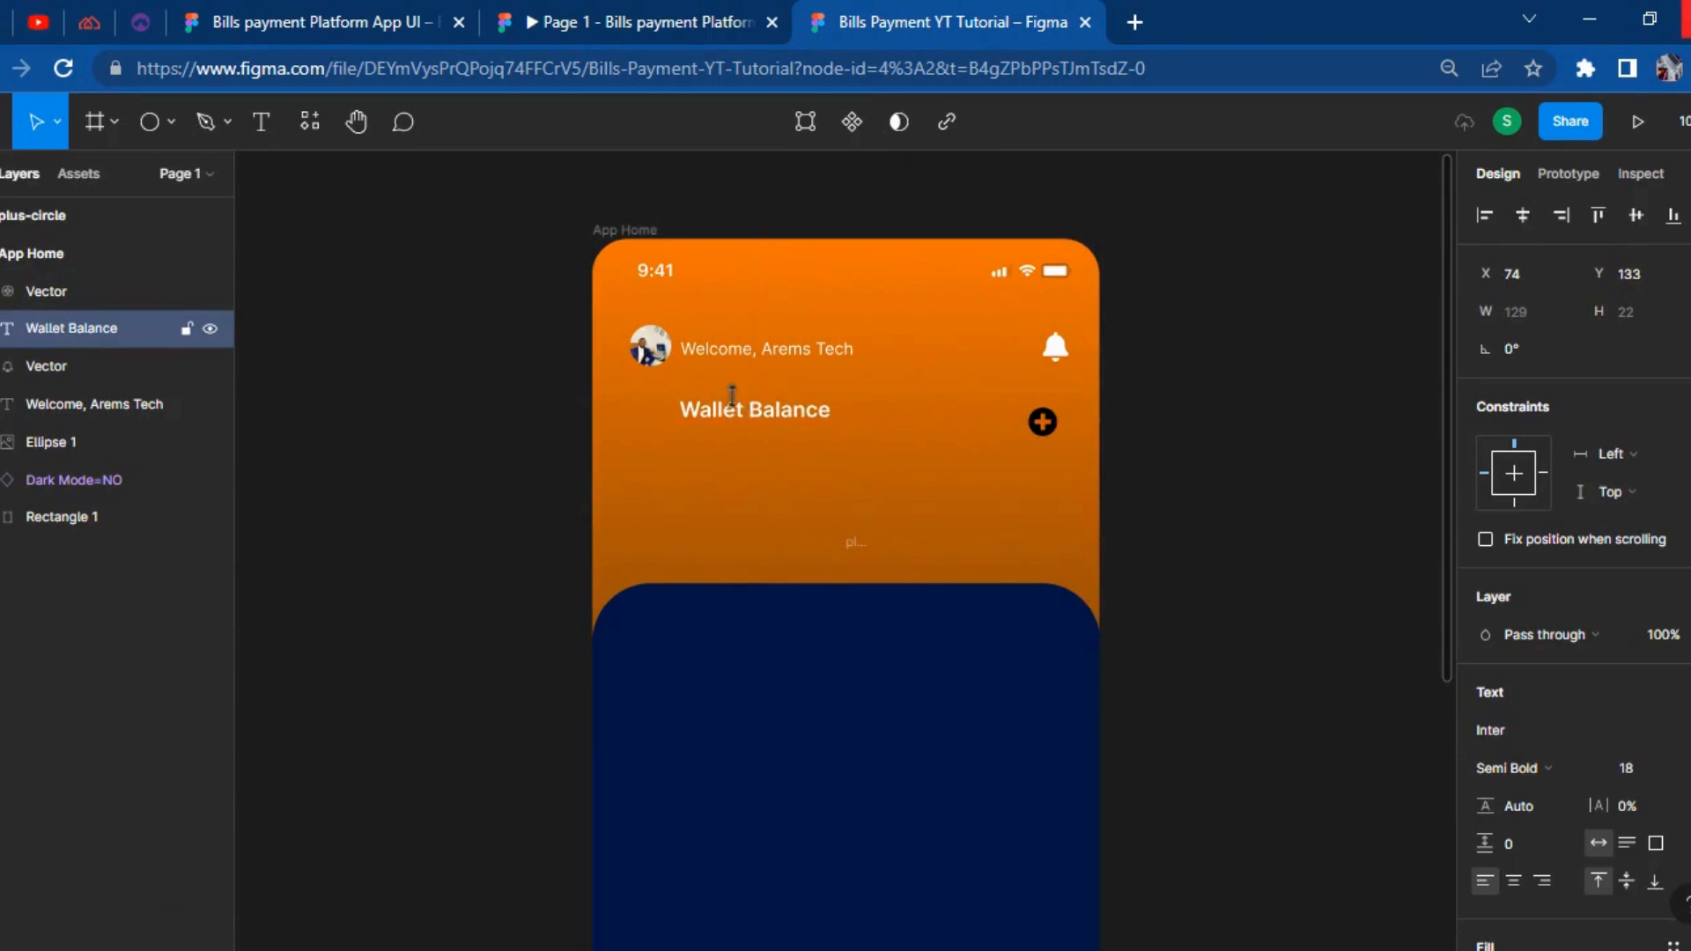
drag(737, 407, 733, 408)
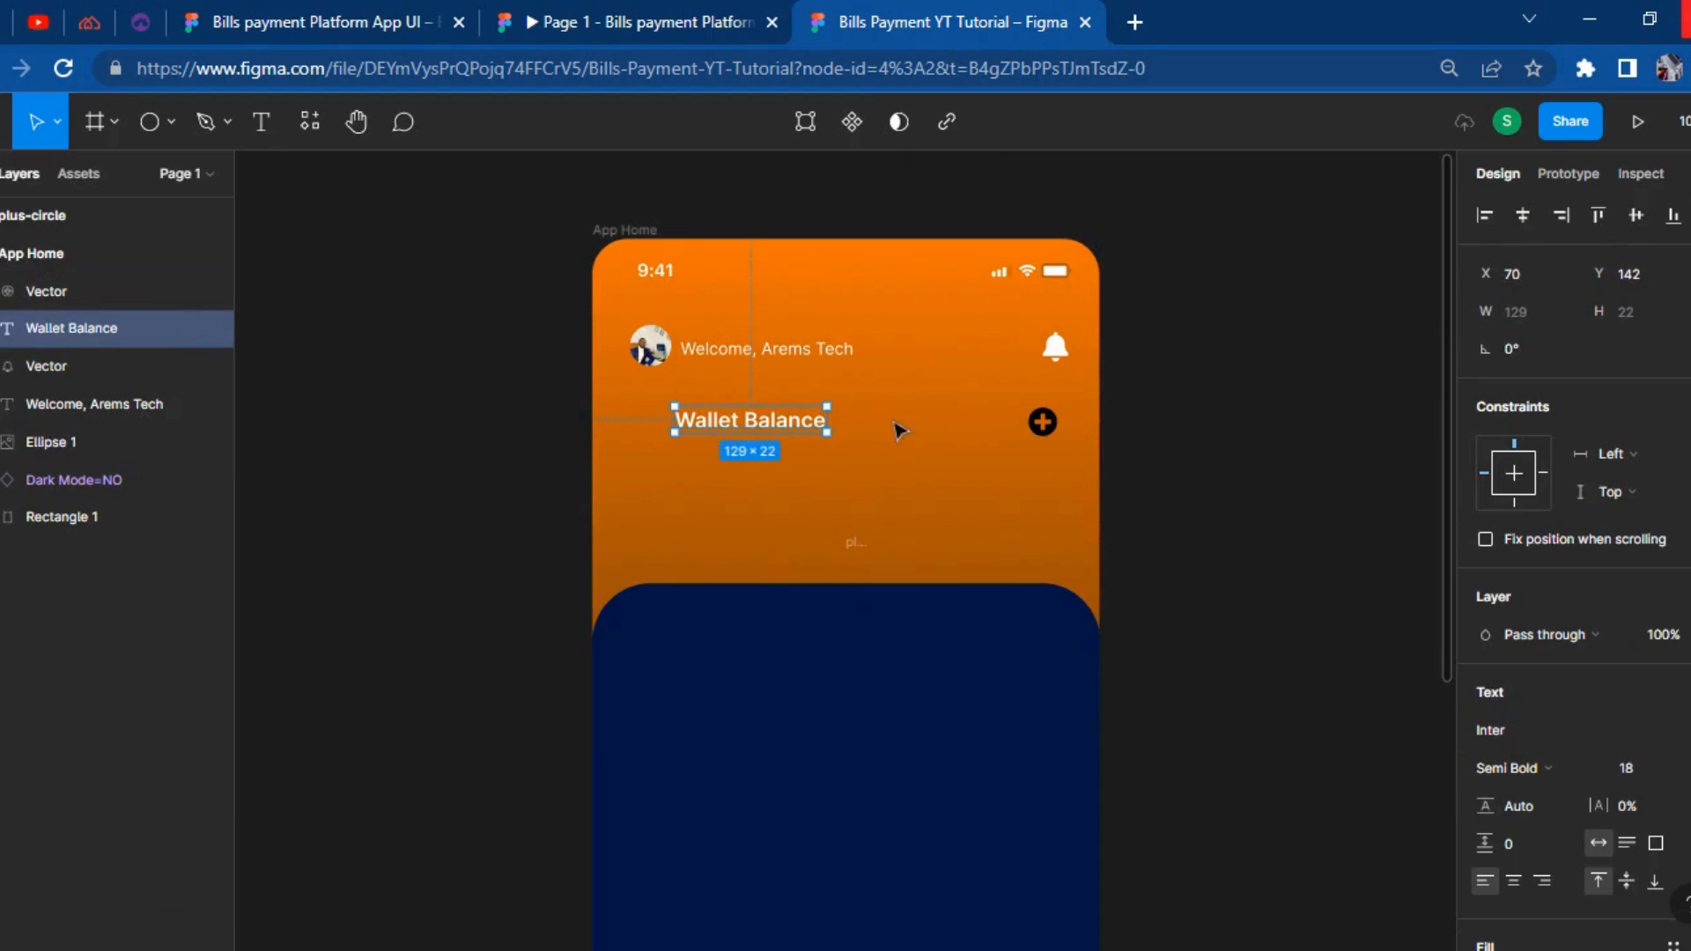
Nudge the plus icon left to X 362.
click(1048, 423)
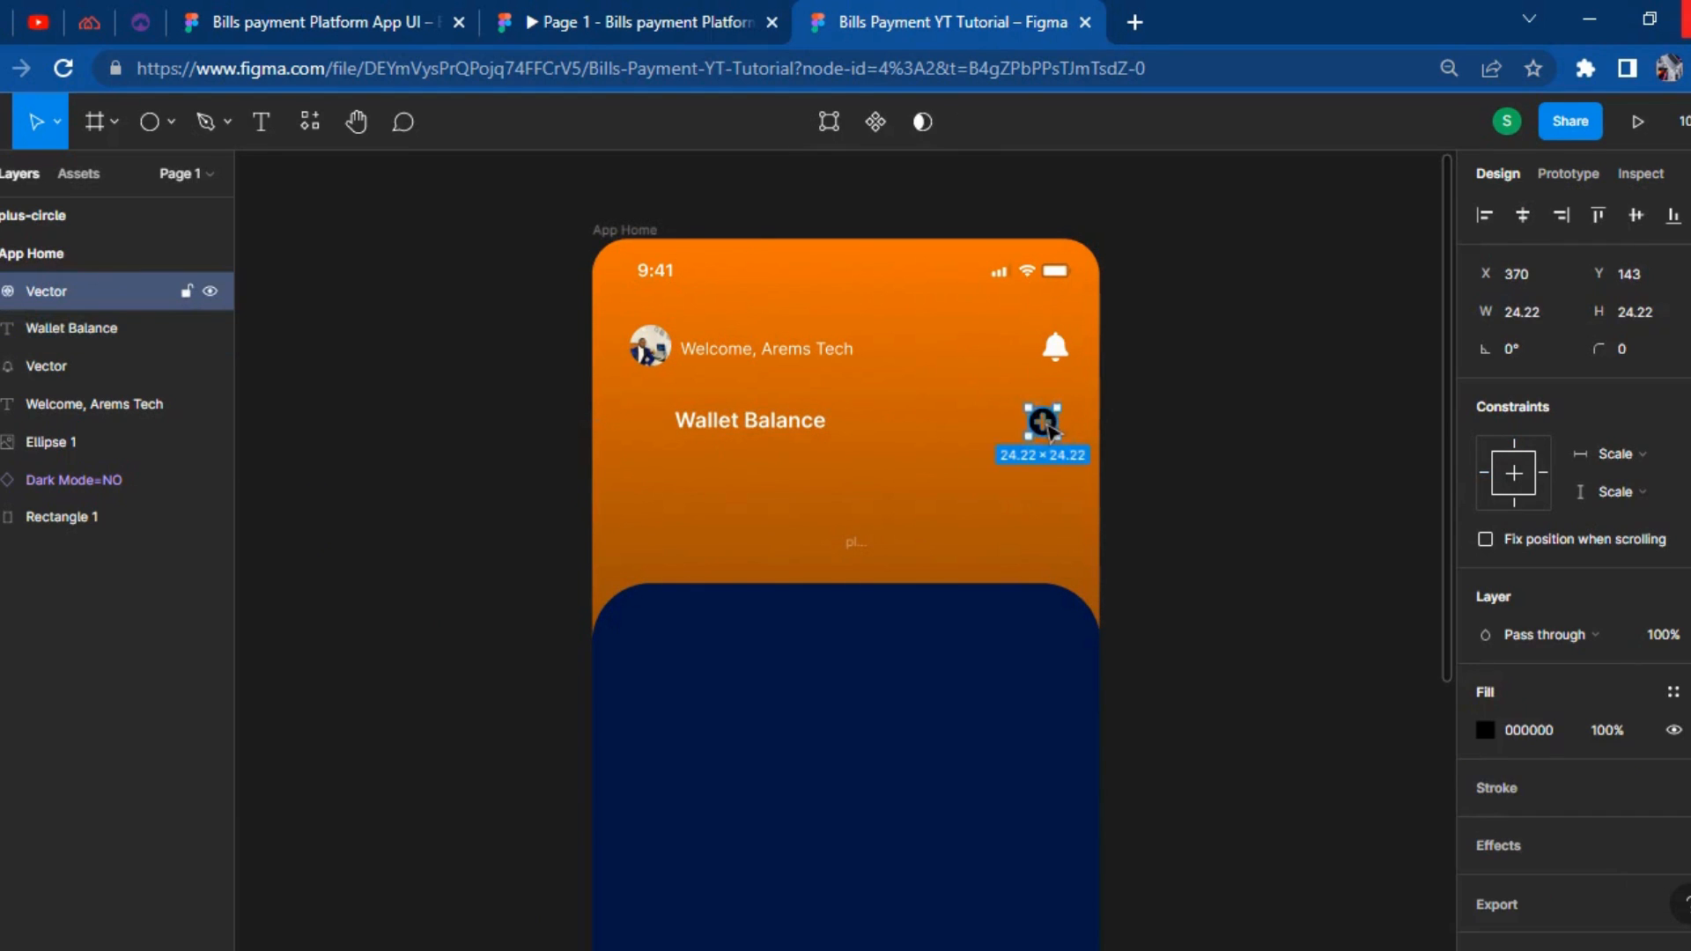
key(Left)
key(Left)
key(Left)
key(Left)
key(Left)
key(Left)
key(Left)
key(Left)
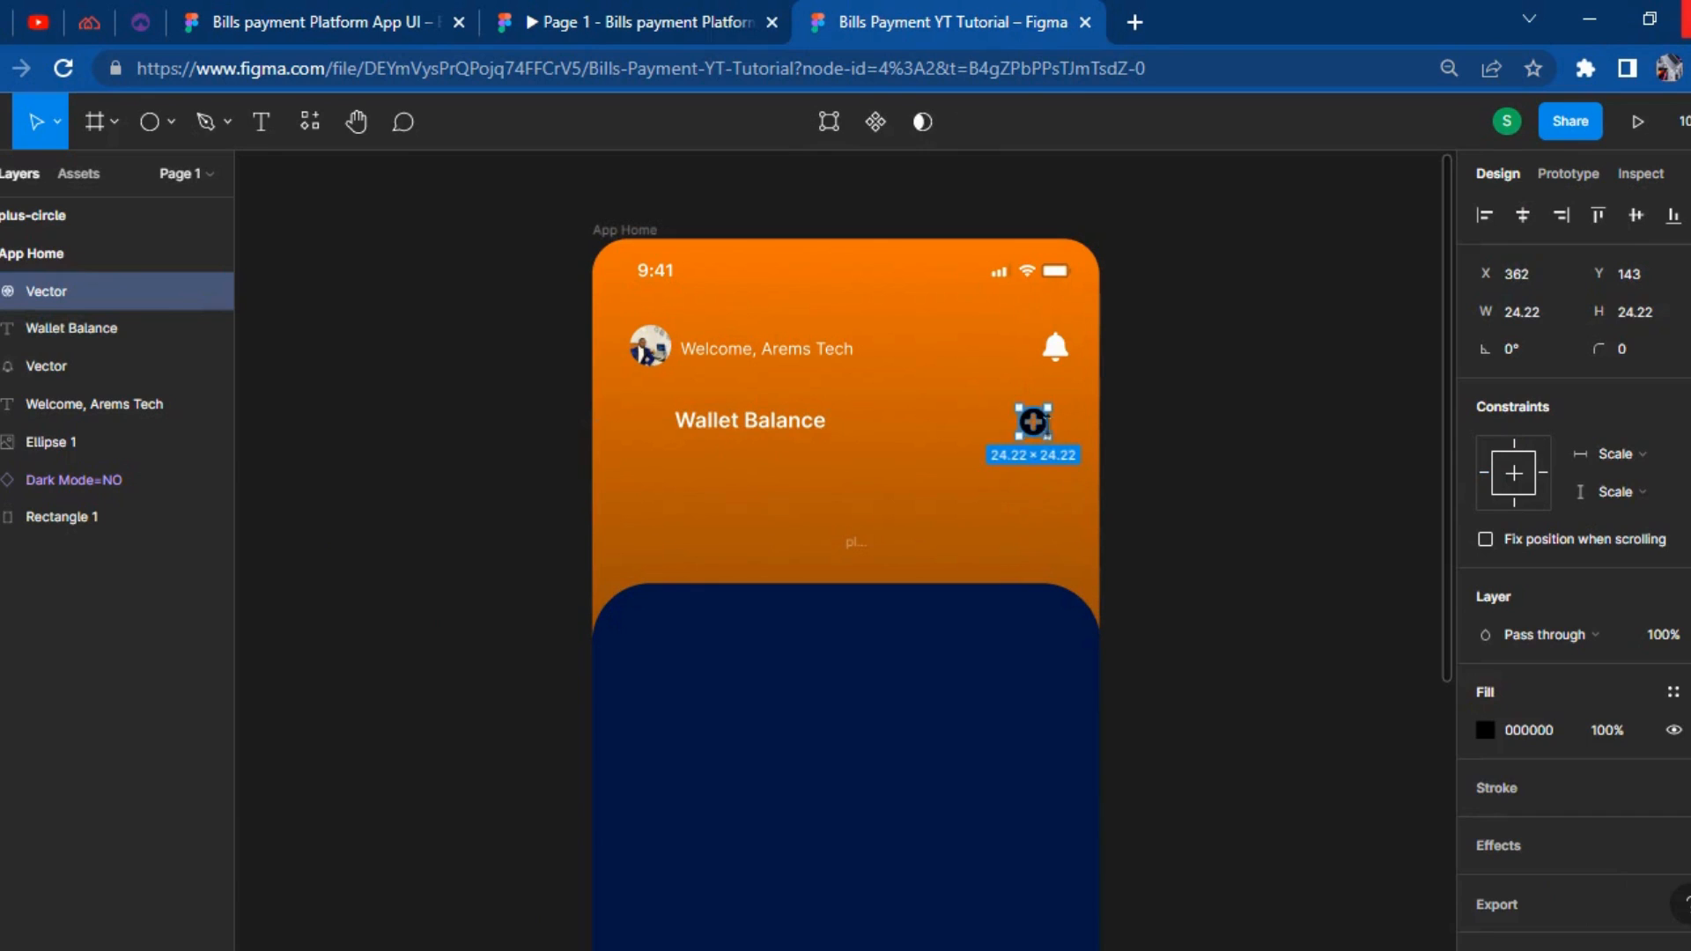
Nudge the bell icon left until it sits centred above the plus icon.
click(1055, 347)
key(Left)
key(Left)
key(Left)
key(Left)
key(Left)
key(Left)
key(Left)
key(Left)
key(Left)
key(Left)
key(Left)
key(Left)
key(Left)
key(Left)
key(Left)
key(Left)
key(Left)
key(Left)
Resize the plus icon to 35 wide and 35 high.
click(1033, 422)
click(1535, 321)
text(35)
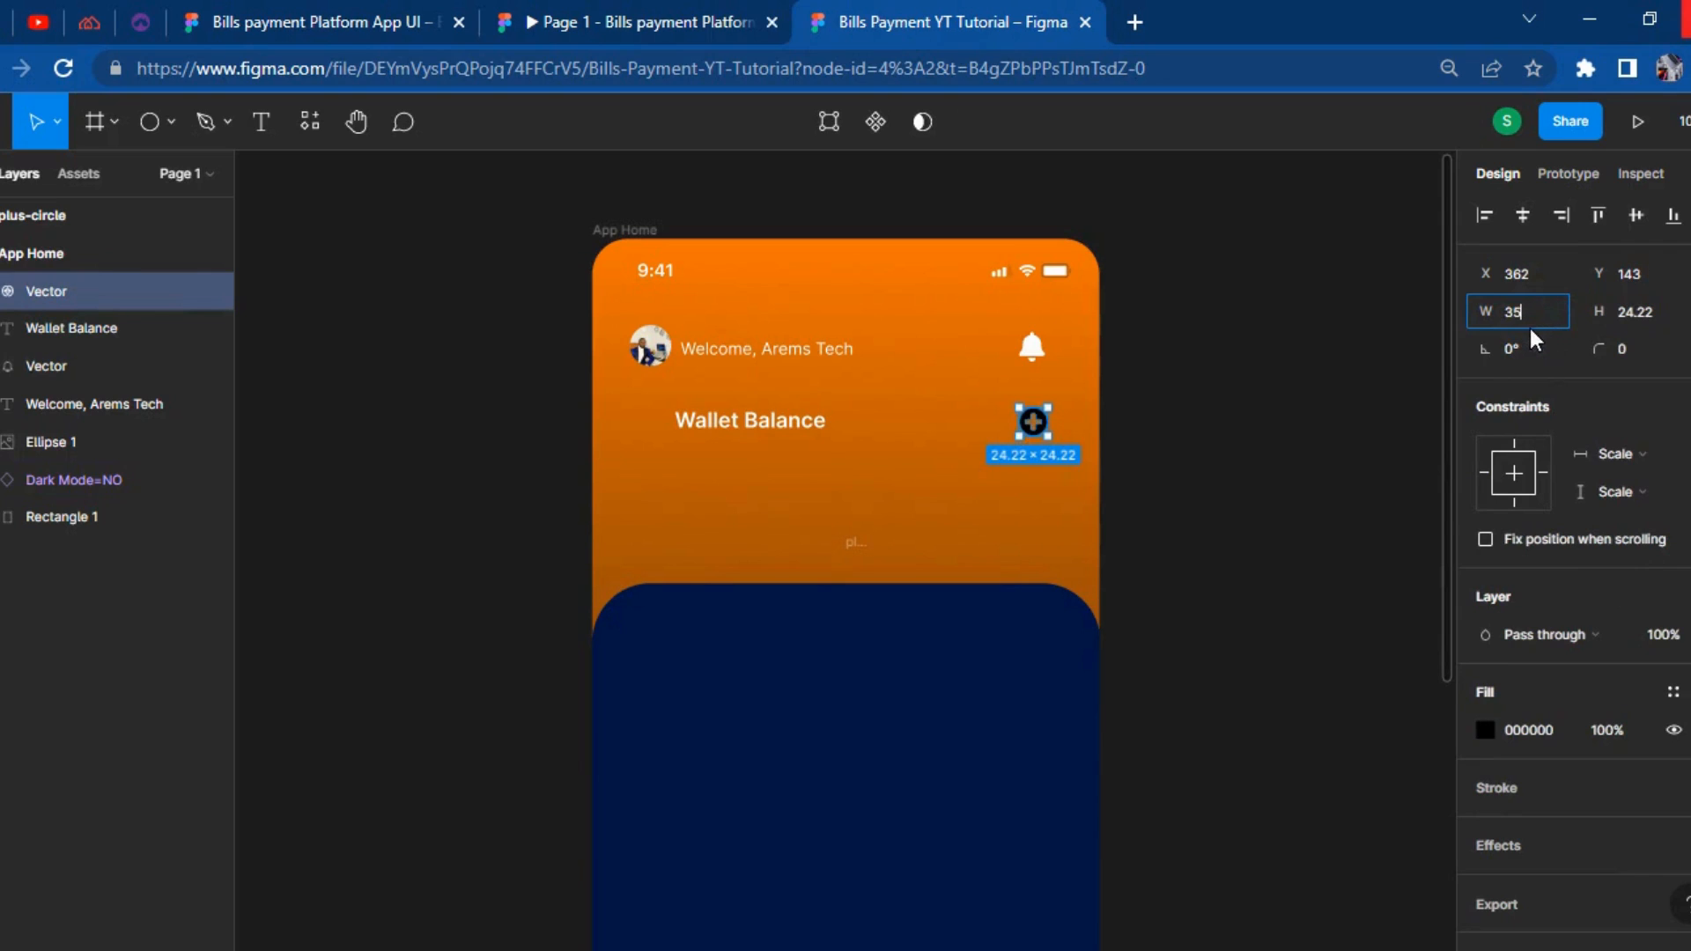
key(Tab)
text(35)
key(Return)
Nudge the enlarged plus icon up and left to about X 360, Y 138.
key(Up)
key(Up)
key(Up)
key(Up)
key(Up)
key(Left)
key(Left)
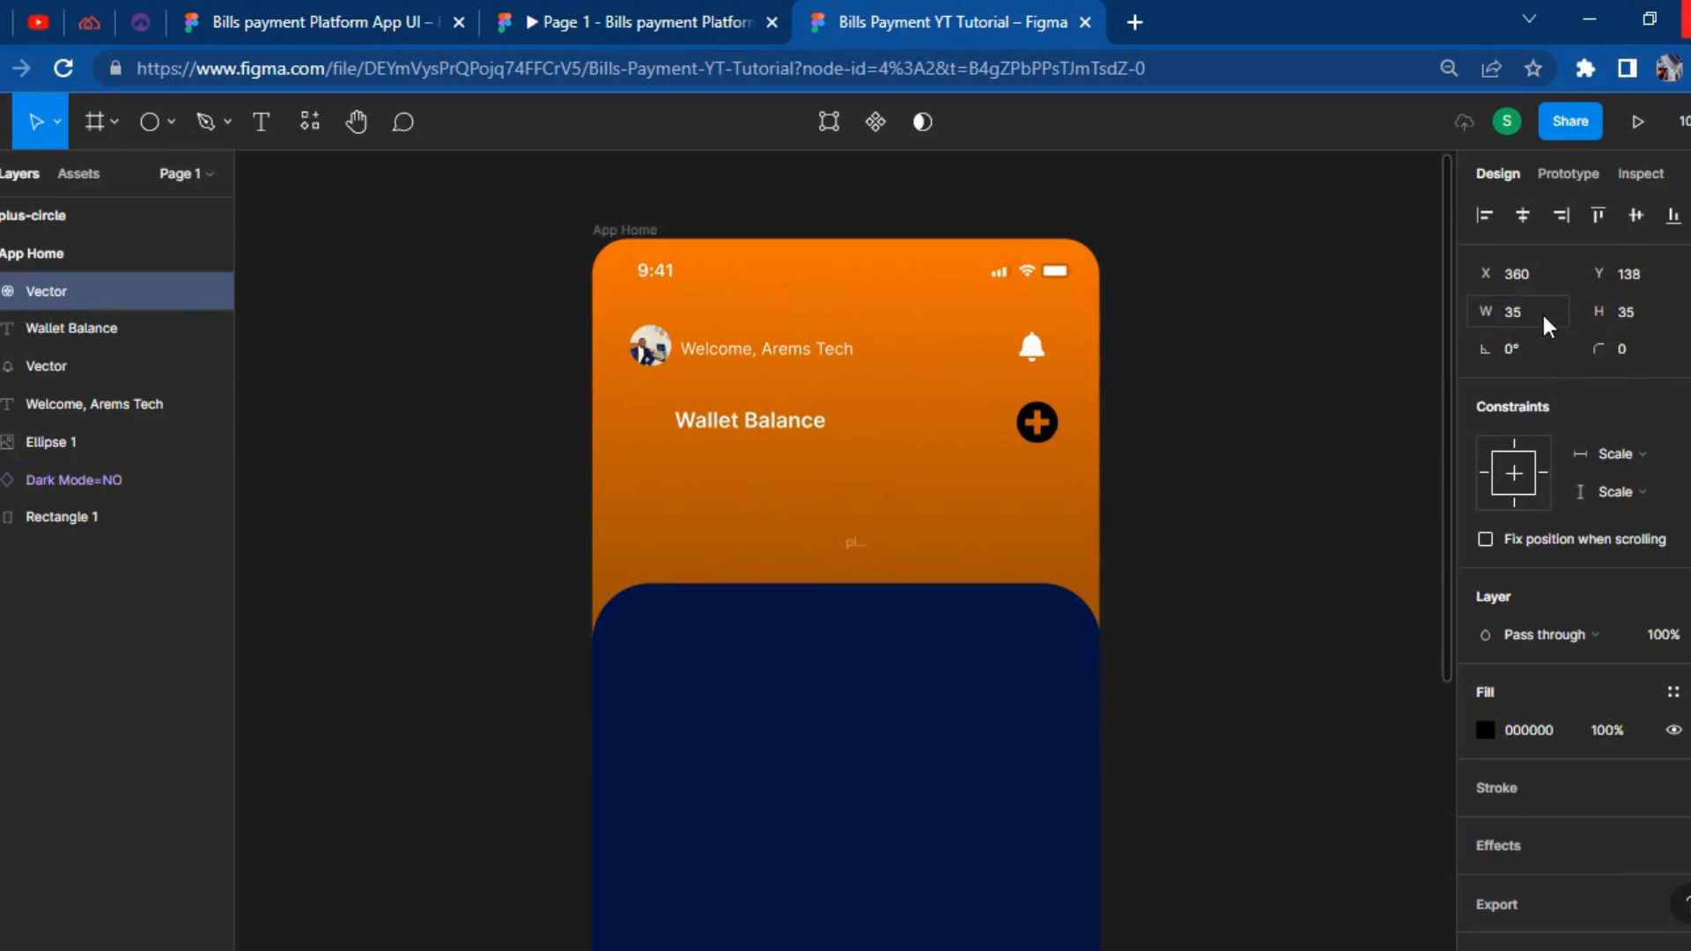
Change the plus icon's fill to white FFFFFF and delete the leftover empty plus-circle frame.
click(1485, 731)
drag(1348, 536, 1167, 311)
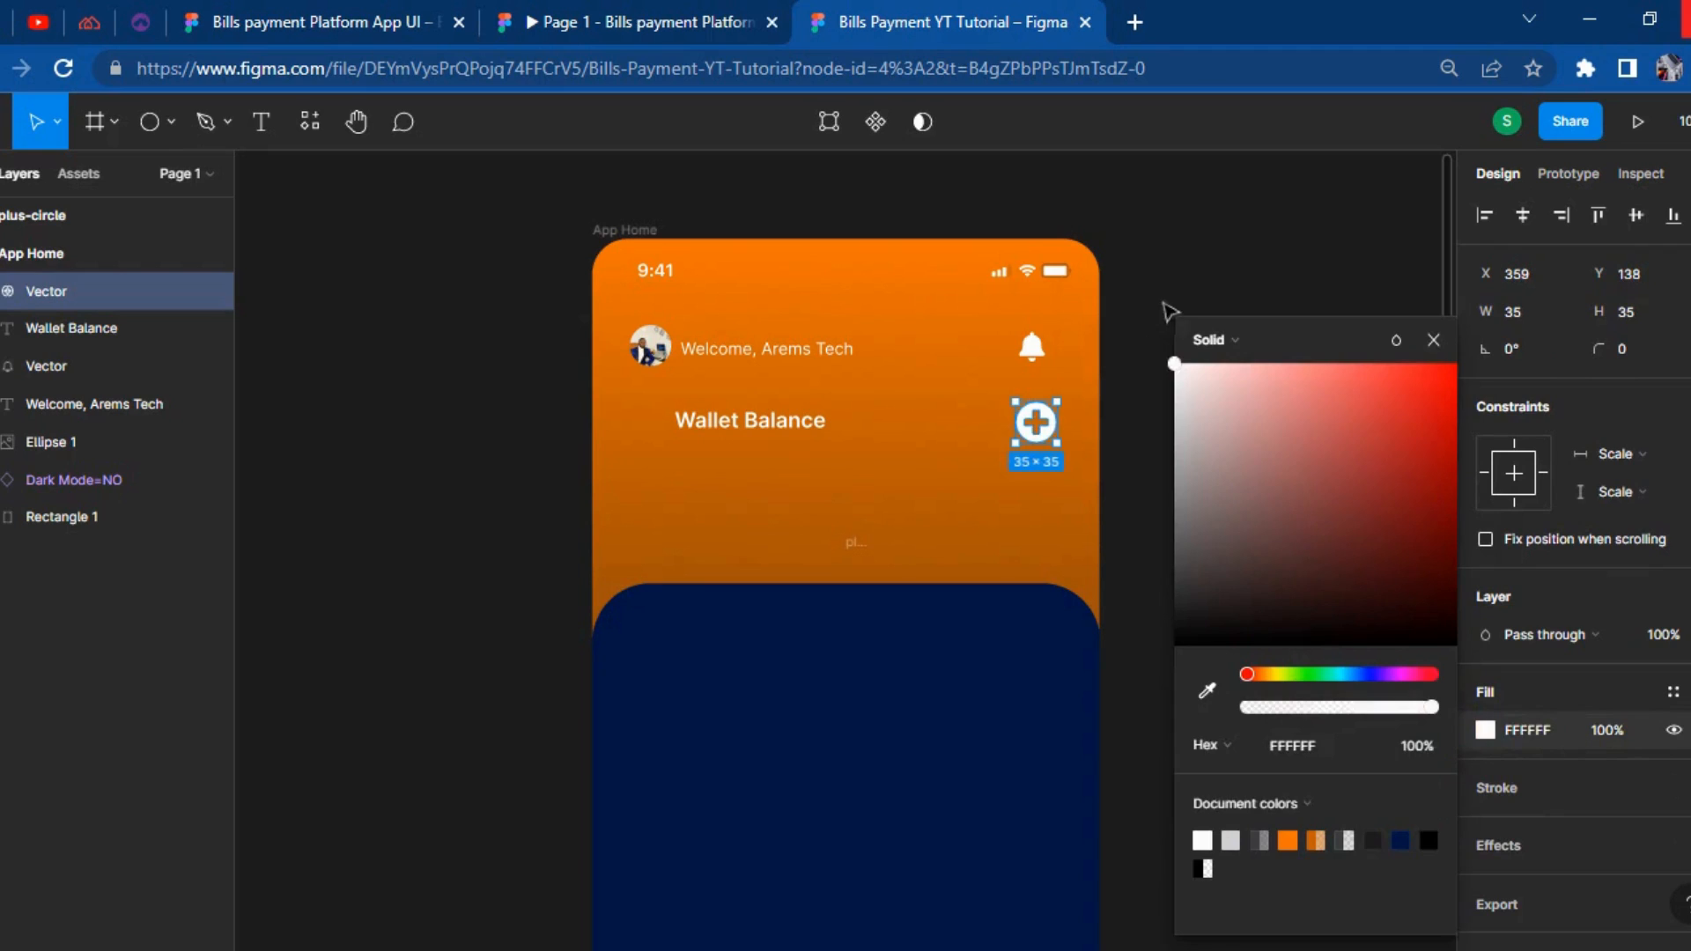
click(1151, 303)
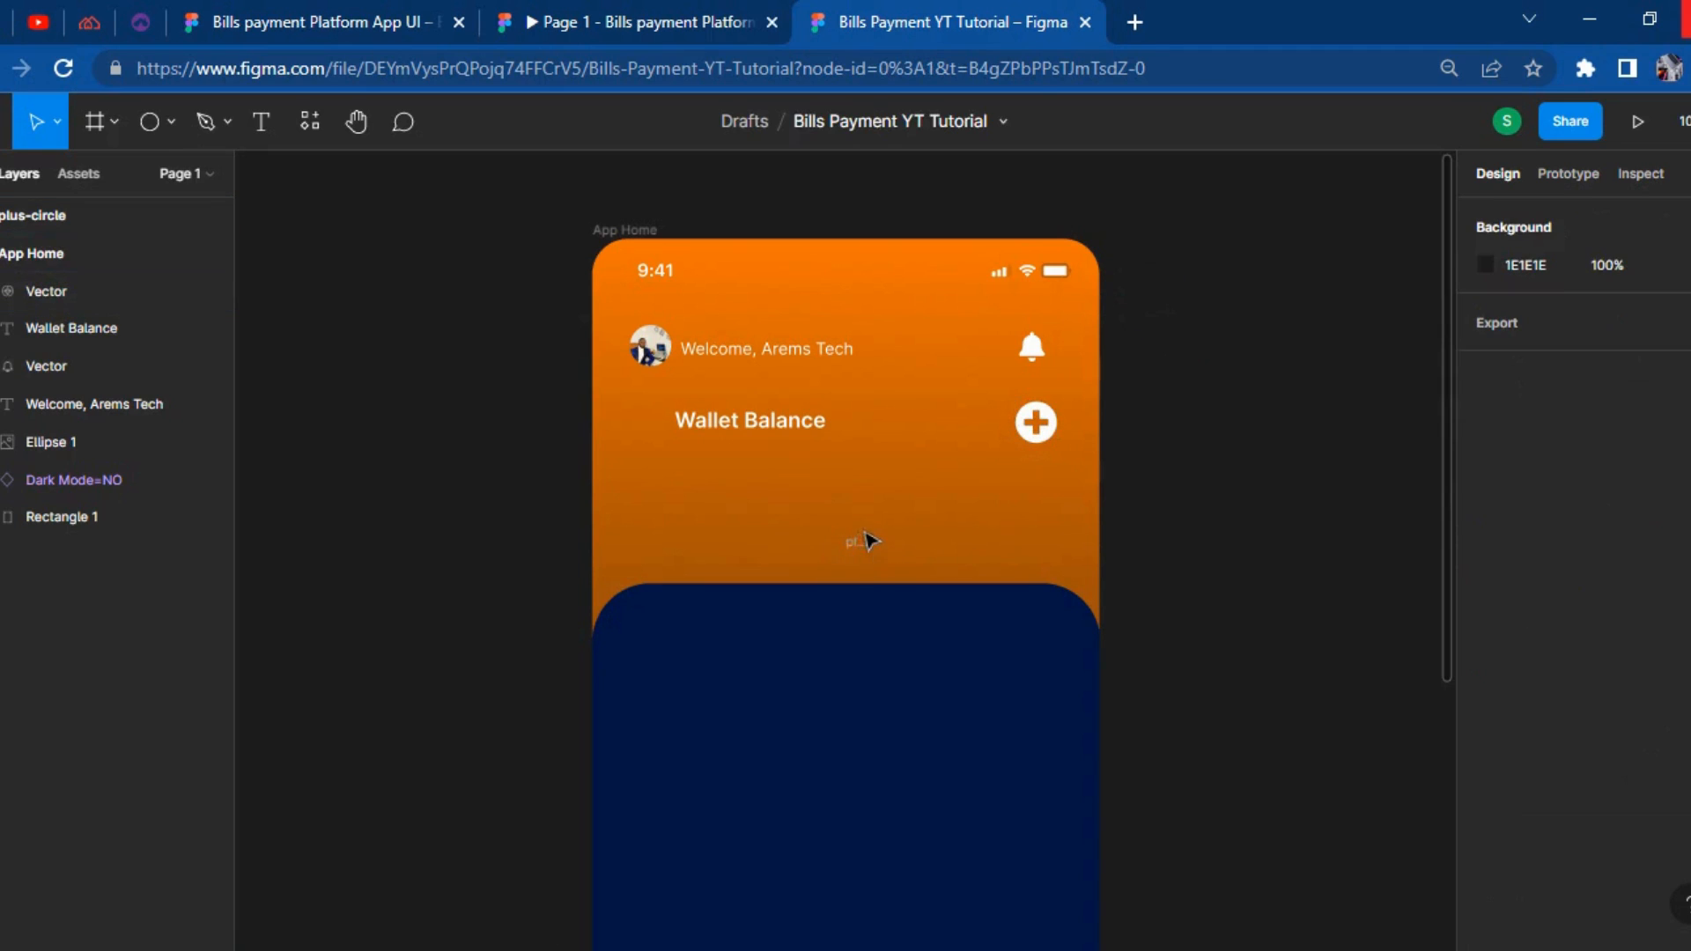
click(855, 555)
key(Delete)
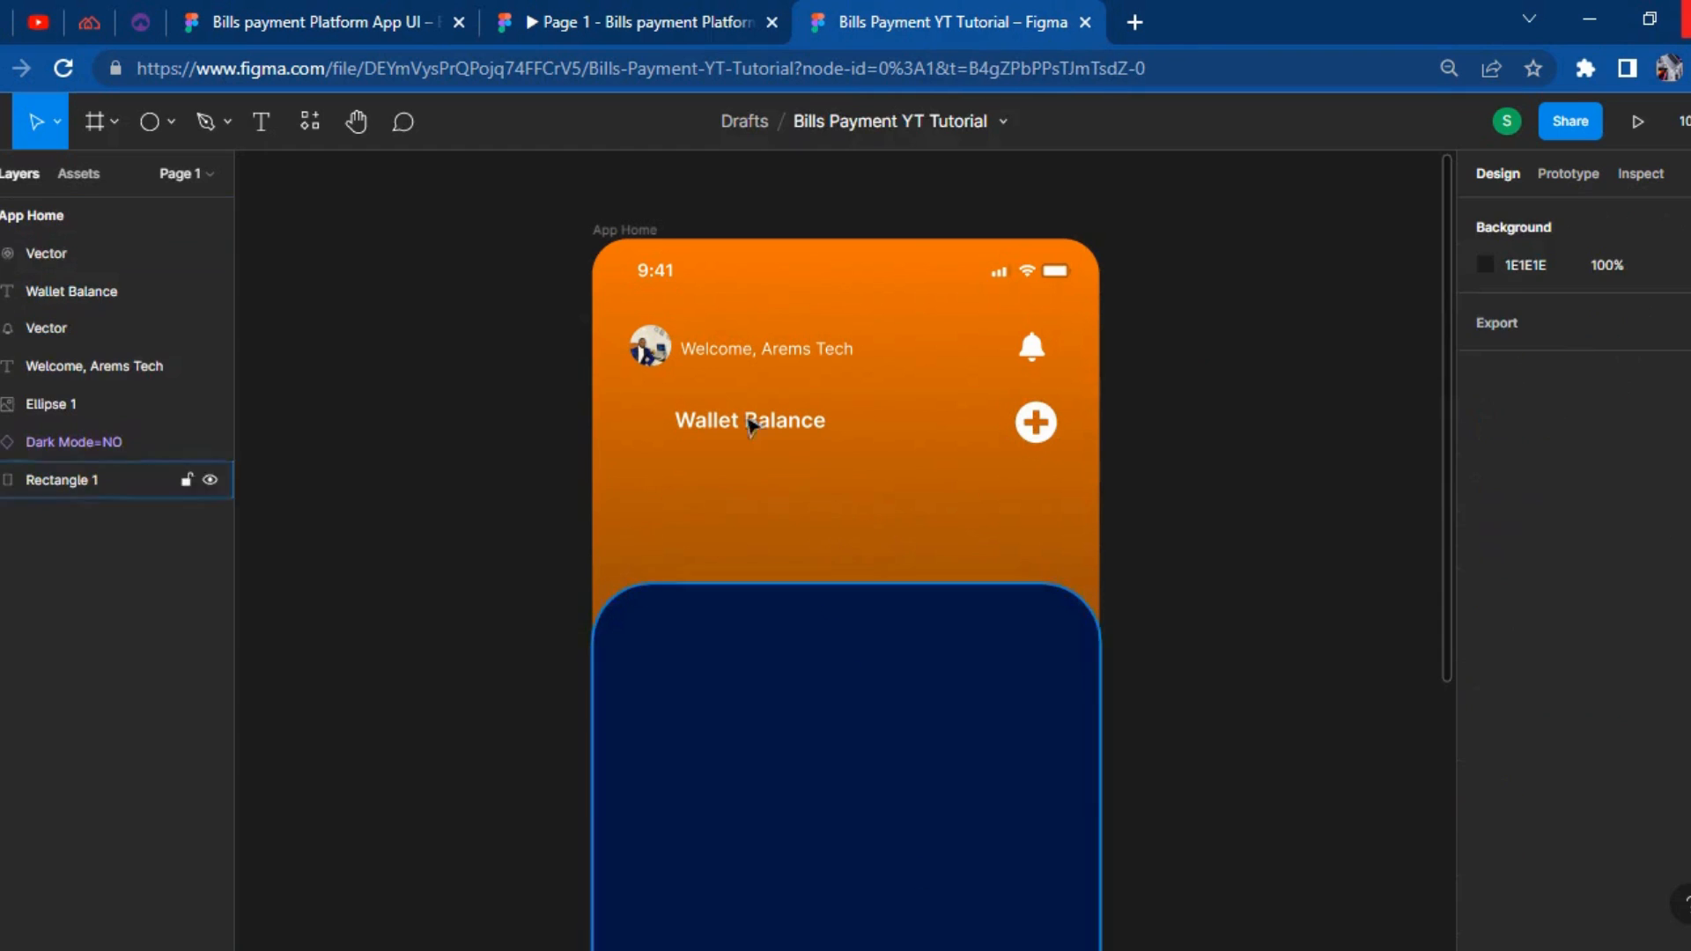
Check the wallet amount's look in the reference prototype.
click(546, 20)
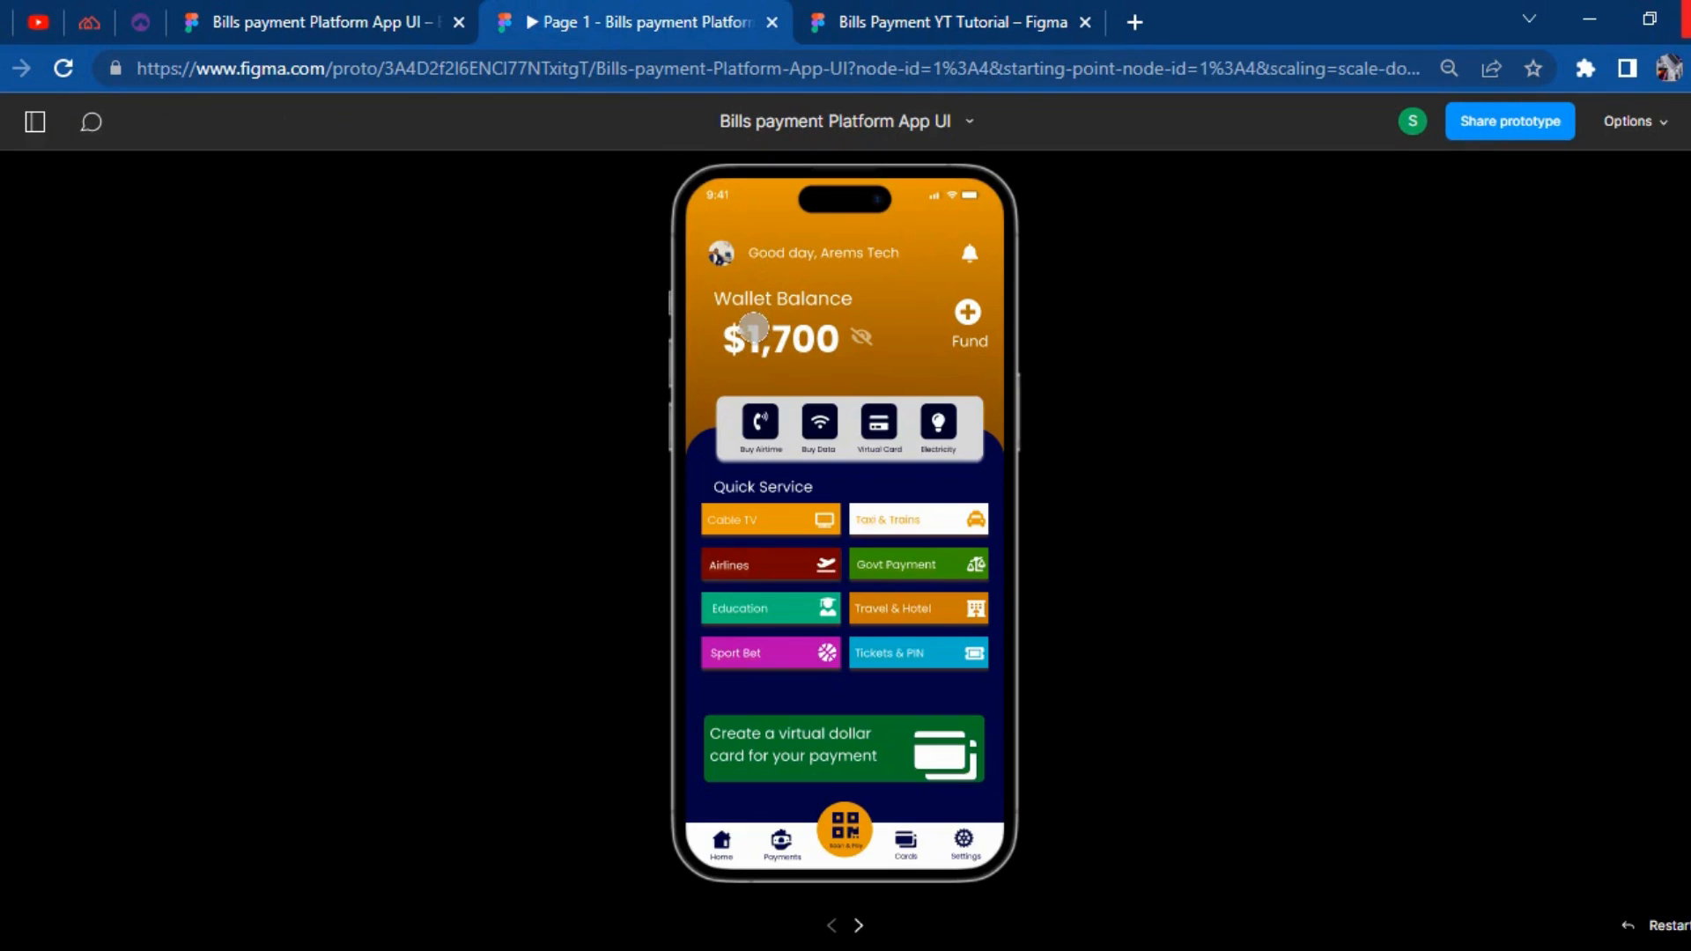
click(910, 3)
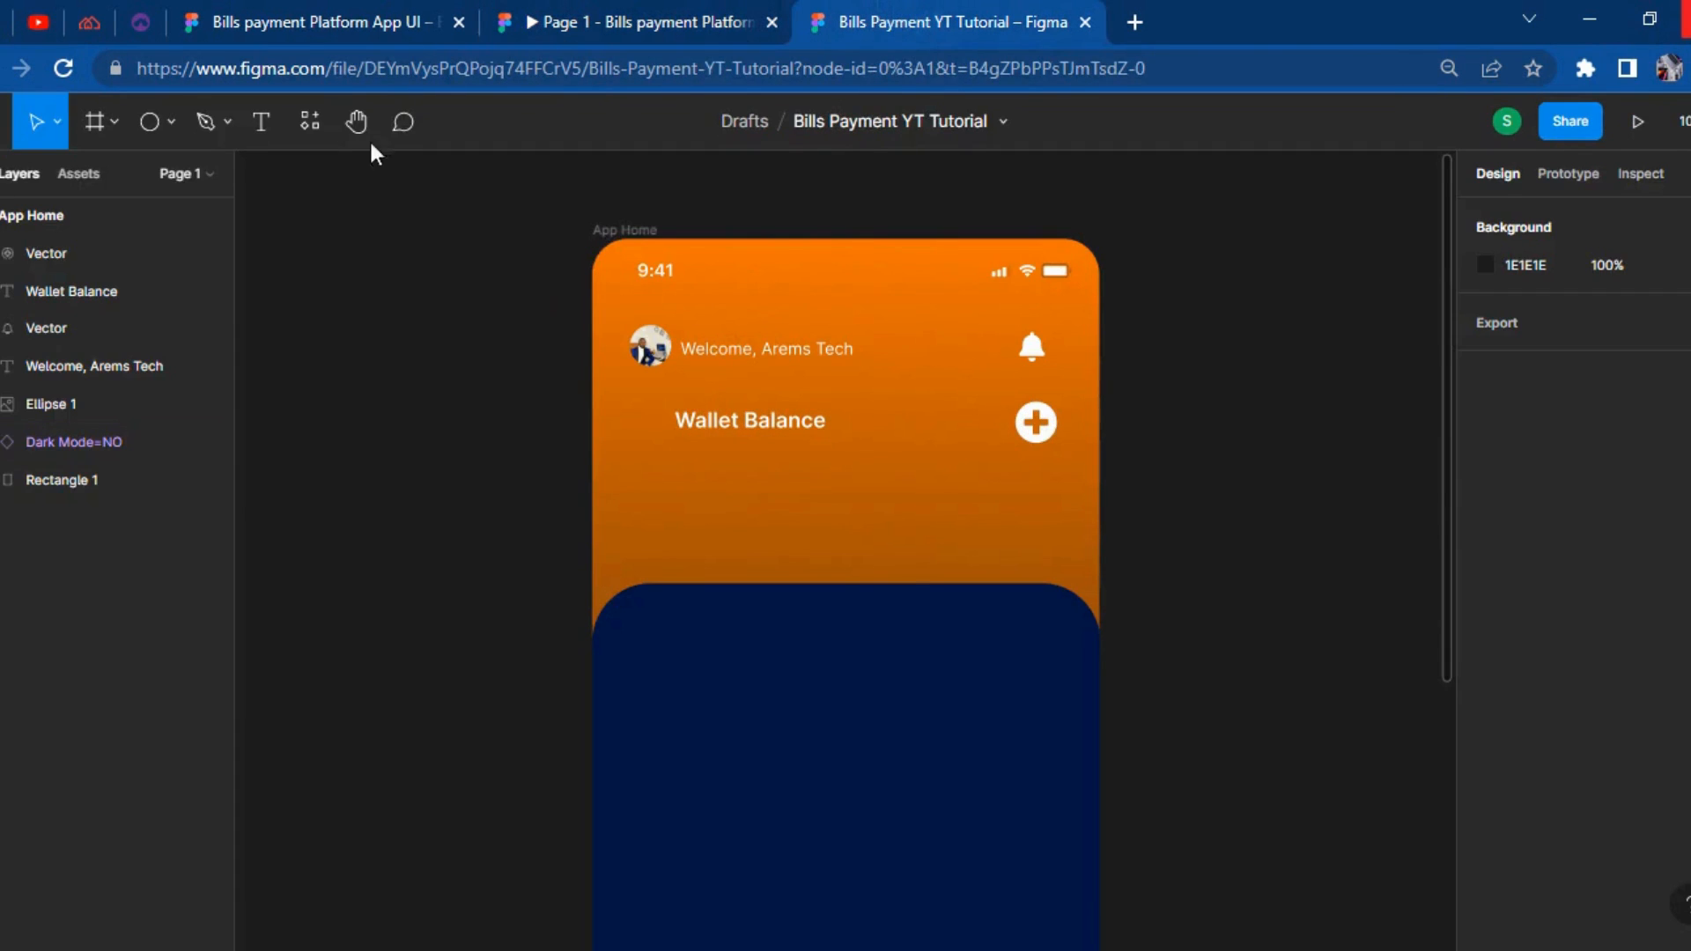
click(262, 123)
click(353, 338)
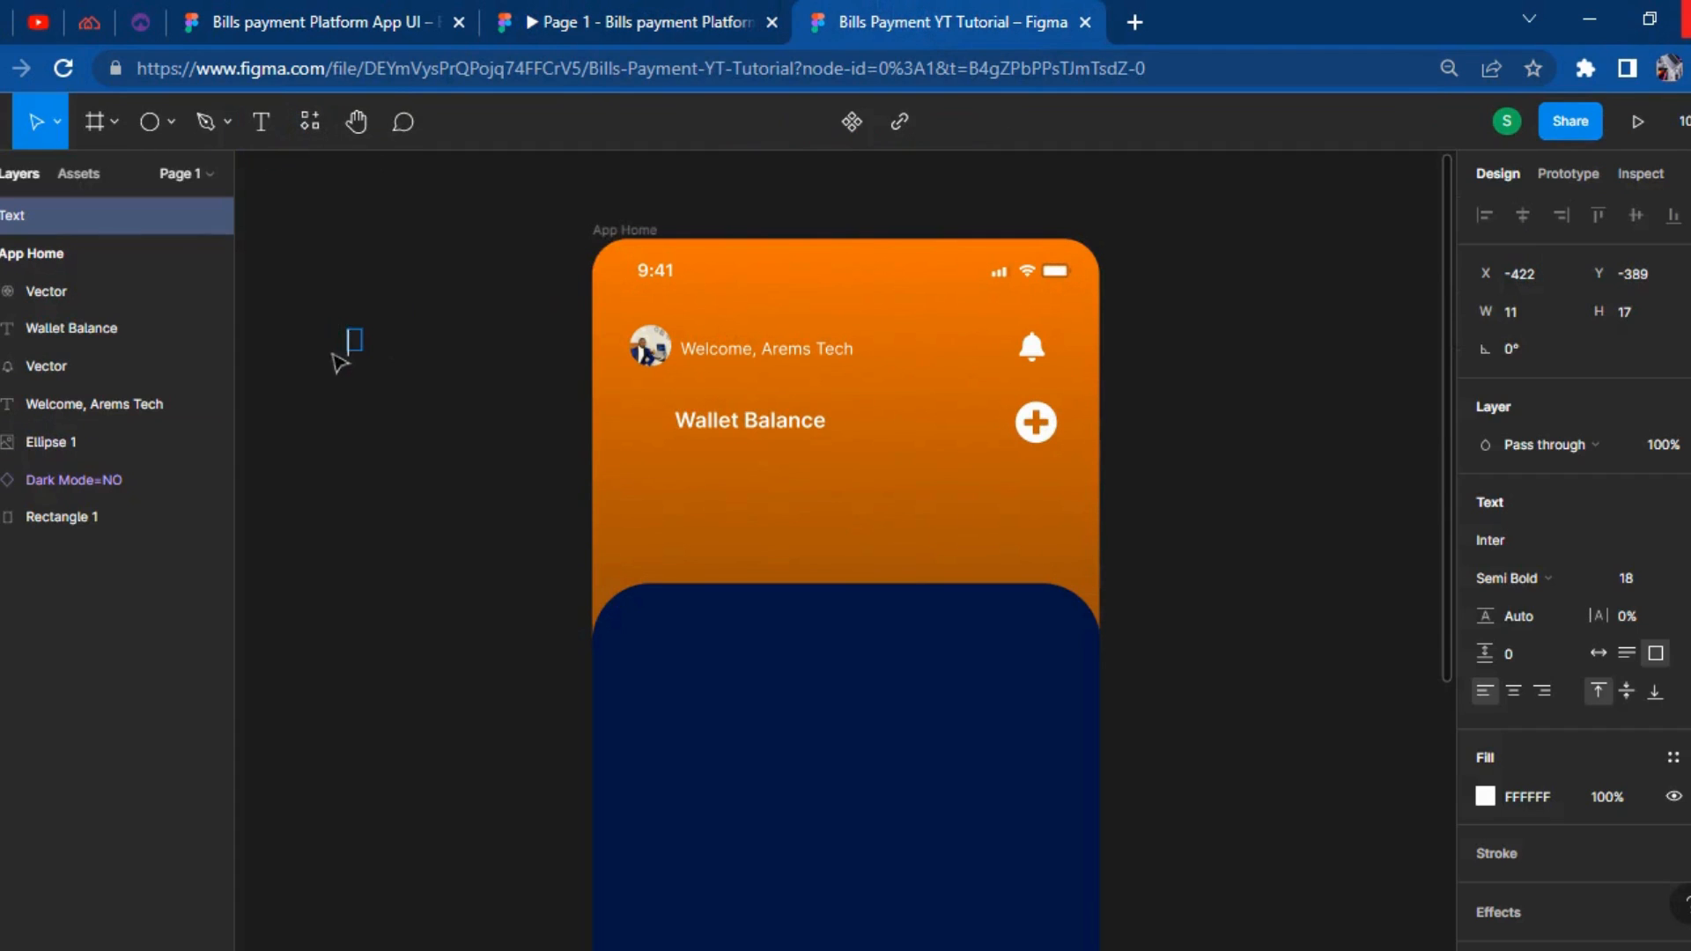
key(Escape)
Add the text "$1,700" on the empty canvas beside the App Home frame.
click(260, 121)
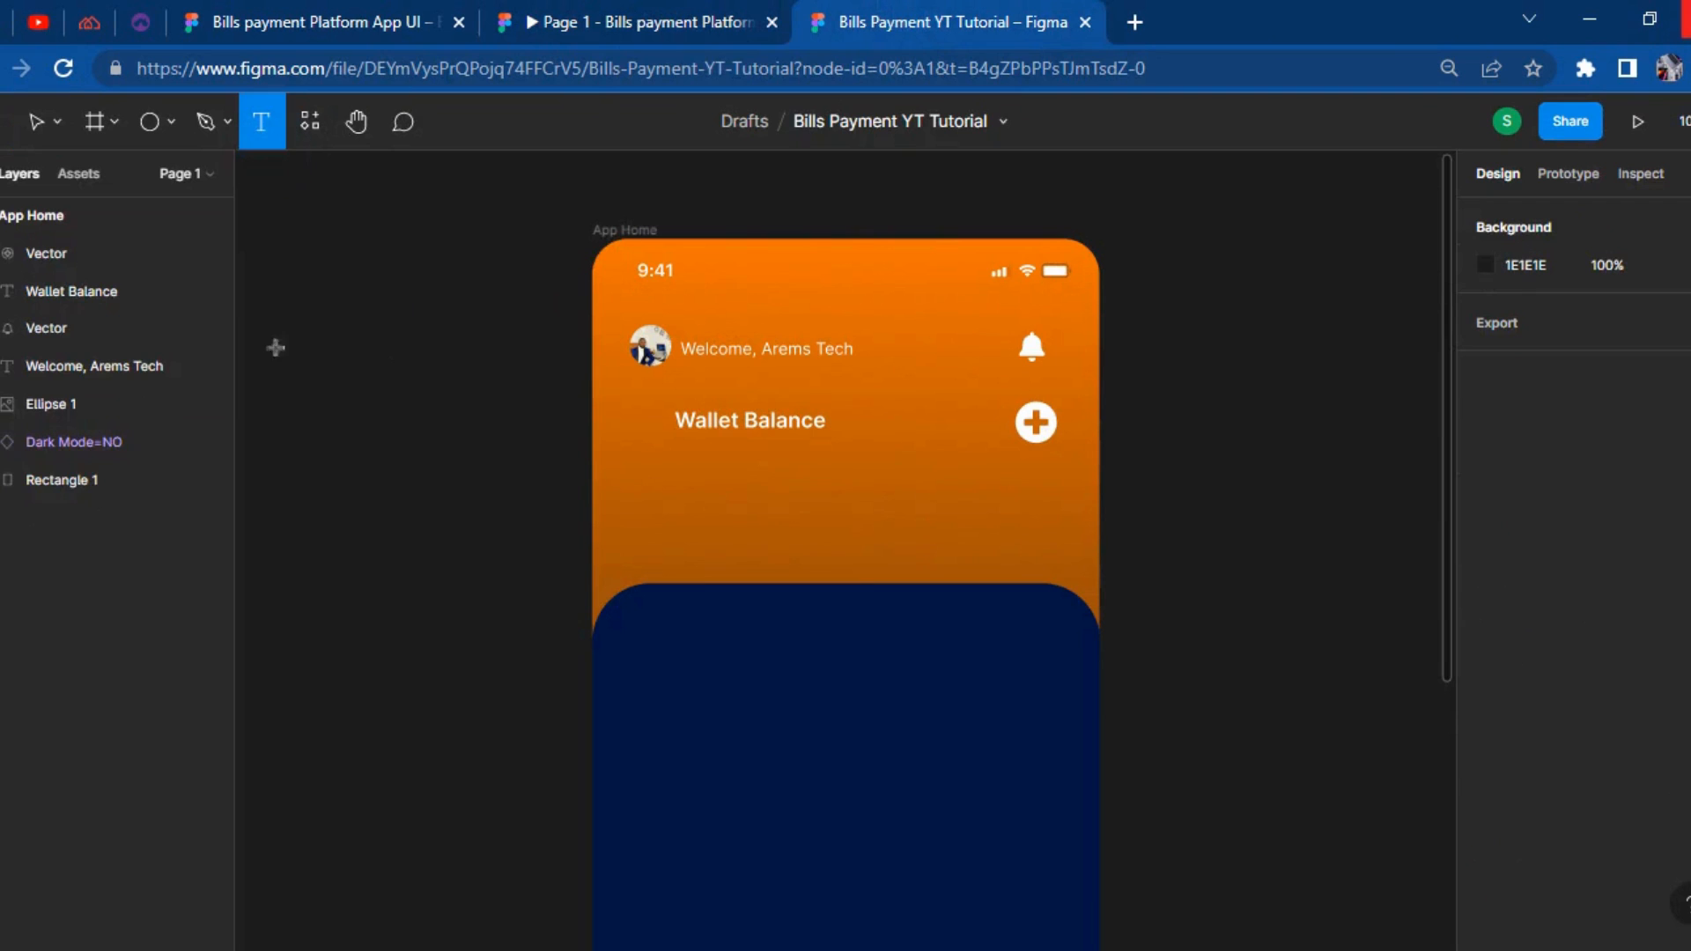
click(337, 402)
text($1,700)
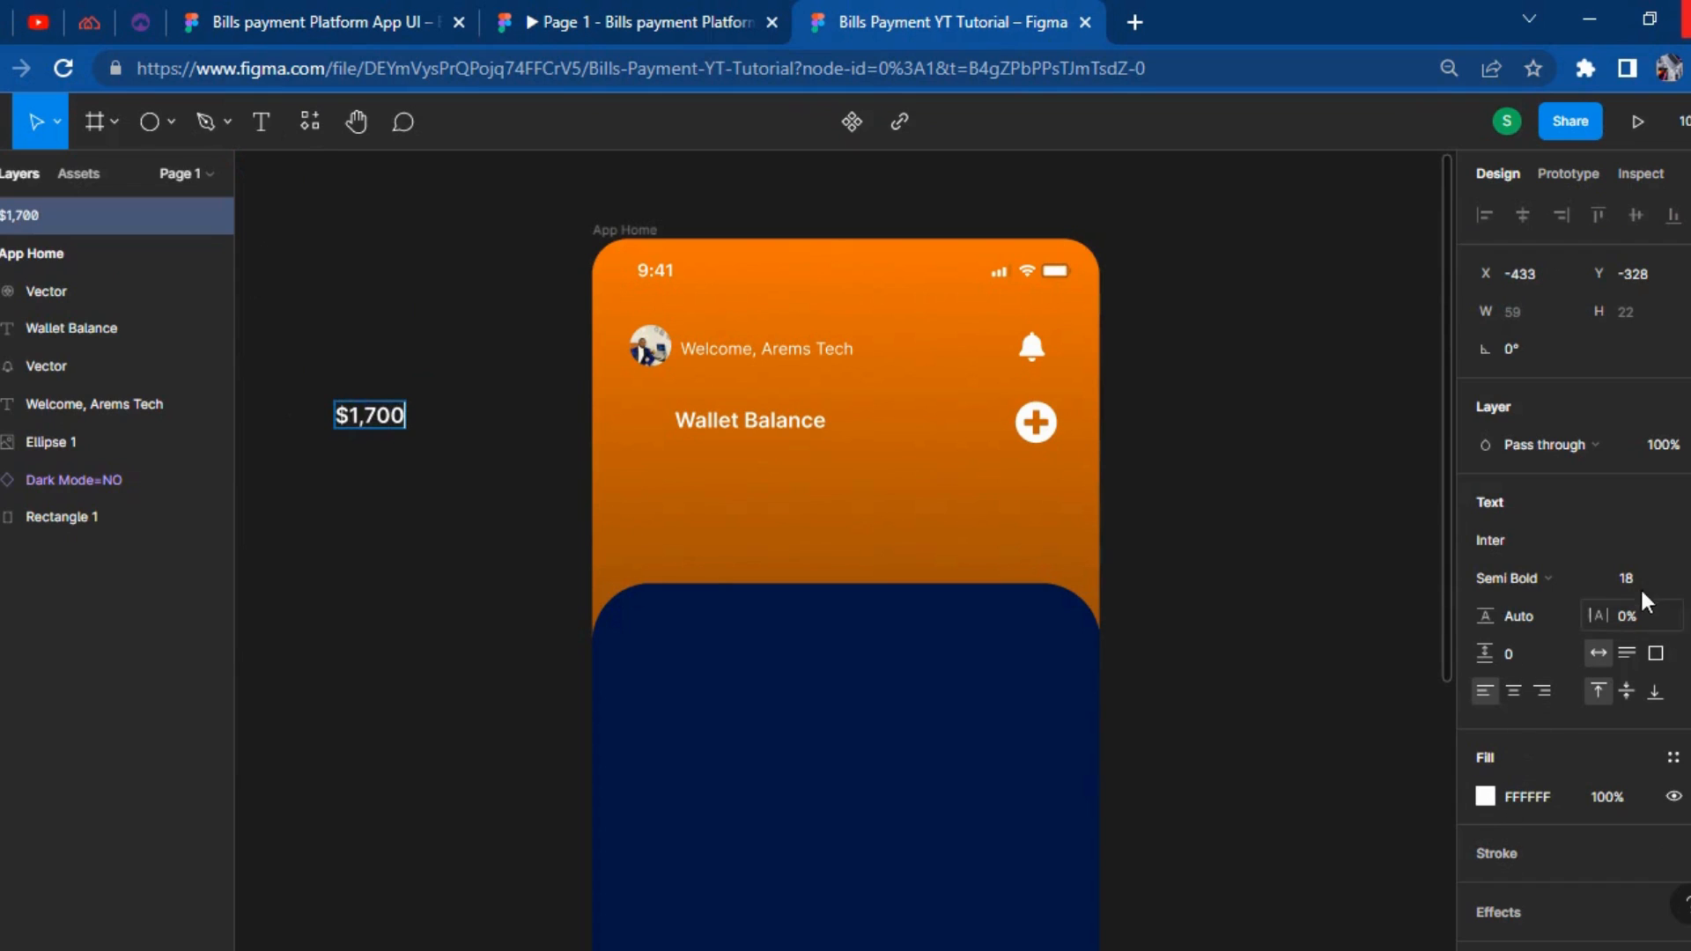
Set the $1,700 text's font weight to Regular.
click(1571, 576)
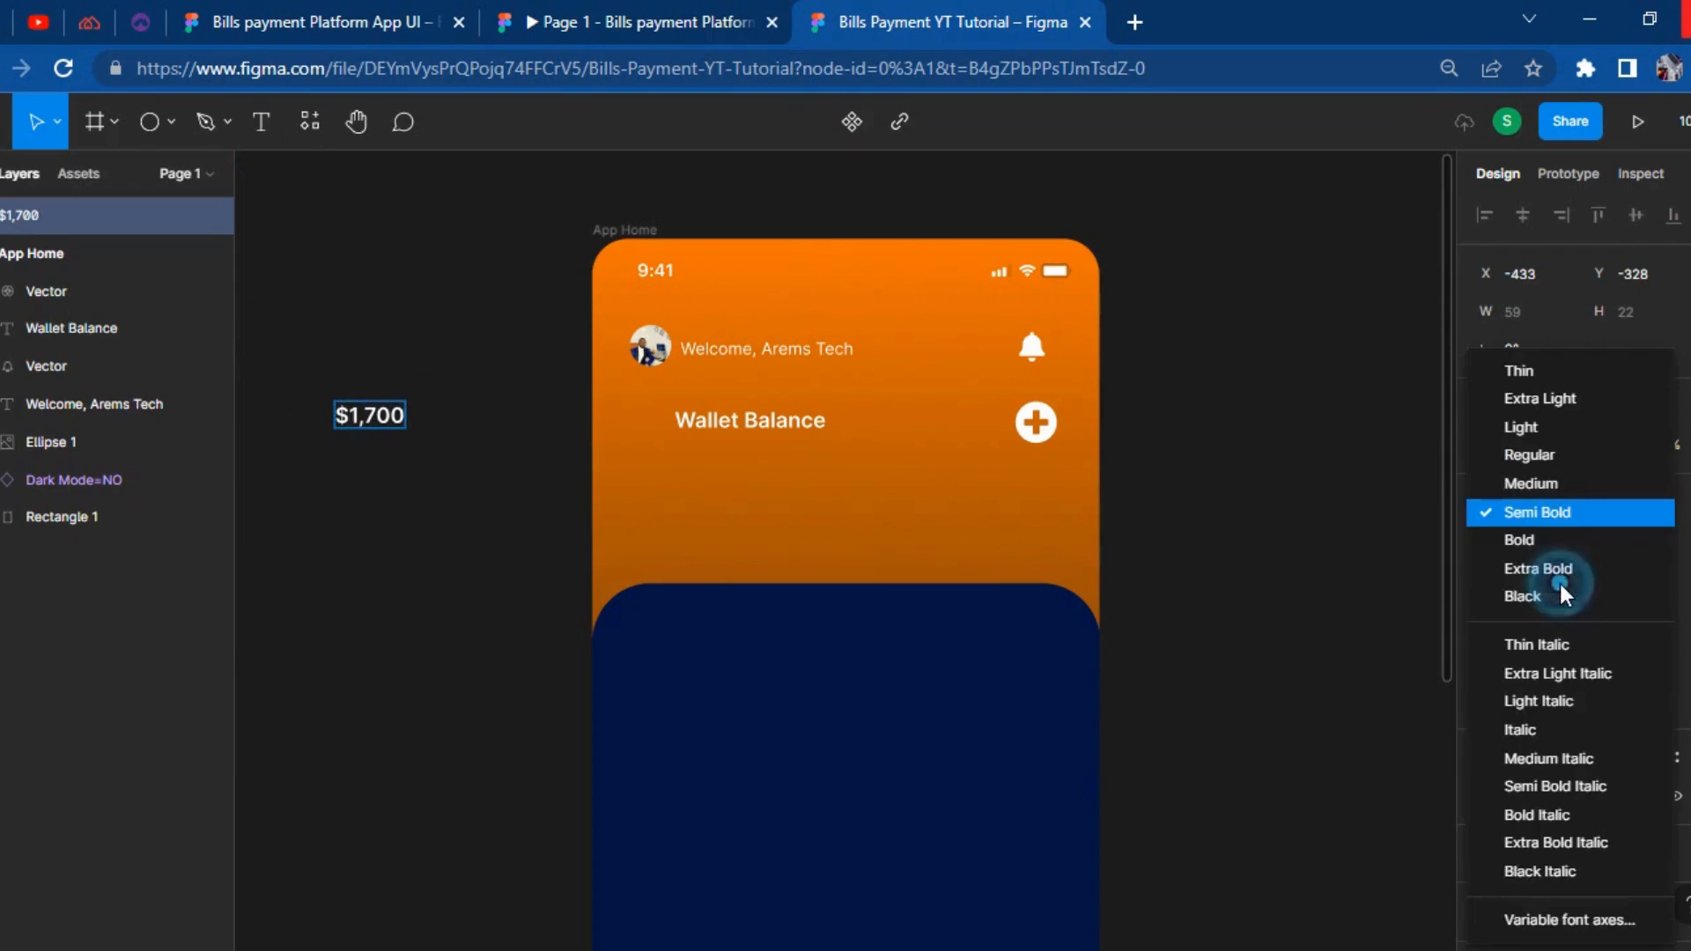
click(1539, 445)
click(1642, 585)
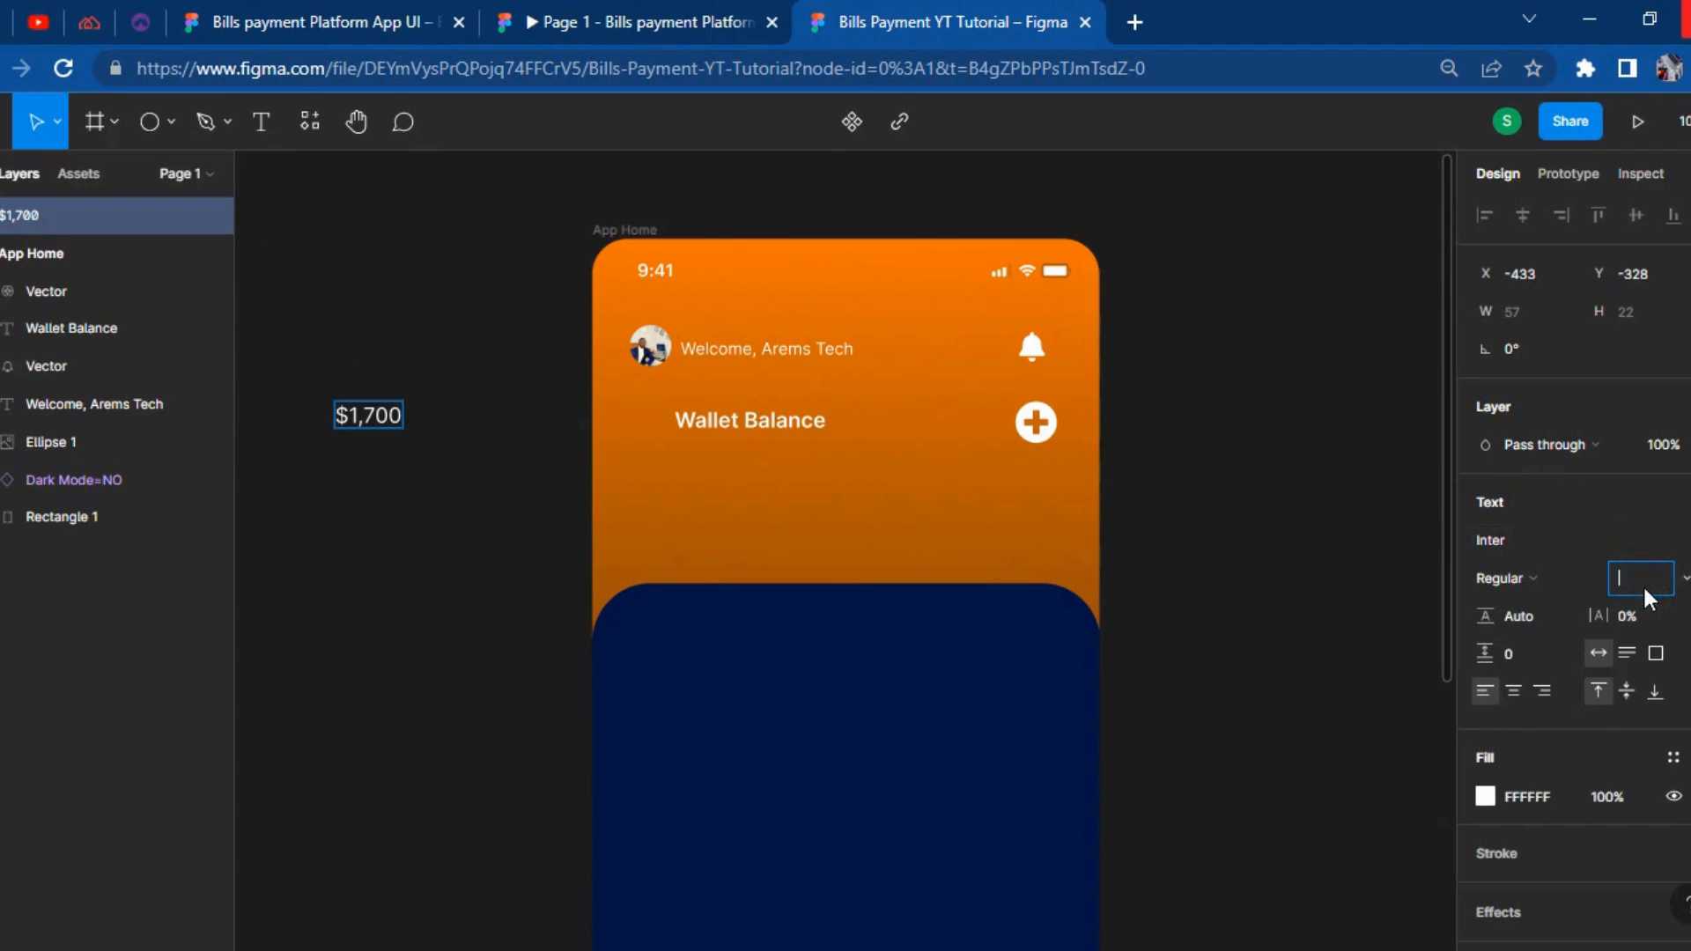
key(Escape)
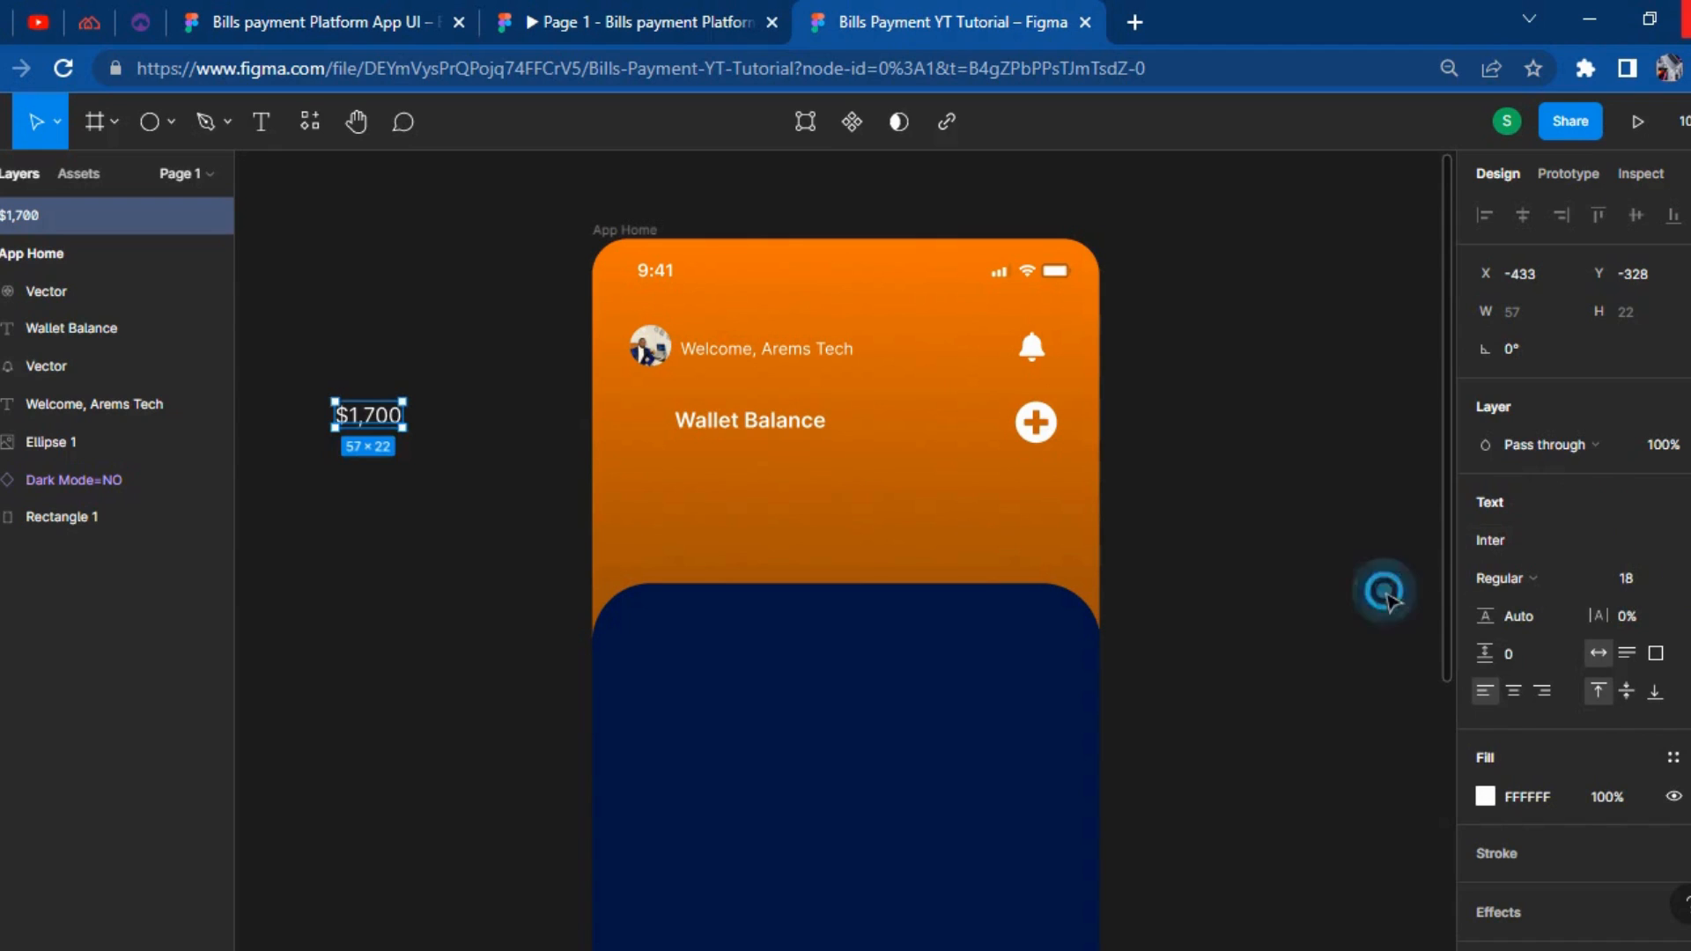
Set the $1,700 text's font size to 35.
click(1639, 578)
key(Return)
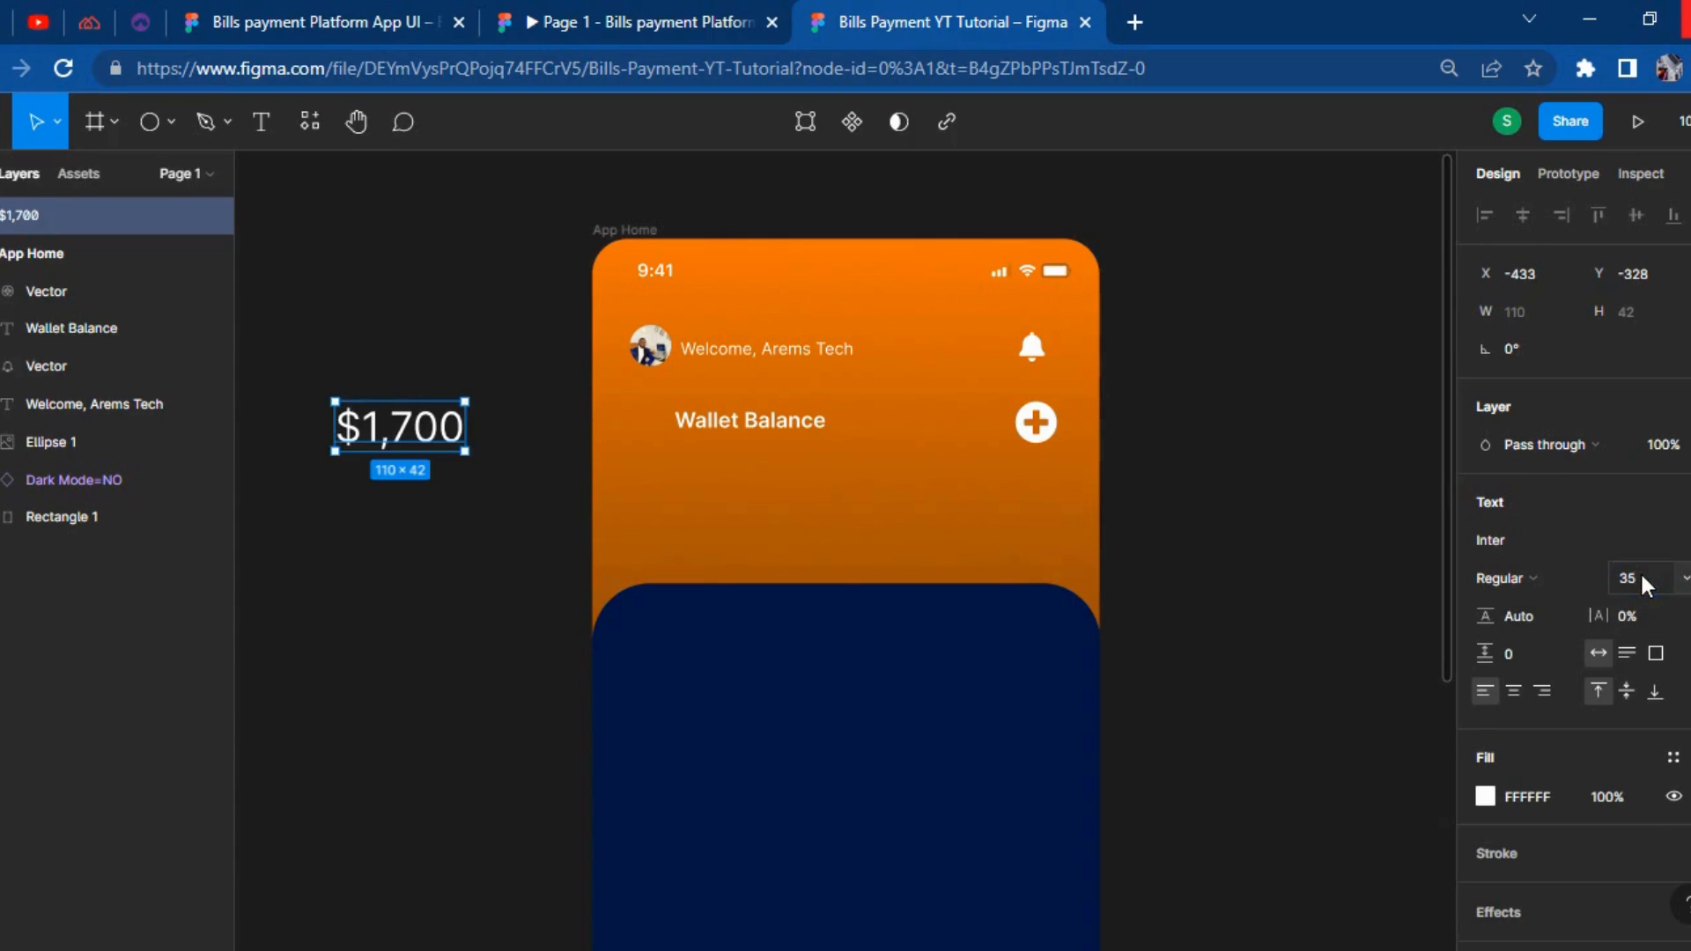
click(412, 518)
Move the $1,700 text into the App Home frame directly below Wallet Balance, left-aligned with it at X 70, Y 170.
click(395, 419)
drag(431, 439, 730, 469)
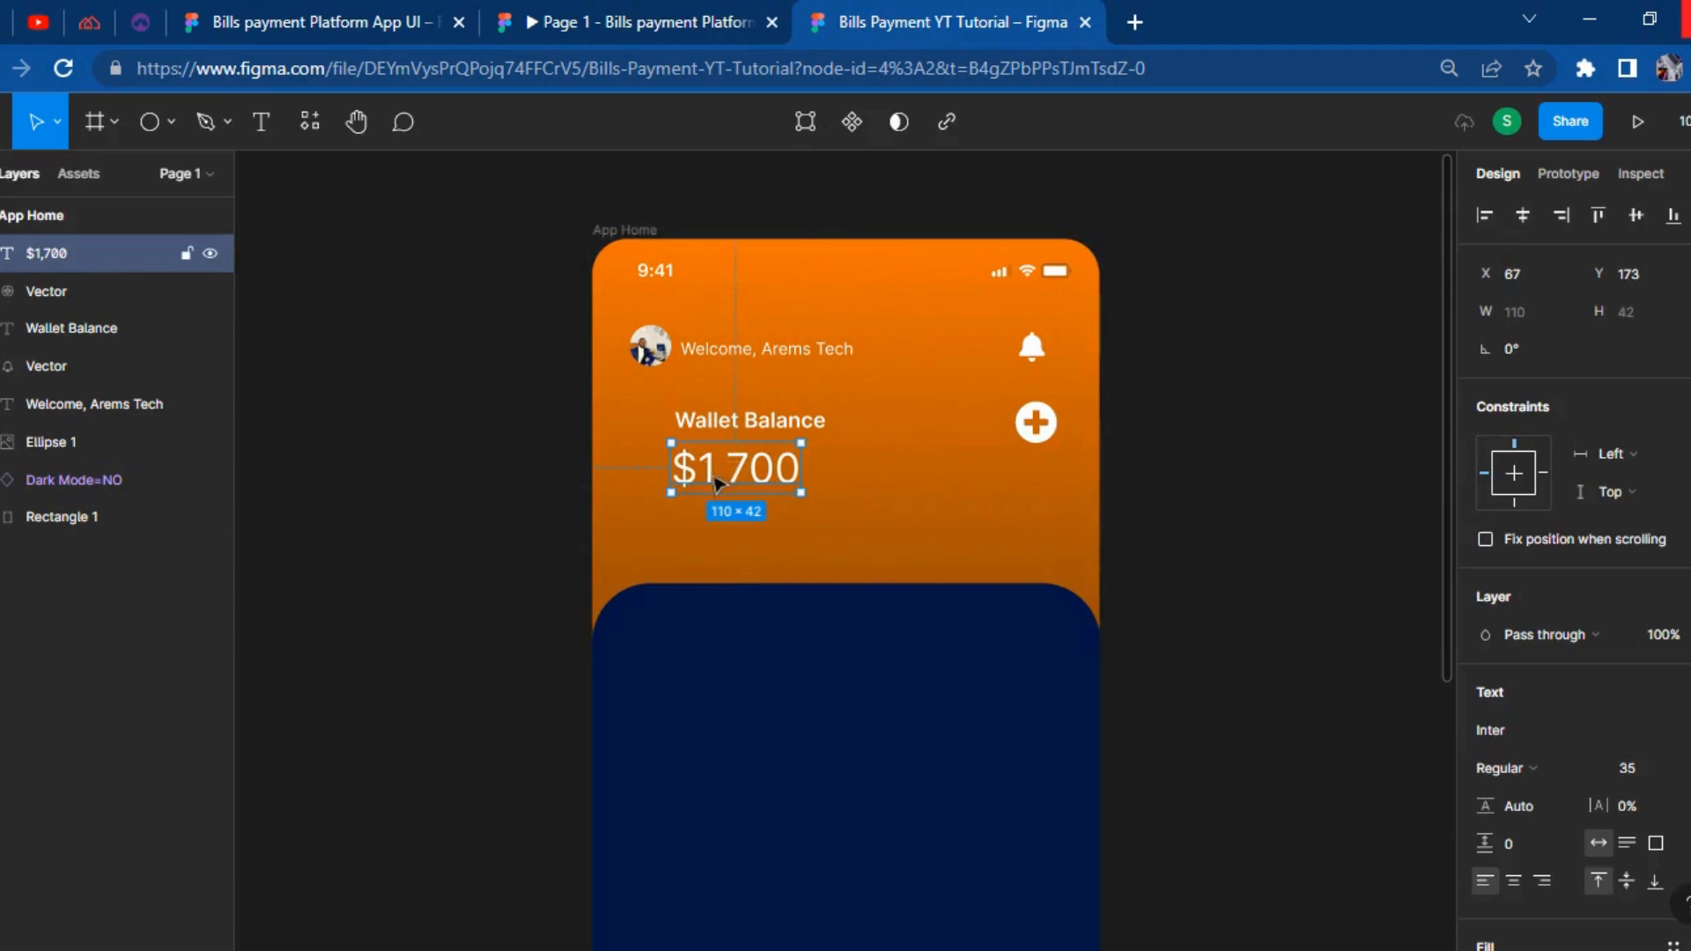
key(Right)
key(Right)
key(Right)
key(Right)
key(Right)
key(Right)
key(Left)
key(Left)
key(Left)
key(Up)
key(Up)
key(Up)
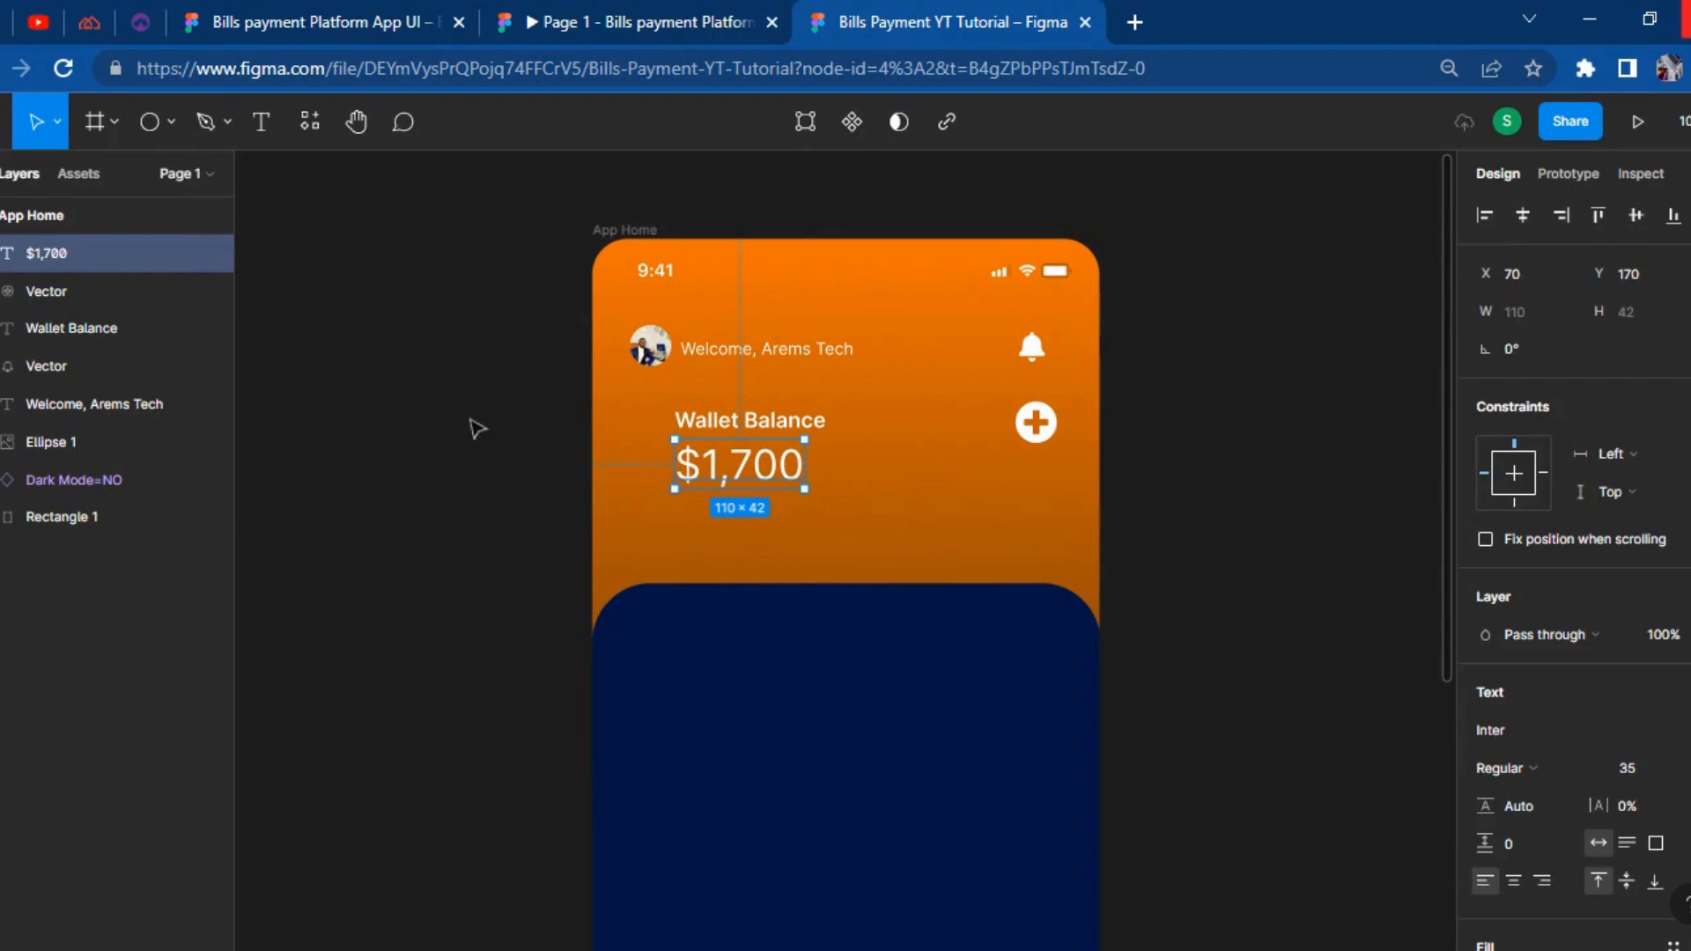
Find the eye-slash icon with the search EYE in the Font Awesome Icons plugin, insert it and place it beside the $1,700 text.
click(448, 399)
right_click(418, 422)
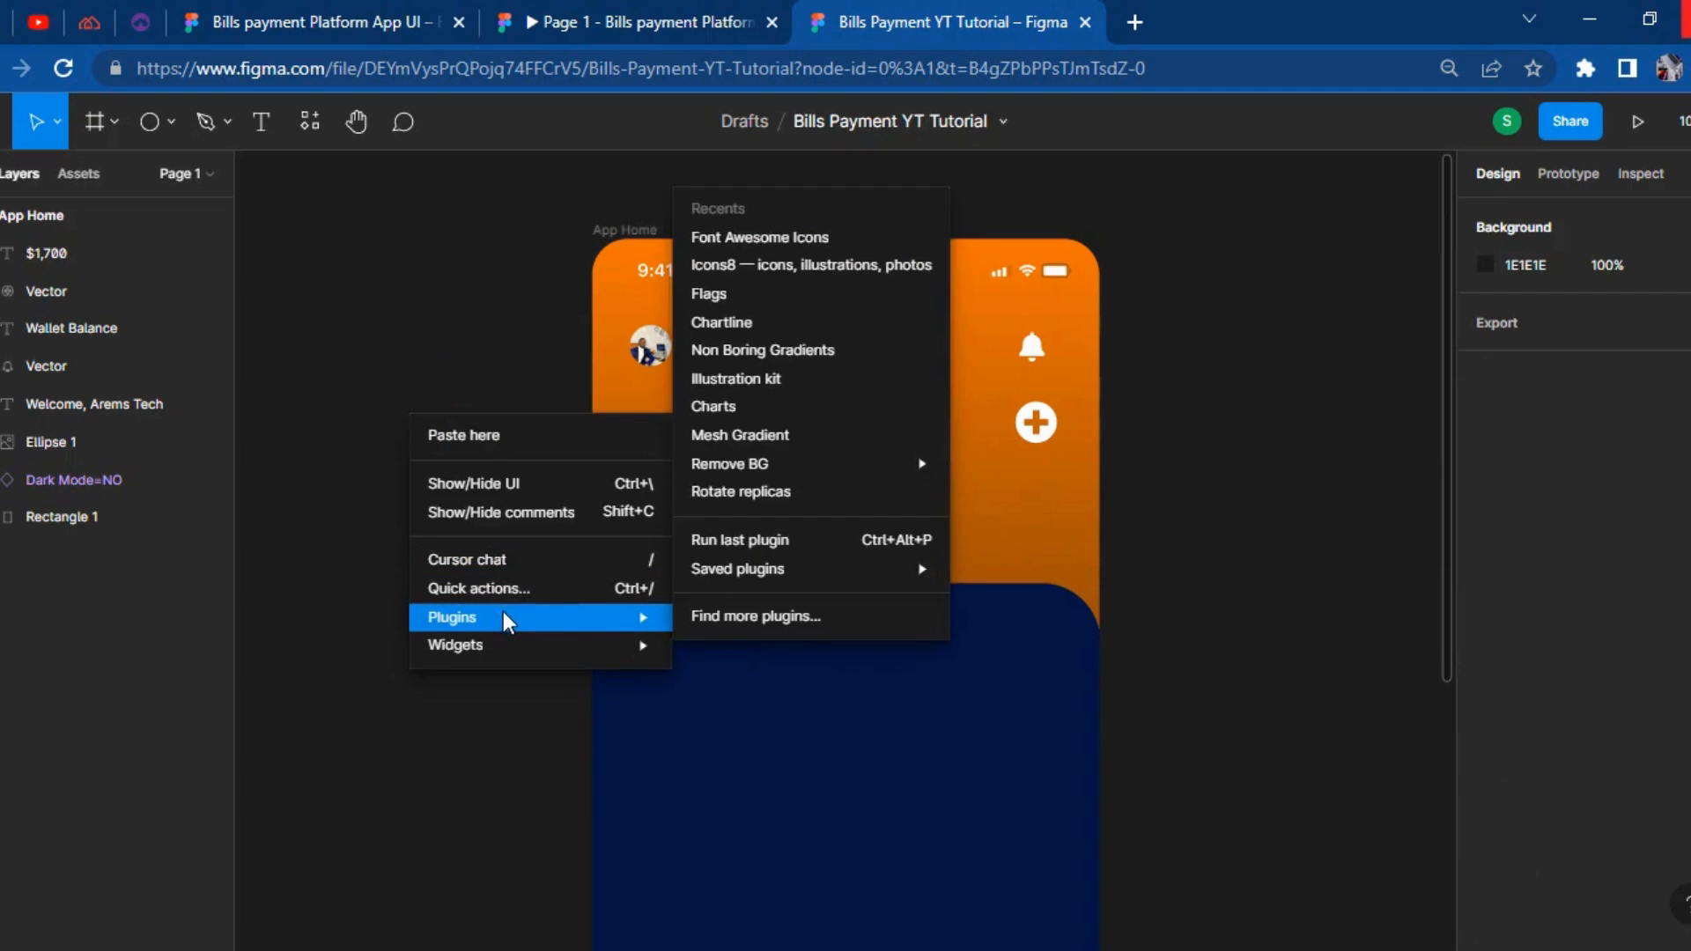
mouse_move(506, 645)
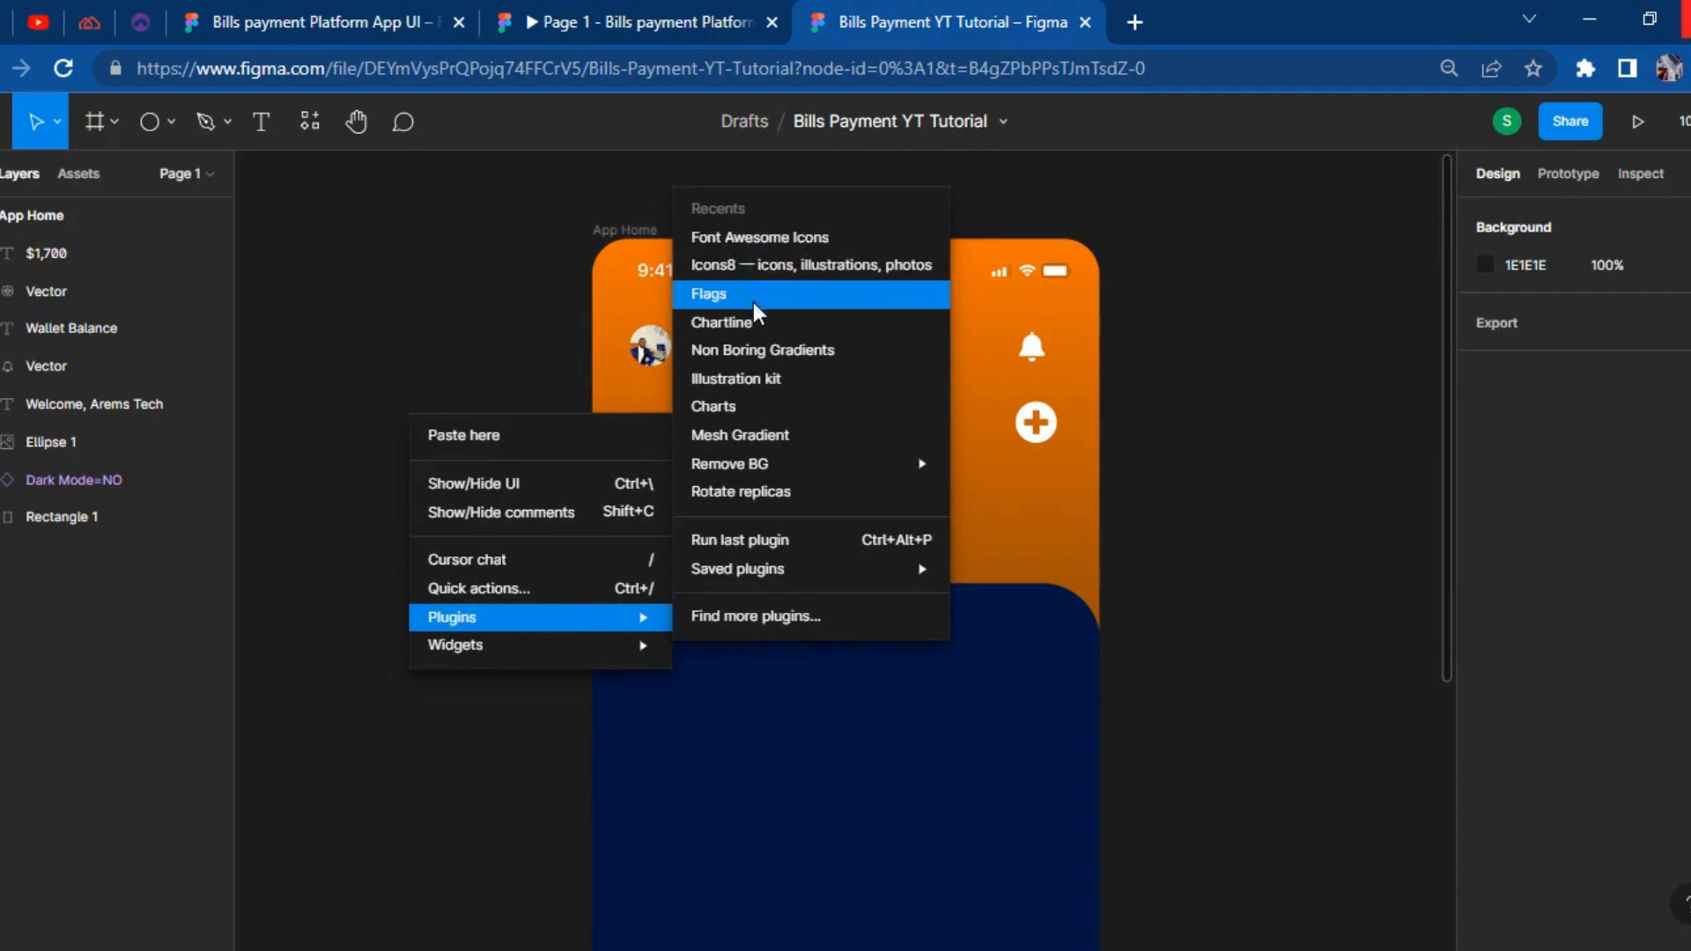
click(726, 239)
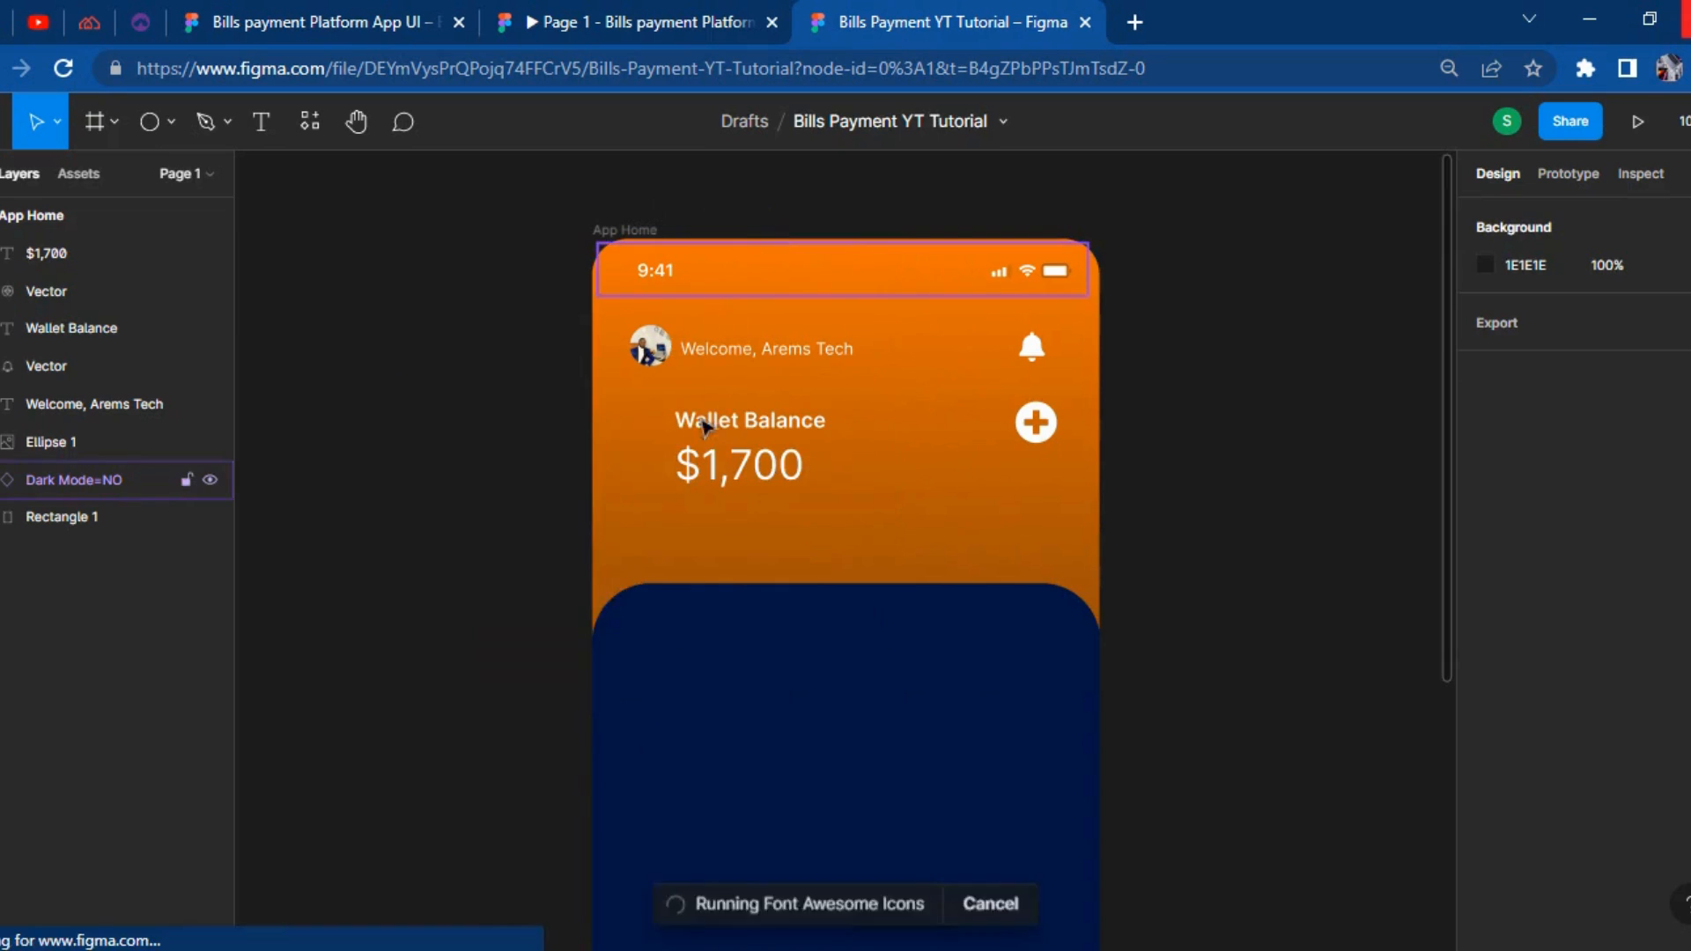
click(462, 396)
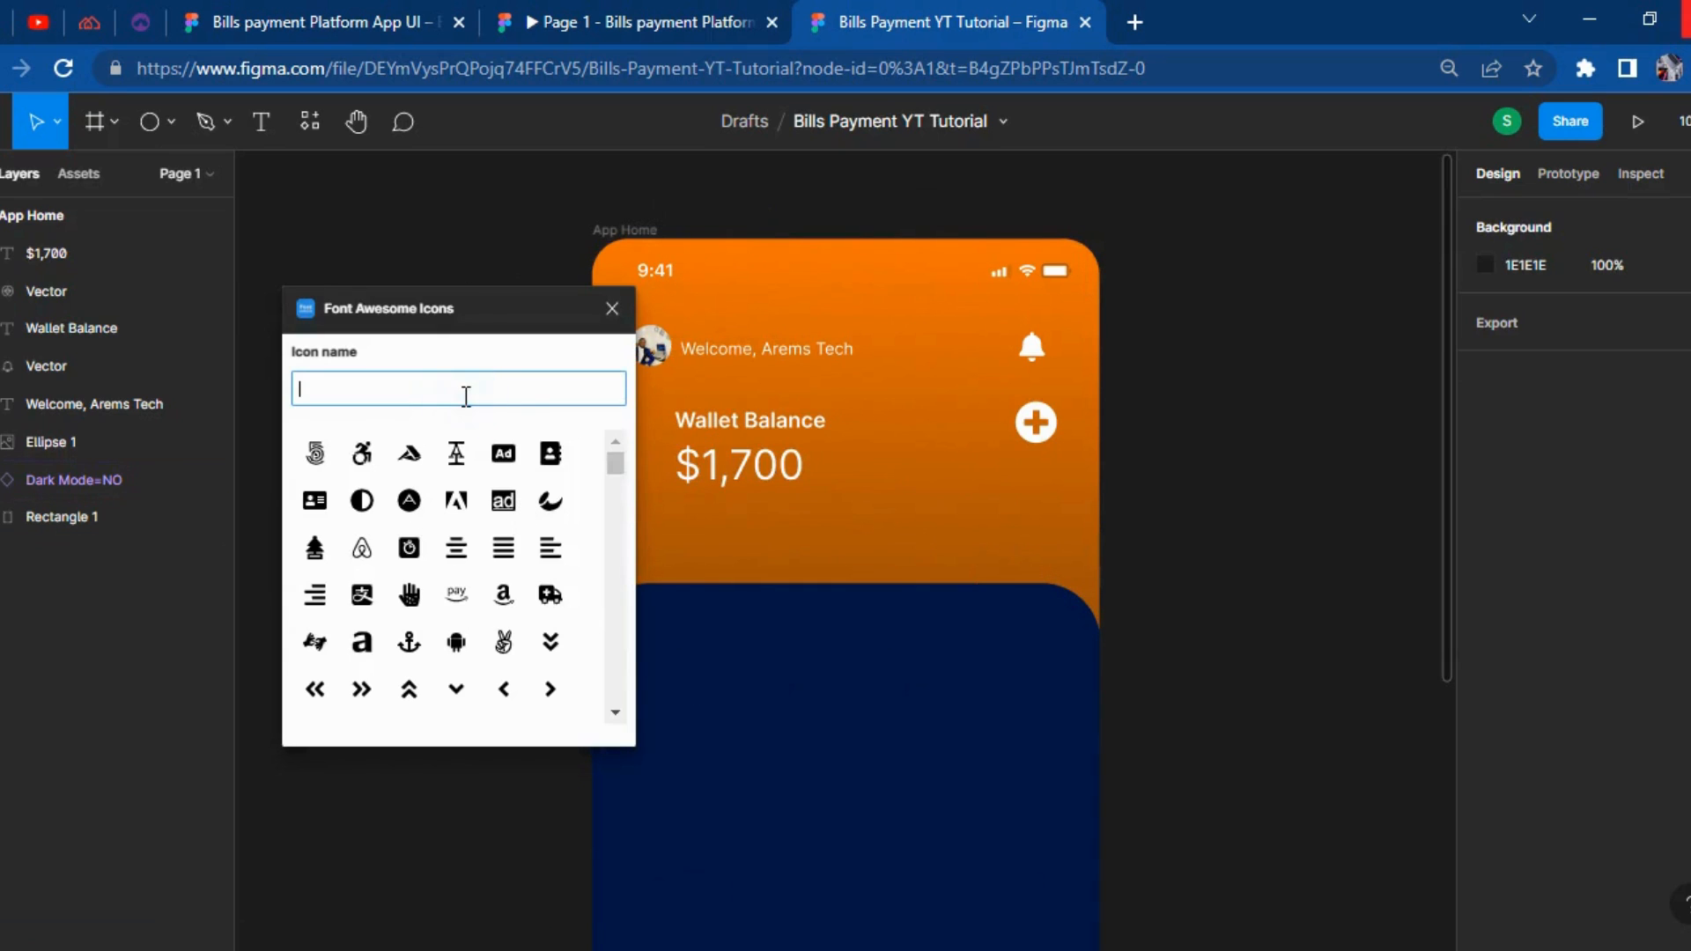
text(EYE)
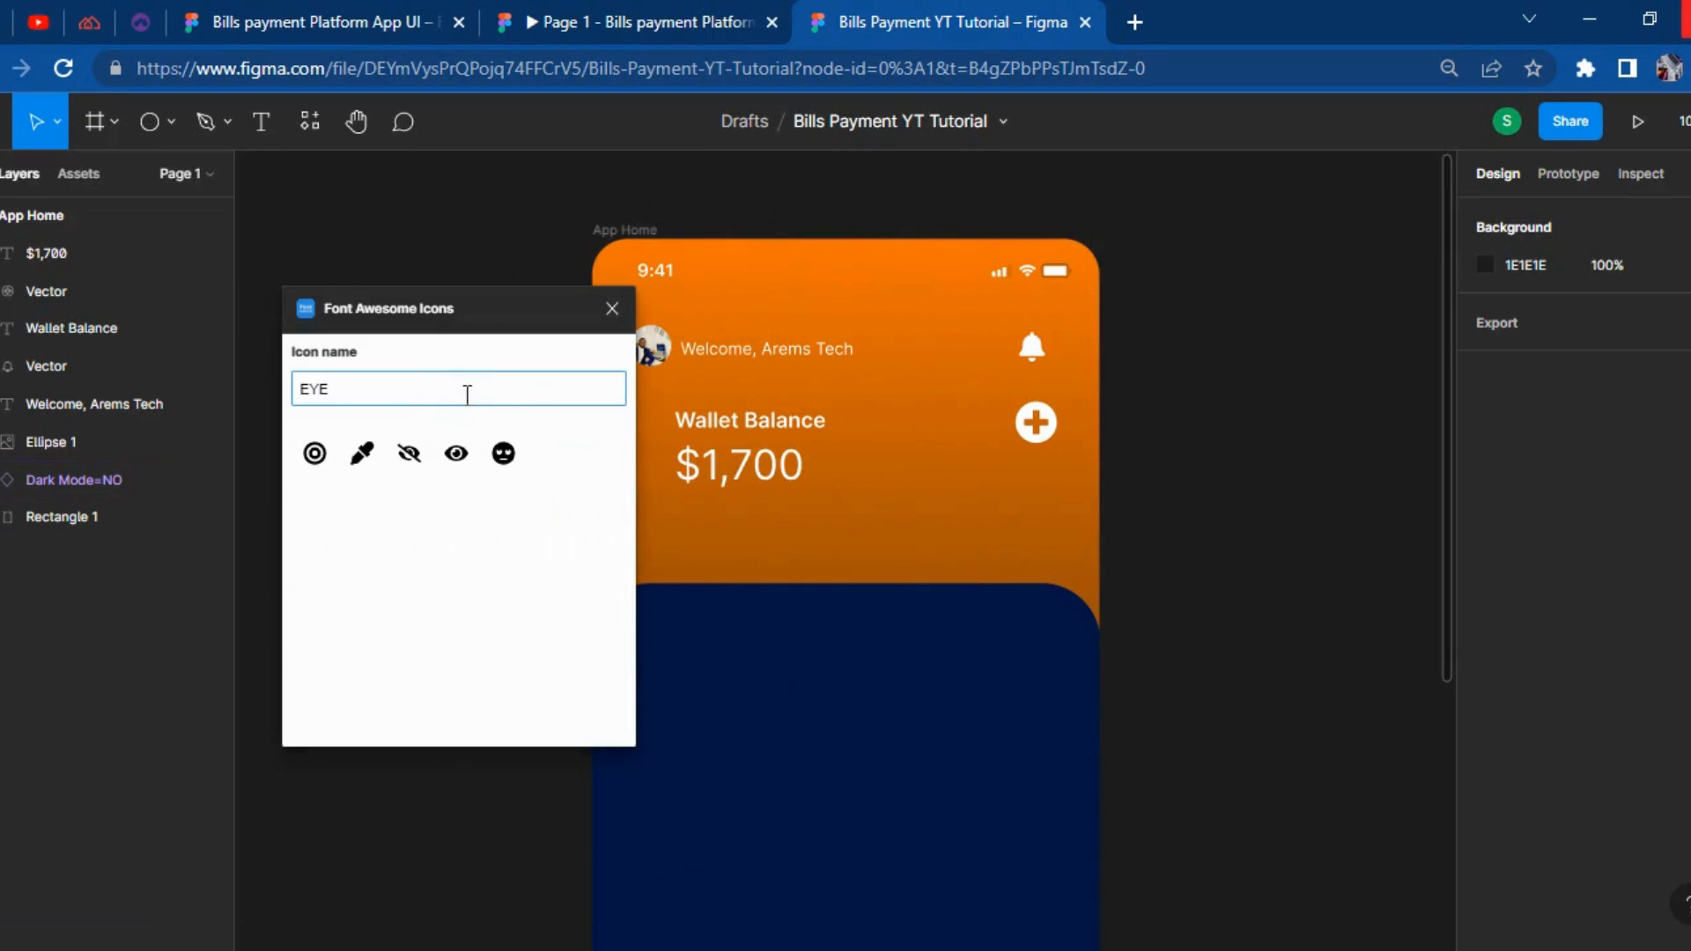
click(410, 454)
drag(856, 570, 853, 471)
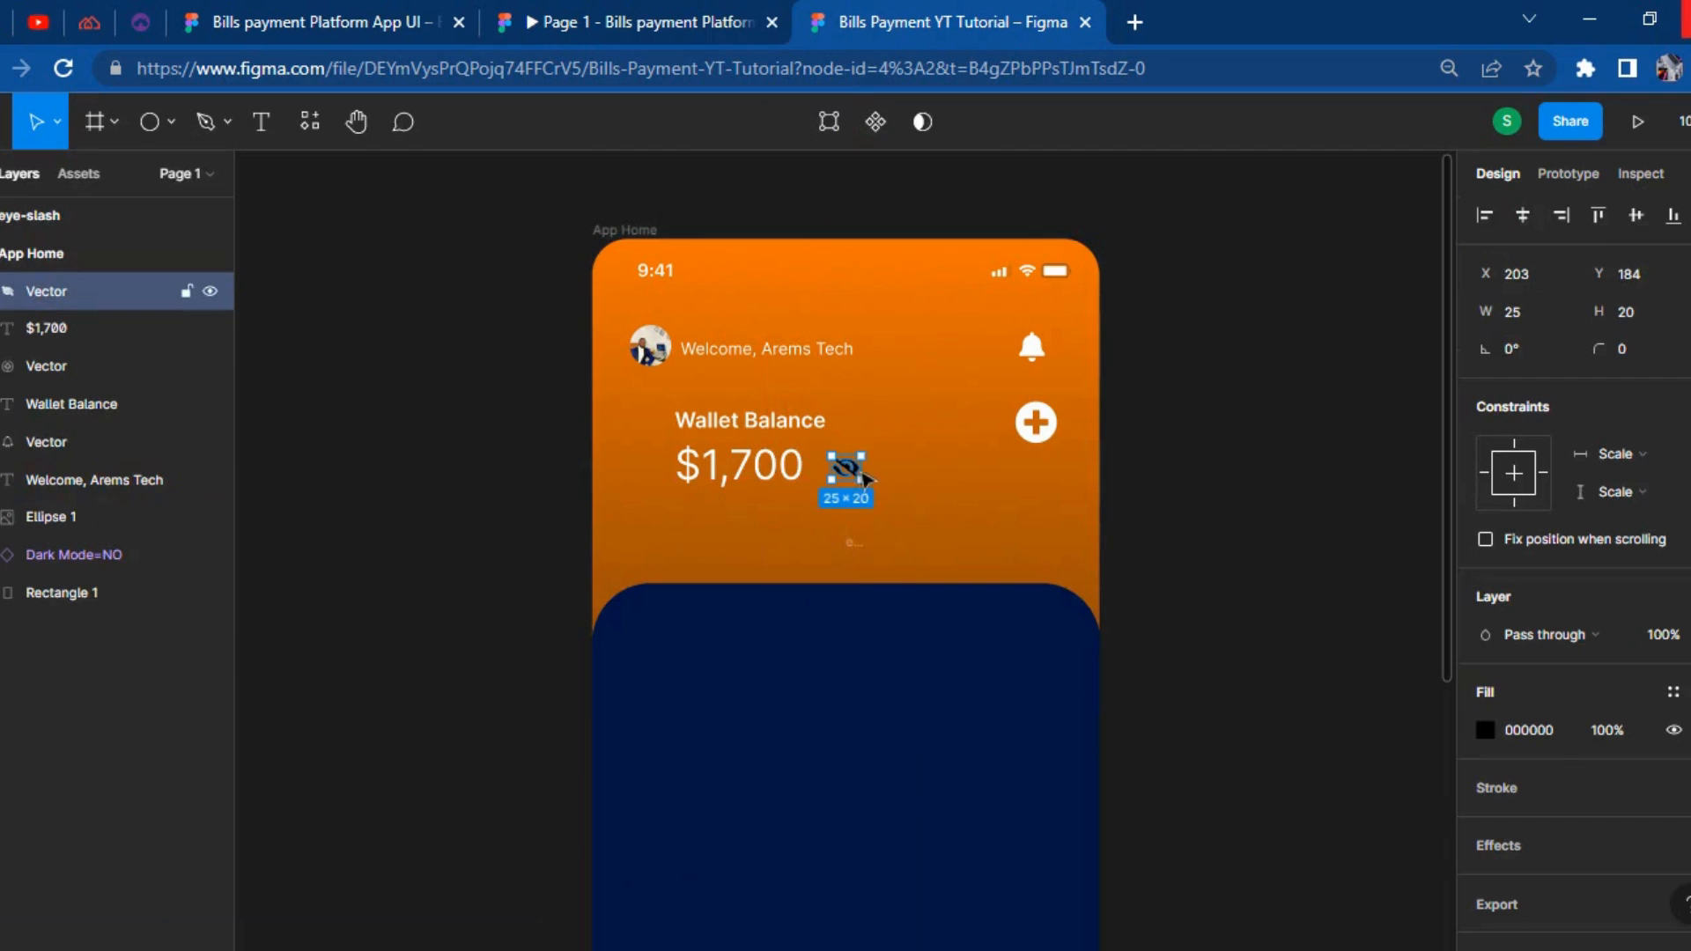
Change the eye-slash icon's fill to white and delete the leftover empty eye-slash frame.
click(1487, 731)
drag(1359, 566, 1152, 283)
click(1145, 276)
click(859, 544)
key(Delete)
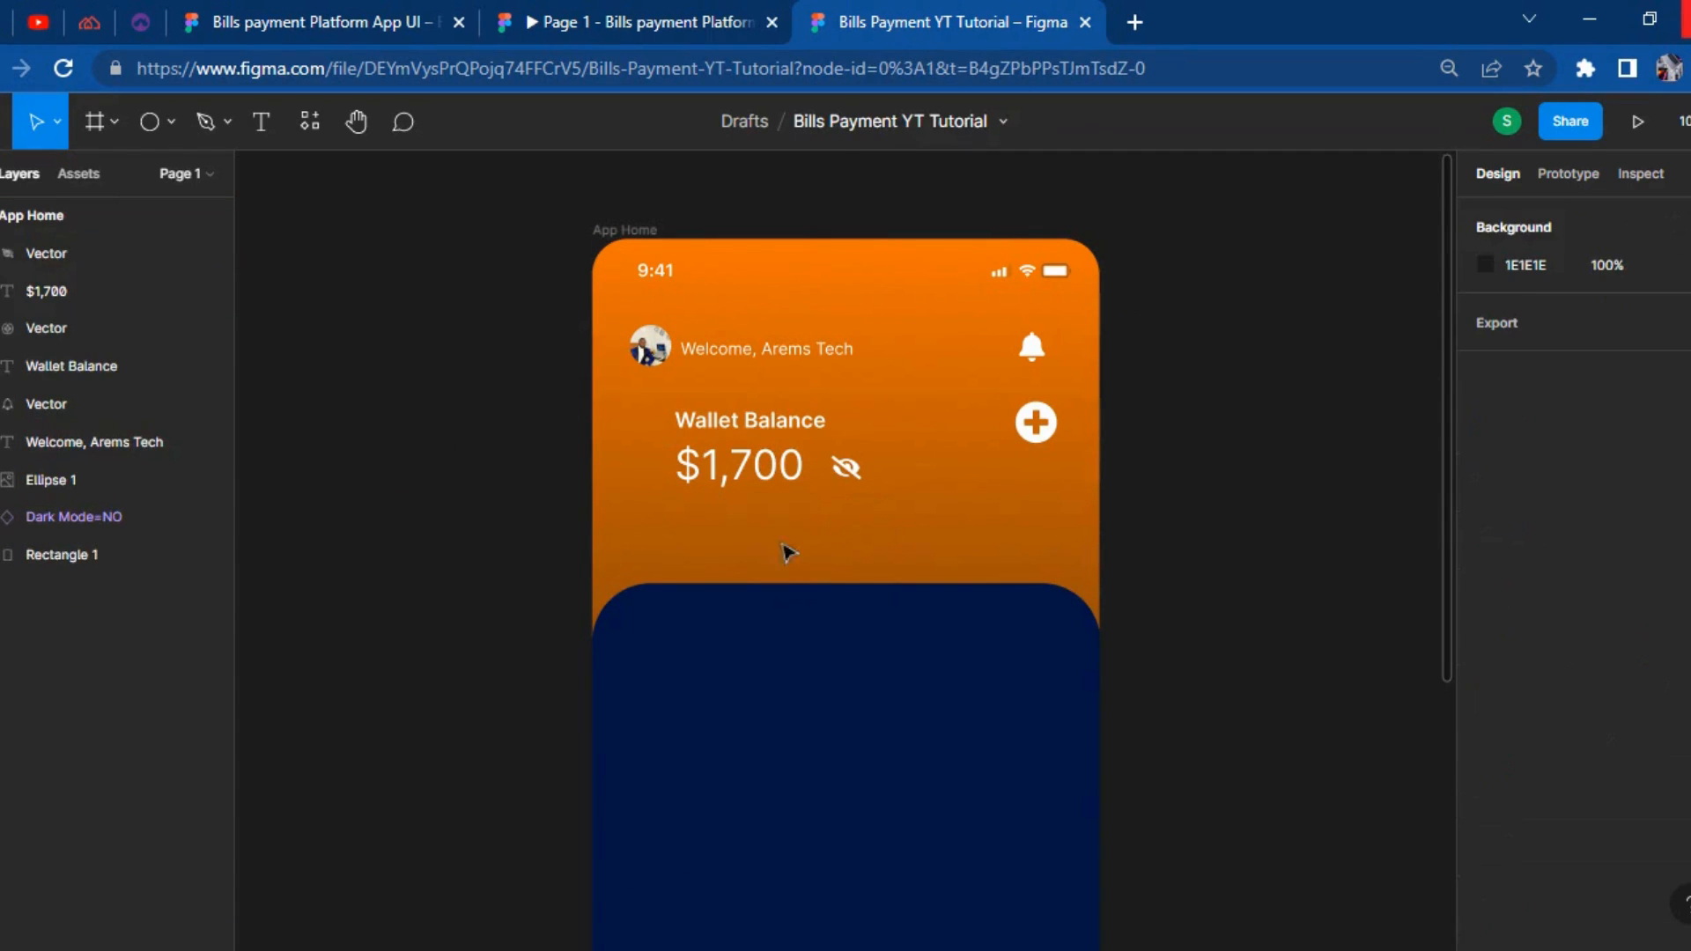
Group the Wallet Balance text, the $1,700 amount and the eye-slash icon, and move the group up to Y 134.
drag(441, 389, 879, 534)
right_click(792, 471)
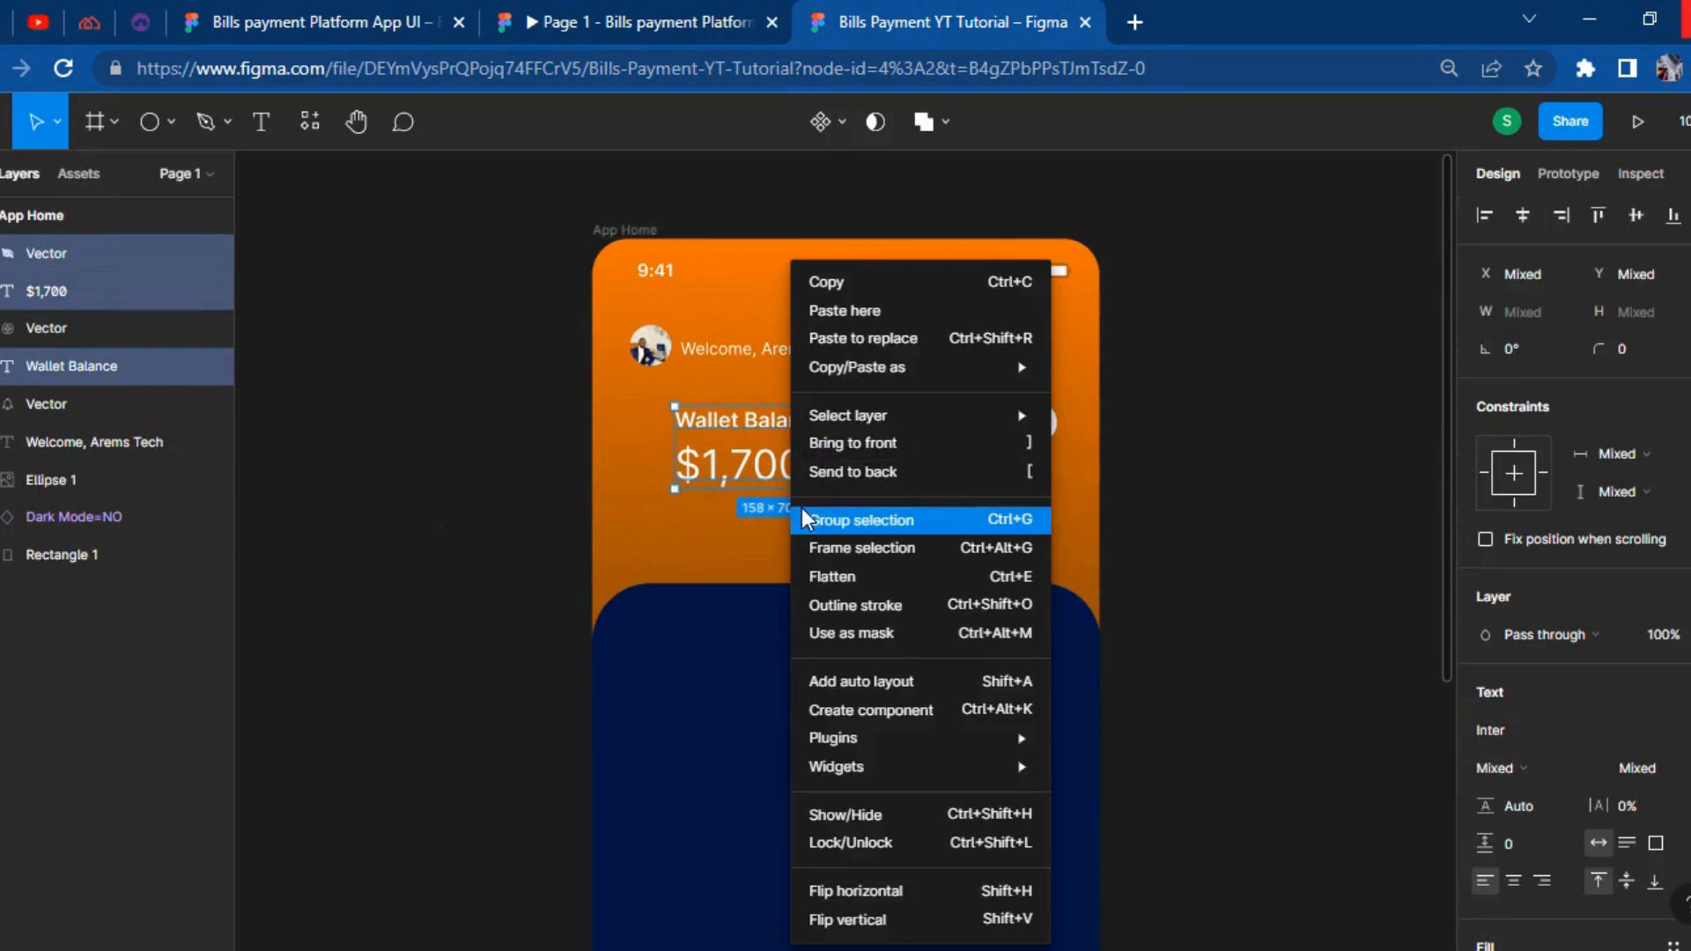
click(845, 520)
drag(796, 495, 819, 489)
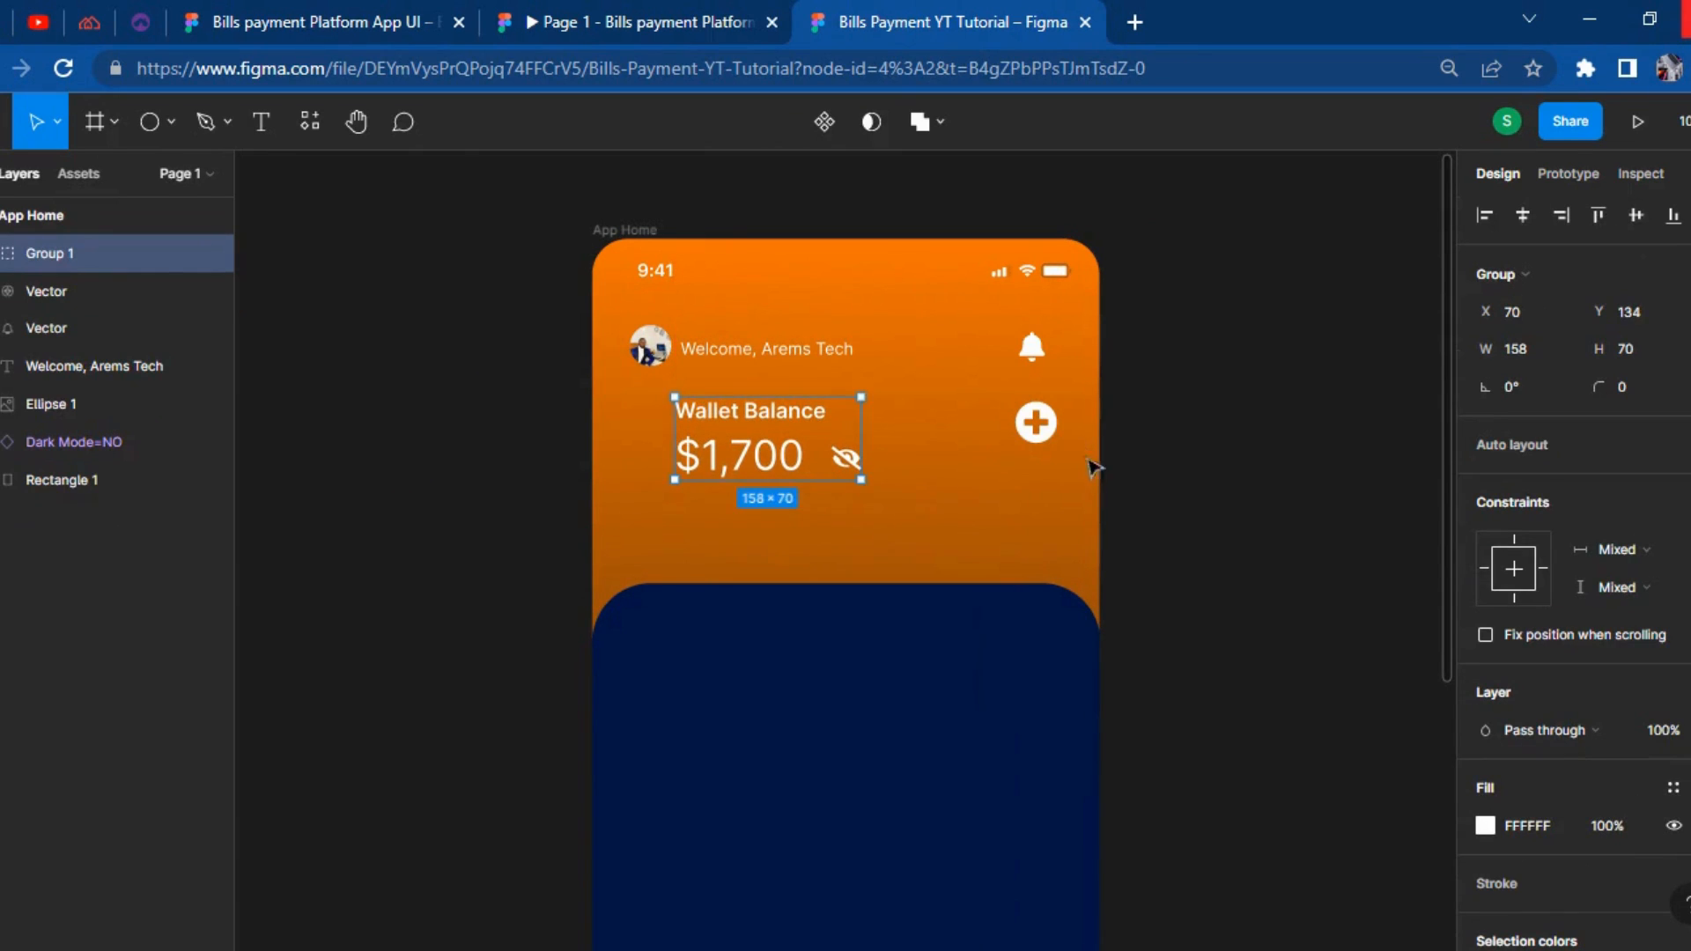
Nudge the white plus icon down to Y 141.
click(1037, 427)
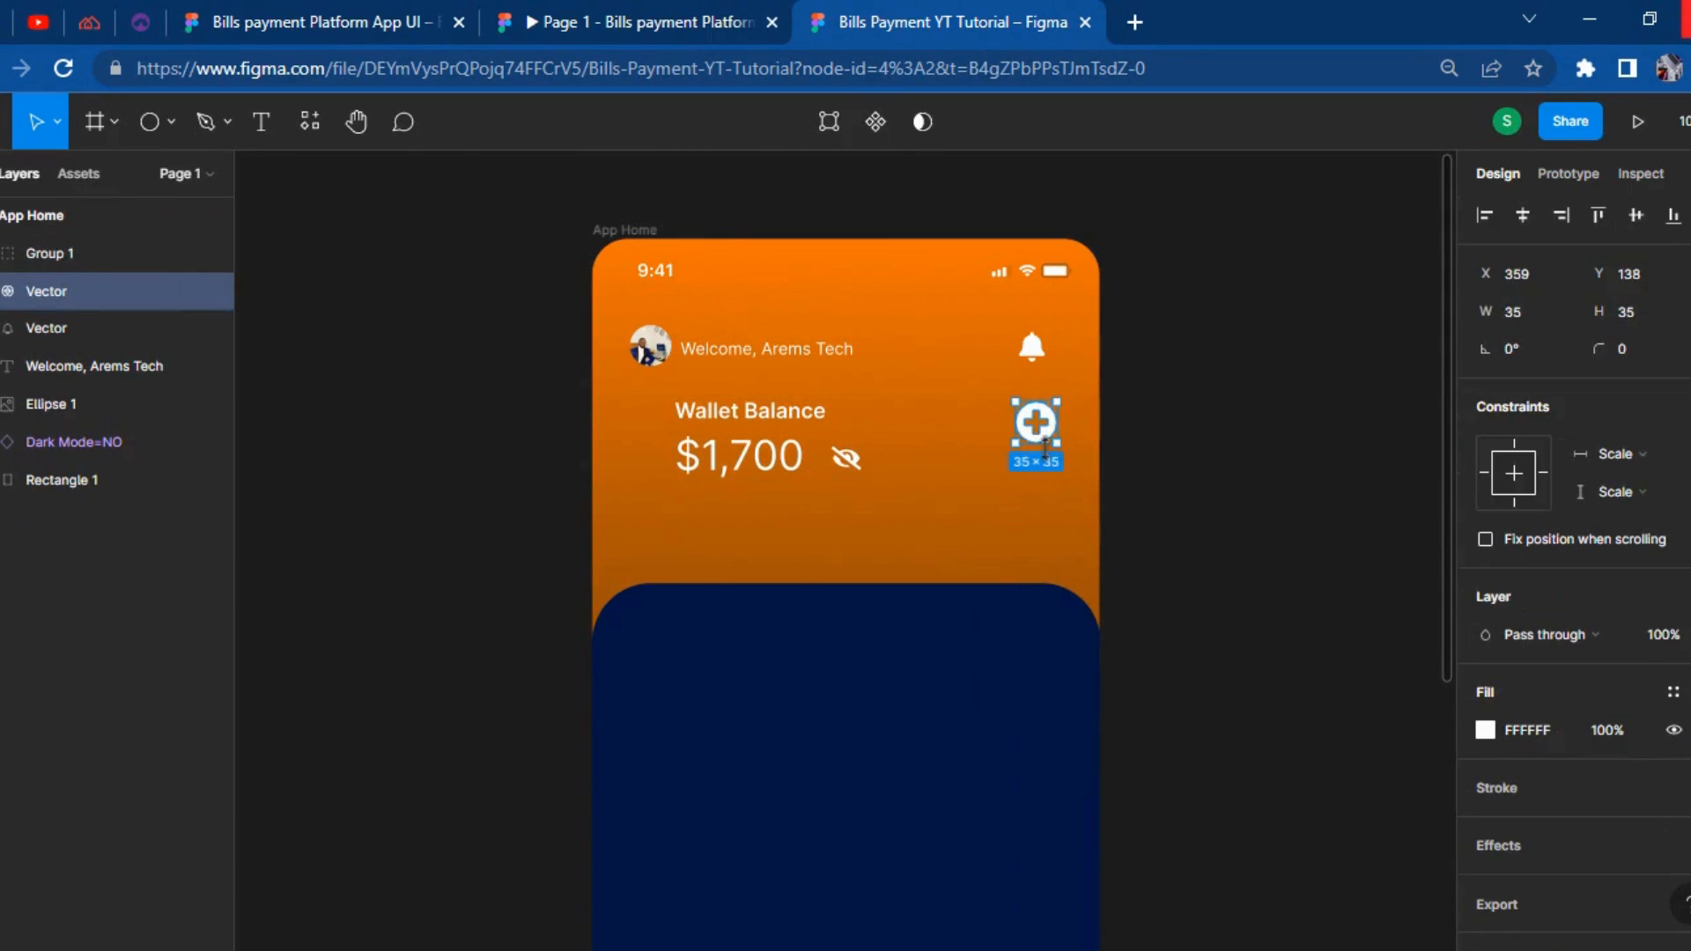
key(Down)
key(Down)
key(Down)
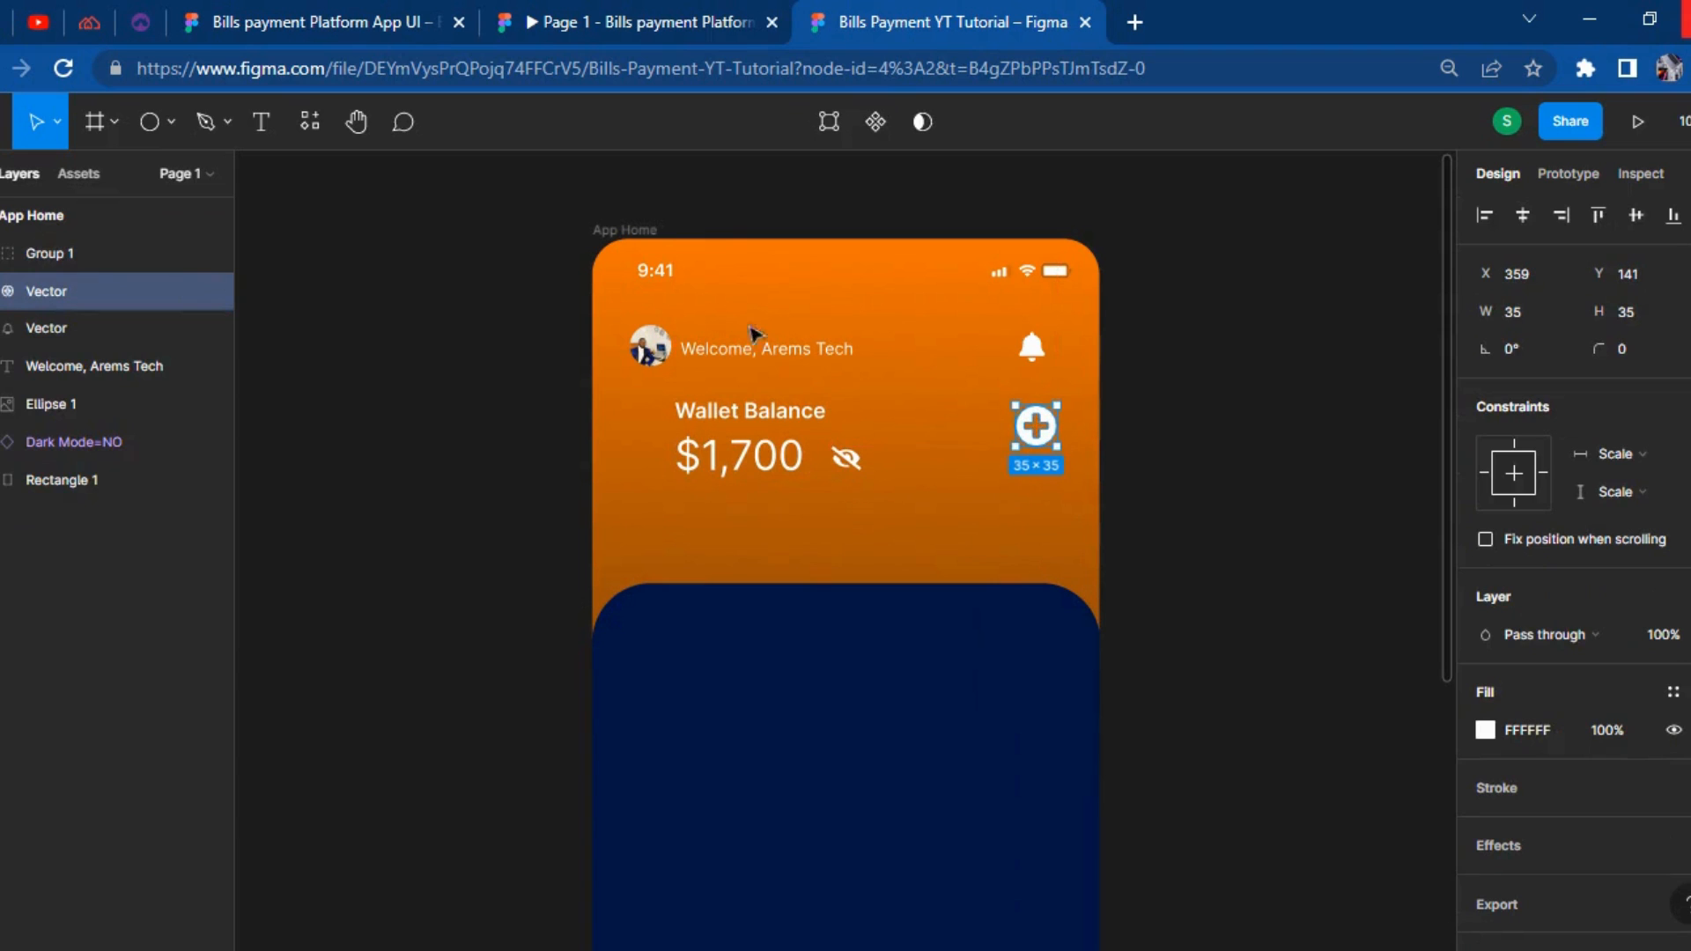
Add the text "Top up" on the empty canvas beside the App Home frame.
click(260, 123)
click(305, 397)
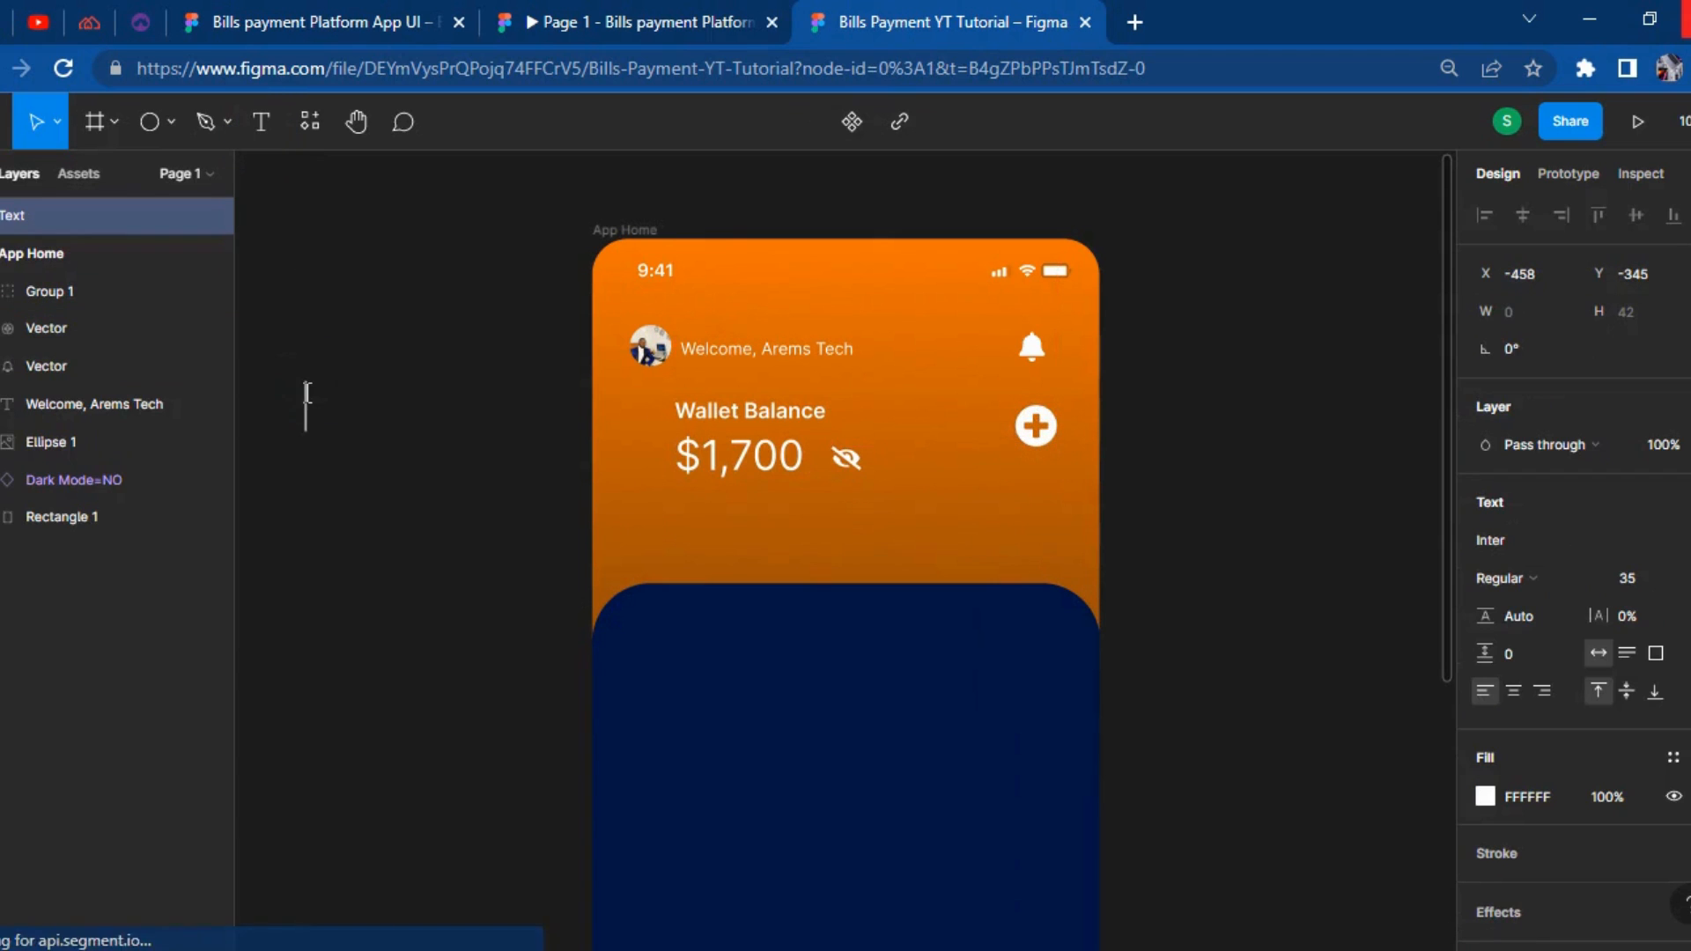
text(Add)
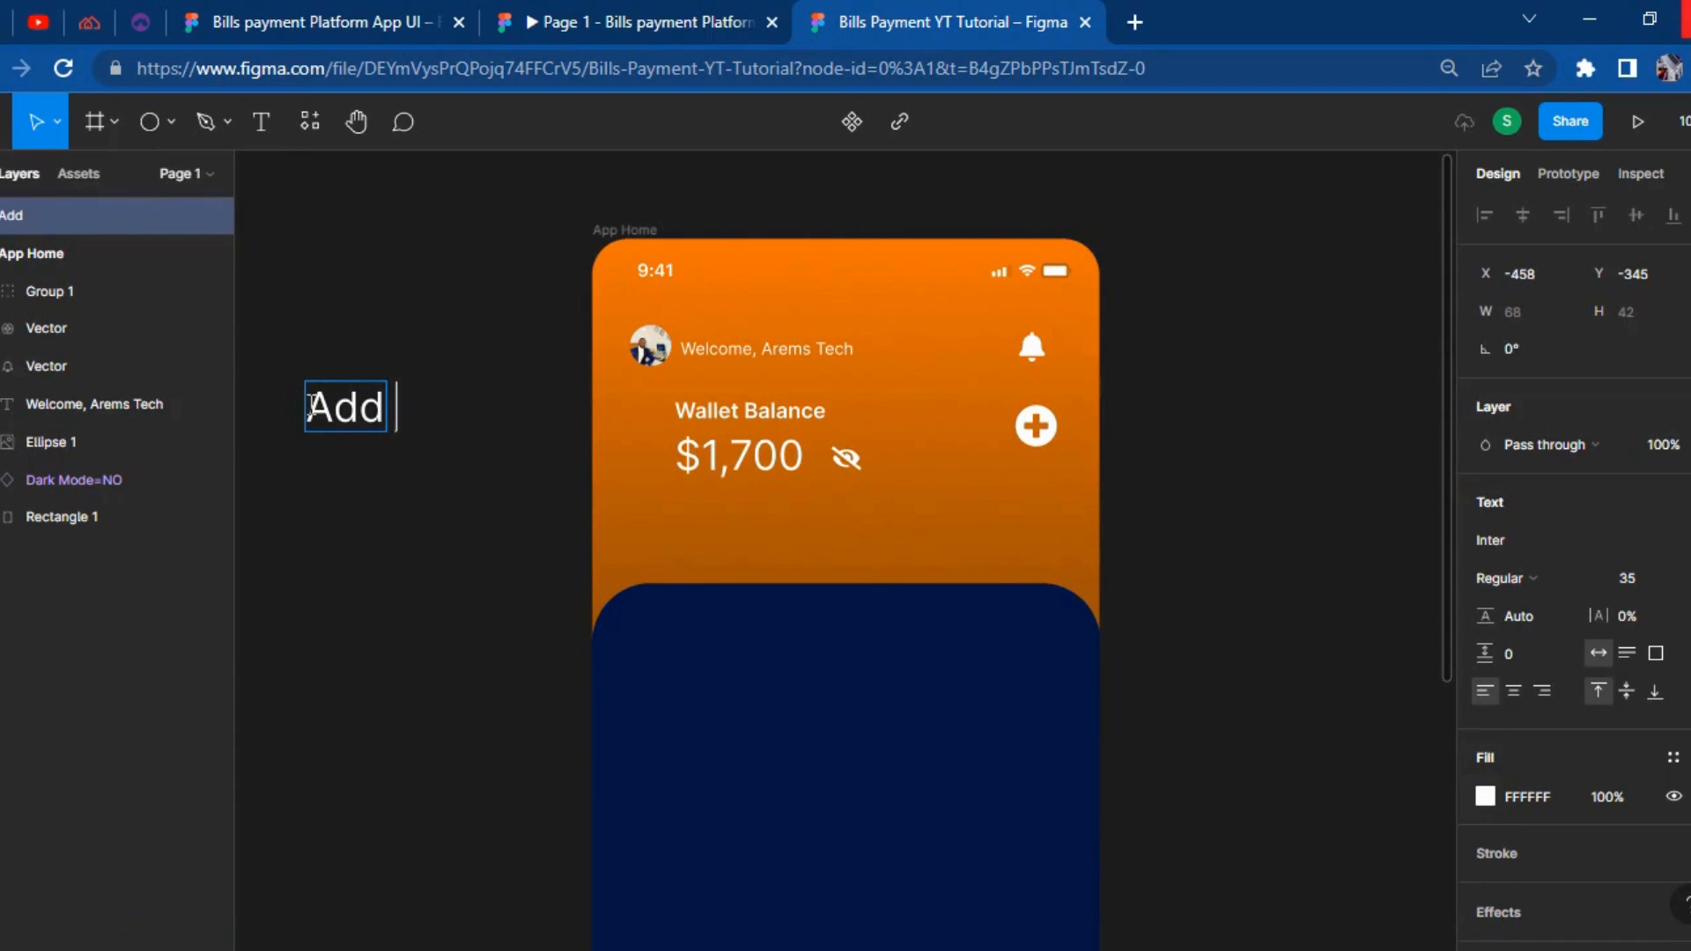
key(ctrl+a)
text(Tp)
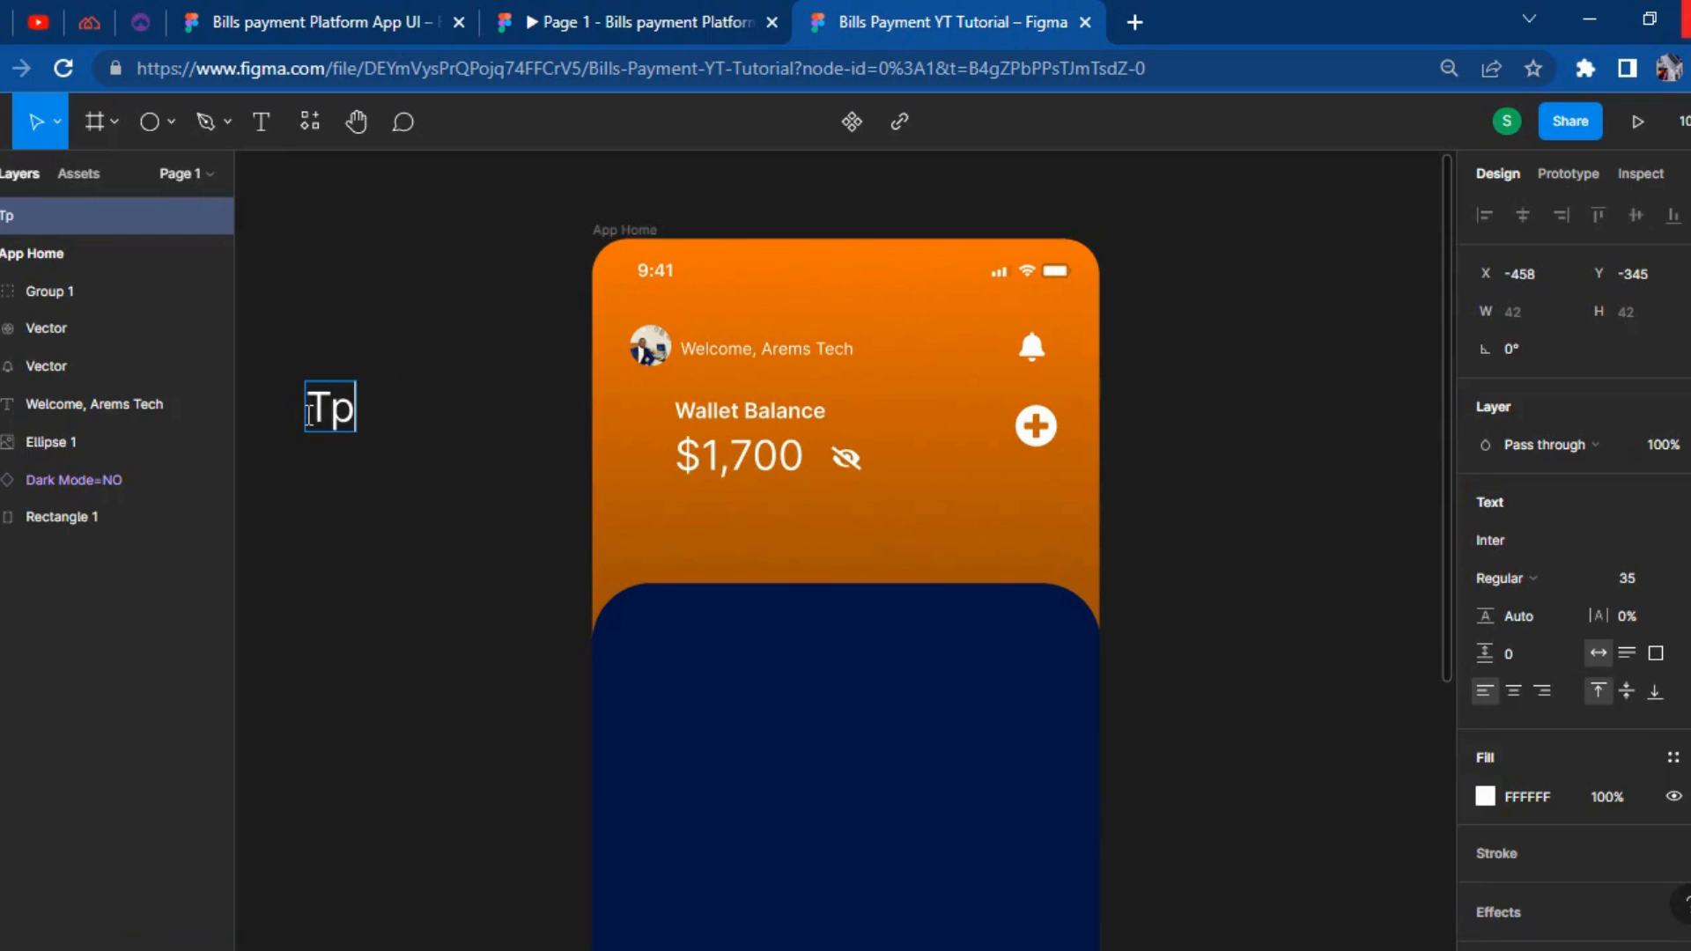
key(BackSpace)
text(op UP)
key(BackSpace)
key(BackSpace)
text(up)
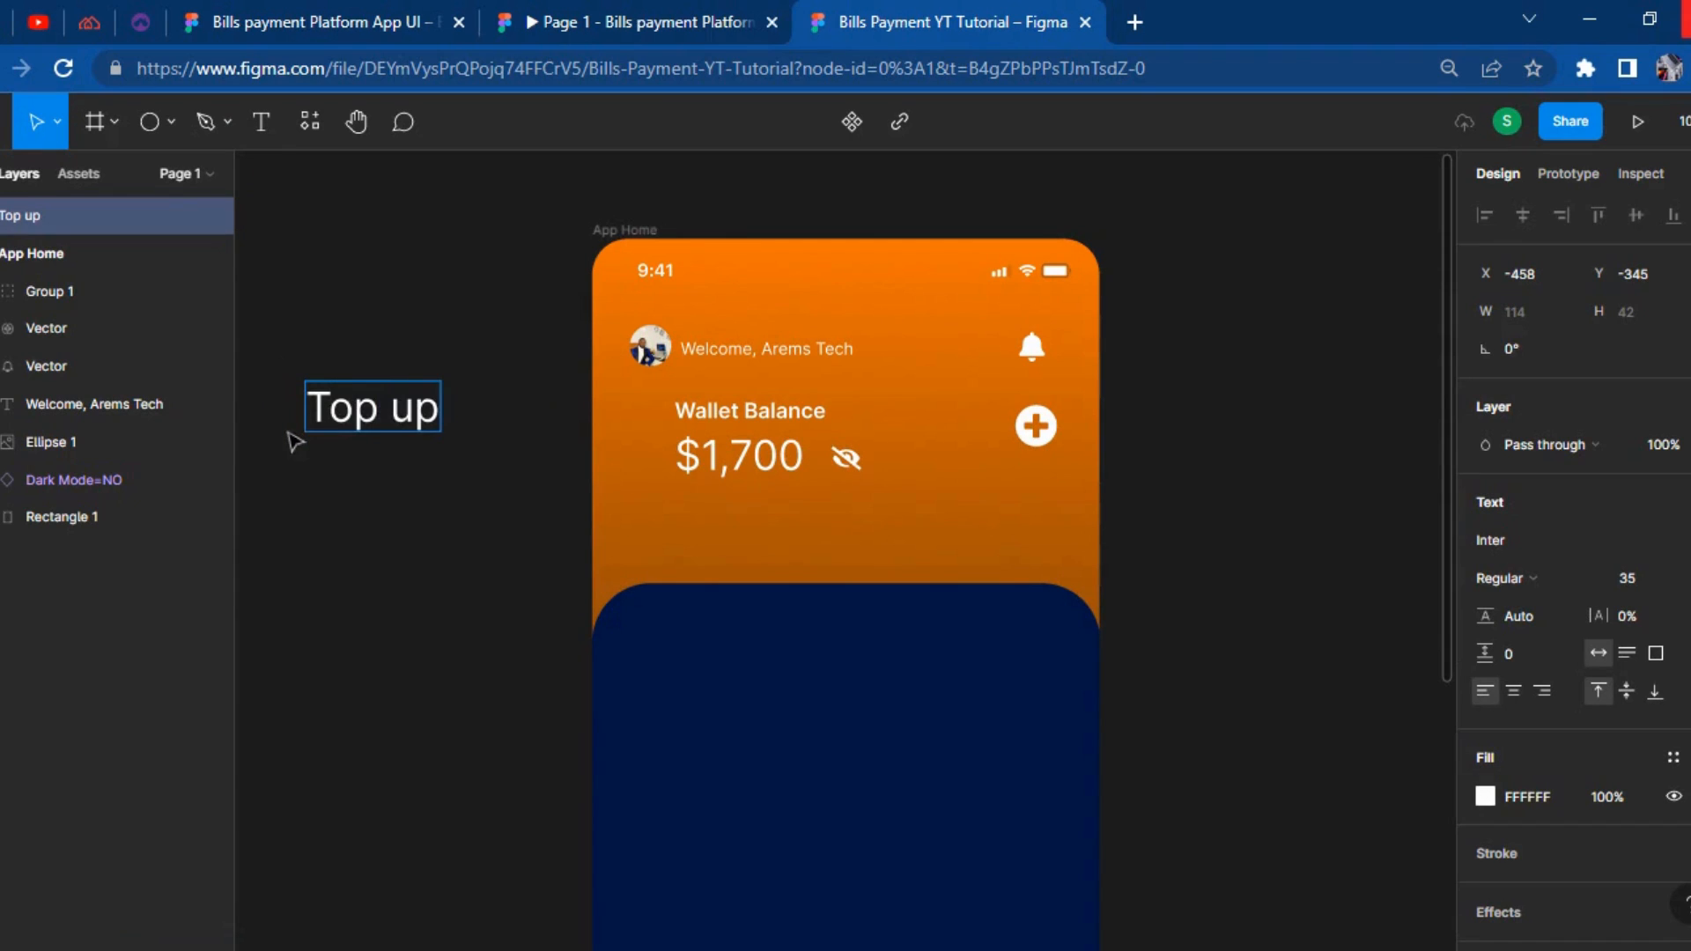
click(415, 562)
Move the Top up text into the App Home frame near the plus icon and set its font size to 18.
drag(370, 408, 1012, 482)
click(1644, 774)
text(18)
key(Return)
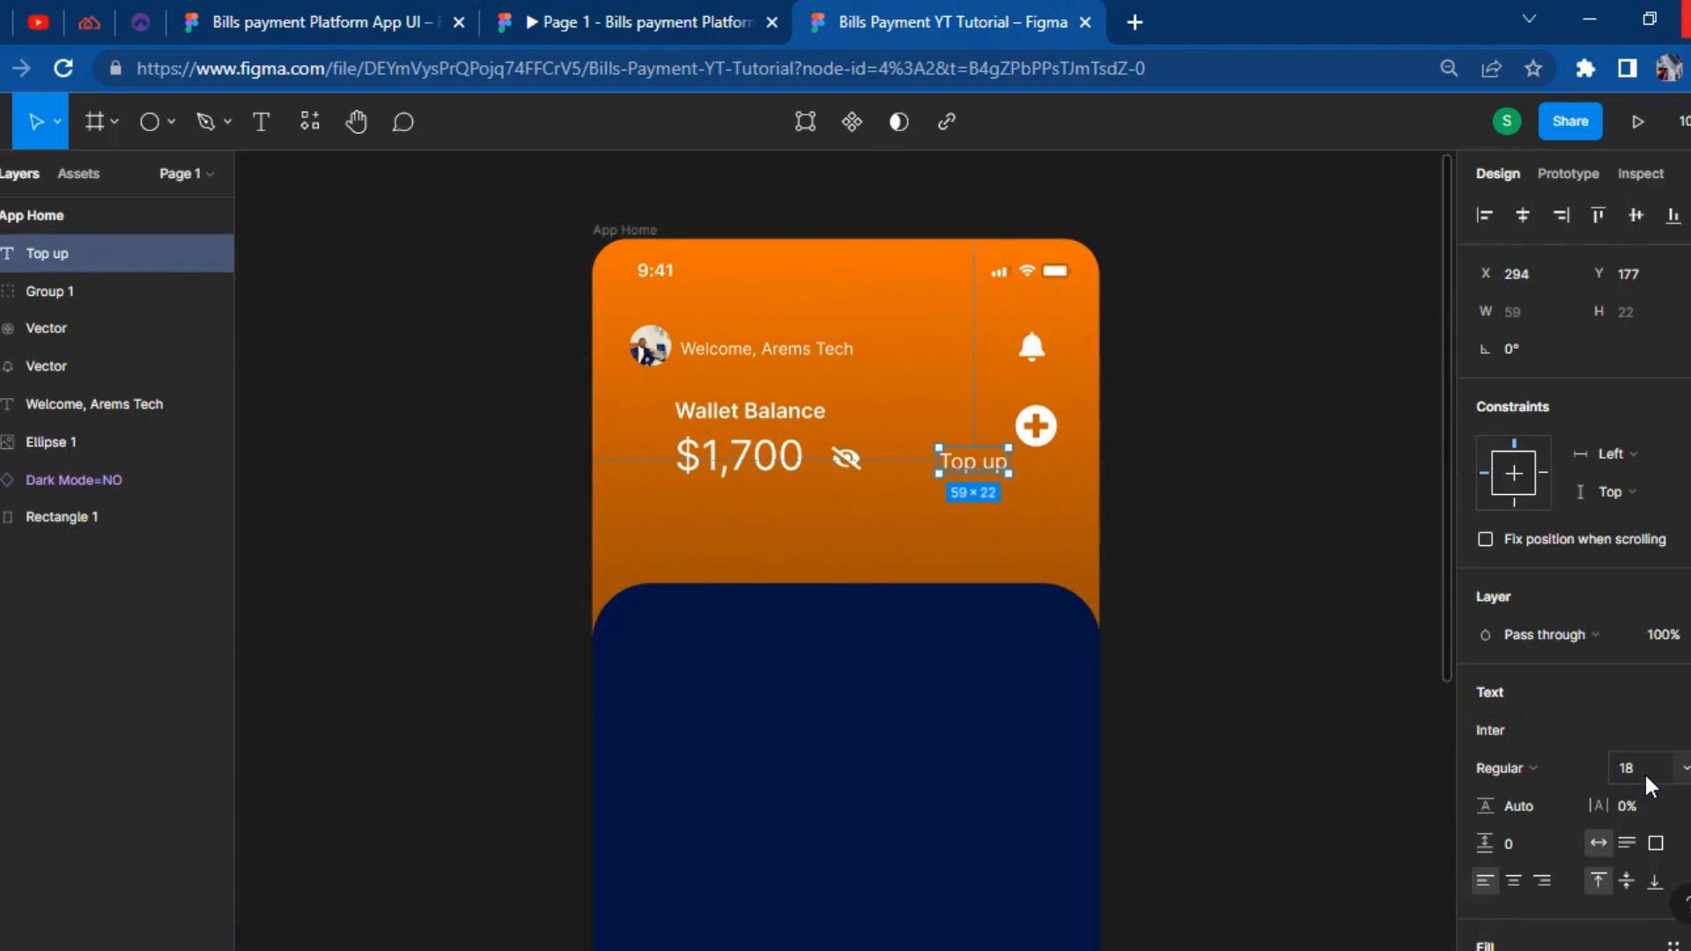
Centre the Top up text below the plus icon at X 346, Y 179.
key(shift+Right)
key(shift+Right)
key(shift+Right)
key(shift+Right)
key(shift+Right)
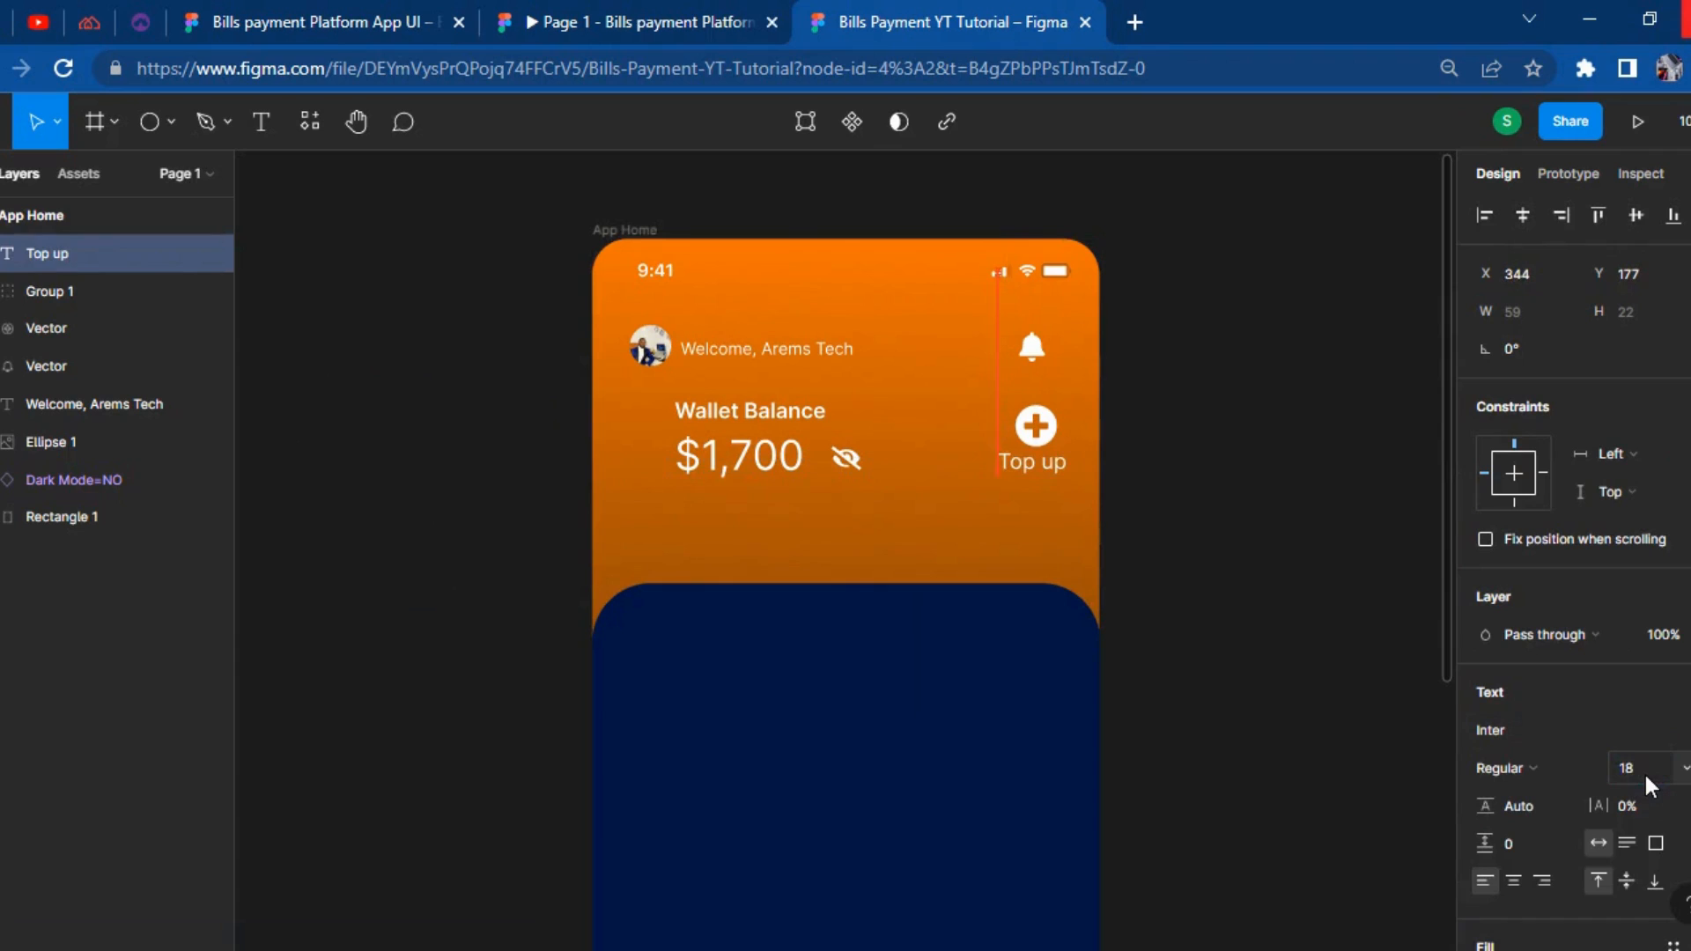
key(shift+Right)
key(shift+Left)
key(shift+Left)
key(shift+Right)
key(Right)
key(Right)
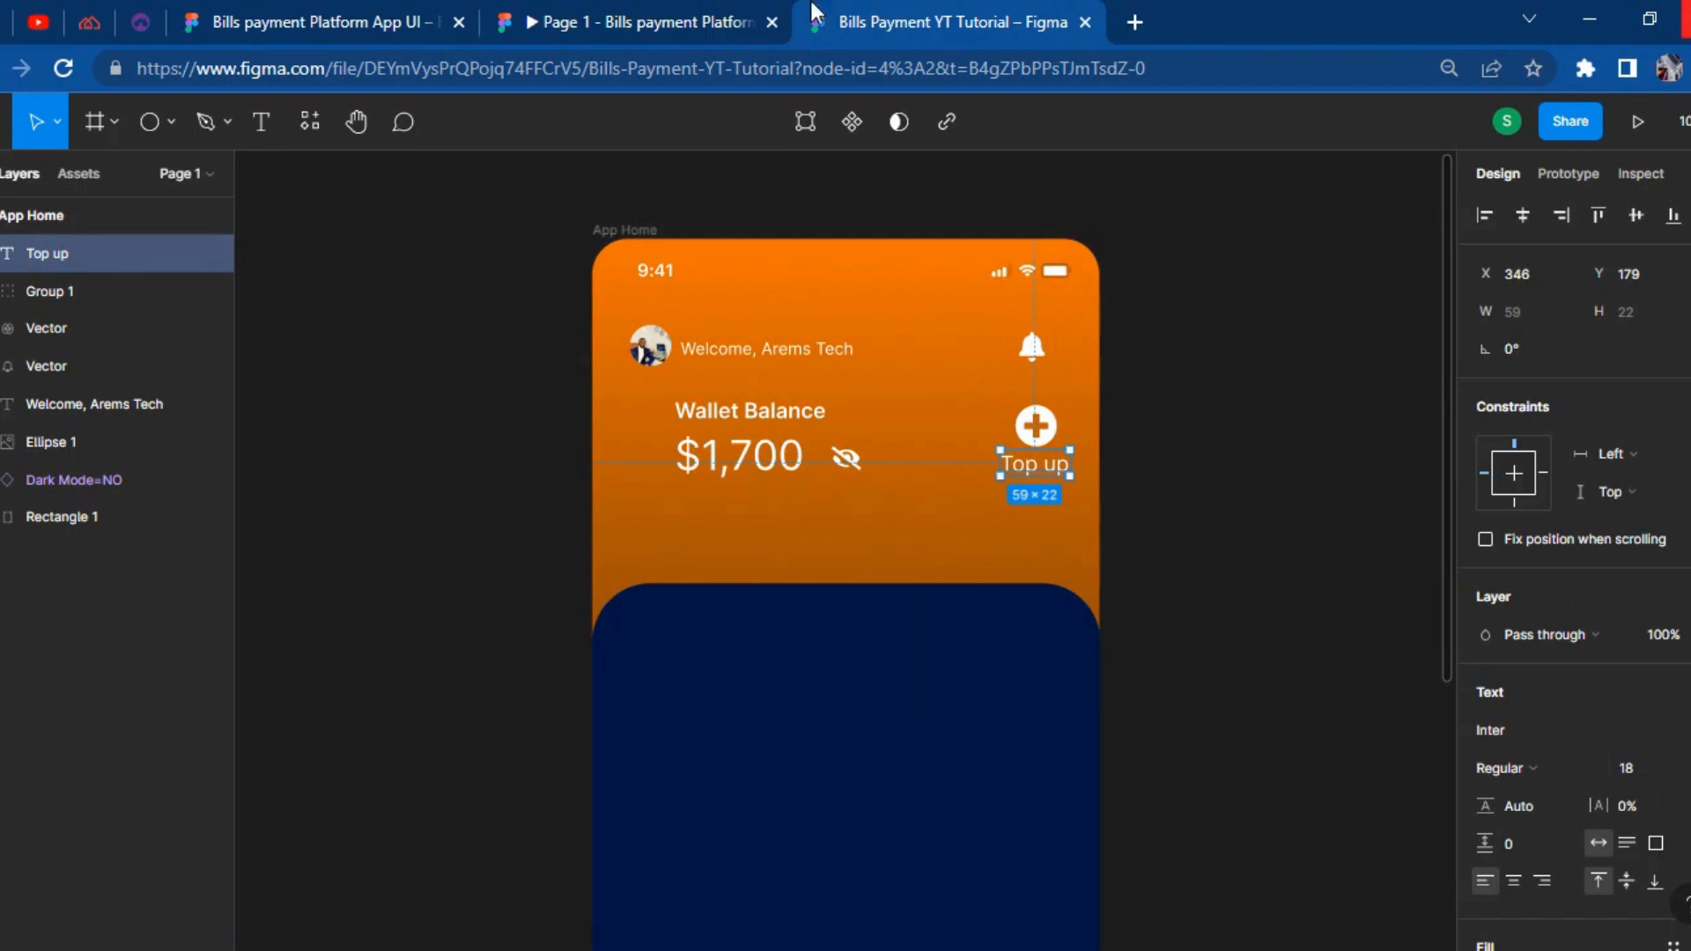
Check the shortcut card in the reference prototype and draw a rectangle about 336 × 91 overlapping the navy panel's upper edge.
click(564, 22)
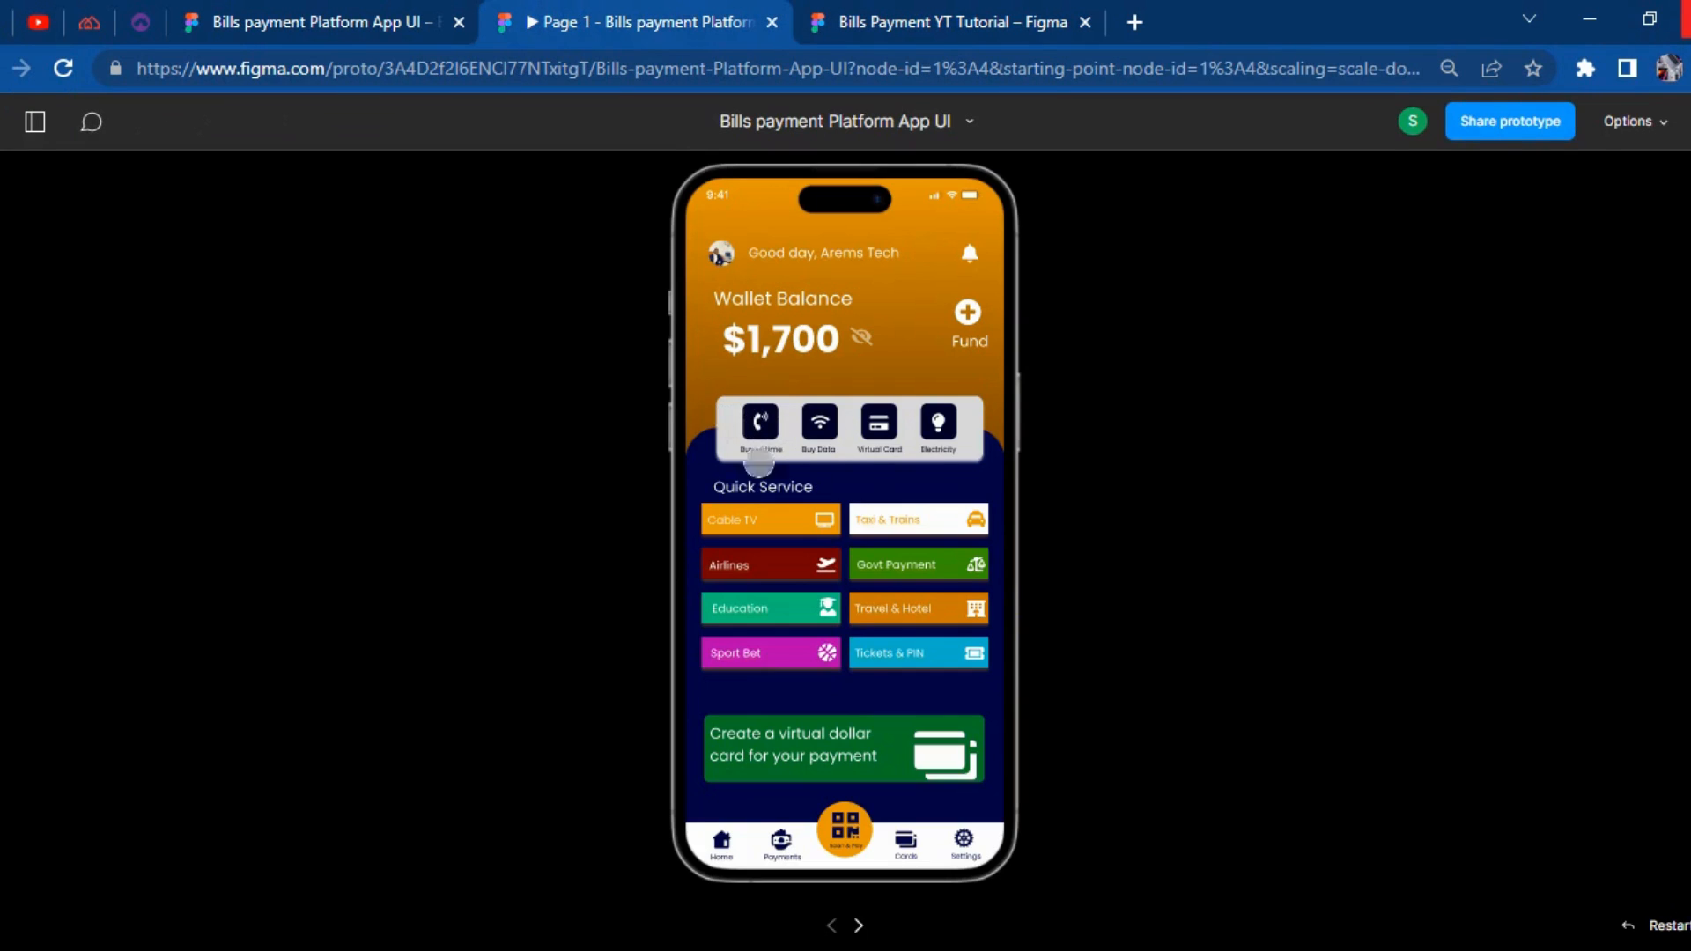
click(972, 12)
click(167, 123)
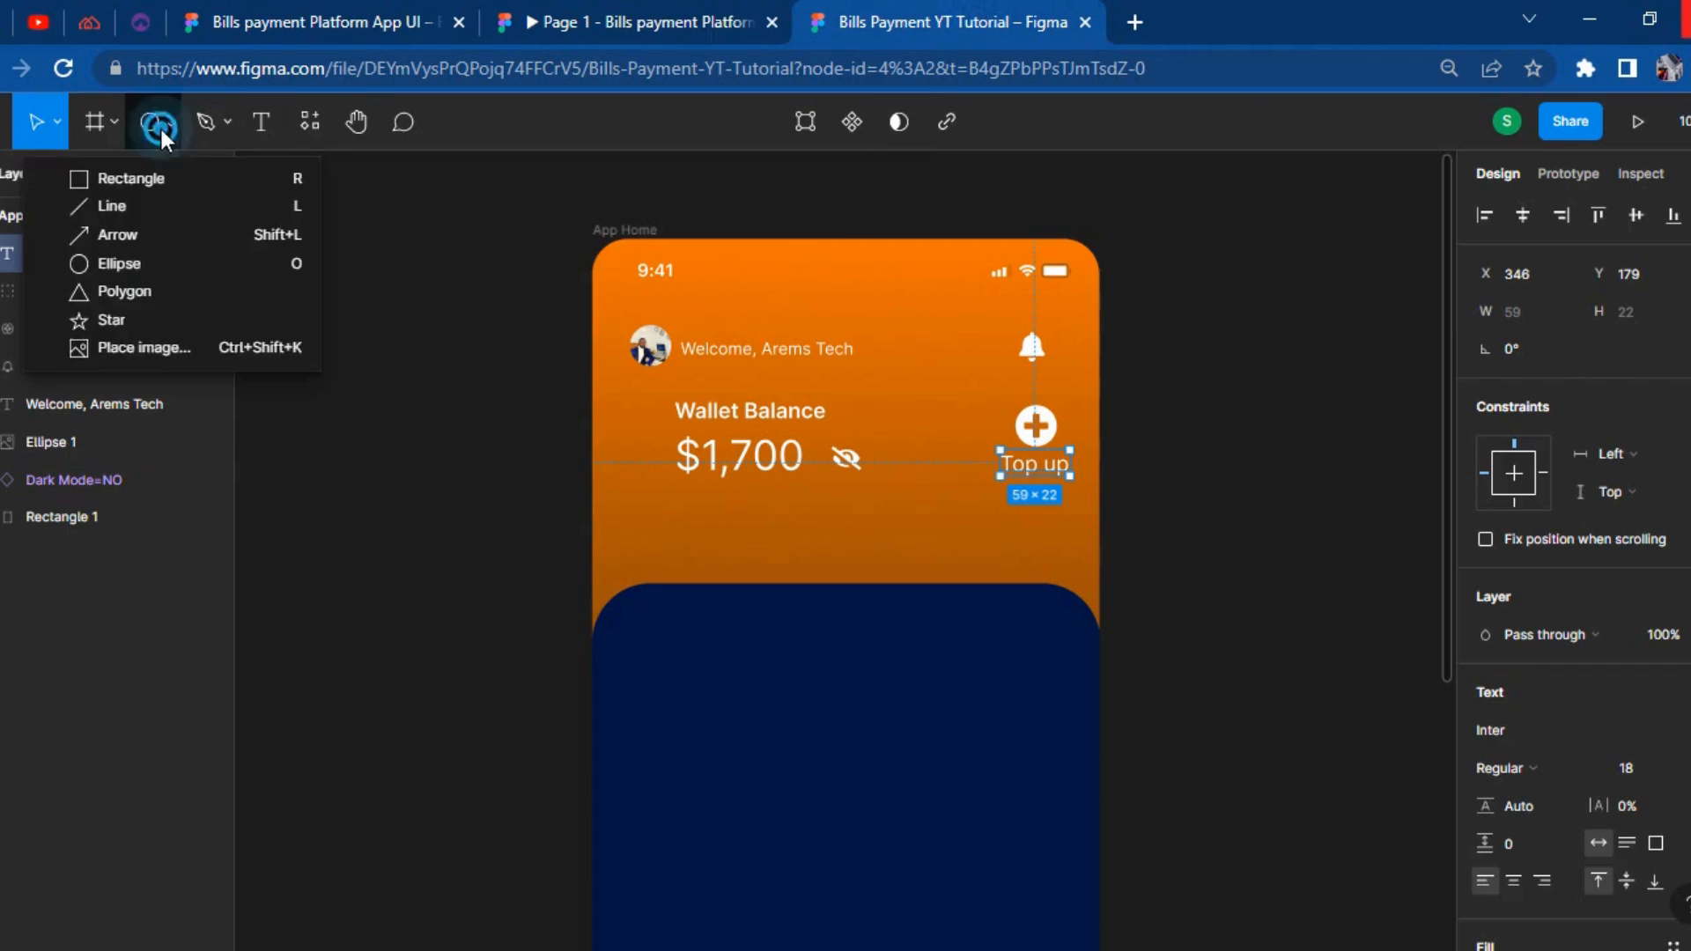
click(135, 176)
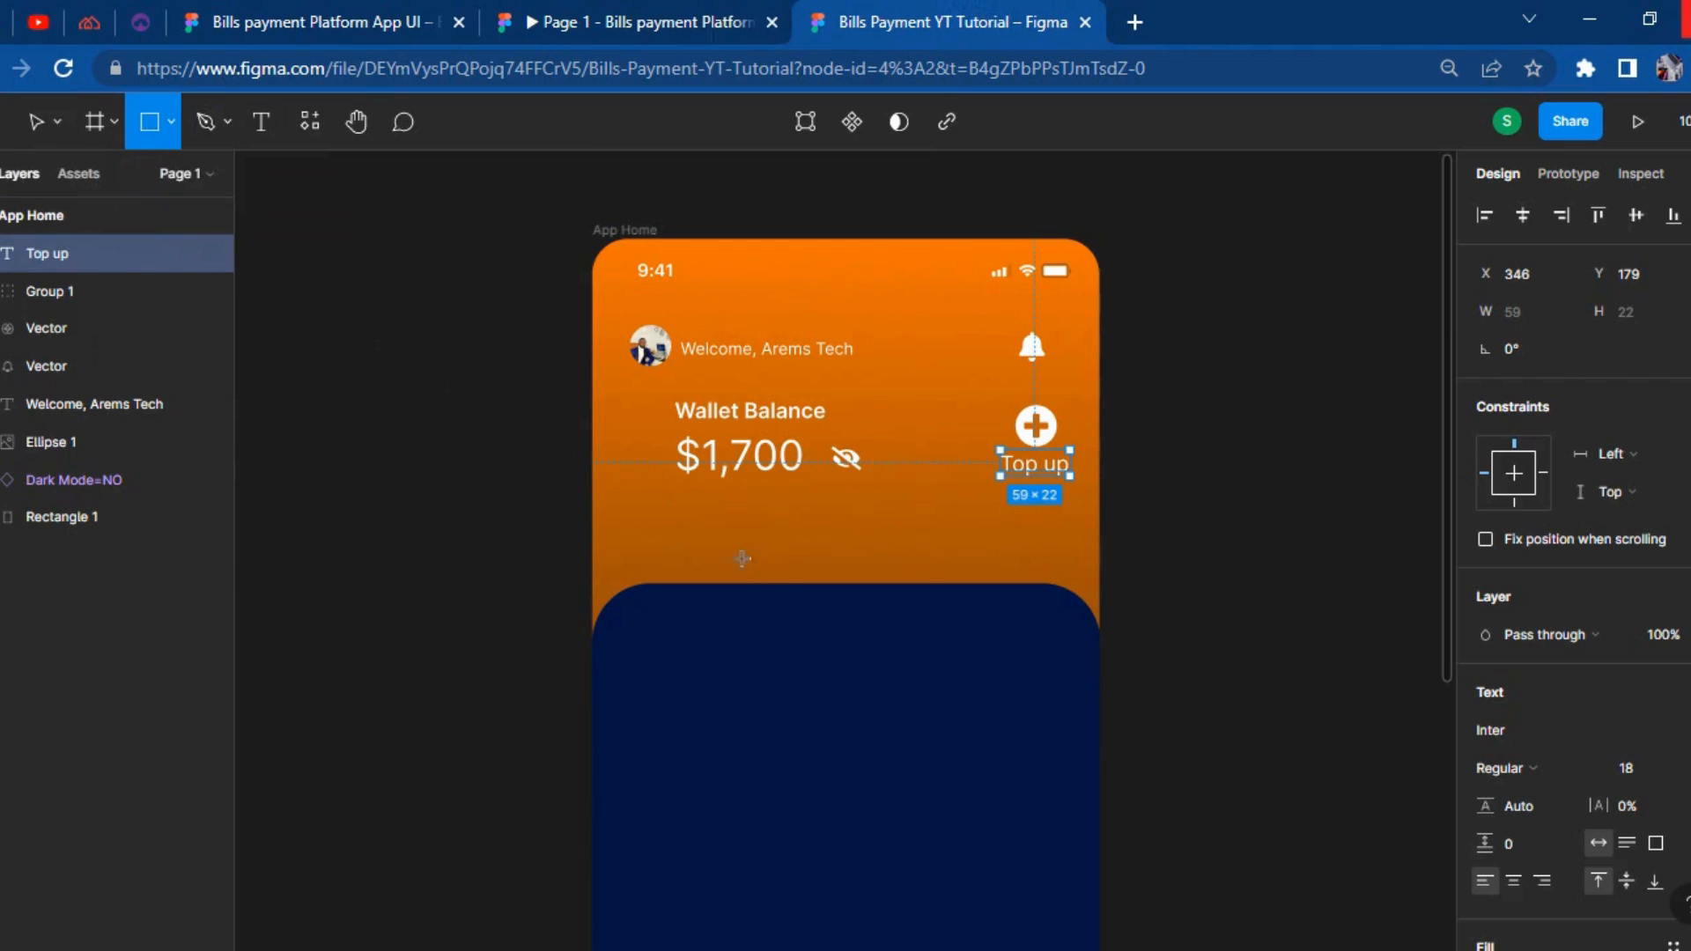
drag(678, 539, 1056, 640)
drag(675, 583, 659, 579)
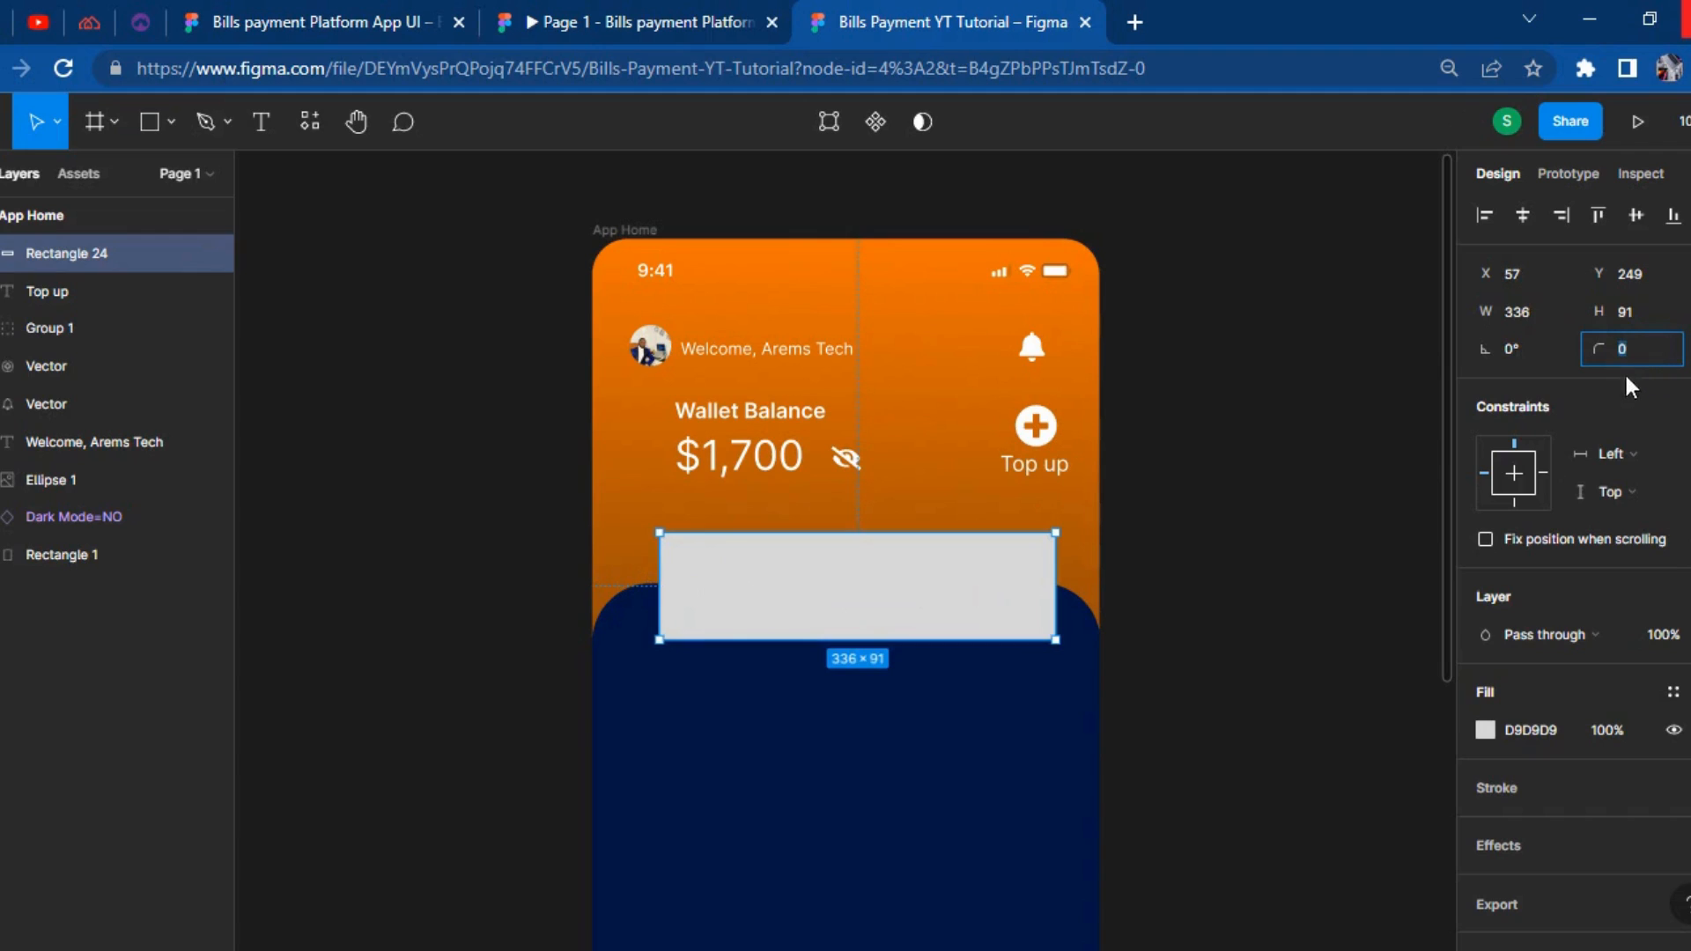
Set the new card rectangle's corner radius to 20.
text(35)
key(Return)
click(1624, 358)
text(25)
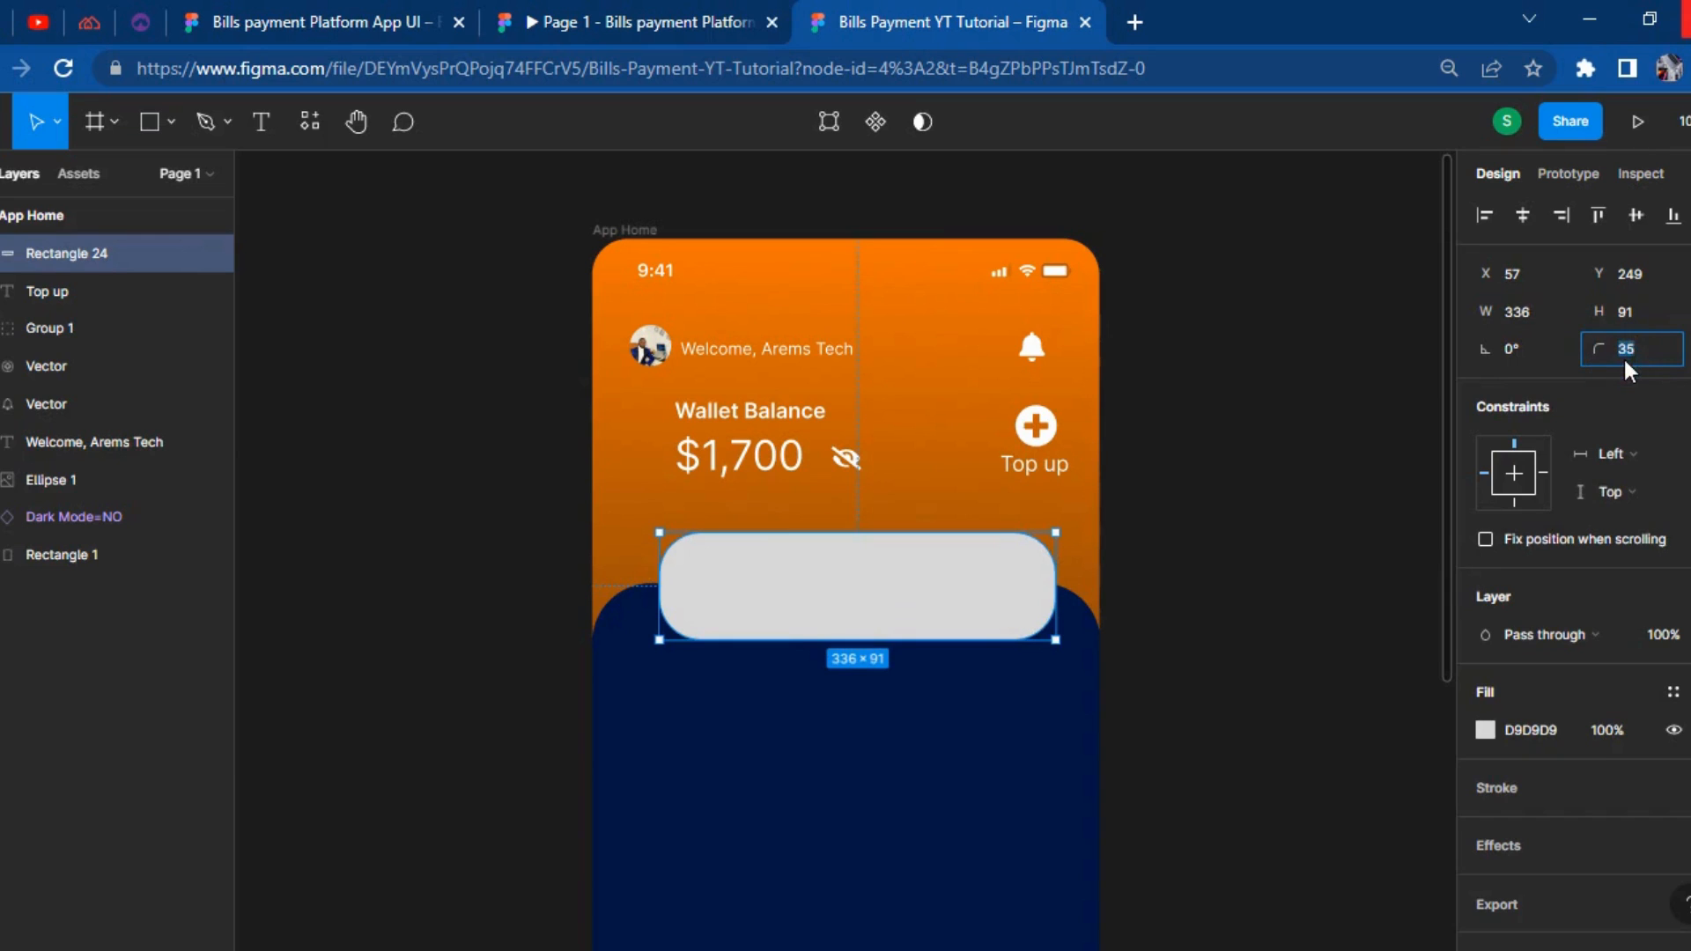
key(Return)
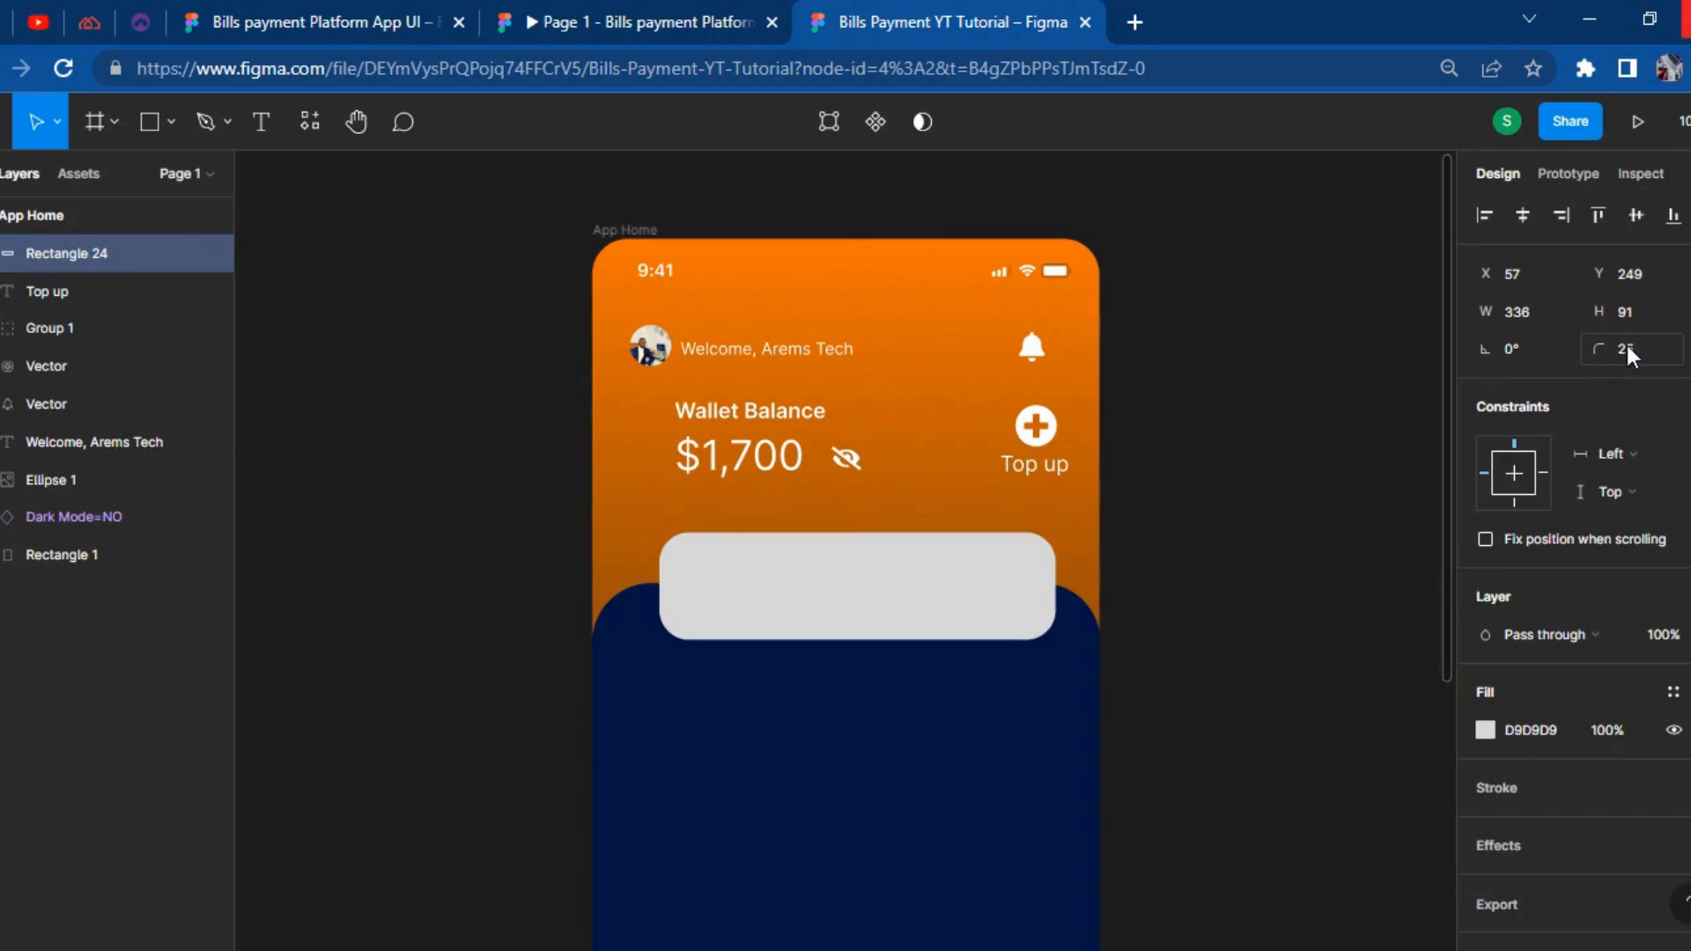
text(20)
key(Return)
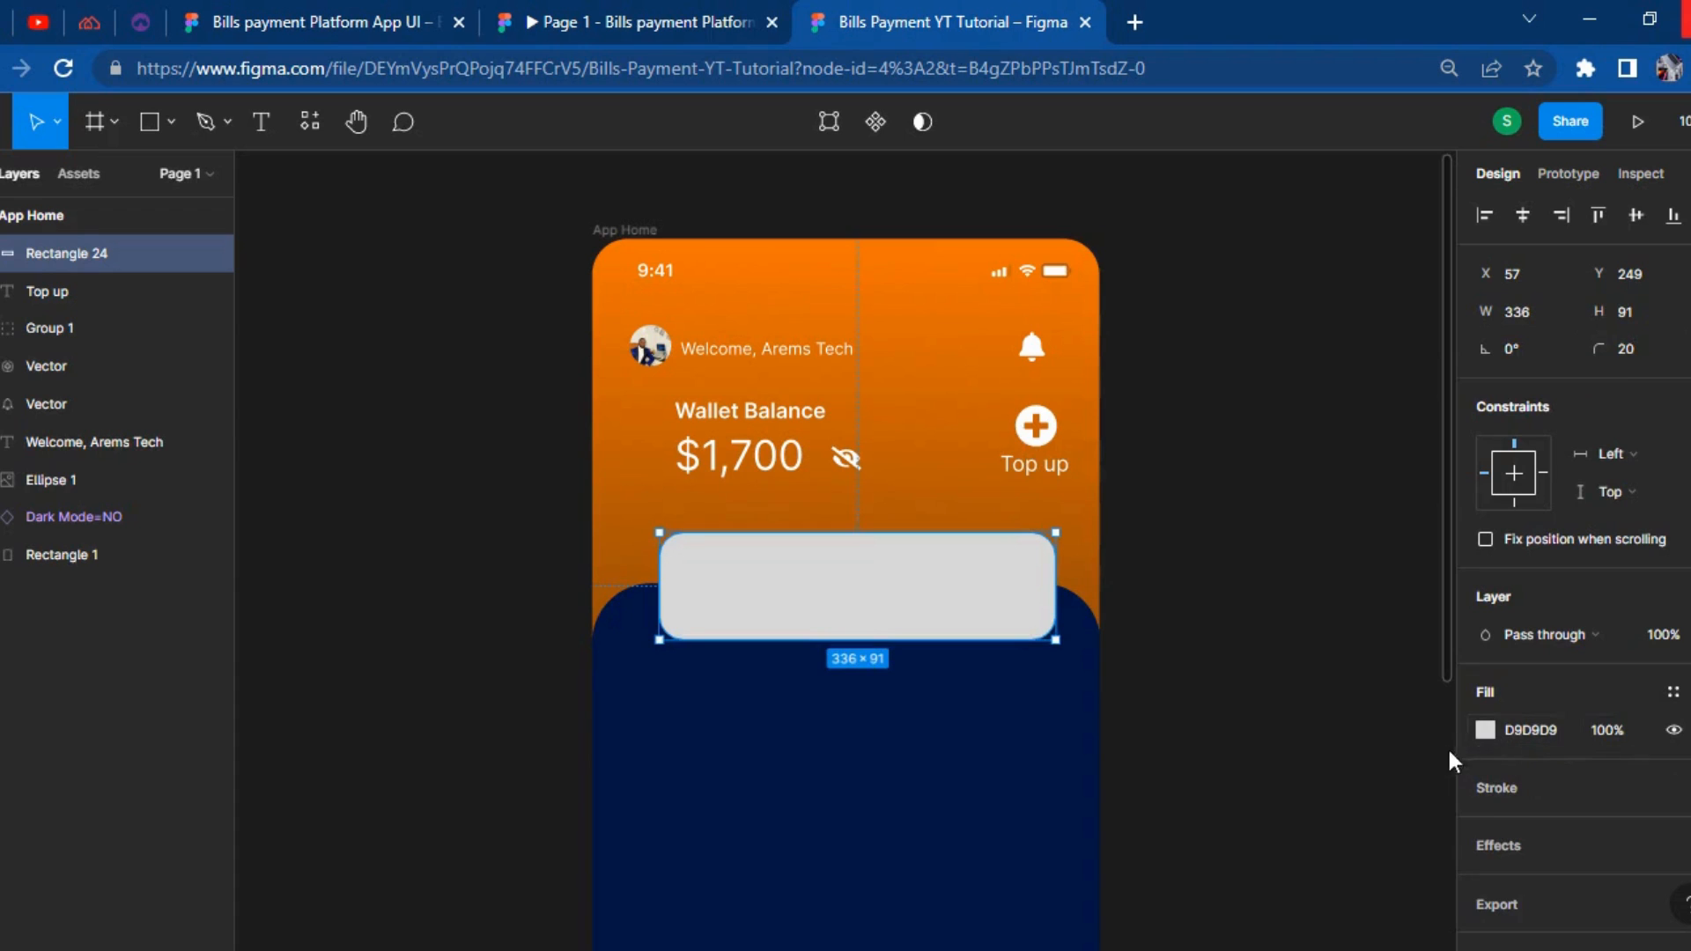
Change the card rectangle's fill to white FFFFFF and add a drop shadow effect to it.
click(1485, 729)
drag(1272, 544, 1146, 317)
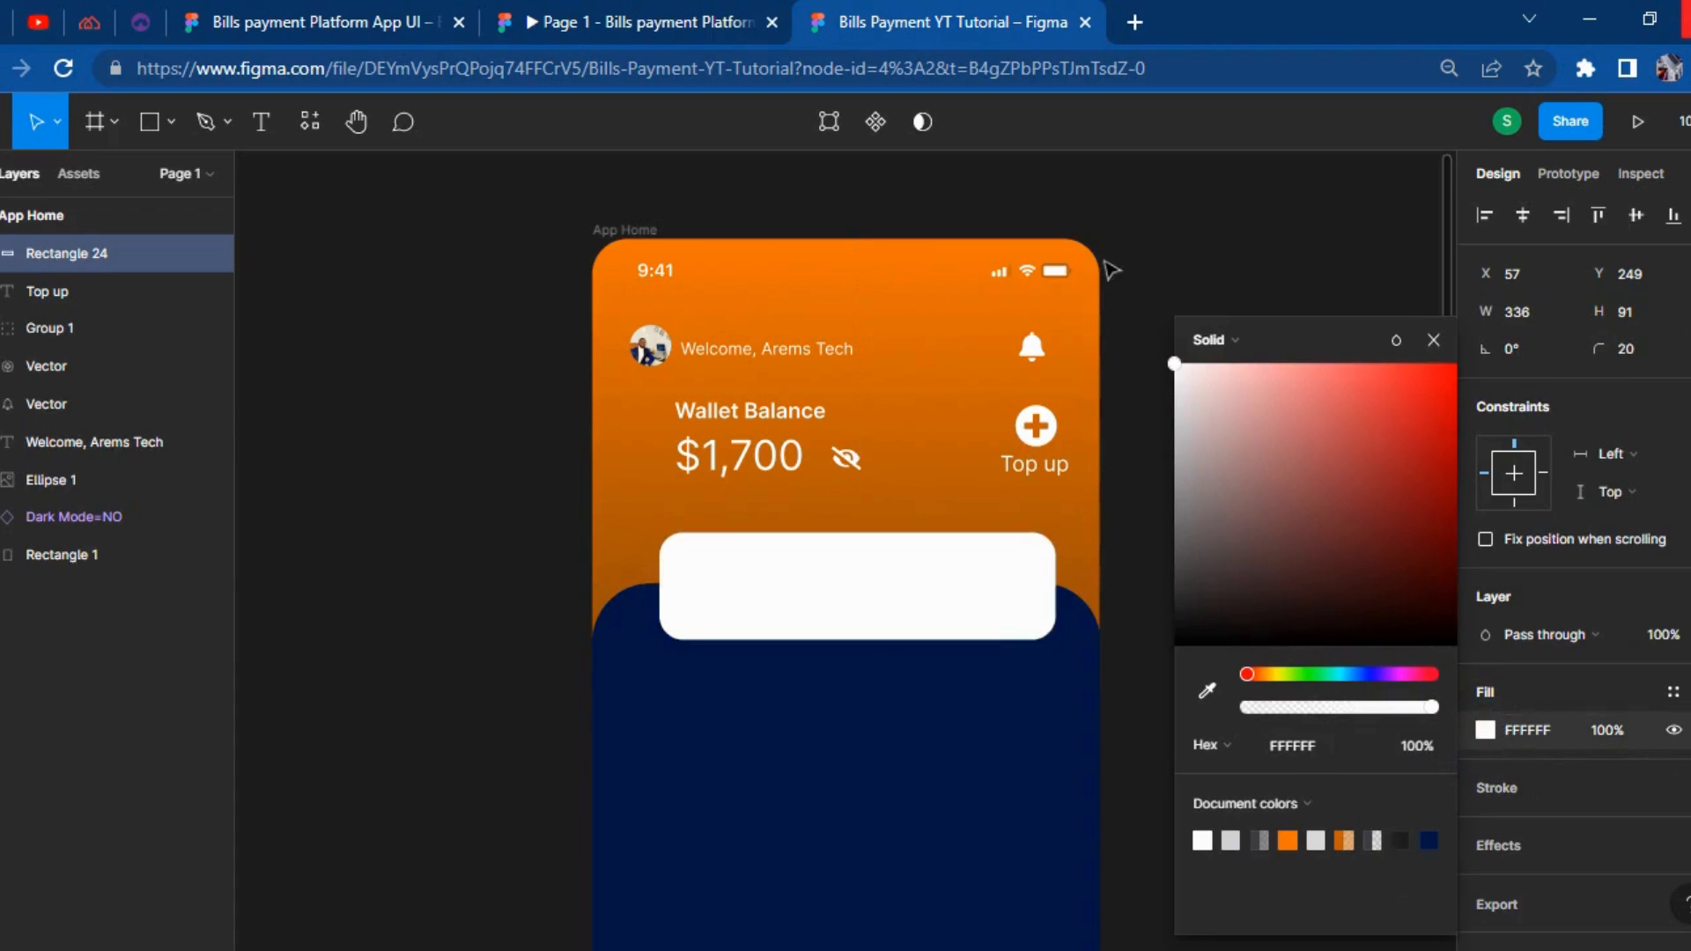
click(1535, 851)
click(1534, 855)
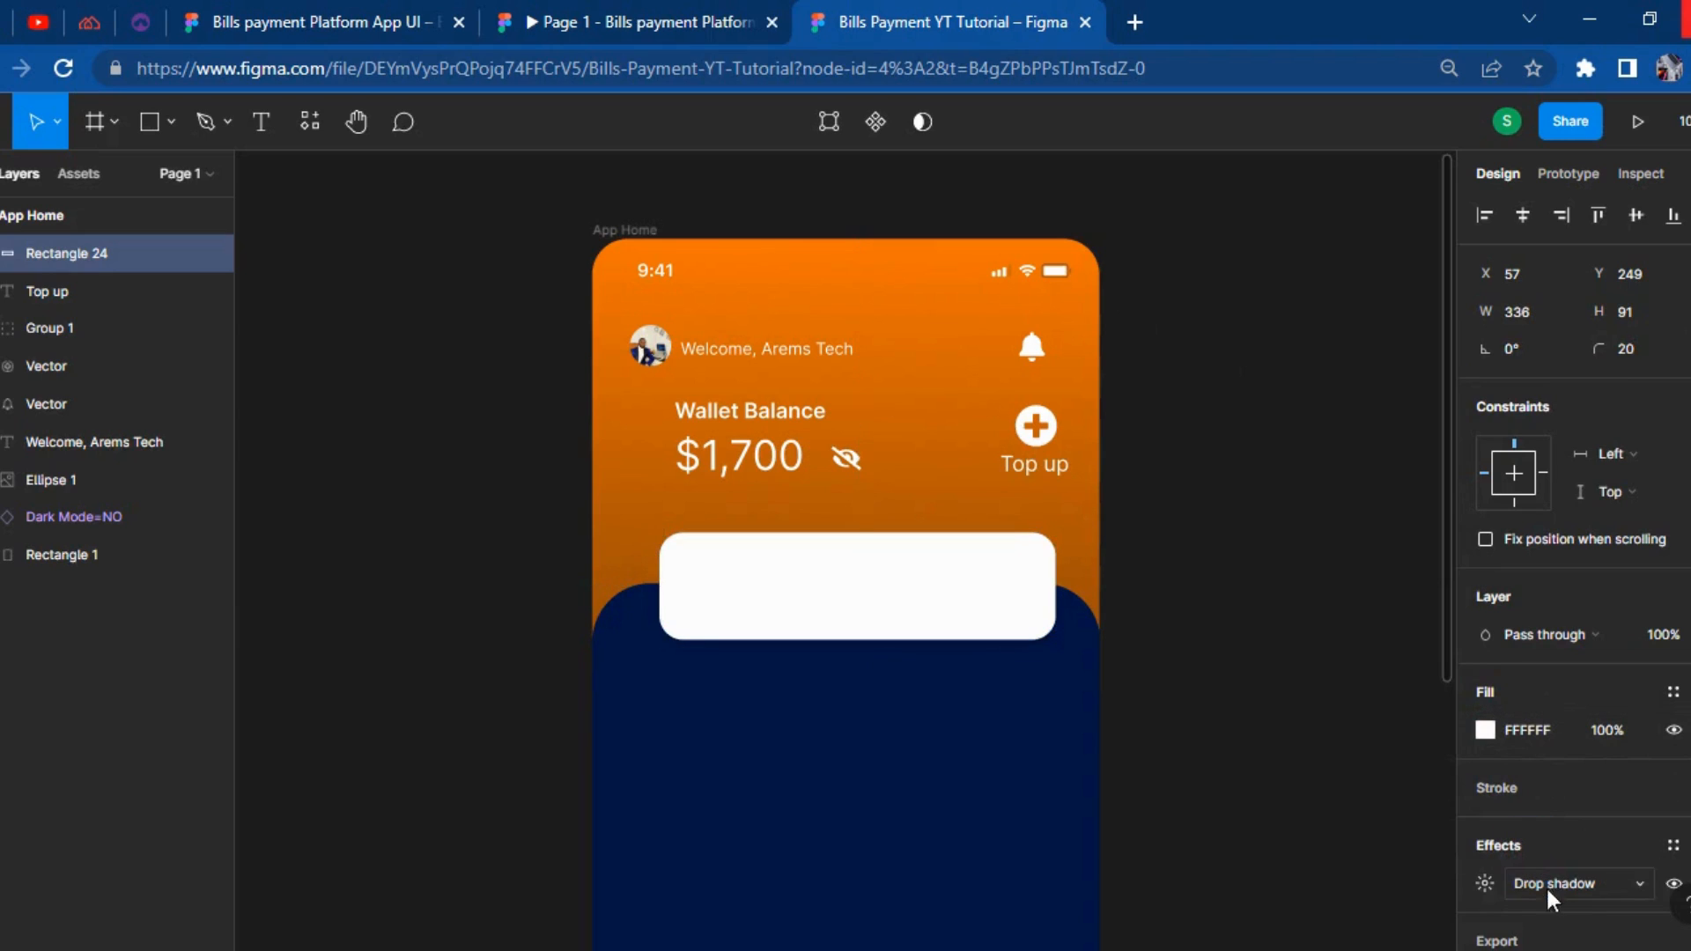
Change the card's drop shadow colour to orange F57600 and reduce the shadow's opacity.
click(1486, 883)
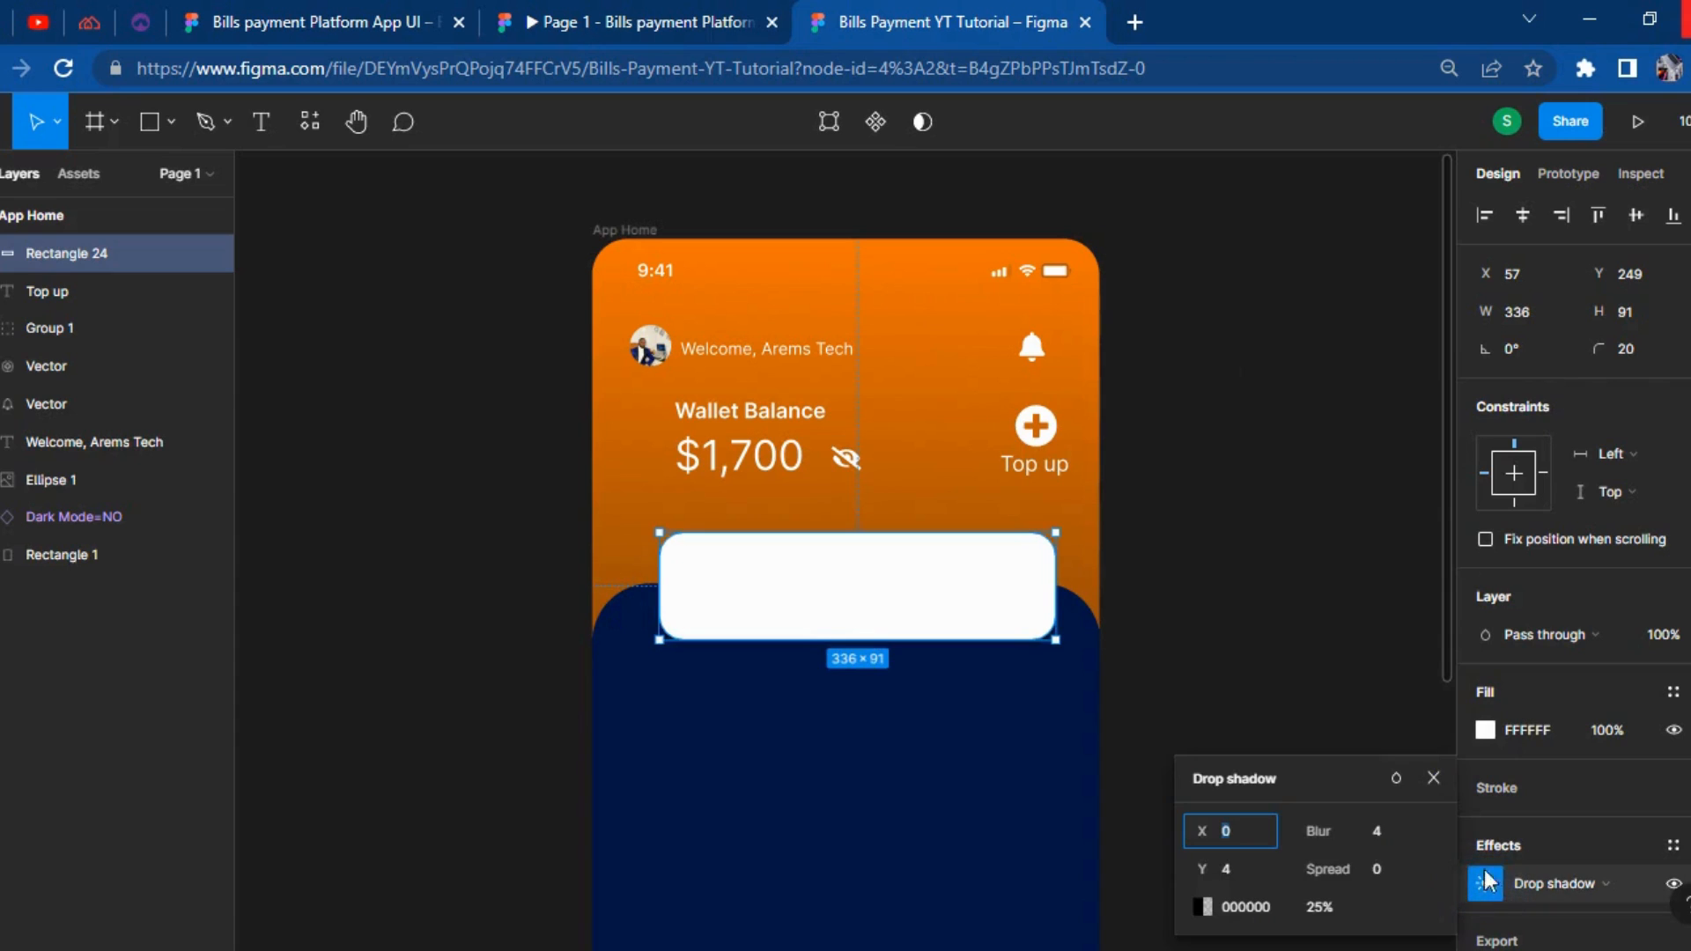
click(1203, 908)
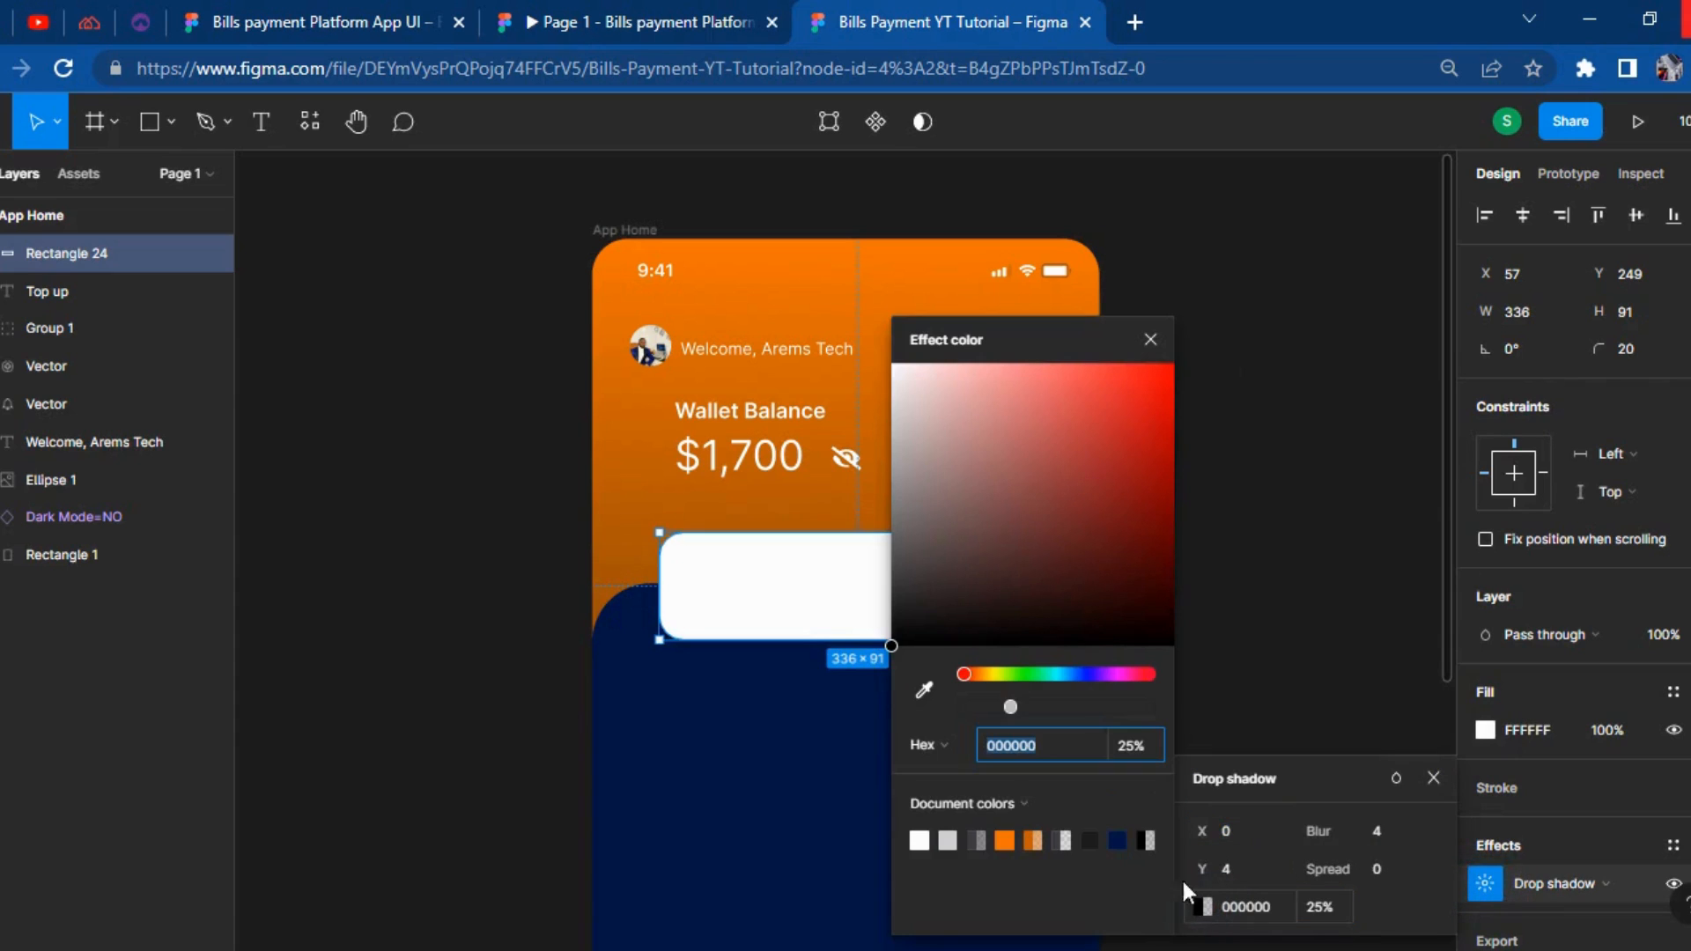
click(1006, 840)
click(1331, 915)
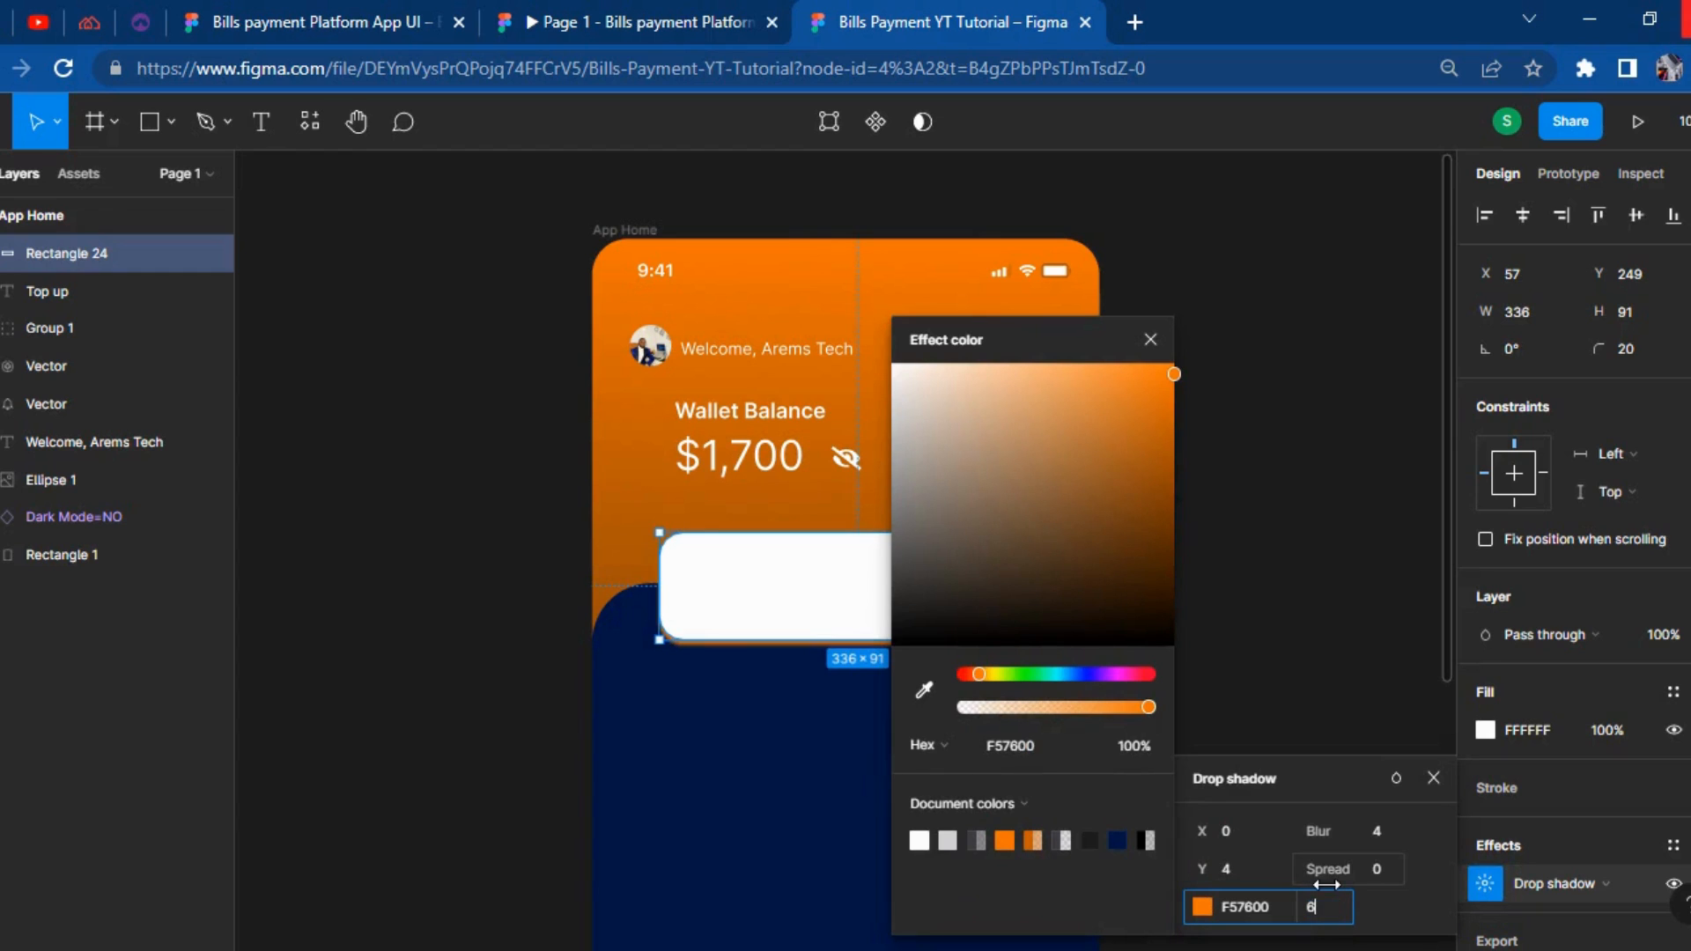
key(Return)
click(1293, 340)
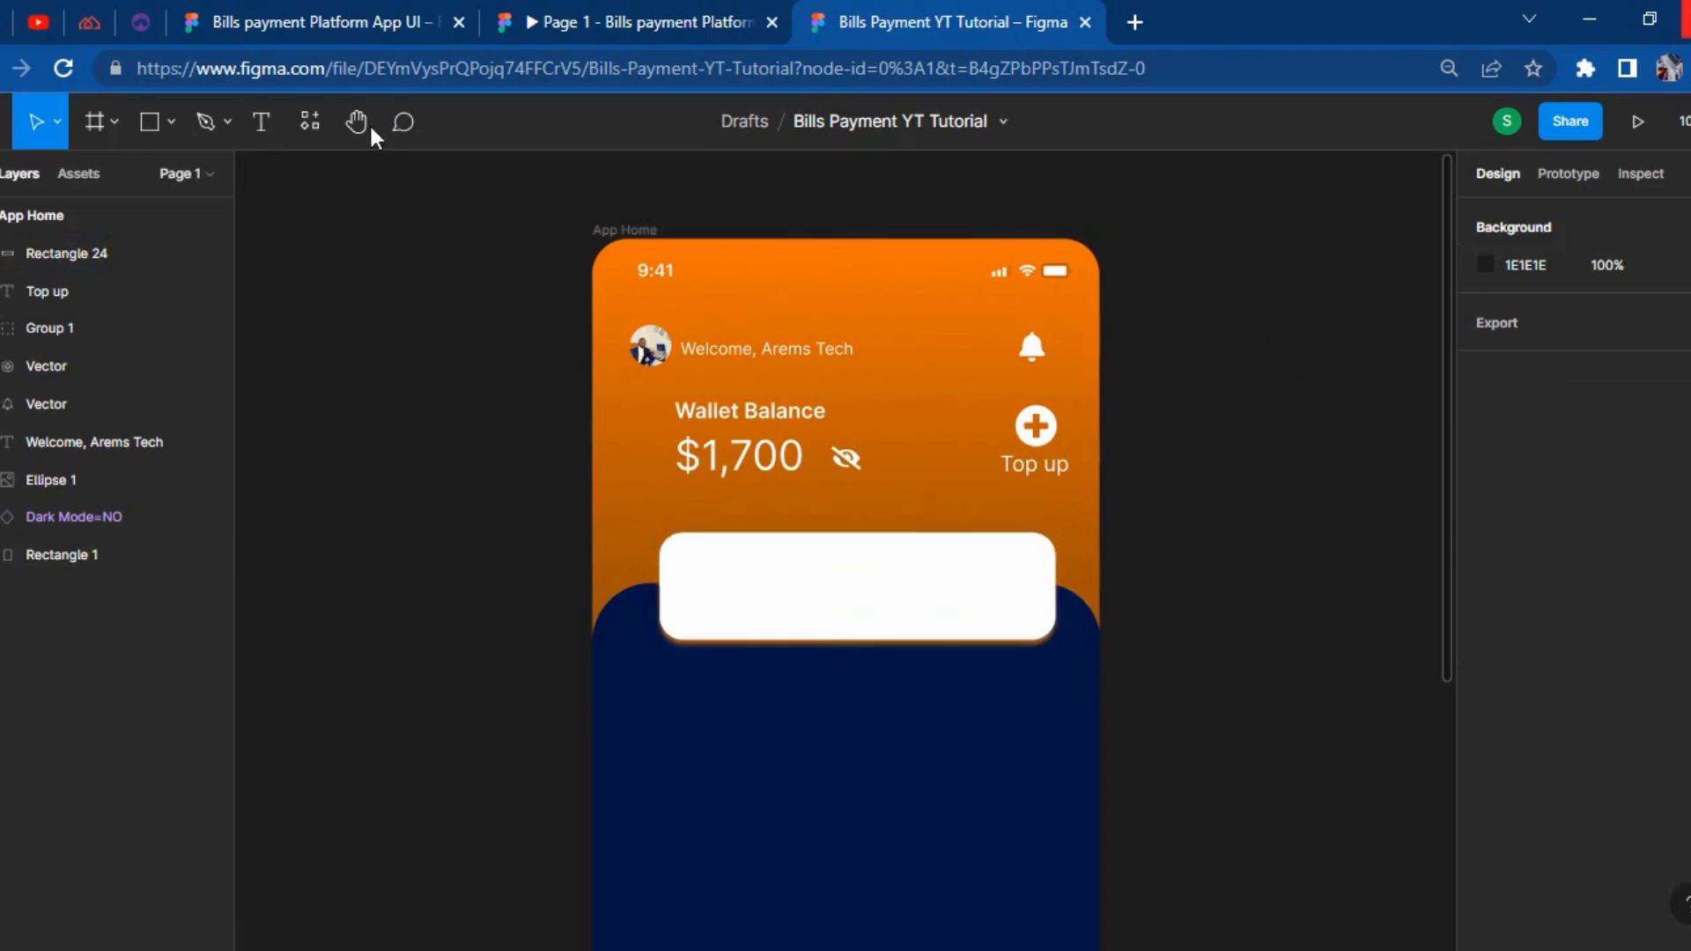
Check the shortcut card in the reference prototype, and add a five-column layout grid to the App Home frame.
click(568, 18)
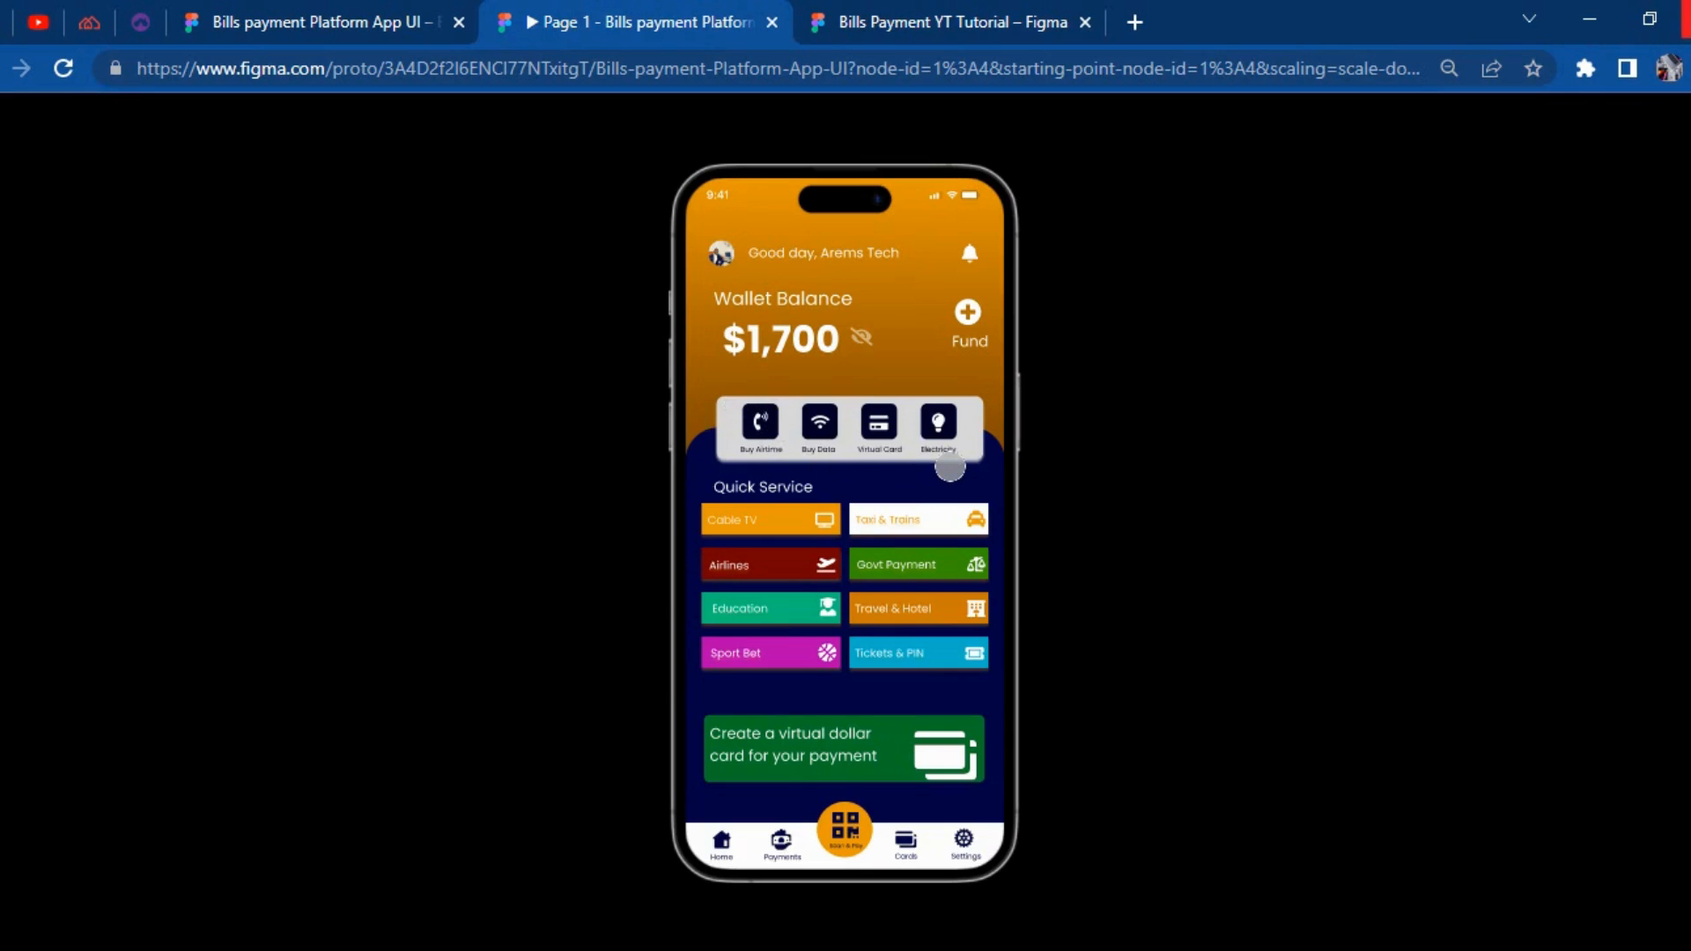
click(916, 19)
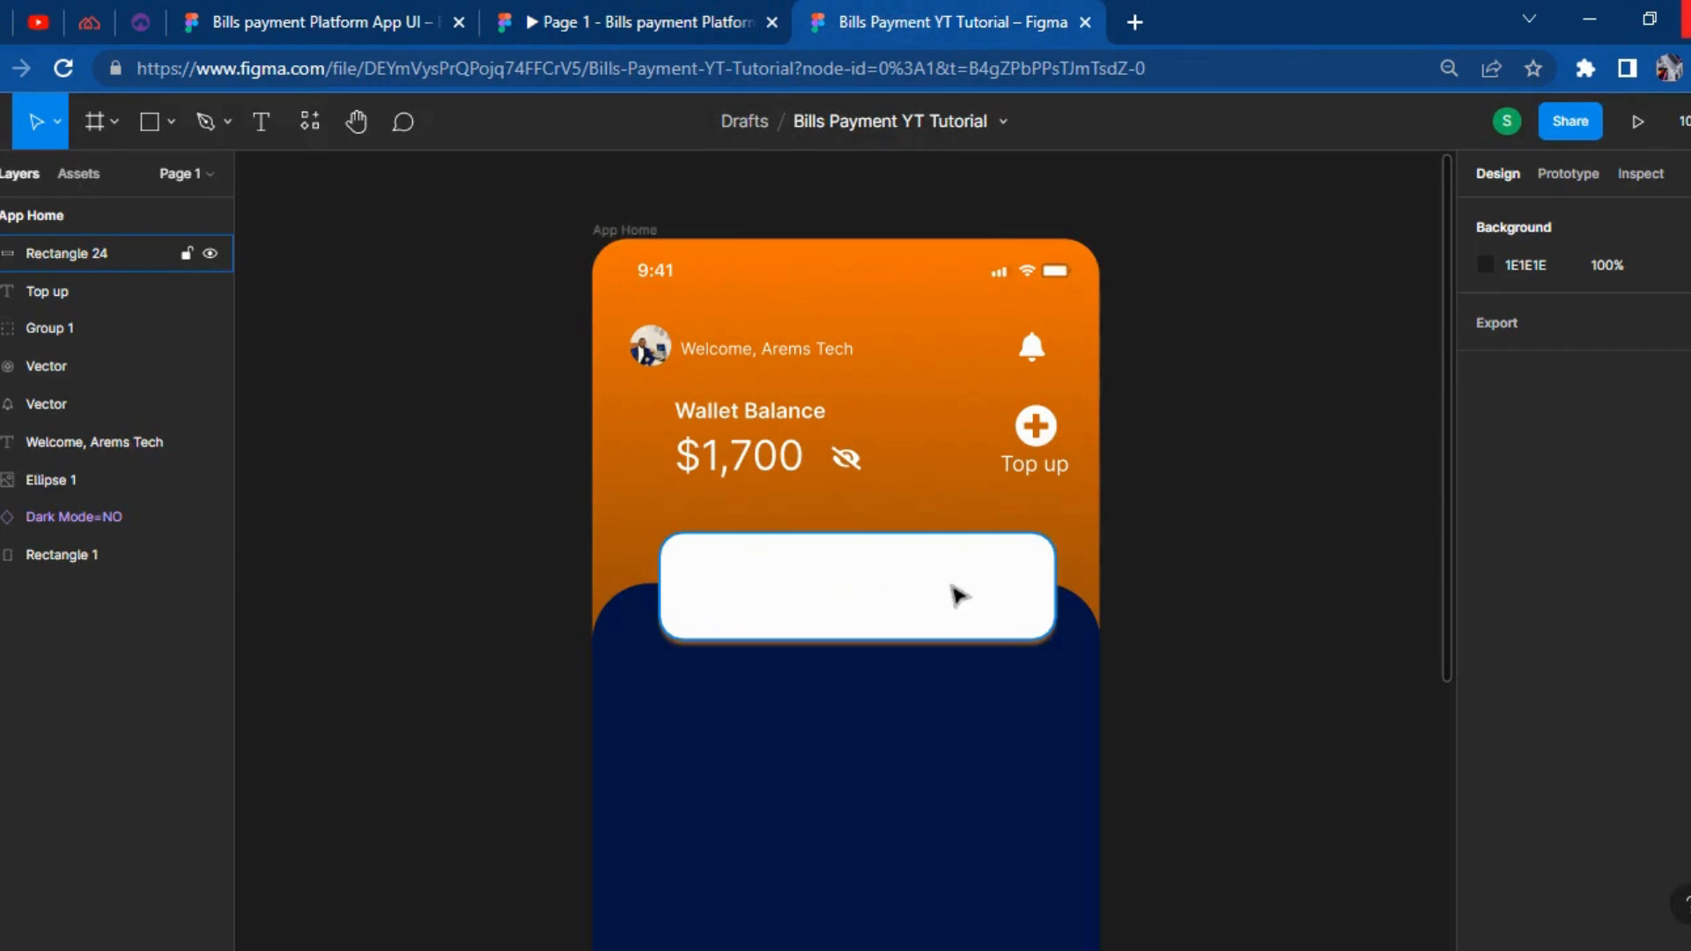
click(623, 231)
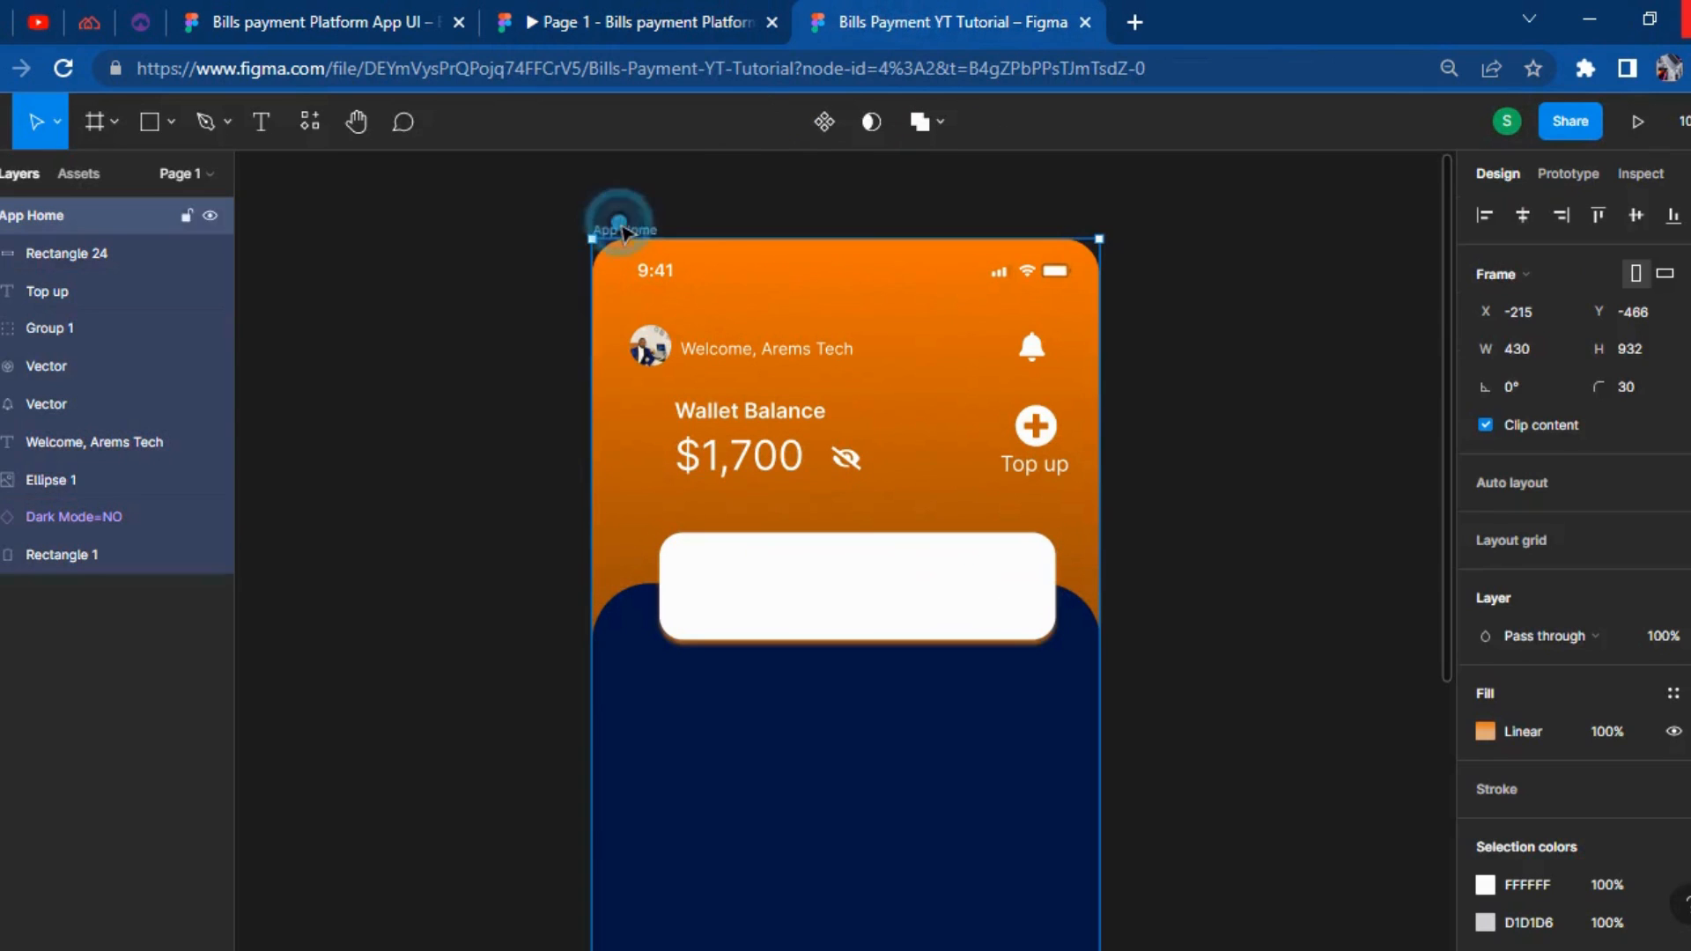
click(1533, 542)
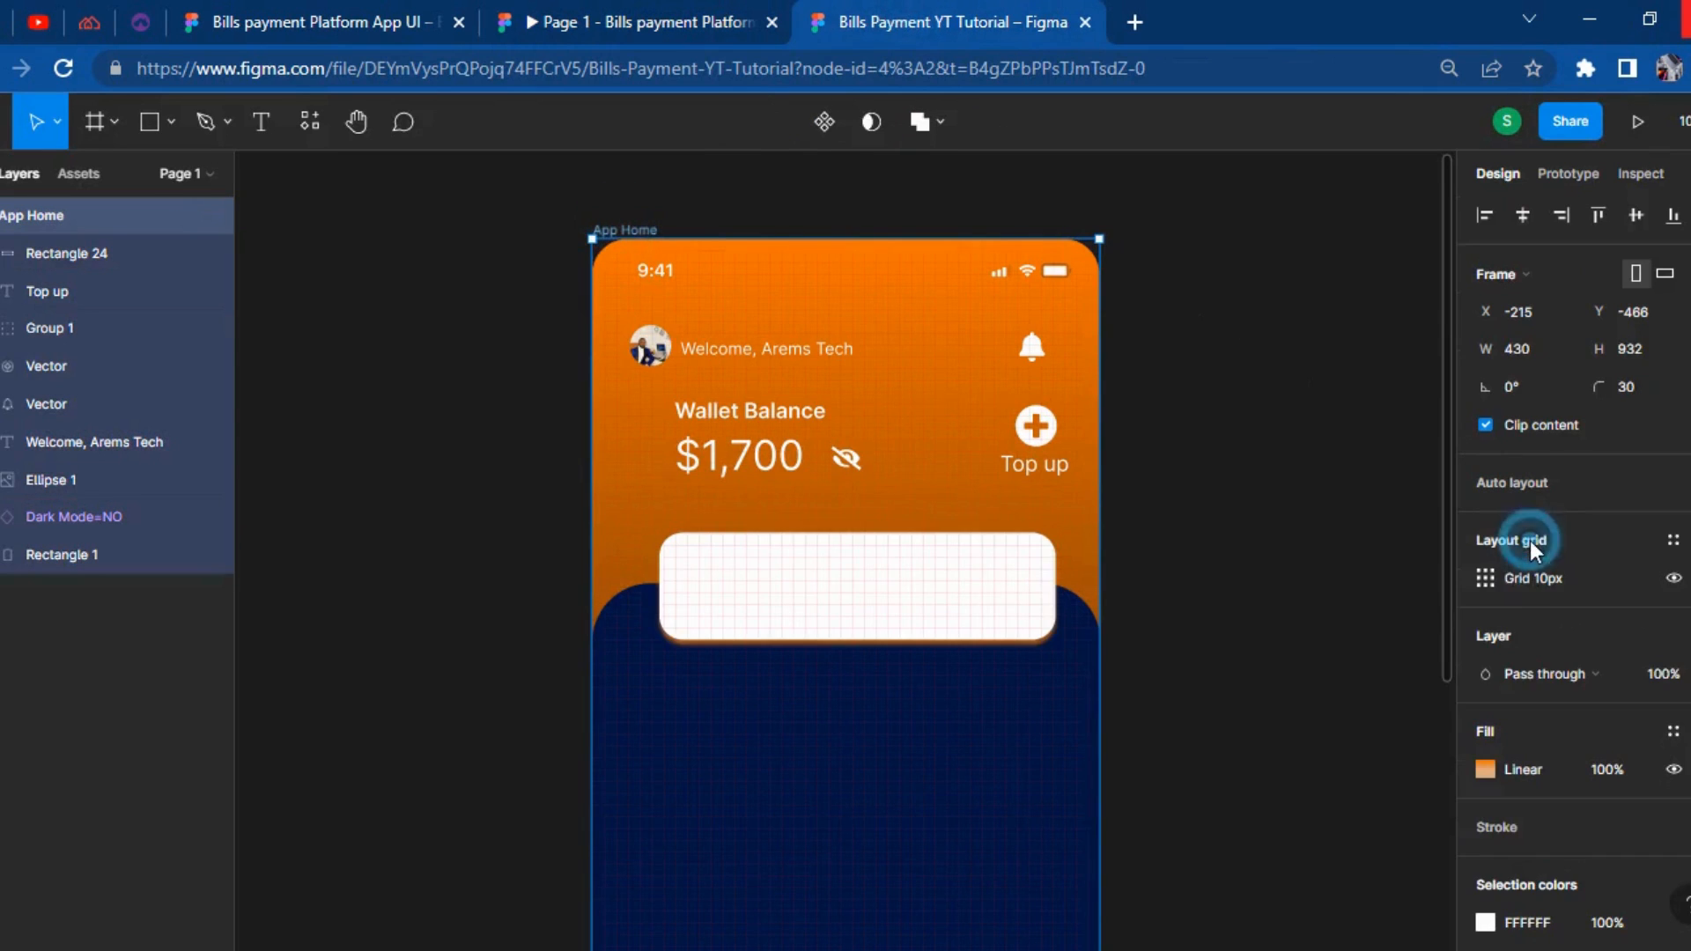
click(1484, 578)
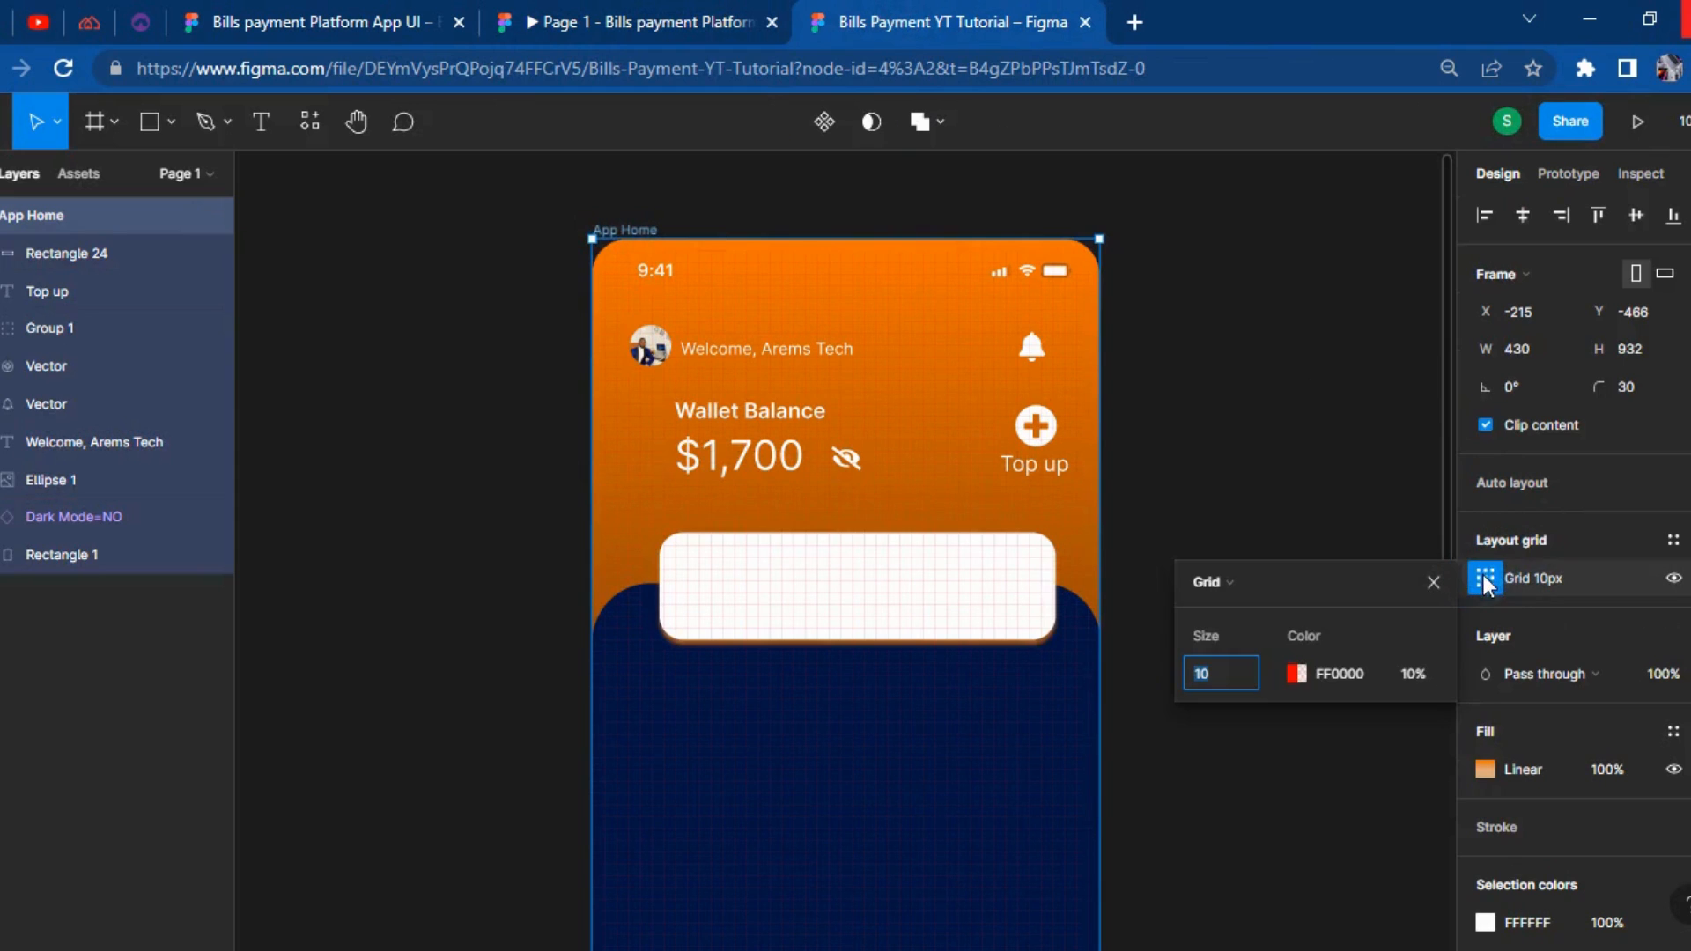
click(1224, 584)
click(1224, 606)
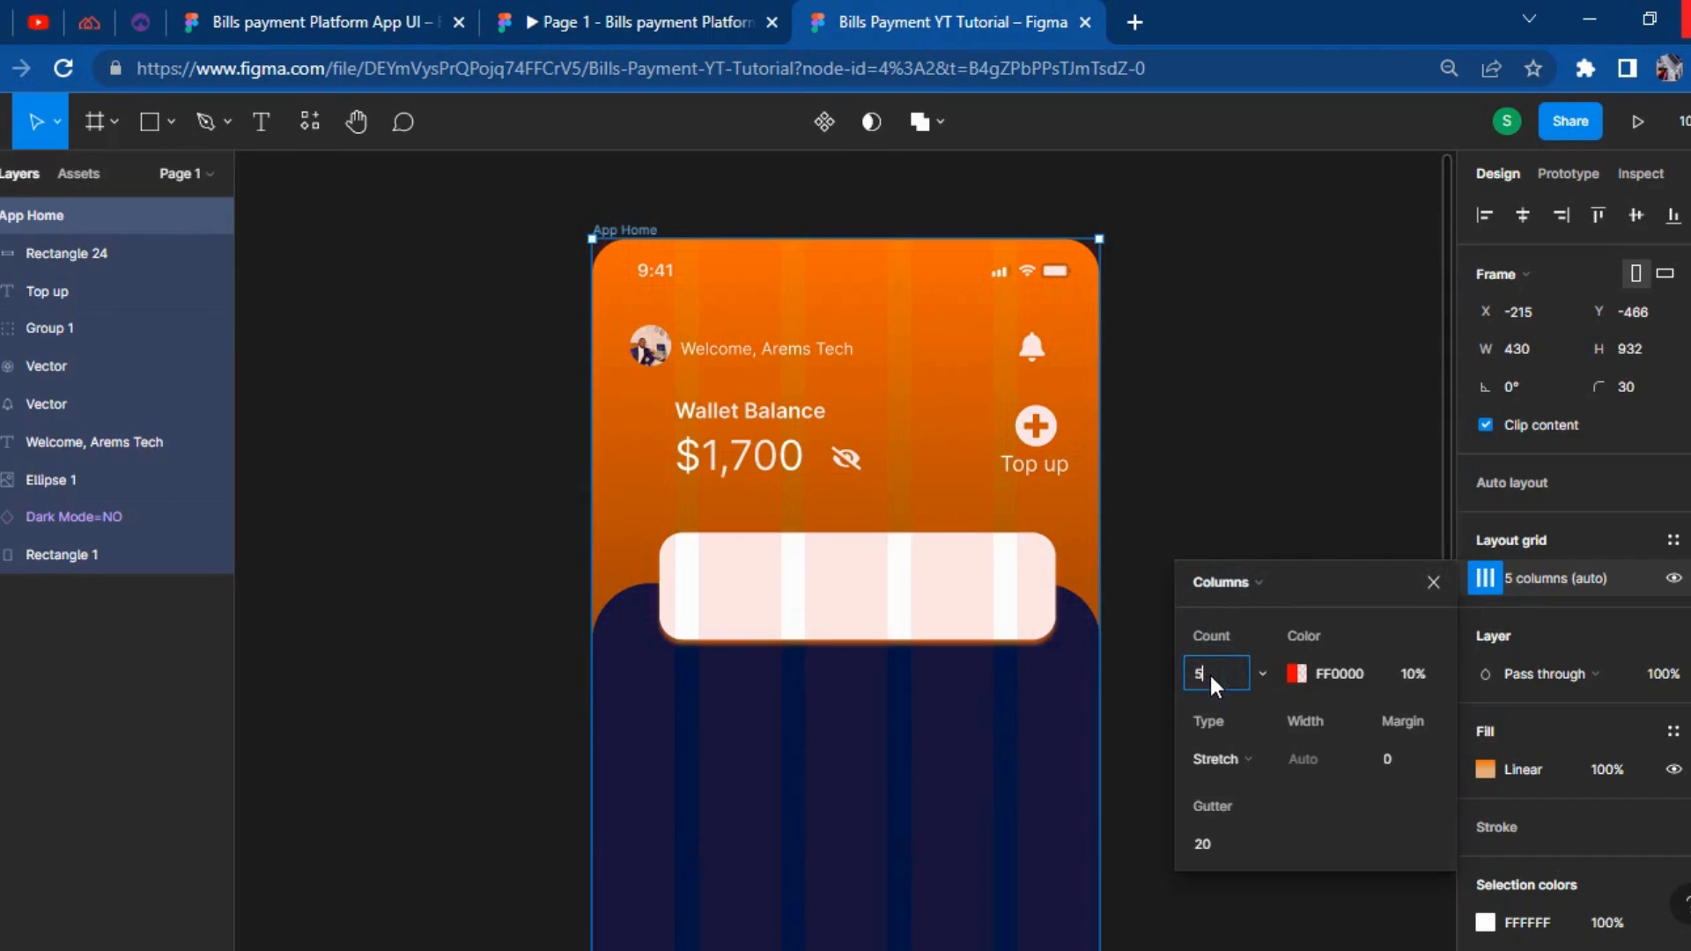
Set the margin of the App Home frame's column grid to 21.
click(1414, 760)
text(21)
key(Return)
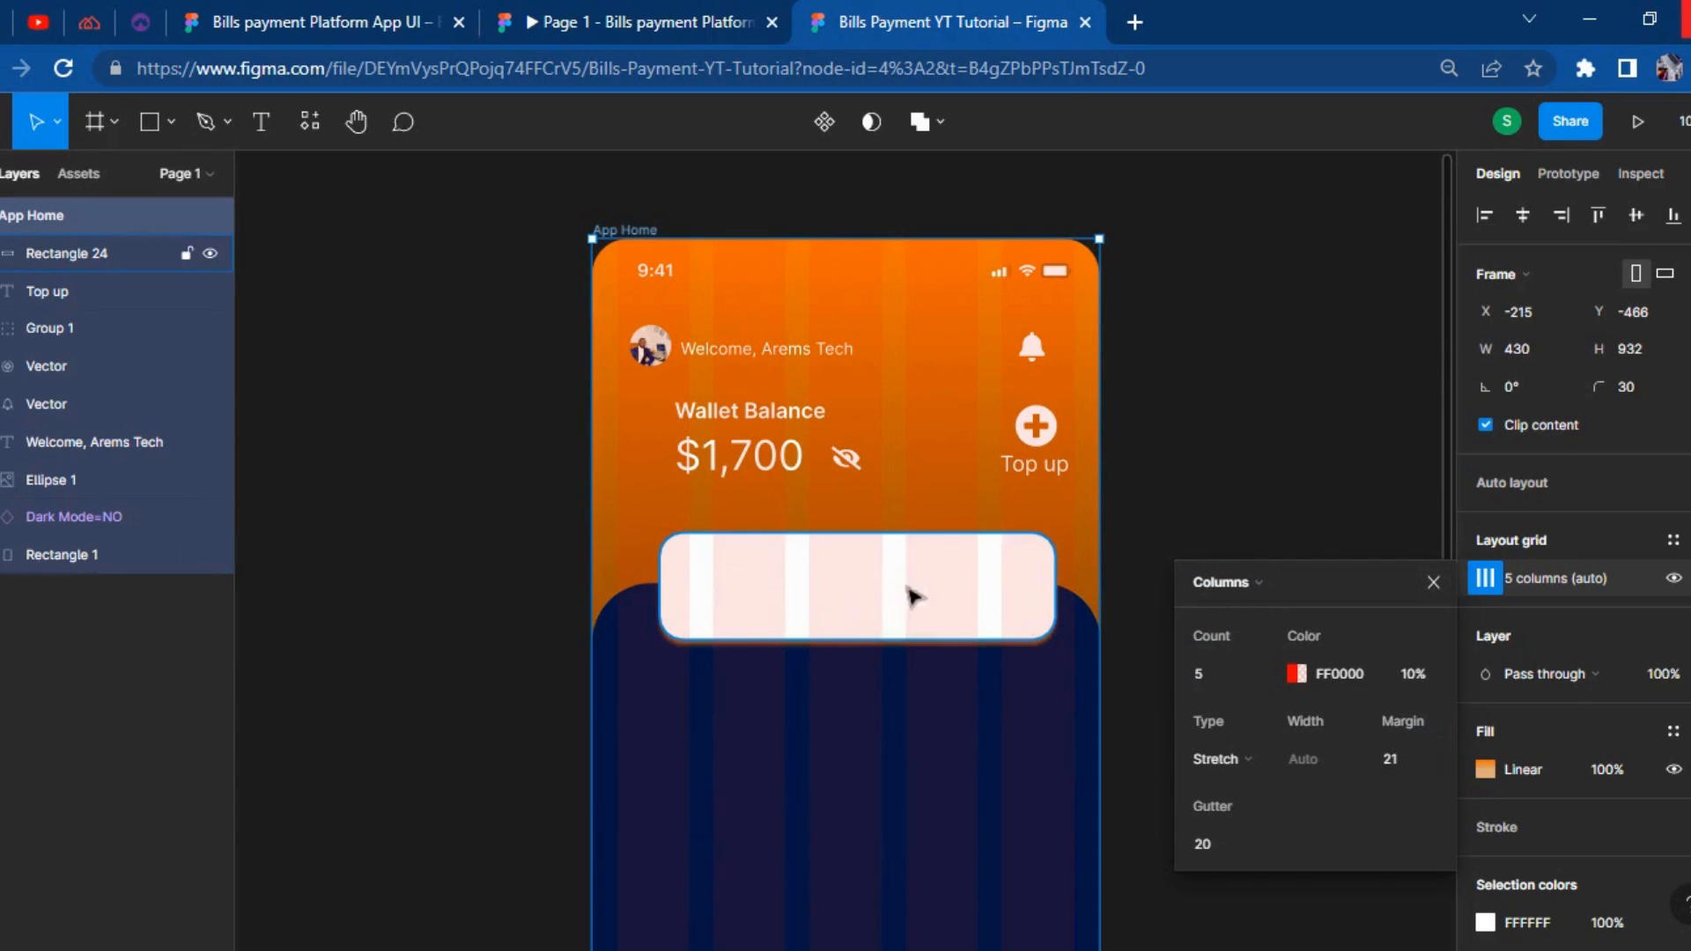
click(1251, 497)
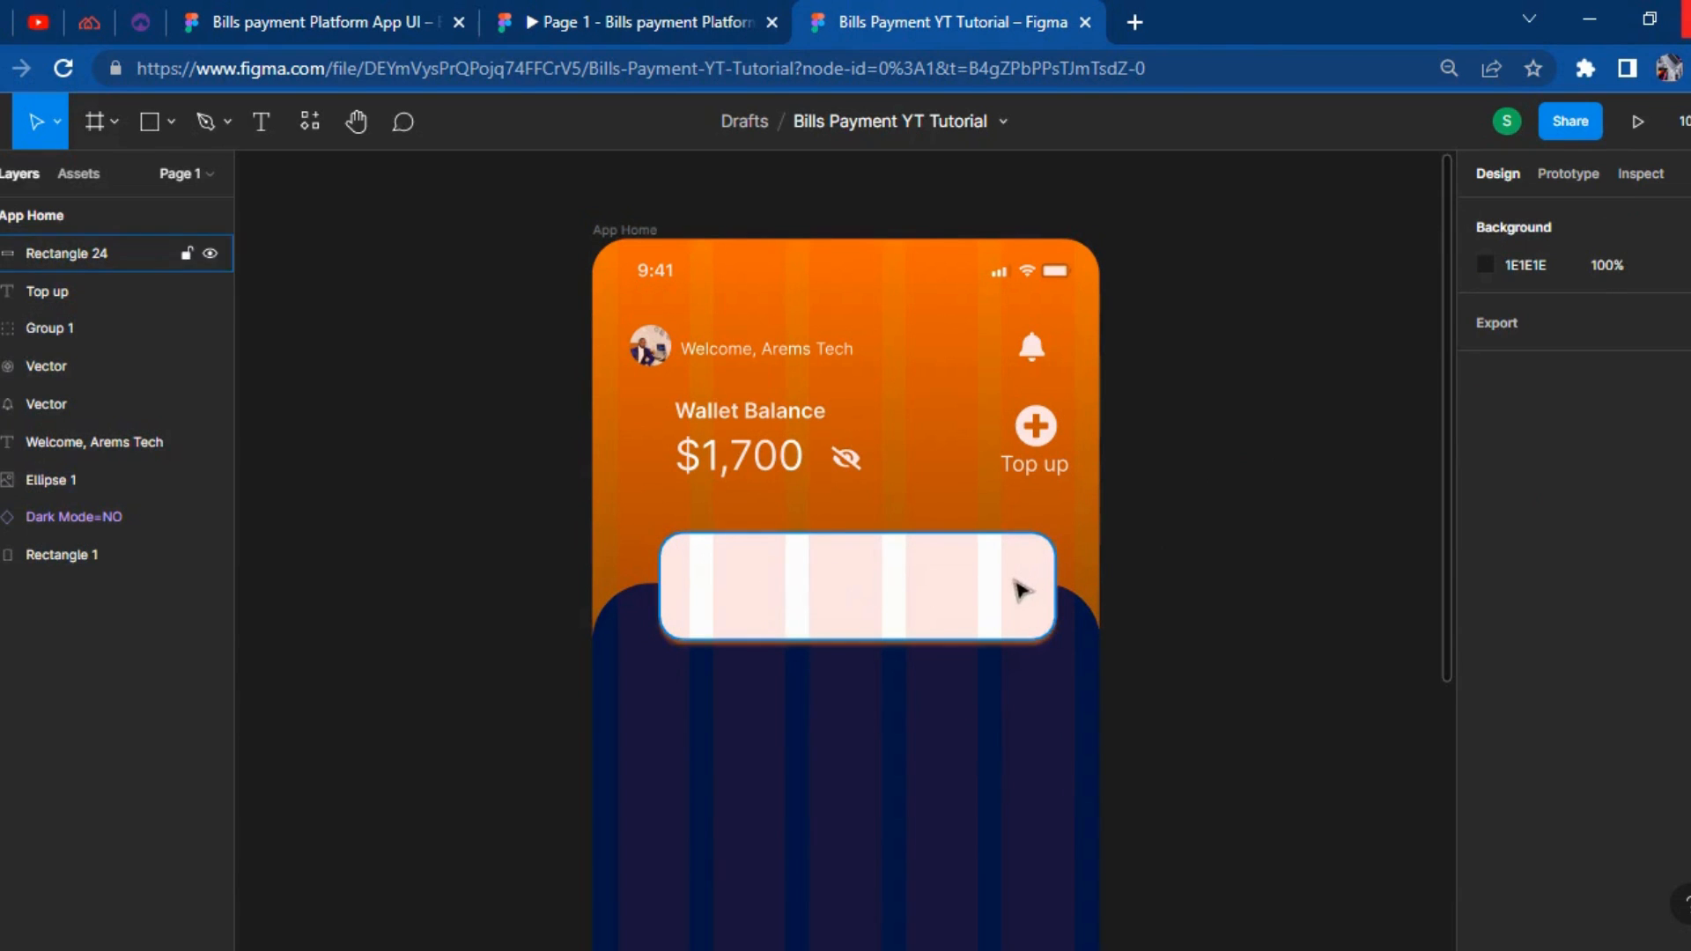
Check the reference's shortcut labels and add the text "Buy Airtime" on the empty canvas beside the App Home frame.
click(592, 16)
click(957, 13)
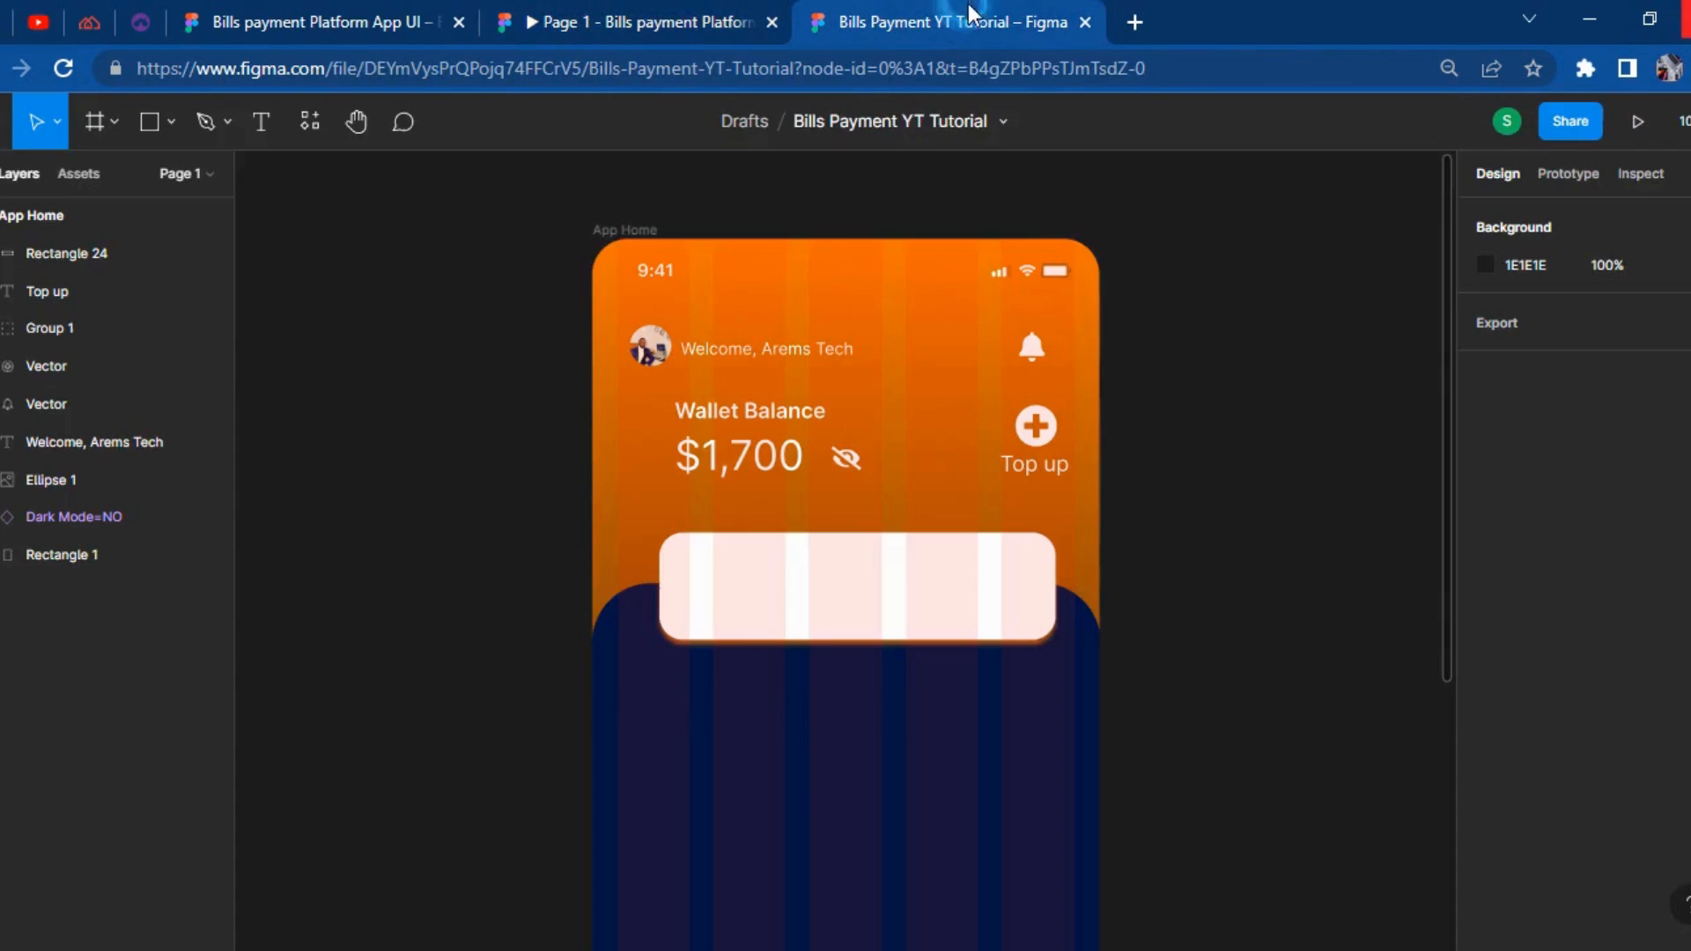
click(294, 693)
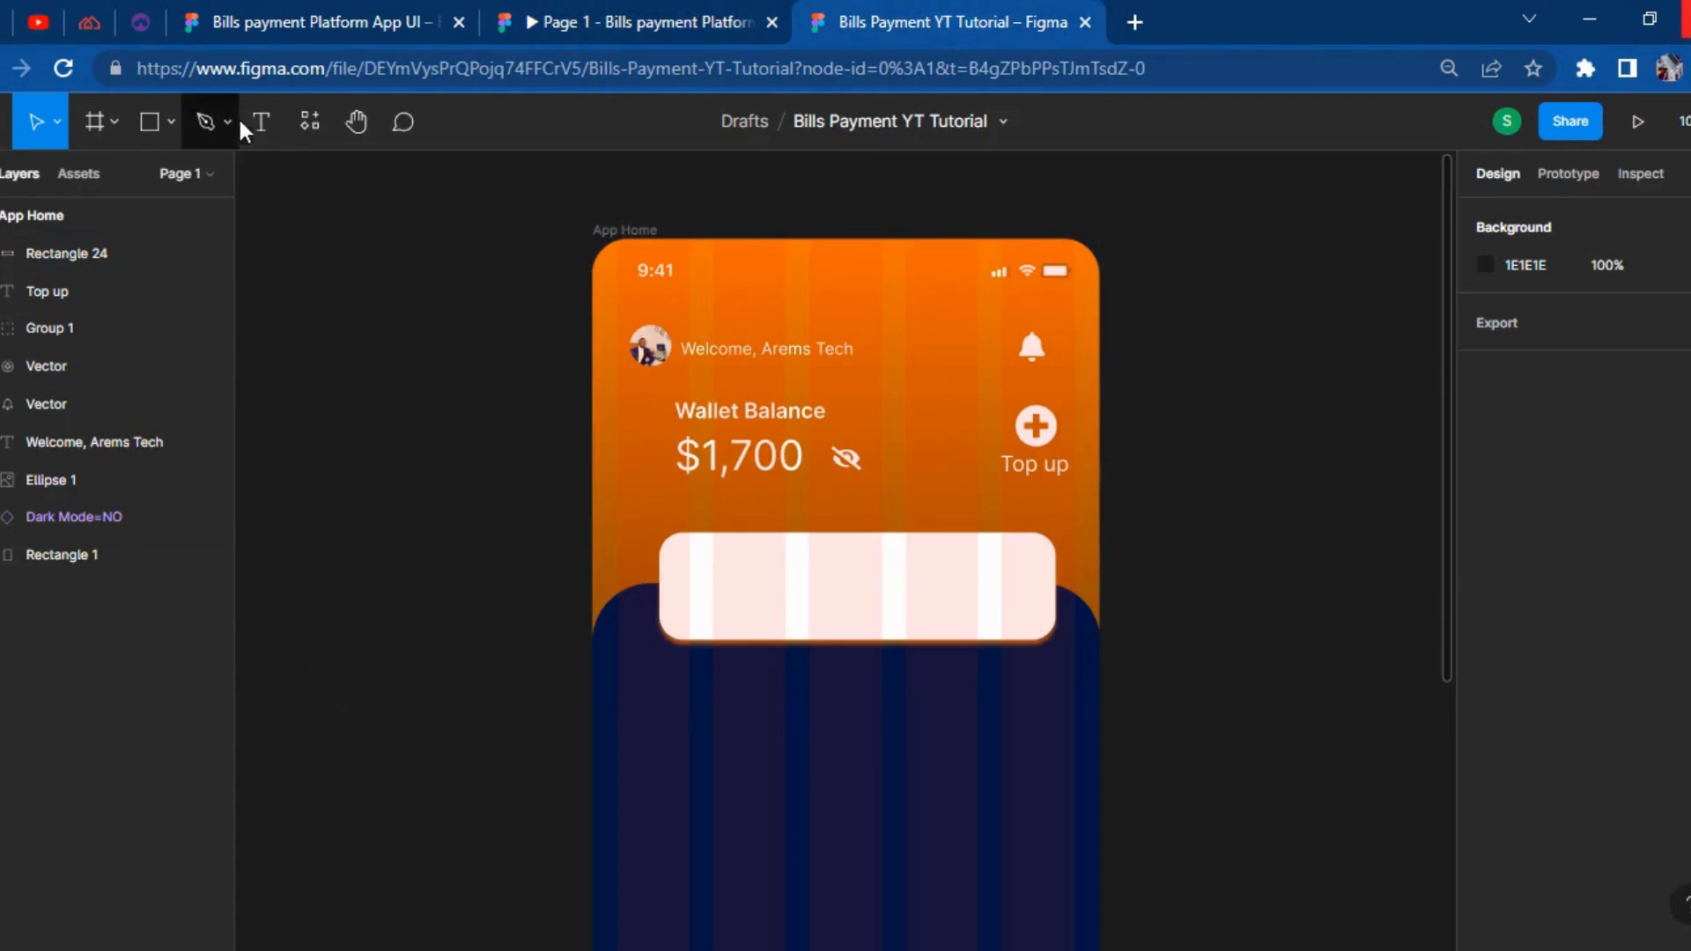
click(264, 122)
click(271, 569)
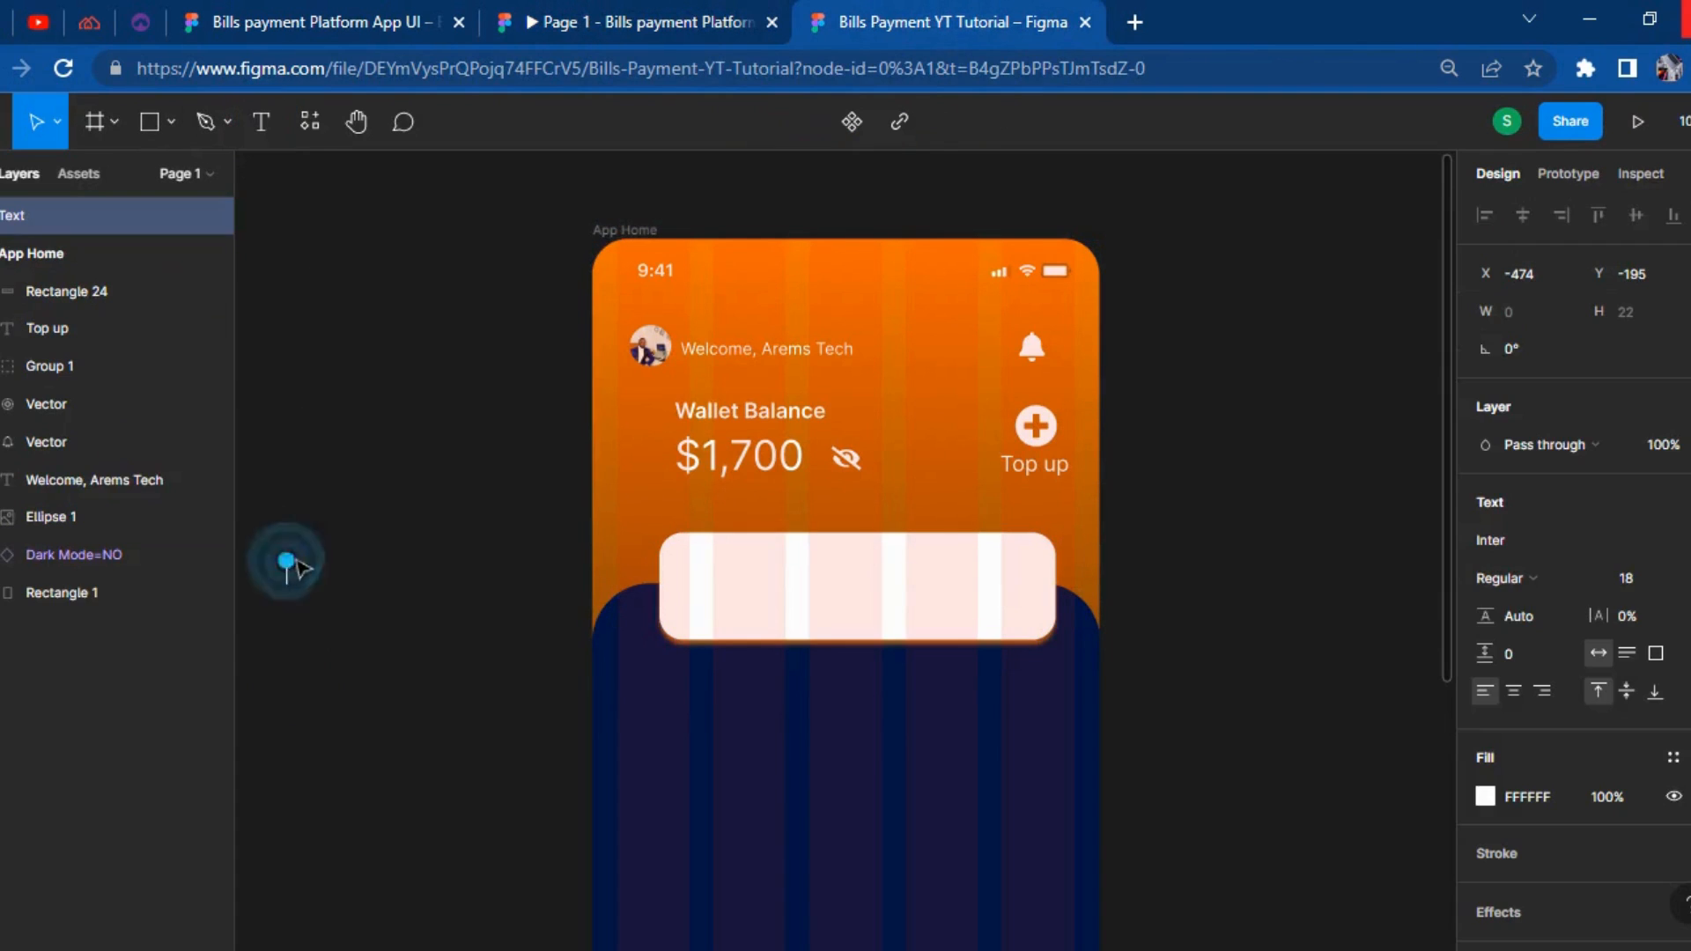
text(buy)
key(ctrl+a)
text(Buy )
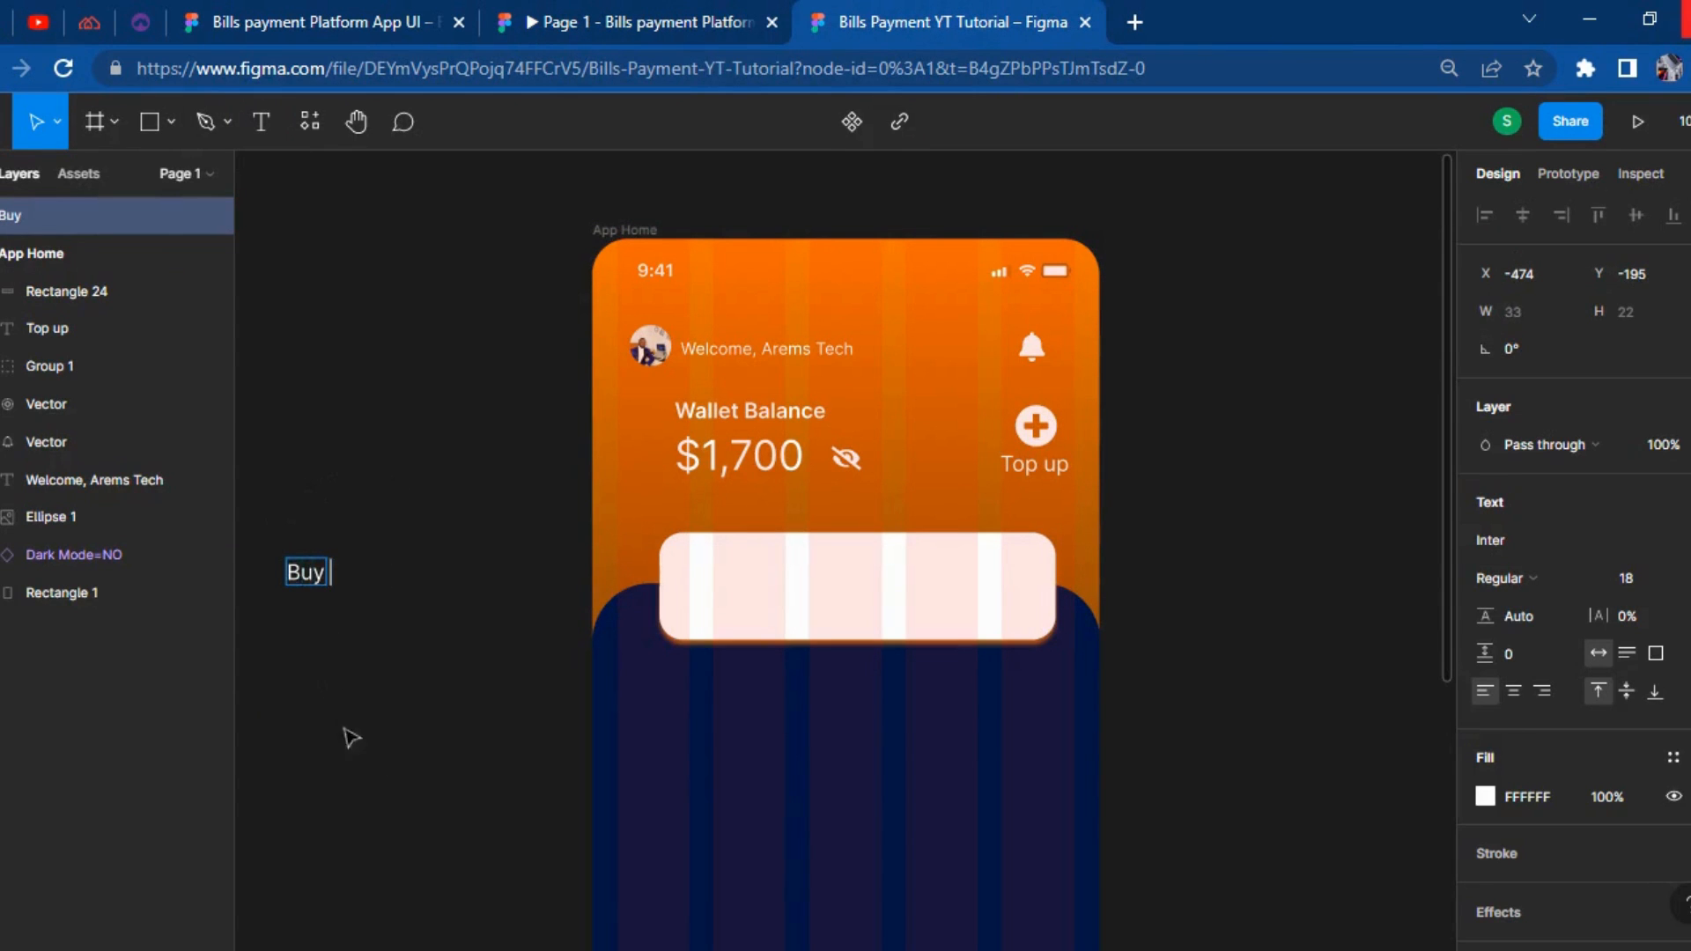
text(Airti,e)
key(BackSpace)
key(BackSpace)
key(BackSpace)
text(ime)
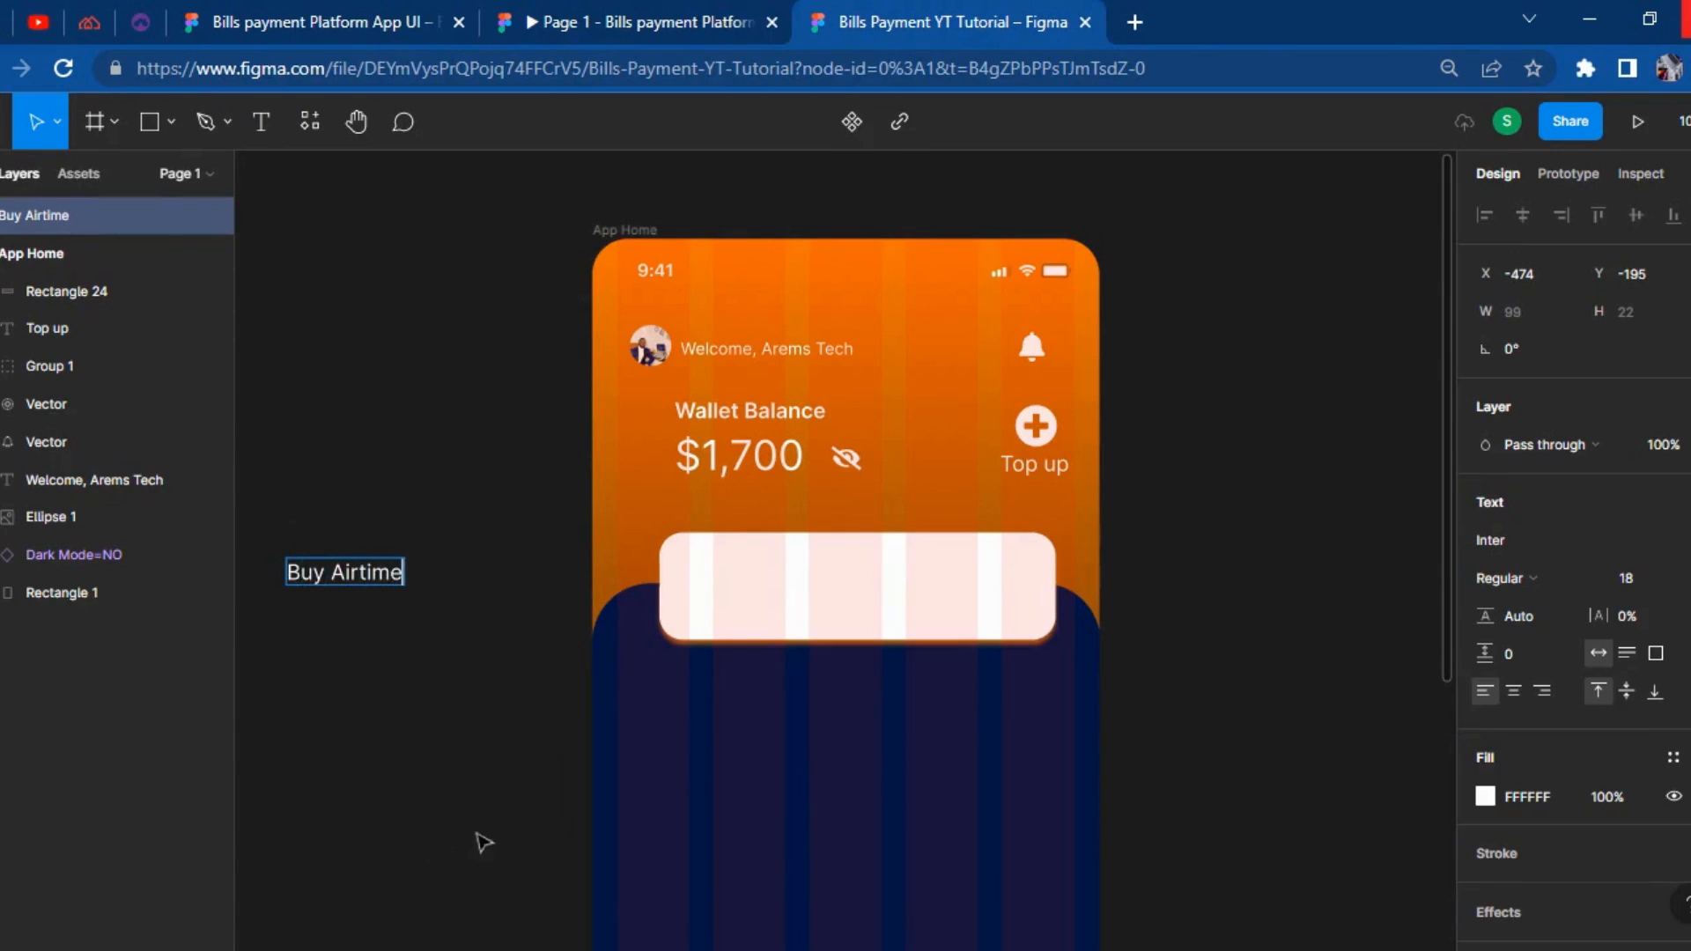
scroll(485, 847, up, 1)
click(273, 846)
Set the Buy Airtime text's font size to 14 and its fill to black 000000.
click(1647, 578)
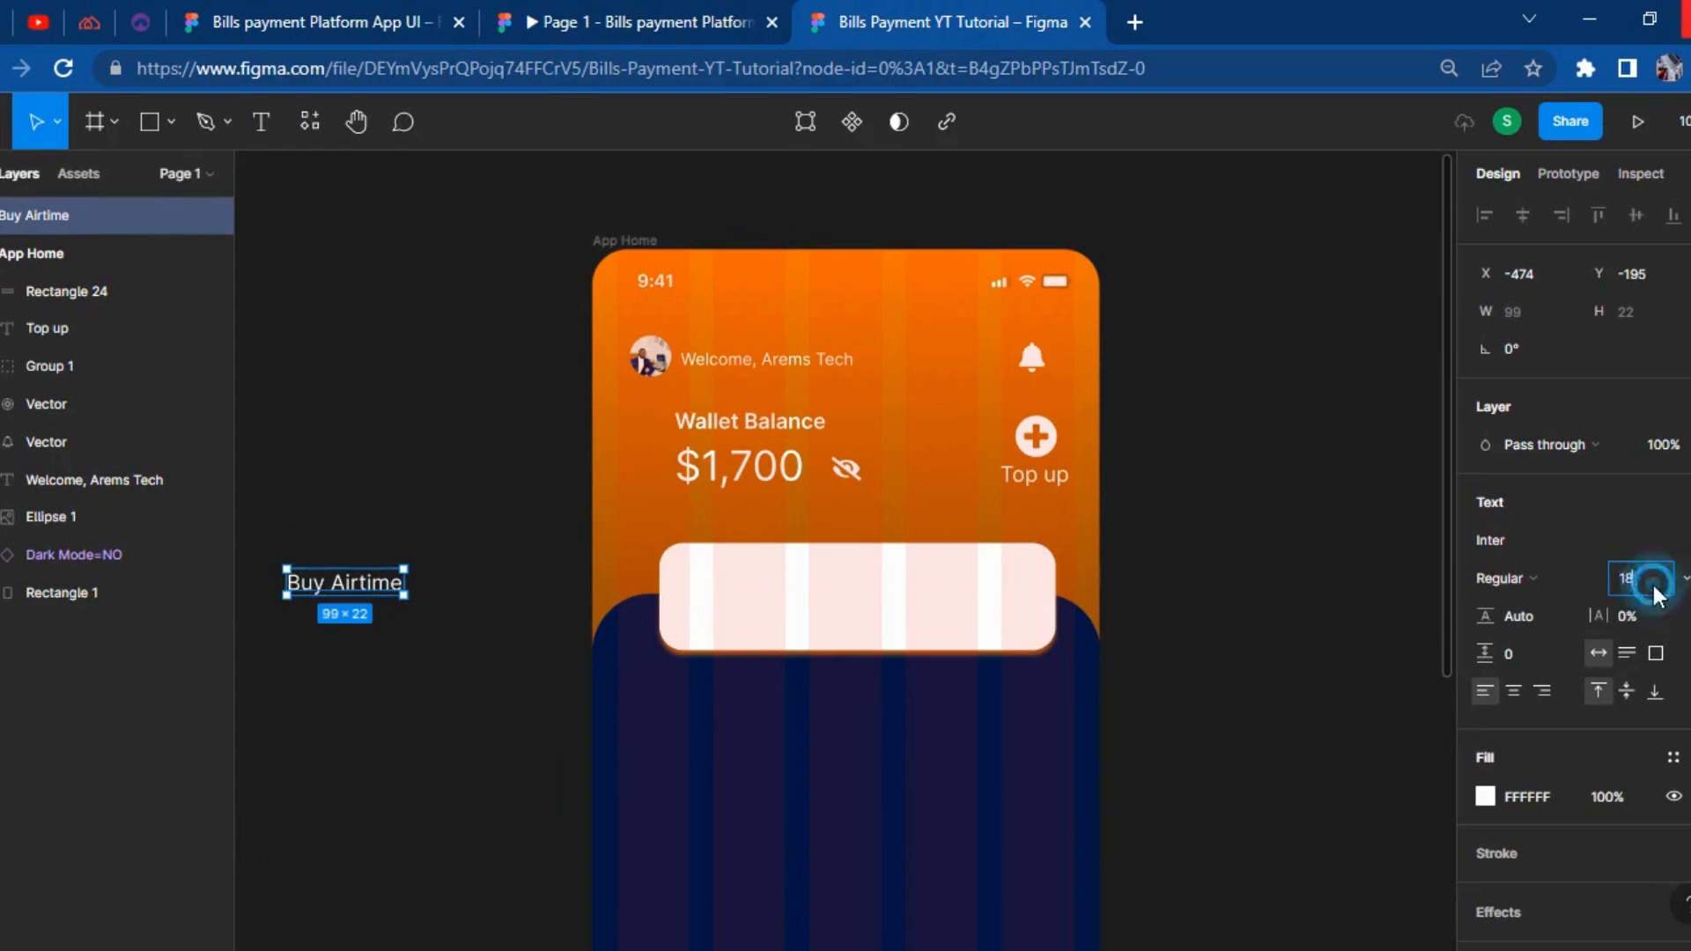
key(Return)
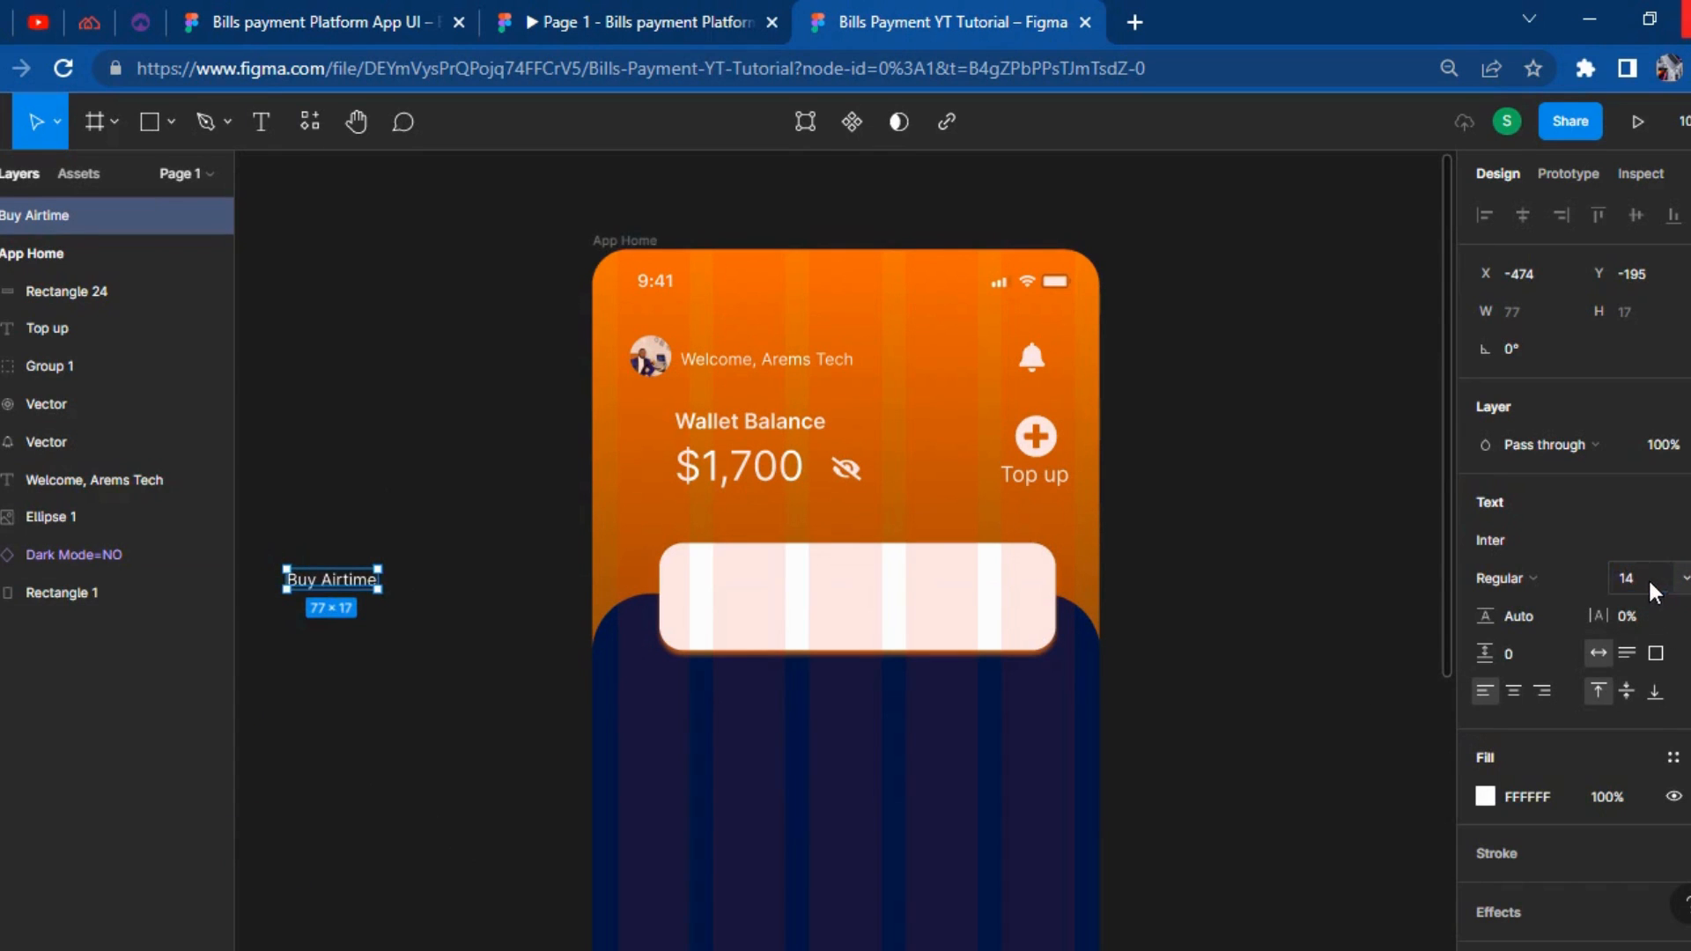
click(1485, 797)
drag(1303, 528, 1133, 687)
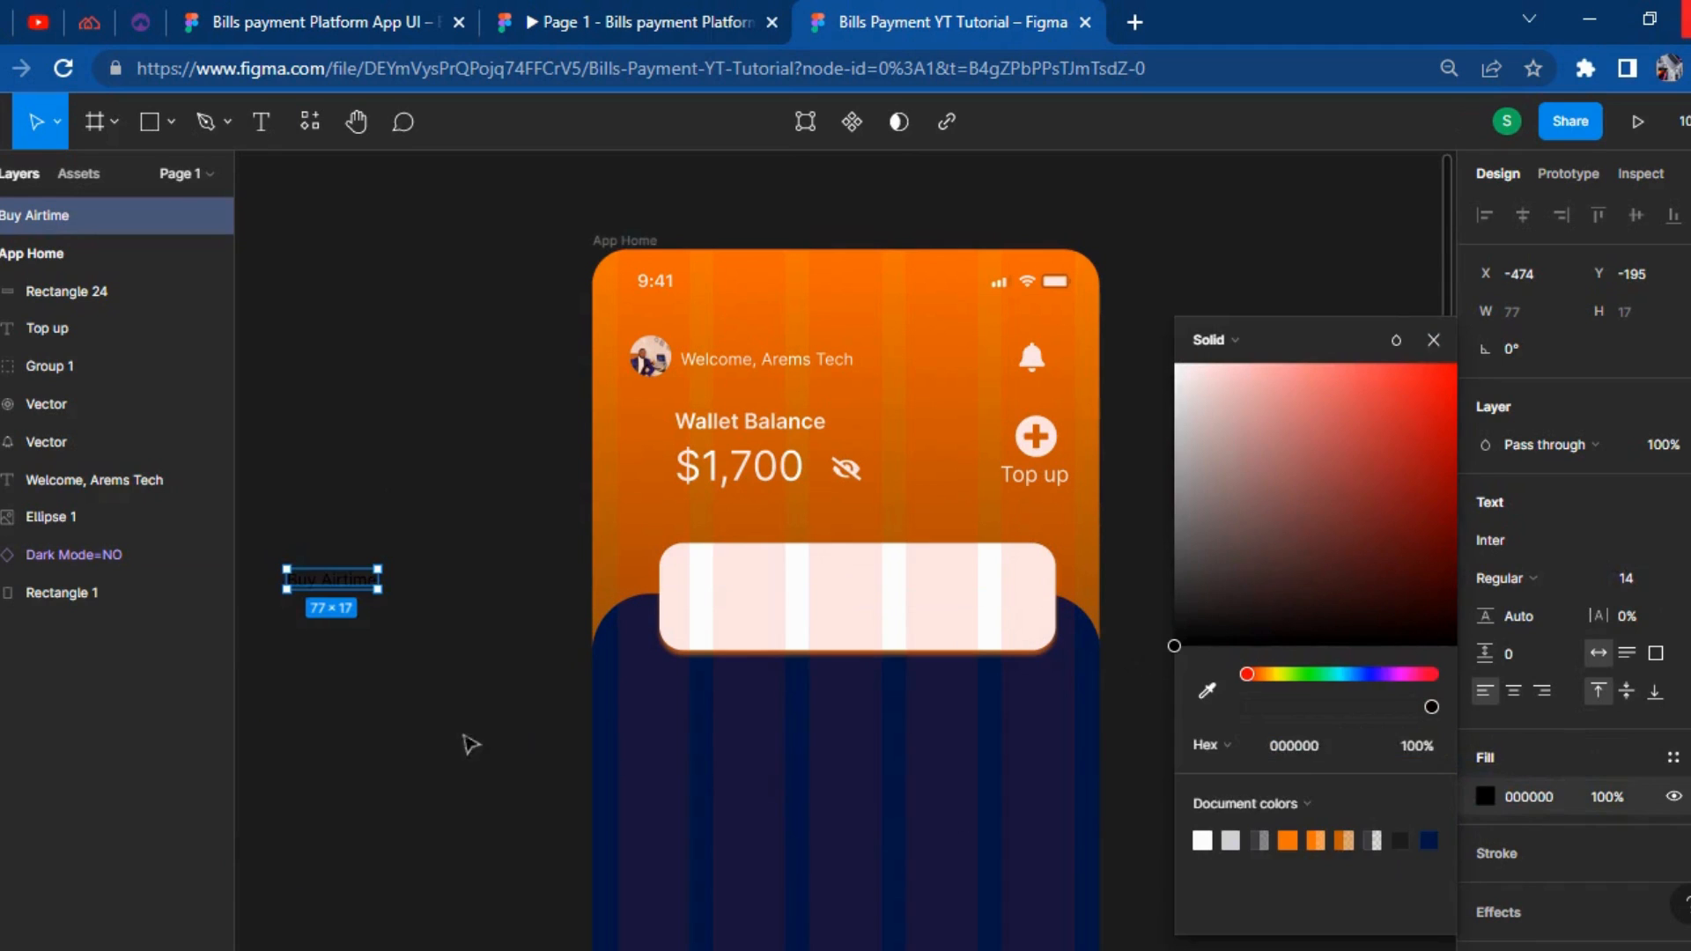
click(396, 710)
Move the Buy Airtime label onto the white card at X 70, Y 307 and set its font size to 12.
drag(348, 586, 731, 633)
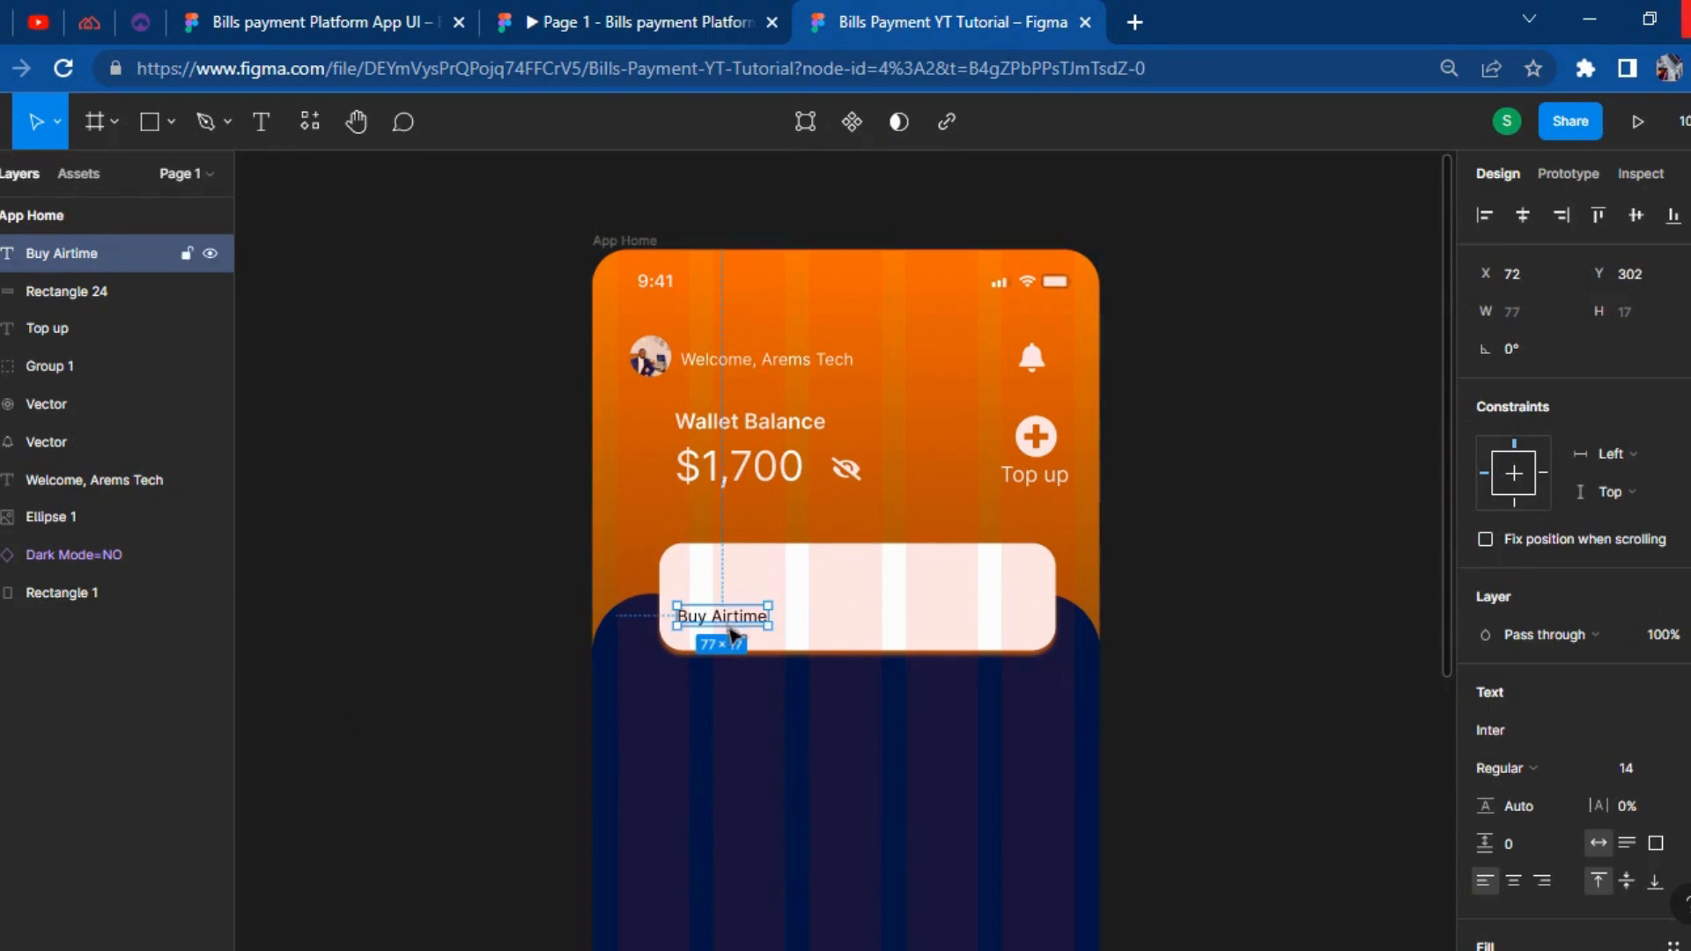
click(1626, 772)
text(12)
key(Return)
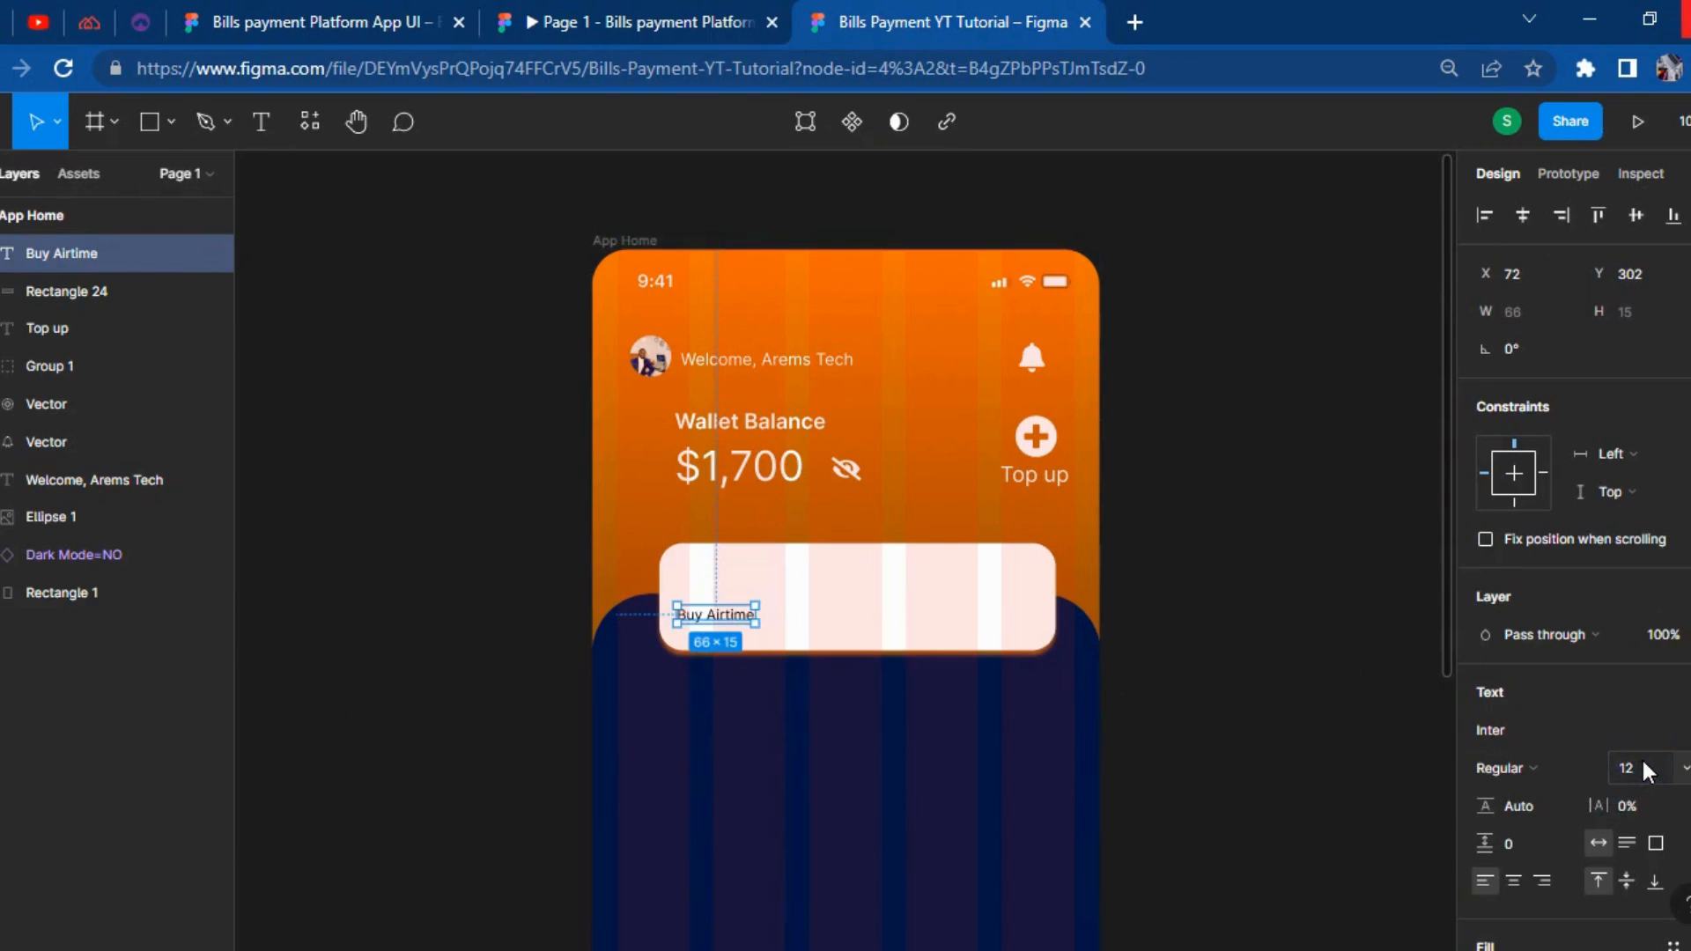
key(Left)
key(Left)
key(Down)
key(Down)
key(Down)
key(Down)
key(Down)
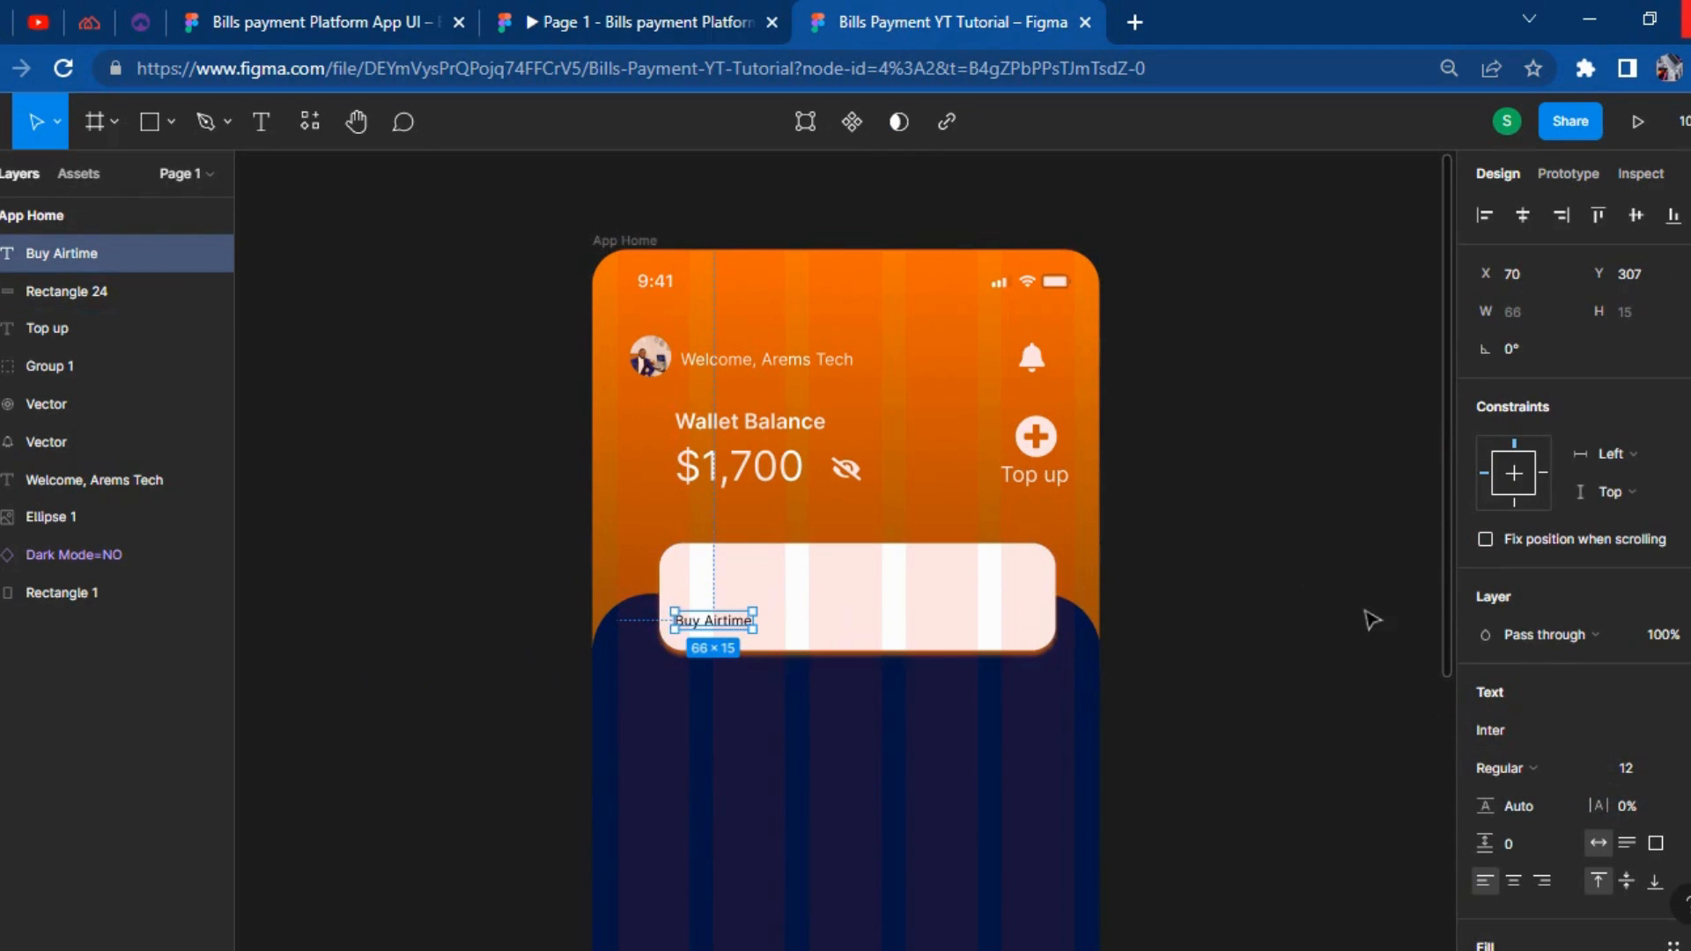
Duplicate the Buy Airtime label three times in a row across the card, spaced 100 apart at X 170, 270 and 370.
key(ctrl+d)
key(shift+Right)
key(shift+Right)
key(shift+Right)
key(shift+Right)
key(shift+Right)
key(shift+Right)
key(shift+Right)
key(shift+Right)
key(shift+Right)
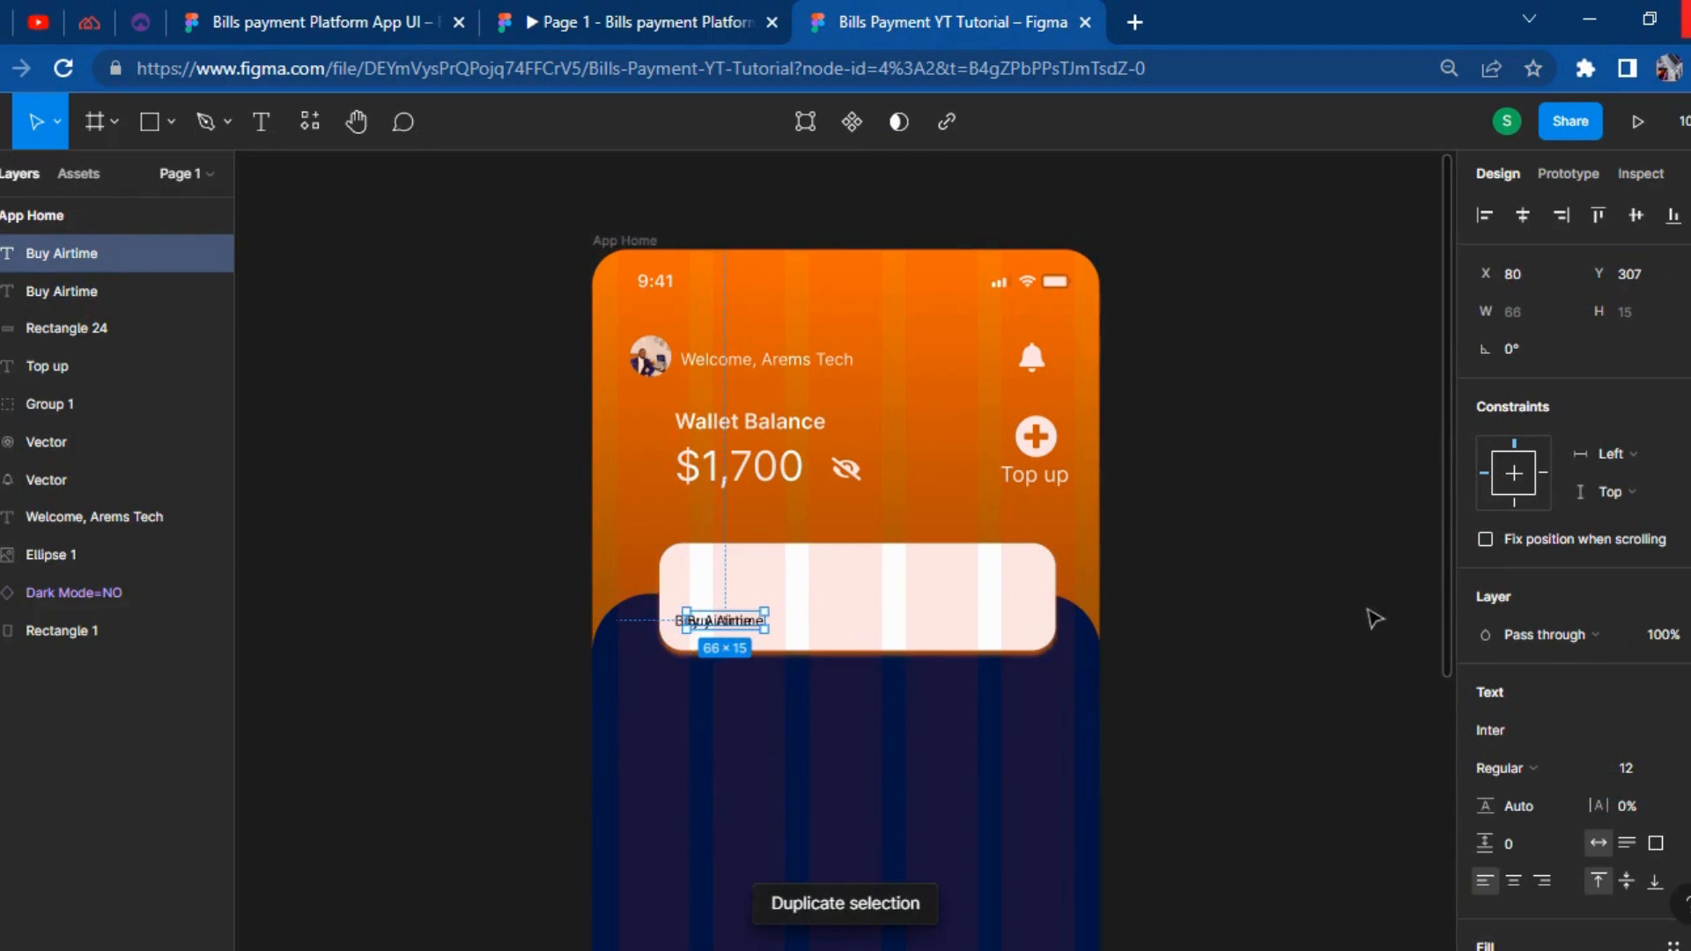
key(shift+Right)
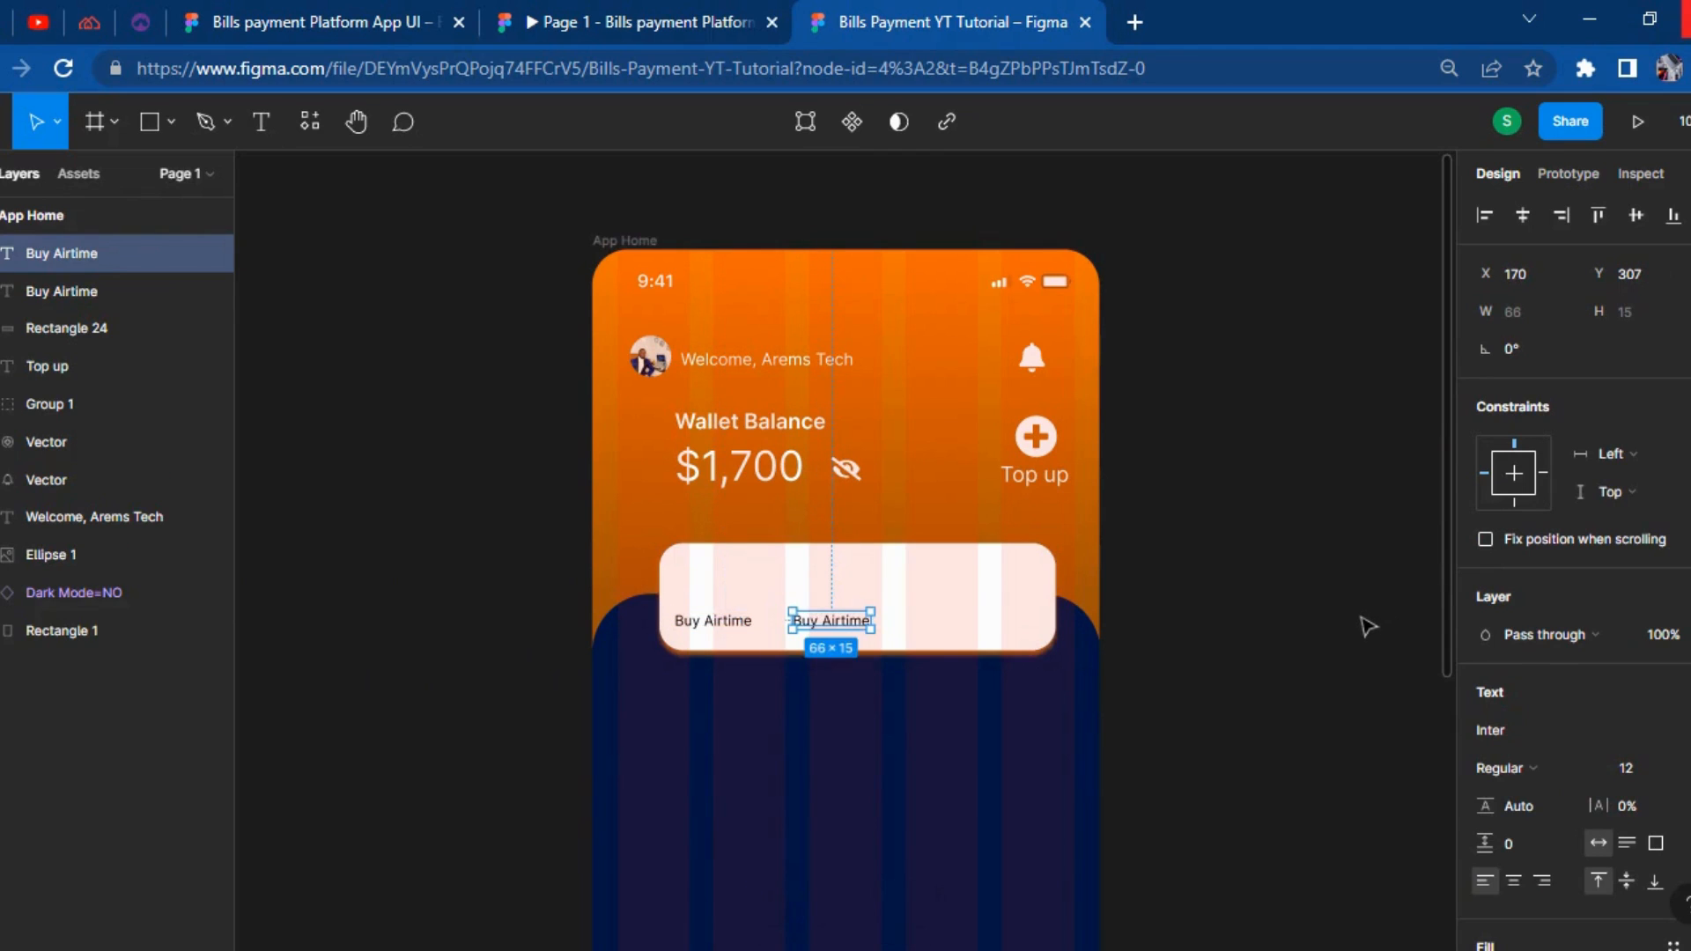
key(ctrl+d)
key(ctrl+d)
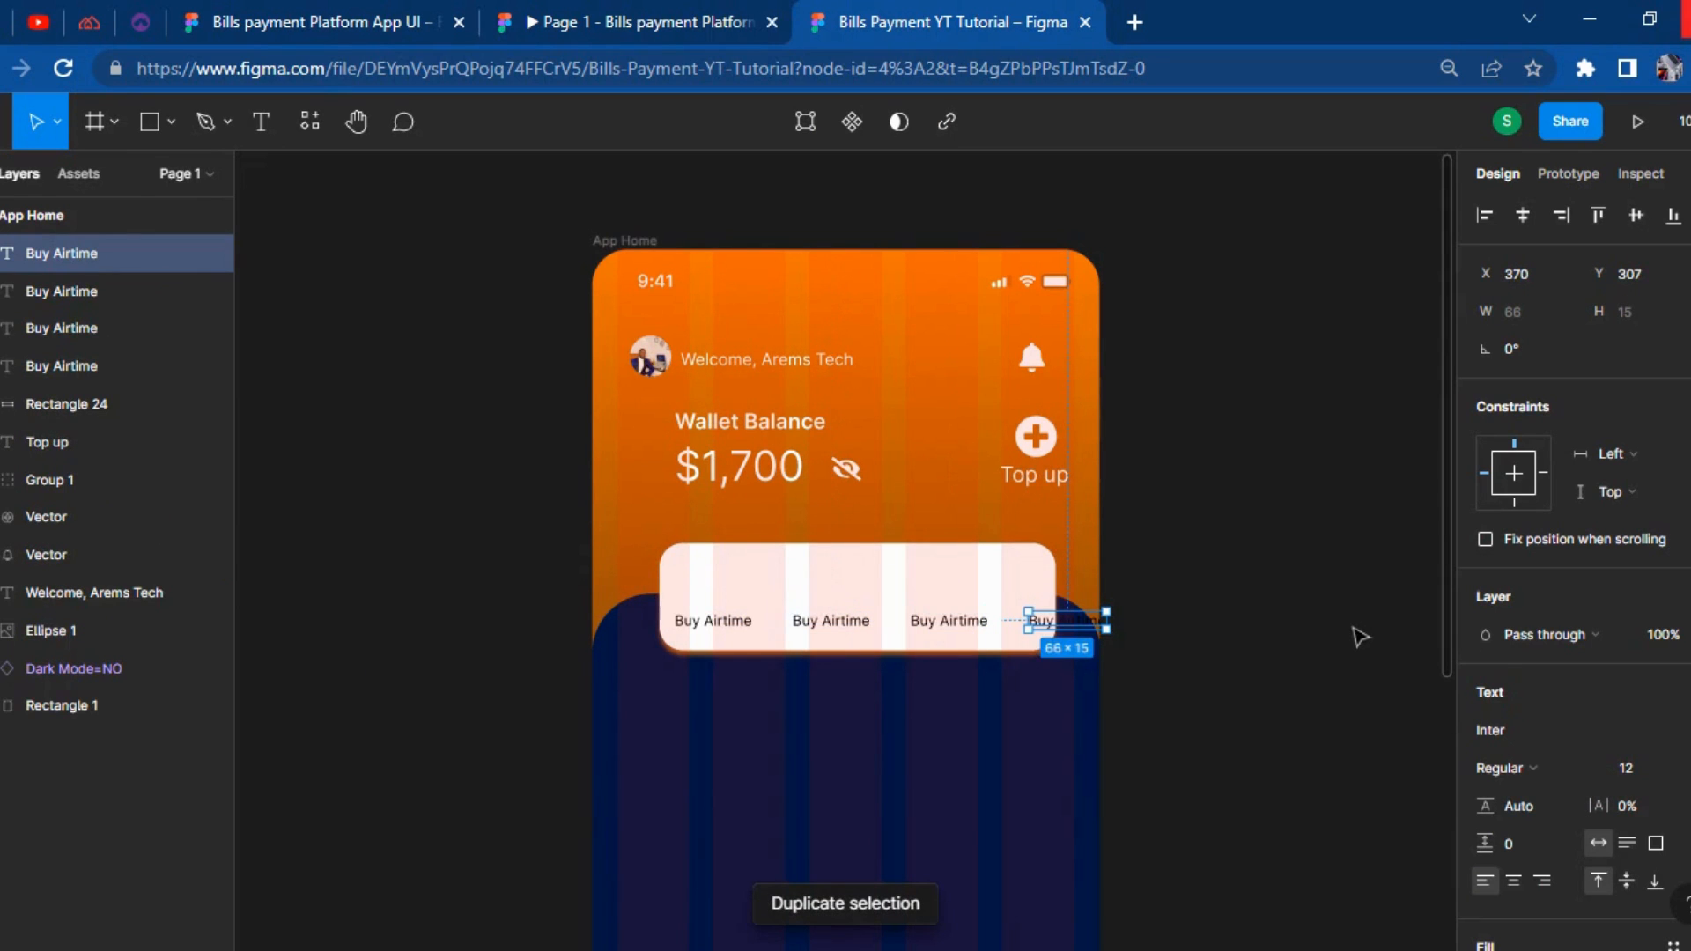
Widen the white card rectangle on both sides to about 381 wide, starting at about X 39.
click(744, 568)
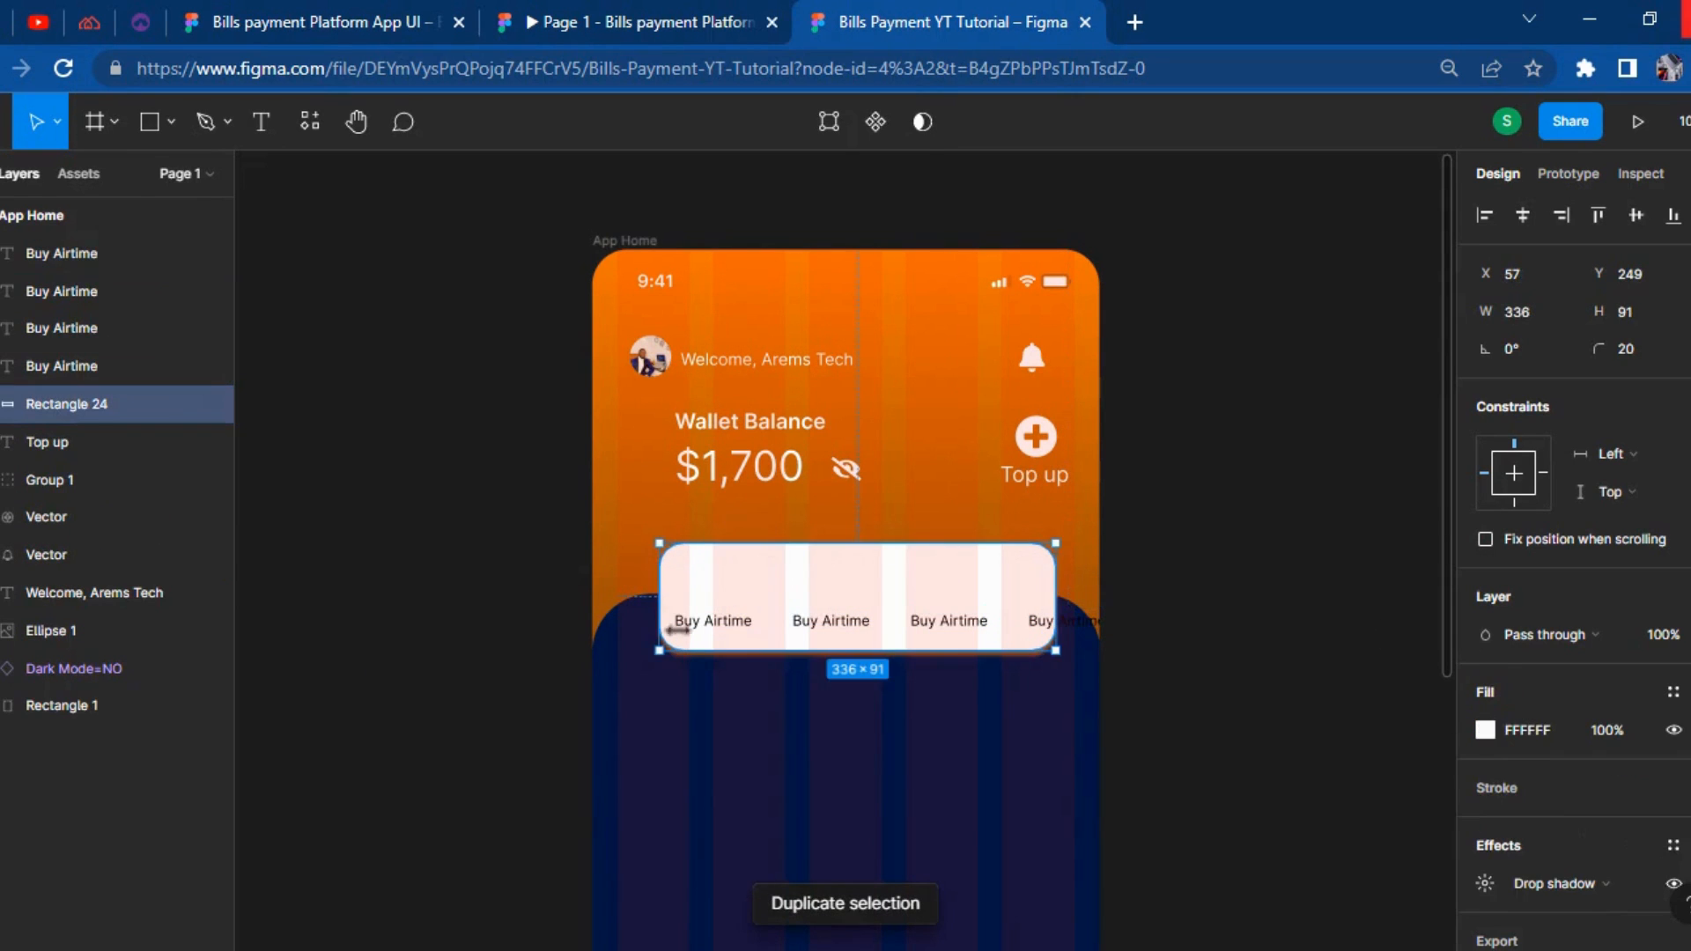
click(648, 595)
click(681, 585)
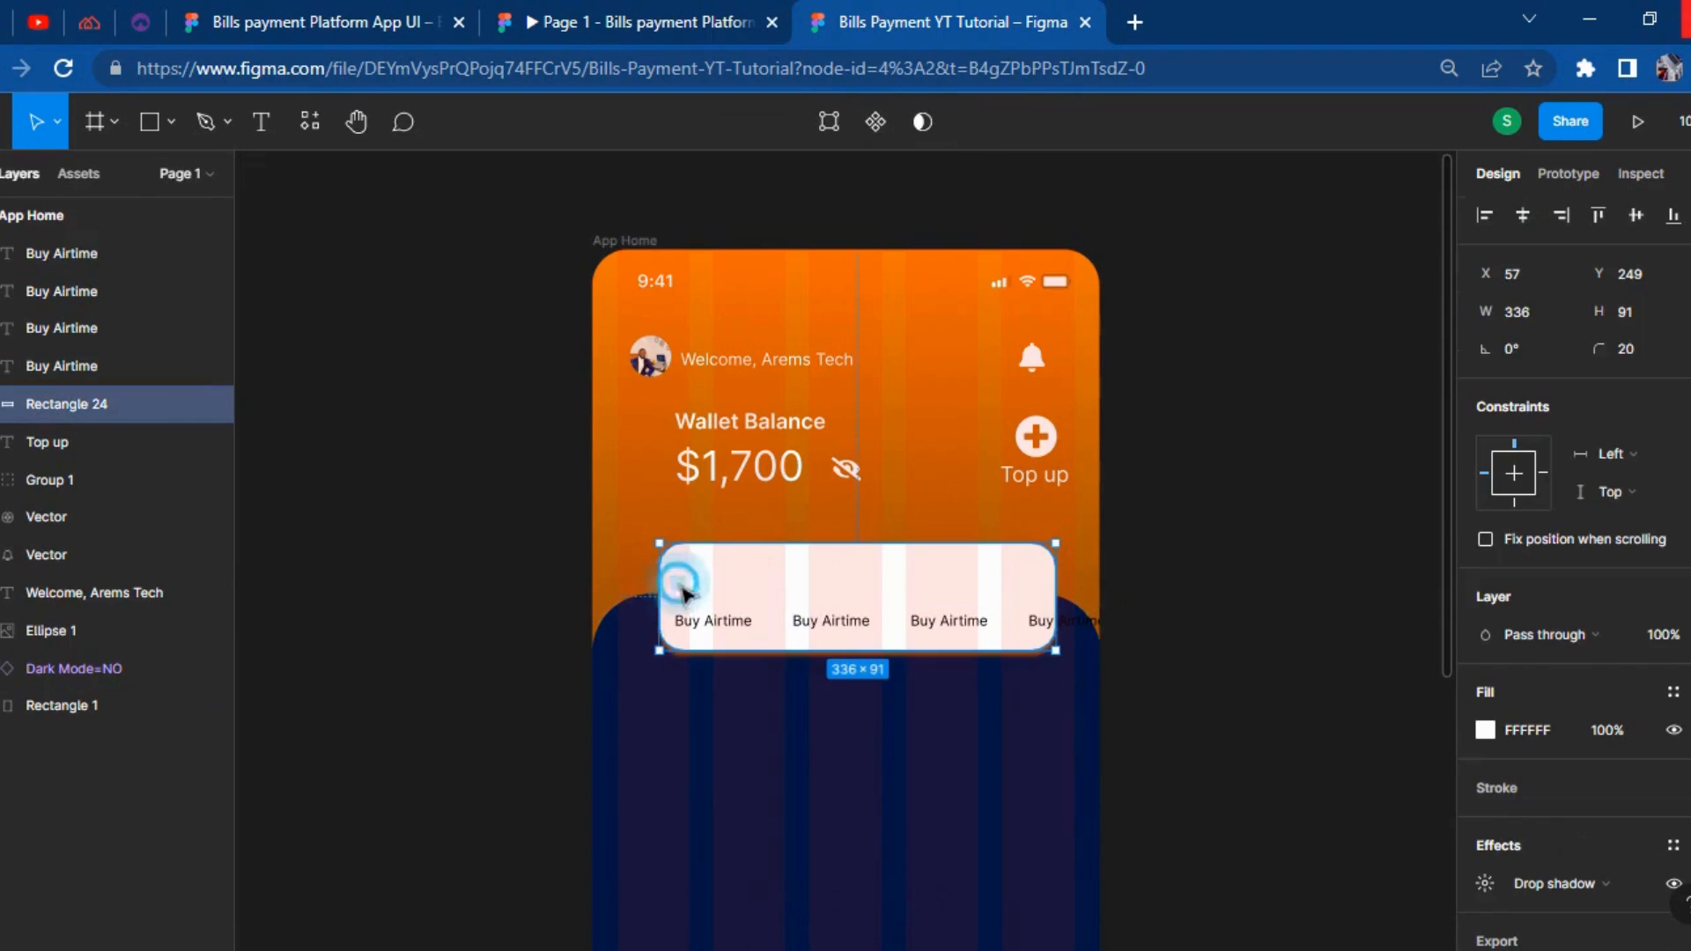
drag(659, 593, 638, 621)
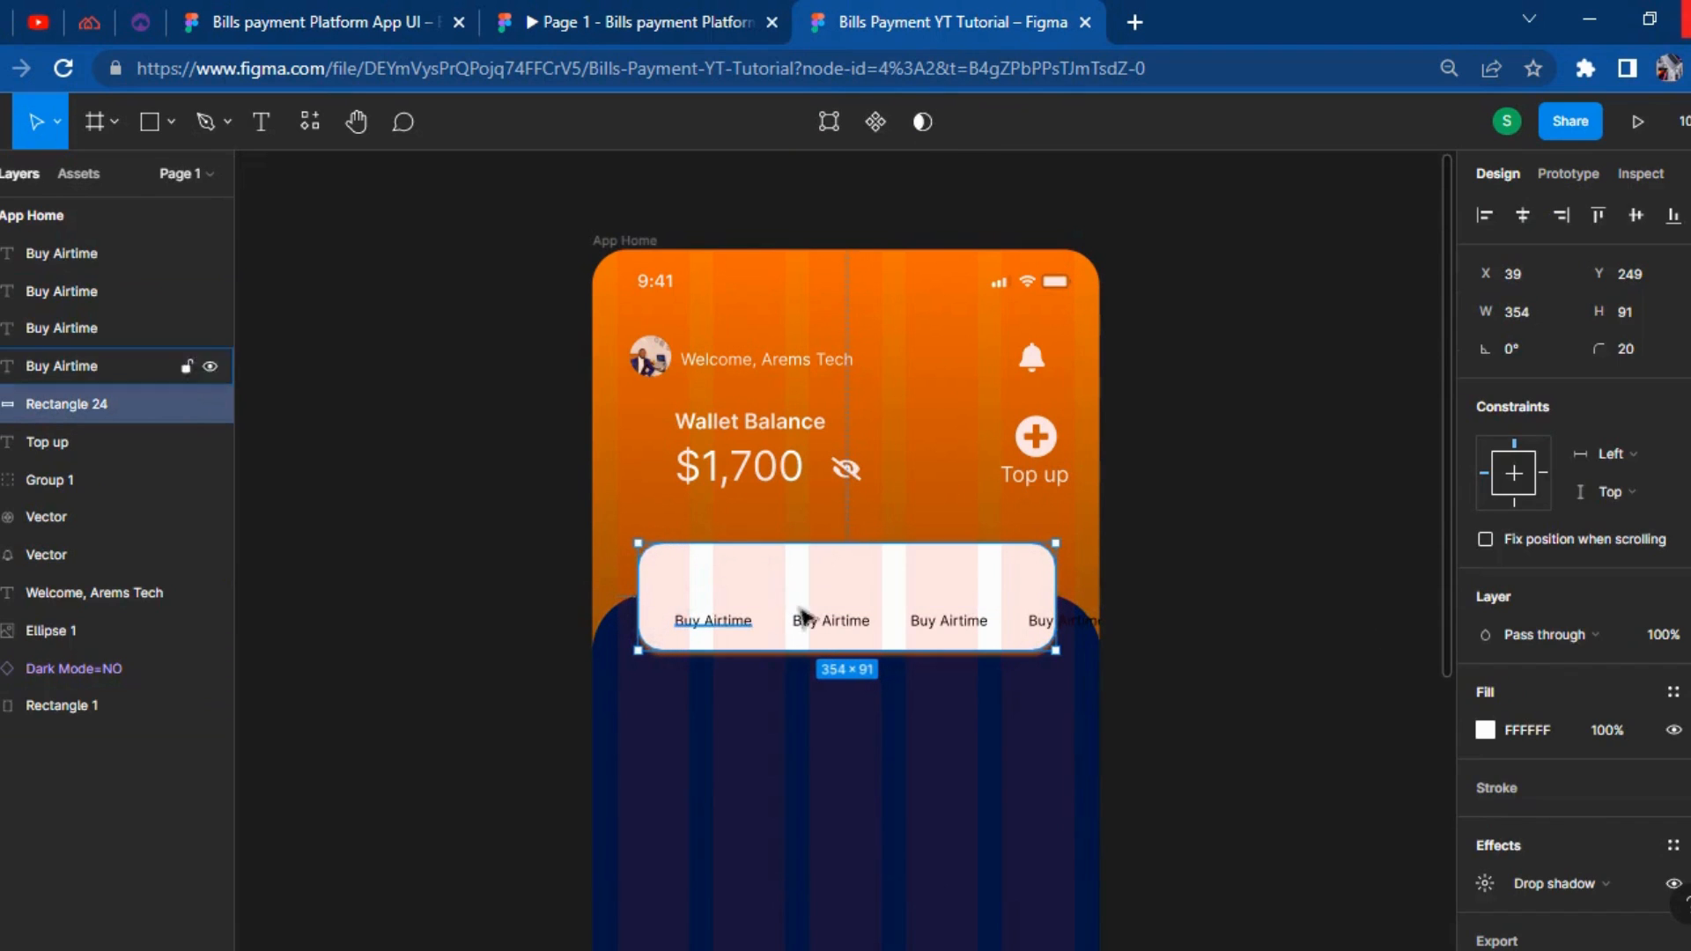
drag(1056, 599, 1088, 599)
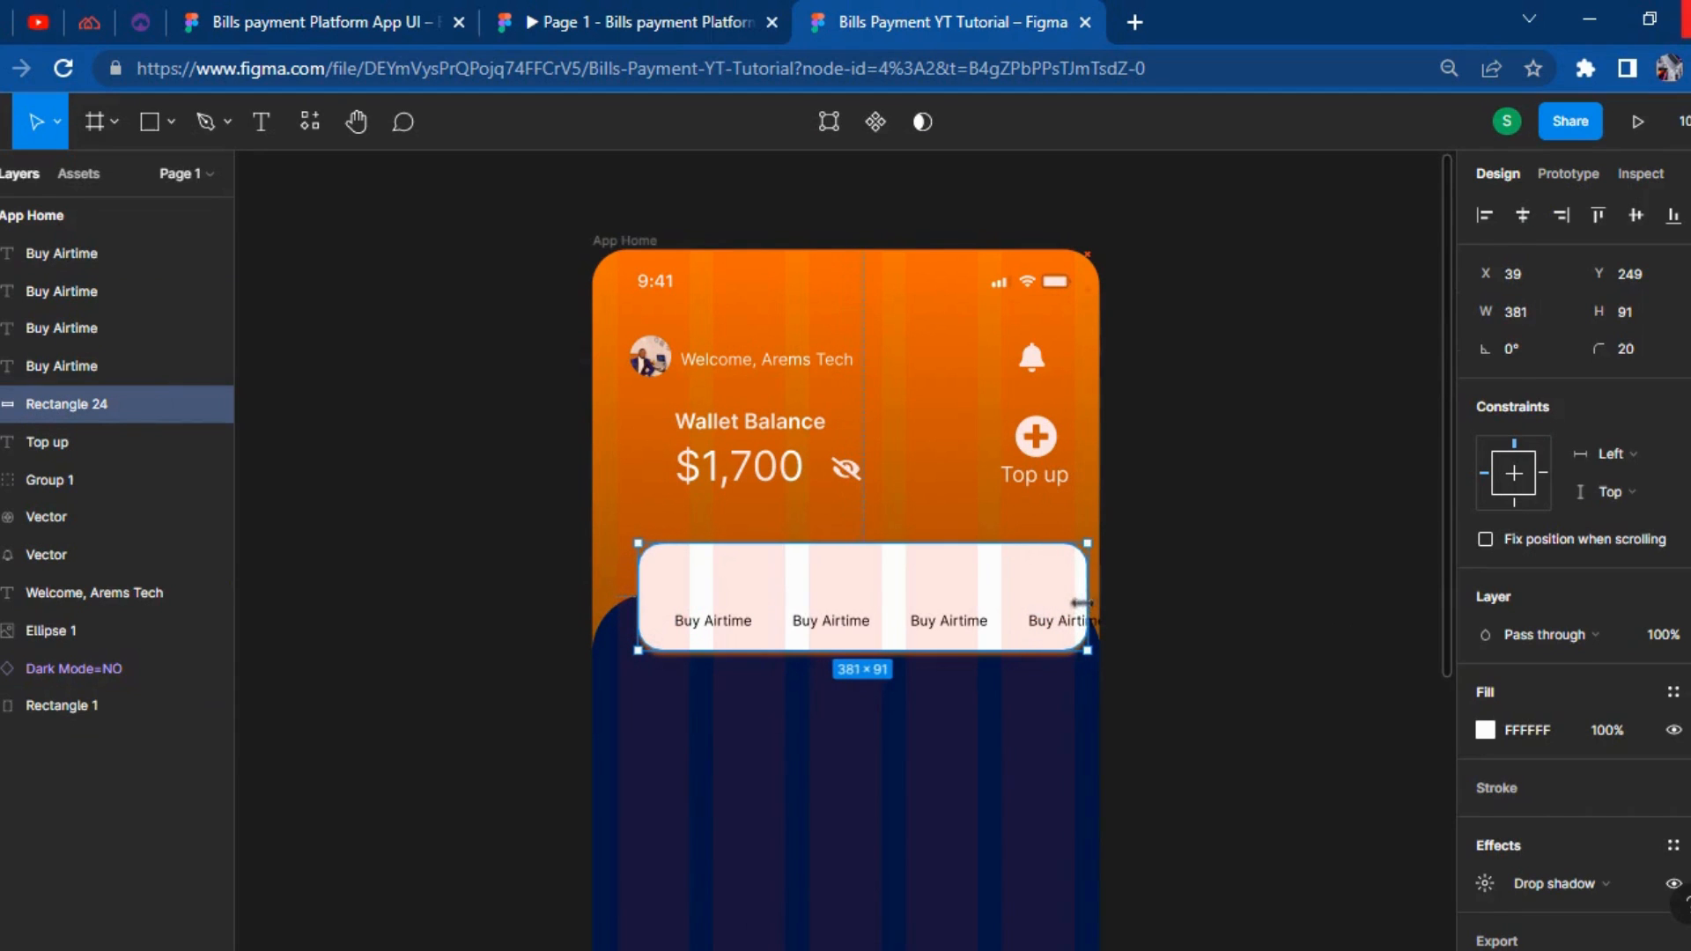
Shift the first Buy Airtime label on the card to X 50.
click(717, 624)
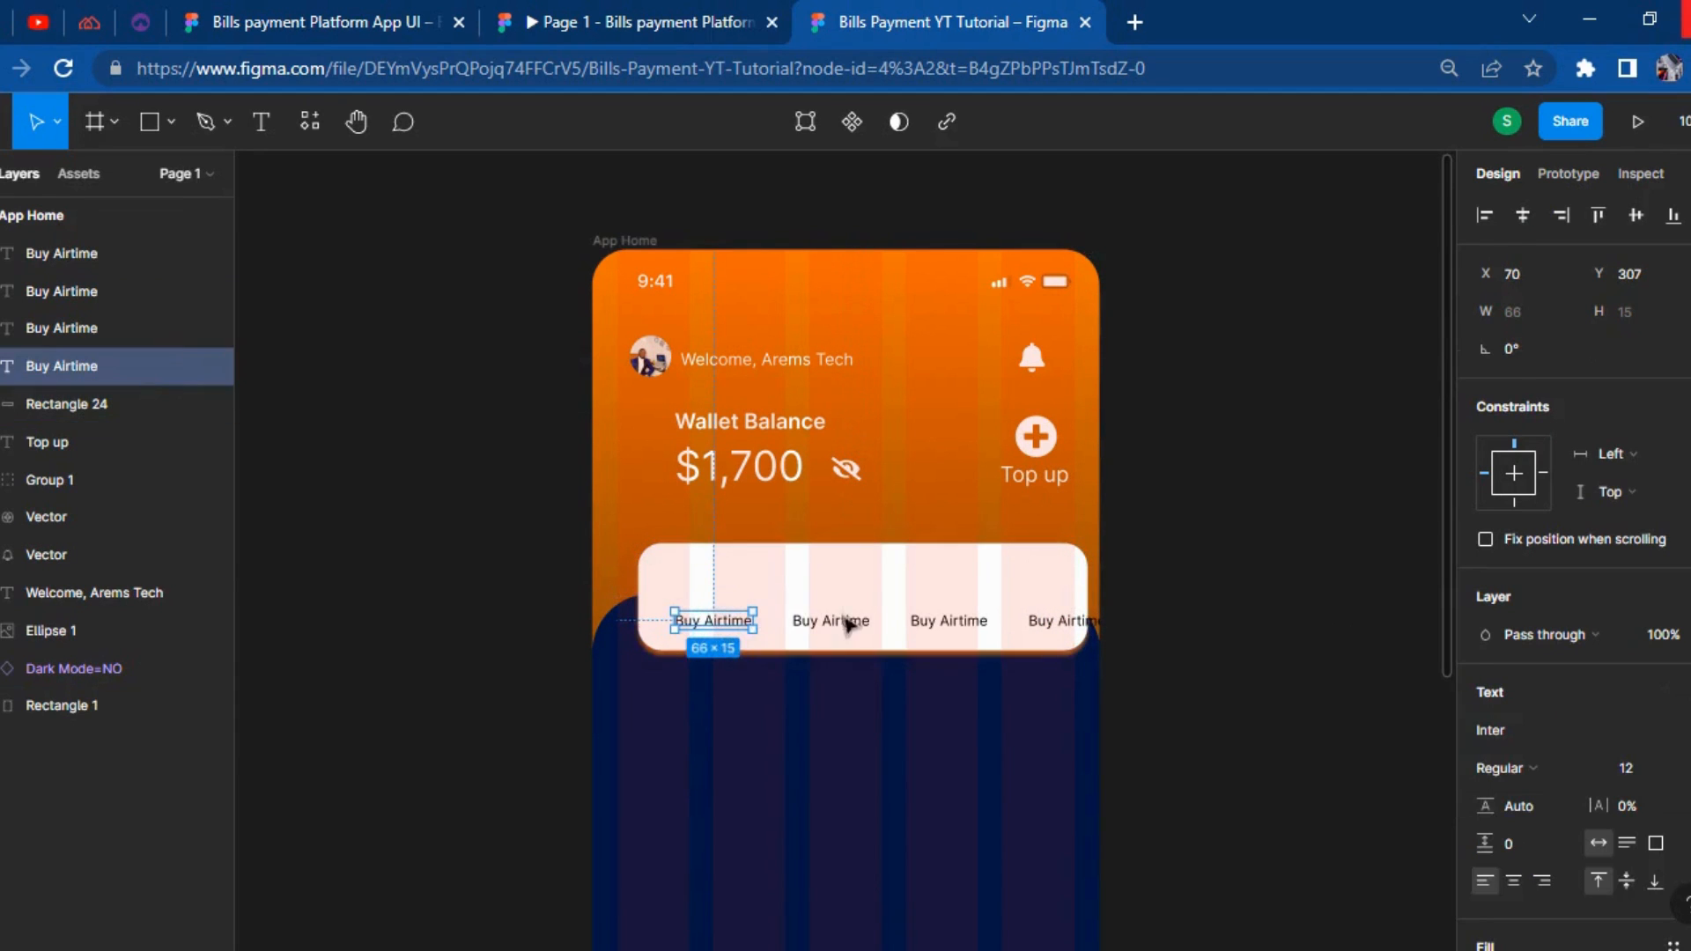
click(1194, 630)
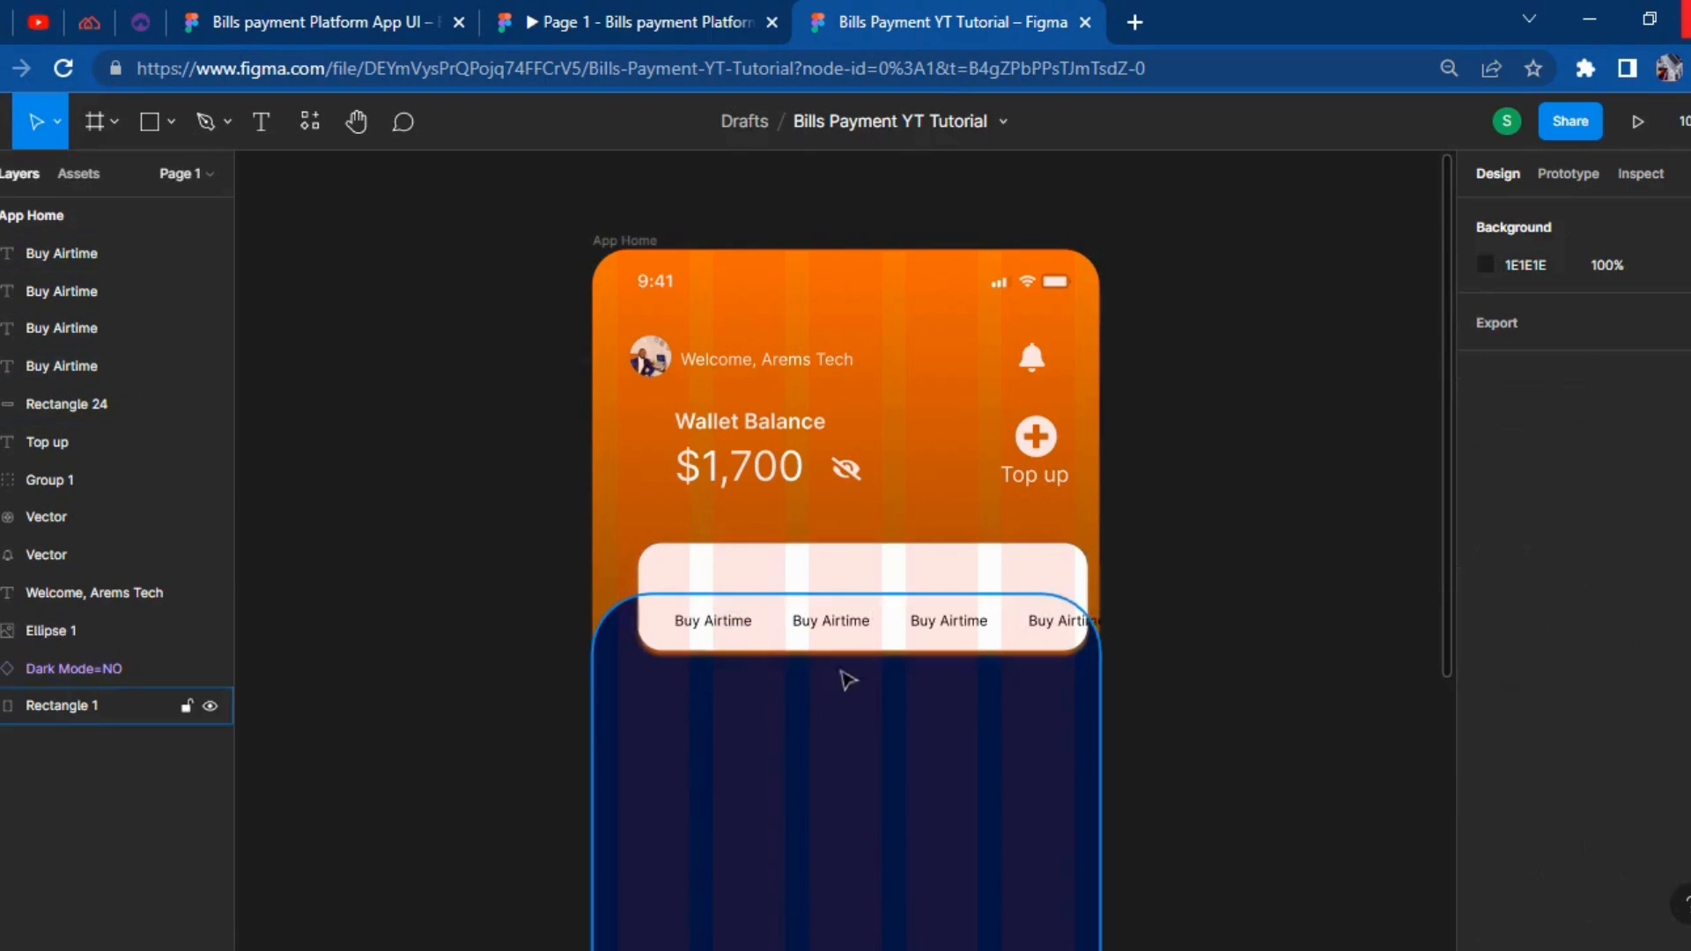
click(750, 625)
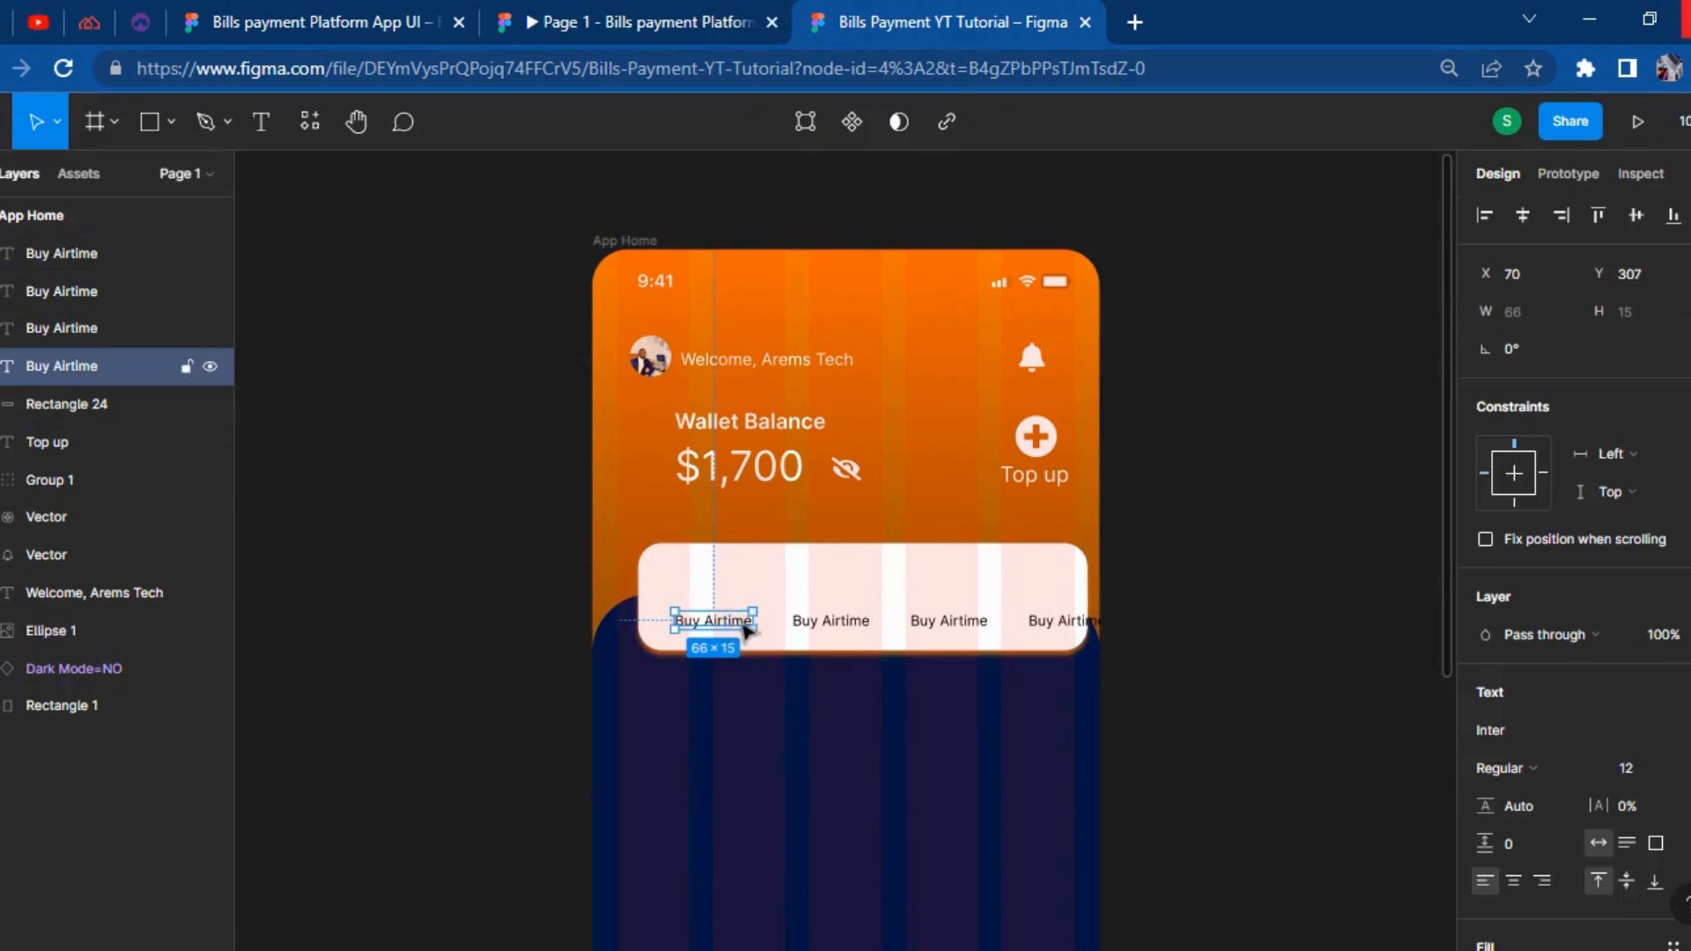
key(shift+Left)
key(shift+Left)
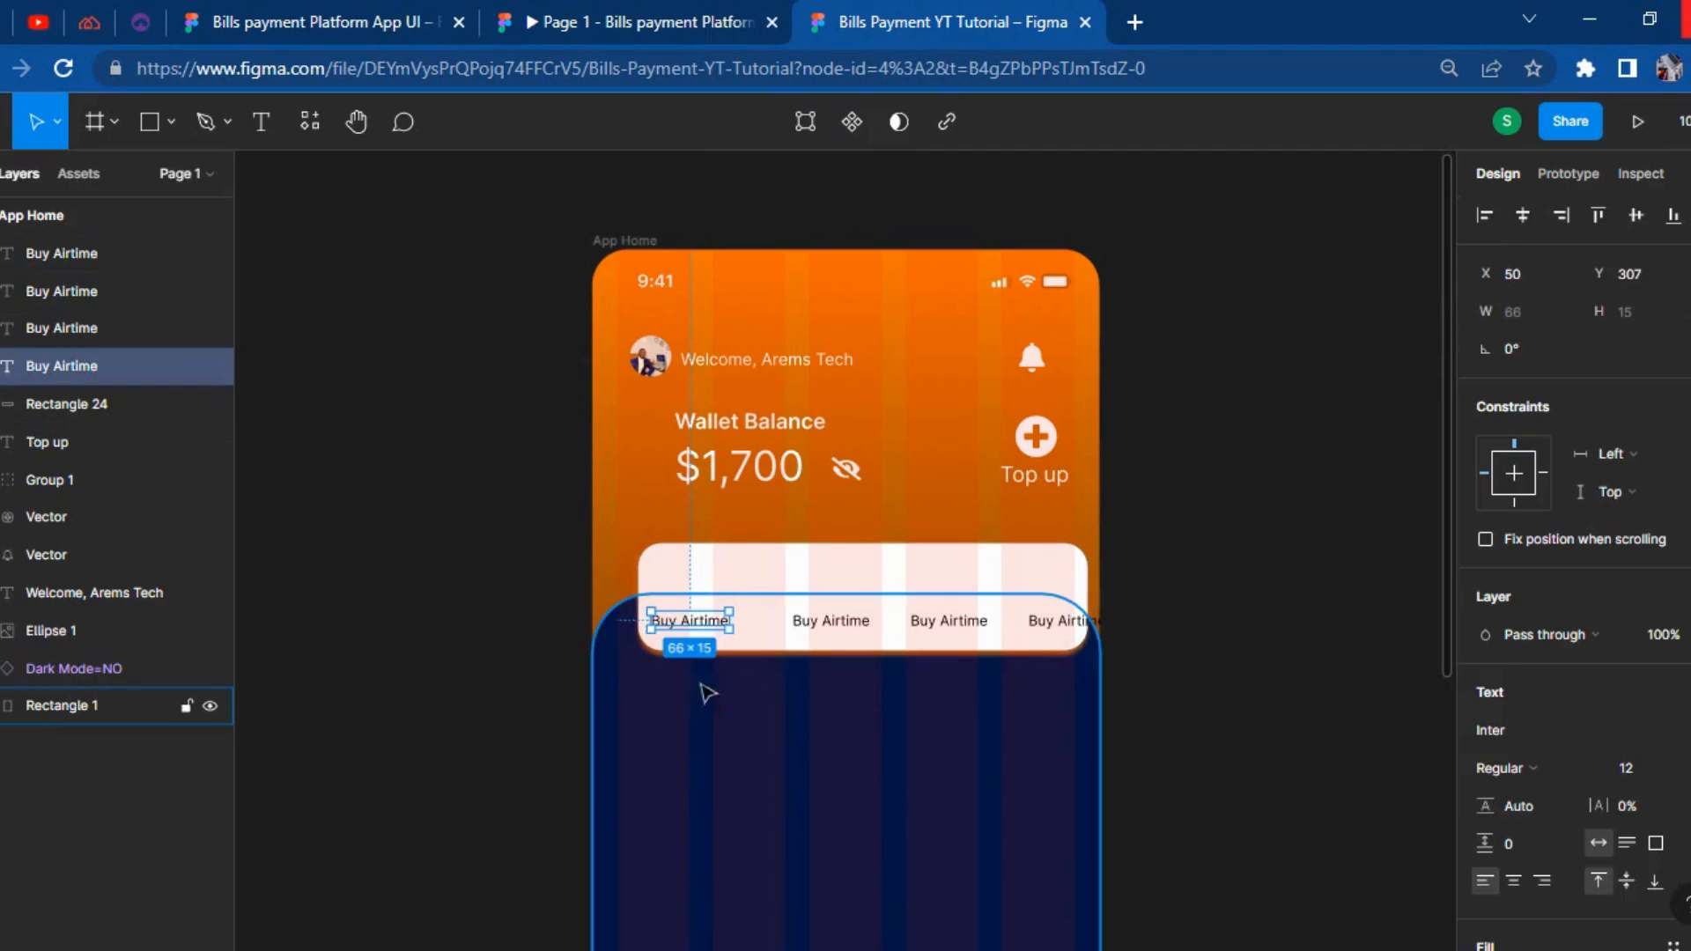
Nudge the second Buy Airtime label sideways to X 161.
click(831, 621)
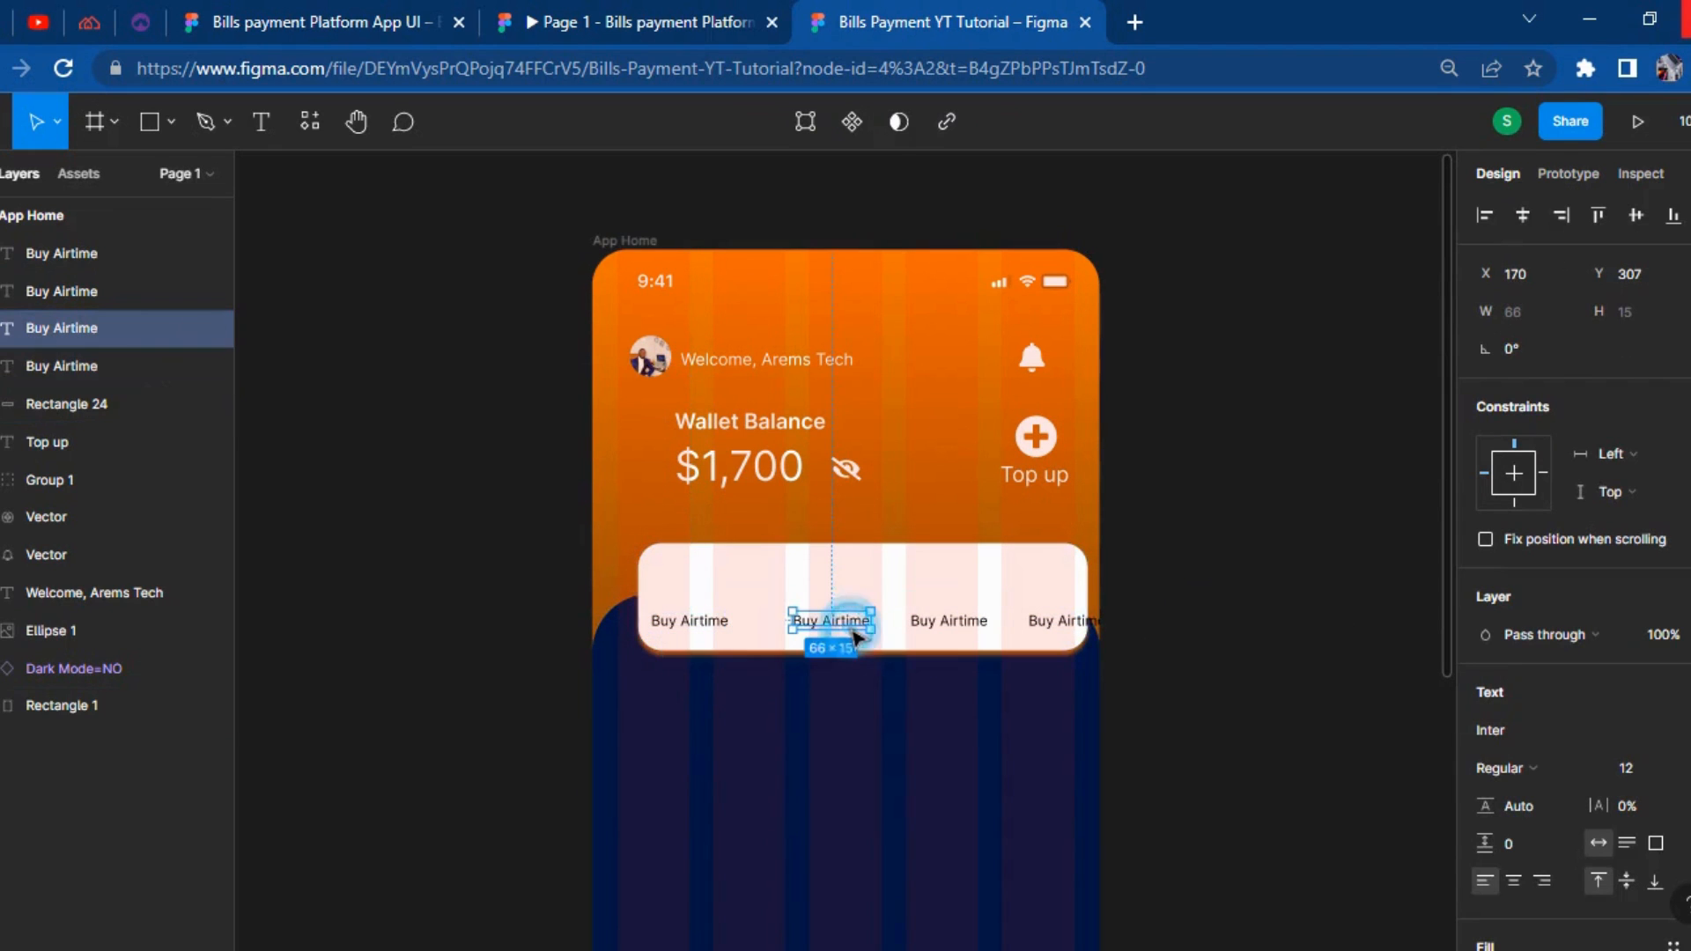
key(Left)
key(Left)
key(Left)
key(Left)
key(Left)
key(Left)
key(Left)
key(Left)
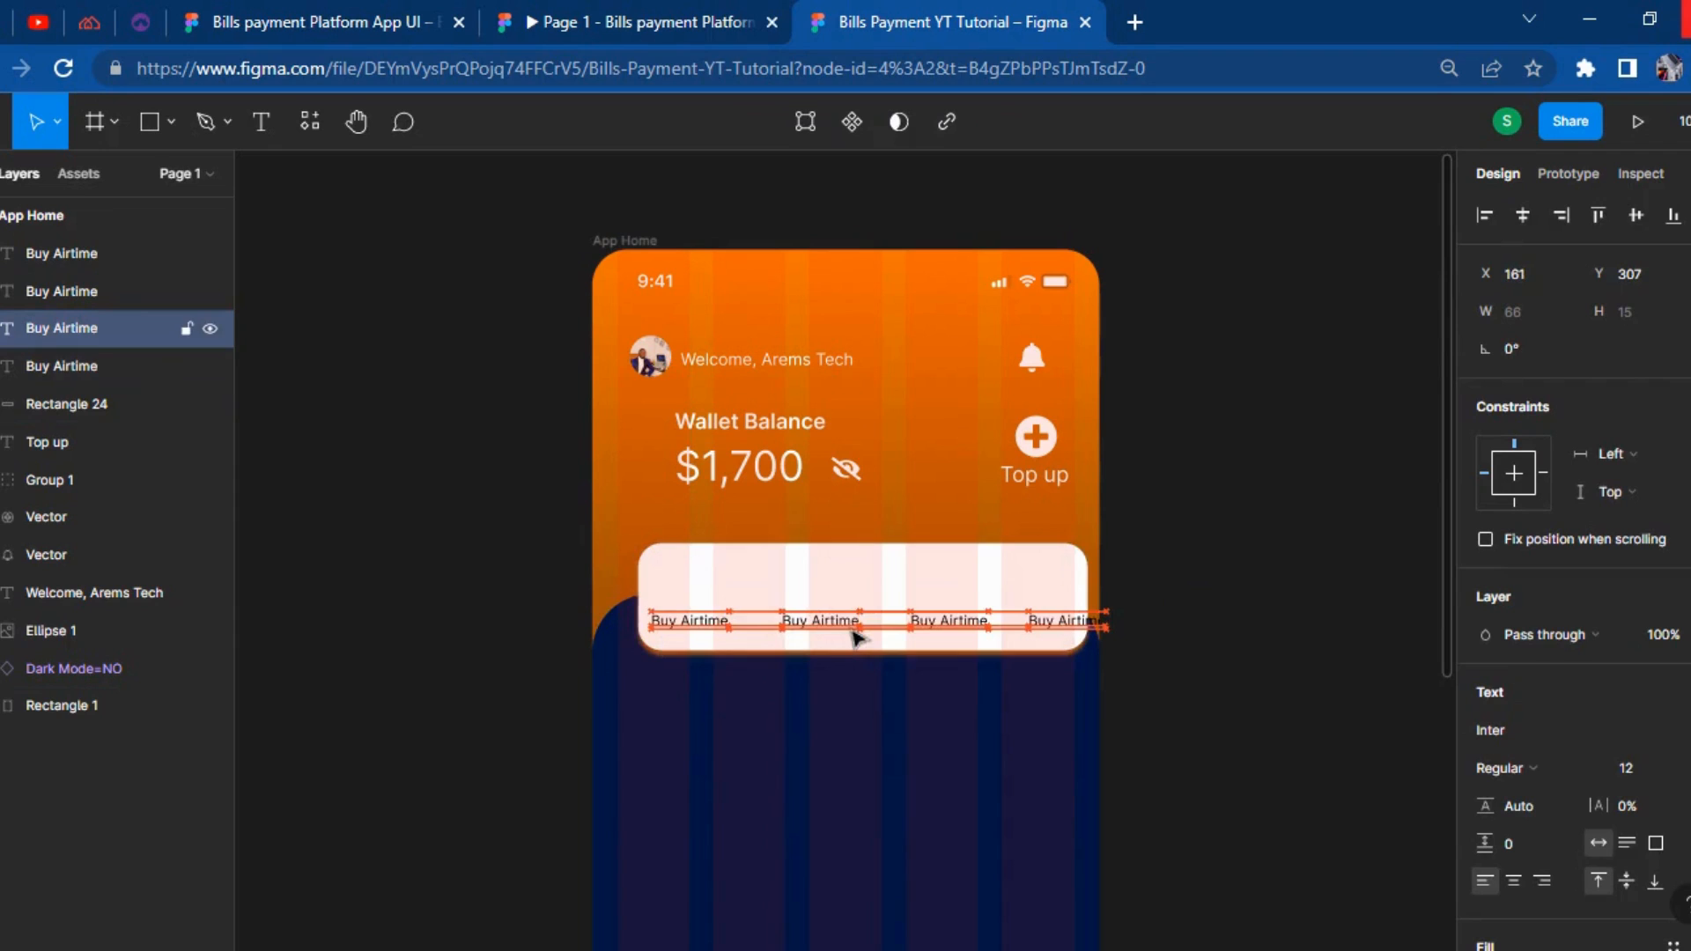
Change the second label's text on the card to "Data Bundle".
double_click(839, 621)
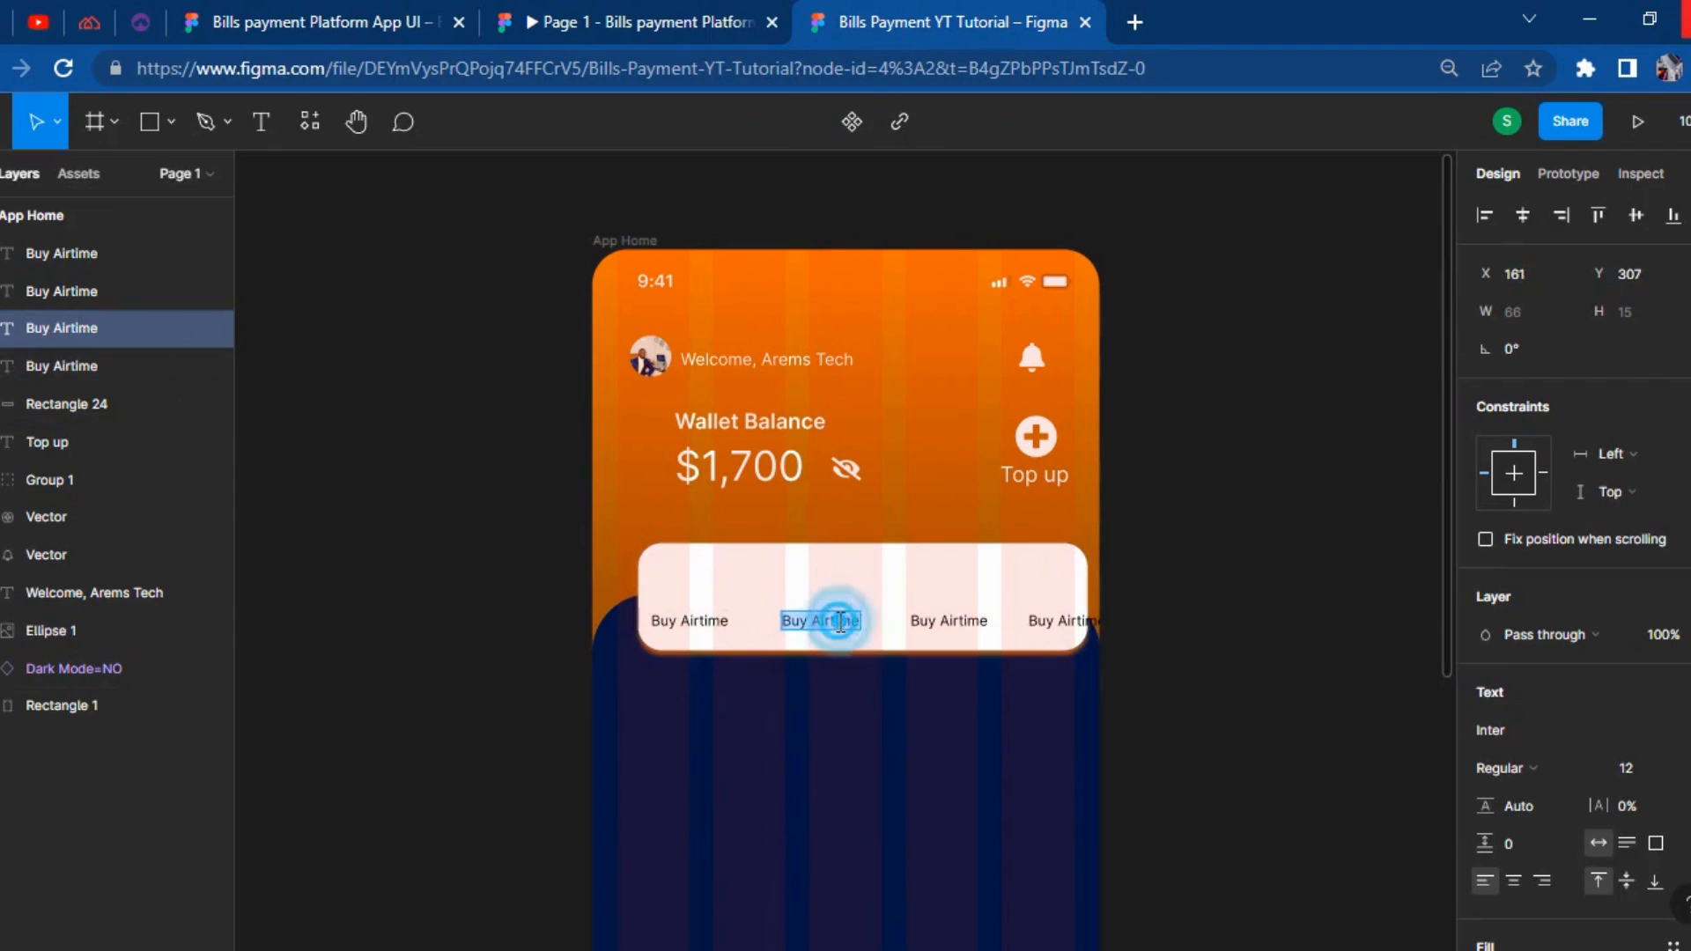
text(Dat)
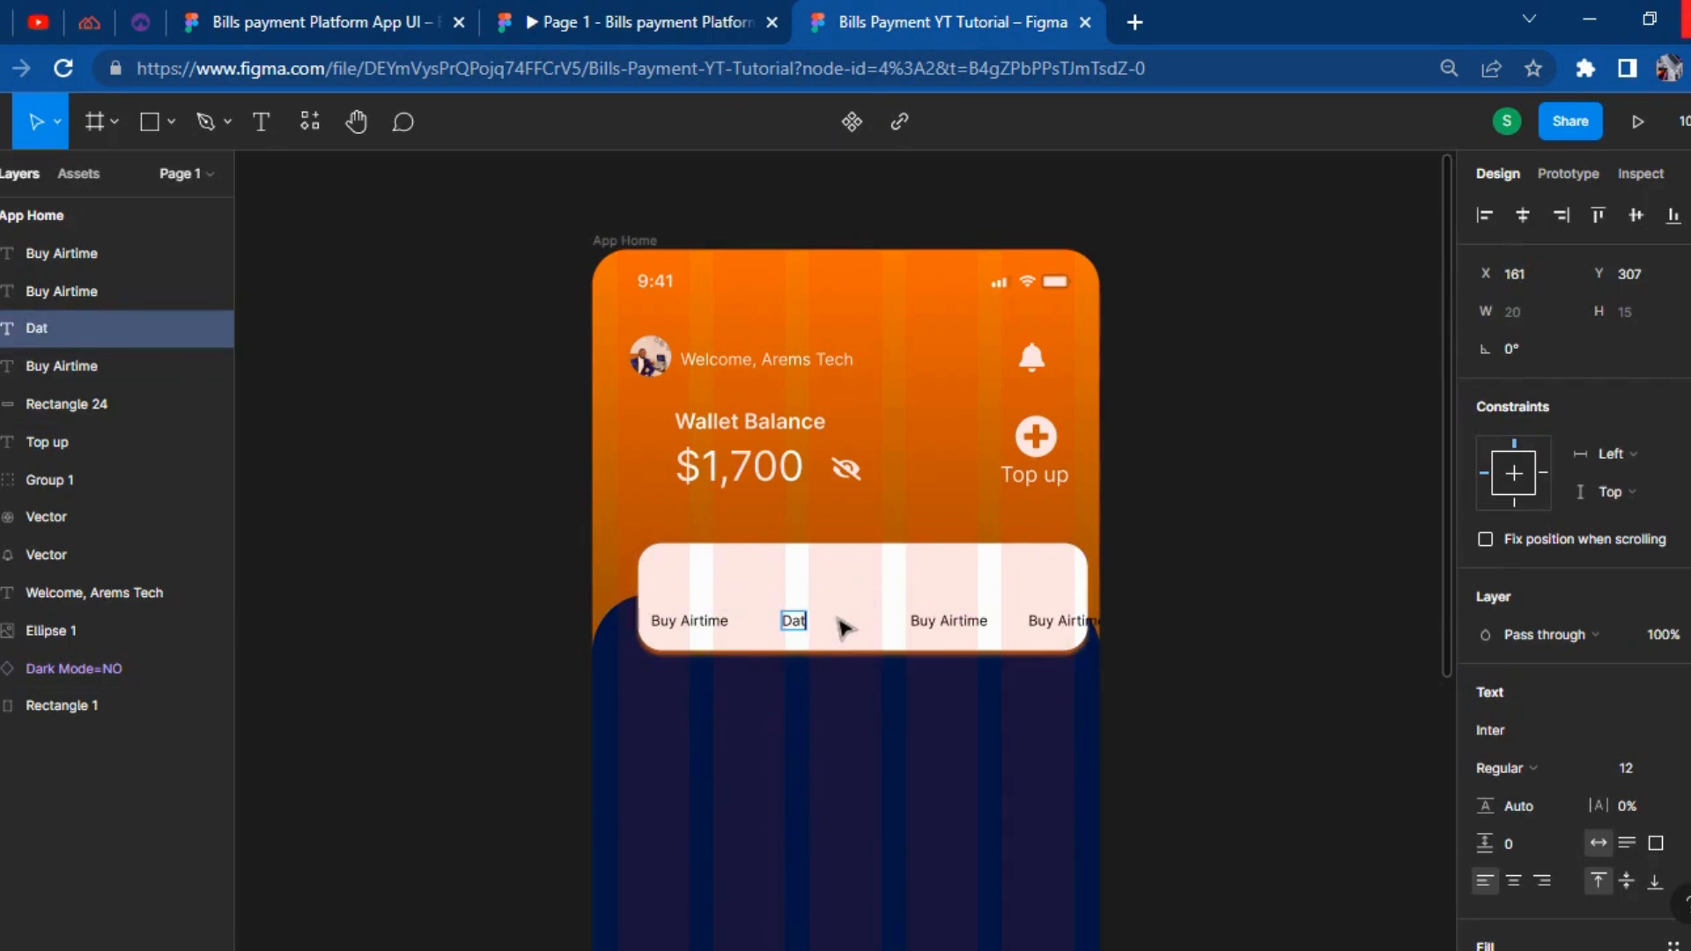
text(a Bundle)
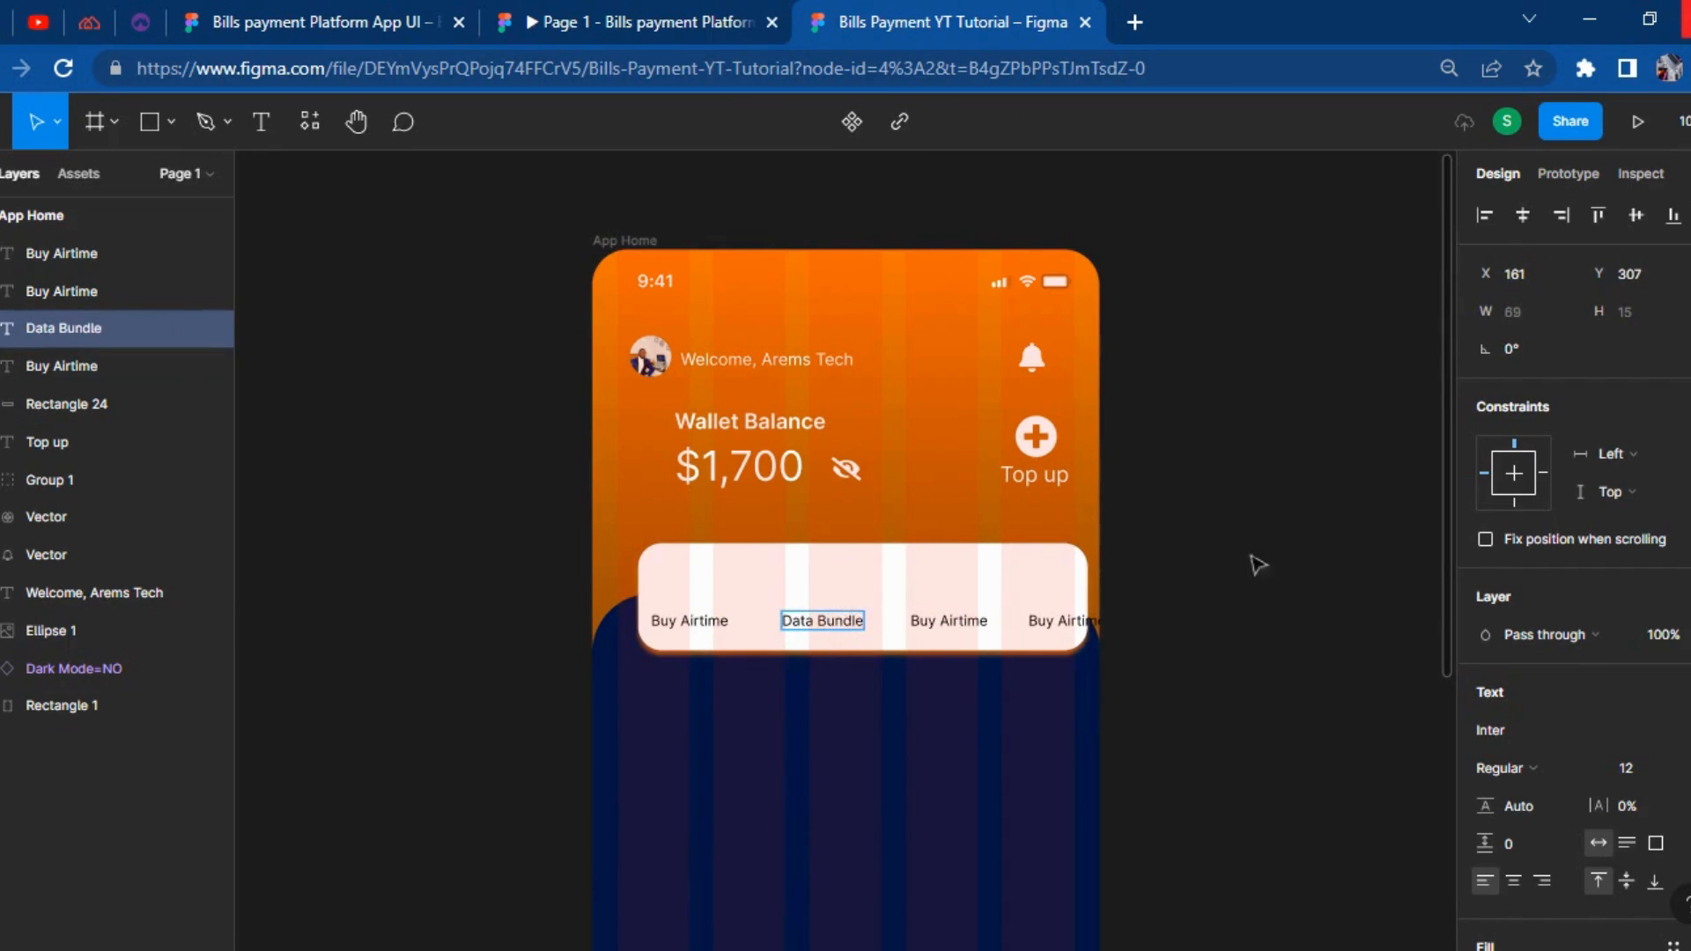
Check the shortcut card labels in the reference prototype and finish editing the Data Bundle label.
click(634, 22)
click(912, 22)
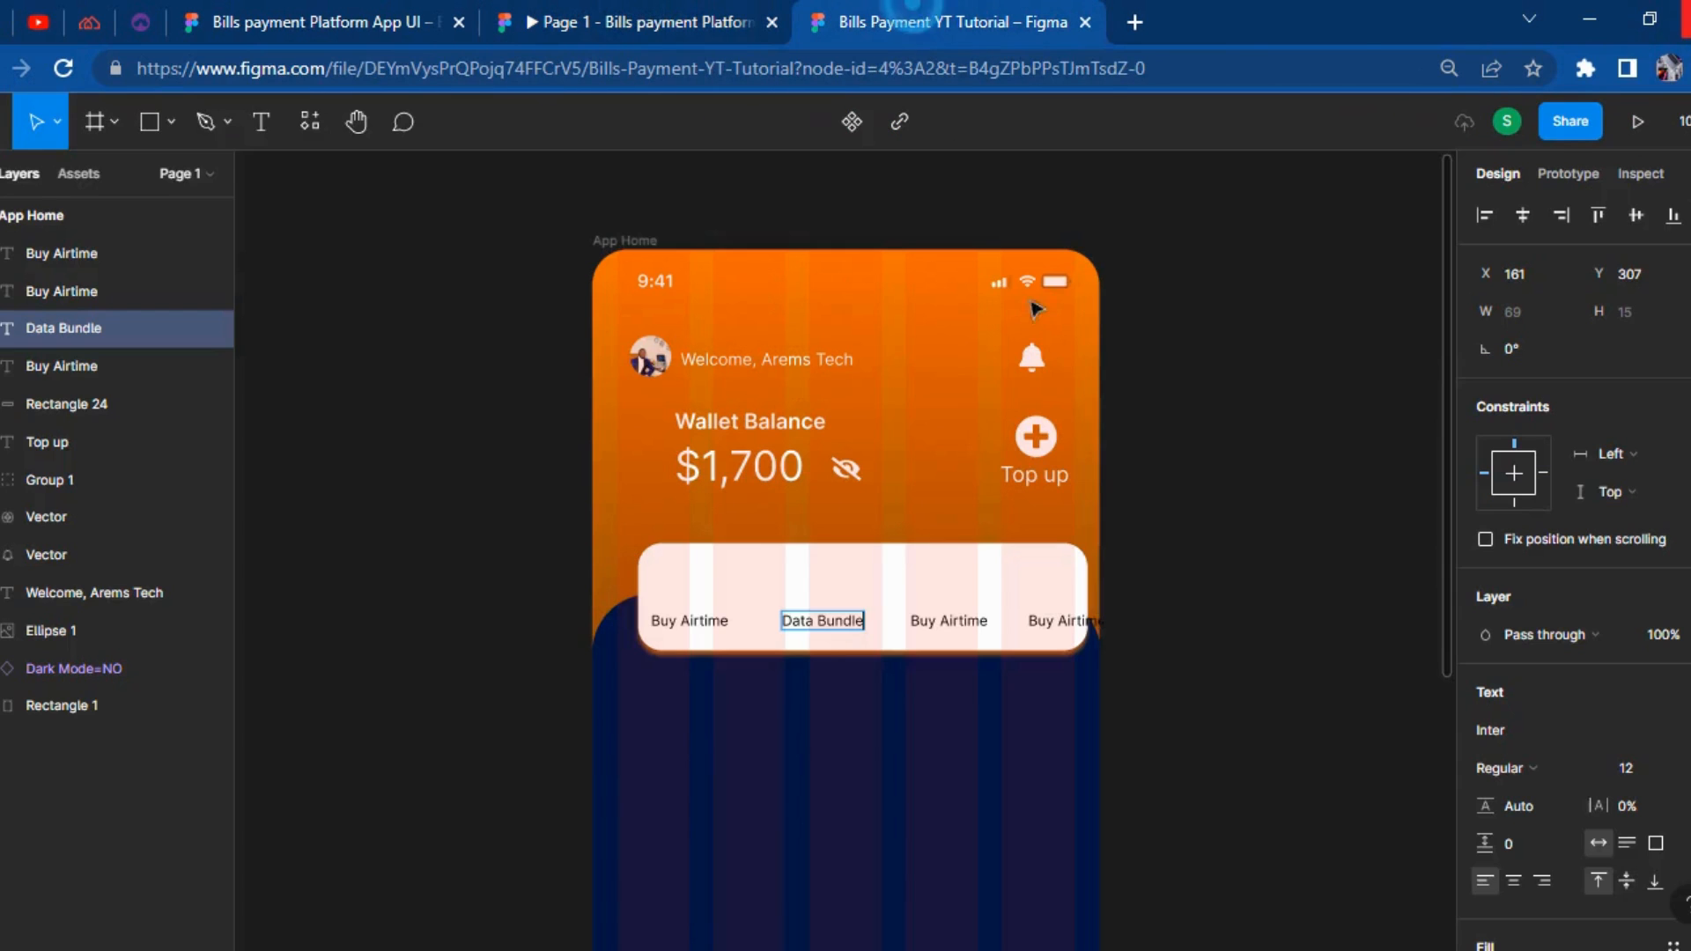
key(Escape)
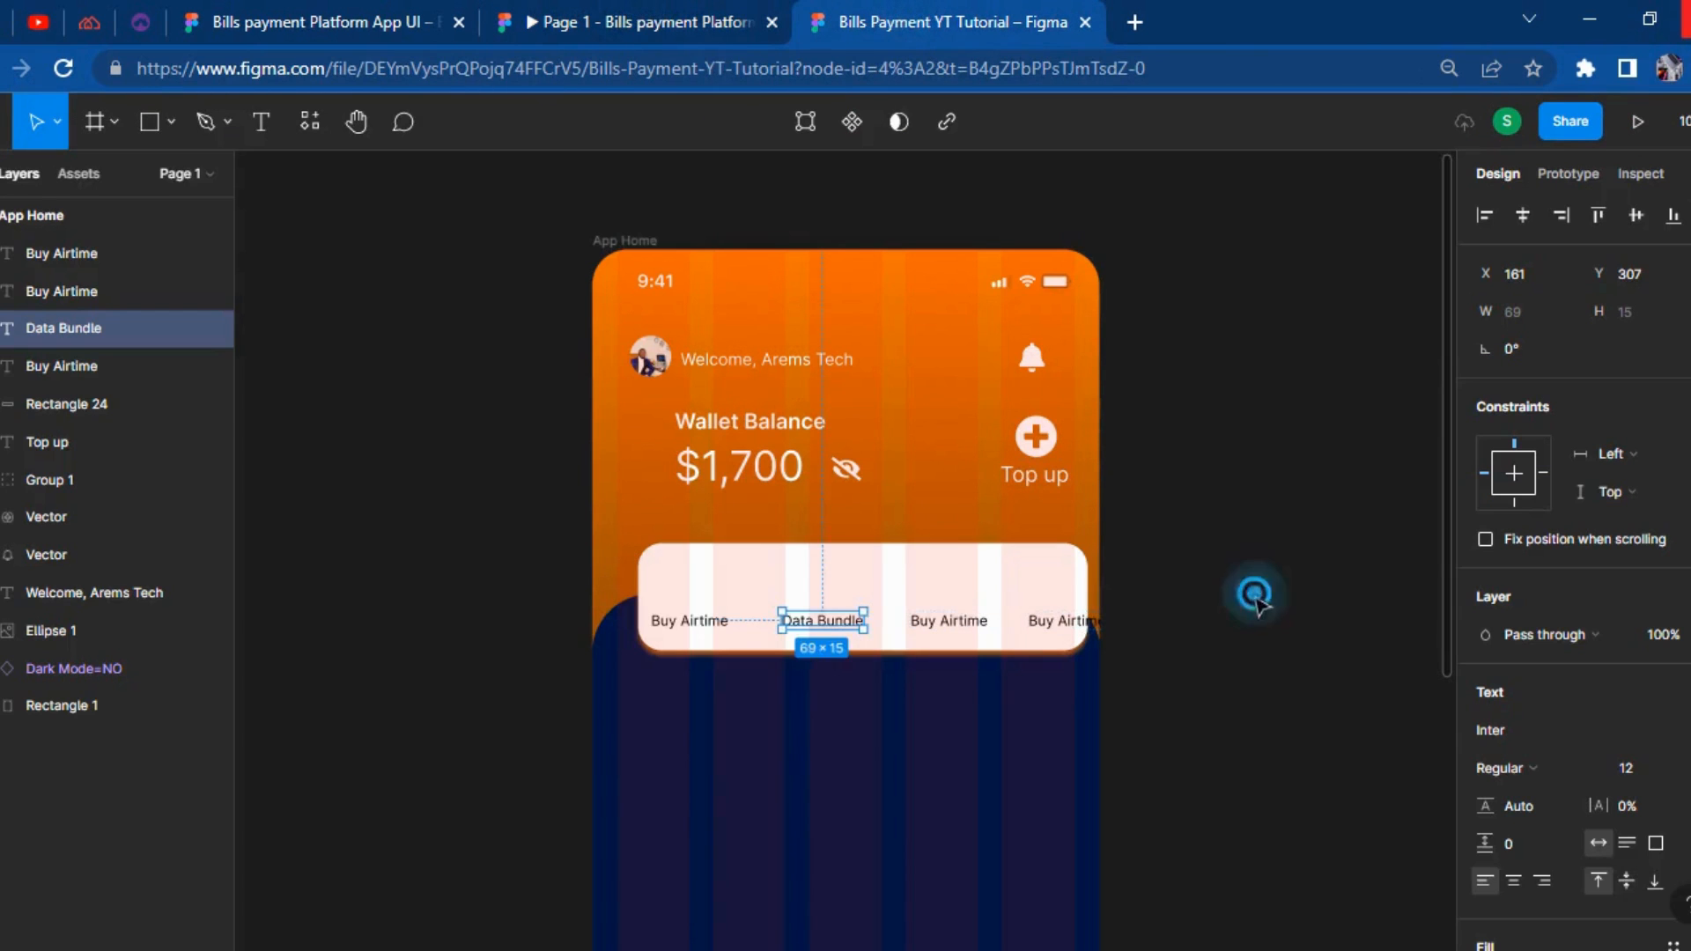
Shift the third label on the card, still reading Buy Airtime, to X 253.
click(978, 632)
key(shift+Left)
key(shift+Left)
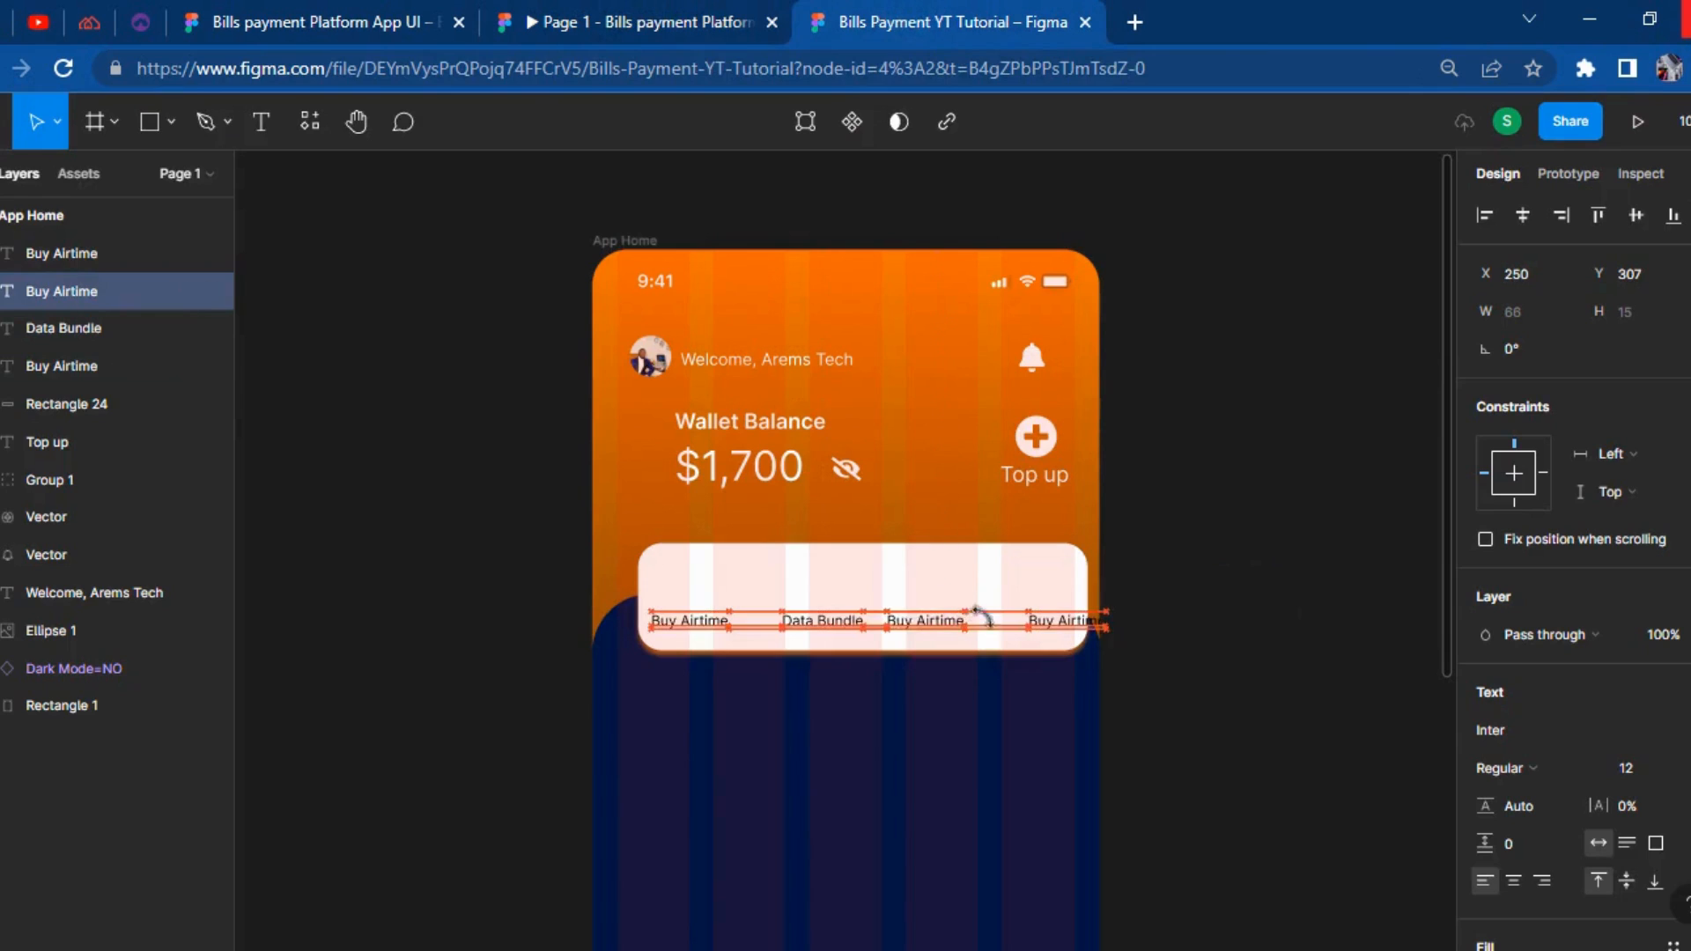
key(Right)
key(Right)
key(Right)
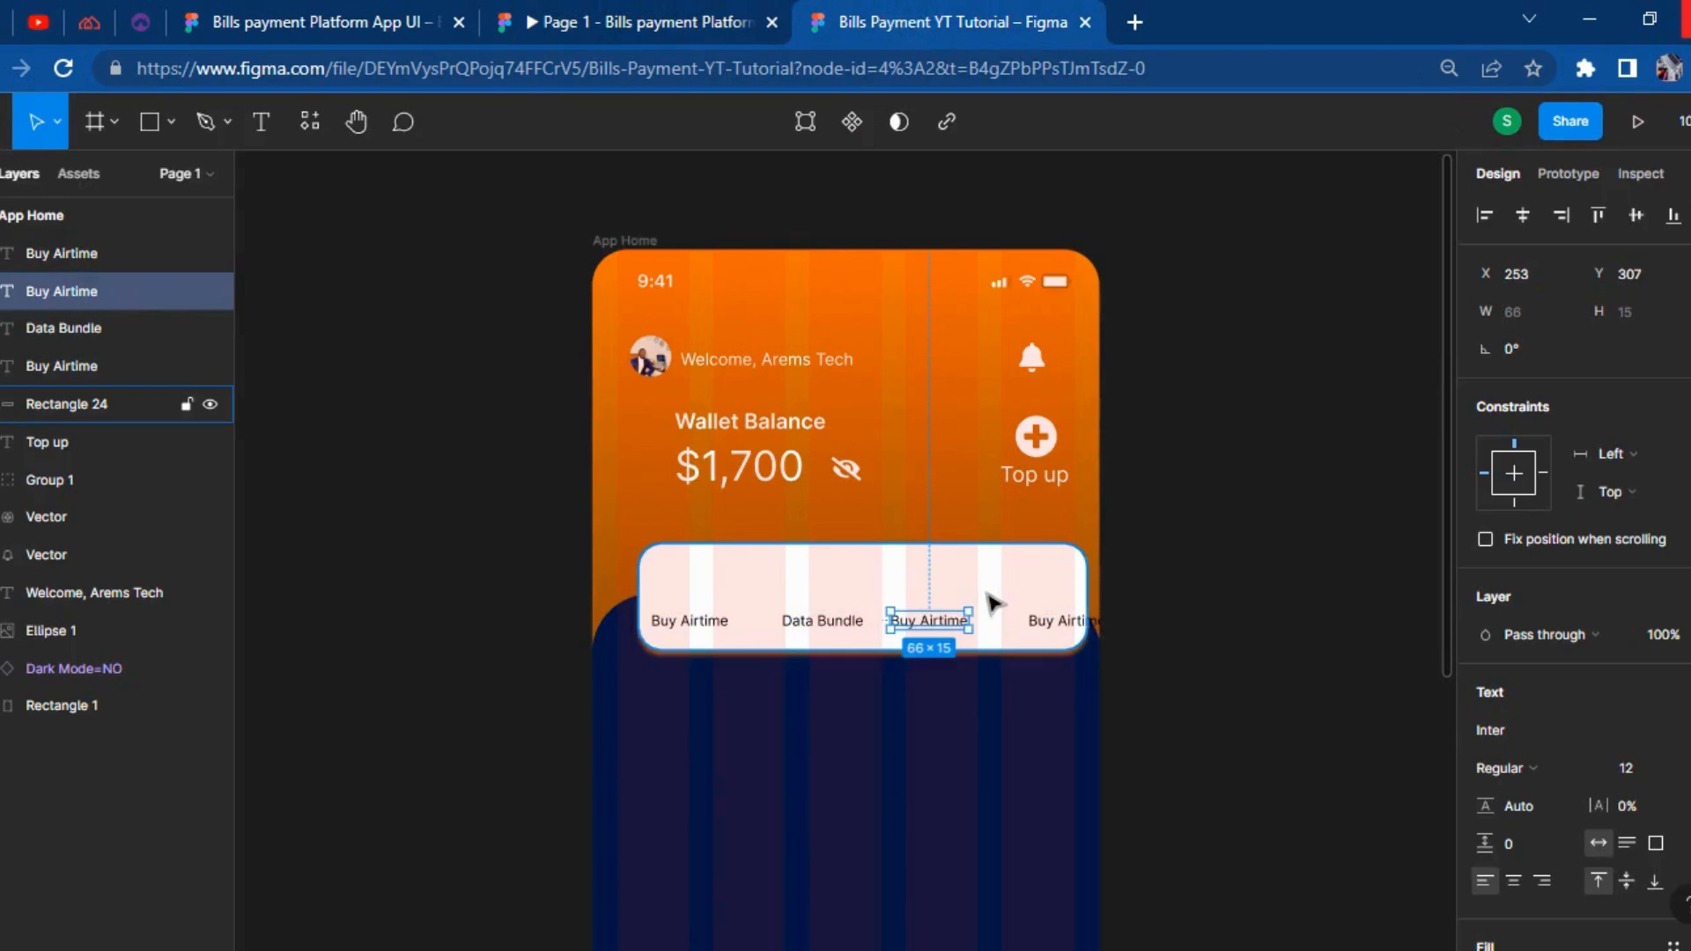
Change the third label's text on the card to "Virtual Card" and nudge it to X 262.
double_click(956, 616)
text(Virtual Card)
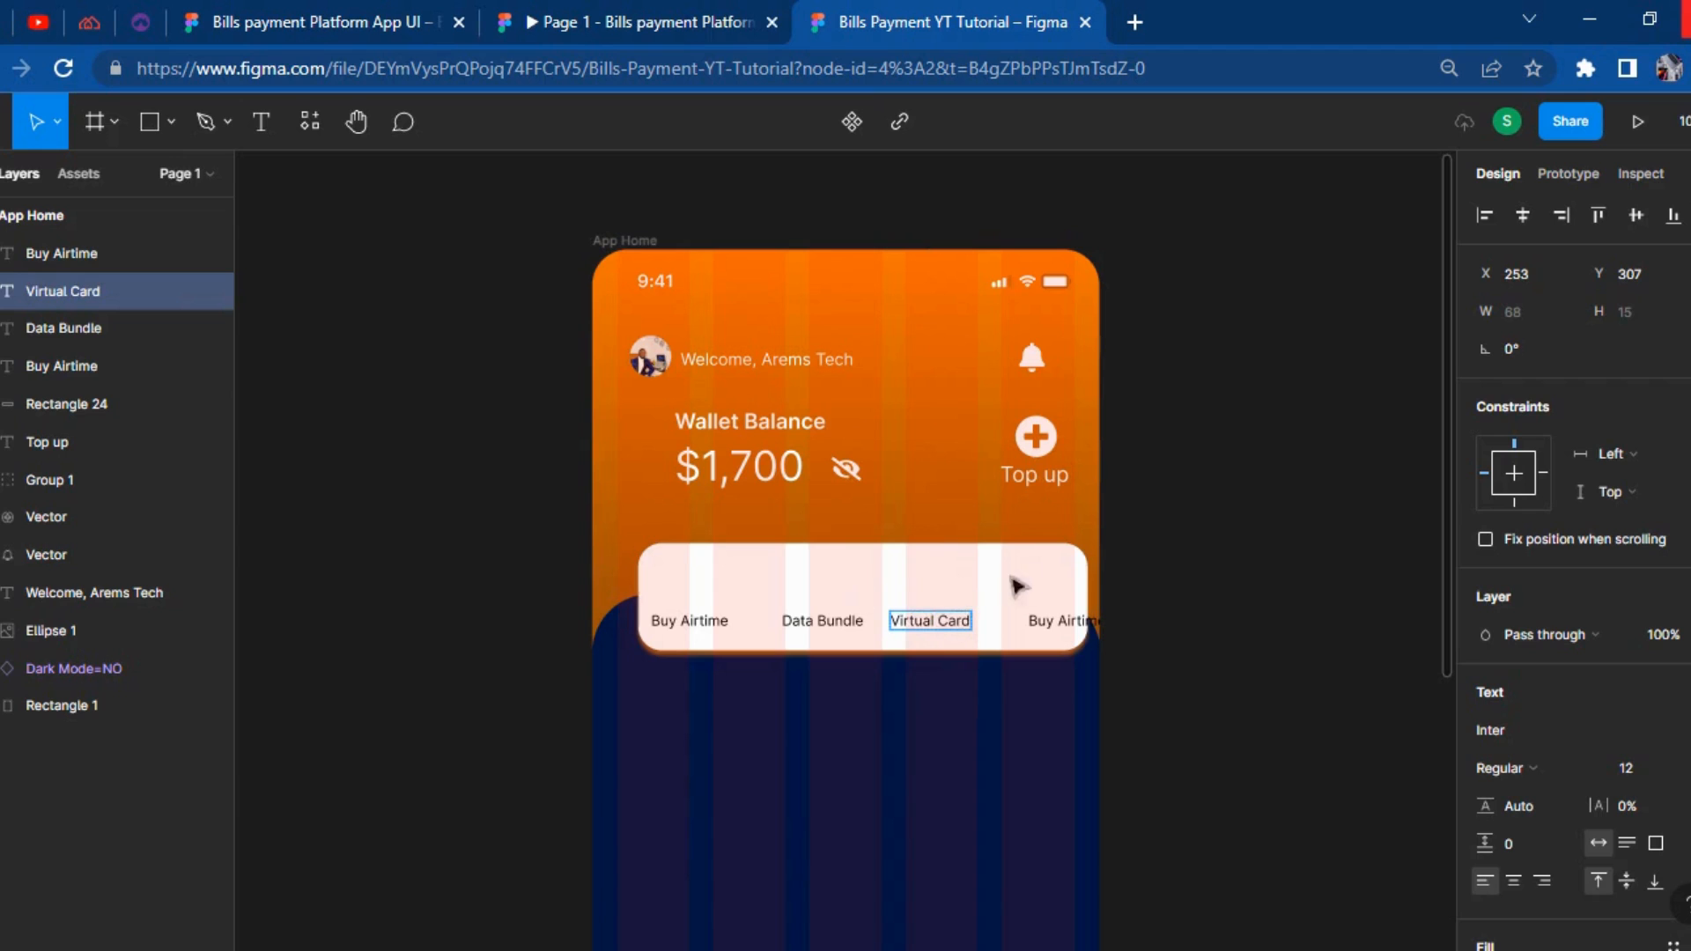
click(1227, 596)
key(Right)
key(Right)
key(Right)
key(Right)
key(Right)
key(Right)
key(Right)
key(Right)
key(Right)
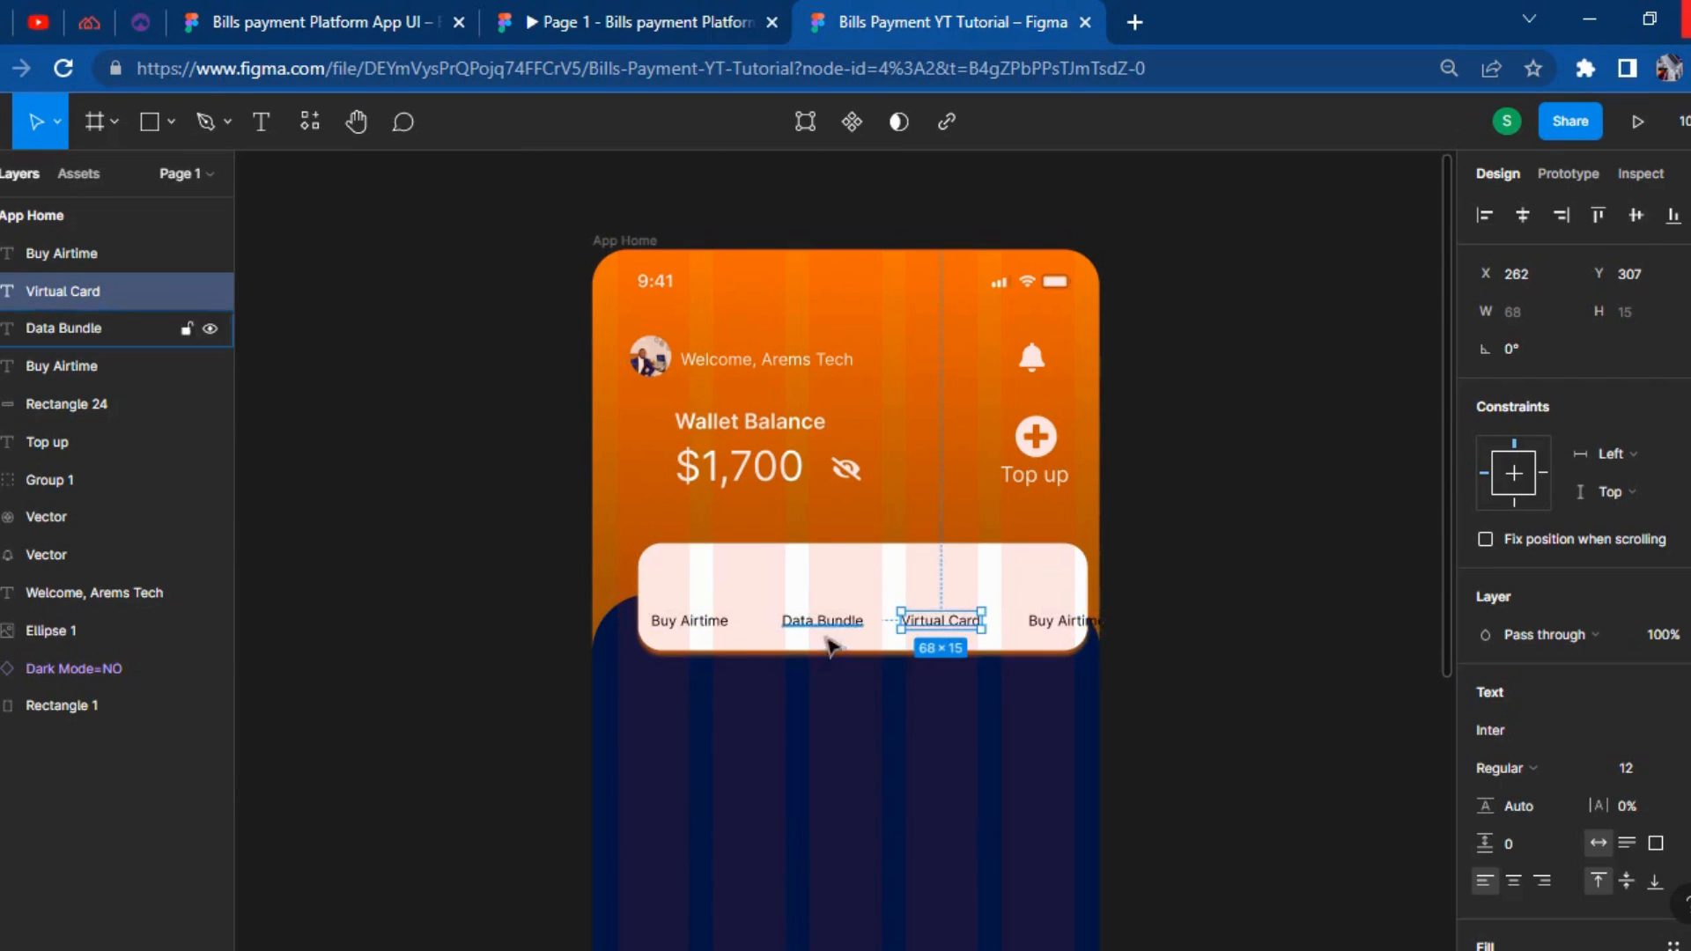
Move the fourth label, still reading Buy Airtime, inside the card at X 347 and shift the Virtual Card label to X 259.
click(1054, 633)
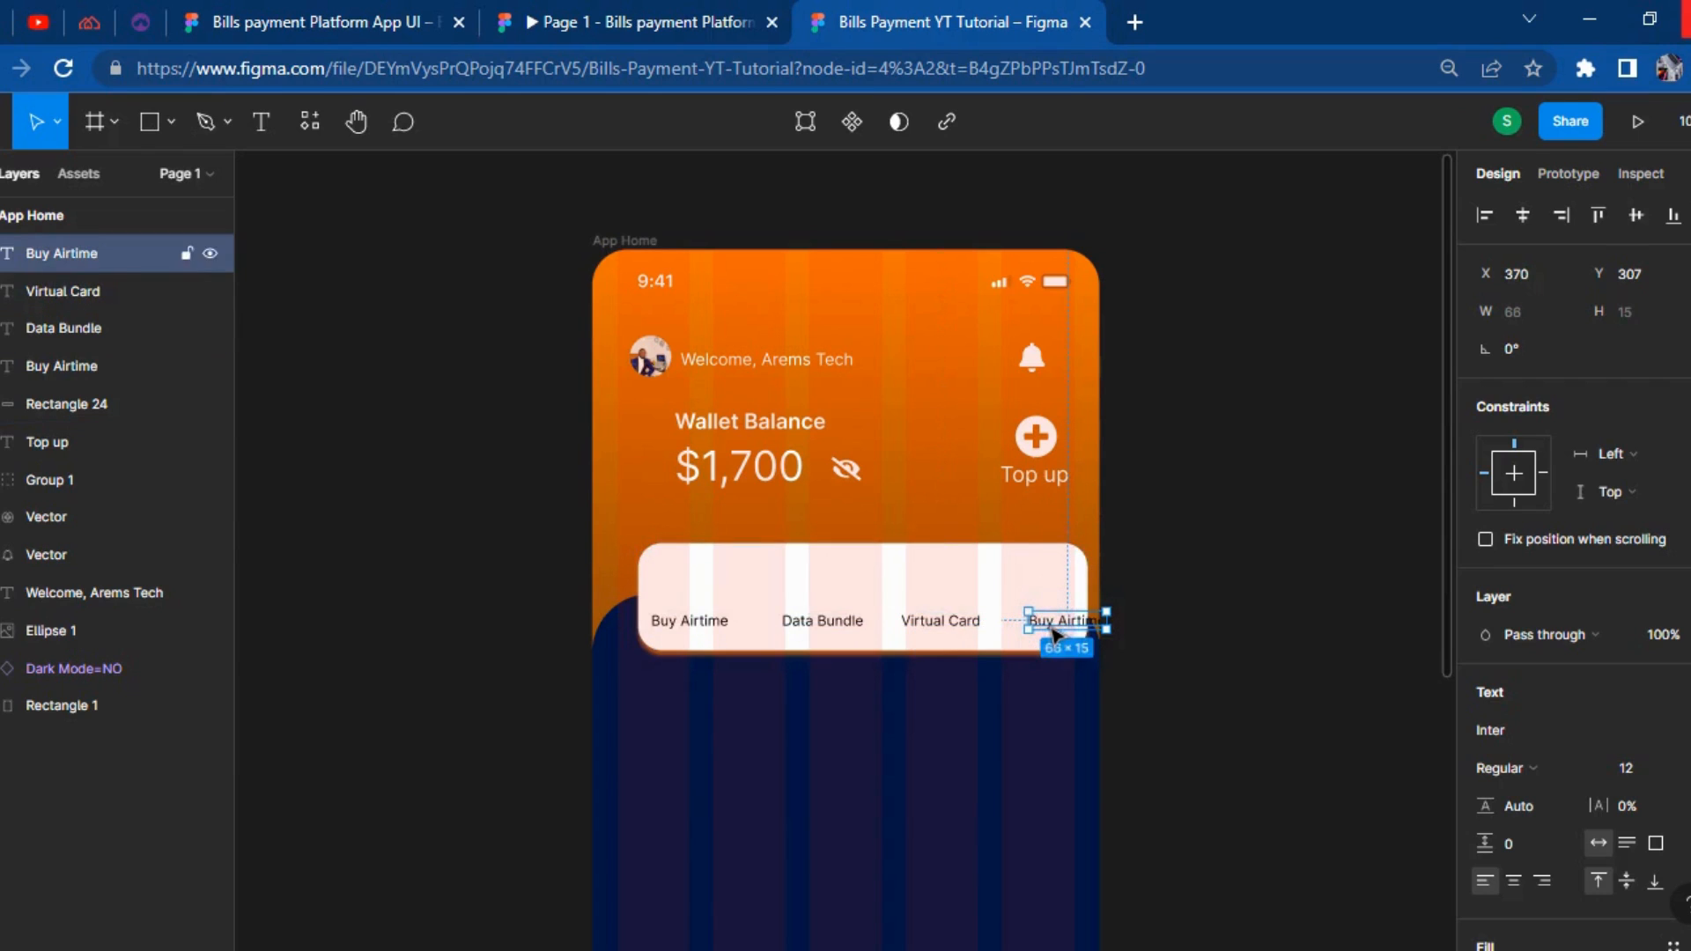
drag(1068, 636, 1044, 637)
drag(937, 643, 932, 643)
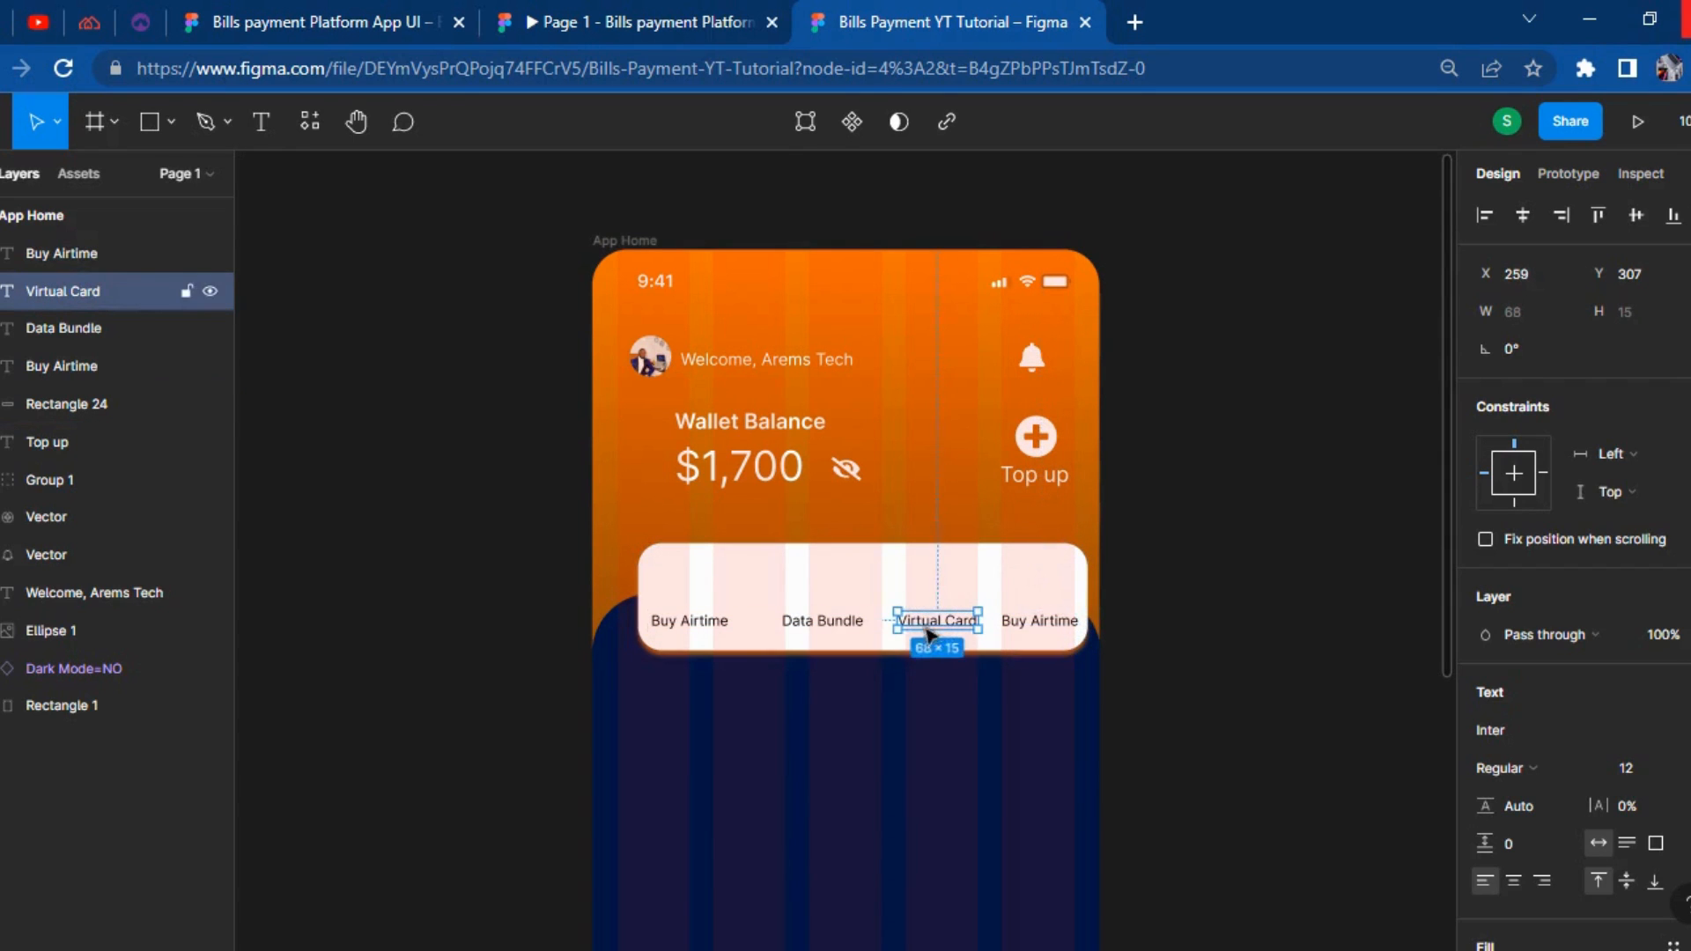
Change the fourth label's text on the card to "Electricity".
double_click(1049, 624)
text(EW)
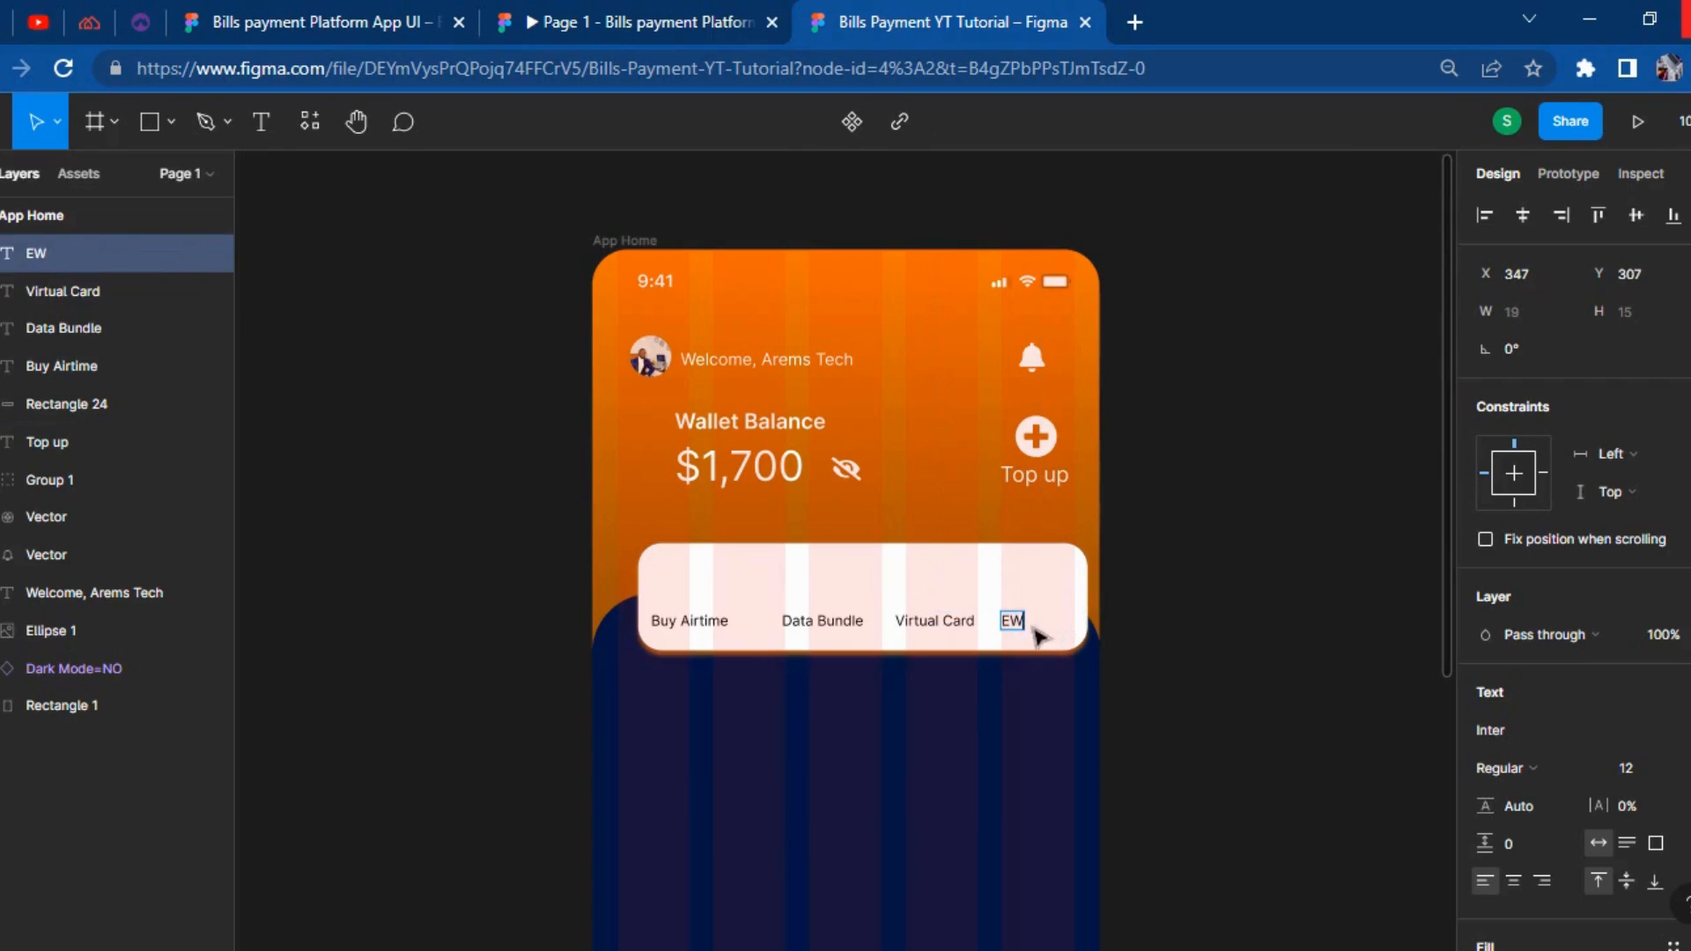
key(BackSpace)
text(lectricu)
key(BackSpace)
text(ity)
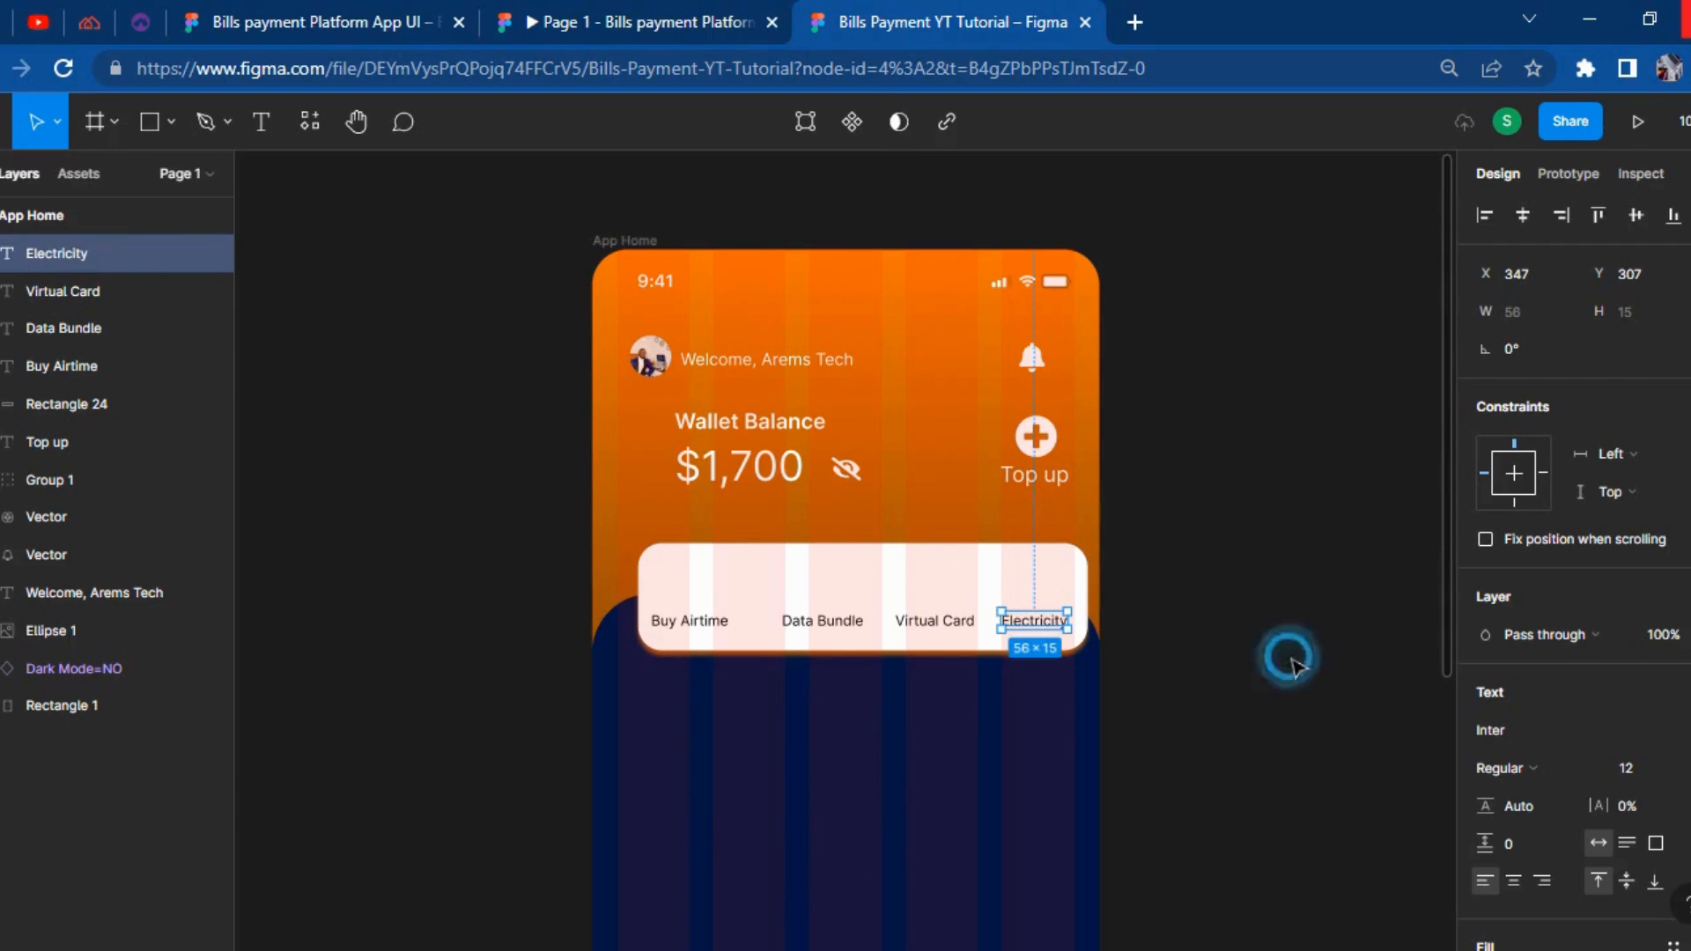
key(Escape)
Nudge the Electricity label to X 350 and deselect it.
key(Right)
key(Right)
key(Right)
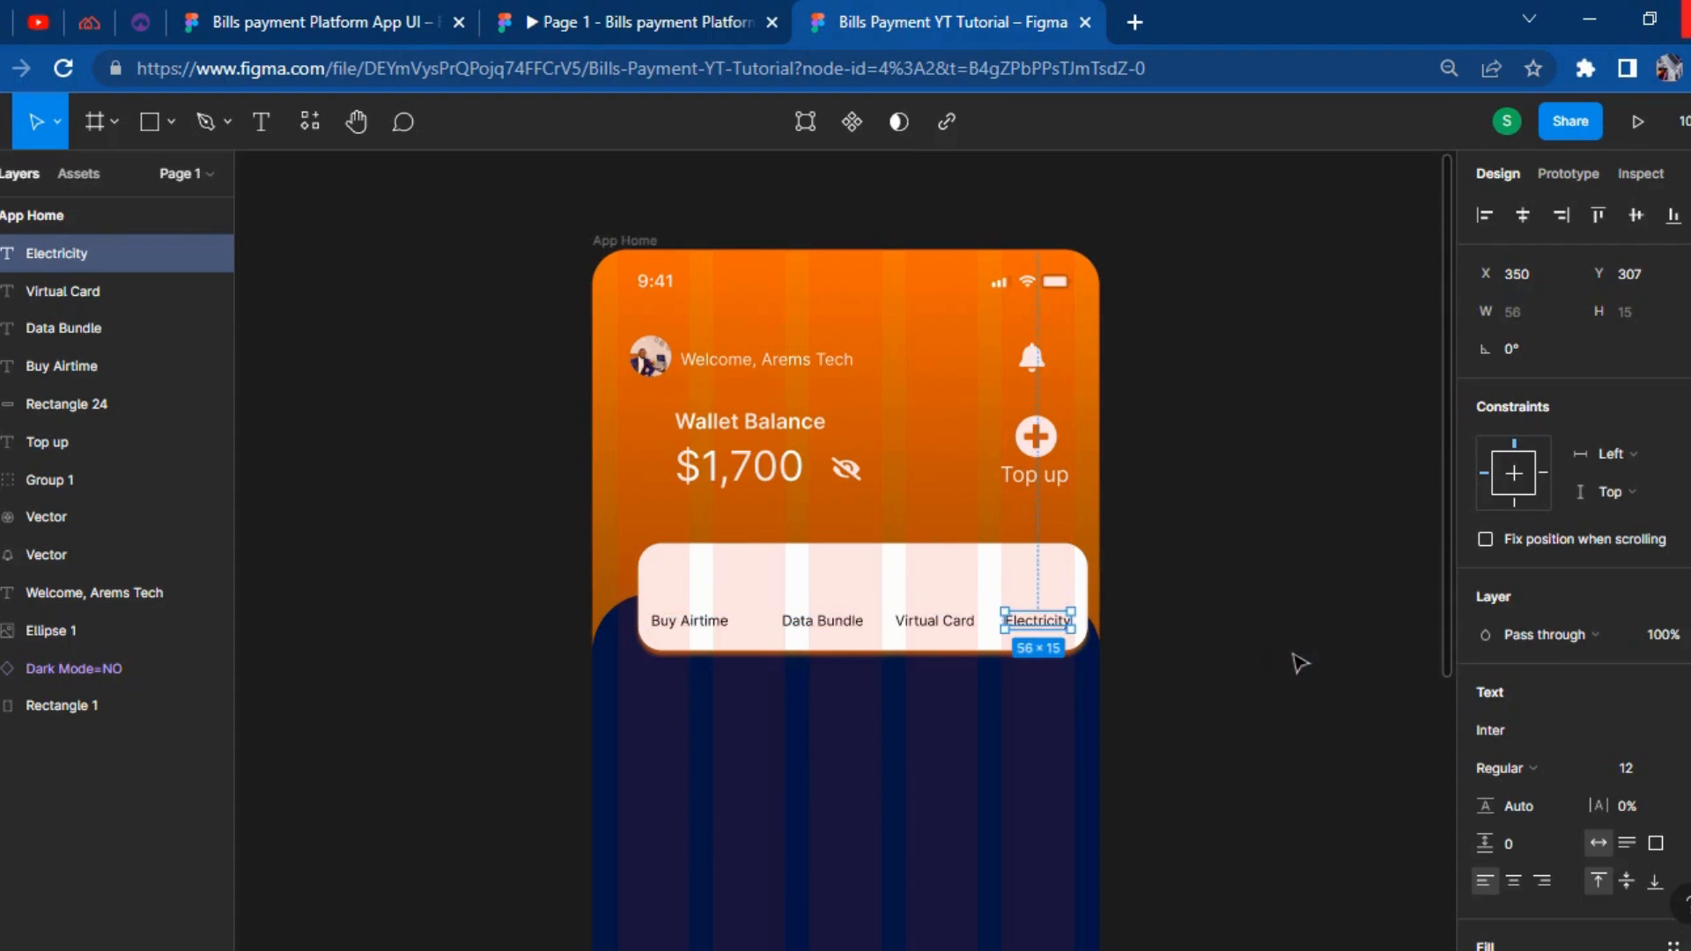
click(1266, 677)
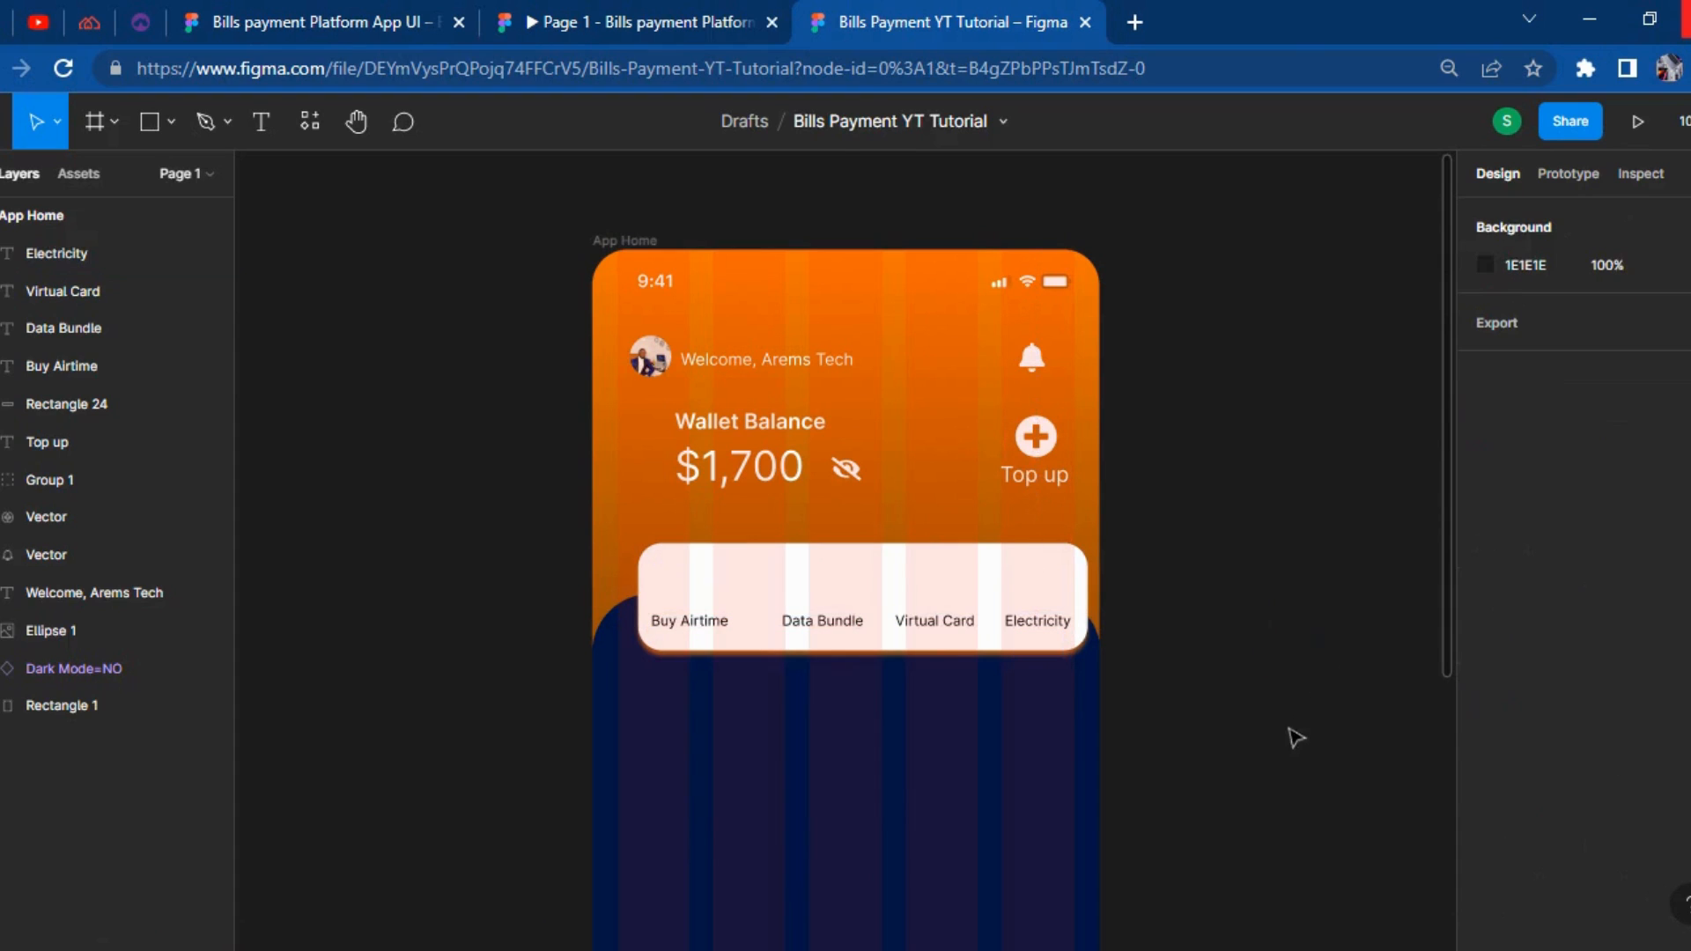
Run the Font Awesome Icons plugin and search its icons for "pho".
right_click(379, 372)
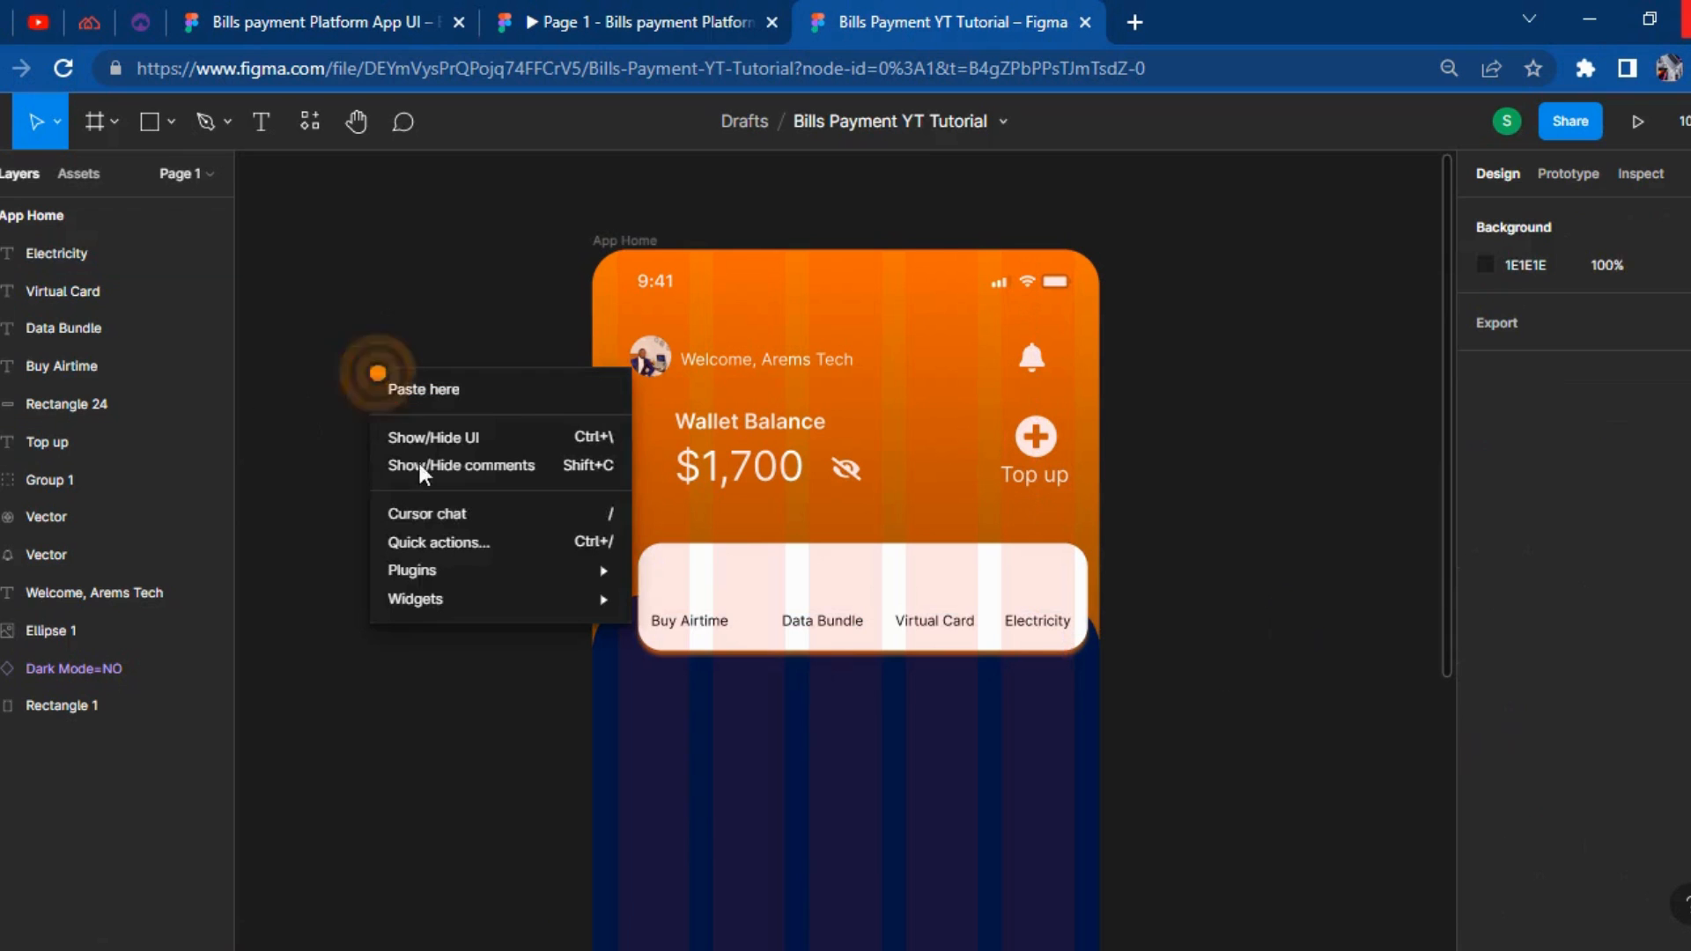
mouse_move(435, 581)
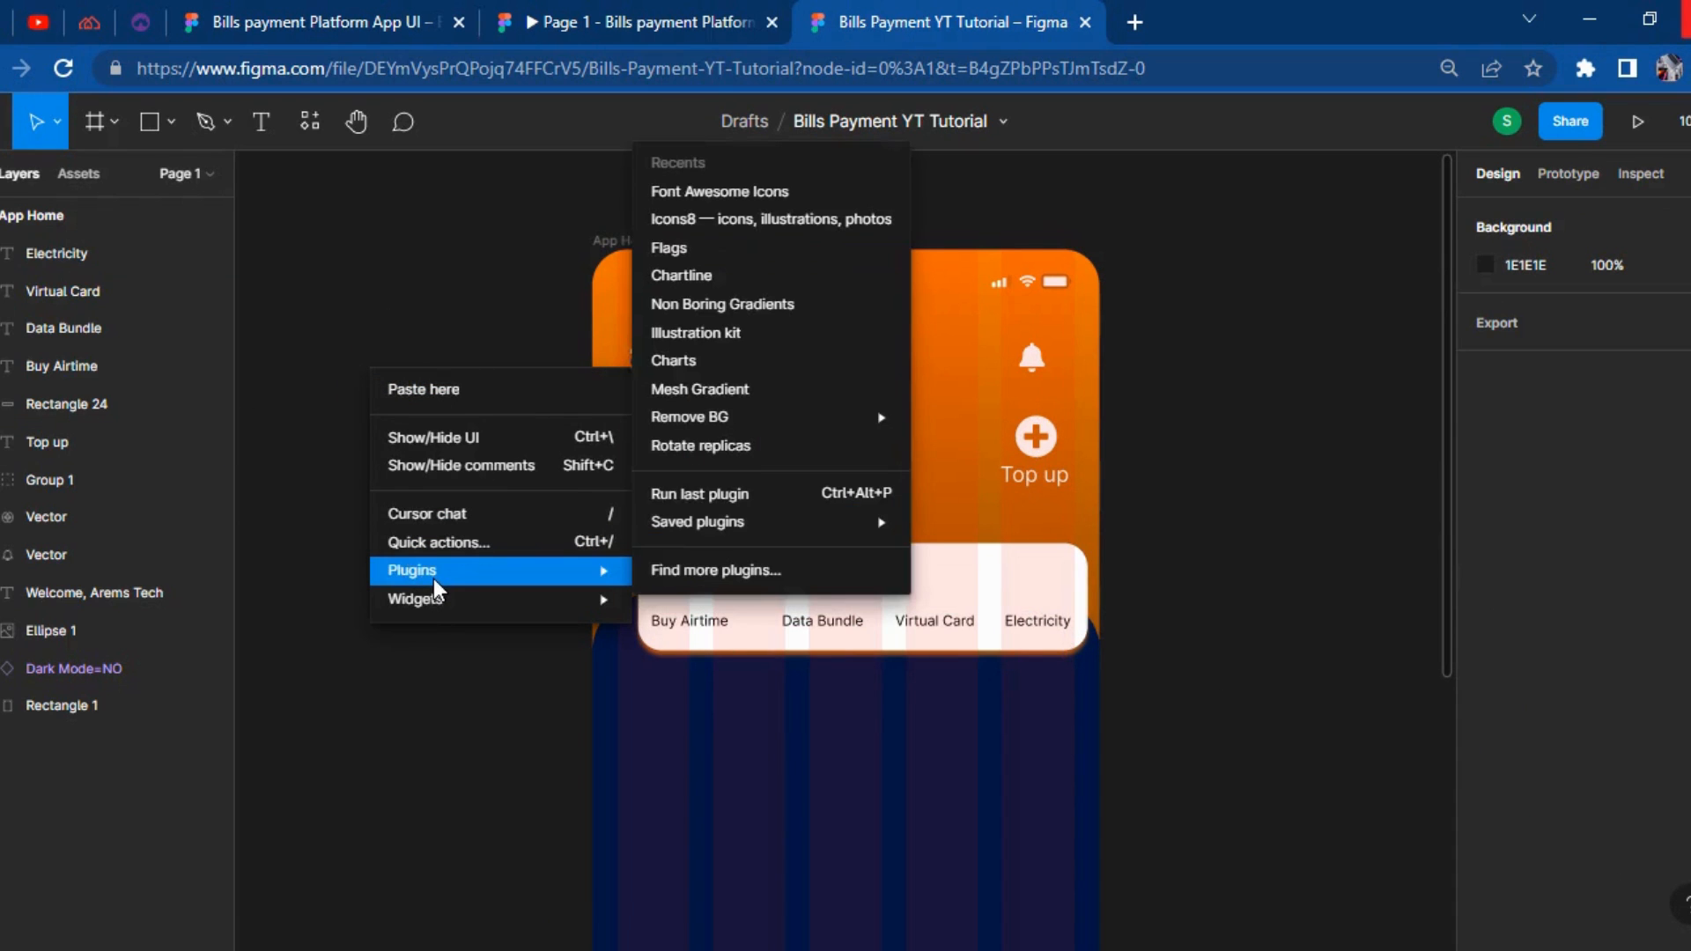
click(705, 191)
click(424, 394)
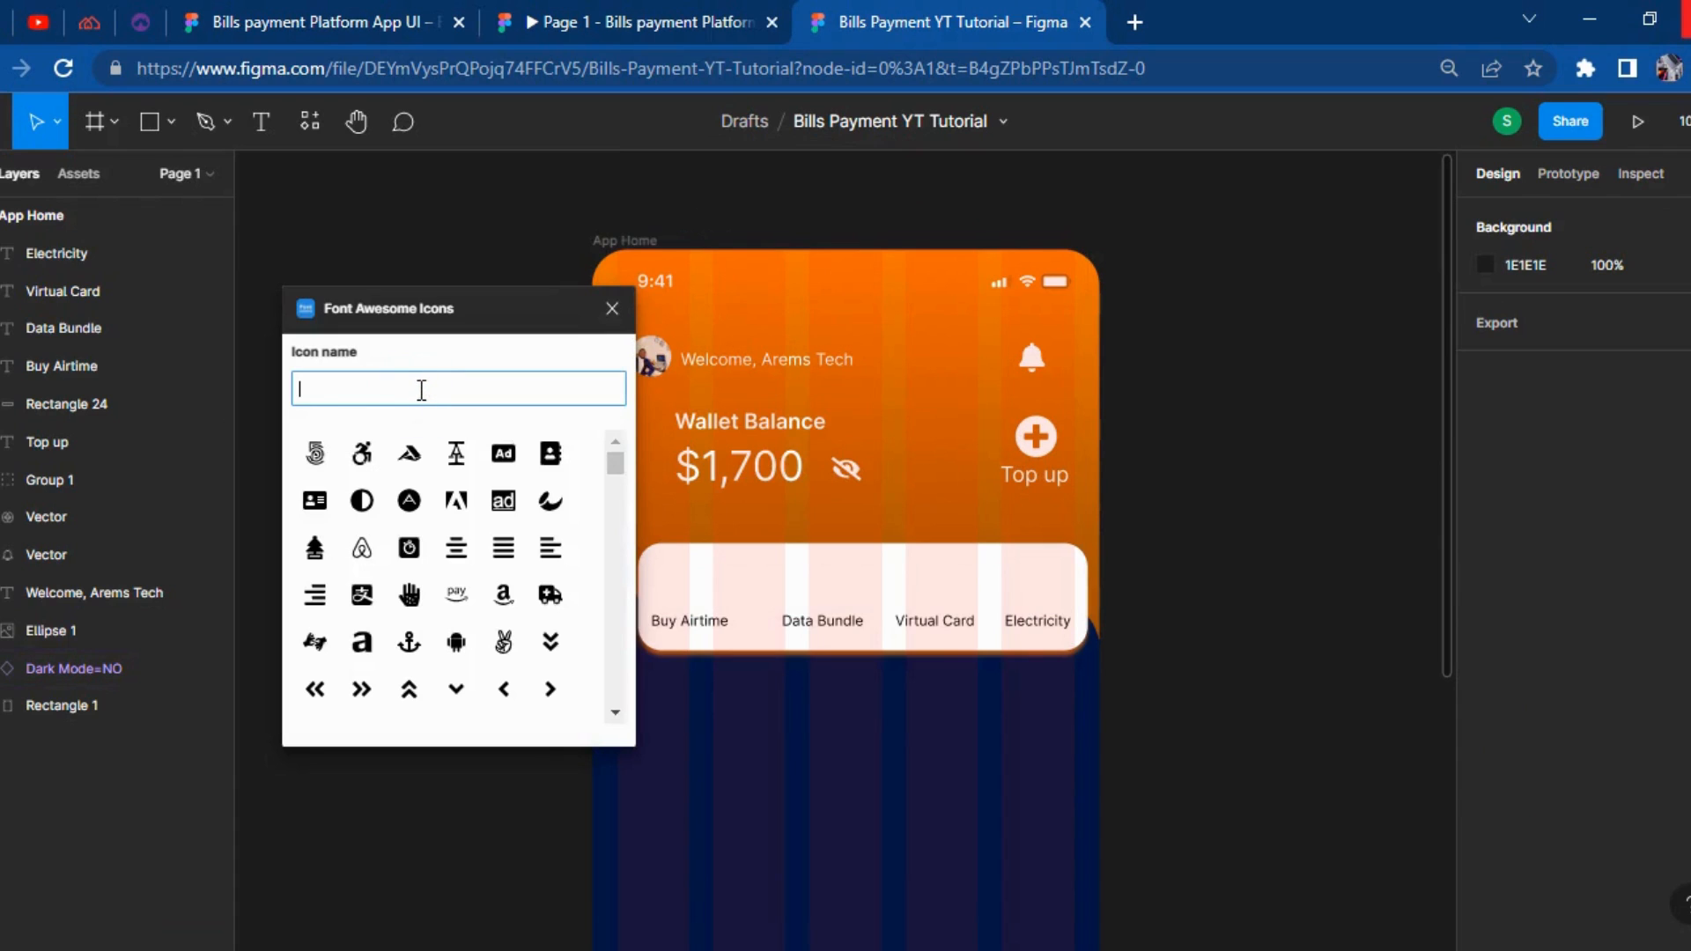
text(pho)
click(471, 588)
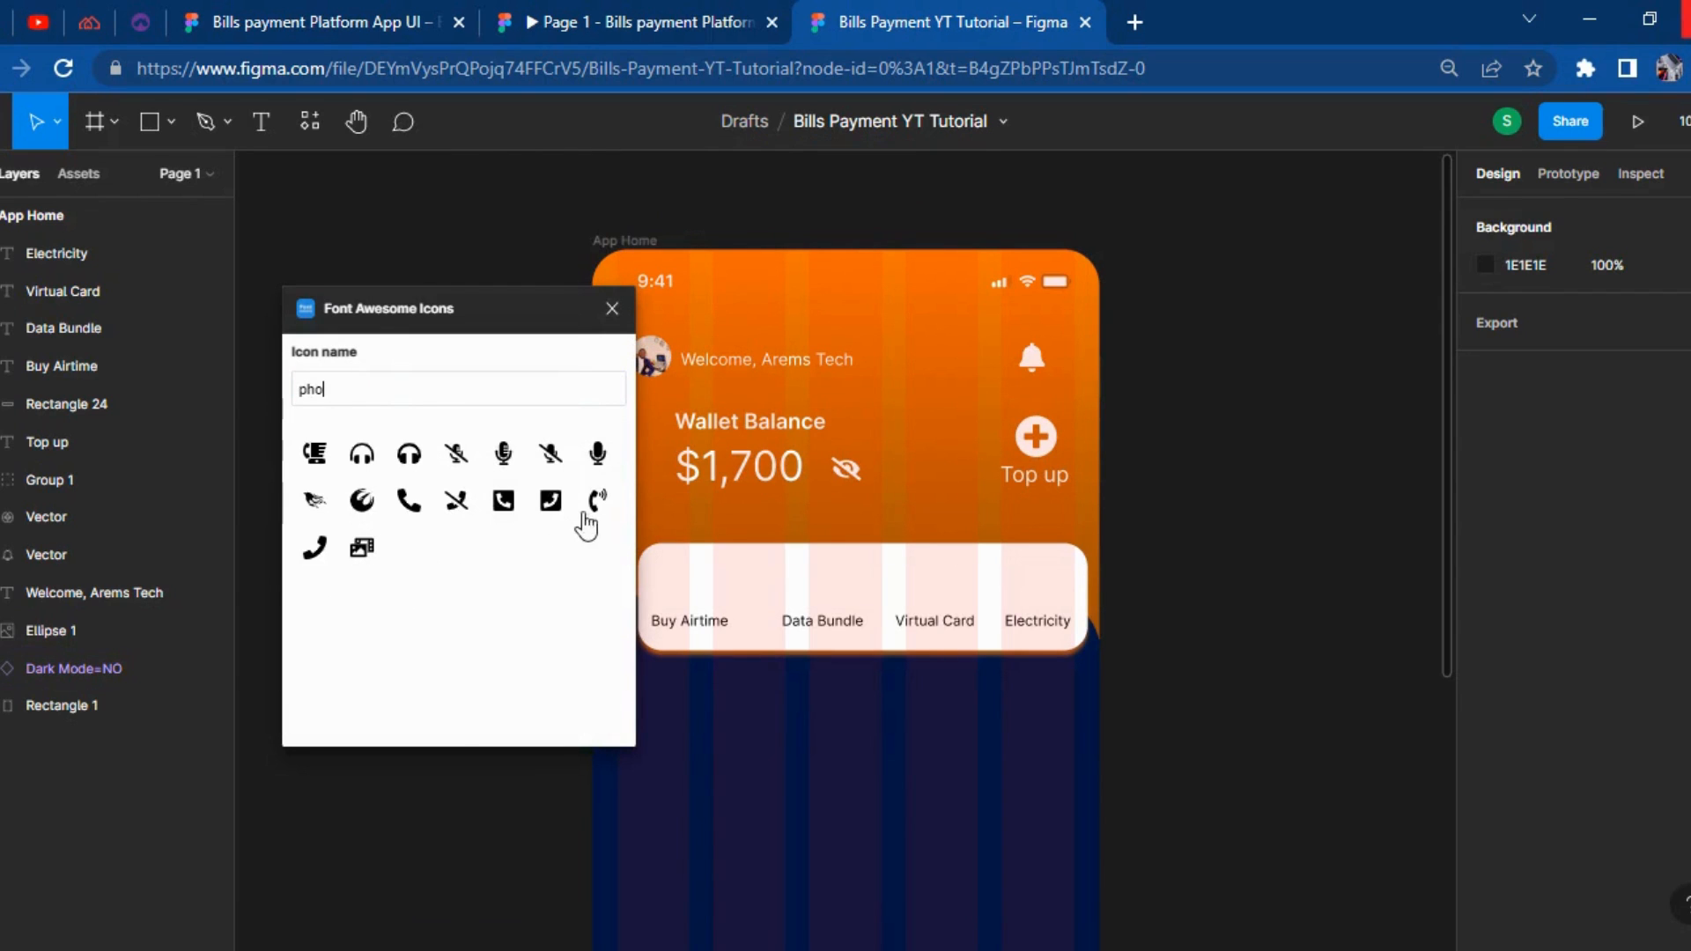
Check the Buy Airtime icon in the reference prototype and insert the matching phone-volume icon.
click(696, 22)
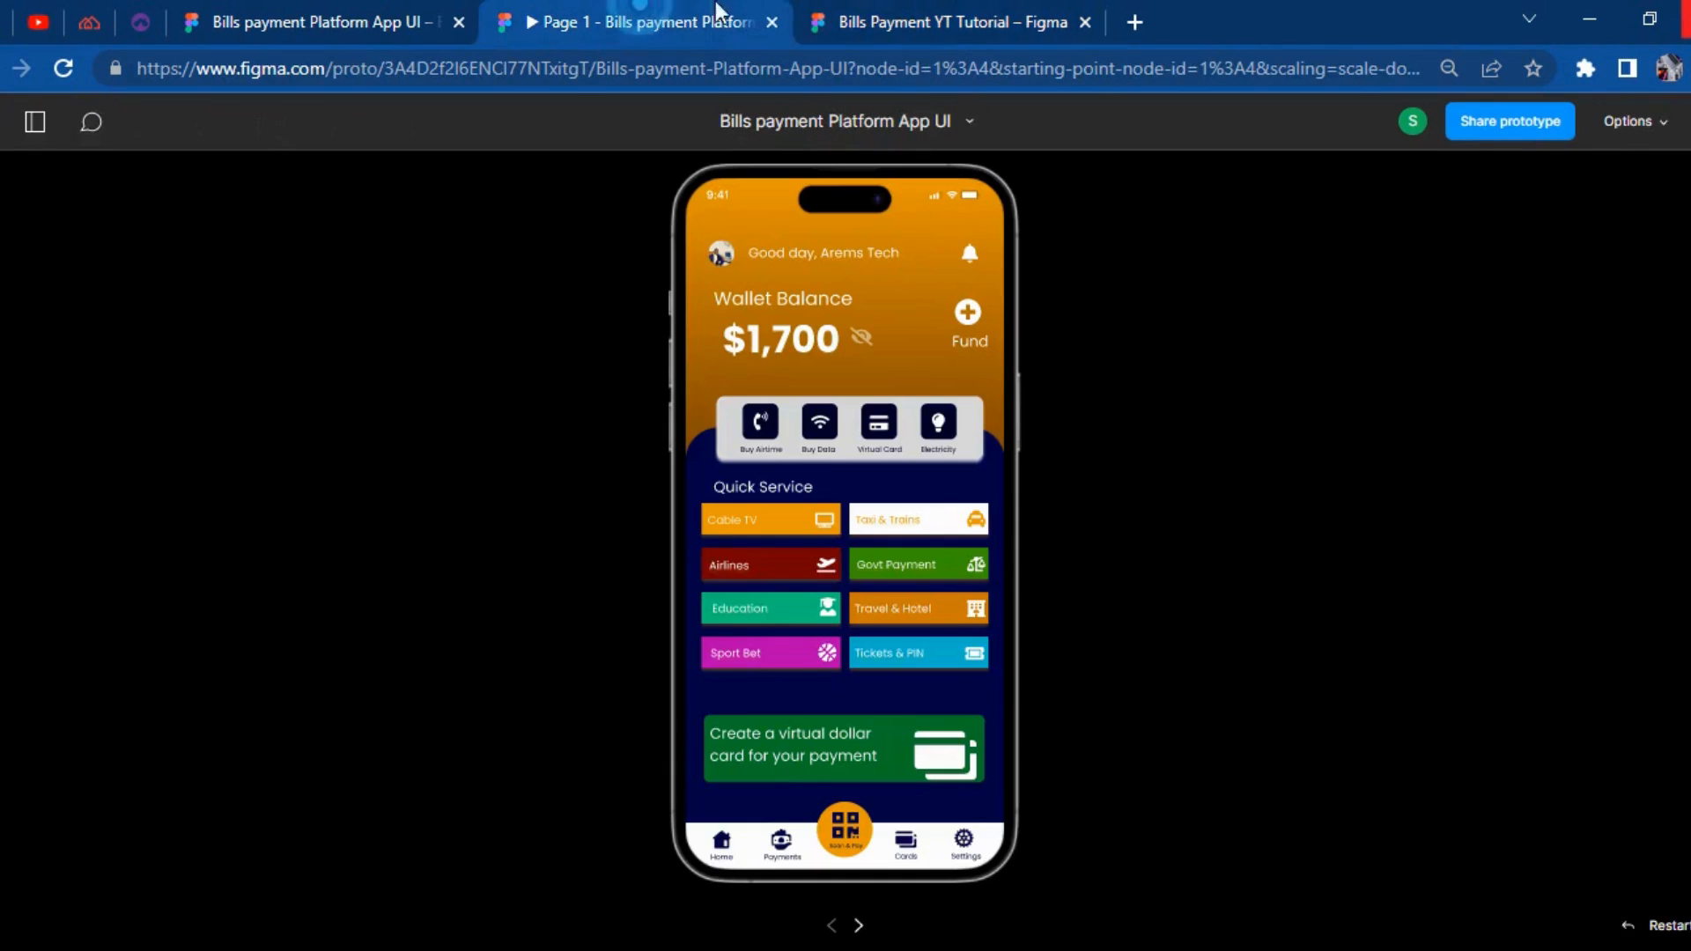
click(951, 10)
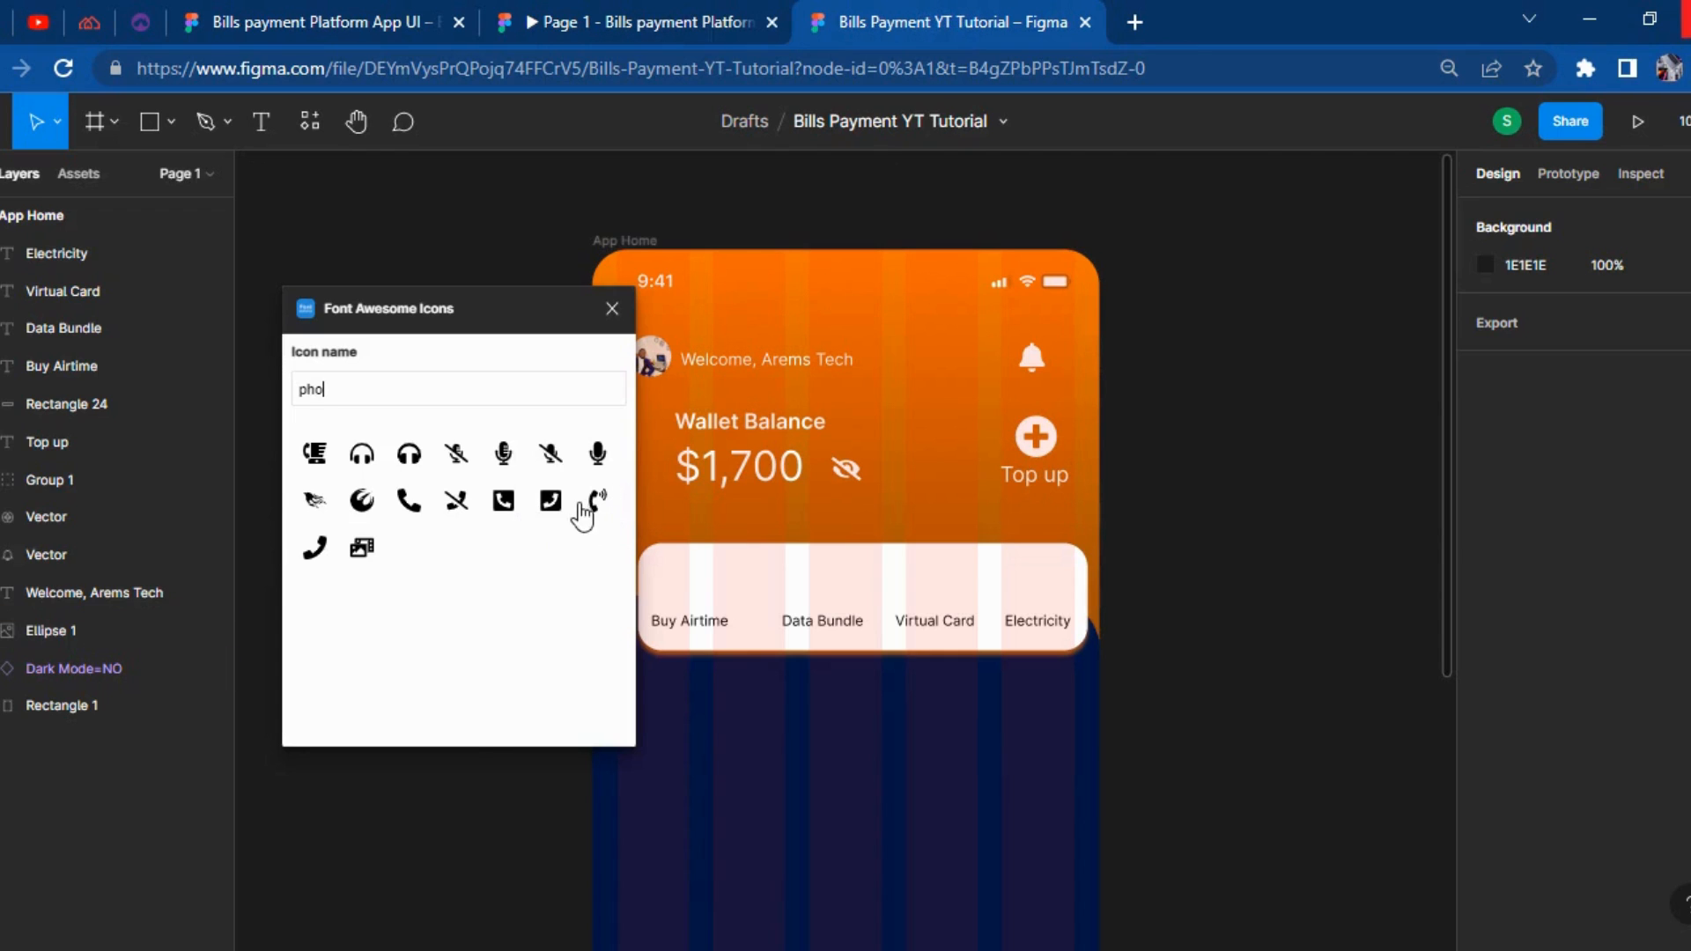
click(724, 11)
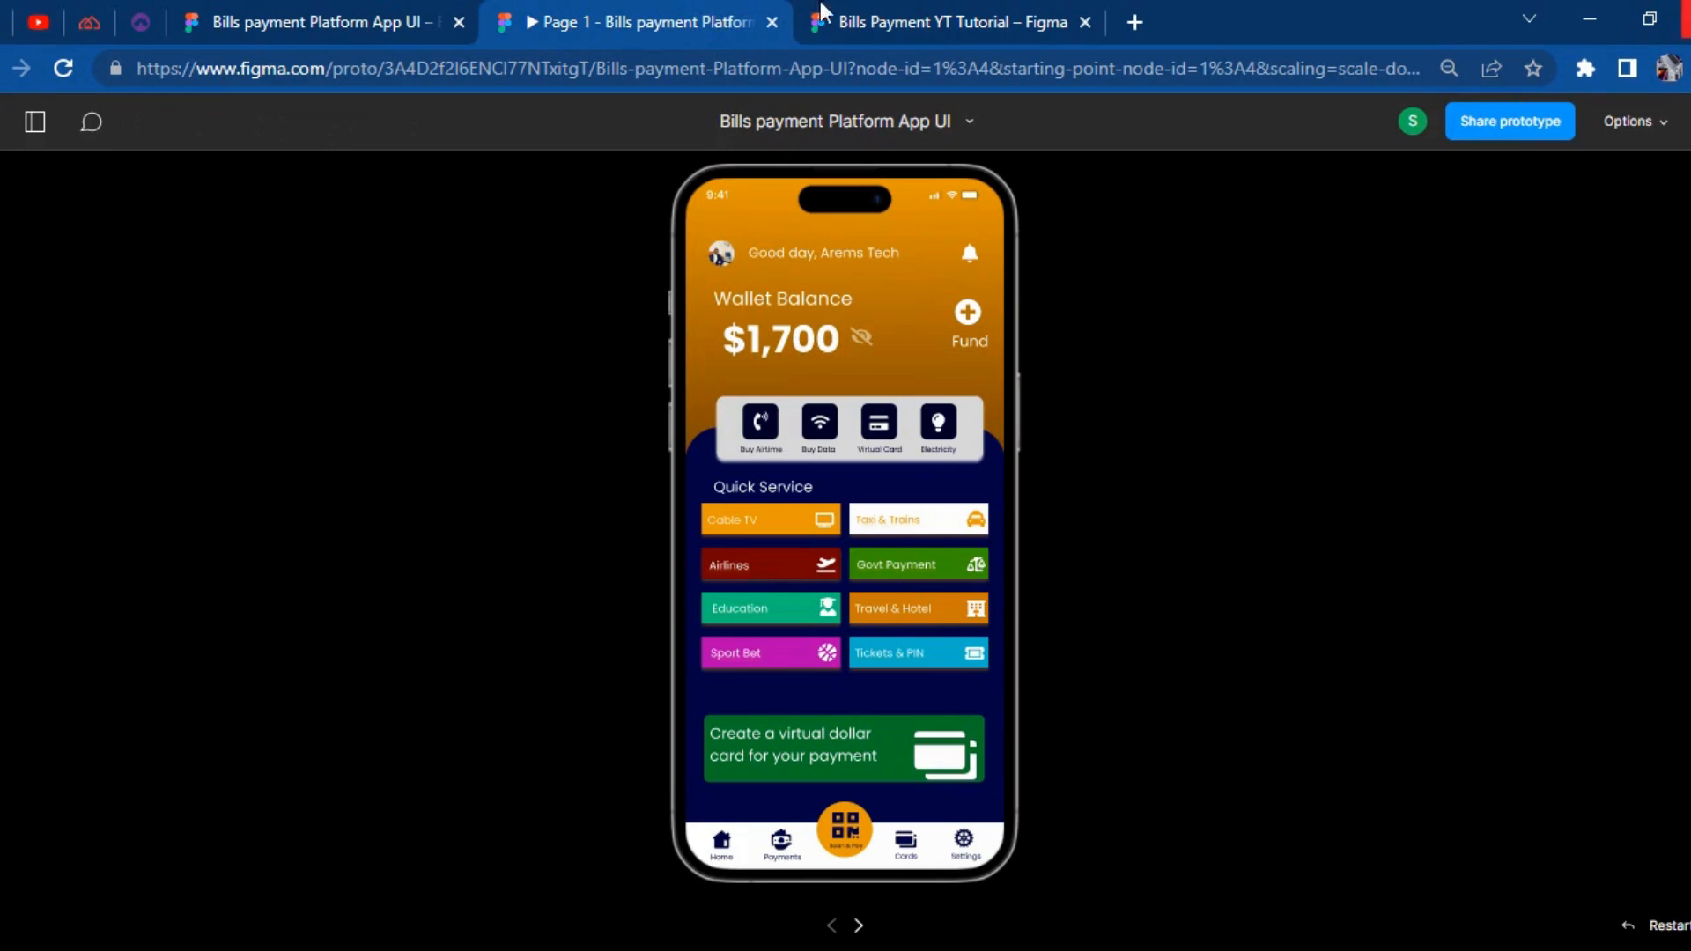
click(906, 20)
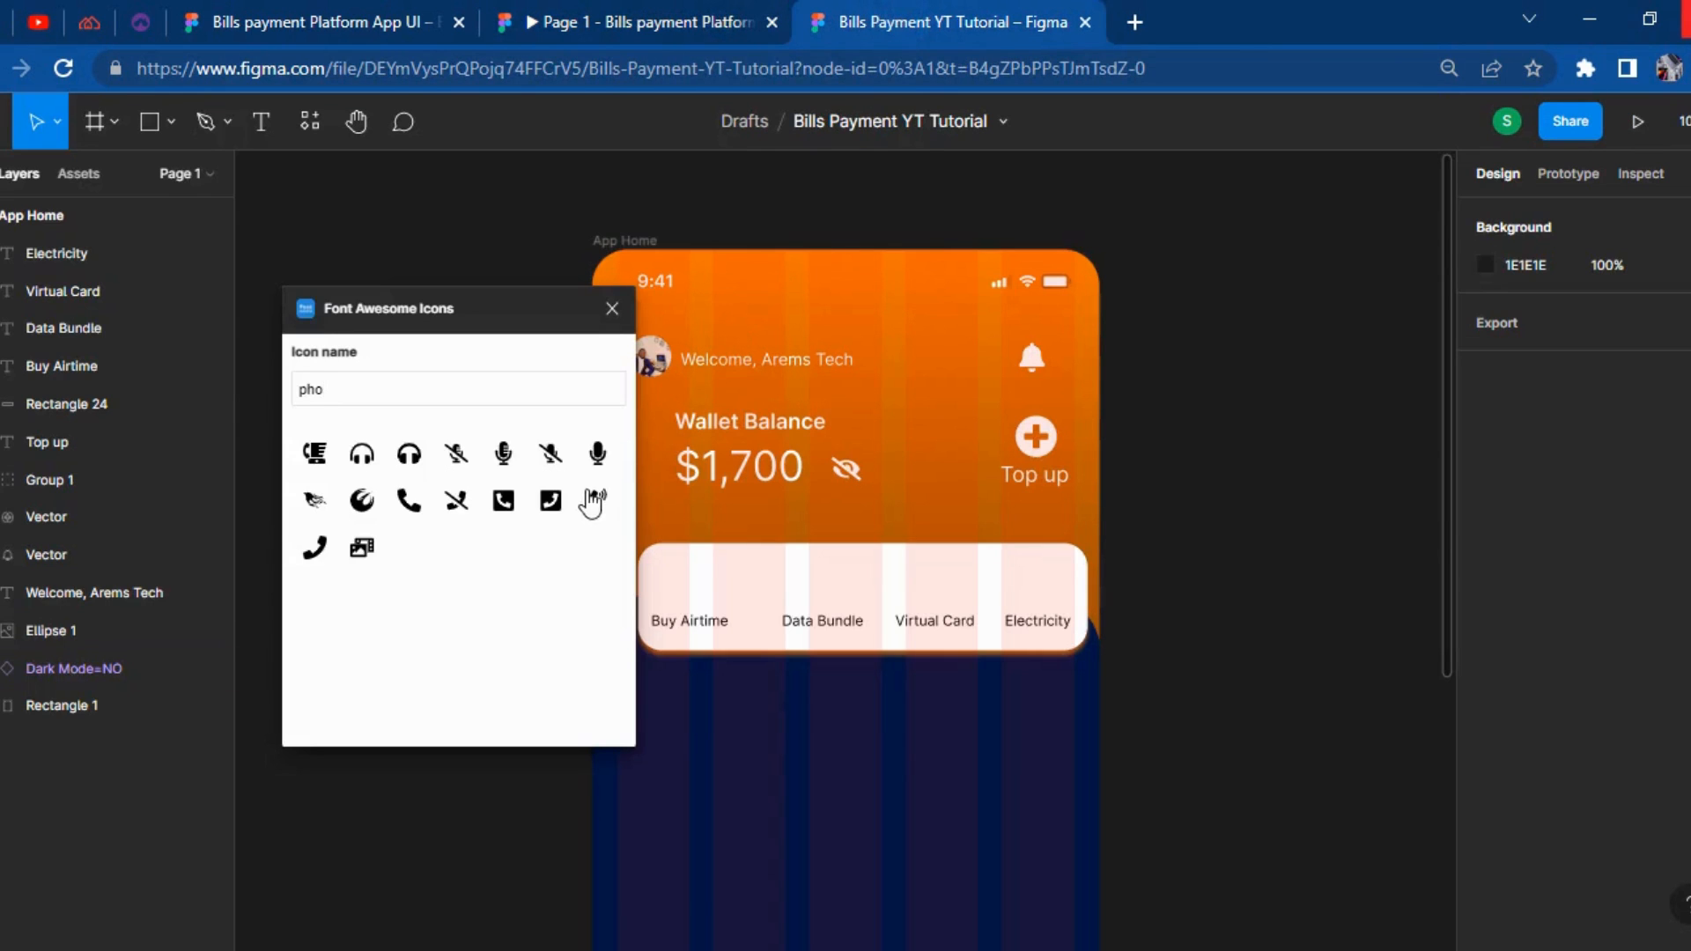
click(604, 503)
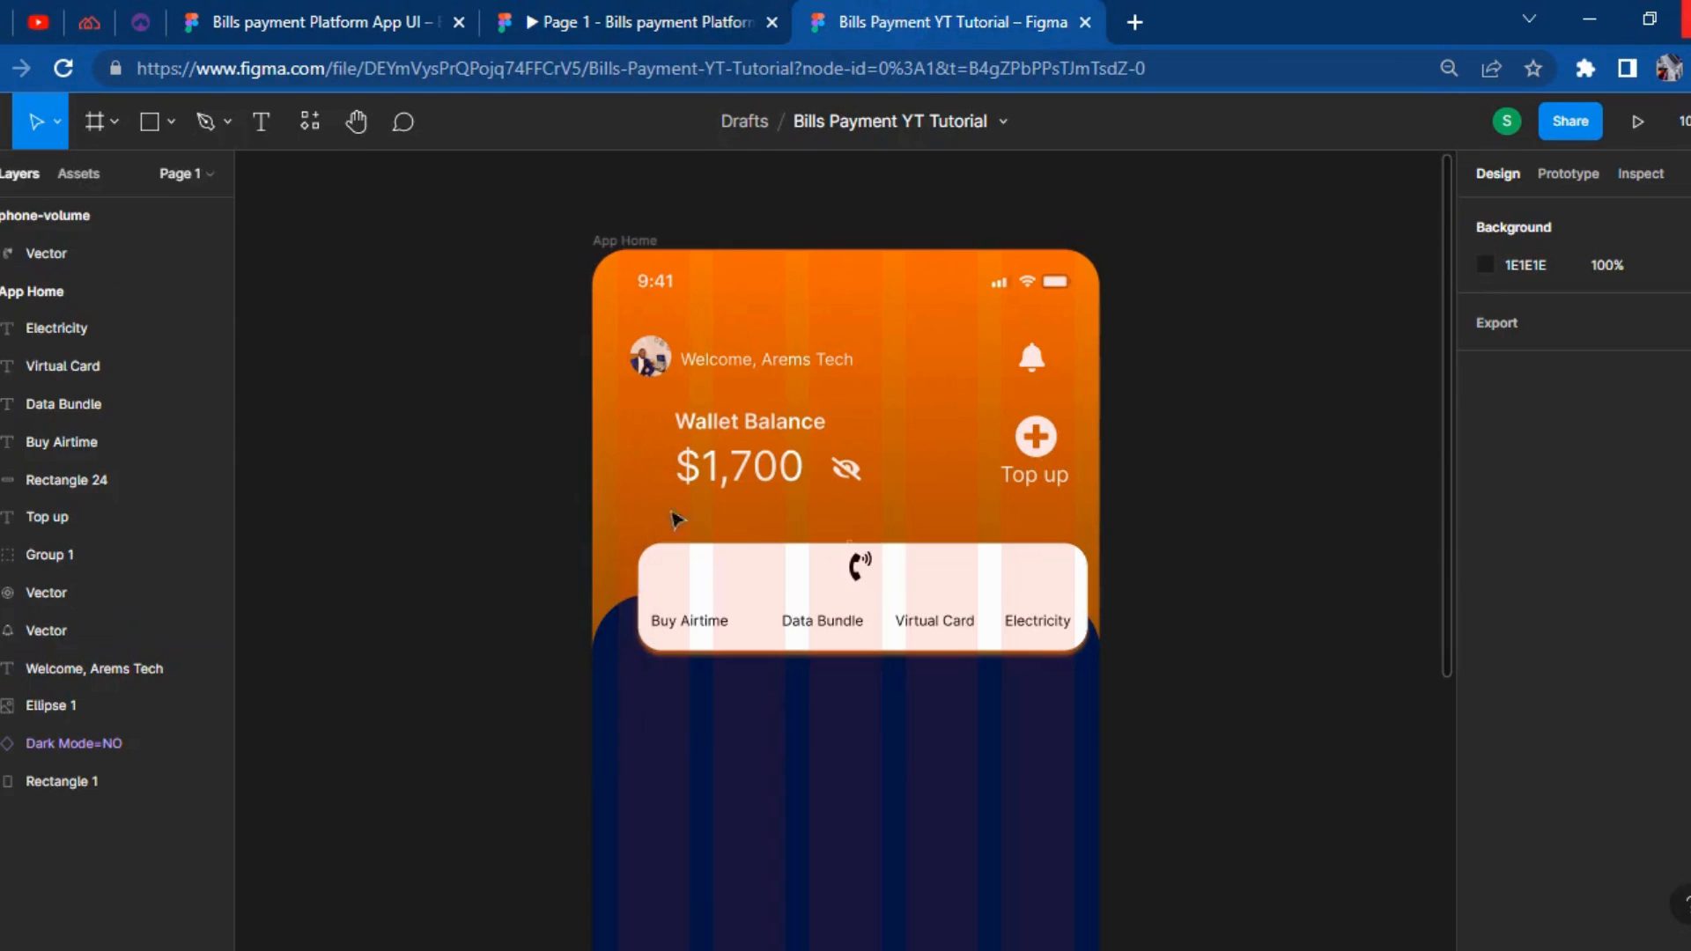
Move the phone-volume vector out of its frame onto the empty canvas beside App Home and delete the leftover frame.
drag(868, 573, 407, 585)
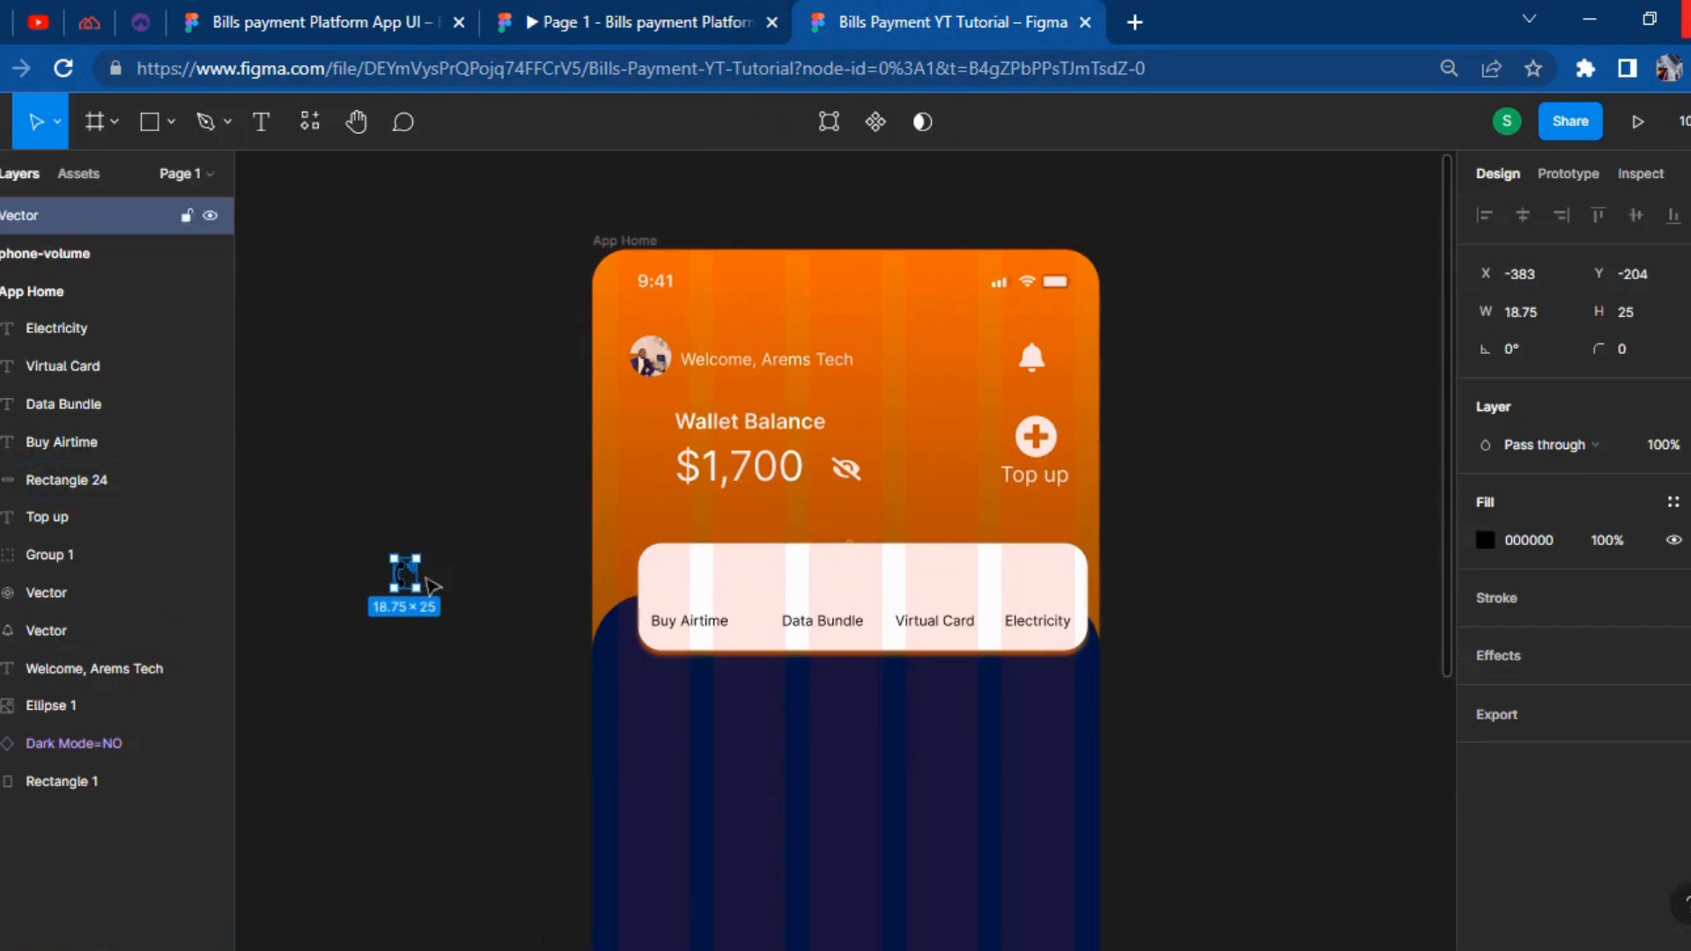
click(860, 573)
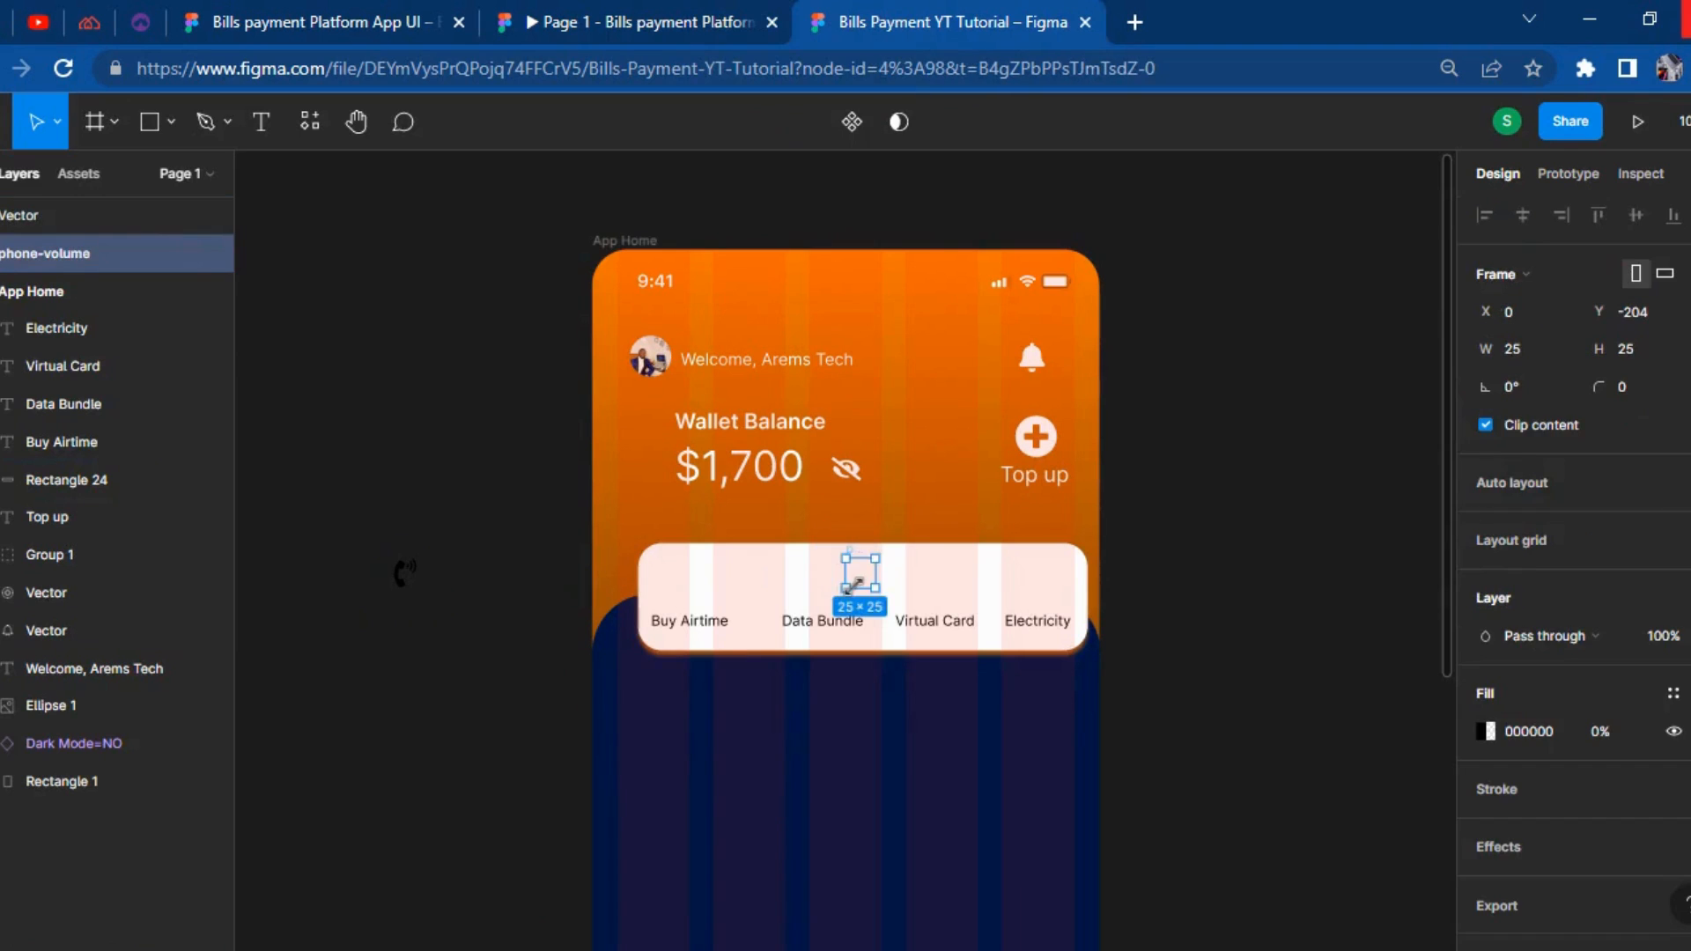
key(Delete)
click(405, 623)
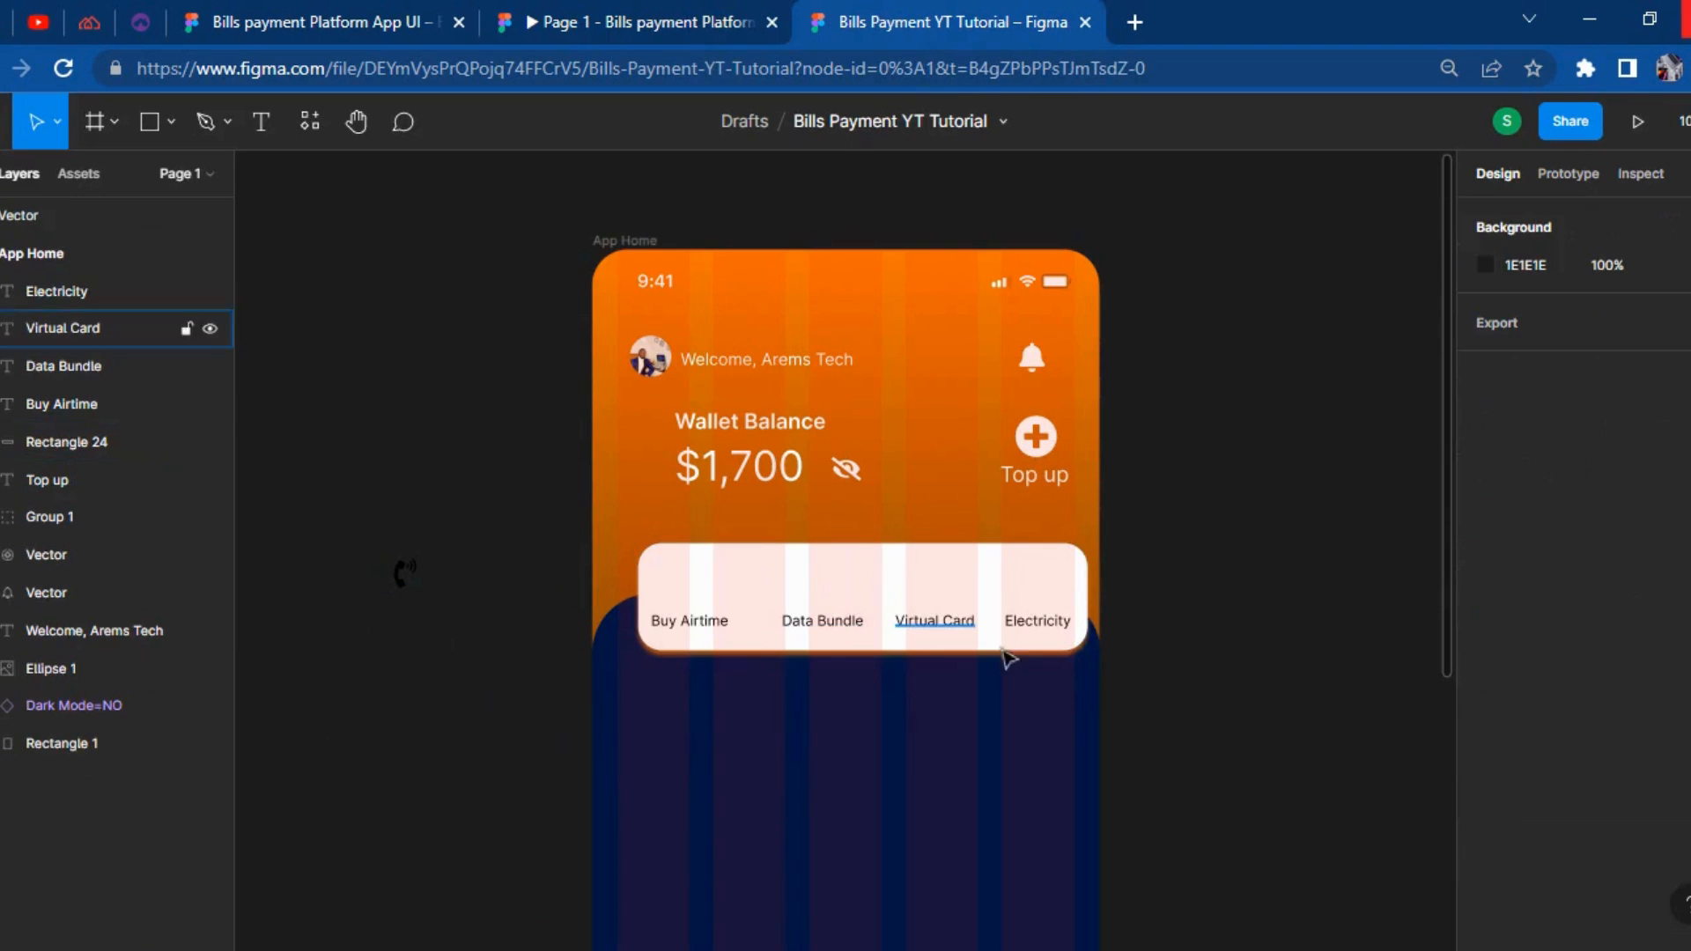
click(405, 577)
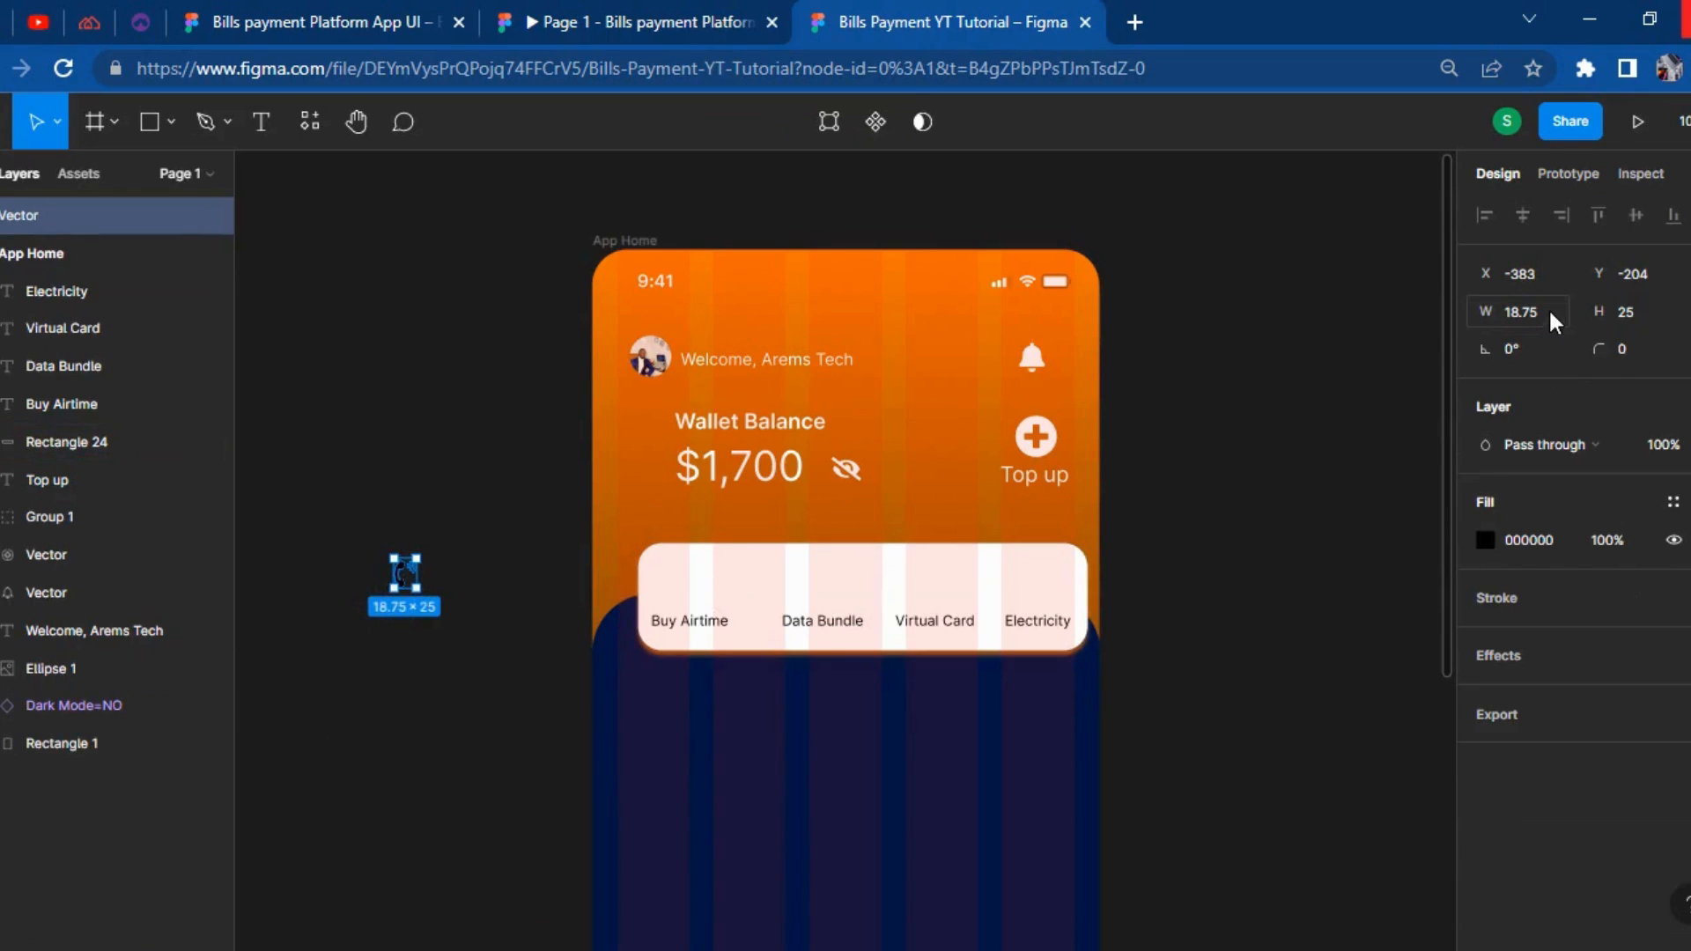
click(490, 402)
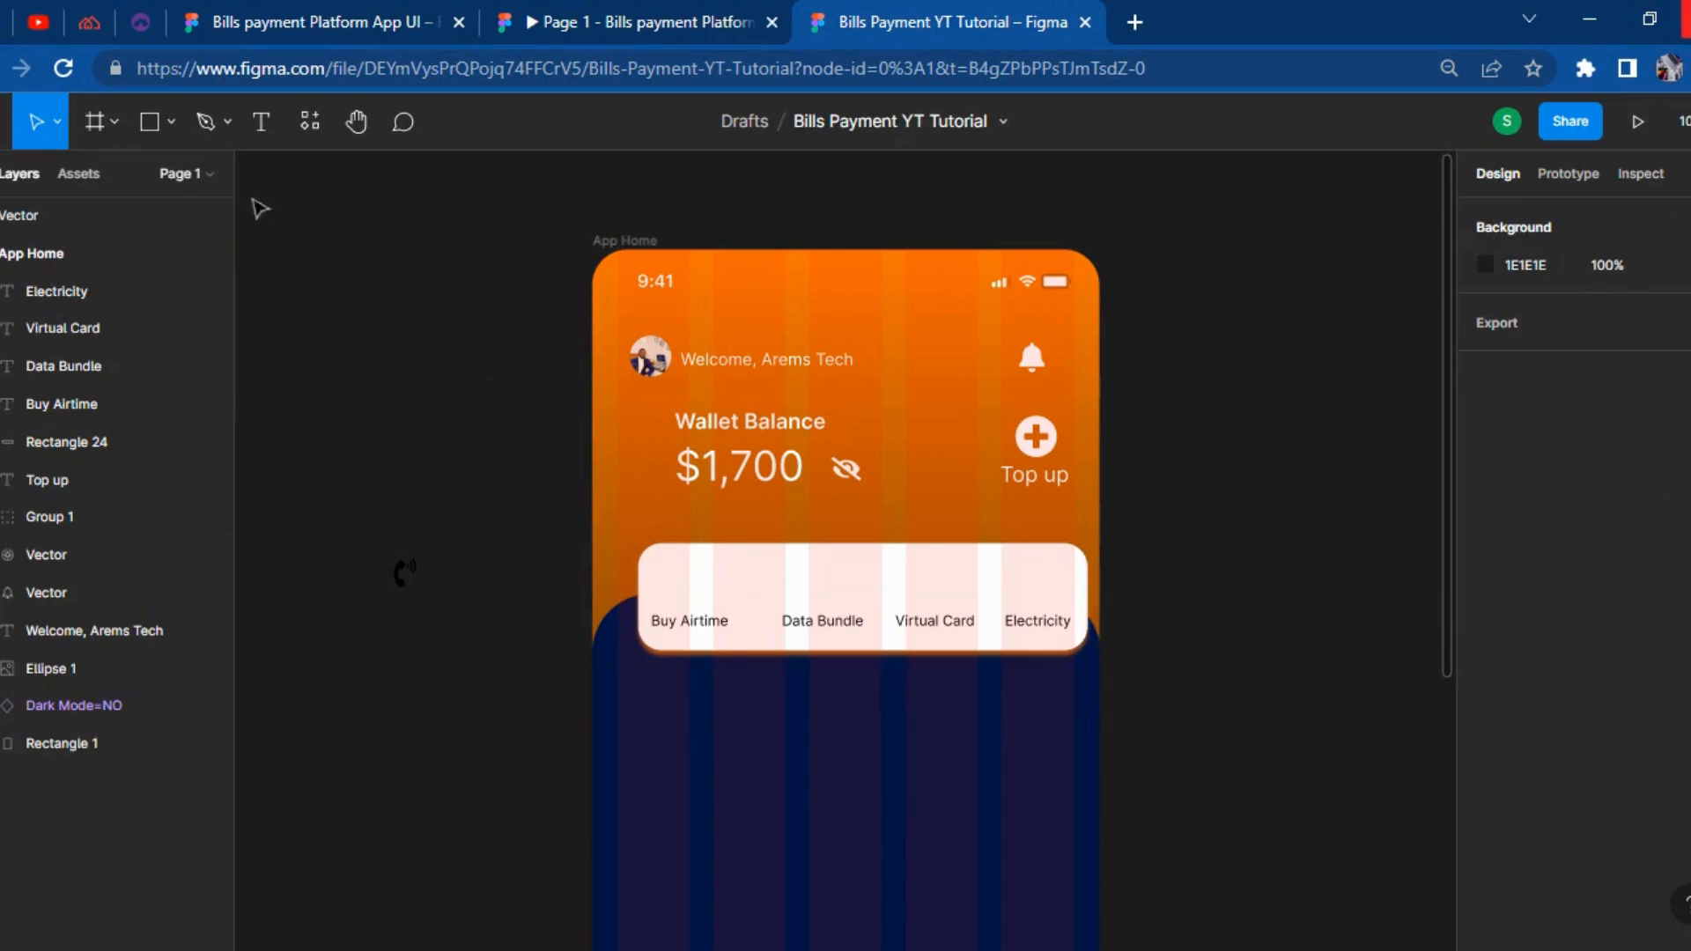
Place a 100 by 100 rectangle on the empty canvas above the phone icon.
click(151, 121)
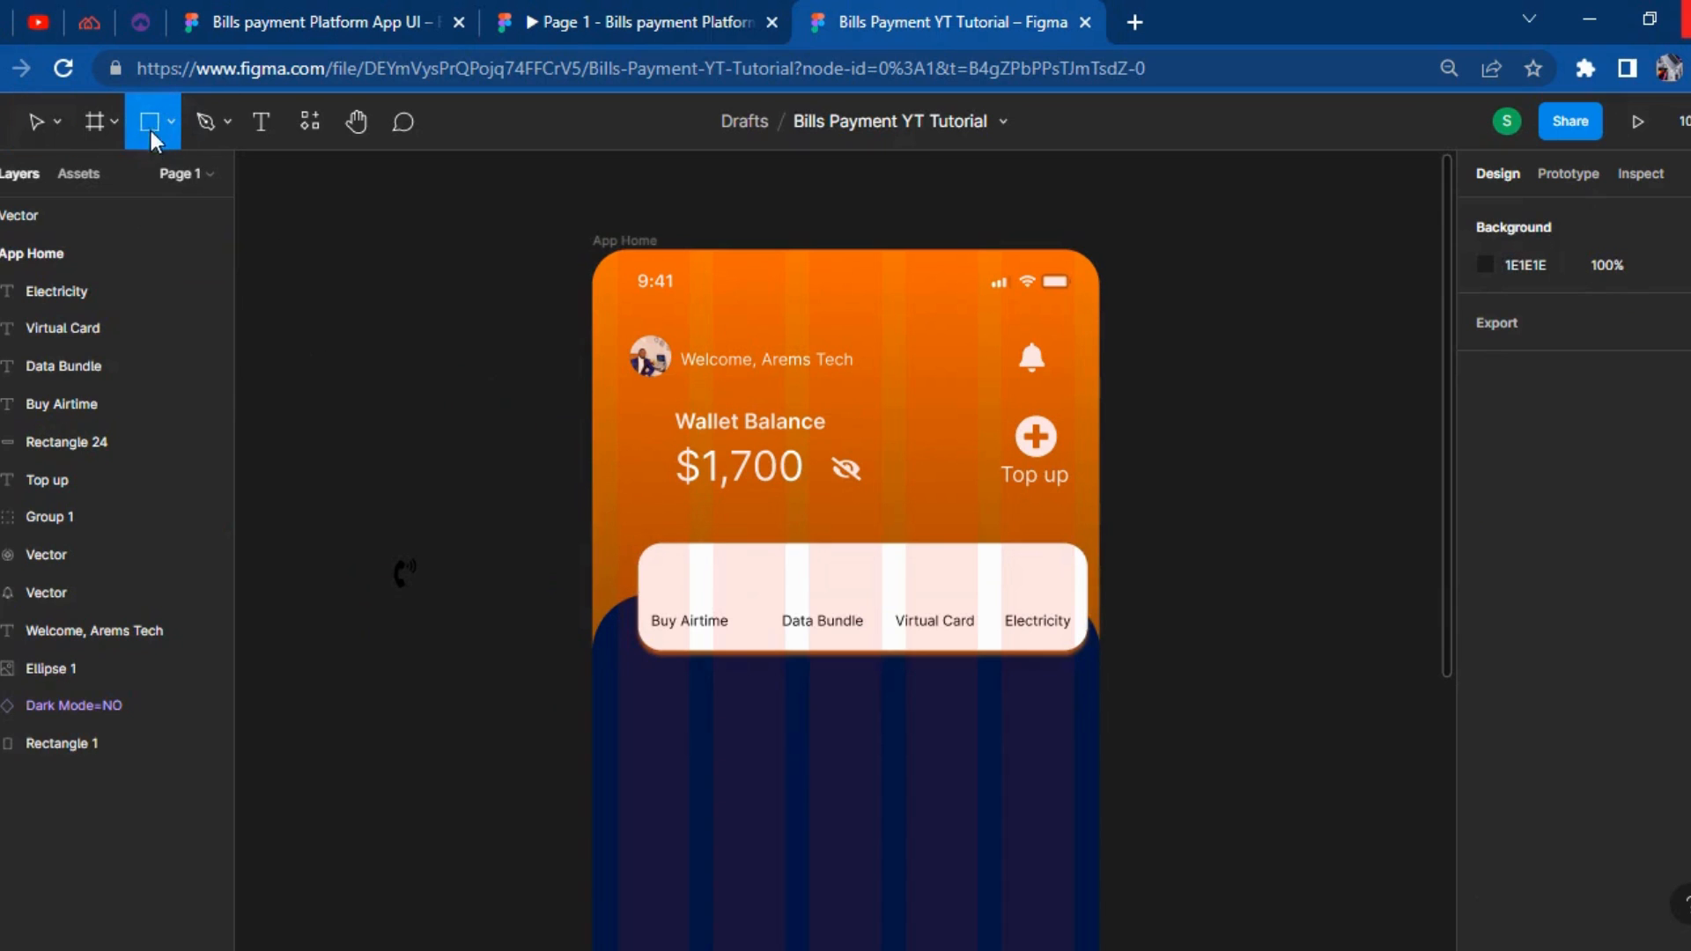
click(322, 466)
drag(347, 472, 405, 469)
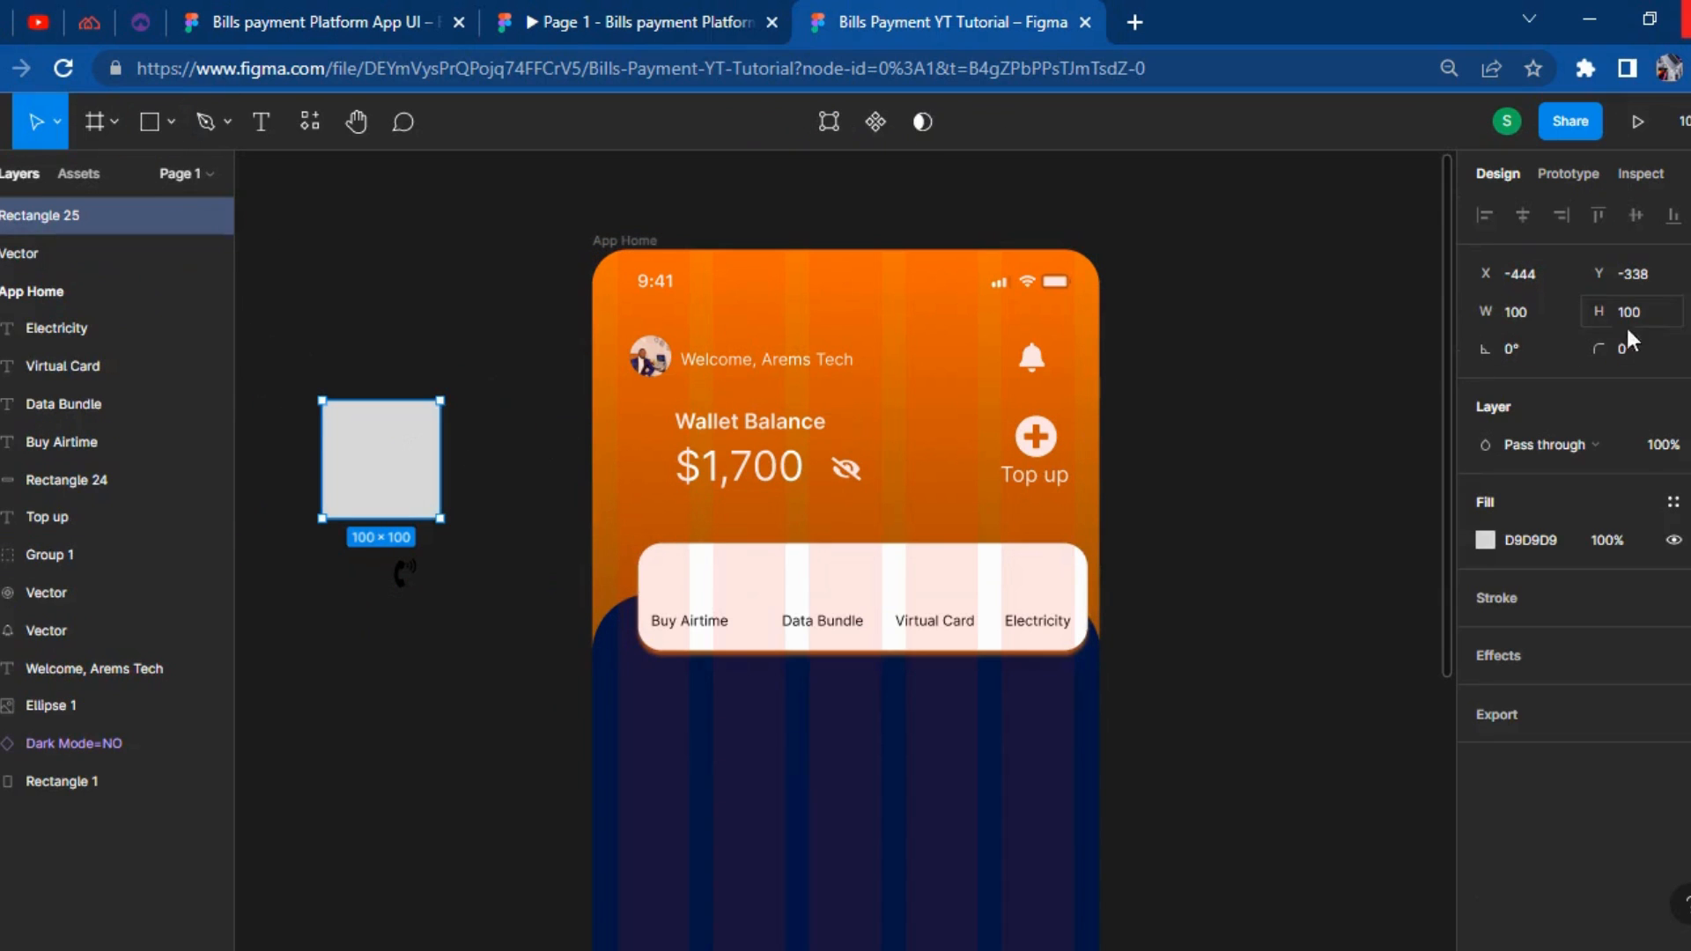
Set the new rectangle's width and height to 30.
click(1543, 315)
text(30)
key(Tab)
text(30)
key(Return)
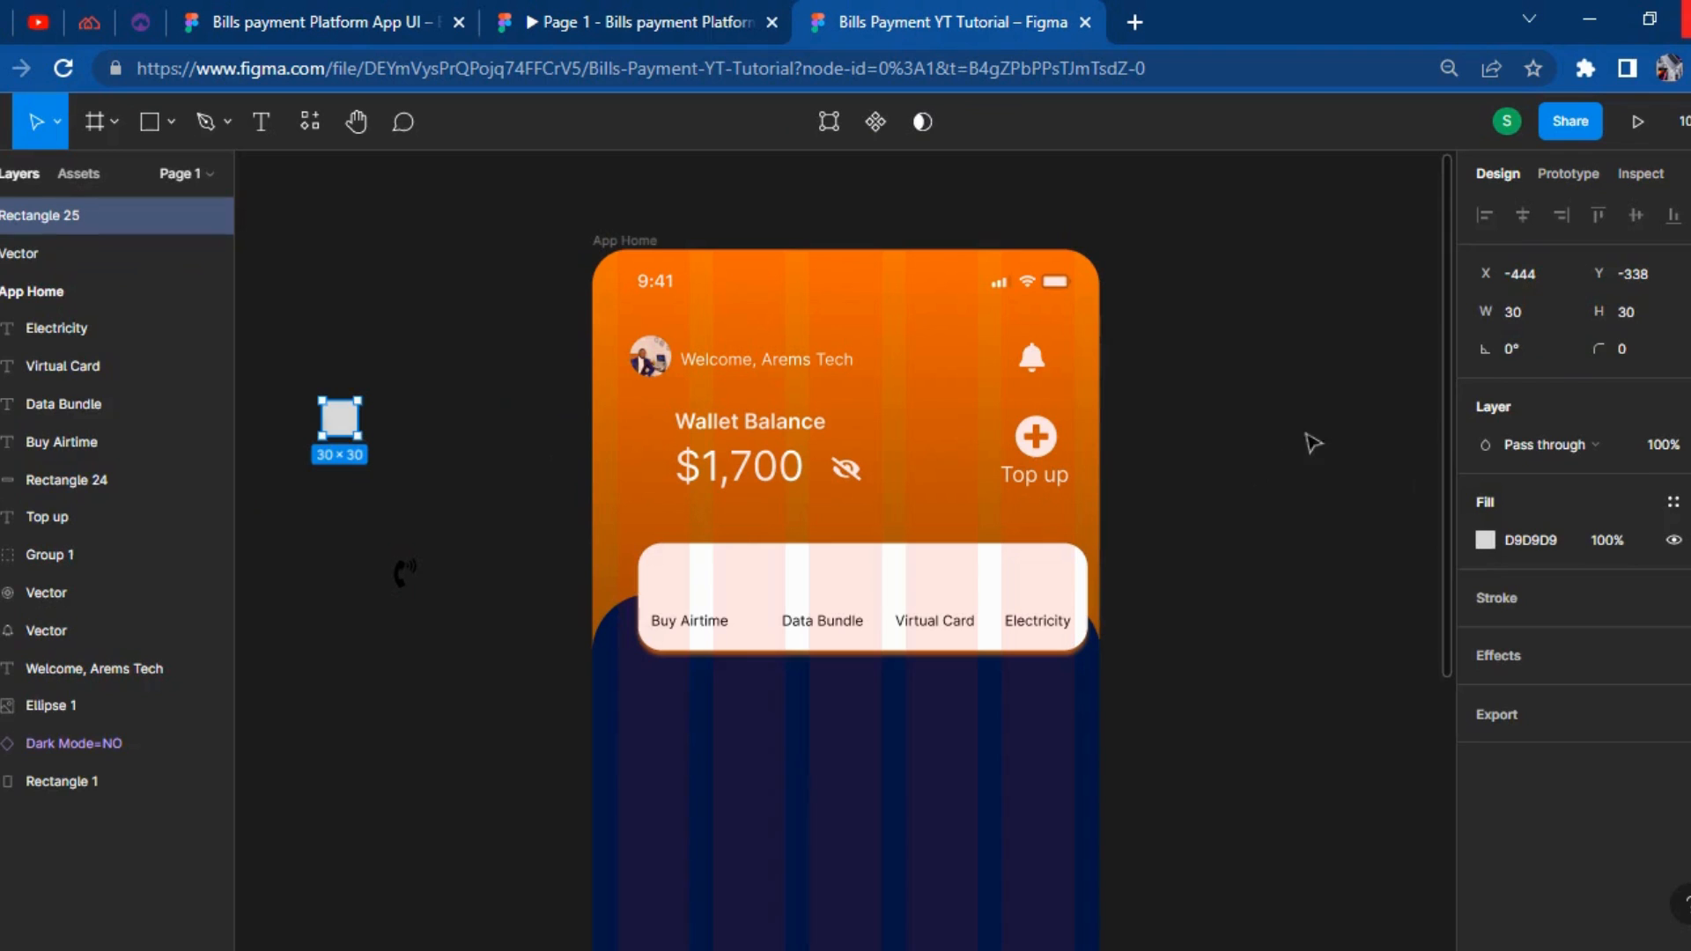
Move the square between the phone icon and the App Home frame at X -315, Y -243, and resize it to 45 by 45.
click(351, 453)
drag(335, 420, 495, 533)
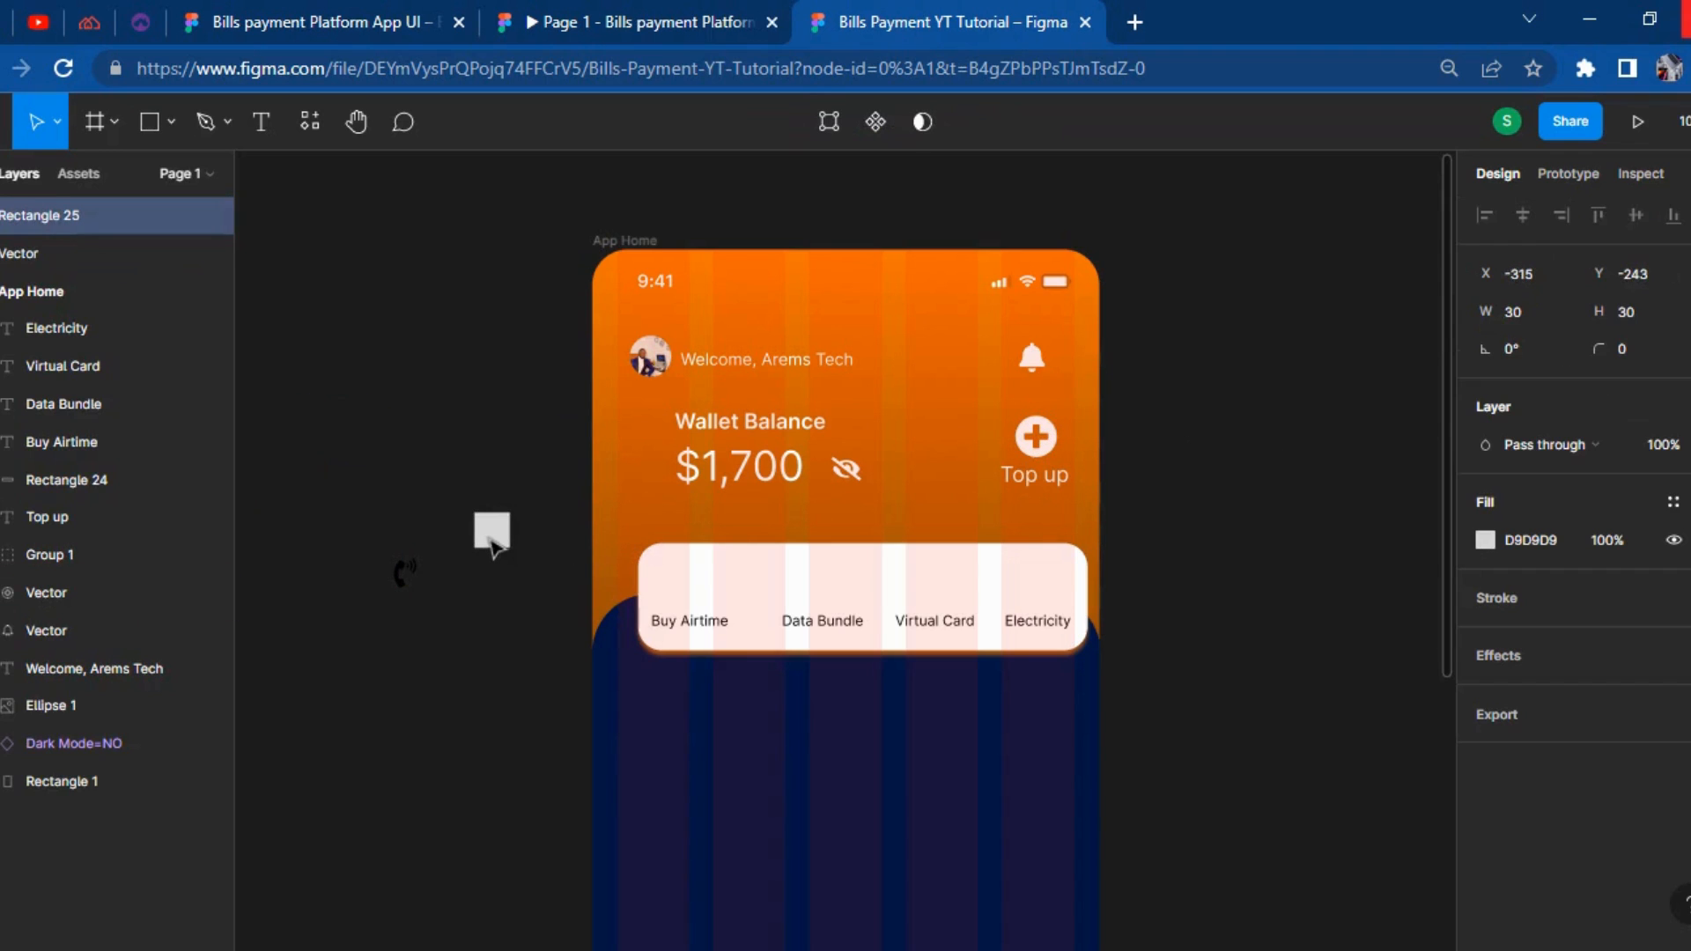
click(1534, 305)
text(45)
key(Tab)
text(45)
key(Return)
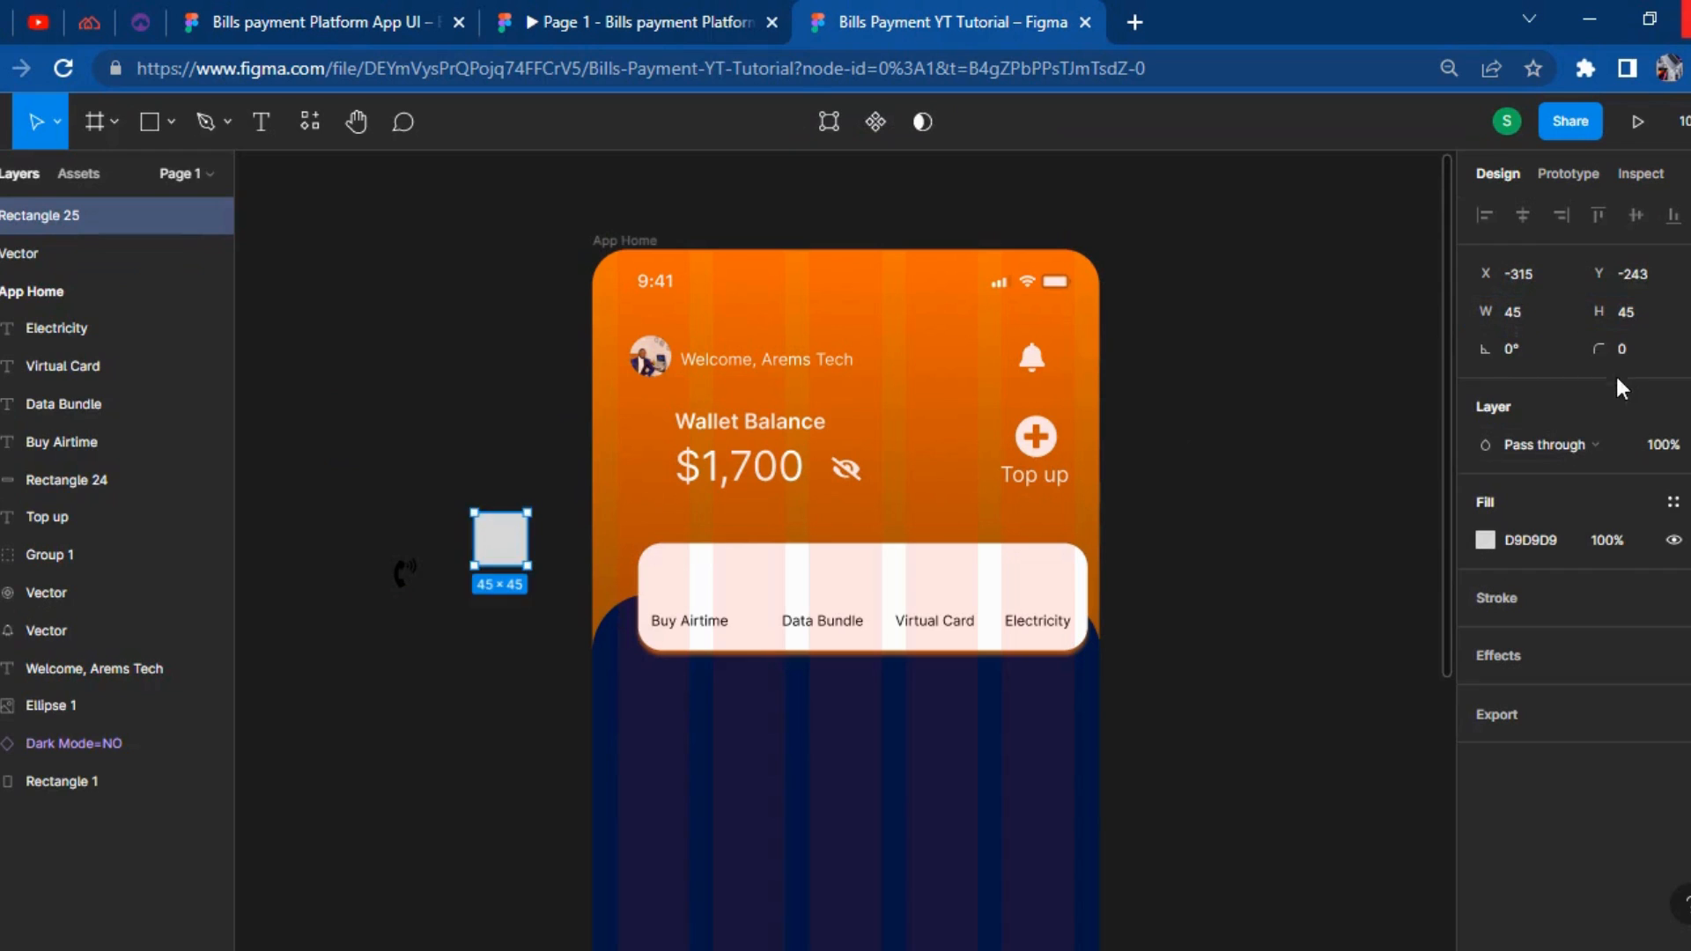
Give the square a corner radius of 7 and fill it with the document's navy colour 001745.
text(7)
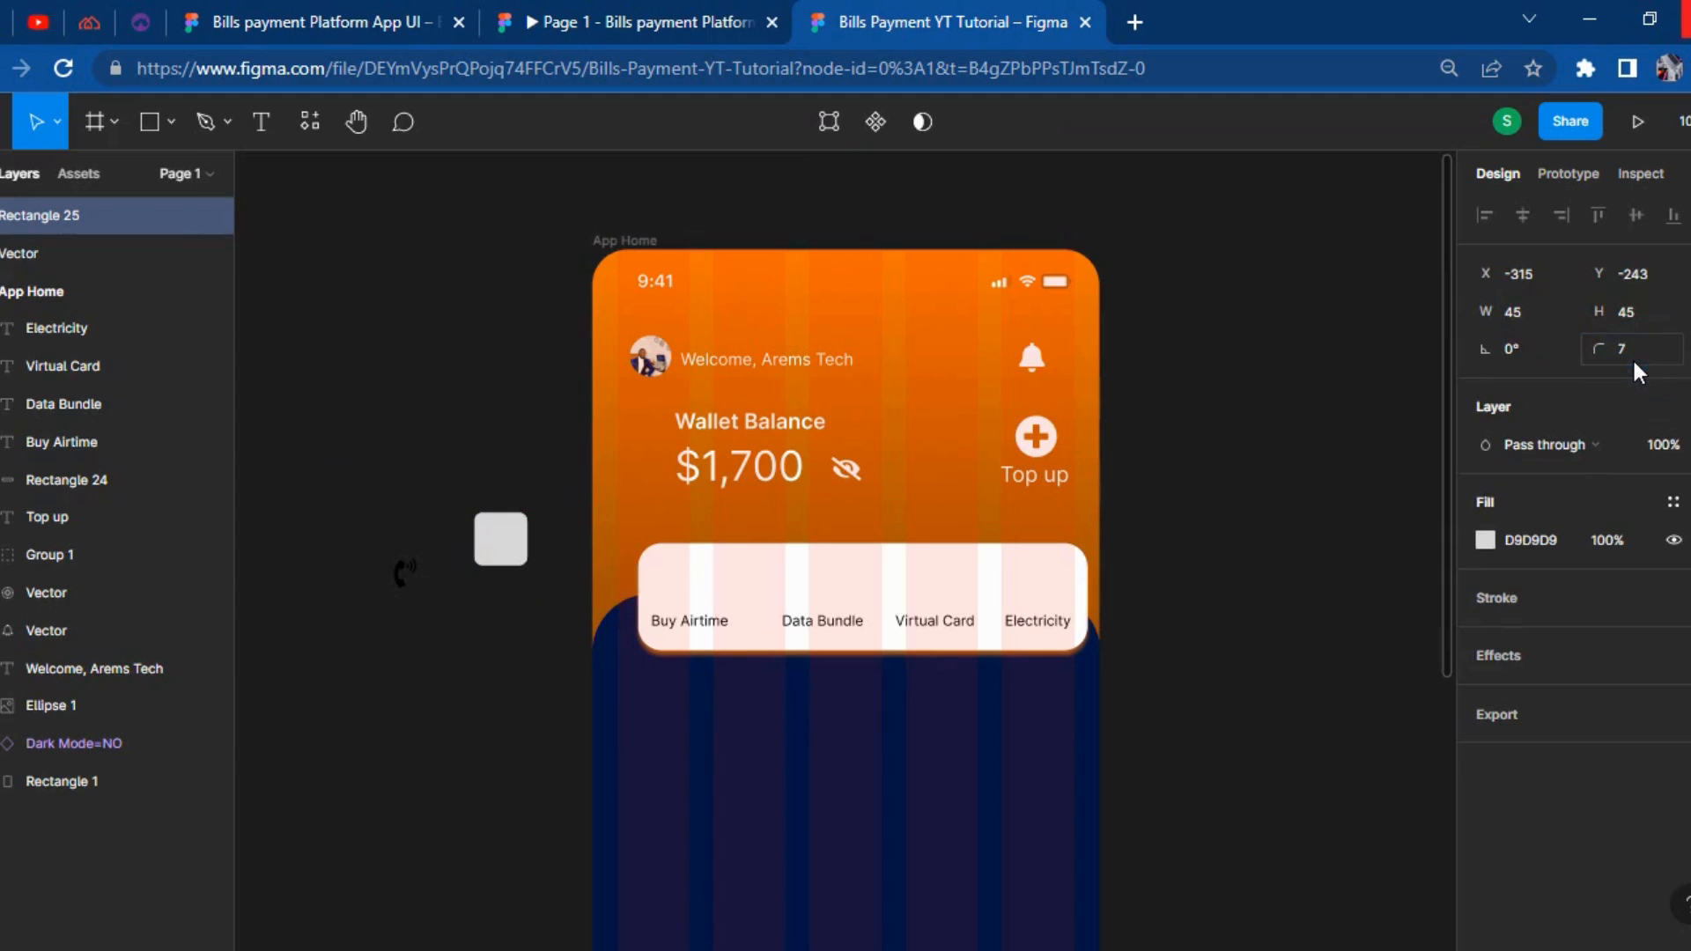
key(Return)
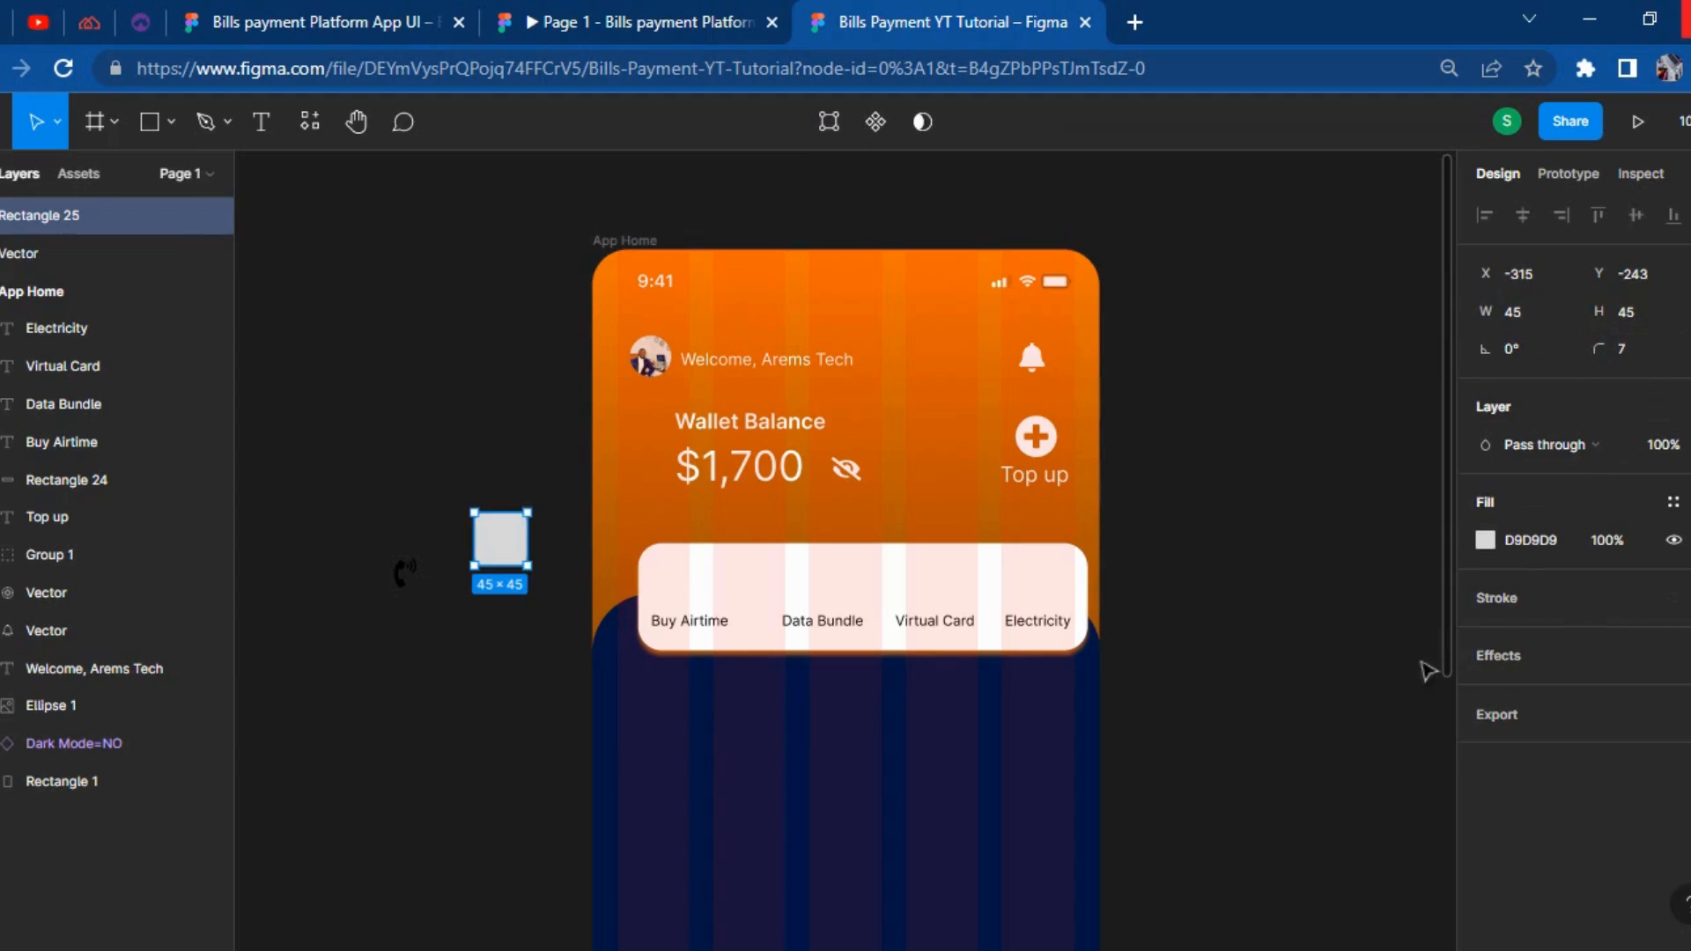
click(1486, 545)
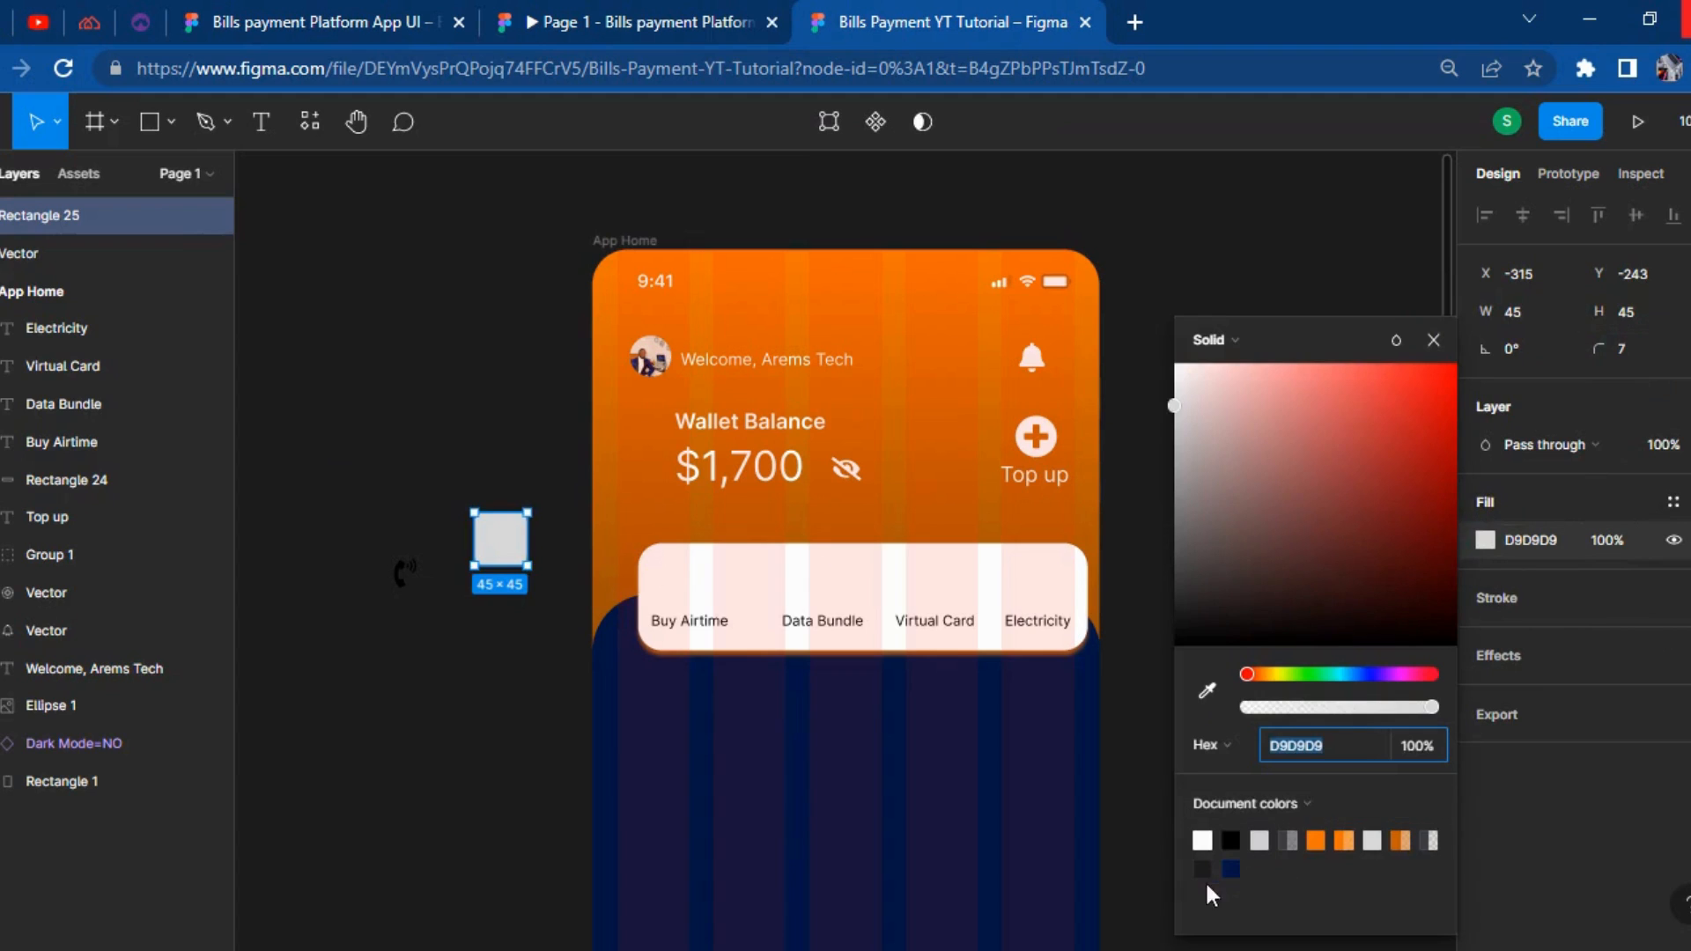
click(1232, 869)
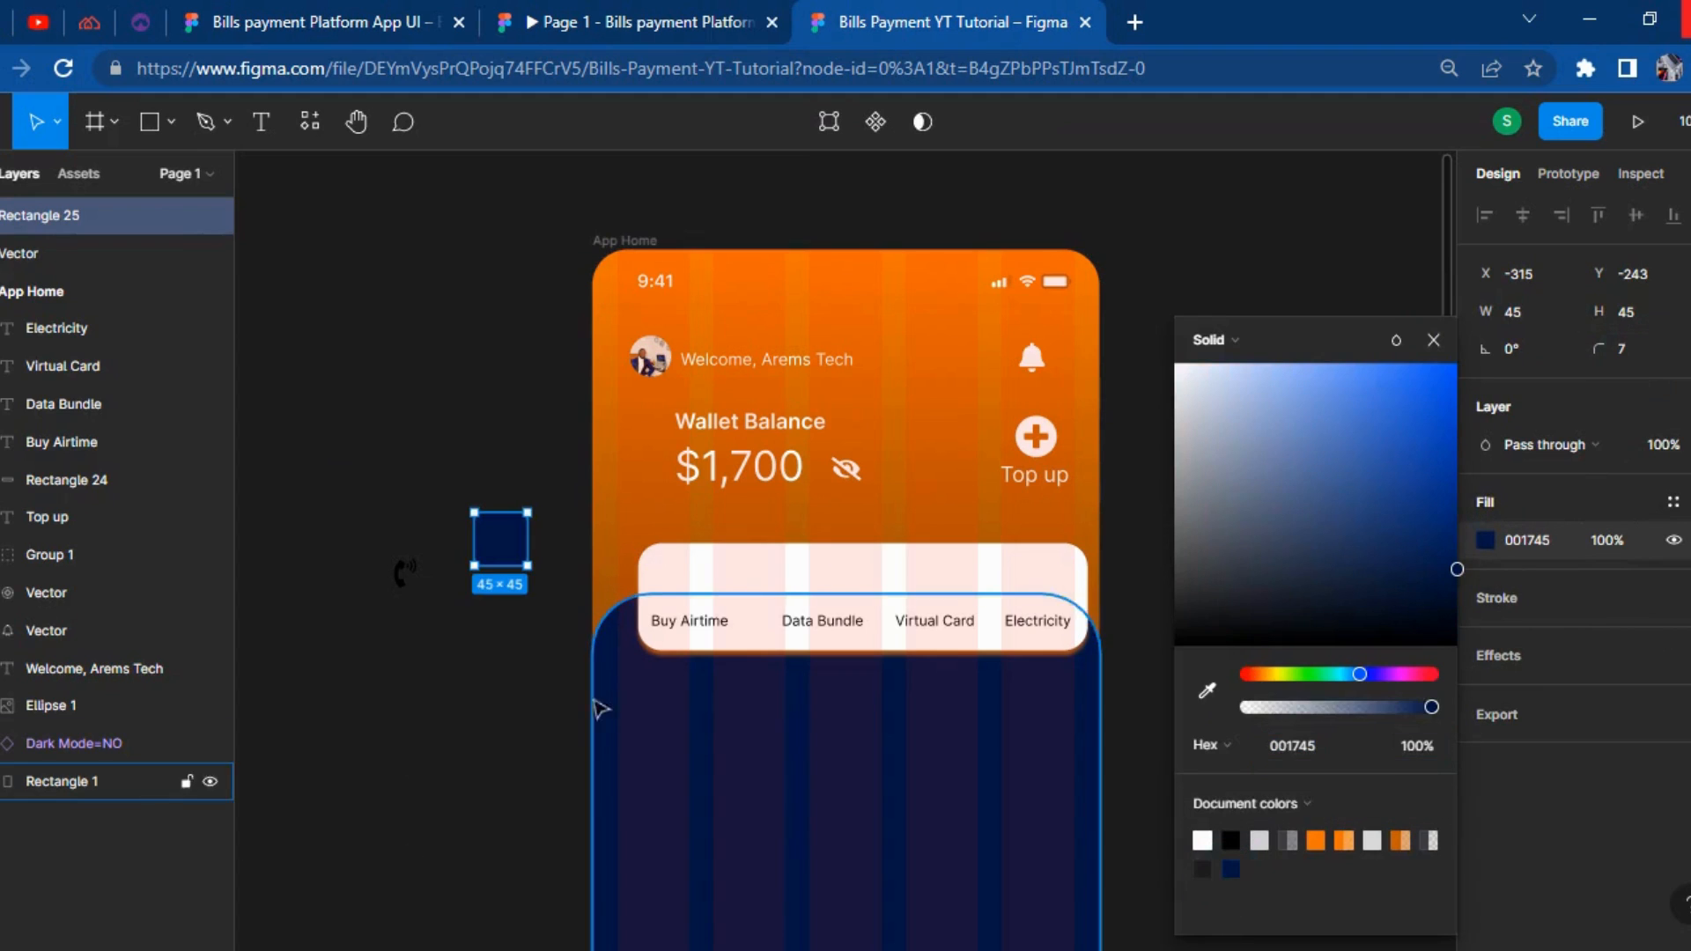
Move the navy square to X -337, Y -249 and add a drop shadow effect to it.
click(465, 778)
drag(499, 540, 472, 534)
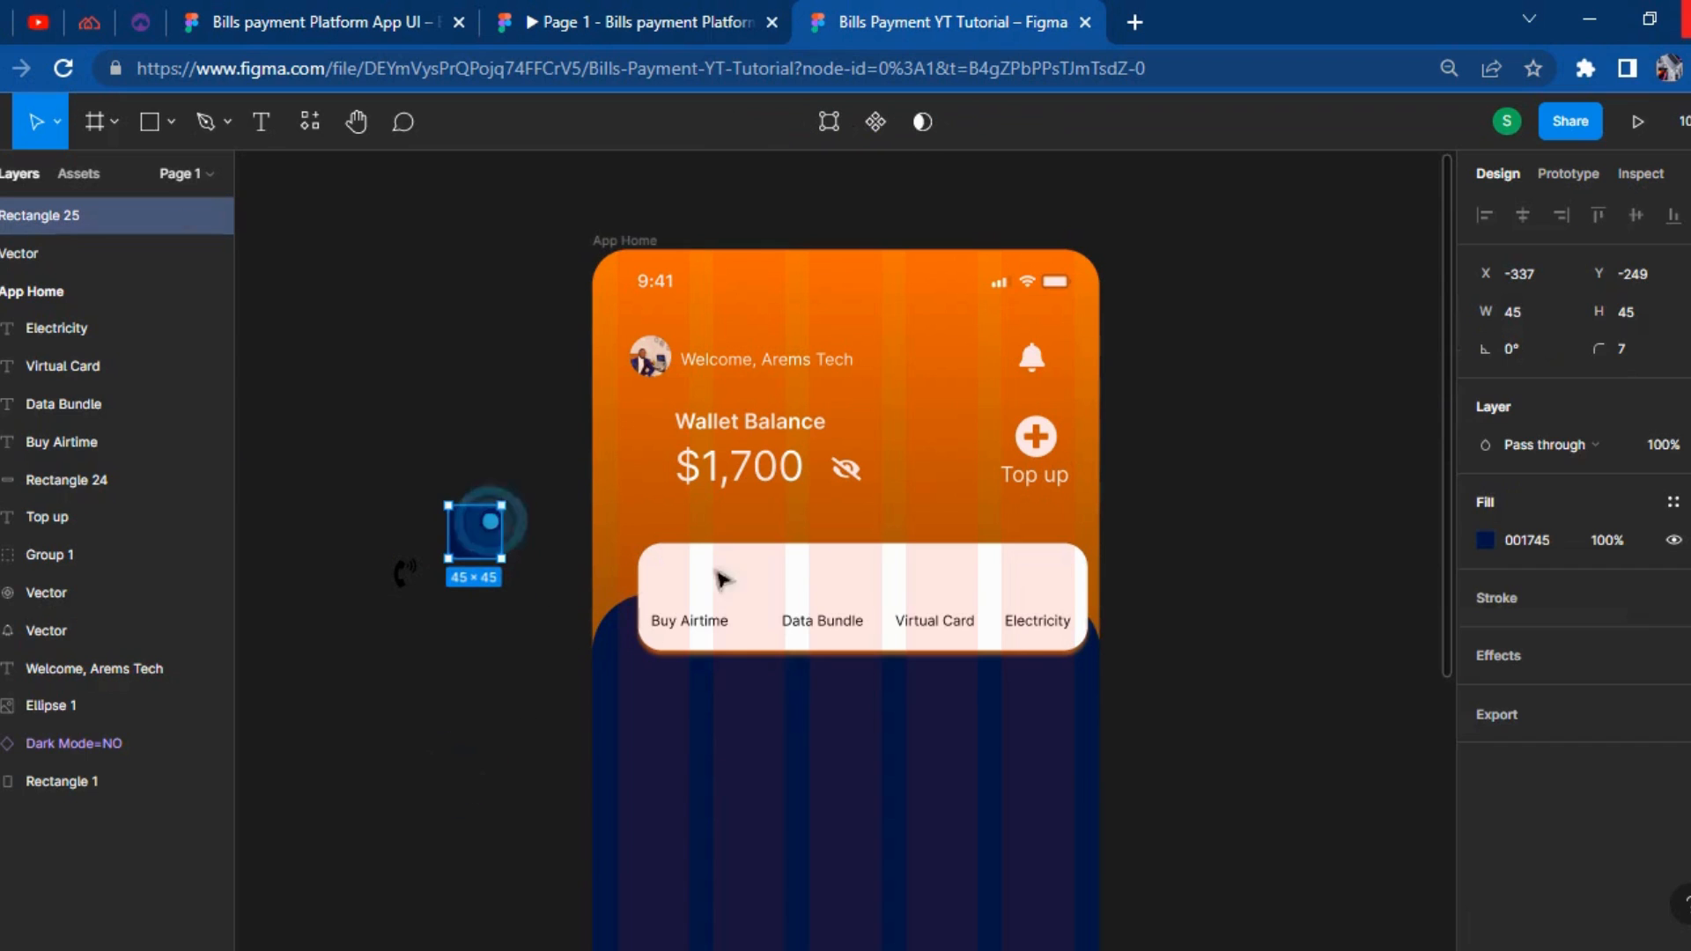
click(1497, 678)
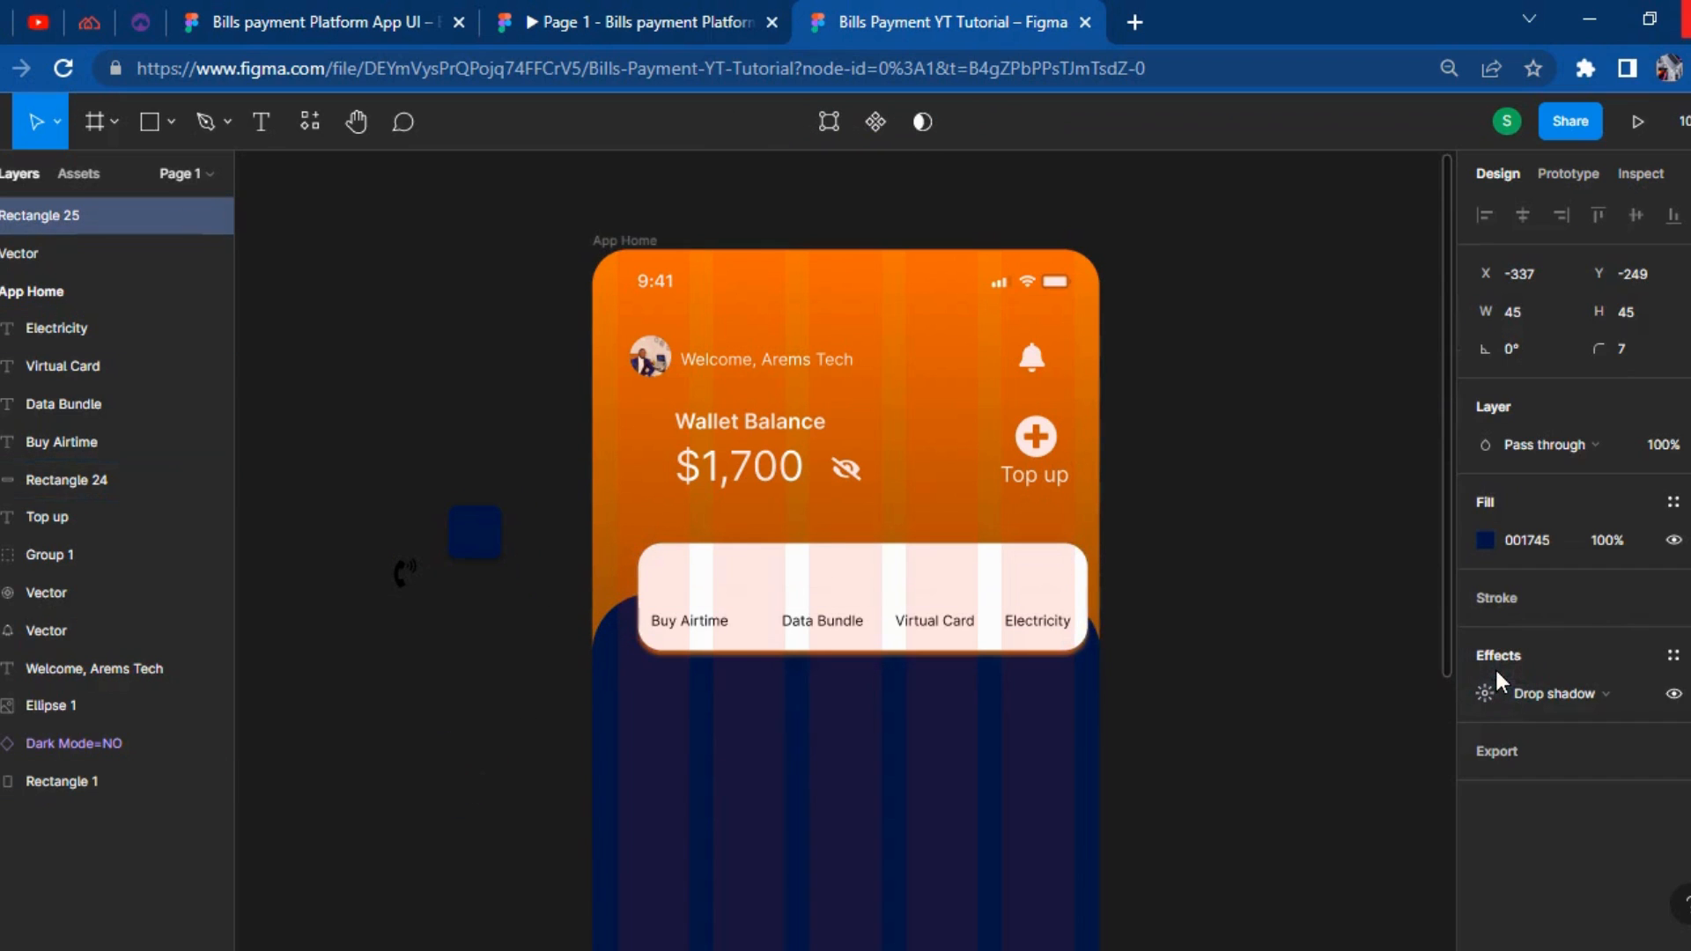
click(469, 796)
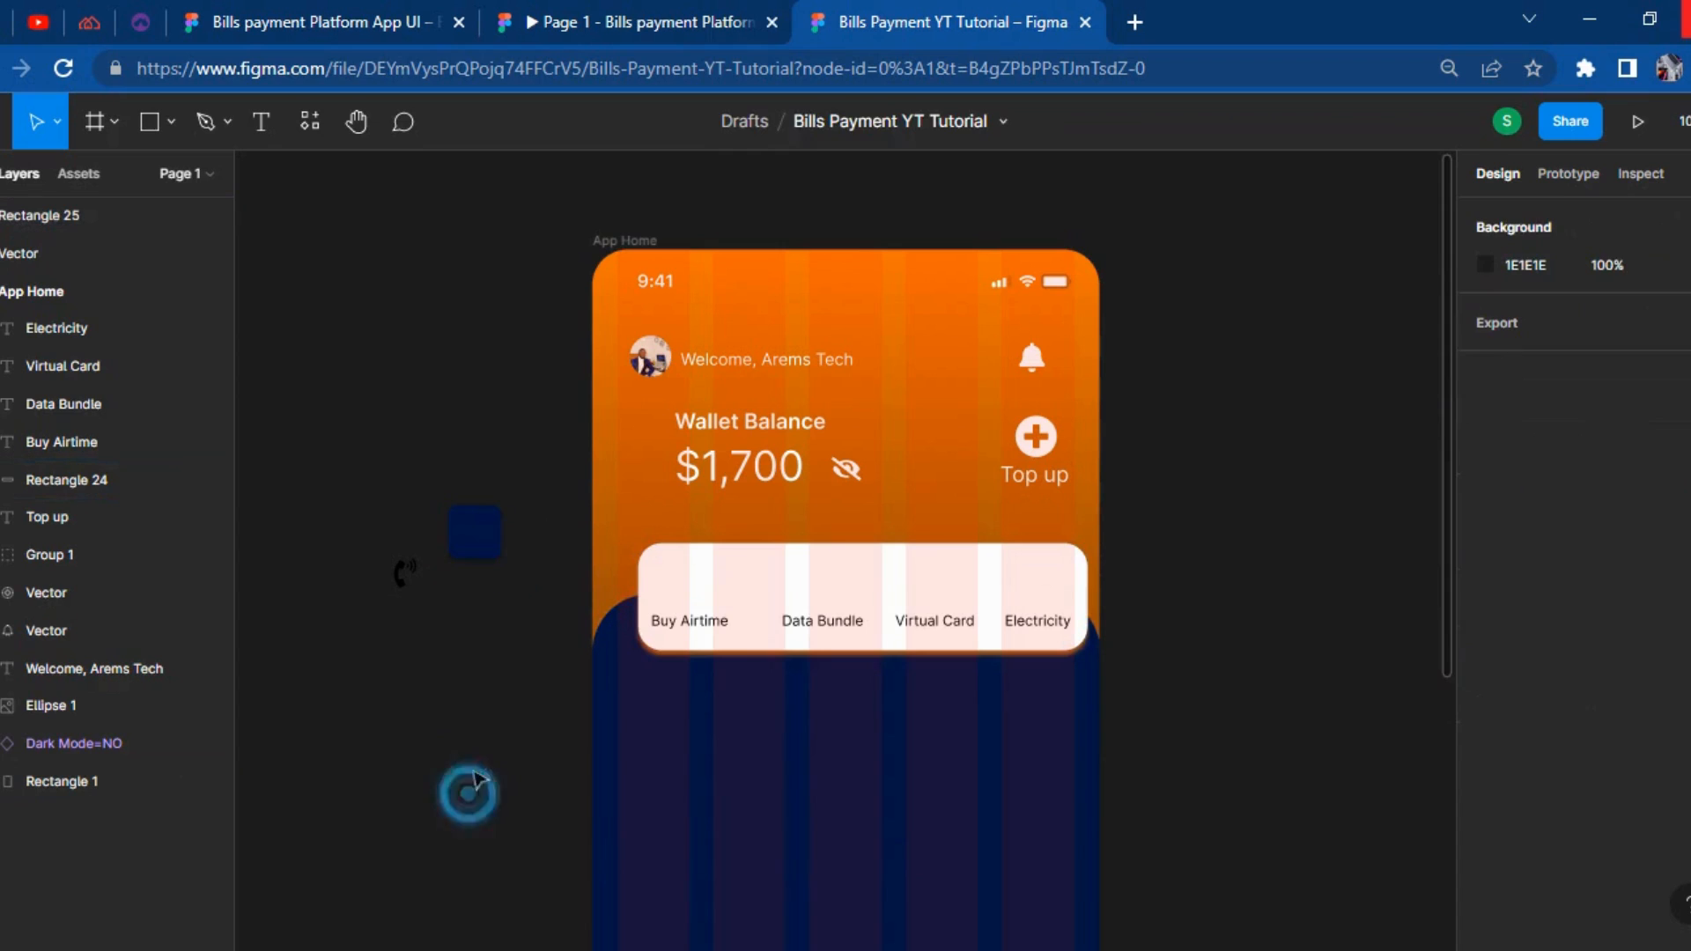
click(405, 578)
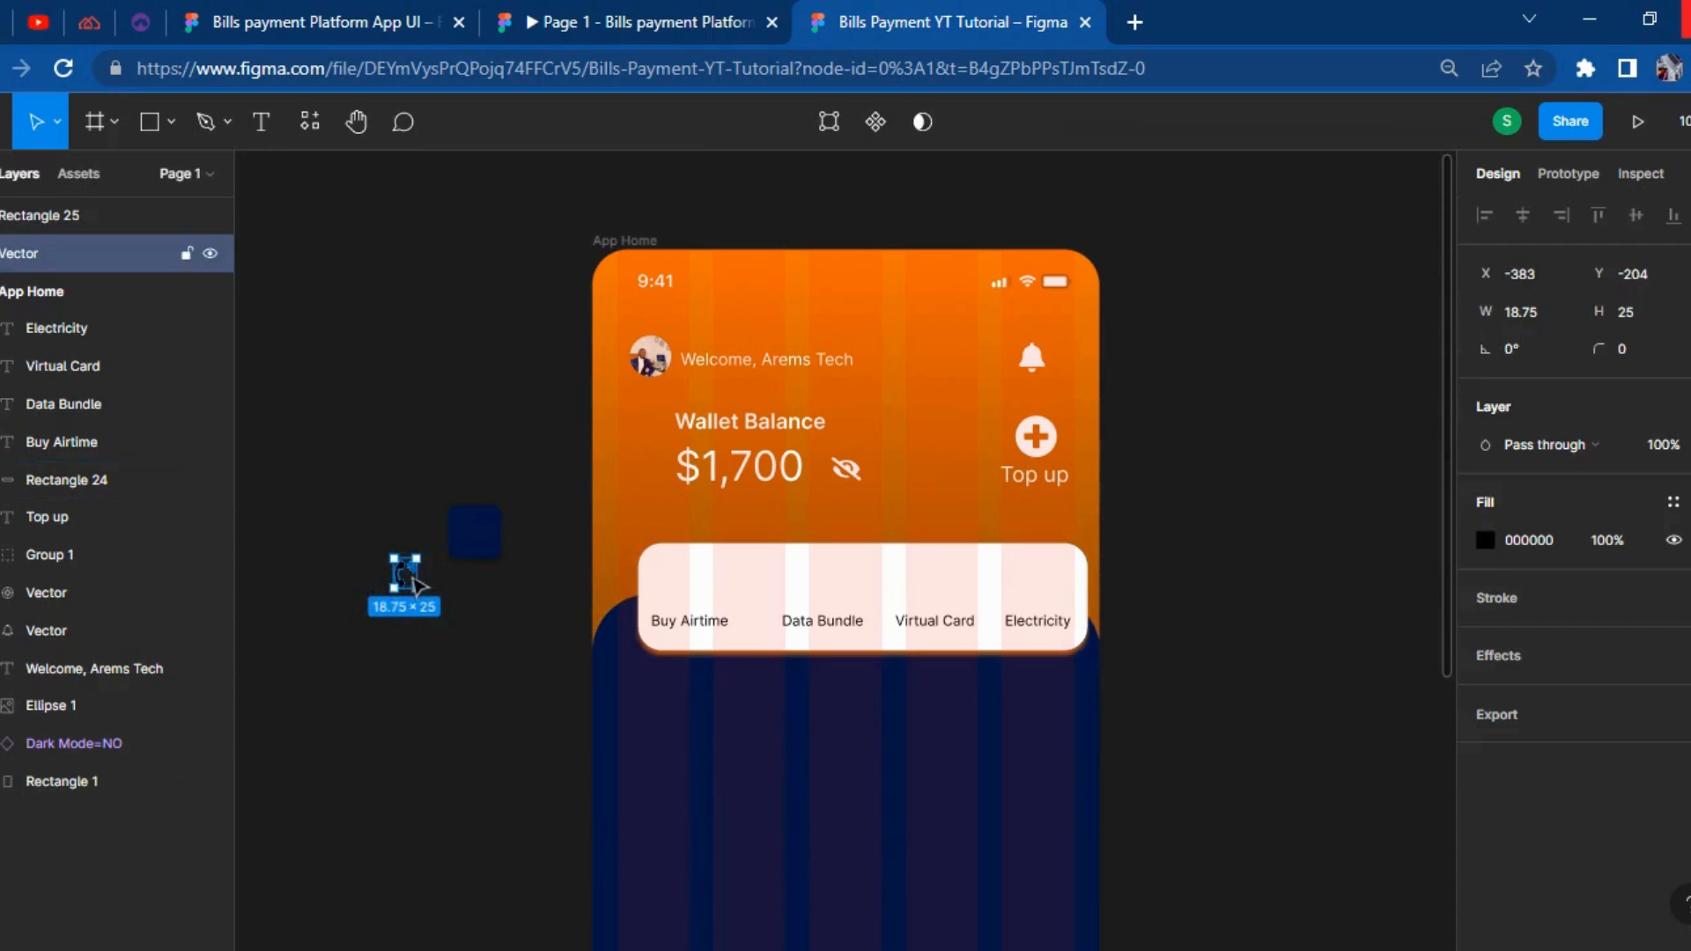
click(458, 648)
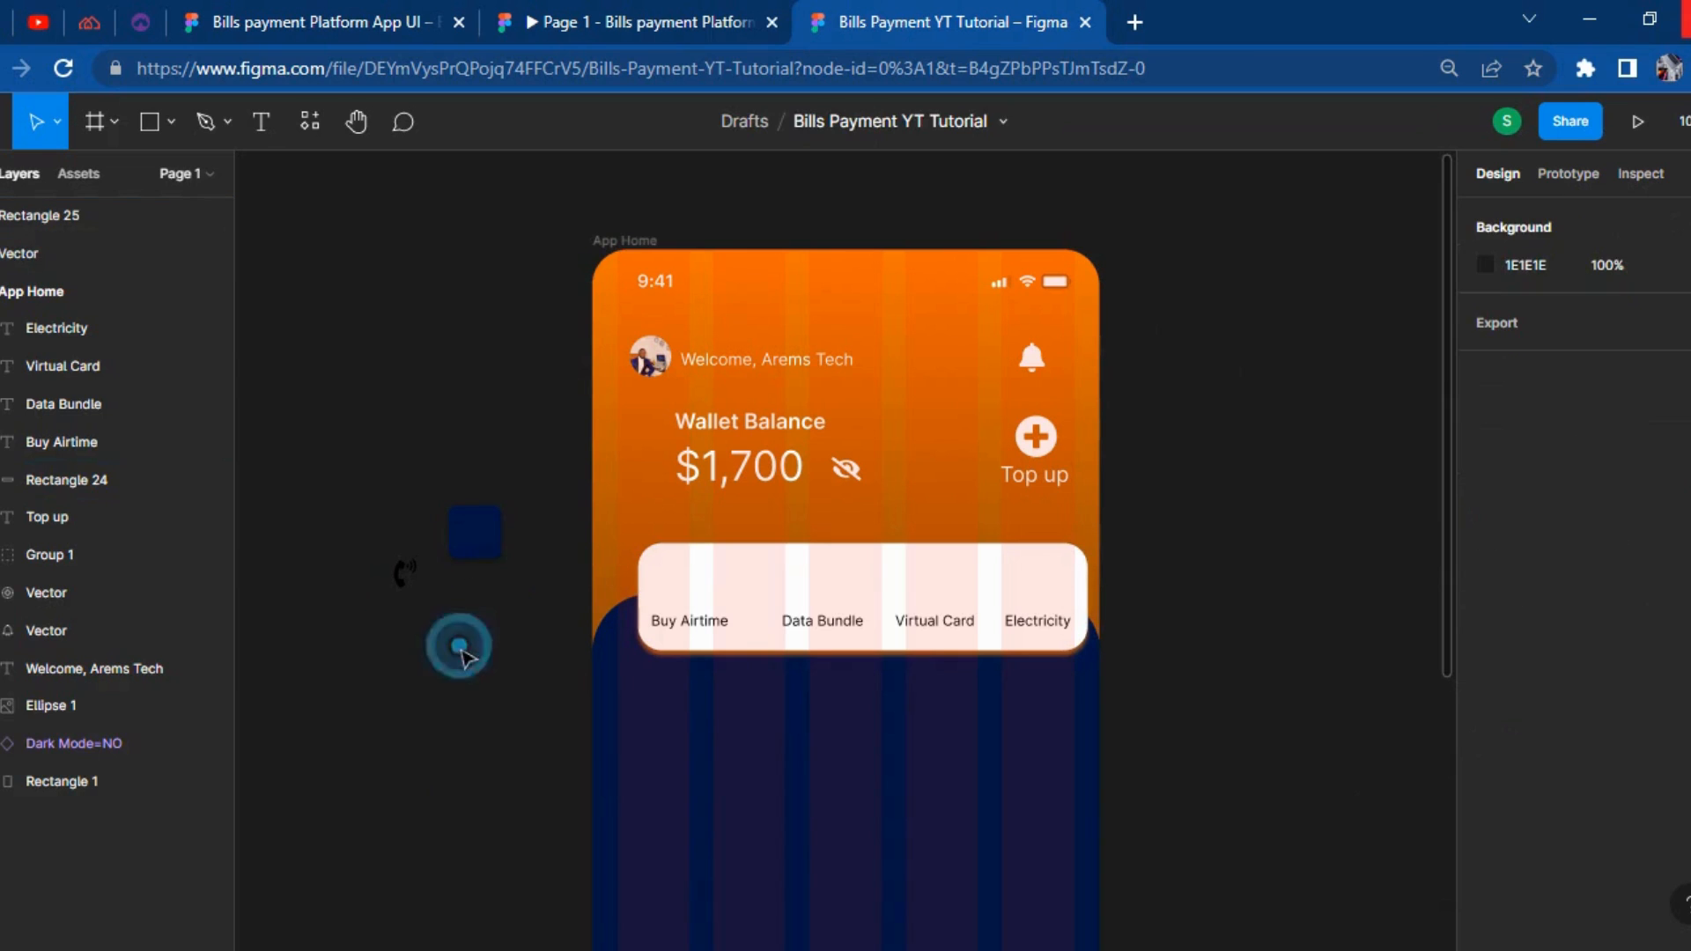
Duplicate the navy square three times into a vertical column with the copies 110 units apart.
click(476, 553)
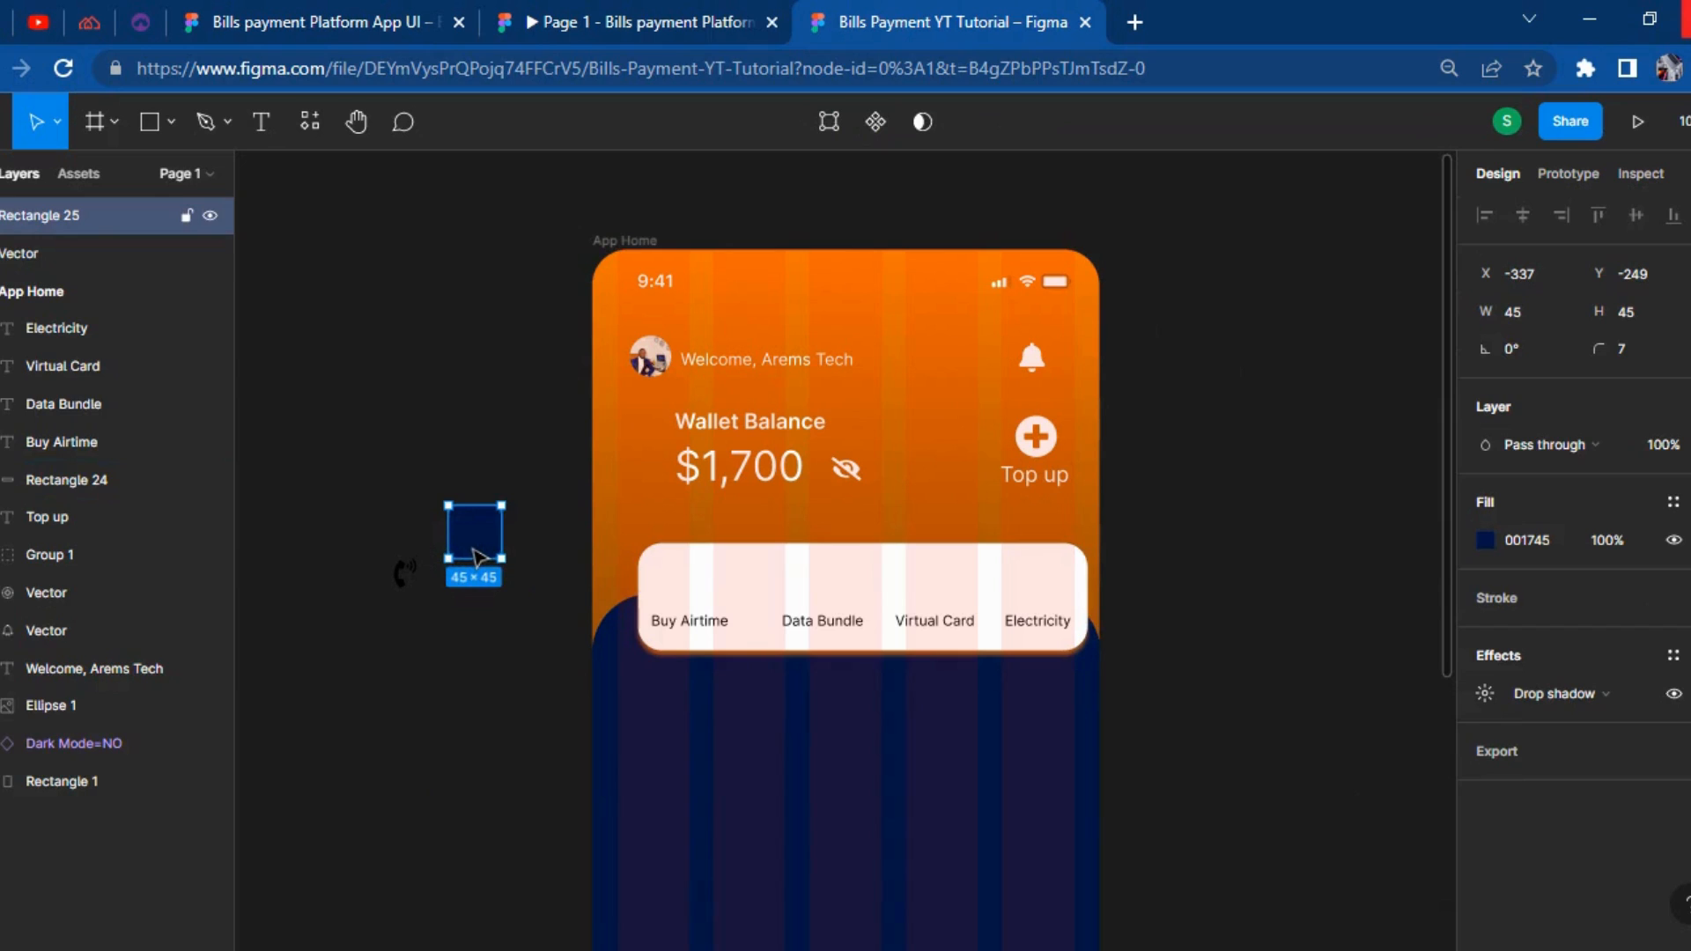
key(ctrl+d)
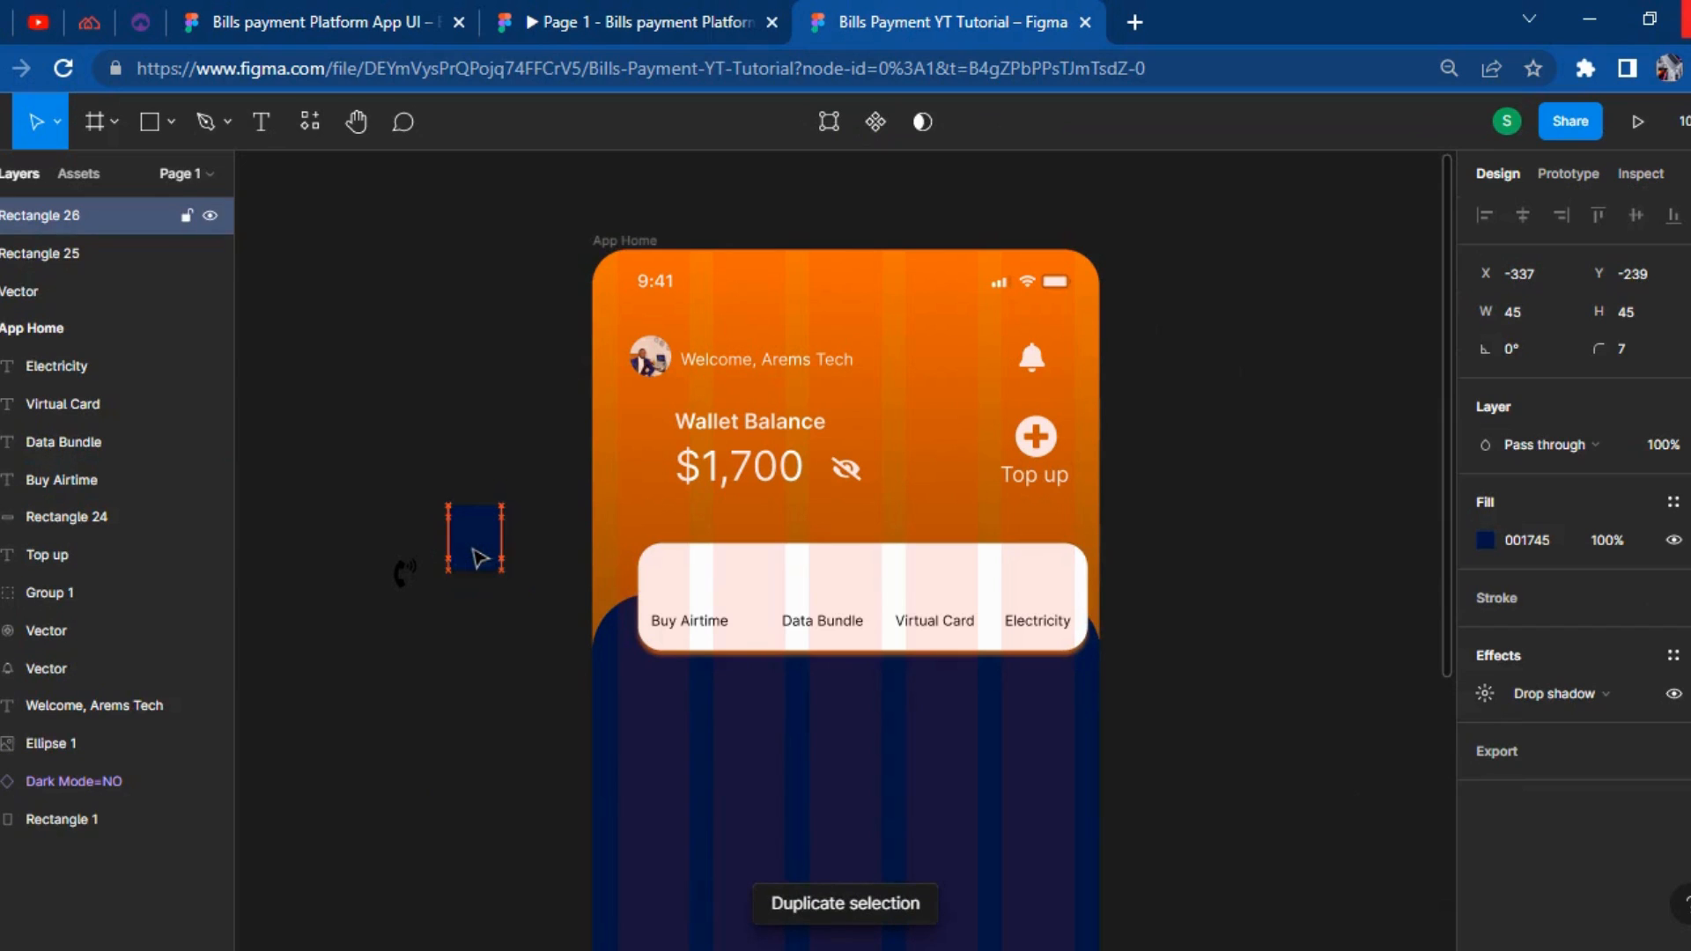
key(ctrl+d)
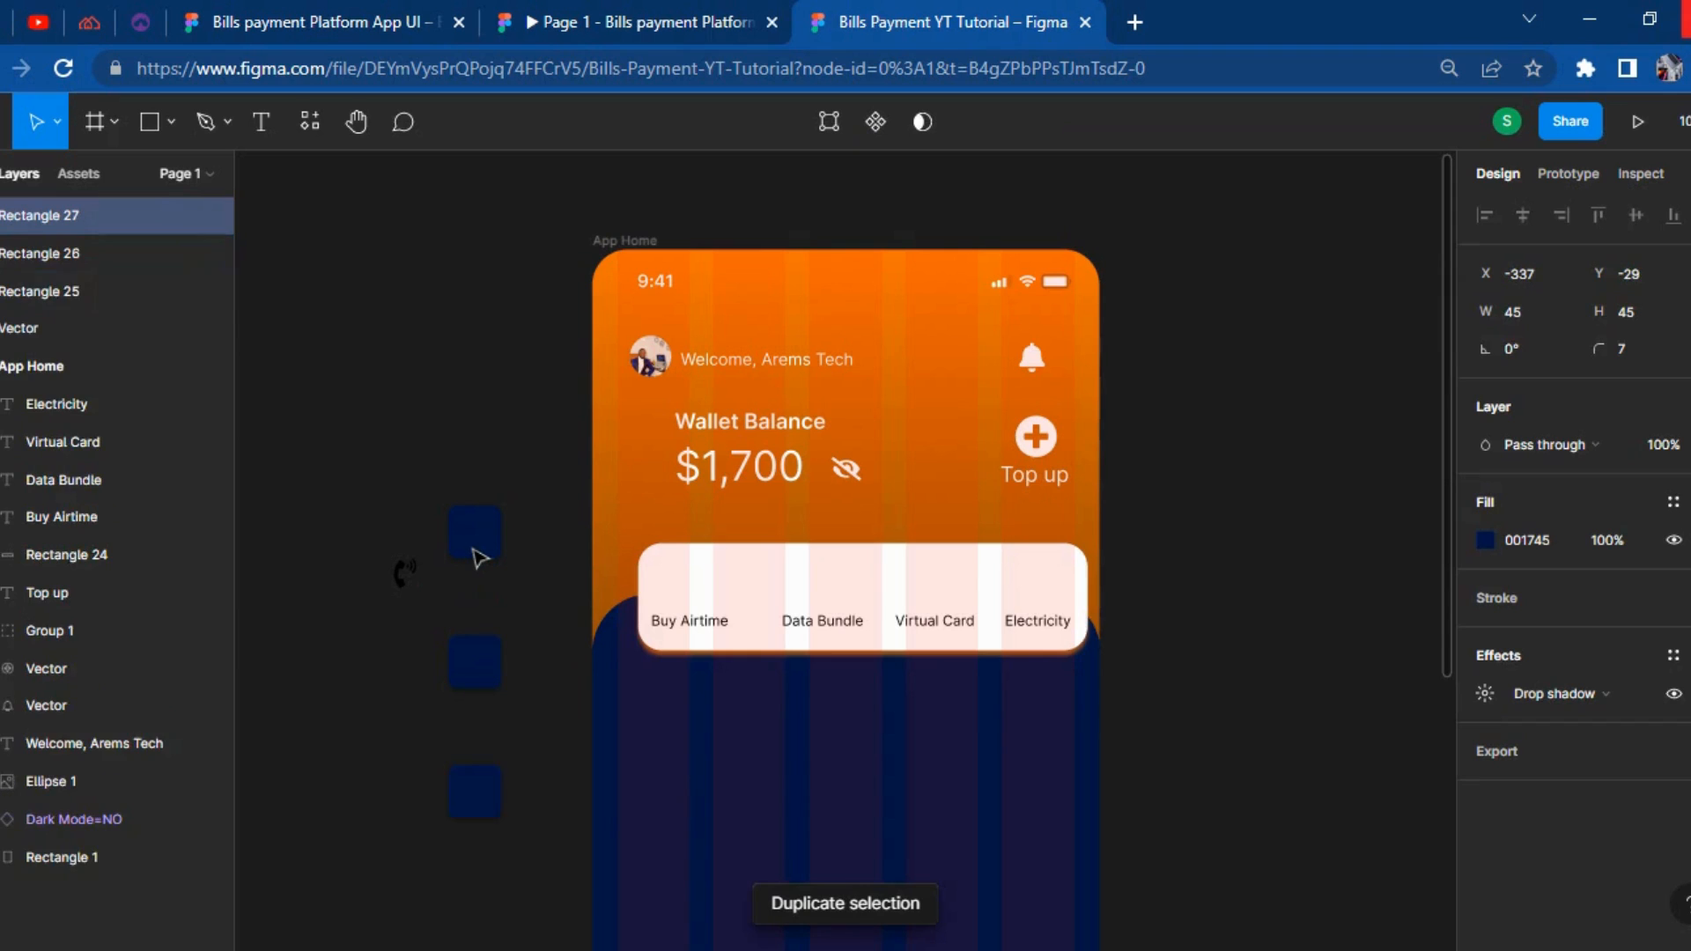
key(ctrl+d)
scroll(480, 558, down, 1)
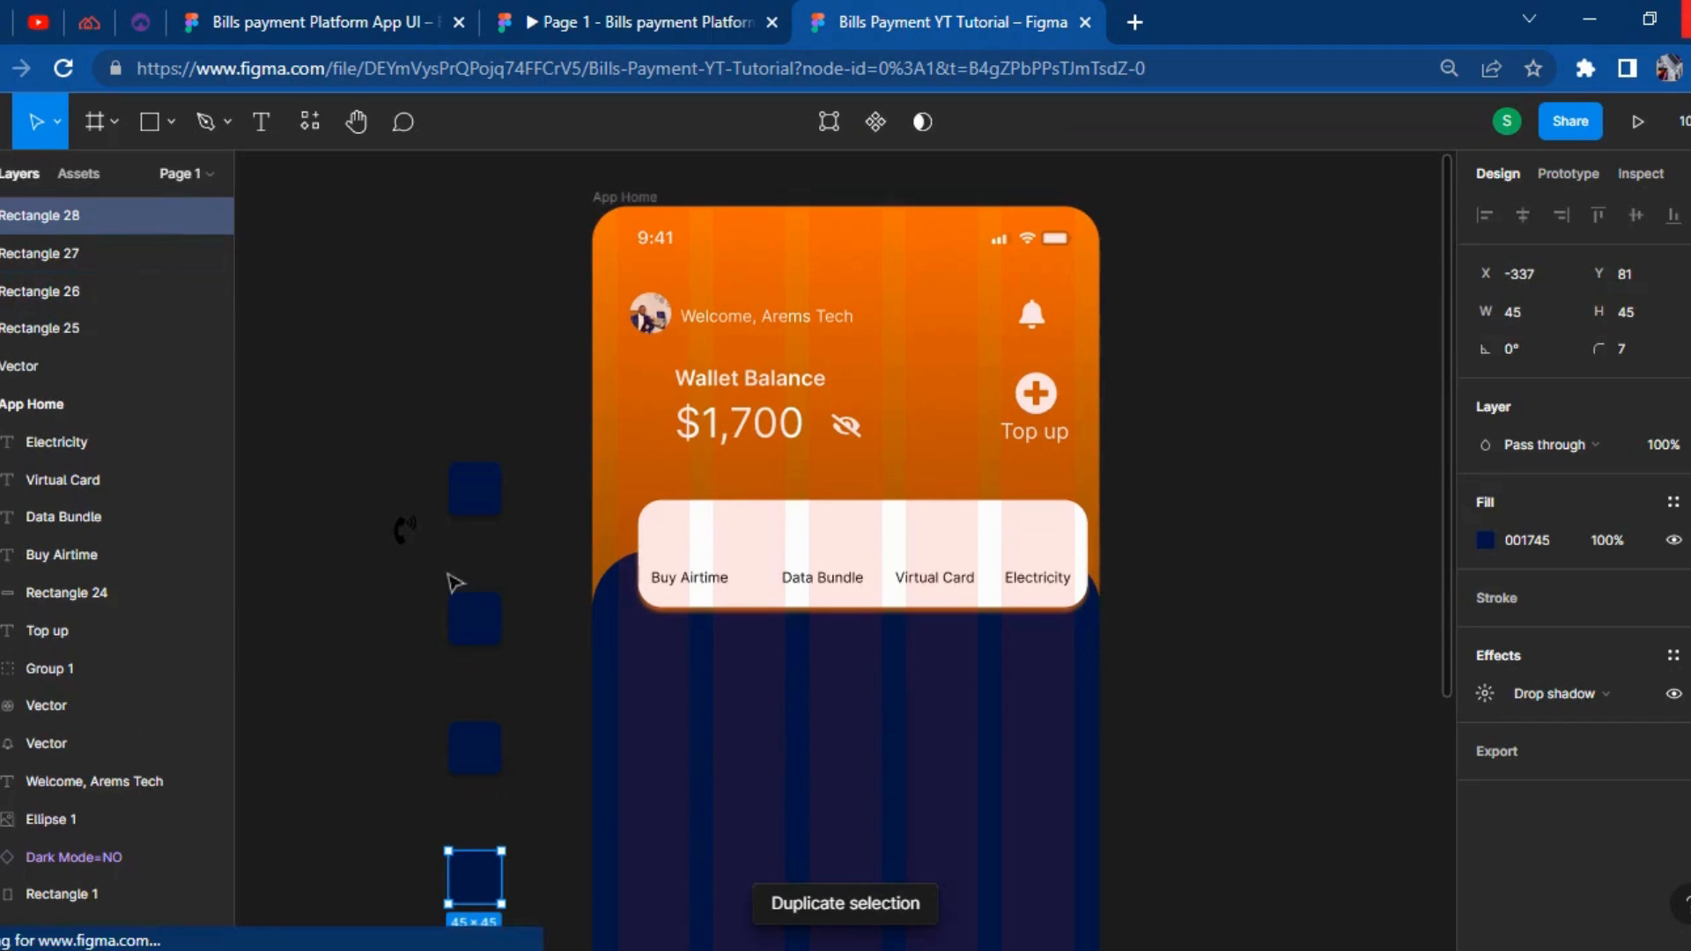
Change the phone icon's fill to white FFFFFF.
click(407, 546)
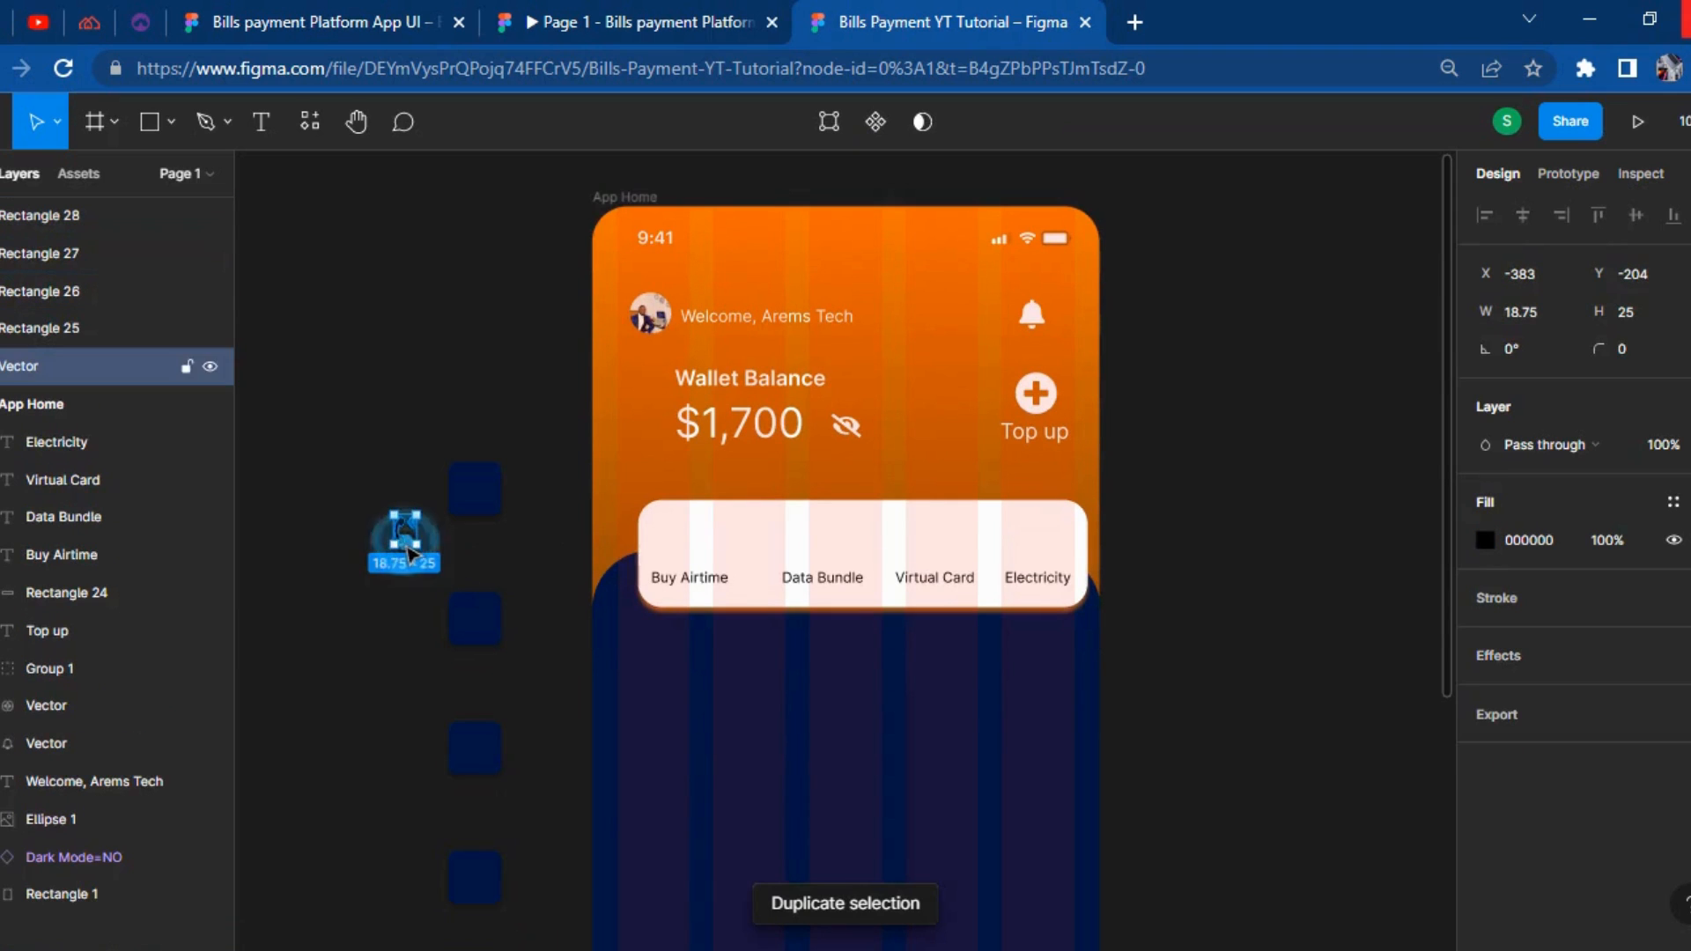
click(1485, 540)
click(1366, 490)
drag(1366, 490, 1143, 335)
click(340, 597)
Move the white phone icon to the edge of the topmost navy tile and bring it to the front.
drag(399, 537, 469, 495)
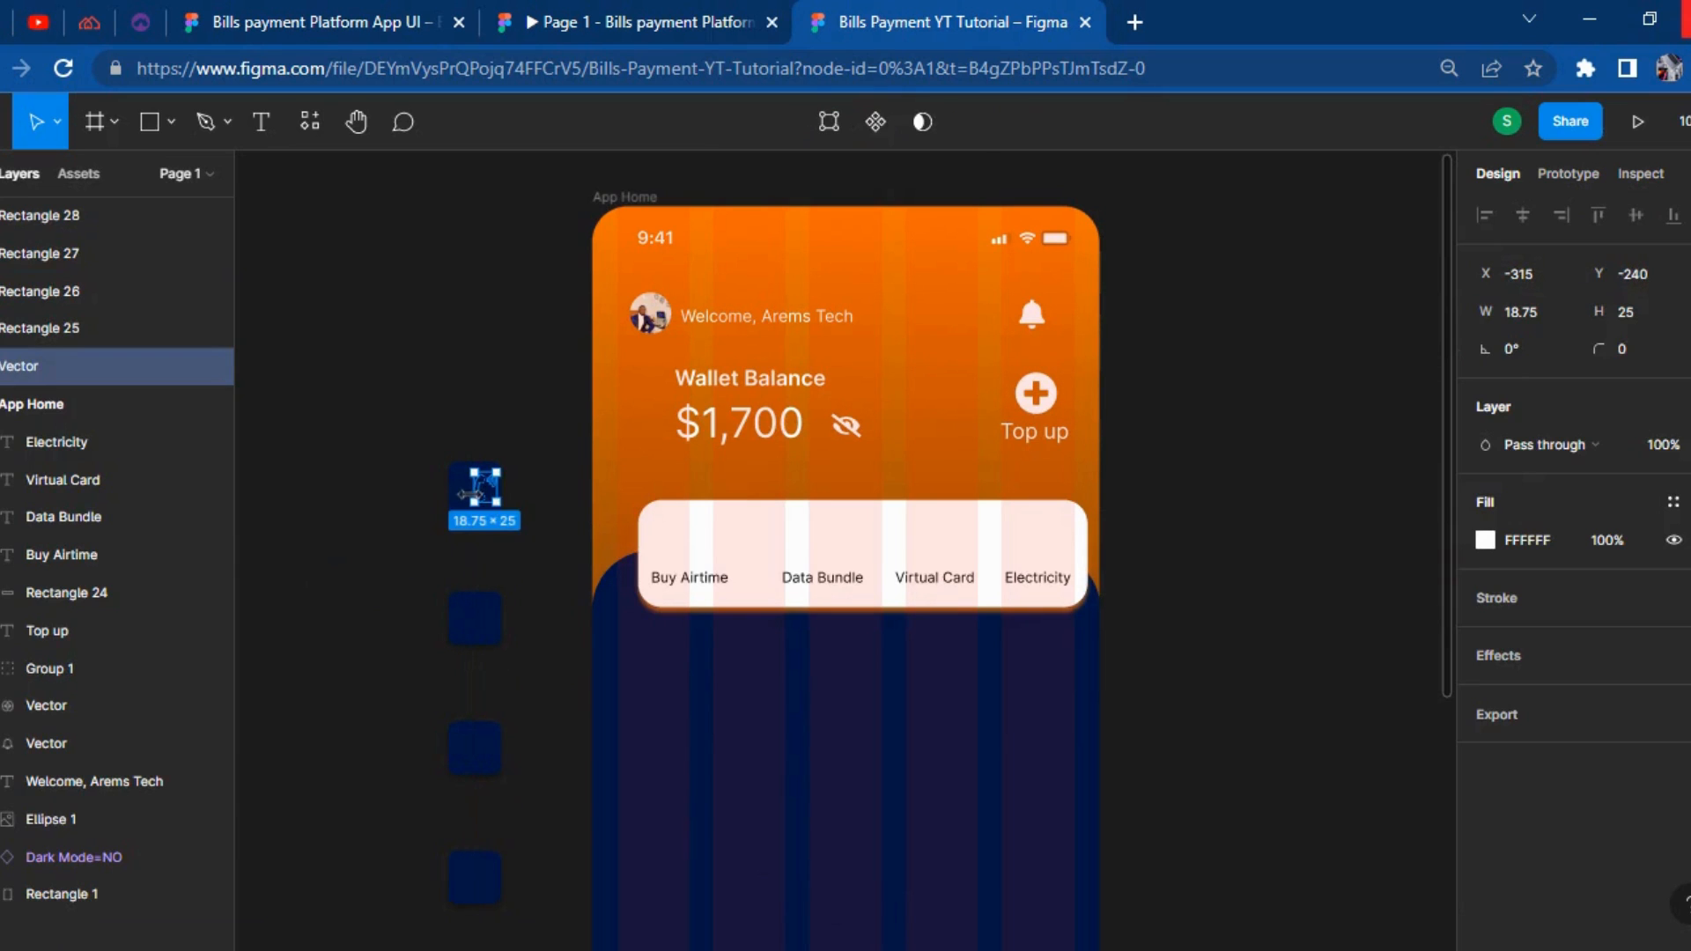
key(ctrl+z)
key(ctrl+equal)
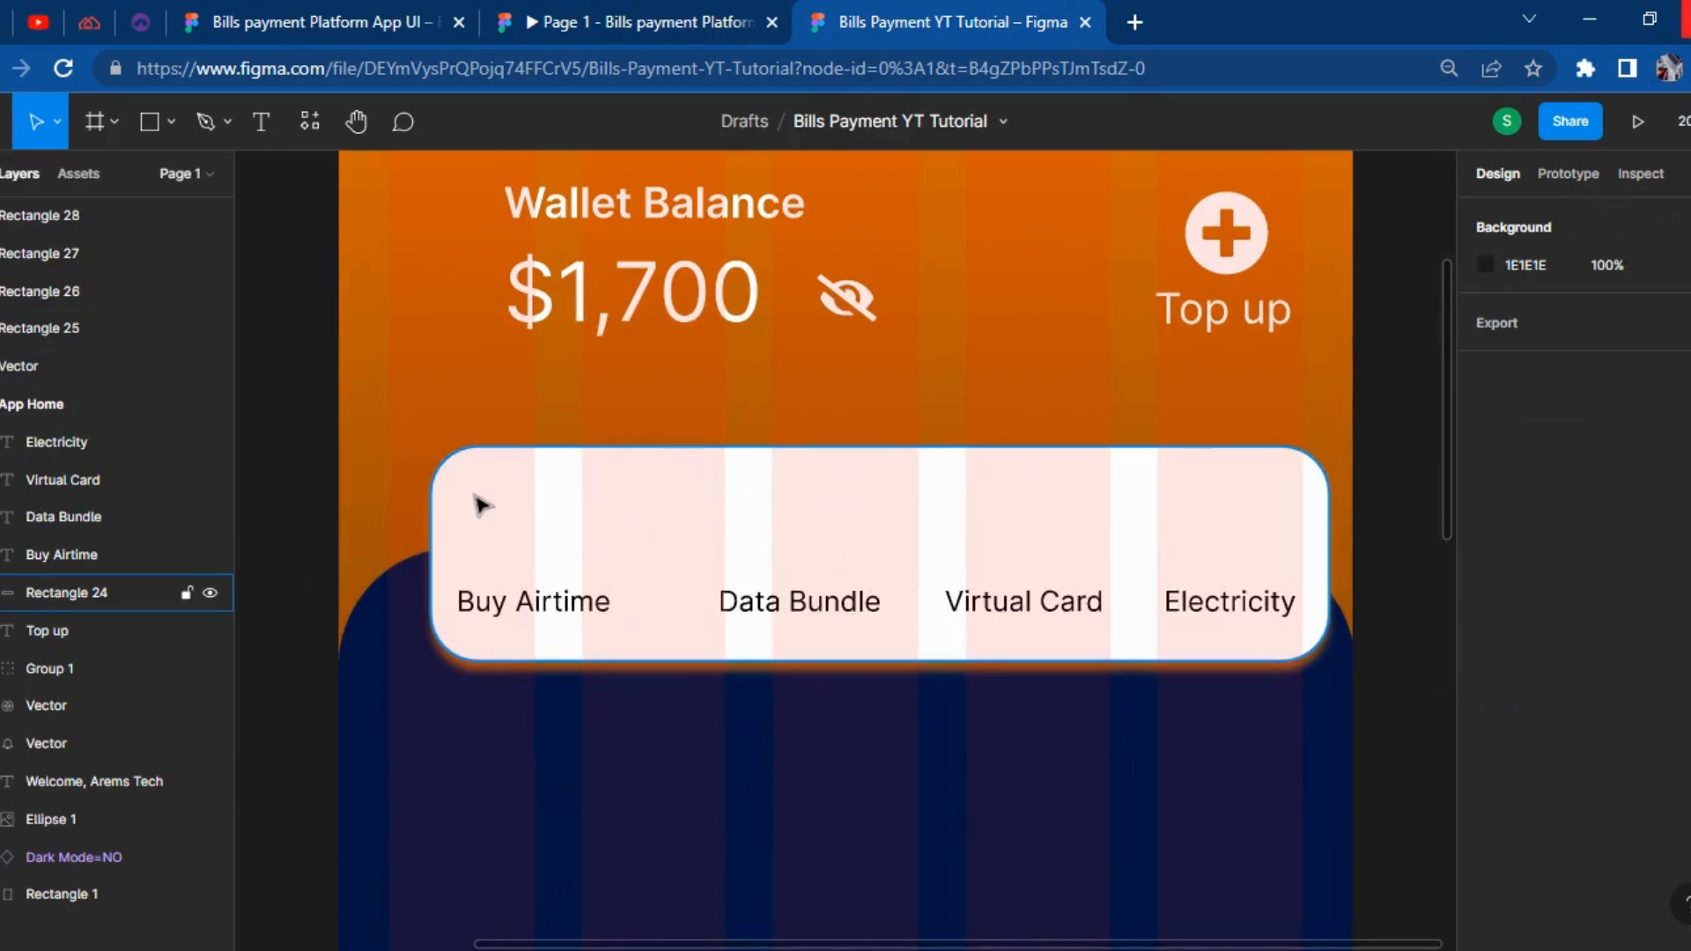
drag(302, 479, 231, 465)
click(397, 691)
click(573, 502)
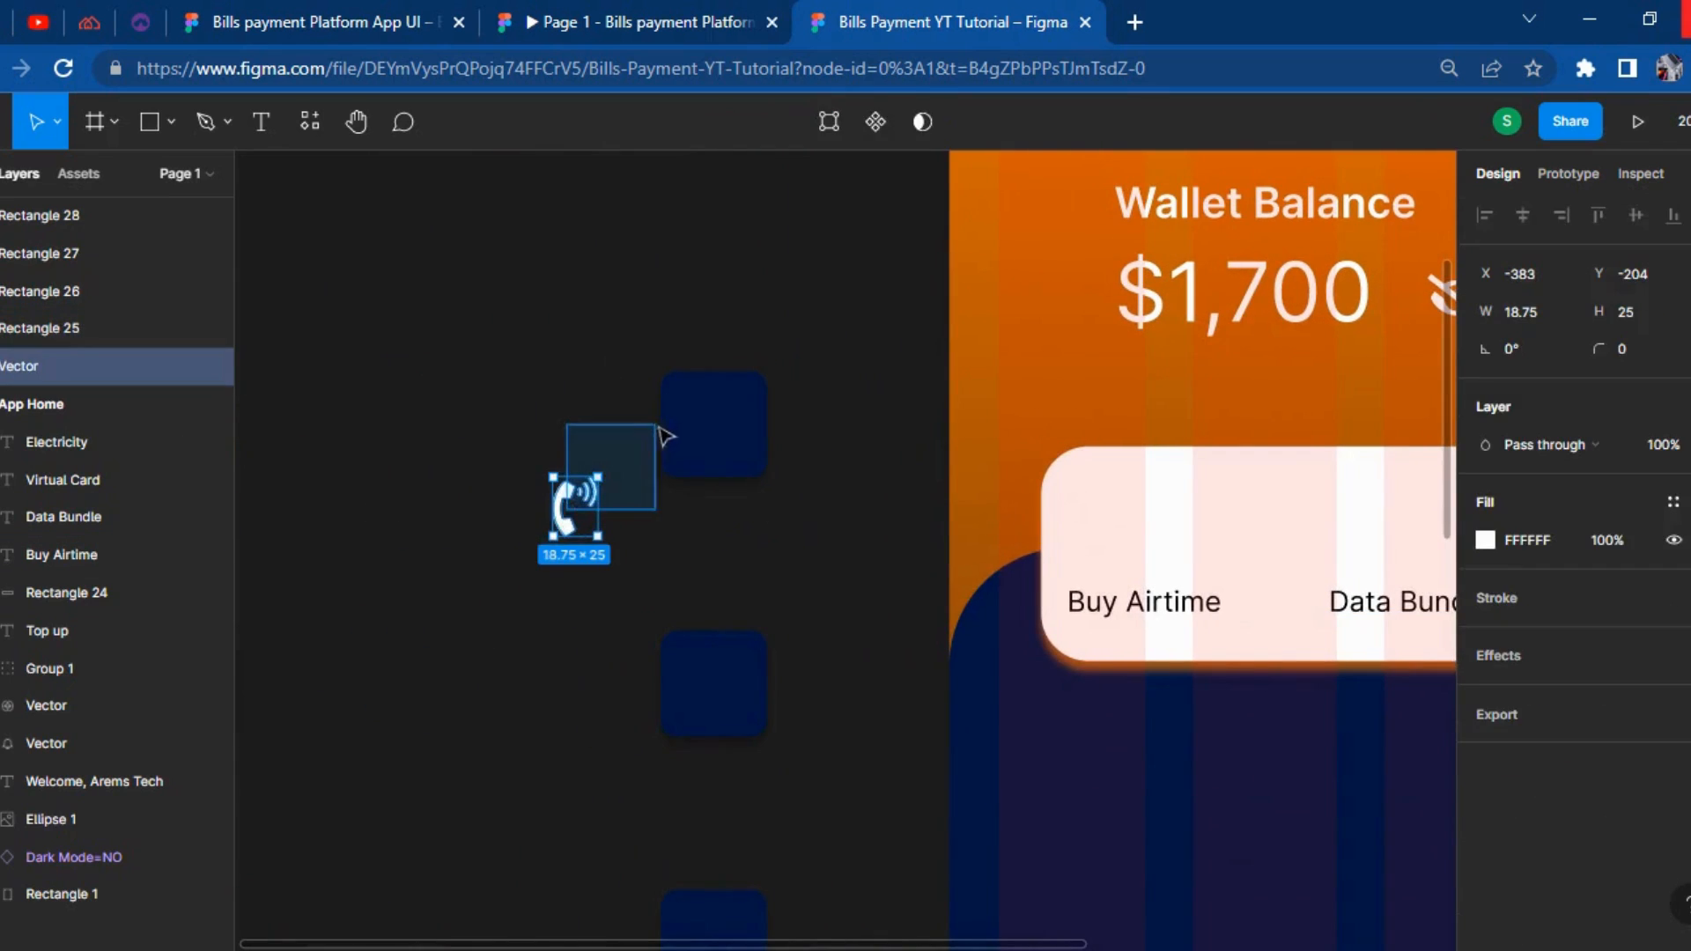
click(623, 581)
click(583, 515)
drag(583, 520, 648, 462)
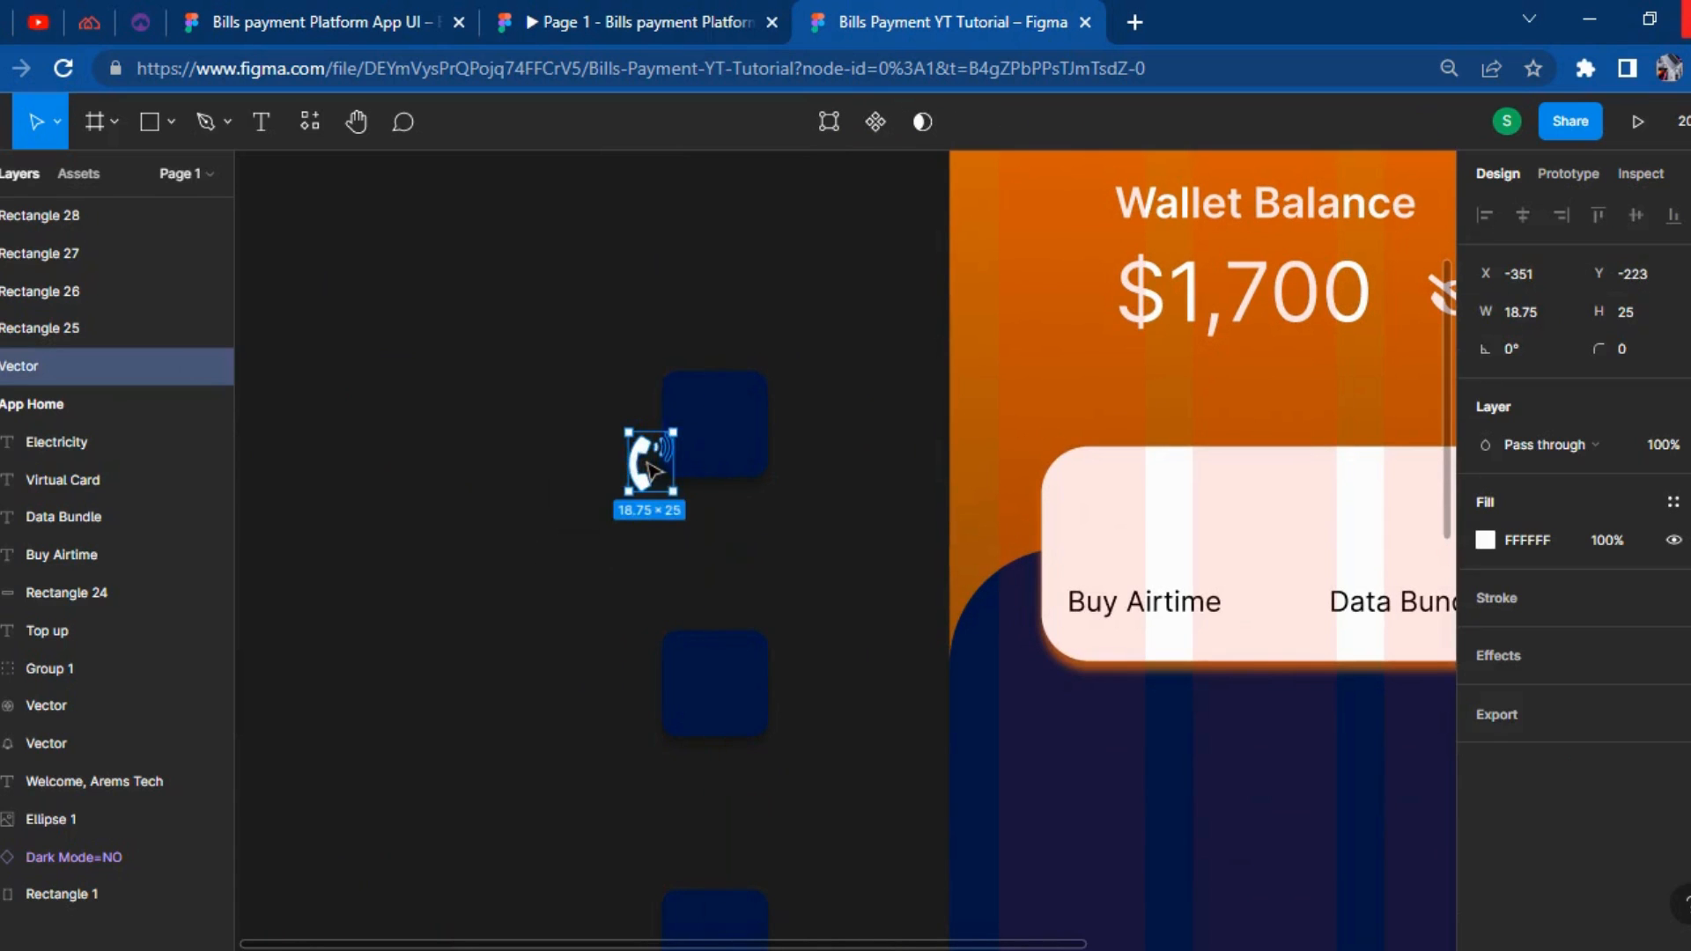
right_click(646, 464)
click(661, 443)
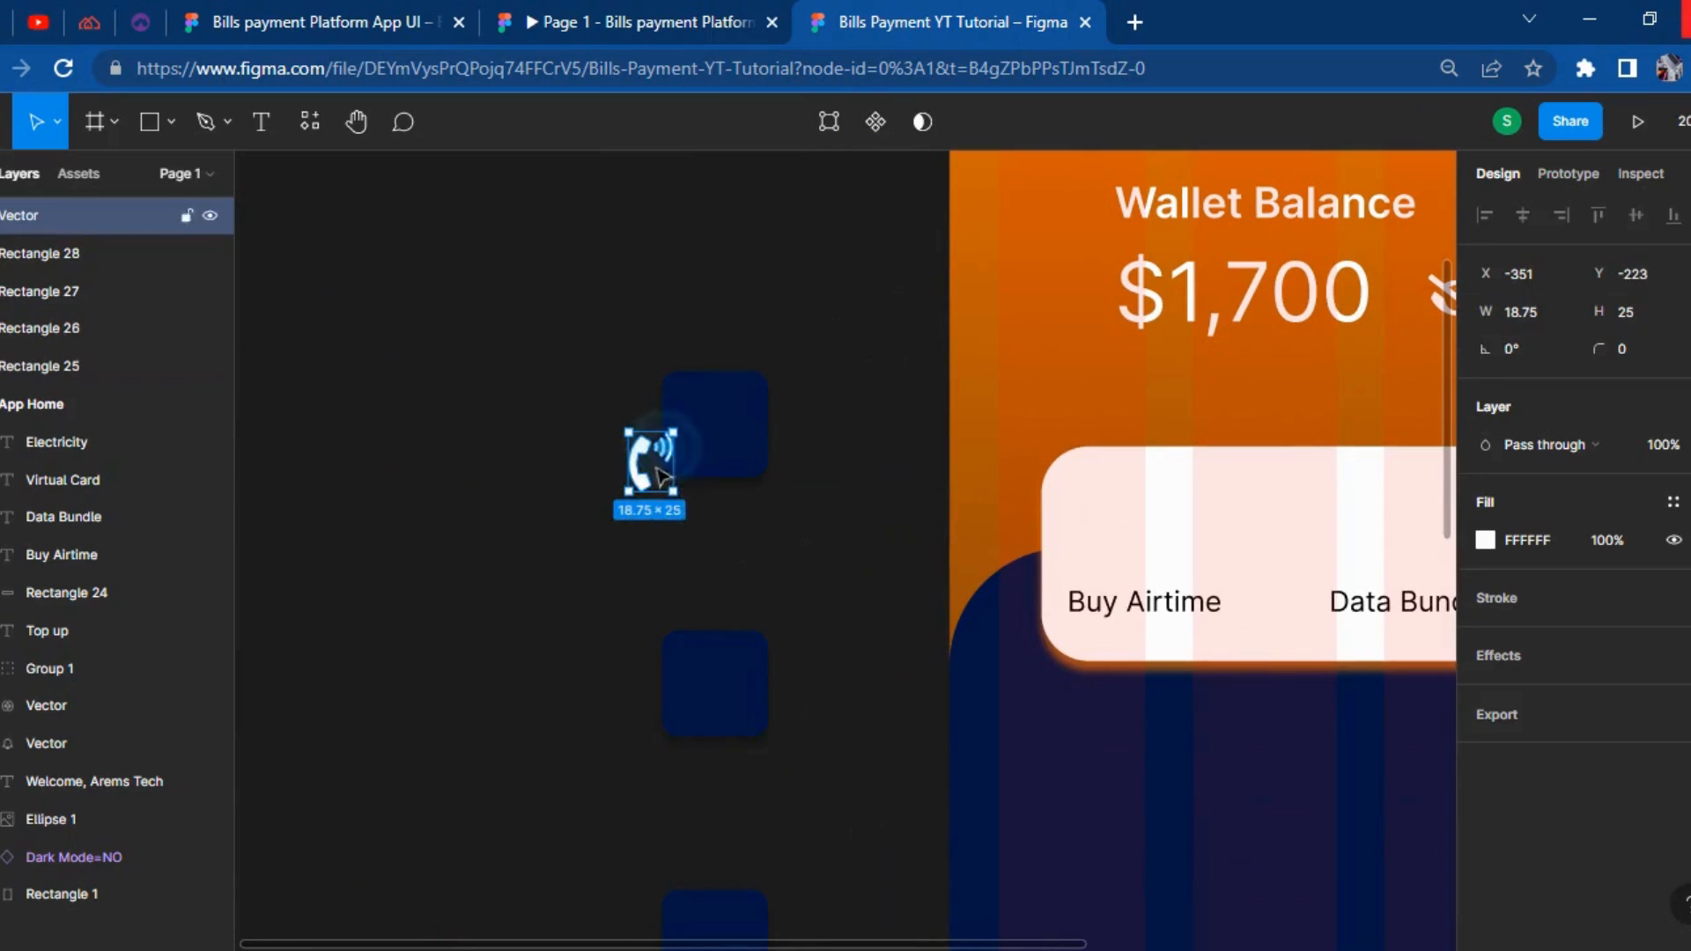
Center the phone icon on the topmost navy tile and rotate it to about 34°.
drag(650, 460, 742, 399)
key(shift+Left)
key(shift+Down)
key(shift+Down)
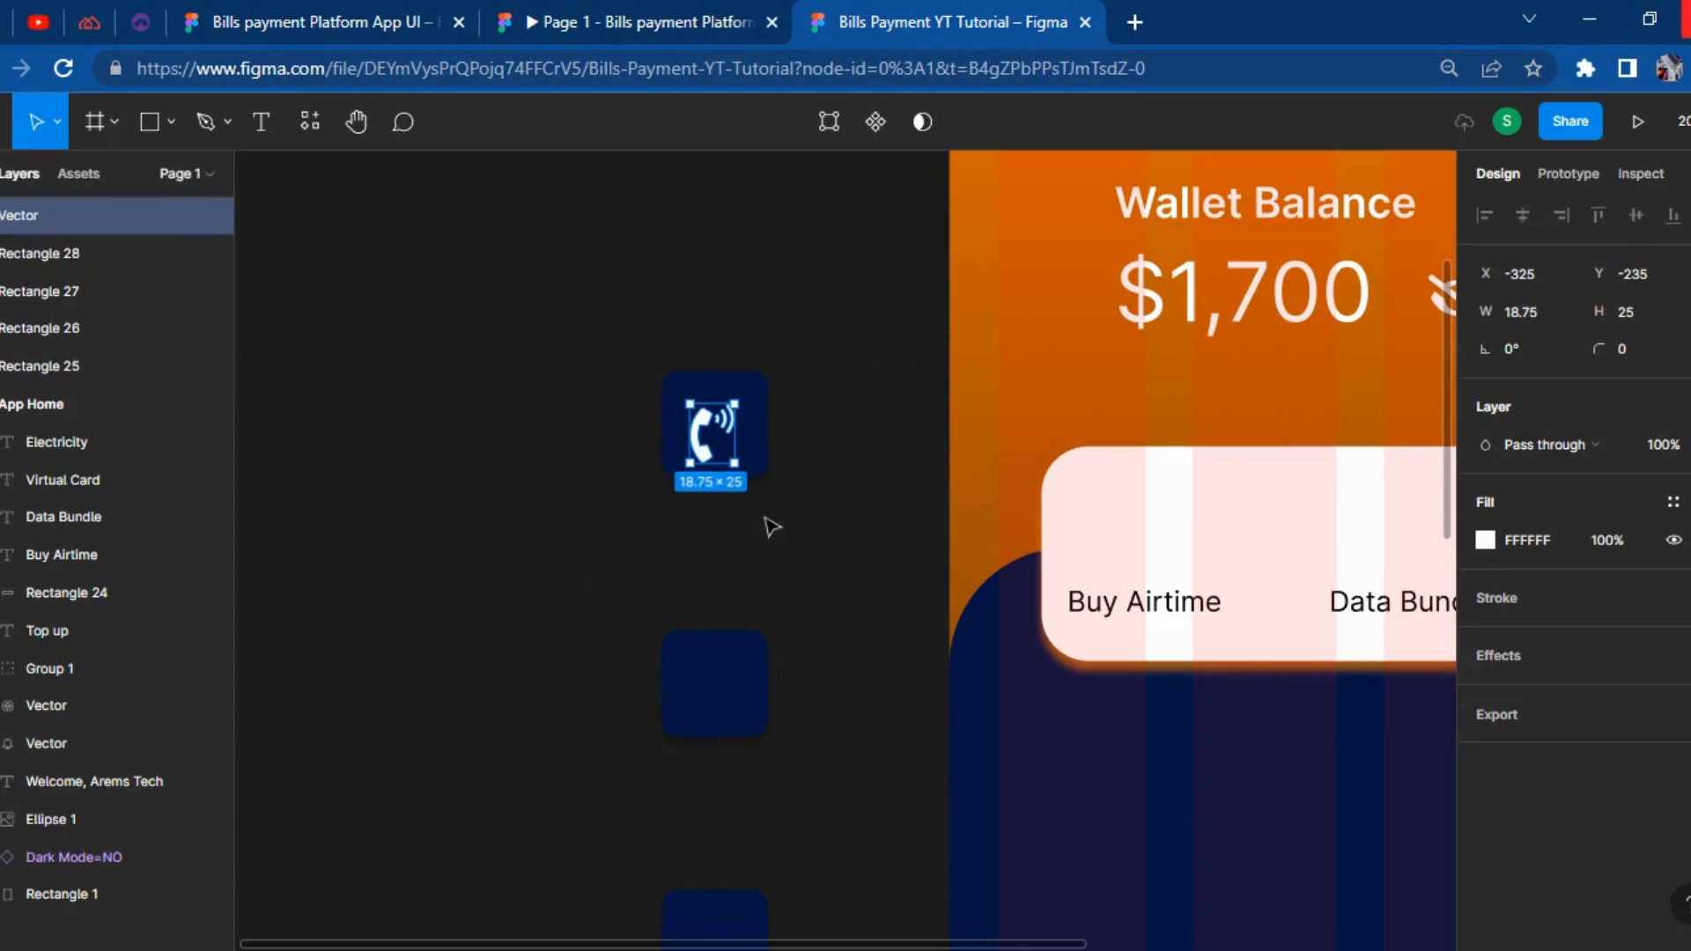
key(Right)
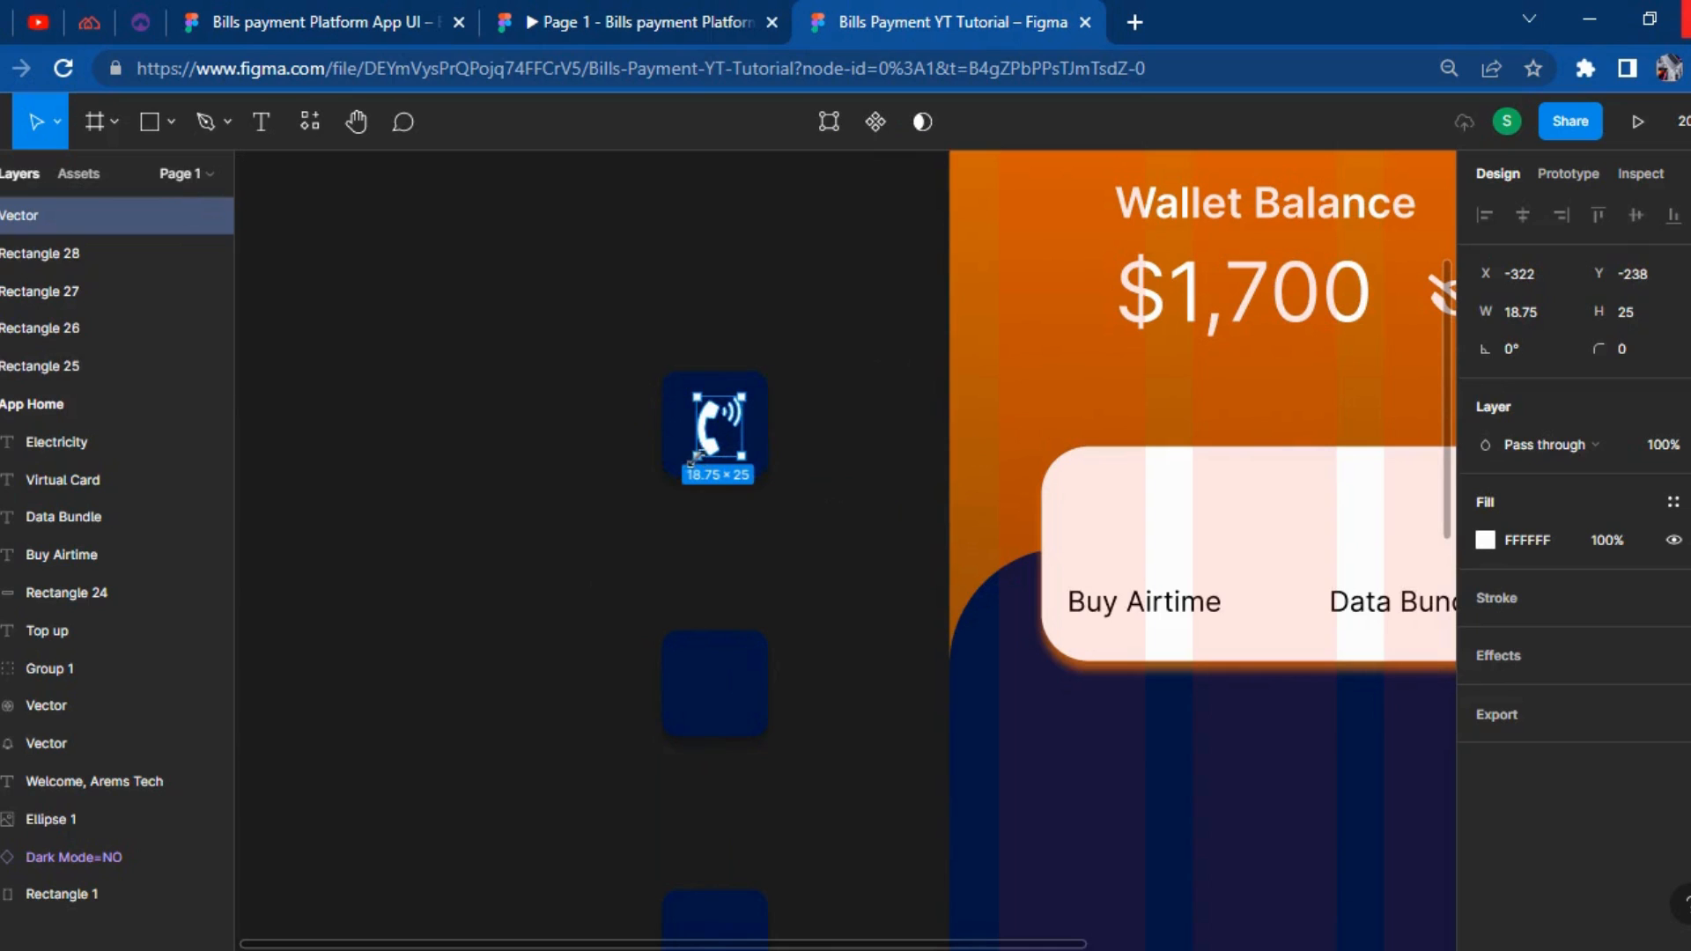
drag(679, 450, 705, 476)
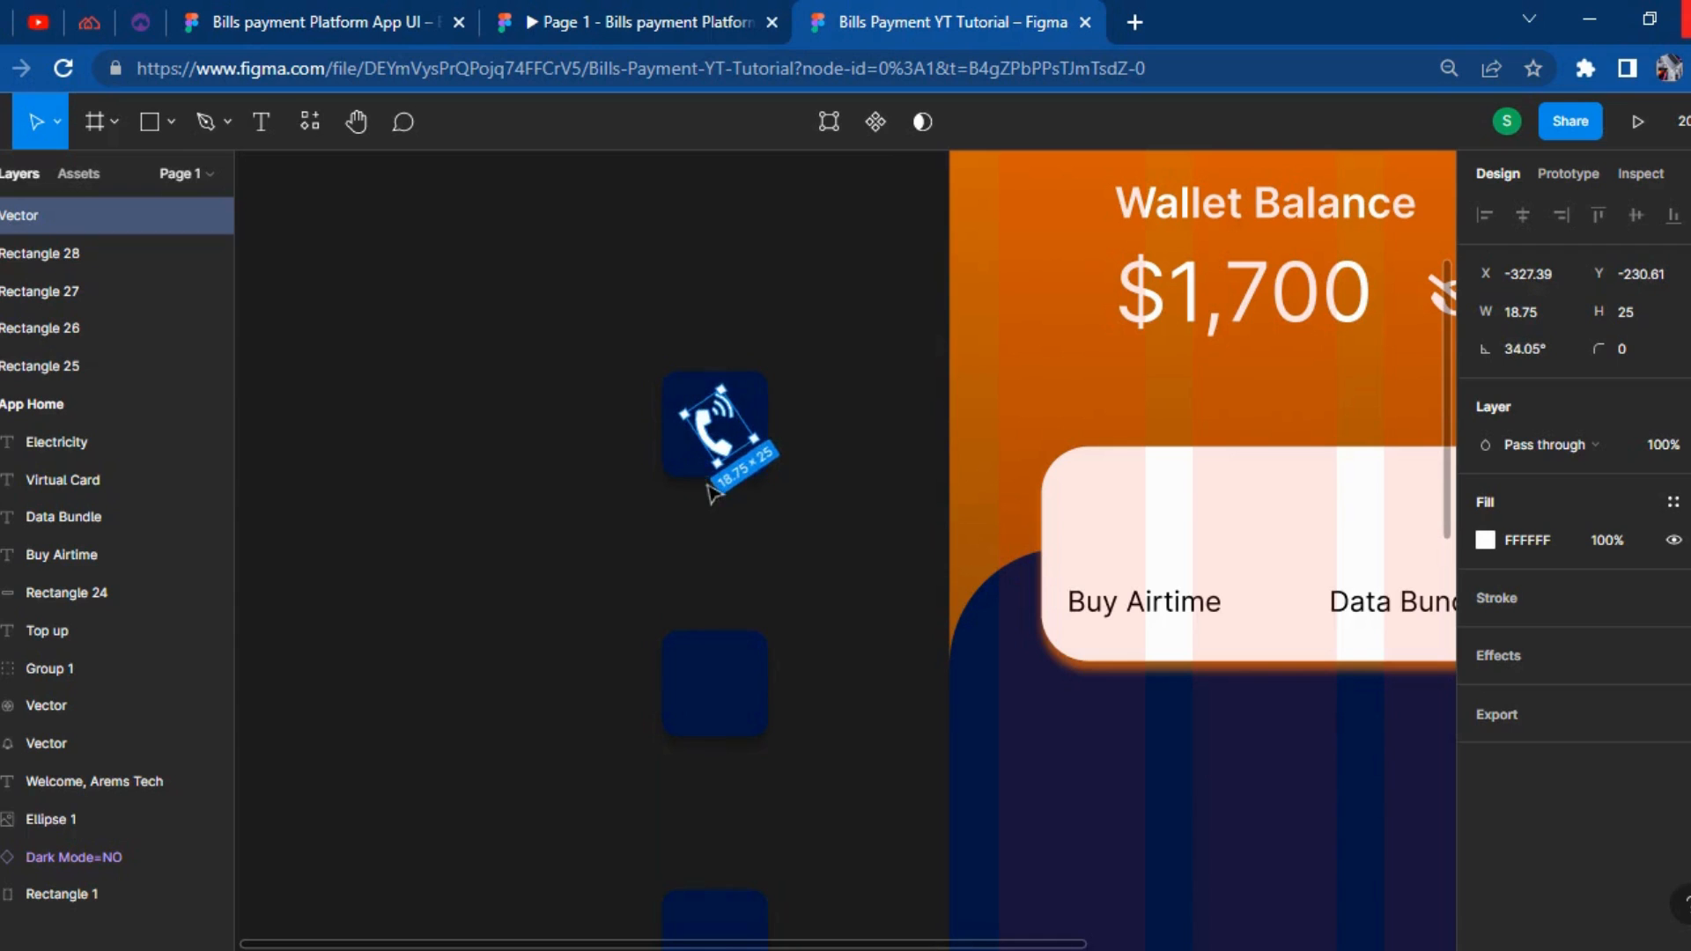
key(Right)
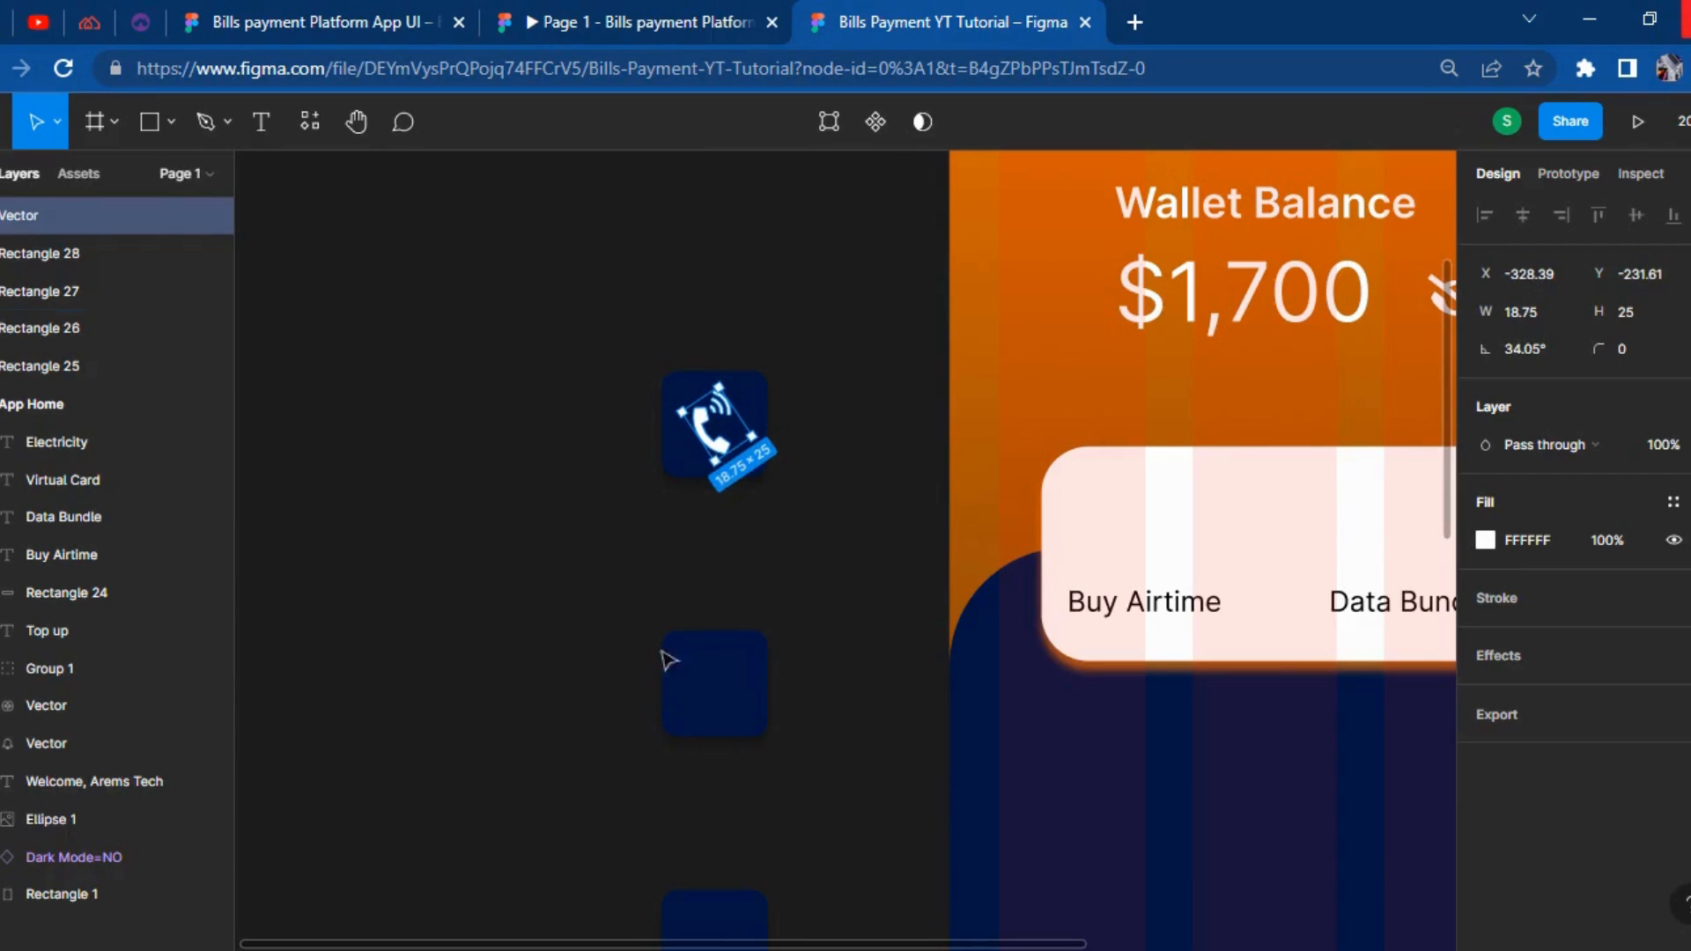
Group the phone icon with its navy tile.
click(795, 624)
drag(776, 599, 636, 335)
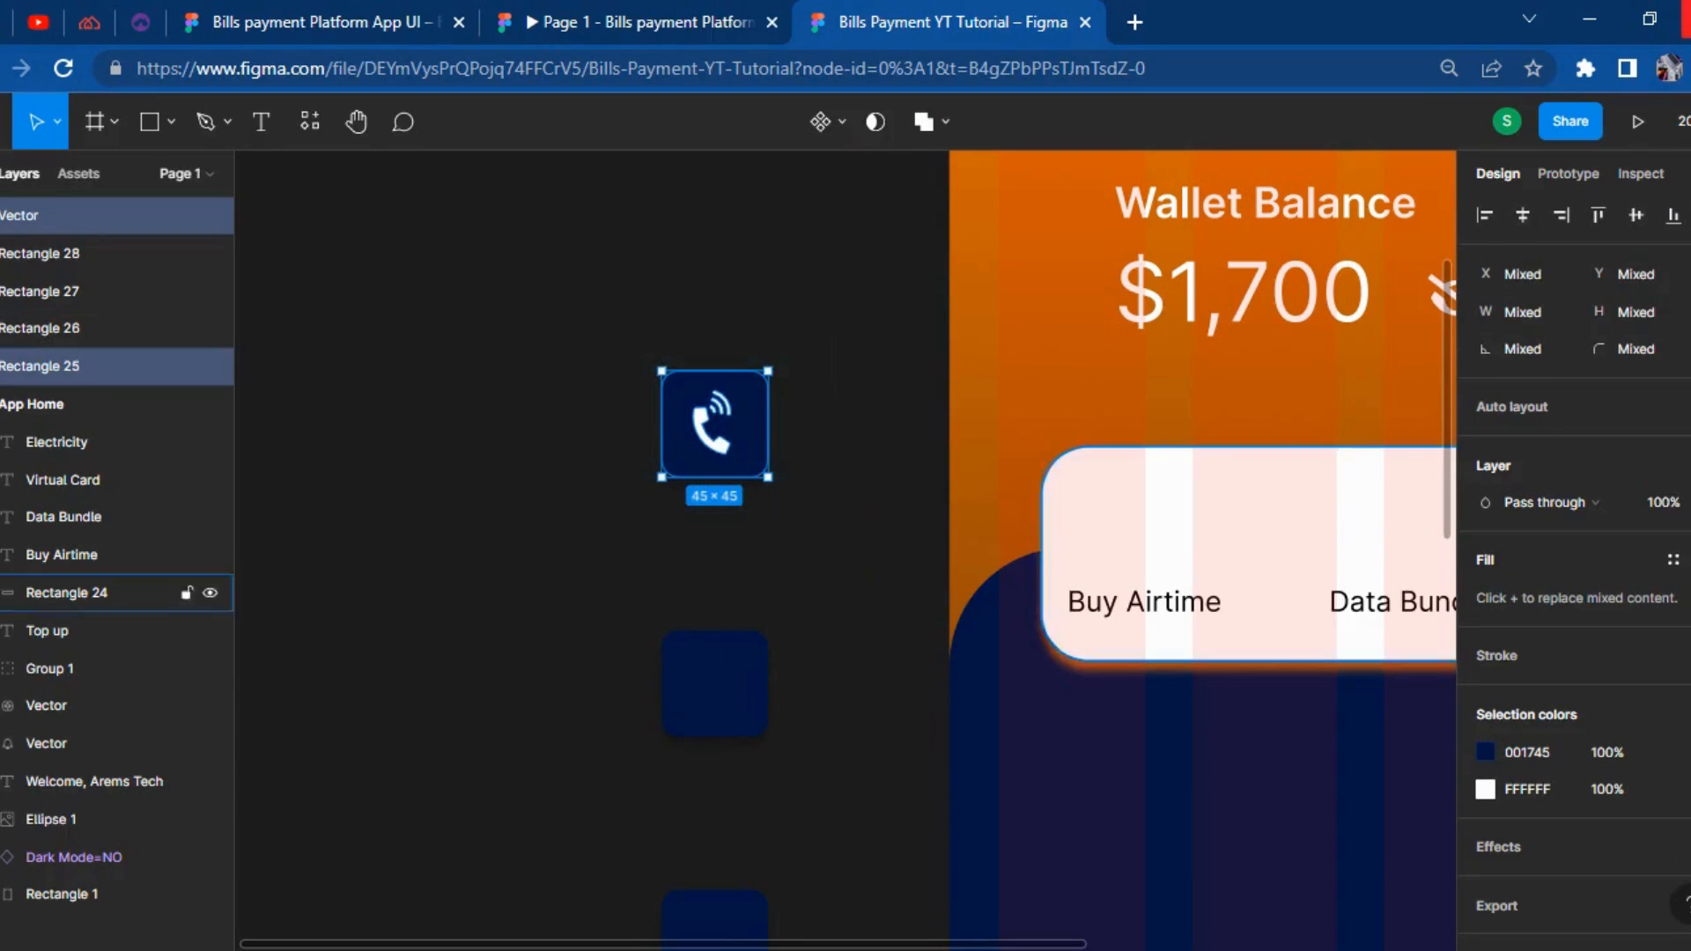
right_click(740, 410)
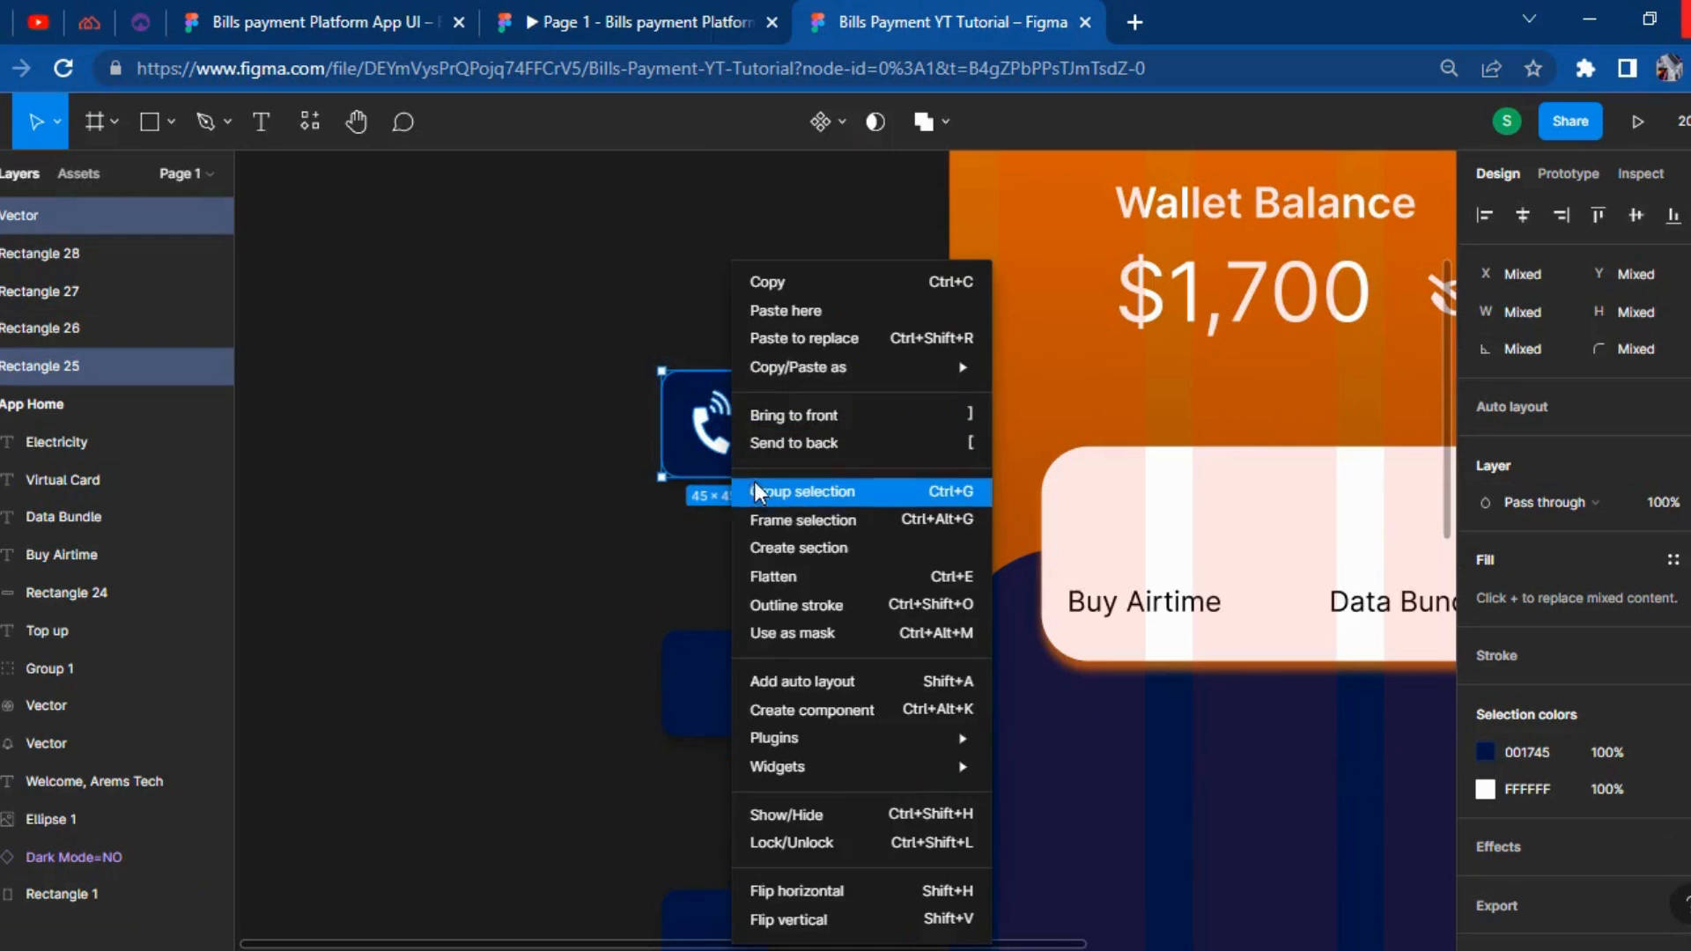
click(767, 491)
click(755, 566)
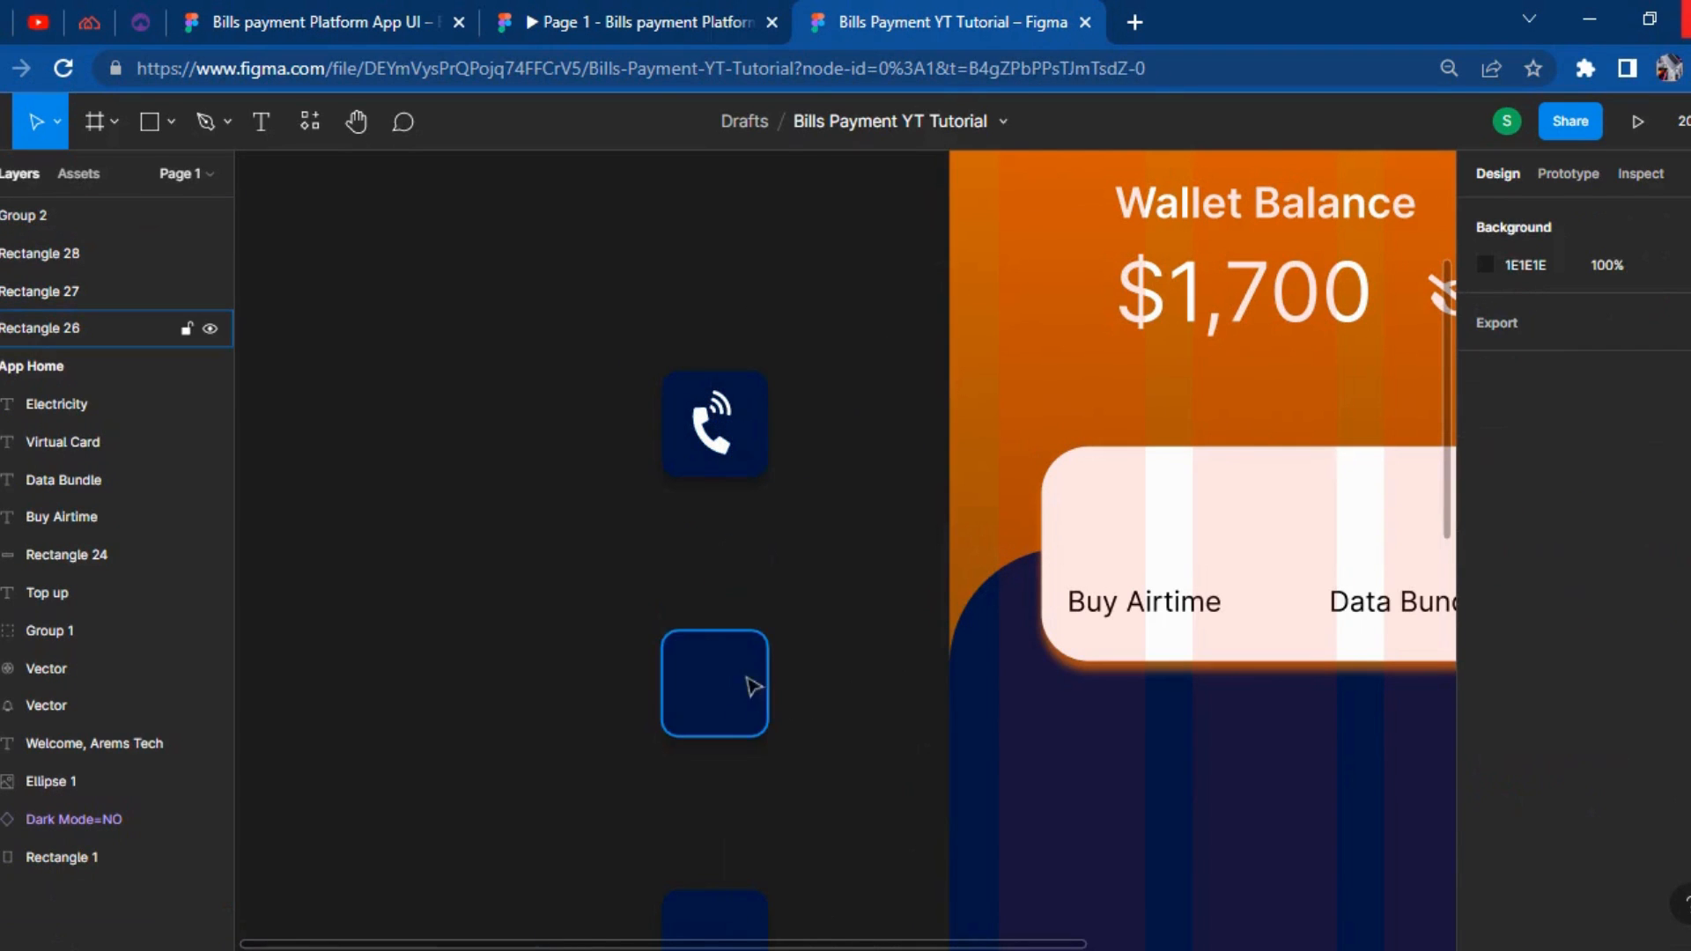
Insert the wifi icon onto the canvas with the Font Awesome Icons plugin.
scroll(1450, 634, down, 1)
right_click(425, 621)
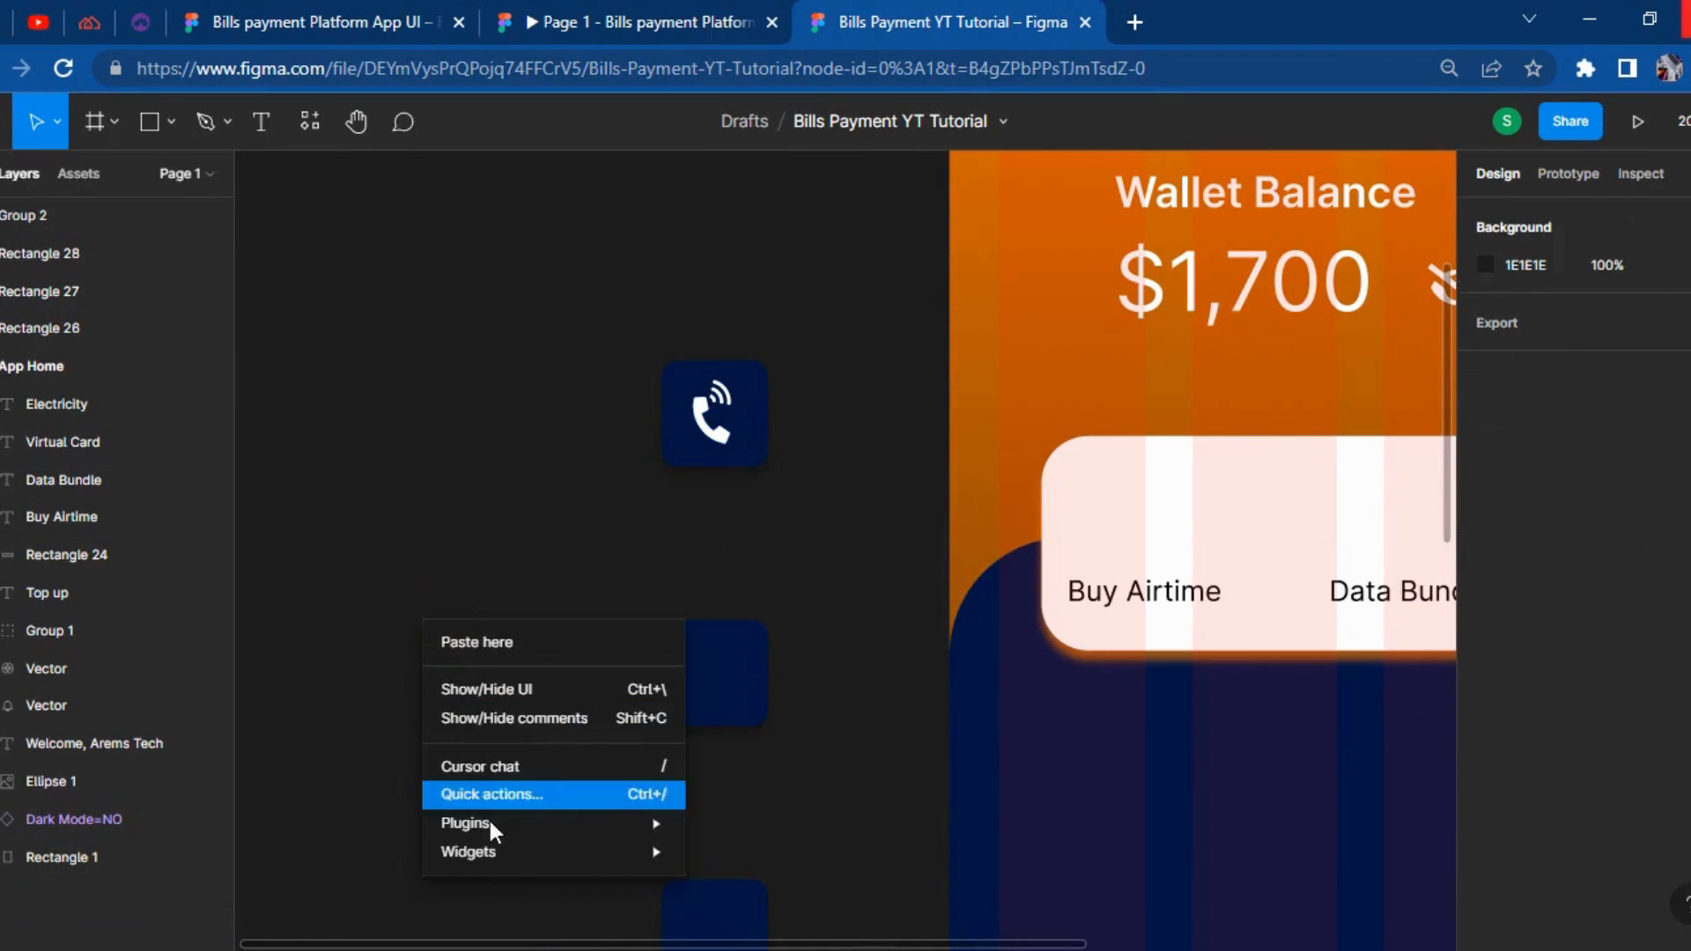
mouse_move(501, 852)
mouse_move(524, 823)
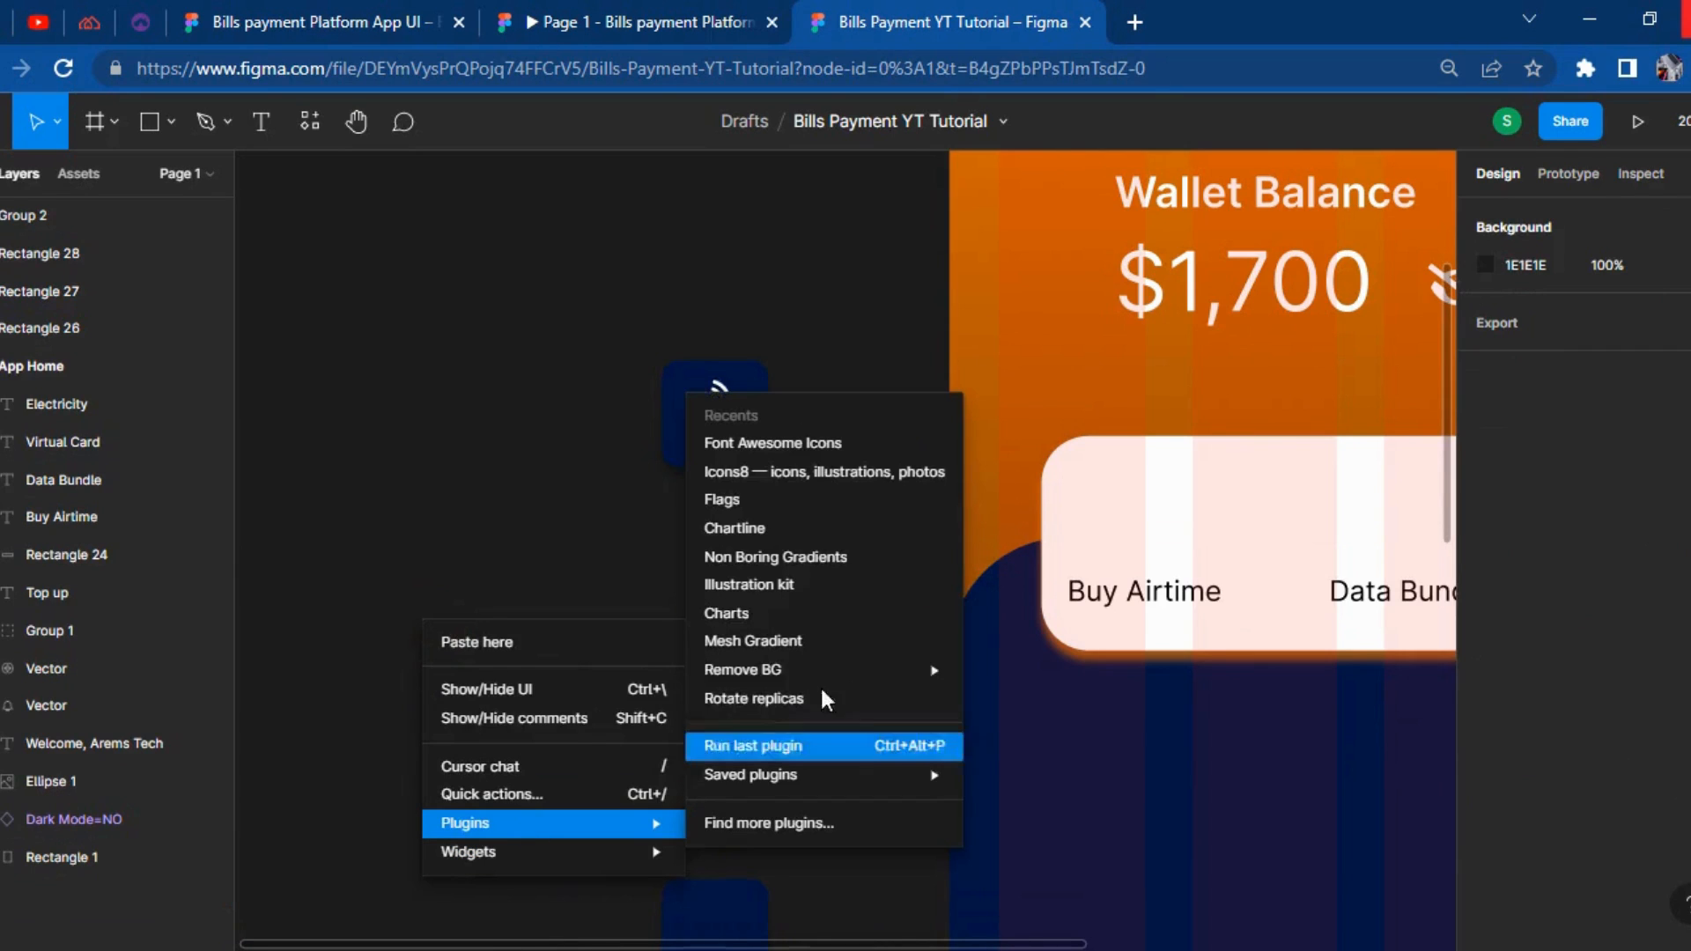
click(828, 438)
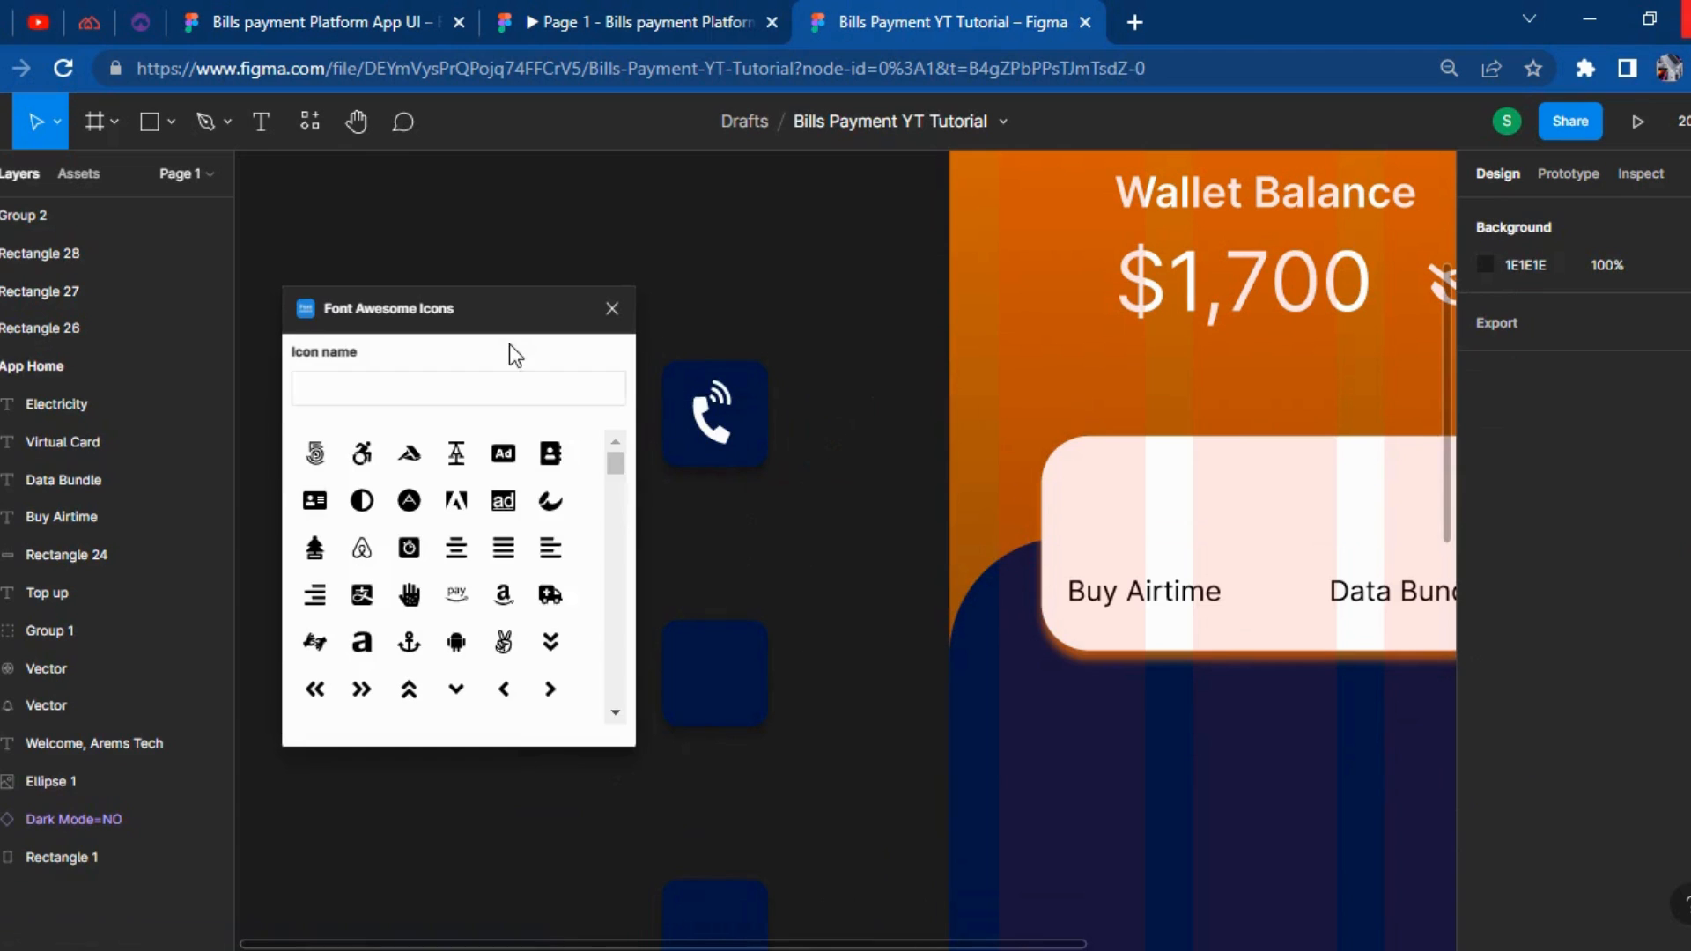
text(wifi)
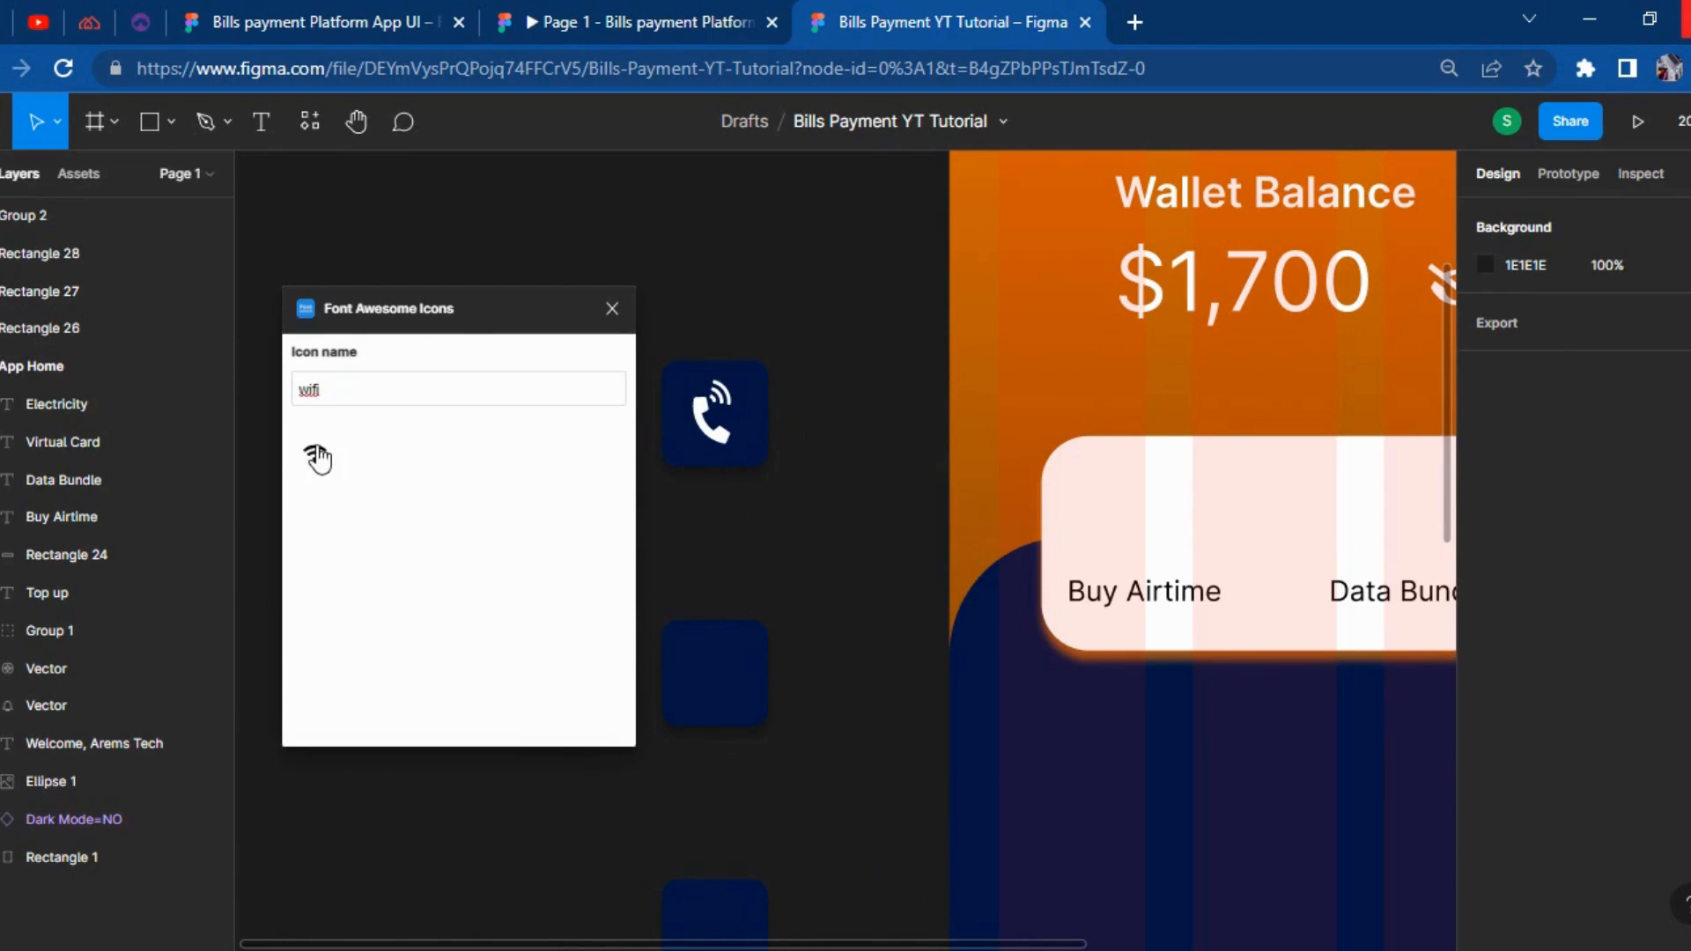
click(316, 455)
click(532, 552)
Take the wifi vector out of its frame onto the empty canvas beside the tiles and delete the leftover wifi frame.
drag(875, 581, 515, 599)
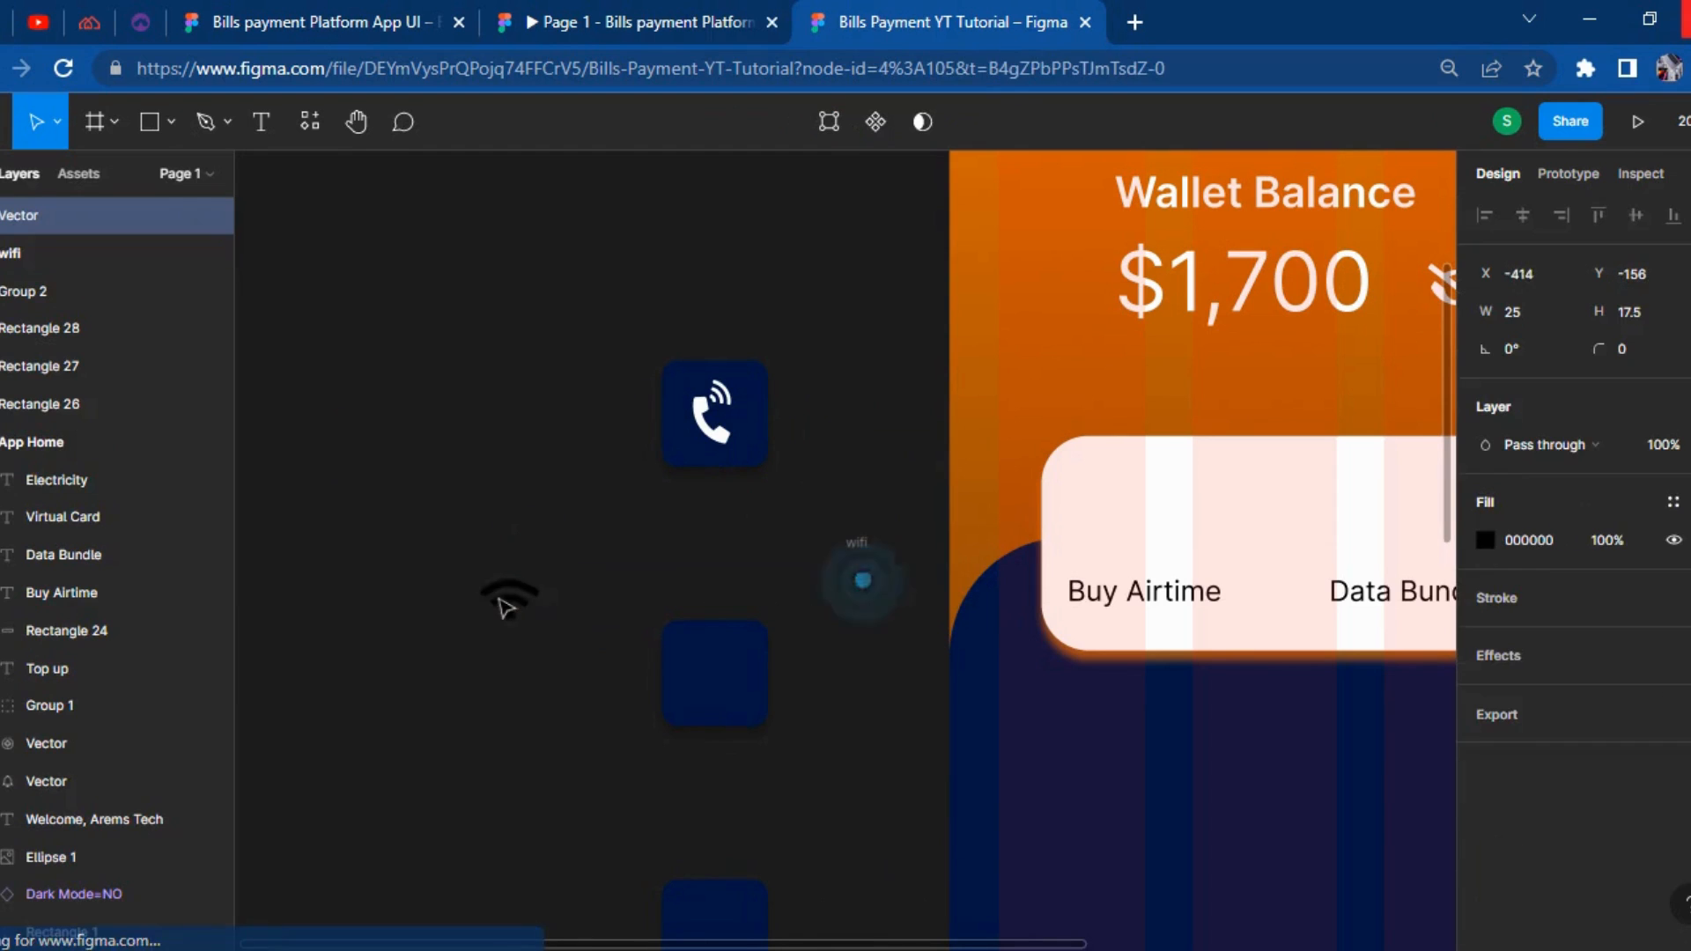
click(932, 512)
click(861, 560)
key(Delete)
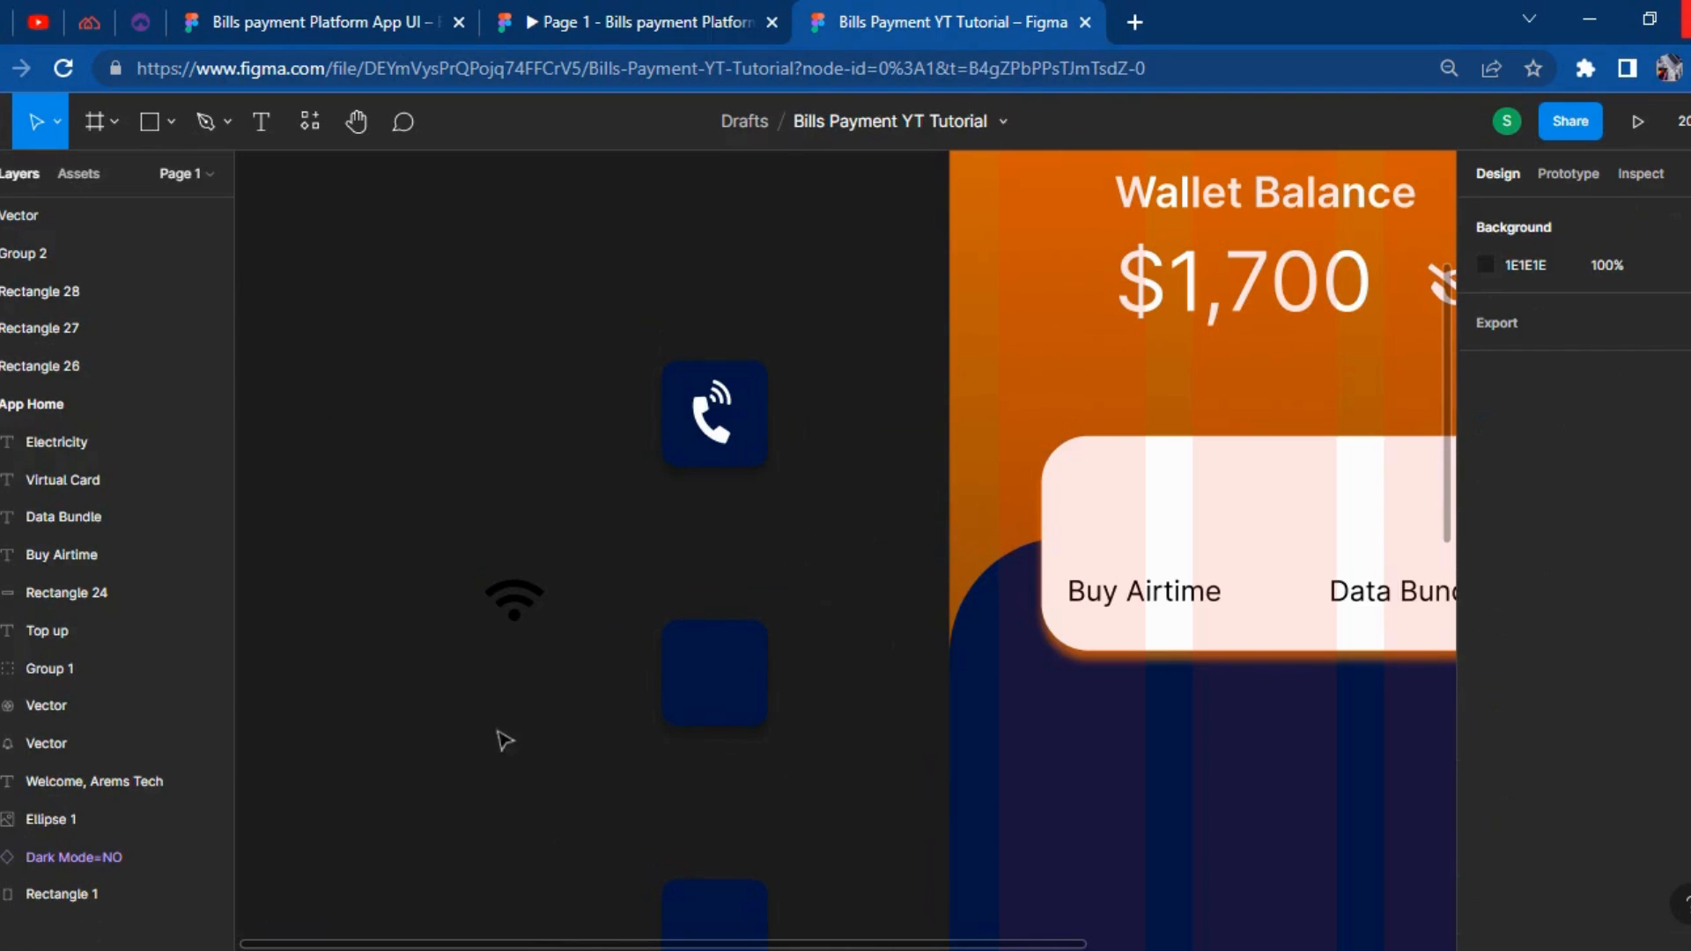
Fill the wifi icon with white FFFFFF and center it on the second navy tile.
click(514, 600)
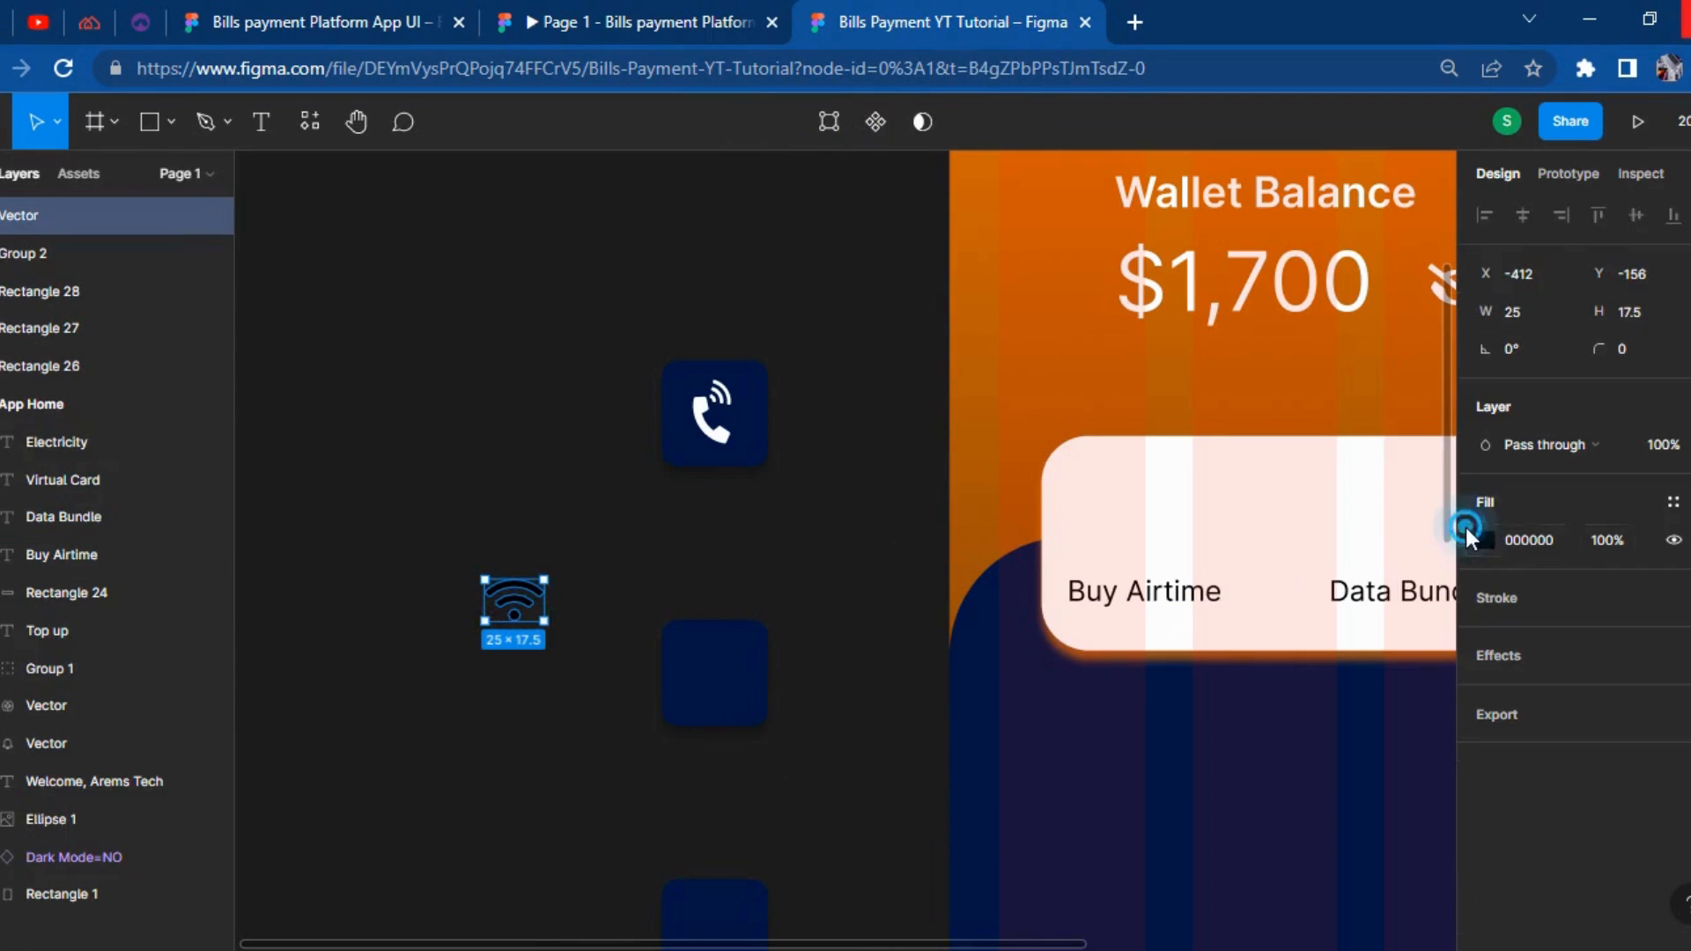
click(1485, 541)
drag(1326, 532, 1034, 332)
click(577, 608)
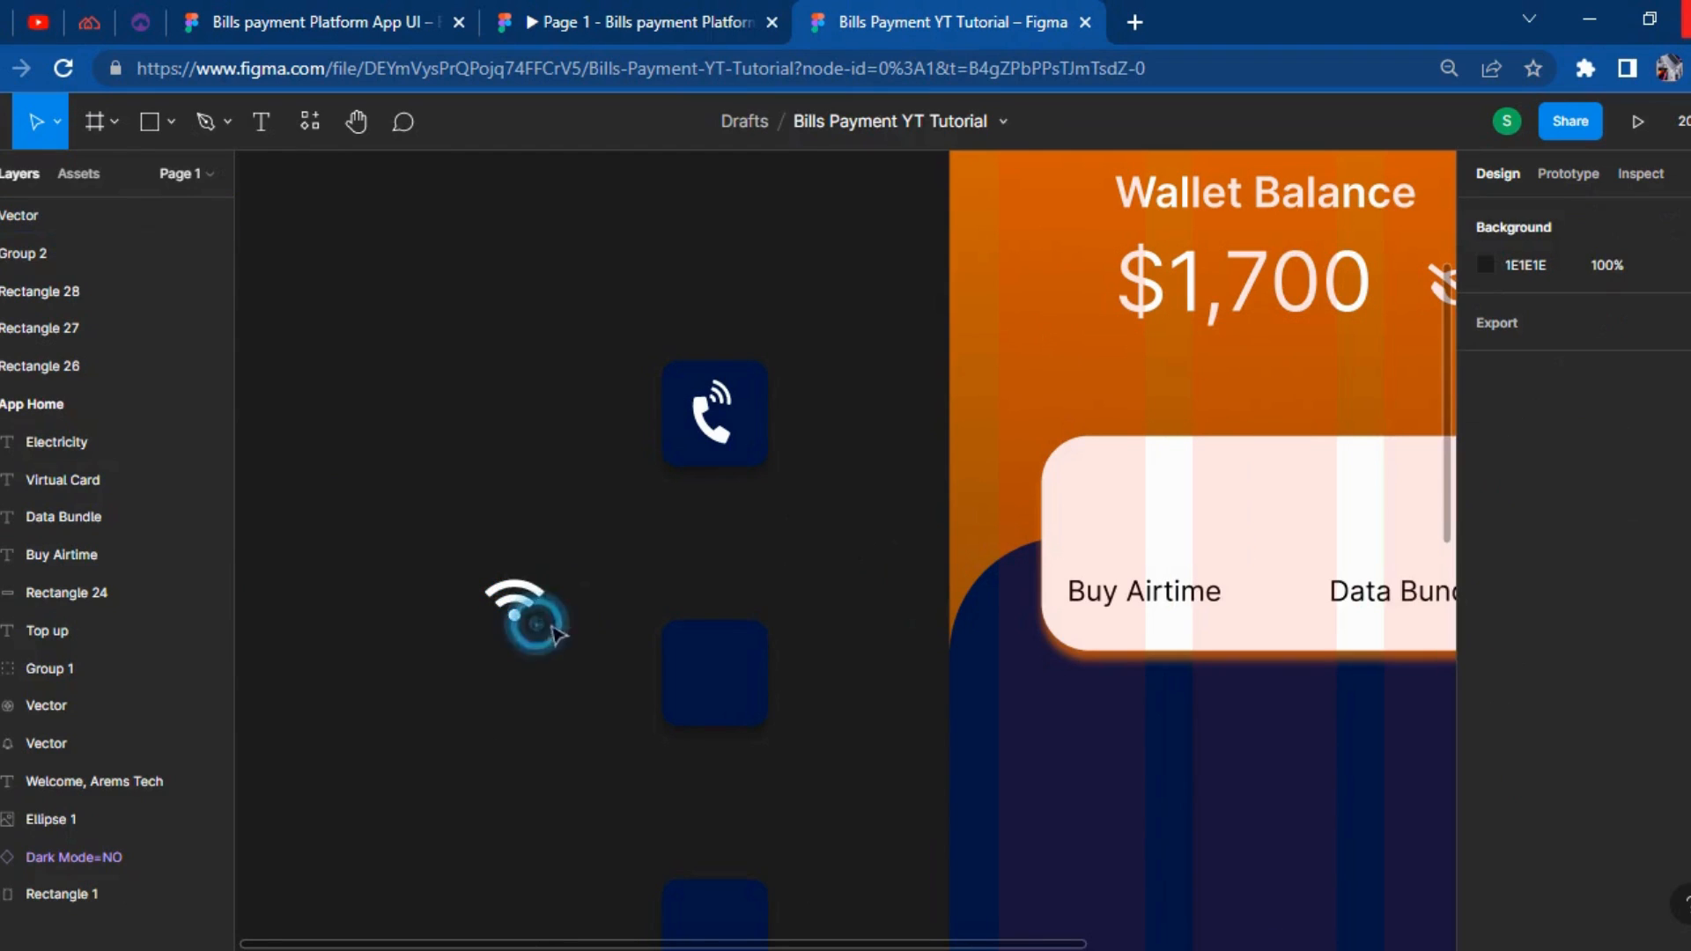
click(528, 621)
drag(527, 621, 724, 694)
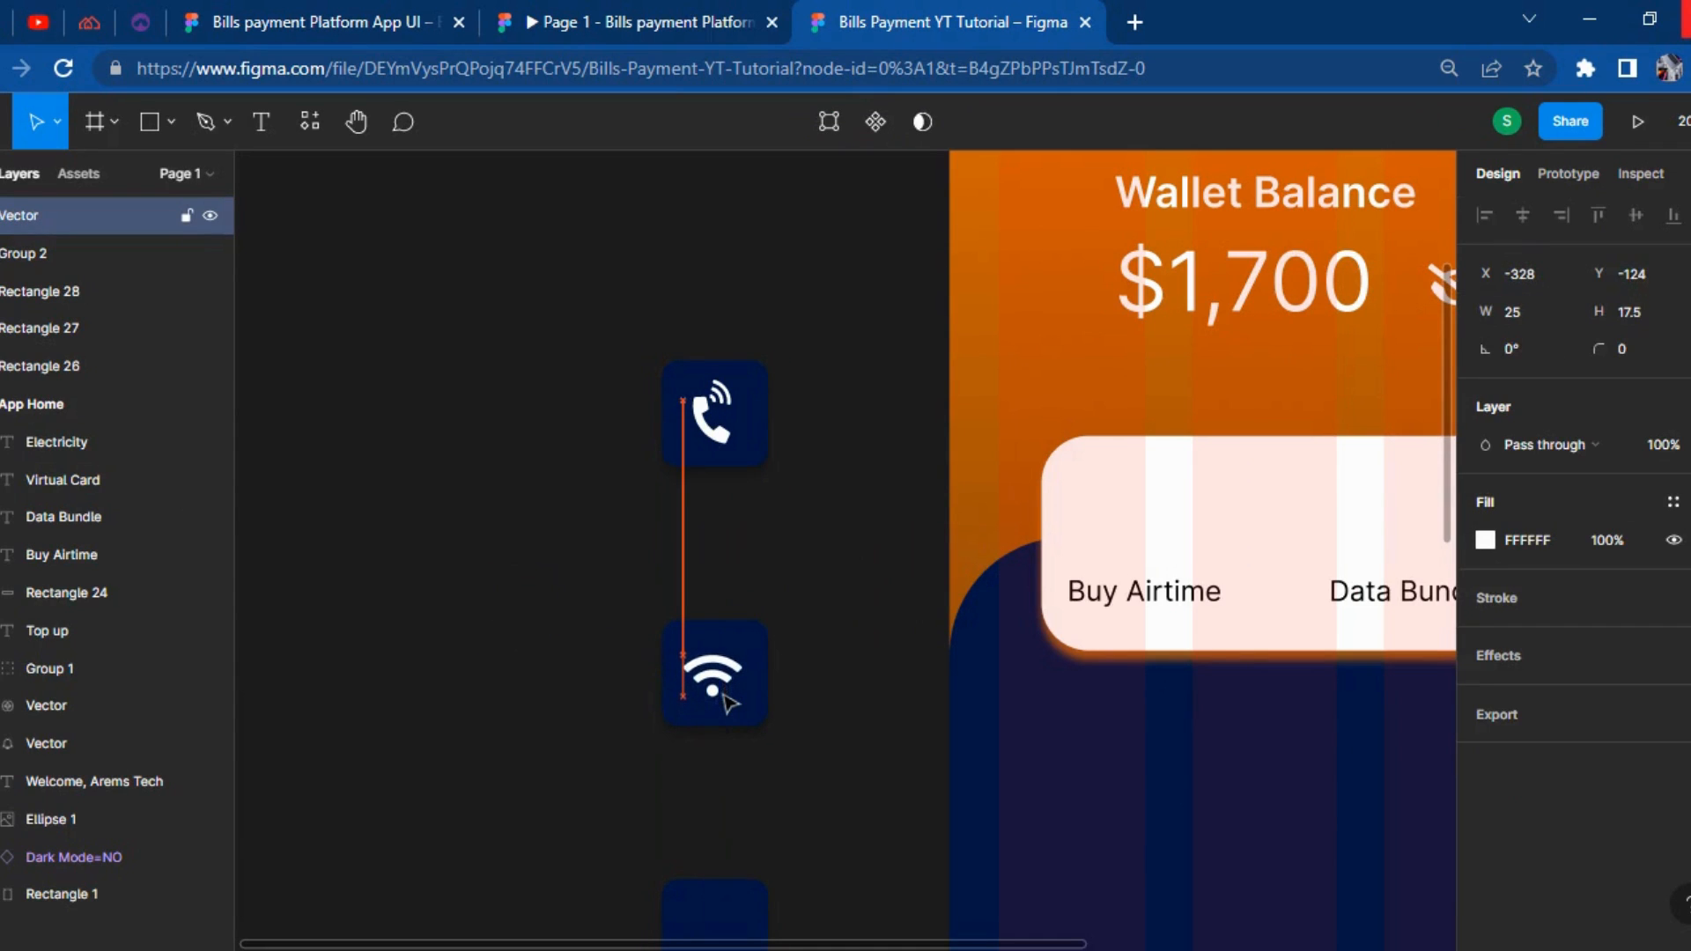
Group the wifi icon with the second navy tile.
drag(801, 755, 577, 621)
right_click(744, 676)
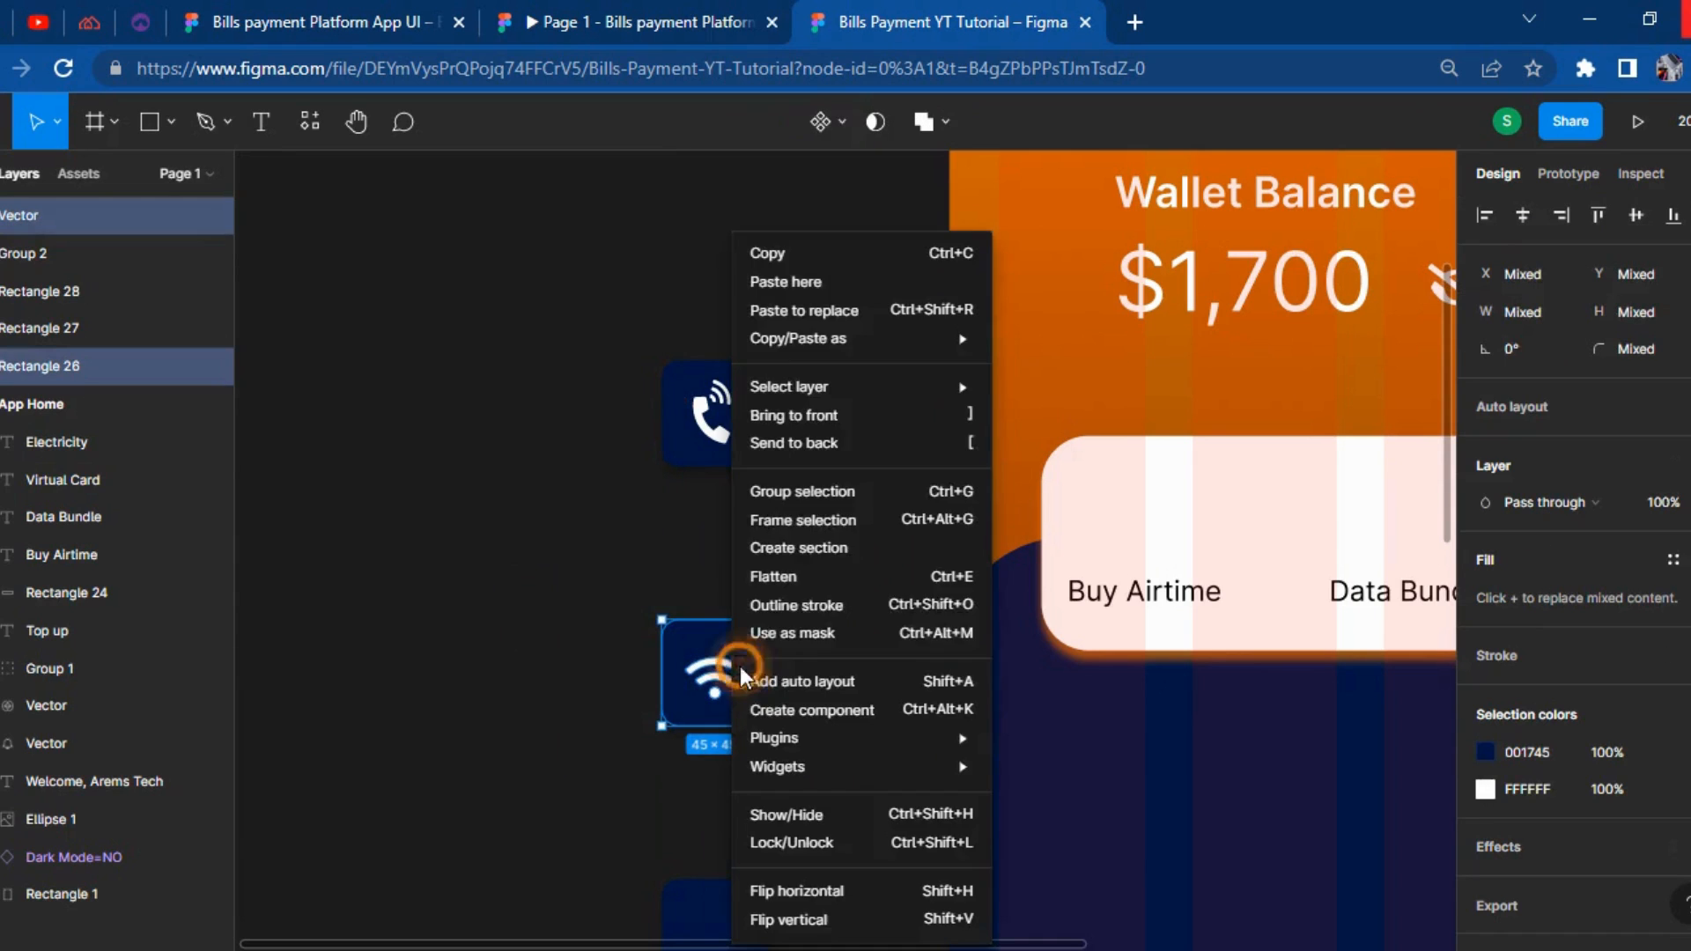
click(816, 492)
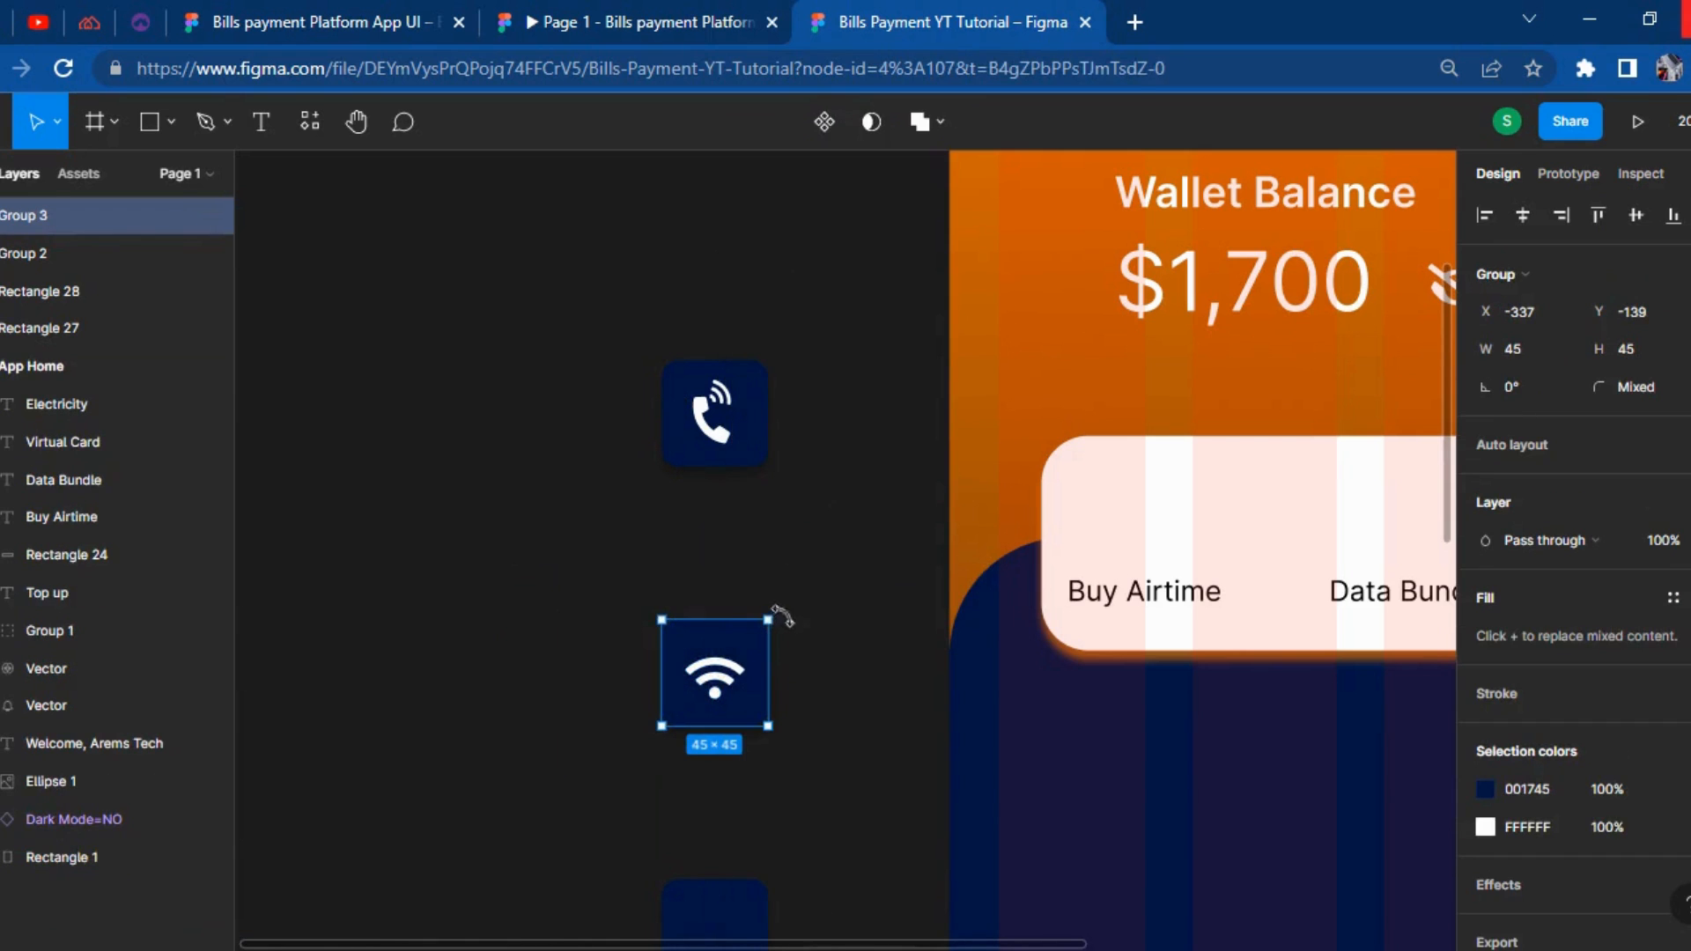
Insert the credit-card icon onto the canvas with the Font Awesome Icons plugin, searching for "card".
drag(846, 621, 1401, 585)
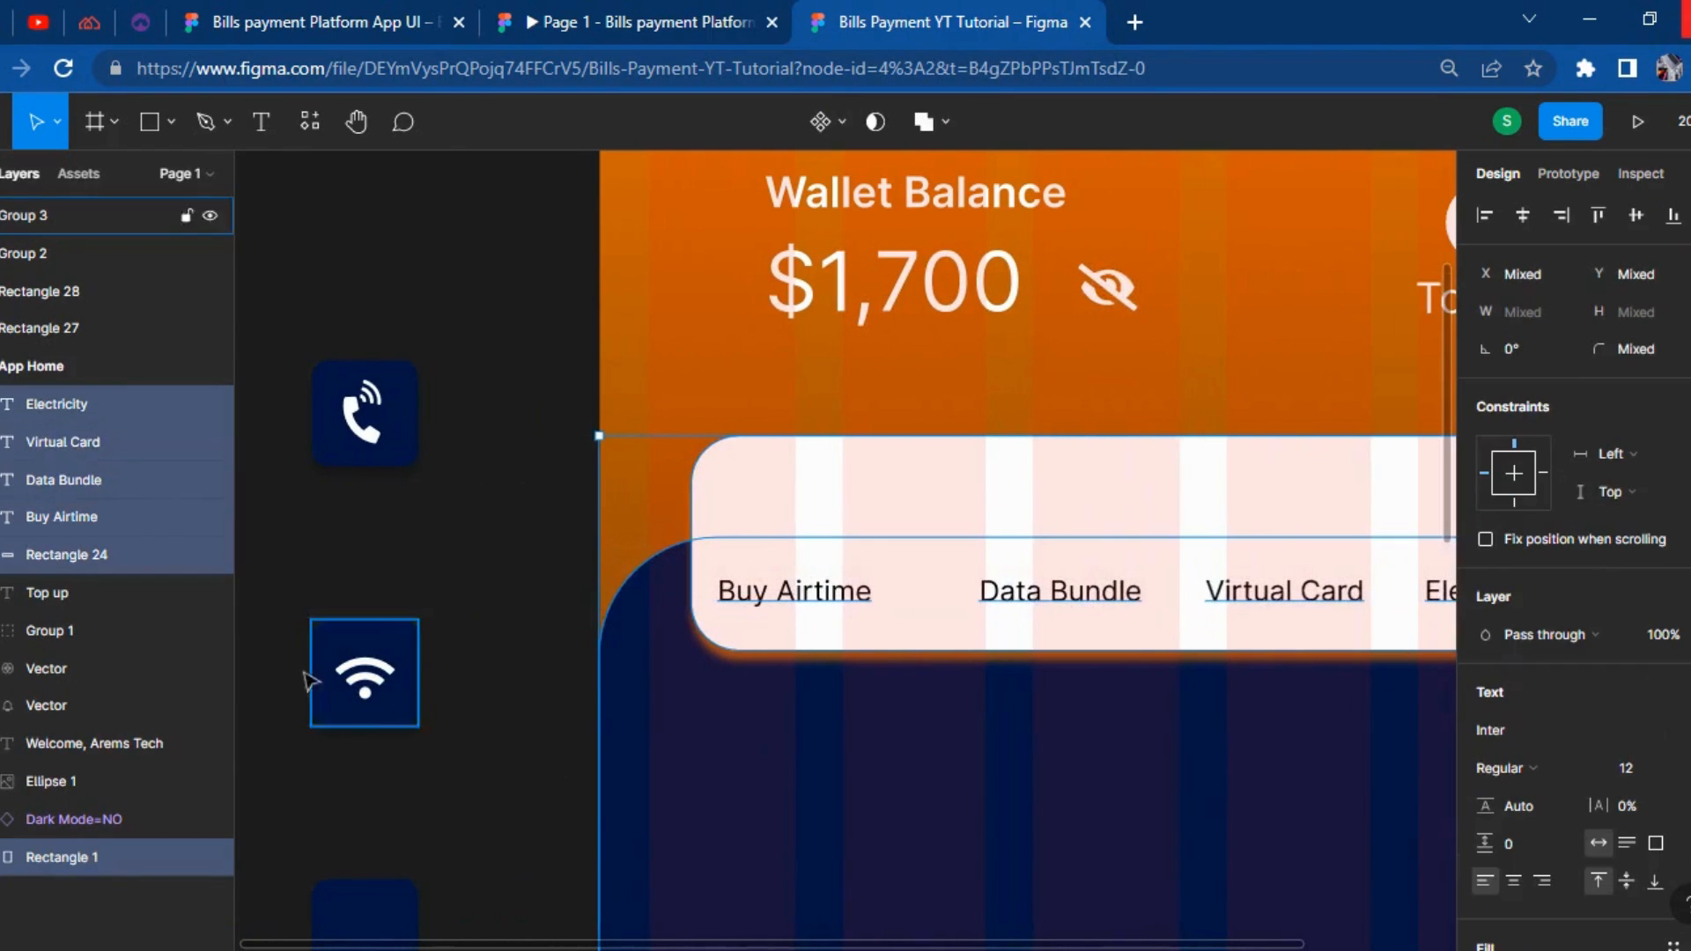
click(254, 712)
scroll(268, 718, down, 5)
right_click(393, 653)
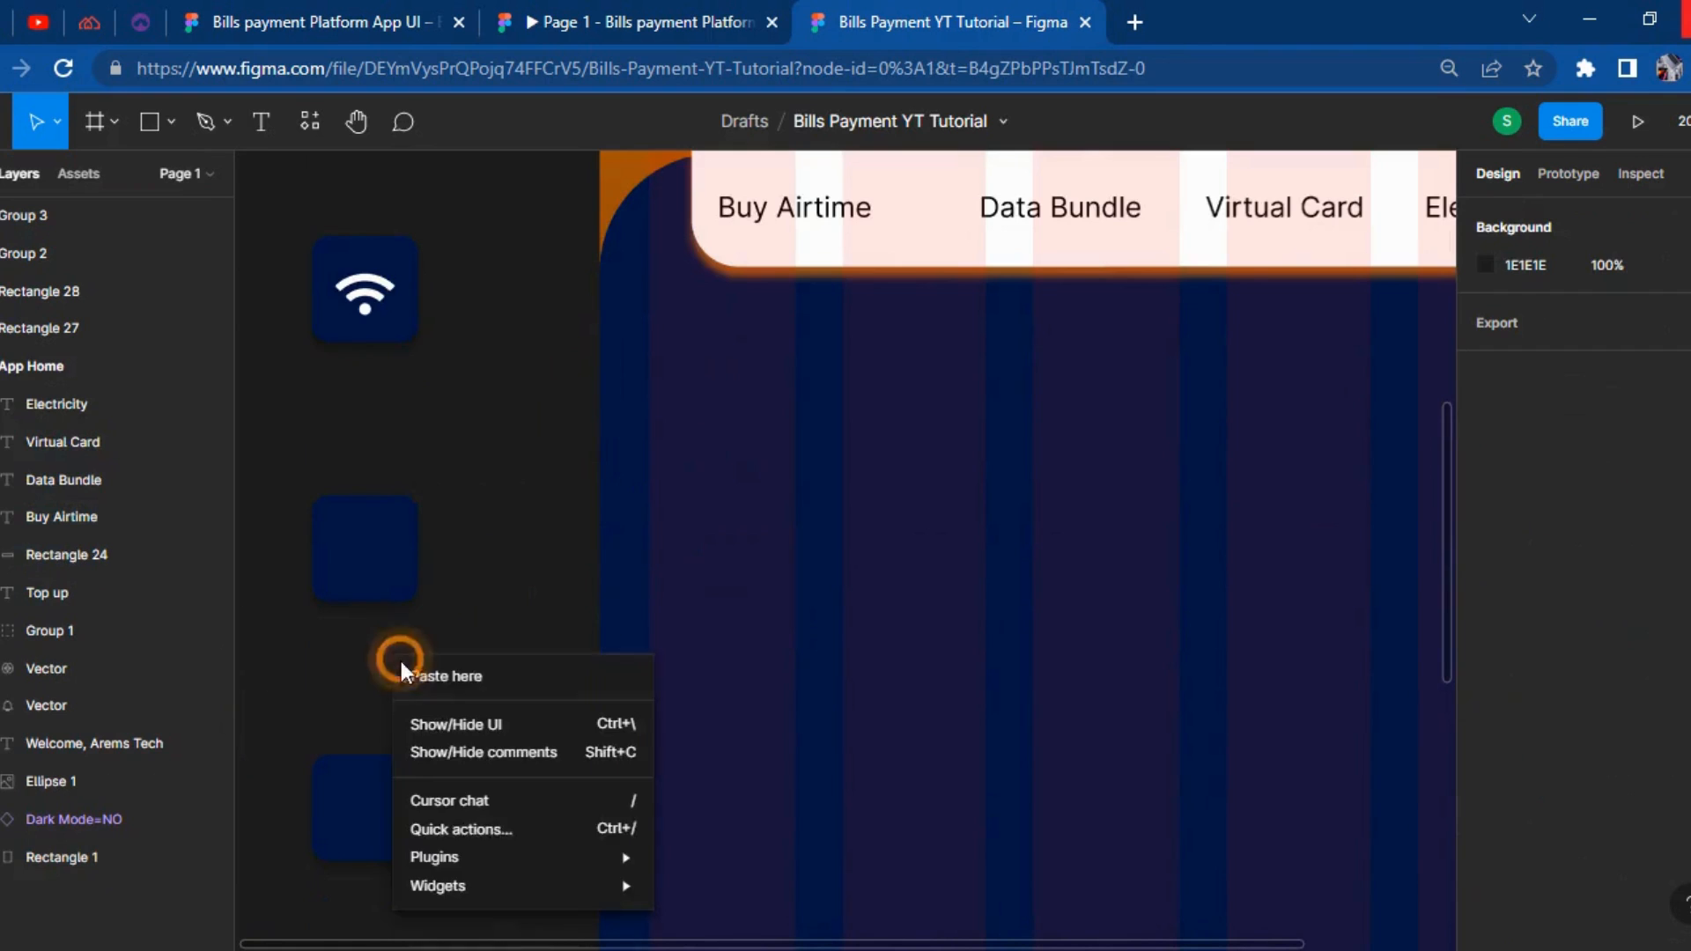
mouse_move(617, 855)
click(754, 481)
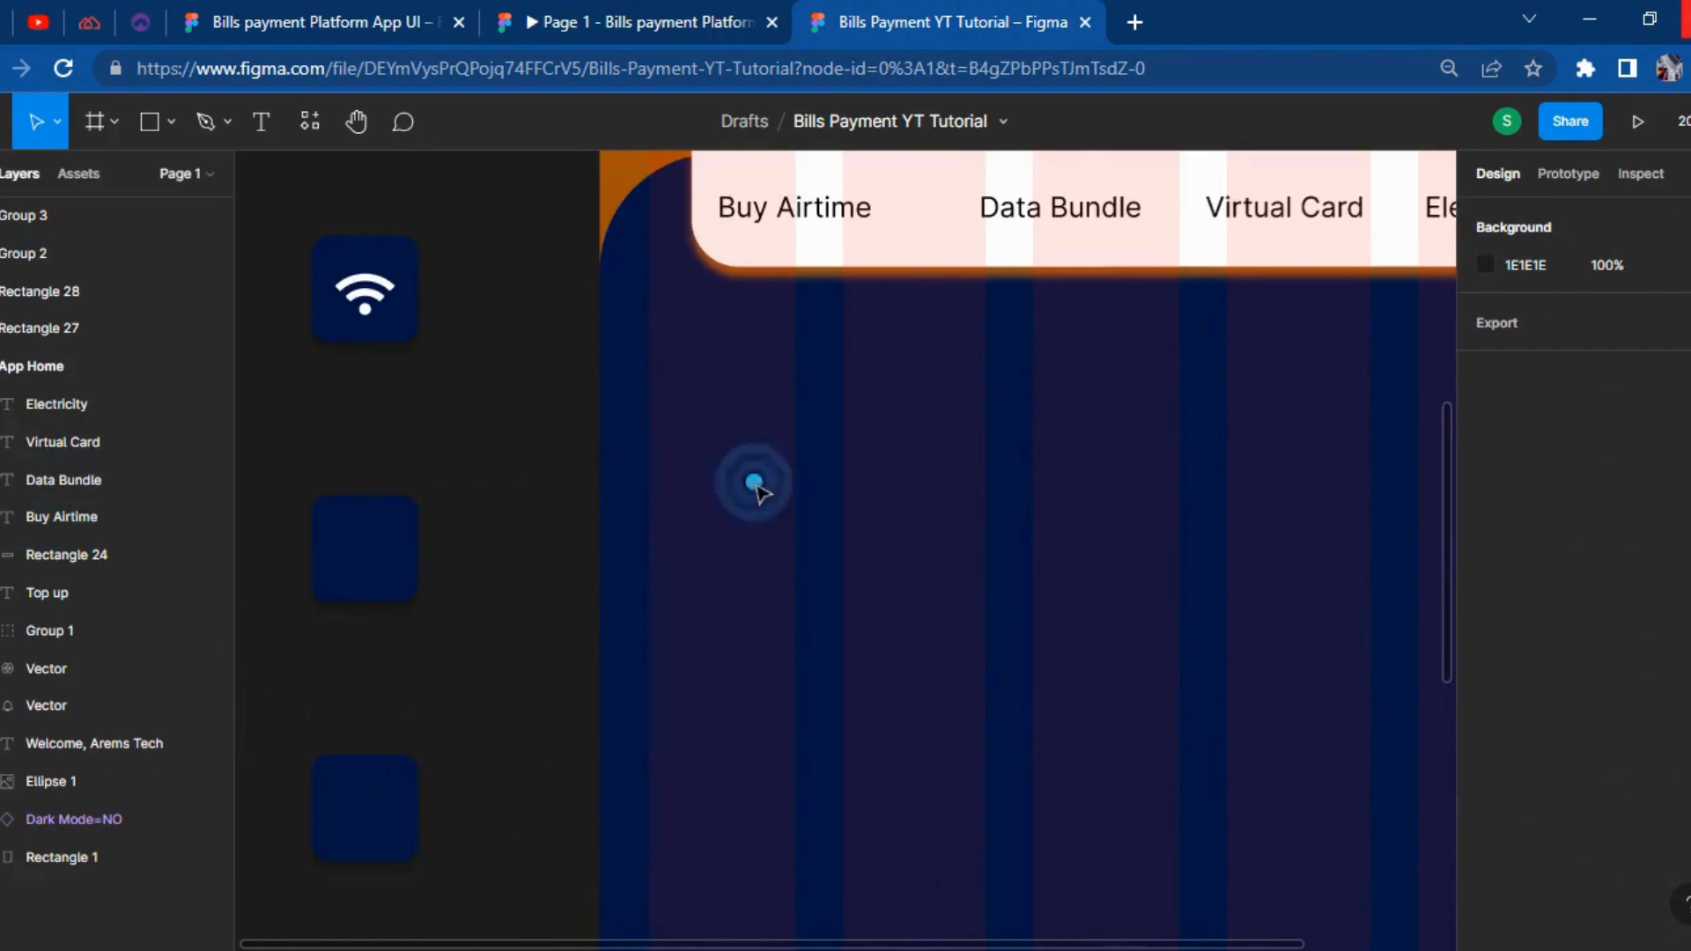
text(card)
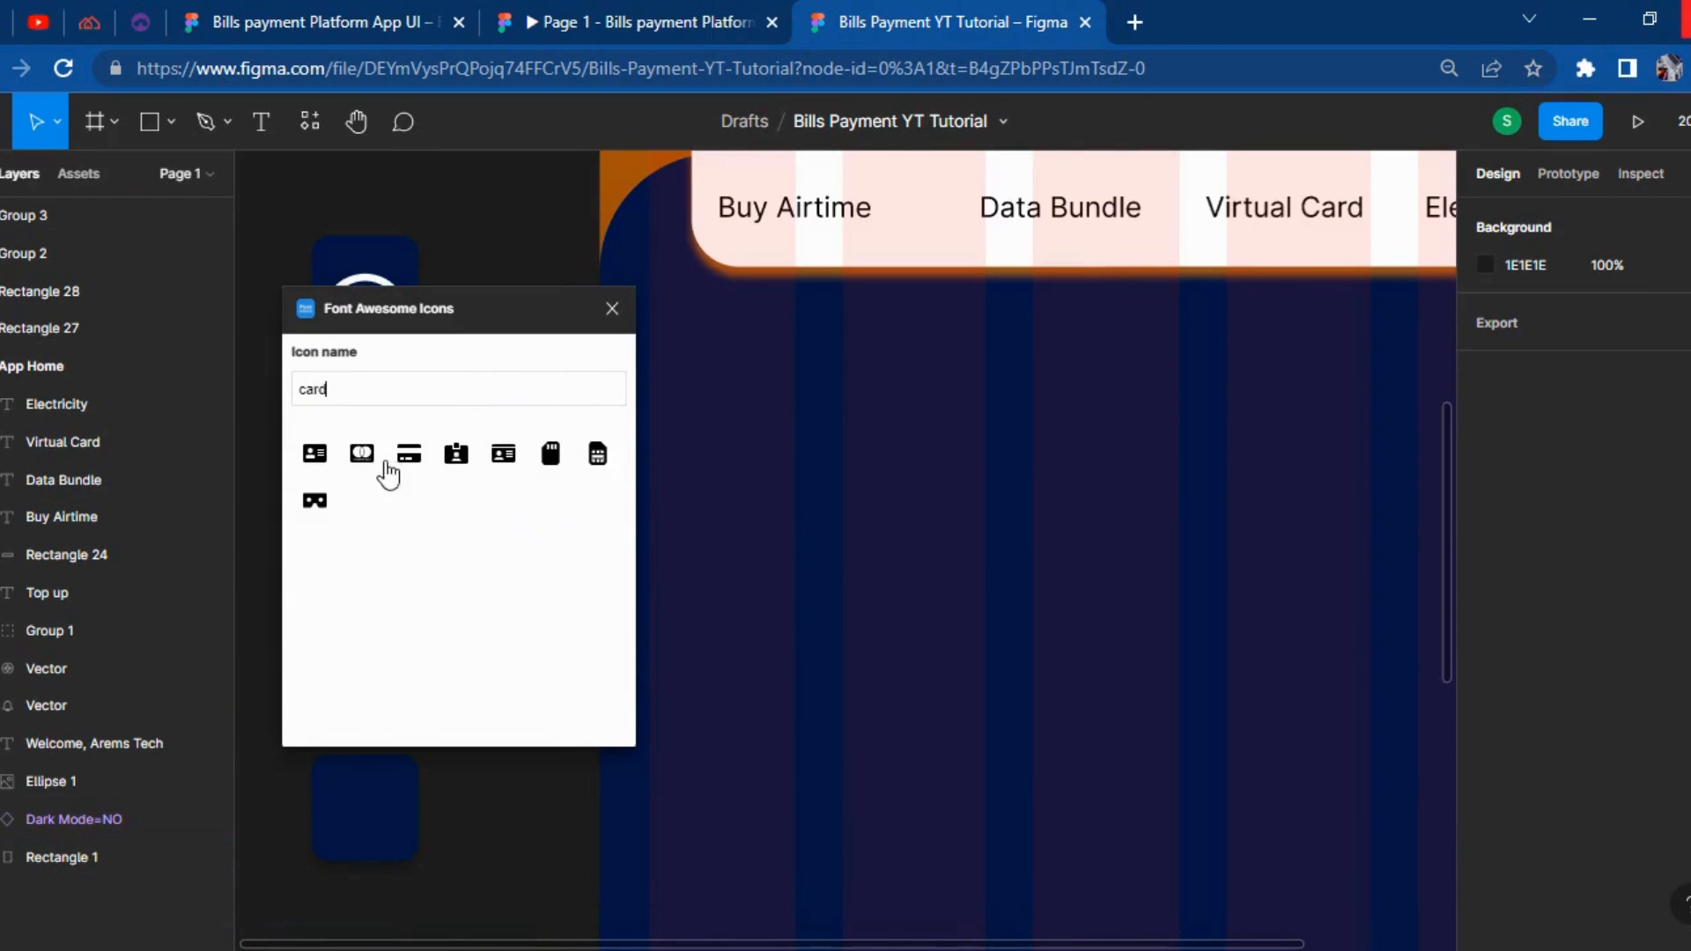
click(395, 462)
drag(871, 574, 585, 562)
key(ctrl+z)
drag(906, 582, 688, 577)
key(ctrl+z)
click(525, 649)
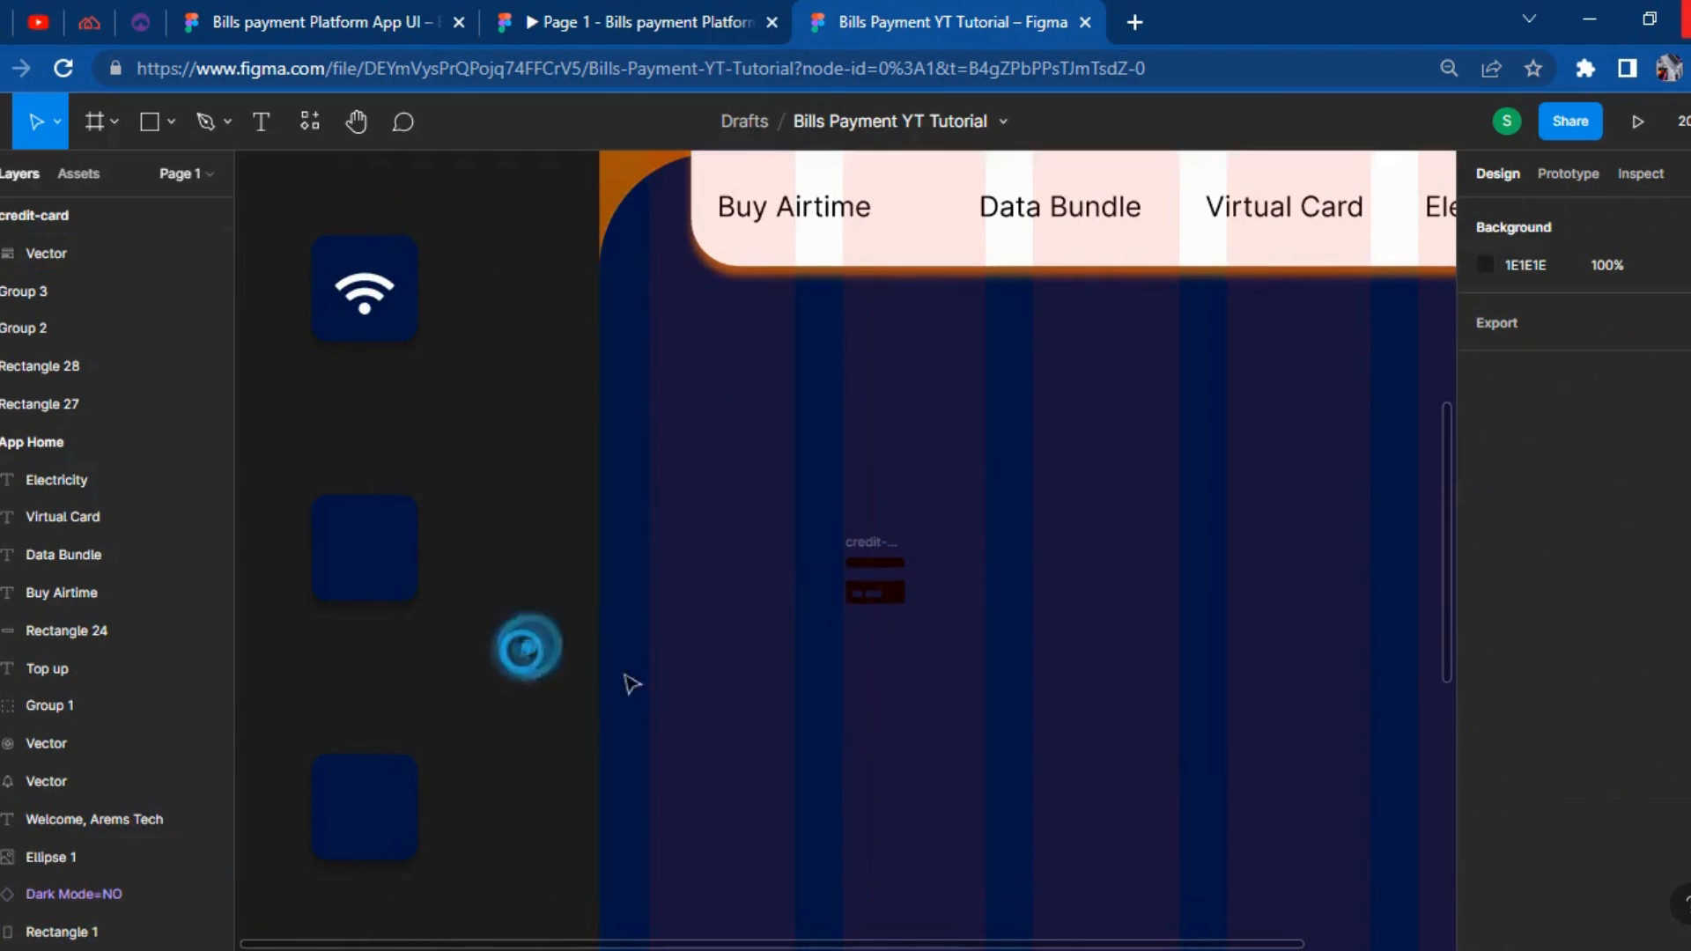
Take the credit card vector out of its frame and place it centered on the third navy tile.
click(881, 588)
drag(883, 592, 379, 572)
key(Up)
key(Up)
key(Up)
key(Up)
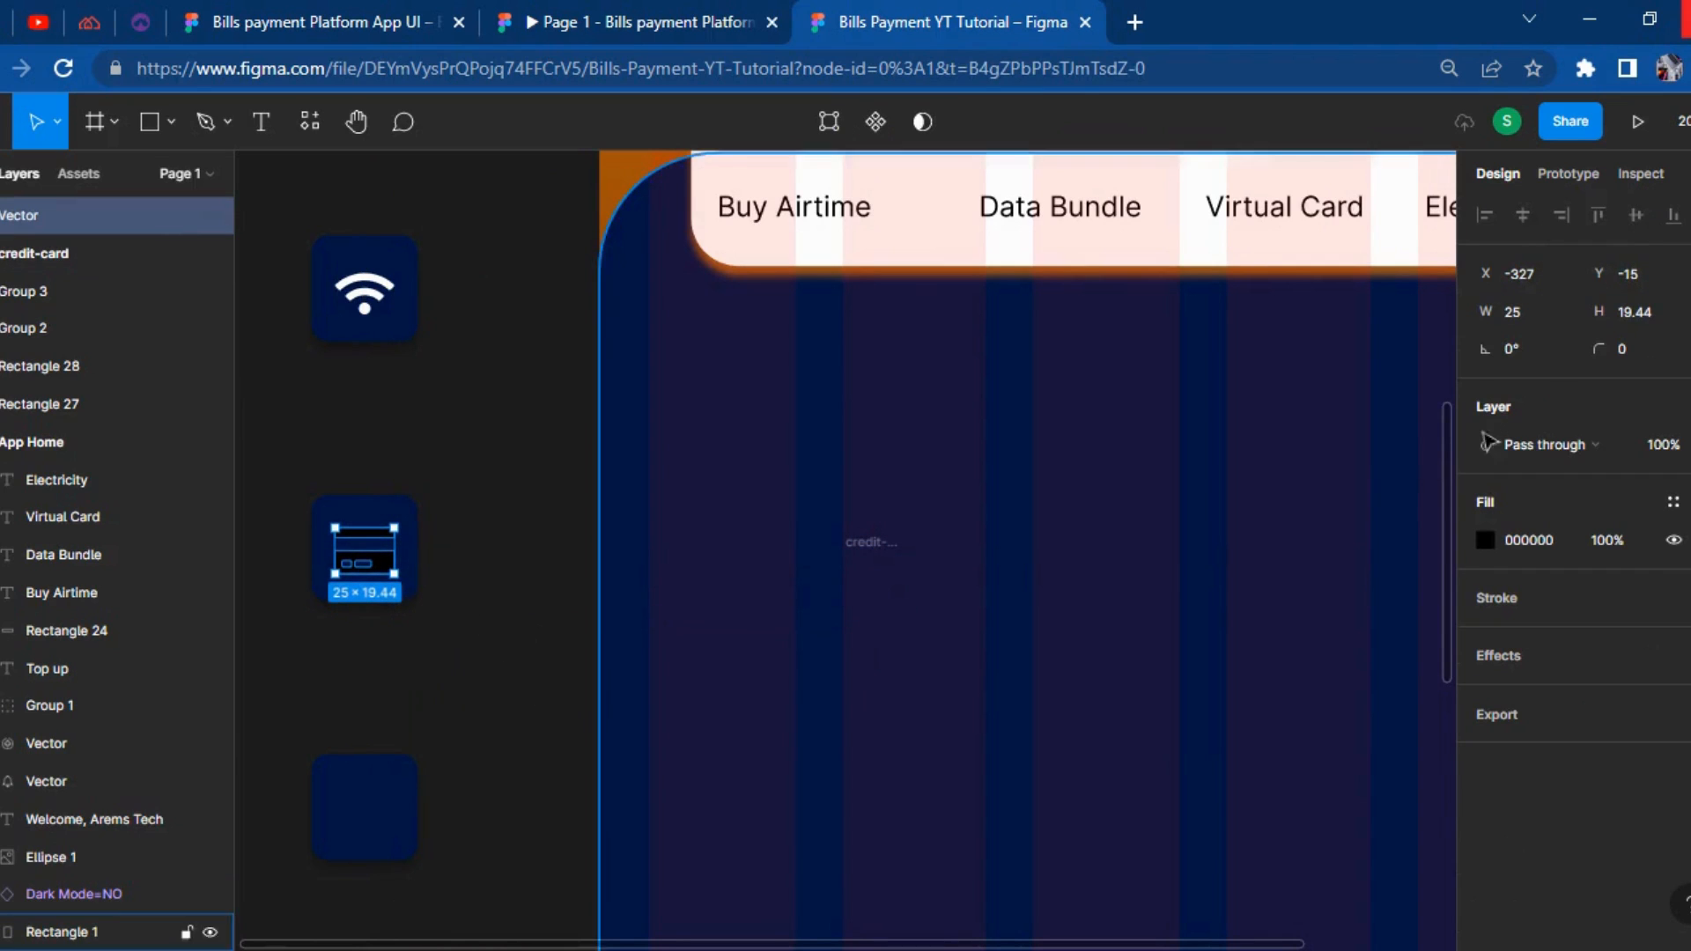
Fill the credit card icon with white FFFFFF and delete the leftover credit-card frame.
click(1484, 541)
drag(1303, 472, 878, 231)
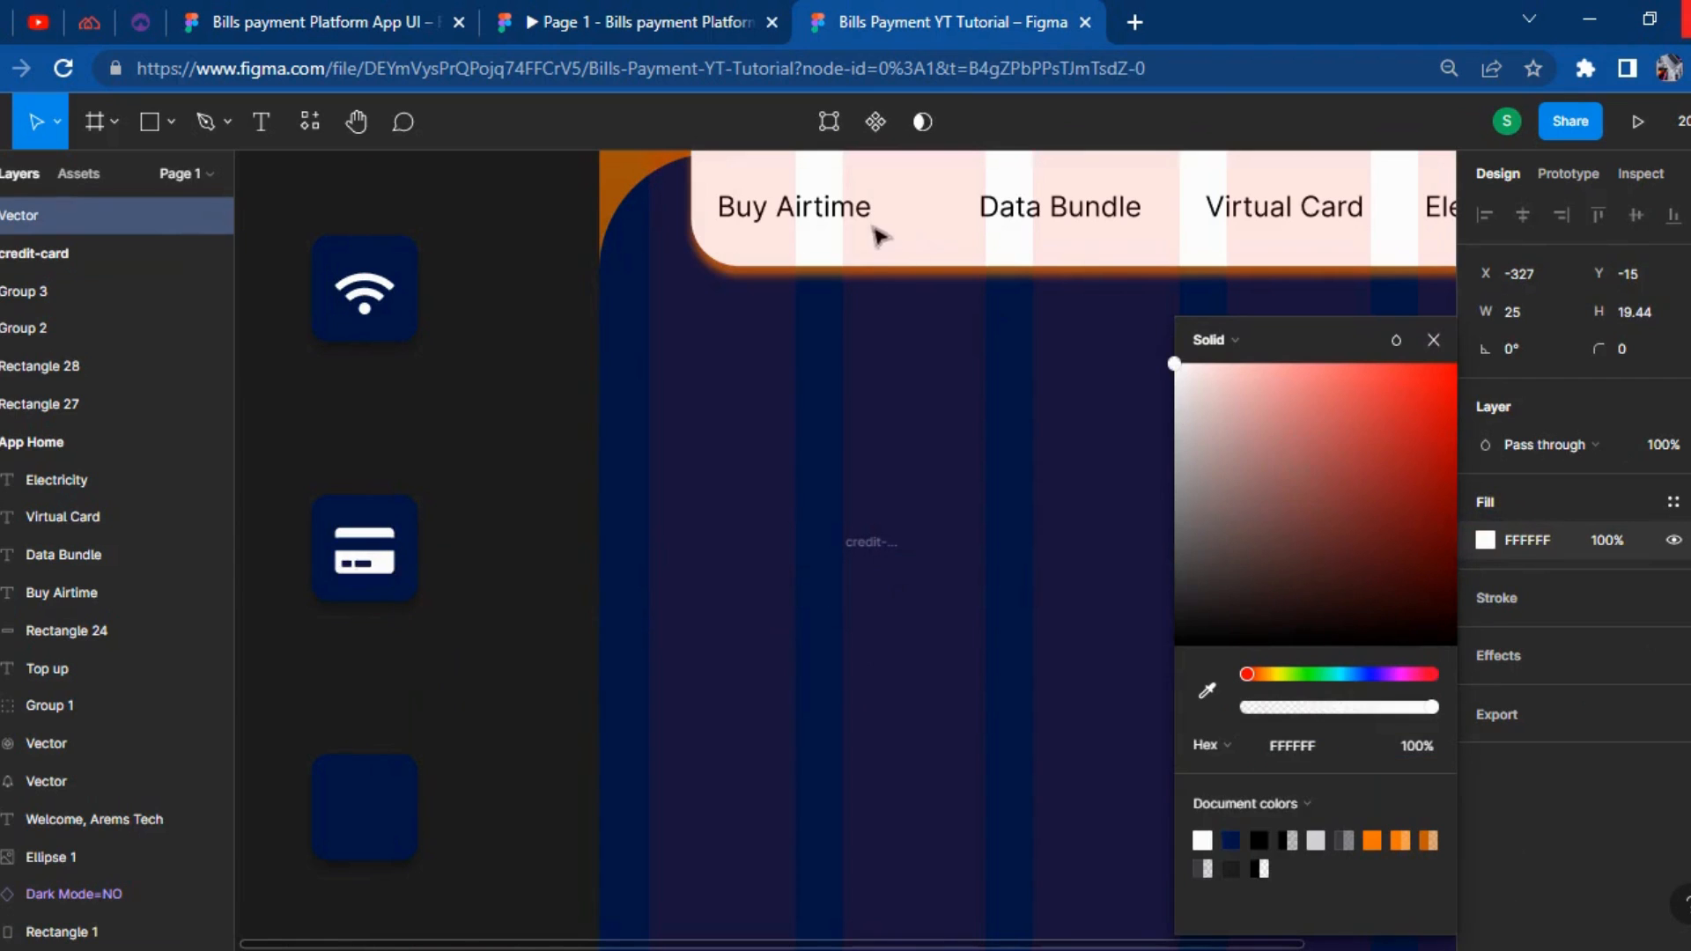
click(883, 555)
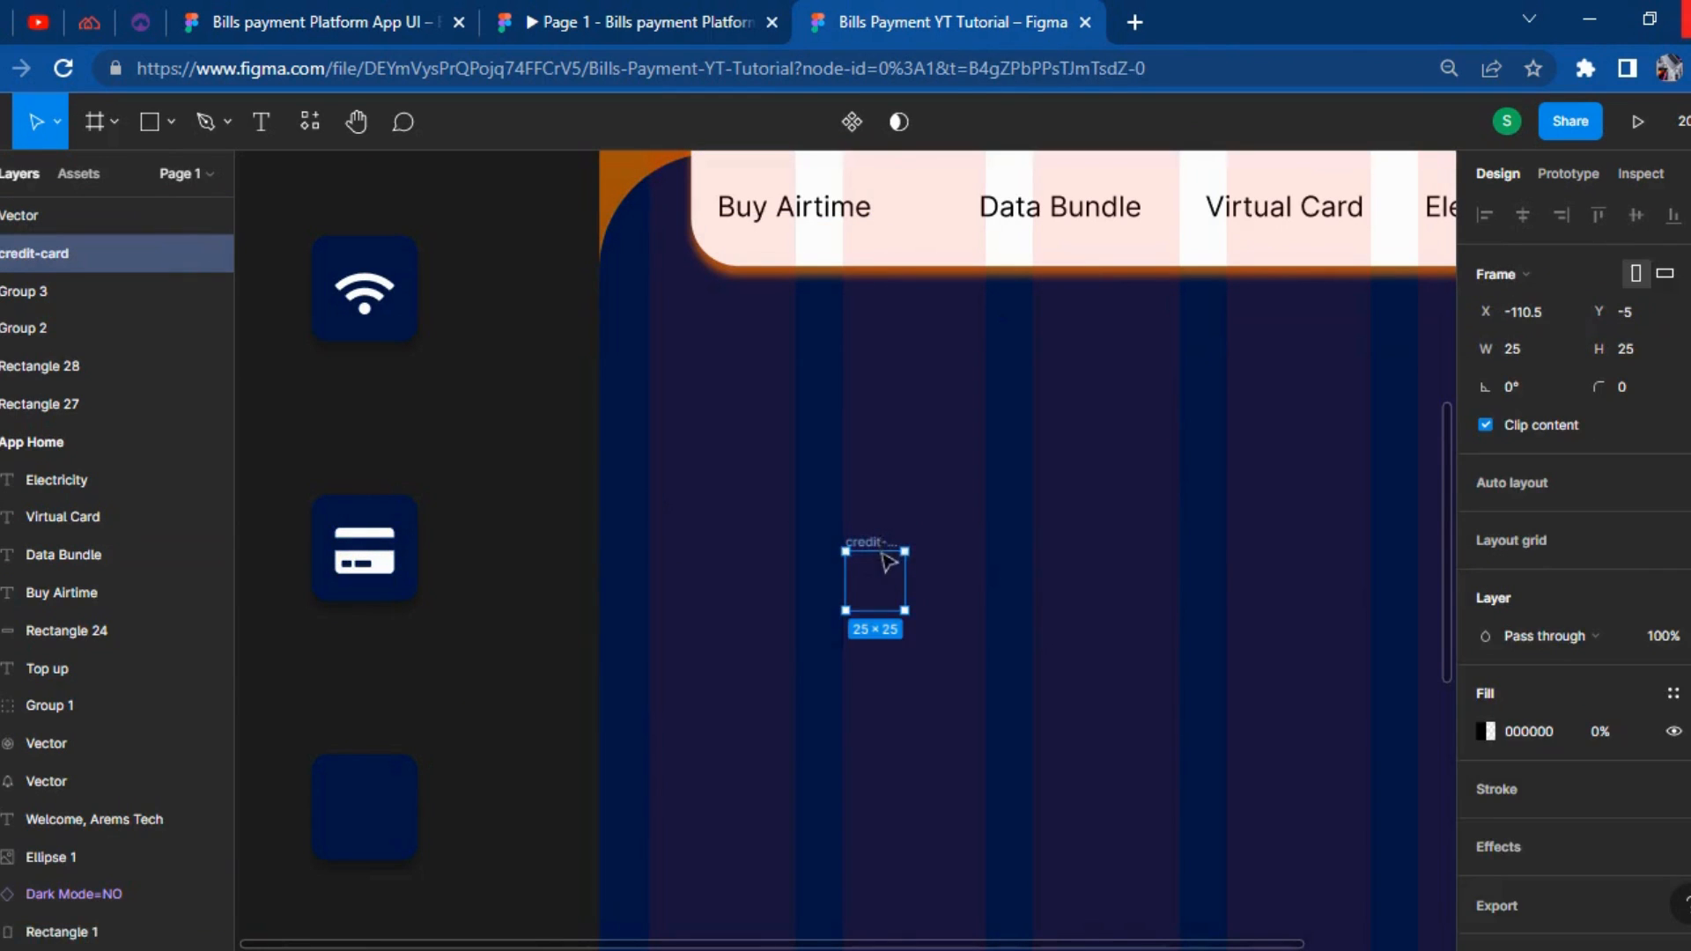
key(Delete)
click(493, 727)
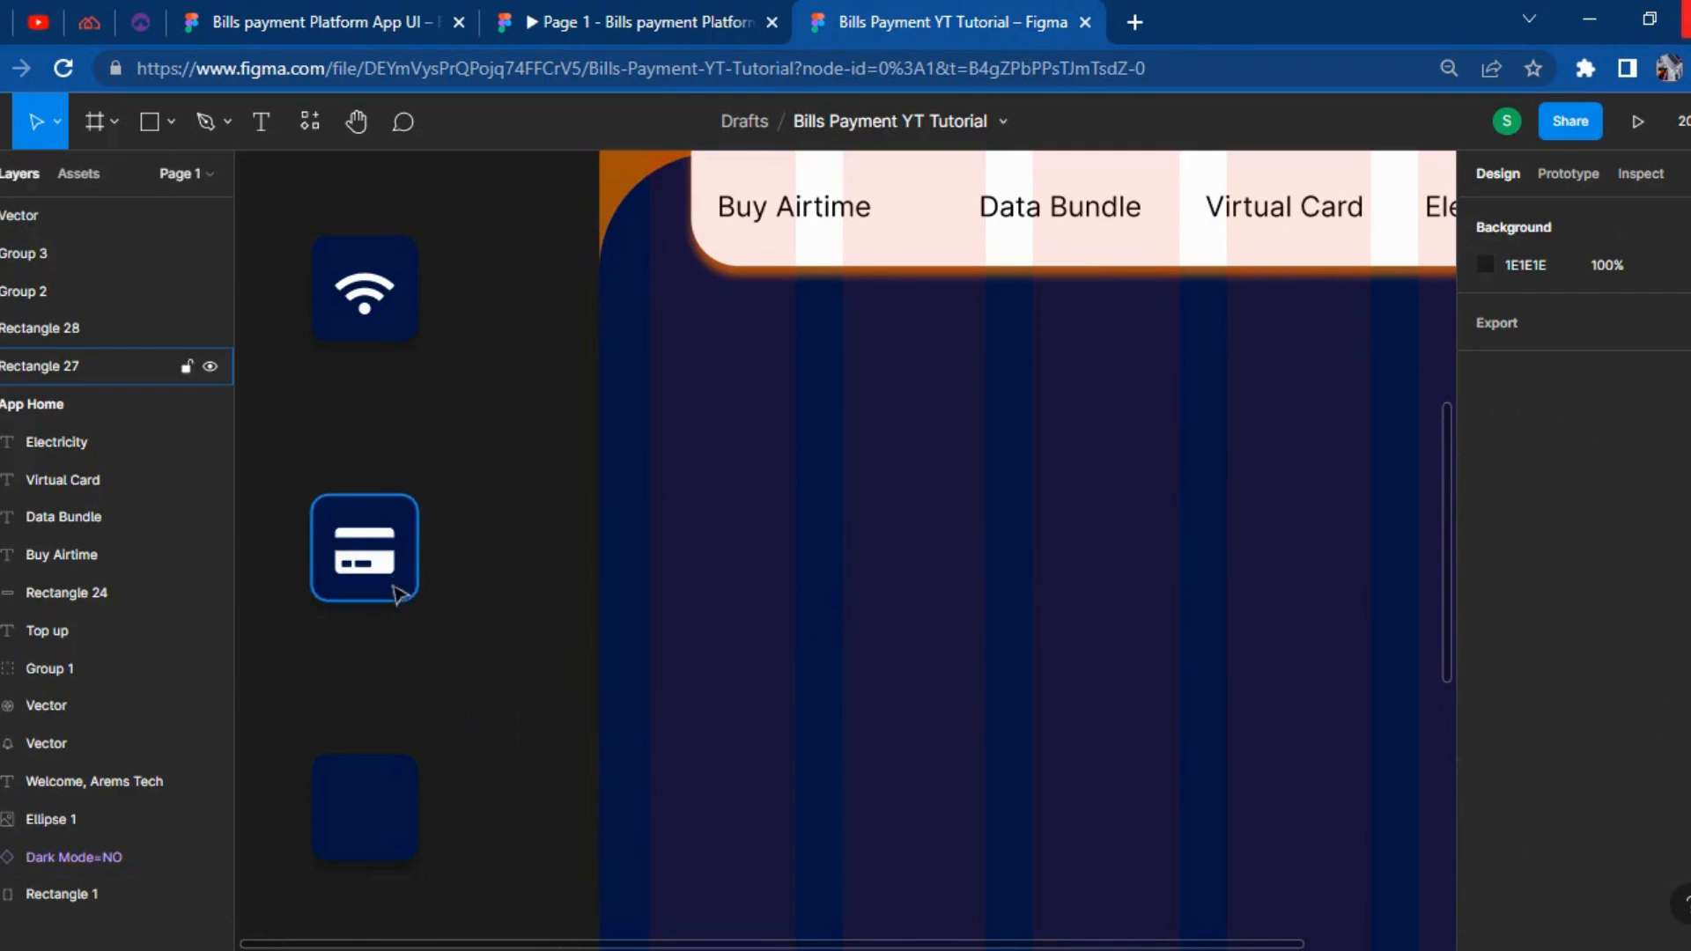
Shift the credit card icon slightly down on the third navy tile and select the icon and tile together.
click(370, 571)
click(370, 571)
drag(366, 568, 369, 571)
click(483, 696)
drag(483, 696, 294, 473)
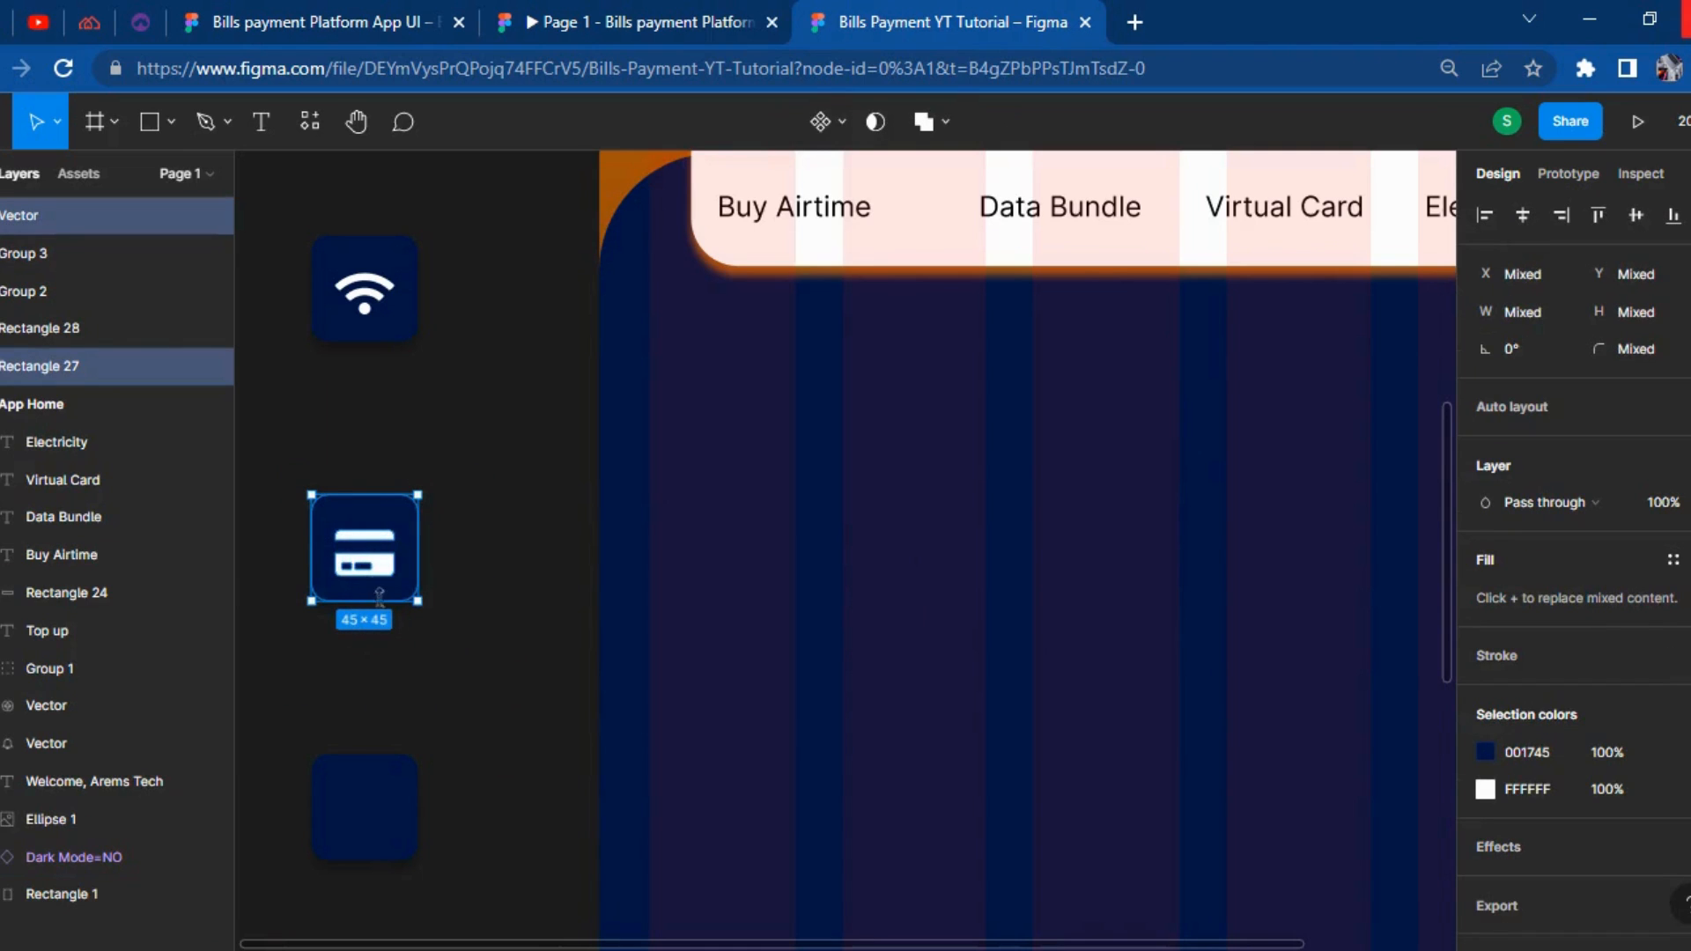
right_click(363, 520)
click(374, 543)
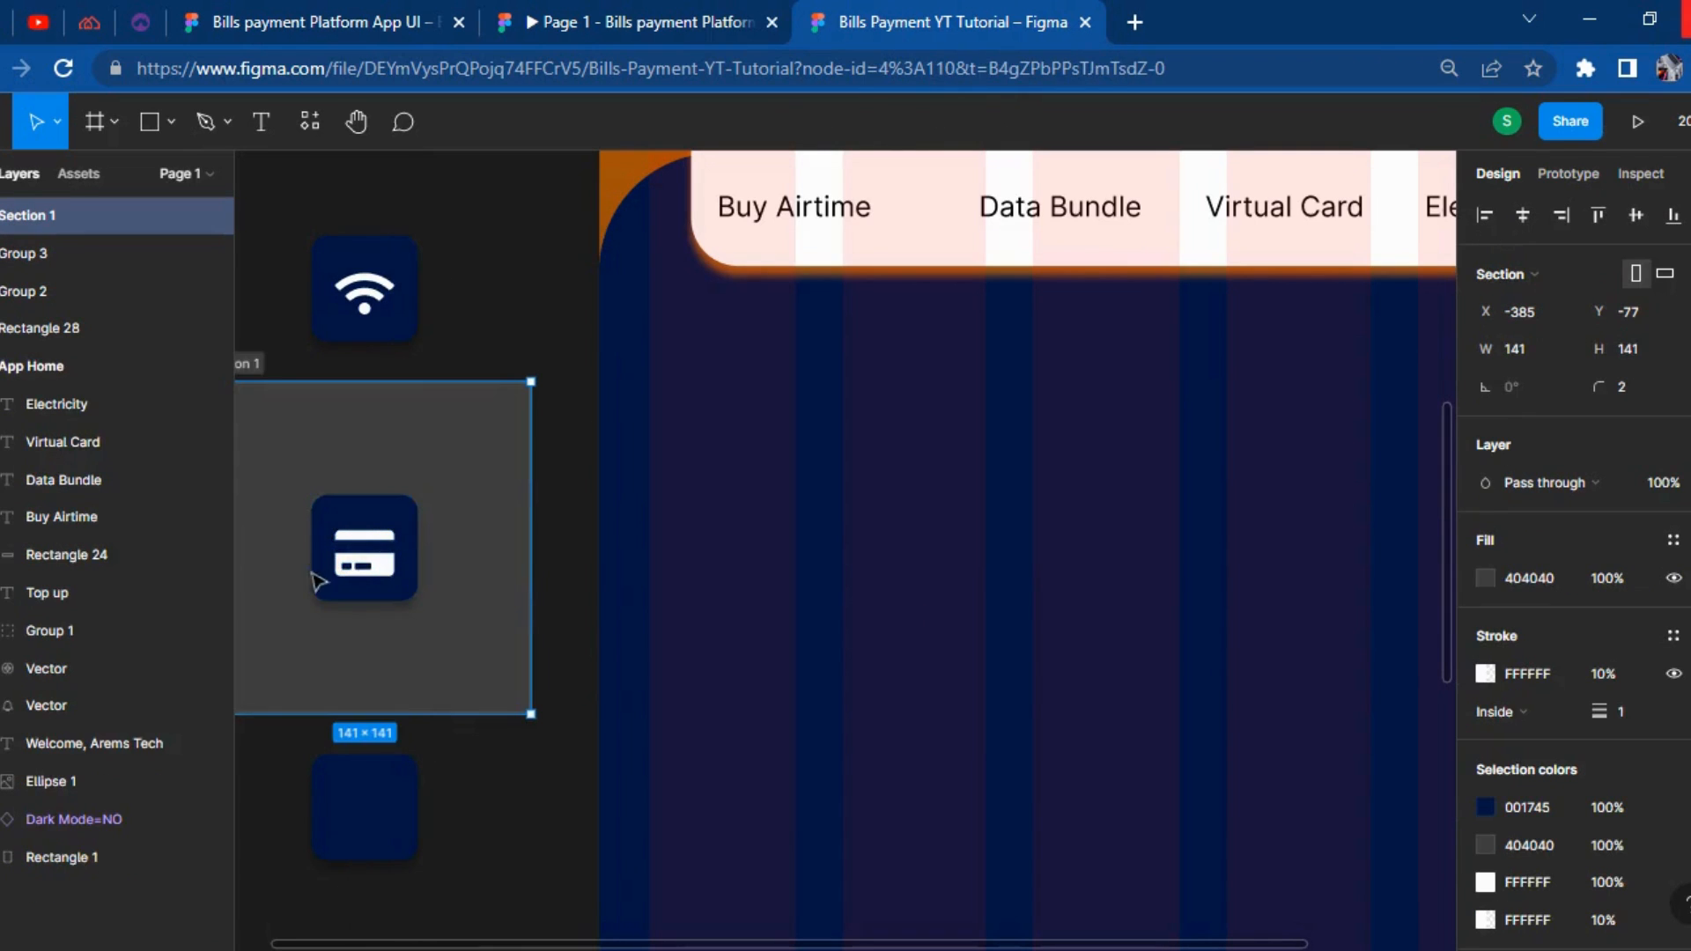
key(ctrl+z)
Group the credit card icon with the third navy tile.
right_click(349, 567)
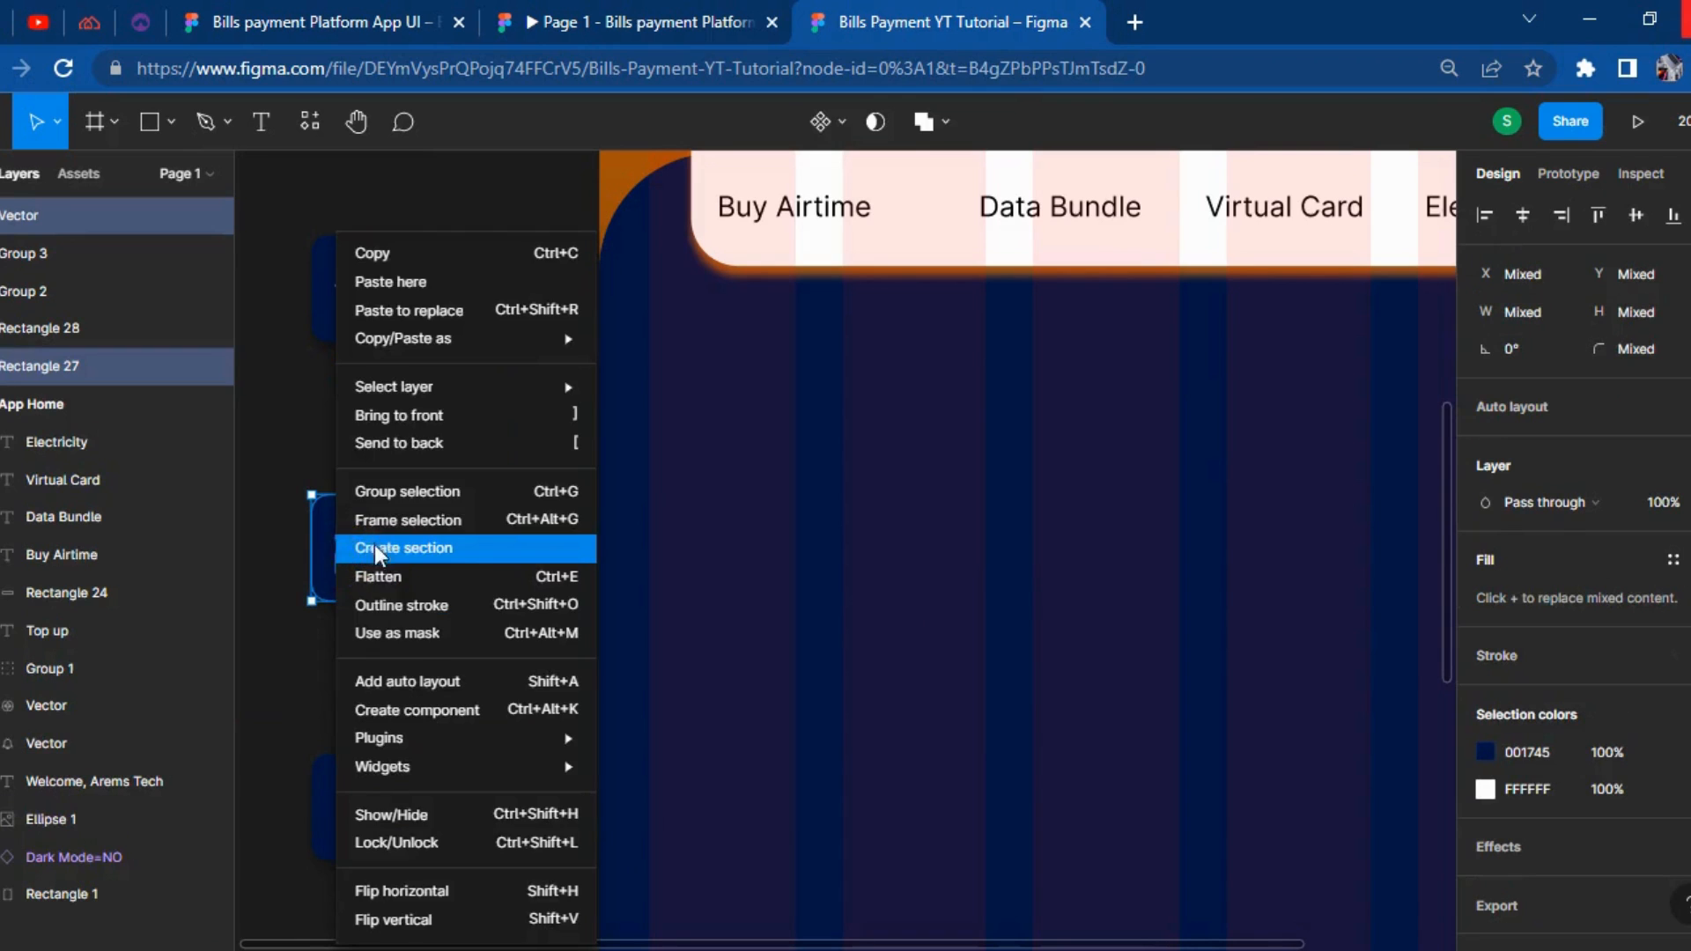
click(393, 495)
click(493, 661)
scroll(464, 732, down, 1)
scroll(464, 732, up, 1)
scroll(521, 702, up, 4)
scroll(521, 718, down, 3)
click(359, 858)
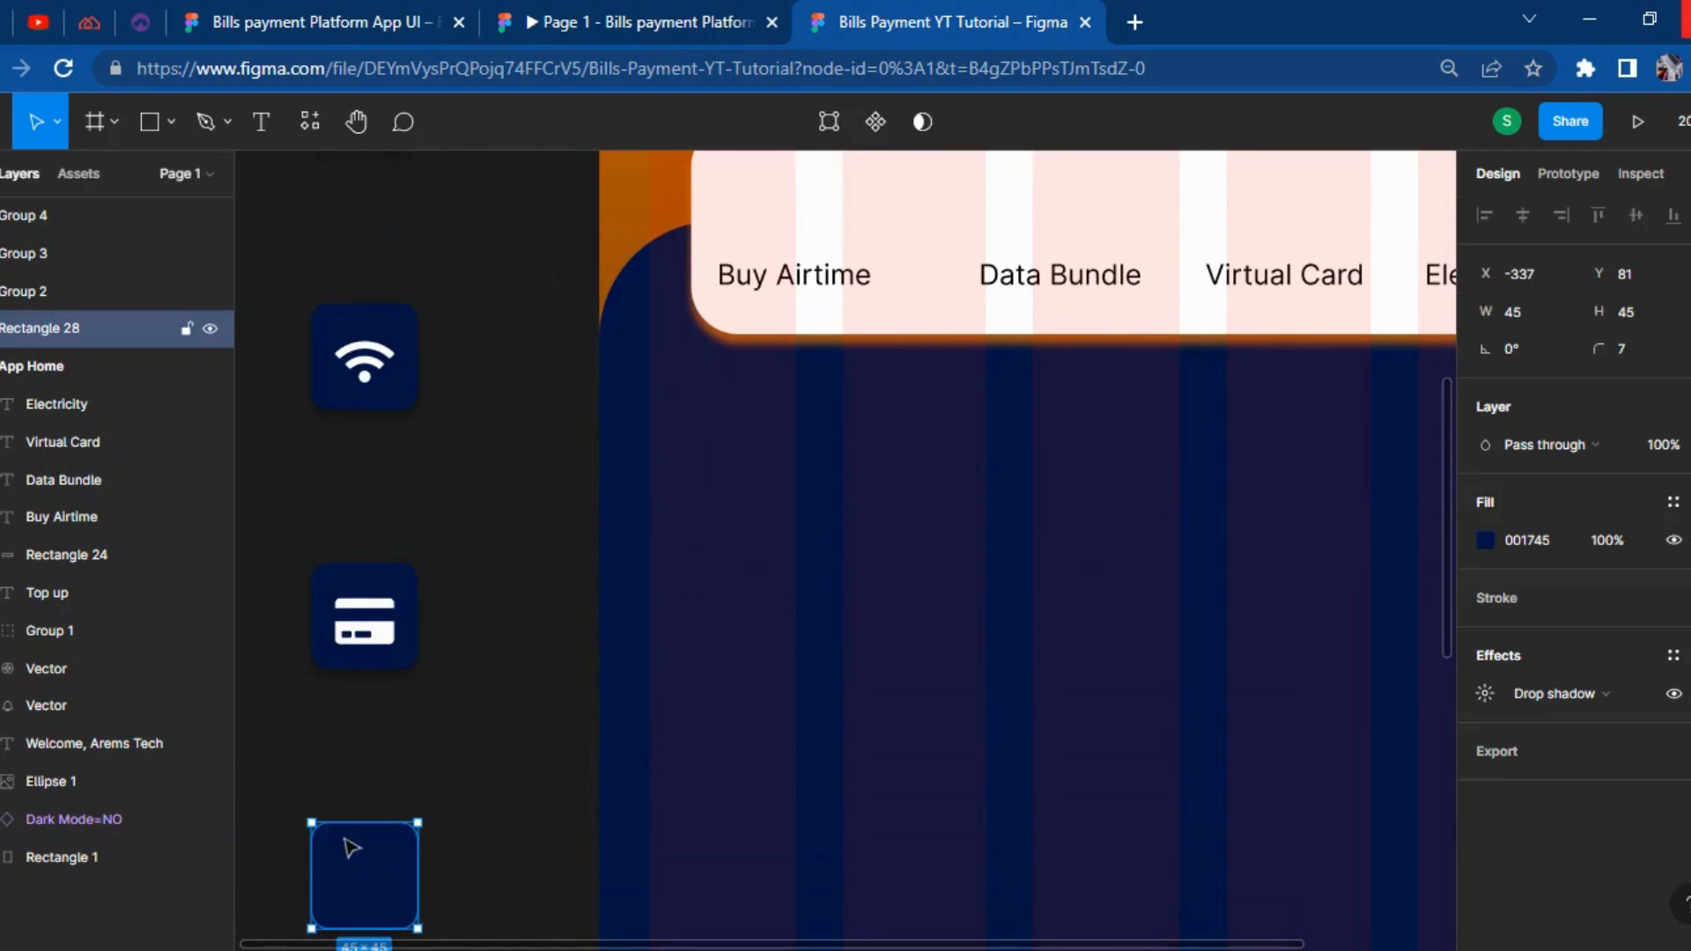
scroll(372, 790, down, 5)
scroll(441, 740, up, 5)
scroll(420, 755, down, 1)
click(468, 596)
Check the Electricity icon in the reference prototype and insert the lightbulb icon with the Font Awesome Icons plugin, searching for "bul".
right_click(438, 639)
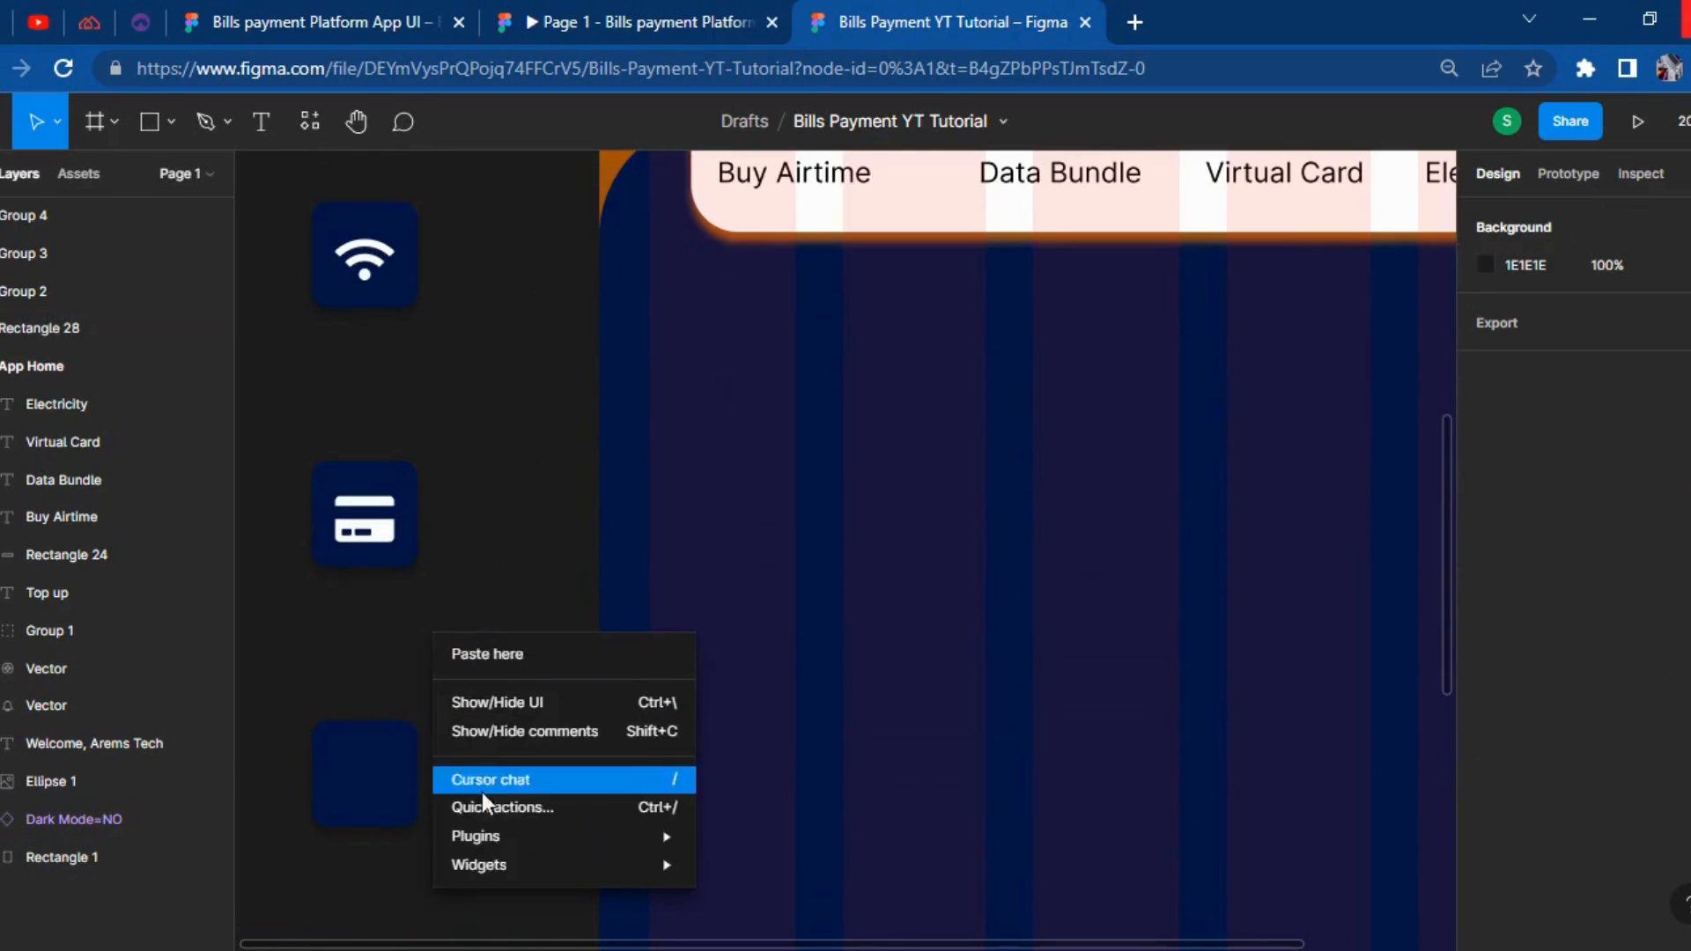
mouse_move(484, 836)
click(812, 456)
click(623, 21)
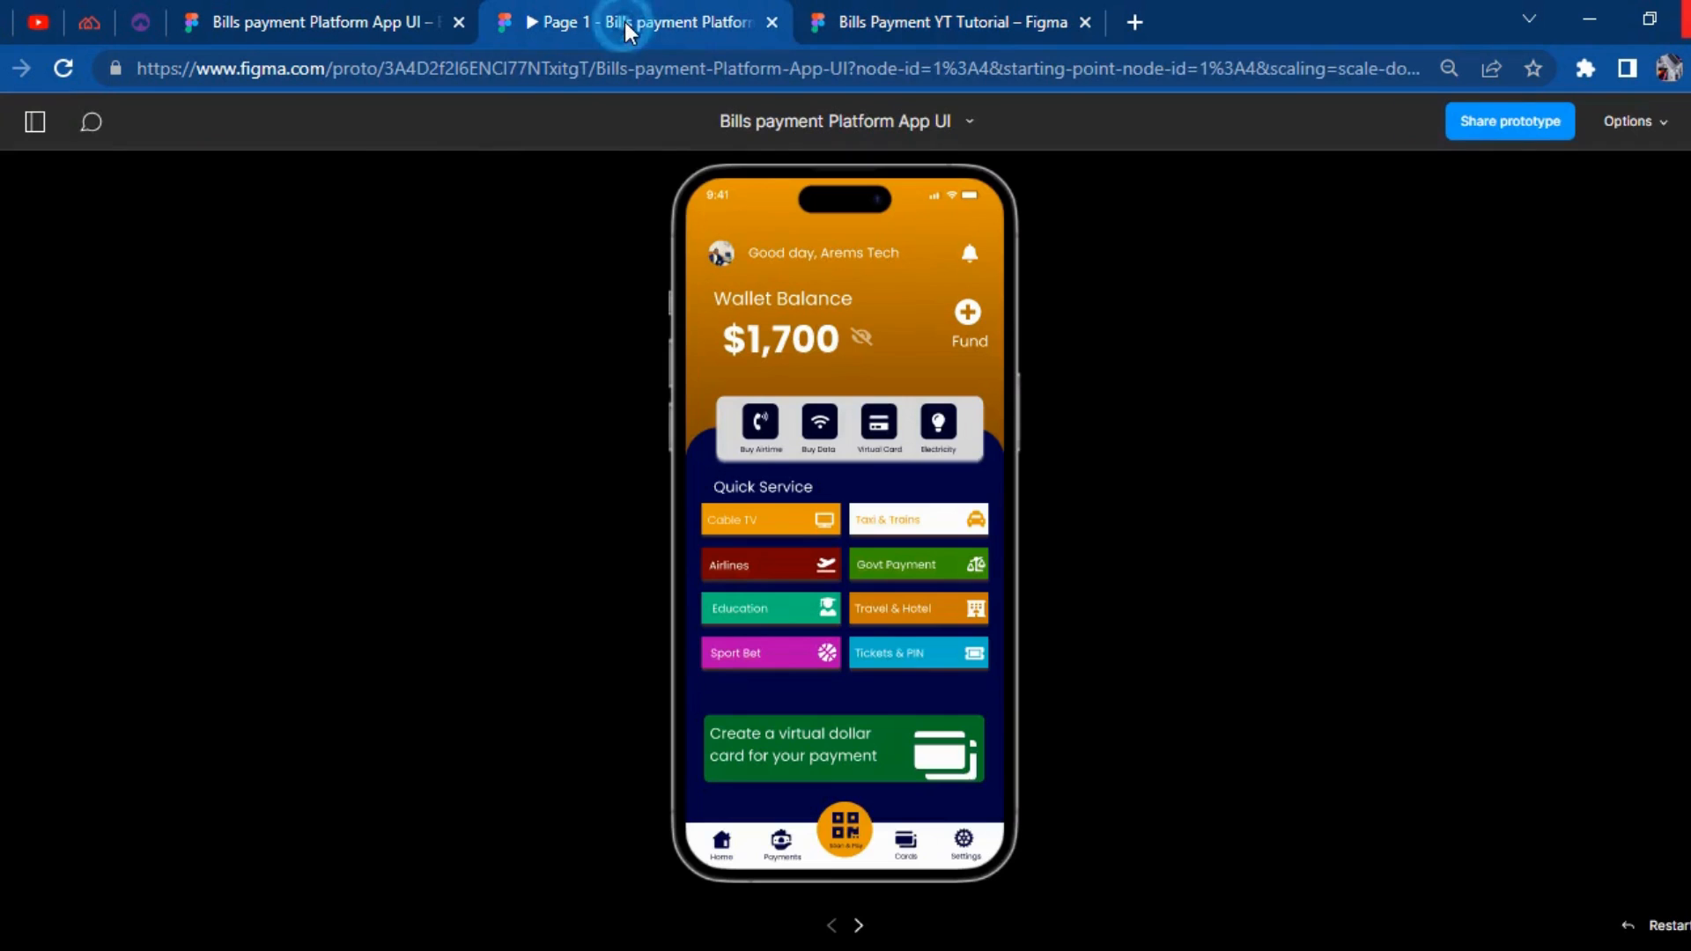
click(907, 12)
click(479, 387)
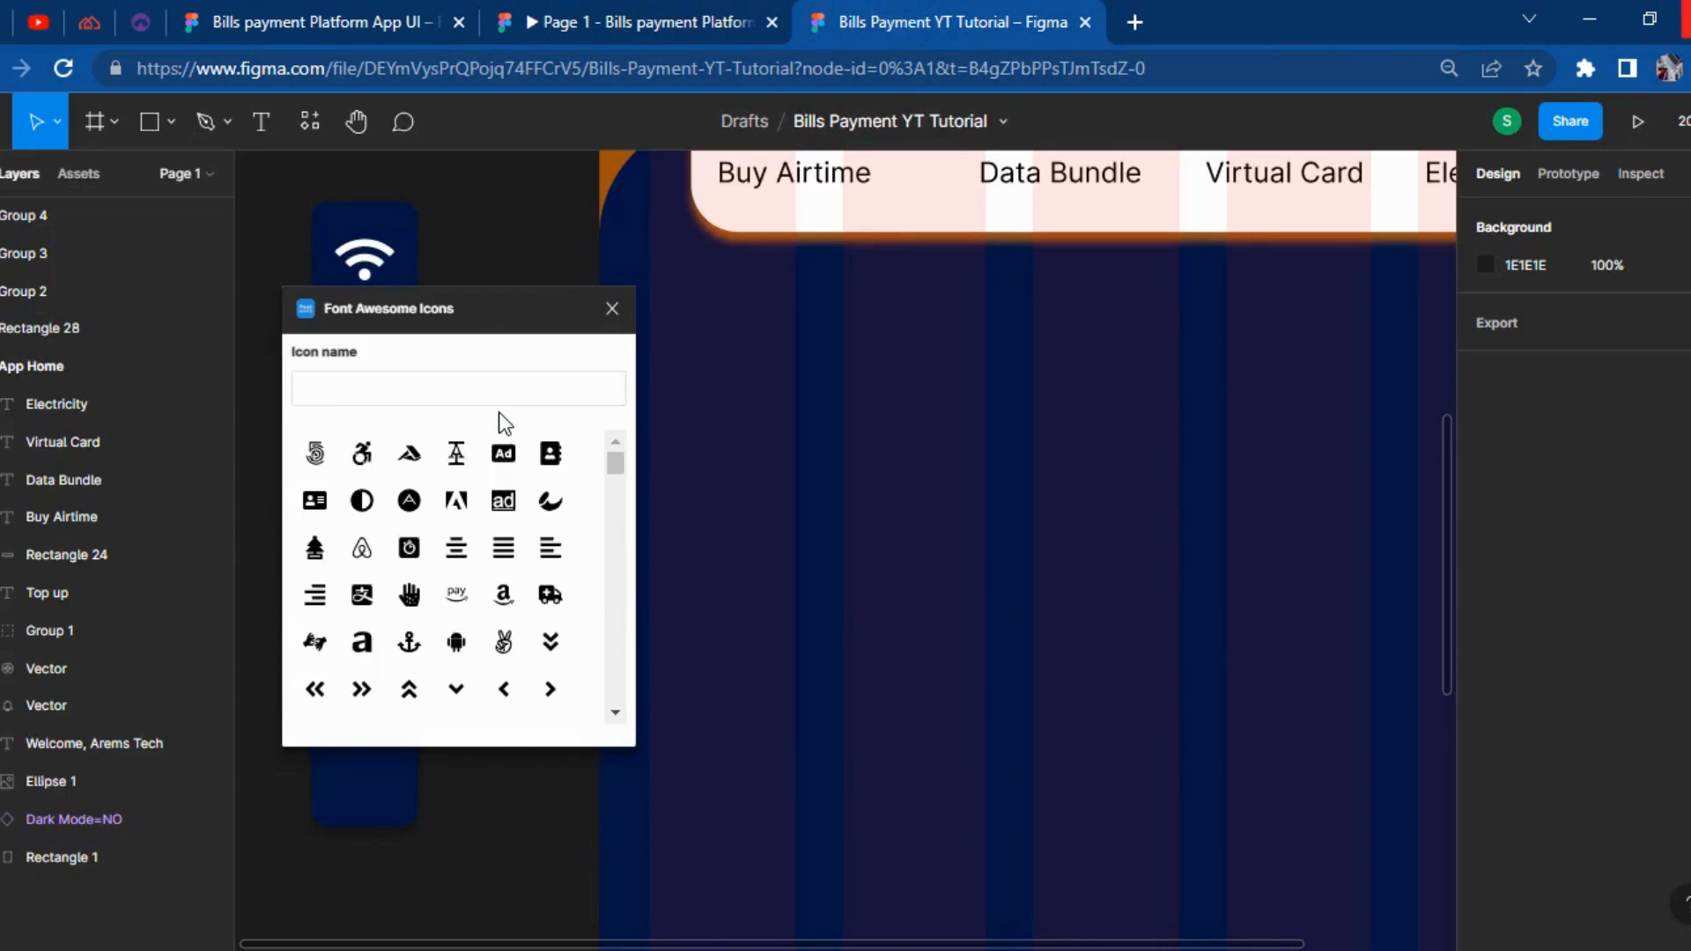
text(bul)
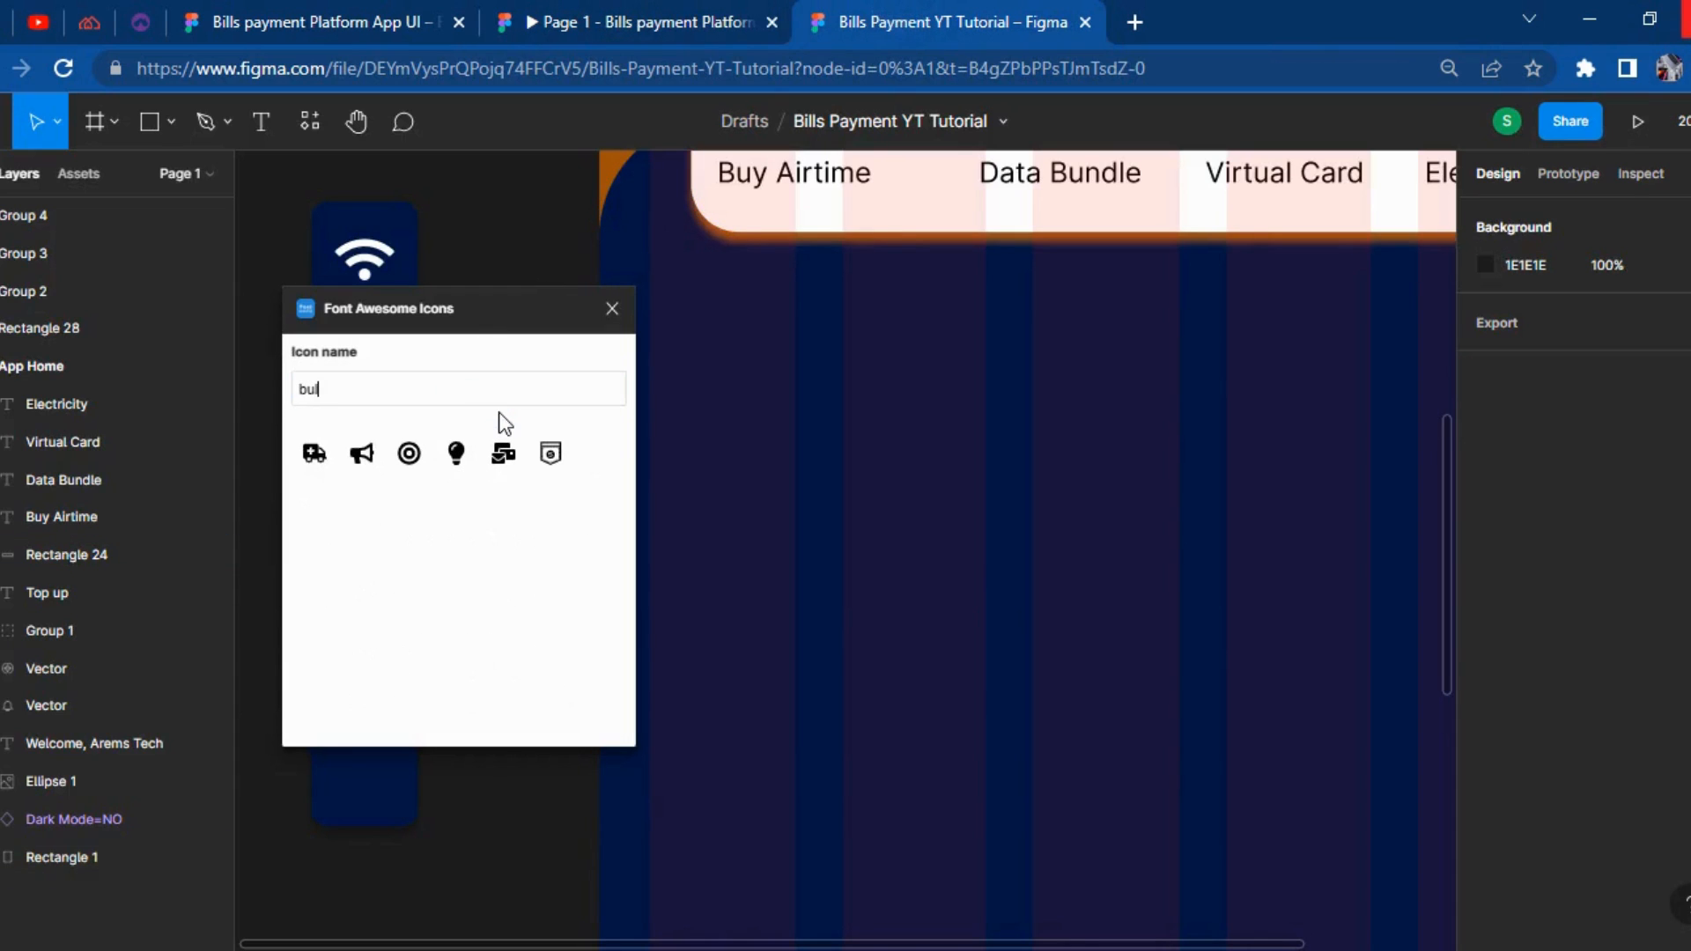
click(453, 465)
Take the lightbulb vector out of its frame and center it on the fourth navy tile.
double_click(873, 578)
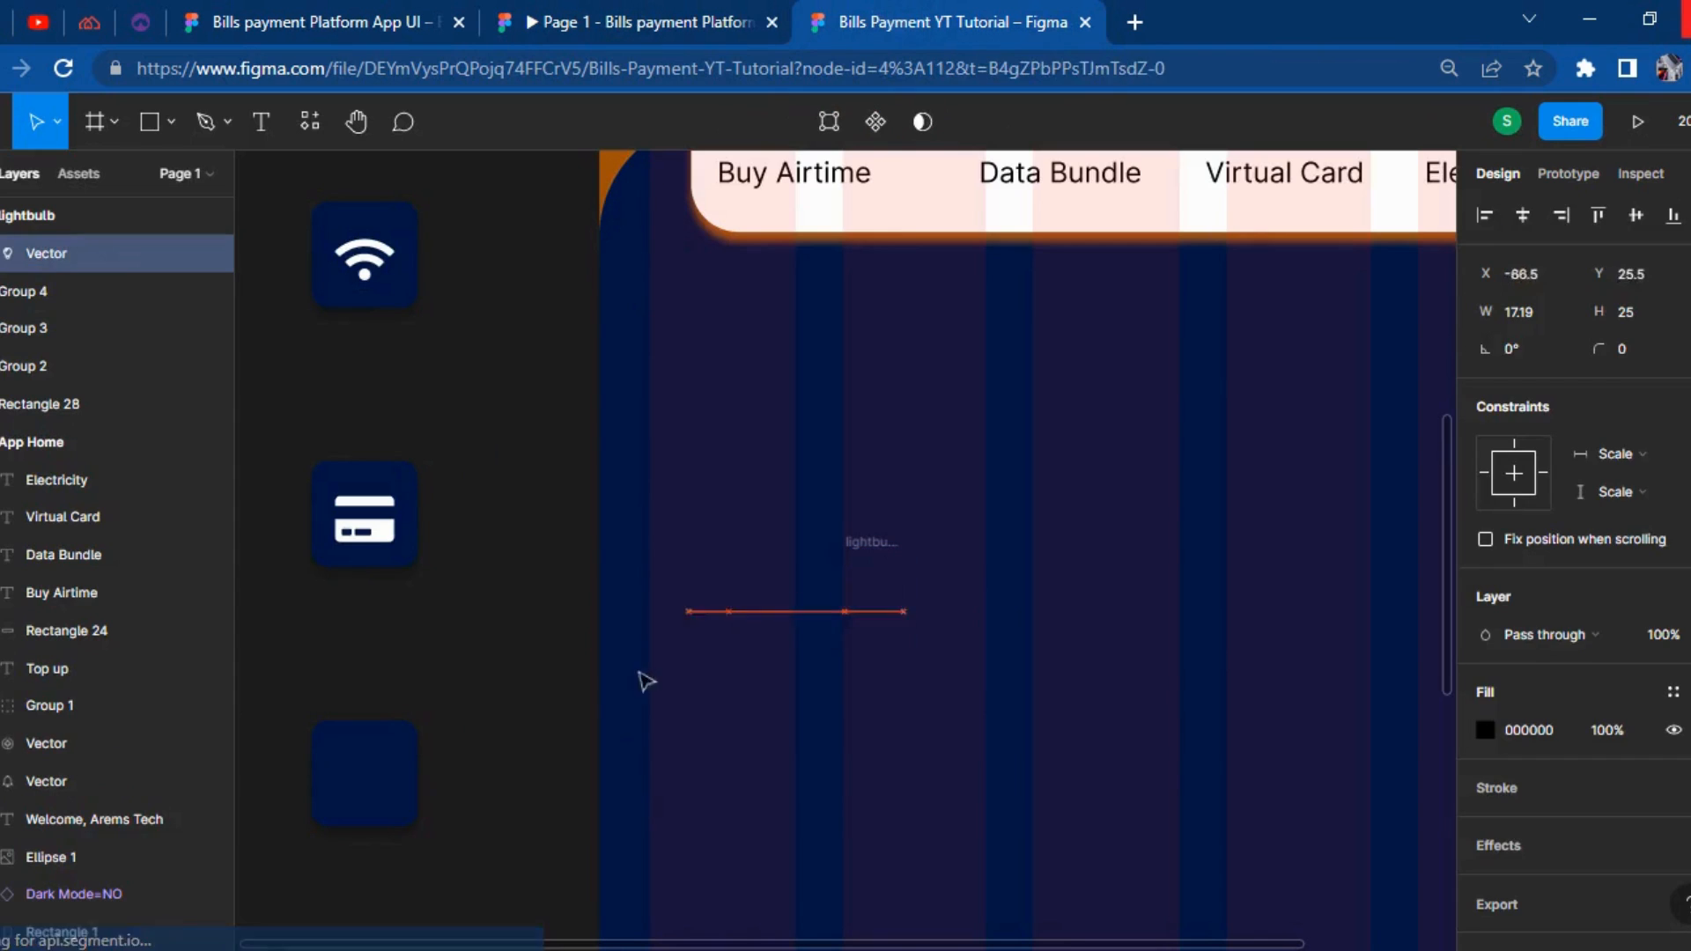
drag(426, 765, 385, 804)
key(Up)
key(Up)
key(Up)
key(Up)
key(Down)
key(Right)
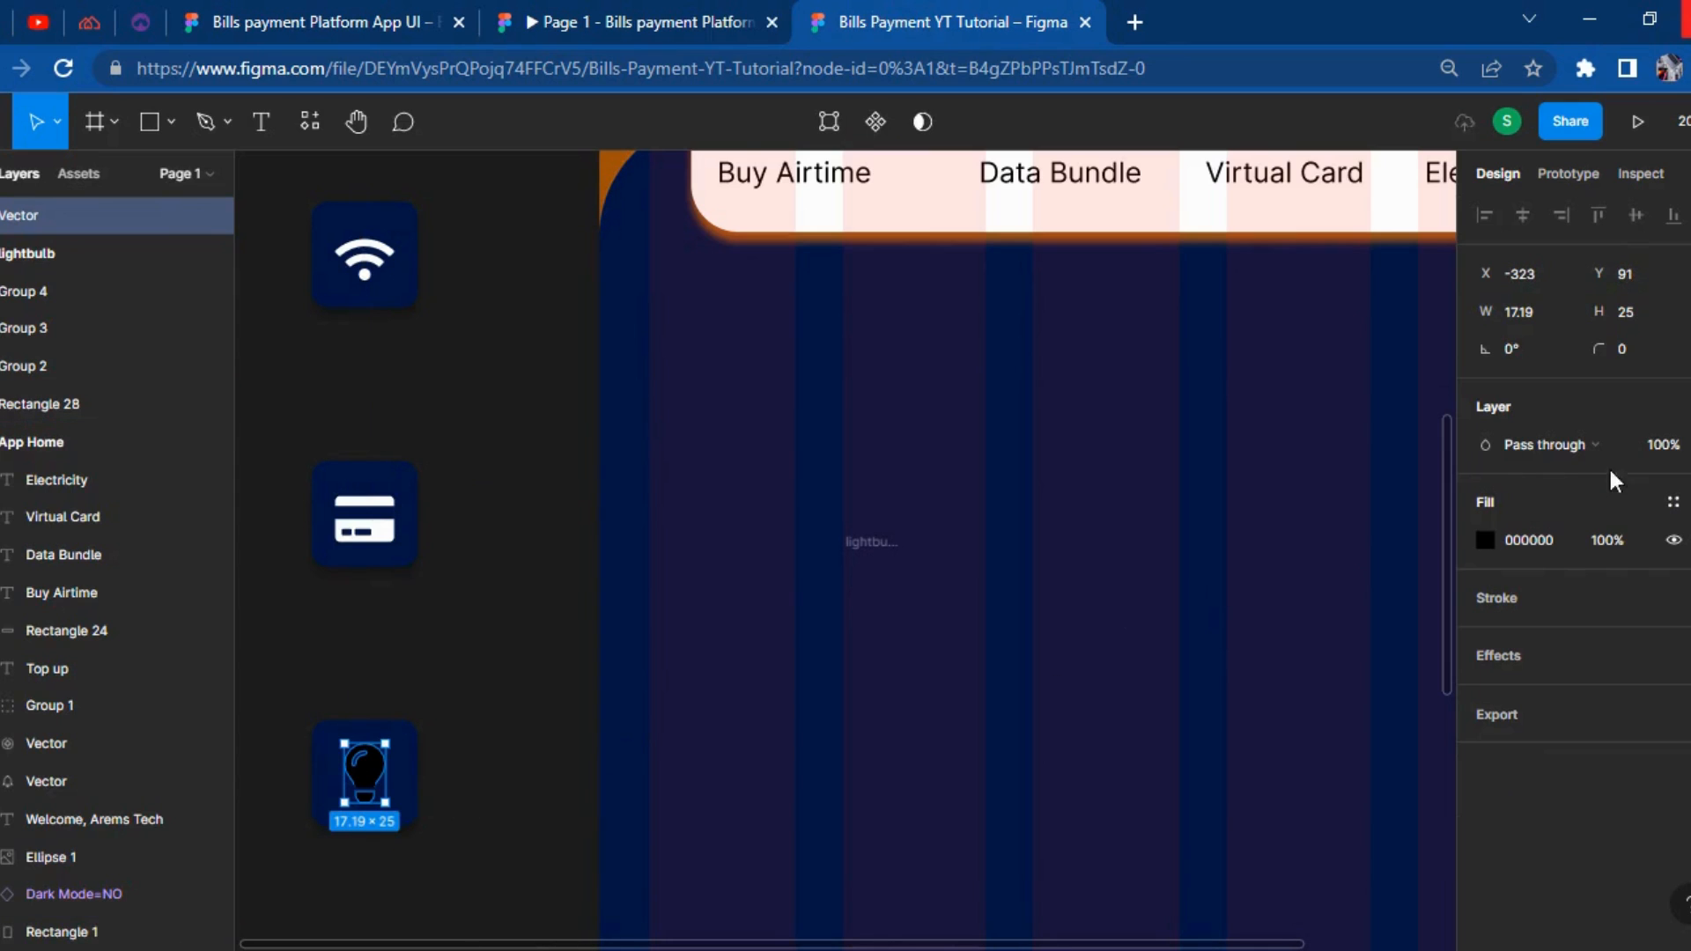
Fill the lightbulb icon with white FFFFFF and delete the leftover lightbulb frame.
click(1483, 548)
drag(1345, 501, 1101, 295)
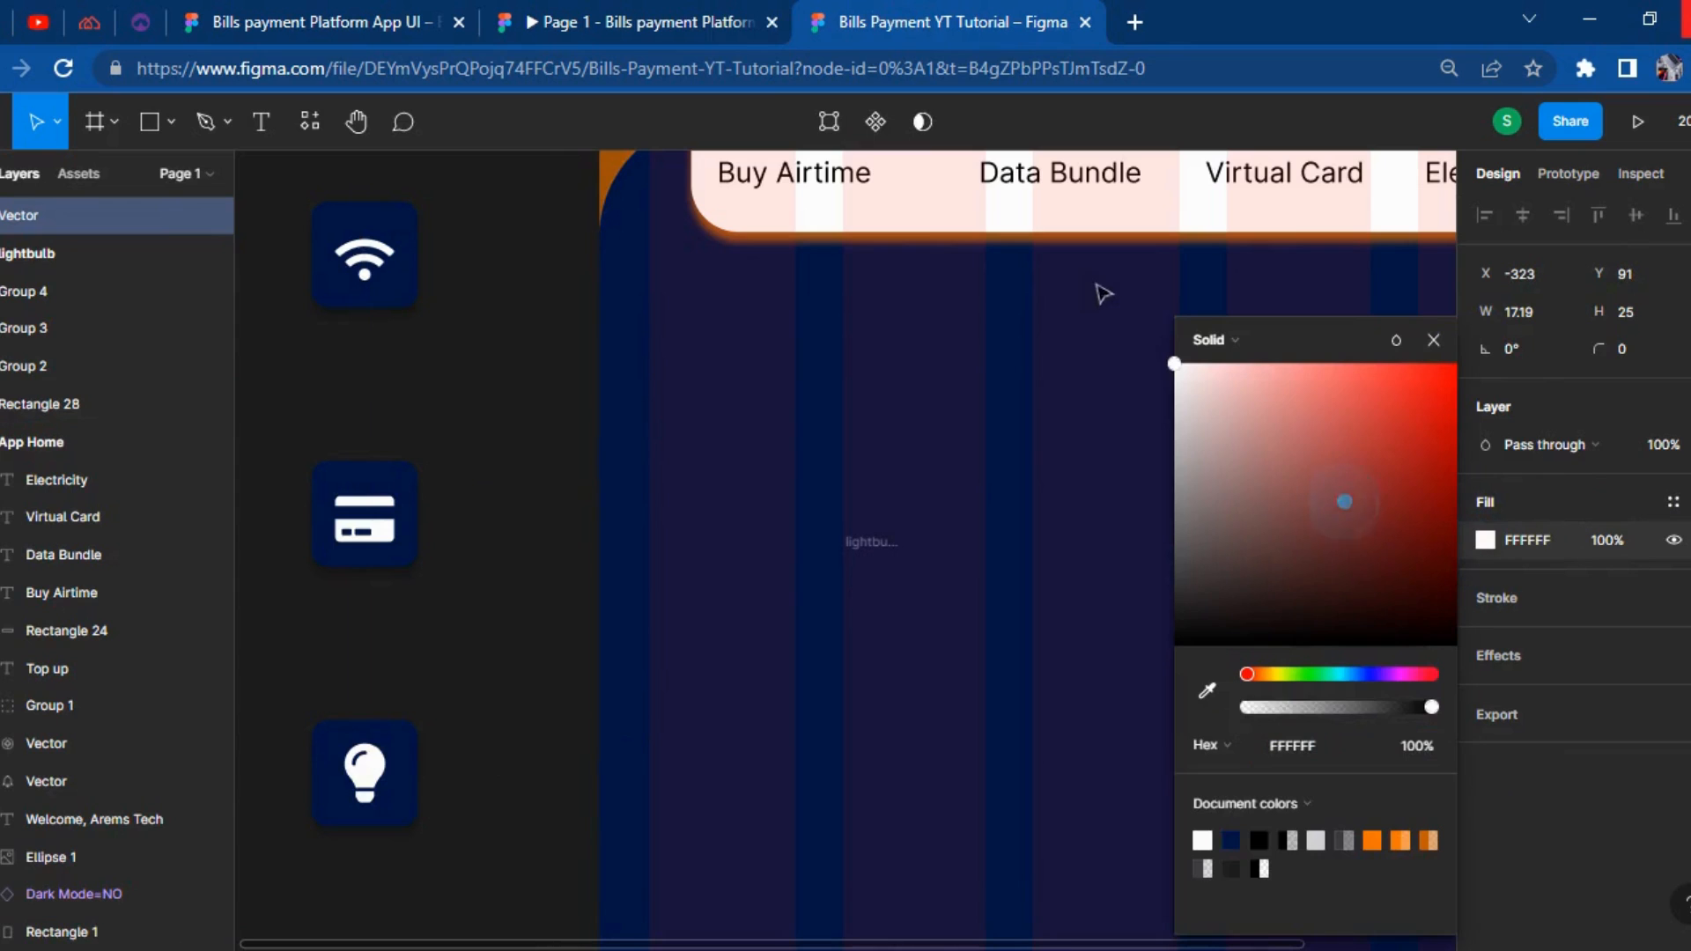
click(864, 551)
key(Delete)
Group the lightbulb icon with the fourth navy tile.
scroll(577, 675, up, 4)
scroll(572, 678, down, 4)
drag(438, 815, 414, 881)
right_click(371, 818)
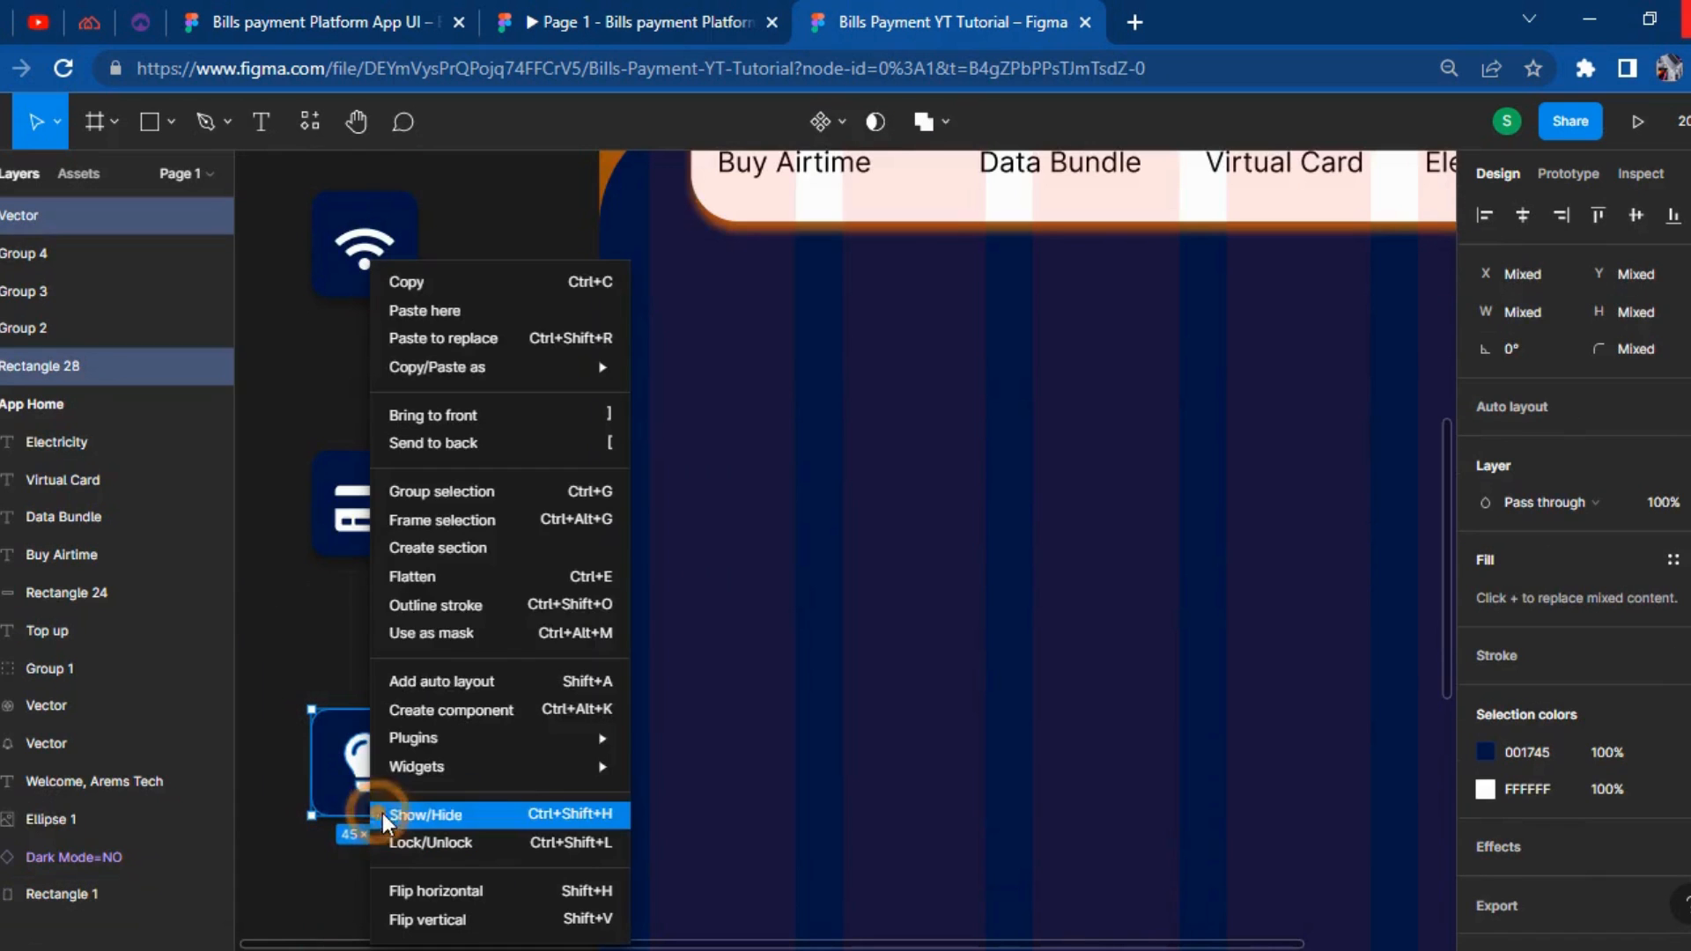
click(436, 498)
Move the four icon tiles onto the white shortcut card, above the Buy Airtime, Data Bundle, Virtual Card and Electricity labels.
scroll(473, 653, up, 6)
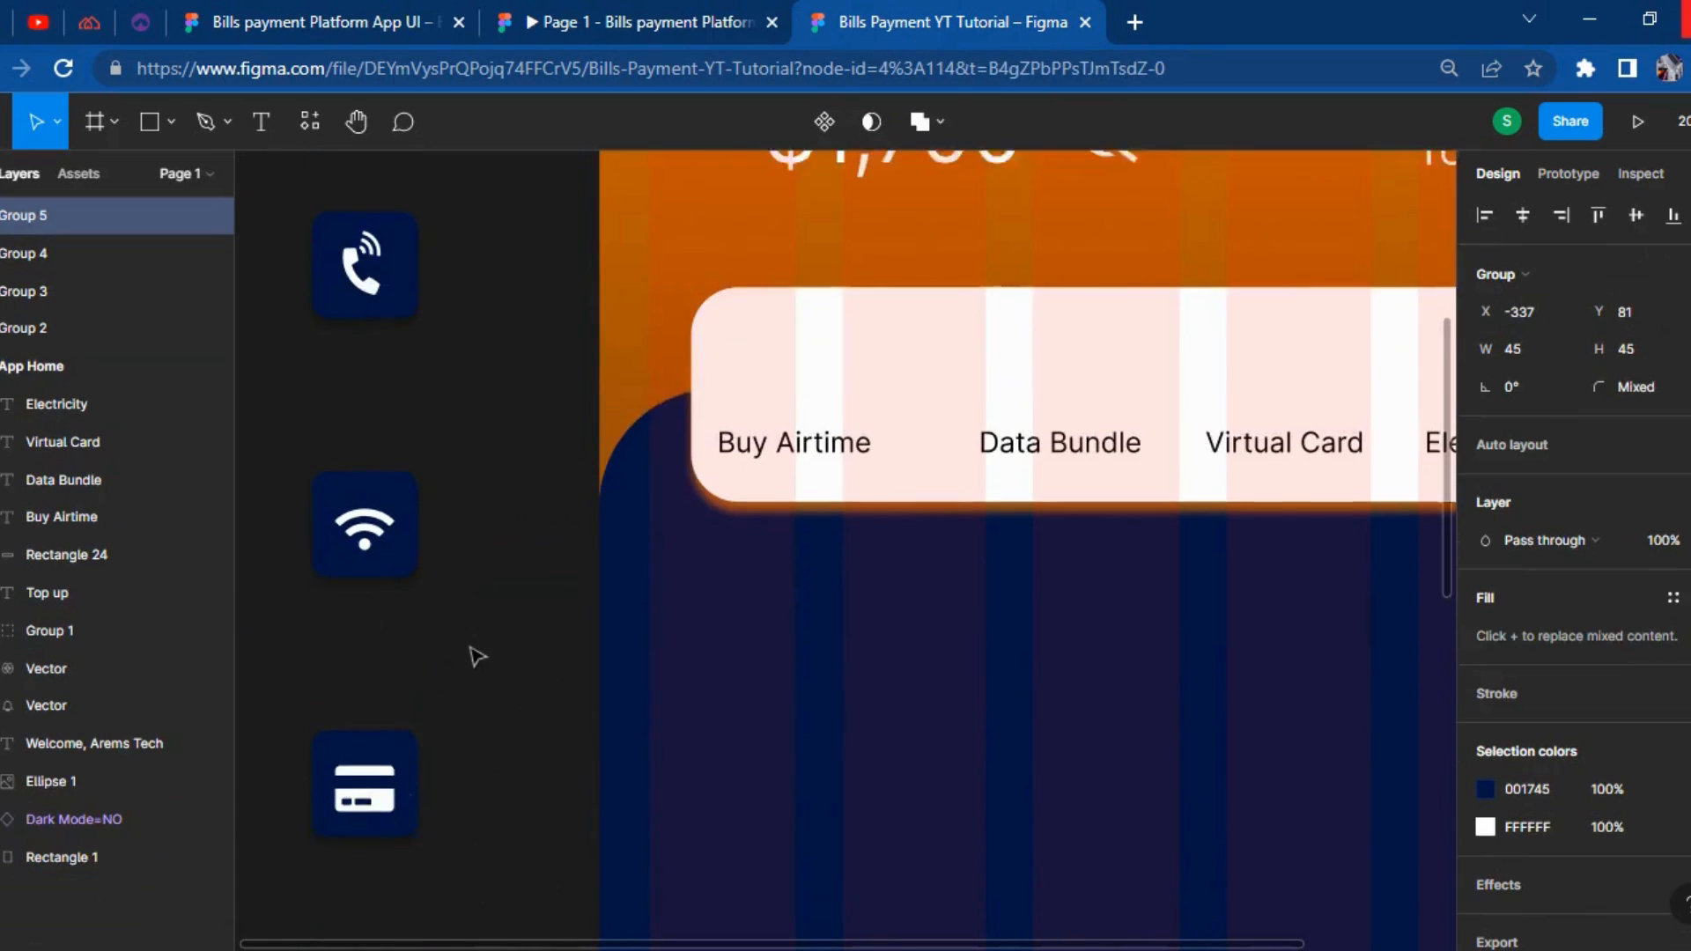
drag(360, 514, 747, 620)
drag(360, 779, 1059, 622)
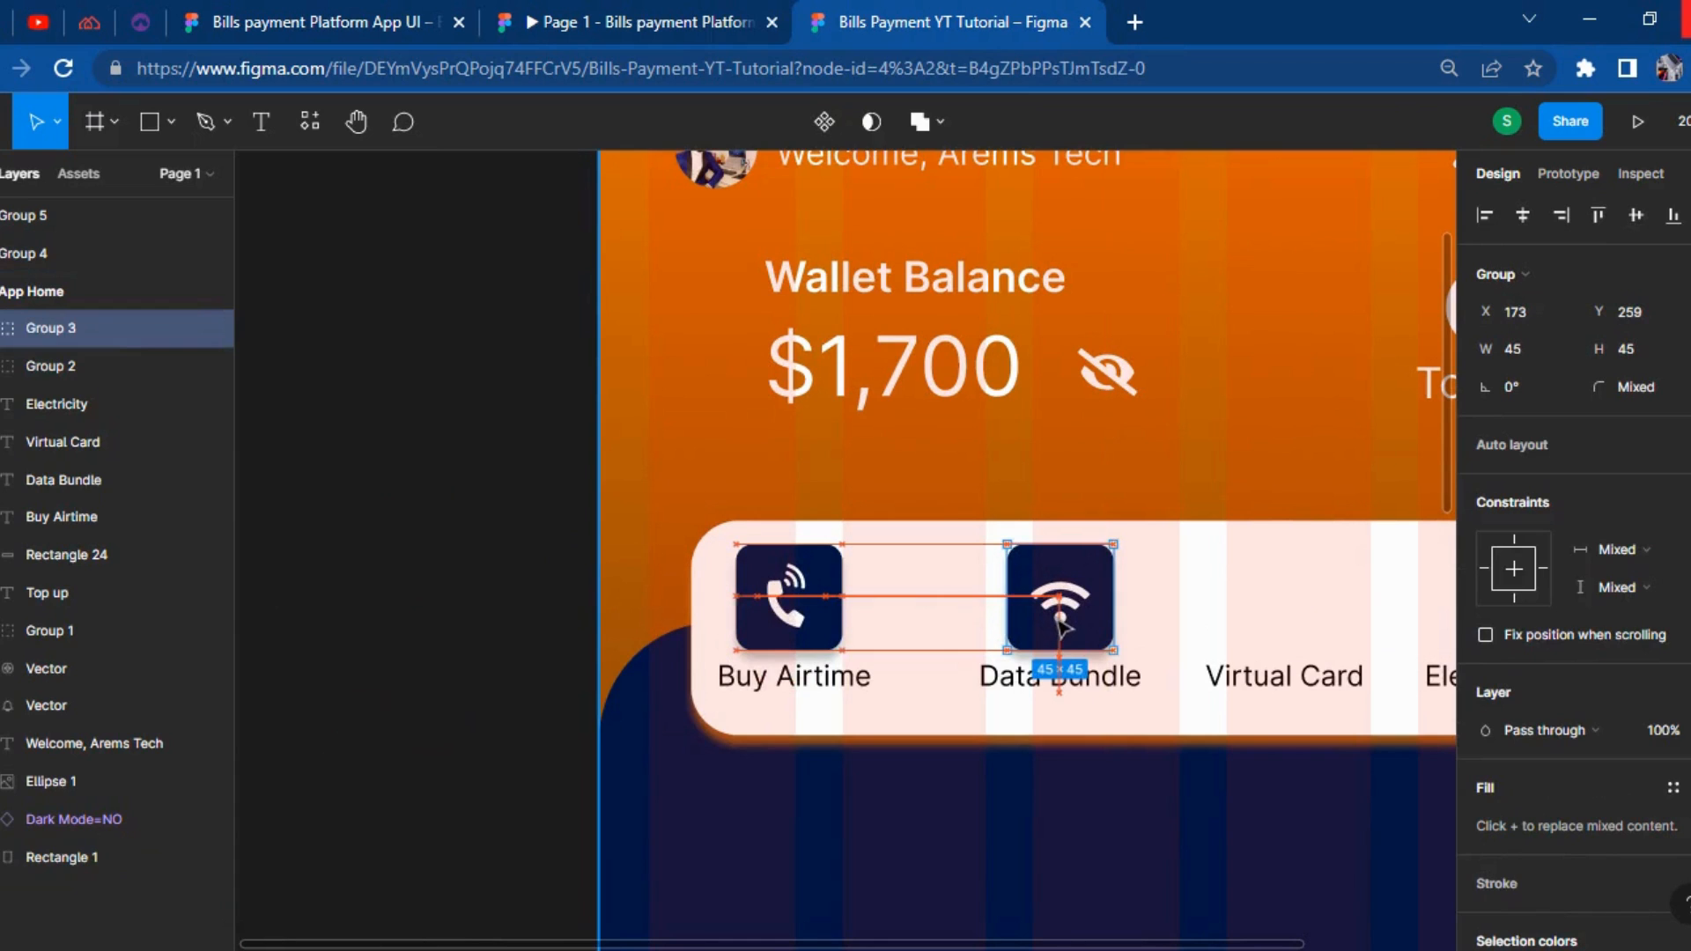
scroll(464, 820, down, 5)
drag(357, 641, 1305, 335)
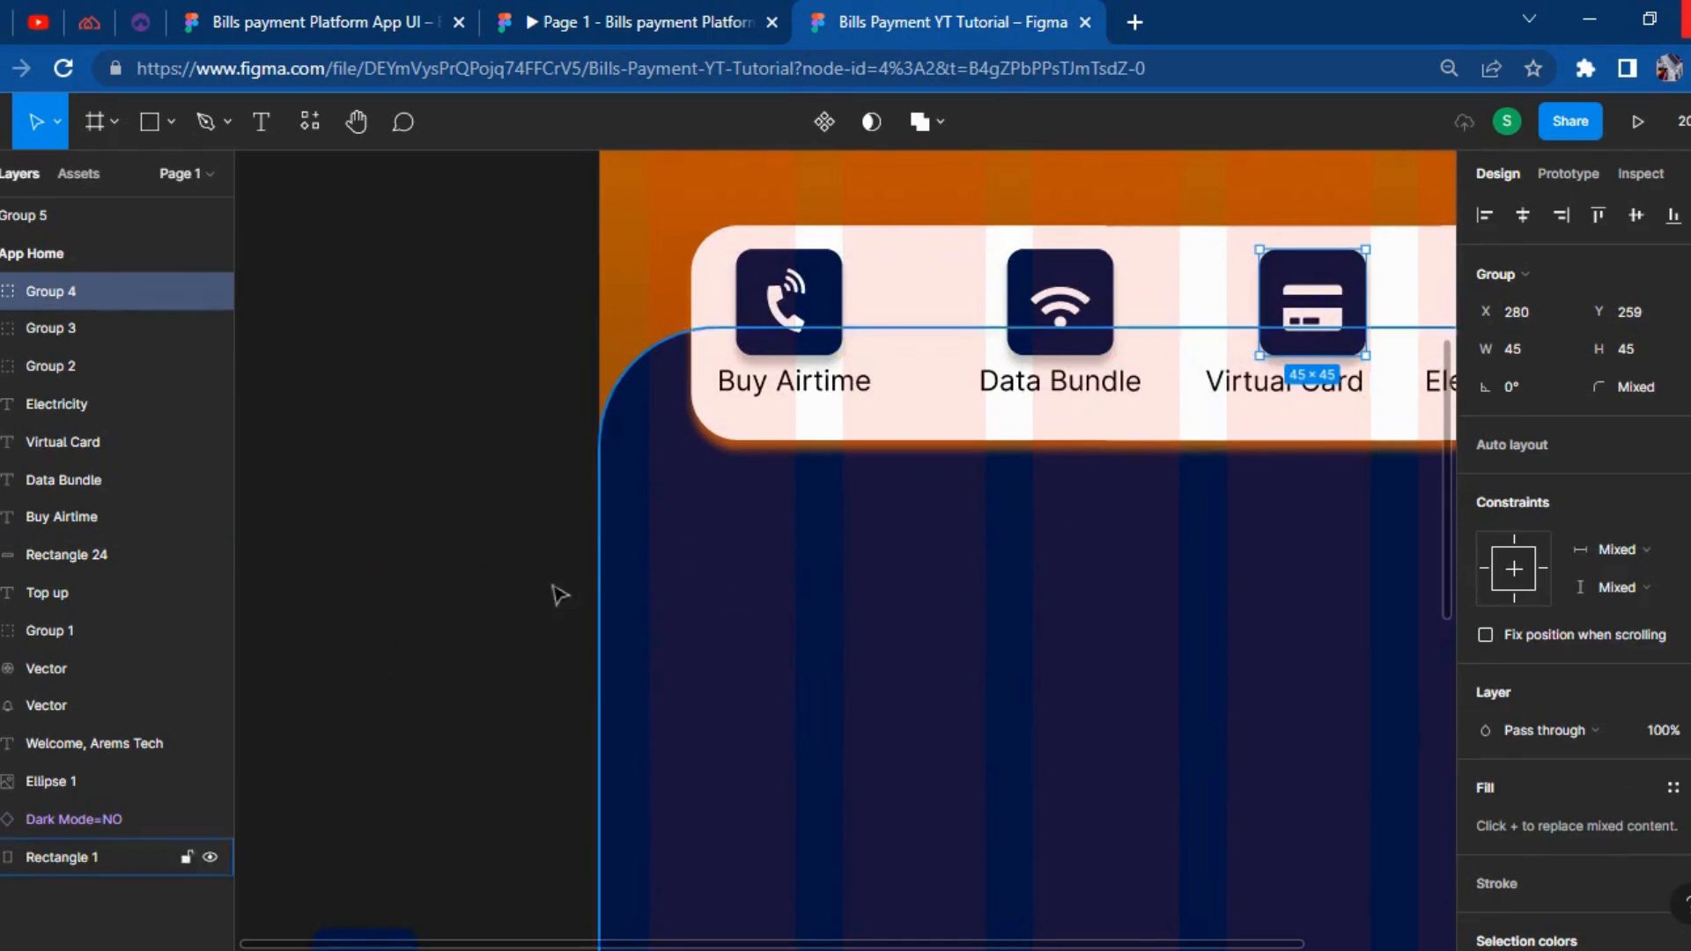
scroll(415, 861, down, 3)
drag(370, 753, 1073, 374)
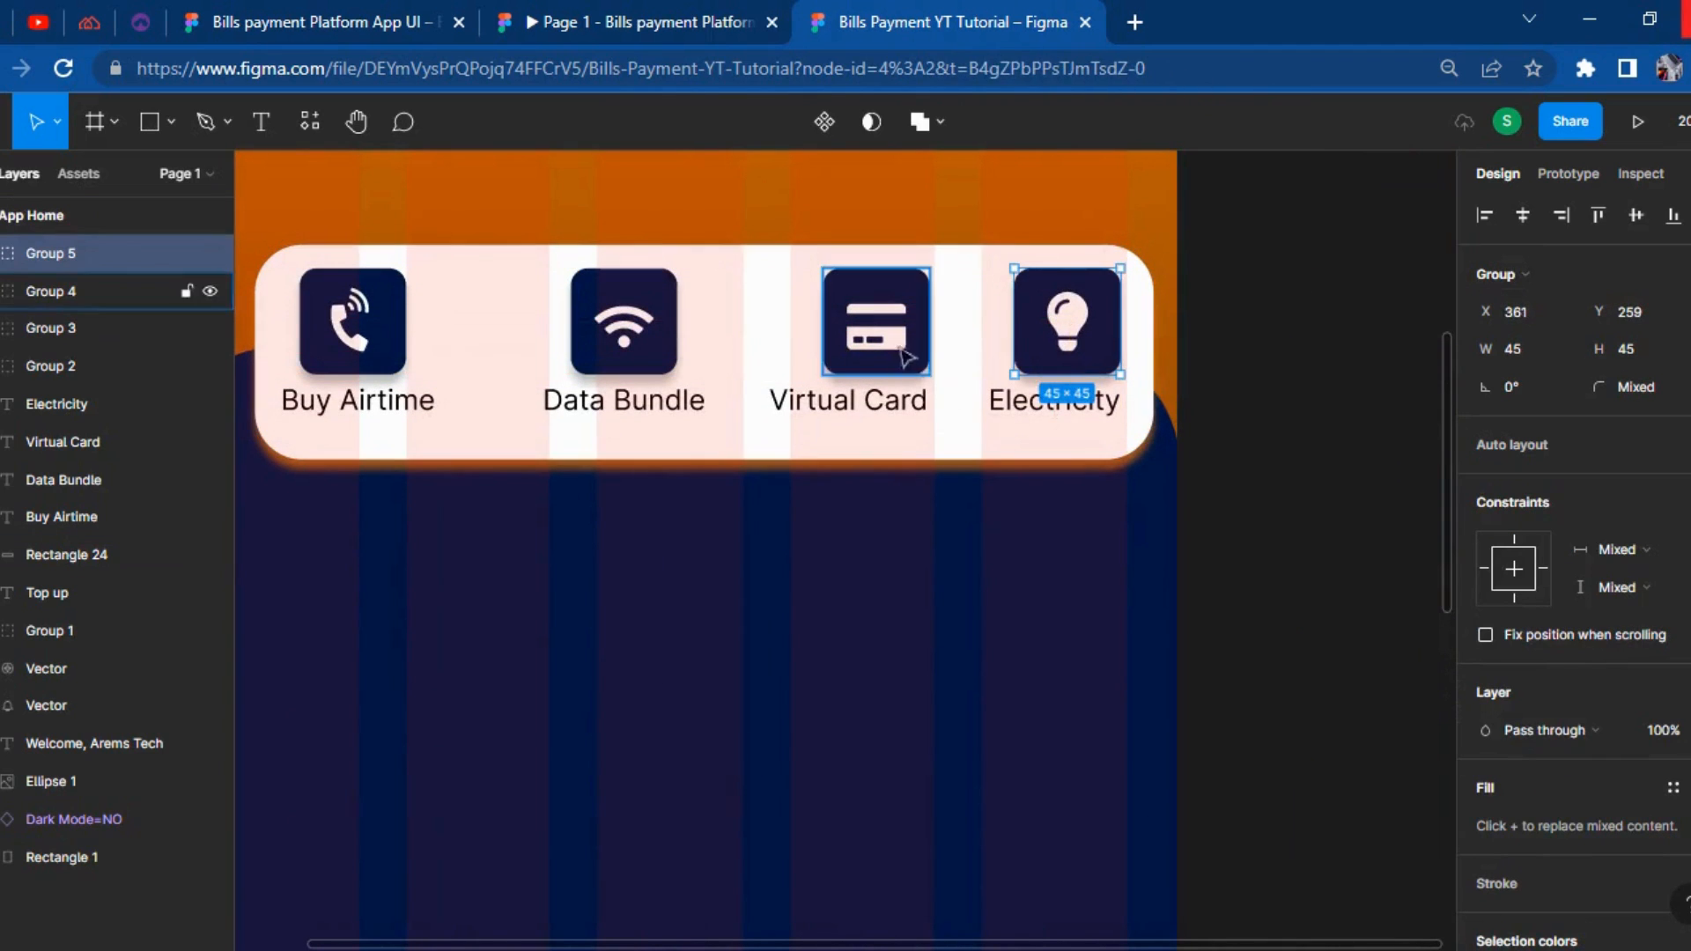
Shift the credit card tile left within the shortcut card and place the Virtual Card label beneath it at X 260.
click(899, 361)
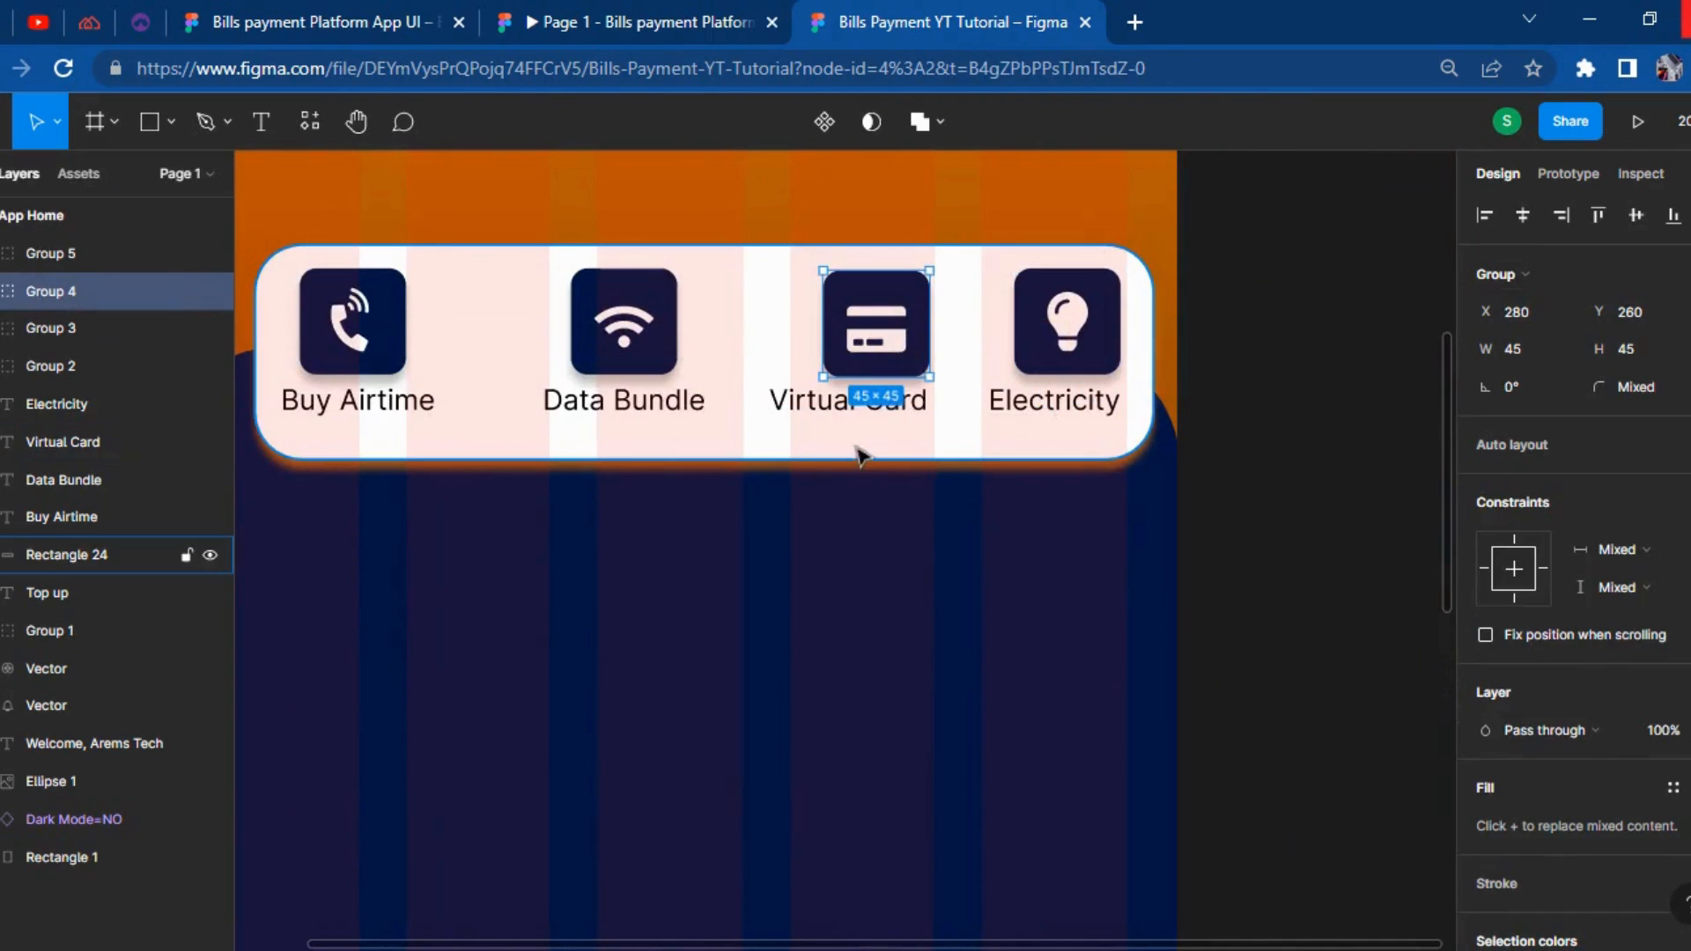
key(ctrl+z)
click(885, 350)
drag(885, 350, 922, 419)
click(914, 407)
key(Left)
key(Left)
key(Left)
key(Left)
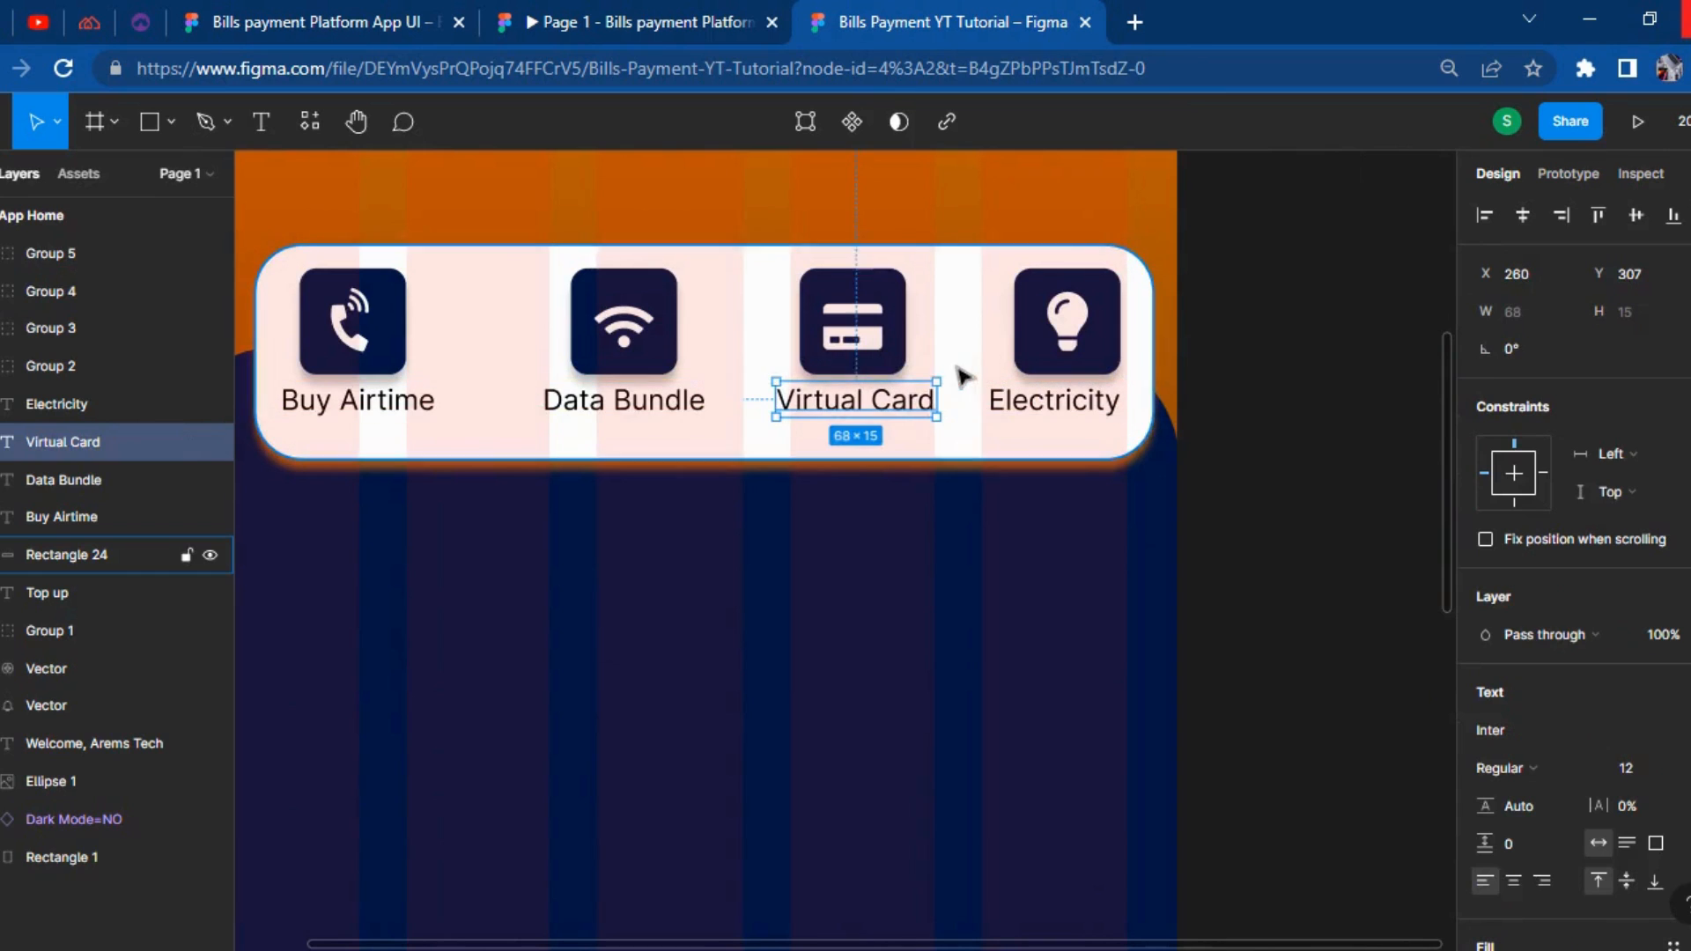
Nudge the wifi tile left to even out its spacing between the phone and credit card tiles.
click(657, 349)
key(Left)
key(Left)
key(Left)
key(Left)
key(Left)
key(Left)
key(Left)
key(Left)
key(Left)
key(Left)
key(Left)
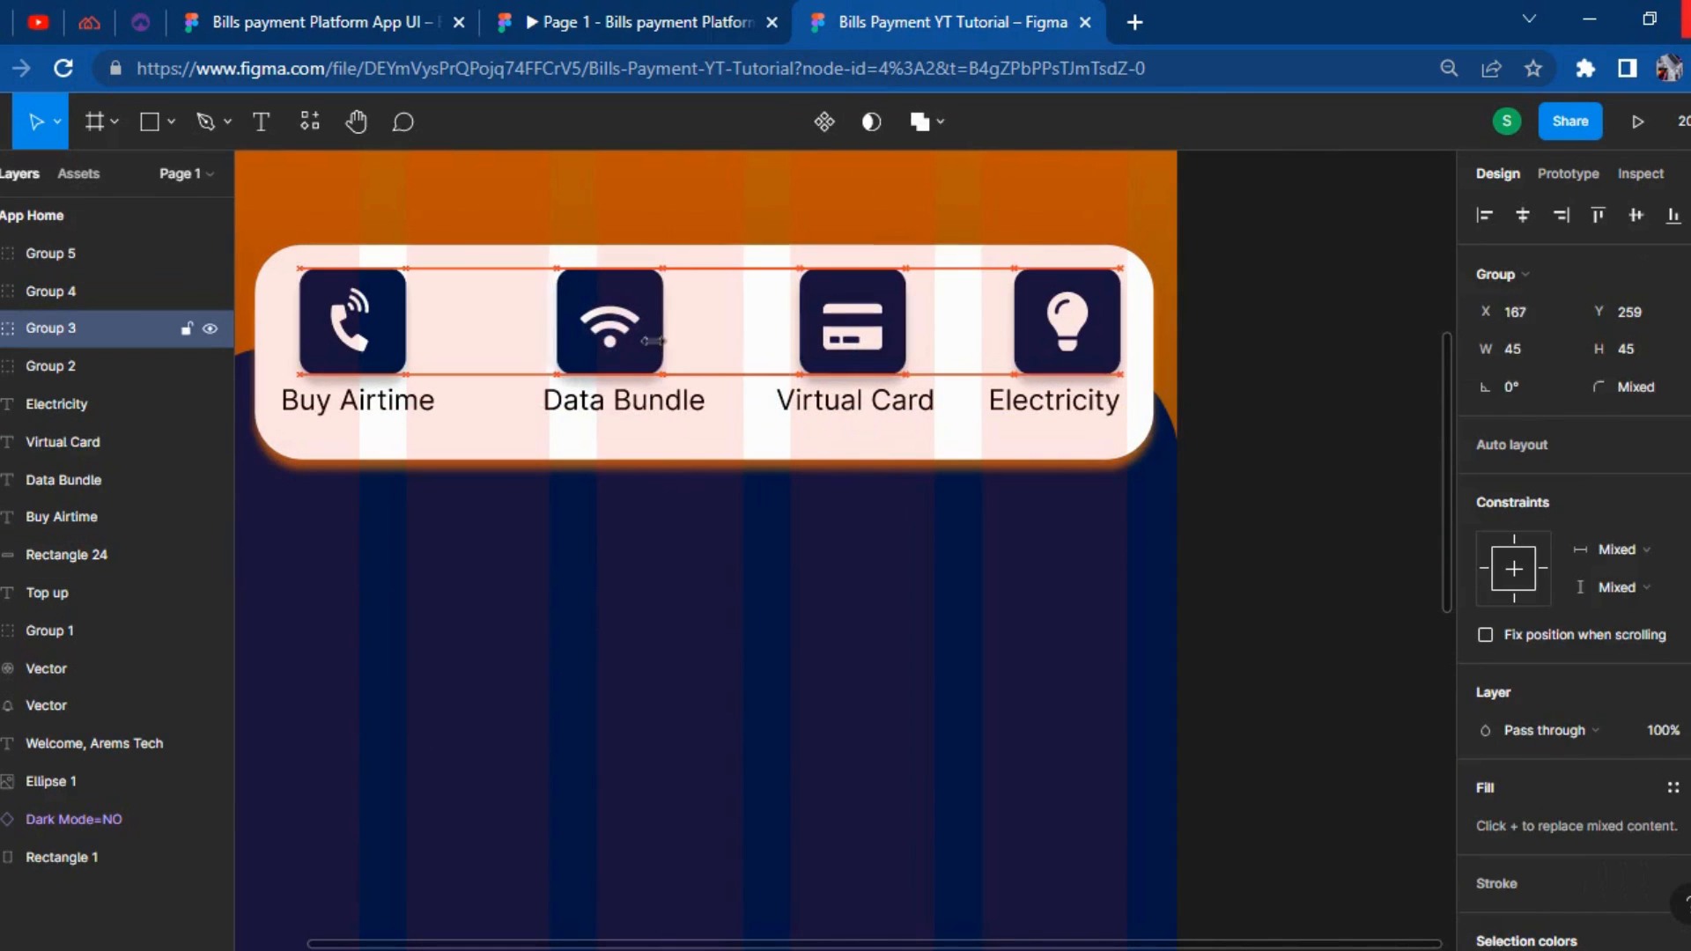
Move the Data Bundle label left to X 154 beneath the wifi tile.
click(661, 410)
key(Left)
key(Left)
key(Left)
key(Left)
key(Left)
key(Left)
key(Left)
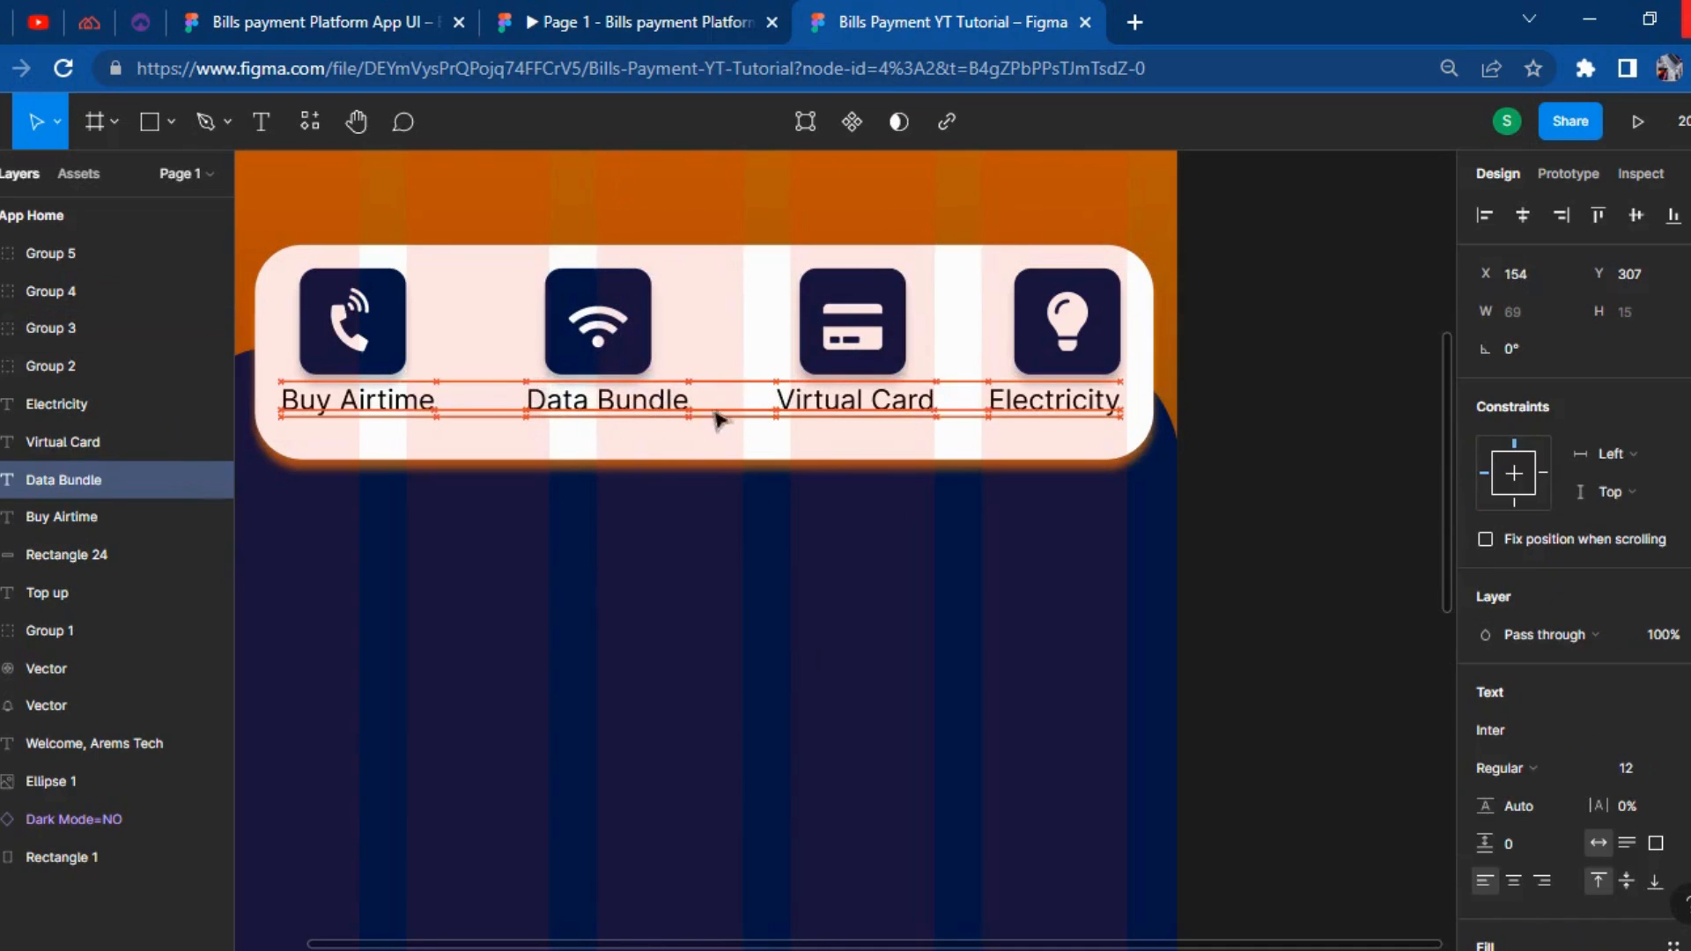
Nudge the credit card tile slightly left and move the Virtual Card label to X 257 beneath it.
click(881, 319)
key(Left)
key(Left)
key(Left)
key(Left)
key(Left)
click(854, 403)
key(Left)
key(Left)
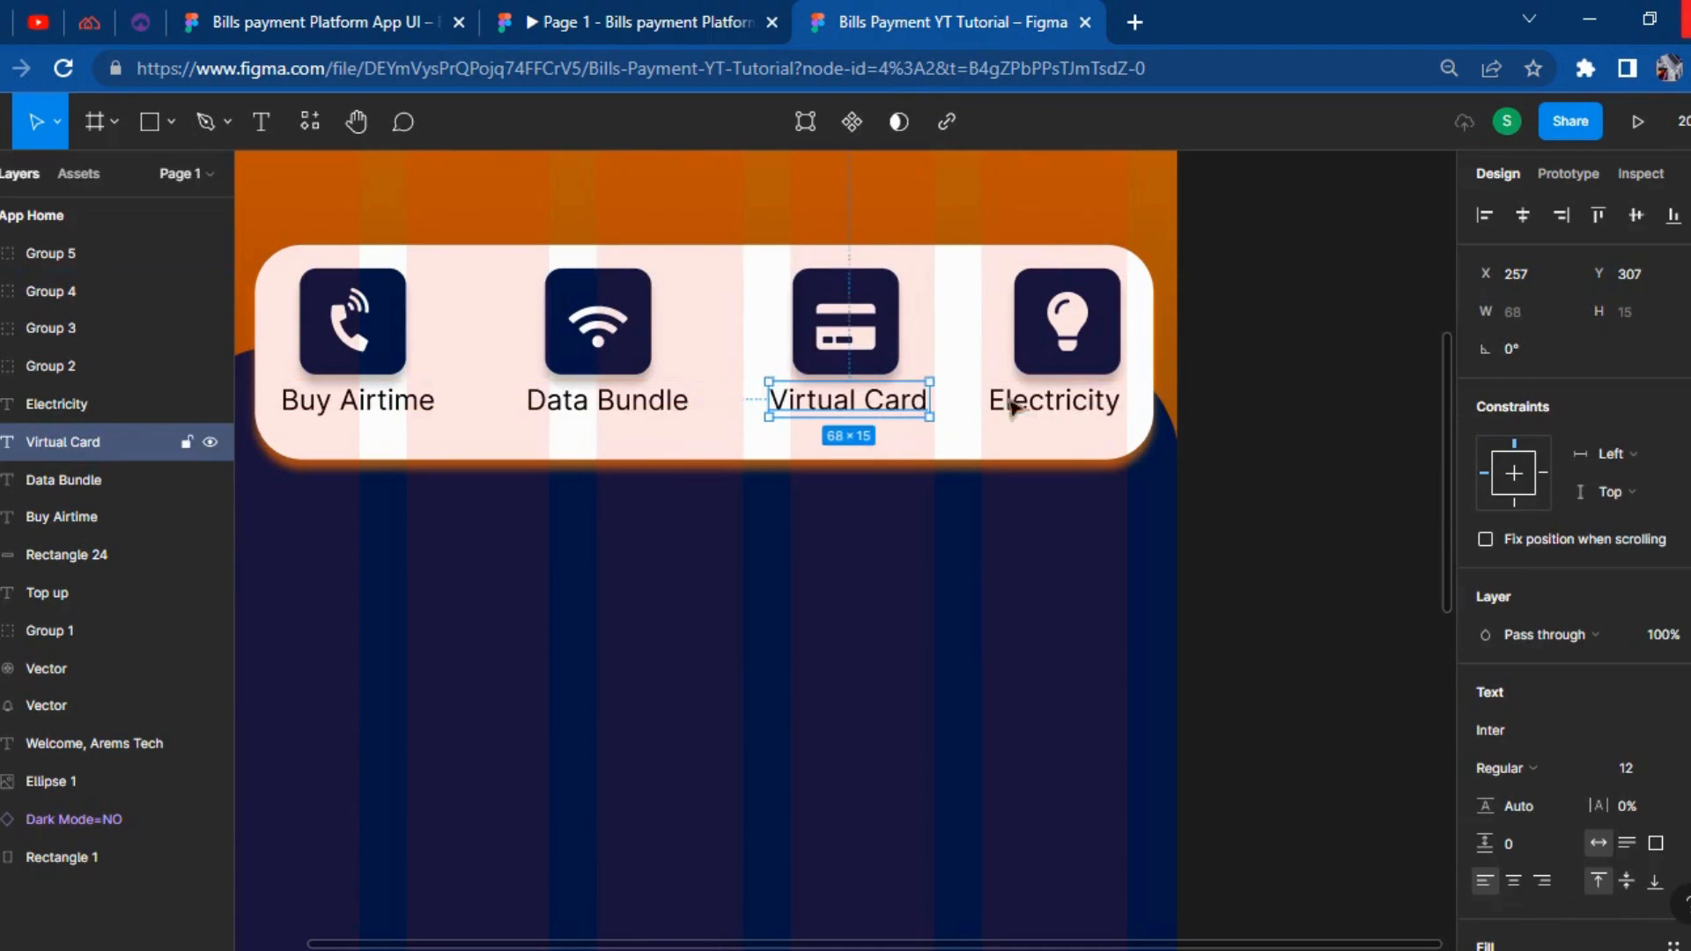
Nudge the lightbulb tile left so it is centered above the Electricity label.
click(1108, 357)
key(Left)
key(Left)
key(Left)
key(Left)
click(1266, 518)
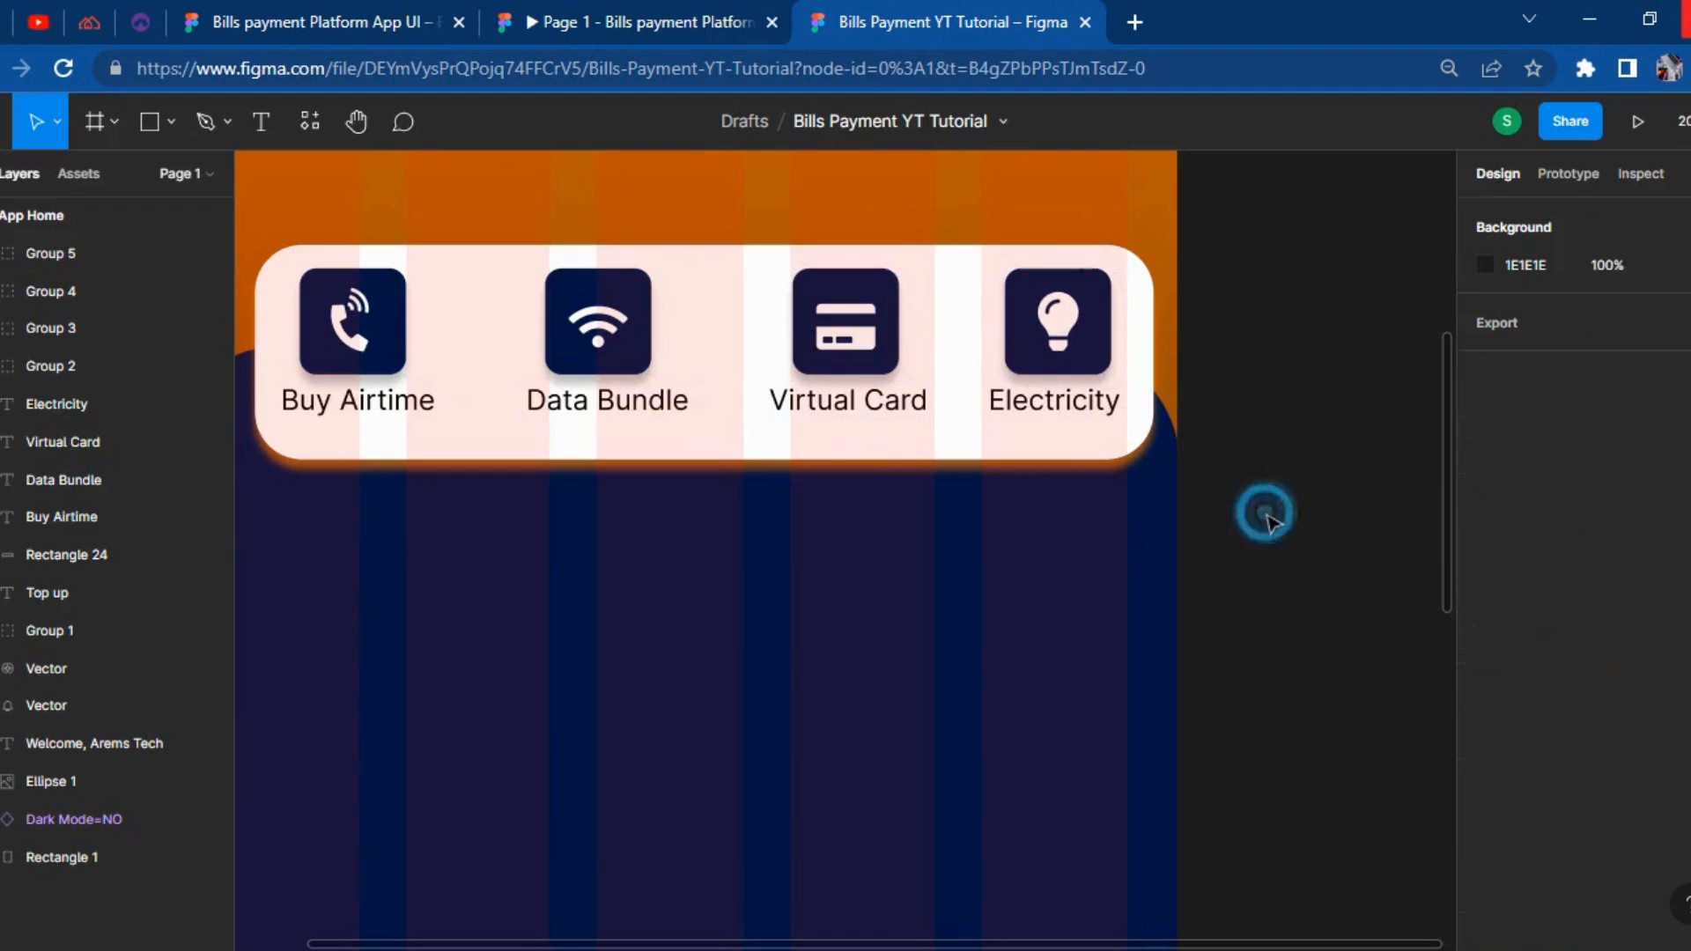
scroll(1260, 546, up, 3)
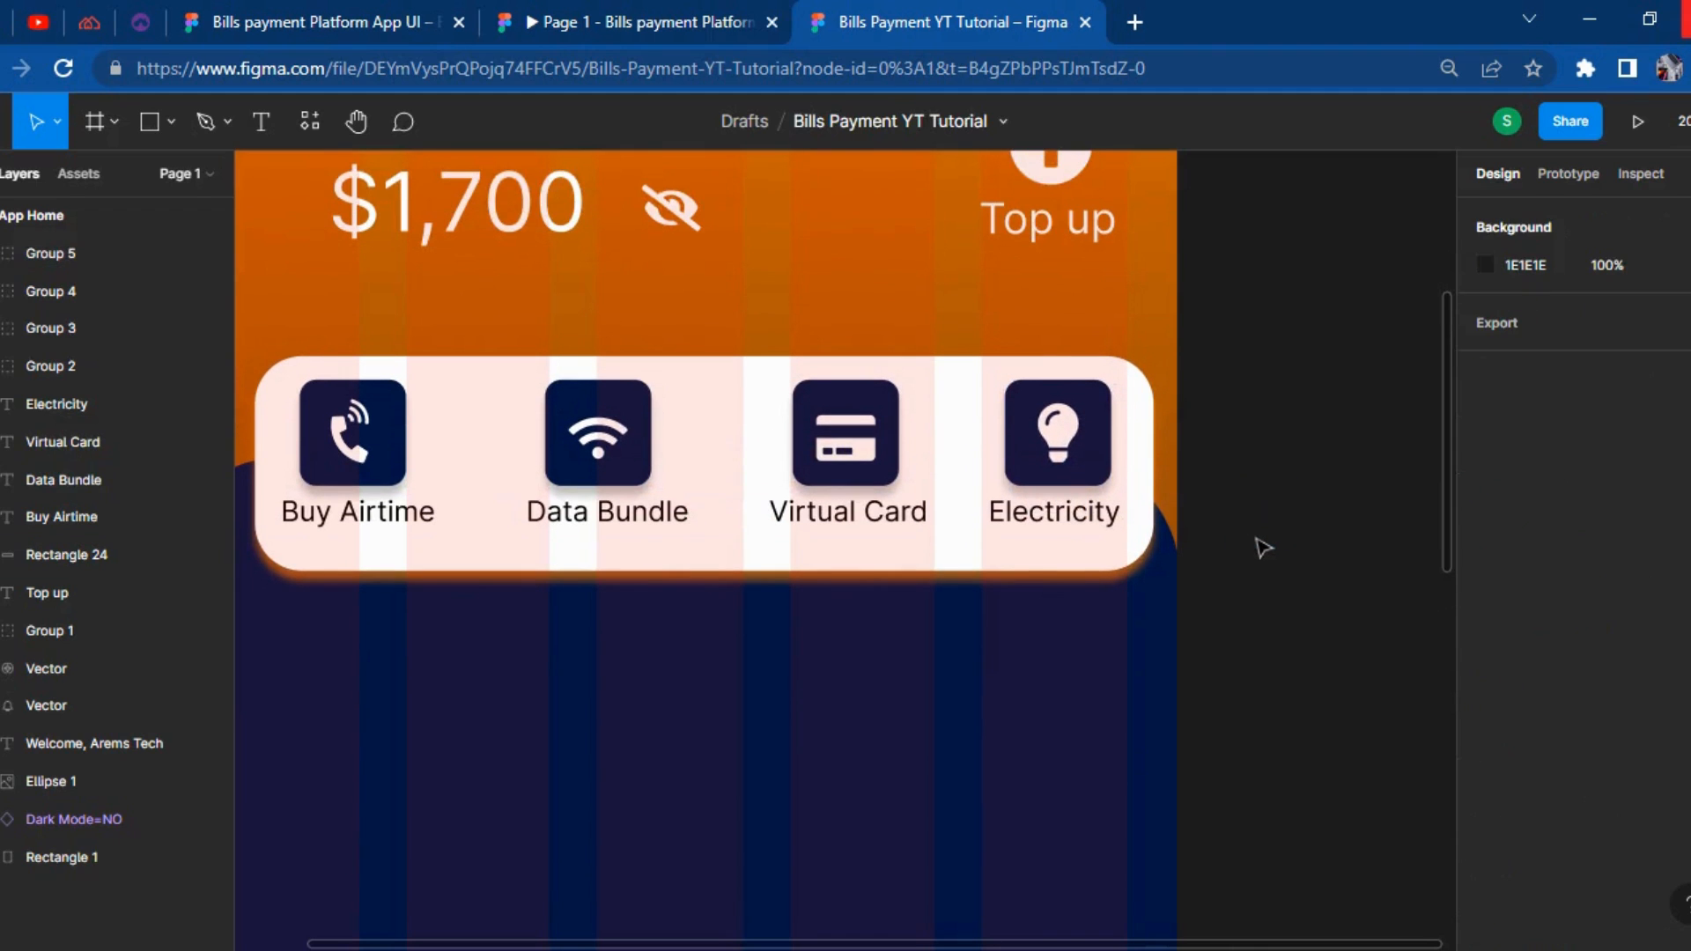
Compare with the reference prototype and its source design file, and return to the Bills Payment YT Tutorial file.
click(723, 30)
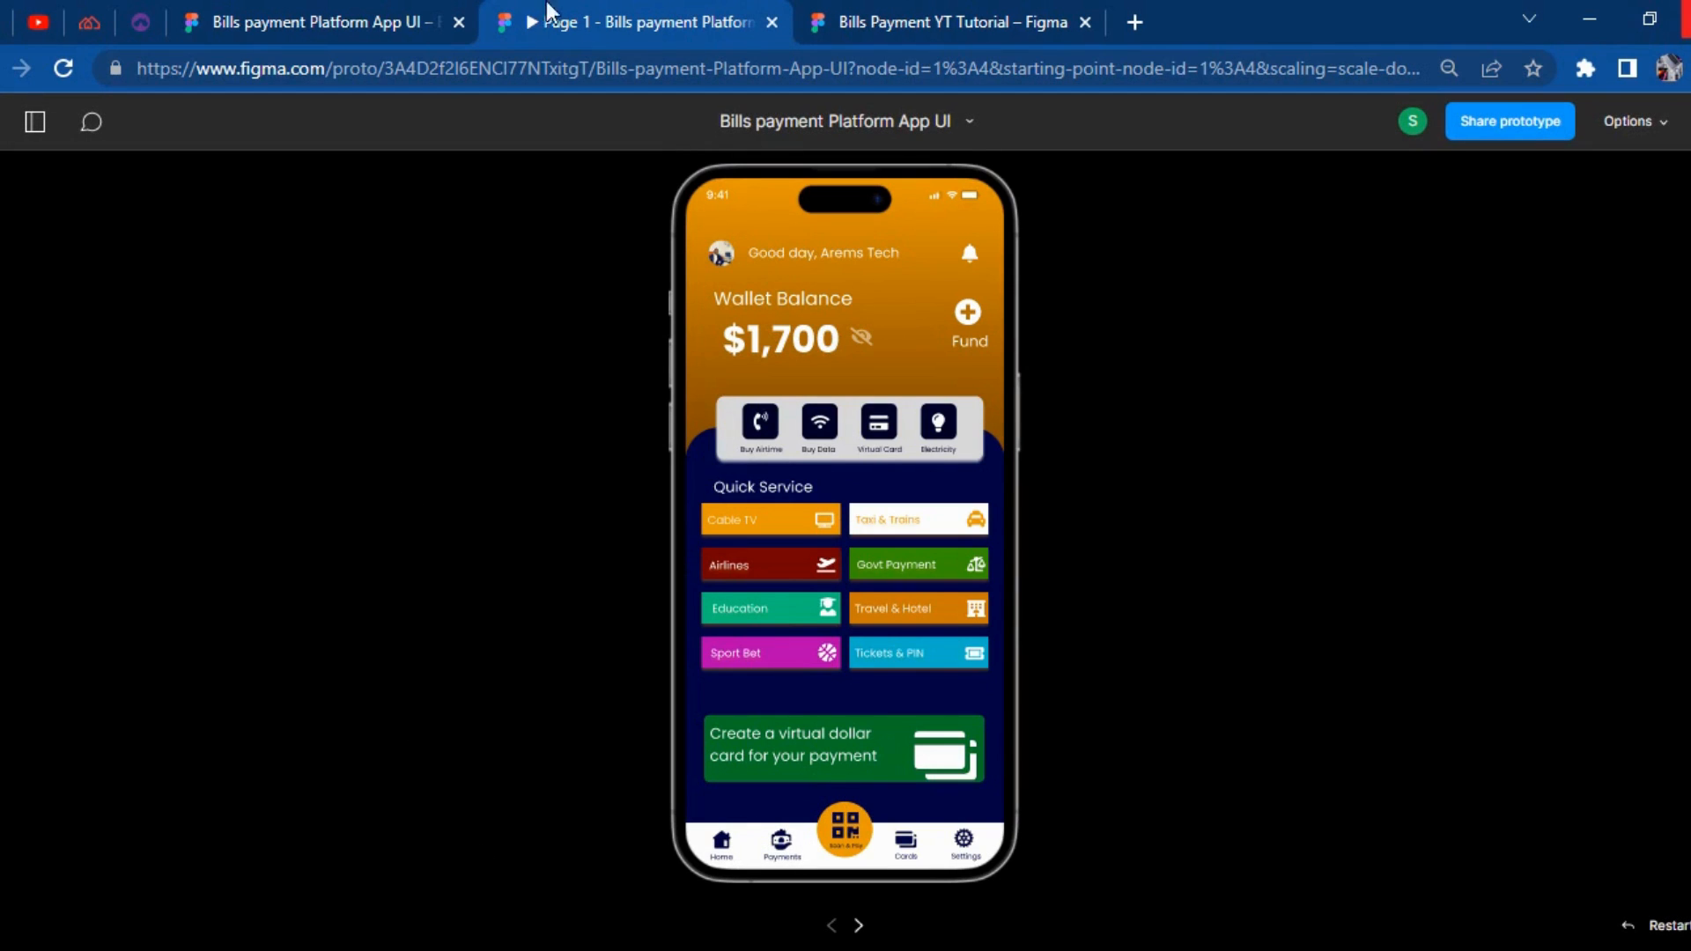
click(361, 22)
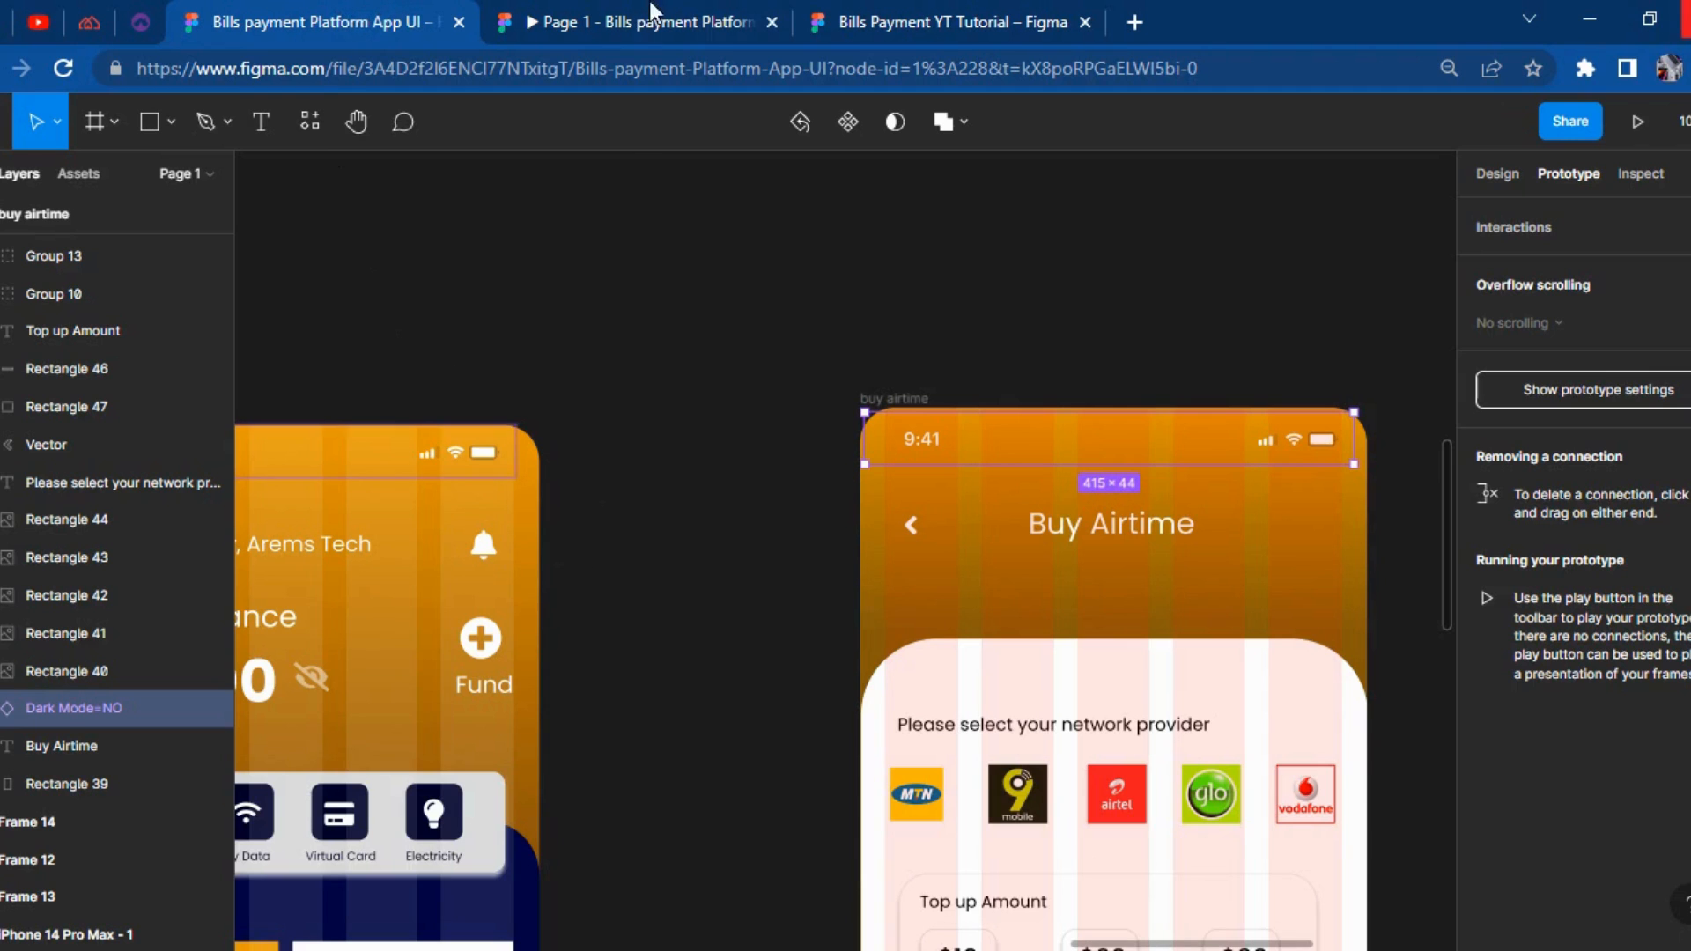
click(1049, 11)
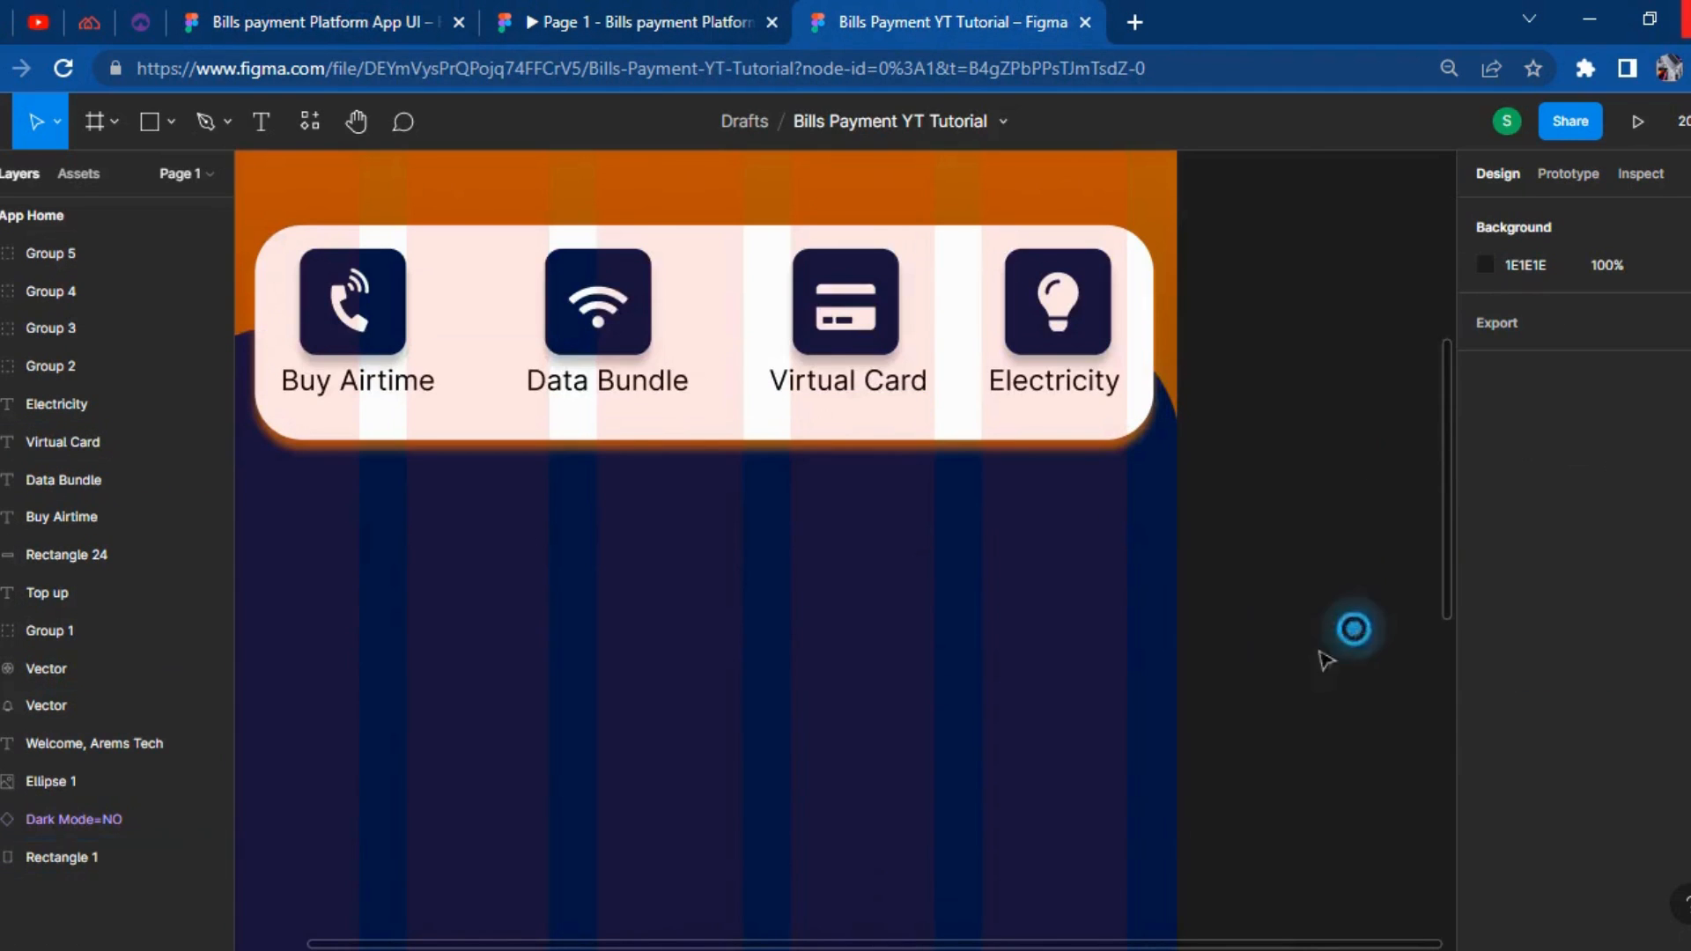
Draw a wide rectangle about 49 high below the shortcut card, starting at the layout grid's first column, about X 21, Y 399.
click(1313, 634)
drag(141, 667, 141, 671)
click(289, 668)
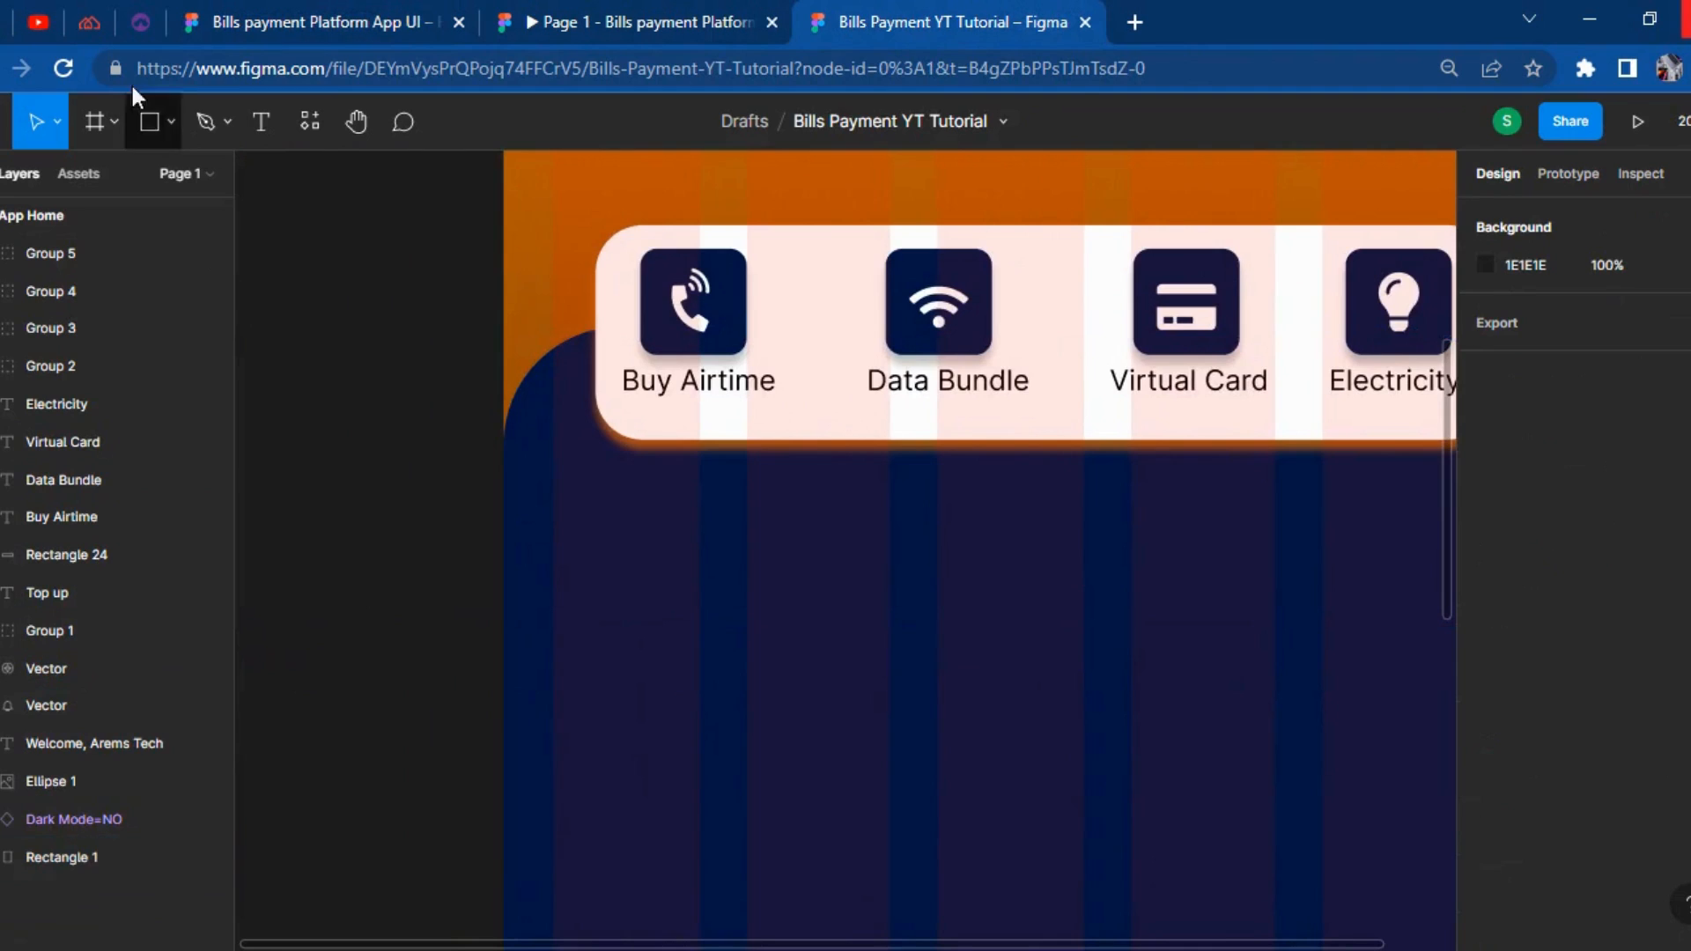
click(159, 139)
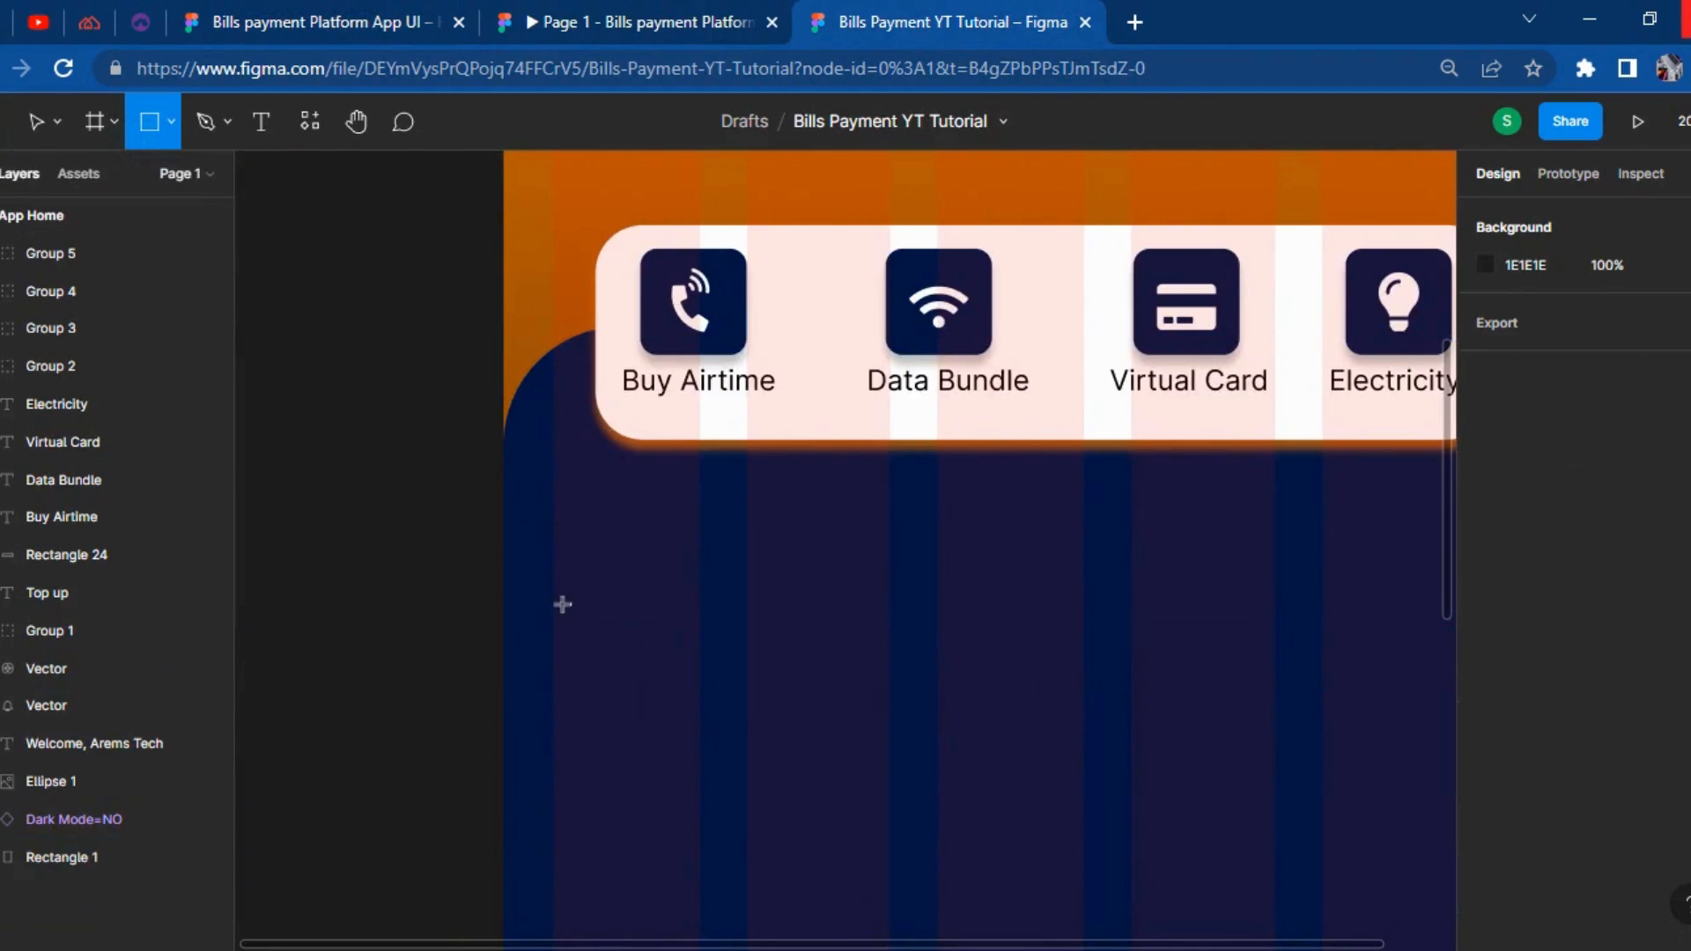
mouse_move(555, 581)
mouse_down()
mouse_move(735, 705)
mouse_move(815, 729)
mouse_move(960, 732)
mouse_move(1047, 704)
mouse_move(1052, 684)
mouse_move(1046, 723)
mouse_move(1040, 674)
mouse_move(1047, 694)
mouse_up()
drag(274, 653, 1443, 813)
click(1420, 817)
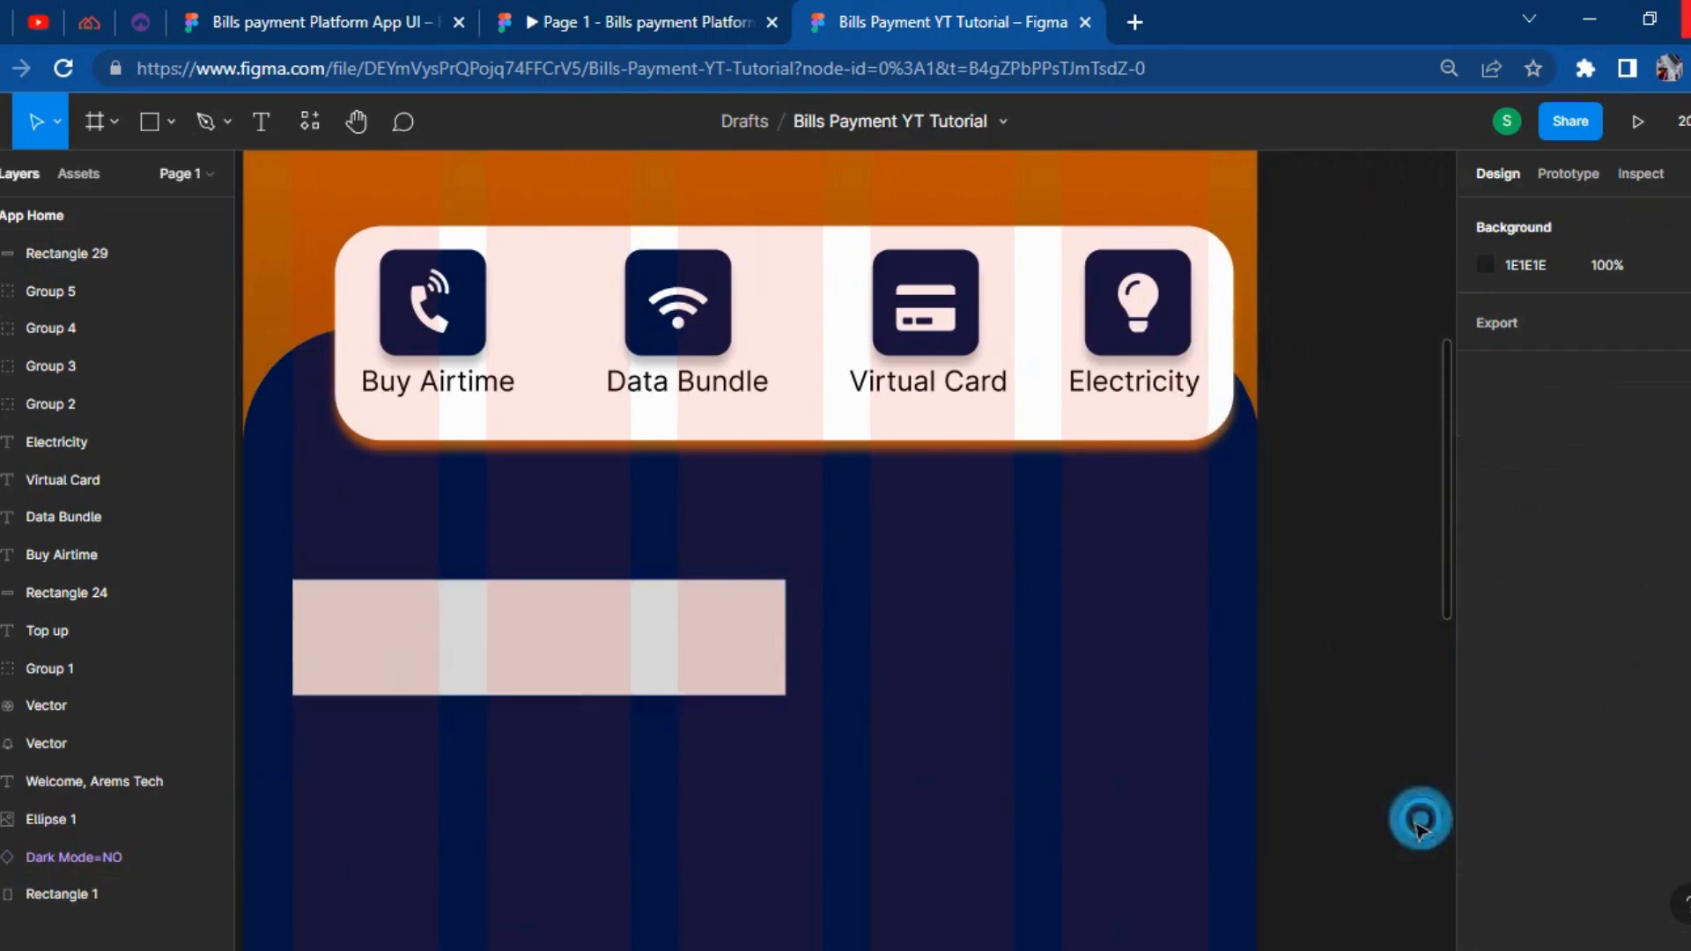
Resize the new rectangle below the shortcut card to 202 wide by 39 high.
click(757, 670)
drag(792, 652, 766, 649)
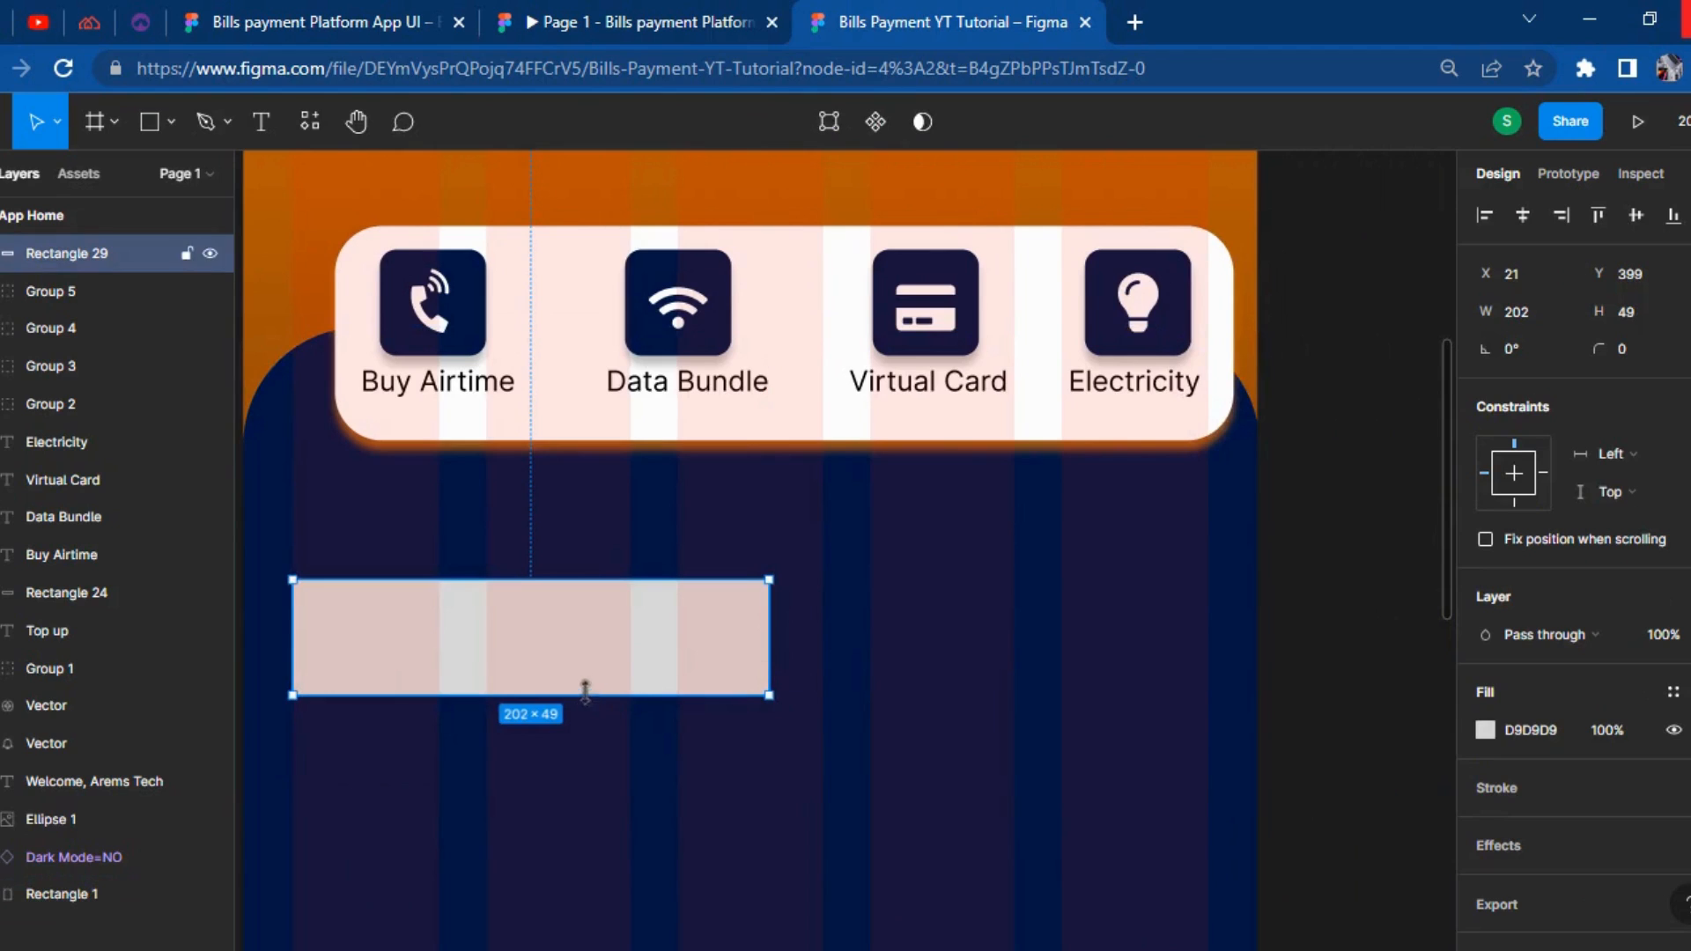
drag(582, 695, 582, 672)
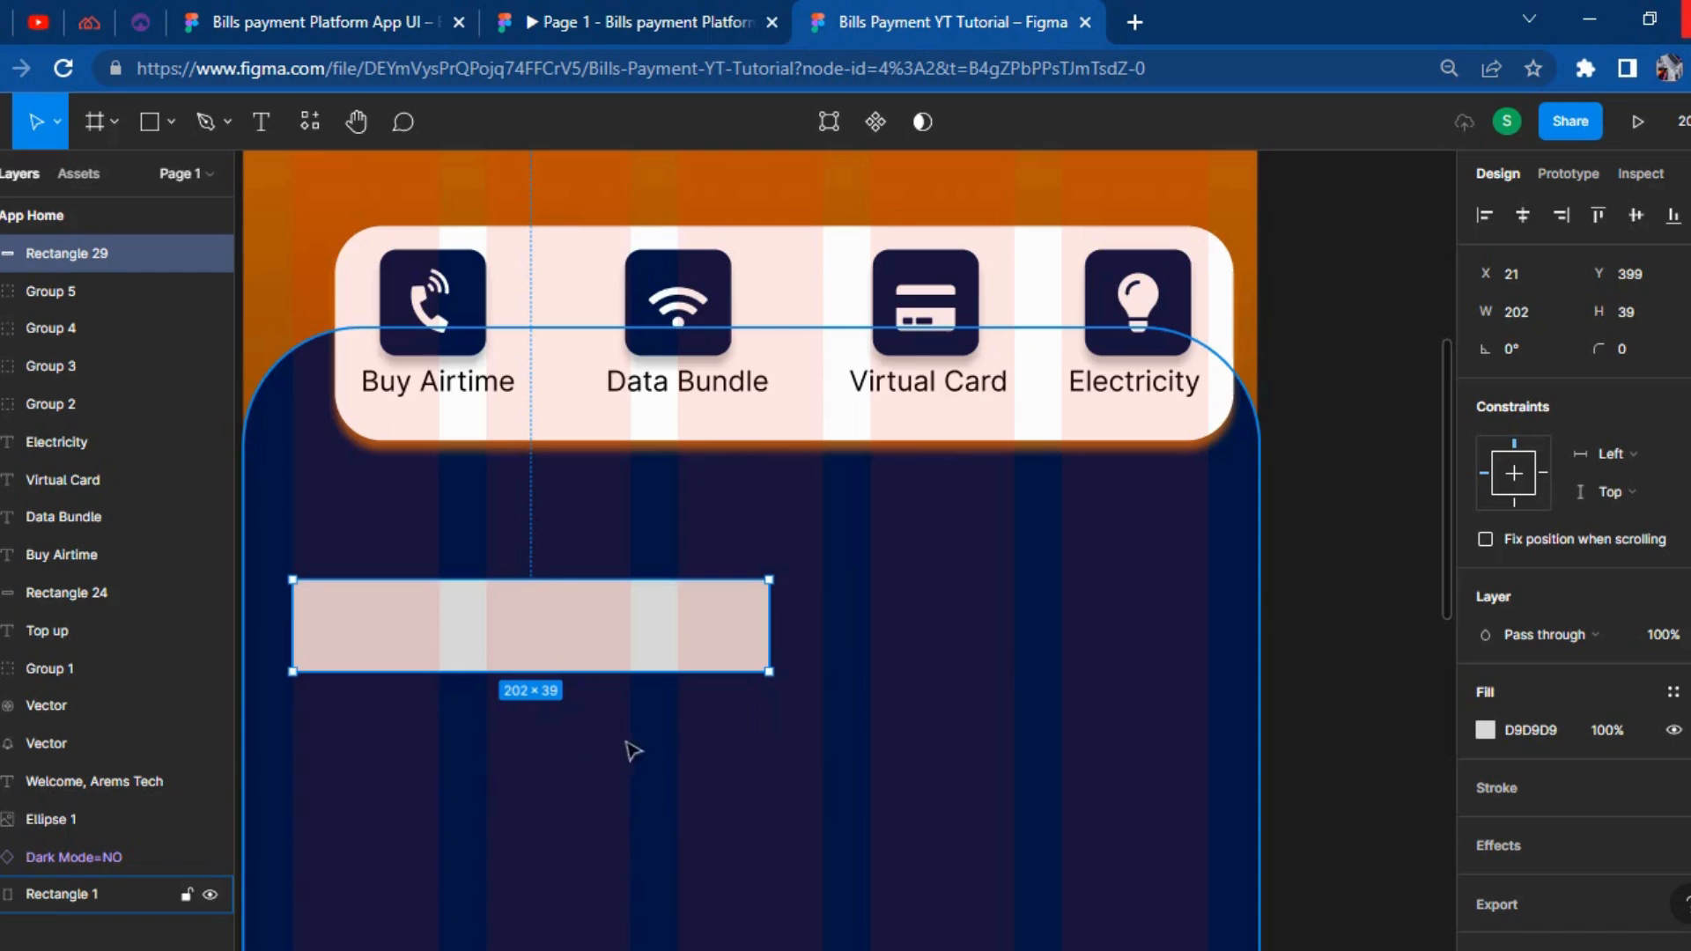
Duplicate the 202 × 39 rectangle and shift the copy horizontally to X 211, keeping it in the same row.
key(ctrl+d)
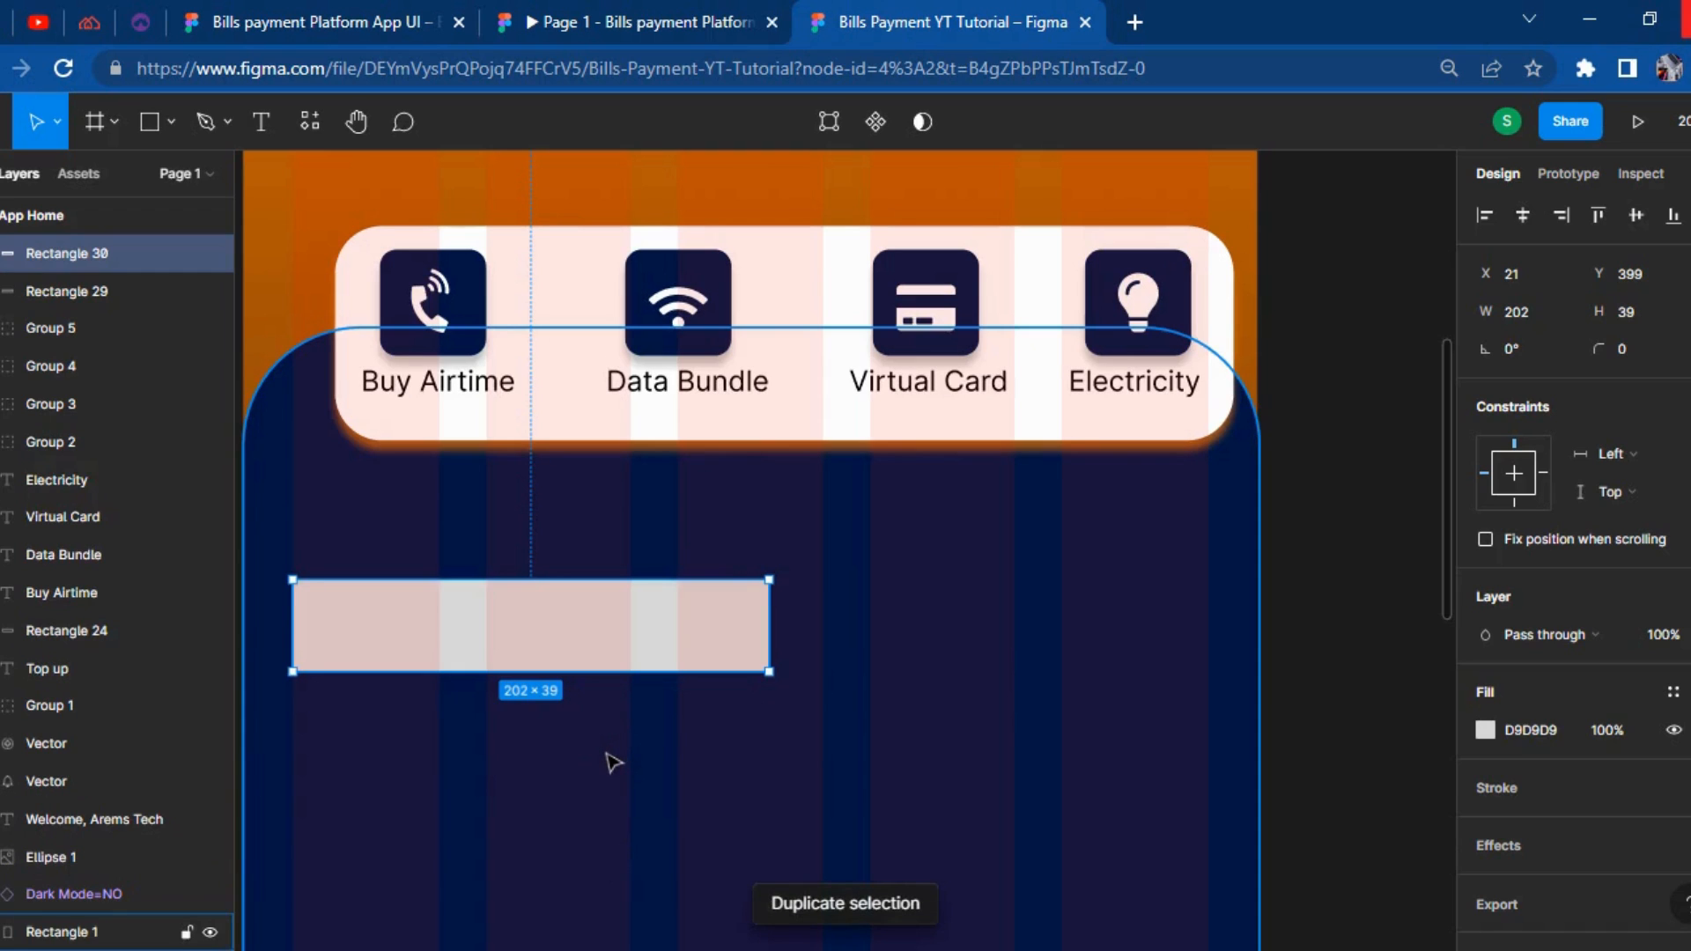
key(shift+Right)
key(shift+Right)
key(shift+Right)
key(shift+Right)
key(shift+Right)
key(shift+Right)
key(shift+Right)
key(shift+Right)
key(shift+Right)
key(shift+Right)
key(shift+Right)
key(shift+Right)
key(shift+Right)
key(shift+Right)
key(shift+Right)
key(shift+Right)
key(shift+Right)
key(shift+Right)
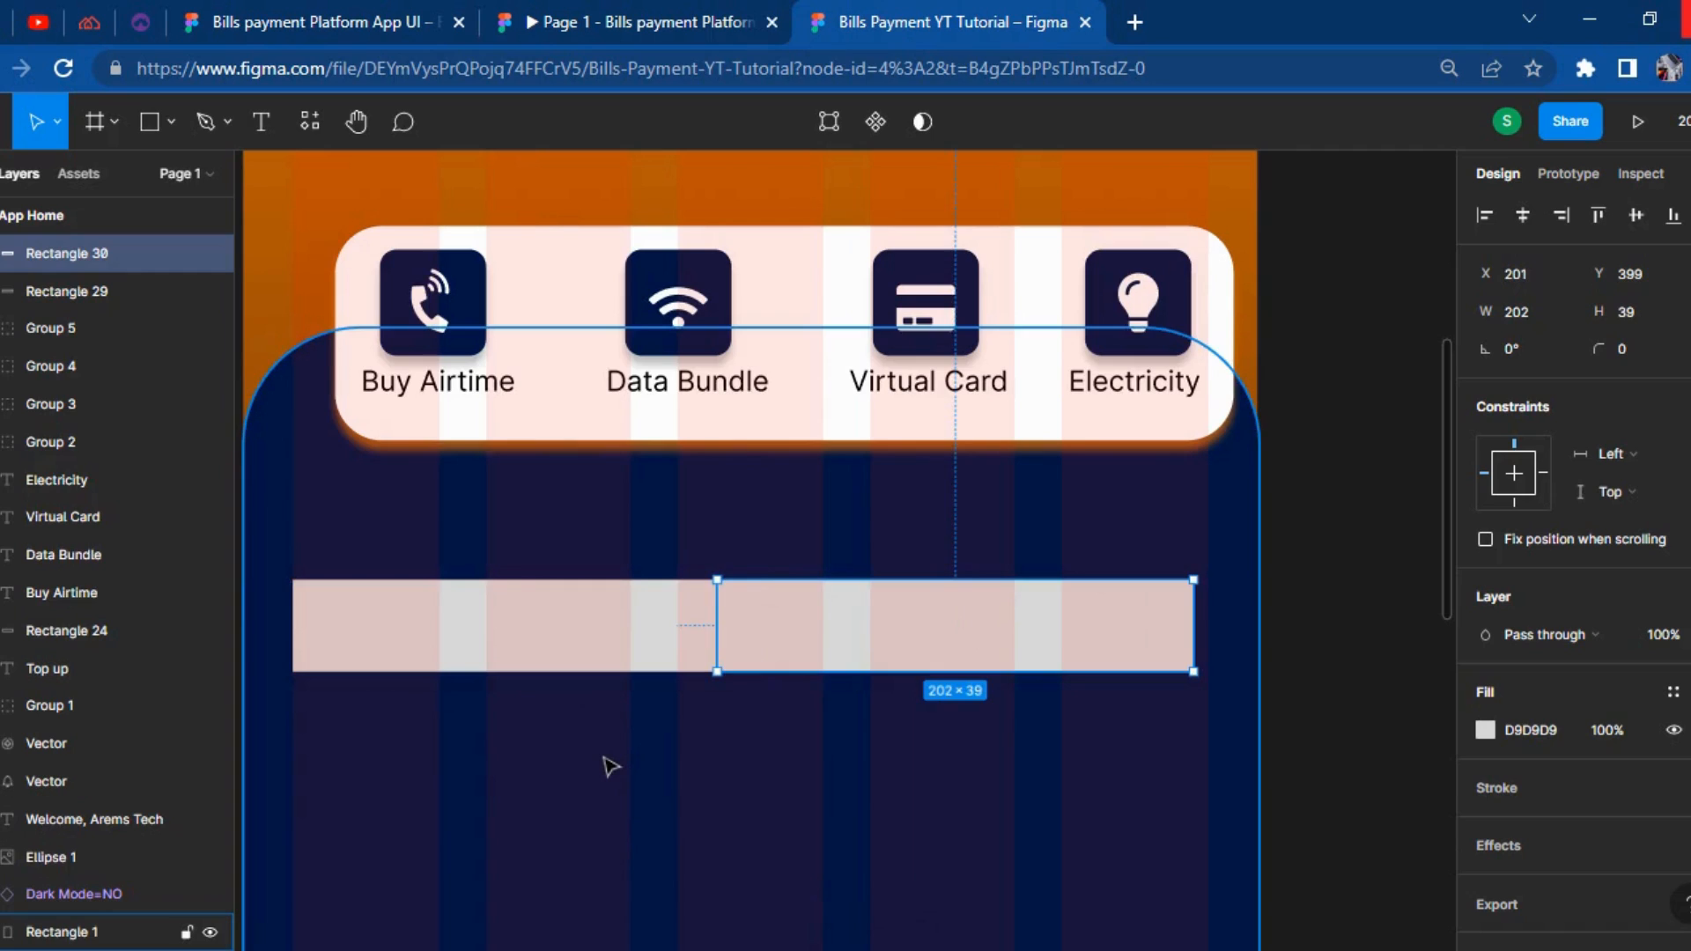
key(shift+Right)
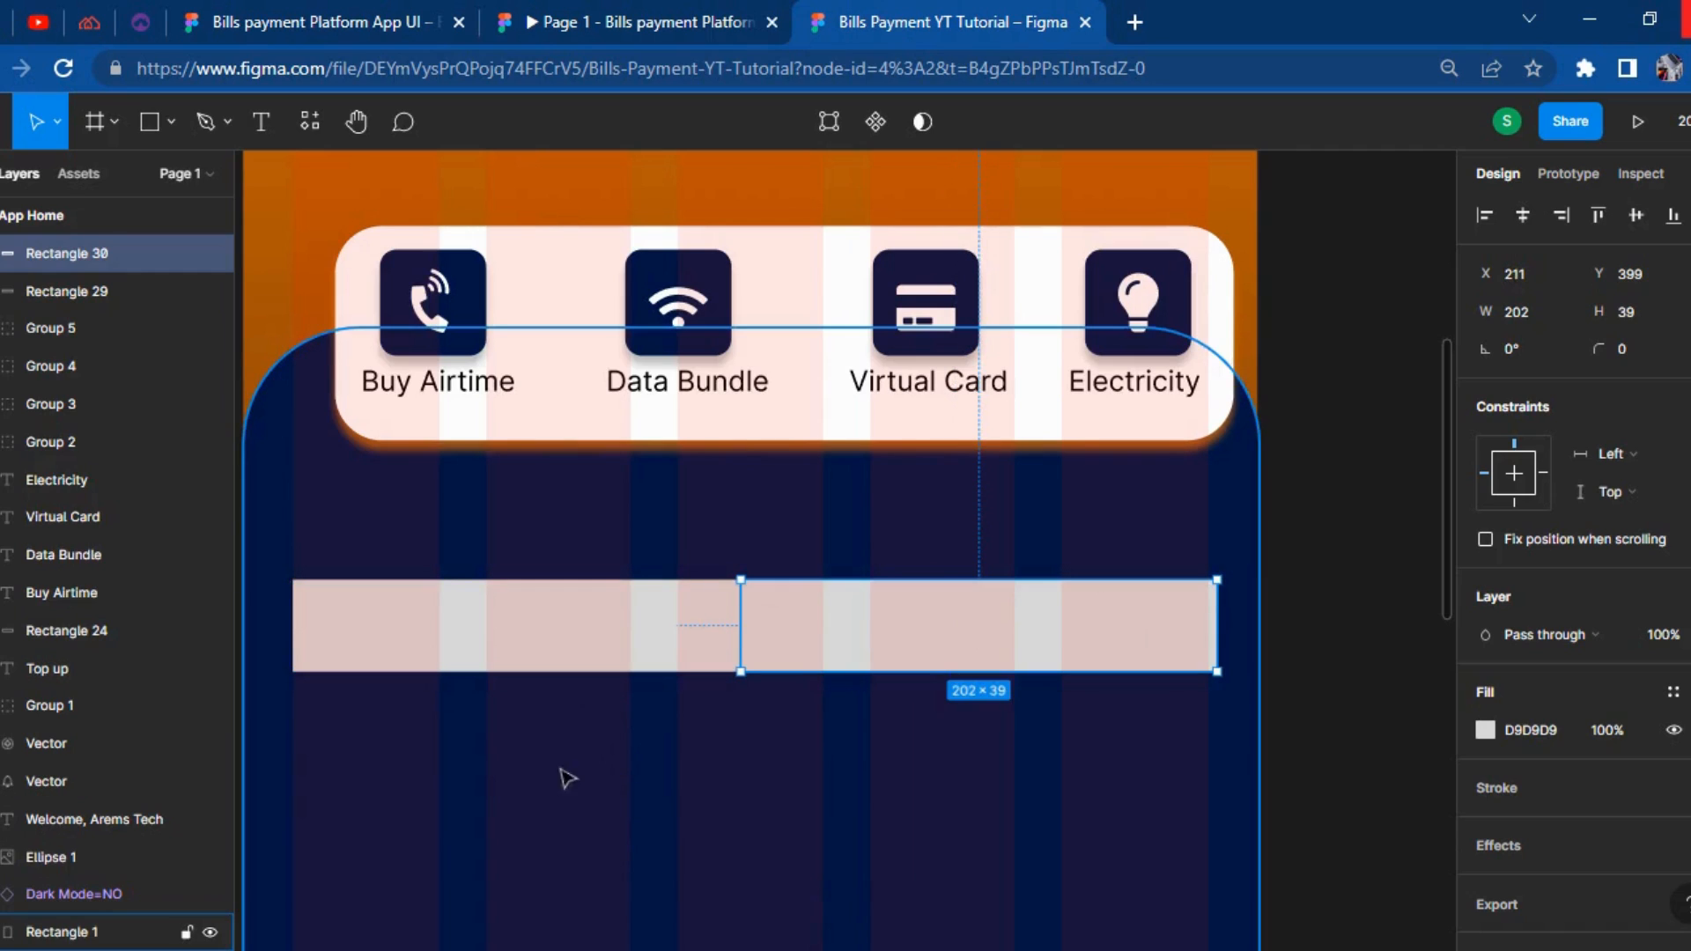
Narrow the left rectangle to 181 px and the right rectangle to 190 px wide, leaving a gap between them.
click(577, 656)
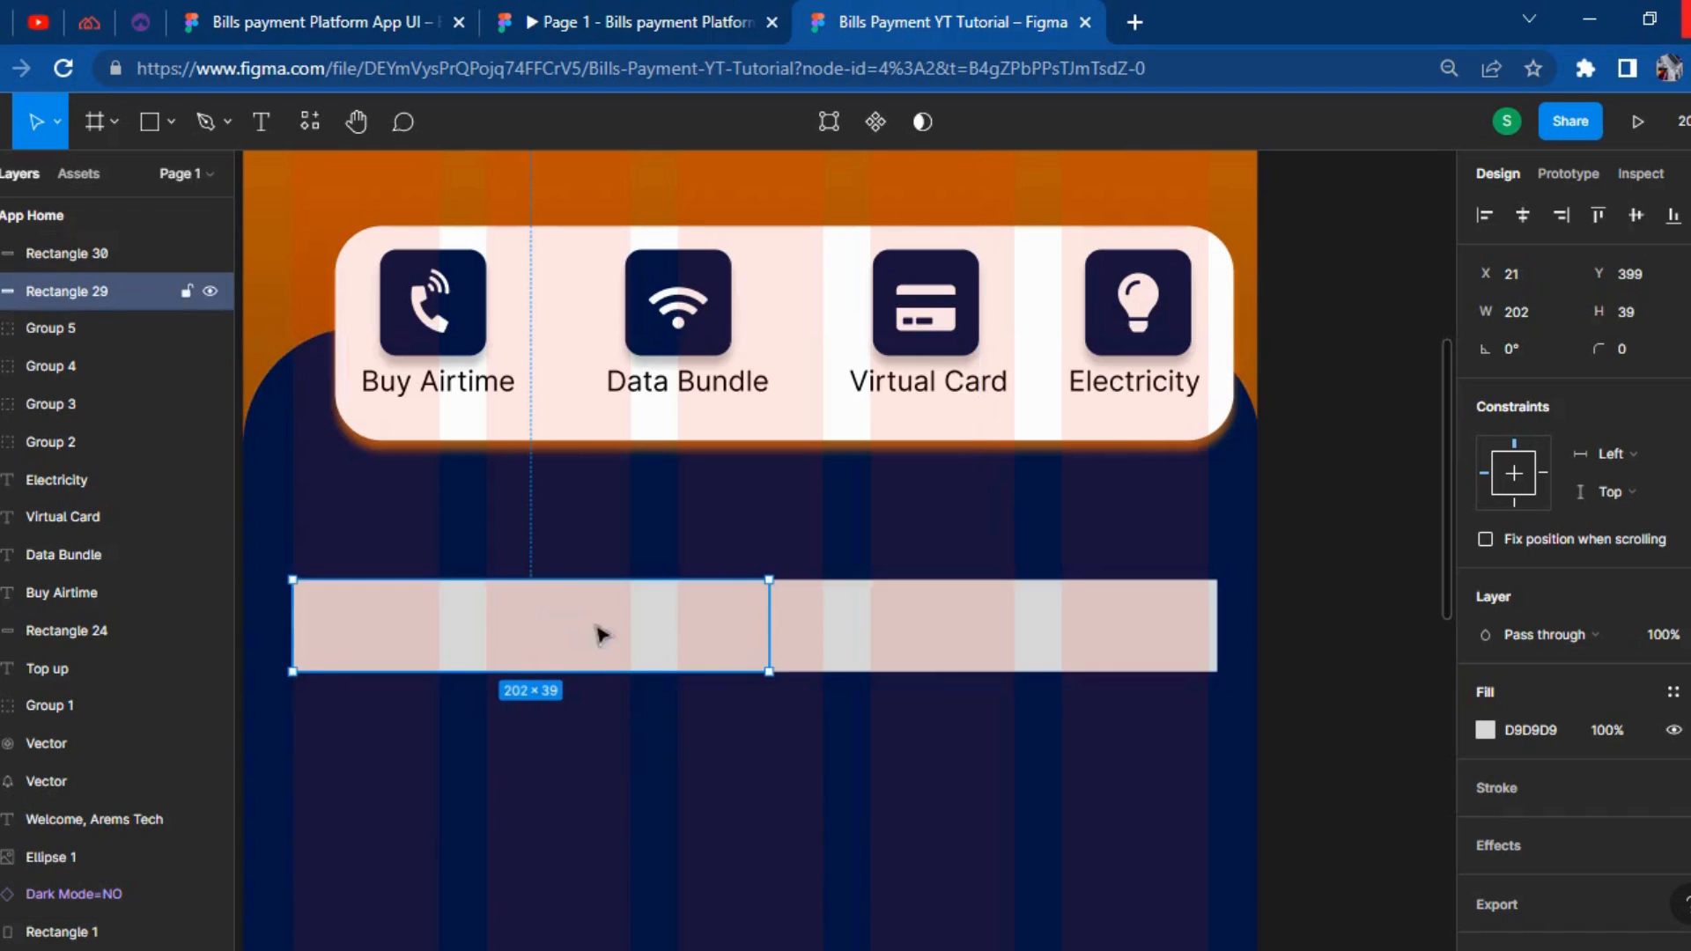
mouse_move(769, 624)
mouse_down()
mouse_move(722, 625)
mouse_move(767, 629)
mouse_up()
click(757, 627)
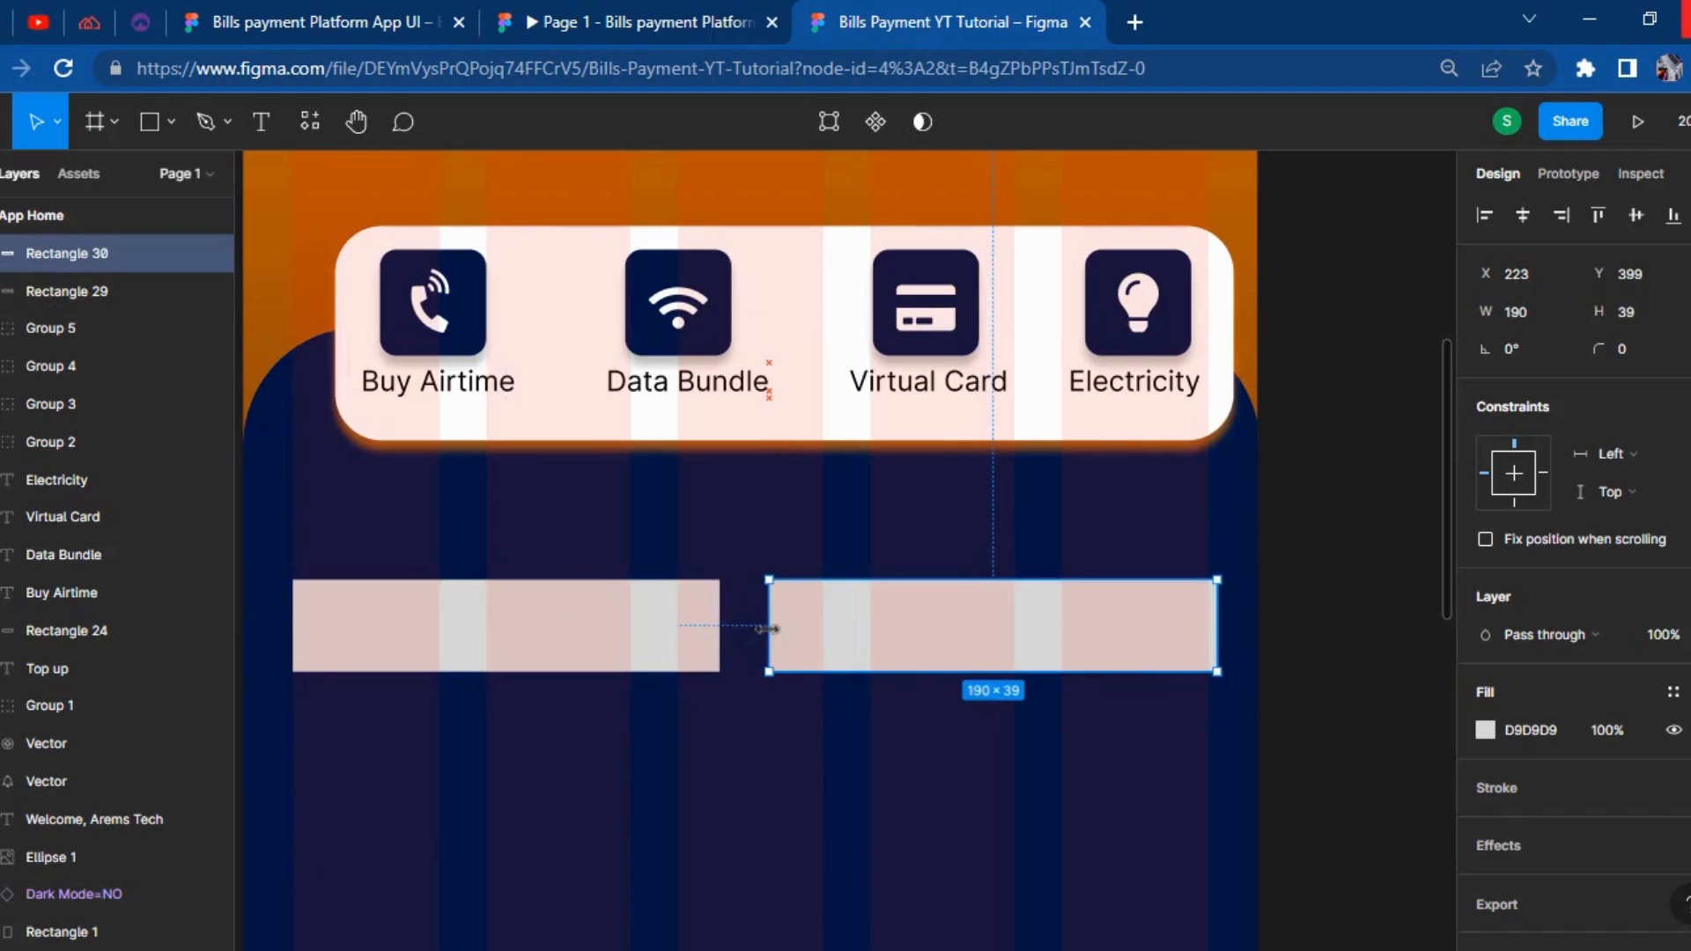
Compare the widths and heights of the two side-by-side rectangles below the shortcut card.
click(664, 626)
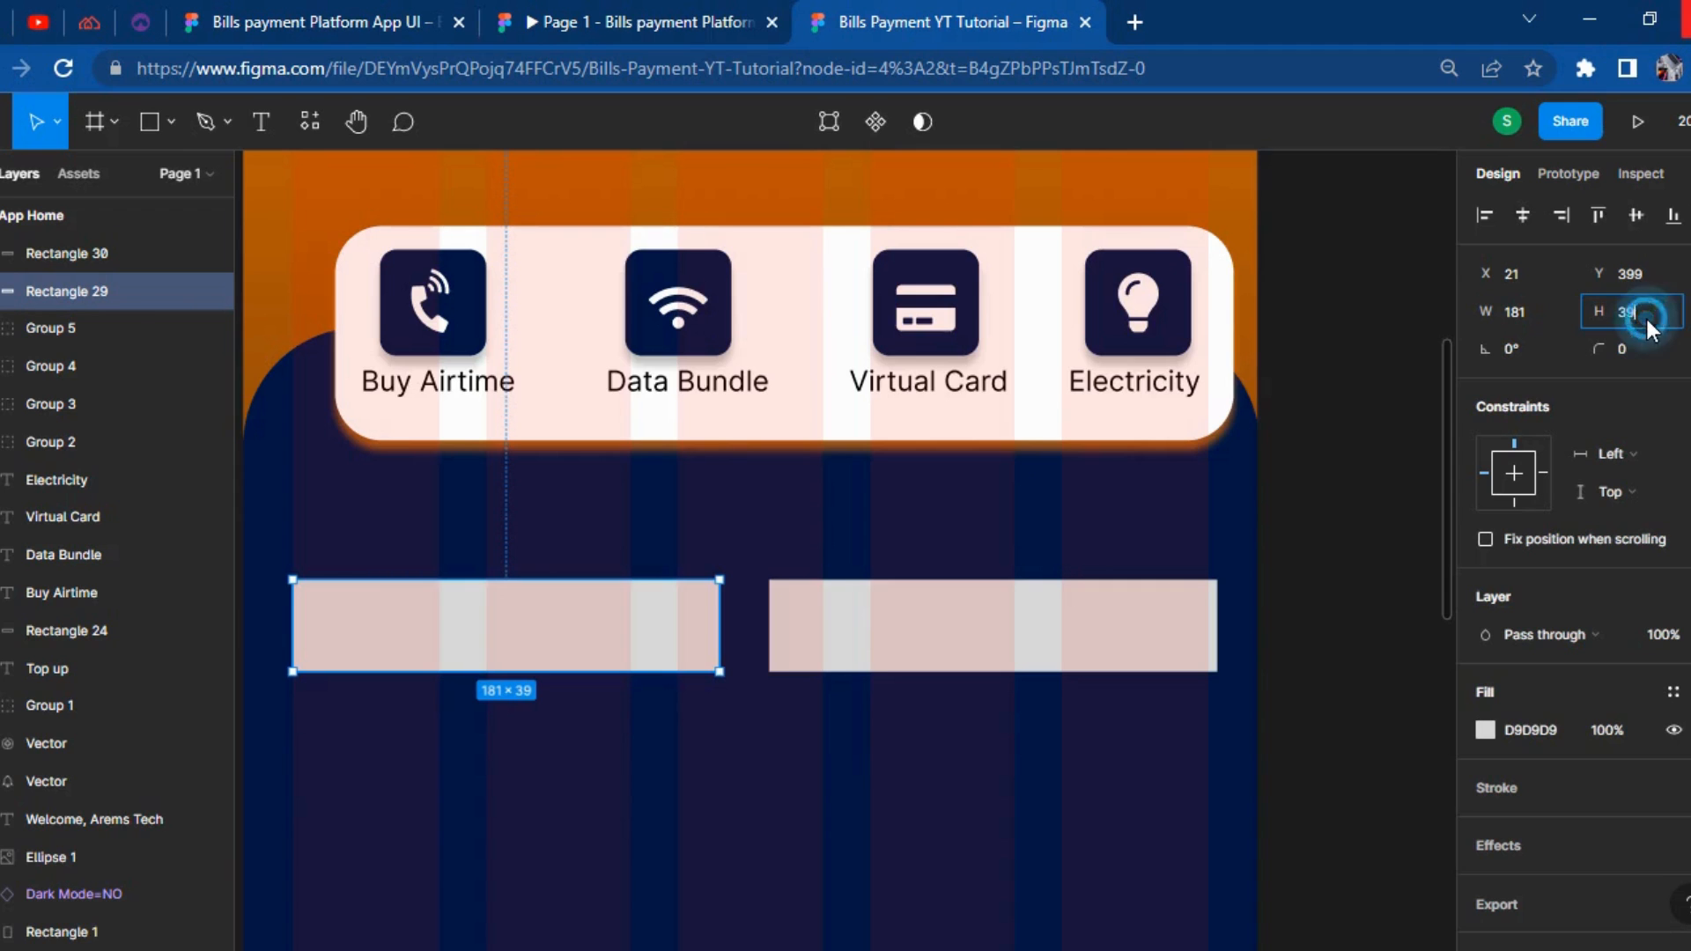
click(1102, 623)
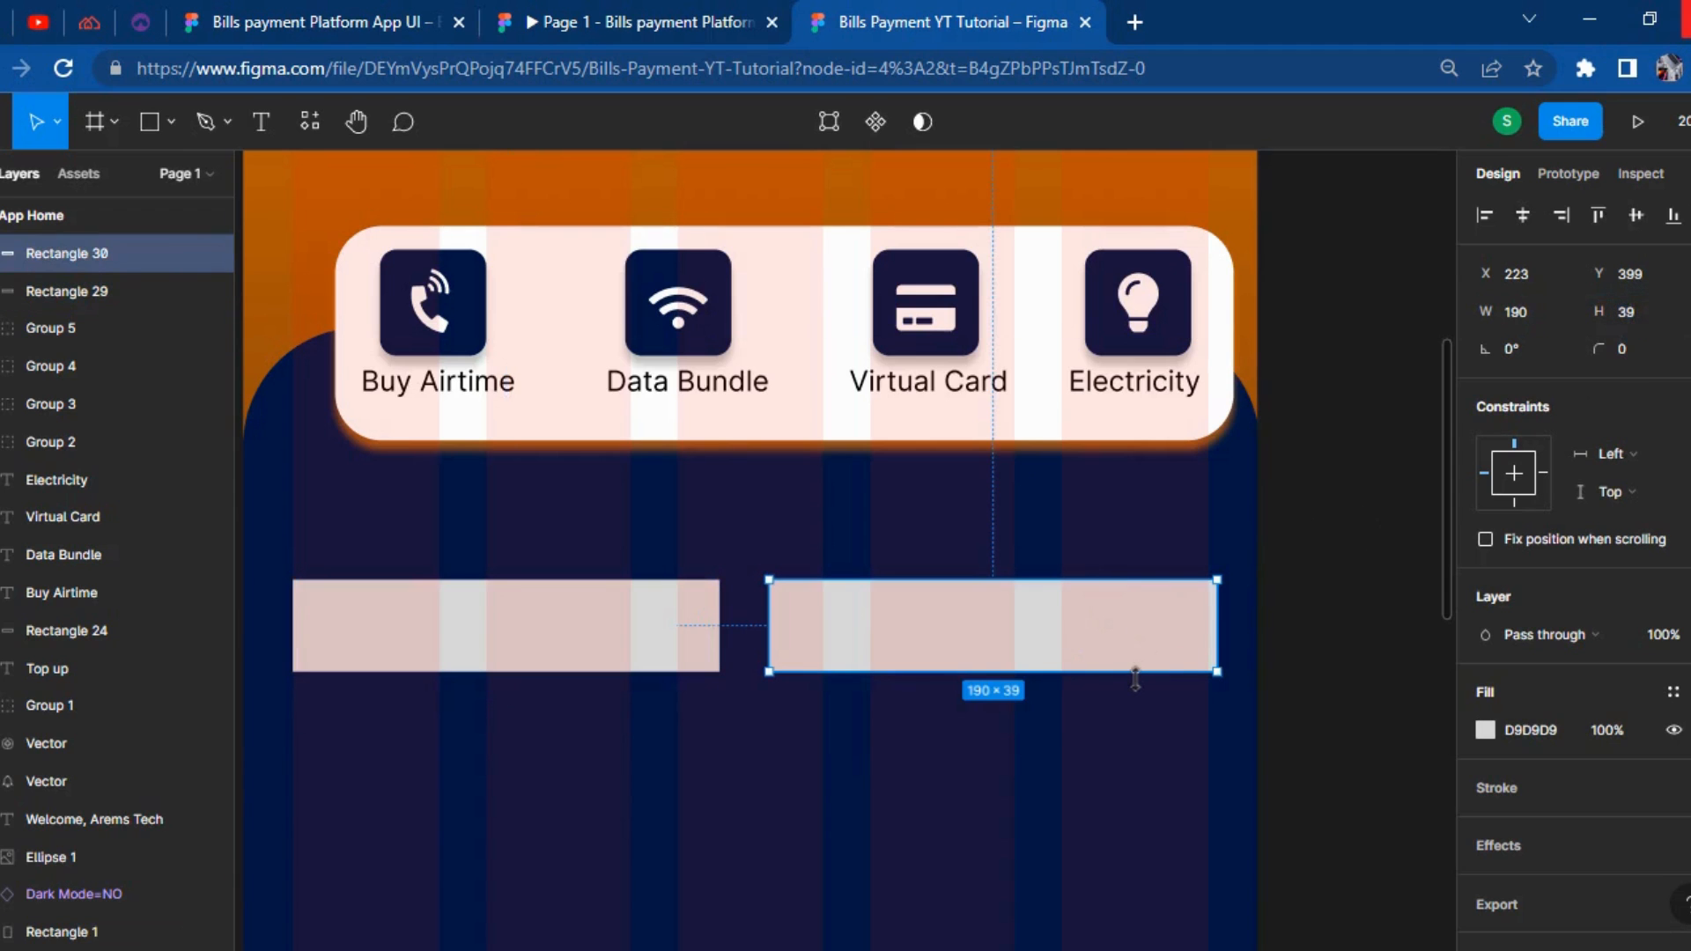
click(1445, 542)
scroll(969, 617, right, 1)
click(636, 630)
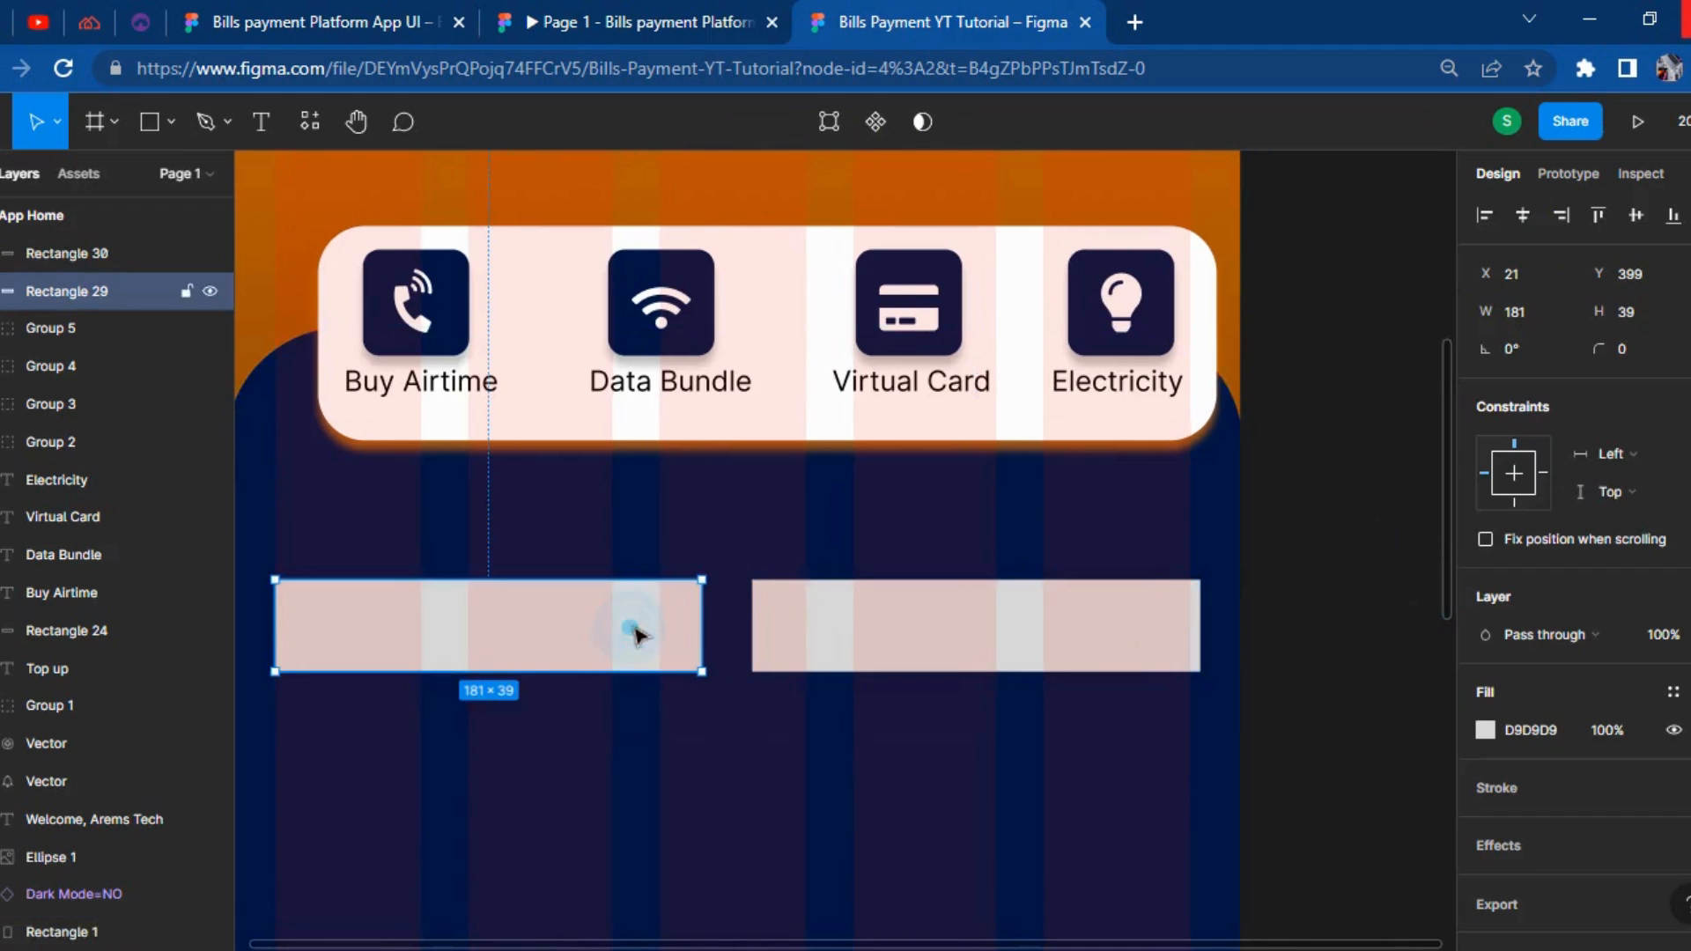
click(930, 631)
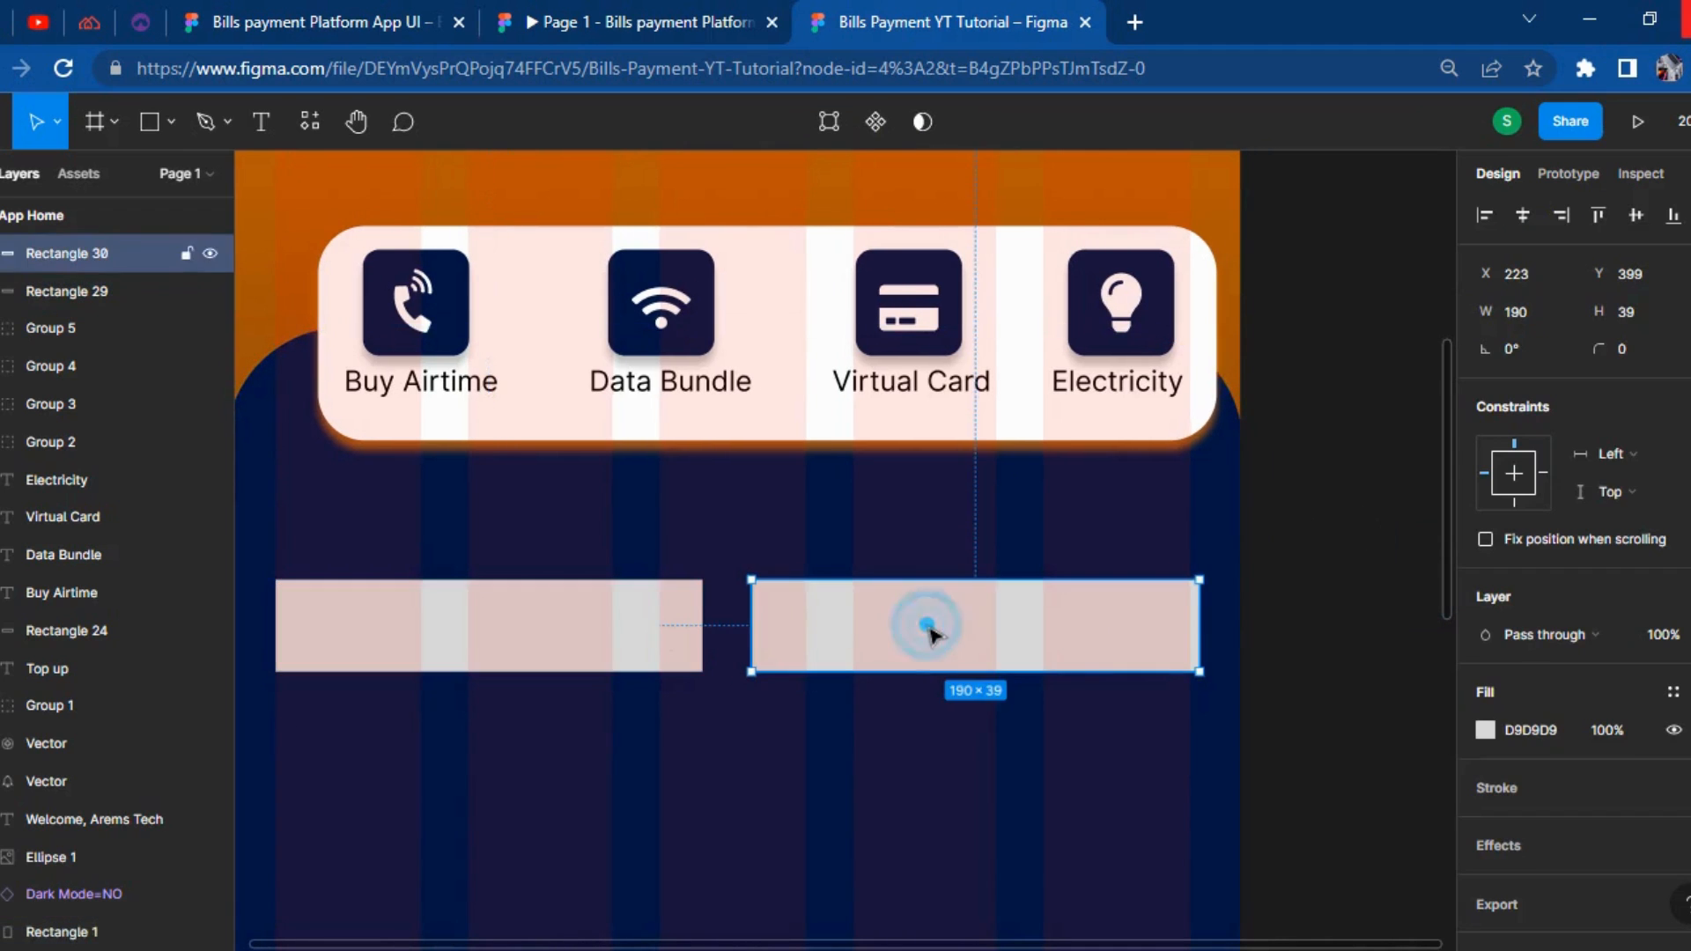
click(1286, 677)
scroll(1299, 718, down, 2)
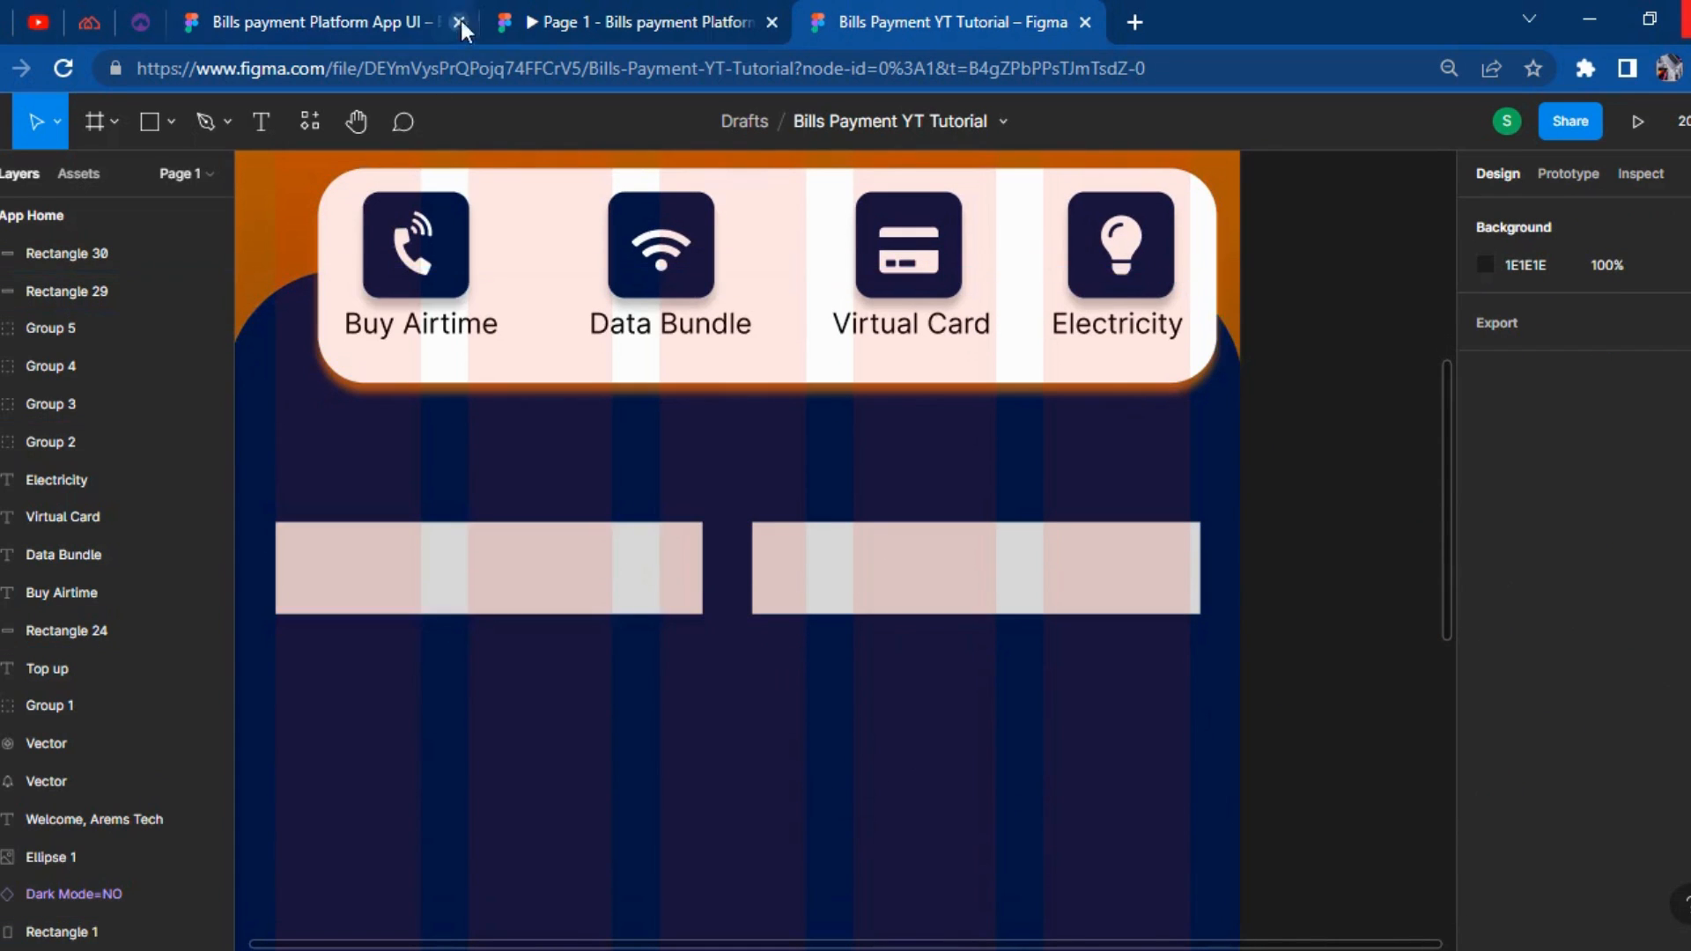
Duplicate the left rectangle and move the copy 60 px down to Y 459.
click(532, 577)
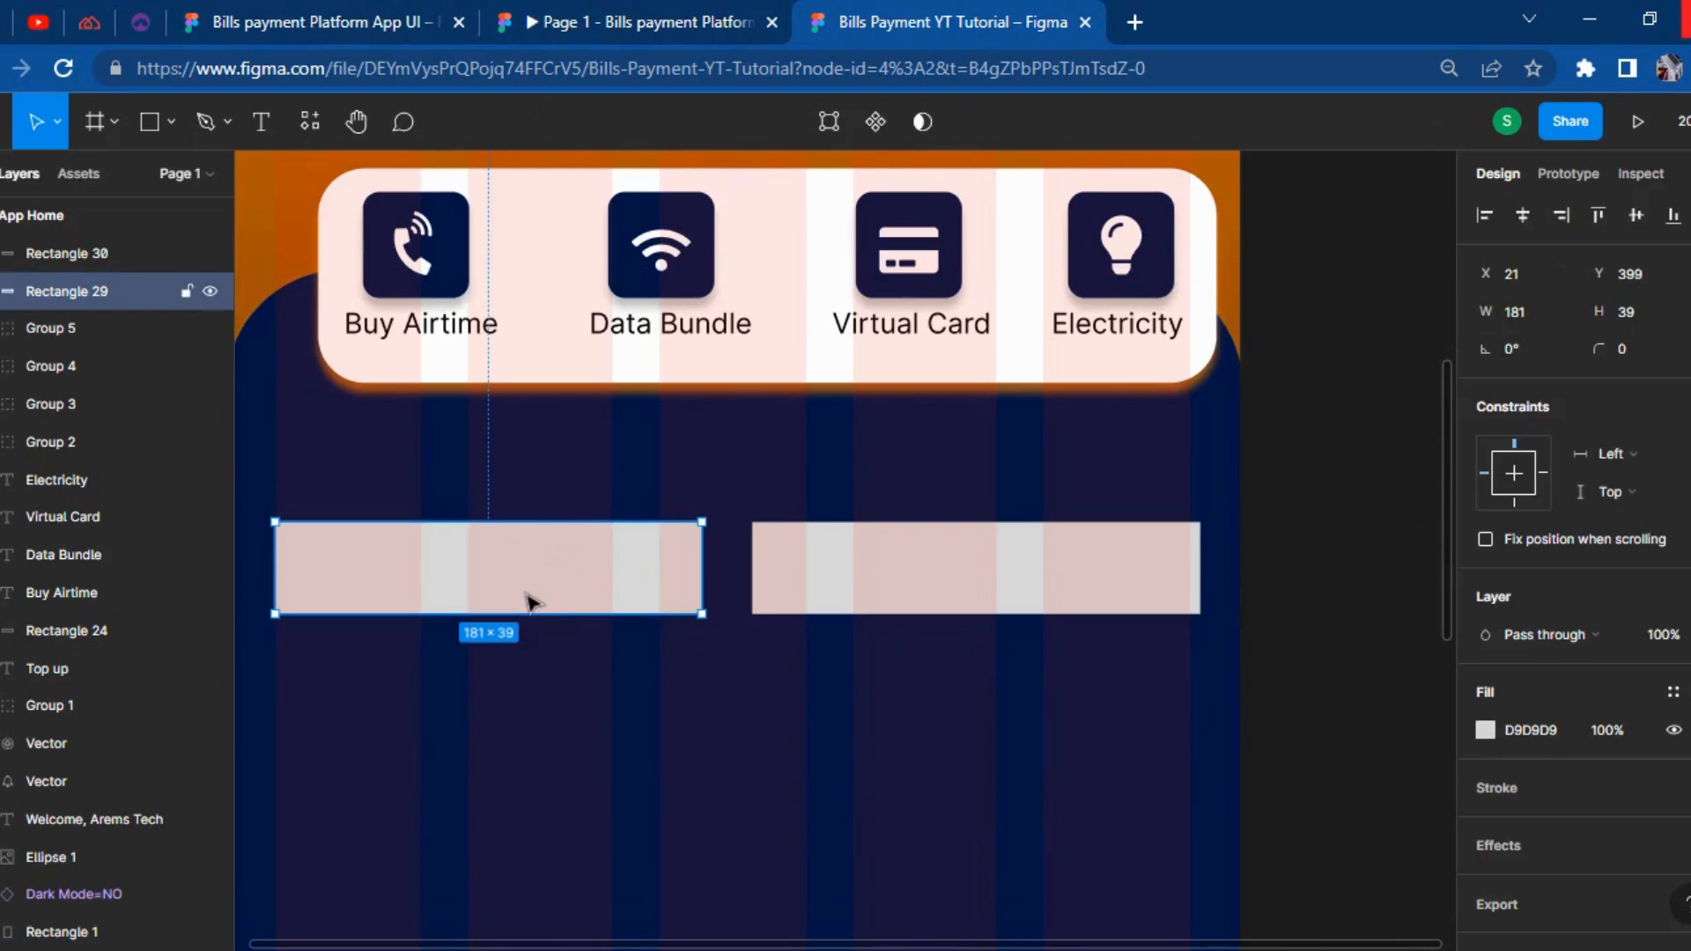
key(ctrl+d)
key(shift+Down)
key(shift+Down)
key(shift+Down)
key(shift+Down)
key(shift+Down)
key(shift+Down)
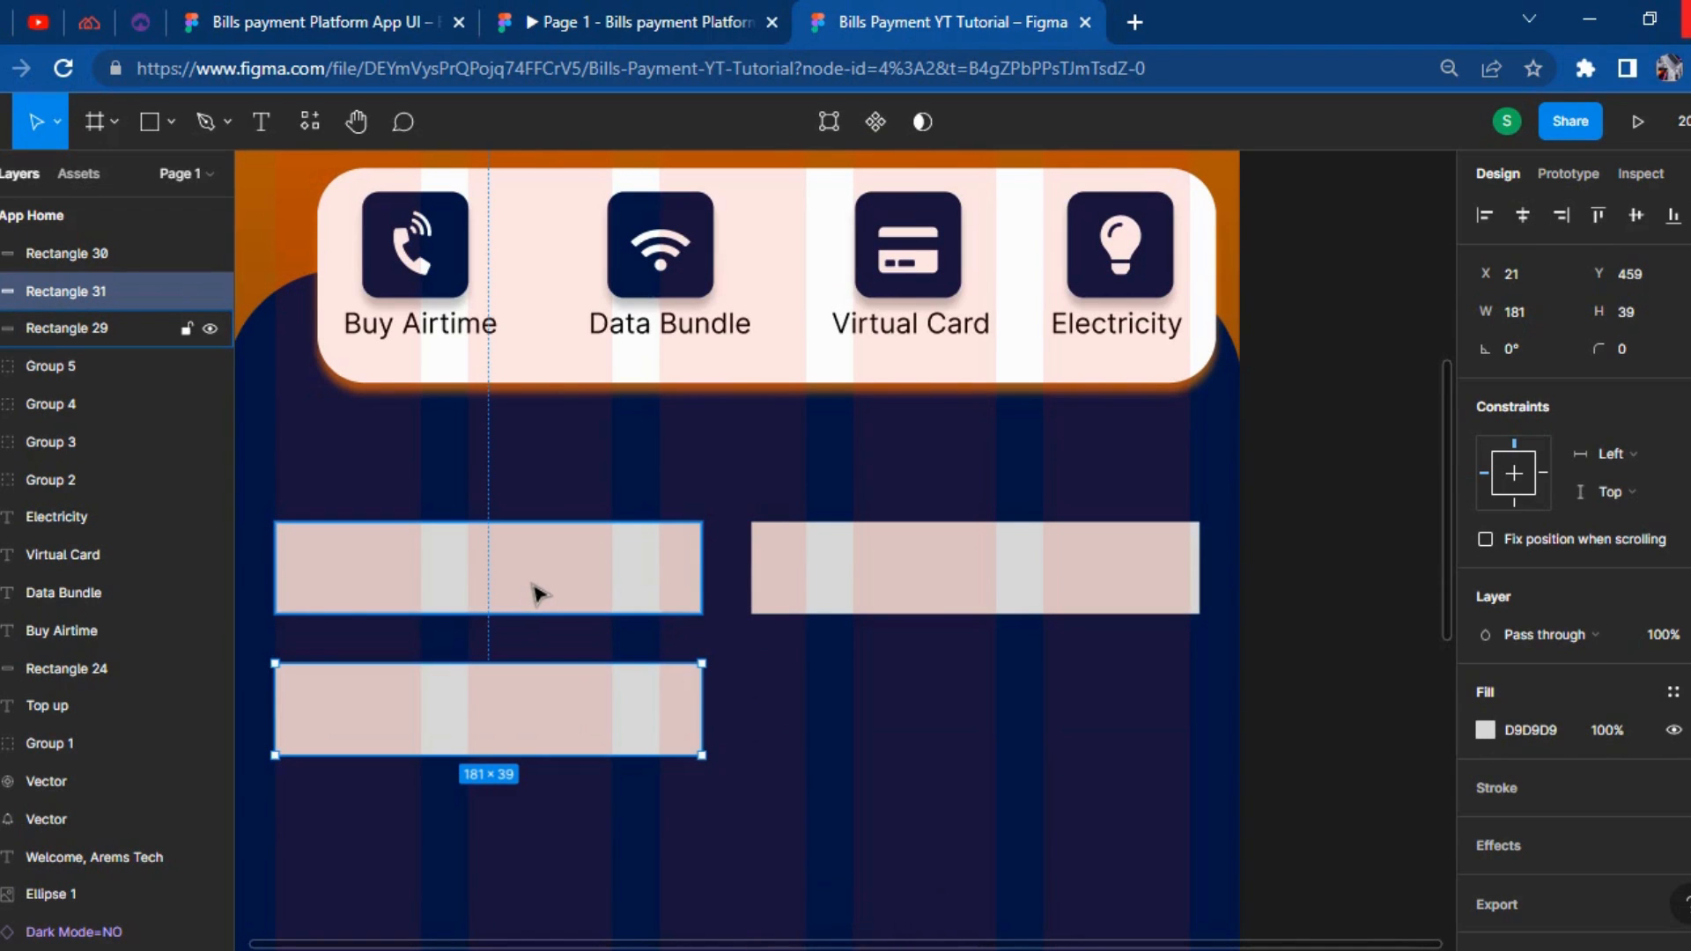
Duplicate the left-column rectangle twice more at the same spacing to make four rows, checking the reference prototype.
key(ctrl+d)
scroll(539, 594, left, 1)
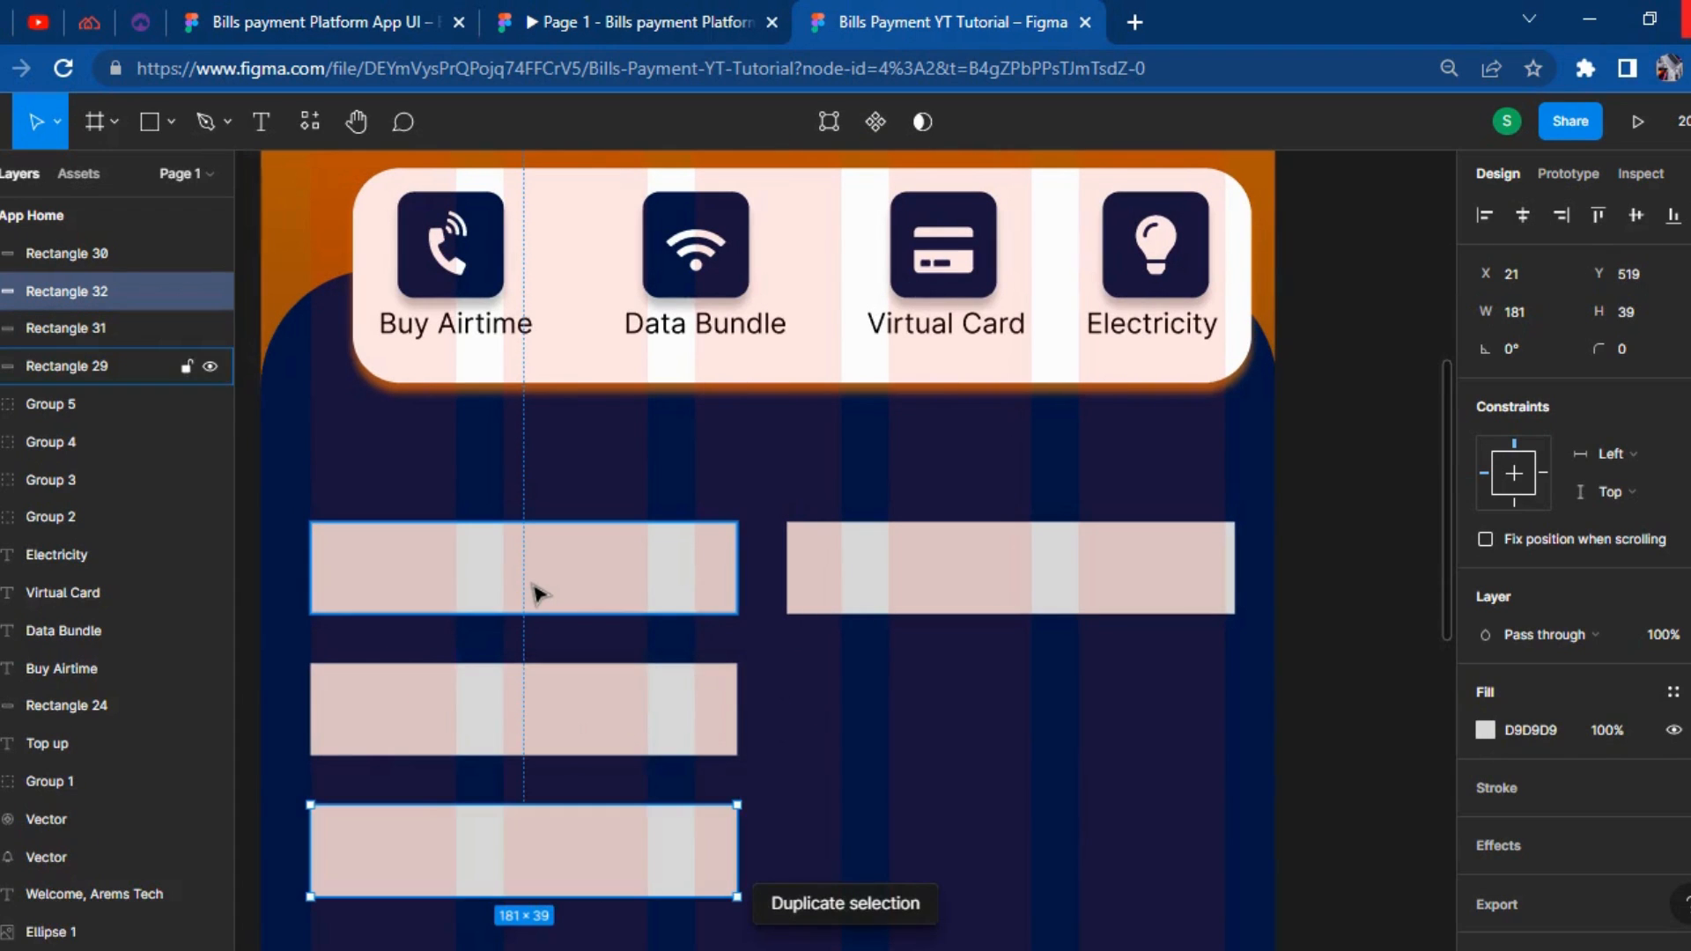
click(642, 11)
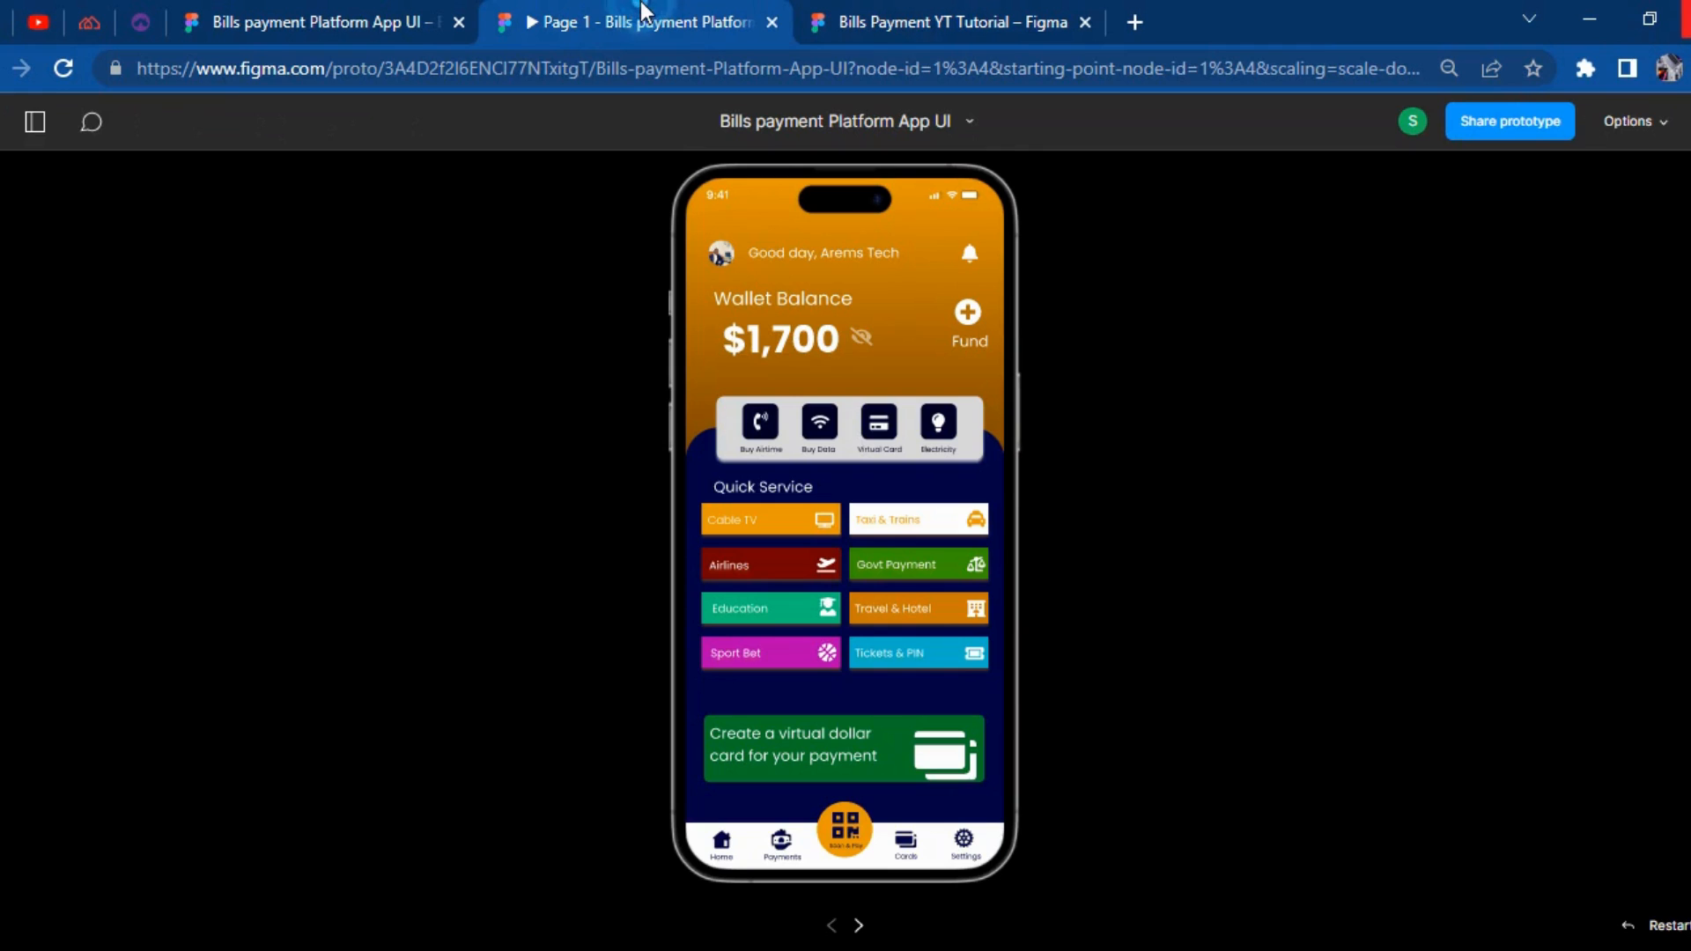
click(913, 16)
key(ctrl+d)
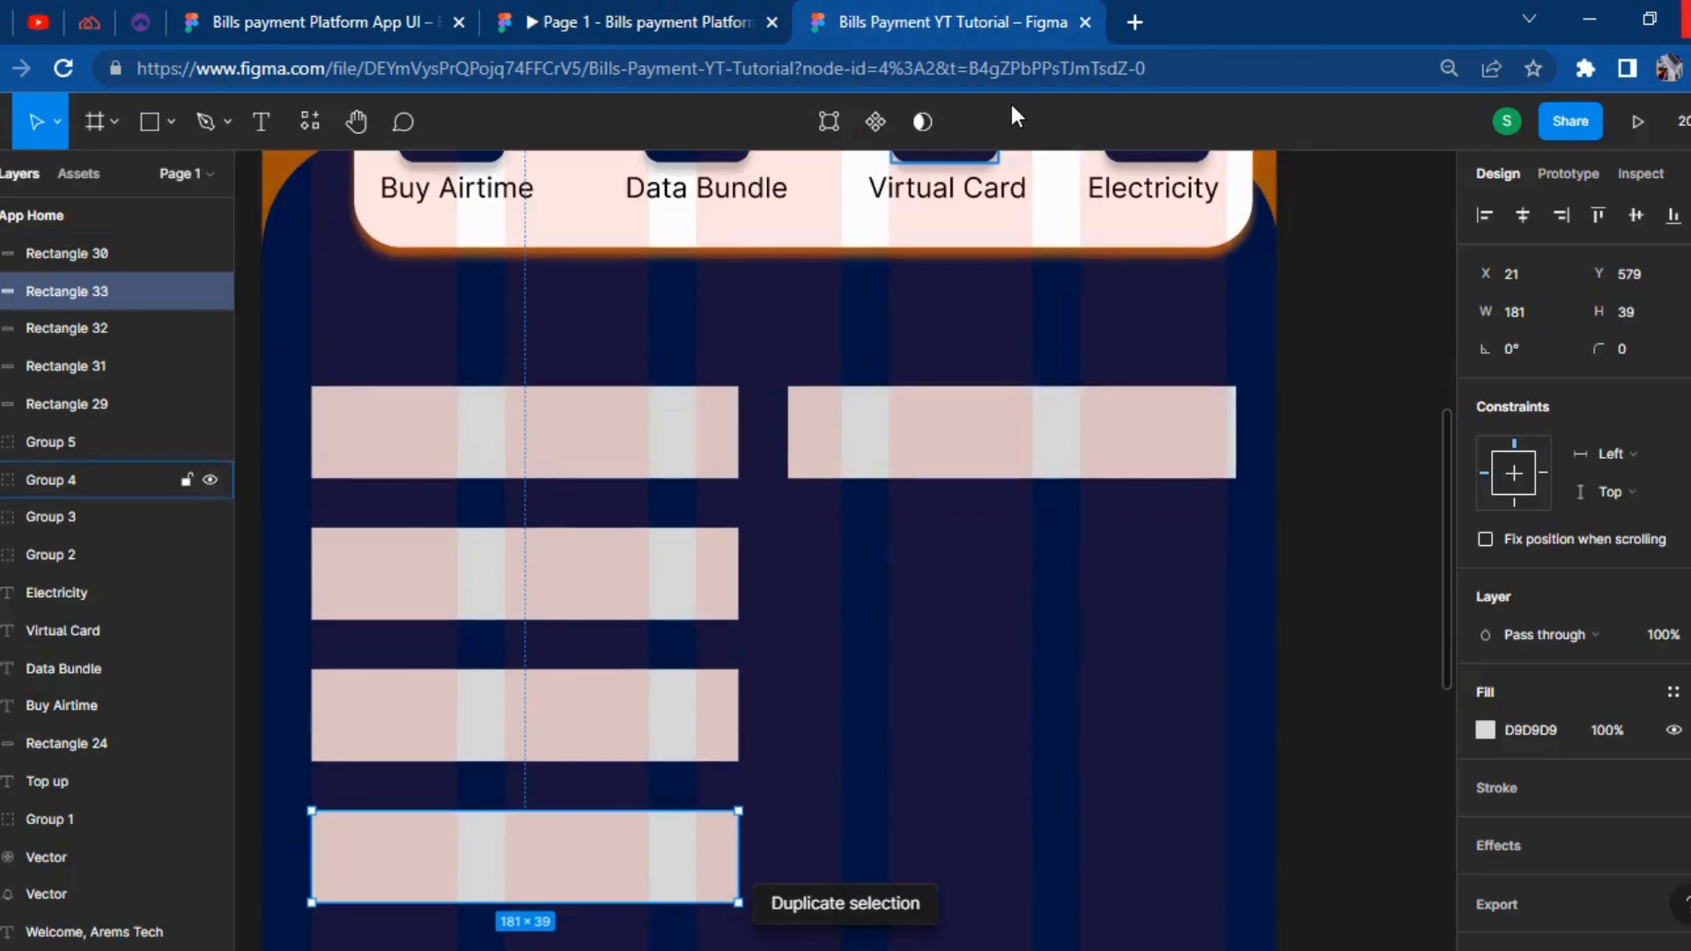
Duplicate the right rectangle and move the copy 60 px down to Y 459.
click(953, 435)
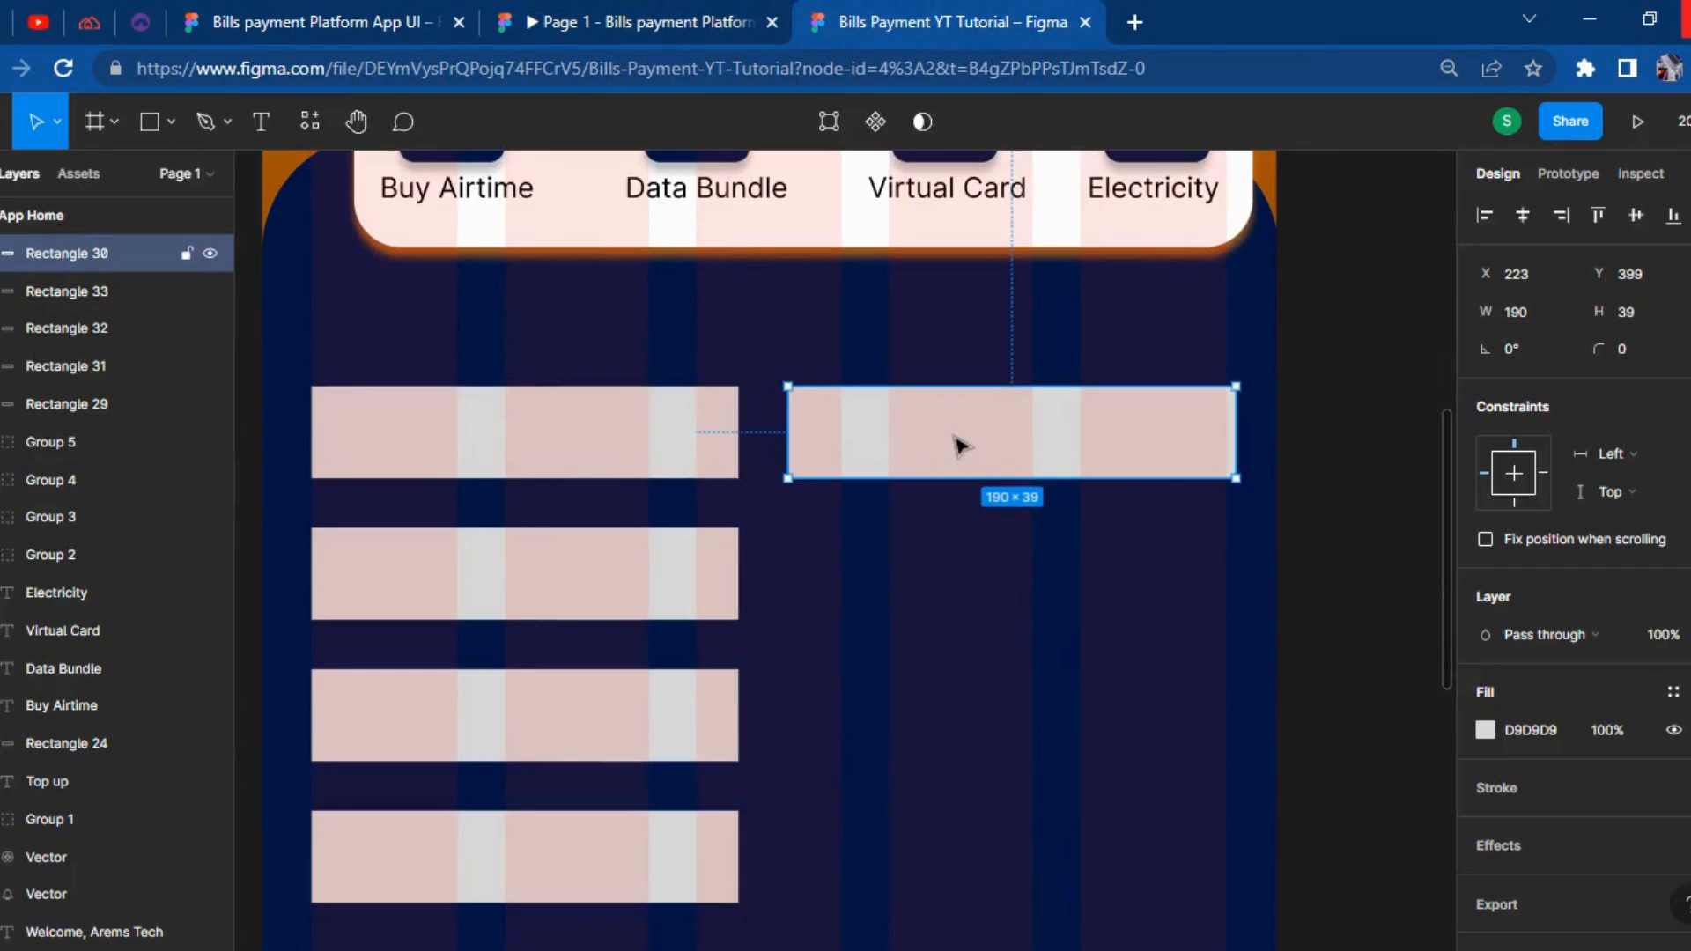
key(ctrl+d)
key(shift+Down)
key(shift+Down)
key(shift+Down)
key(shift+Down)
key(shift+Down)
key(shift+Down)
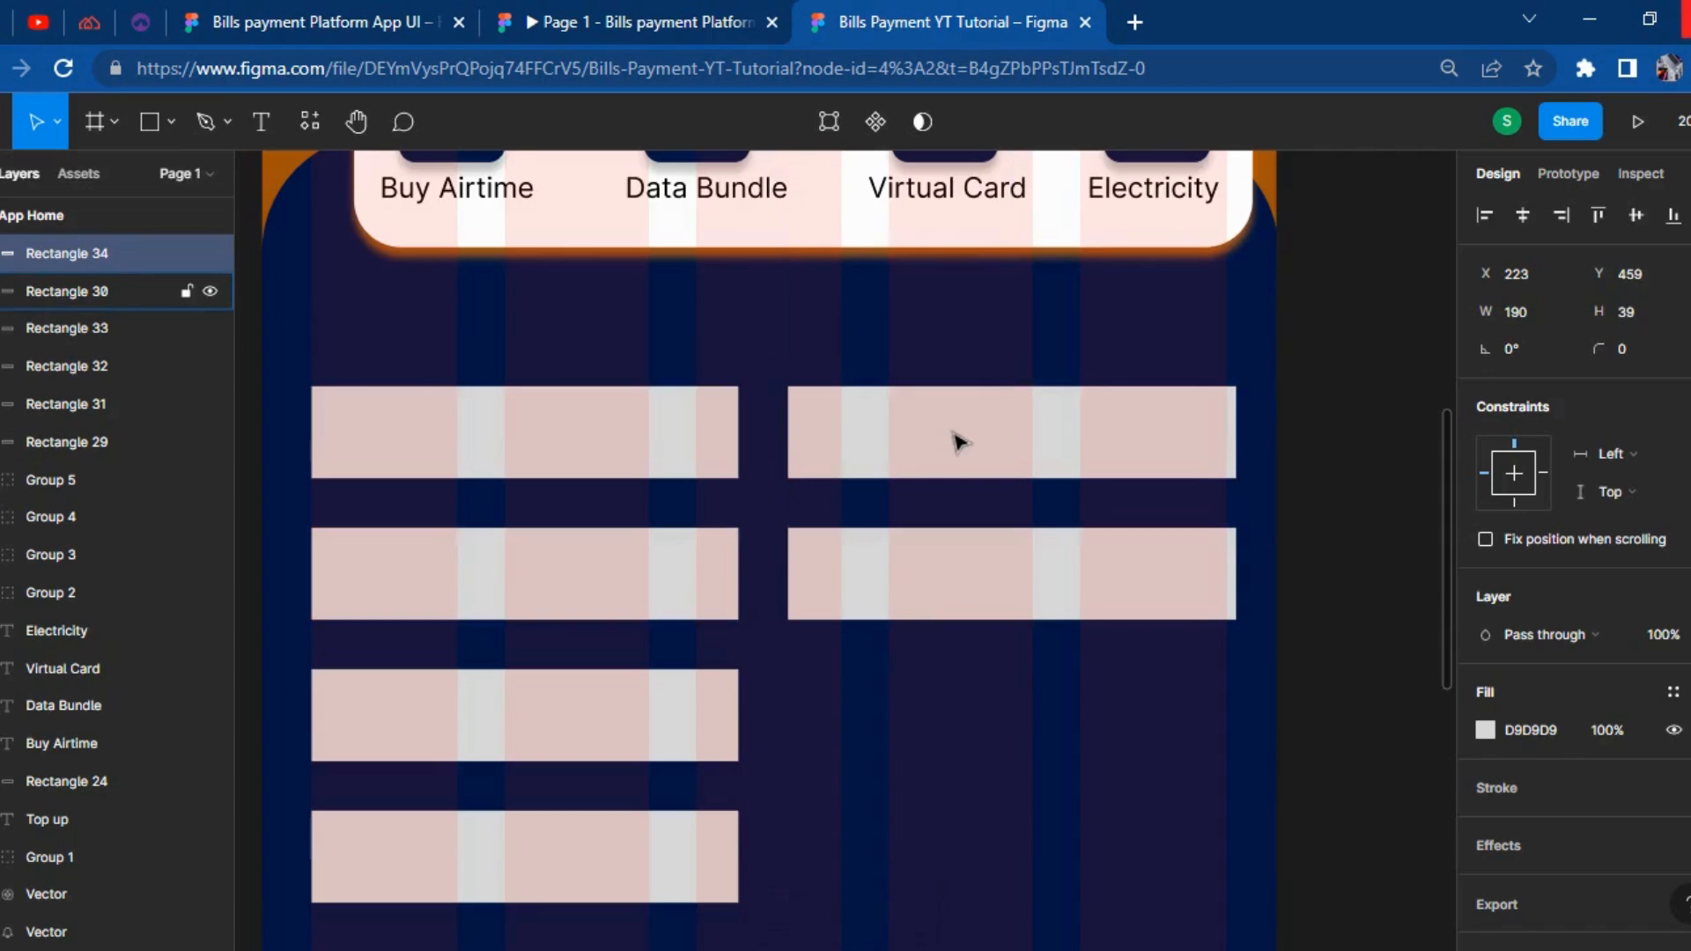
Repeat the duplication twice at the same spacing so the right column also has four rectangles.
key(ctrl+d)
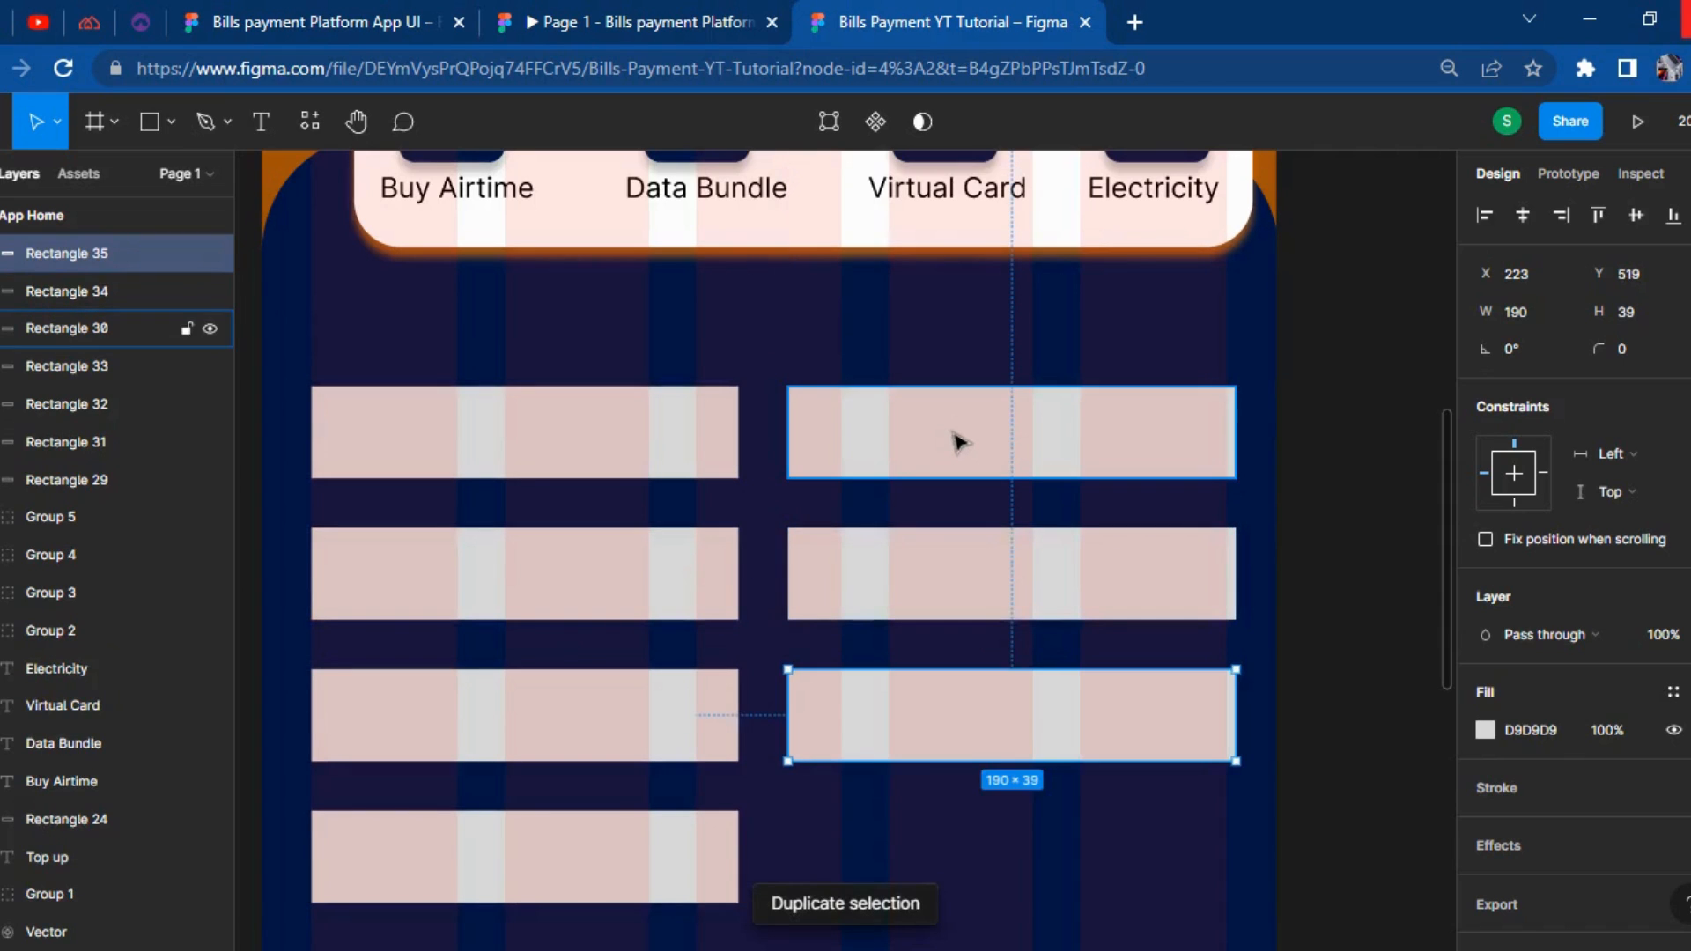
key(ctrl+d)
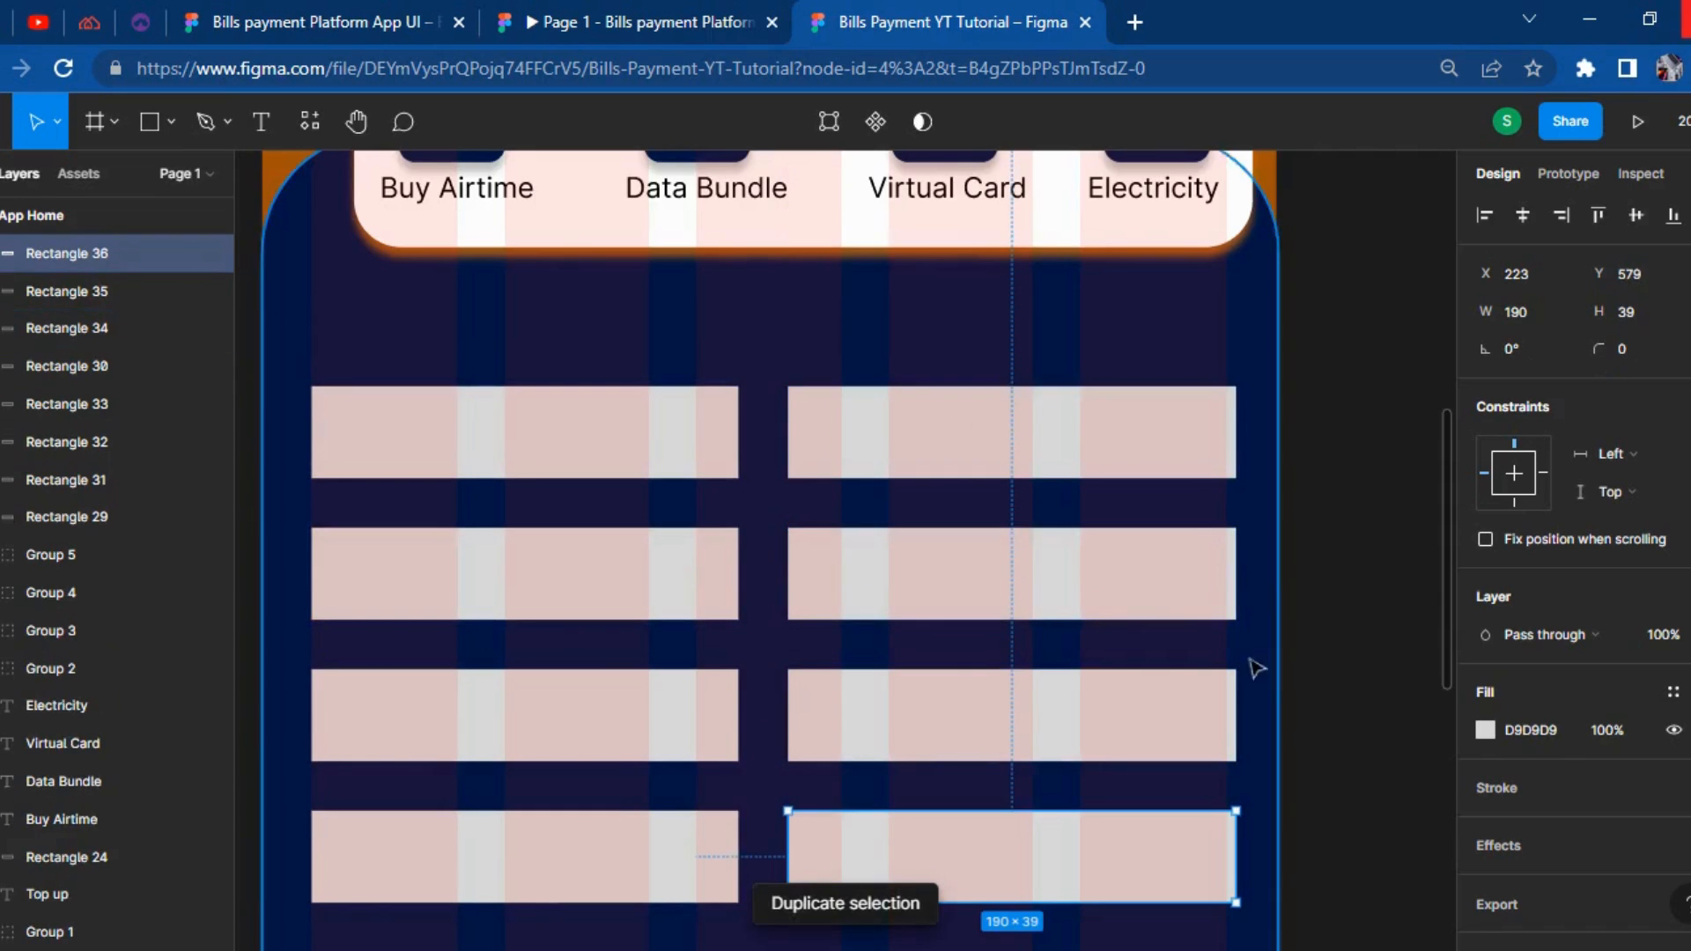
click(1404, 710)
Fill the first rectangle in the left column with the document's orange F57600, following the reference prototype.
click(518, 7)
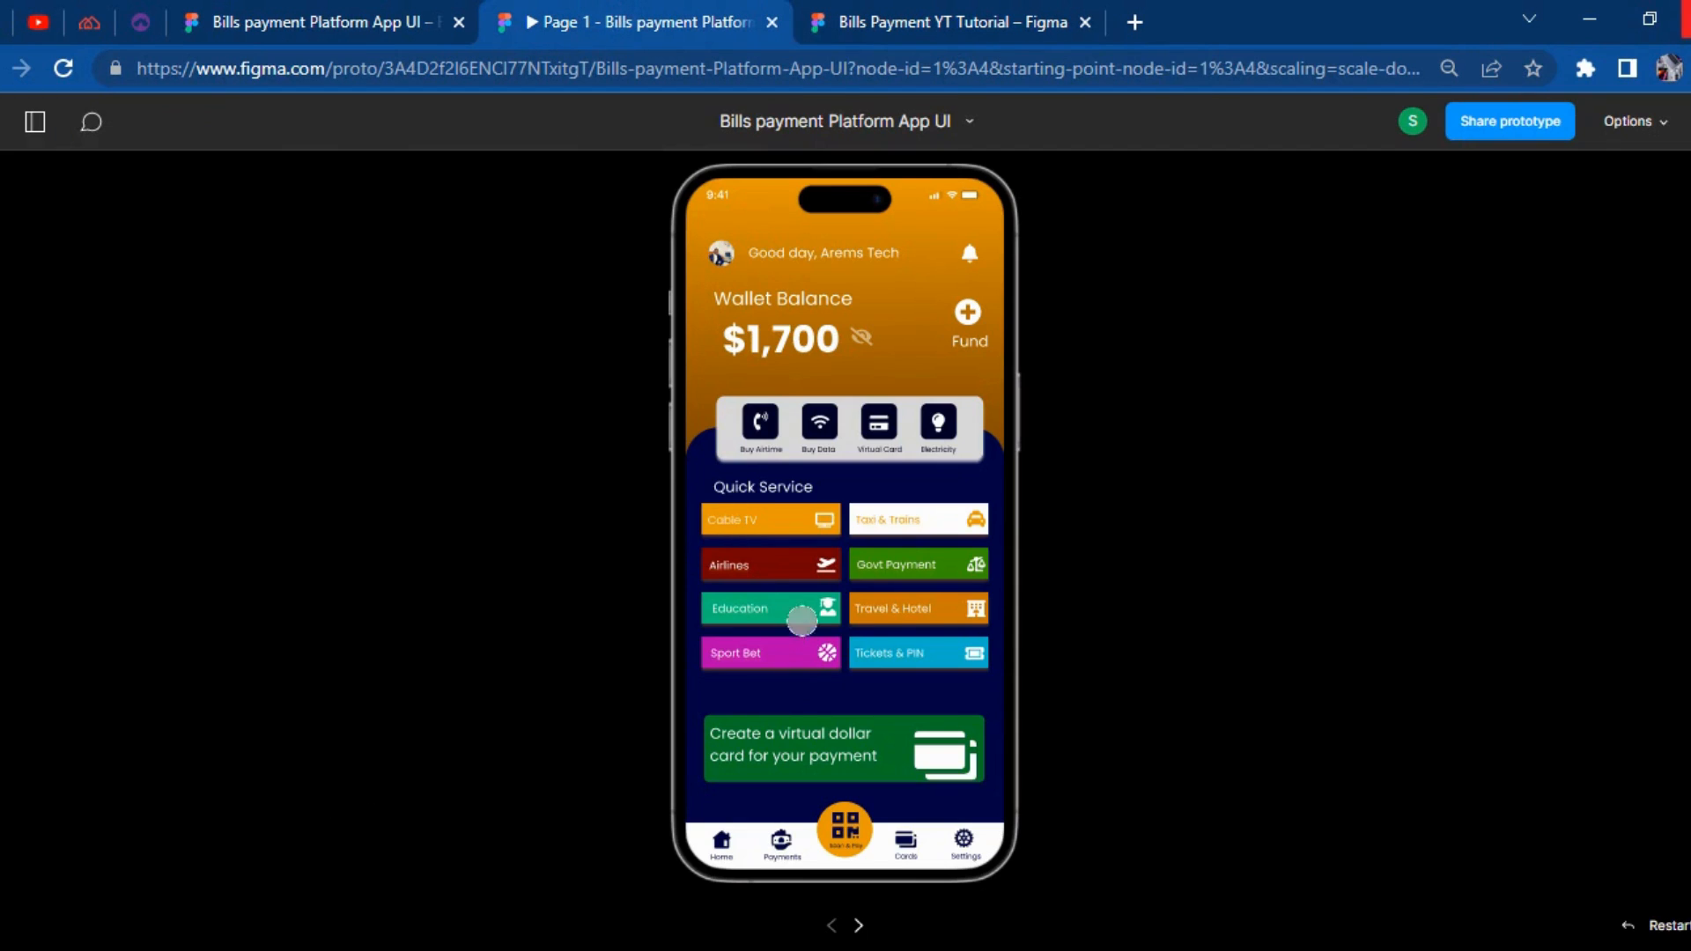
click(872, 1)
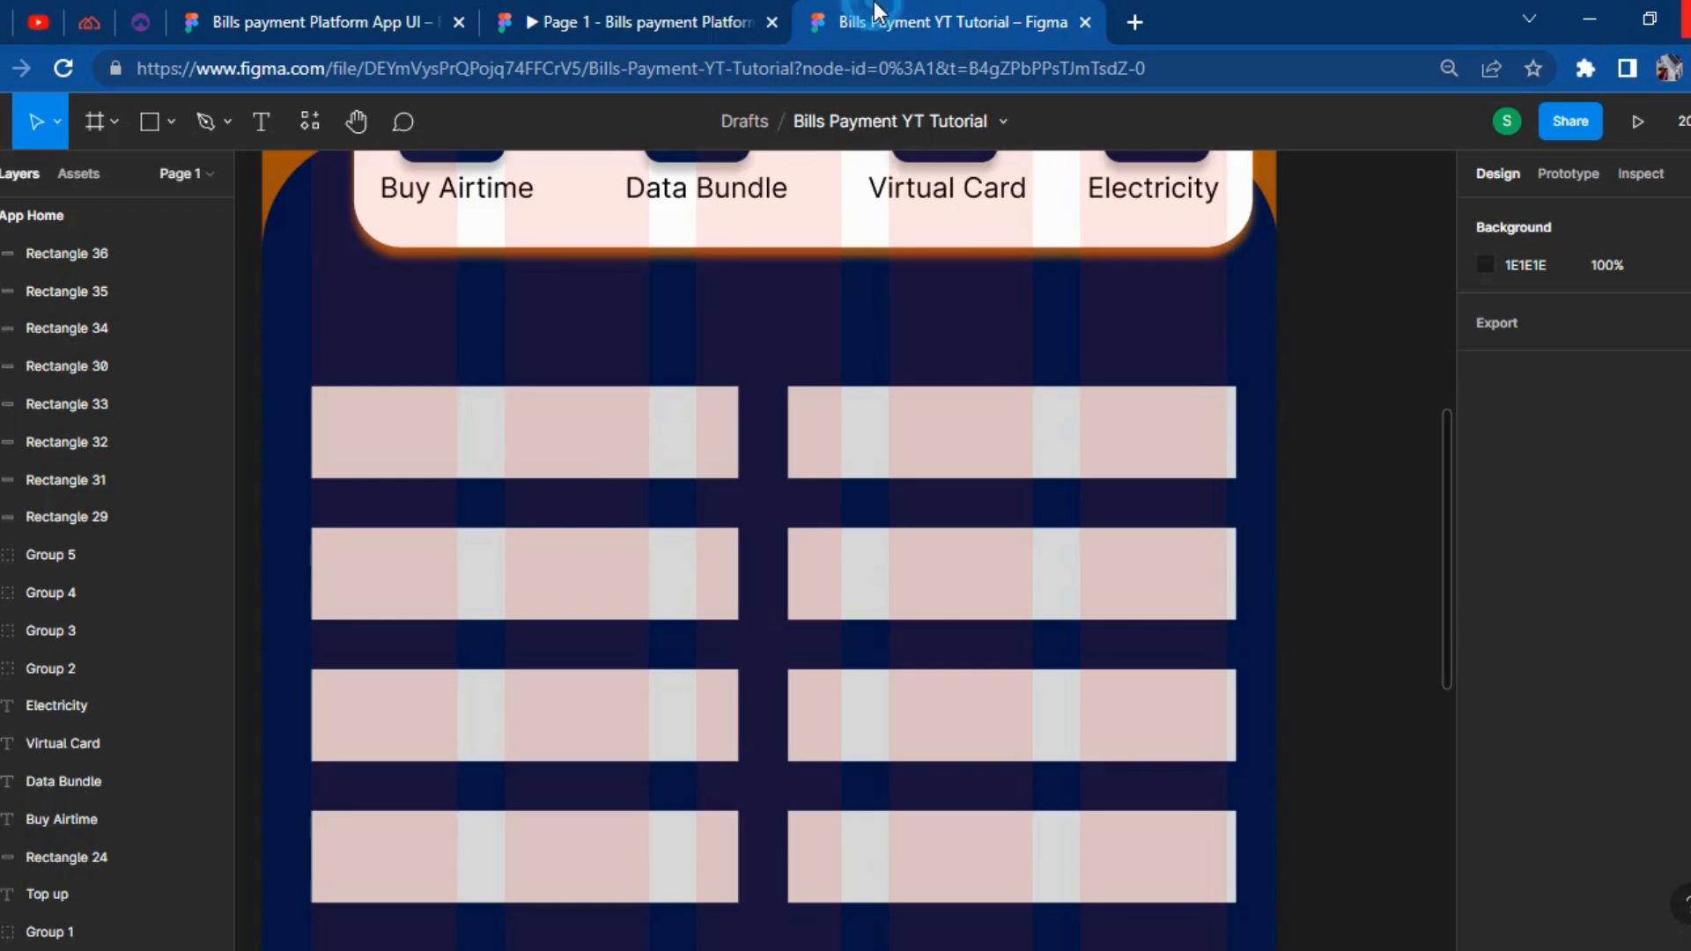
click(605, 412)
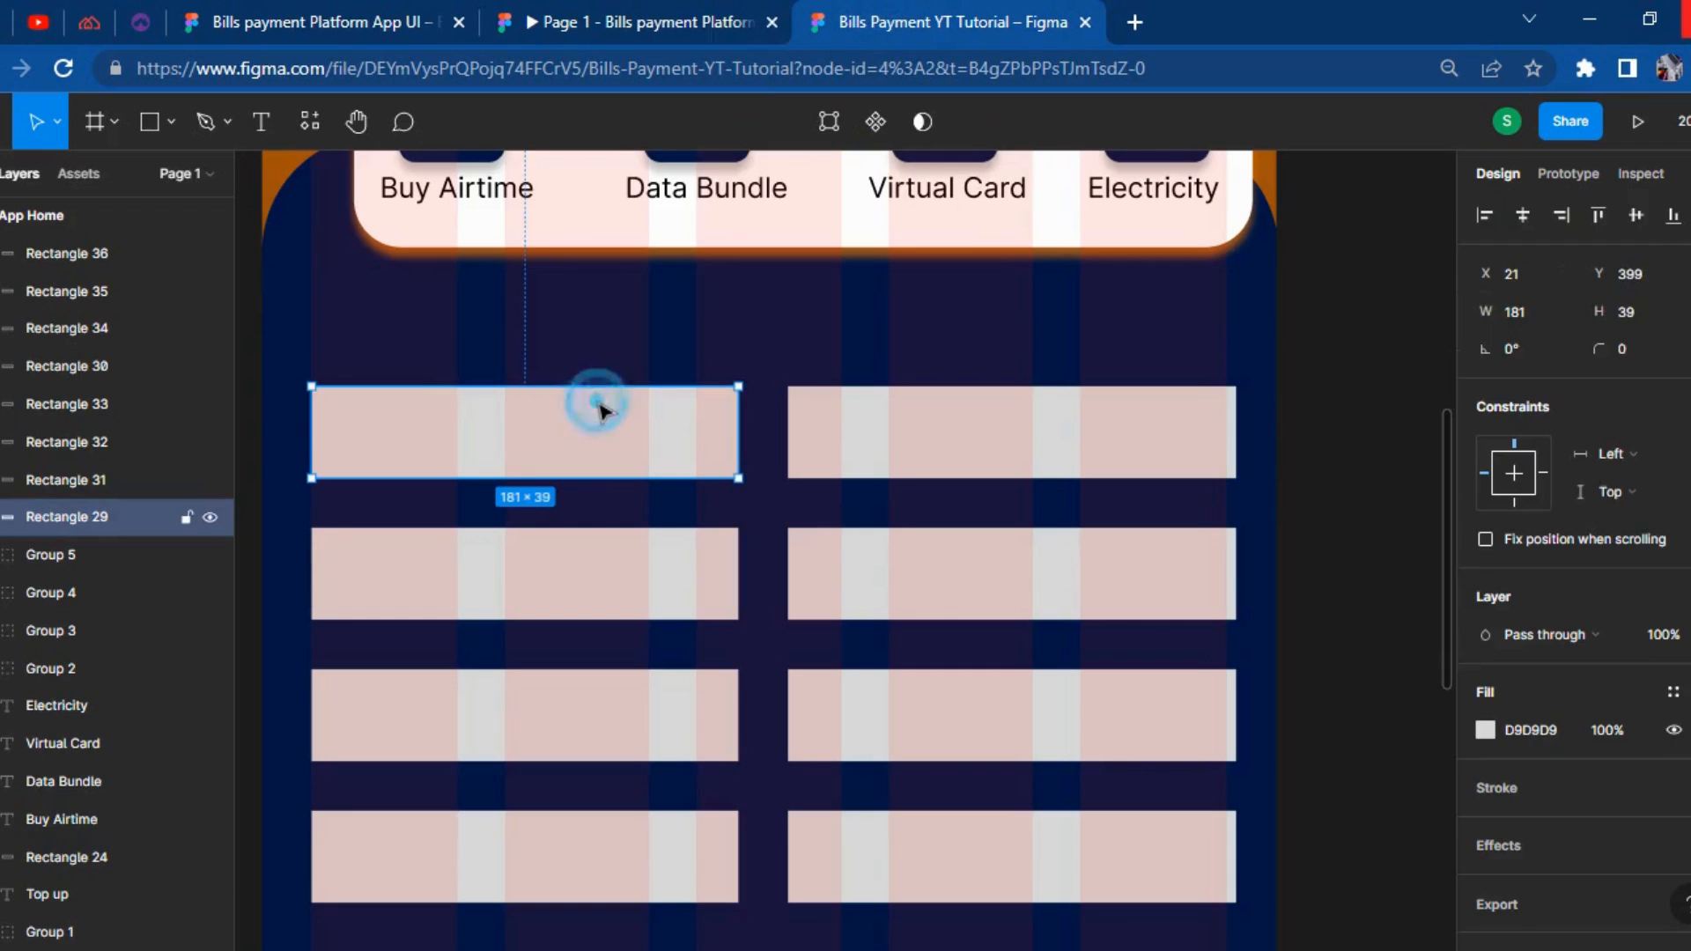
click(1489, 734)
click(692, 24)
click(896, 10)
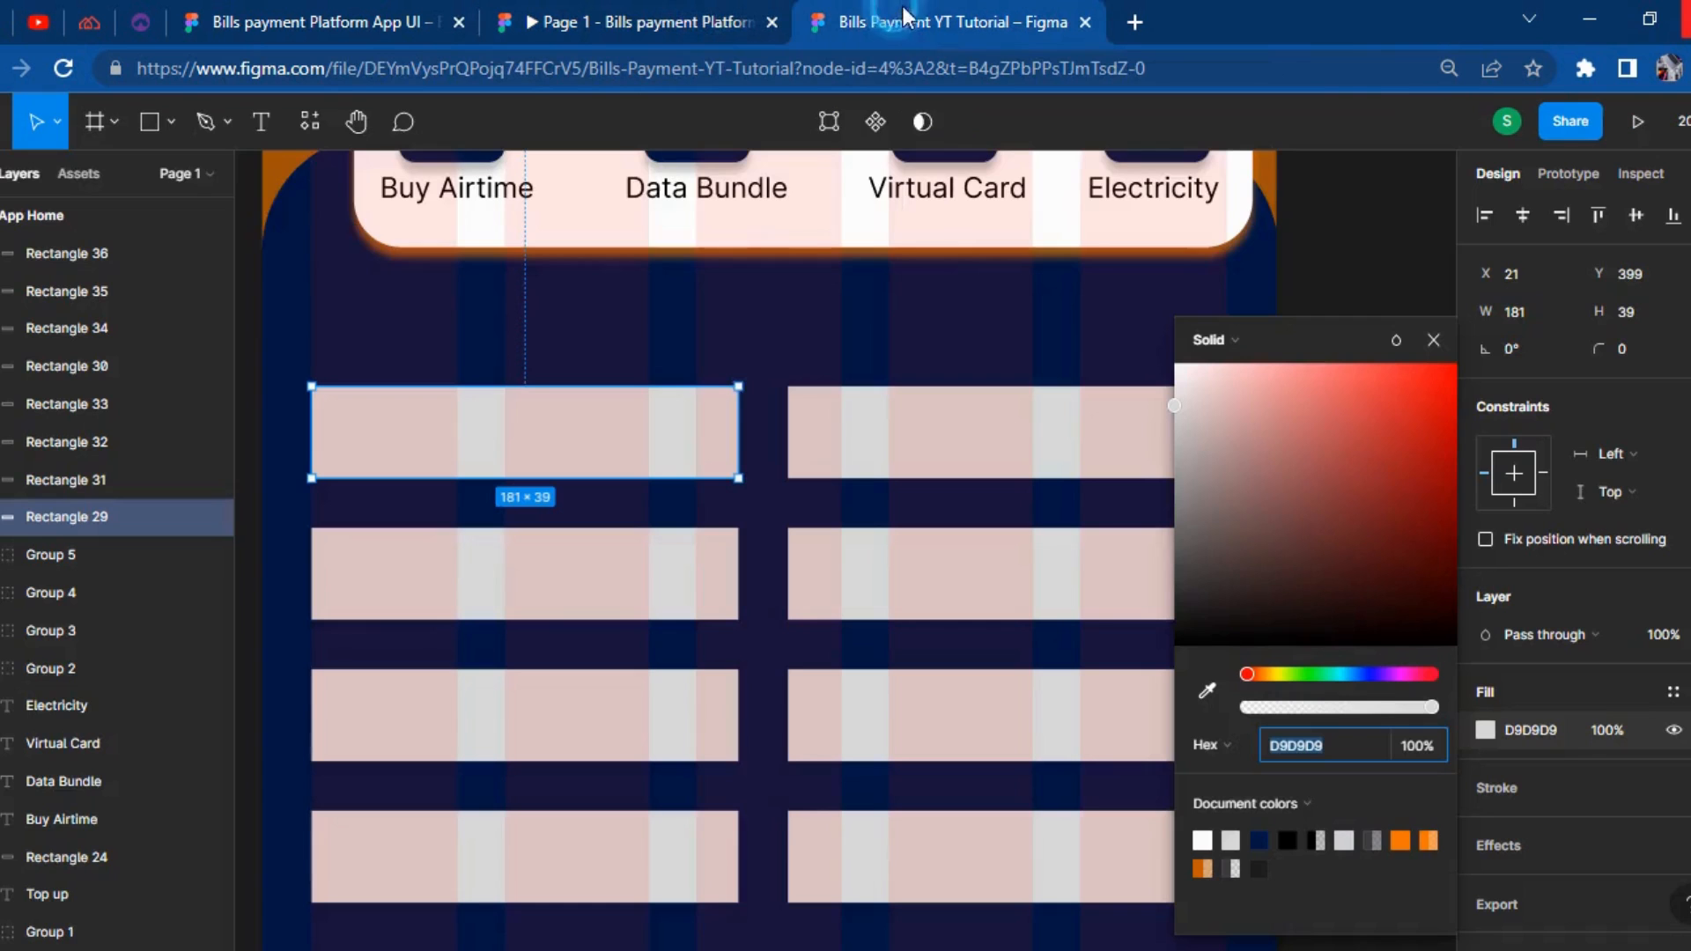
click(1394, 838)
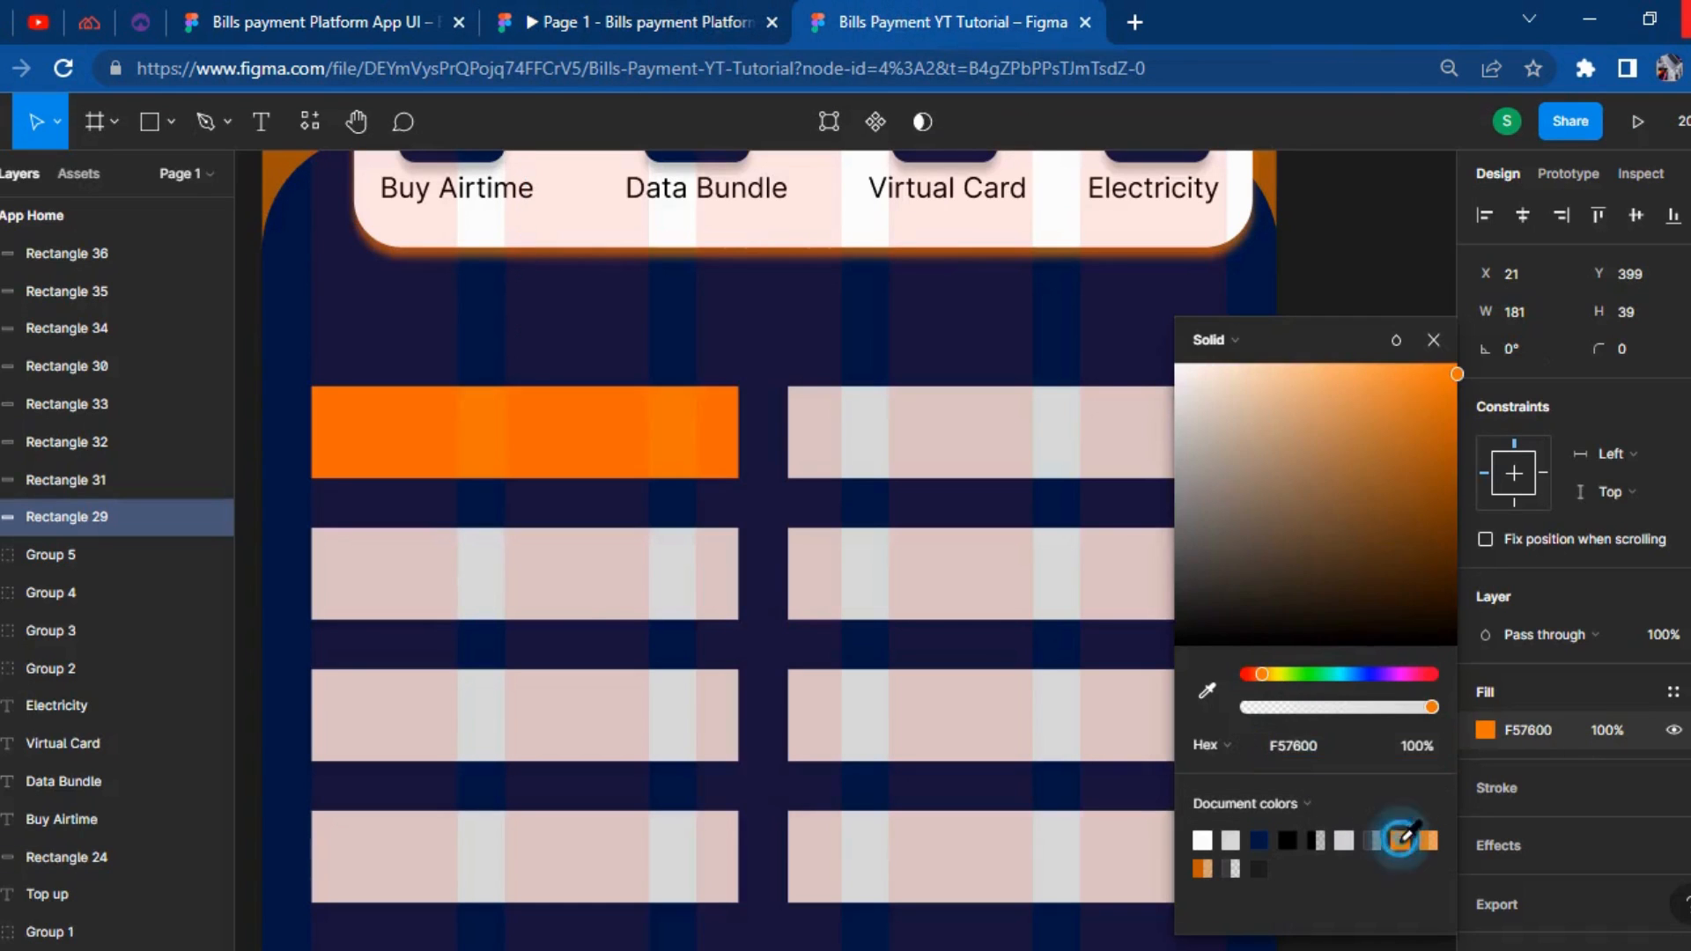
Try a 70% fill opacity on the orange rectangle.
click(1042, 436)
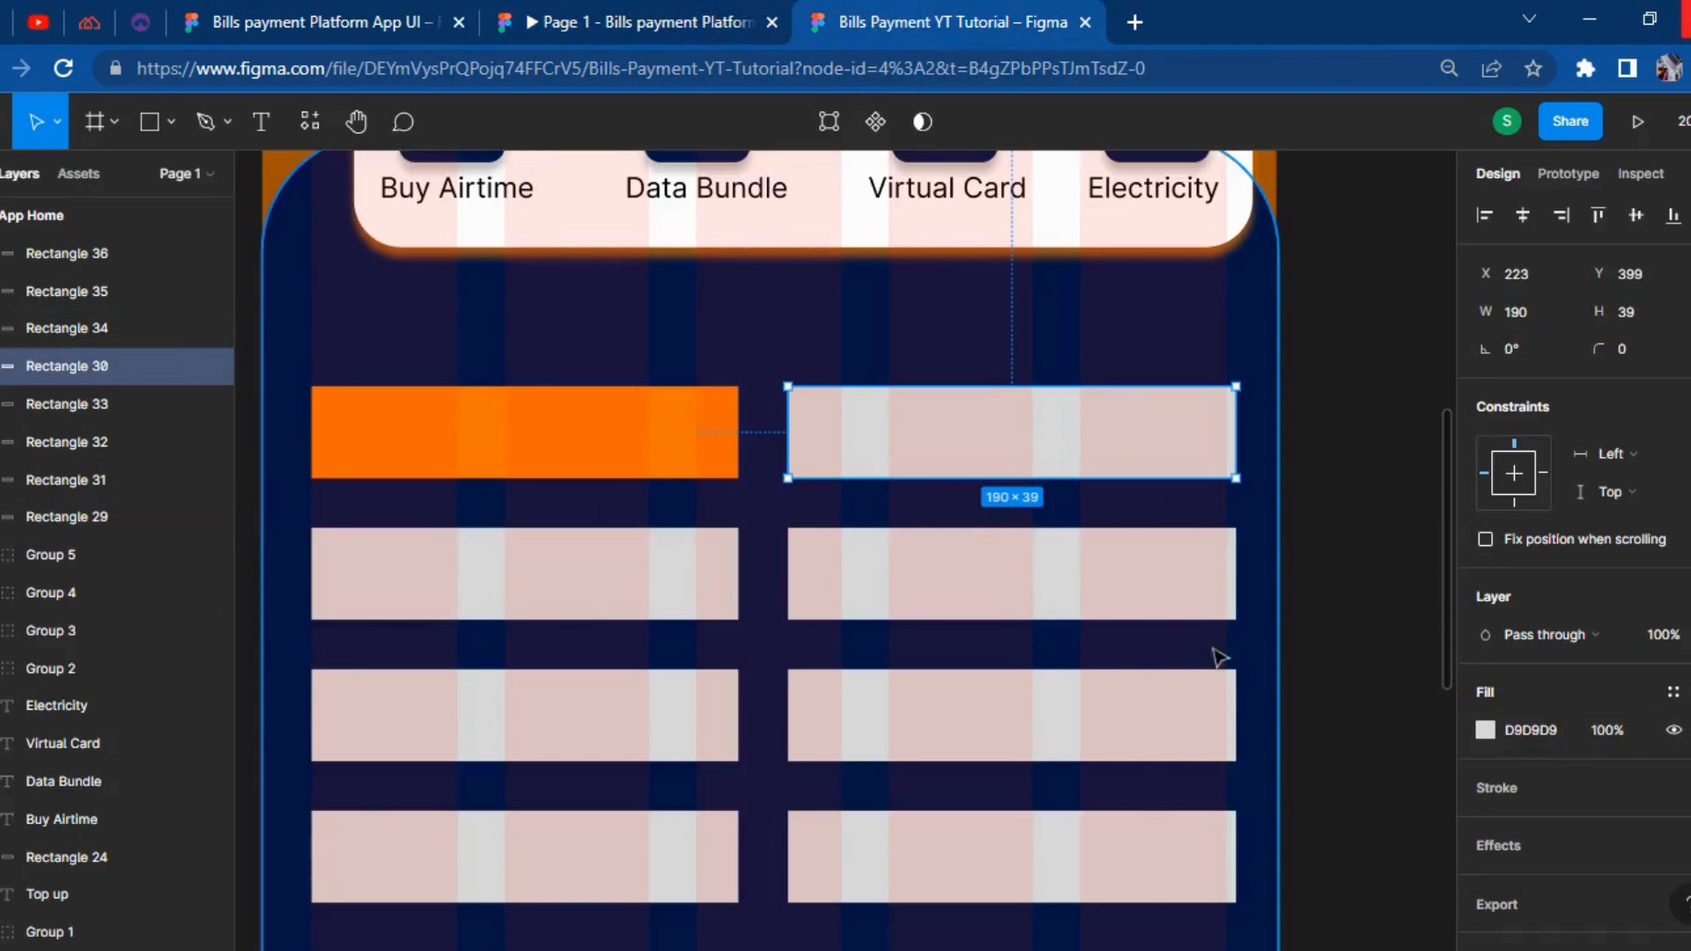
click(685, 468)
click(1614, 730)
text(70)
key(Return)
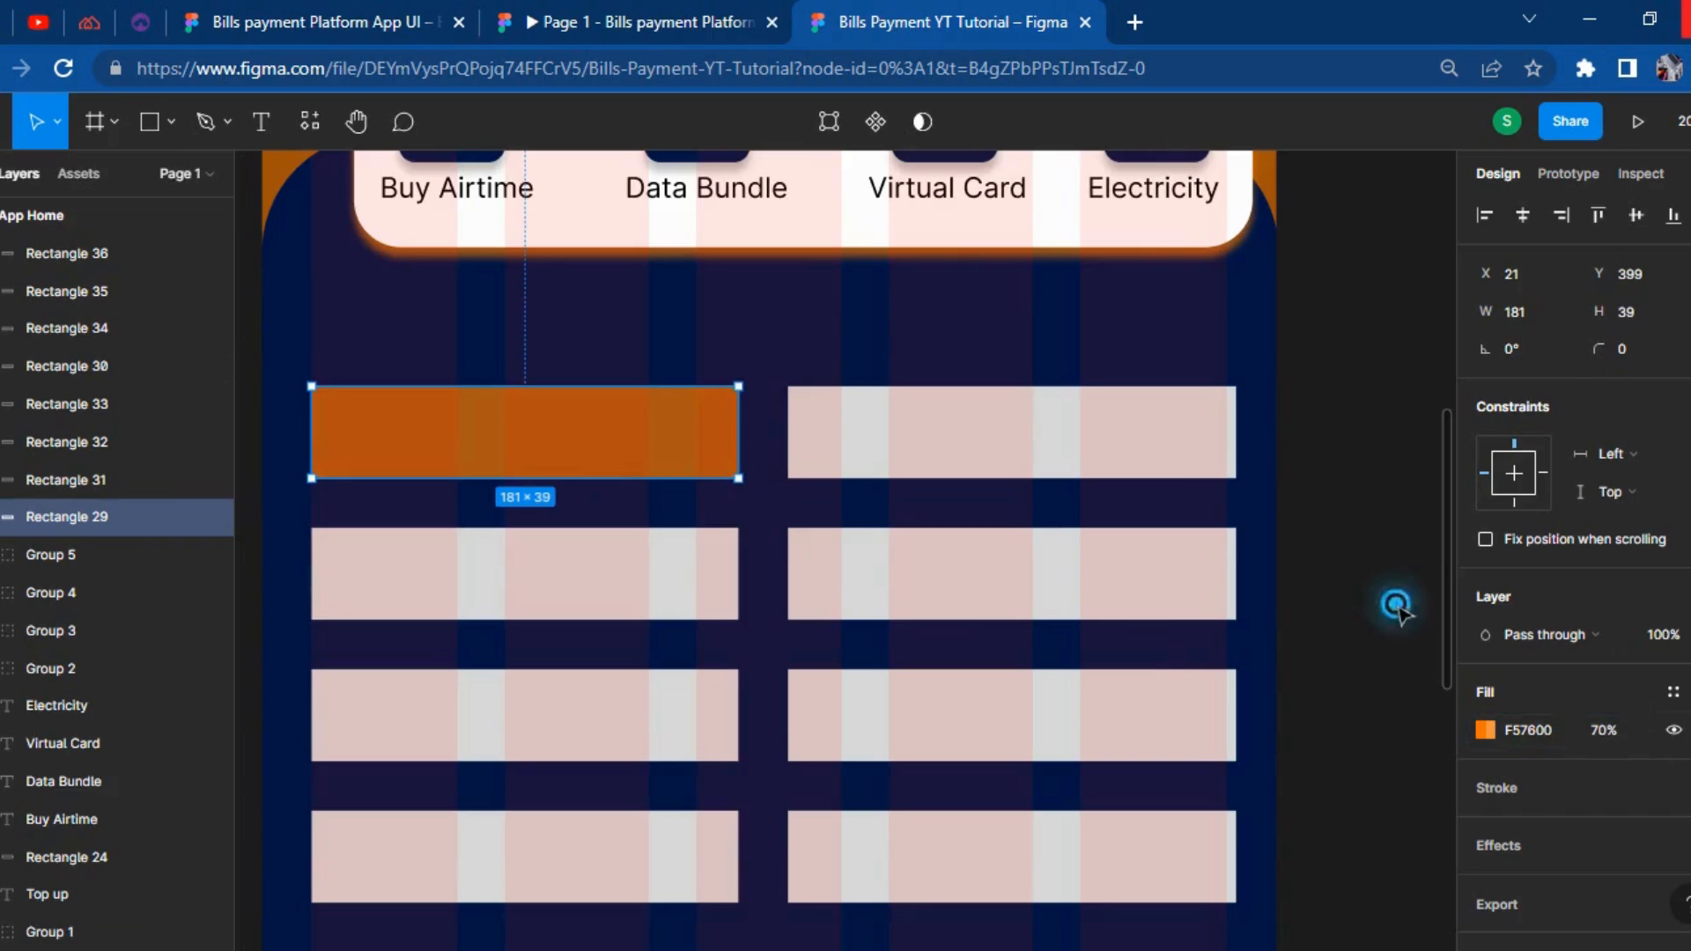
click(1396, 606)
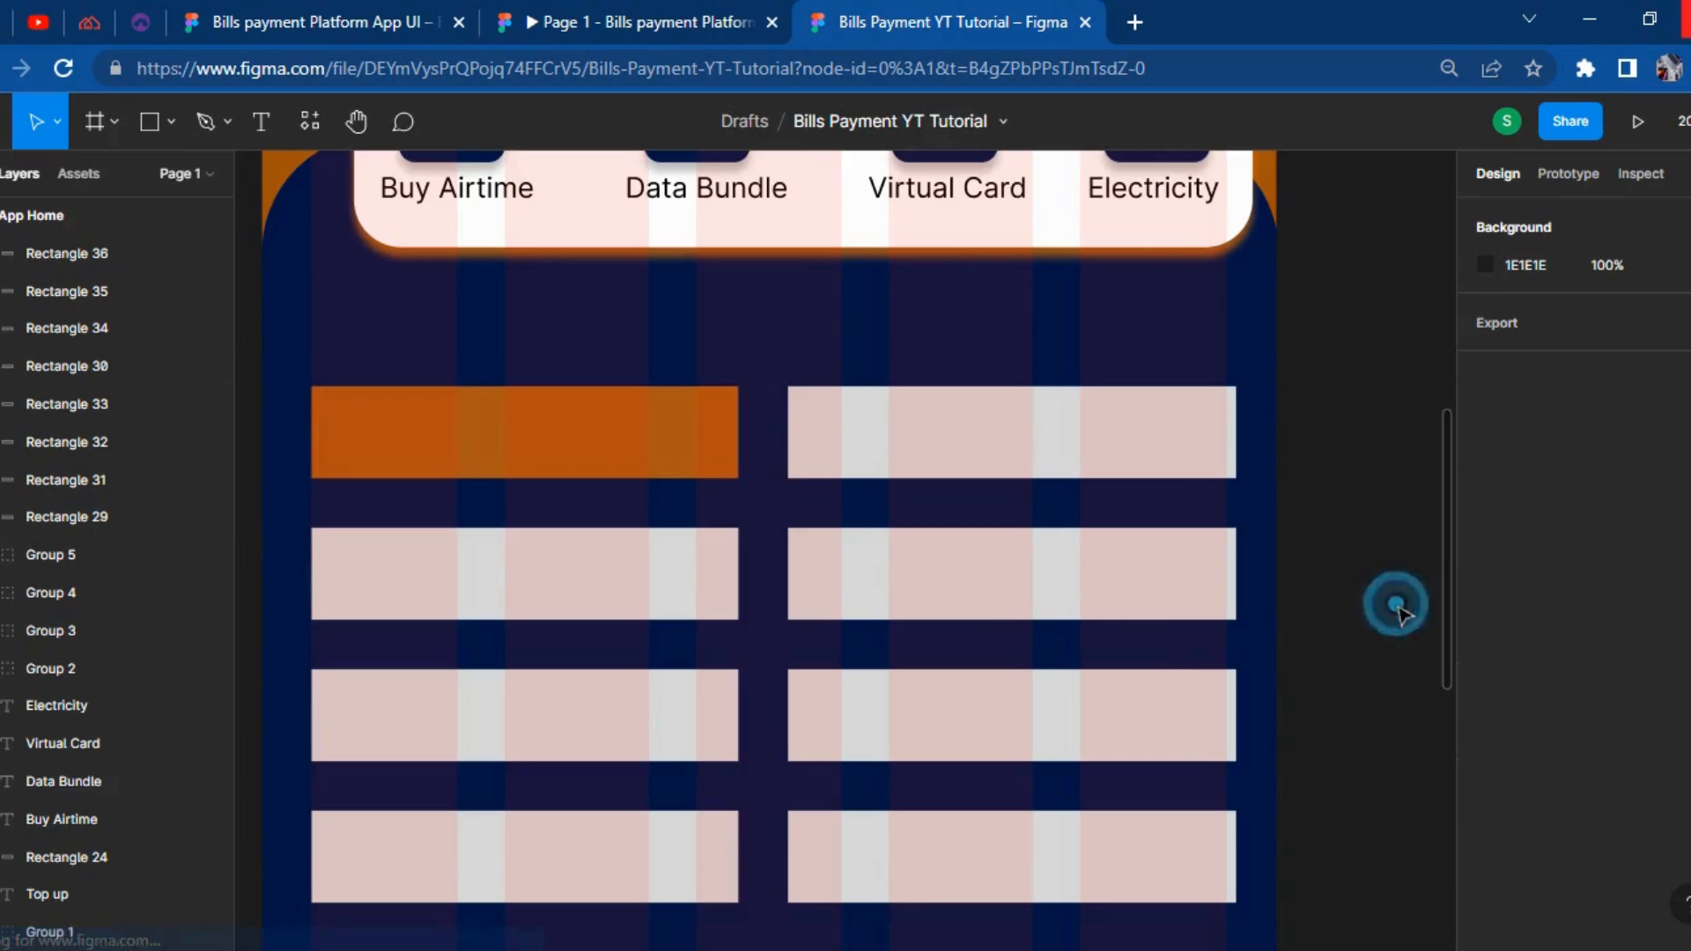
Restore the orange rectangle's fill opacity to 100%.
click(641, 440)
click(1612, 735)
text(100)
key(Return)
Fill the first rectangle in the right column with white, keeping its position at X 223, Y 399.
drag(1024, 446, 1014, 464)
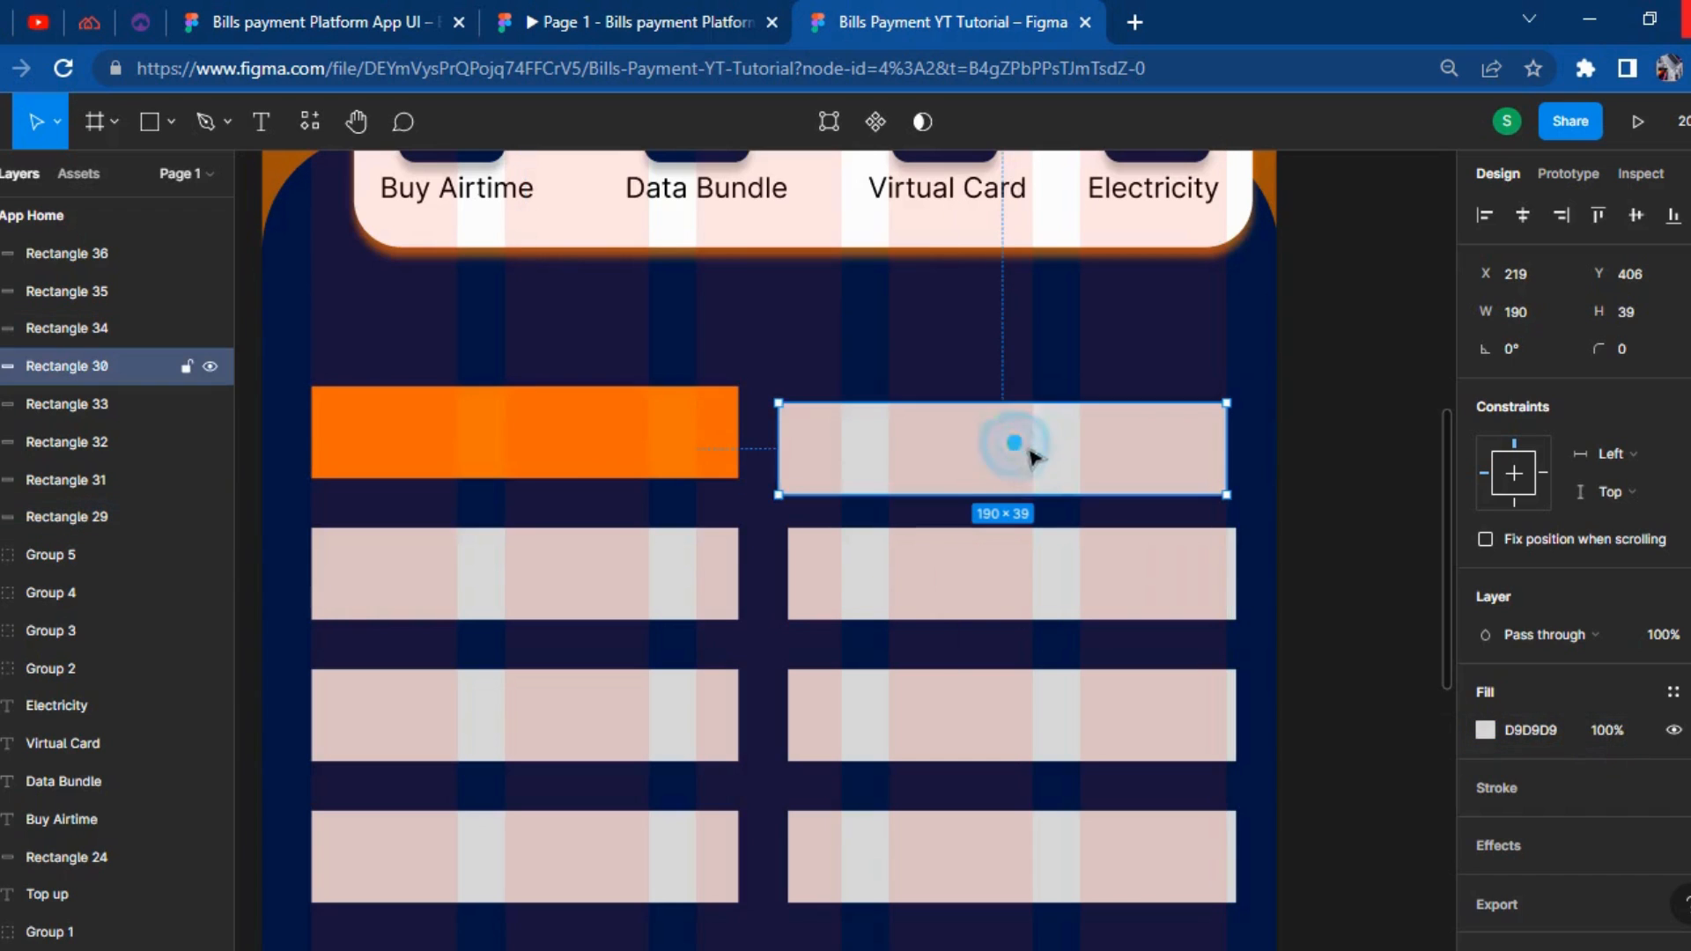
key(ctrl+z)
click(969, 423)
click(669, 22)
click(1026, 13)
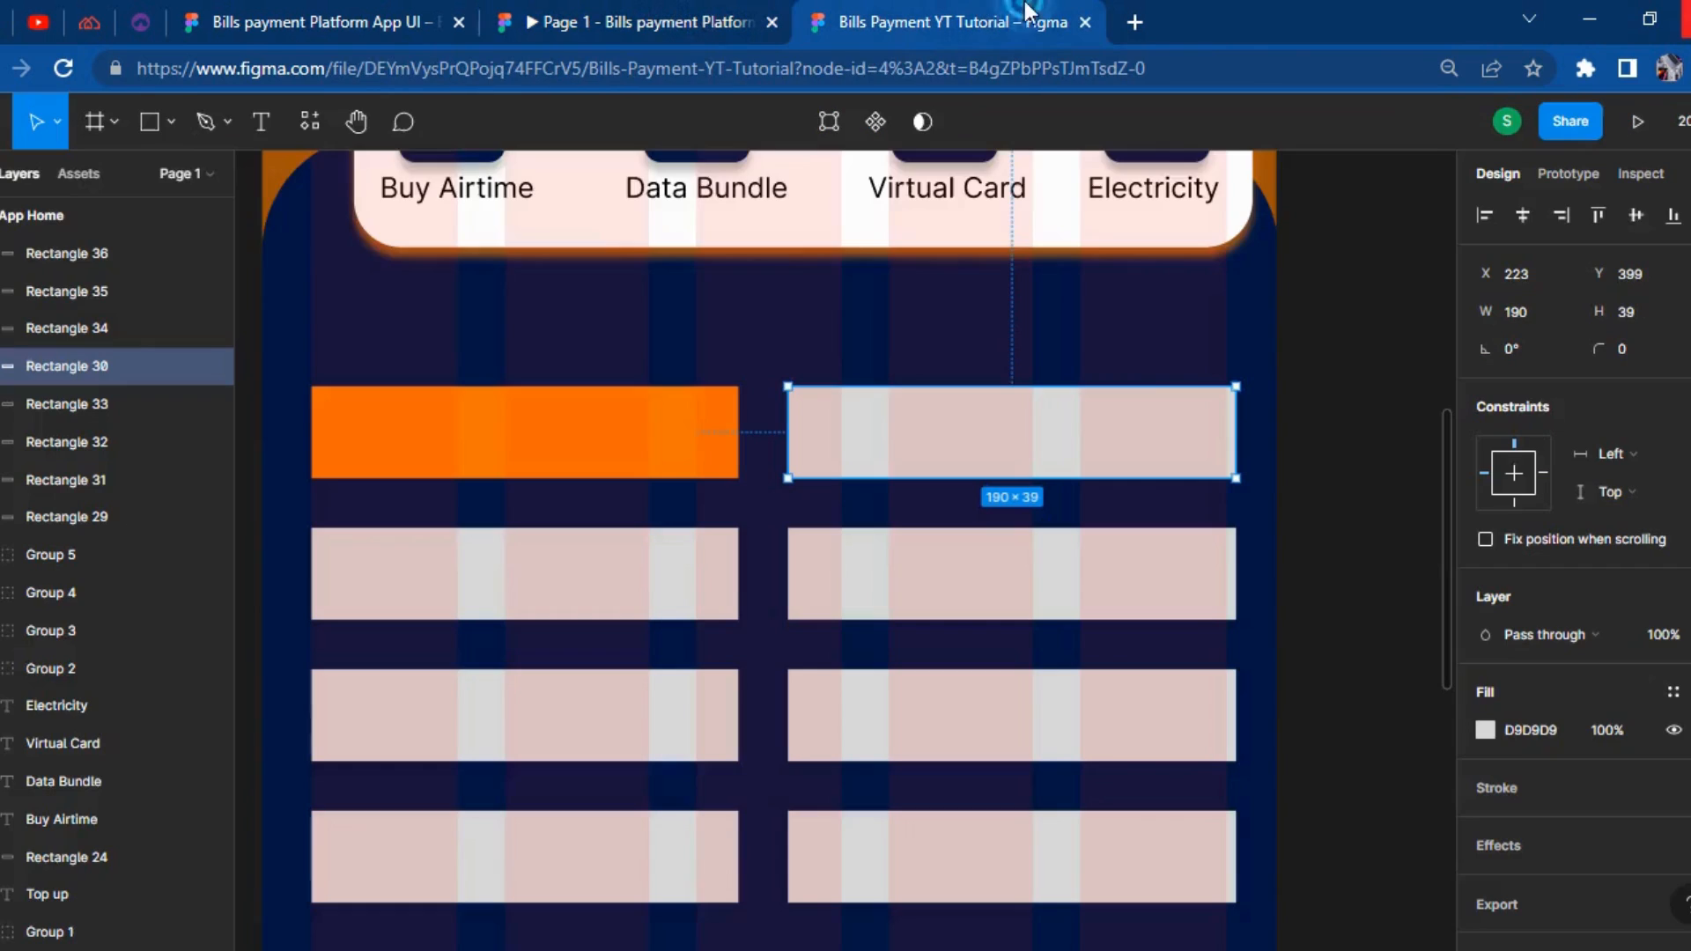
click(1488, 733)
drag(1393, 564, 1117, 302)
click(1344, 269)
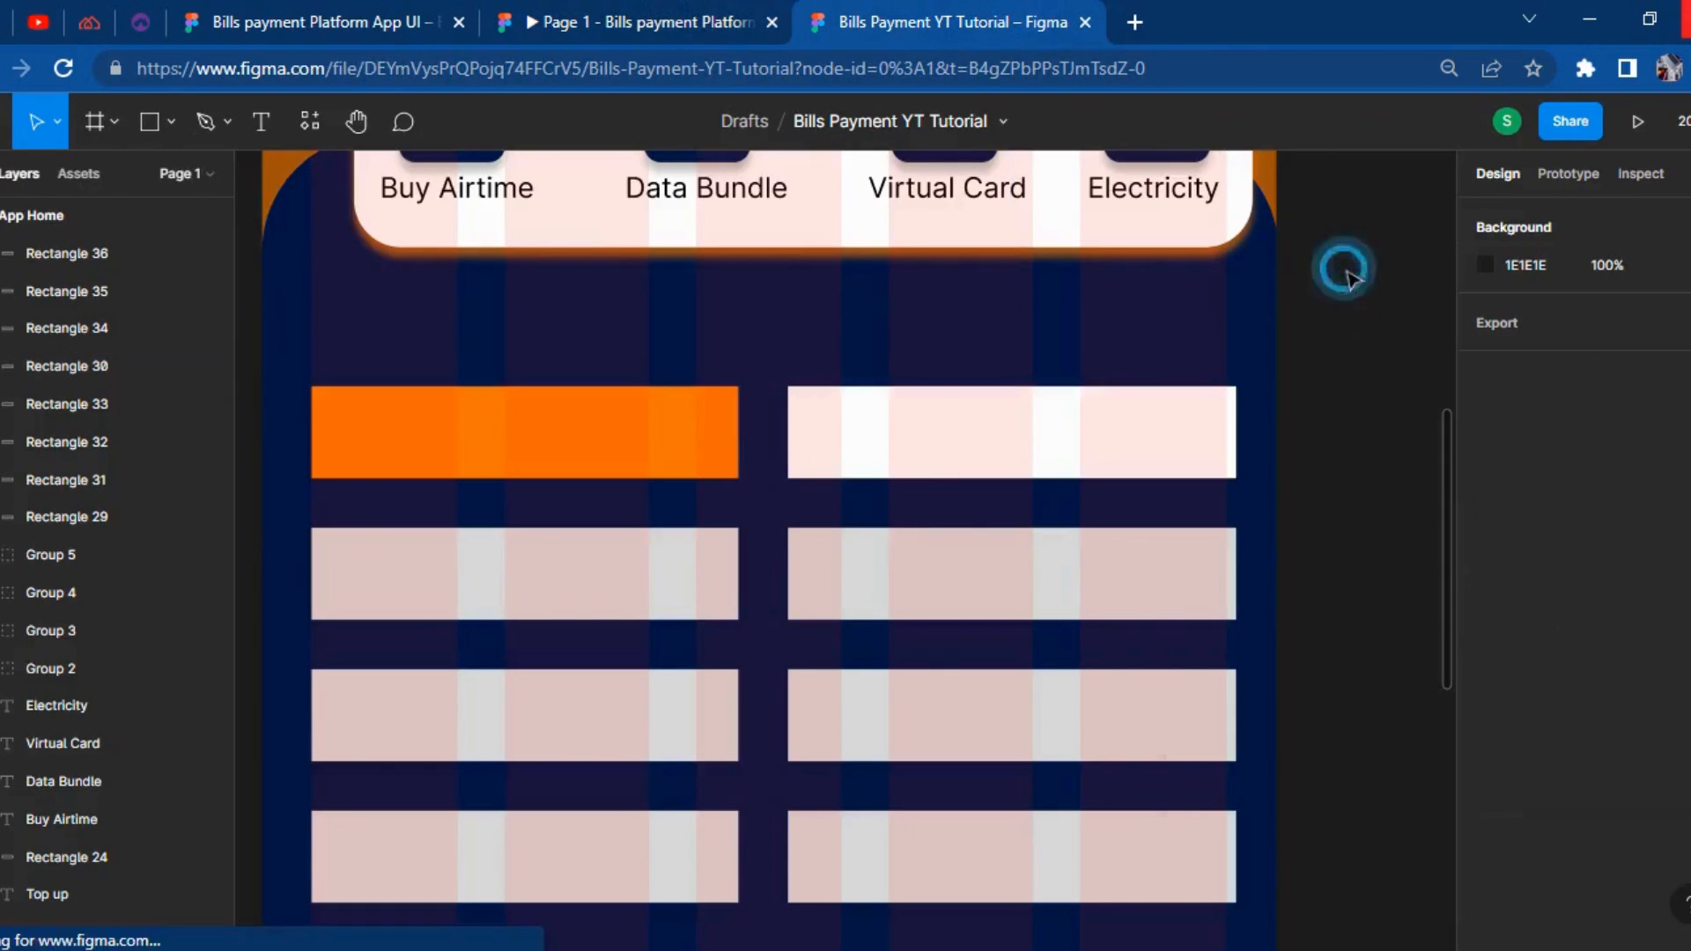
Fill the second rectangle in the left column with light green A1FF2A.
click(729, 573)
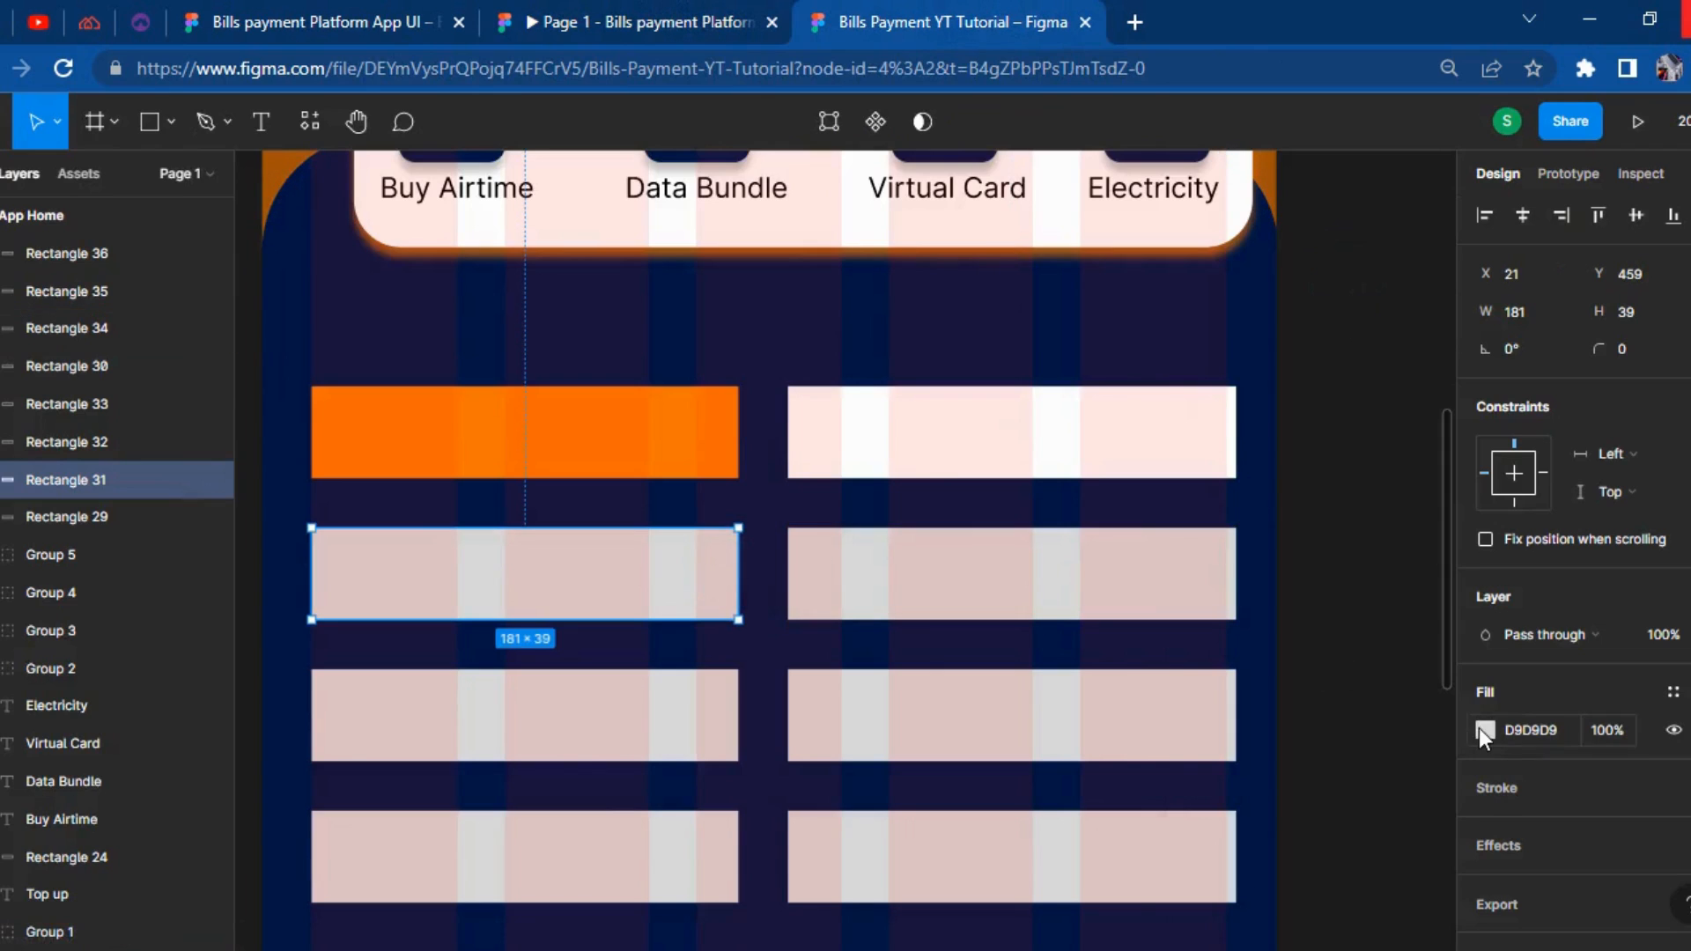
click(1482, 731)
mouse_move(1288, 675)
mouse_down()
mouse_move(1315, 673)
mouse_move(1292, 673)
mouse_up()
drag(1347, 522, 1418, 310)
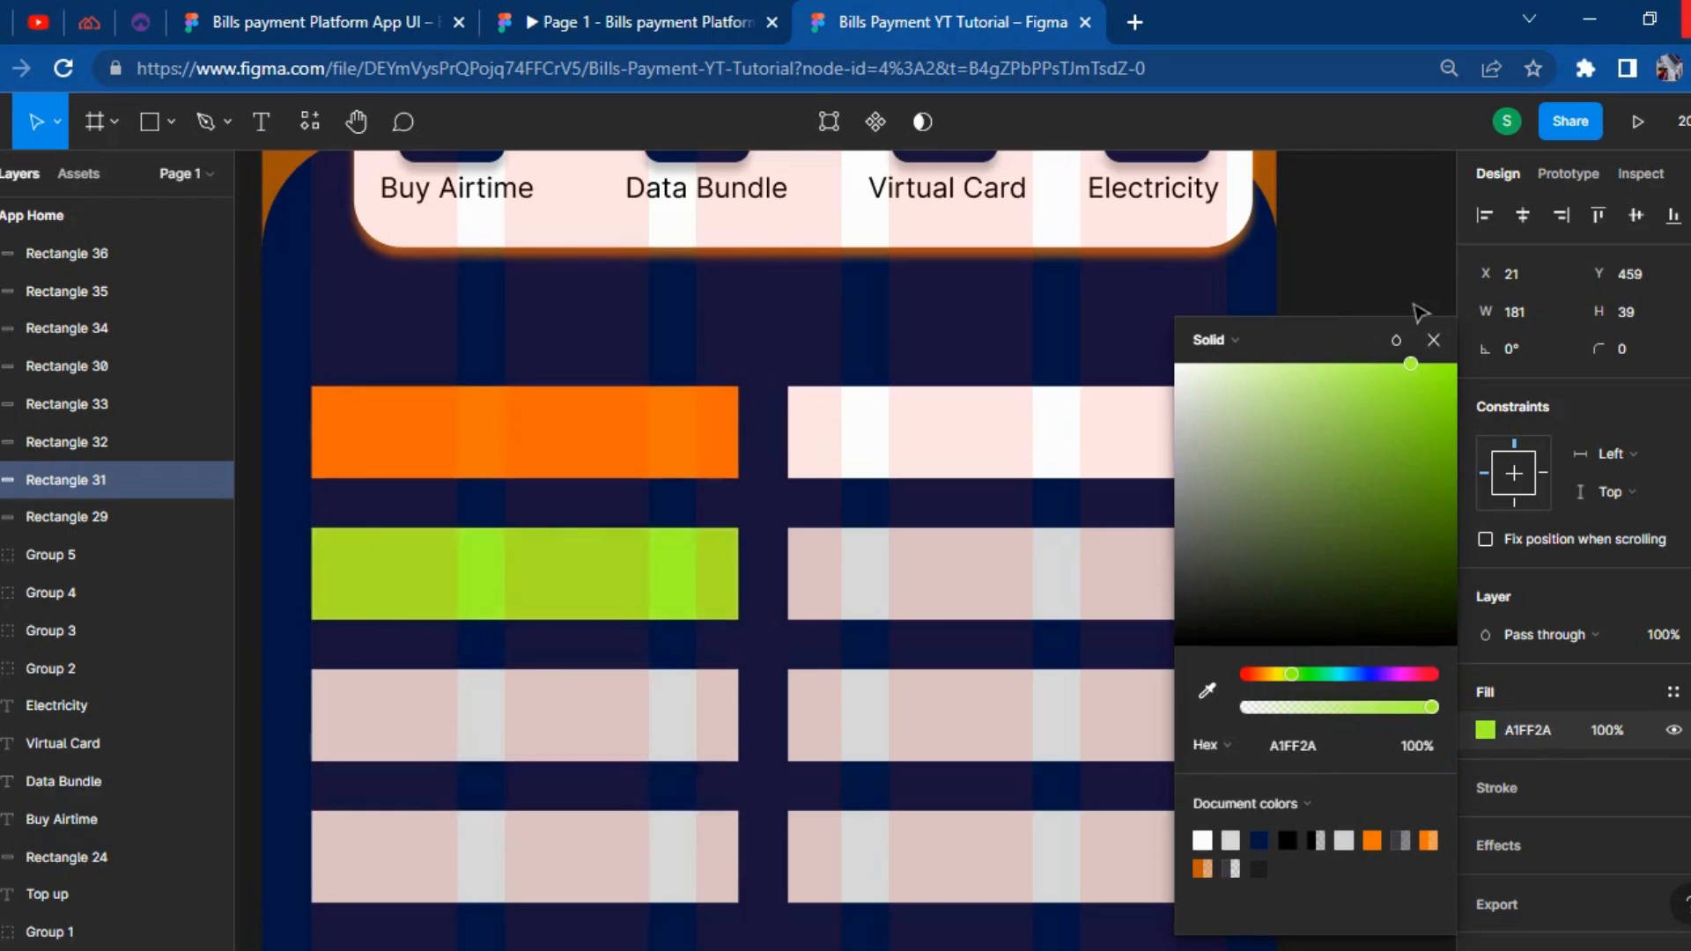
click(1386, 246)
Check the reference prototype's button colors and fill the second rectangle in the right column with dark red.
click(1108, 531)
drag(1101, 533, 1088, 564)
key(Escape)
click(700, 18)
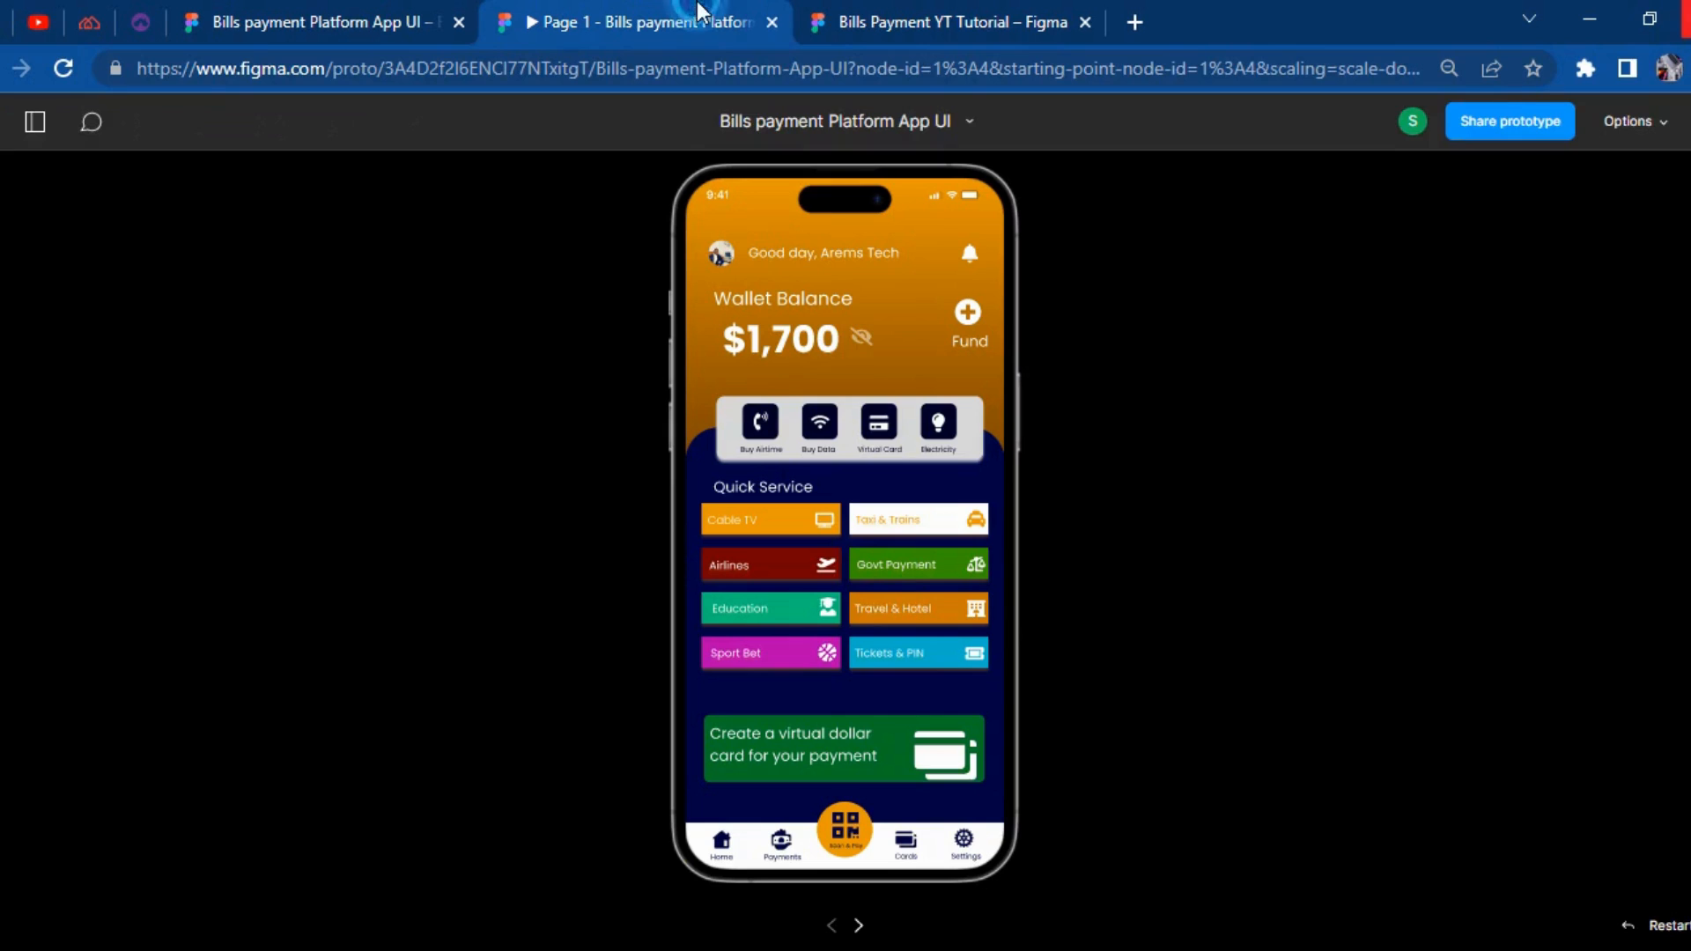
click(956, 18)
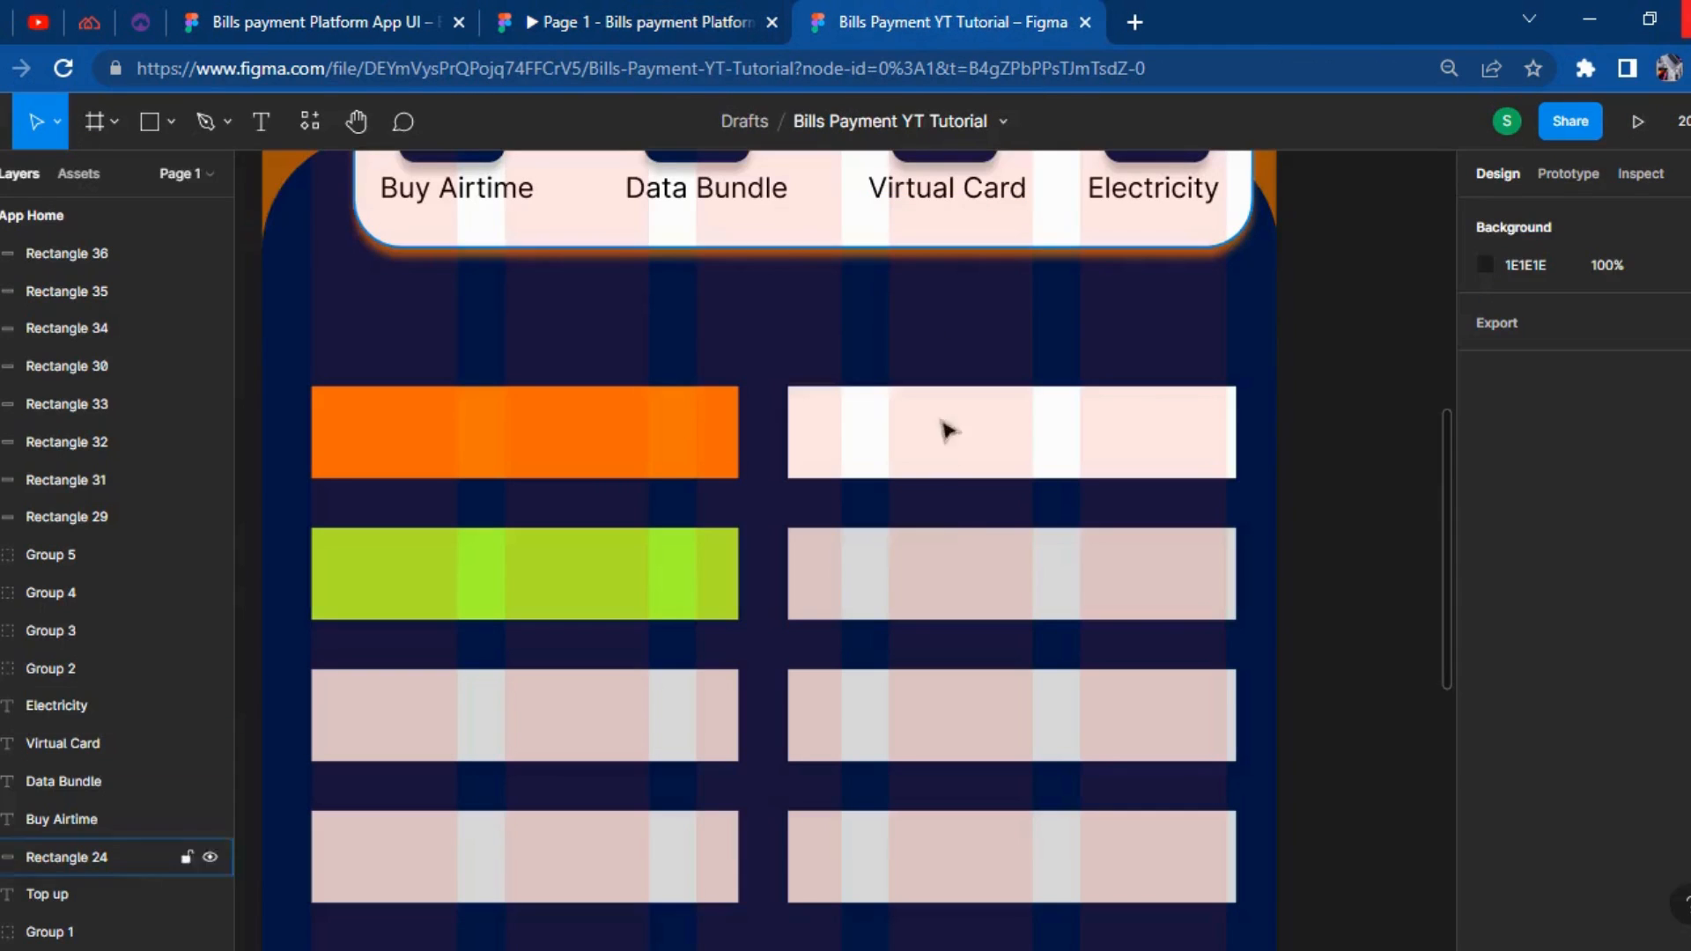
click(952, 537)
click(1487, 735)
drag(1419, 582, 1479, 539)
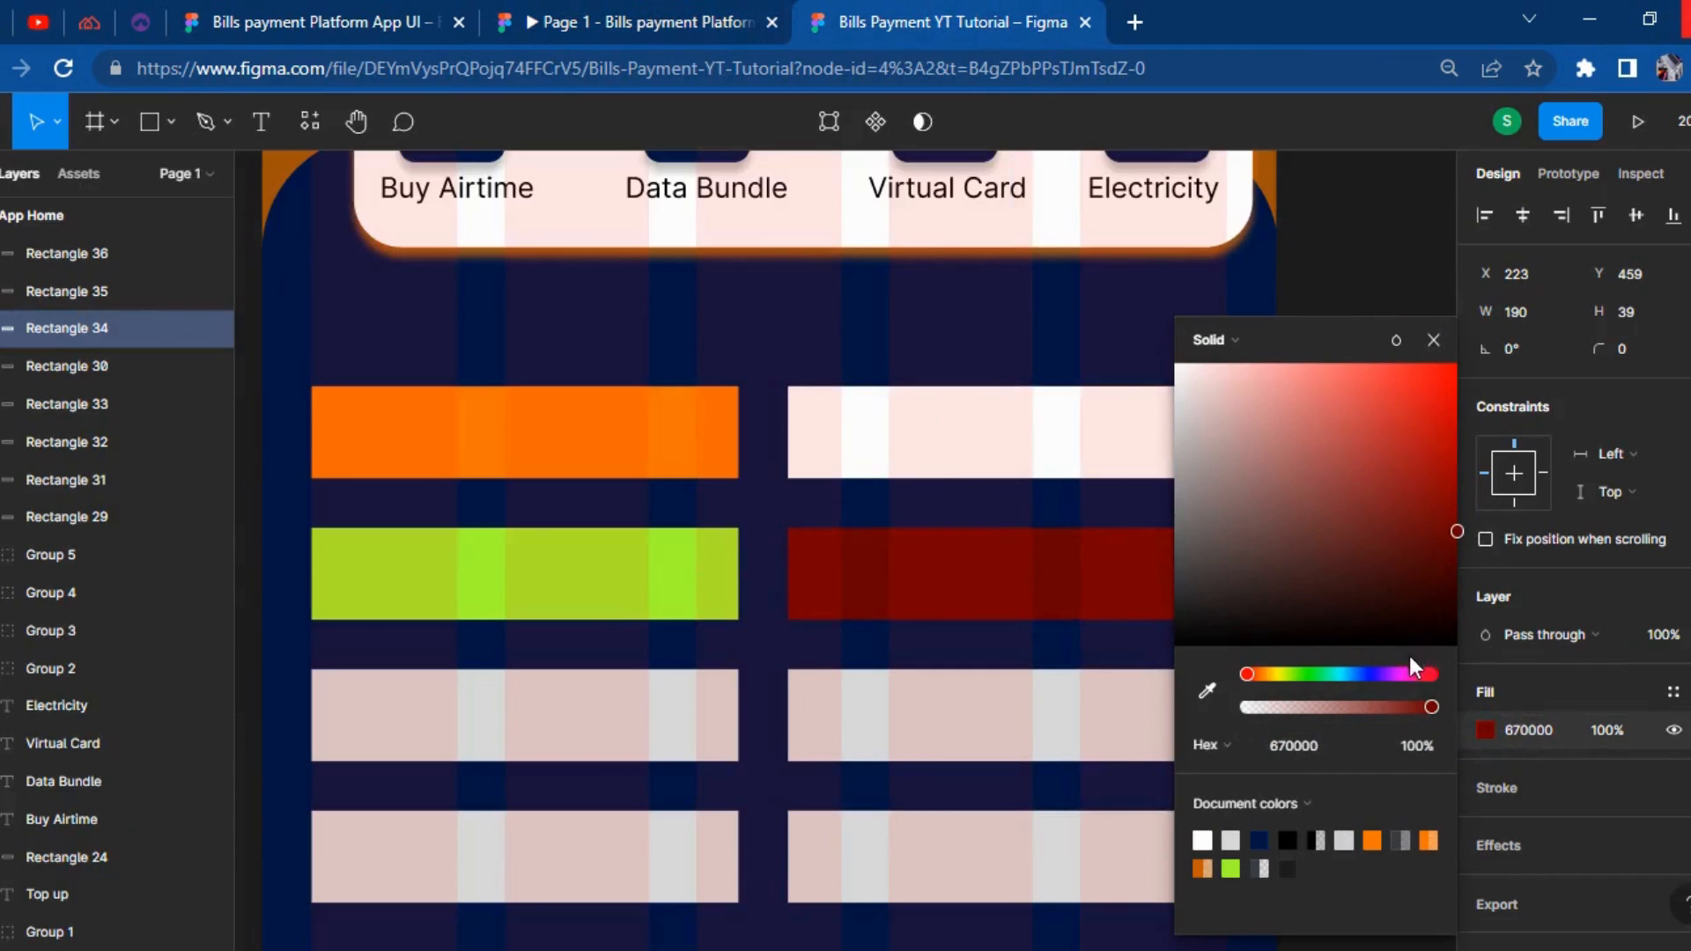
click(1345, 674)
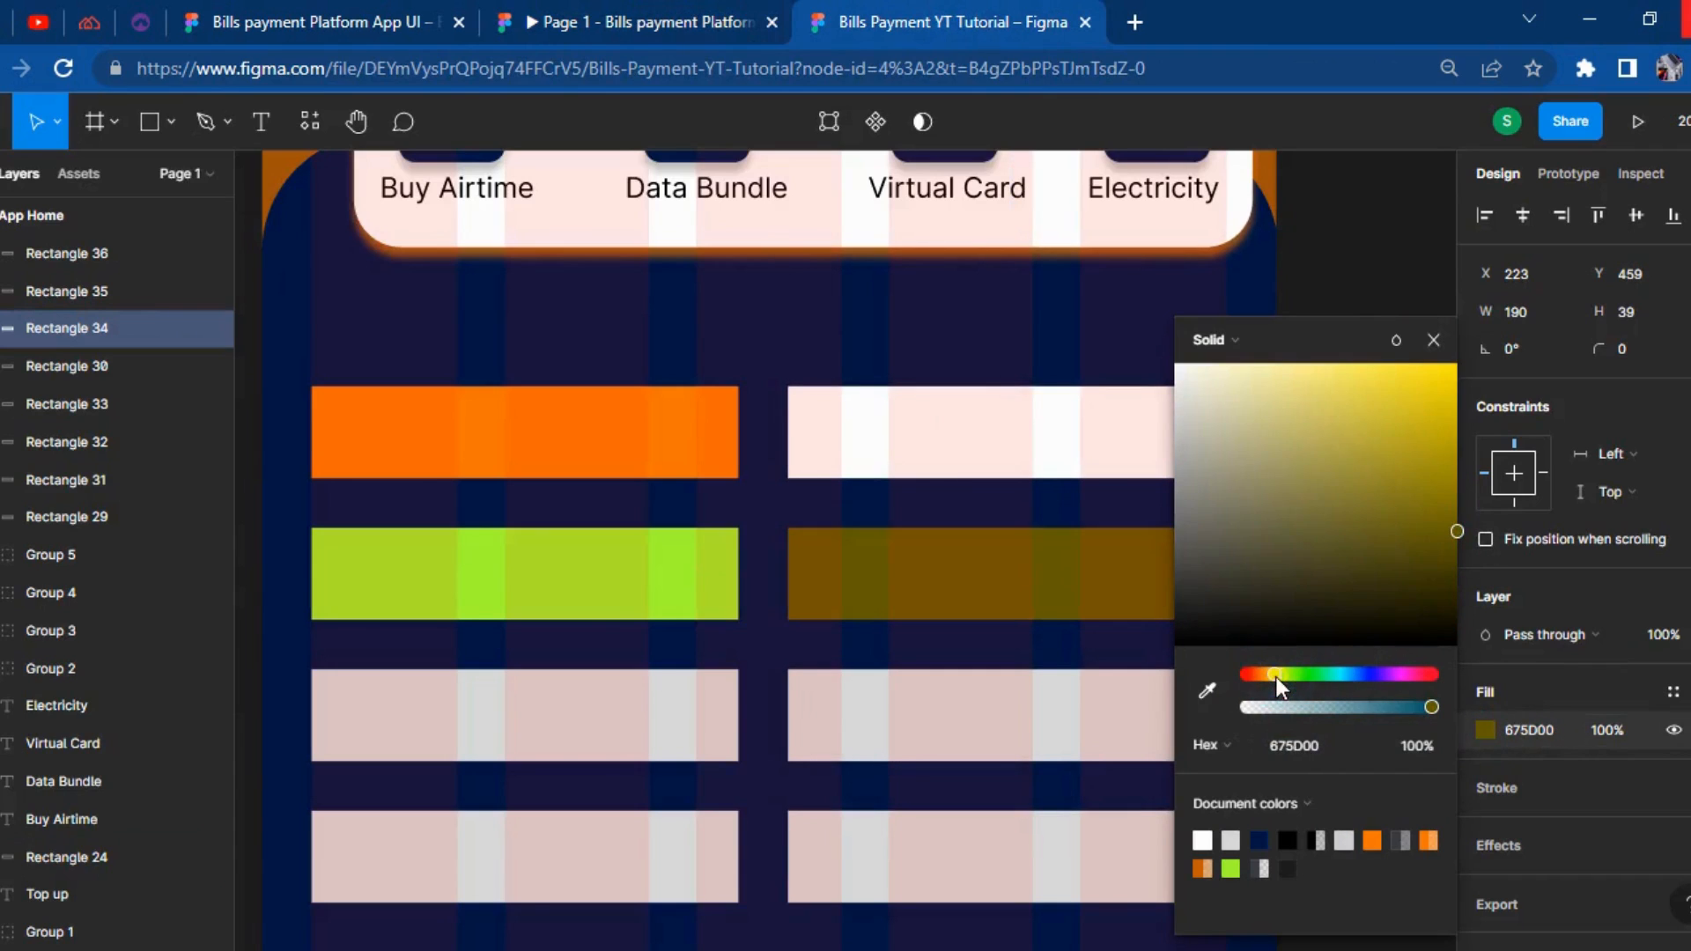
drag(1276, 677, 1402, 713)
drag(1295, 676, 1429, 641)
click(1412, 287)
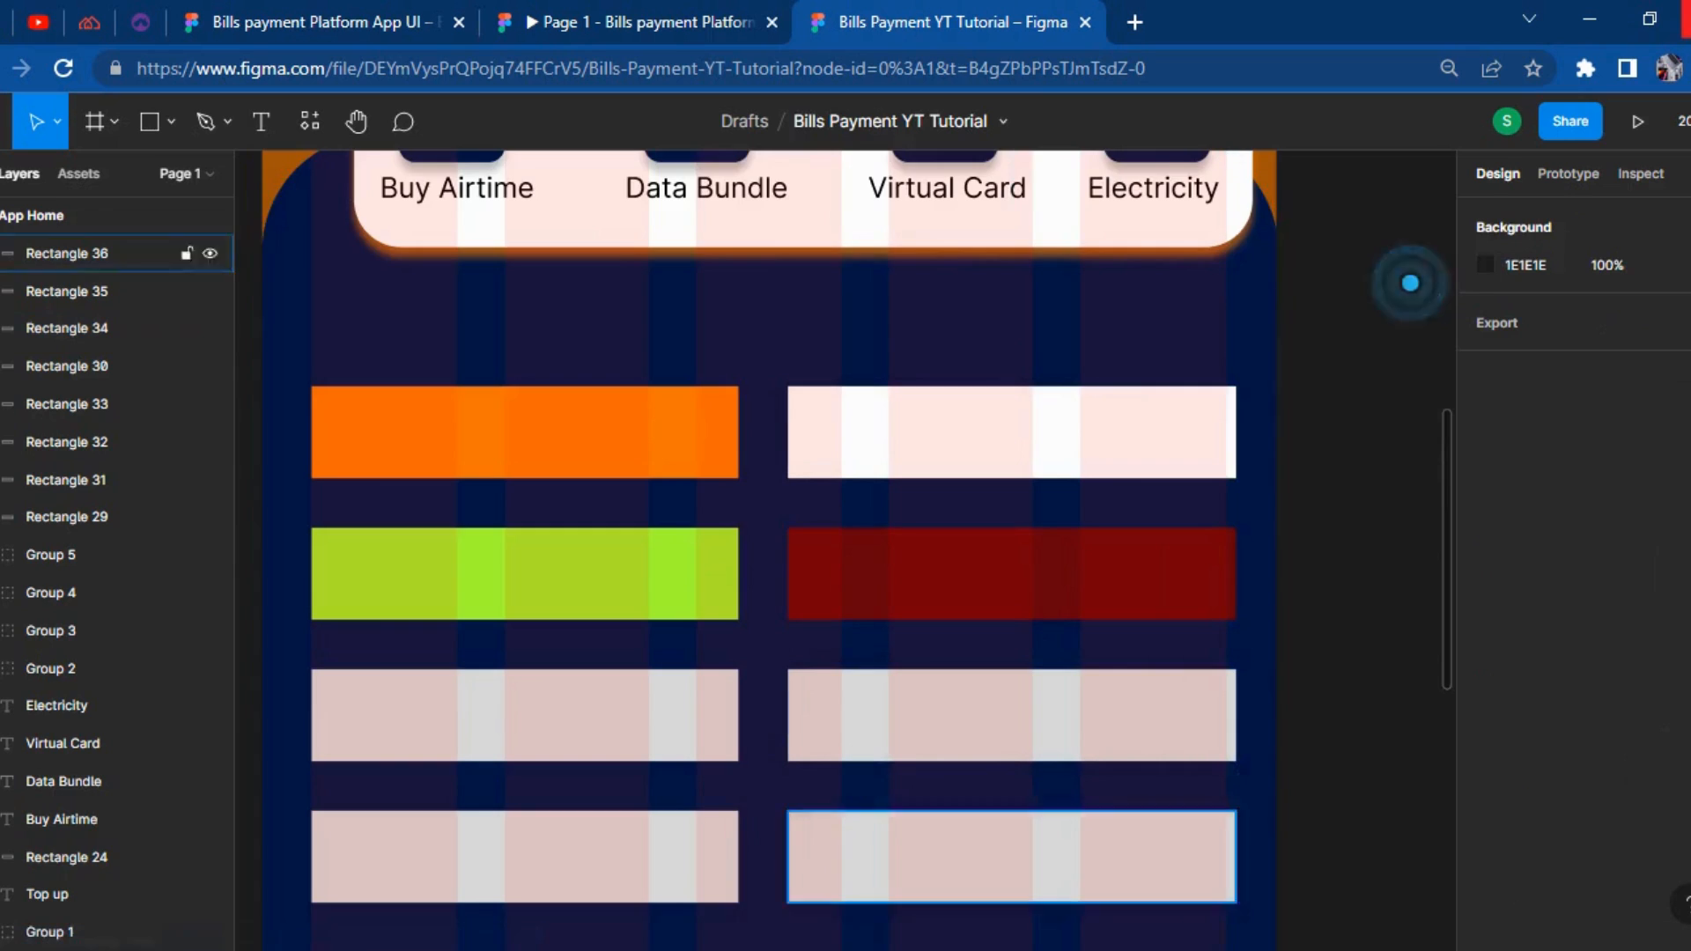
Fill the third rectangle in the left column with dark purple, keeping its position at X 21, Y 519.
scroll(592, 763, down, 3)
click(536, 600)
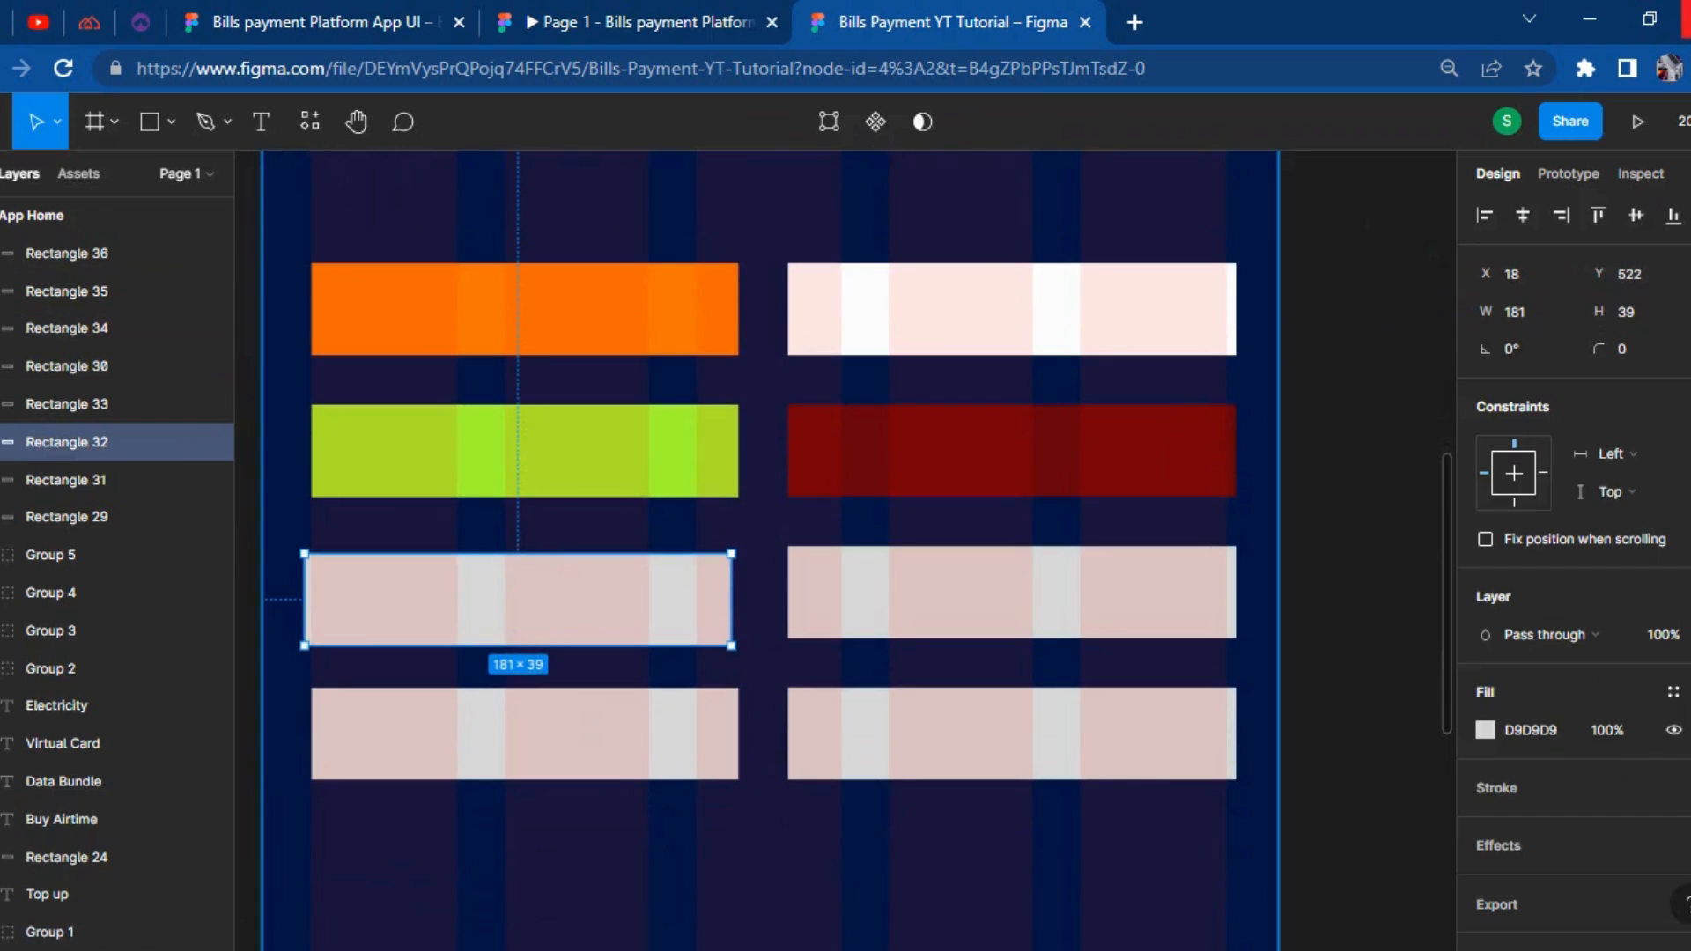
key(ctrl+z)
click(609, 578)
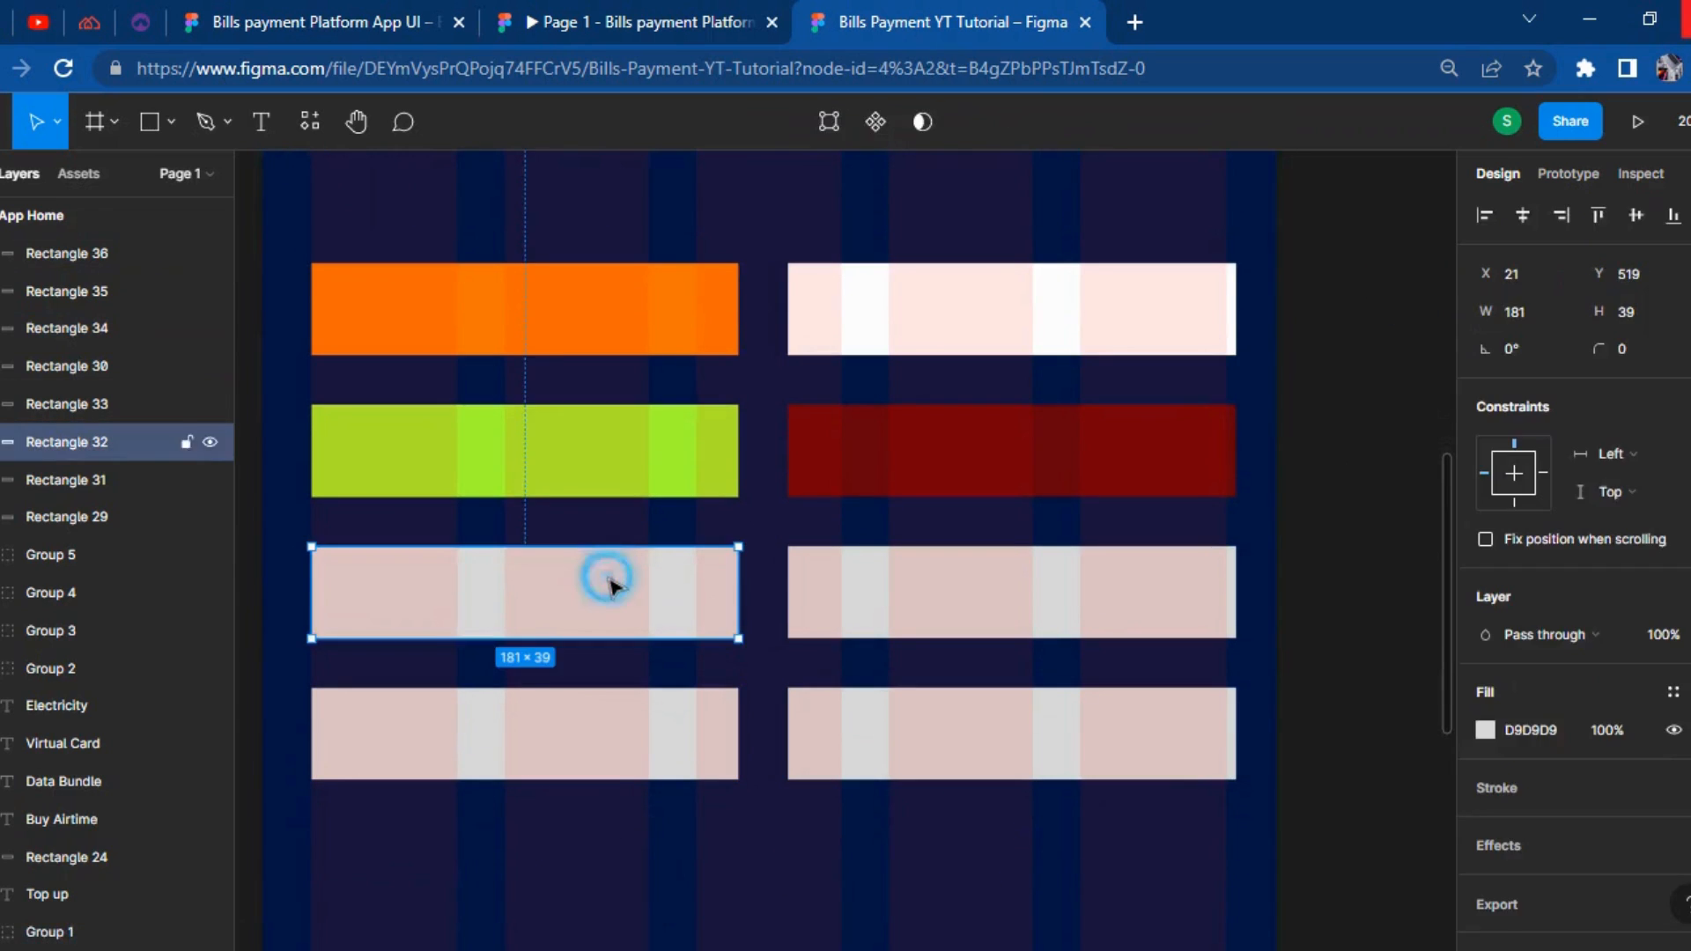
click(1482, 733)
drag(1310, 674, 1398, 682)
drag(1419, 555, 1482, 561)
click(1348, 226)
Fill the third rectangle in the right column with amber yellow.
click(1071, 631)
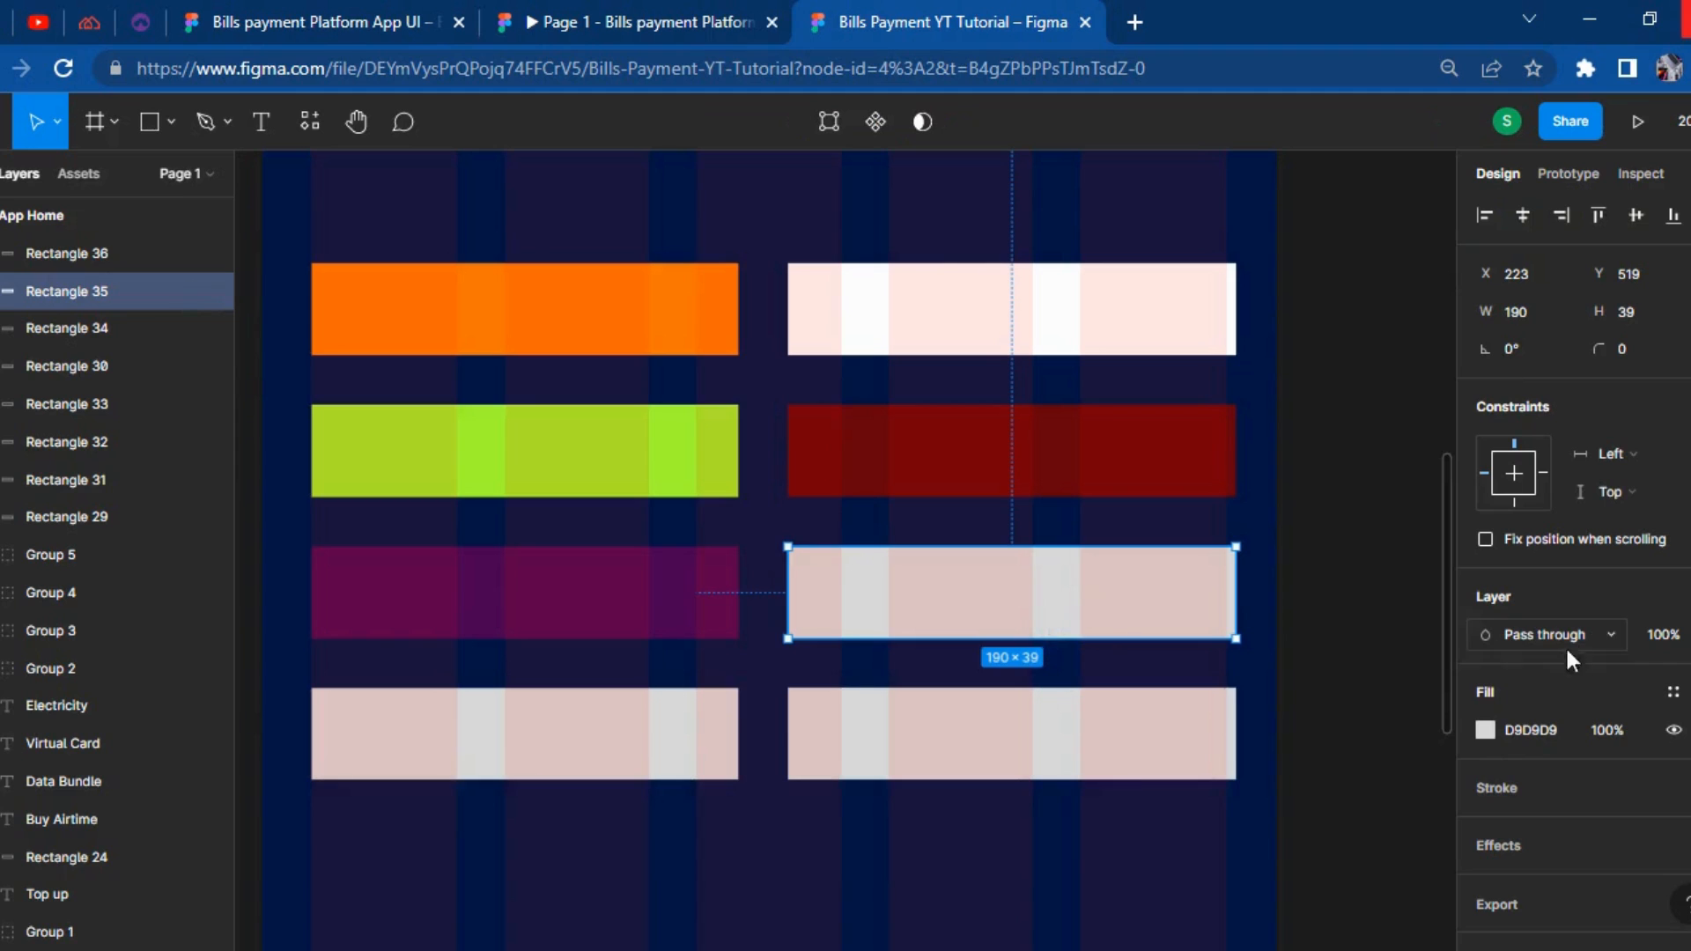
click(1485, 730)
drag(1286, 677, 1274, 673)
drag(1367, 547, 1548, 388)
click(1435, 228)
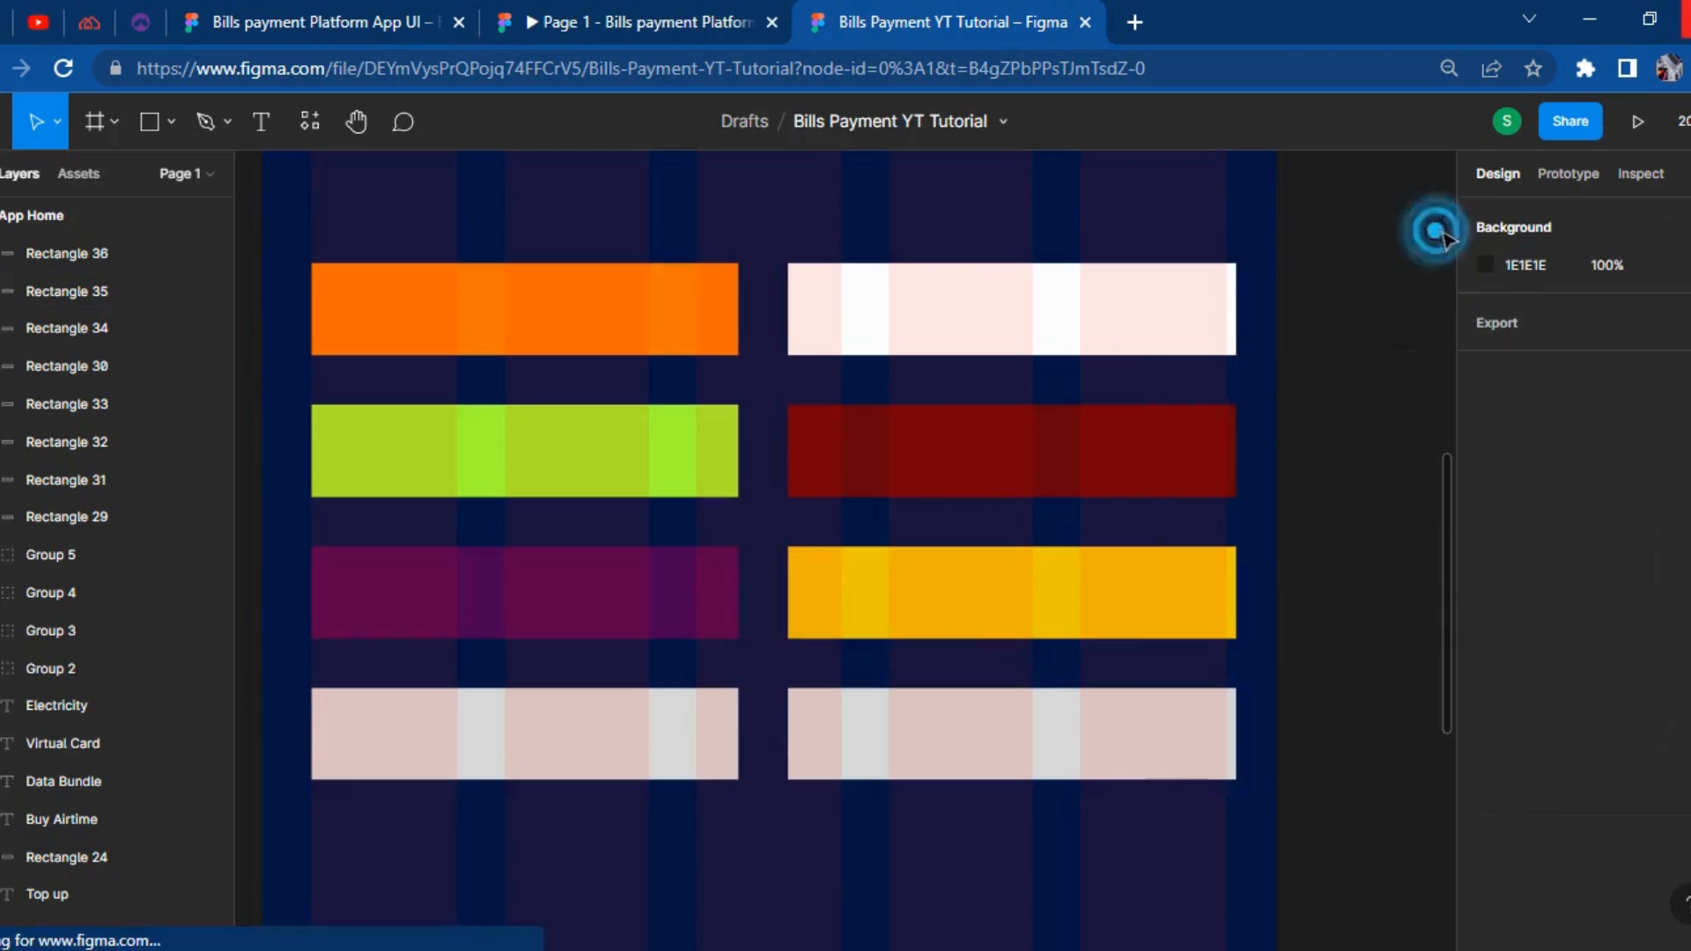
Fill the fourth rectangle in the left column with bright cyan 00EFE1.
scroll(1300, 430, down, 1)
click(634, 736)
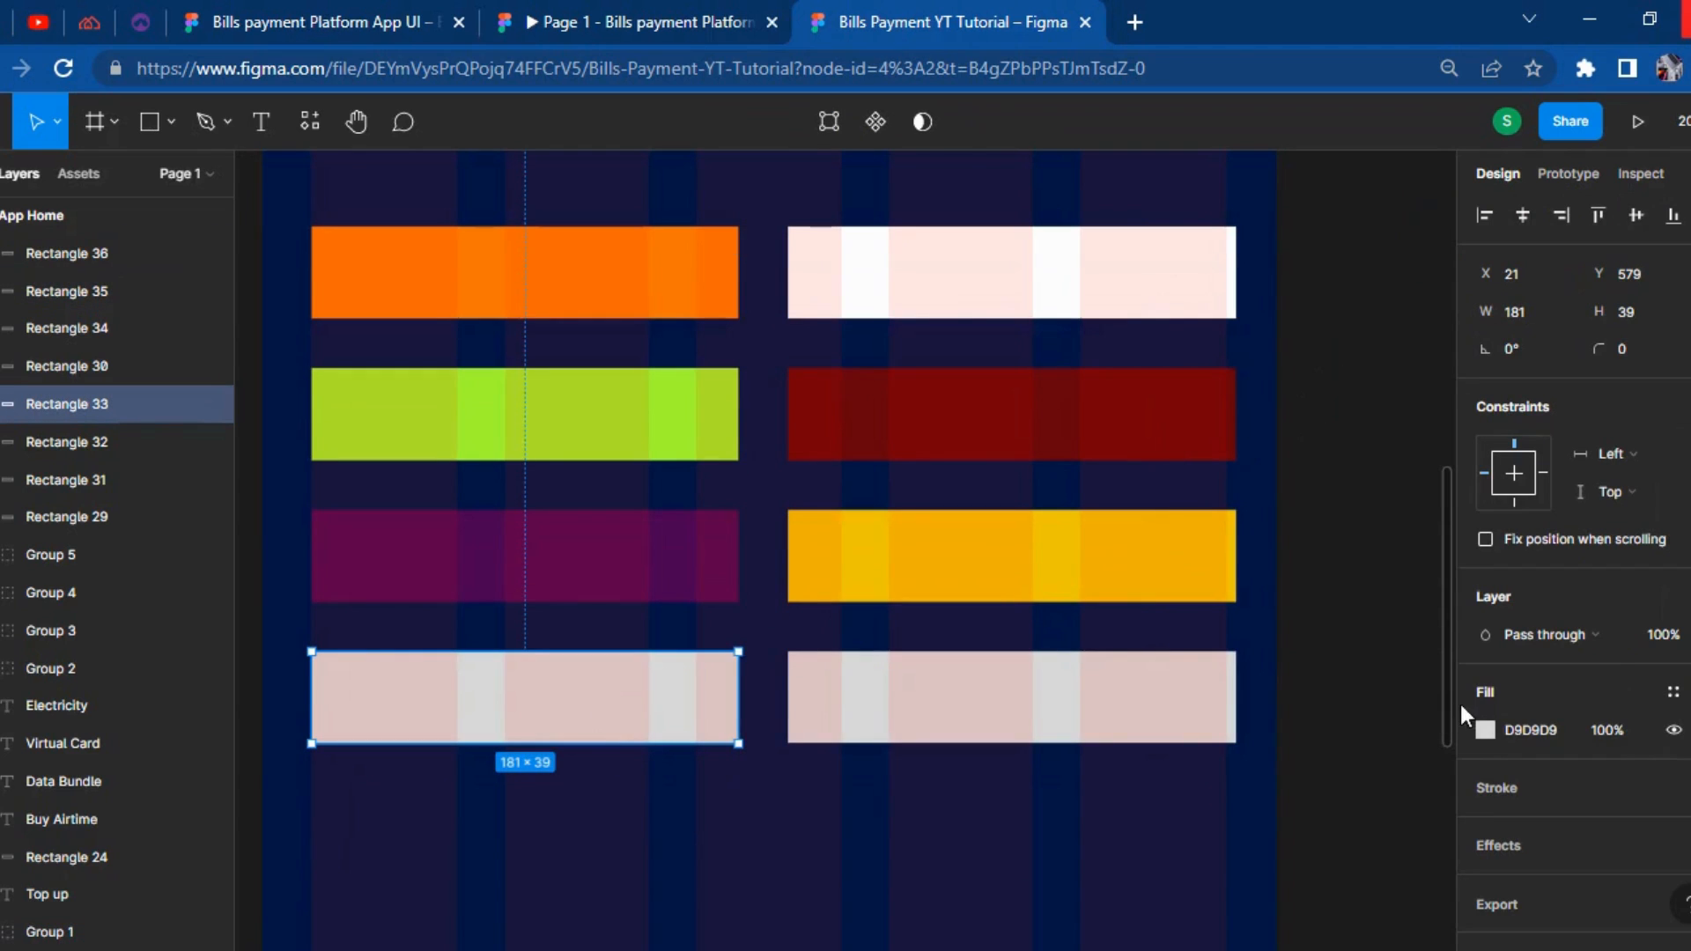
click(1485, 730)
click(1265, 675)
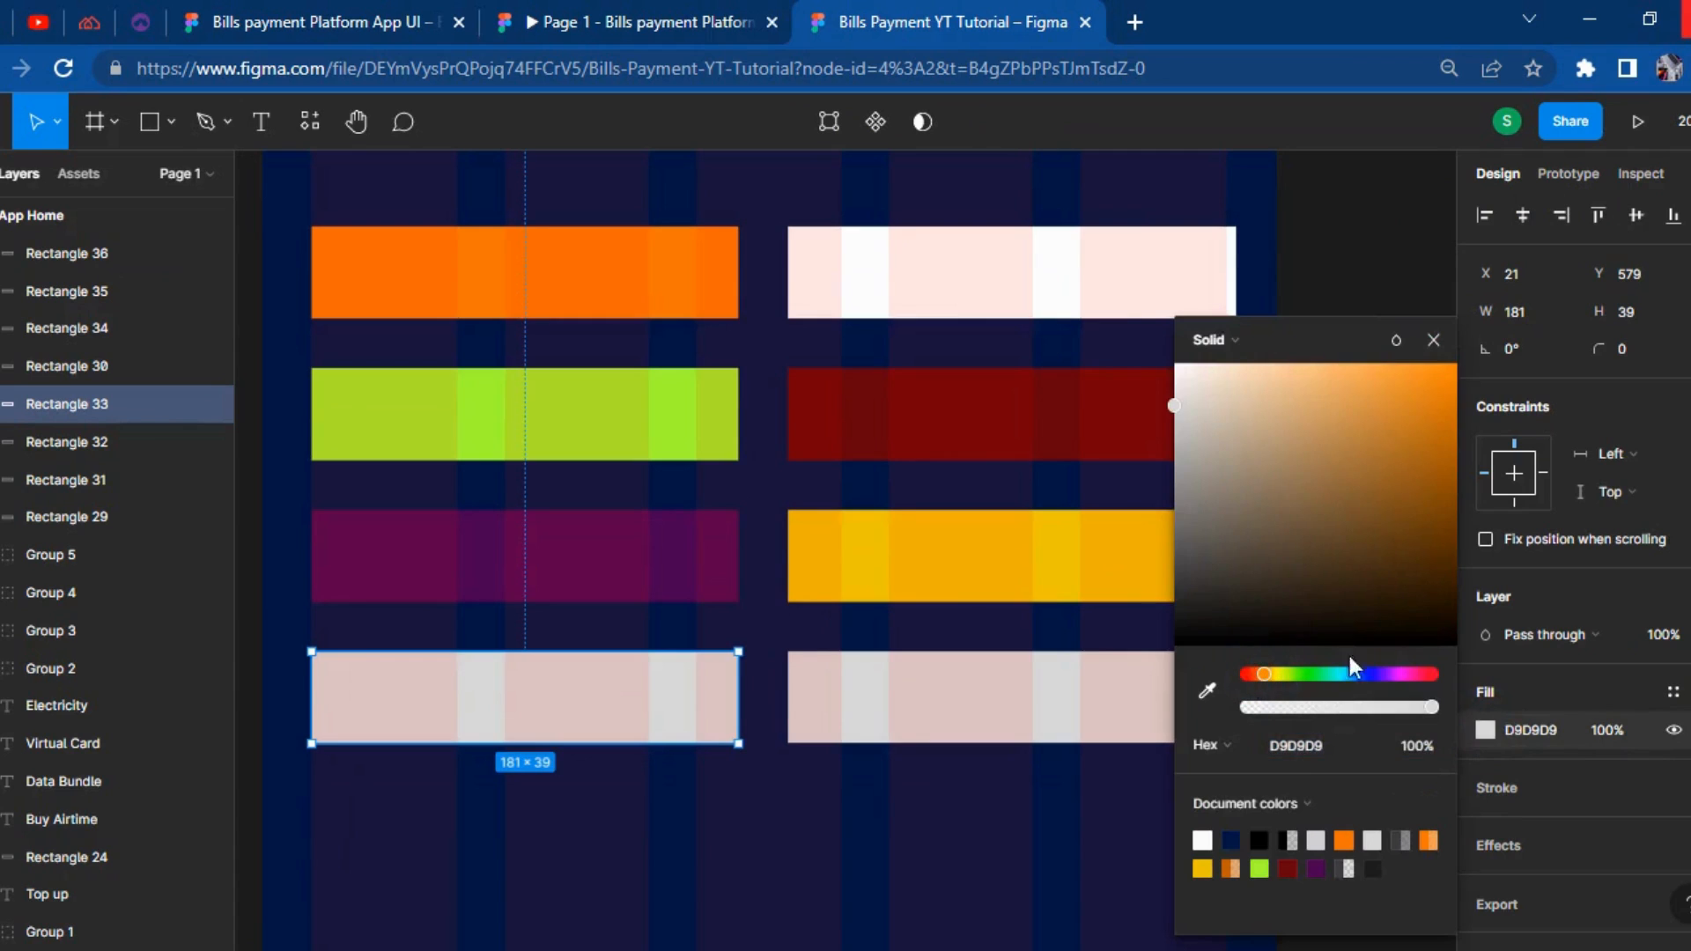
click(1391, 675)
drag(1406, 572, 1536, 404)
drag(1365, 674, 1339, 685)
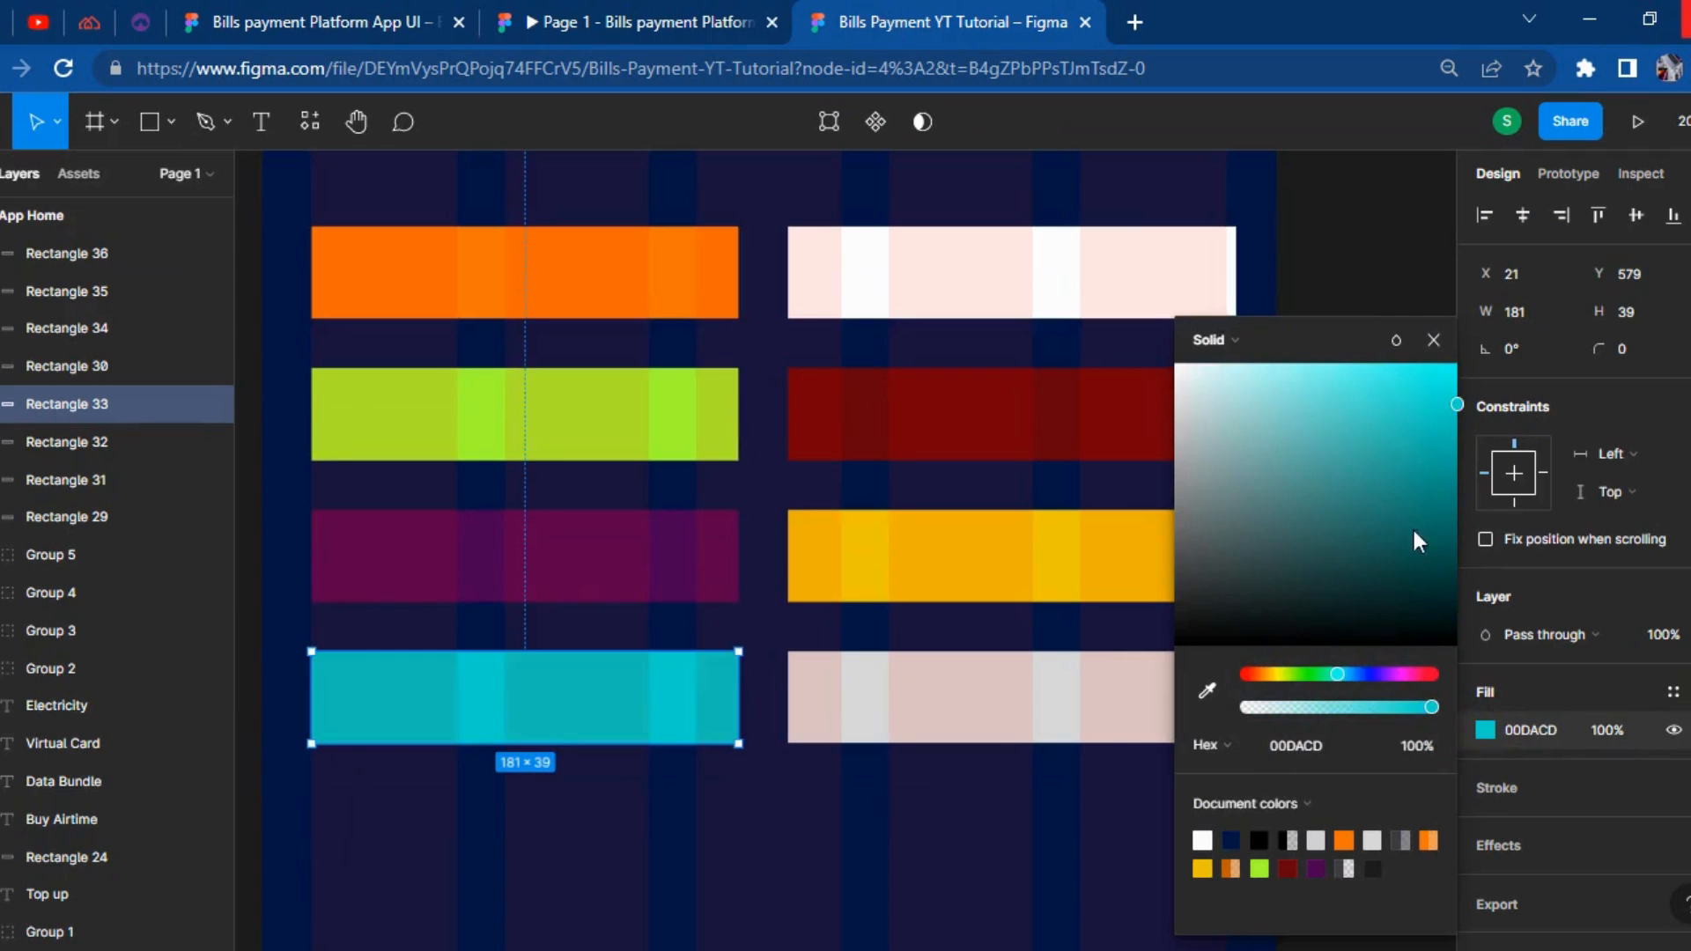
drag(1455, 440, 1450, 342)
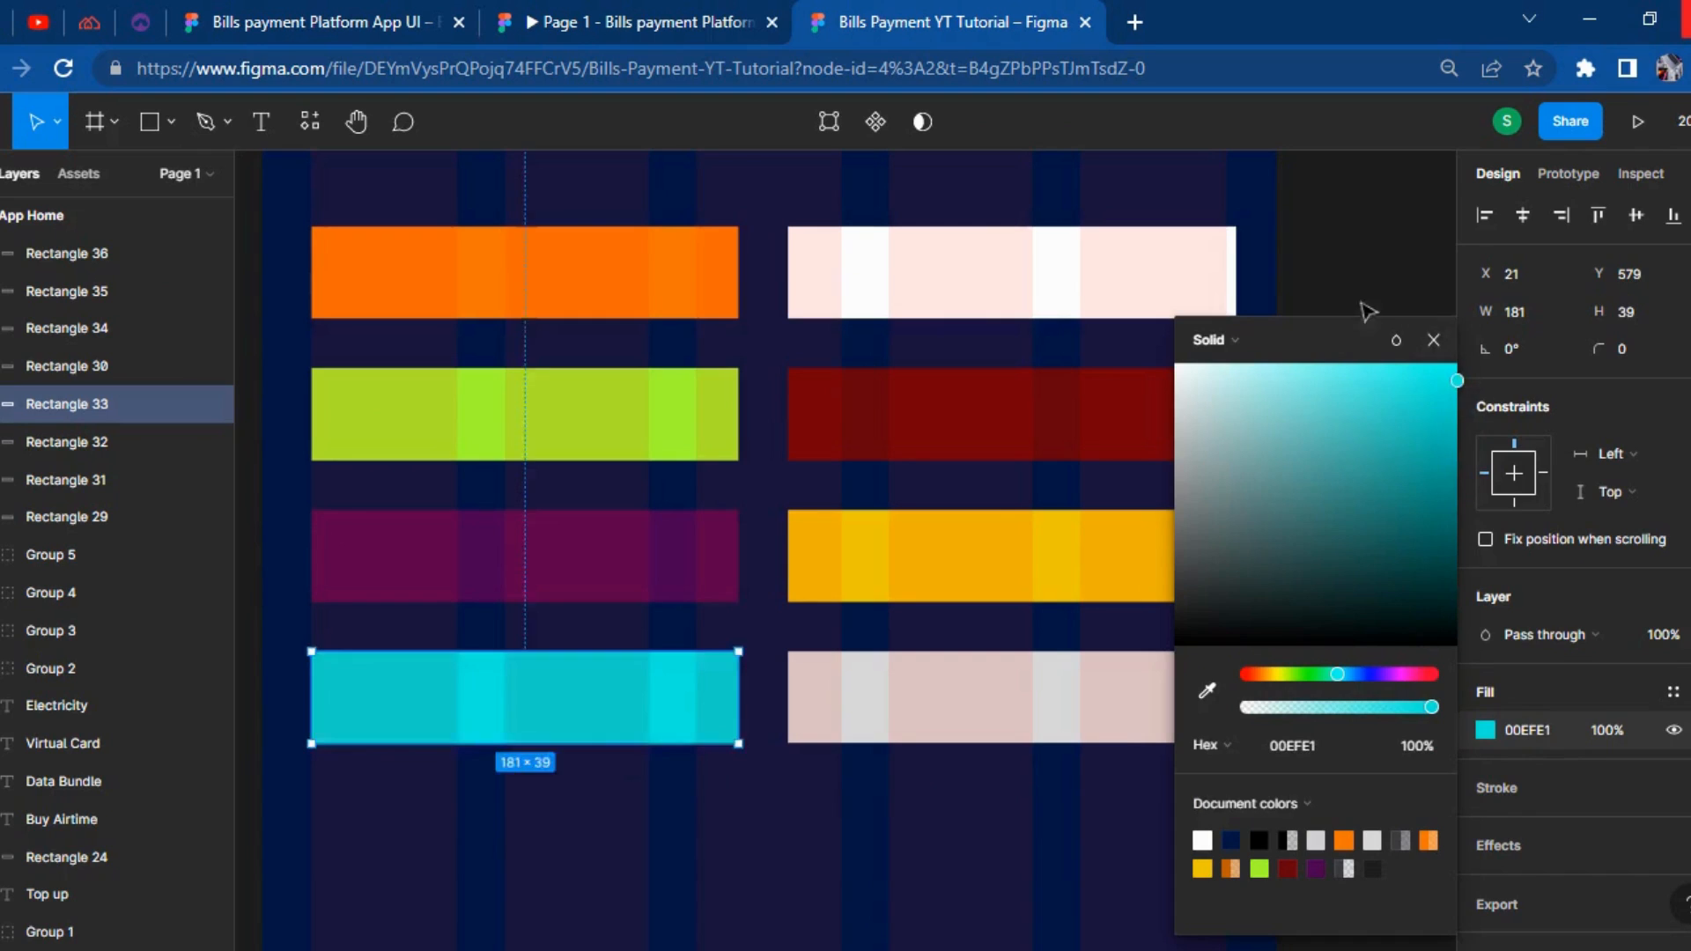
click(1360, 301)
drag(974, 690, 943, 696)
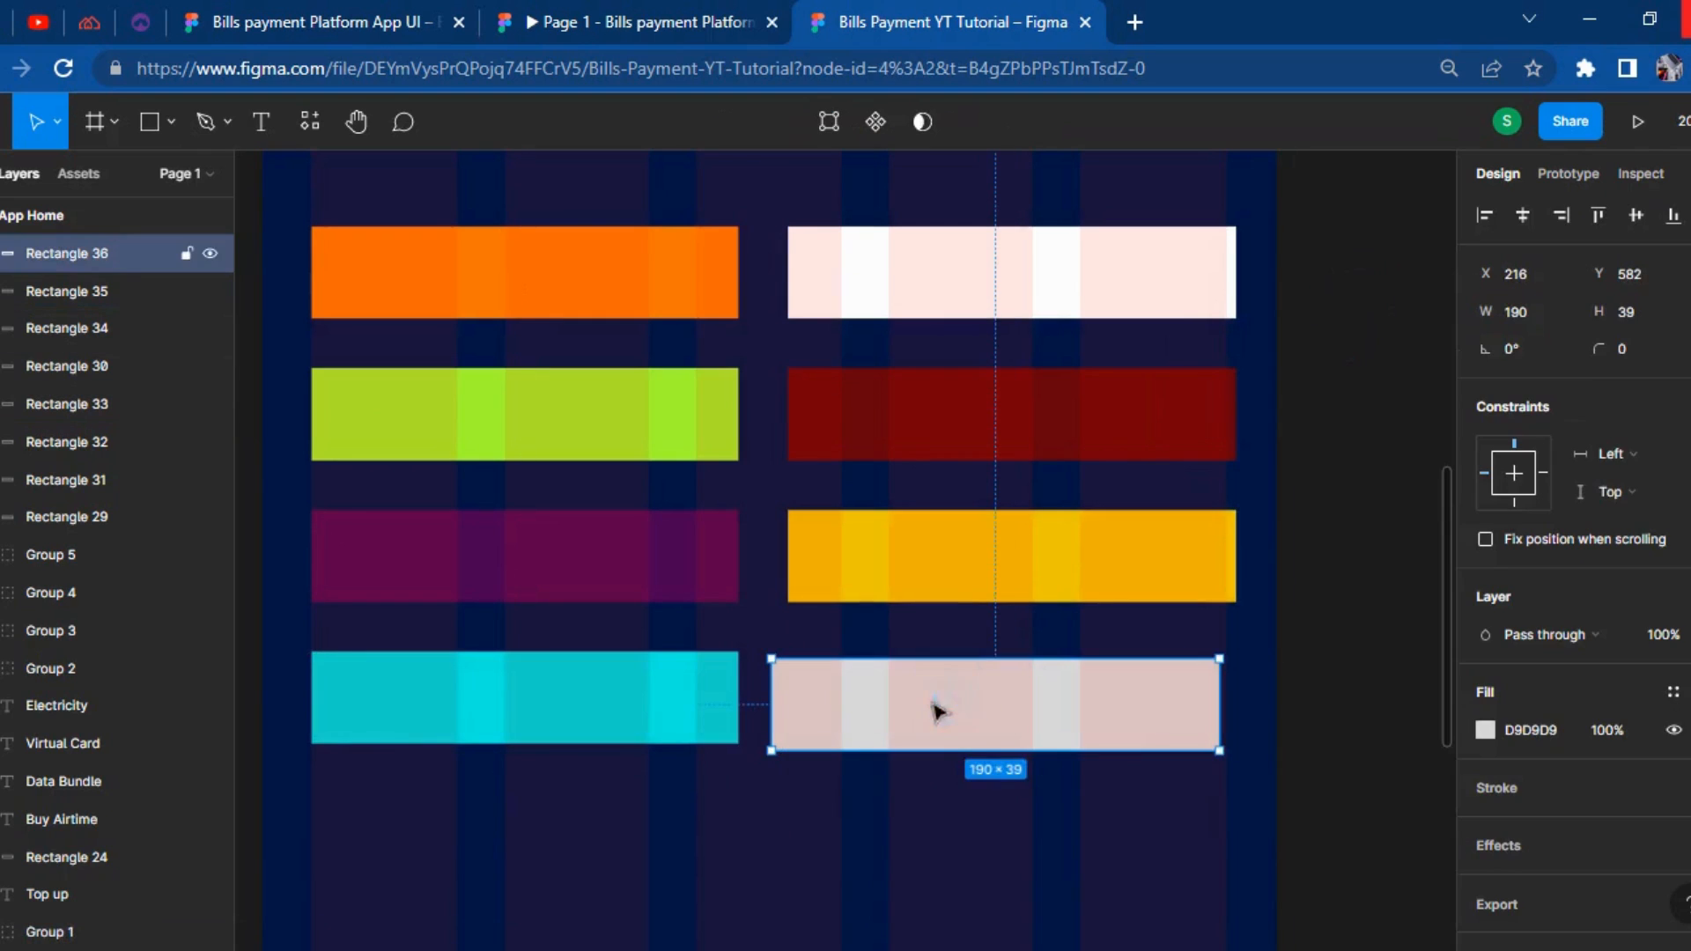
key(ctrl+z)
click(744, 13)
click(902, 16)
click(919, 648)
drag(935, 722, 952, 766)
click(1092, 674)
key(ctrl+z)
key(ctrl+z)
Fill the fourth rectangle in the right column with bright blue 0758F6.
click(1055, 714)
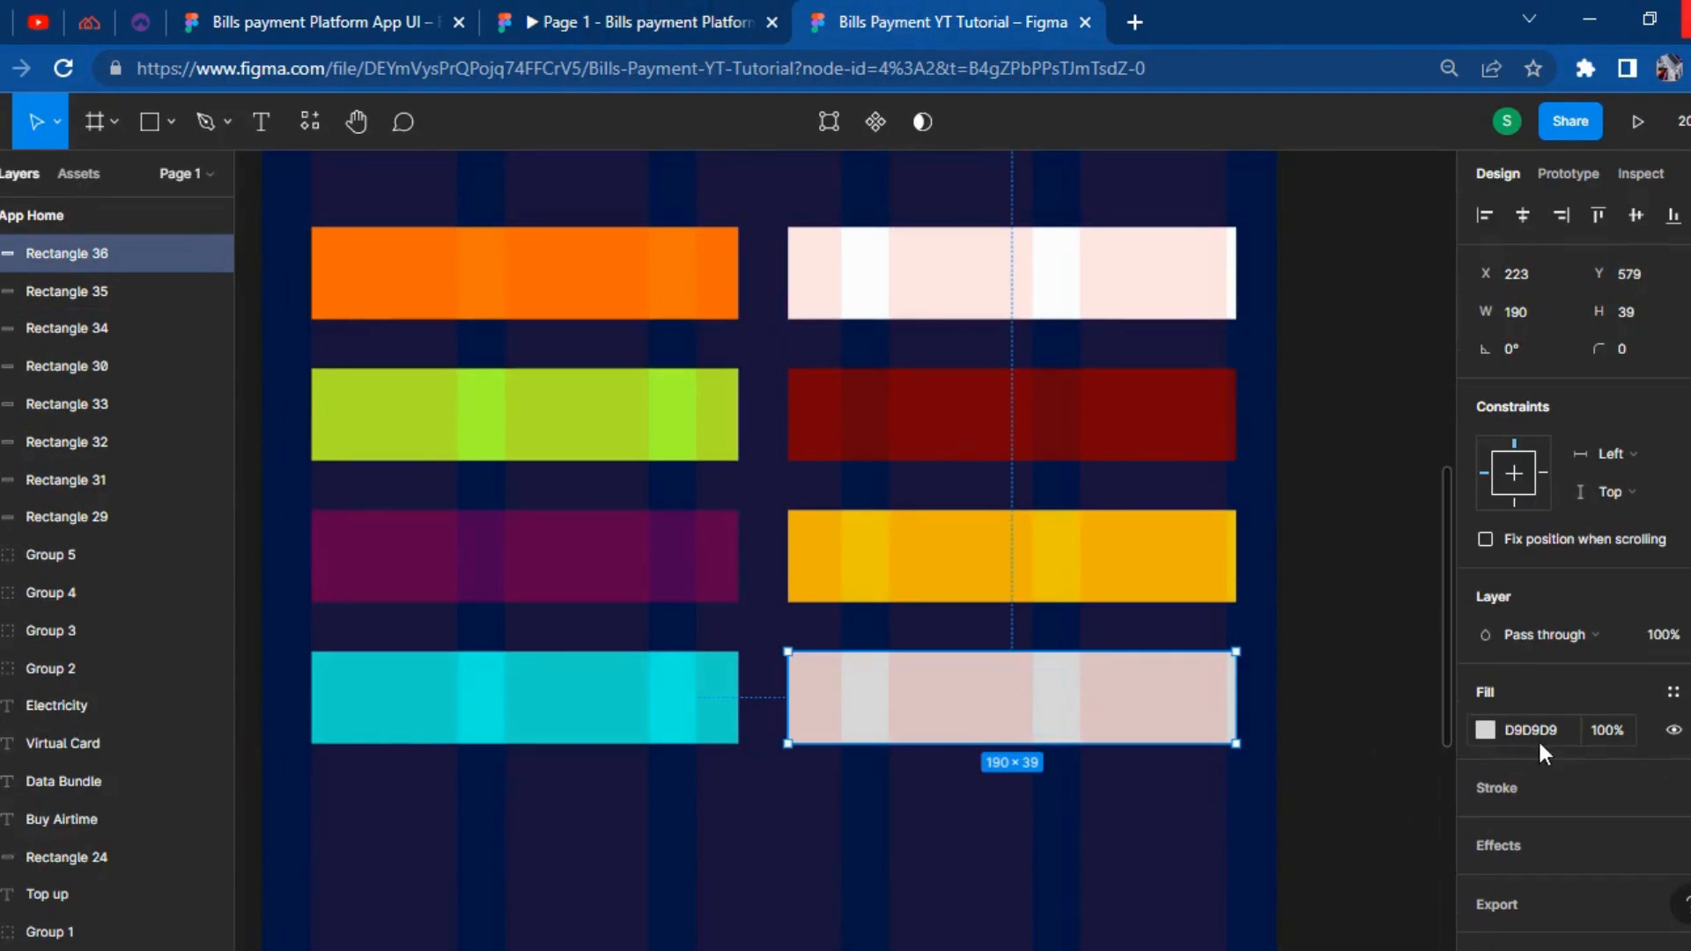
click(1485, 730)
drag(1320, 671, 1360, 675)
drag(1392, 508, 1458, 373)
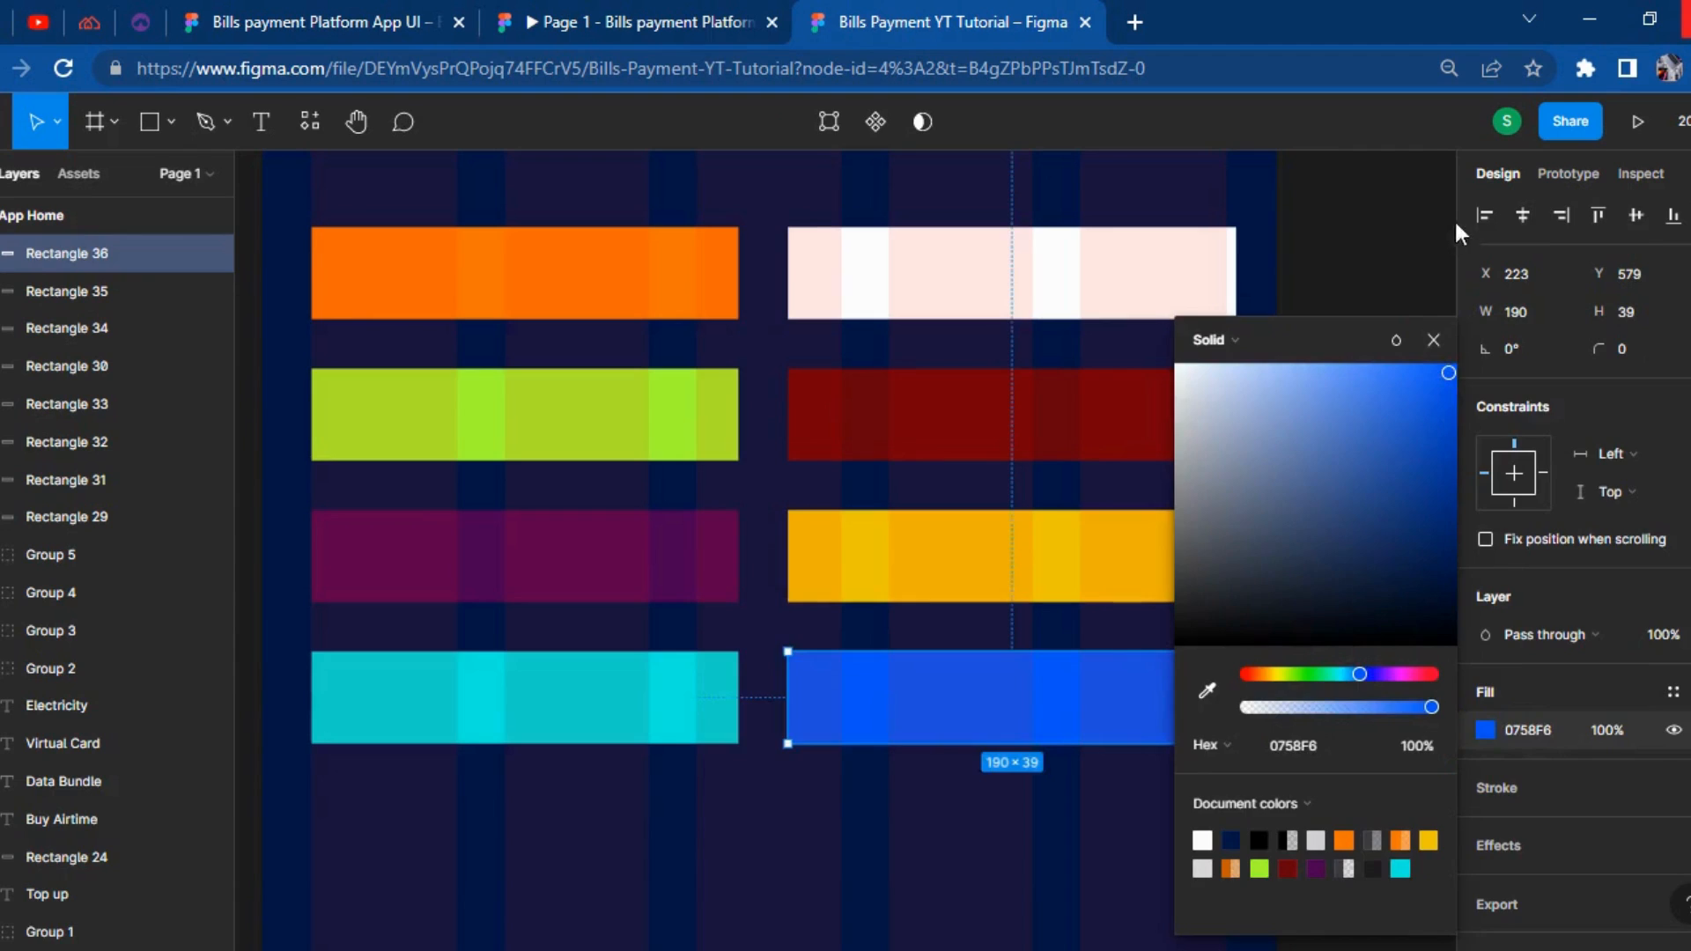
click(1416, 176)
Check the section heading in the reference prototype and add the text "Quick Service" on the empty canvas beside the App Home frame.
scroll(1397, 257, up, 1)
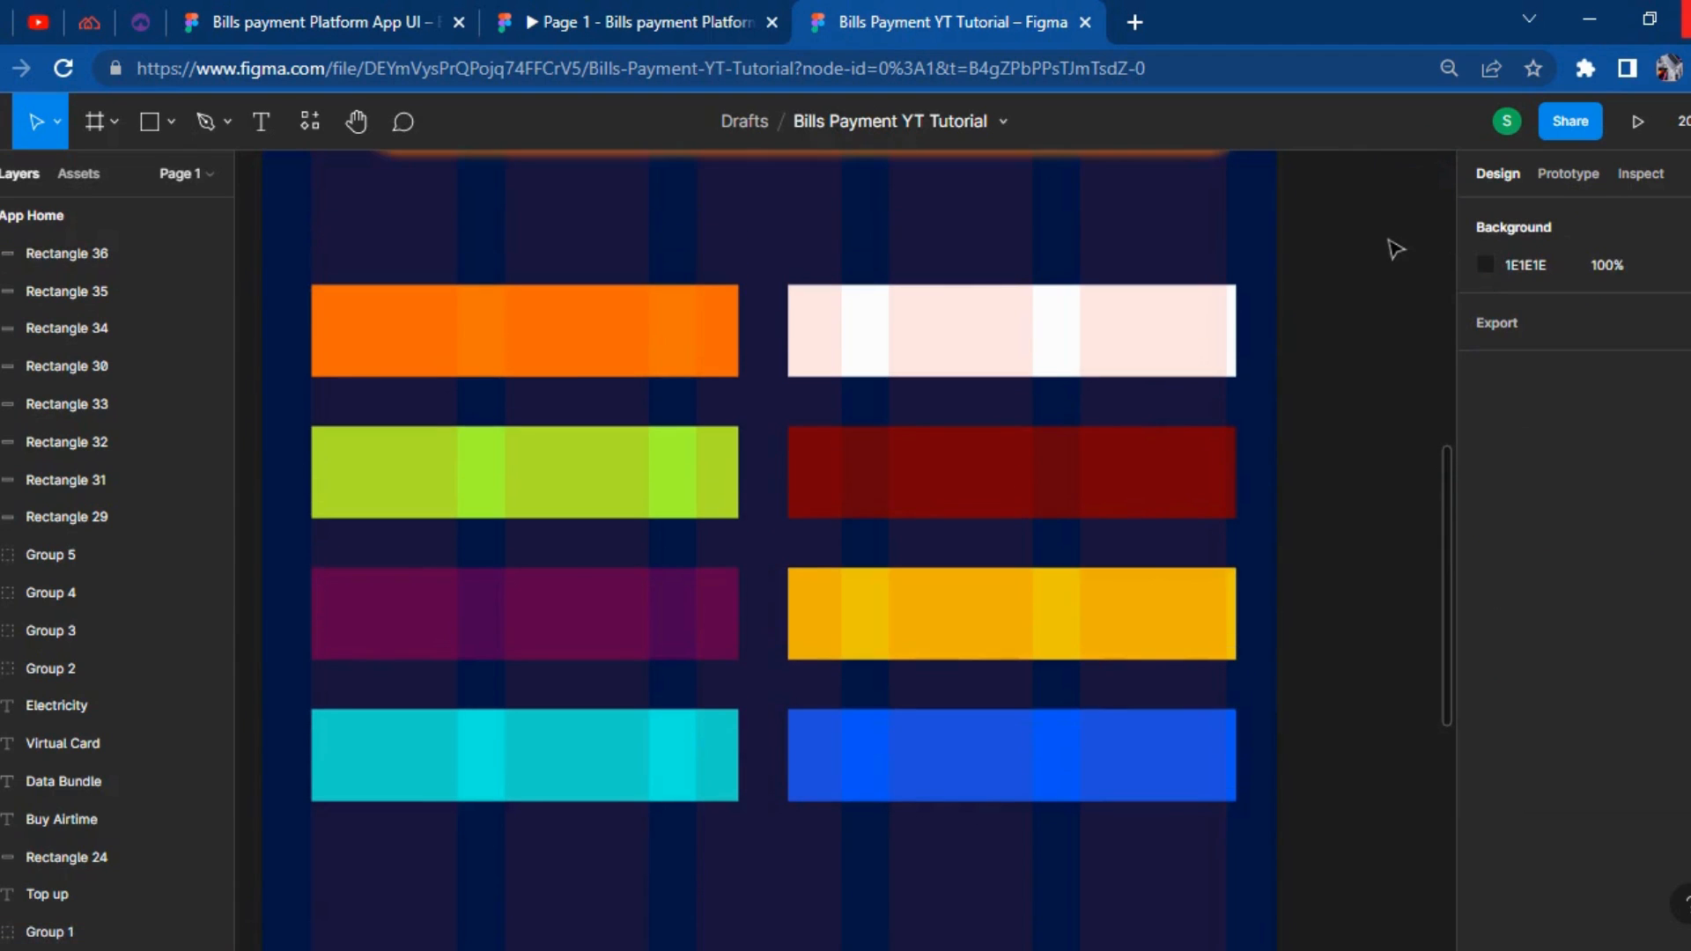
key(minus)
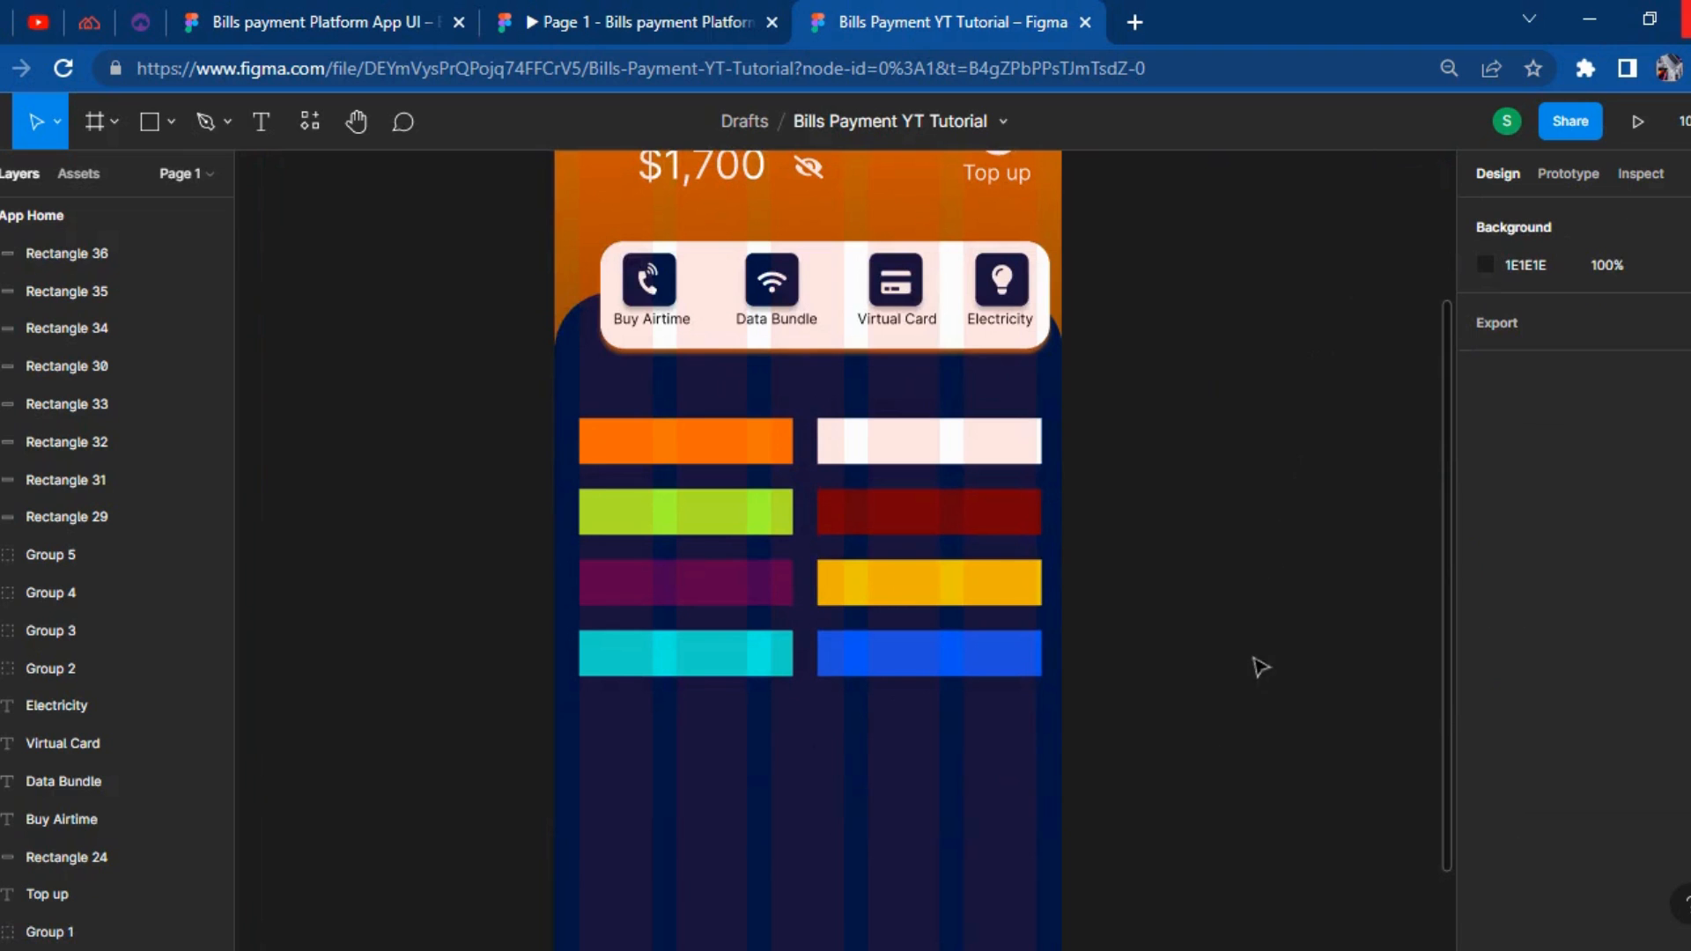
click(670, 20)
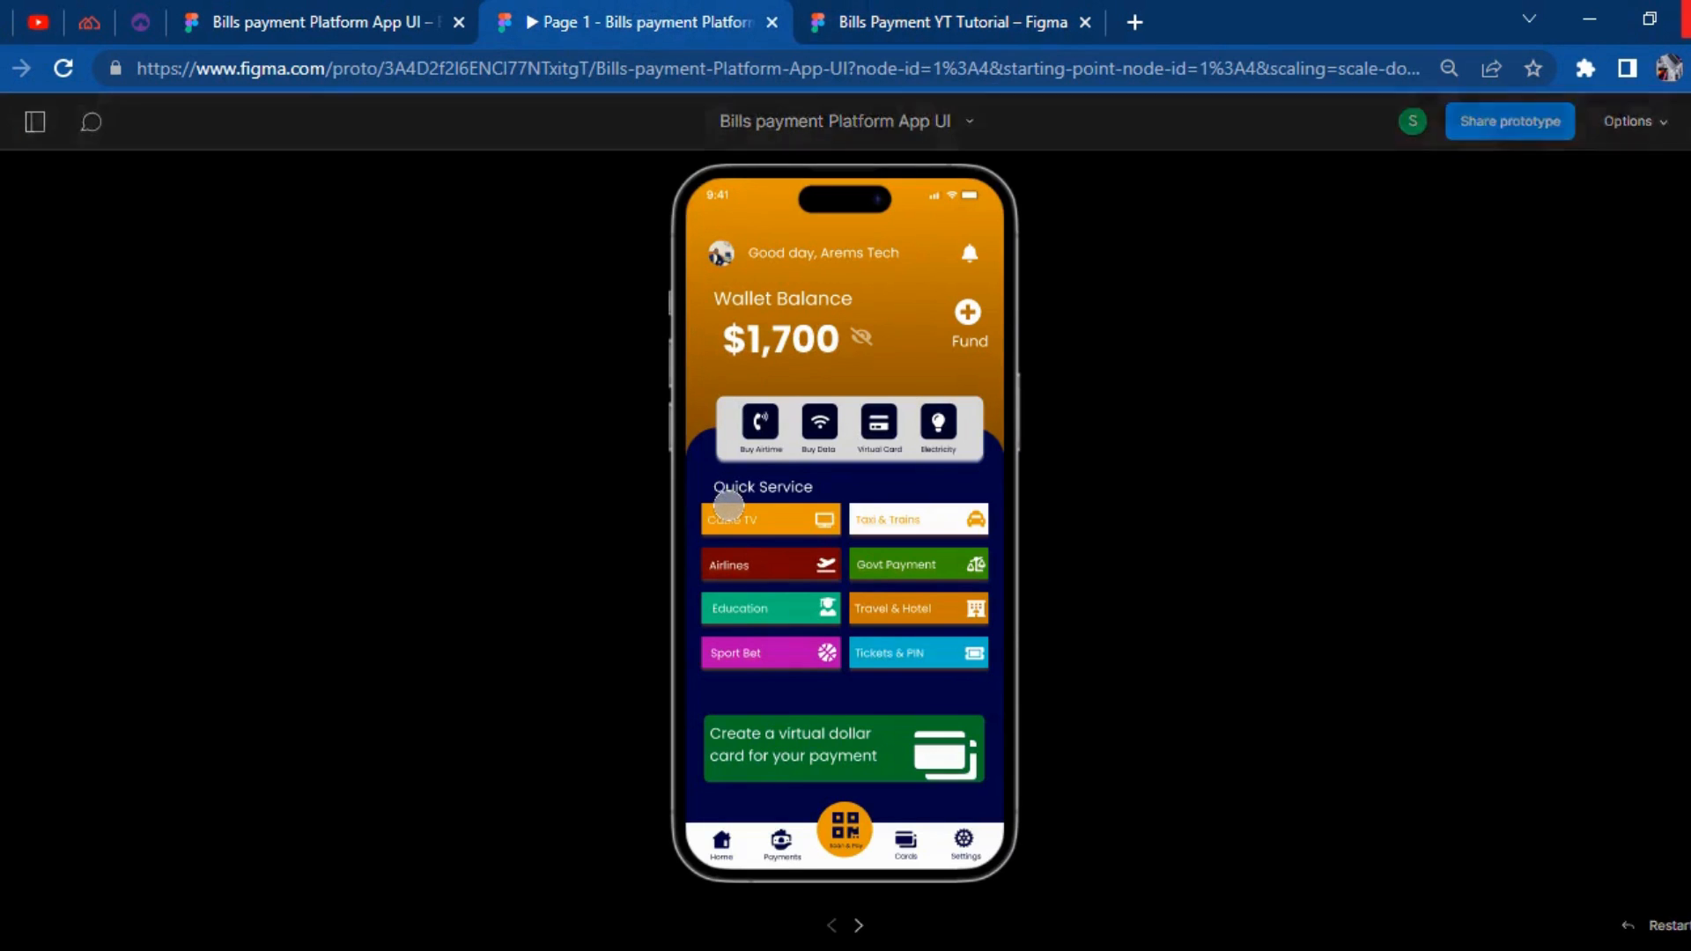
click(910, 12)
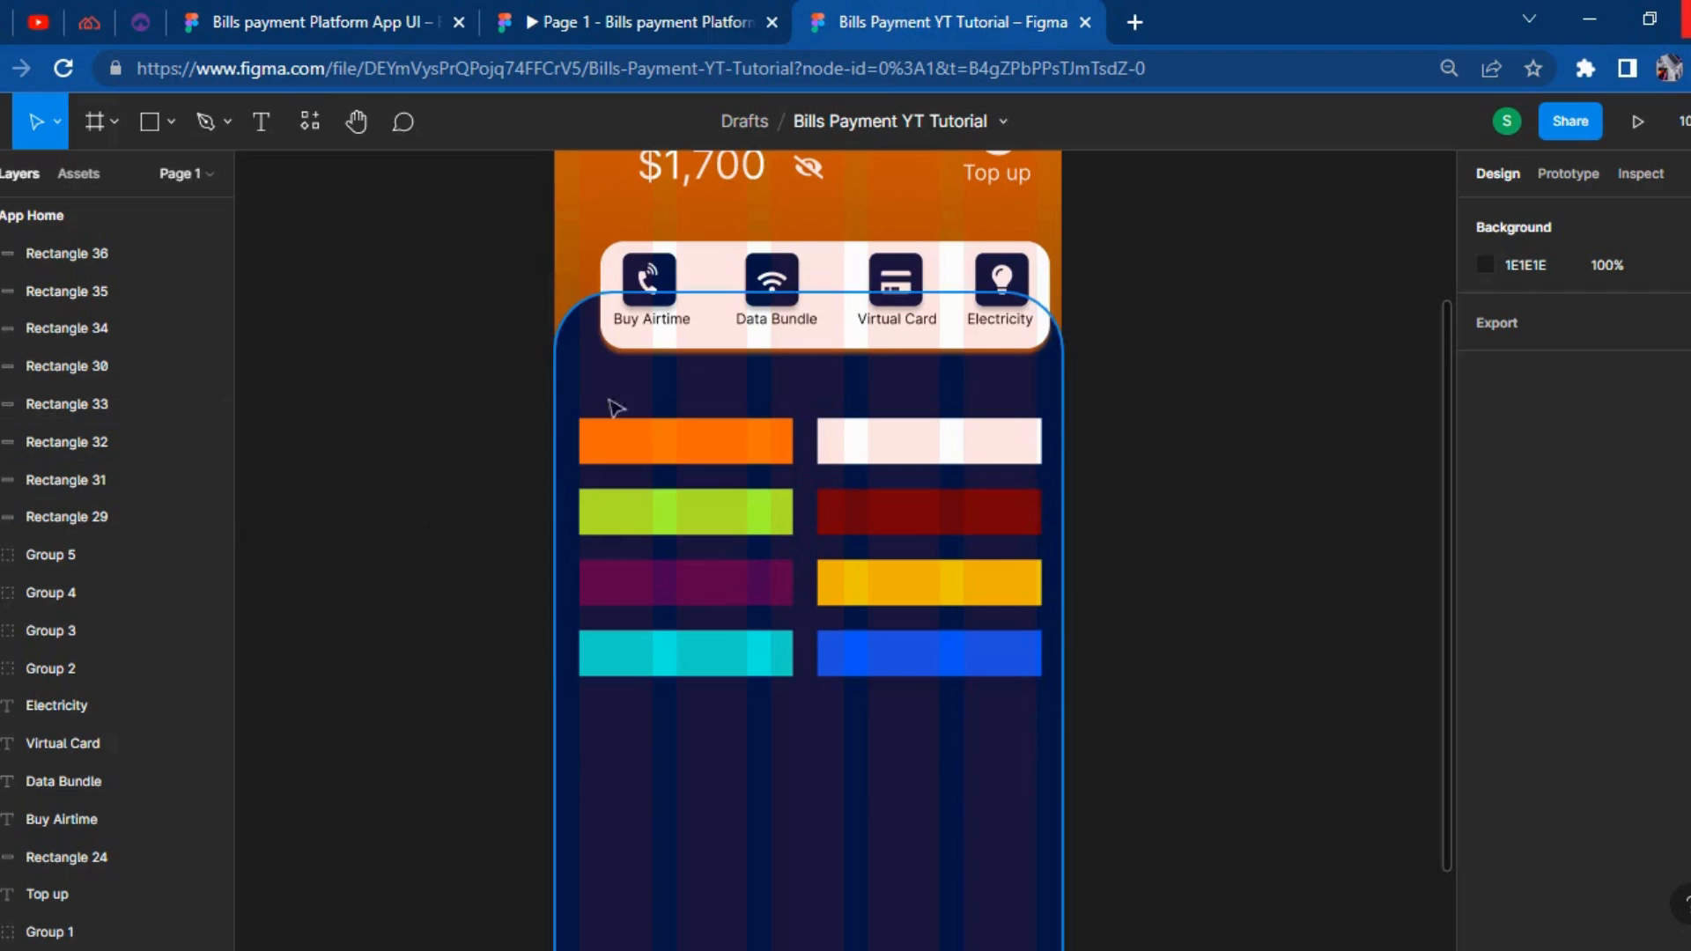
click(227, 121)
click(261, 121)
click(329, 537)
text(Qucik S)
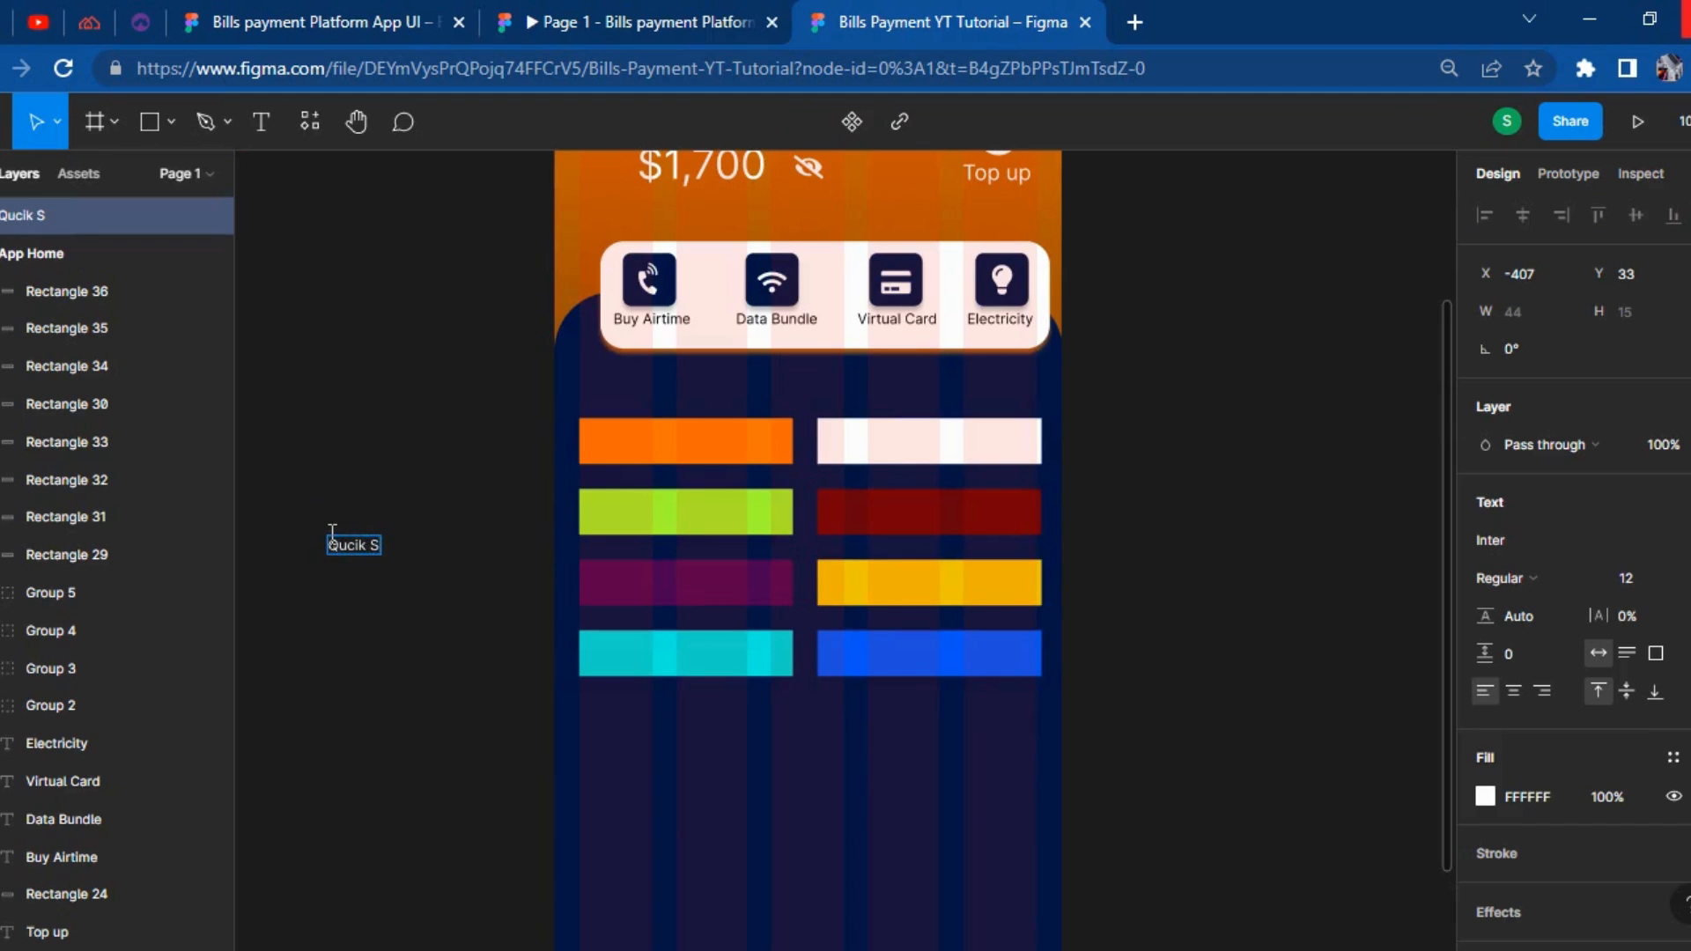
key(ctrl+a)
key(BackSpace)
click(469, 693)
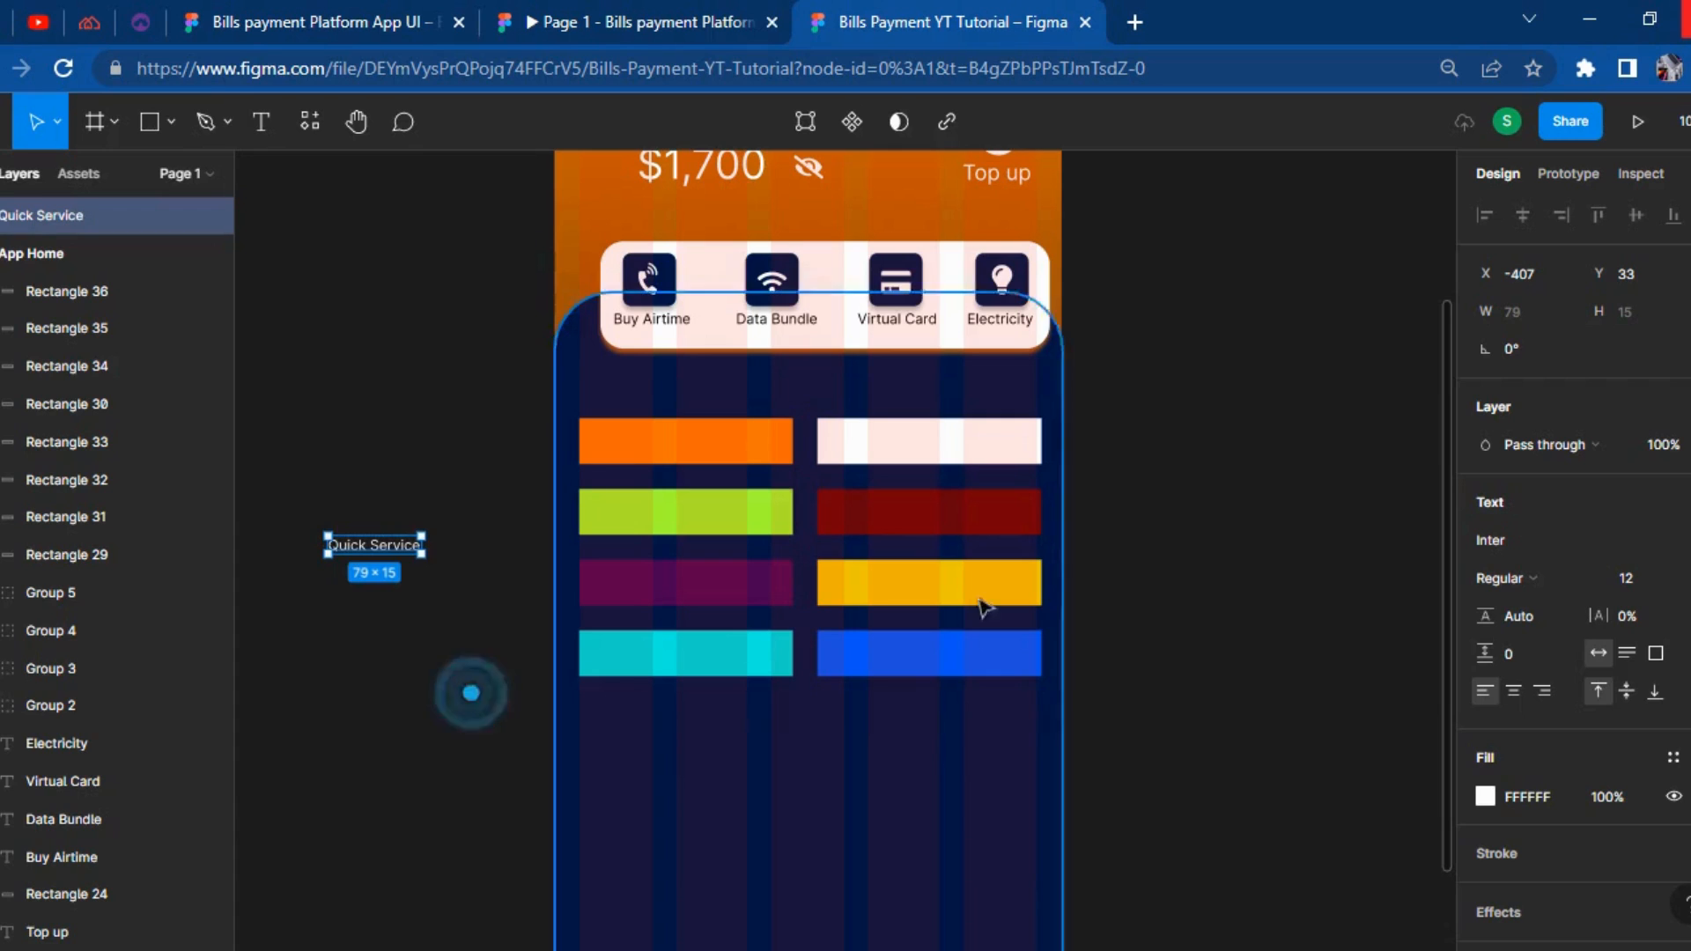
Set the "Quick Service" text's font size to 18.
click(1646, 599)
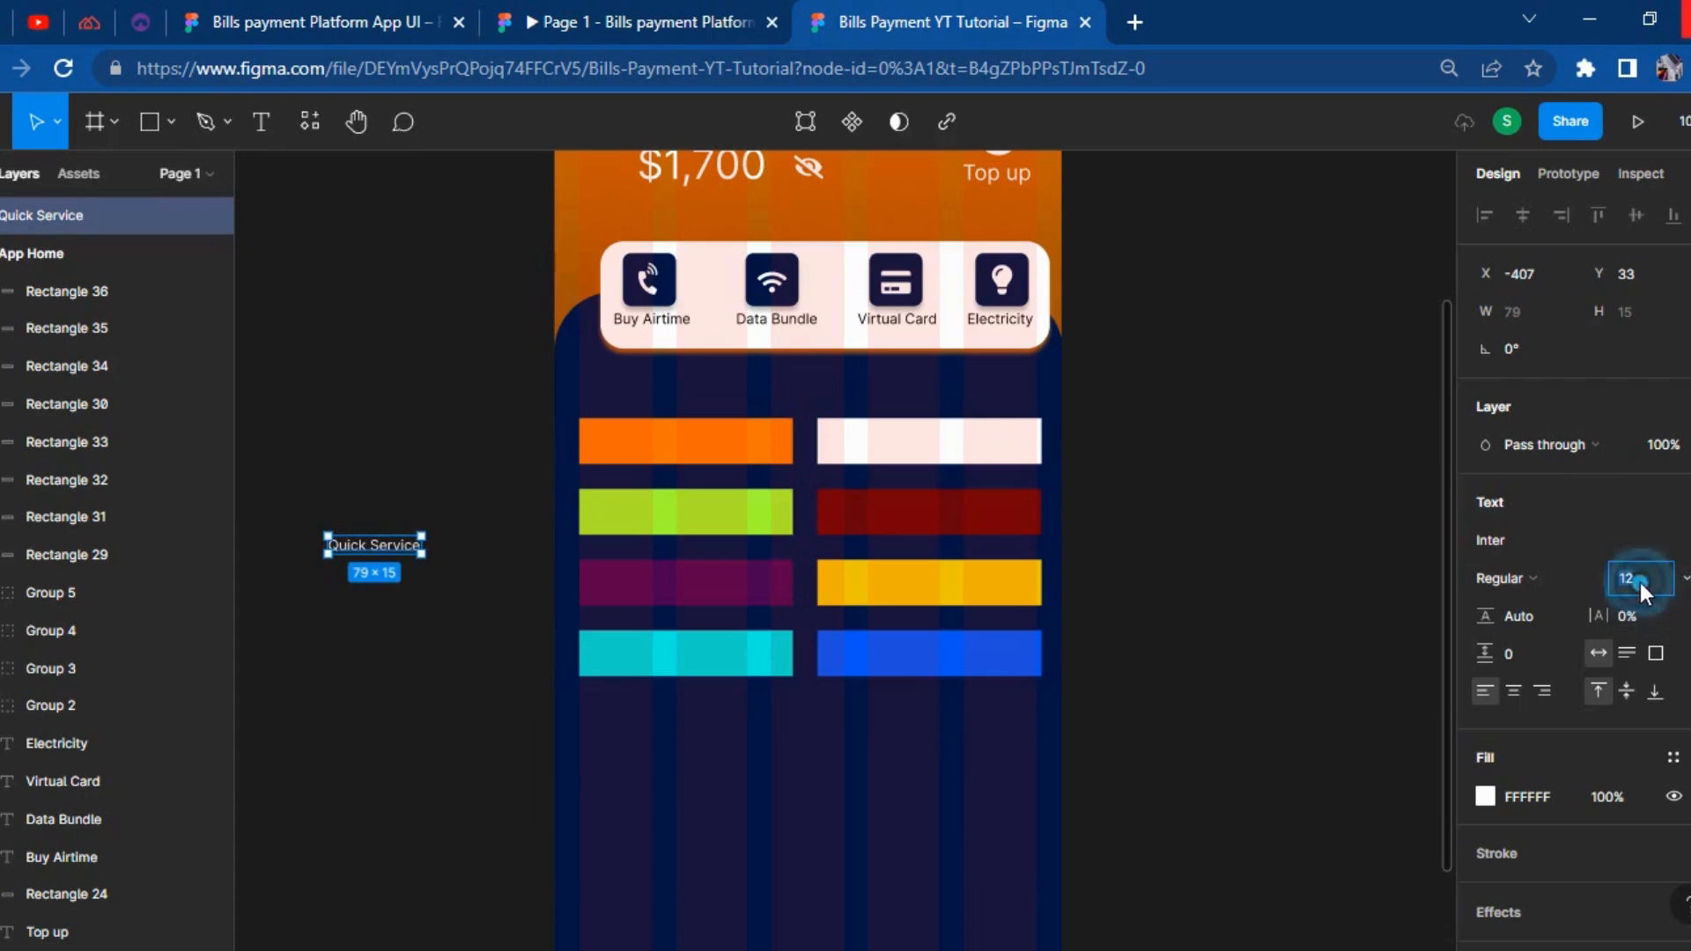
text(18)
key(Return)
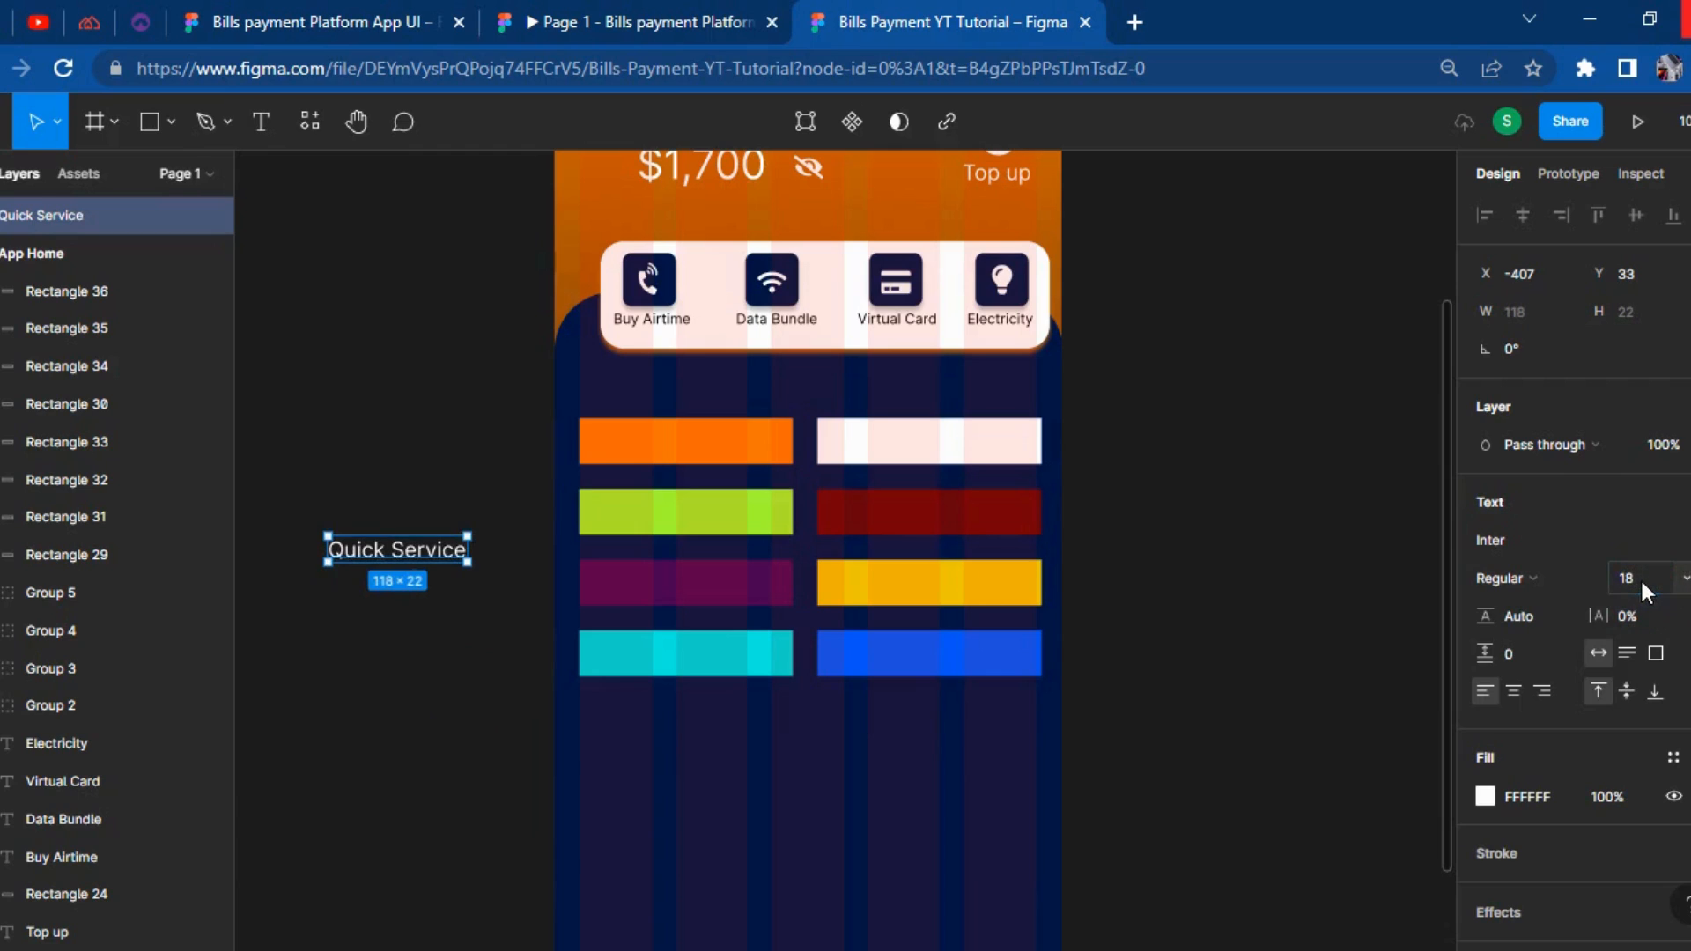
click(428, 634)
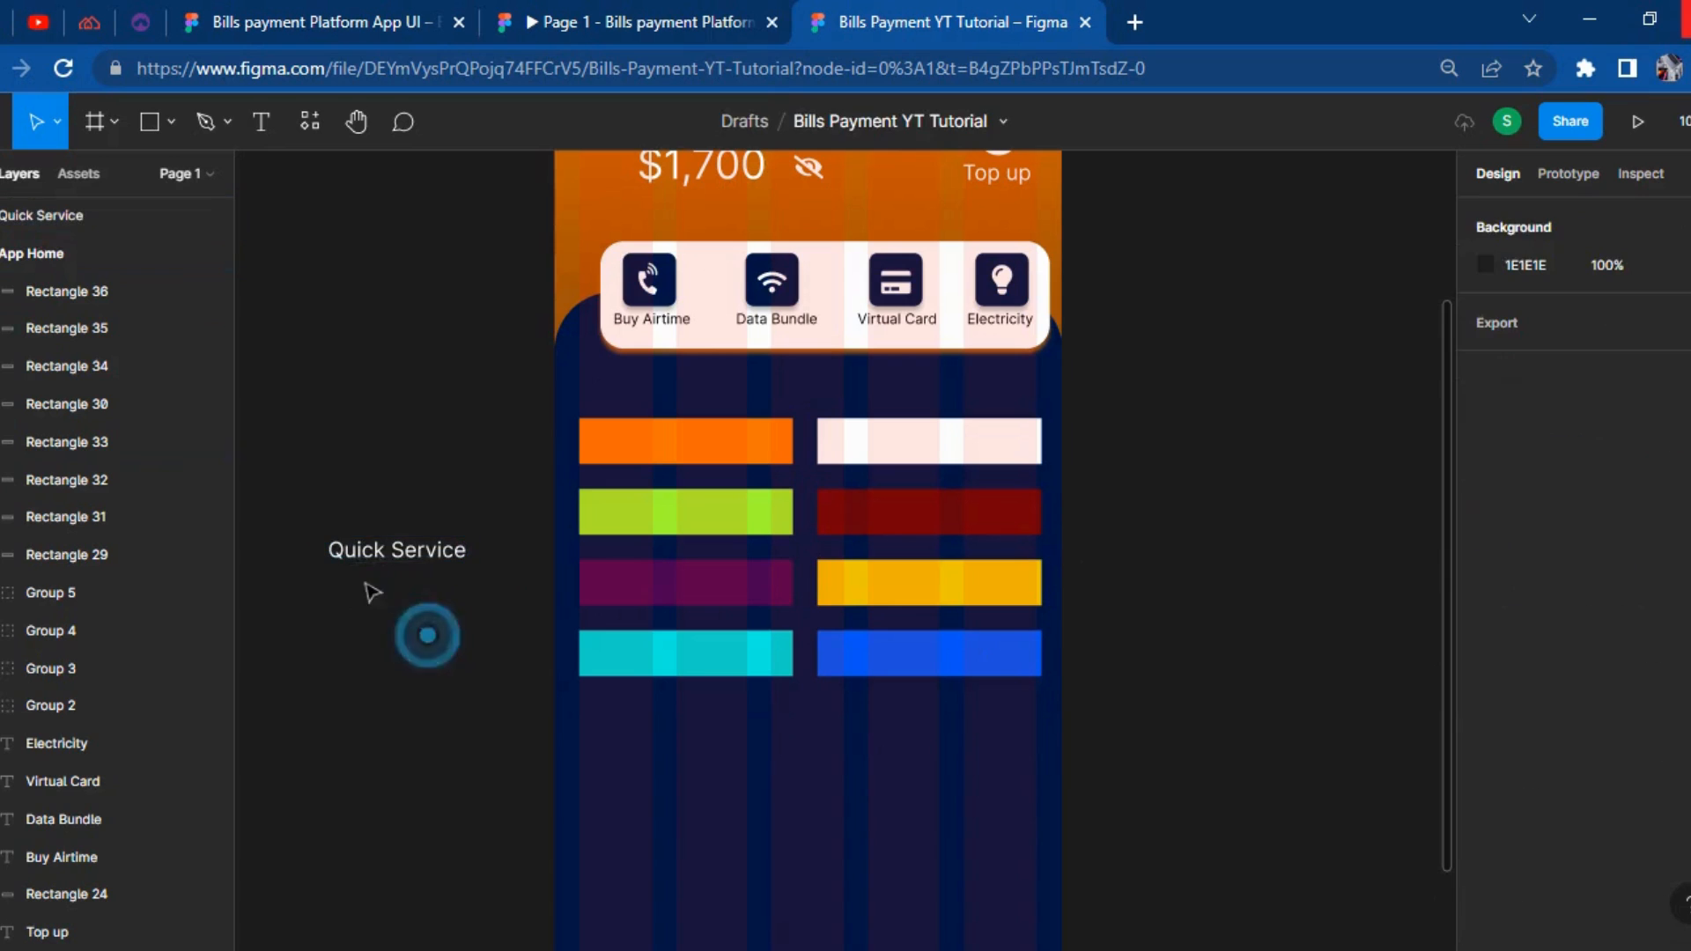
Move the "Quick Service" text into the App Home frame above the orange rectangle, at X 24, Y 357.
drag(366, 562, 629, 405)
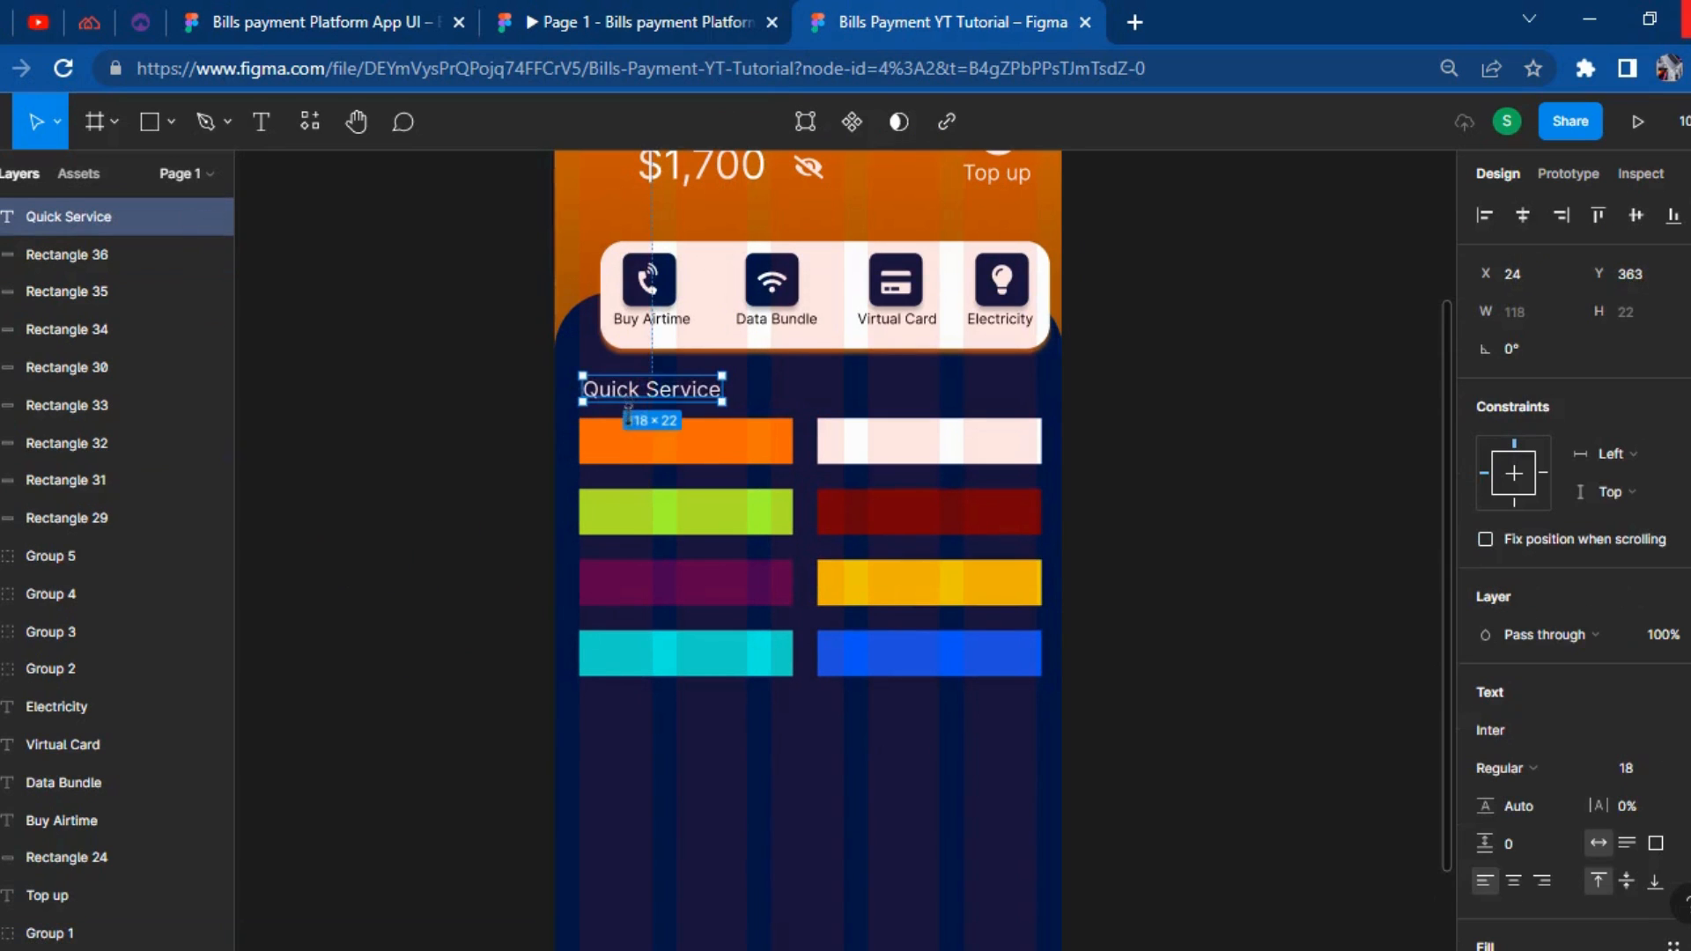
key(Up)
key(Up)
key(Up)
key(Up)
key(Up)
key(Up)
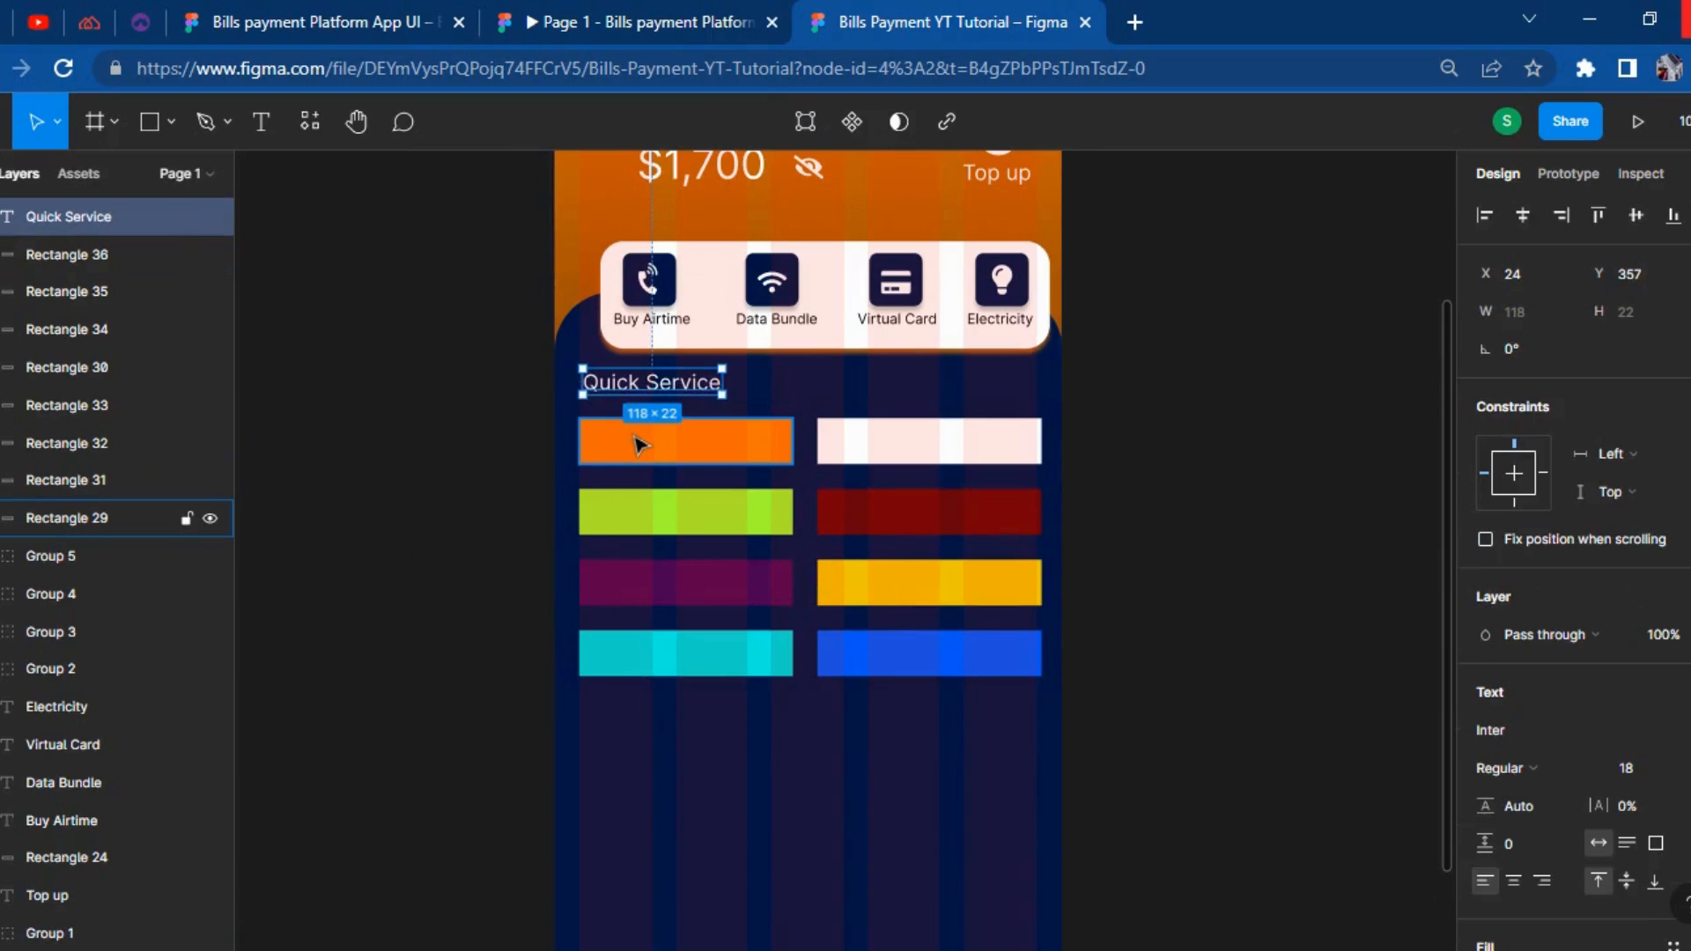
Shift the "Quick Service" heading horizontally to X 159, centering it above the two columns of rectangles.
key(shift+Right)
key(shift+Right)
key(shift+Right)
key(shift+Right)
key(shift+Right)
key(shift+Right)
key(shift+Right)
key(shift+Right)
key(shift+Right)
key(shift+Right)
key(shift+Right)
key(shift+Right)
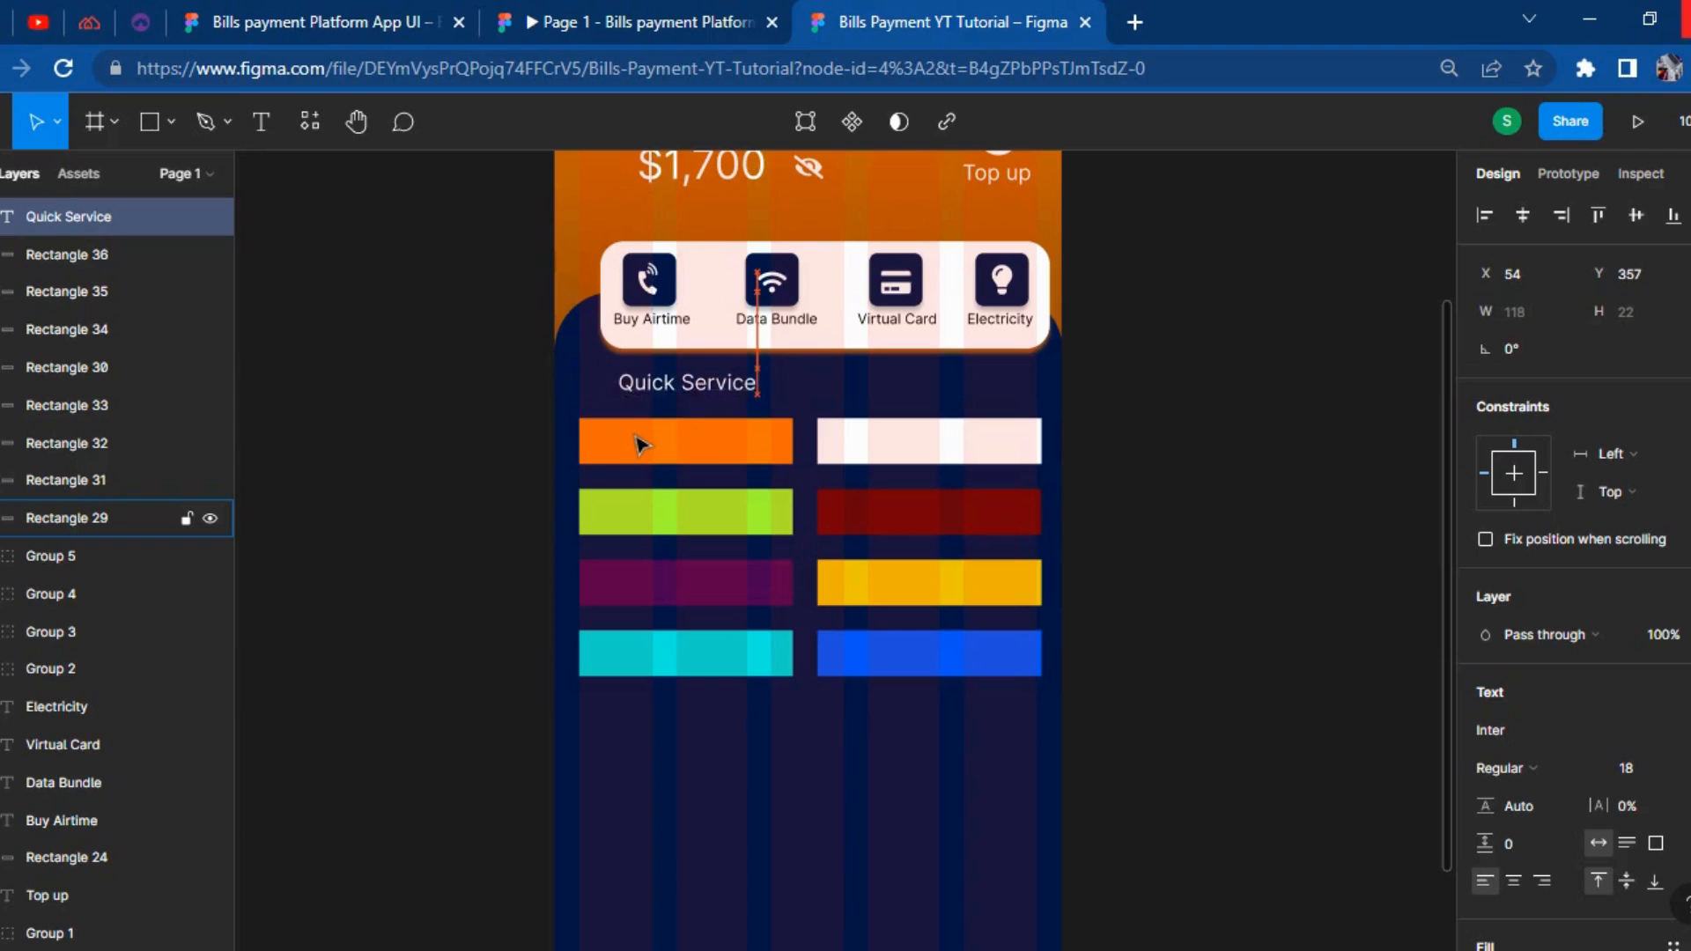
key(shift+Right)
key(shift+Down)
key(shift+Up)
key(Right)
key(Right)
key(Right)
key(Right)
key(Right)
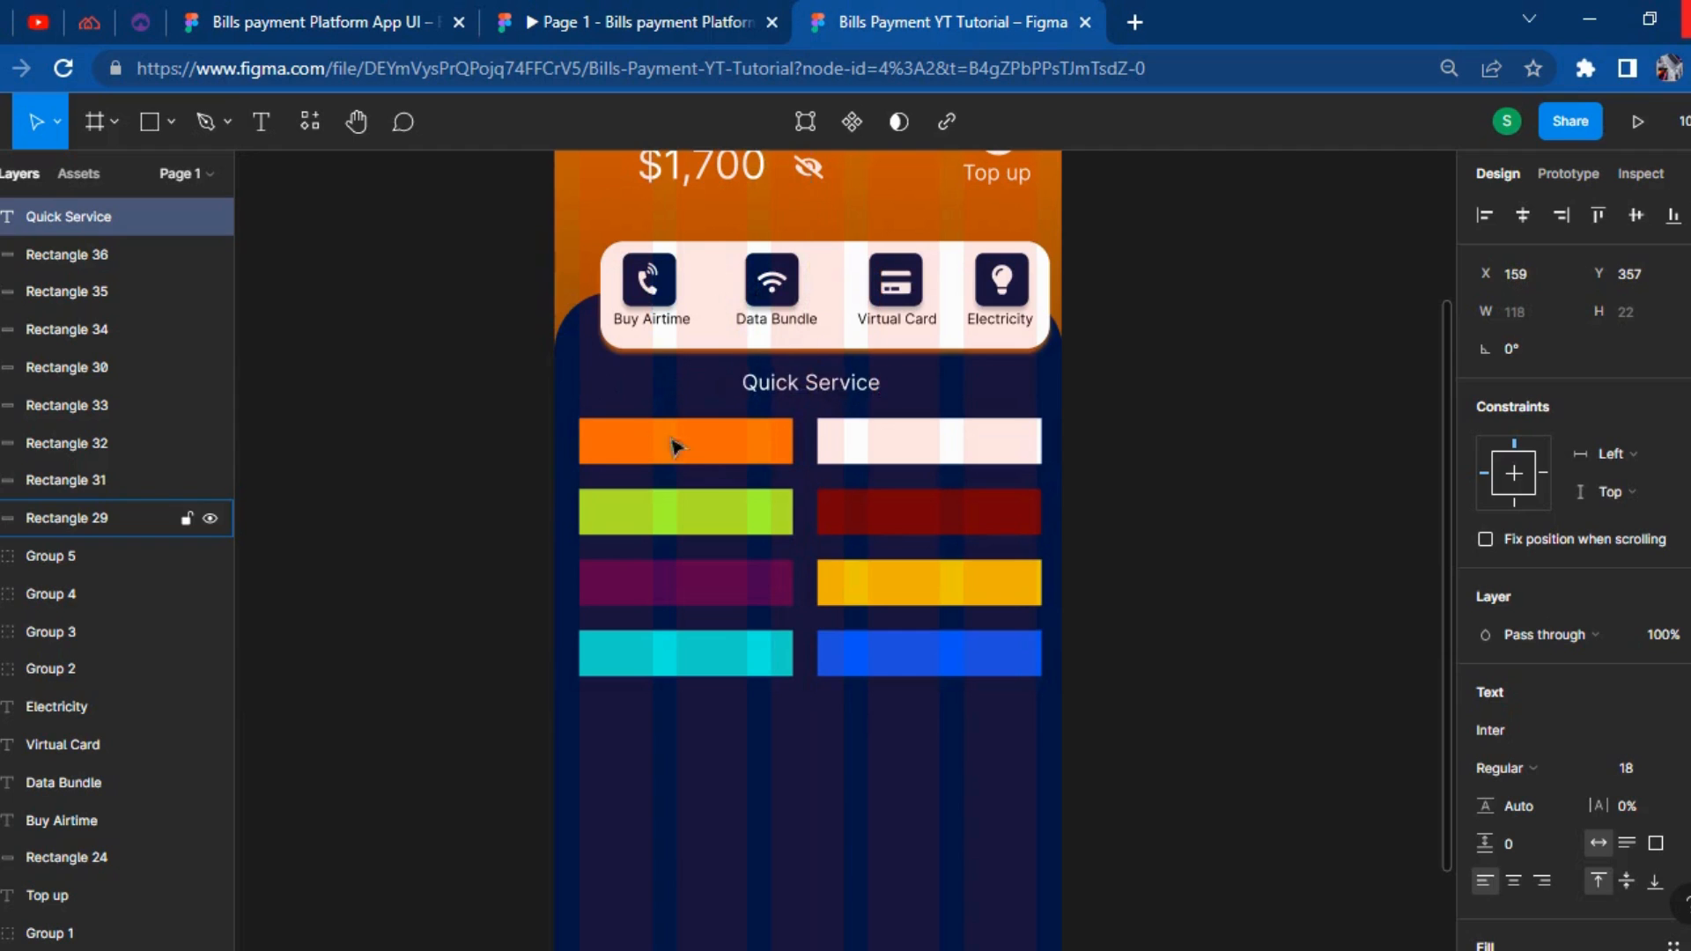
click(1273, 716)
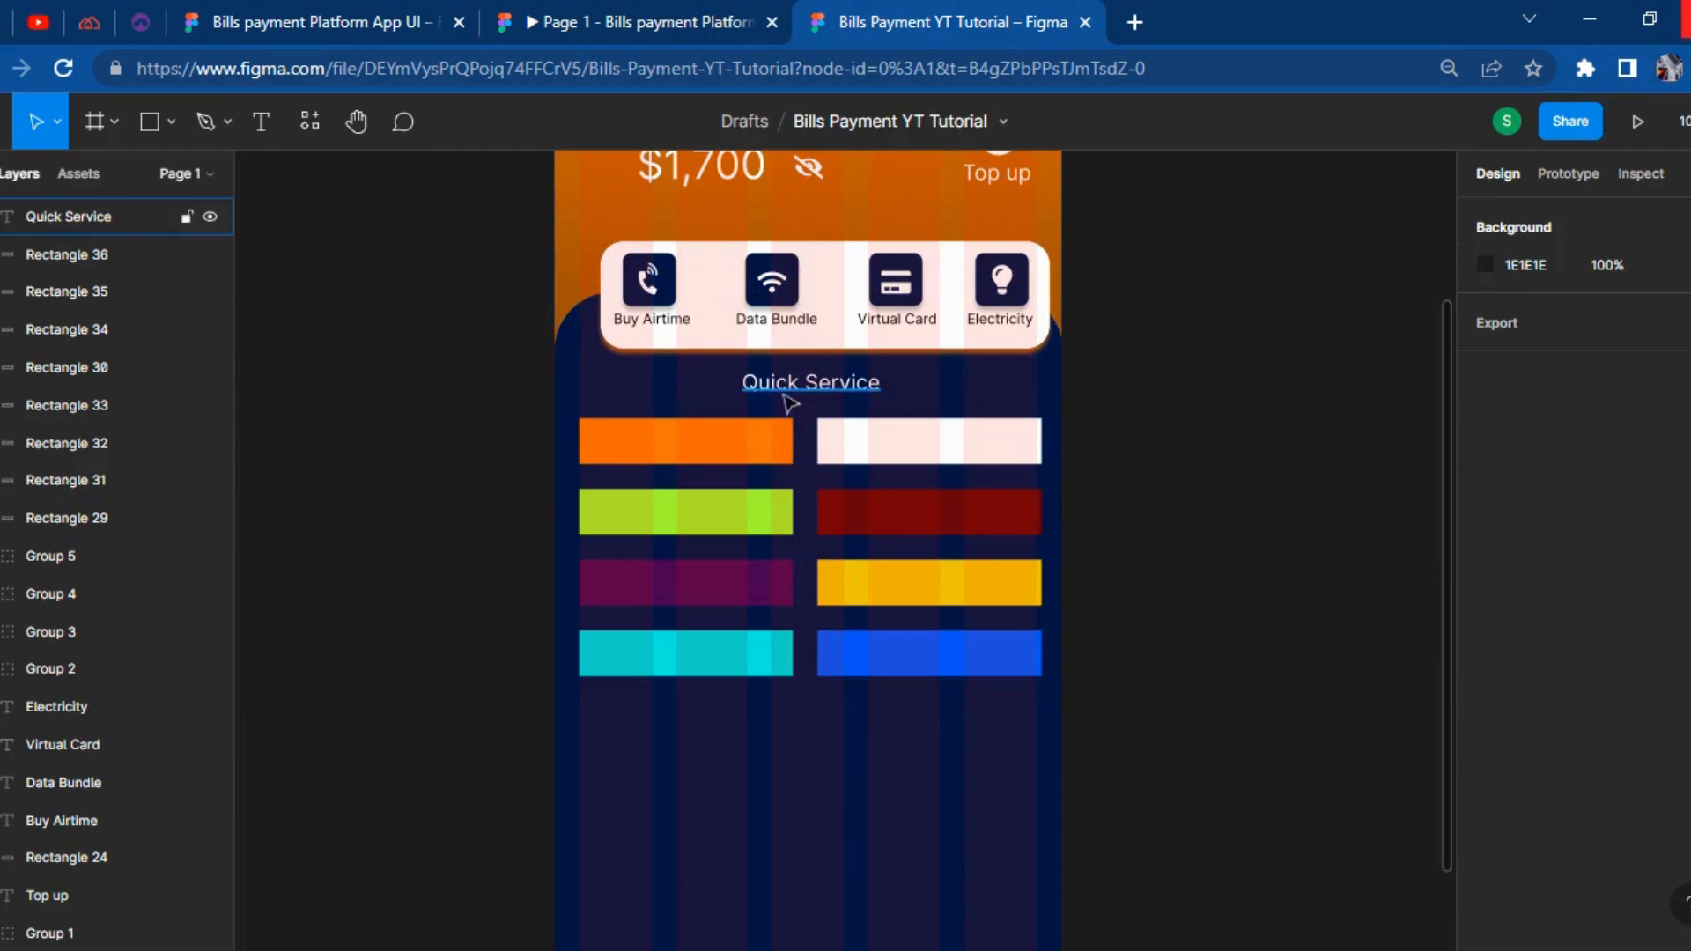
Check the first service label in the reference prototype and add the text "Cable TV" on the empty canvas beside the frame.
click(261, 121)
click(274, 449)
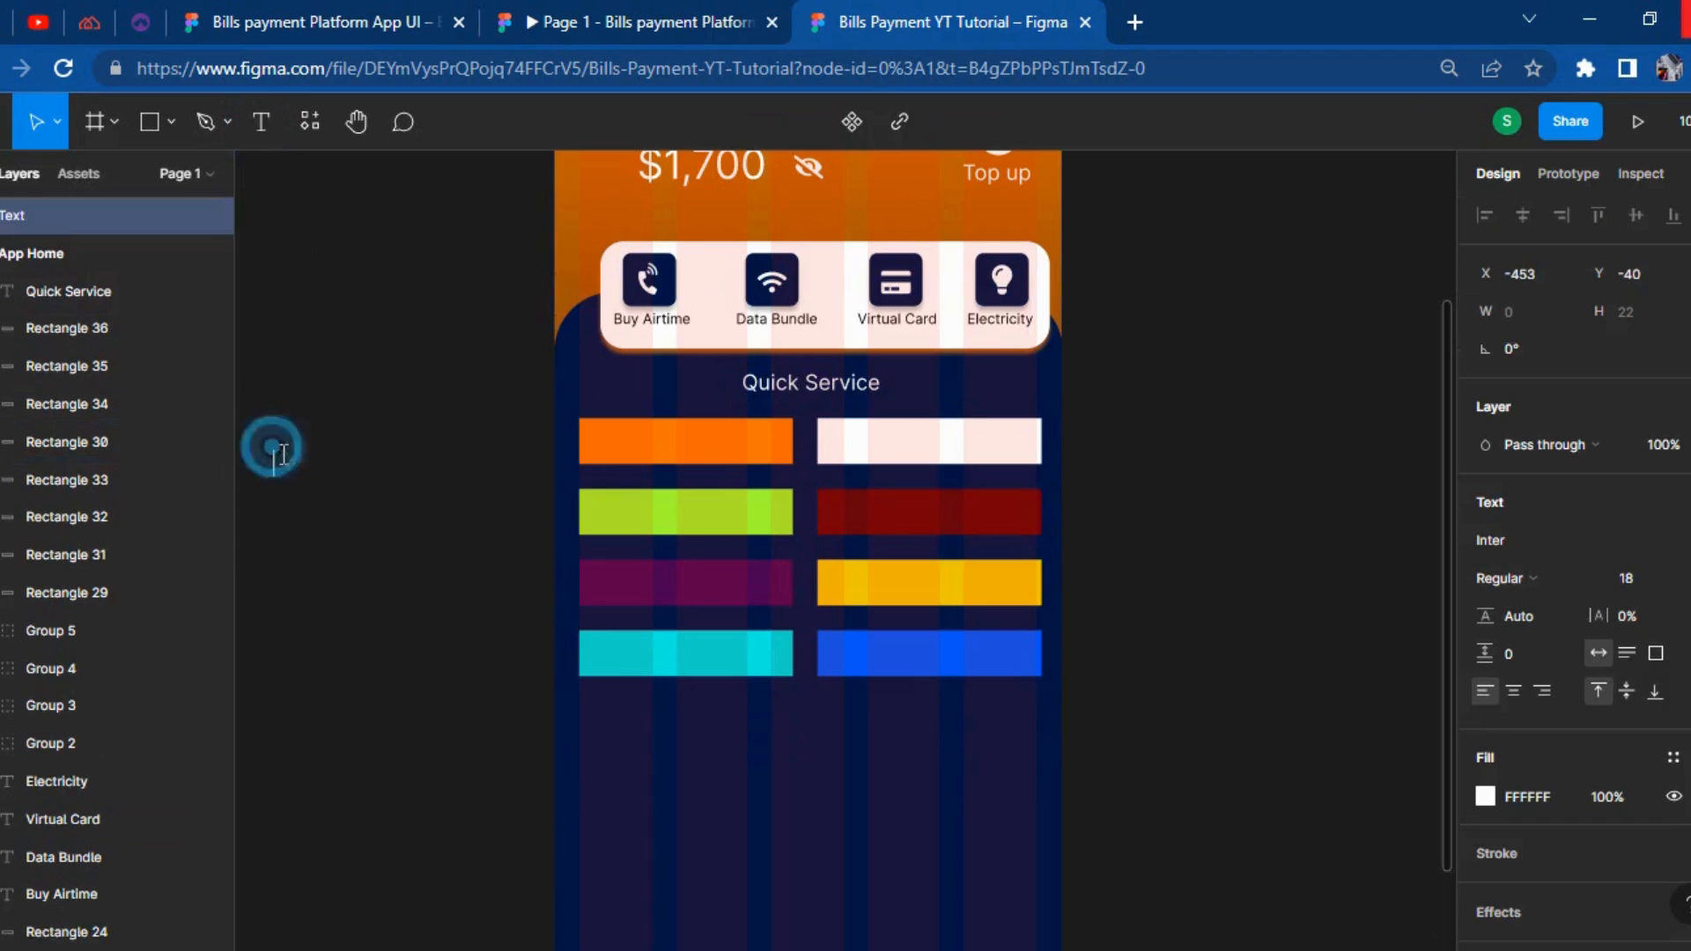
click(639, 12)
click(955, 16)
text(Cable TV)
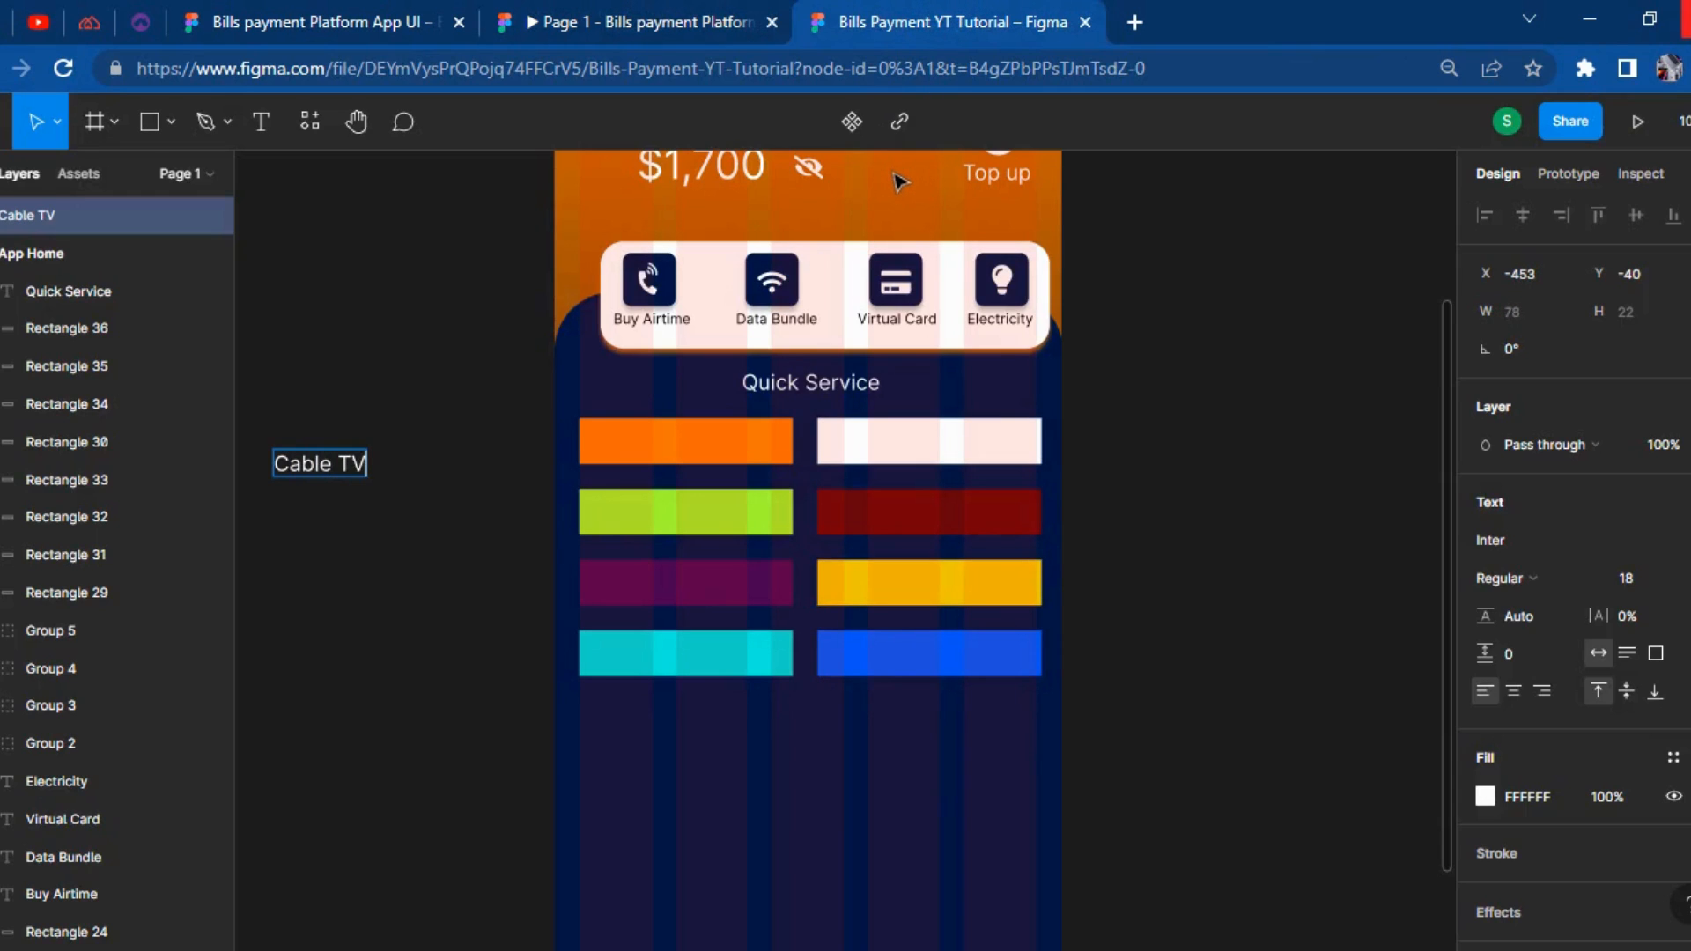
click(410, 628)
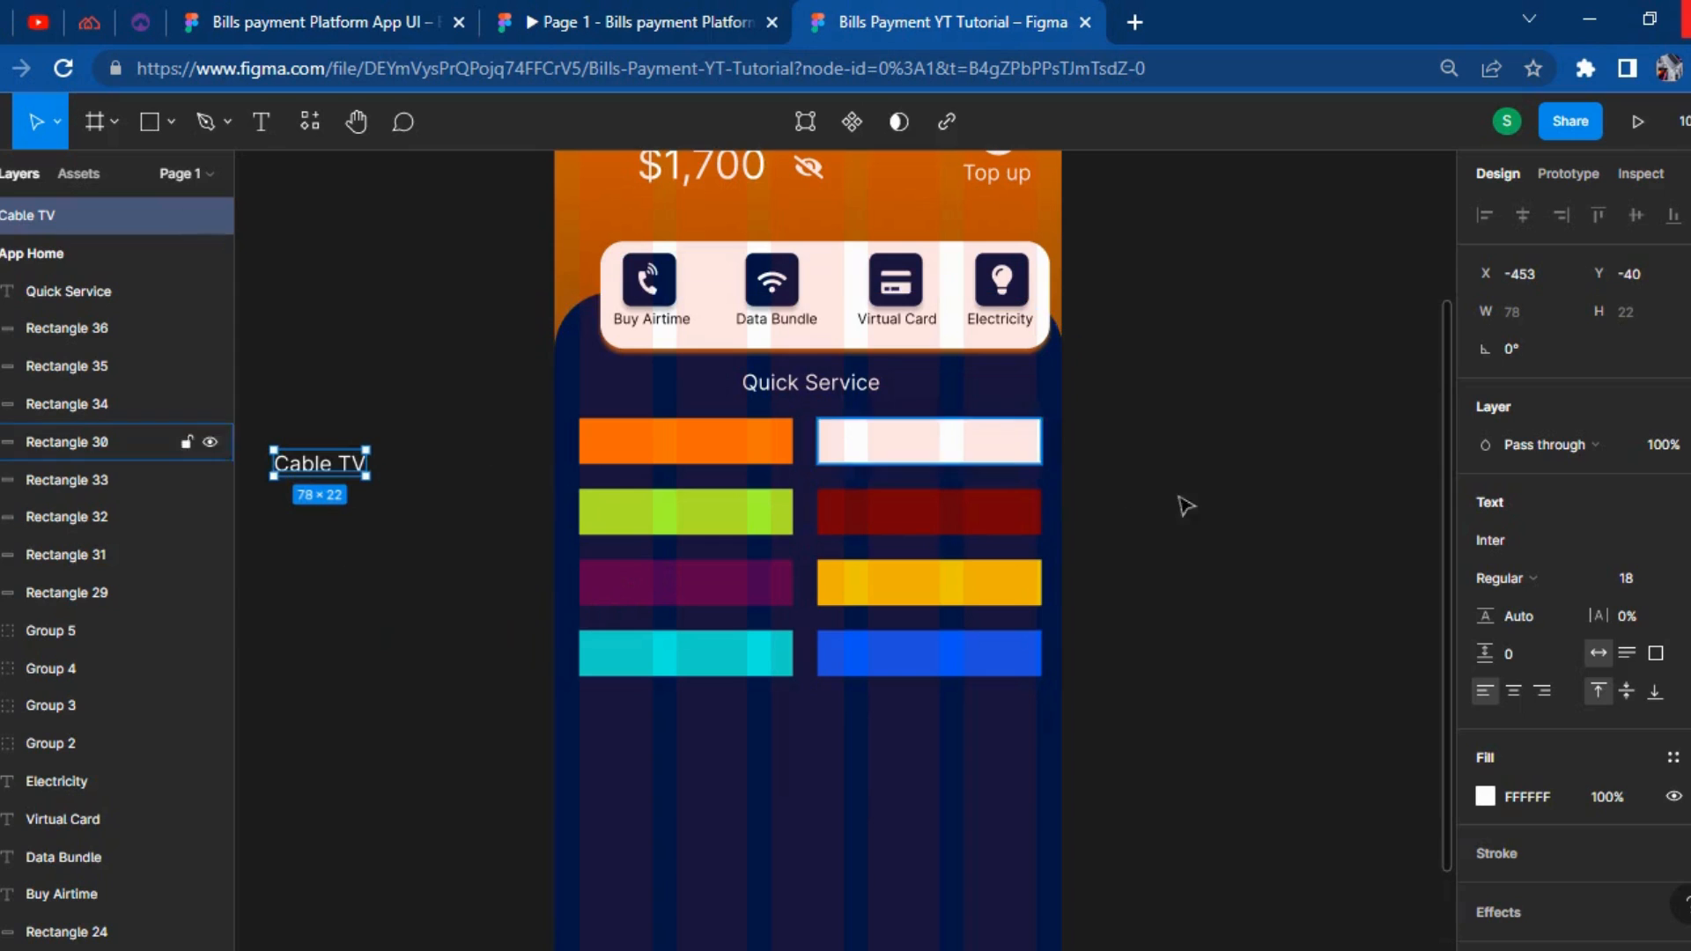
Set the "Cable TV" text's font size to 14.
click(1663, 585)
text(1)
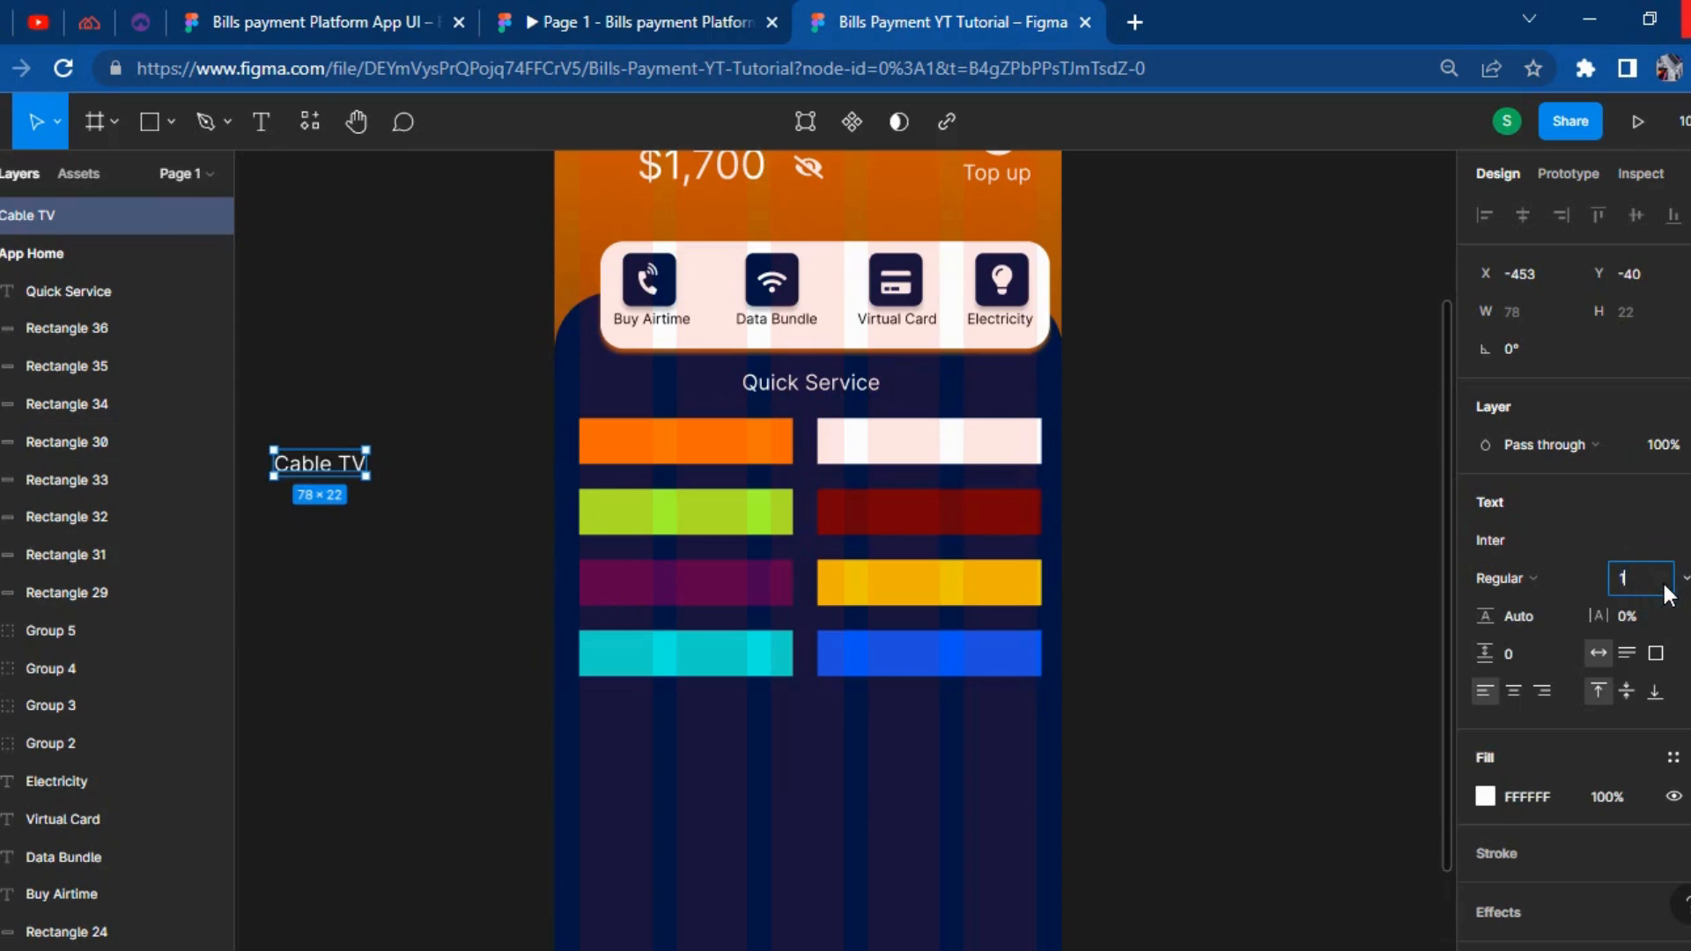
text(4)
key(Return)
click(254, 556)
click(421, 631)
Duplicate the "Cable TV" text and move the copy 50 px straight down to Y 10.
drag(434, 611, 165, 625)
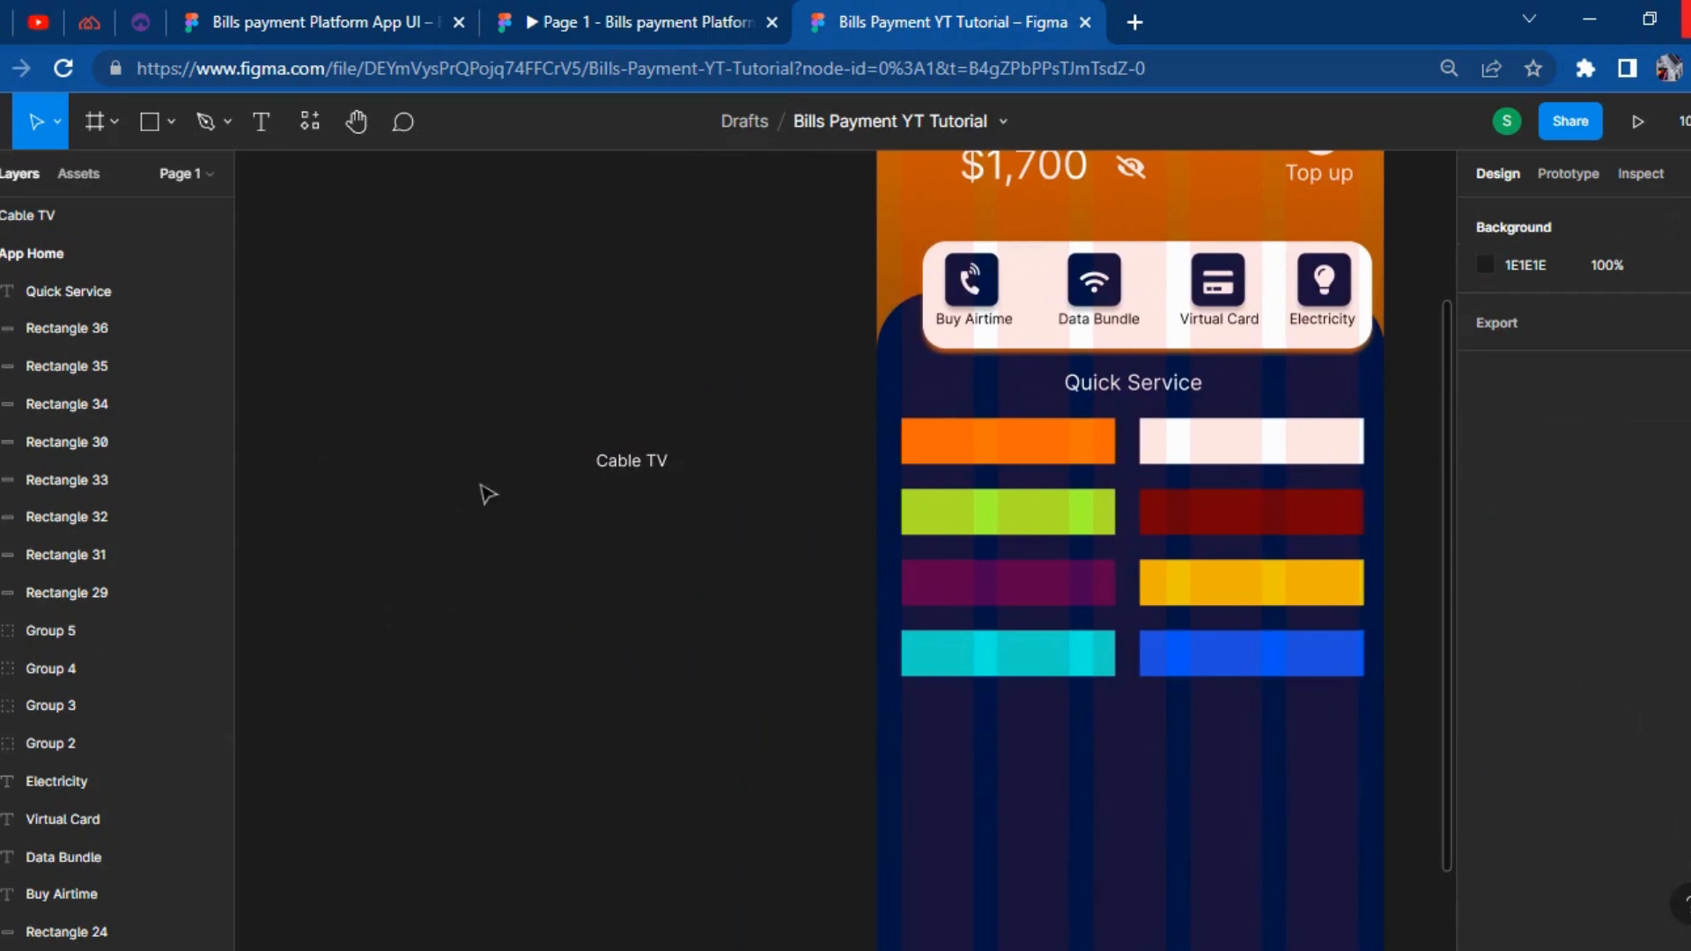
drag(538, 417, 700, 546)
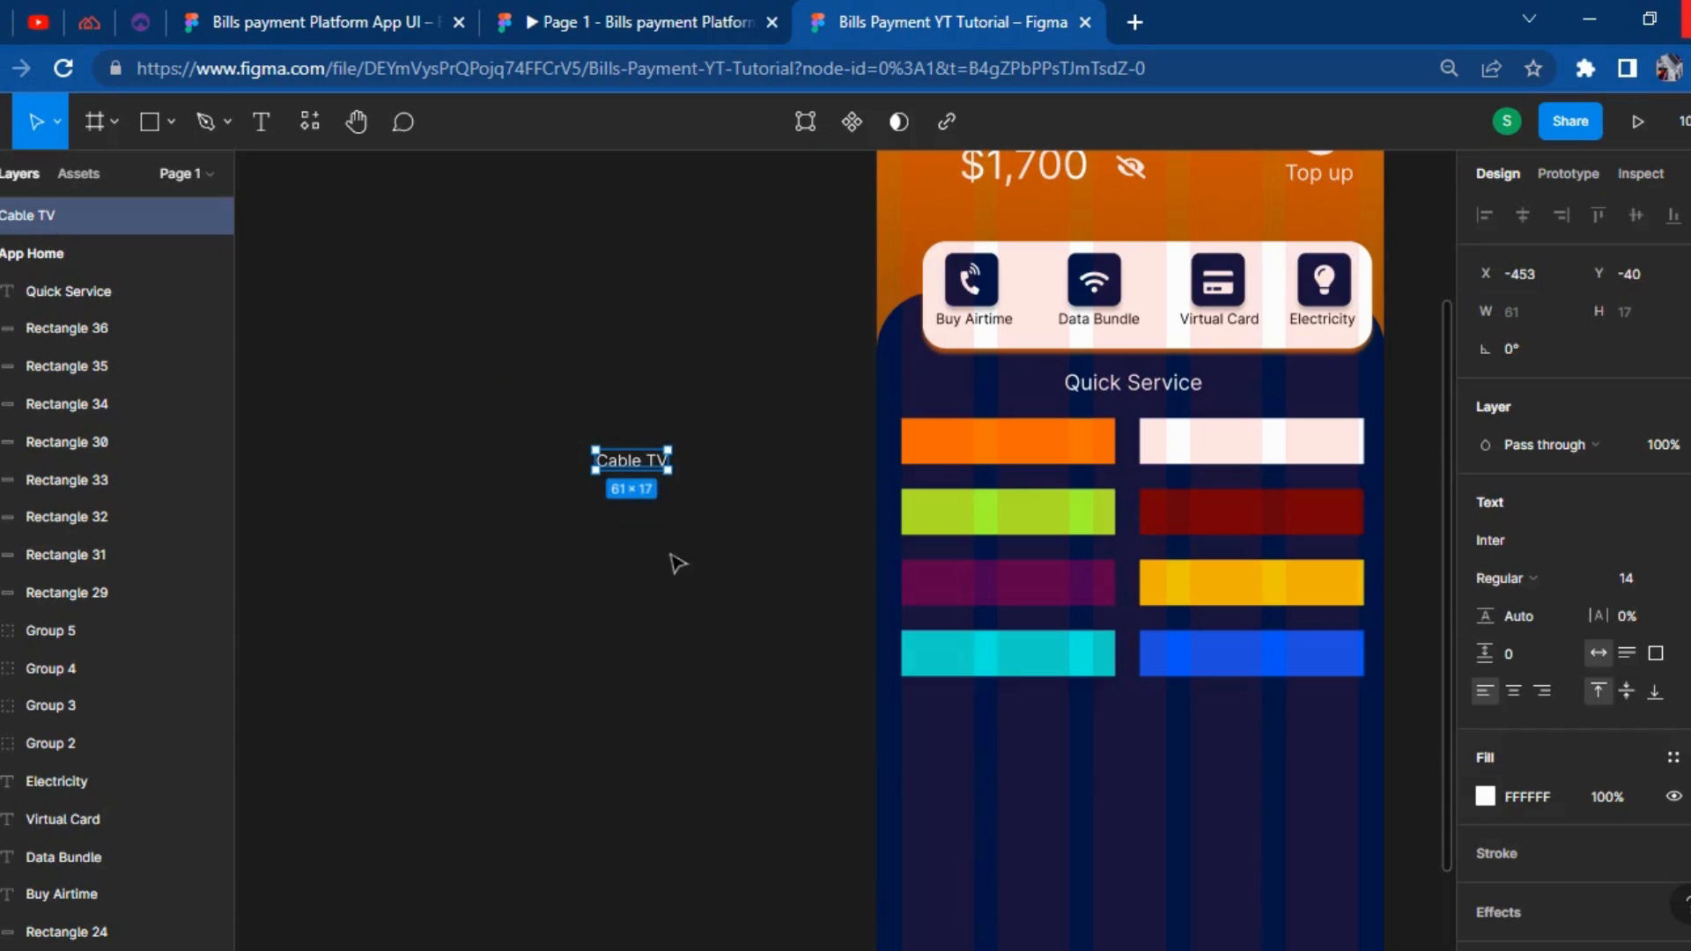
key(ctrl+d)
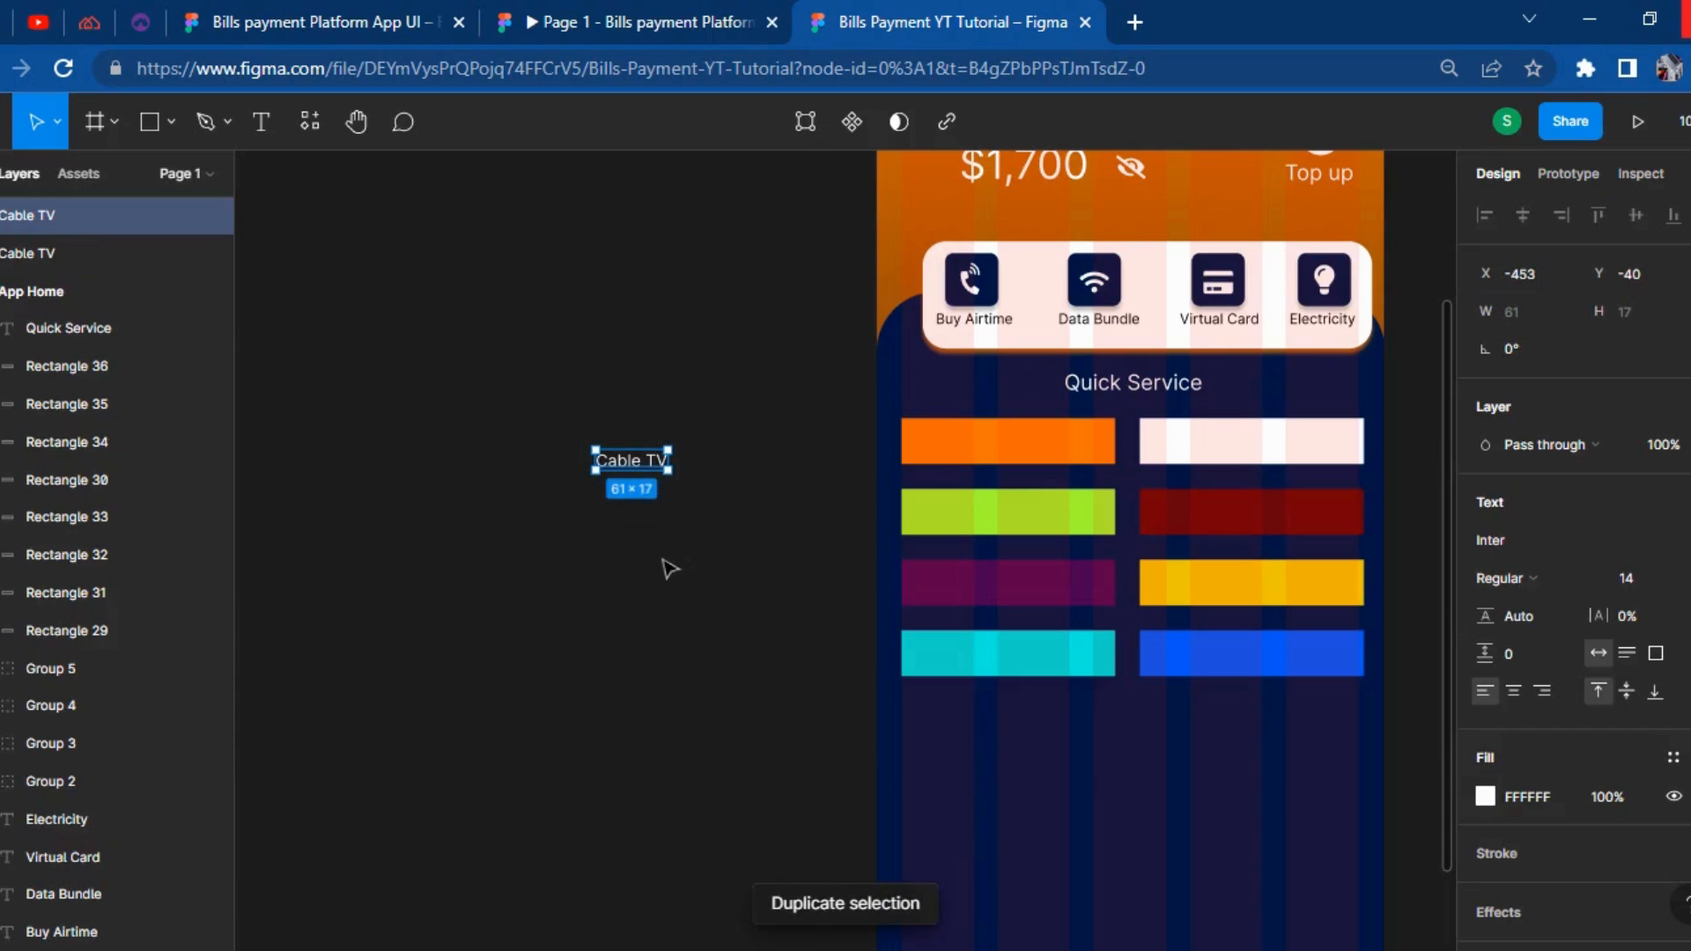
key(shift+Down)
key(shift+Down)
key(shift+Down)
key(shift+Down)
key(shift+Down)
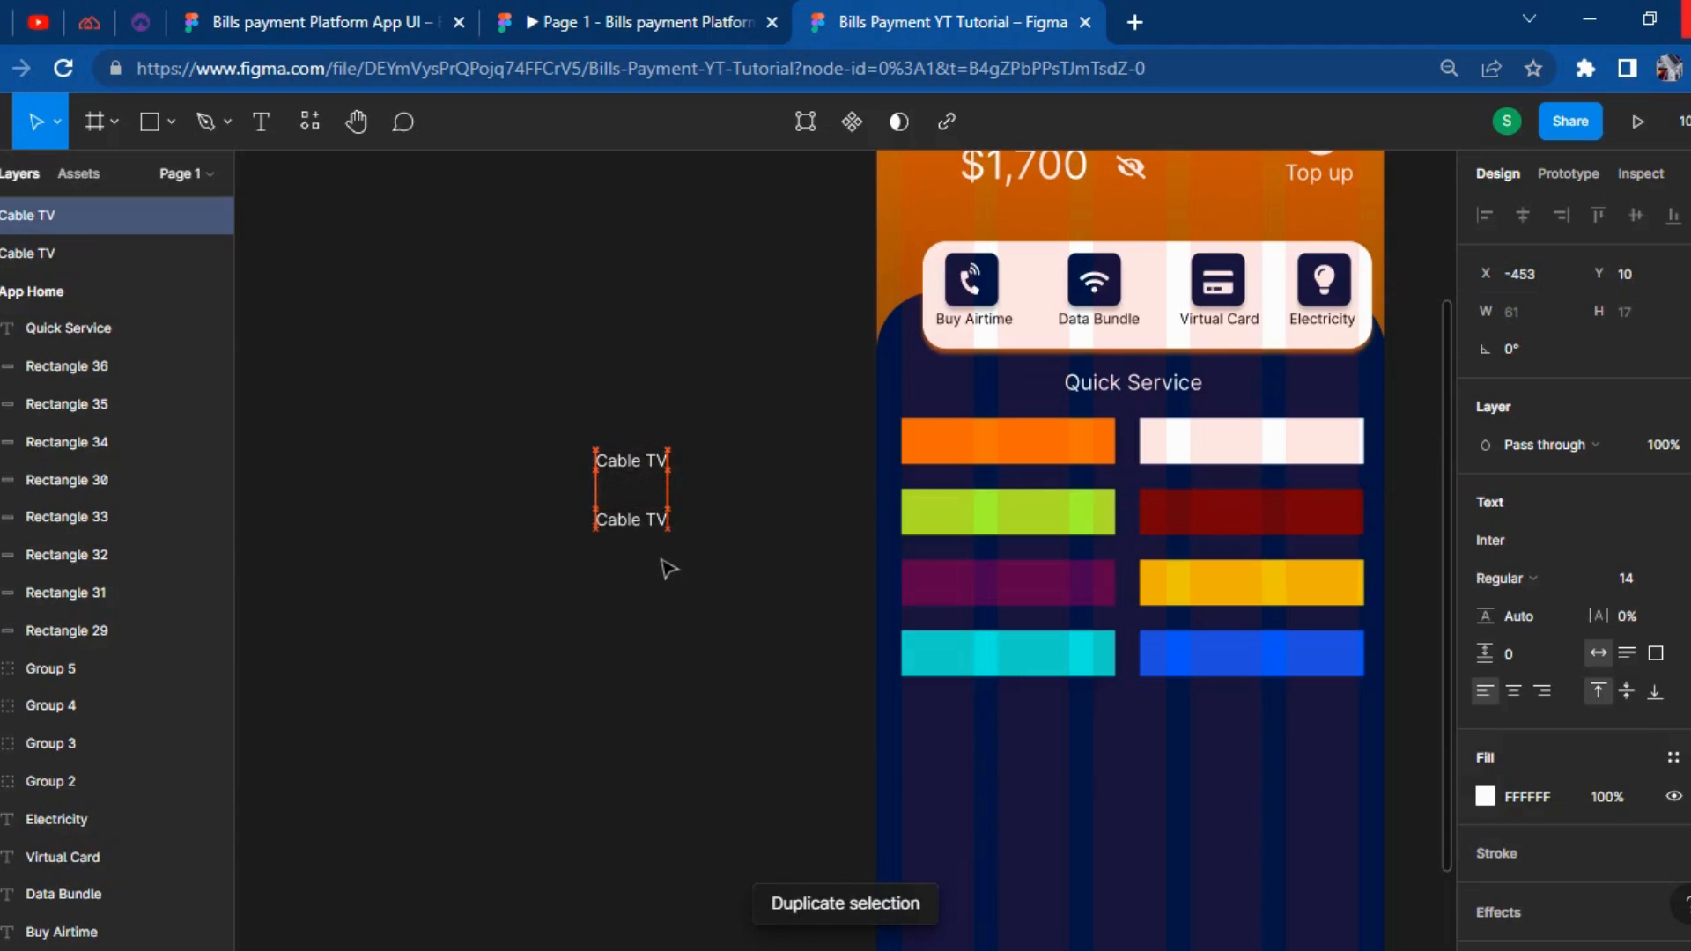
Repeat the offset duplication of "Cable TV" six times to make a vertical column of eight evenly spaced labels.
key(ctrl+d)
key(ctrl+d)
key(ctrl+d)
key(ctrl+d)
key(ctrl+d)
key(ctrl+d)
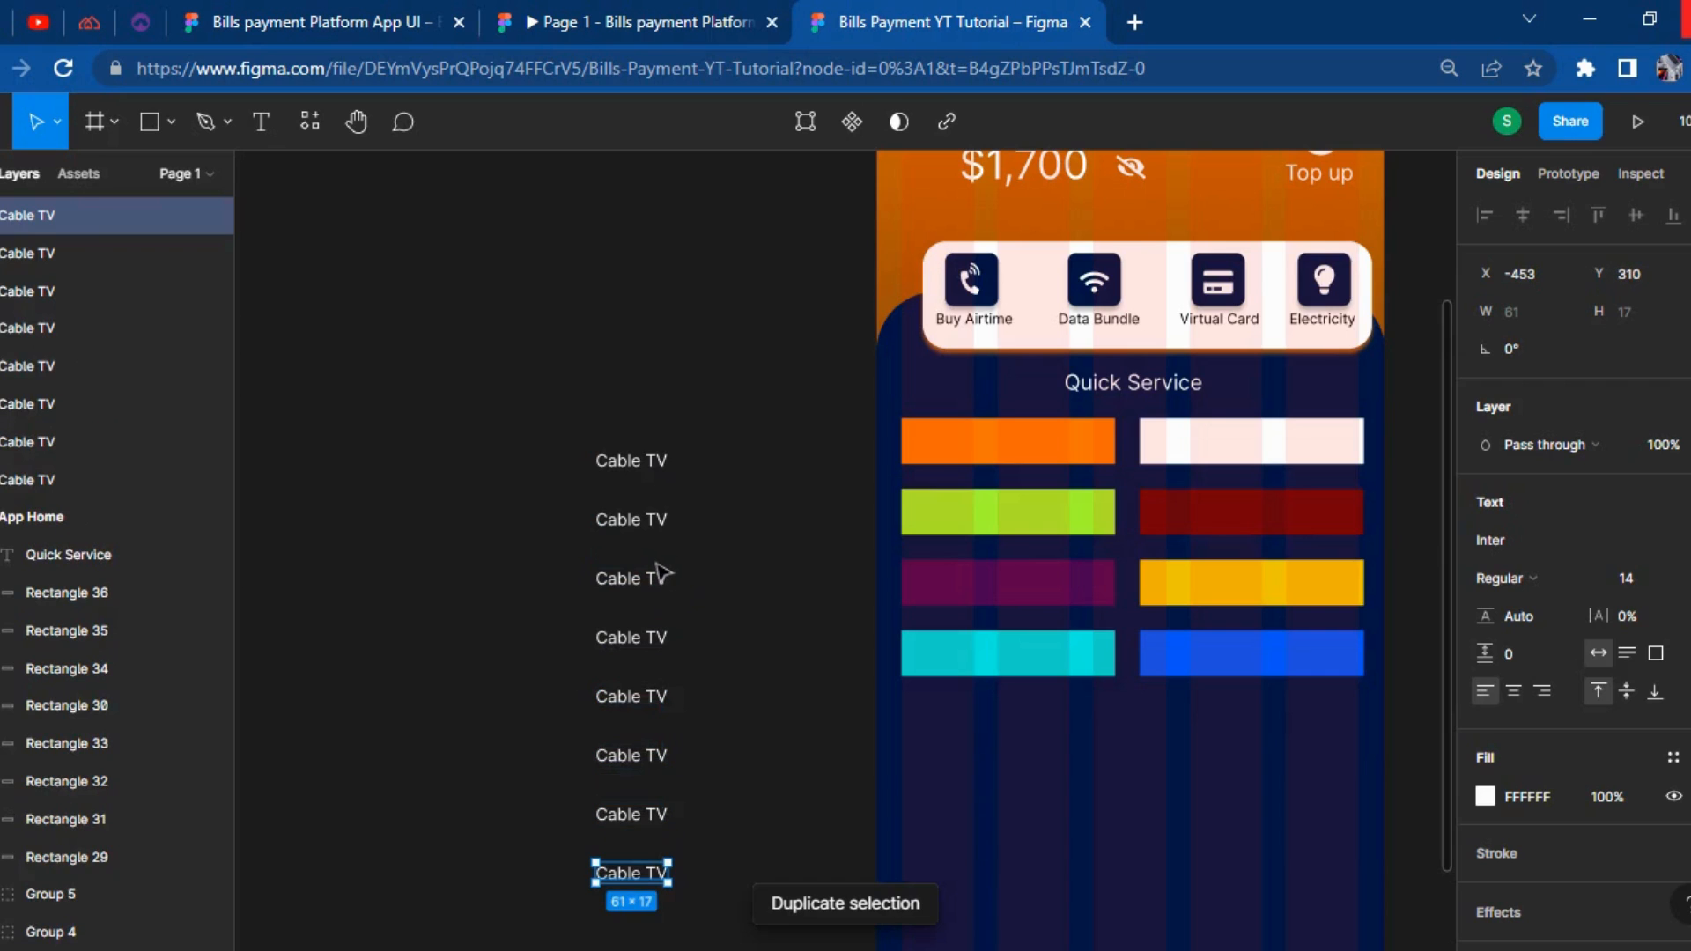
click(731, 396)
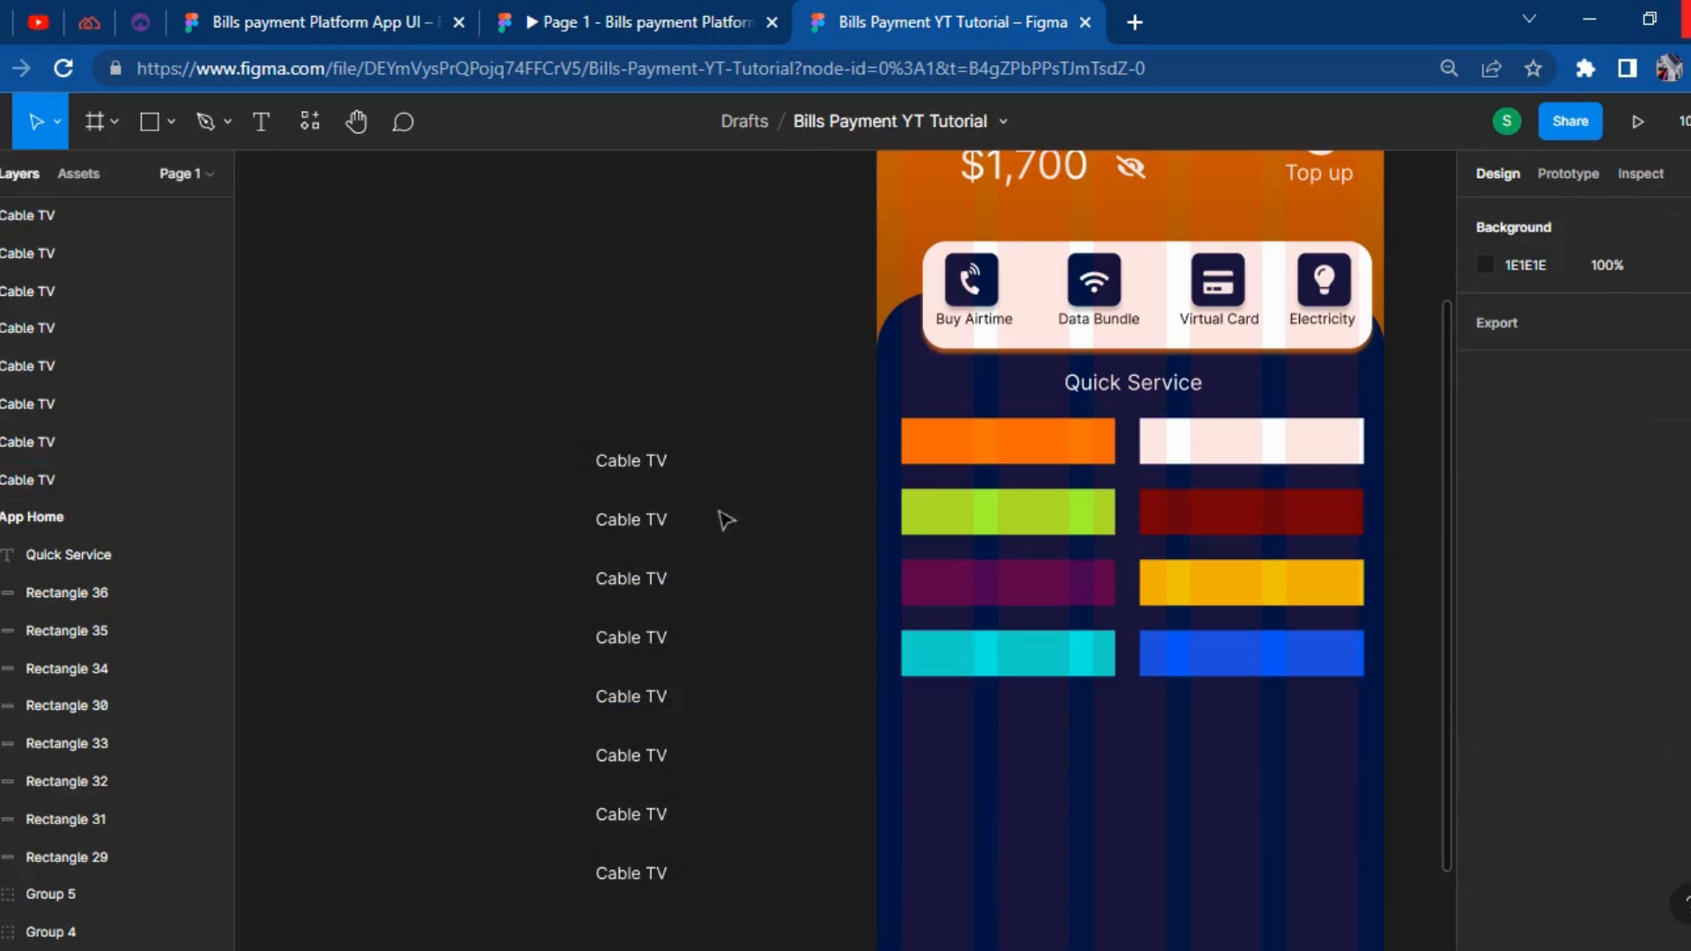
Insert the TV icon from the Font Awesome Icons plugin and place it beside the first "Cable TV" label.
right_click(494, 345)
mouse_move(599, 545)
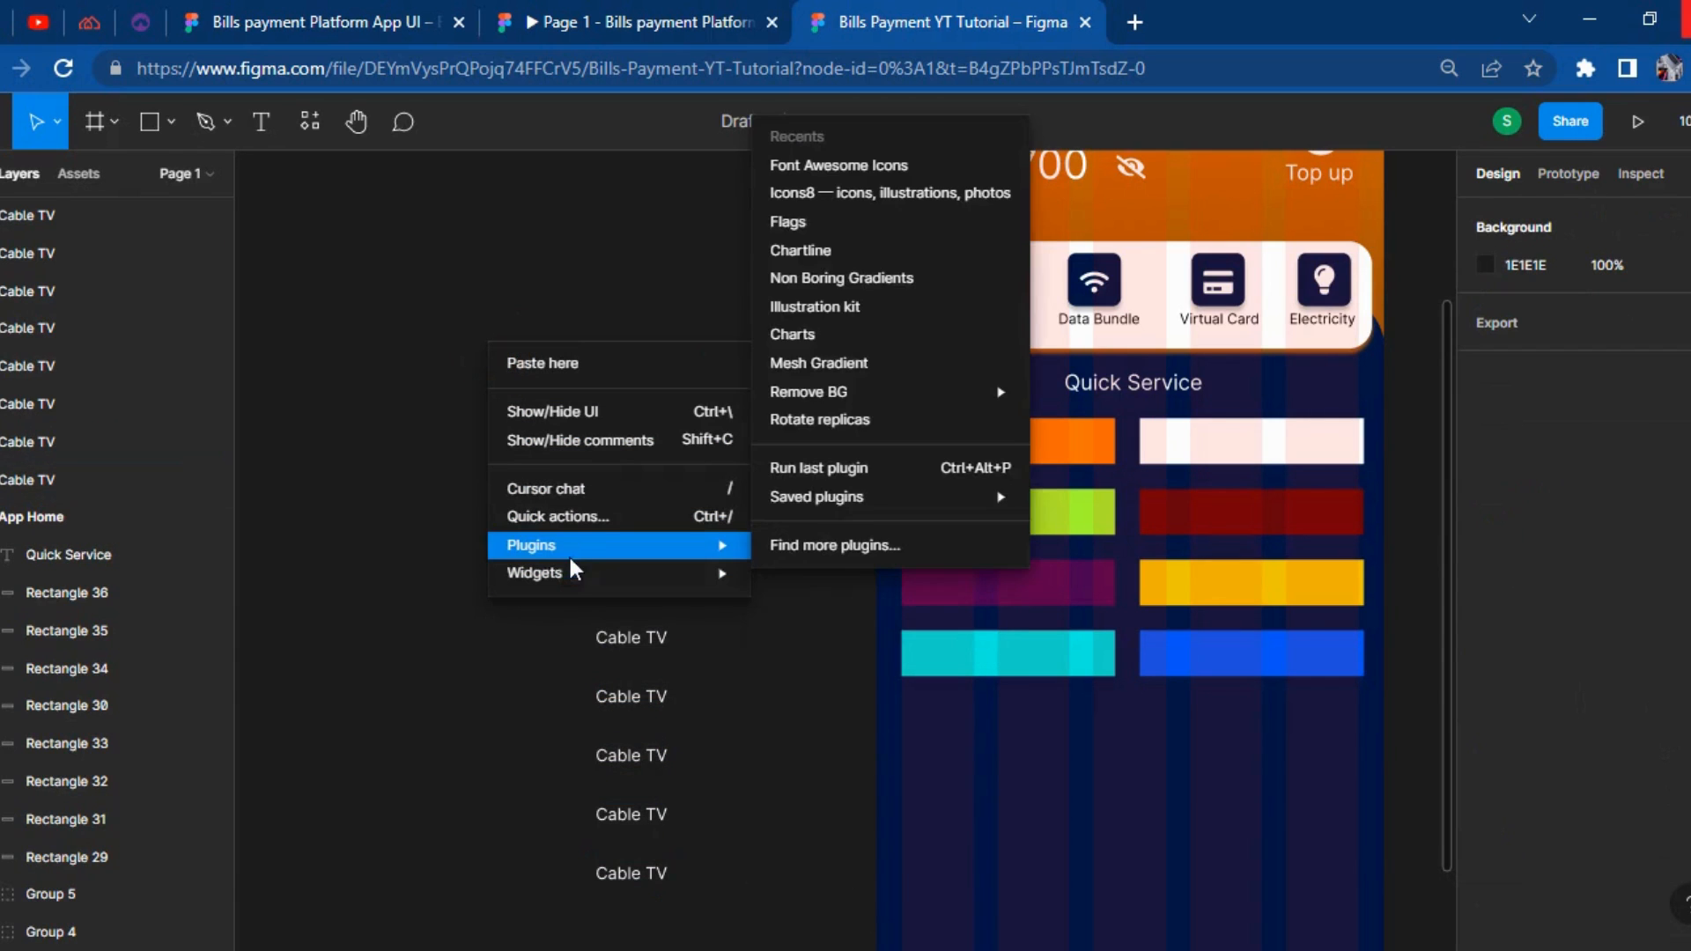
click(894, 169)
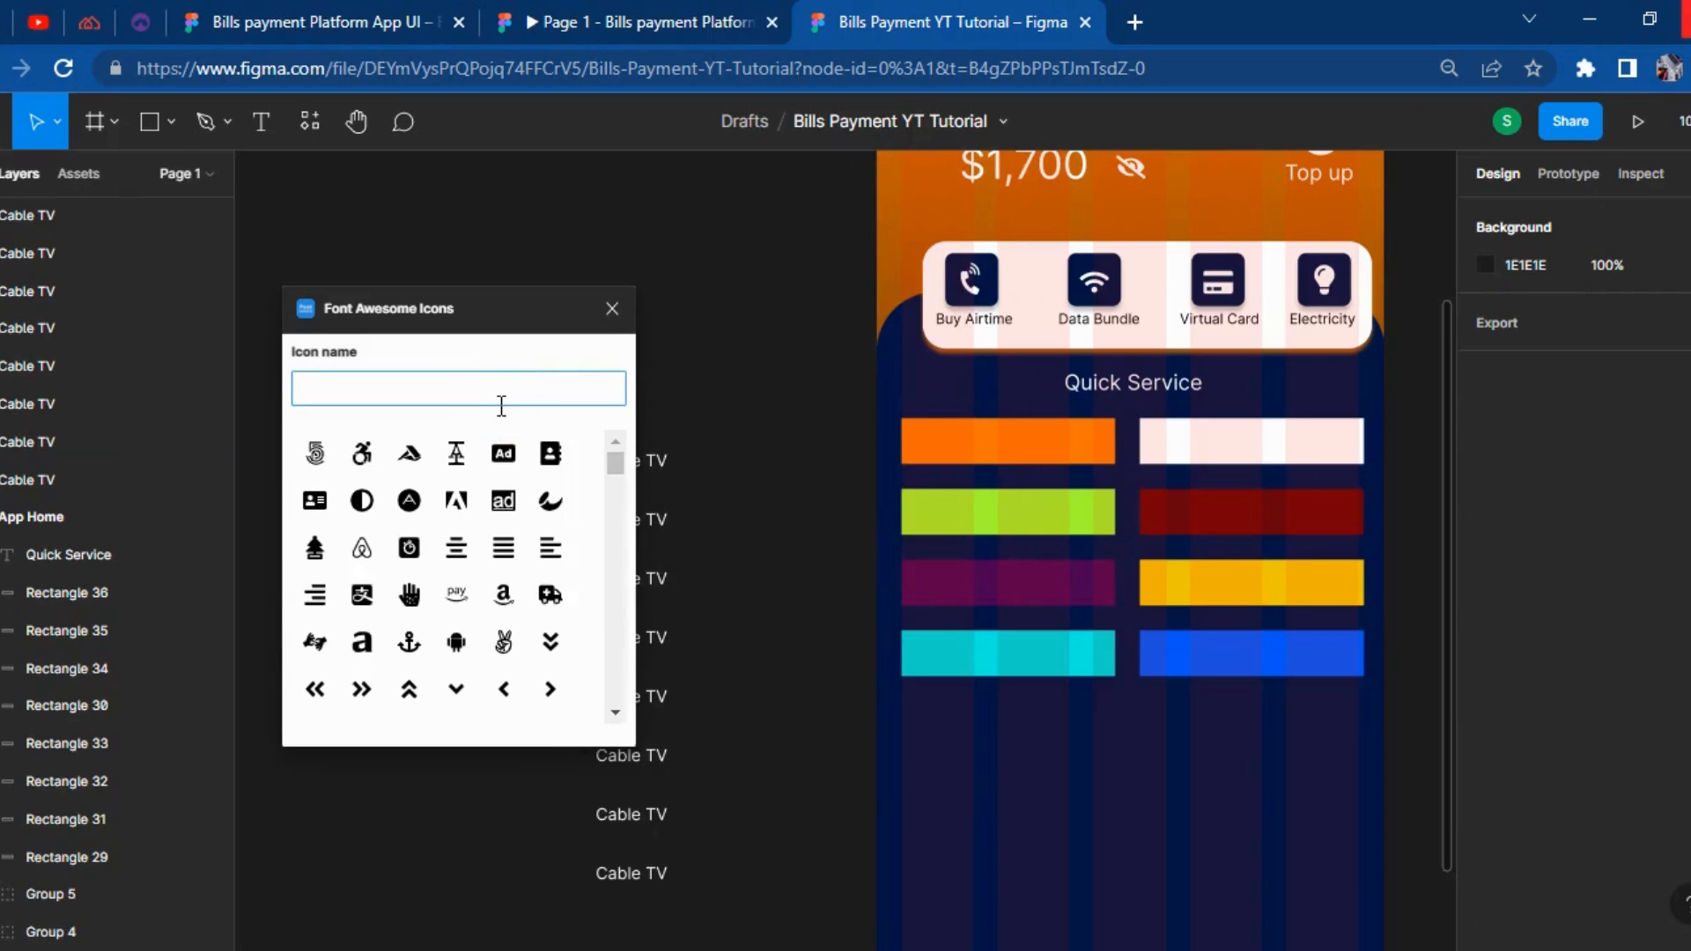
text(TV)
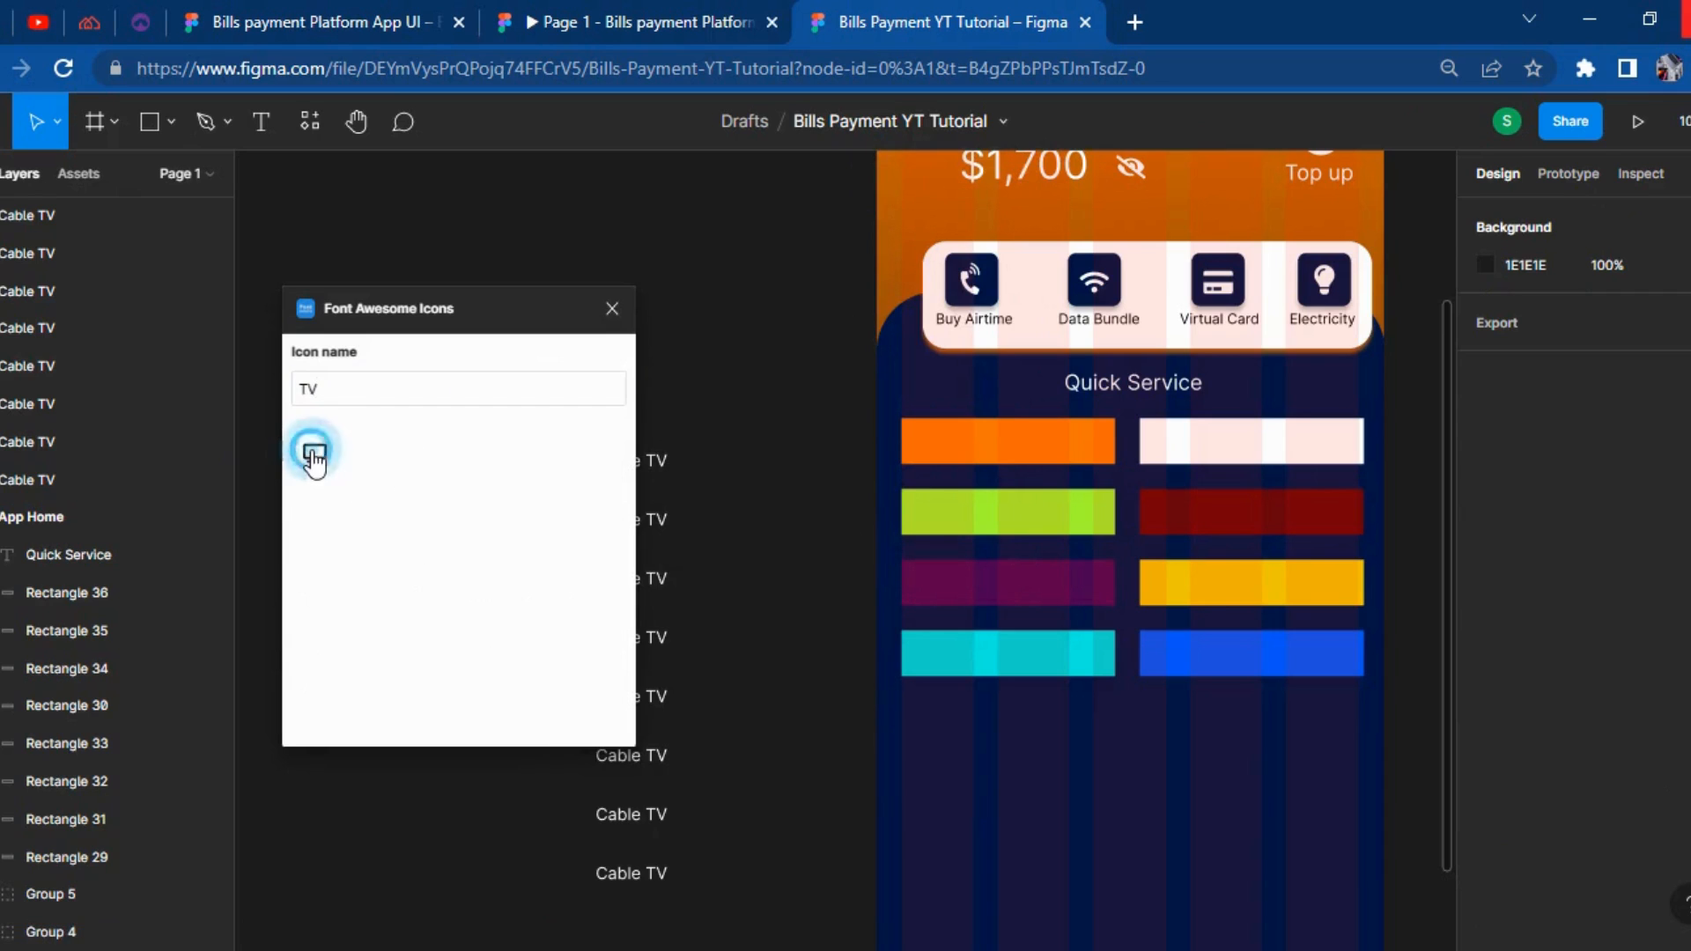
click(314, 452)
drag(858, 567, 768, 480)
Shift the TV icon horizontally closer to the first "Cable TV" label, to X -359.
key(ctrl+equal)
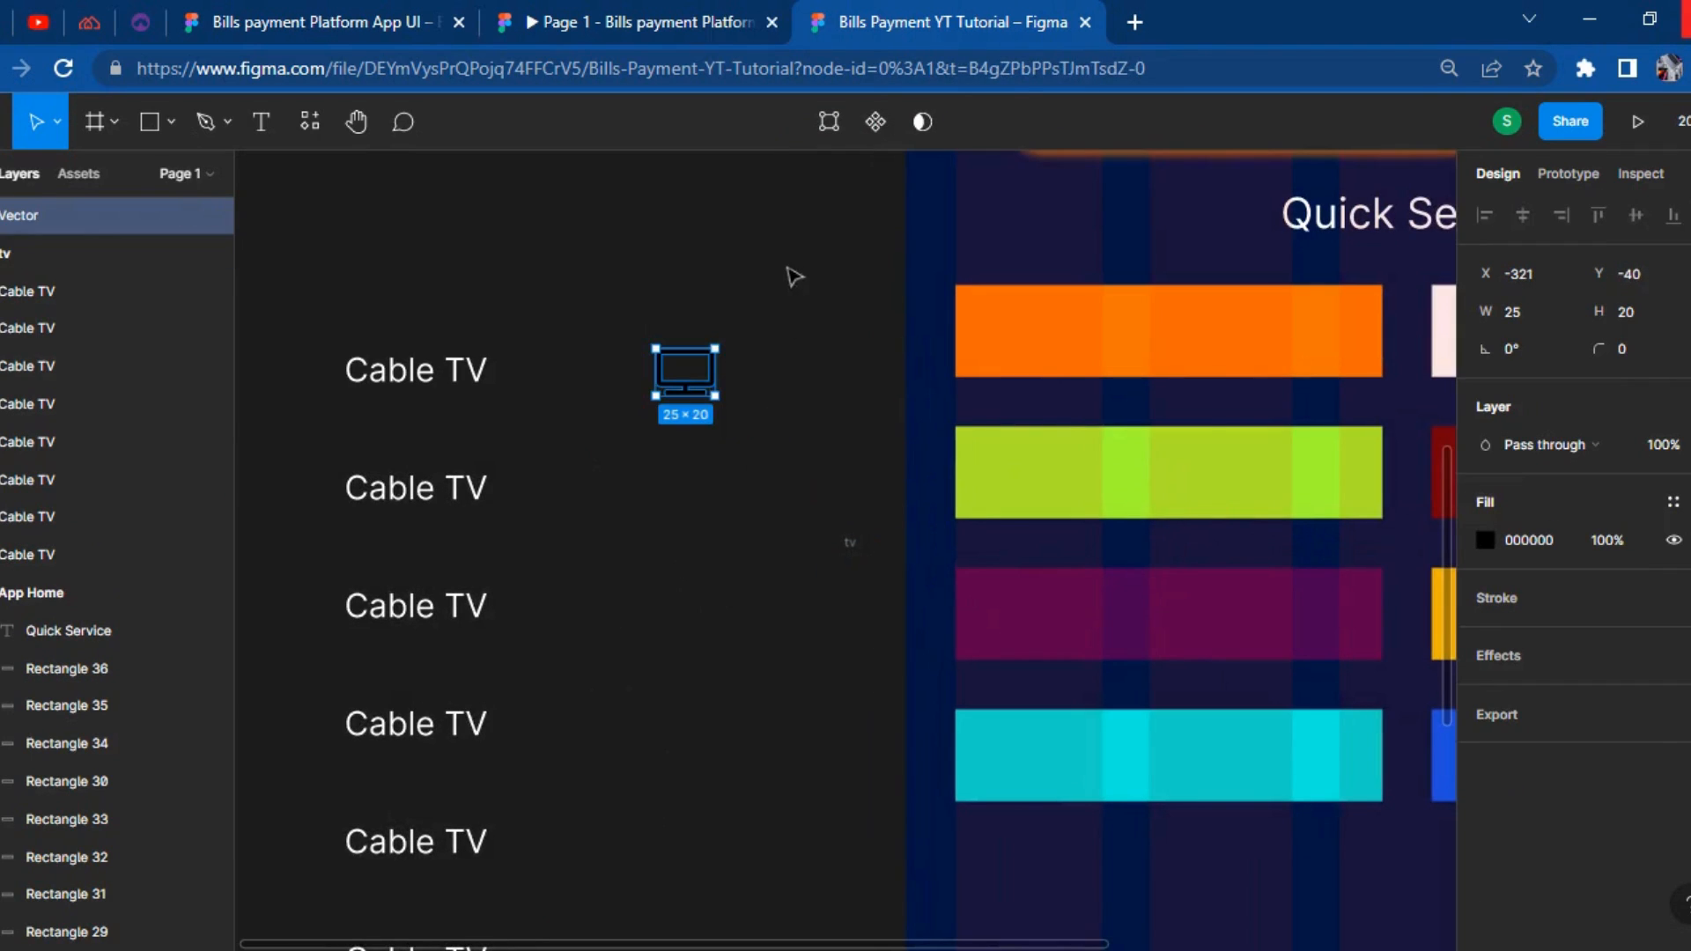
key(ctrl+equal)
scroll(657, 223, up, 8)
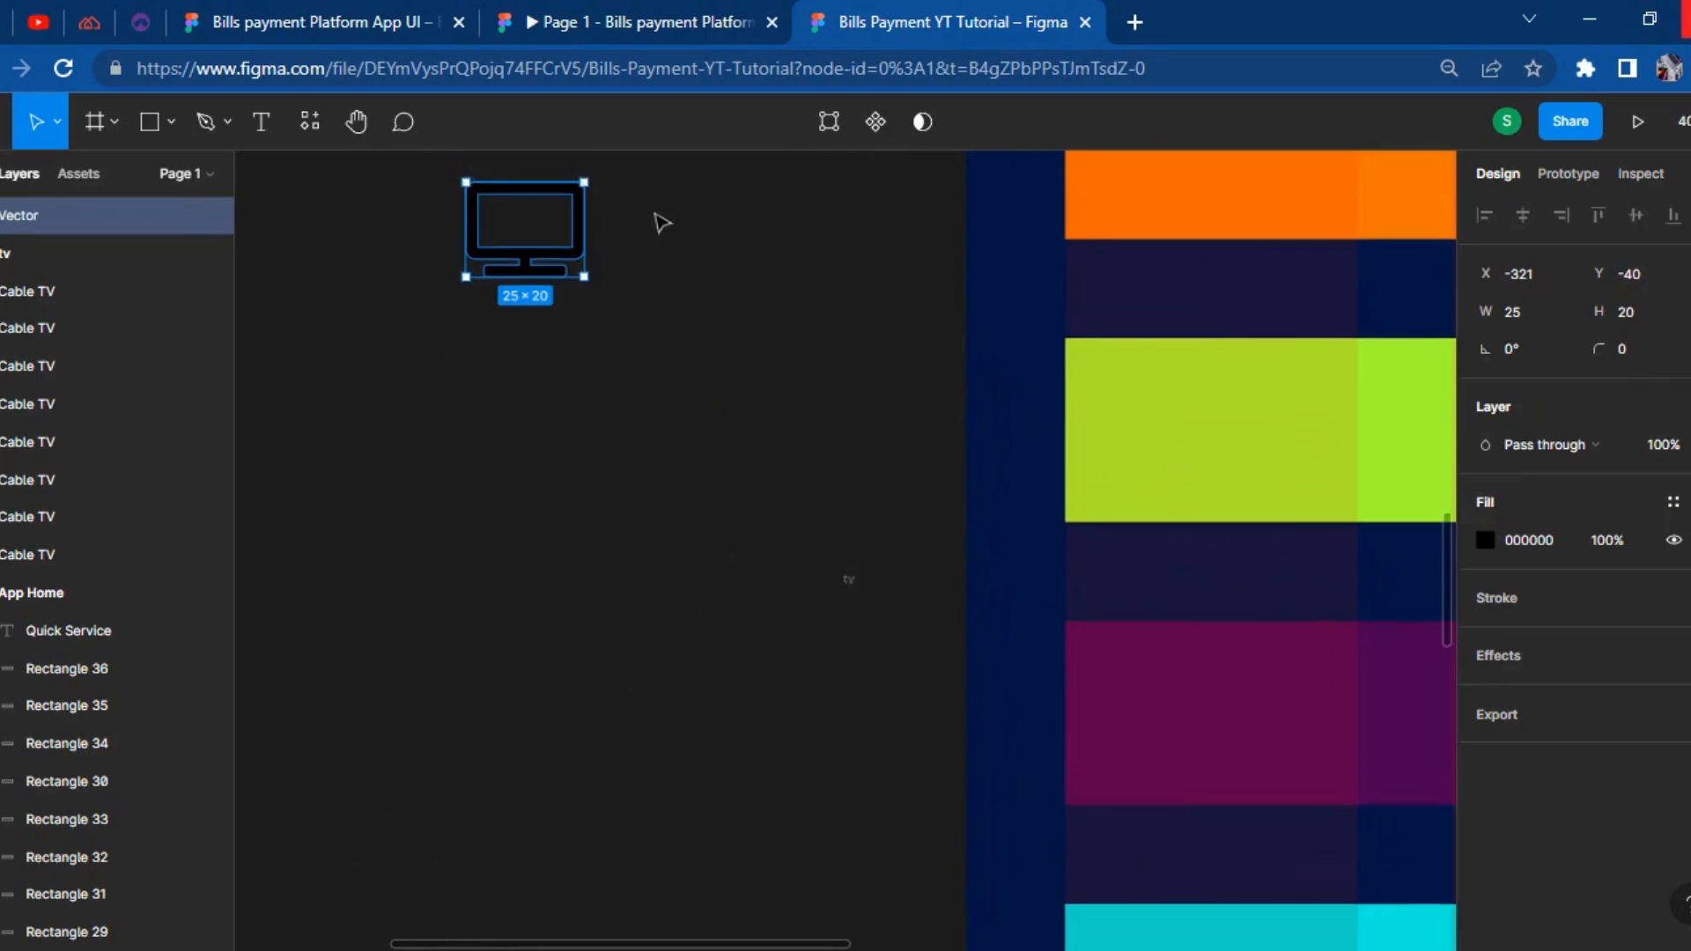
mouse_move(678, 318)
mouse_down()
mouse_move(132, 465)
mouse_move(132, 581)
mouse_up()
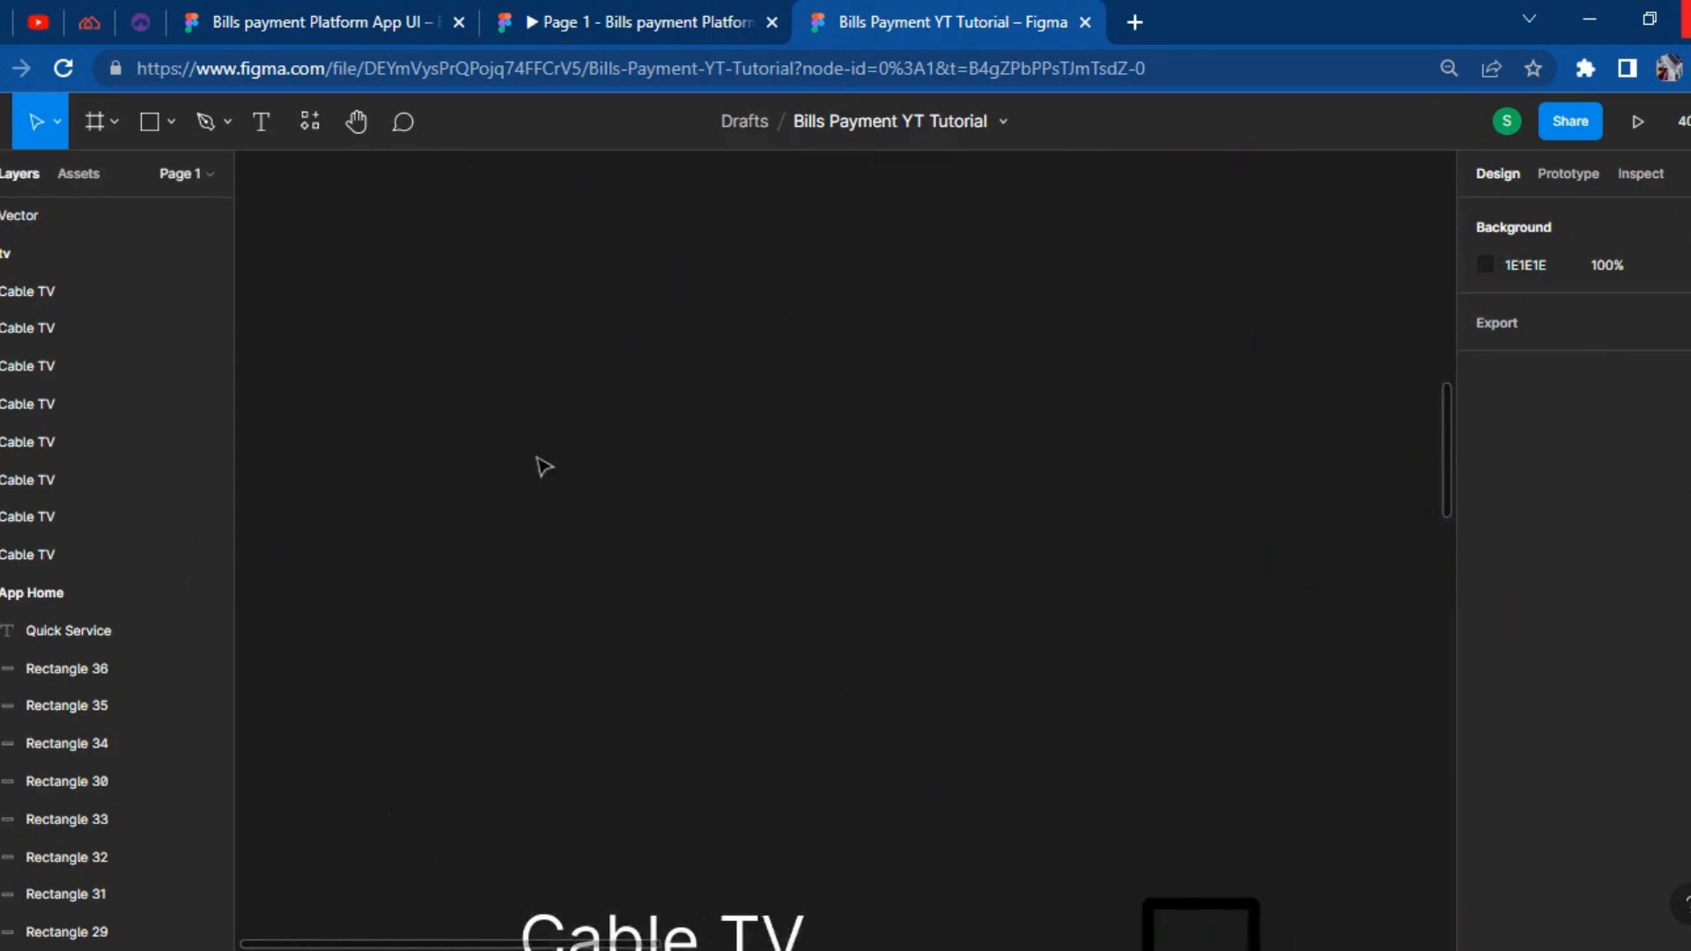
scroll(578, 461, down, 4)
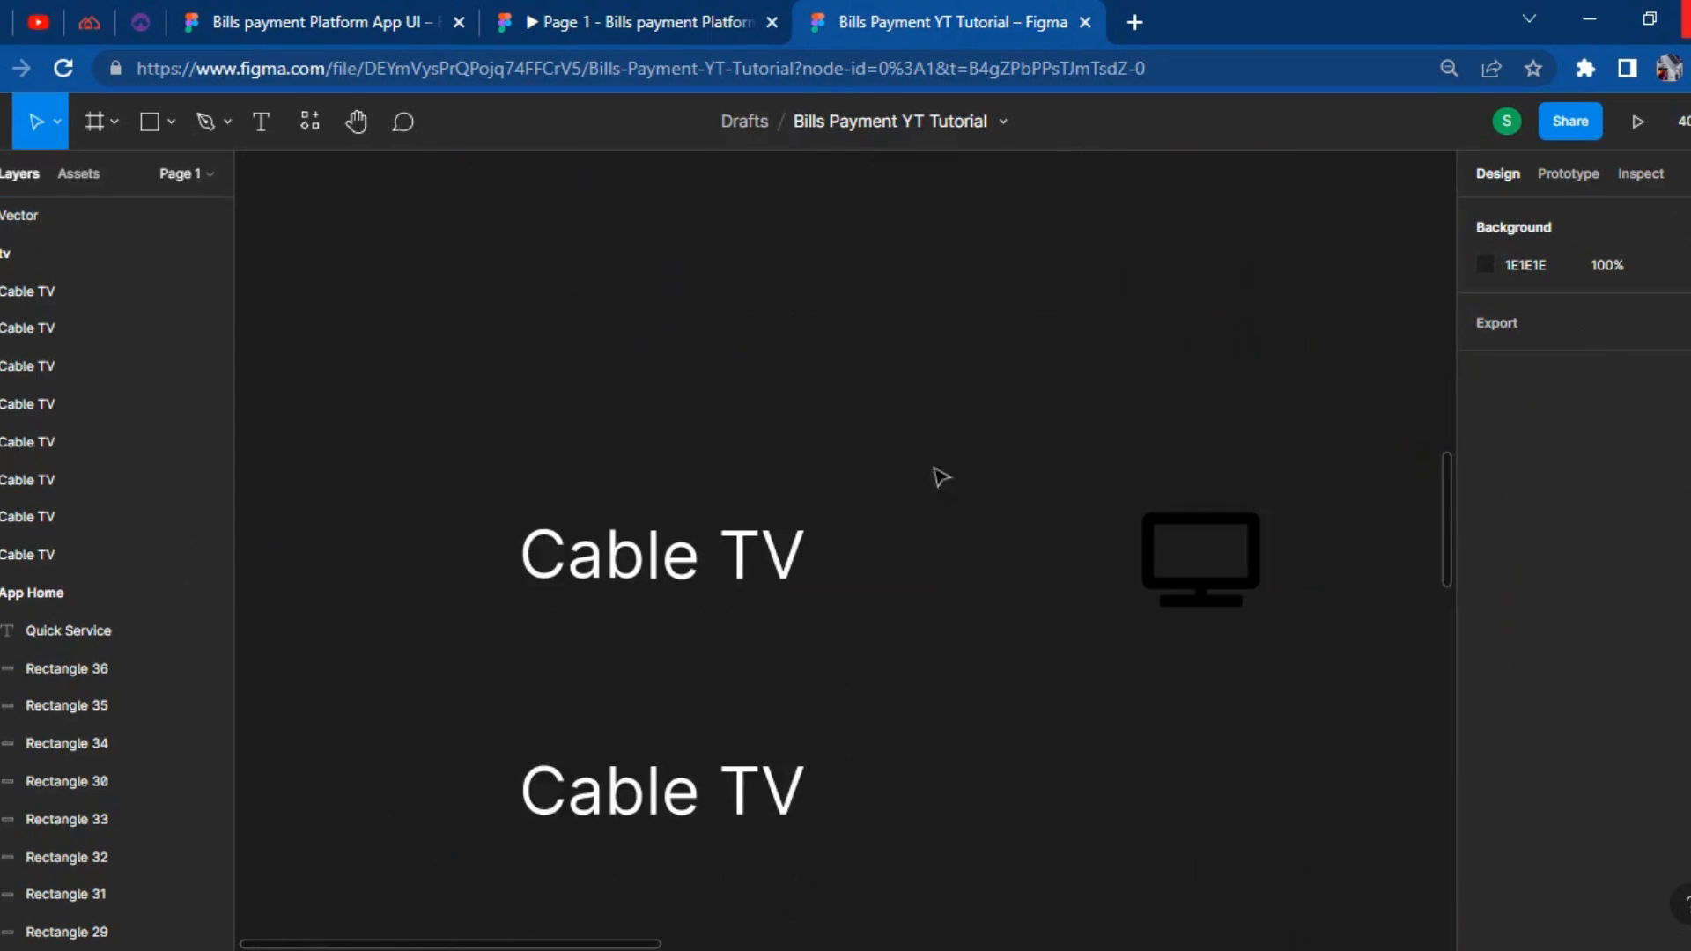
click(1186, 579)
key(shift+Left)
key(shift+Left)
key(shift+Left)
key(shift+Left)
key(shift+Left)
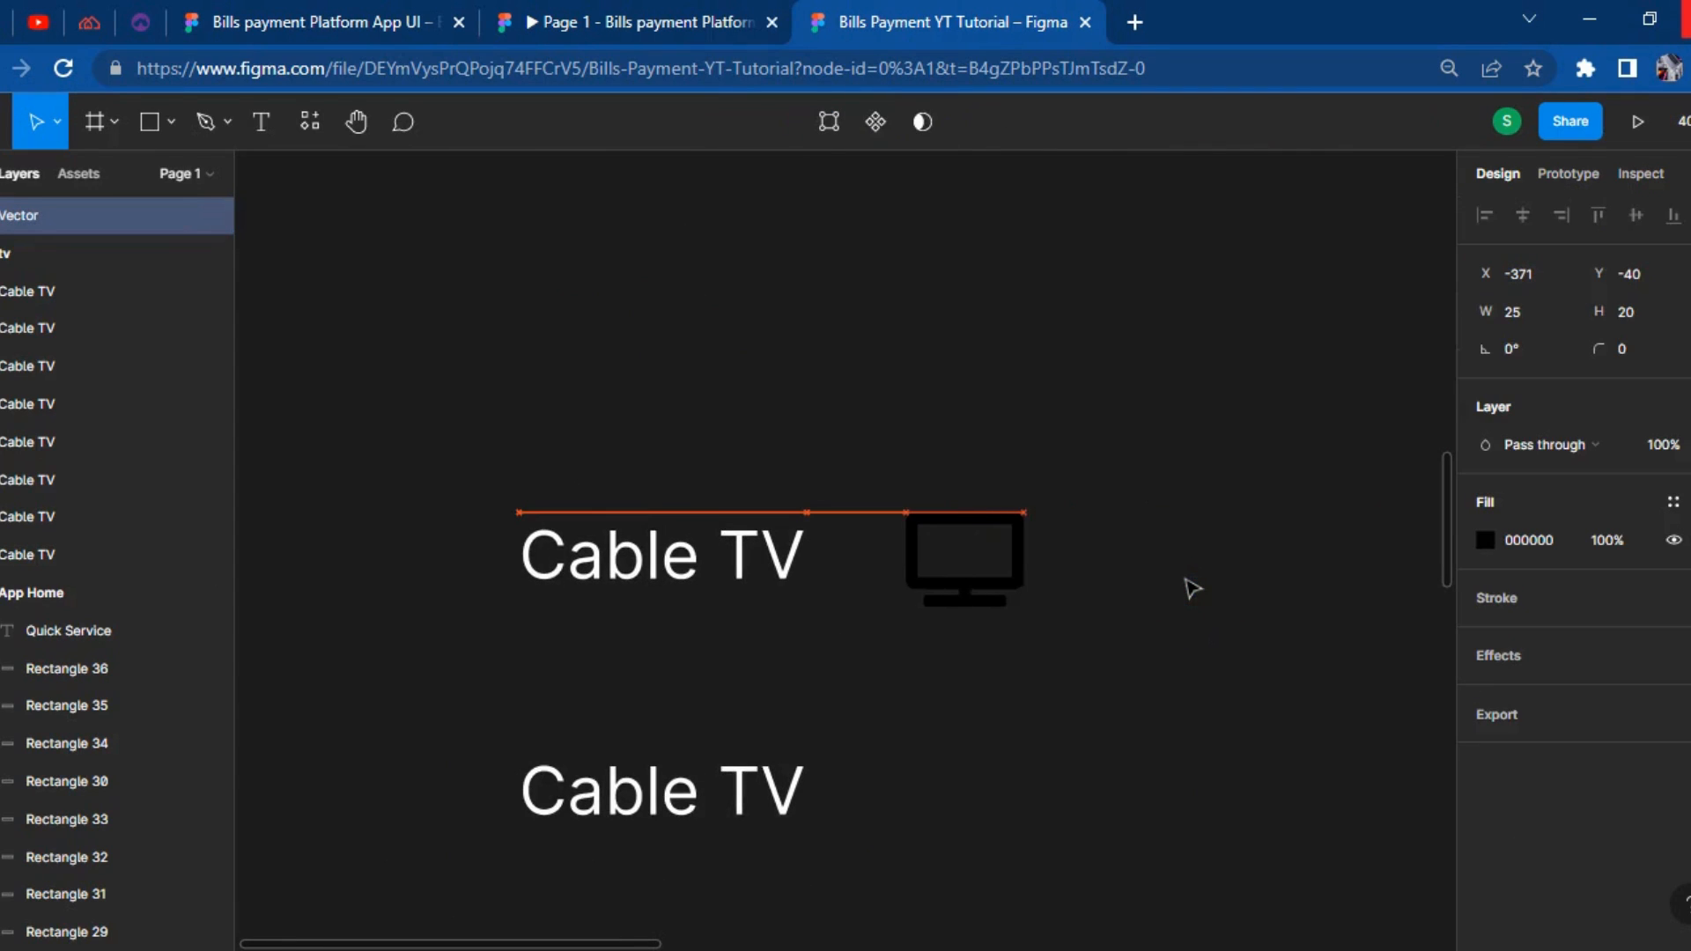
key(Left)
key(Left)
key(Left)
key(Right)
key(Right)
key(Right)
key(Right)
key(Right)
key(Right)
key(Right)
key(Right)
key(Right)
key(Right)
key(Right)
key(Right)
key(Right)
key(Right)
key(Right)
key(Right)
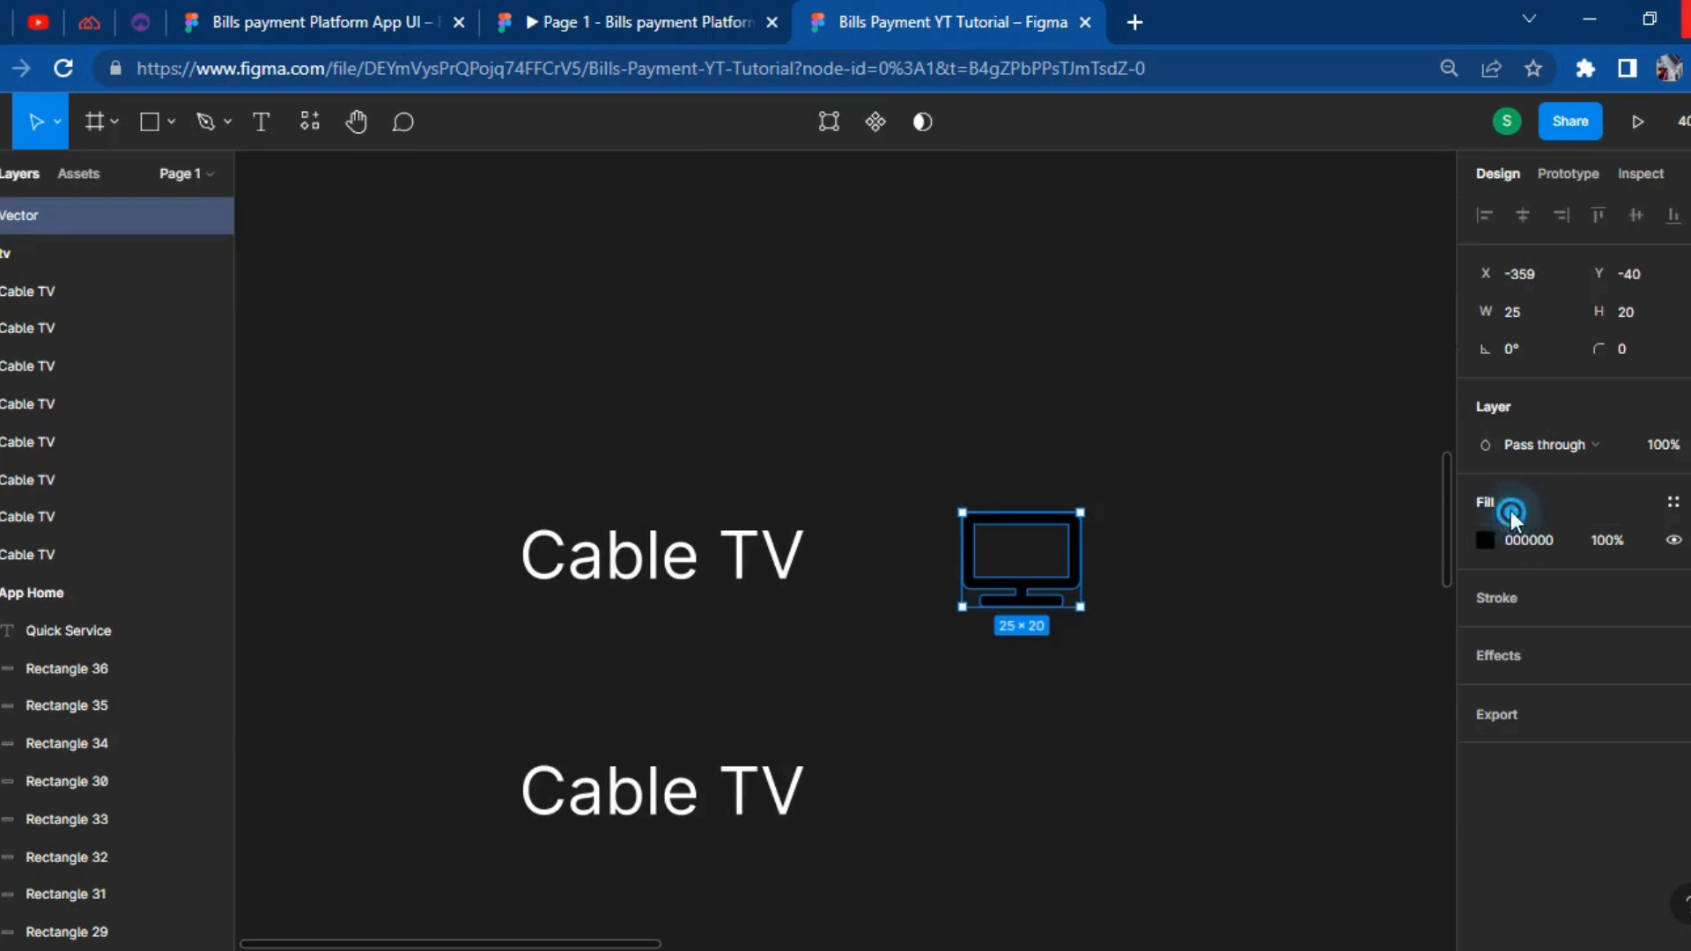
Change the TV icon's fill colour to white (FFFFFF).
click(1485, 540)
drag(1369, 592, 1115, 352)
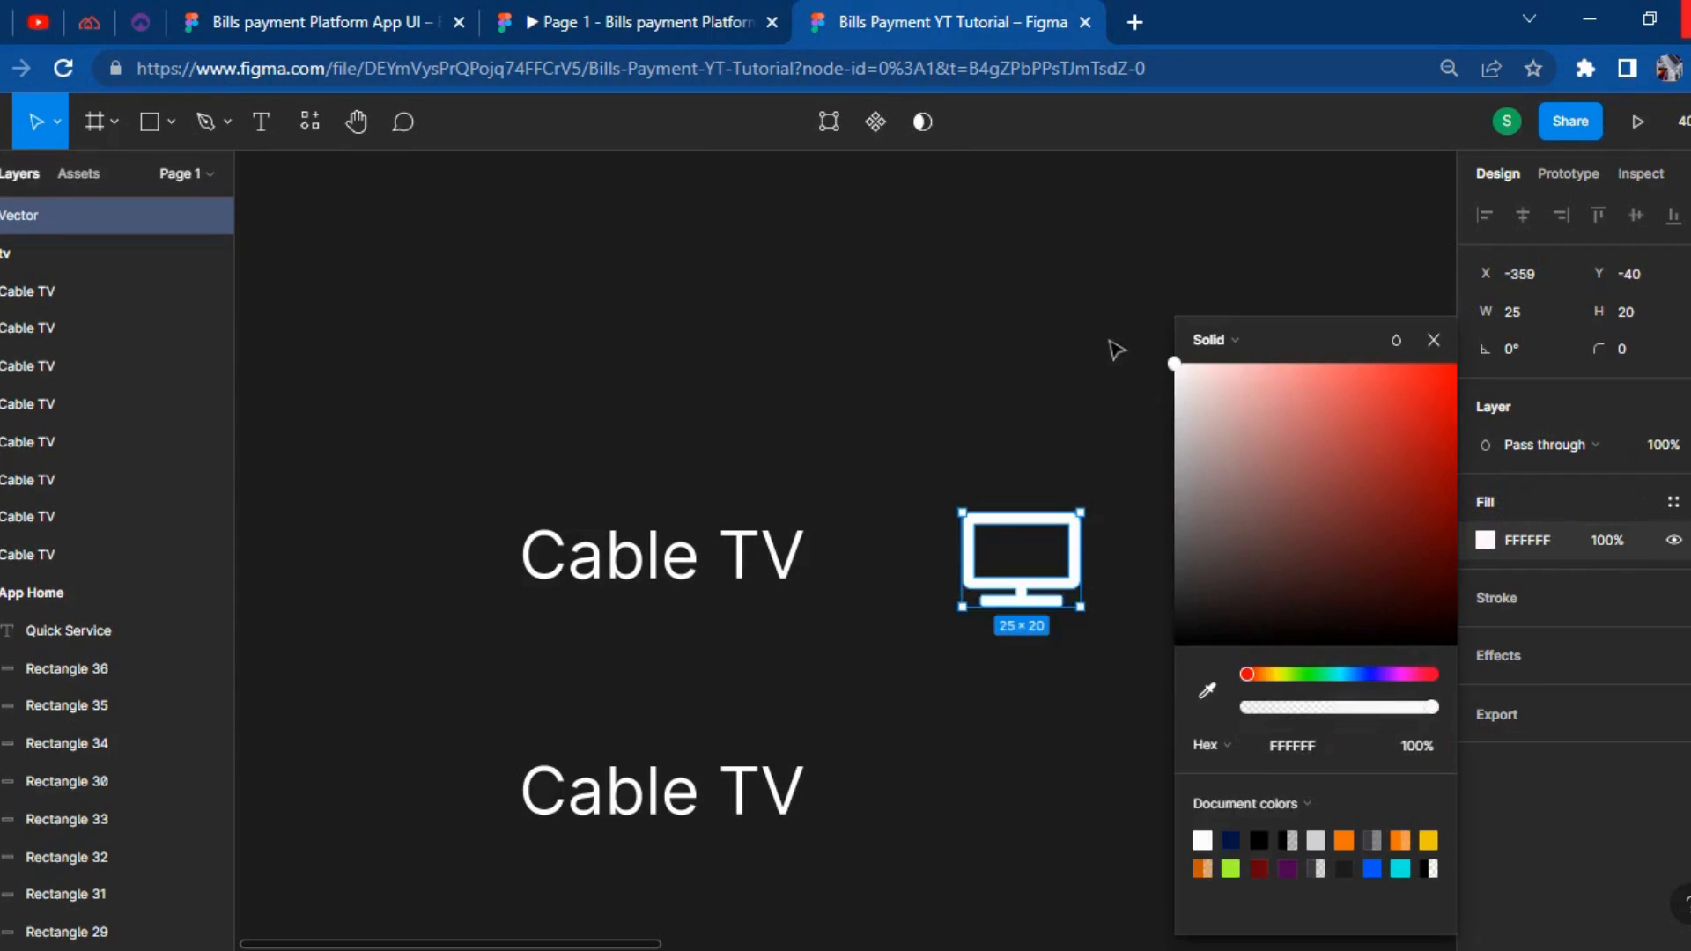
click(1099, 310)
Check the second service label in the reference prototype and change the second "Cable TV" text to "Taxi & Trains".
click(532, 13)
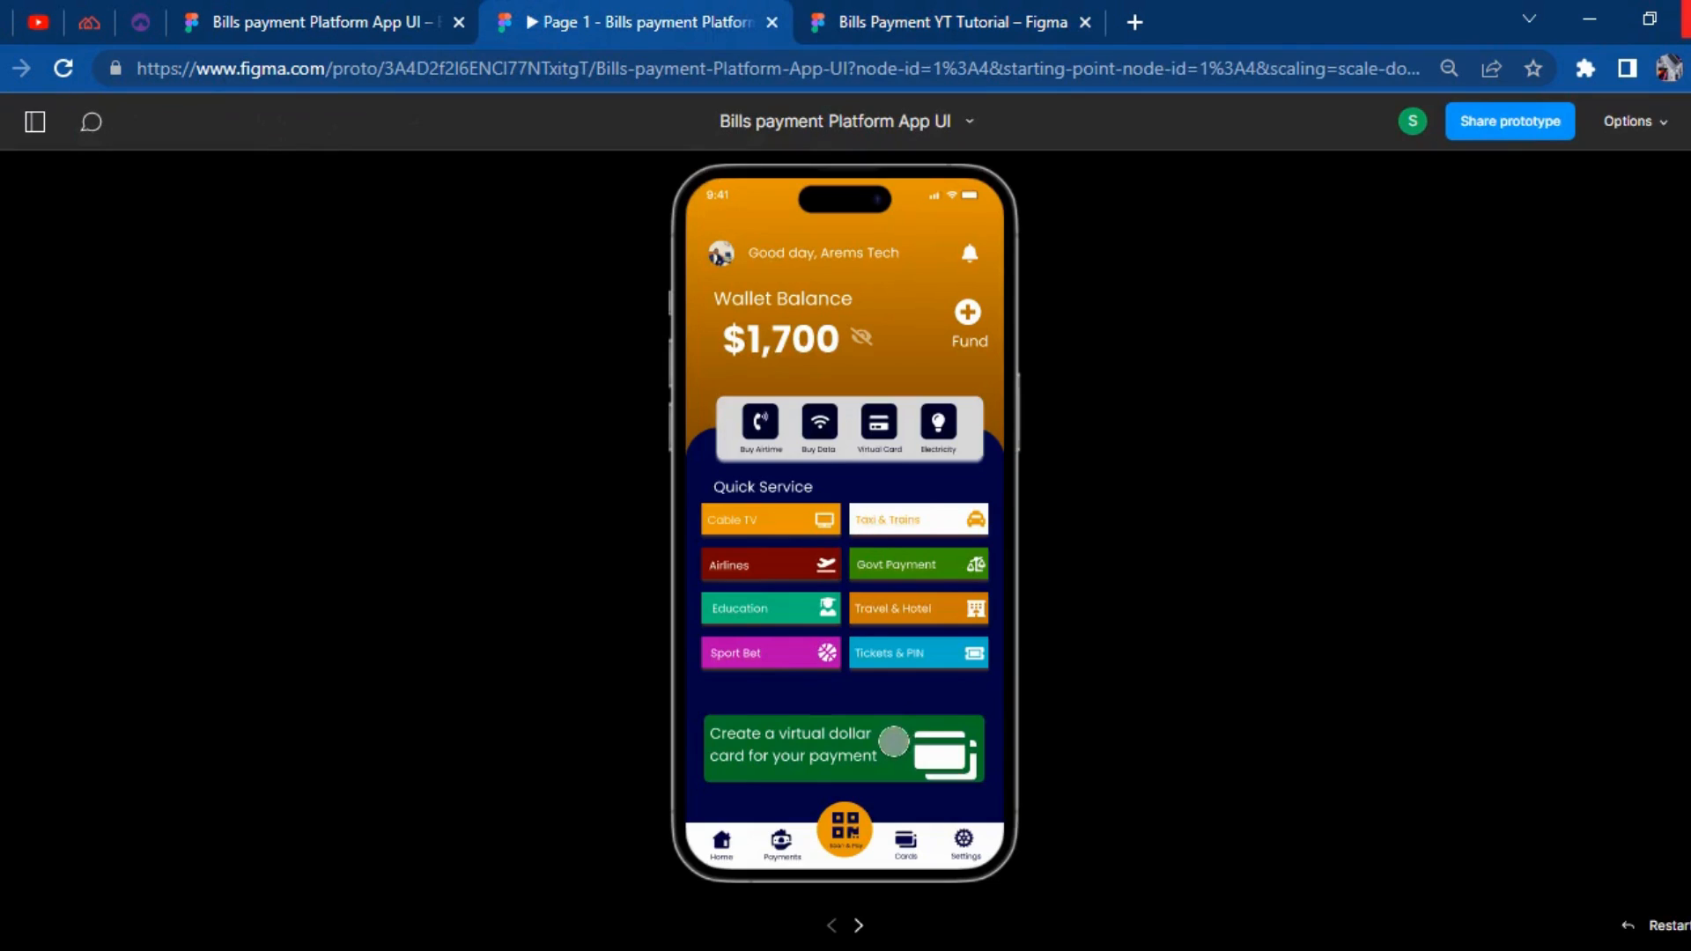
click(1048, 23)
click(615, 793)
double_click(615, 793)
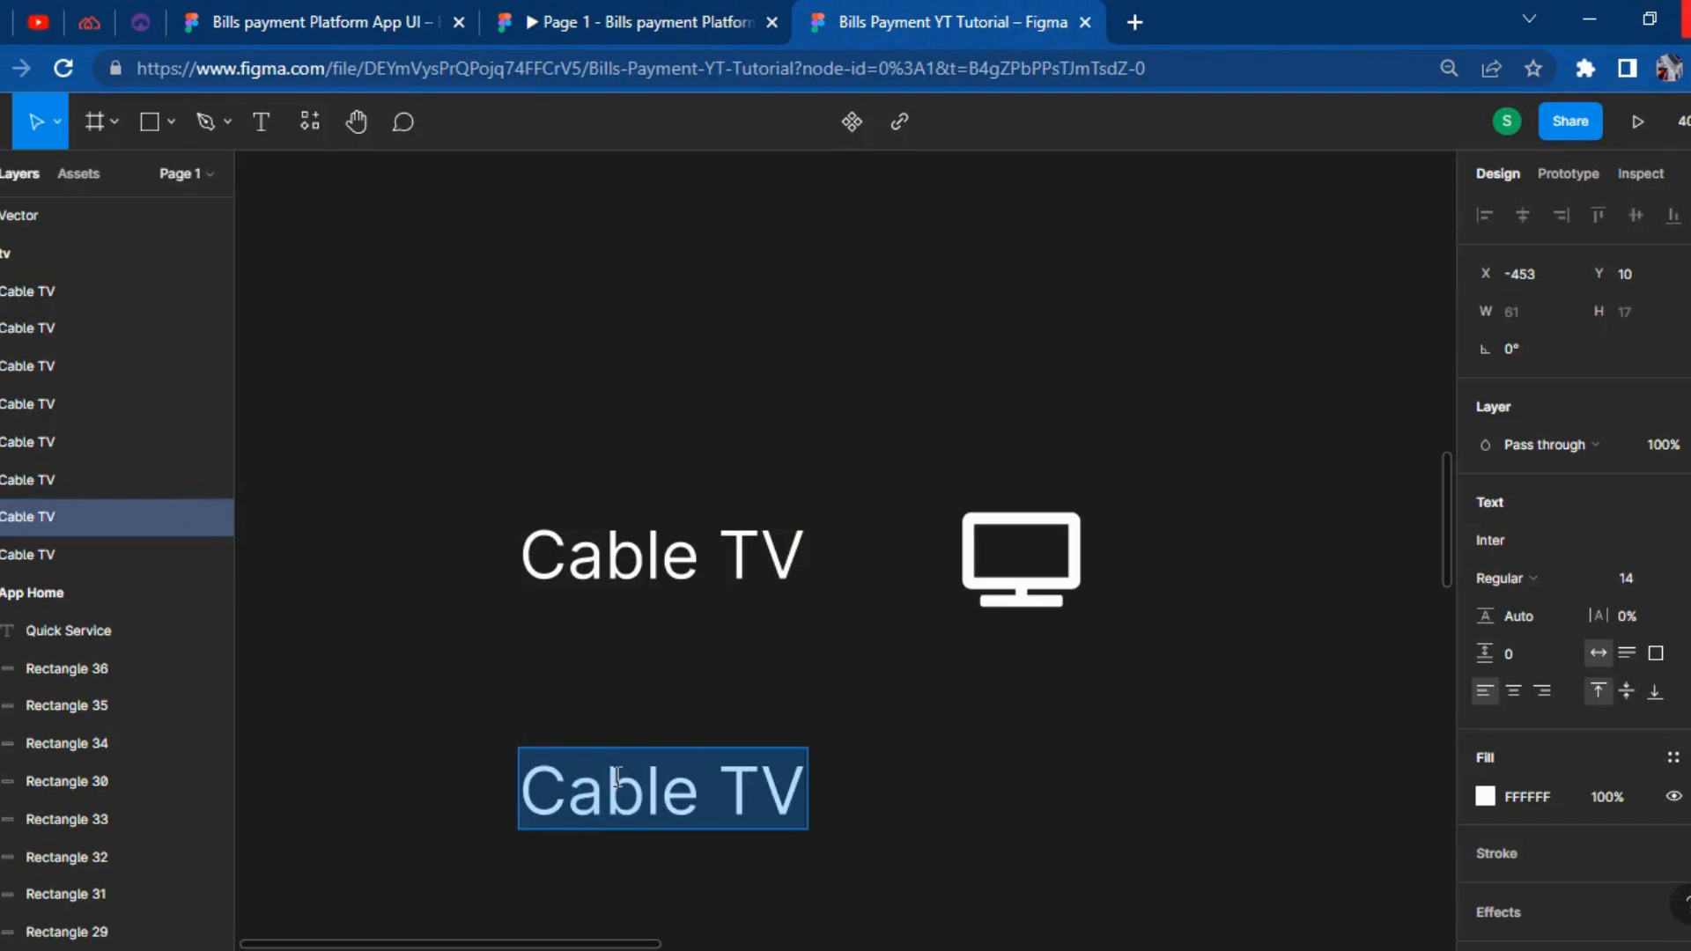
text(Taxi)
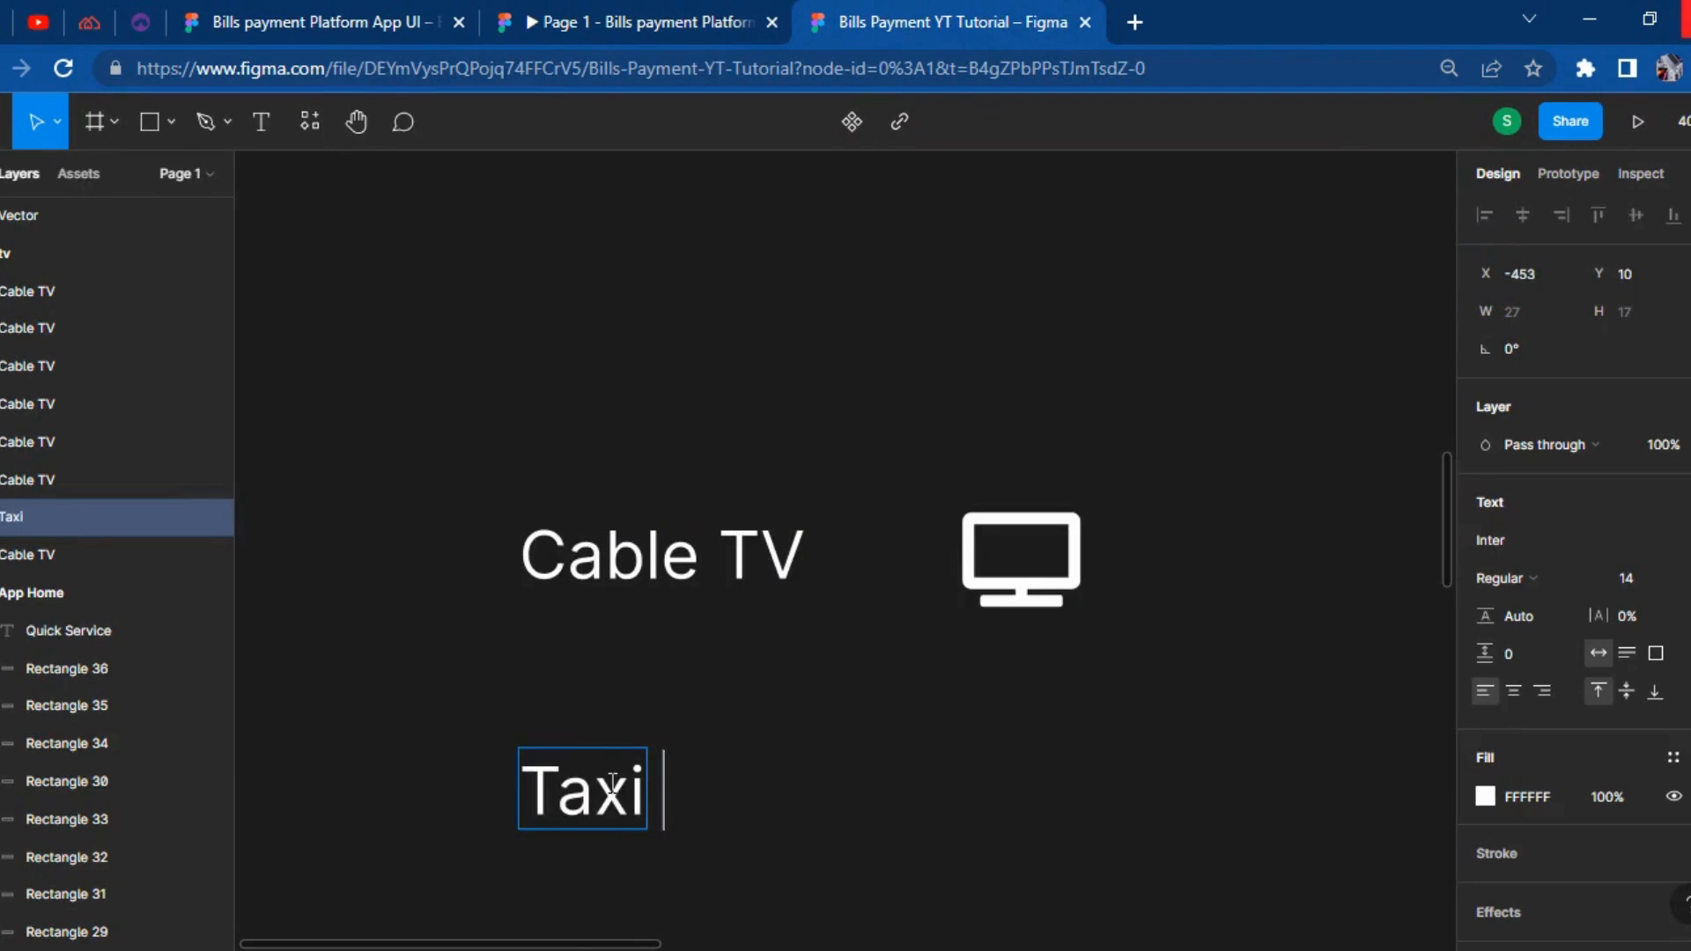
text( & )
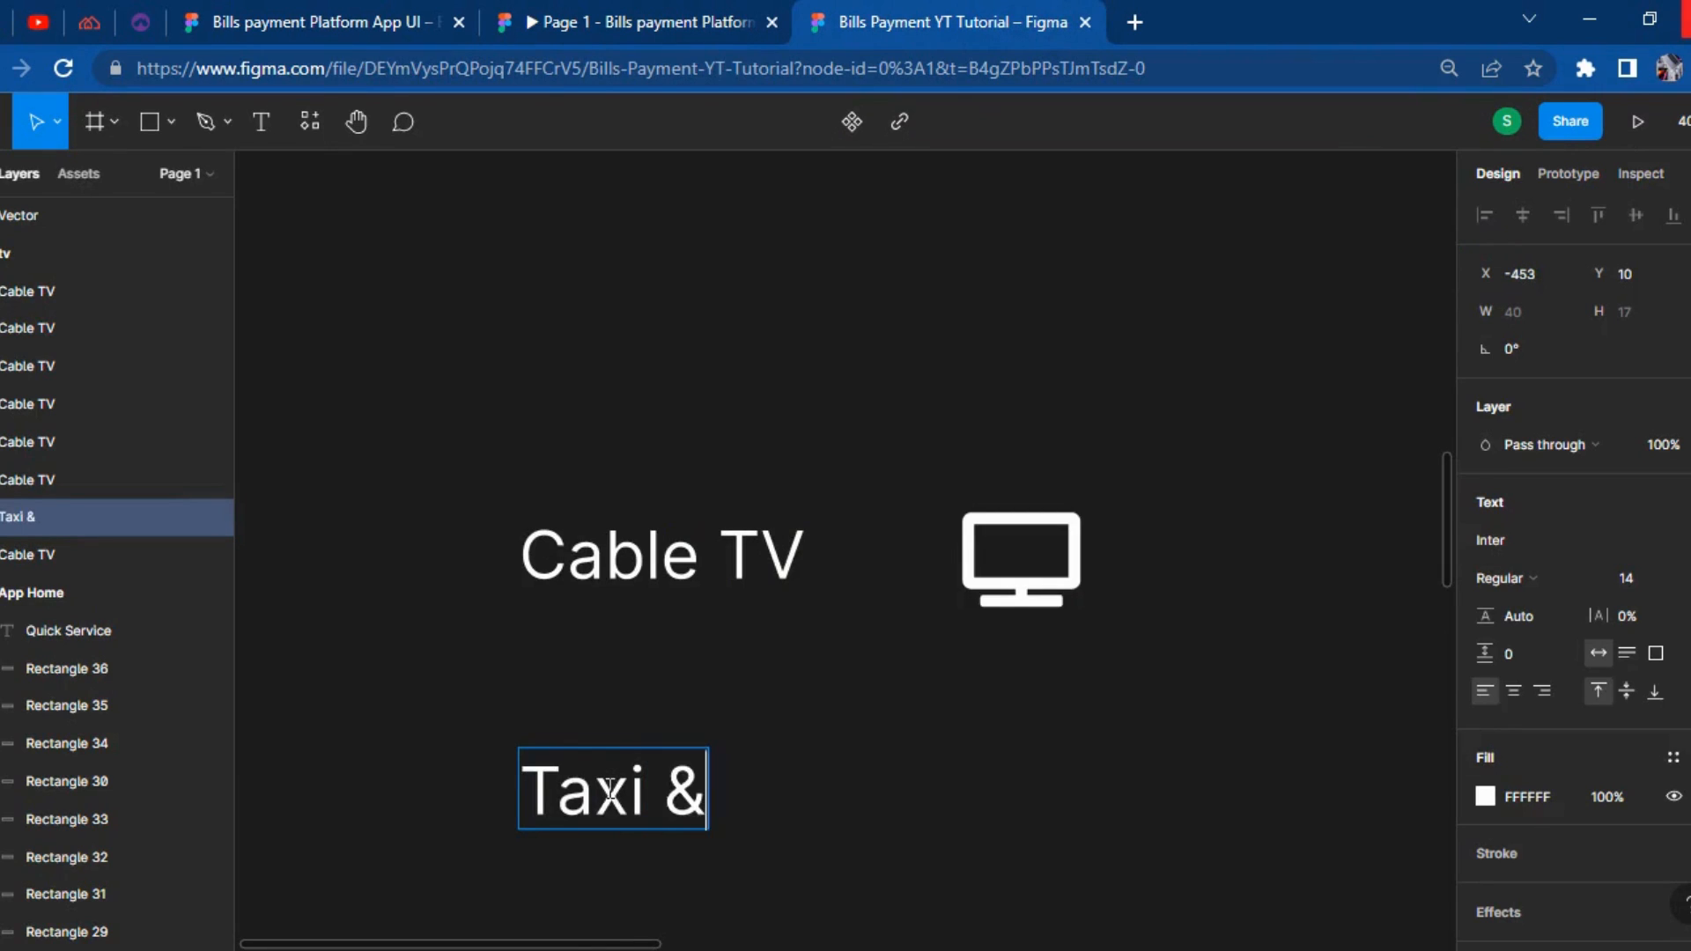
text(Trains)
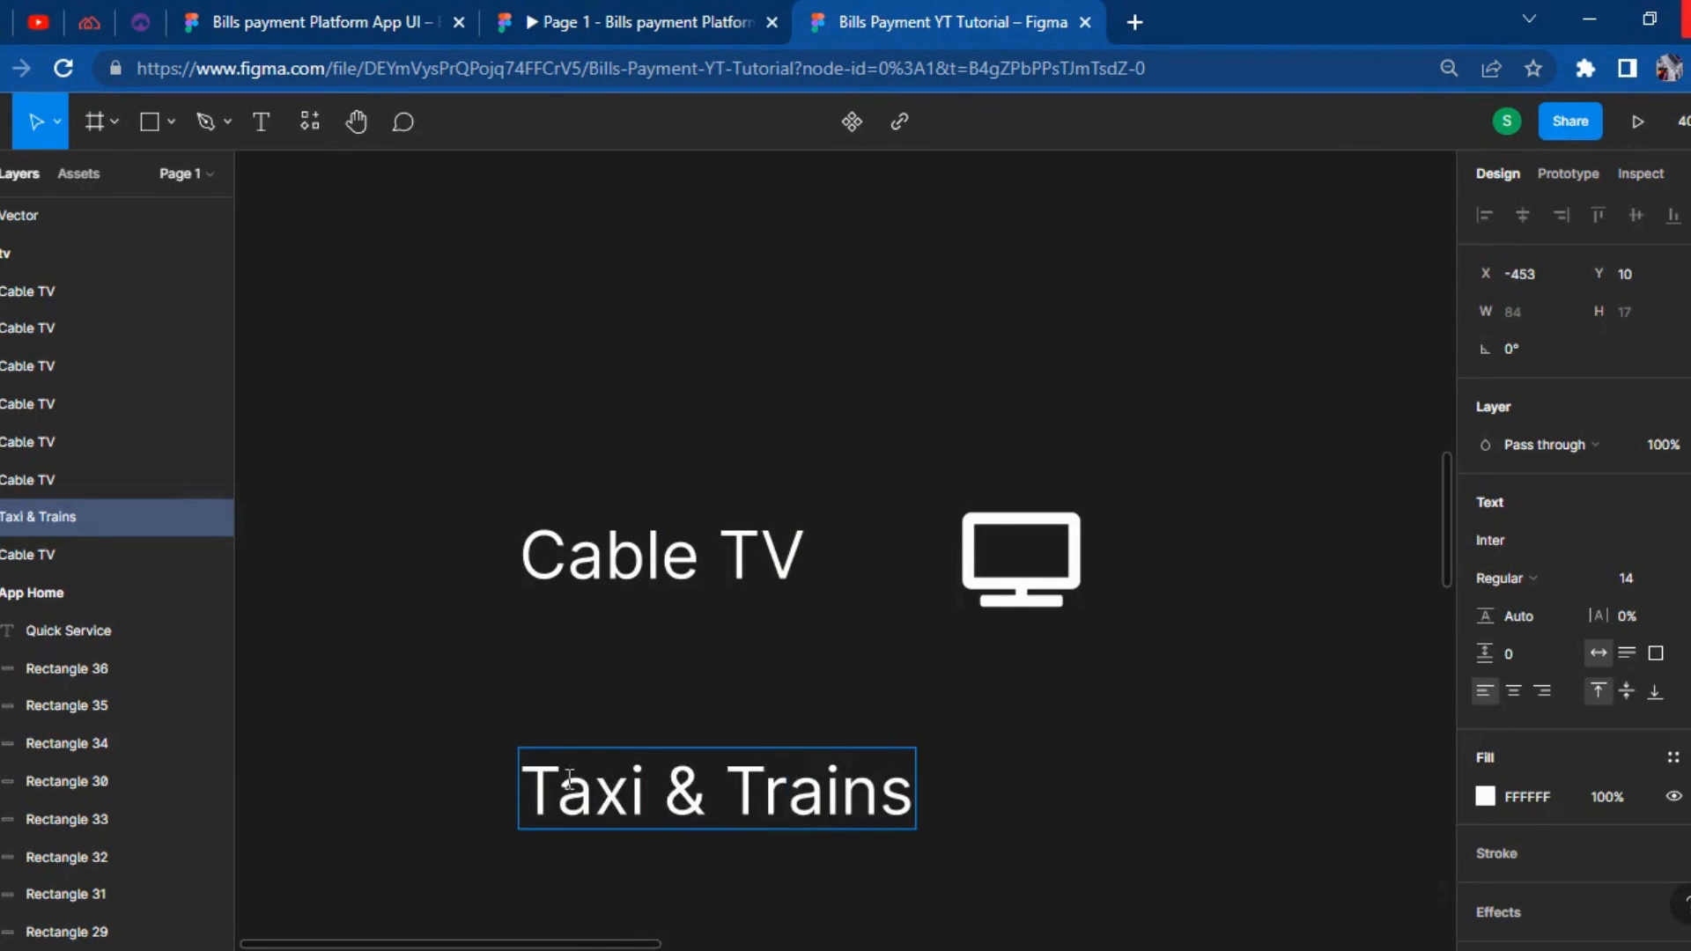
click(1112, 787)
Move the TV icon horizontally away from its label, to X -343.
right_click(1174, 780)
click(1111, 690)
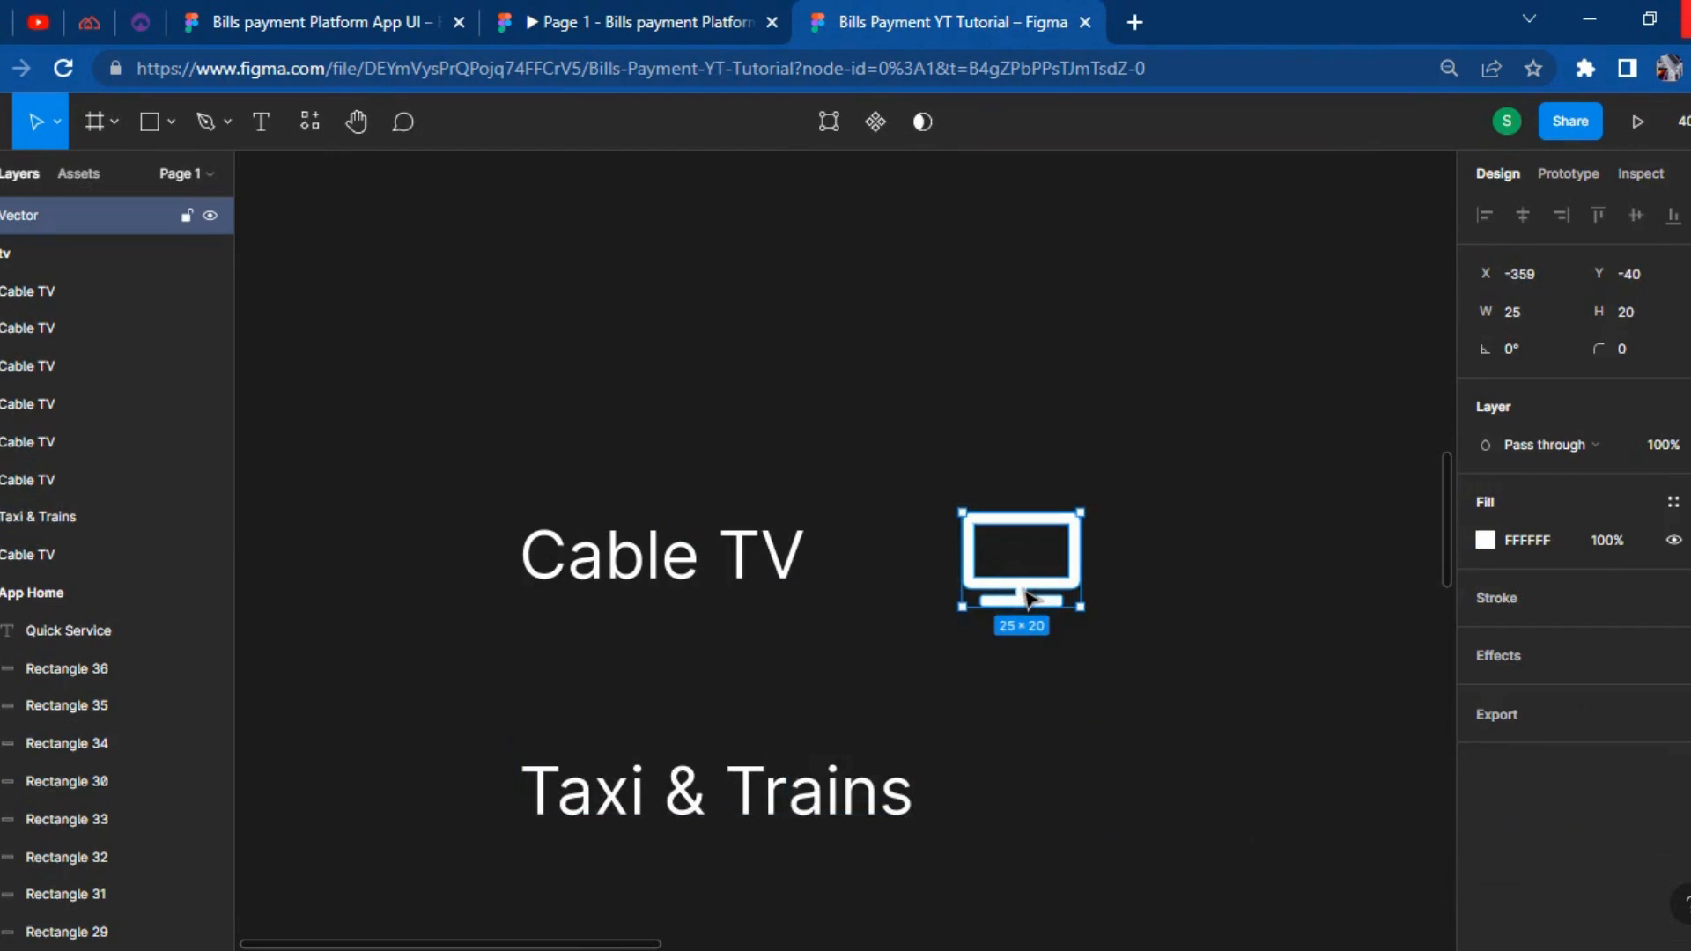
mouse_move(1028, 599)
mouse_down()
mouse_move(1125, 599)
mouse_move(1028, 598)
mouse_up()
Launch the Font Awesome Icons plugin and check the icon used for Taxi & Trains in the reference prototype.
right_click(1085, 771)
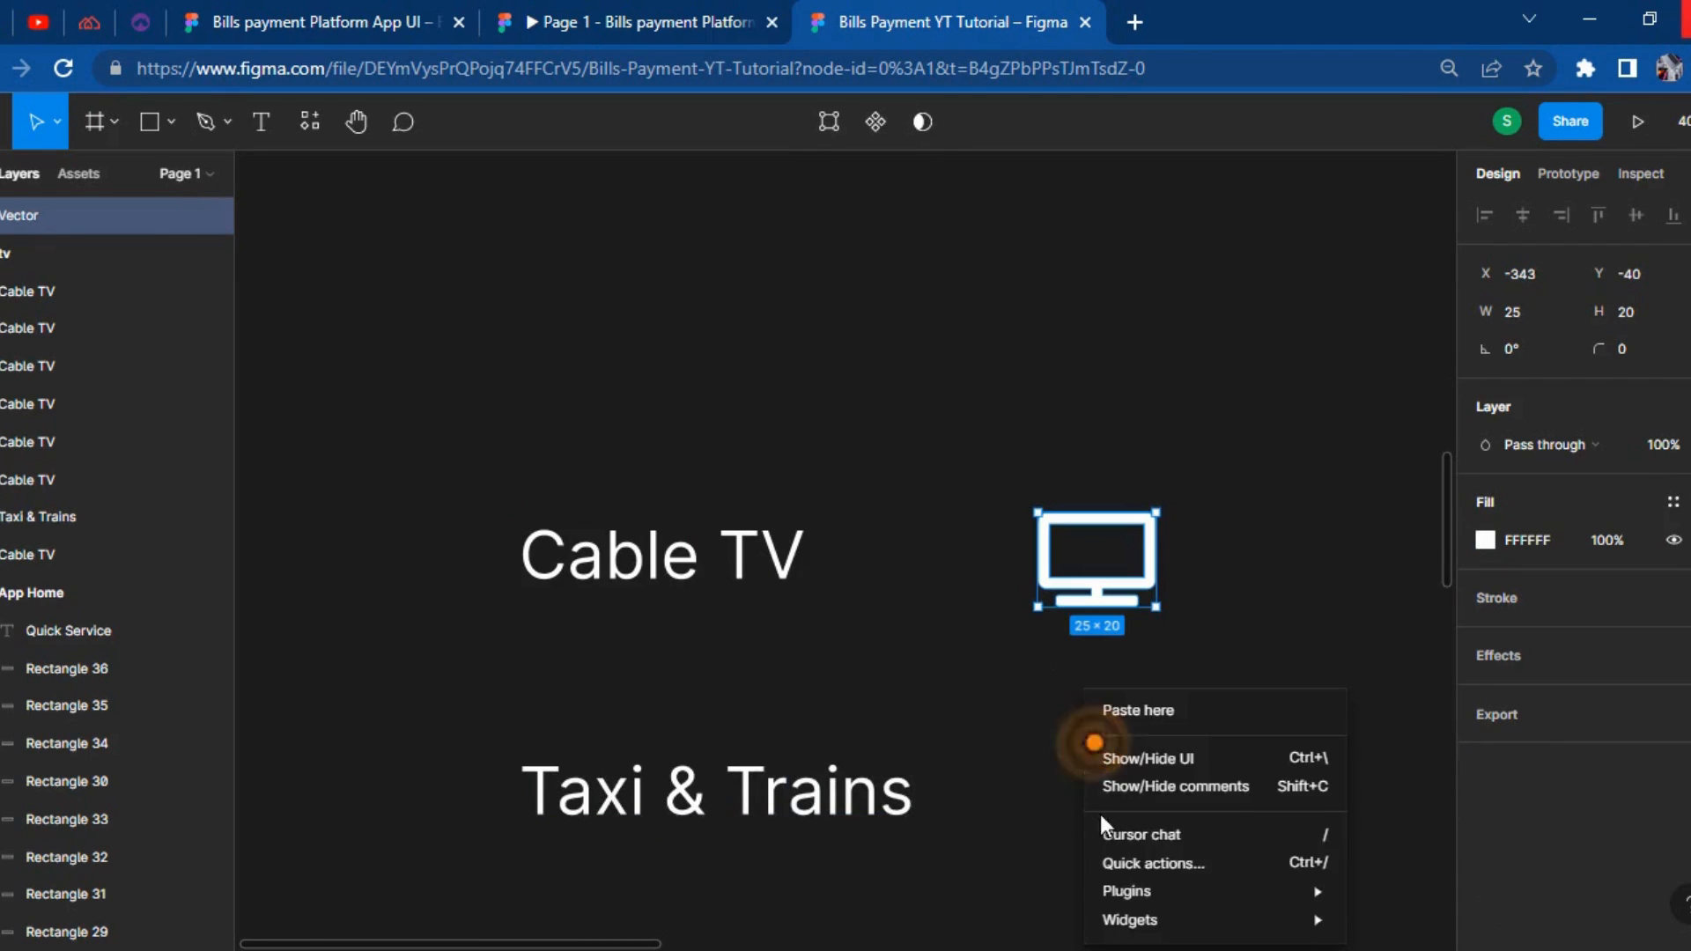
mouse_move(1267, 898)
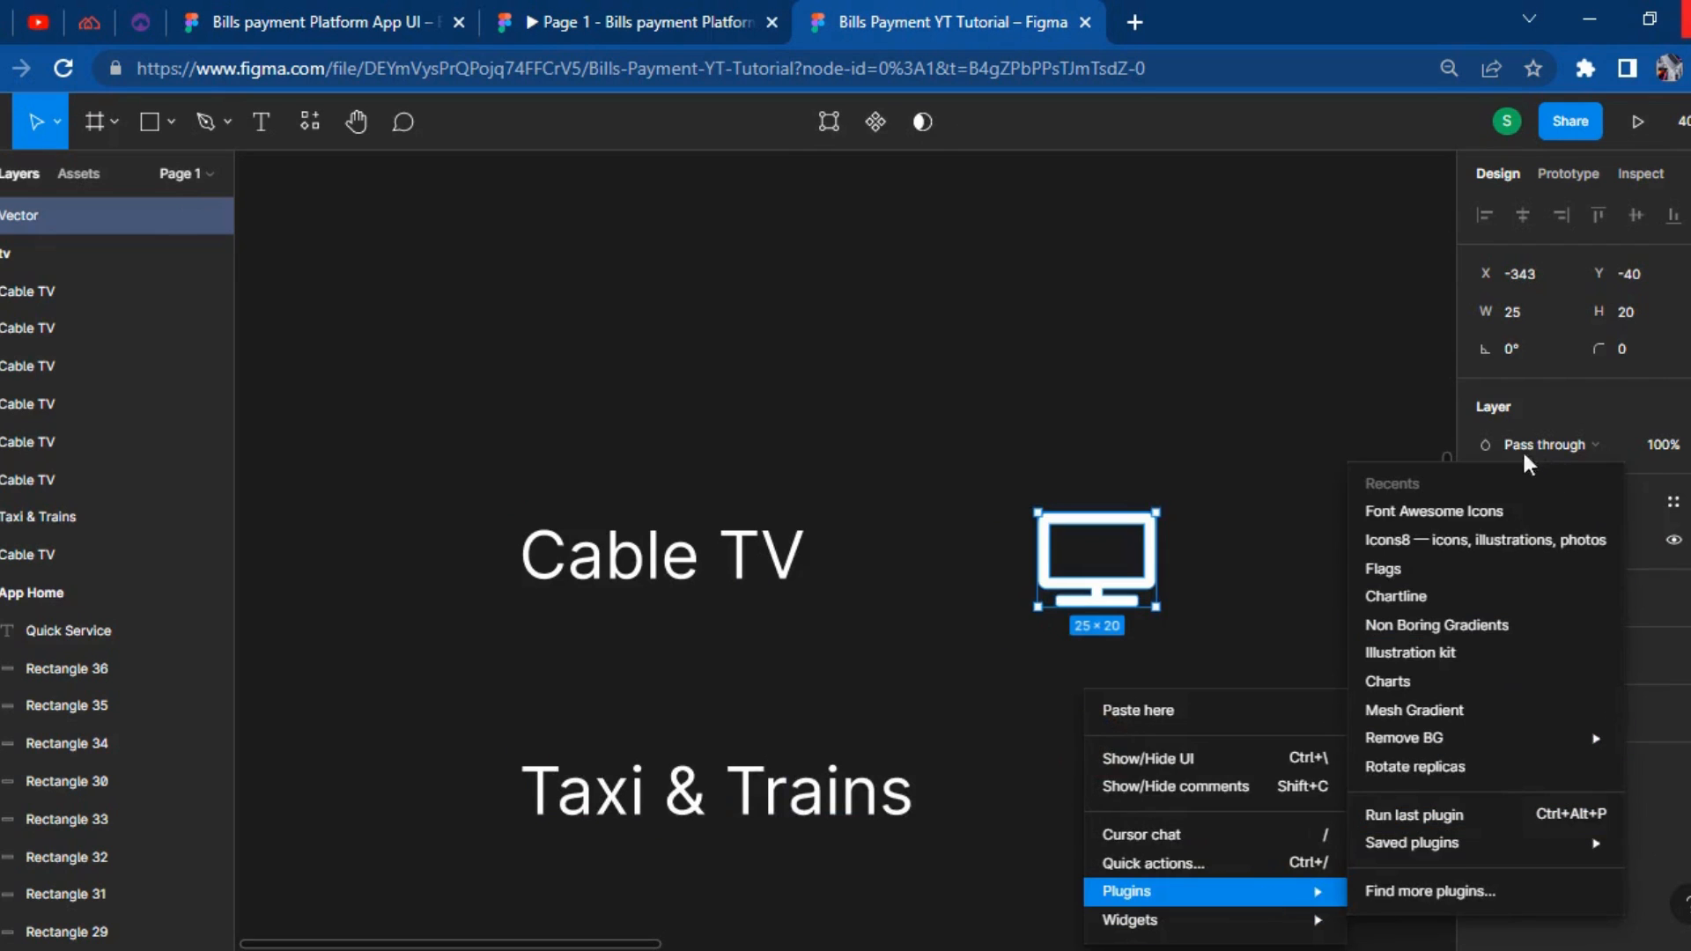
click(1477, 512)
click(605, 18)
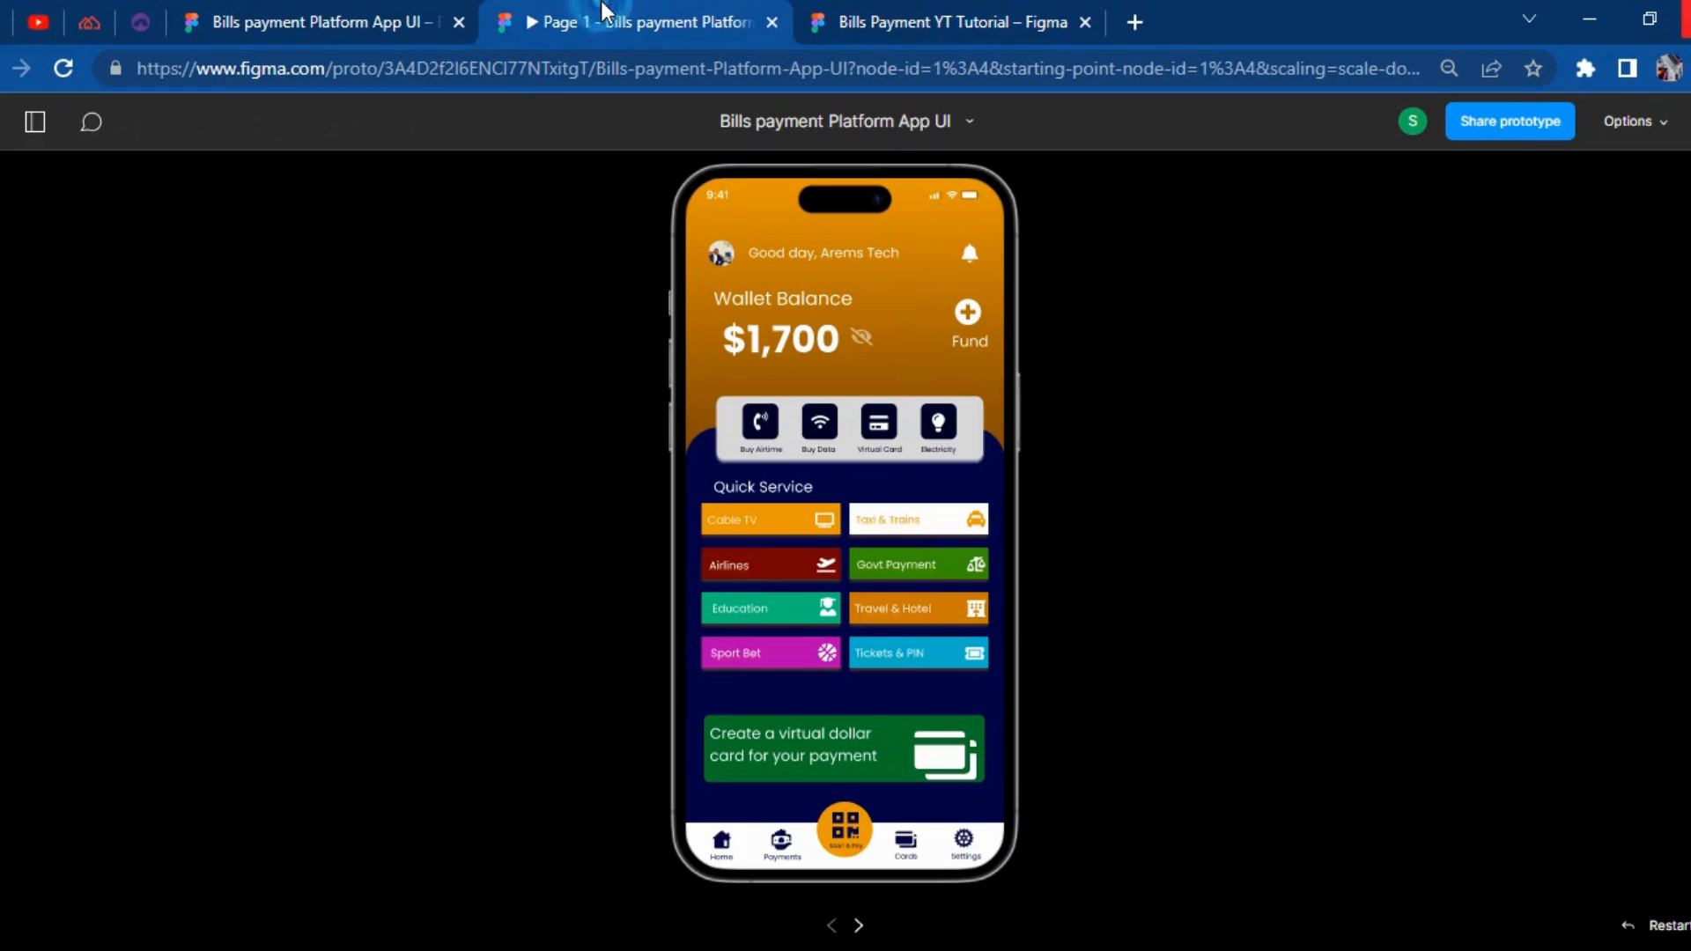
click(1025, 11)
click(475, 388)
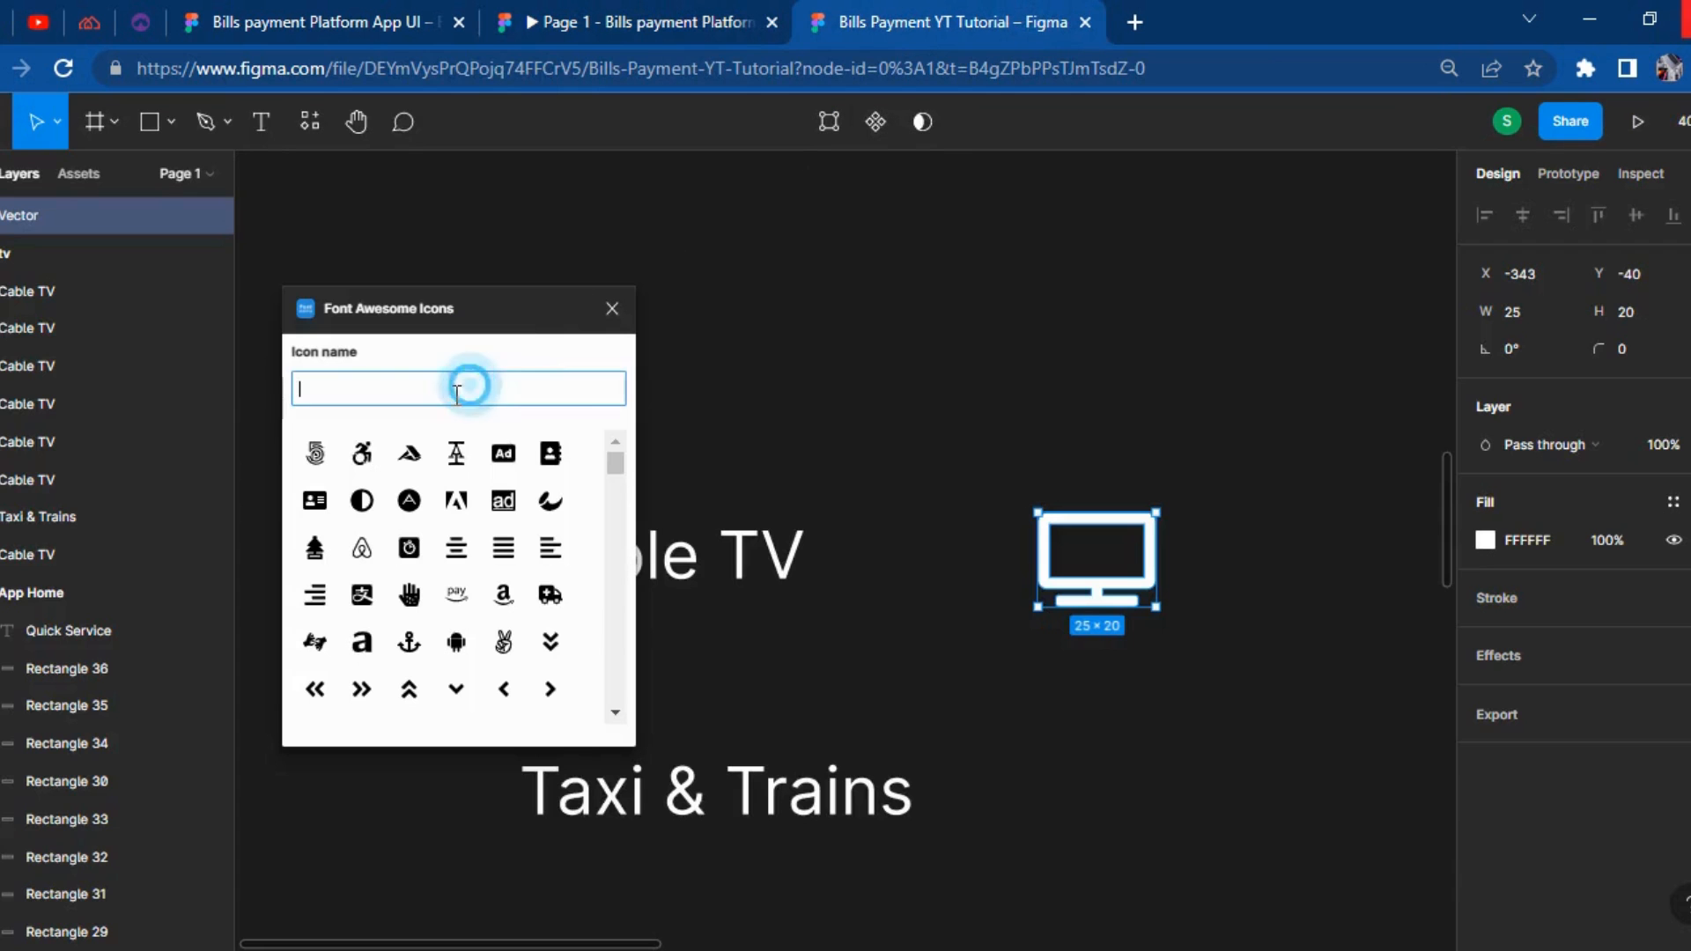
text(a)
key(BackSpace)
key(ctrl+shift+i)
click(1688, 13)
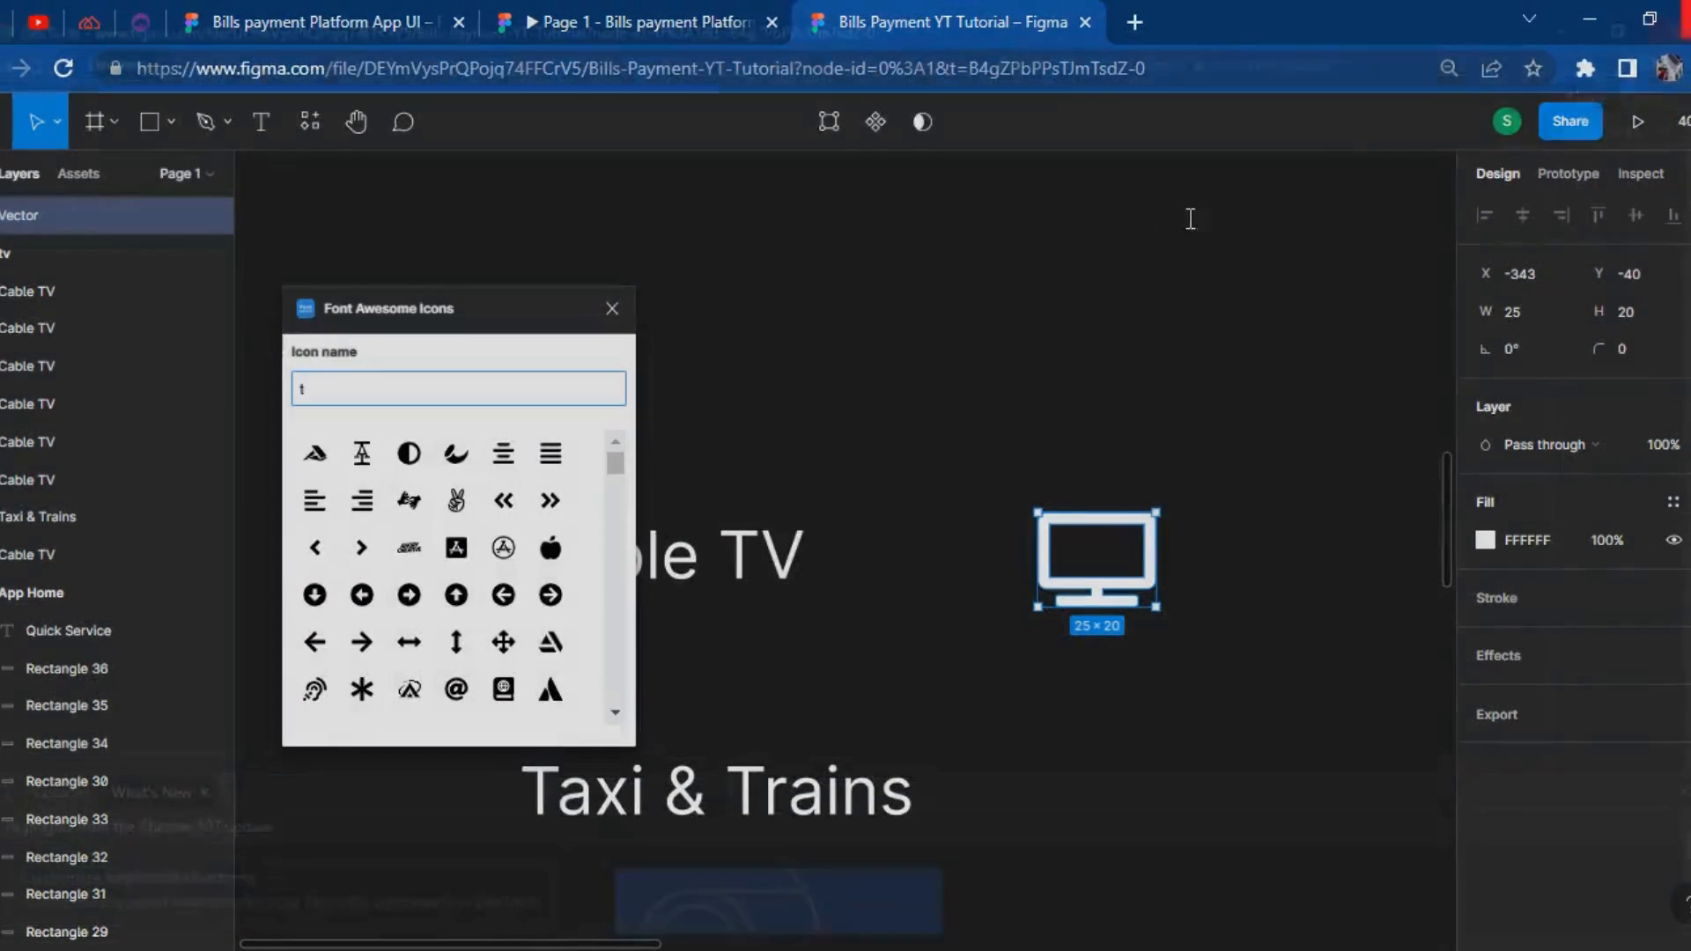
Search the plugin's icons for "tax" and insert the taxi icon on the canvas.
click(458, 392)
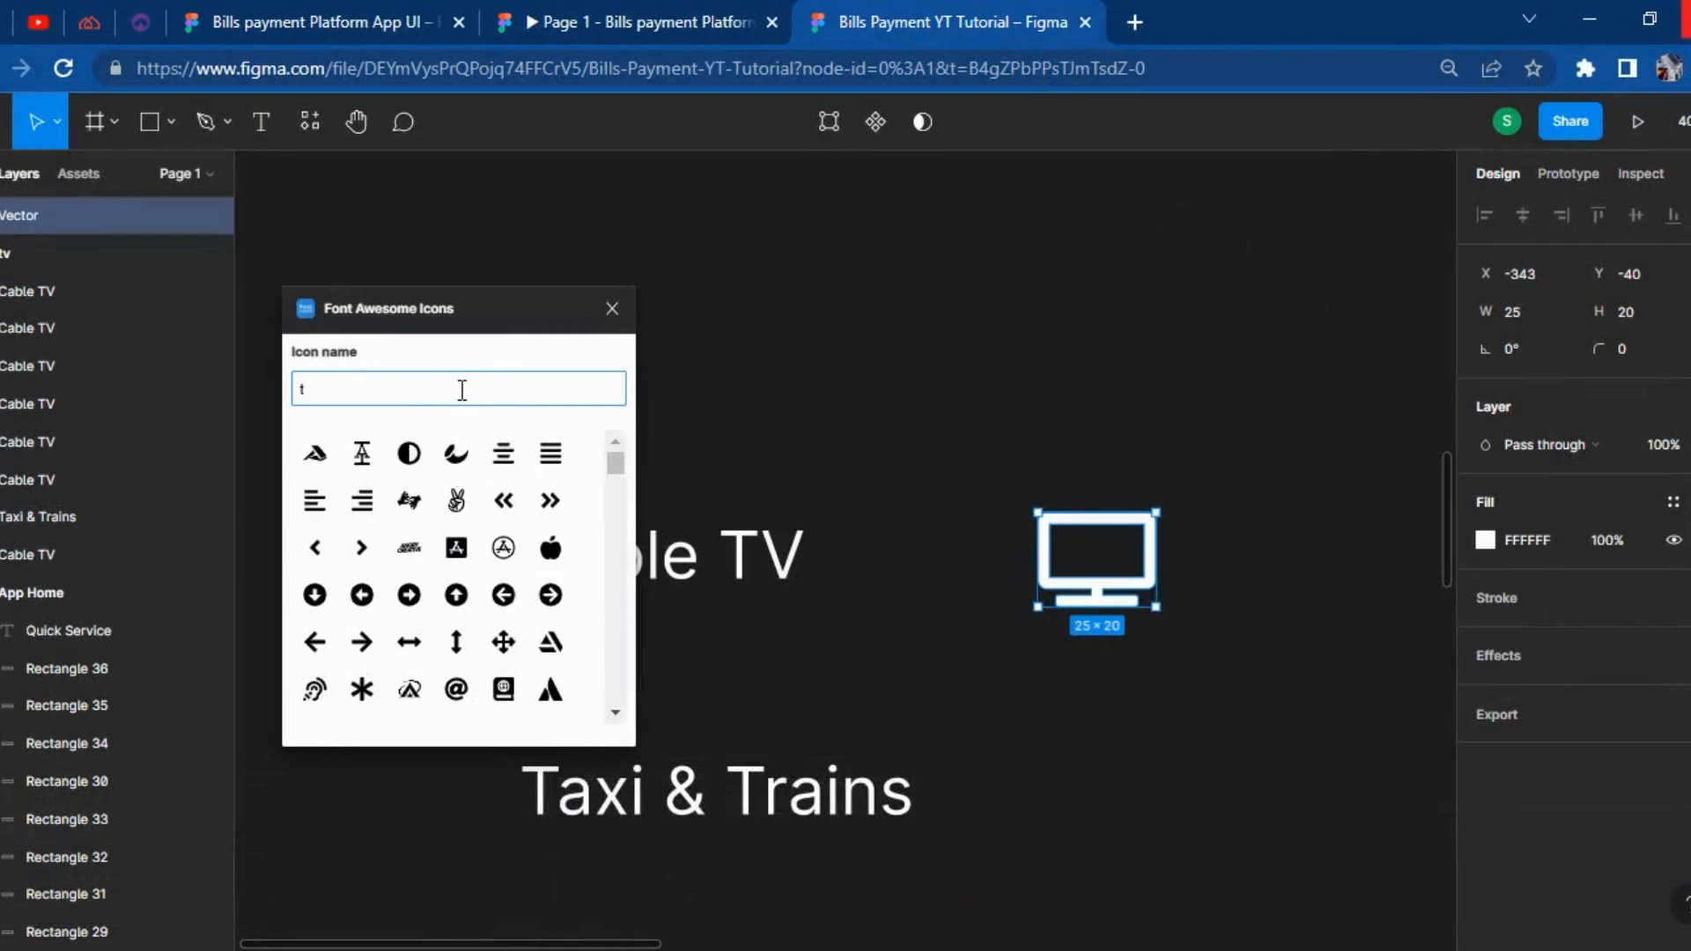
click(457, 389)
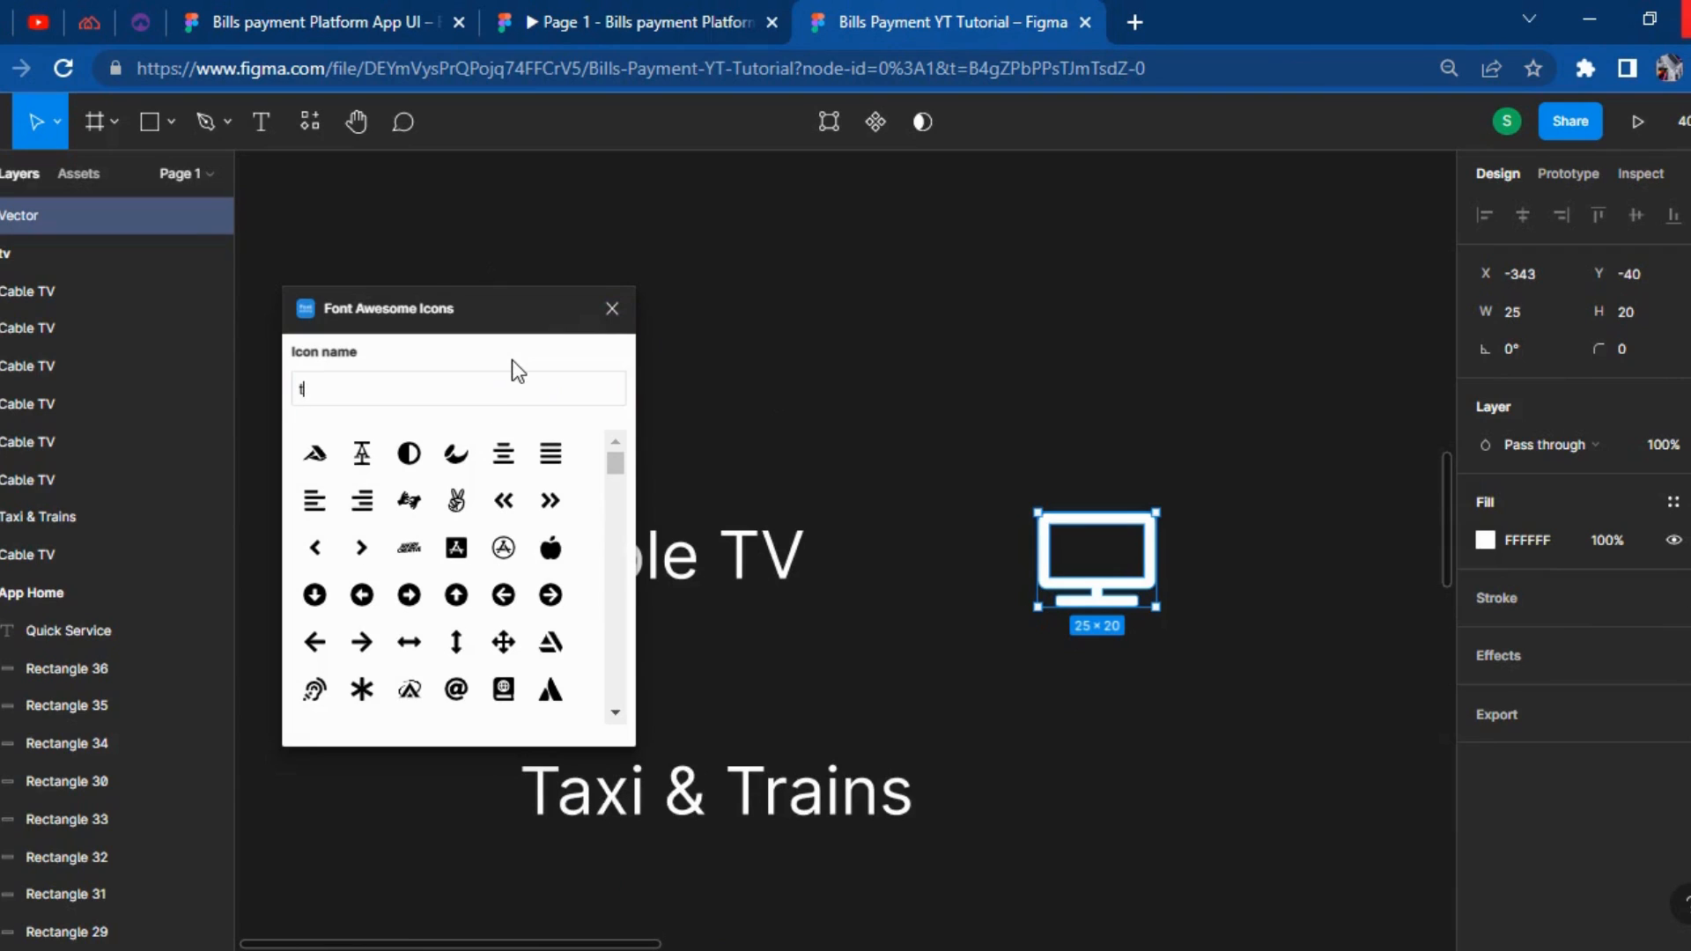
text(ax)
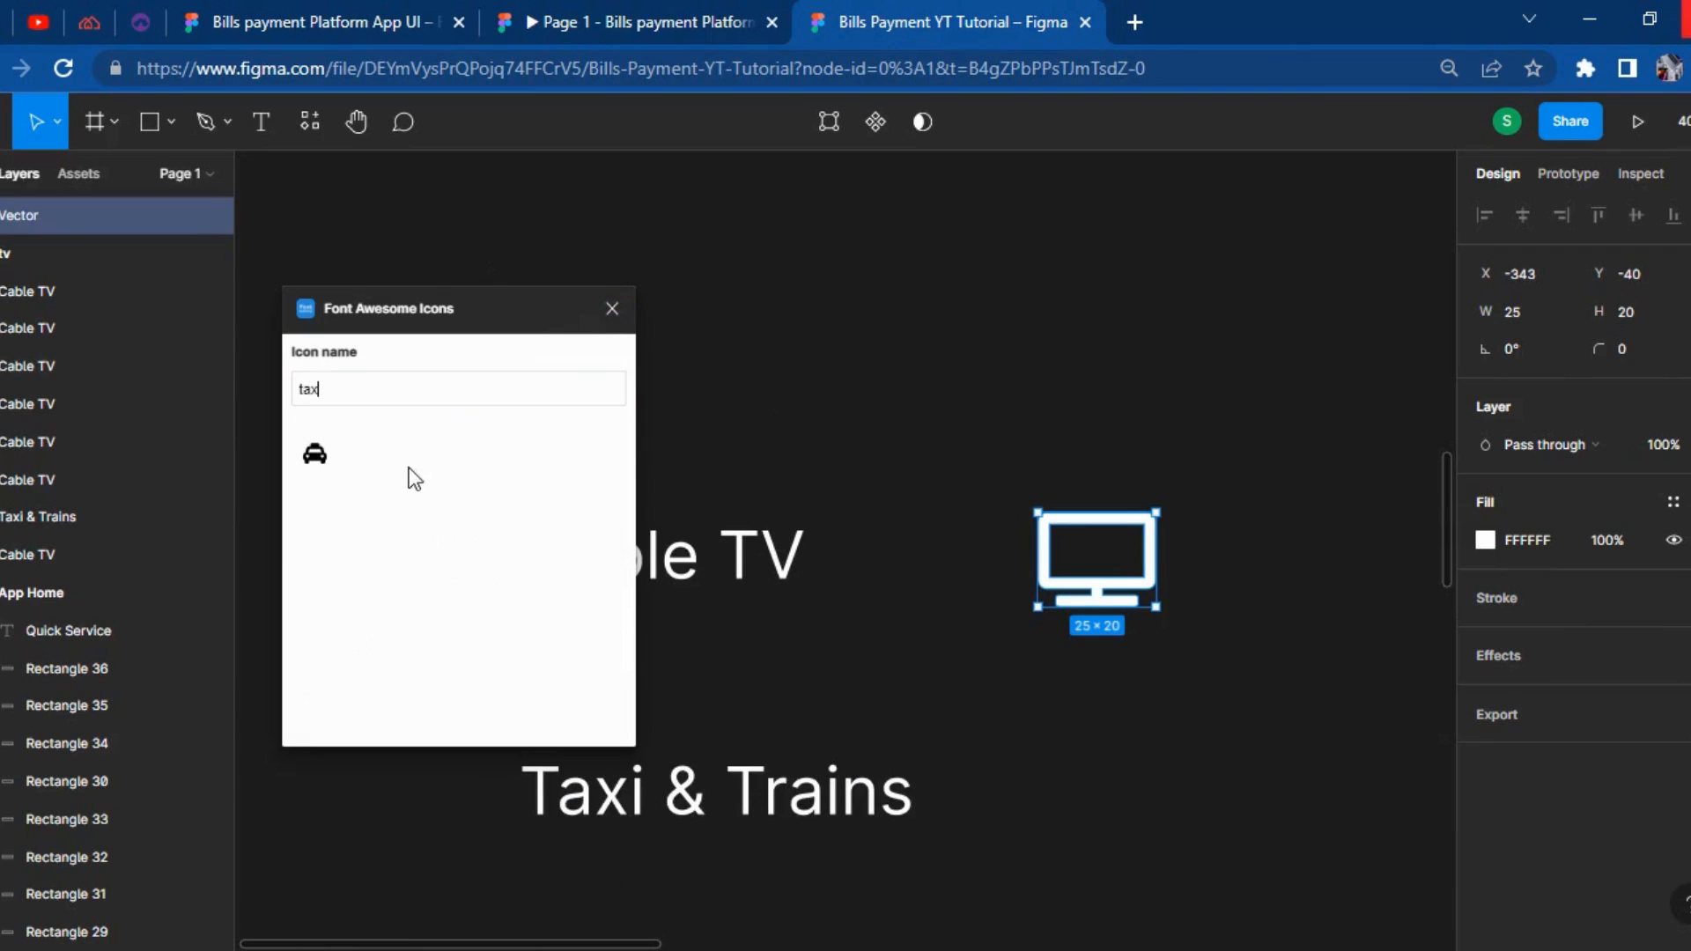
click(326, 456)
click(1000, 332)
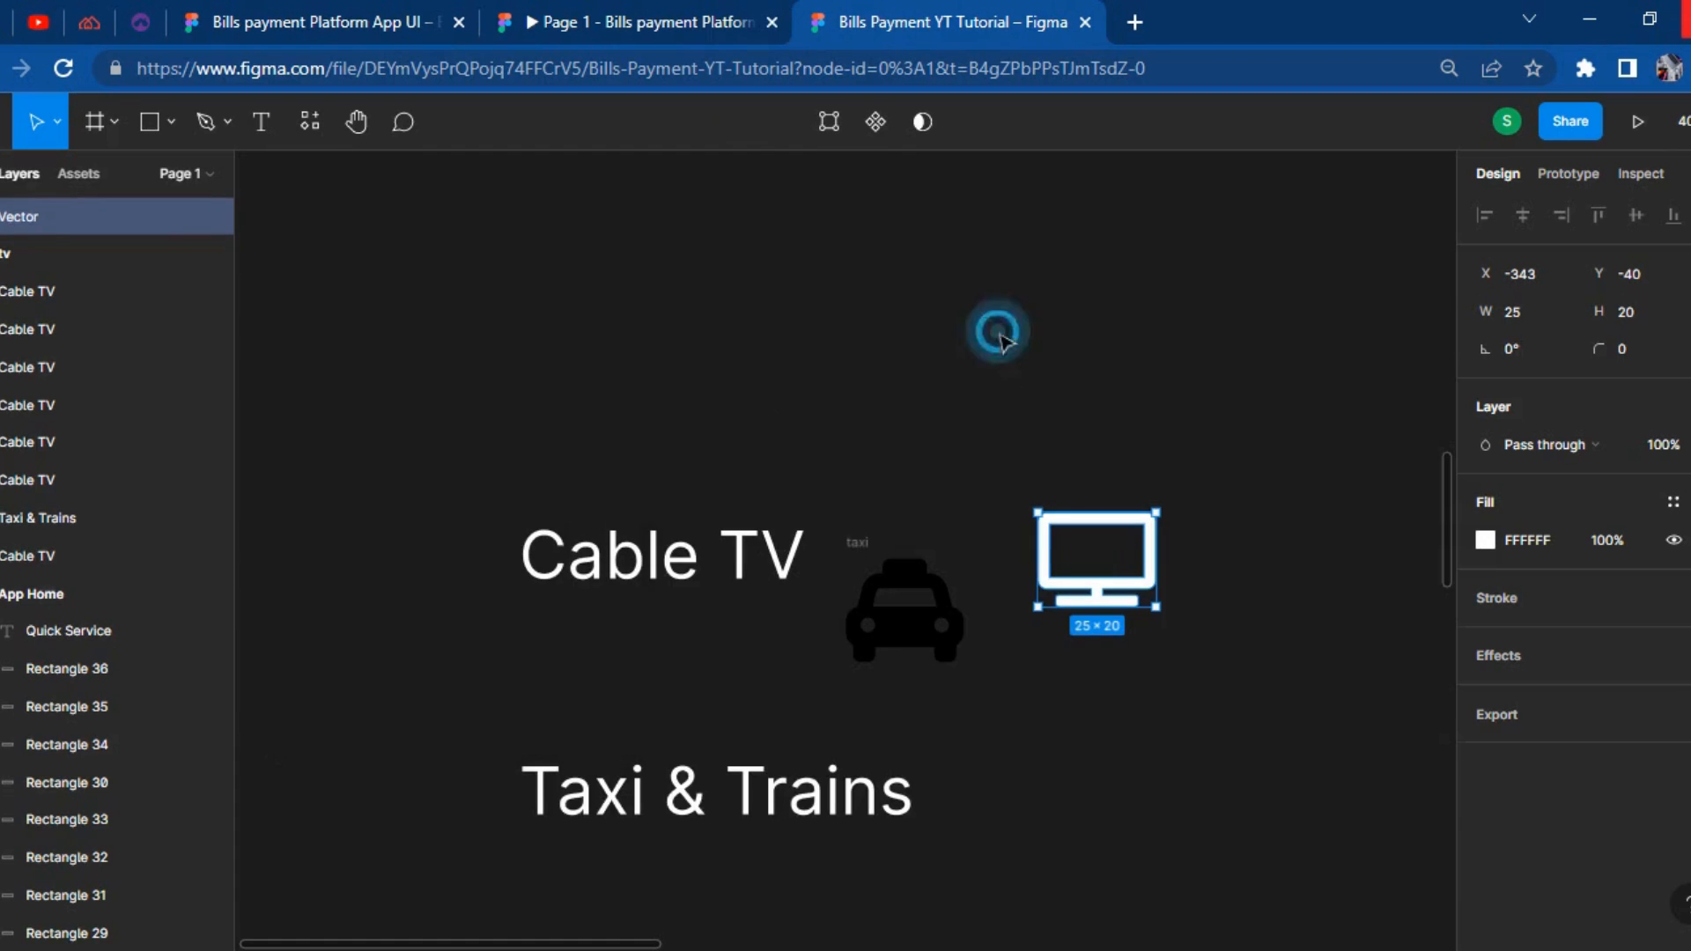
Move the taxi icon out of its frame to beside "Taxi & Trains" at X -341, Y 2, and delete the empty frame.
drag(920, 628, 1131, 786)
click(917, 593)
key(Delete)
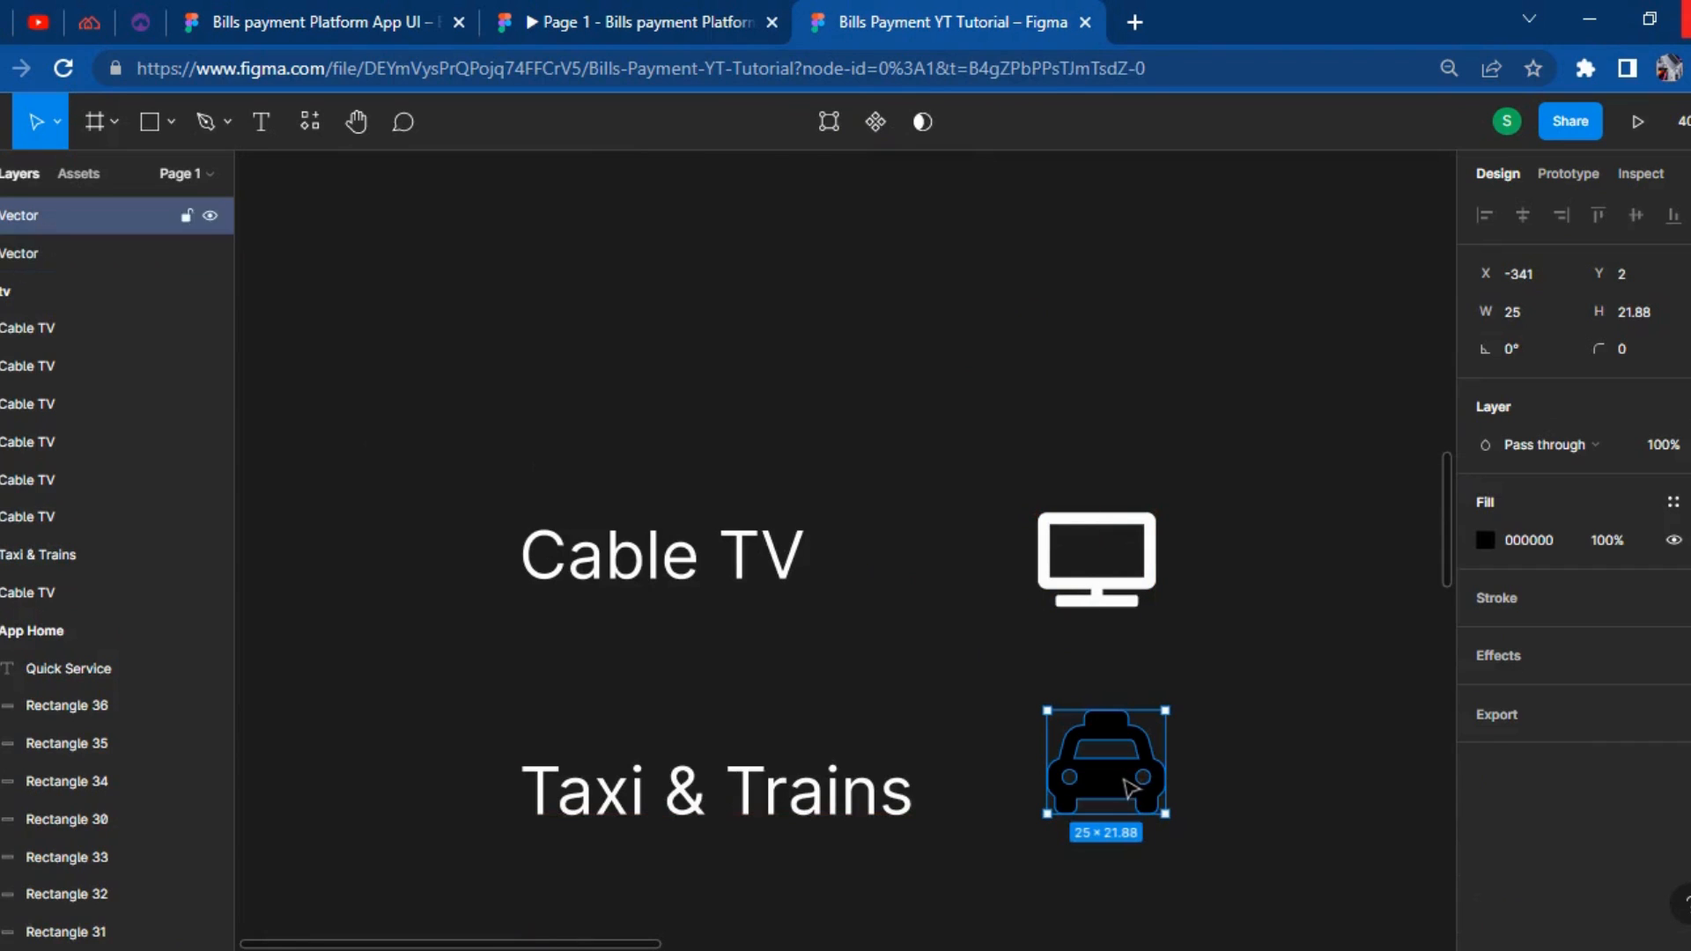
Change the taxi icon's fill colour to white (FFFFFF).
click(1485, 540)
drag(1324, 573, 1039, 294)
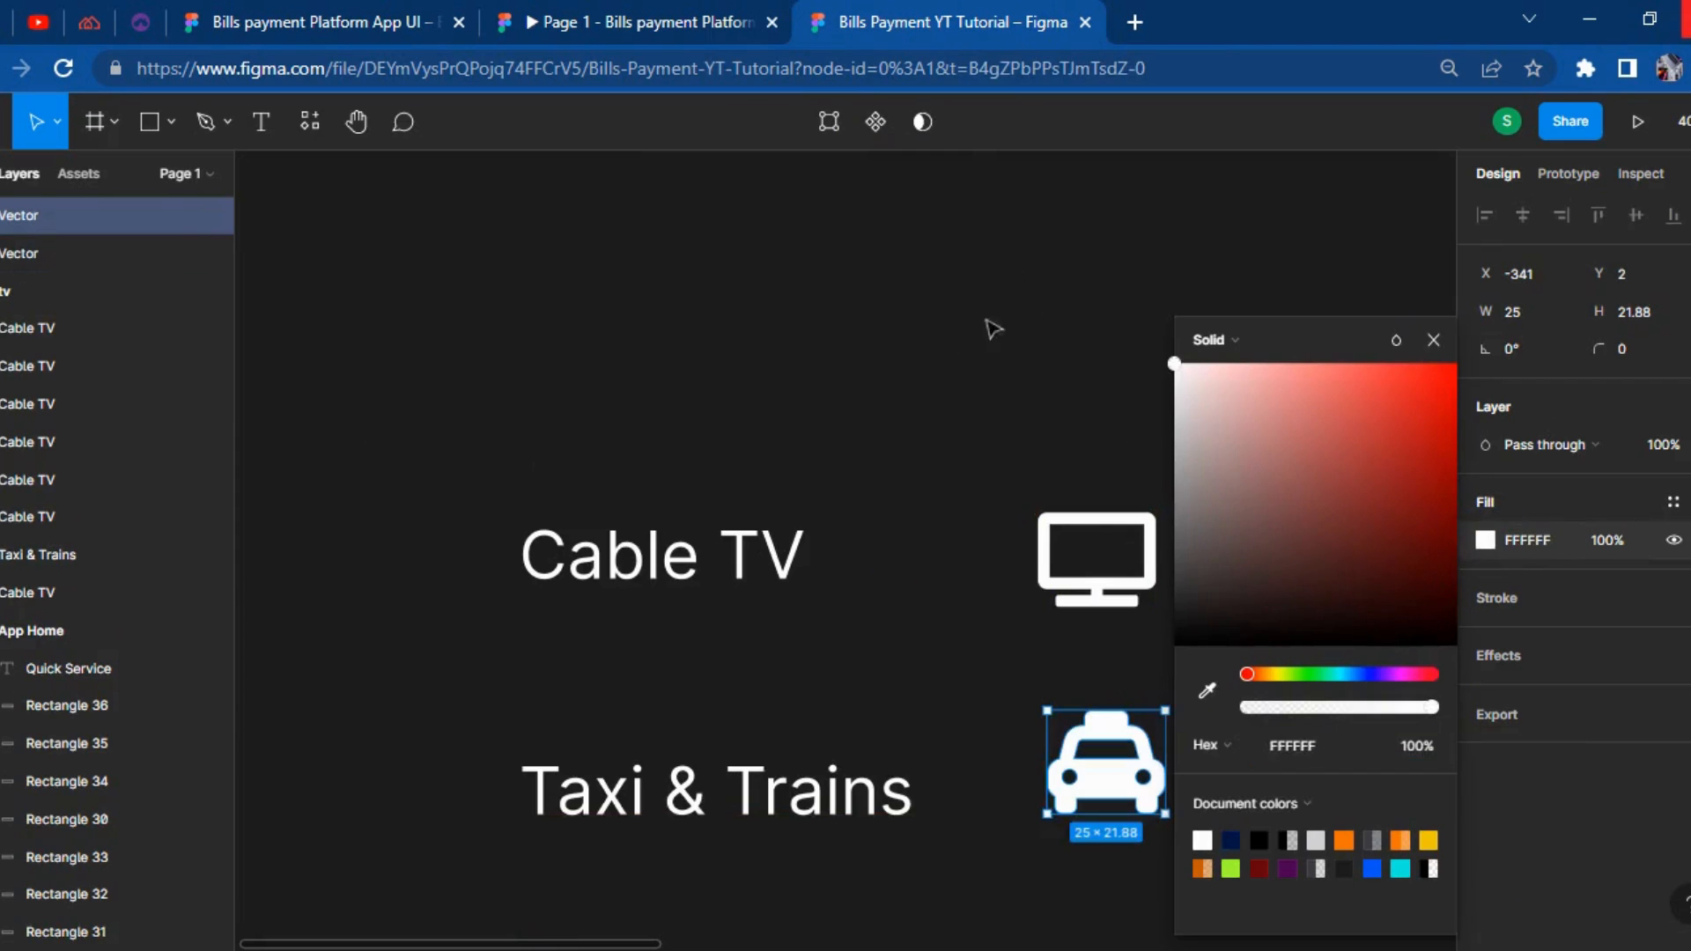
click(911, 332)
Check the next service label in the reference prototype and change the third label in the column to "Airline Ticket".
scroll(912, 343, down, 2)
click(589, 5)
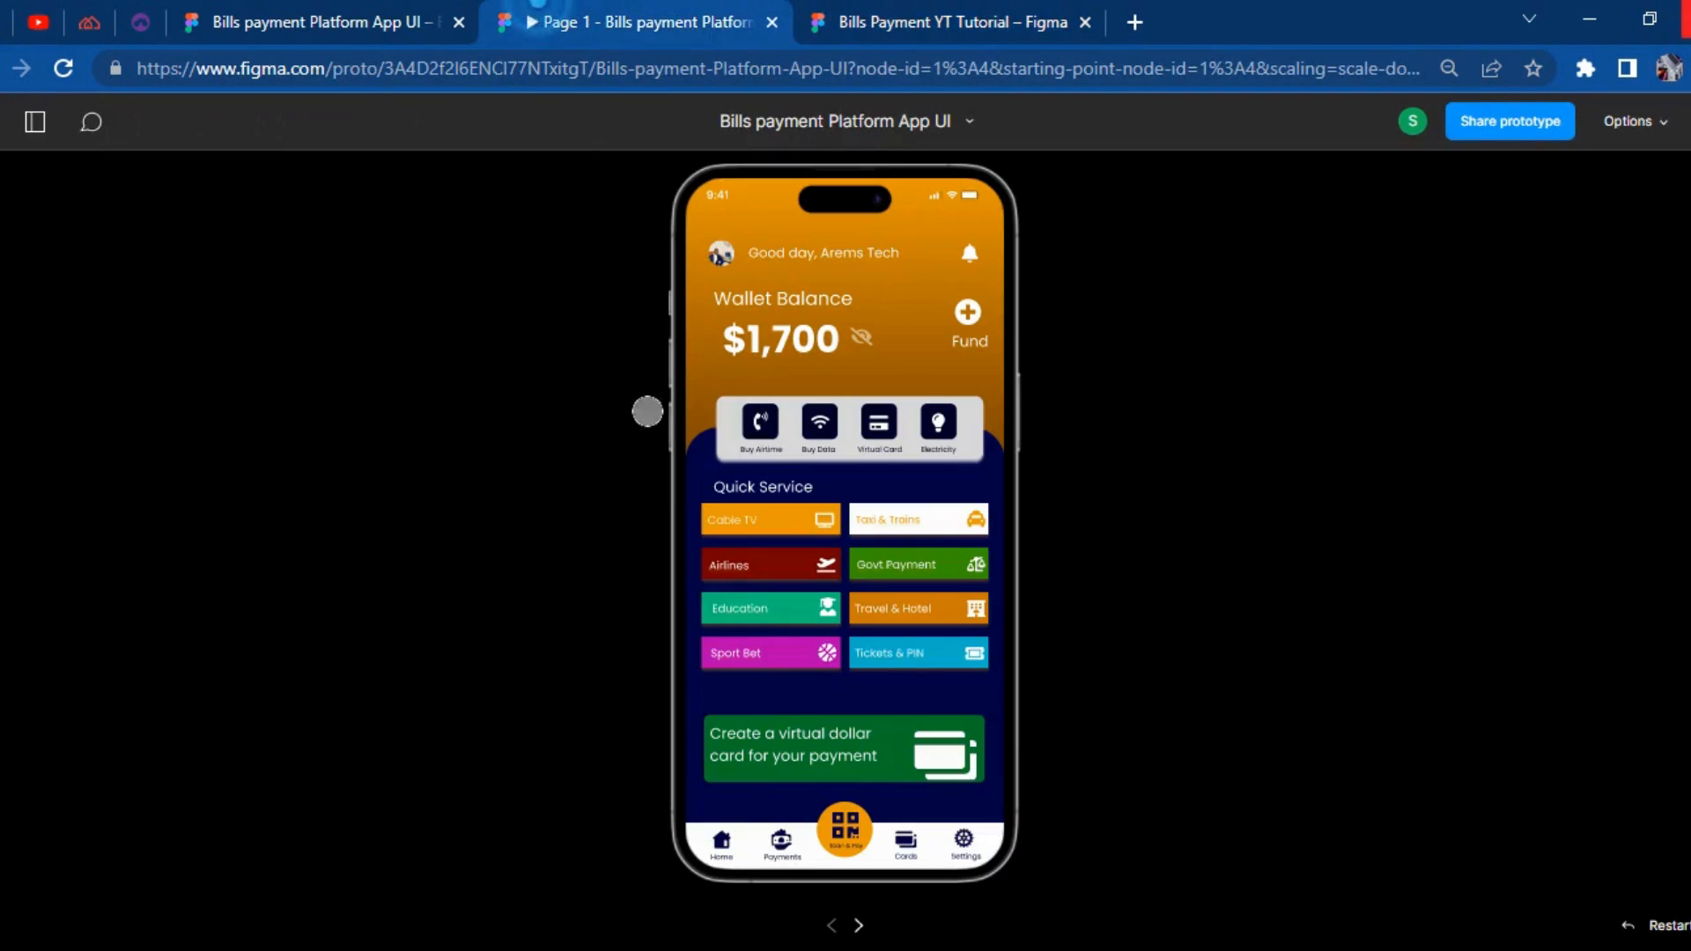
click(932, 10)
scroll(922, 593, down, 5)
click(573, 520)
double_click(584, 523)
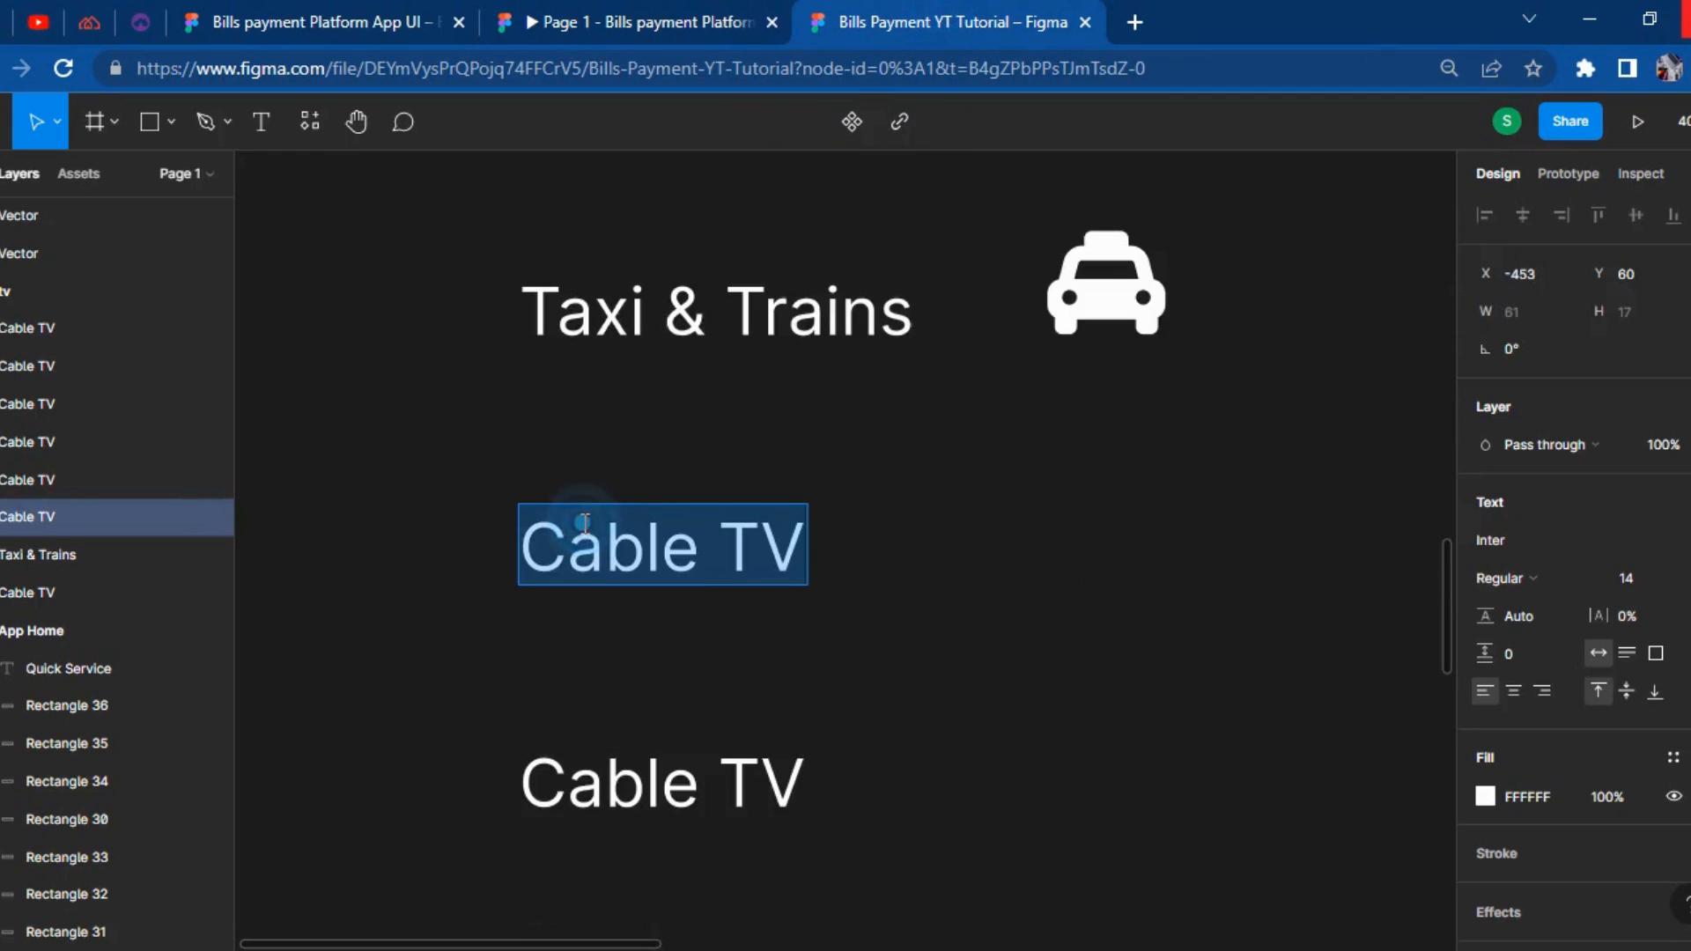
text(Airline)
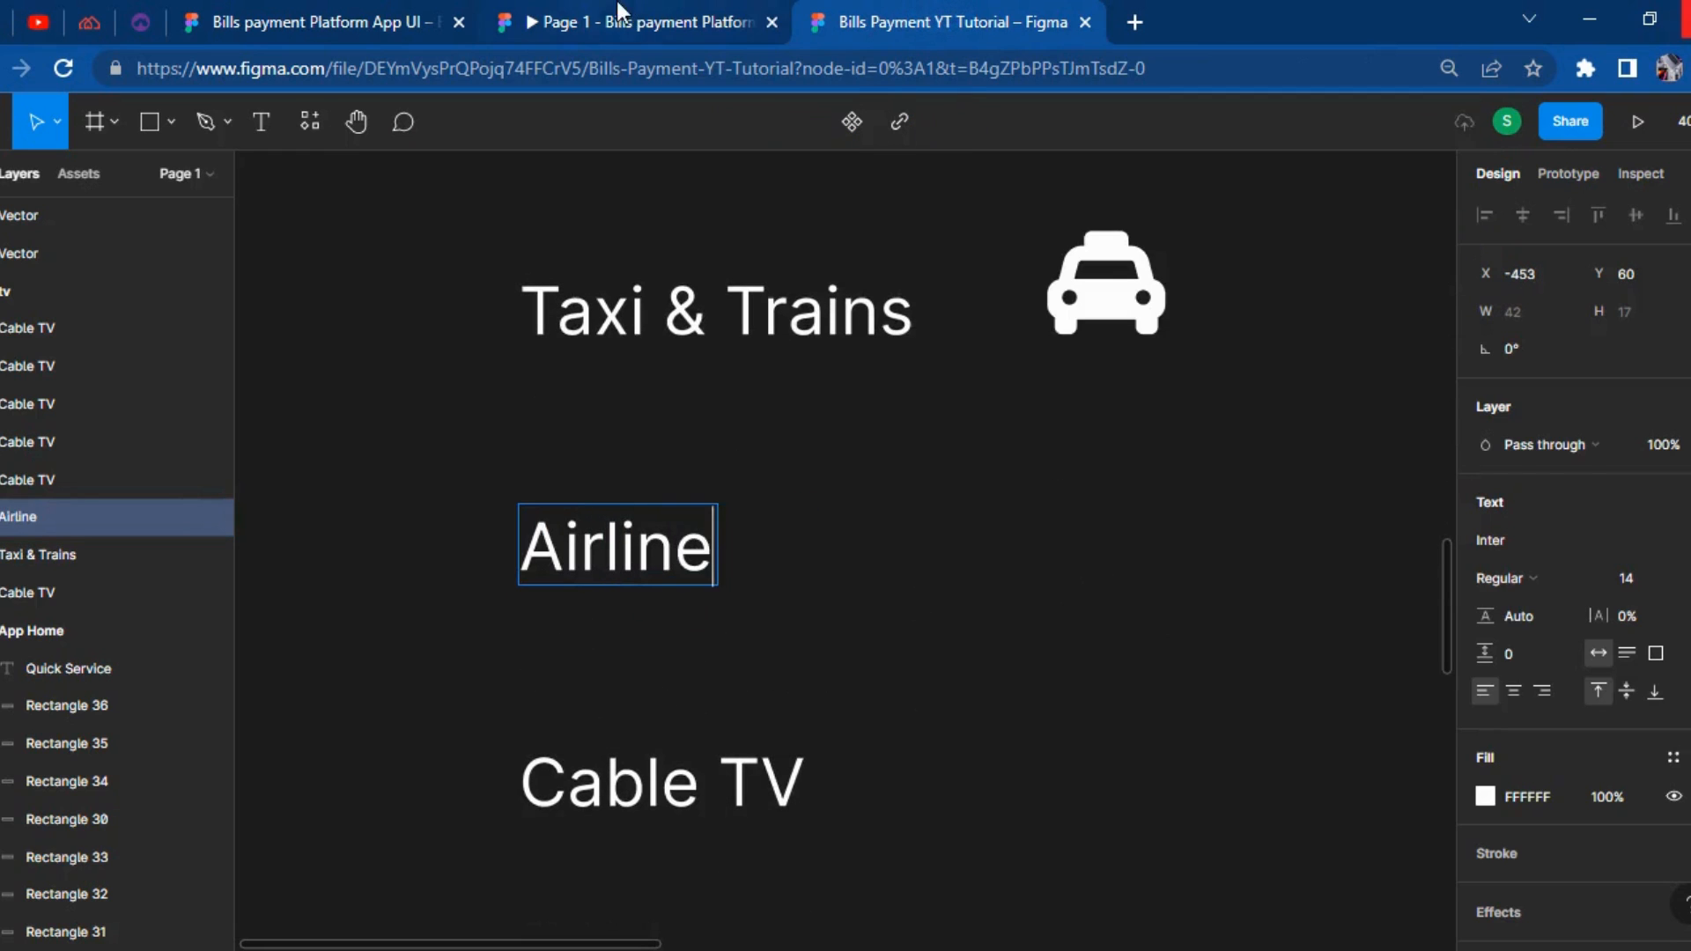
click(620, 10)
click(868, 17)
text(Ticket)
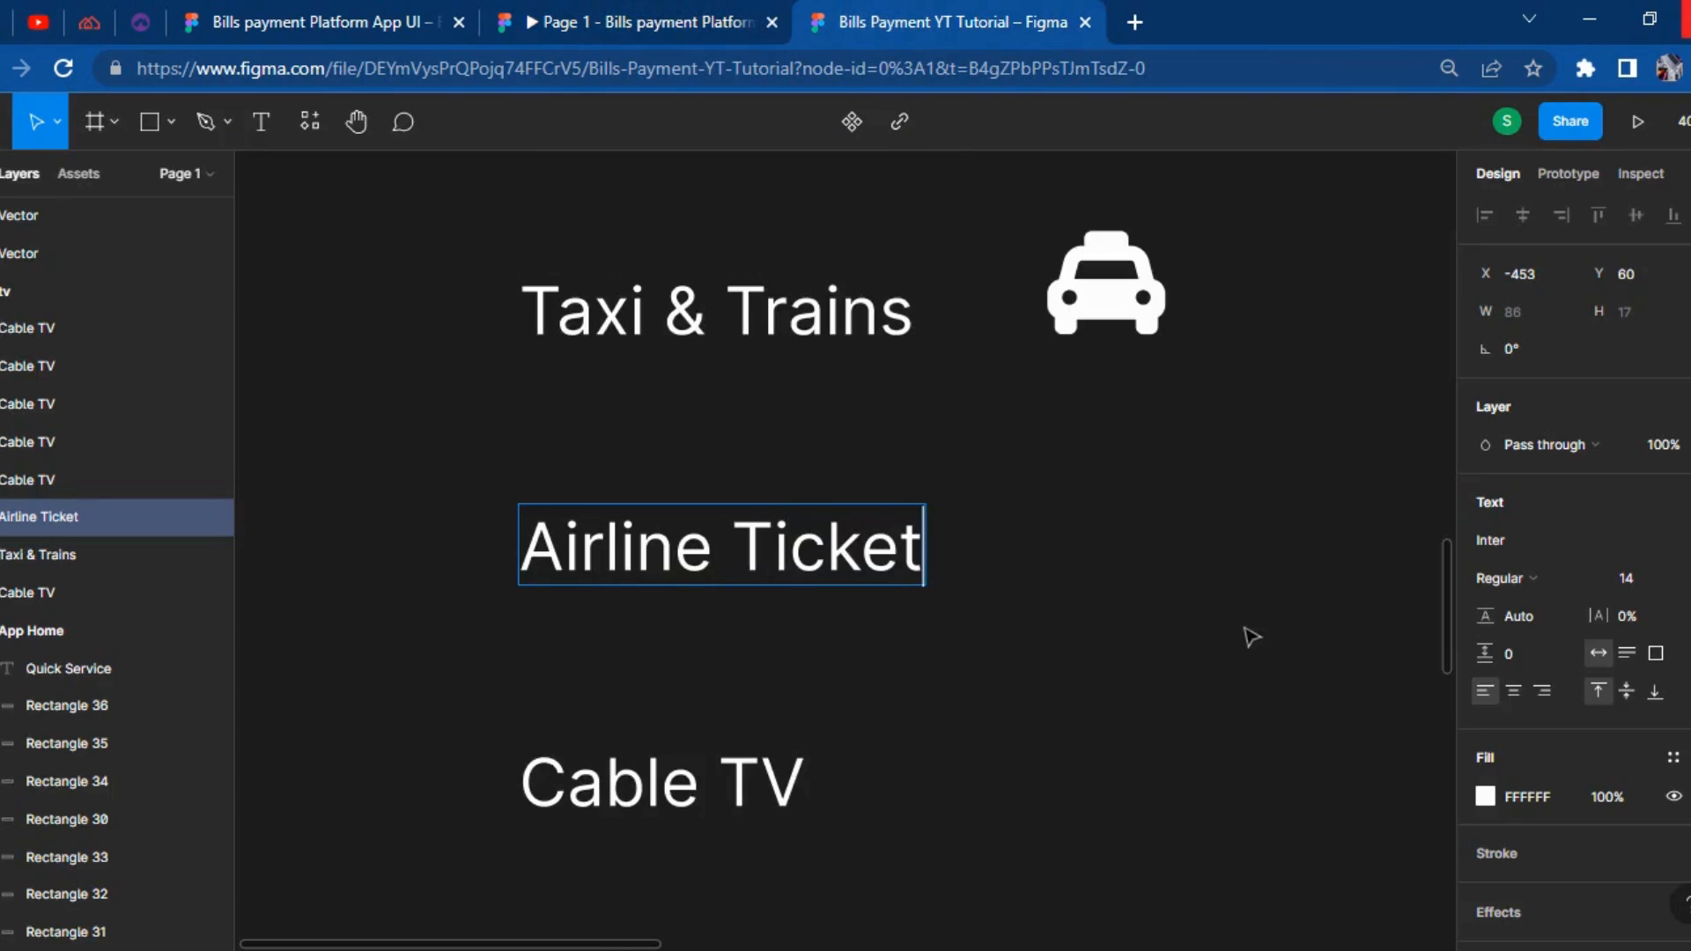
key(Escape)
Open the Font Awesome Icons plugin and start an icon name search for the "Airline Ticket" label.
right_click(1237, 622)
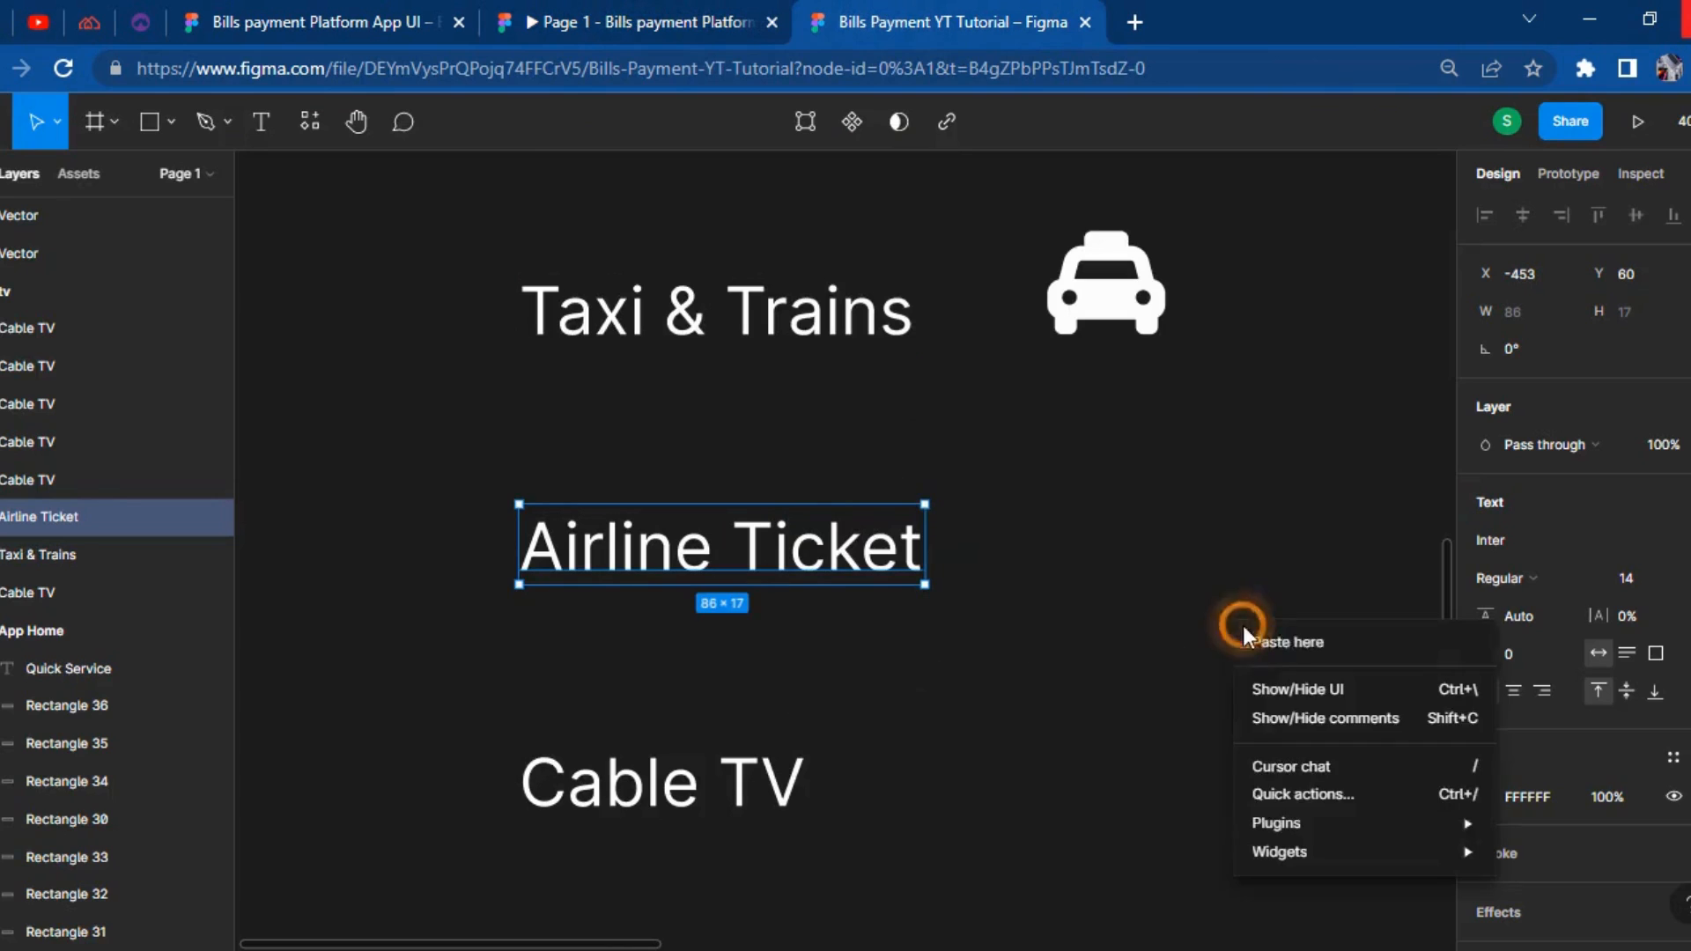
mouse_move(1298, 821)
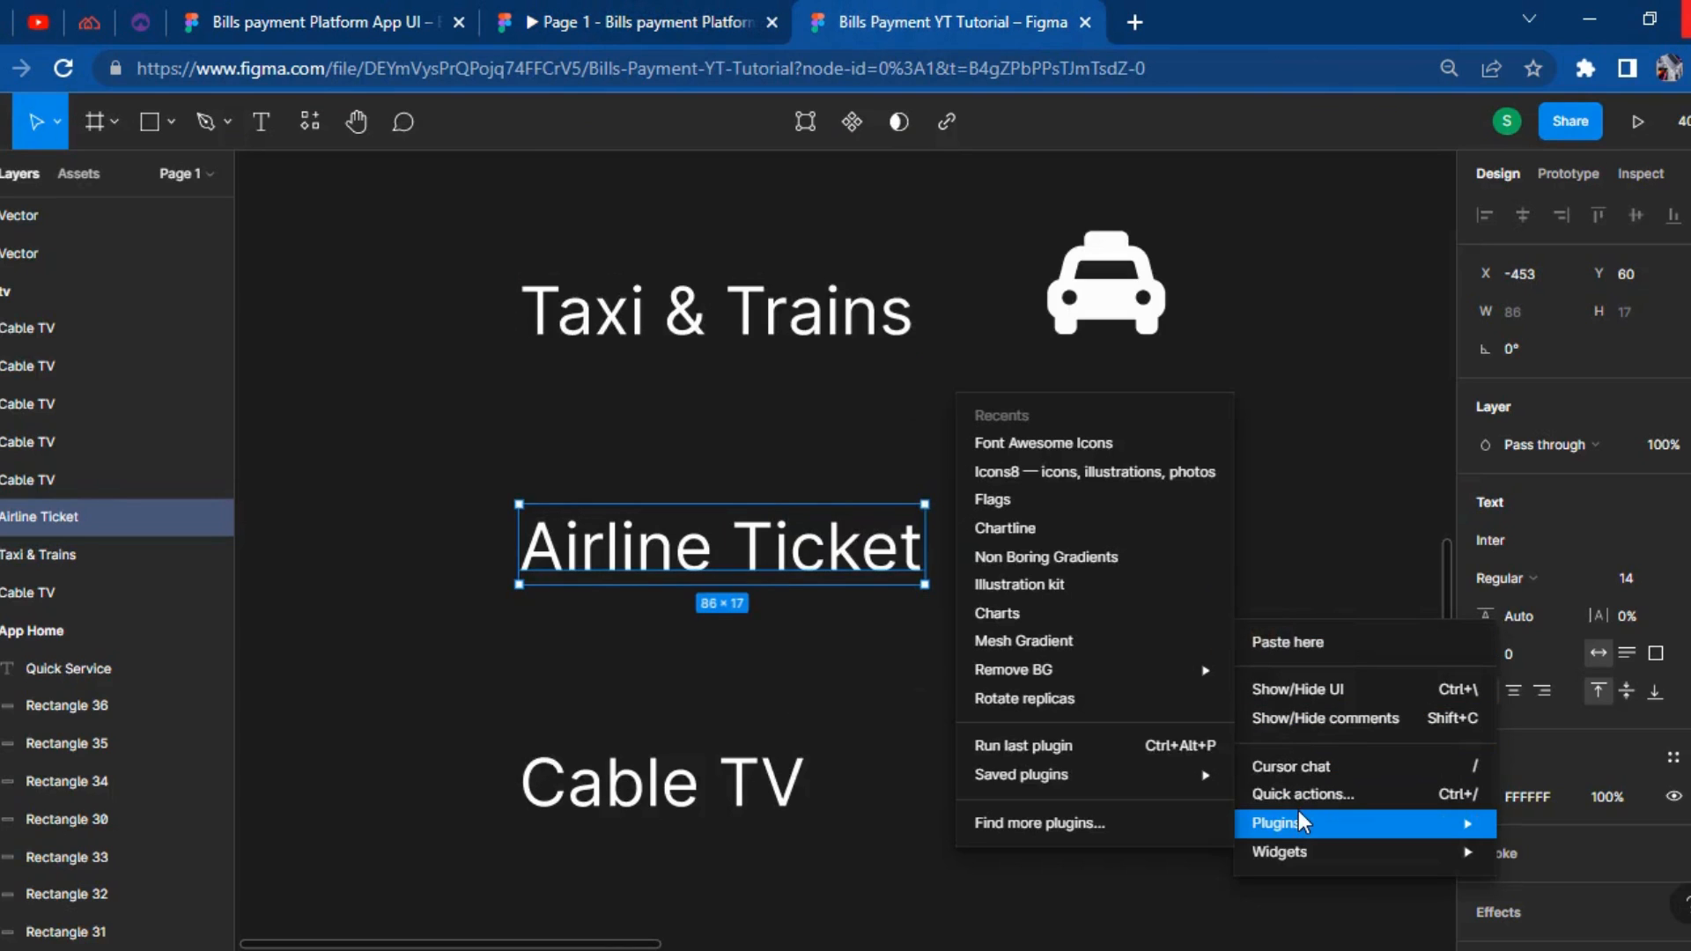
click(1033, 436)
click(489, 382)
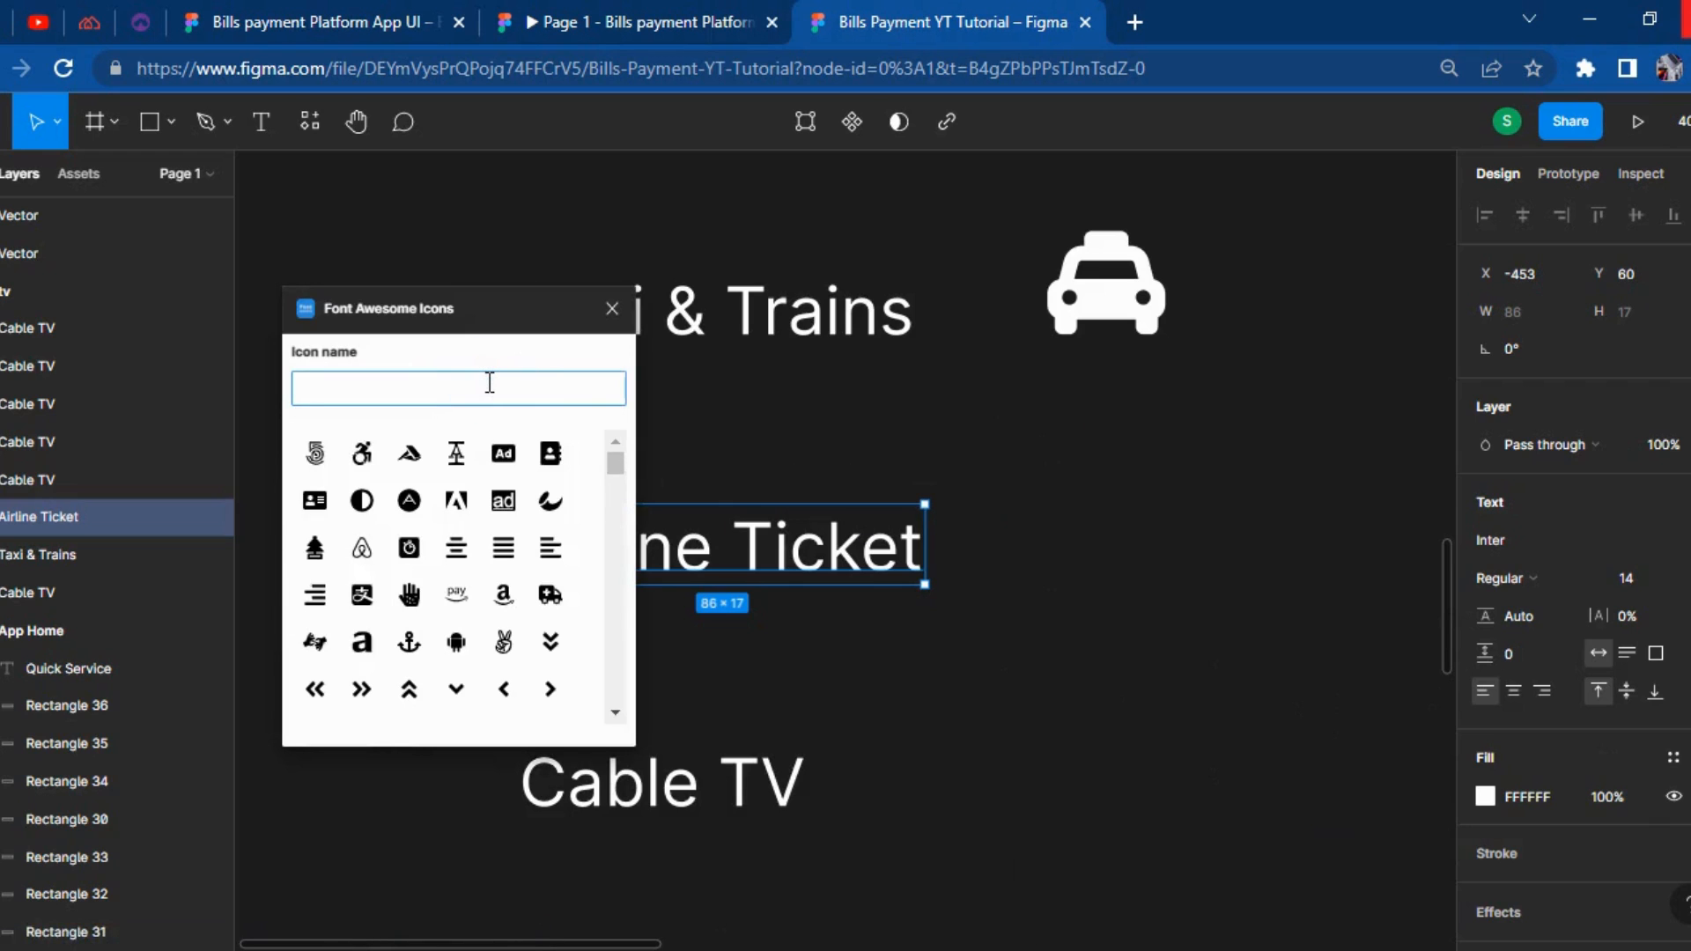
text(air)
key(BackSpace)
key(BackSpace)
key(BackSpace)
Search the plugin's icons for "pla" and insert the plane icon on the canvas.
text(plabn)
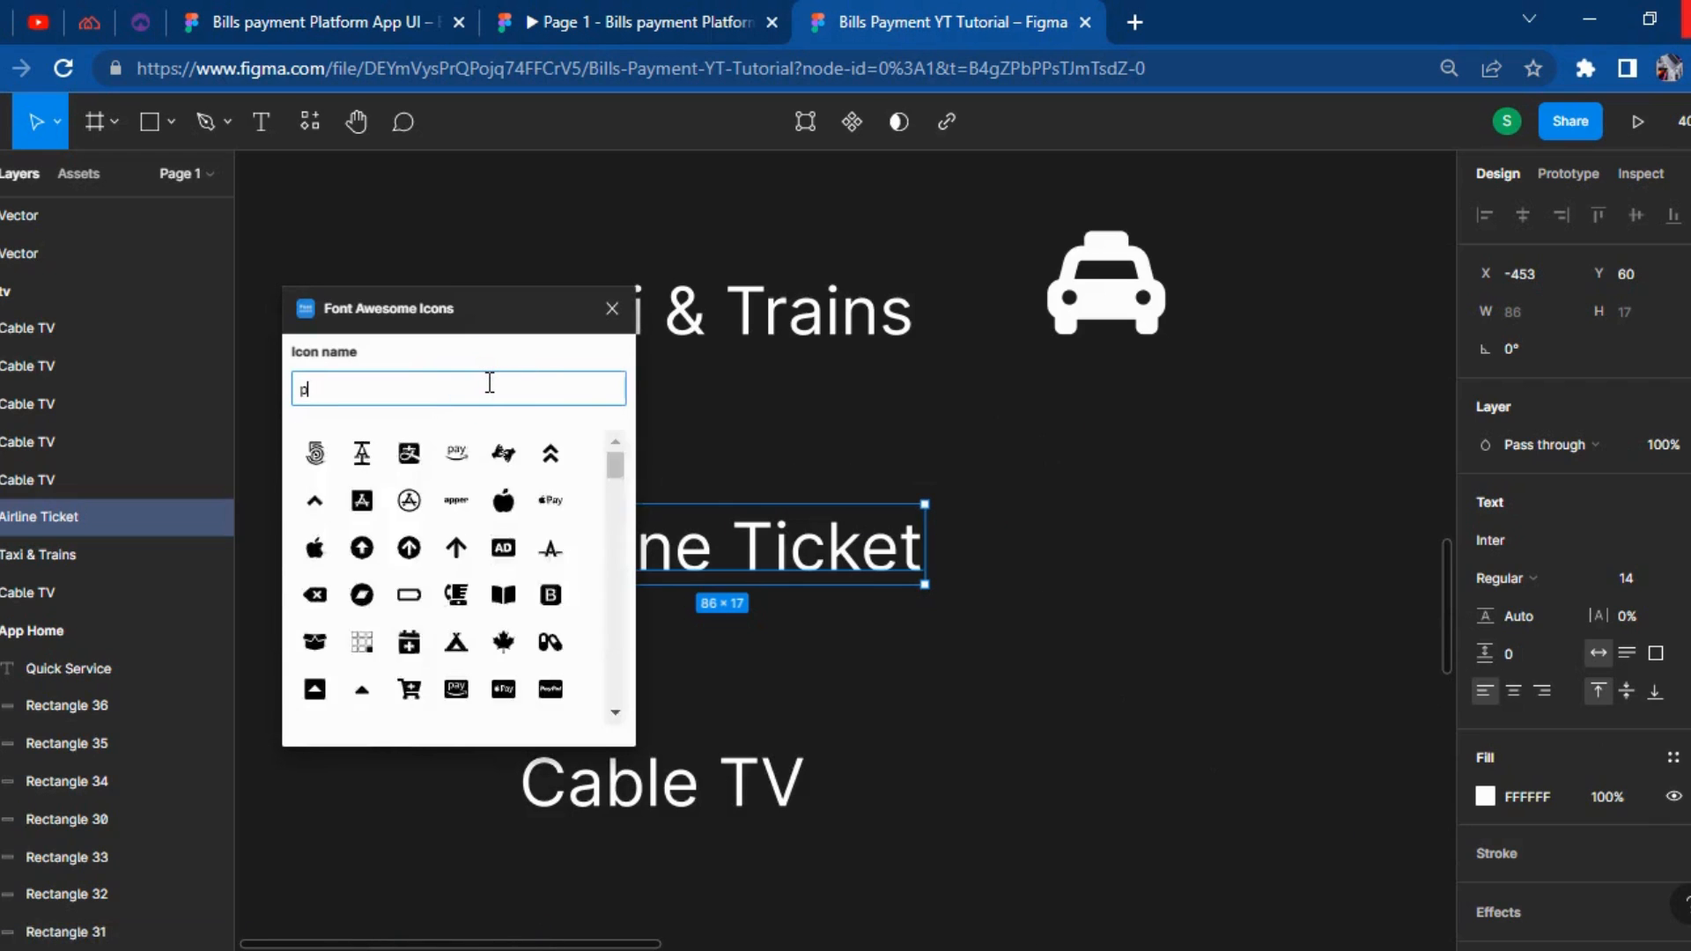
key(BackSpace)
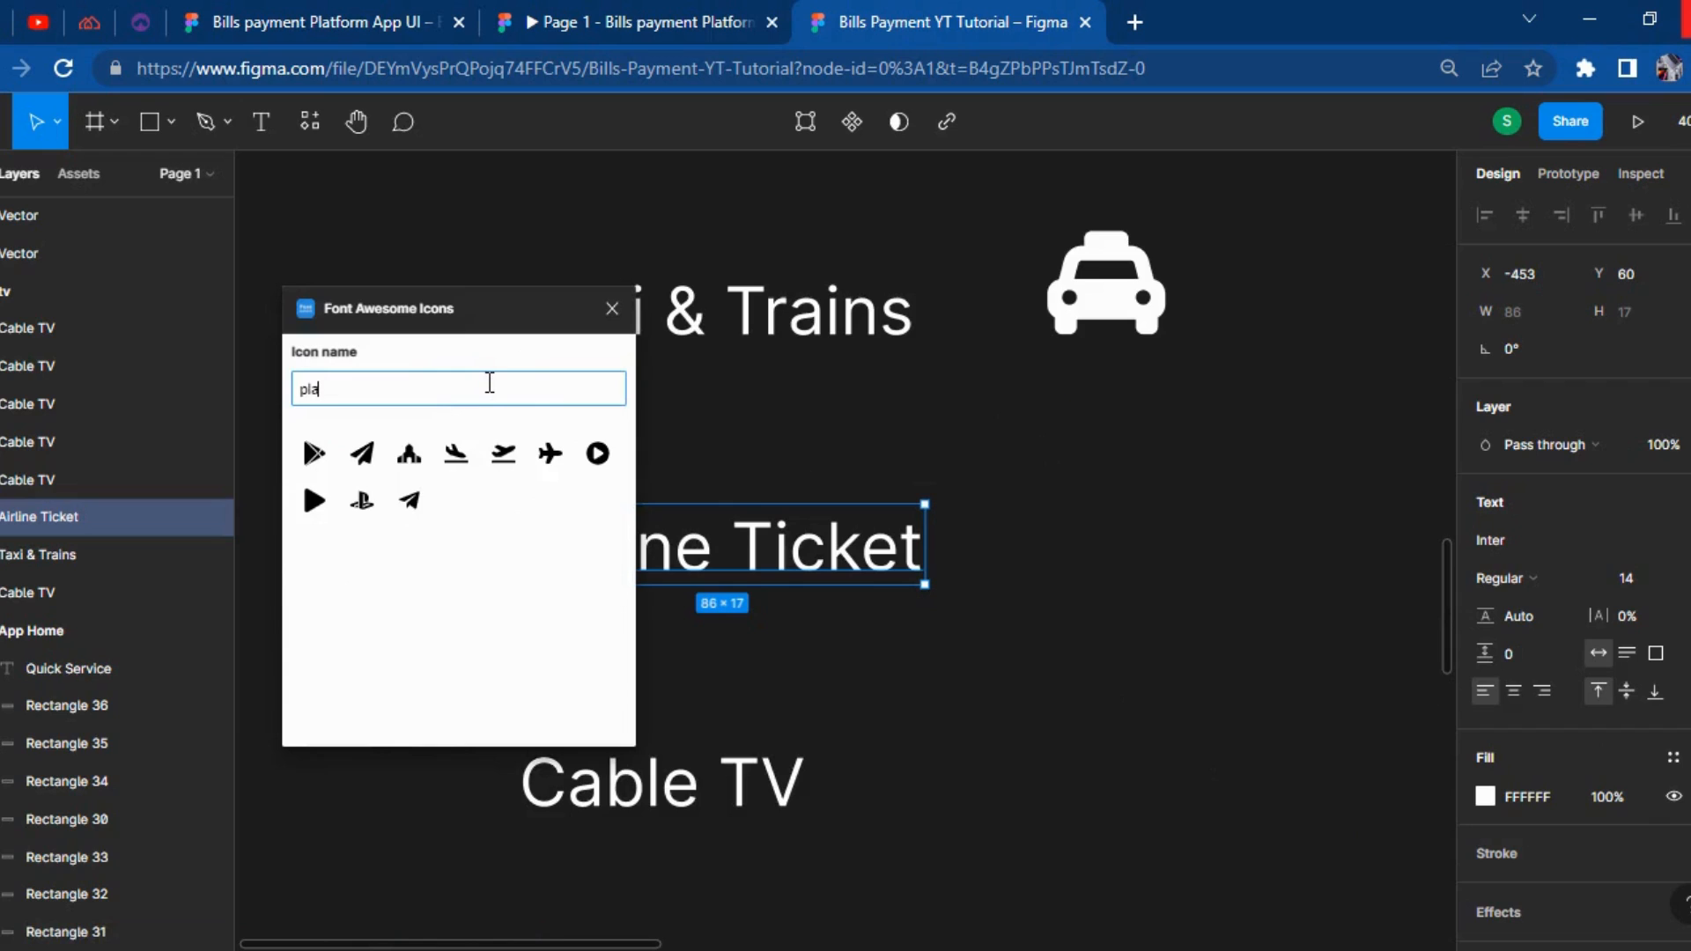
click(552, 468)
click(547, 454)
Place the plane icon in white beside "Airline Ticket", outside its frame, and delete the empty plane frame.
drag(919, 646, 1132, 567)
click(1485, 540)
drag(1307, 517, 1165, 350)
click(1348, 252)
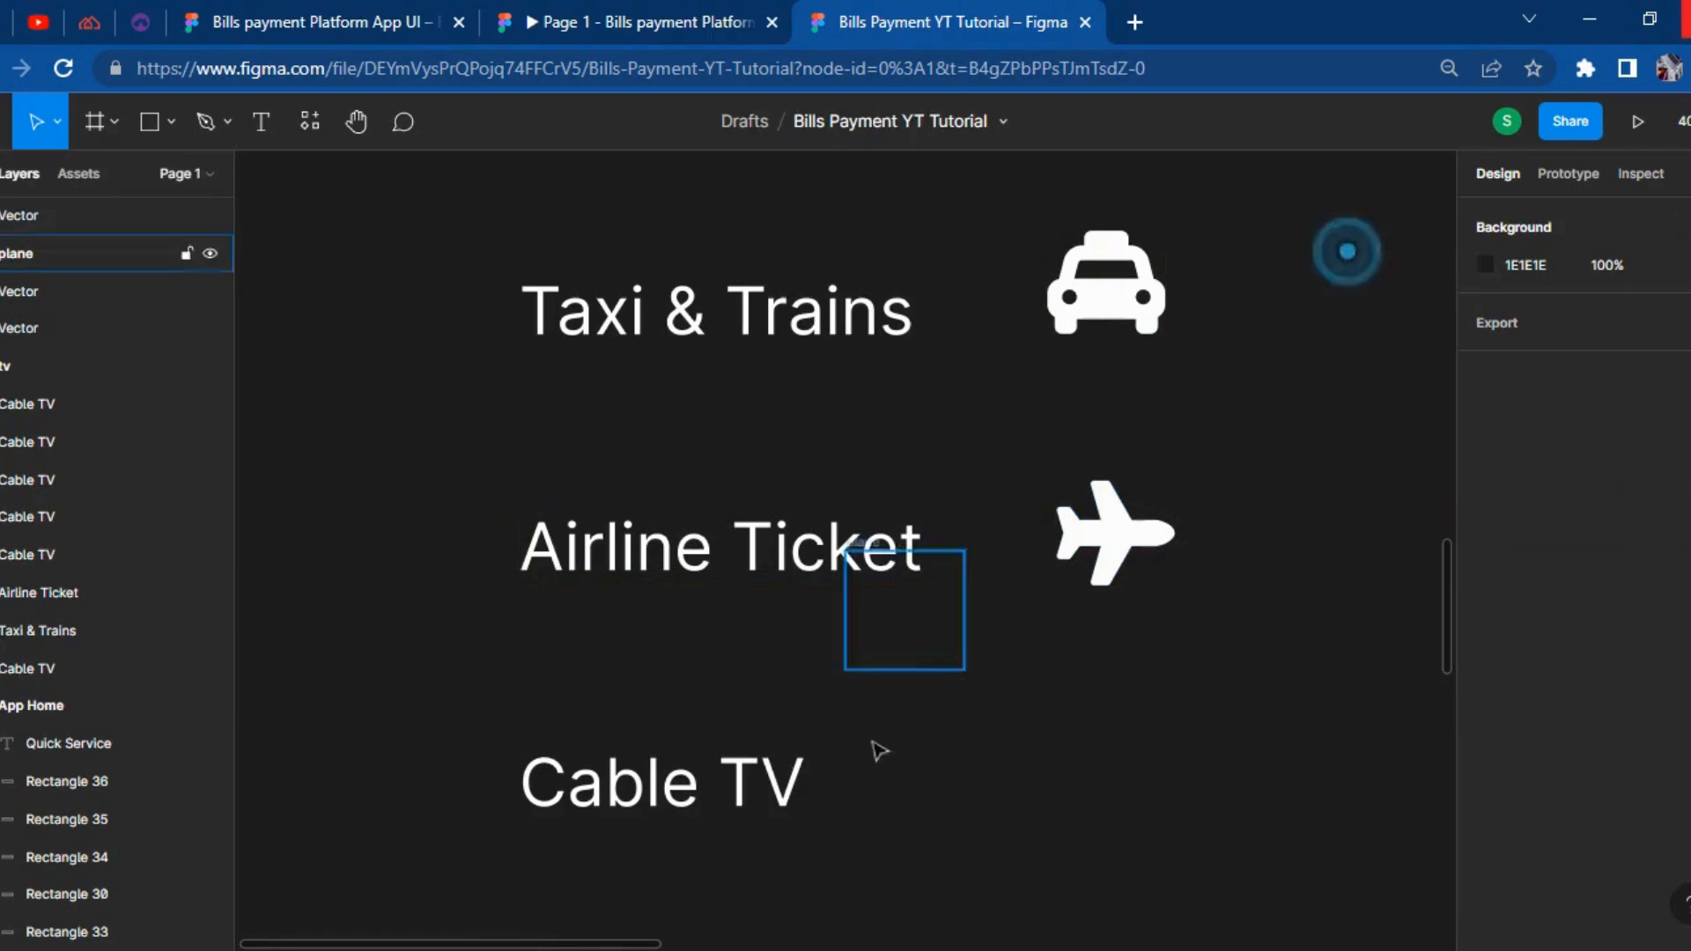
click(877, 668)
key(Delete)
Check the next service label in the reference prototype and change the "Cable TV" label below "Airline Ticket" to "Govt Payment".
scroll(782, 745, down, 1)
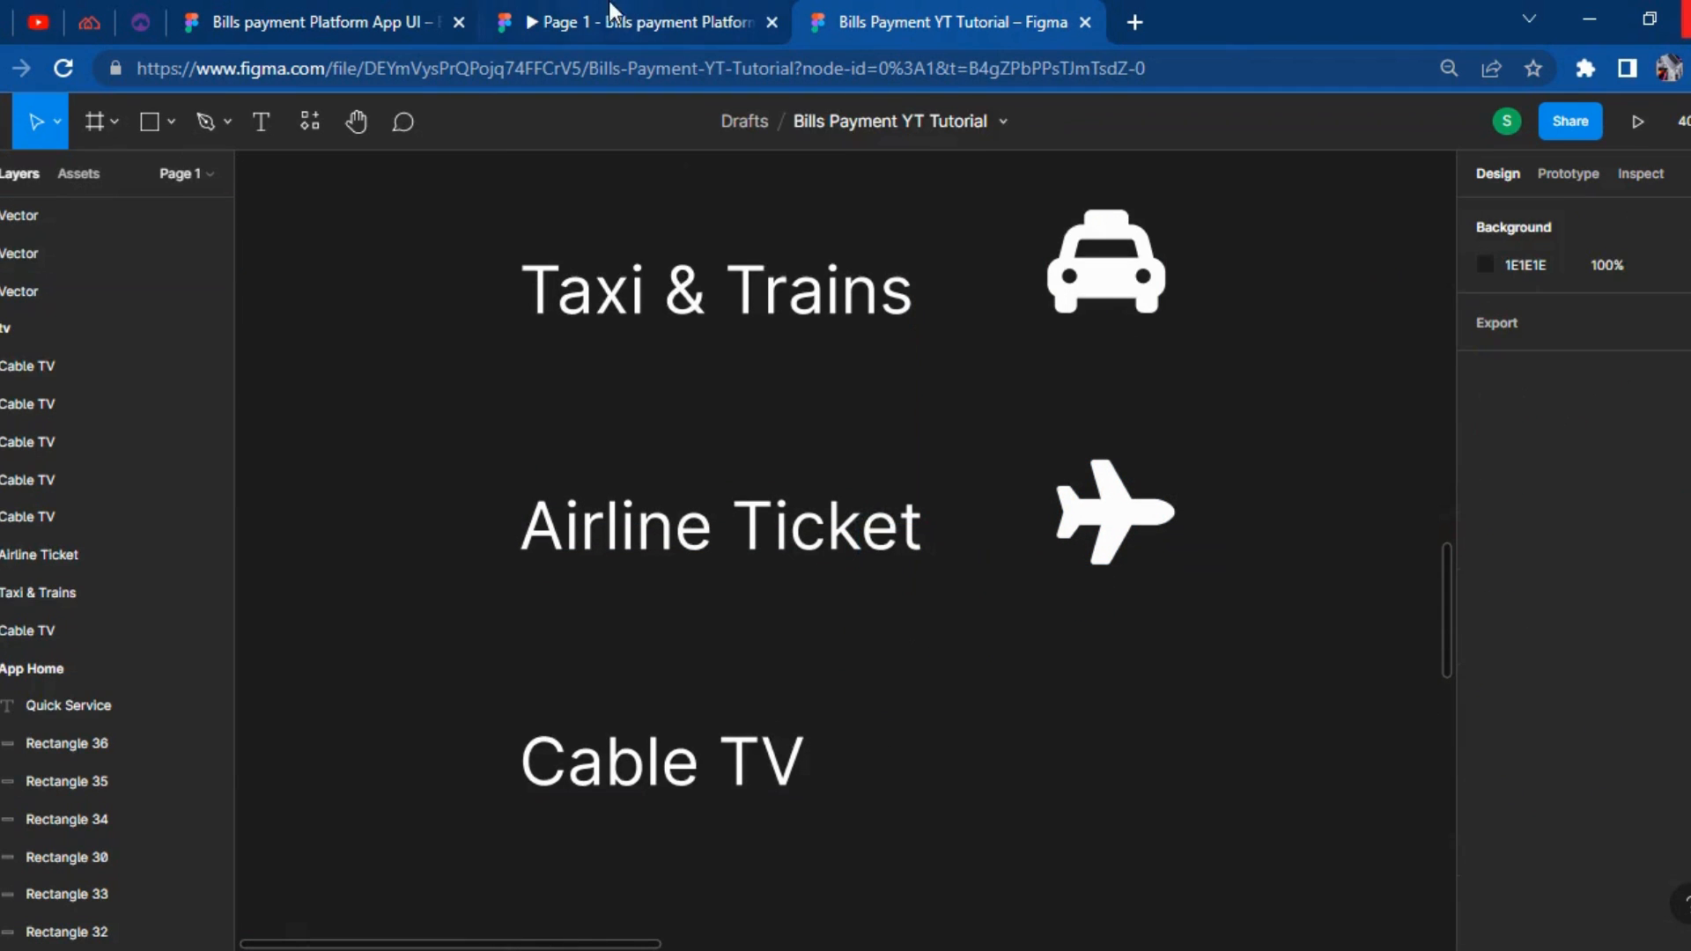
click(612, 22)
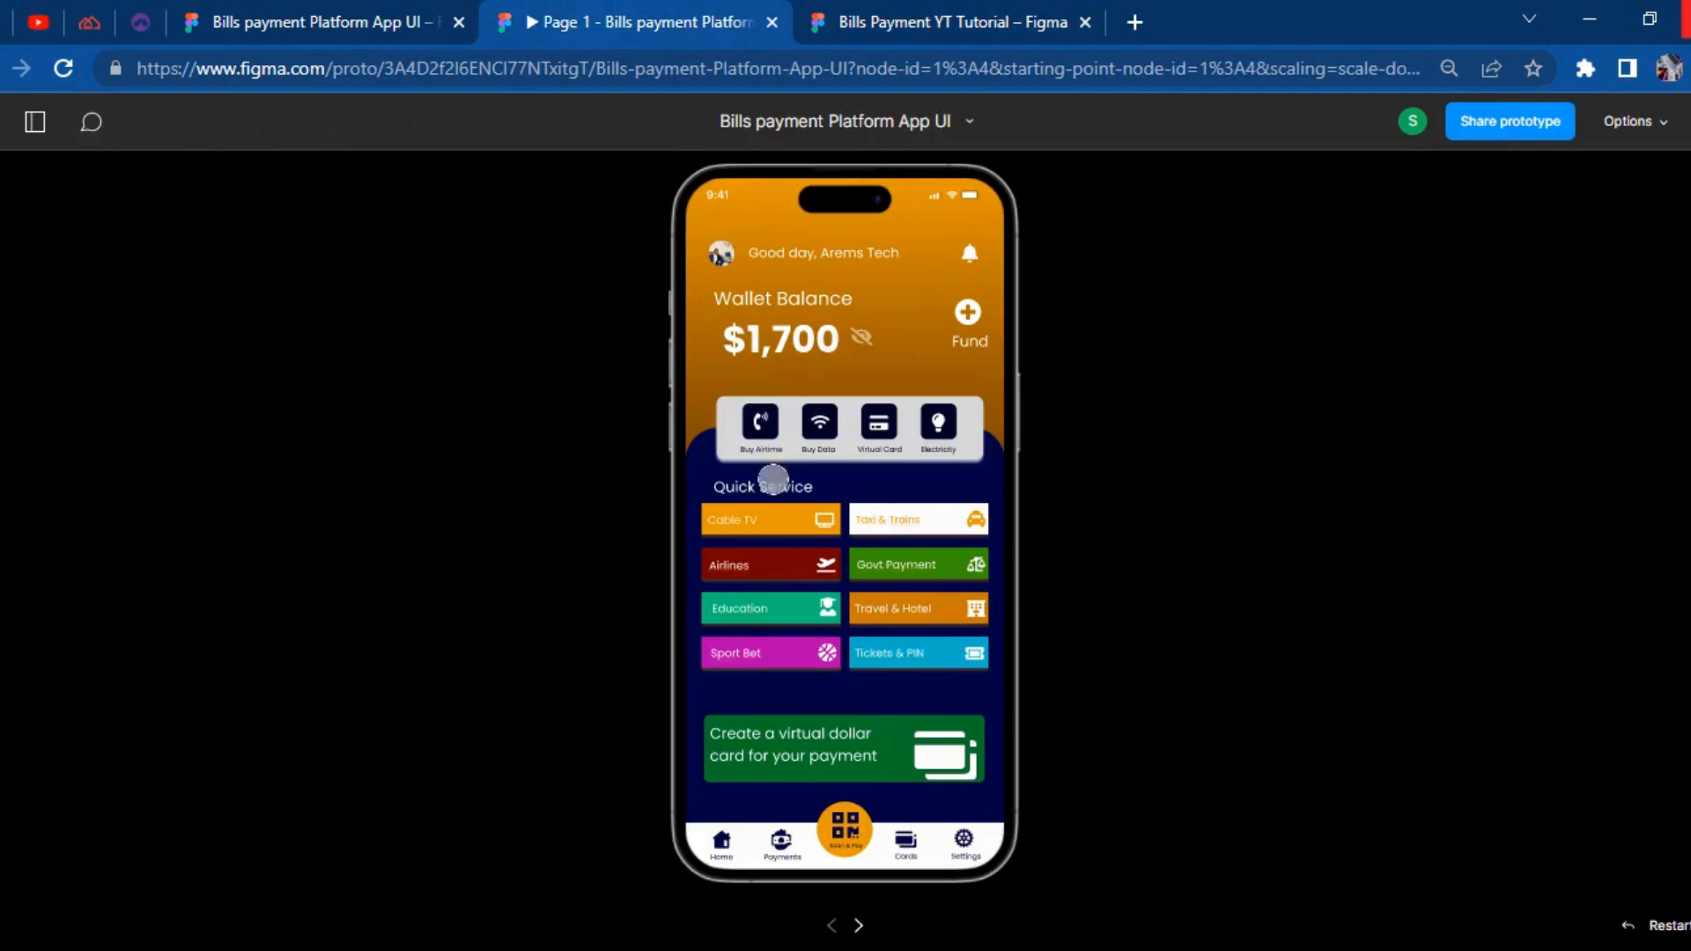
click(937, 10)
click(652, 758)
double_click(653, 763)
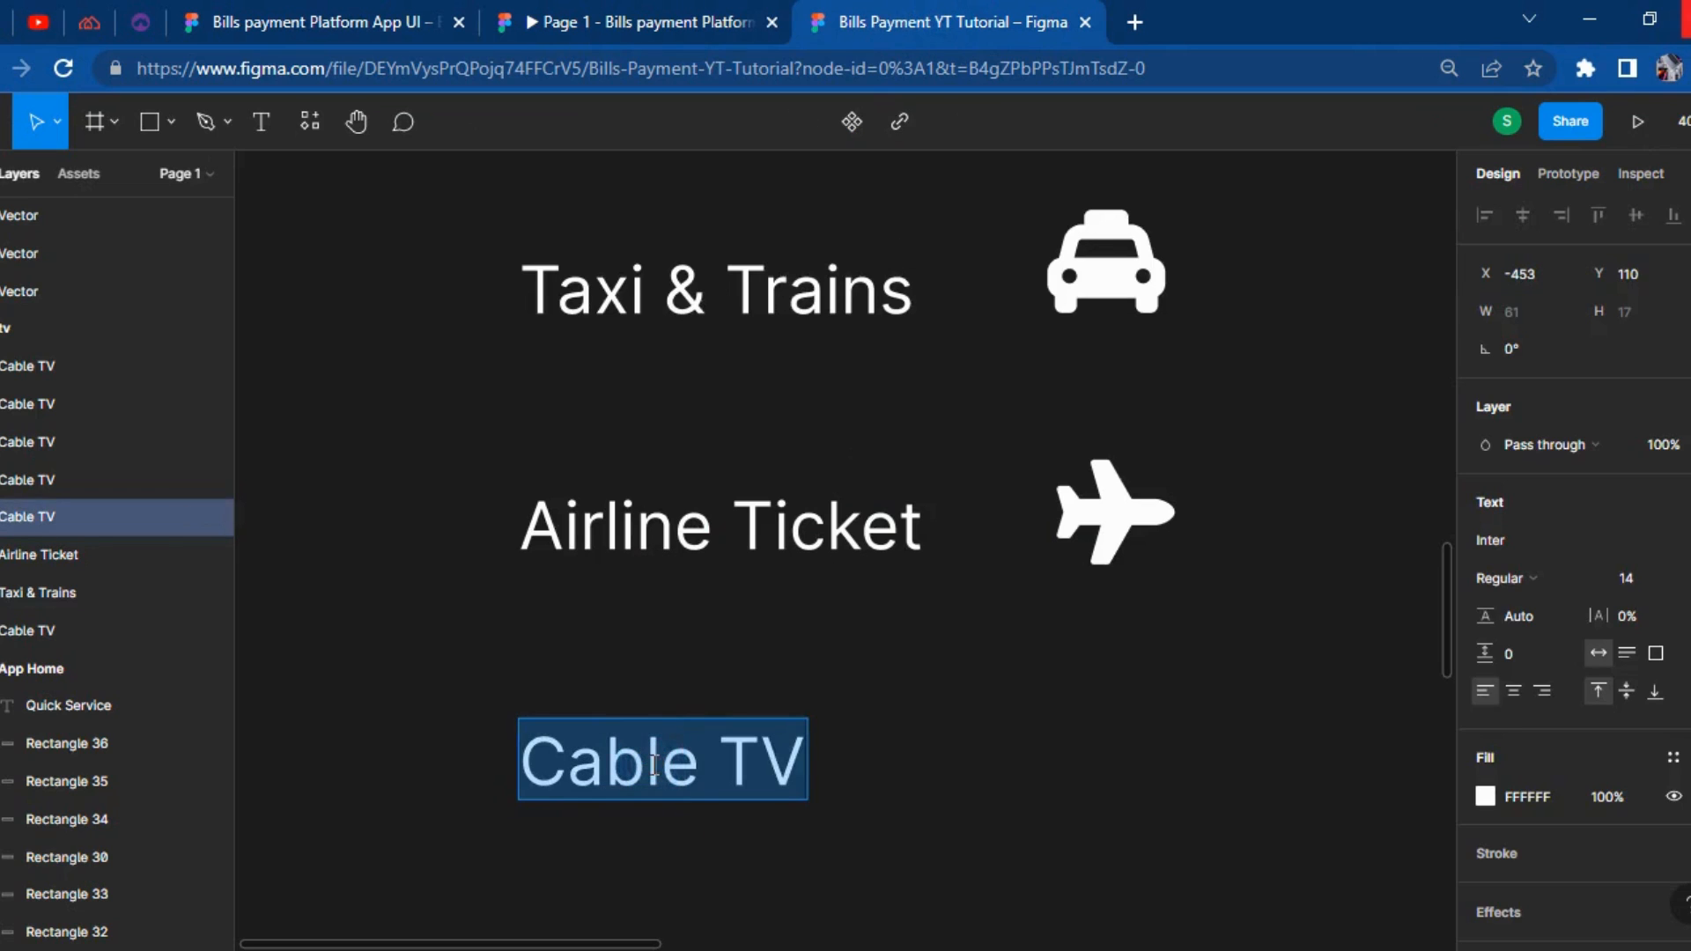
text(Govt)
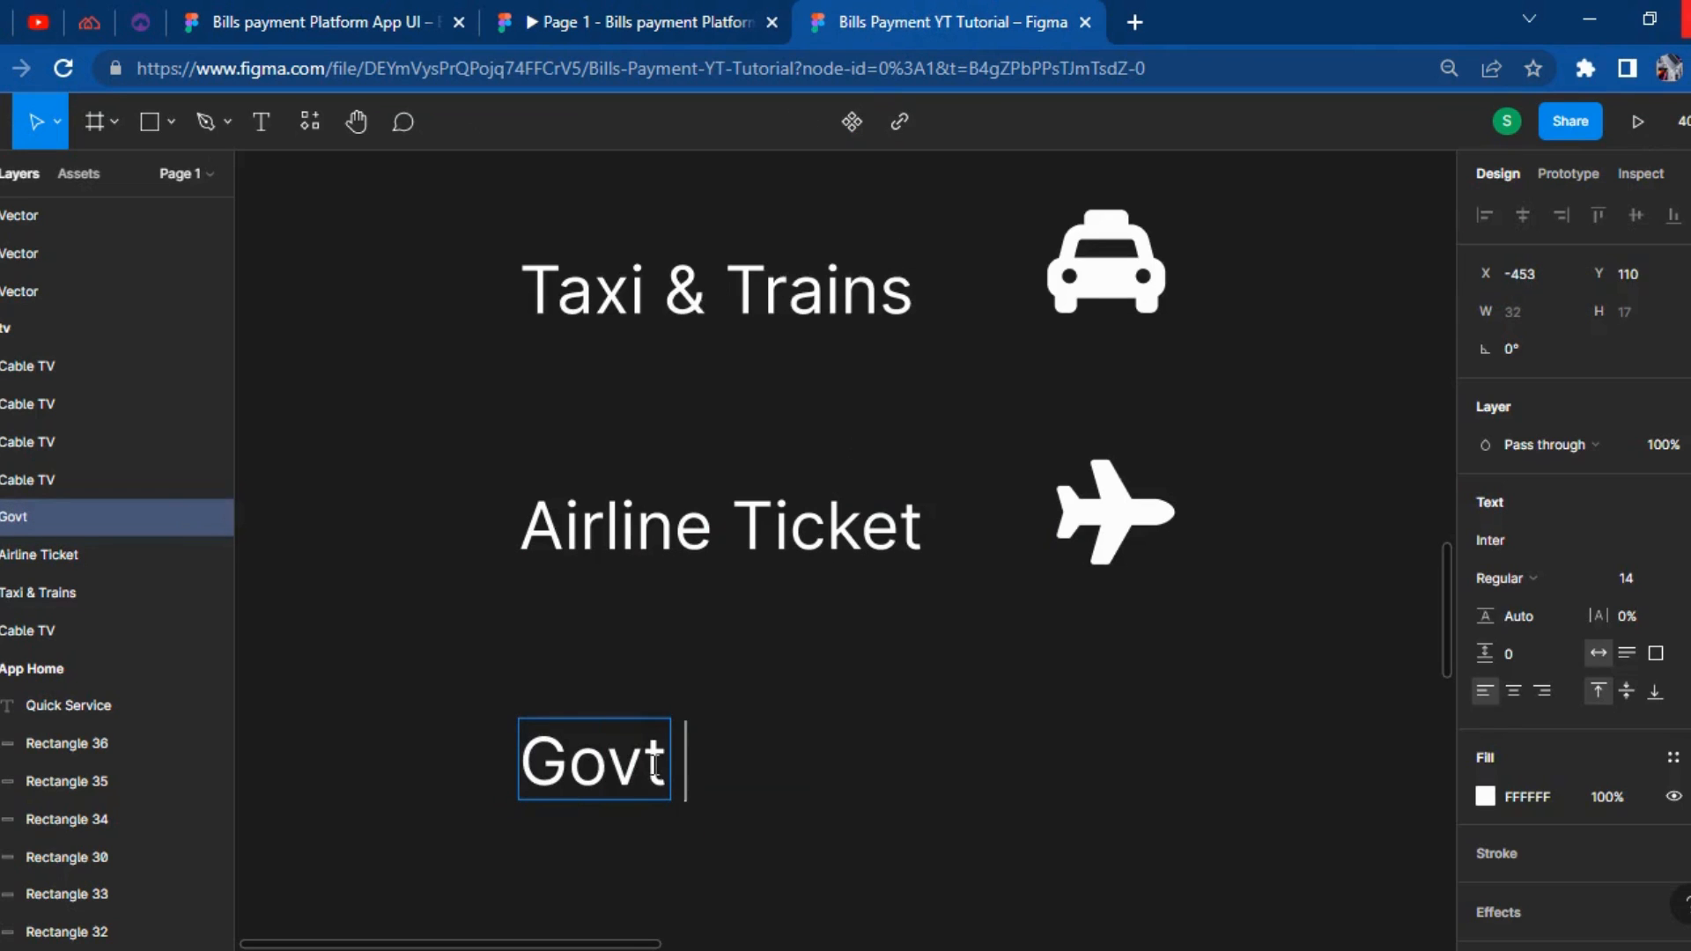
text( Payment)
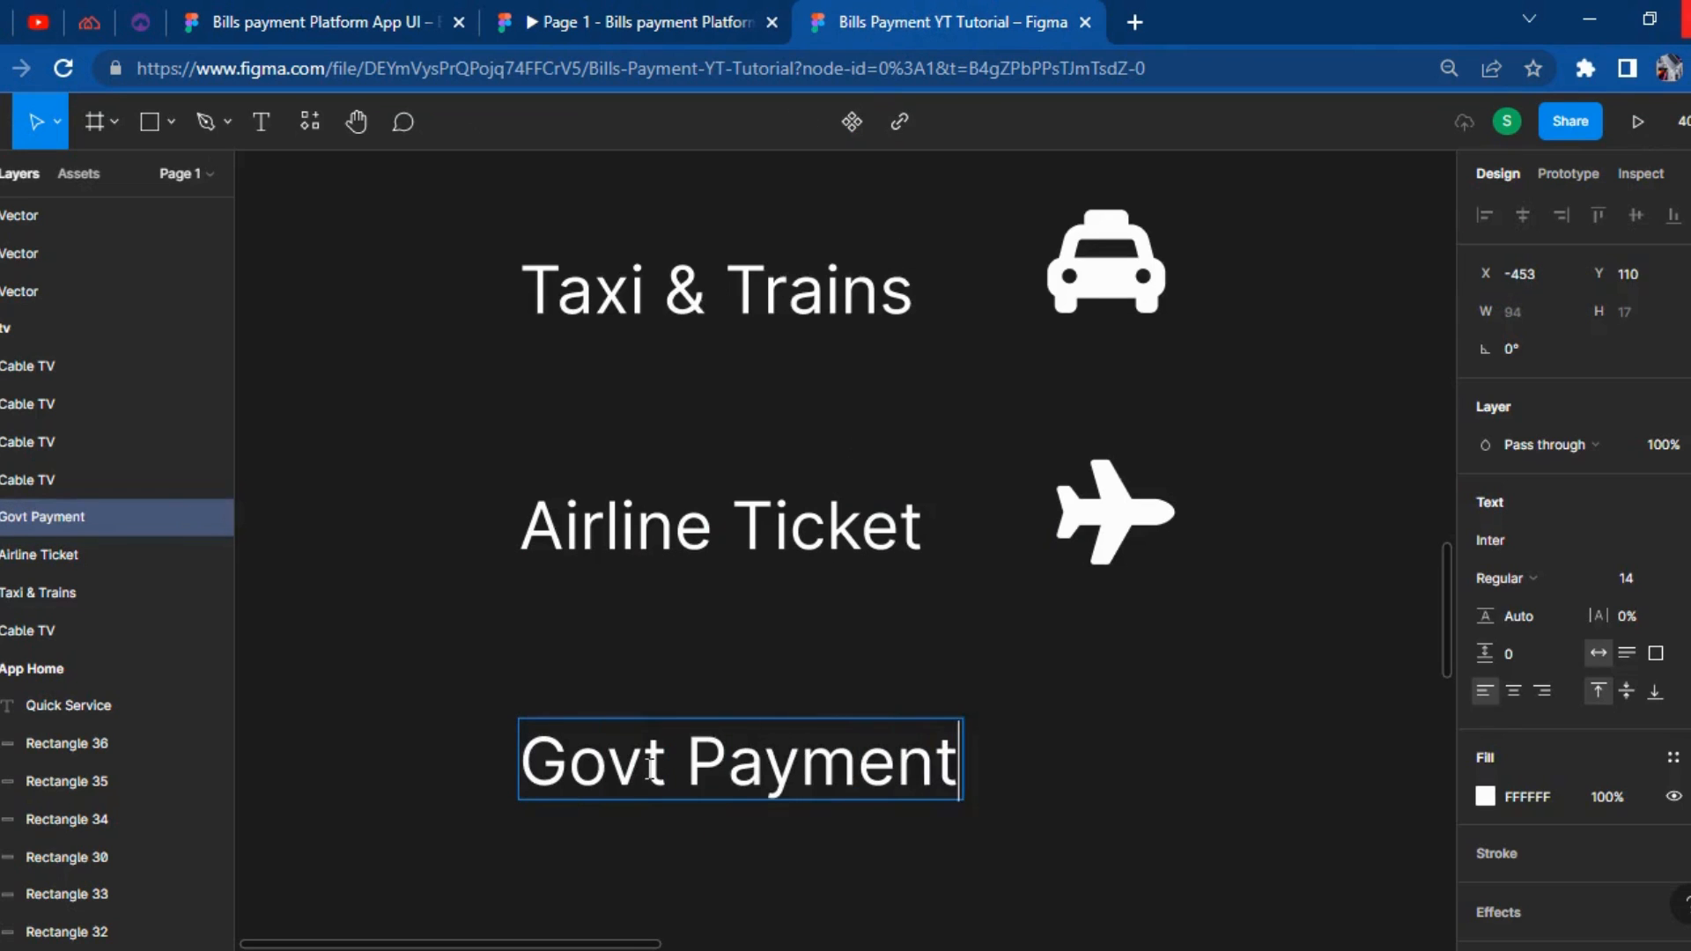
Check the Govt Payment icon in the reference prototype and open the Font Awesome Icons plugin in the tutorial file.
click(669, 15)
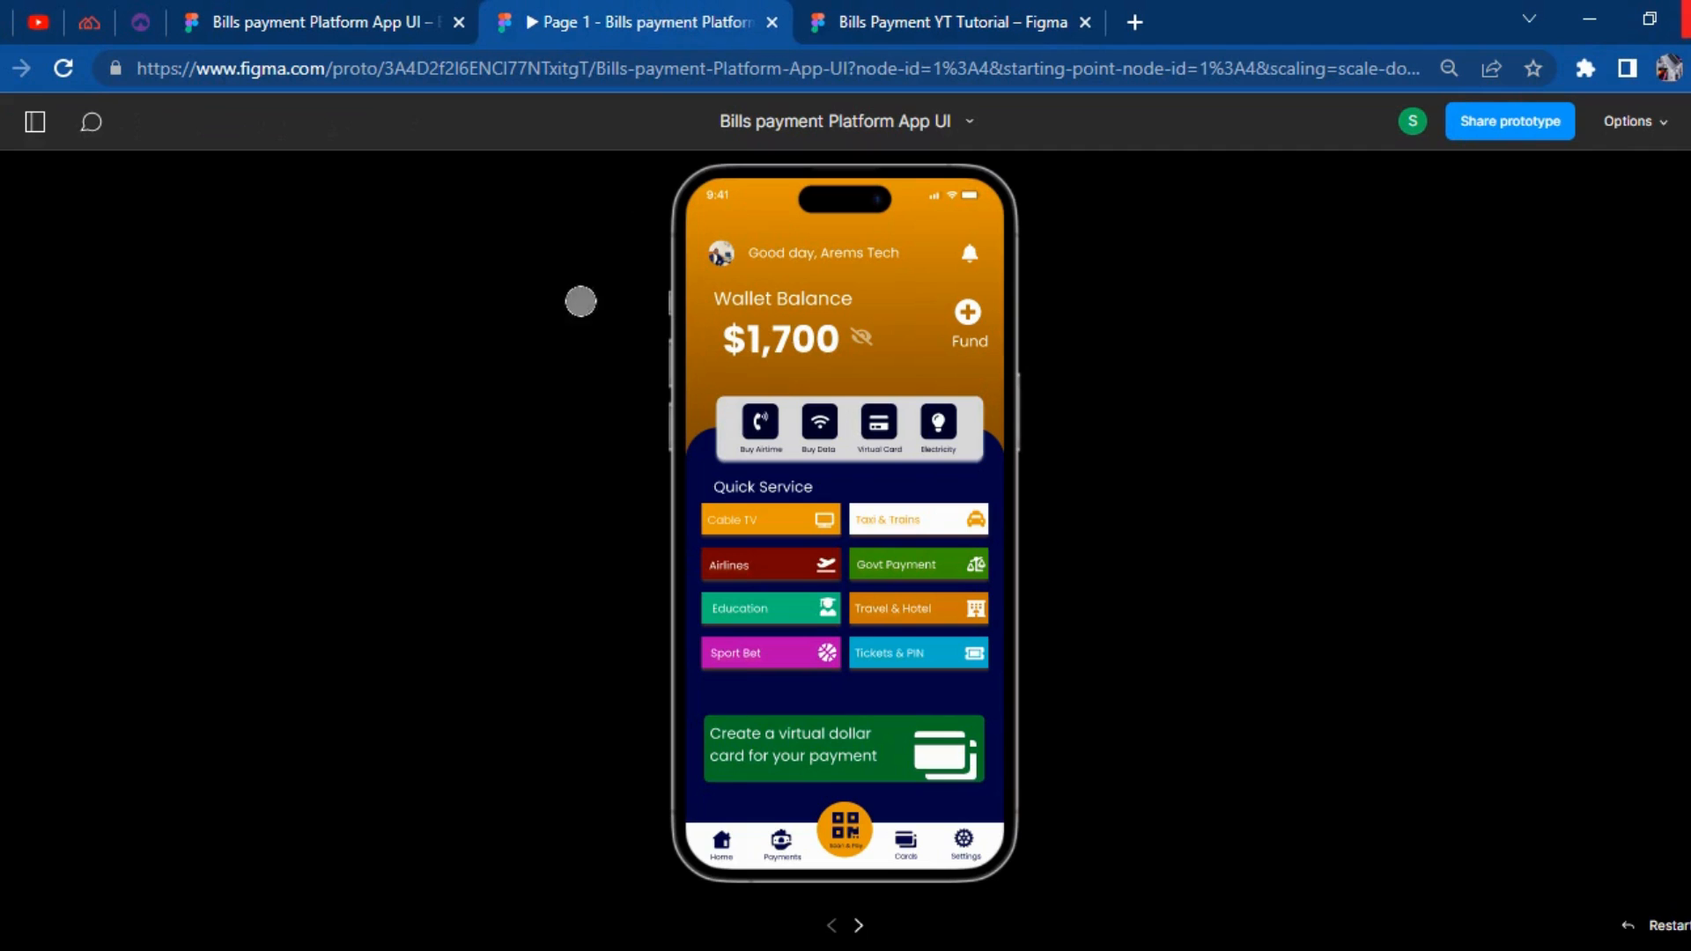
click(1001, 12)
click(1121, 759)
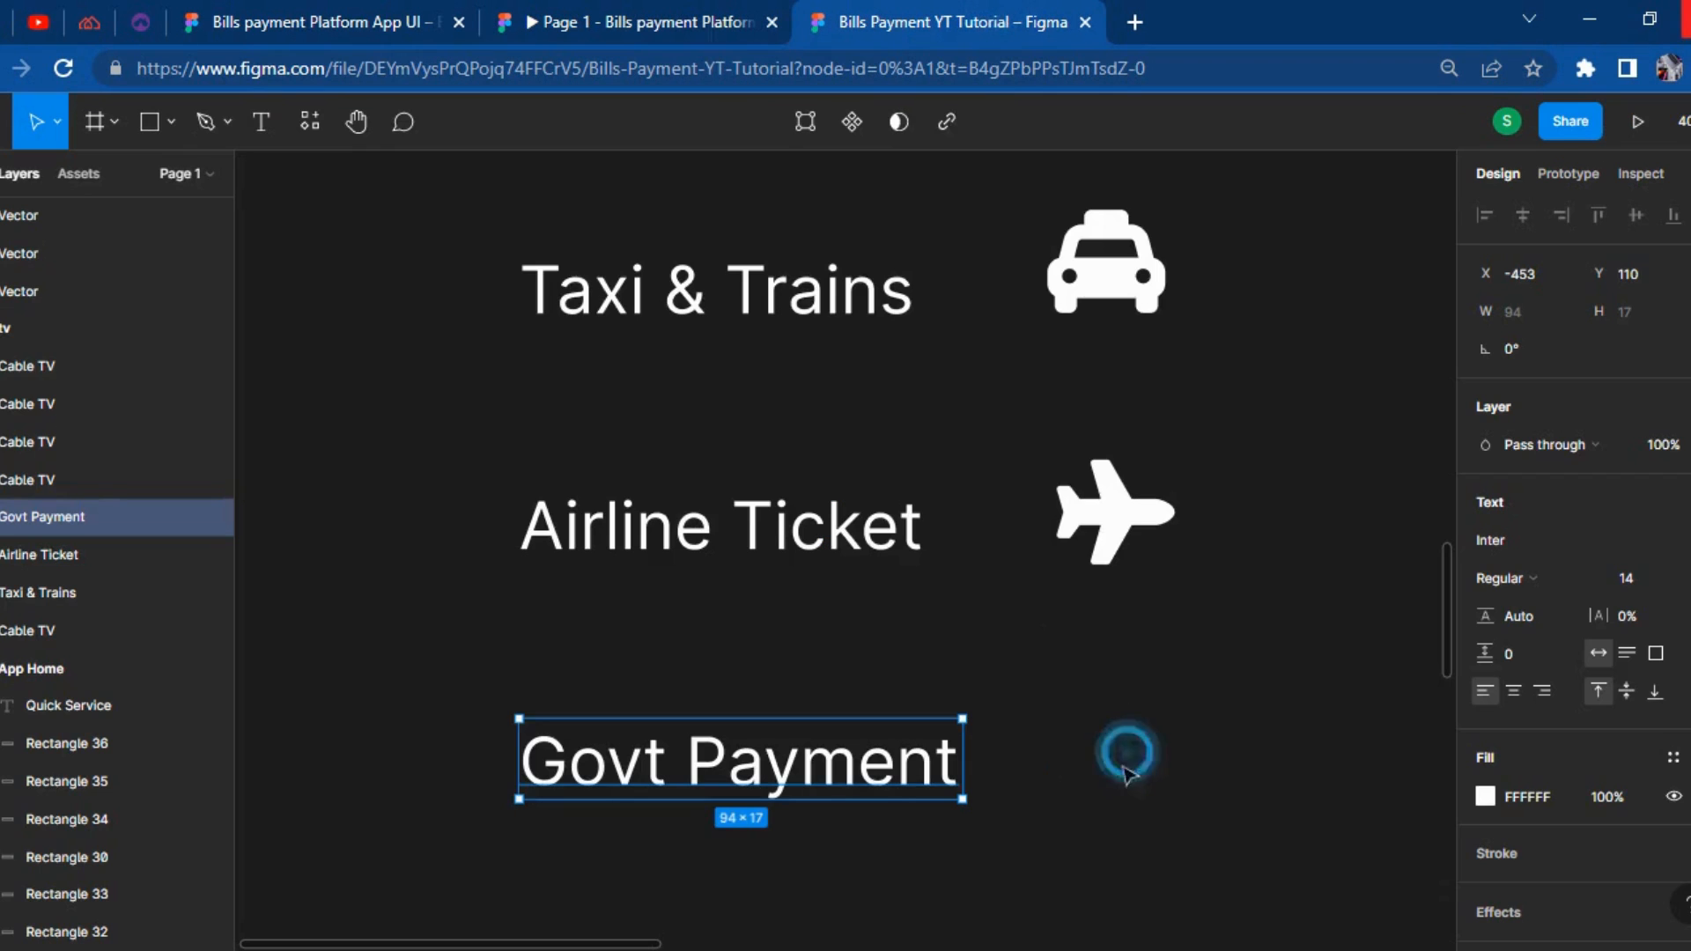
click(1152, 691)
right_click(1155, 691)
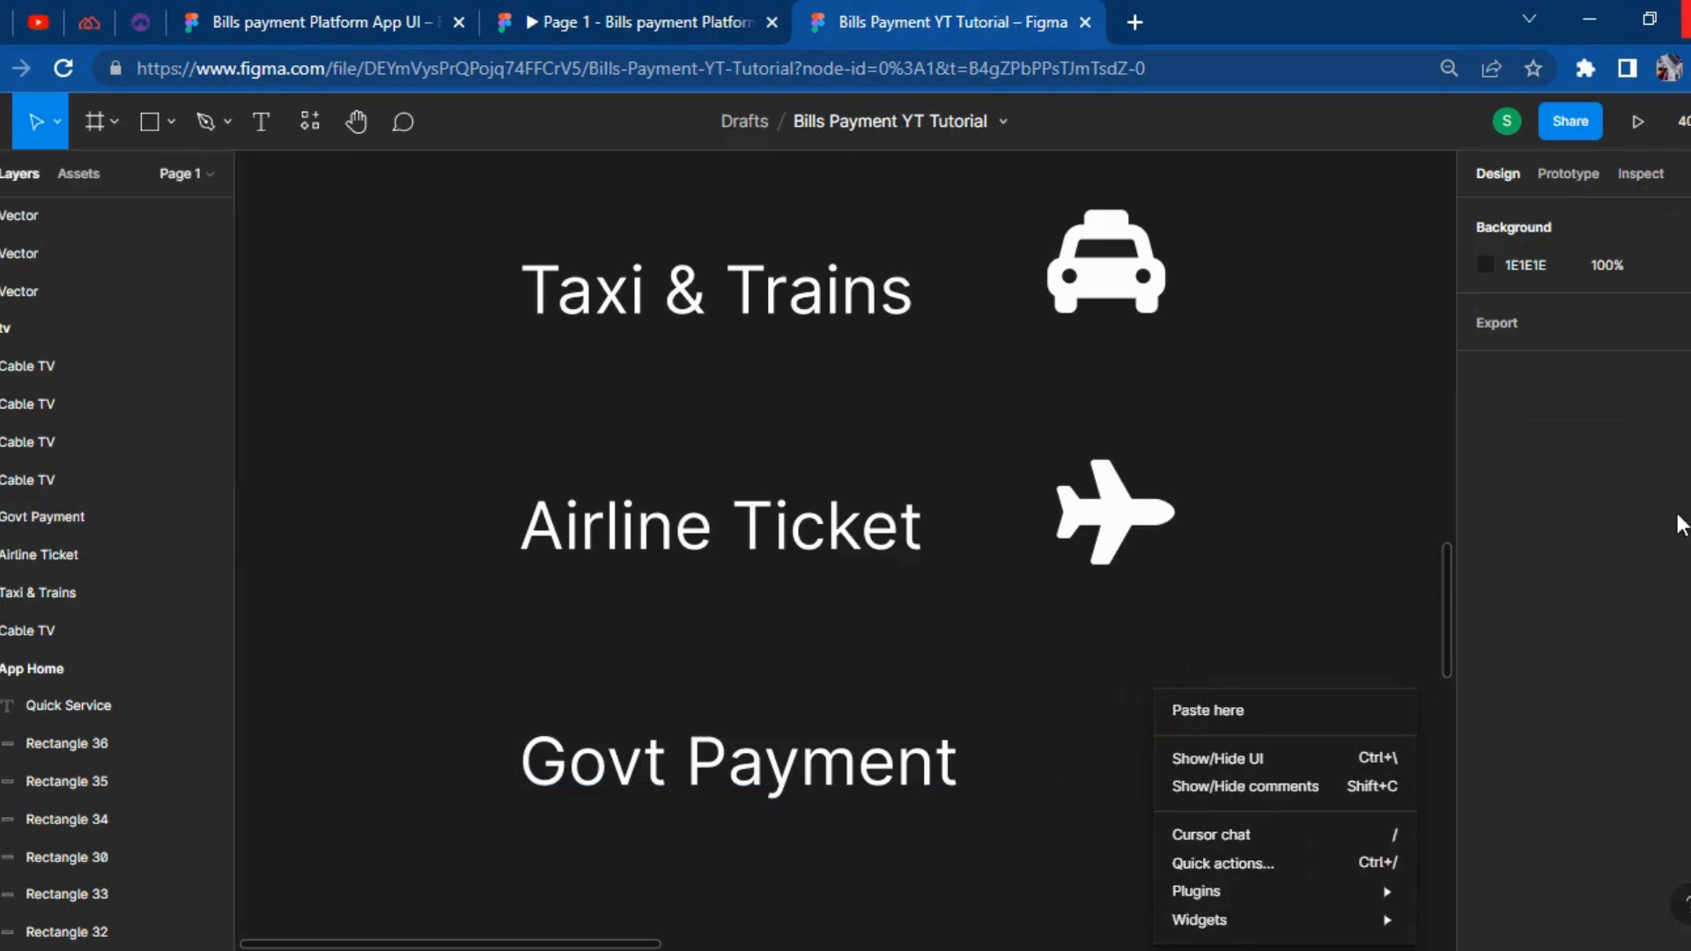
mouse_move(1378, 890)
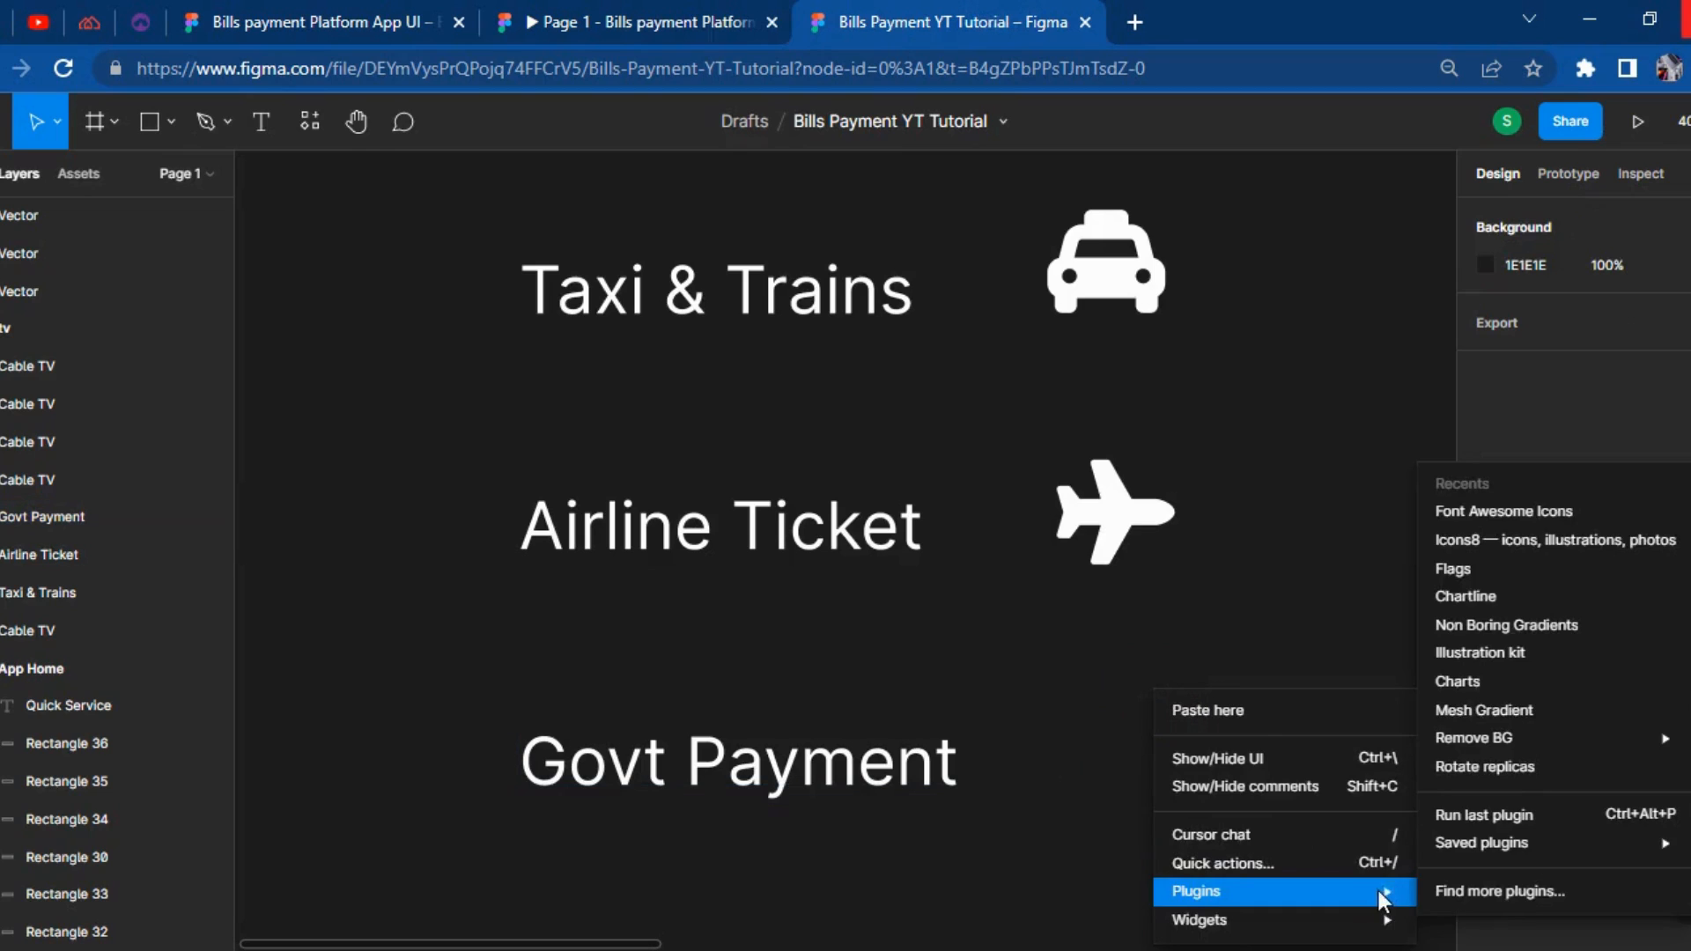
click(1497, 500)
text(cou)
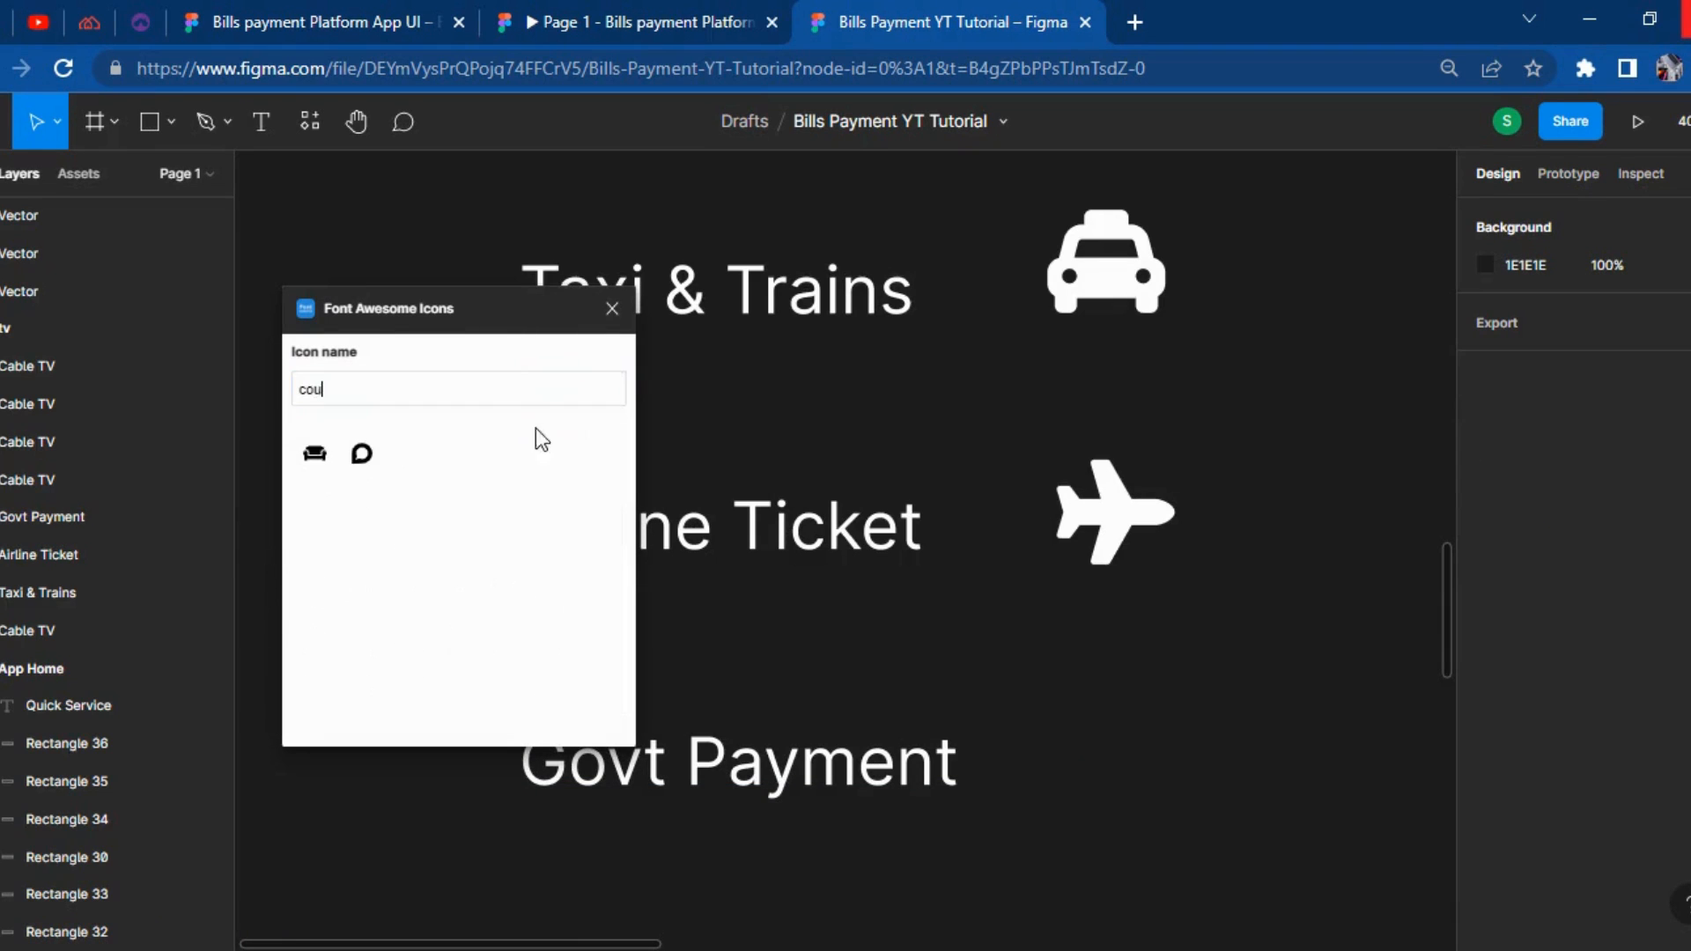
key(BackSpace)
key(BackSpace)
key(BackSpace)
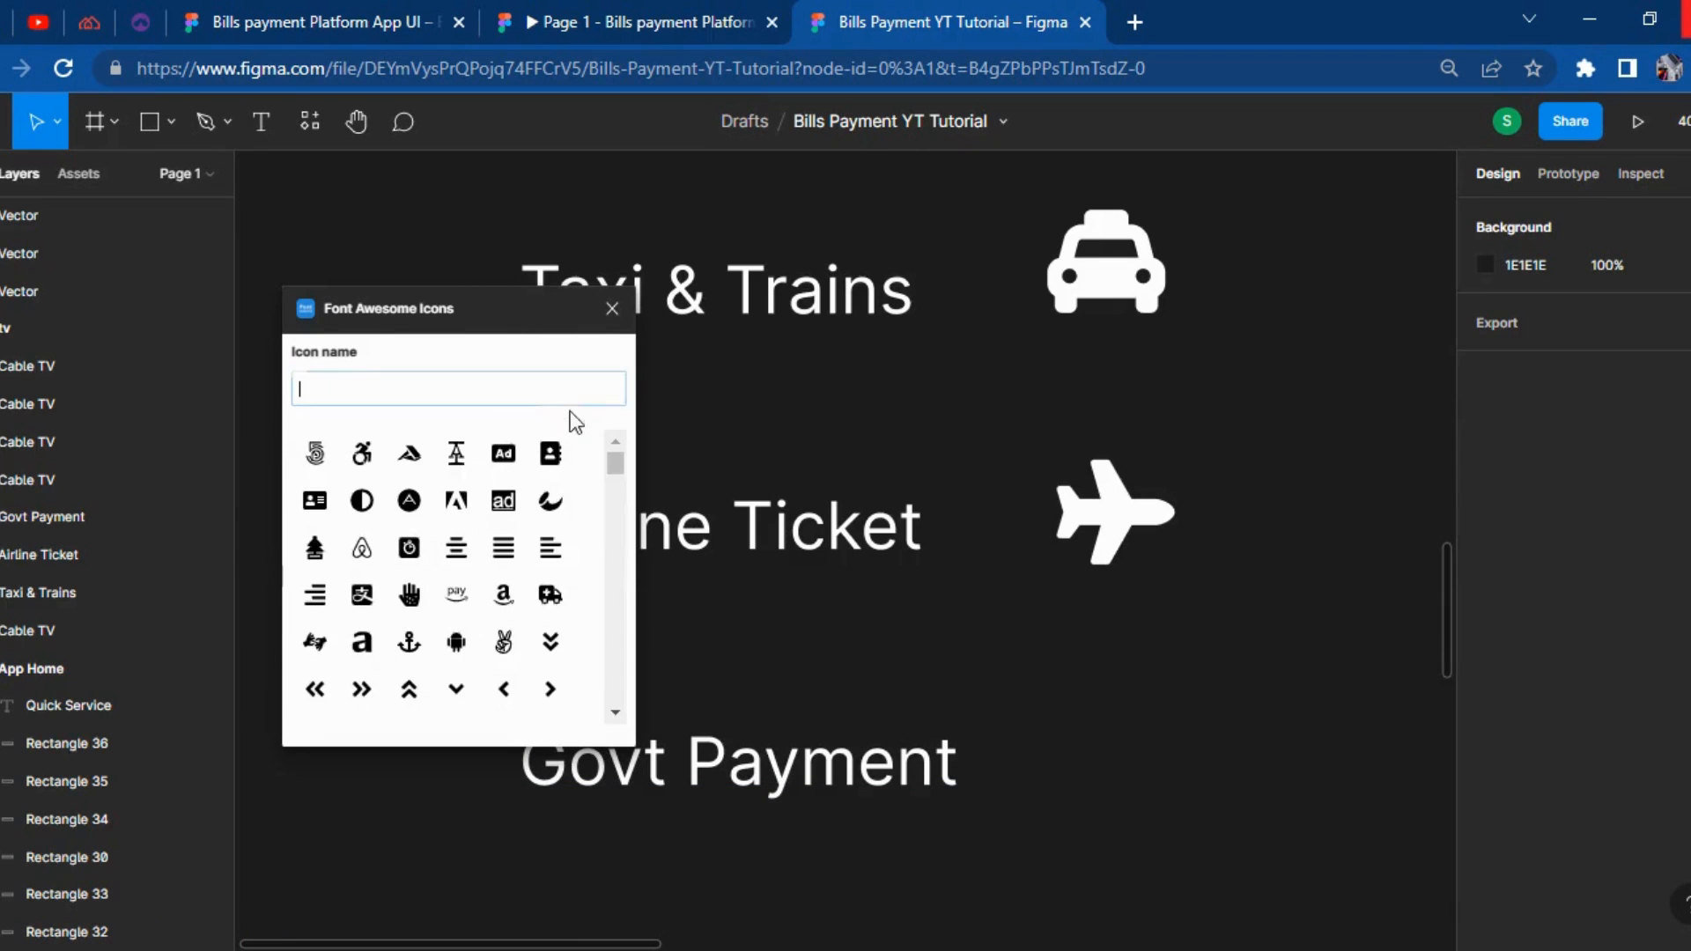
text(ju)
key(BackSpace)
key(BackSpace)
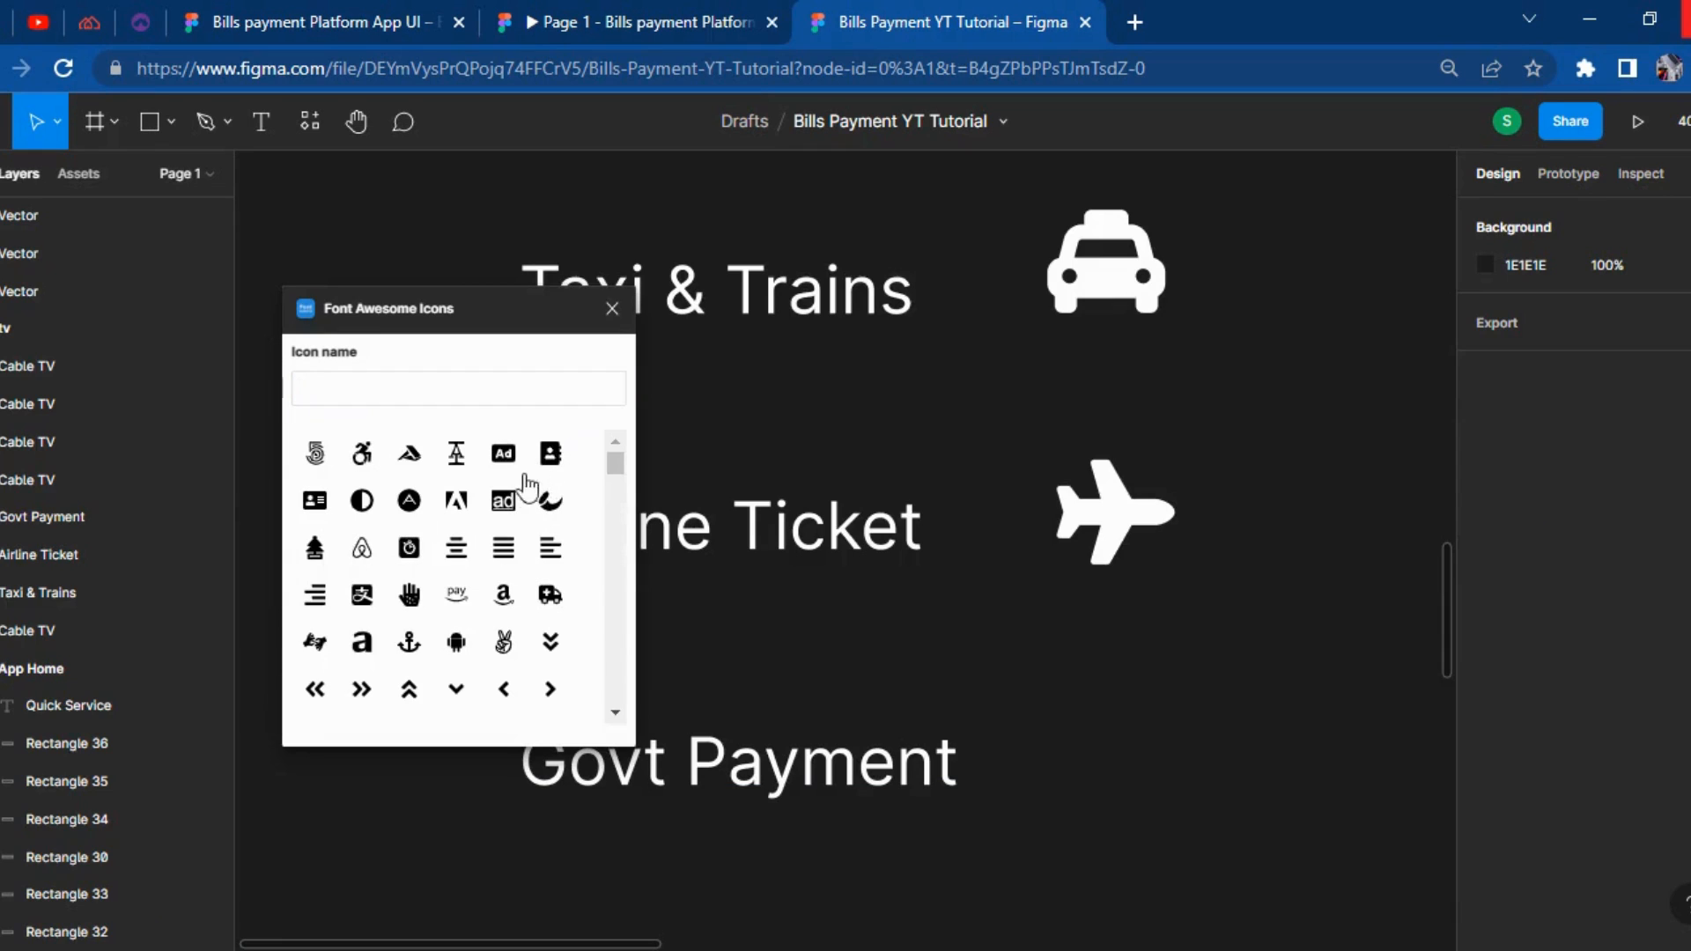
Search the icons for "bal" and place the balance-scale-right icon beside "Govt Payment" at X -337, Y 104, outside its frame.
text(bal)
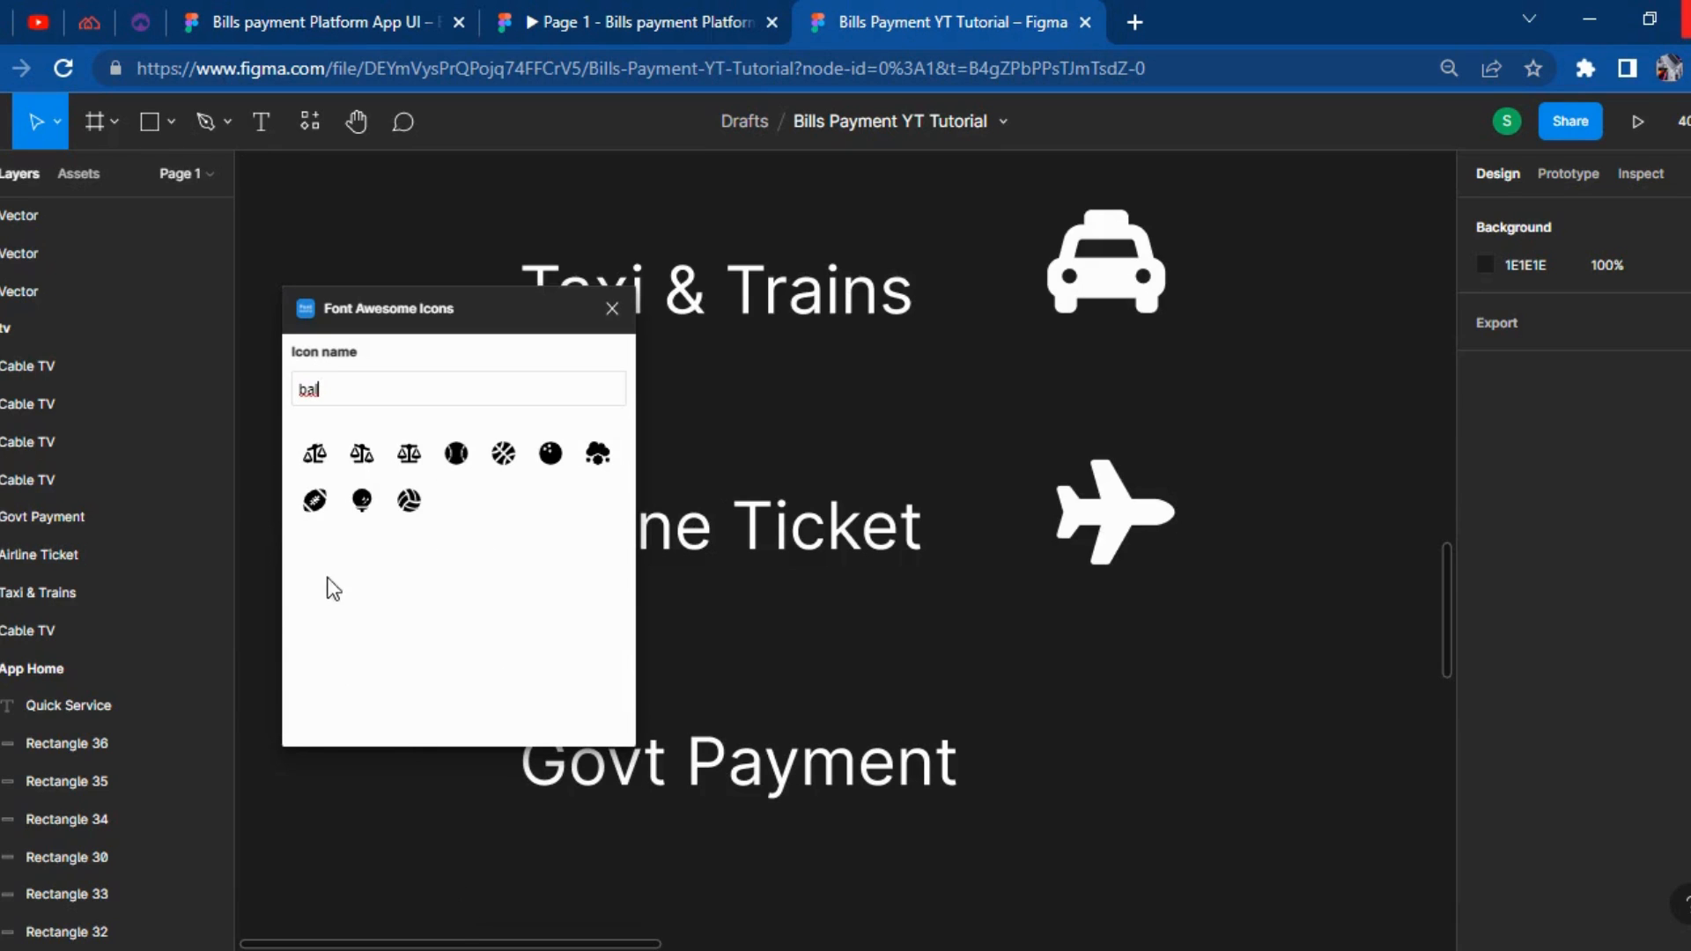
click(368, 465)
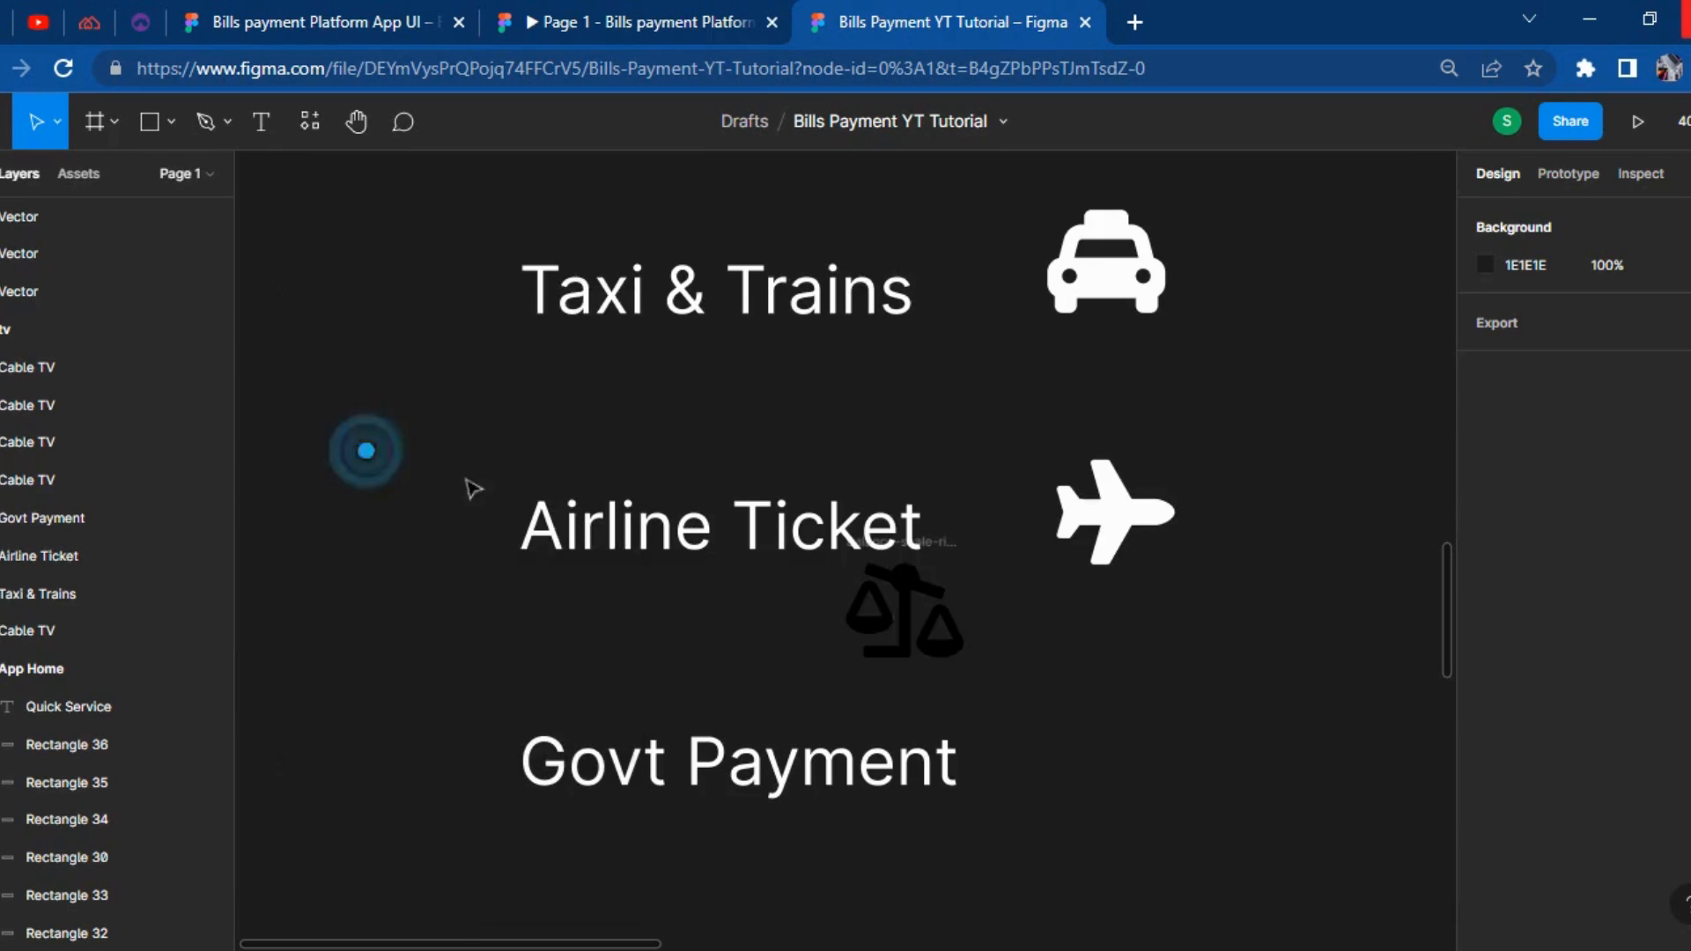
drag(1040, 678, 1130, 796)
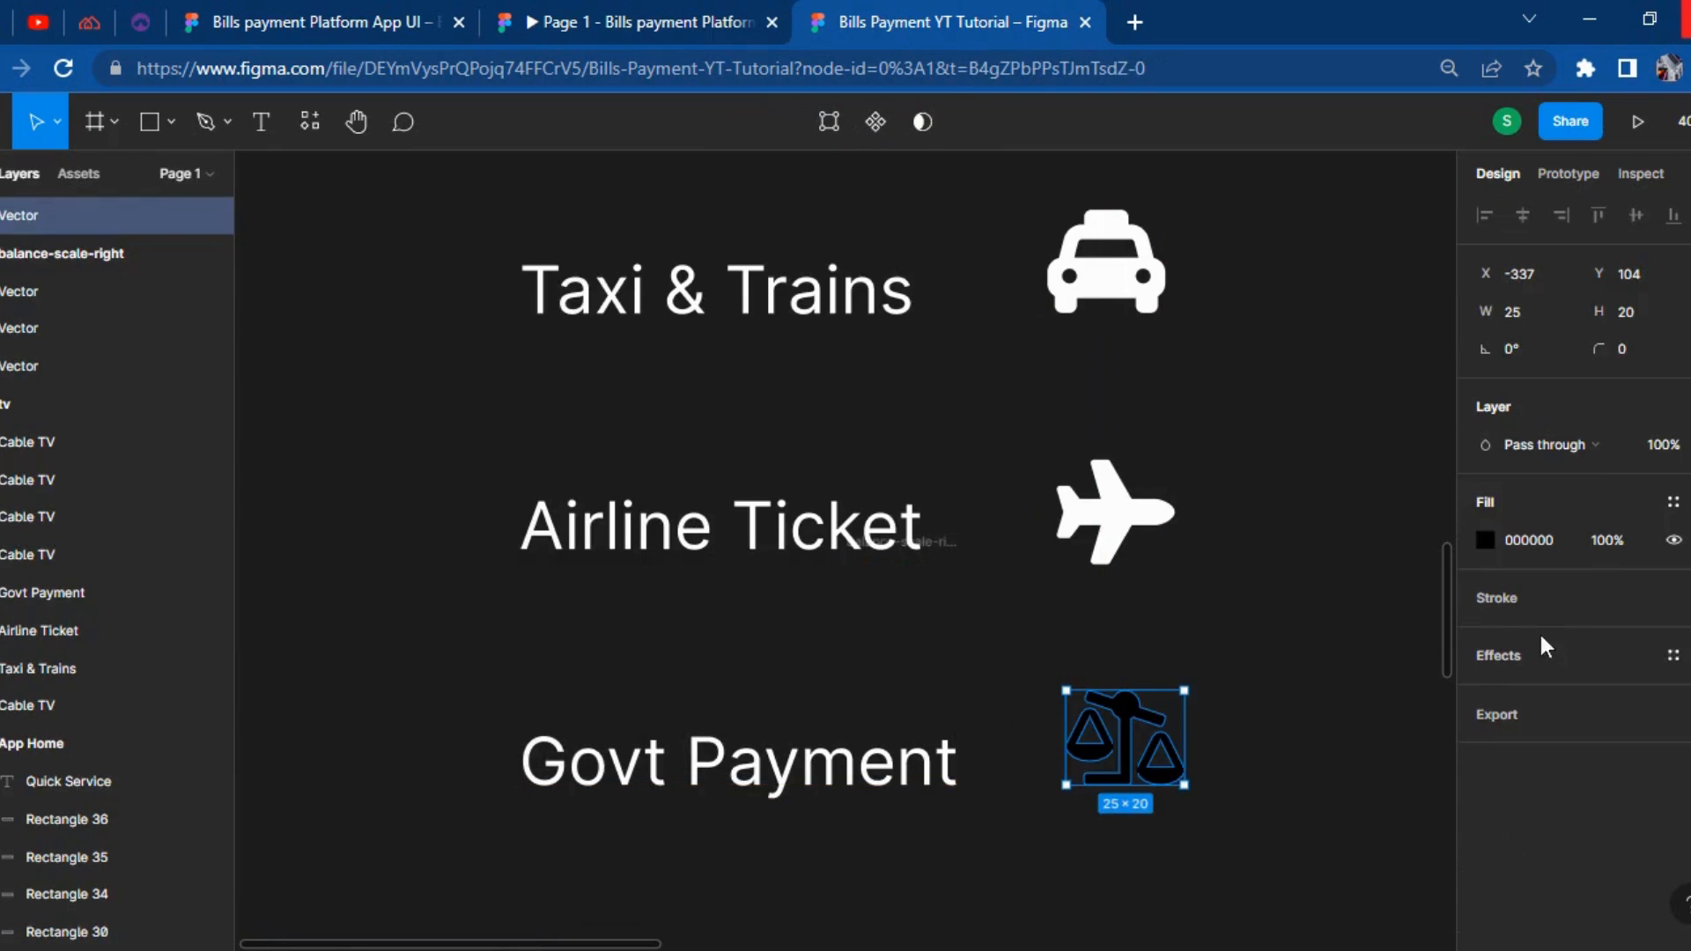
Change the balance scale icon's fill colour to white (FFFFFF) and delete its empty frame.
click(1494, 543)
drag(1331, 514, 1156, 355)
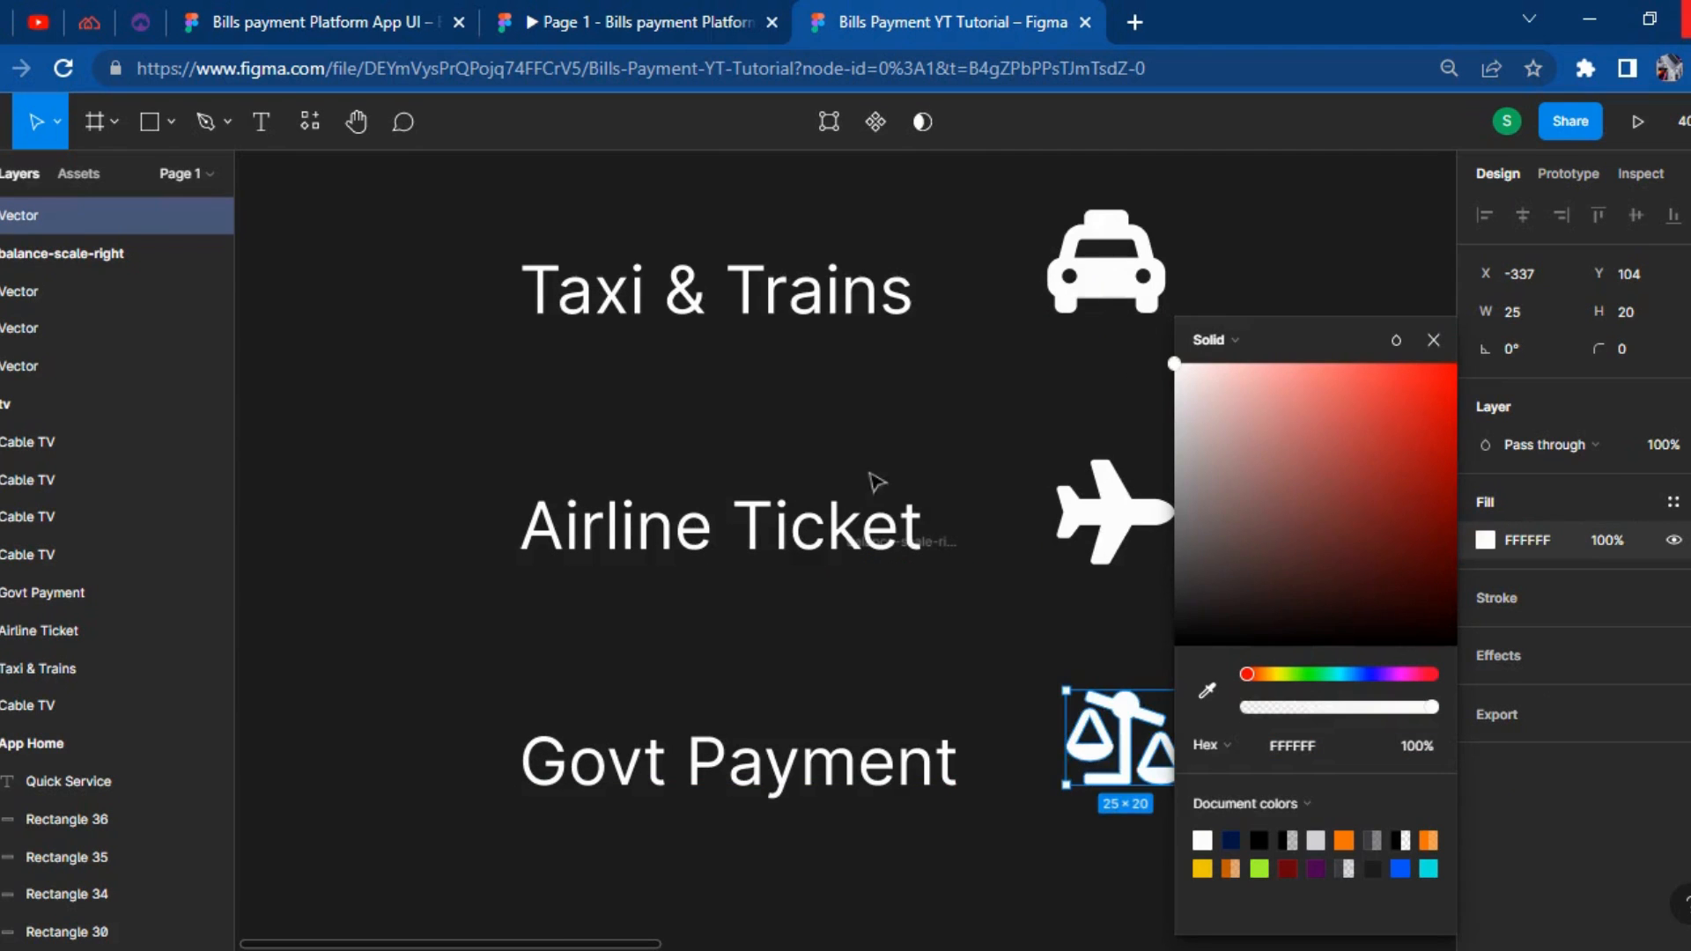
click(963, 611)
key(Delete)
Check the next service in the reference prototype and change the "Cable TV" label below "Govt Payment" to "Education".
scroll(1077, 742, down, 1)
scroll(1076, 742, down, 4)
click(614, 19)
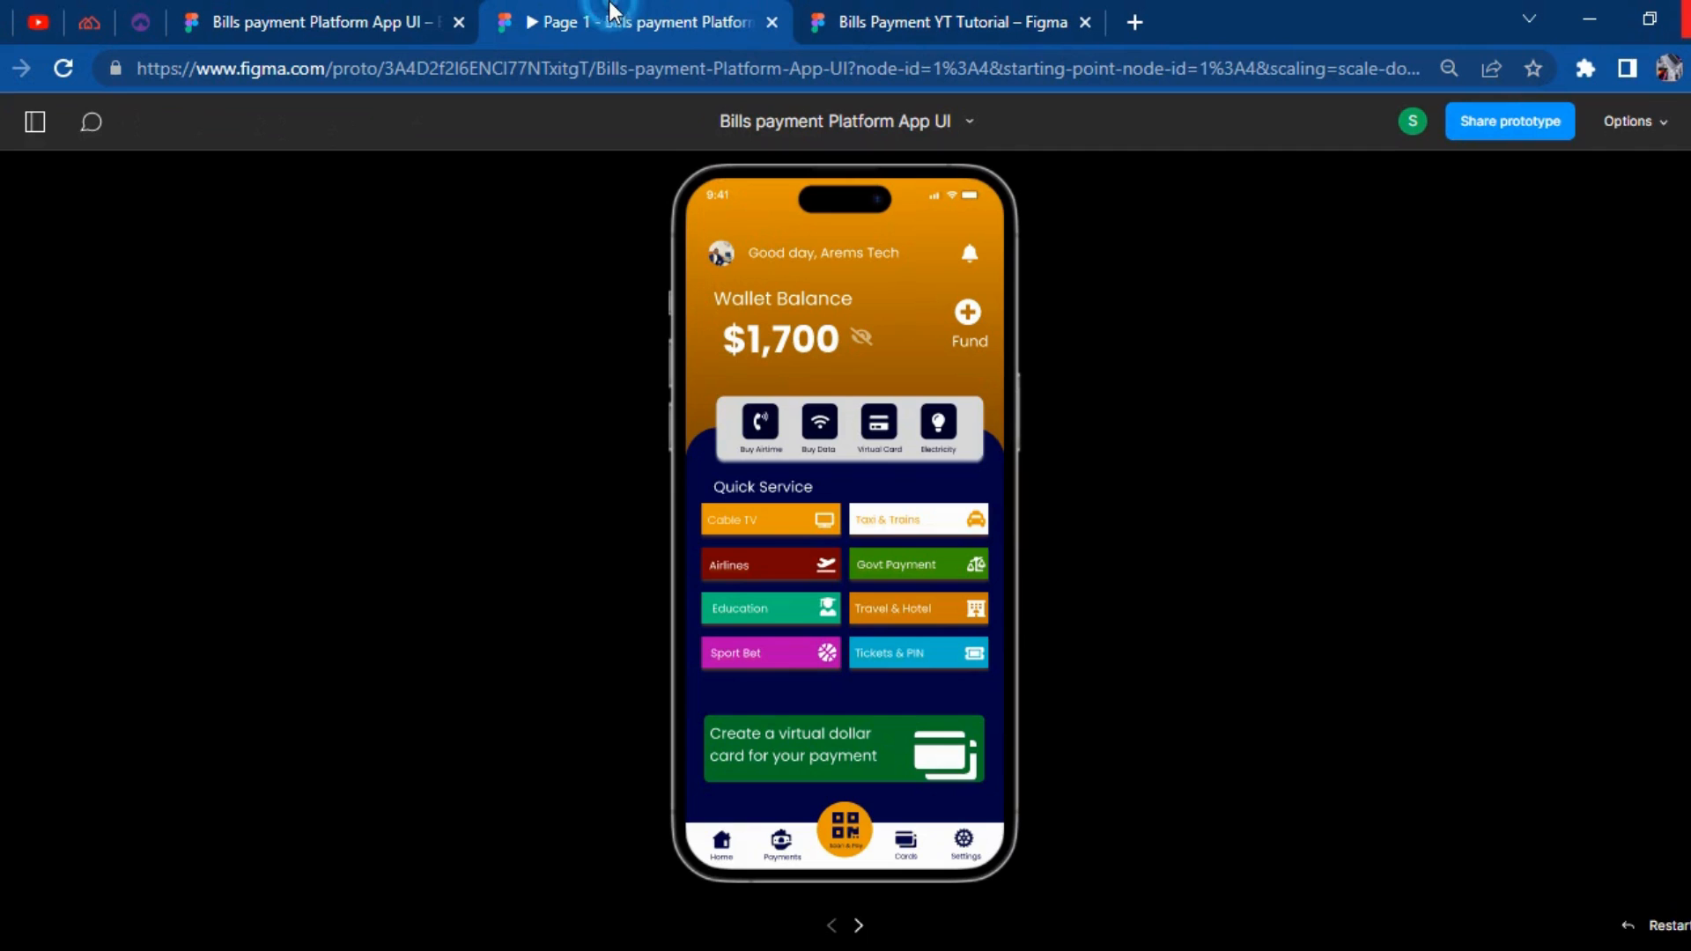
click(940, 12)
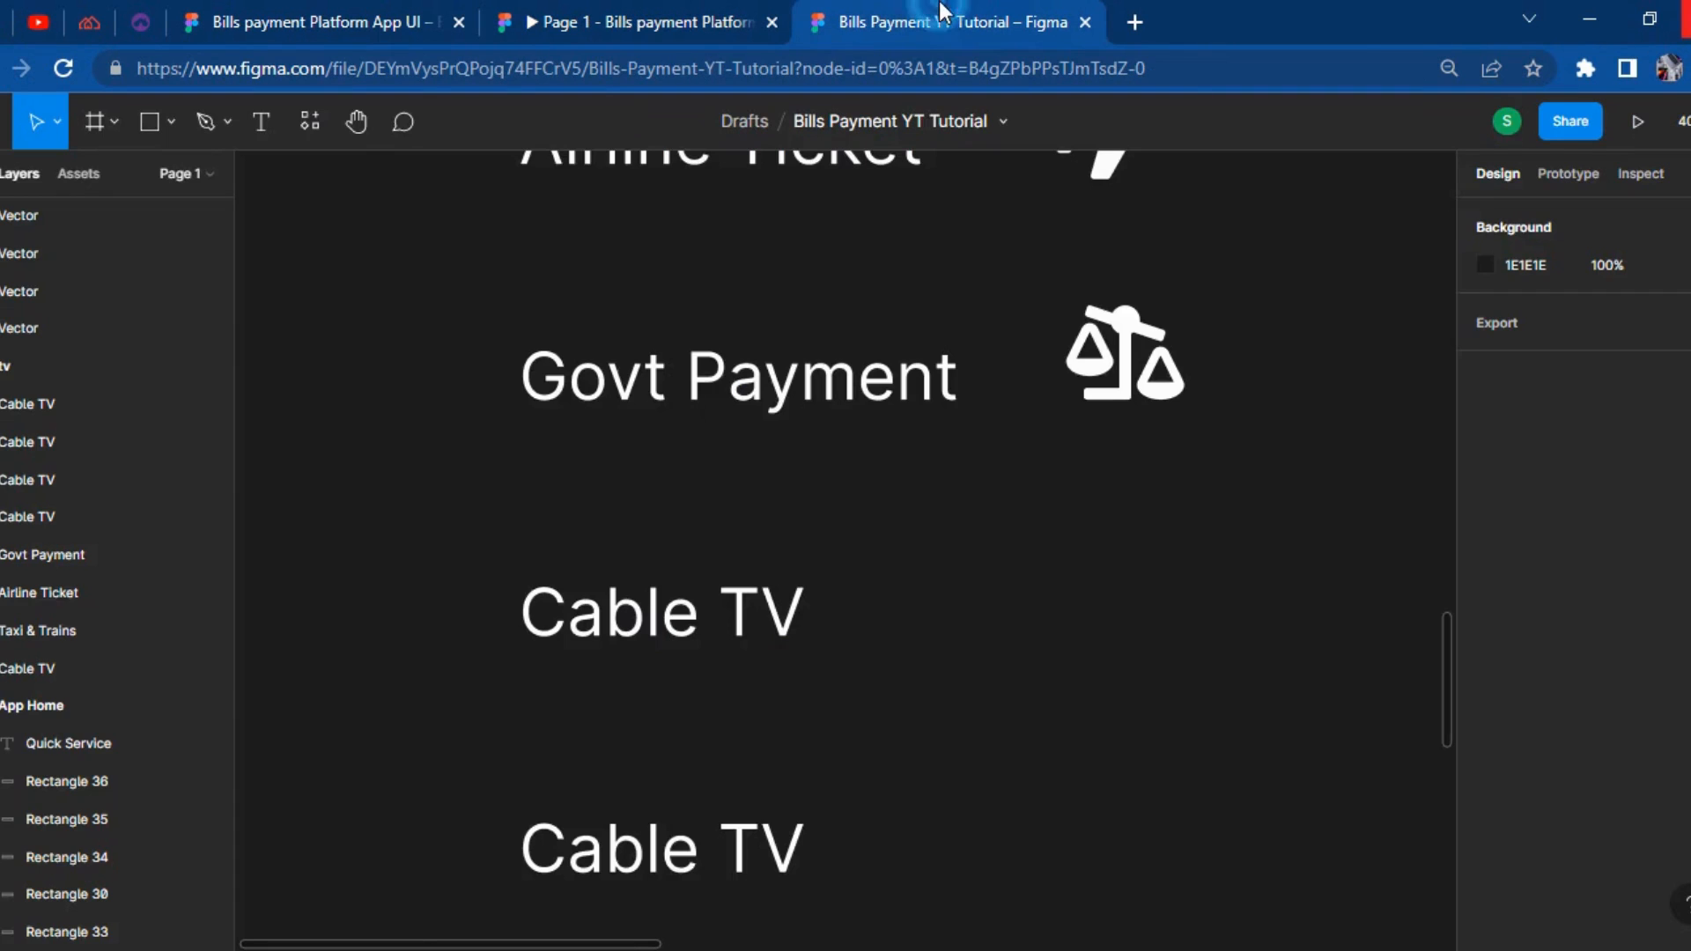
click(630, 19)
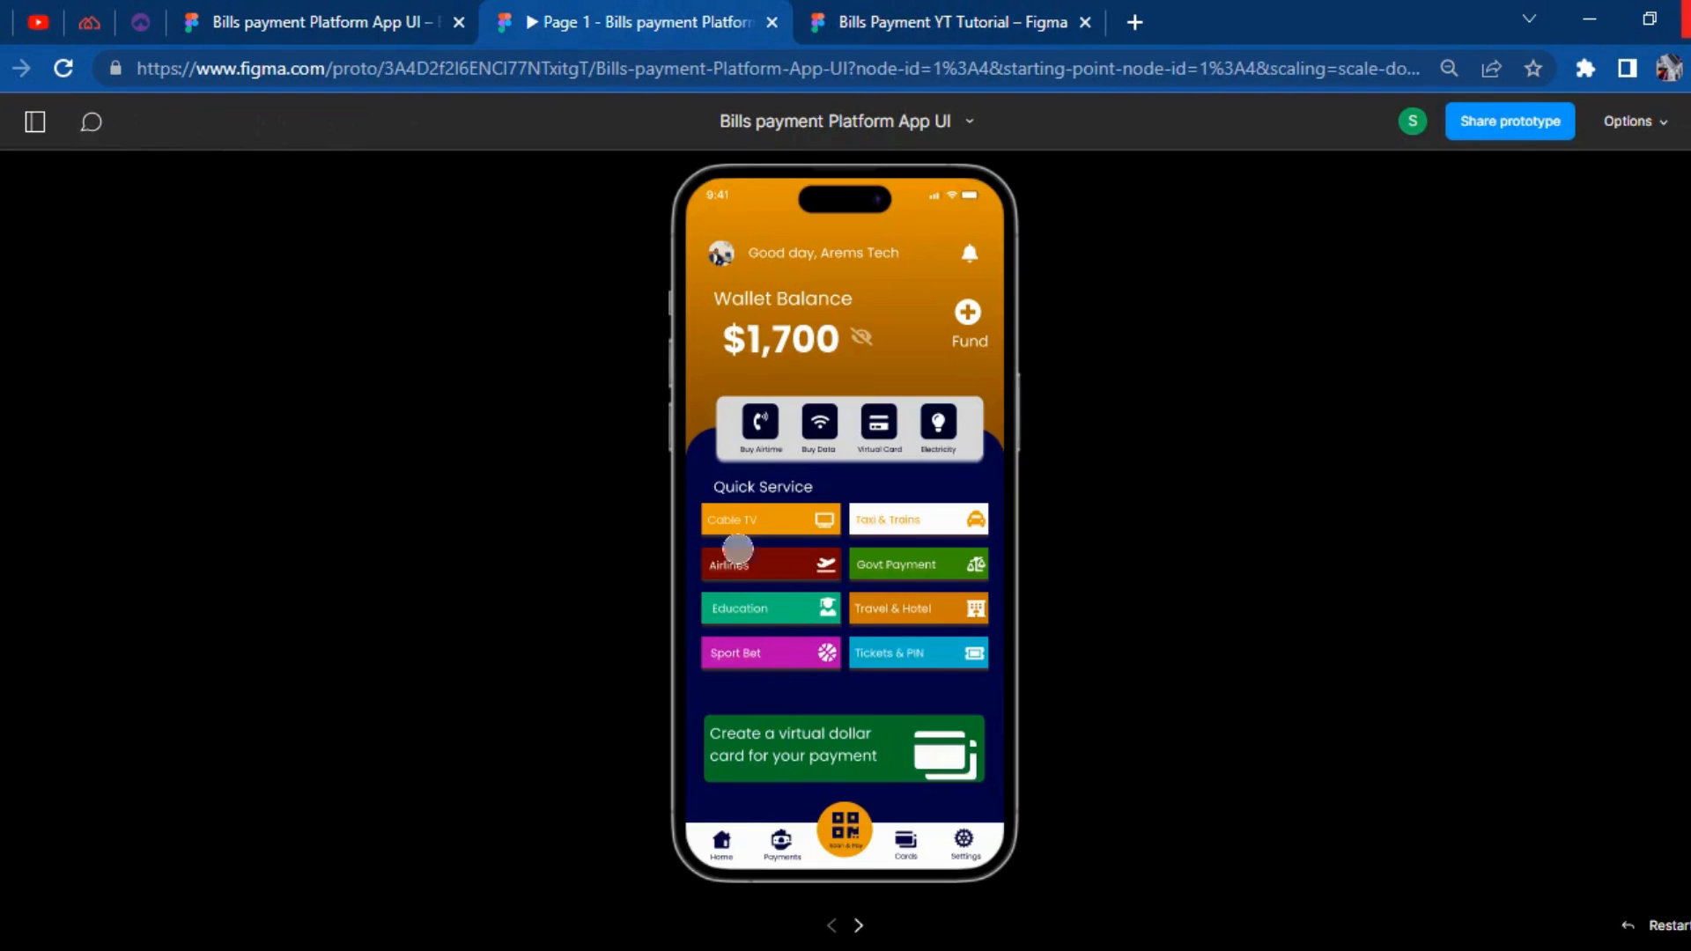
click(888, 16)
click(659, 614)
double_click(672, 575)
text(Education)
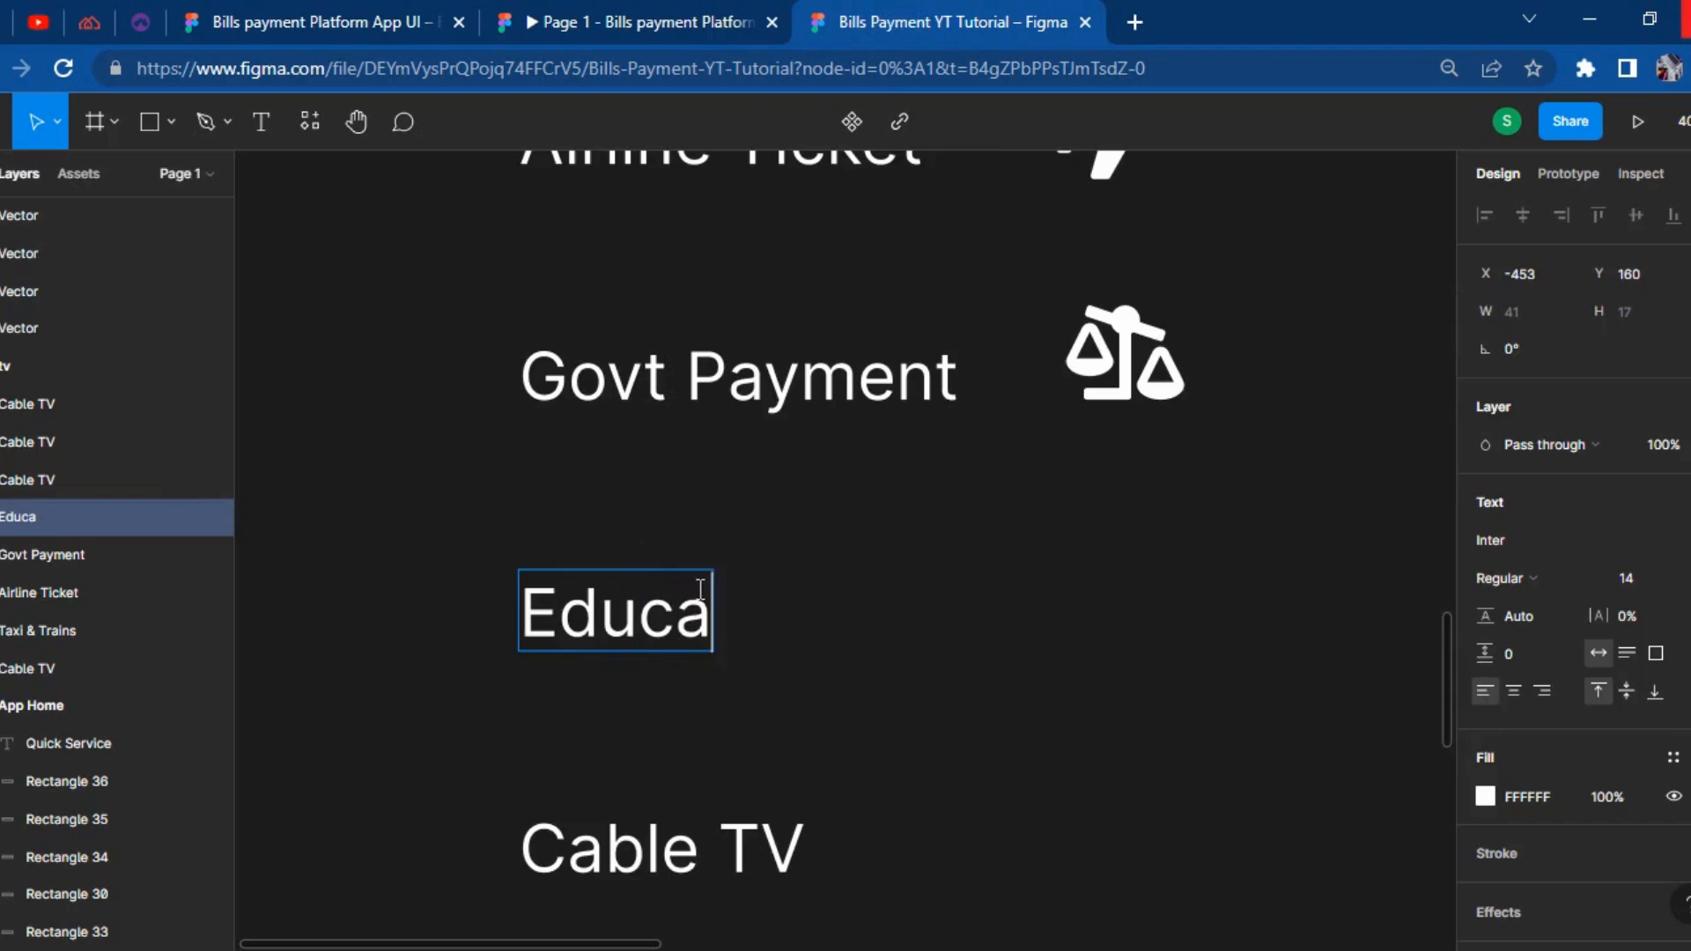
key(Escape)
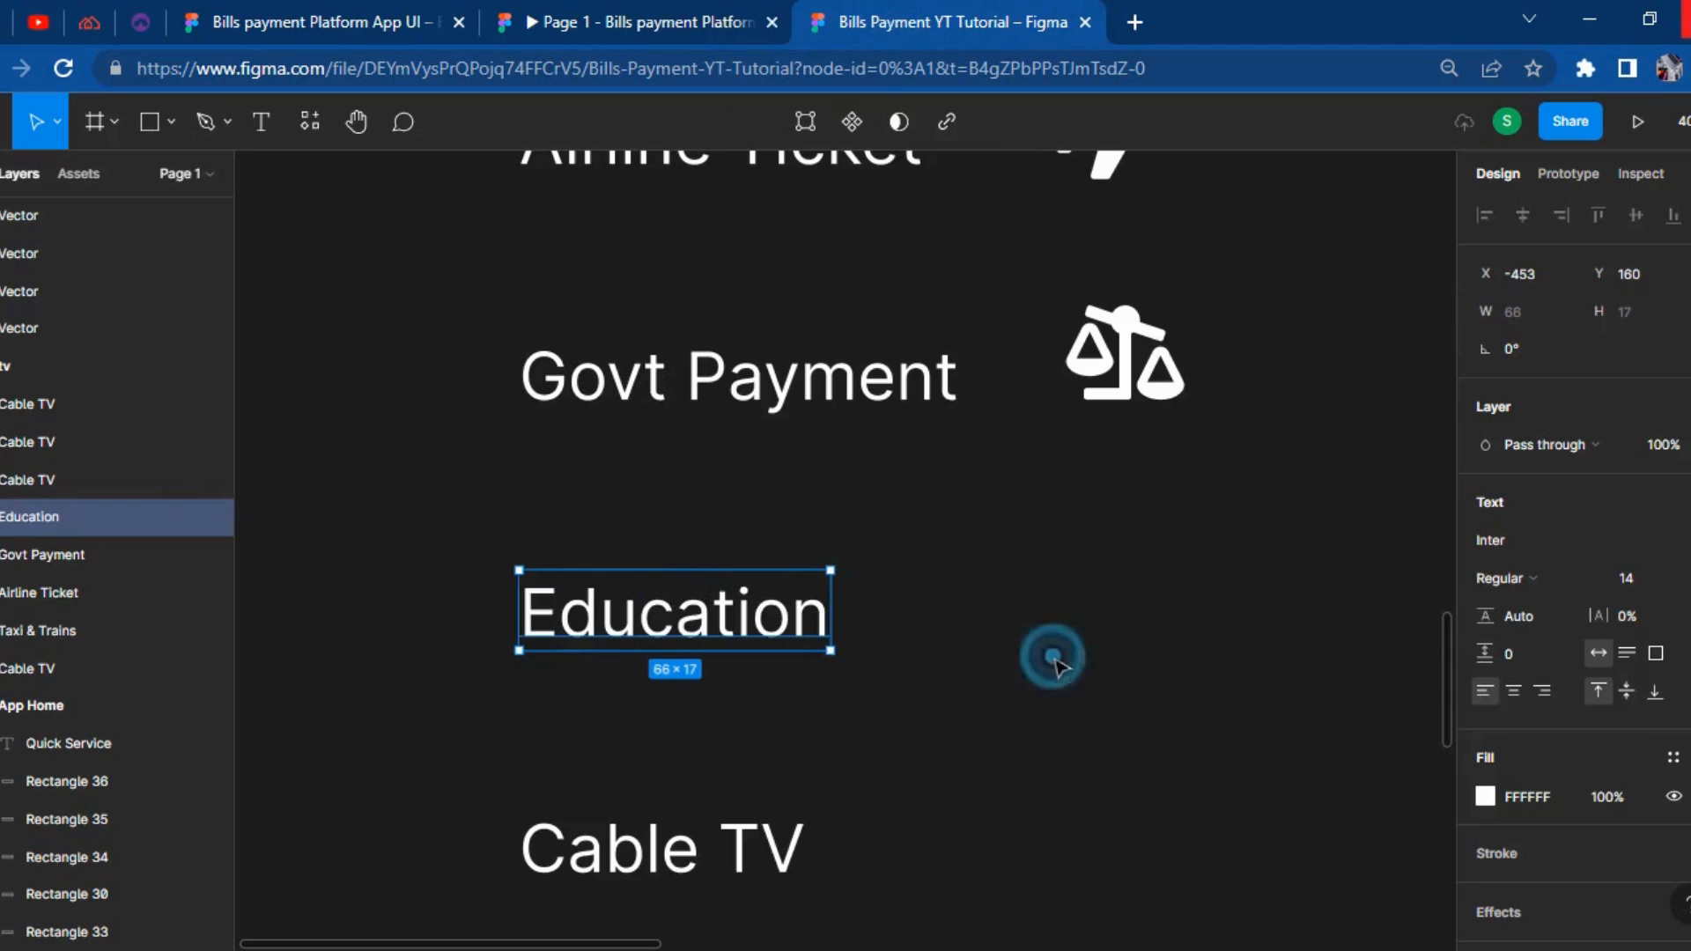
Open the Font Awesome Icons plugin and start an icon name search for the "Education" label.
right_click(1049, 653)
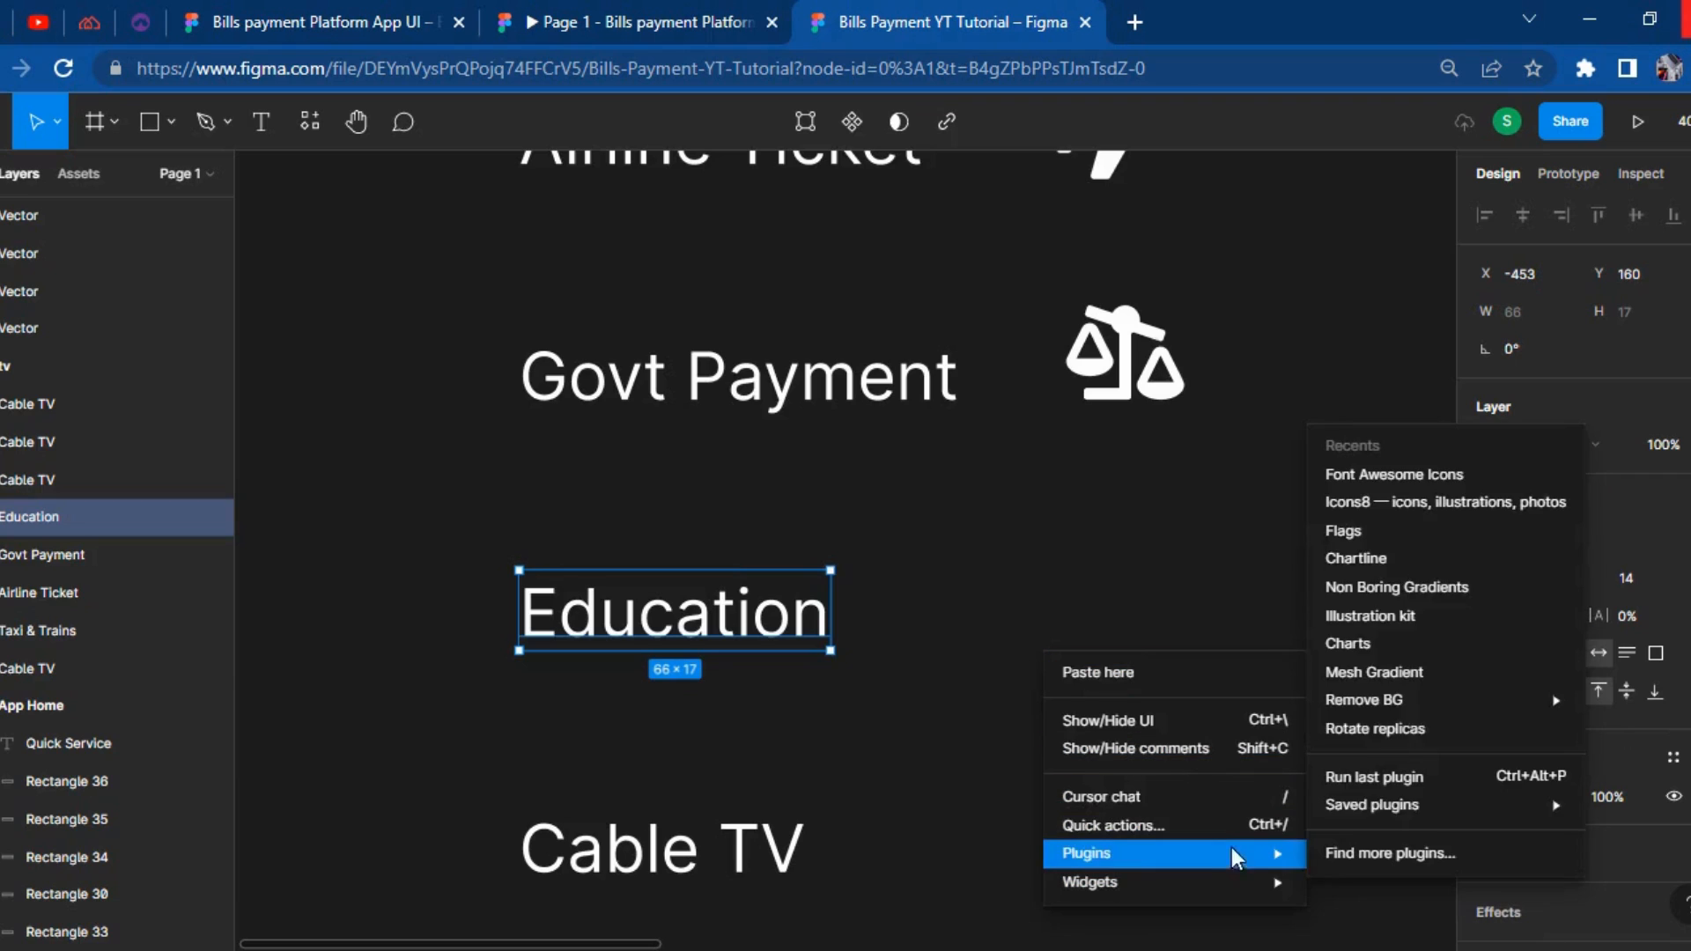
click(1457, 472)
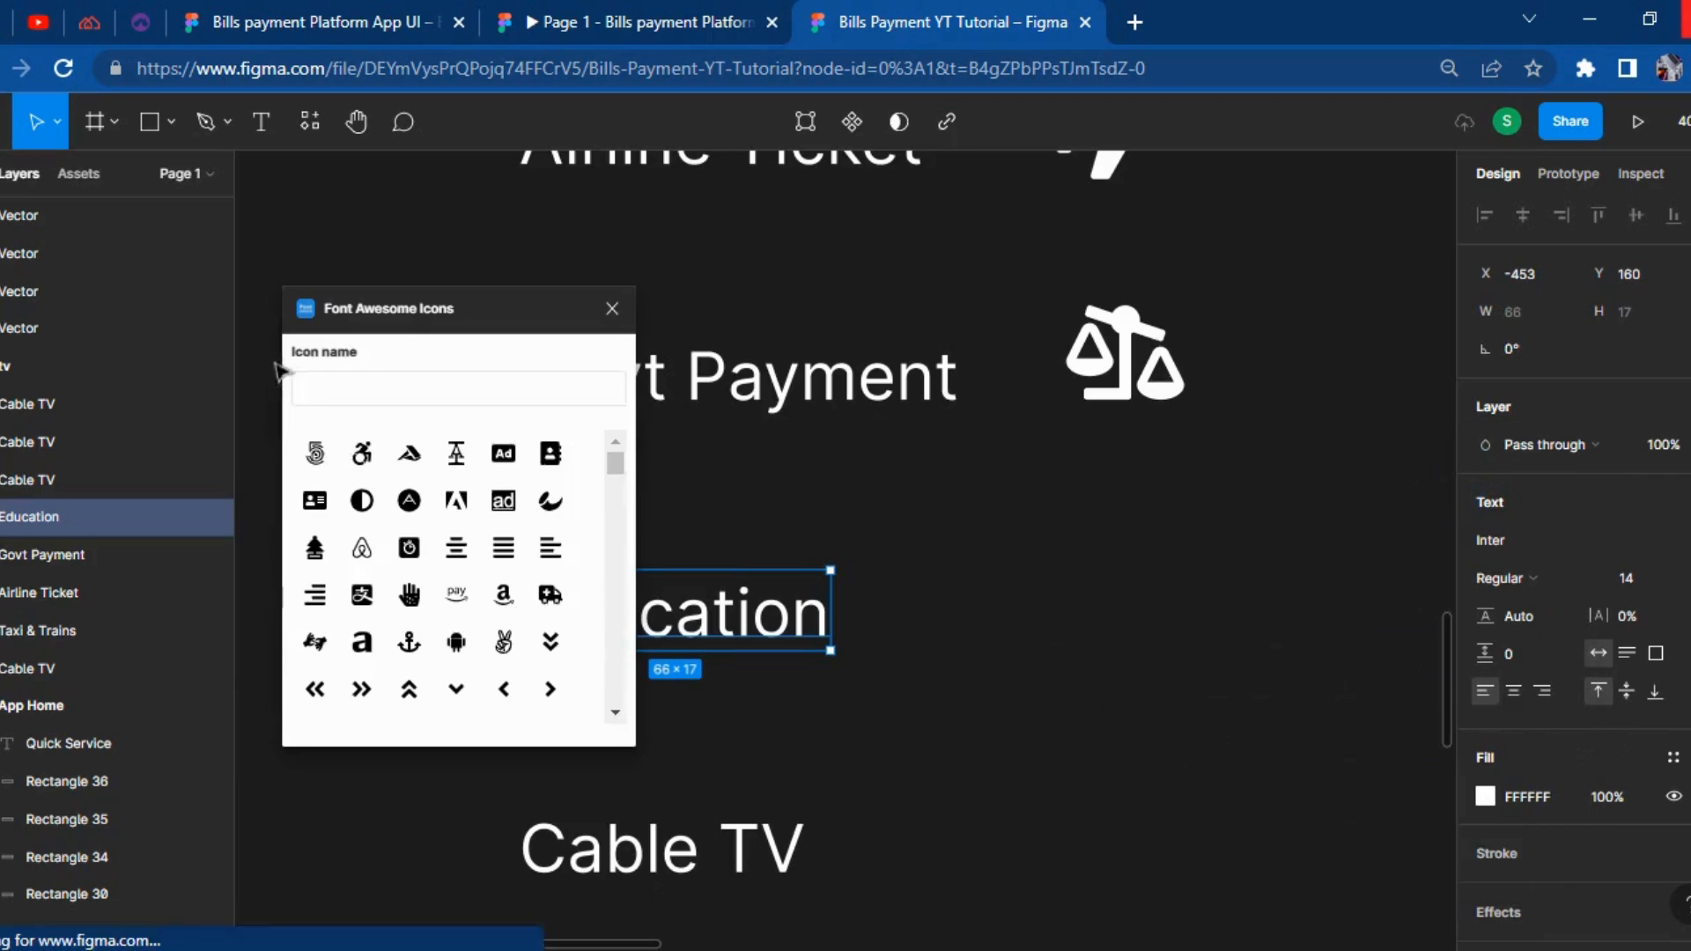
click(318, 389)
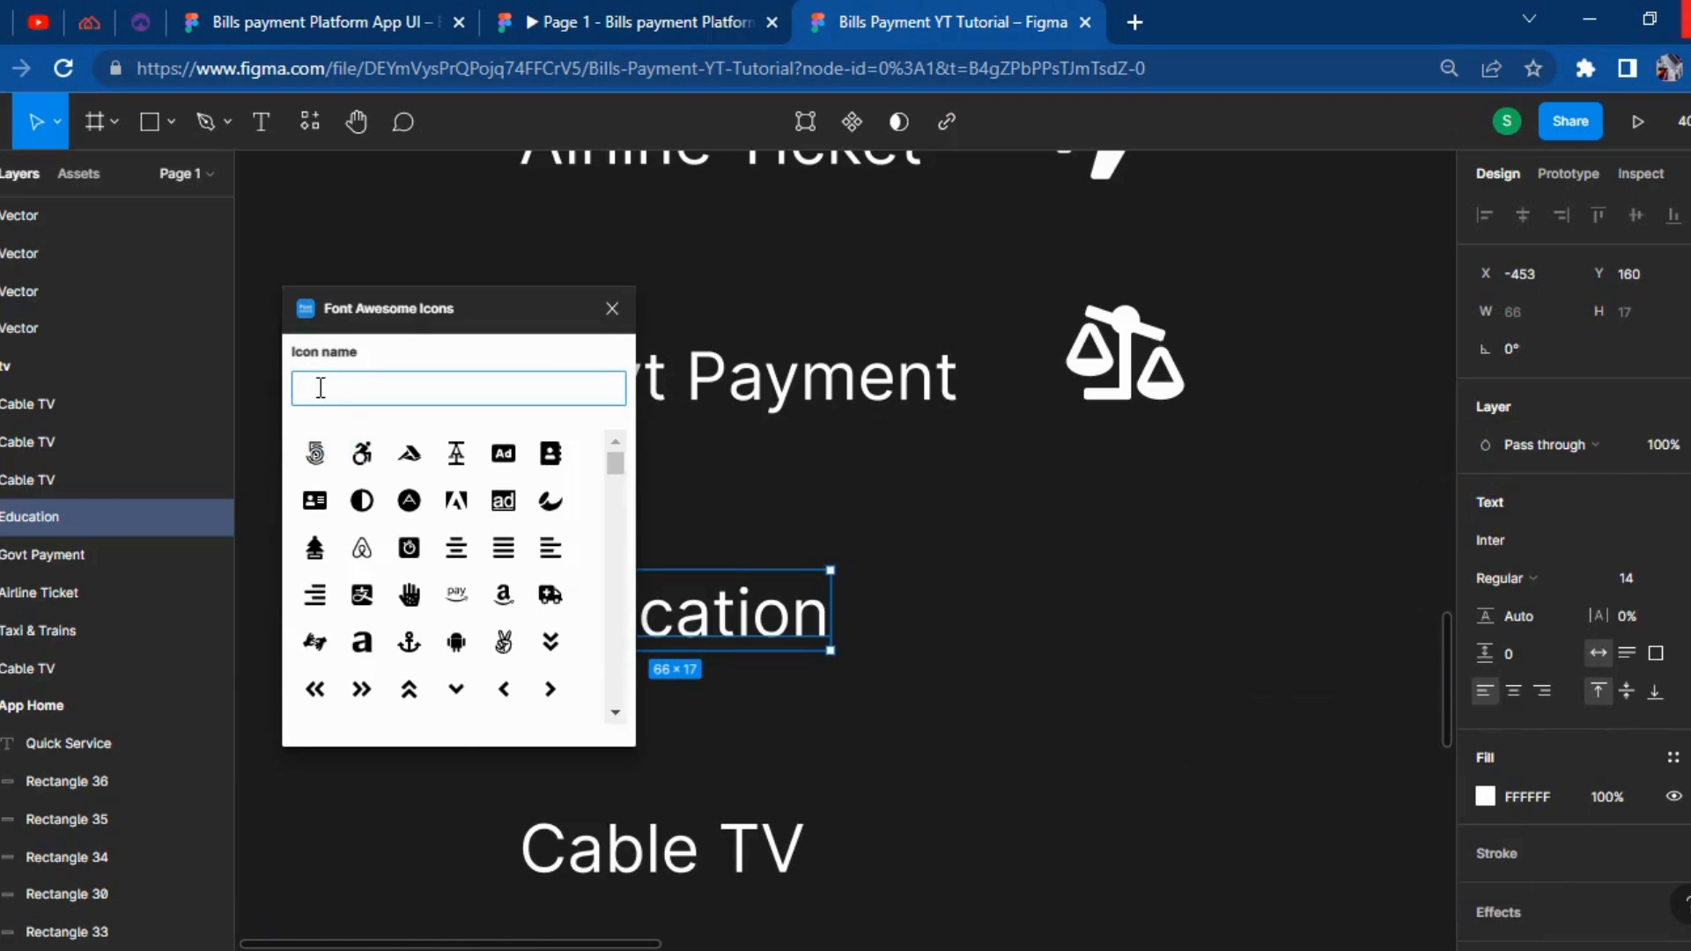
text(ed)
key(BackSpace)
key(BackSpace)
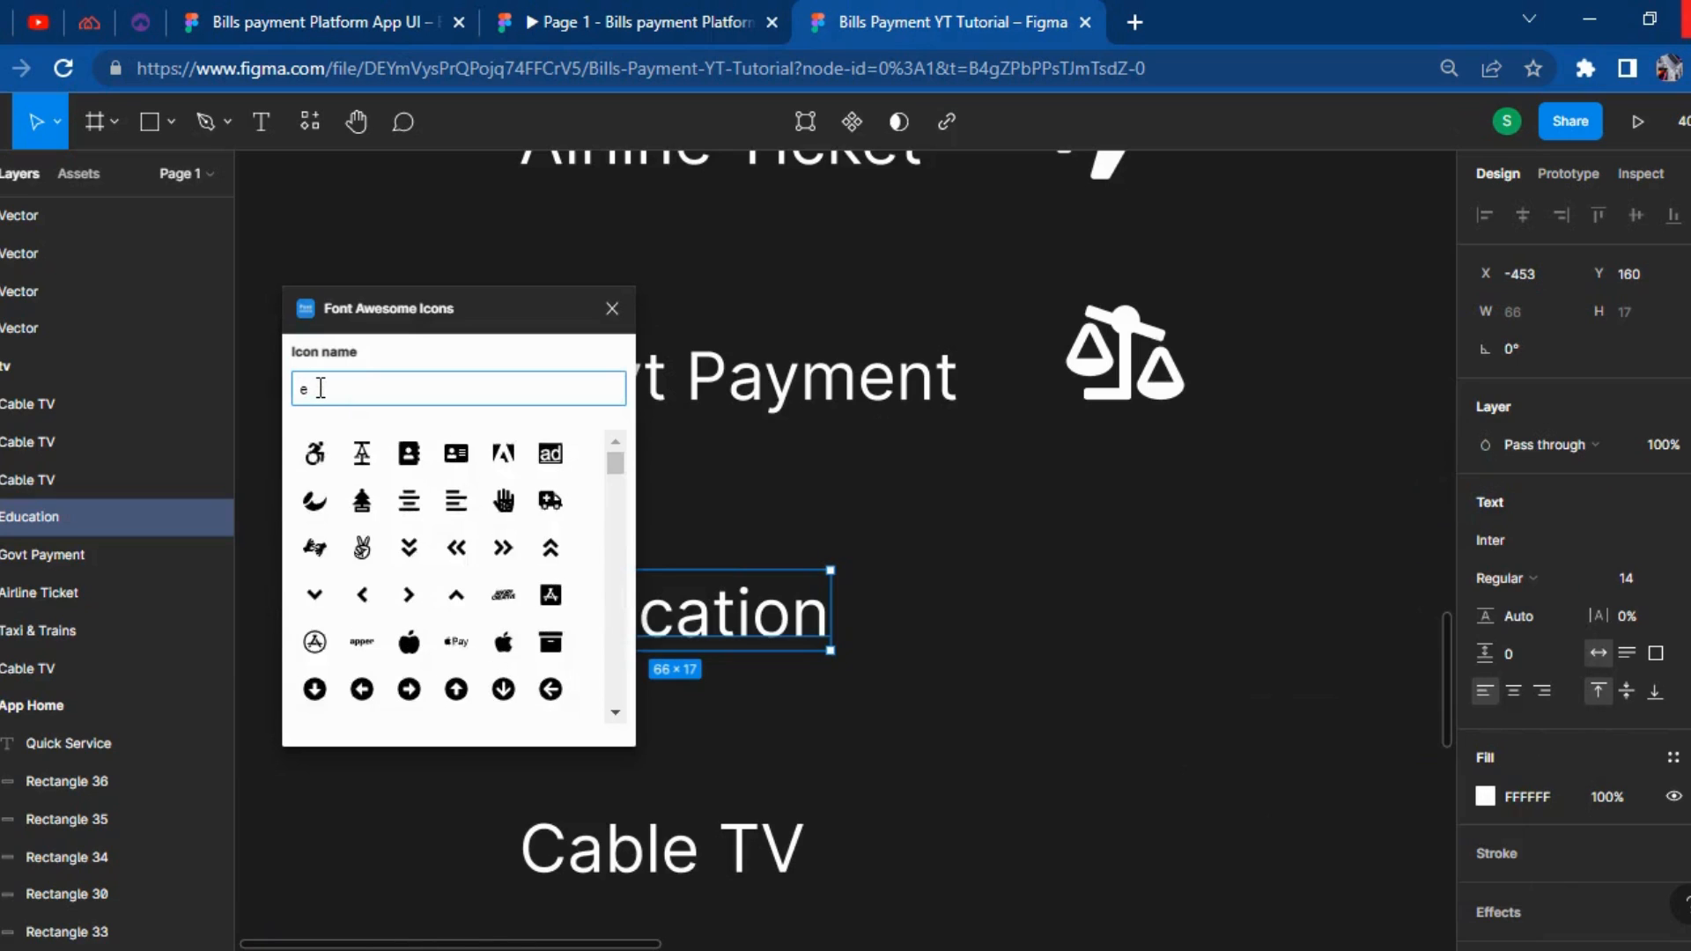
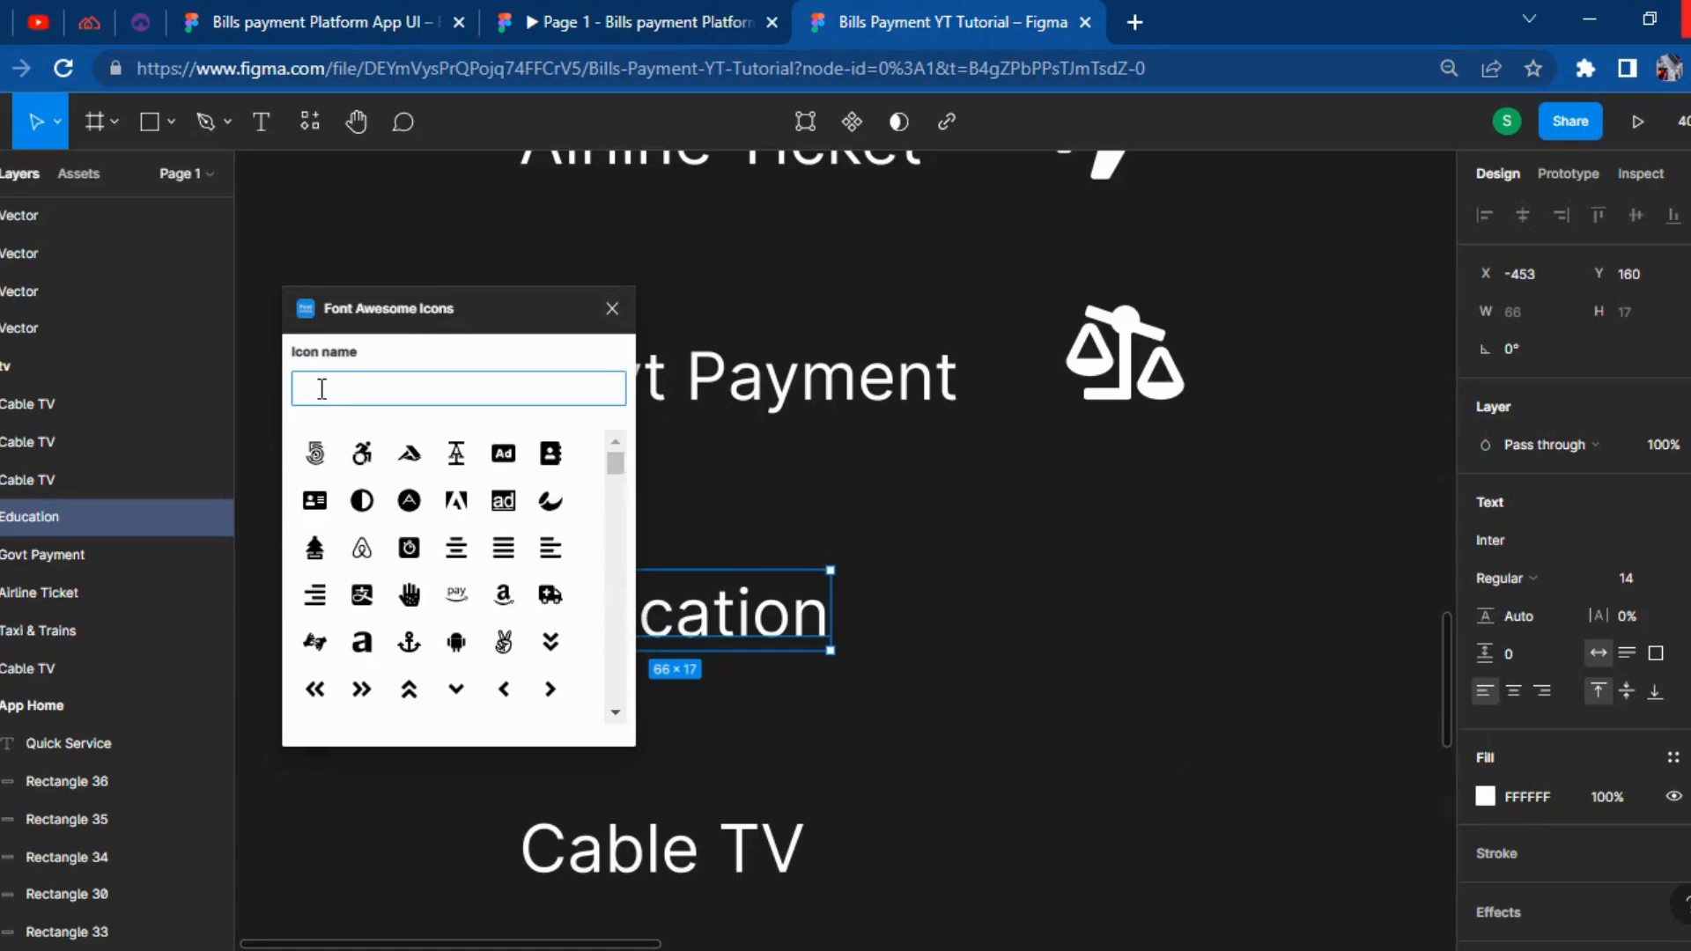
Search the icons for "gra" and place the graduation cap icon beside "Education" at X -337, Y 160, outside its frame.
text(gra)
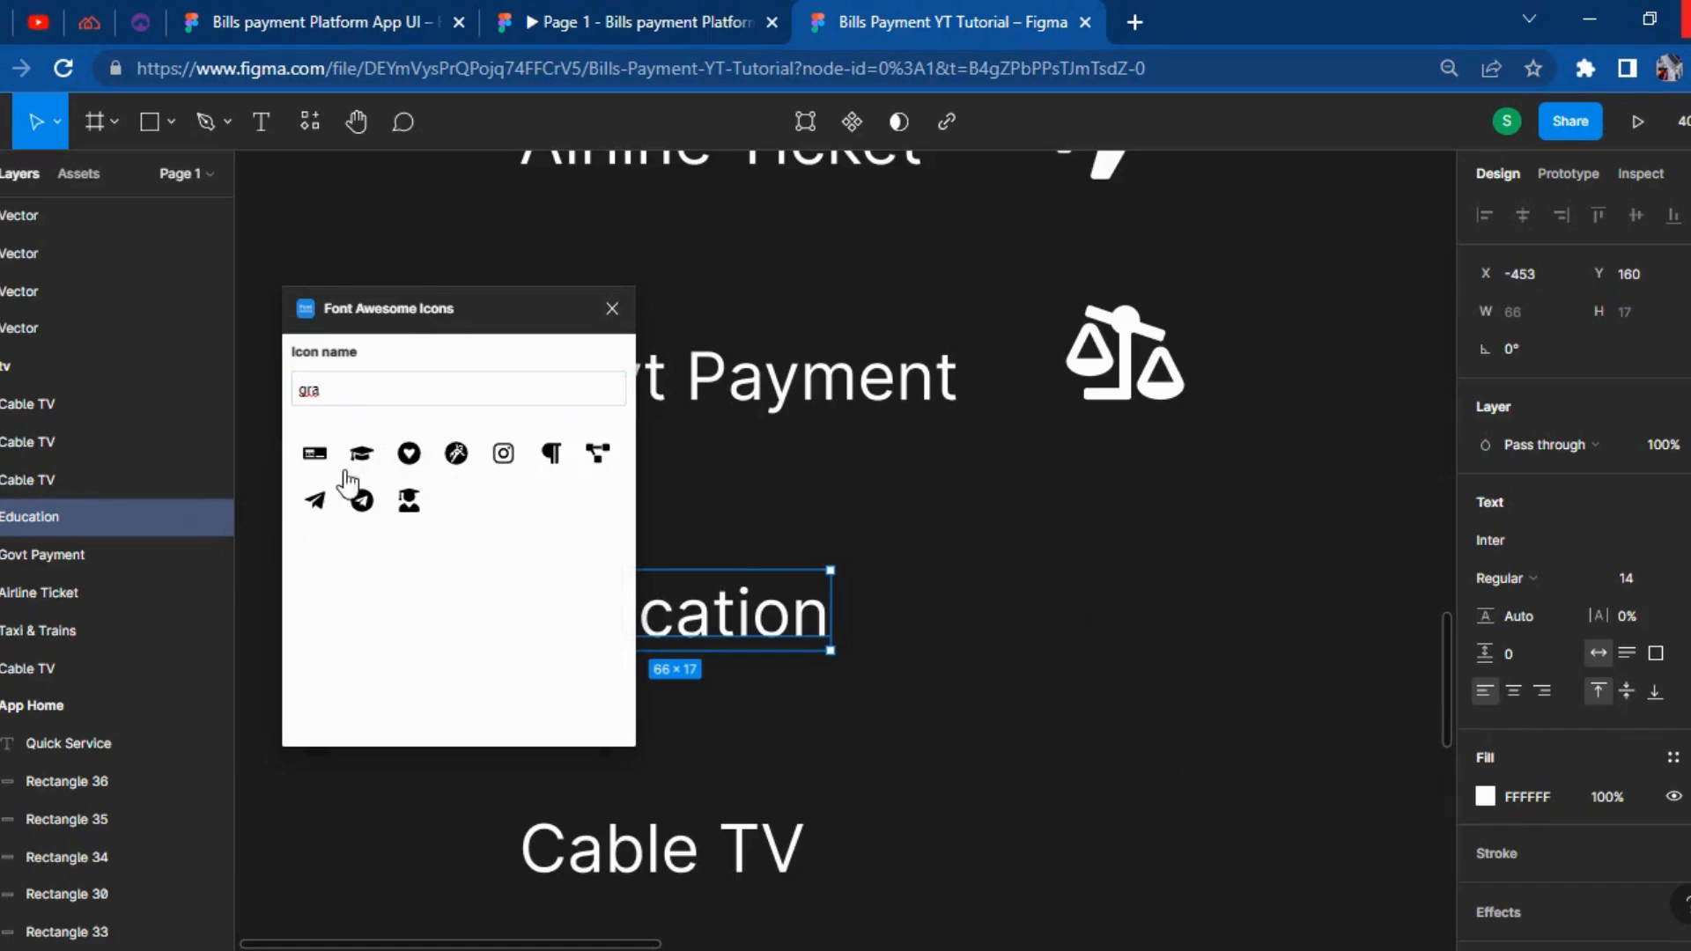
click(373, 462)
drag(881, 627, 1127, 630)
Delete the empty graduation-cap frame beside "Education" and set the graduation cap icon's fill to white (FFFFFF).
click(887, 597)
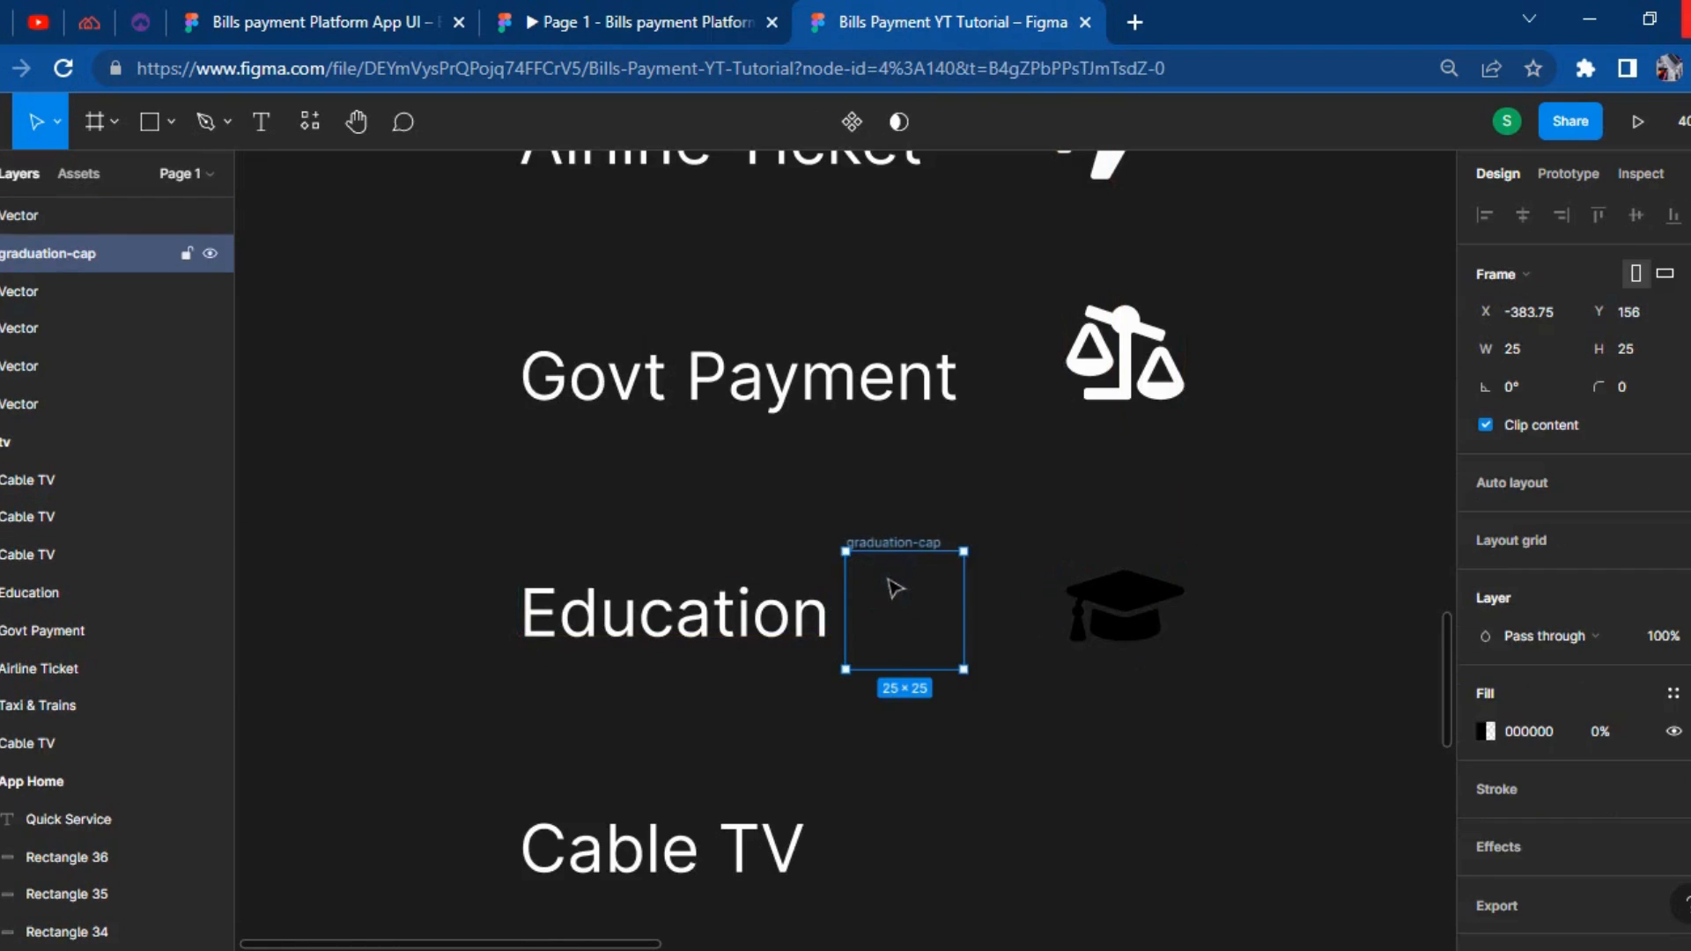
key(Delete)
click(1161, 615)
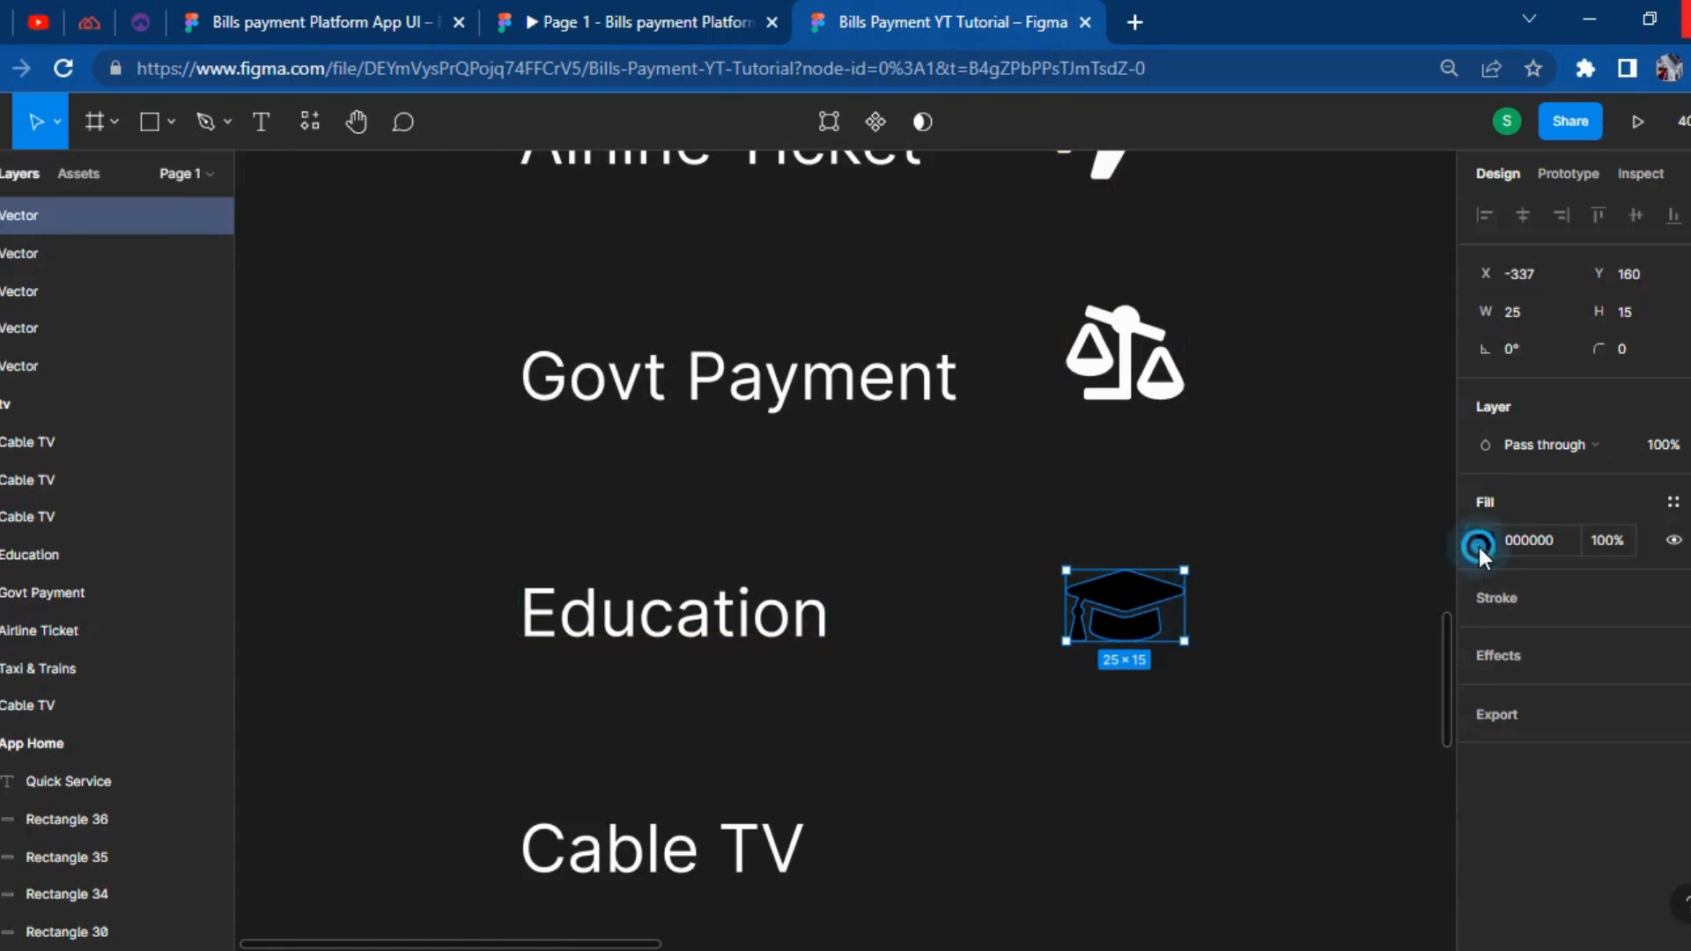
click(1483, 543)
click(1203, 841)
Check the next service in the reference prototype and change the "Cable TV" label below "Education" to "Travel & Hotels".
scroll(907, 781, down, 2)
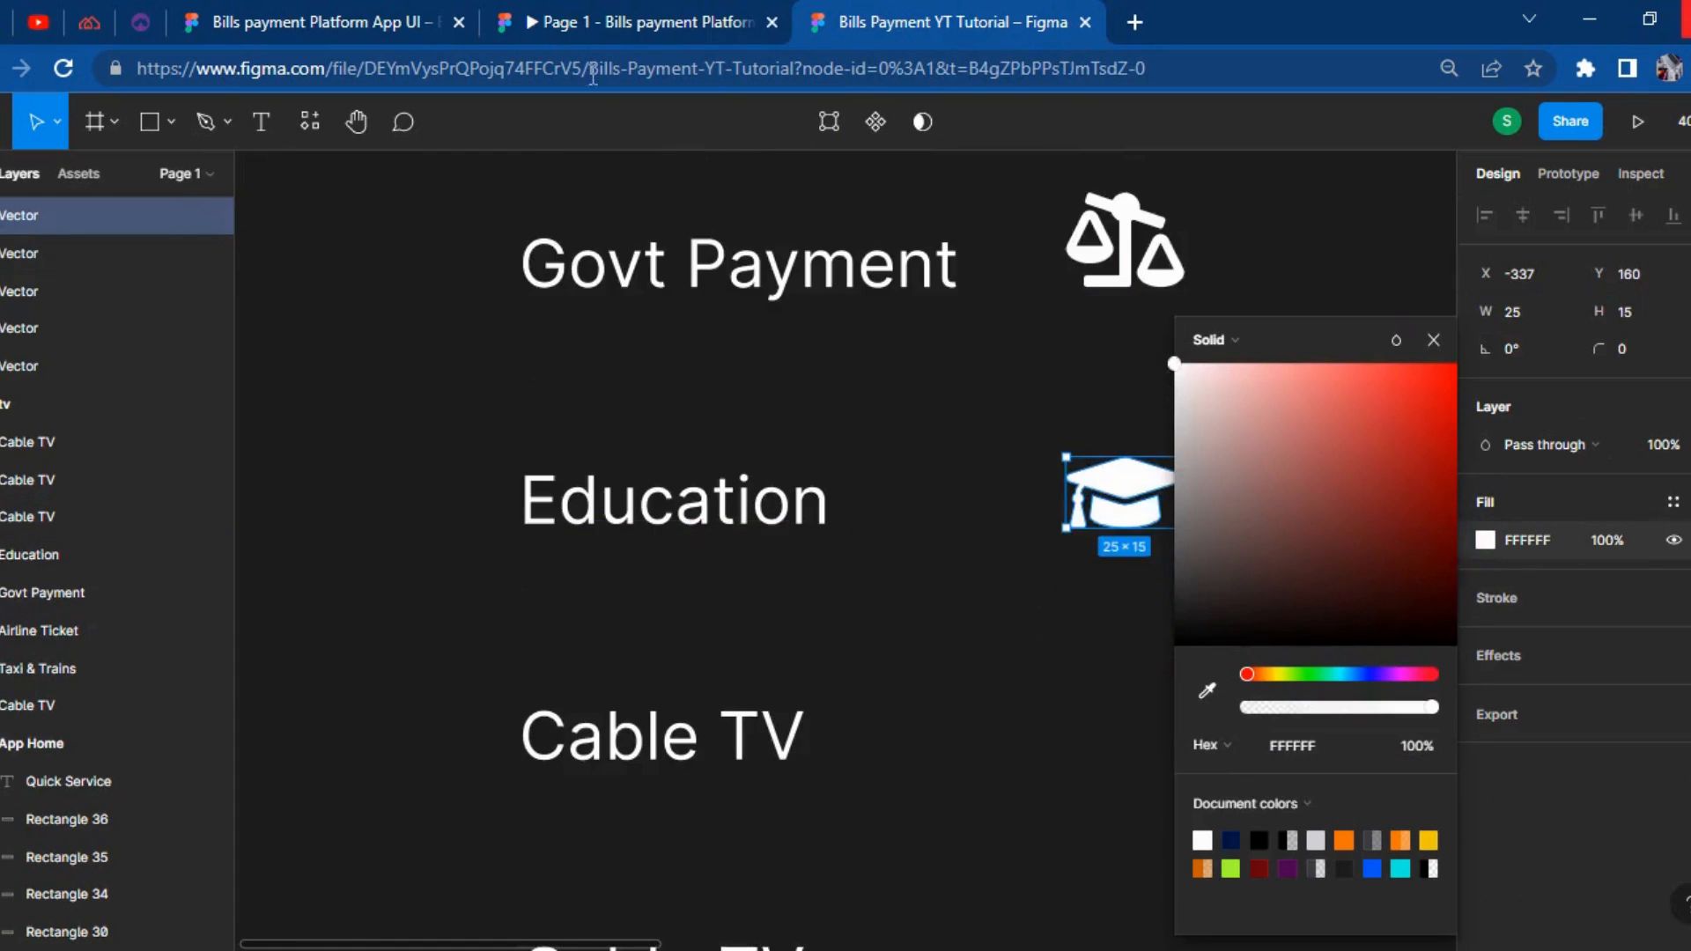
click(581, 22)
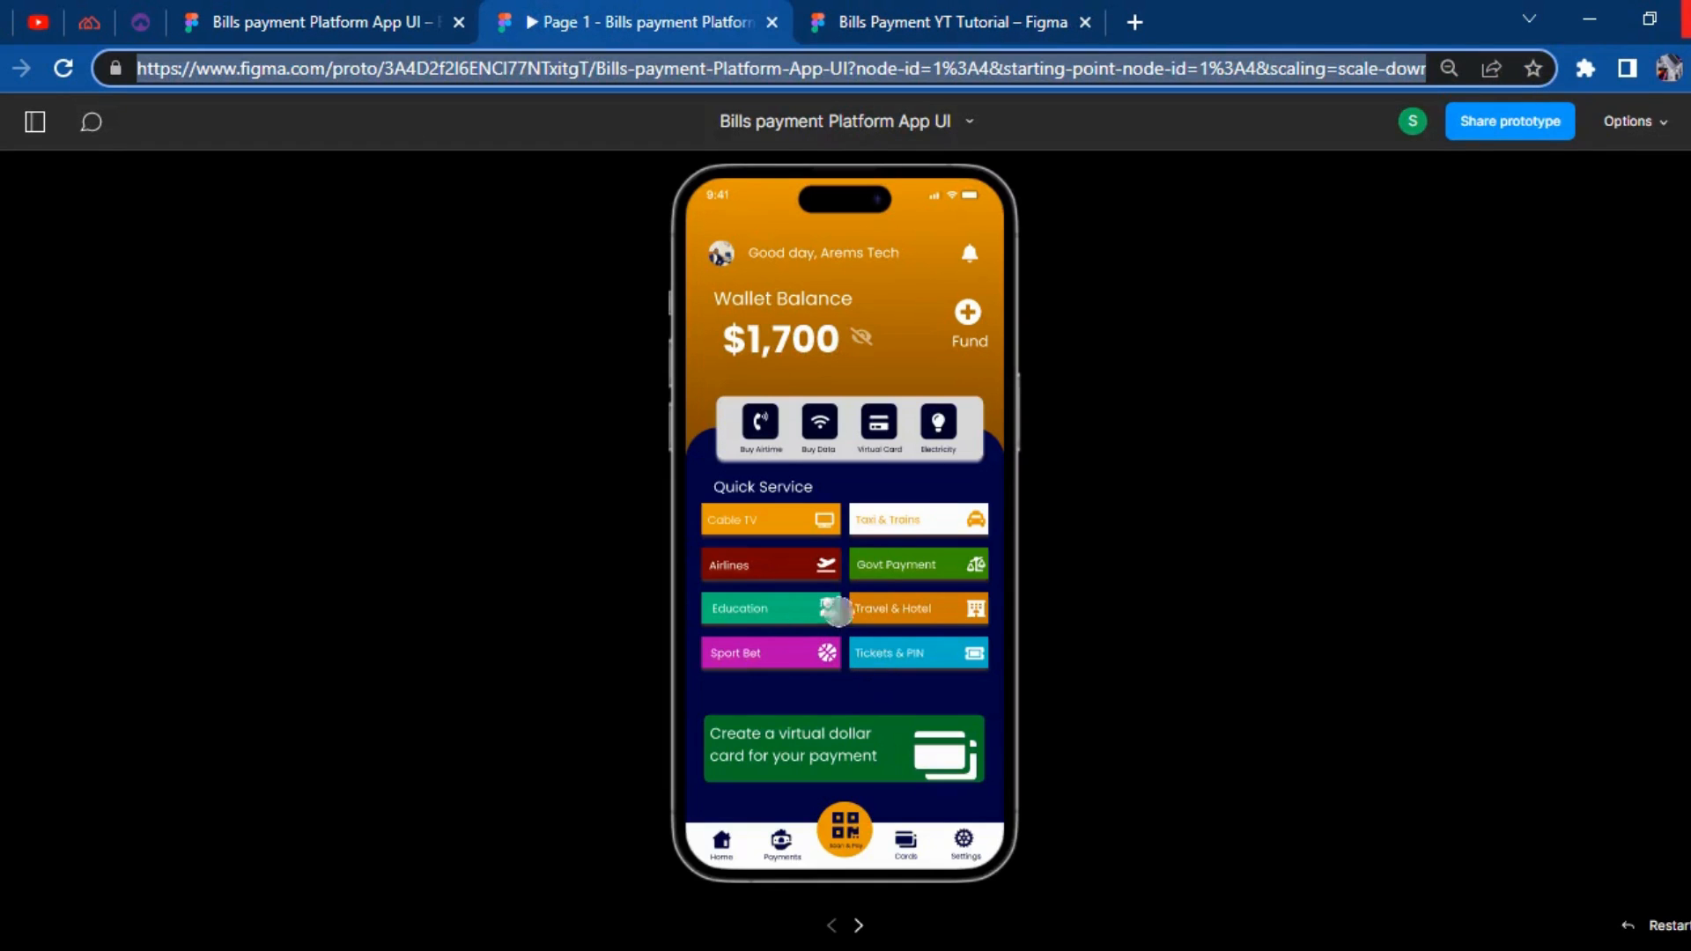
click(849, 20)
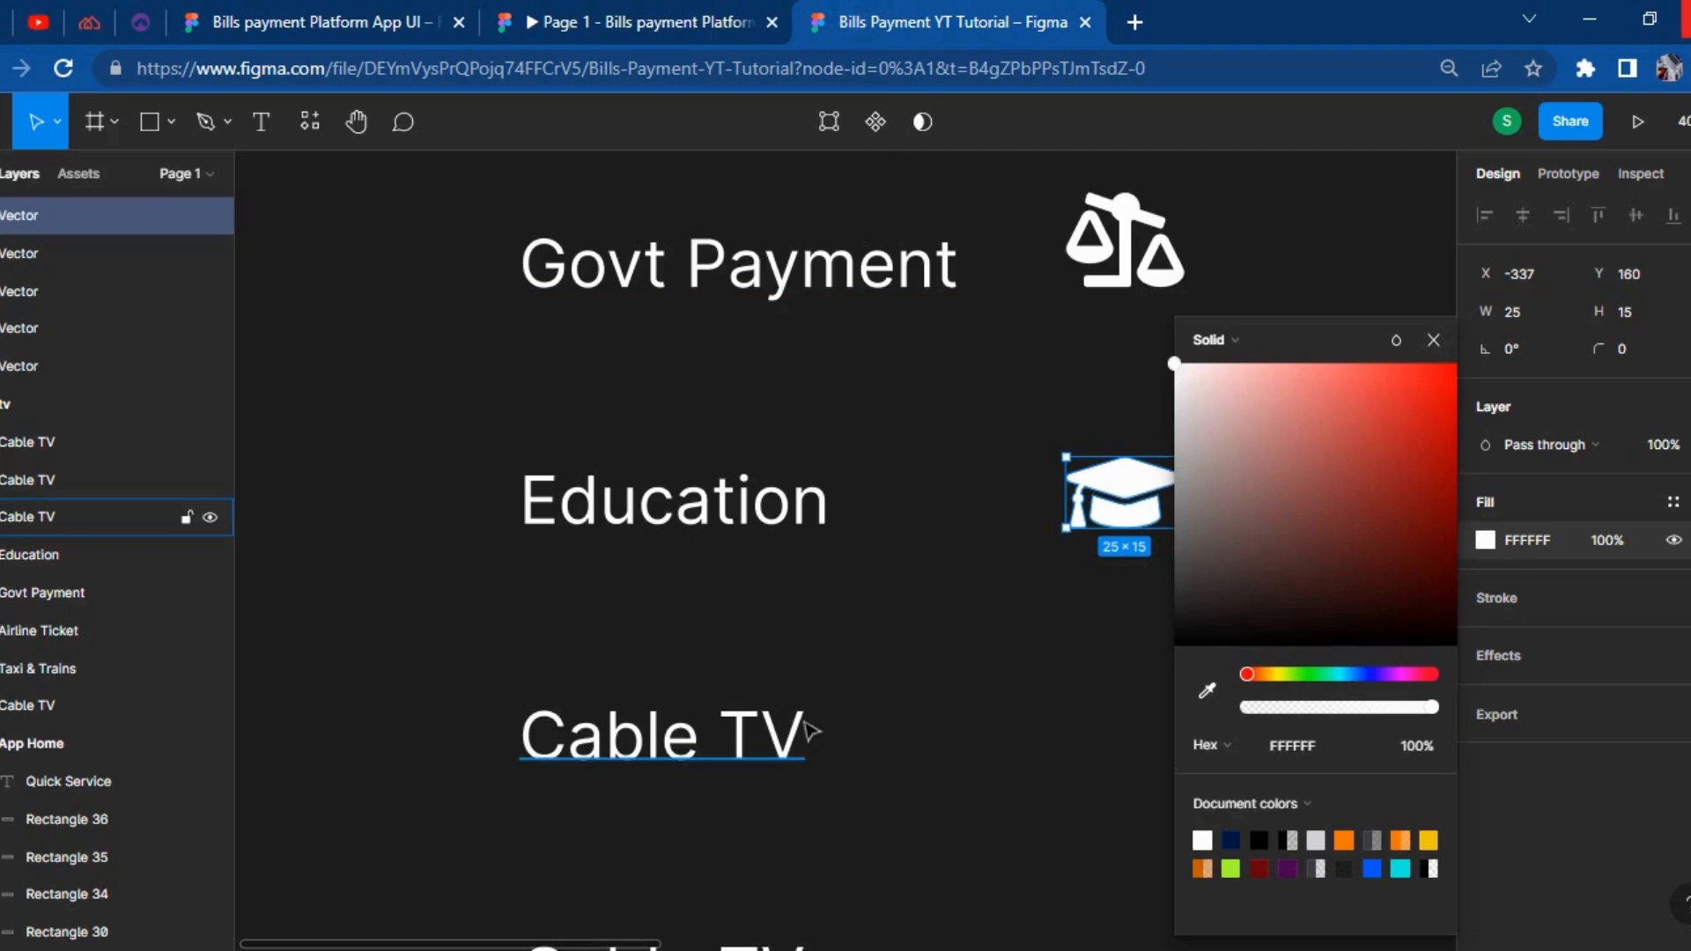
click(775, 729)
key(Right)
key(Right)
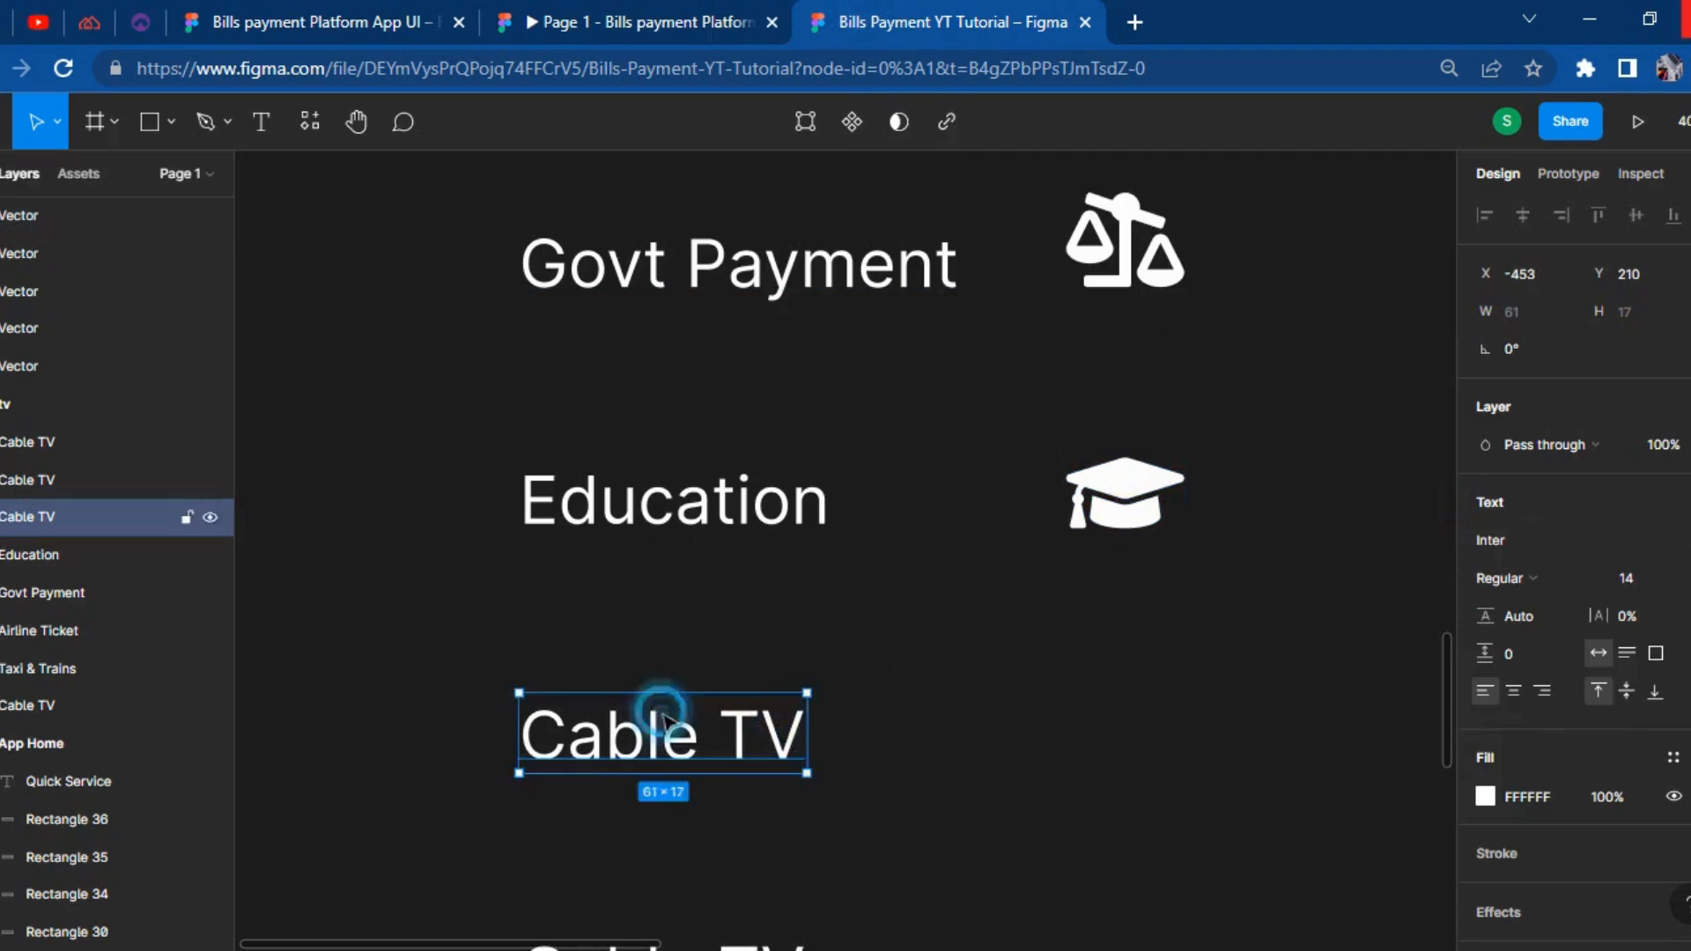
double_click(662, 713)
text(Travels)
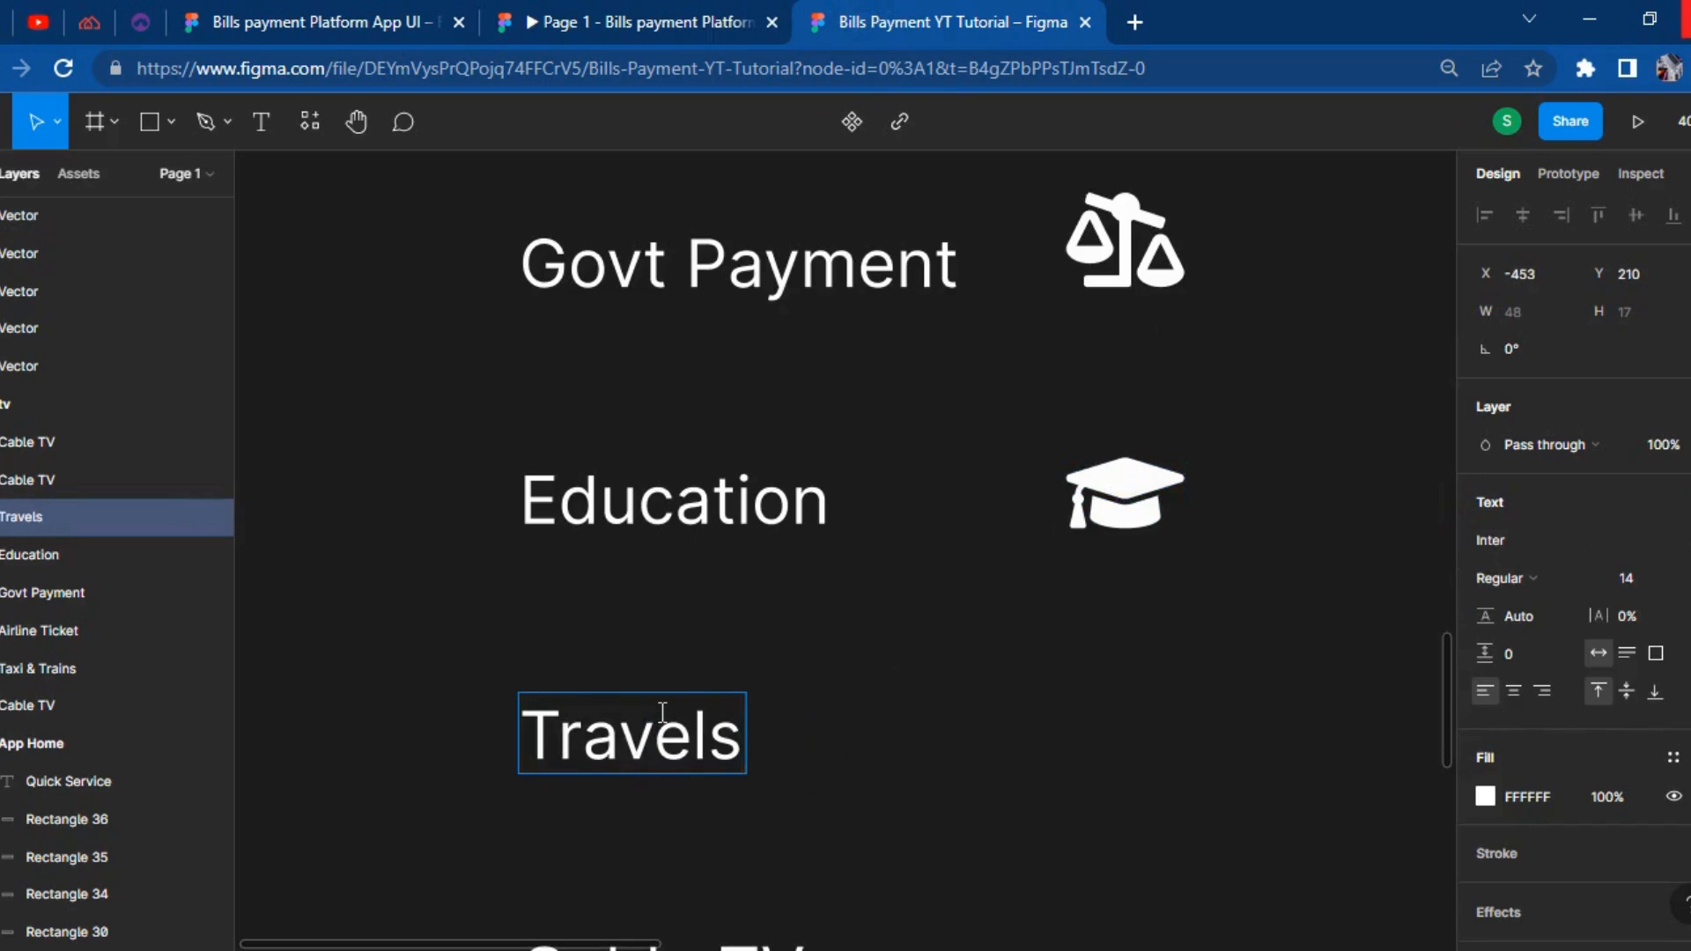
text( & Hotels)
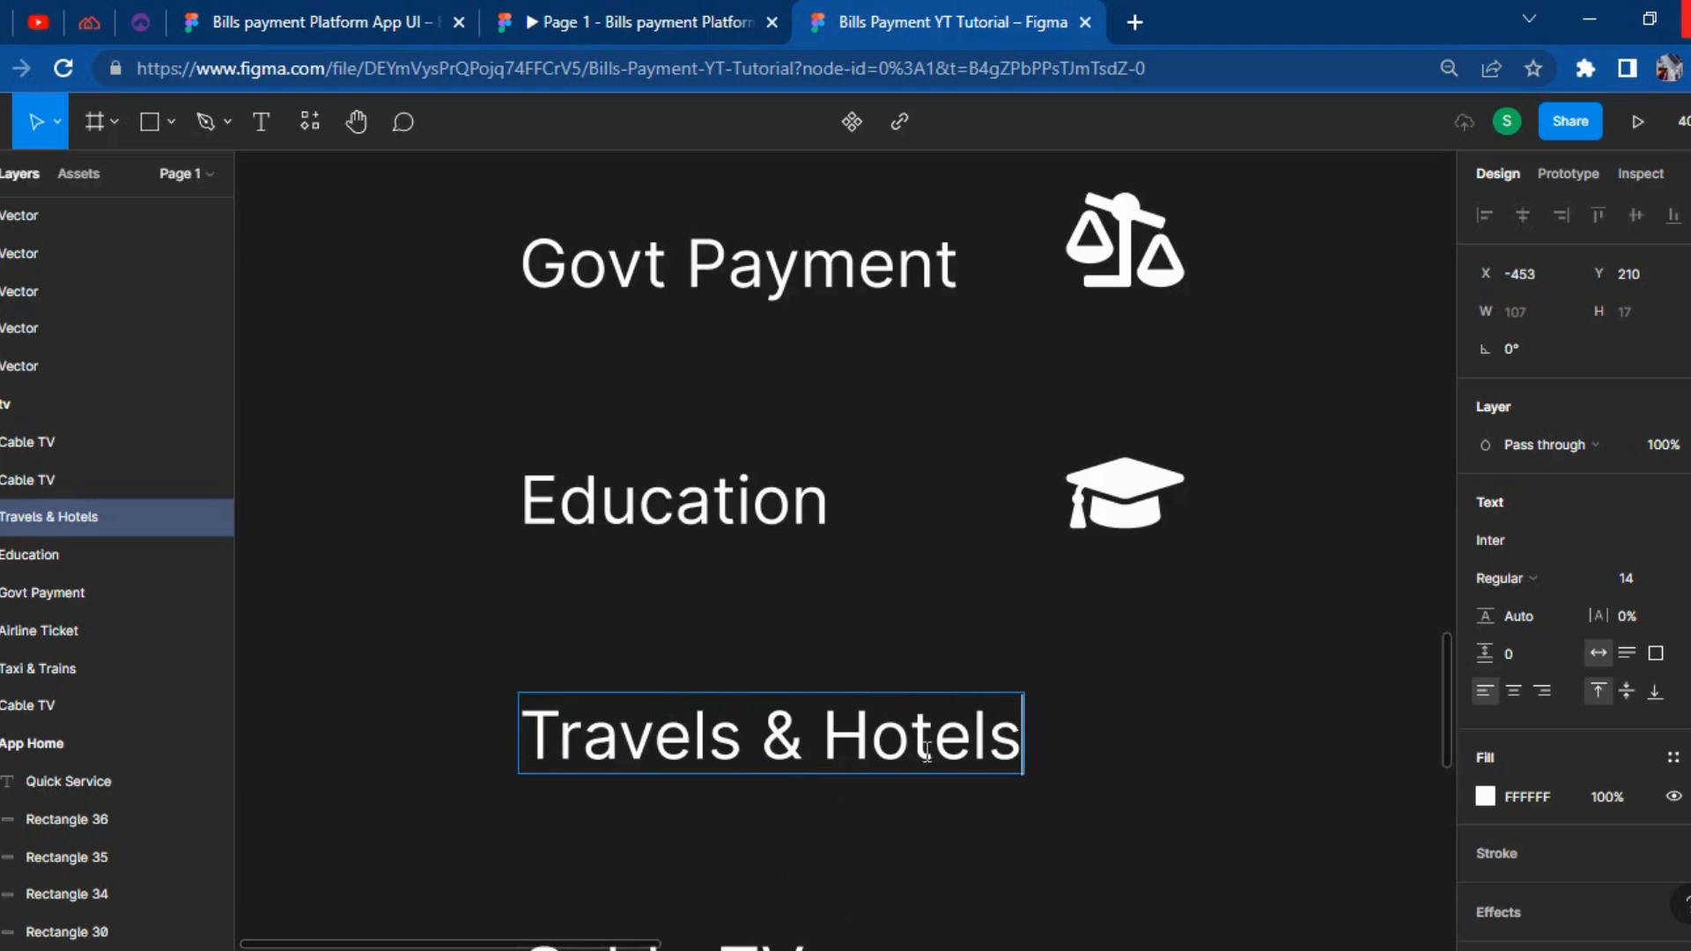
click(727, 734)
key(BackSpace)
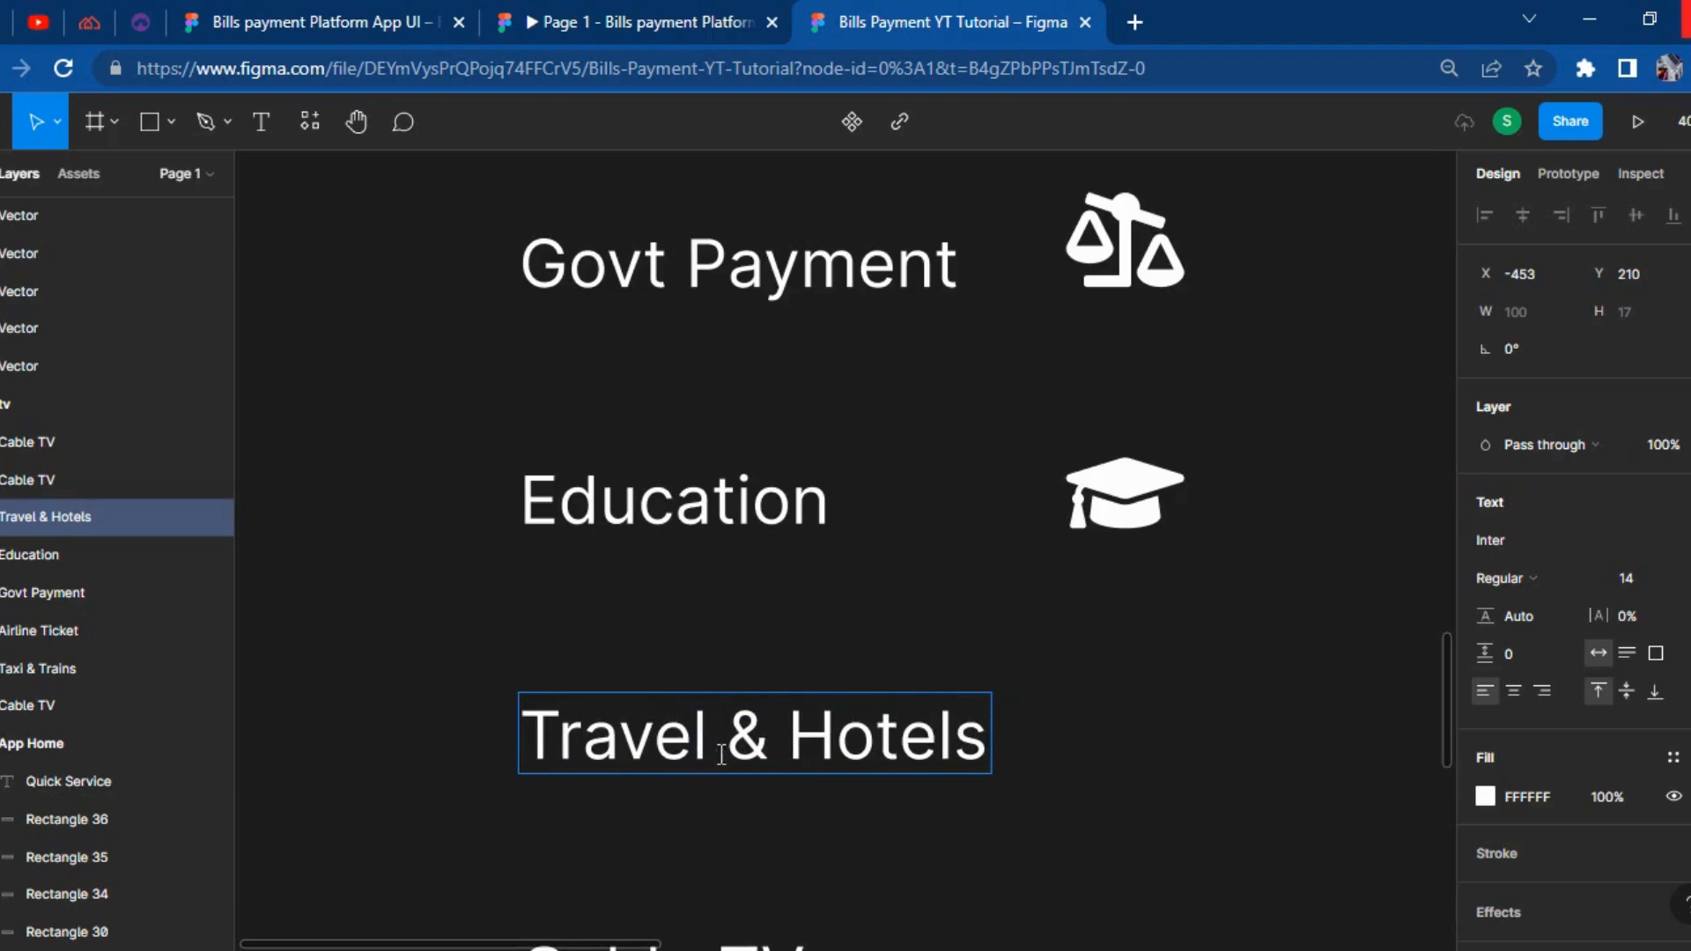
Open the Font Awesome Icons plugin and search the icons for "hot".
right_click(1161, 784)
mouse_move(1233, 921)
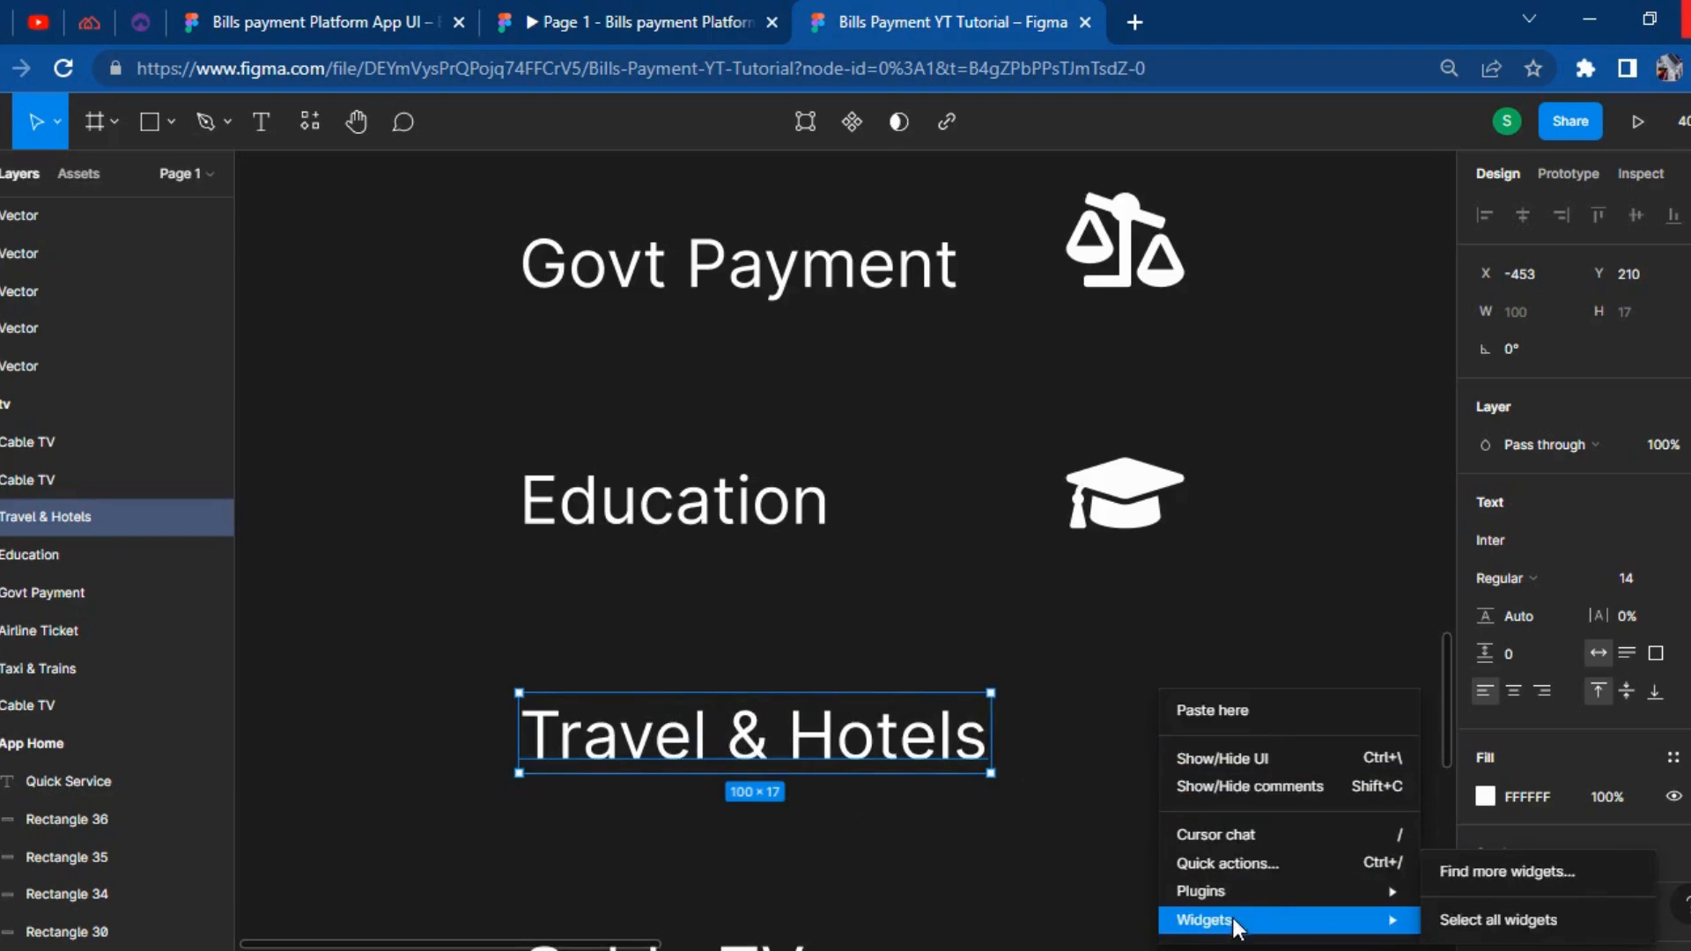
mouse_move(1304, 891)
click(1515, 512)
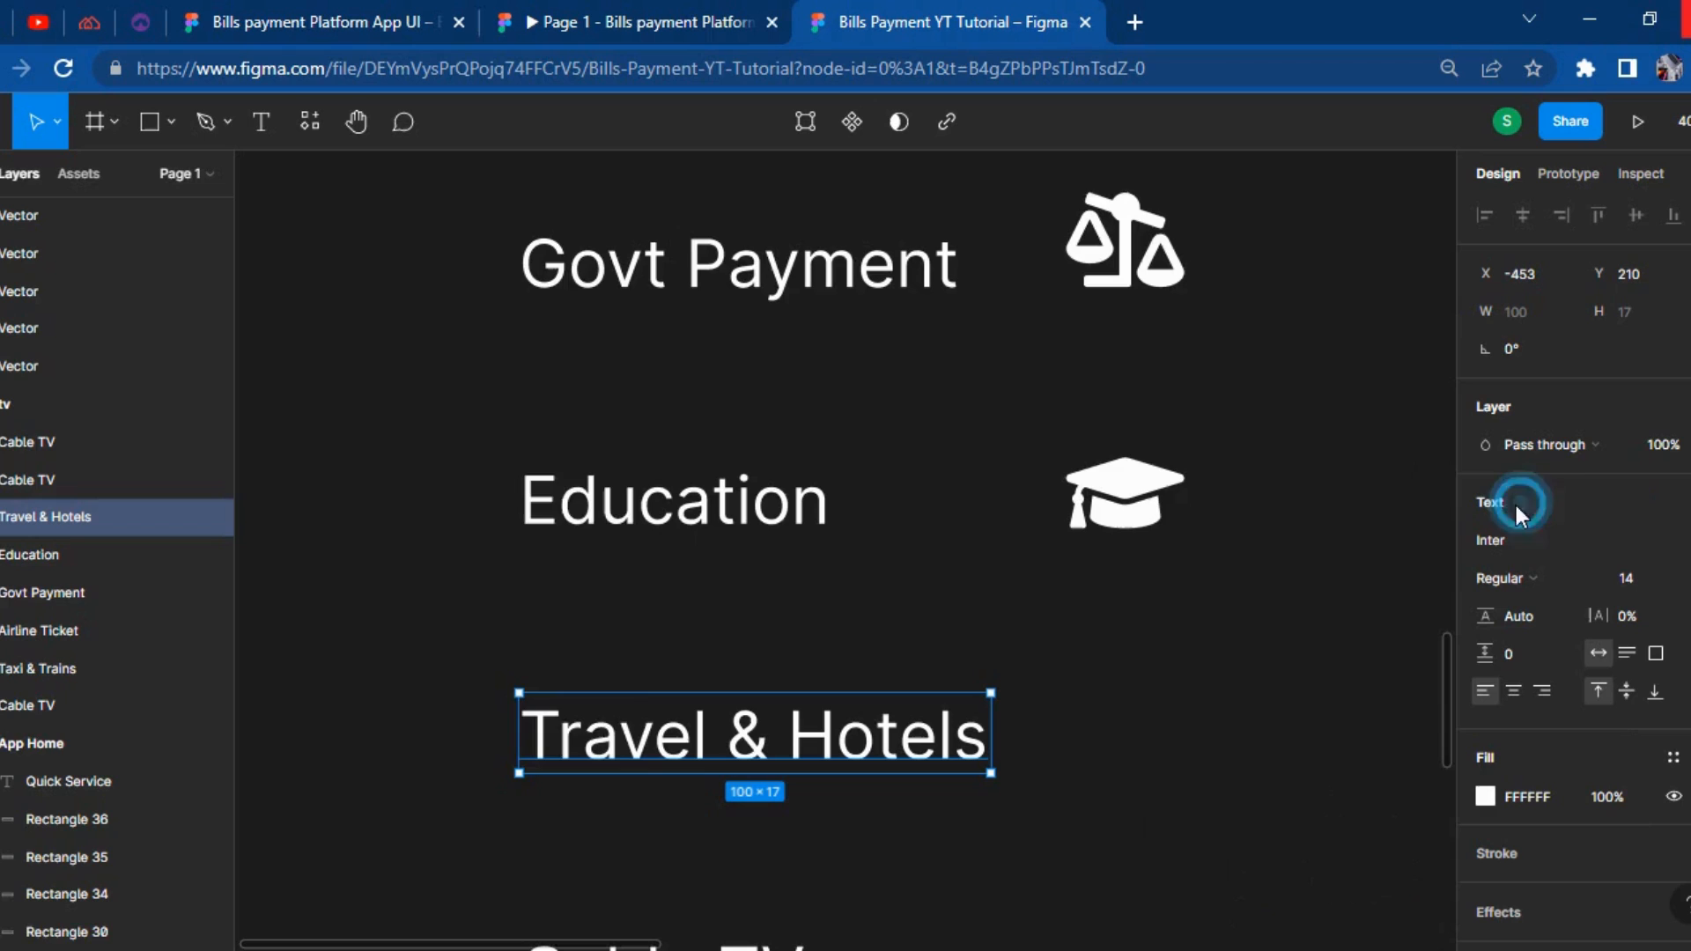
click(538, 389)
text(hiot)
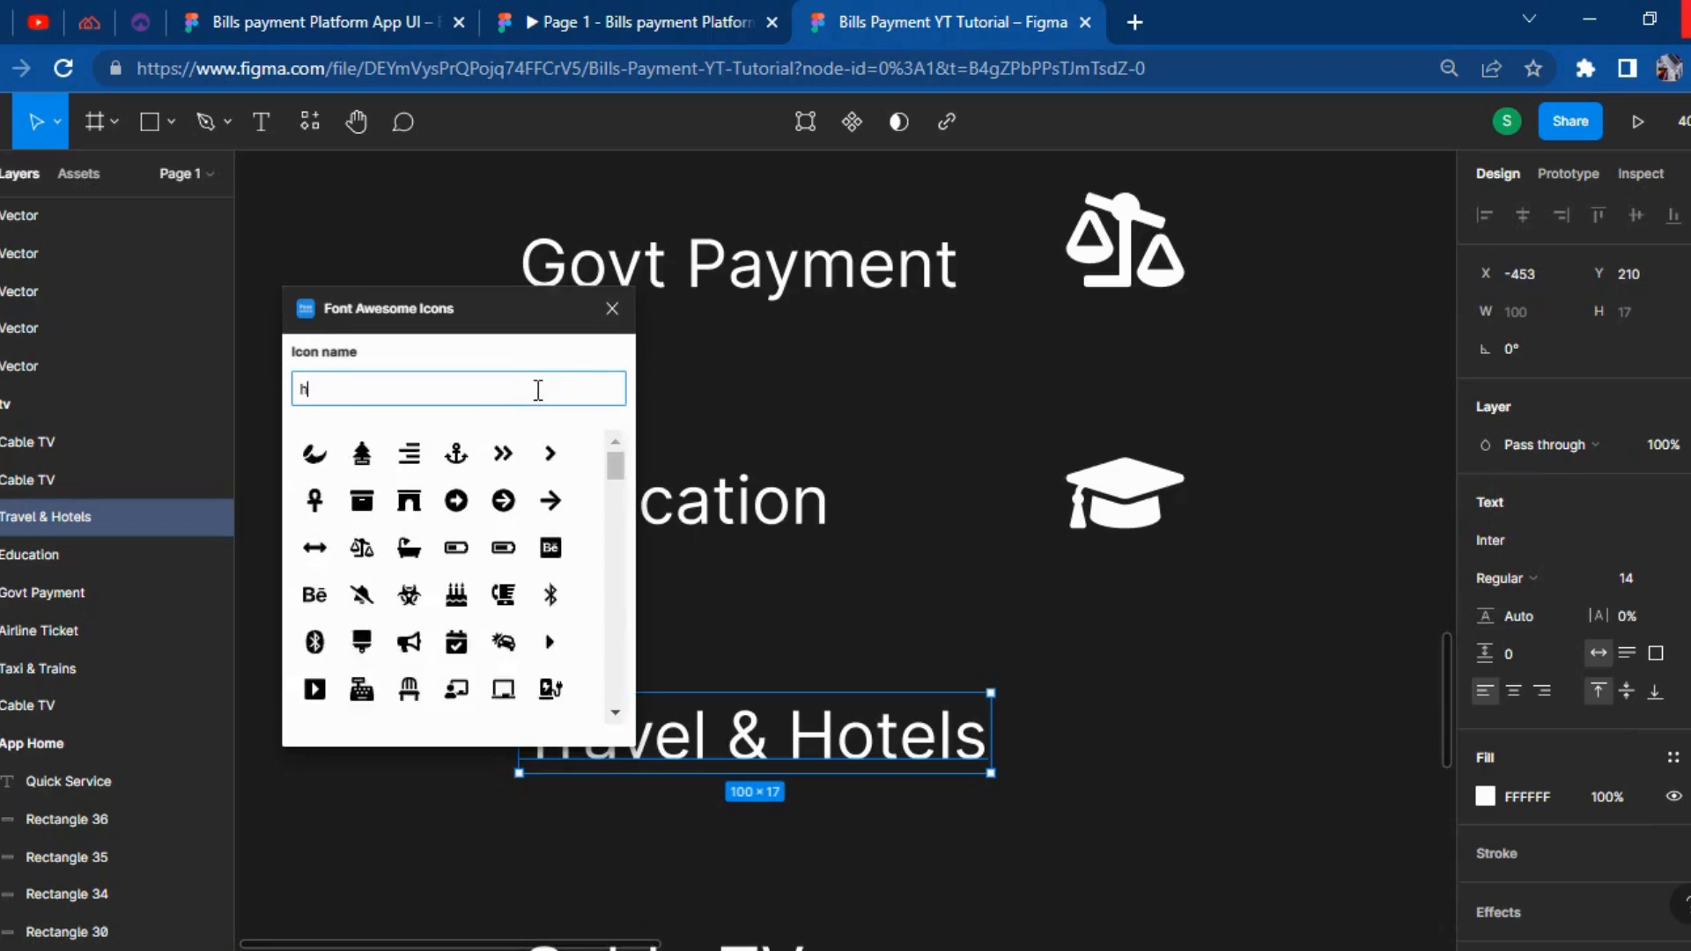
key(BackSpace)
key(BackSpace)
key(BackSpace)
text(ot)
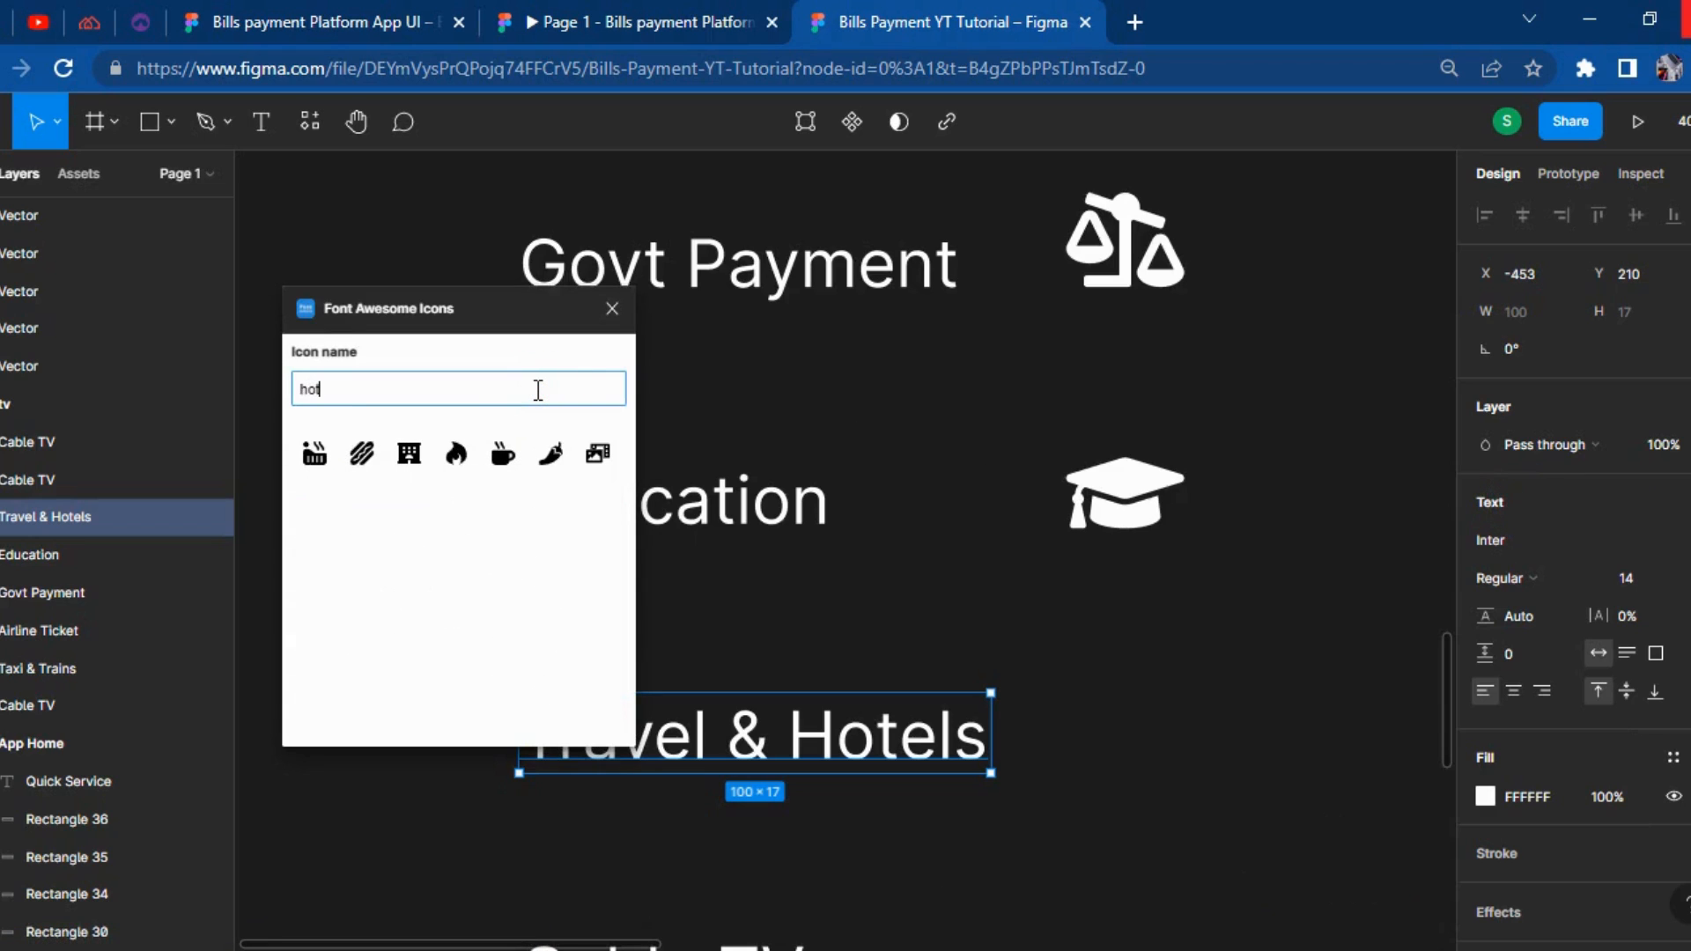
Insert the hotel icon, place it beside "Travel & Hotels" at X -337, Y 202 outside its frame, and delete the empty frame.
click(413, 462)
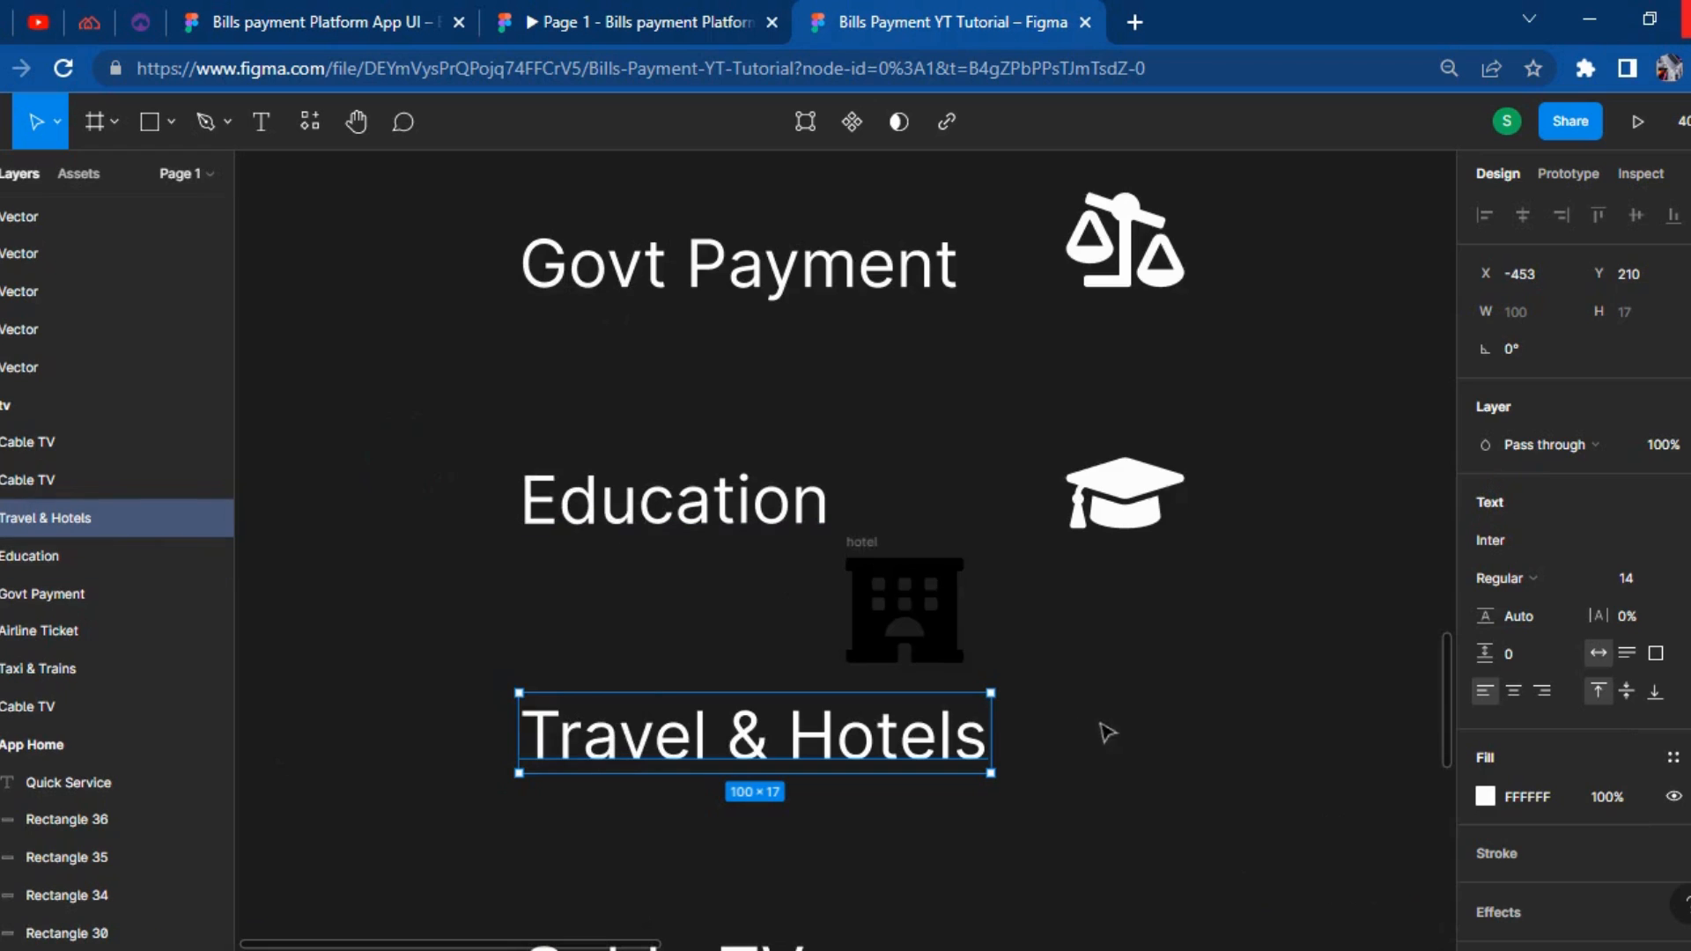
double_click(930, 629)
drag(1188, 702, 1163, 740)
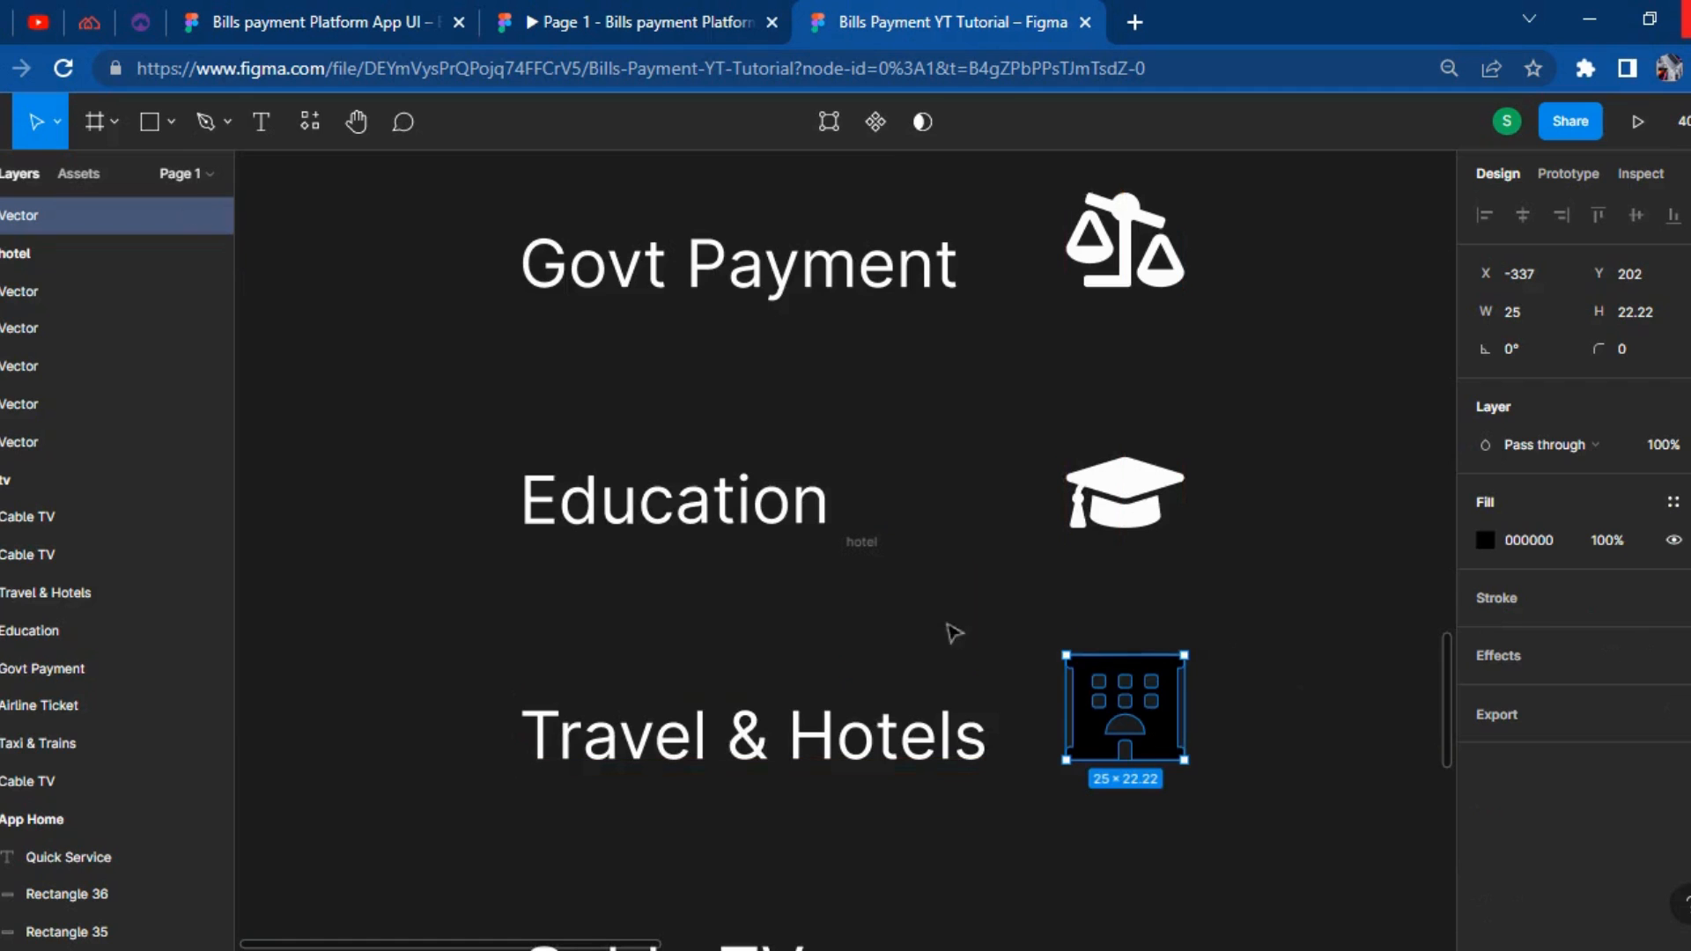
click(917, 593)
key(Delete)
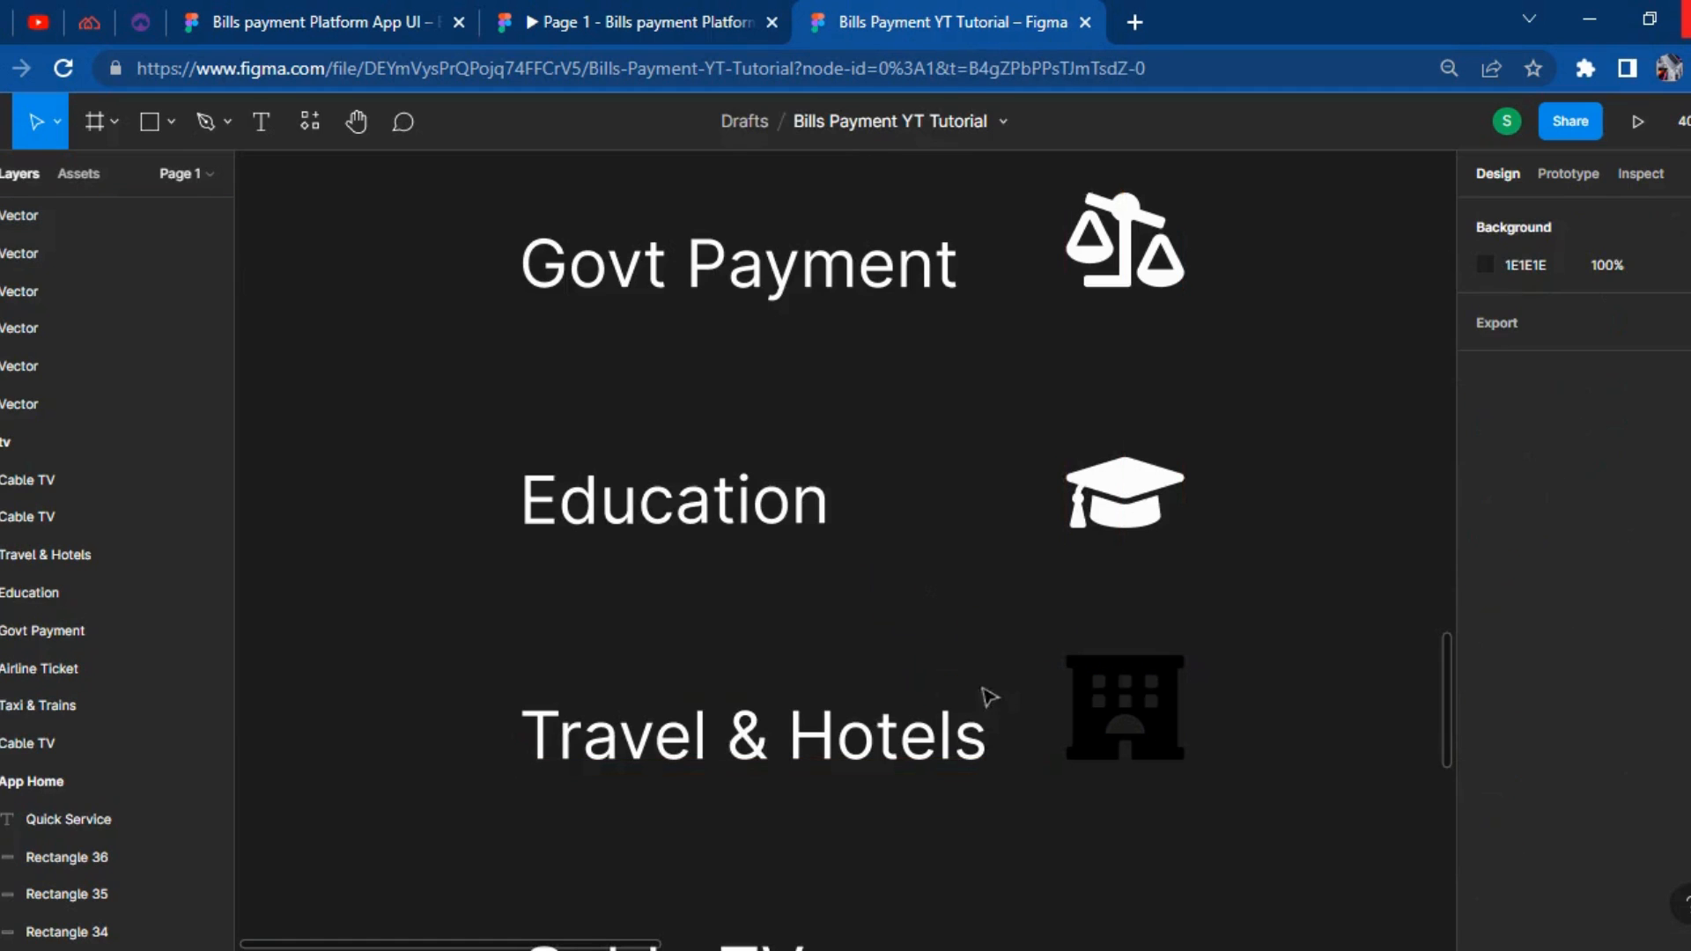
Change the hotel icon's fill colour to white.
click(1120, 713)
click(1483, 541)
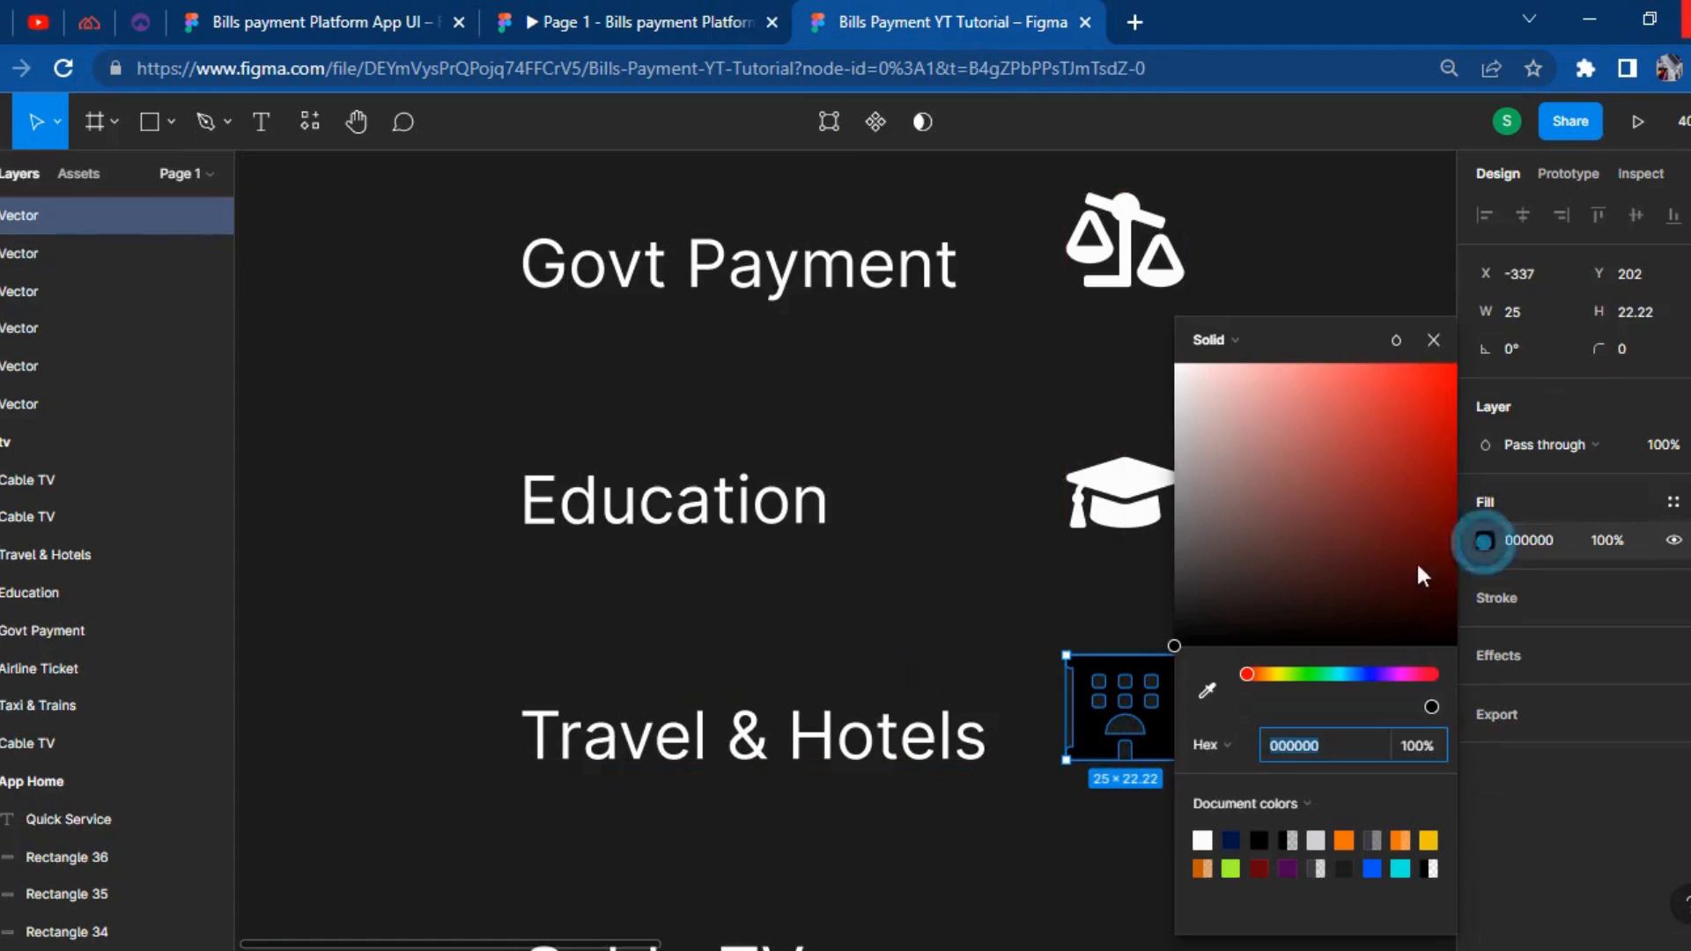
drag(1425, 556, 1114, 358)
scroll(1008, 547, down, 5)
click(908, 665)
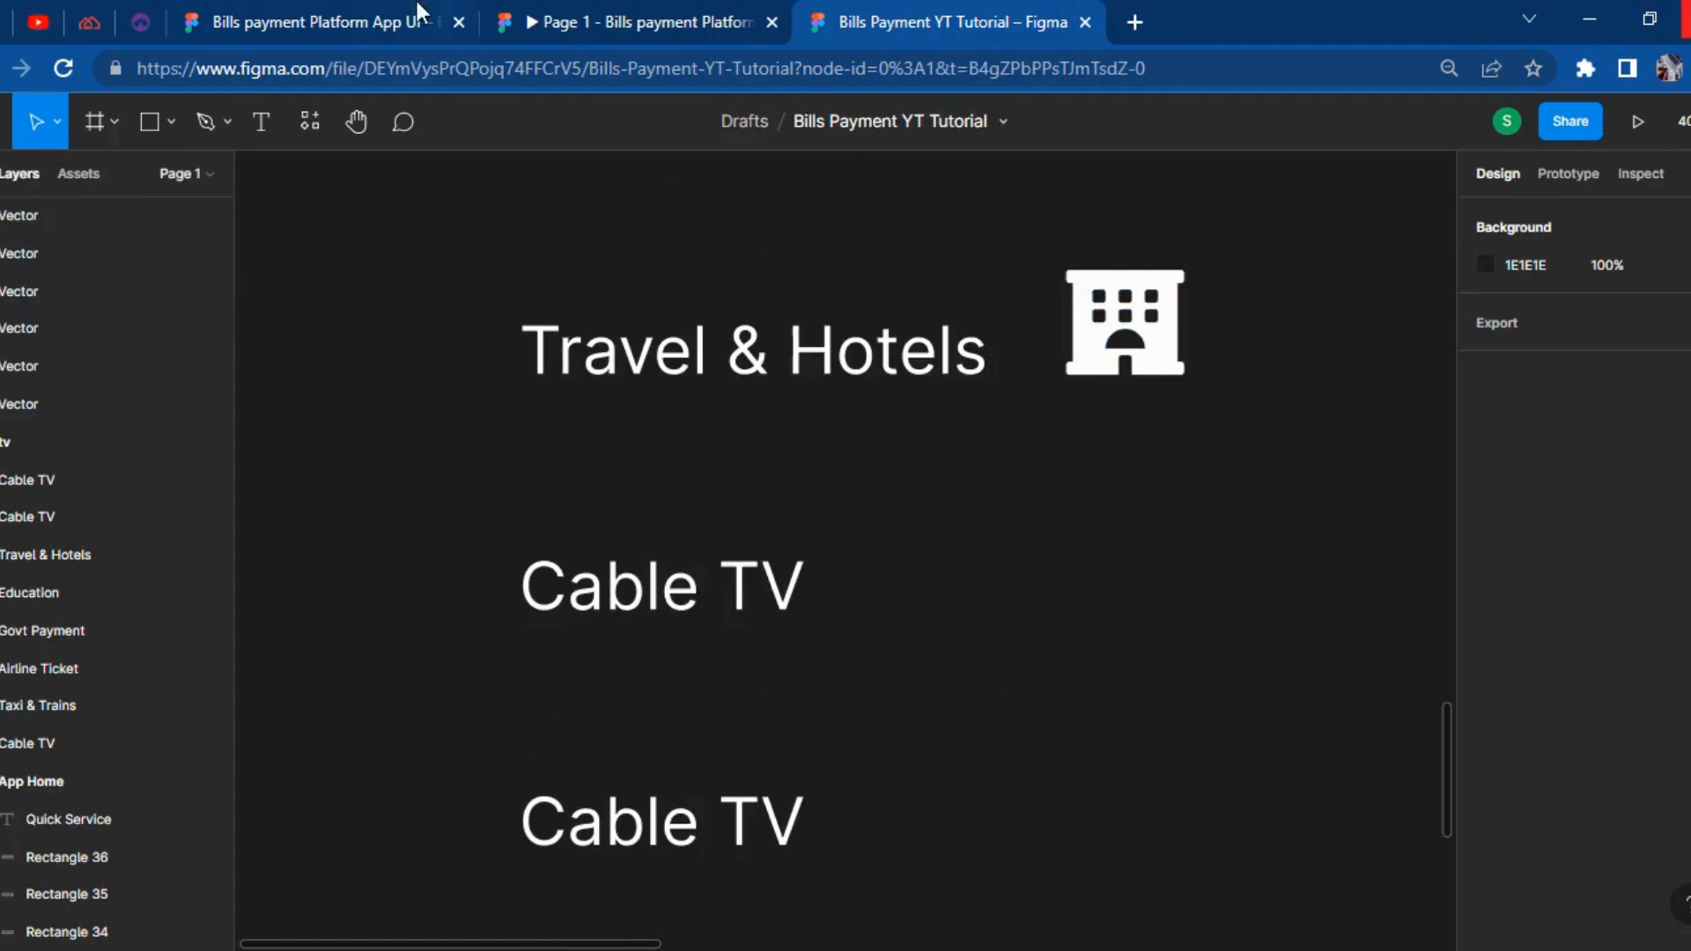
Check the next service in the reference prototype and change the "Cable TV" label below "Travel & Hotels" to "Sport Betting".
click(616, 22)
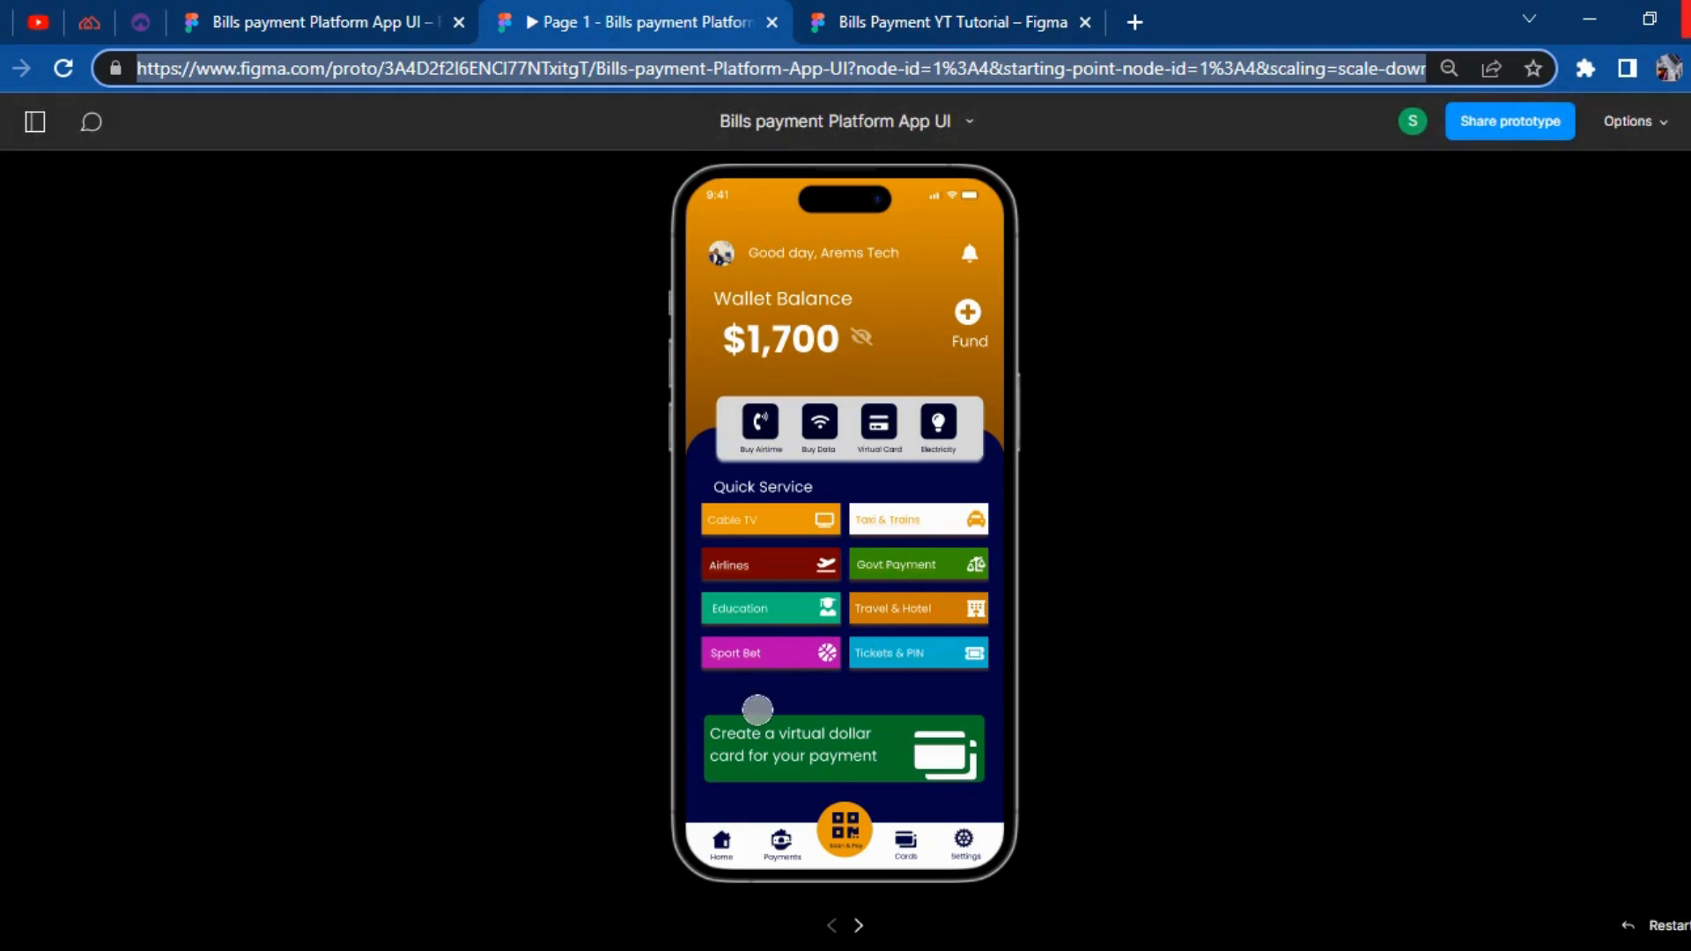
click(952, 22)
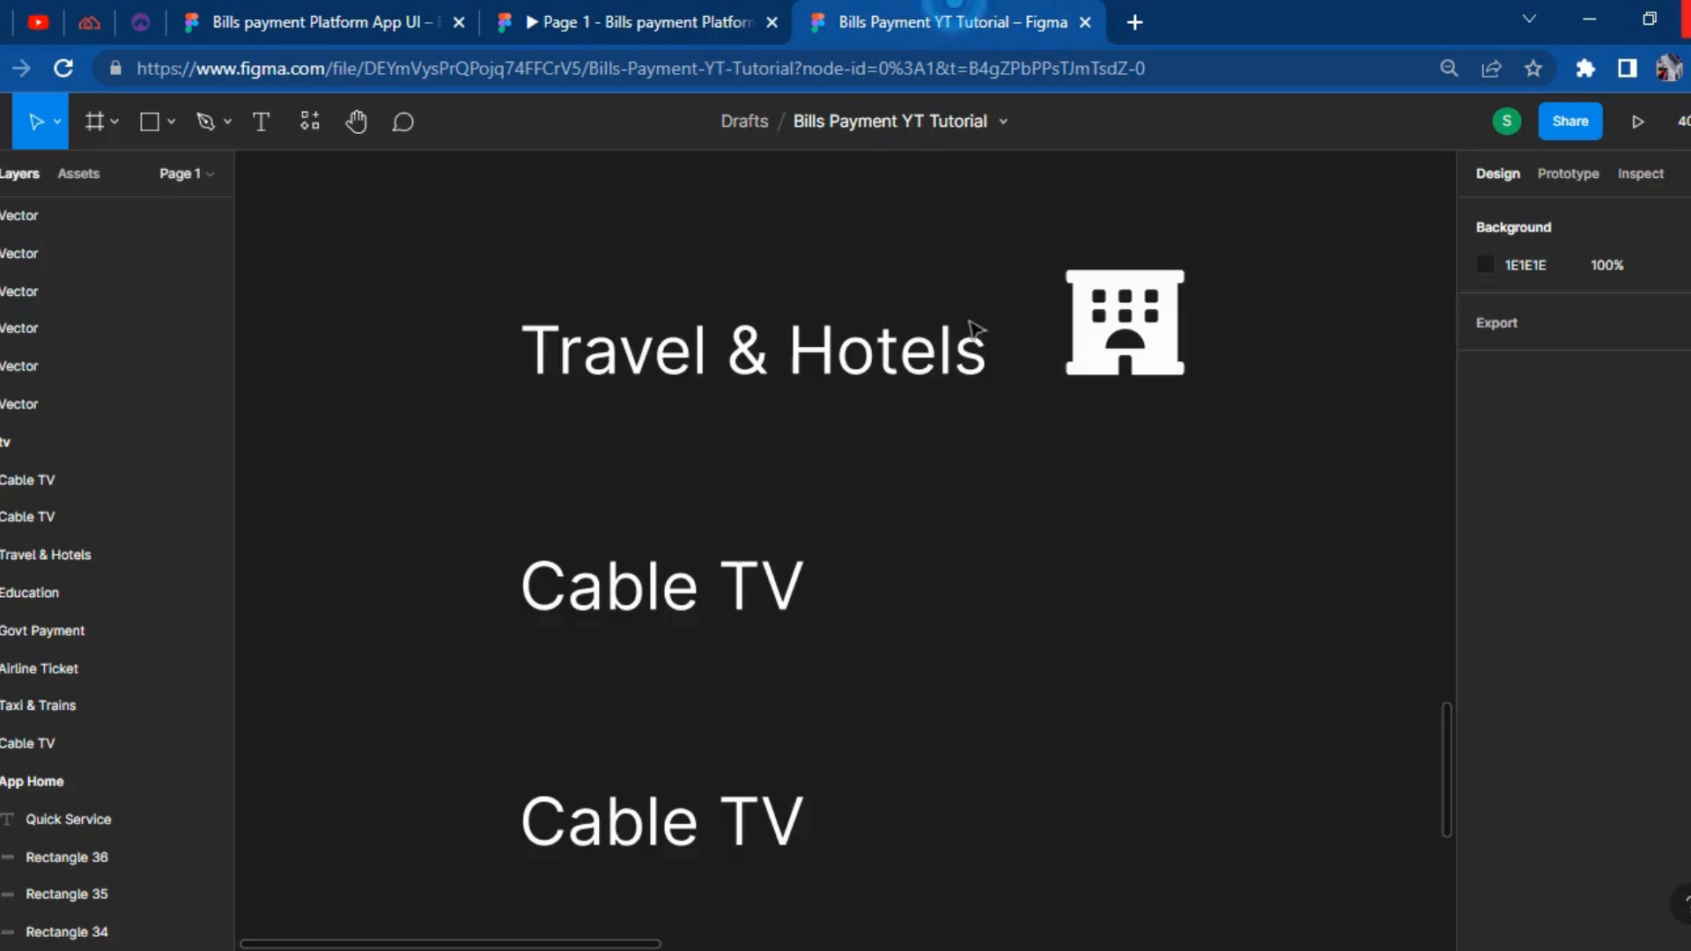
click(713, 606)
double_click(714, 606)
key(ctrl+a)
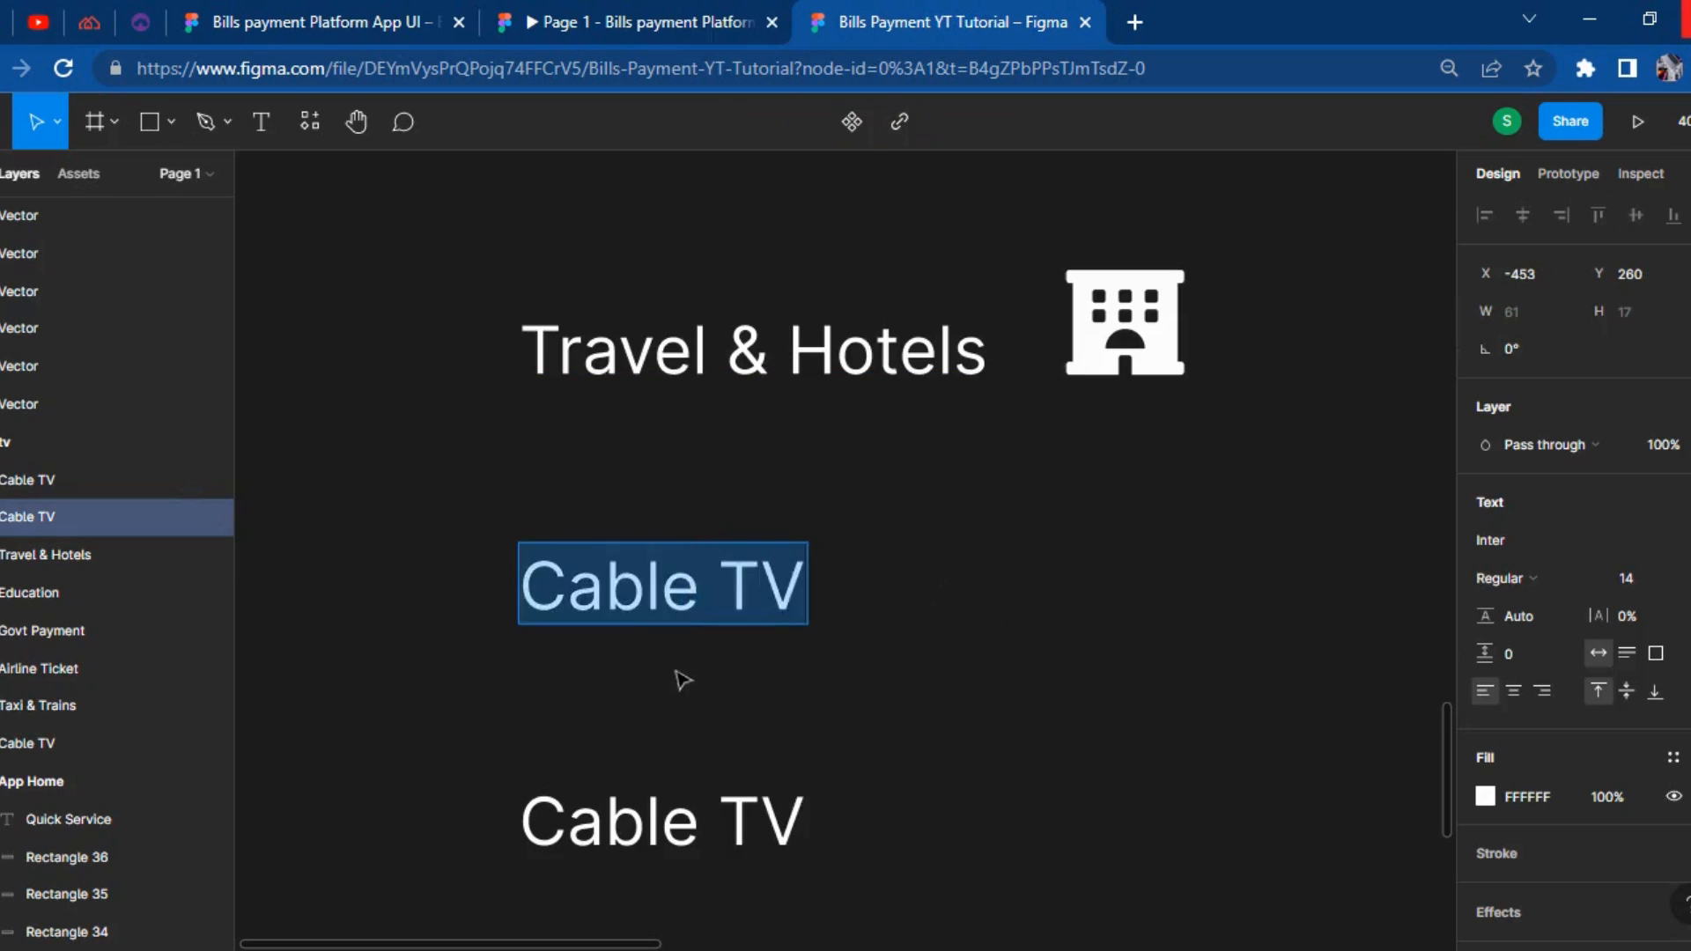
text(Sport B)
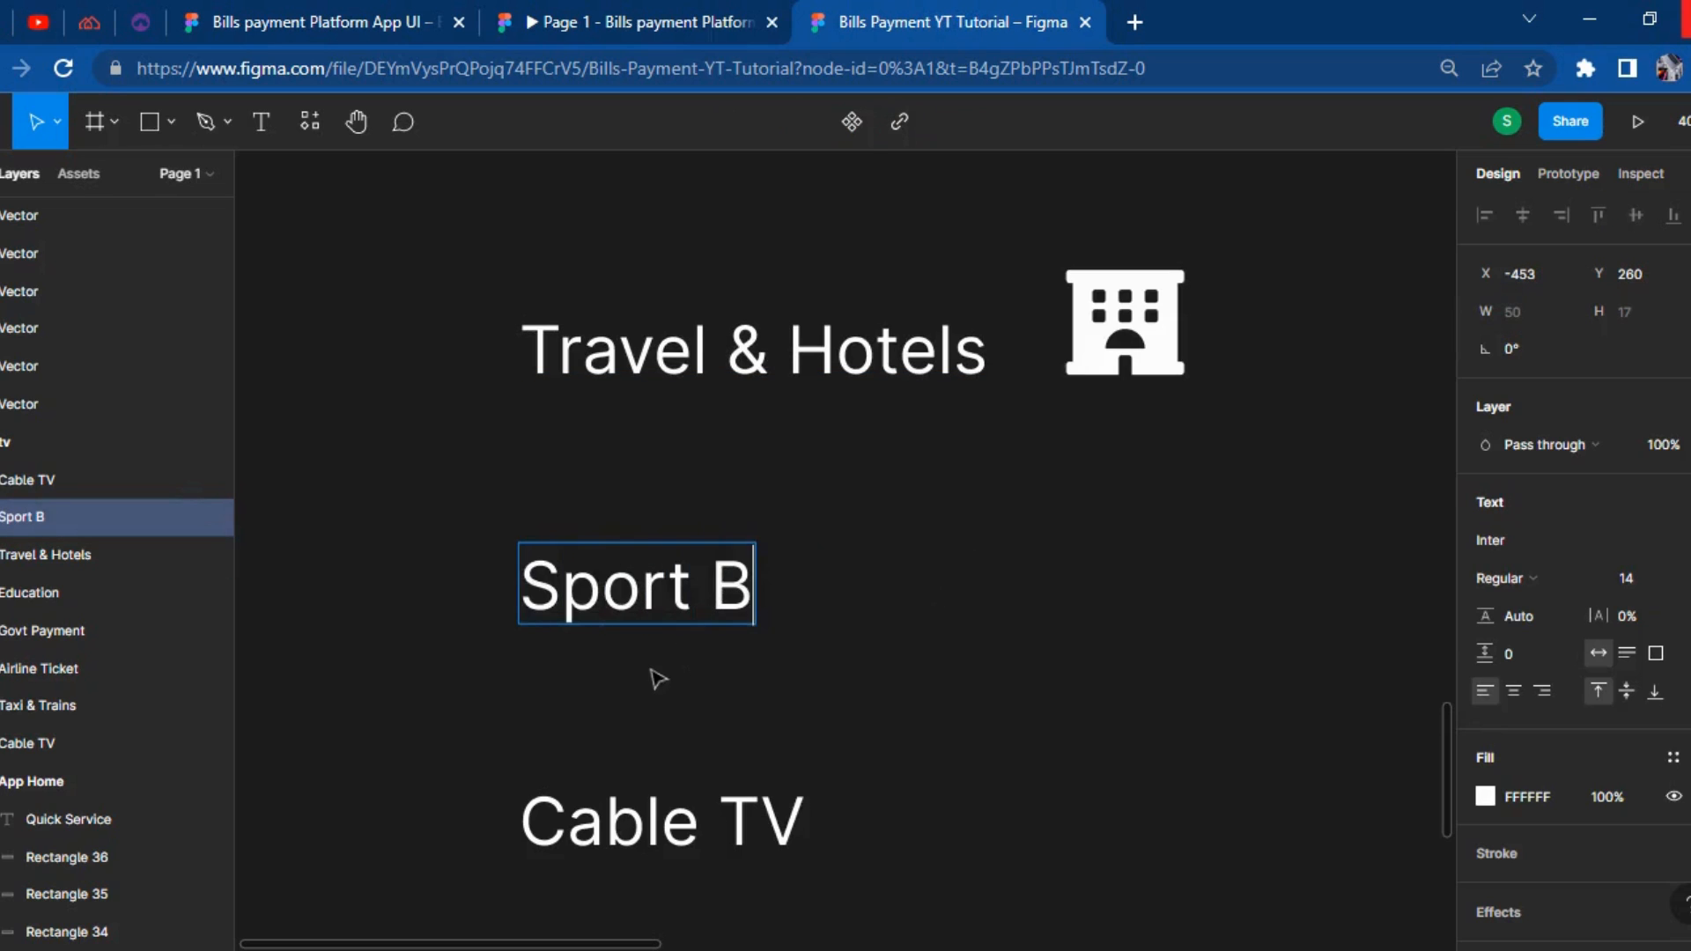
text(etting)
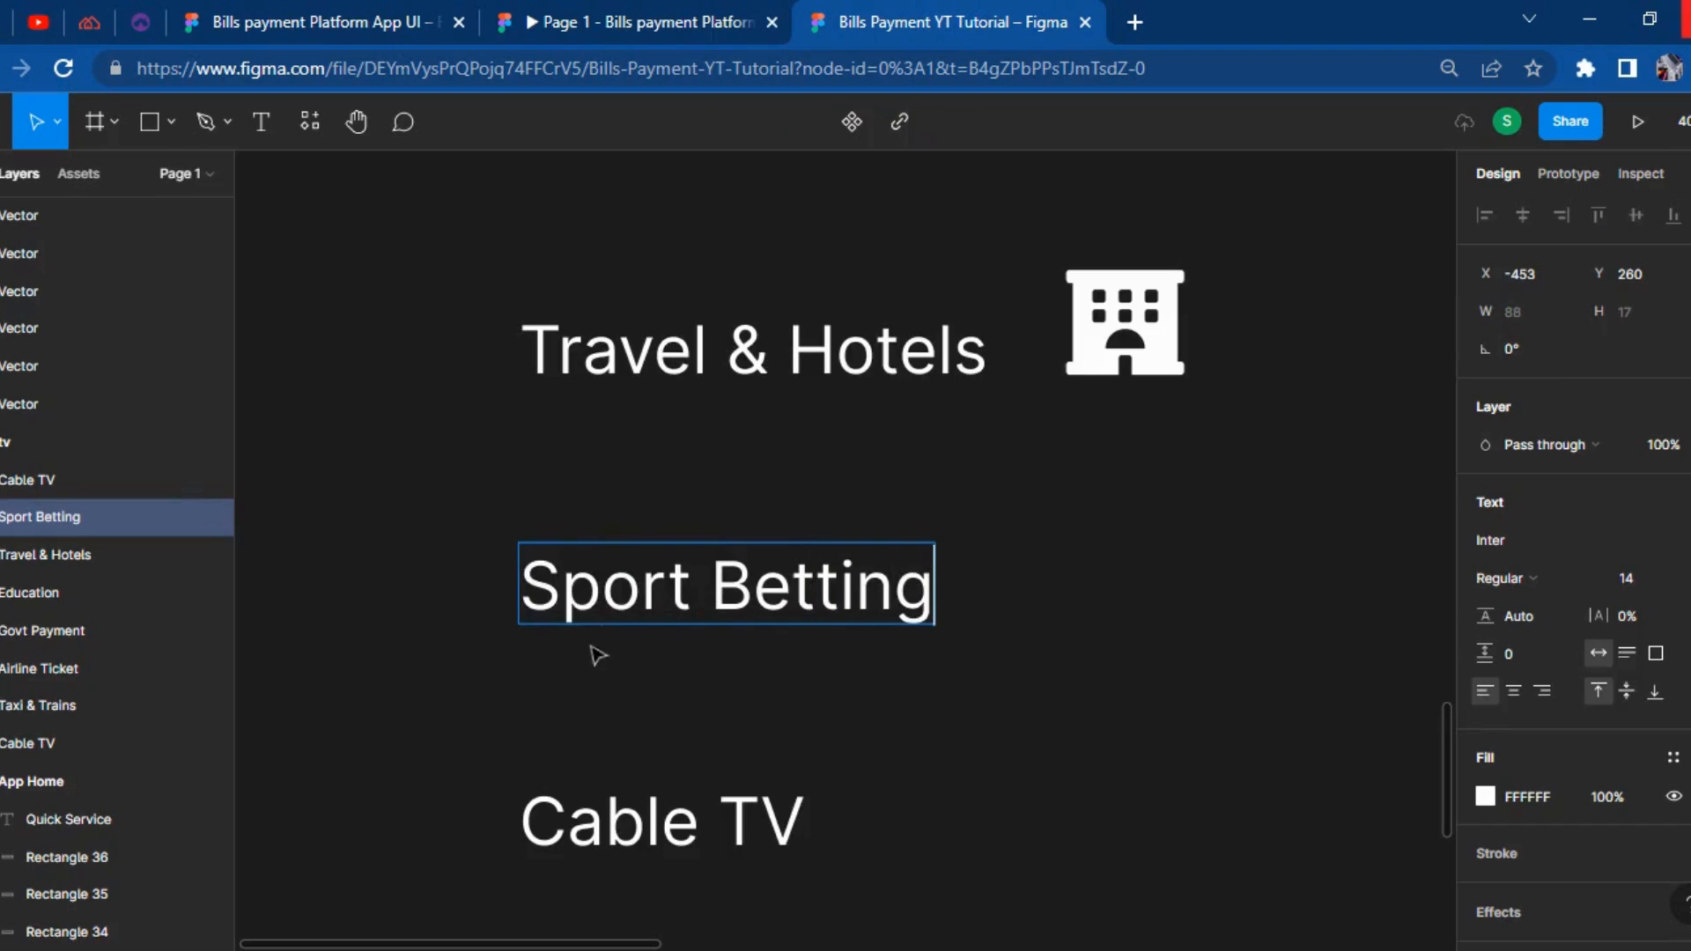
Search the Font Awesome Icons plugin for "ball" and insert the basketball icon.
right_click(1097, 653)
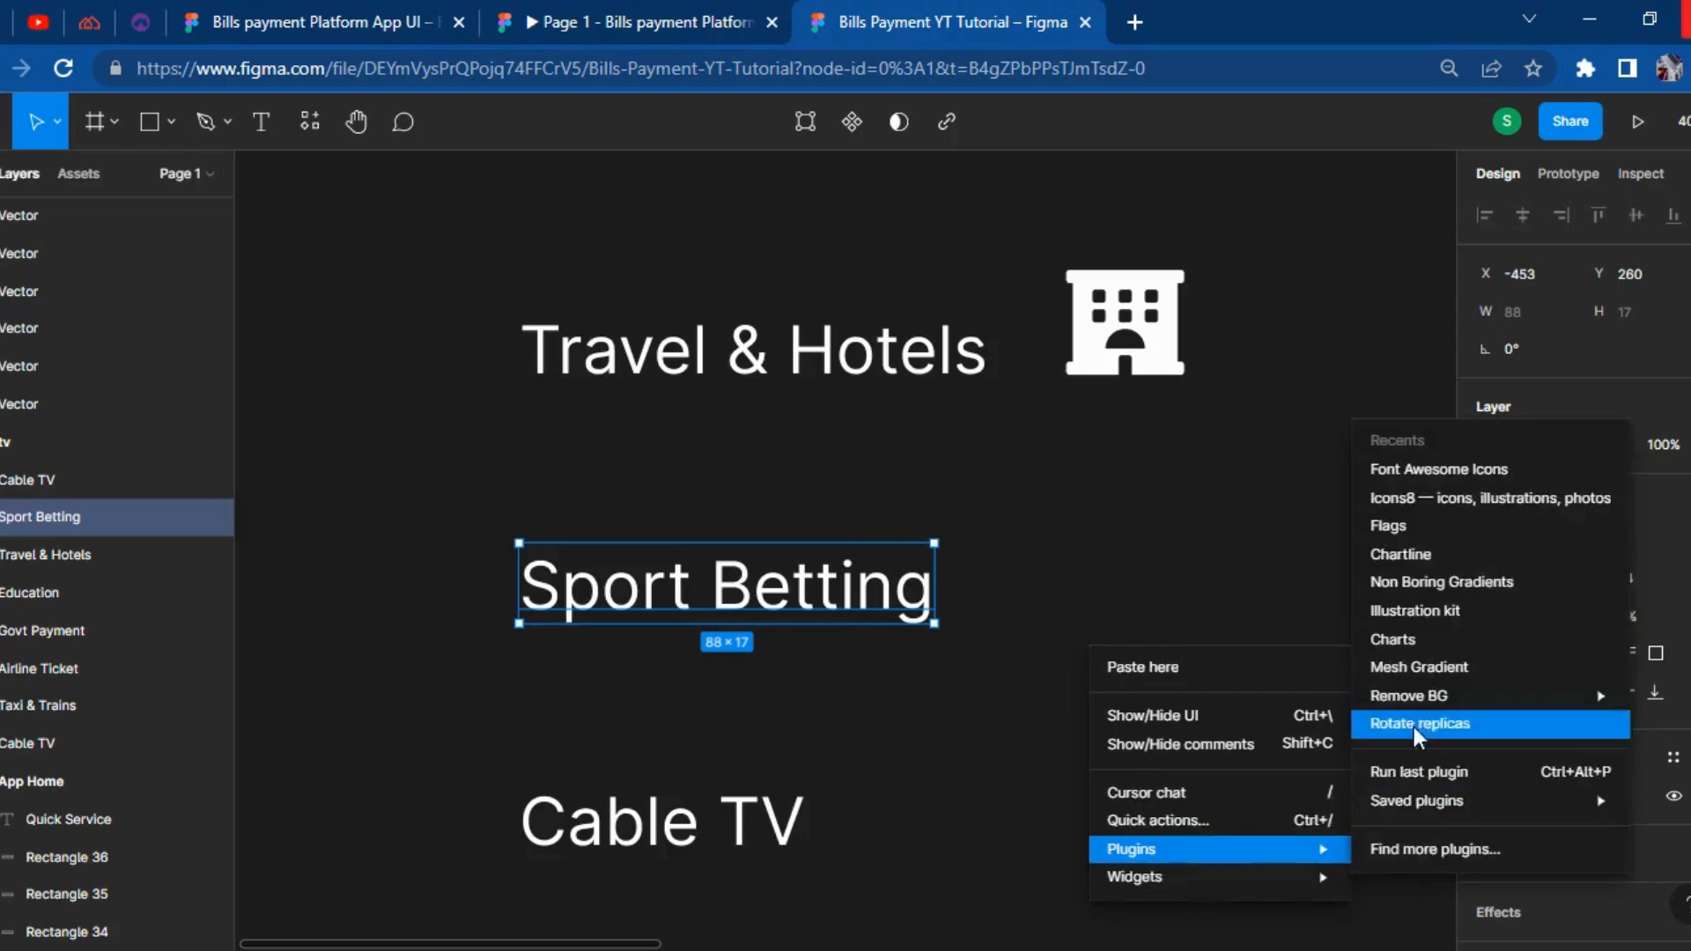
click(1491, 505)
click(1461, 469)
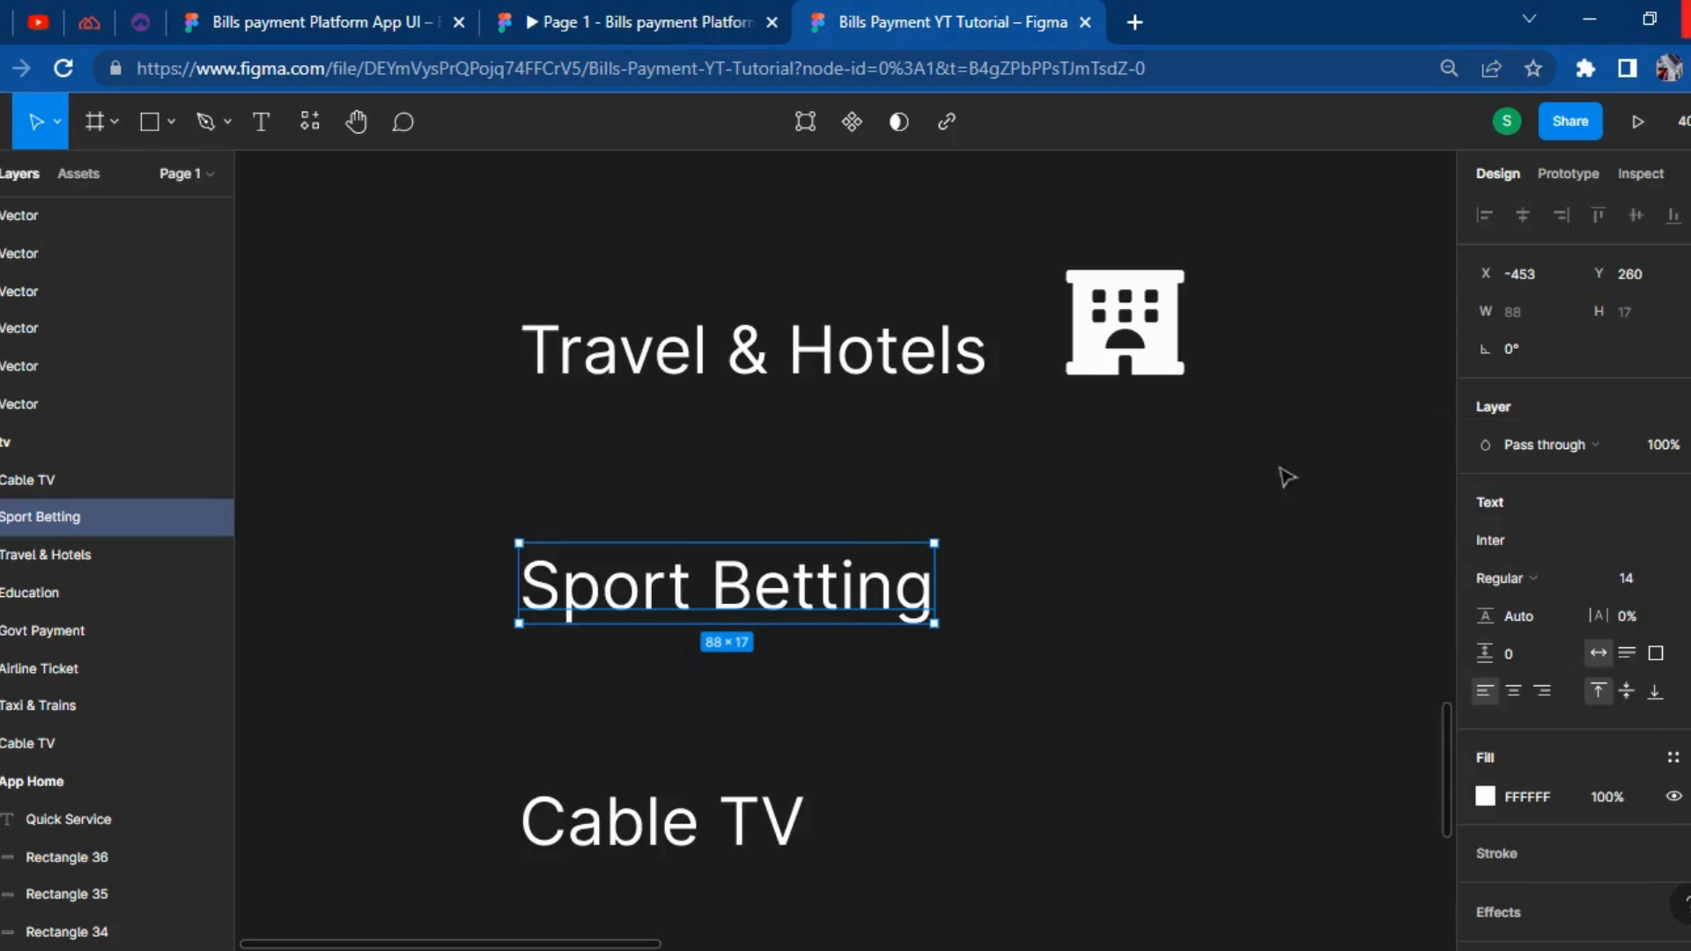
click(527, 380)
text(ball)
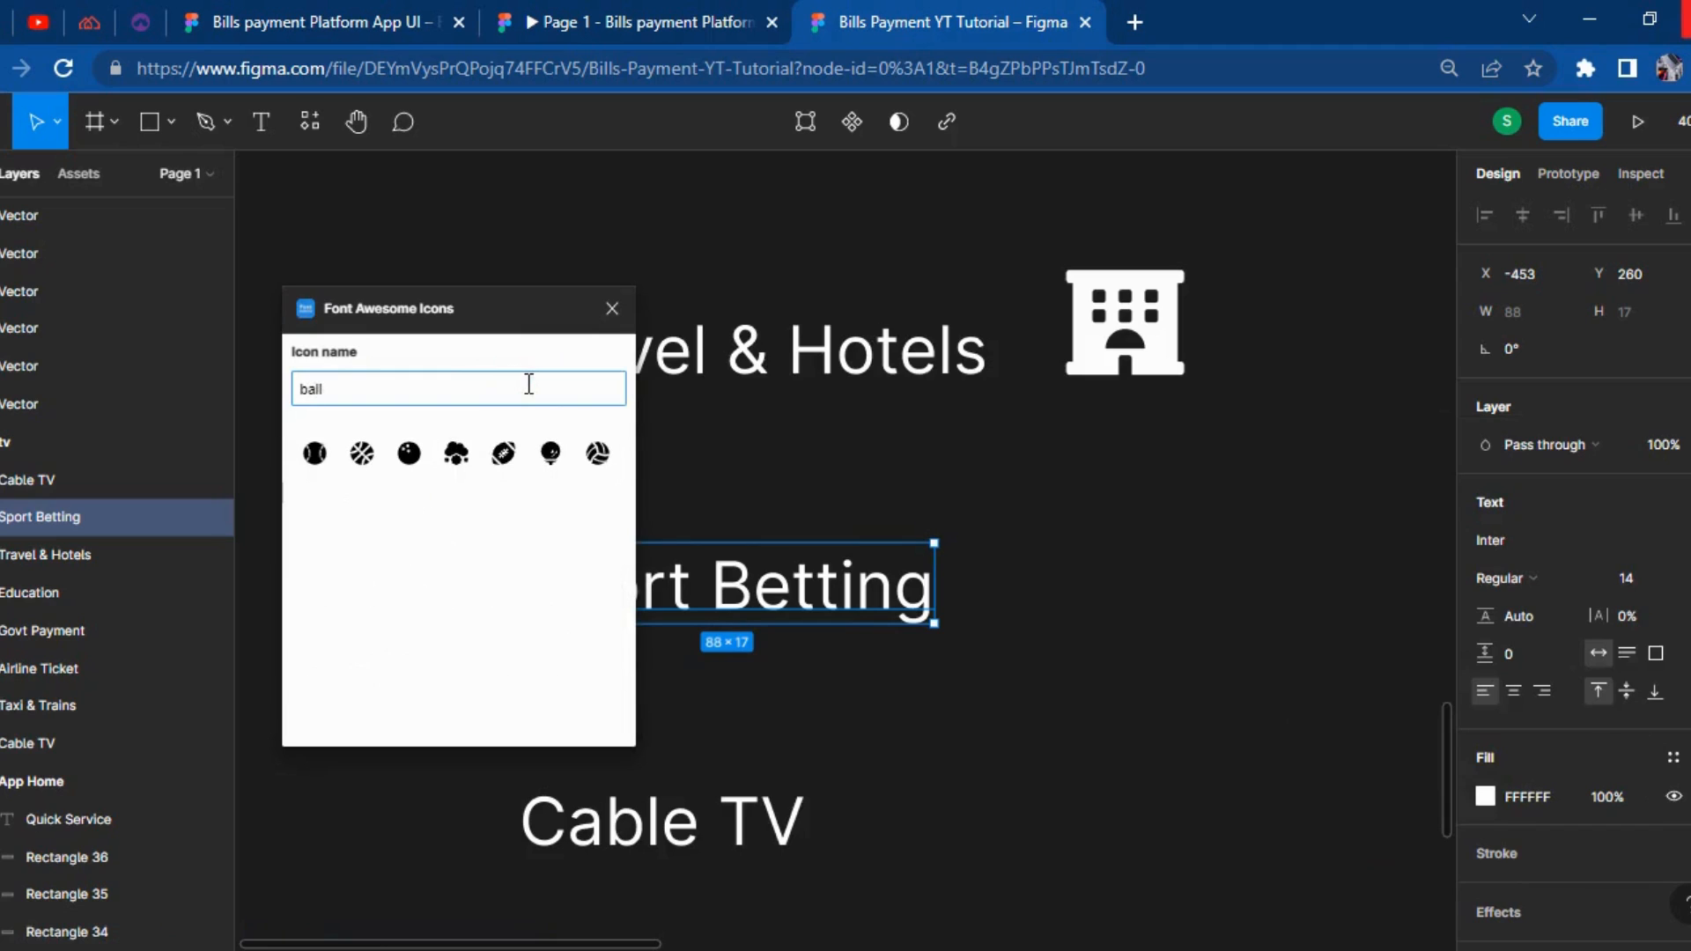
click(364, 454)
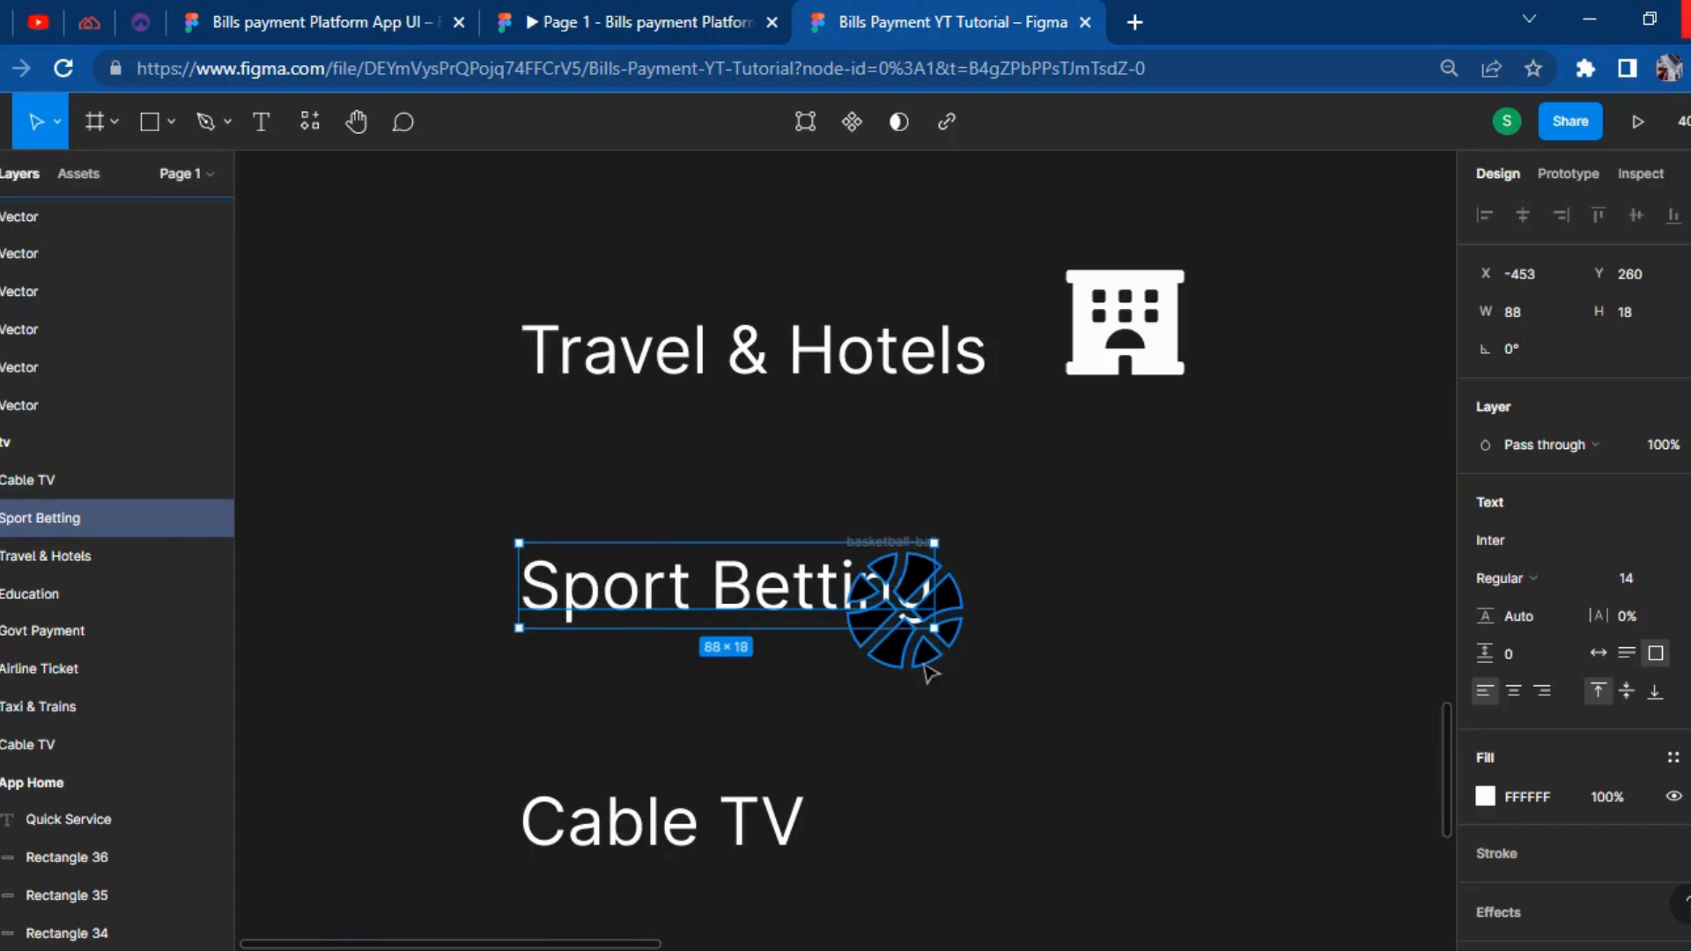
Move the basketball icon out of its frame to X -337, Y 260 beside "Sport Betting" and delete the empty frame.
drag(912, 673, 1128, 667)
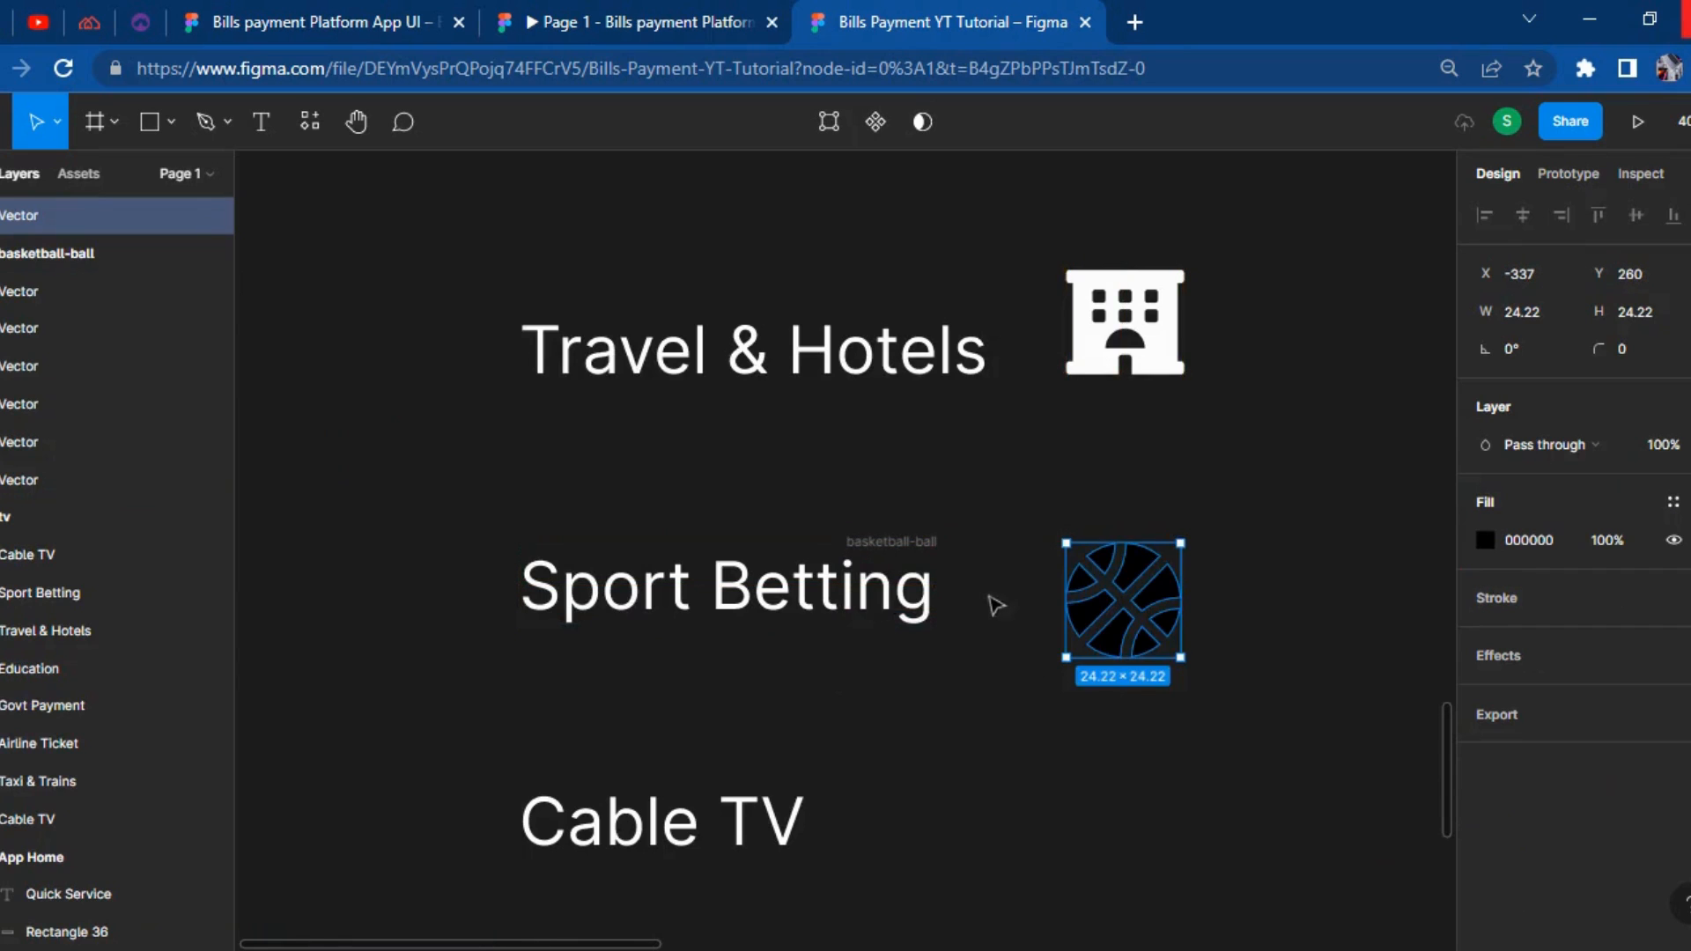
click(939, 573)
key(Delete)
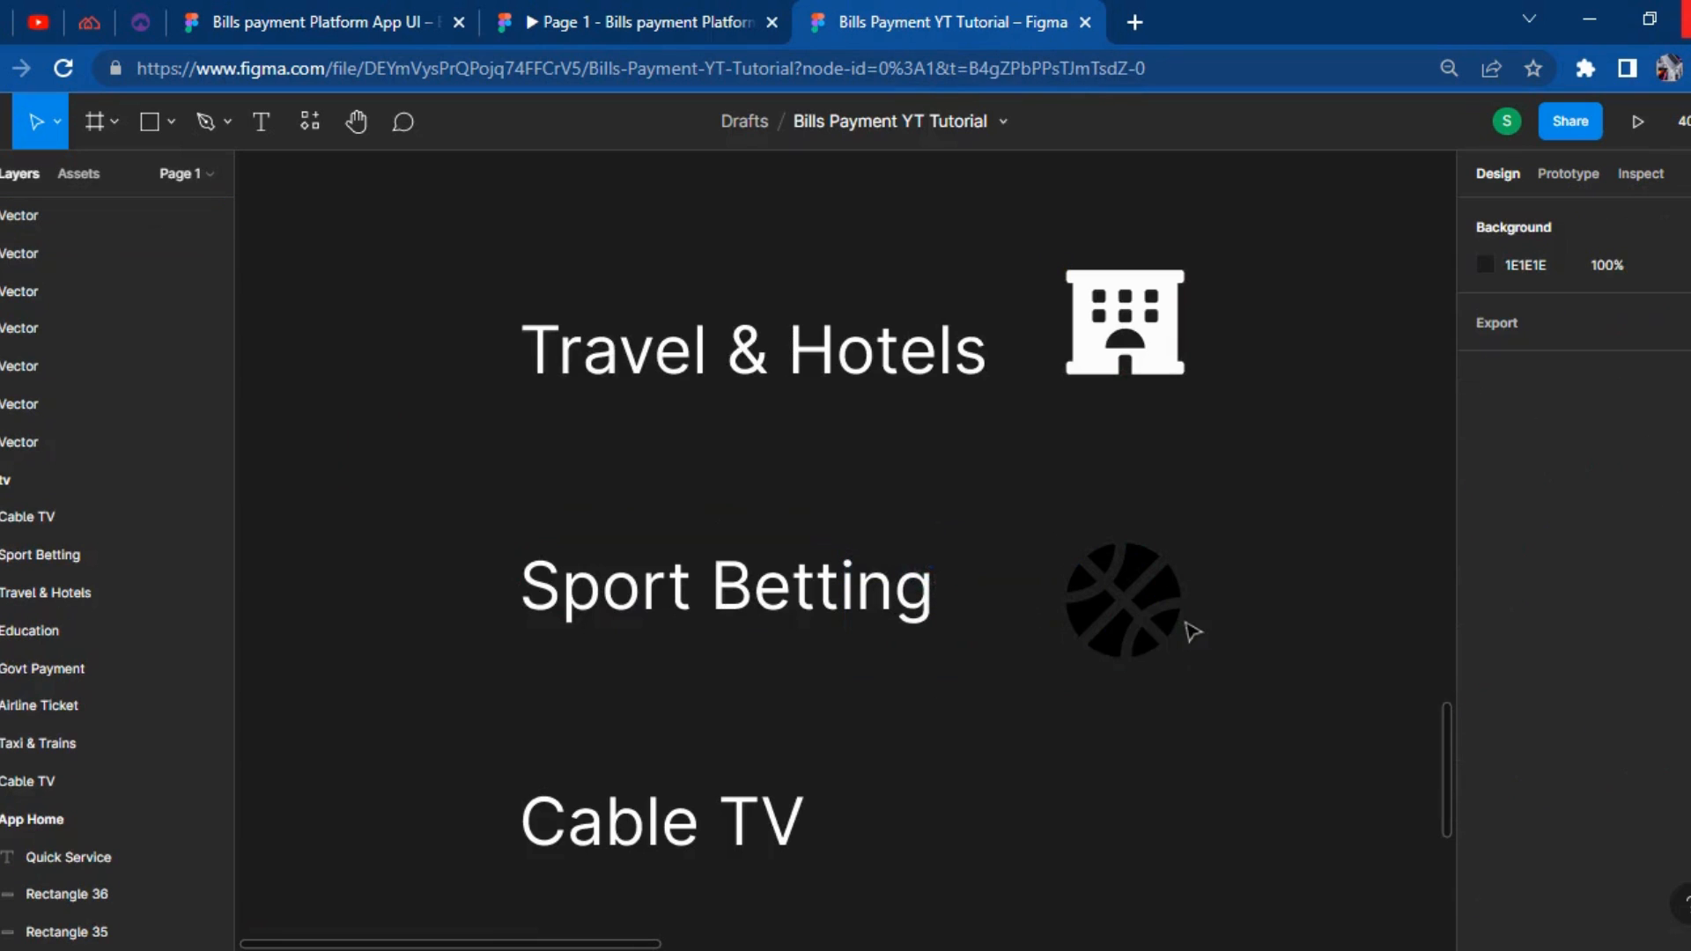
Reposition the basketball icon to X -334, Y 255 to line it up with the "Sport Betting" label.
drag(1165, 589, 1156, 574)
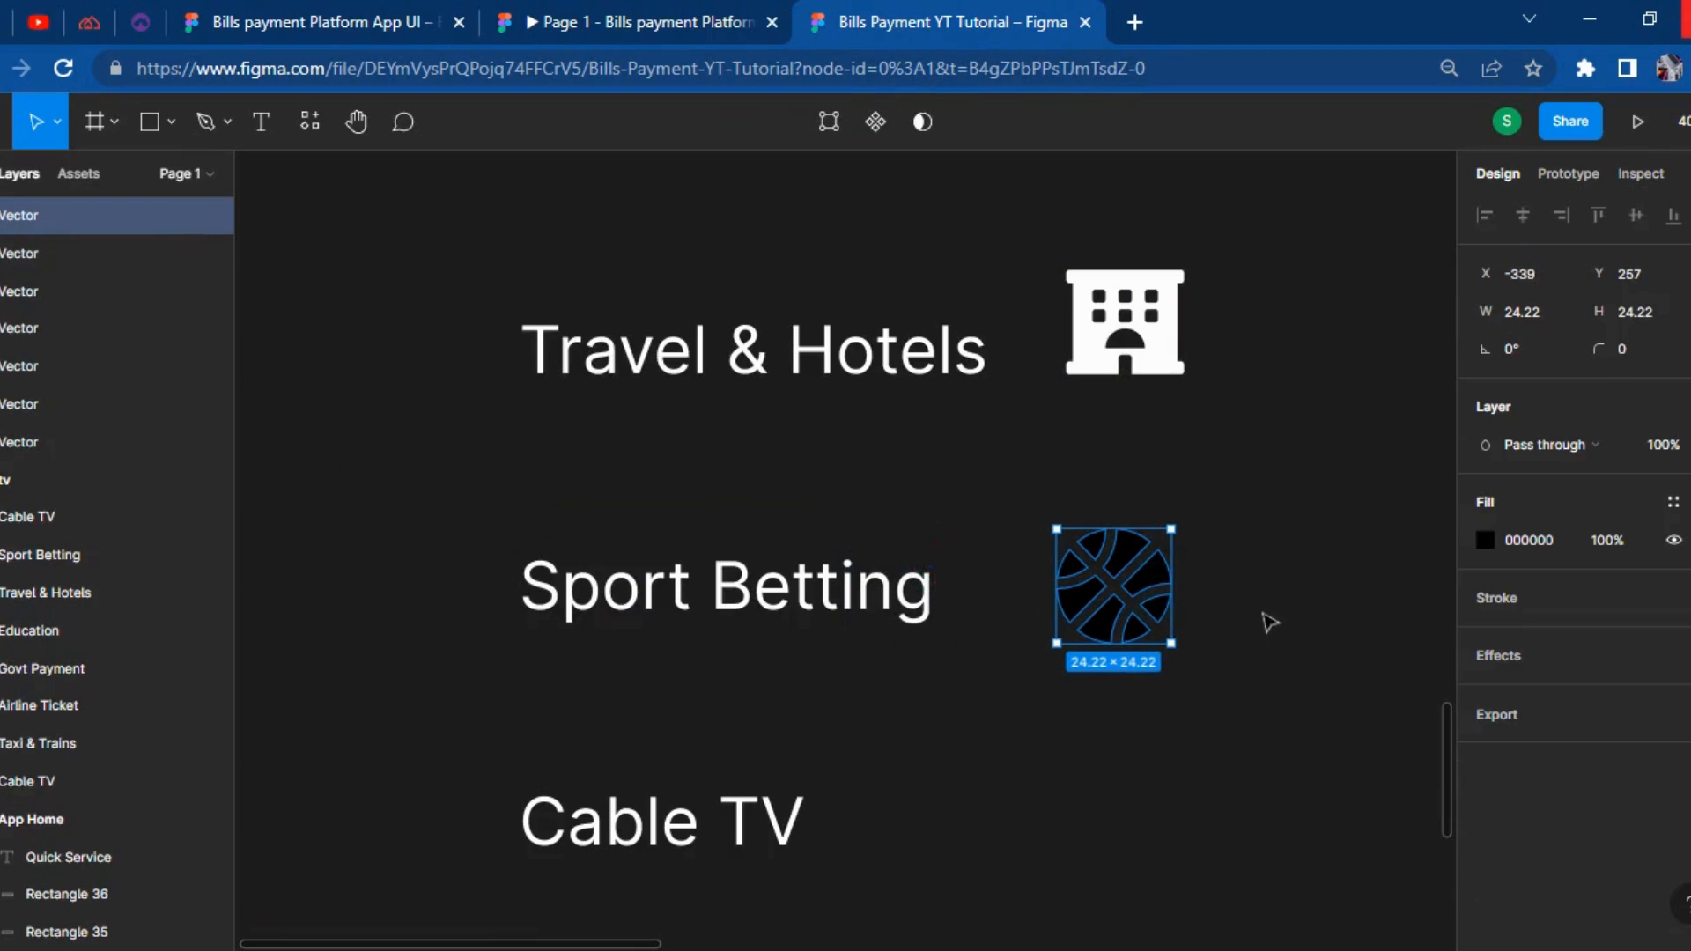
key(shift+Right)
key(Left)
key(Left)
key(Left)
key(Left)
key(Left)
key(Up)
key(Up)
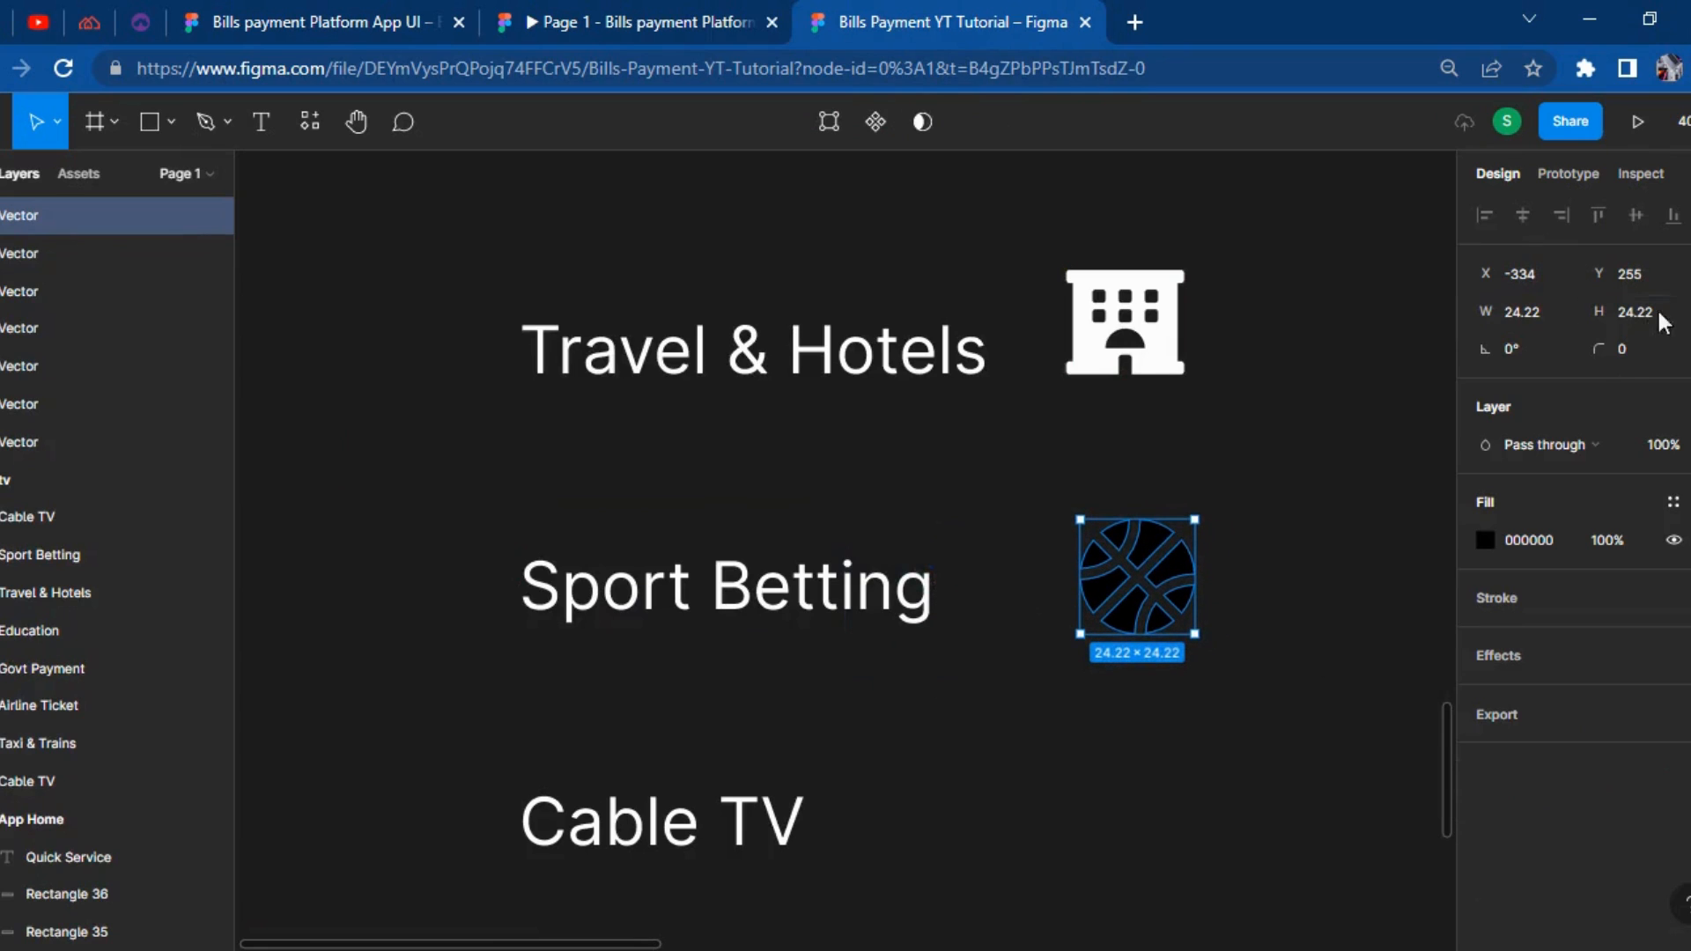
Change the basketball icon's fill colour to white.
click(1485, 539)
drag(1386, 529, 1166, 344)
click(407, 715)
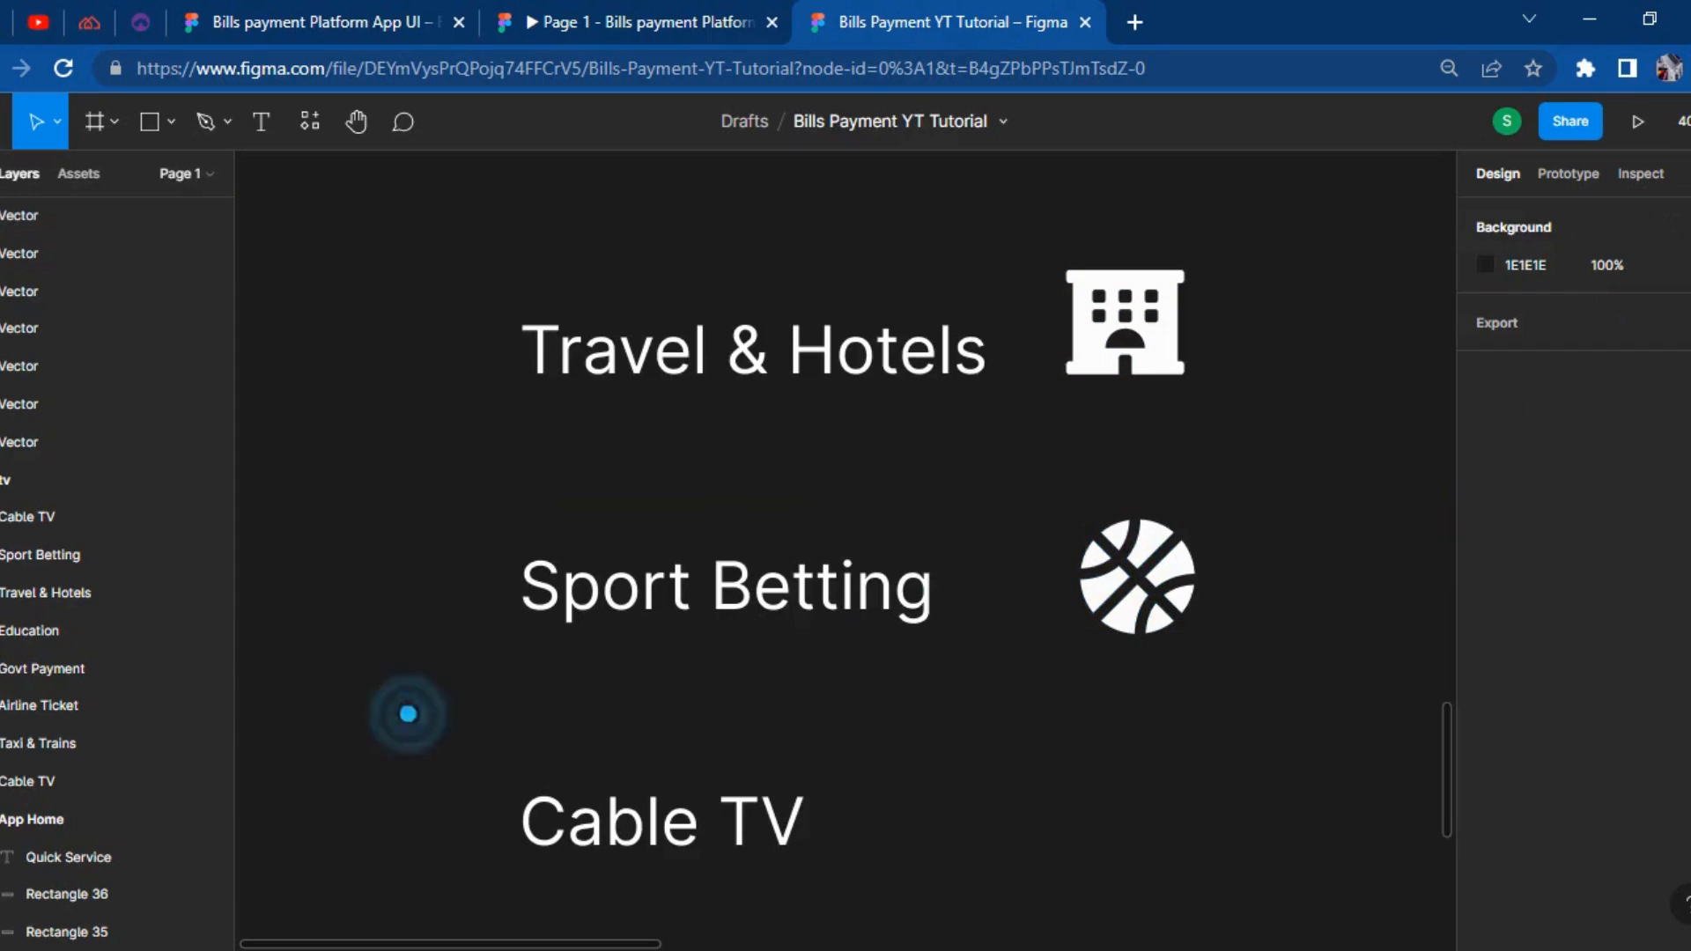
Check the reference prototype's last service name and change the bottom "Cable TV" label to "Tickets & PIN".
click(623, 24)
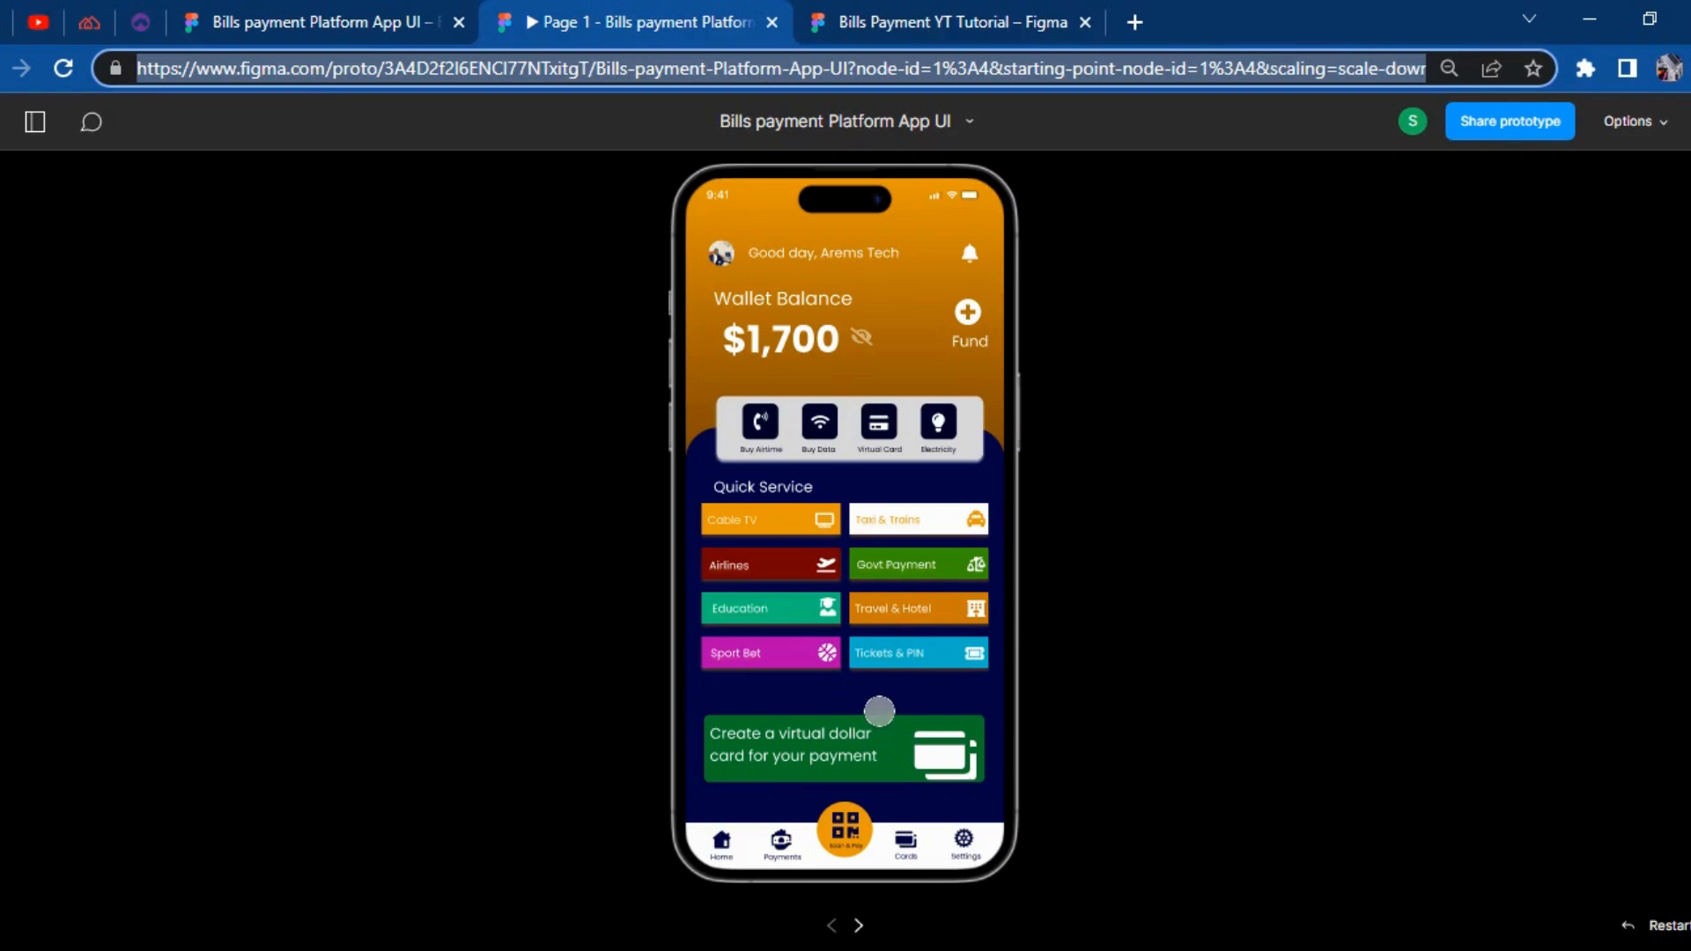
click(1019, 10)
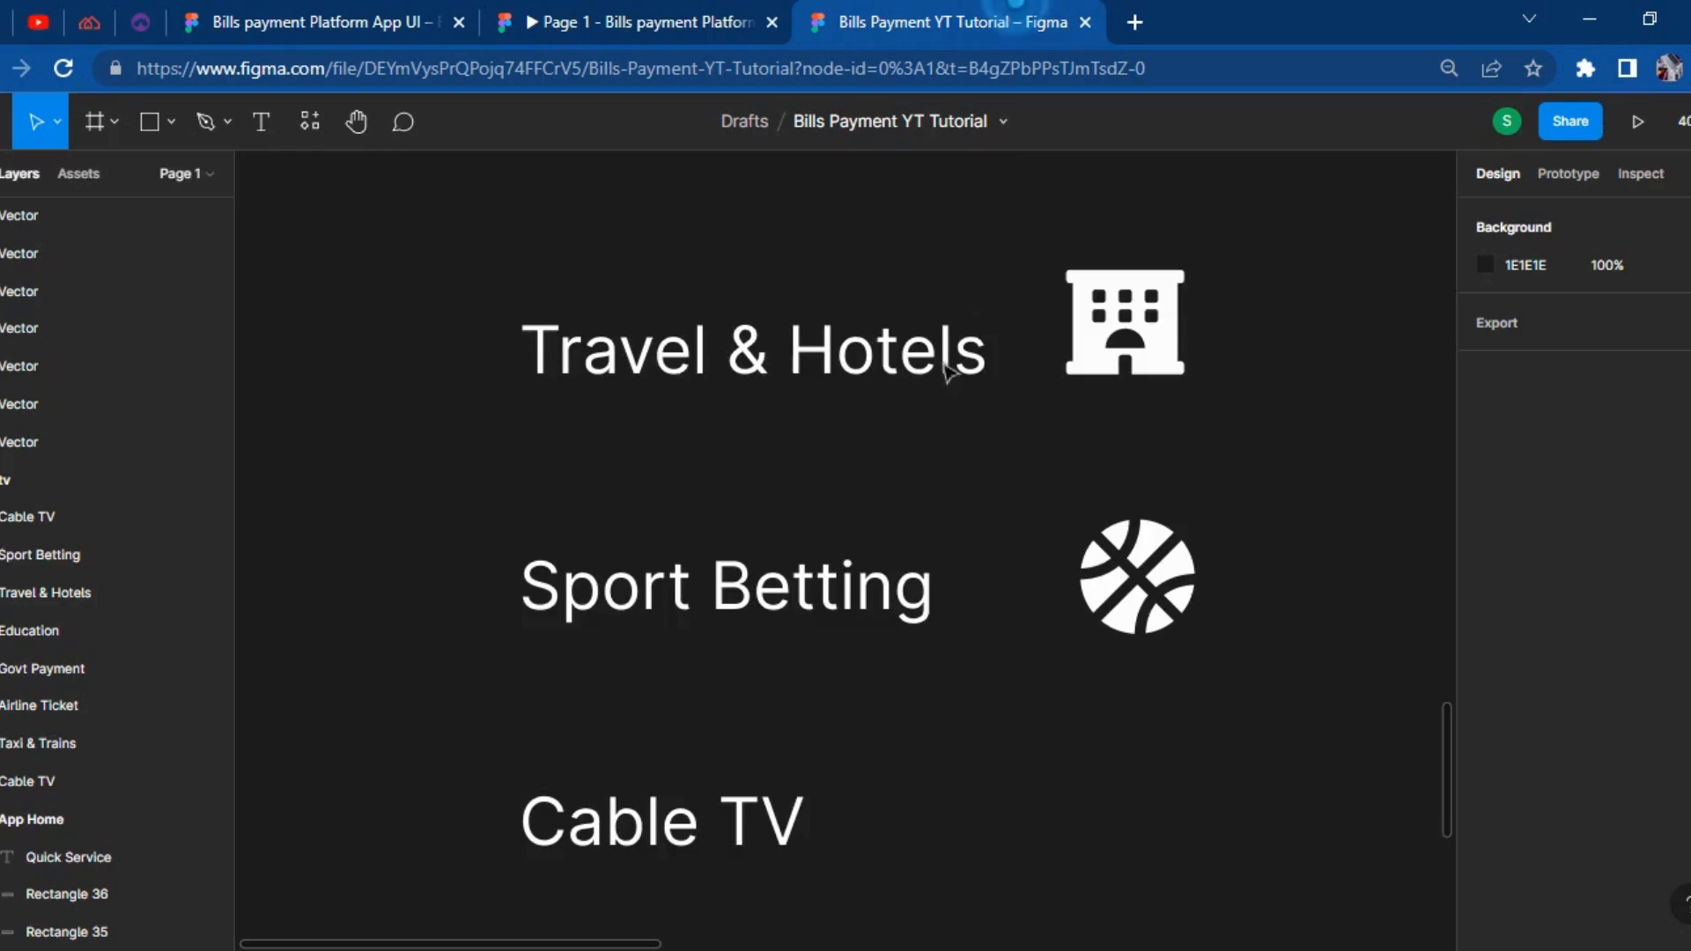
click(685, 801)
double_click(688, 799)
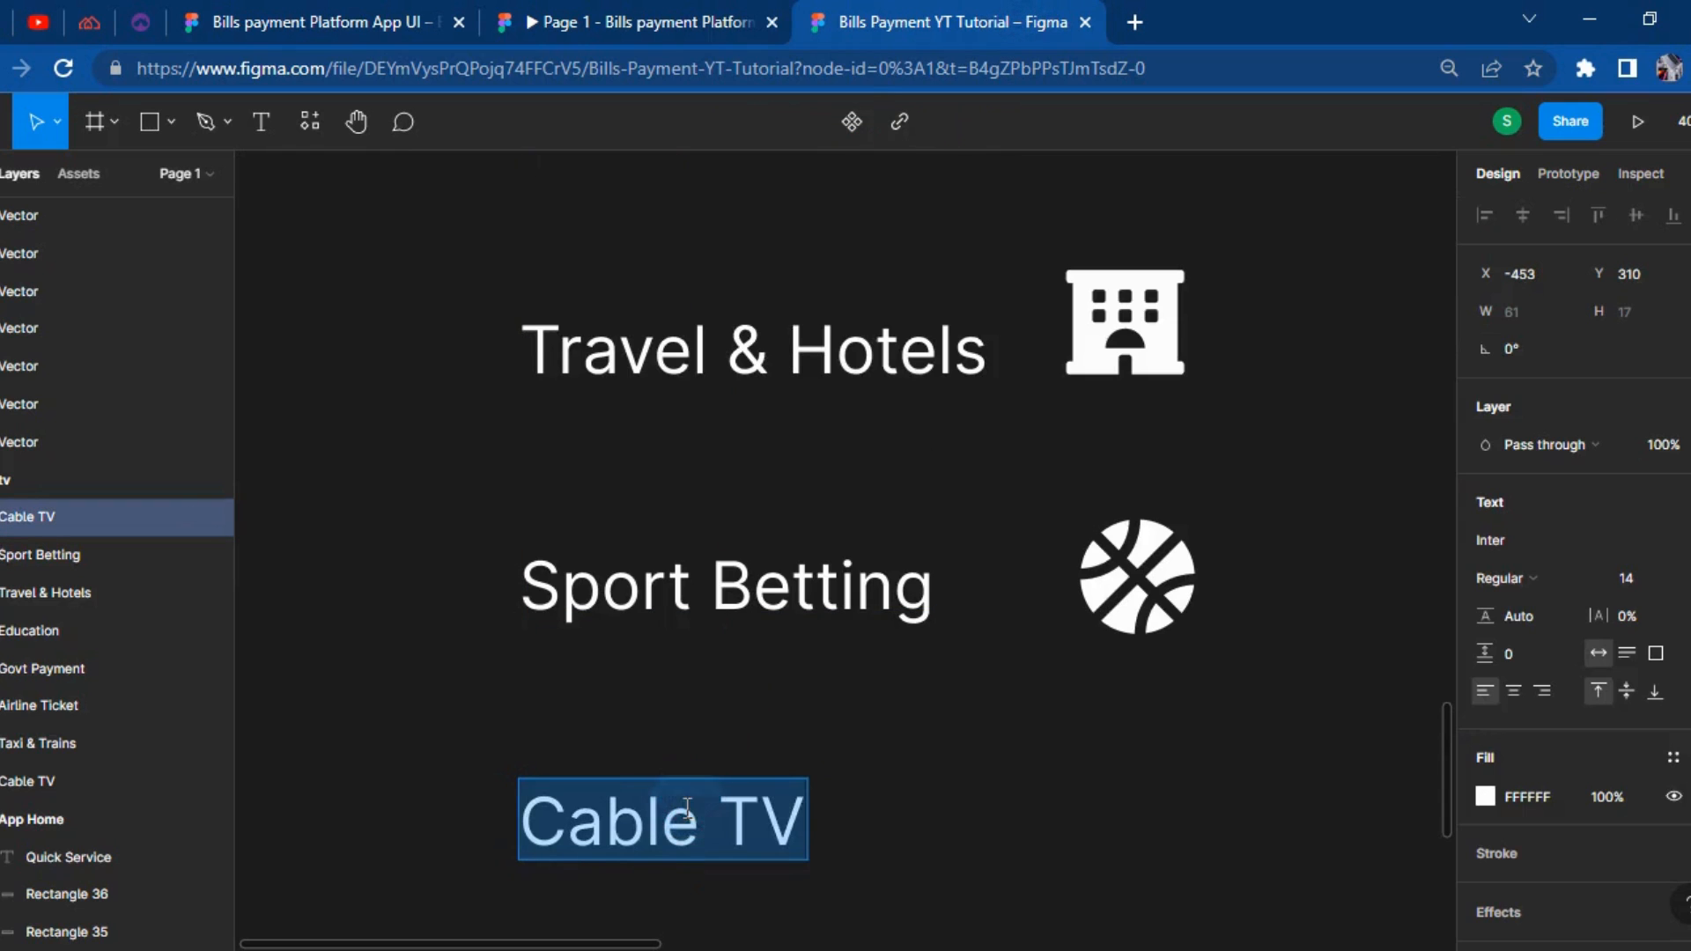
text(Tickets & PIN)
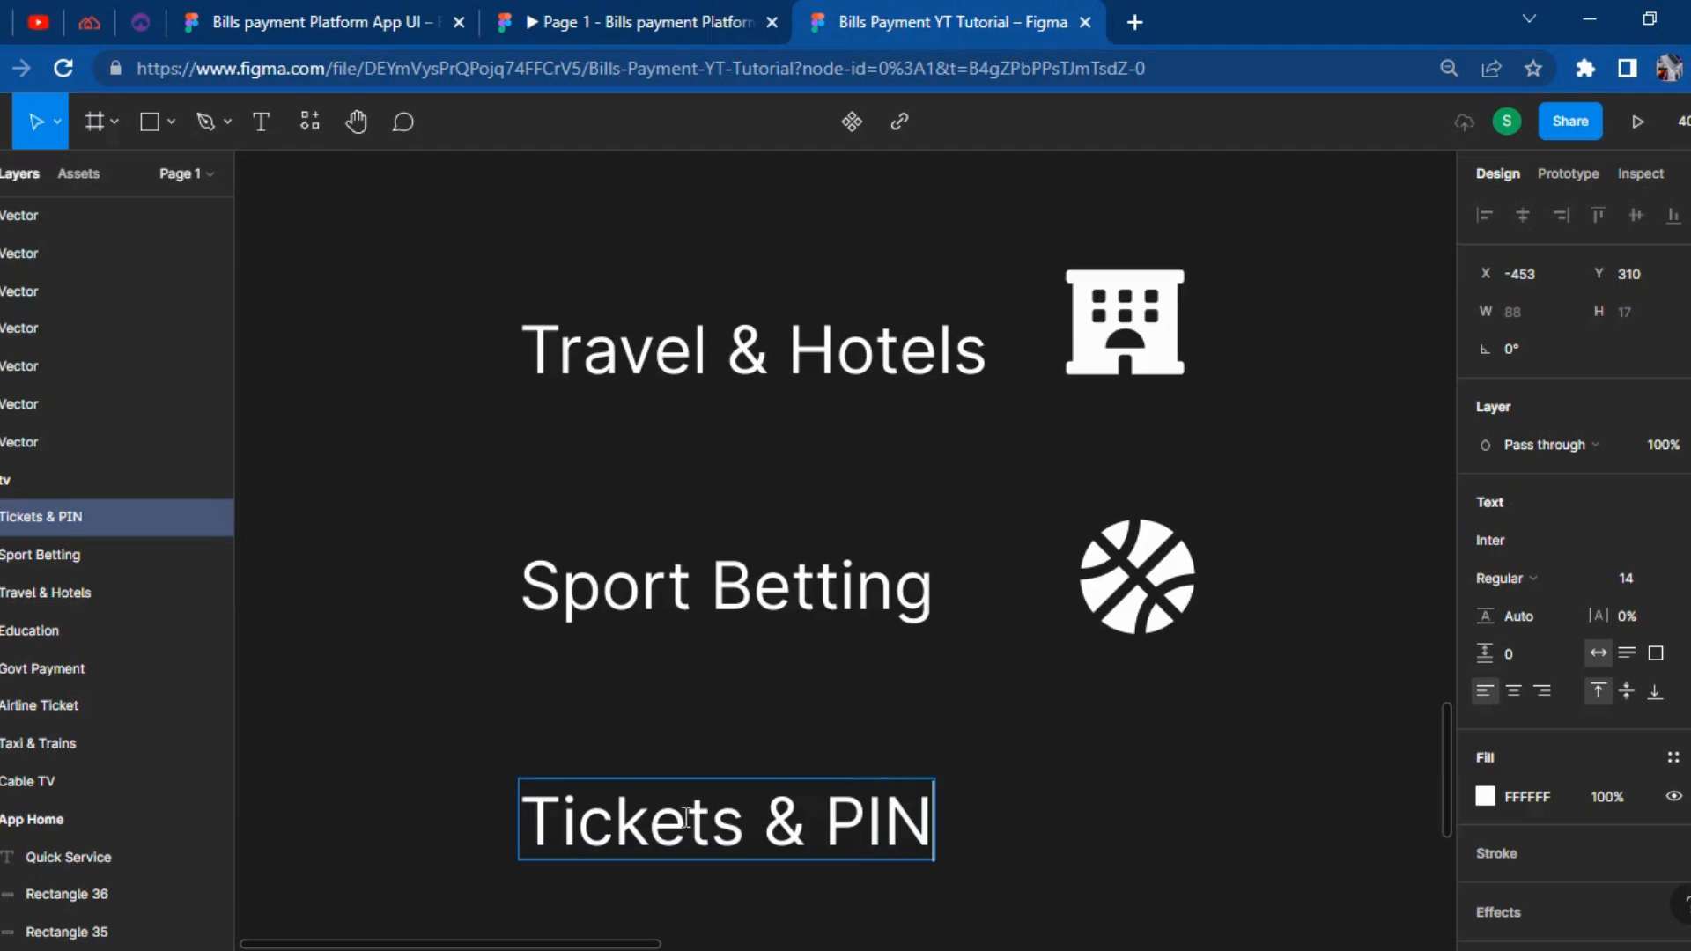
scroll(880, 766, down, 3)
key(Escape)
Search the Font Awesome Icons plugin for "tick" and insert the ticket icon near the "Tickets & PIN" label.
right_click(1133, 679)
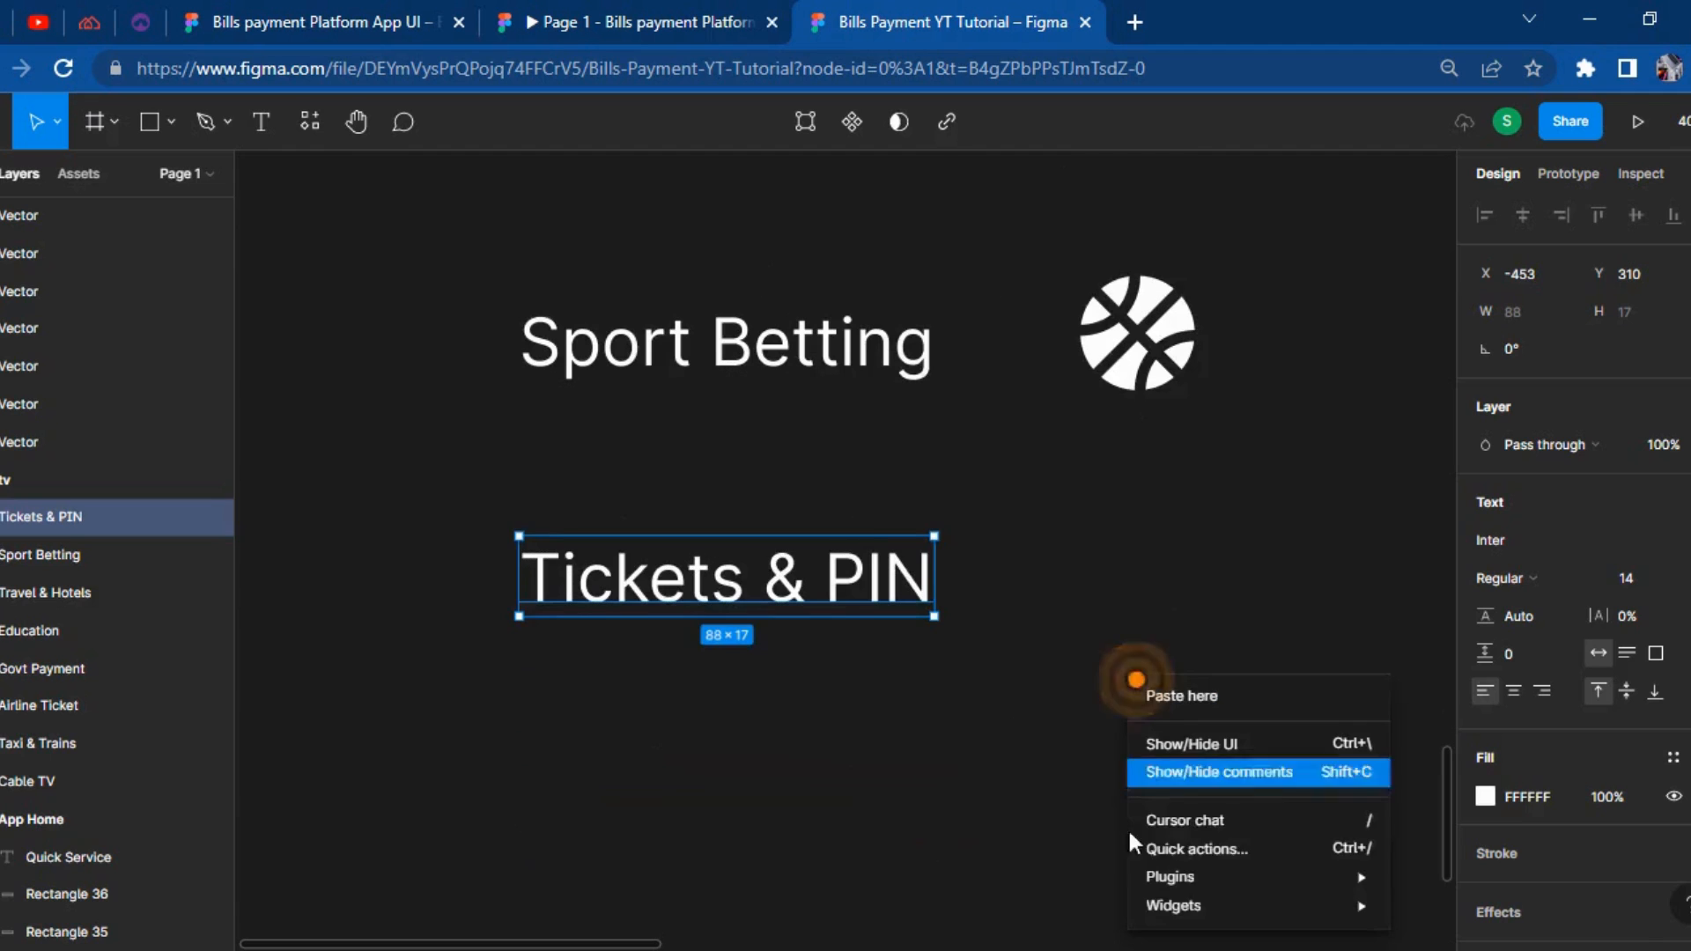
mouse_move(1167, 881)
click(1449, 498)
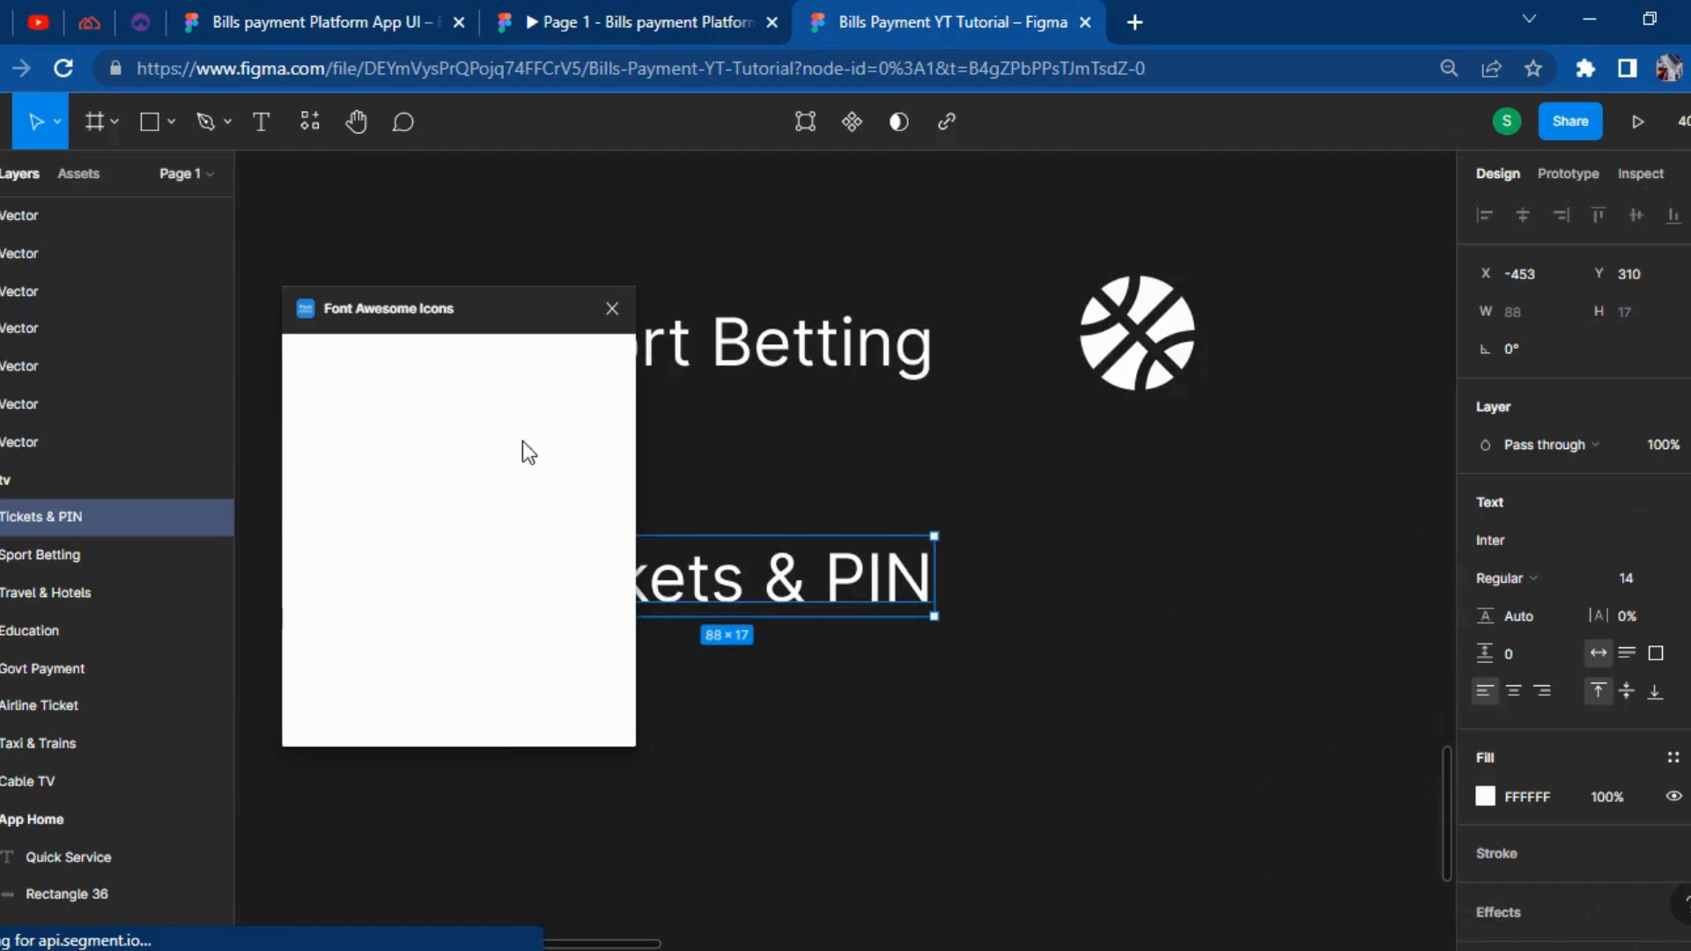
click(448, 387)
text(tick)
key(BackSpace)
text(k)
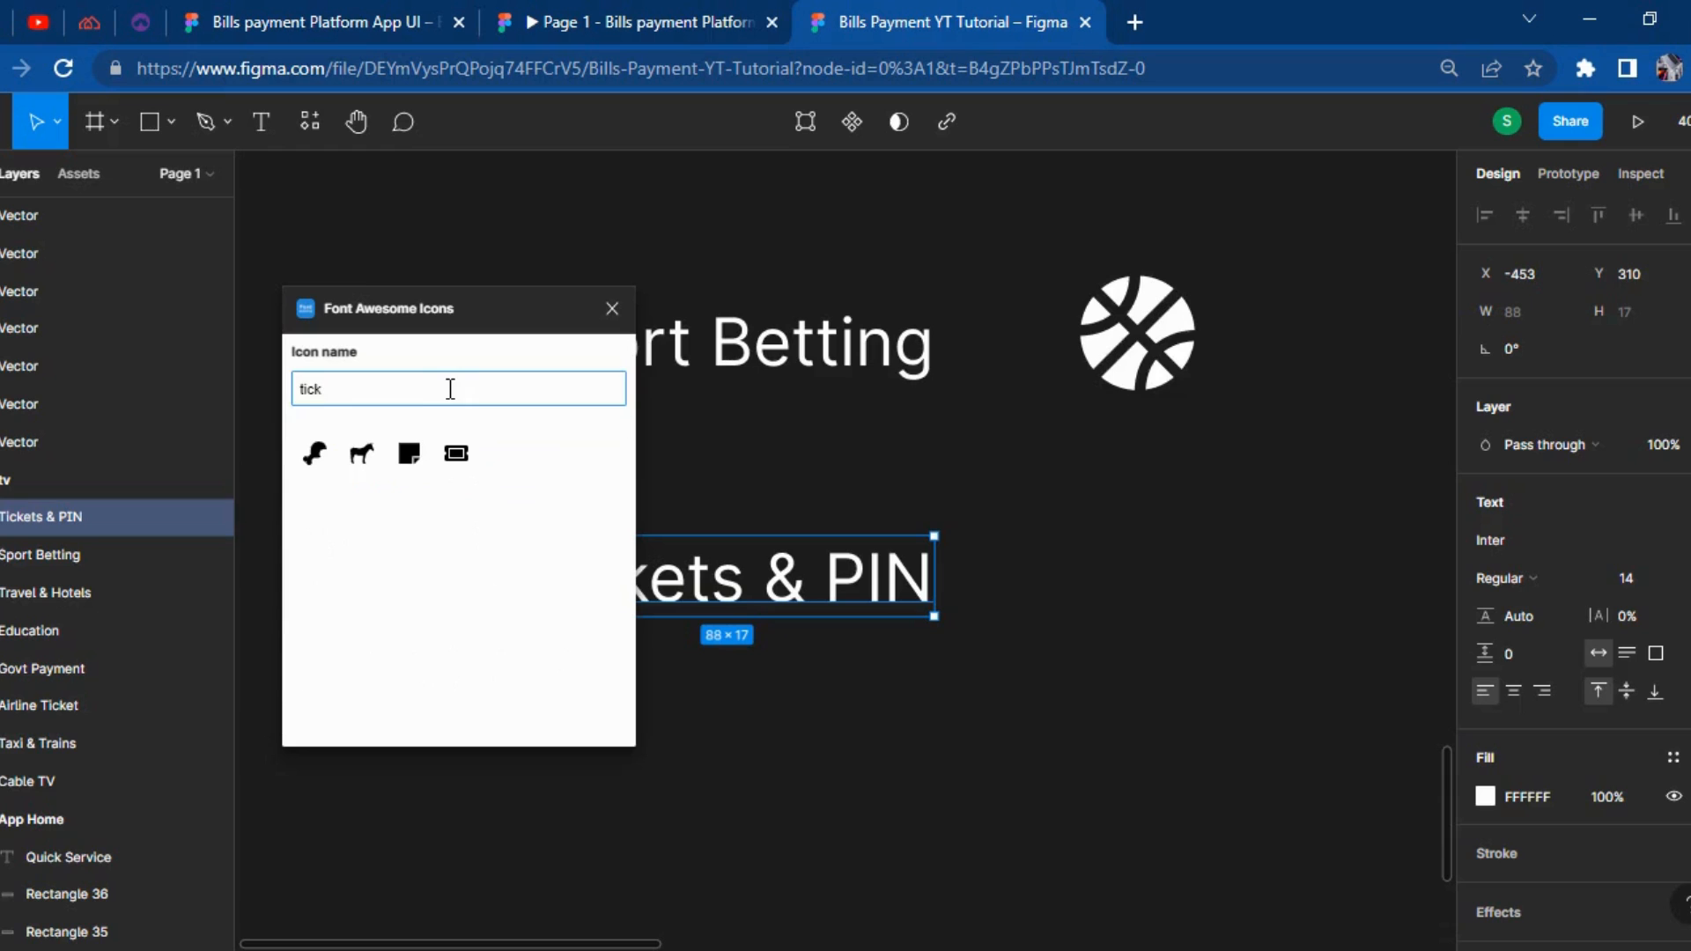
drag(456, 453, 897, 579)
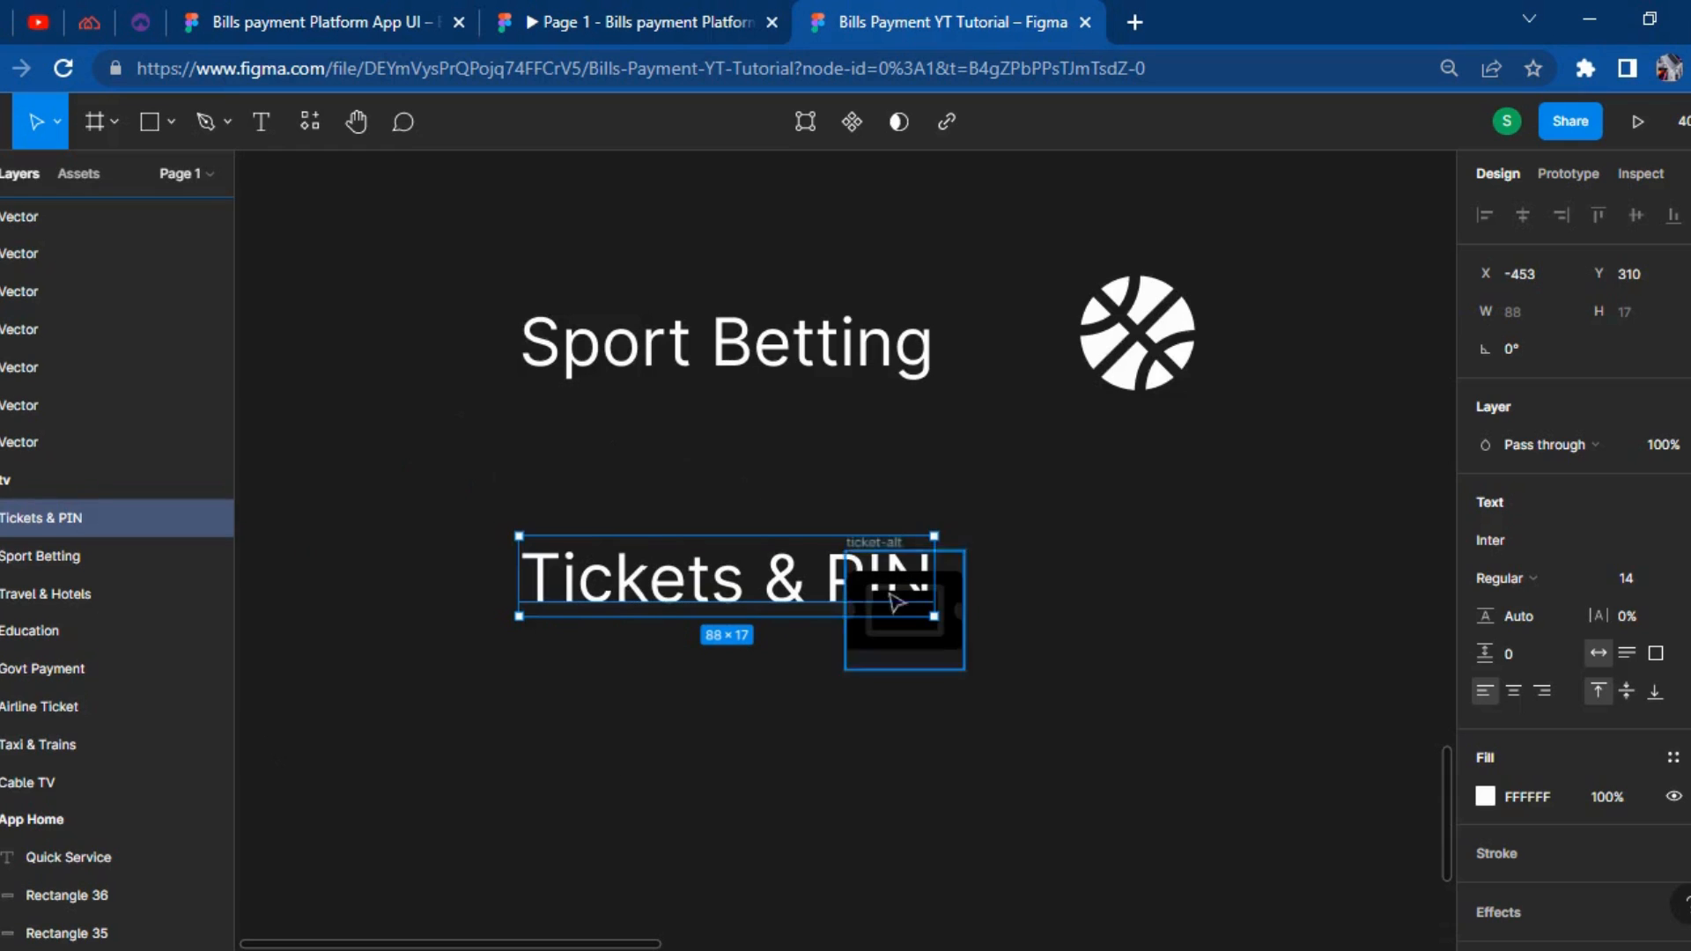
Move the ticket icon out of its frame to X -335, Y 310 beside "Tickets & PIN" and delete the empty frame.
drag(921, 642, 1149, 612)
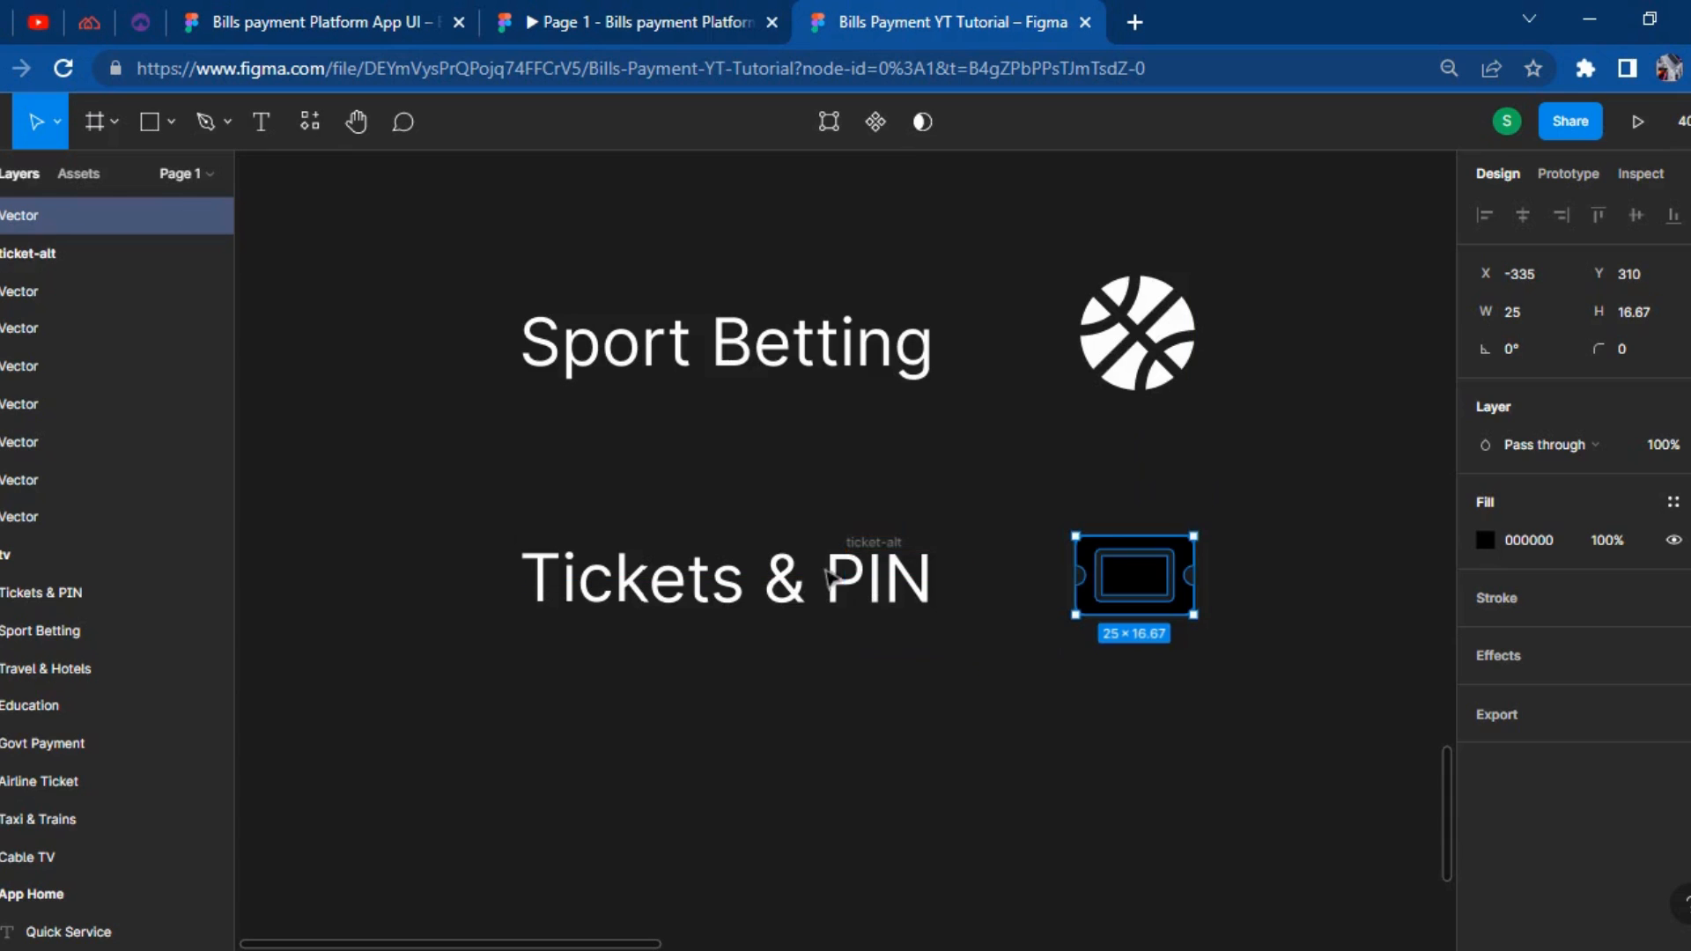
click(867, 539)
key(Delete)
Change the ticket icon's fill colour to white (FFFFFF).
click(1128, 608)
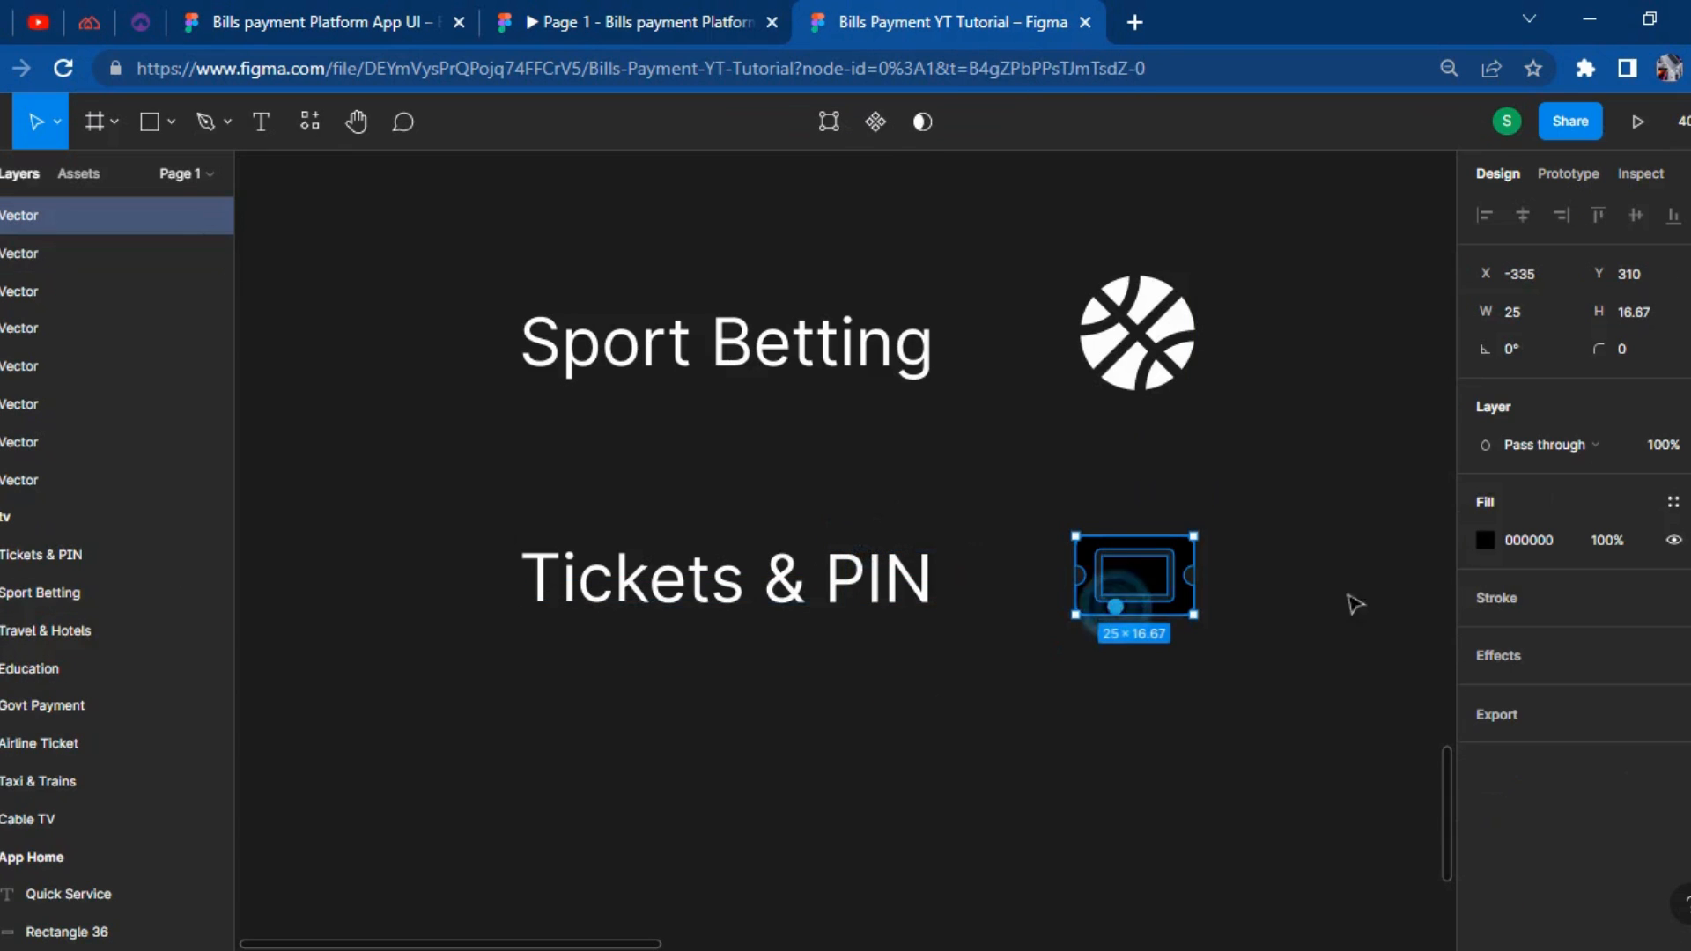
click(1480, 539)
drag(1389, 567, 1091, 301)
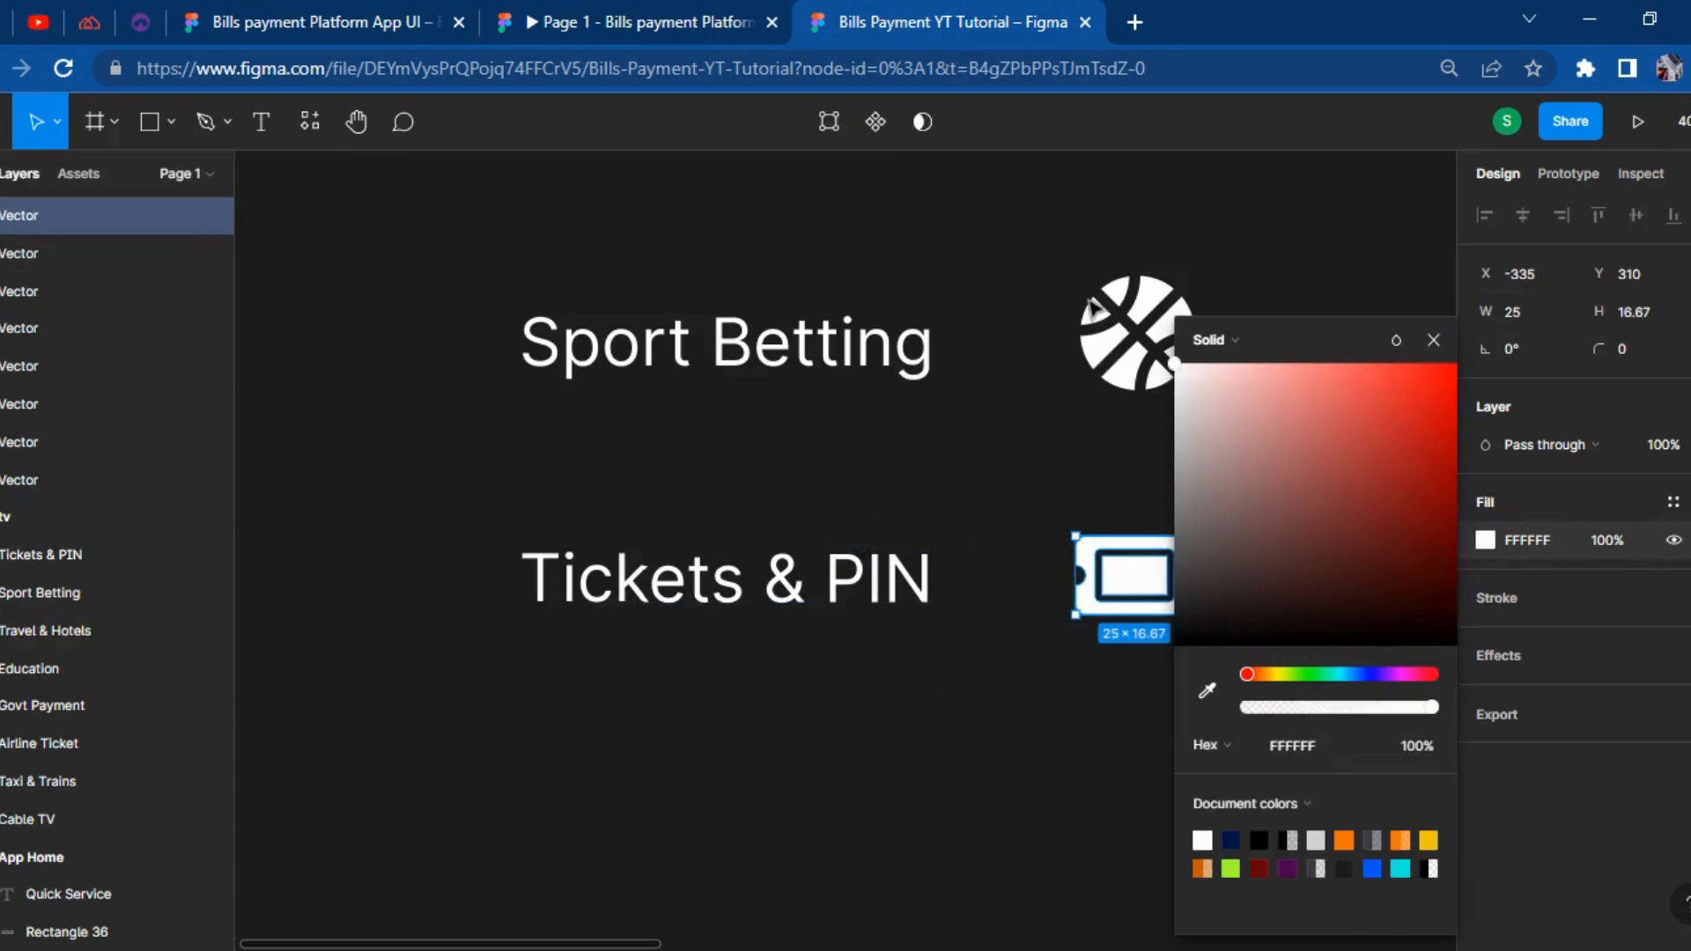
Group the "Cable TV" label with its television icon and delete the leftover empty "tv" frame.
key(shift+0)
scroll(1095, 308, up, 5)
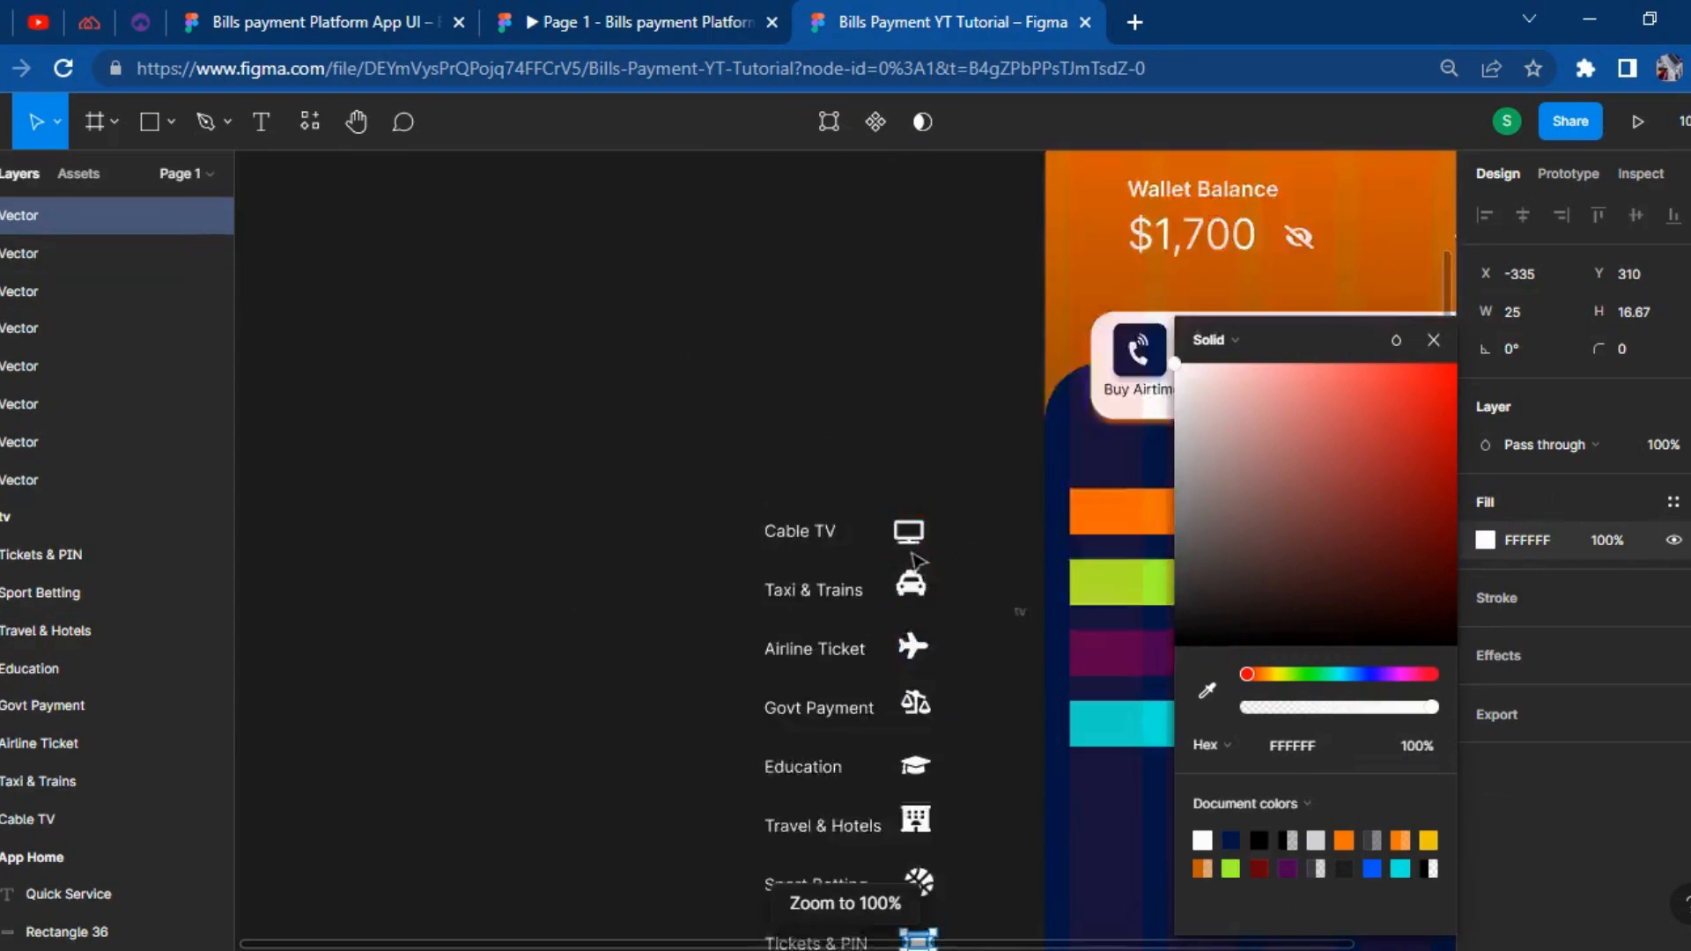
click(801, 396)
drag(637, 564, 986, 713)
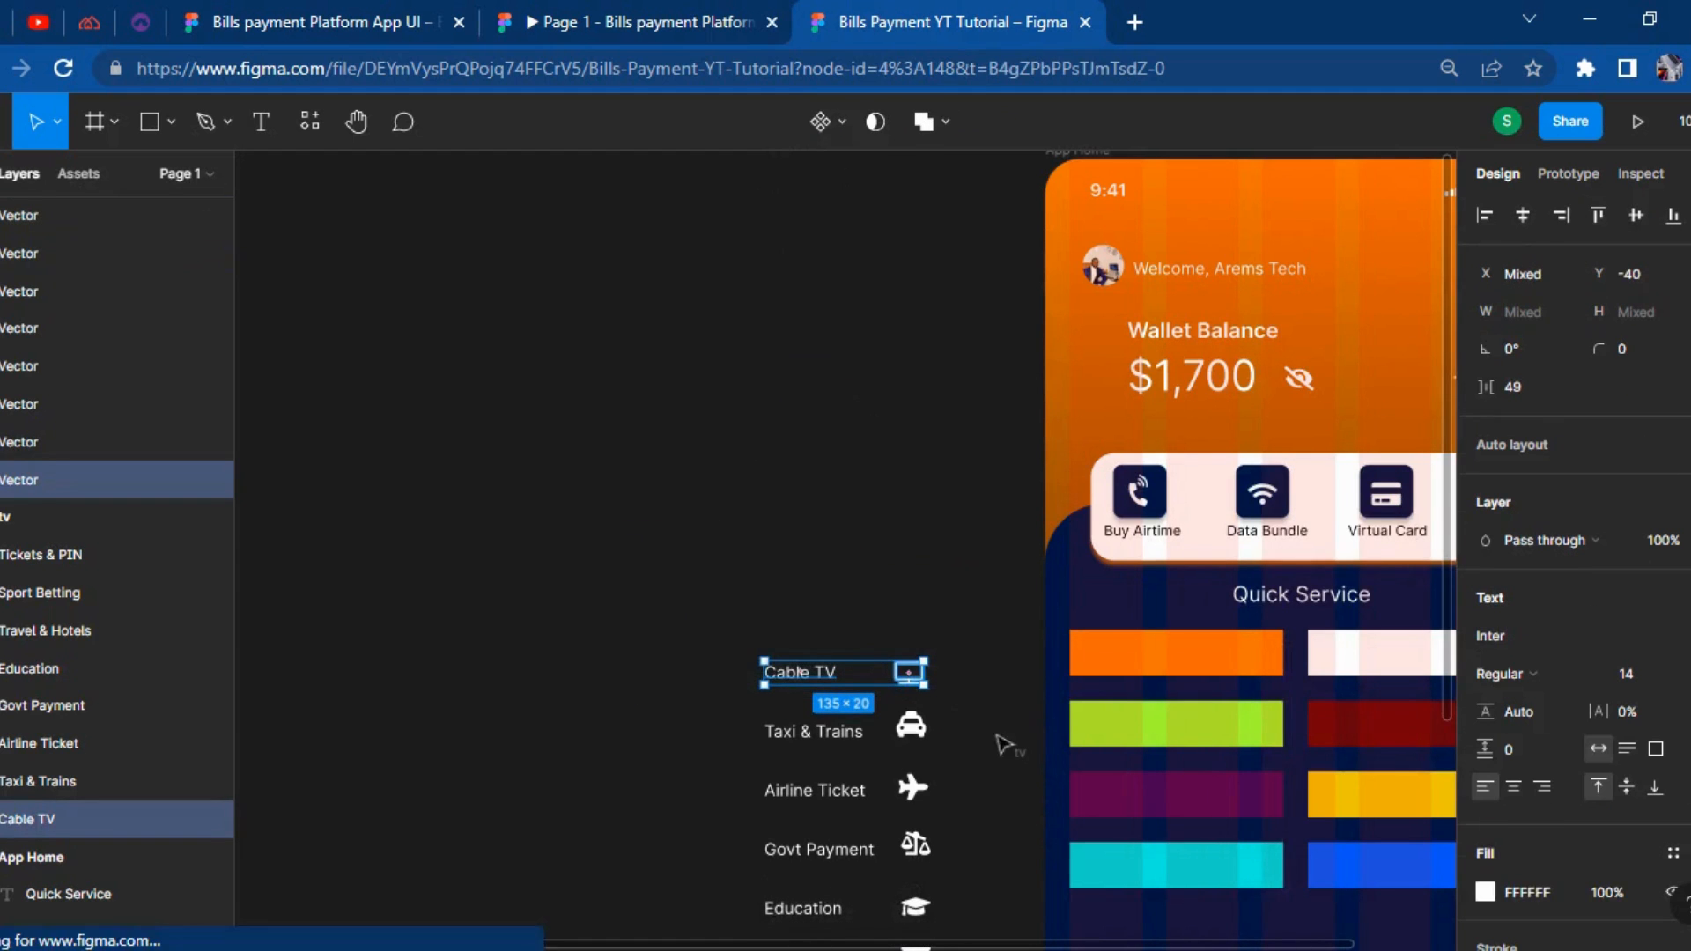
key(ctrl+g)
click(1029, 777)
key(Delete)
Group each of the "Taxi & Trains", "Airline Ticket", "Govt Payment" and "Education" labels with its own icon.
drag(698, 702, 998, 777)
key(ctrl+g)
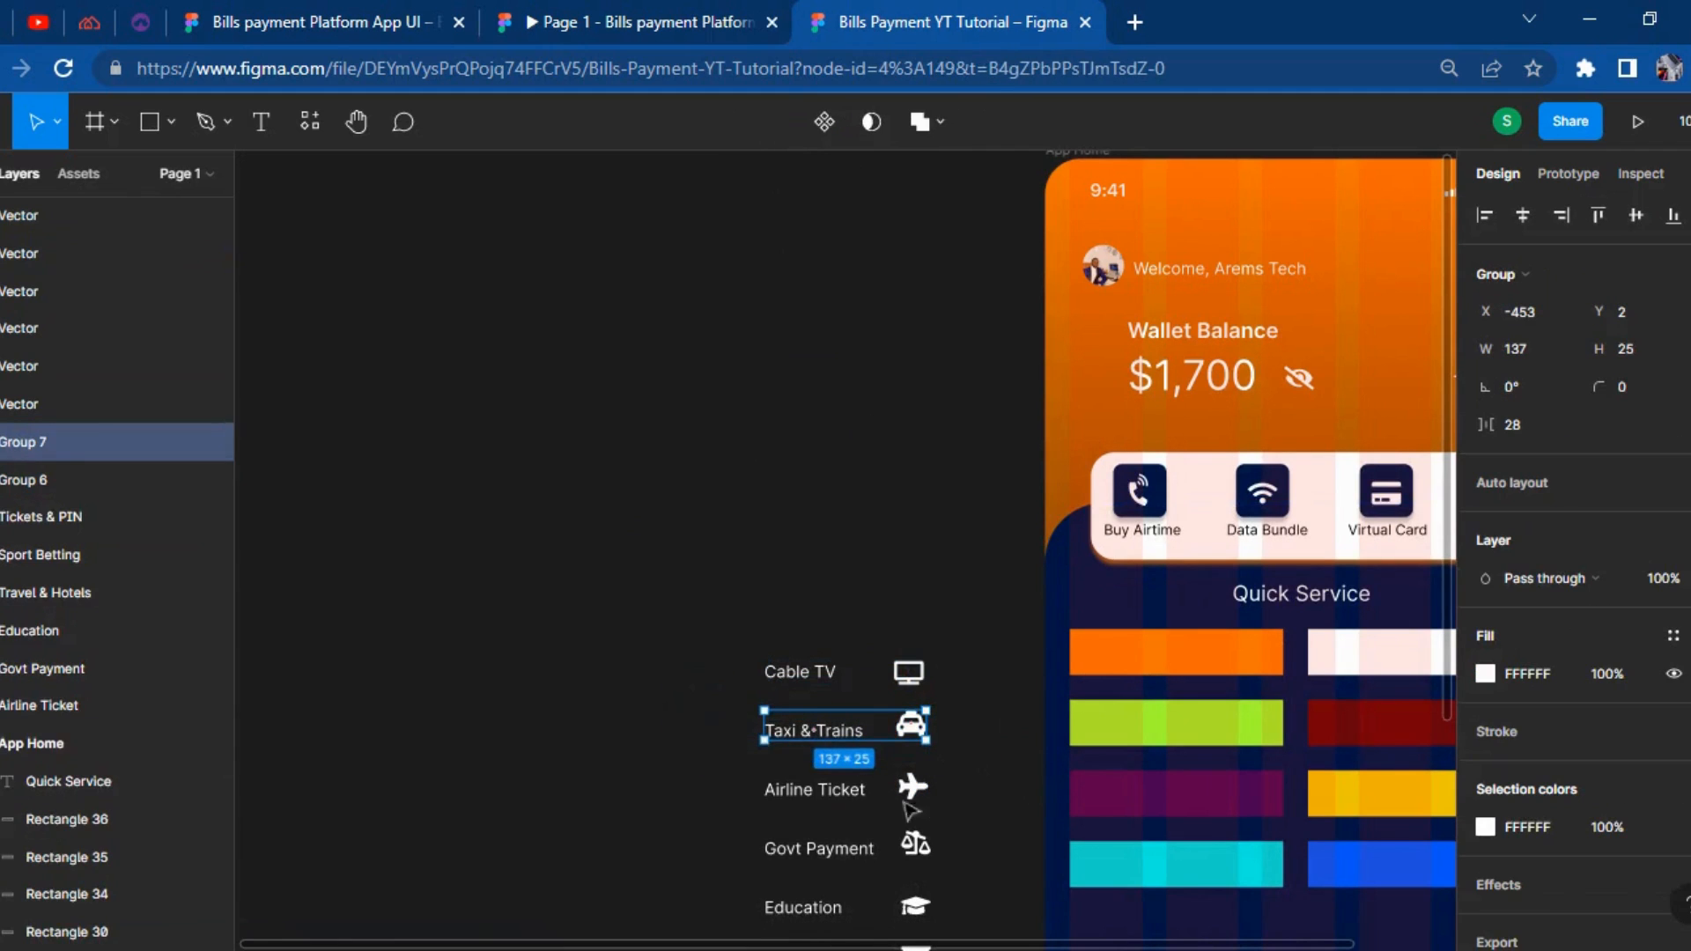
scroll(844, 763, down, 1)
drag(749, 756, 988, 811)
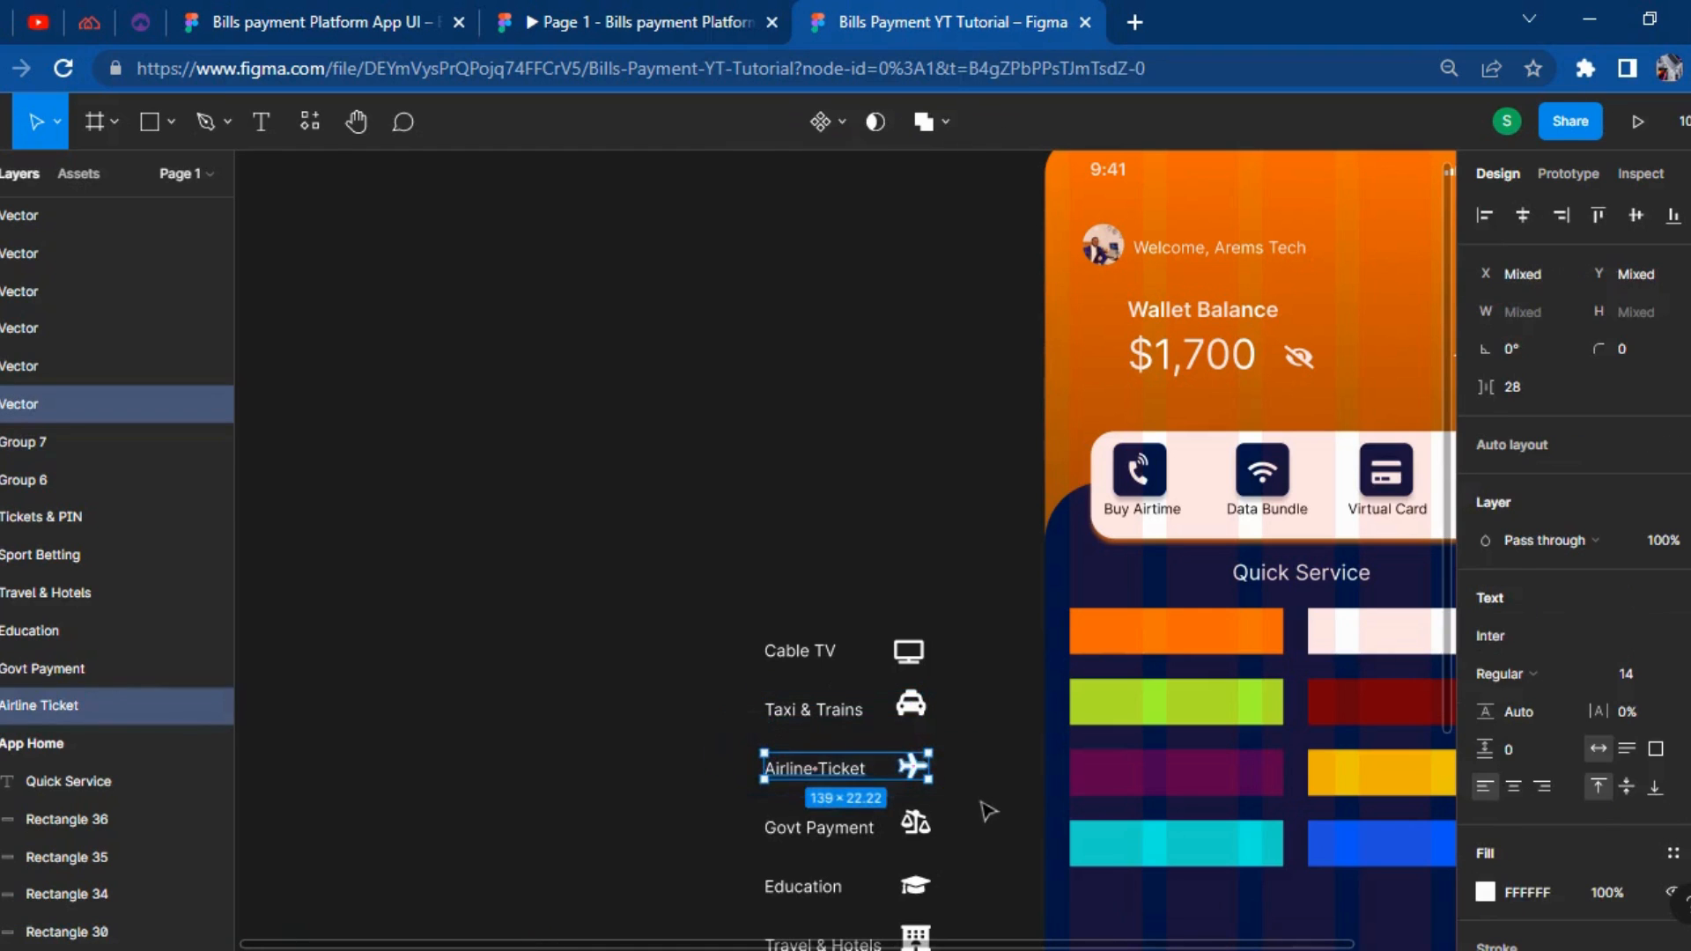
key(ctrl+g)
scroll(934, 793, down, 2)
drag(698, 770, 960, 803)
key(ctrl+g)
scroll(845, 775, down, 4)
drag(722, 717, 993, 767)
key(ctrl+g)
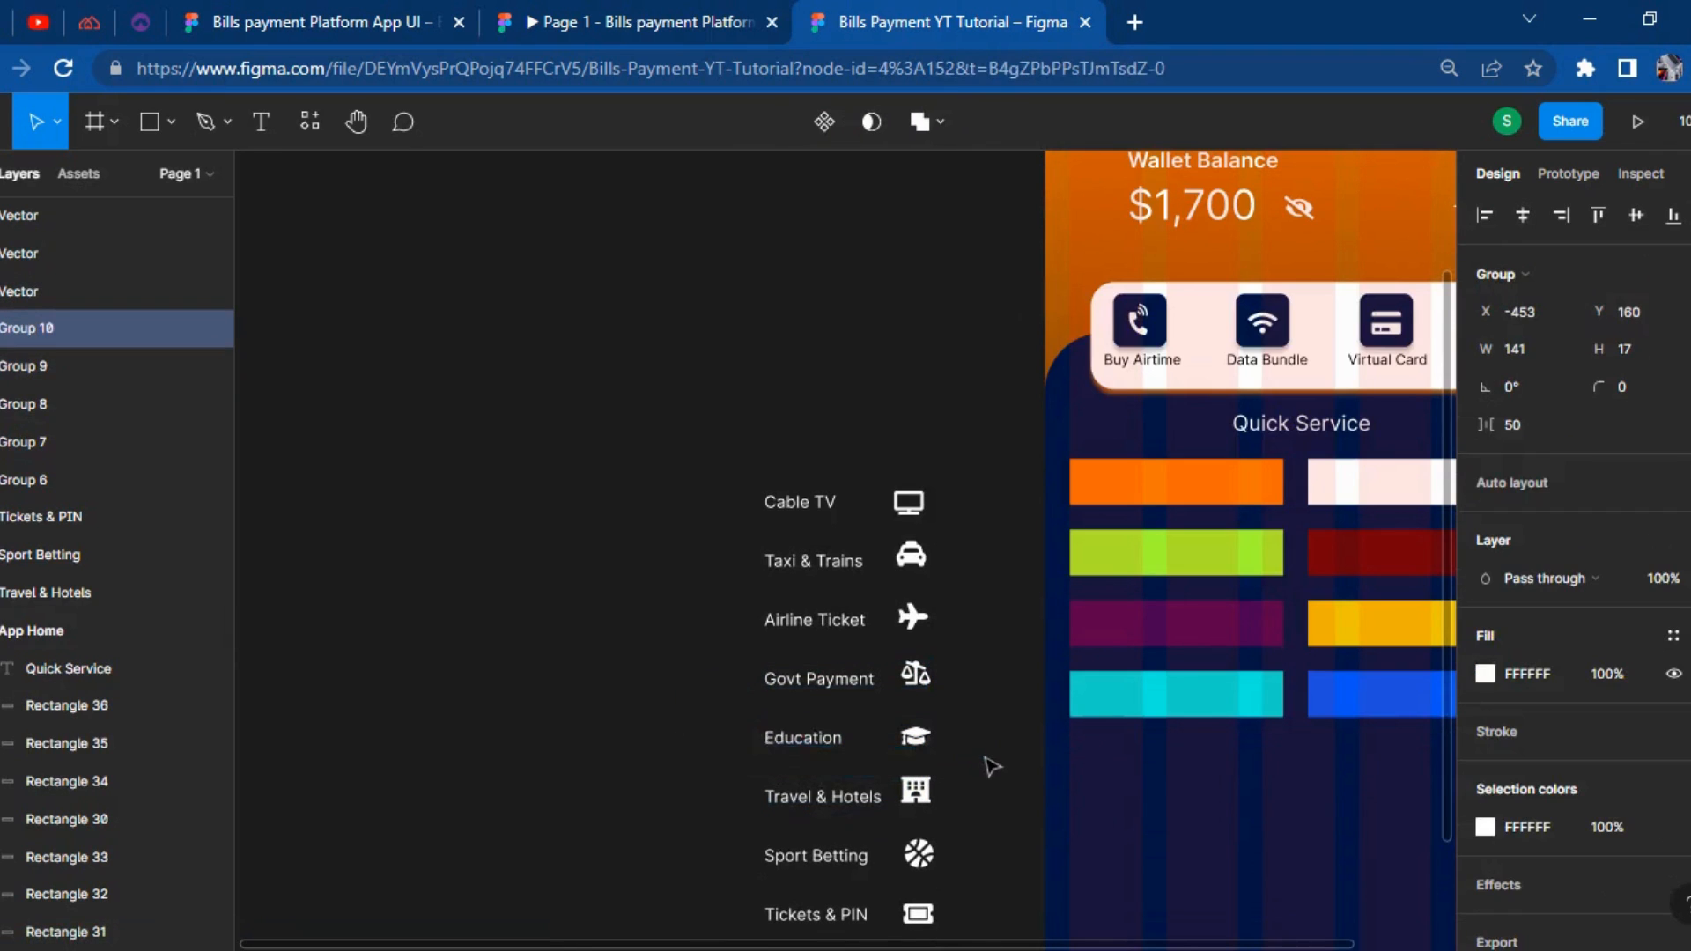
Group each of the "Travel & Hotels", "Sport Betting" and "Tickets & PIN" labels with its own icon.
drag(706, 804, 1001, 826)
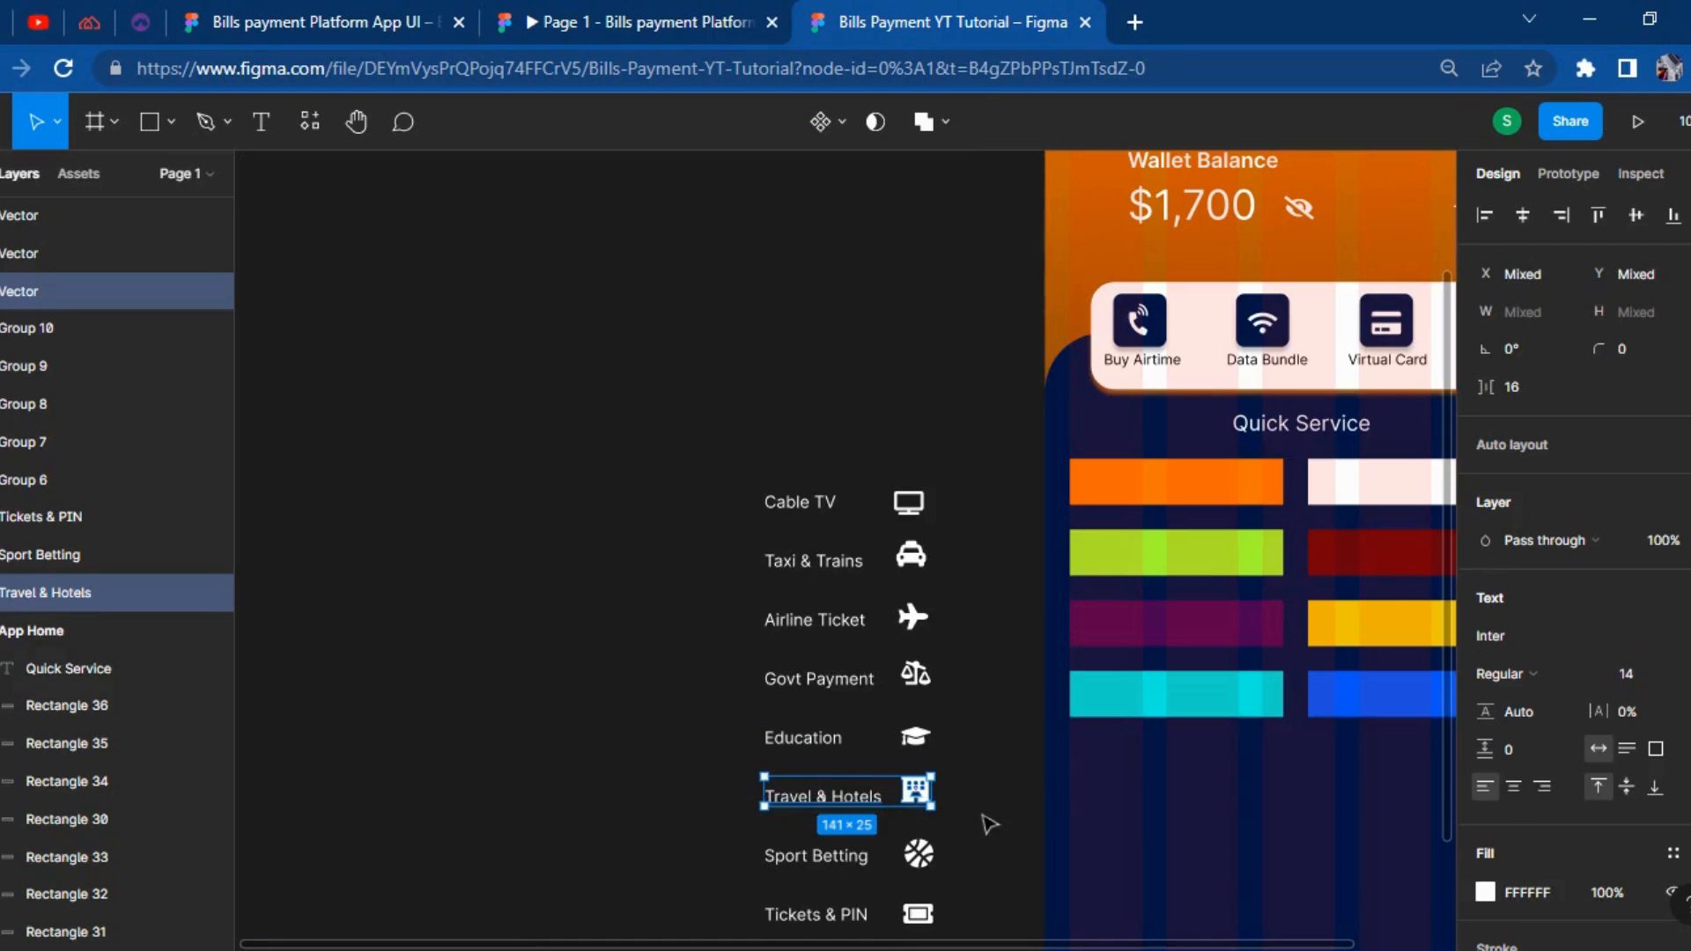
key(ctrl+g)
scroll(991, 824, down, 2)
drag(736, 801, 1002, 831)
key(ctrl+g)
scroll(881, 793, down, 5)
drag(754, 636, 976, 678)
key(ctrl+g)
Place the "Cable TV" group on the orange Quick Service button and the "Taxi & Trains" group on the white one.
scroll(970, 686, up, 10)
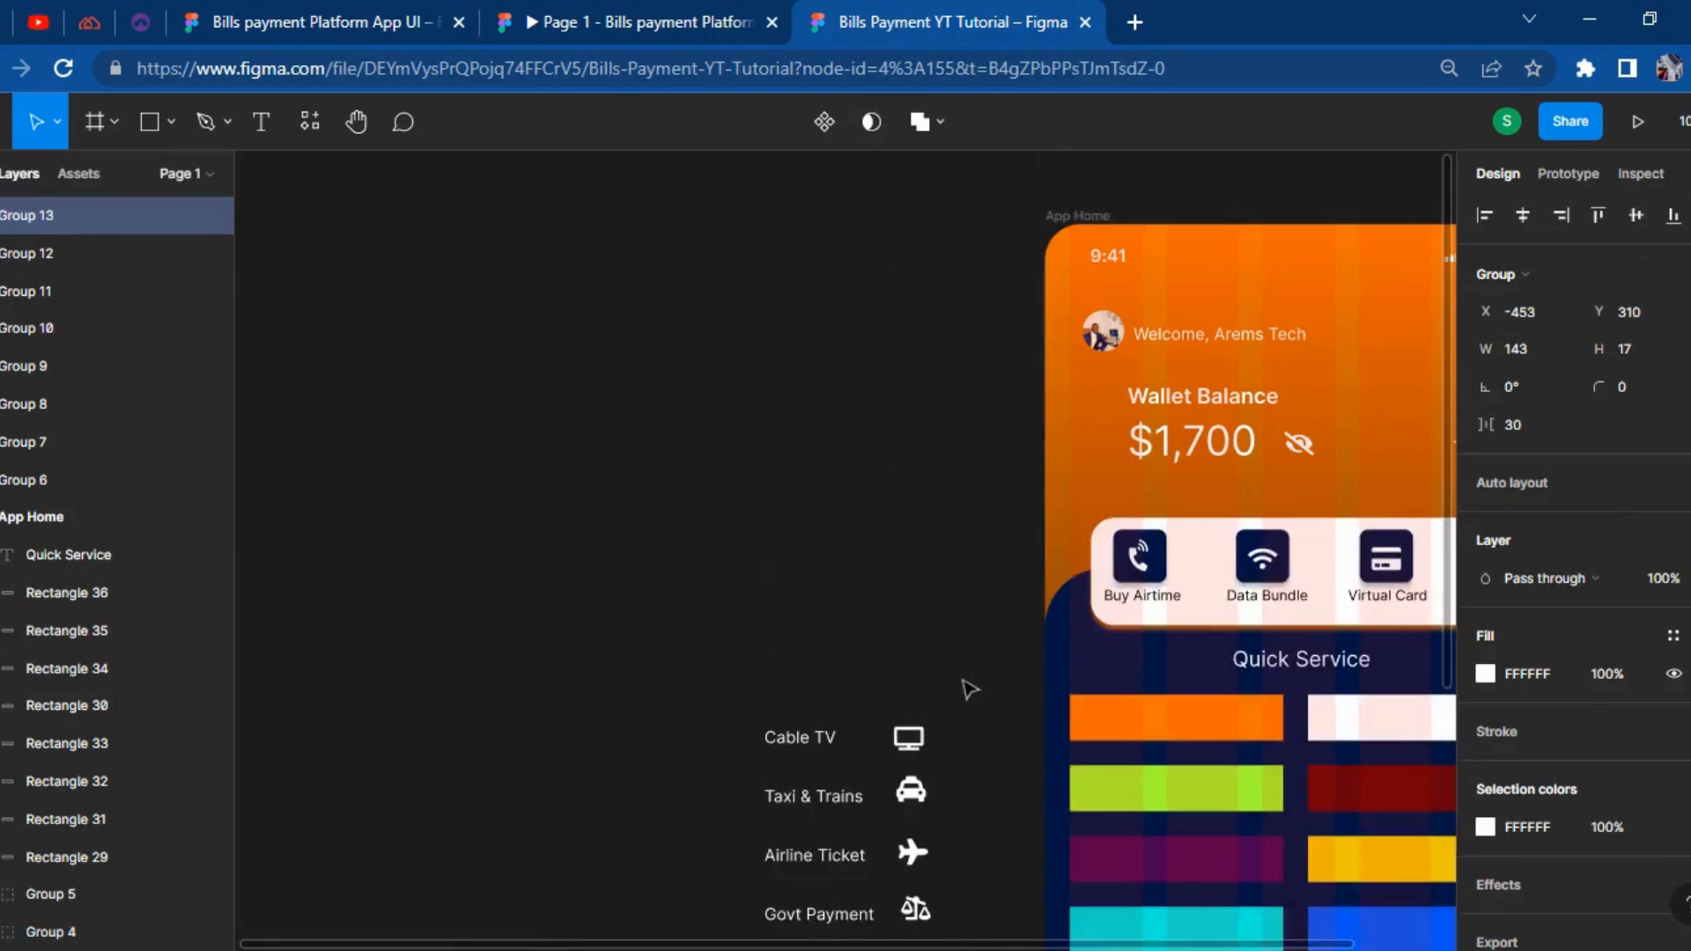
scroll(970, 683, down, 2)
click(838, 650)
drag(829, 625, 1152, 608)
drag(910, 676, 1149, 613)
Check the reference prototype's colours and change the "Taxi & Trains" text fill to the document orange F57600.
double_click(1136, 608)
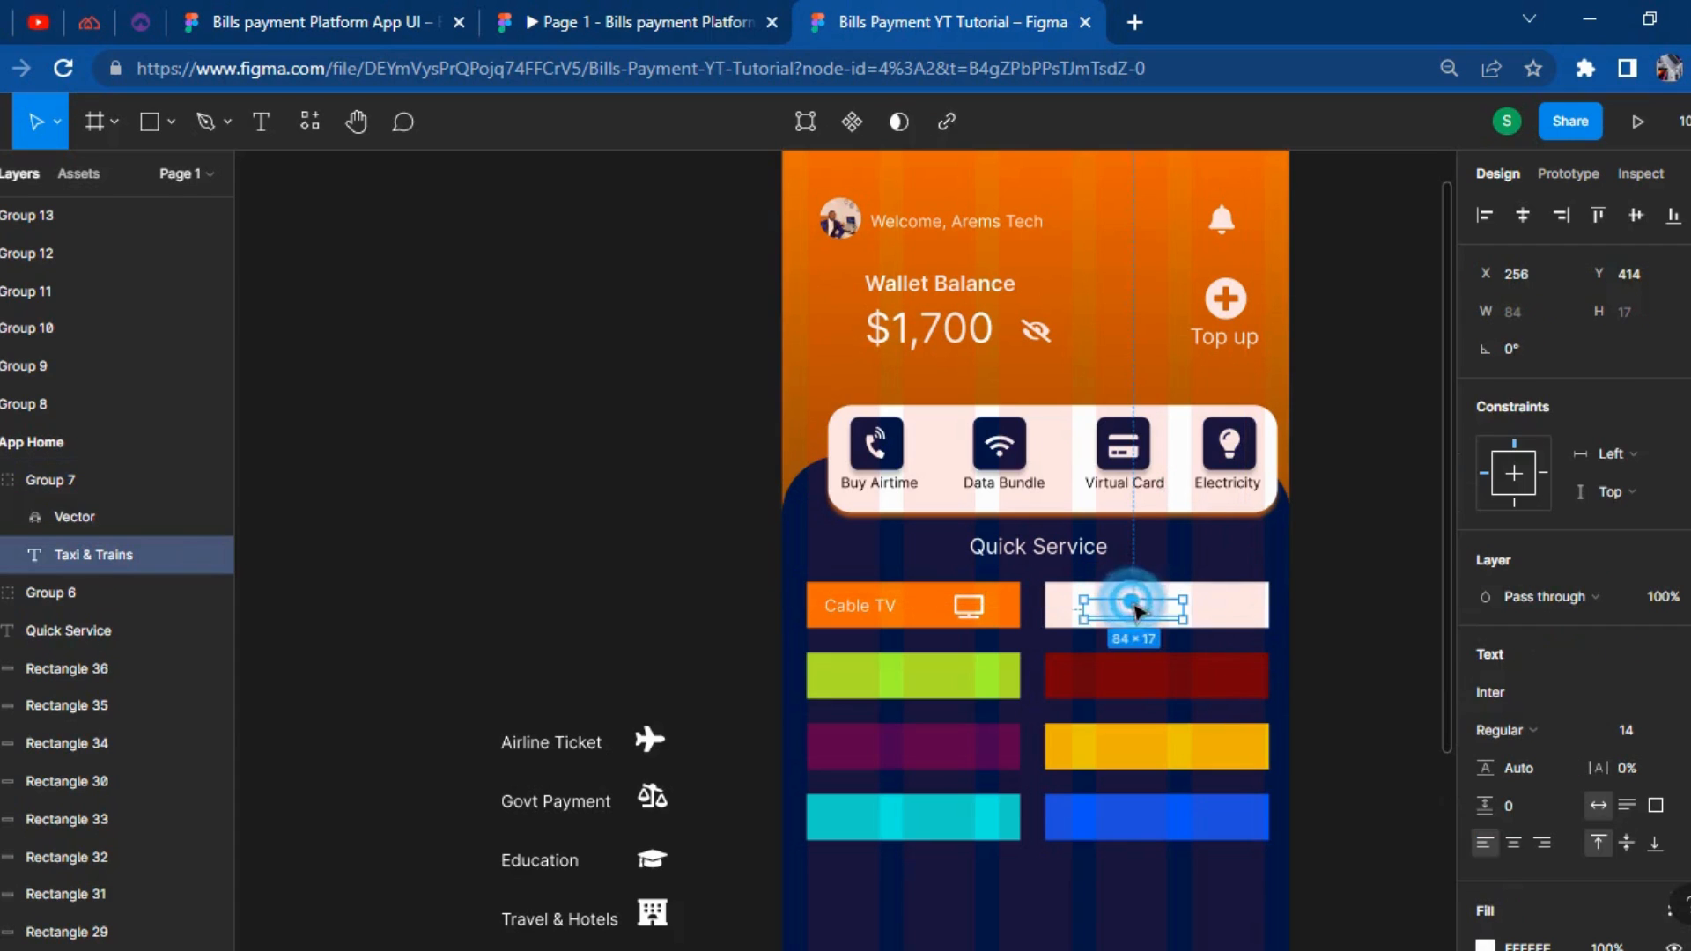
double_click(1134, 607)
scroll(1502, 759, down, 3)
click(1486, 695)
click(650, 26)
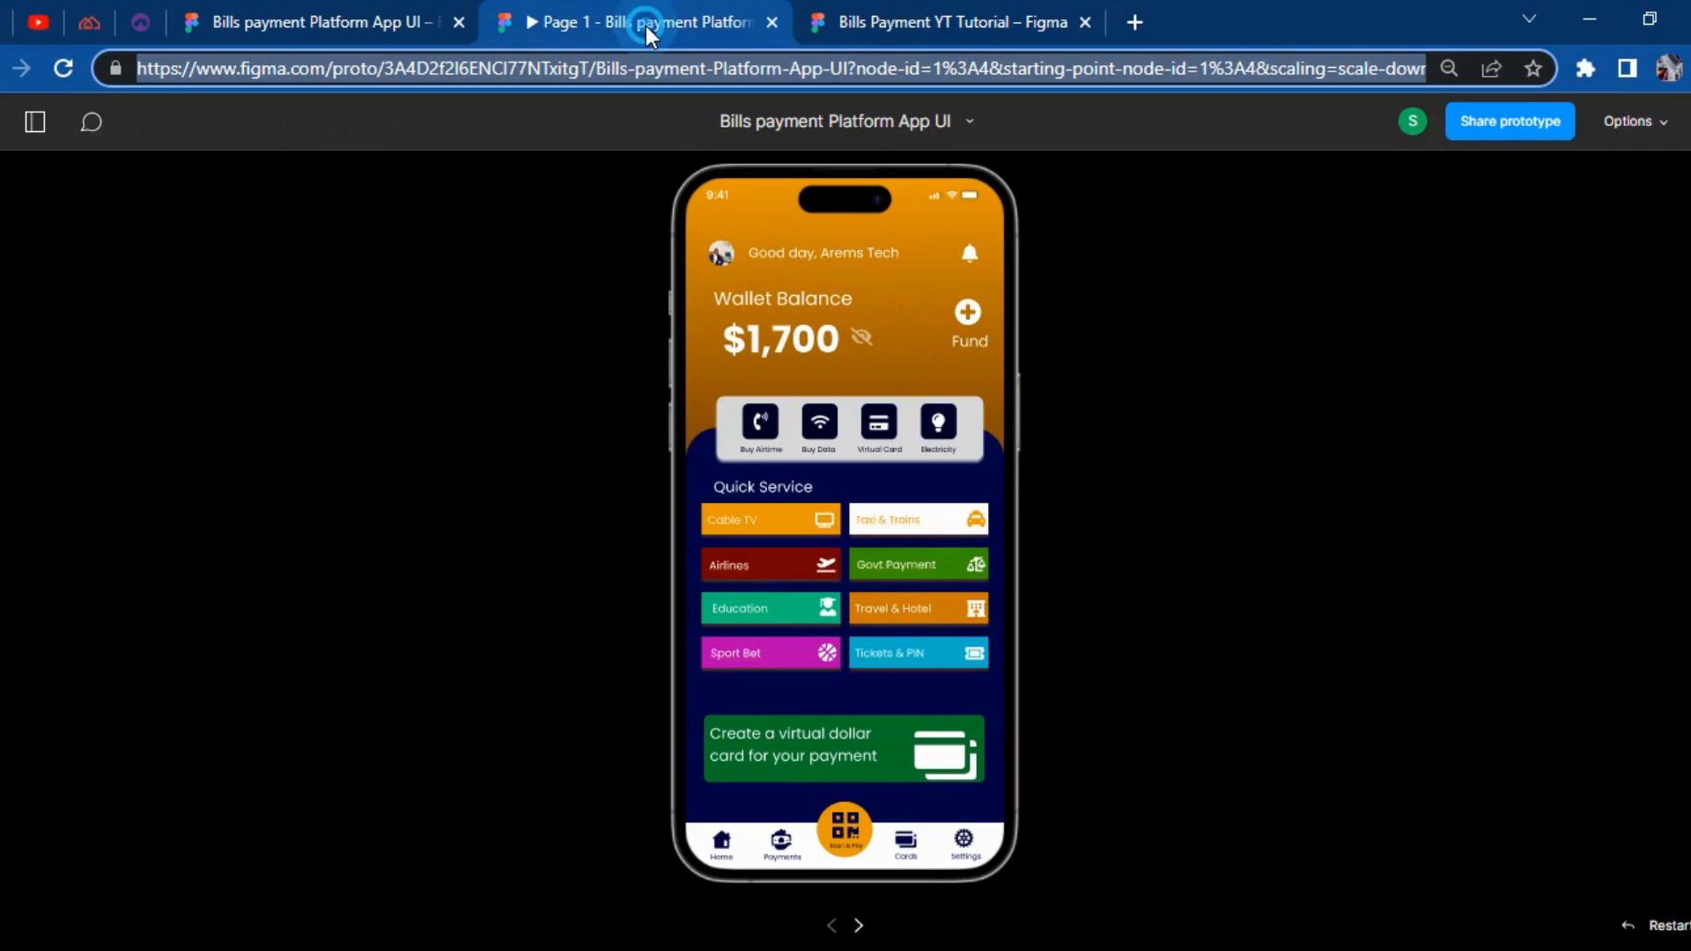
click(1048, 22)
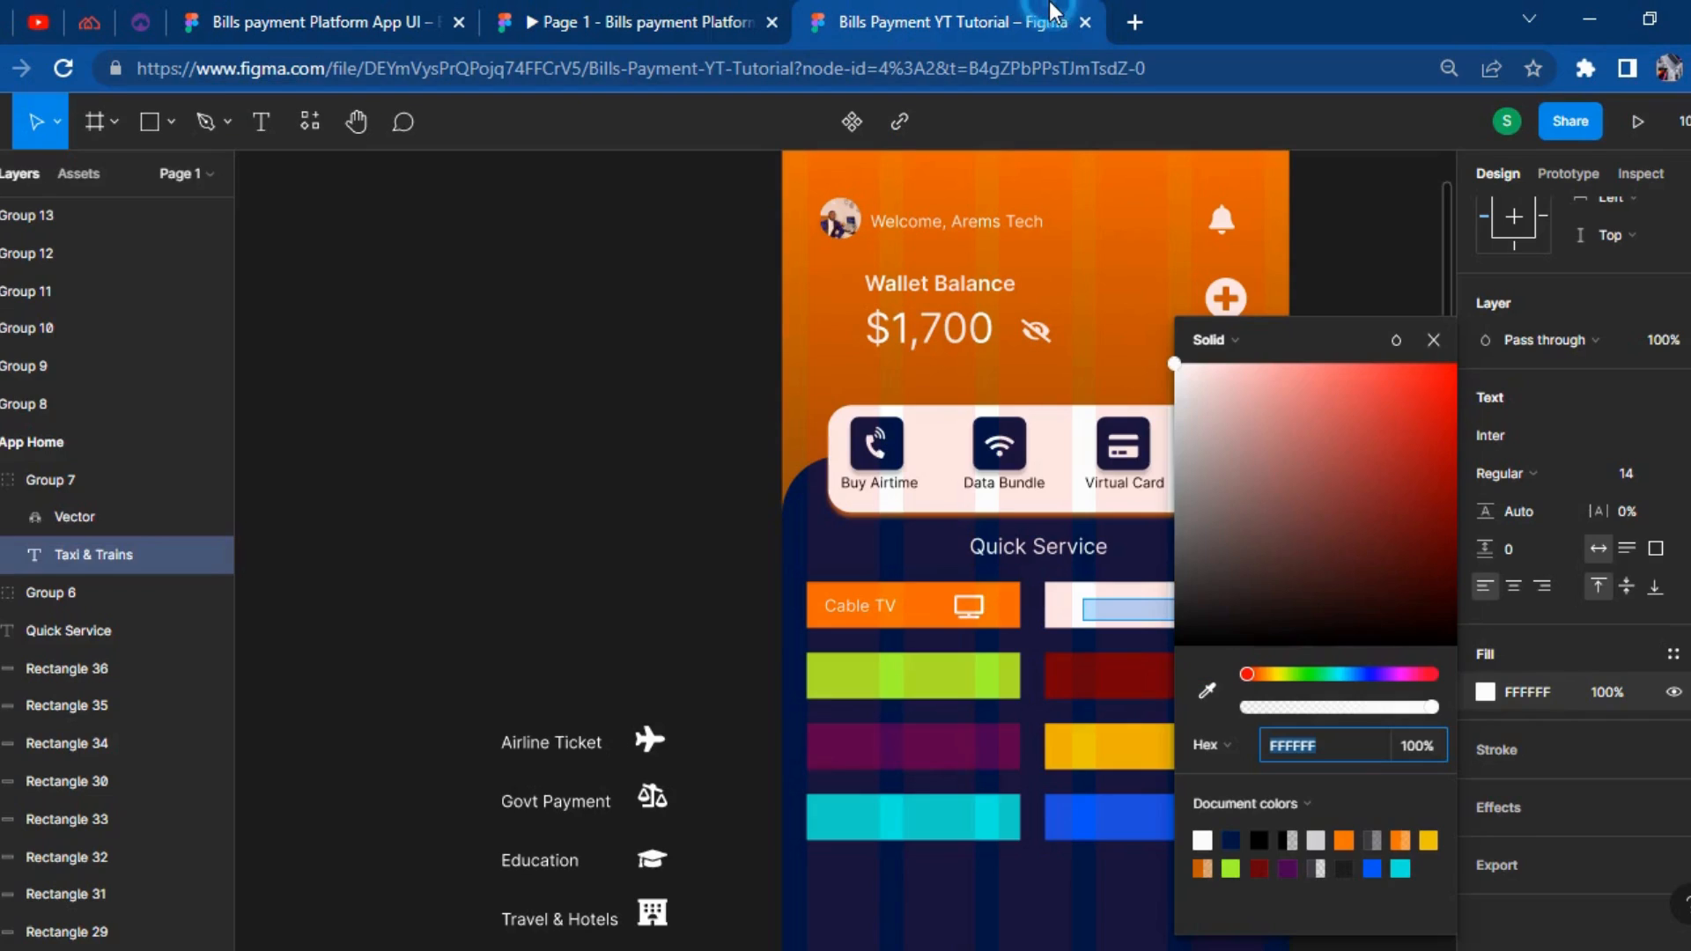
click(1344, 841)
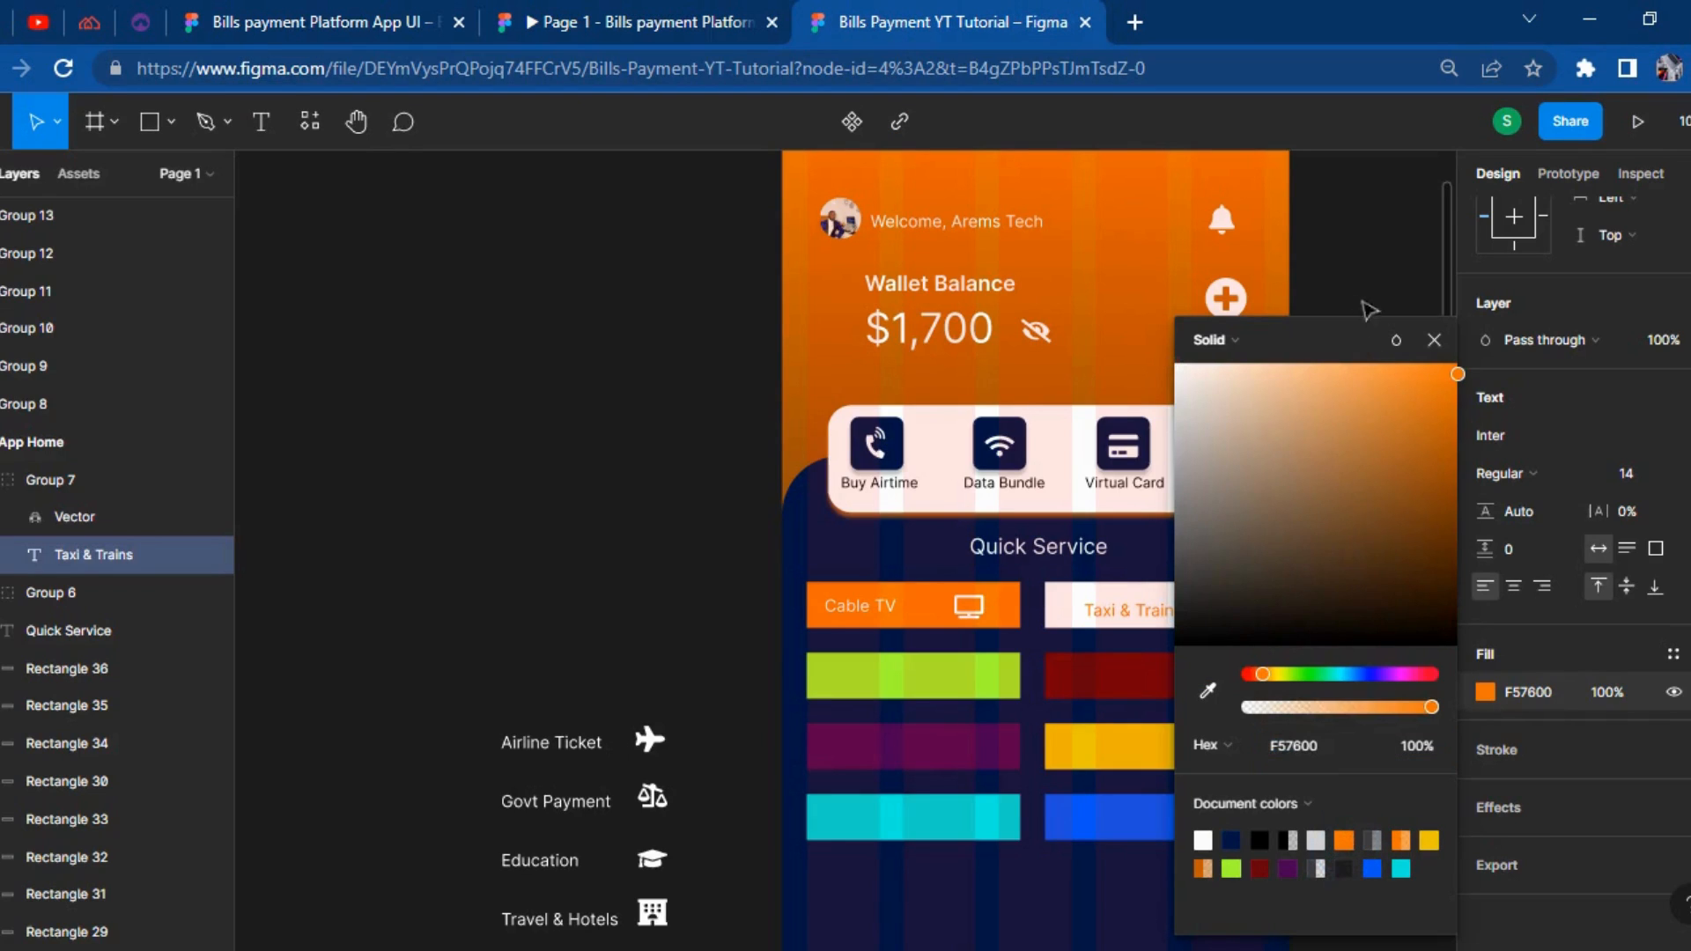
click(1354, 273)
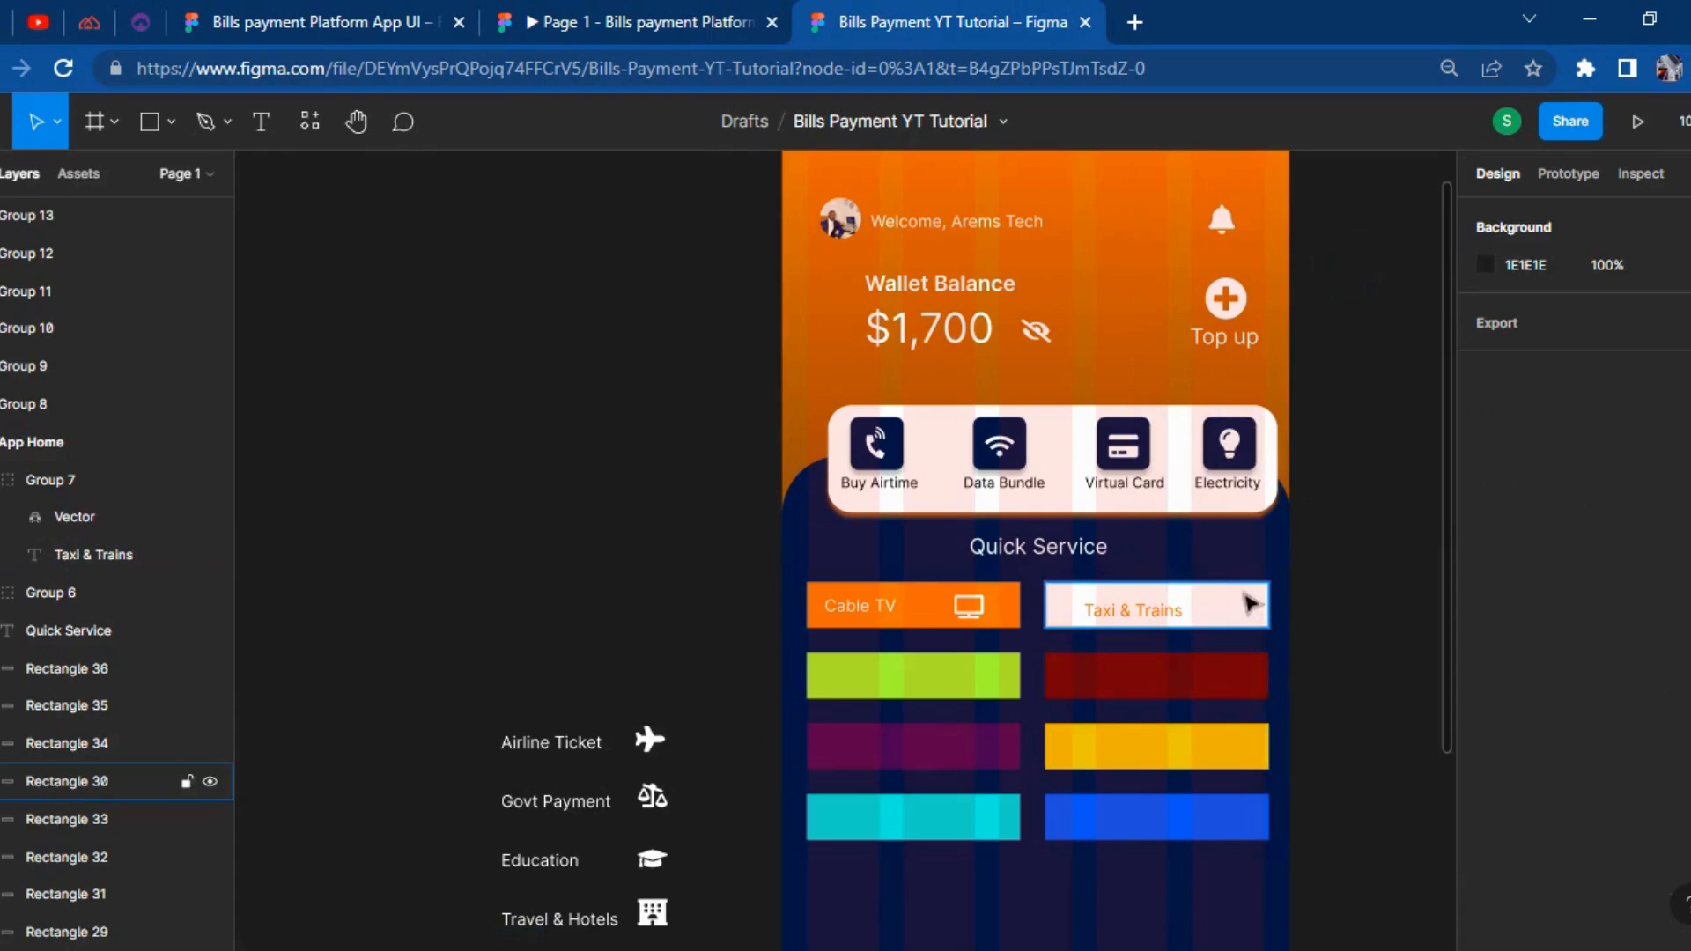
Change the taxi icon's fill on the white button to the document orange F57600.
double_click(1239, 608)
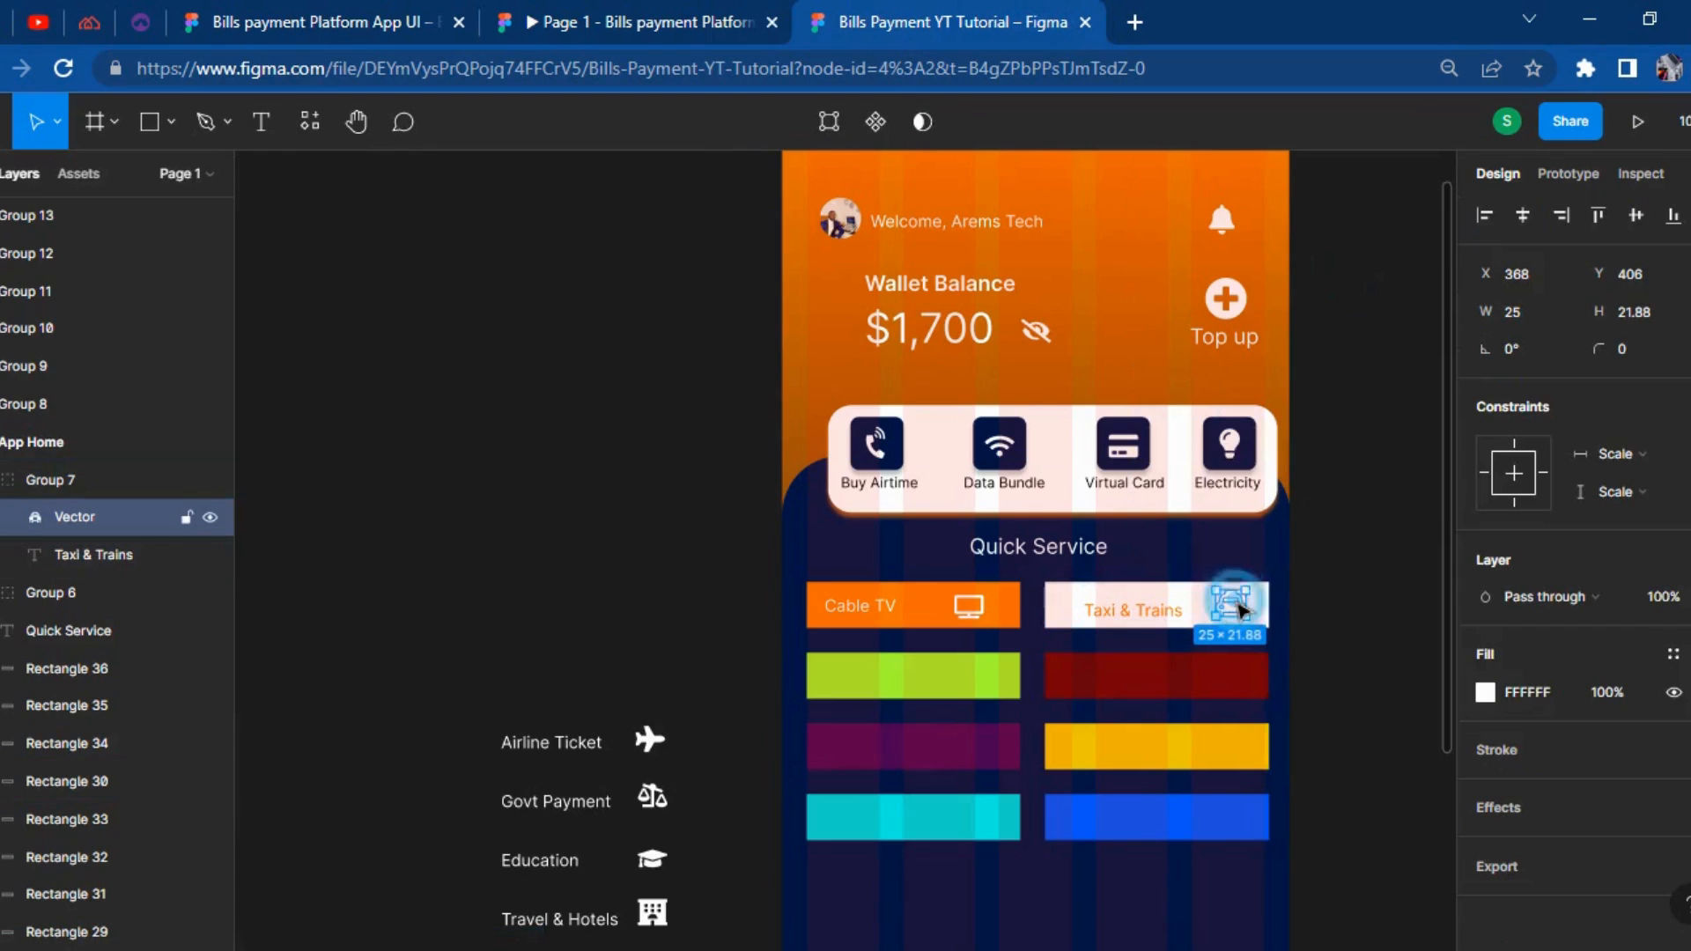
click(1486, 694)
click(1319, 839)
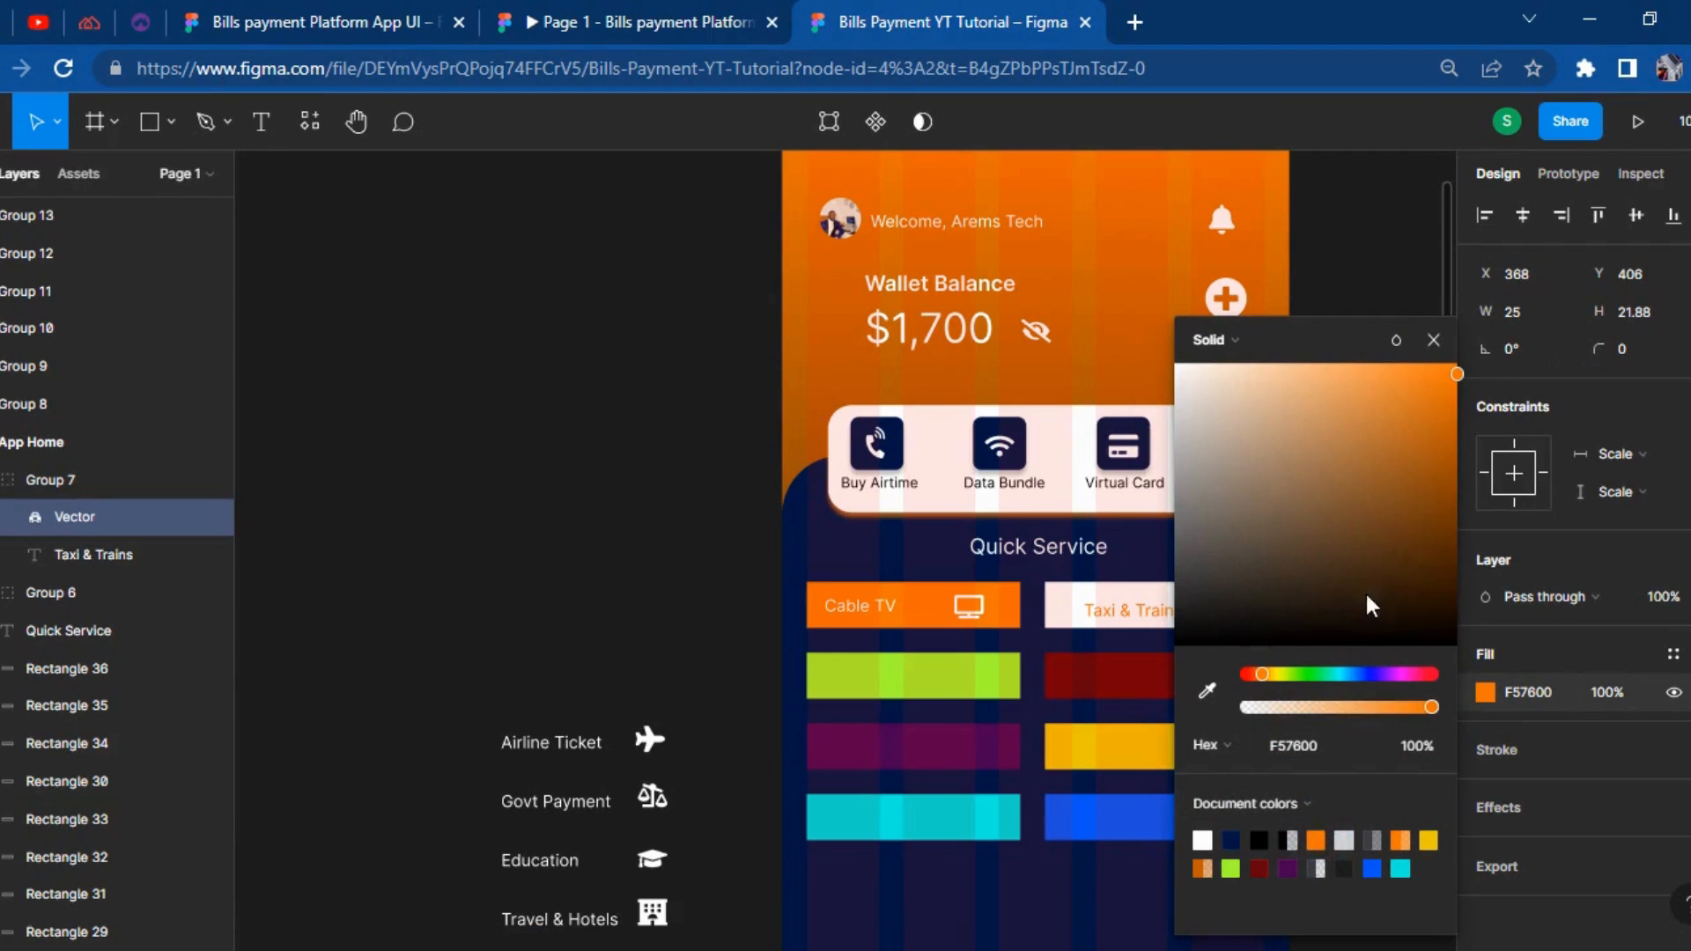
click(1361, 264)
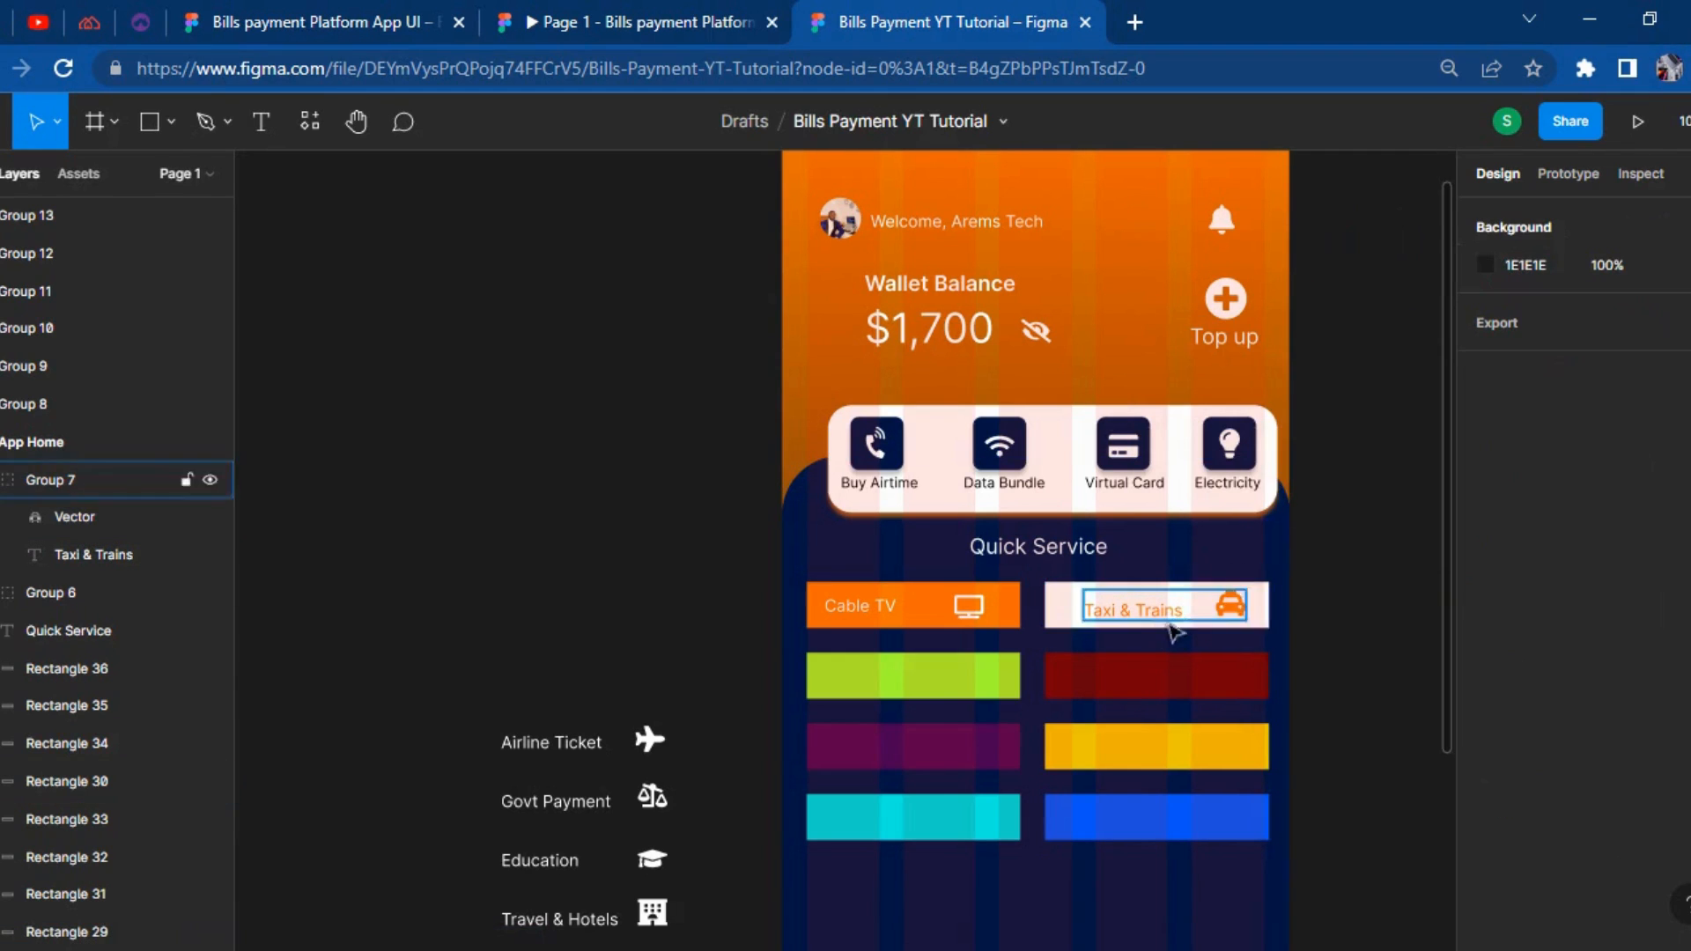
Reposition the "Taxi & Trains" group to X 232, Y 404 on the white button.
click(1140, 619)
drag(1141, 620, 1131, 619)
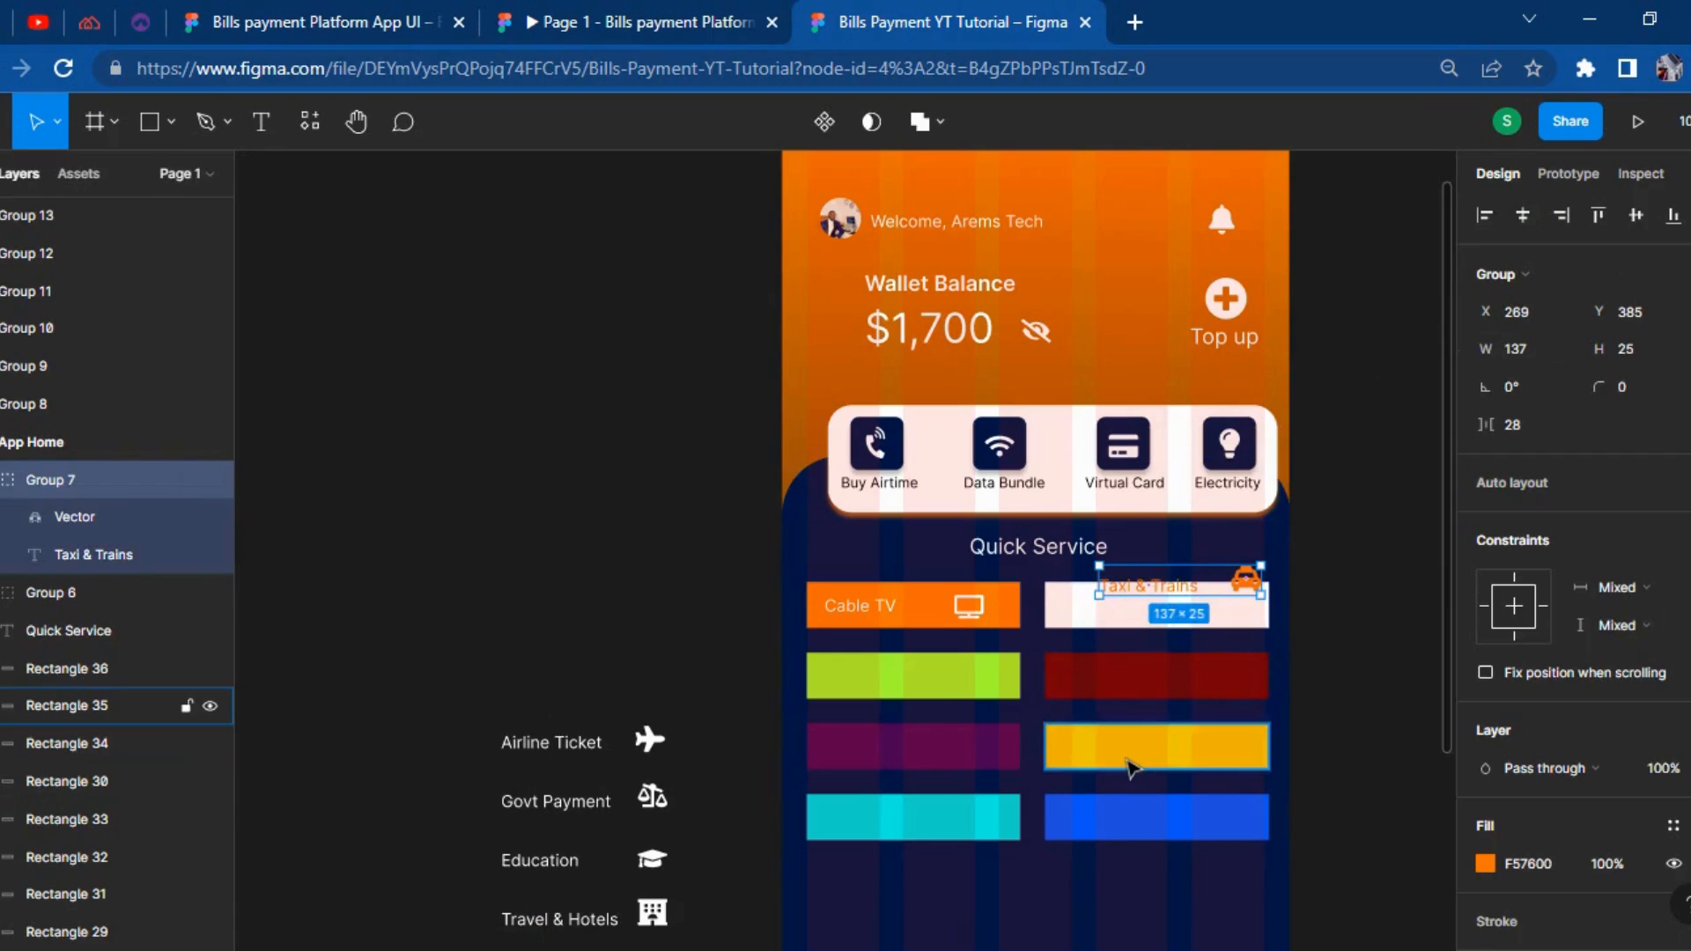
key(shift+Left)
key(shift+Left)
key(shift+Down)
key(Right)
key(Right)
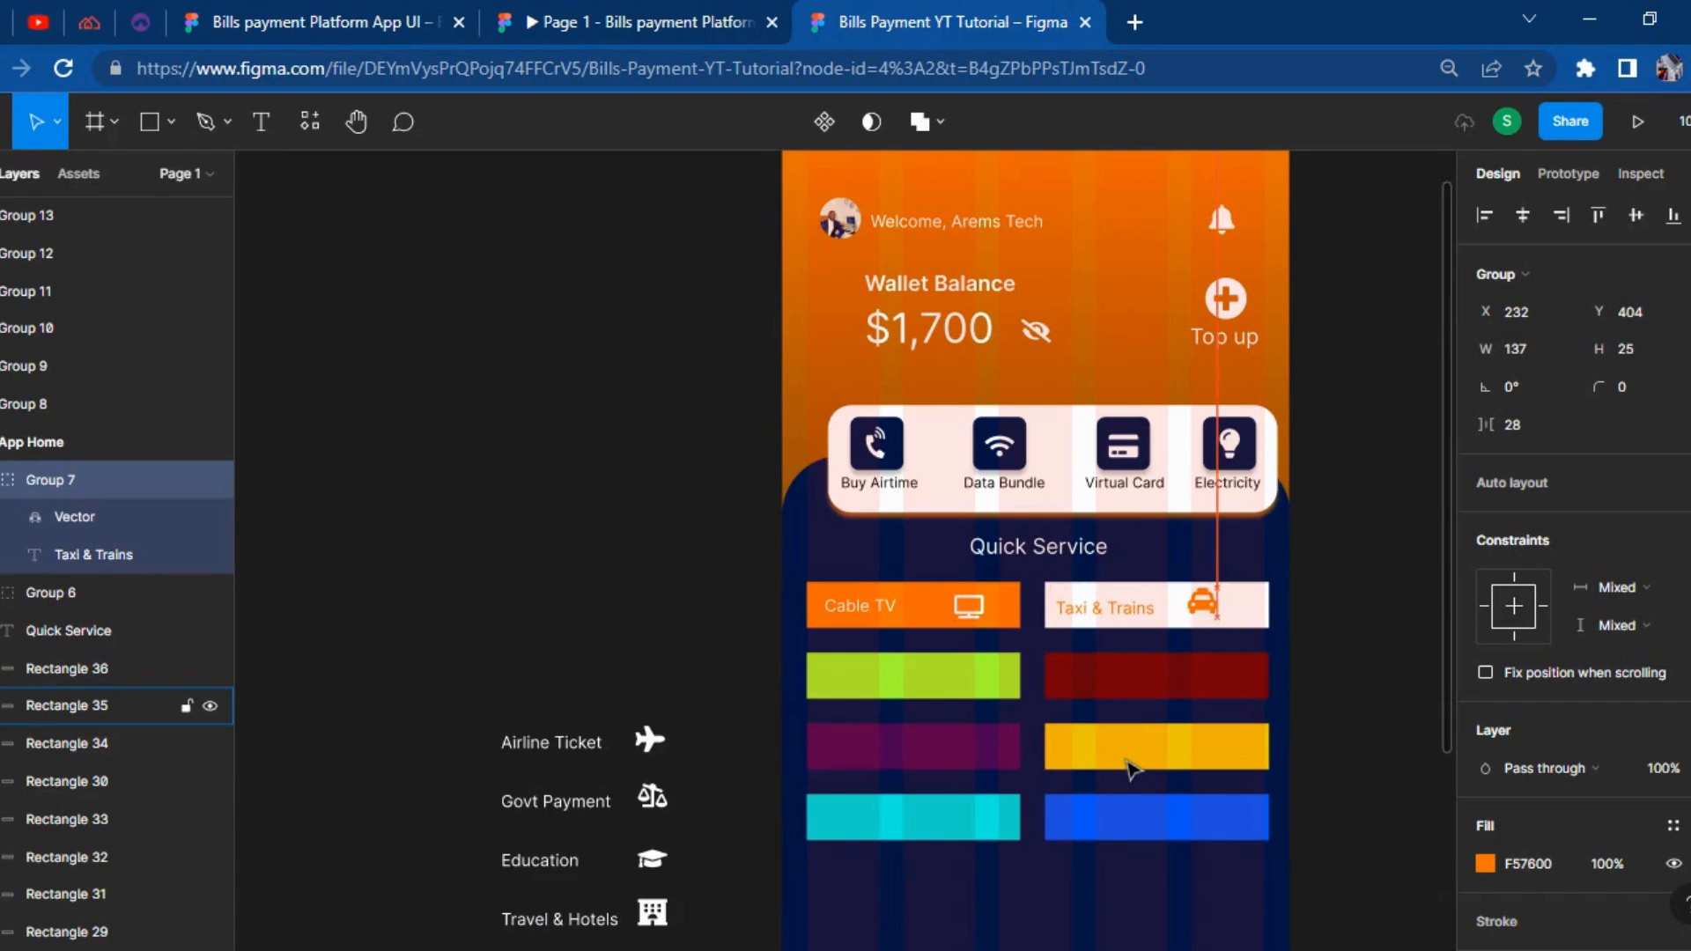
right_click(1205, 617)
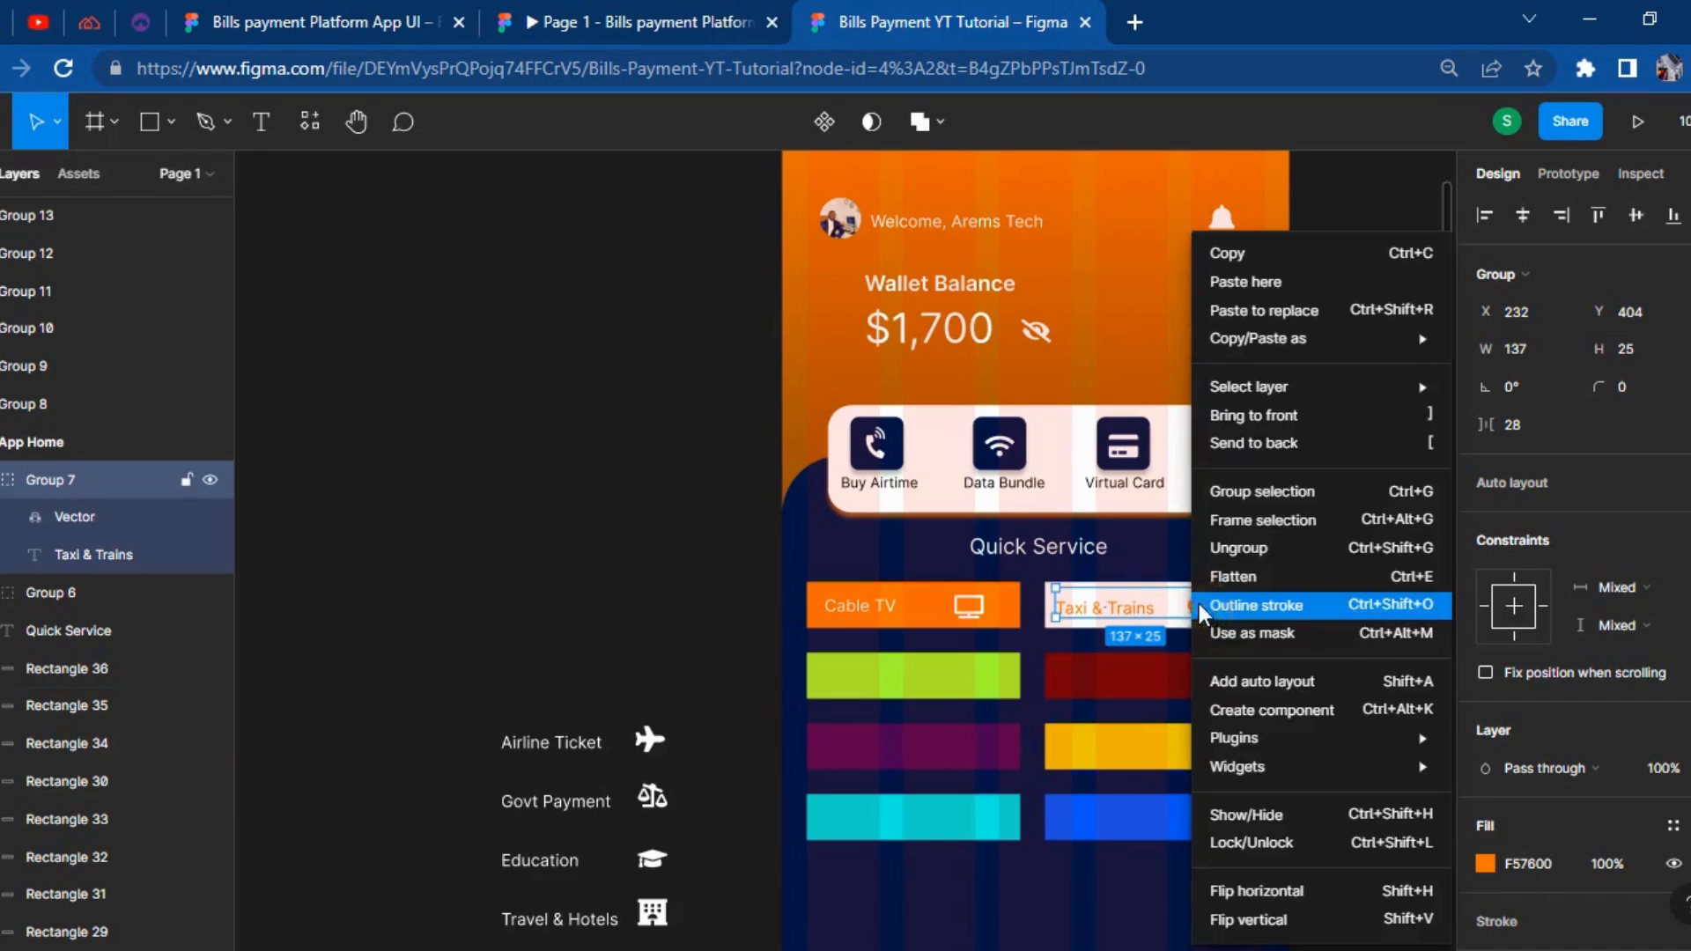
click(1251, 522)
key(ctrl+z)
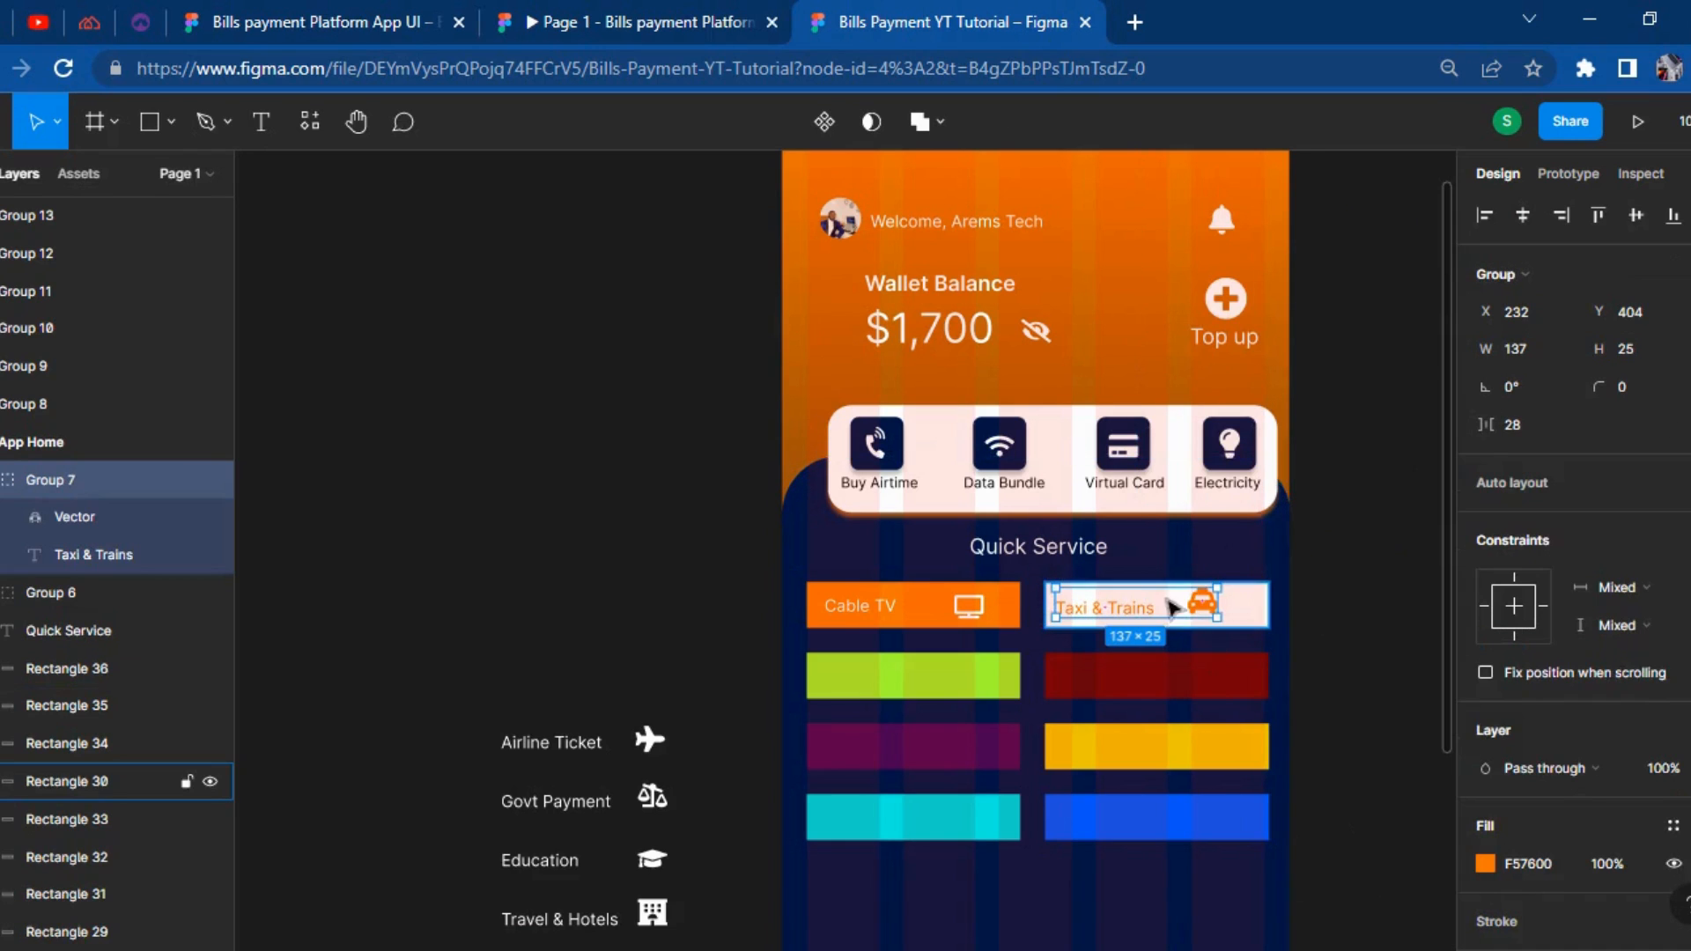
Ungroup the "Taxi & Trains" label and icon, and move the taxi icon alone to X 376, Y 407.
right_click(1174, 606)
click(1211, 547)
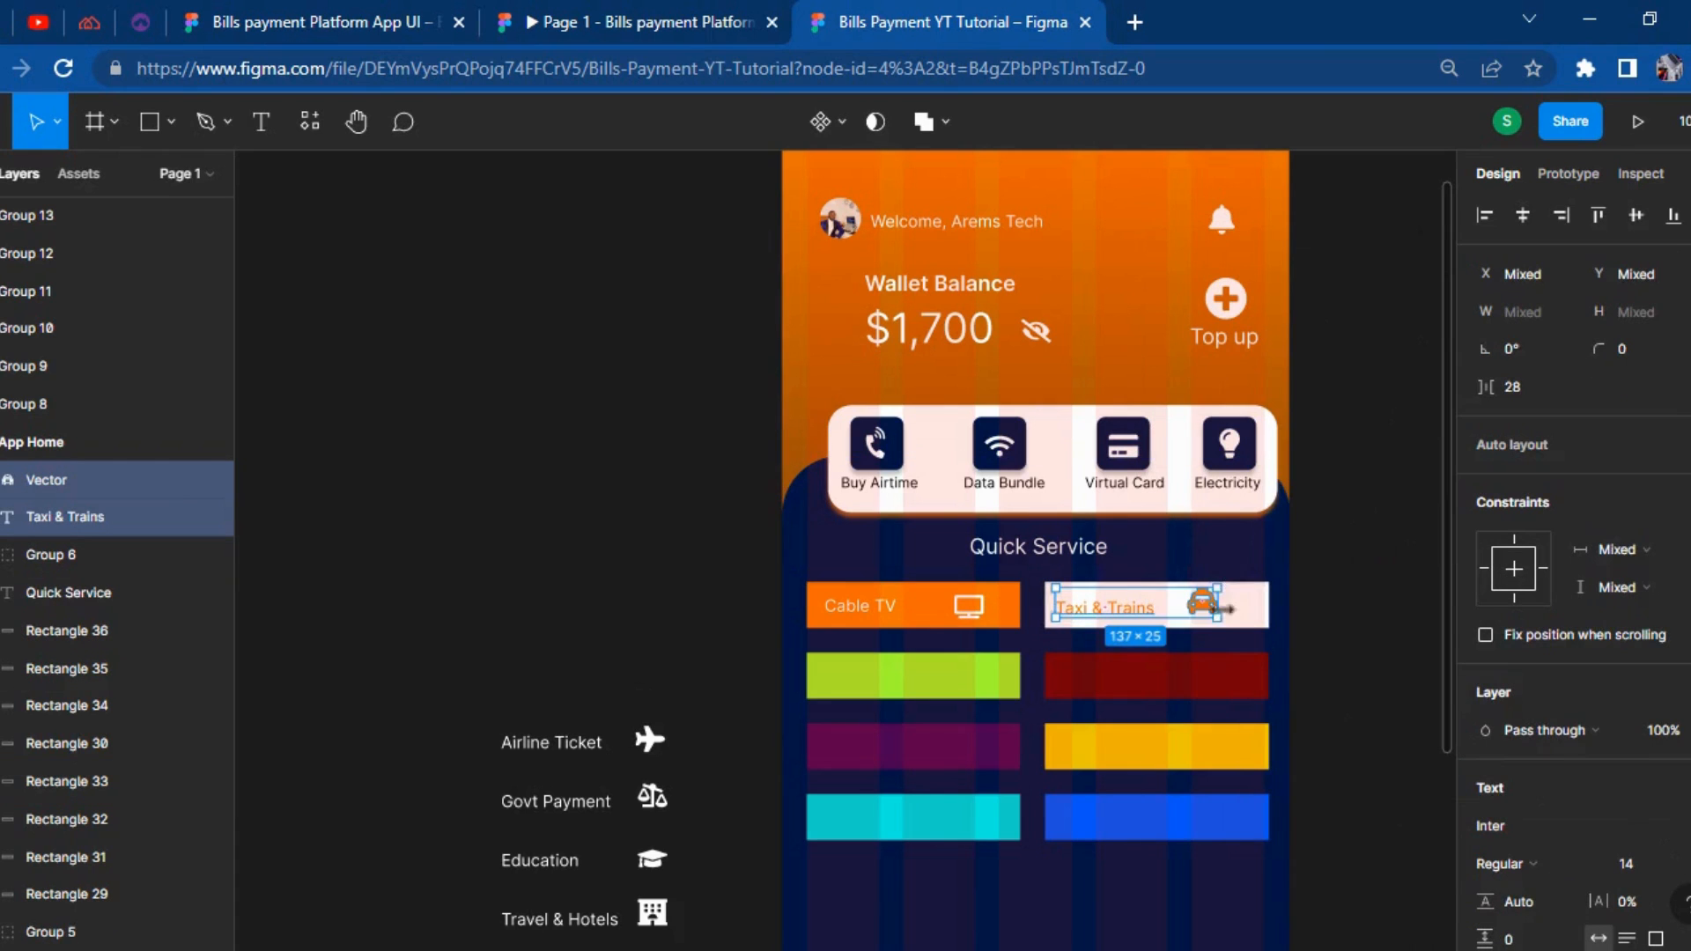
click(1340, 611)
click(1208, 611)
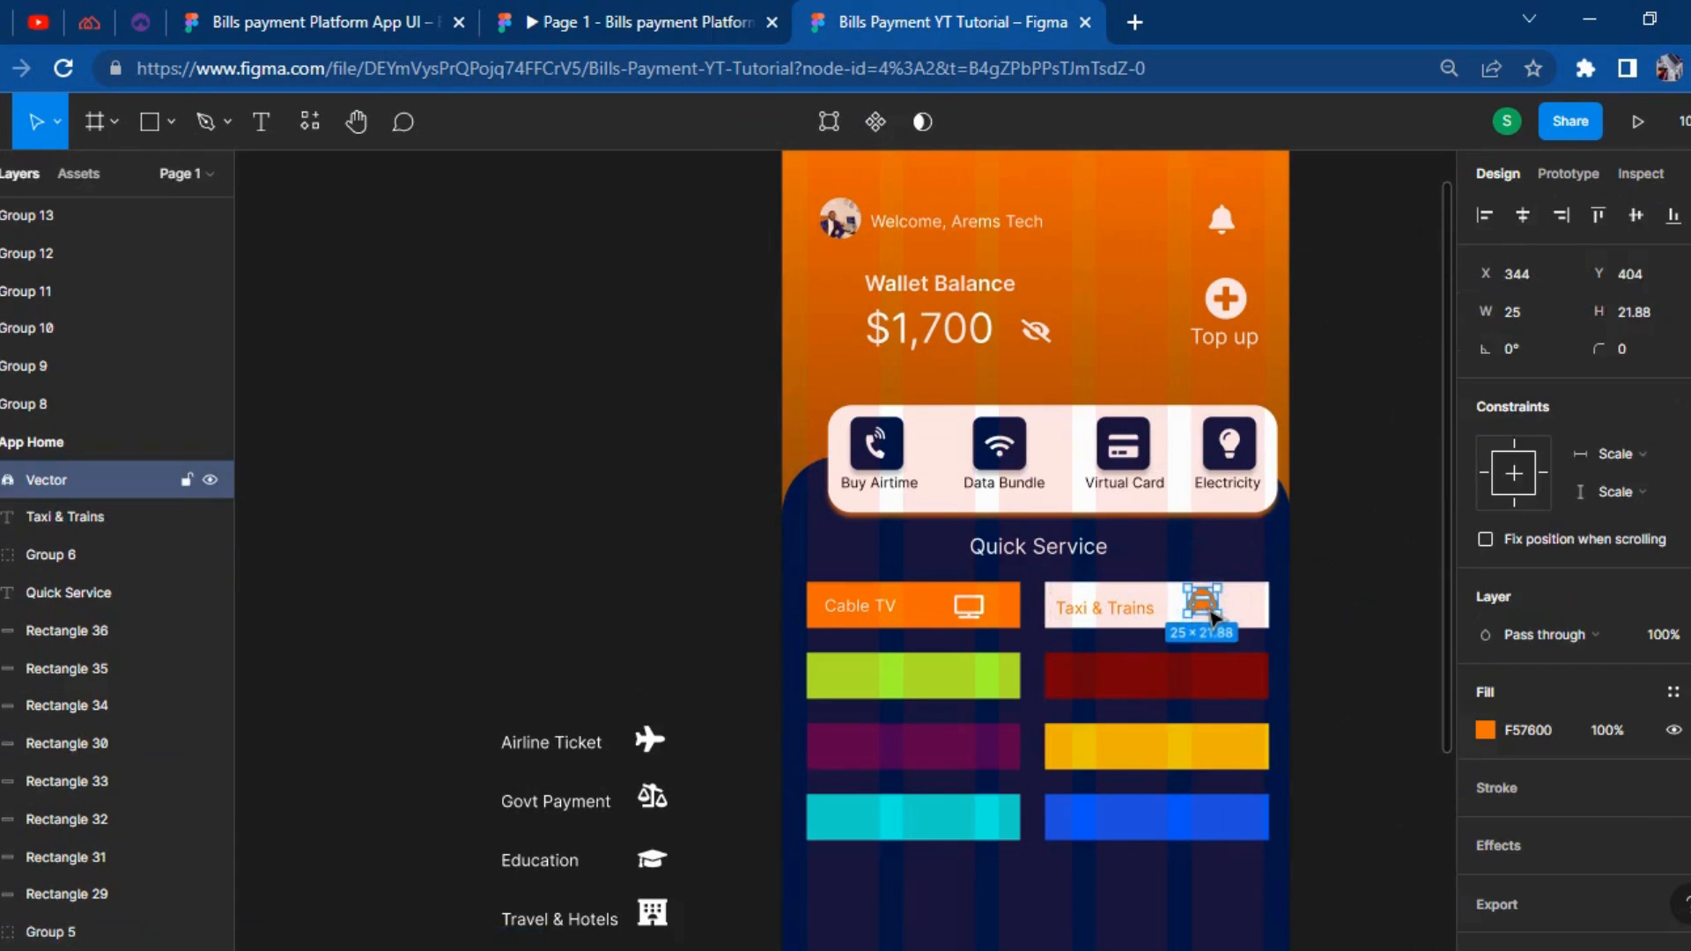
key(shift+Right)
key(shift+Right)
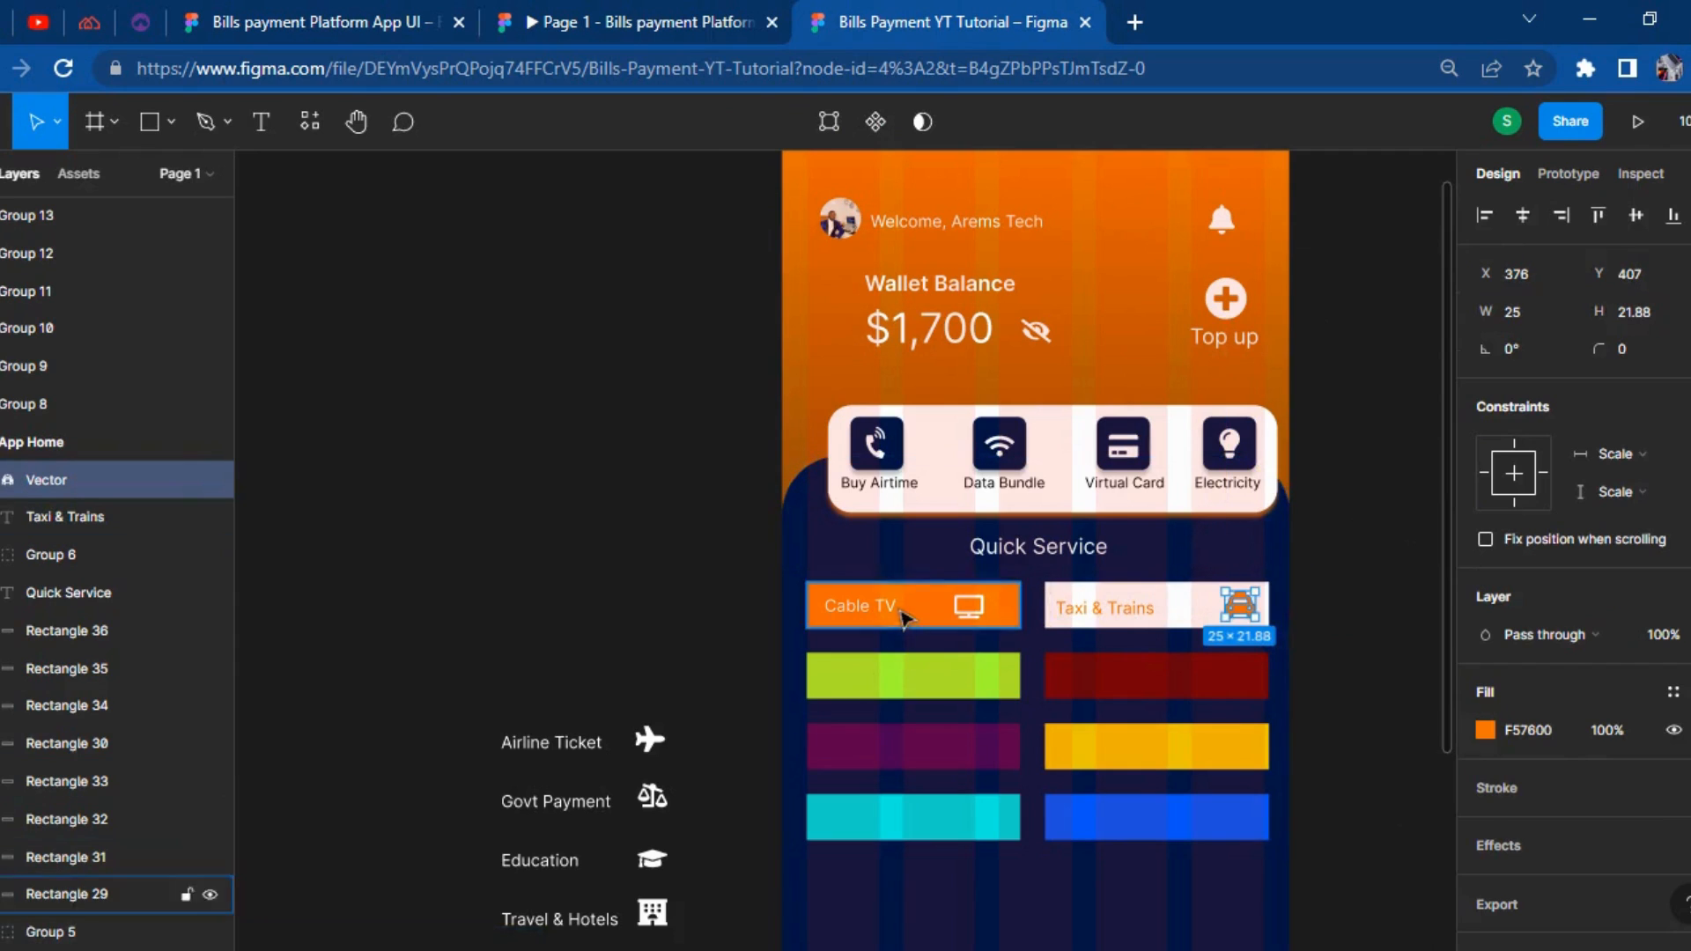
Reposition the "Cable TV" group to X 32, Y 412 on the orange button and ungroup its label and icon.
click(881, 605)
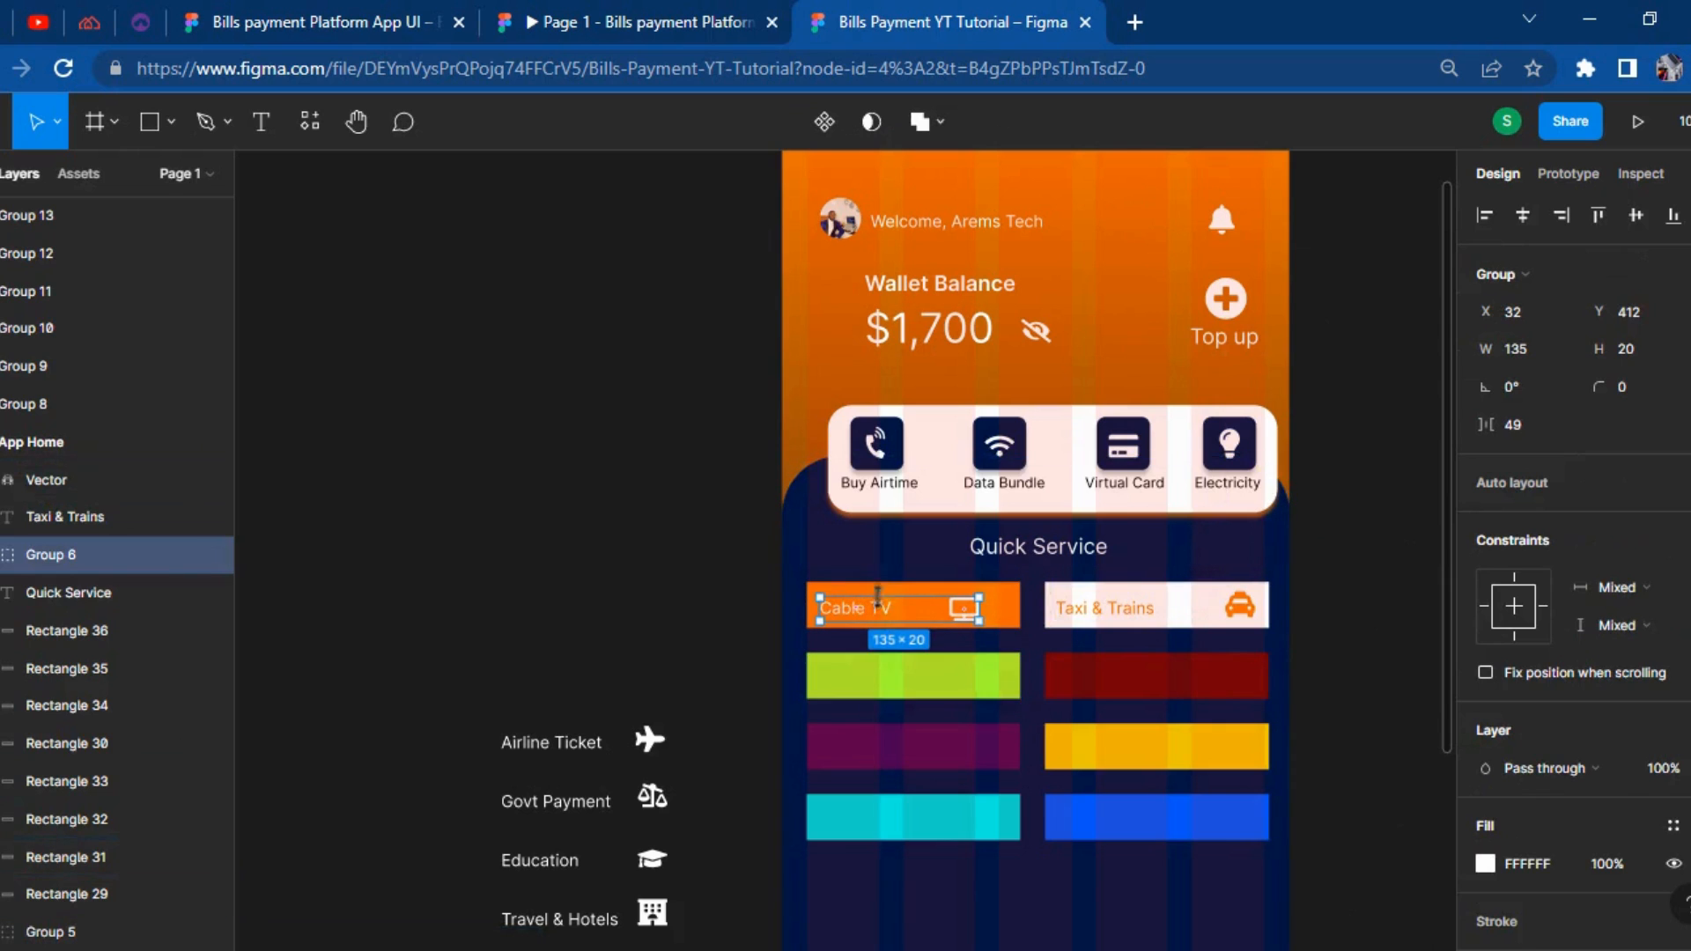
right_click(872, 608)
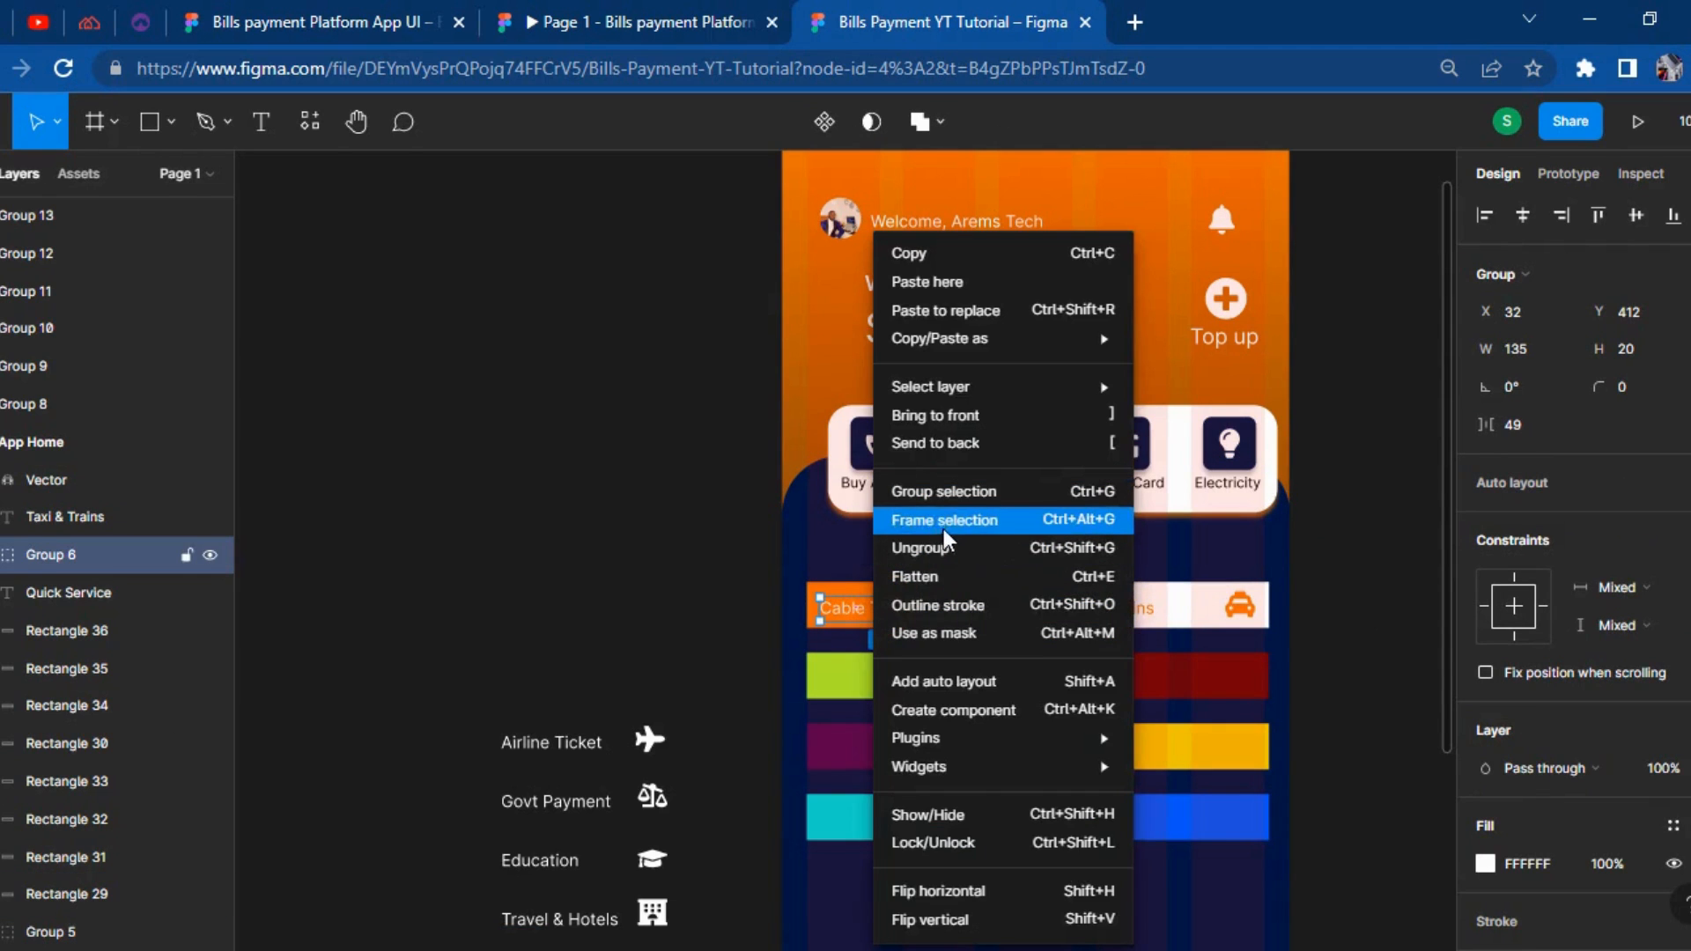
click(936, 577)
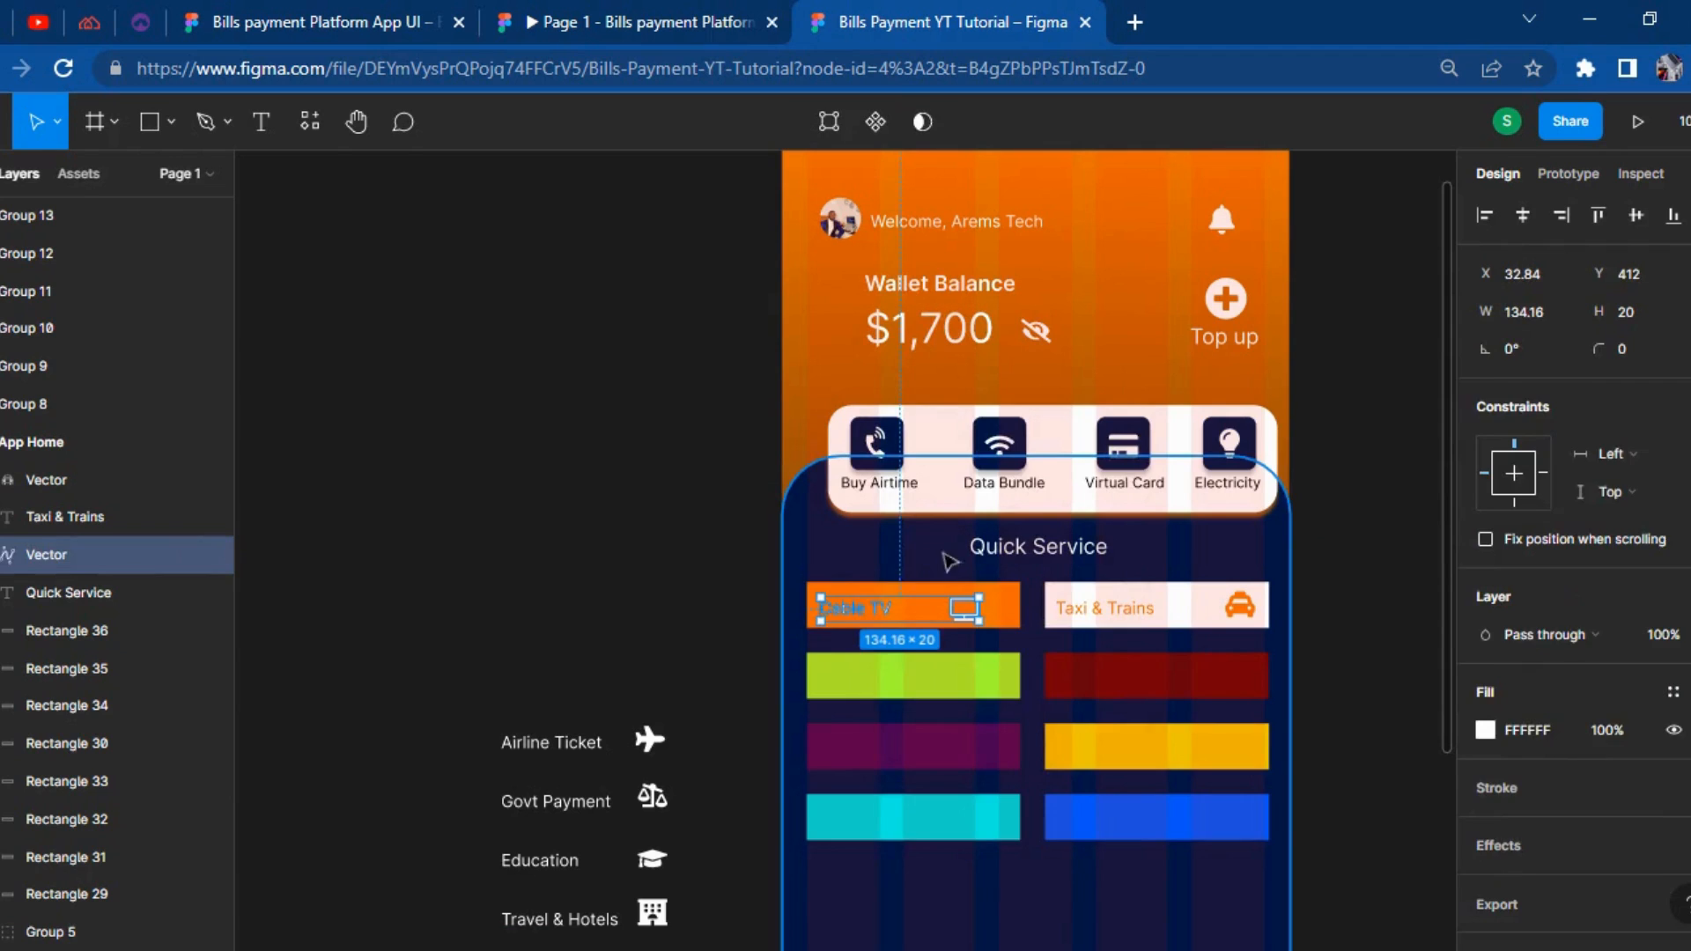
key(ctrl+z)
right_click(872, 607)
click(968, 543)
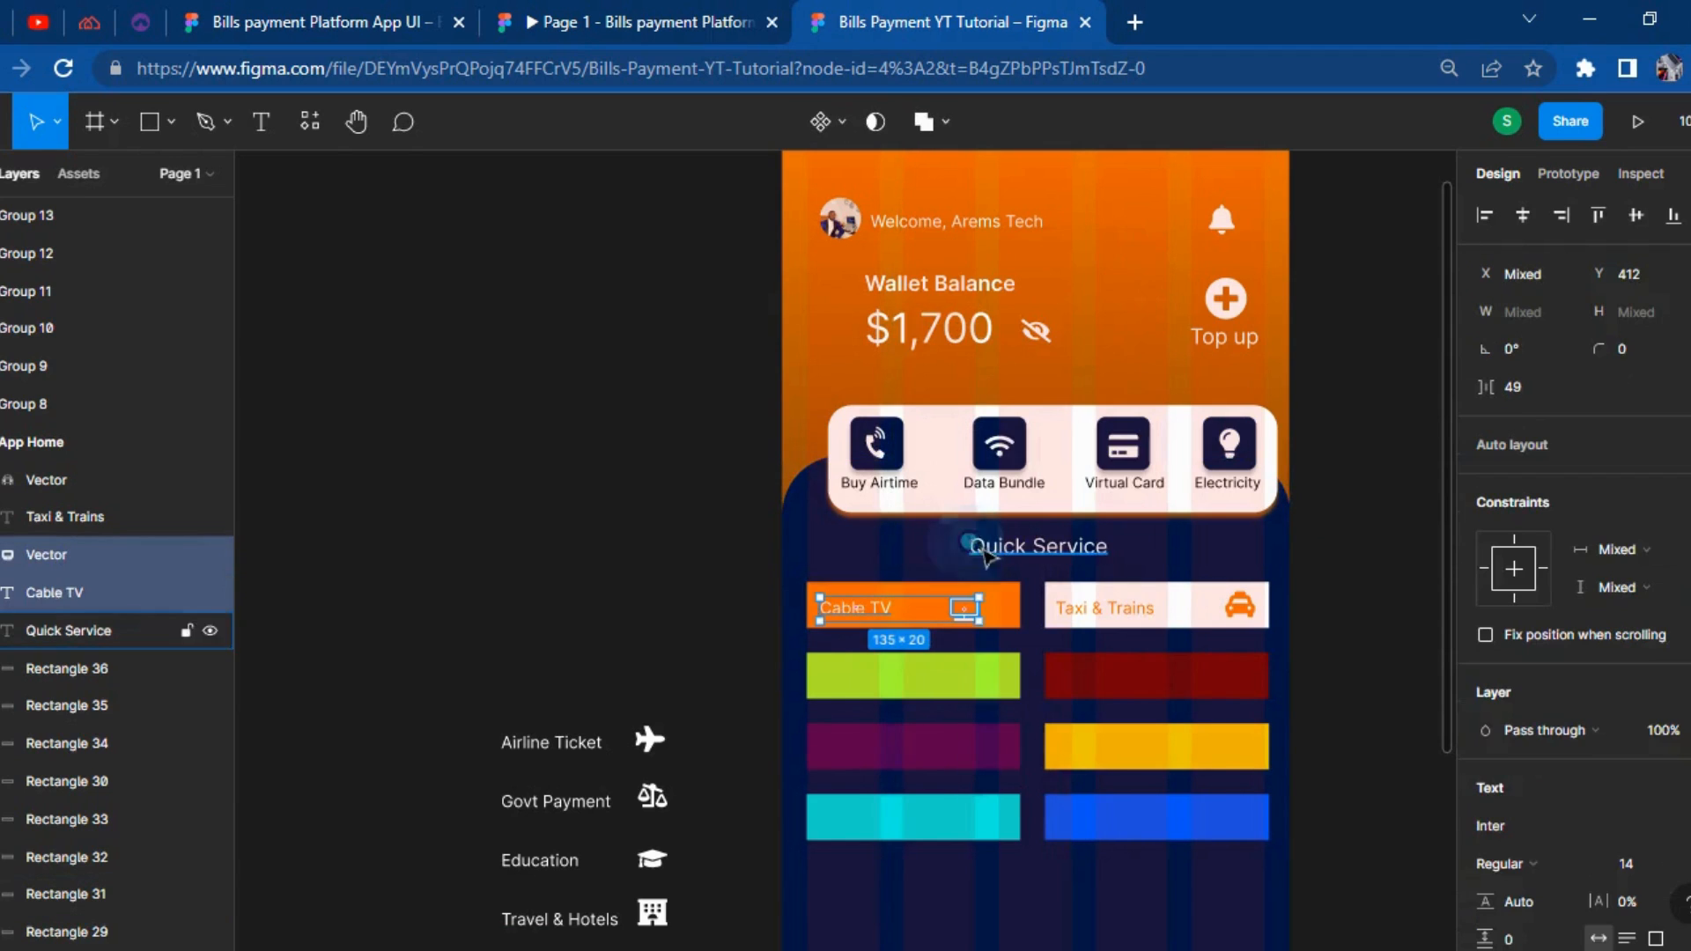
click(736, 569)
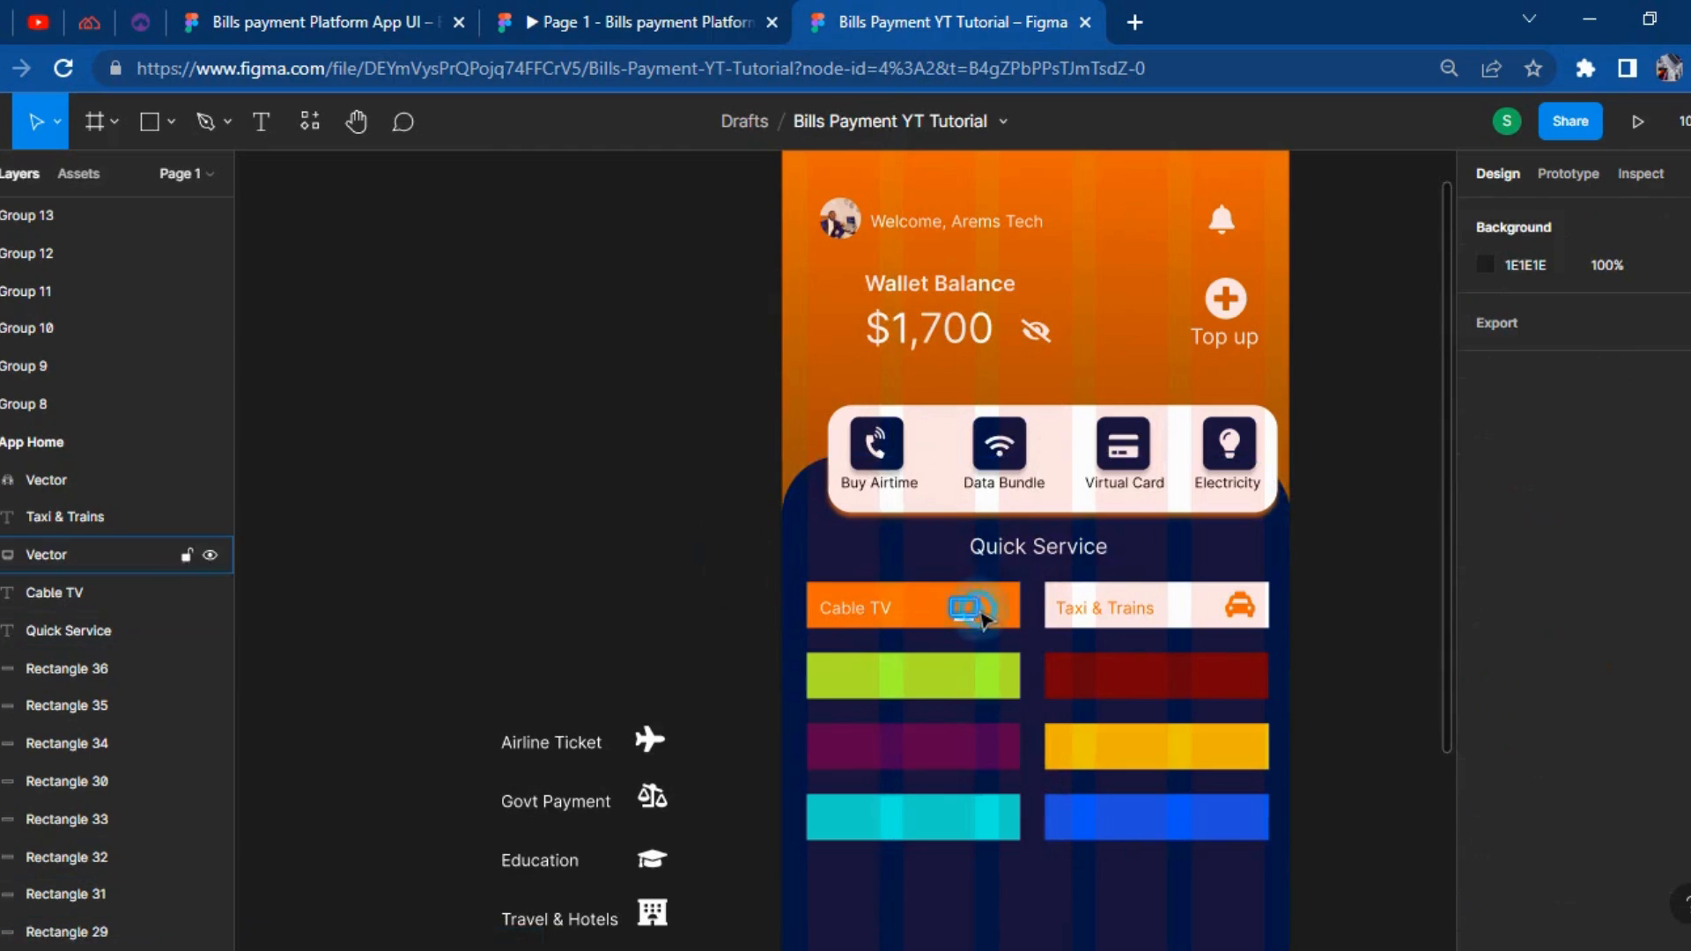
Move the TV icon alone to X 163, Y 410 on the orange button.
click(984, 619)
key(shift+Right)
key(shift+Right)
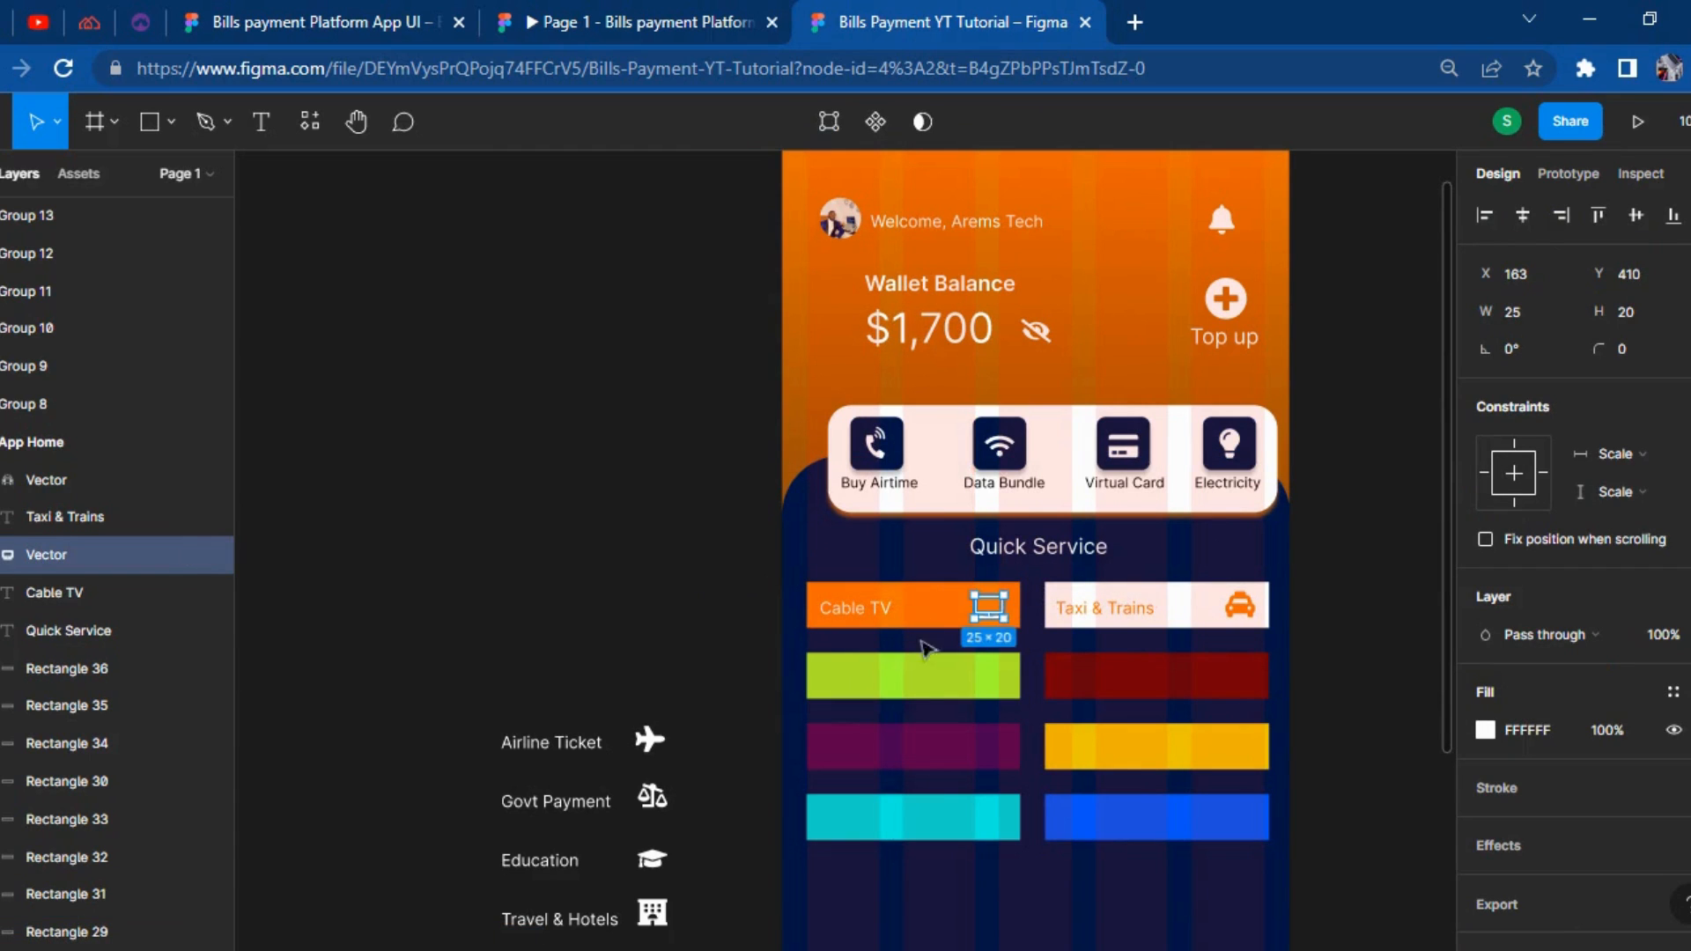
click(671, 651)
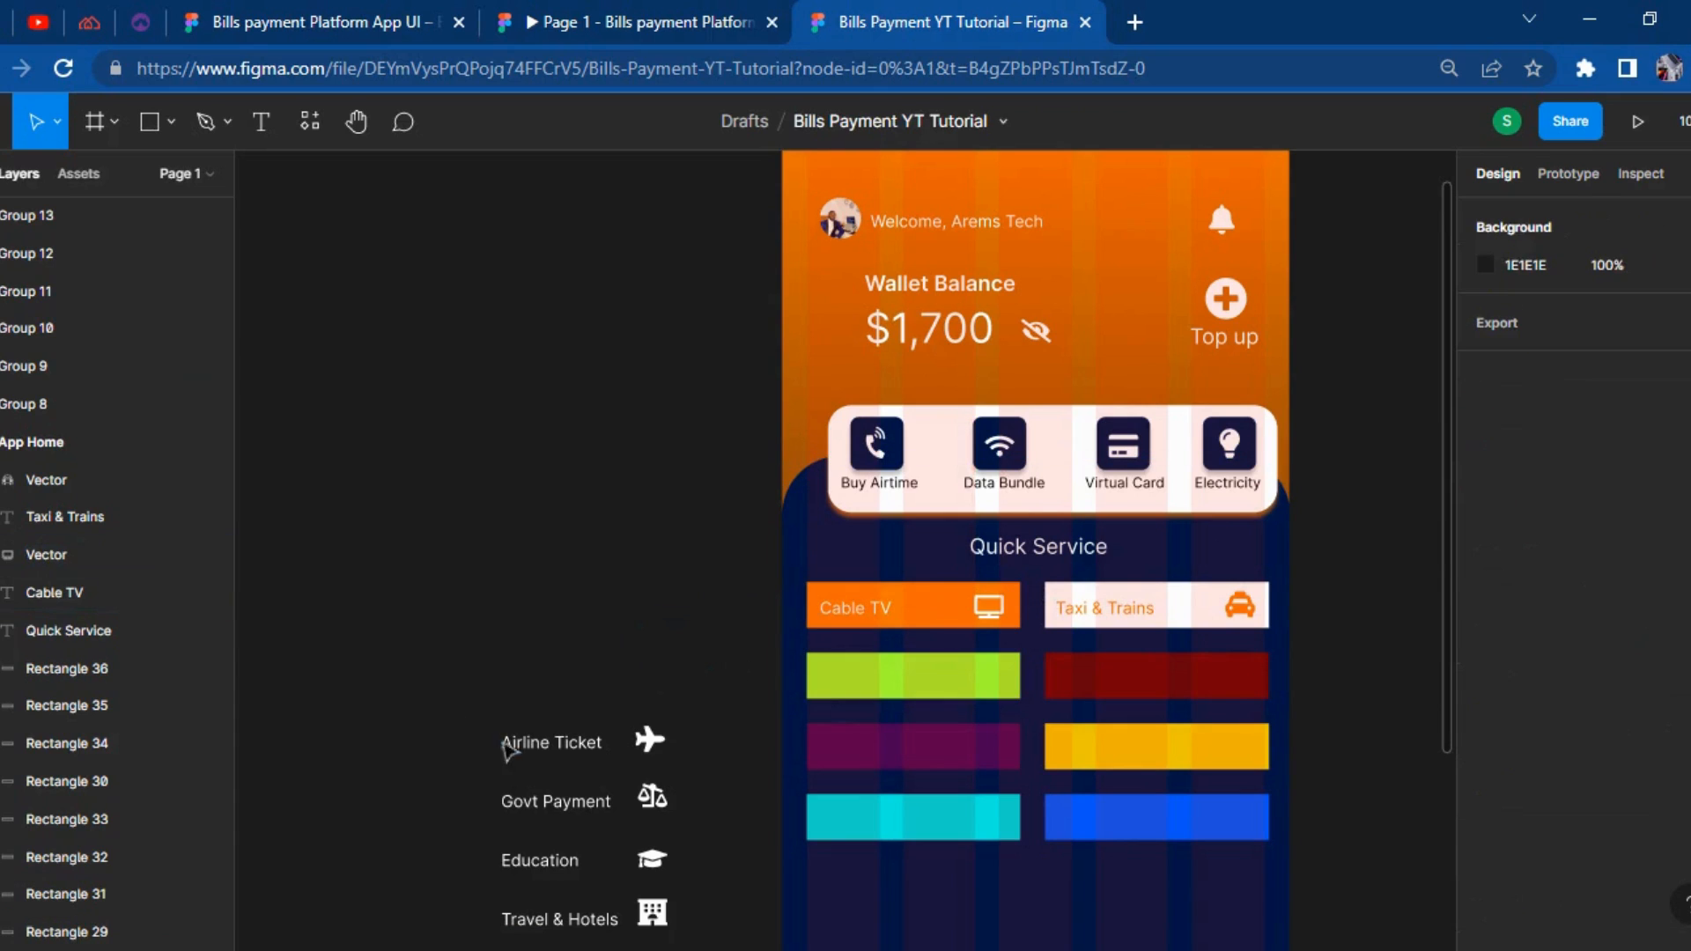
Place the "Airline Ticket" group on the green button at X 31, Y 468 and set its fill to 171717.
click(522, 724)
drag(539, 738, 861, 686)
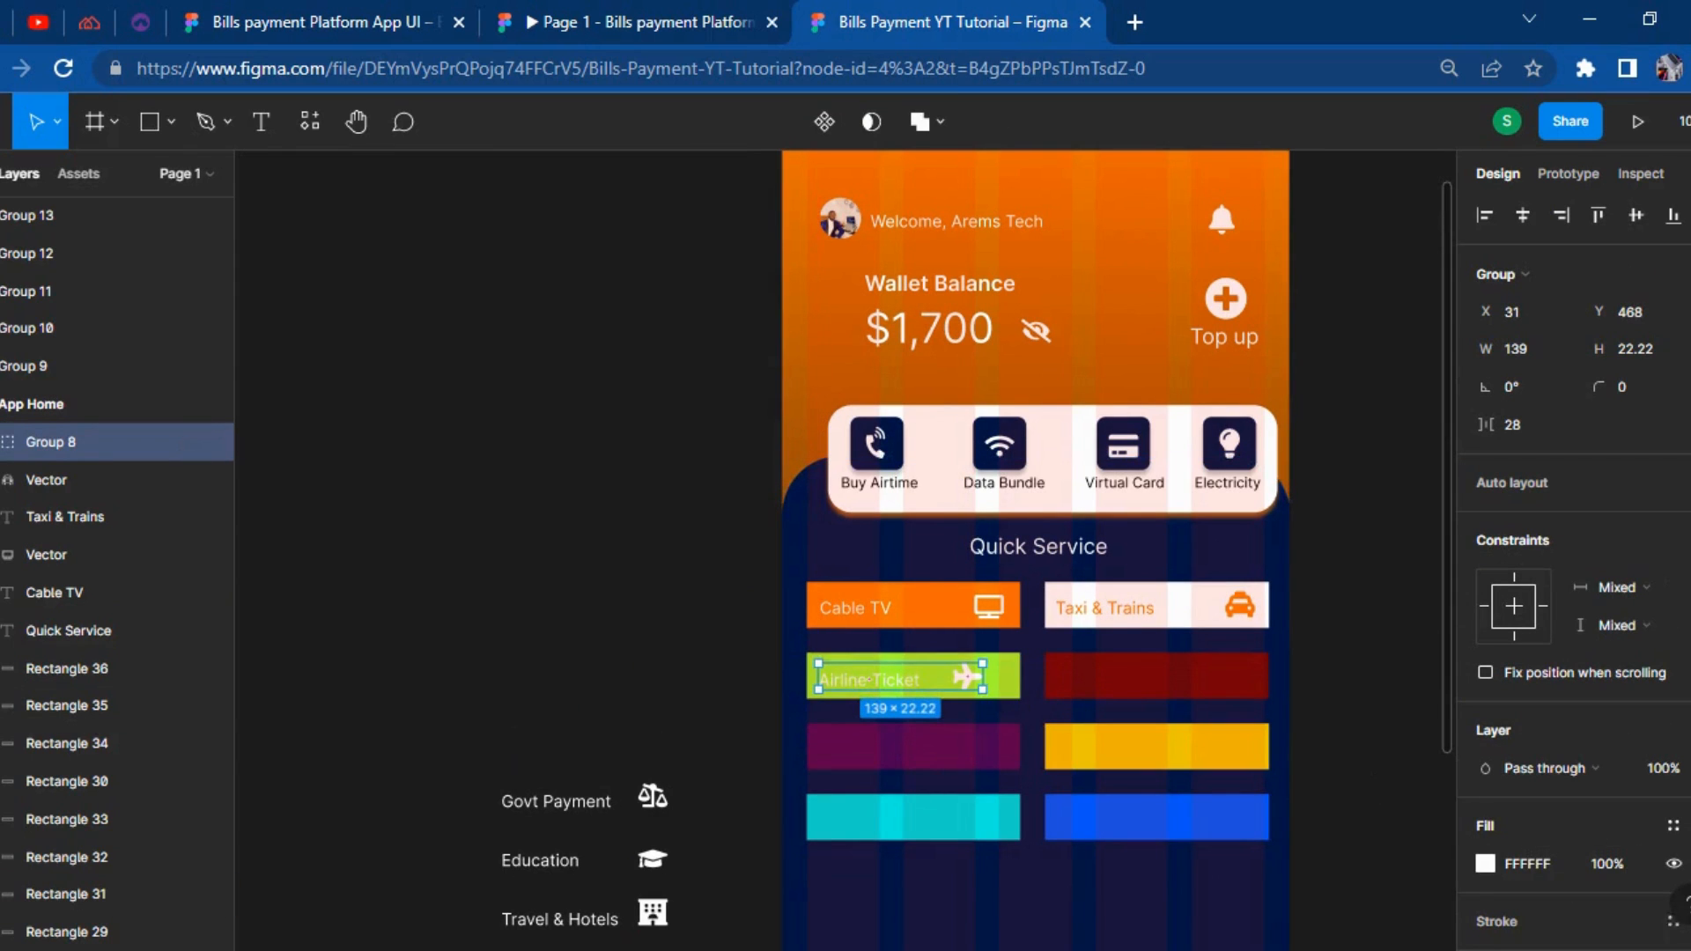
click(1486, 864)
drag(1371, 511, 1174, 620)
click(666, 649)
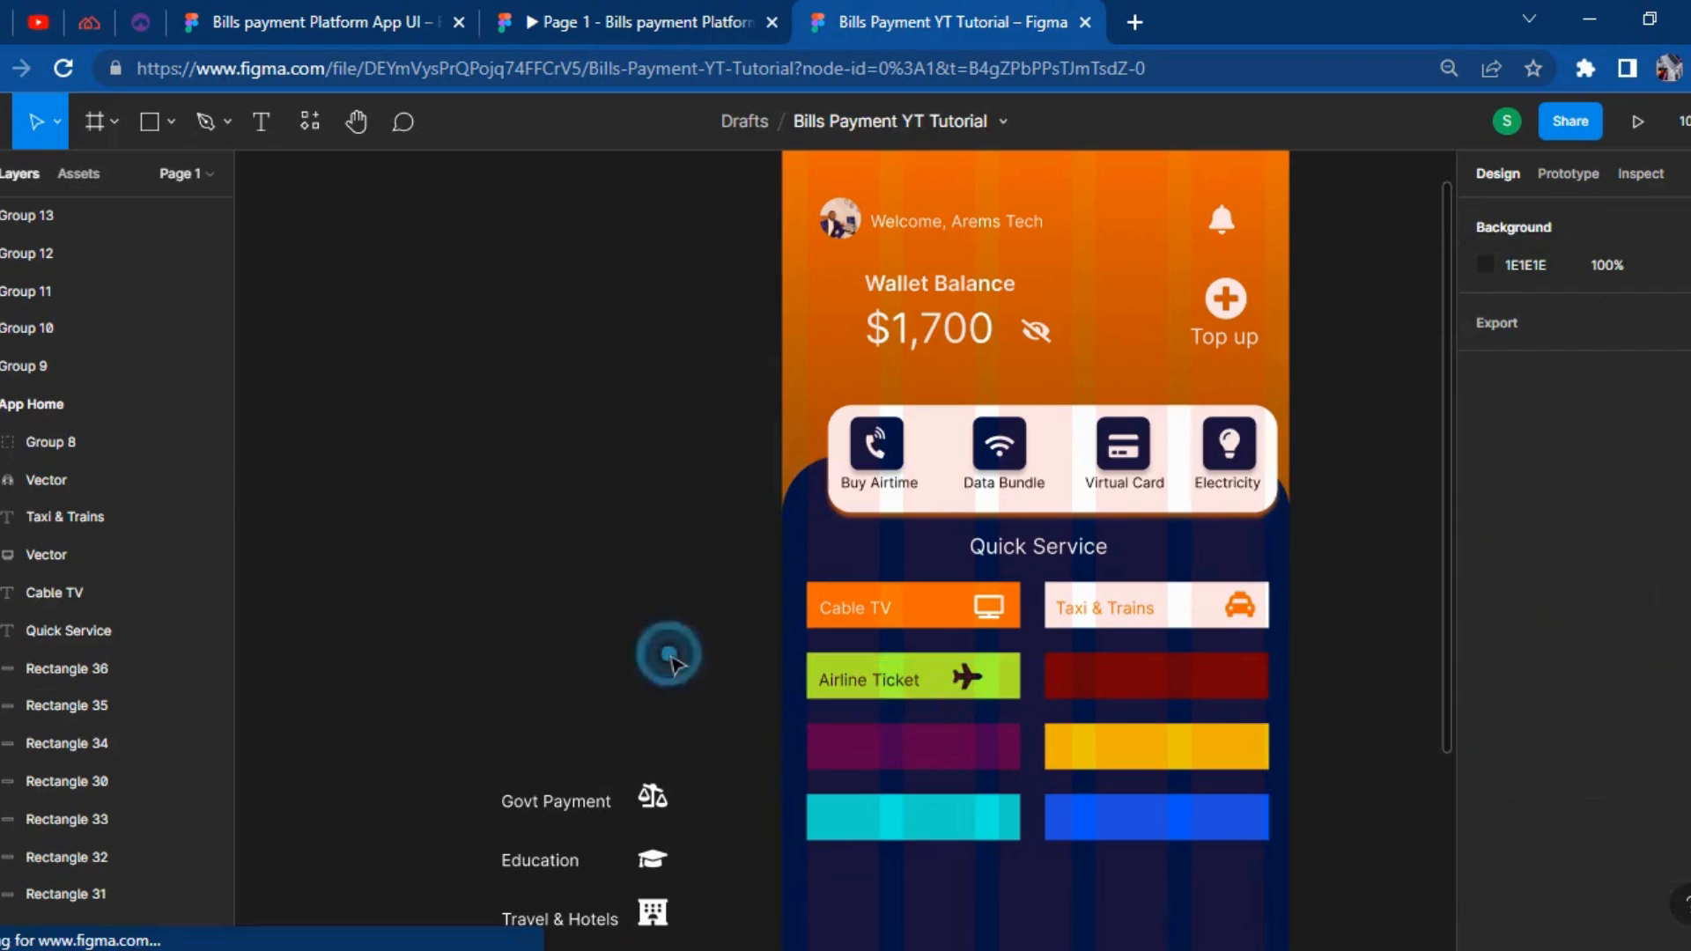
Ungroup the "Airline Ticket" label and icon, and move the airplane icon alone to X 165, Y 468.
click(947, 674)
right_click(945, 674)
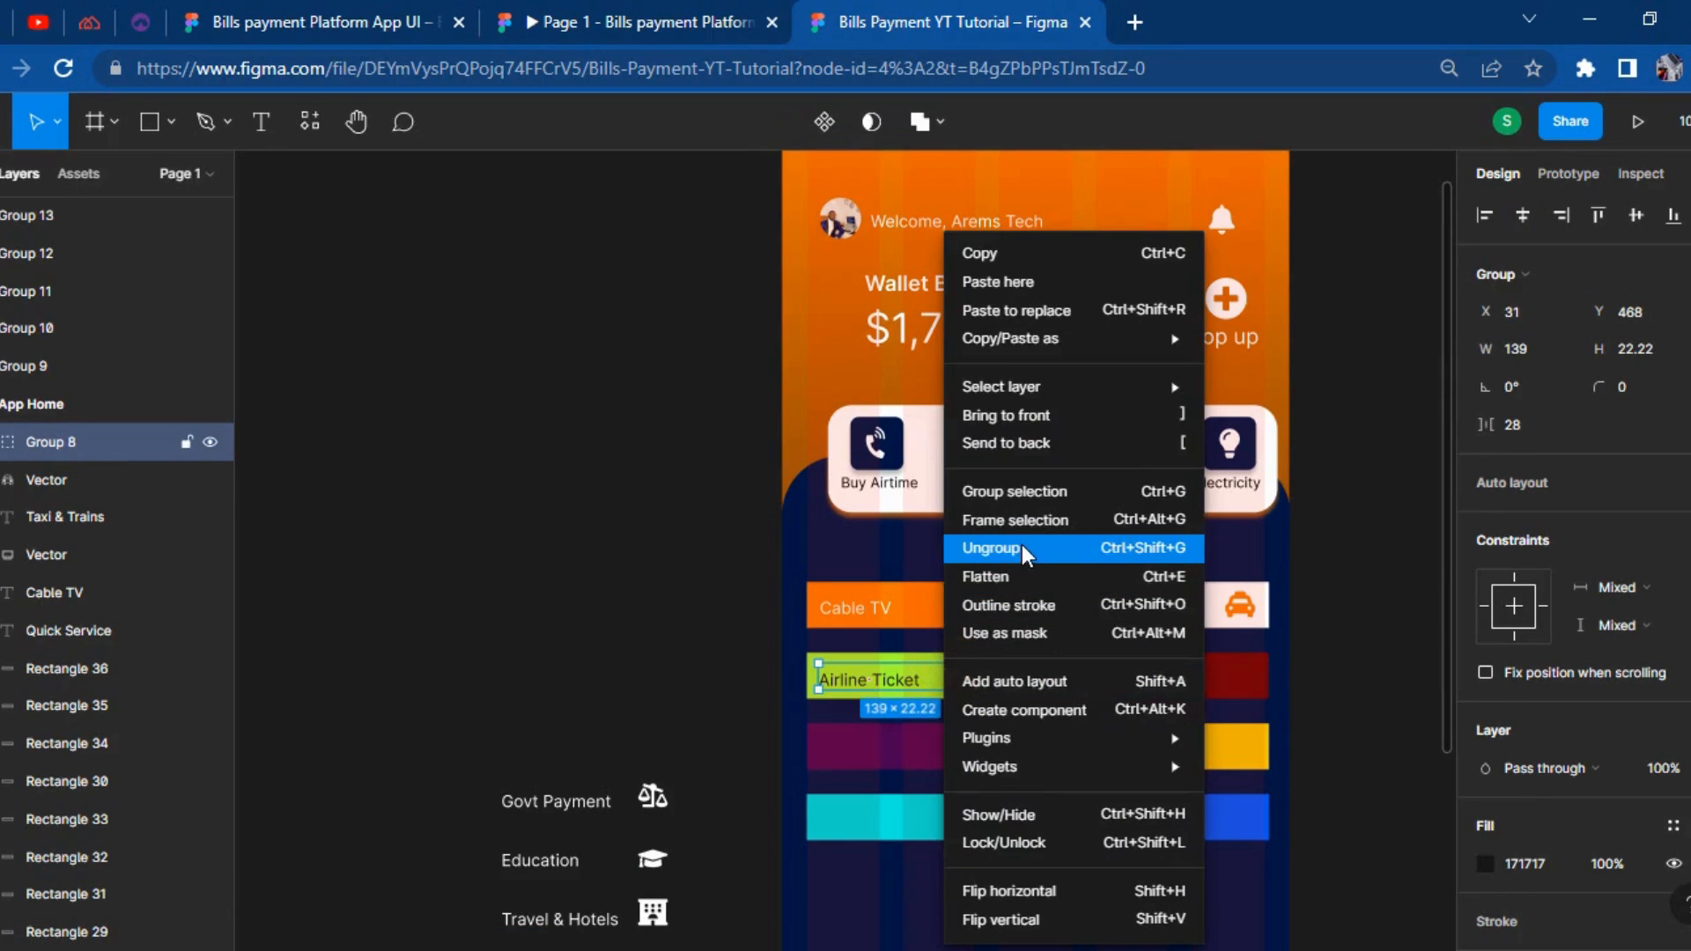
click(1022, 546)
click(600, 588)
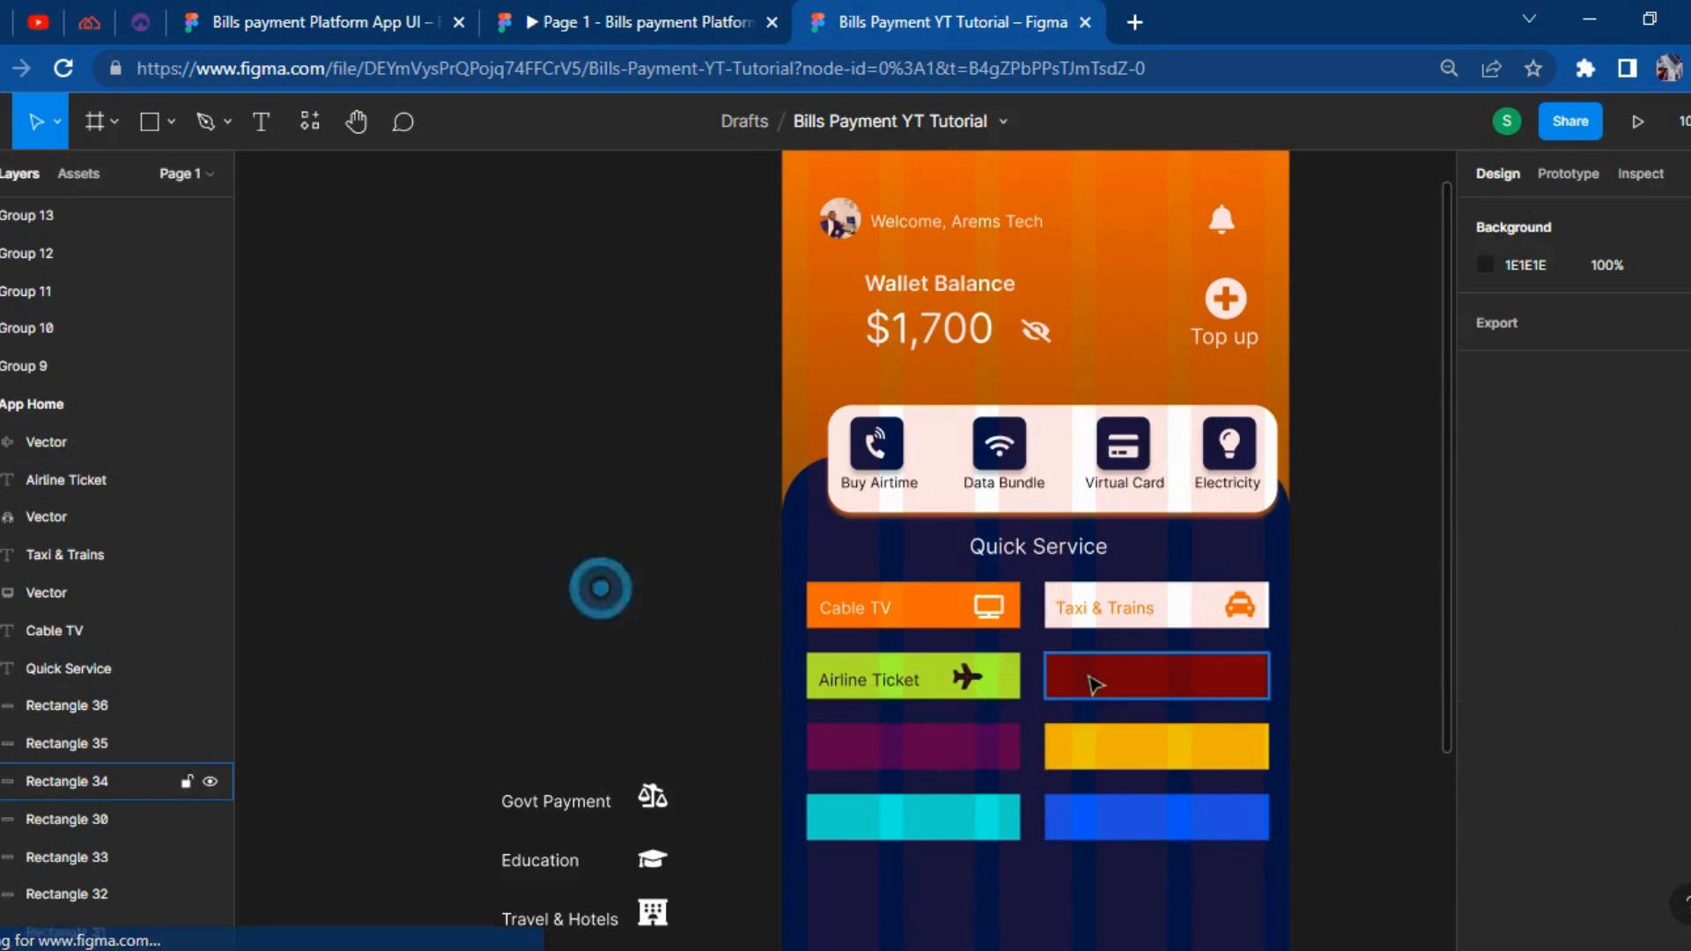
click(982, 682)
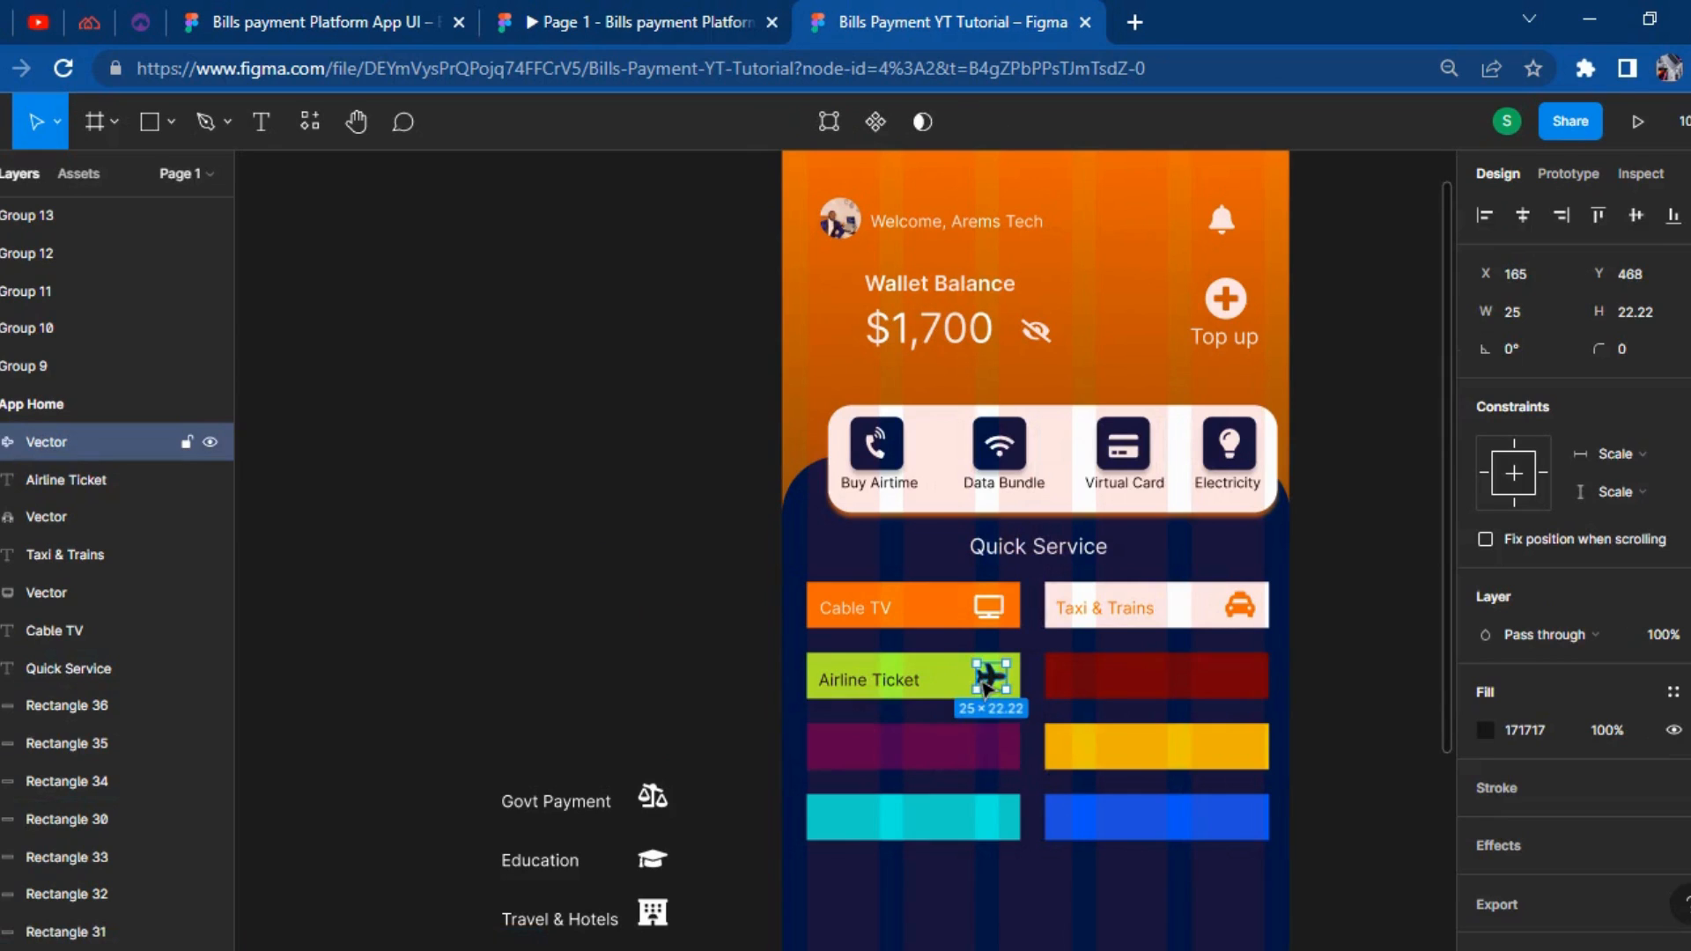
Place the "Govt Payment" group on the dark red button at X 230, Y 466.
click(441, 752)
drag(541, 800, 1108, 683)
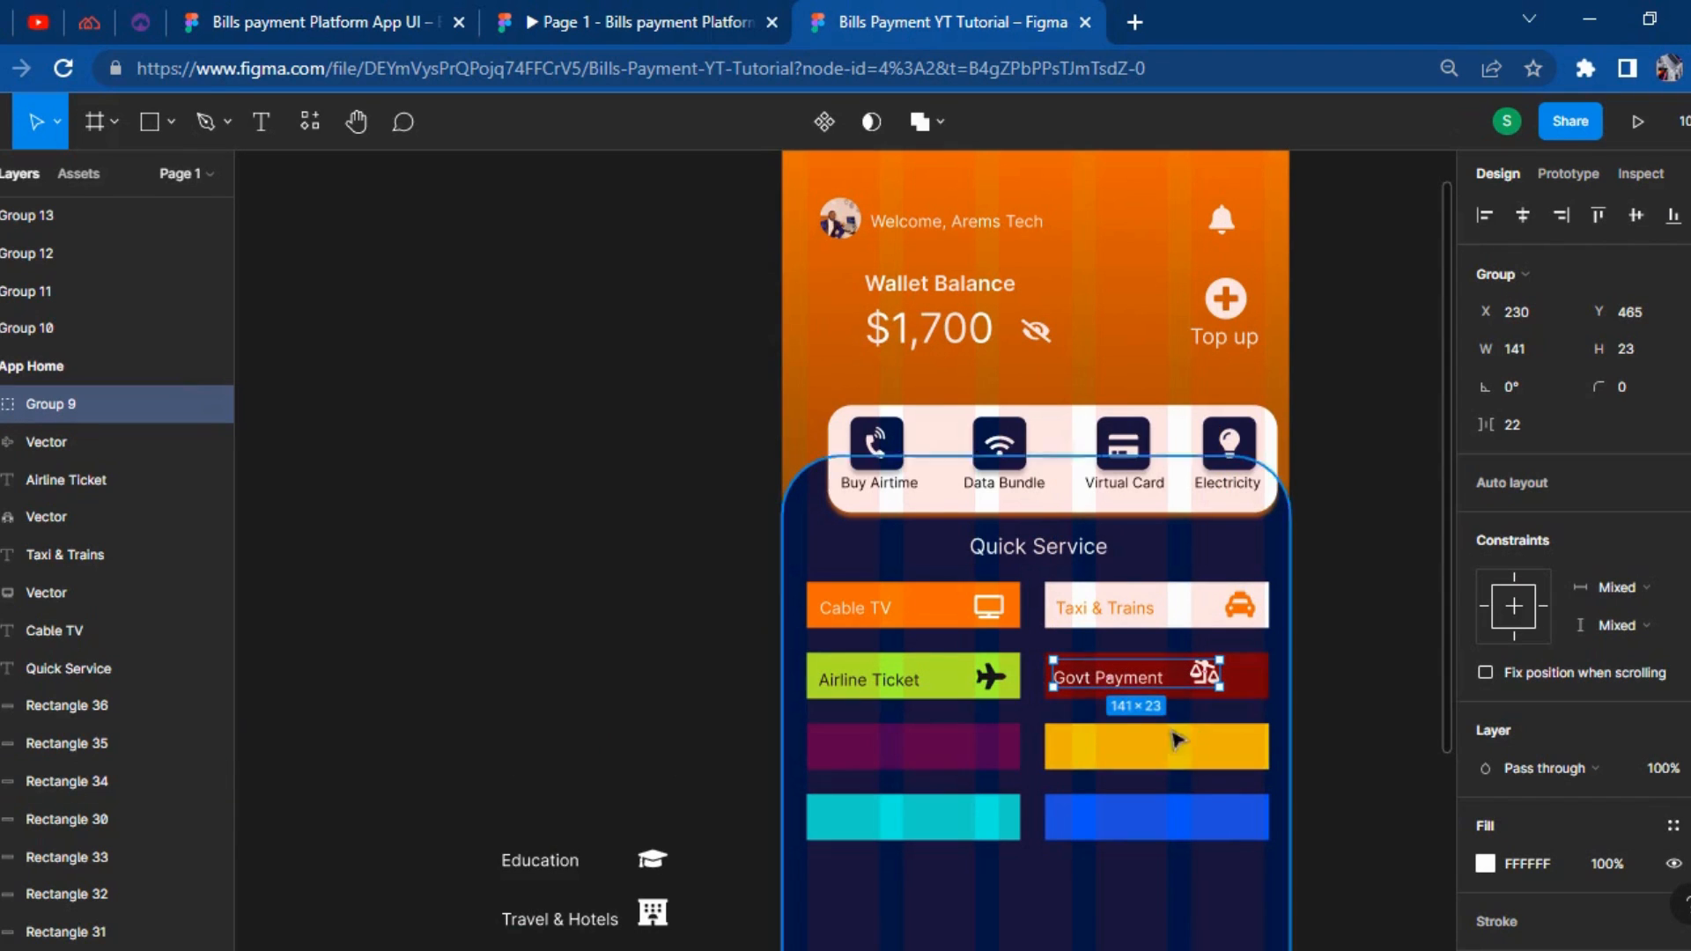
key(Down)
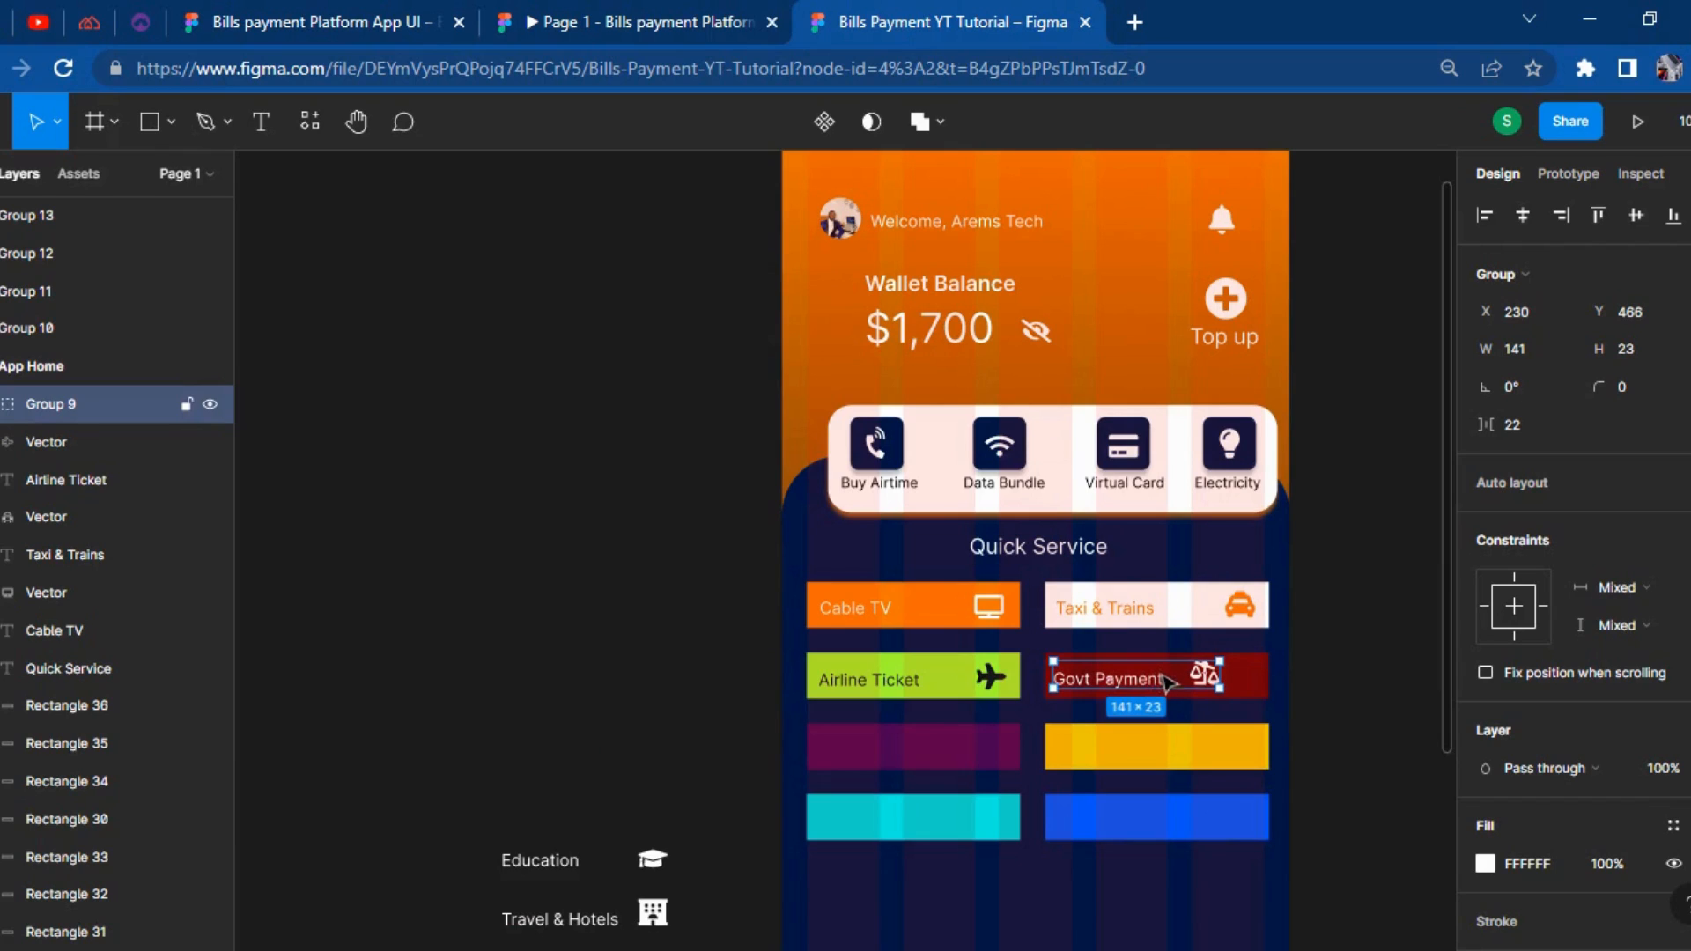
Ungroup the "Govt Payment" label and icon, and move the scales icon alone to about X 374, Y 467.
right_click(1167, 683)
click(1223, 550)
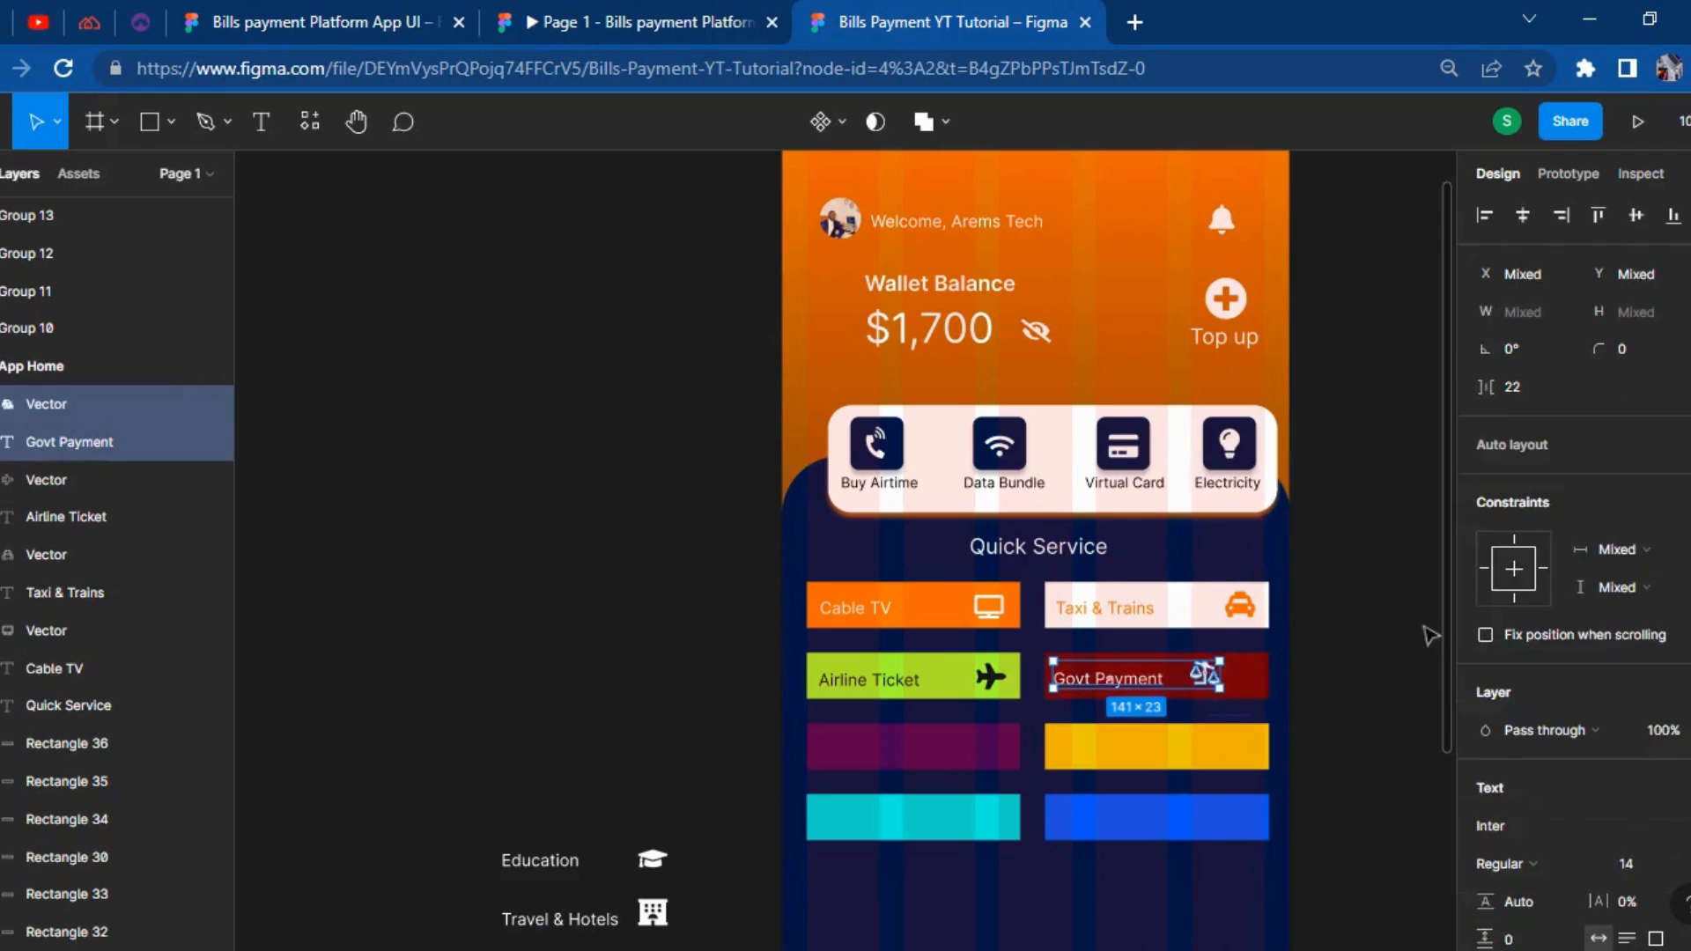
click(1422, 624)
click(1209, 685)
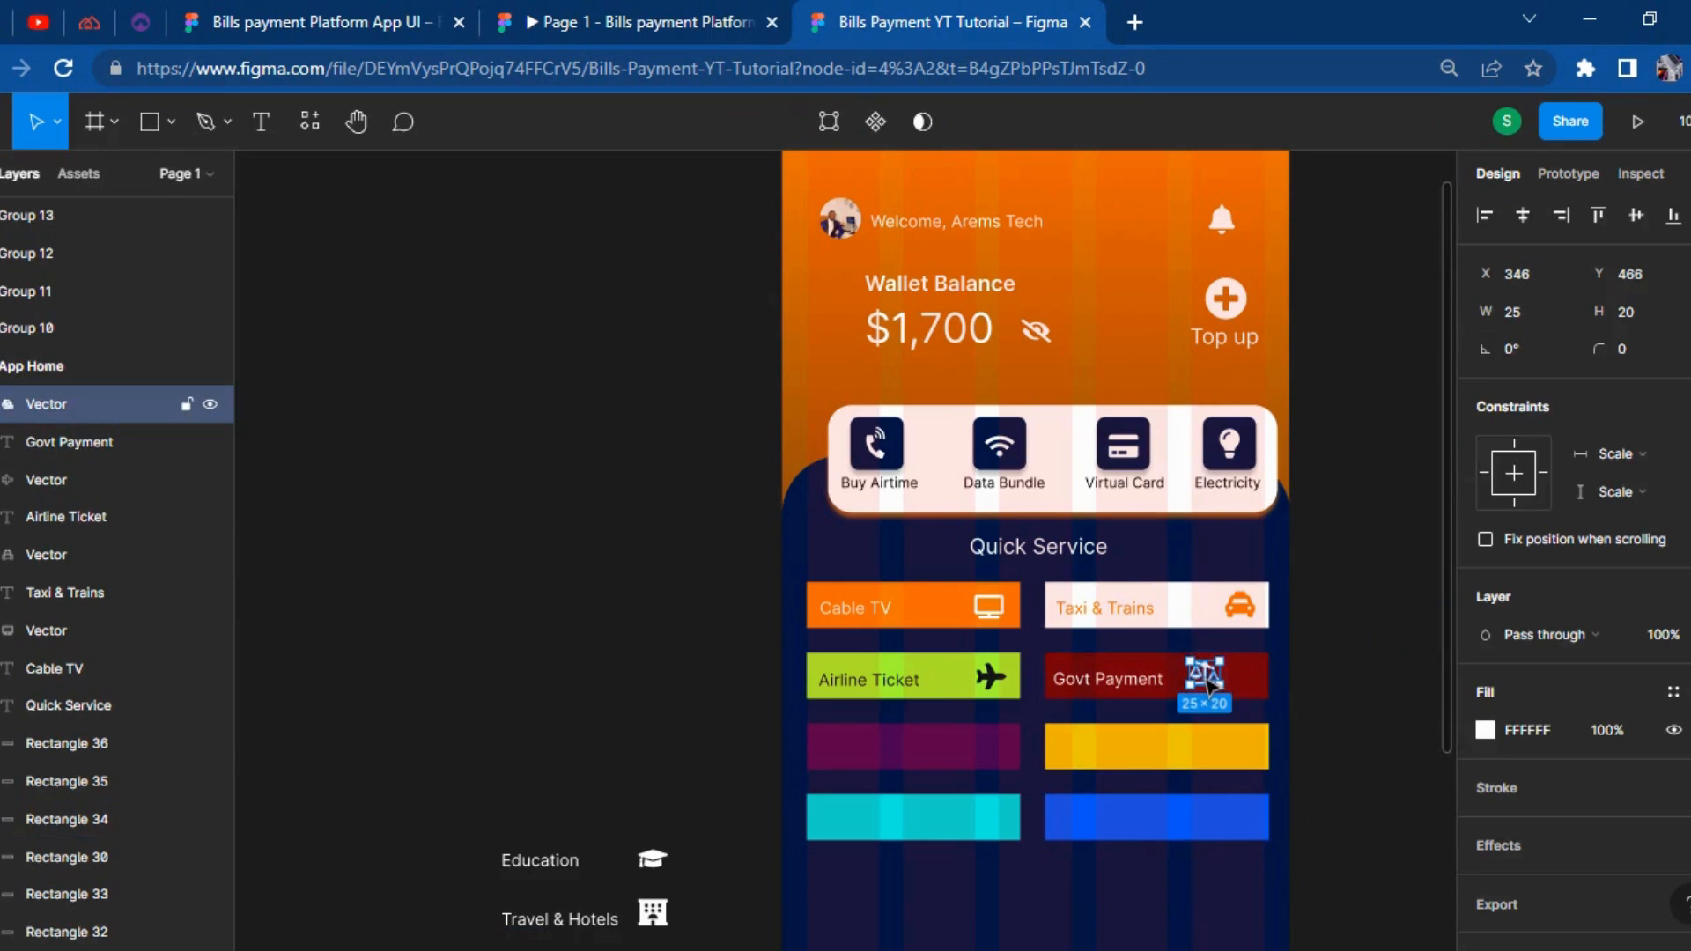
key(shift+Right)
key(shift+Right)
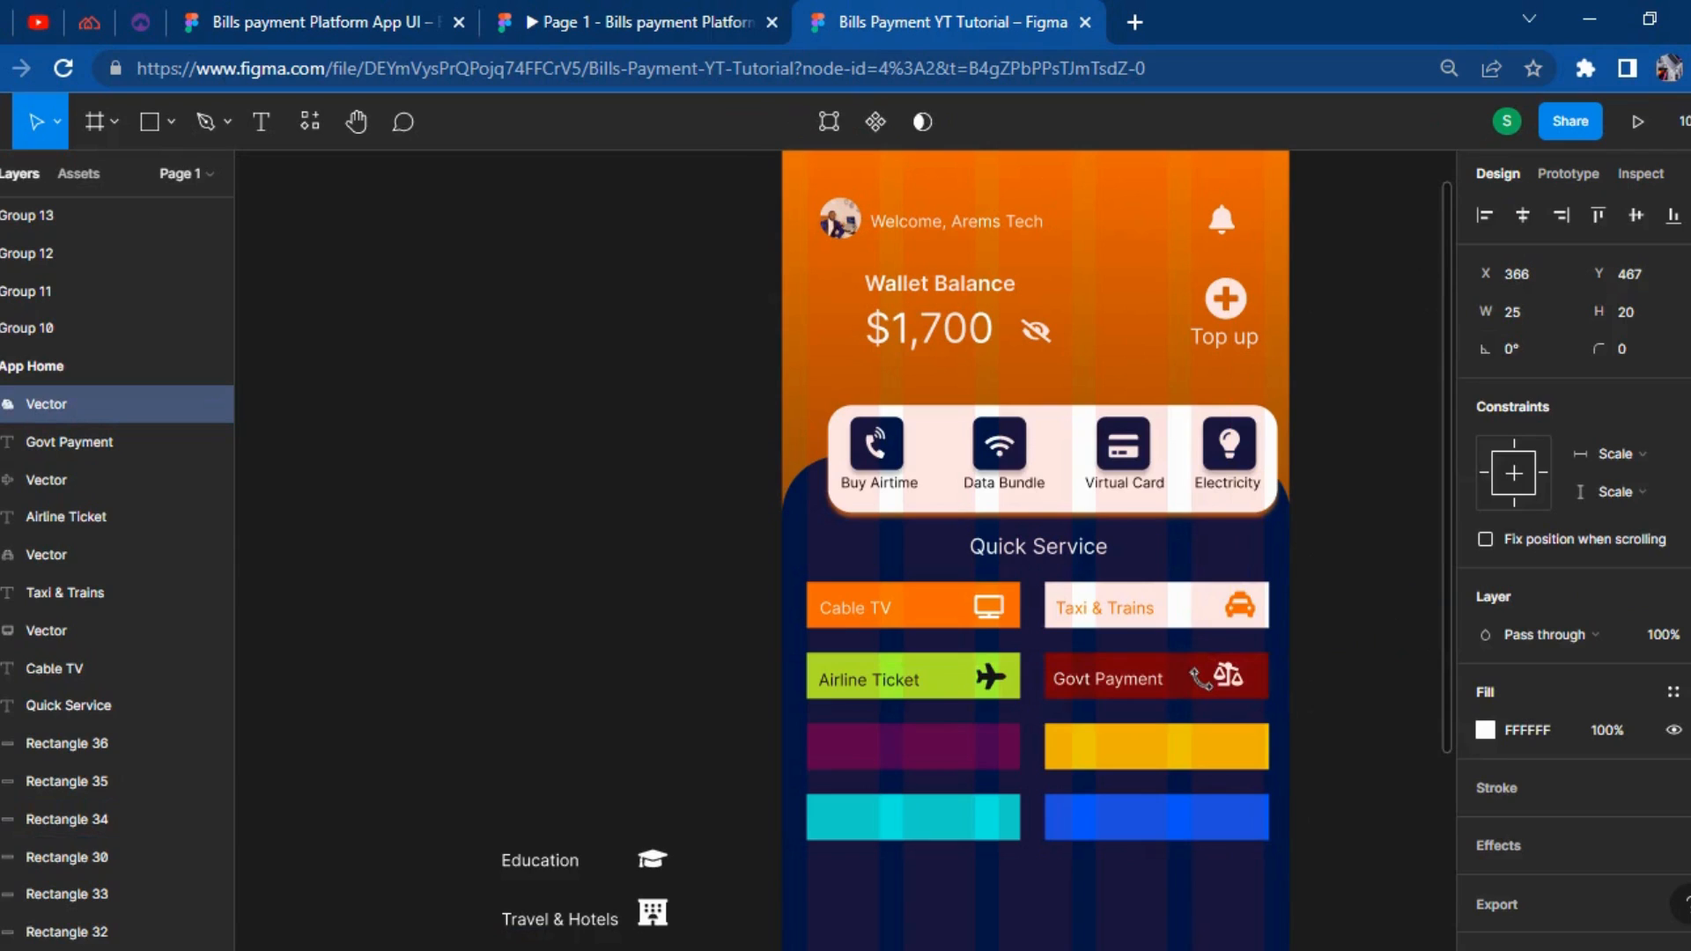
key(Right)
key(Right)
key(Right)
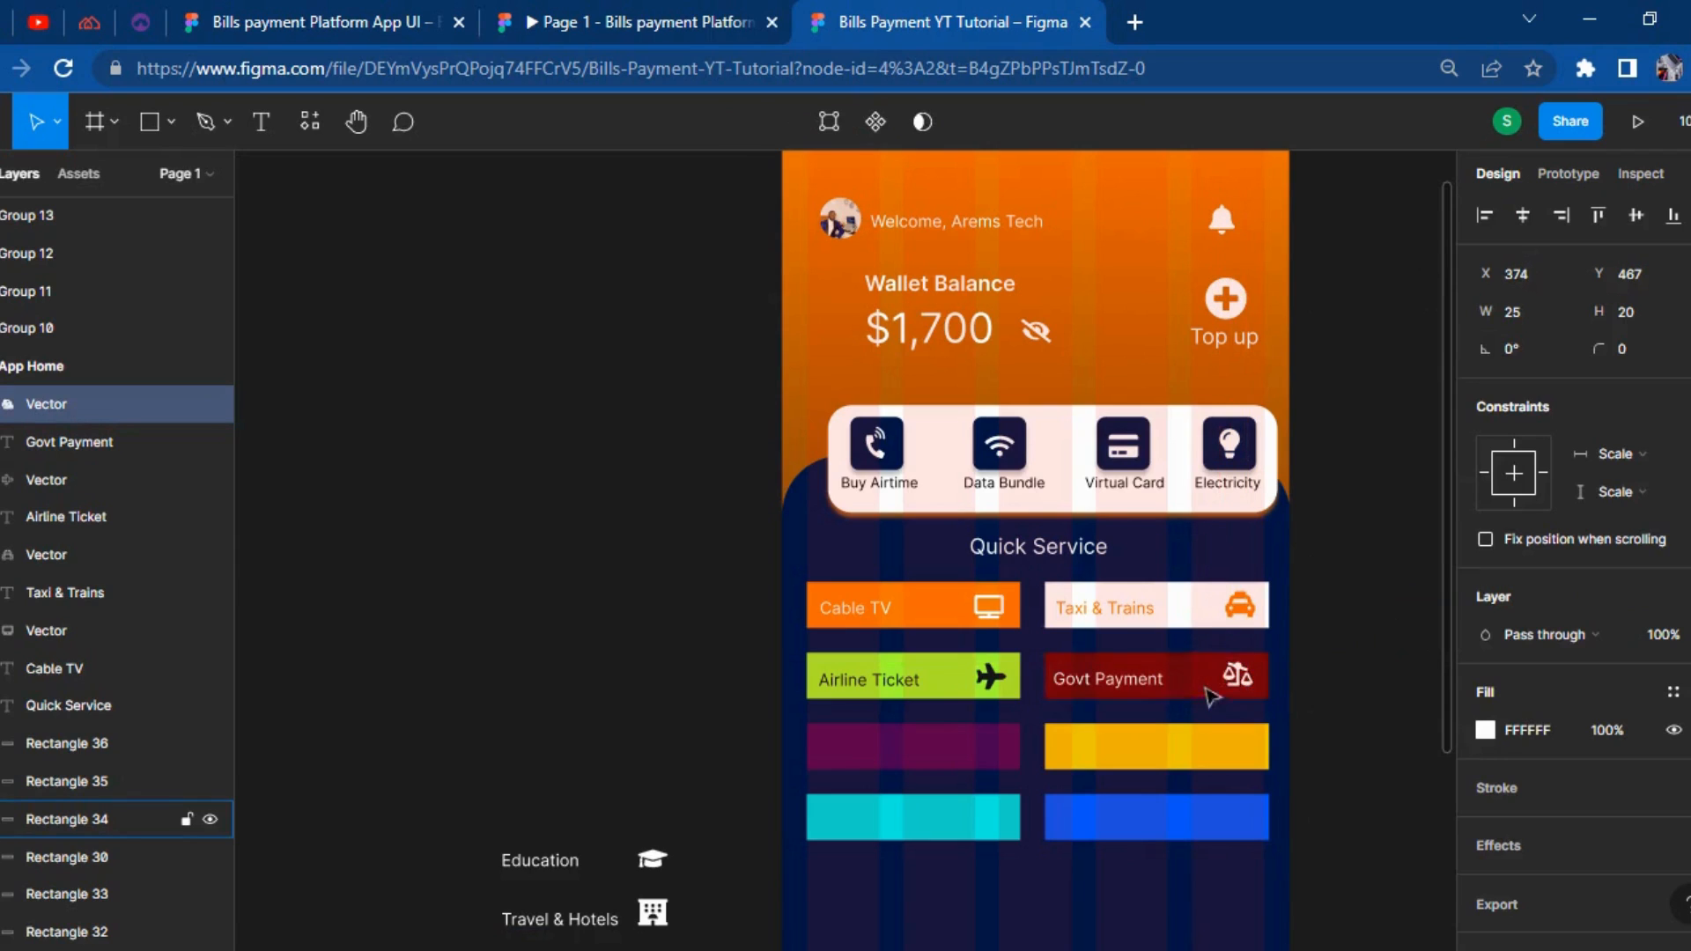
click(635, 604)
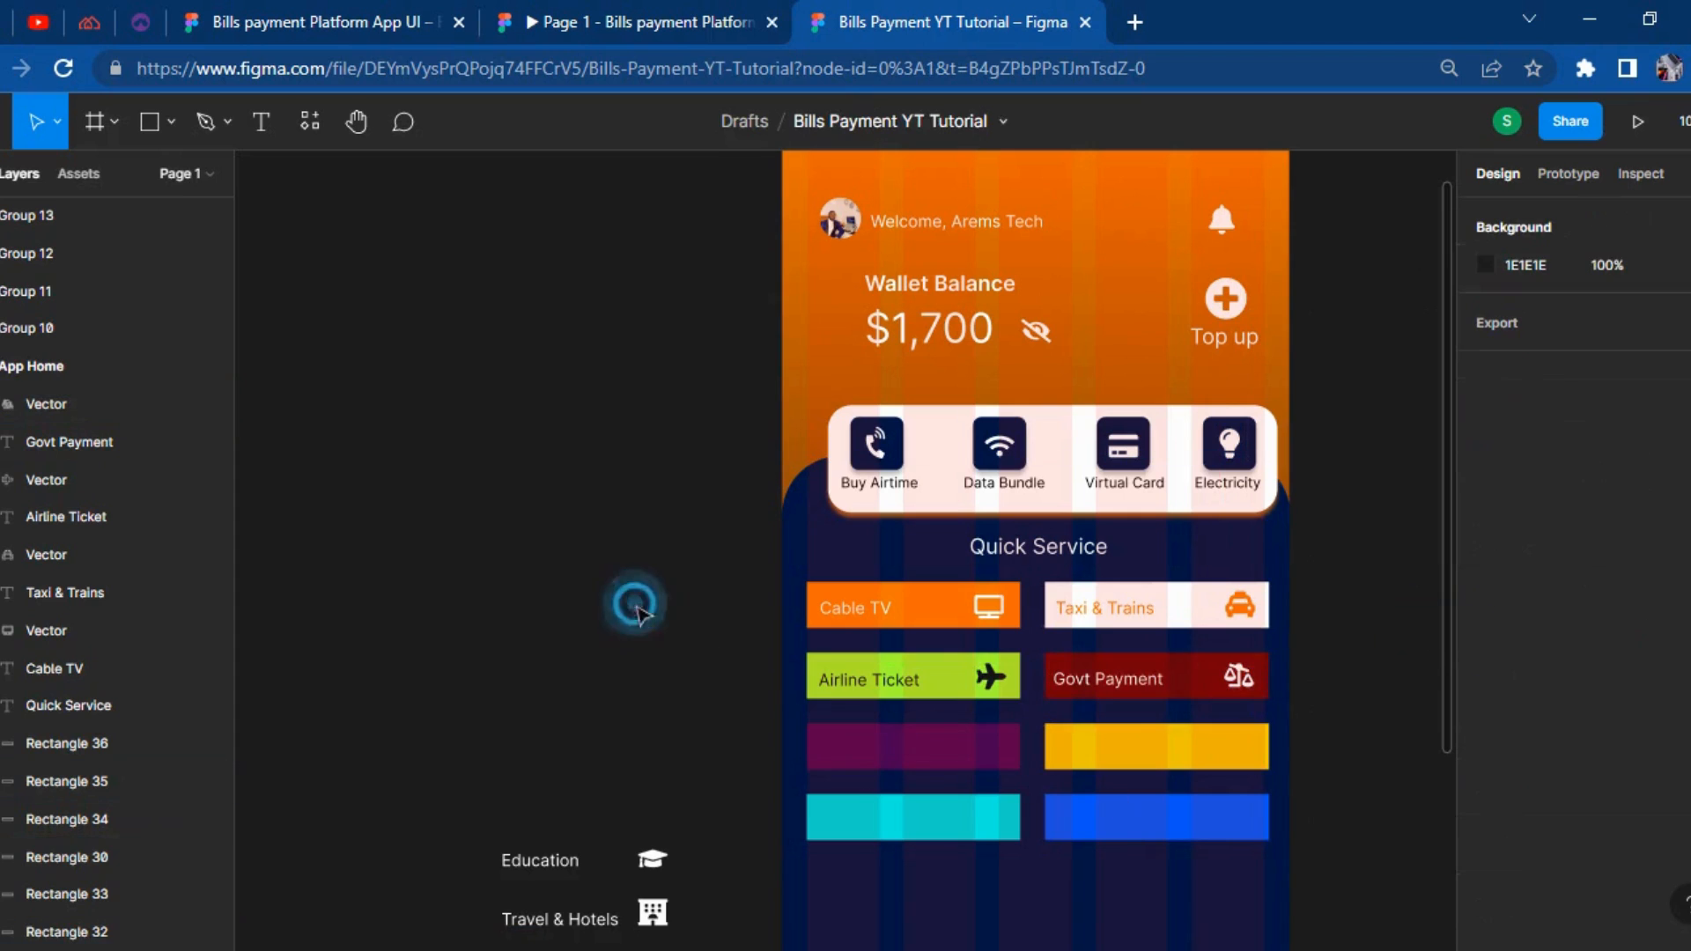
Place the "Education" group on the purple button at X 33, Y 530.
drag(576, 888, 854, 751)
drag(954, 773, 923, 747)
key(shift+Left)
key(shift+Left)
key(shift+Down)
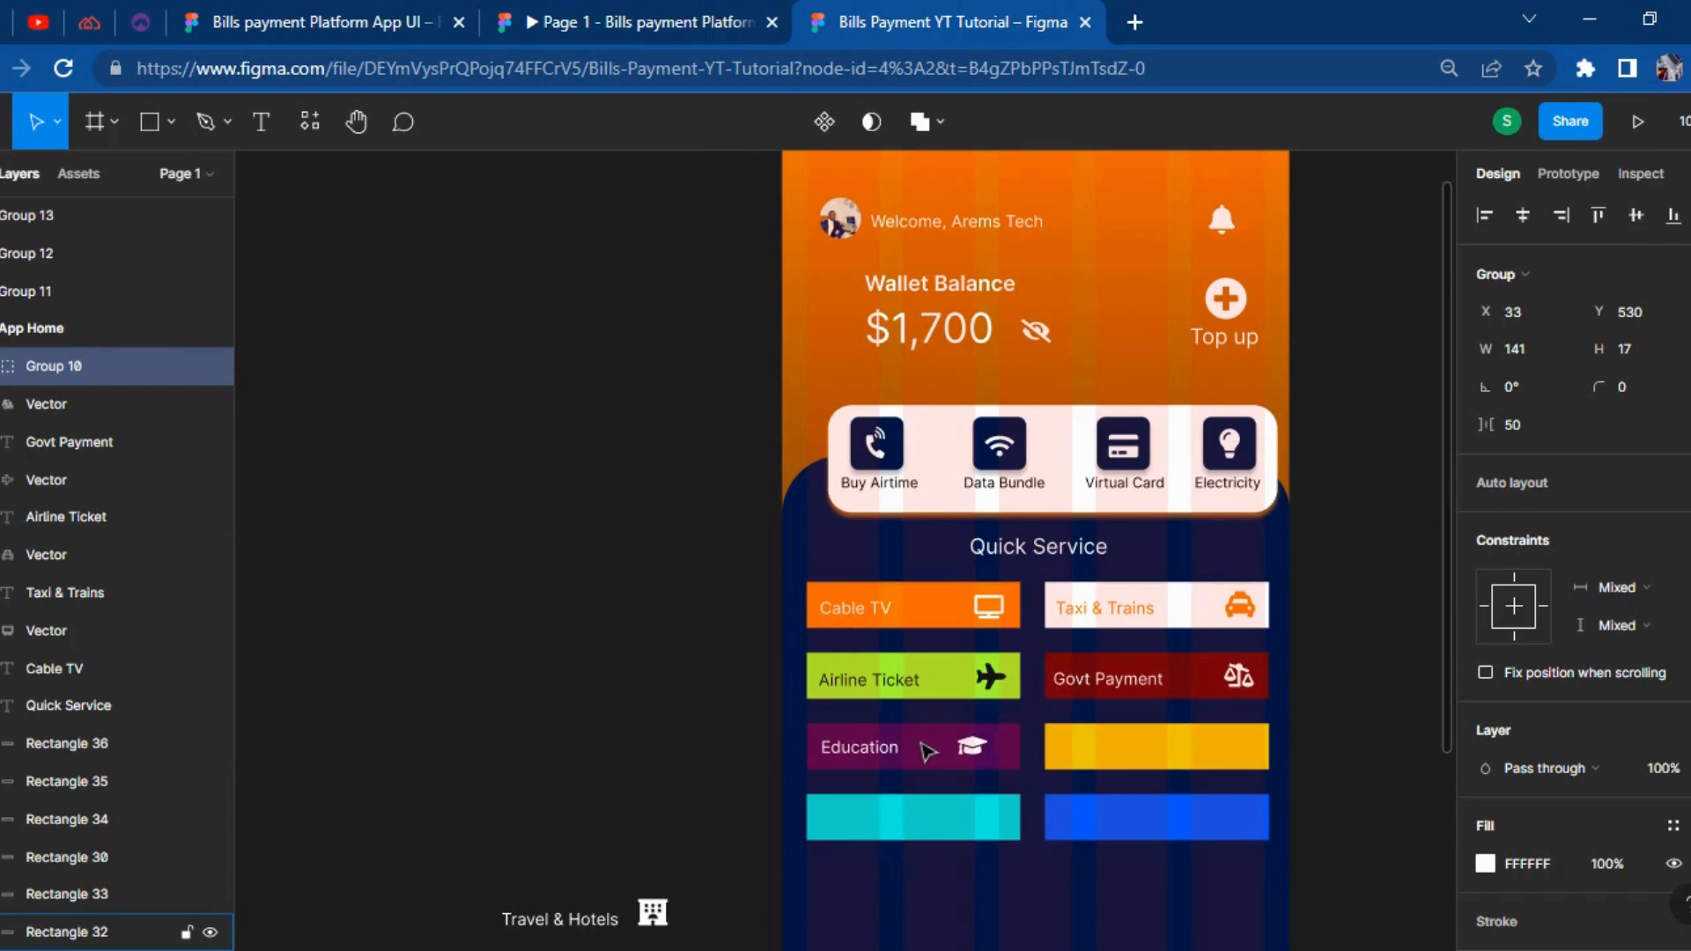
Ungroup the "Education" label and icon, and move the graduation cap icon alone to X 169, Y 530.
right_click(911, 747)
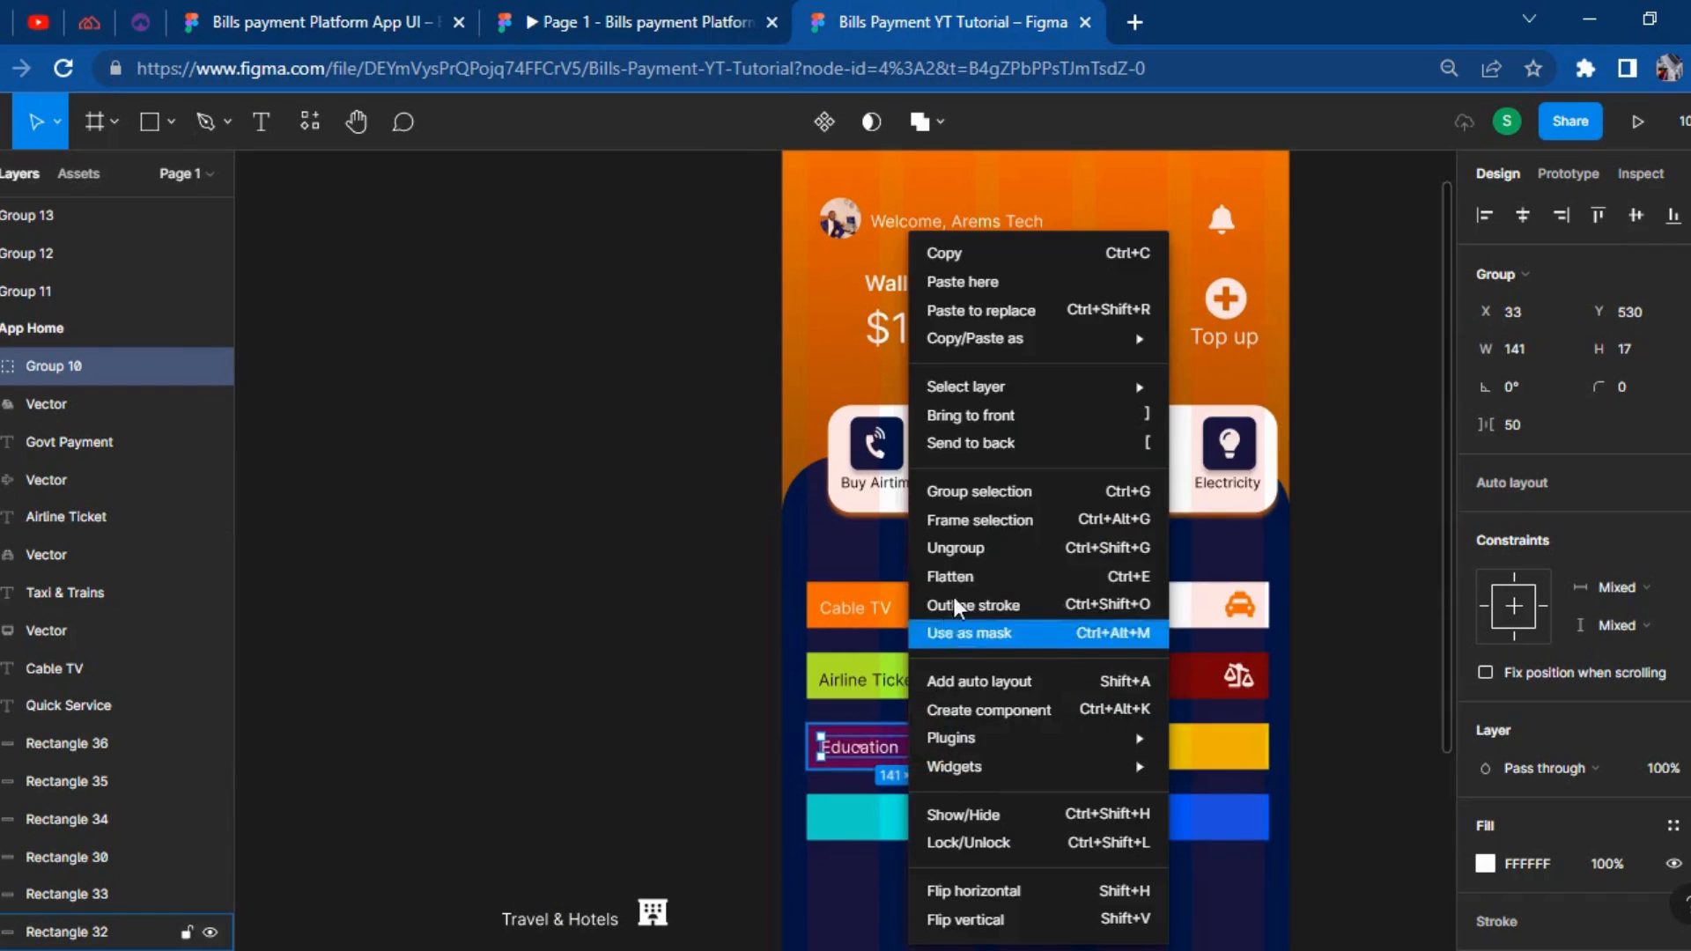
click(948, 548)
click(378, 702)
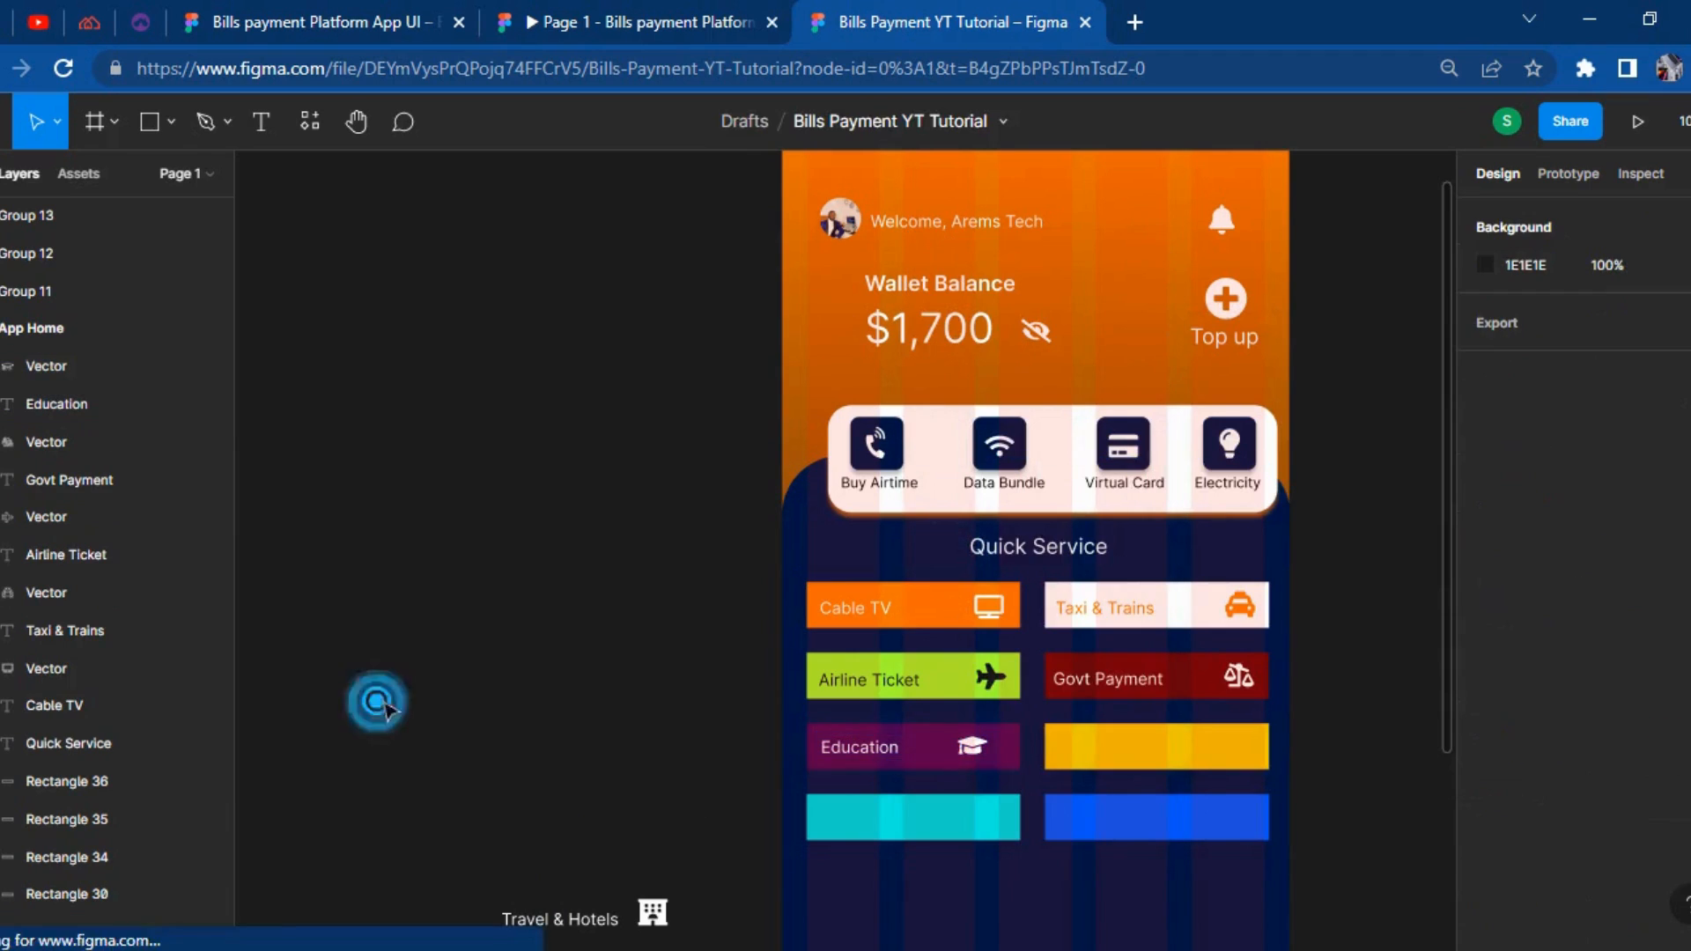
click(976, 747)
key(shift+Right)
key(shift+Right)
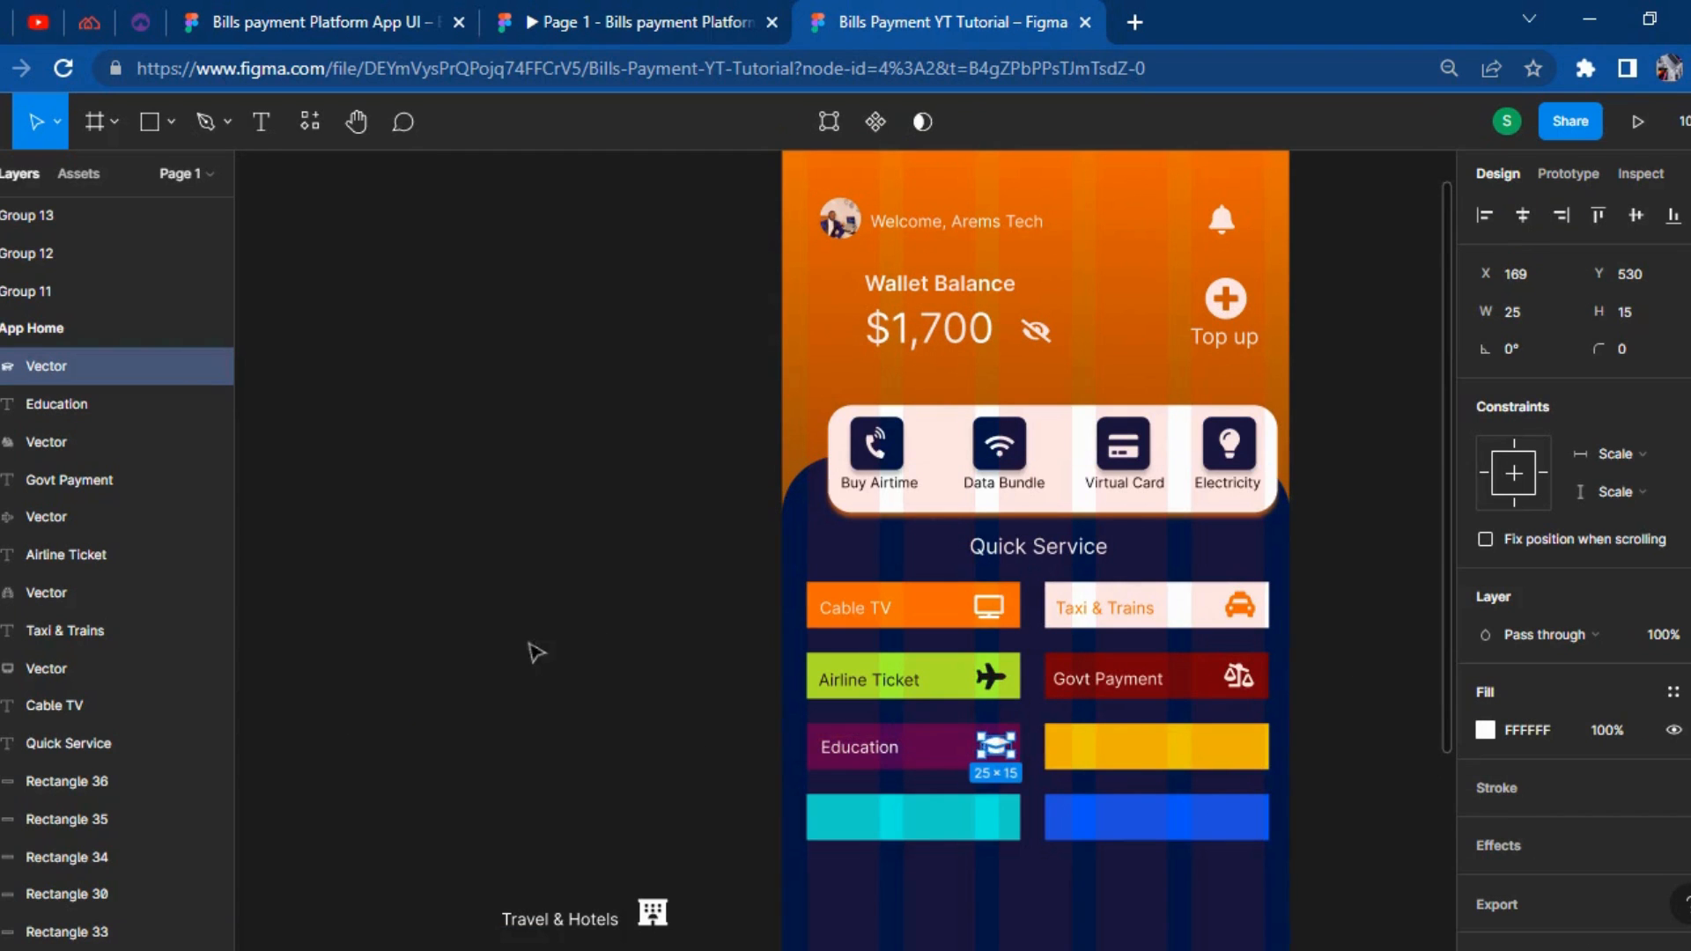
Place the "Travel & Hotels" group on the yellow button at X 234, Y 522 and ungroup its label and icon.
scroll(548, 728, down, 3)
click(560, 809)
drag(576, 816, 1121, 645)
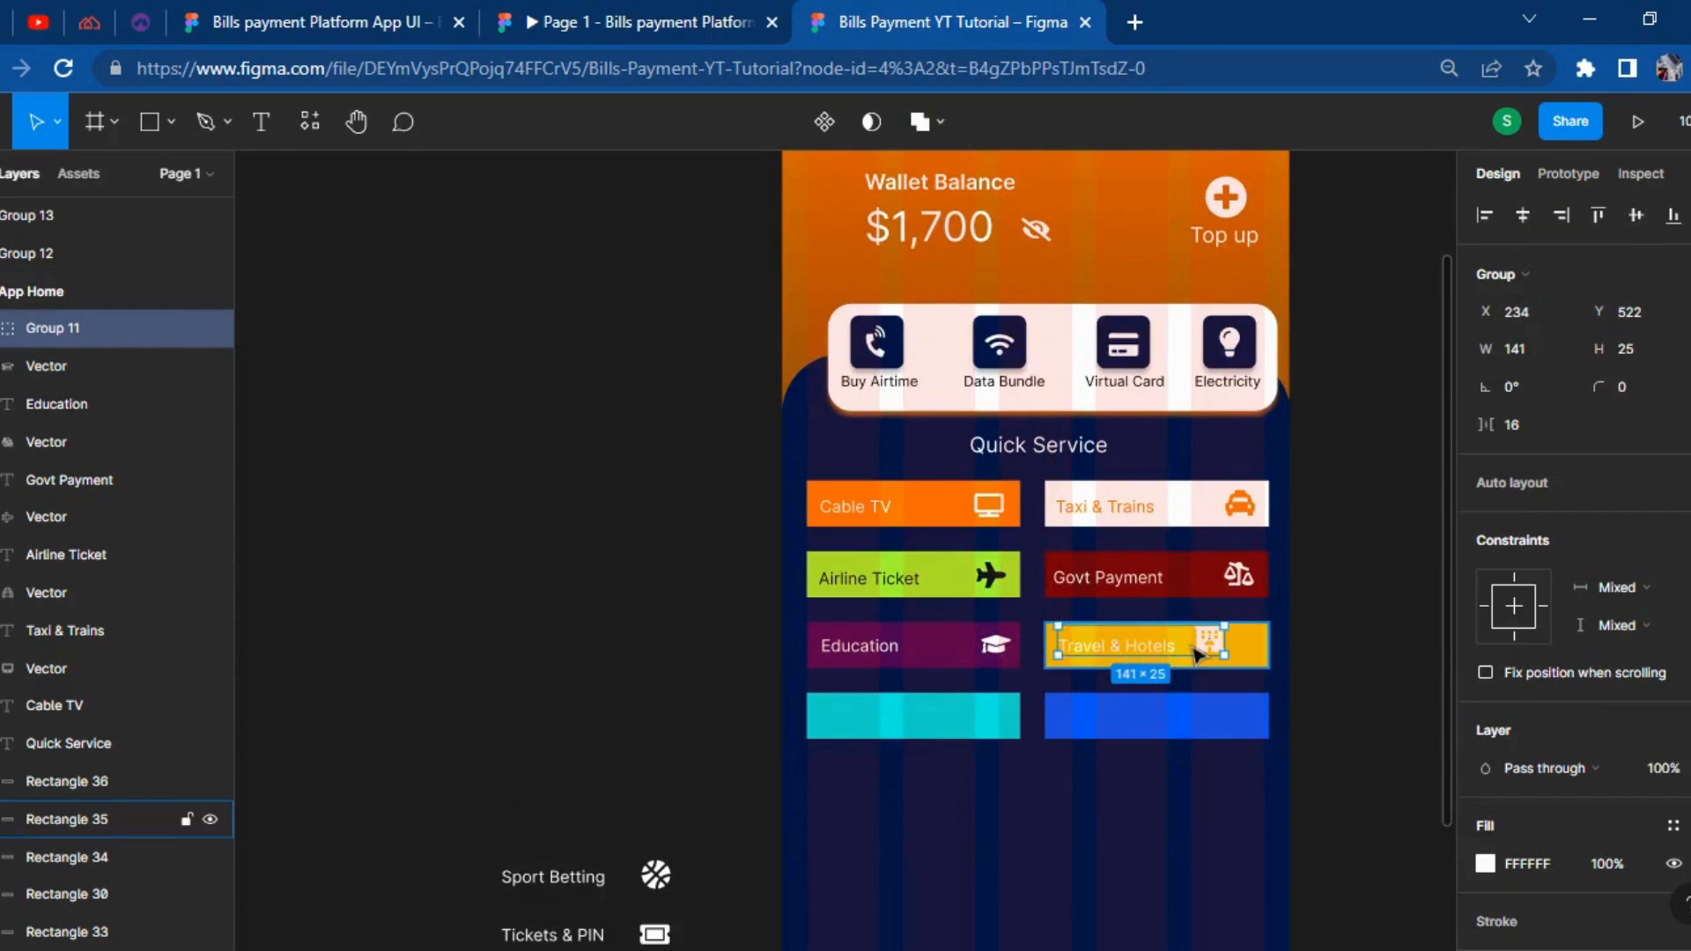
right_click(1191, 647)
click(1270, 547)
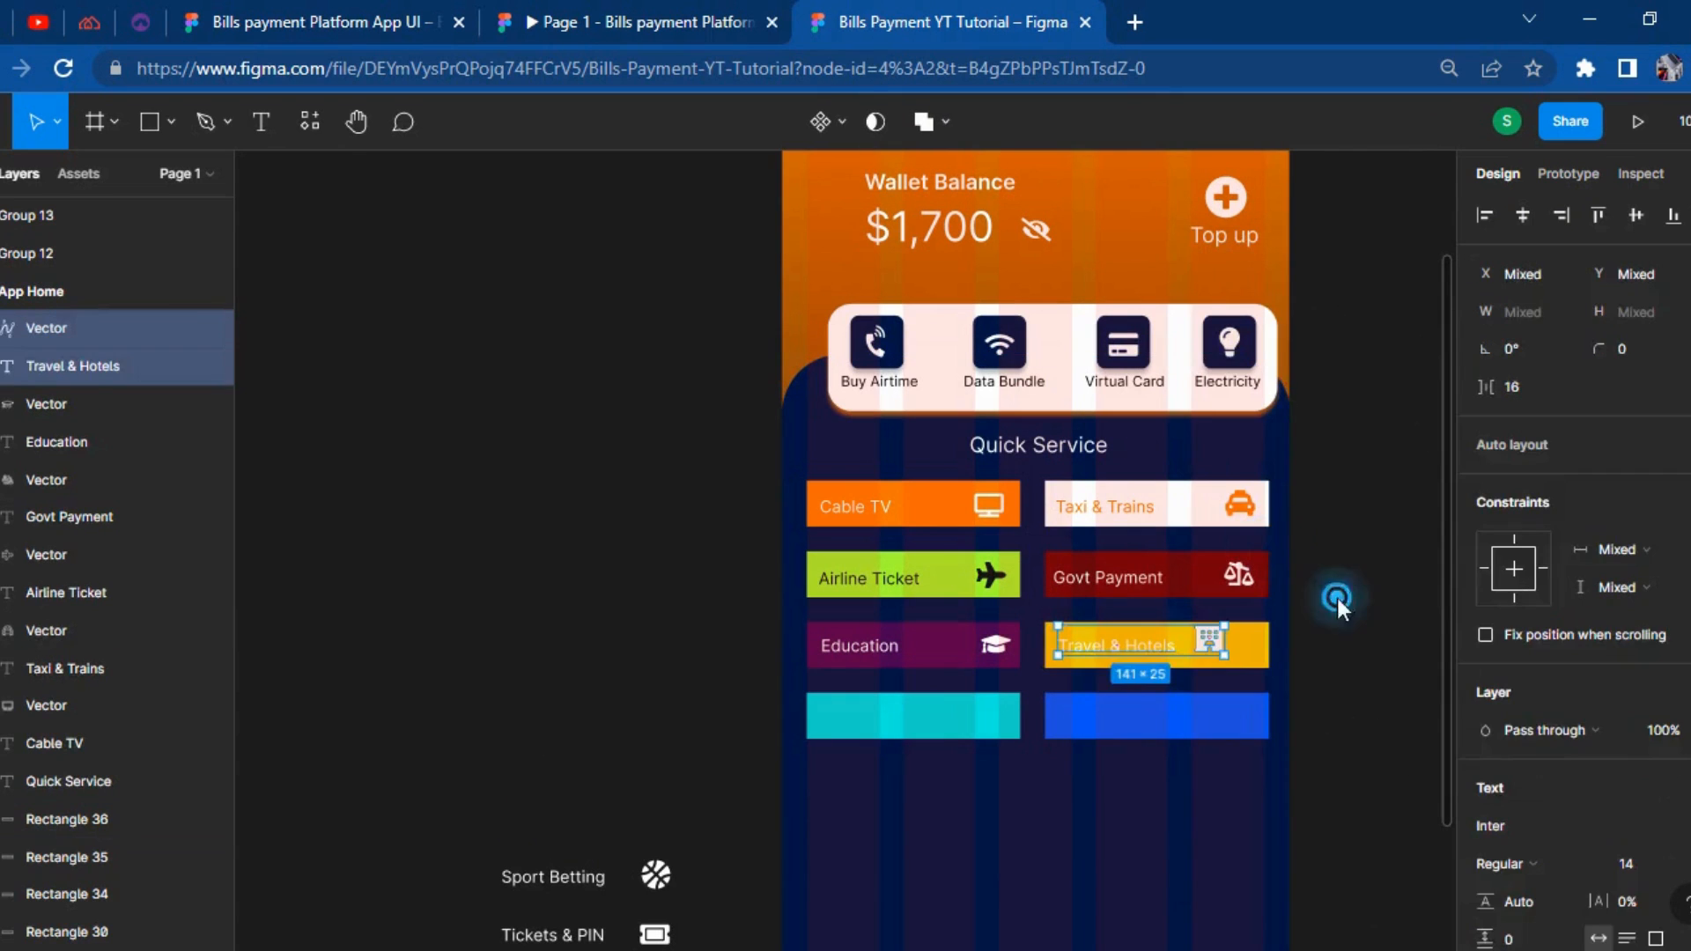
click(1336, 593)
Move the hotel icon beneath the scales icon at the yellow button's end, and the "Travel & Hotels" text to X 229, Y 531.
click(1215, 647)
drag(1217, 651, 1252, 657)
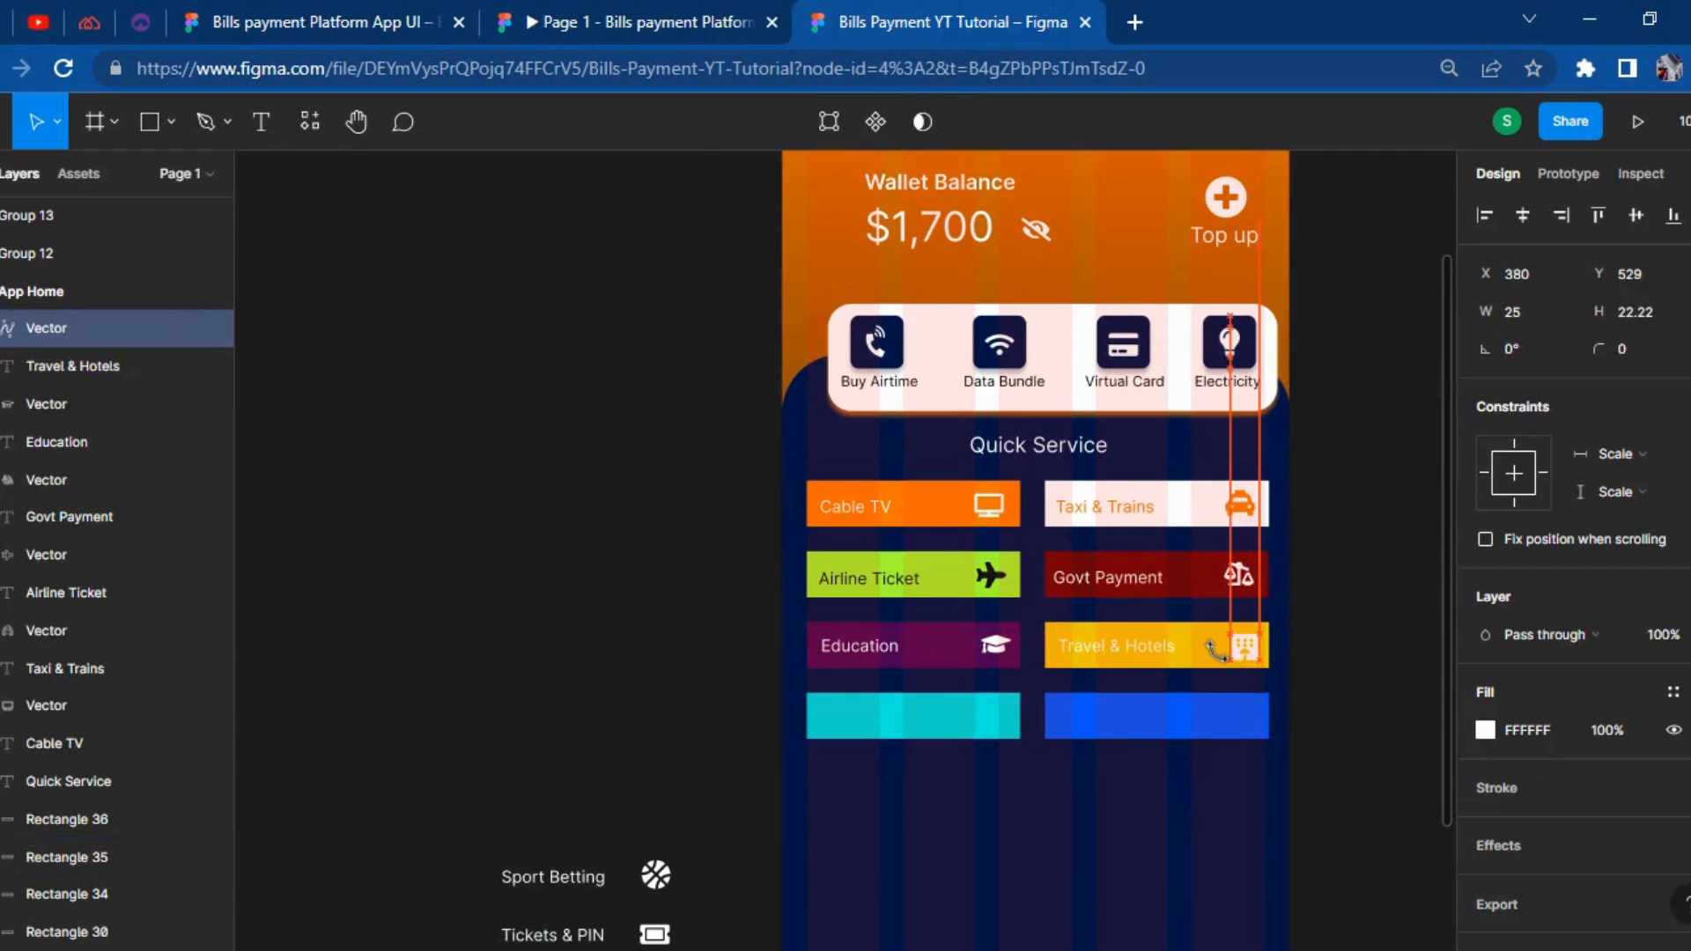
click(1346, 701)
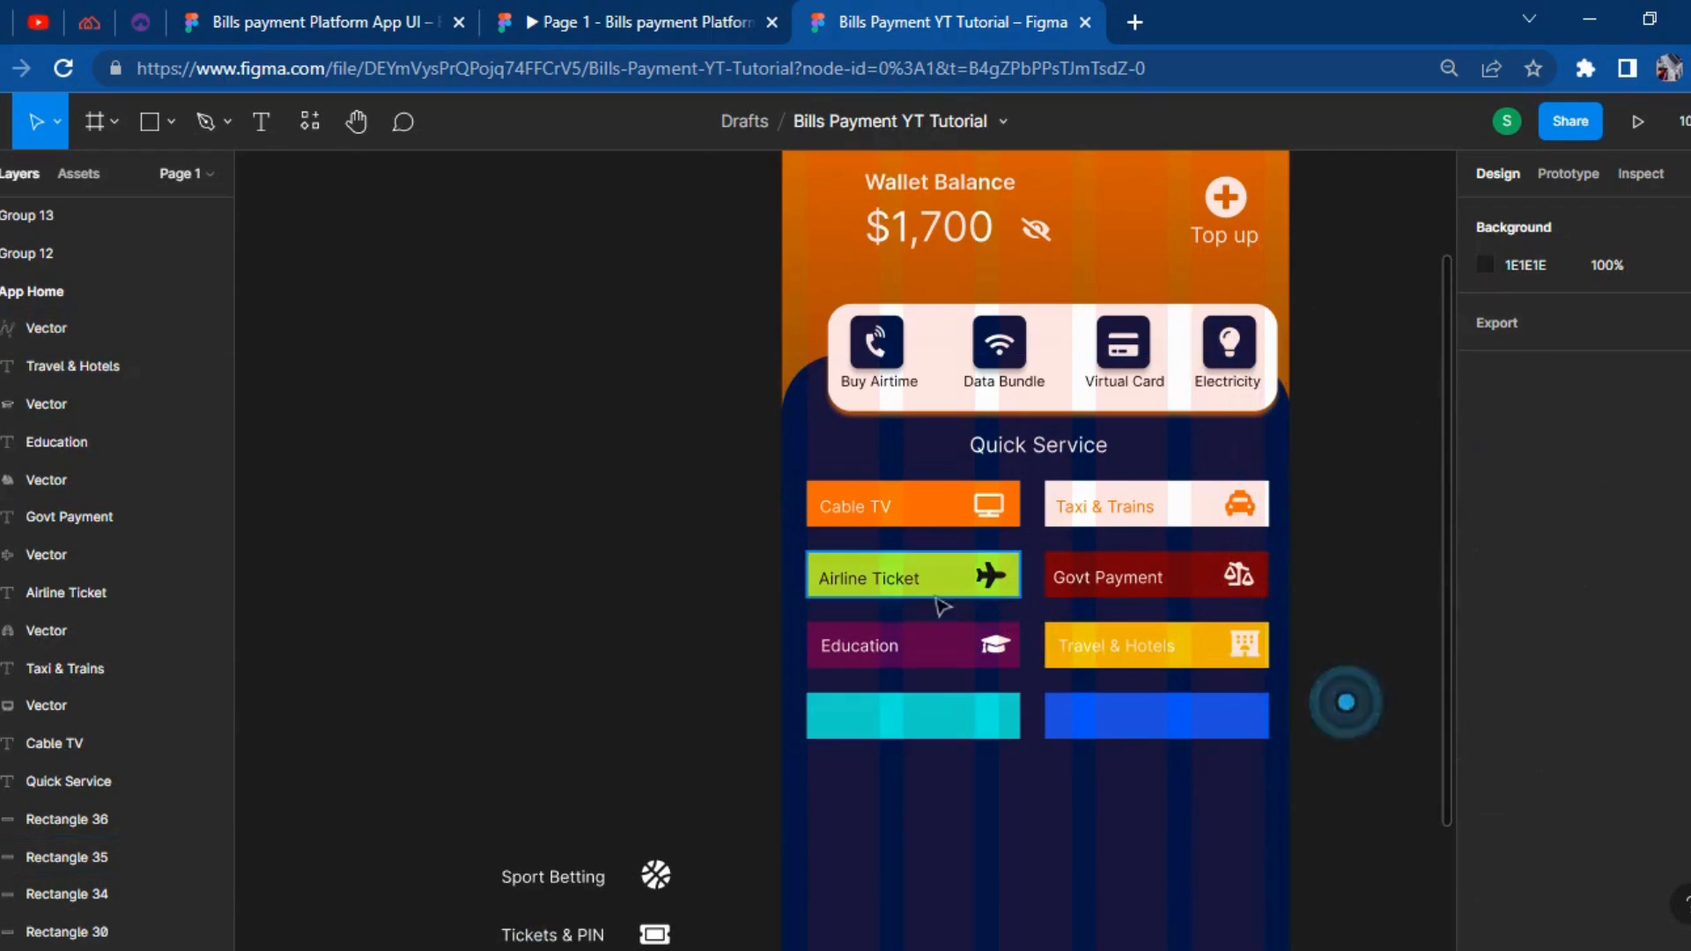
click(1103, 655)
drag(1102, 653, 1103, 656)
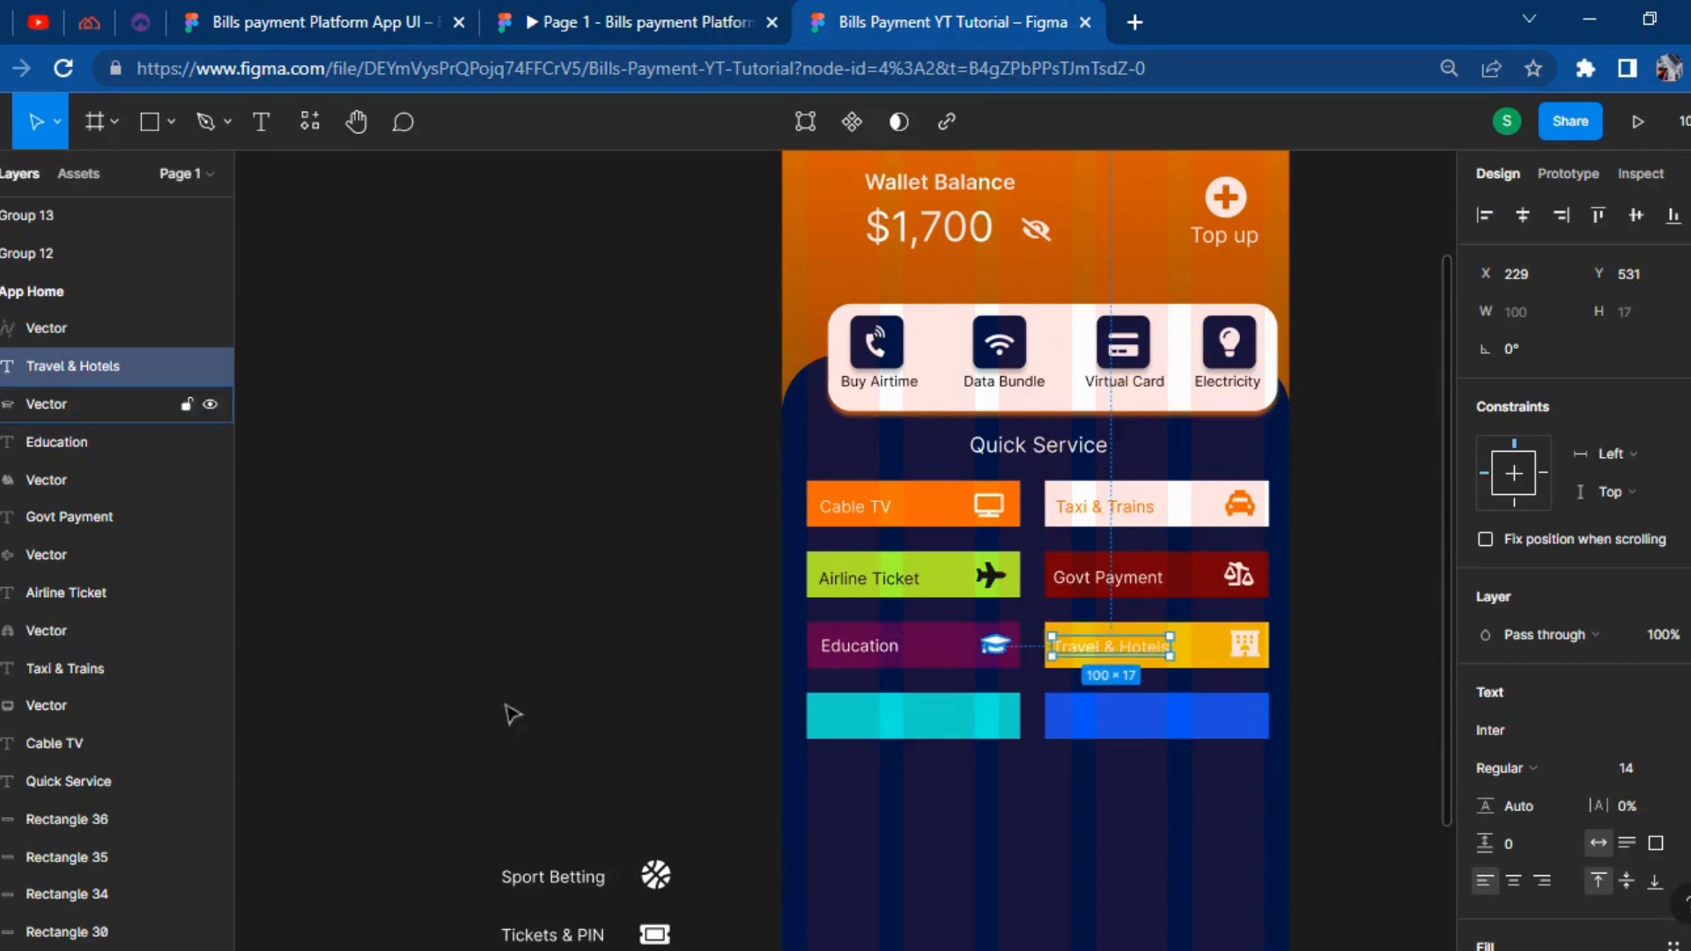
Place the "Sport Betting" group on the cyan button at X 32, Y 586.
scroll(434, 710, down, 1)
click(427, 705)
drag(527, 862, 850, 705)
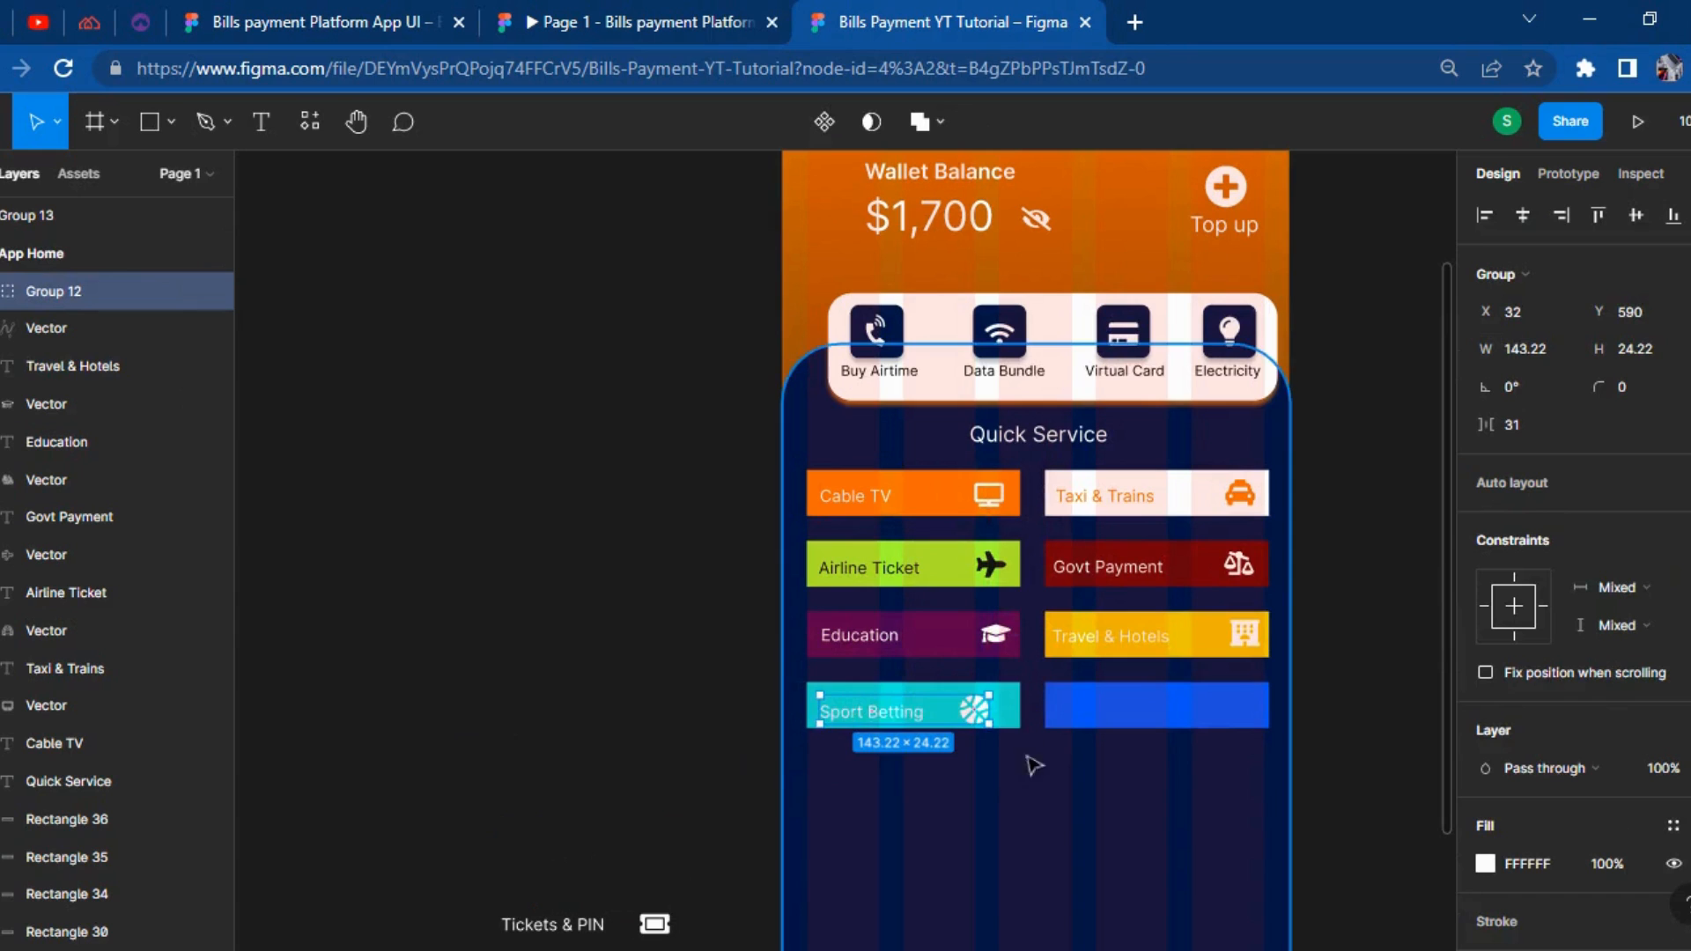
Set the "Sport Betting" group's fill to the document black 000000 and shift the group to X 29, Y 585.
click(1486, 864)
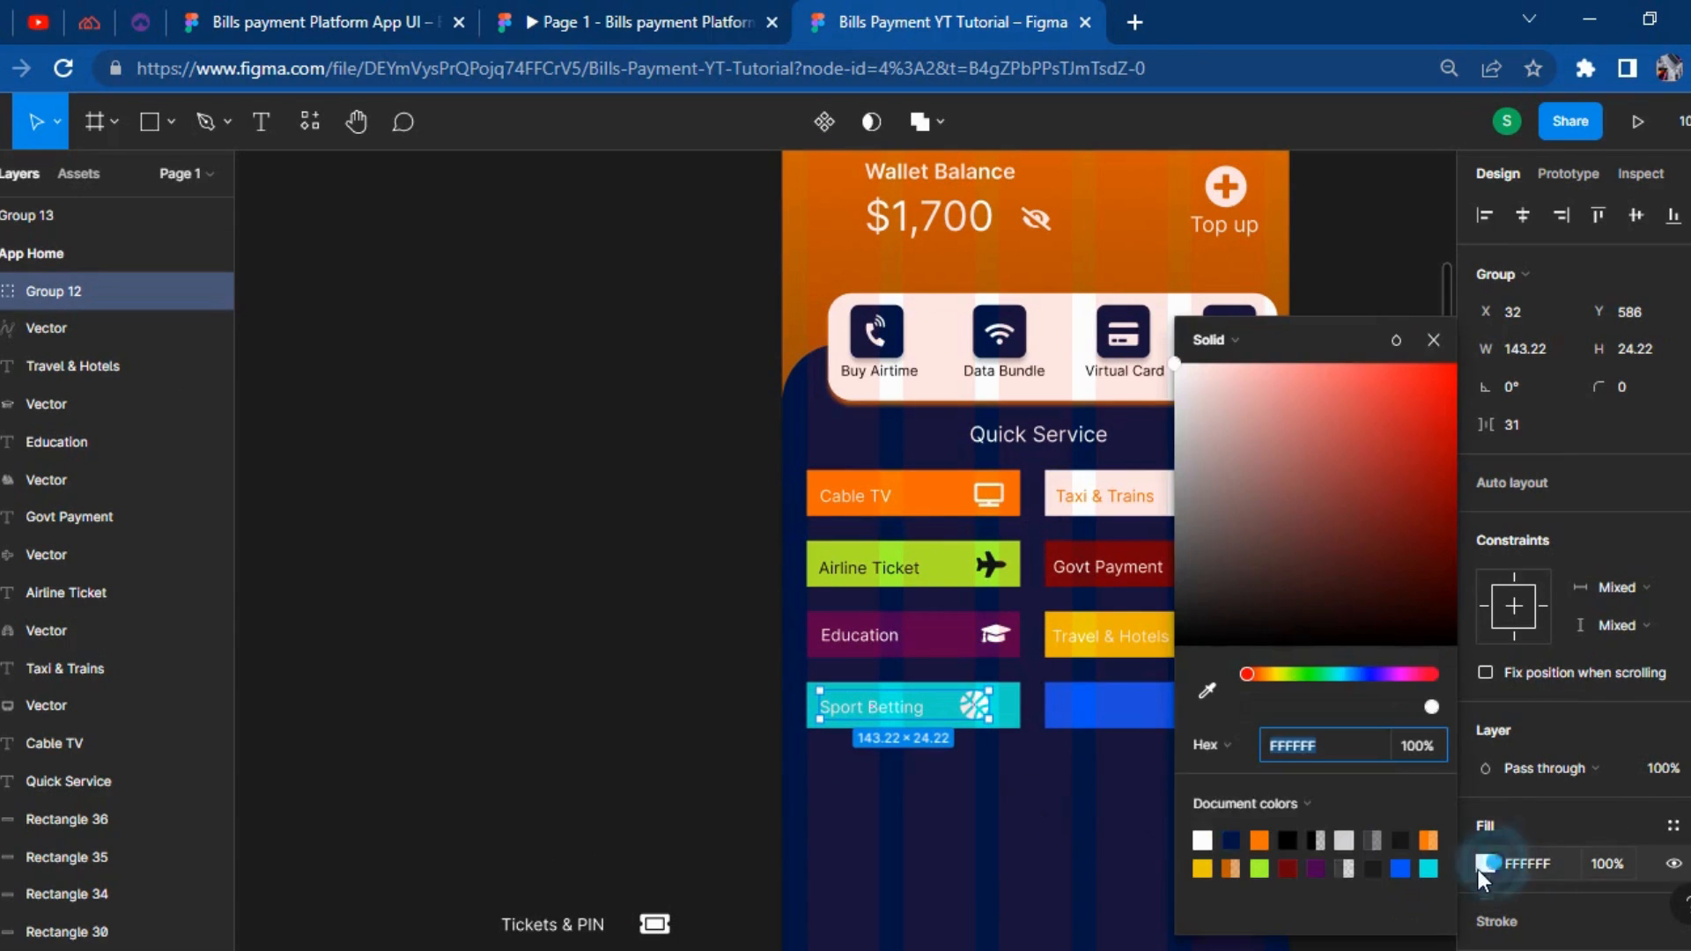
click(1260, 842)
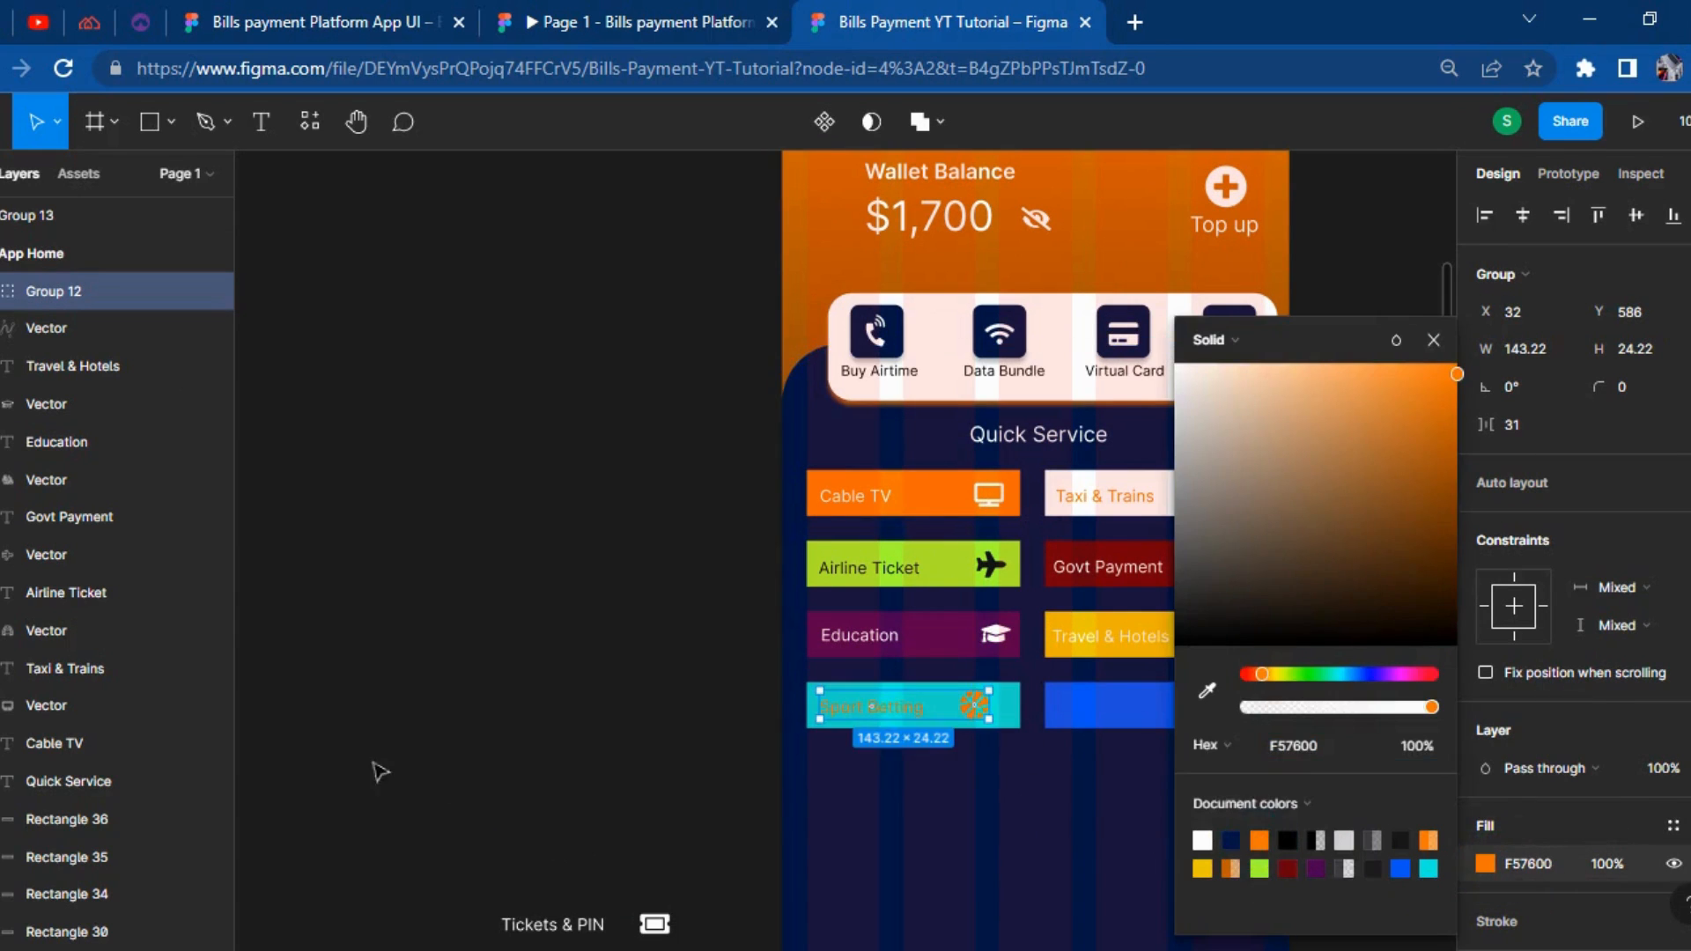
click(1288, 842)
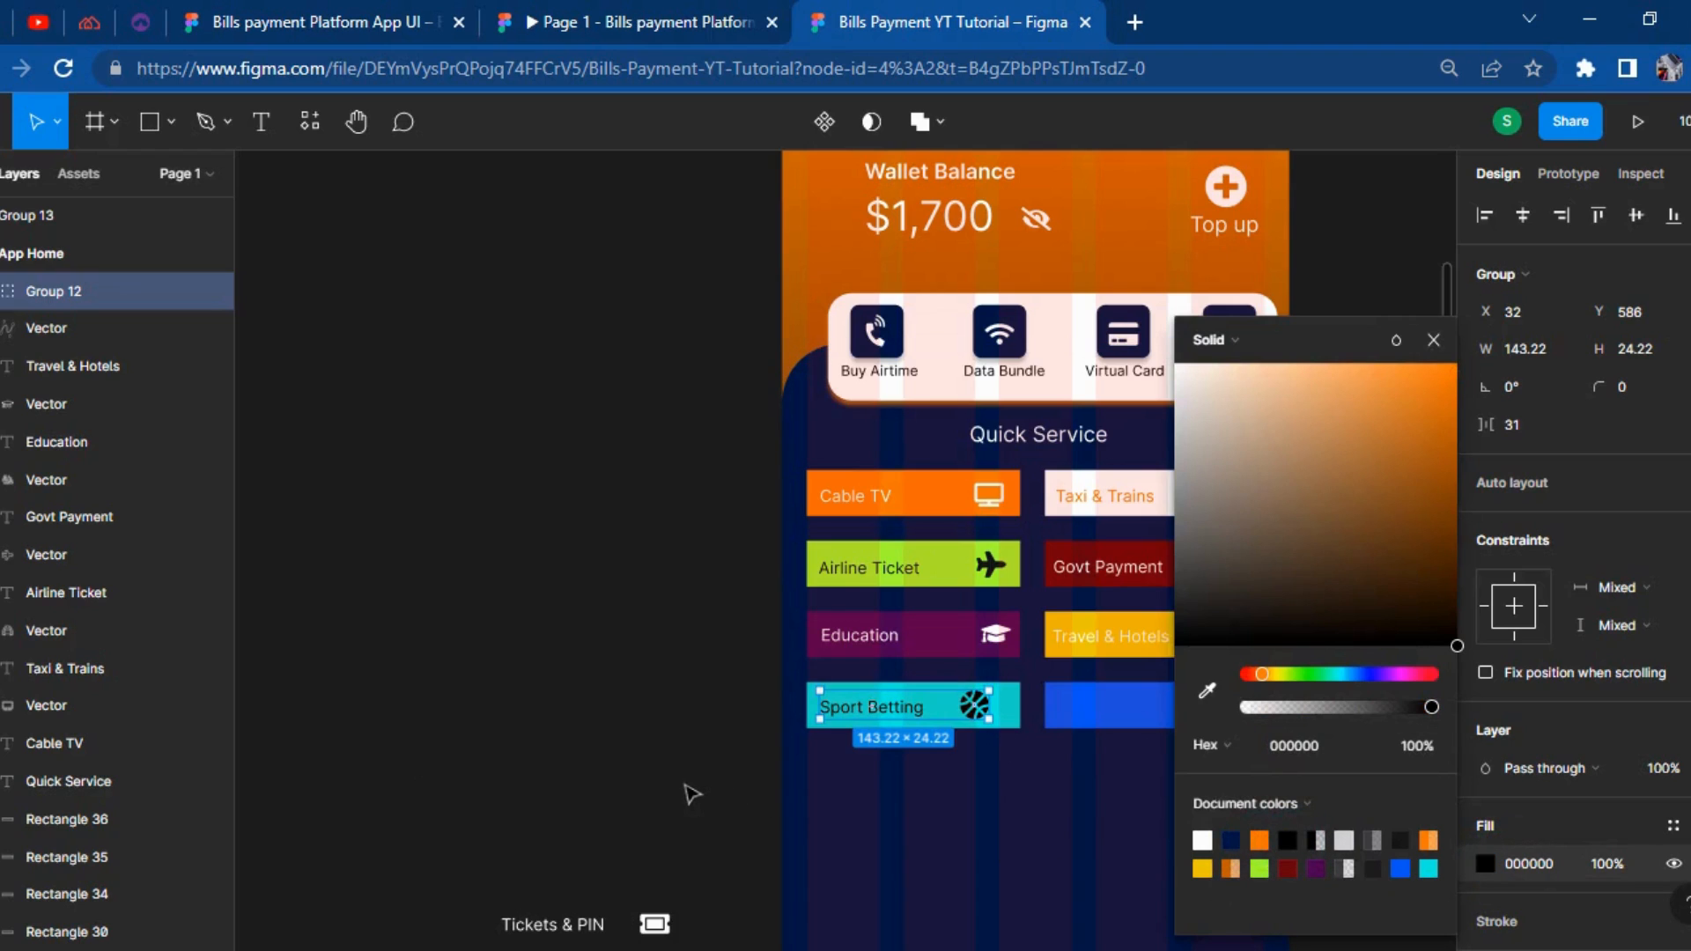
click(577, 777)
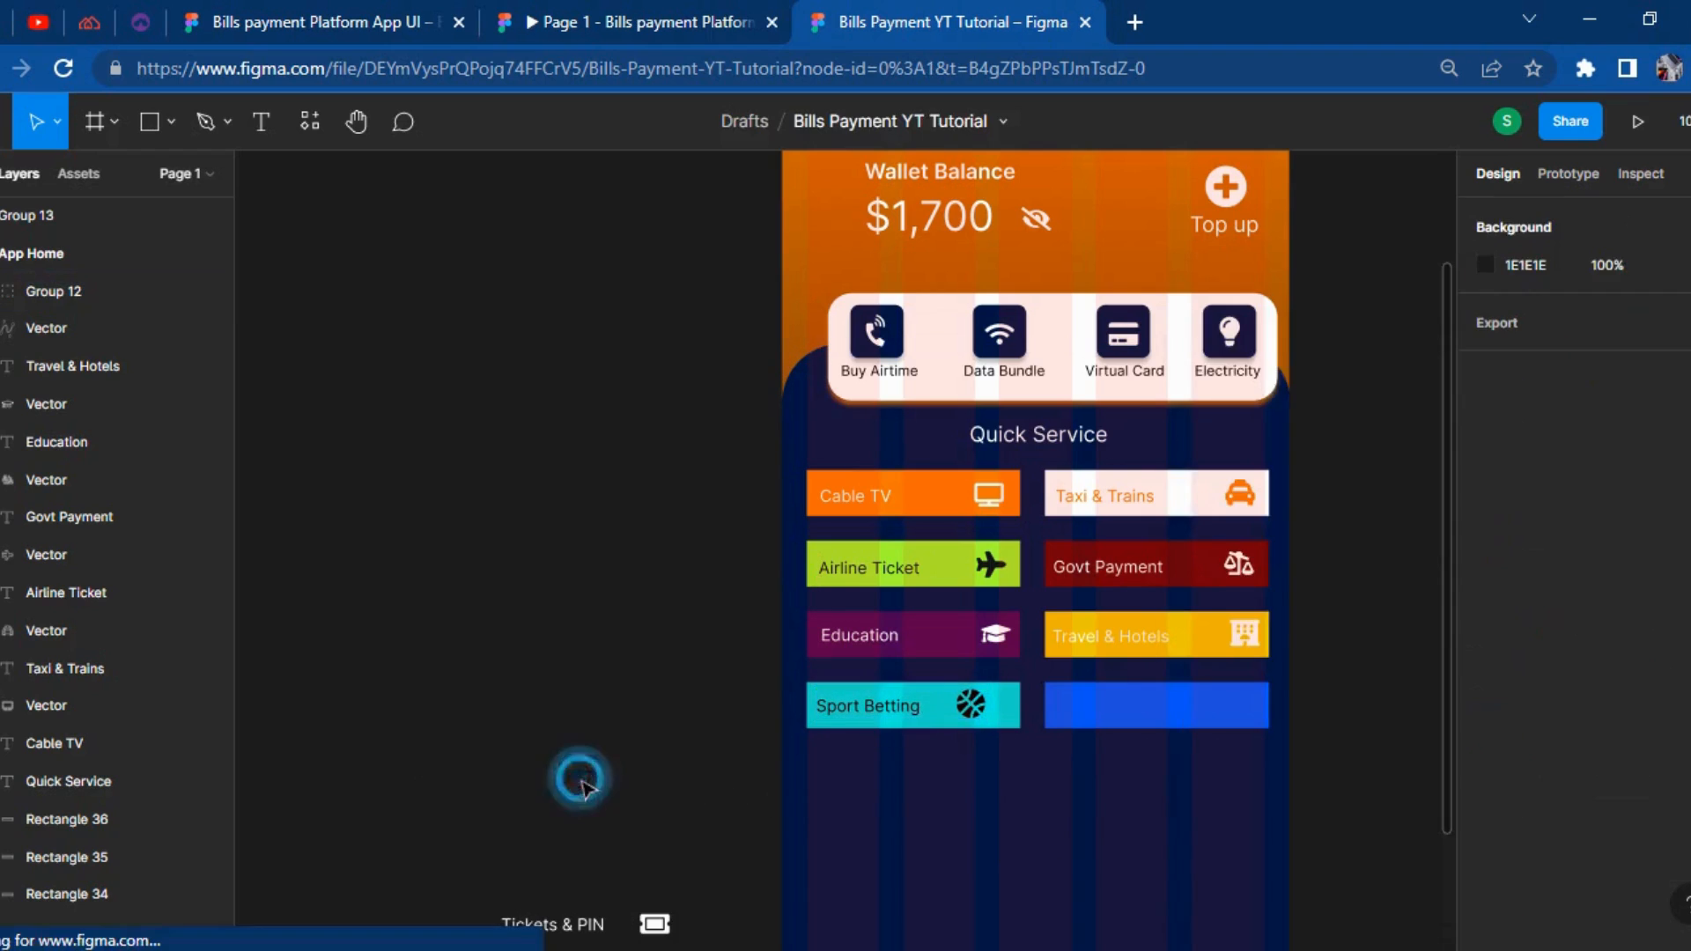
Ungroup the "Sport Betting" label and ball icon on the cyan button.
click(906, 709)
click(911, 705)
right_click(912, 705)
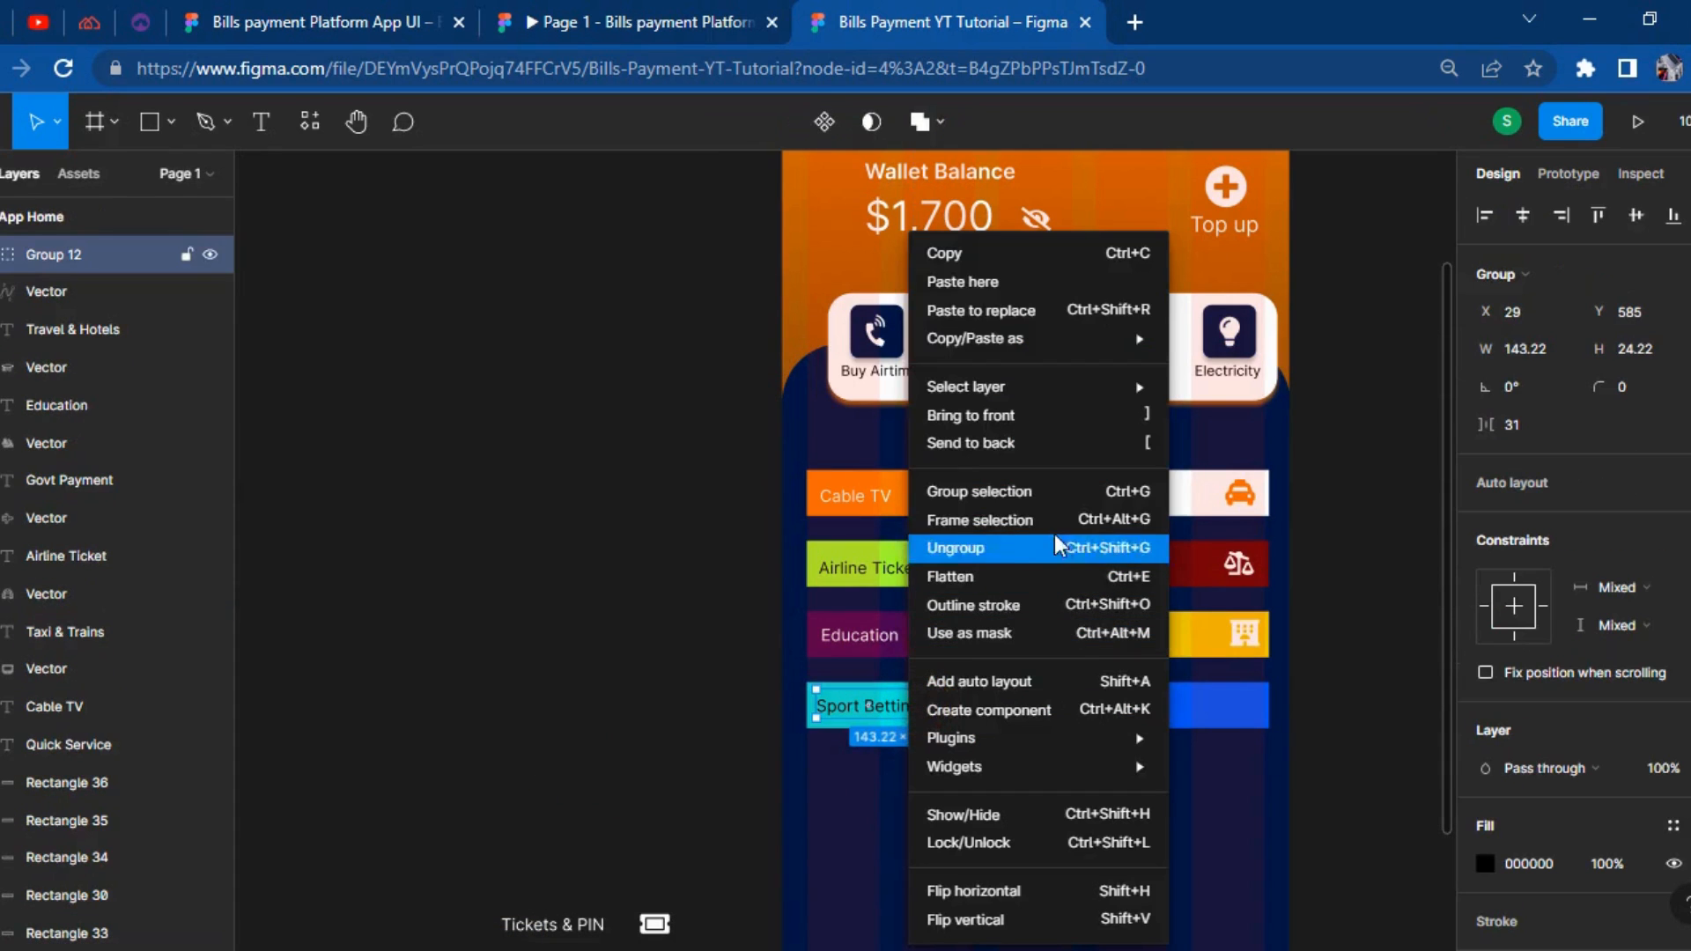
click(1044, 568)
click(426, 582)
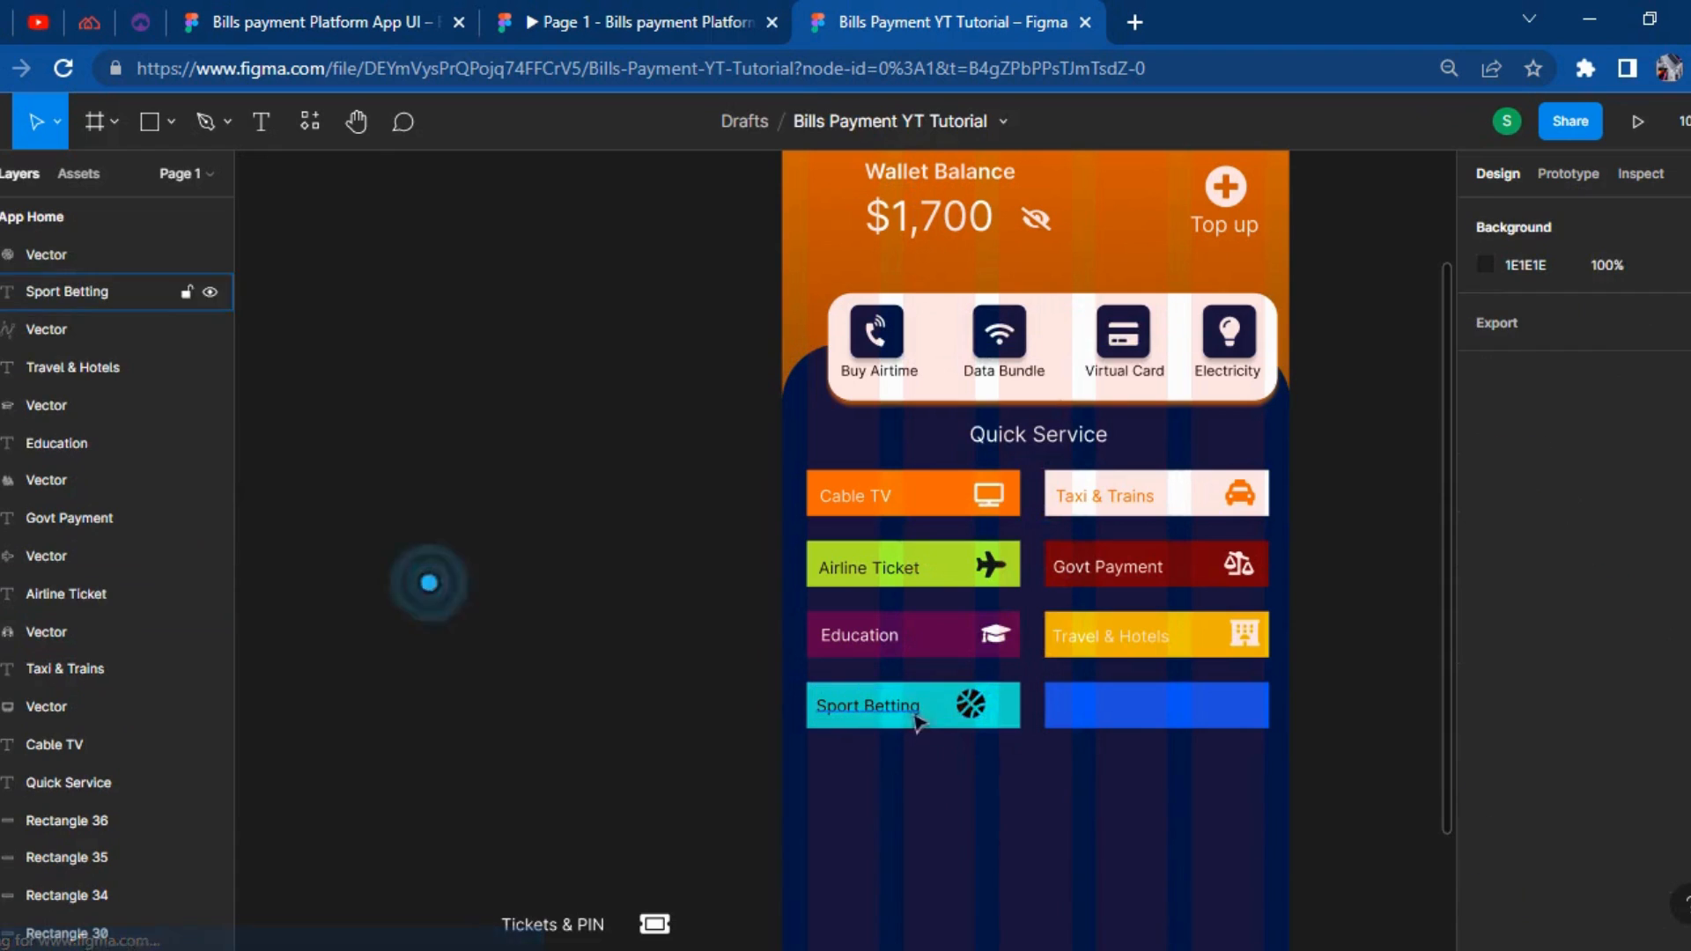
Move the ball icon along the cyan "Sport Betting" button to its far end, in line with the icons above.
click(977, 709)
key(shift+Right)
key(shift+Right)
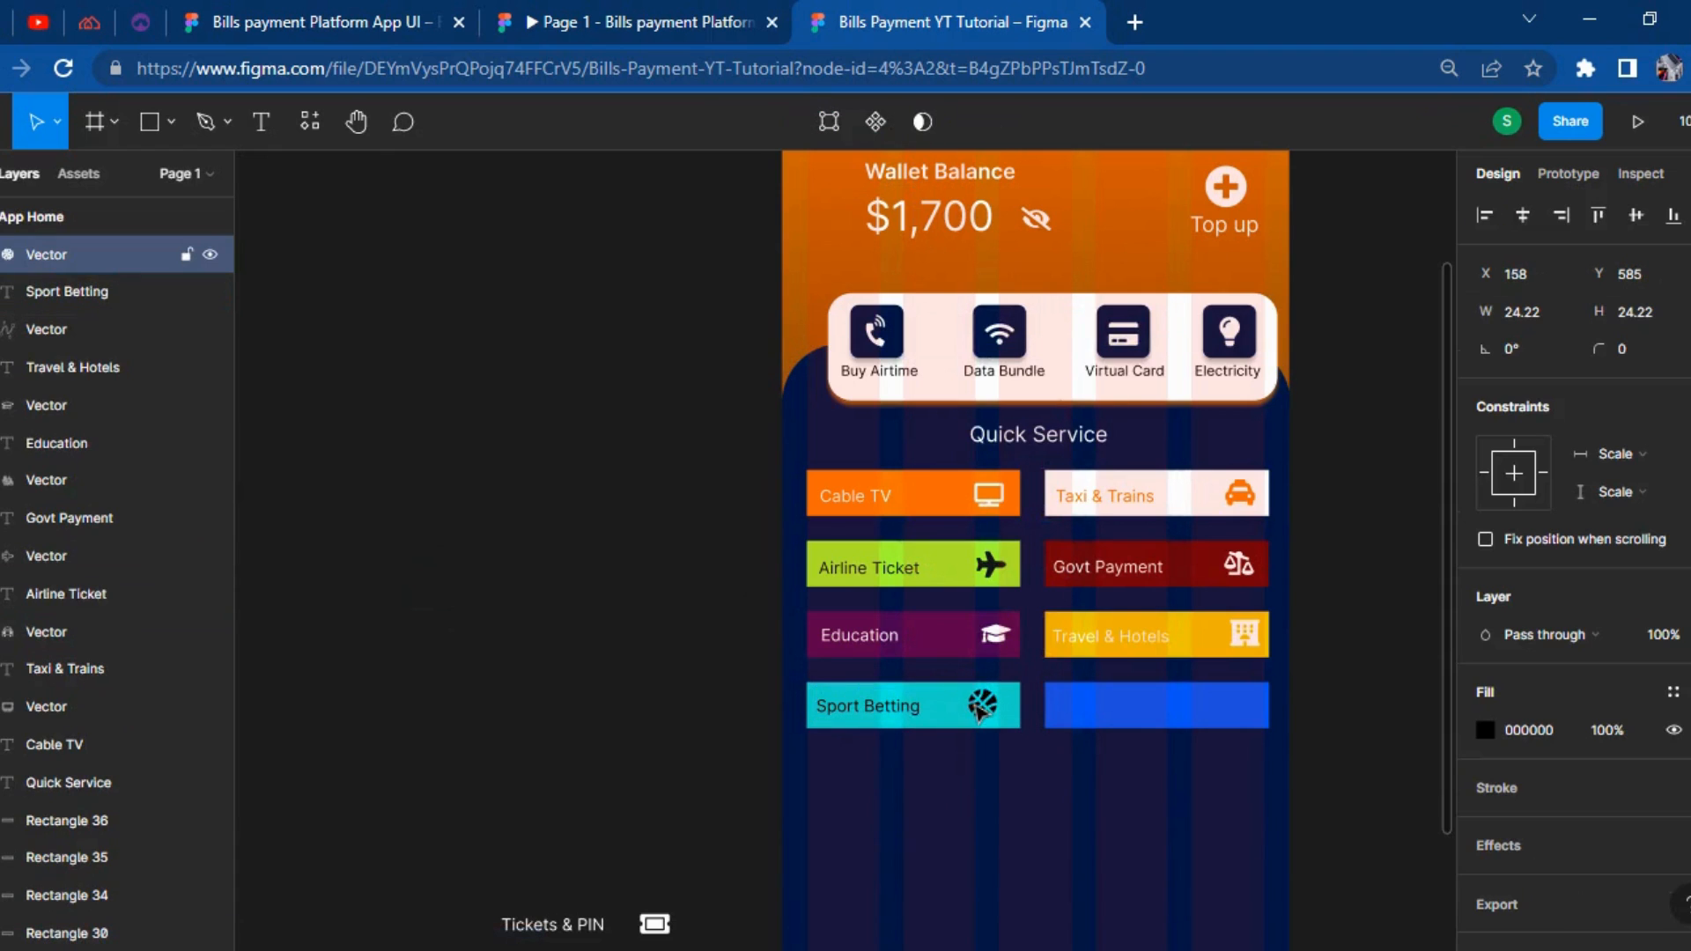
key(Right)
click(577, 692)
Place the "Tickets & PIN" group on the blue button at X 232, Y 590.
drag(571, 923, 1132, 716)
key(shift+Up)
key(Left)
key(Left)
key(Down)
key(Down)
key(Down)
key(Down)
key(Down)
key(Down)
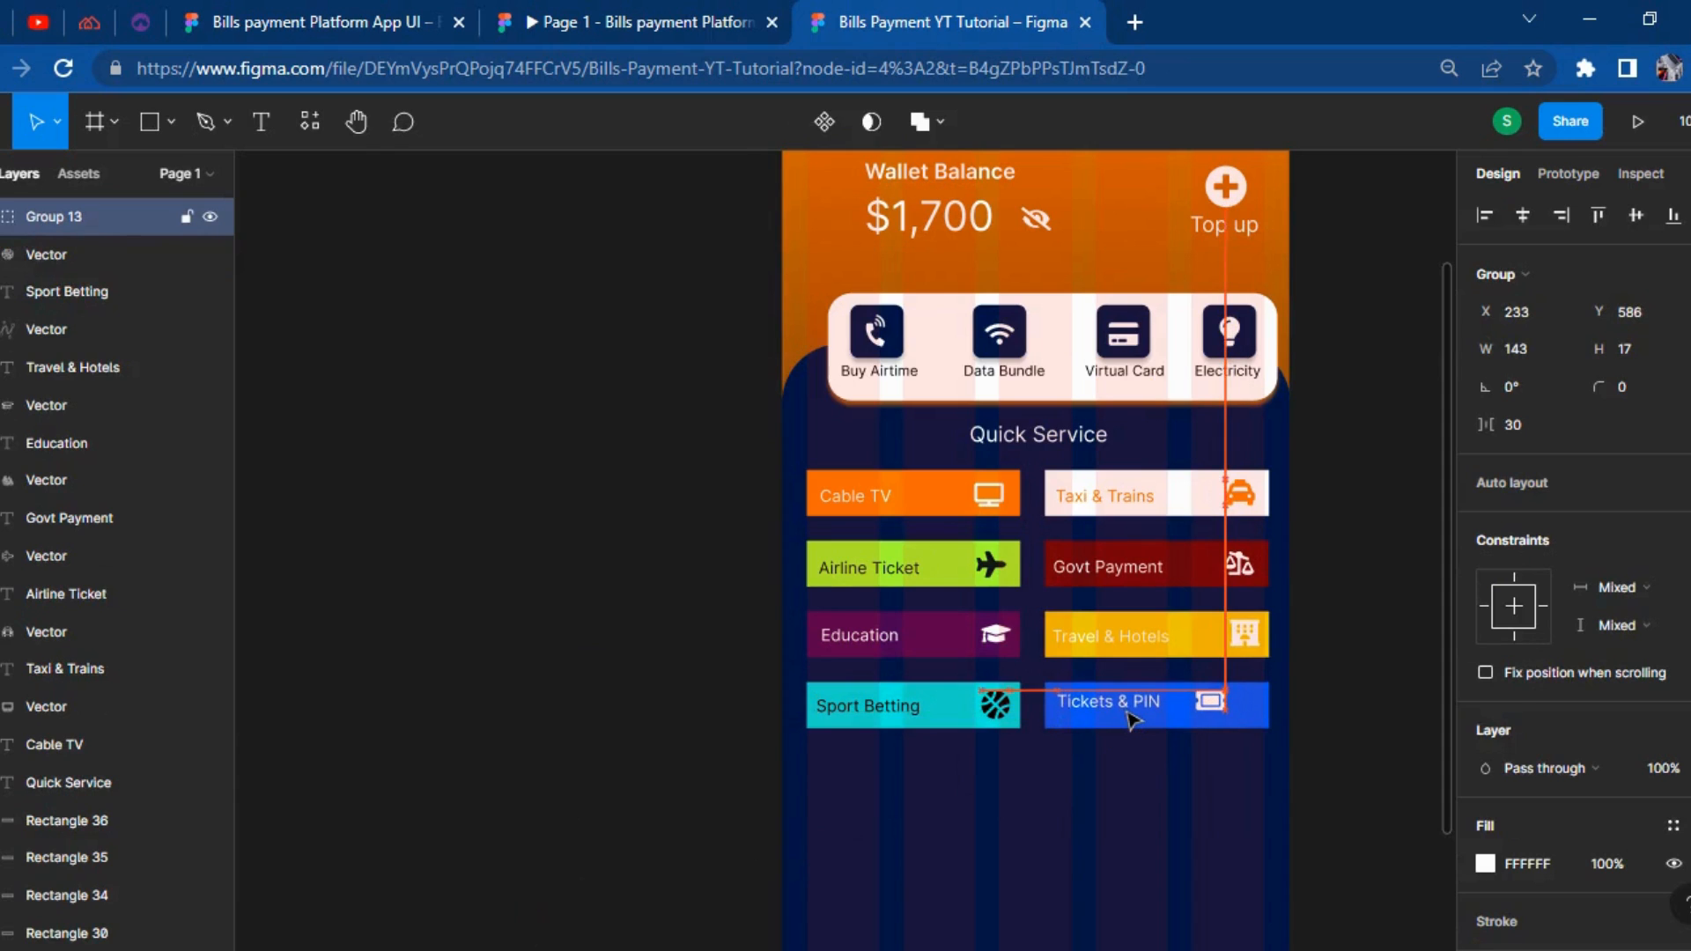
key(Left)
key(Up)
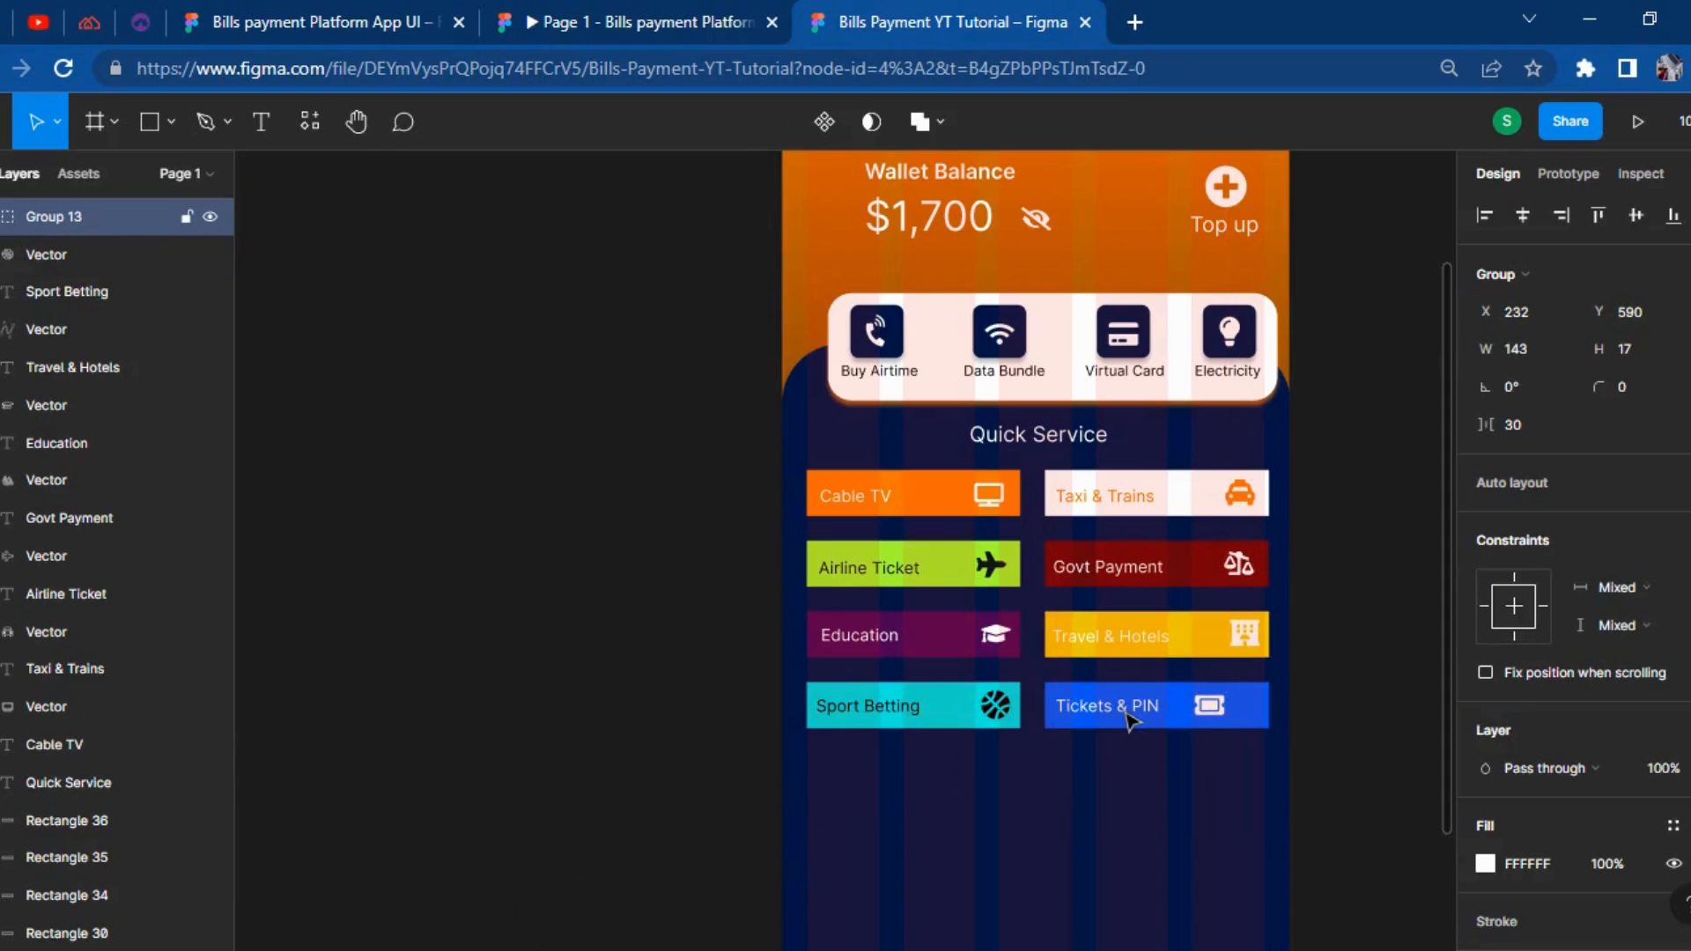
Ungroup the "Tickets & PIN" label and ticket icon on the blue button.
right_click(1132, 714)
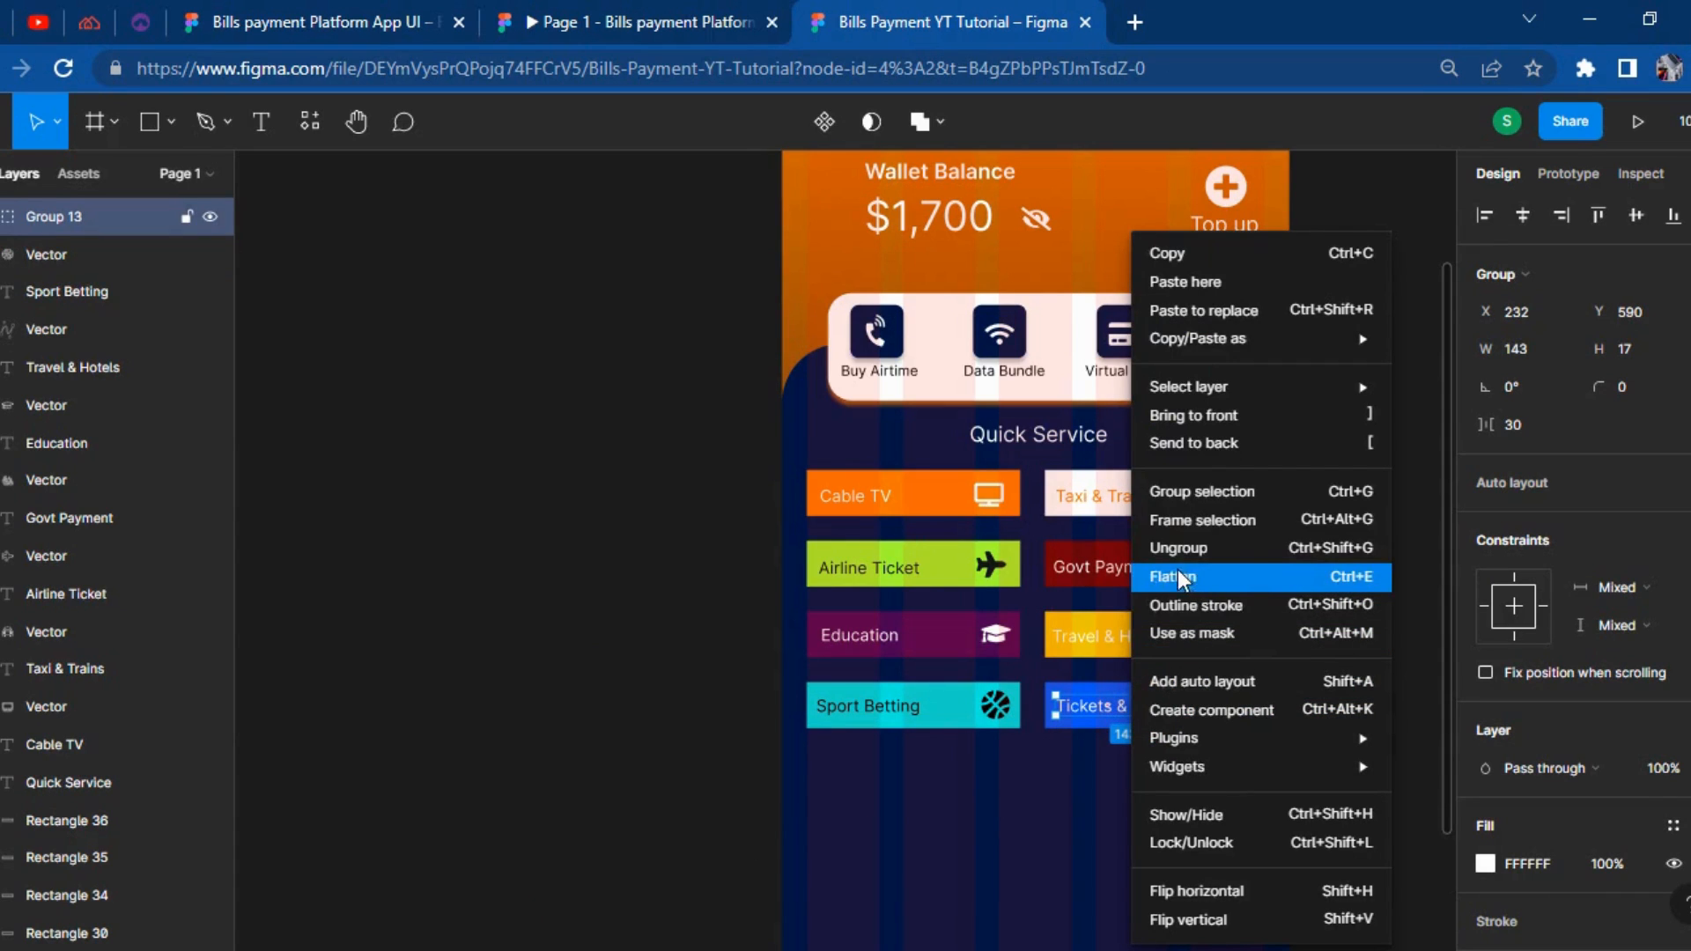
click(1159, 549)
click(1302, 691)
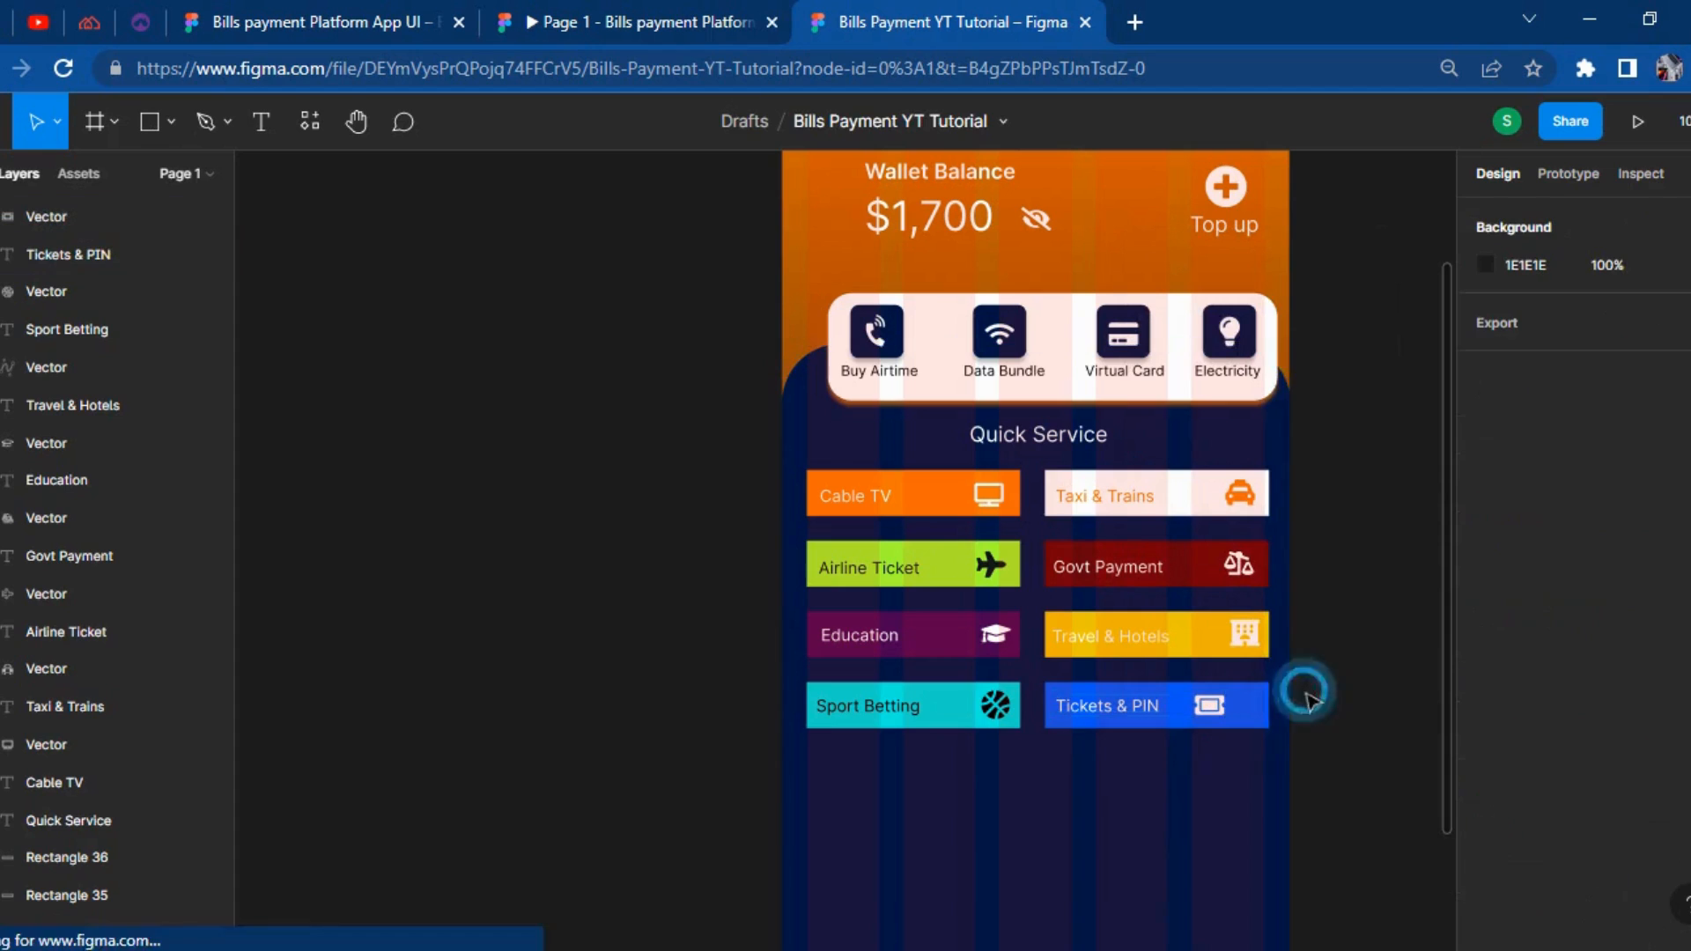
Move the ticket icon to X 380, beneath the hotel icon at the blue button's end.
click(1221, 697)
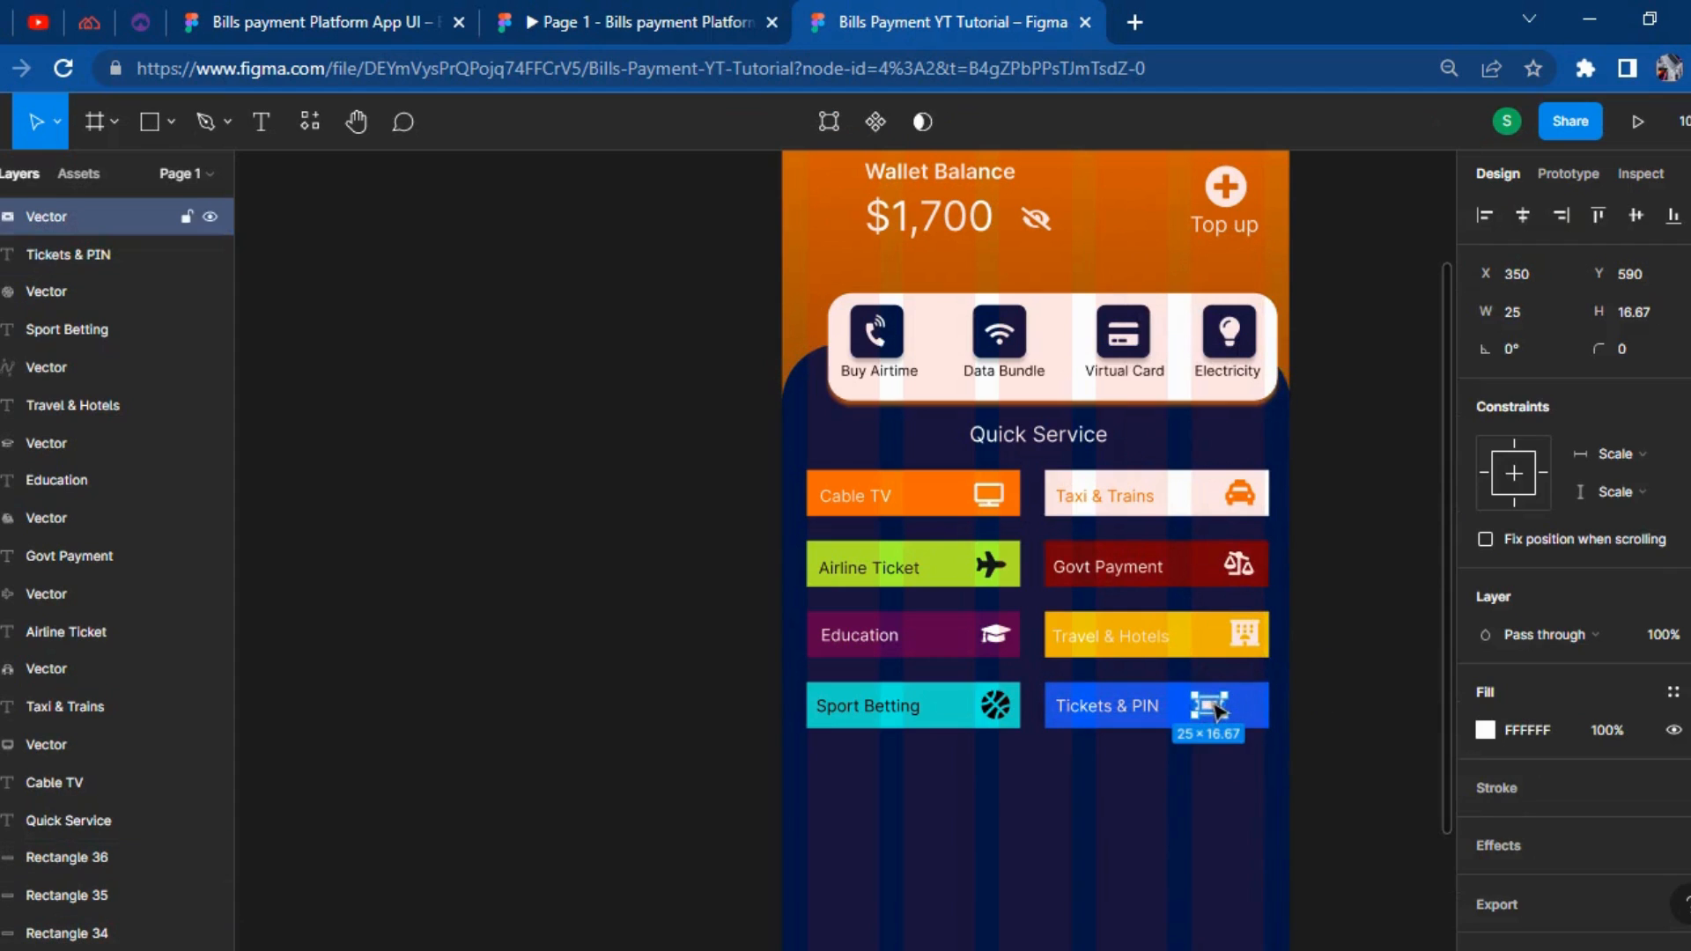
key(shift+Right)
key(shift+Right)
key(shift+Right)
key(Down)
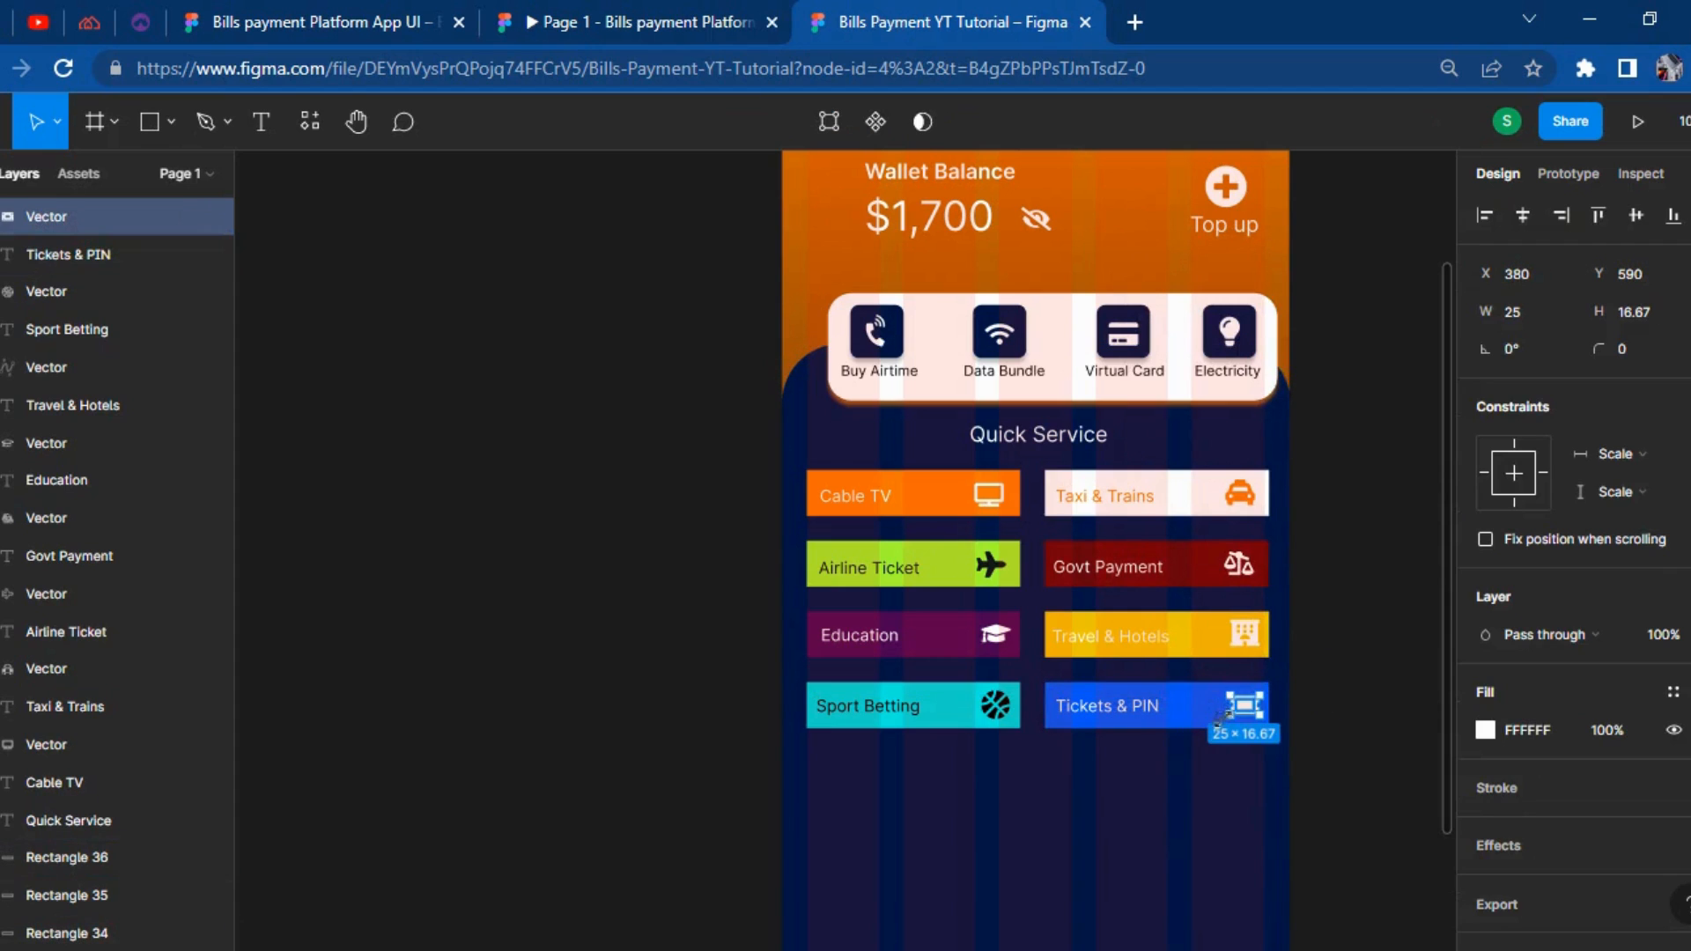
click(1330, 797)
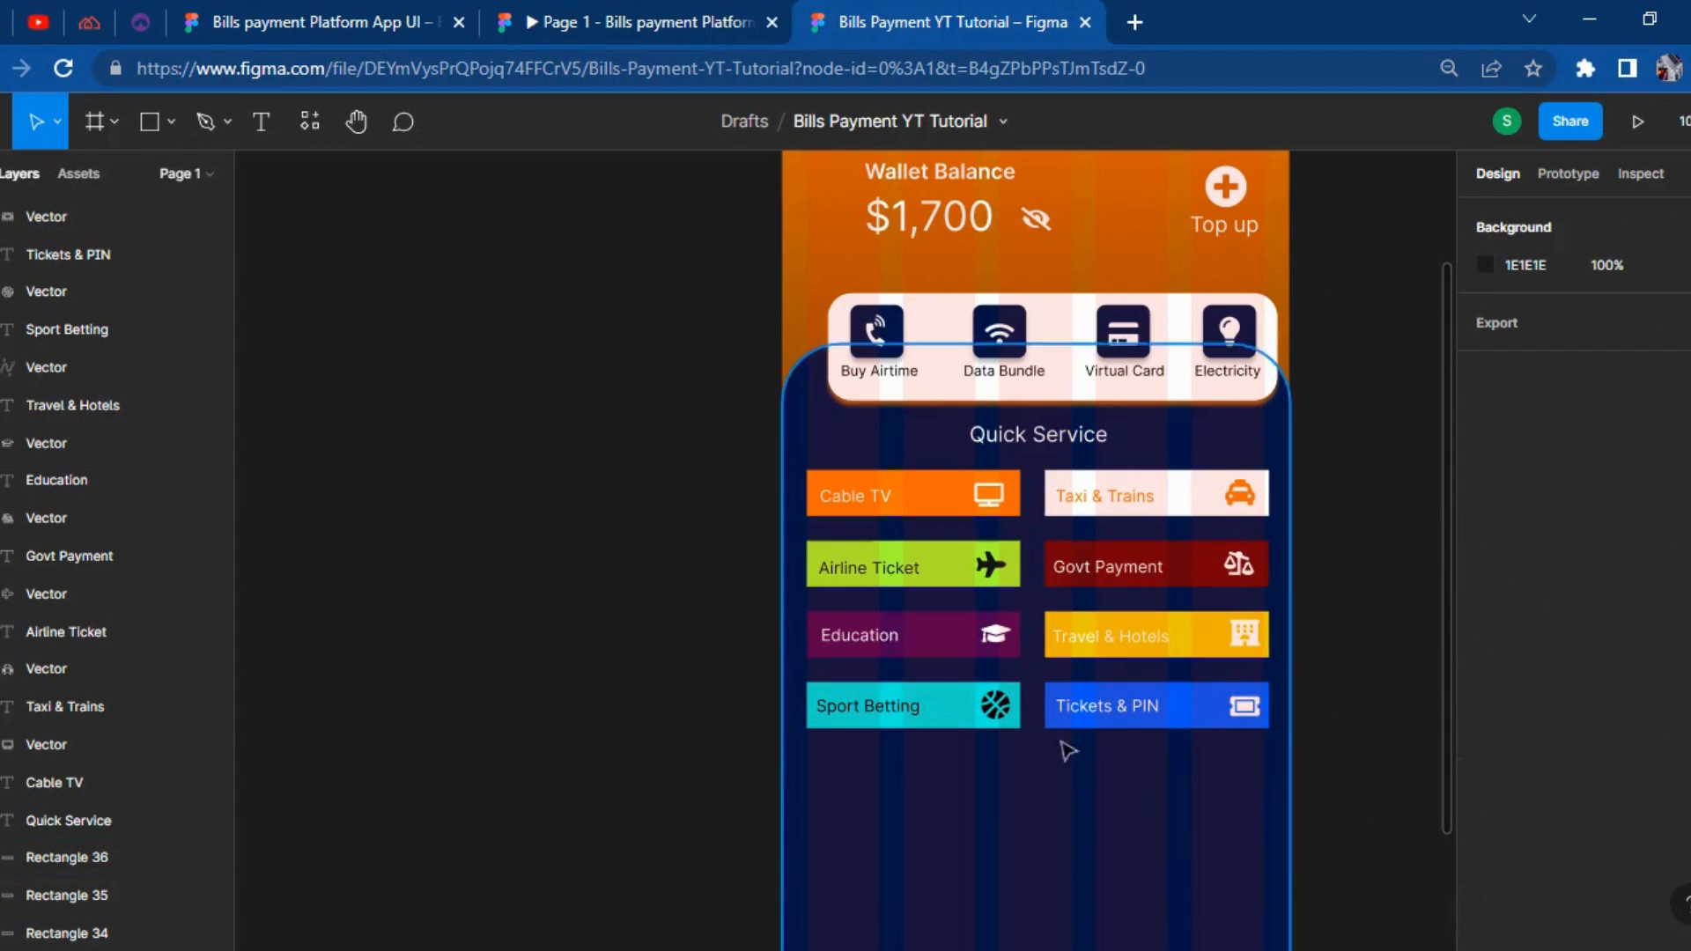
Compare the finished home screen in the reference prototype with the tutorial design, especially the area below the Quick Service buttons.
click(539, 15)
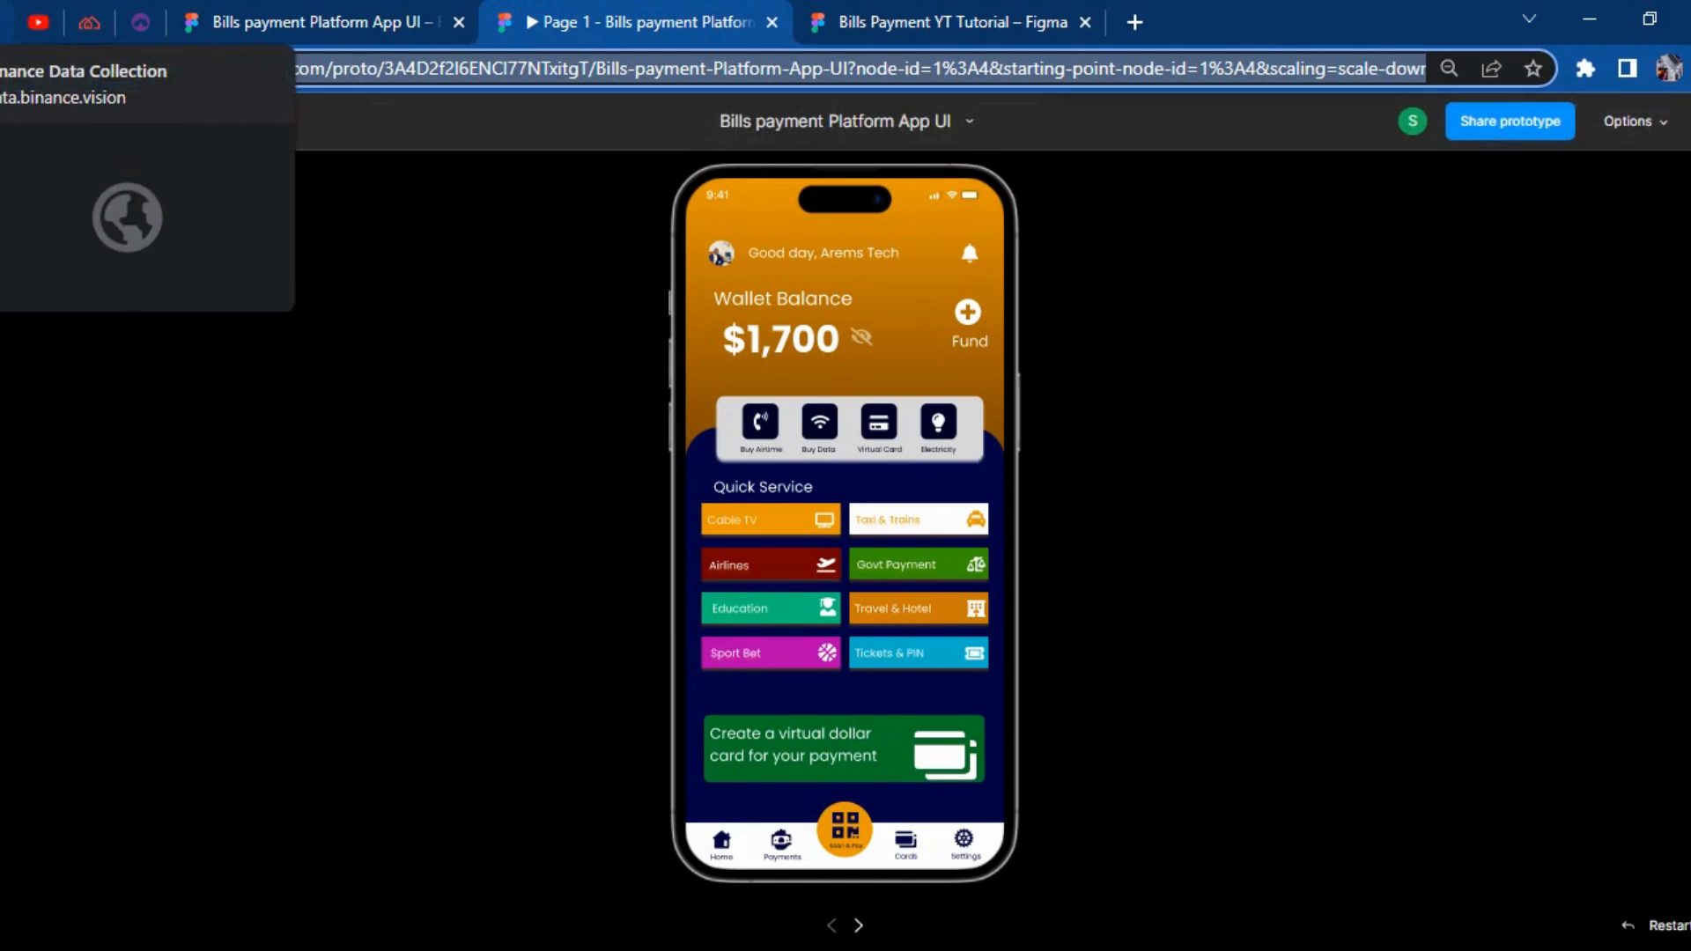
click(255, 19)
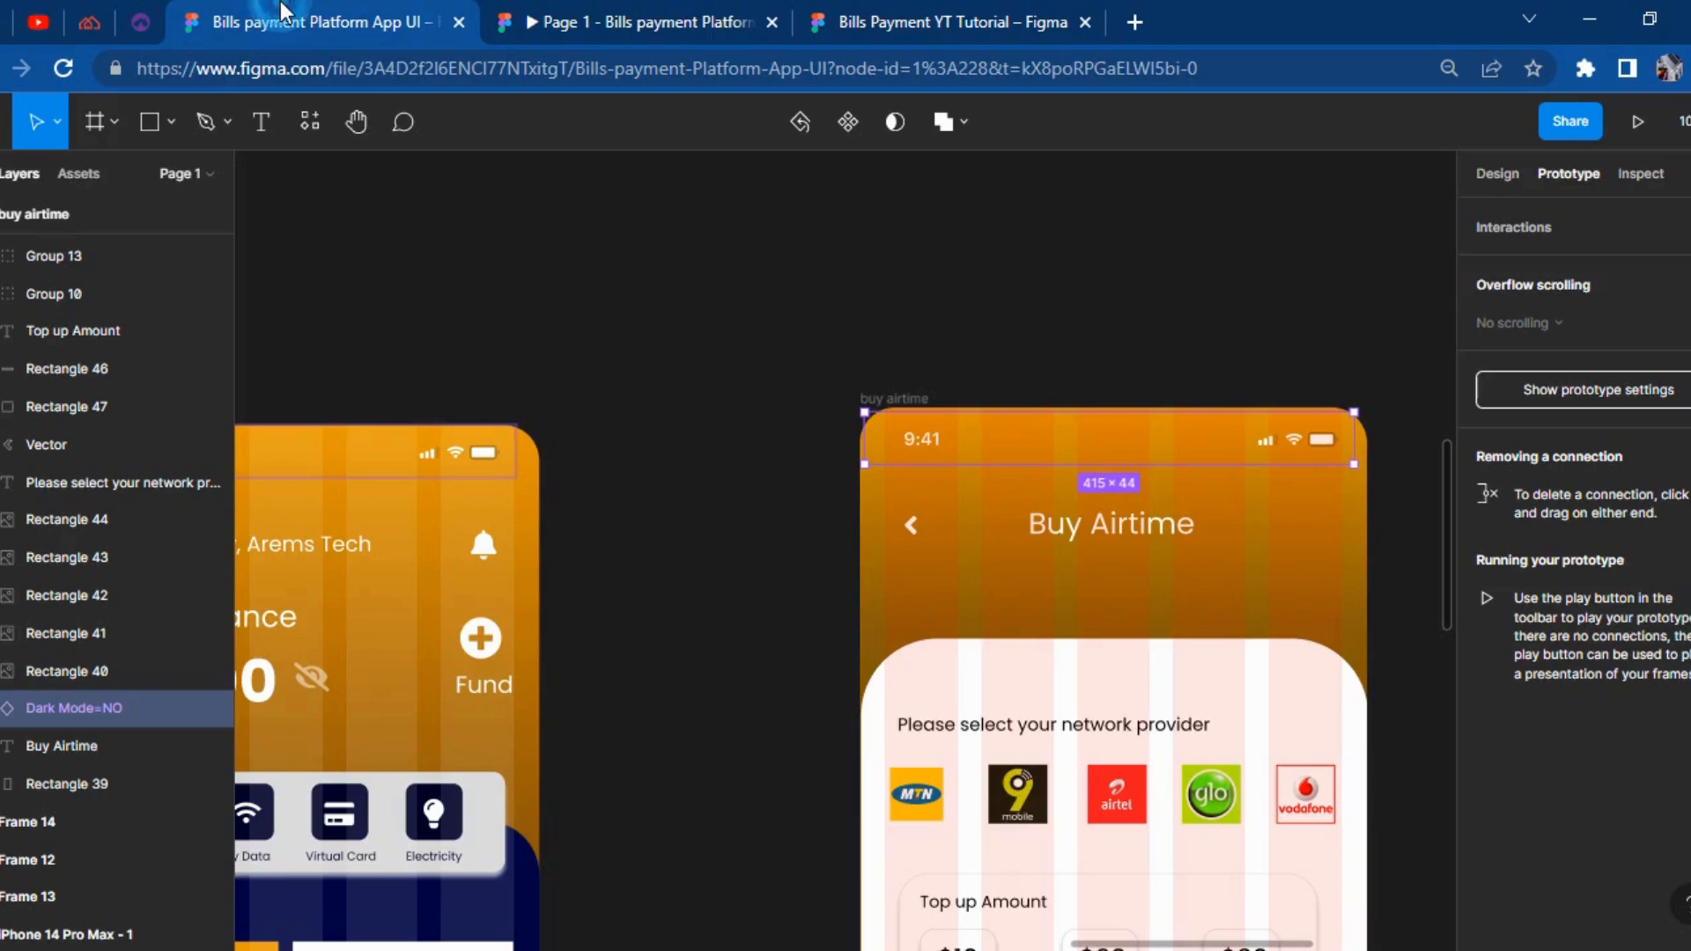
click(943, 21)
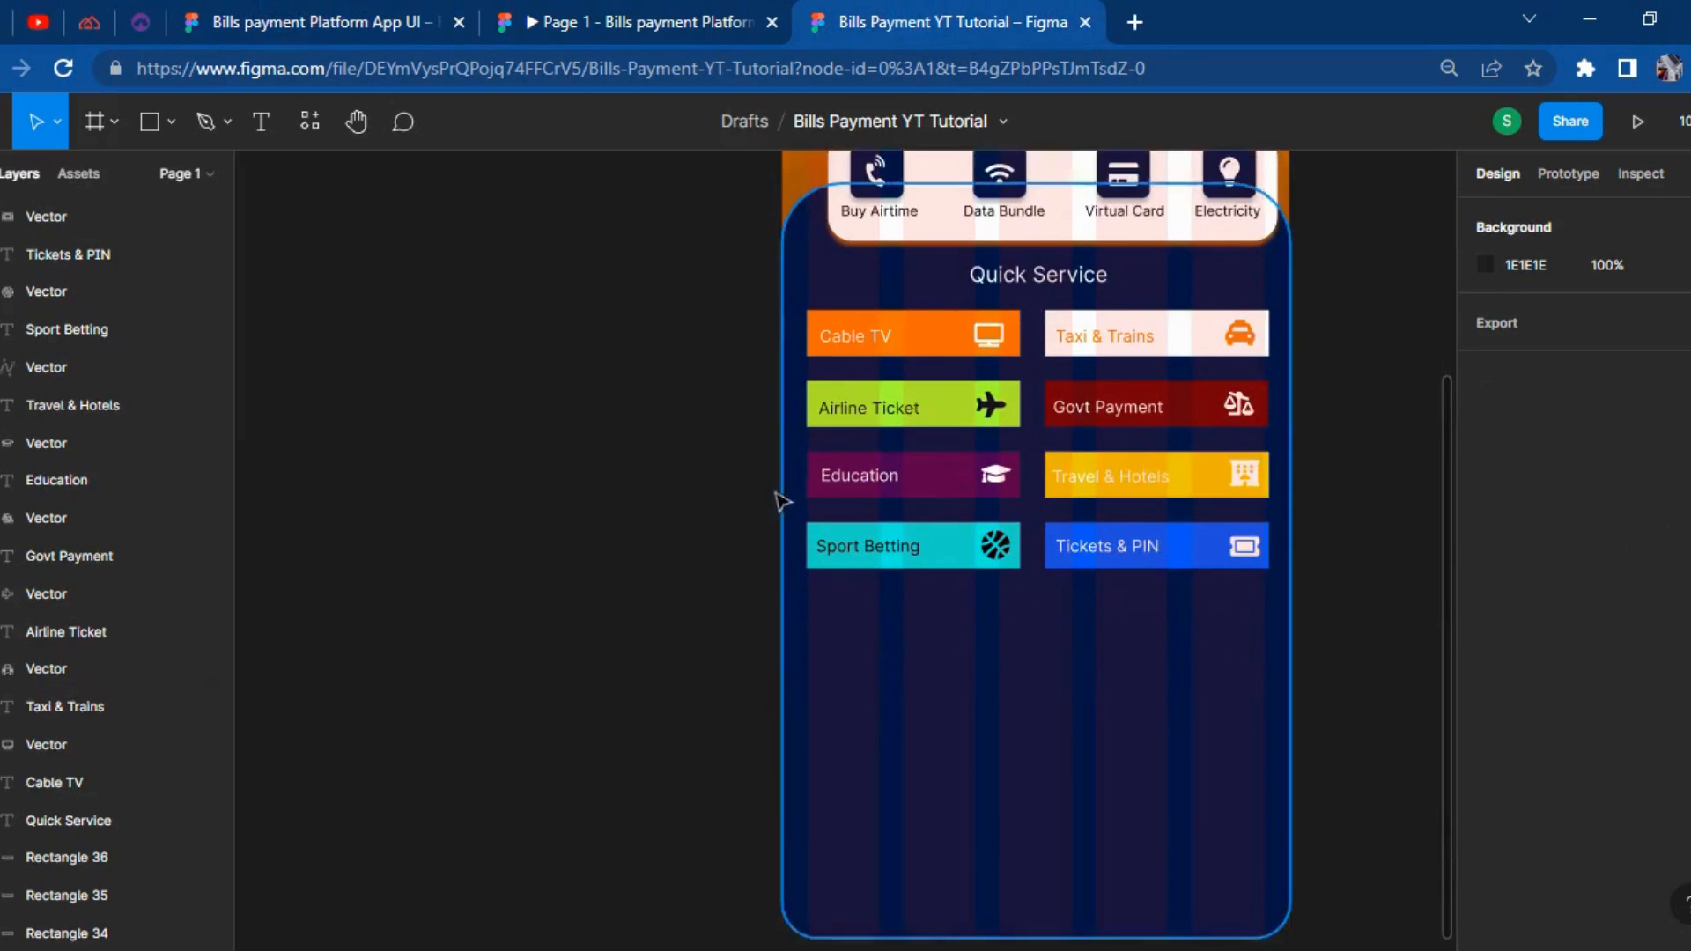
click(643, 16)
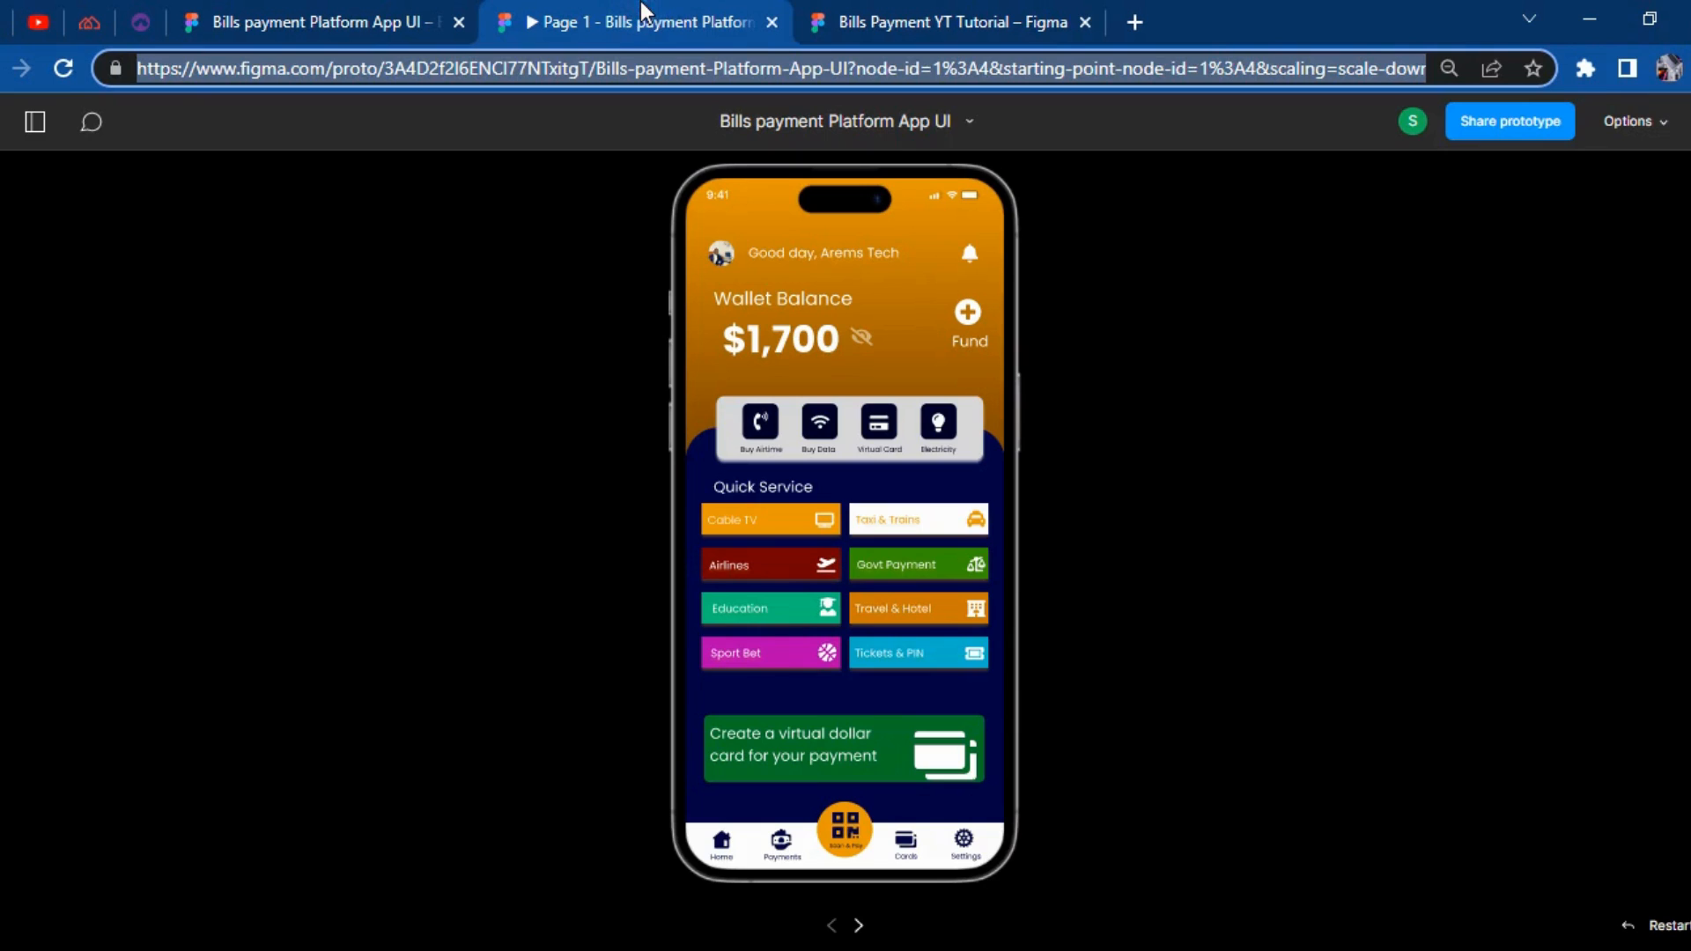
click(930, 20)
scroll(927, 694, down, 3)
scroll(927, 696, up, 3)
click(515, 12)
click(894, 10)
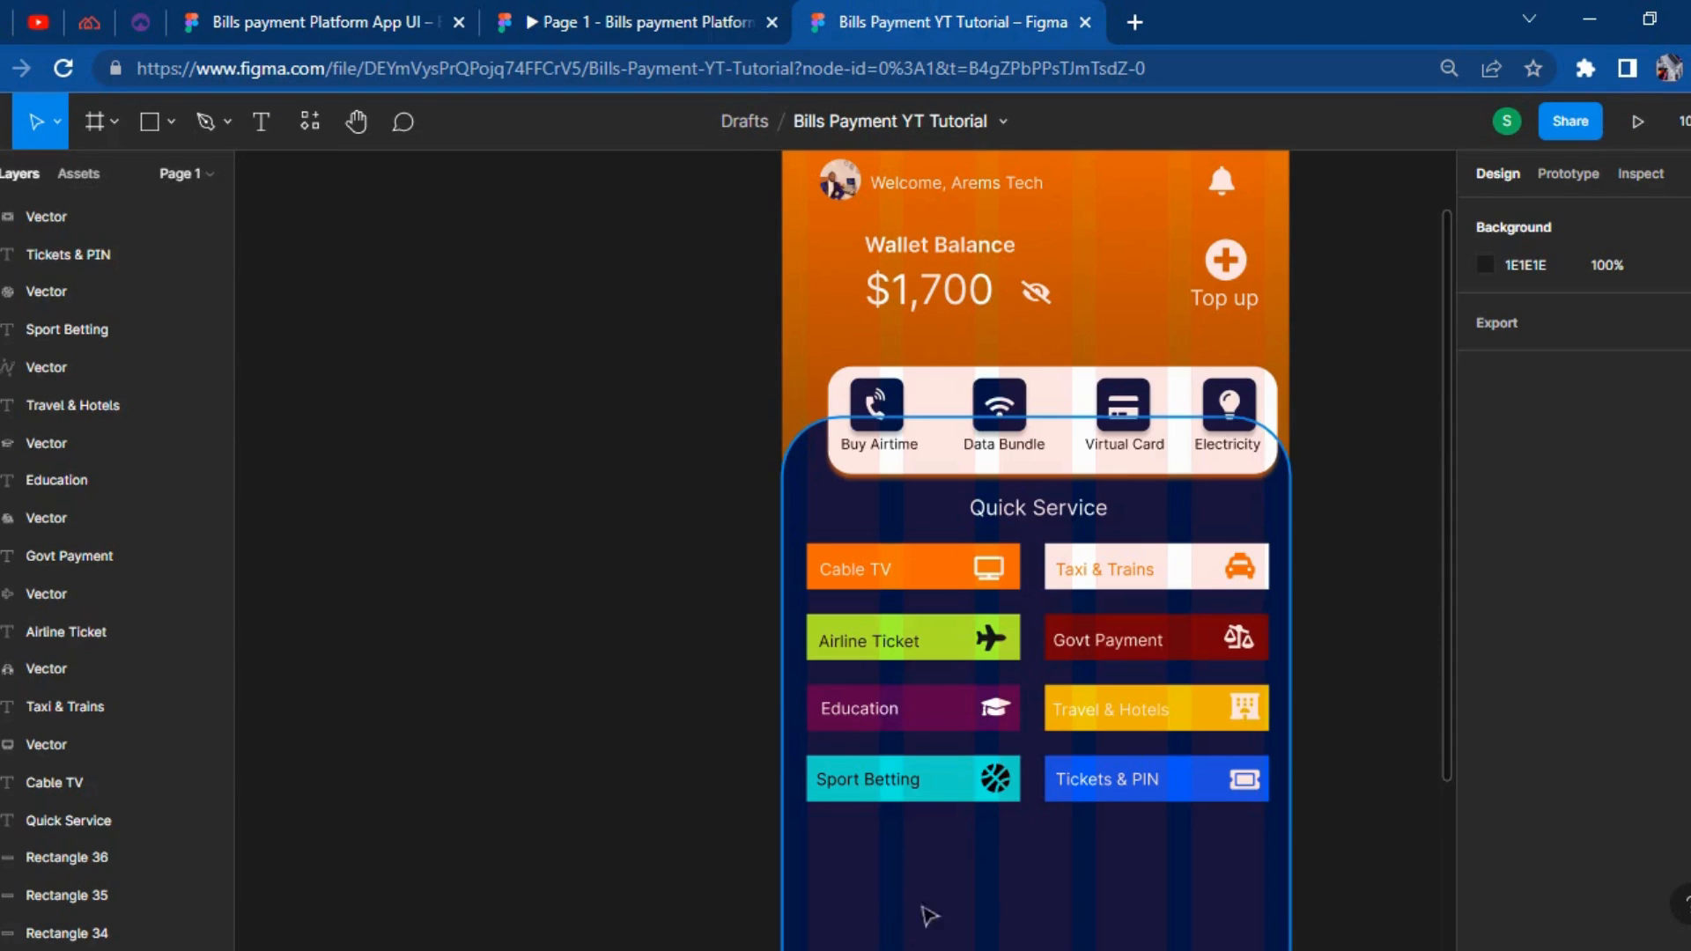
Add a light grey rectangle of about 375 × 135 beneath the Quick Service buttons at X 26, Y 655.
scroll(593, 570, down, 3)
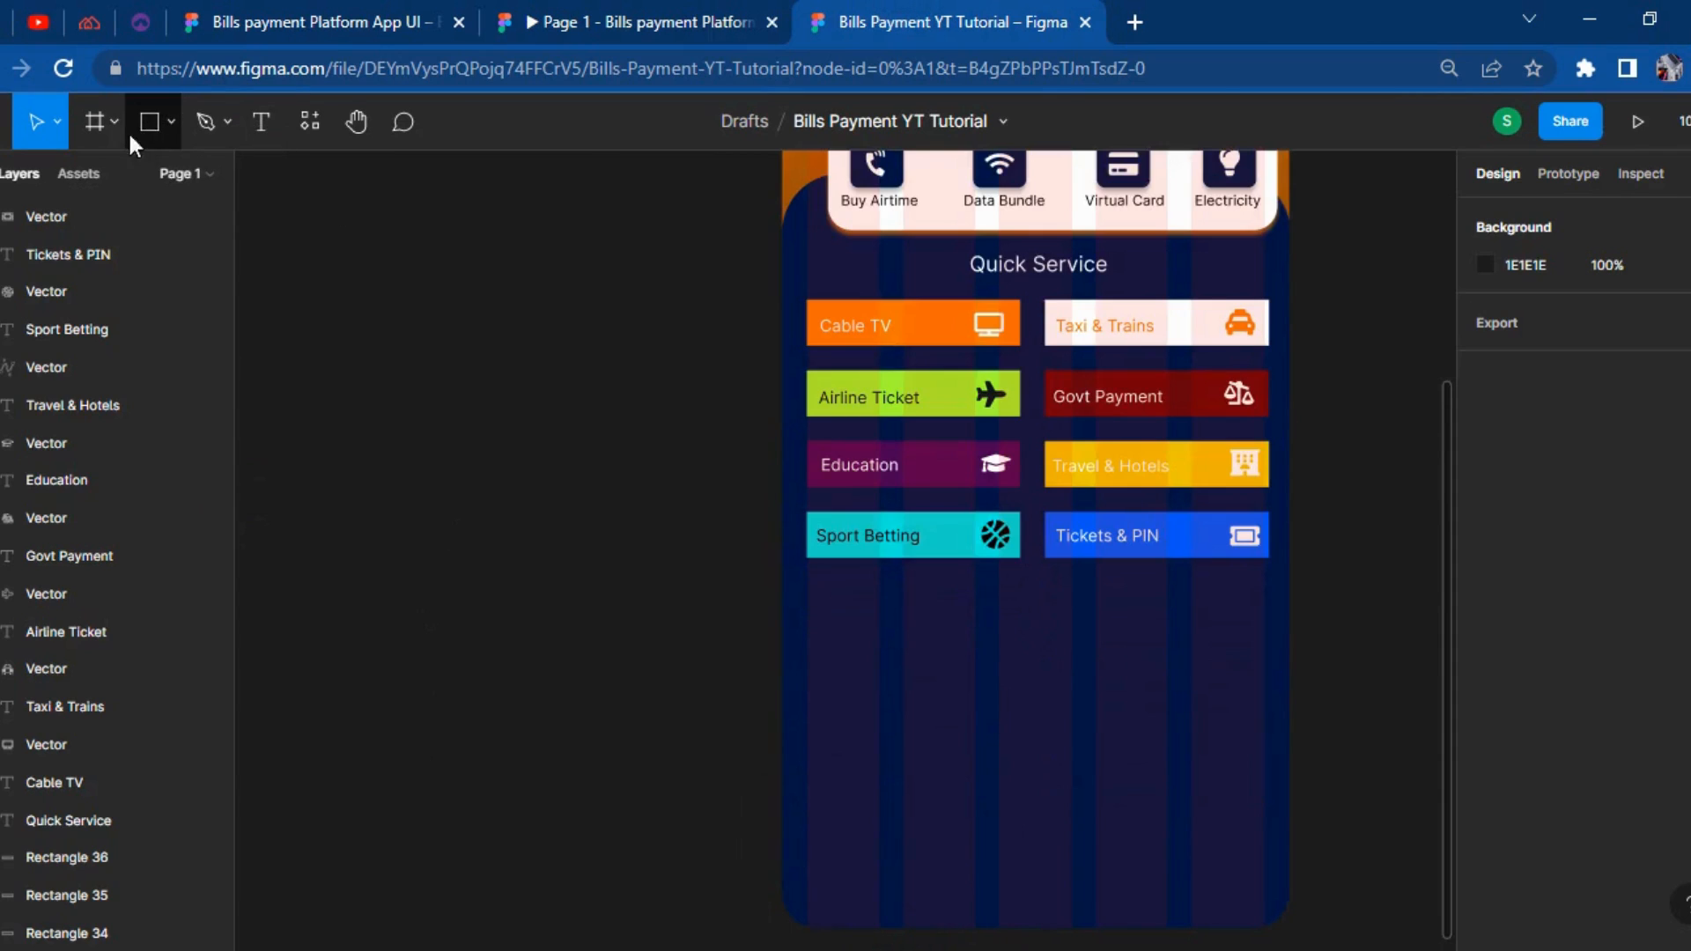
click(149, 124)
click(320, 388)
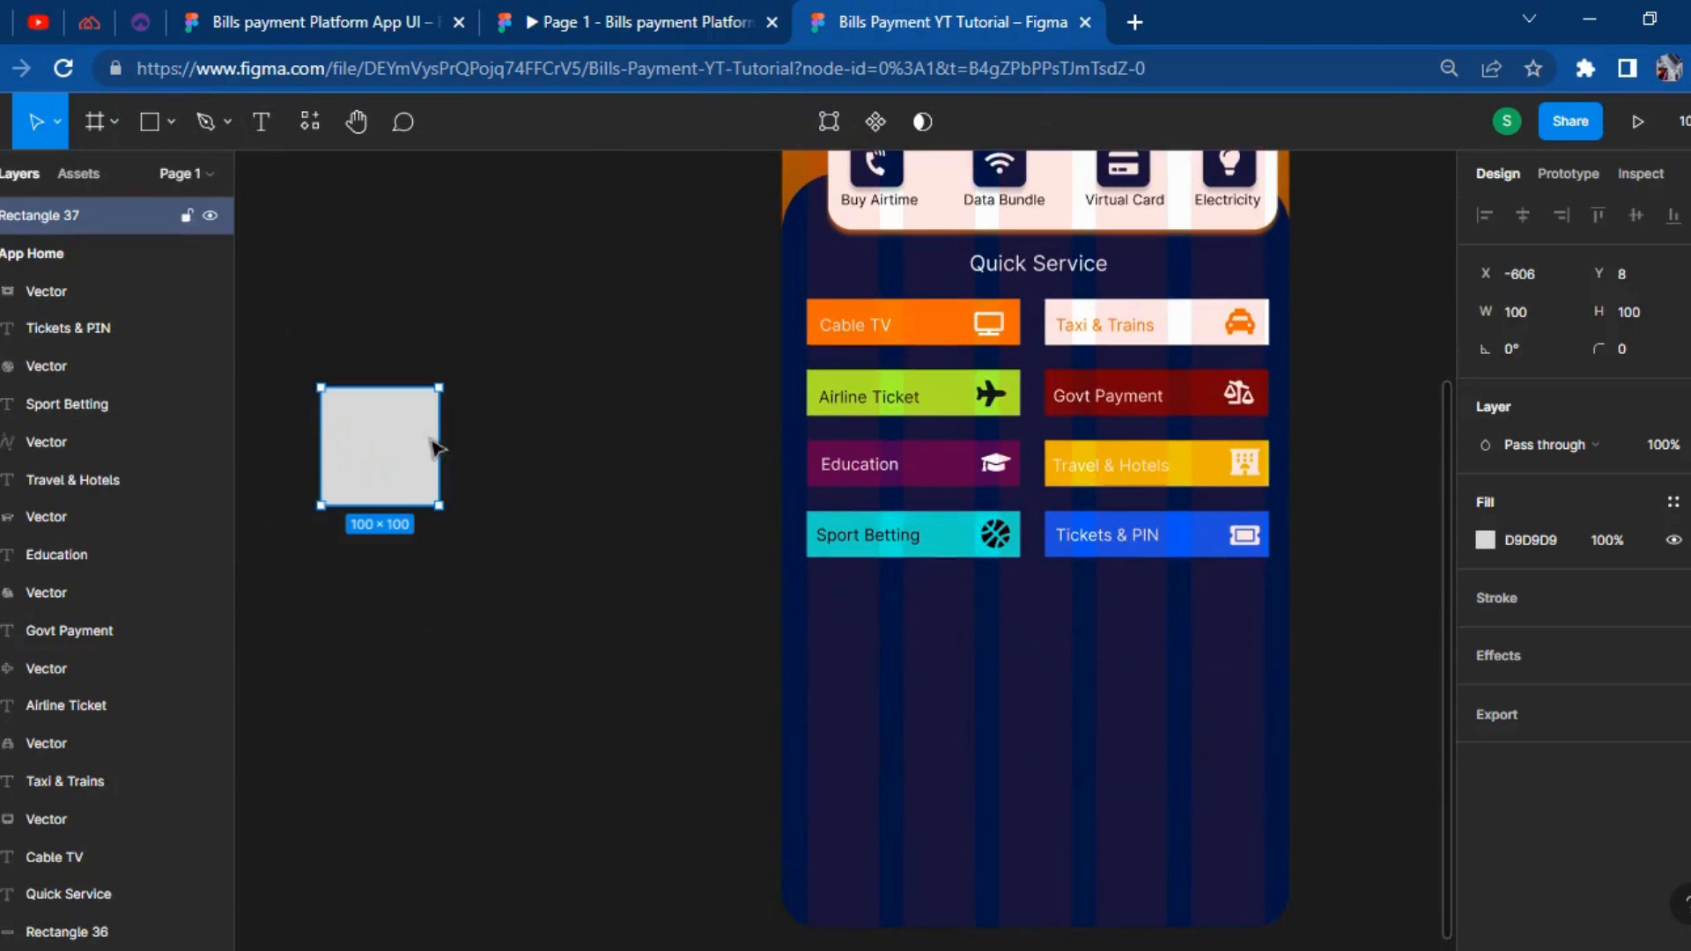
drag(438, 440, 691, 431)
drag(547, 427, 1049, 675)
drag(1196, 674, 1249, 675)
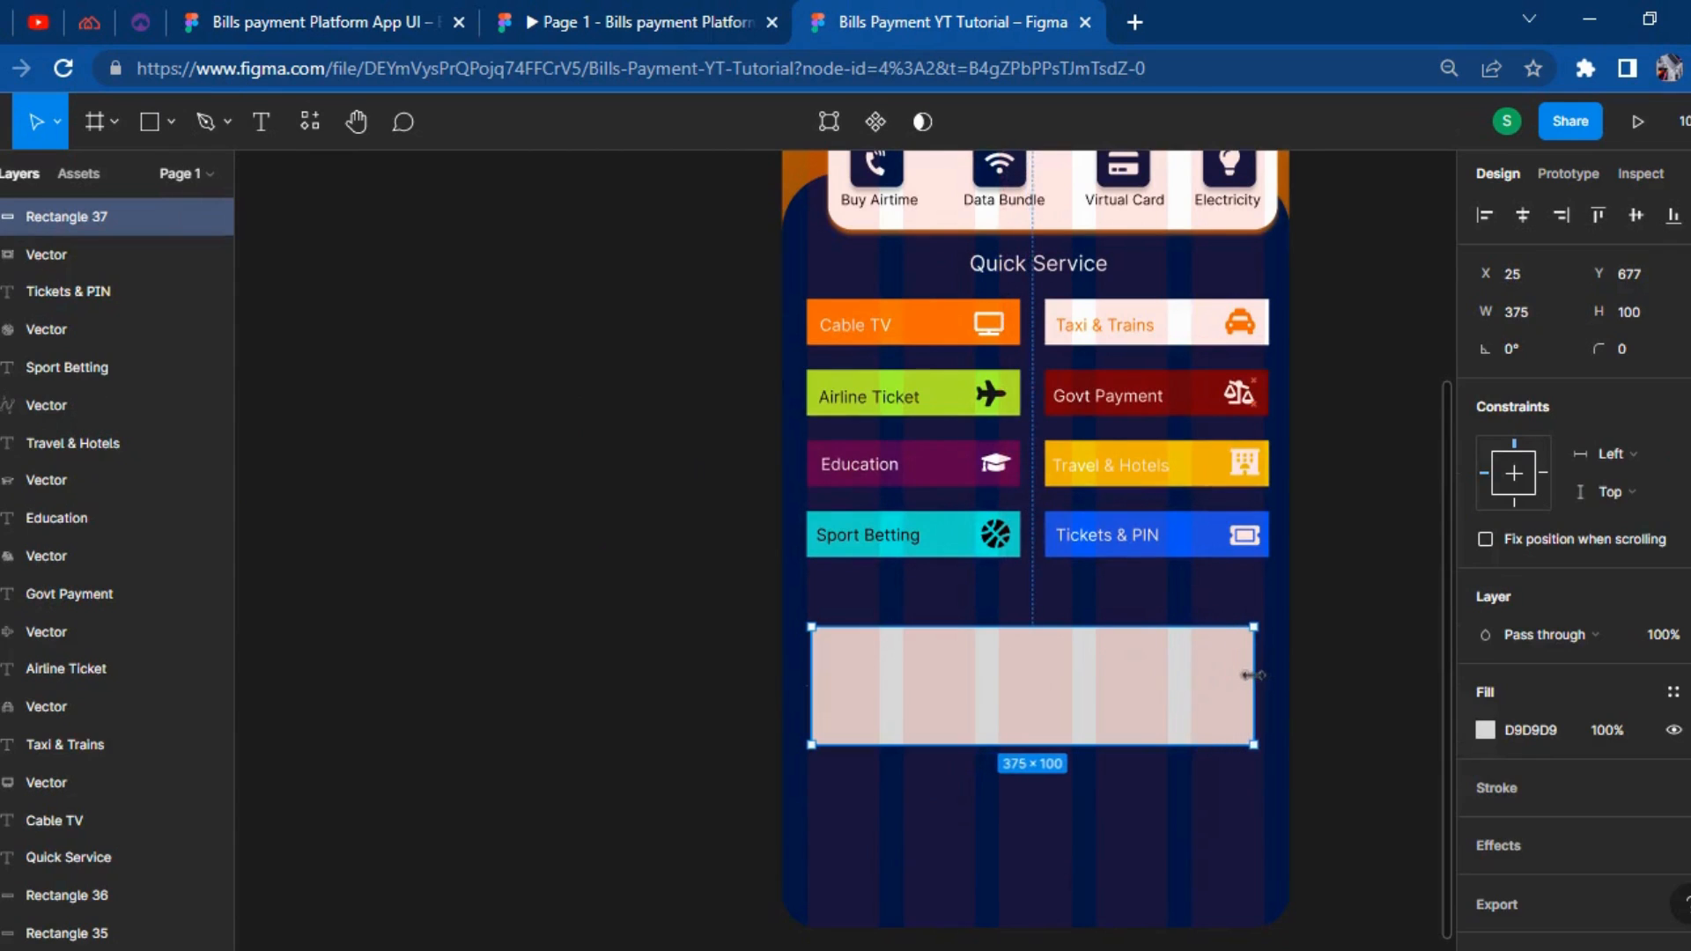
drag(1009, 746, 1013, 695)
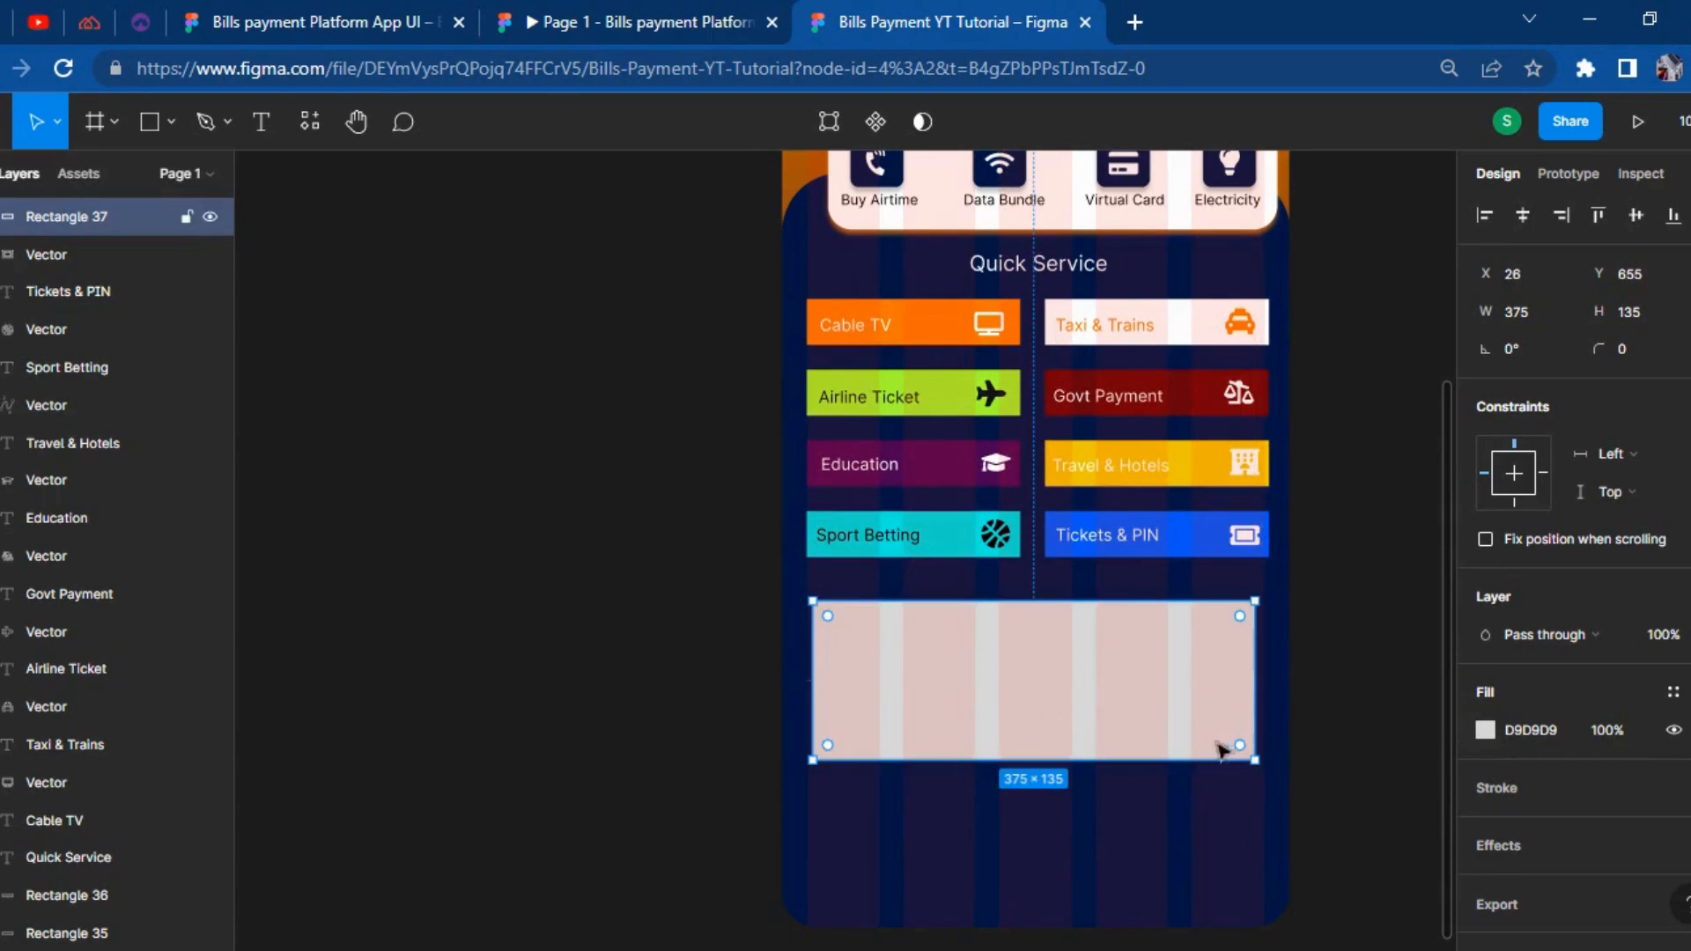
click(1370, 717)
drag(1242, 710, 1264, 727)
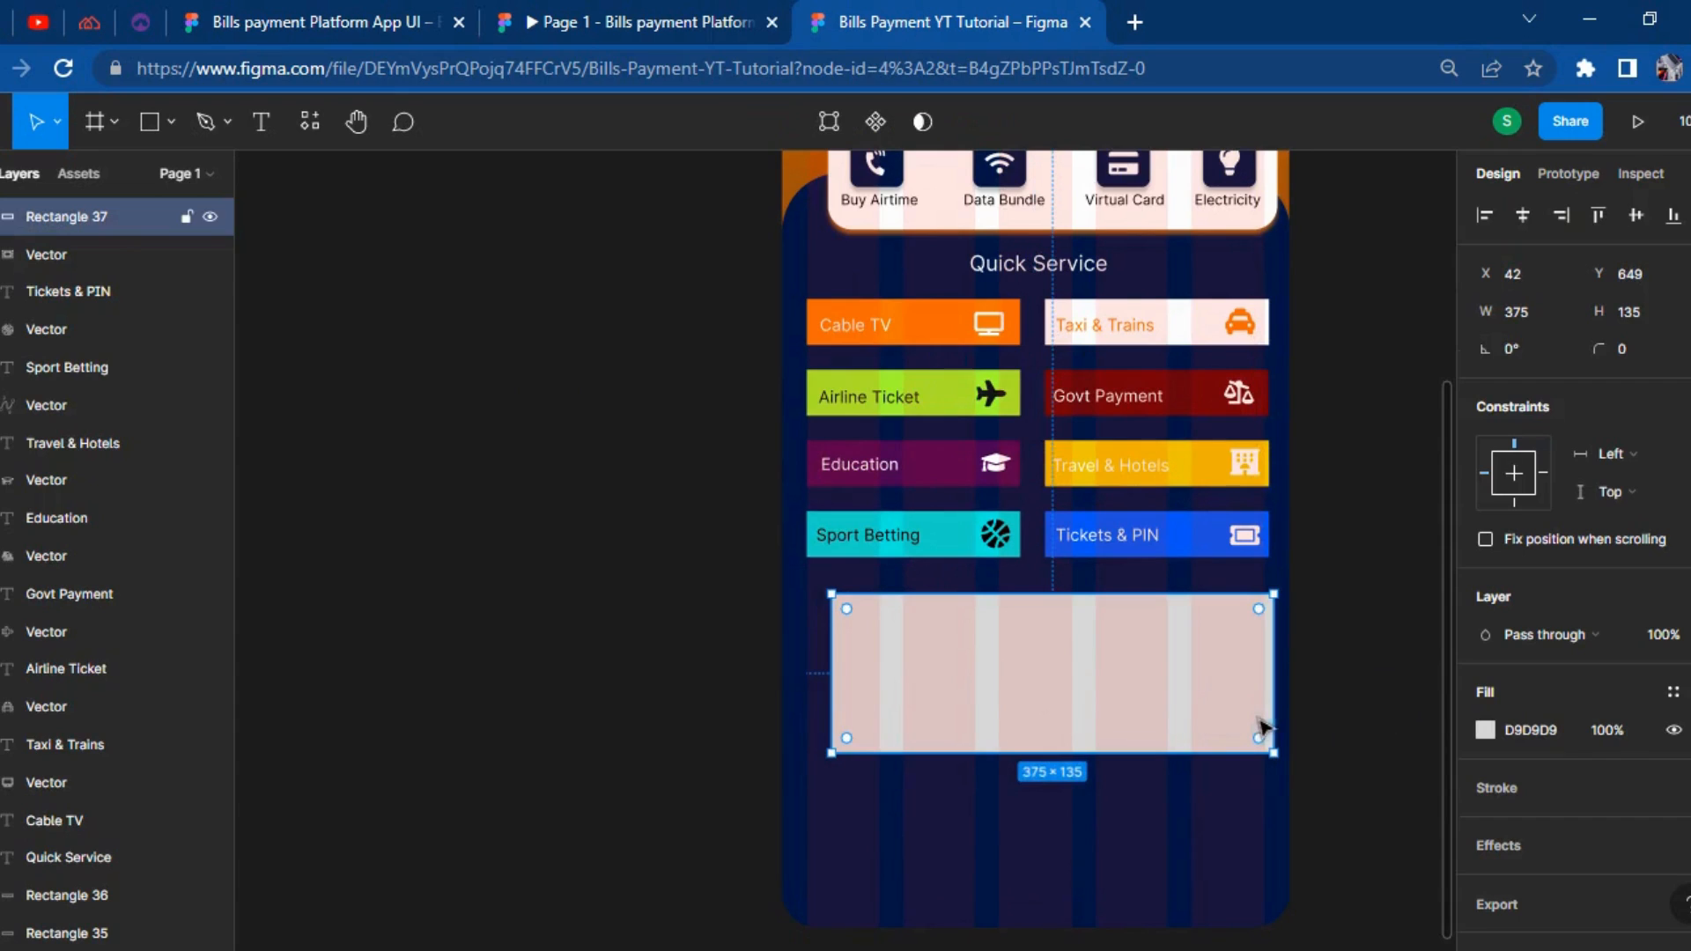
key(ctrl+z)
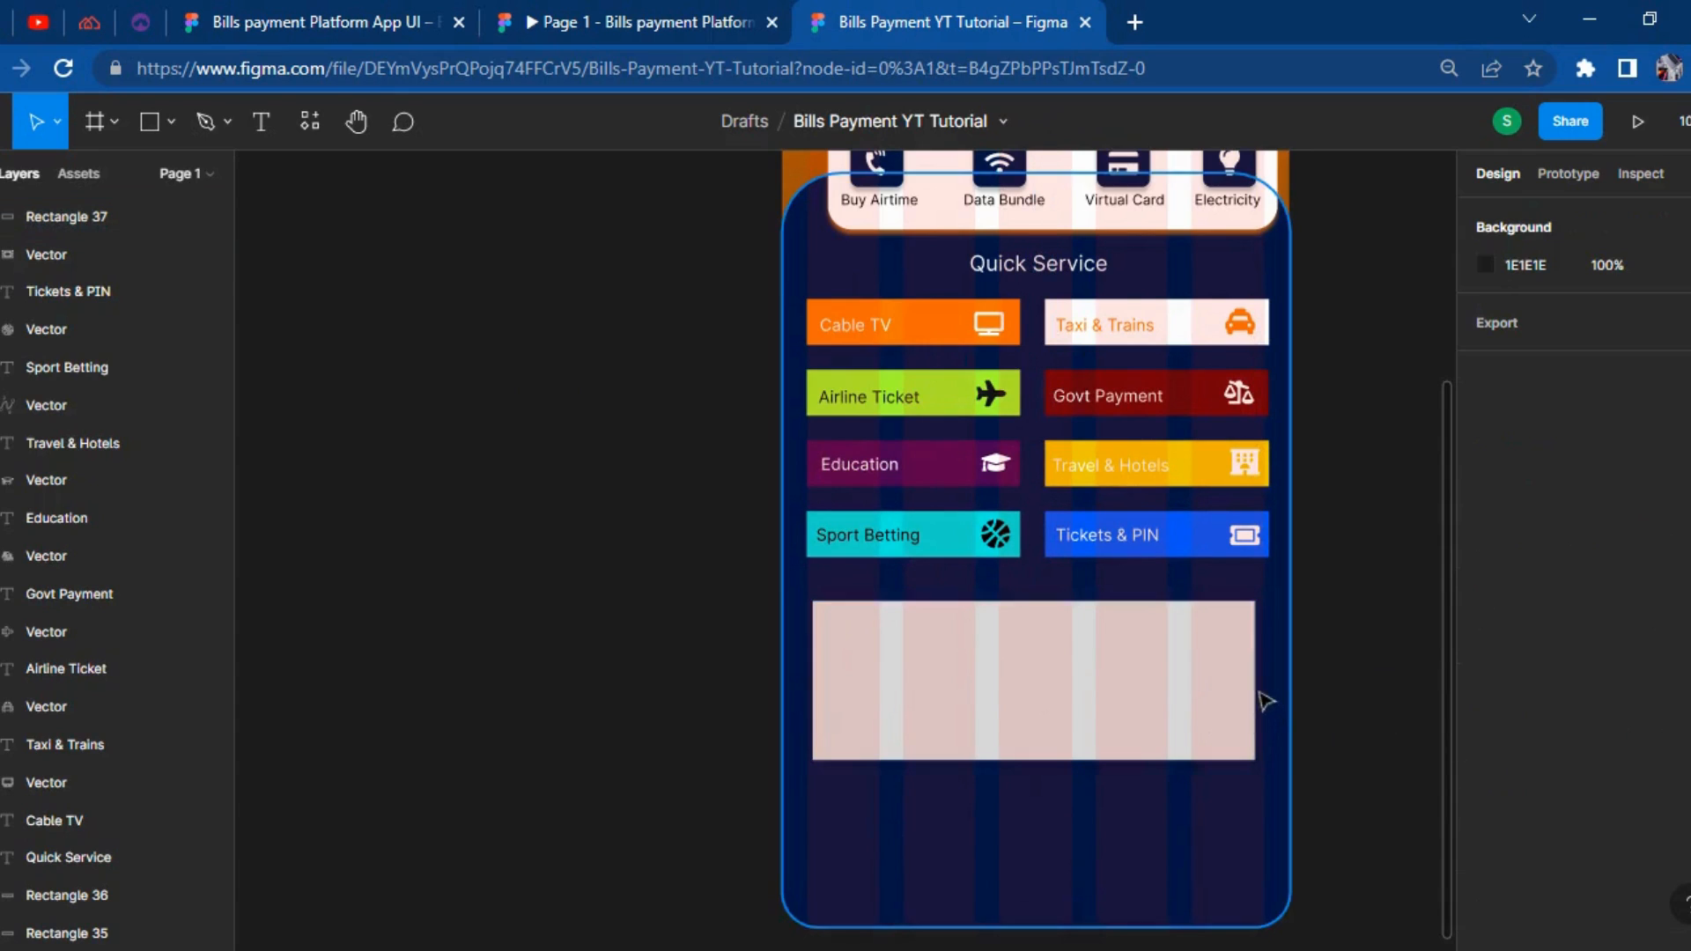
Widen the rectangle below the service buttons to 383 and set its fill to white FFFFFF.
click(1234, 653)
drag(1251, 671, 1265, 672)
click(1486, 730)
drag(1329, 534, 1021, 304)
click(617, 553)
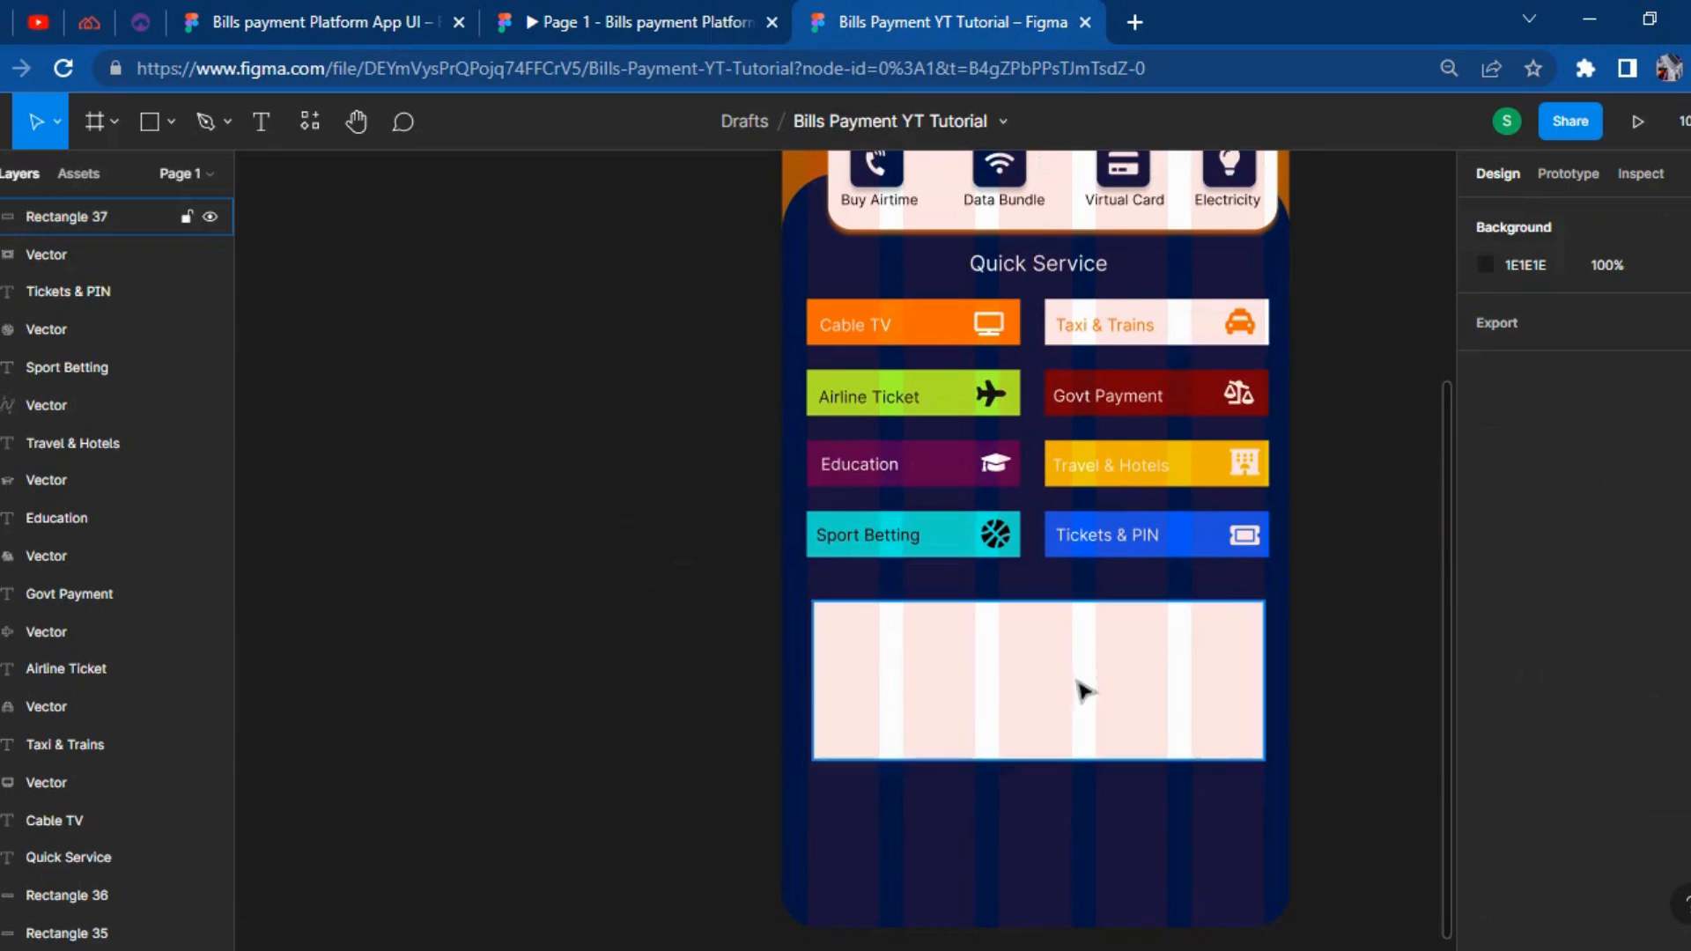
Move the white rectangle onto the empty canvas beside the phone frame and stack two duplicates beneath it at Y 171 and Y 361.
drag(1072, 717, 607, 483)
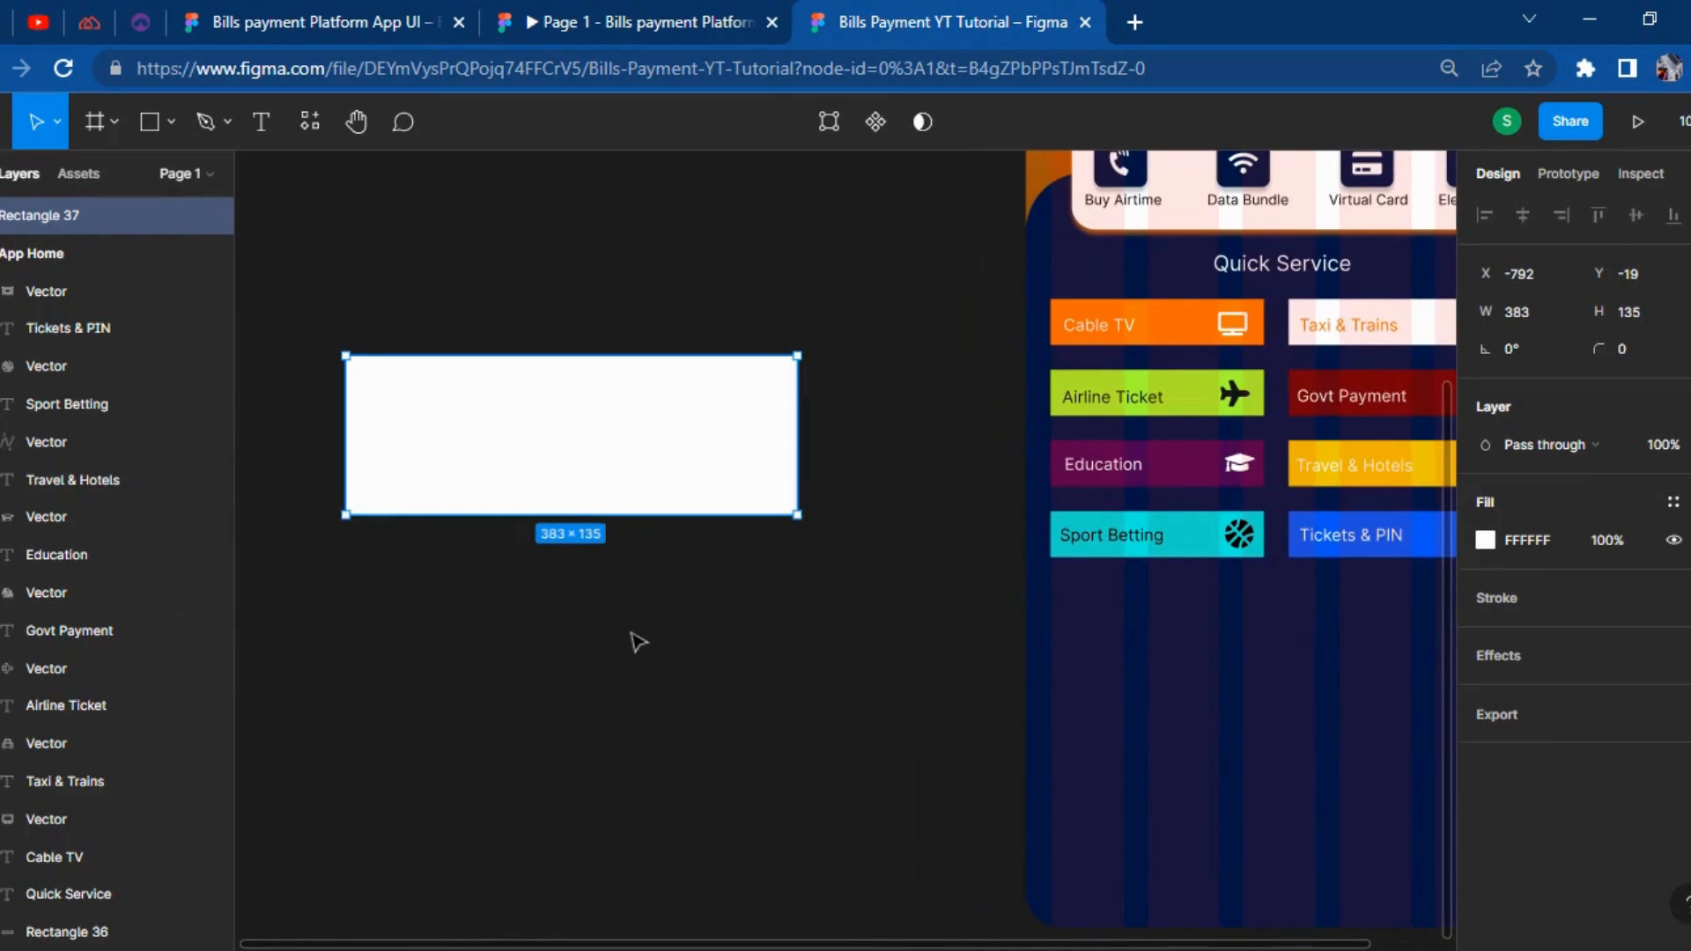
key(ctrl+d)
key(shift+Down)
key(shift+Down)
key(shift+Down)
key(shift+Down)
key(shift+Down)
key(shift+Down)
key(shift+Down)
key(shift+Down)
key(shift+Down)
key(shift+Down)
key(shift+Down)
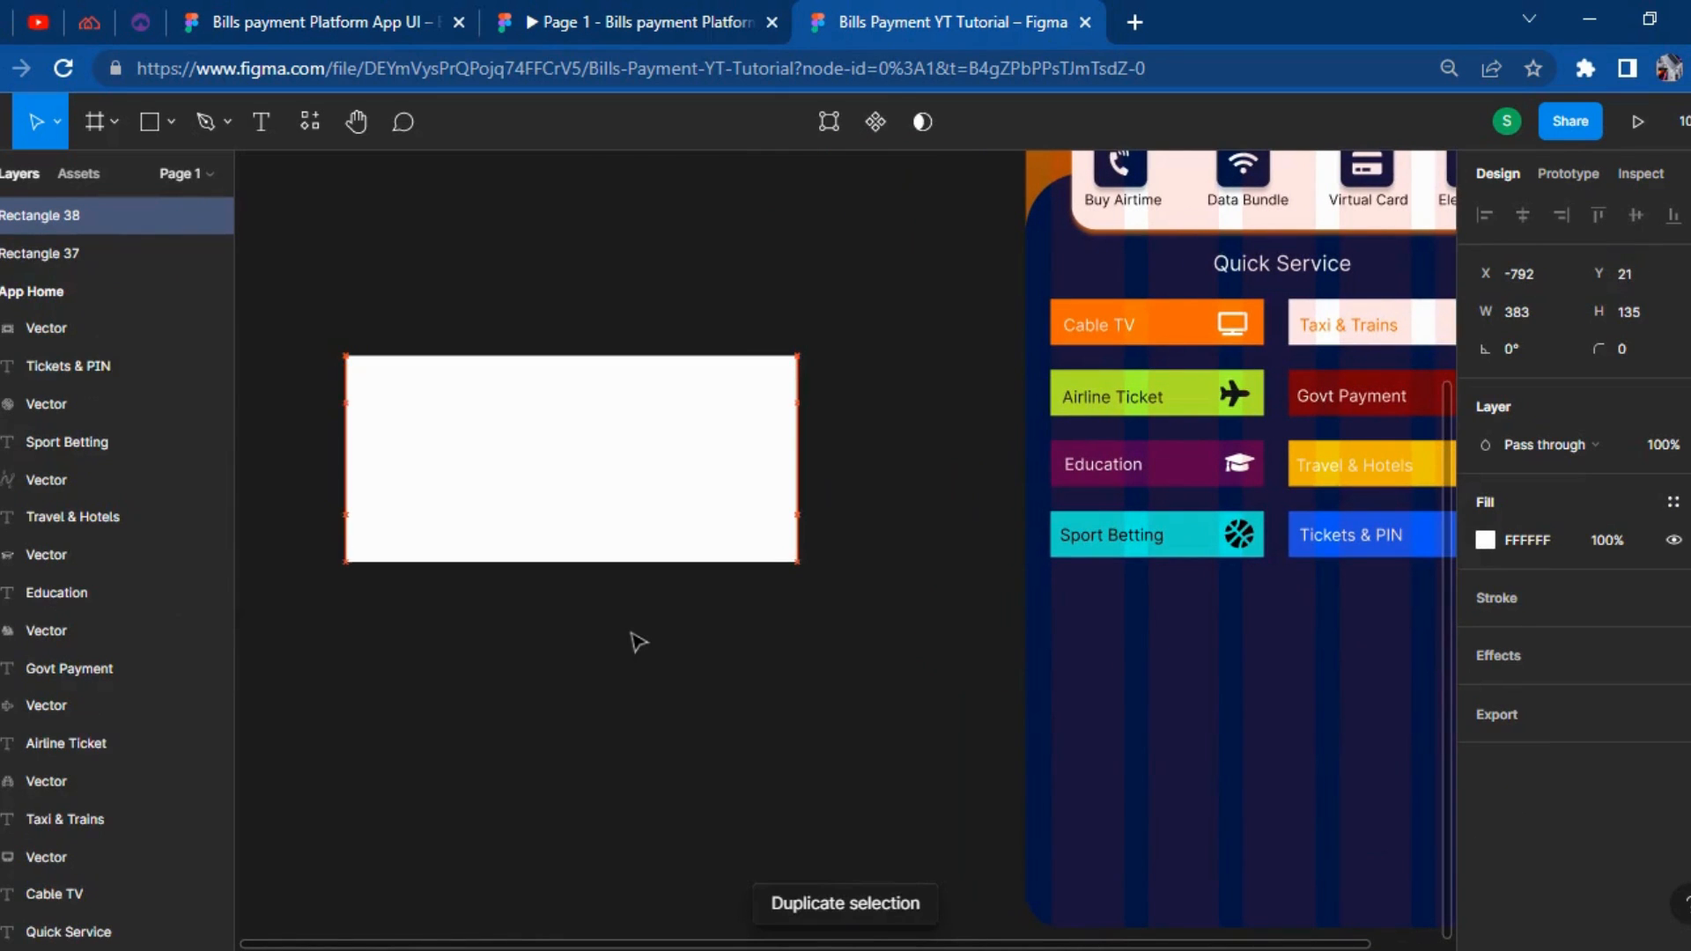
key(shift+Down)
key(shift+Down)
key(shift+Down)
key(shift+Down)
key(shift+Down)
key(shift+Down)
key(shift+Down)
key(shift+Down)
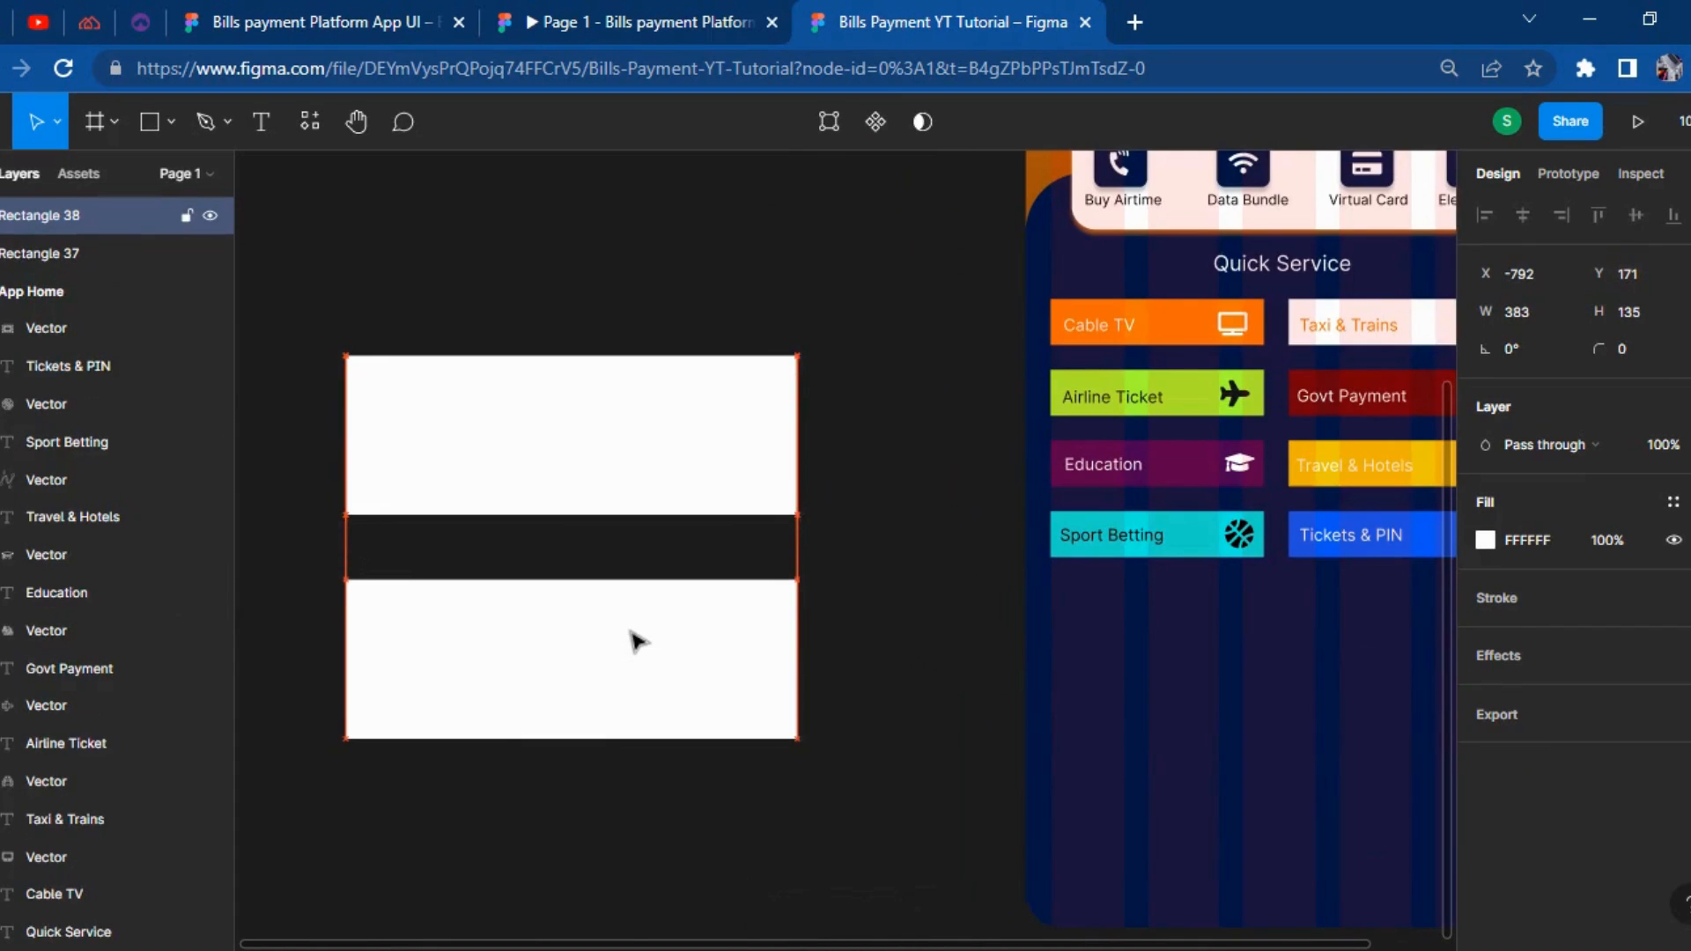
key(ctrl+d)
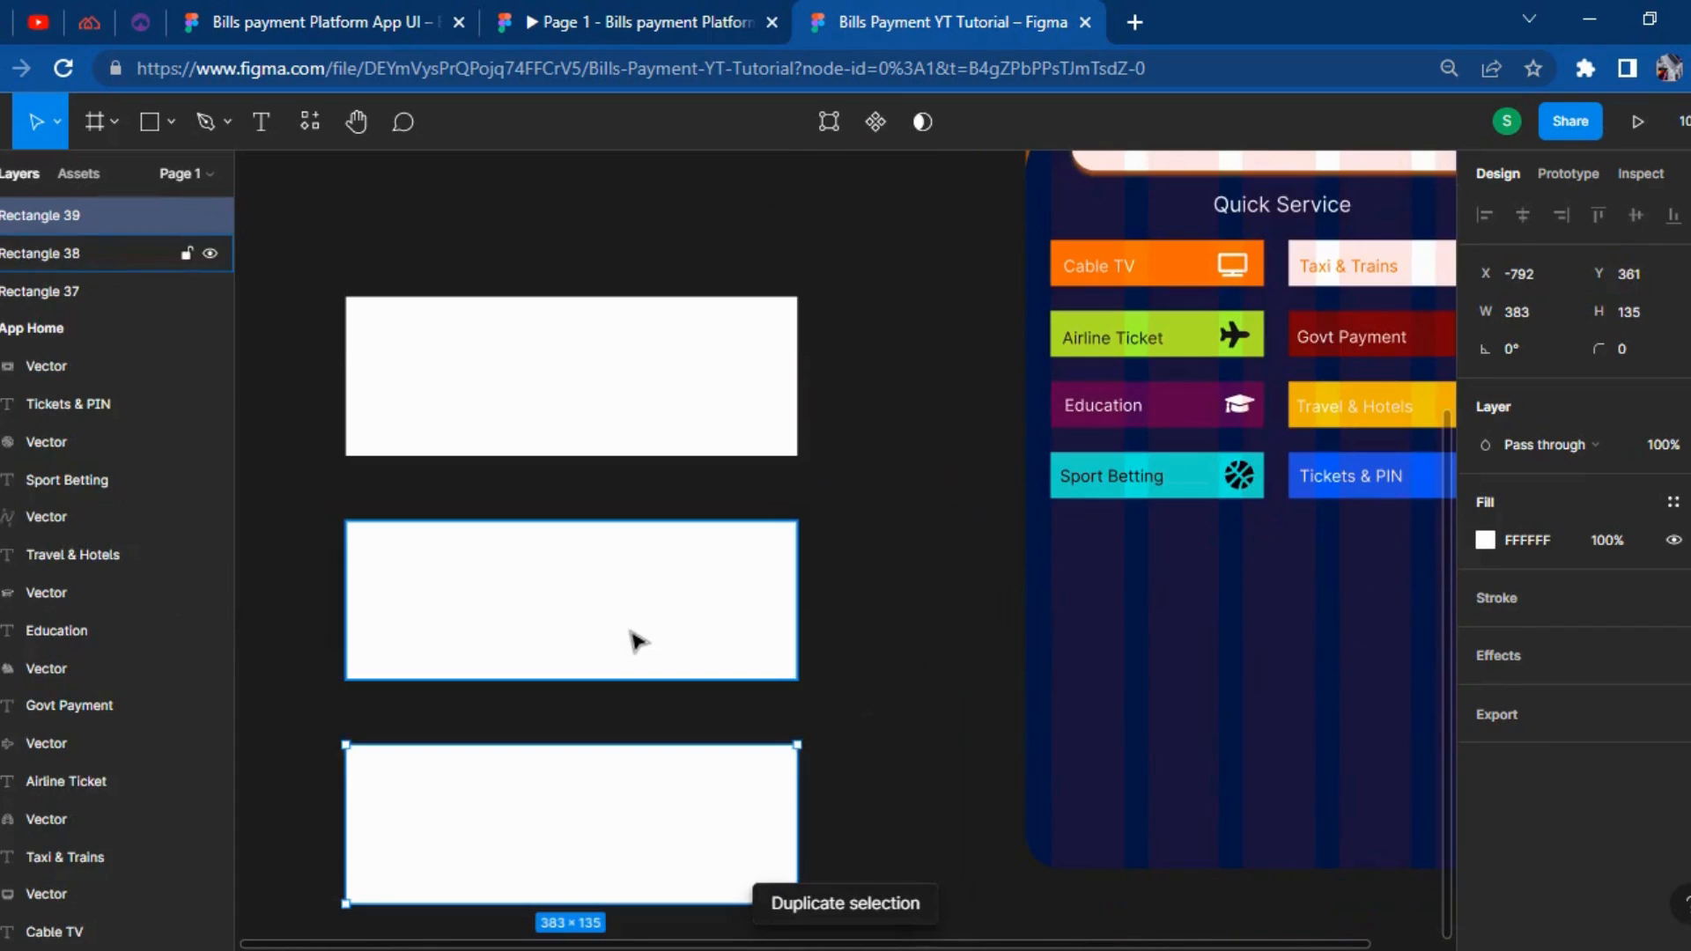
click(900, 593)
Change the middle rectangle's fill to a dark green.
click(582, 581)
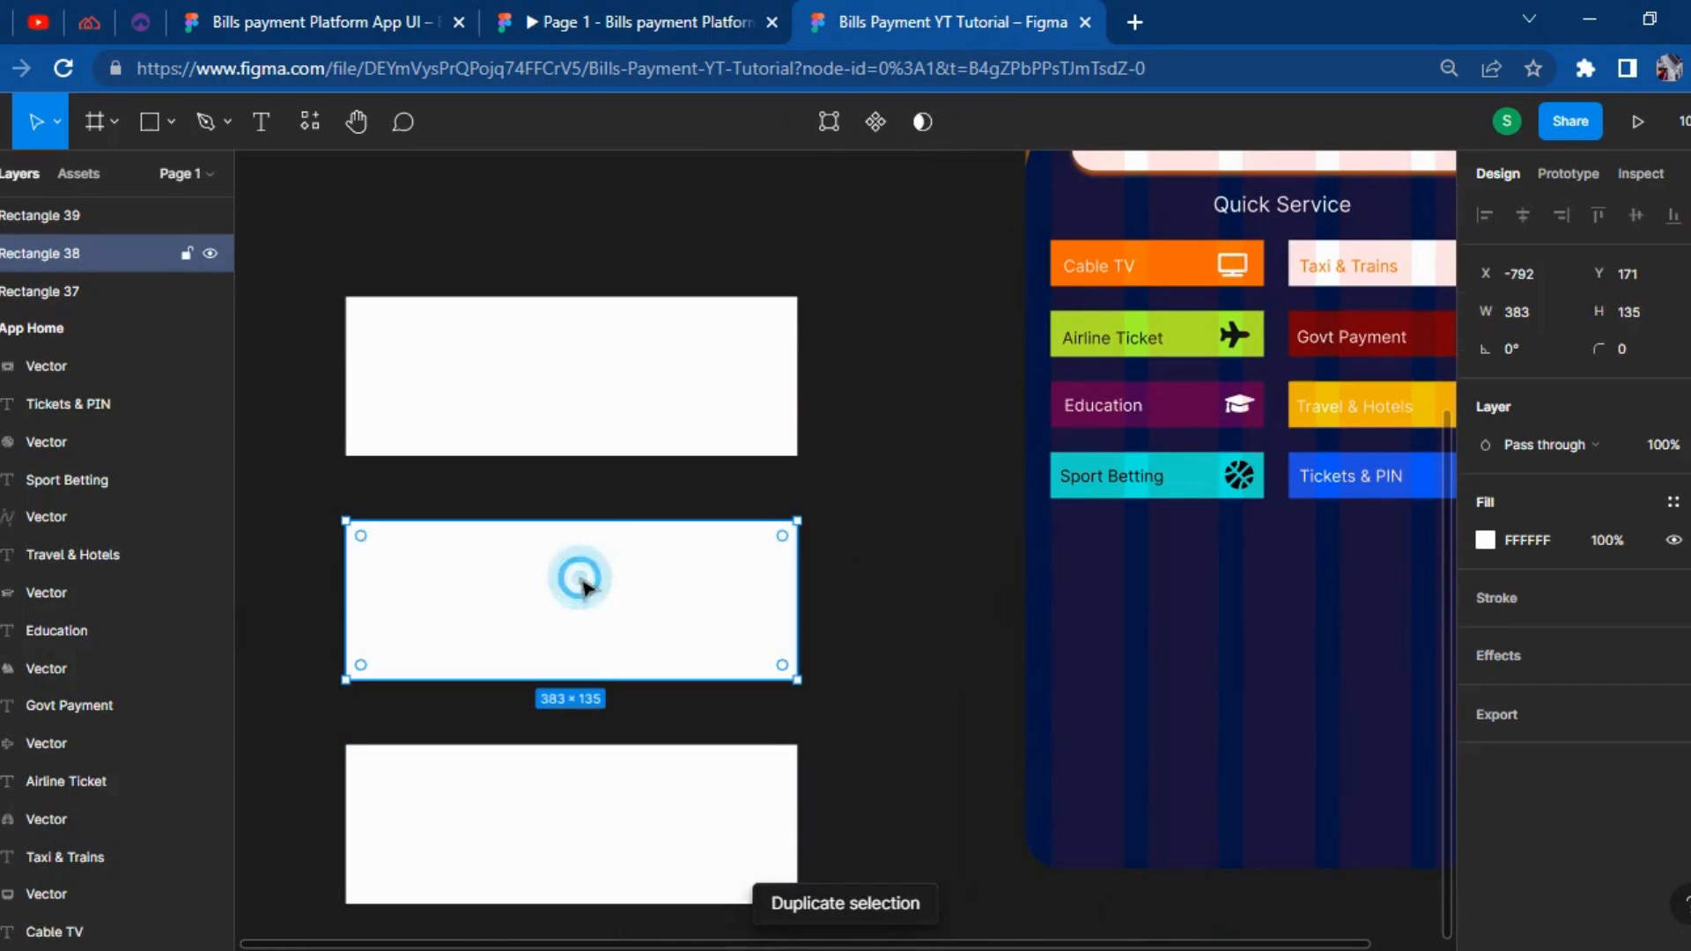
click(1485, 540)
drag(1328, 674, 1286, 674)
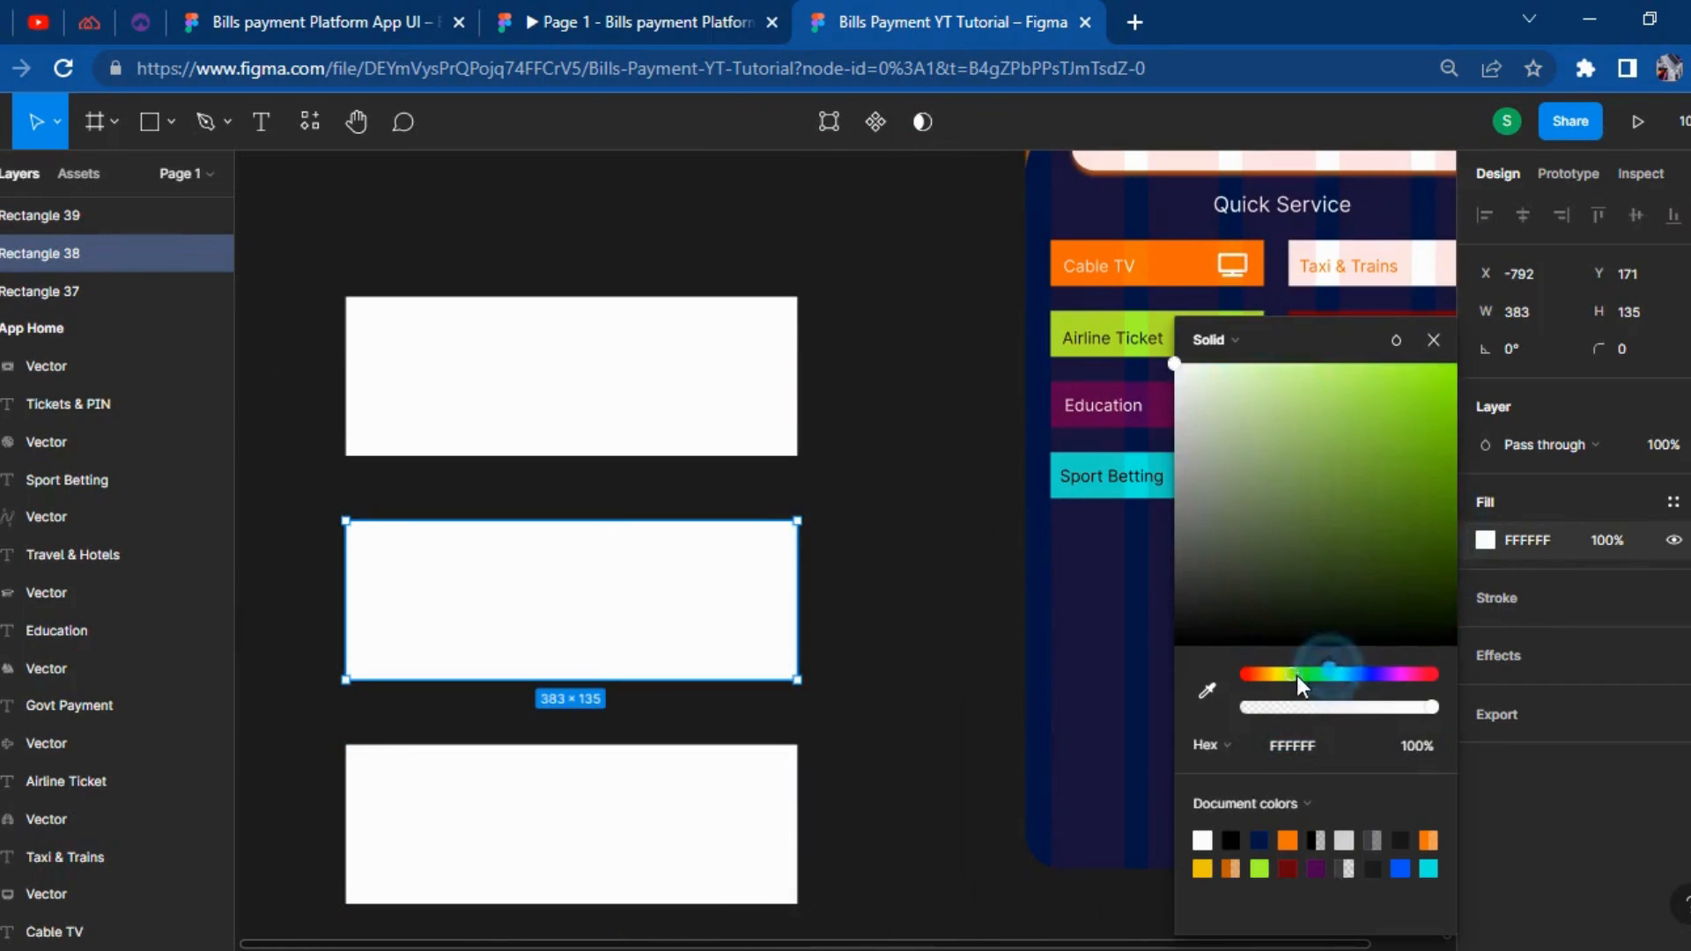
drag(1415, 402, 1496, 480)
mouse_move(1303, 674)
mouse_down()
mouse_move(1288, 690)
mouse_move(1374, 671)
mouse_move(1287, 679)
mouse_move(1307, 678)
mouse_up()
drag(1401, 528, 1478, 533)
click(1002, 661)
Fill the lowest rectangle with the document orange F57600.
click(743, 773)
click(1485, 541)
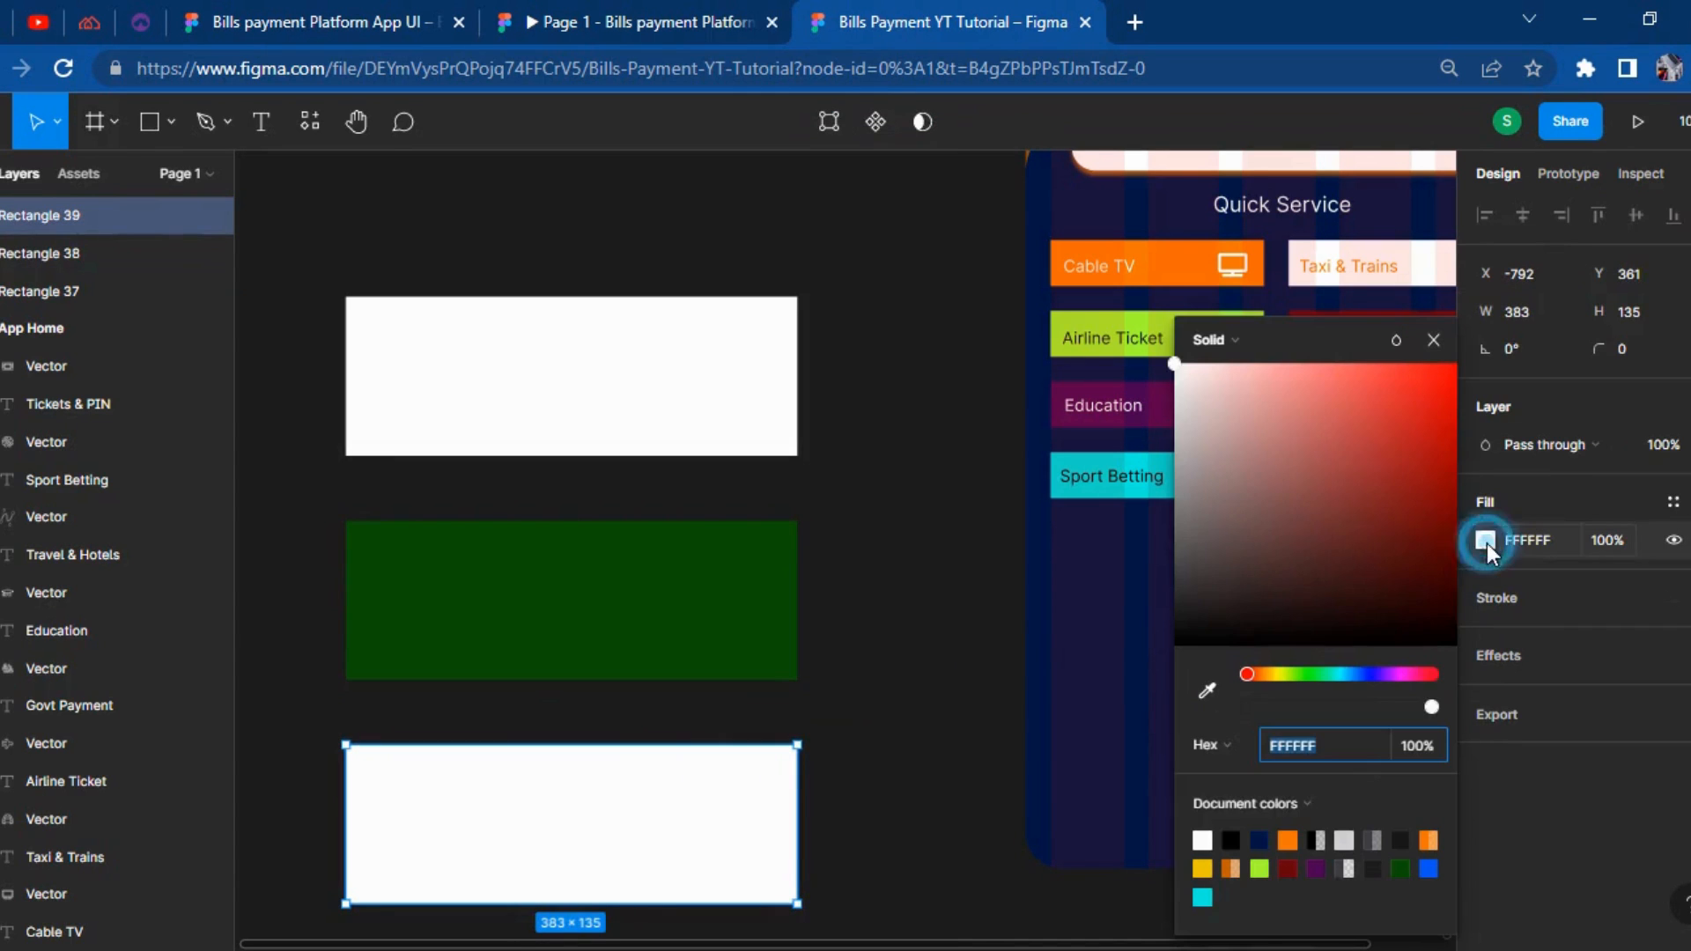
click(1288, 840)
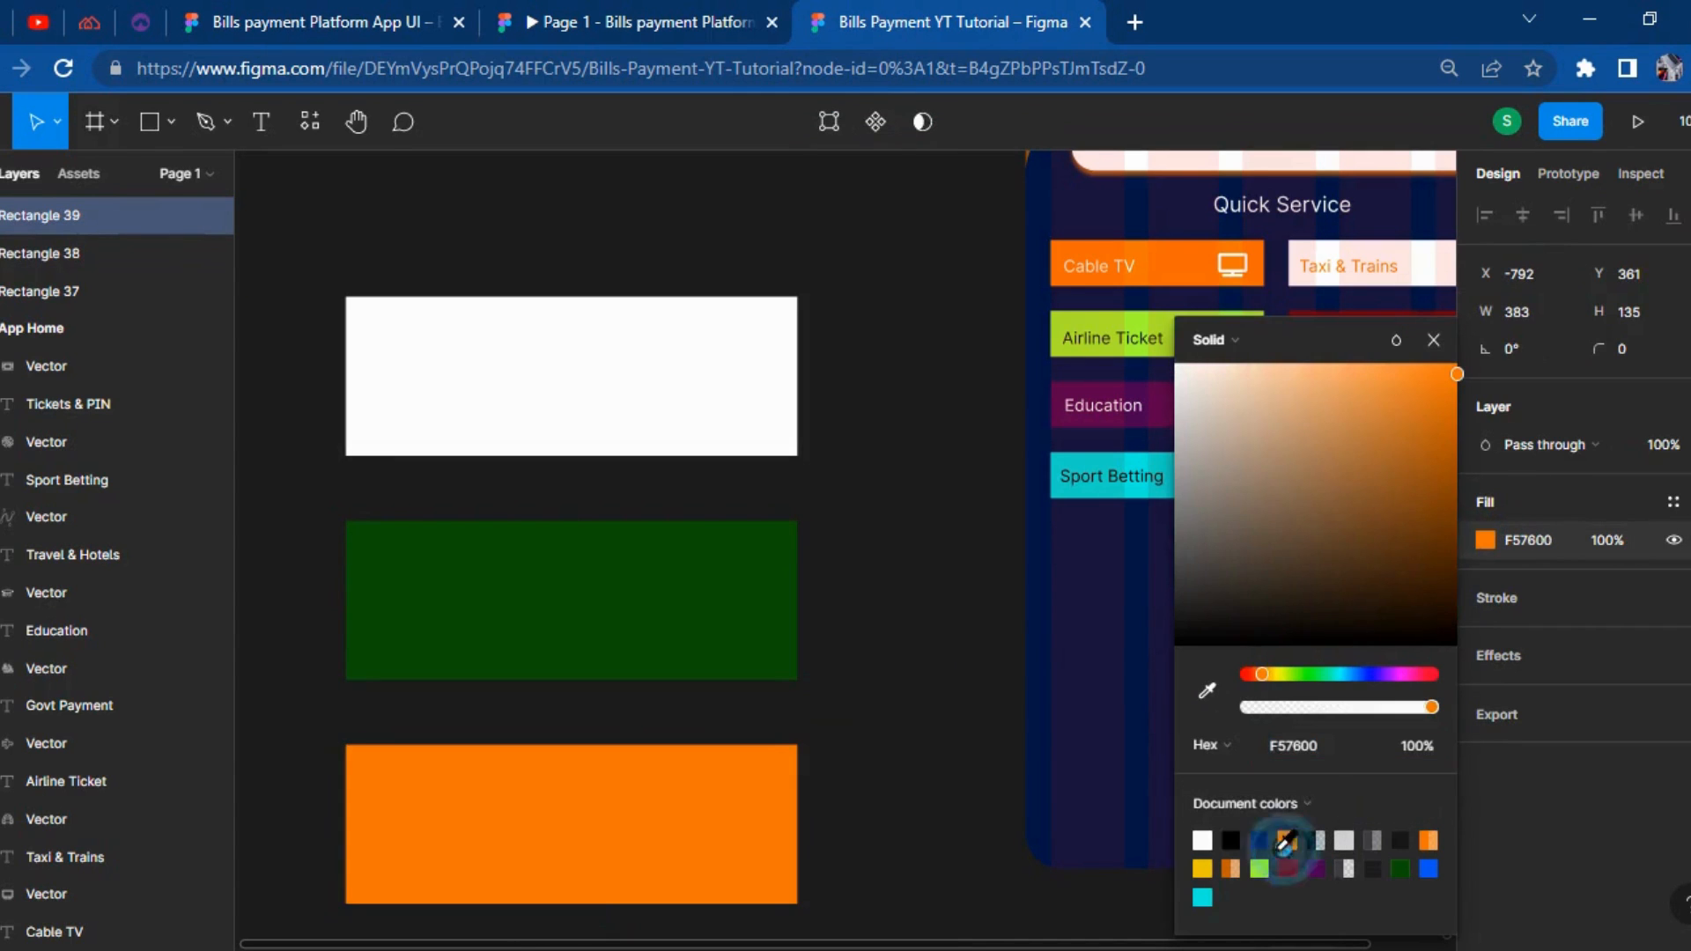
click(872, 743)
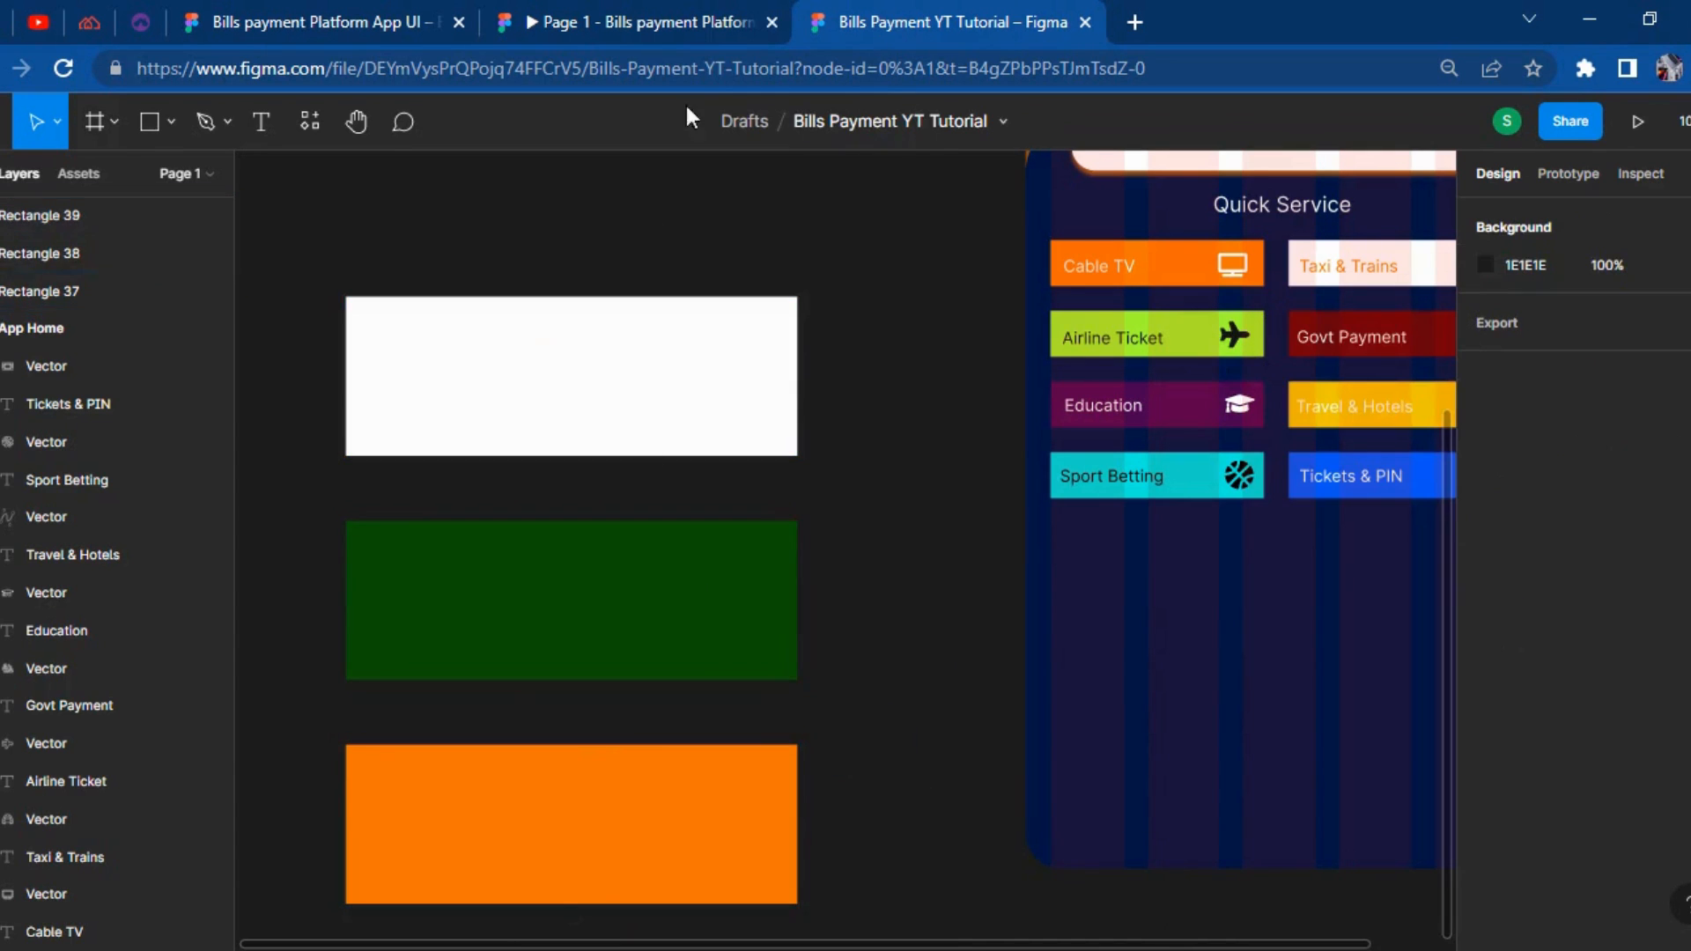
Add the two-line text "Get amazing cashbacks on" / "all your recharges" above the white rectangle, after checking the reference prototype.
click(696, 22)
click(987, 16)
click(262, 124)
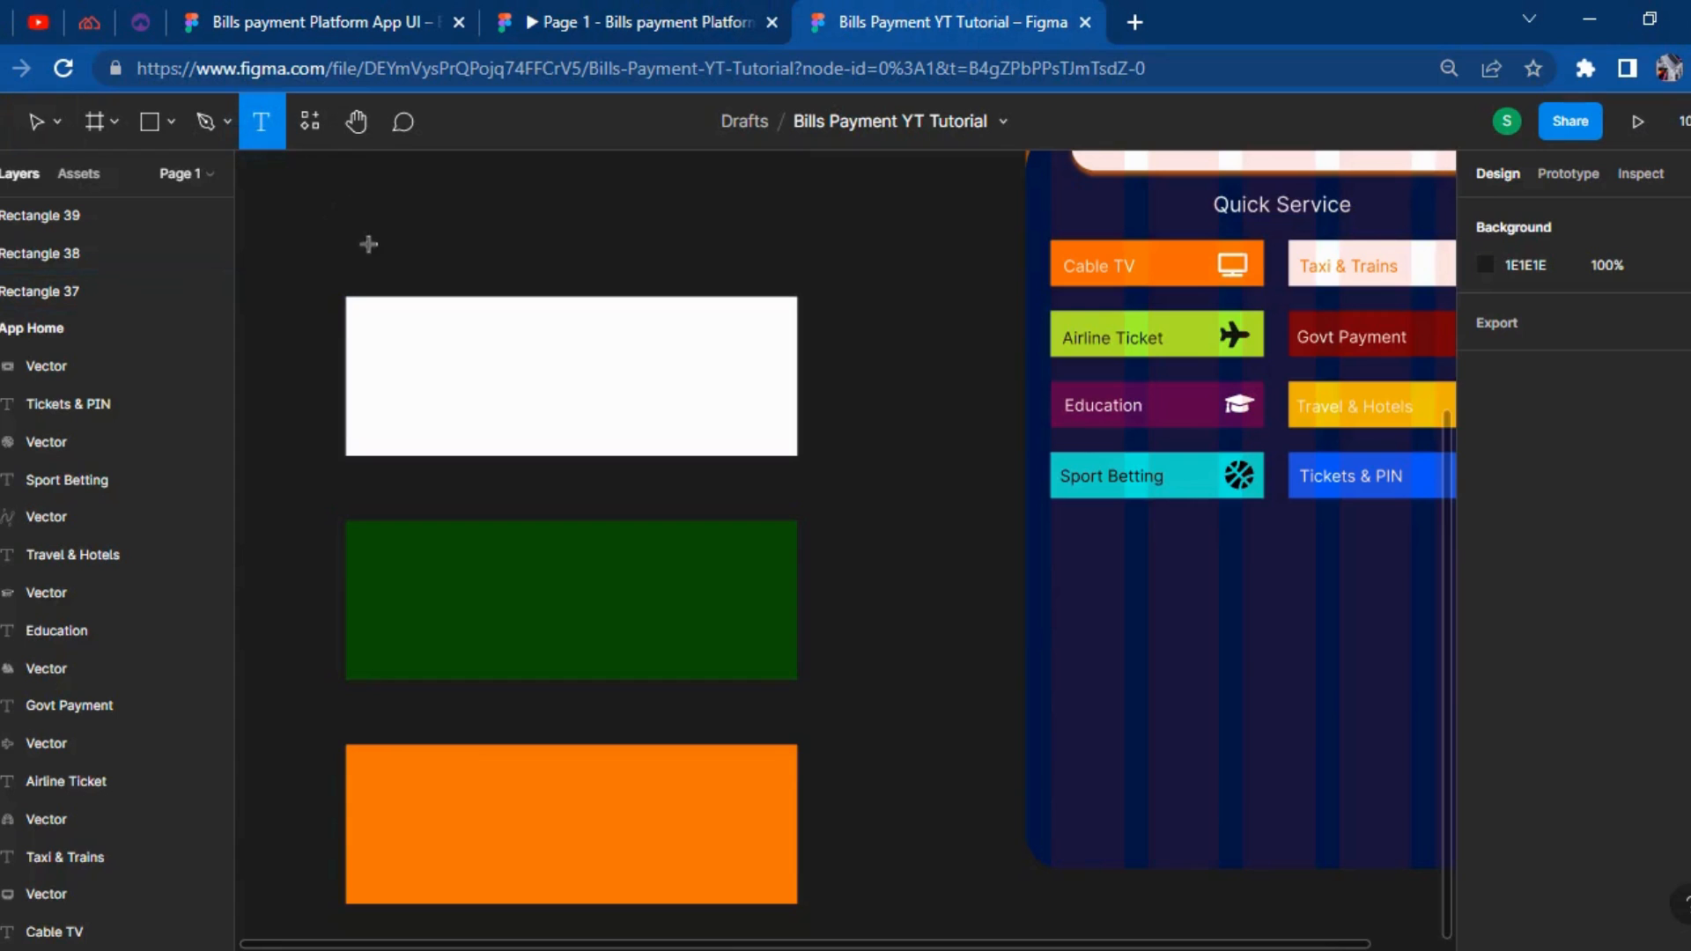
click(392, 218)
text(gety)
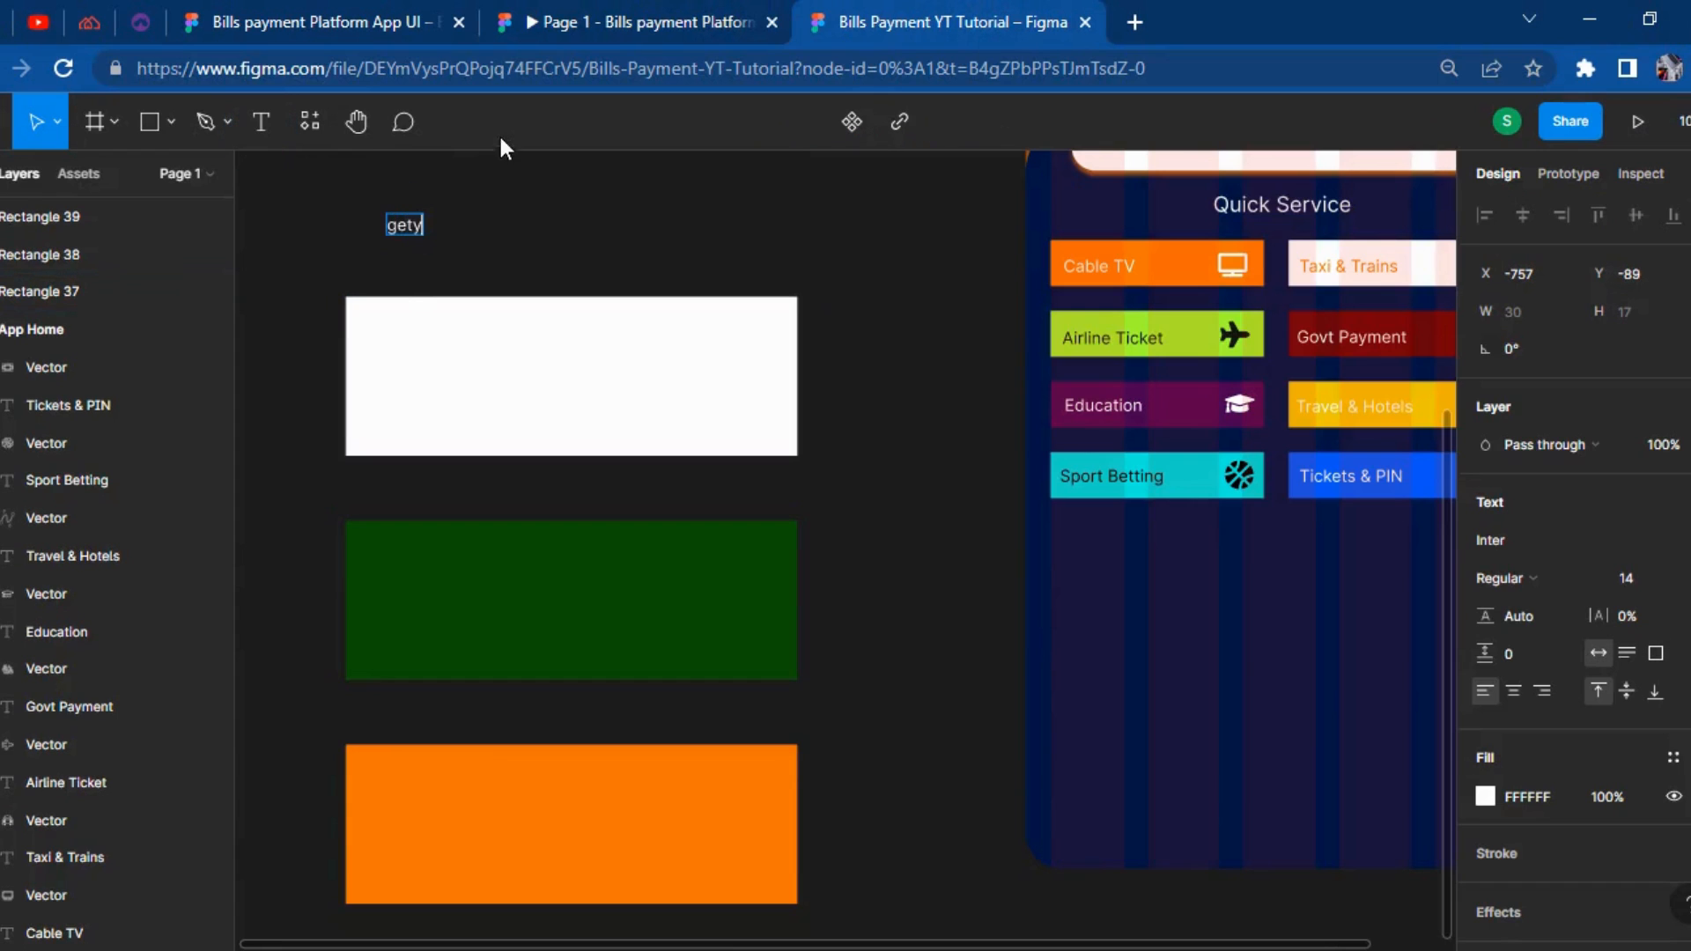
key(ctrl+a)
key(BackSpace)
text(Get)
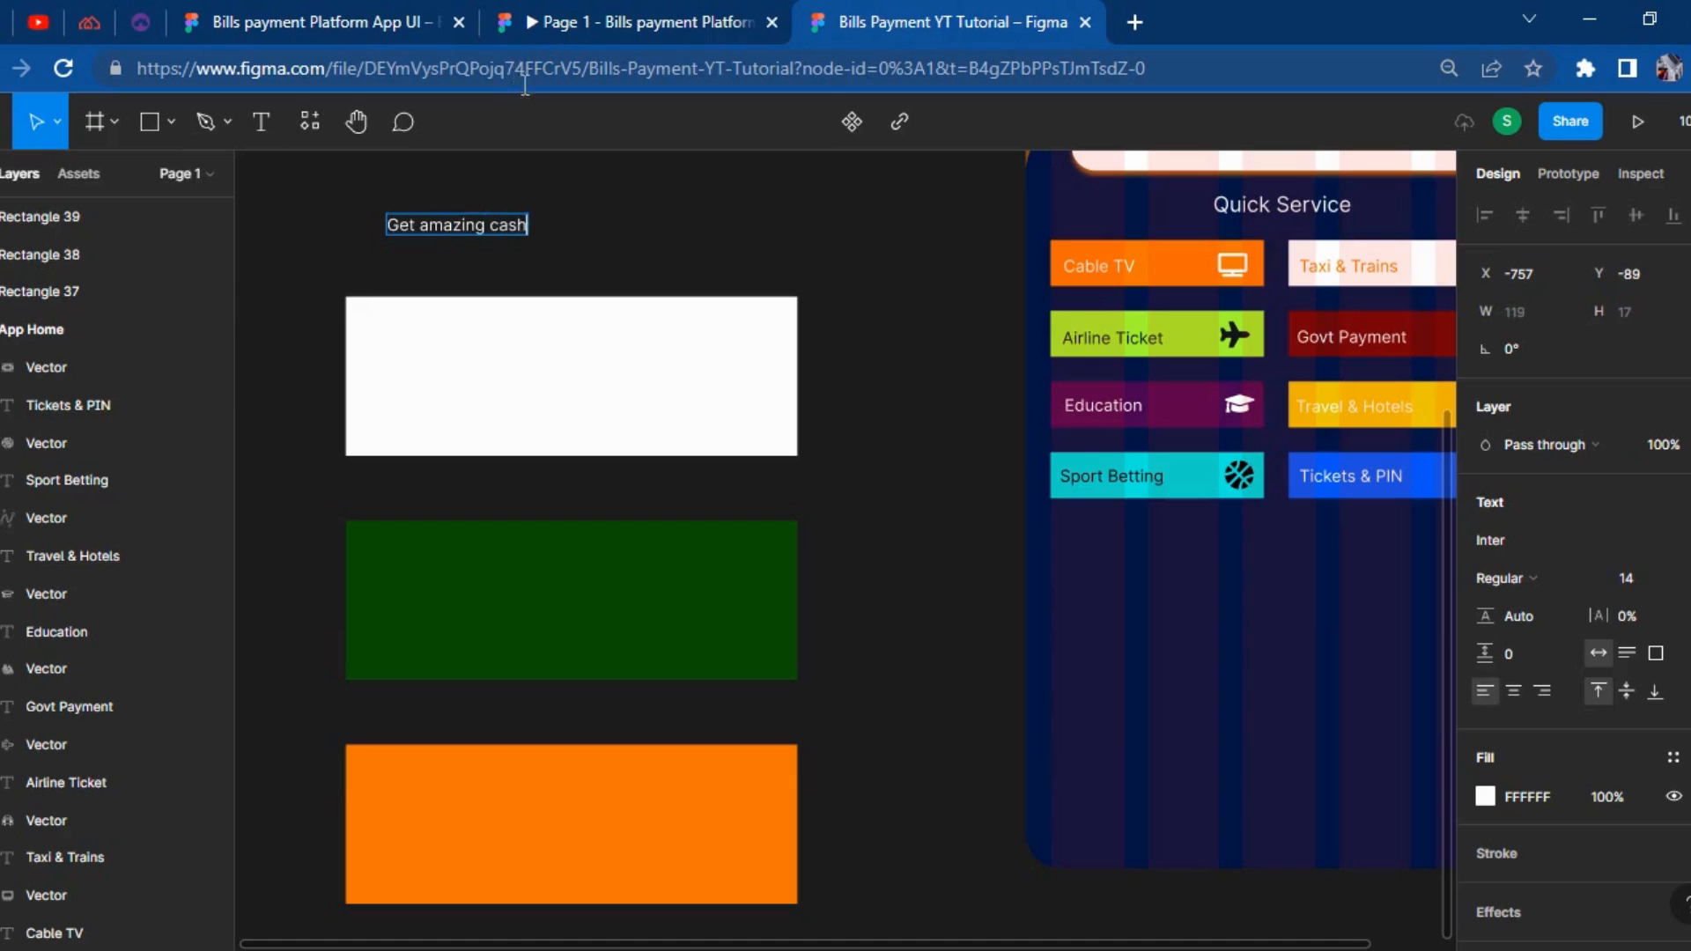
text(amazing cashbacks on)
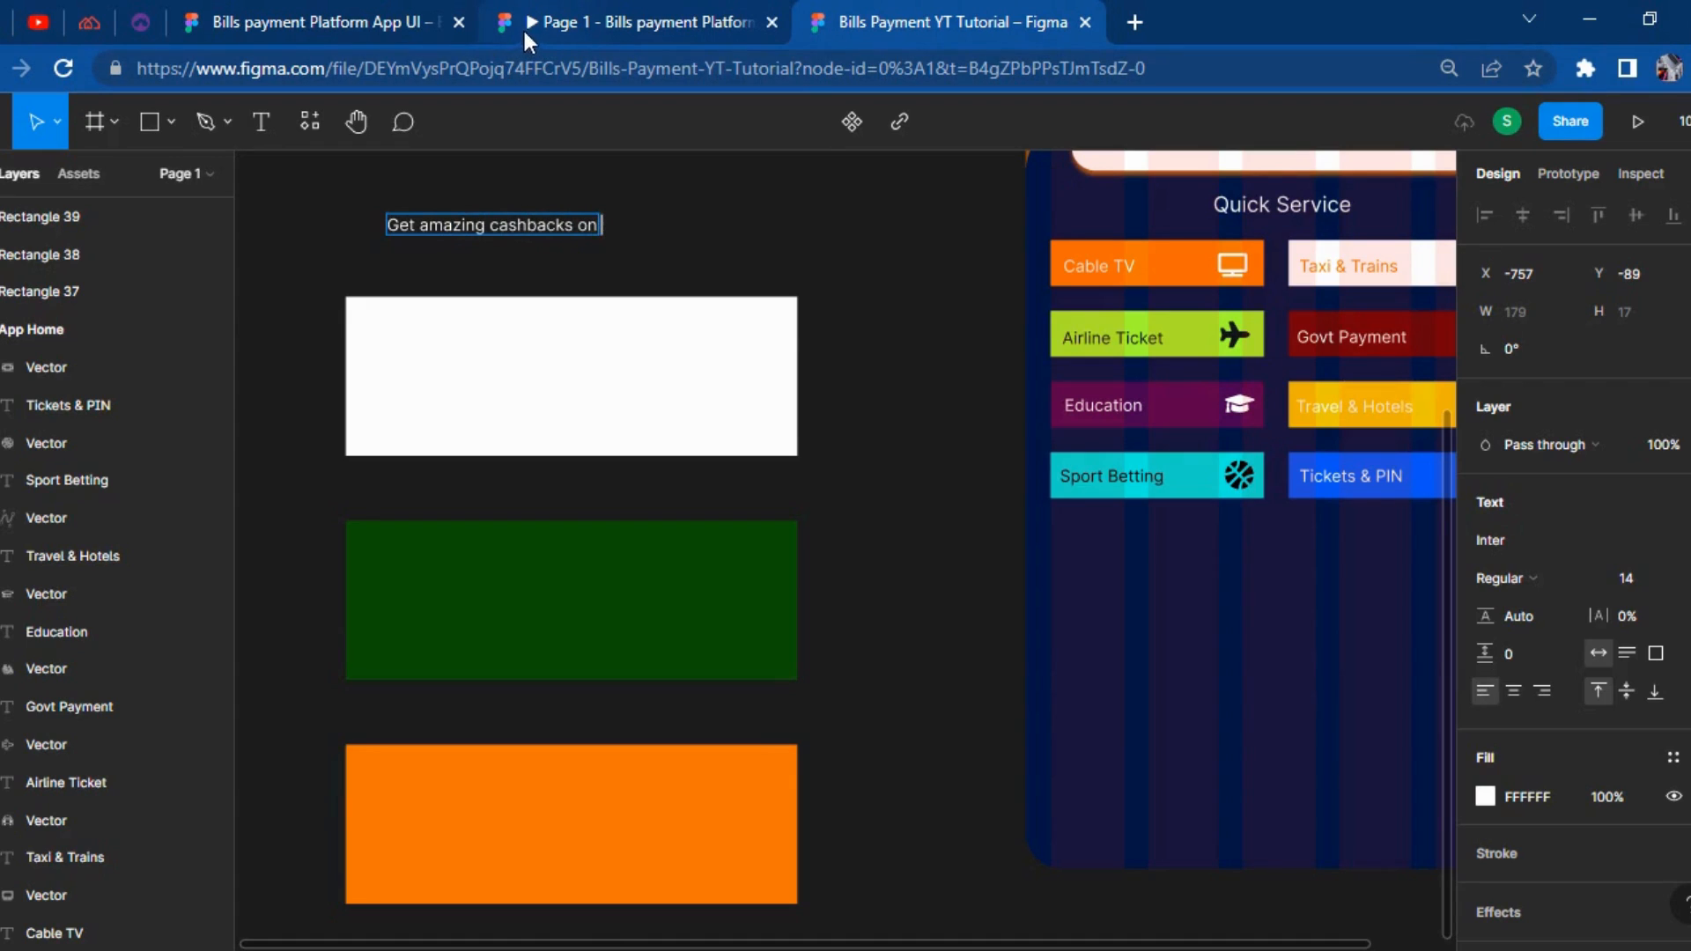
key(Return)
text(all)
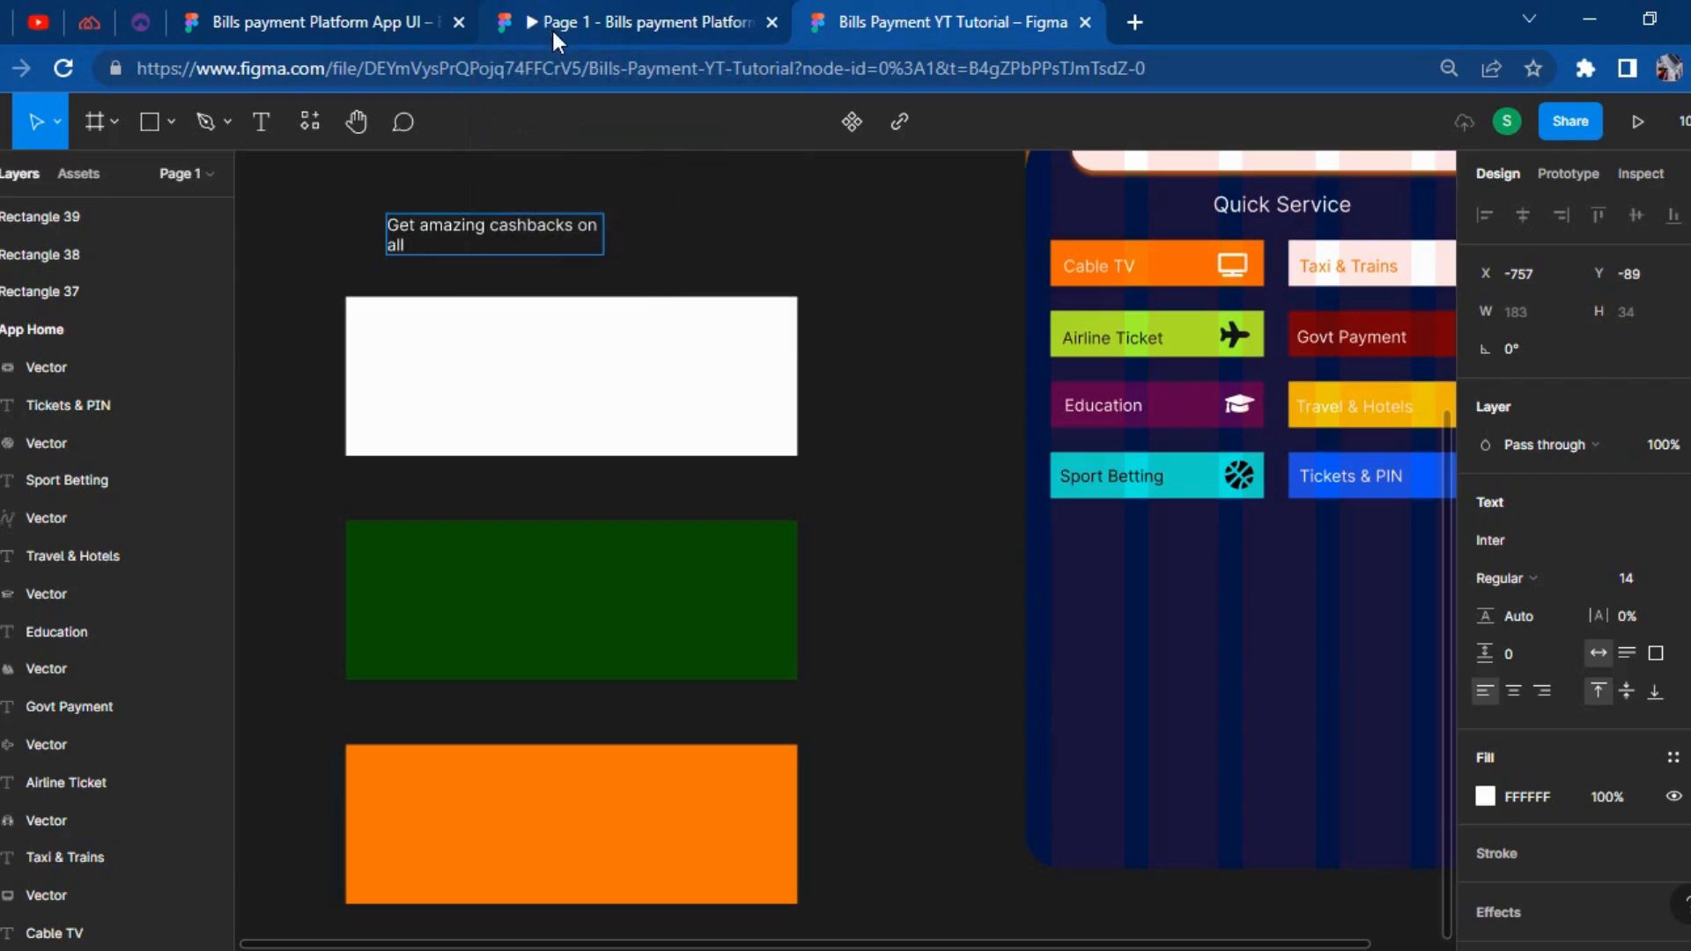
text( your recharges)
click(770, 200)
Set the "Get amazing cashbacks on all your recharges" text to the Poppins font at size 18.
click(1565, 542)
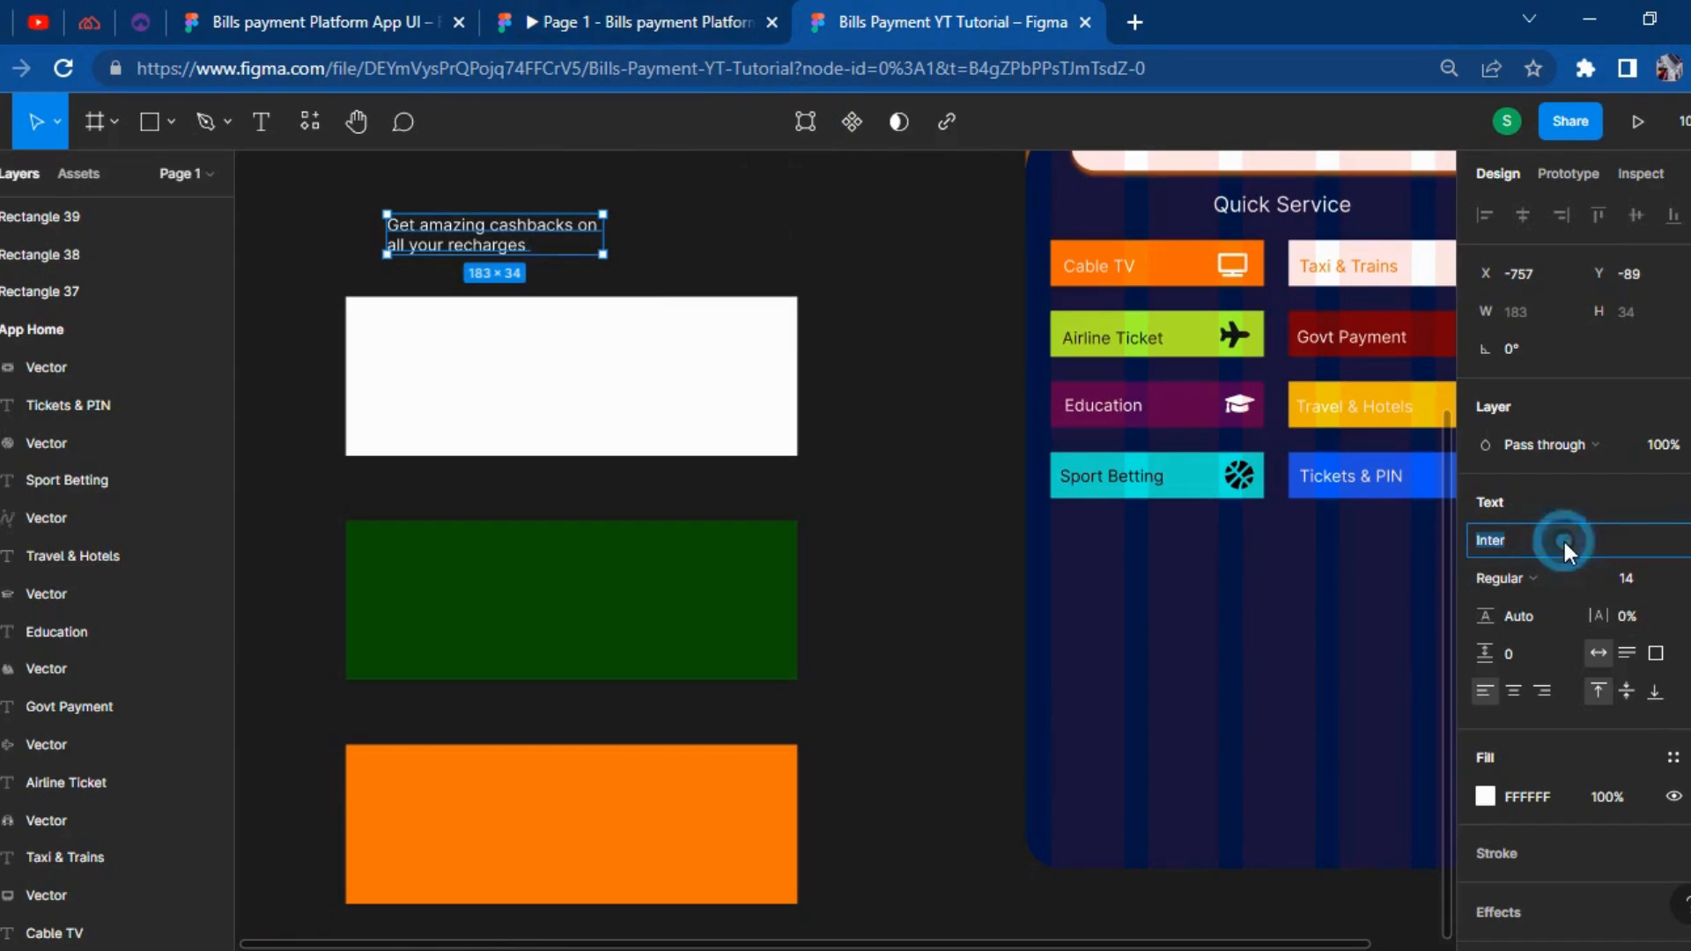
text(Poppins)
key(Return)
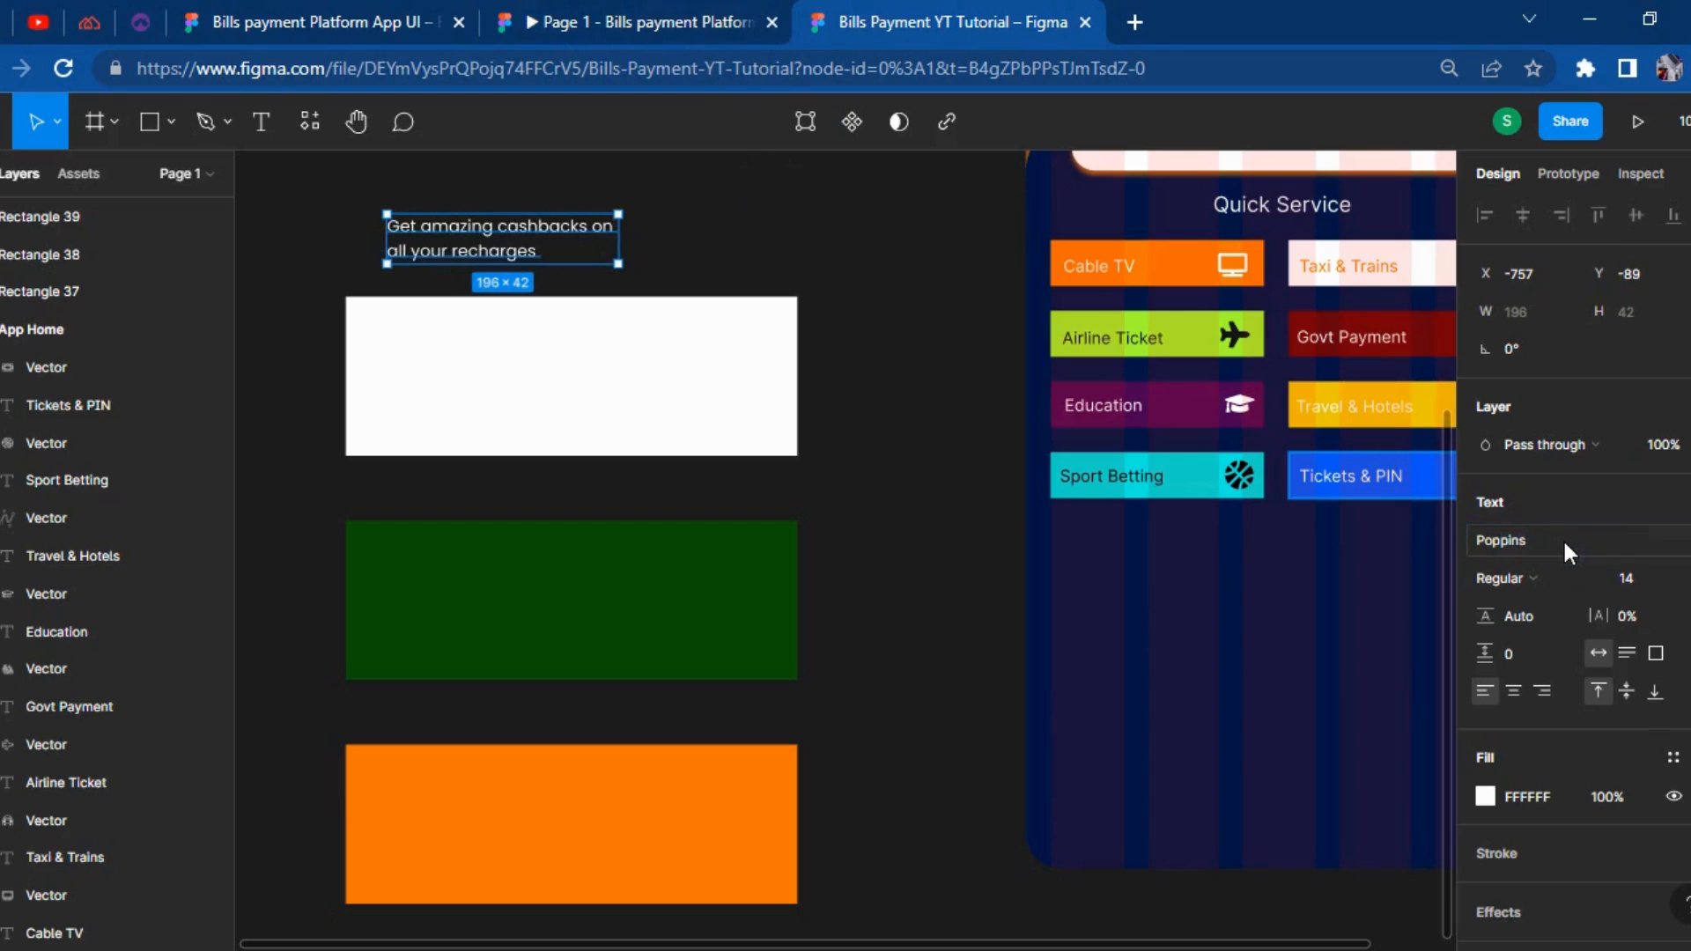
click(1646, 576)
text(18)
key(Return)
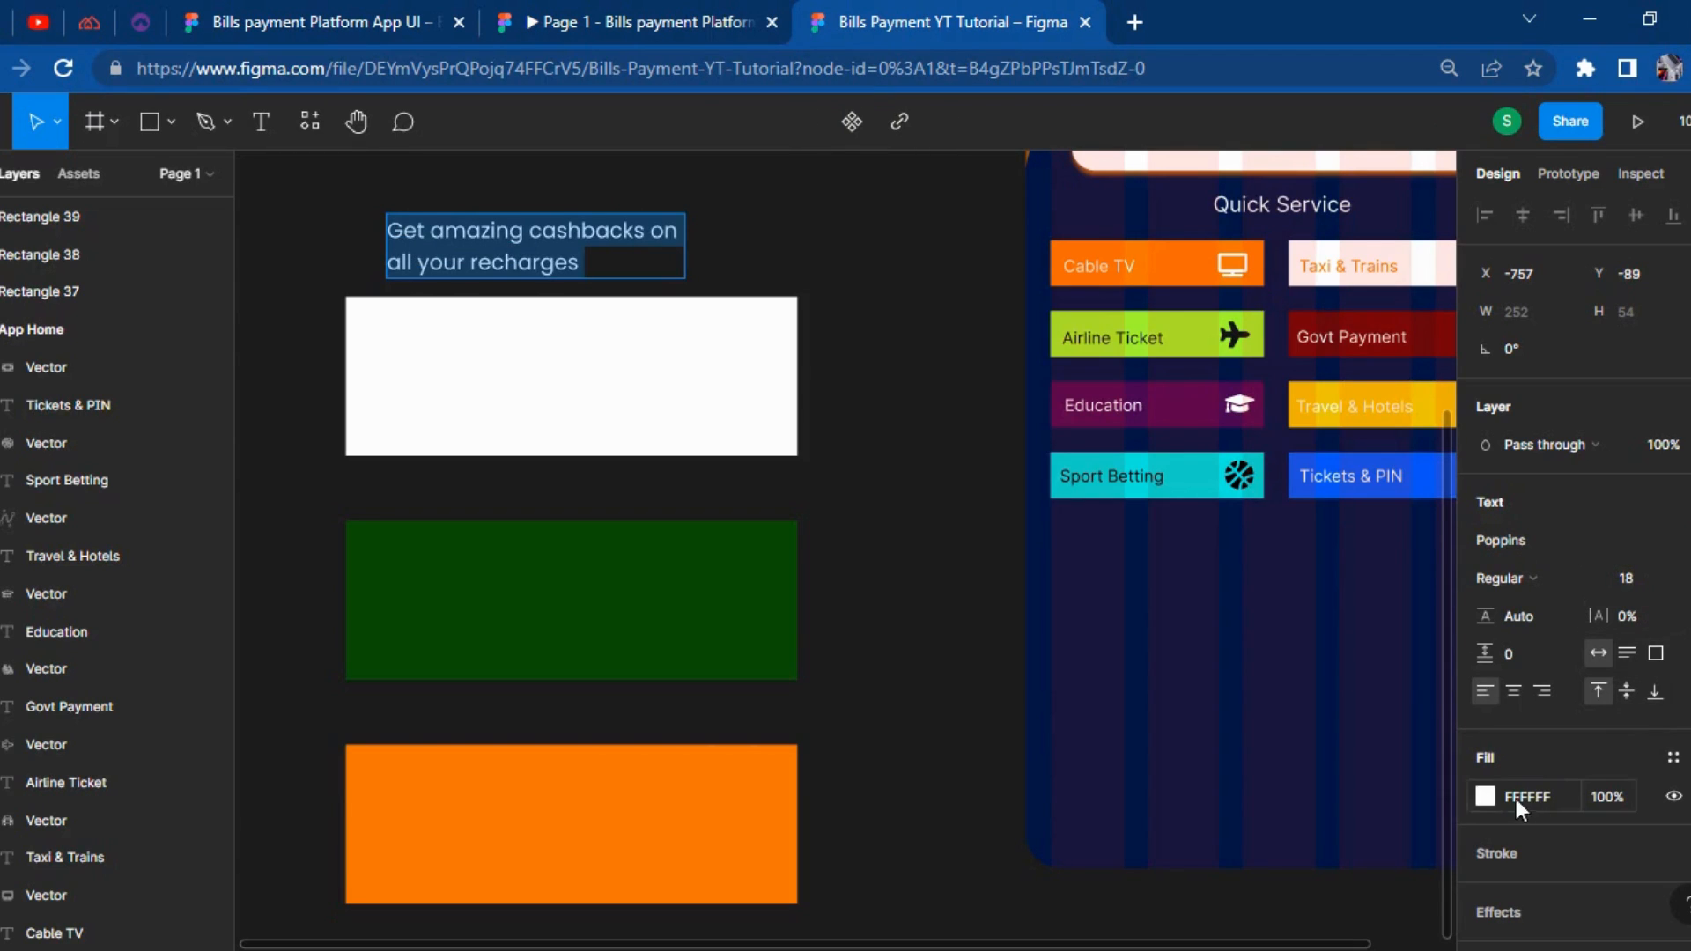
Change the cashback text's fill to black 000000 and move it onto the white rectangle at X -774, Y 11.
click(1485, 798)
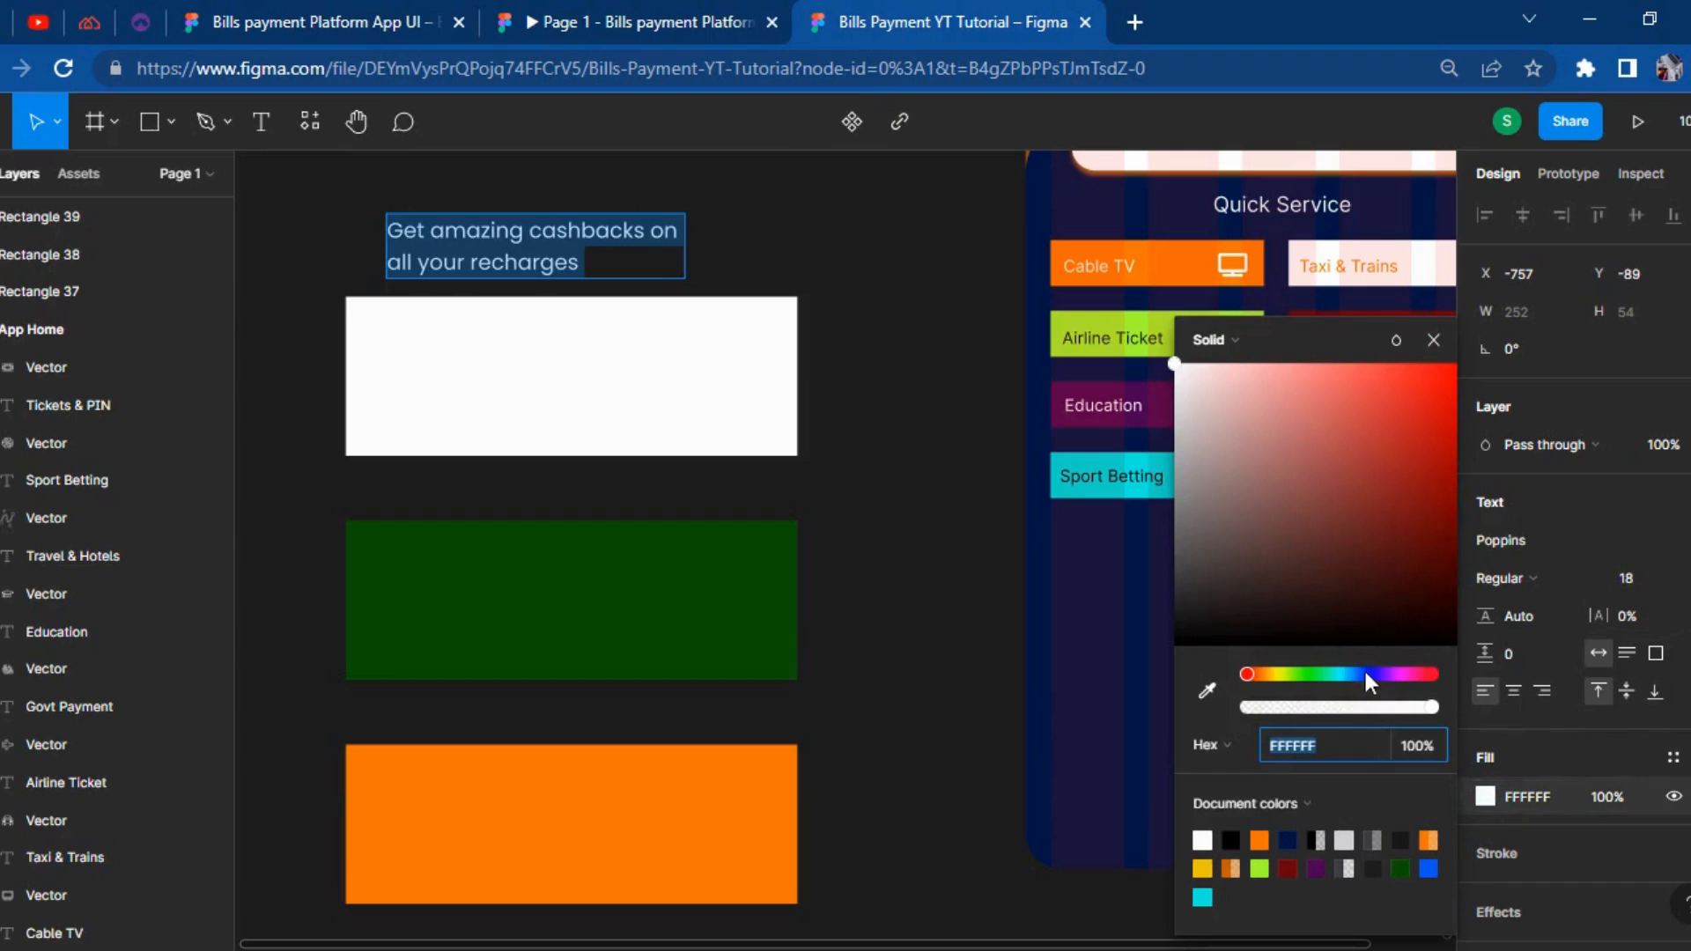
drag(1255, 638, 1134, 705)
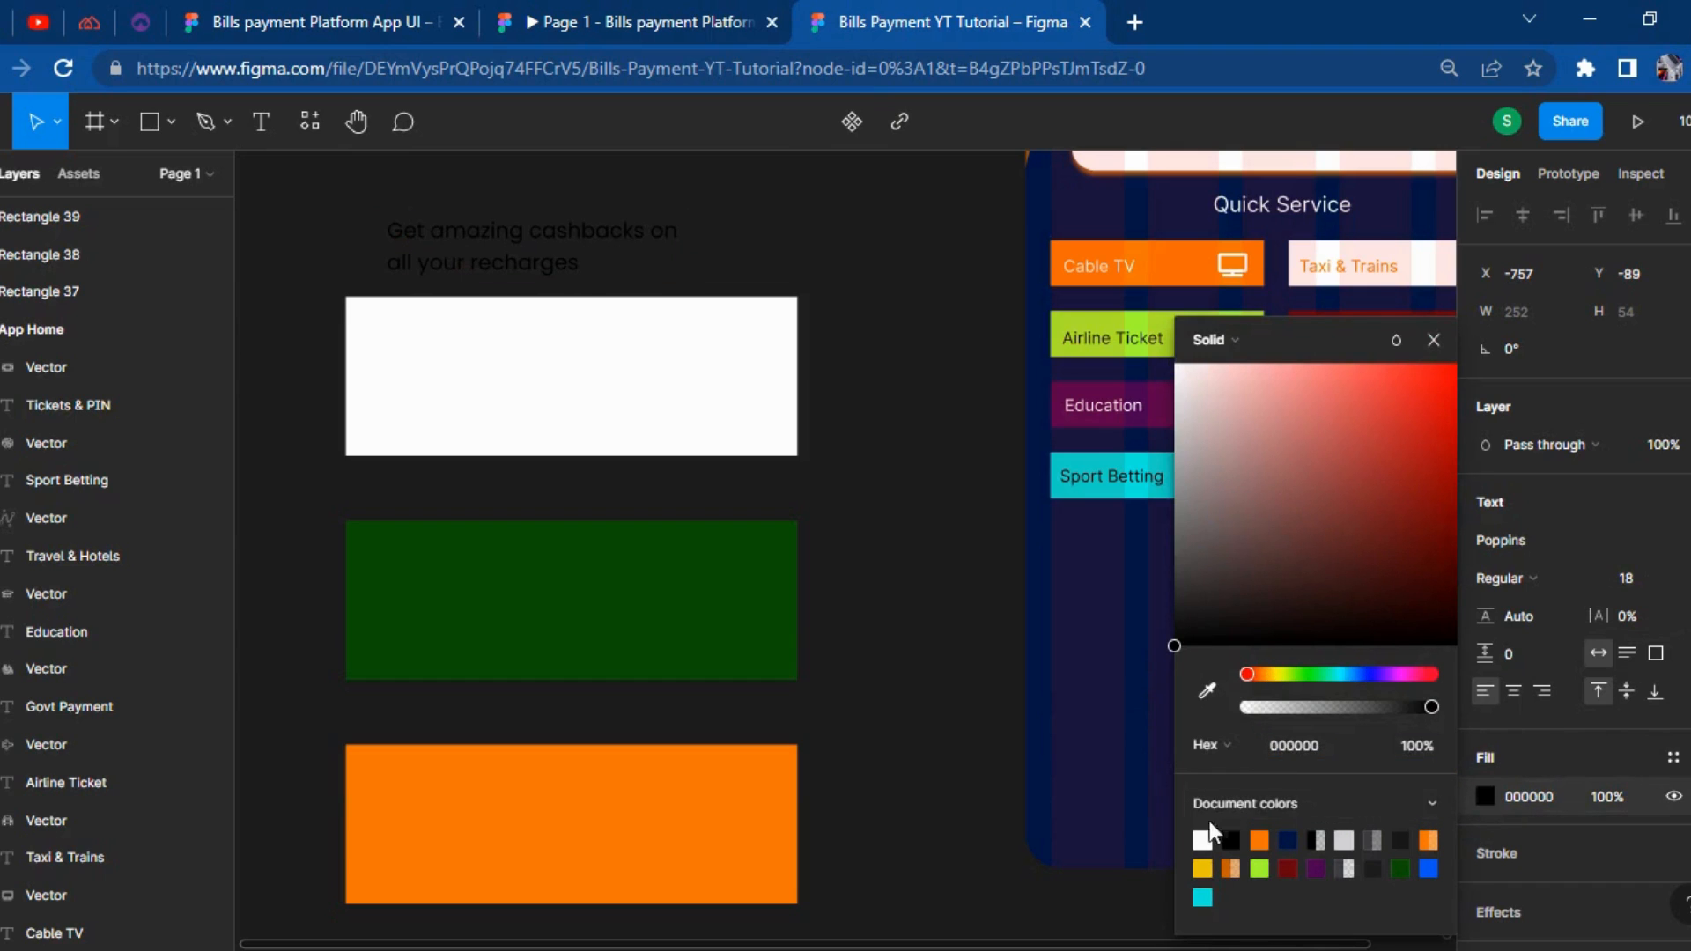
click(937, 649)
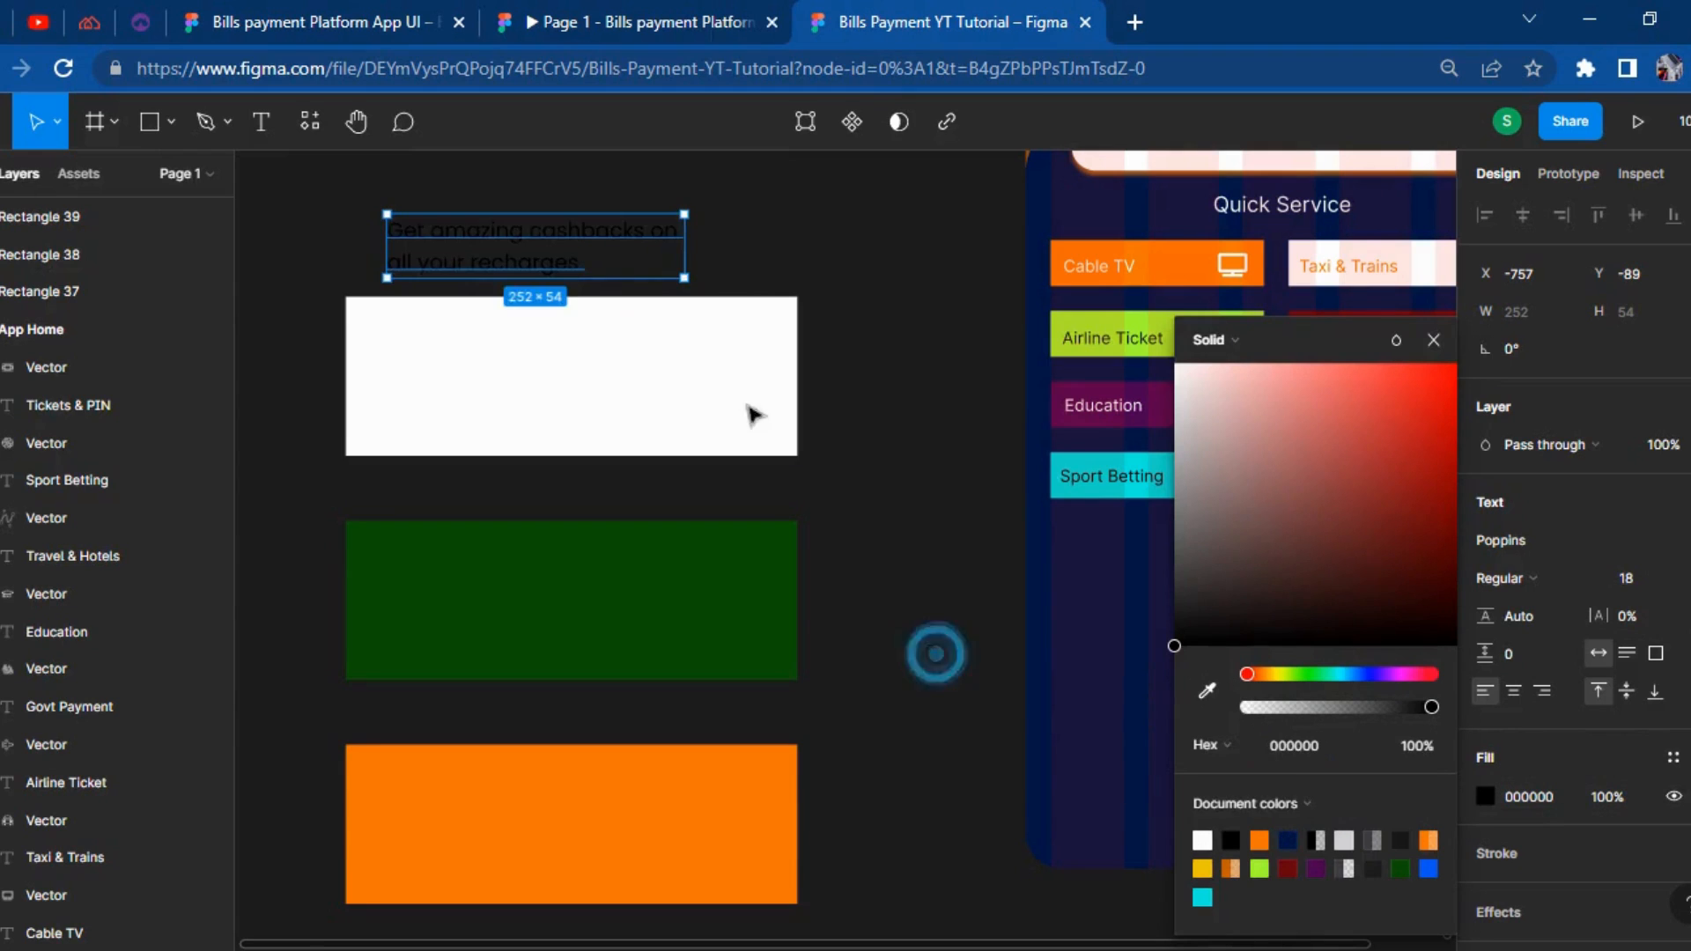
drag(526, 252, 501, 367)
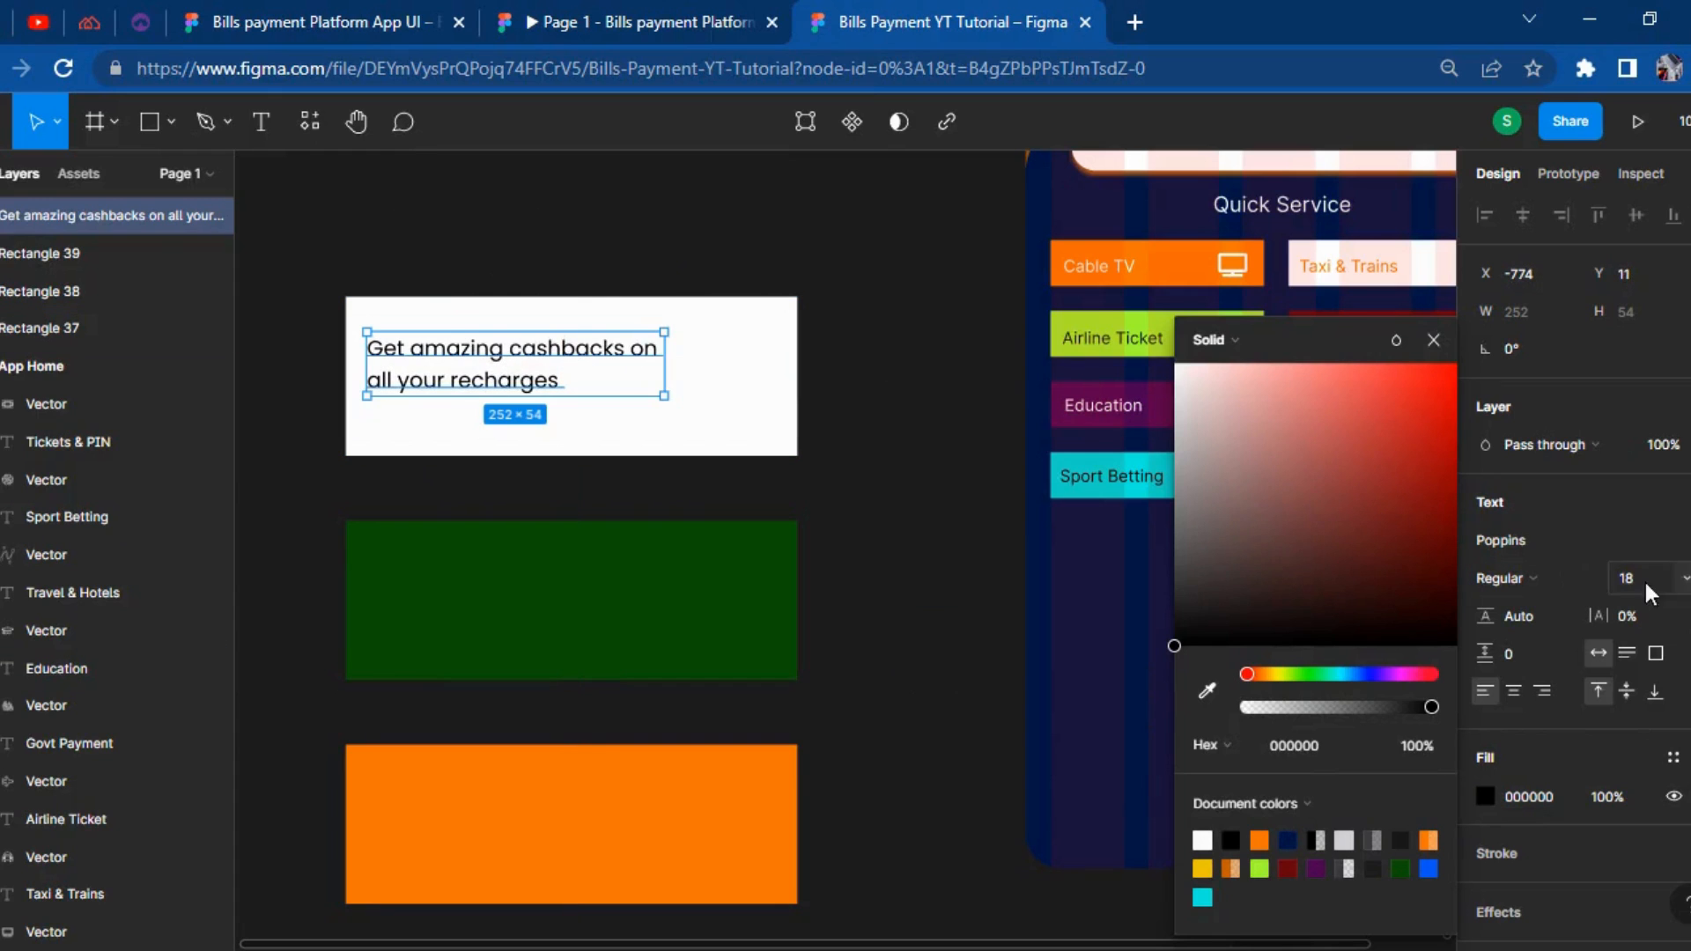
Set the cashback text's font size to 20 and nudge it left to X -779.
click(1644, 583)
text(20)
key(Return)
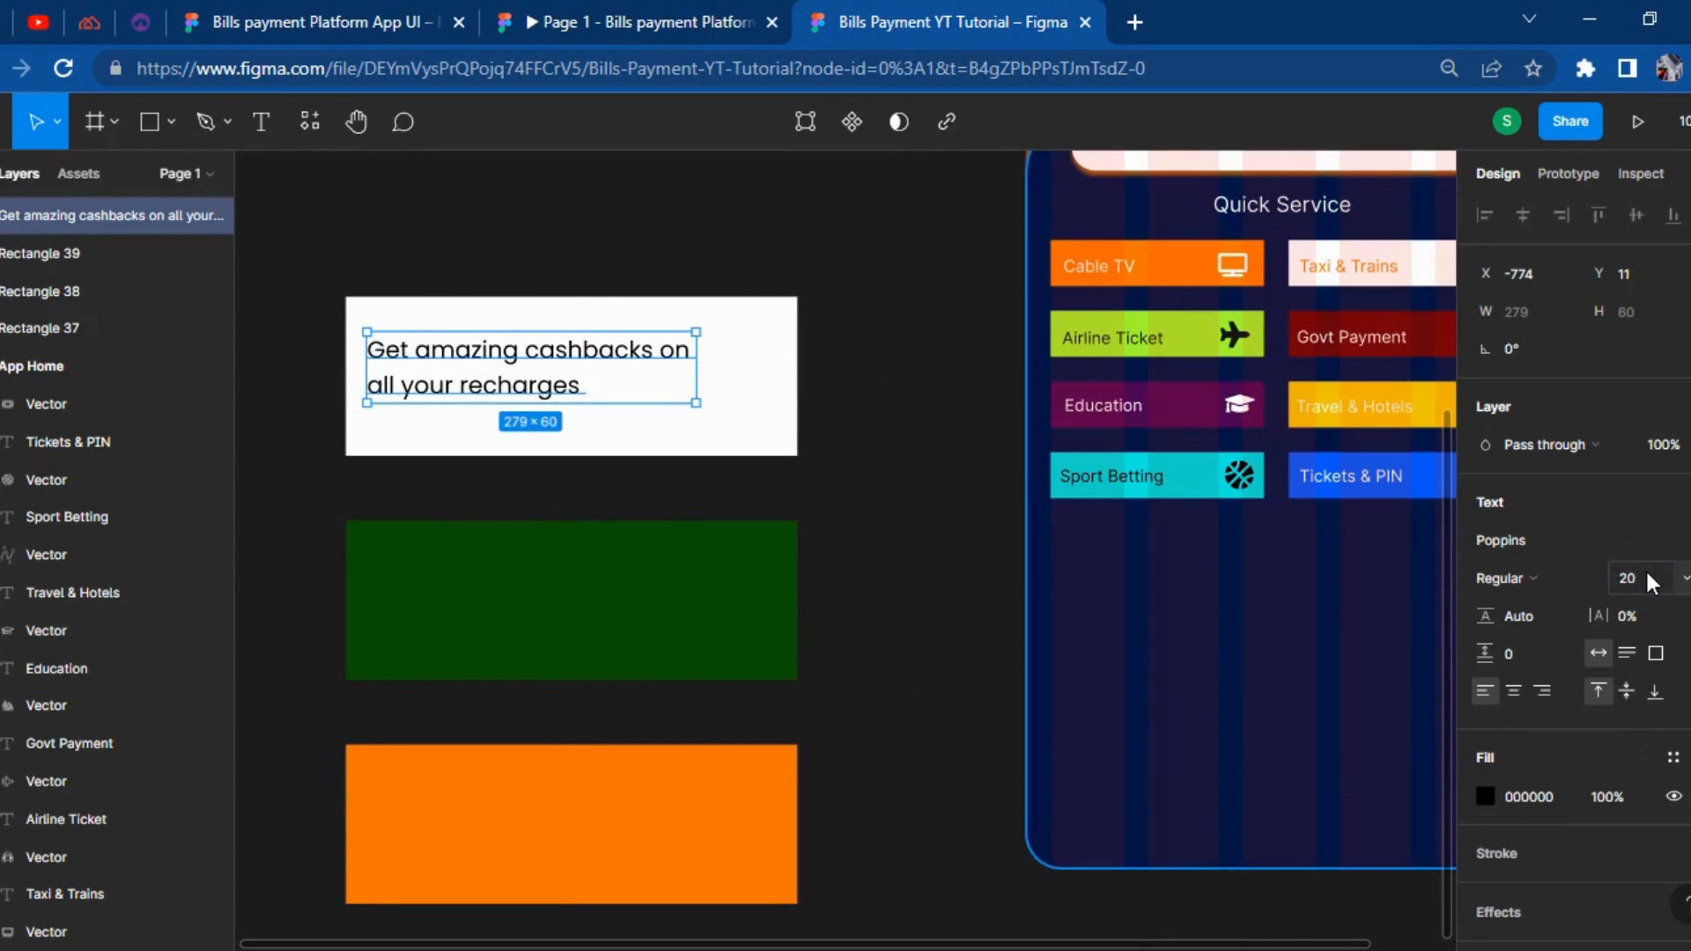
key(Left)
key(Left)
key(Left)
key(Left)
key(Left)
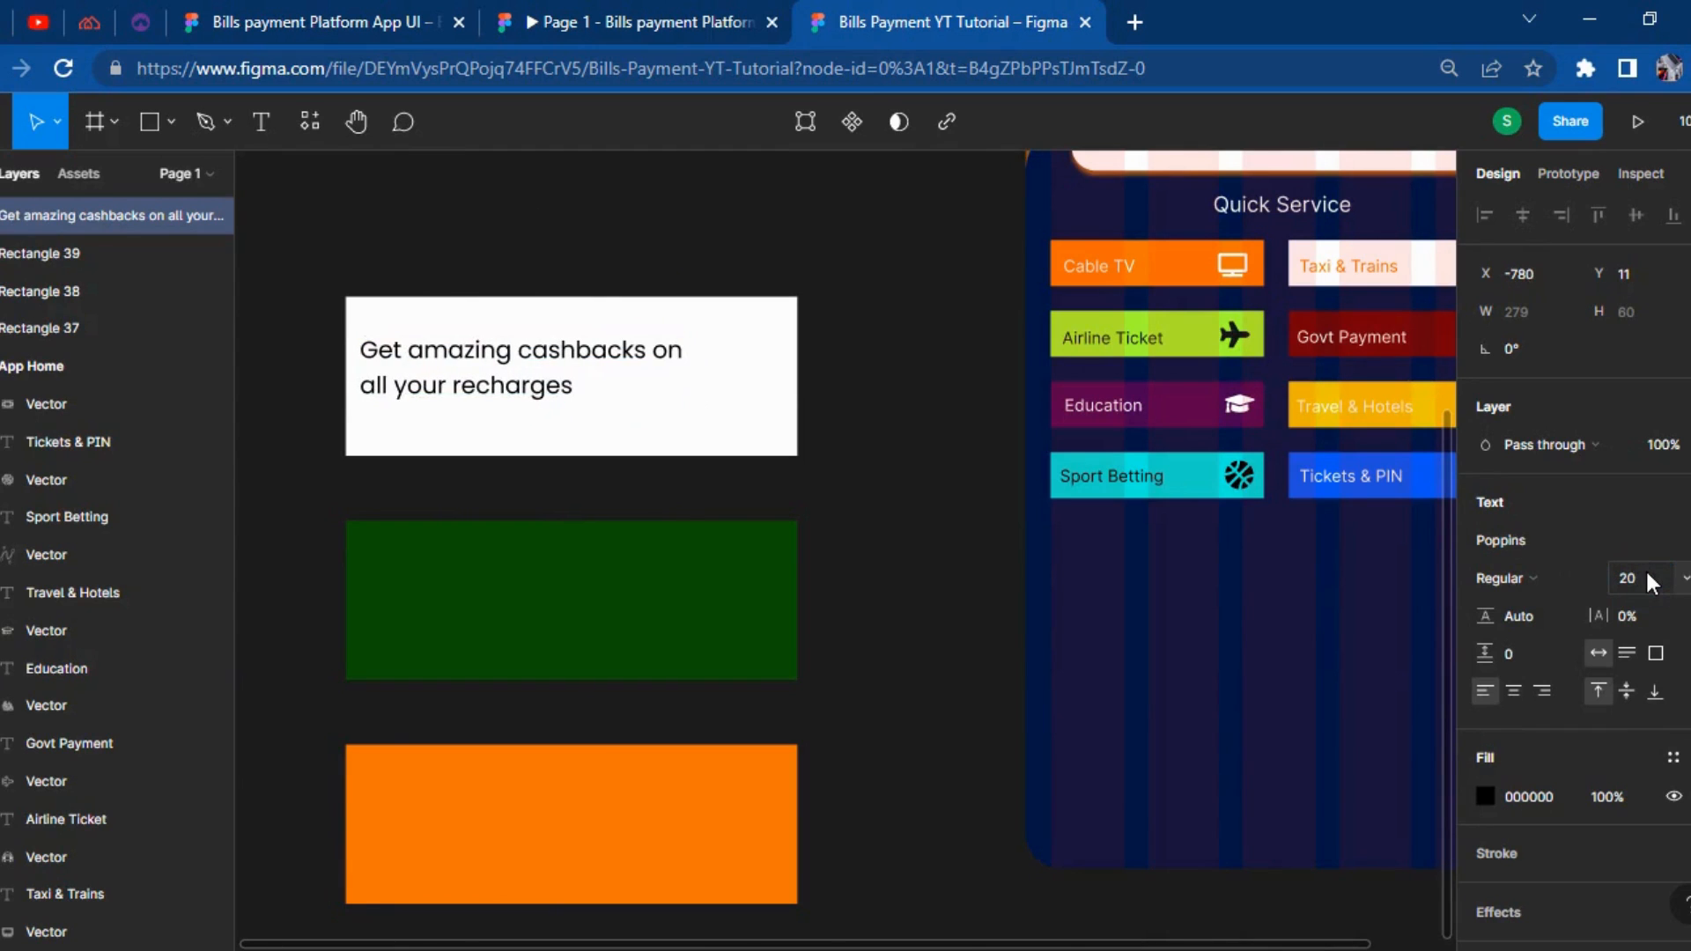
Check the reference prototype, and search the illustrations in the Icons8 plugin for "phone call".
click(718, 12)
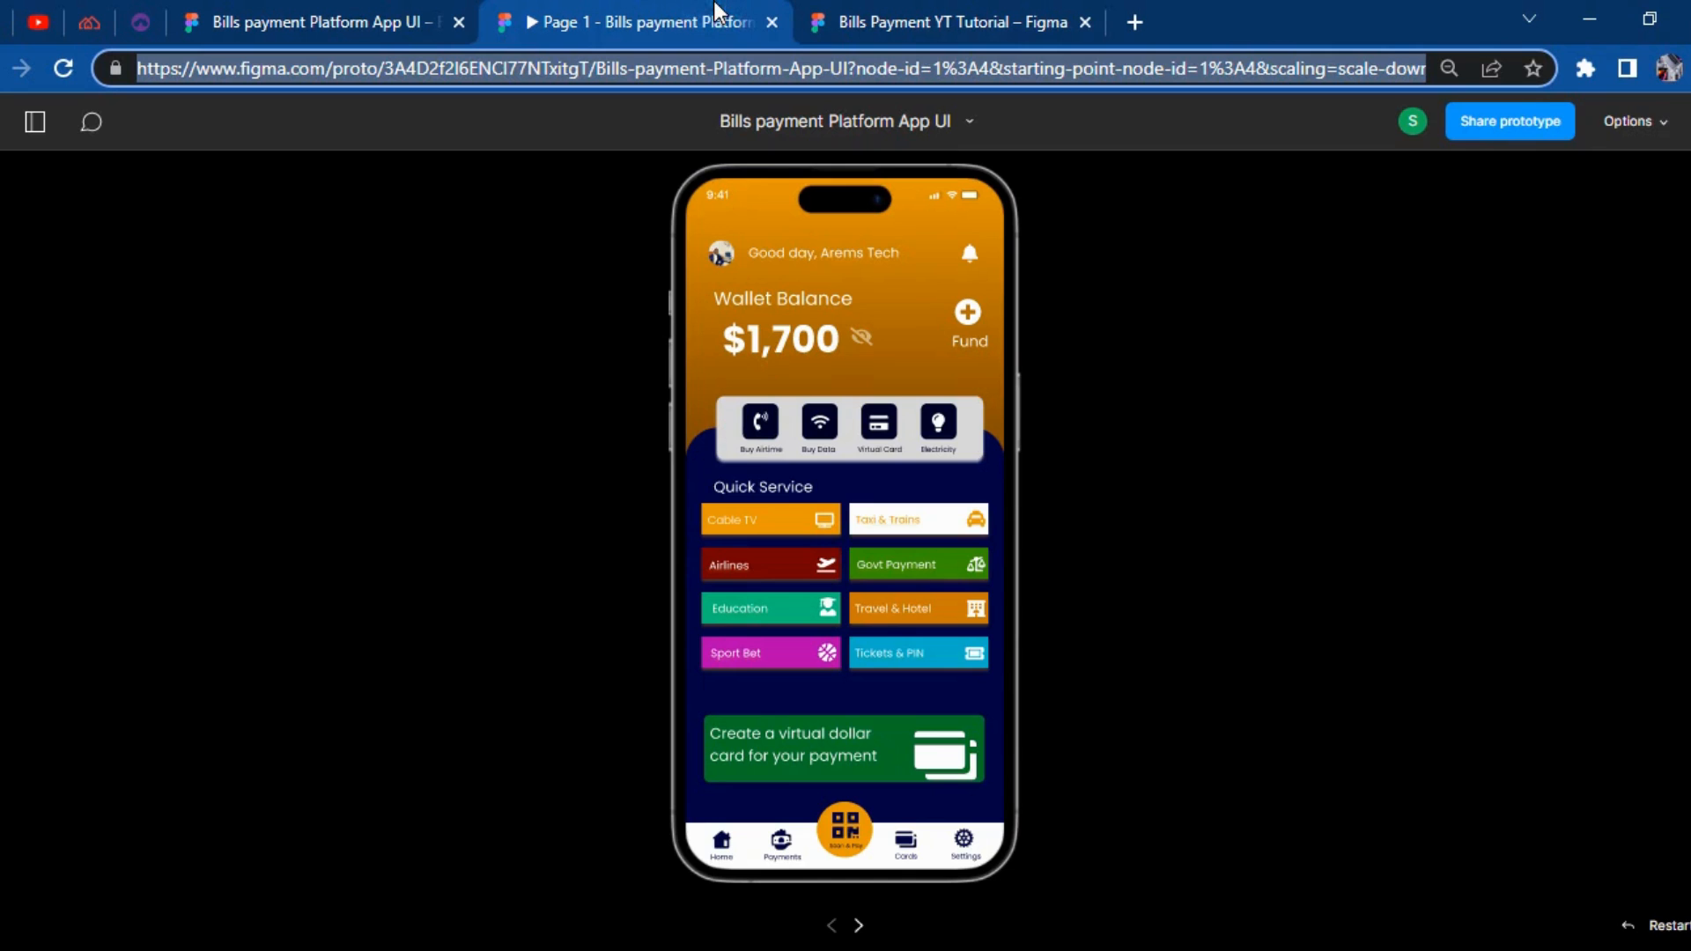
click(374, 13)
click(1013, 17)
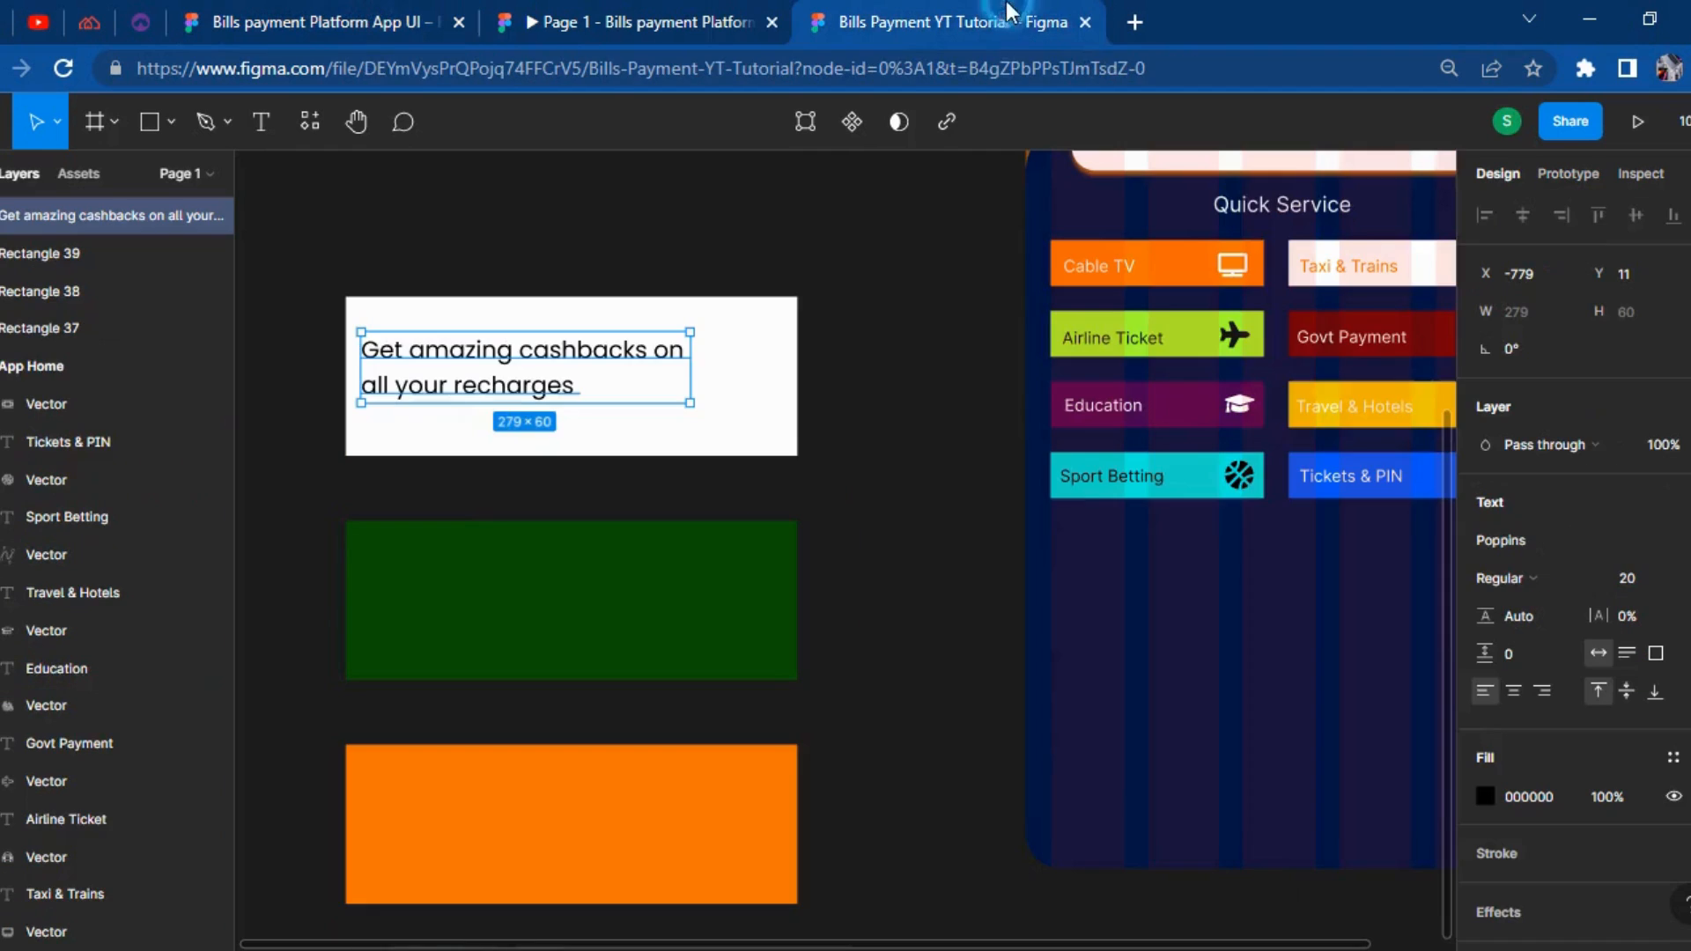
click(864, 476)
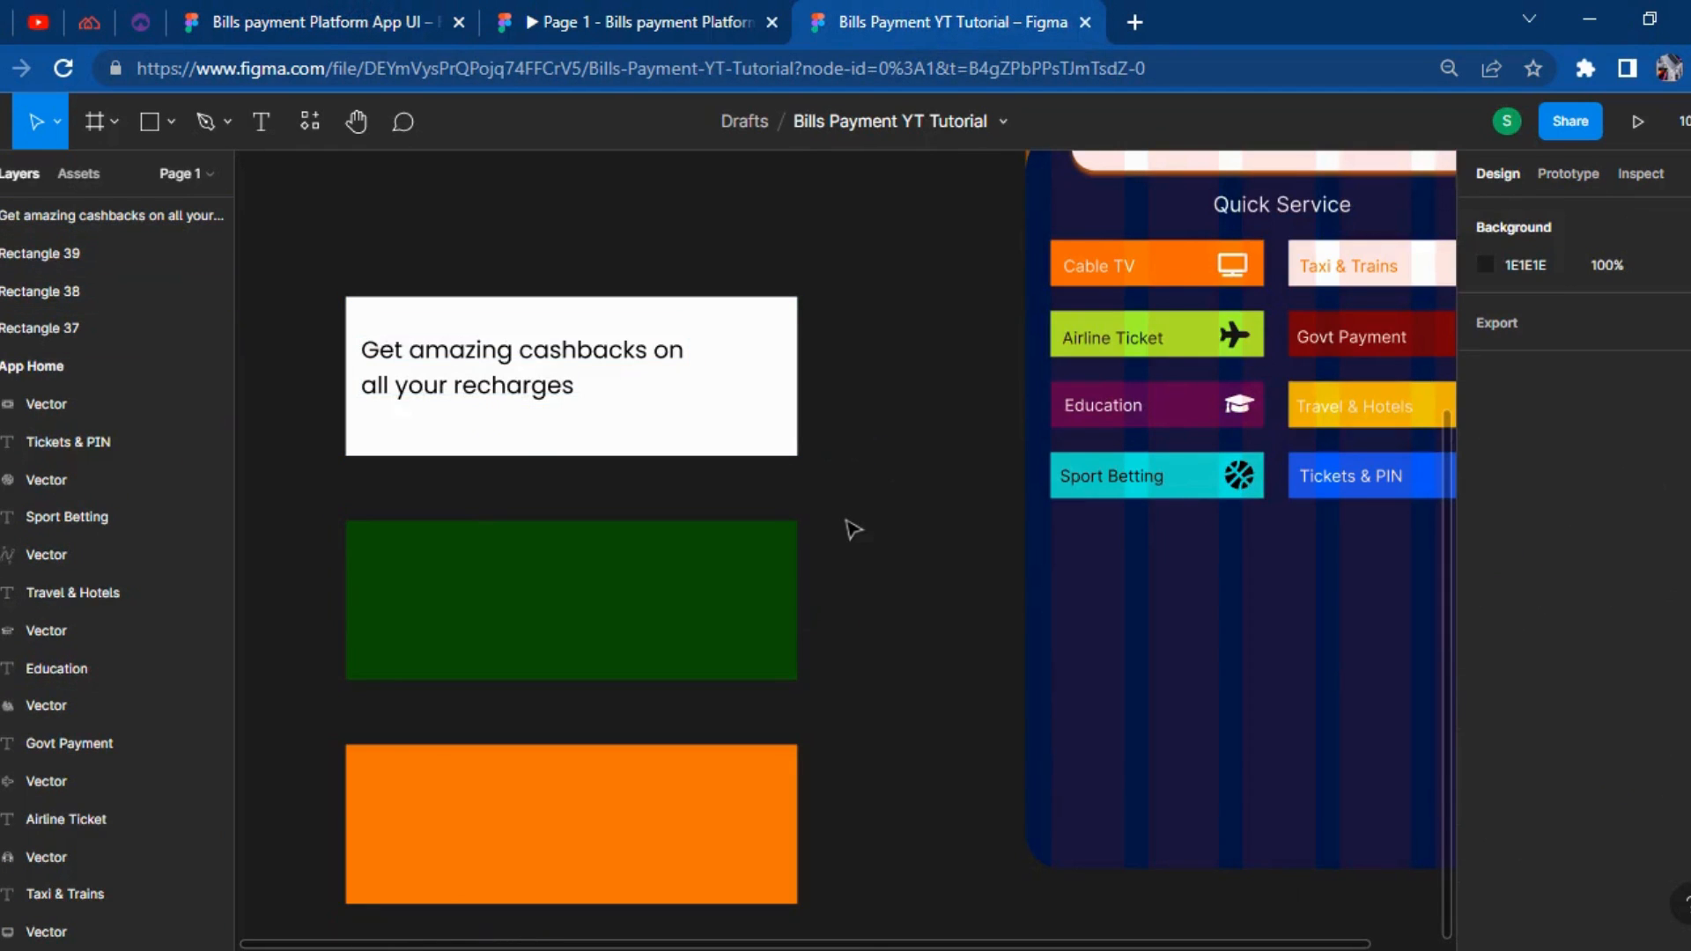
right_click(851, 490)
mouse_move(904, 694)
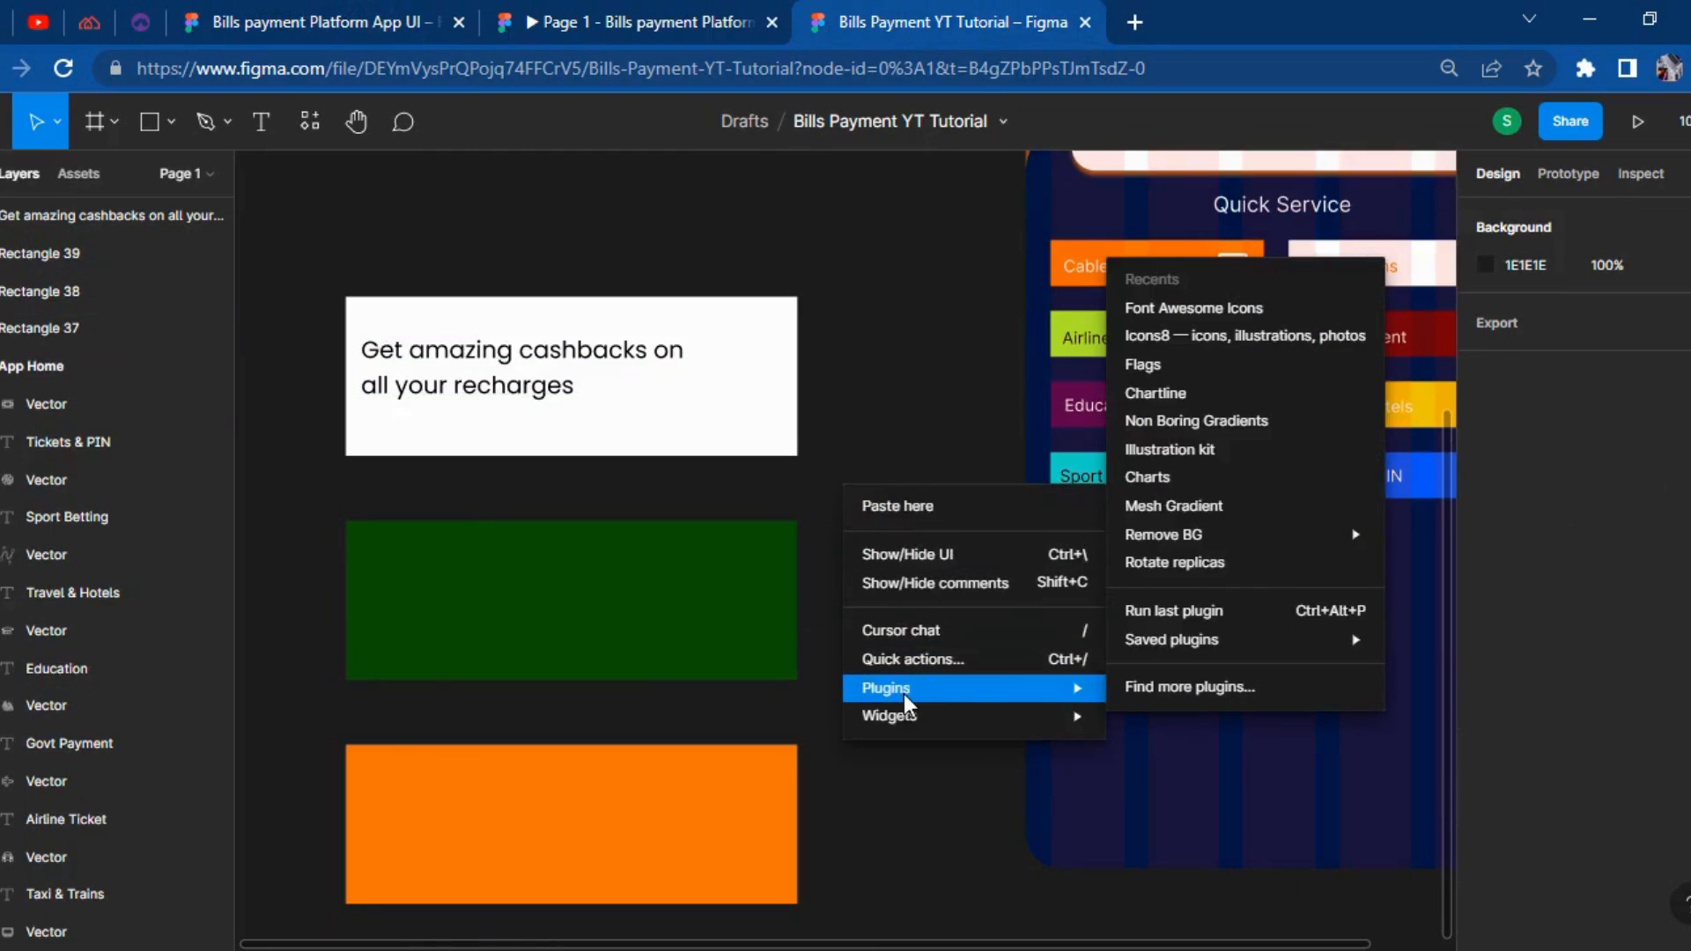
click(1156, 341)
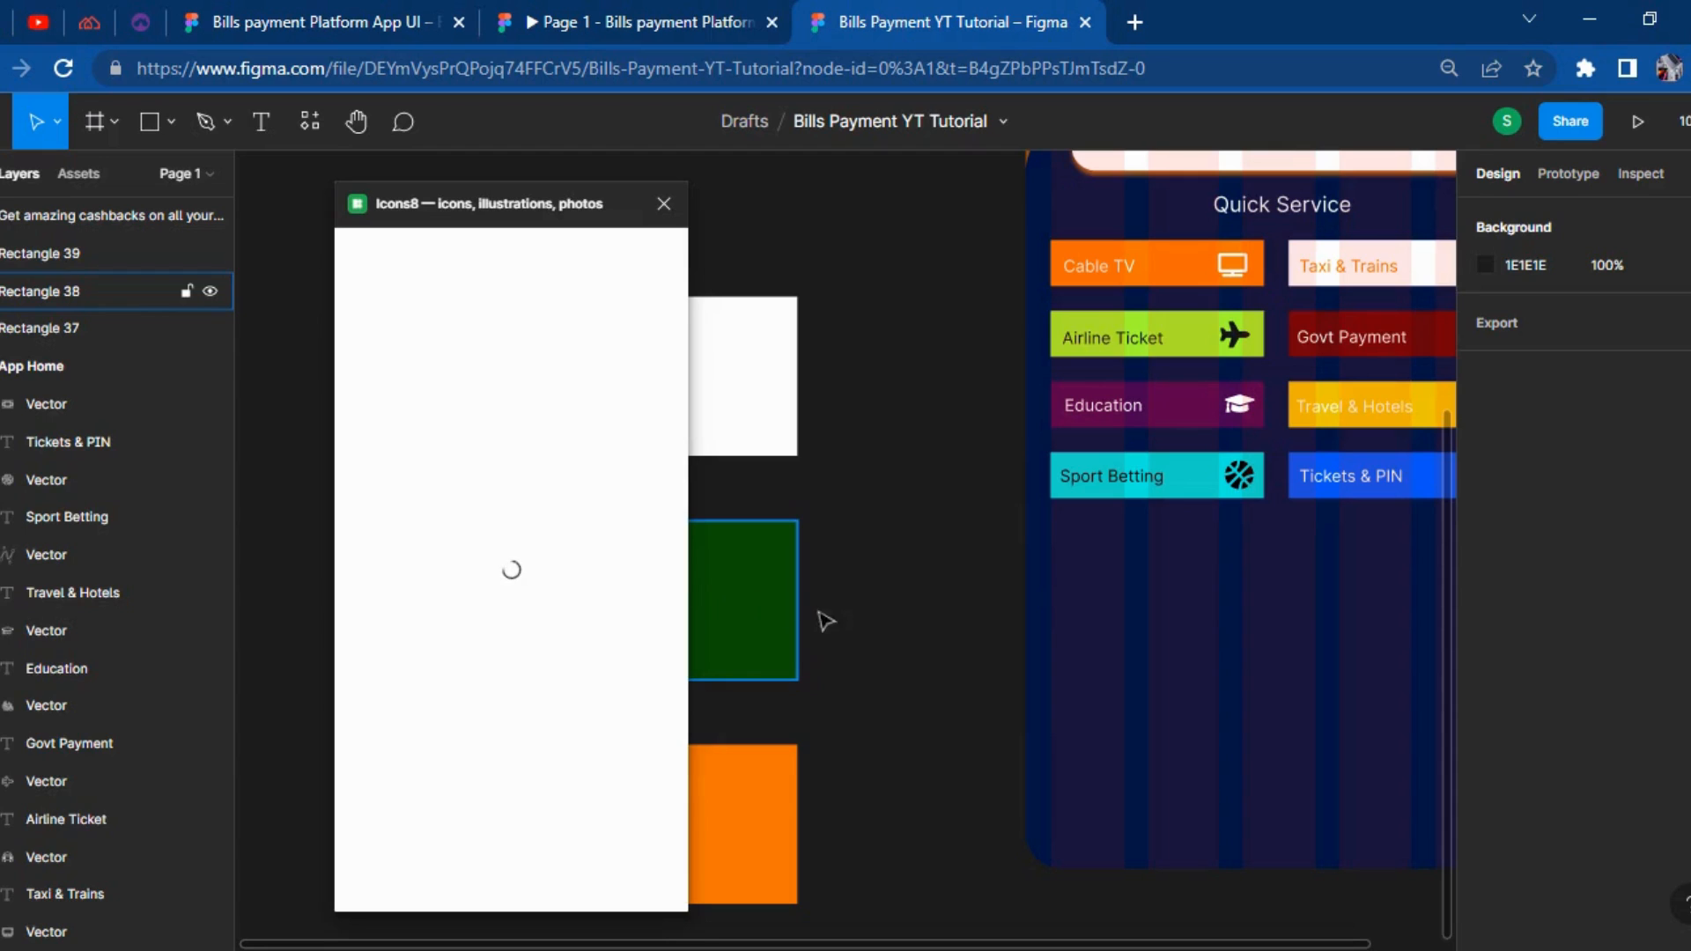
drag(504, 211, 370, 245)
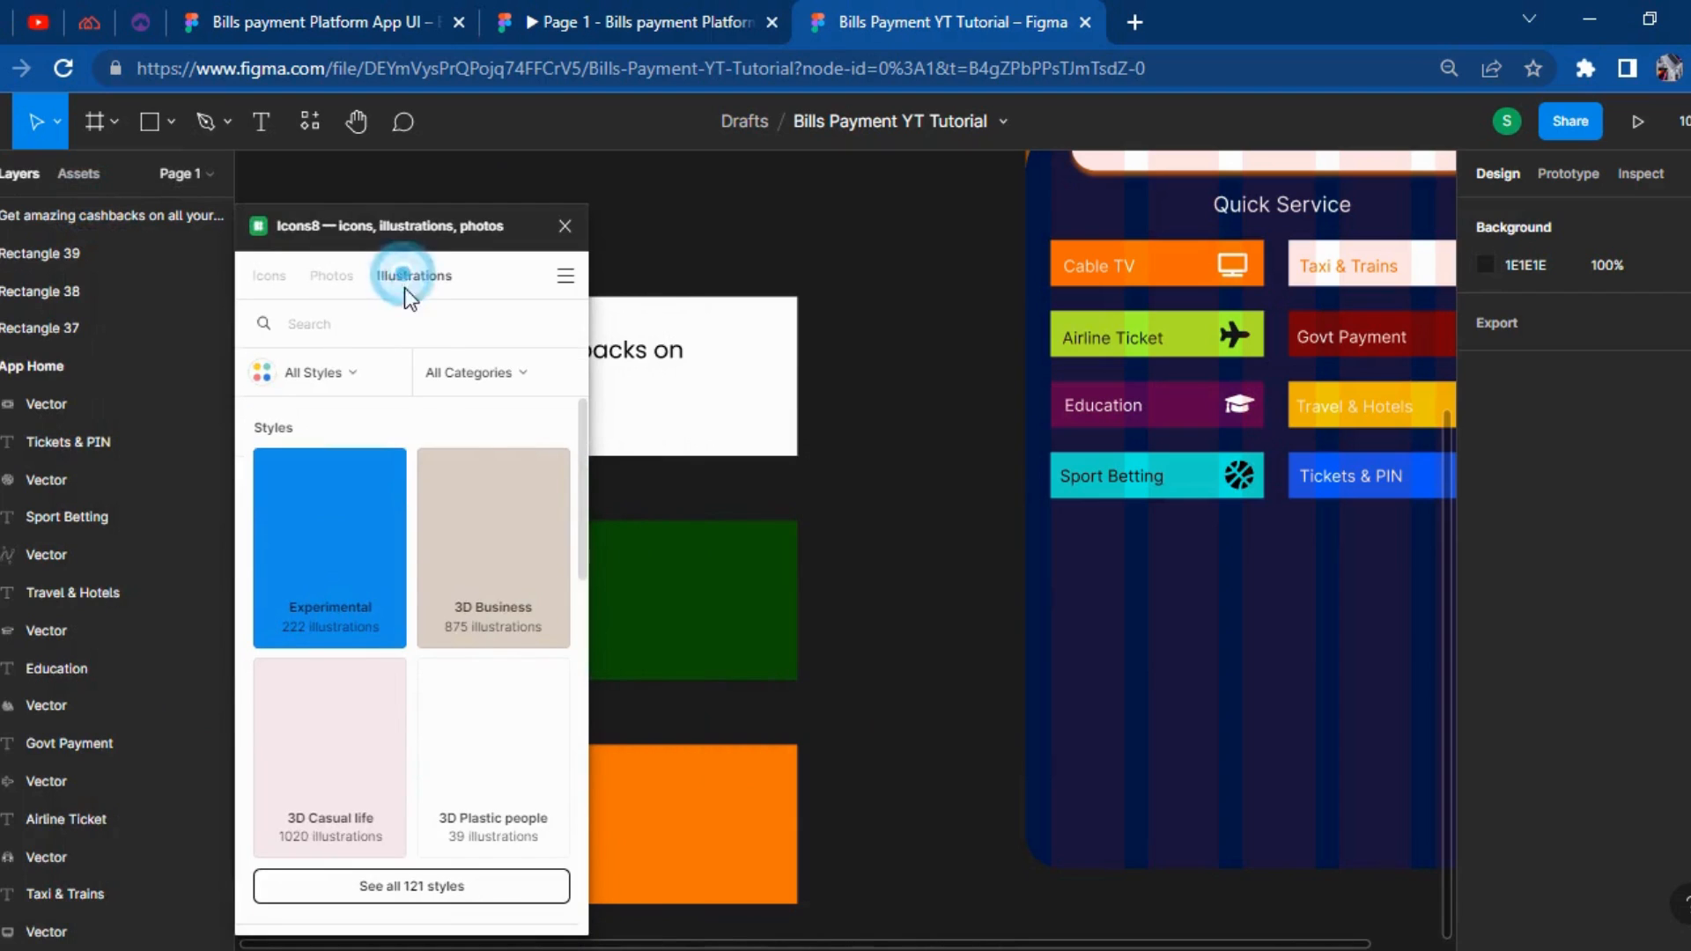
click(393, 342)
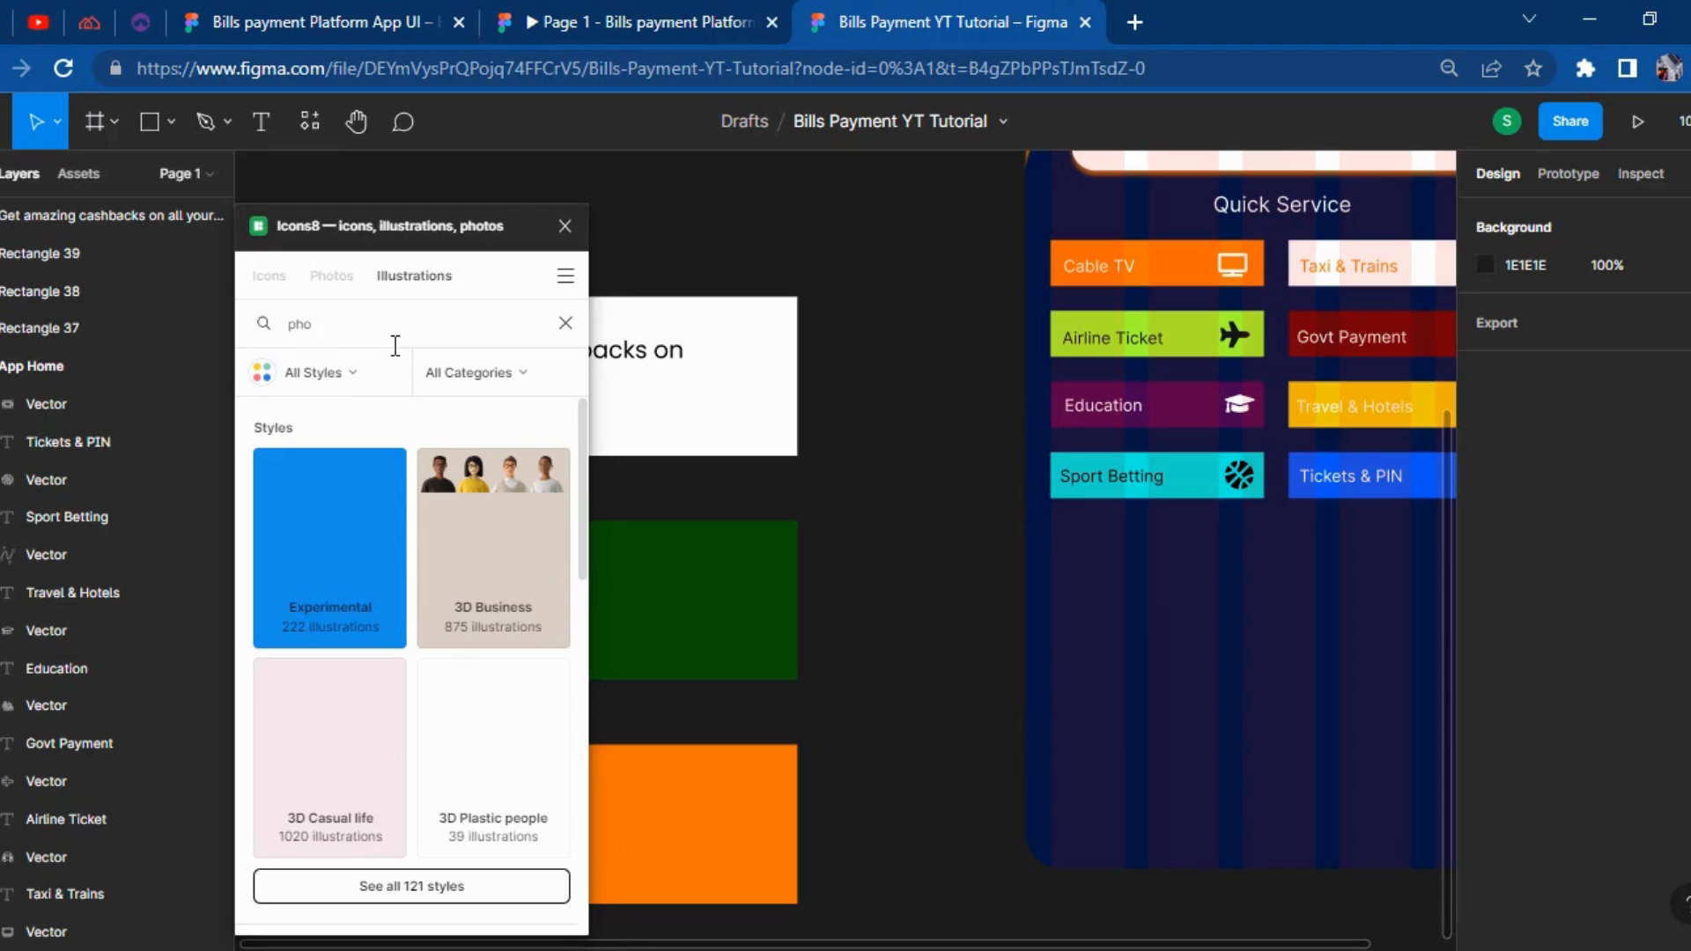
text(phone call)
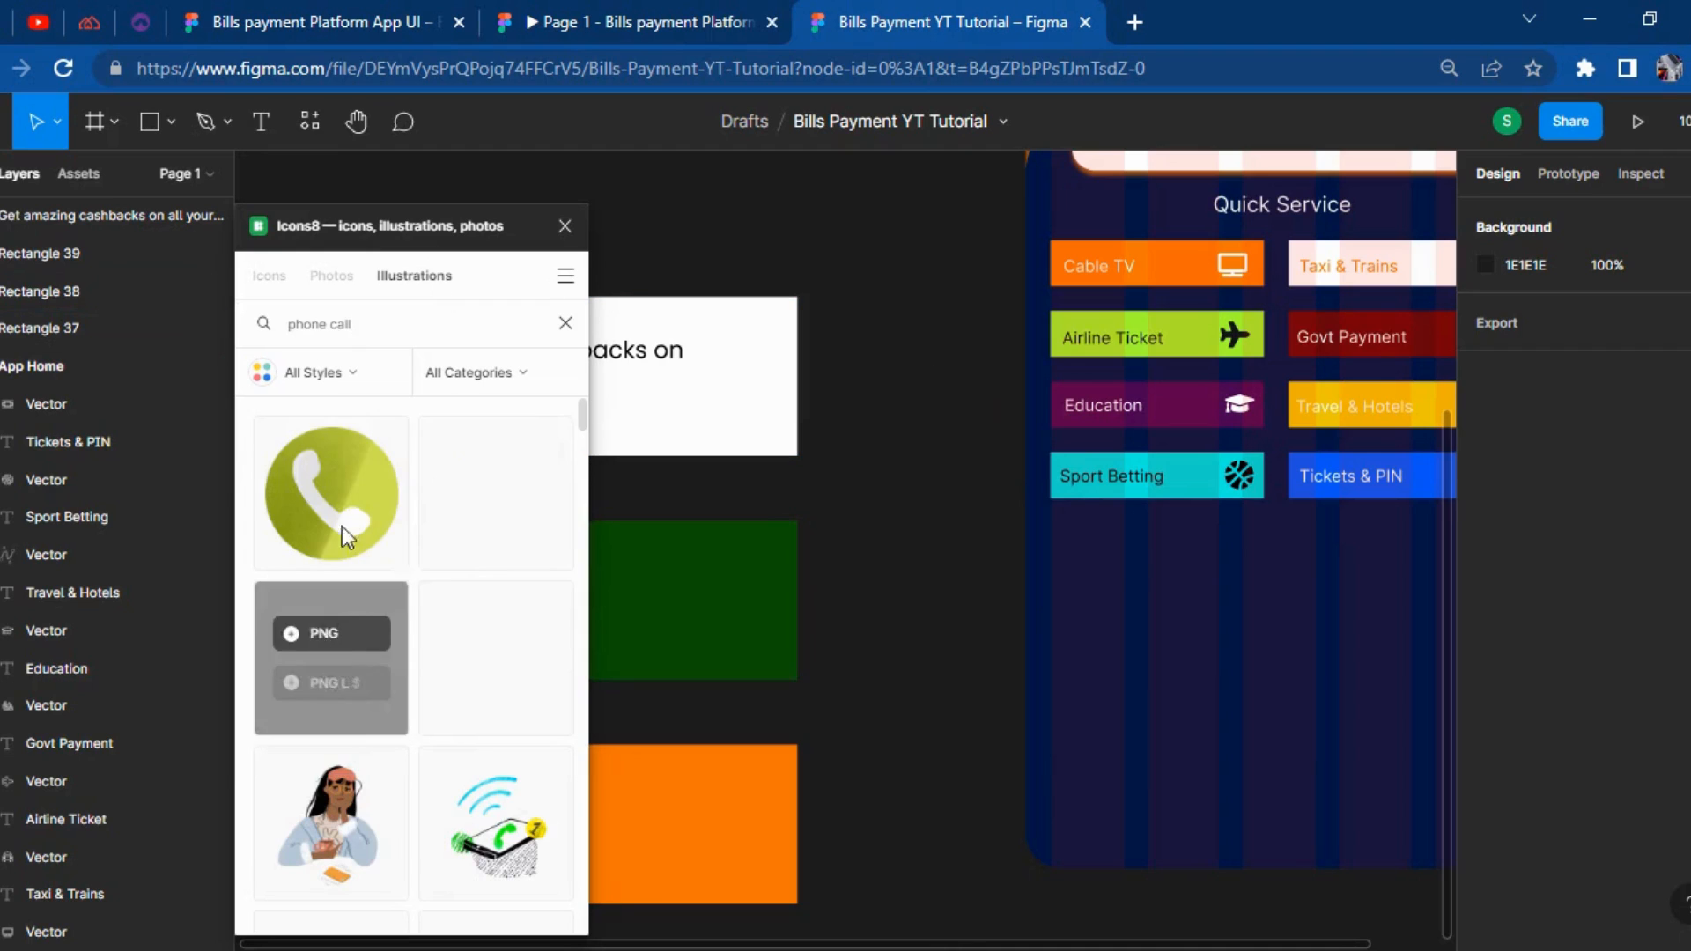
Insert the phone call illustration of a girl with glasses and an orange phone, and size it to 70 × 70.
scroll(366, 578, down, 2)
scroll(473, 538, up, 2)
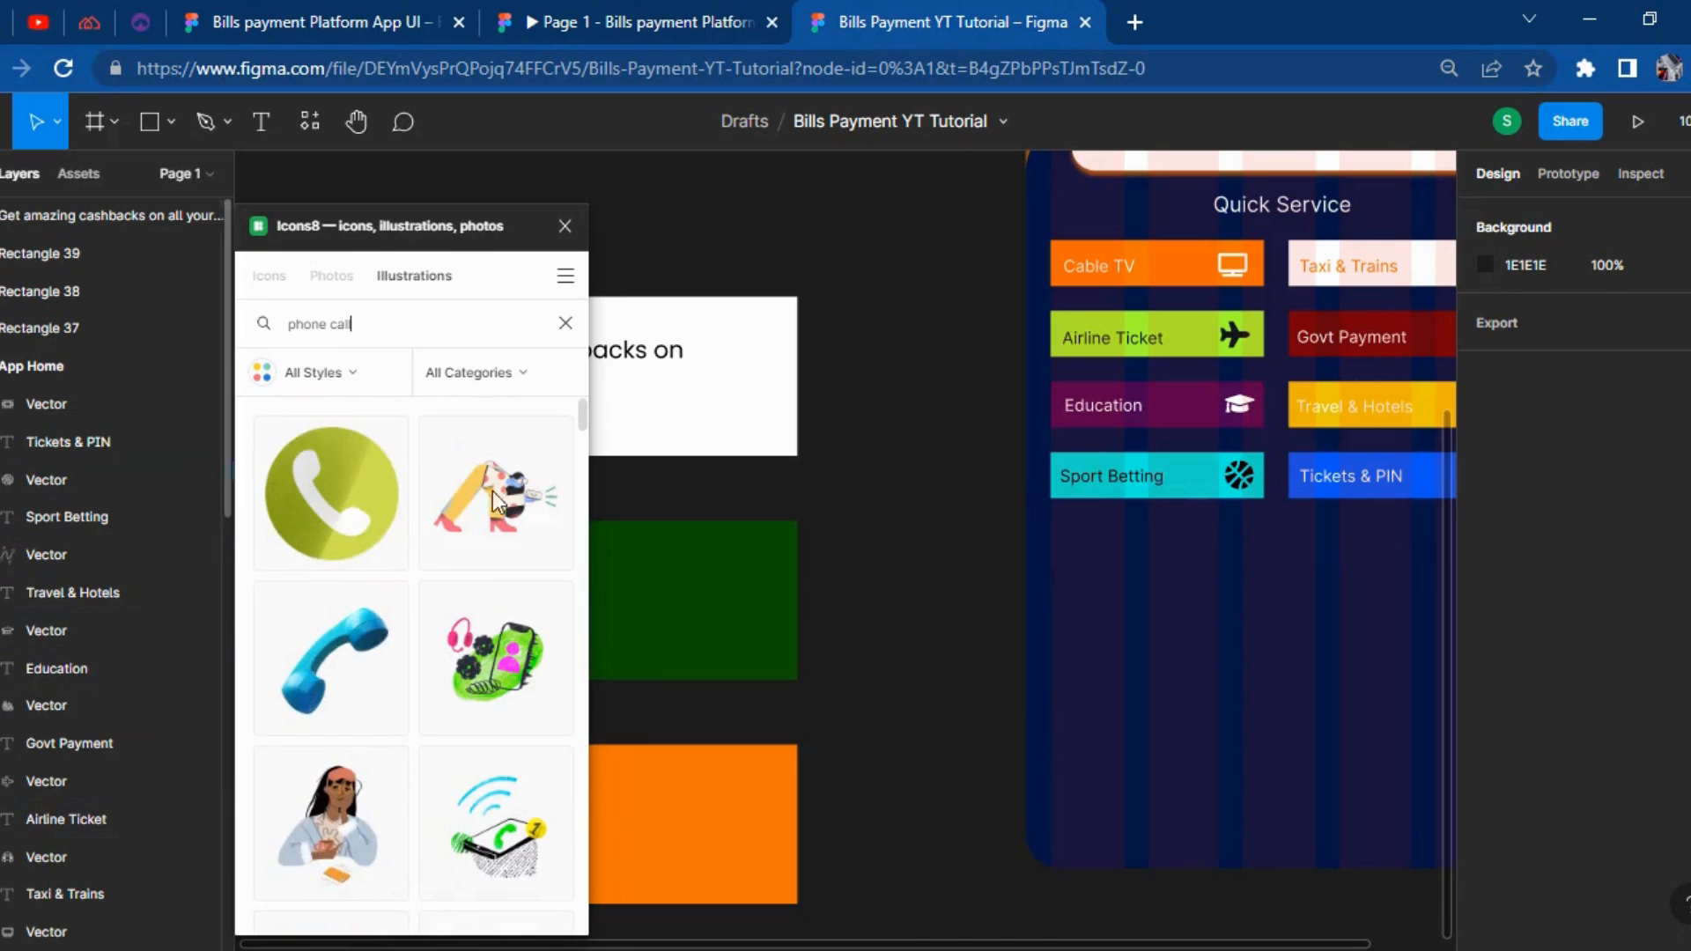
scroll(429, 770, down, 3)
scroll(430, 769, down, 3)
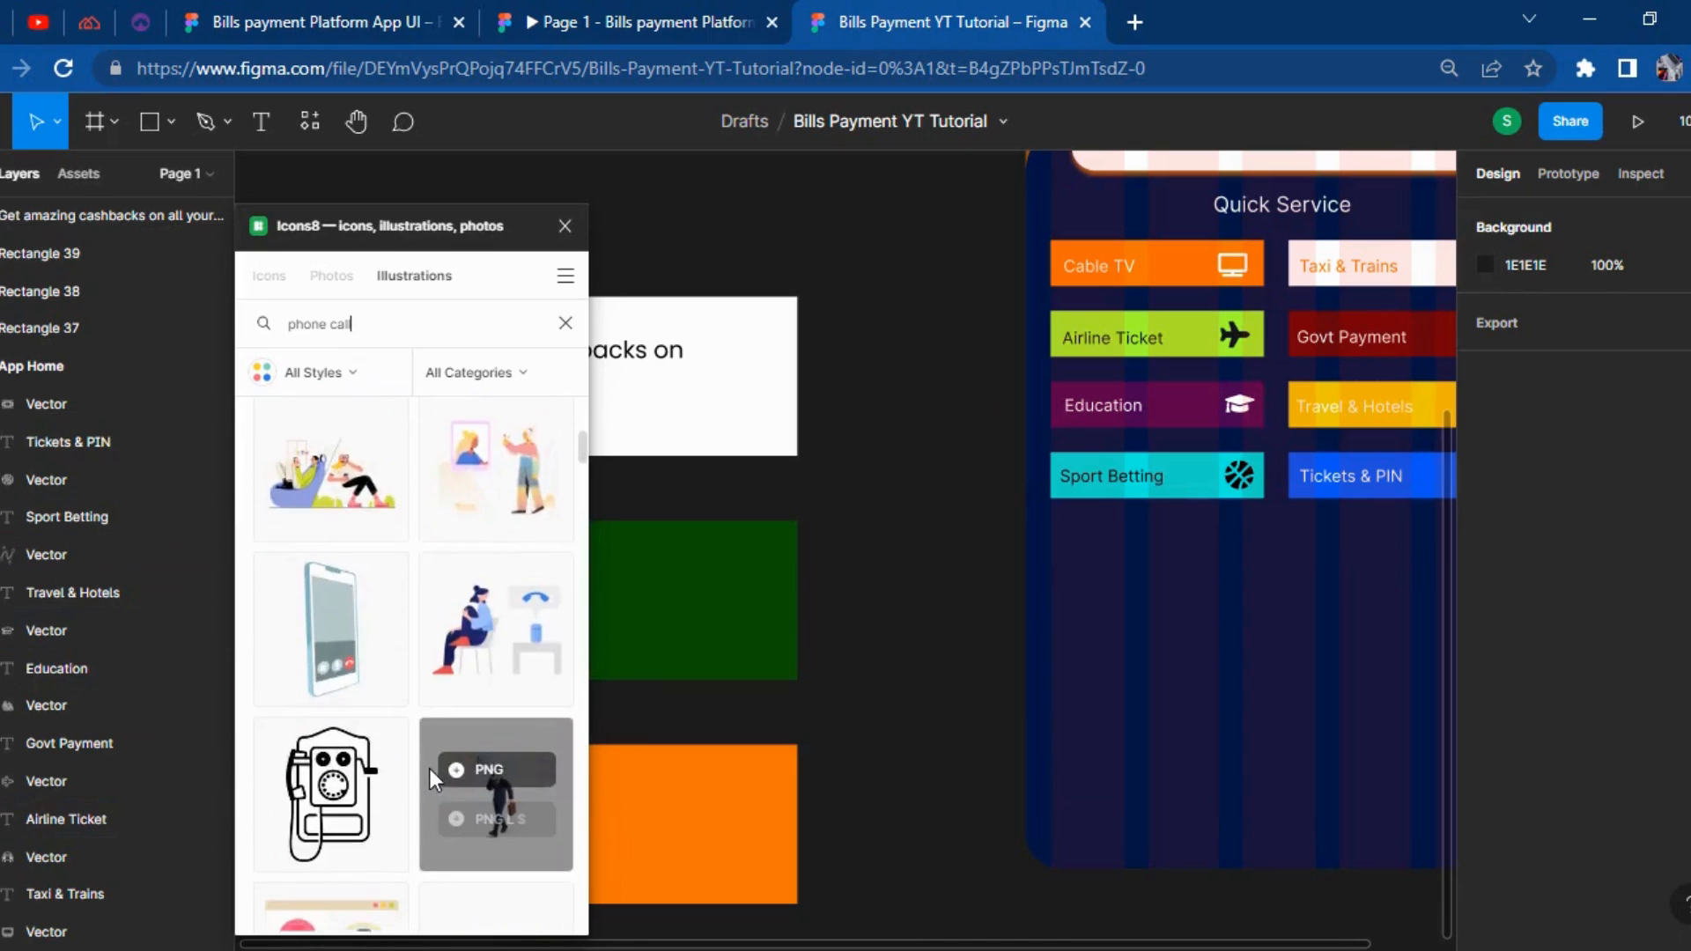
scroll(430, 769, down, 3)
scroll(465, 685, down, 6)
scroll(459, 696, down, 3)
scroll(458, 696, down, 3)
scroll(452, 699, up, 5)
scroll(444, 679, up, 3)
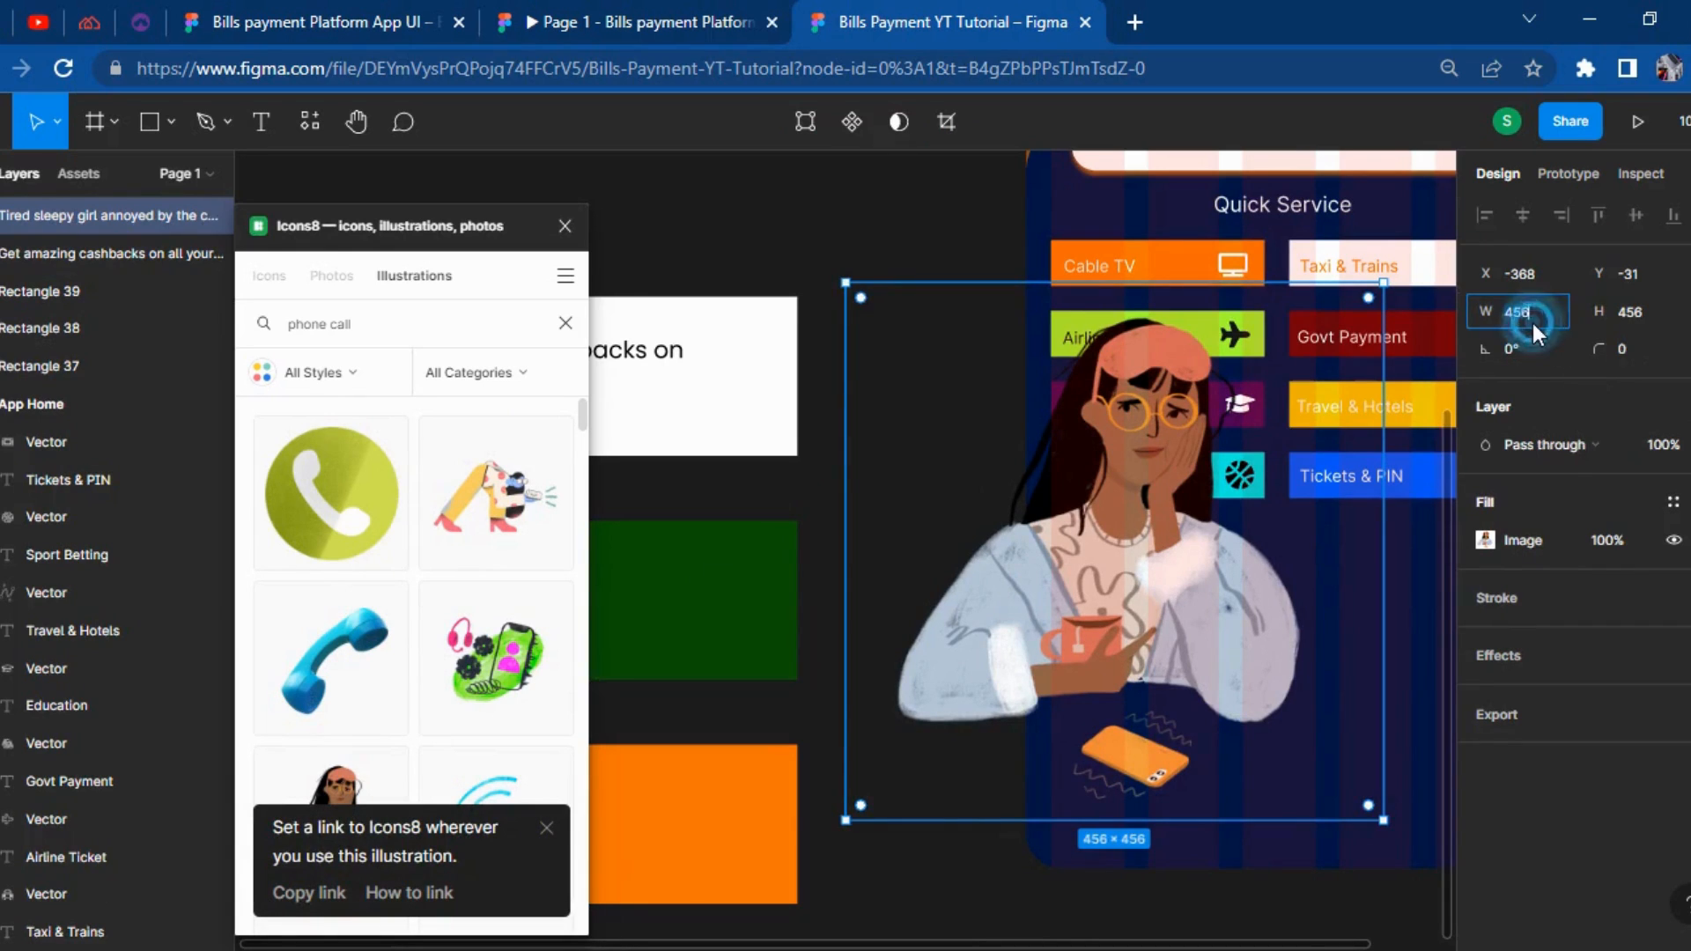
text(70)
key(Return)
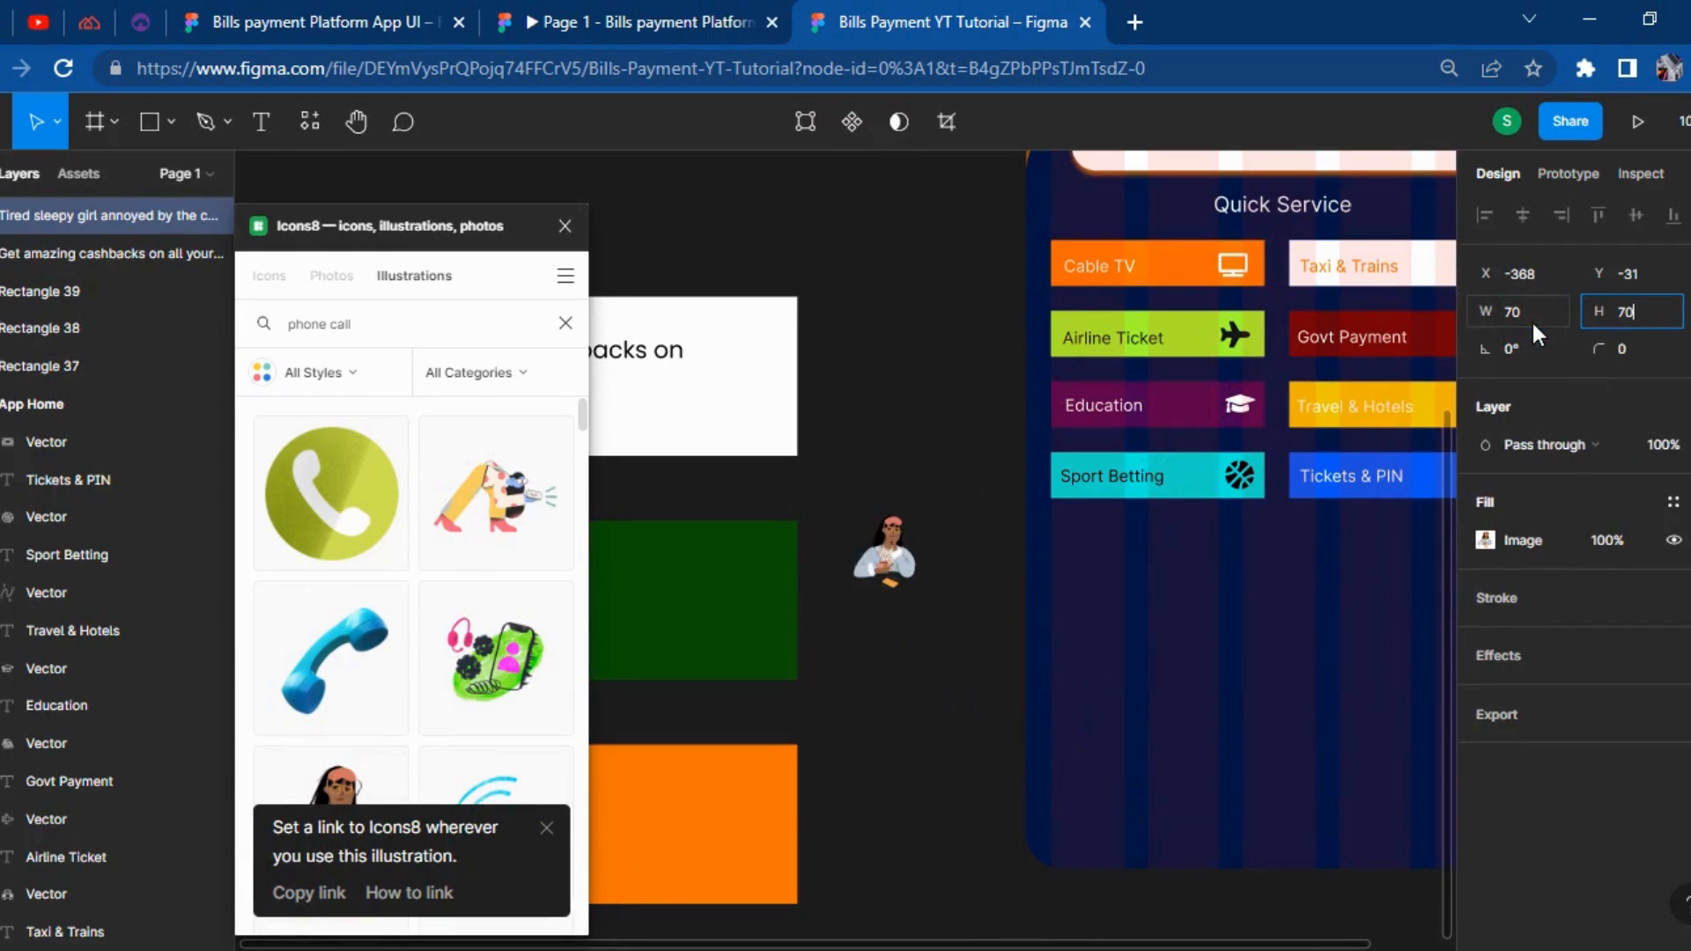
Move the girl illustration onto the white banner beside the cashback text, at X -489, Y 28.
click(869, 566)
click(913, 330)
drag(912, 330, 769, 401)
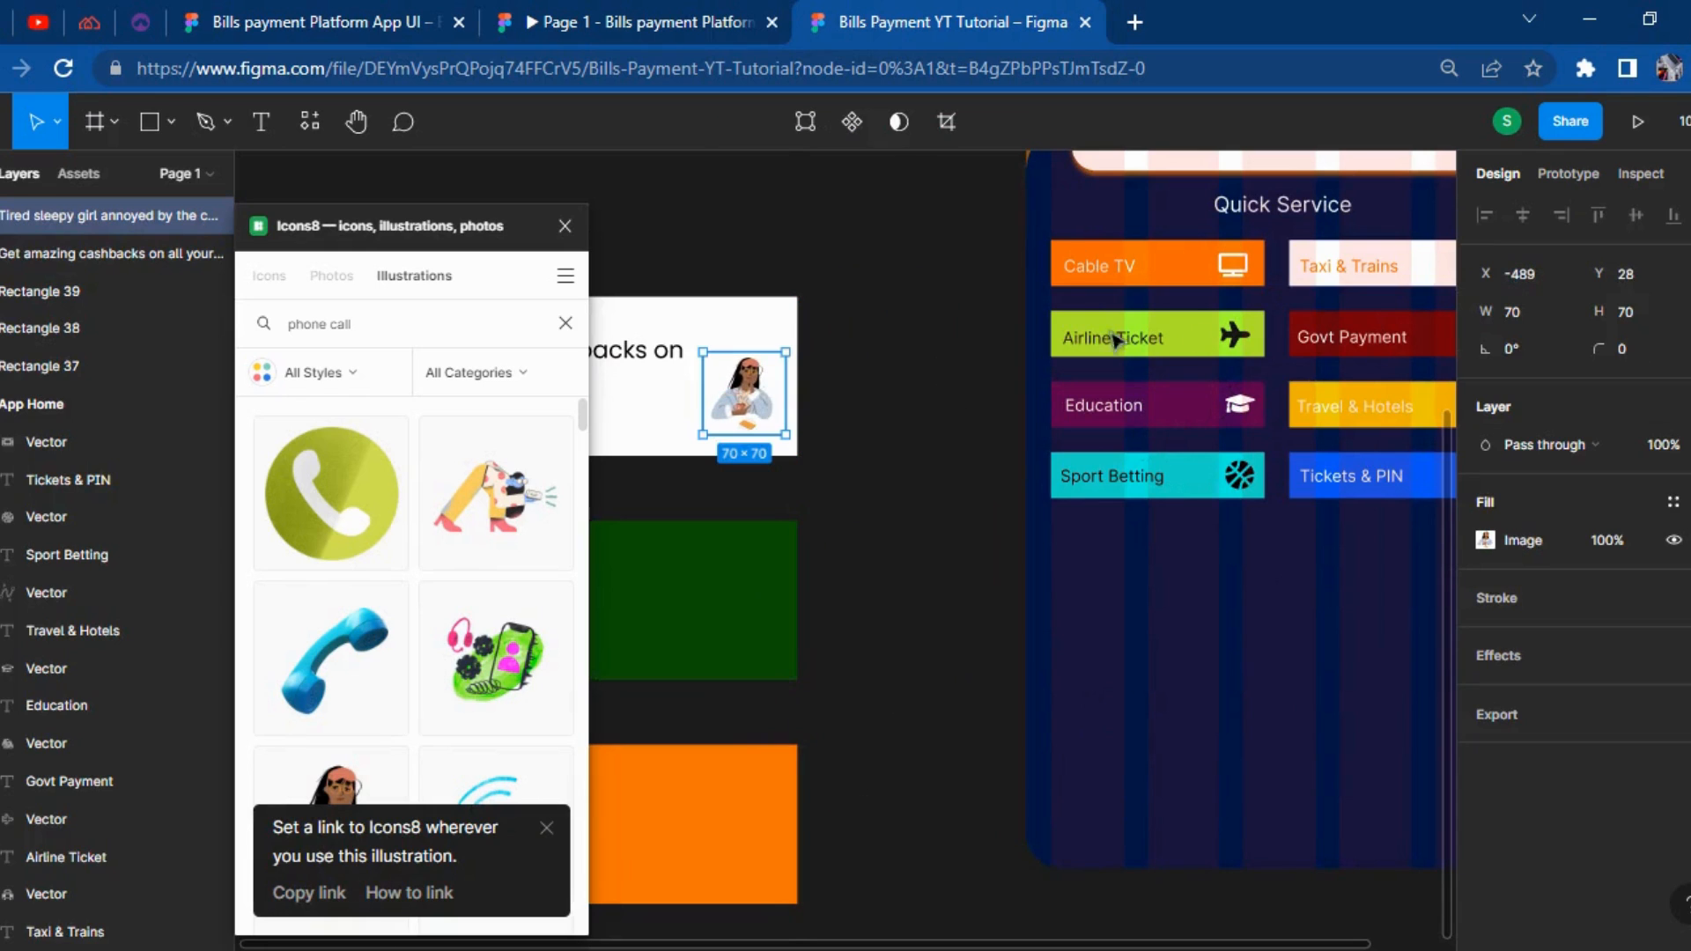
Enlarge the girl illustration to 100 × 100 and nudge it within the white banner to X -516, Y 8.
click(1515, 320)
text(100)
key(Return)
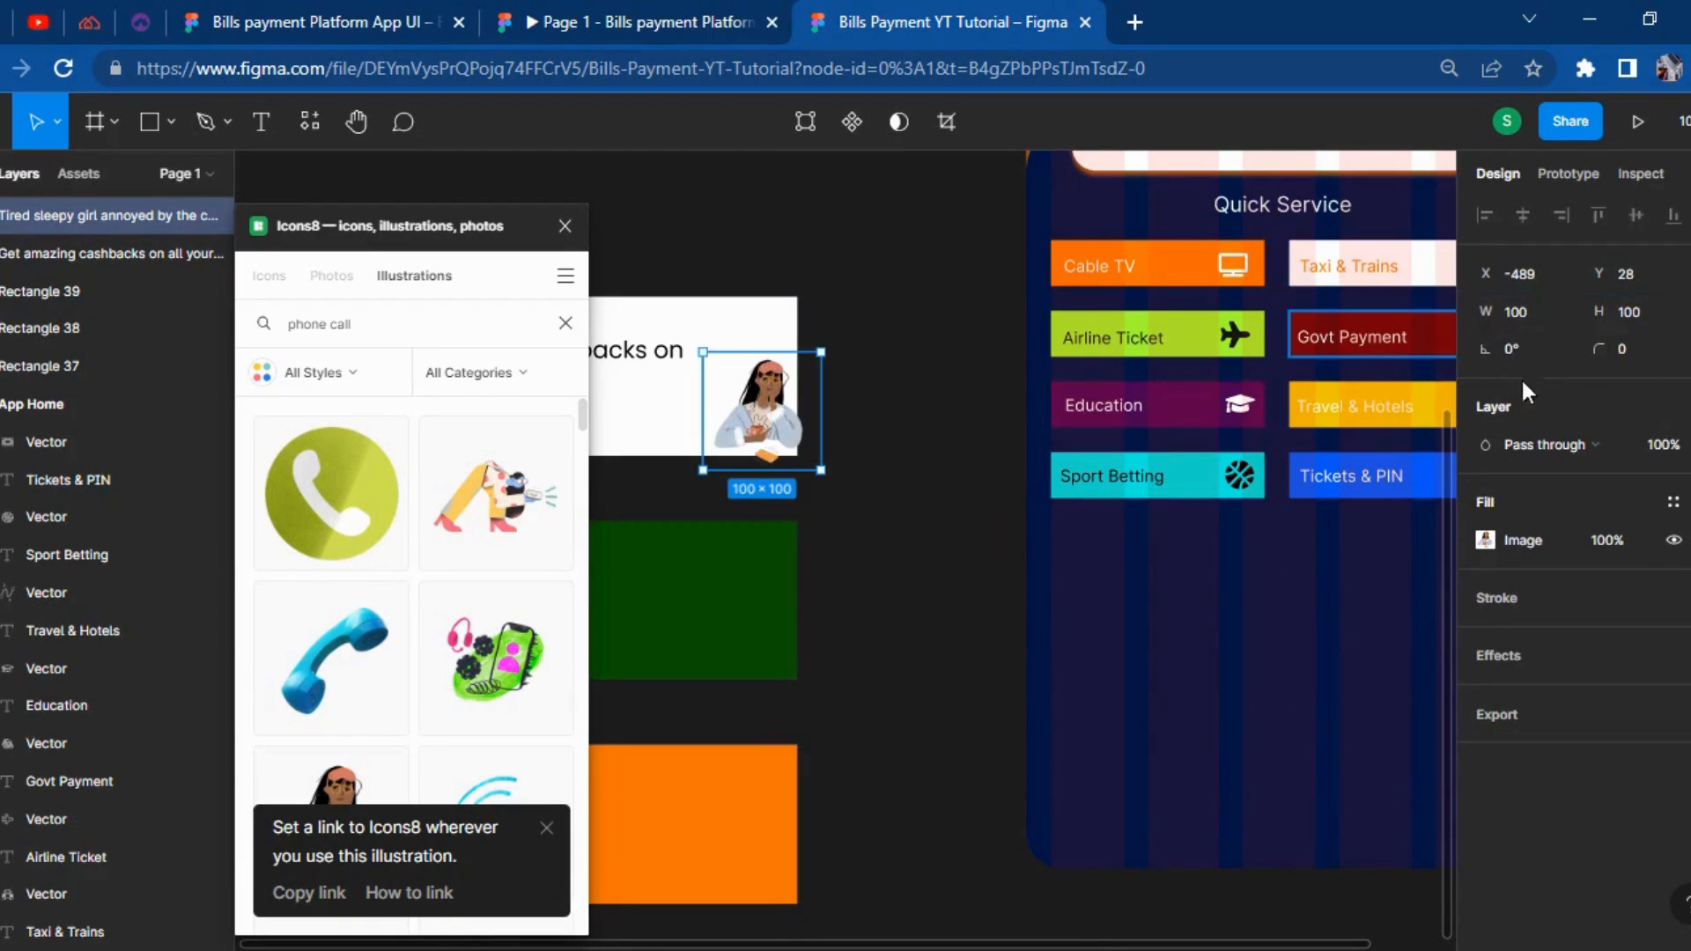
key(shift+Left)
key(shift+Left)
key(shift+Left)
key(shift+Up)
key(shift+Up)
key(Right)
key(Right)
key(Right)
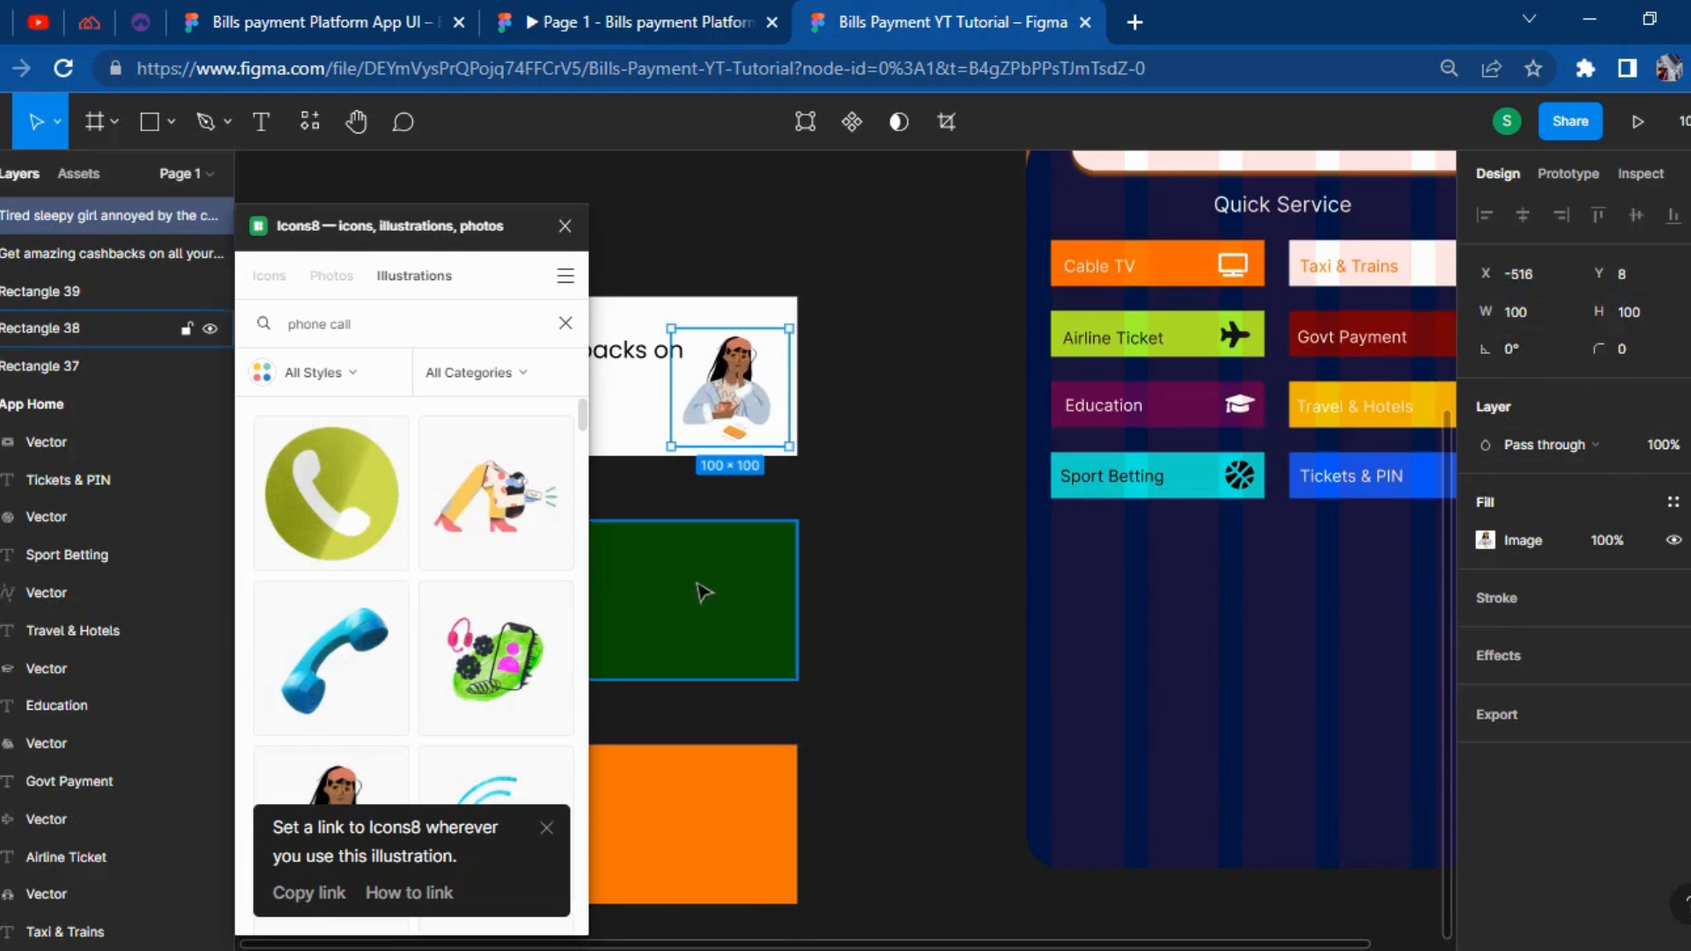
Search the Icons8 illustrations for "card" and insert the wallet with blue cards and coins as PNG.
click(442, 337)
key(ctrl+a)
text(card)
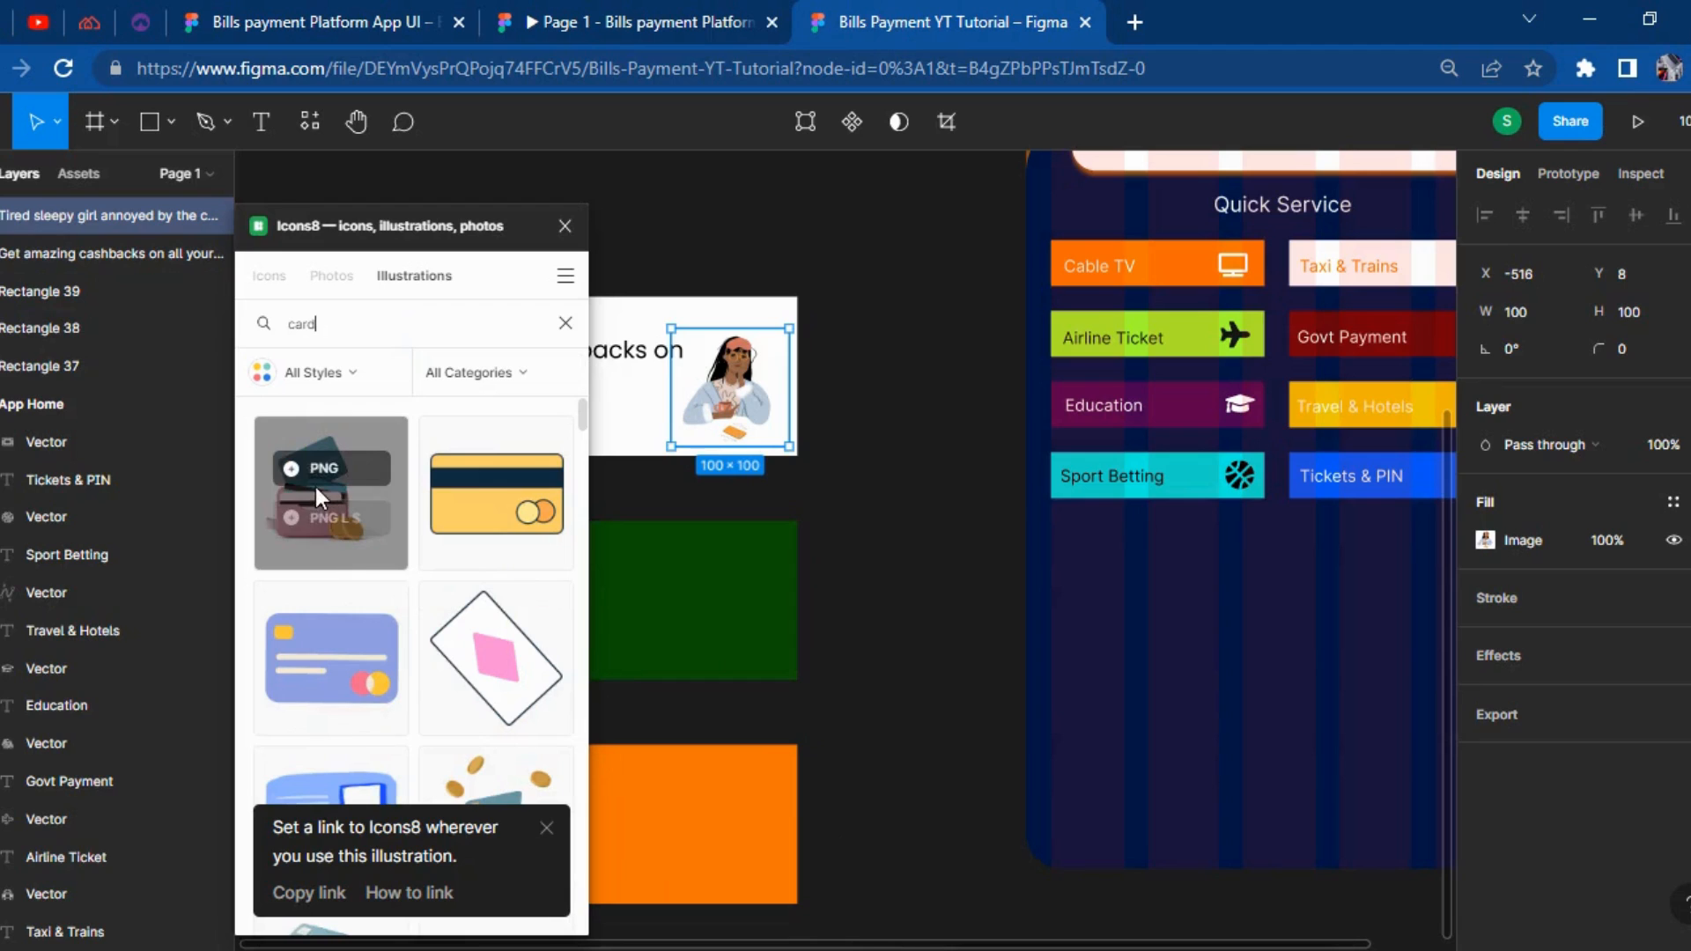
click(319, 472)
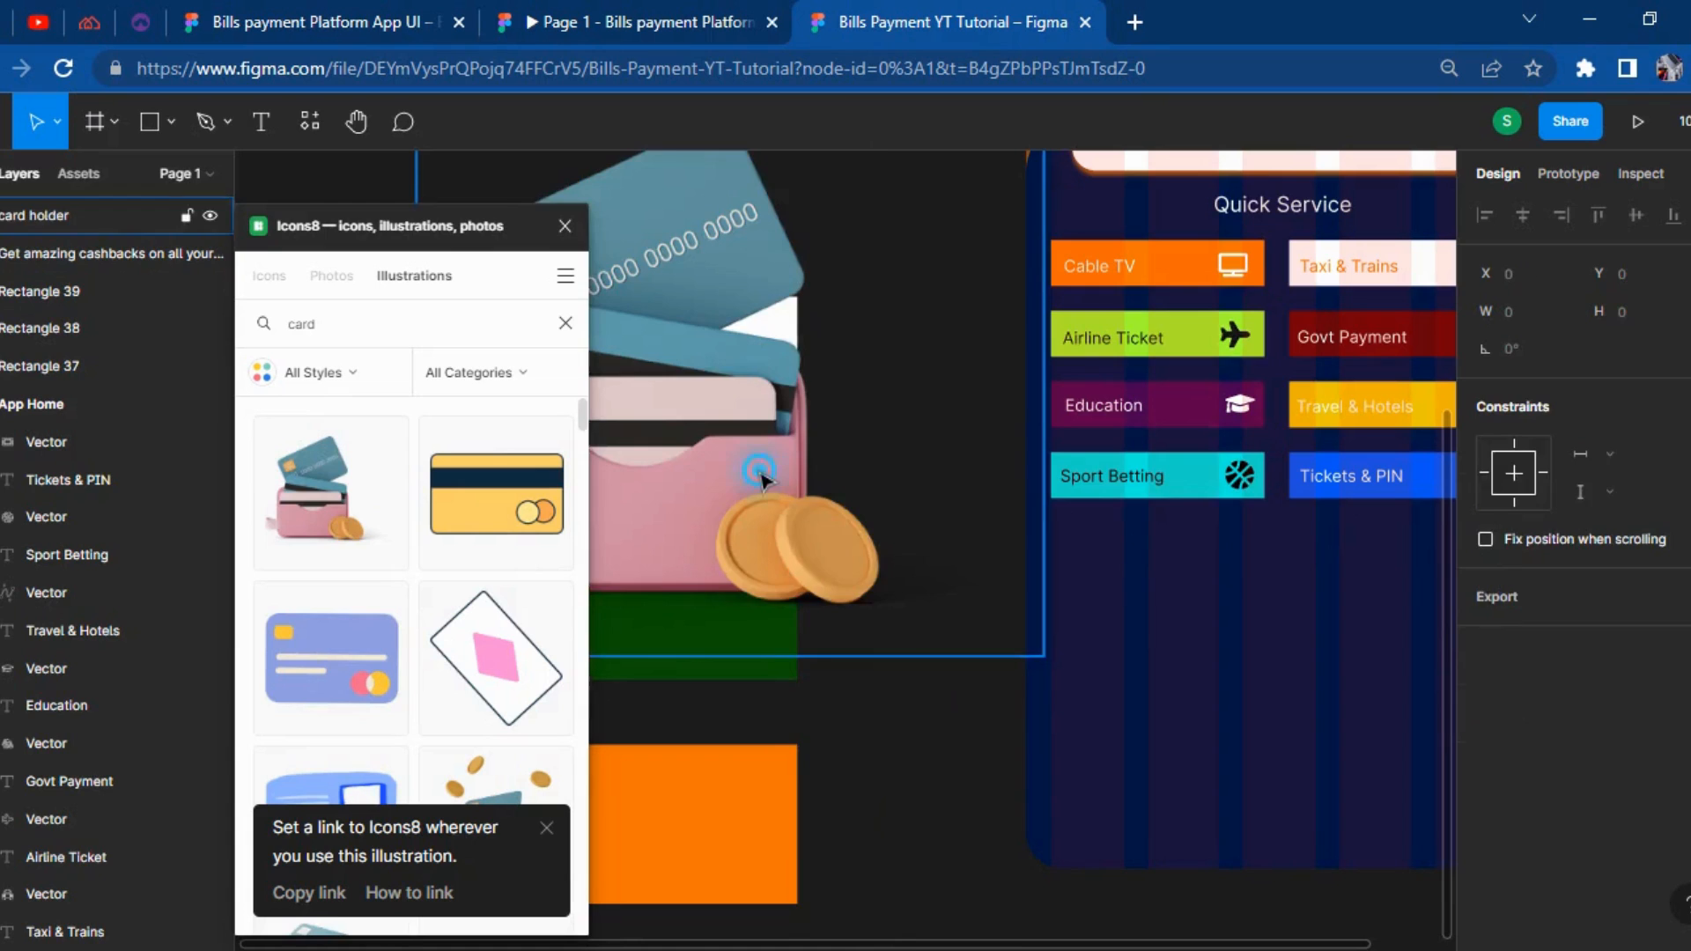
Size the card holder illustration to 100 × 100 and place it on the dark green banner at X -523, Y 198.
text(100)
key(Tab)
text(100)
key(Return)
drag(617, 306, 765, 609)
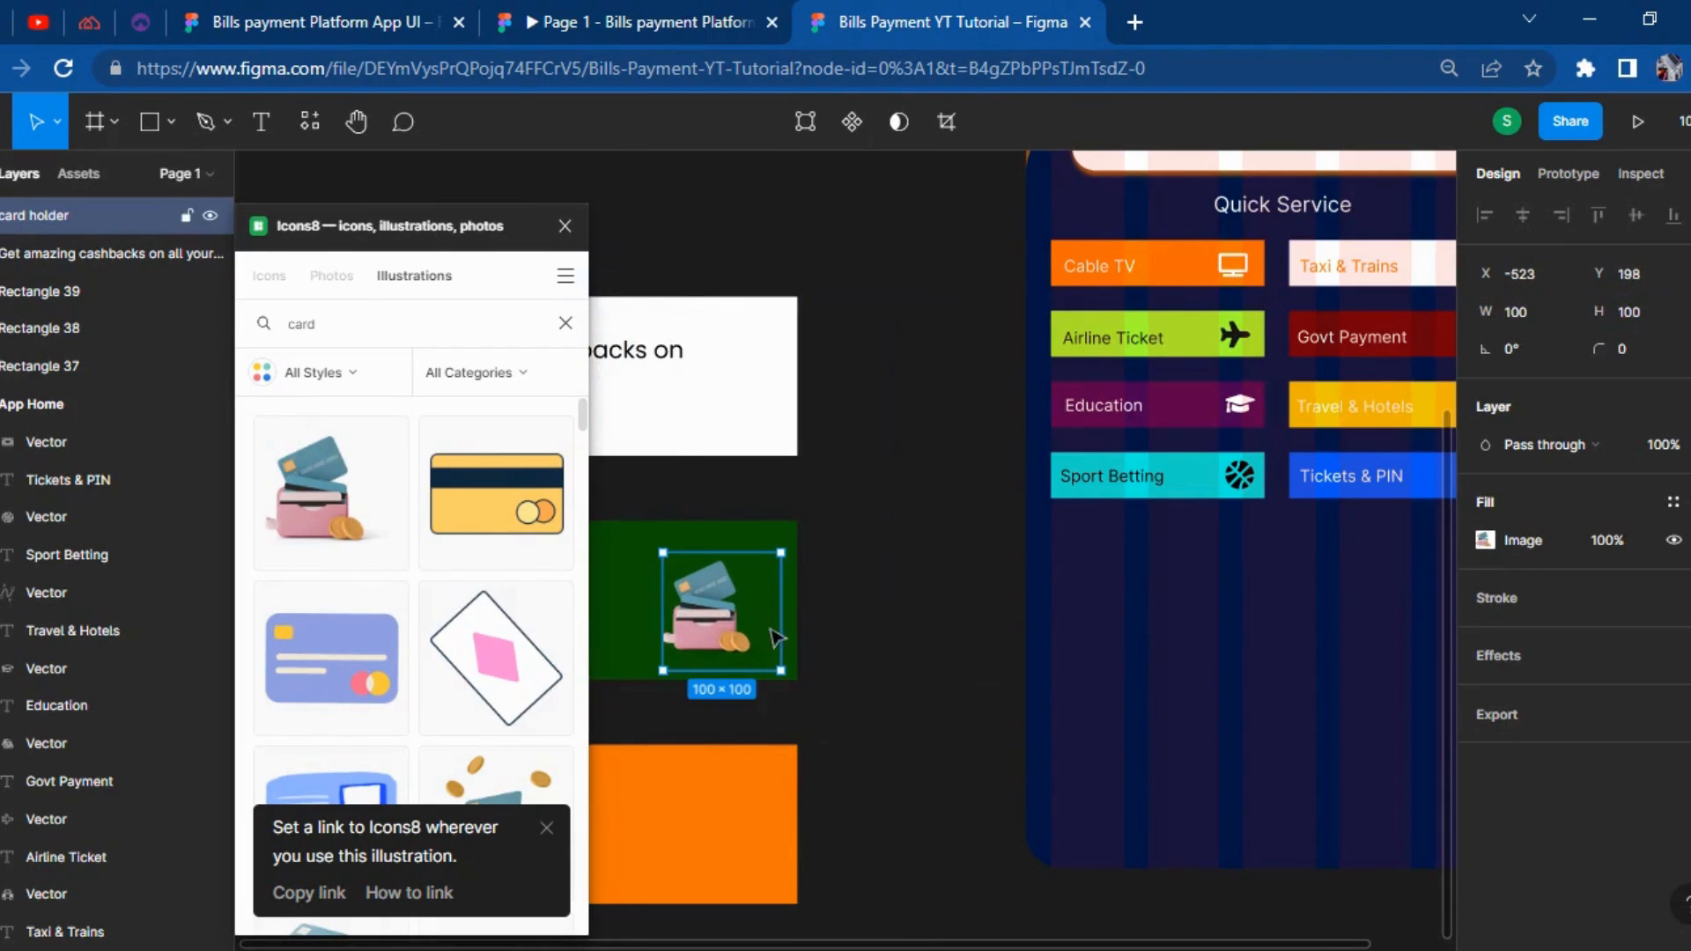
click(876, 648)
scroll(876, 661, down, 1)
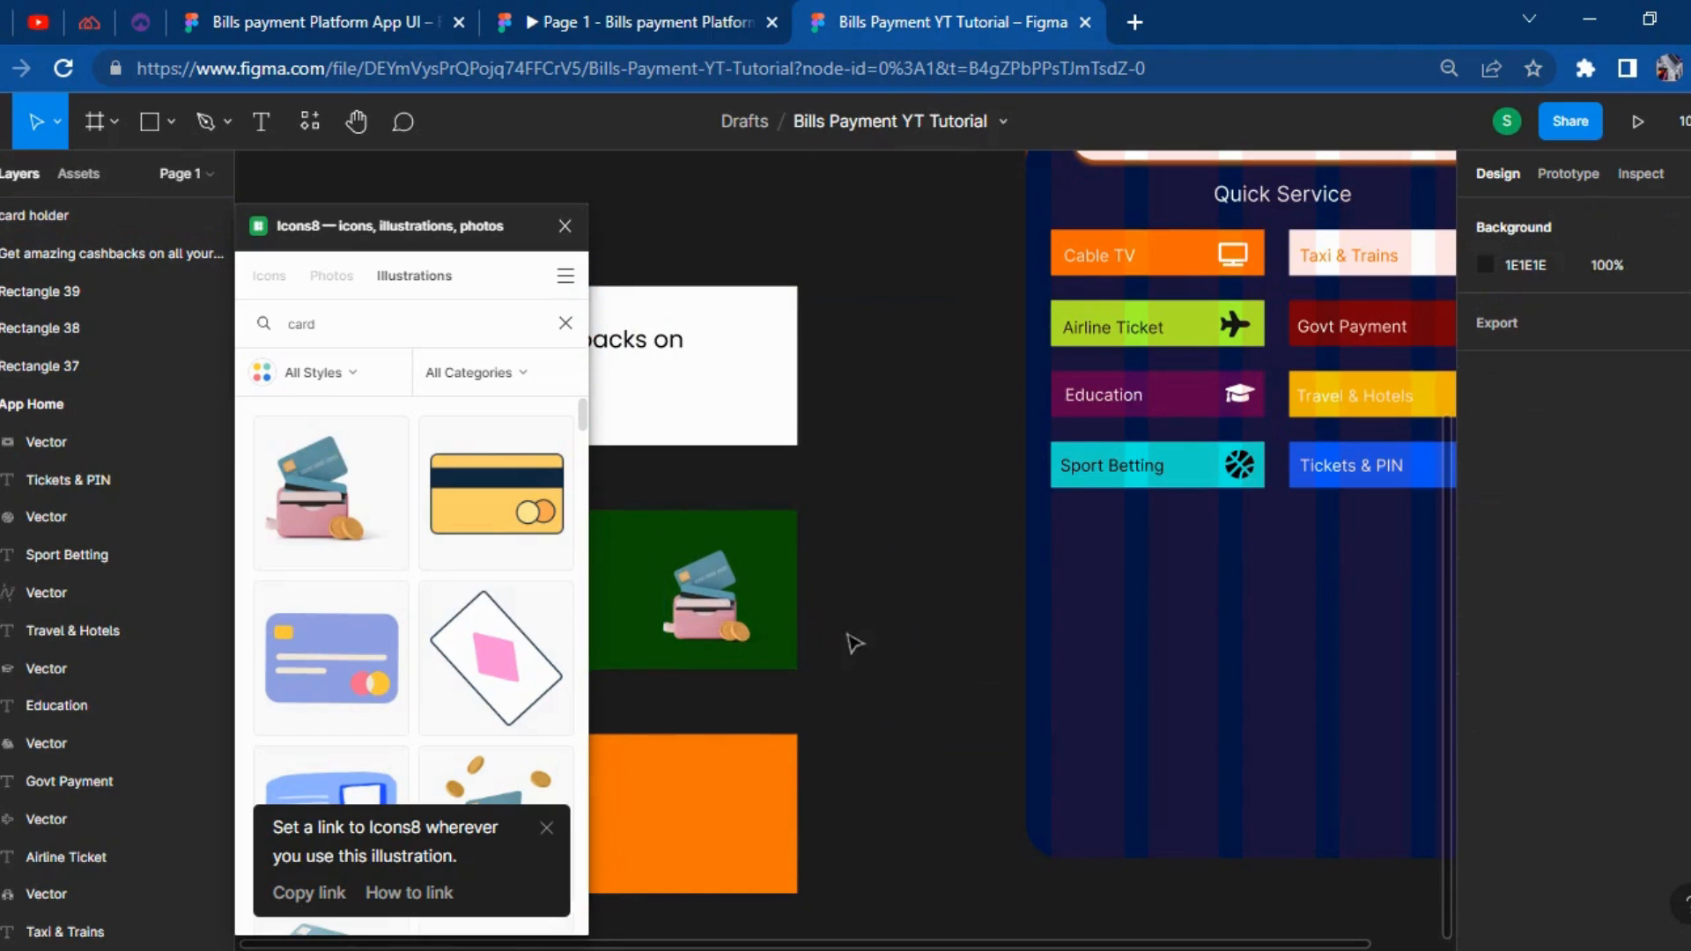
Search the Icons8 illustrations for "plane" and shift the card holder on the green banner to X -520, Y 193.
click(558, 323)
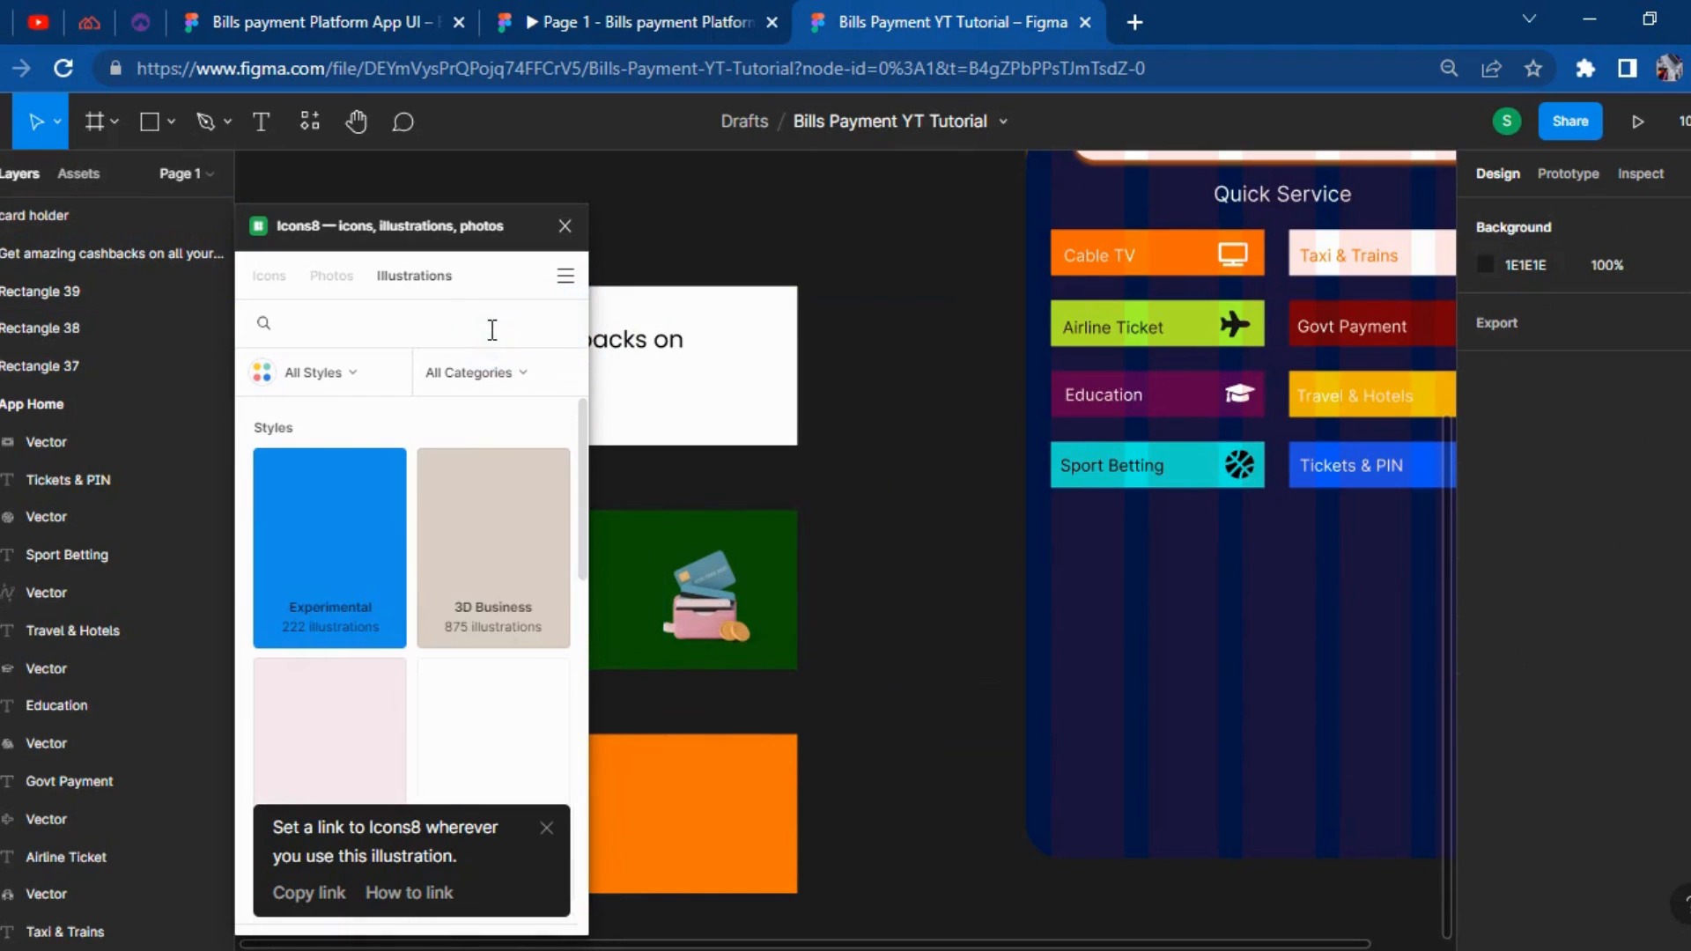
text(plane)
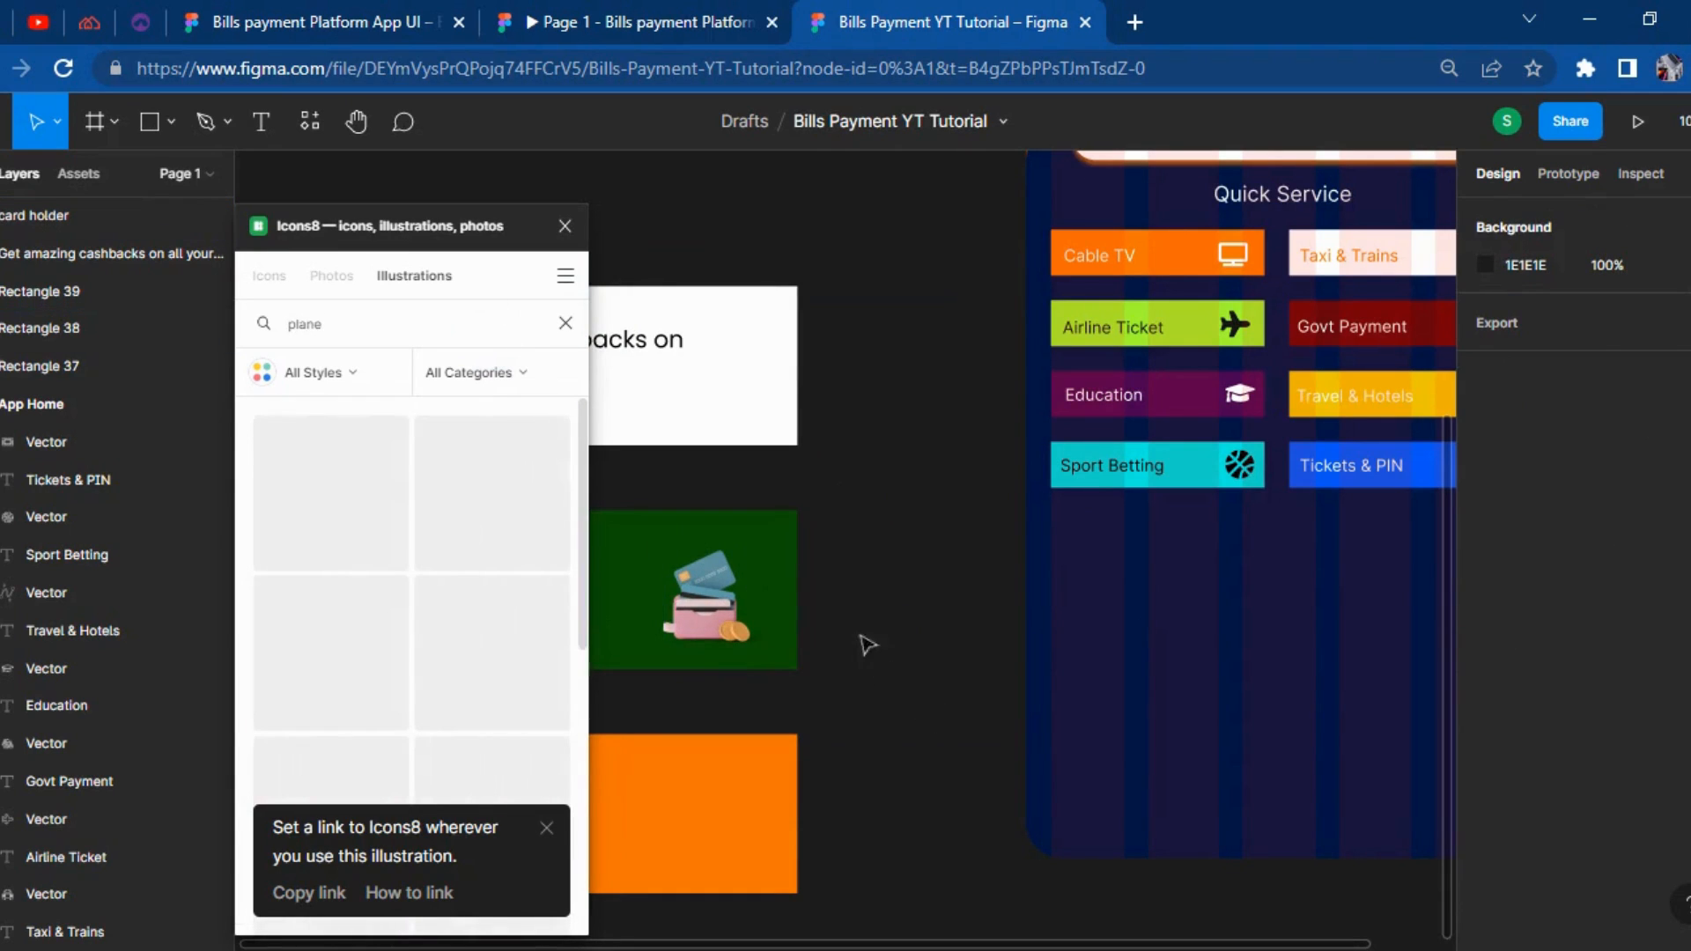
click(755, 588)
drag(755, 589, 739, 599)
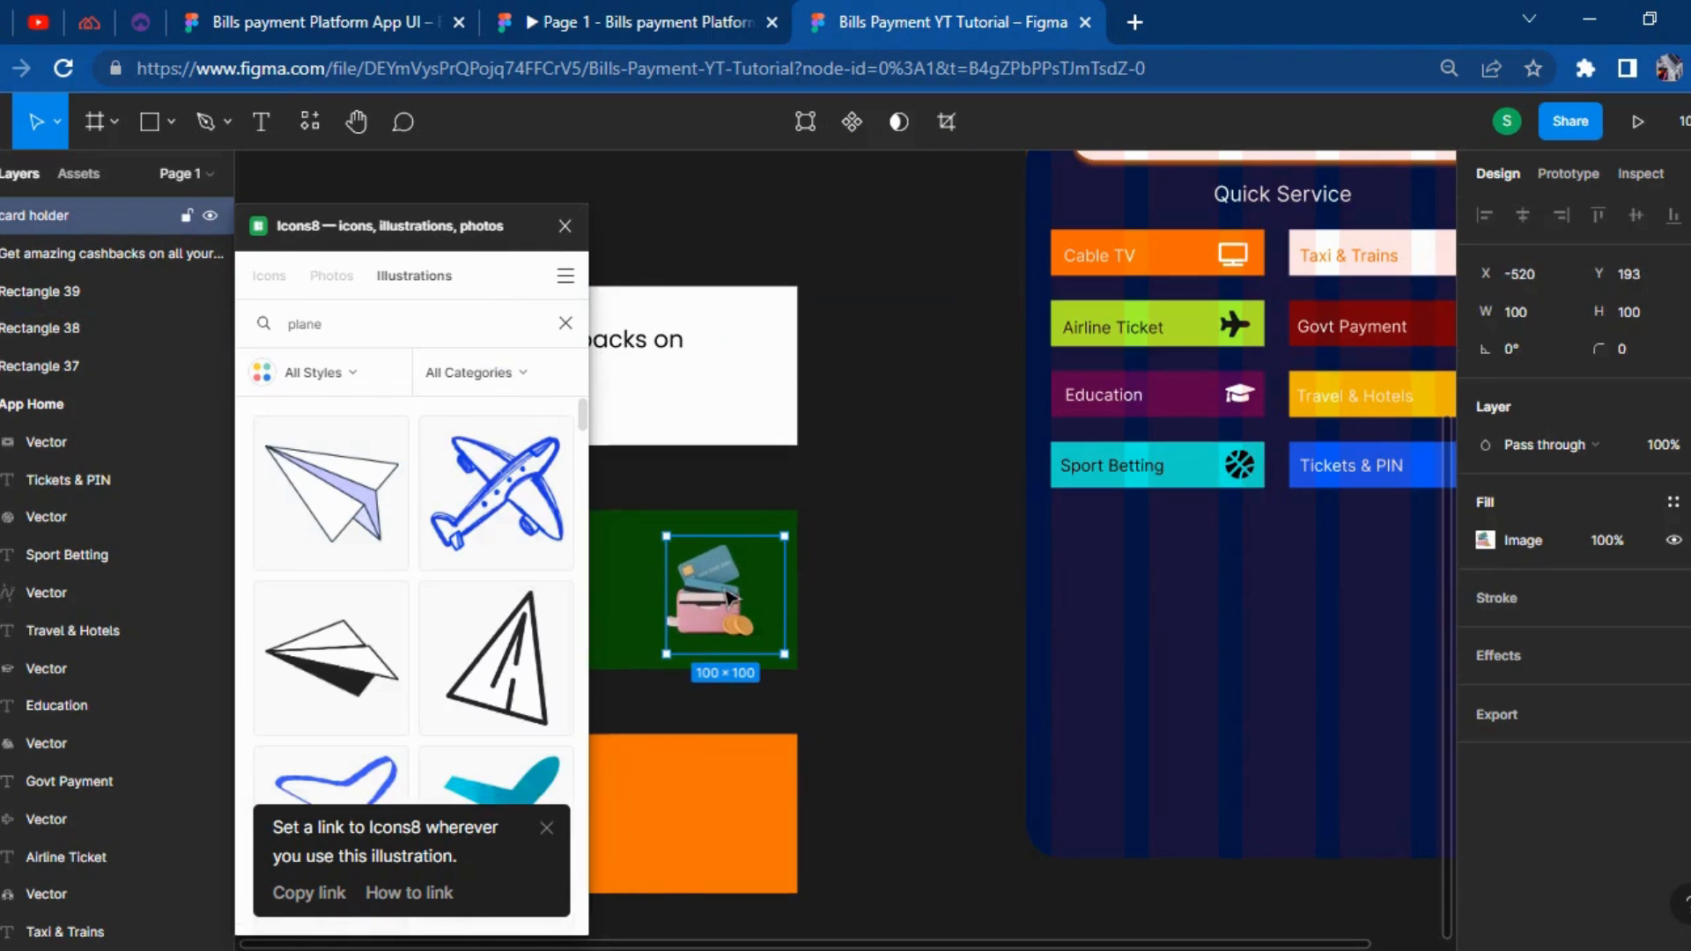
Browse the plane illustrations in Icons8 and insert the blue 3D airplane as PNG.
mouse_move(282, 586)
scroll(283, 587, down, 10)
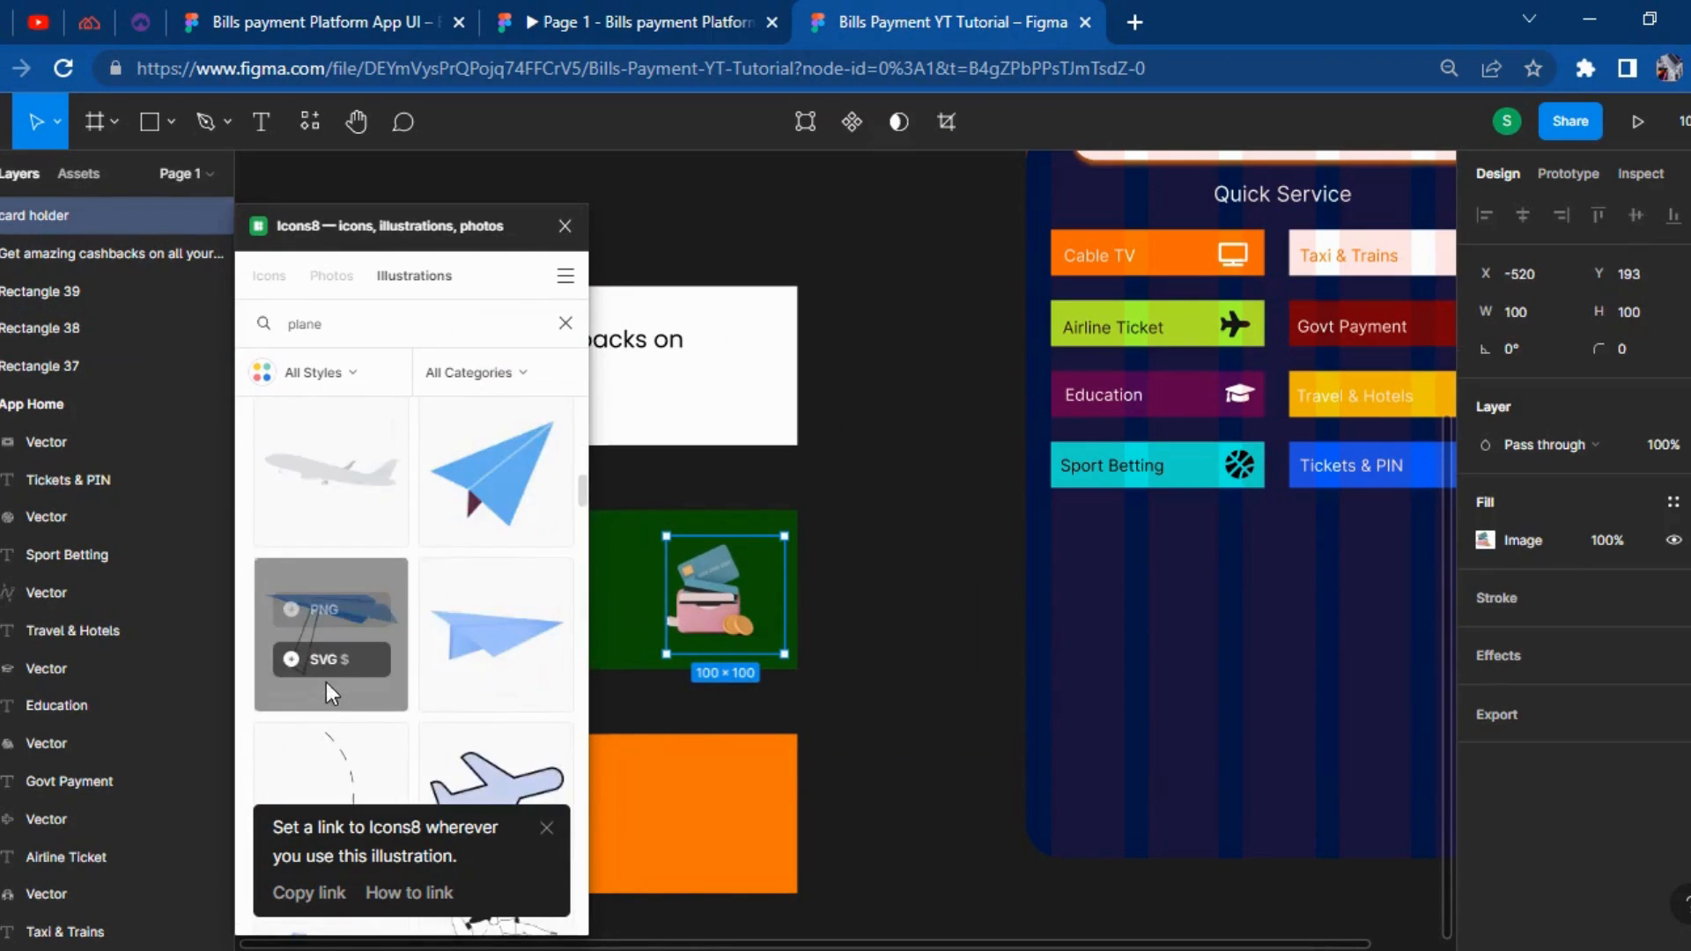
scroll(328, 691, down, 10)
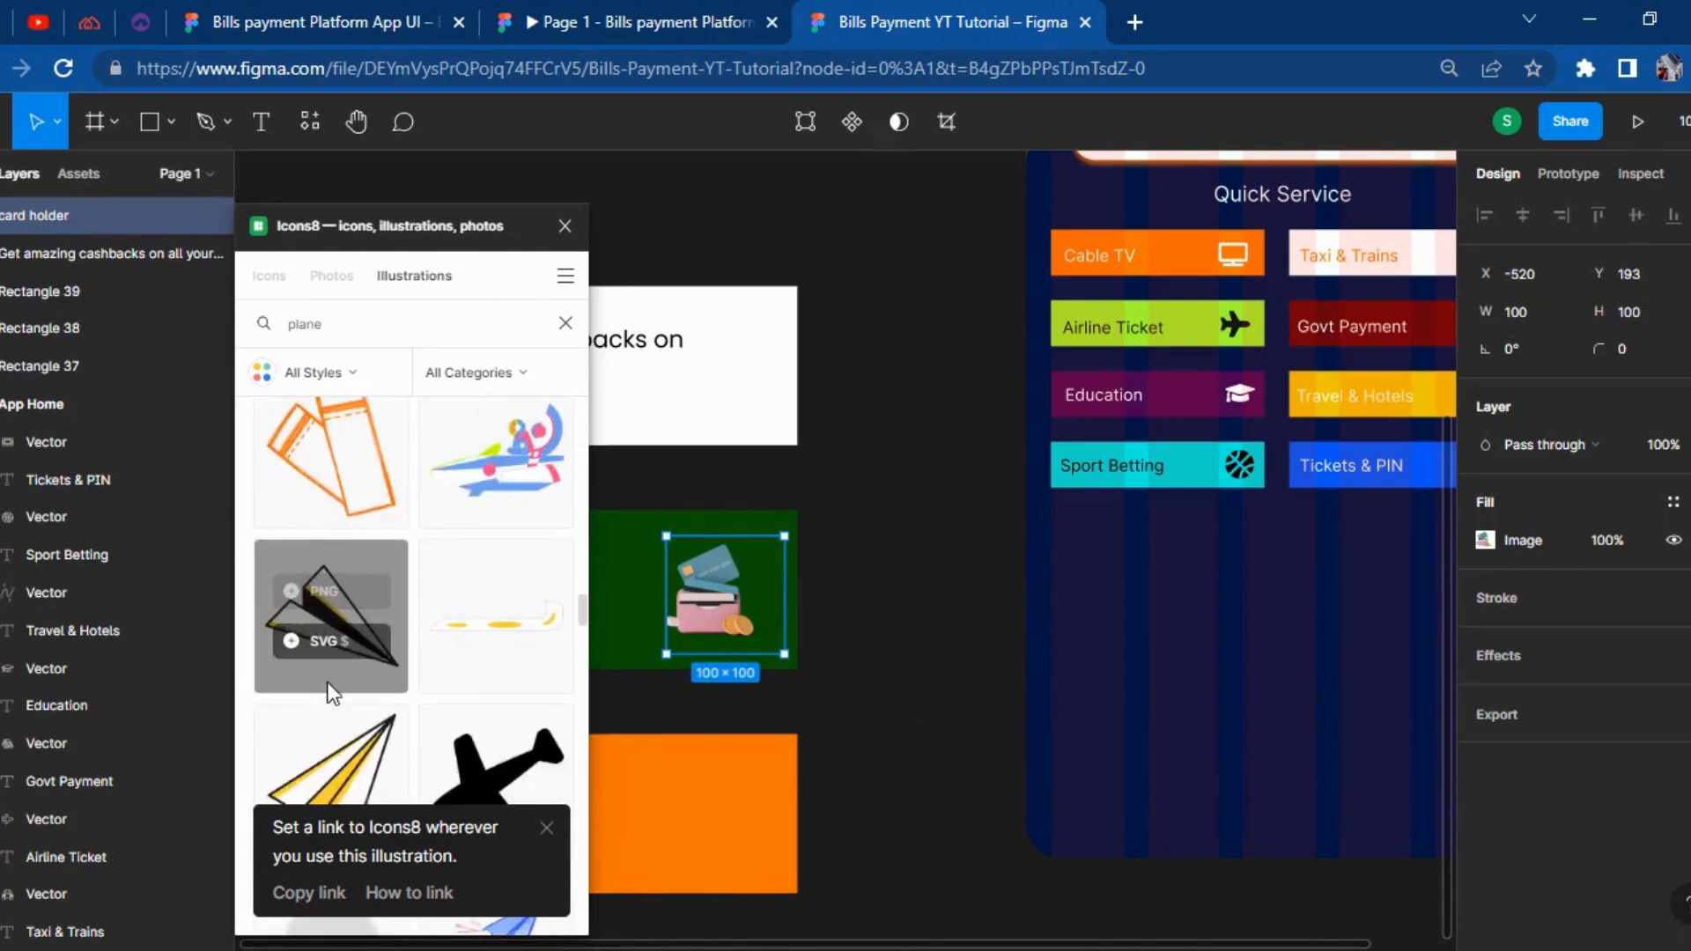
scroll(333, 685, down, 10)
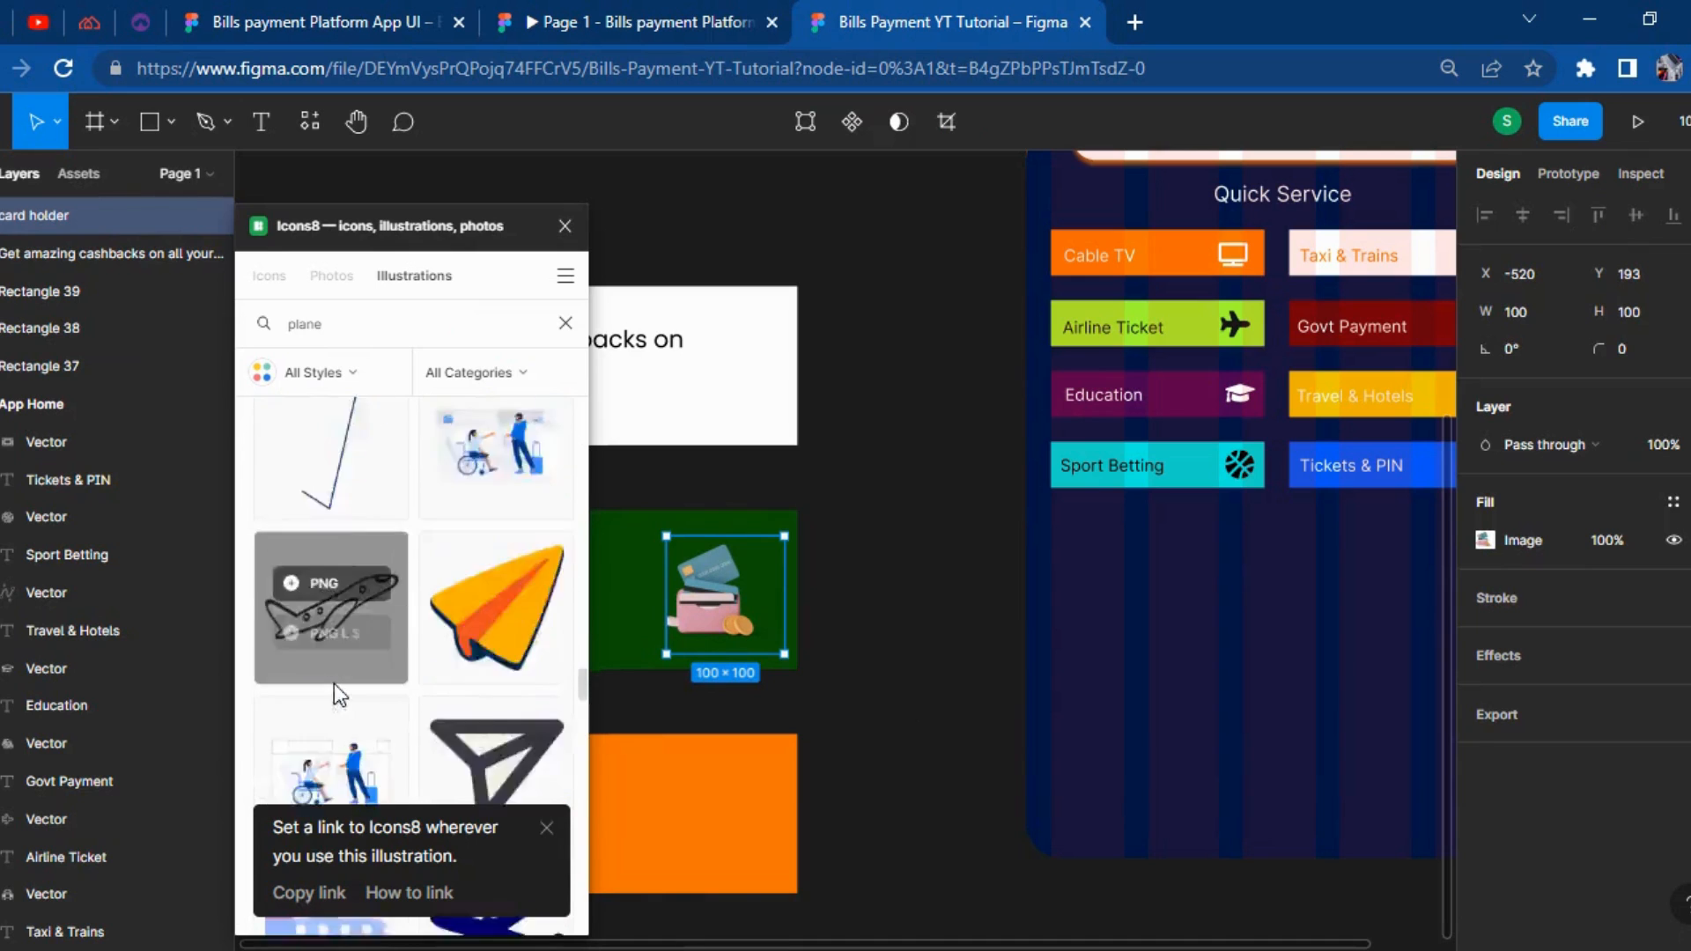
scroll(335, 683, down, 10)
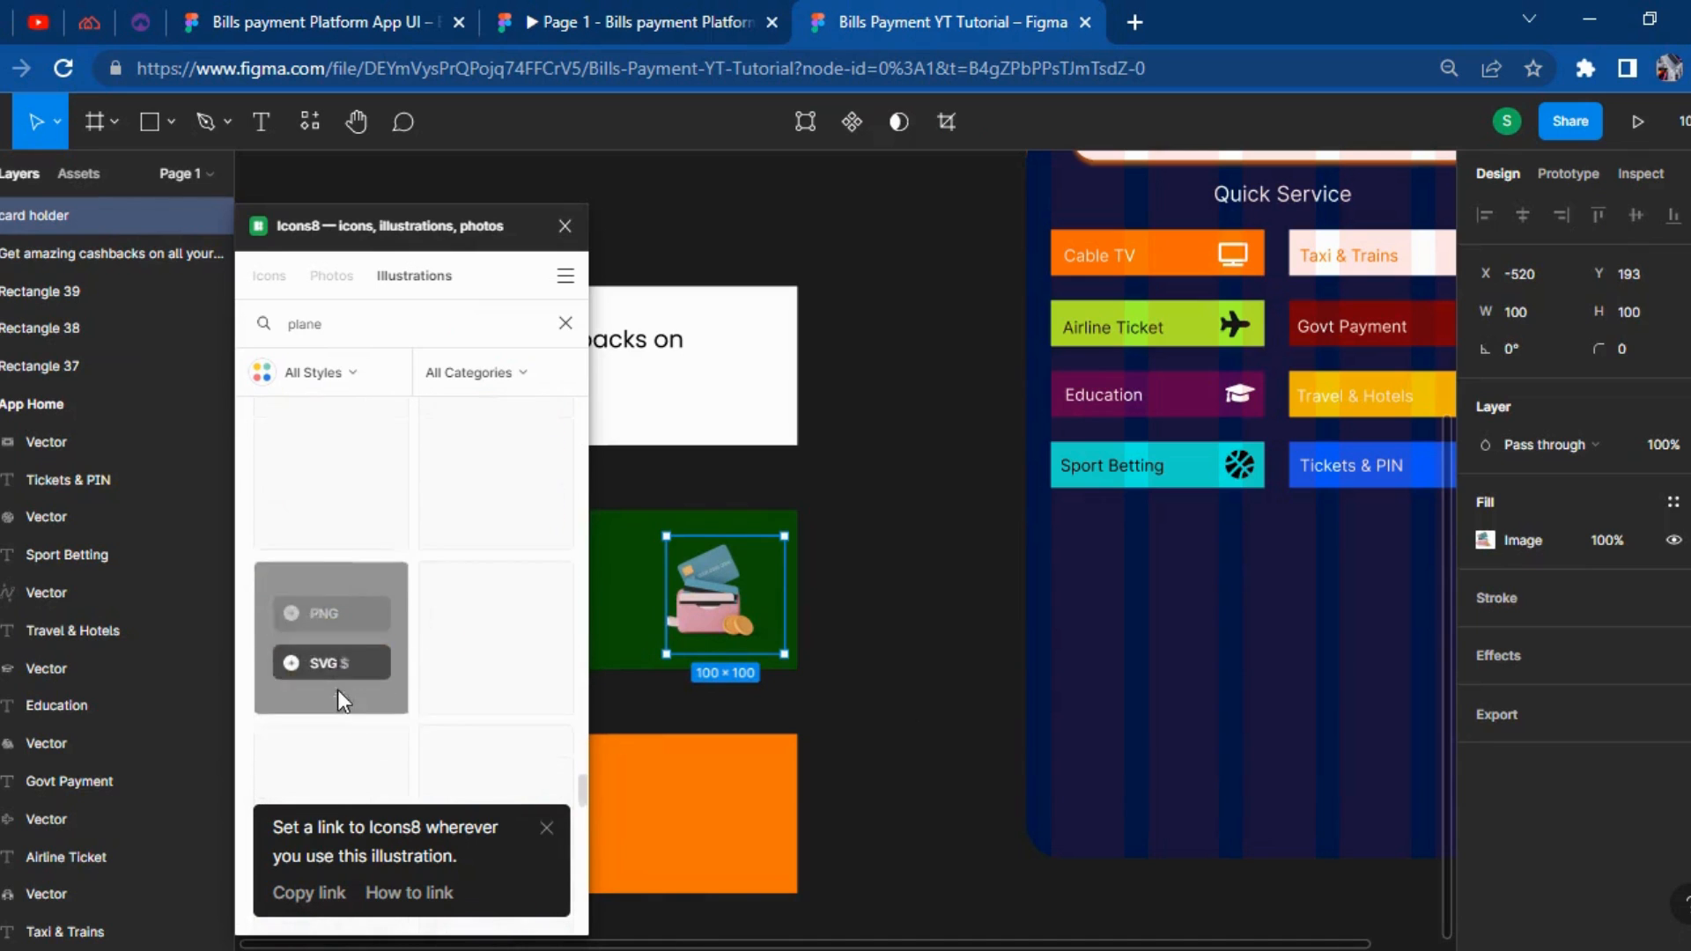
scroll(342, 690, up, 7)
scroll(341, 691, down, 7)
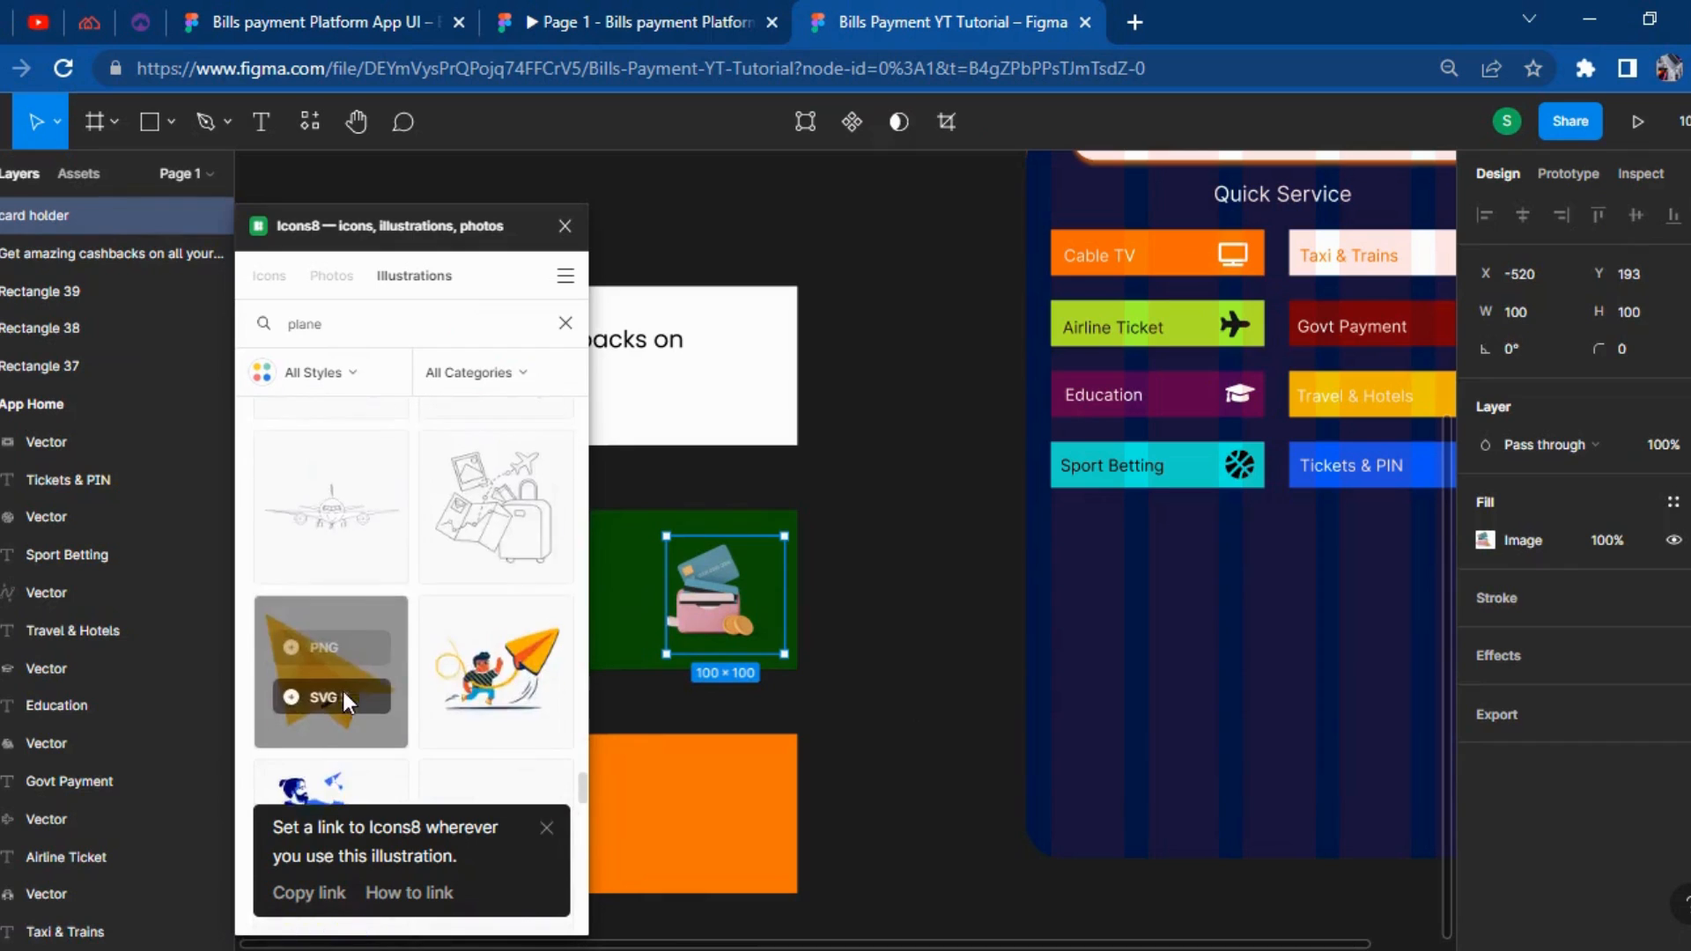
scroll(483, 652, down, 3)
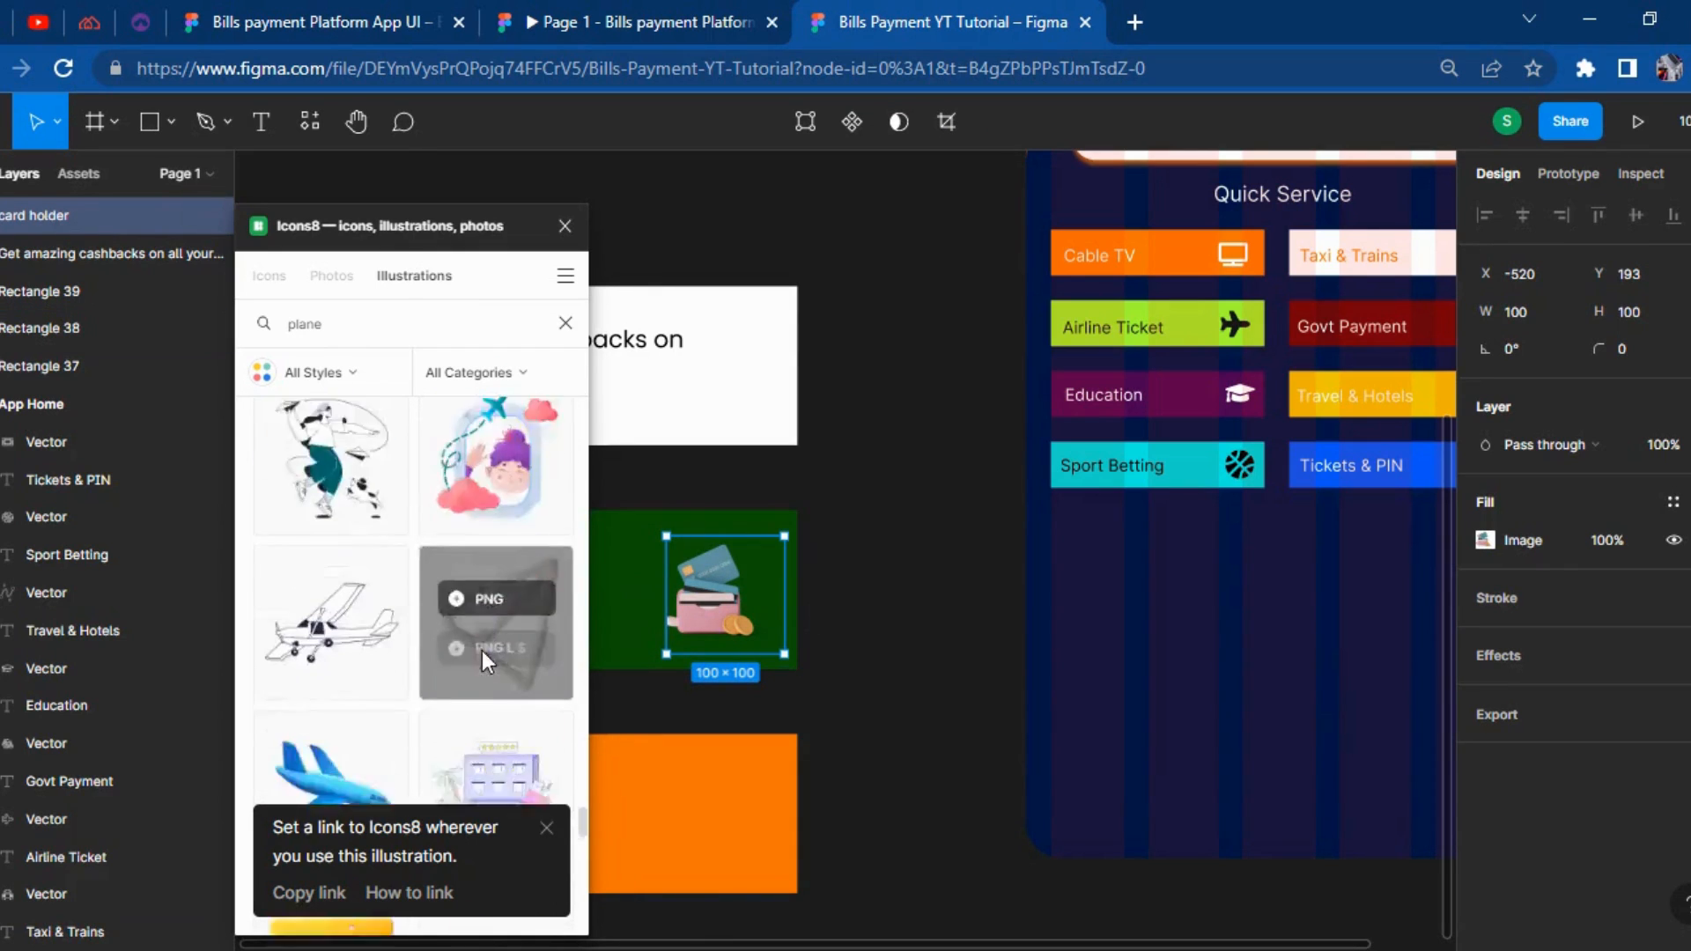
scroll(411, 716, up, 2)
scroll(412, 721, down, 2)
click(314, 658)
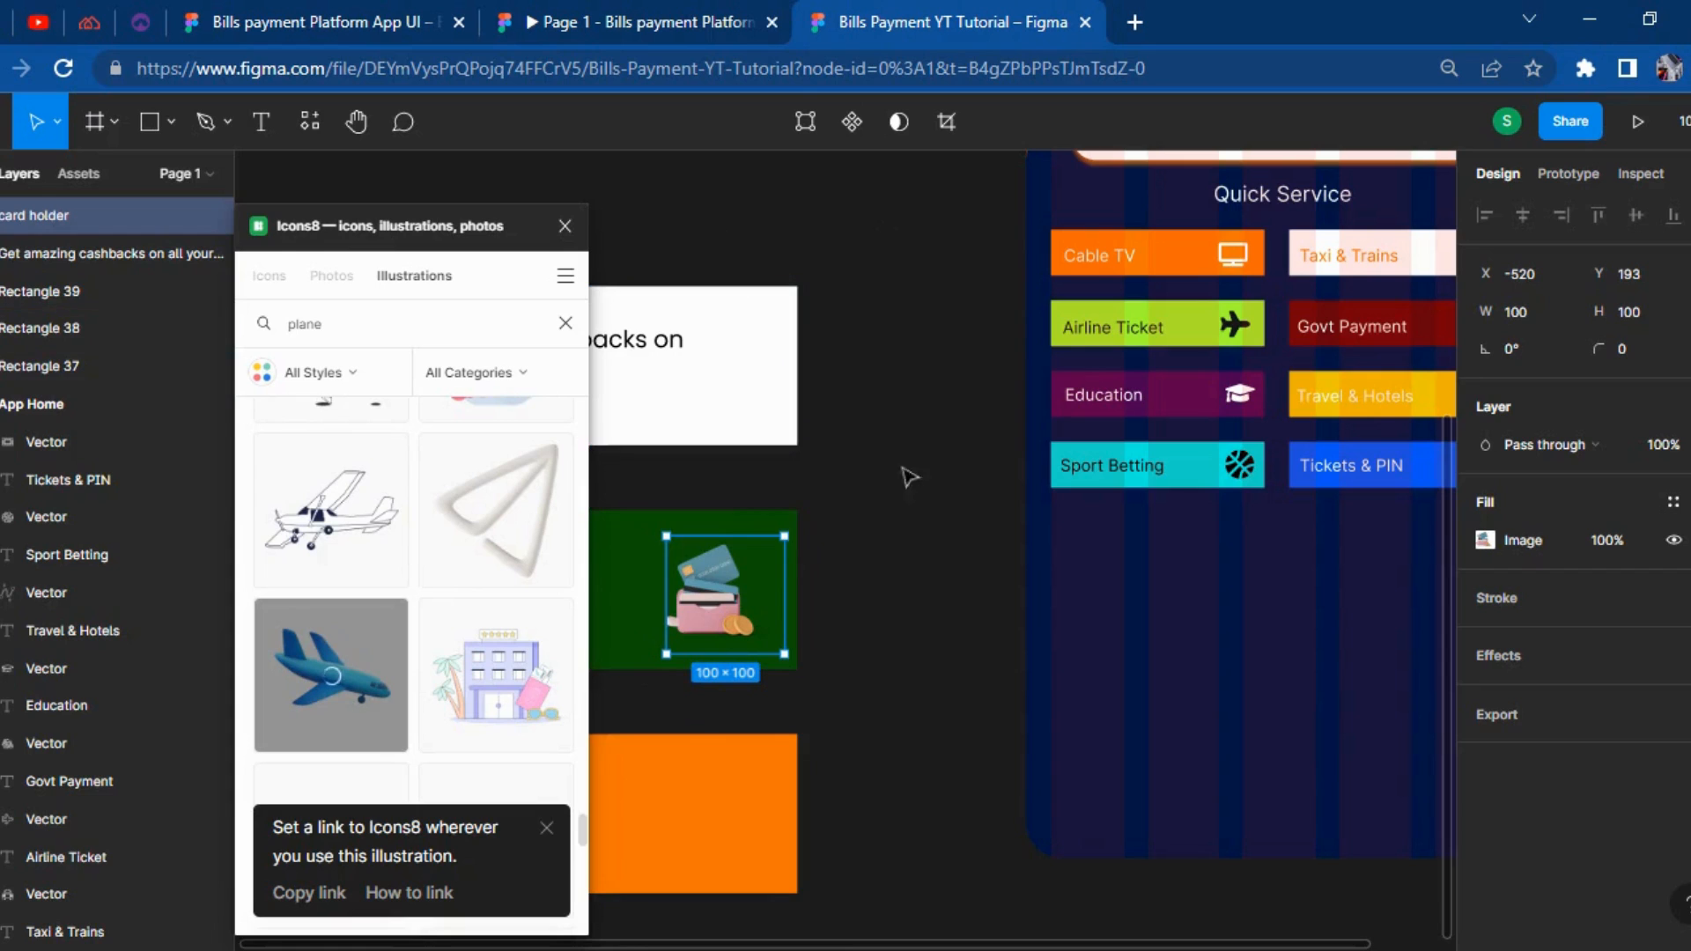
click(947, 467)
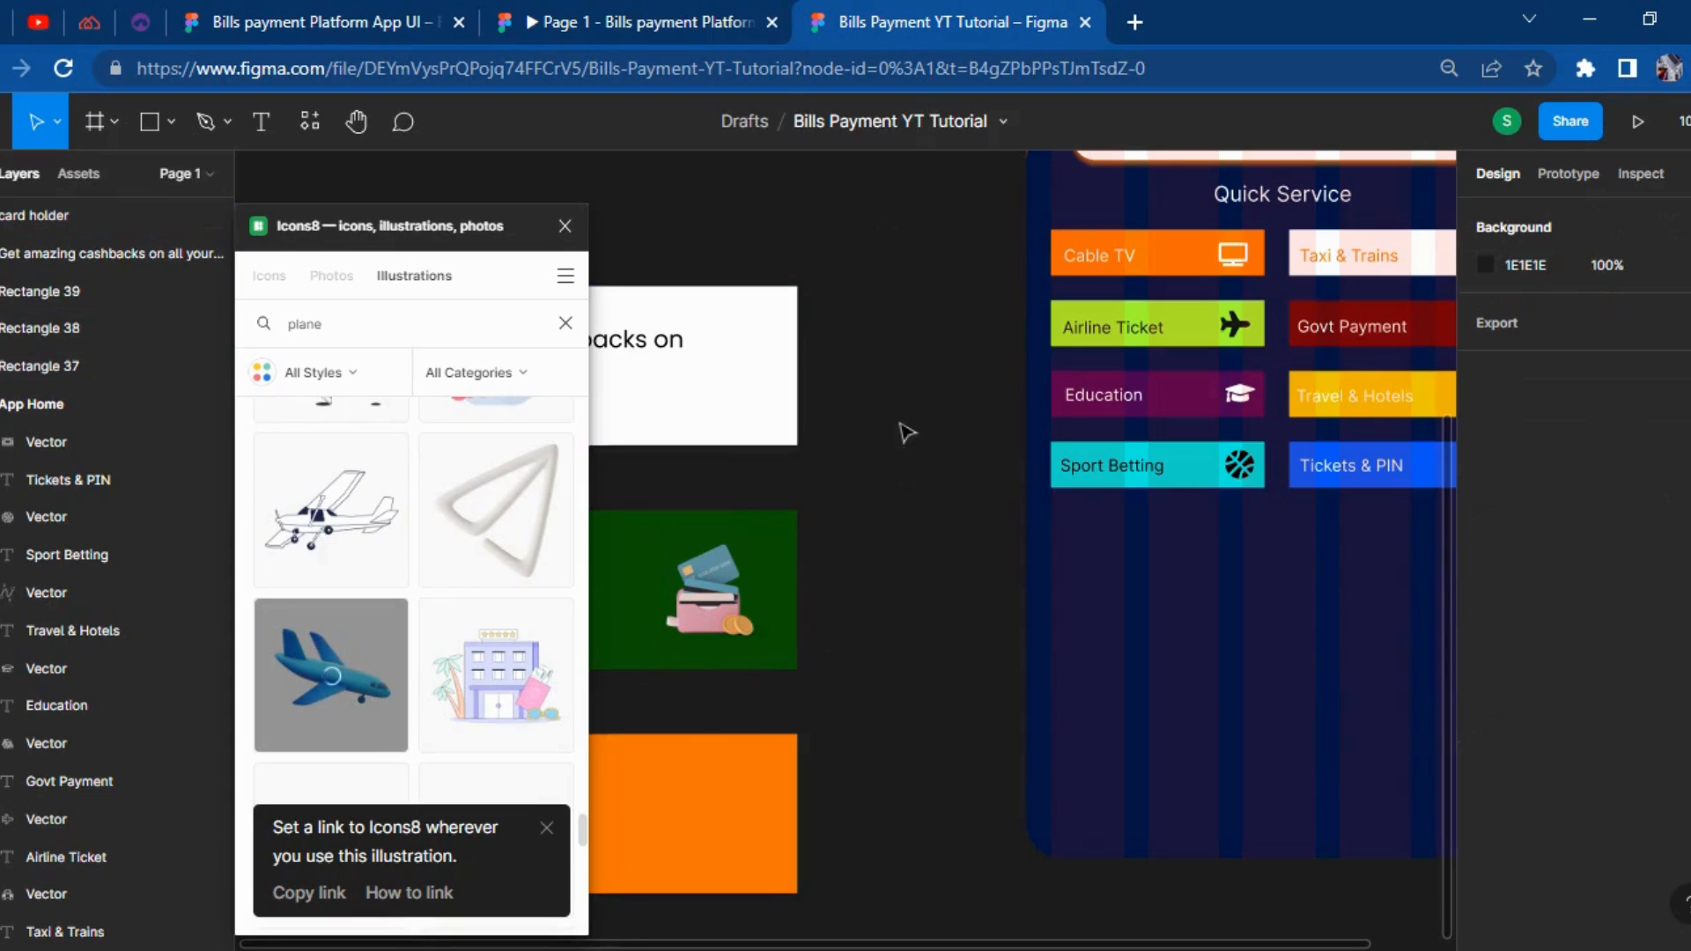
scroll(356, 615, down, 3)
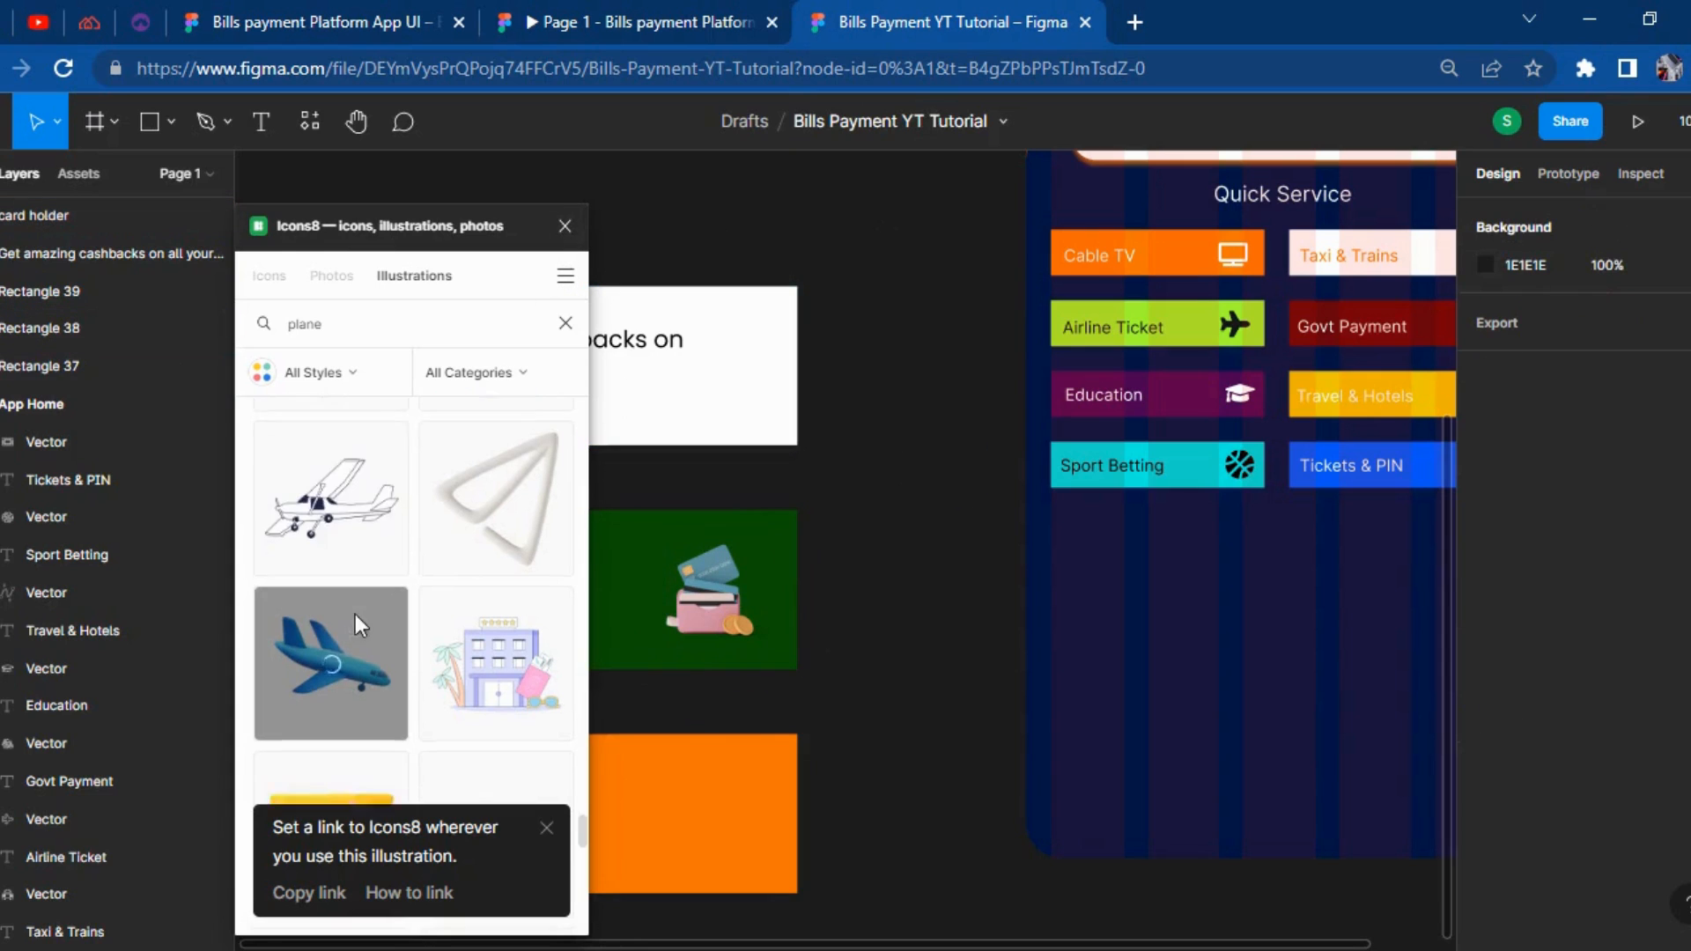
scroll(356, 615, down, 5)
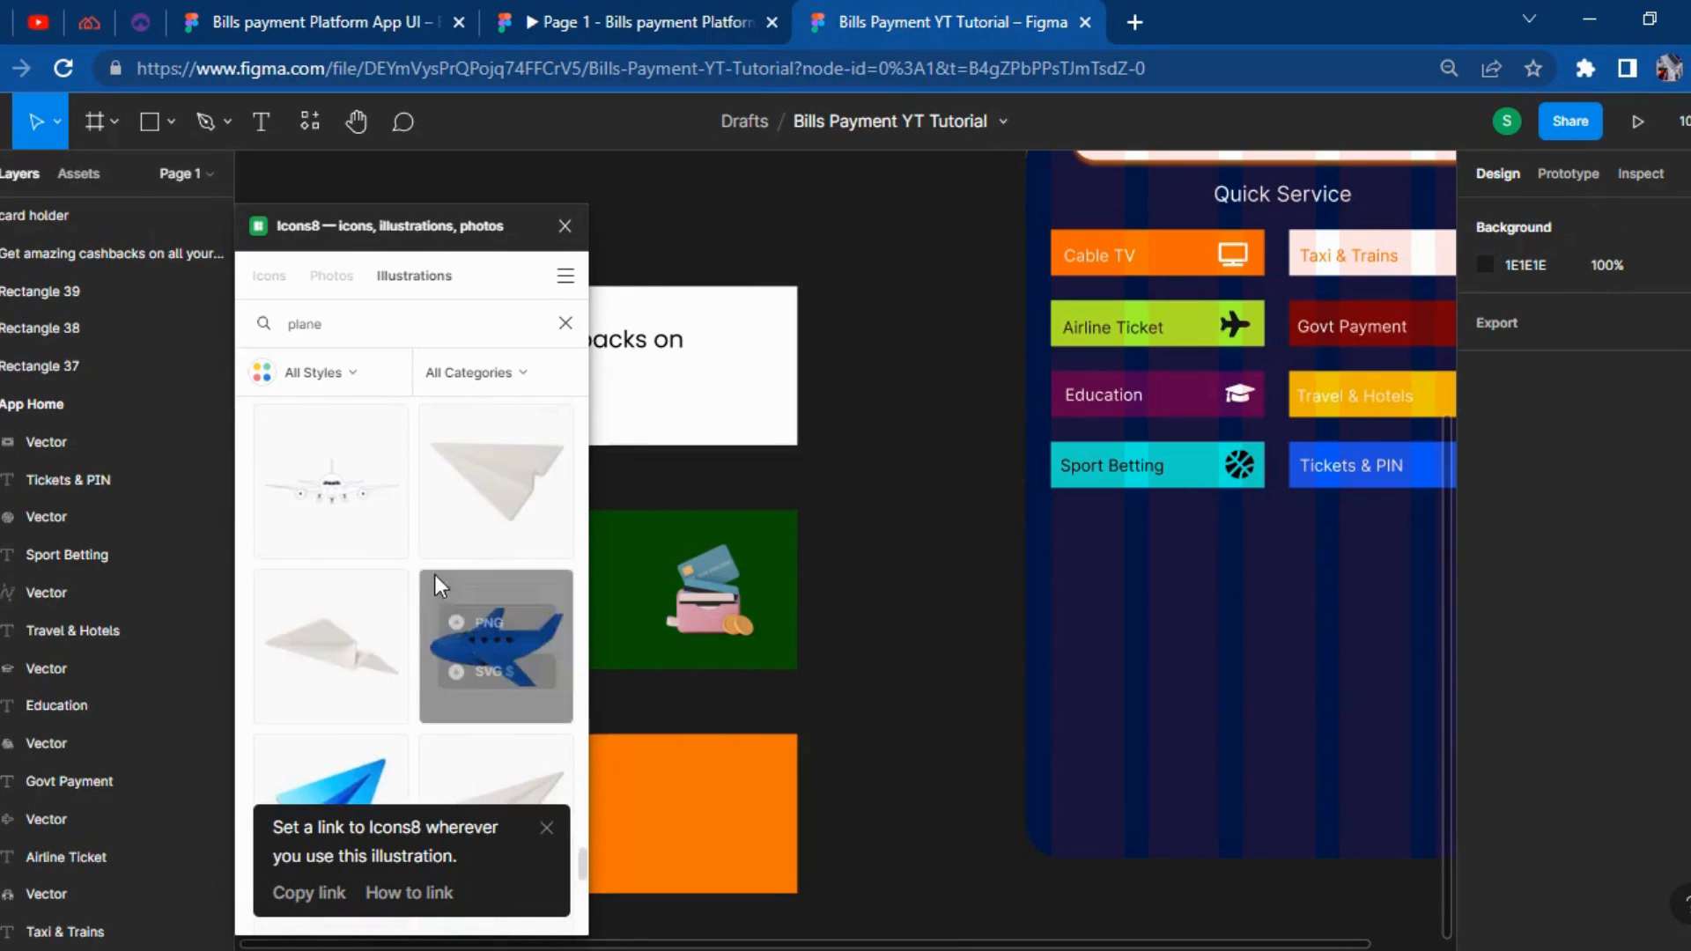
Size the airplane illustration to 100 × 100 and place it on the orange banner at X -533, Y 390.
click(434, 581)
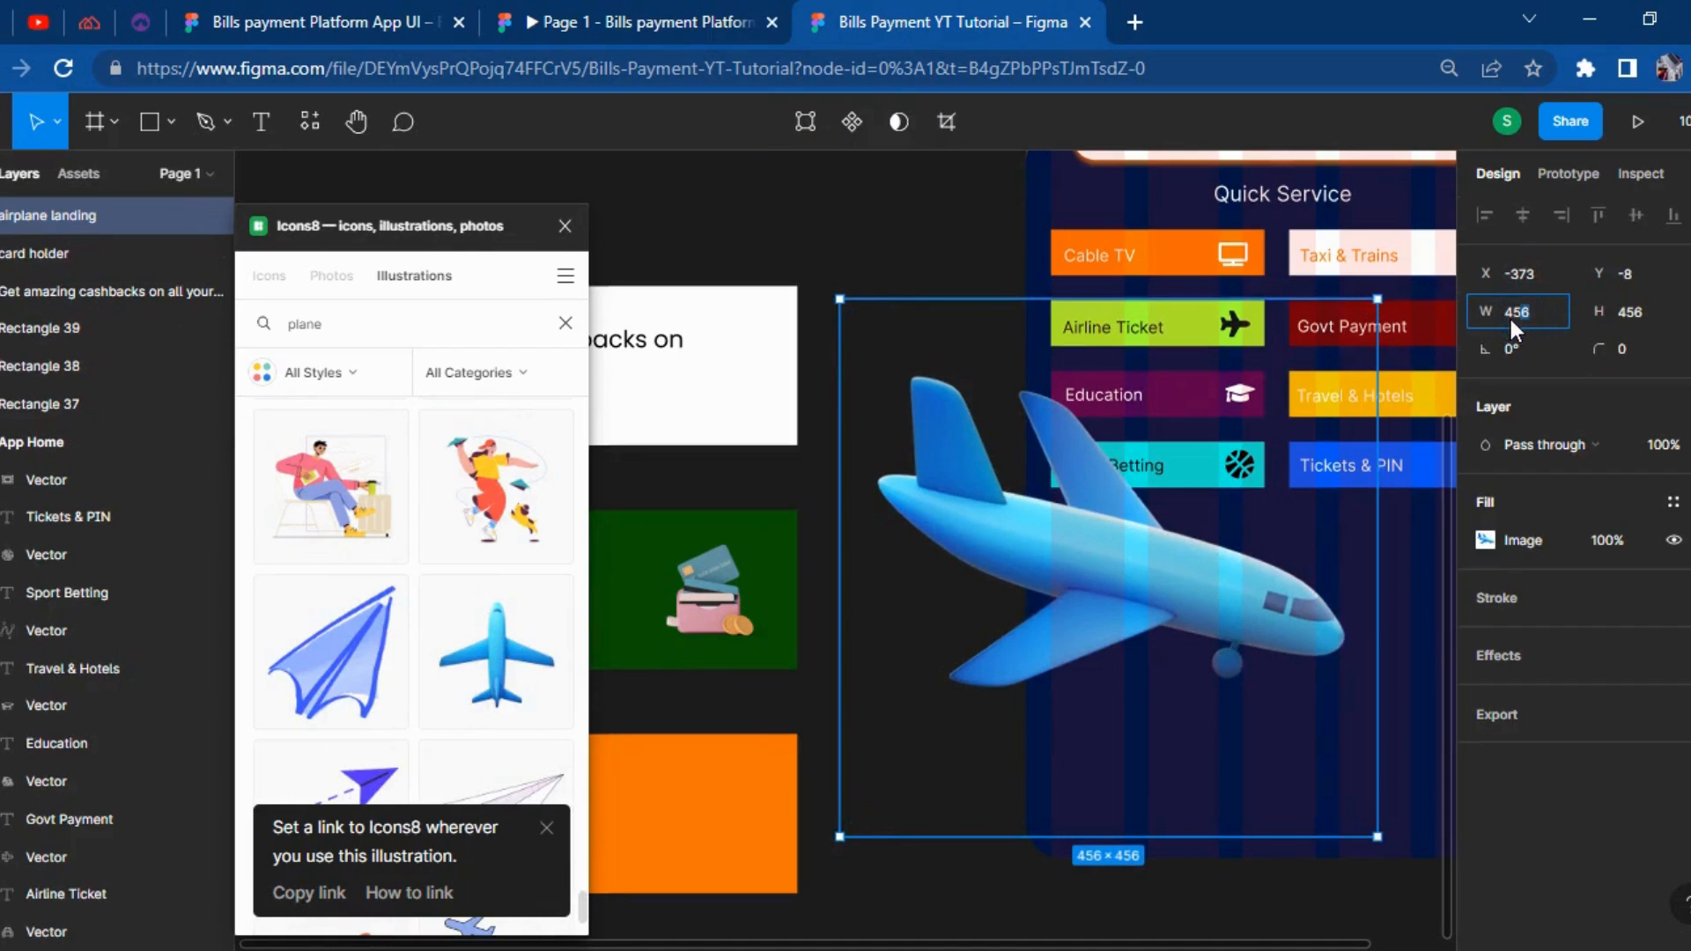
text(100)
key(Tab)
text(100)
key(Return)
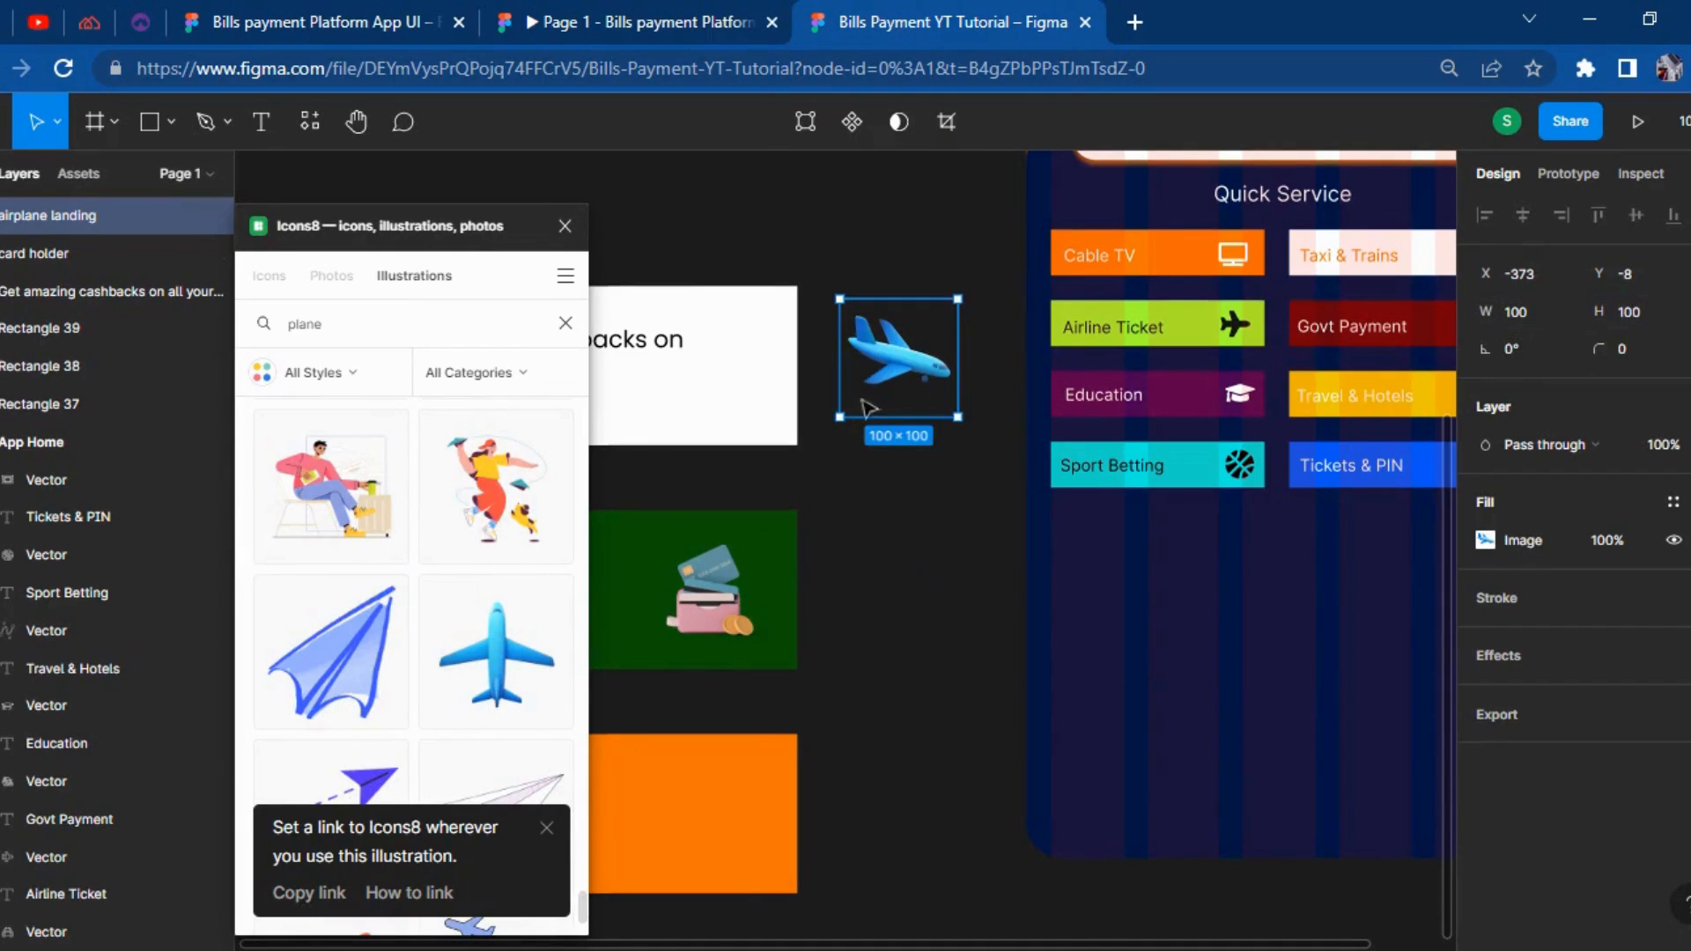
drag(890, 410, 710, 841)
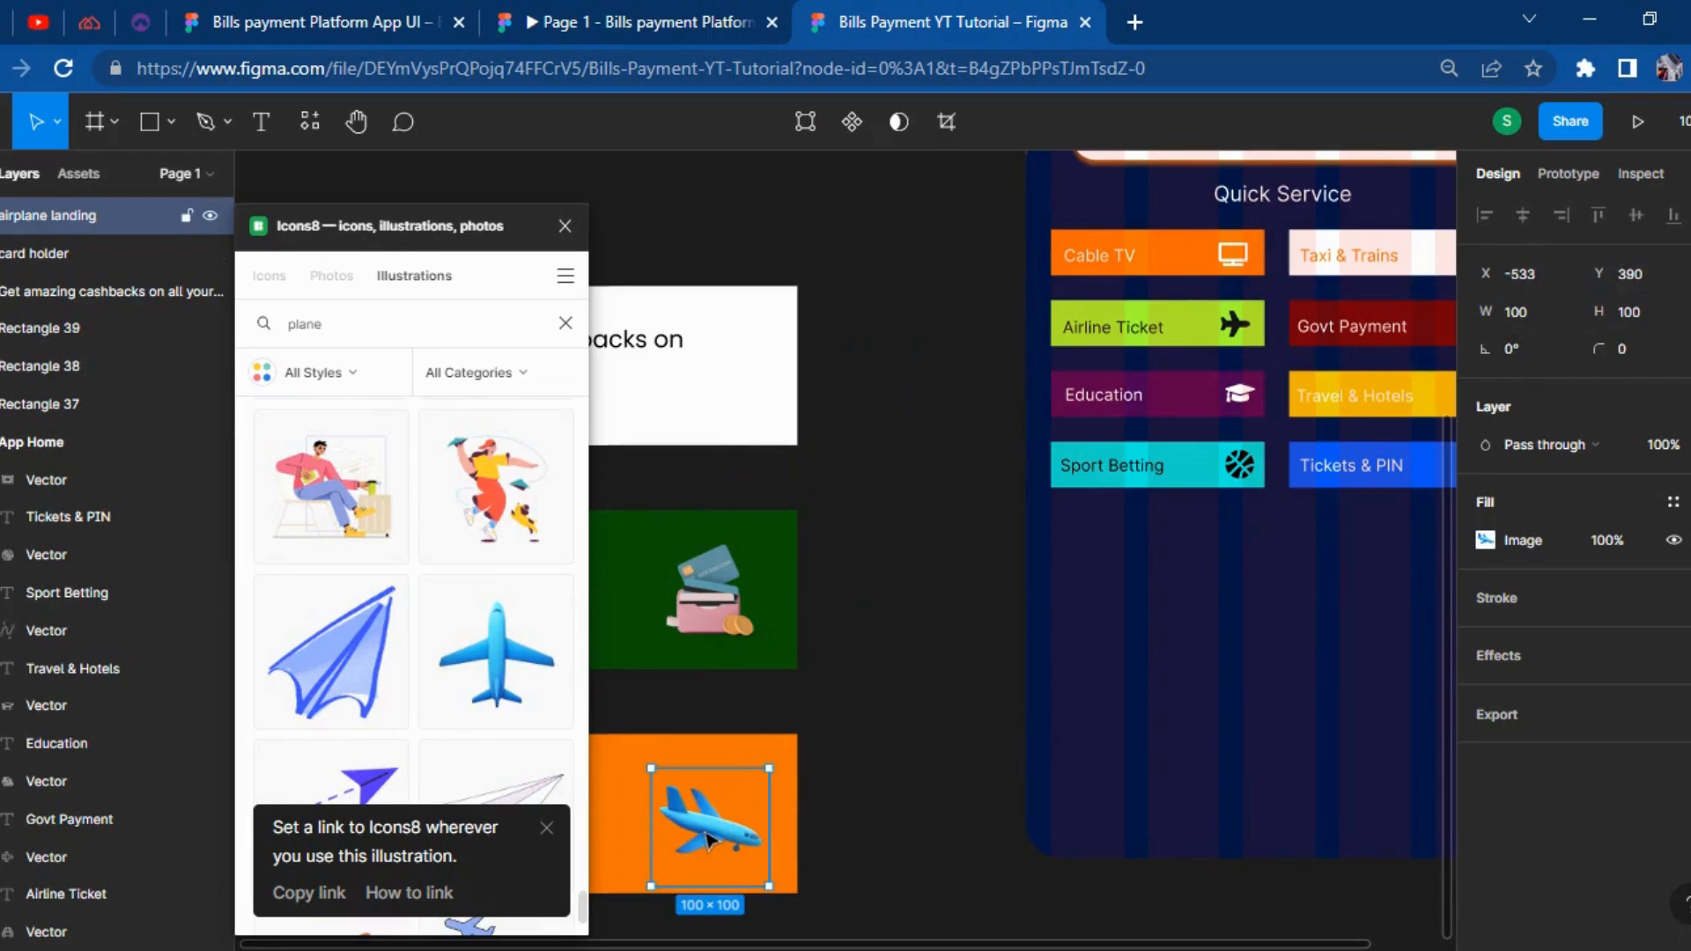
click(564, 227)
click(884, 559)
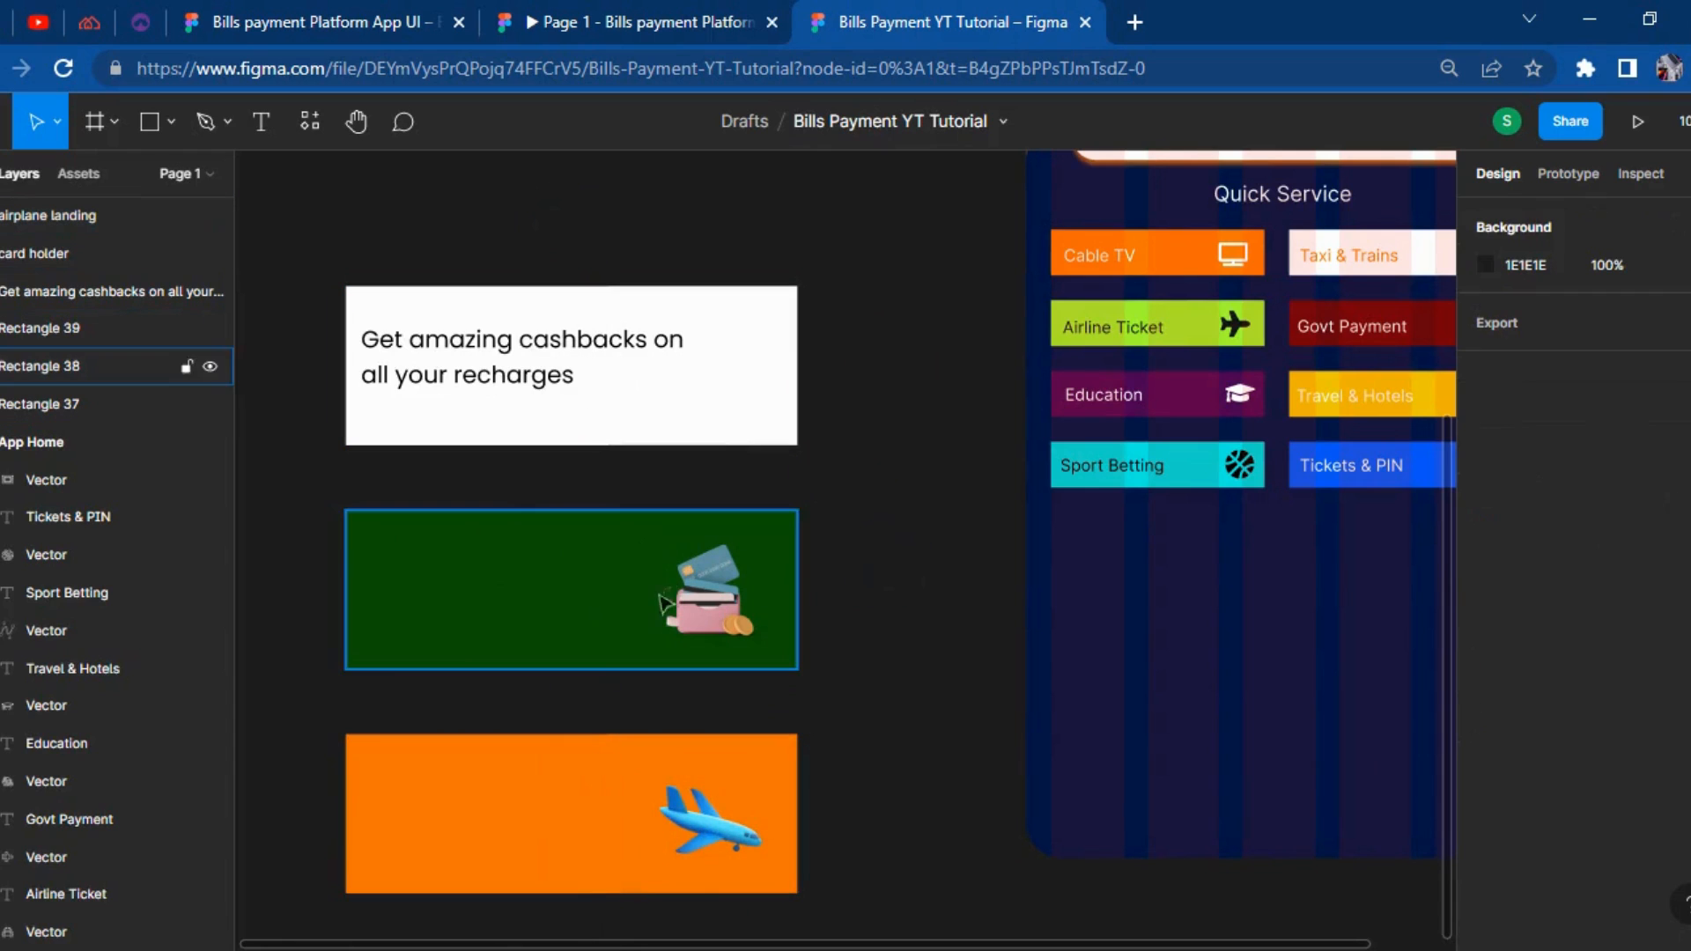
Set the white banner's corner radius to 12.
click(768, 361)
click(1635, 370)
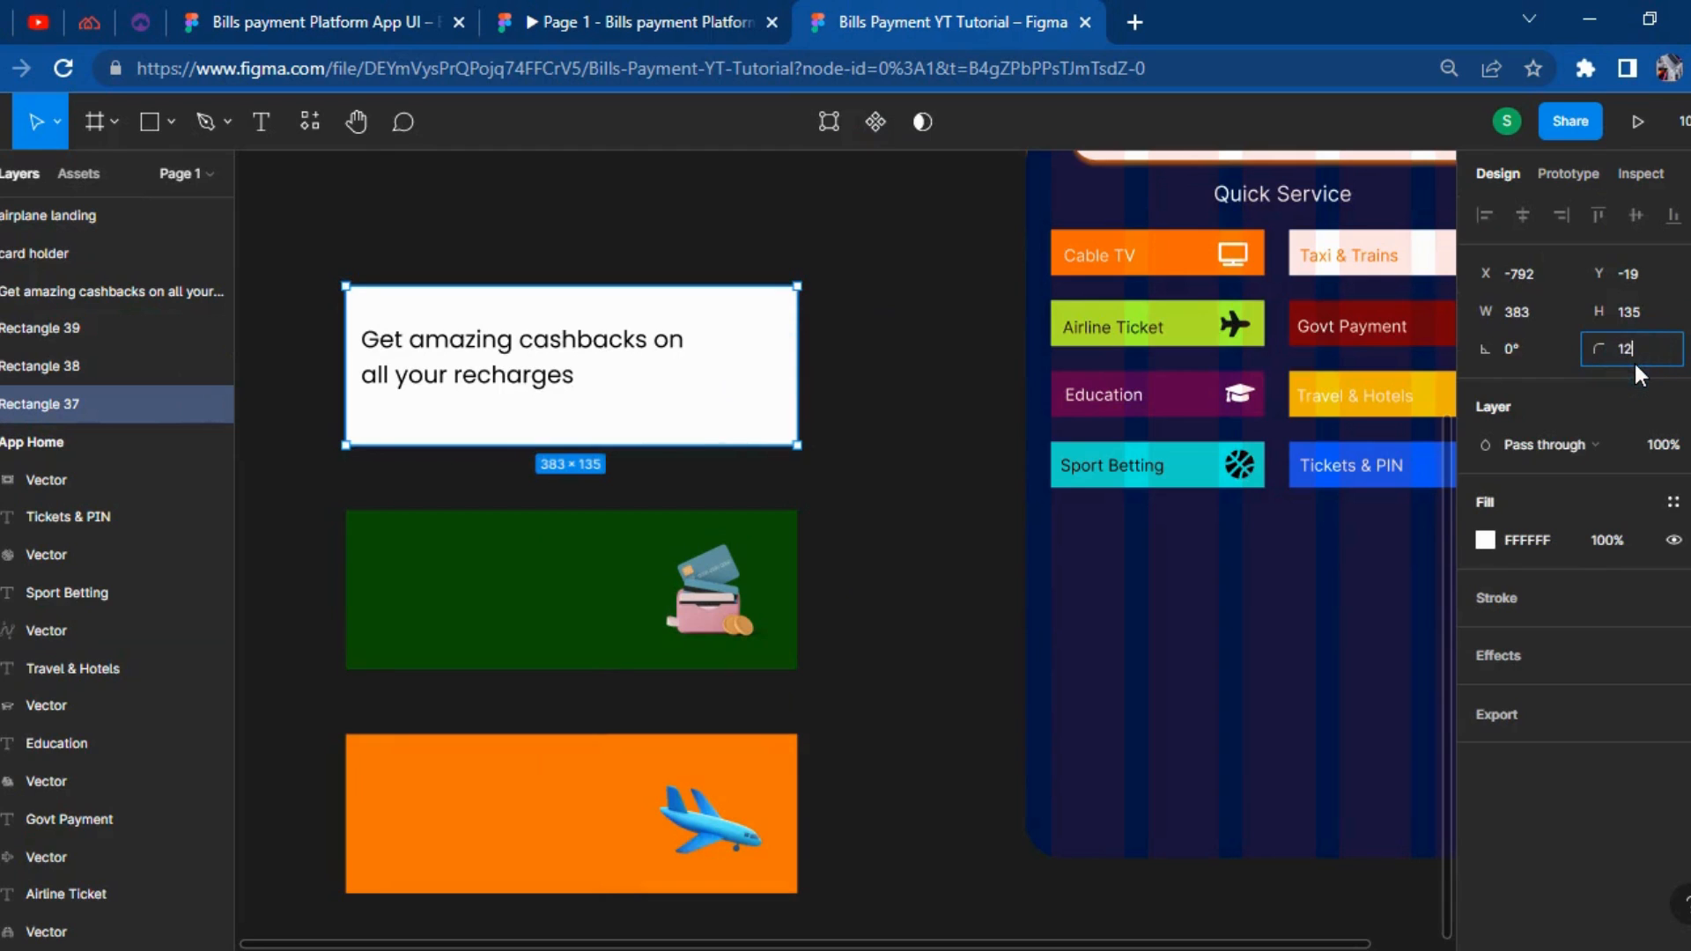
key(Return)
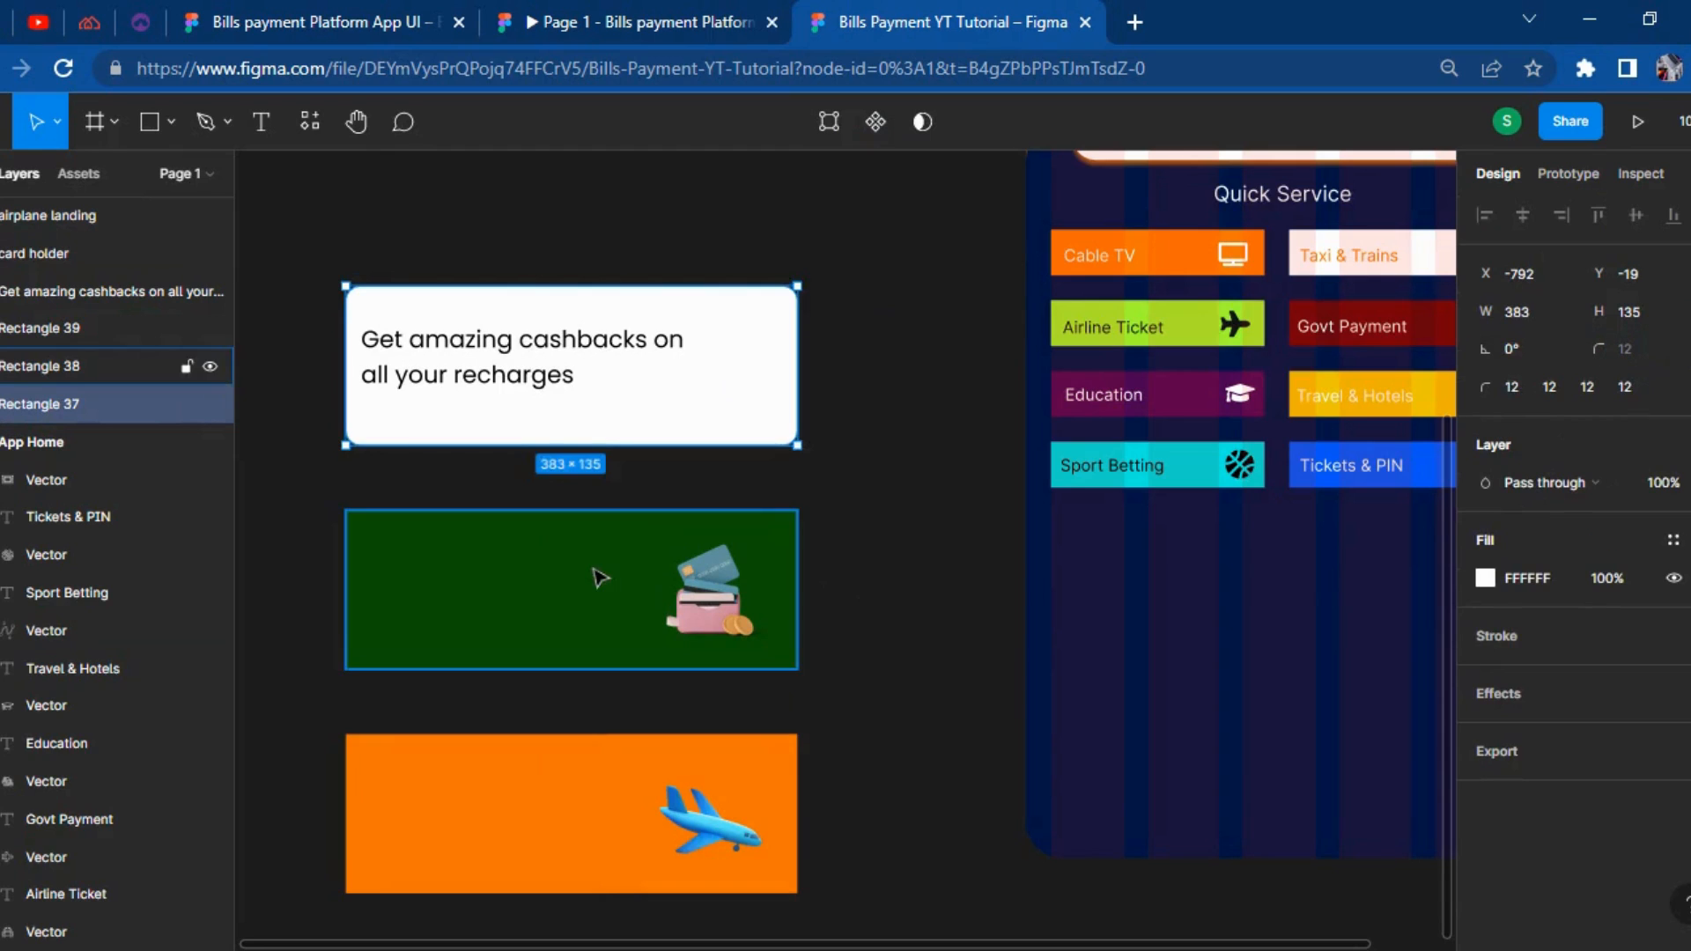
Select the dark green banner rectangle.
click(599, 577)
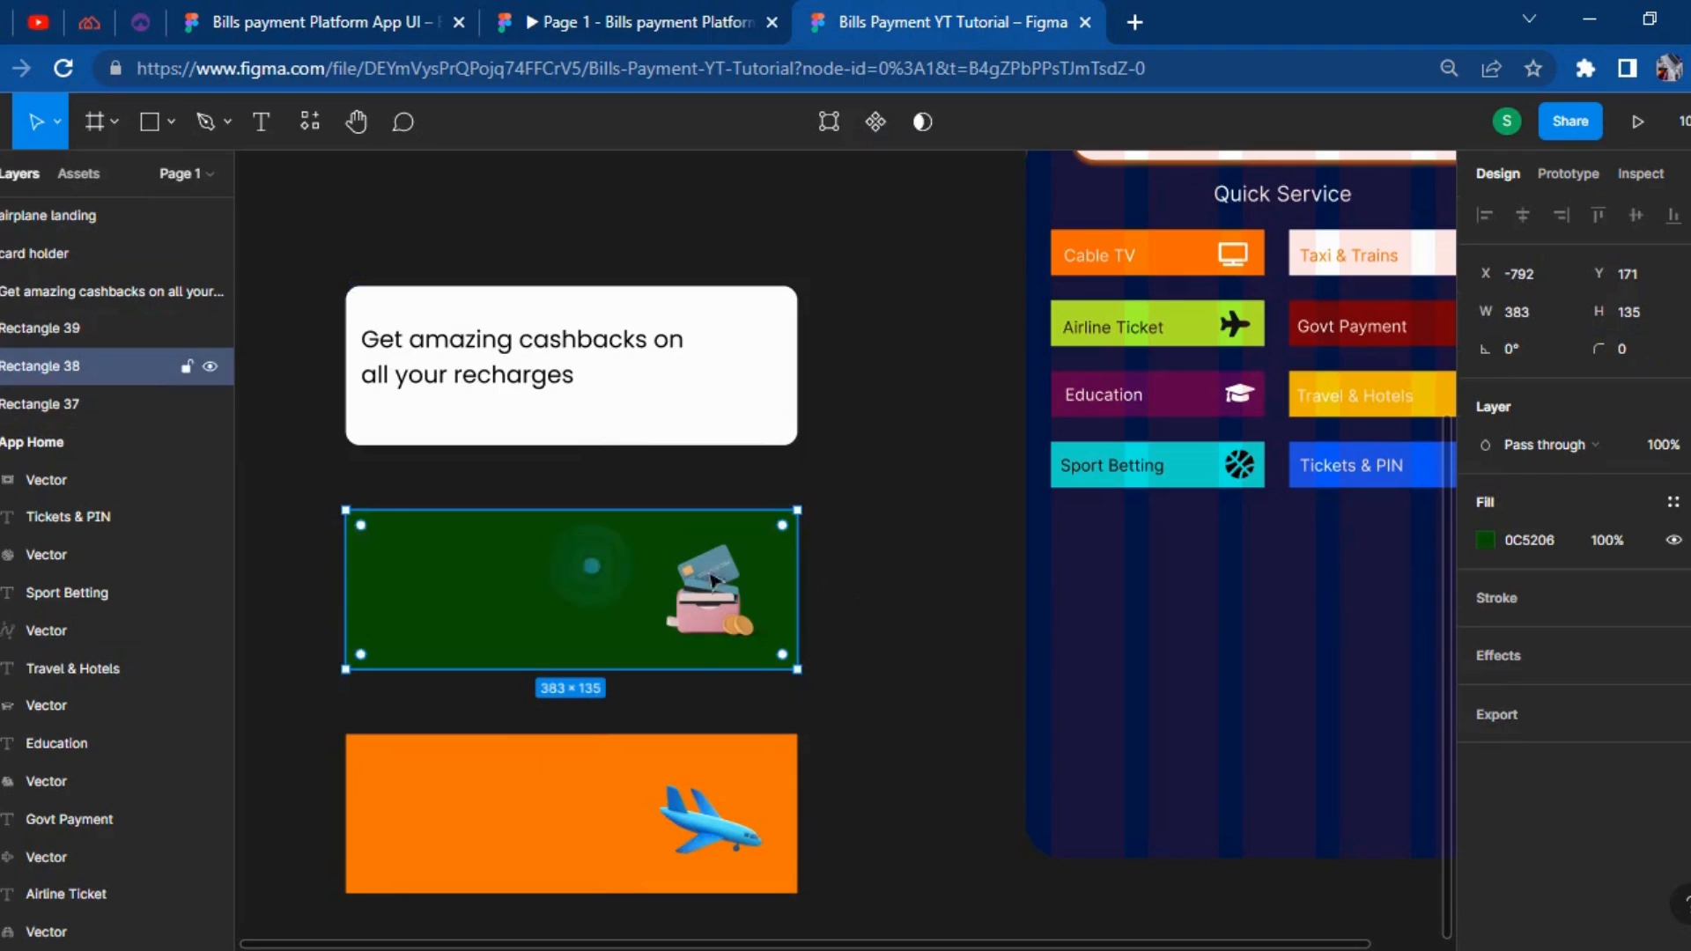
Round the corners of the orange card with a radius of 12.
click(495, 880)
click(1640, 353)
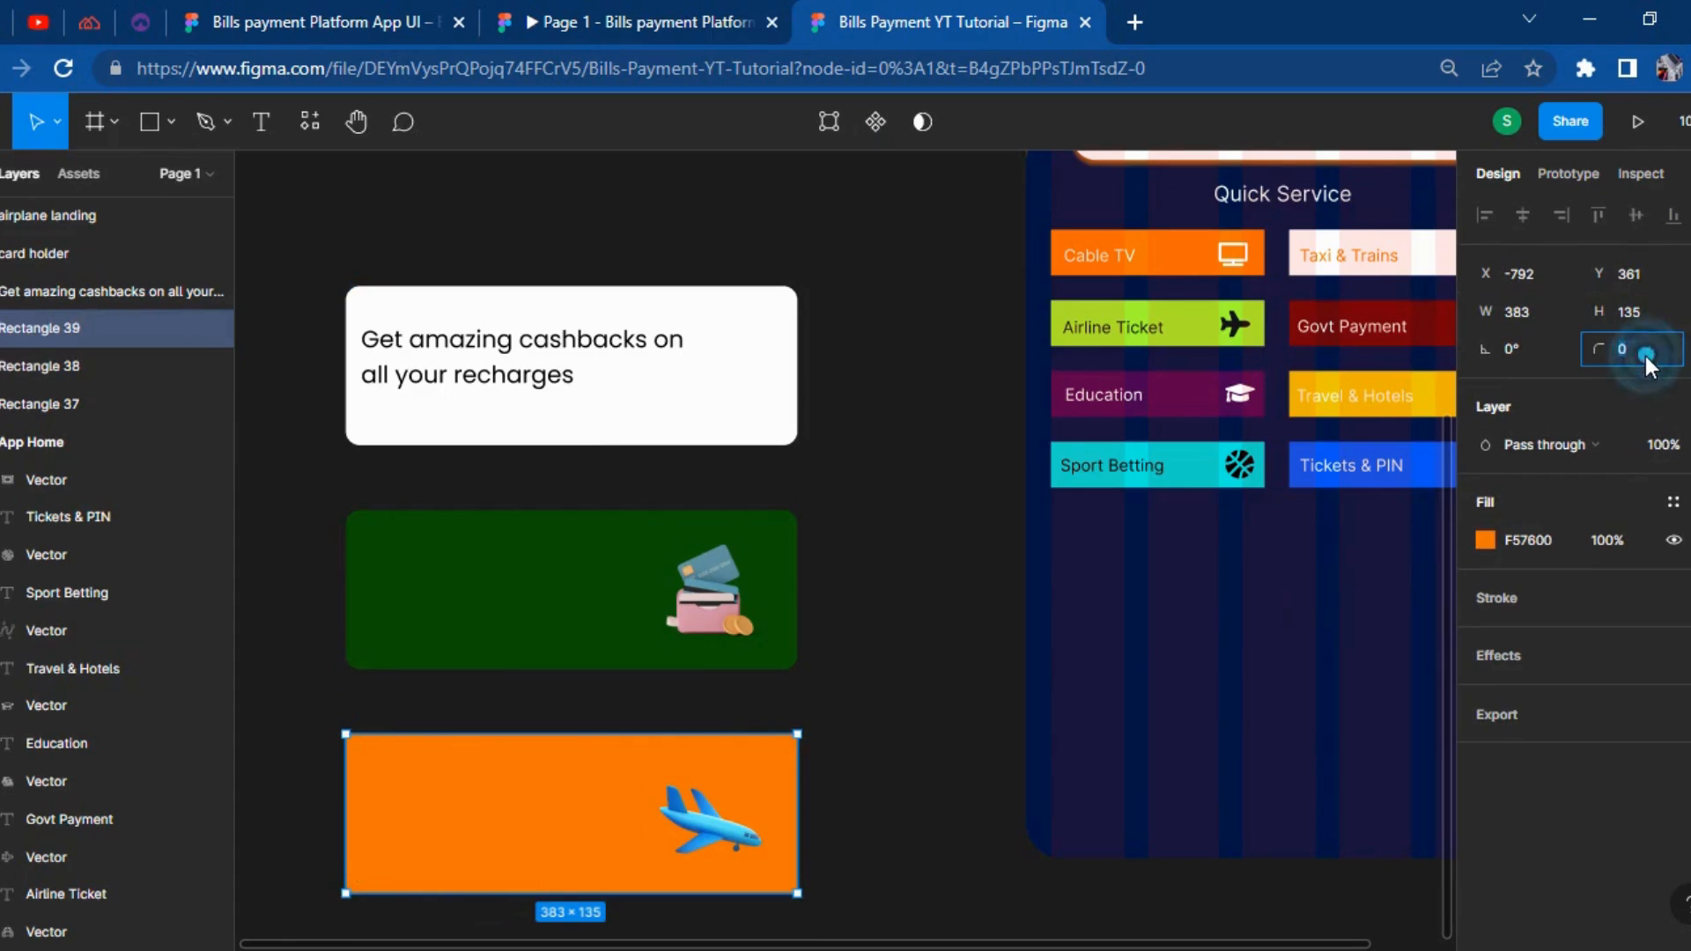
text(12)
key(Return)
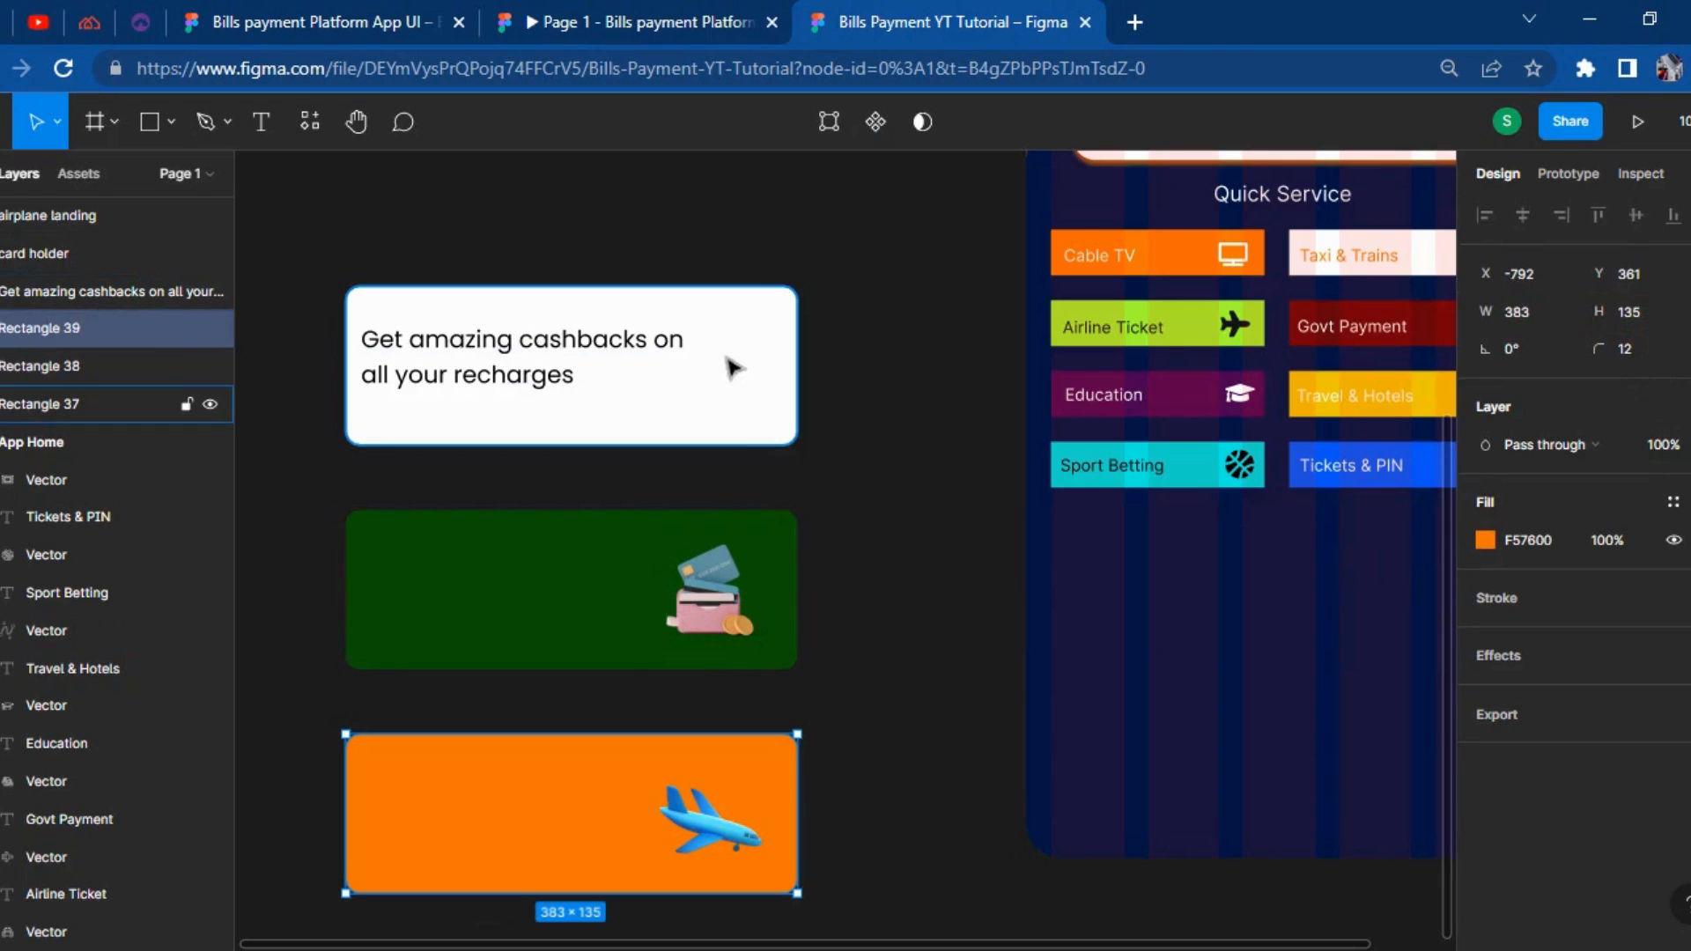
drag(709, 375, 476, 389)
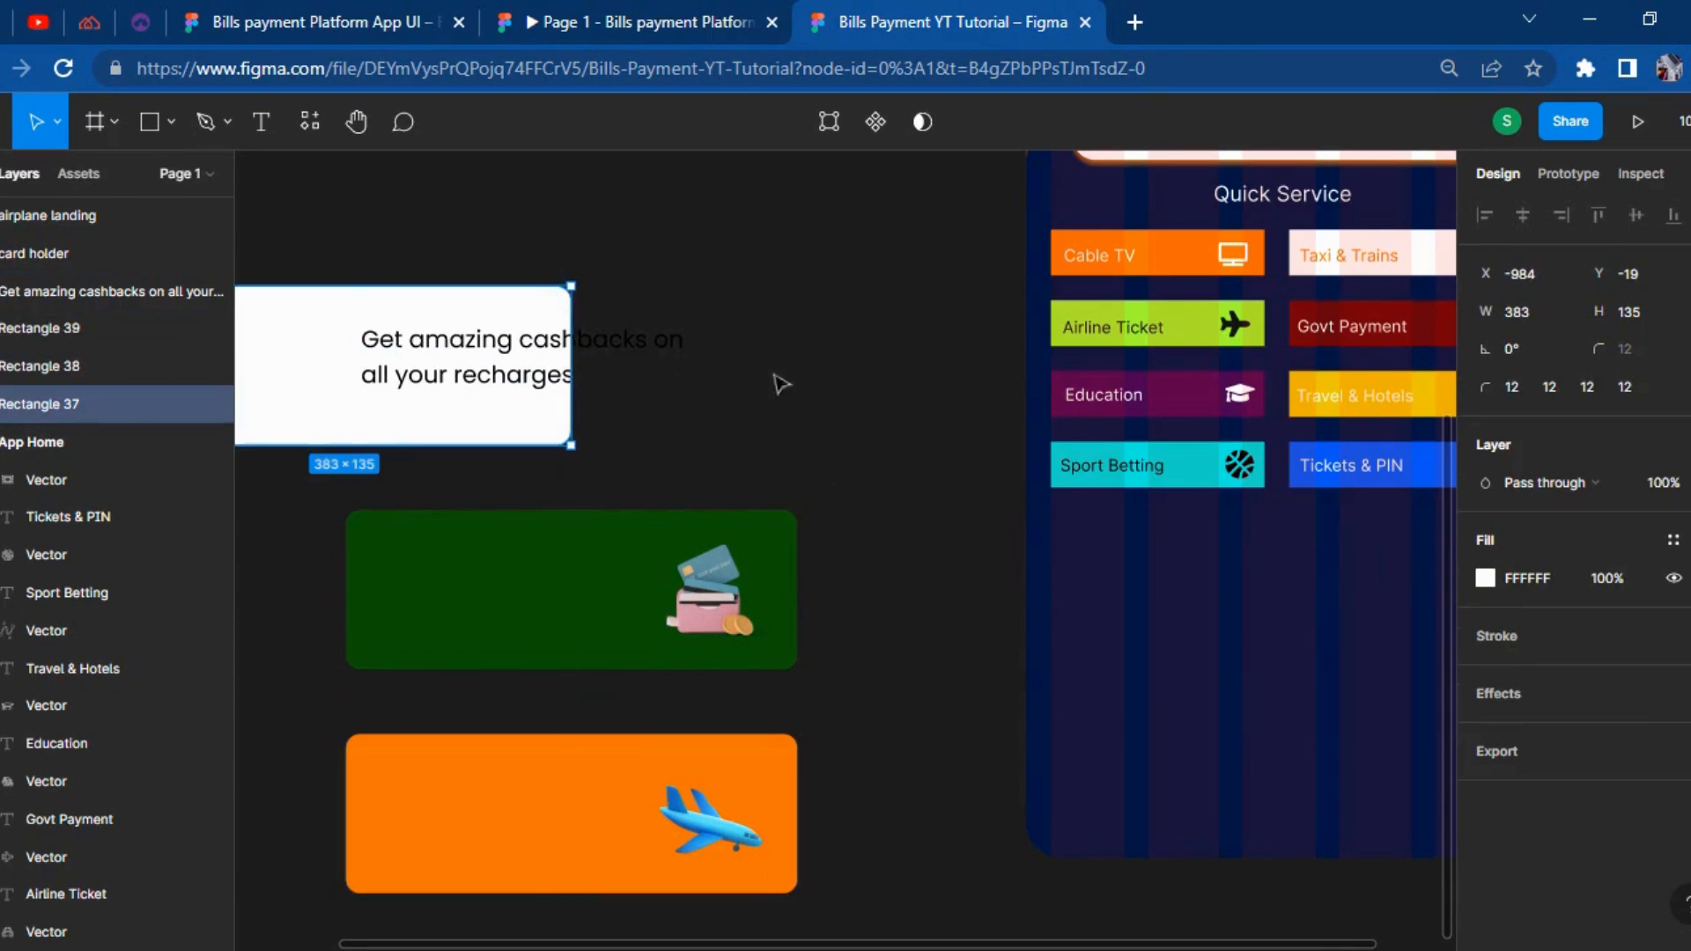
key(ctrl+z)
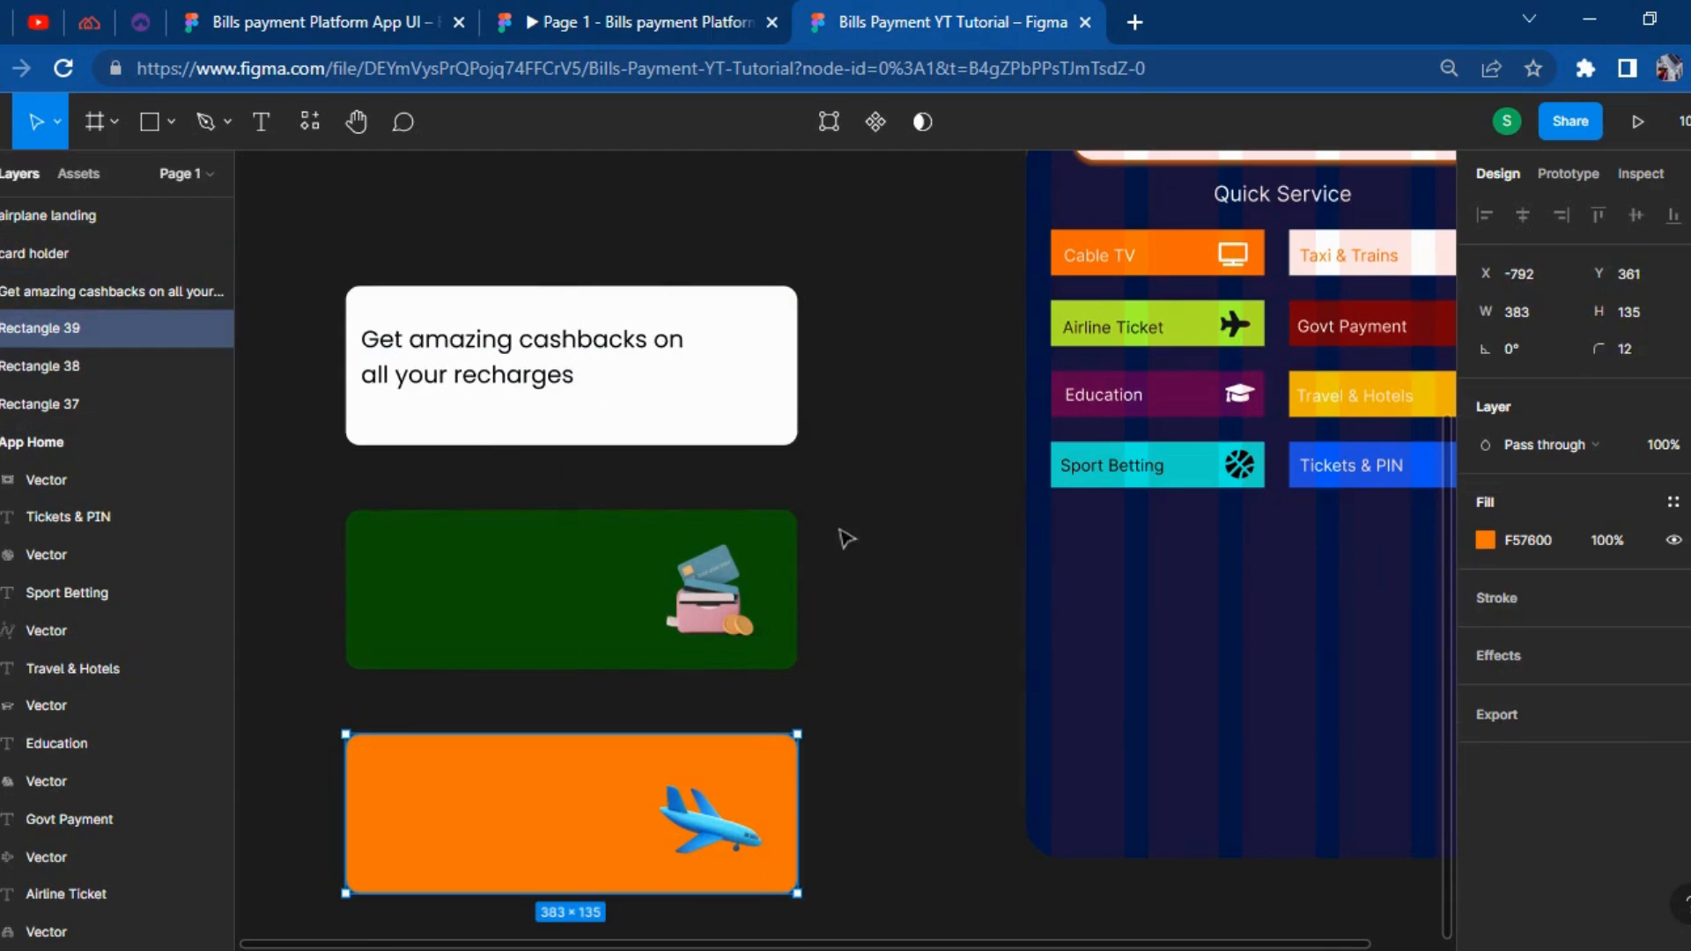
scroll(642, 450, up, 4)
scroll(635, 467, down, 6)
scroll(652, 563, up, 4)
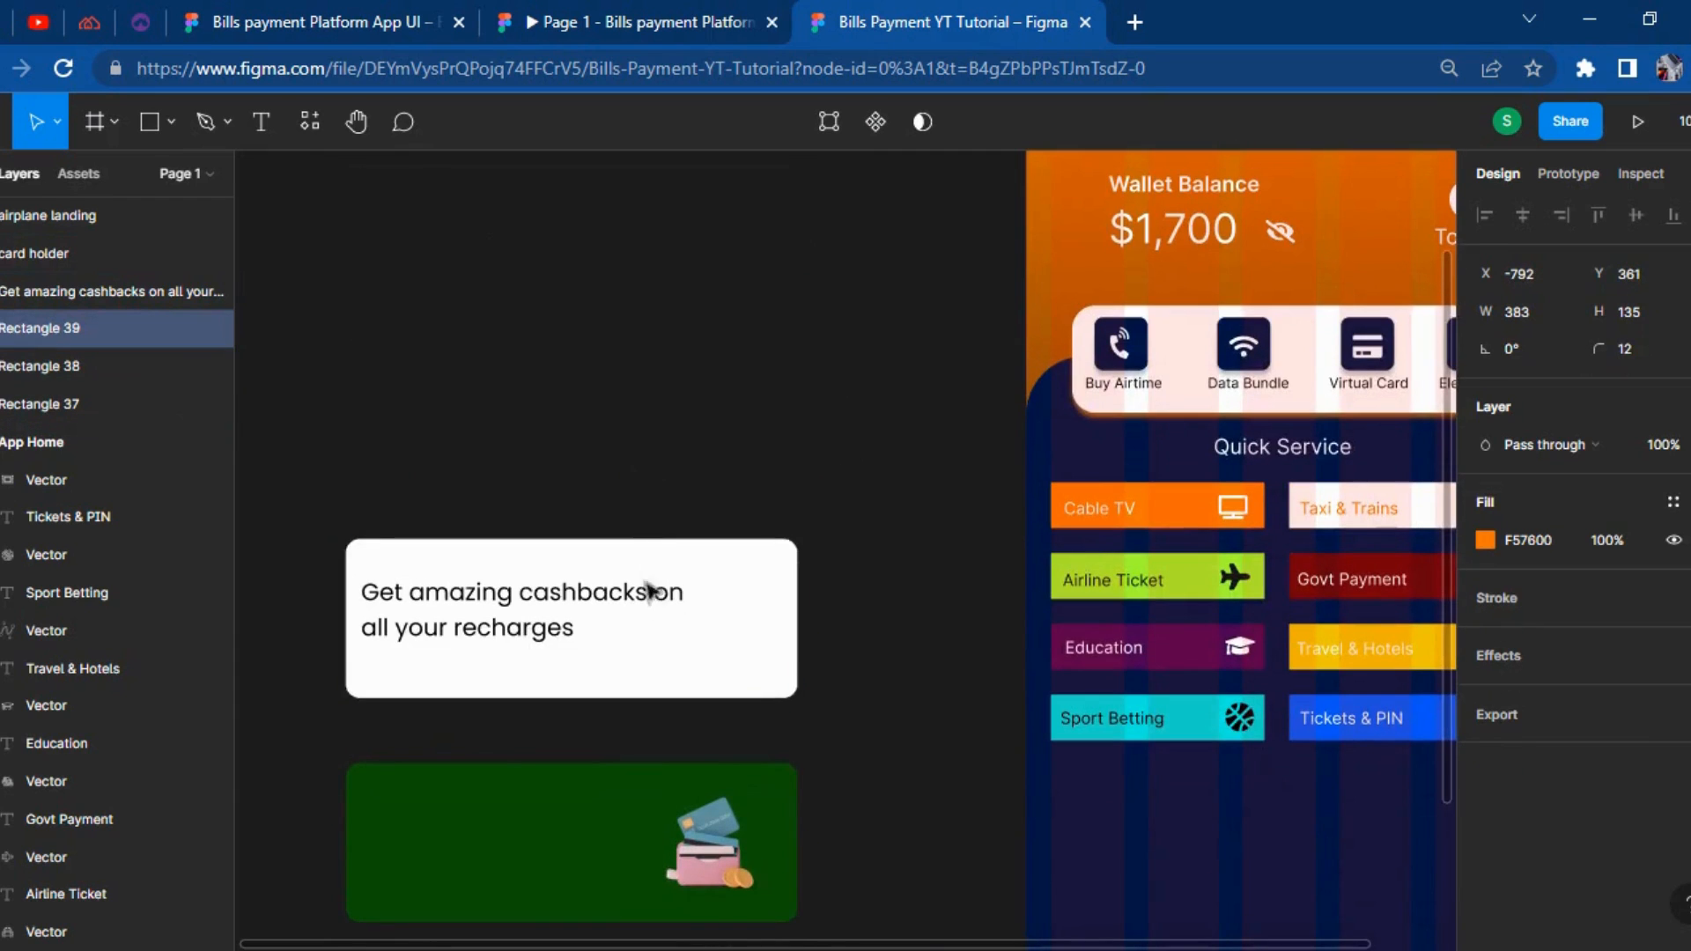
drag(673, 687, 557, 387)
key(ctrl+z)
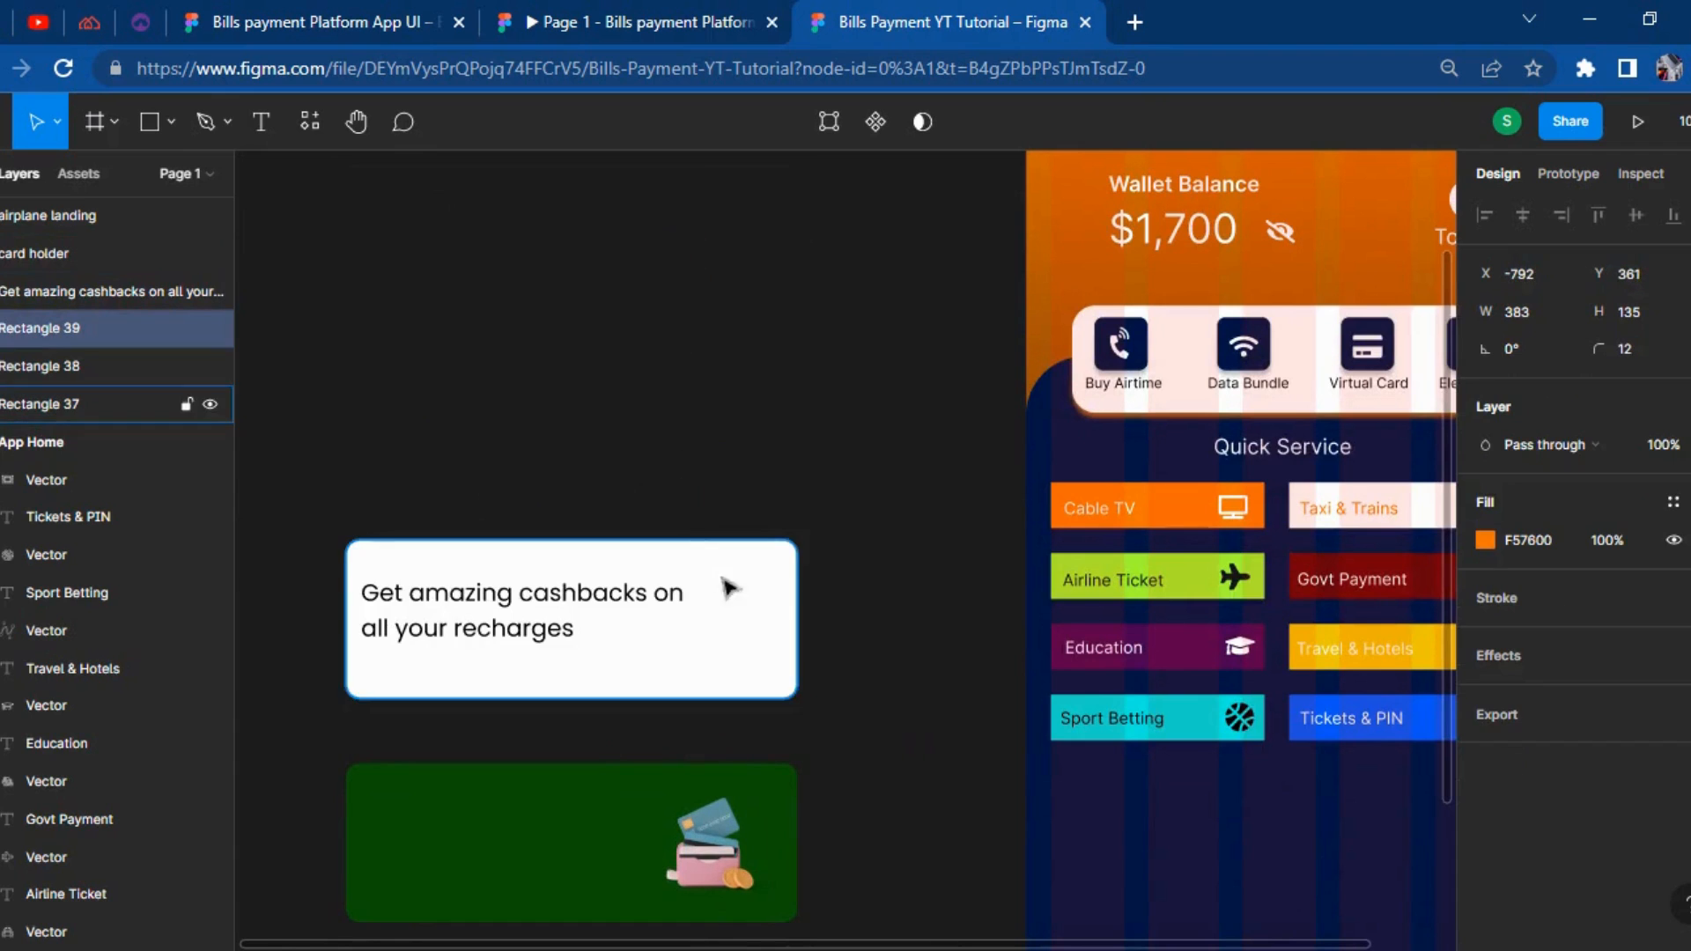
click(709, 630)
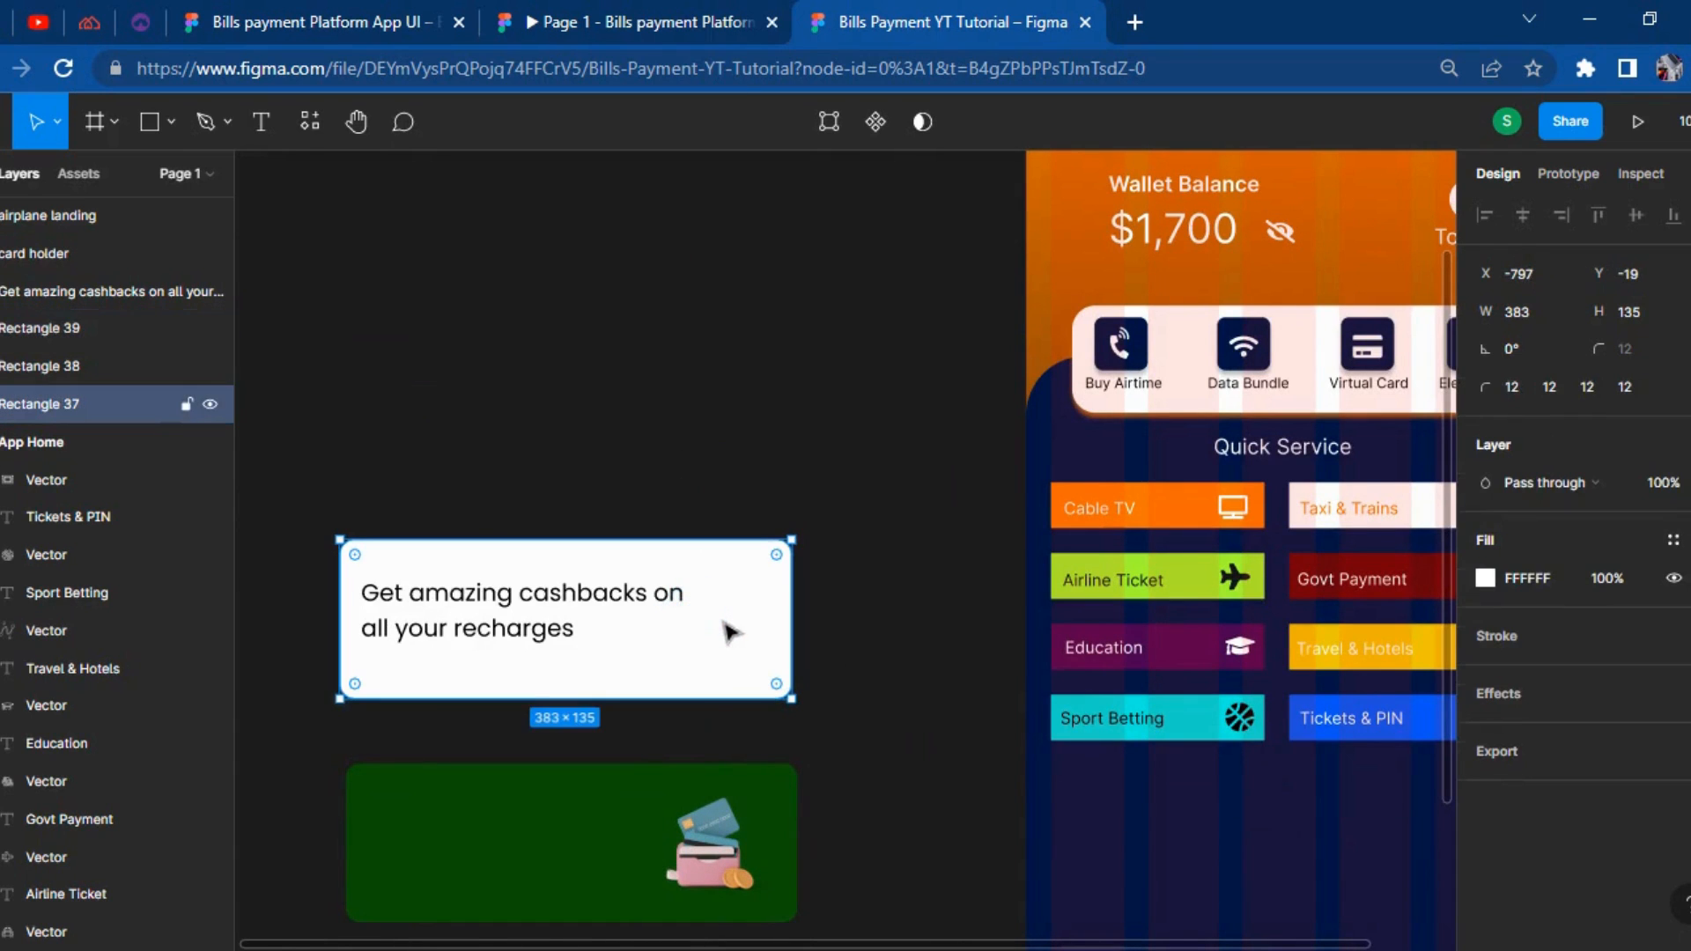
double_click(717, 627)
click(843, 627)
right_click(646, 288)
mouse_move(734, 489)
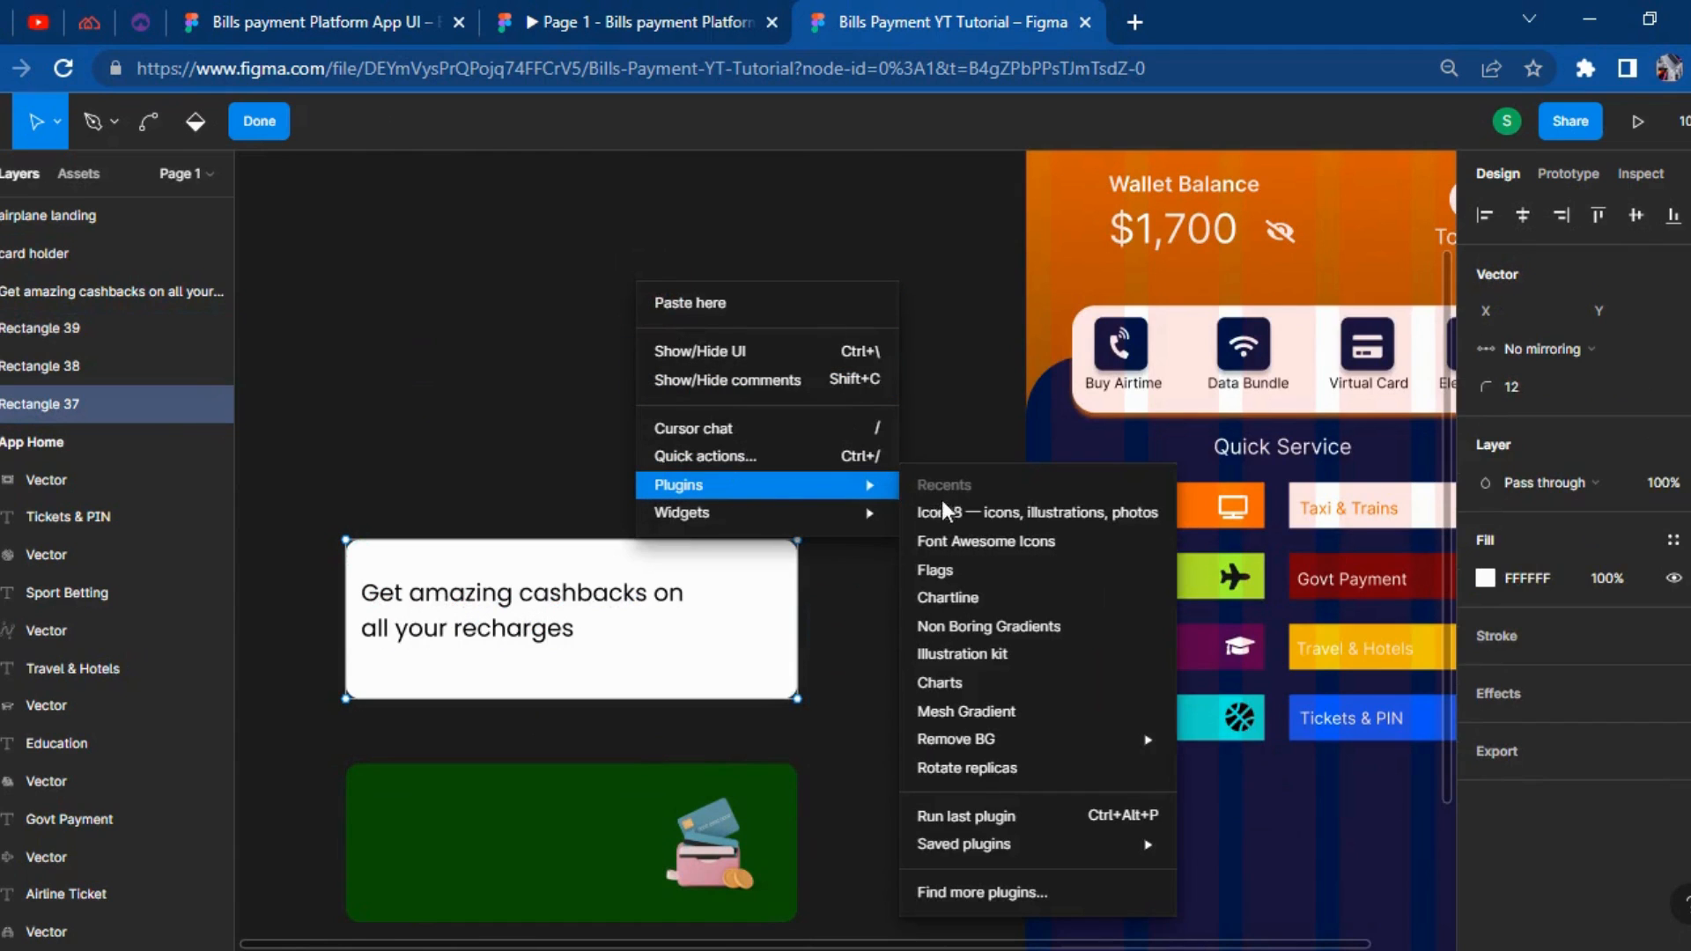
click(939, 541)
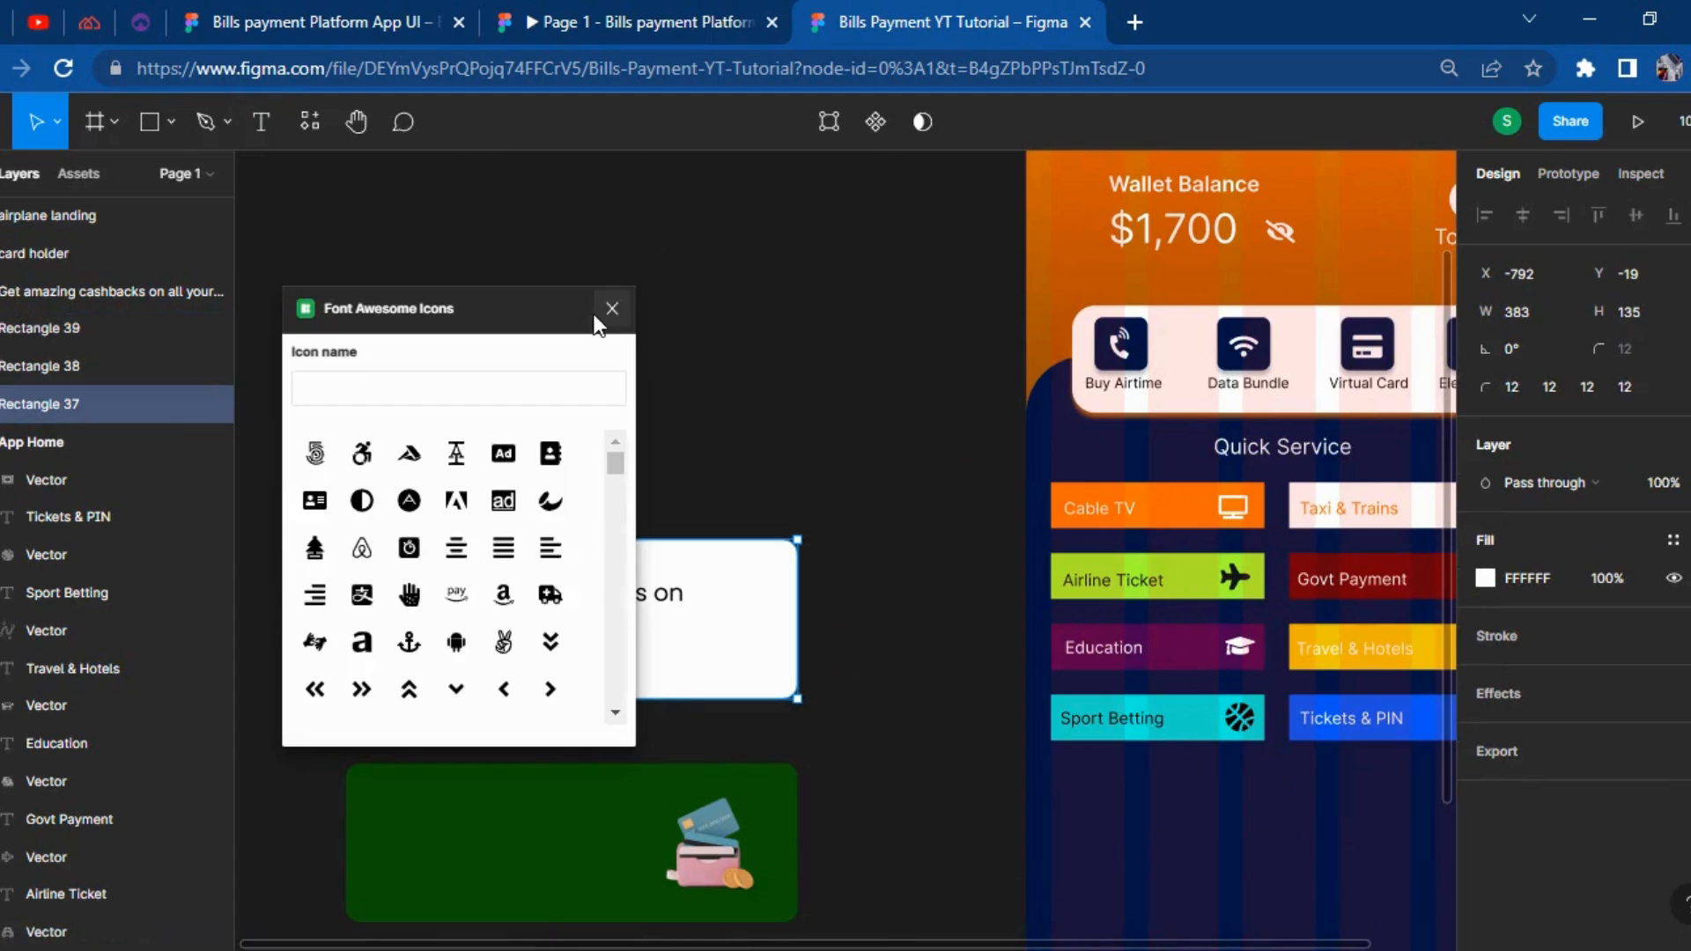
click(609, 311)
Run the Icons8 plugin and search its illustrations for "CALL".
right_click(657, 332)
mouse_move(717, 532)
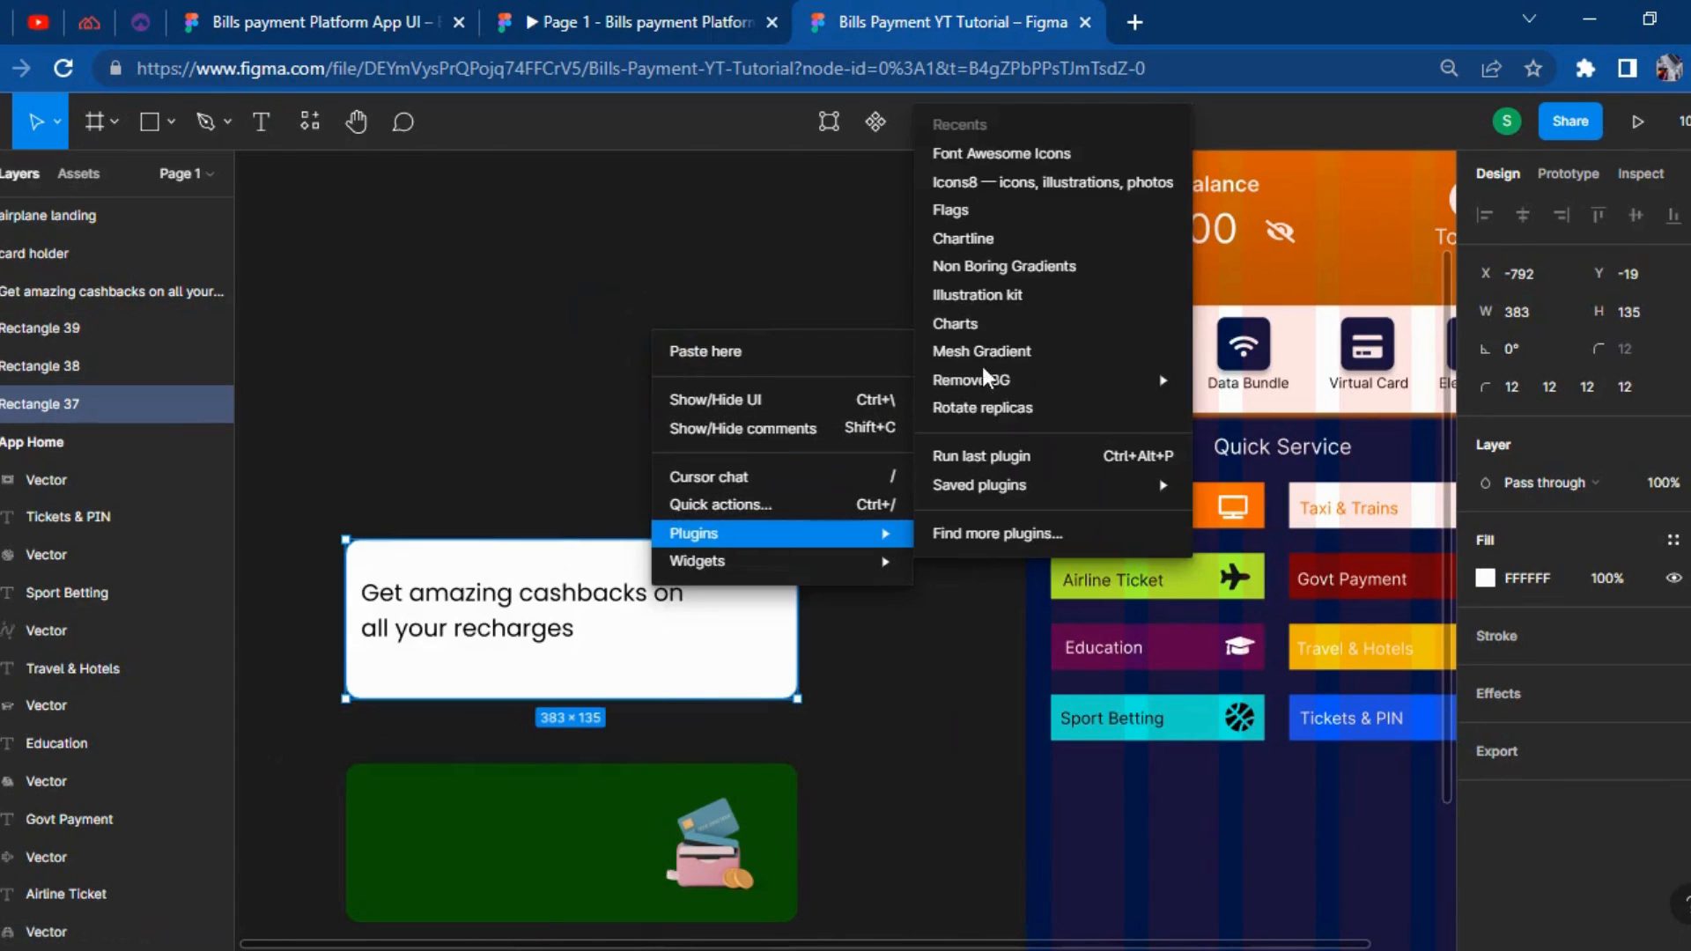
click(1004, 181)
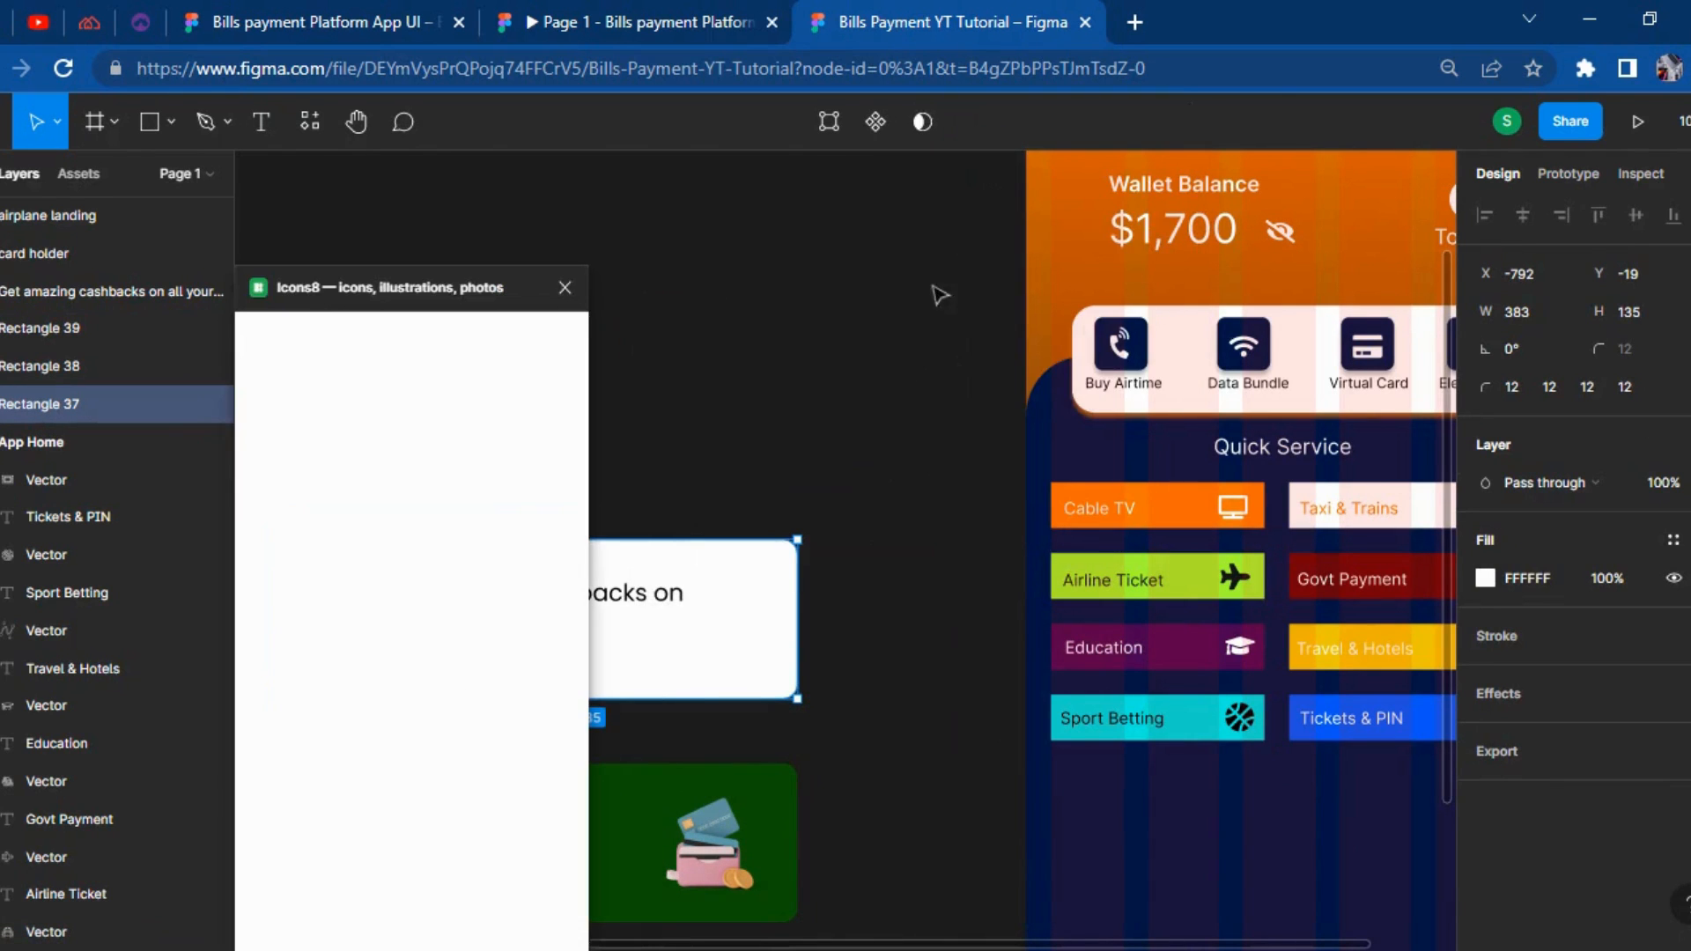
scroll(876, 566, down, 5)
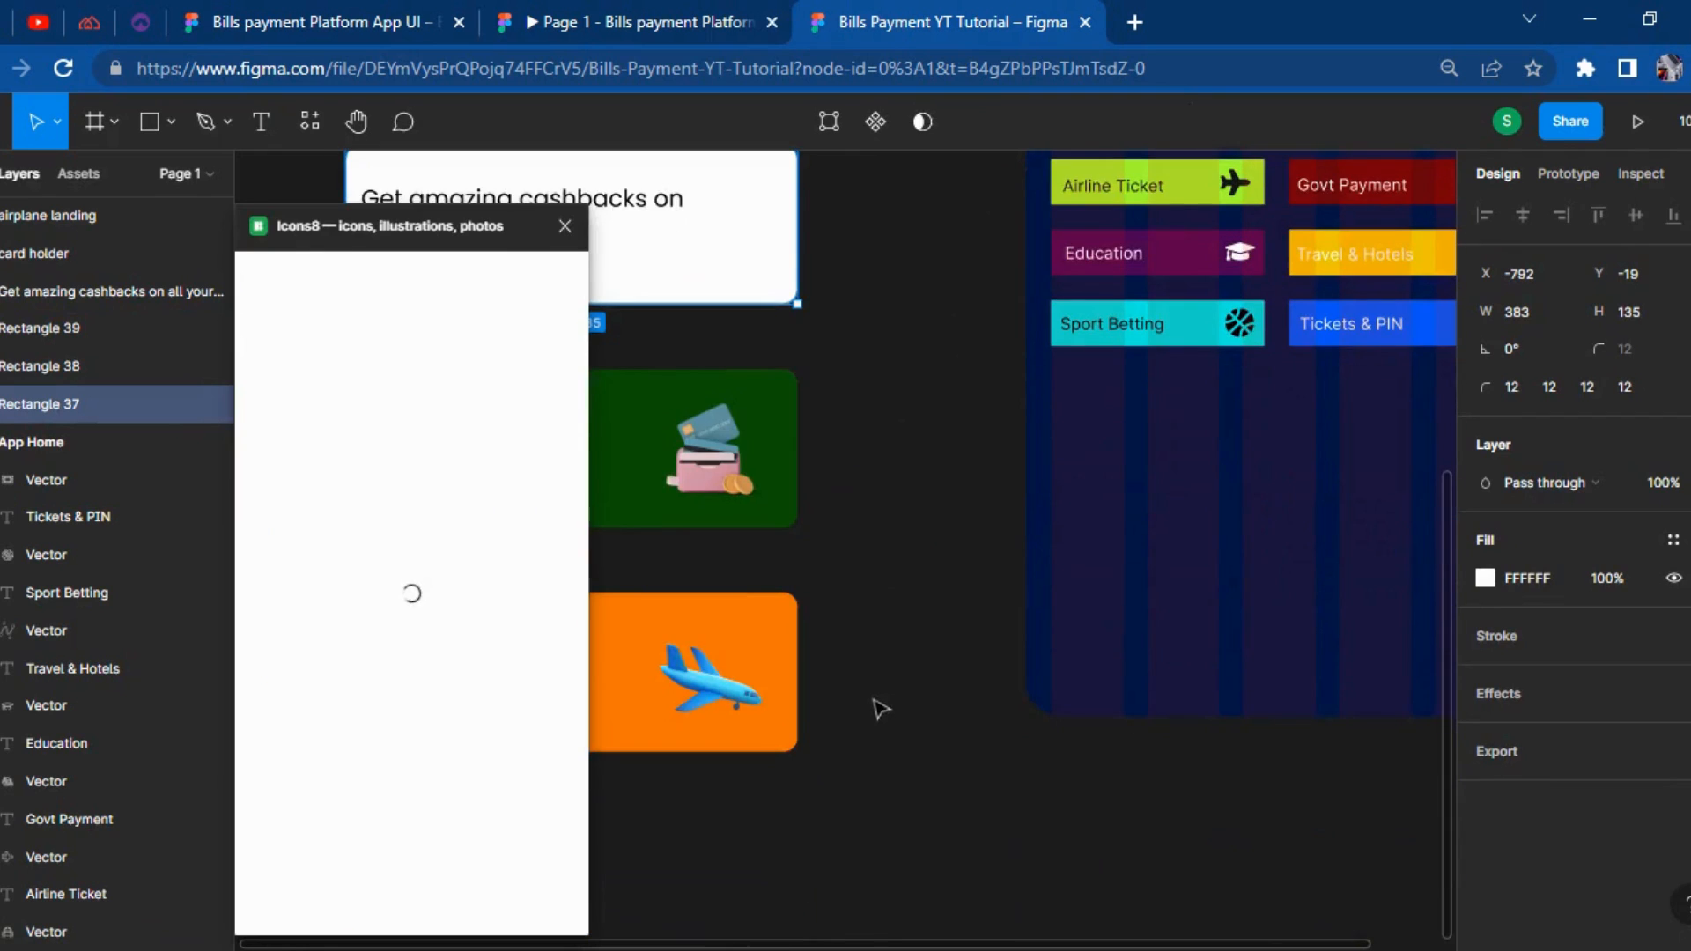
scroll(875, 659, up, 3)
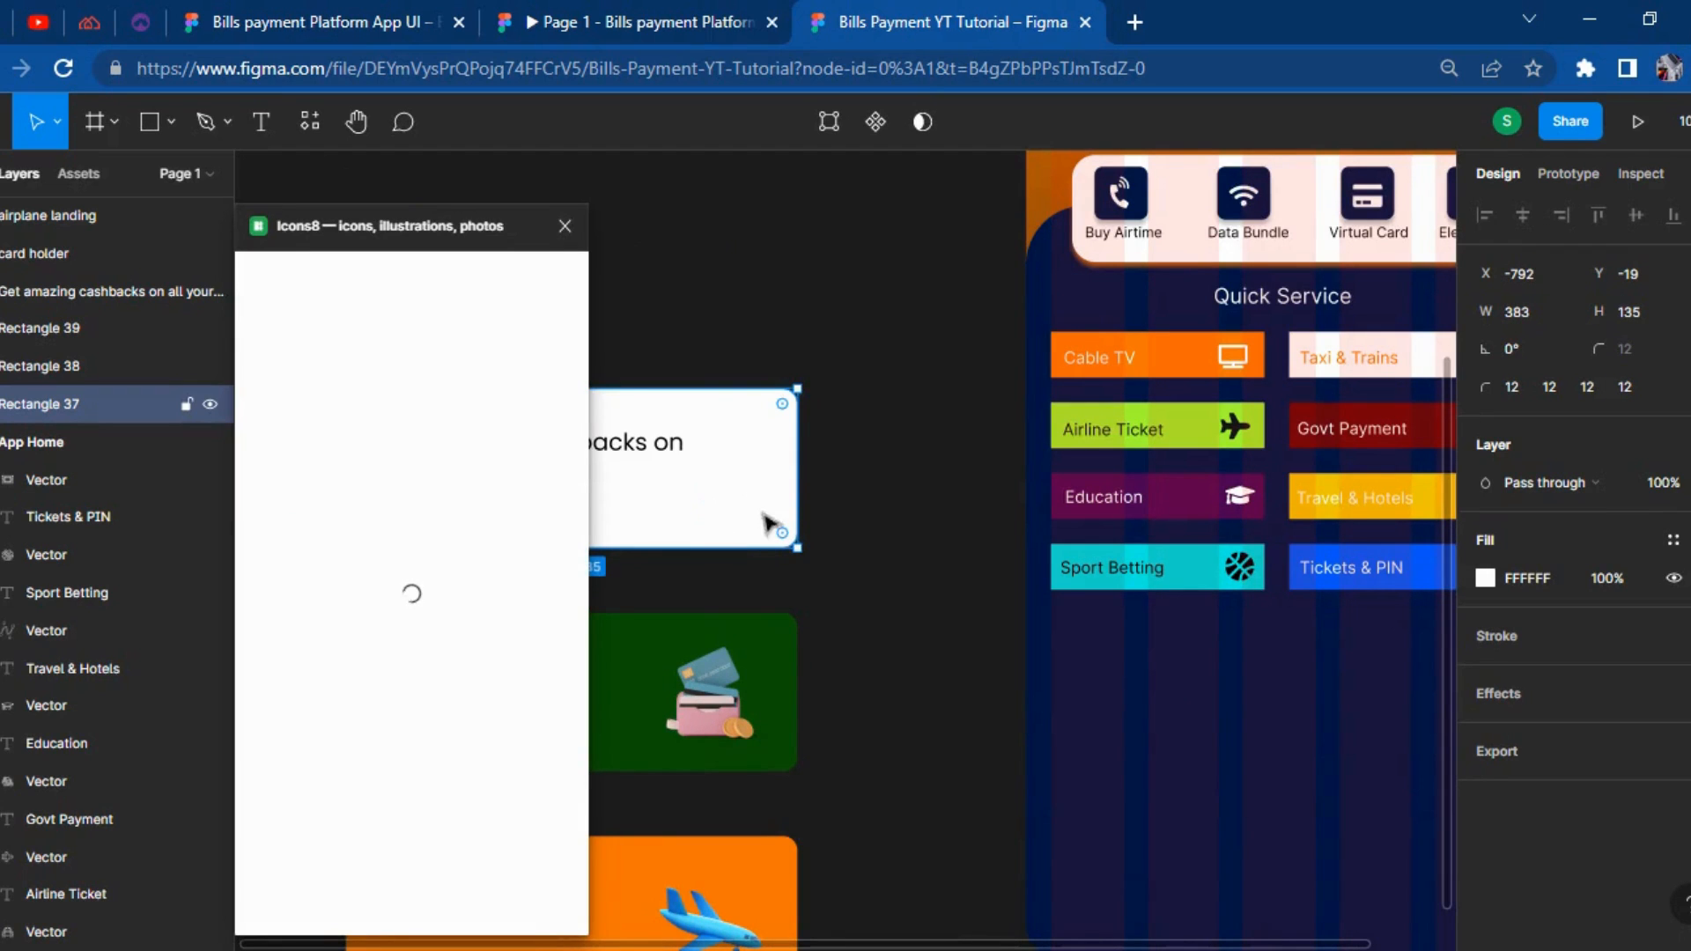
click(861, 476)
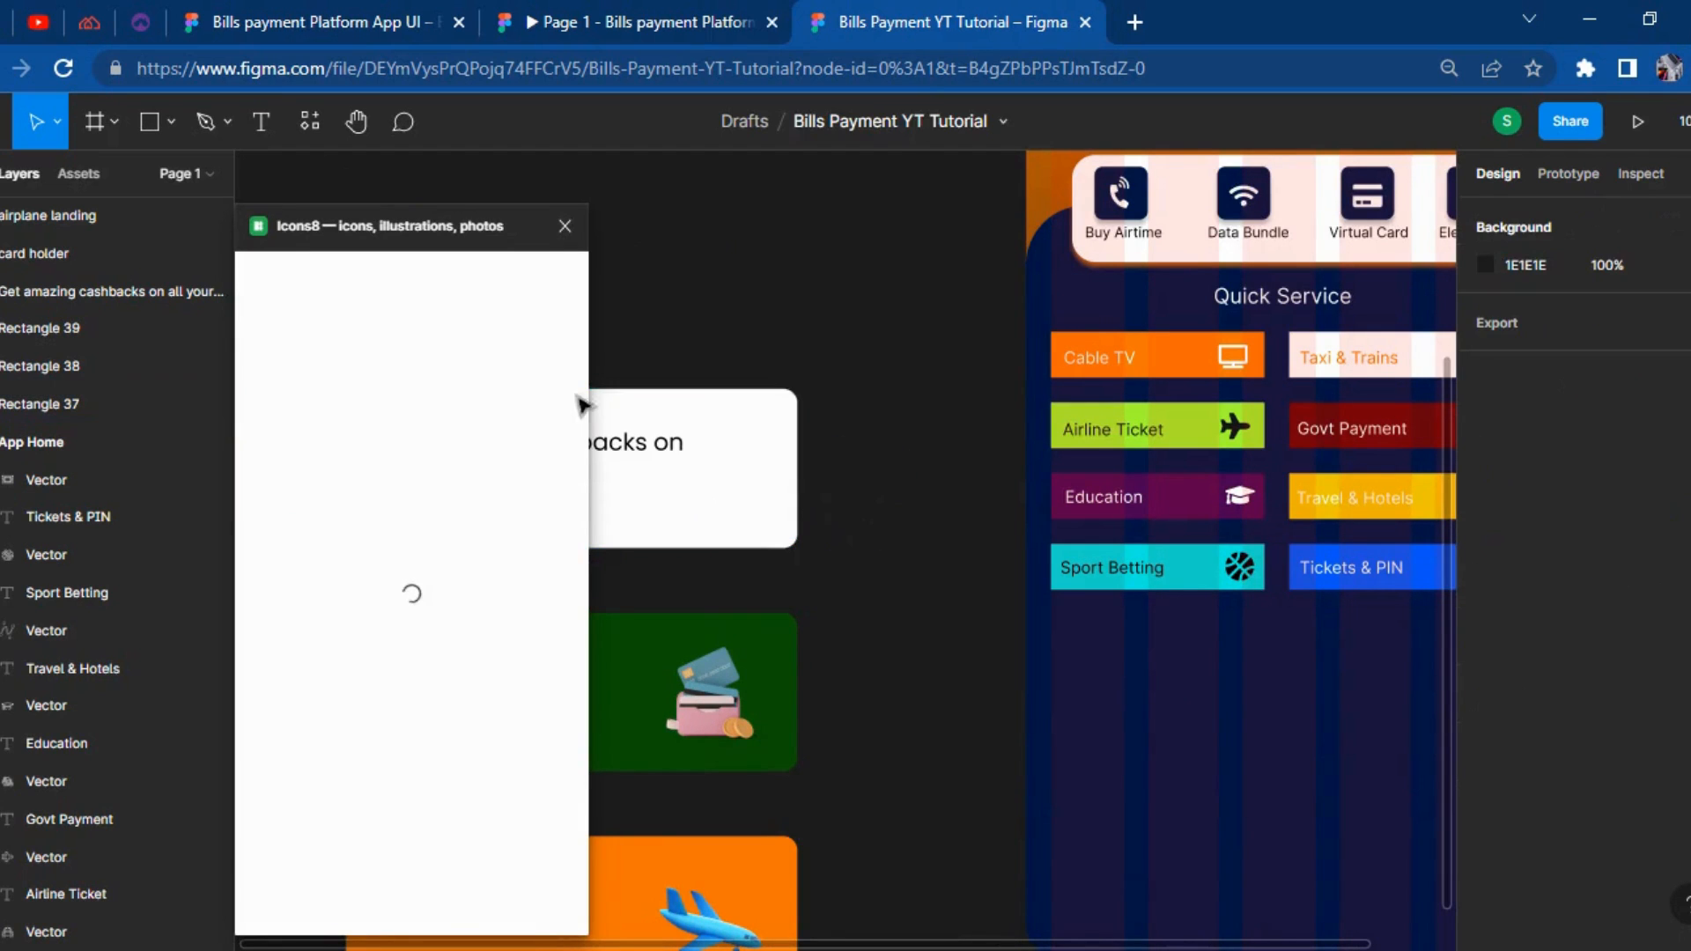
click(370, 231)
click(395, 312)
text(CALL)
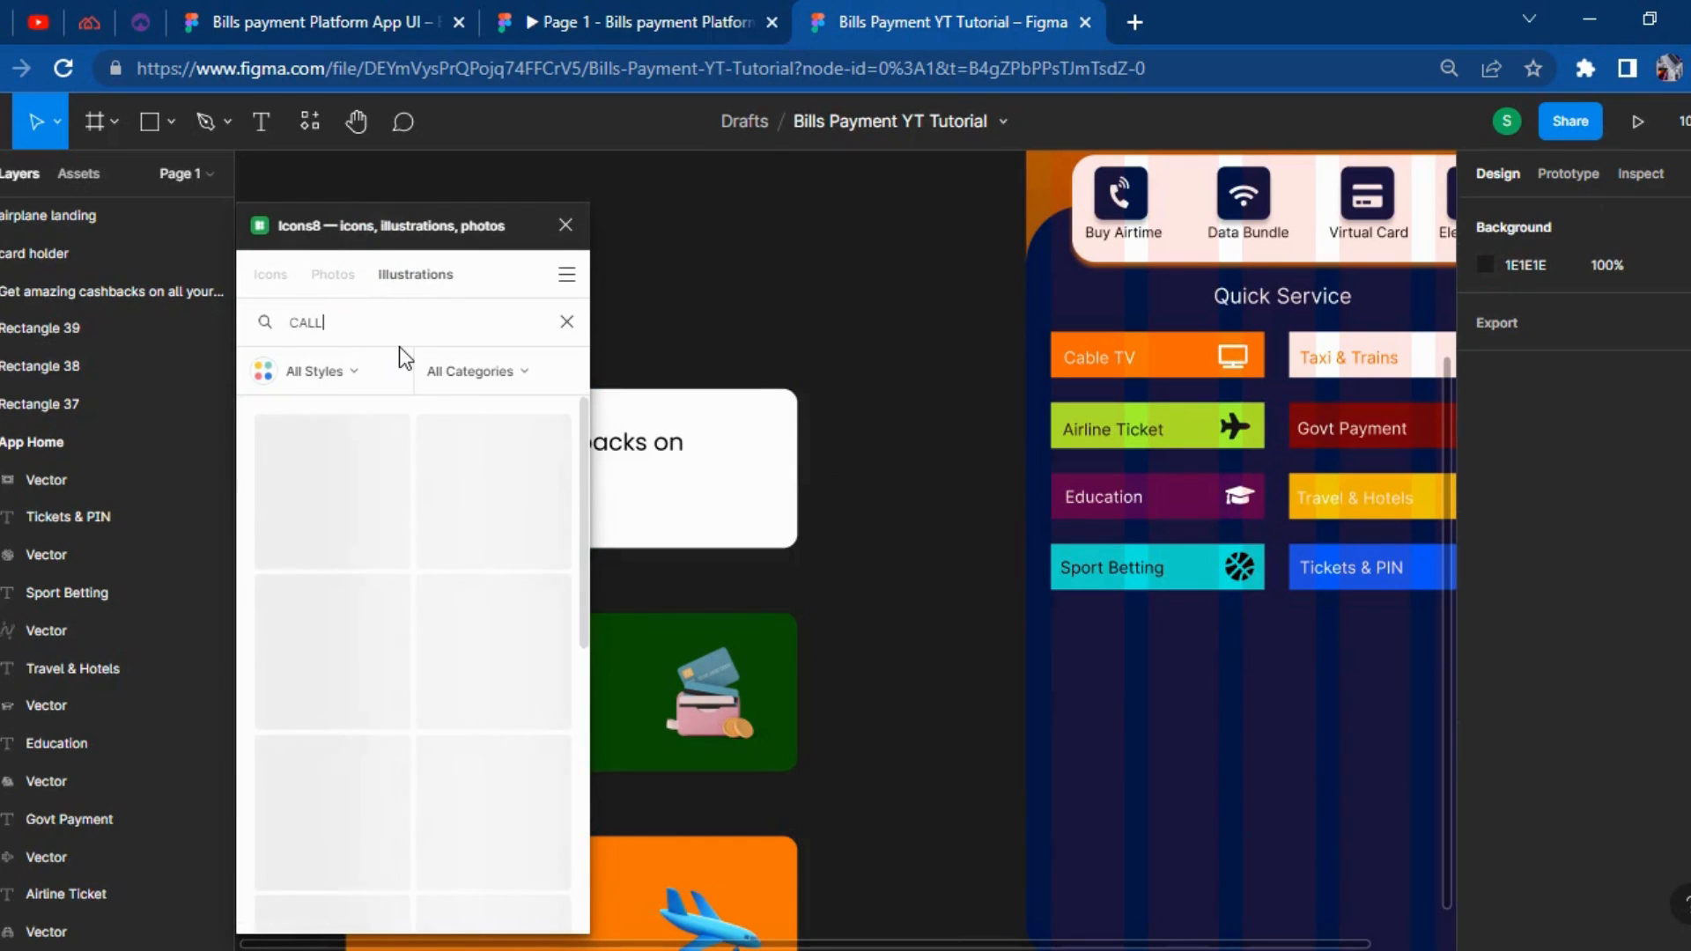
Browse the call illustrations for an image that suits the white cashback card.
scroll(389, 562, down, 2)
scroll(391, 569, down, 8)
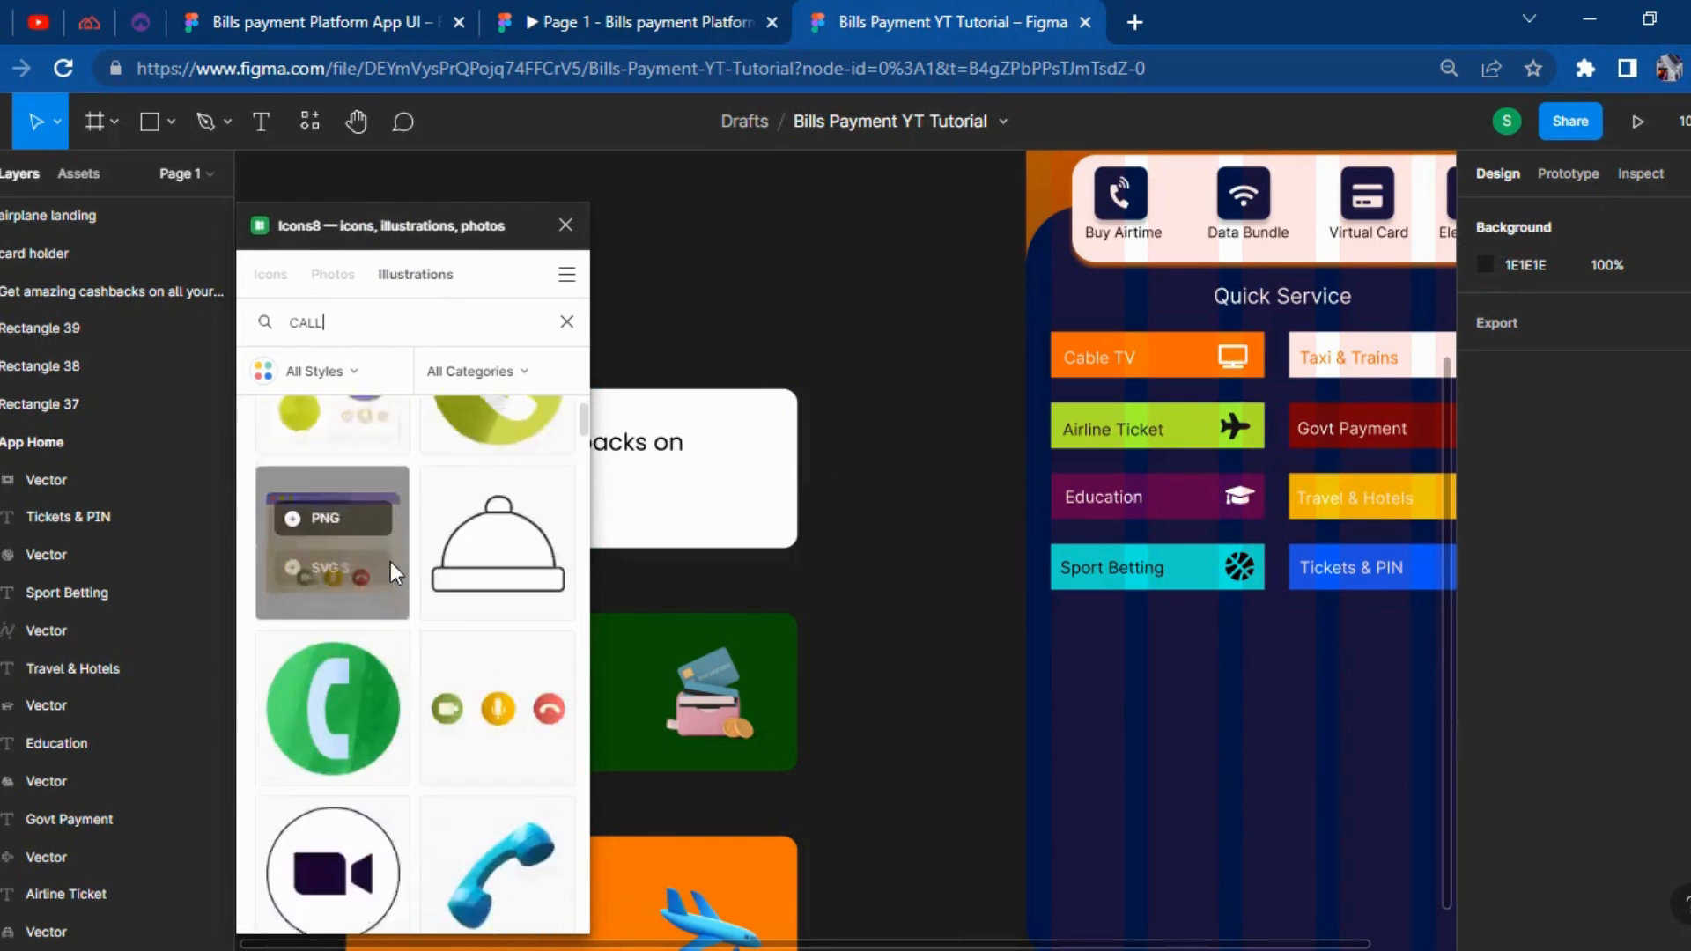
scroll(495, 754, down, 10)
scroll(495, 776, down, 5)
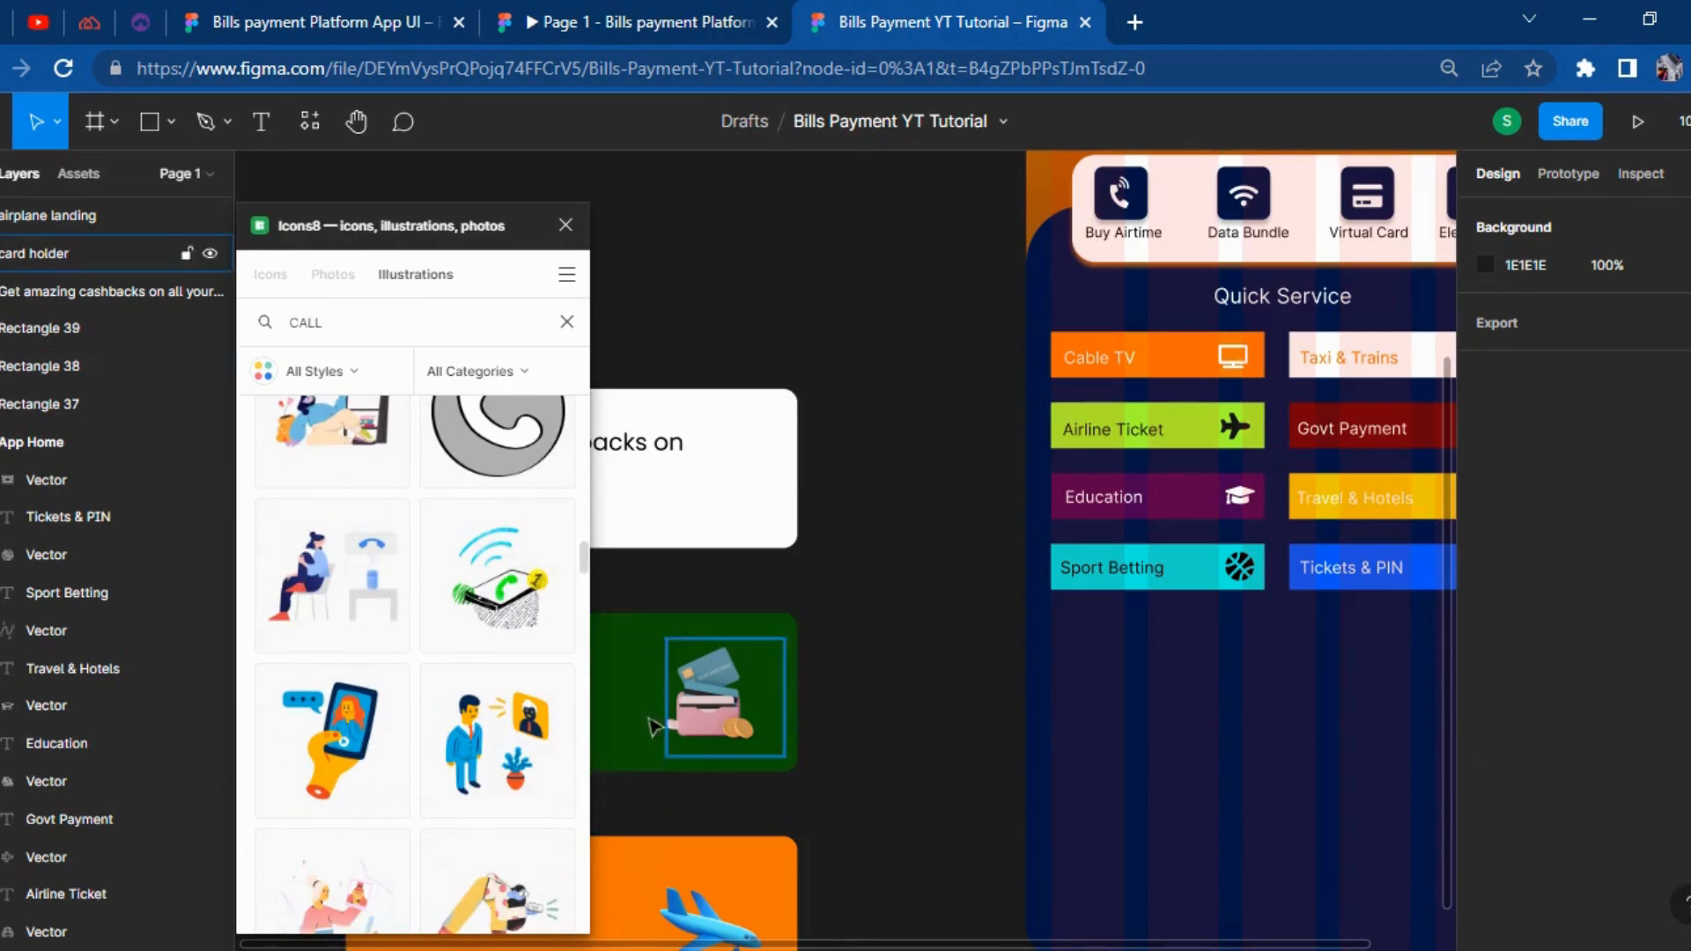
scroll(665, 721, down, 2)
scroll(447, 666, down, 8)
scroll(370, 731, down, 3)
scroll(363, 760, down, 10)
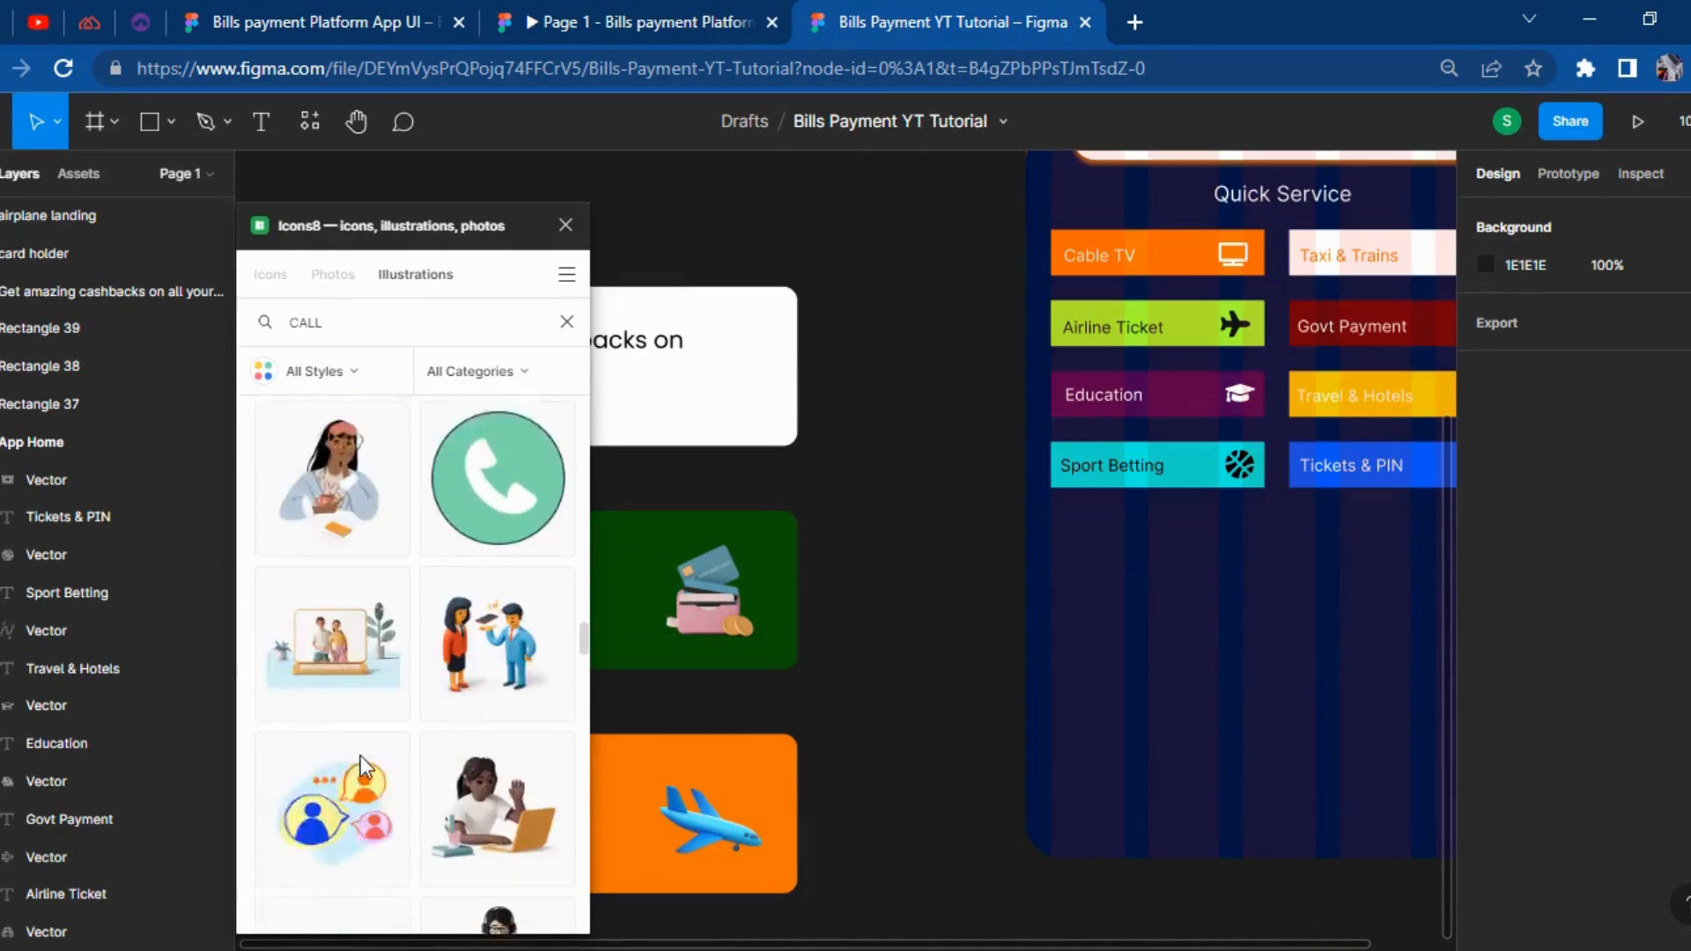
scroll(359, 751, down, 5)
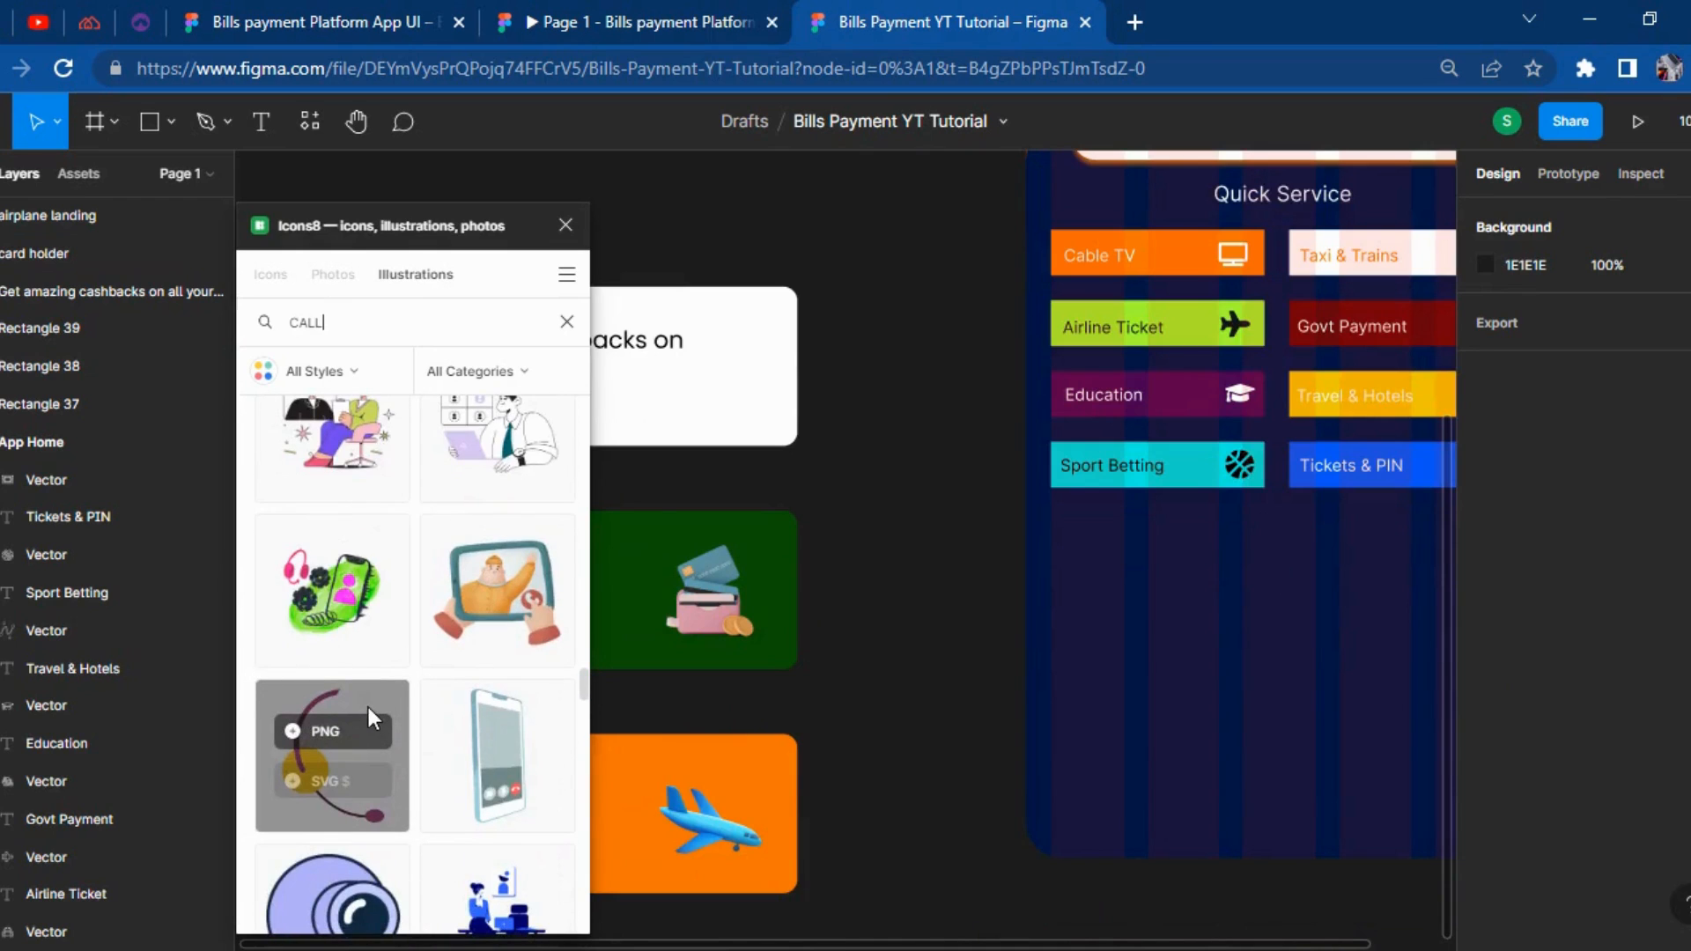
scroll(372, 700, down, 5)
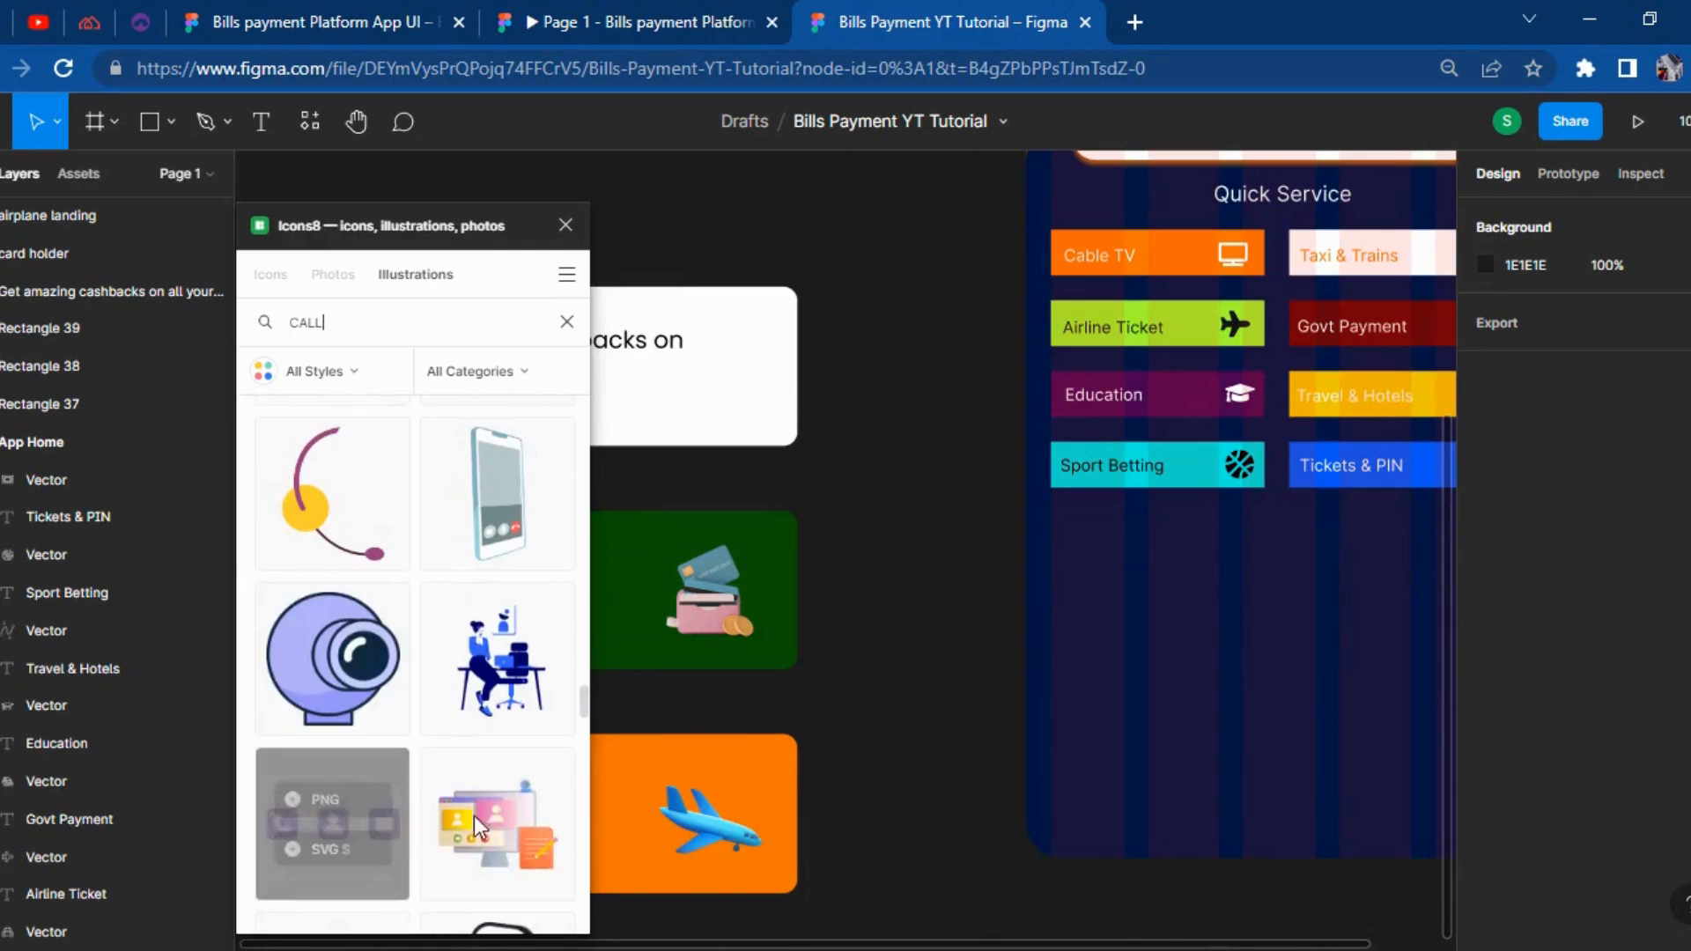
scroll(458, 836, down, 2)
scroll(490, 784, down, 2)
scroll(488, 786, down, 5)
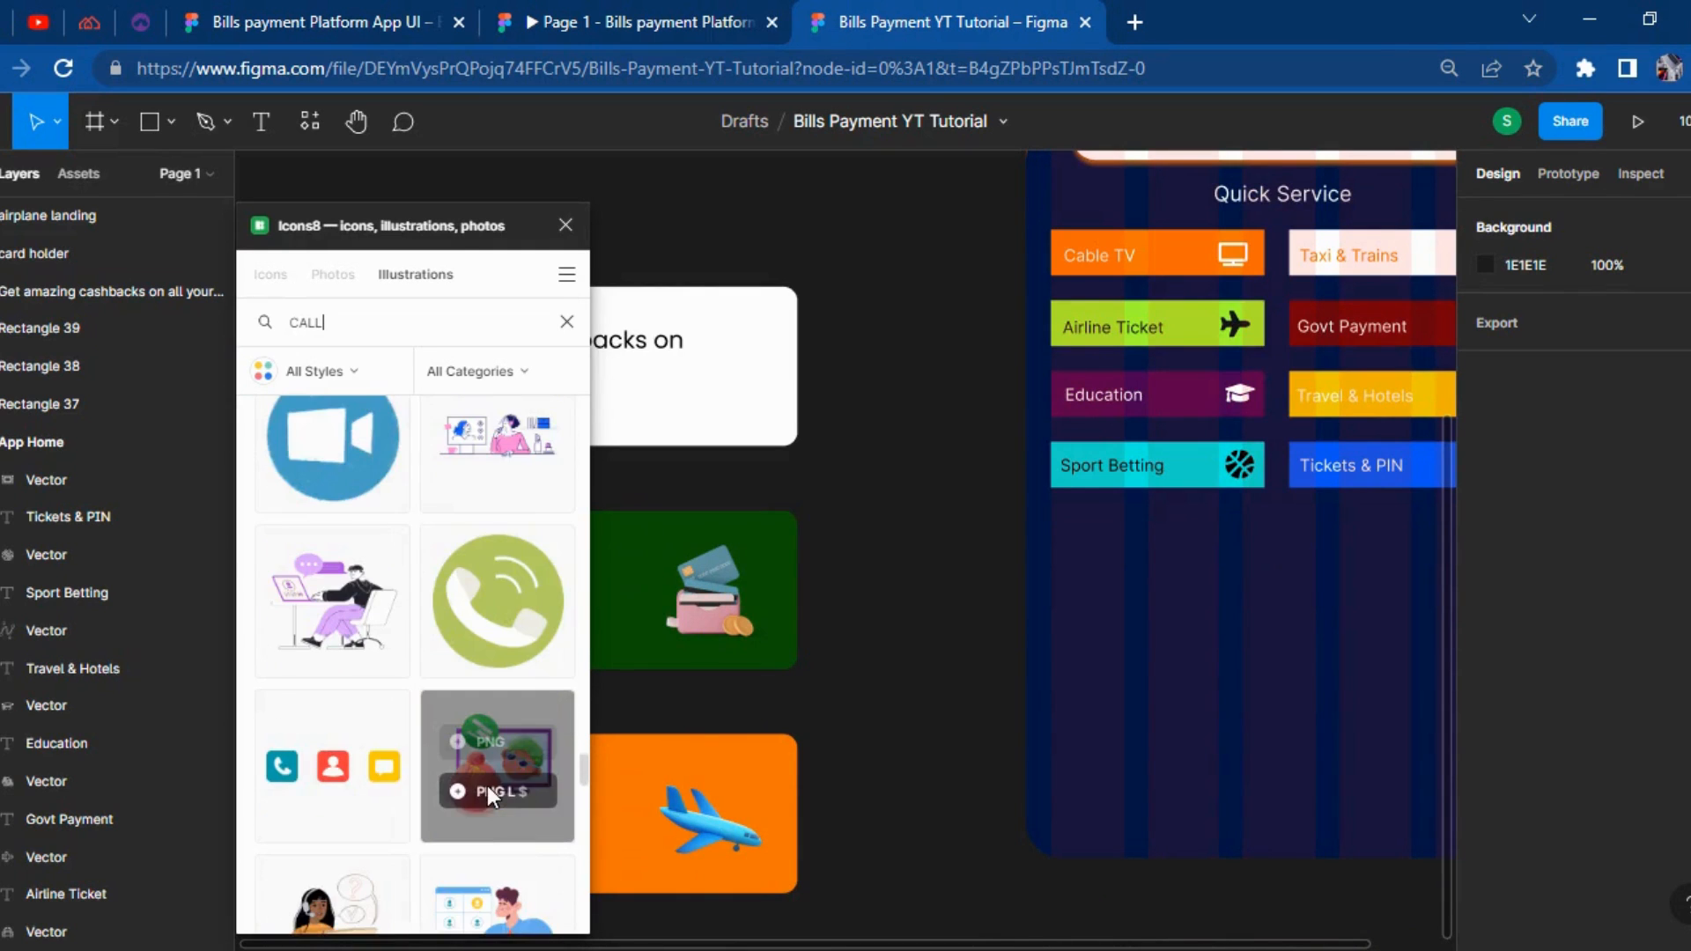
scroll(460, 730, down, 5)
scroll(452, 729, down, 5)
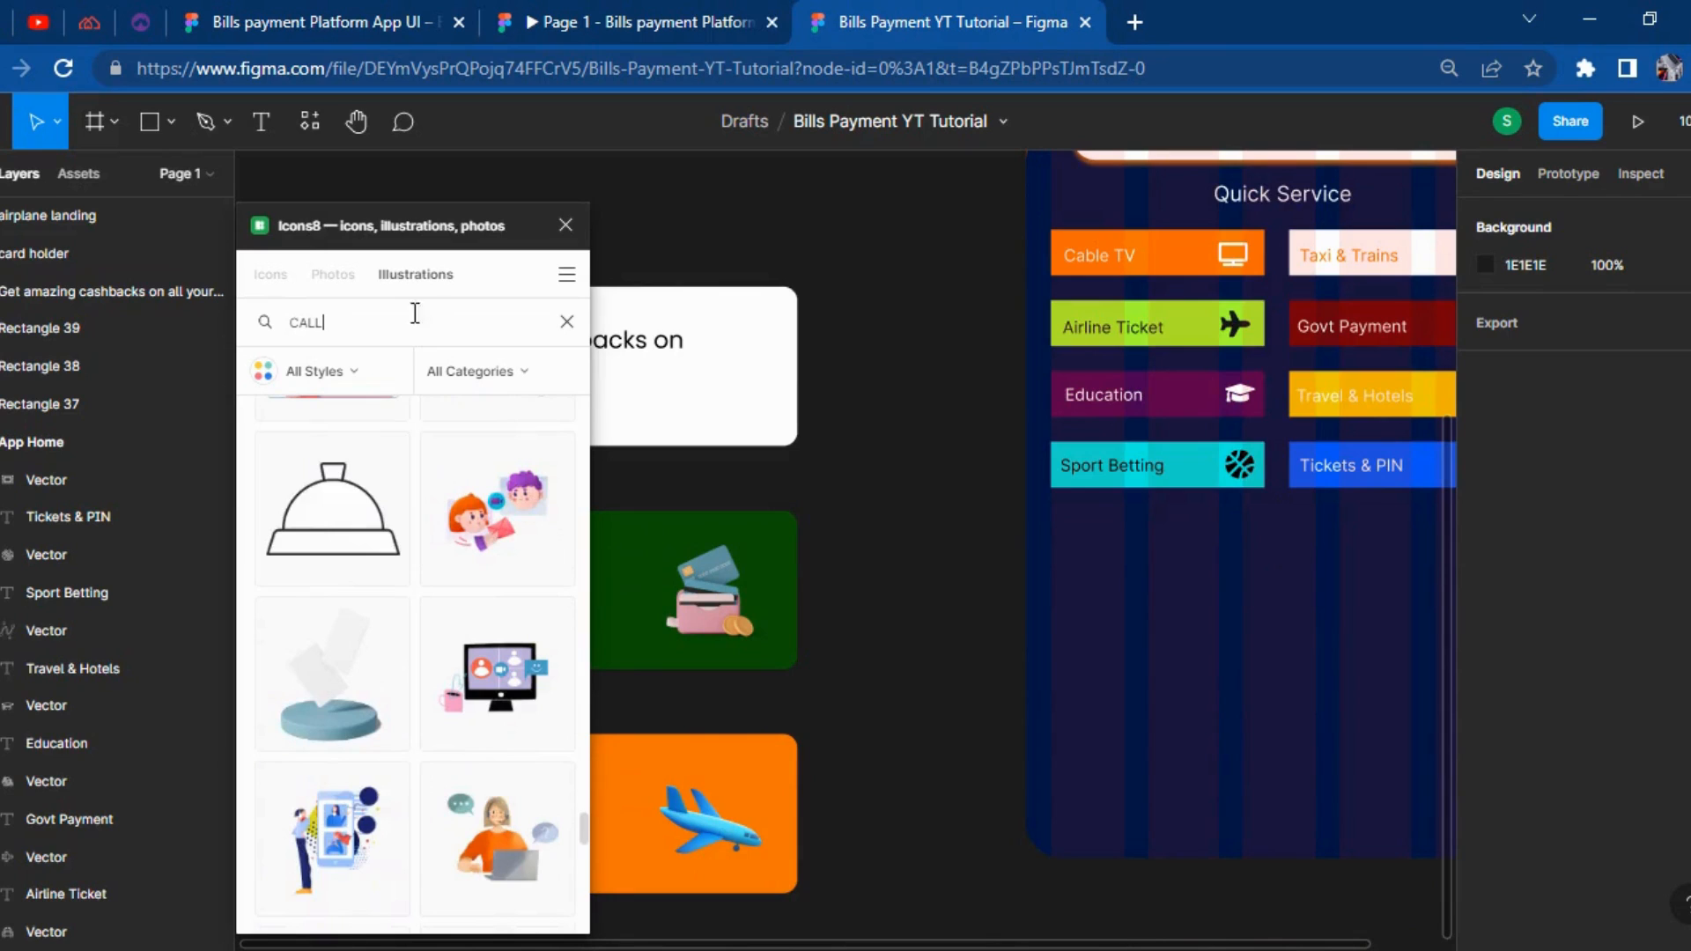
Search the illustrations for "PHONE" and insert the retro telephone with flying smartphone as a PNG.
click(407, 323)
key(ctrl+a)
text(PHONM)
key(BackSpace)
text(E)
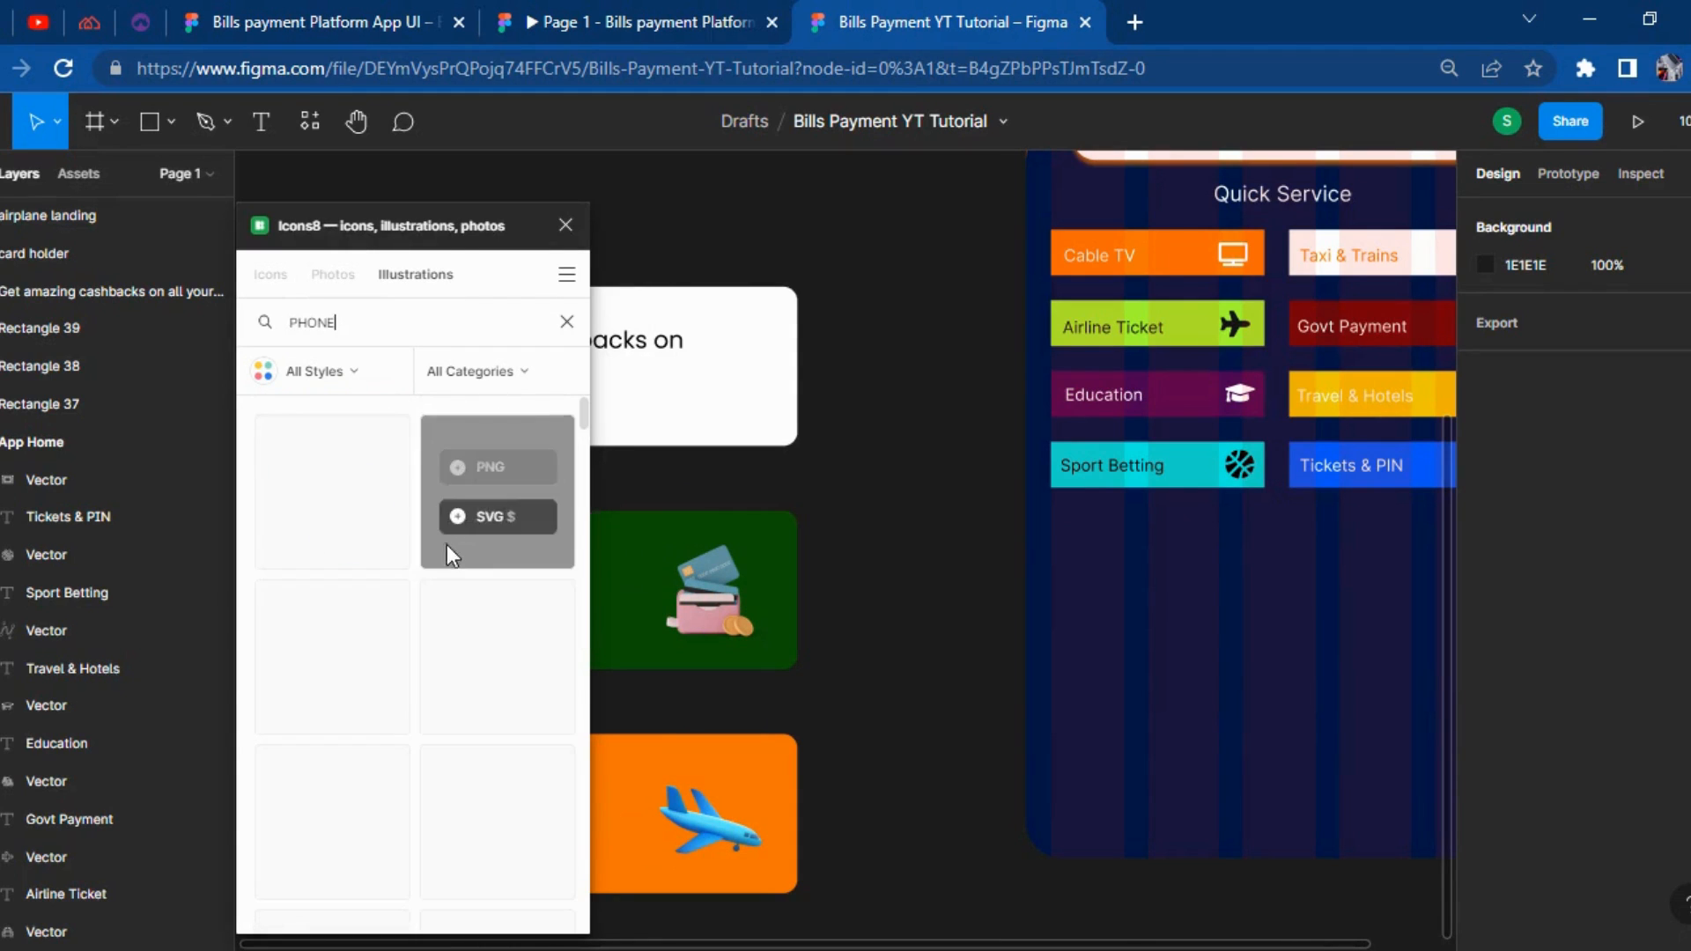
scroll(419, 578, down, 5)
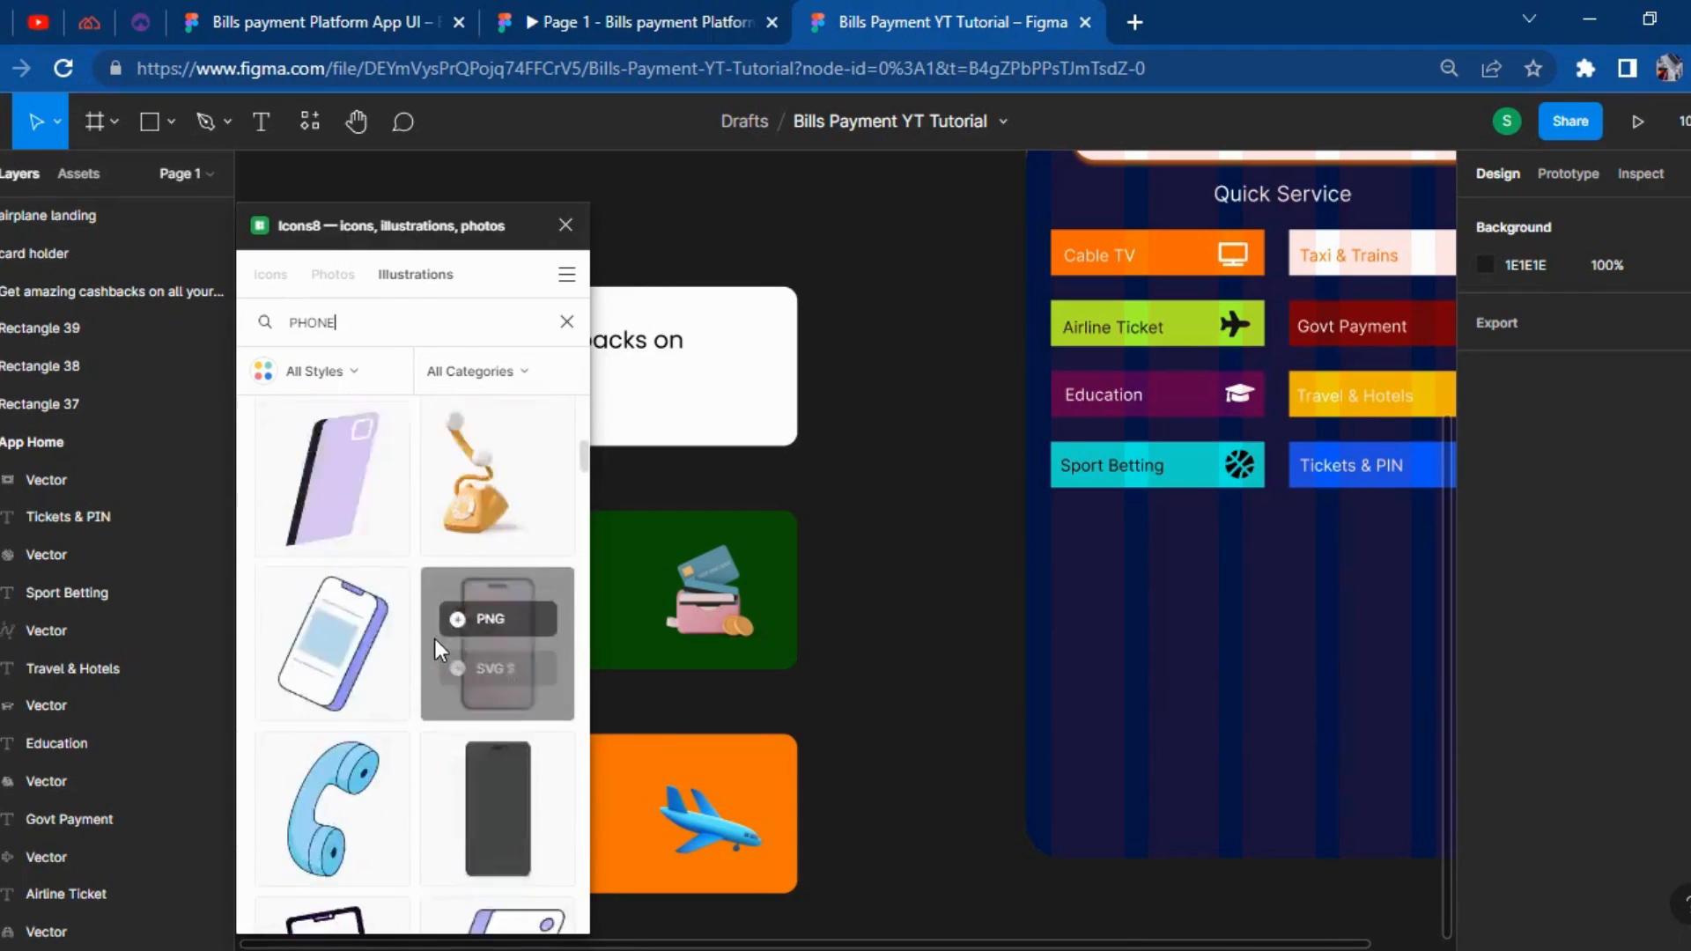
scroll(436, 636, down, 7)
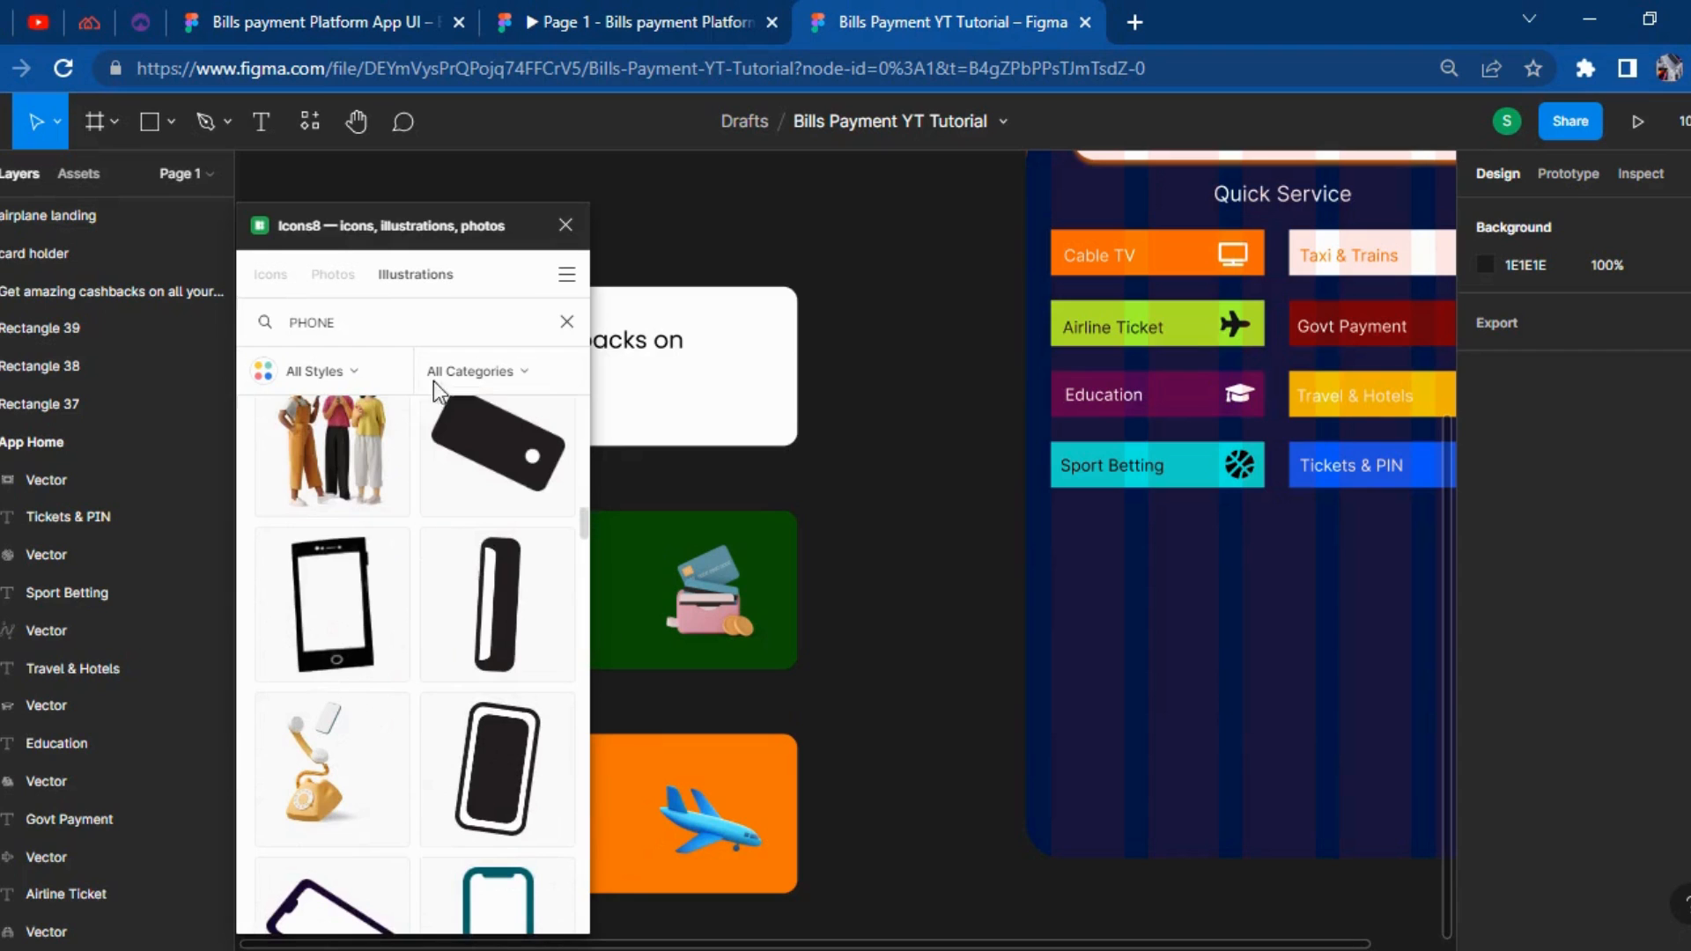
click(334, 753)
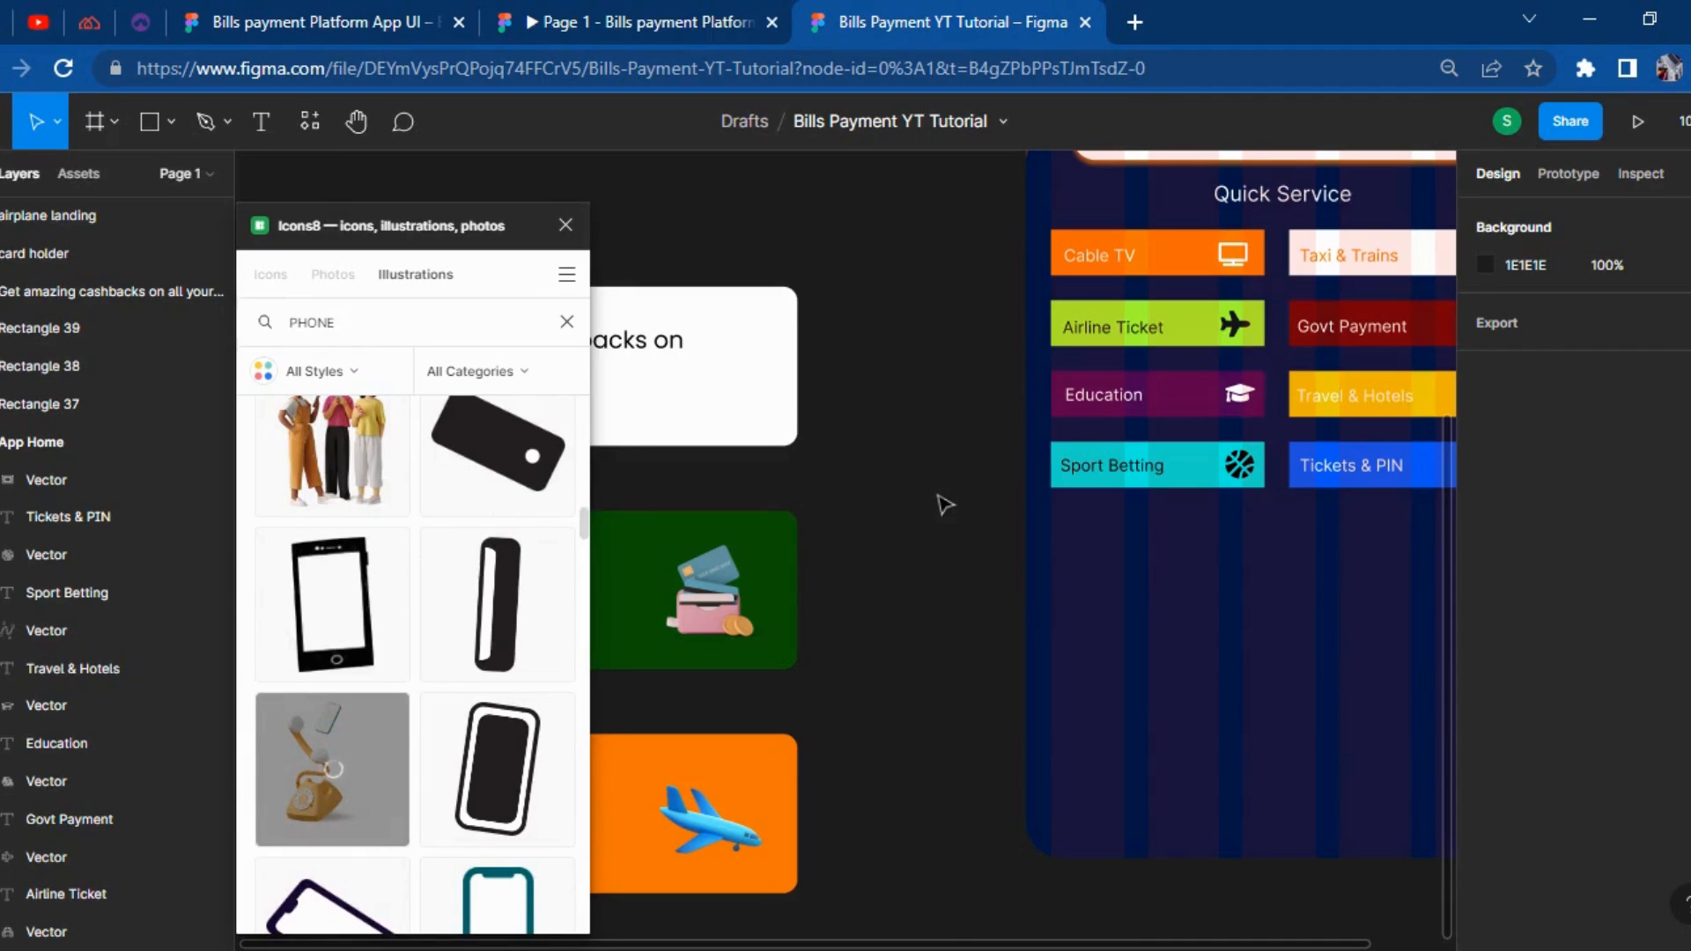
click(565, 224)
click(916, 476)
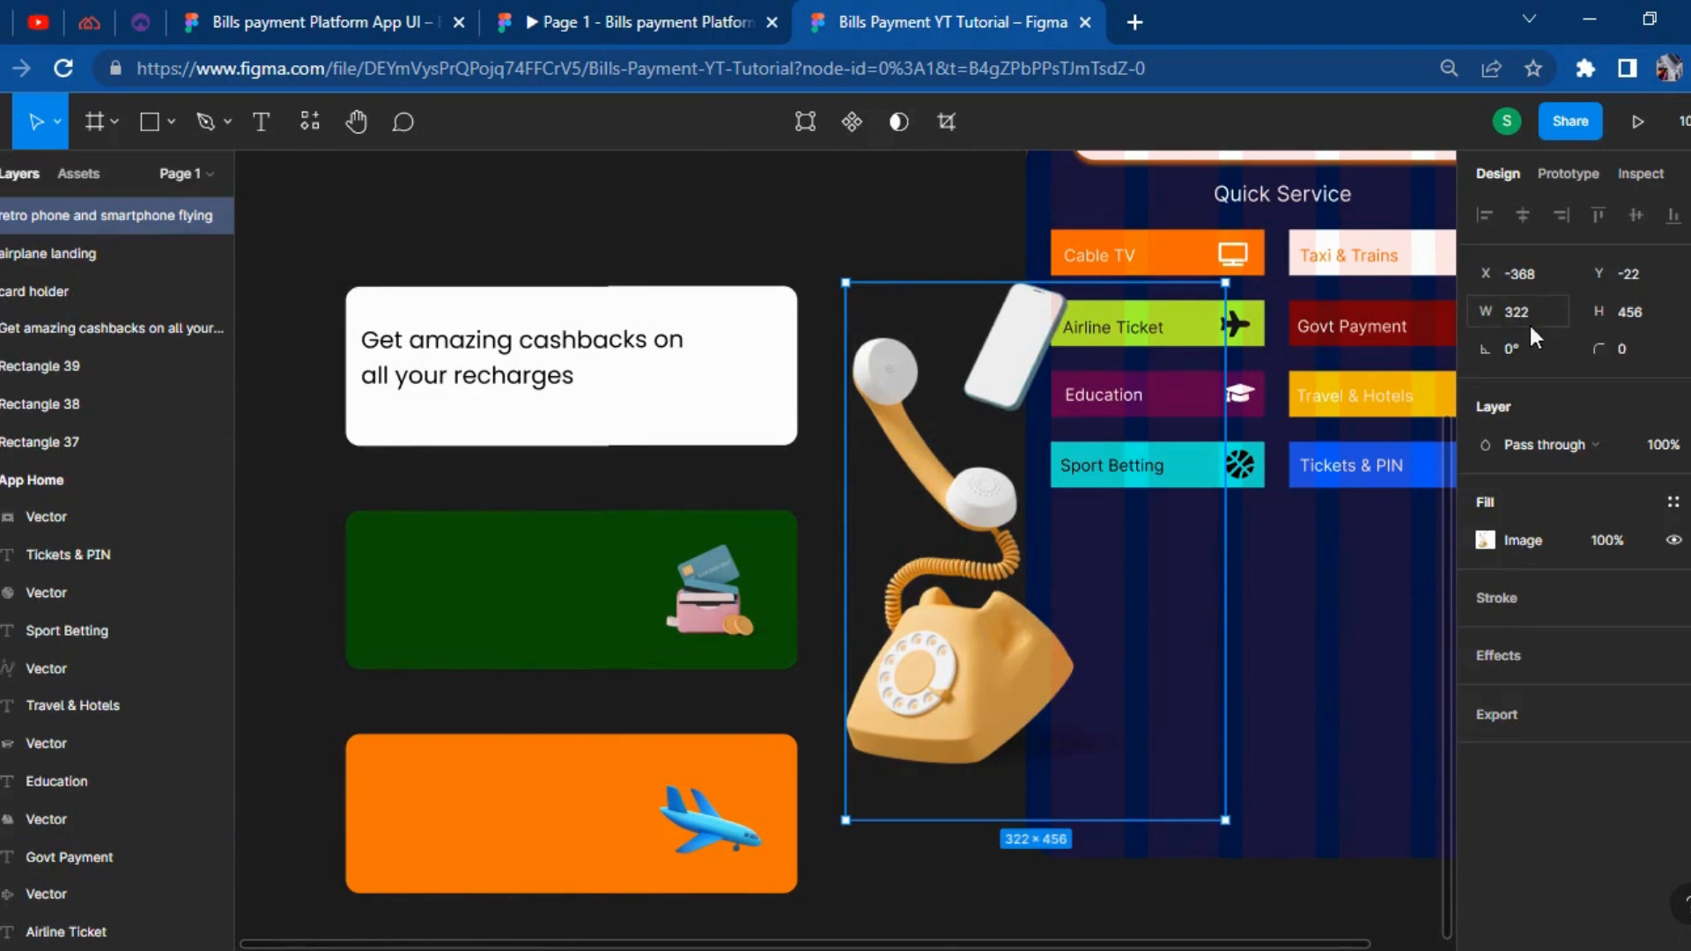
Resize the retro phone image to 100 × 100 and place it at the right end of the white cashback card.
text(100)
key(Tab)
text(100)
key(Return)
click(892, 595)
drag(905, 370, 760, 393)
click(885, 502)
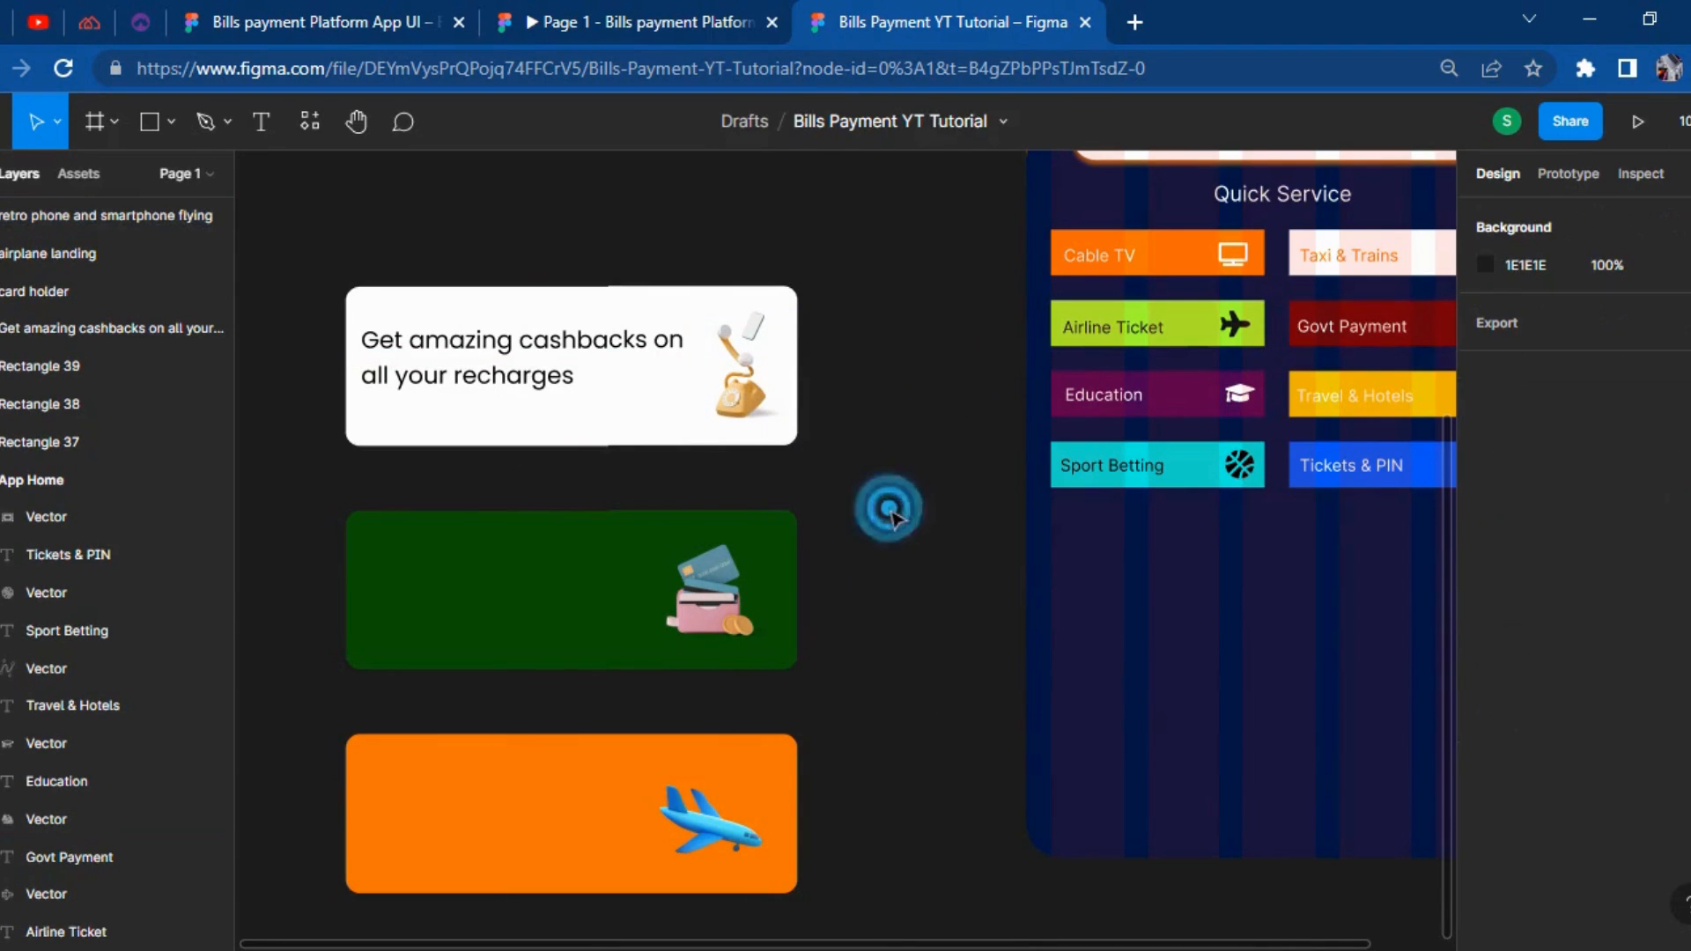
Nudge the phone image left and up to X -510, Y 0 so it lies within the white card.
click(763, 384)
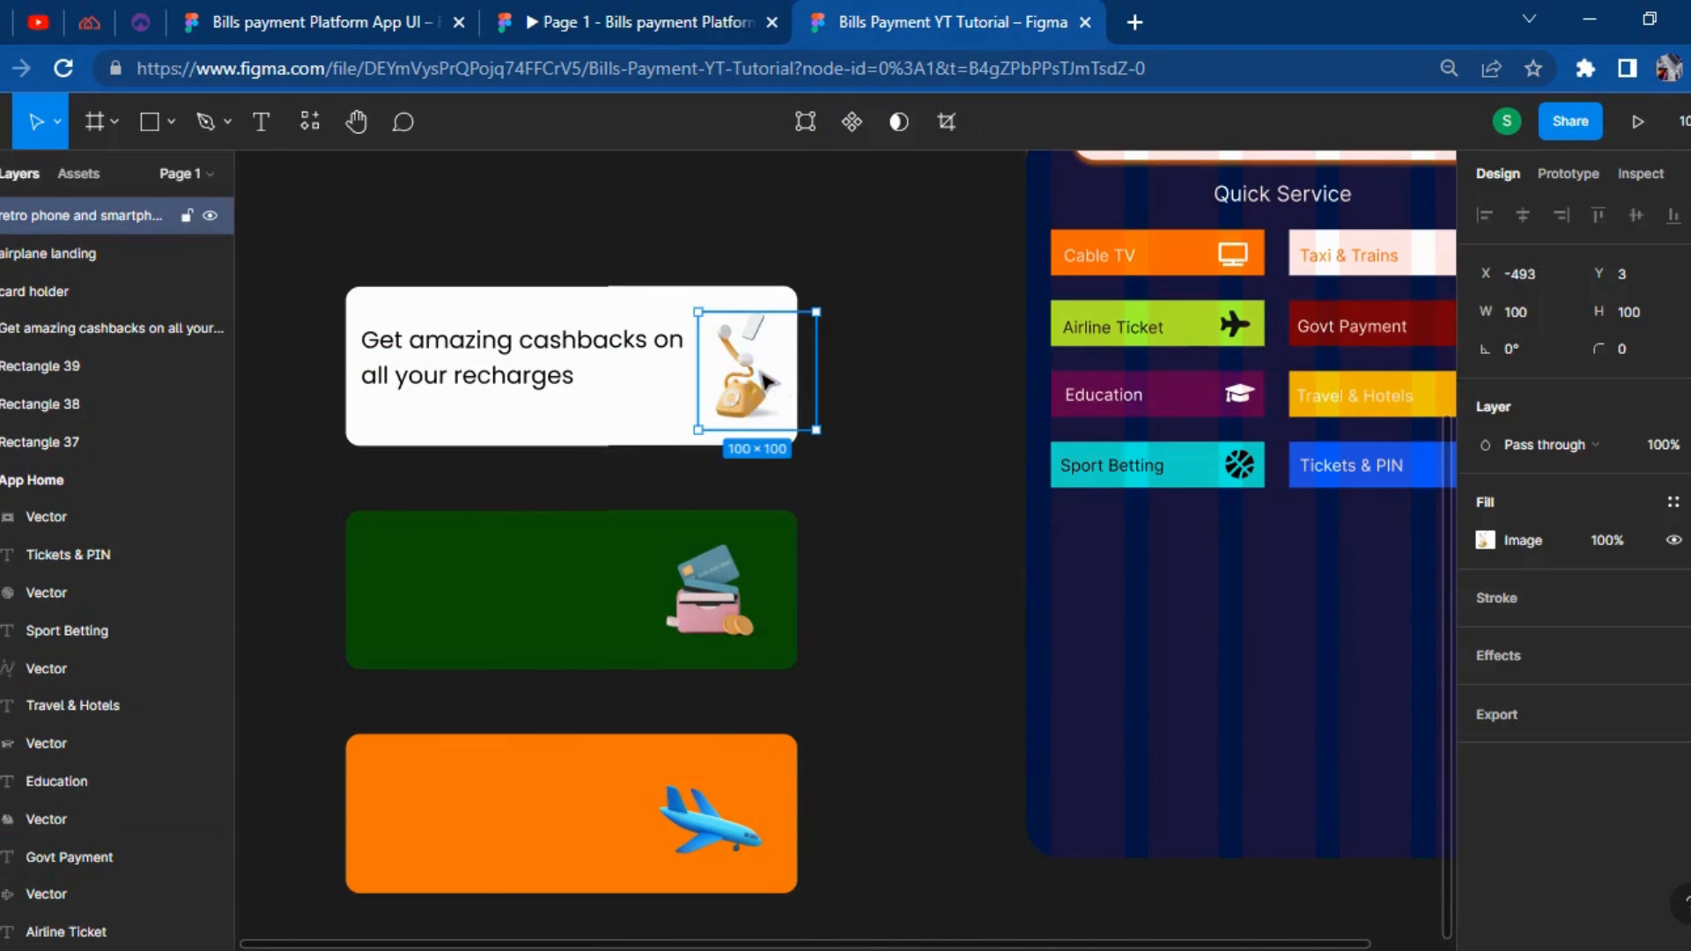
key(shift+Left)
key(Up)
key(Up)
key(Up)
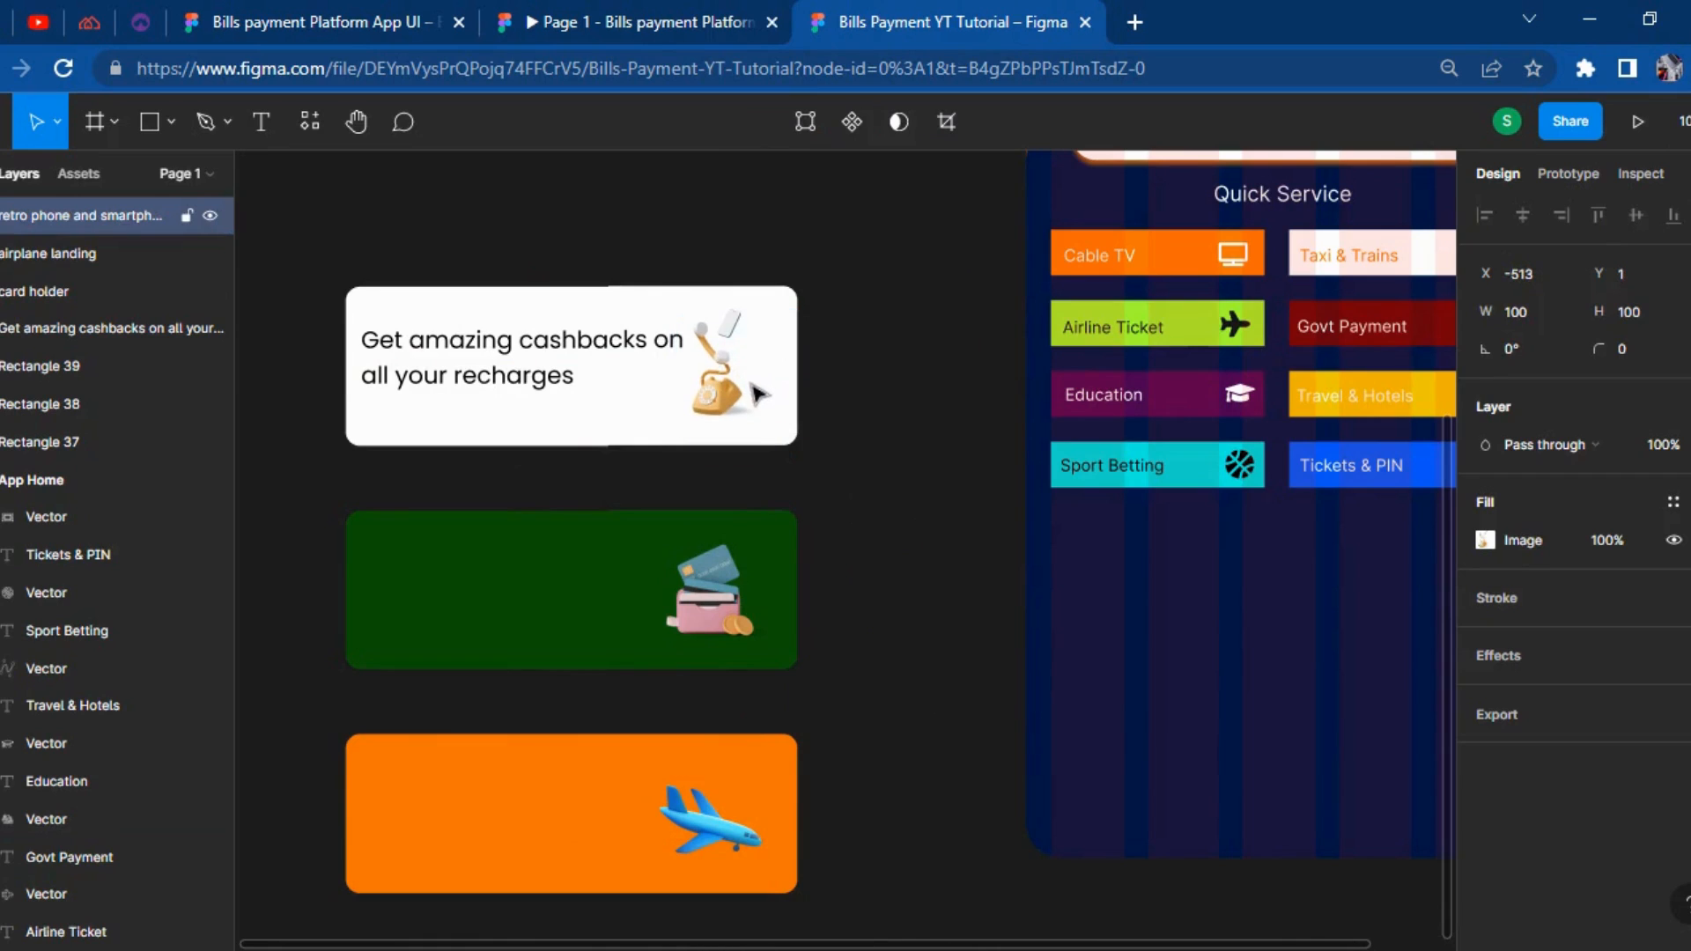
key(Right)
key(Right)
key(Right)
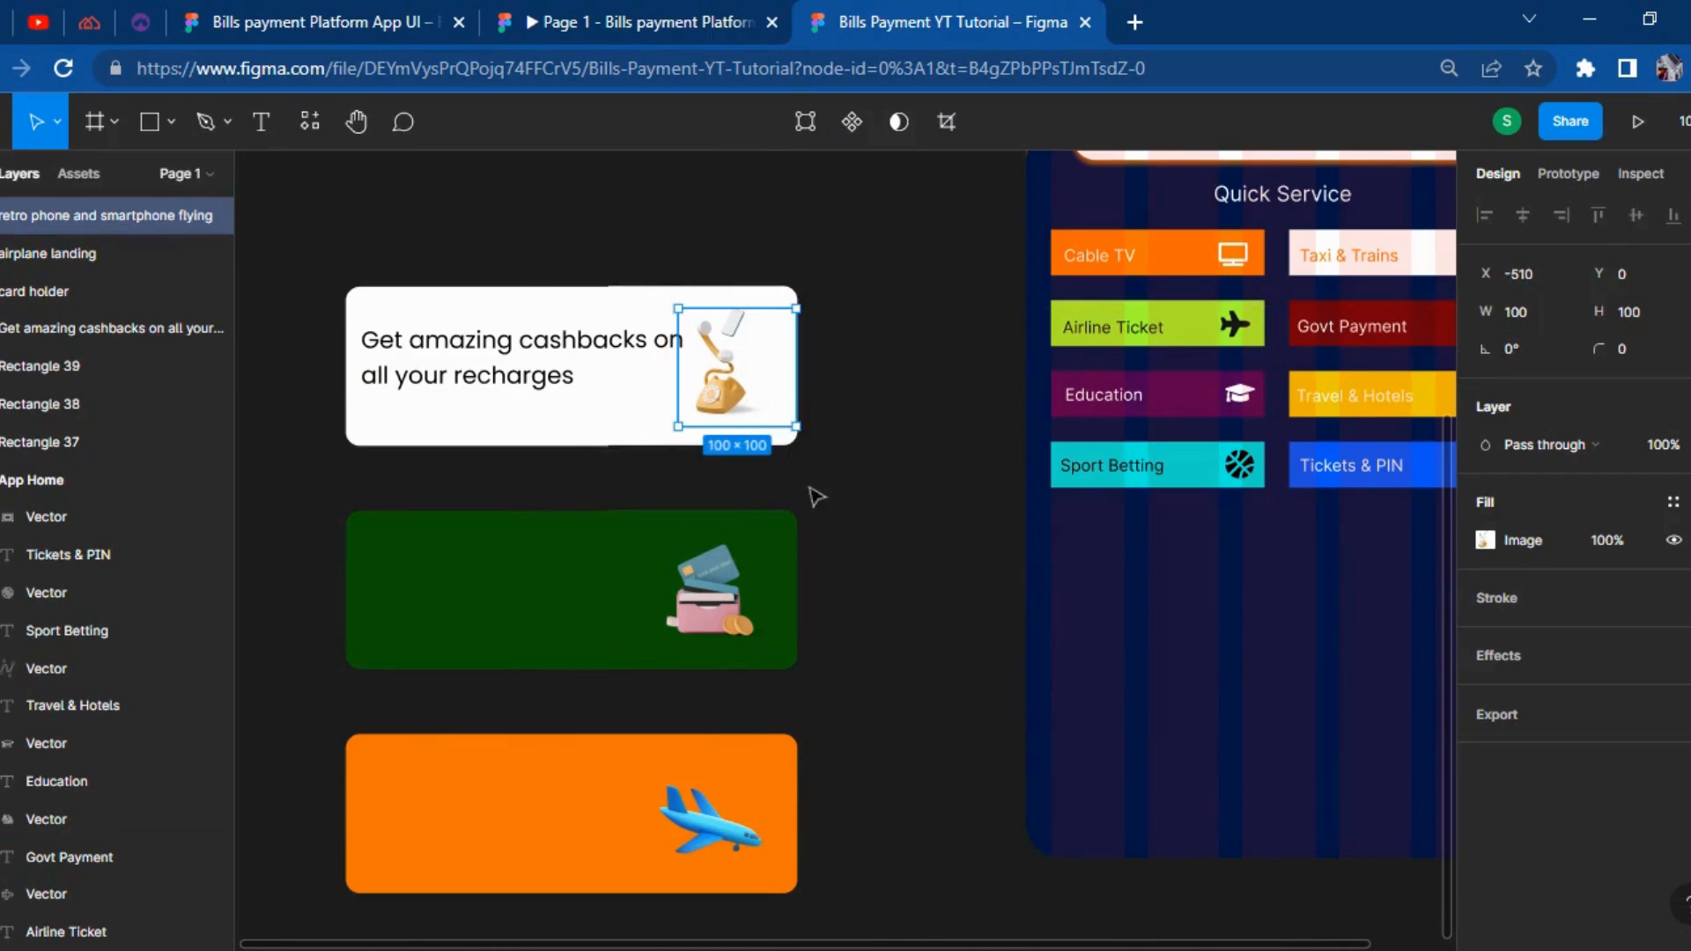
click(859, 514)
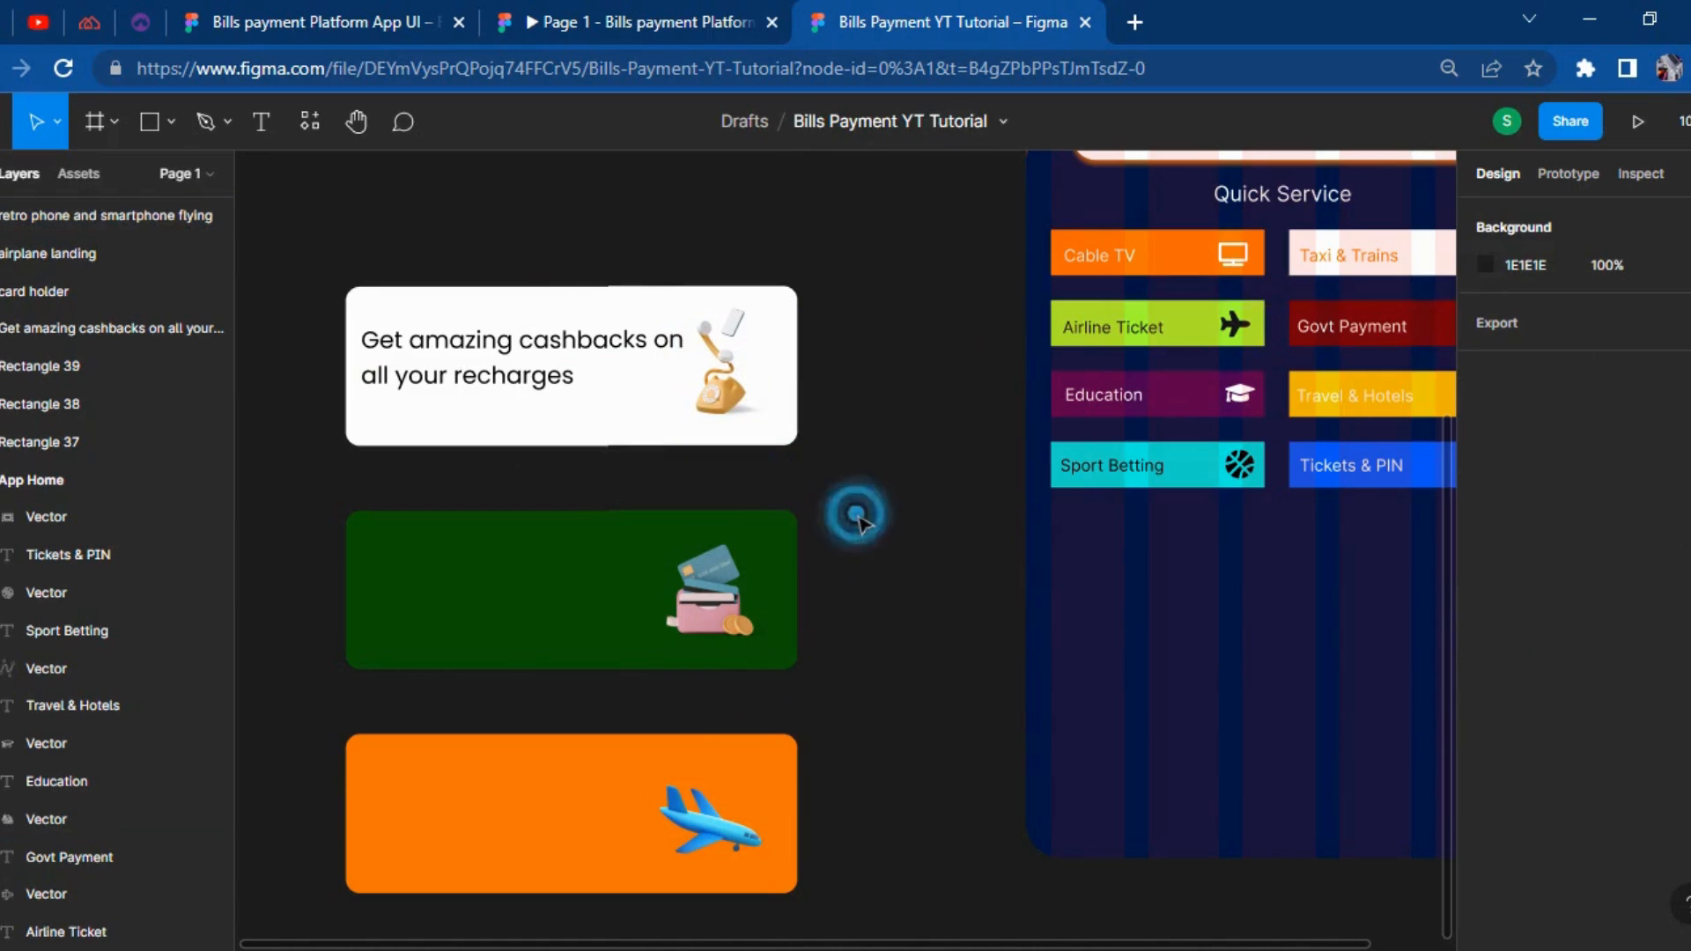
Duplicate the cashback text onto the green card at X -773, Y 193 and fill the copy with white, FFFFFF.
click(434, 345)
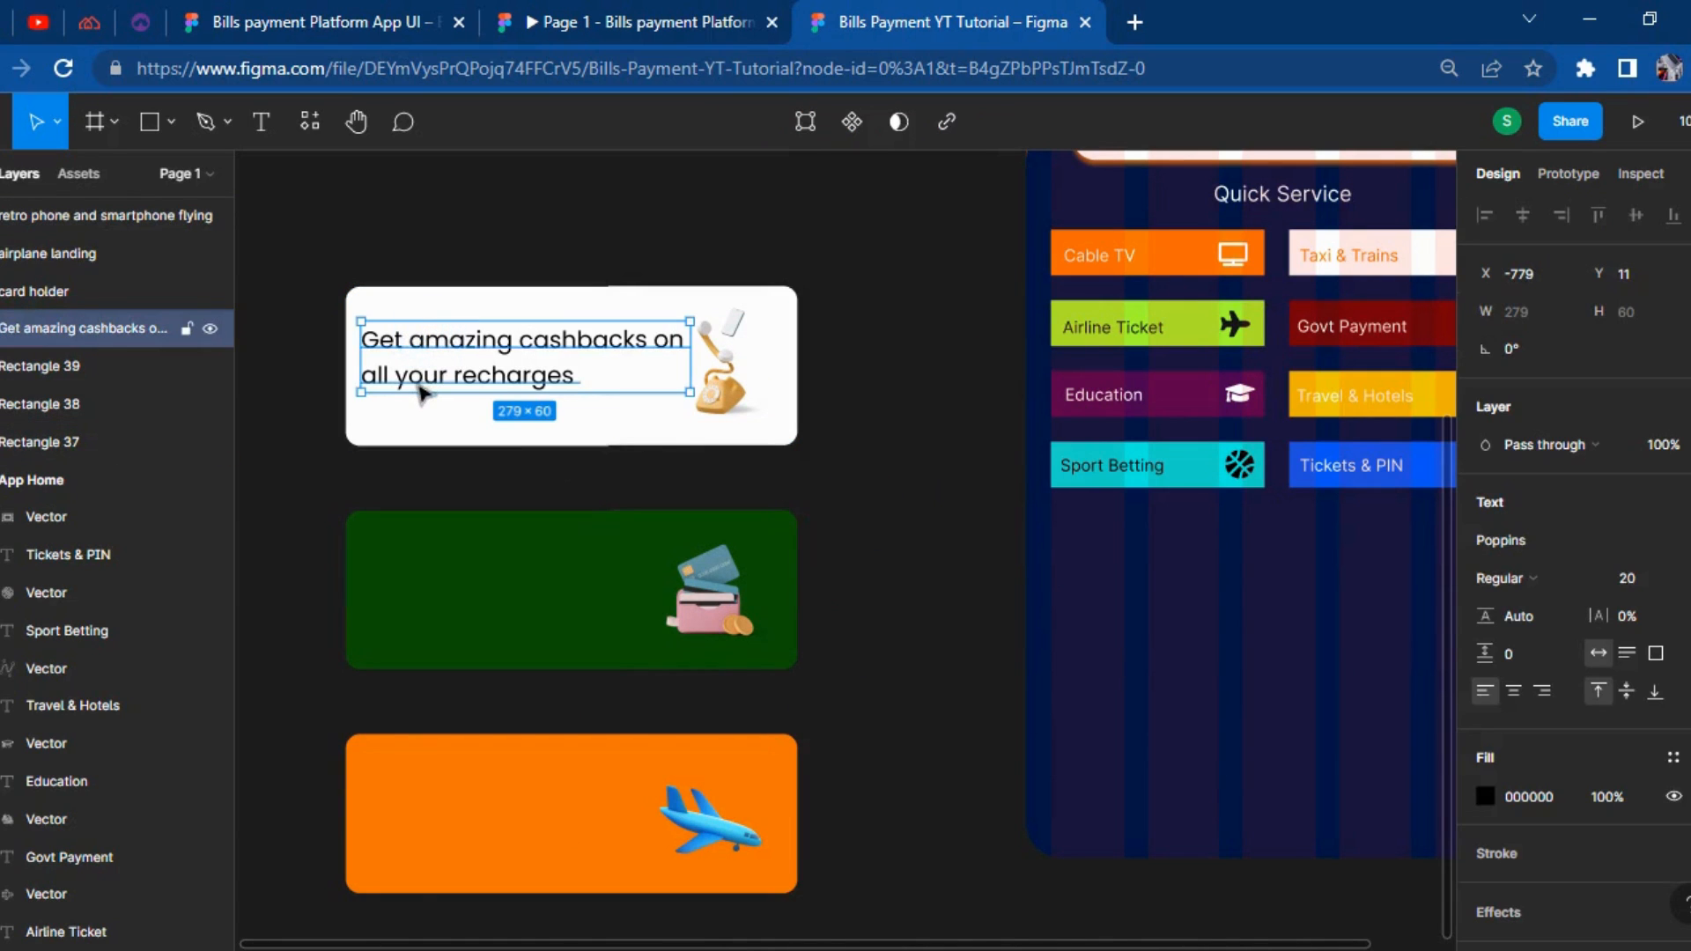
key(ctrl+d)
drag(441, 377, 451, 606)
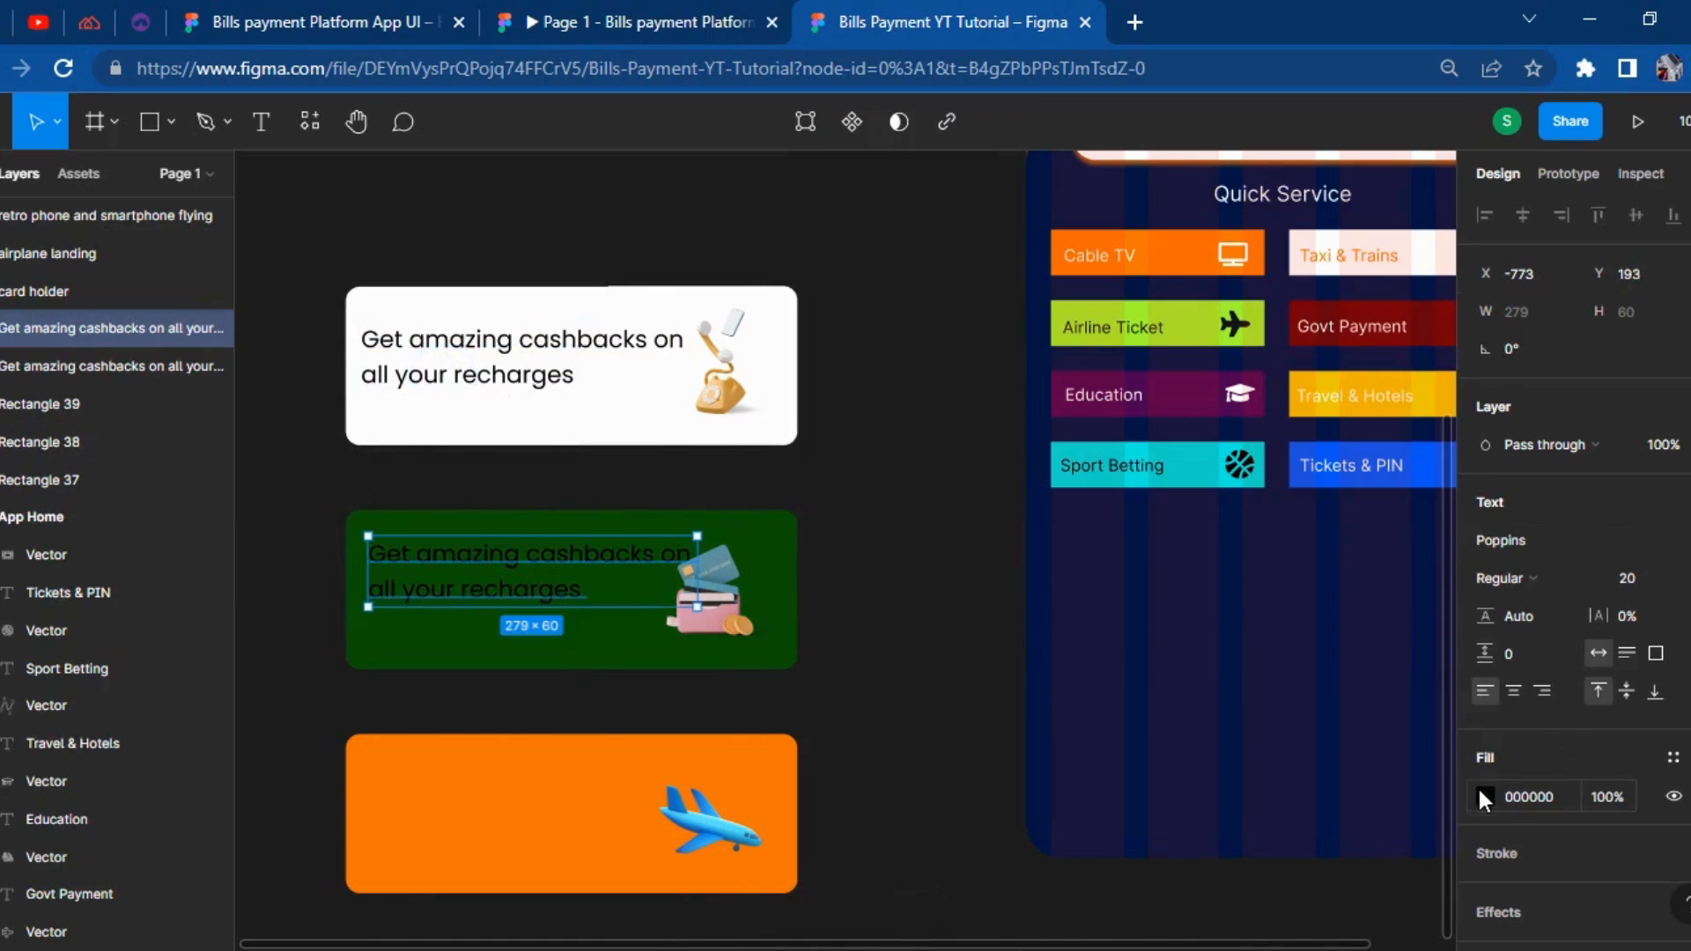
click(1480, 791)
drag(1344, 566, 1064, 317)
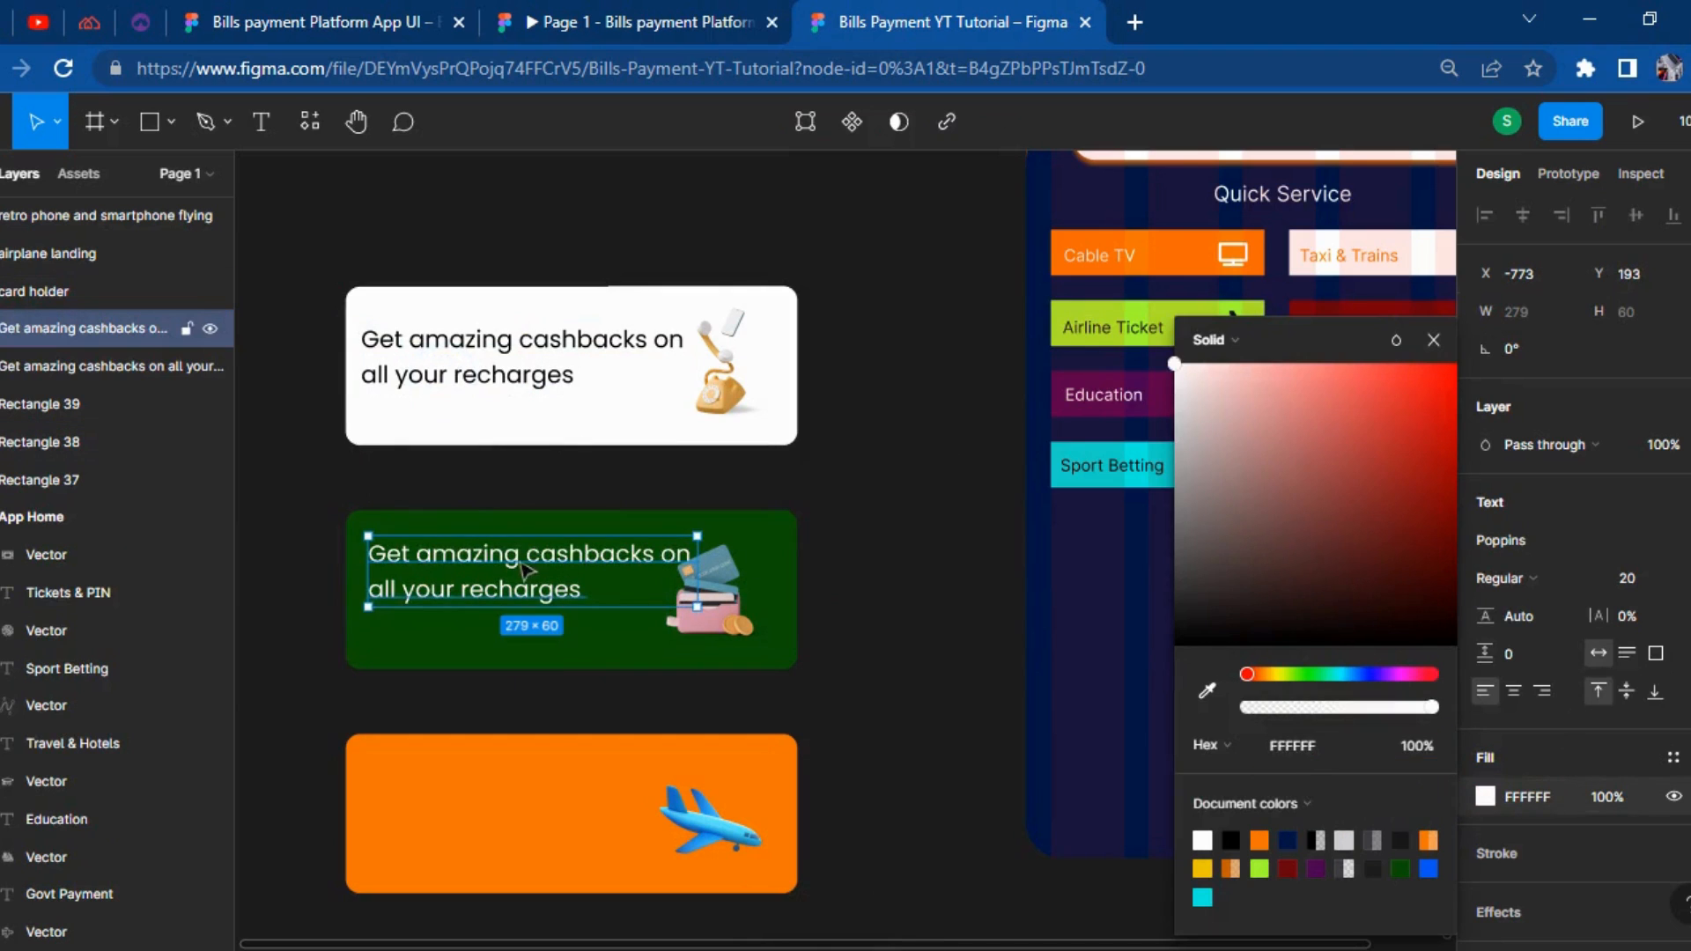
Nudge the white text on the green card to X -783, Y 203.
key(shift+Left)
key(shift+Left)
key(shift+Down)
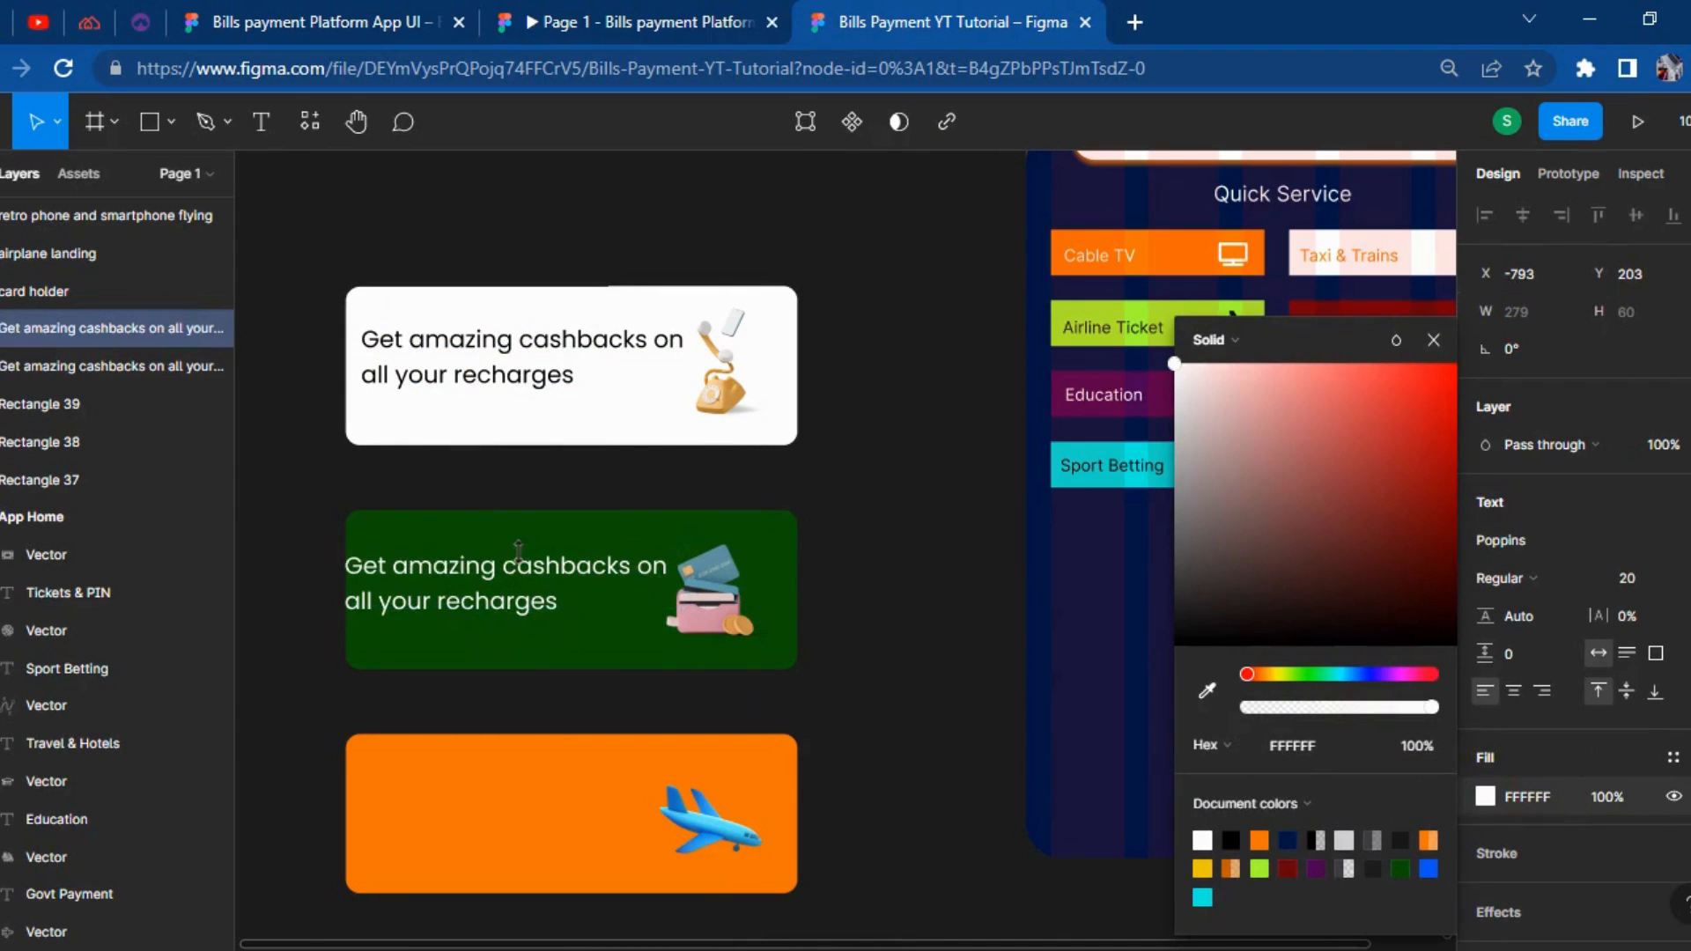
key(shift+Right)
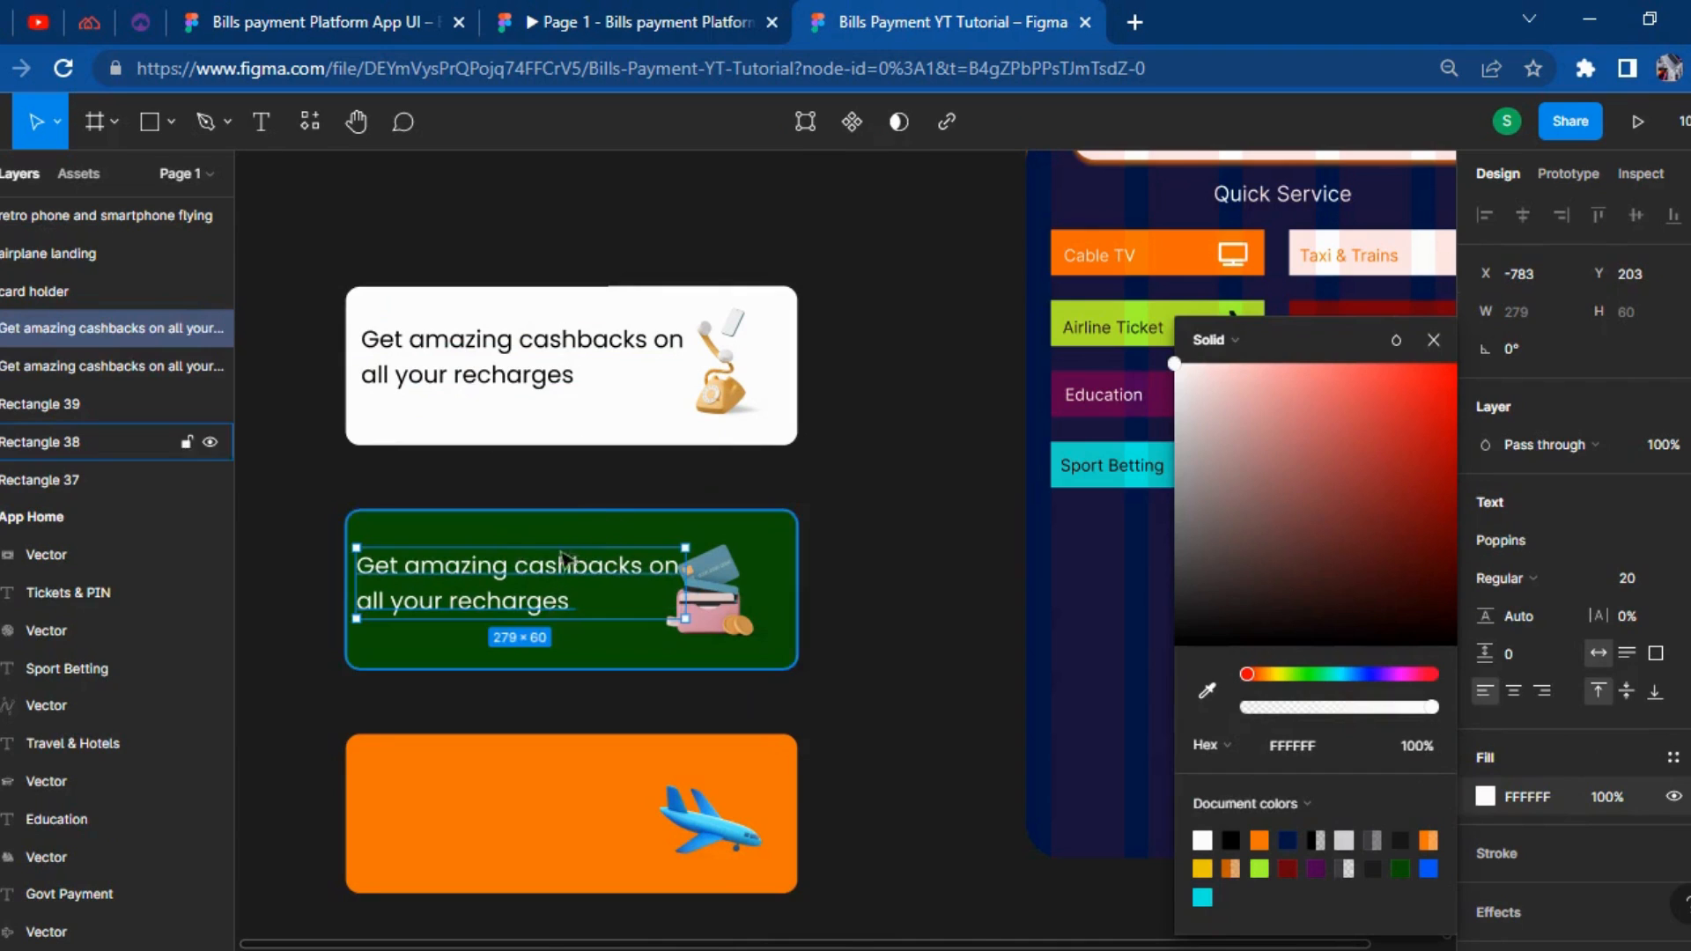
Replace the green card's text with "Create a virtual dollar card for Intl Payment." on two lines, consulting the reference prototype's wording.
double_click(526, 602)
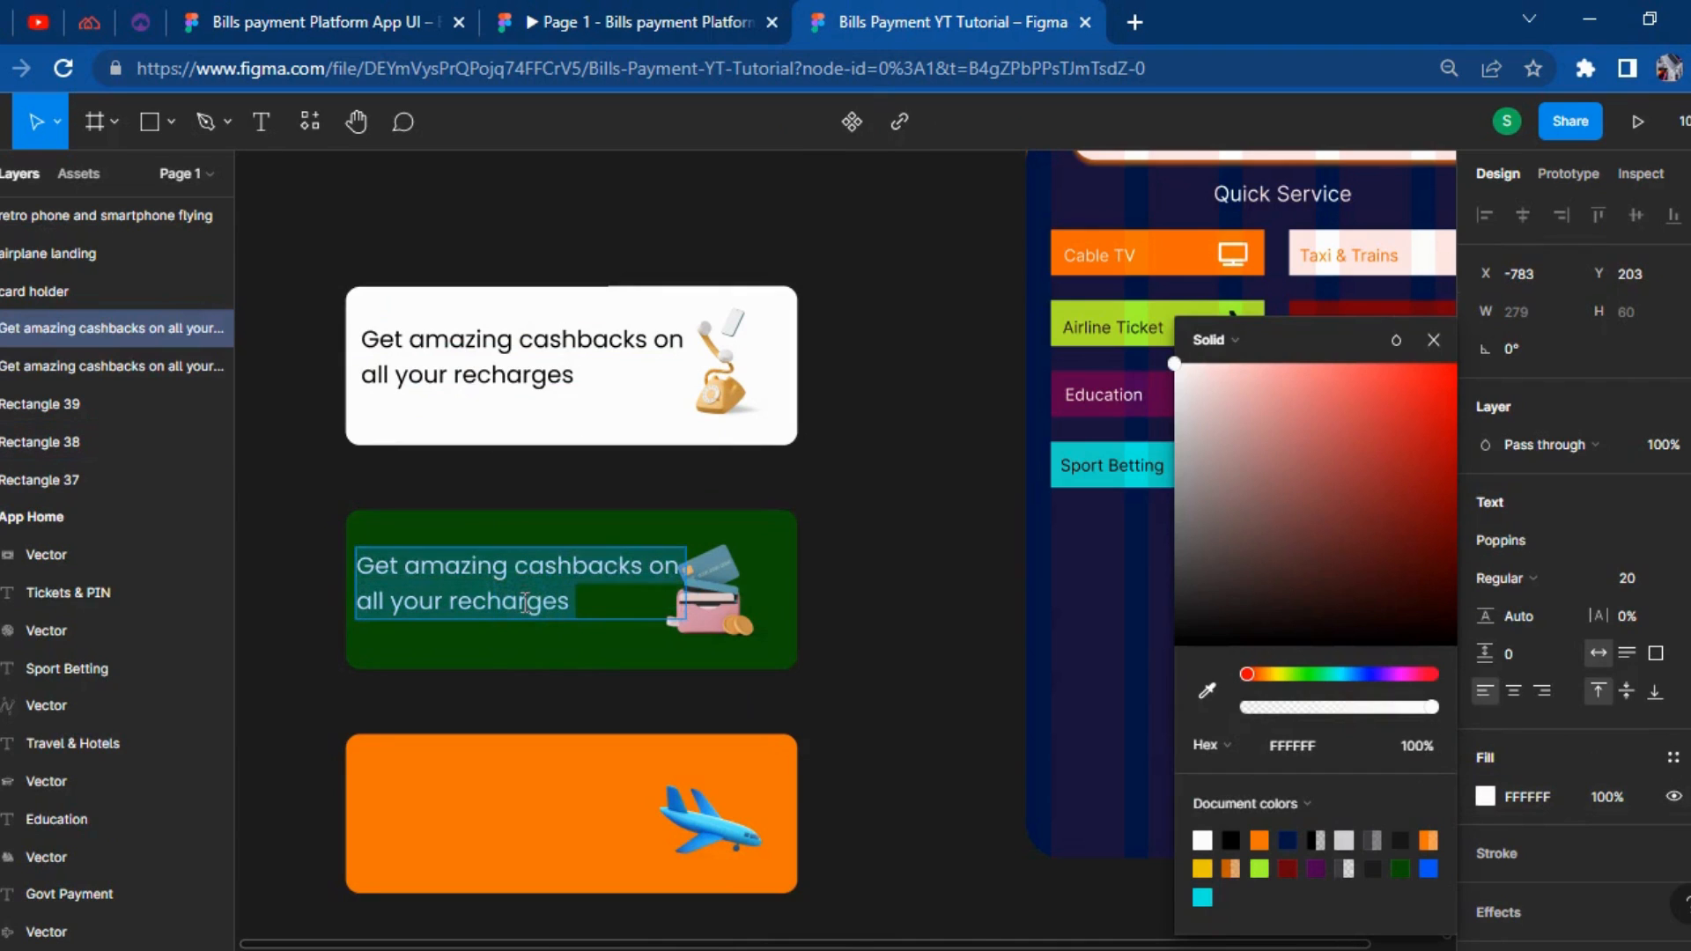
text(cREAT)
key(ctrl+a)
text(Create)
key(Escape)
click(743, 25)
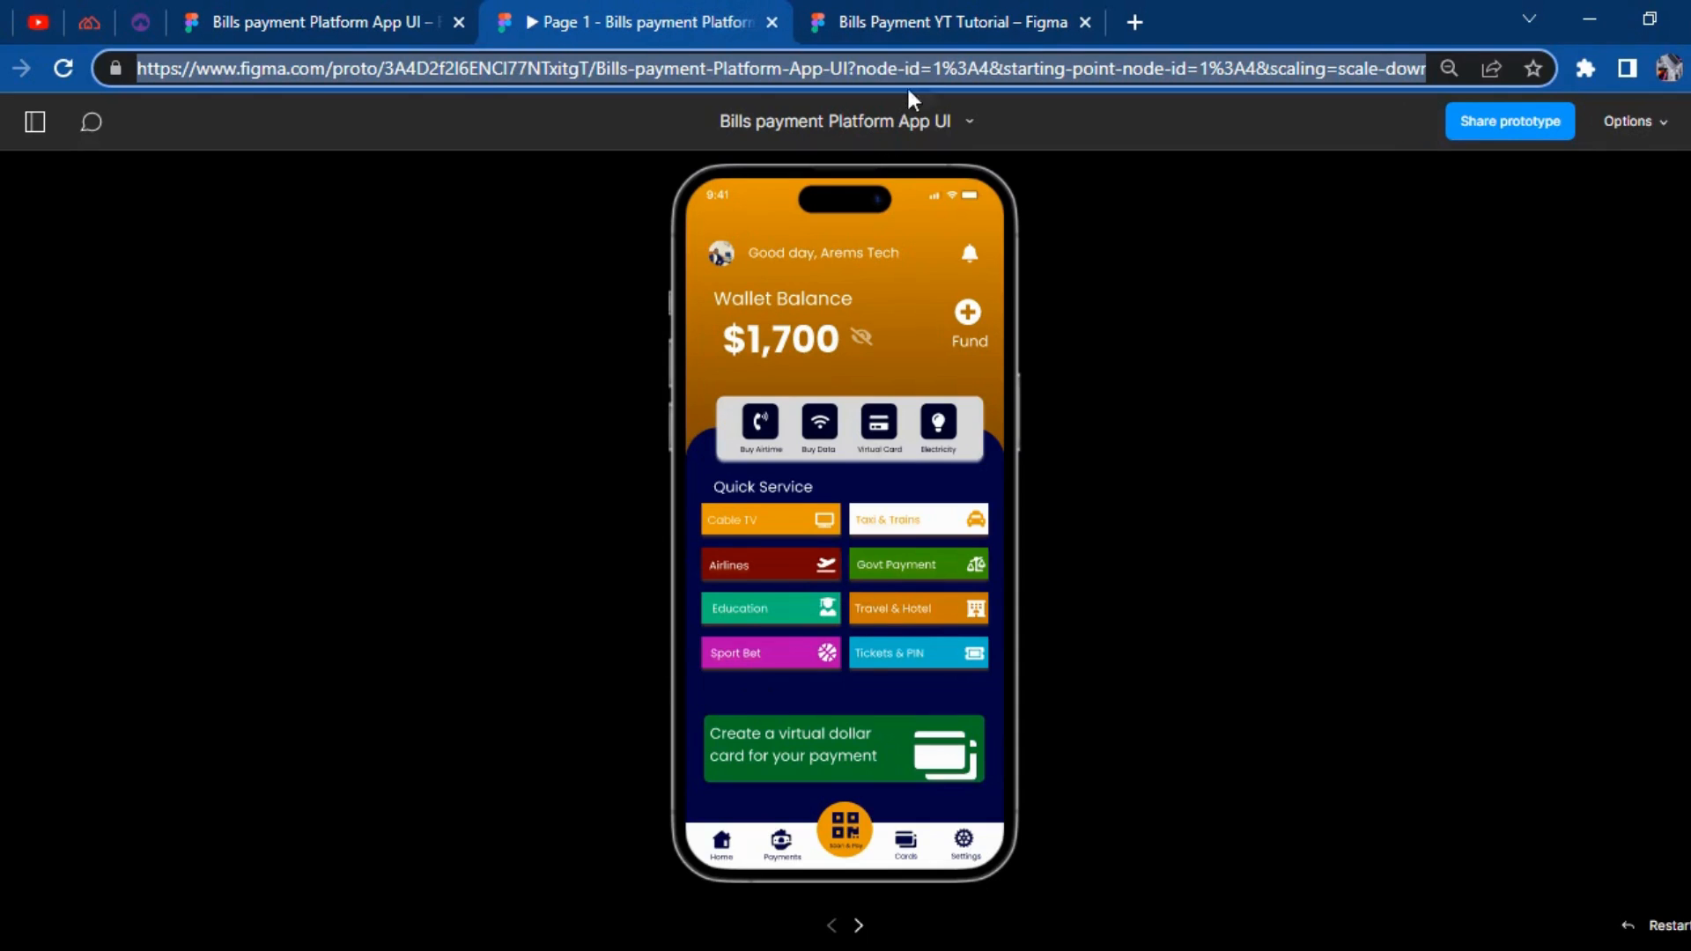
click(943, 21)
text(a)
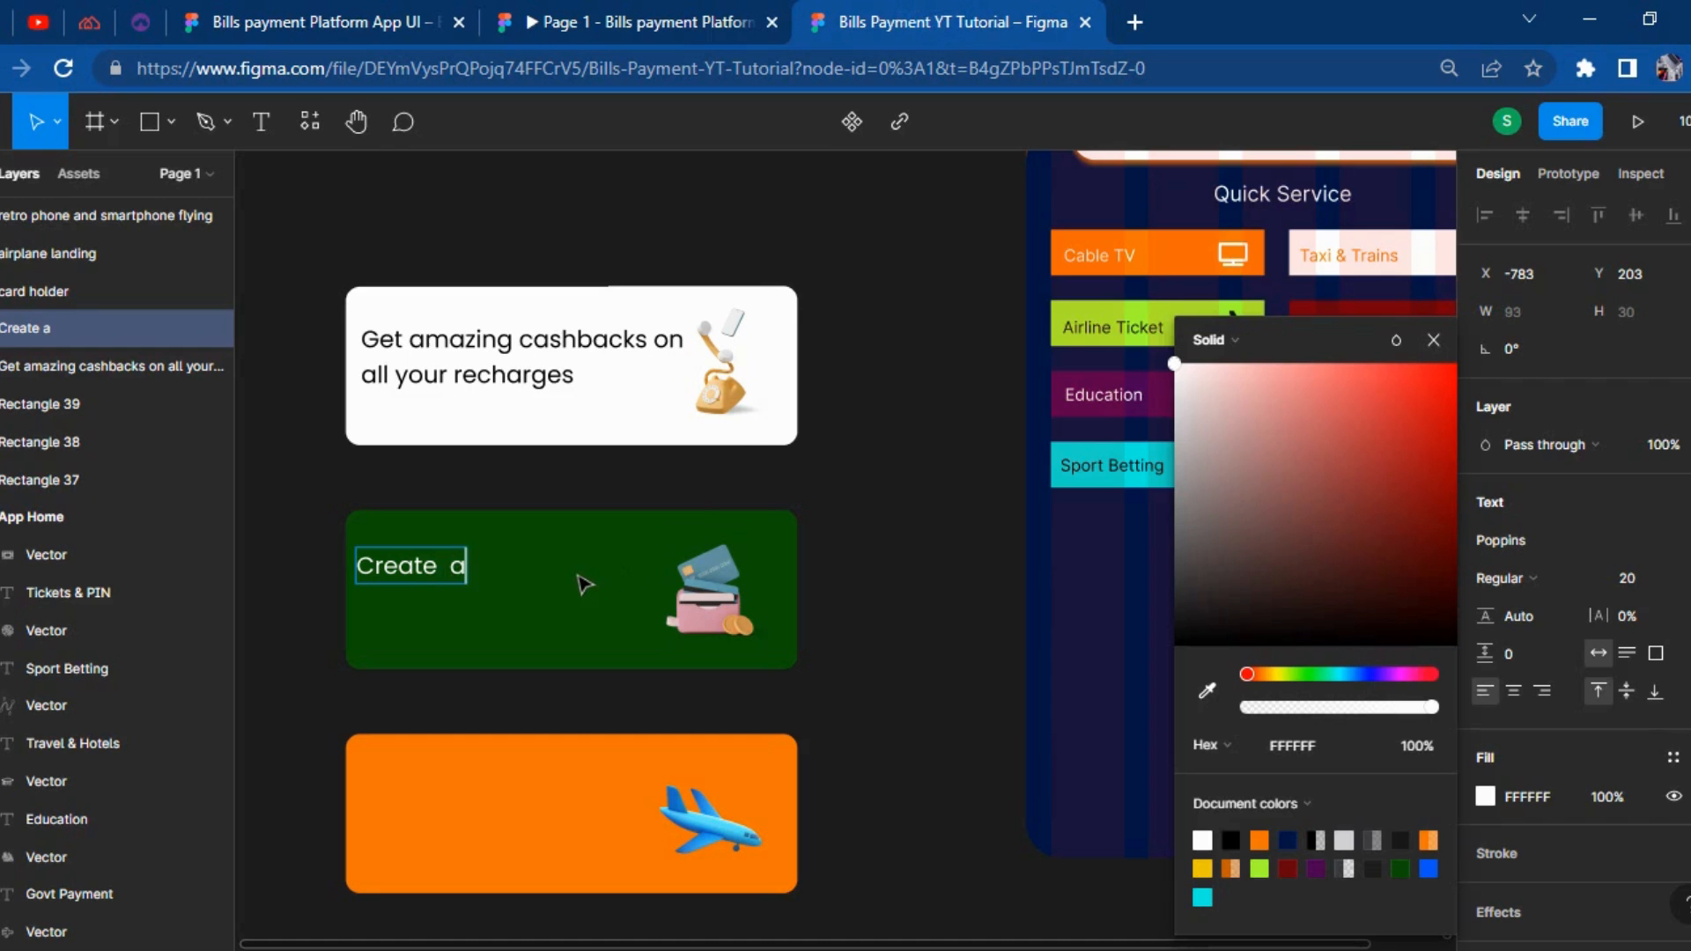
text( virtual dollar)
key(Return)
text(card for Intl Payment.)
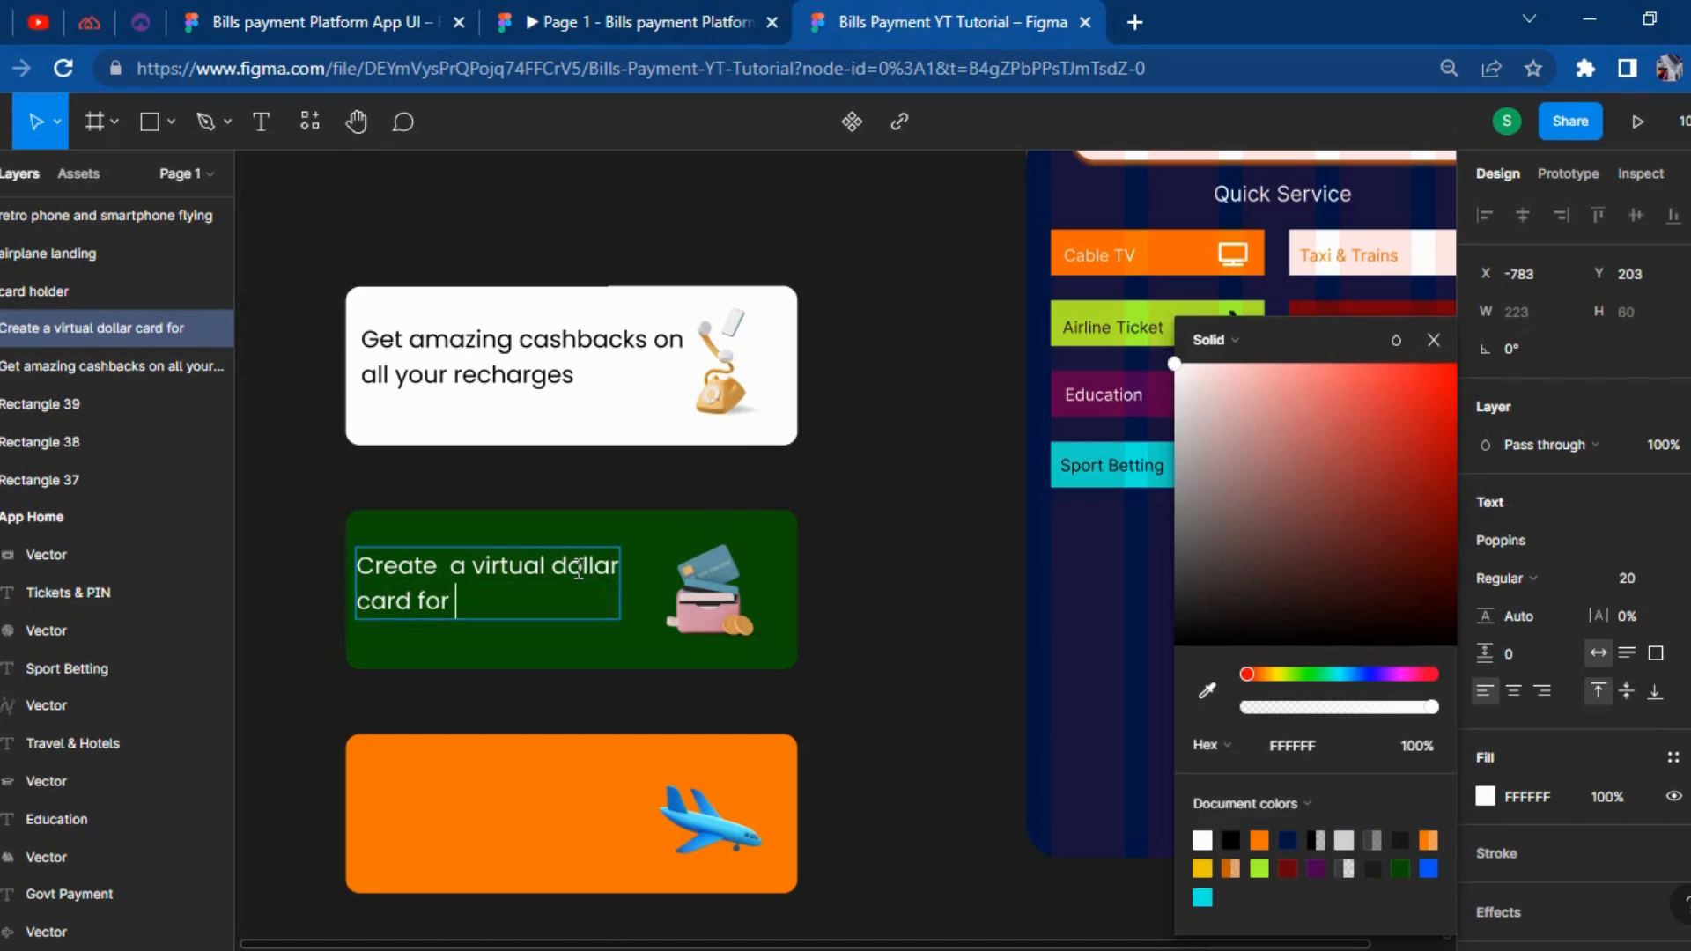
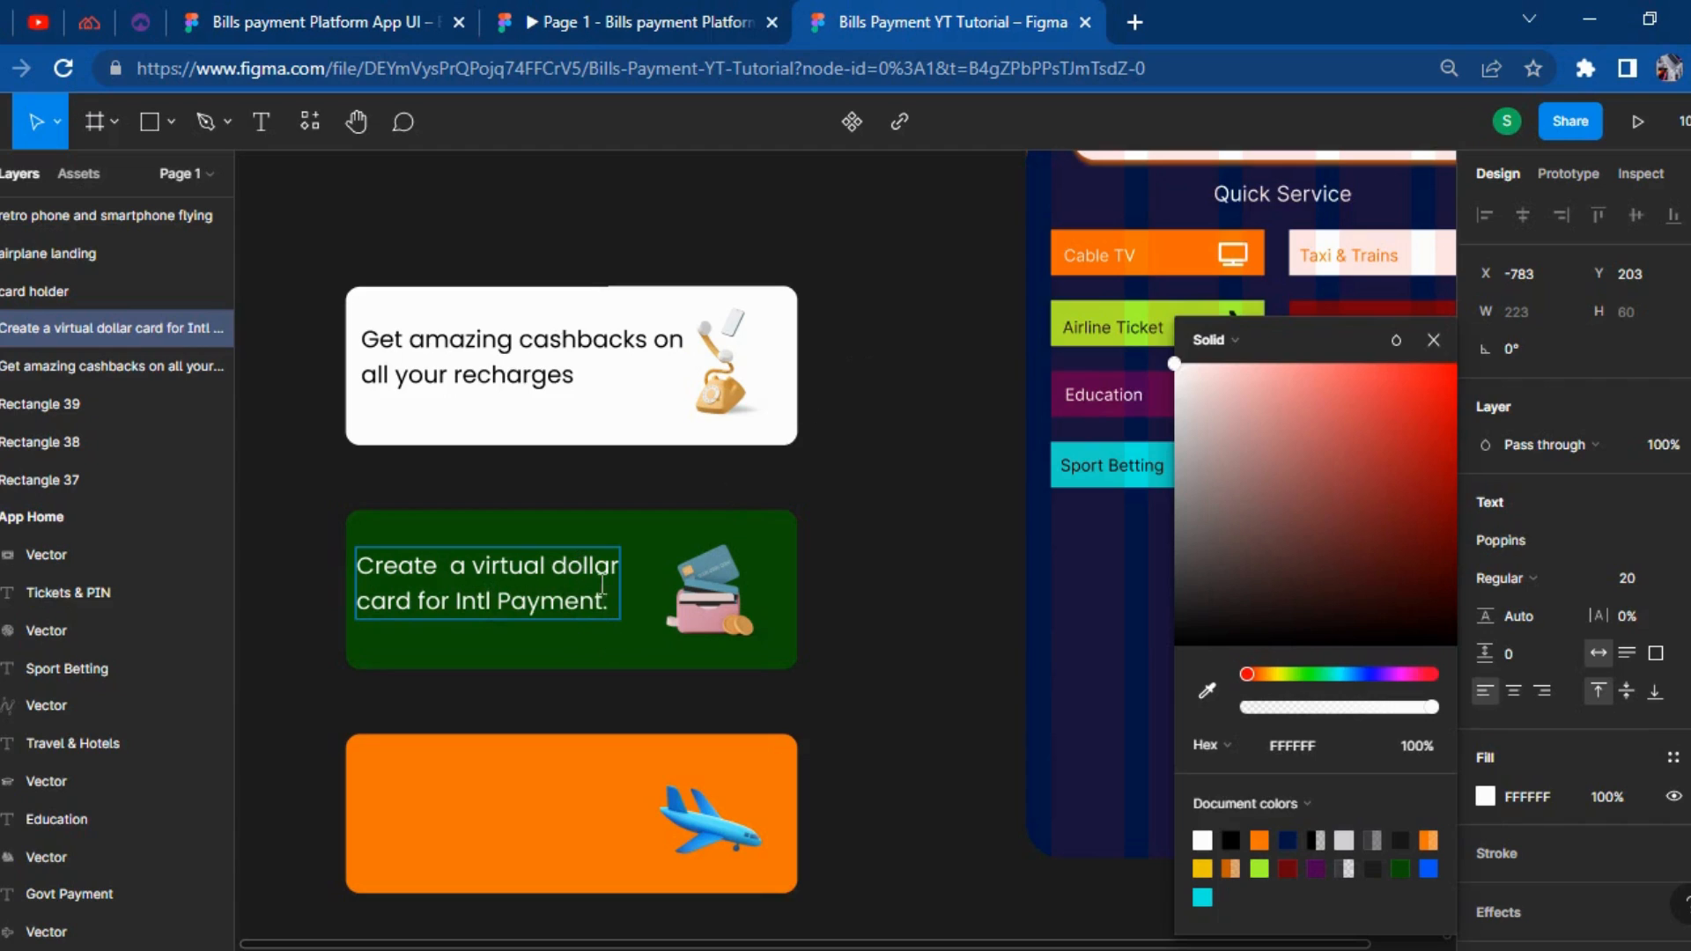
Move the line break in the green card's text so the first line ends with "card".
click(365, 602)
key(BackSpace)
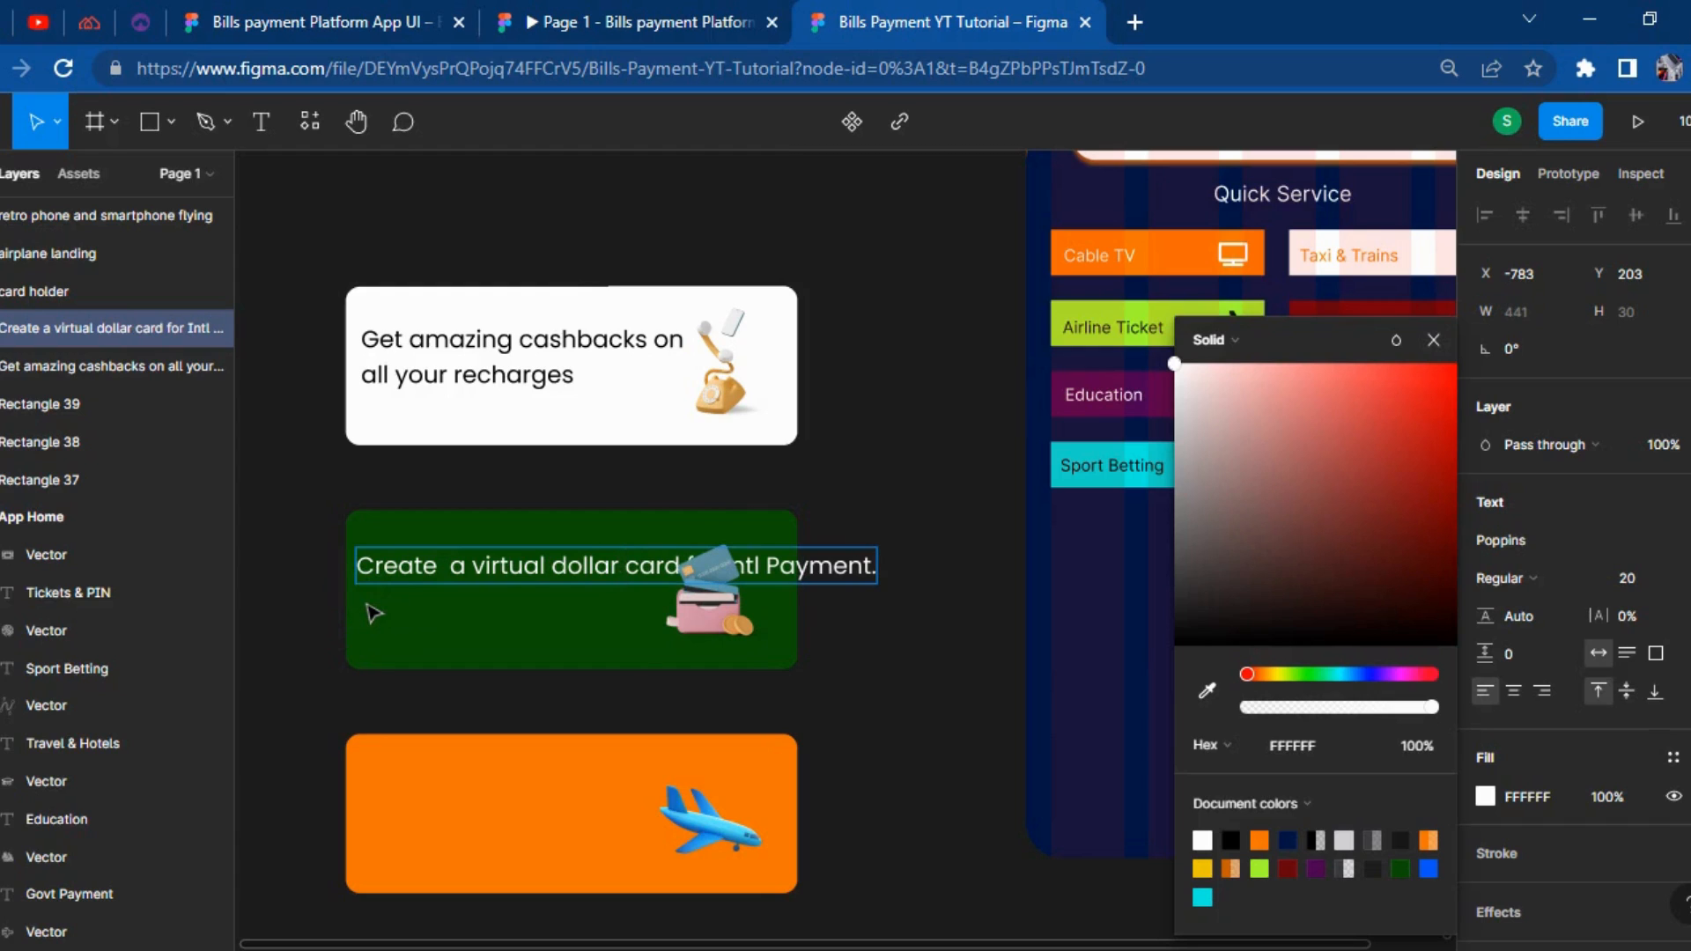
key(Return)
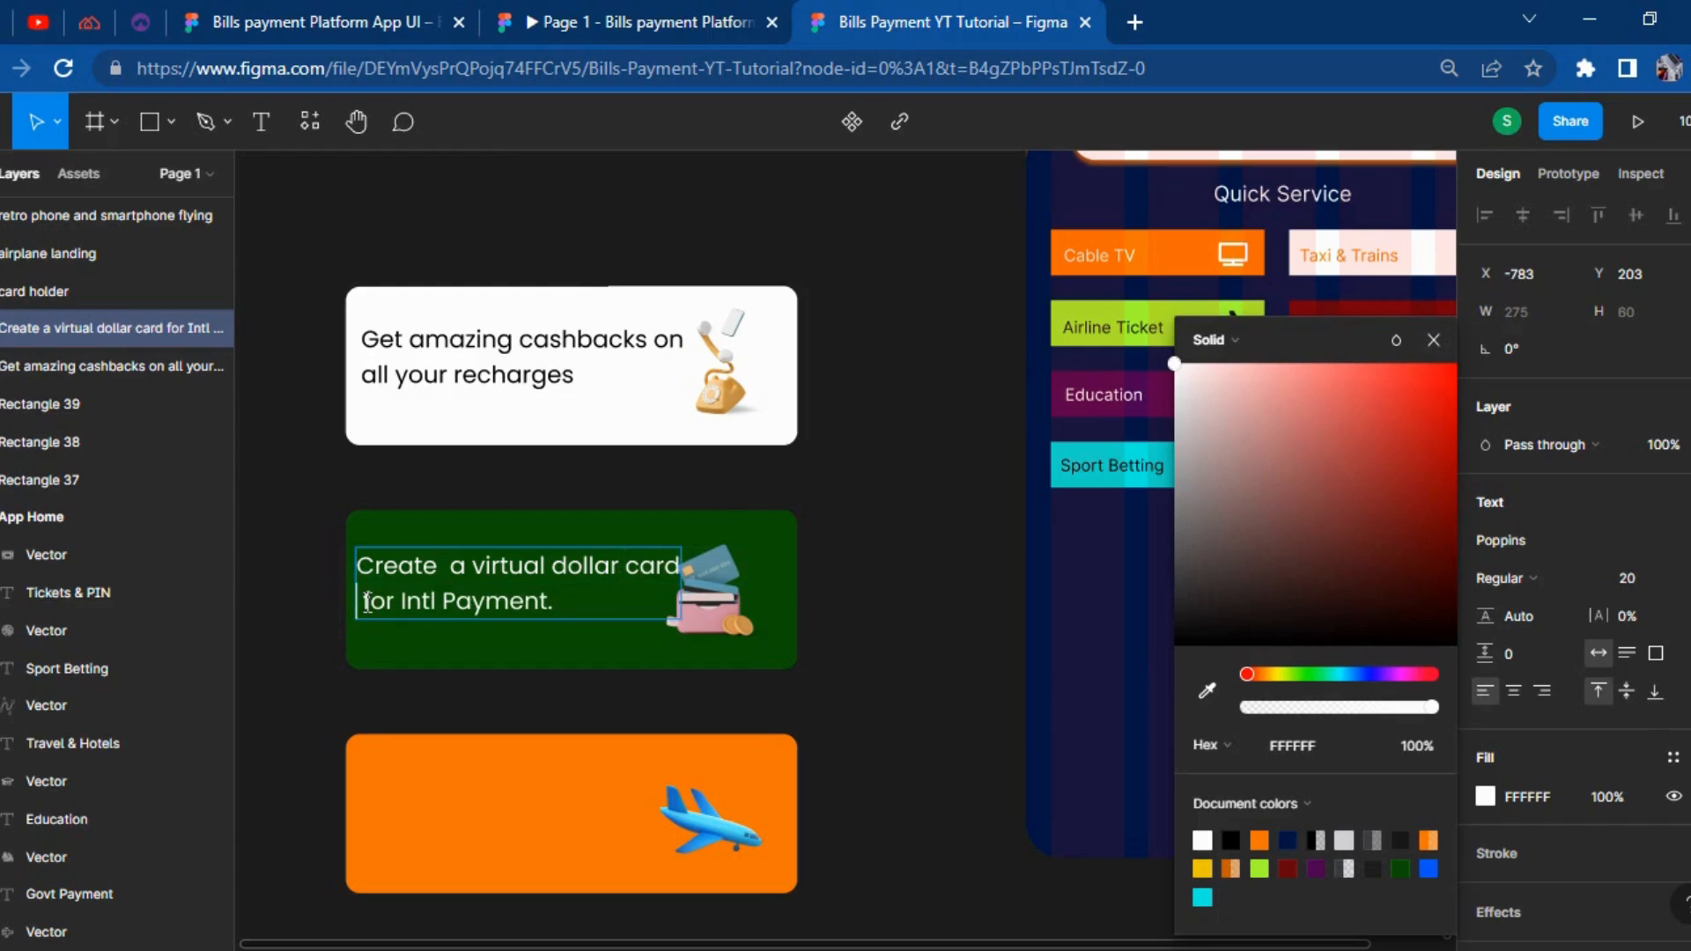
Move the card holder image to X -508, Y 193, clear of the text, and slightly adjust the green card's text position.
click(702, 625)
drag(724, 611, 732, 605)
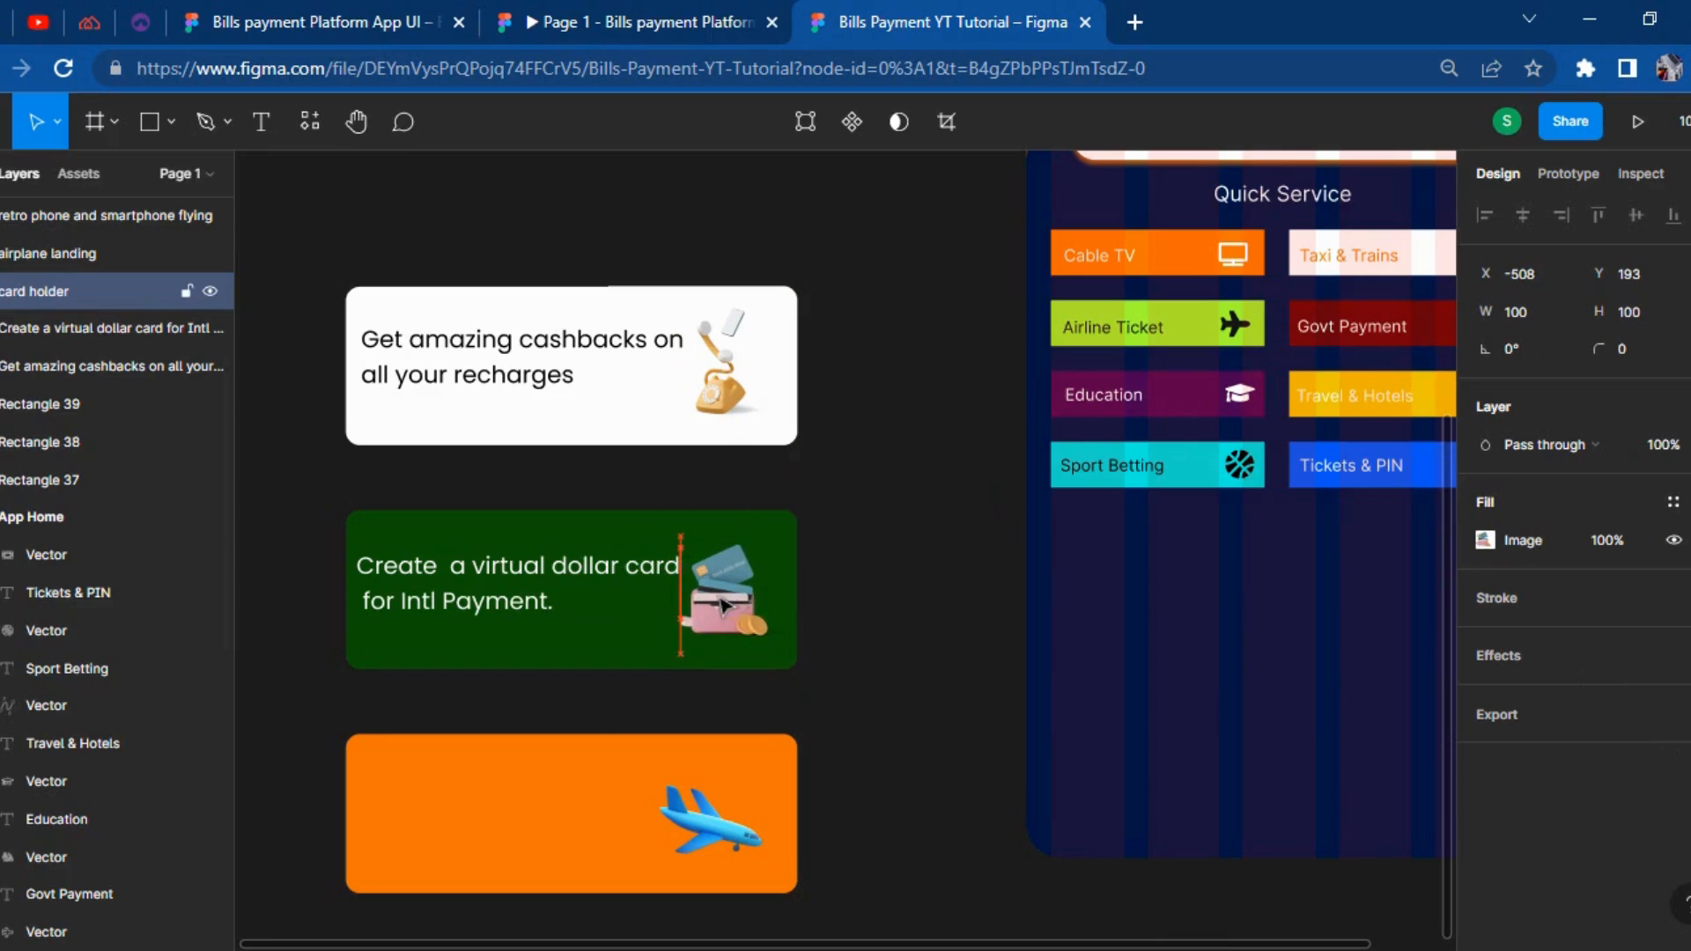
click(527, 574)
drag(527, 574, 528, 579)
click(852, 568)
Duplicate the virtual dollar card text onto the orange card at X -778, Y 390 and select its wording for editing.
scroll(861, 684, down, 3)
click(533, 286)
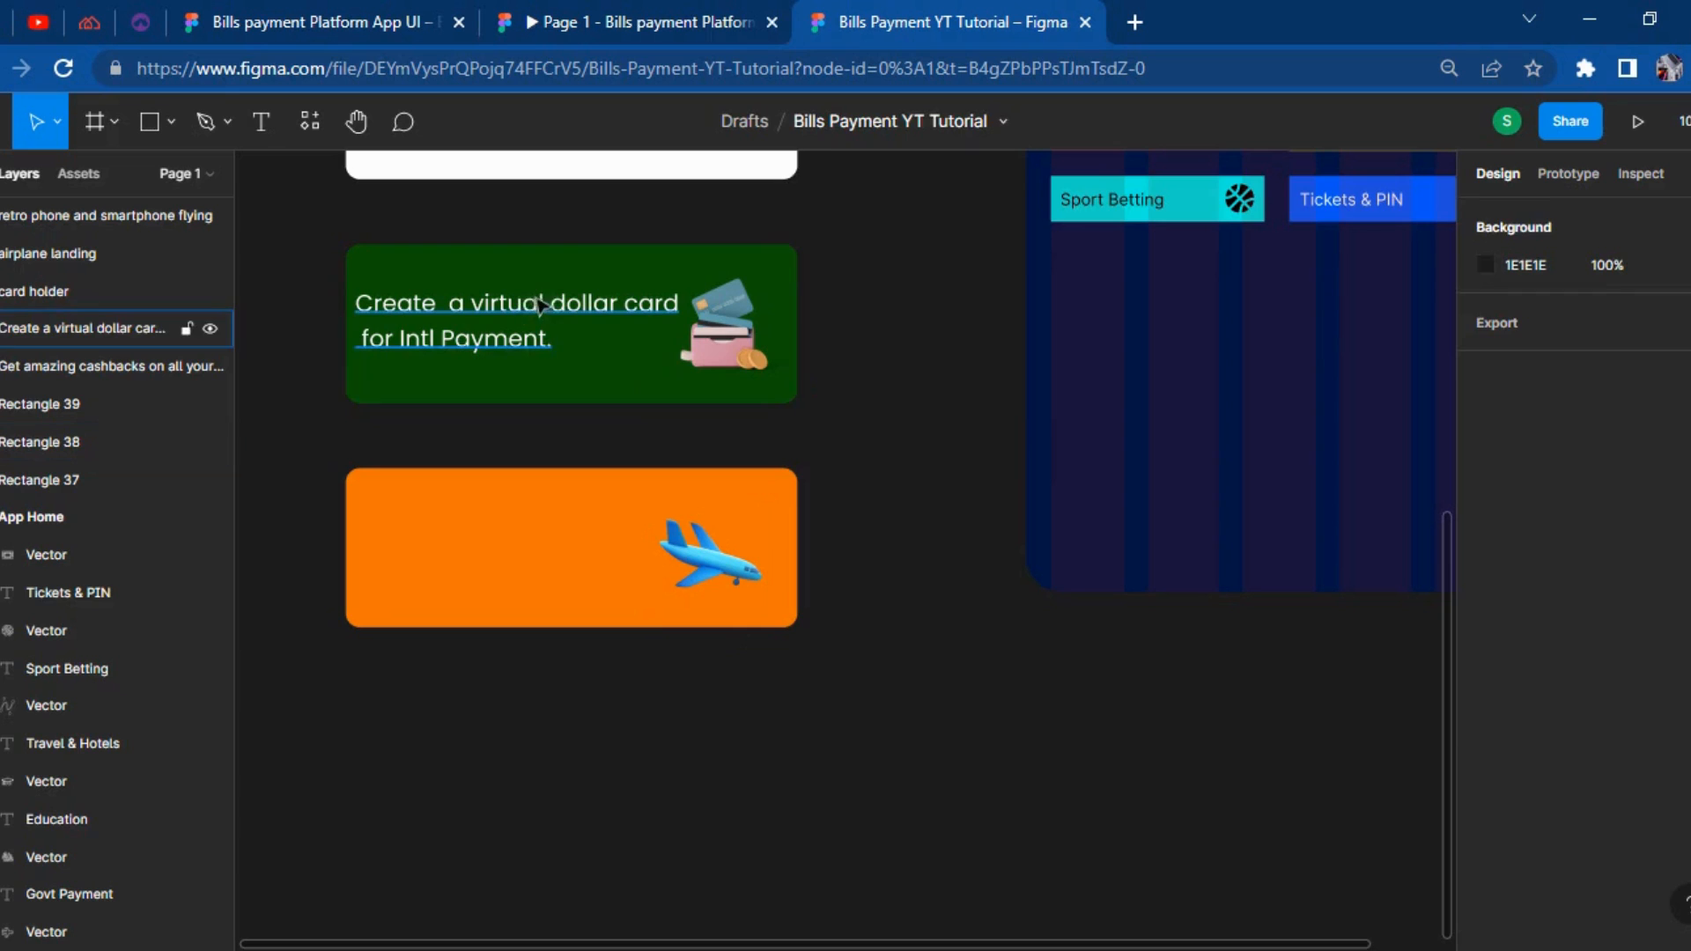
key(ctrl+d)
drag(539, 341, 471, 563)
key(ctrl+z)
key(ctrl+z)
key(ctrl+z)
double_click(470, 548)
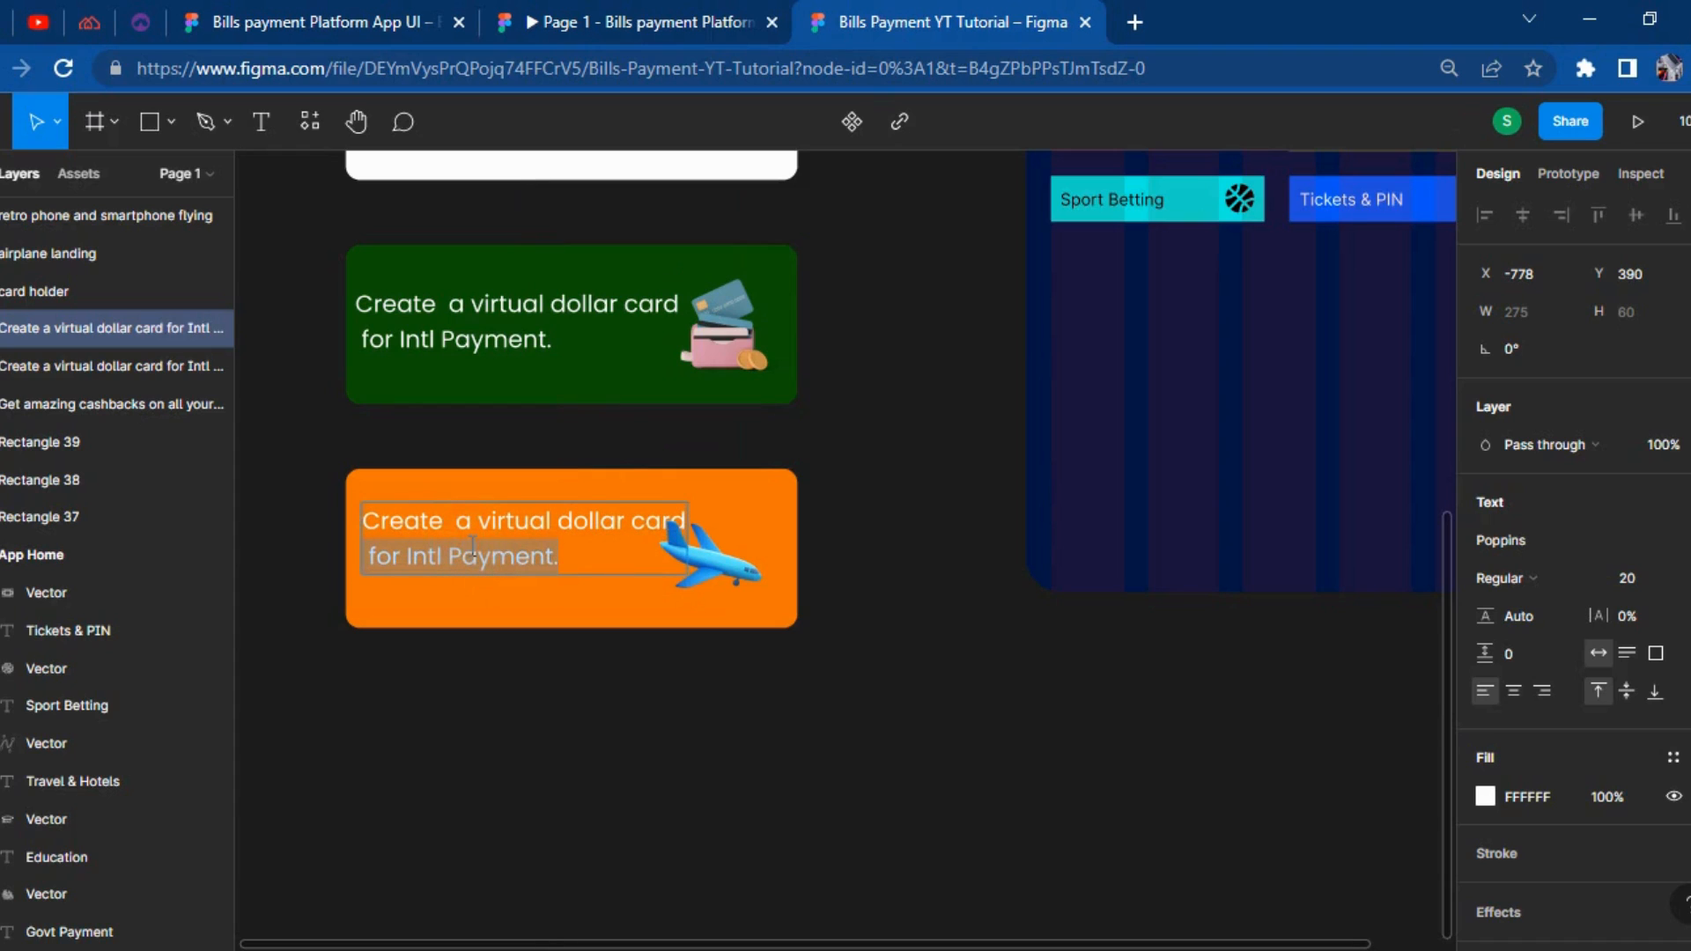
Replace the orange card's text with "Book your flight with ease and enjoy amazing discounts." on three lines.
click(473, 546)
text(bOO)
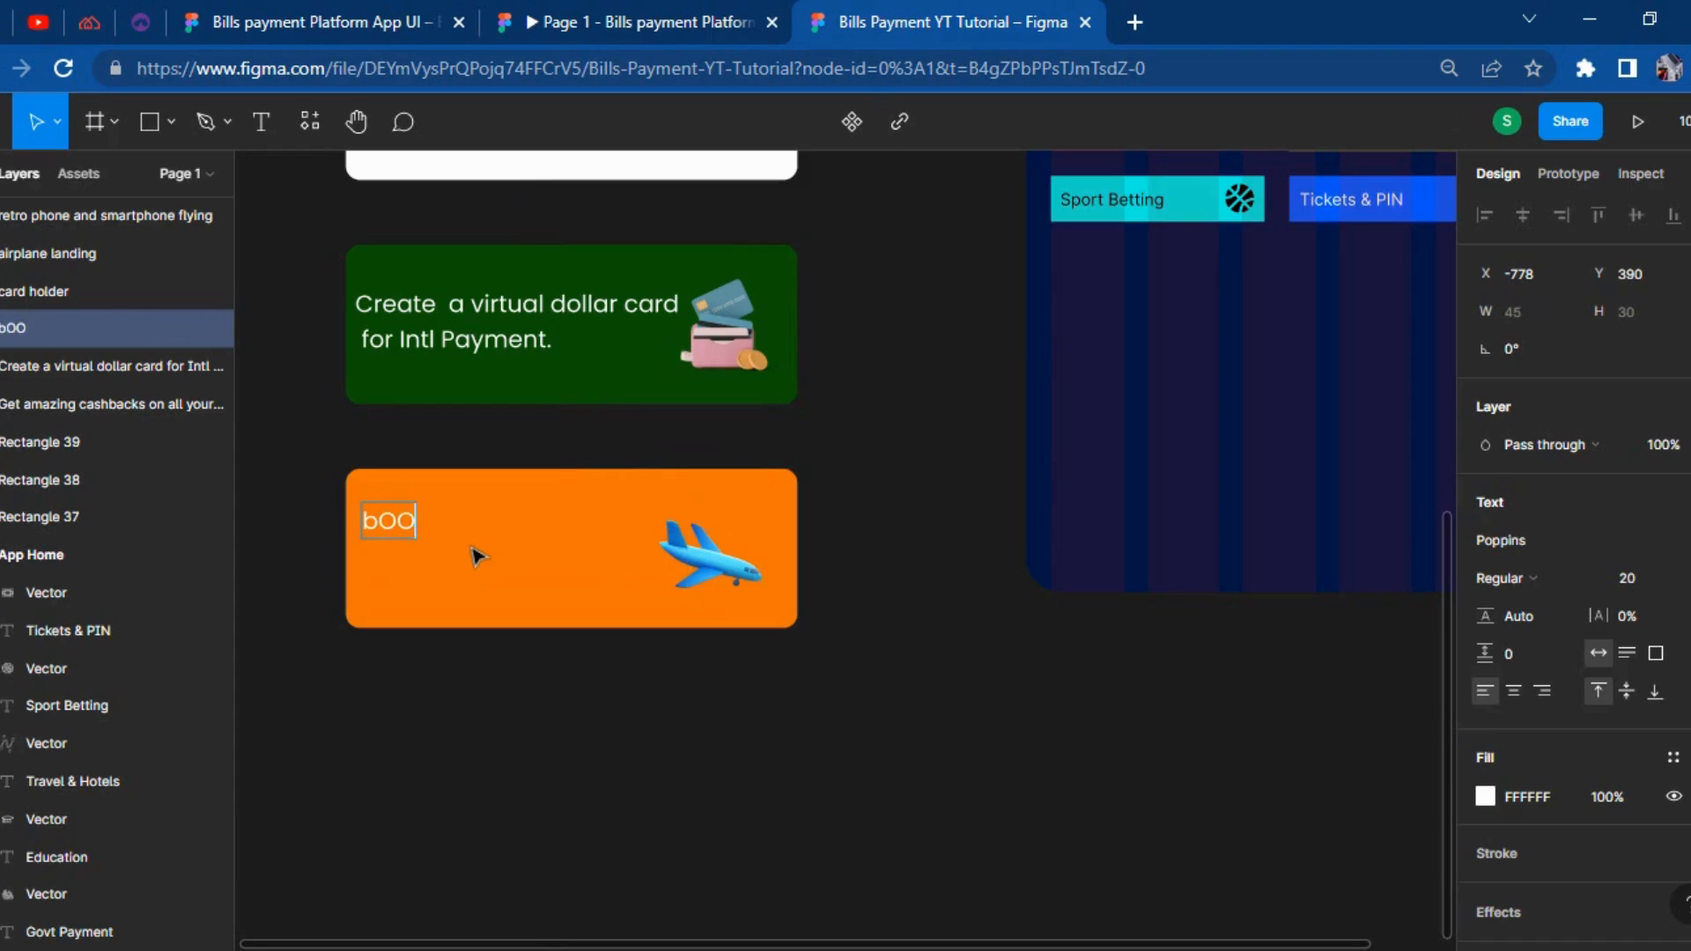
text(ok your fluig)
key(BackSpace)
key(BackSpace)
key(BackSpace)
text(igjh)
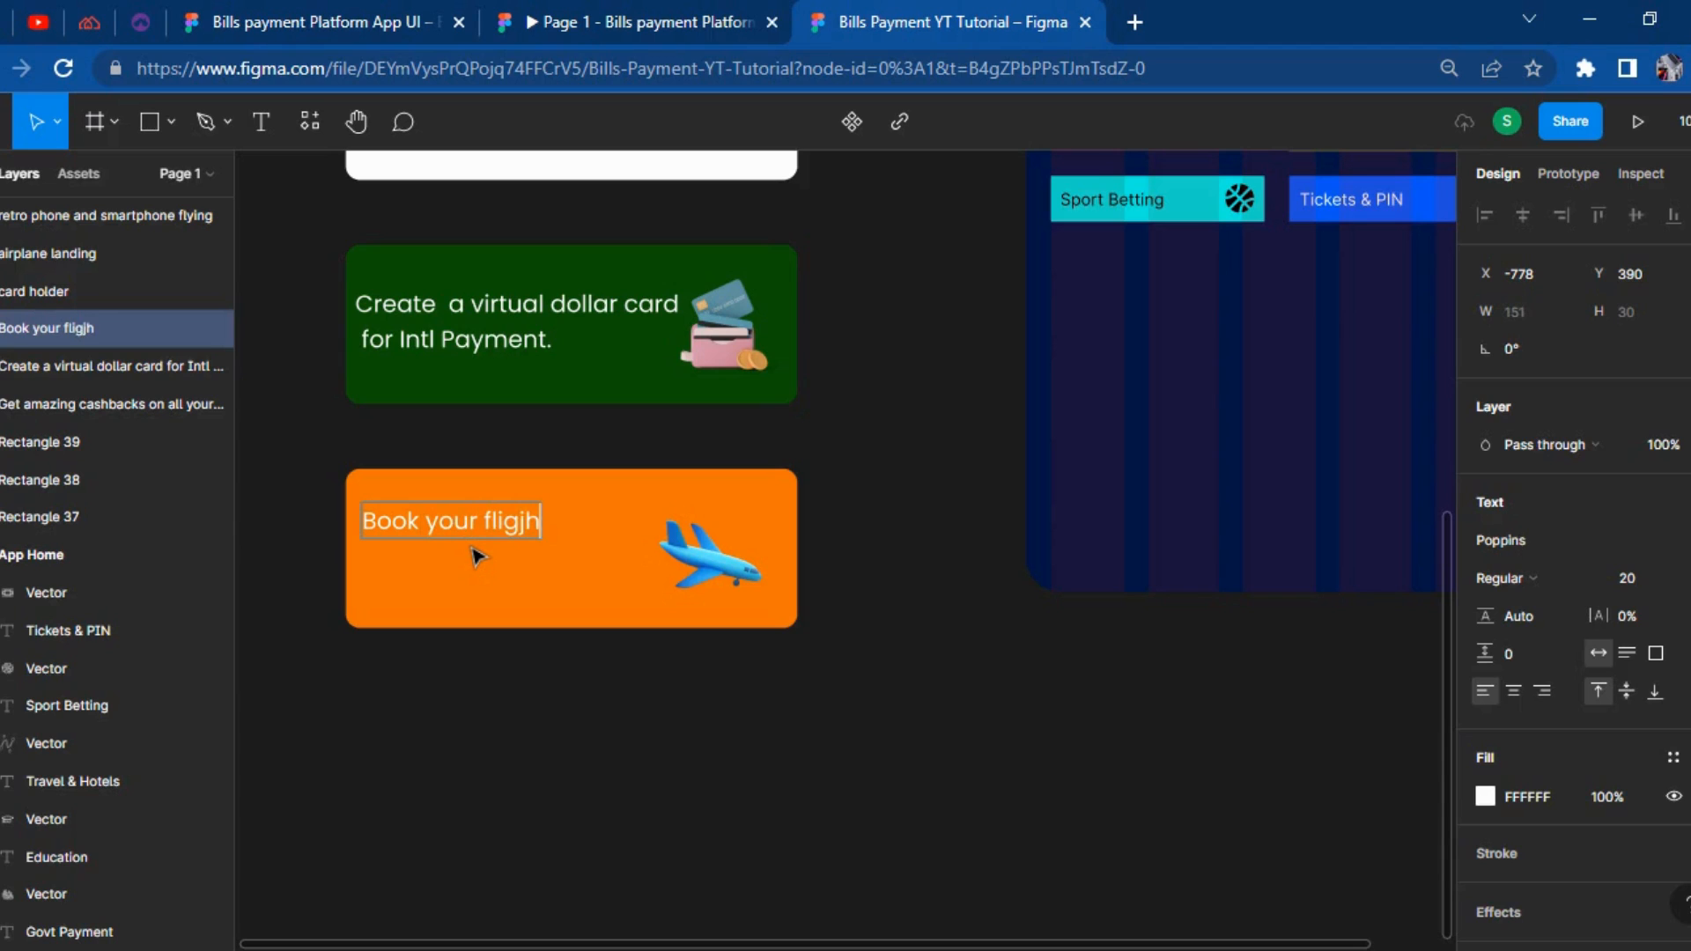
key(BackSpace)
key(BackSpace)
key(BackSpace)
text(ht with easea and en)
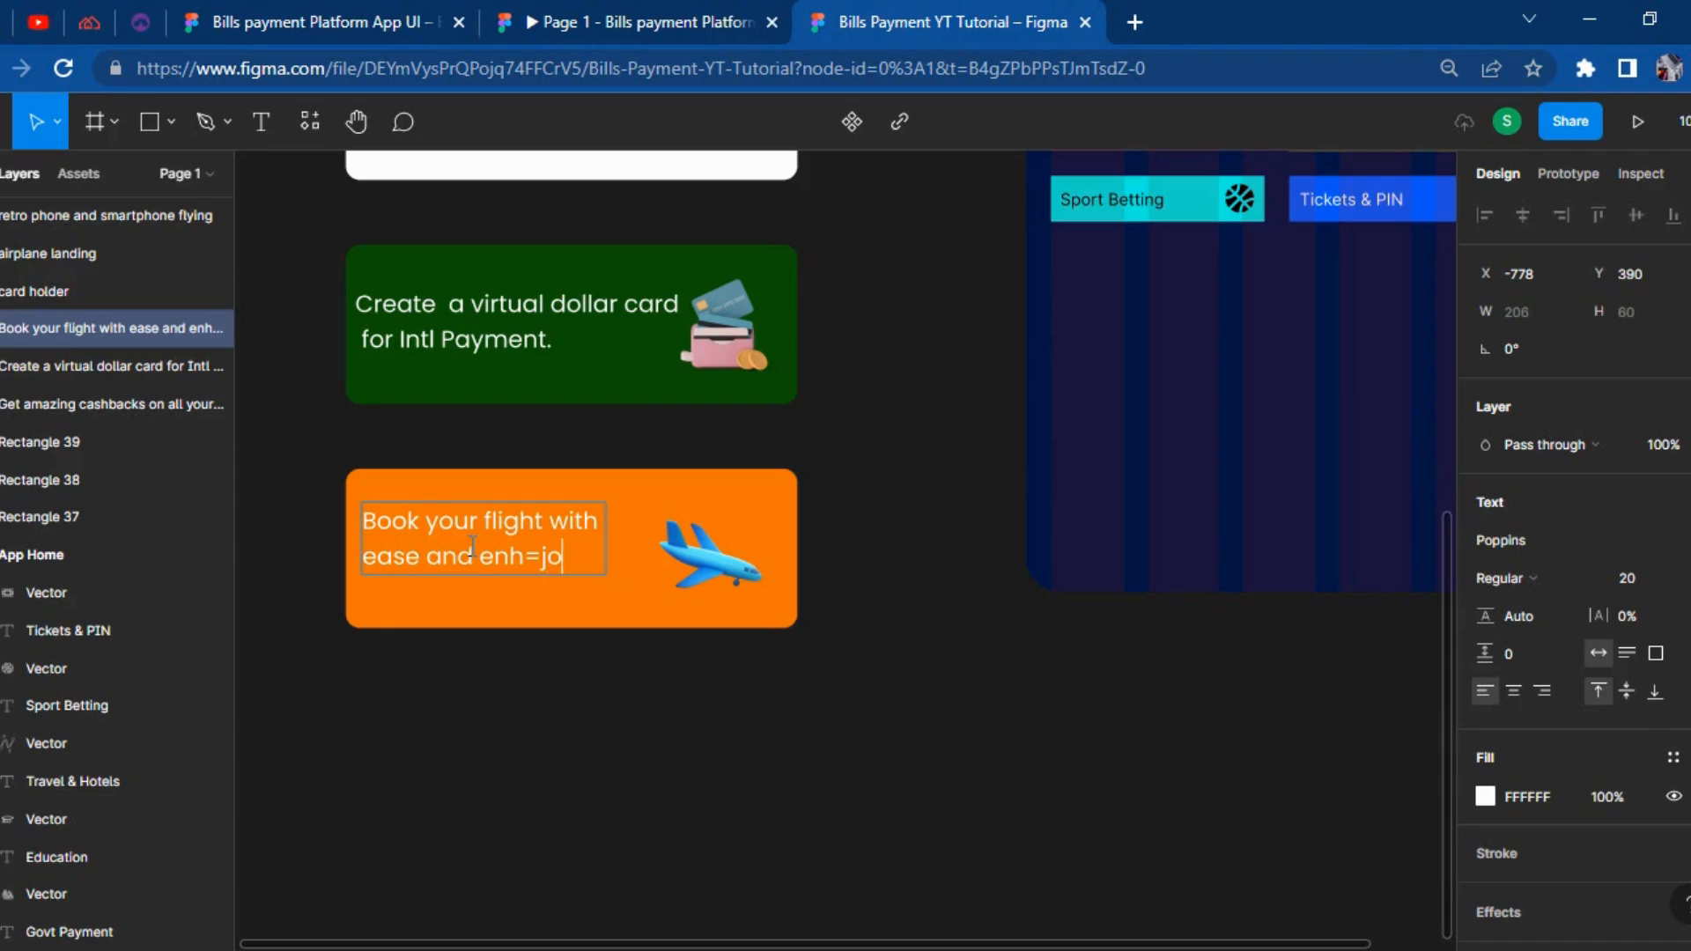
text(joy amazing)
key(Return)
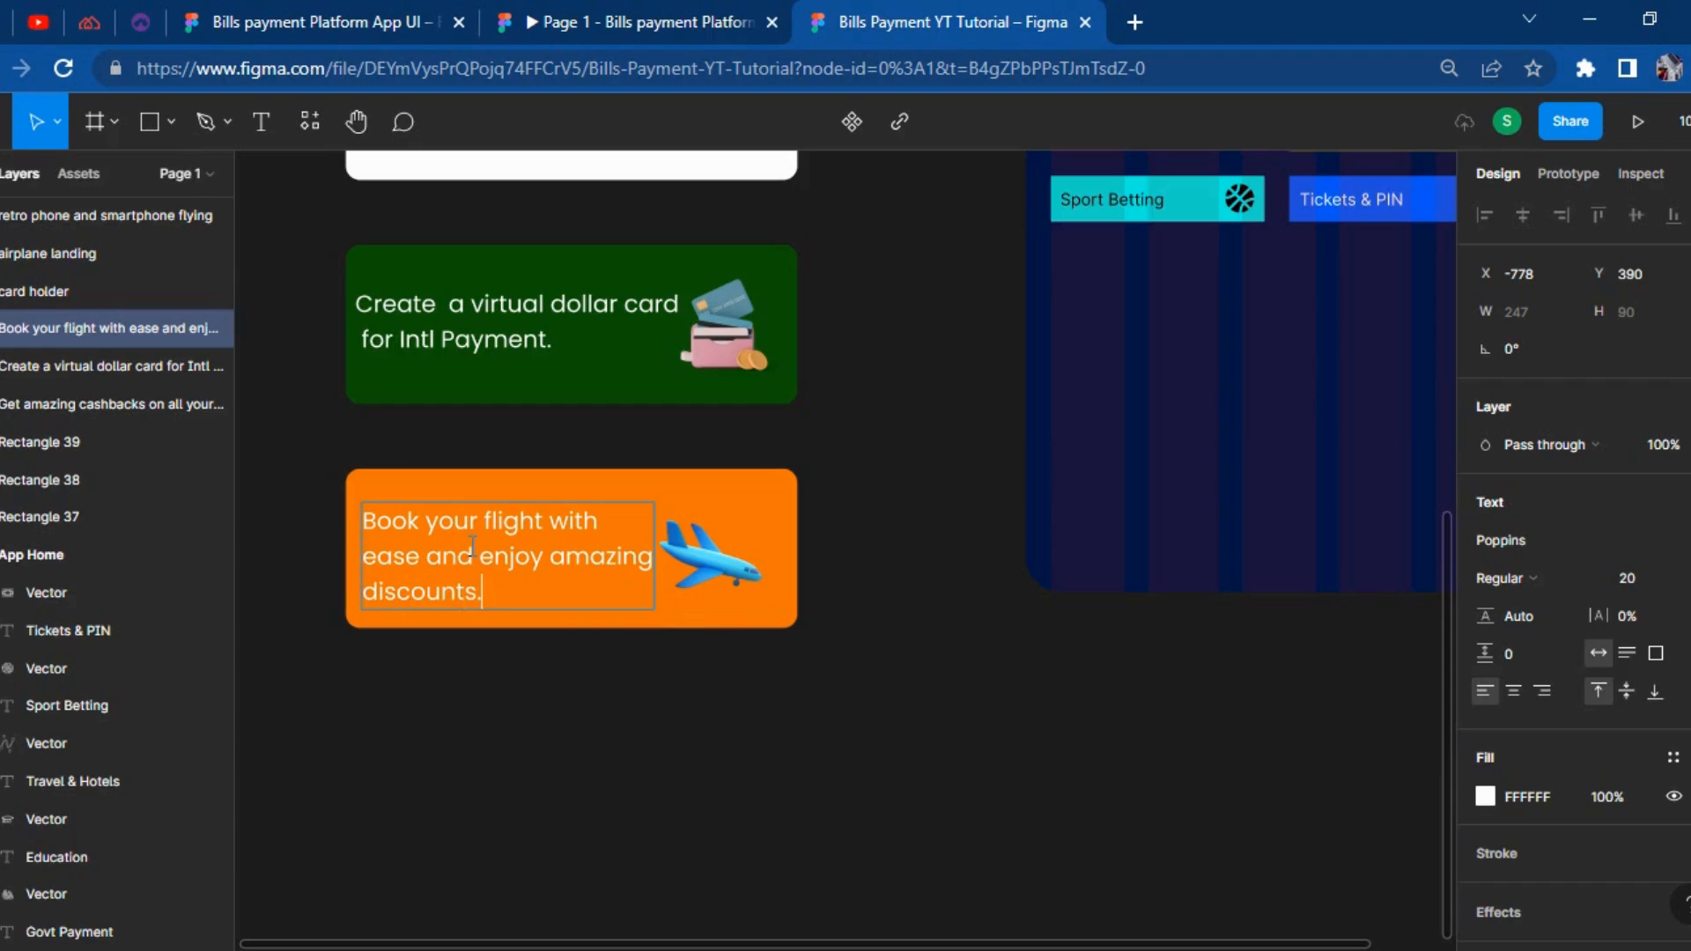
Rebreak the flight text so the first line ends with "ease" and the second with "amazing", and place it at X -783, Y 390.
click(947, 507)
key(shift+Left)
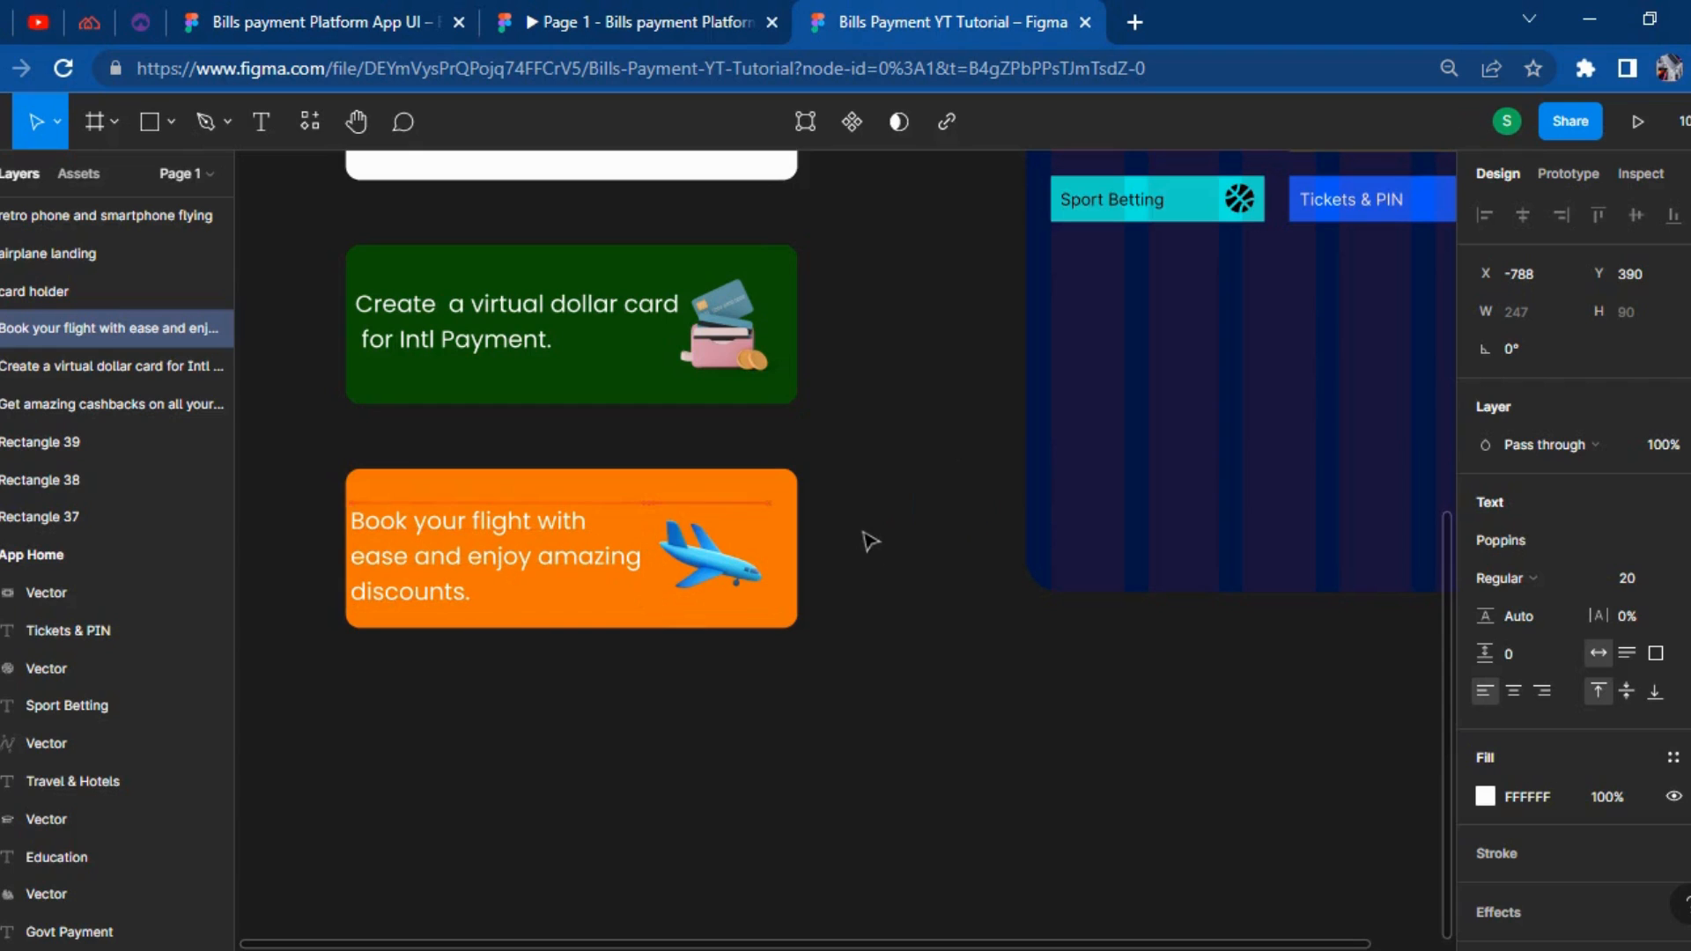
double_click(588, 524)
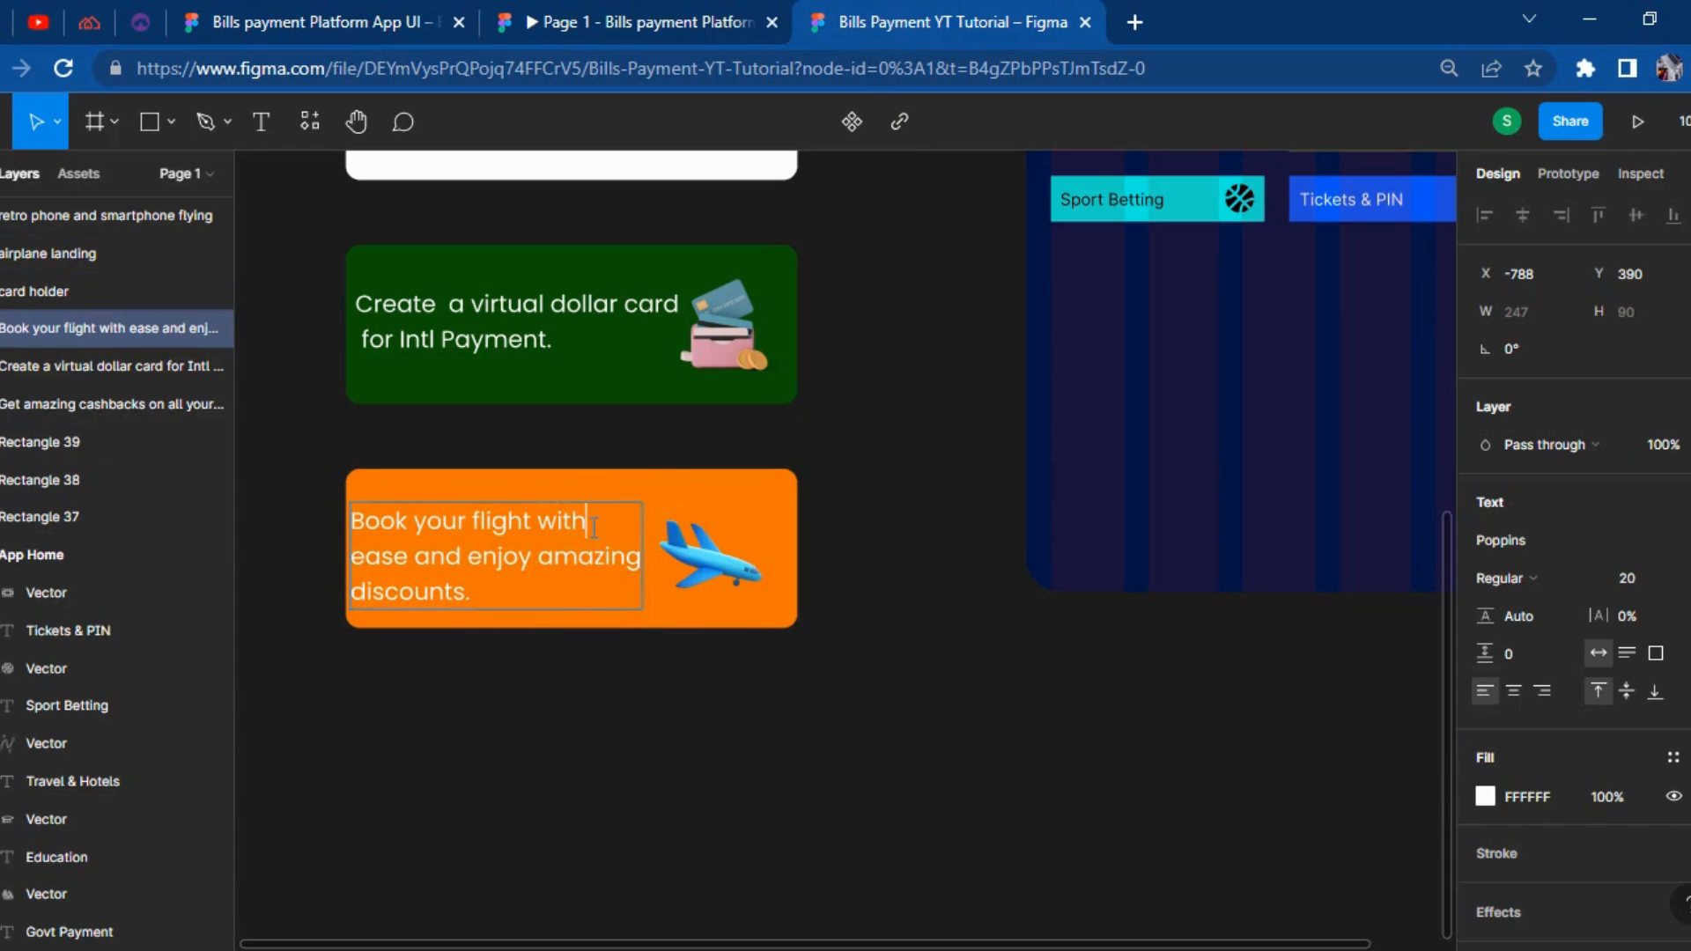
key(Delete)
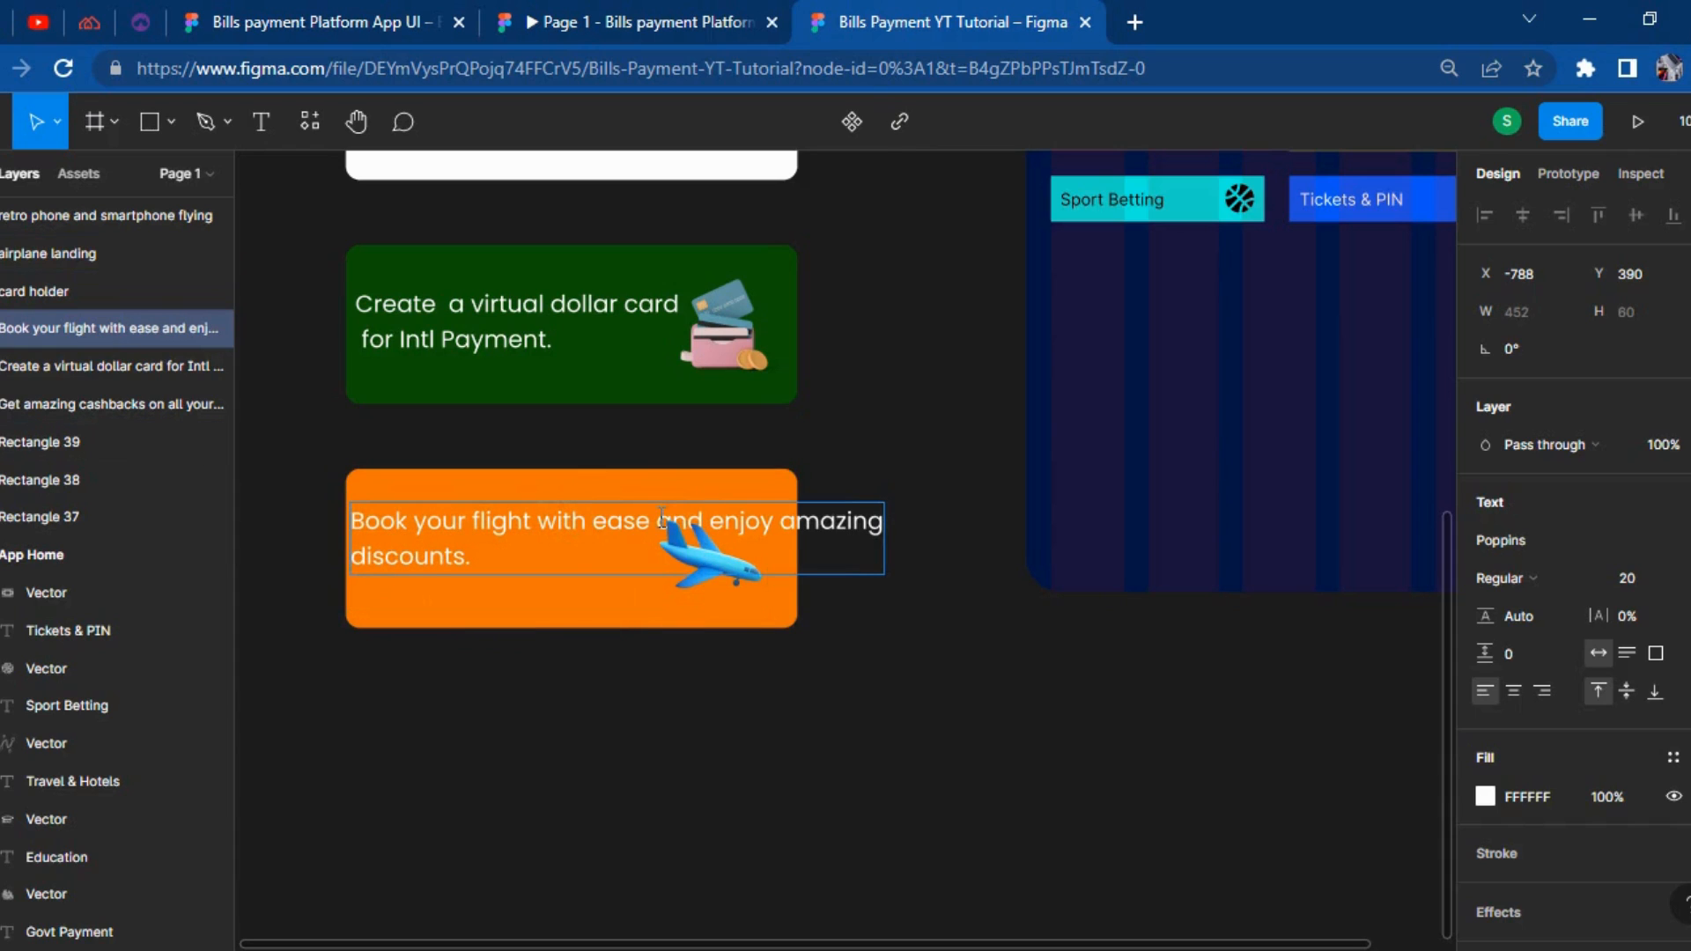
drag(884, 520, 659, 520)
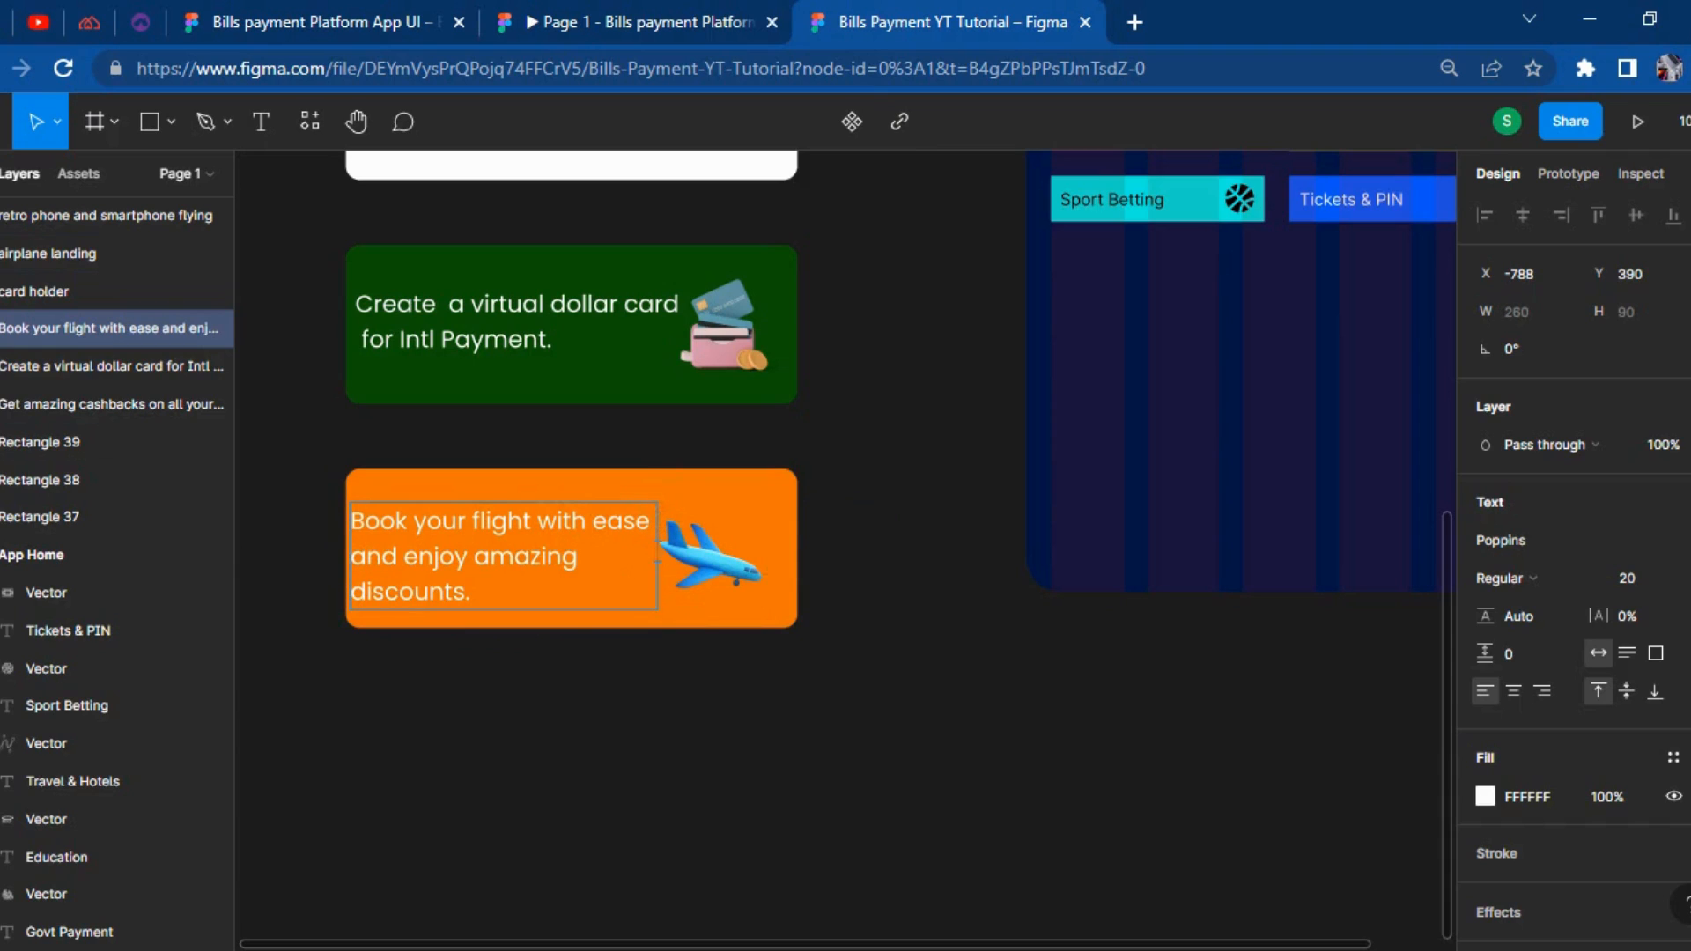
click(961, 471)
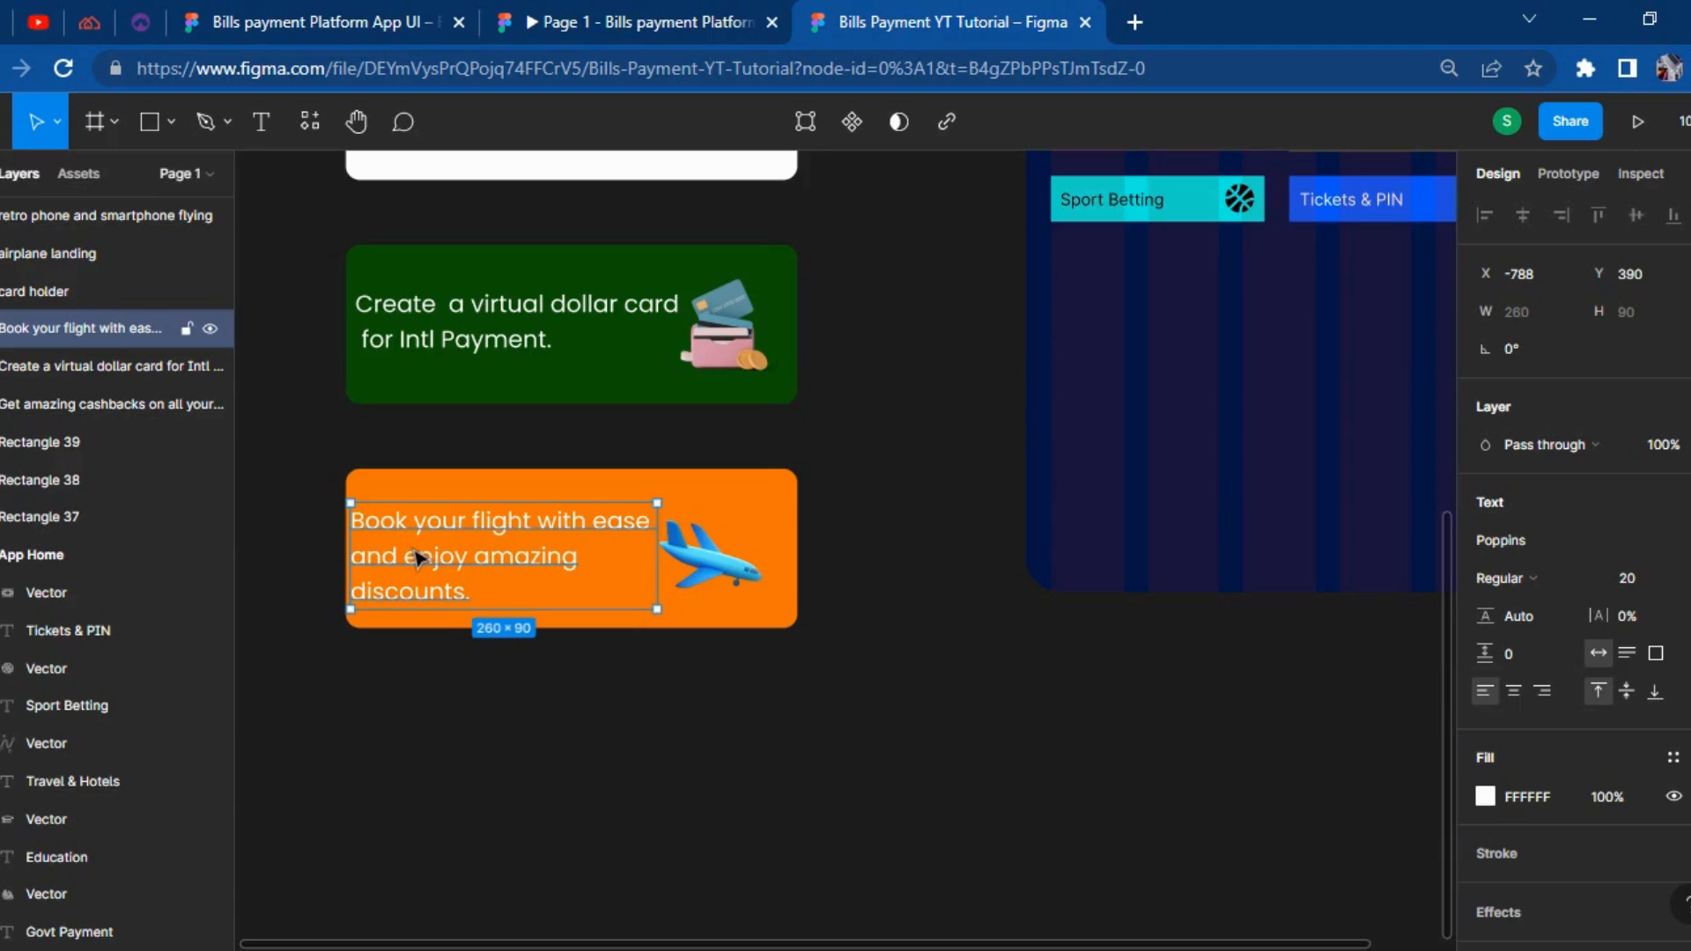
drag(417, 557, 420, 557)
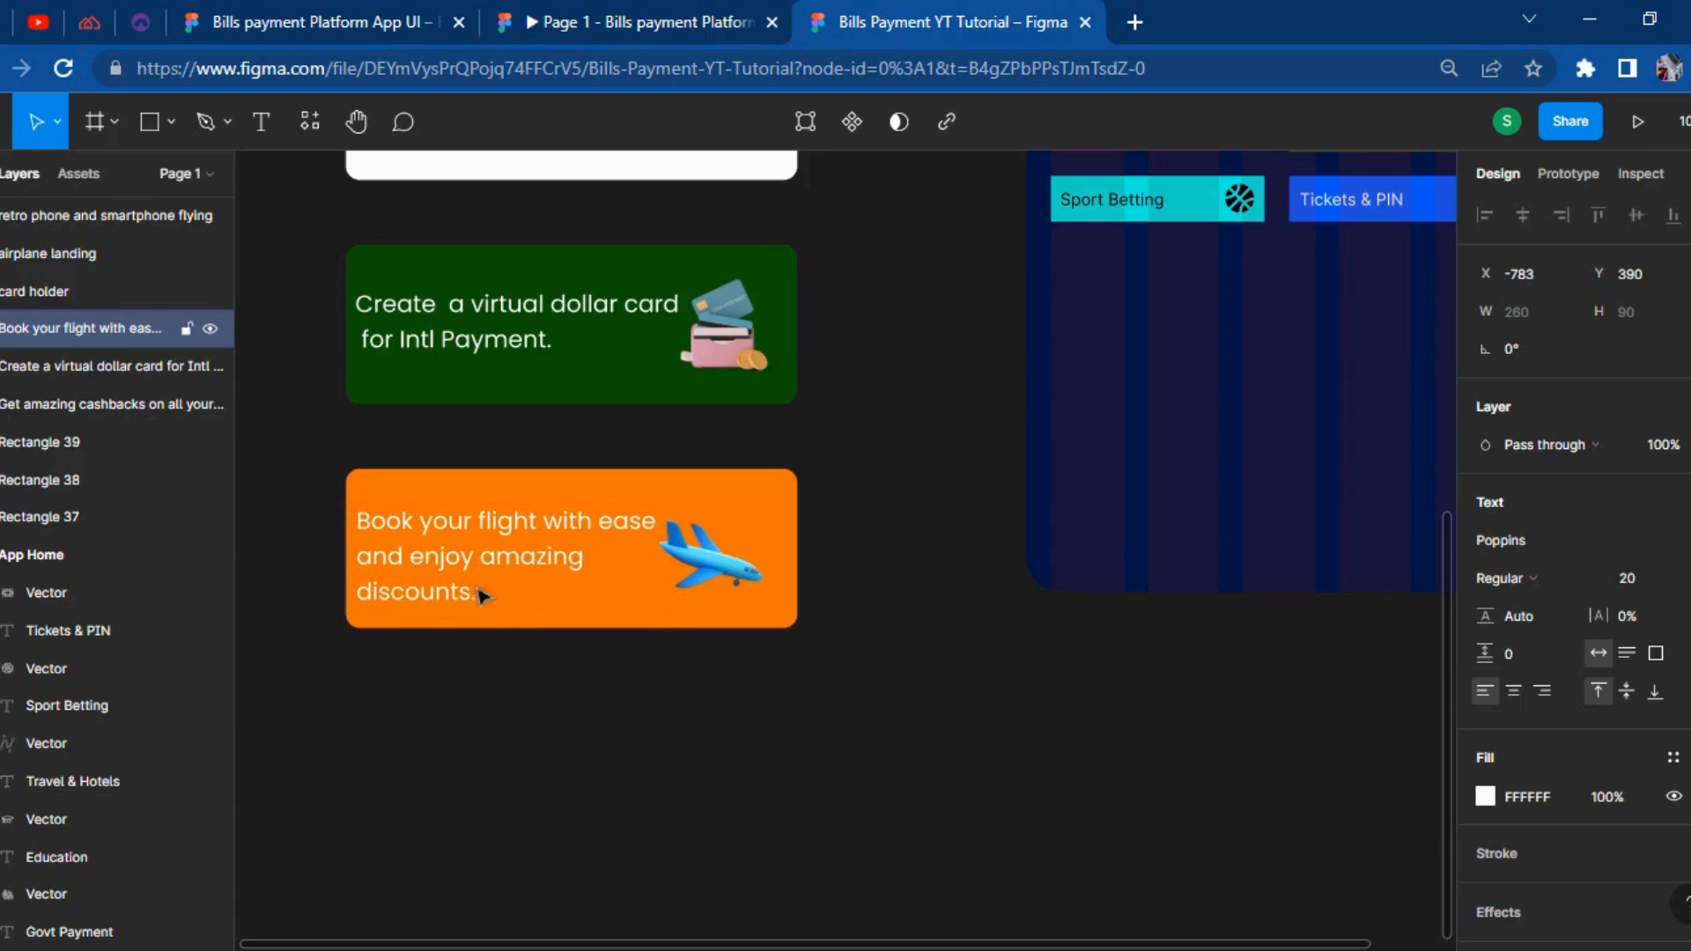
Turn the white cashback card, its text and its phone image into a component.
click(825, 792)
scroll(828, 793, up, 4)
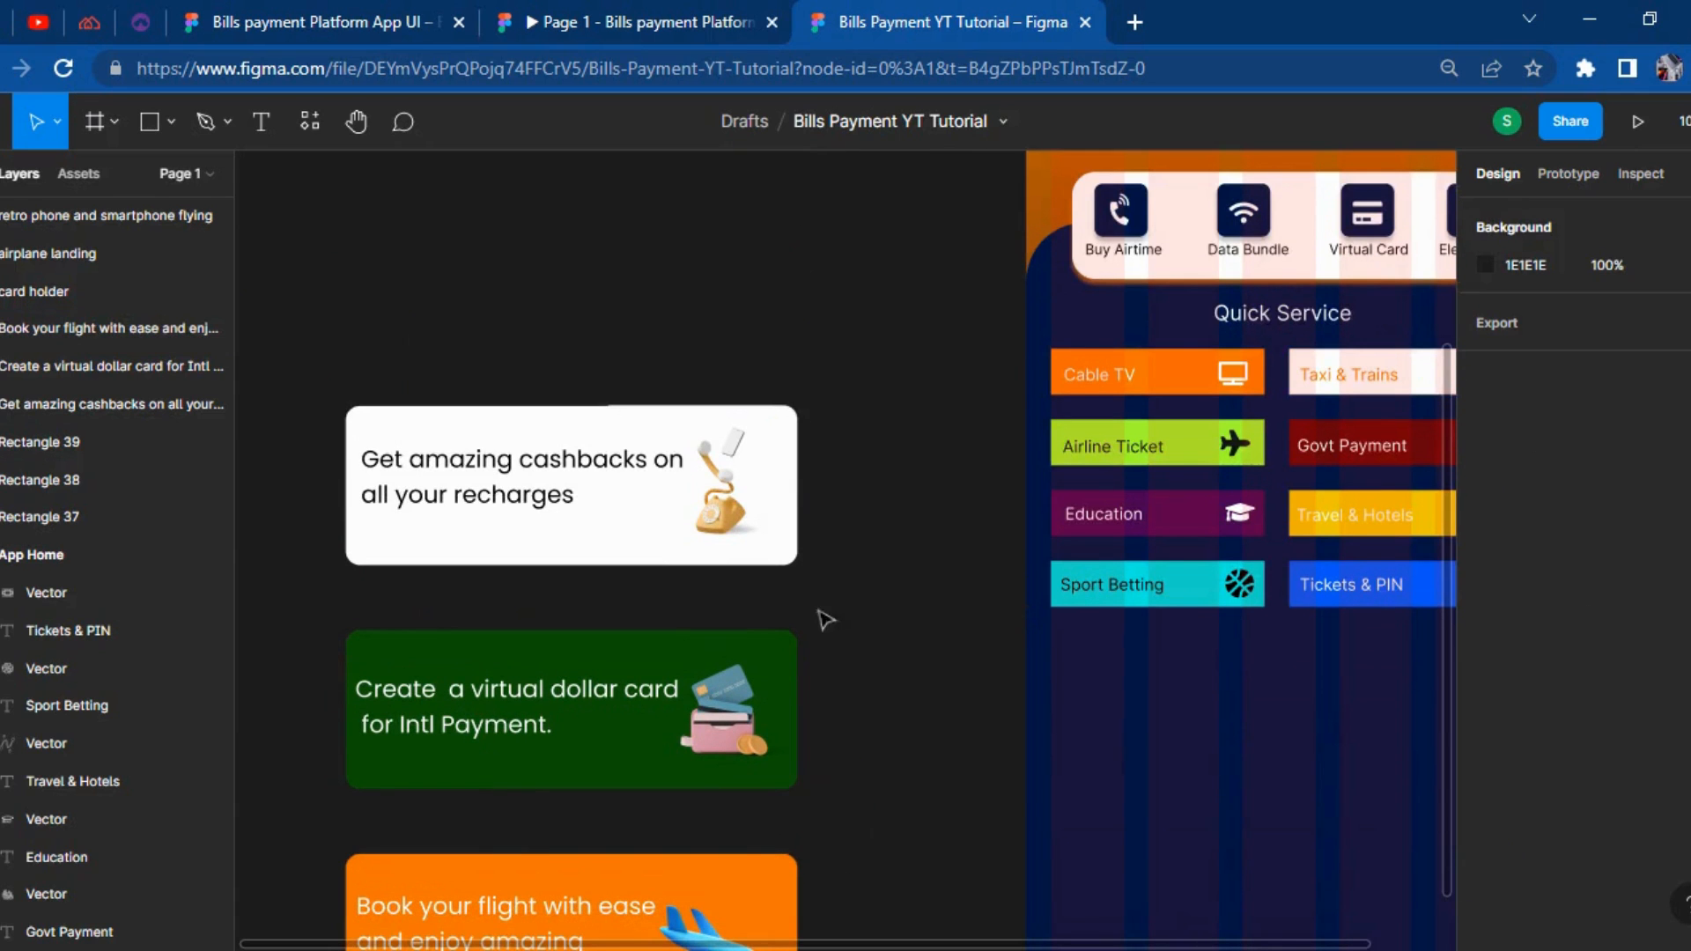
drag(866, 608, 311, 296)
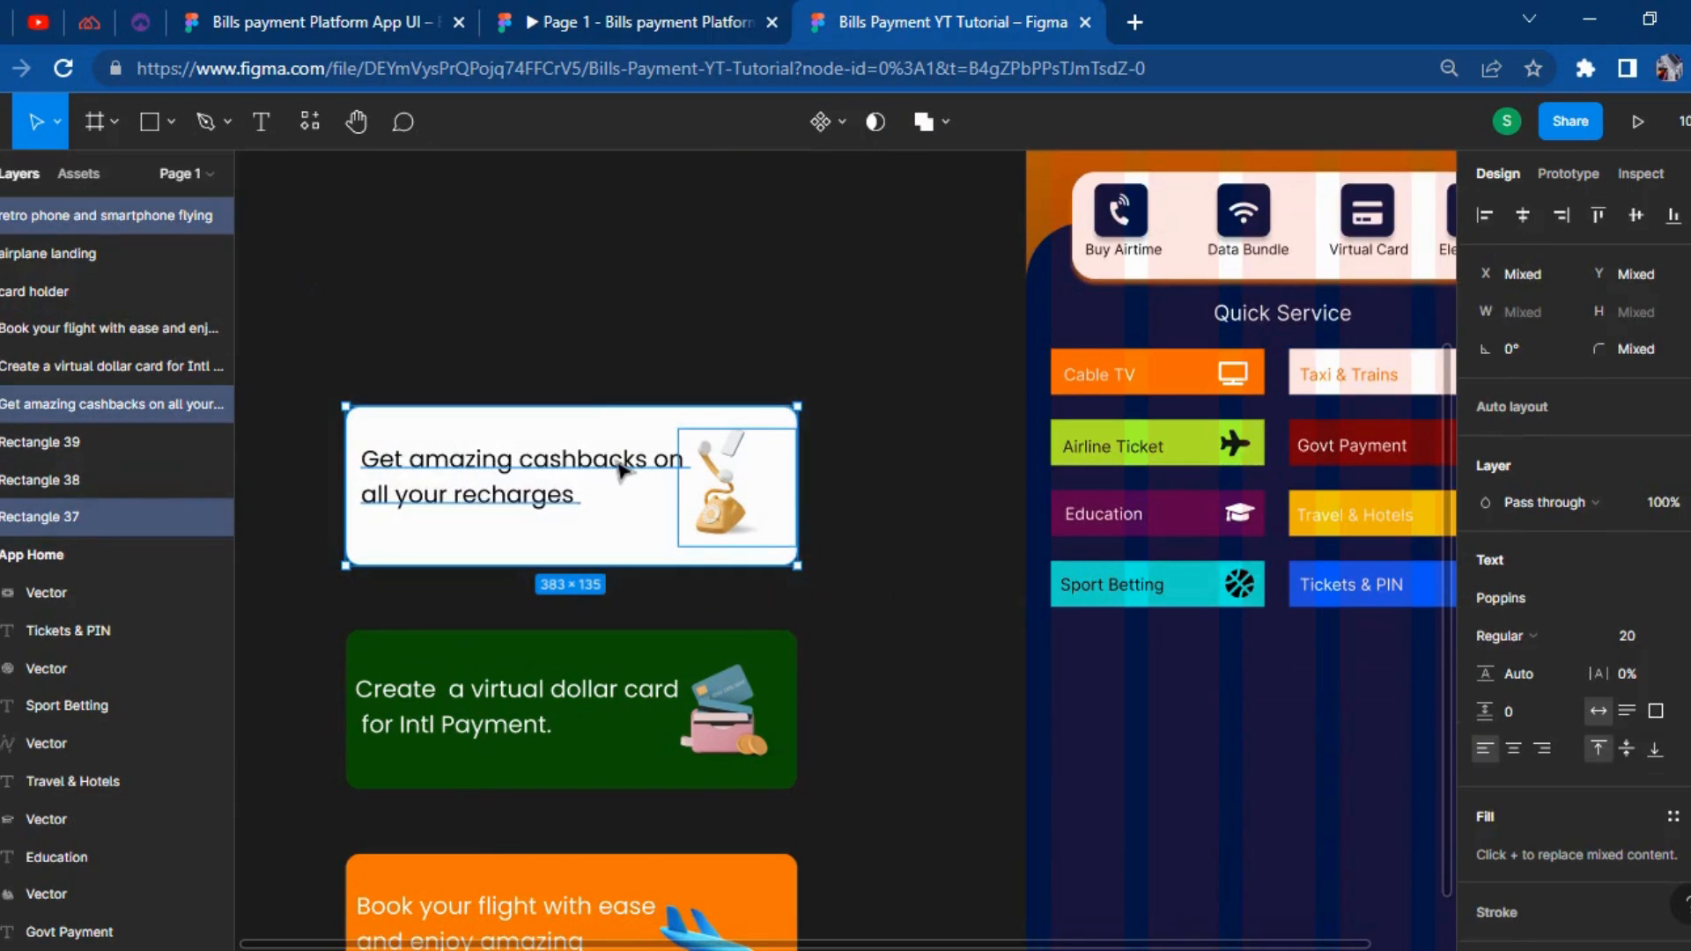
click(828, 124)
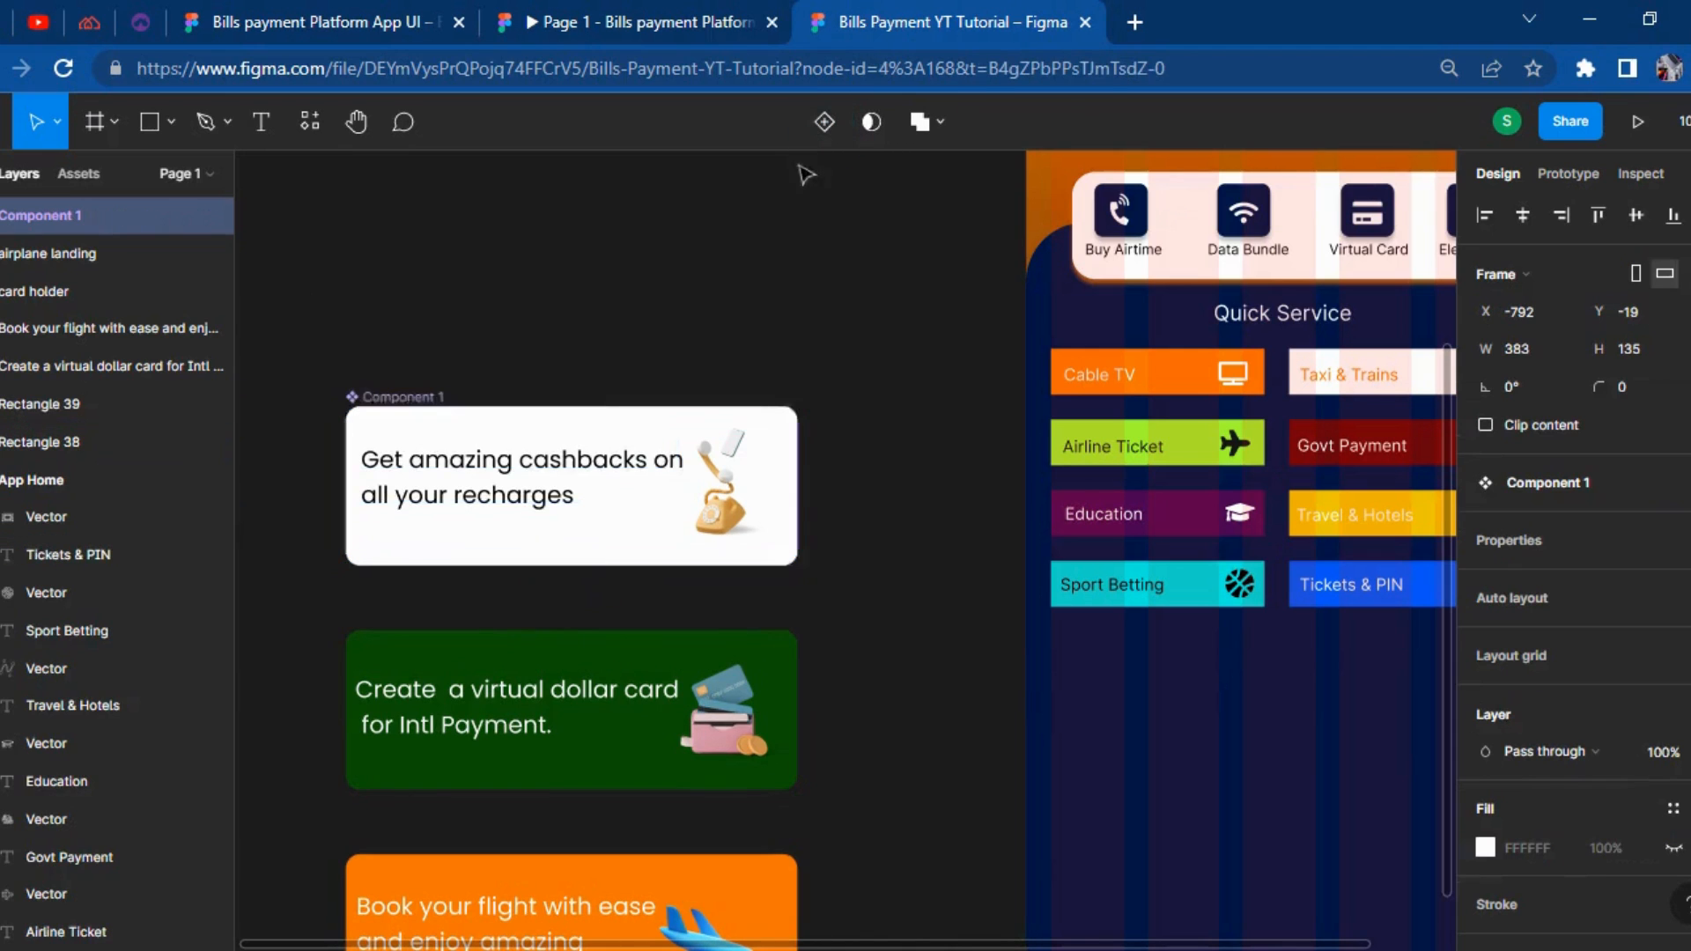
scroll(775, 300, down, 3)
drag(861, 566, 310, 360)
right_click(395, 409)
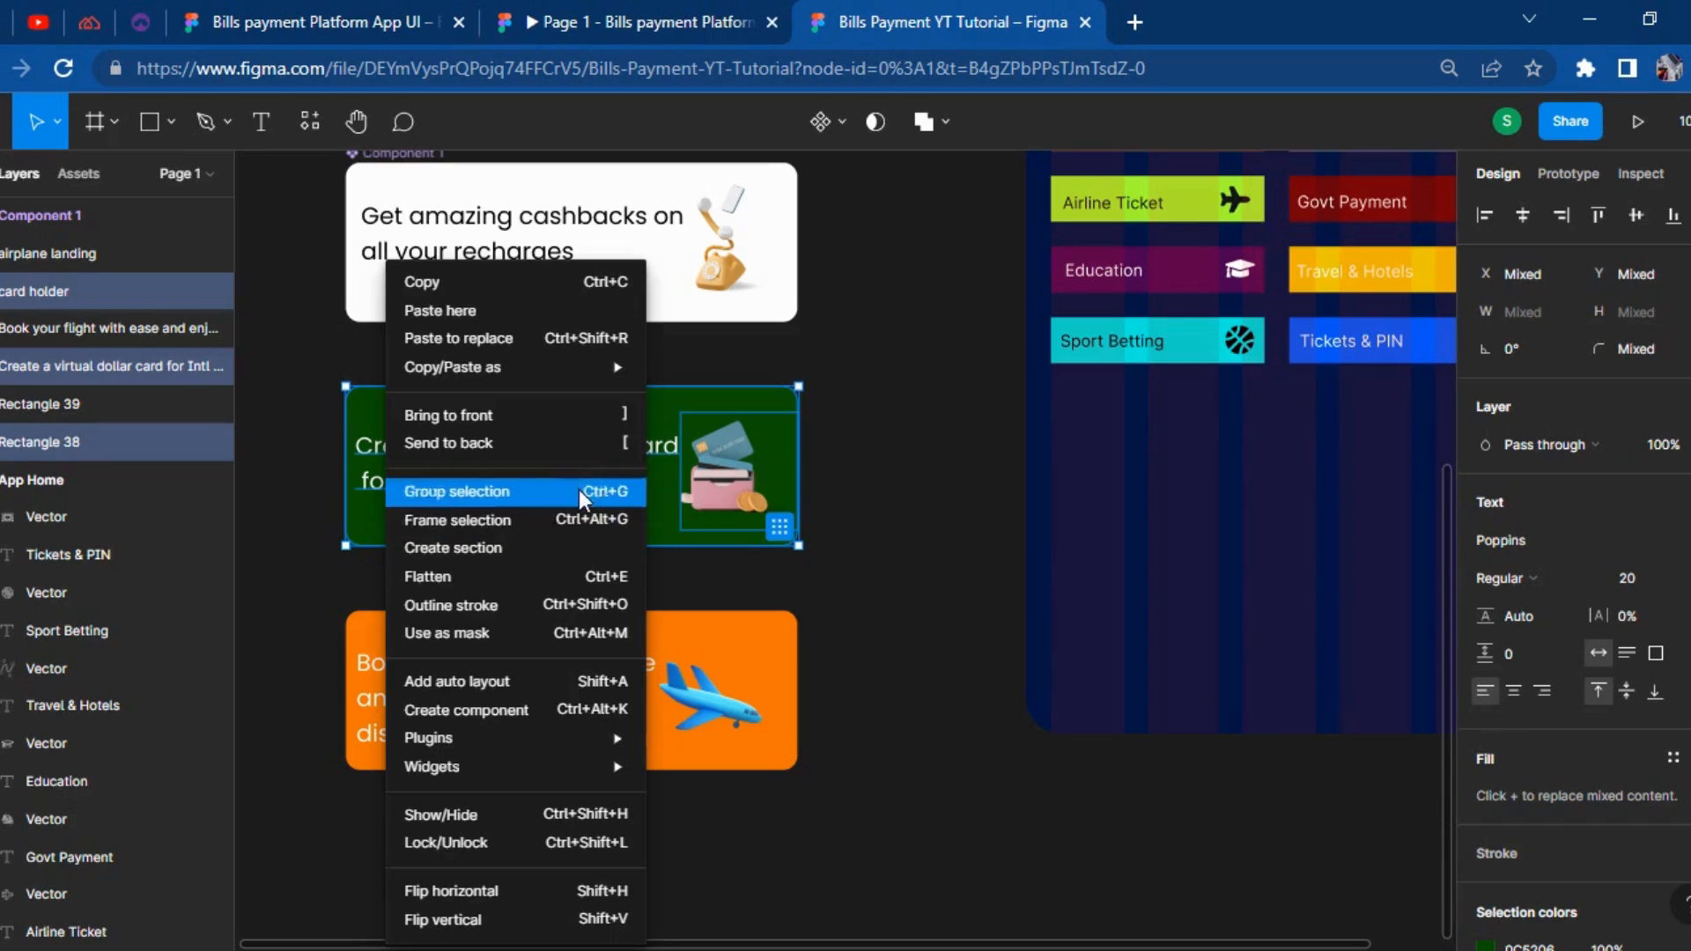
click(861, 210)
click(854, 342)
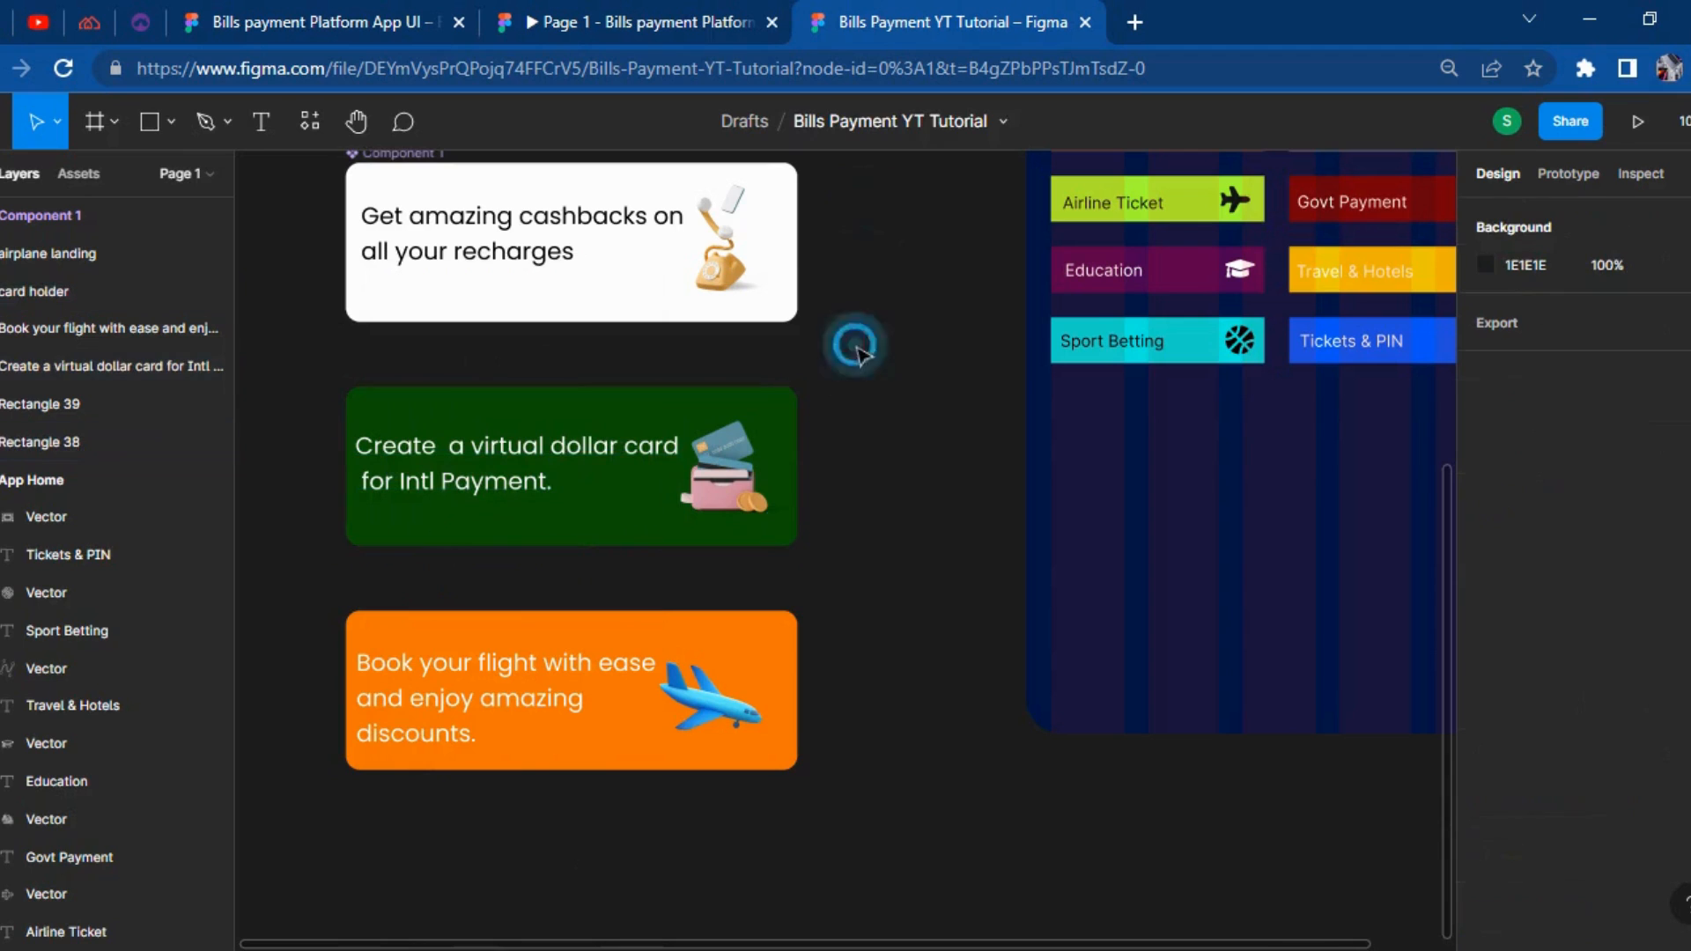
Undo the component creation on the white cashback card.
key(ctrl+z)
key(ctrl+z)
key(ctrl+z)
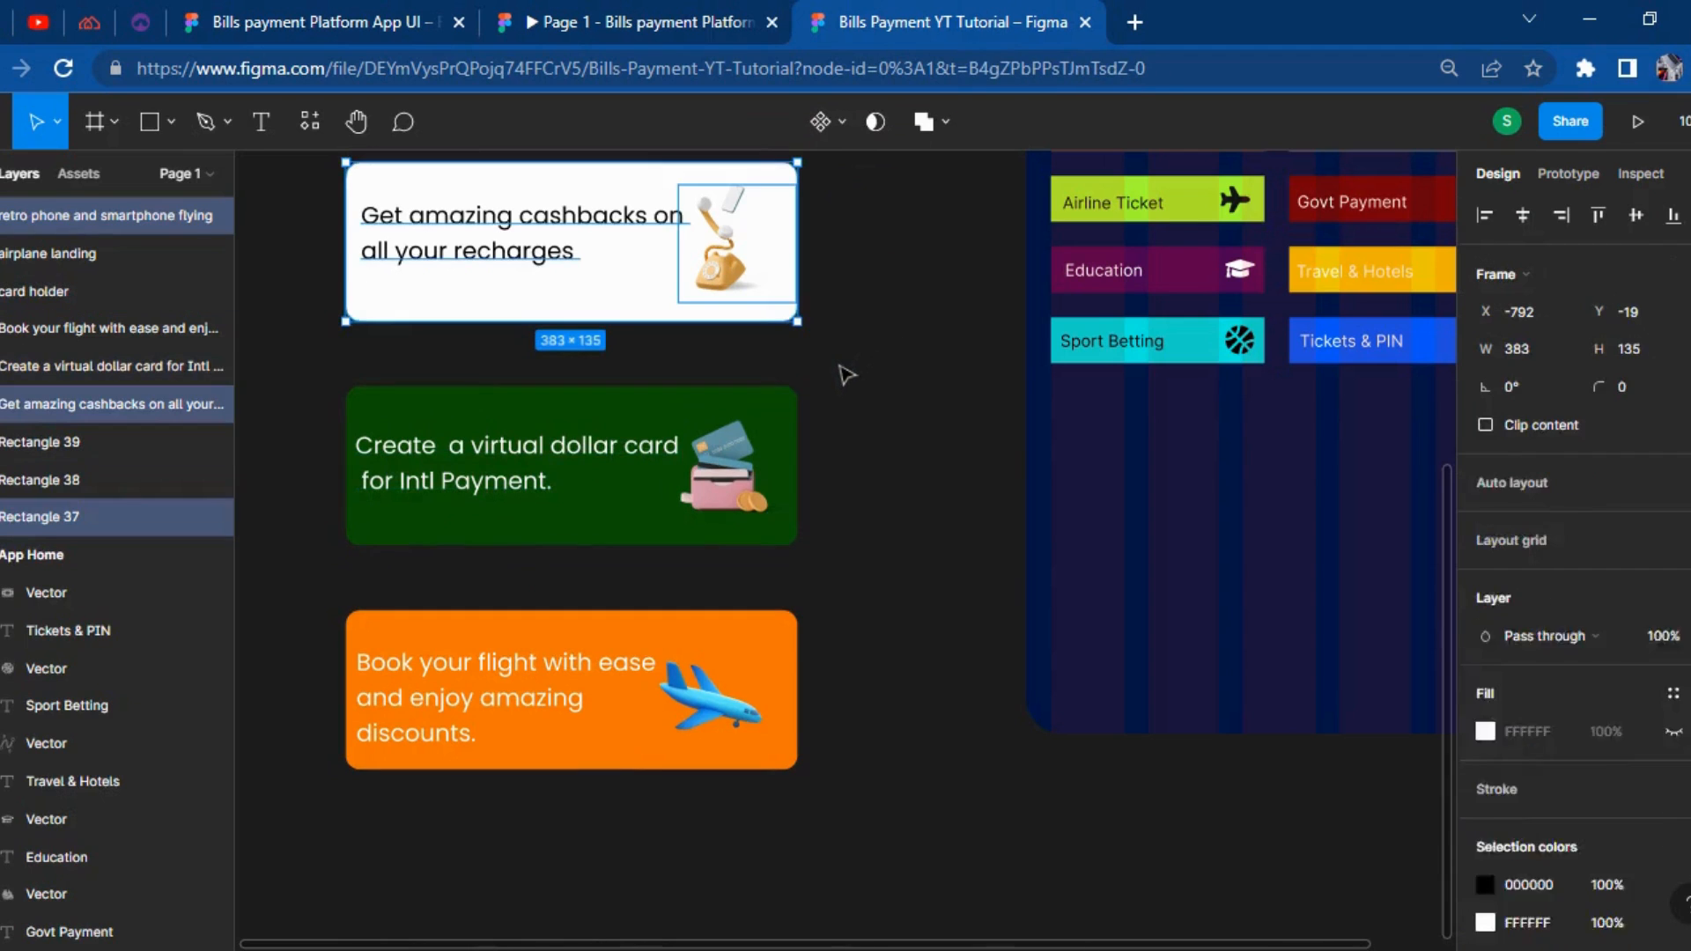
Wrap the white cashback card, its text and phone image in one frame.
scroll(832, 390, up, 1)
click(870, 460)
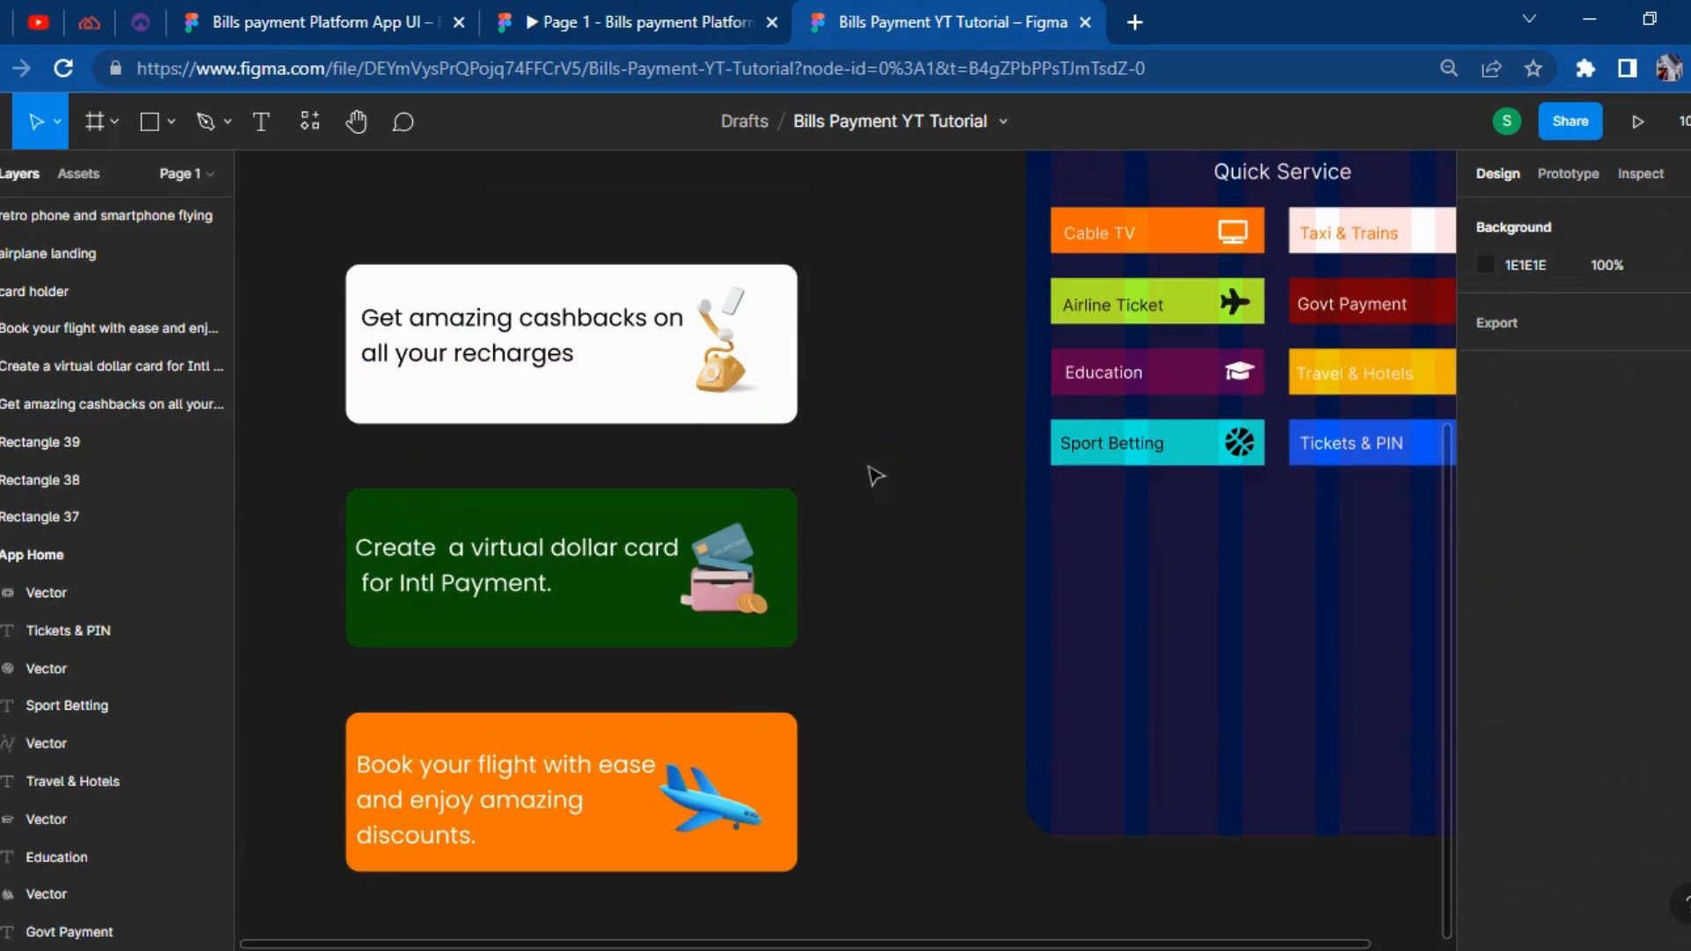
drag(758, 445, 343, 220)
right_click(404, 235)
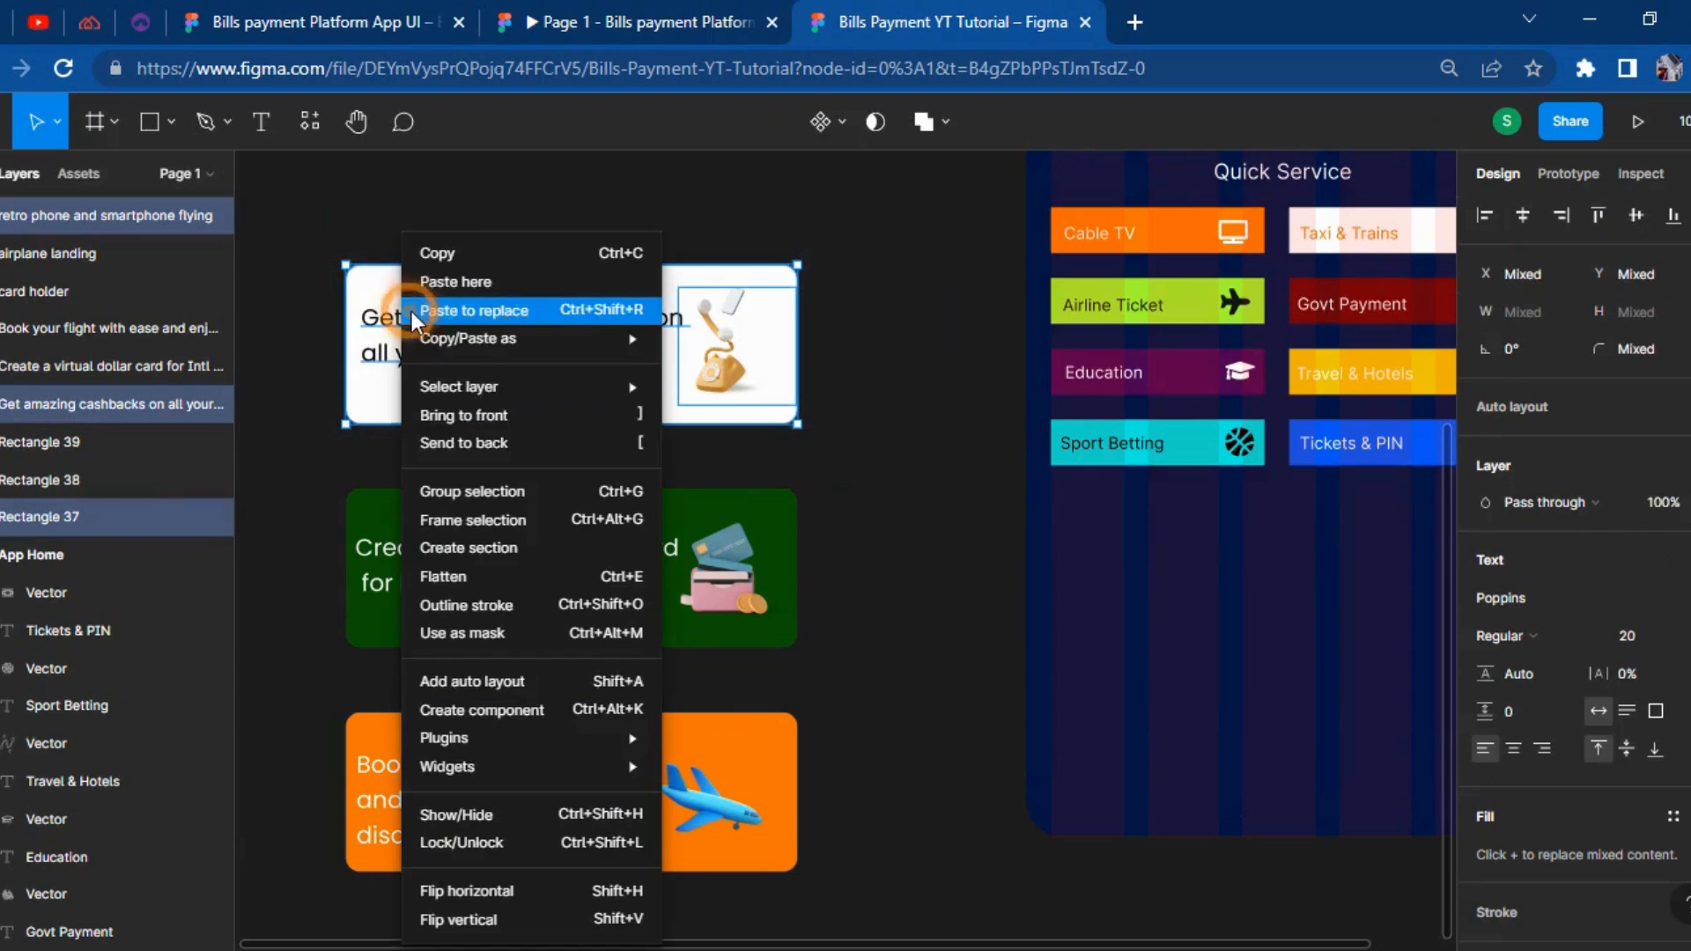
click(500, 522)
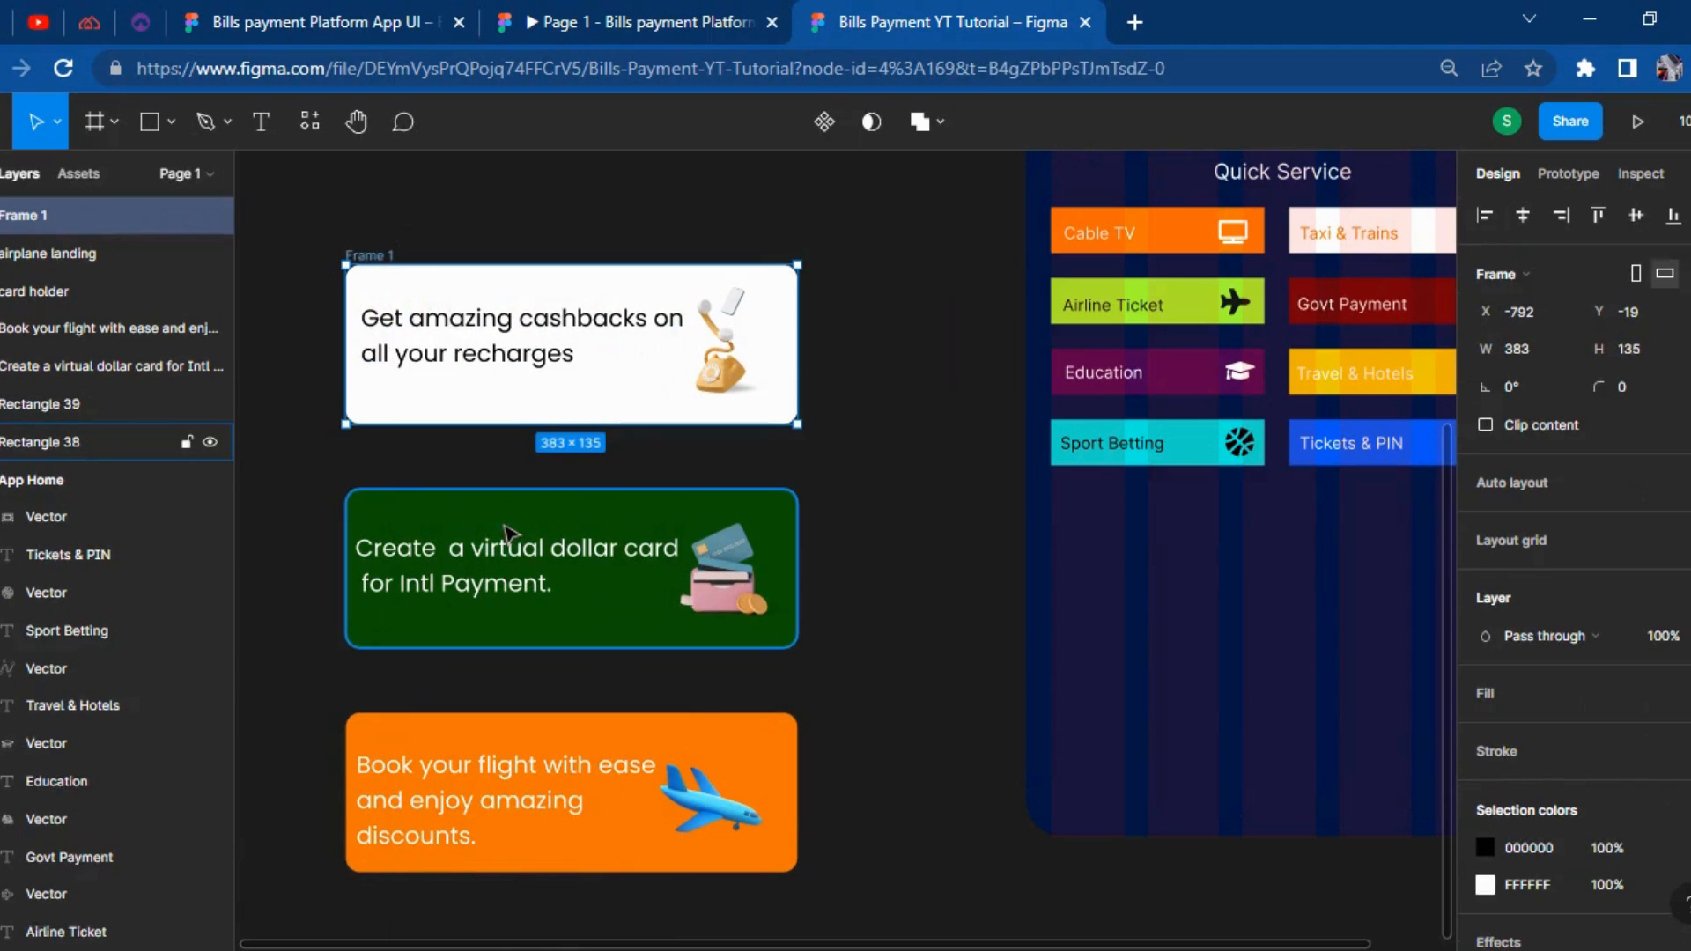
Wrap the green card, its text and card holder image in one frame.
click(828, 621)
drag(700, 654, 370, 441)
right_click(685, 592)
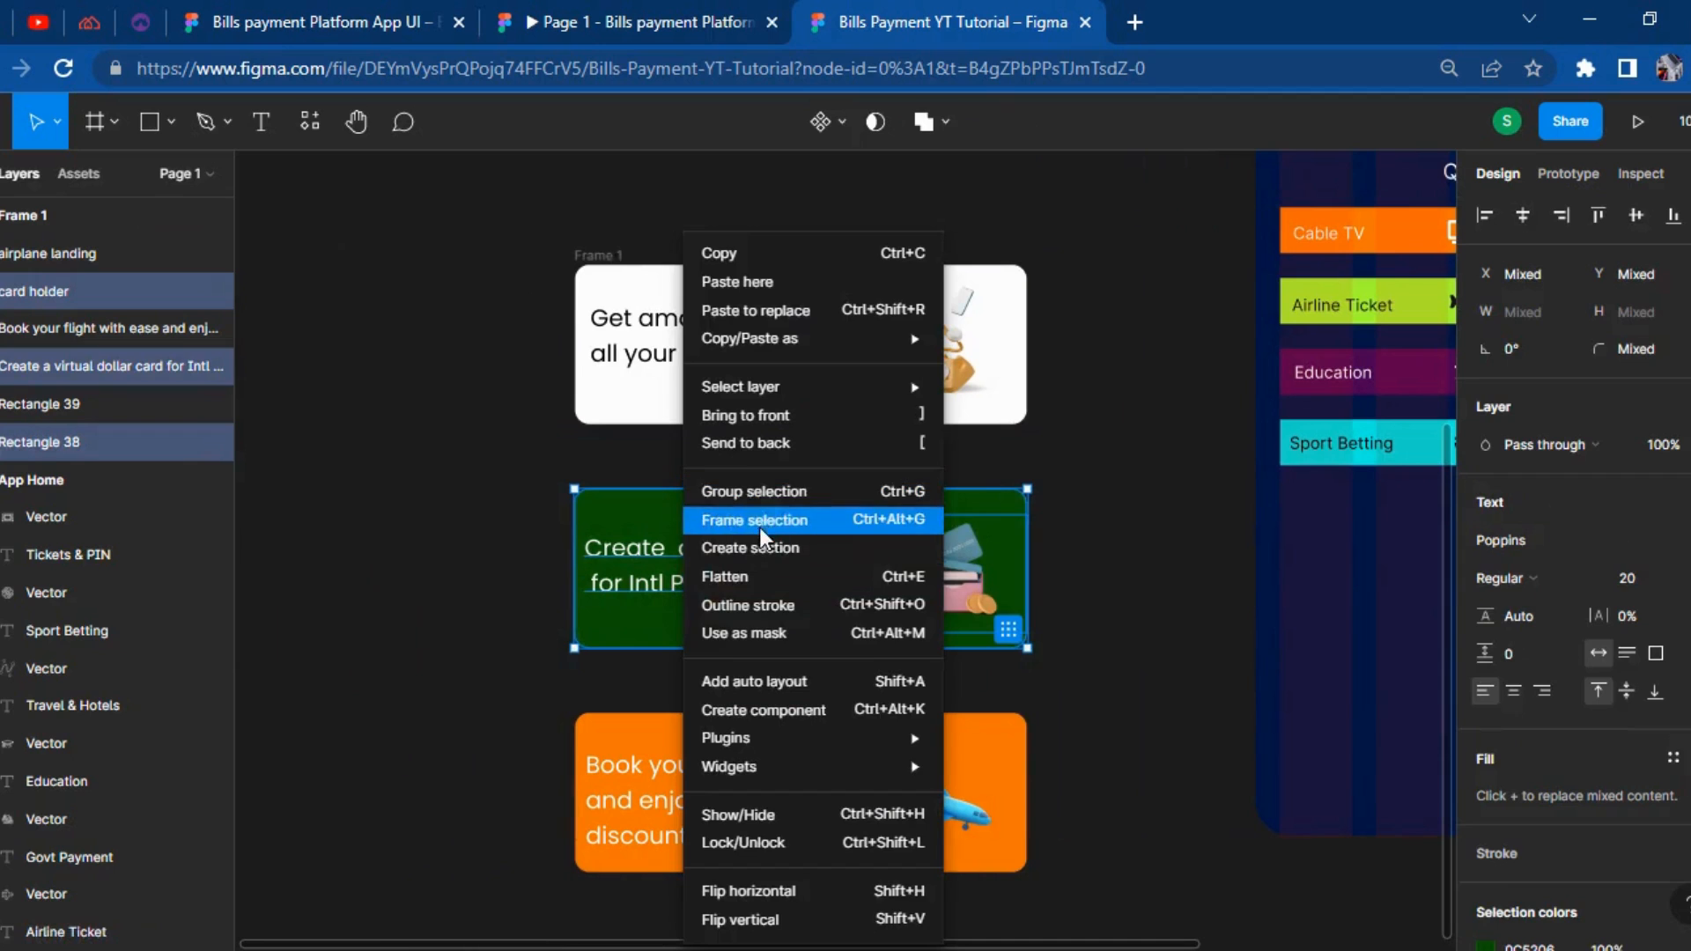
click(758, 520)
Wrap the orange card, its flight text and airplane image in one frame.
click(489, 656)
drag(539, 671, 1125, 914)
right_click(705, 710)
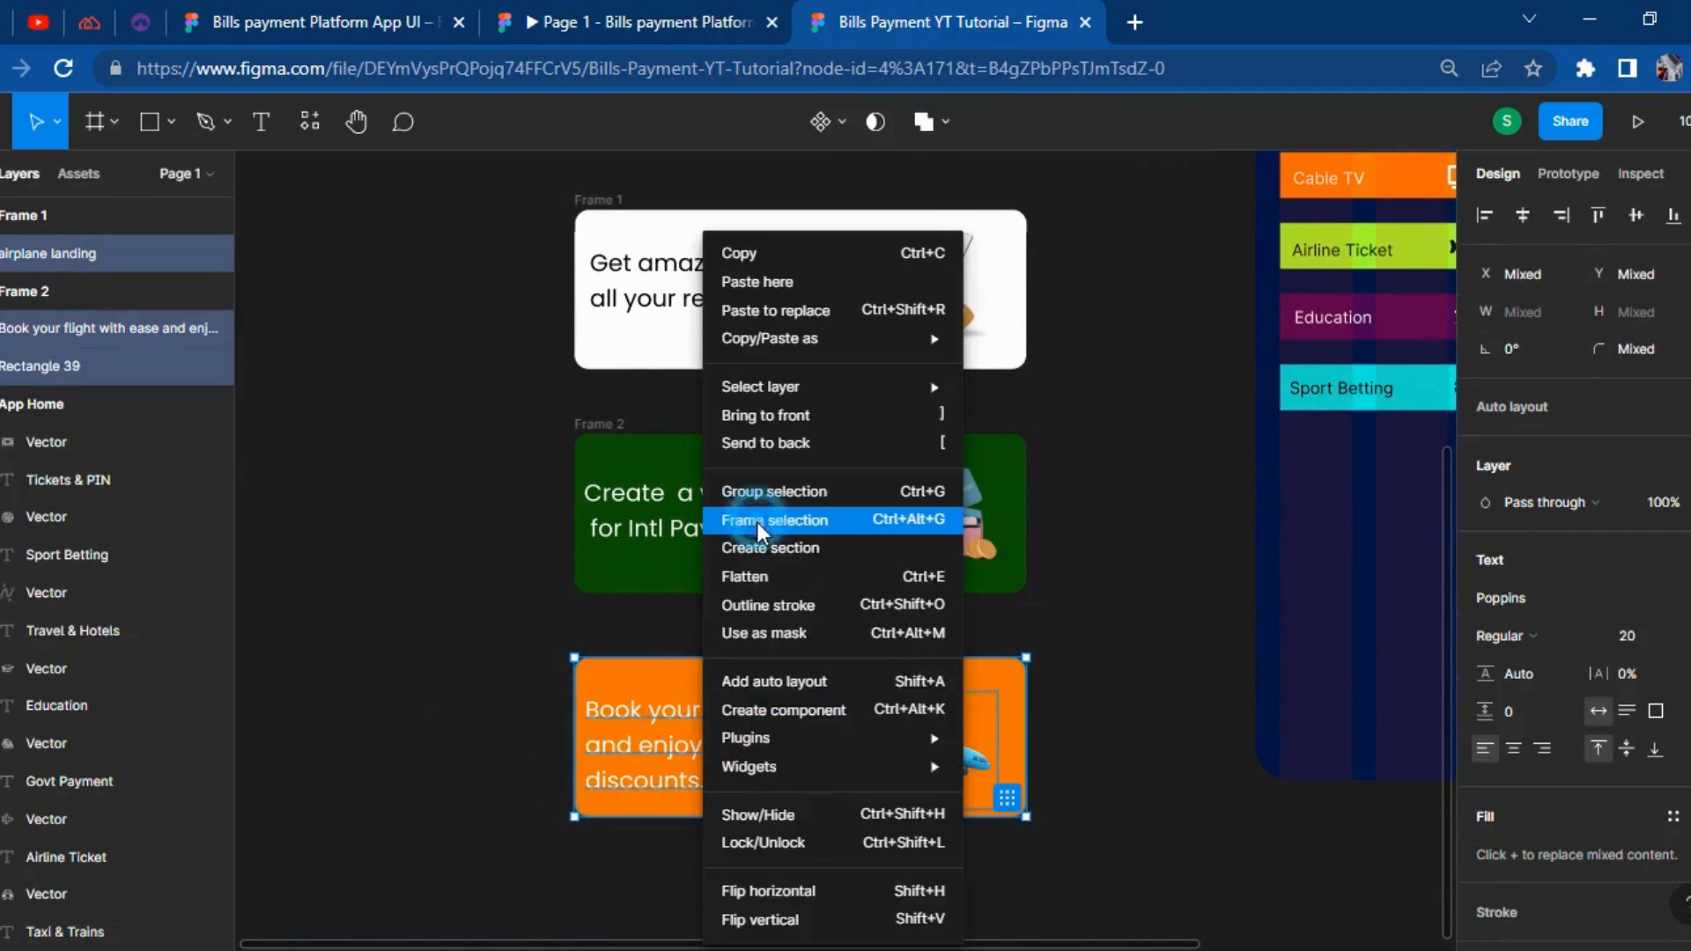
click(758, 533)
click(1097, 860)
Move the framed white cashback card into the App Home screen below the quick service tiles, at X 22, Y 669.
scroll(1321, 859, right, 3)
drag(1596, 855, 1594, 862)
drag(641, 898, 199, 930)
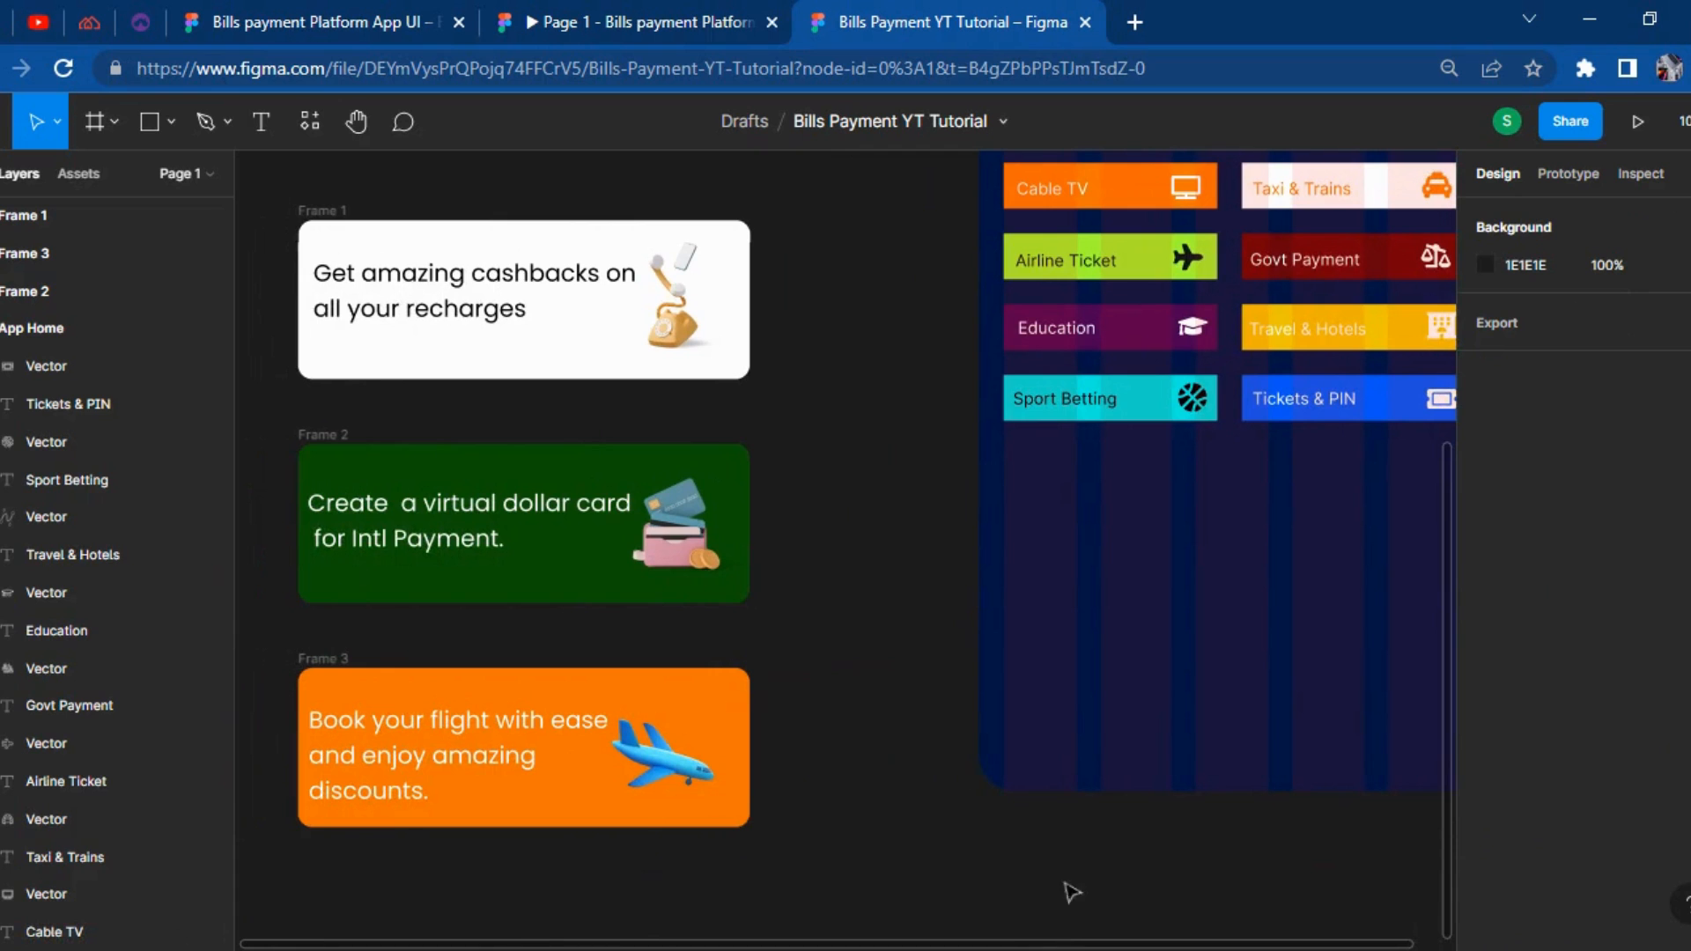
click(564, 317)
drag(564, 317, 1044, 588)
key(Up)
key(Up)
key(Up)
key(Up)
key(Up)
key(Up)
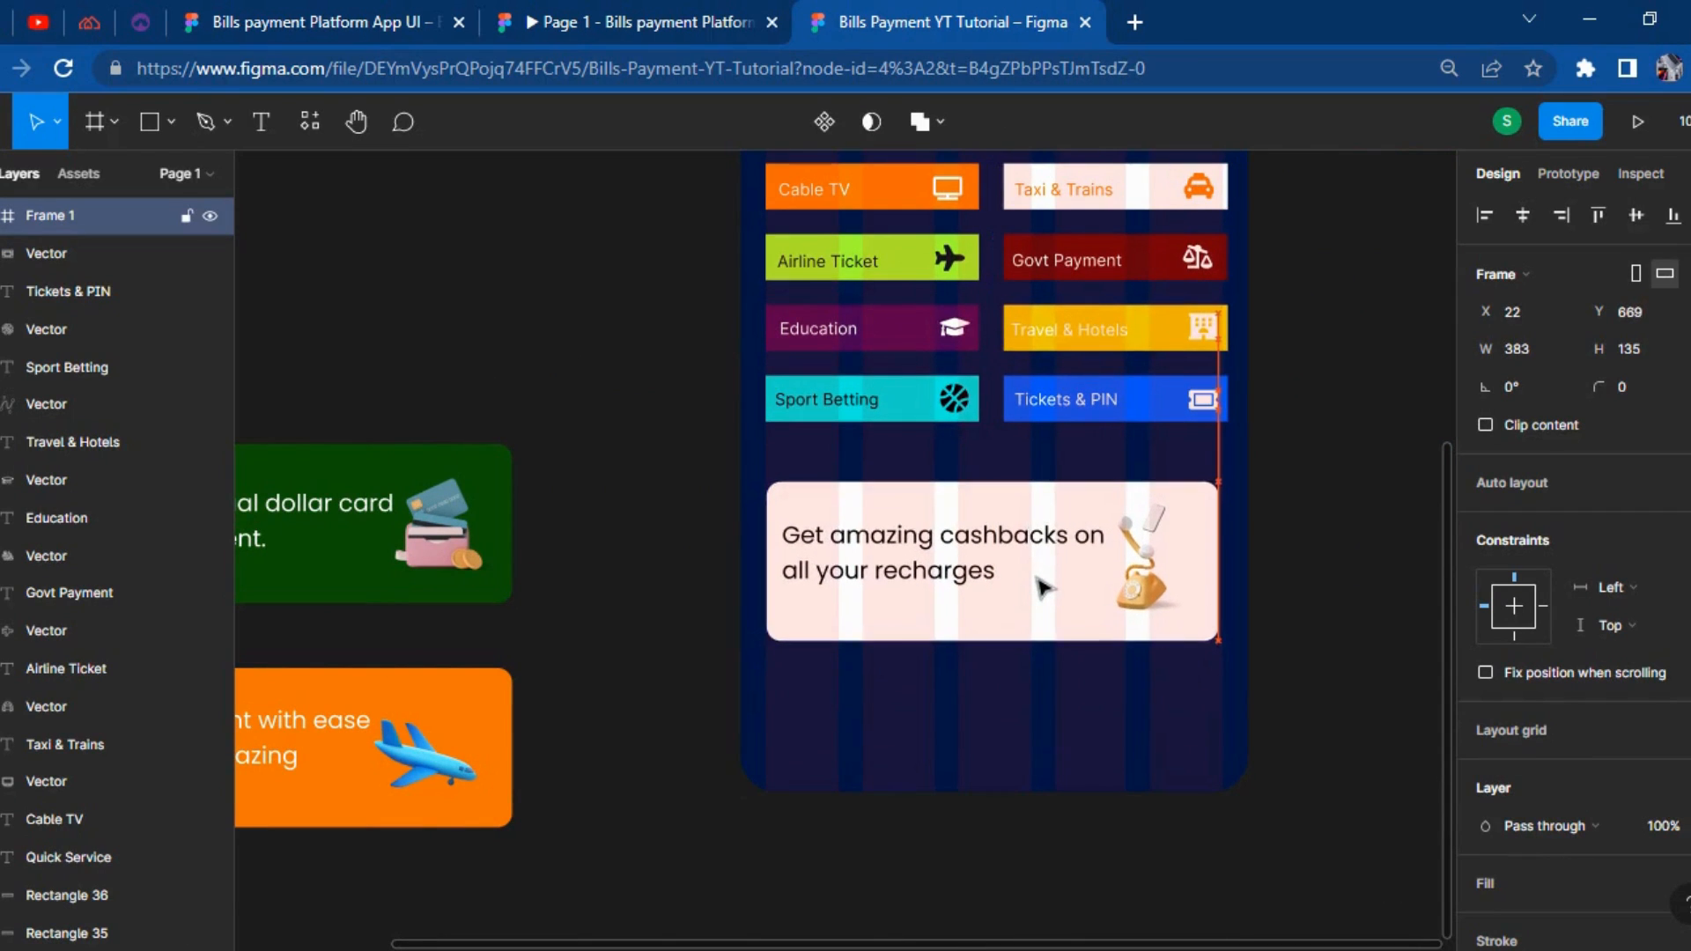
Try linking the framed cashback card to the green card frame with an On tap prototype interaction and check the other trigger options.
key(Right)
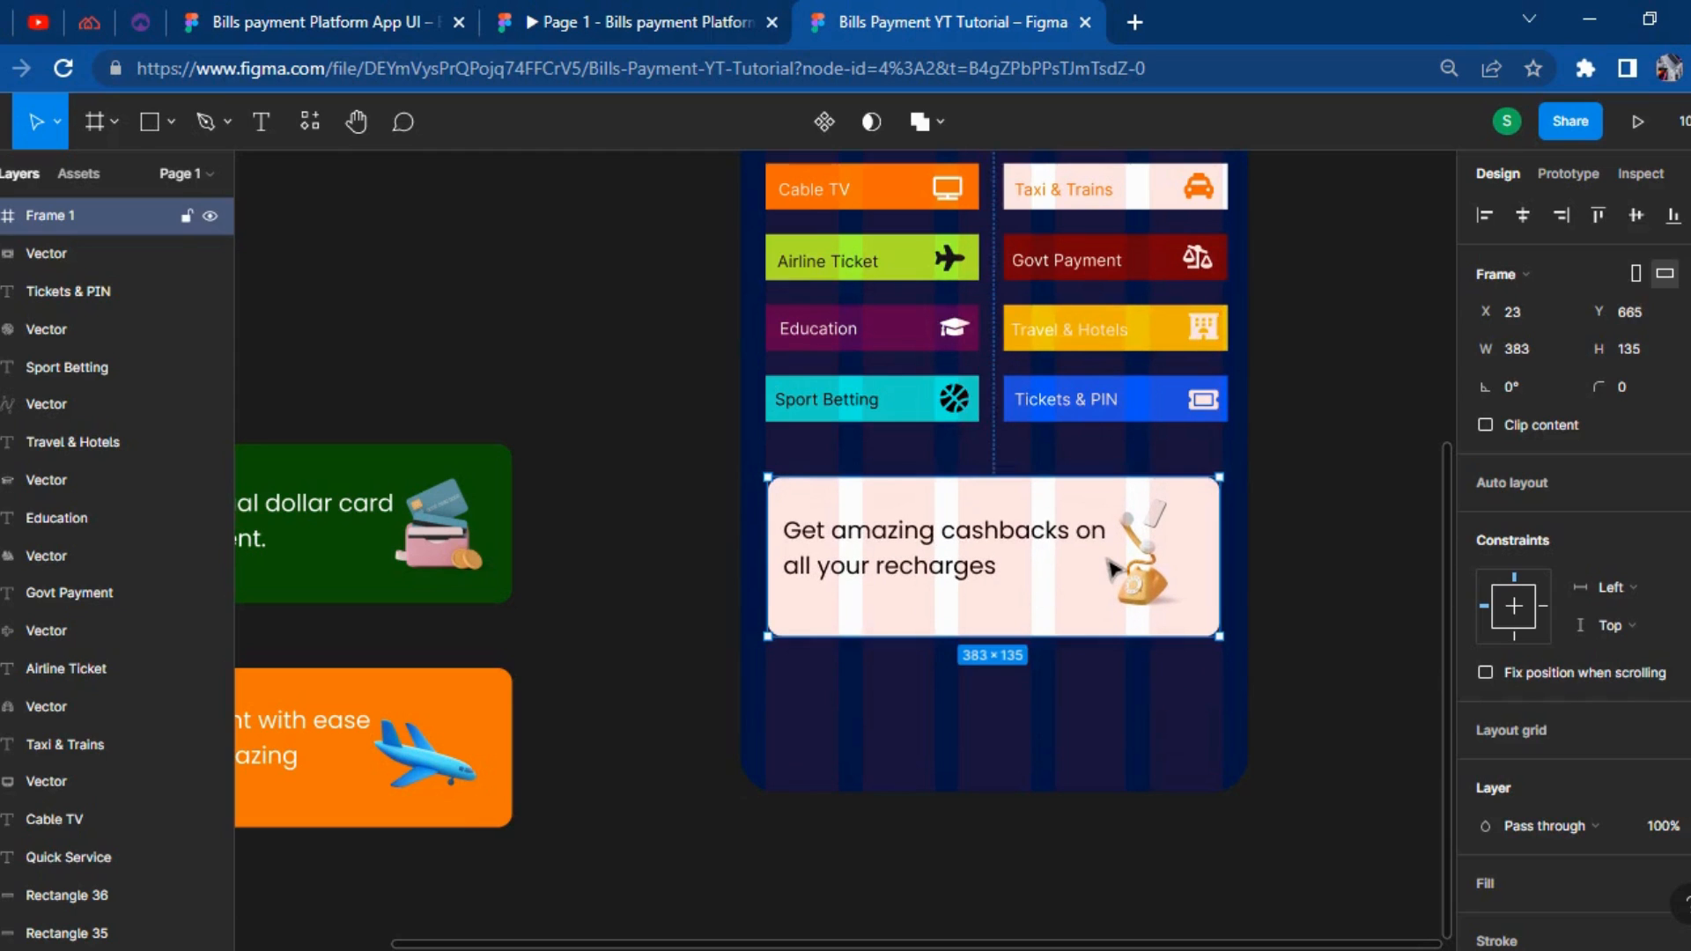
click(1582, 175)
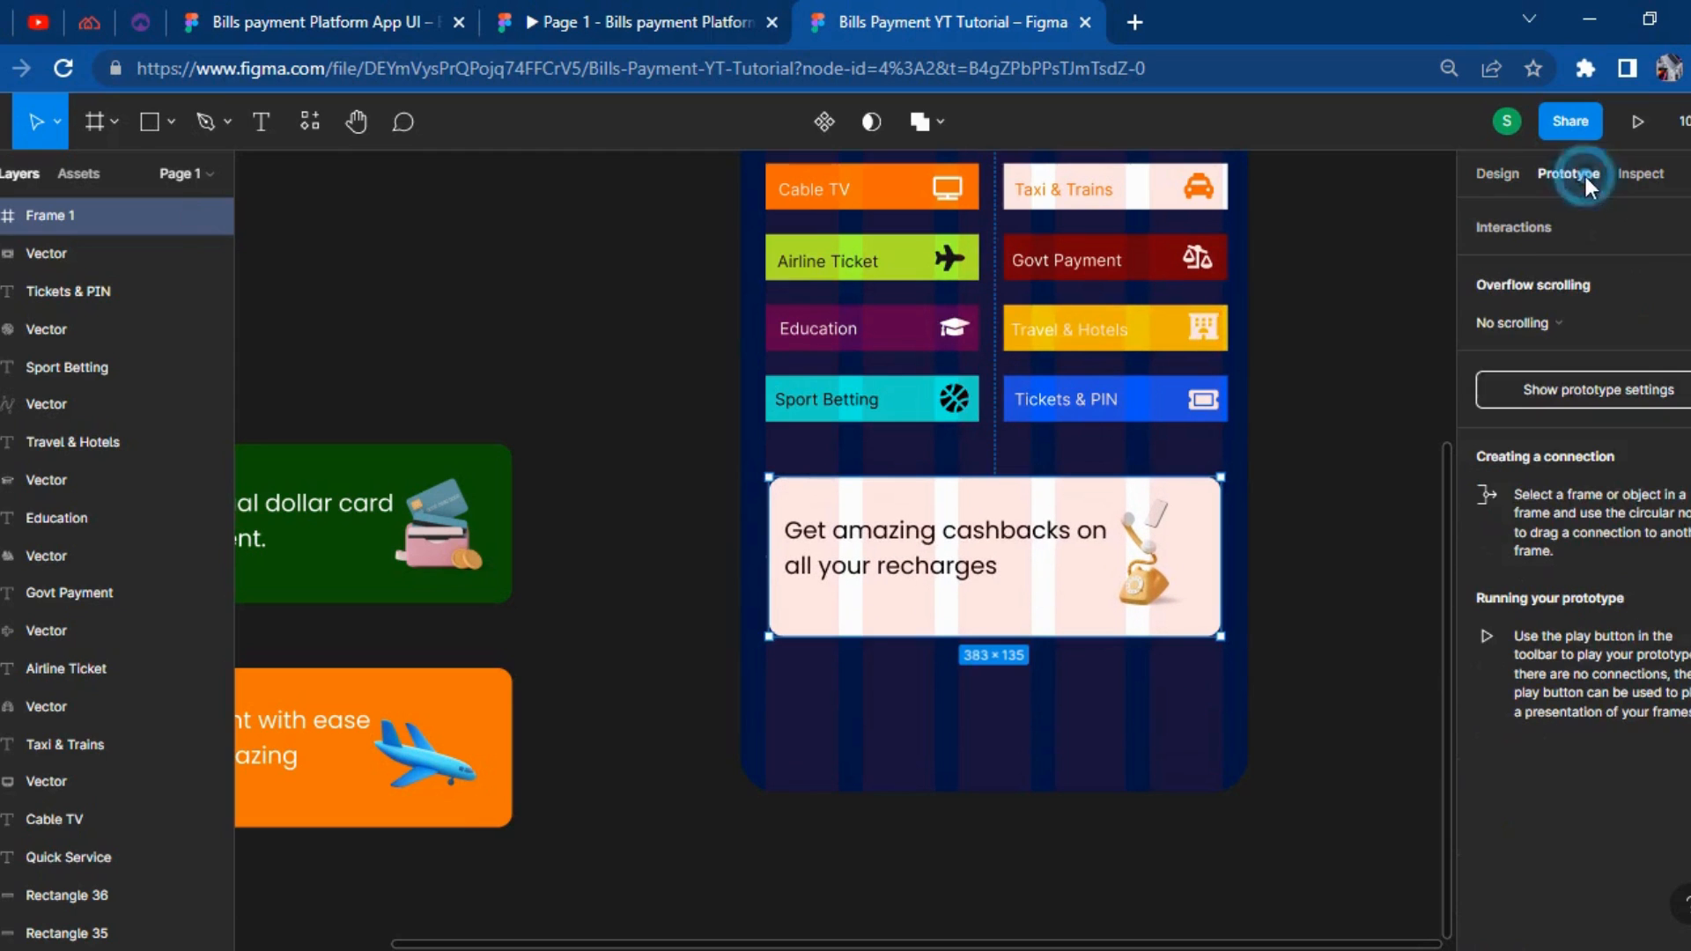
click(1562, 180)
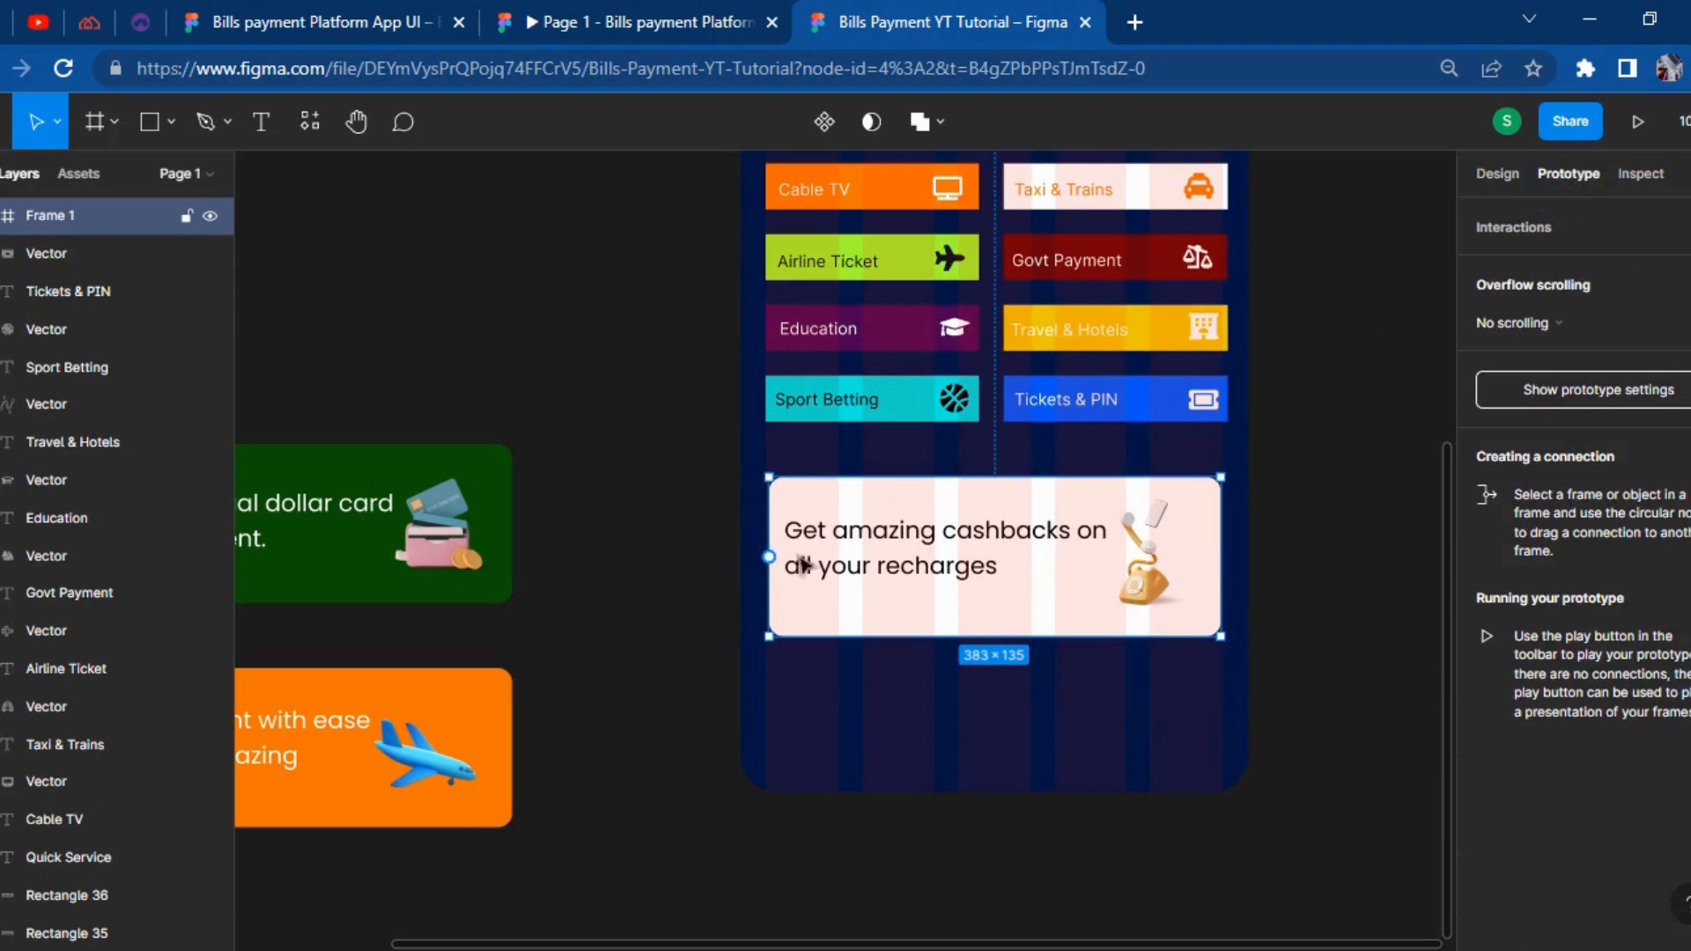
drag(769, 556, 519, 530)
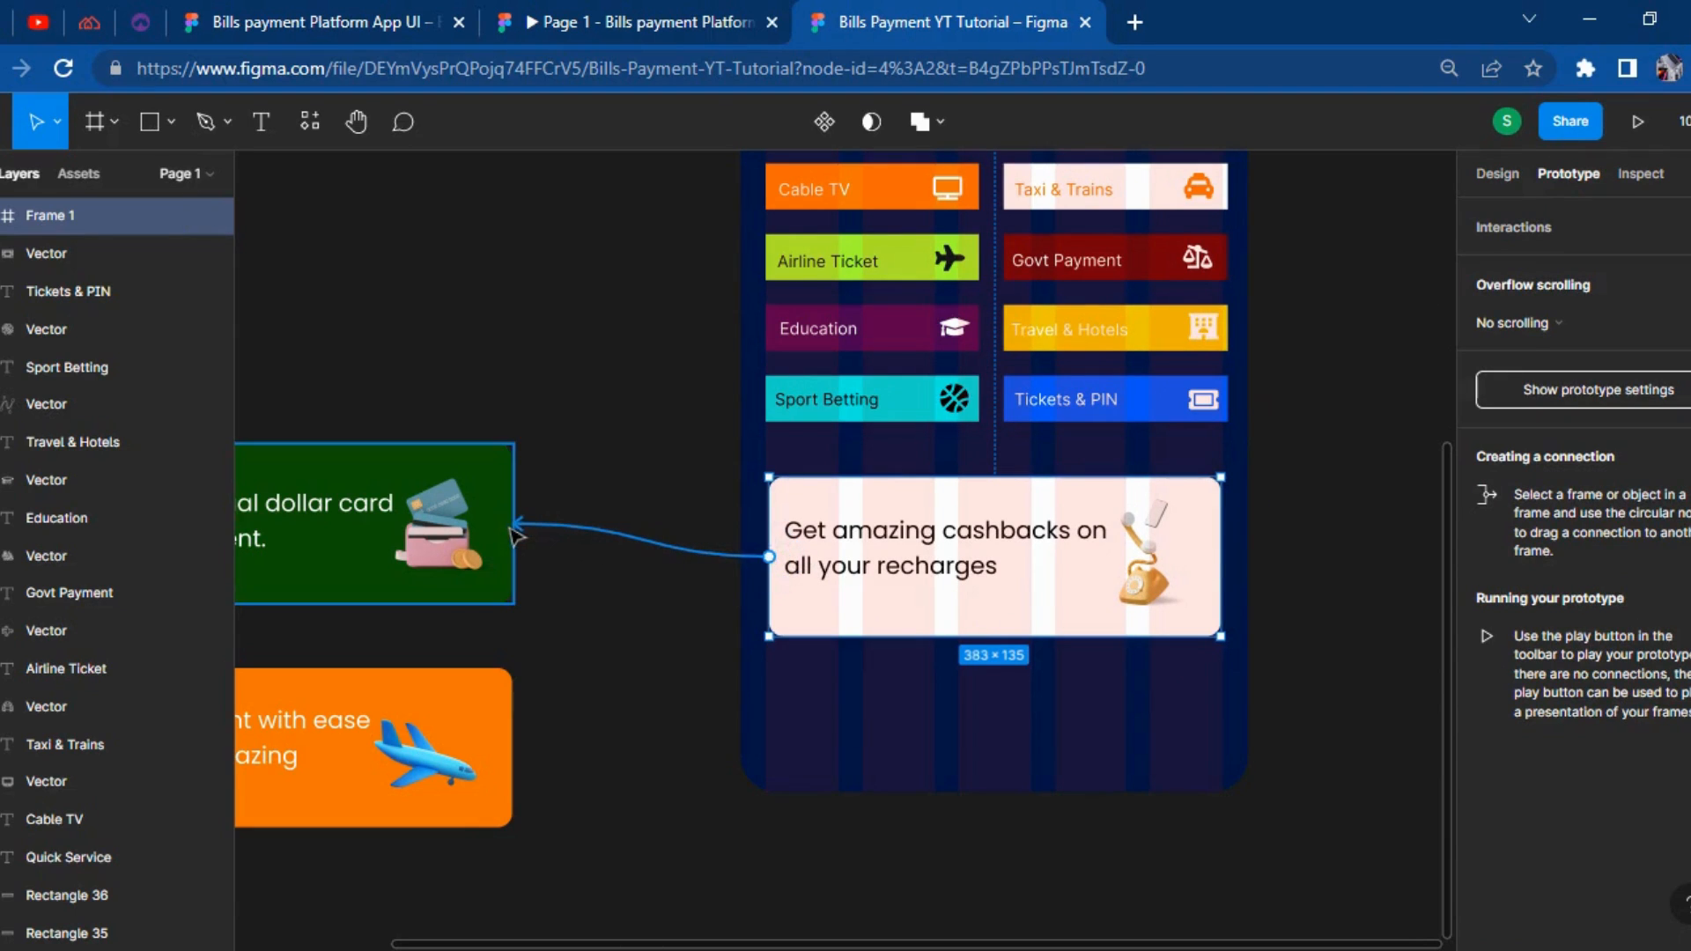
click(1255, 319)
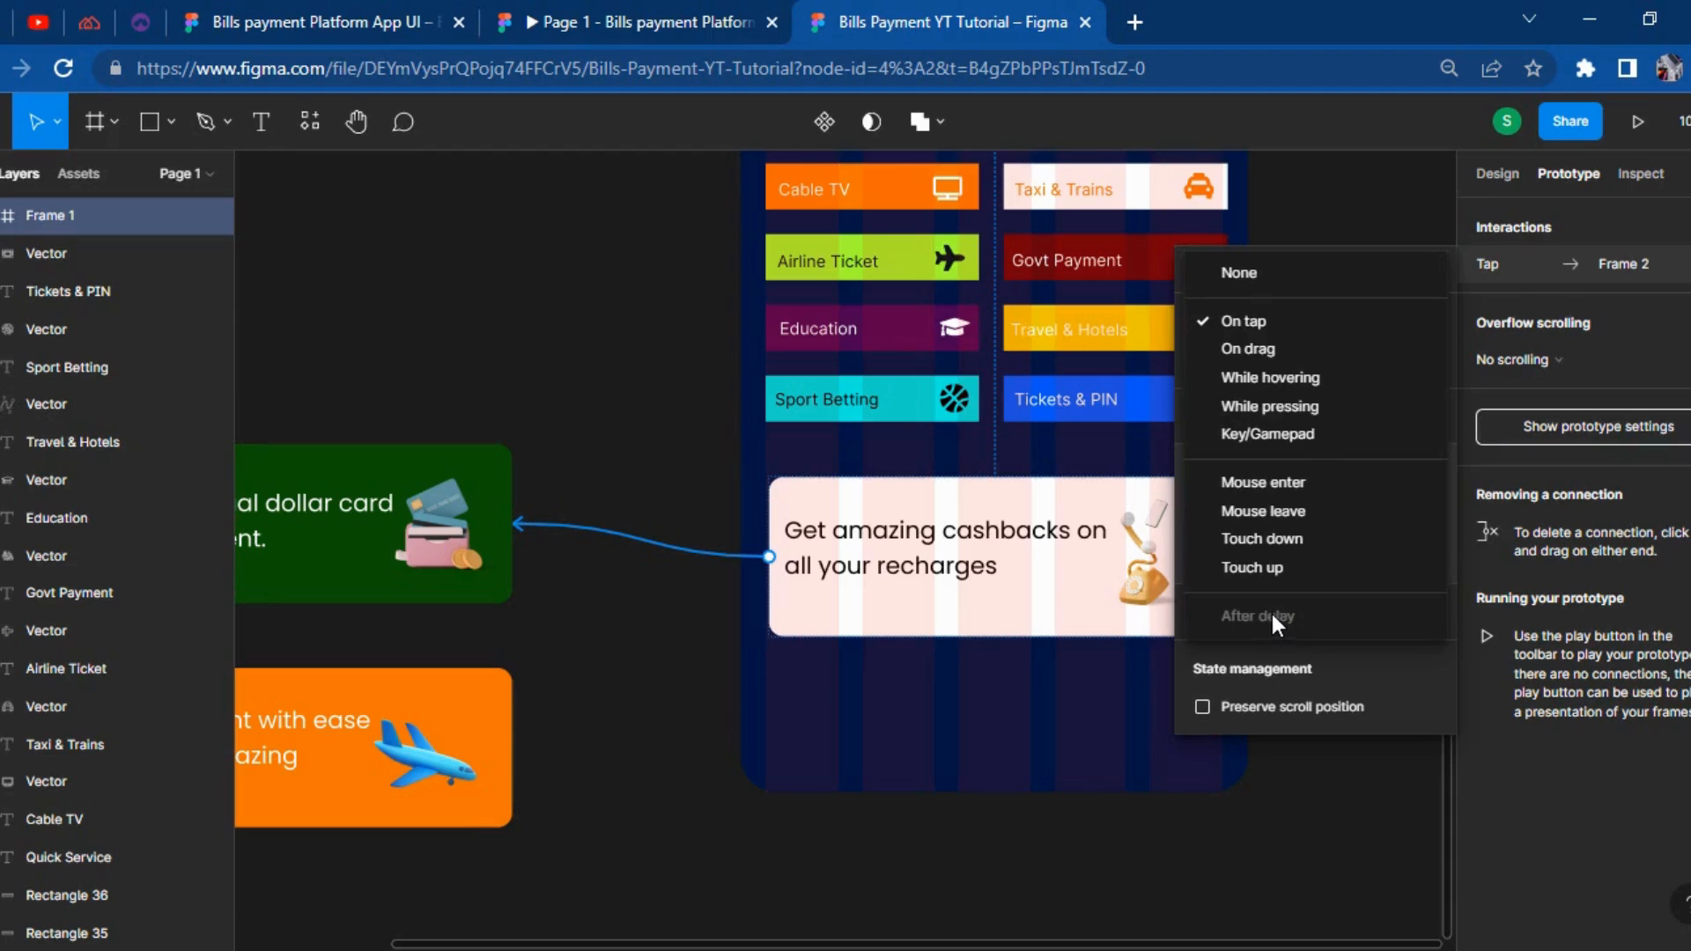
click(1360, 205)
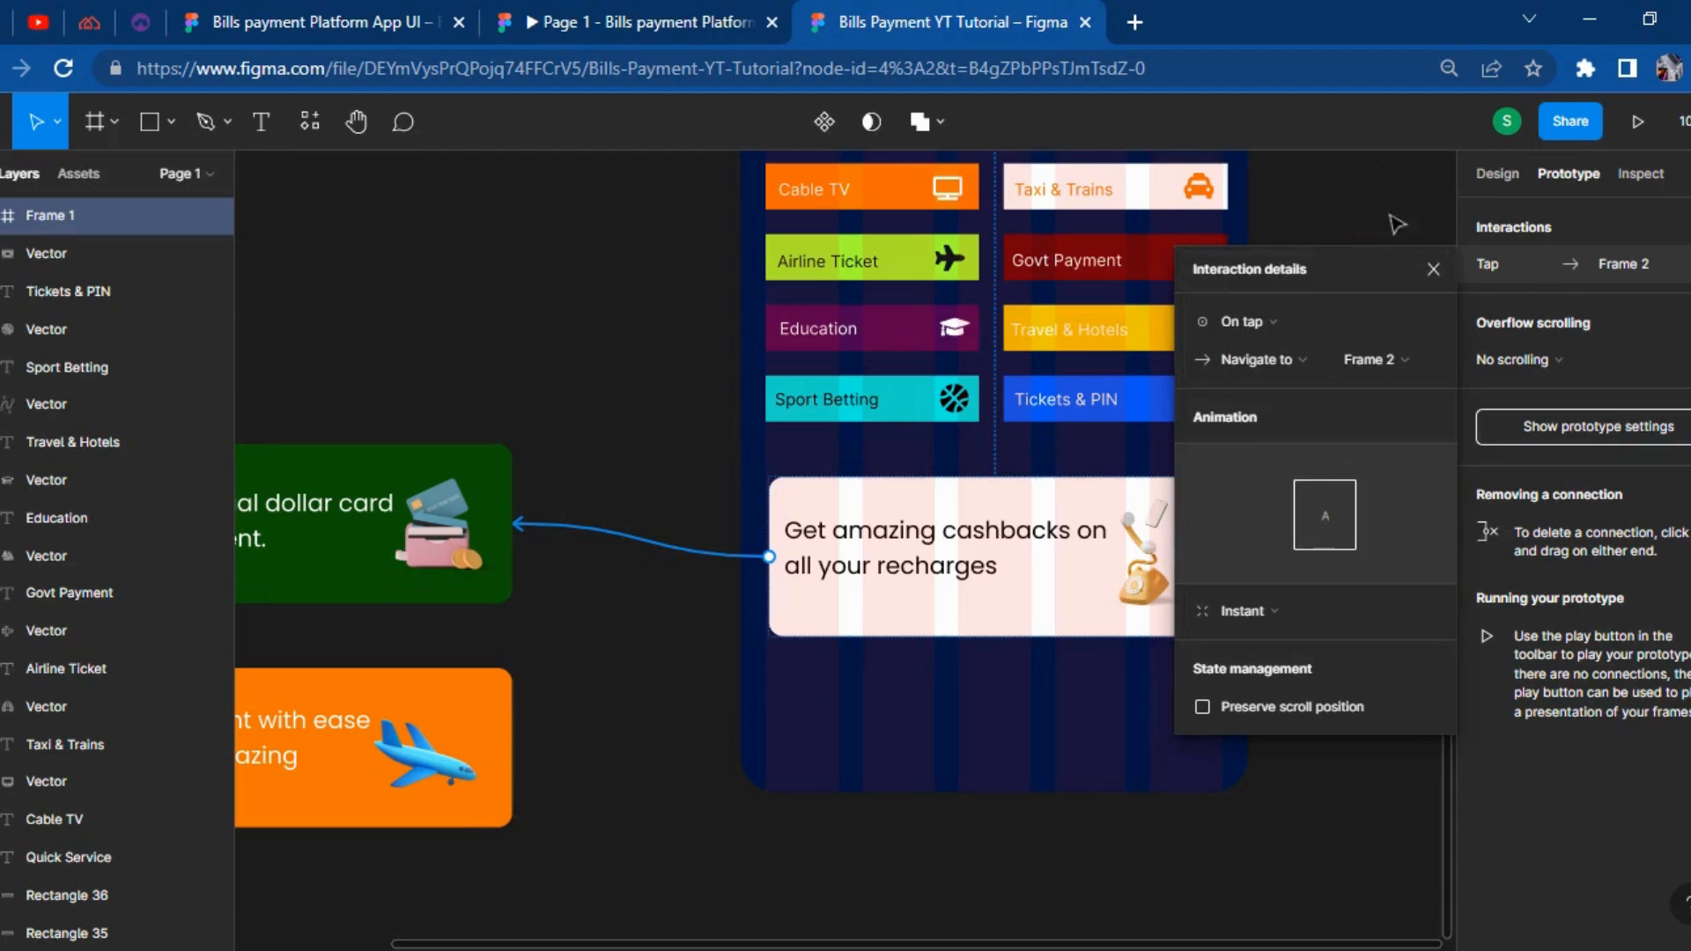
click(1376, 179)
Undo the prototype link, the cashback card's placement on the home screen and the framing of the banner cards.
key(ctrl+z)
key(ctrl+z)
key(ctrl+z)
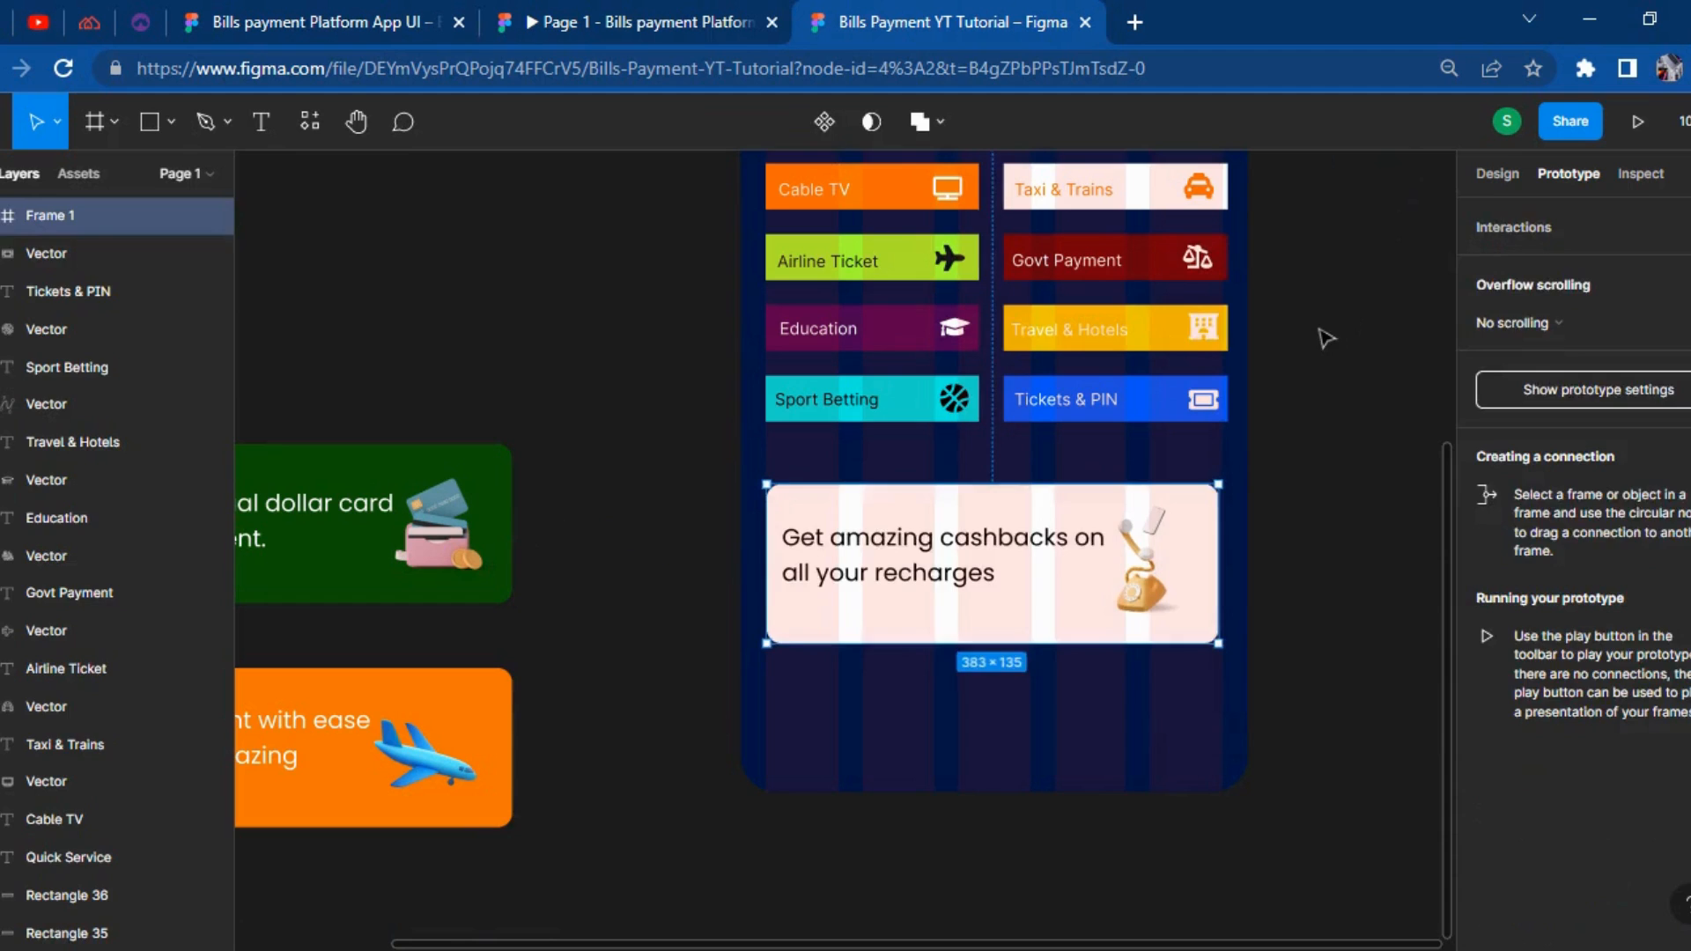
key(ctrl+z)
key(ctrl+z)
key(ctrl+z)
key(ctrl+z)
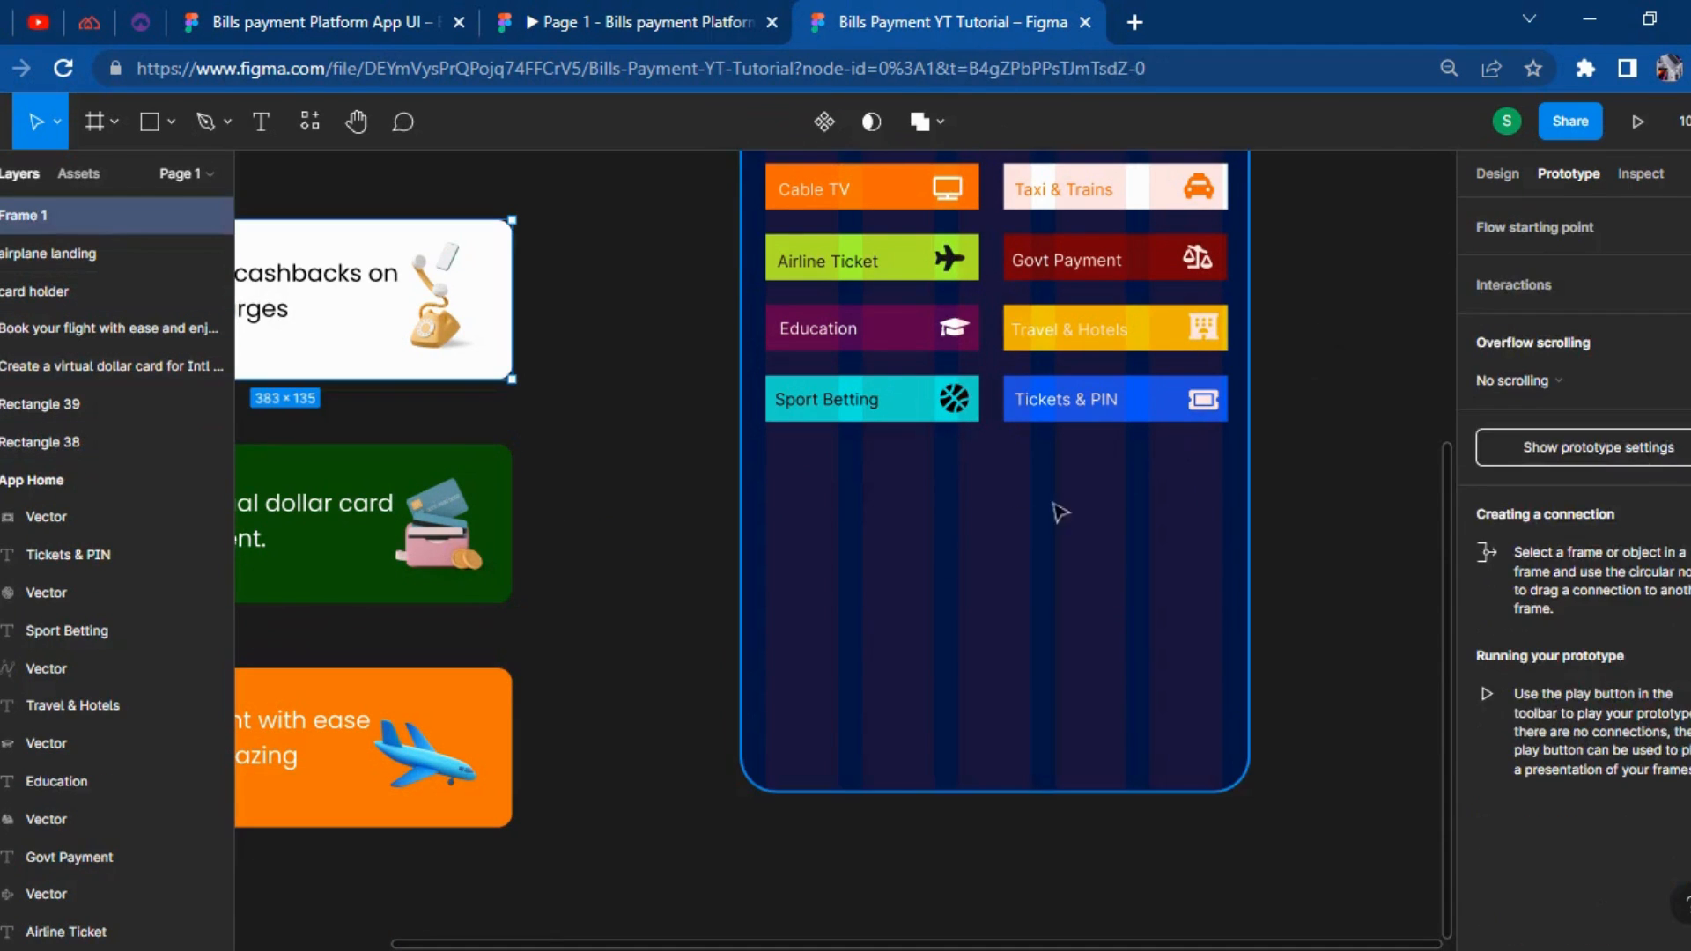
key(ctrl+z)
Place a new 100 × 100 frame in the empty canvas area above the white cashback card.
drag(609, 405, 12, 409)
scroll(517, 467, up, 1)
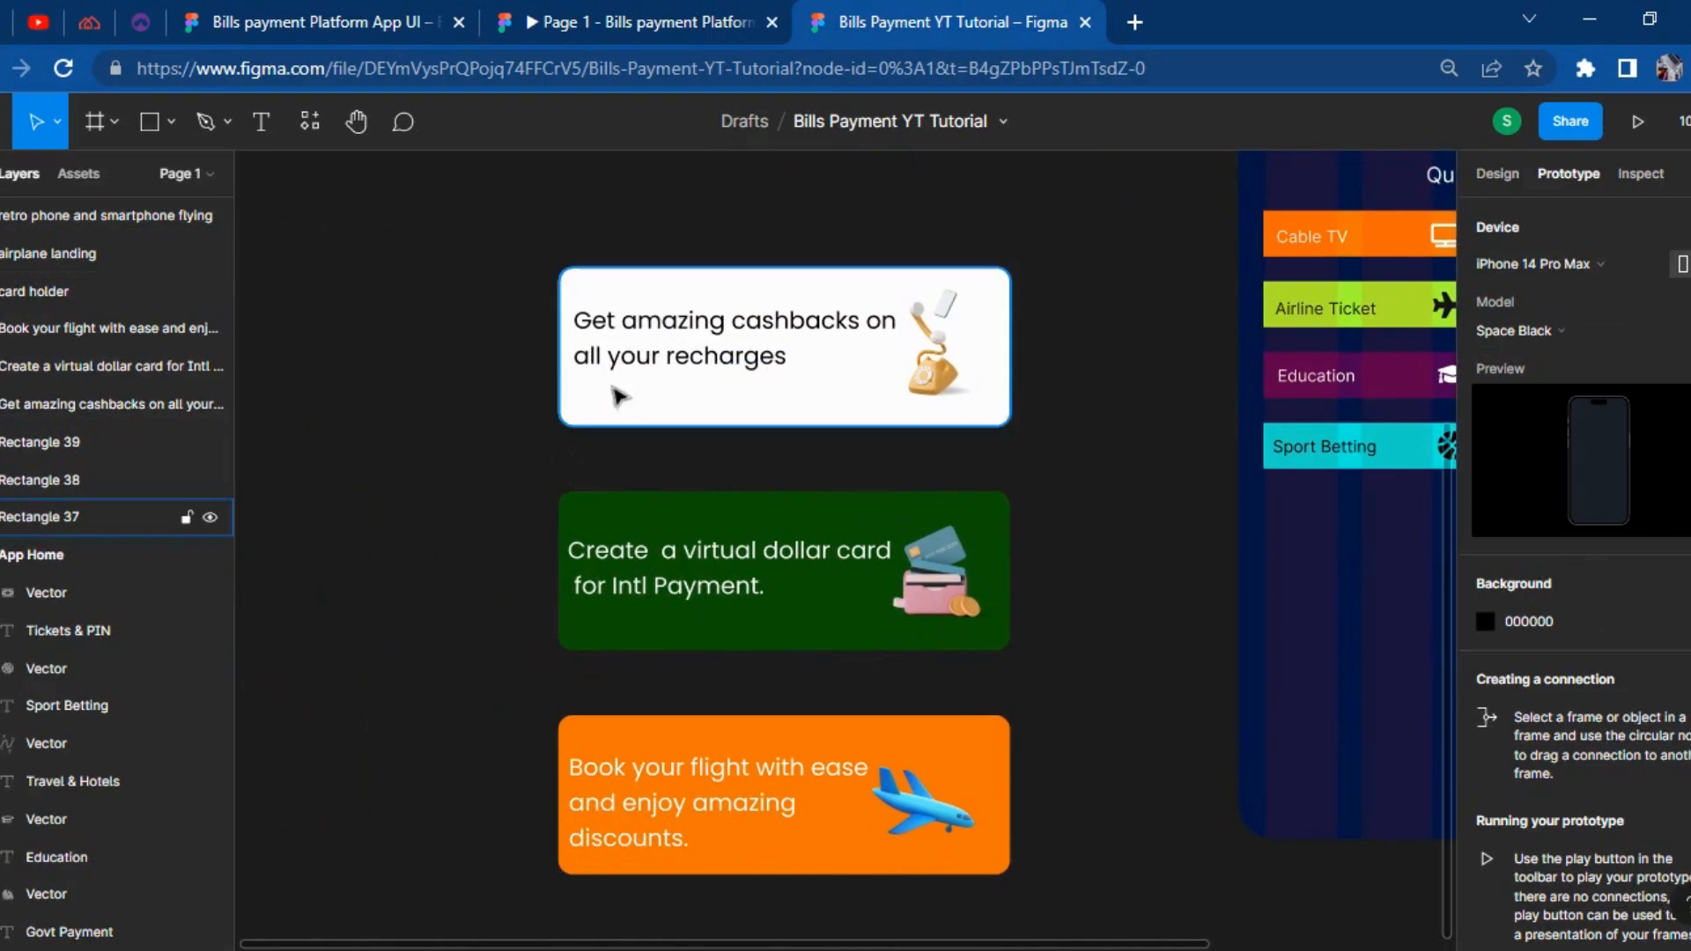
scroll(1017, 459, up, 2)
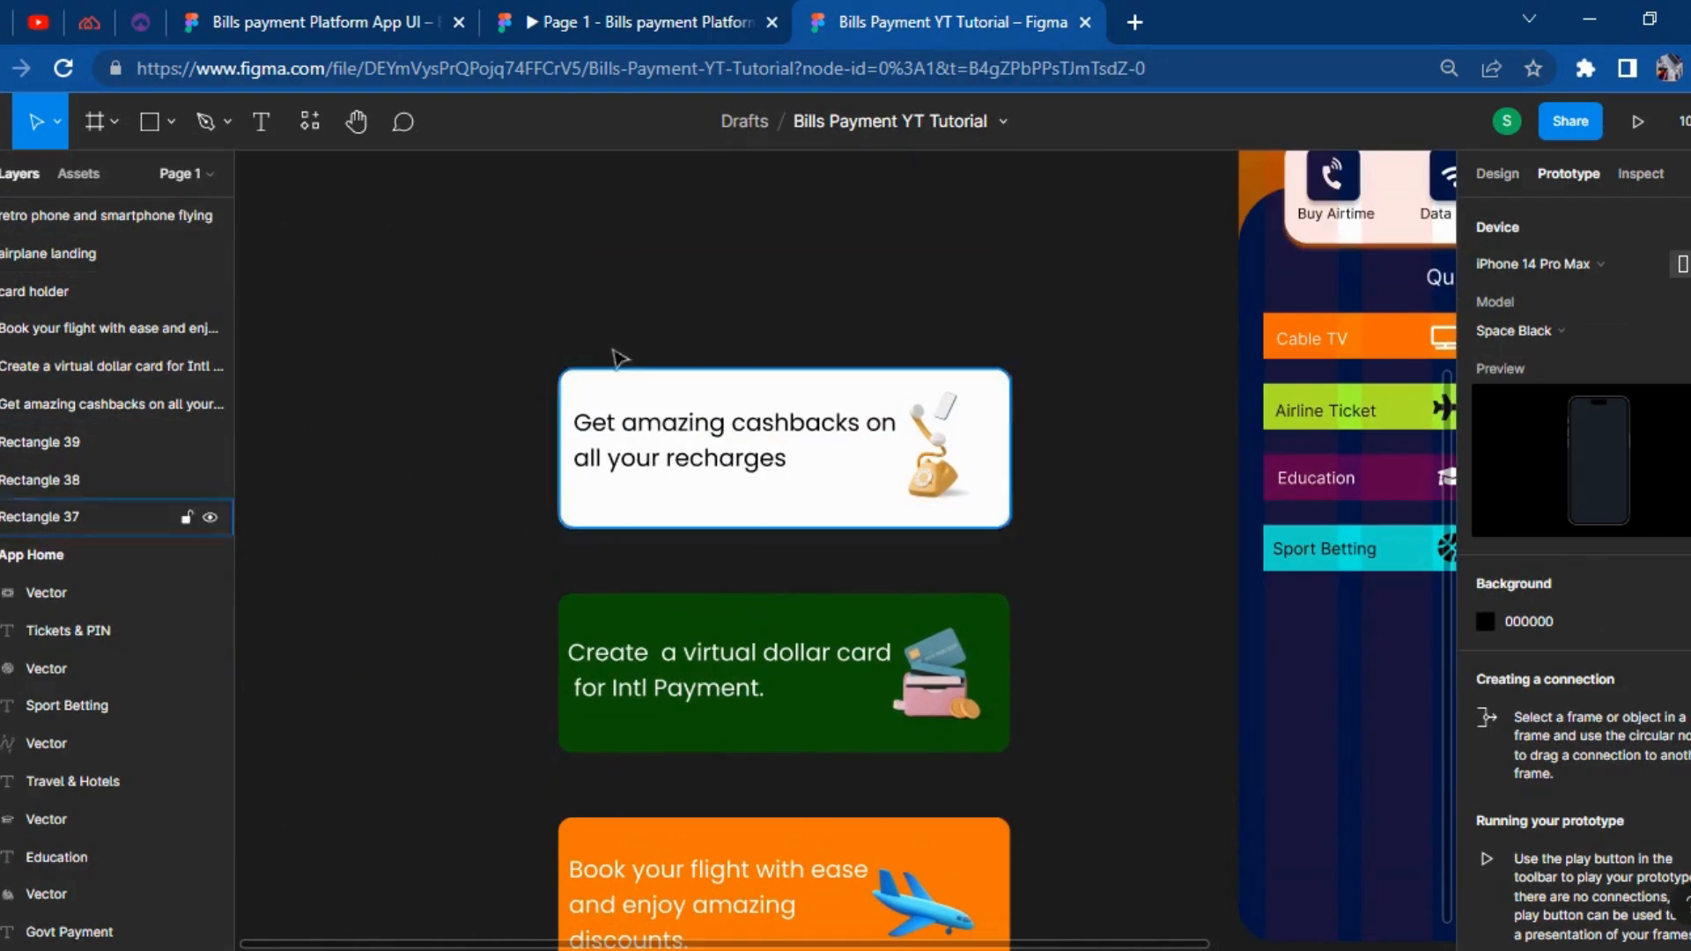
click(97, 125)
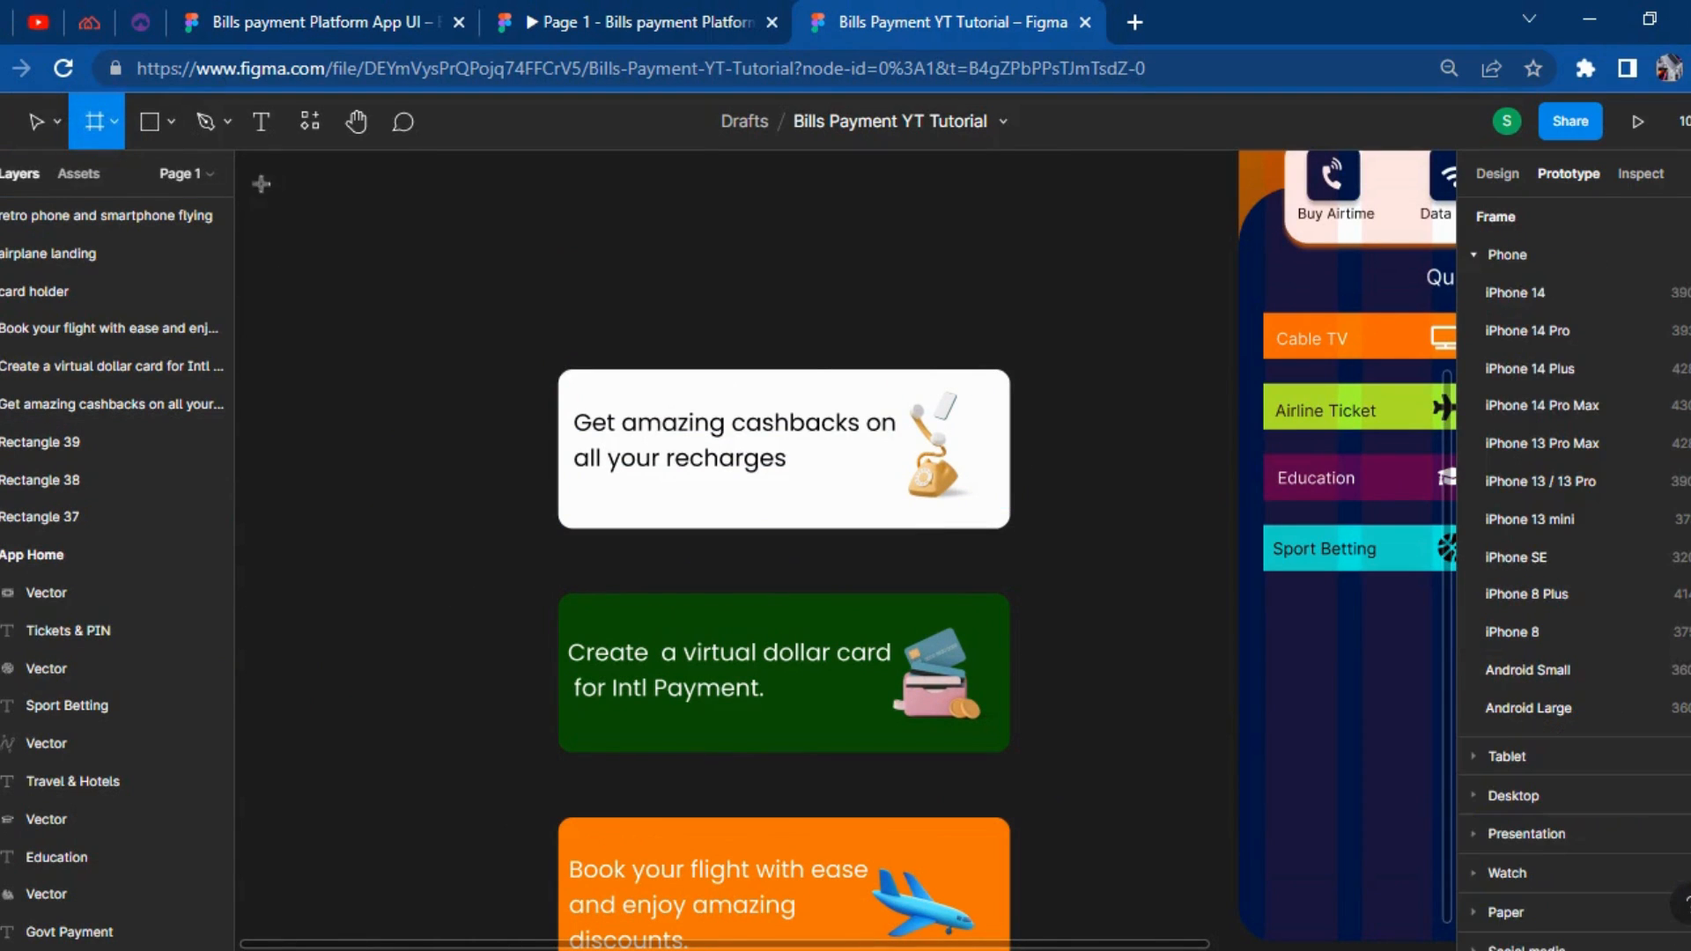
click(581, 235)
drag(585, 244, 650, 262)
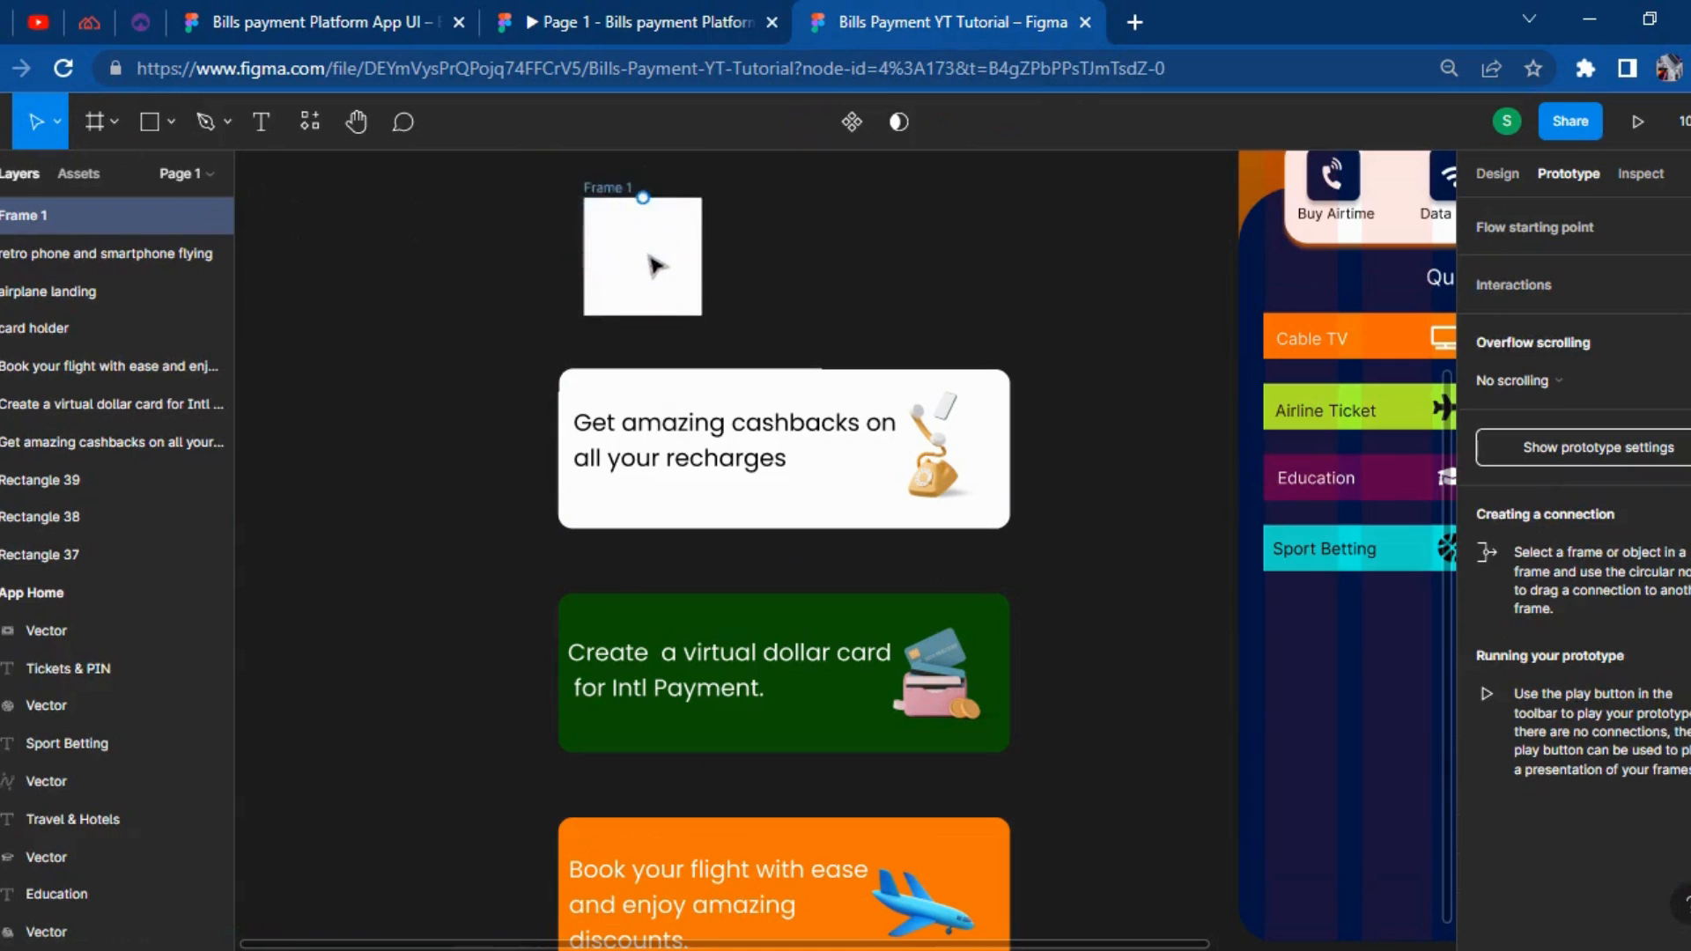
click(401, 296)
Size the new frame to 383 wide and 135 high, matching the white cashback rectangle.
click(592, 380)
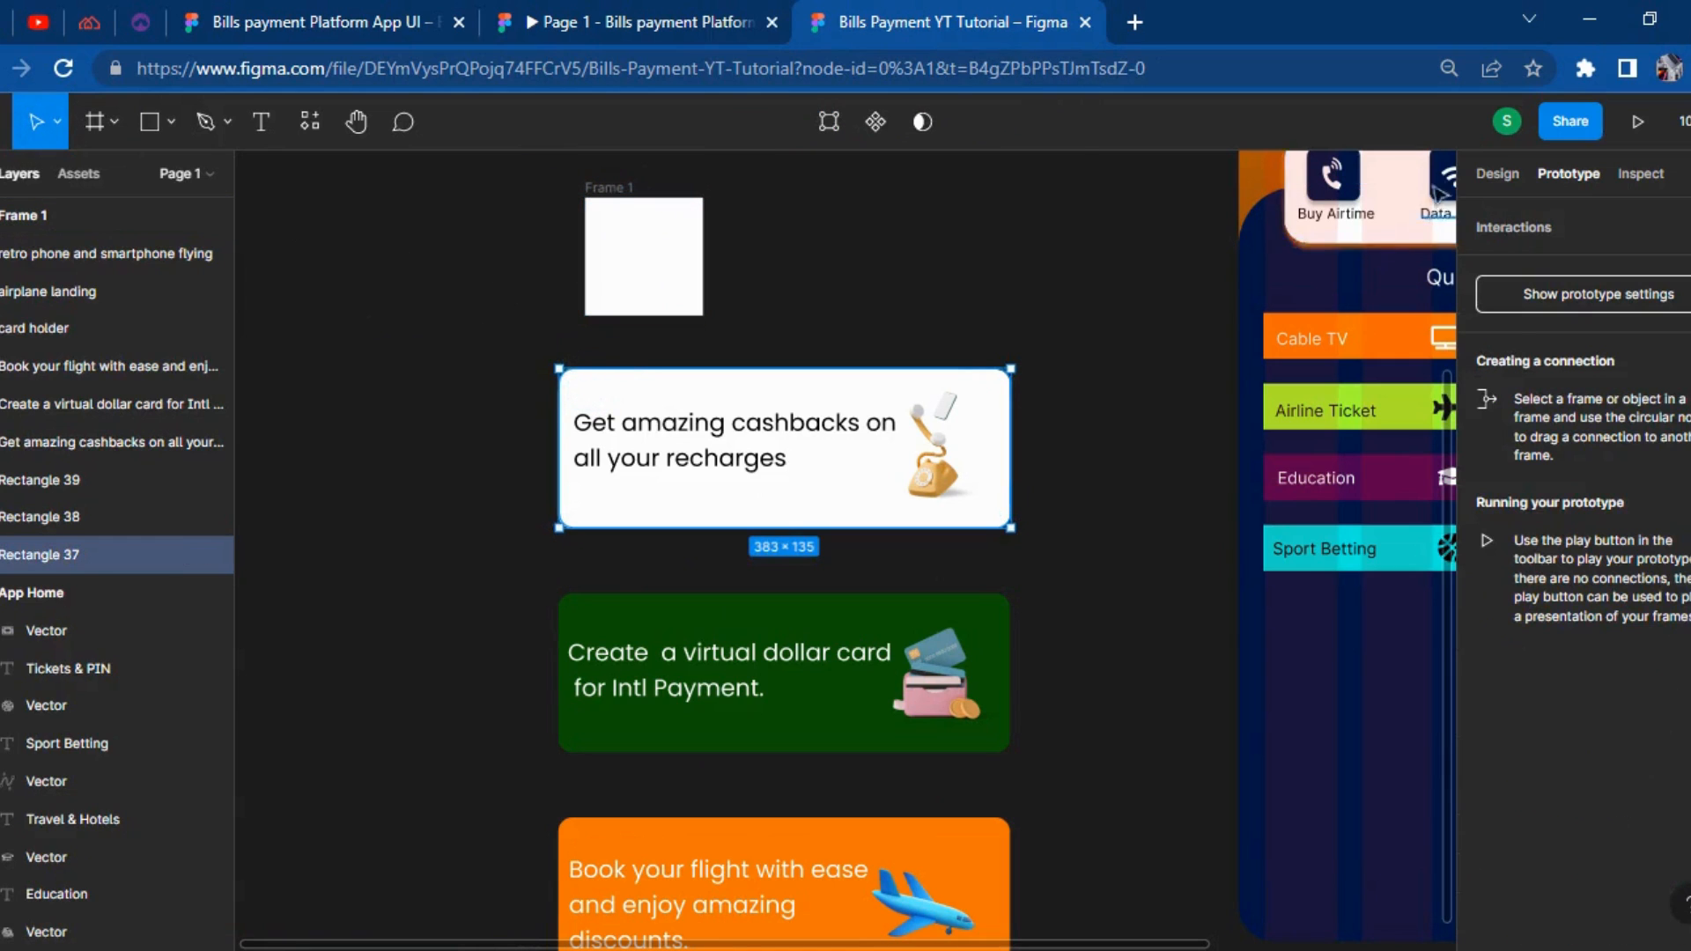
click(1477, 171)
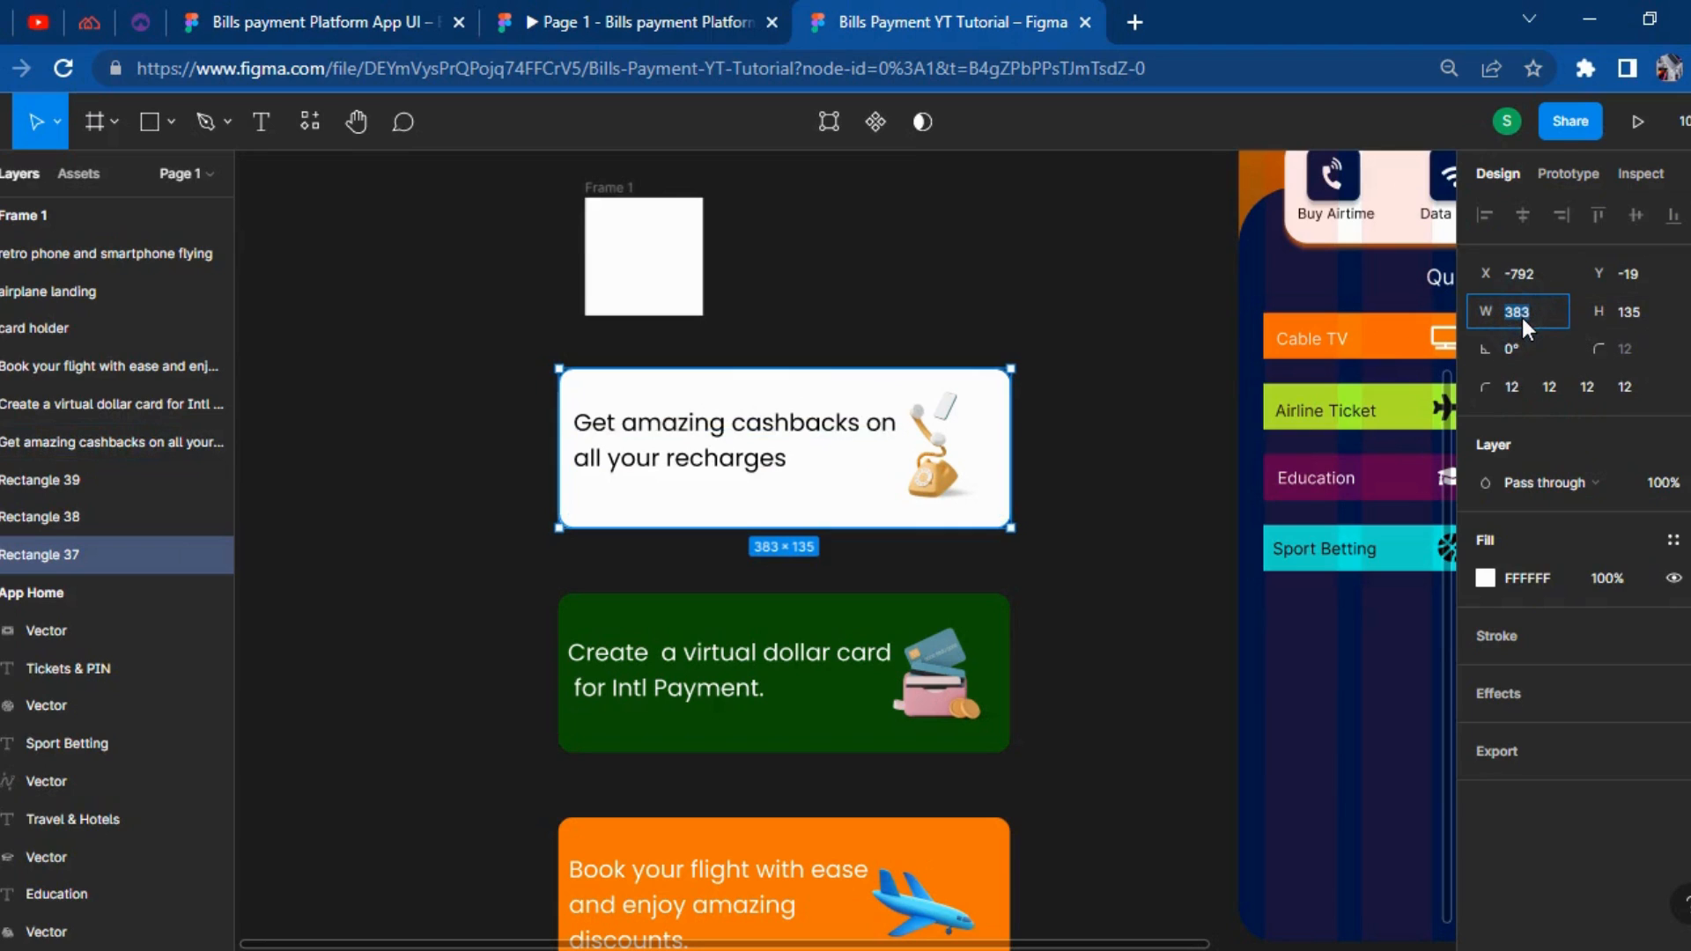
click(691, 282)
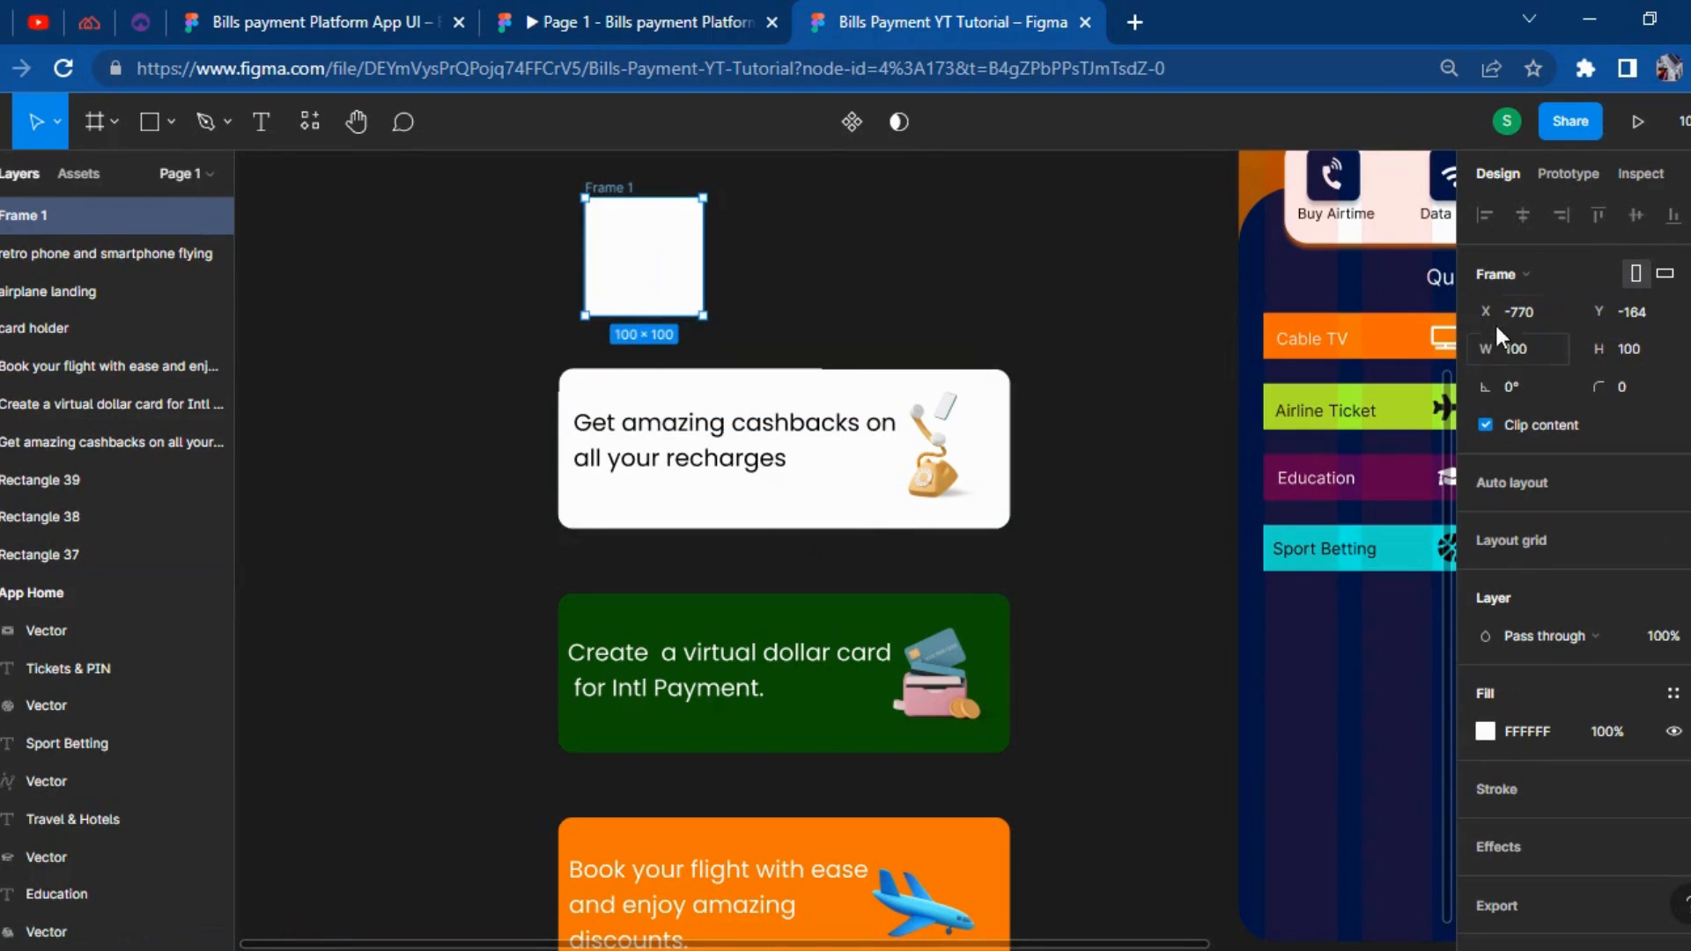
click(1533, 347)
text(383)
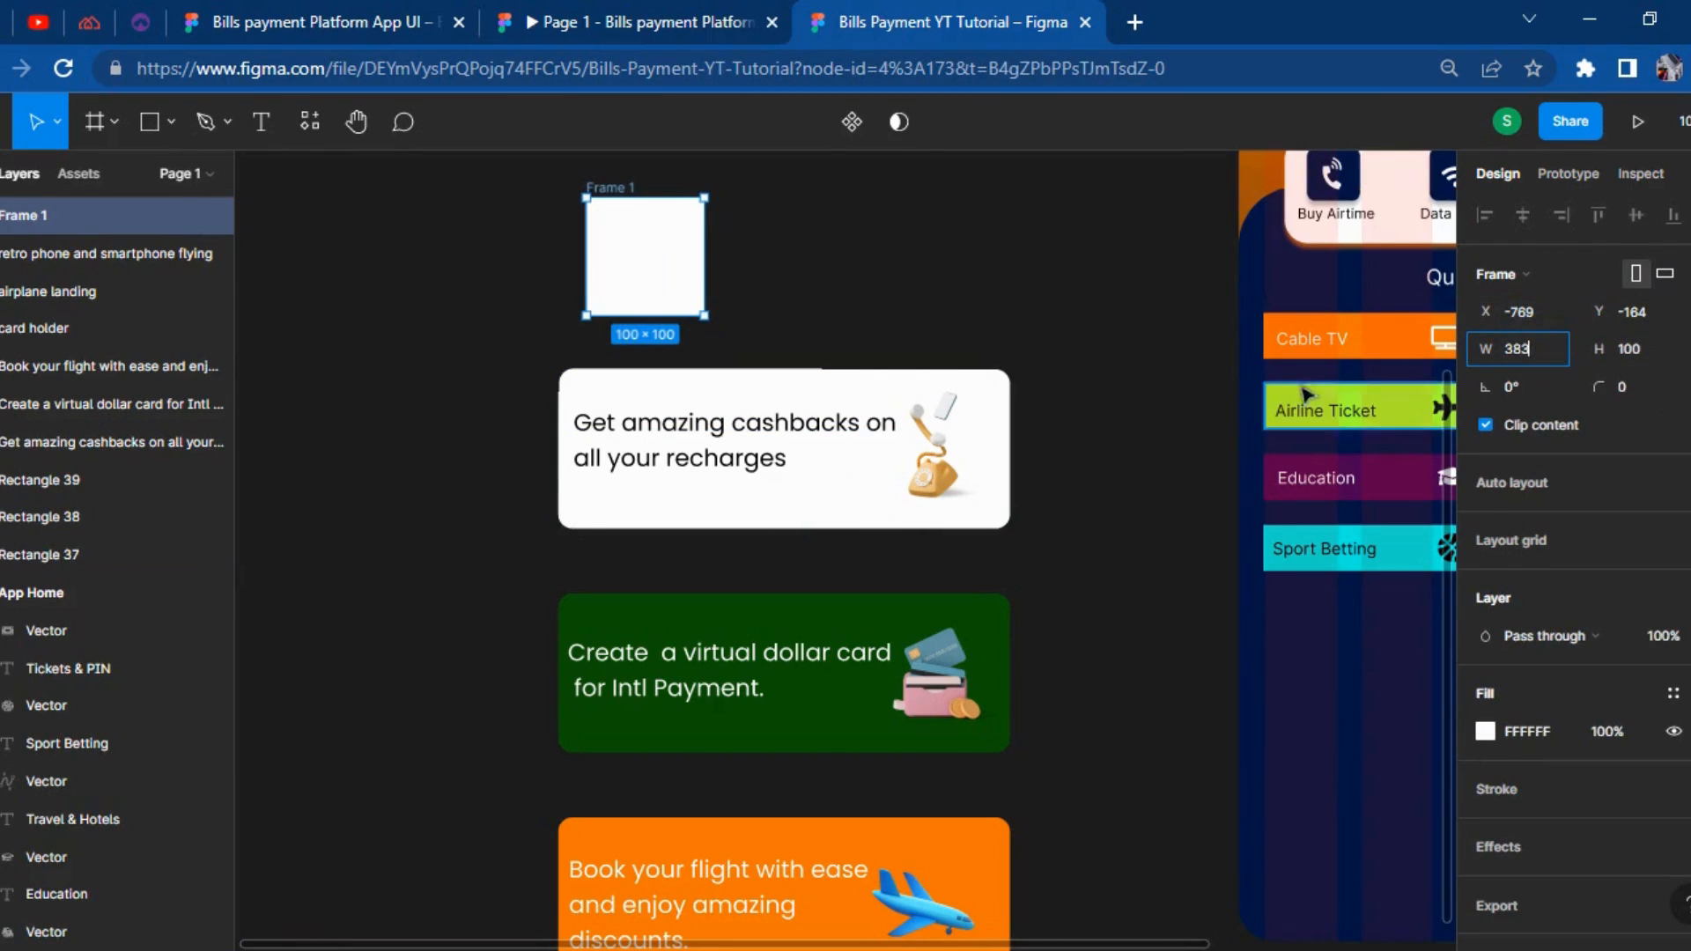
click(1171, 280)
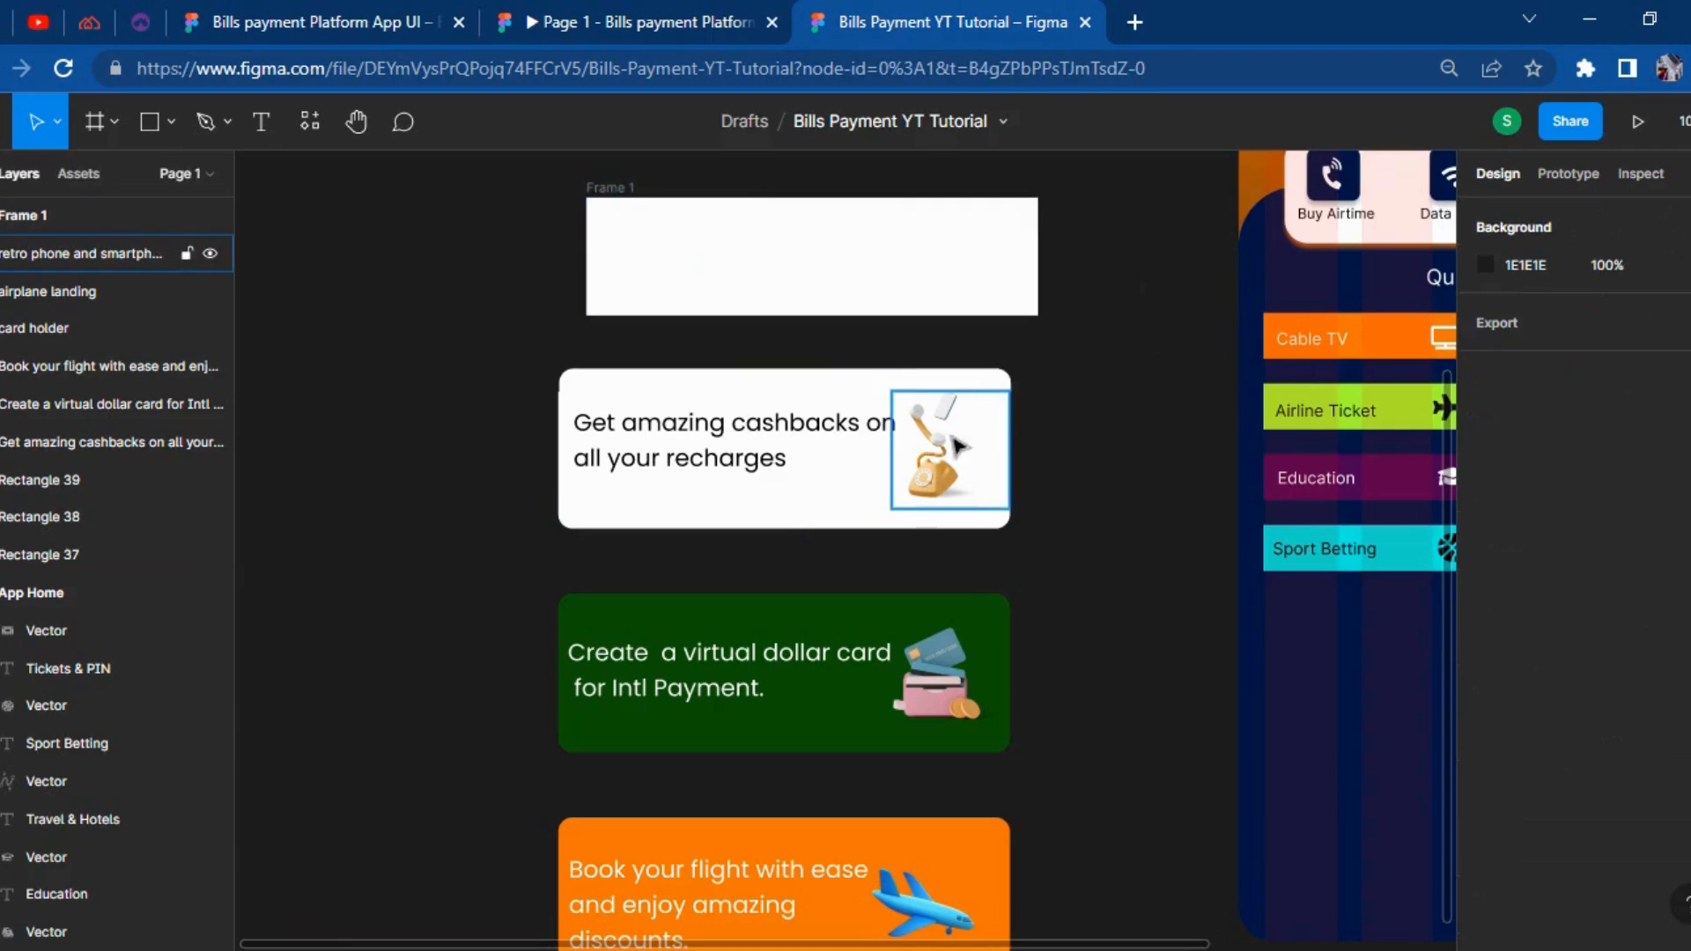
click(878, 387)
click(1637, 310)
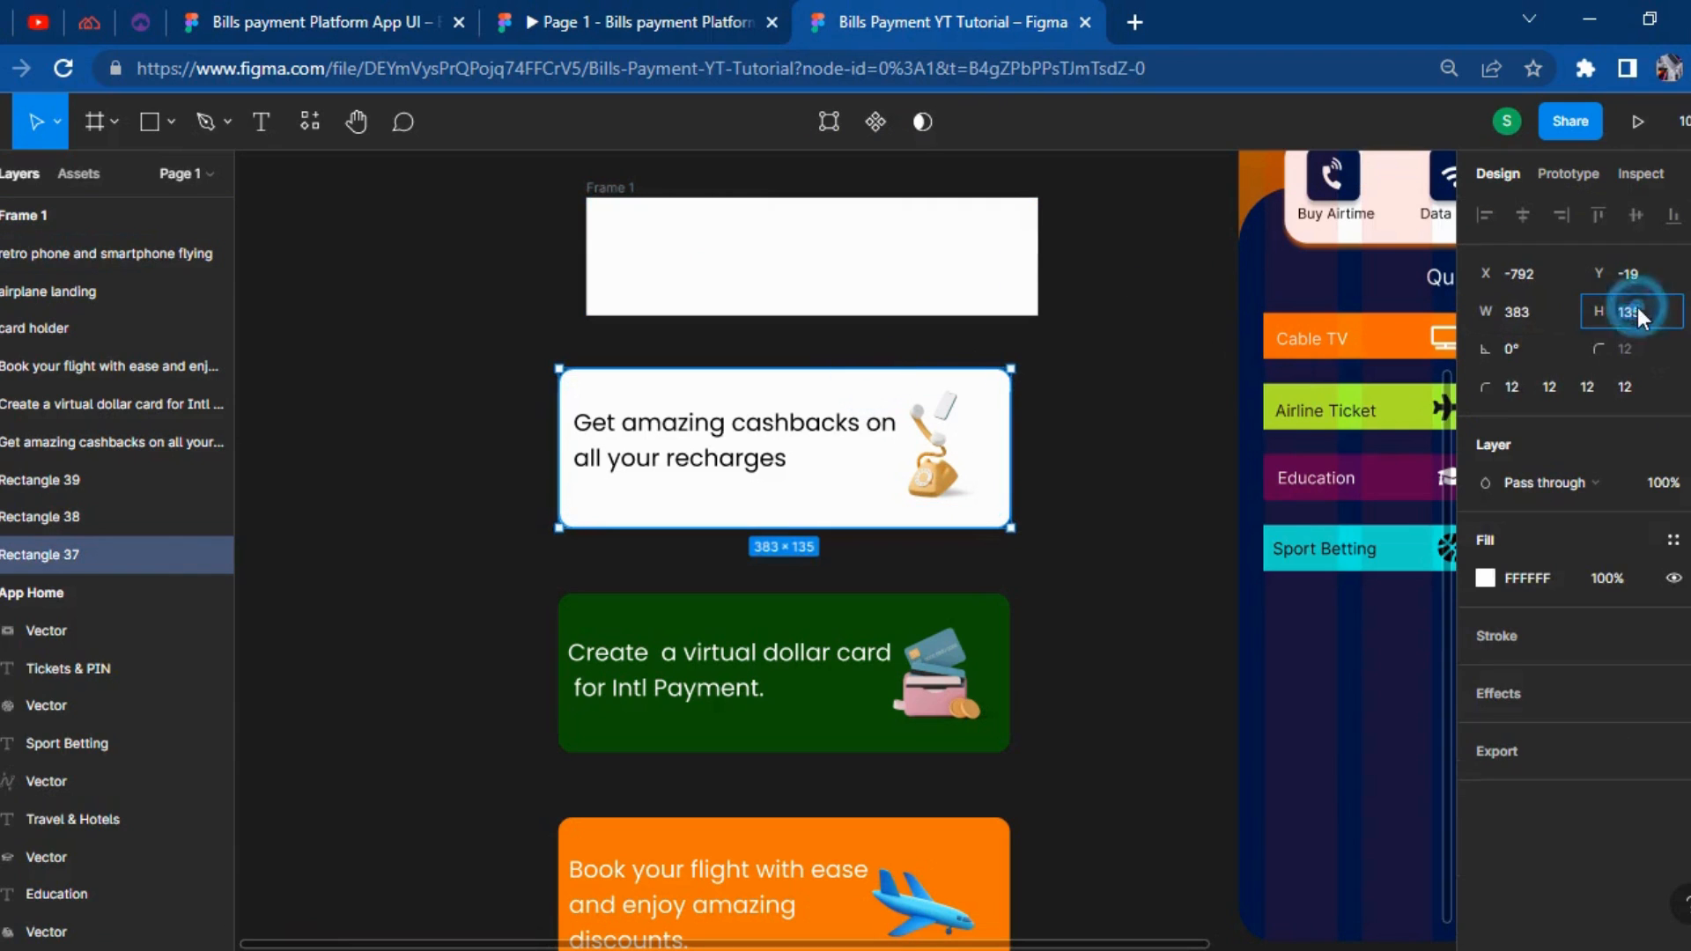
click(989, 234)
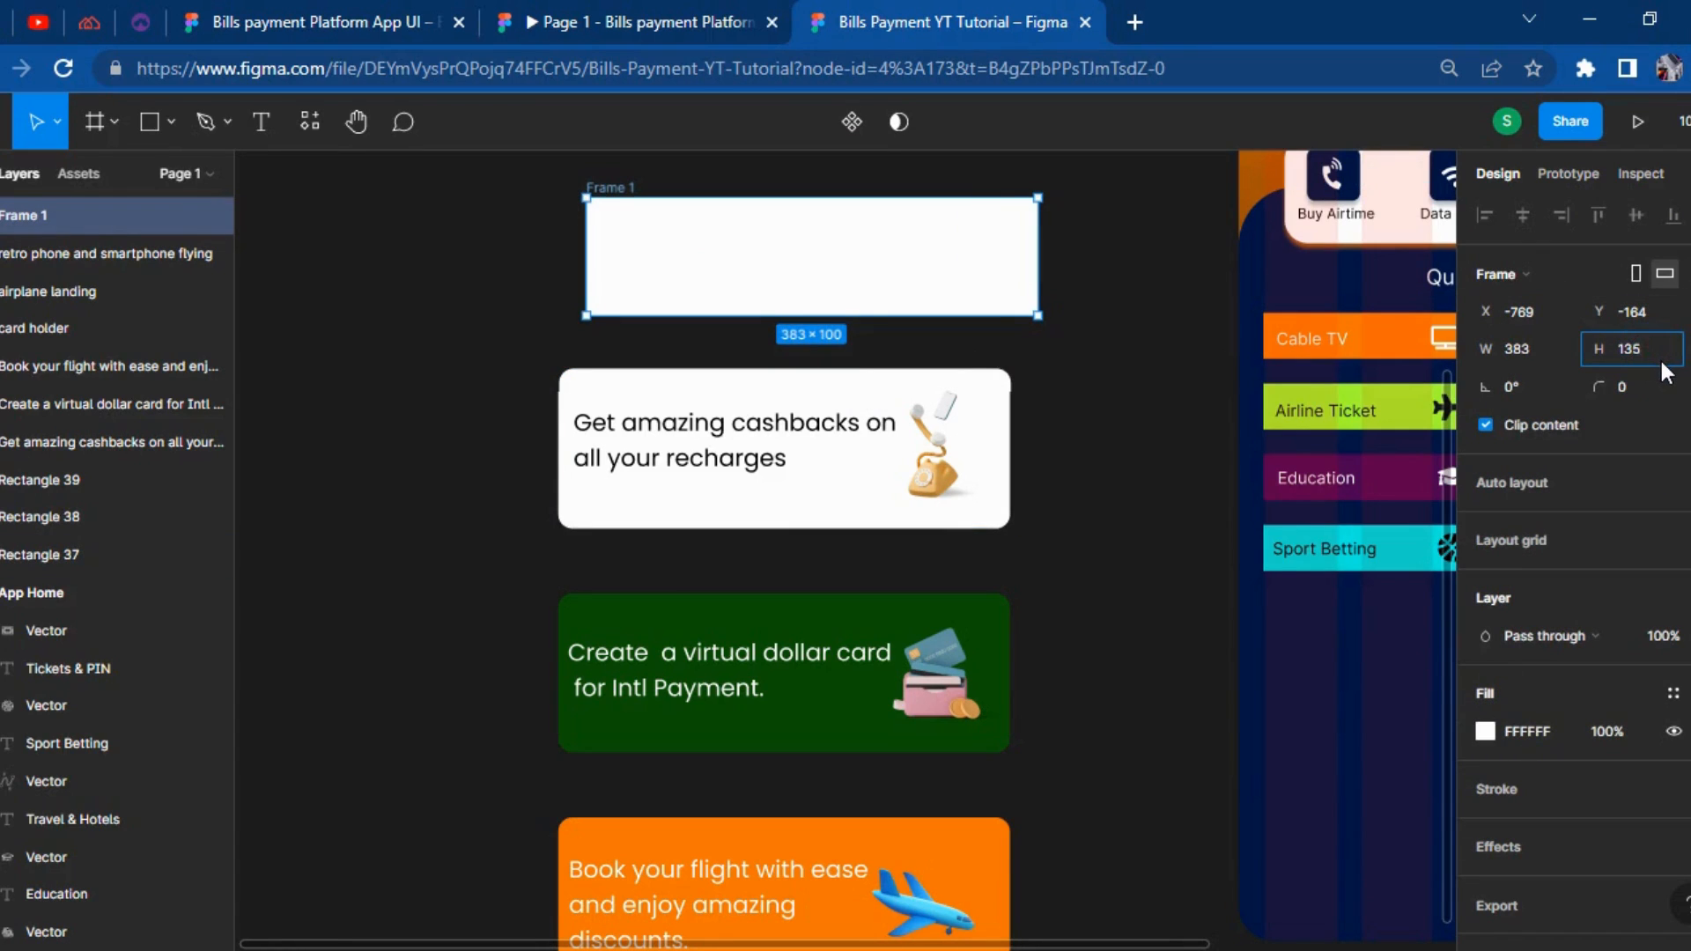
key(Return)
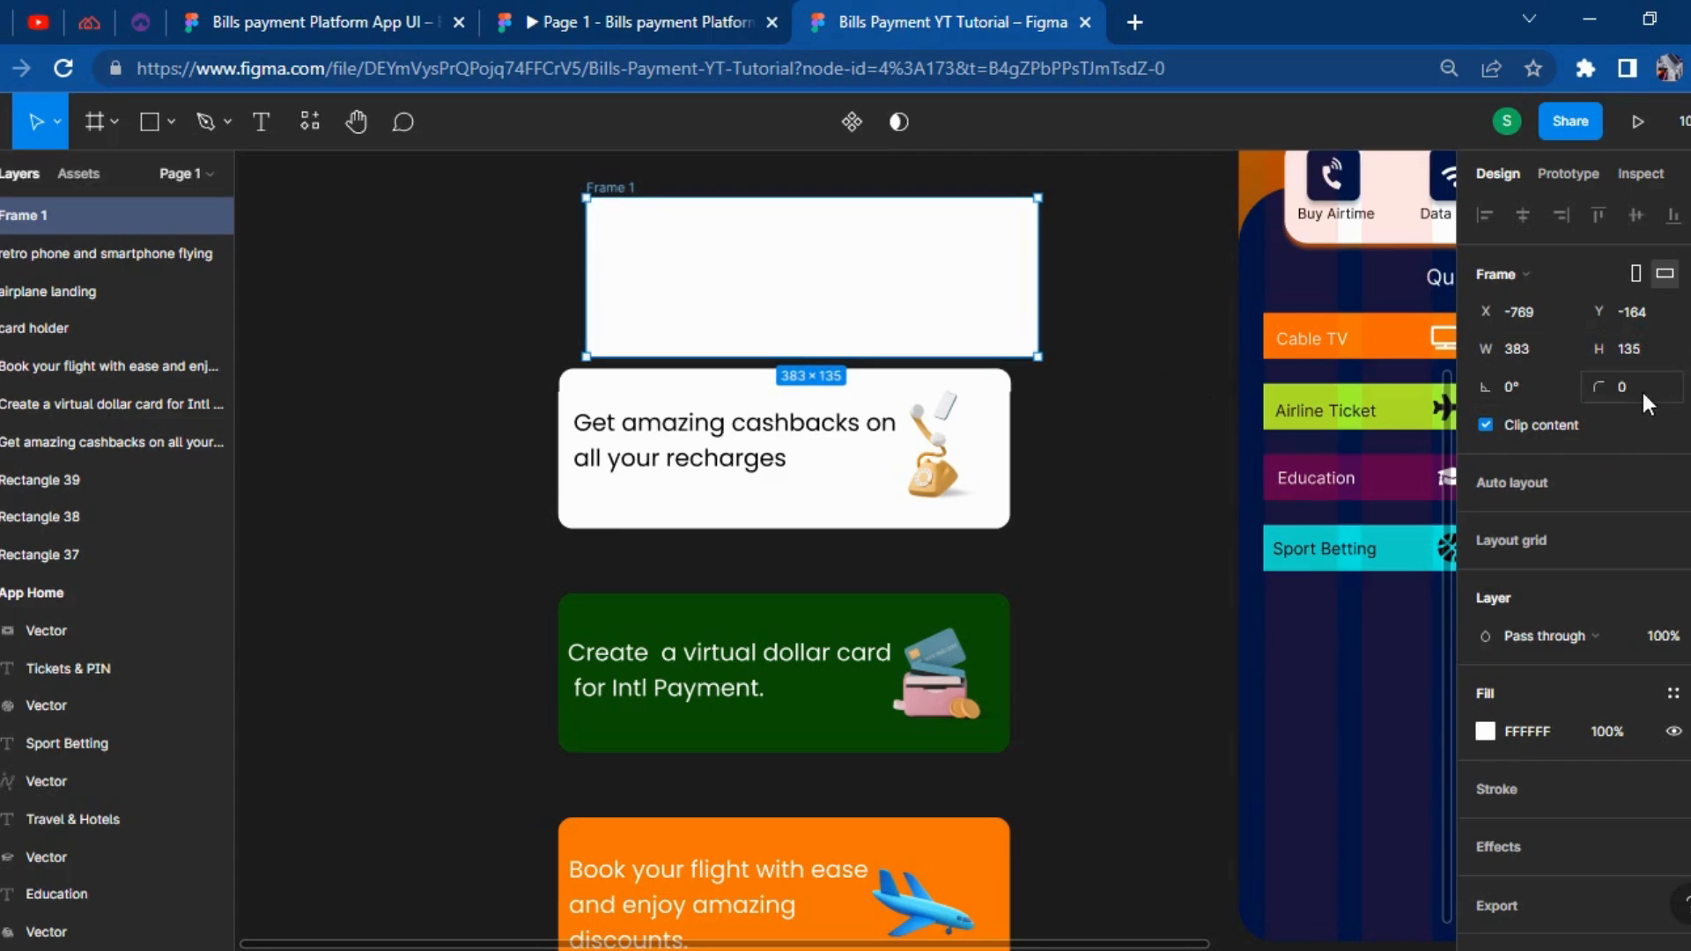
Round the new frame's corners with a radius of 12.
click(1644, 390)
text(12)
key(Return)
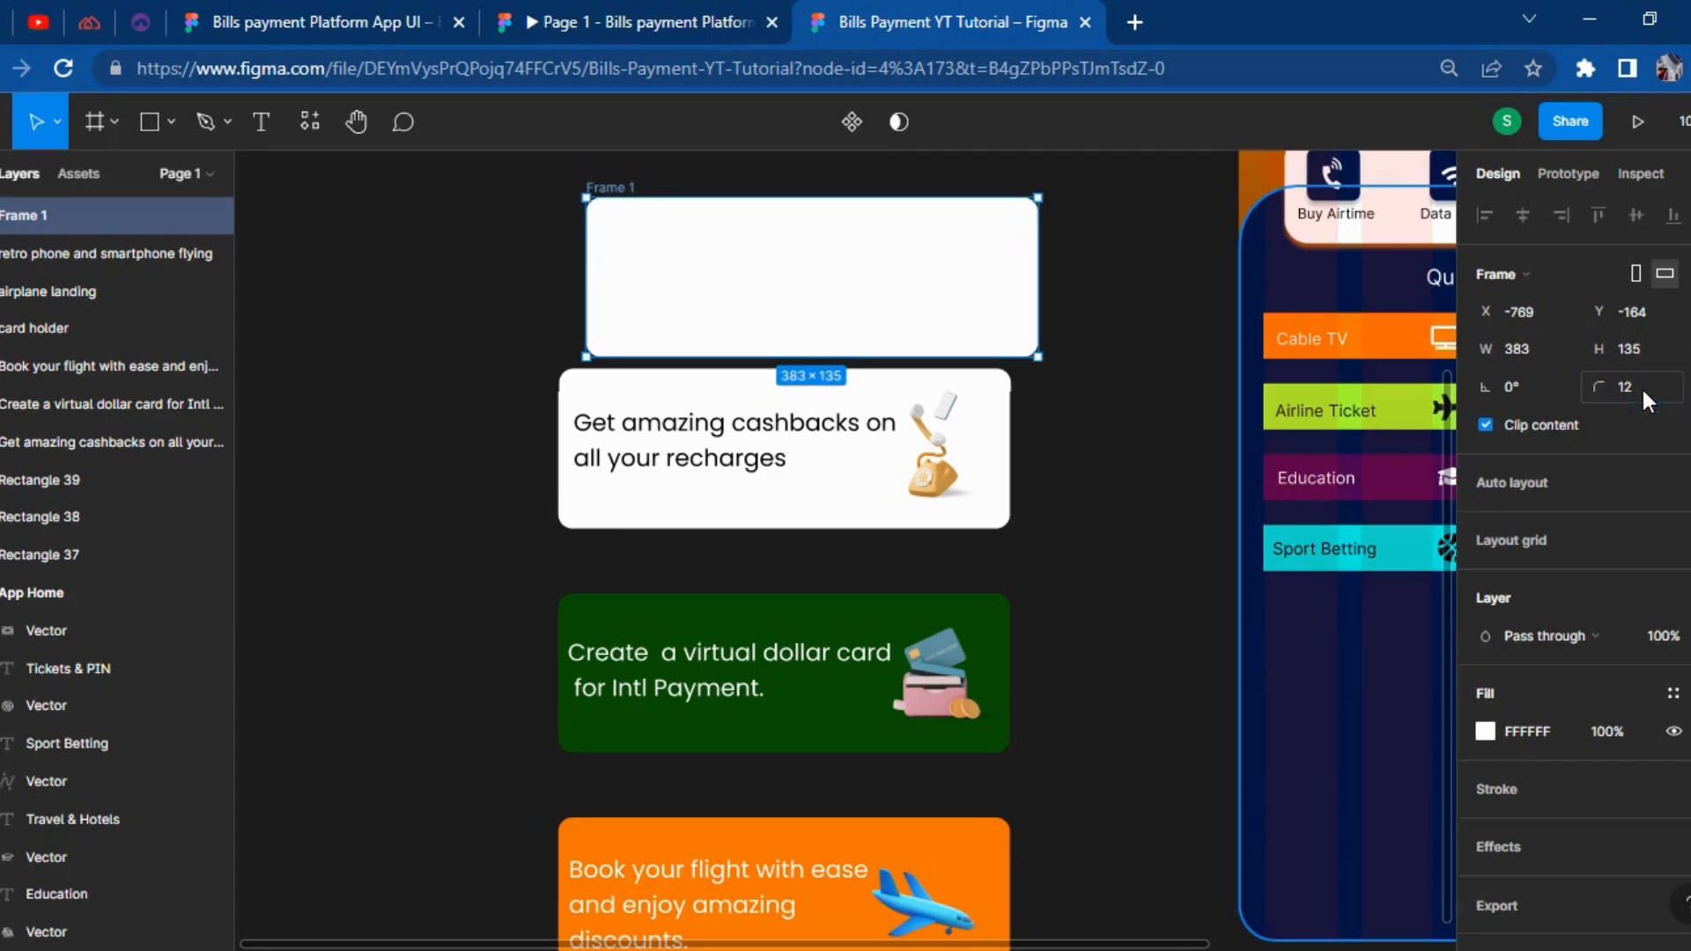
click(1048, 552)
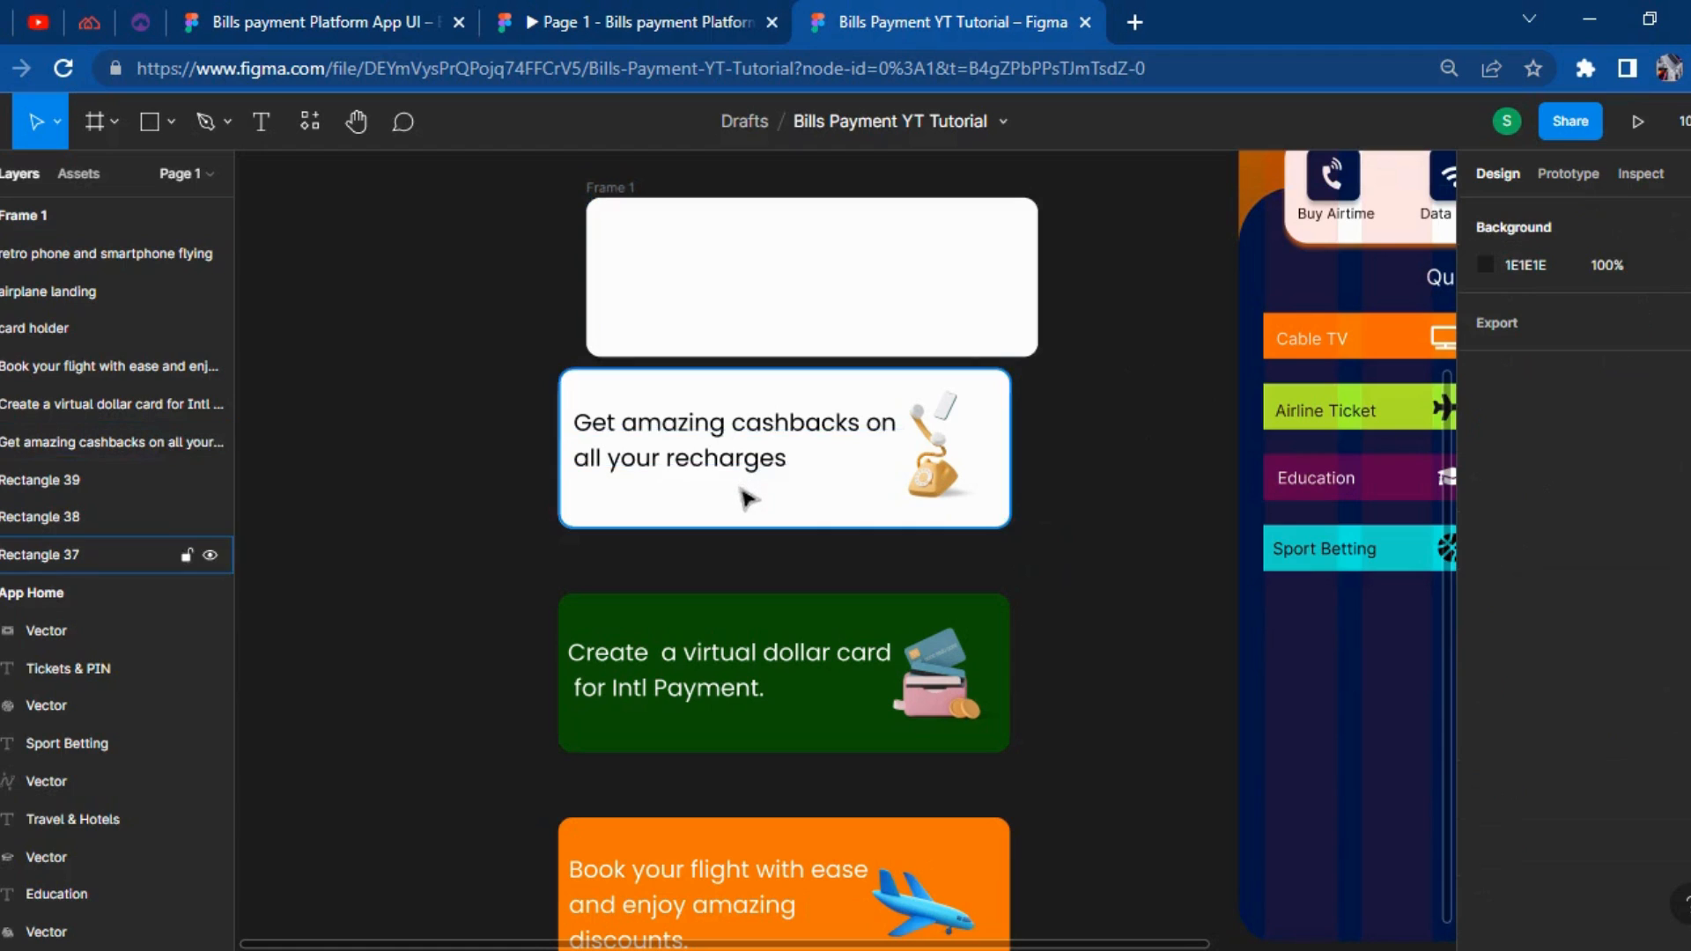
Move the cashback text and phone image into the new frame and delete the leftover white rectangle.
drag(750, 469, 759, 286)
click(1075, 480)
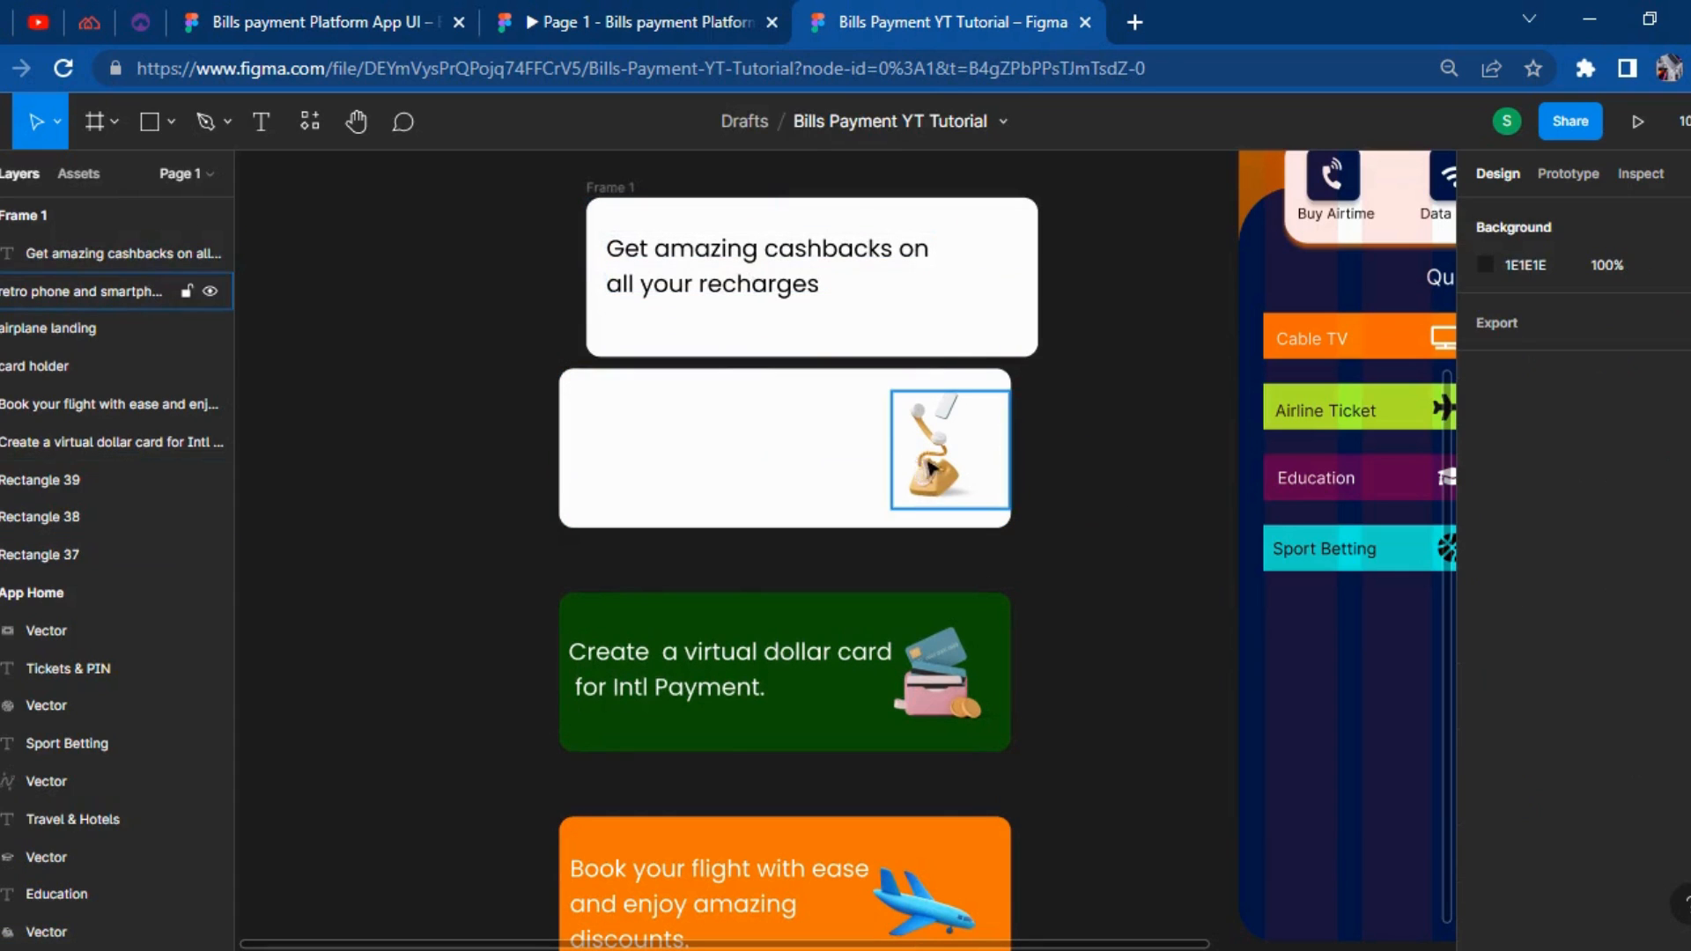
drag(936, 449, 976, 298)
click(1066, 491)
click(881, 445)
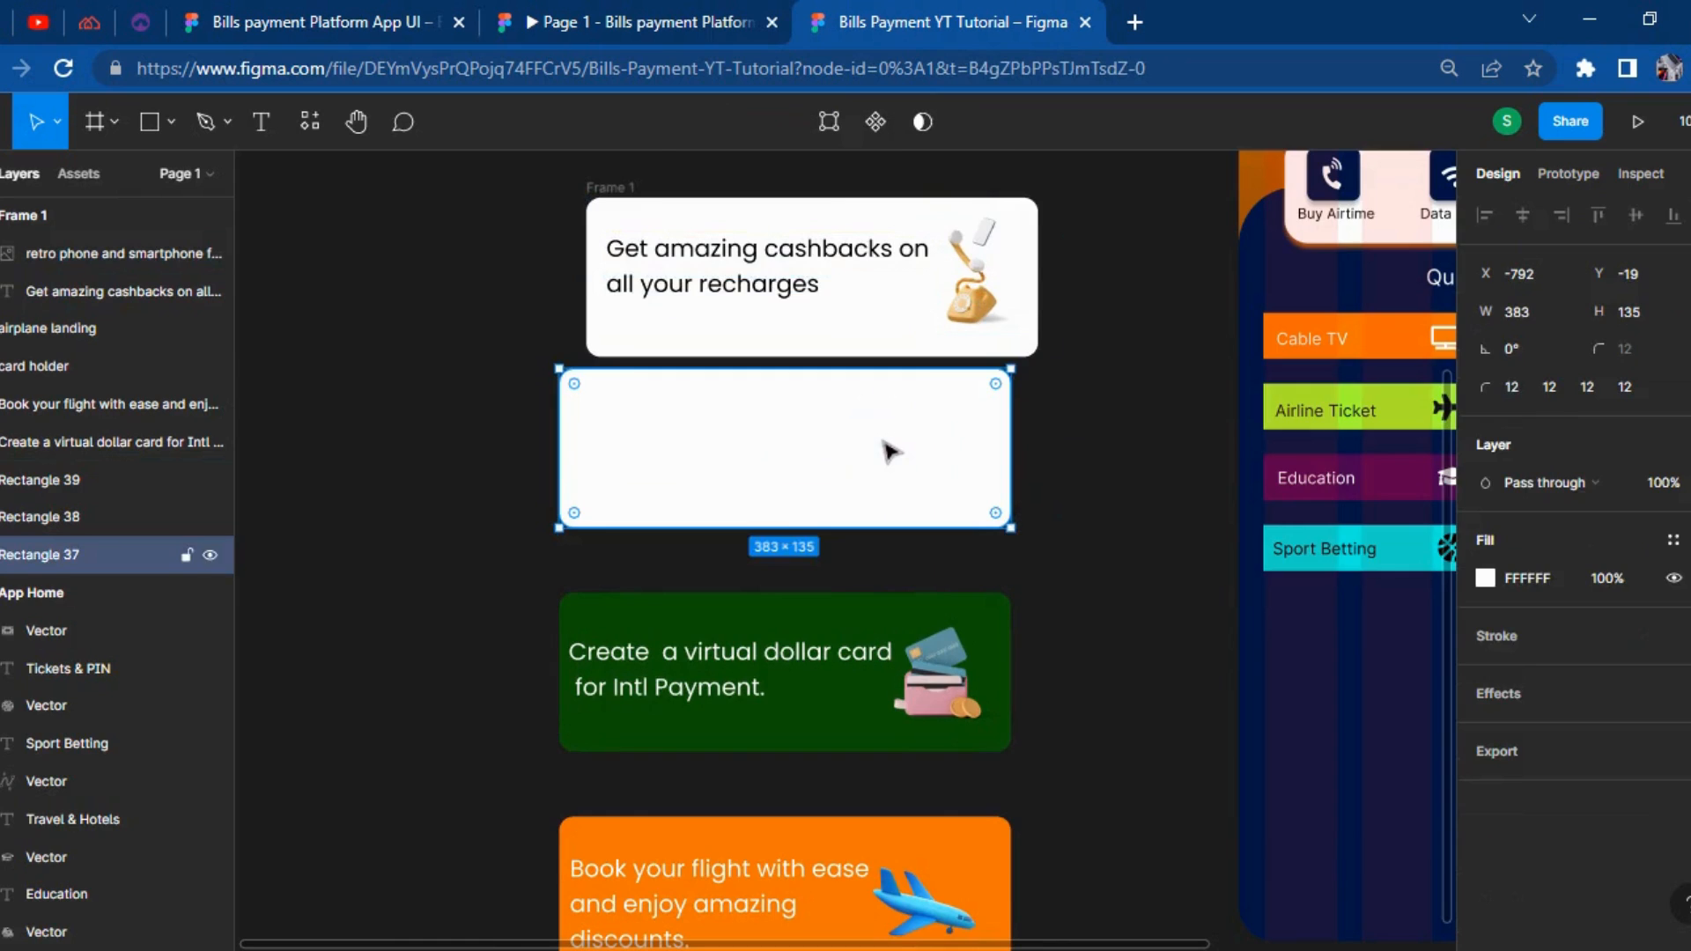
key(Delete)
Duplicate the cashback frame and place the copy directly below it, above the green card.
scroll(886, 451, right, 5)
drag(358, 484, 1189, 470)
scroll(1147, 491, up, 3)
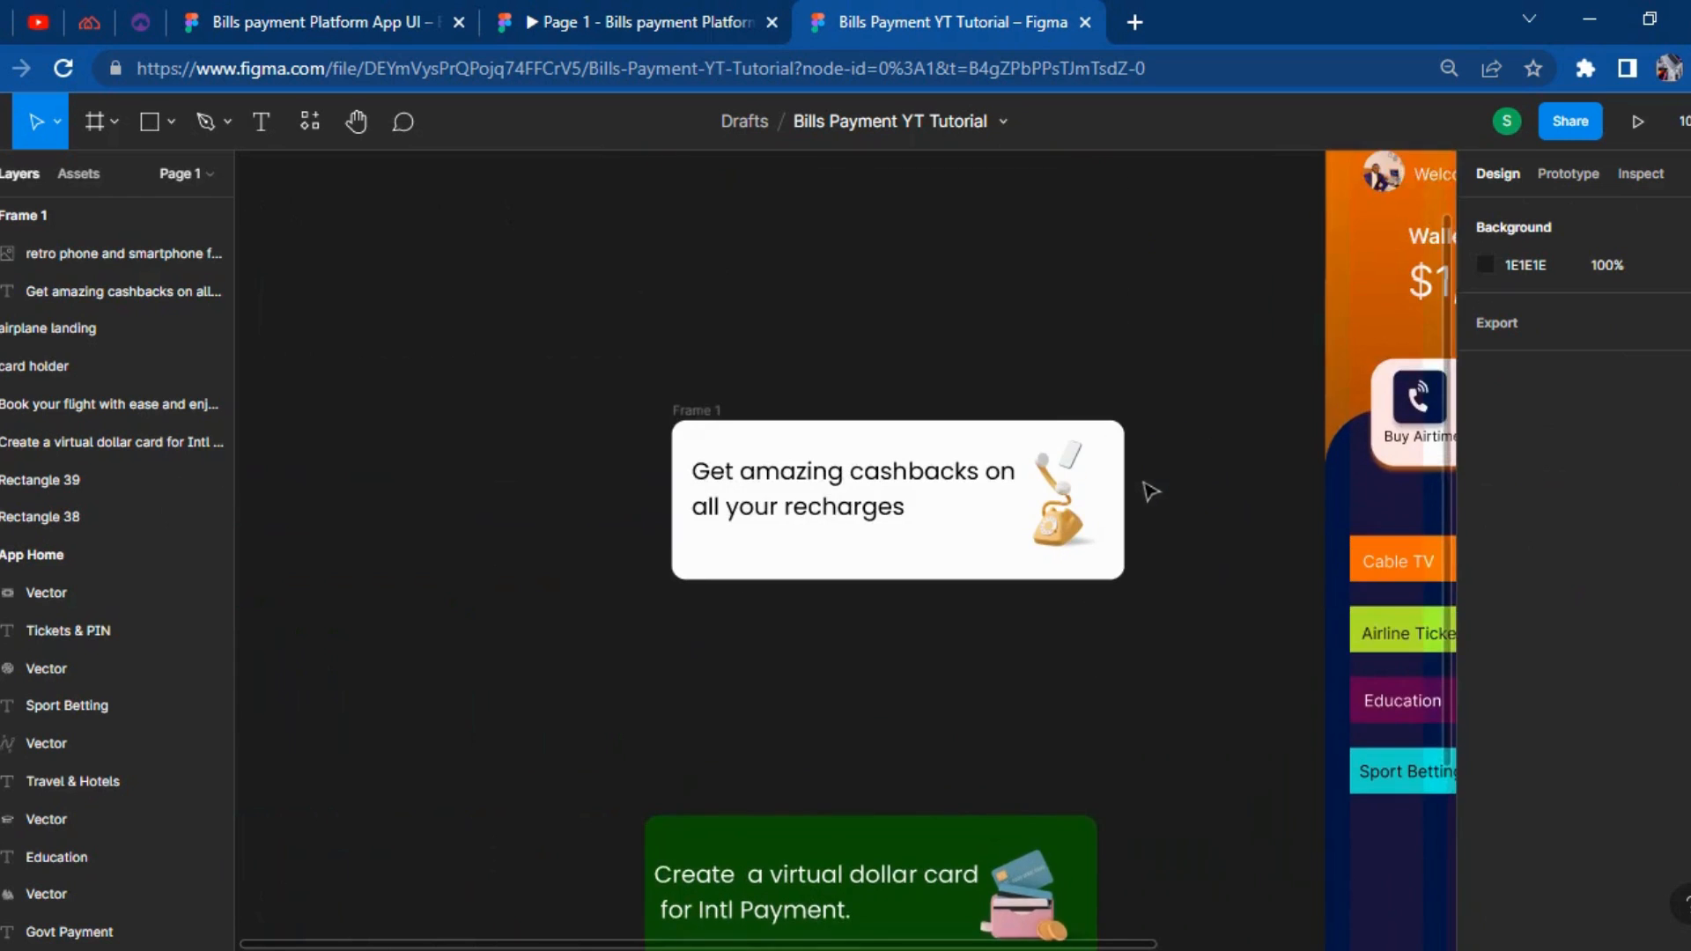
click(716, 311)
click(706, 310)
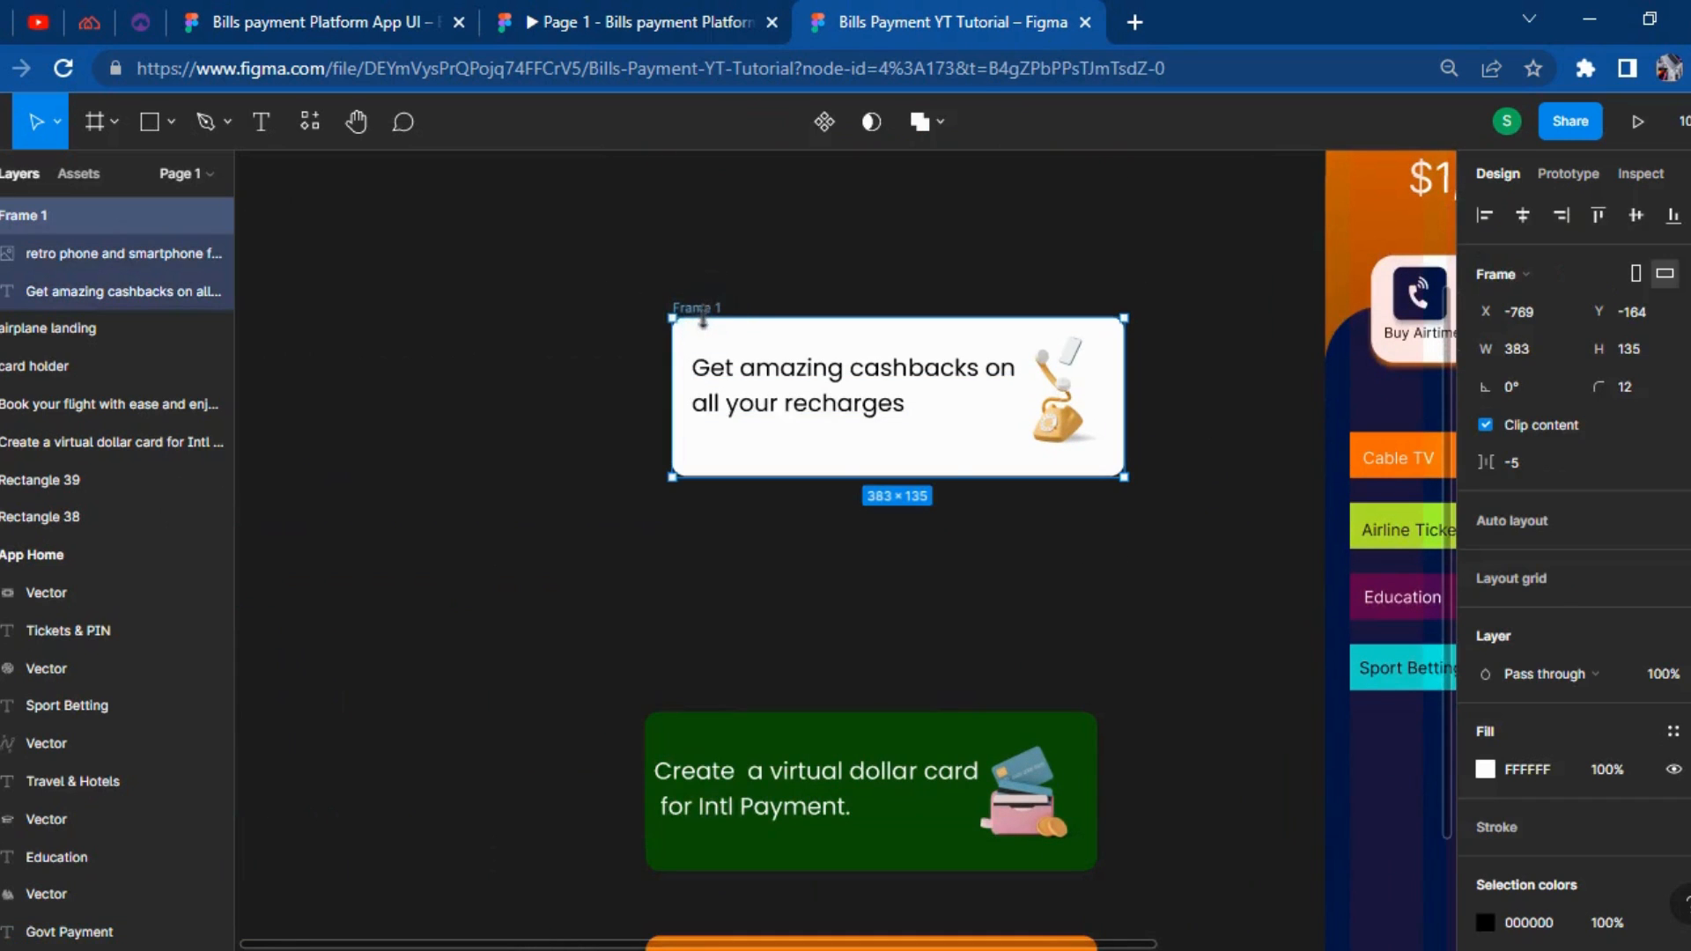
key(ctrl+d)
drag(1227, 476, 805, 668)
click(1008, 616)
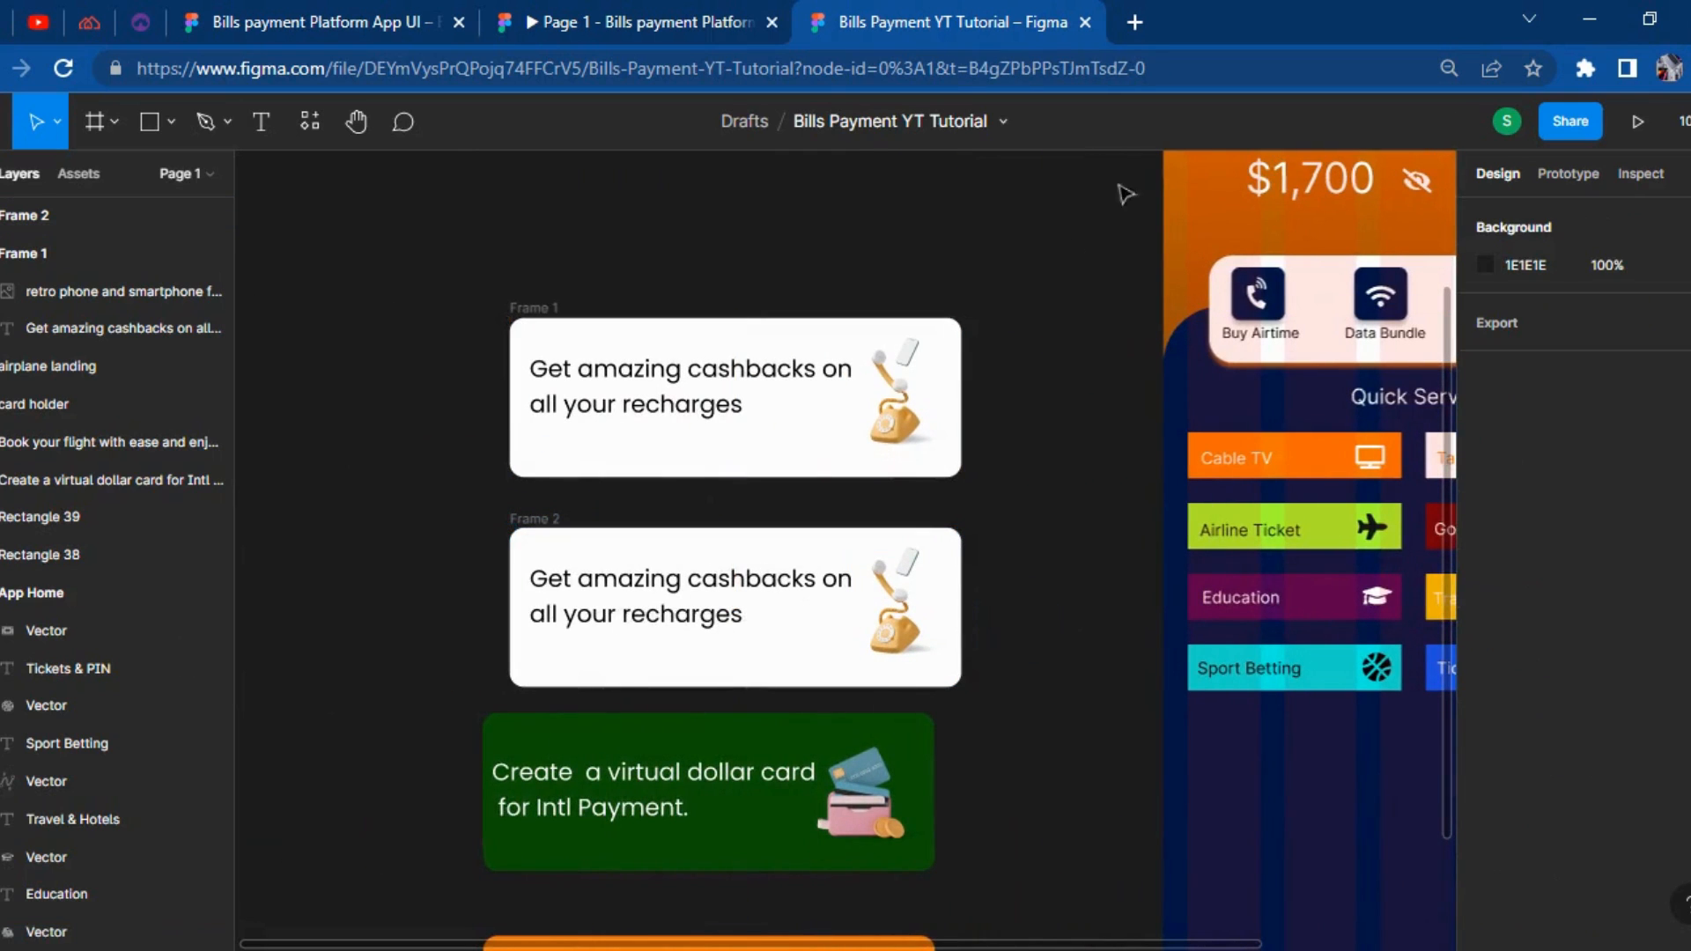
Delete the cashback text and phone image from the duplicated frame.
click(659, 614)
key(Delete)
click(890, 608)
key(Delete)
Duplicate the emptied frame and place the copy to its left at X -1312, Y 14.
click(715, 608)
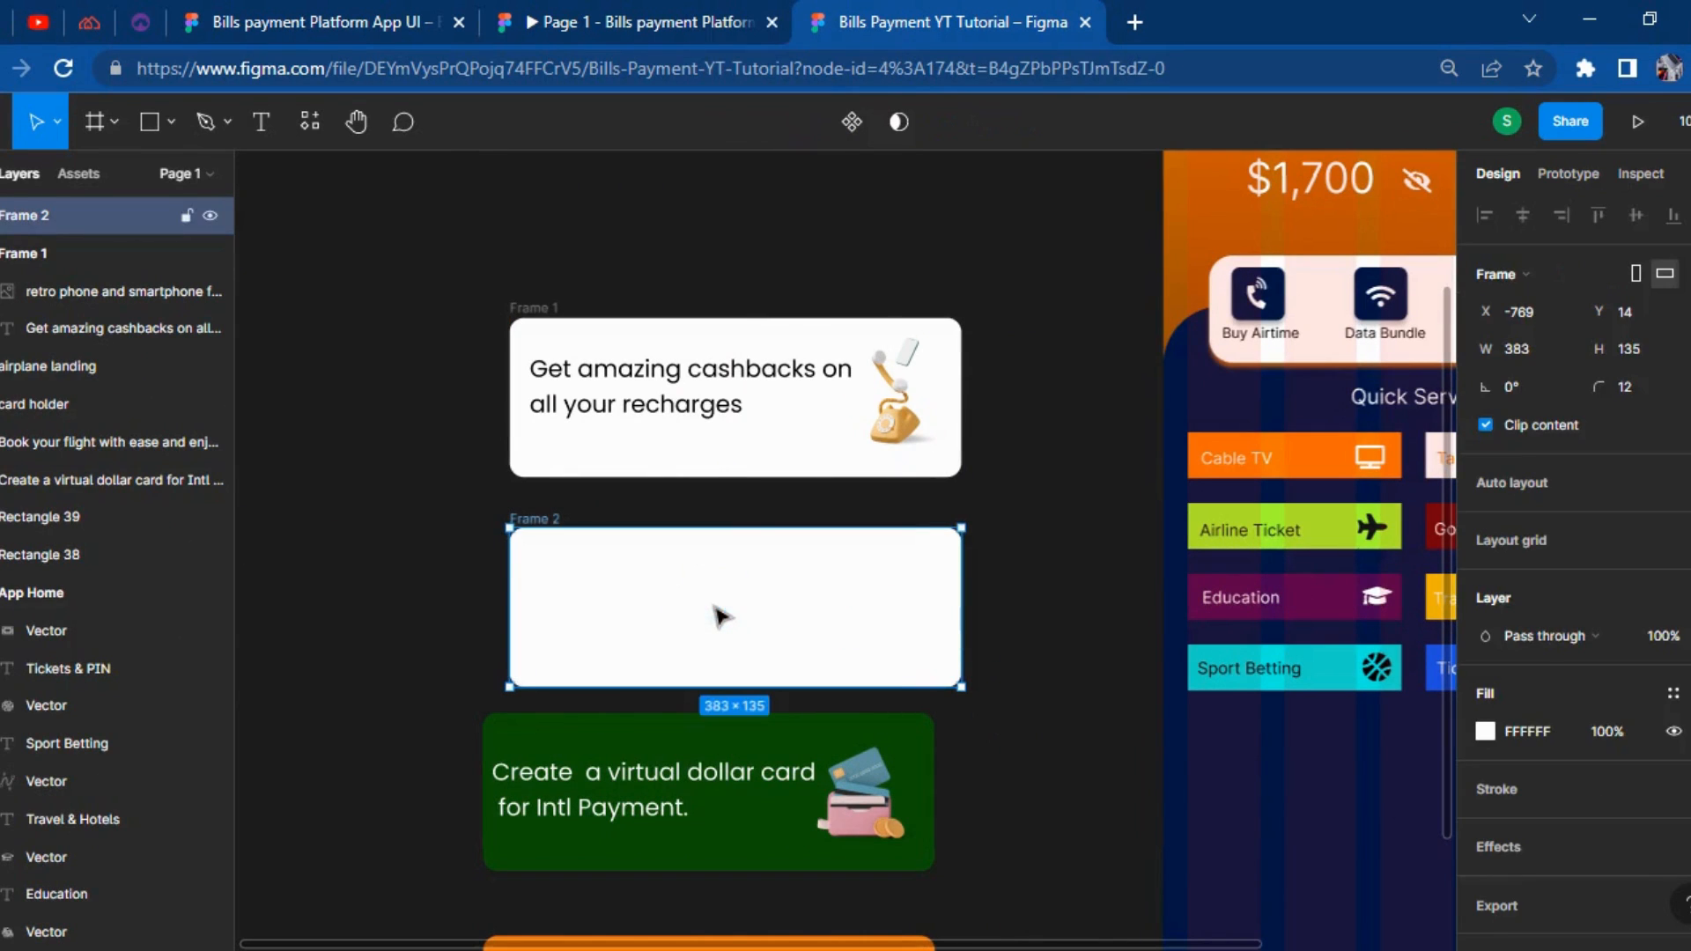
key(ctrl+d)
drag(1093, 599, 401, 606)
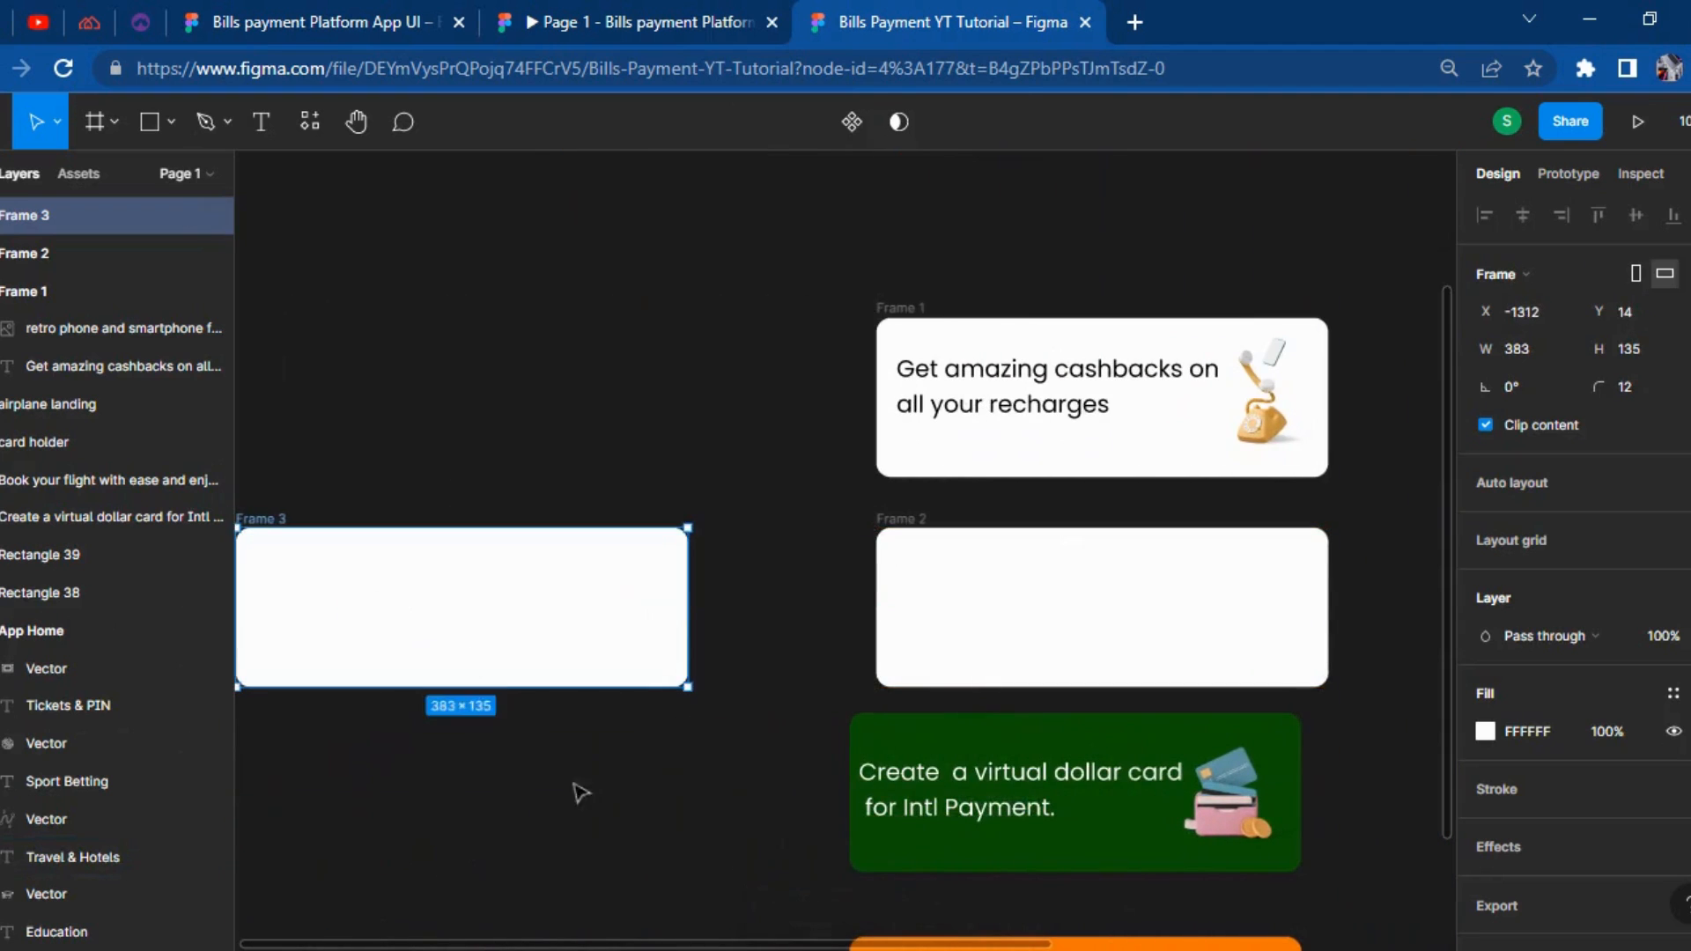
click(586, 805)
Move the virtual dollar card text from the green rectangle into the empty frame below the cashback frame.
drag(945, 775, 985, 608)
double_click(984, 607)
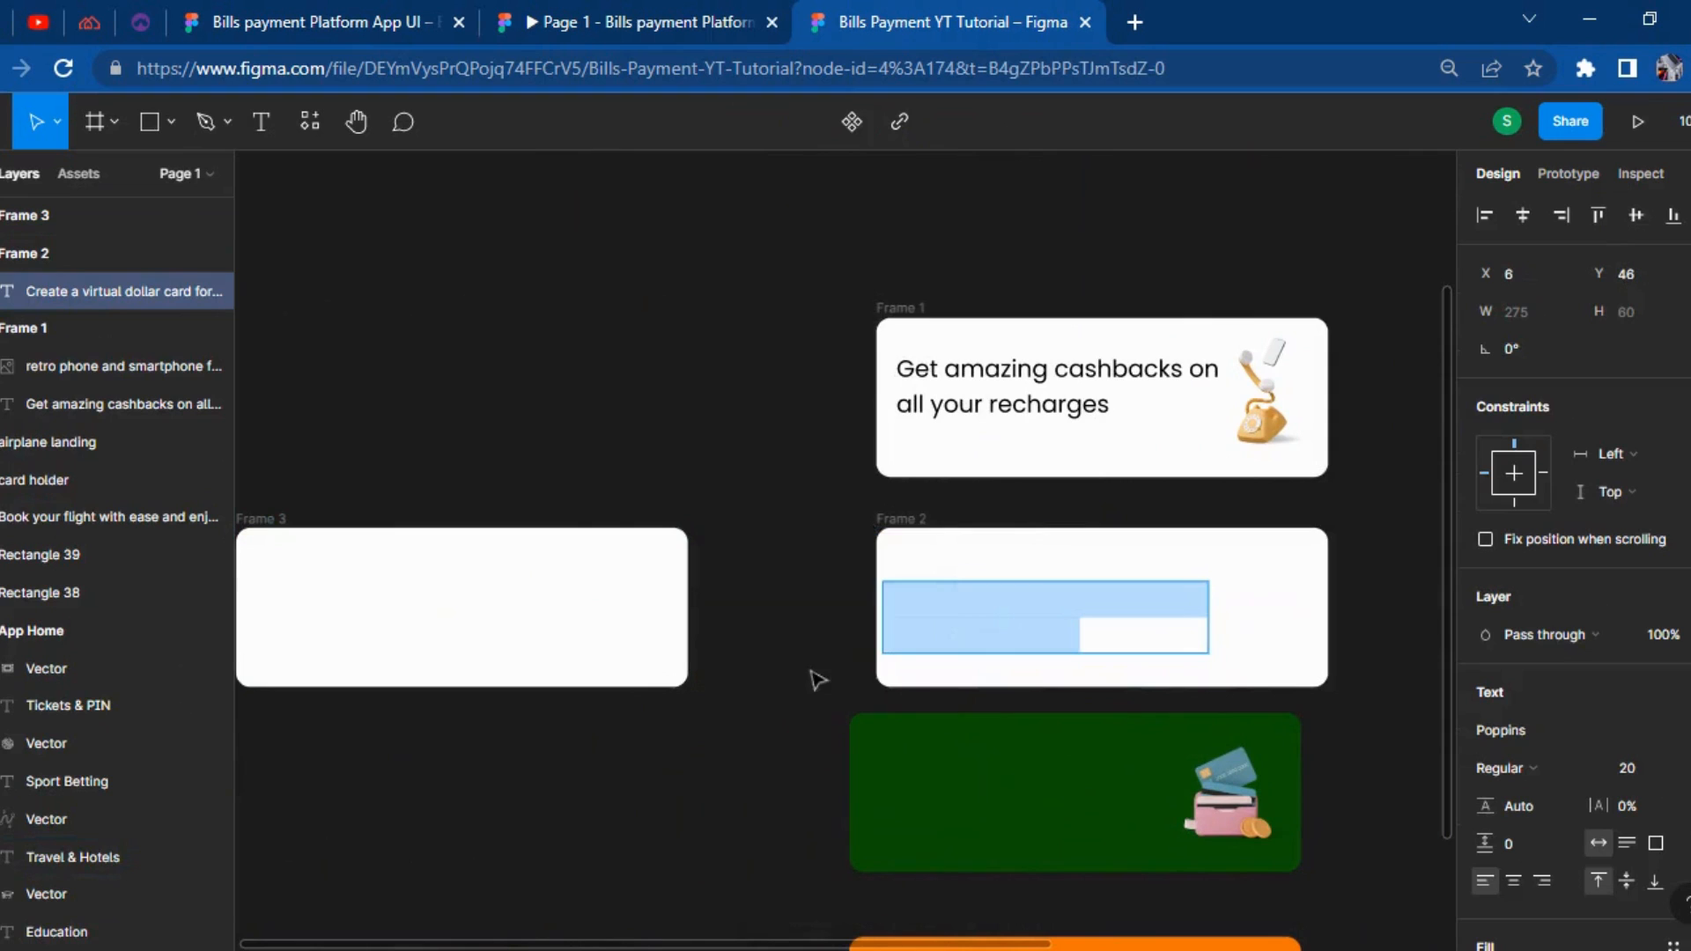
click(783, 542)
Fill the frame behind the virtual dollar card text with the dark green document color 0C5206.
click(903, 538)
click(1488, 729)
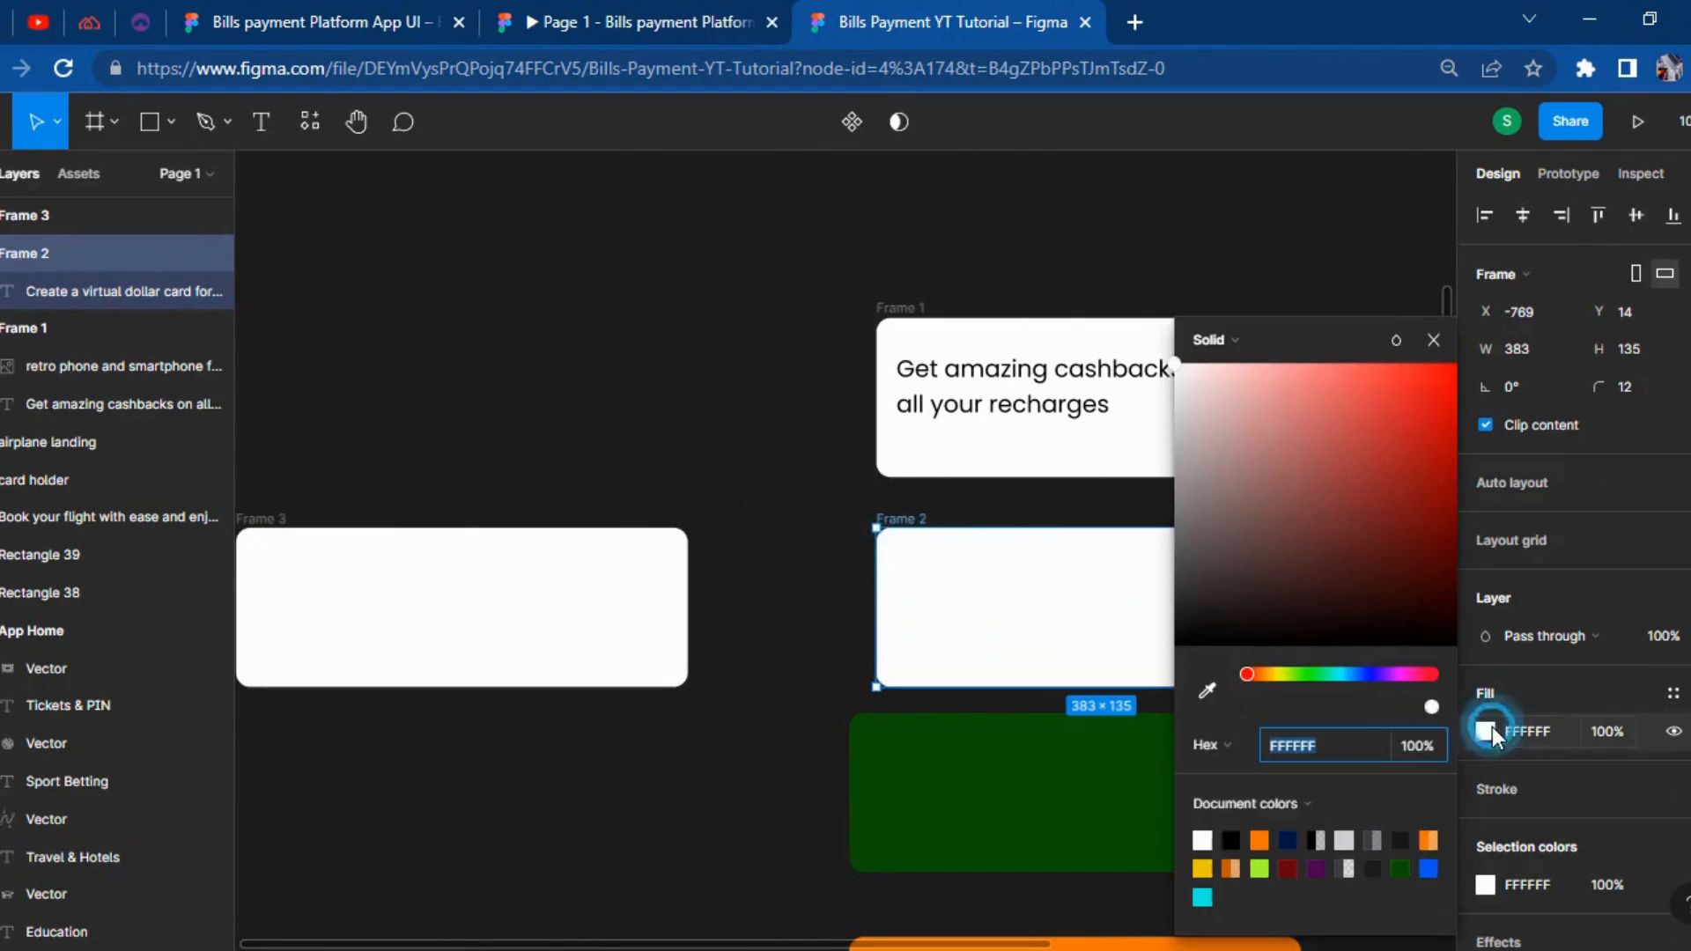
click(1401, 869)
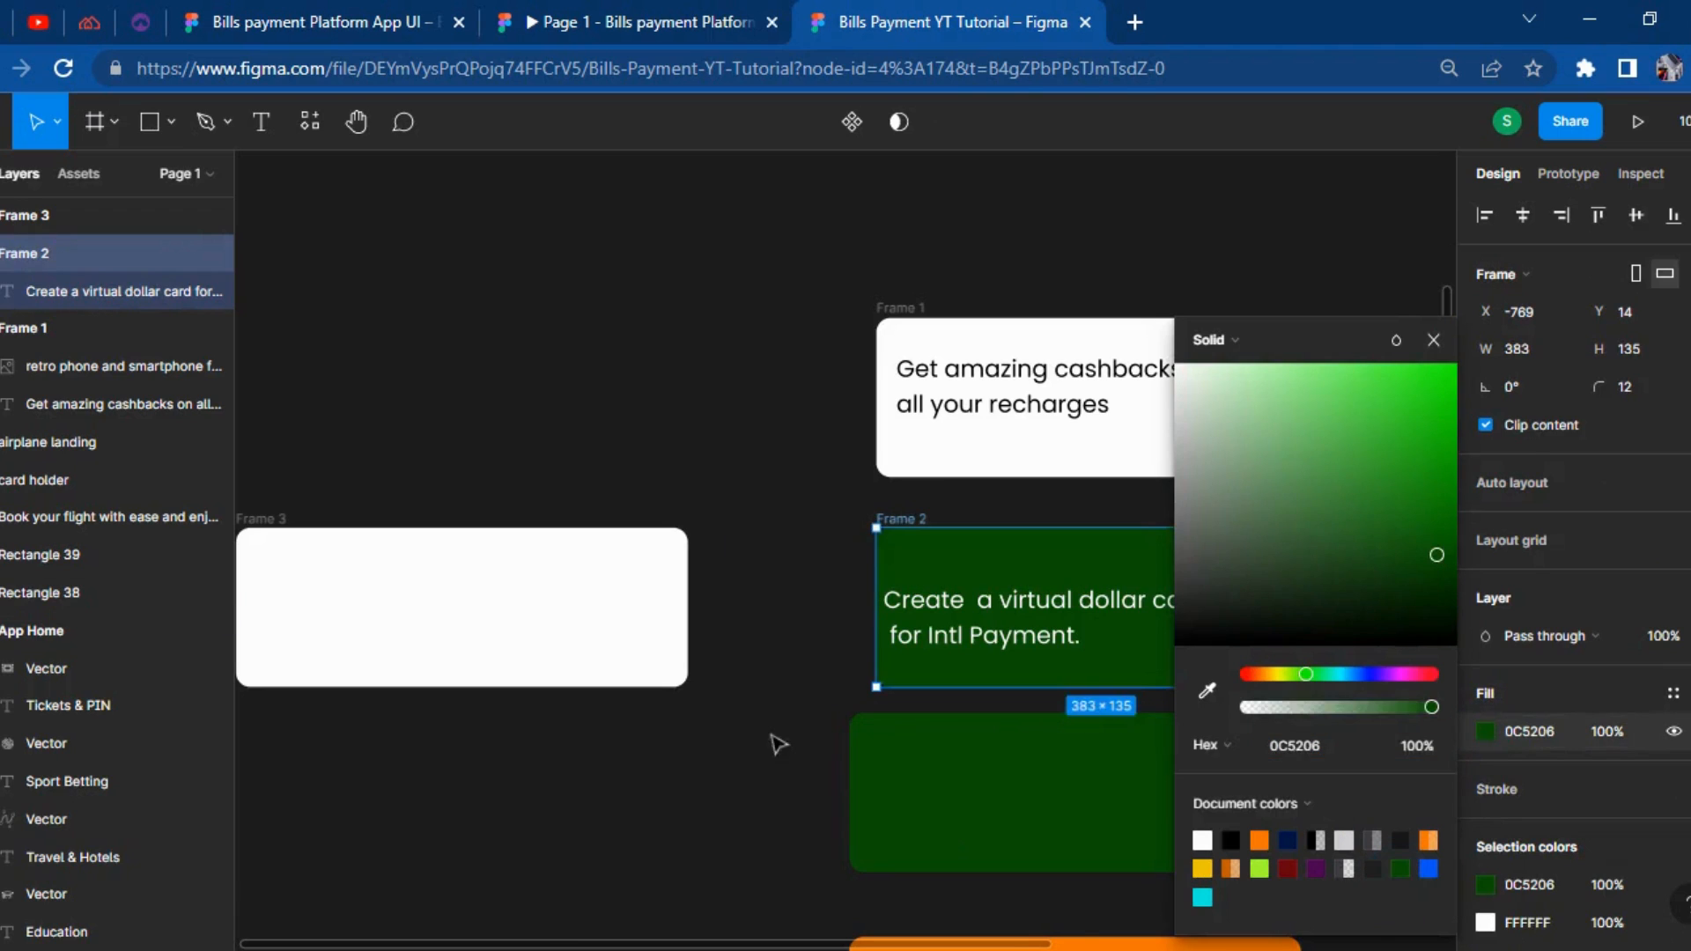
click(778, 744)
Move the card holder image into the green frame and raise the virtual dollar card text to Y 27.
click(1246, 815)
drag(1247, 815, 1249, 640)
click(1048, 633)
drag(1048, 632, 1049, 611)
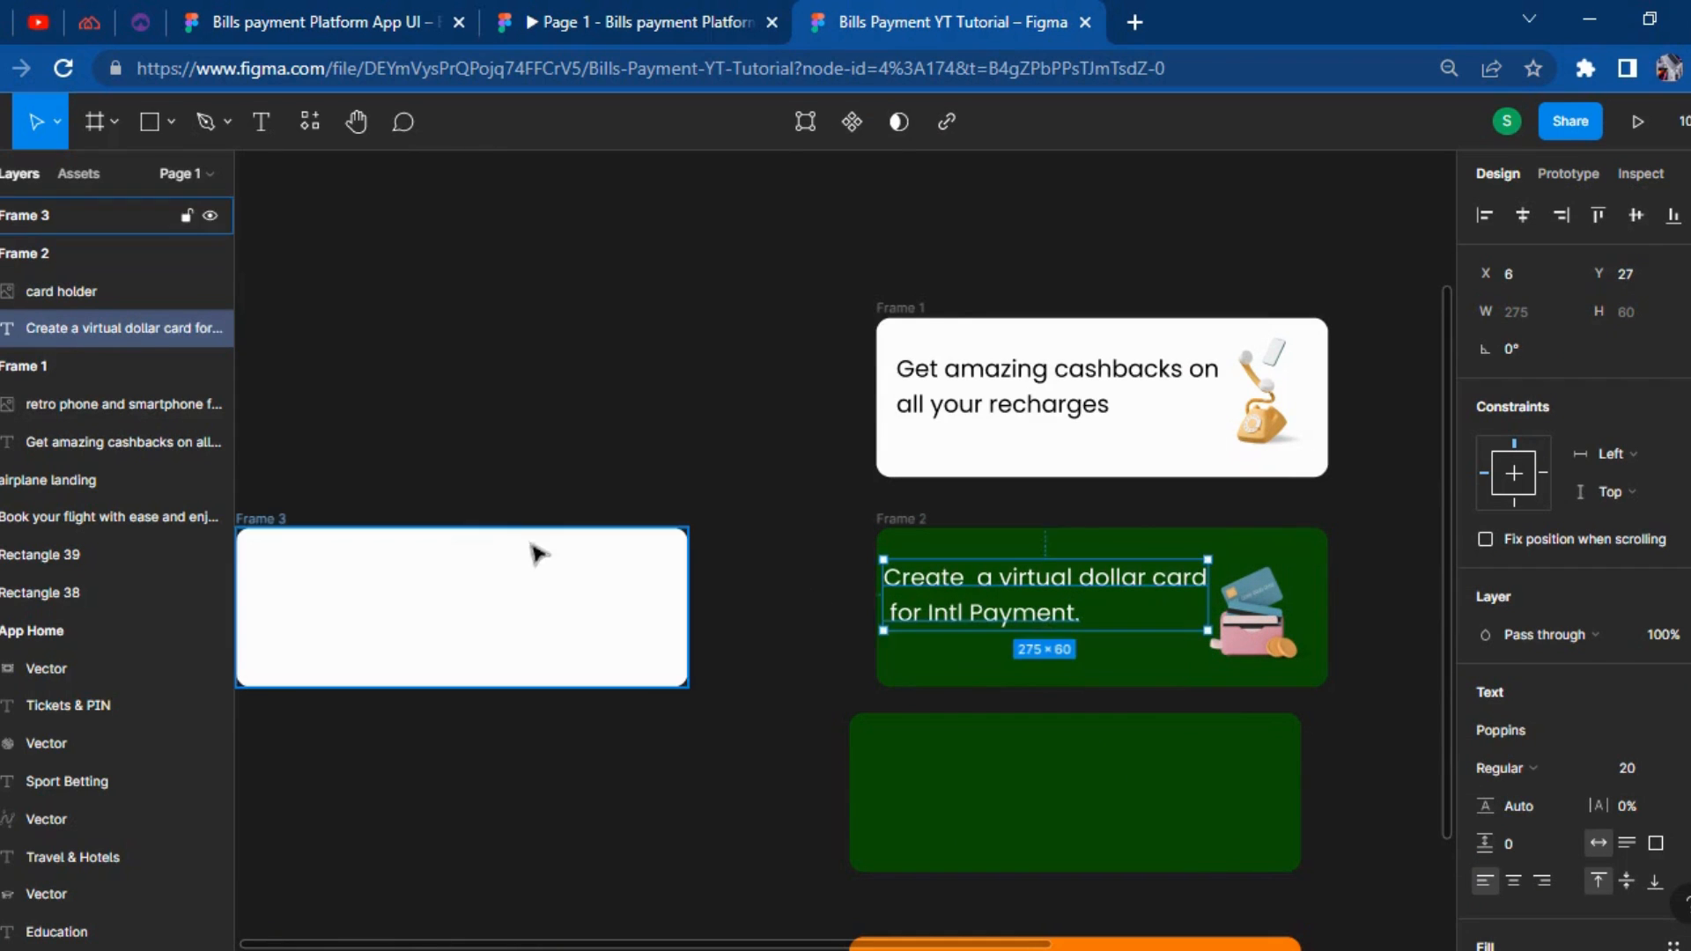
Delete the leftover green rectangle below the finished green frame.
click(491, 542)
scroll(528, 837, down, 3)
click(892, 656)
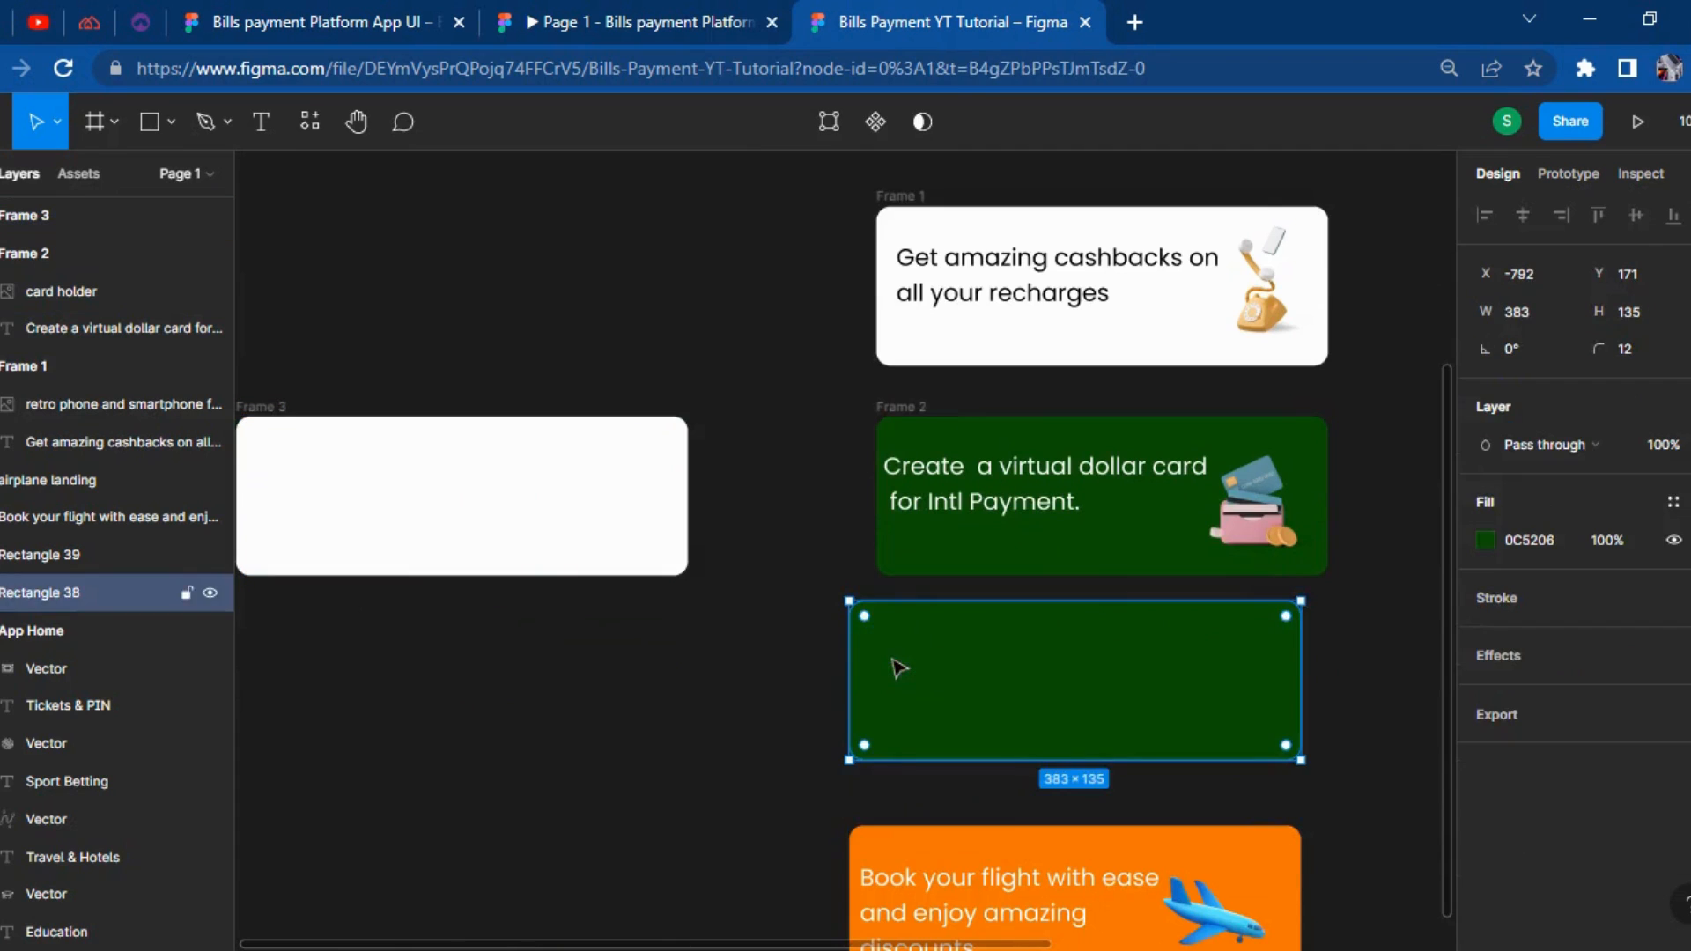
key(Delete)
Place the empty white frame below the green virtual dollar card frame and fill it with the document's orange color F57600.
drag(467, 570, 1138, 790)
click(1487, 731)
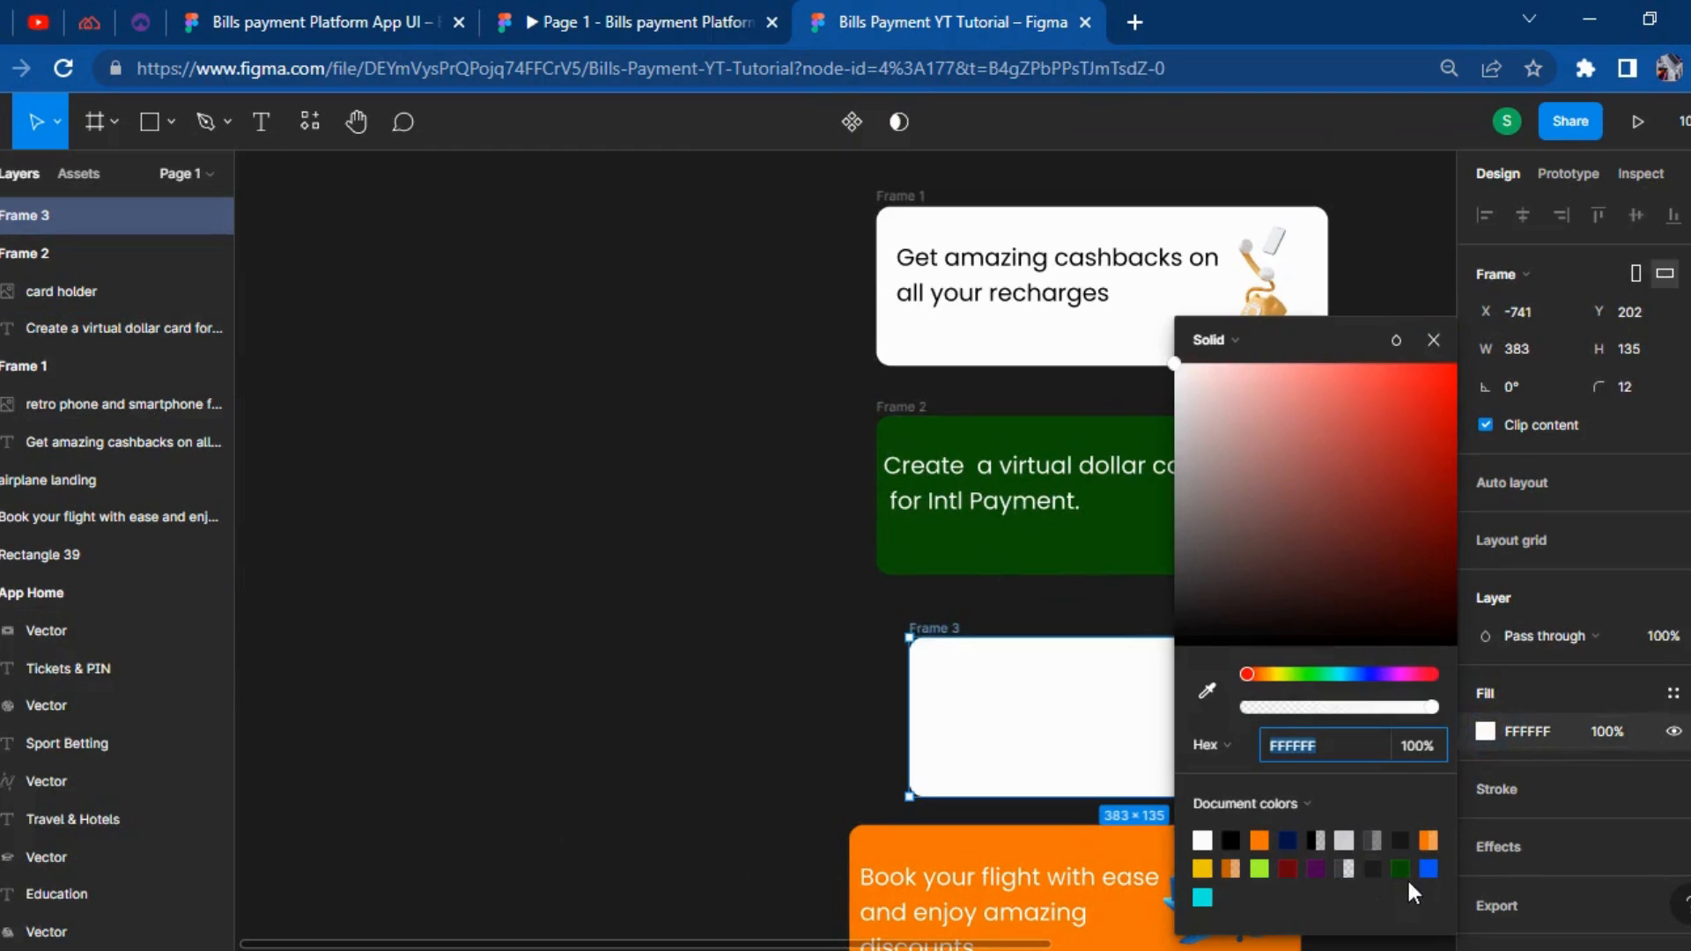
click(1259, 842)
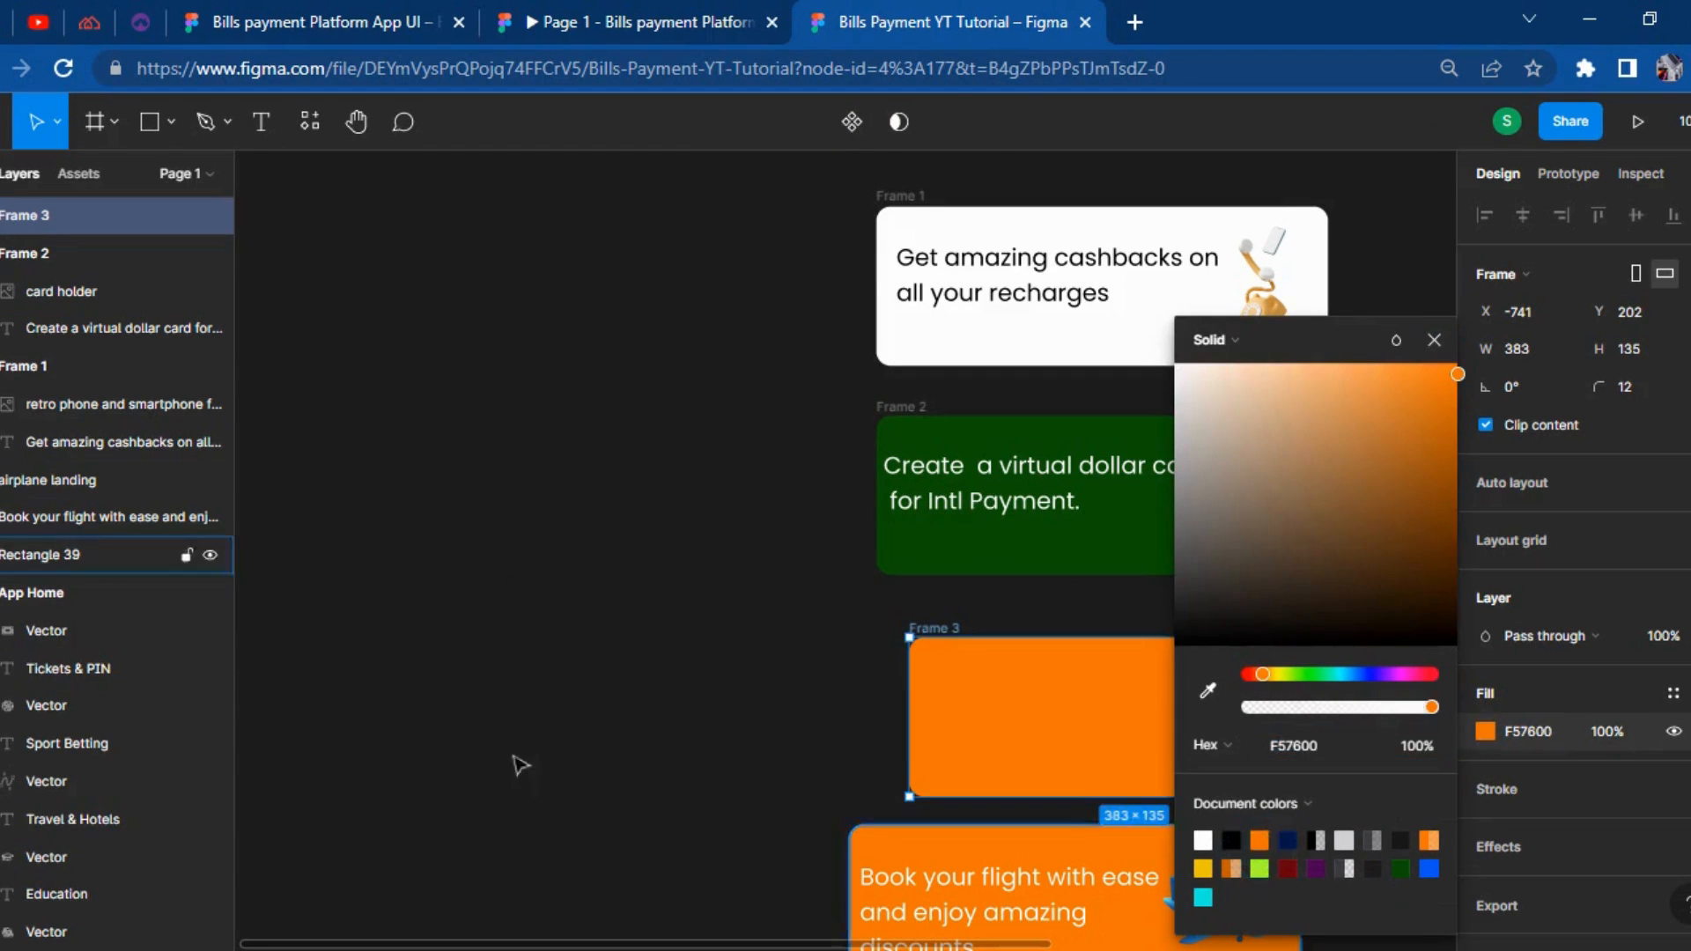
click(472, 755)
Bring the flight booking text and the airplane image from the old orange rectangle into the new orange frame.
drag(952, 919, 1017, 721)
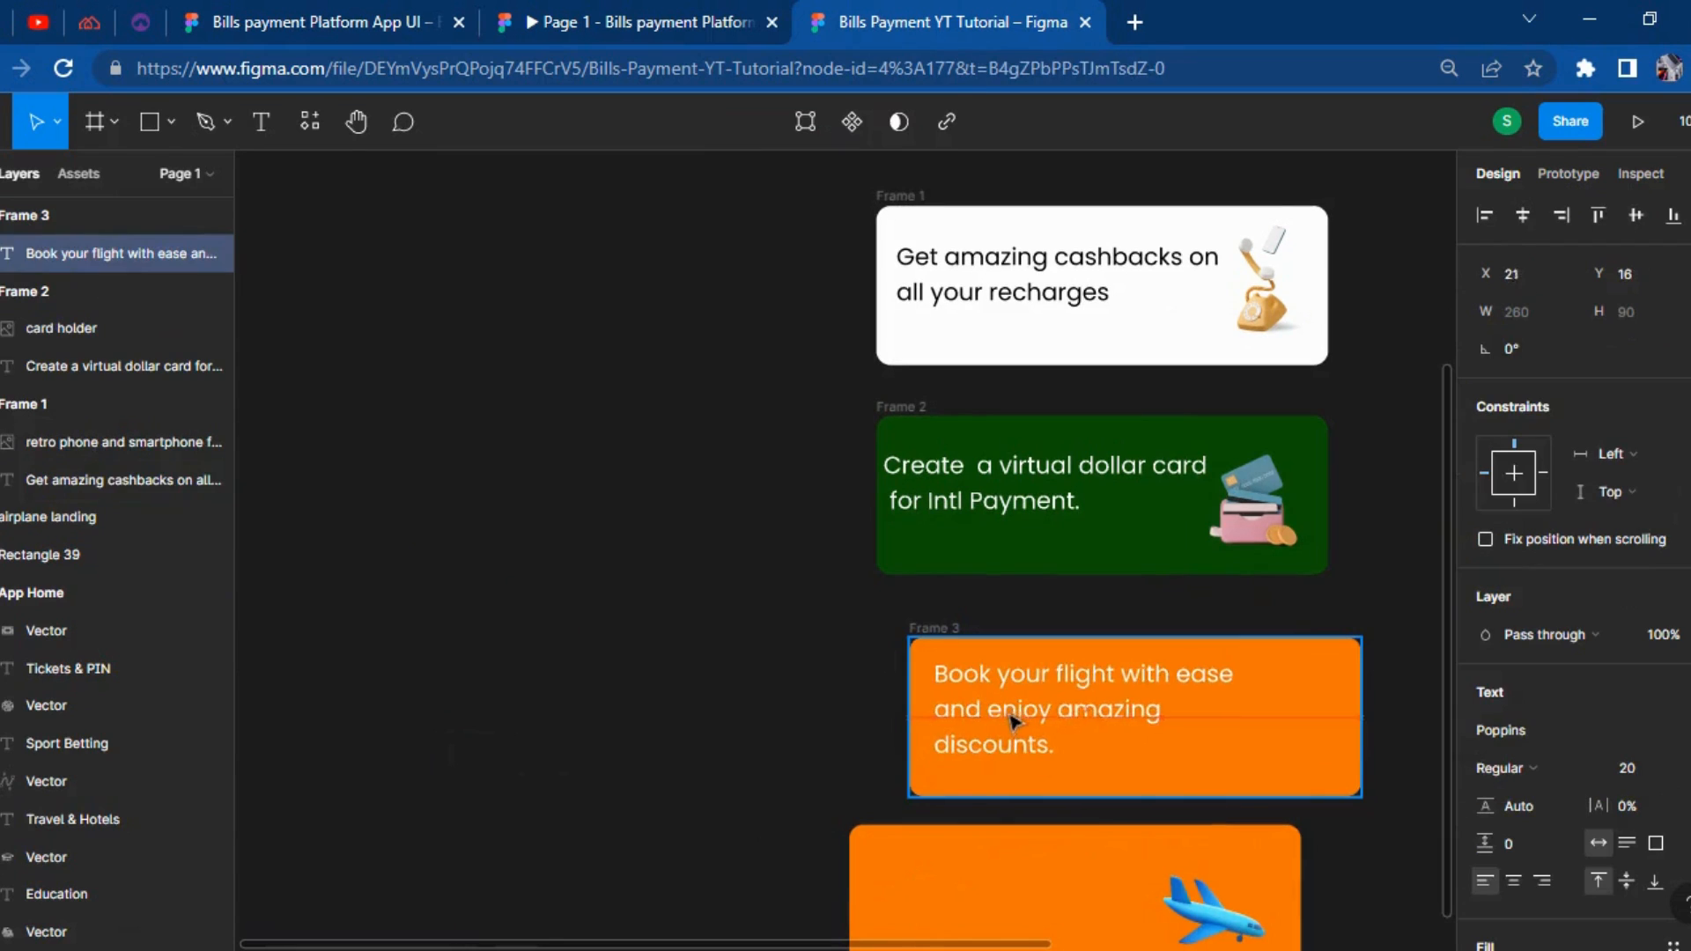
click(1324, 884)
drag(1233, 907, 1299, 754)
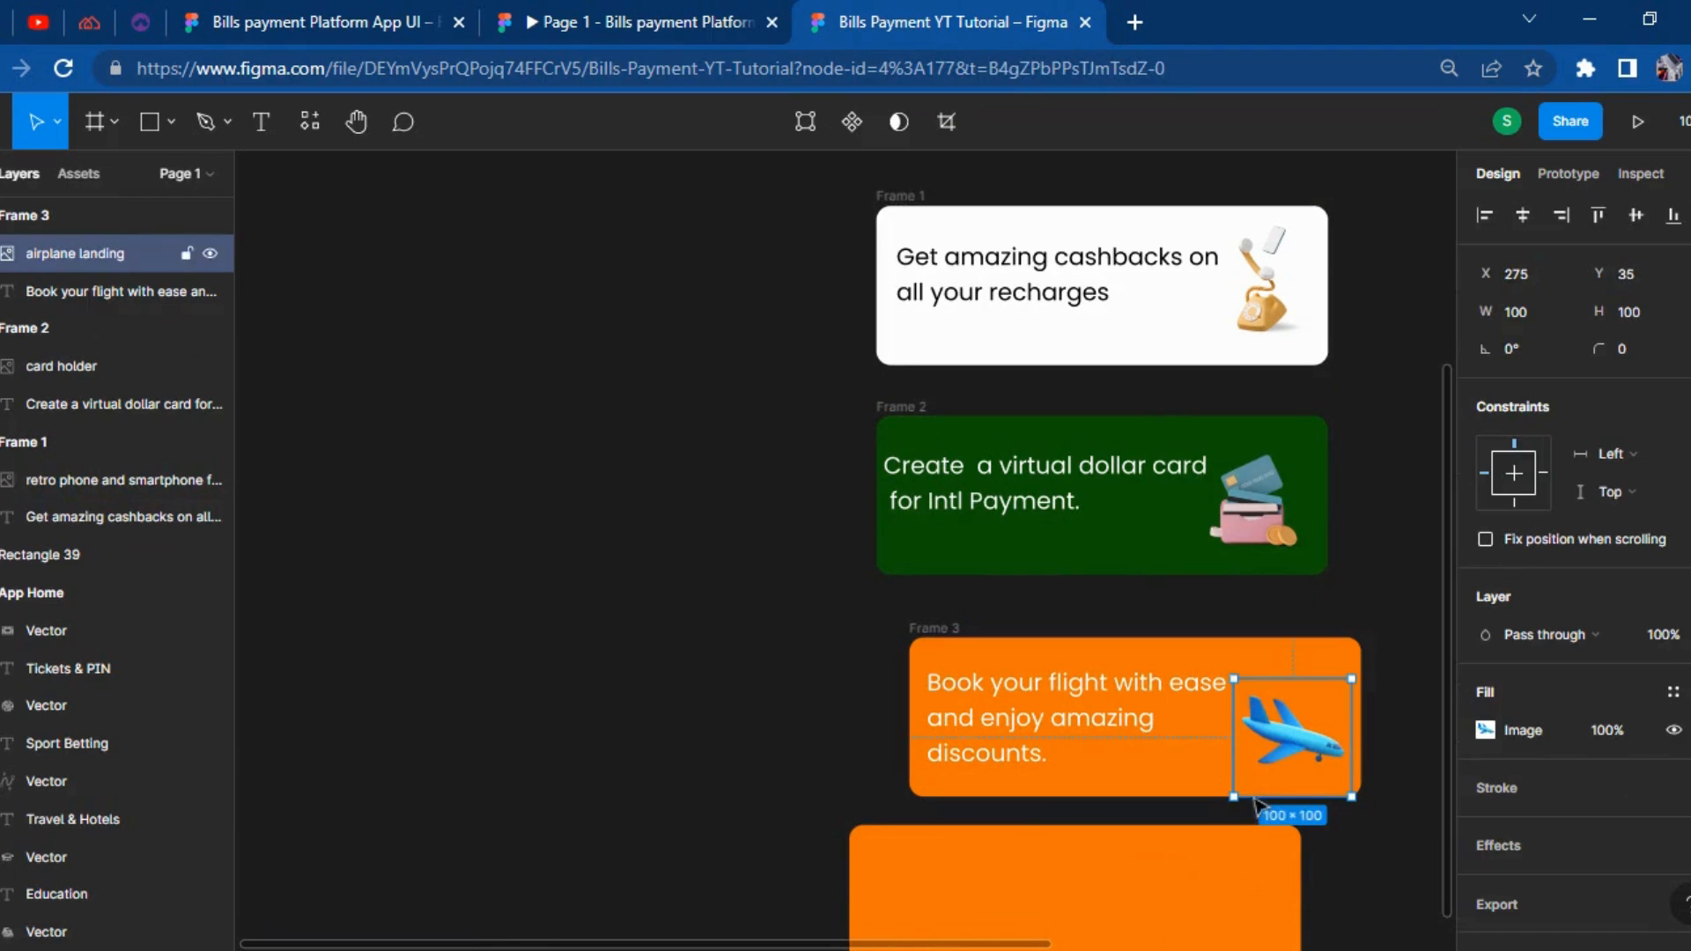
Delete the leftover orange rectangle below the finished flight booking frame.
click(1406, 885)
click(1187, 922)
key(Delete)
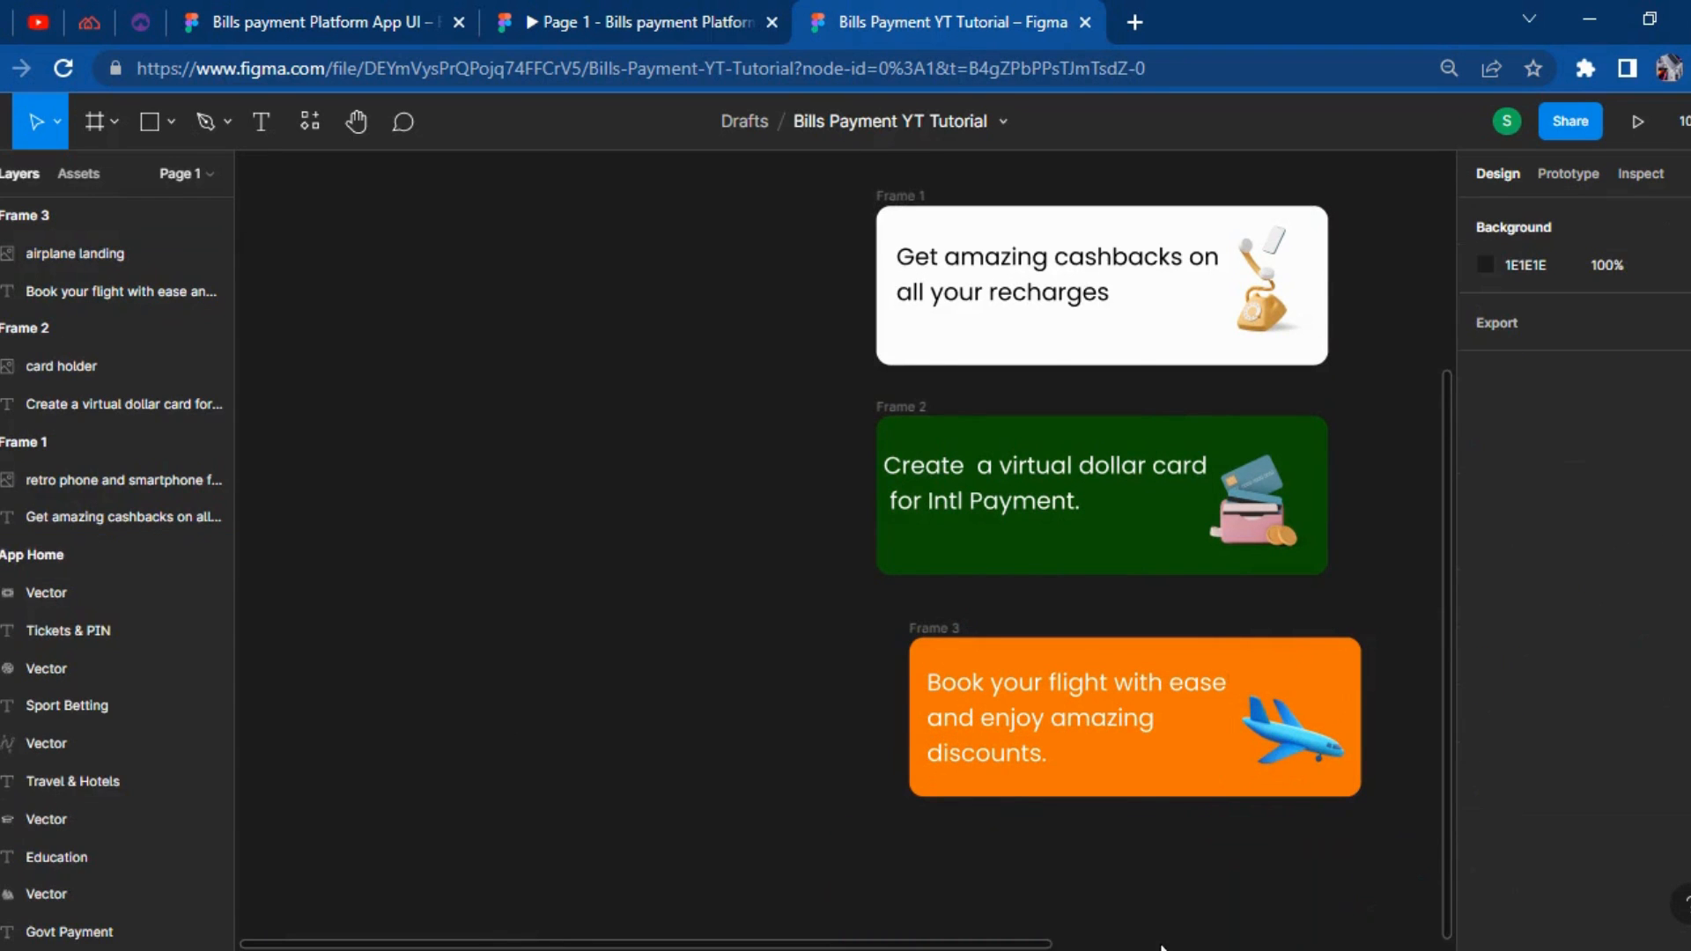
Try to place the cashback frame on the App Home screen beneath the Quick Service tiles.
scroll(1161, 945, up, 5)
drag(802, 454, 1390, 652)
drag(1224, 599, 1200, 737)
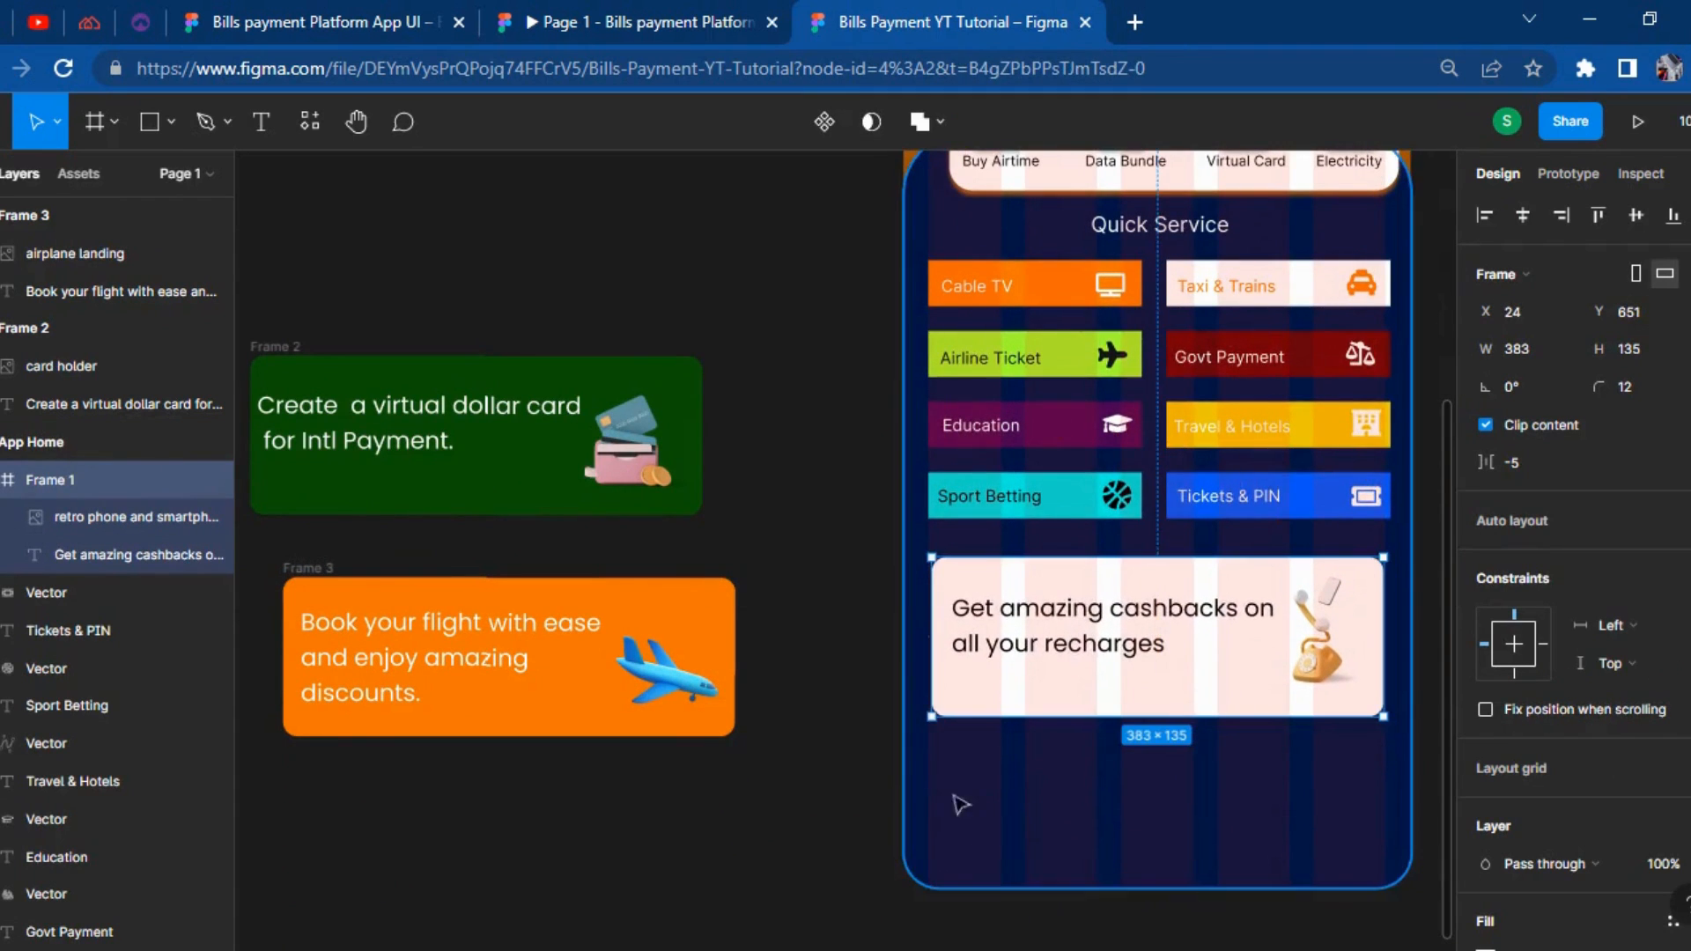
Try to link the cashback frame on App Home to the virtual dollar card frame and check its available prototype triggers.
click(1567, 175)
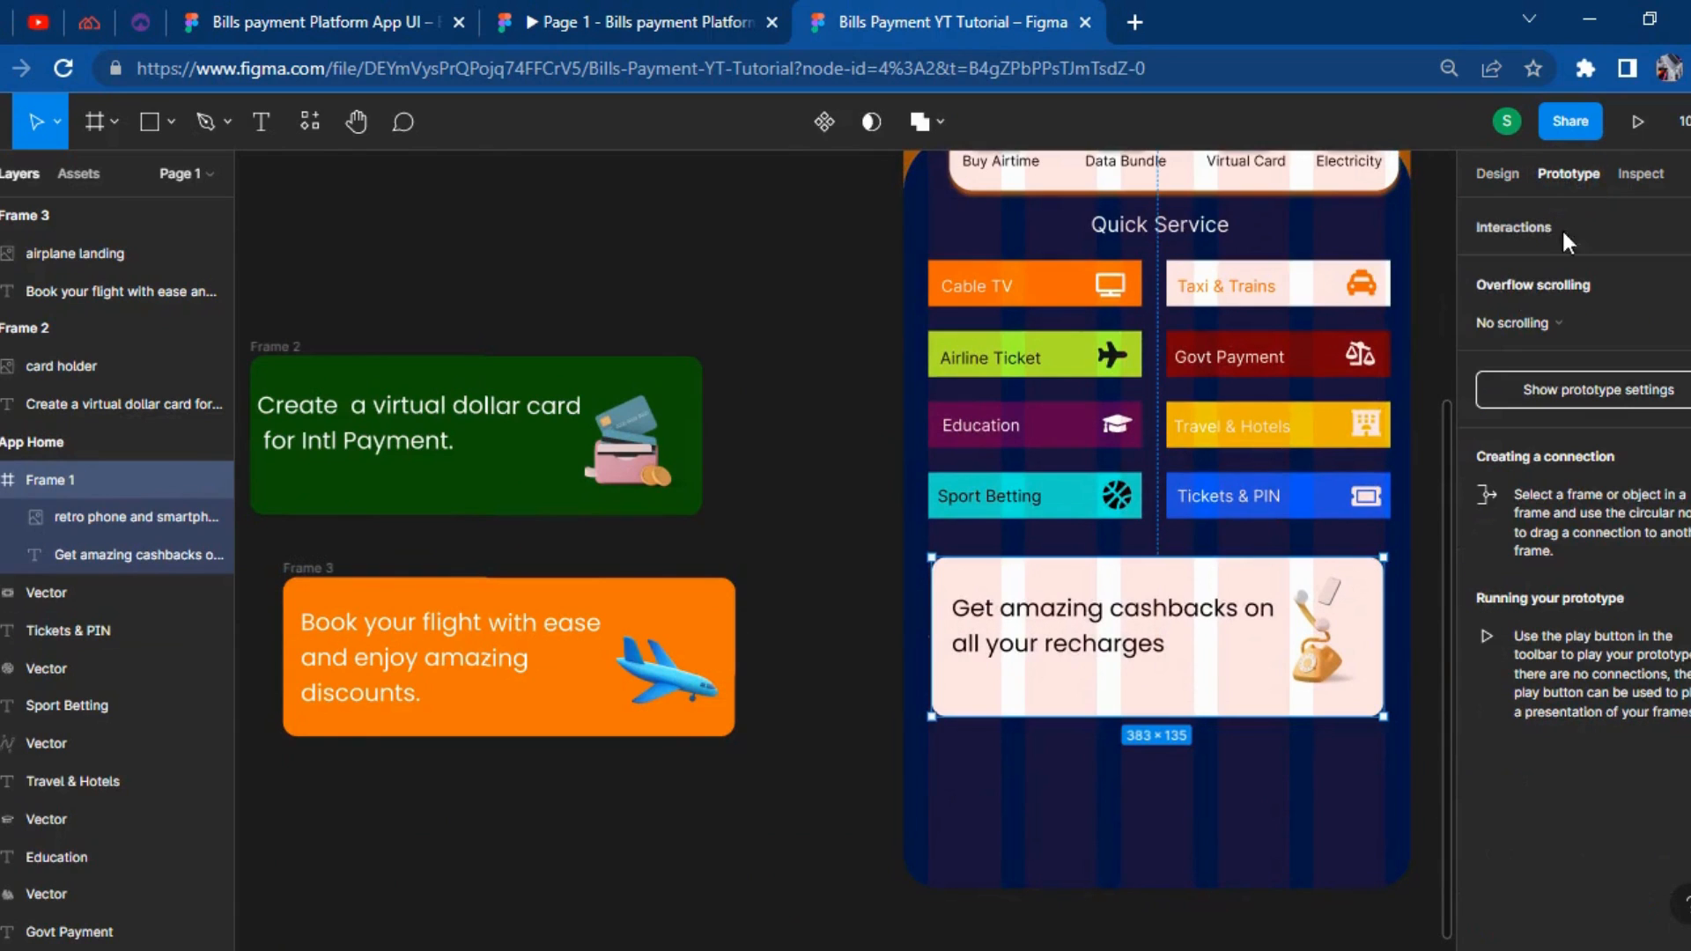
drag(932, 637, 705, 444)
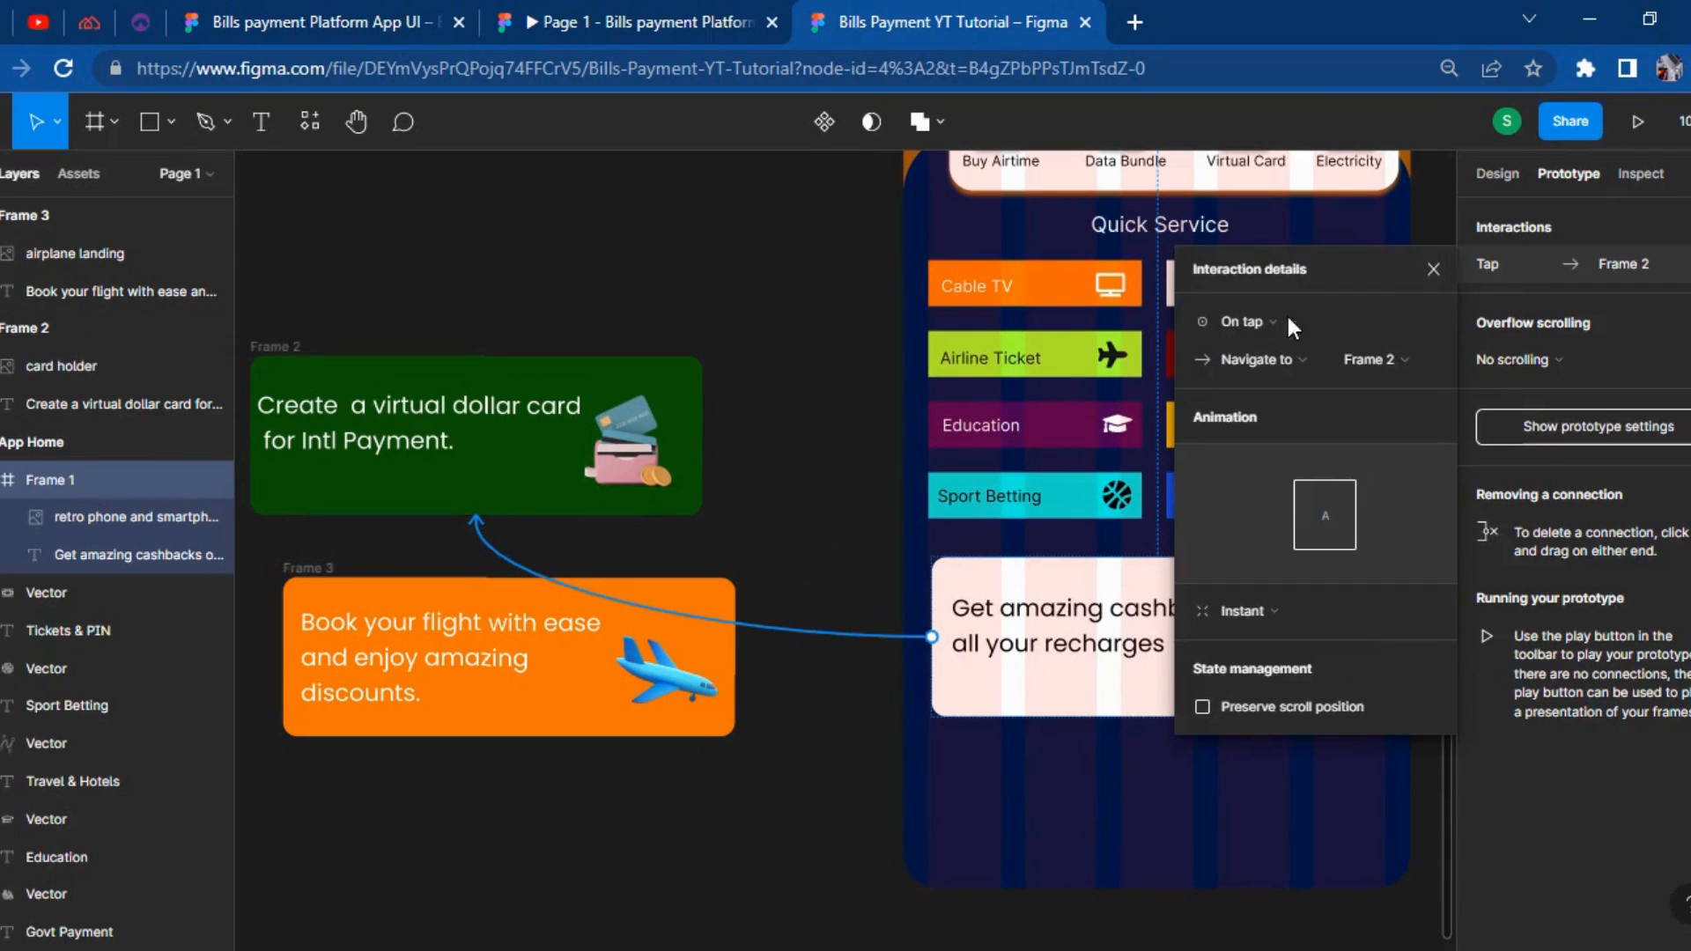
click(1240, 323)
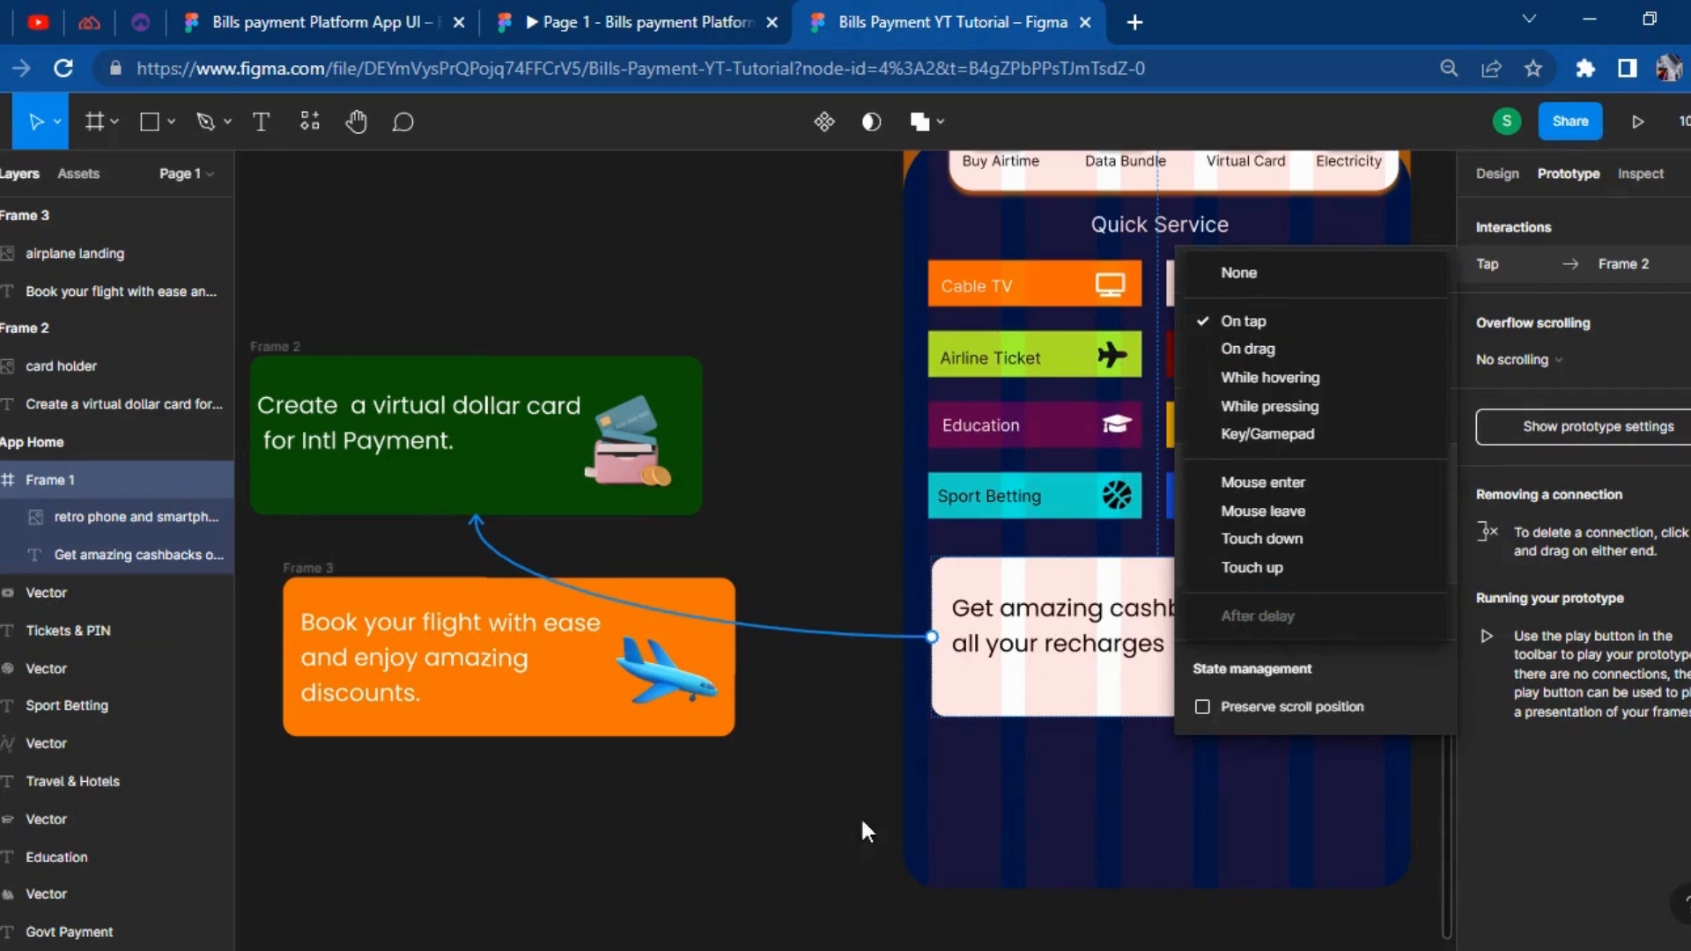
click(744, 786)
click(744, 786)
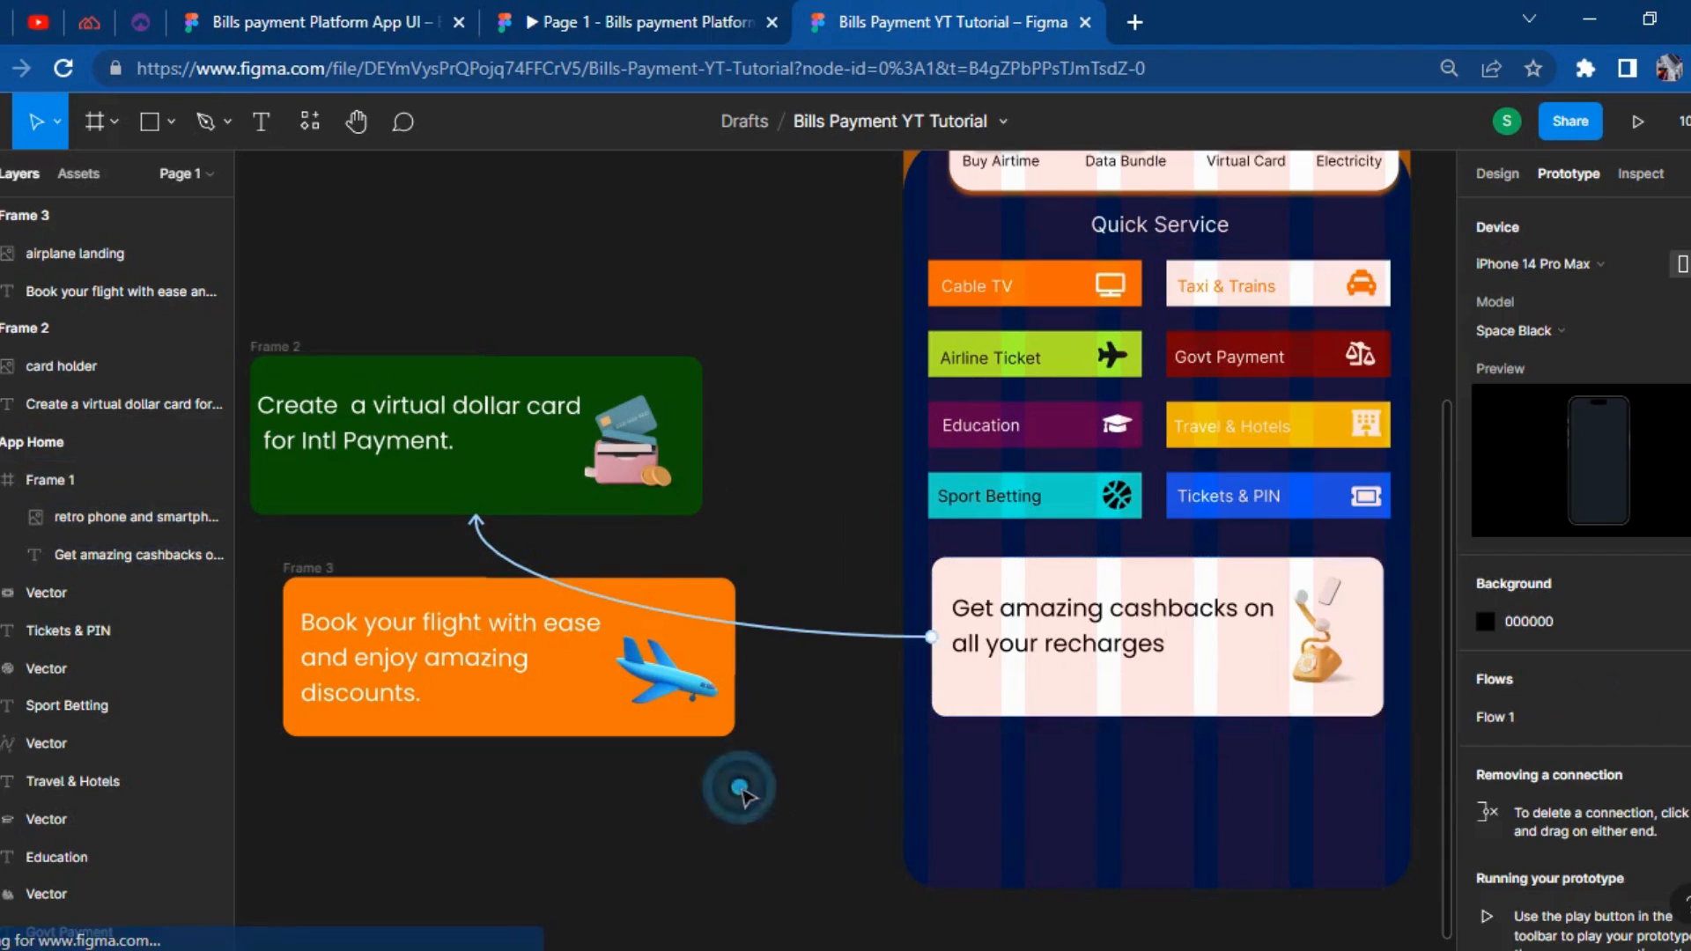
Undo the prototype link and the placement of the cashback frame on App Home.
key(ctrl+z)
key(ctrl+z)
key(ctrl+z)
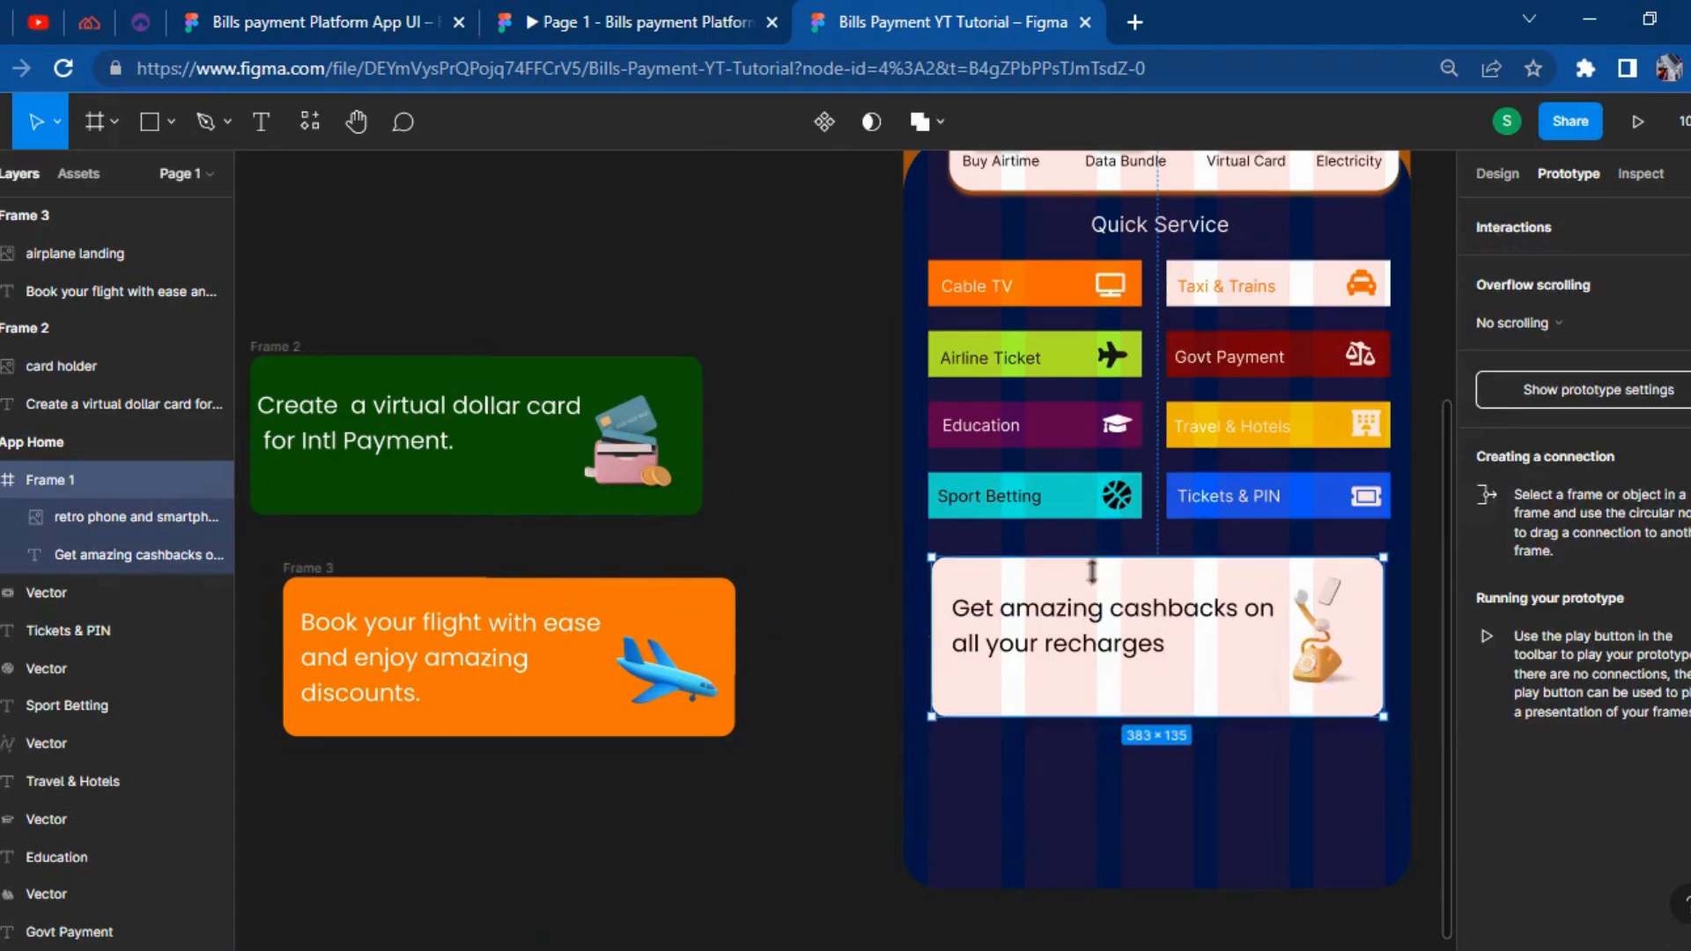
click(723, 479)
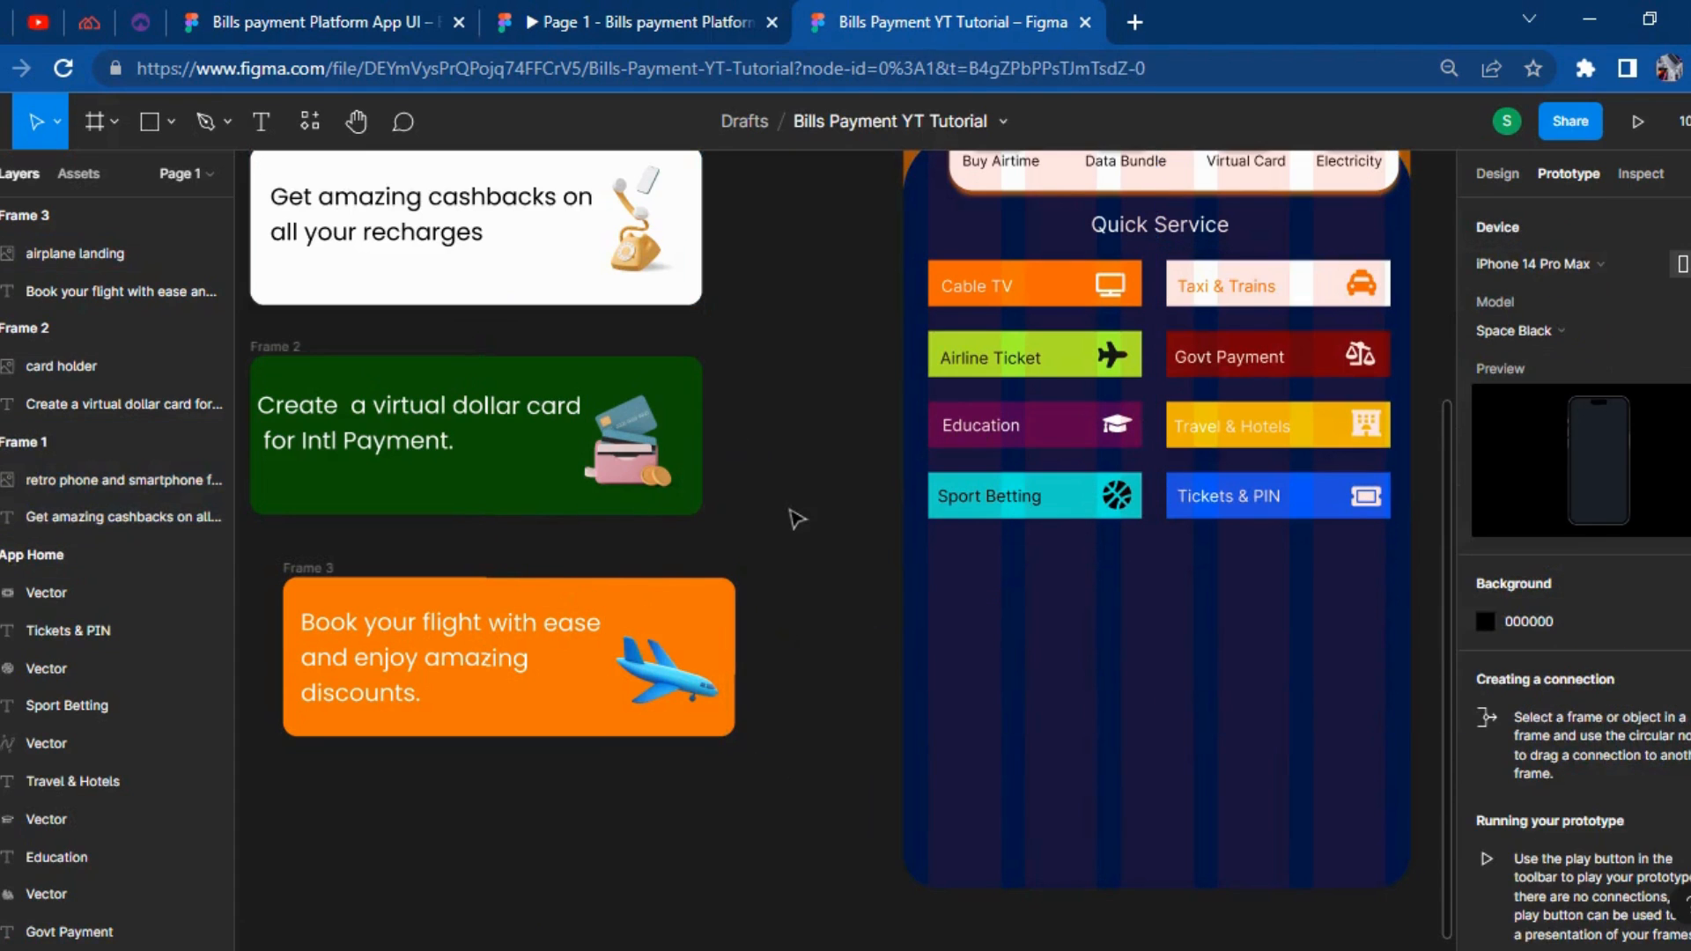
Try to group the cashback frame together with its text and phone image.
scroll(793, 517, up, 3)
drag(755, 239, 230, 326)
click(611, 300)
drag(487, 331, 1189, 573)
right_click(809, 476)
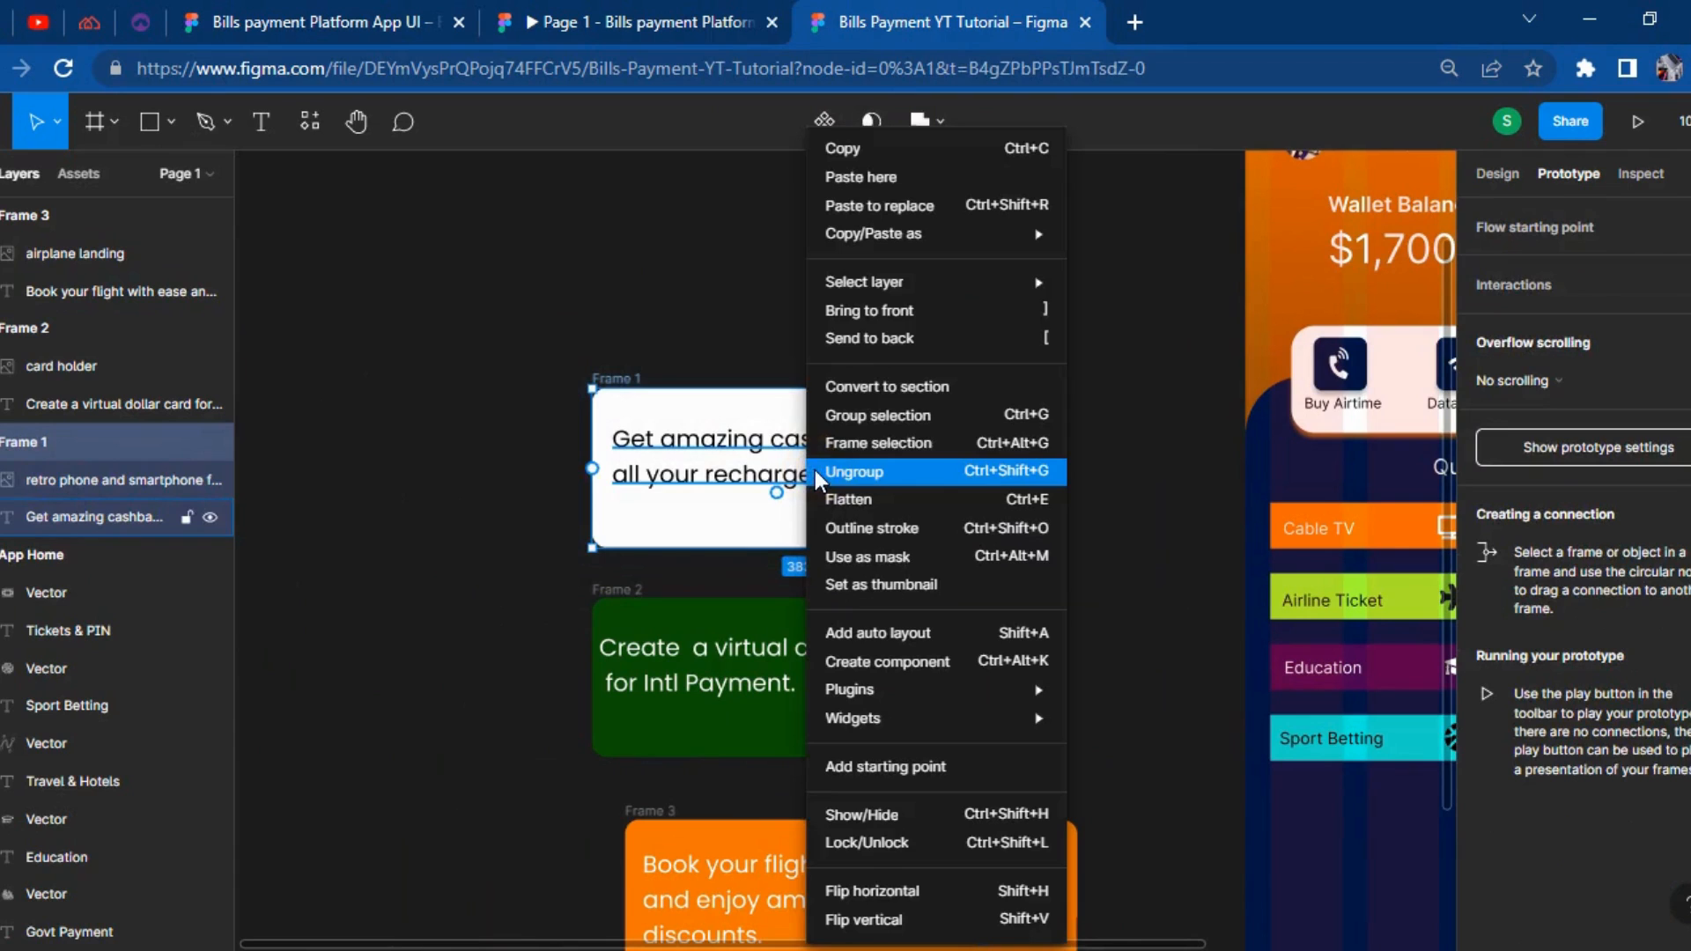
click(861, 415)
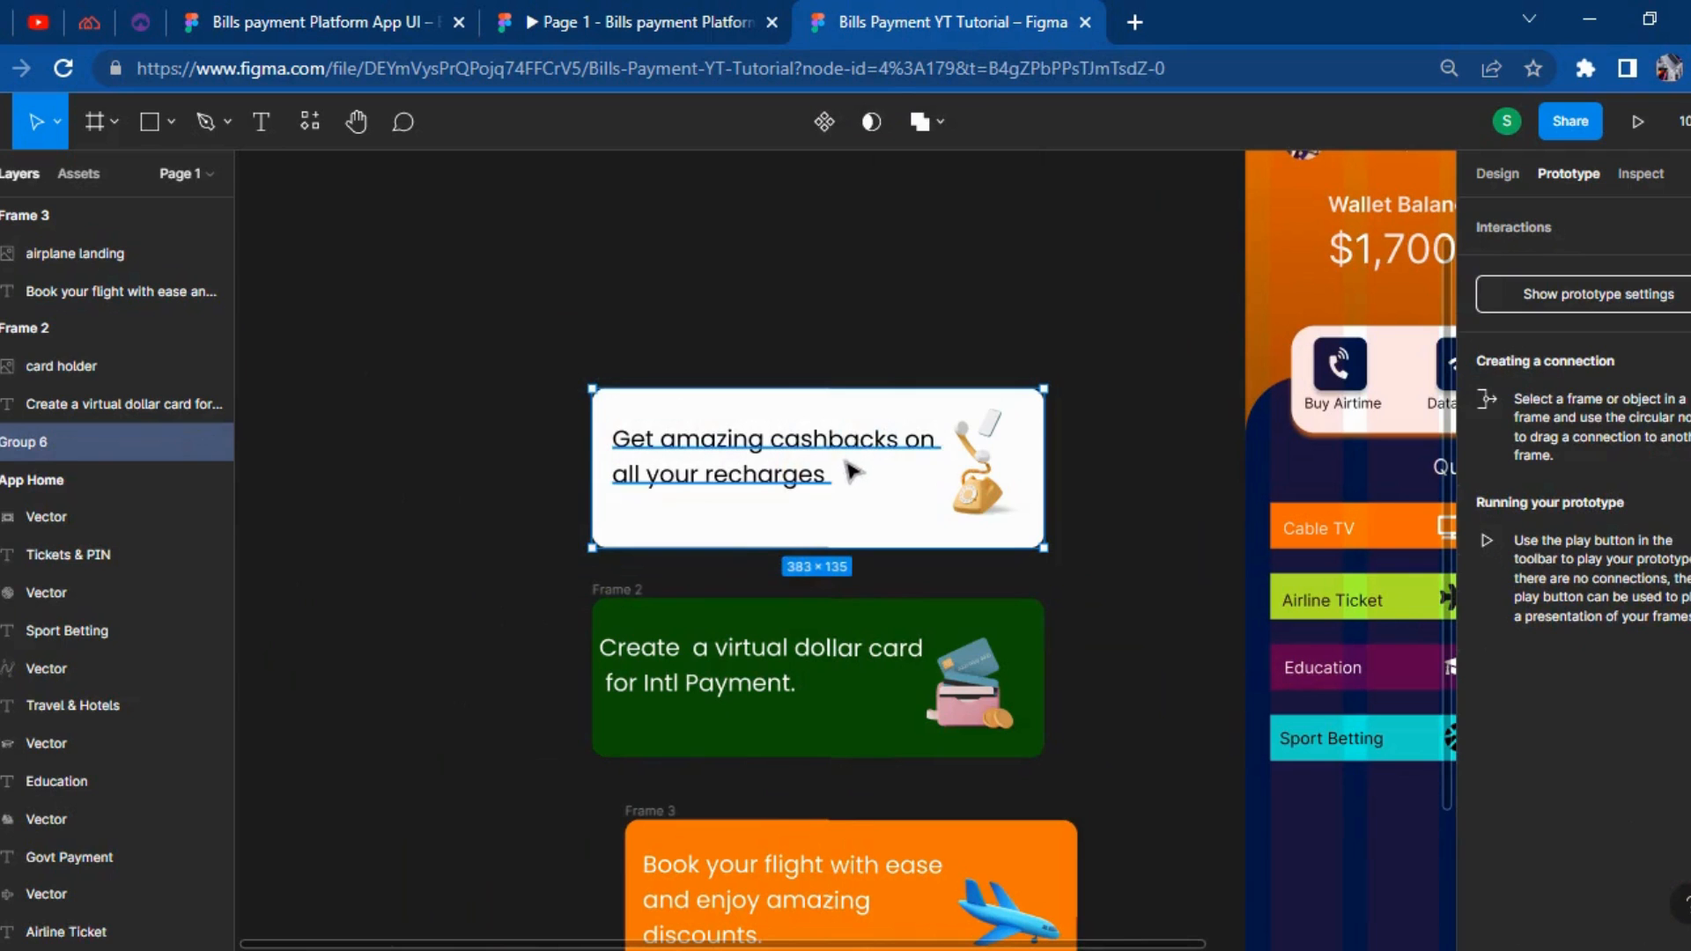
key(ctrl+z)
Try to wrap the cashback frame and its contents in a new frame.
drag(568, 342, 1111, 589)
right_click(891, 504)
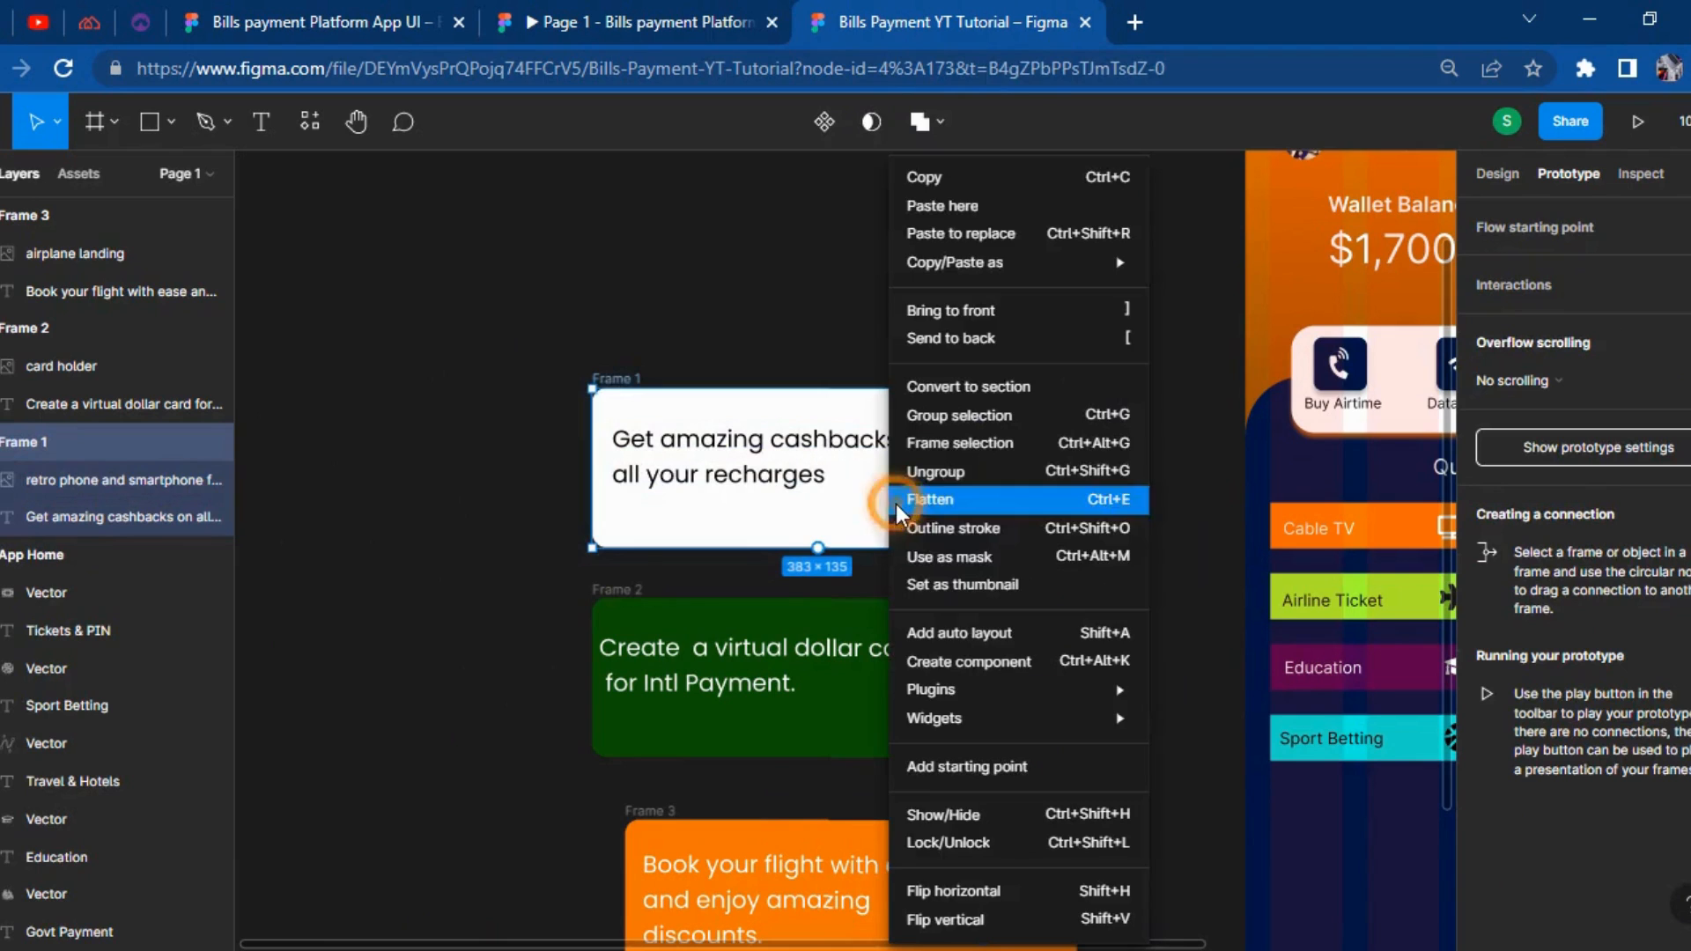
click(965, 451)
key(ctrl+z)
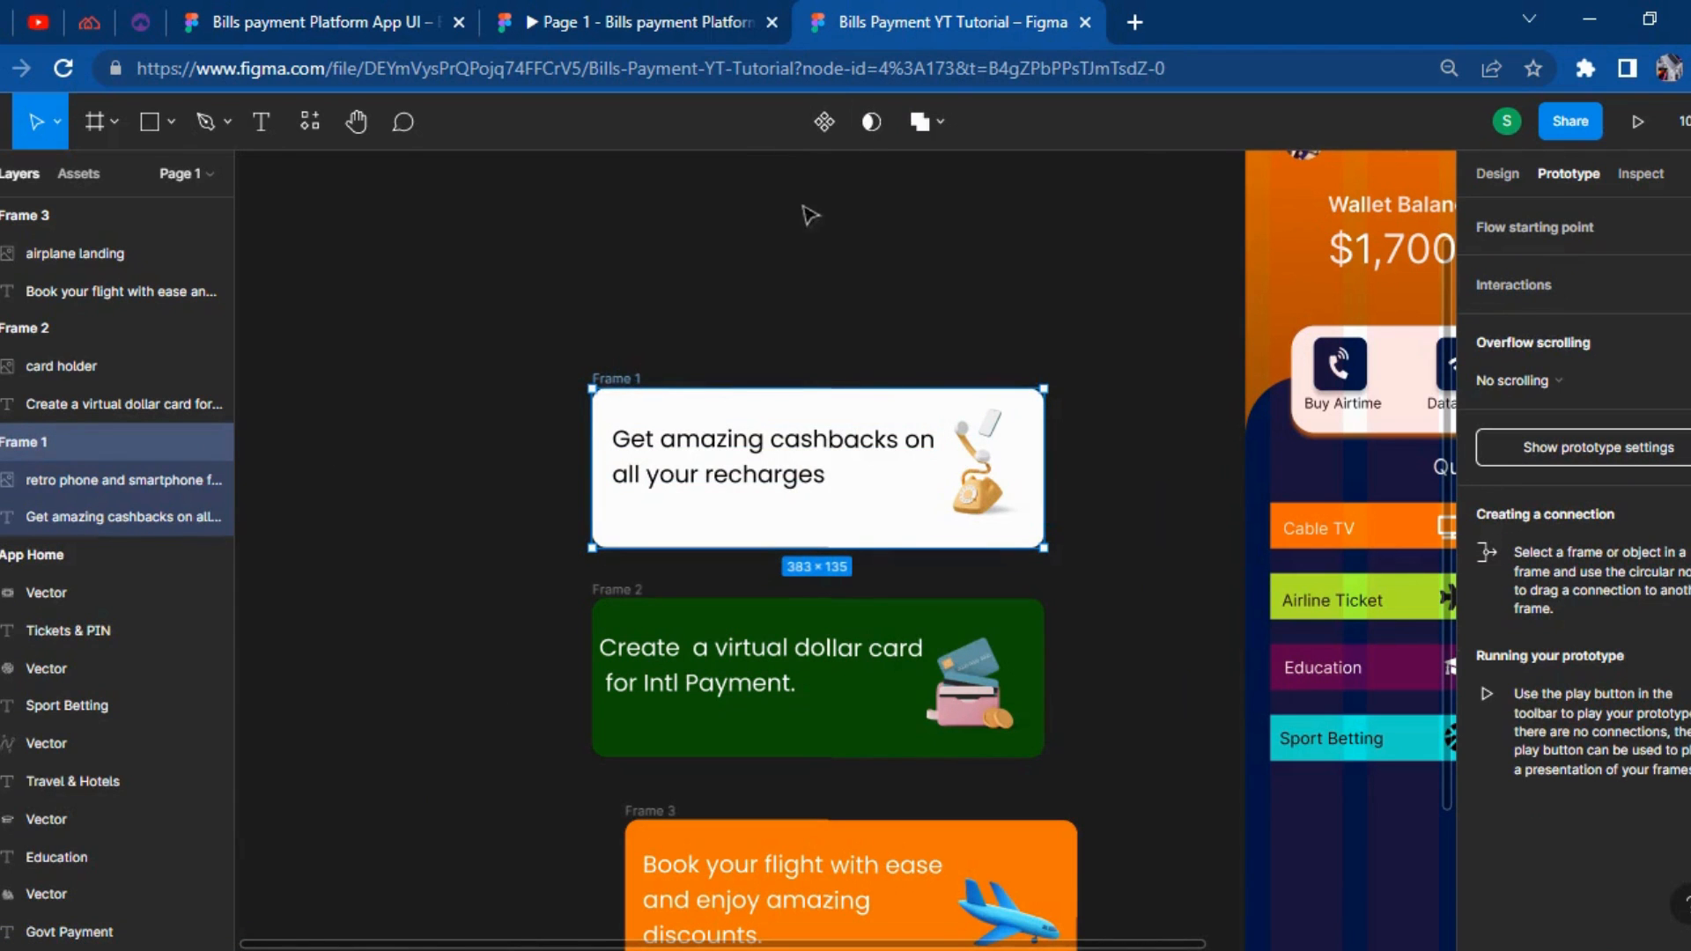
Turn the cashback frame and its contents into a component and enclose it in a new frame.
click(775, 284)
drag(566, 328, 1144, 571)
click(826, 123)
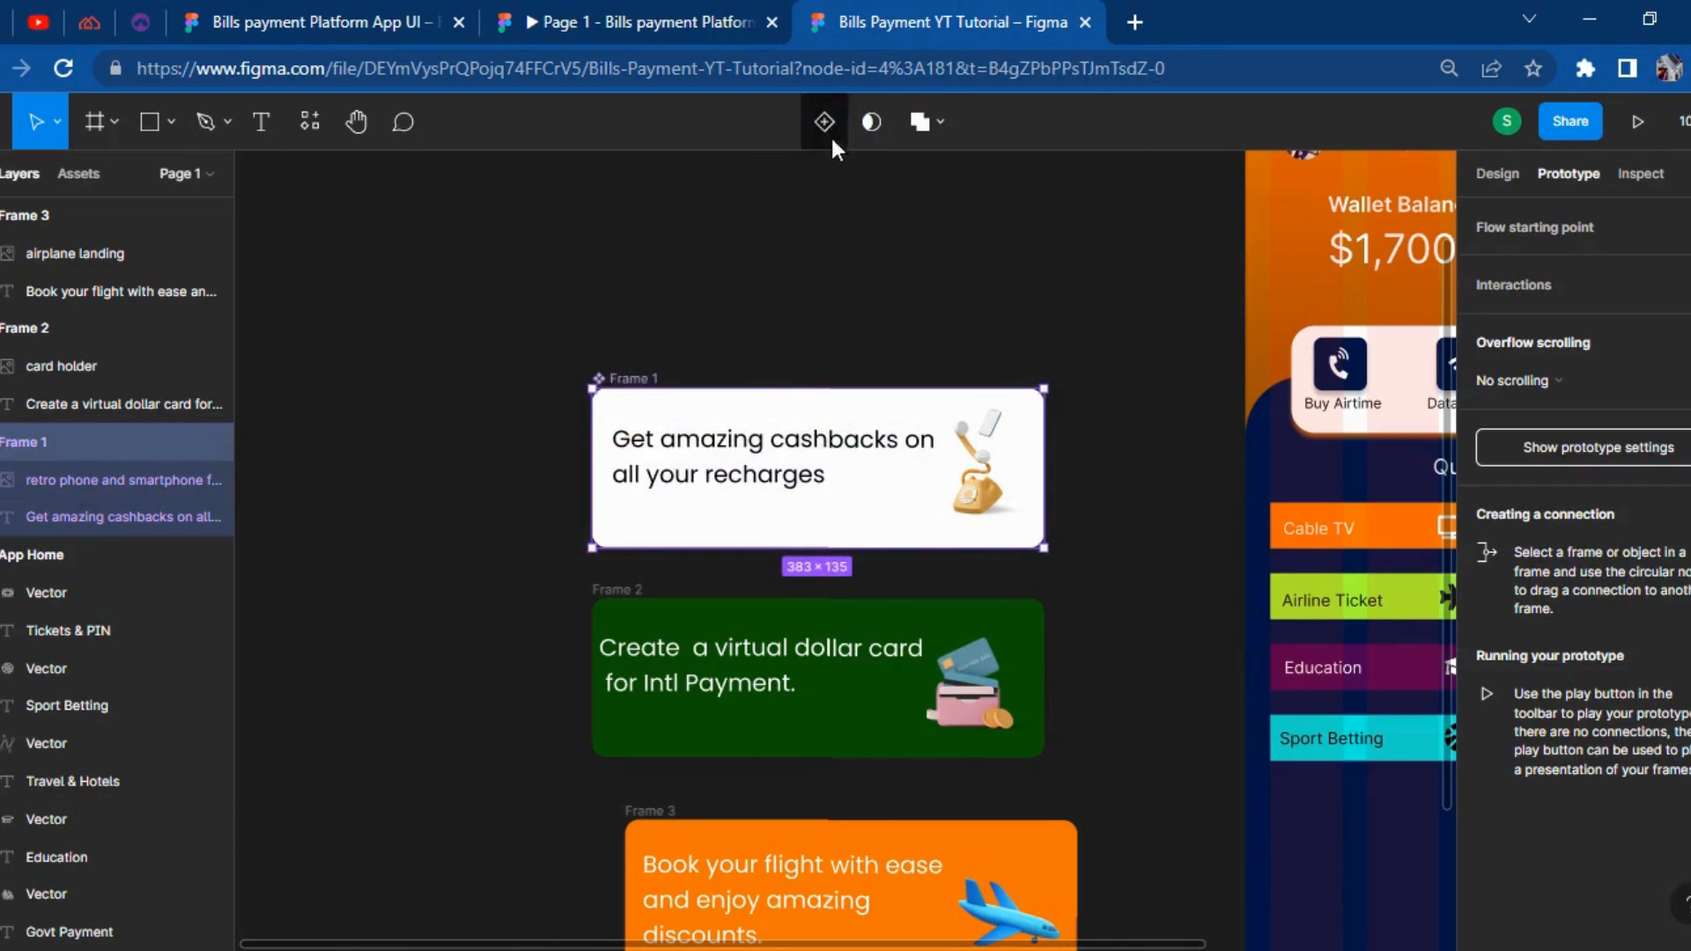
right_click(730, 392)
click(789, 473)
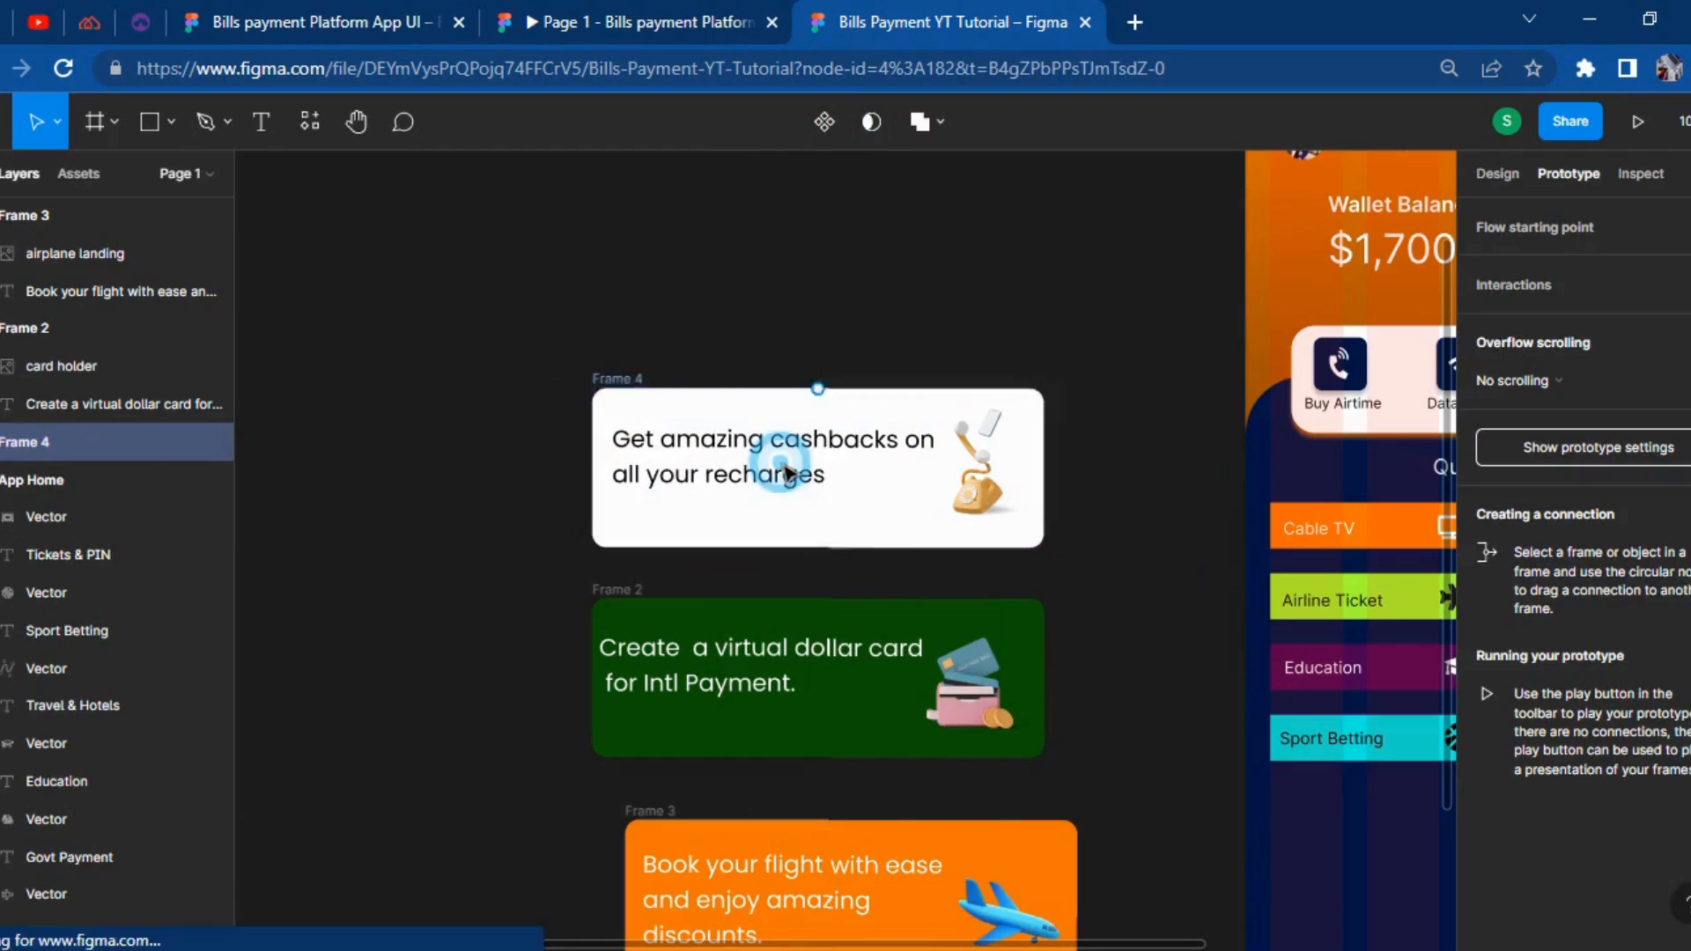
Turn the green virtual dollar card frame into a component and enclose it in a new frame.
drag(559, 605, 1125, 797)
right_click(997, 715)
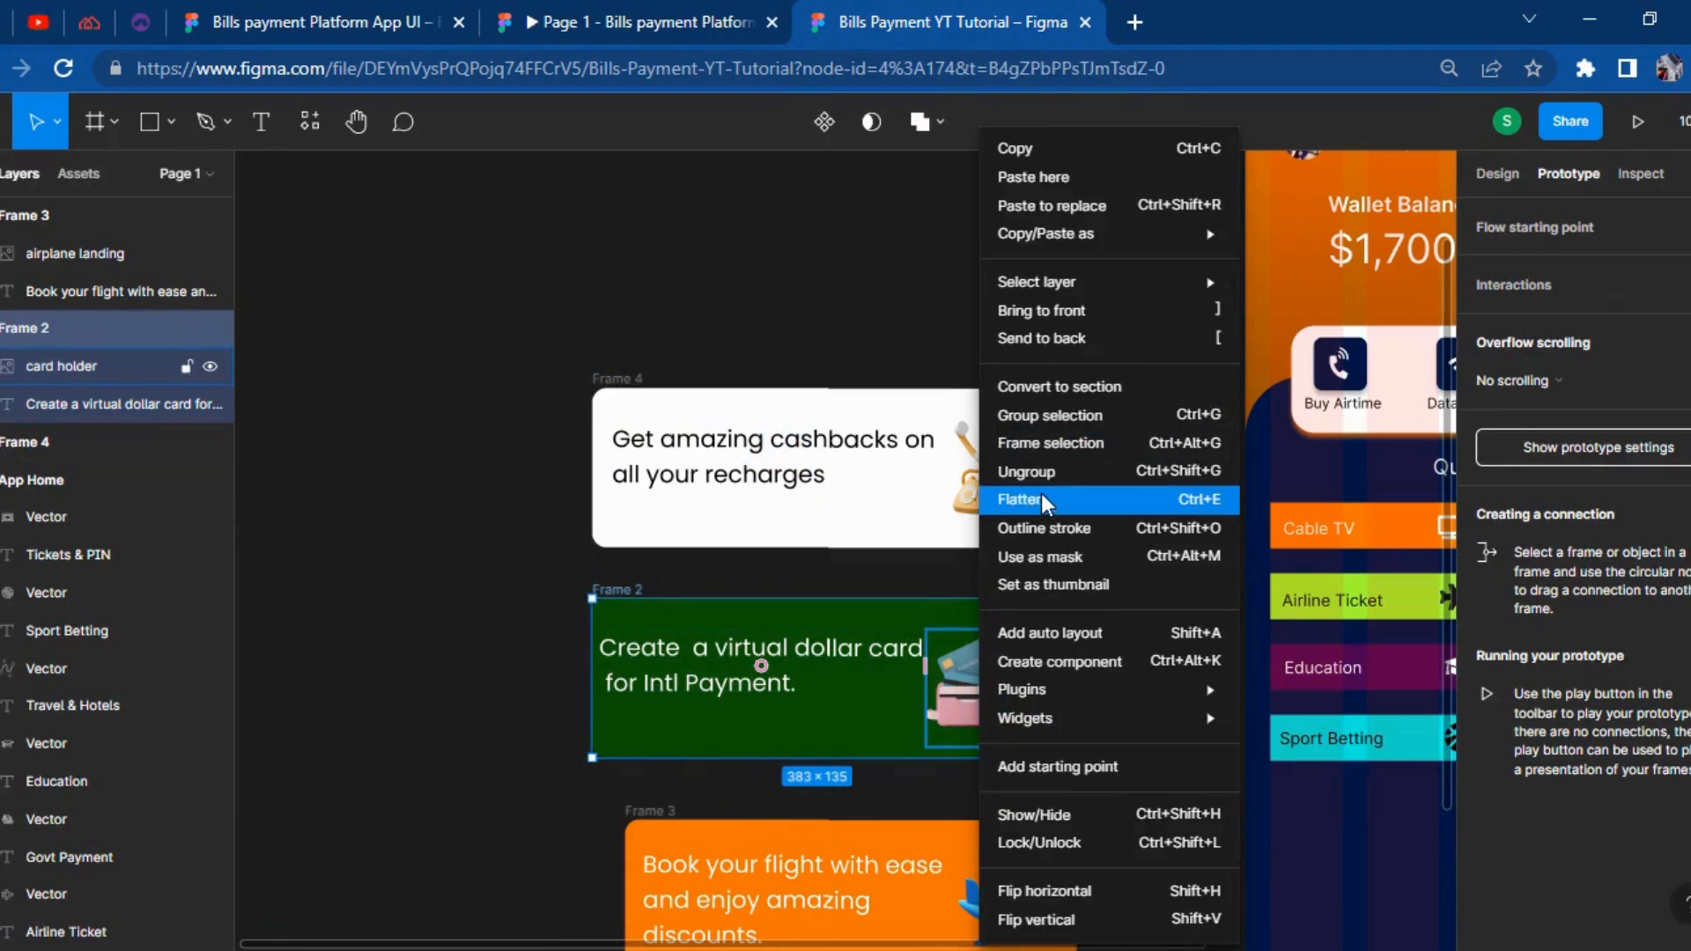
click(821, 133)
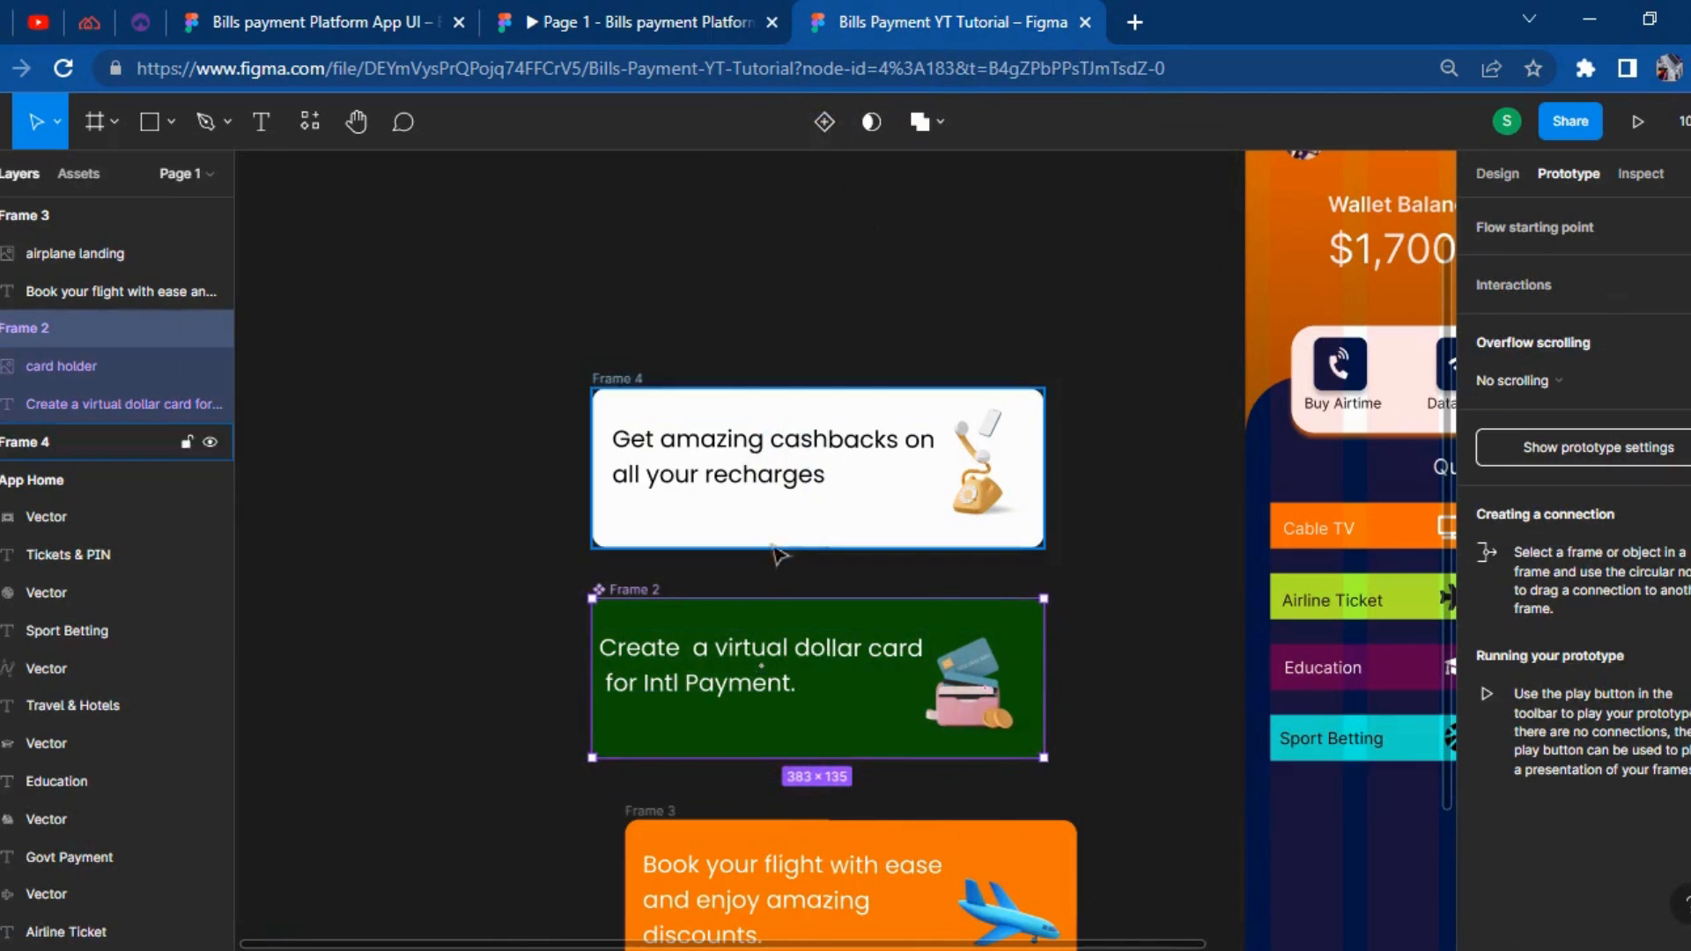
right_click(744, 669)
click(916, 471)
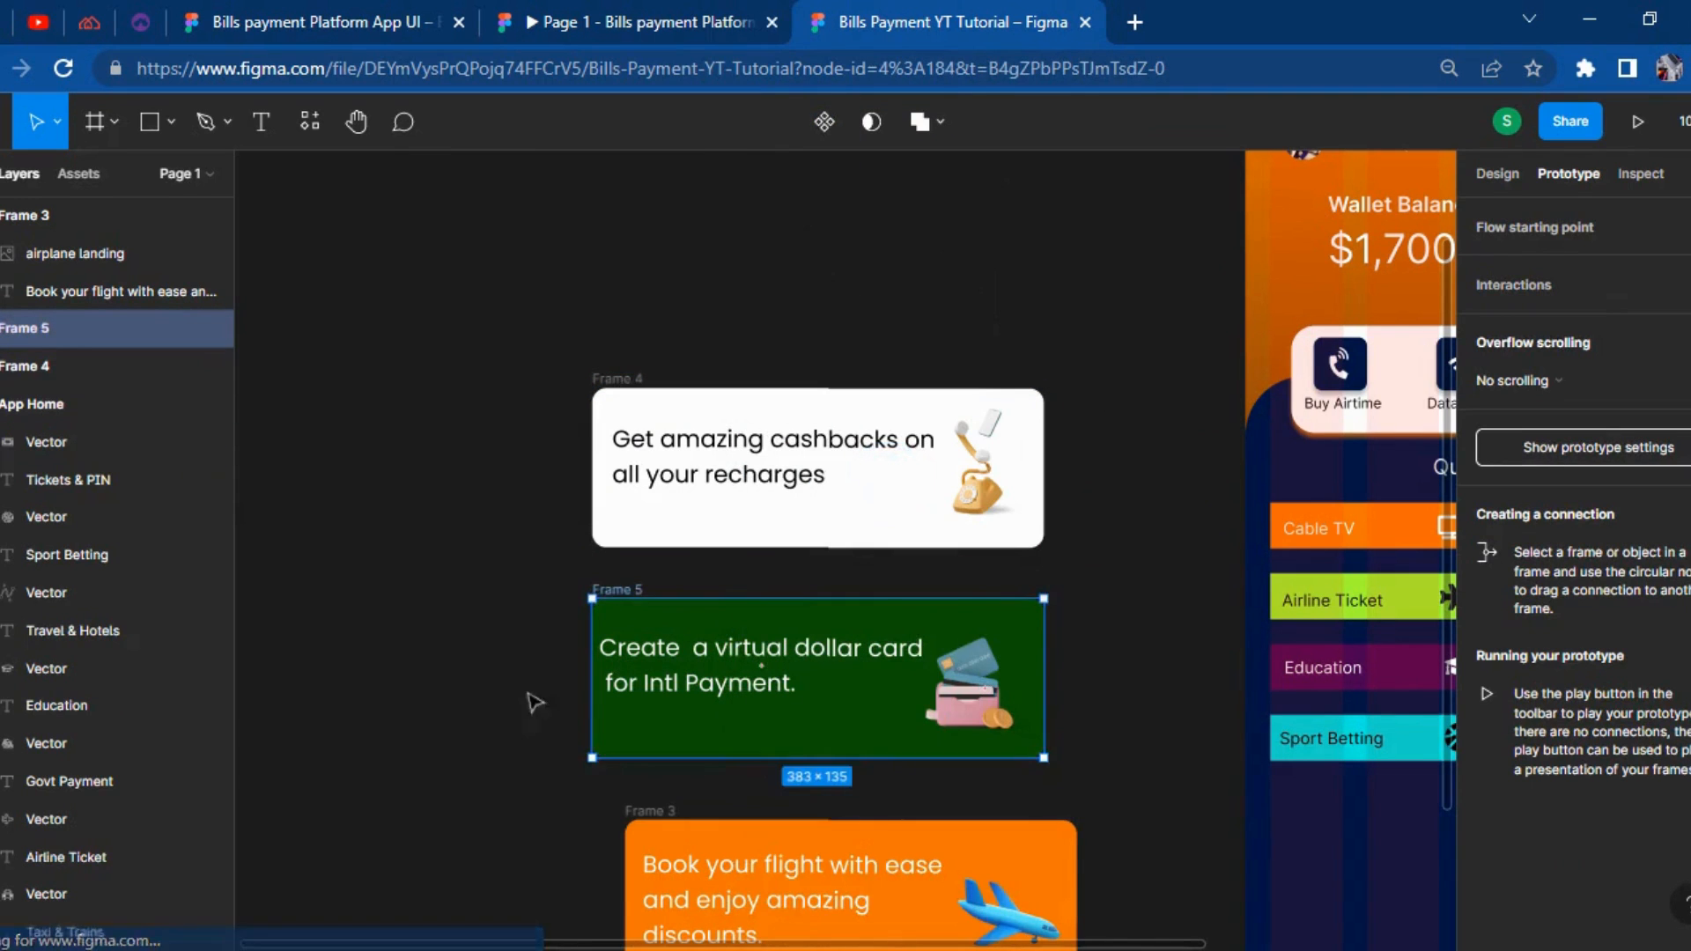
Enclose the orange flight booking frame with its text and airplane image in a new frame.
scroll(520, 704, down, 1)
click(517, 702)
drag(536, 764, 1242, 831)
right_click(935, 683)
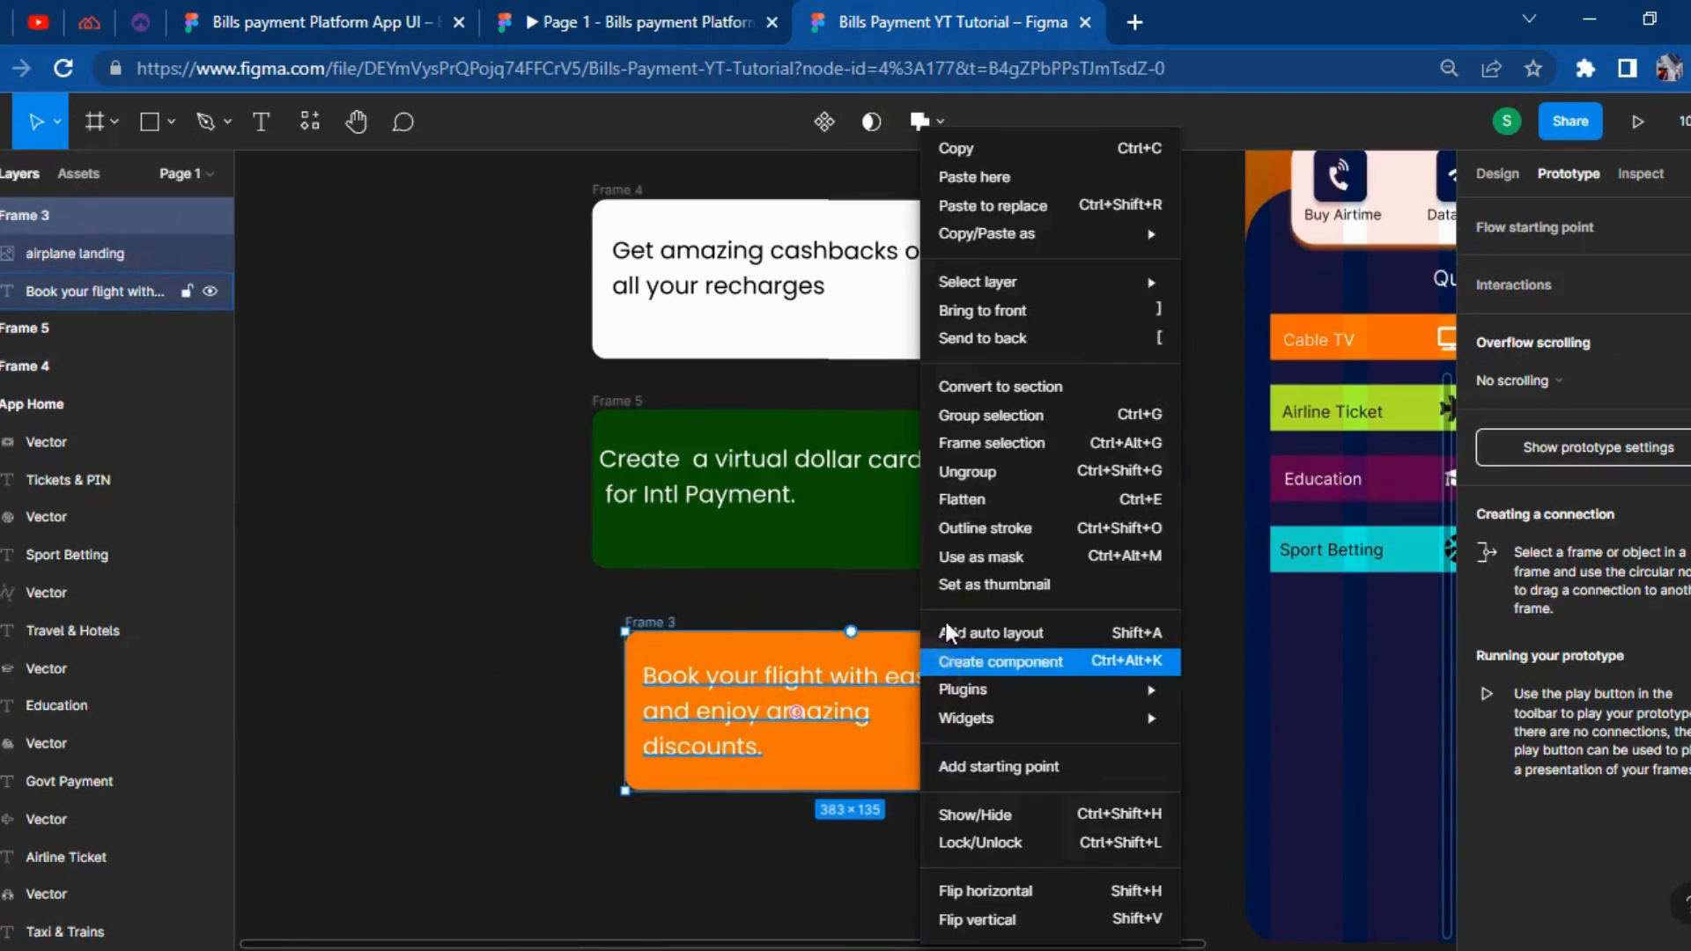
click(966, 443)
click(558, 567)
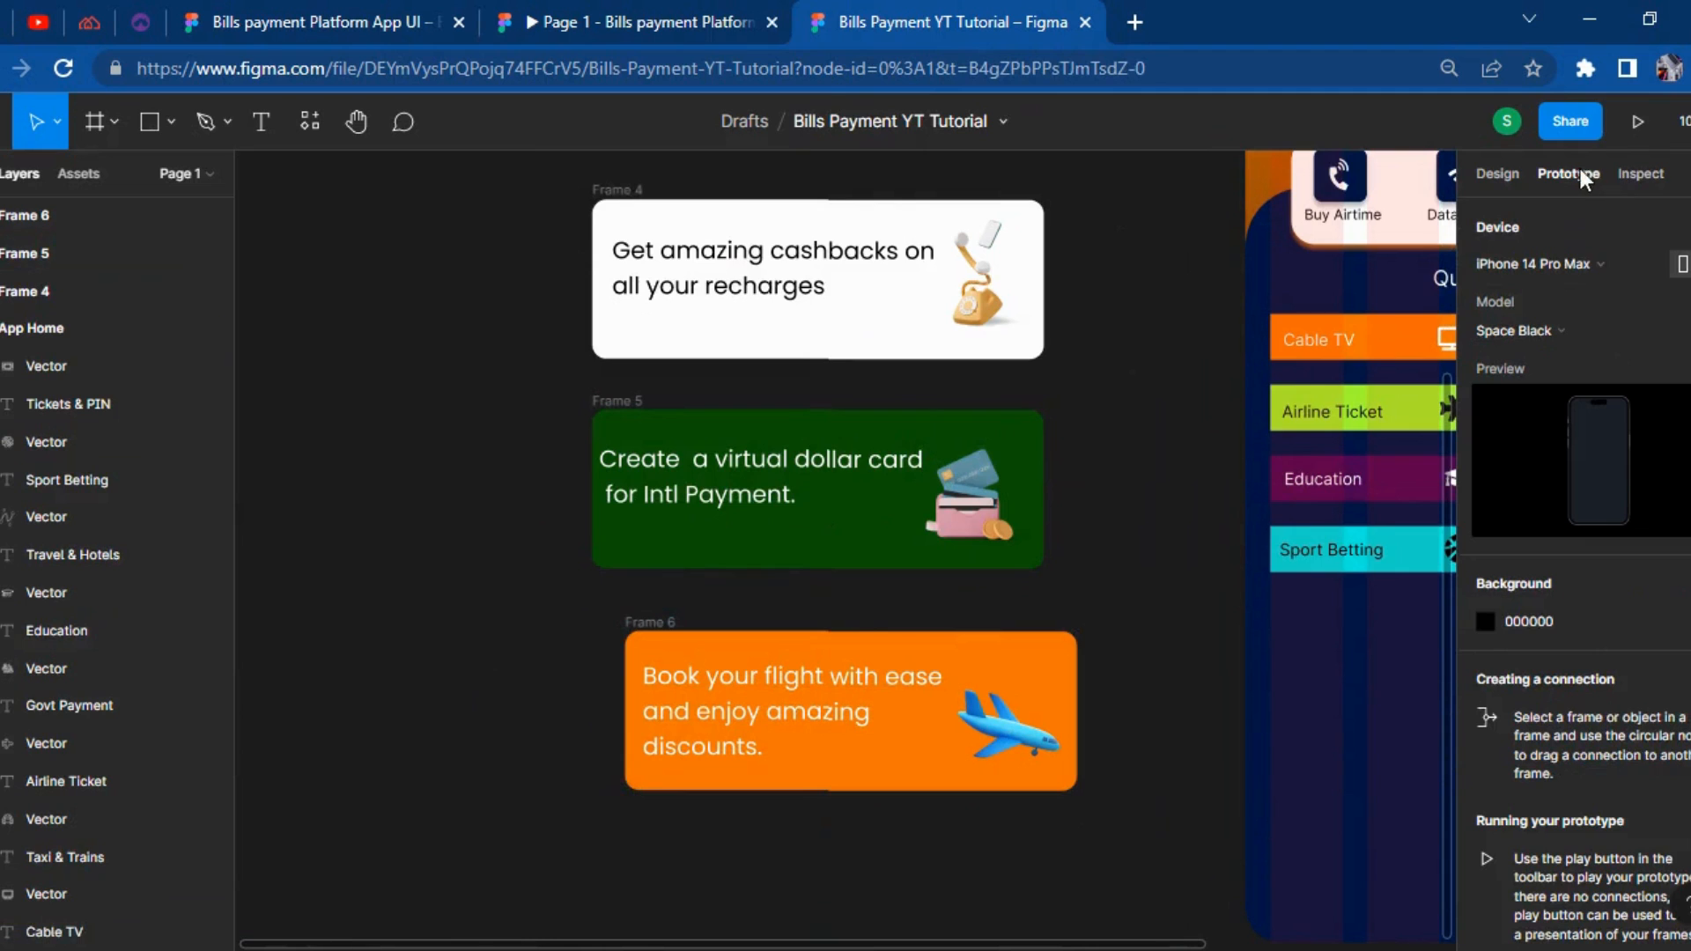
Add a prototype link from the cashback frame that navigates to the green virtual dollar card frame after a delay.
drag(1044, 280, 1045, 500)
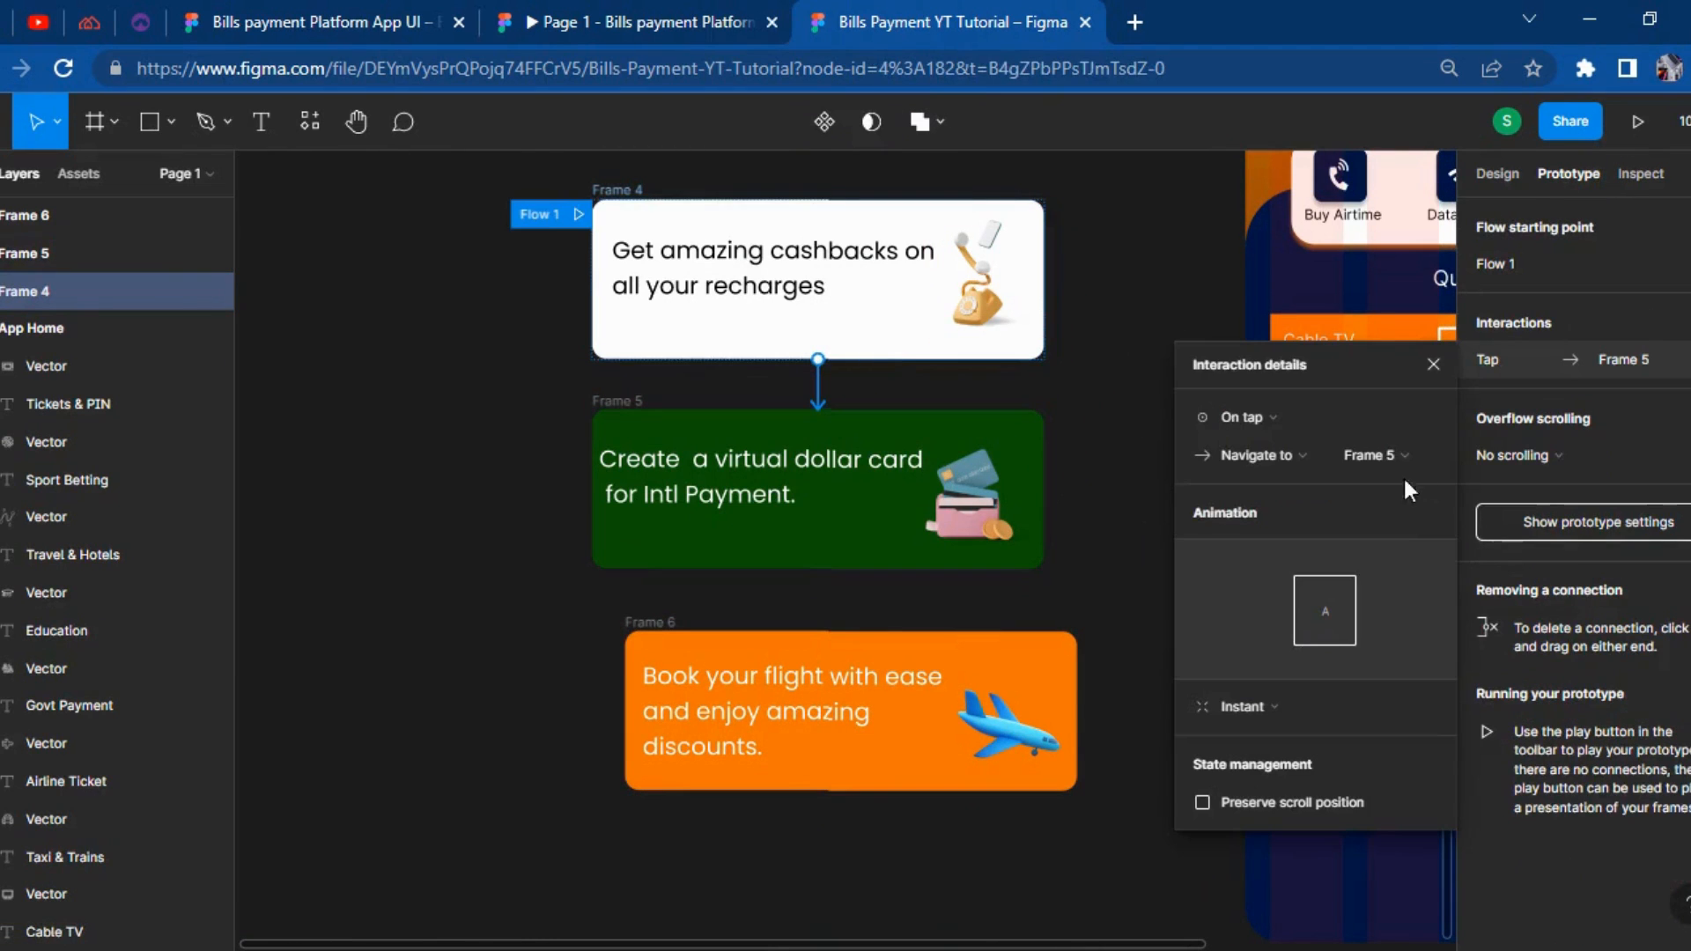
click(1250, 414)
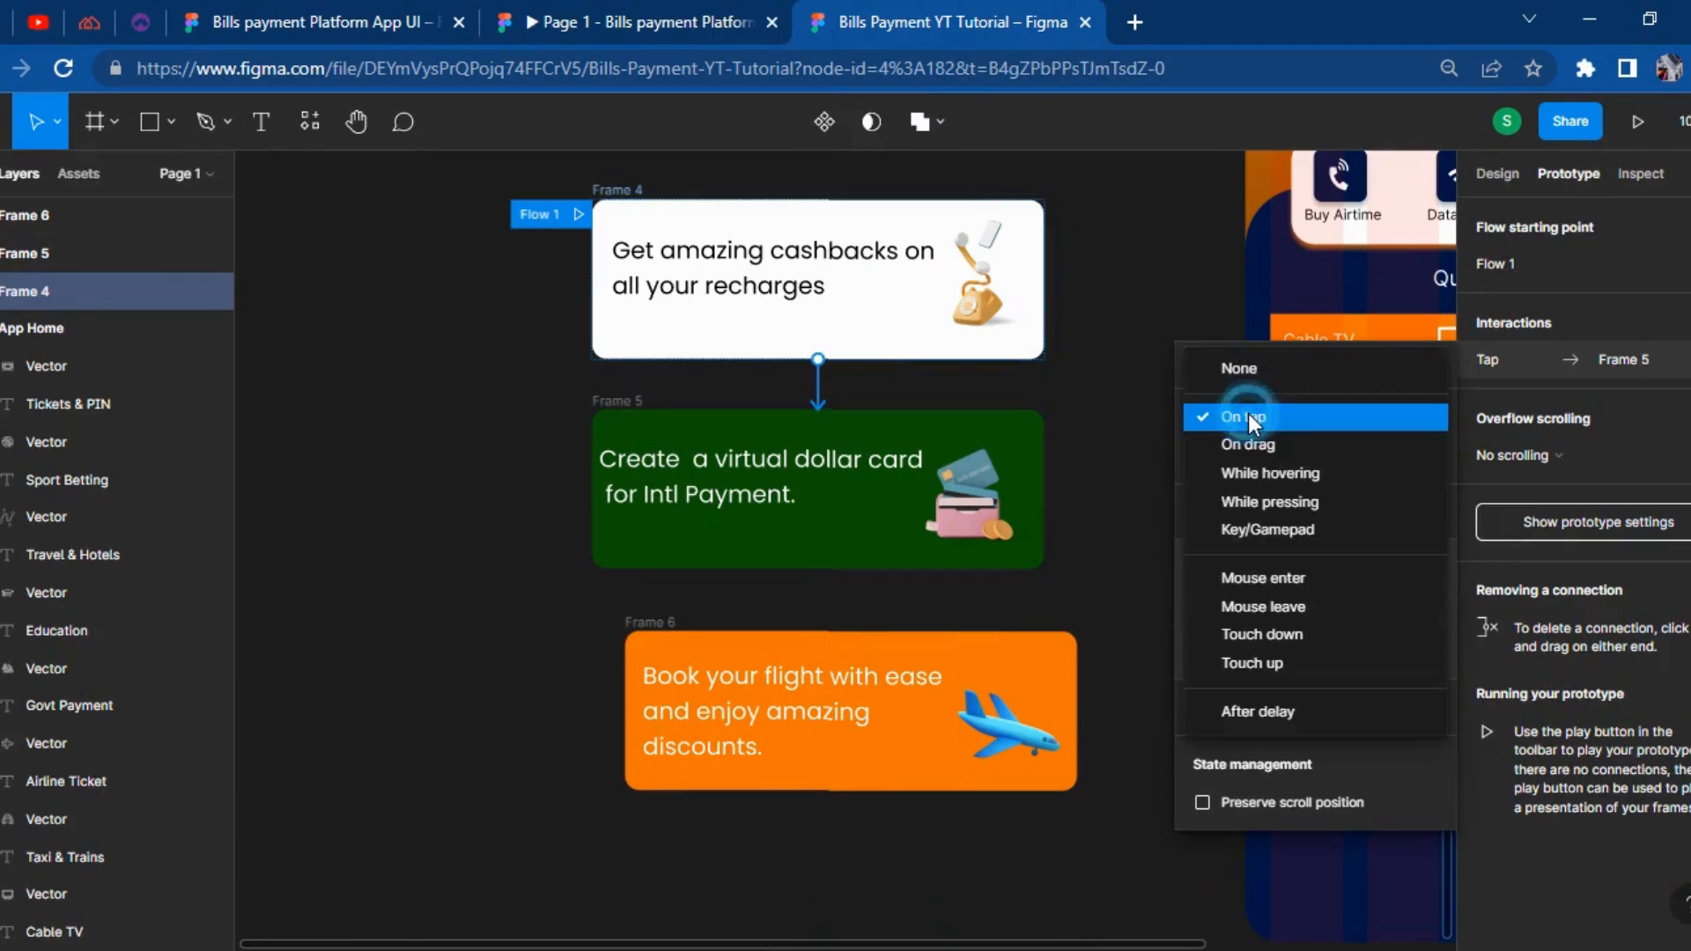
click(1258, 714)
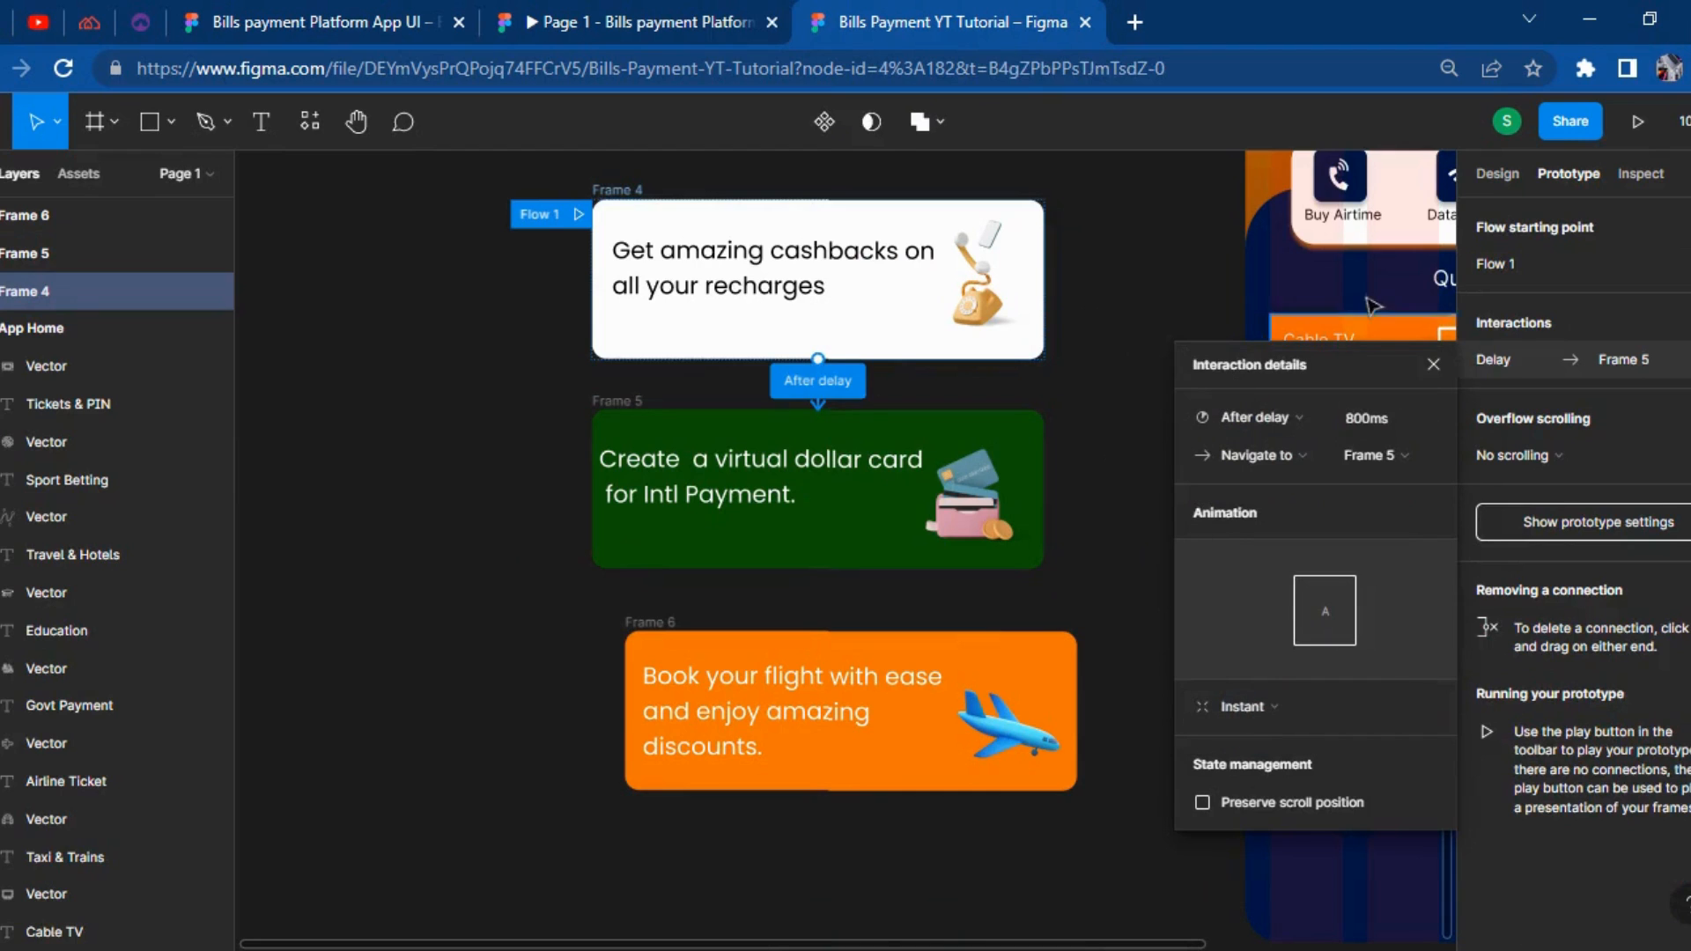
click(1286, 458)
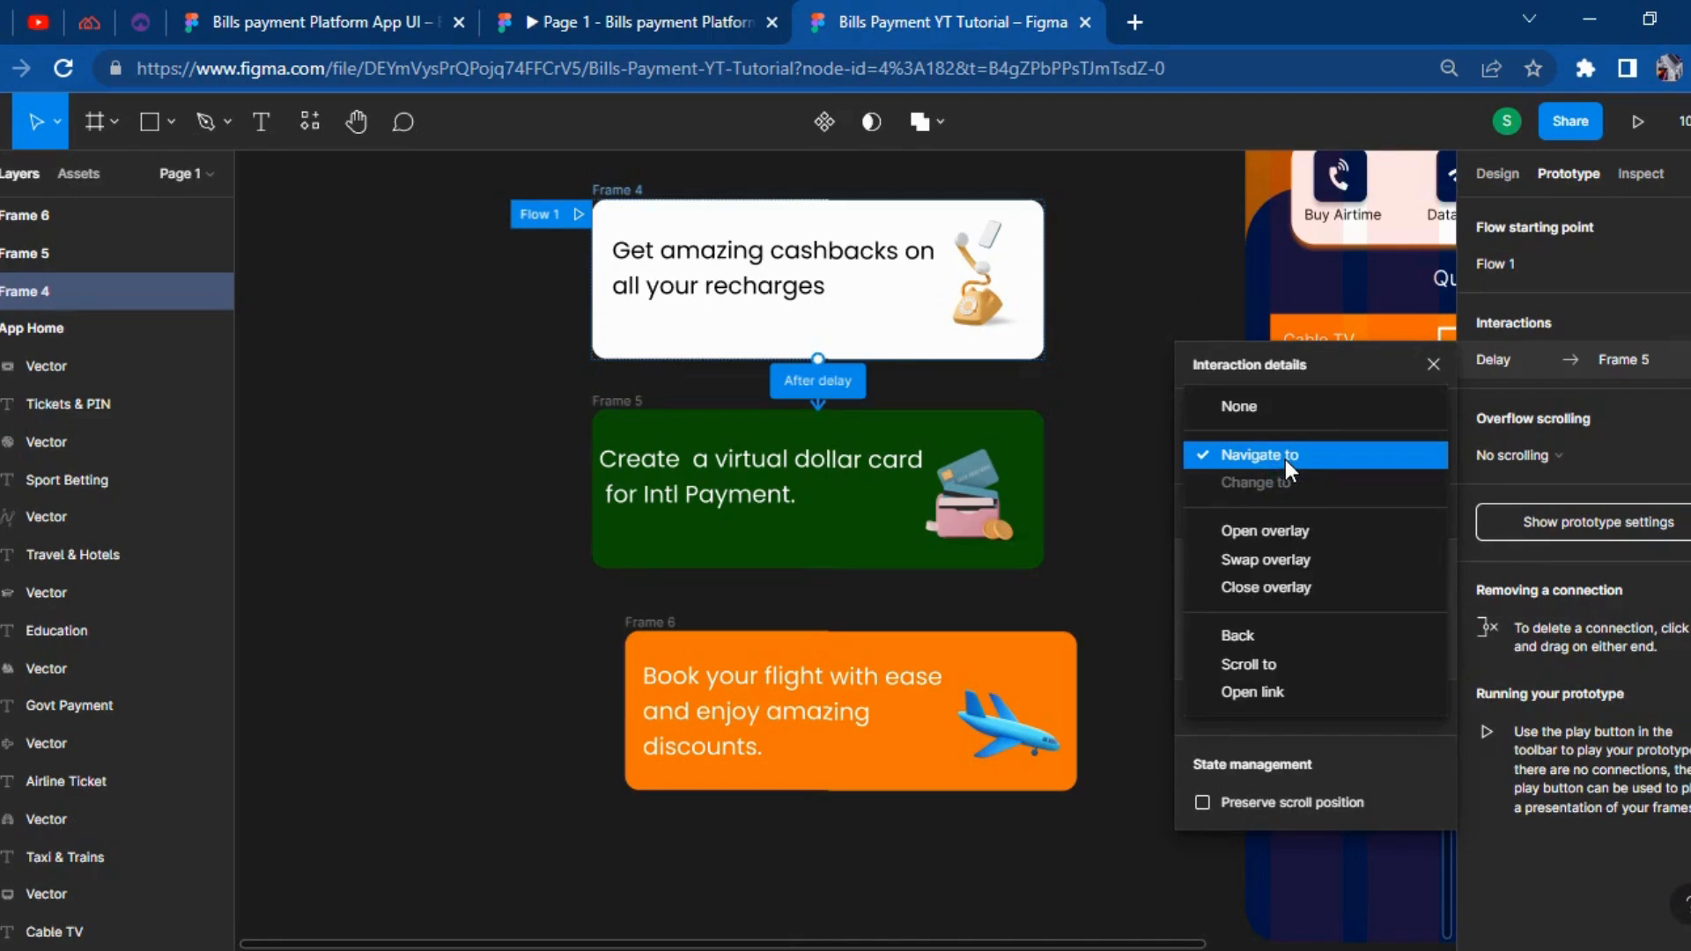
click(1286, 458)
Set the cashback link's animation to Smart animate and its delay to 3000 ms.
click(1256, 705)
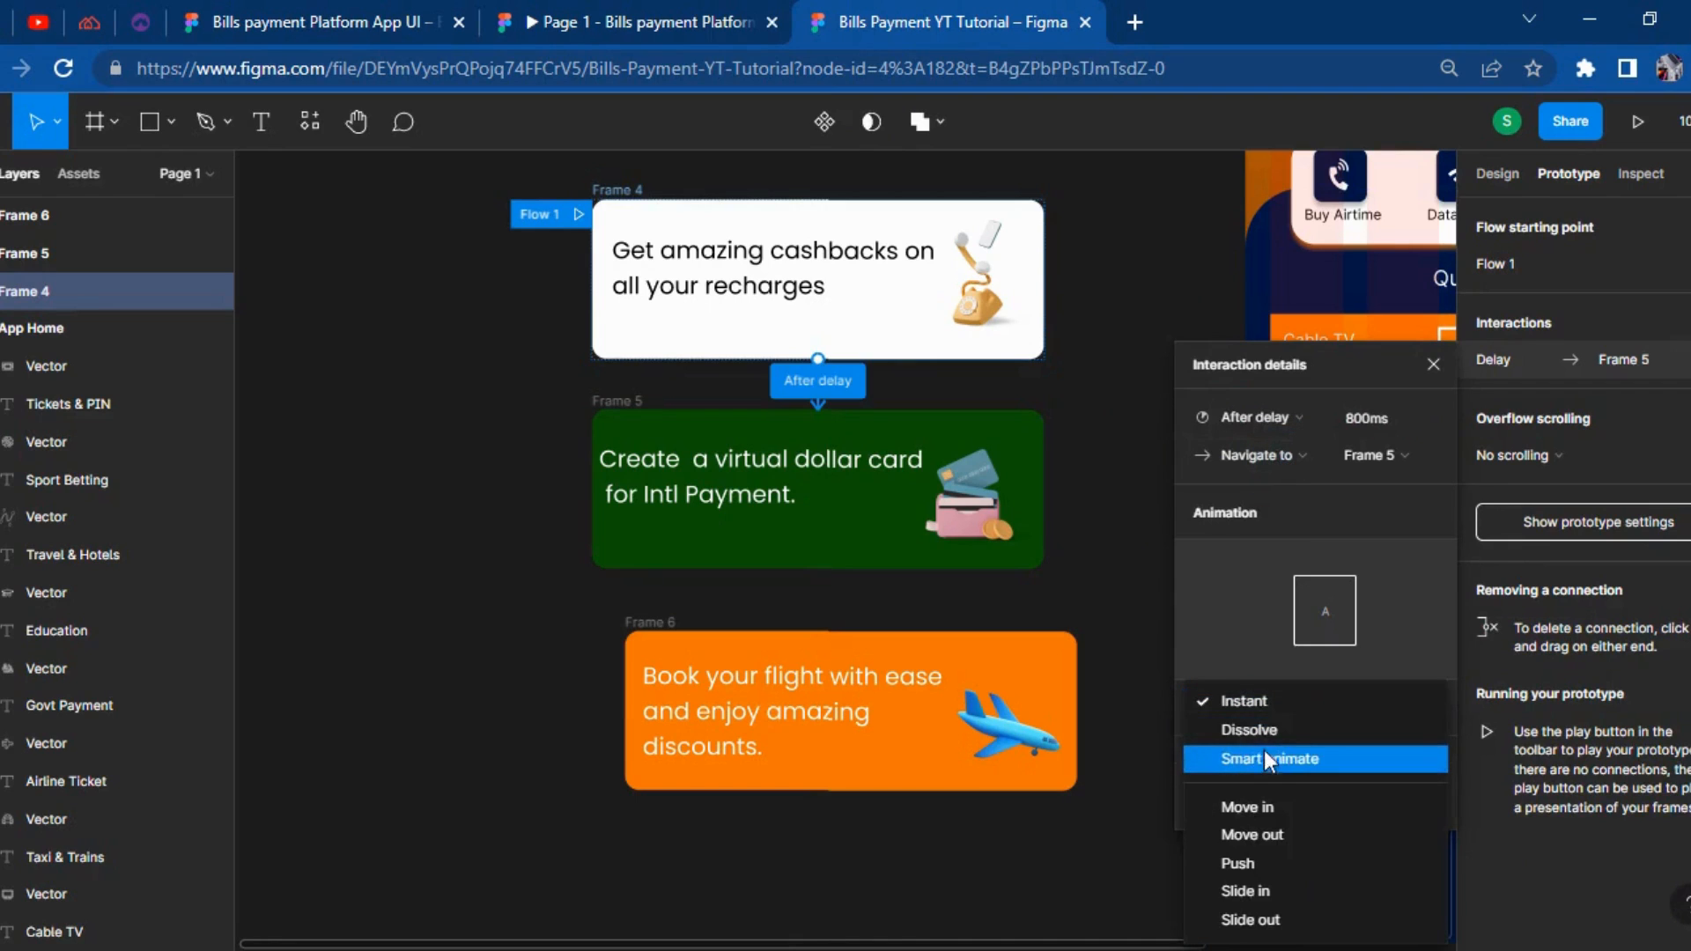
click(1265, 758)
click(1369, 751)
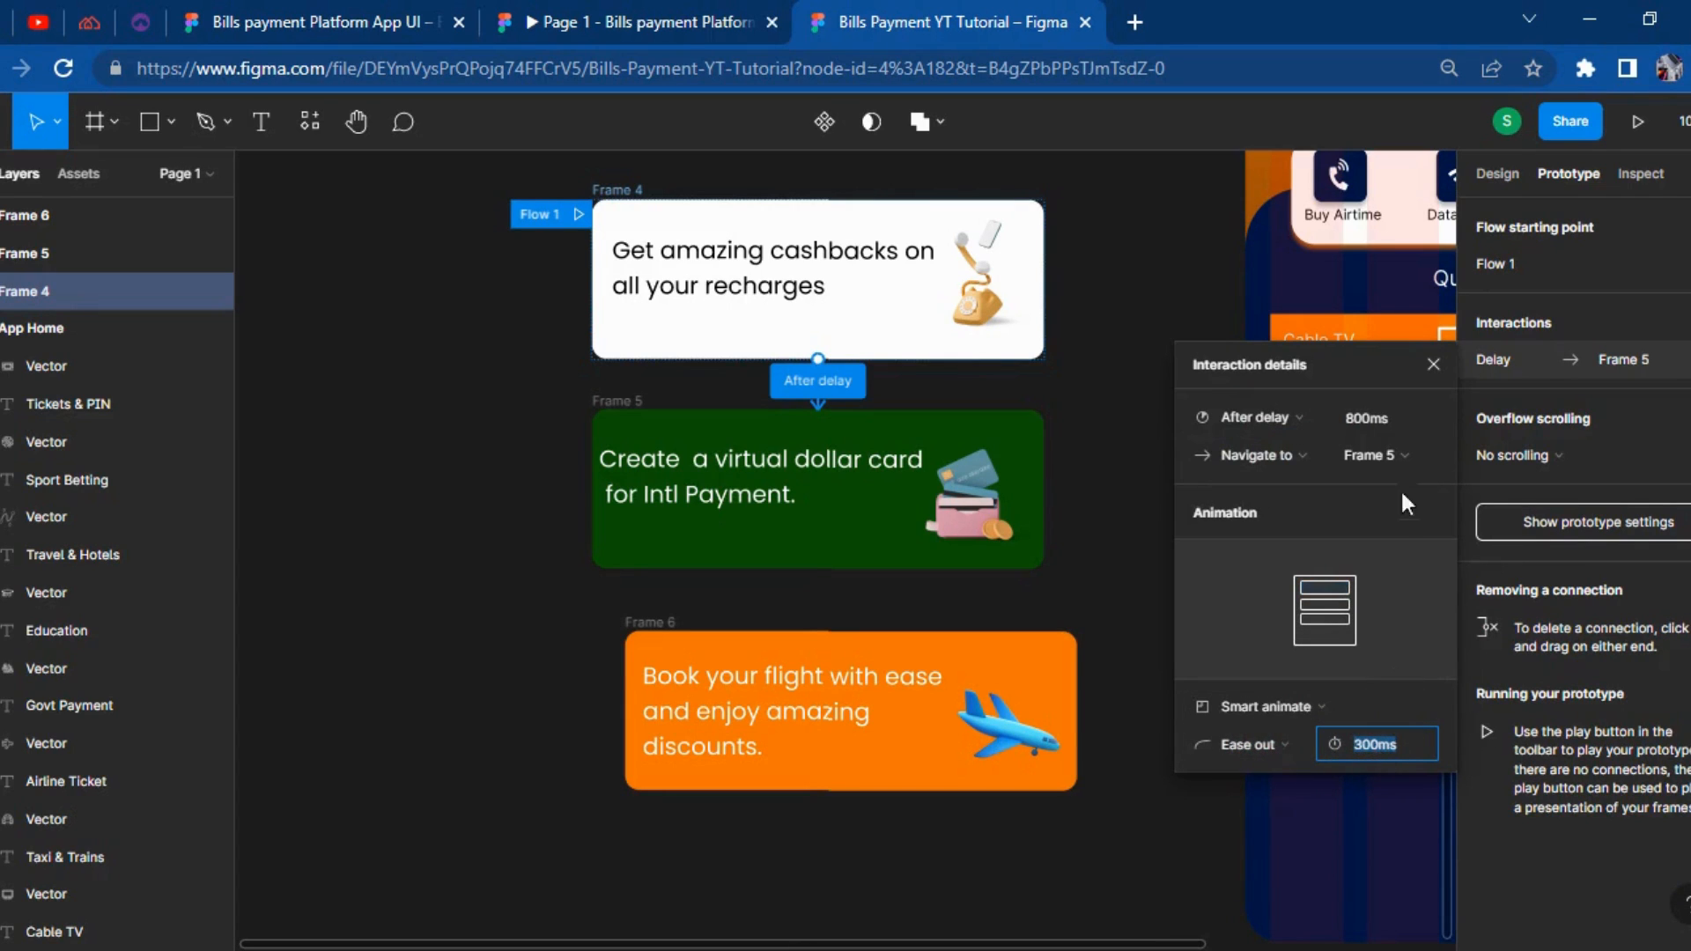
click(1370, 419)
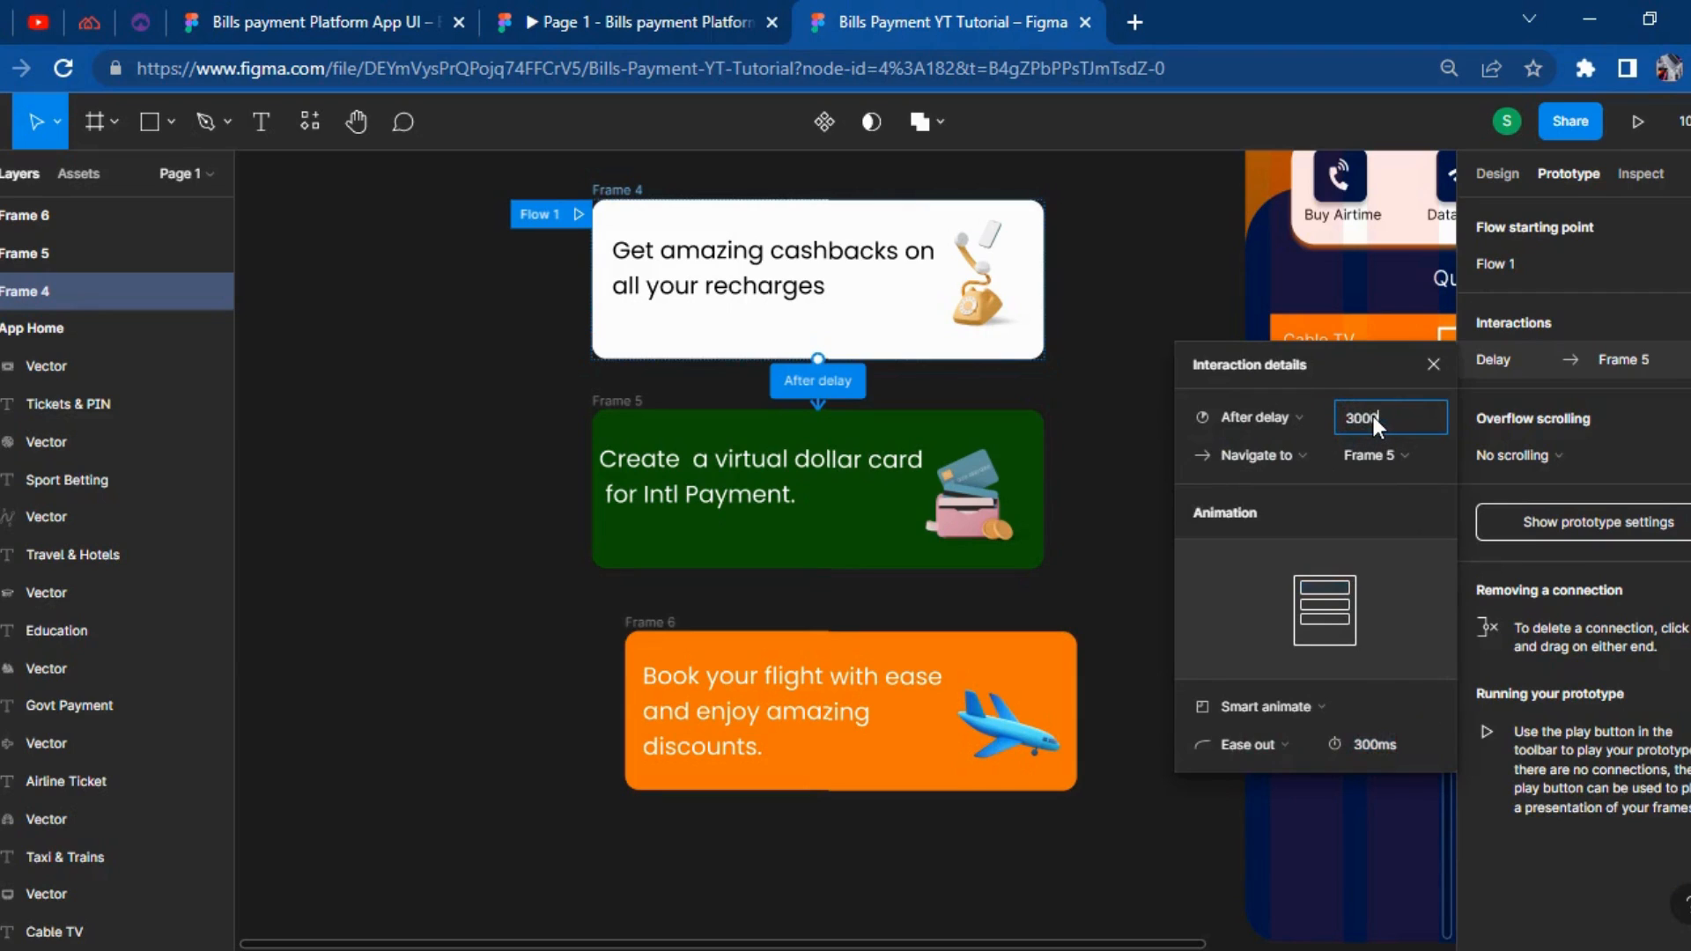
click(1117, 542)
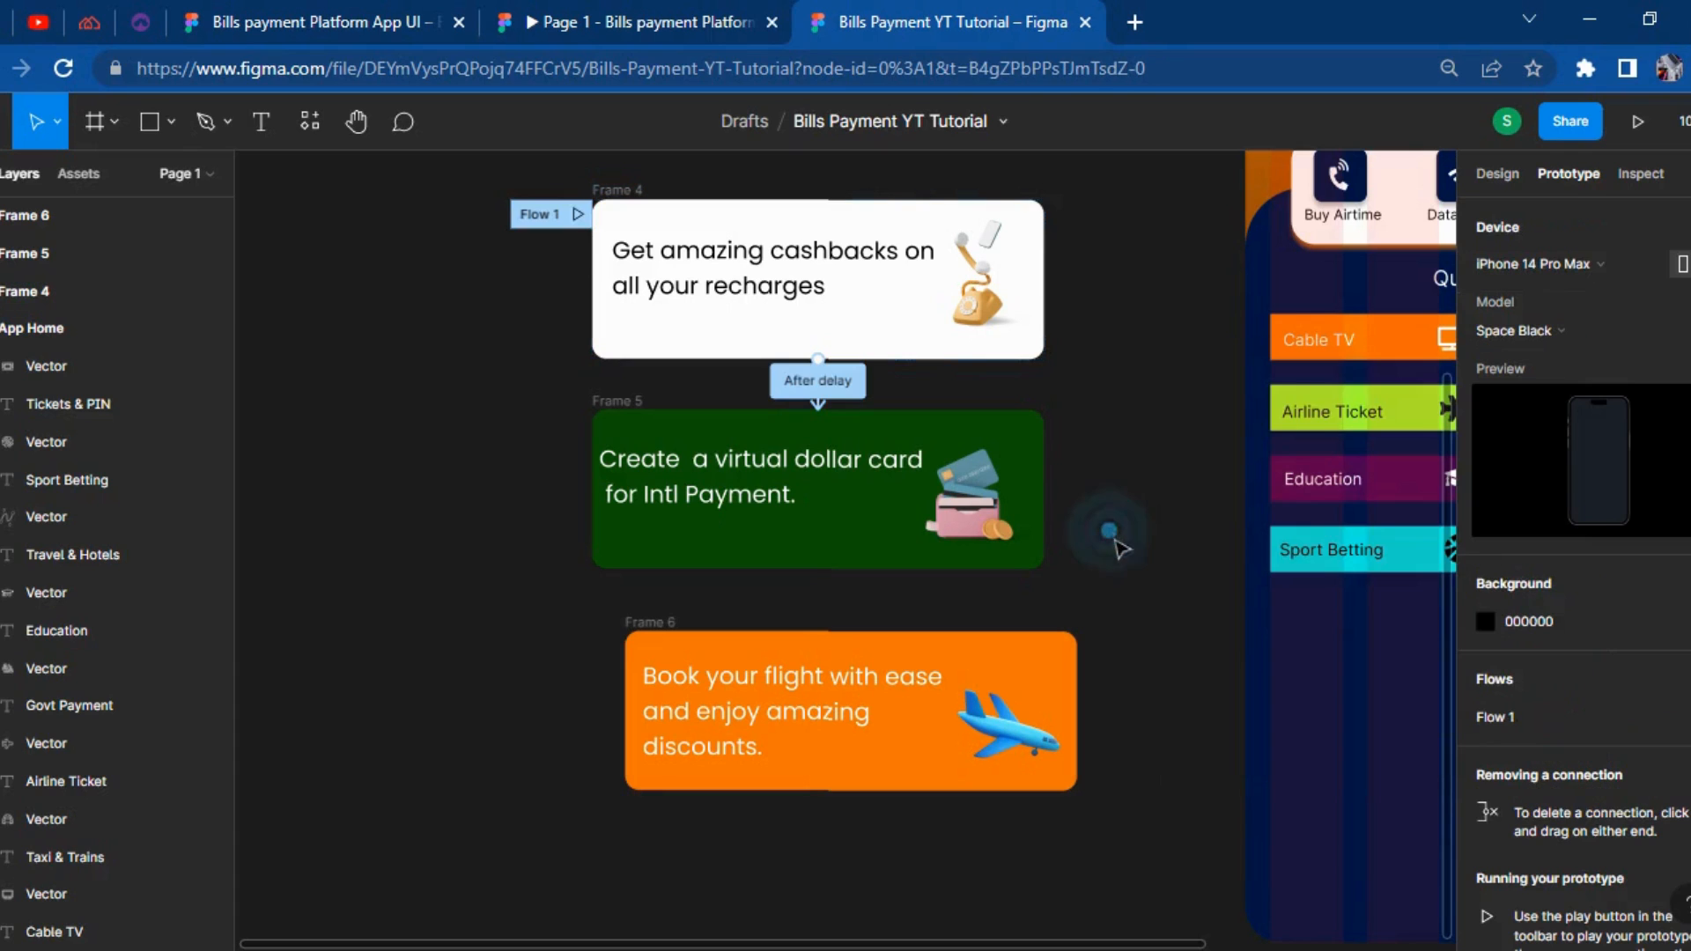
Link the green virtual dollar card frame to the orange flight booking frame with an After delay trigger of 3000 ms.
click(823, 509)
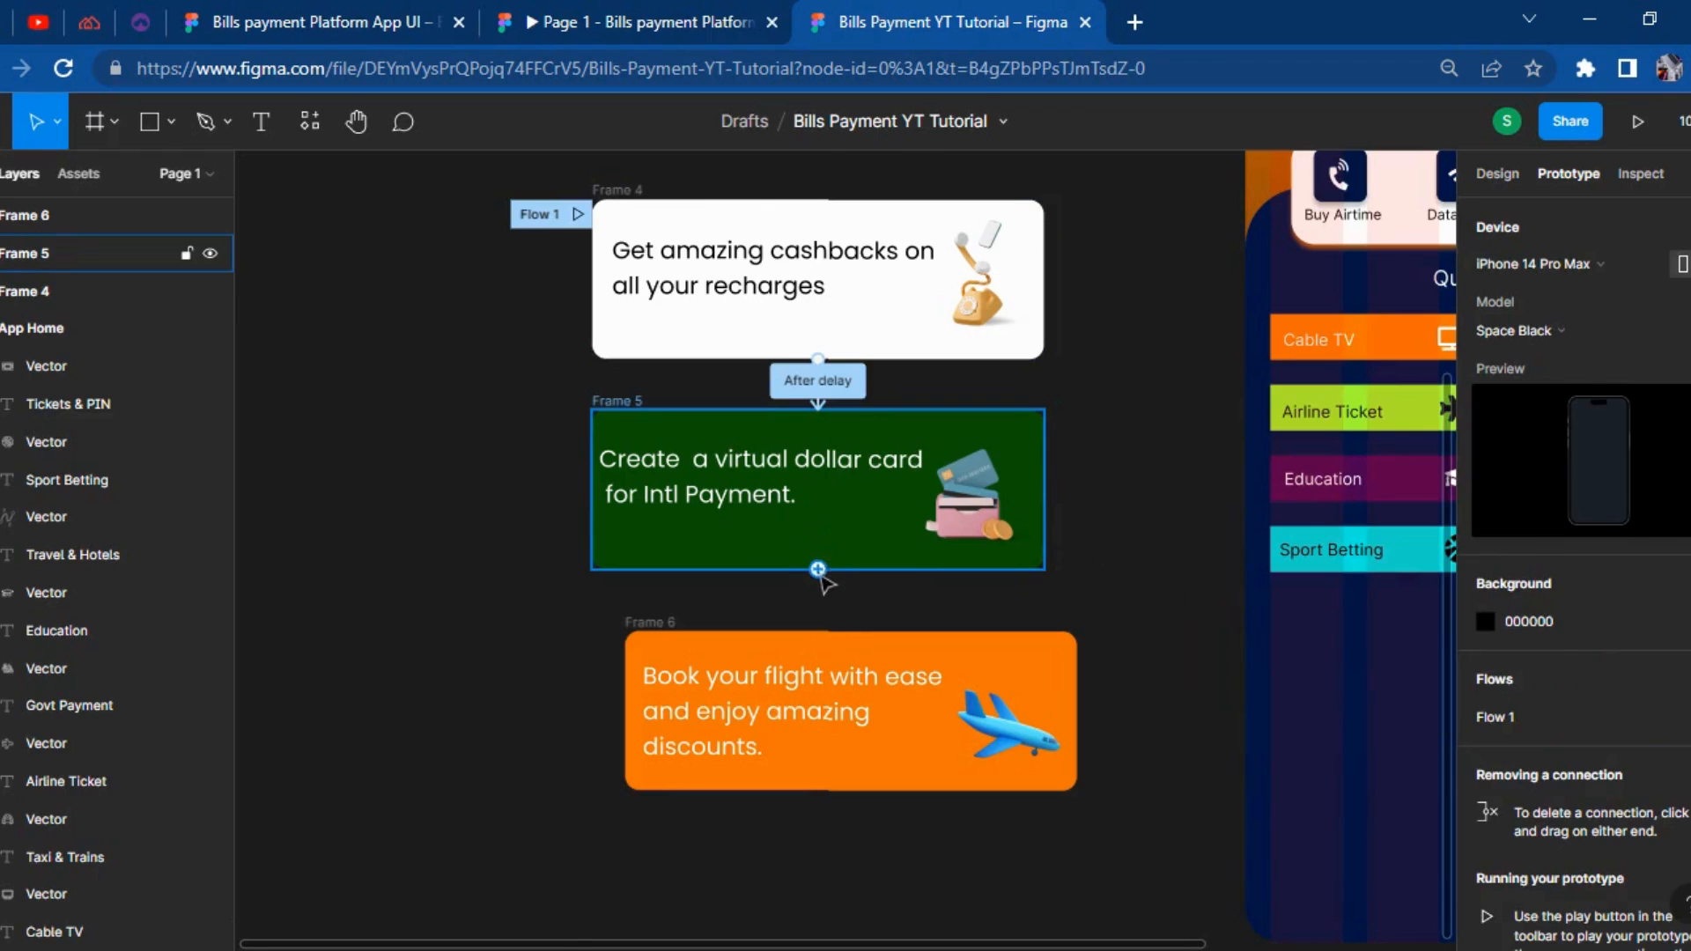
drag(818, 569, 803, 680)
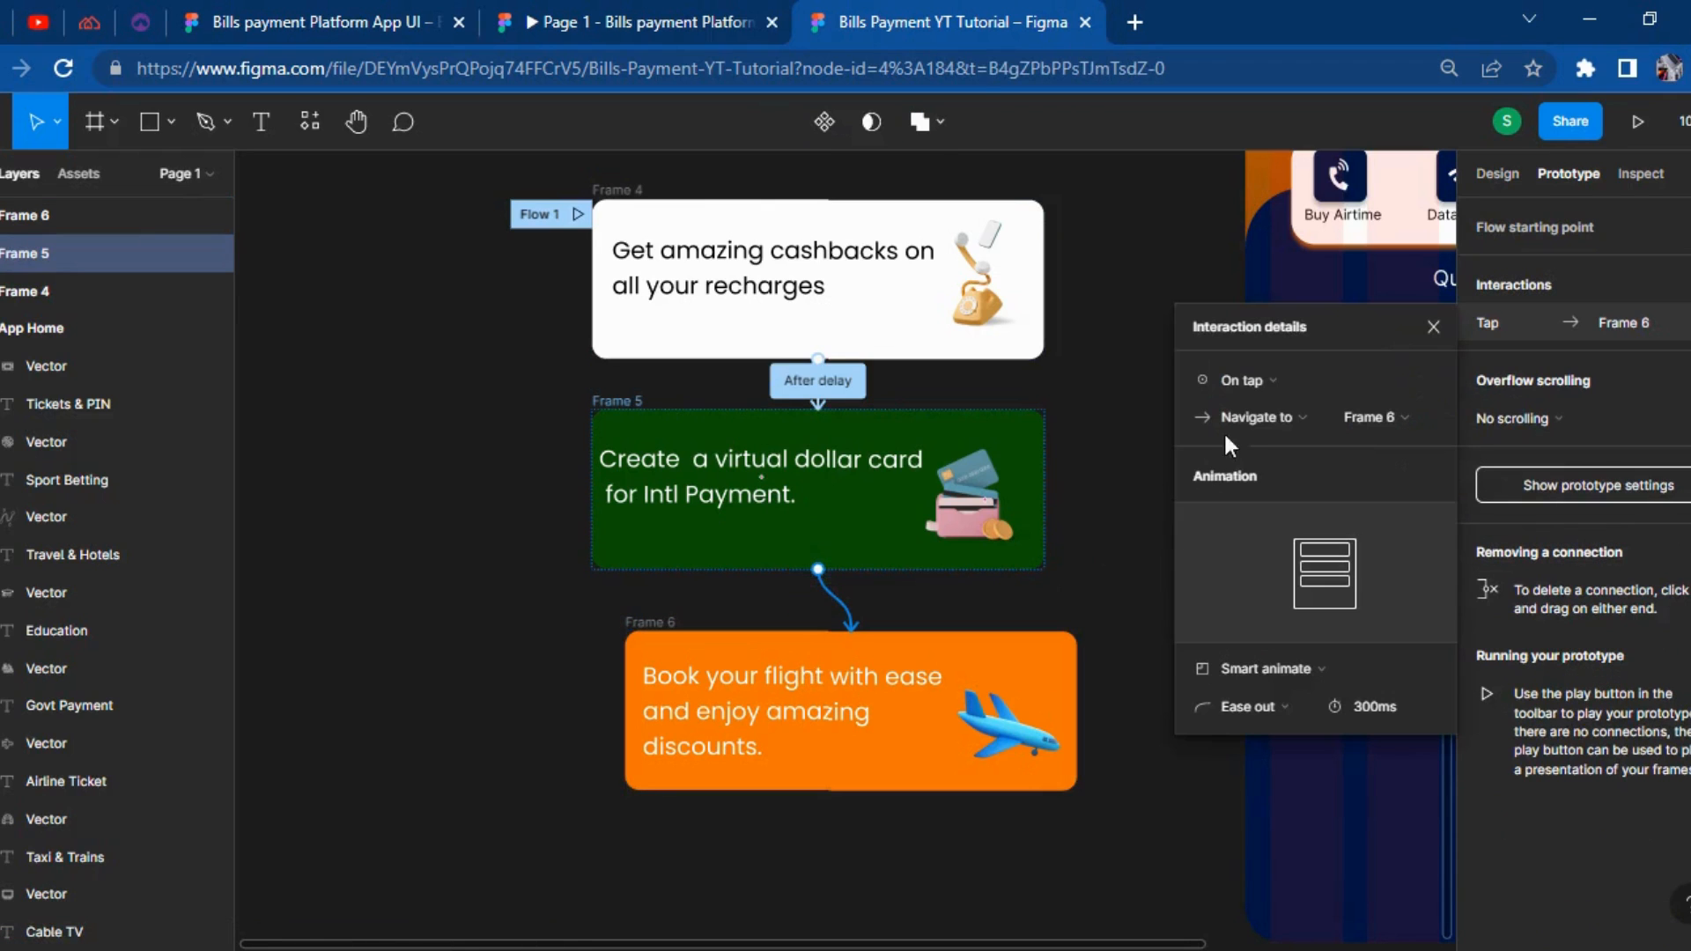
click(1272, 395)
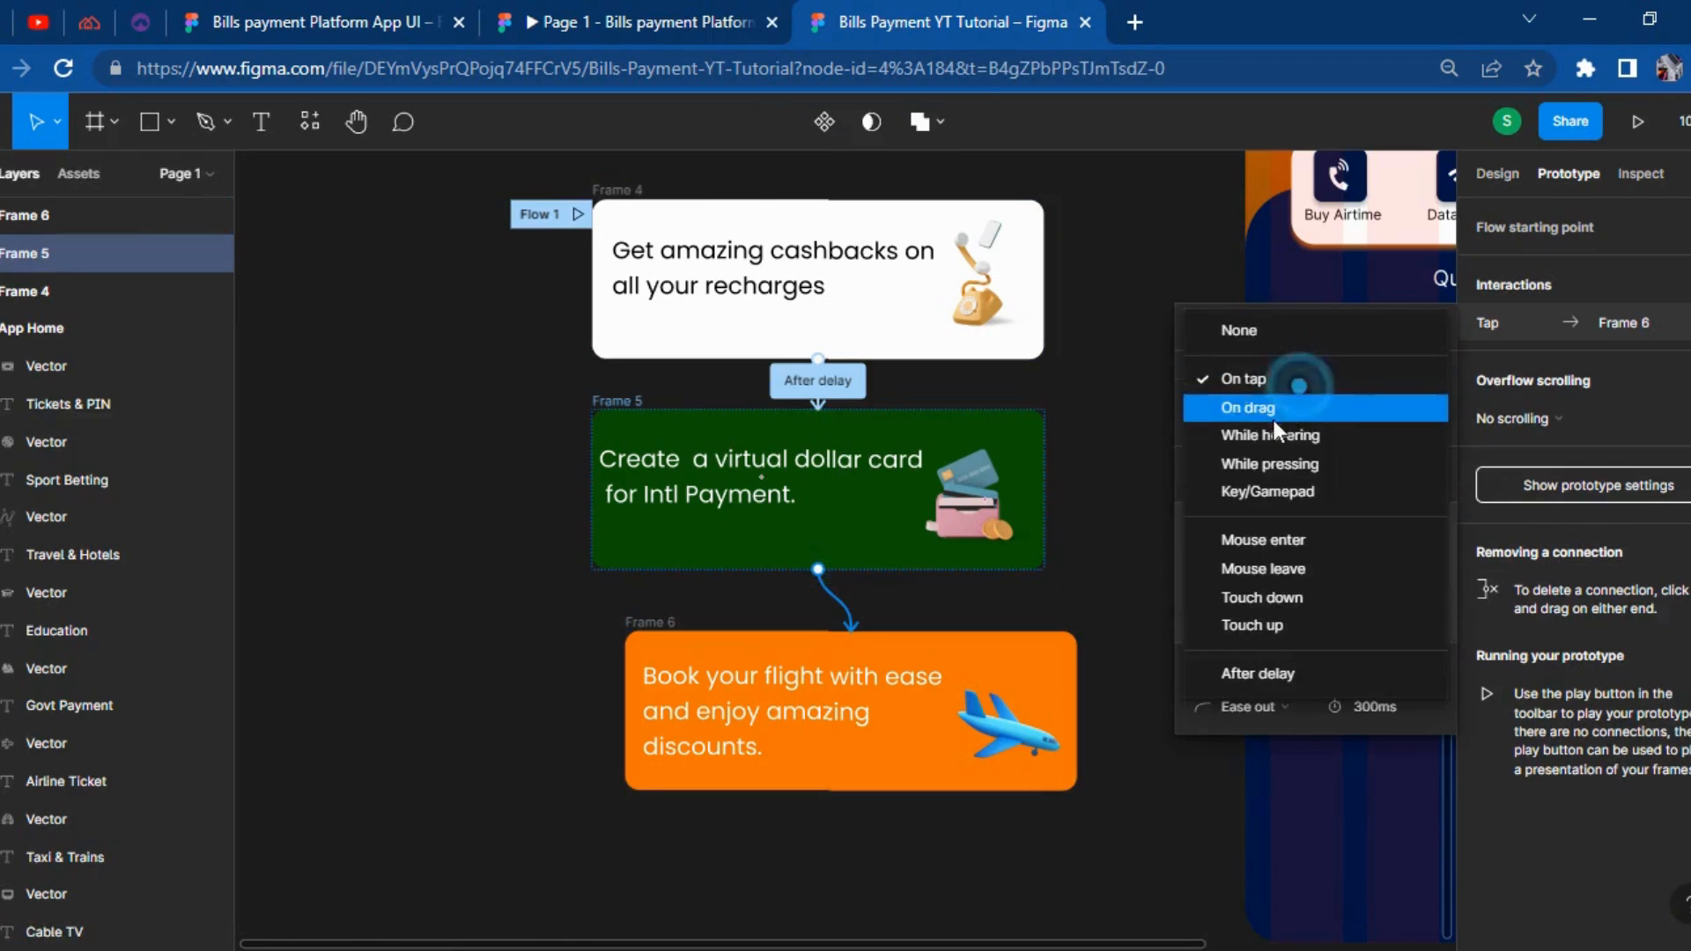
click(1251, 668)
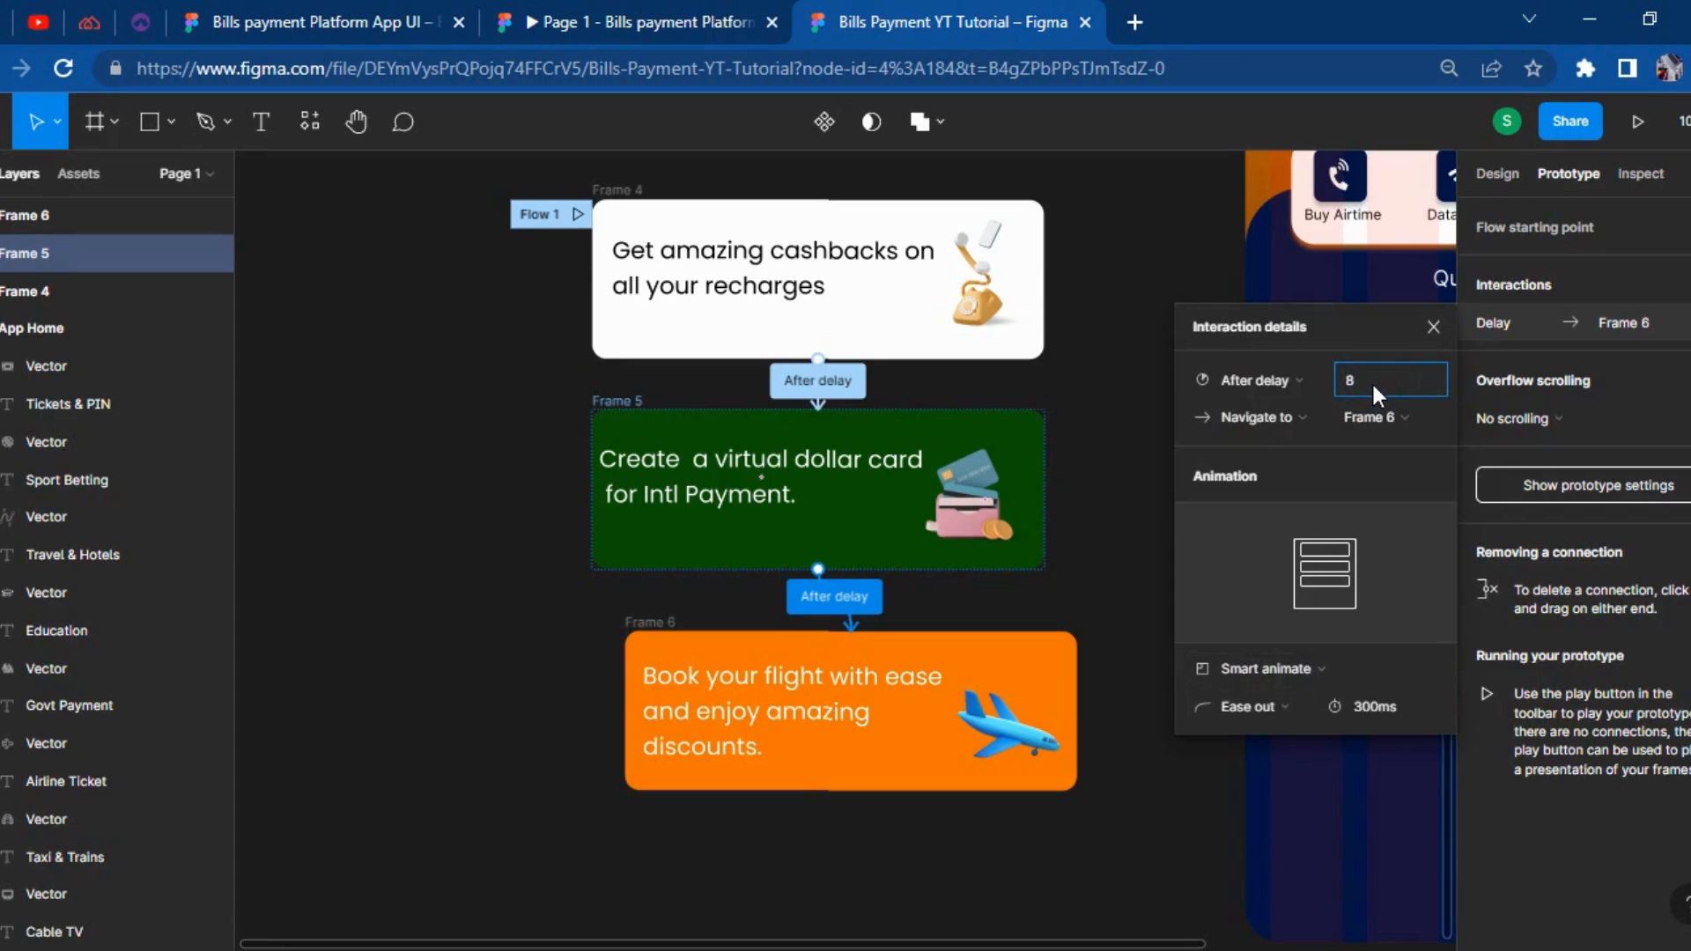
text(3000)
click(1112, 585)
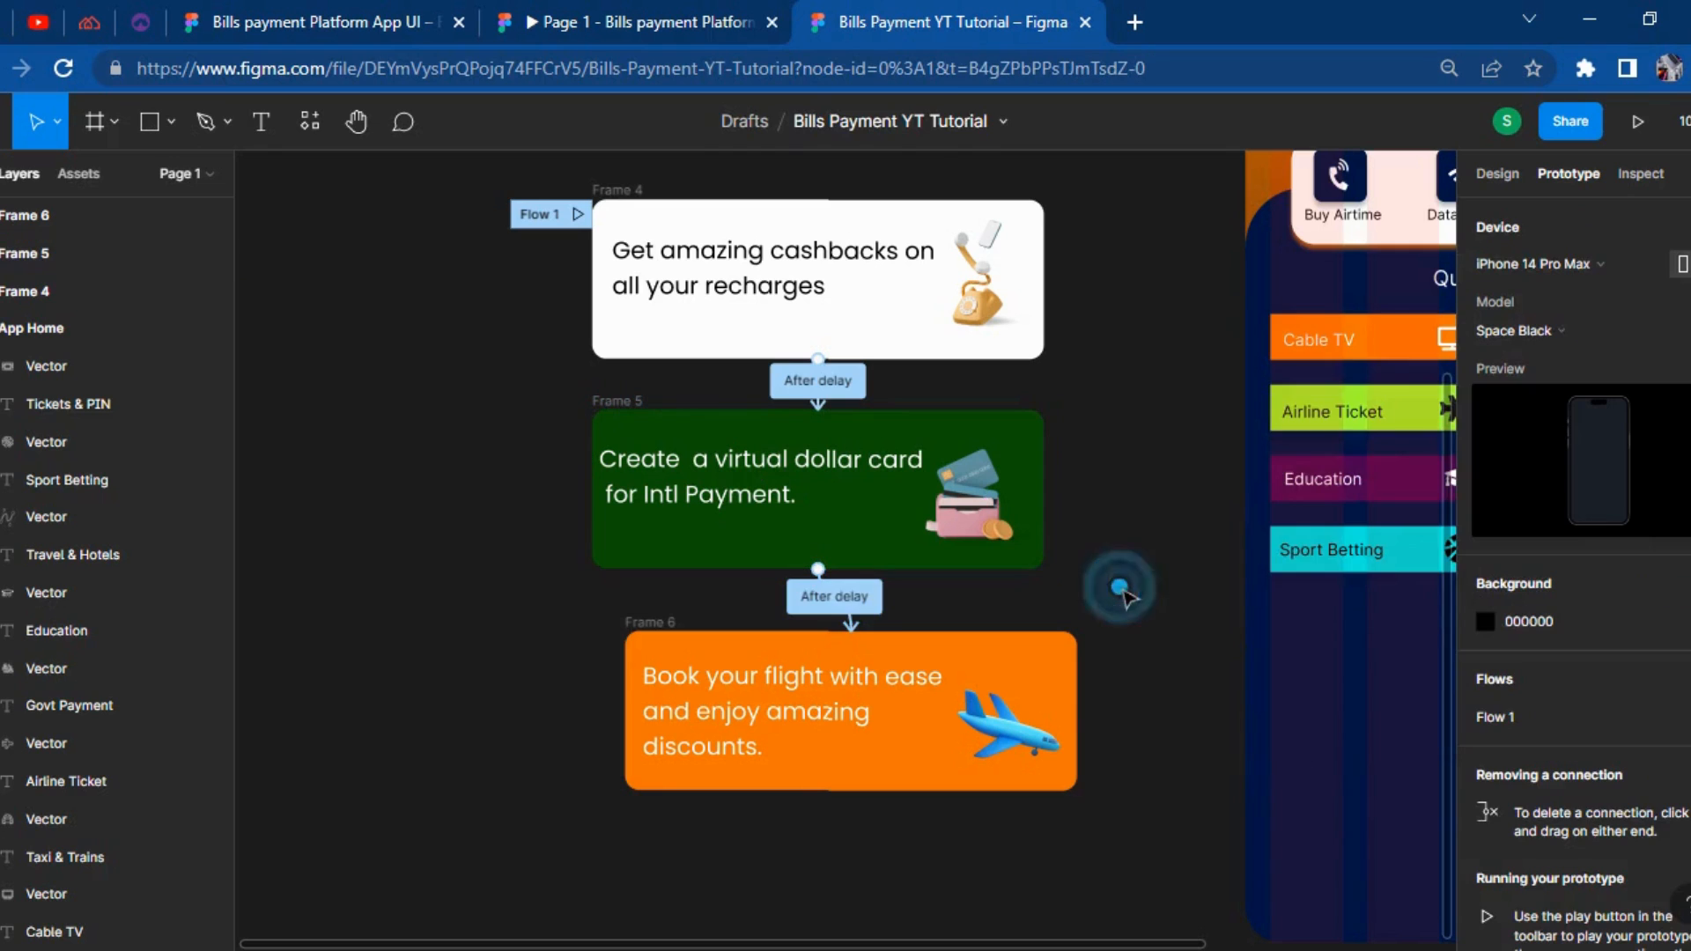
Link the orange flight booking frame back to the white cashback frame with an After delay trigger of 3000 ms.
drag(851, 791, 632, 556)
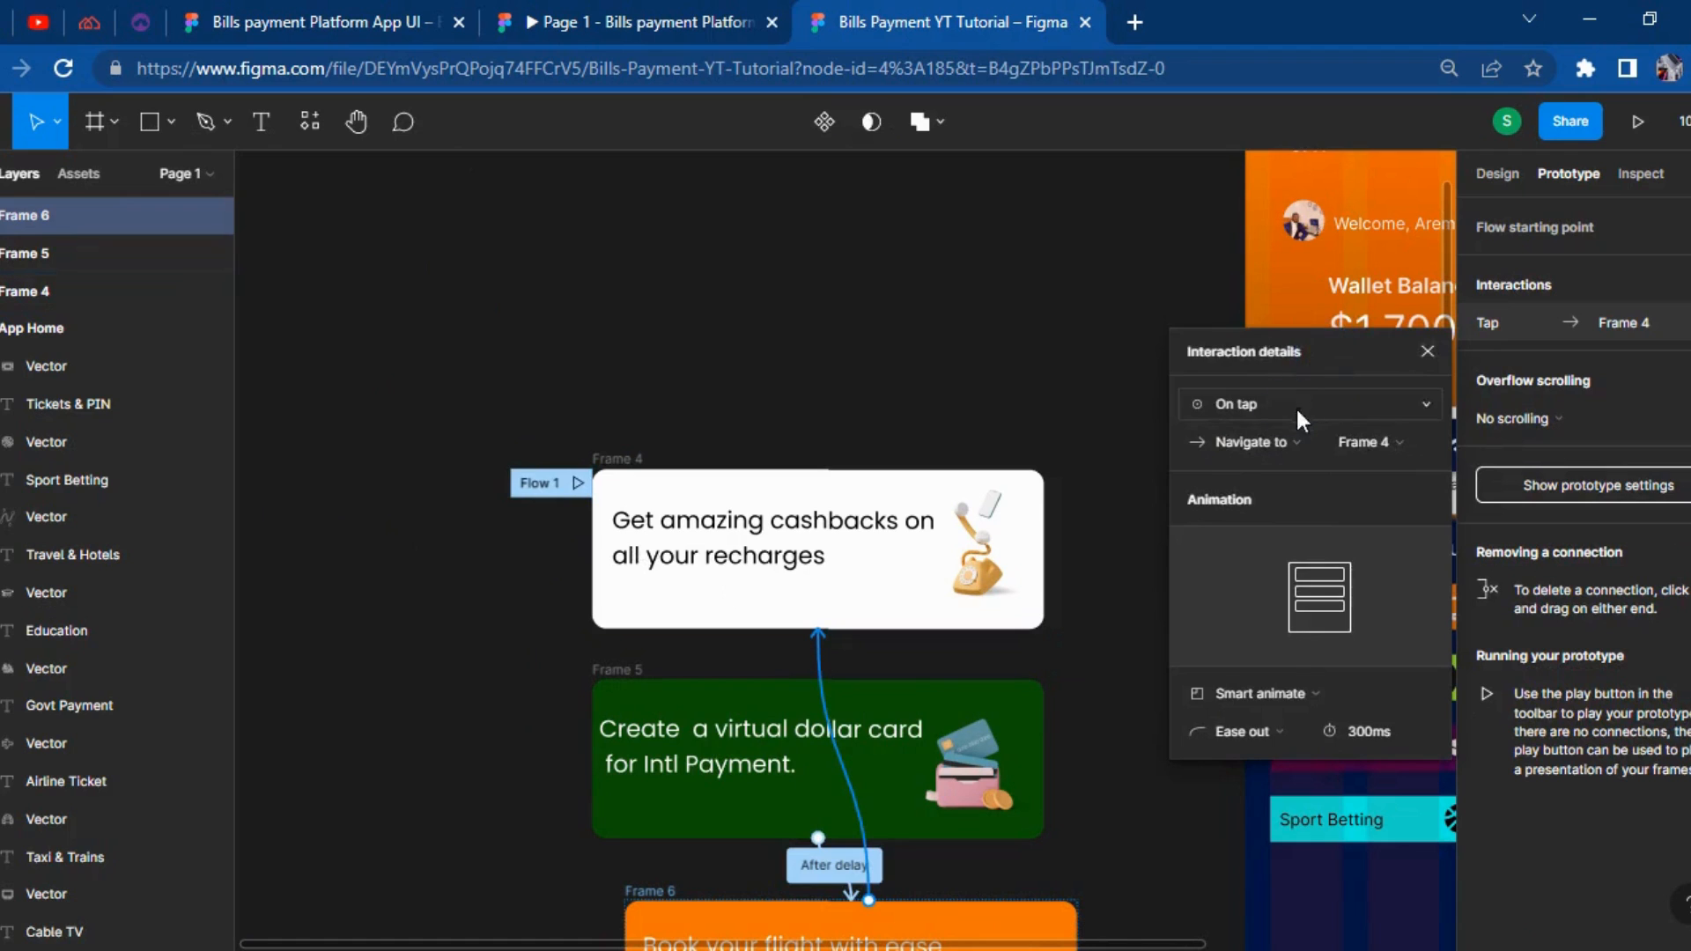
click(1268, 403)
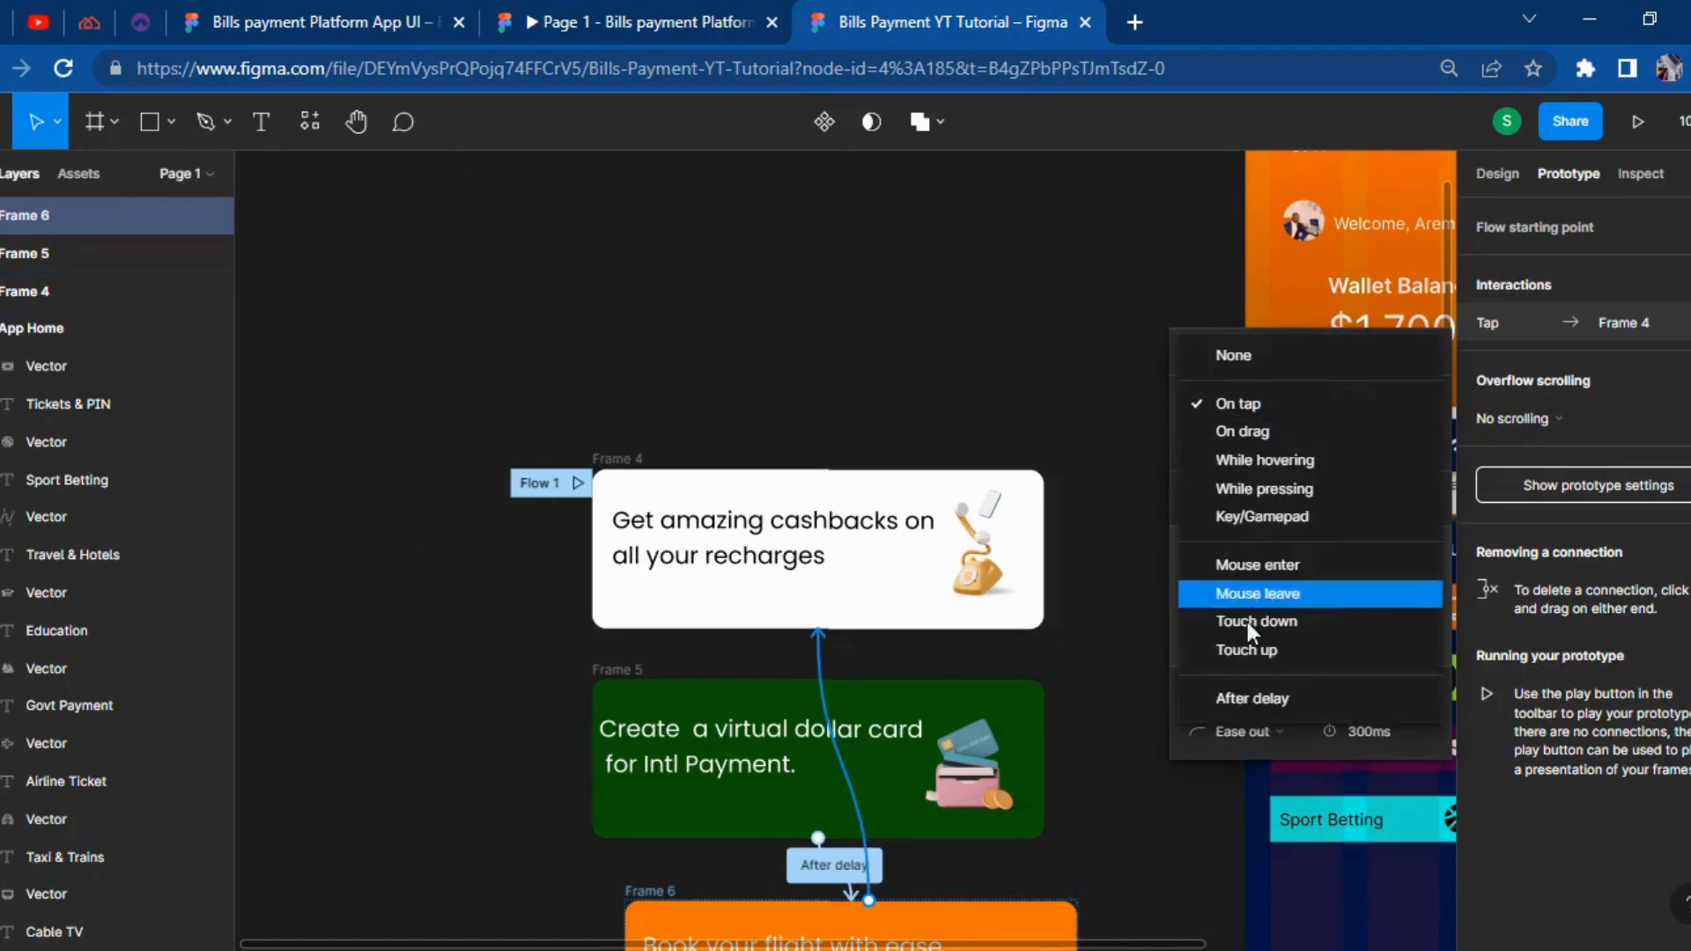
click(1242, 706)
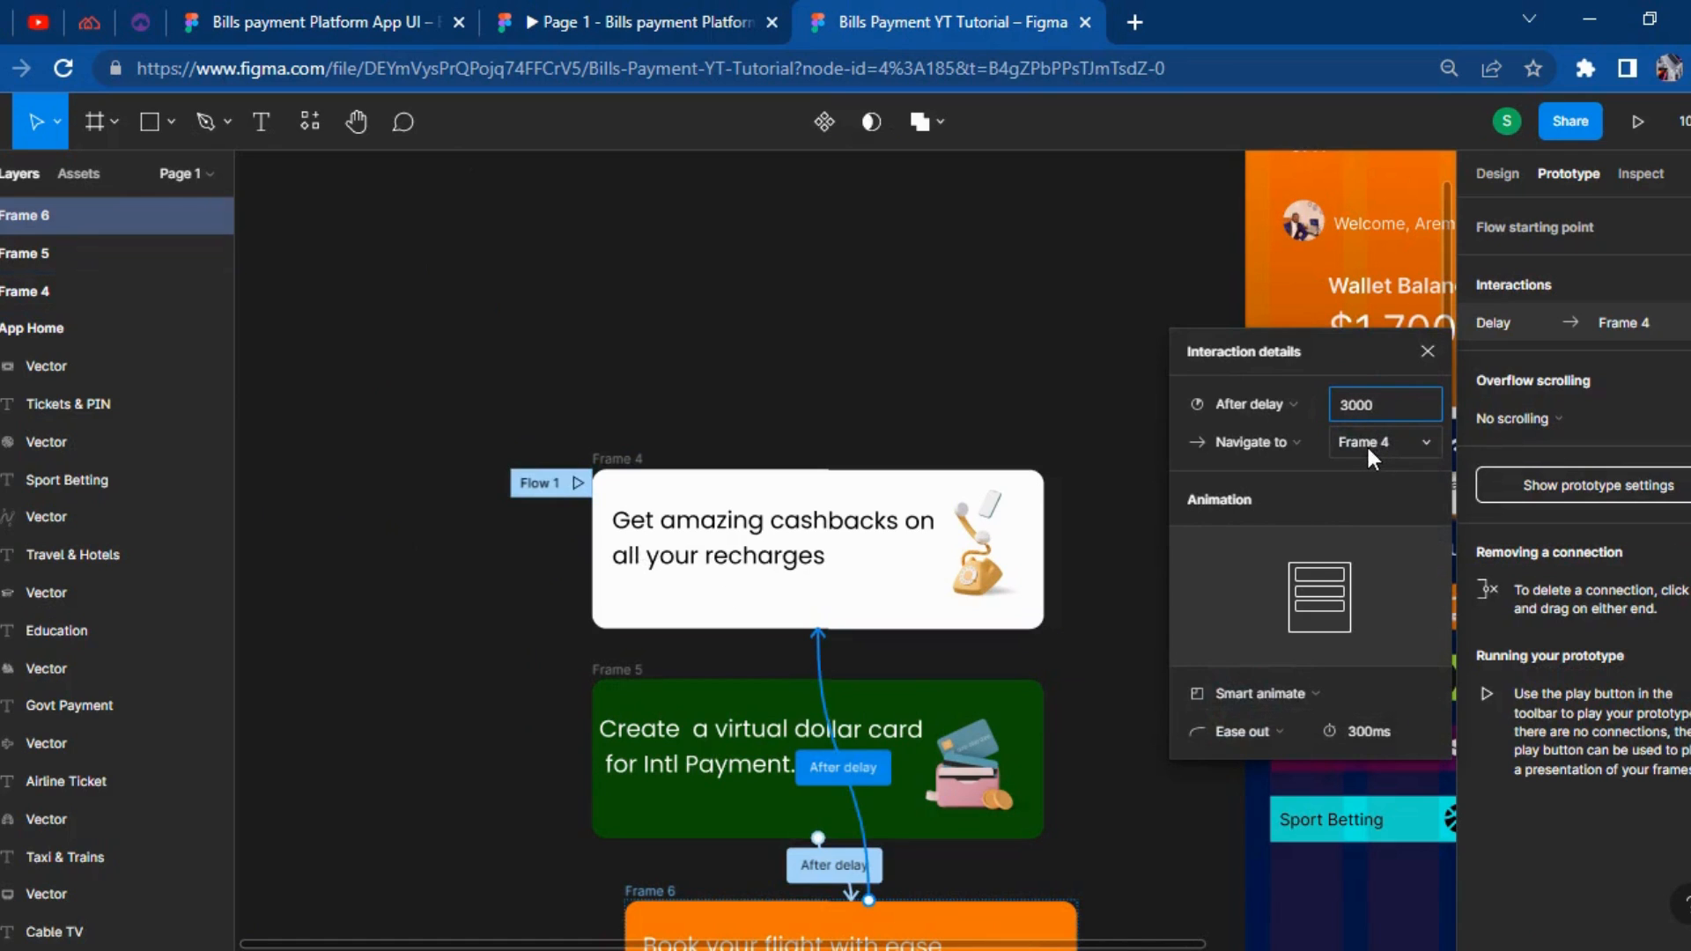
click(1128, 738)
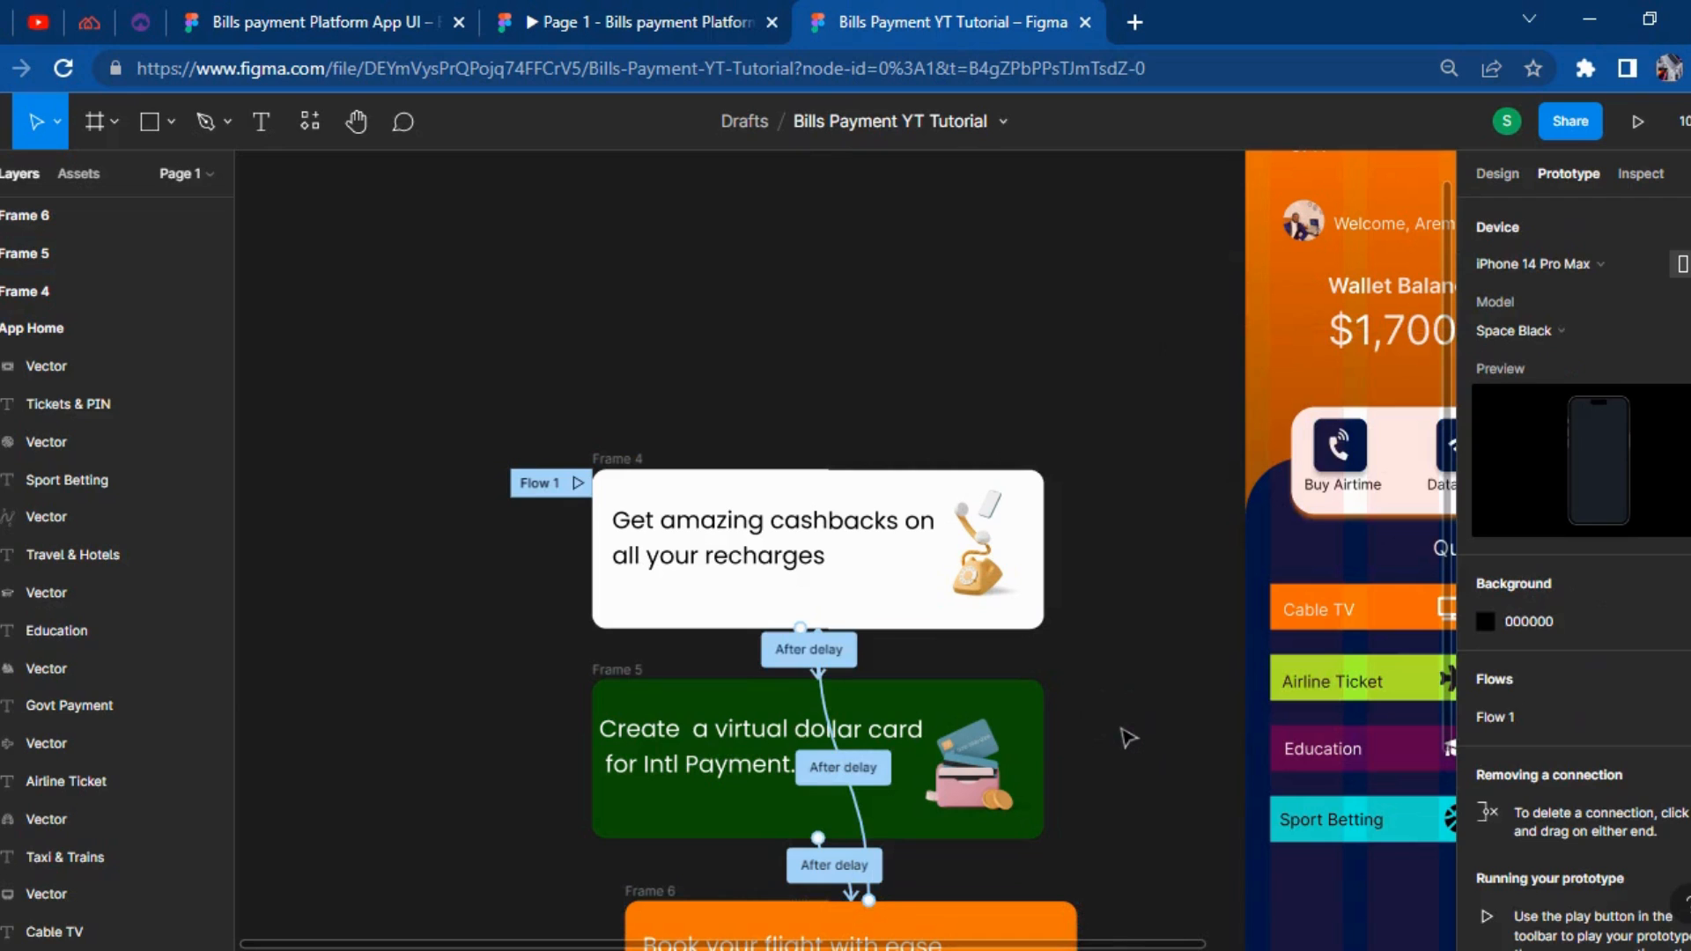
scroll(1141, 707, down, 2)
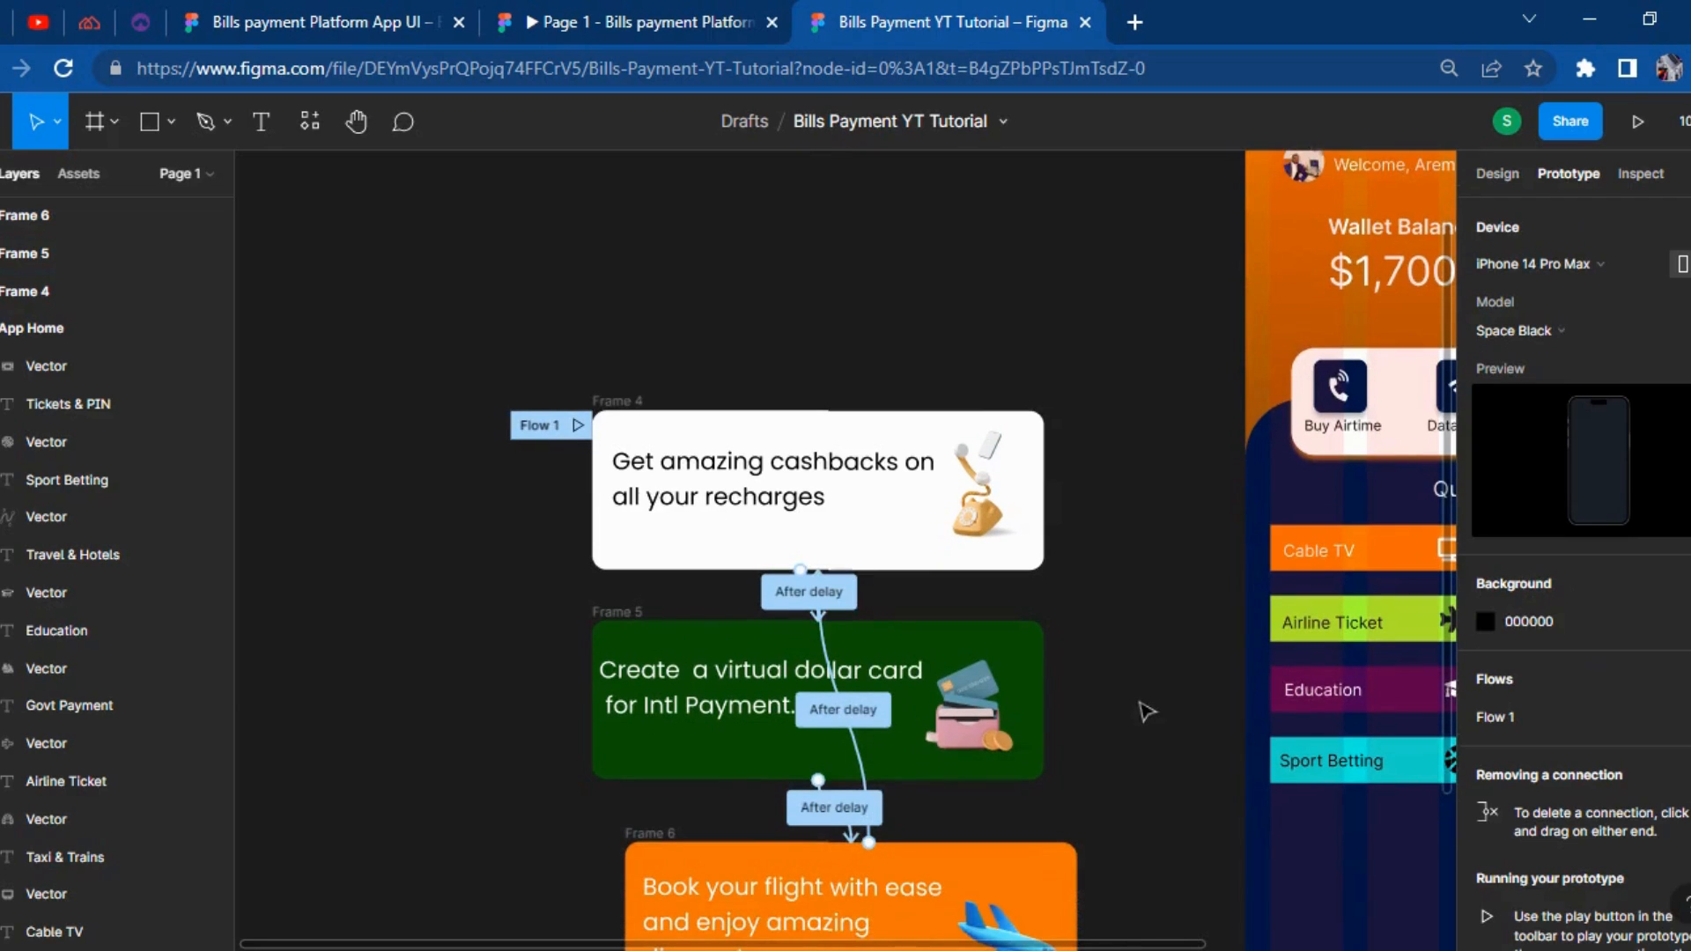
Move the cashback frame into the App Home screen below the Quick Service buttons, at X 26, Y 647.
click(1497, 174)
click(769, 395)
drag(800, 414, 992, 812)
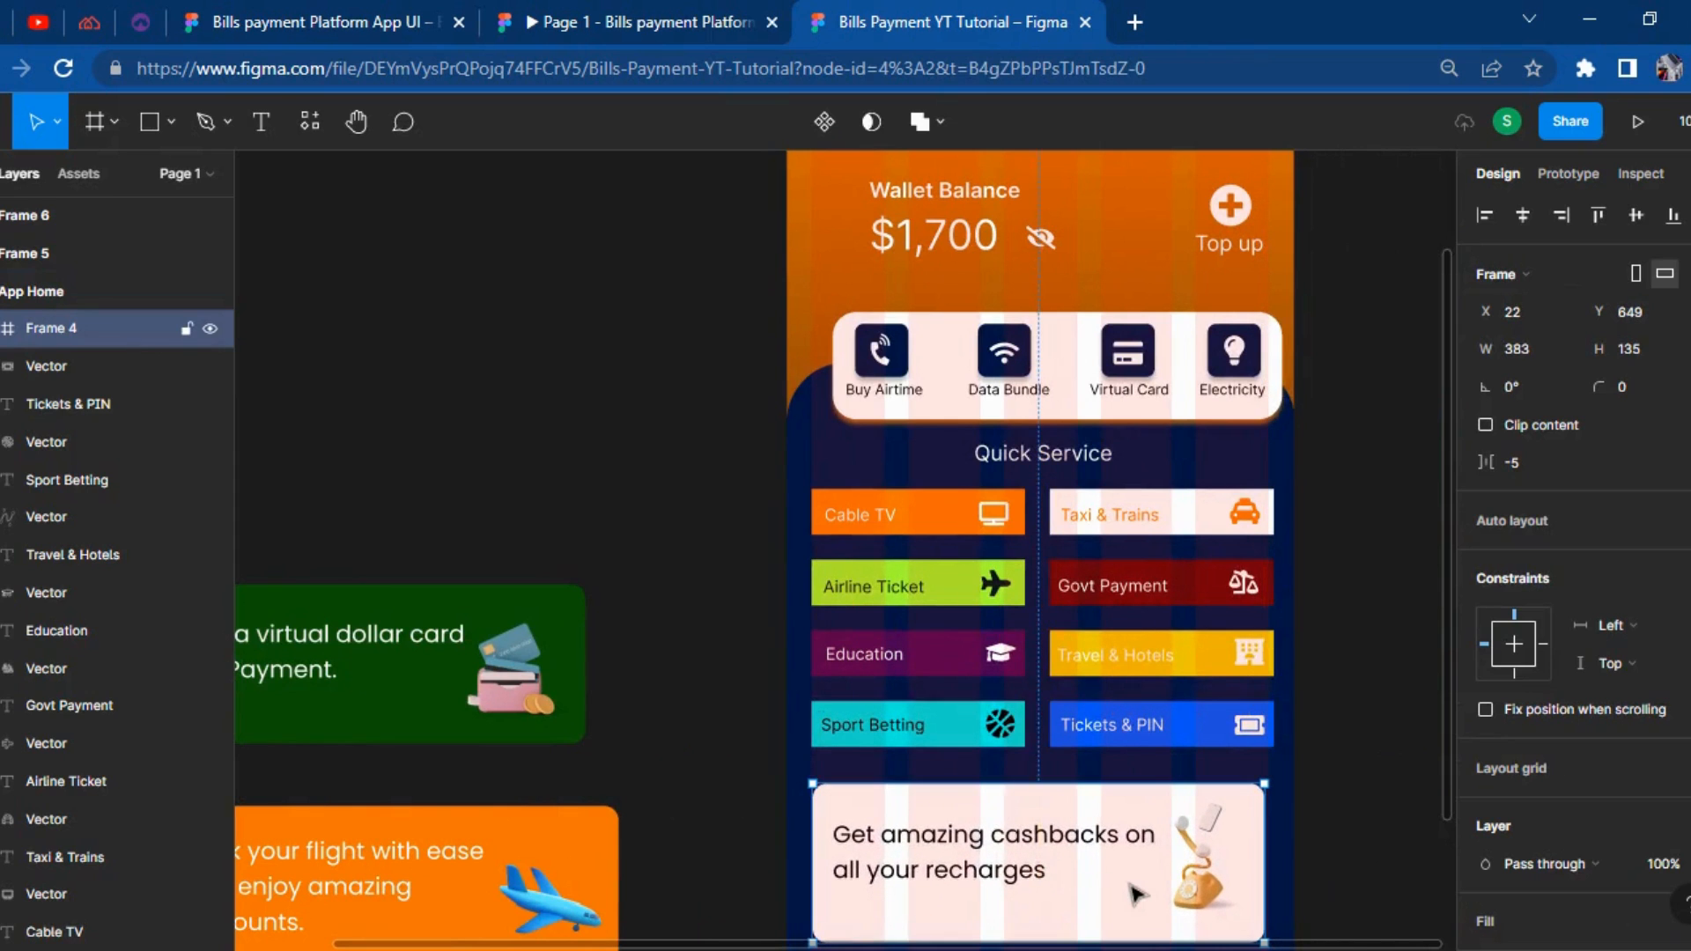
key(Right)
key(Right)
key(Right)
key(Up)
key(Up)
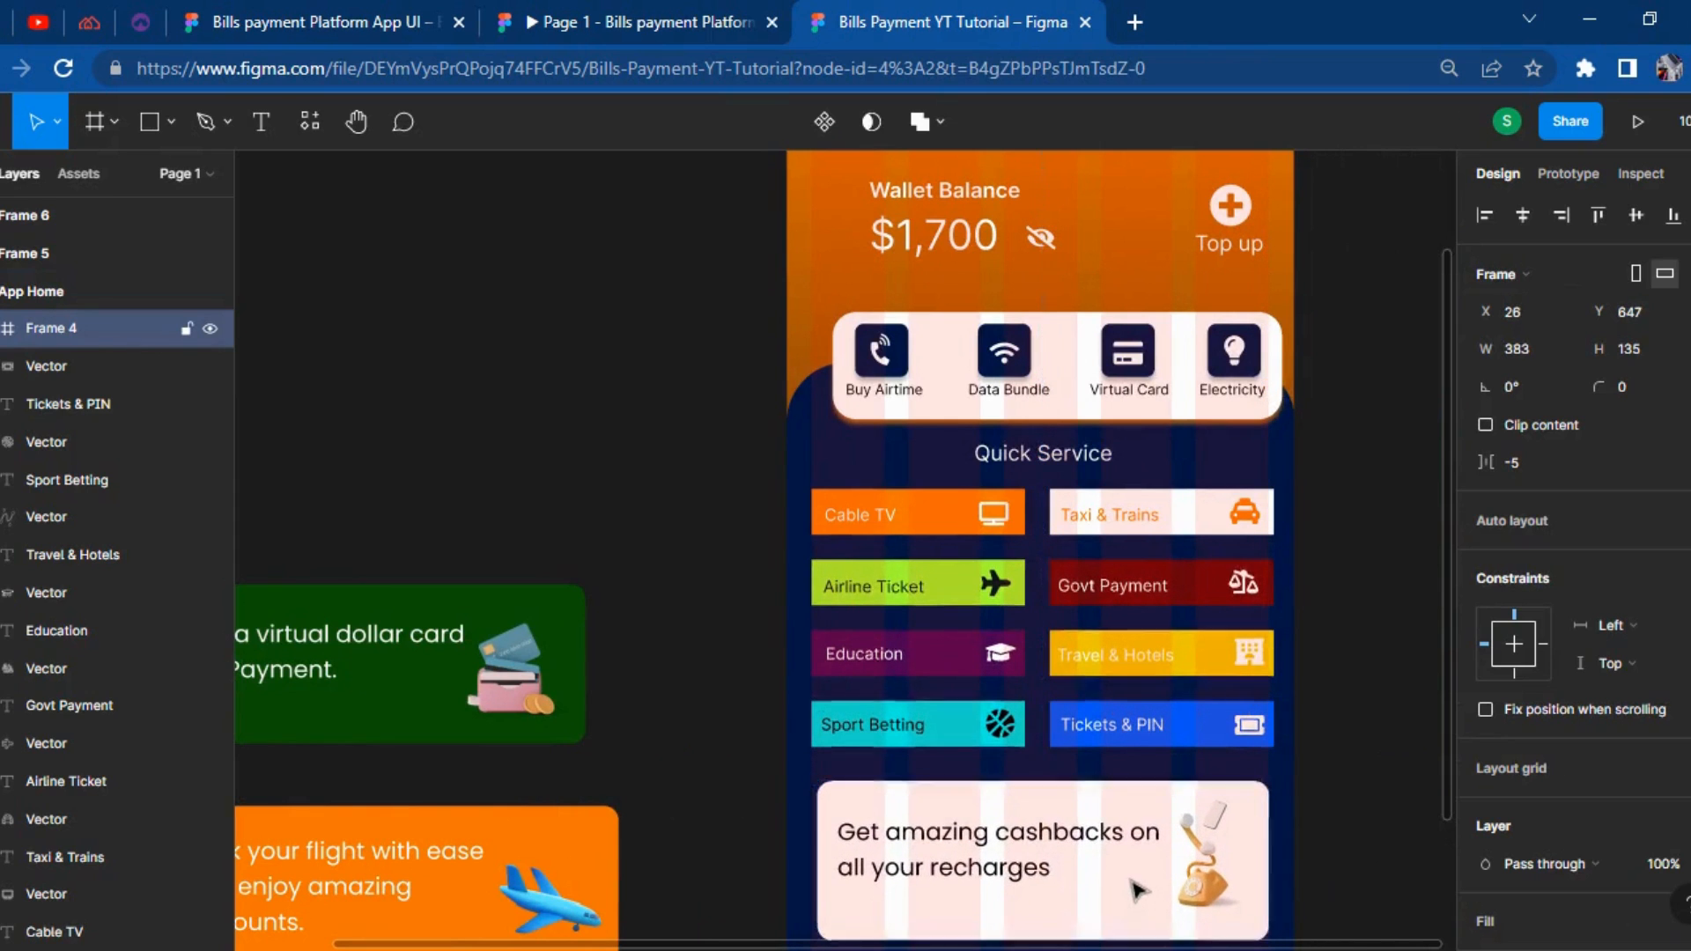
click(1381, 763)
Launch the prototype preview of the App Home screen and look over the home screen design while it loads.
scroll(1379, 771, down, 3)
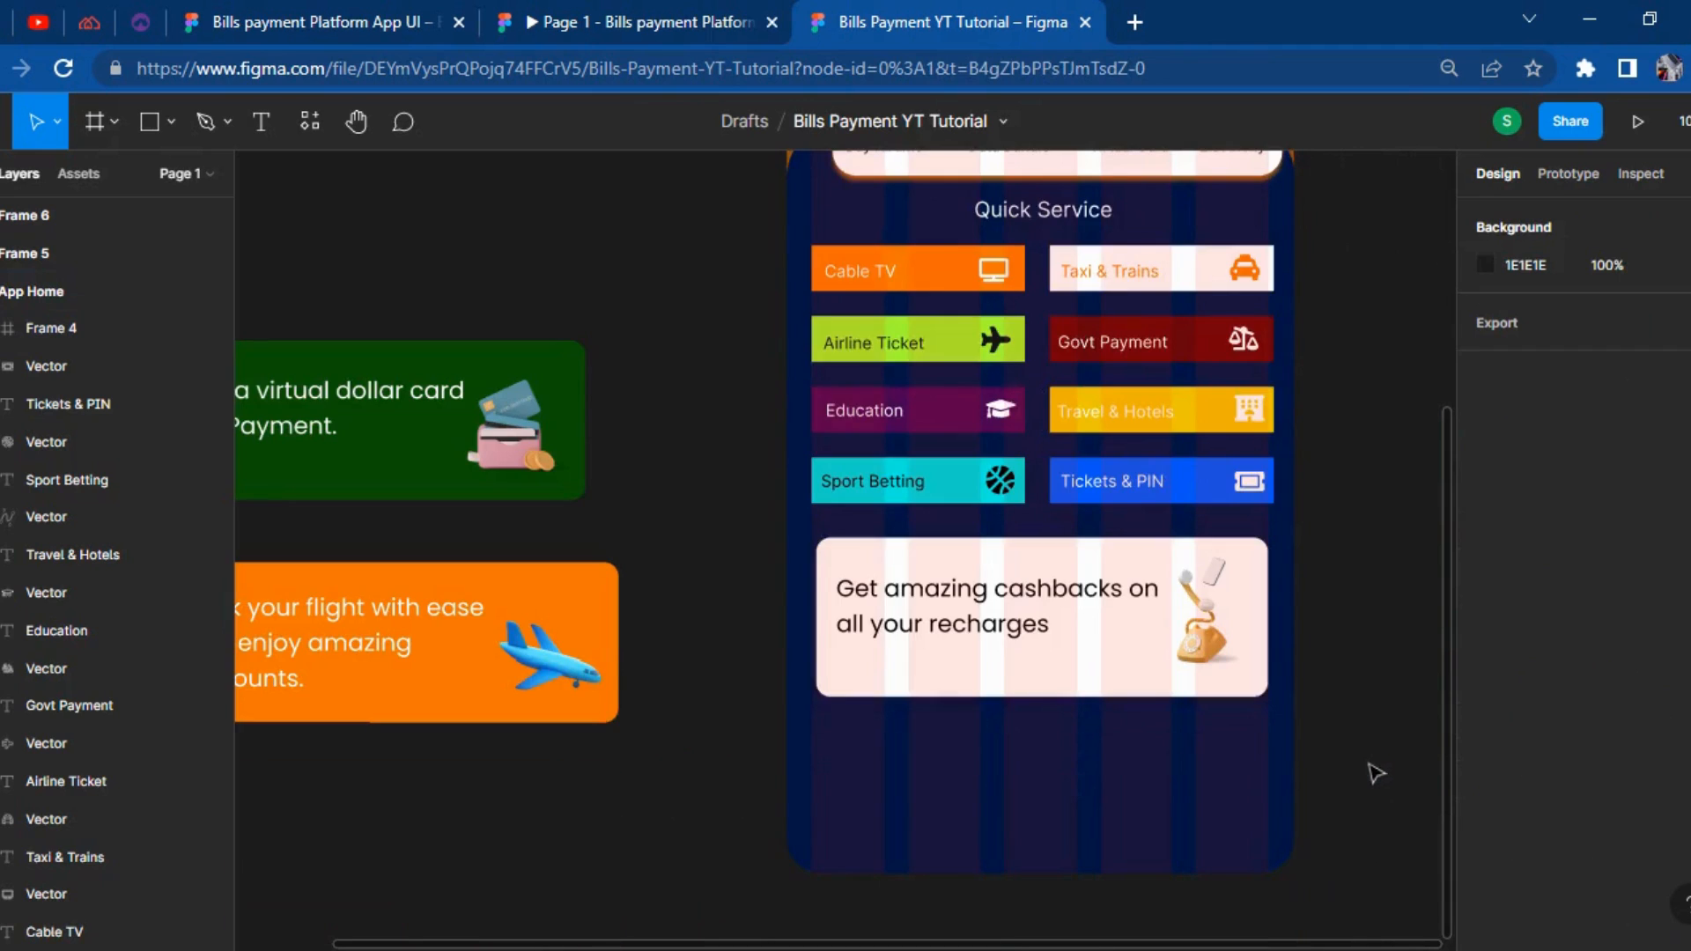
click(1631, 123)
click(883, 18)
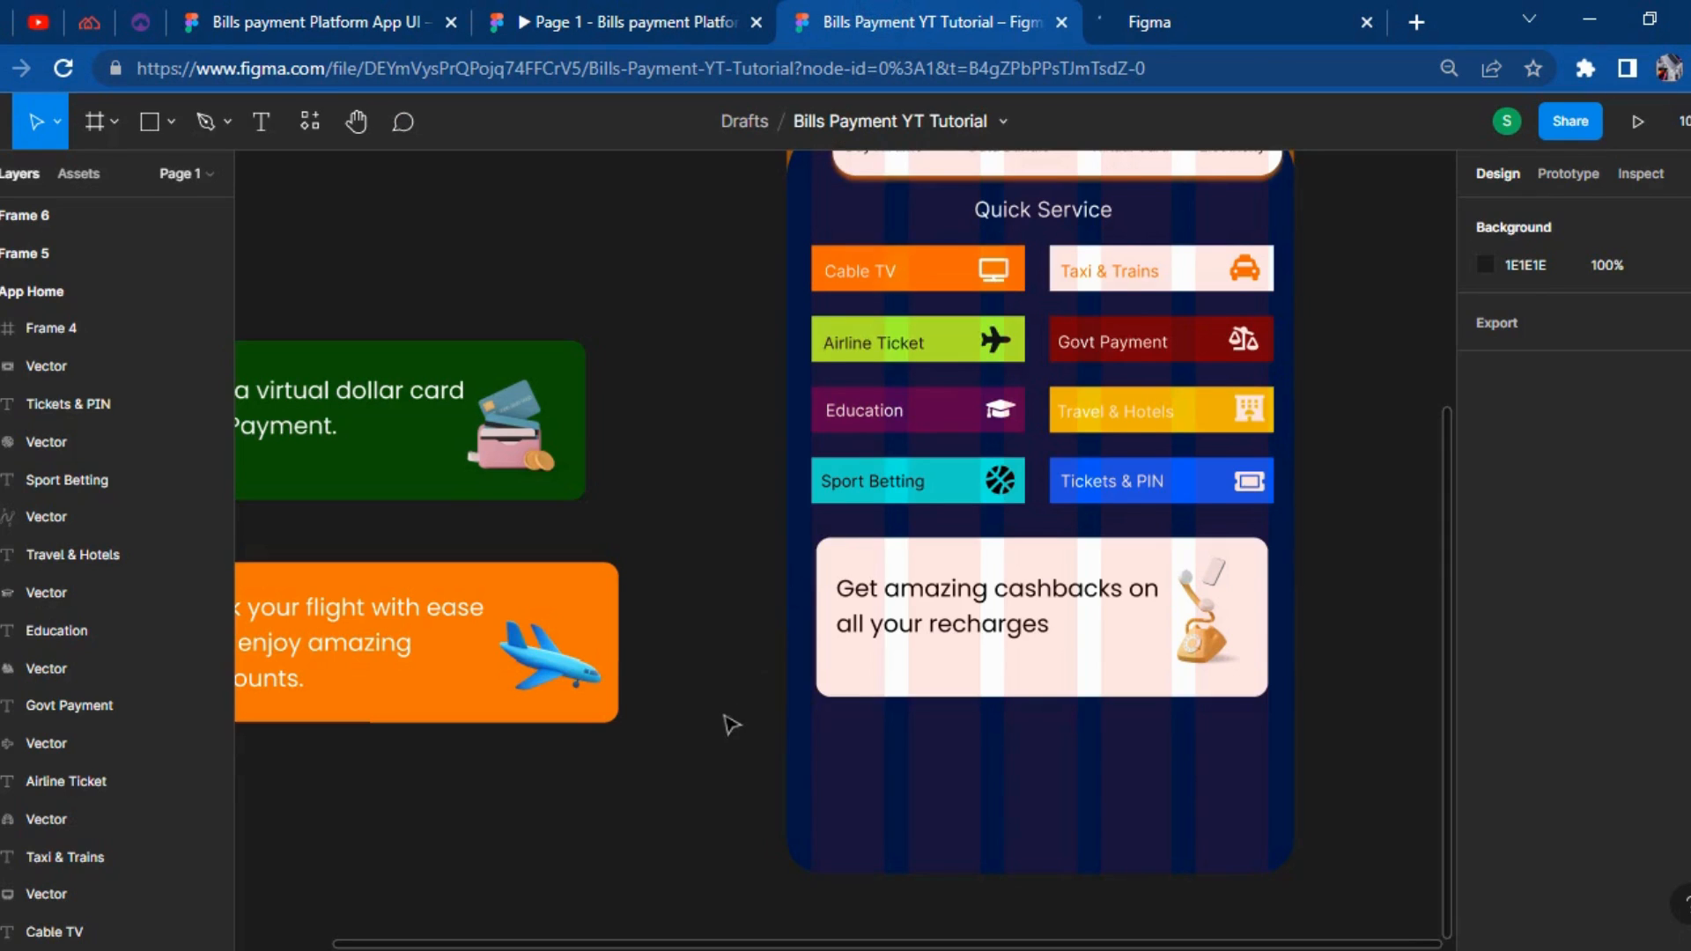
scroll(793, 709, up, 1)
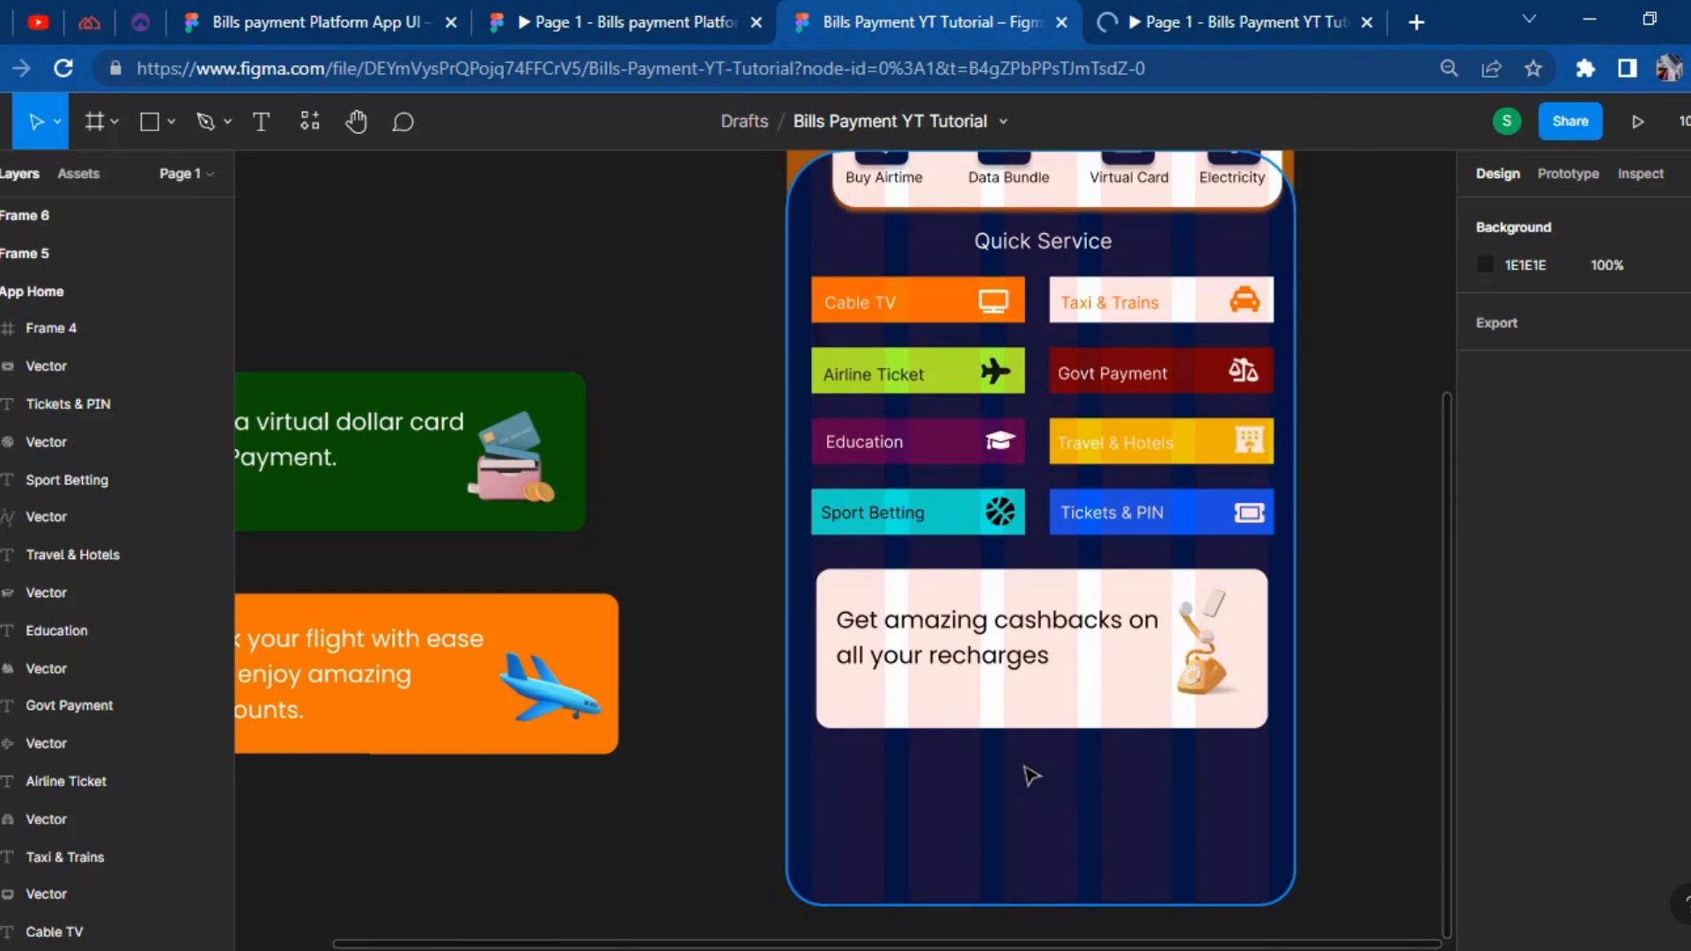
scroll(1030, 773, up, 5)
scroll(1022, 771, down, 3)
Check the promotional banner in the reference prototype, open its Buy Airtime screen and return to the tutorial preview.
click(582, 20)
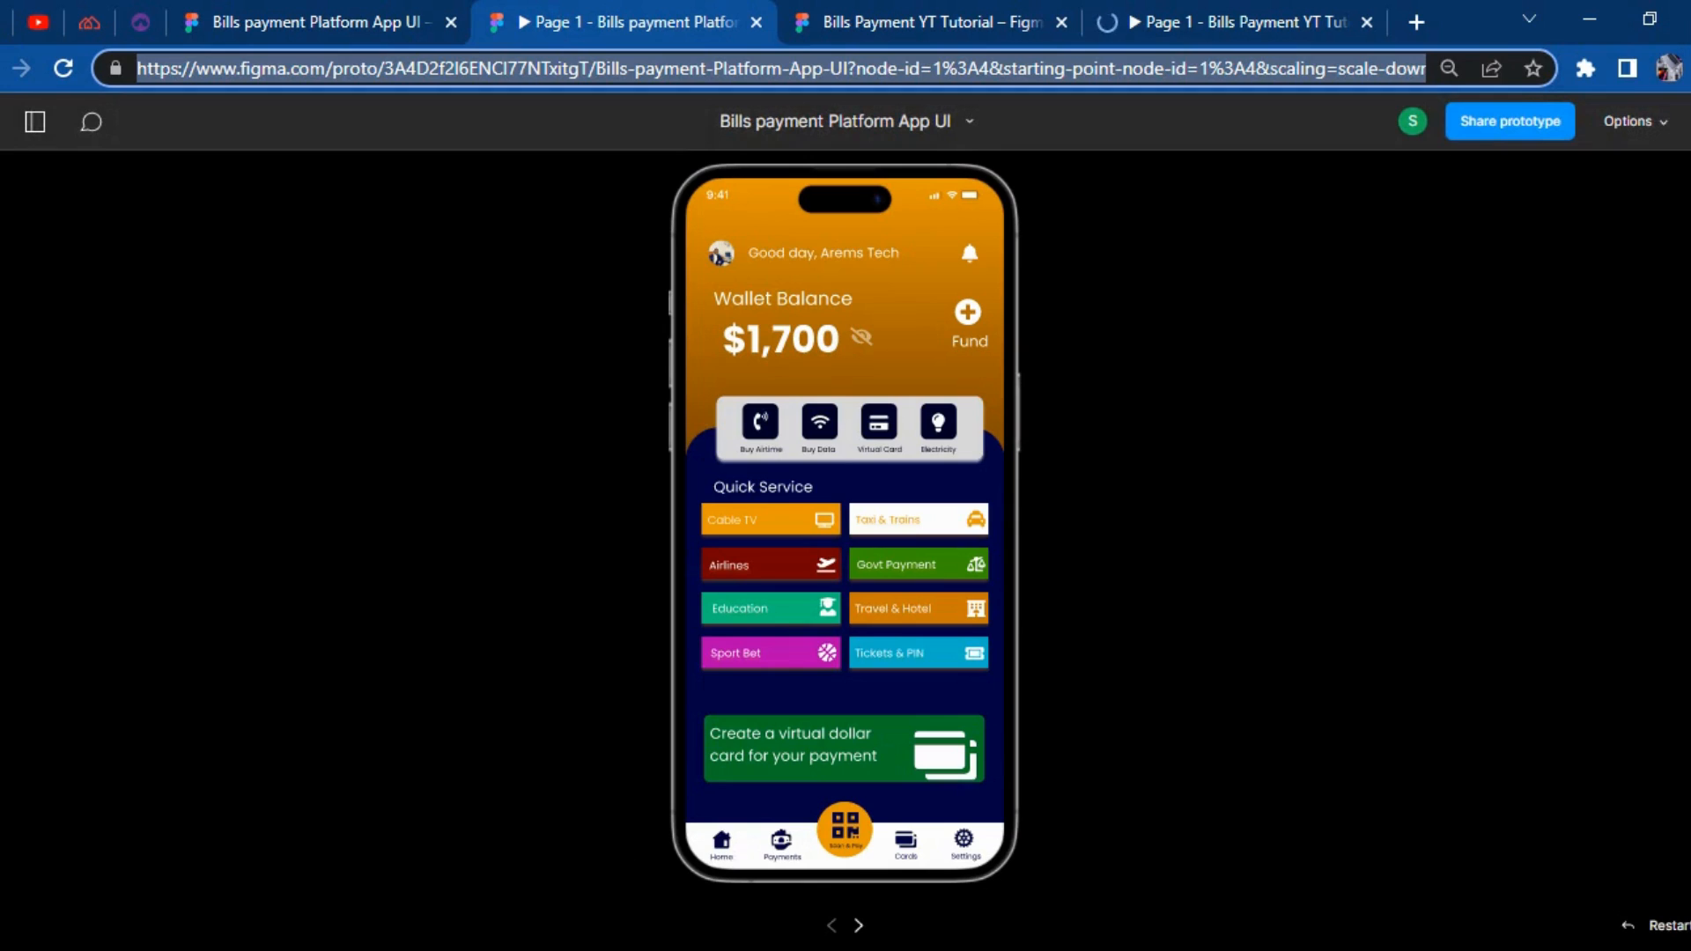
click(738, 407)
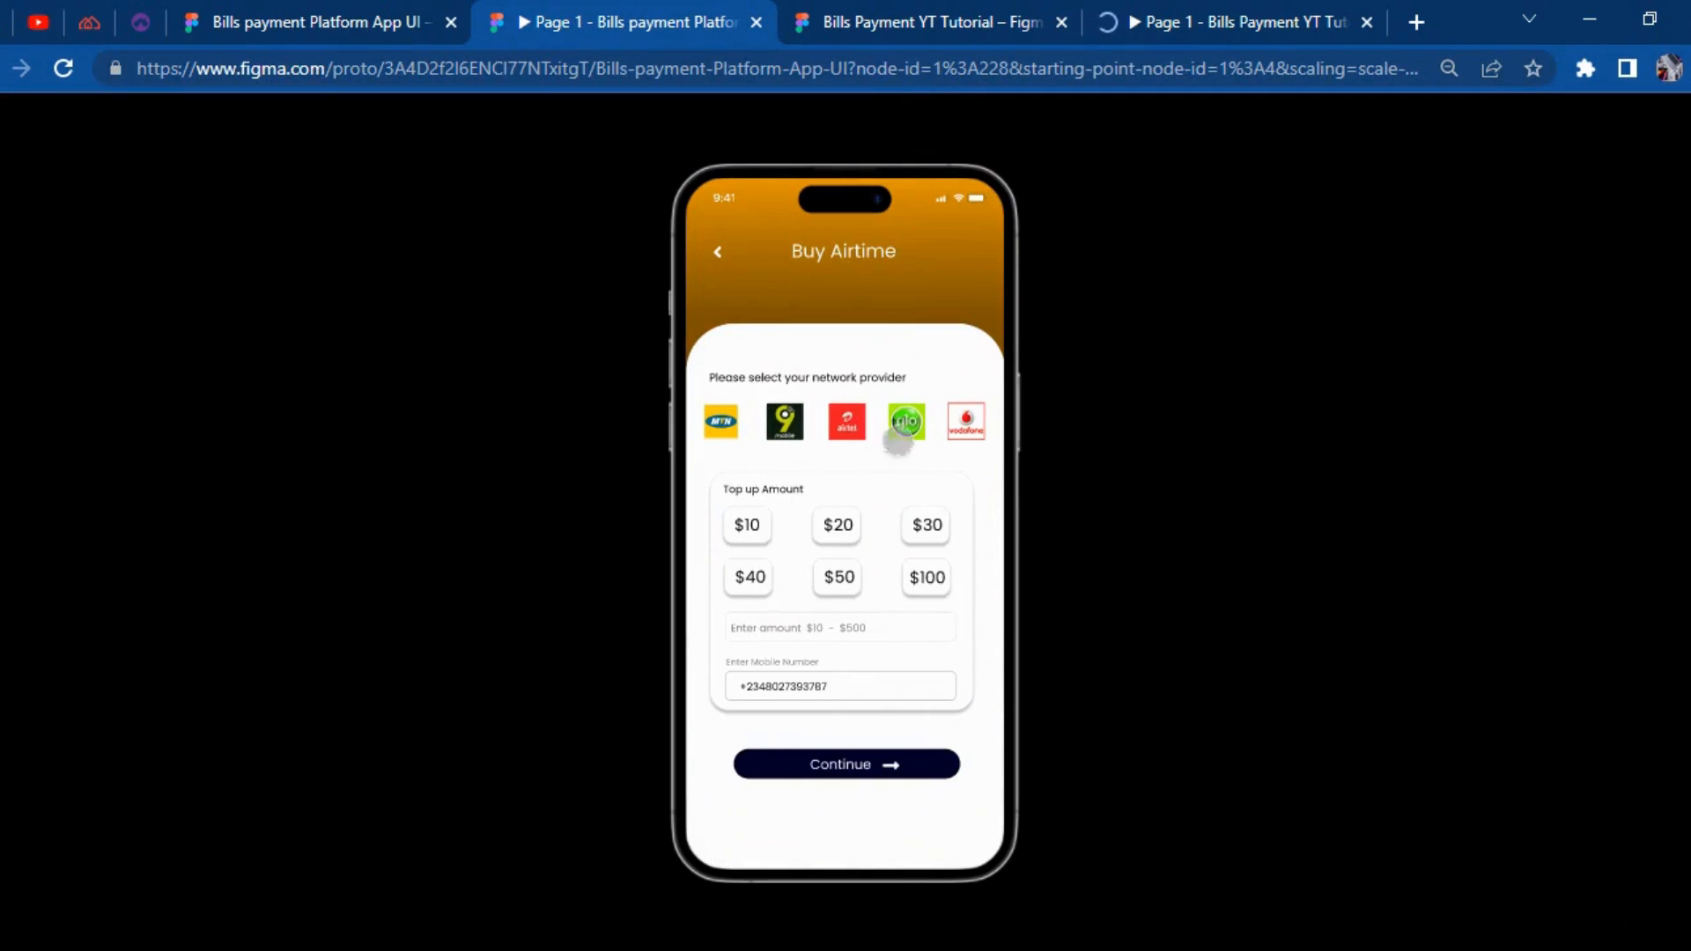
click(1189, 19)
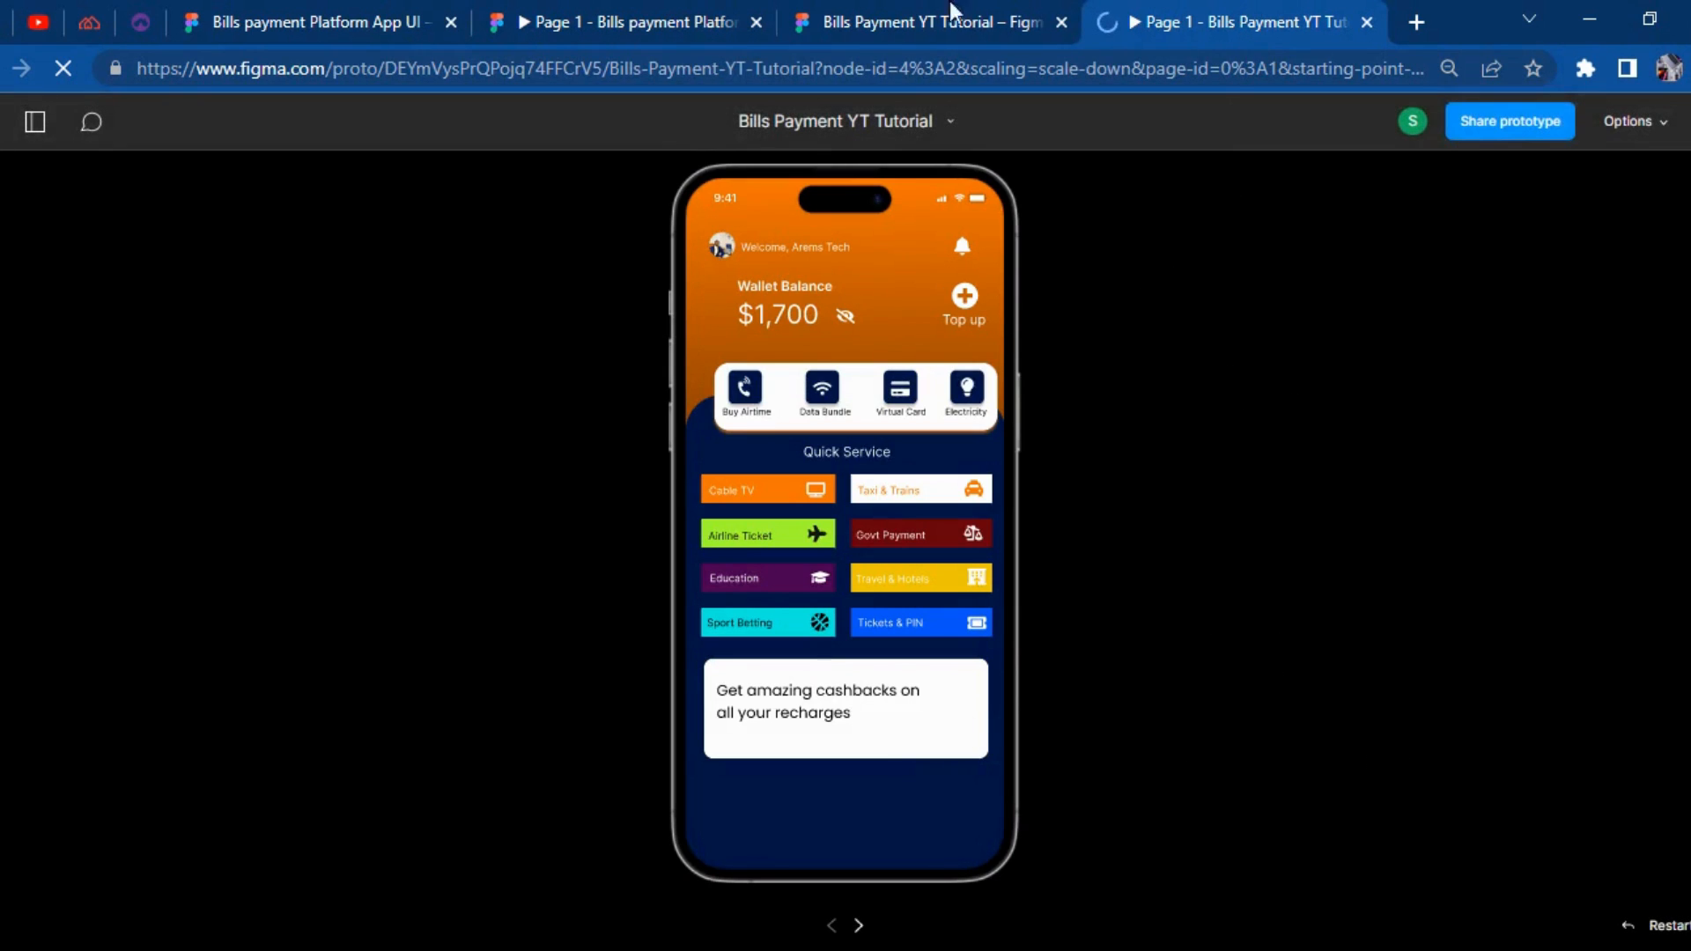
Test whether the cashback banner changes in the running preview, including by swiping it, and return to the design file.
click(864, 1)
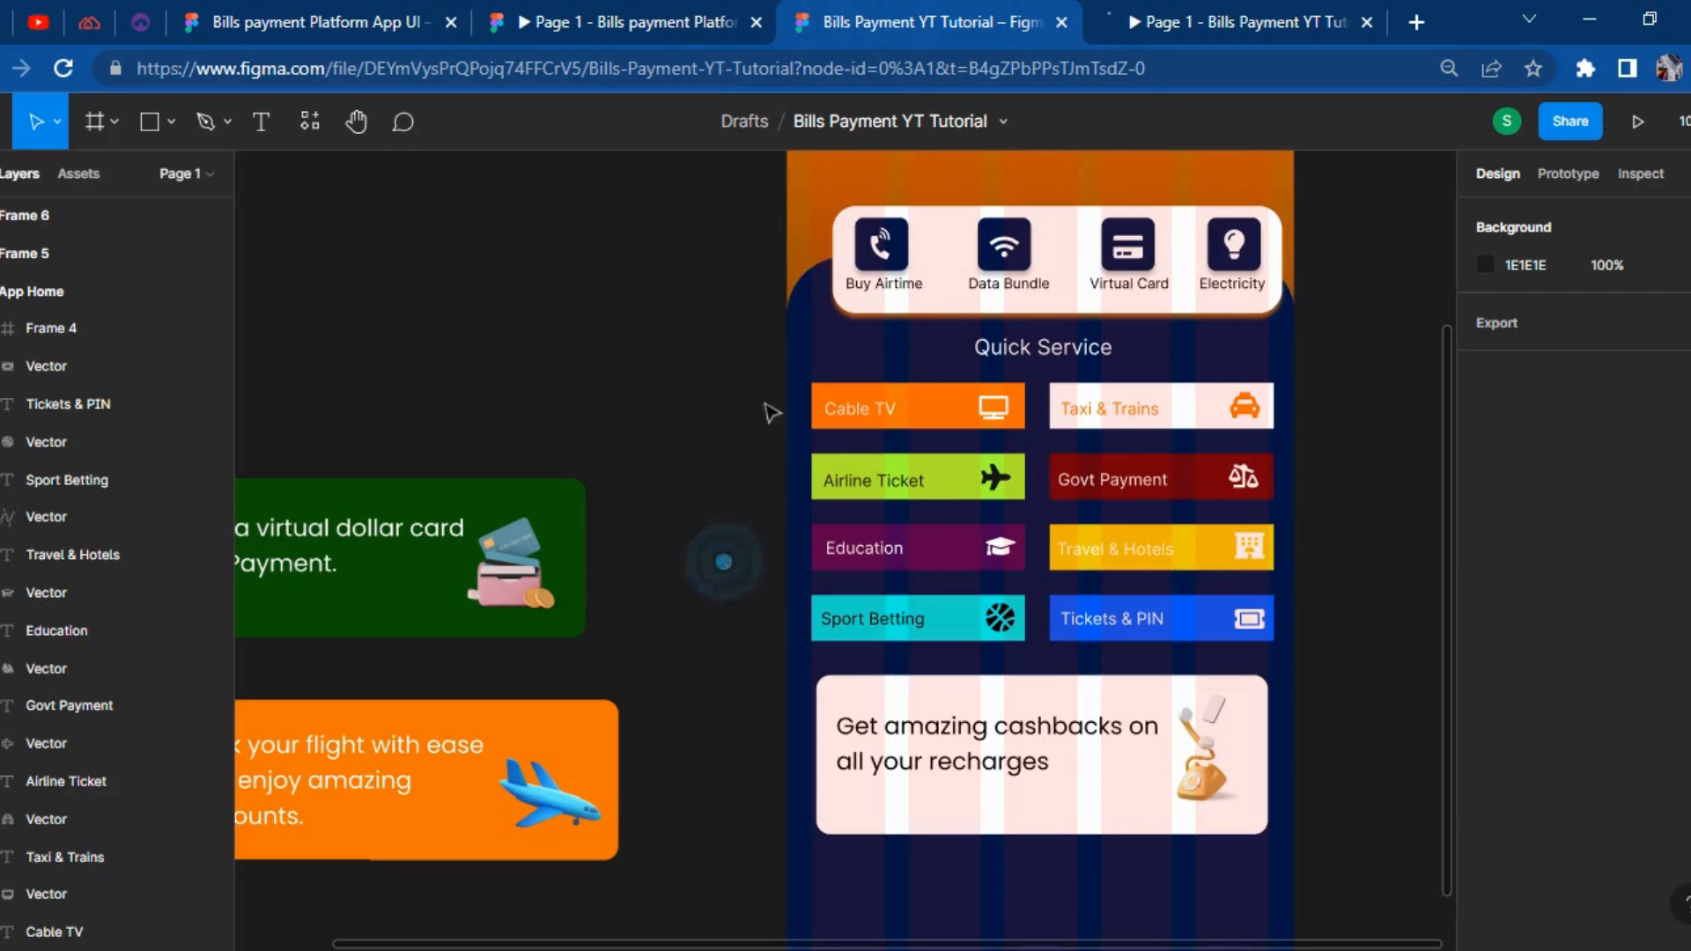
click(1186, 12)
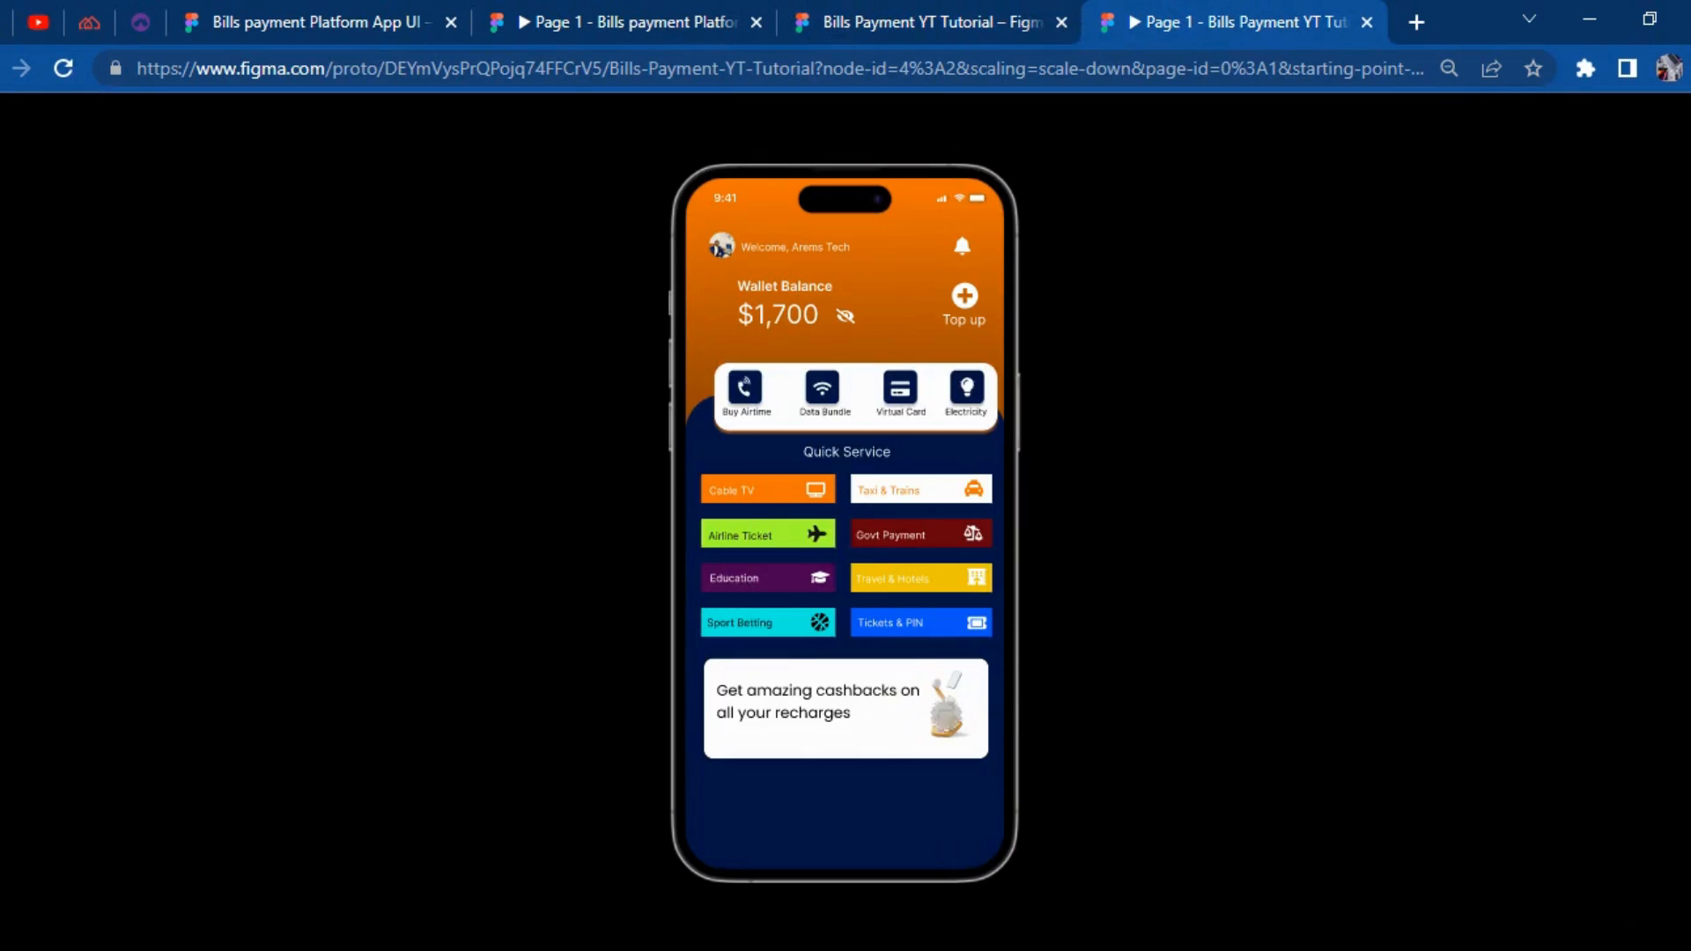
click(975, 14)
click(1165, 19)
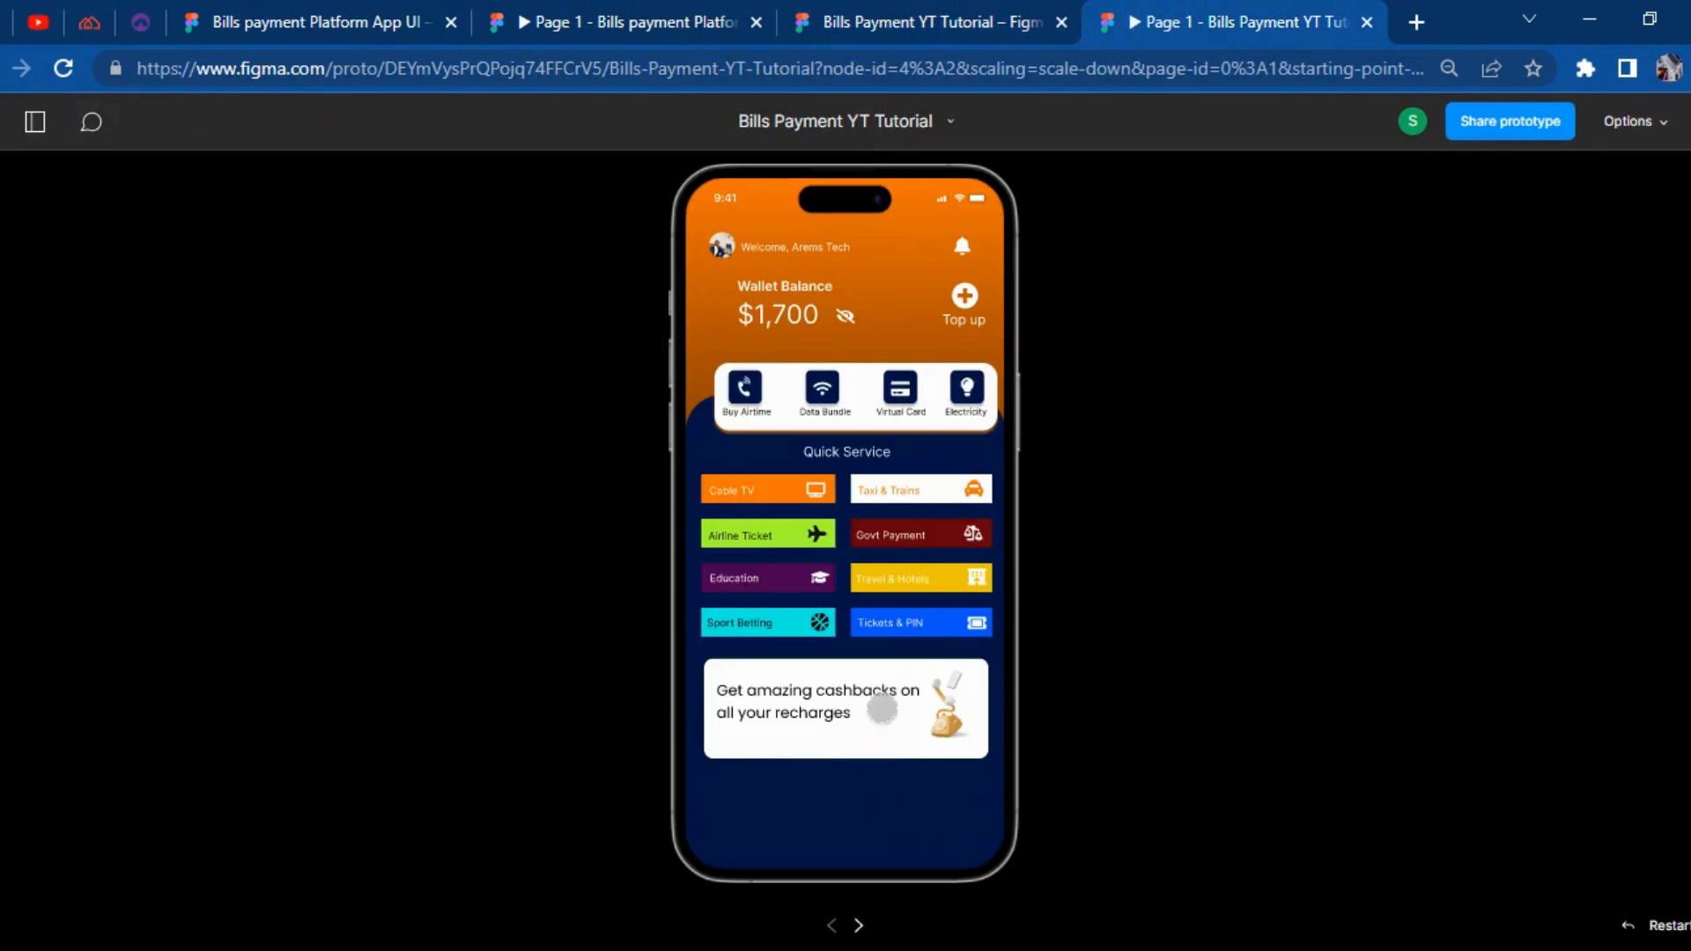
drag(901, 725, 702, 707)
click(939, 14)
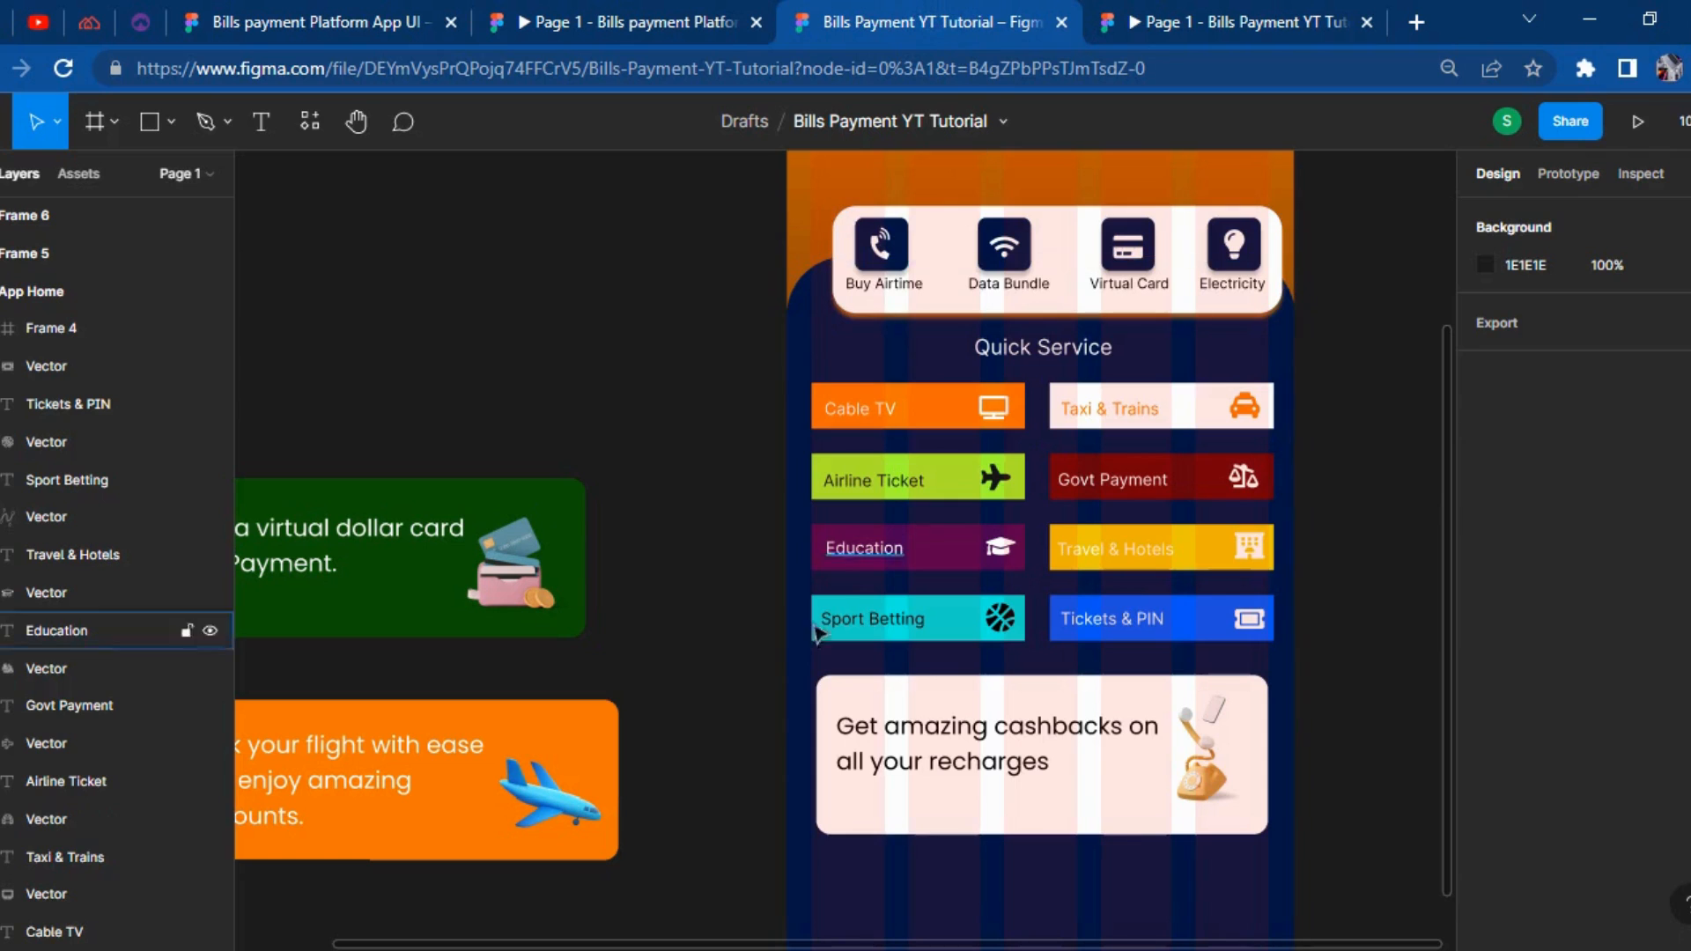
Inspect the delay and animation settings of the prototype link from the cashback frame to the virtual dollar card frame.
click(1584, 173)
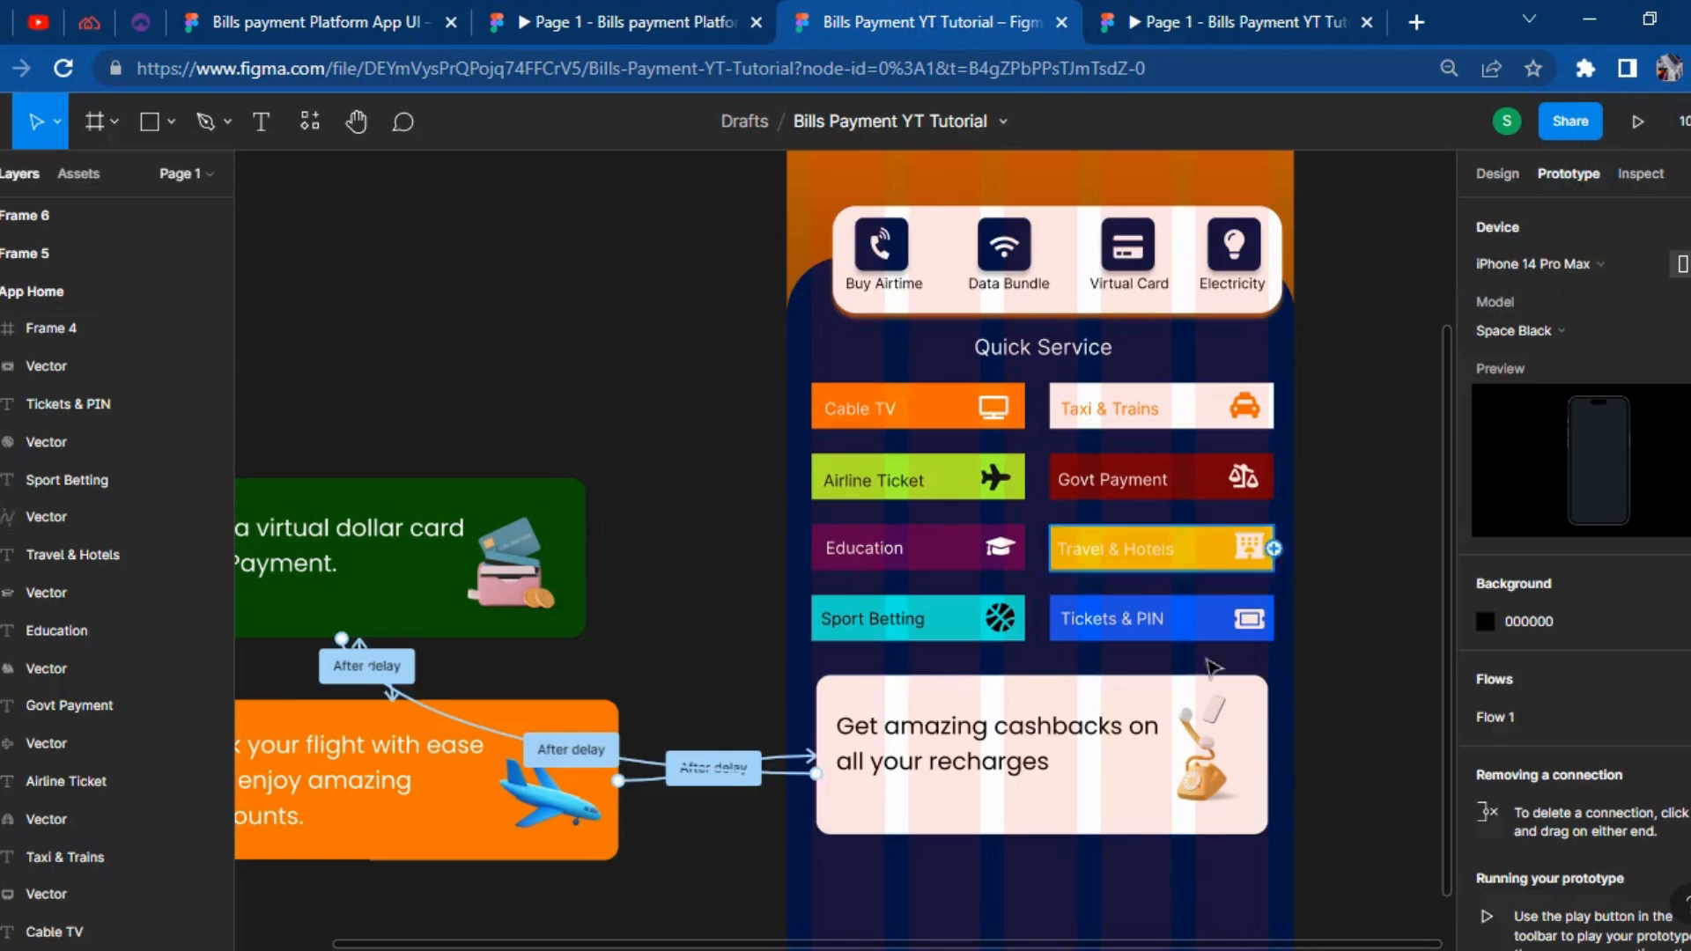
click(817, 780)
click(1185, 17)
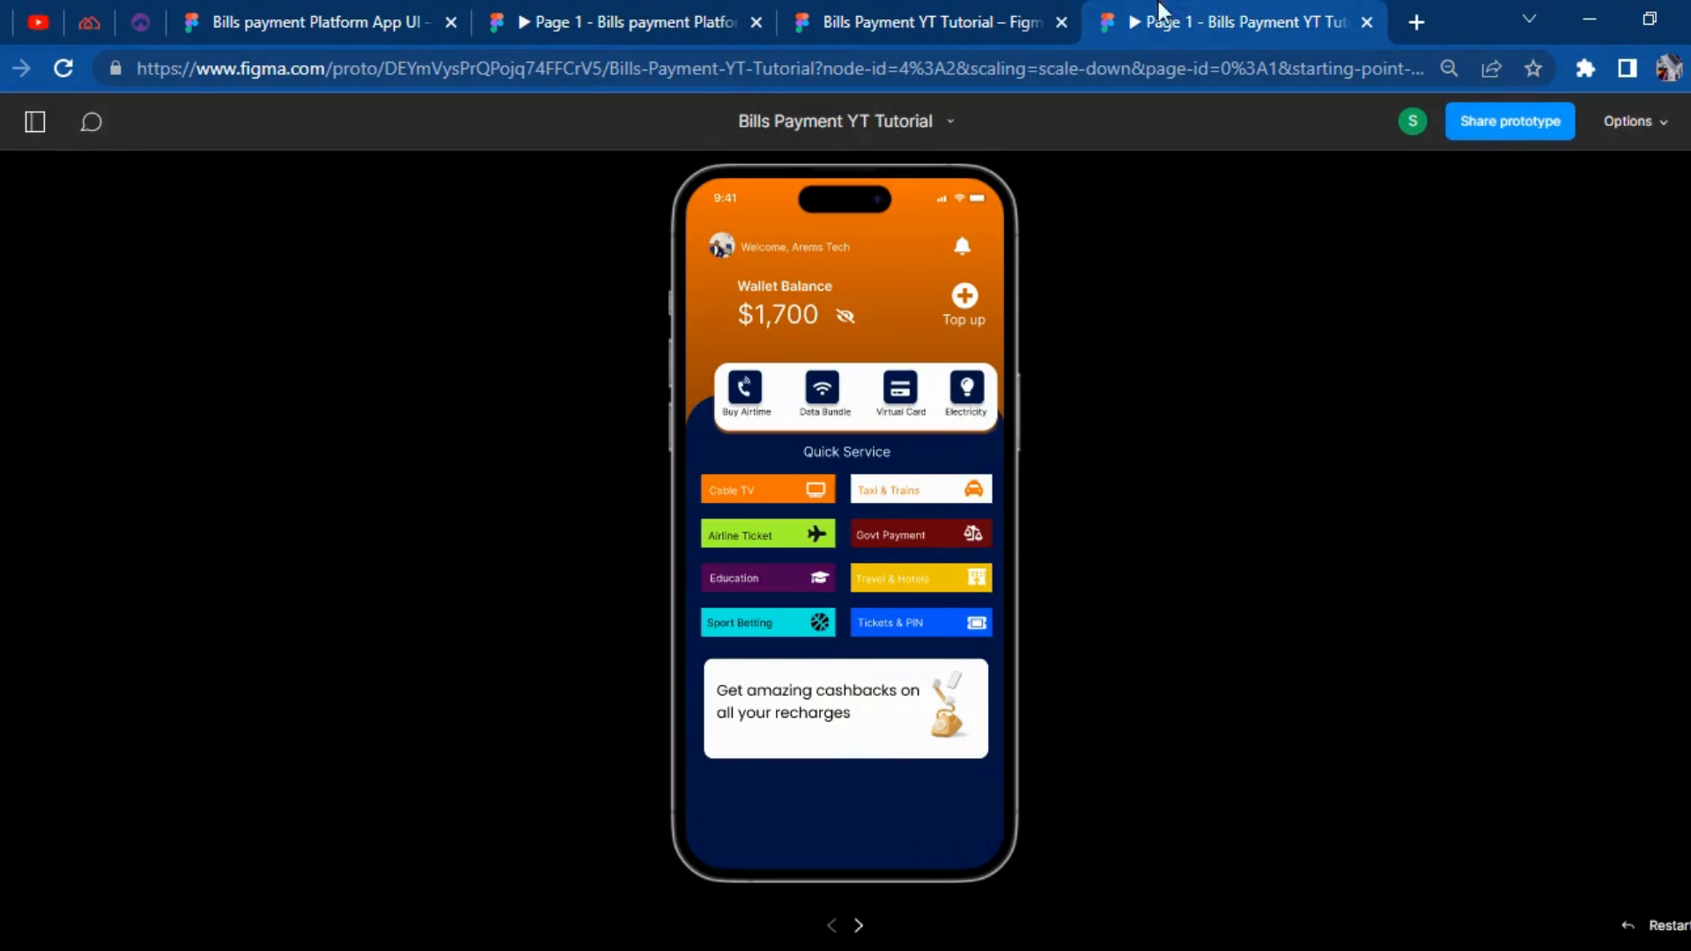
click(965, 5)
click(385, 686)
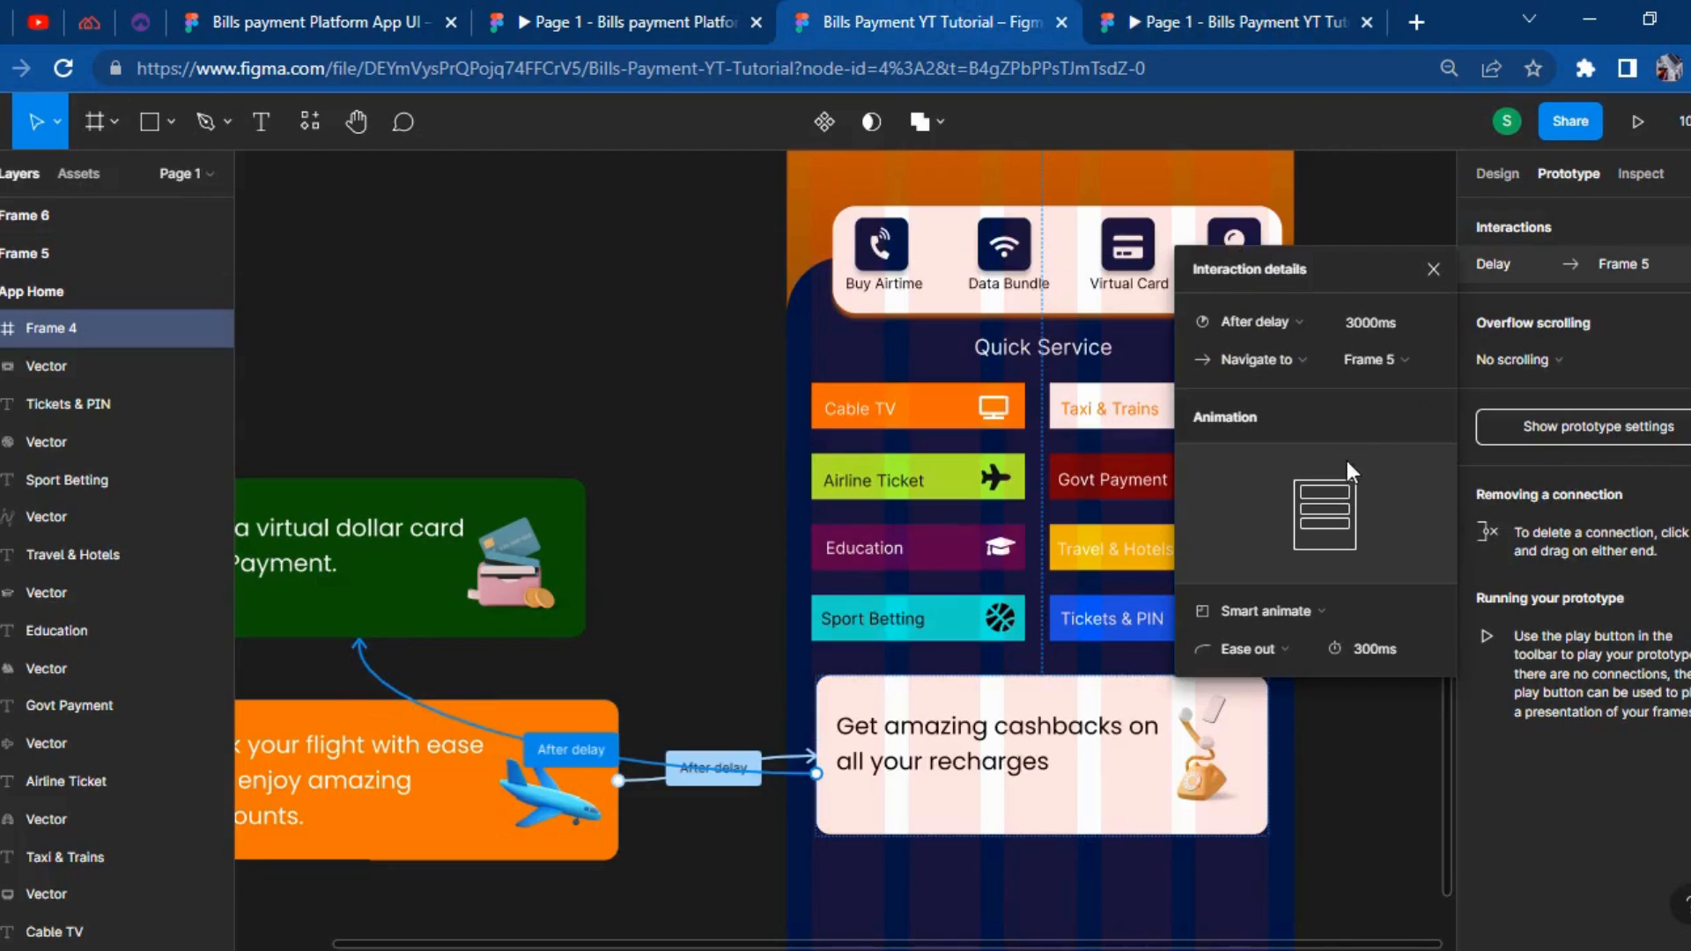
click(1377, 326)
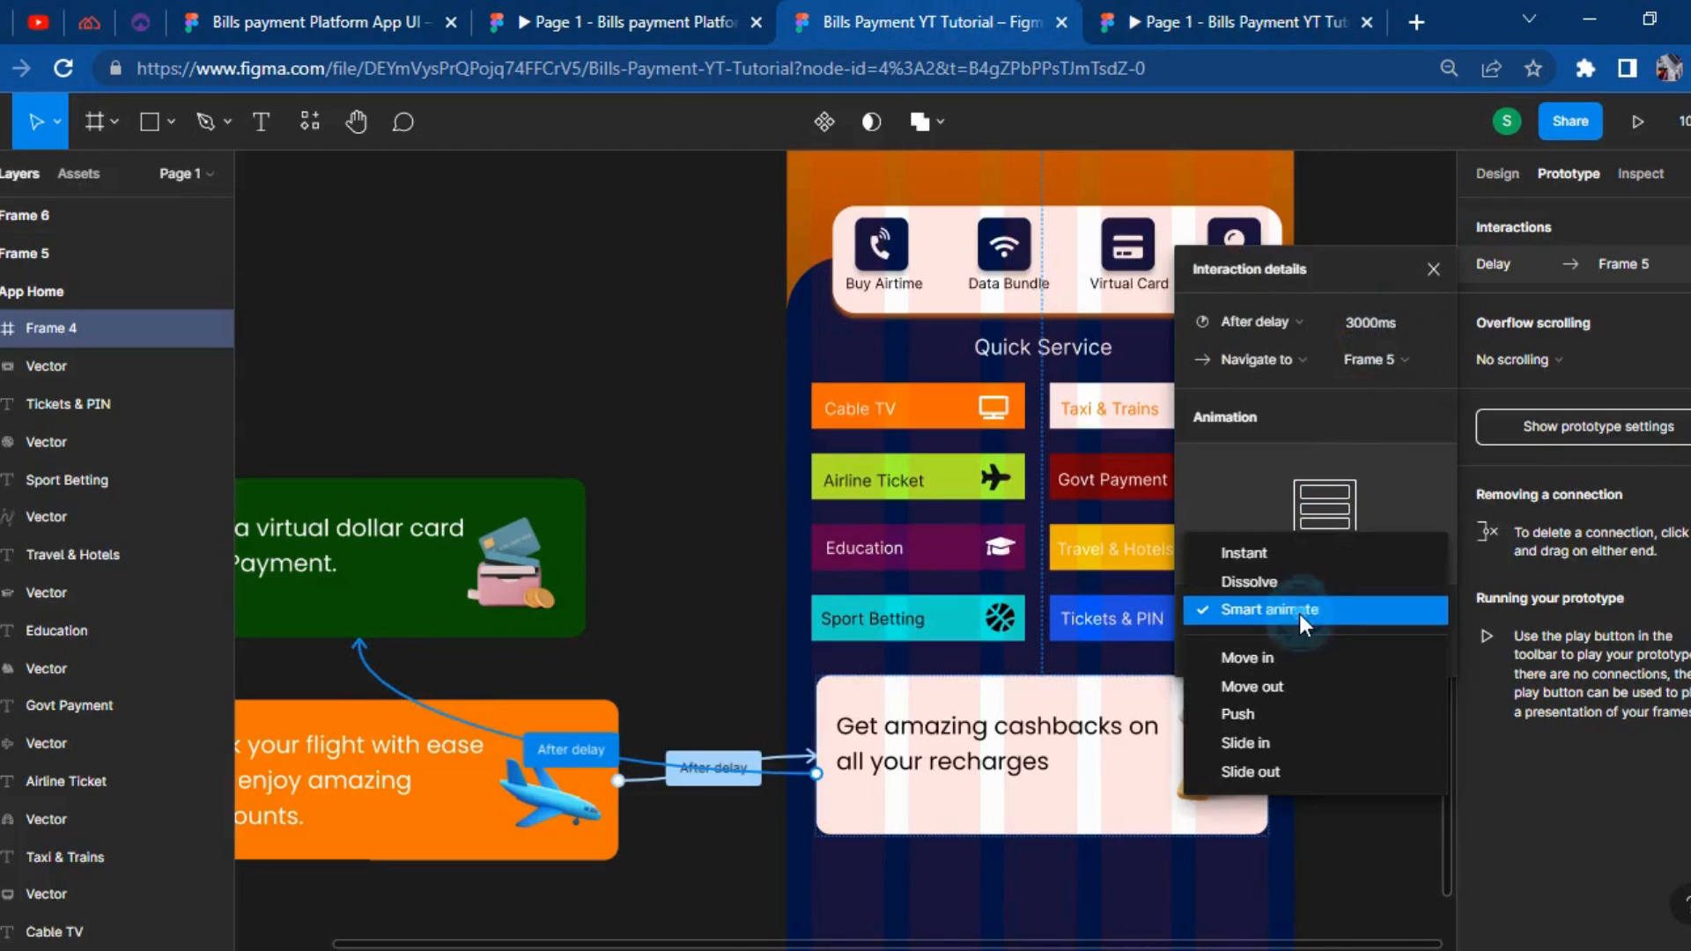
click(1287, 549)
click(503, 383)
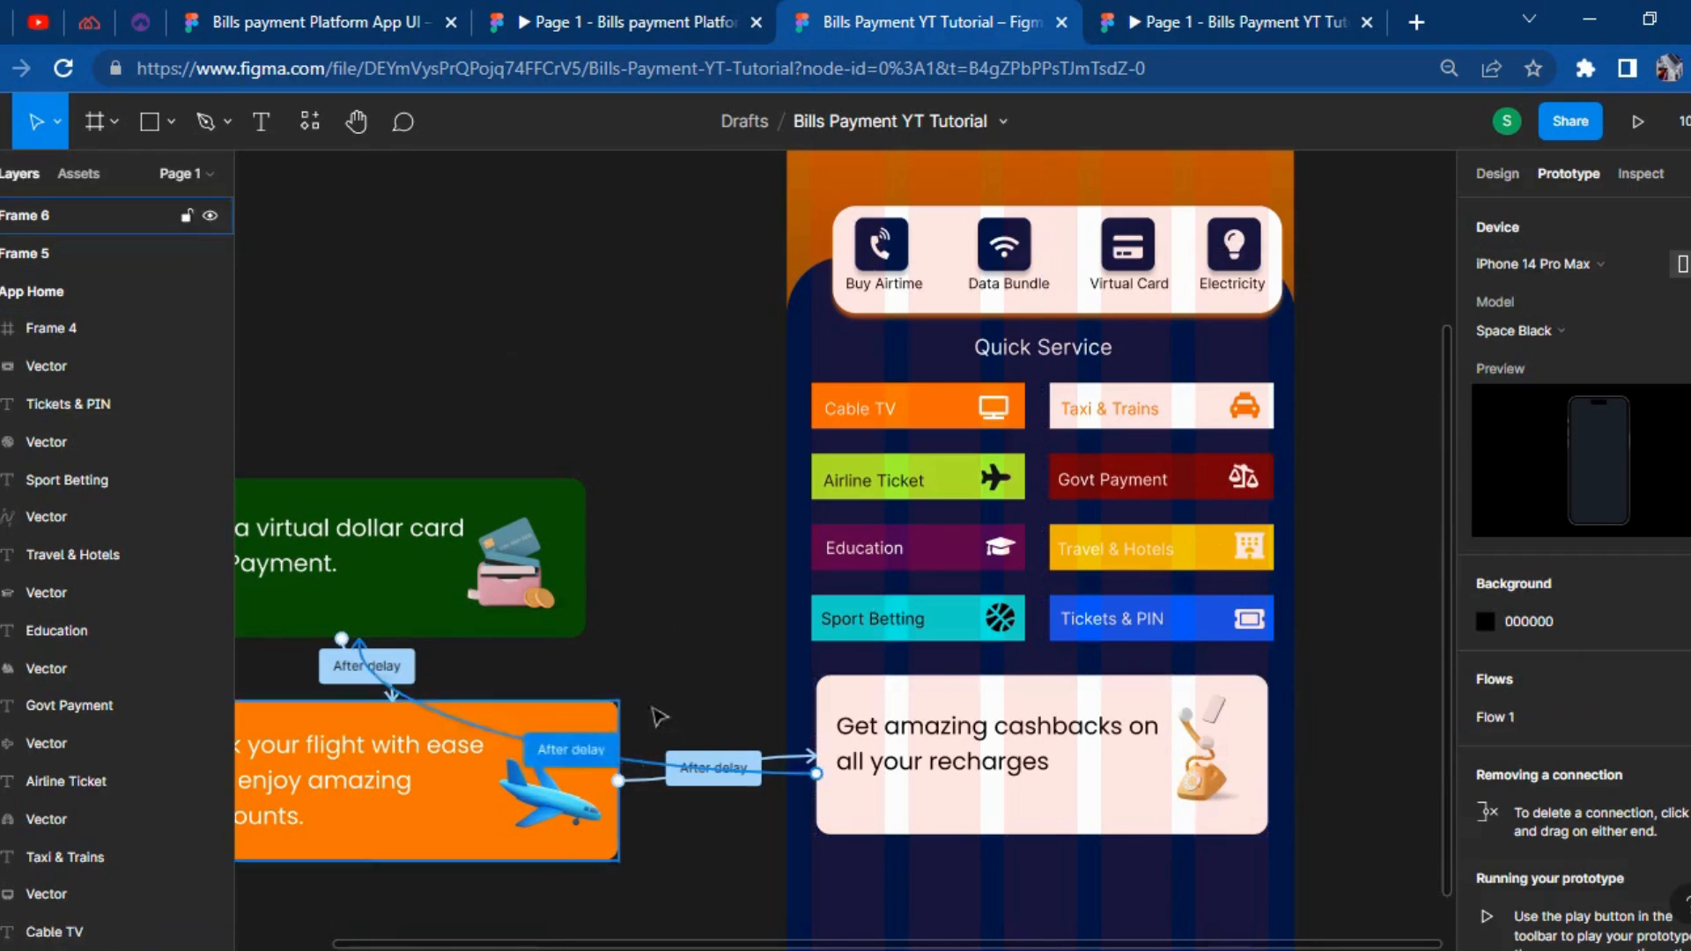
Compare the banner in the running preview with the delayed links among the cashback, virtual dollar card and flight booking frames.
click(1179, 12)
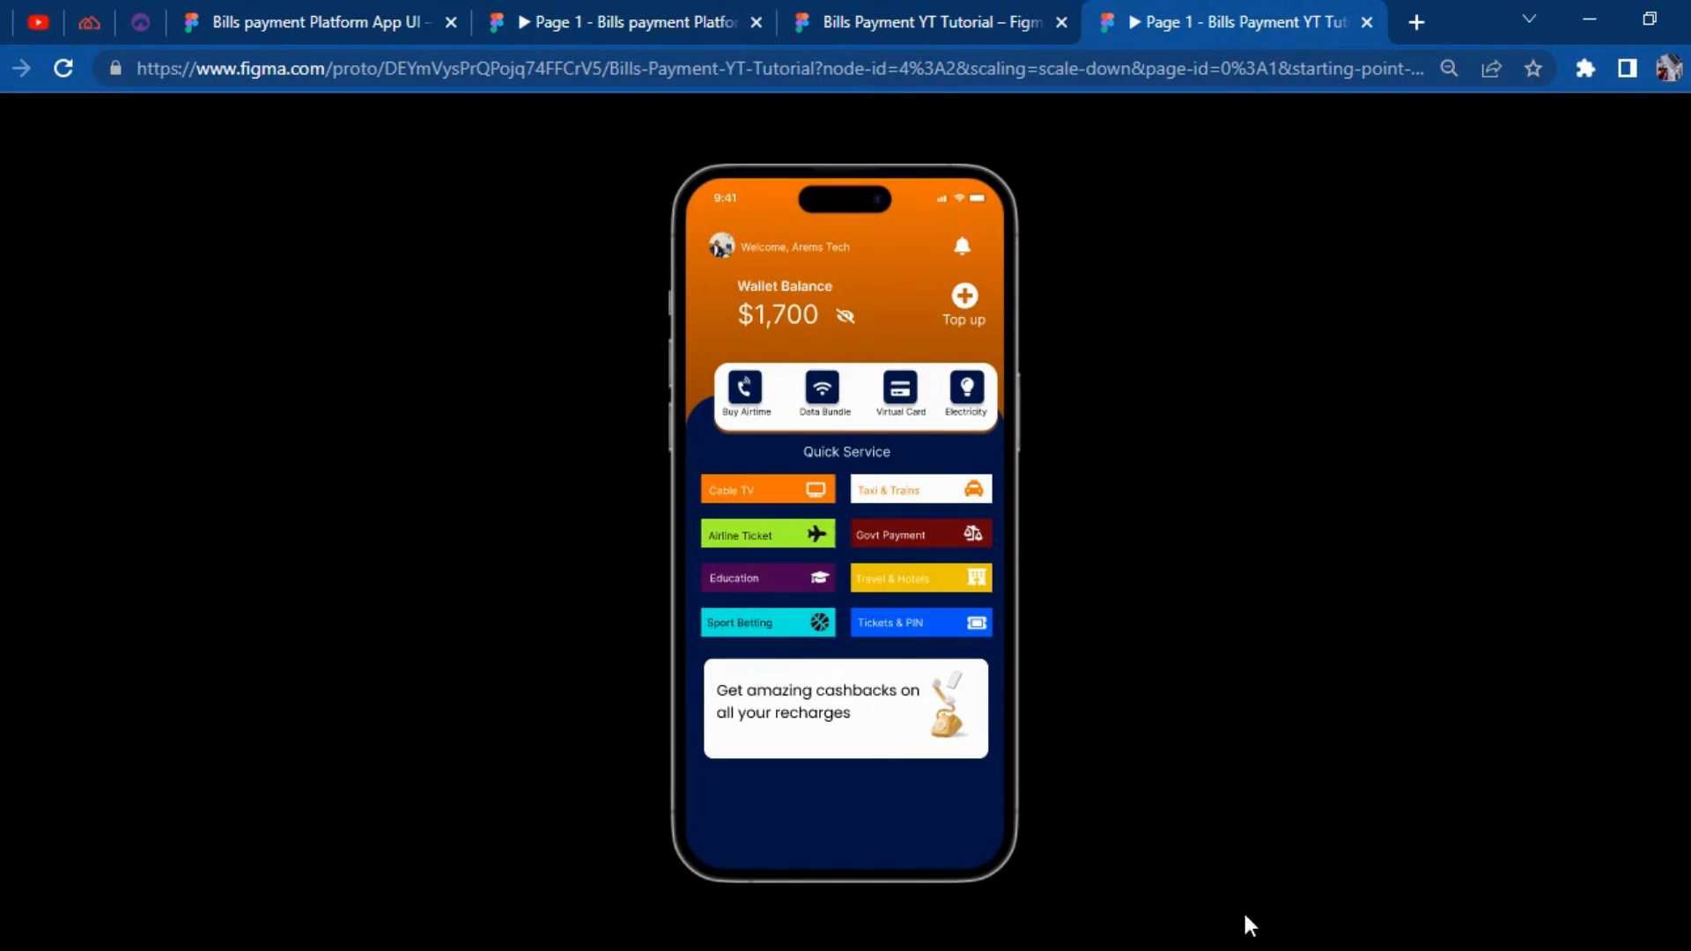
click(861, 12)
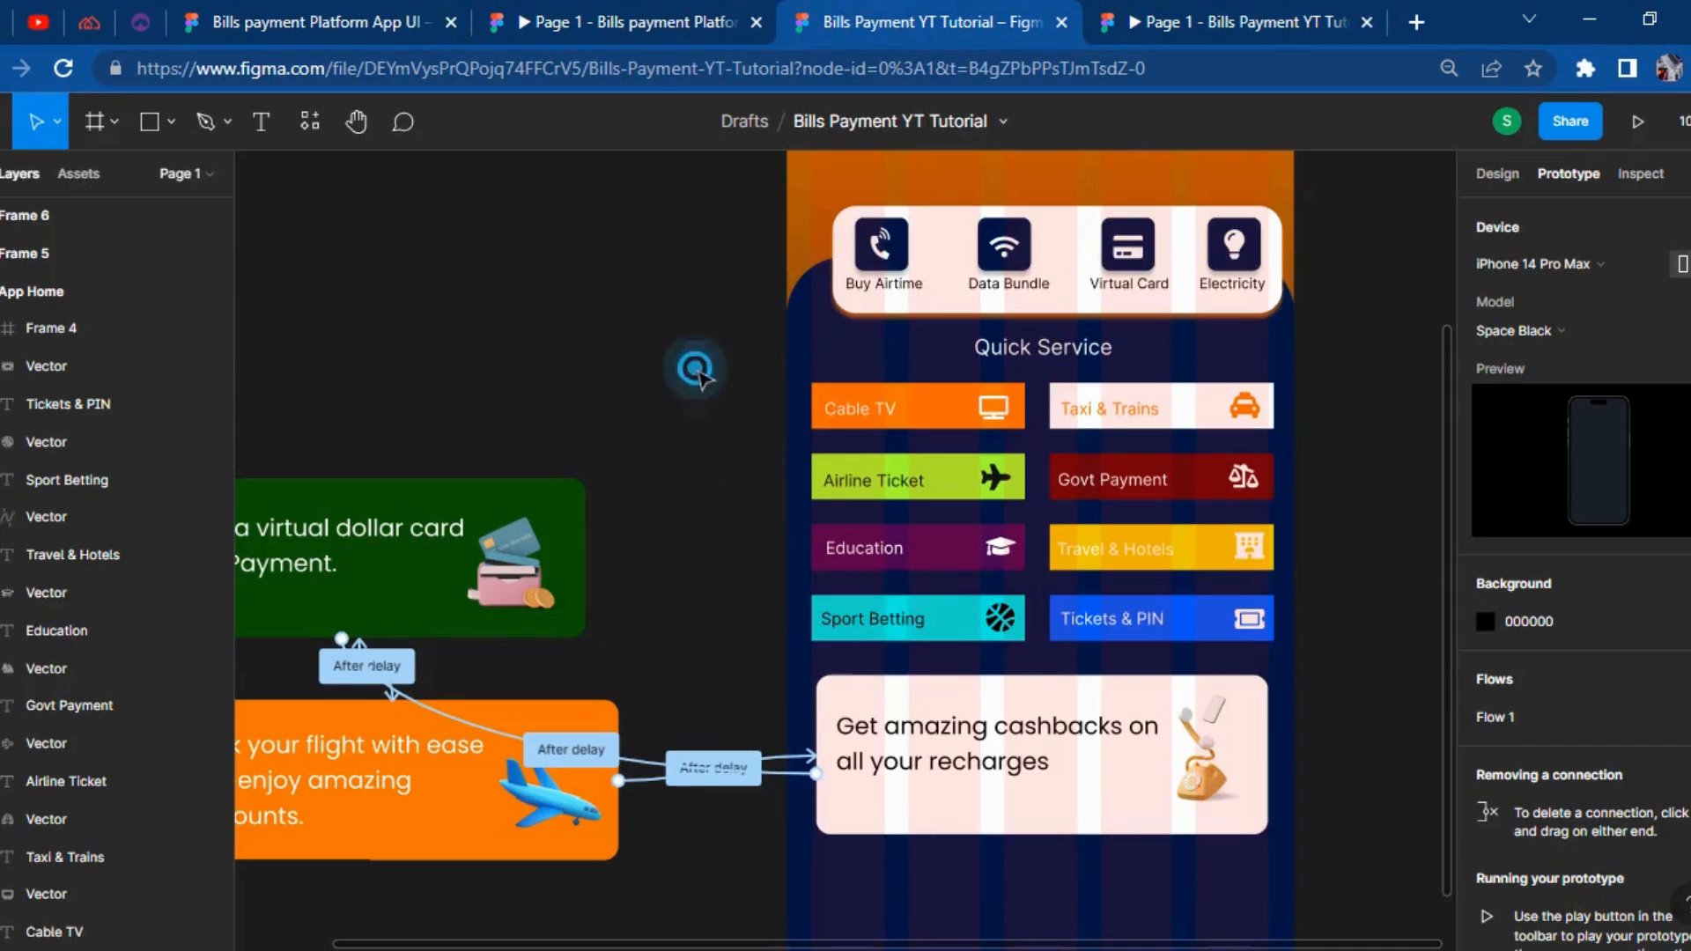
scroll(331, 355, left, 5)
scroll(1114, 865, down, 2)
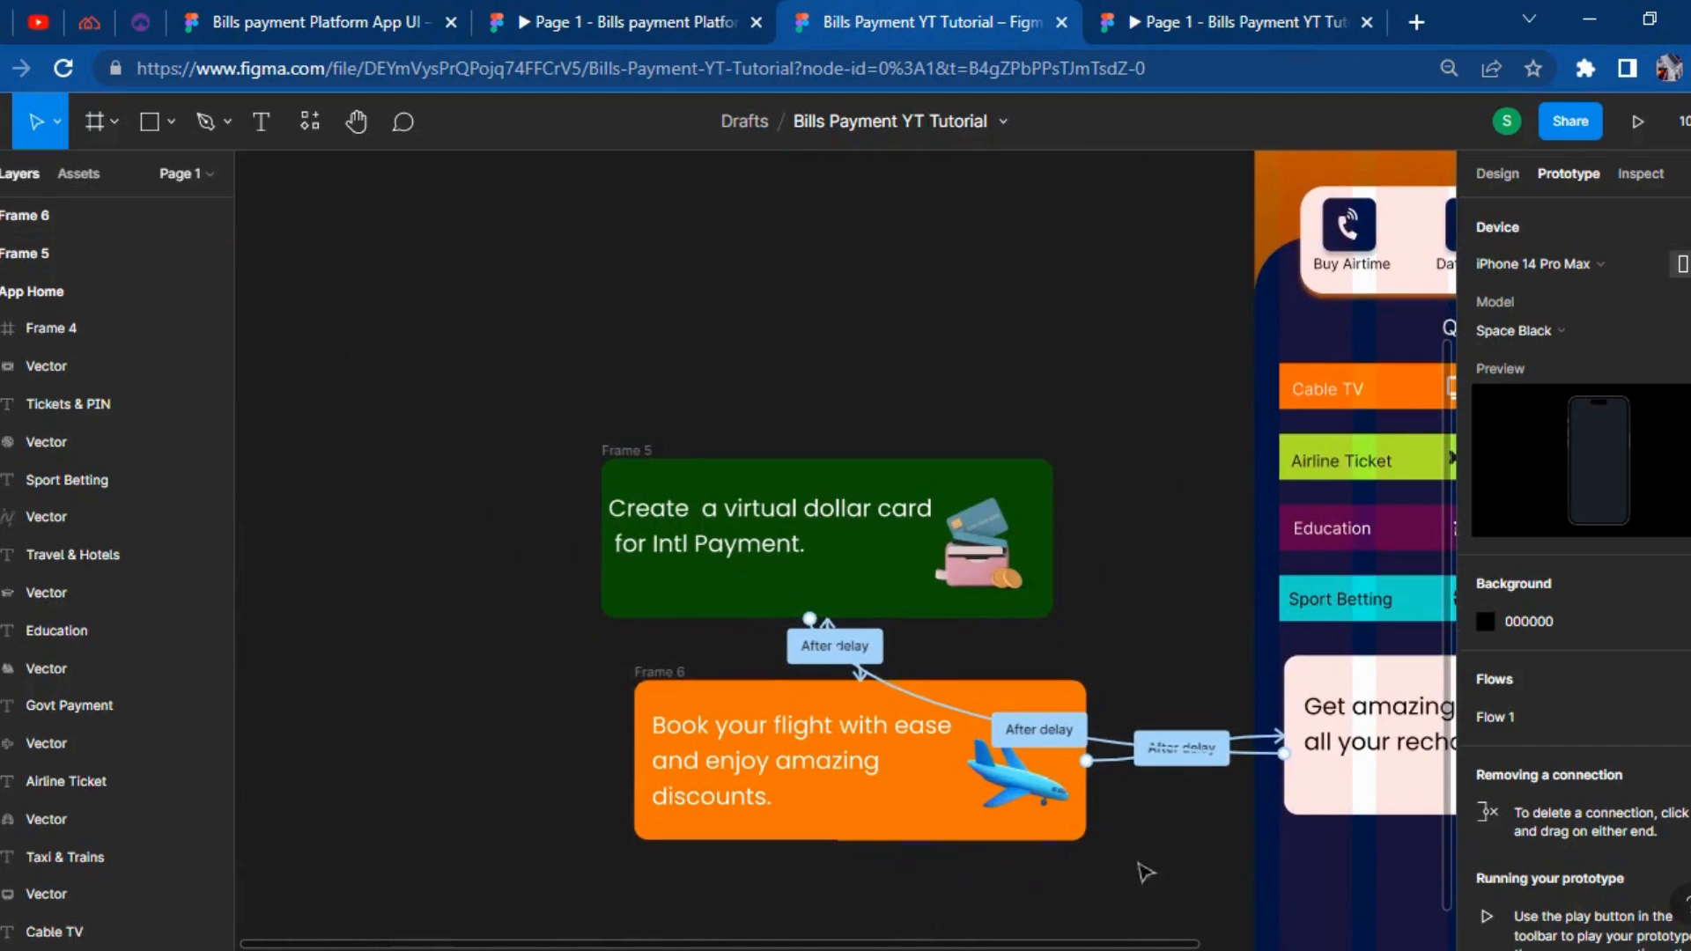
click(1201, 18)
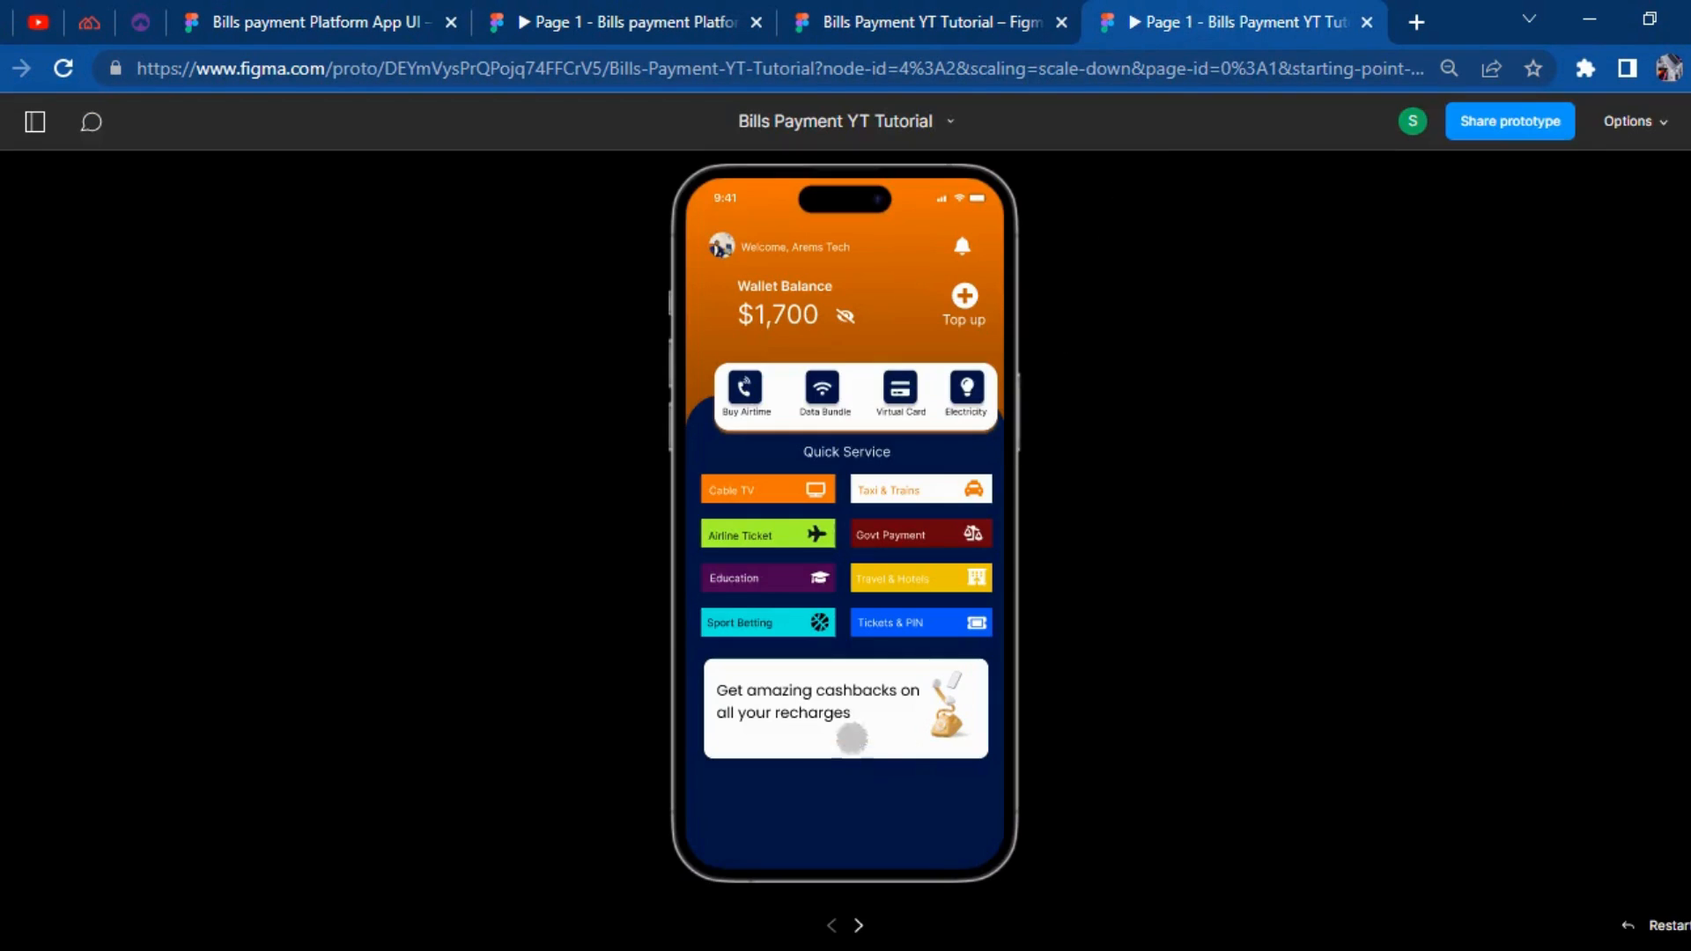
click(1000, 12)
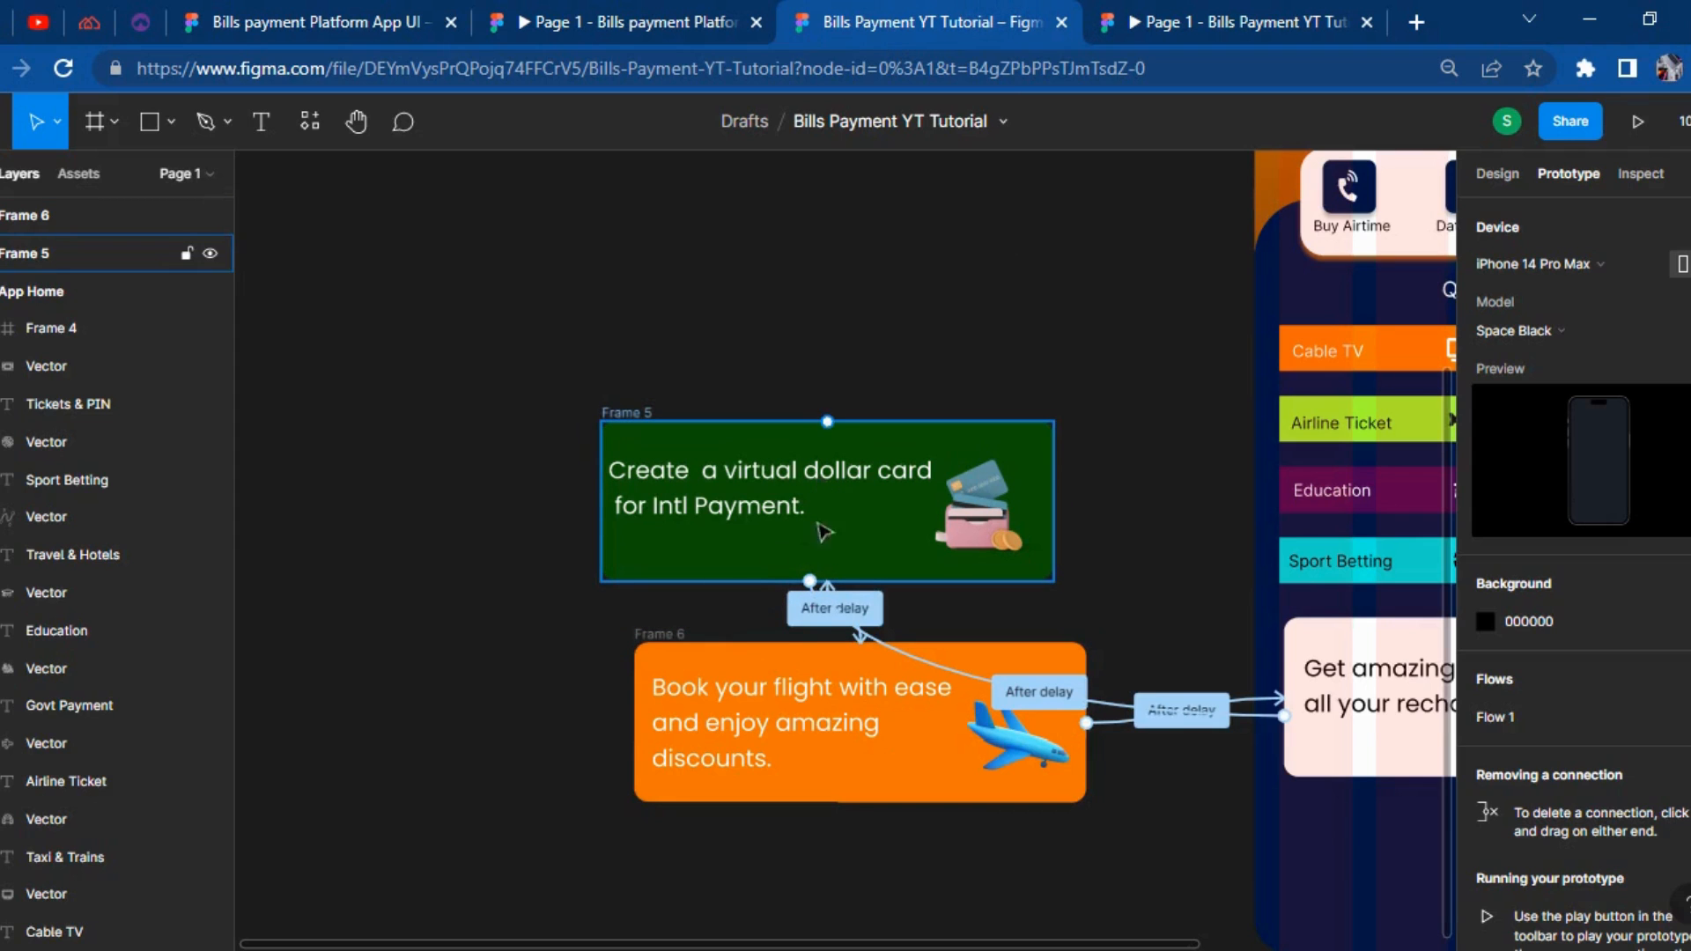
drag(1159, 906, 1568, 810)
click(1409, 764)
scroll(1396, 784, up, 3)
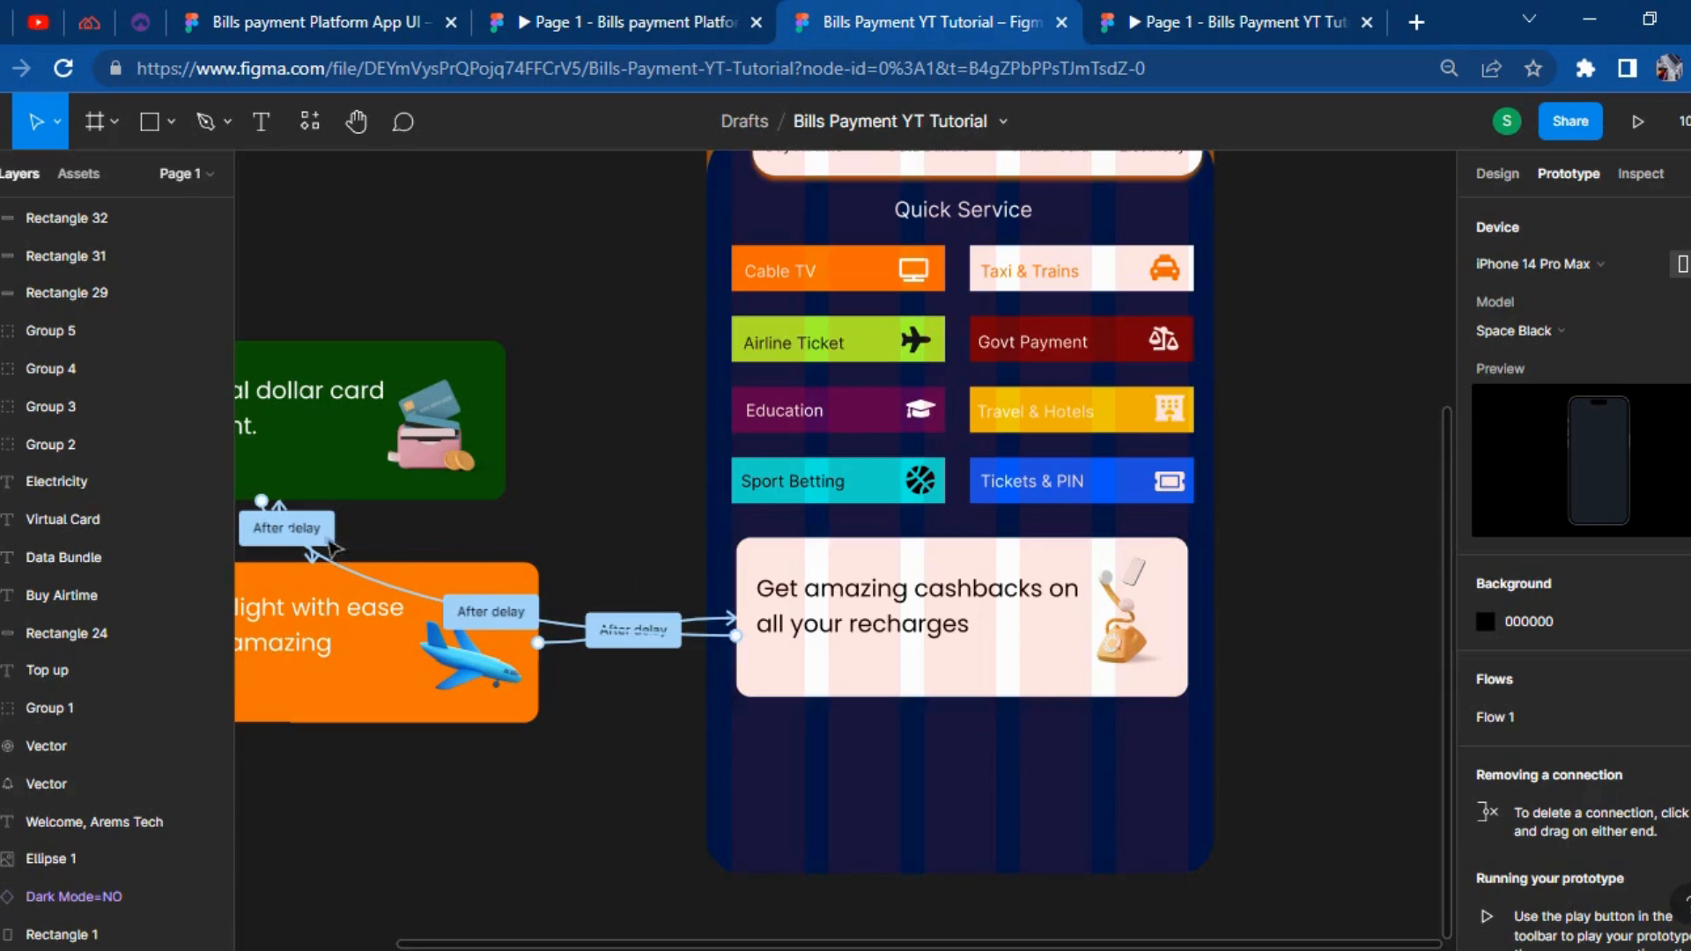
click(1159, 17)
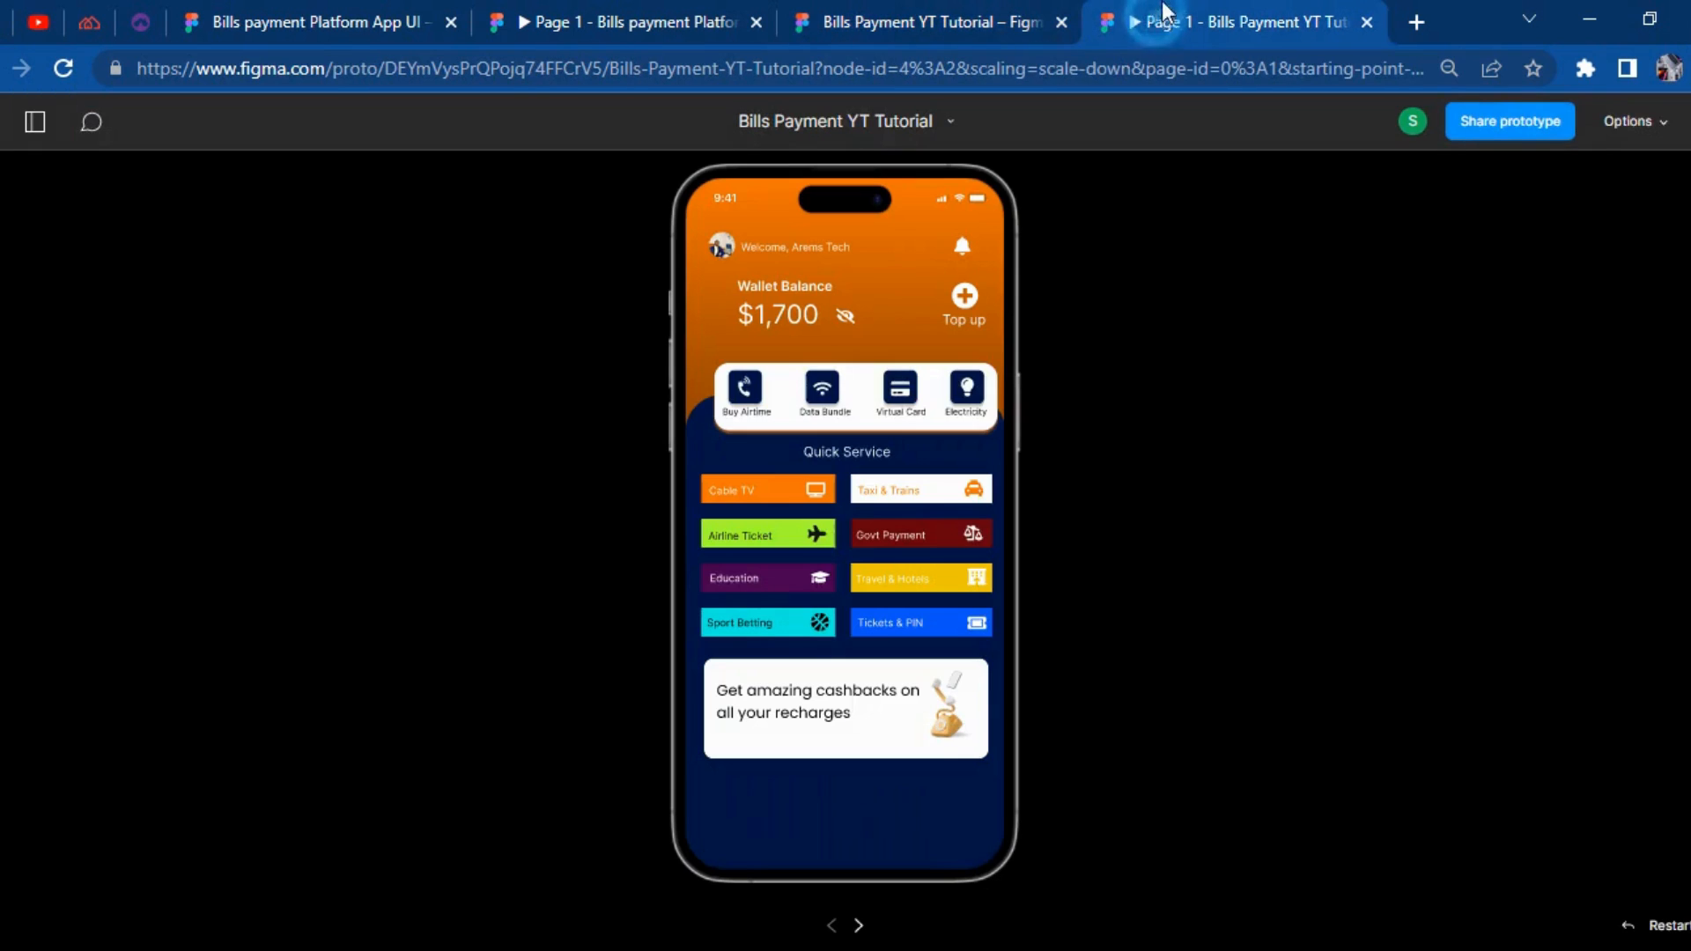
click(990, 11)
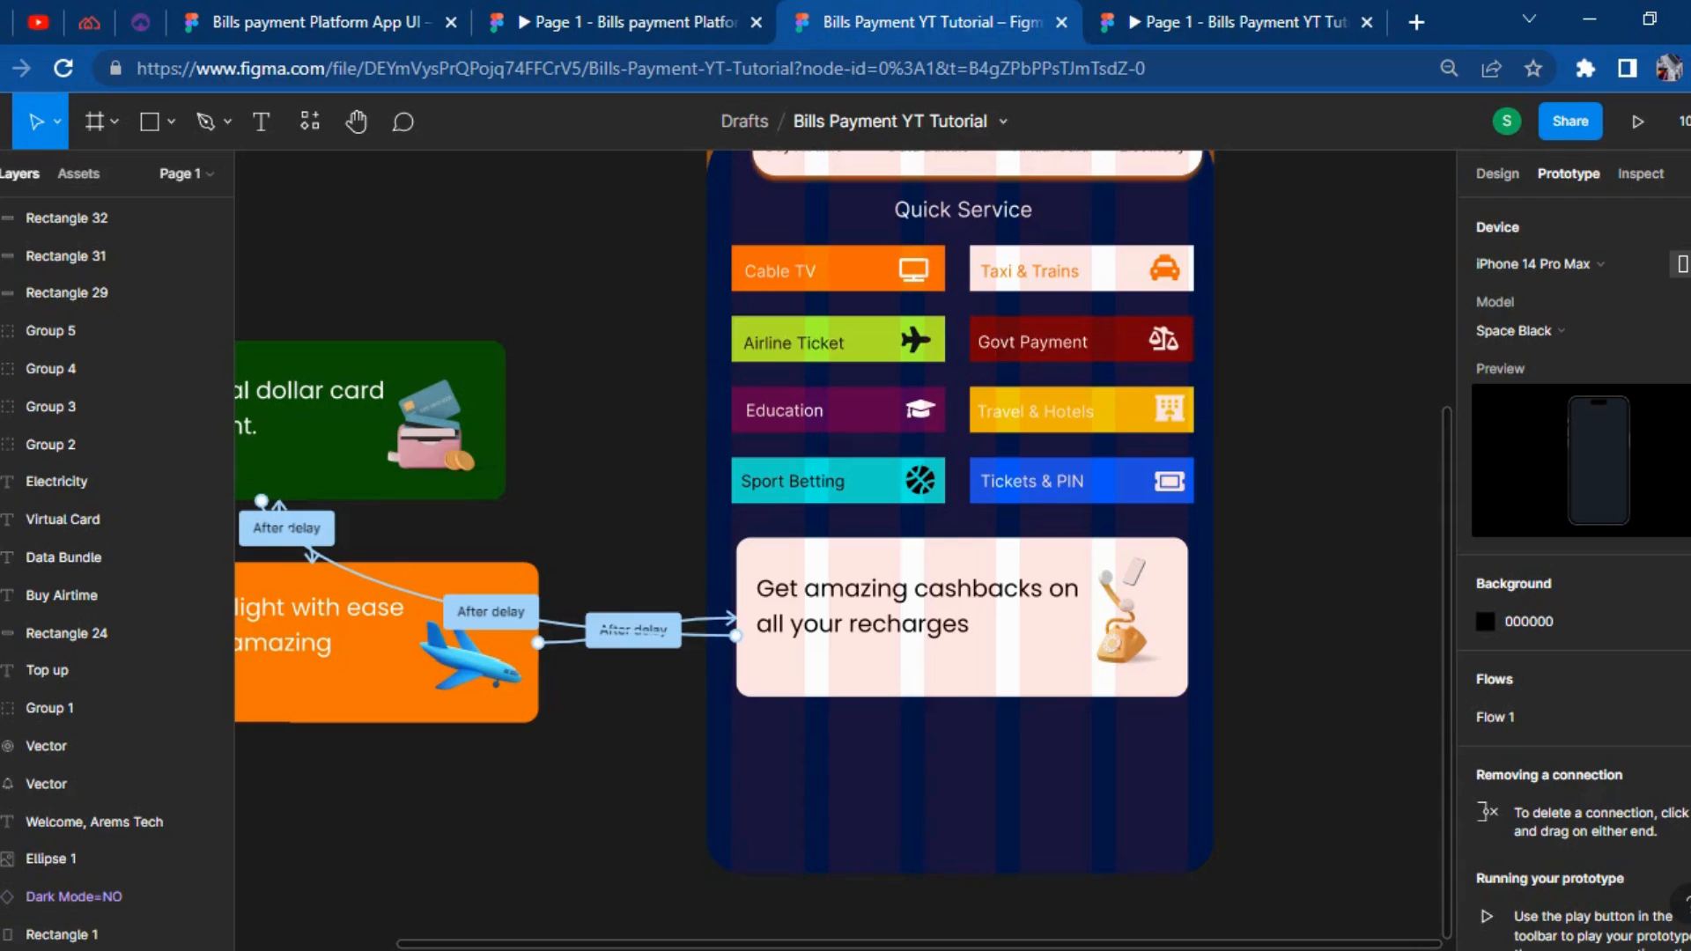
Check the Buy Airtime screen in the reference prototype, and duplicate the App Home frame in the design file.
scroll(1330, 646, right, 5)
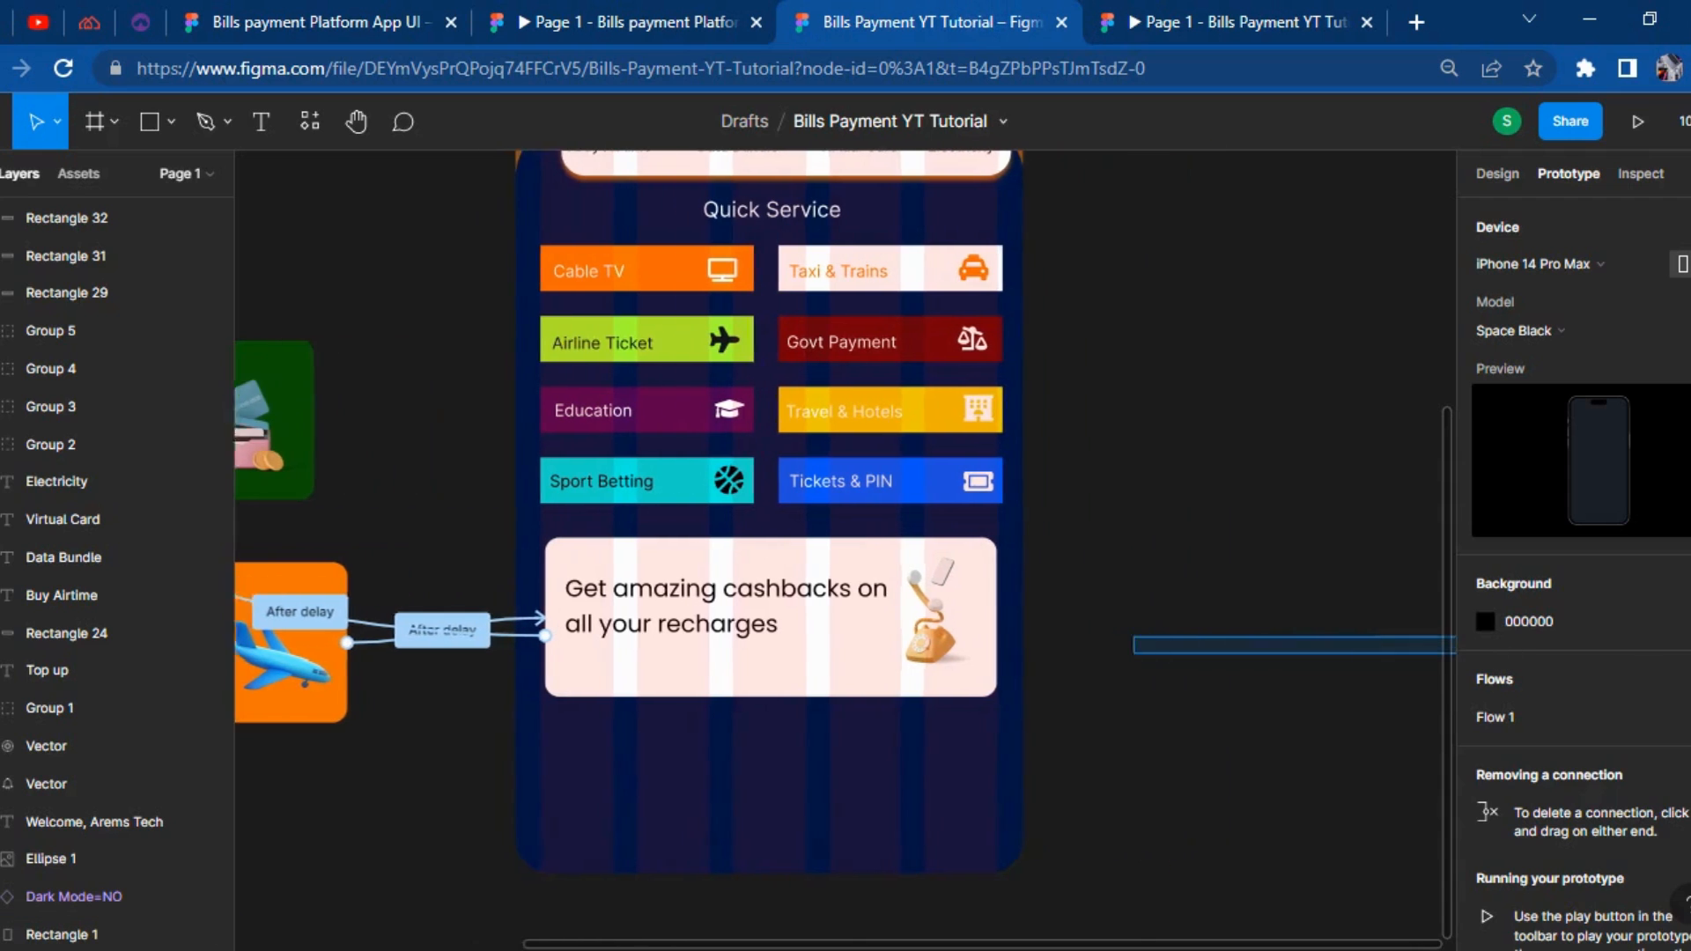
scroll(1062, 482, up, 5)
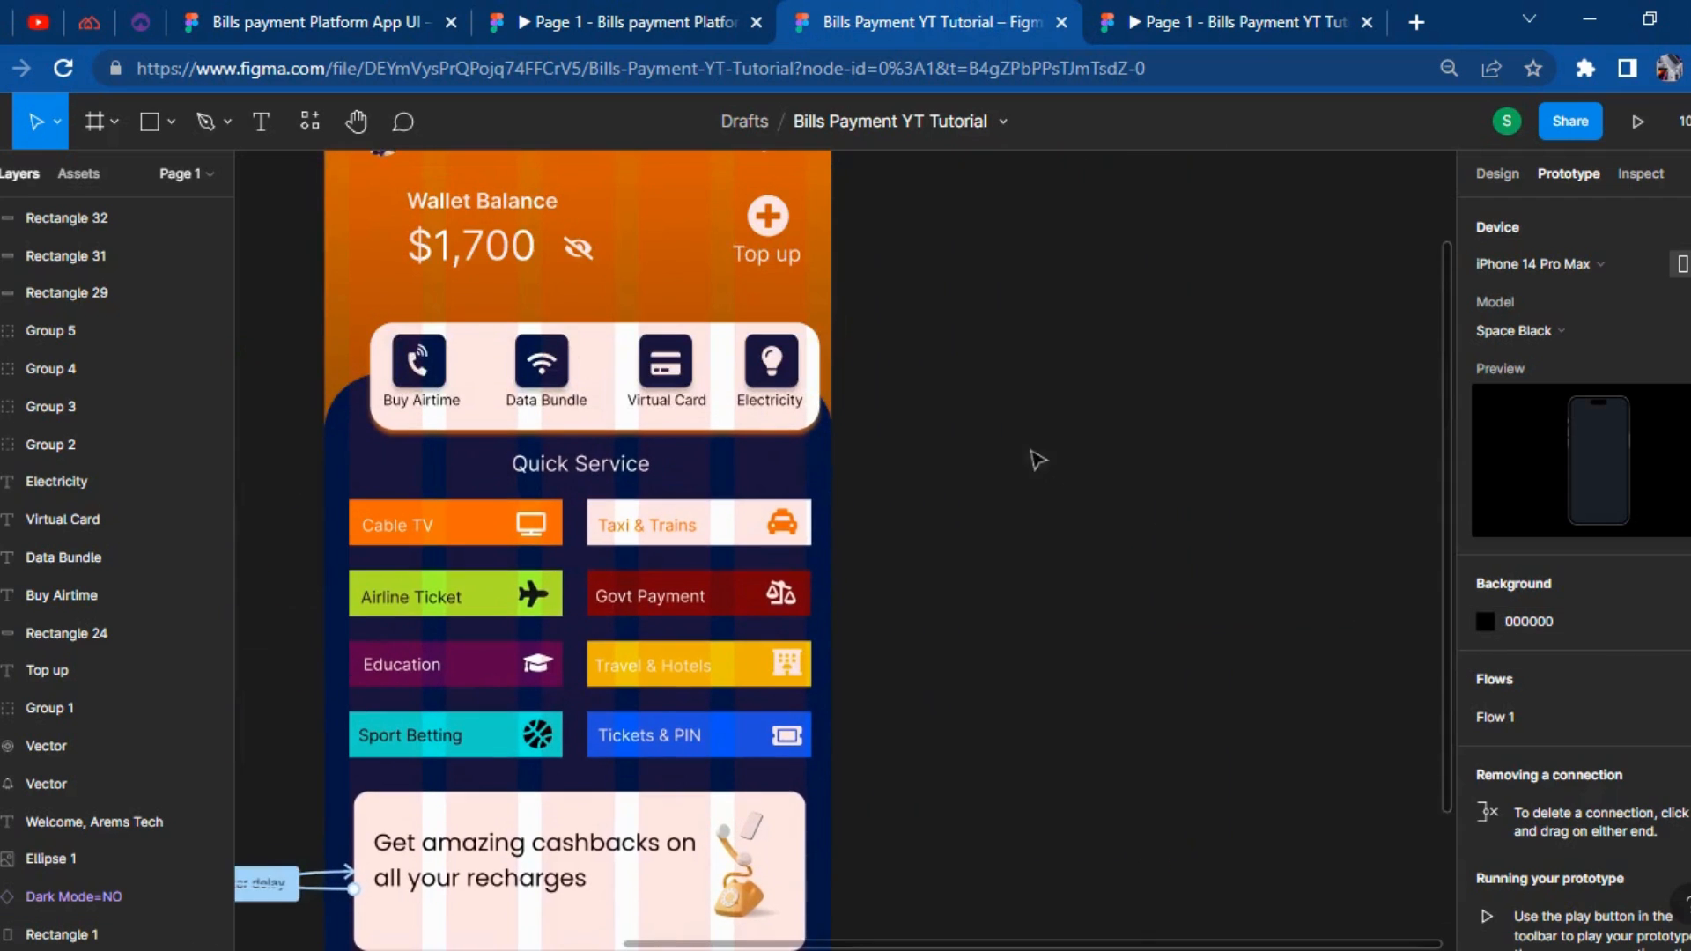
click(599, 10)
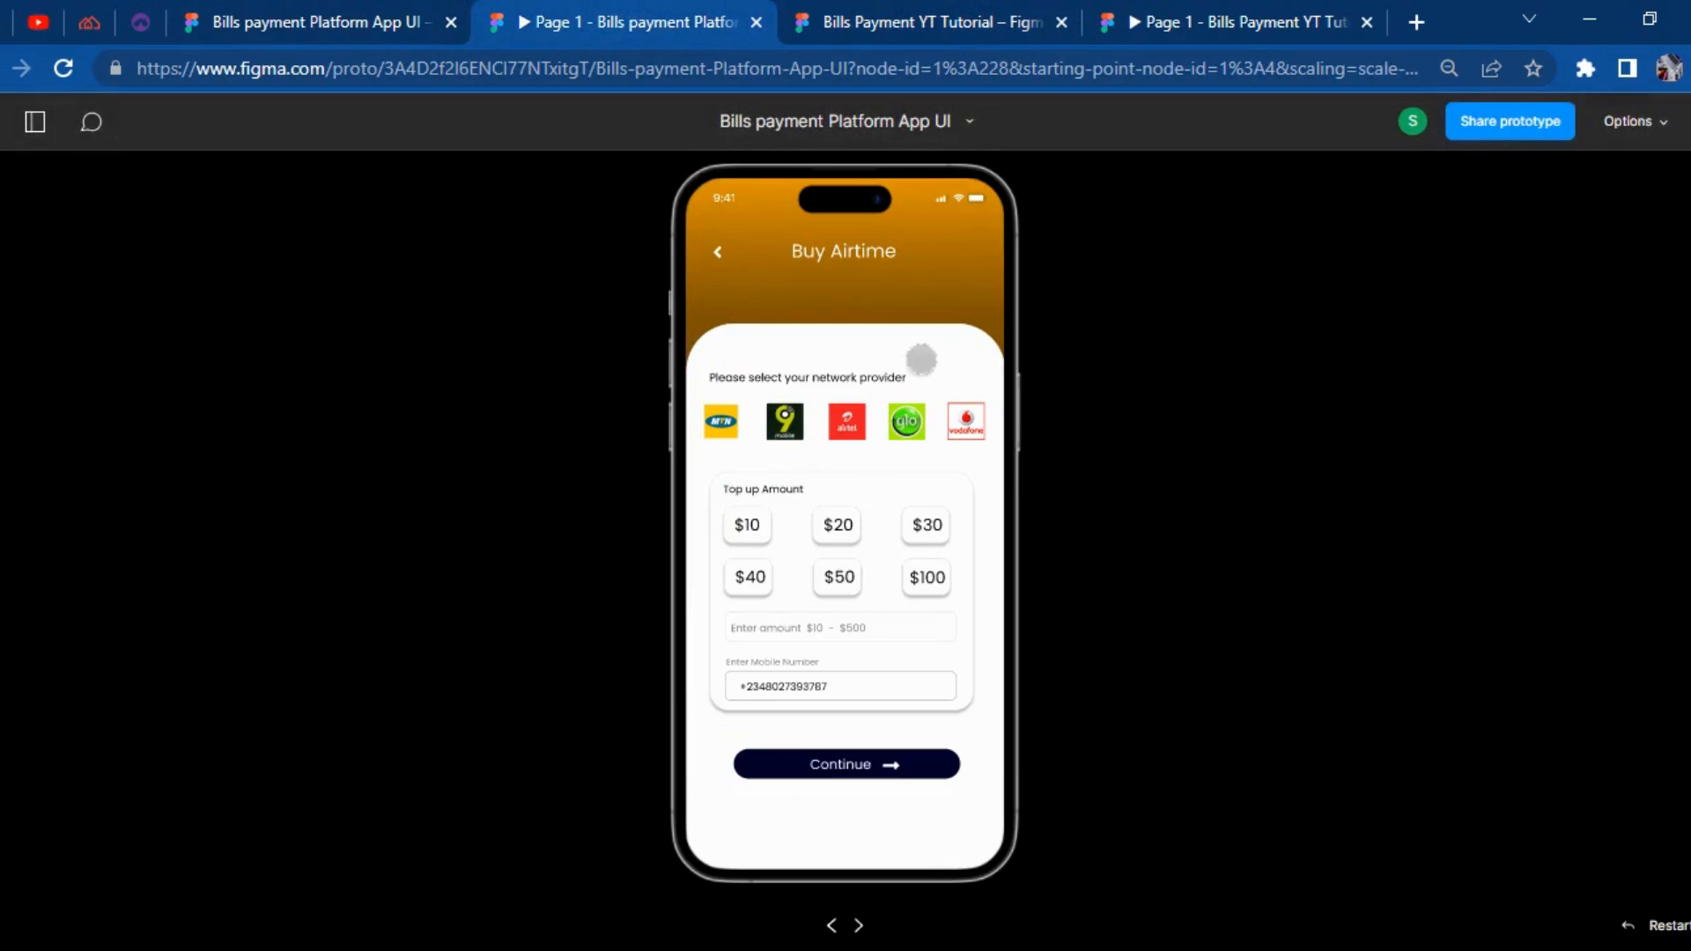
click(925, 22)
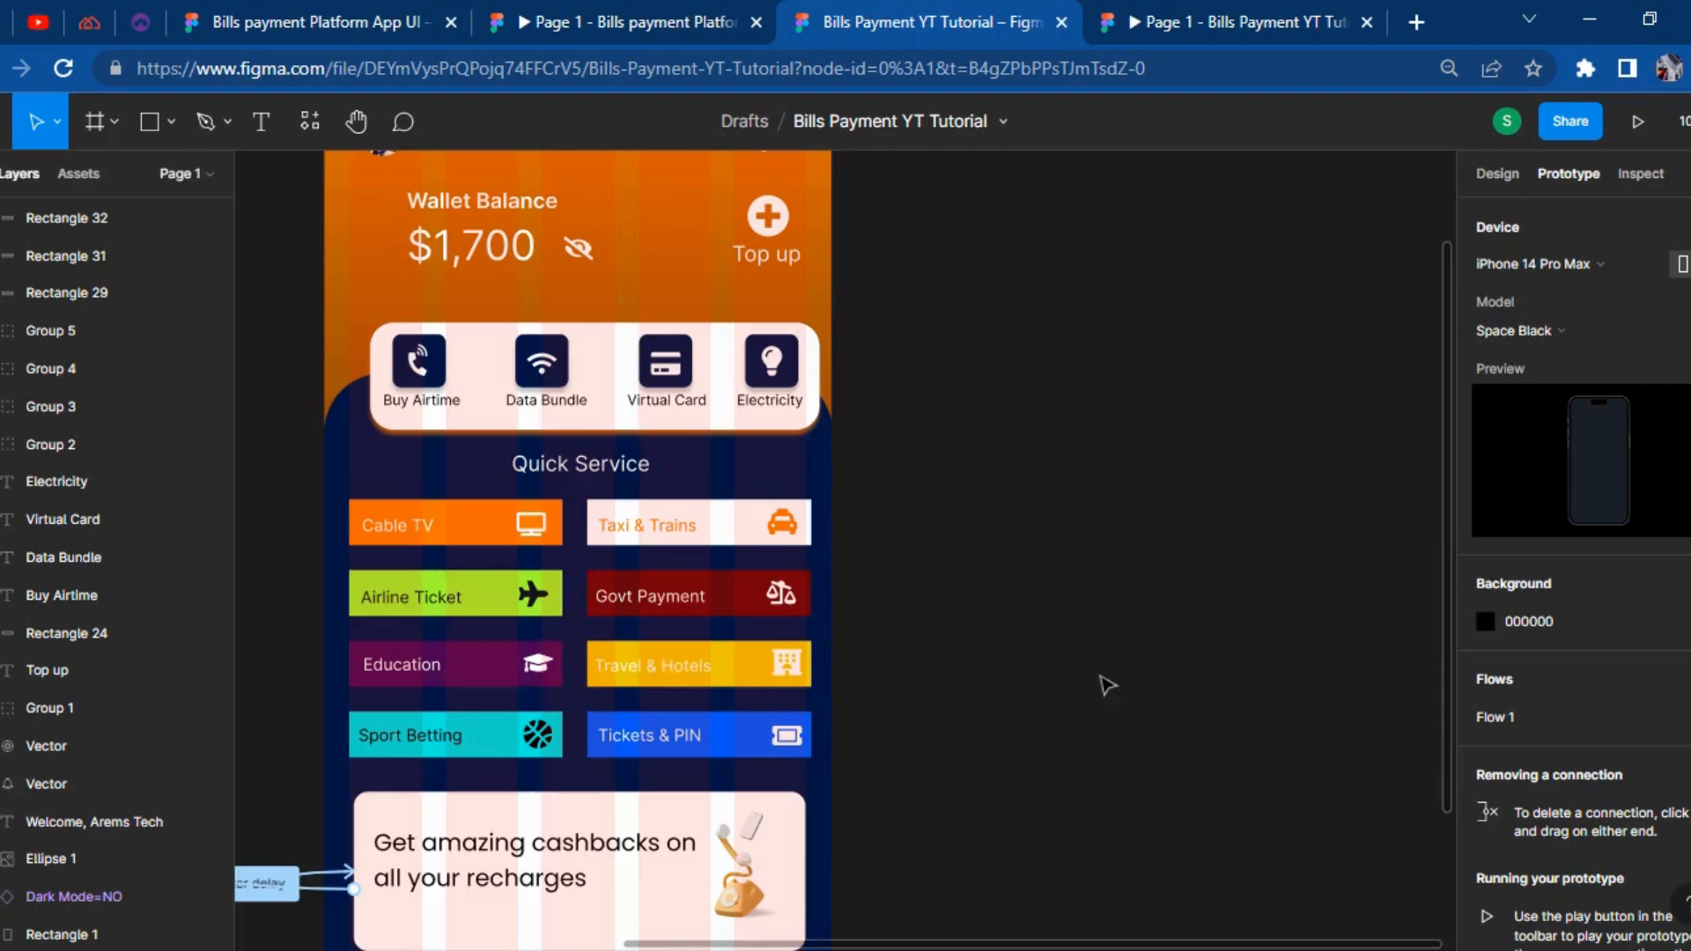
scroll(1107, 681, up, 5)
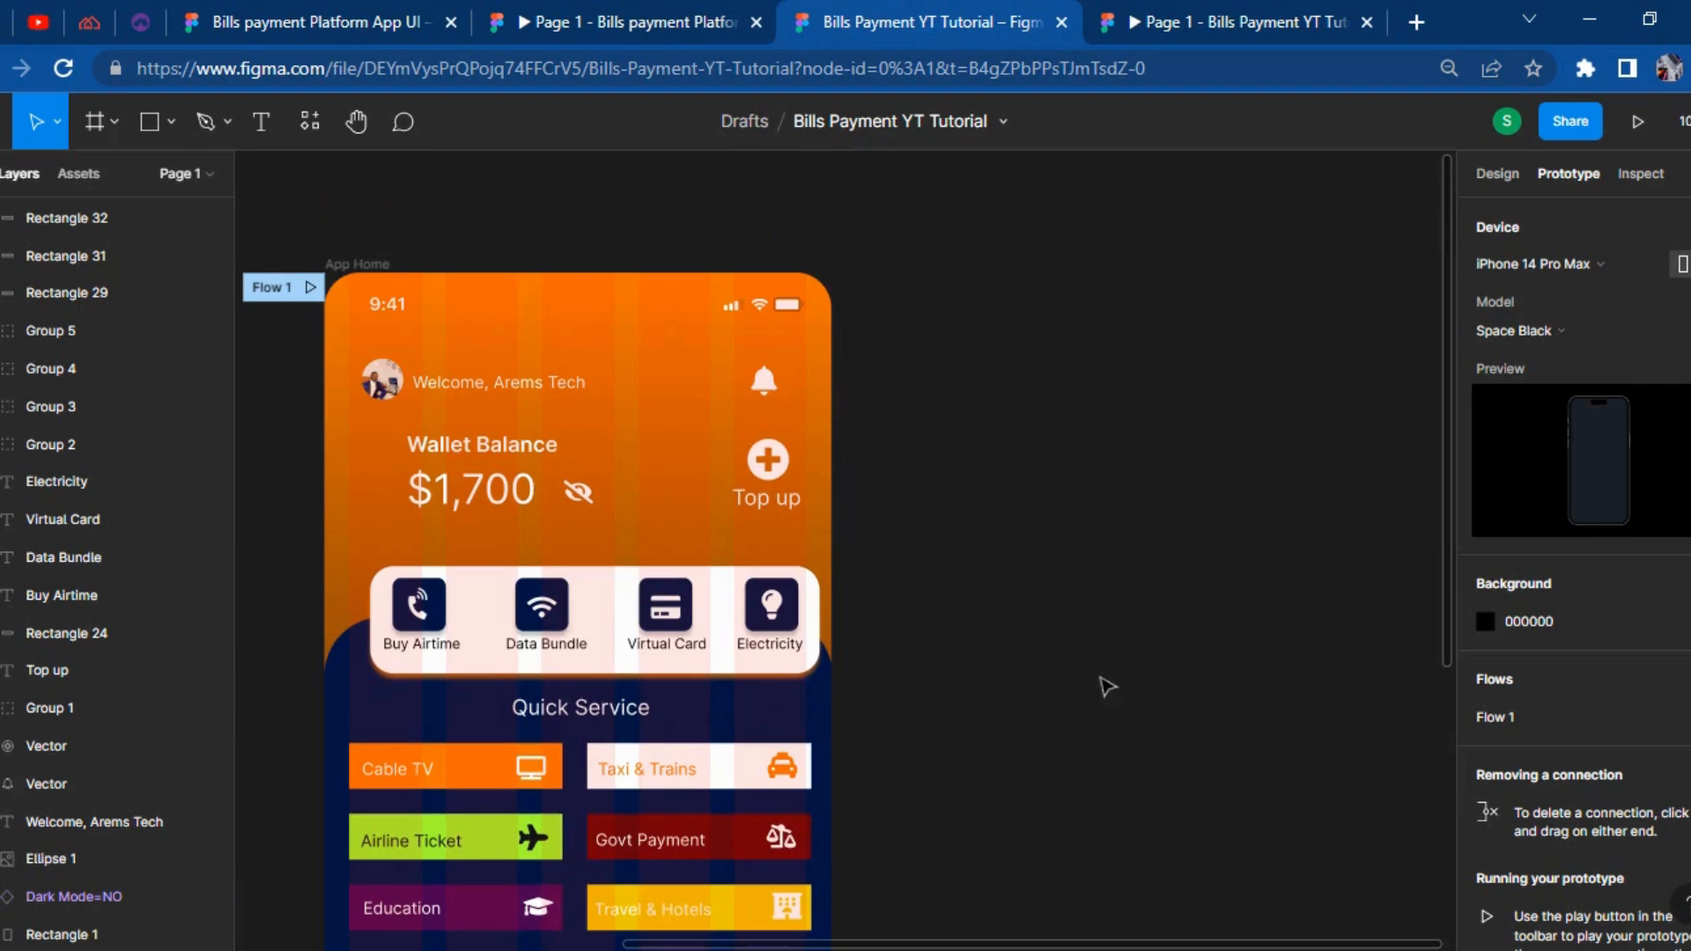
click(339, 274)
click(1500, 173)
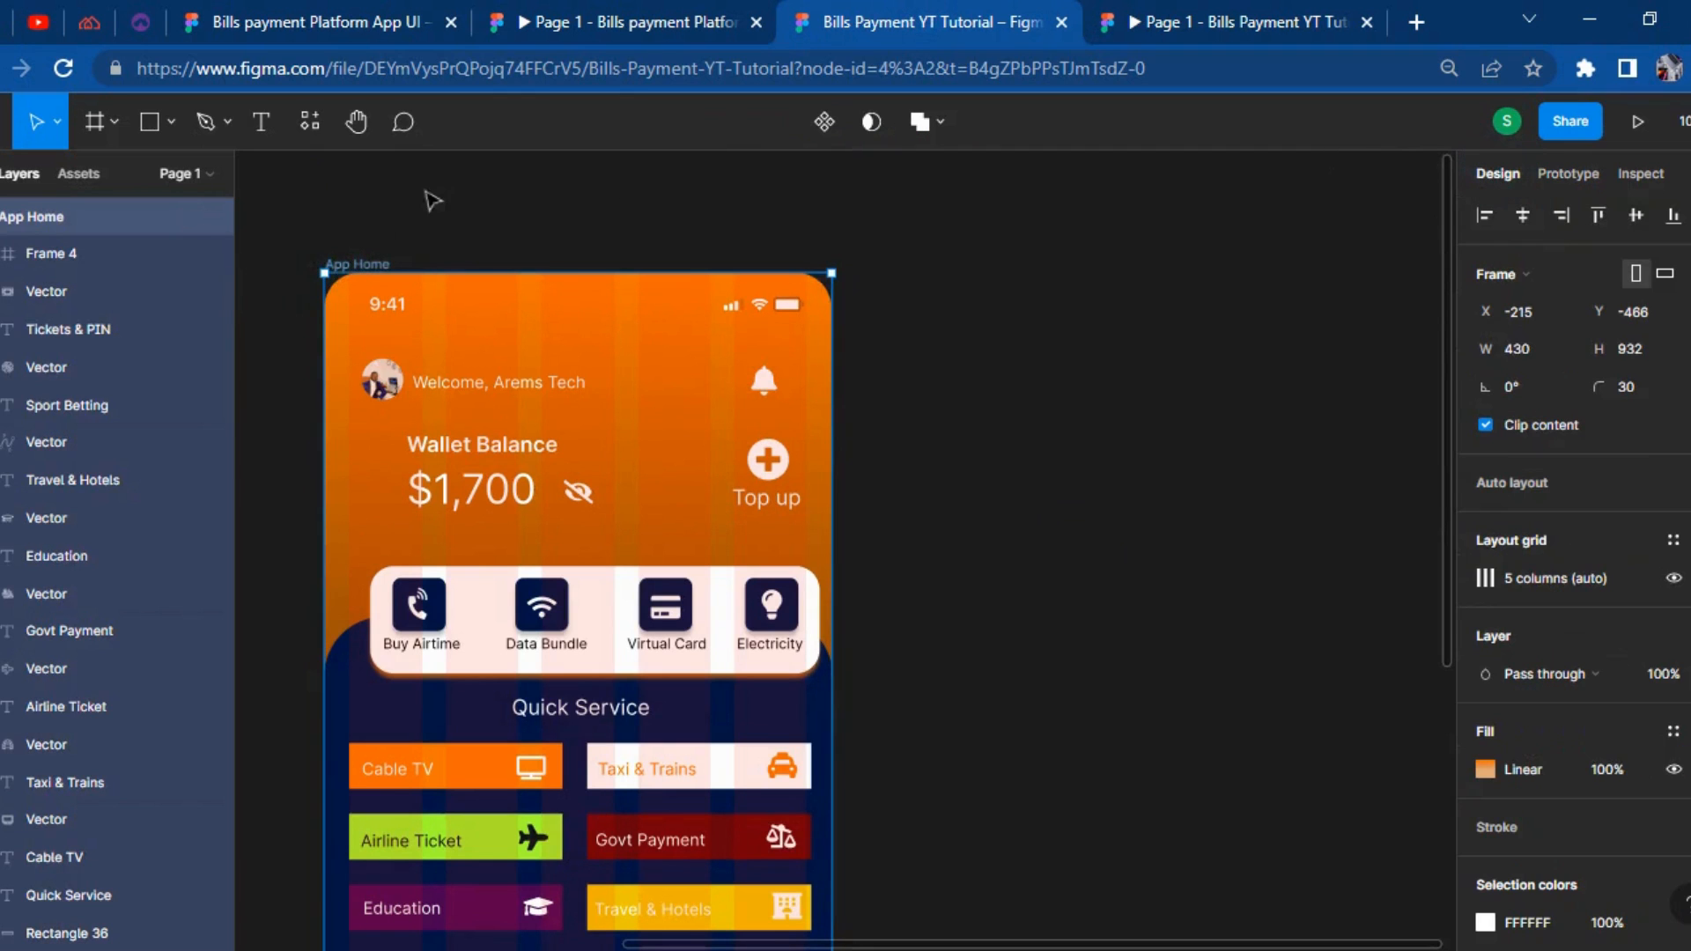
key(ctrl+d)
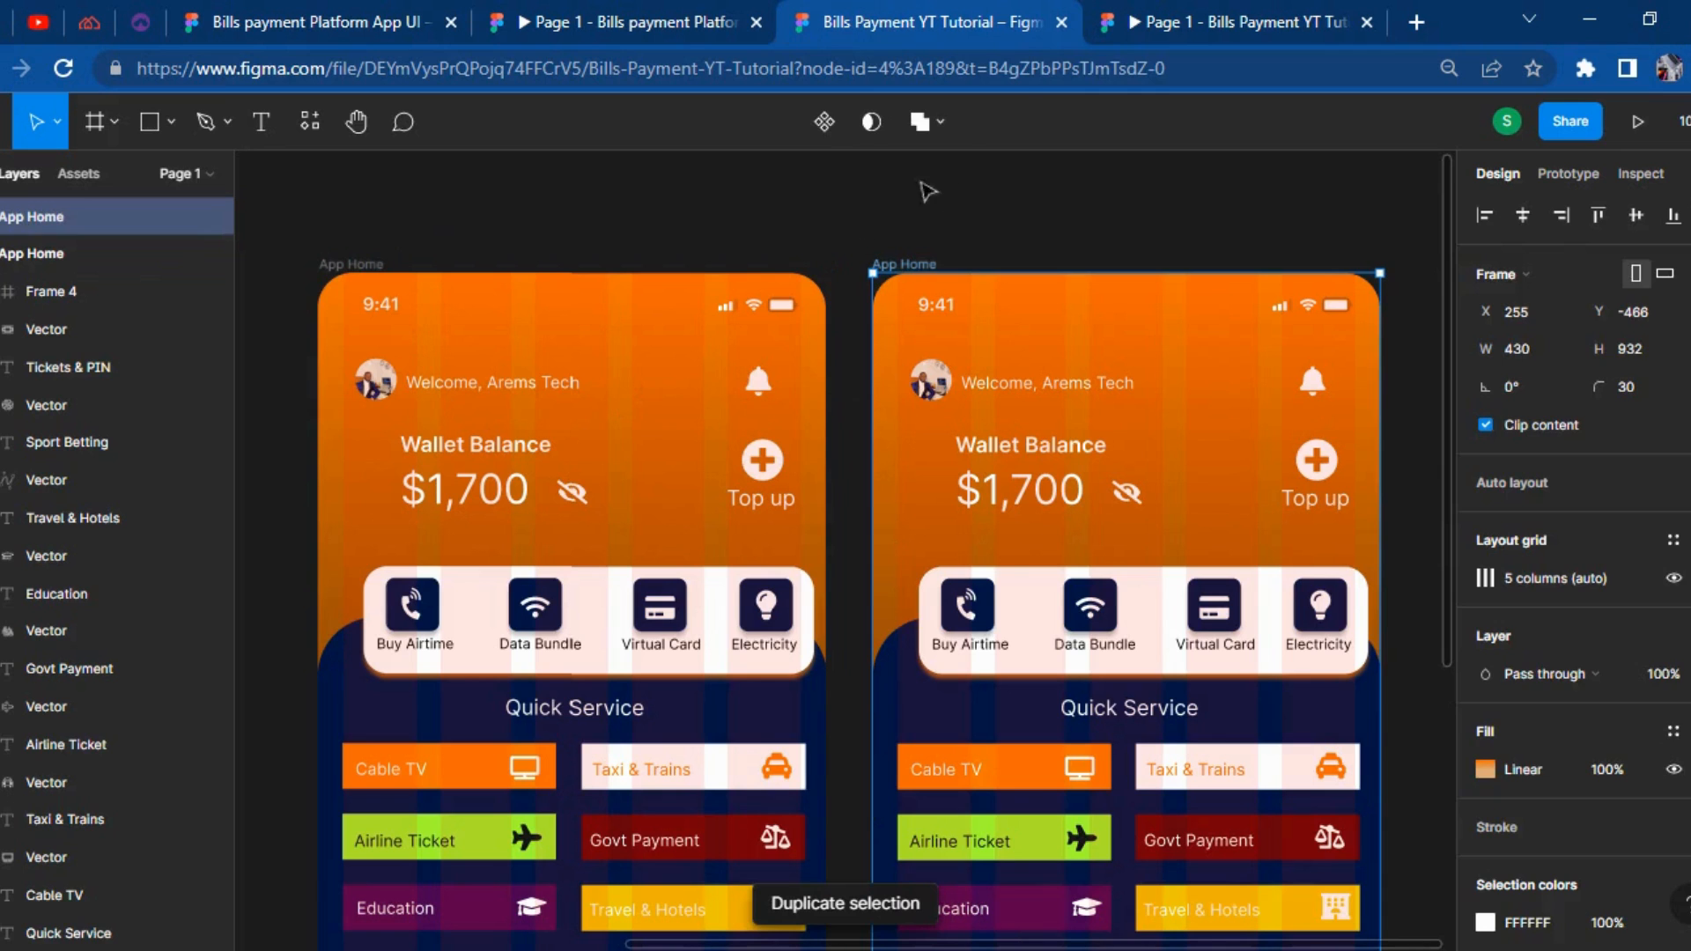
Clear the duplicated App Home frame of everything except its status bar, moving the navy background panel outside the frame.
click(1009, 196)
scroll(1087, 170, down, 6)
drag(1399, 738, 1049, 267)
scroll(1148, 672, up, 6)
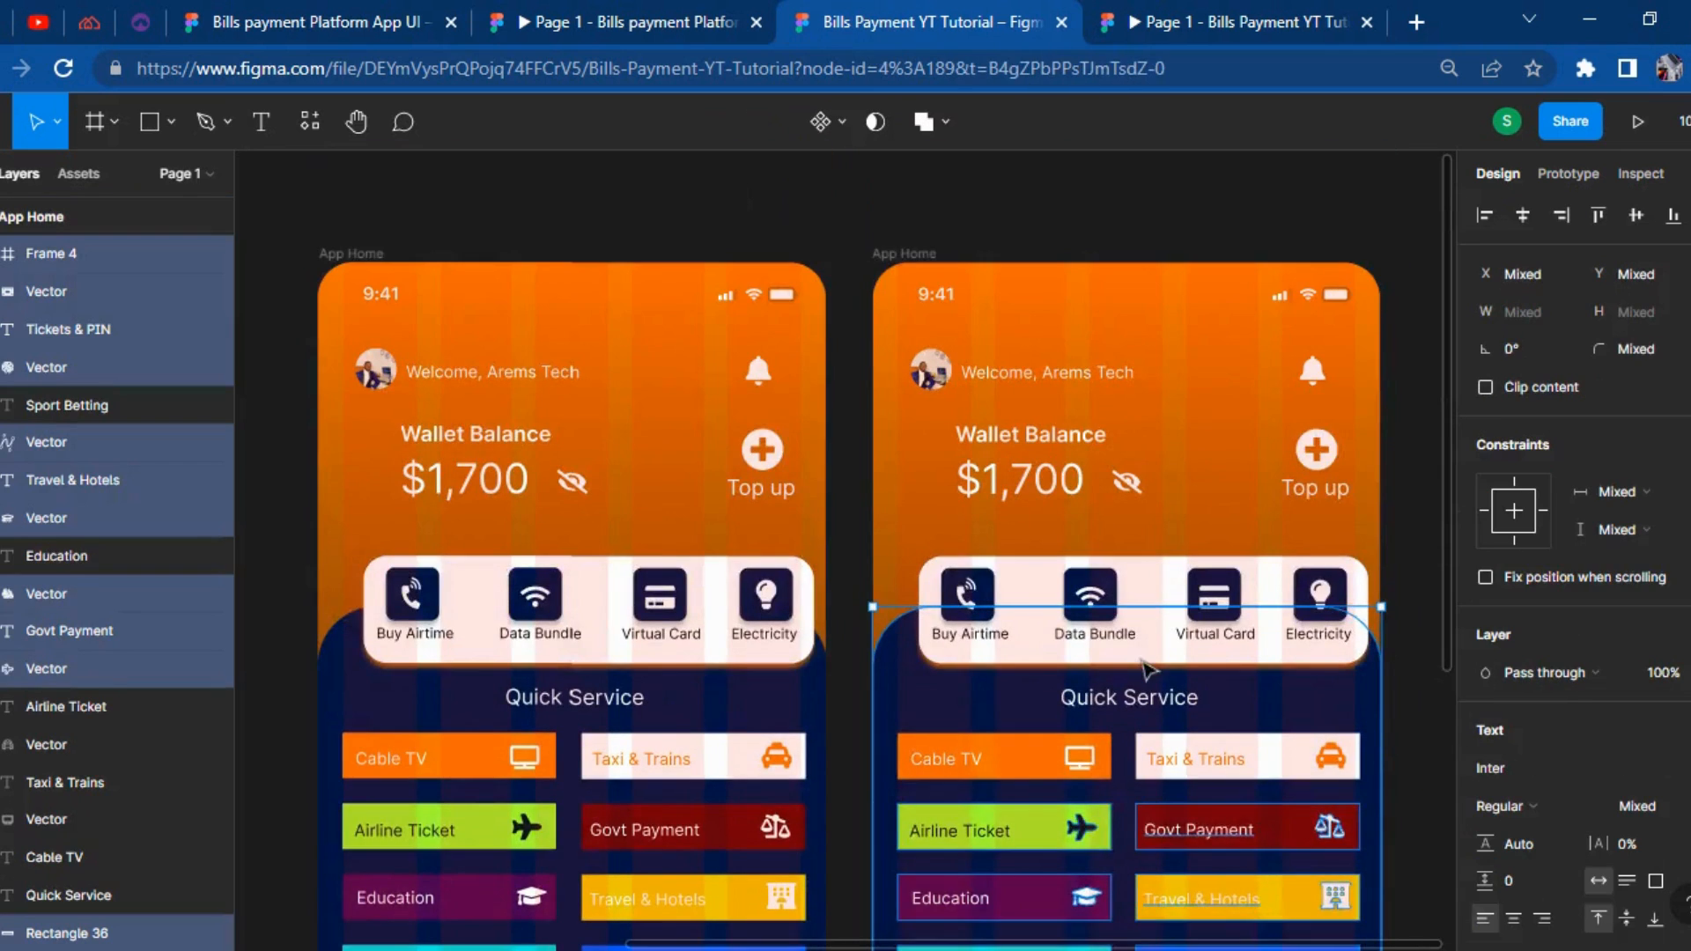
scroll(1135, 677, down, 2)
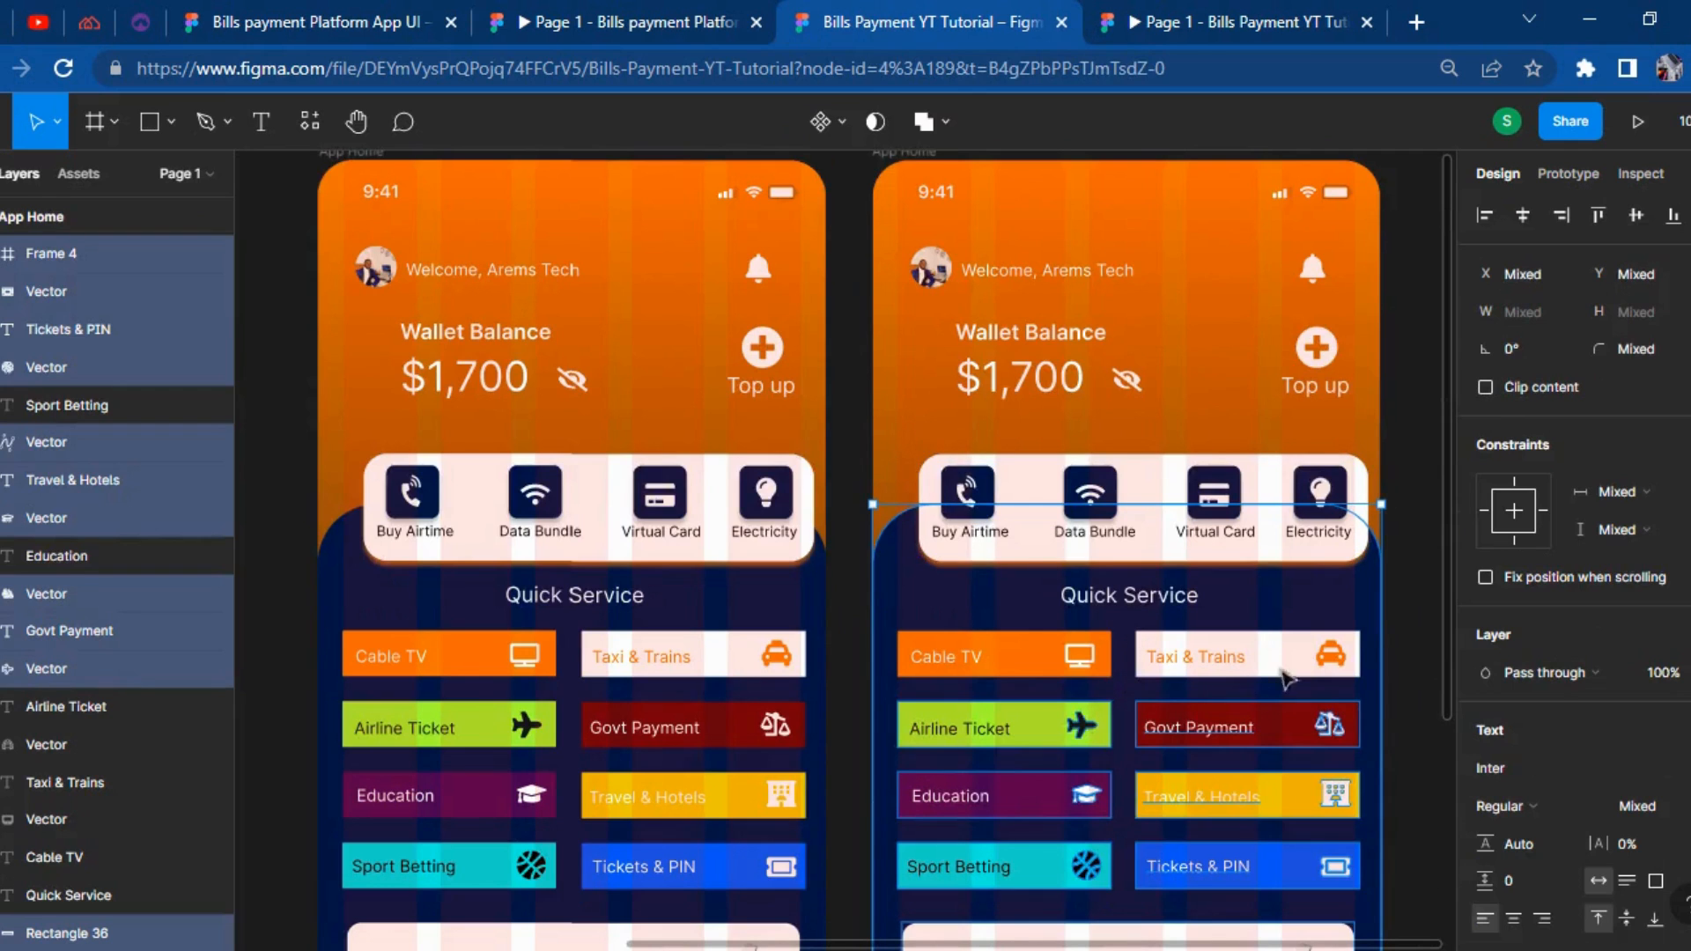
drag(1404, 710, 1573, 691)
drag(1091, 597, 1265, 578)
drag(951, 695, 1267, 533)
scroll(829, 622, down, 5)
drag(825, 712, 262, 242)
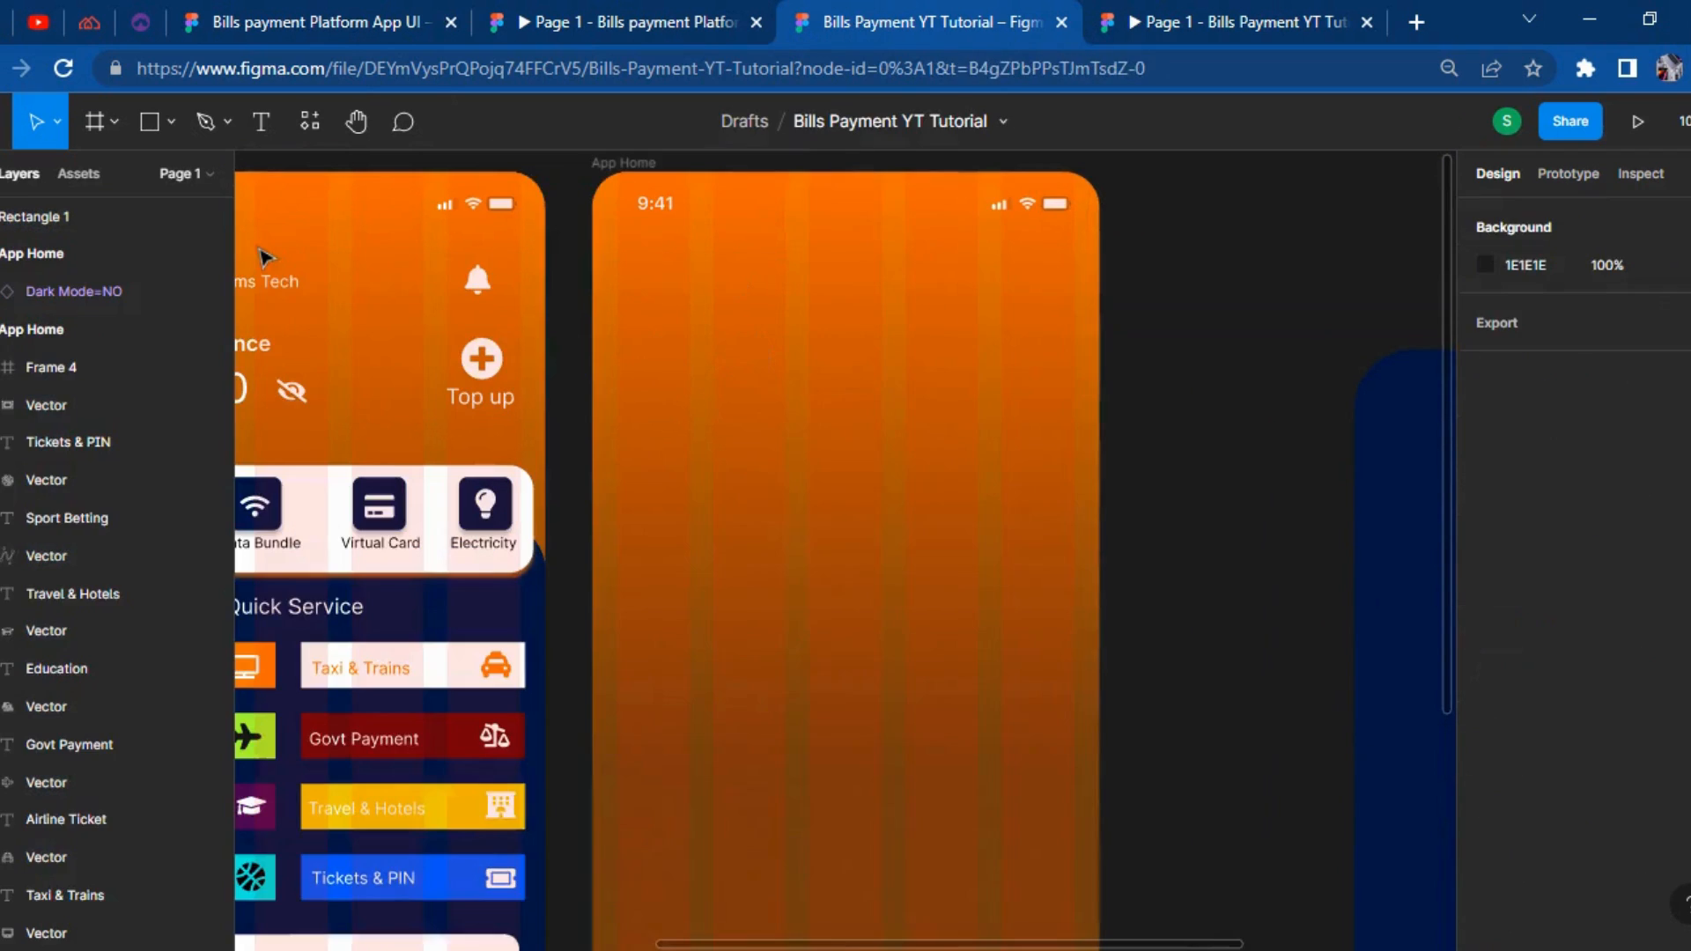
Move the navy panel back into the duplicated frame at X -1, Y 146, and compare it with the reference Buy Airtime screen.
drag(1404, 678, 642, 672)
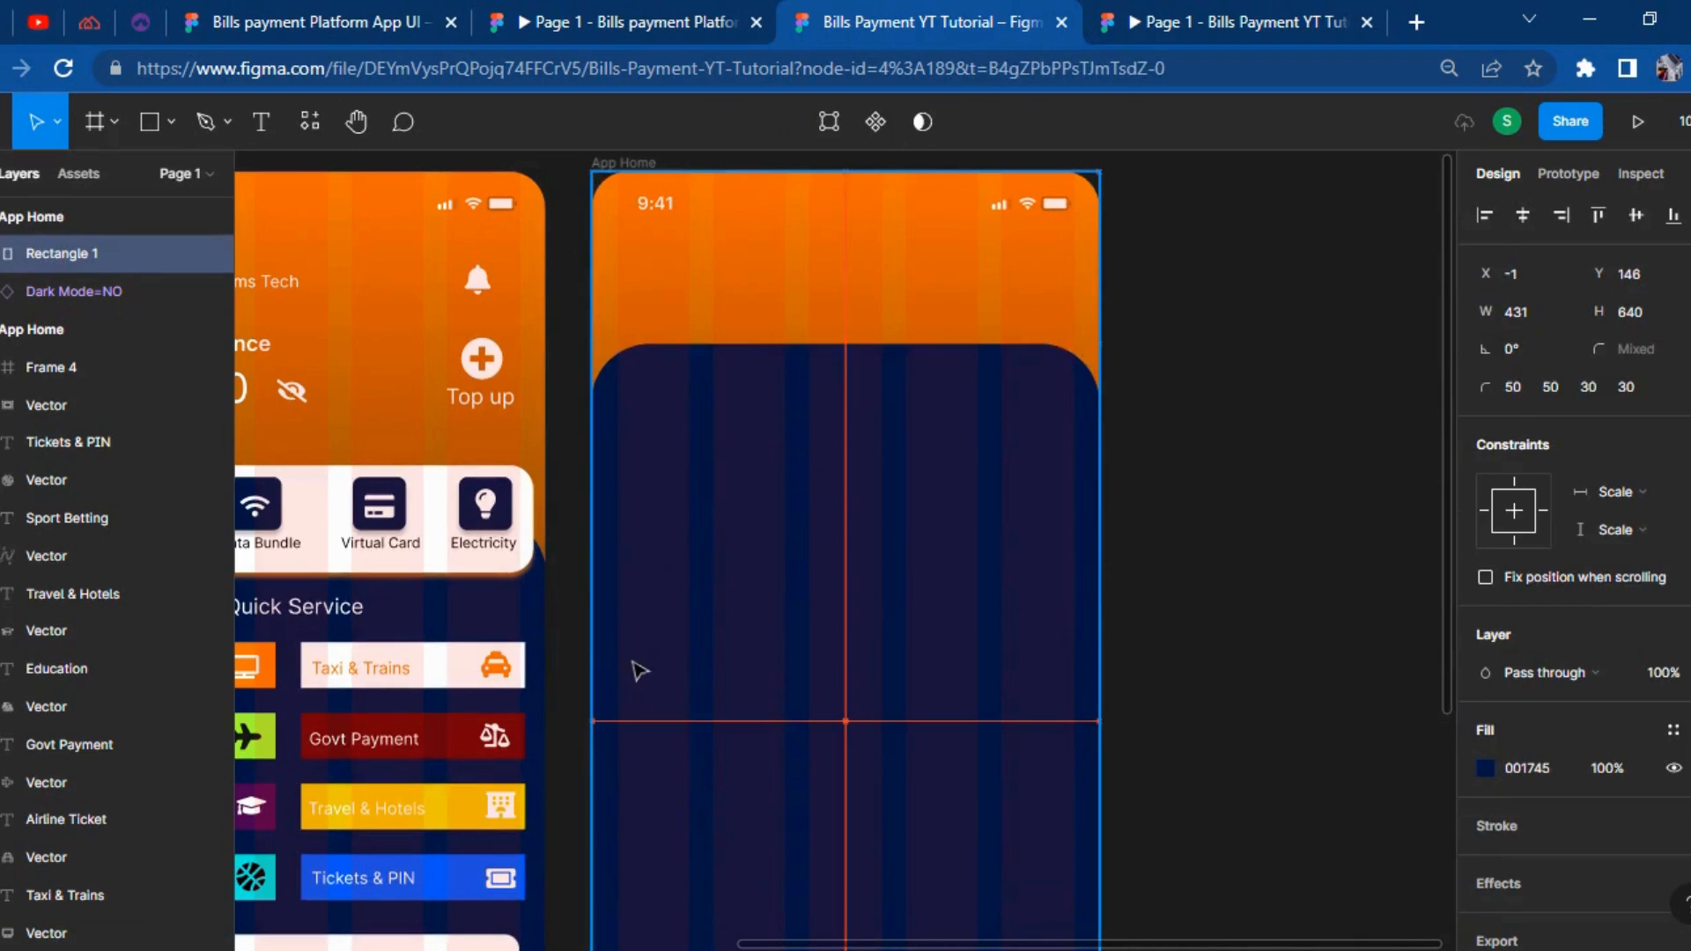
scroll(917, 774, down, 4)
click(1191, 16)
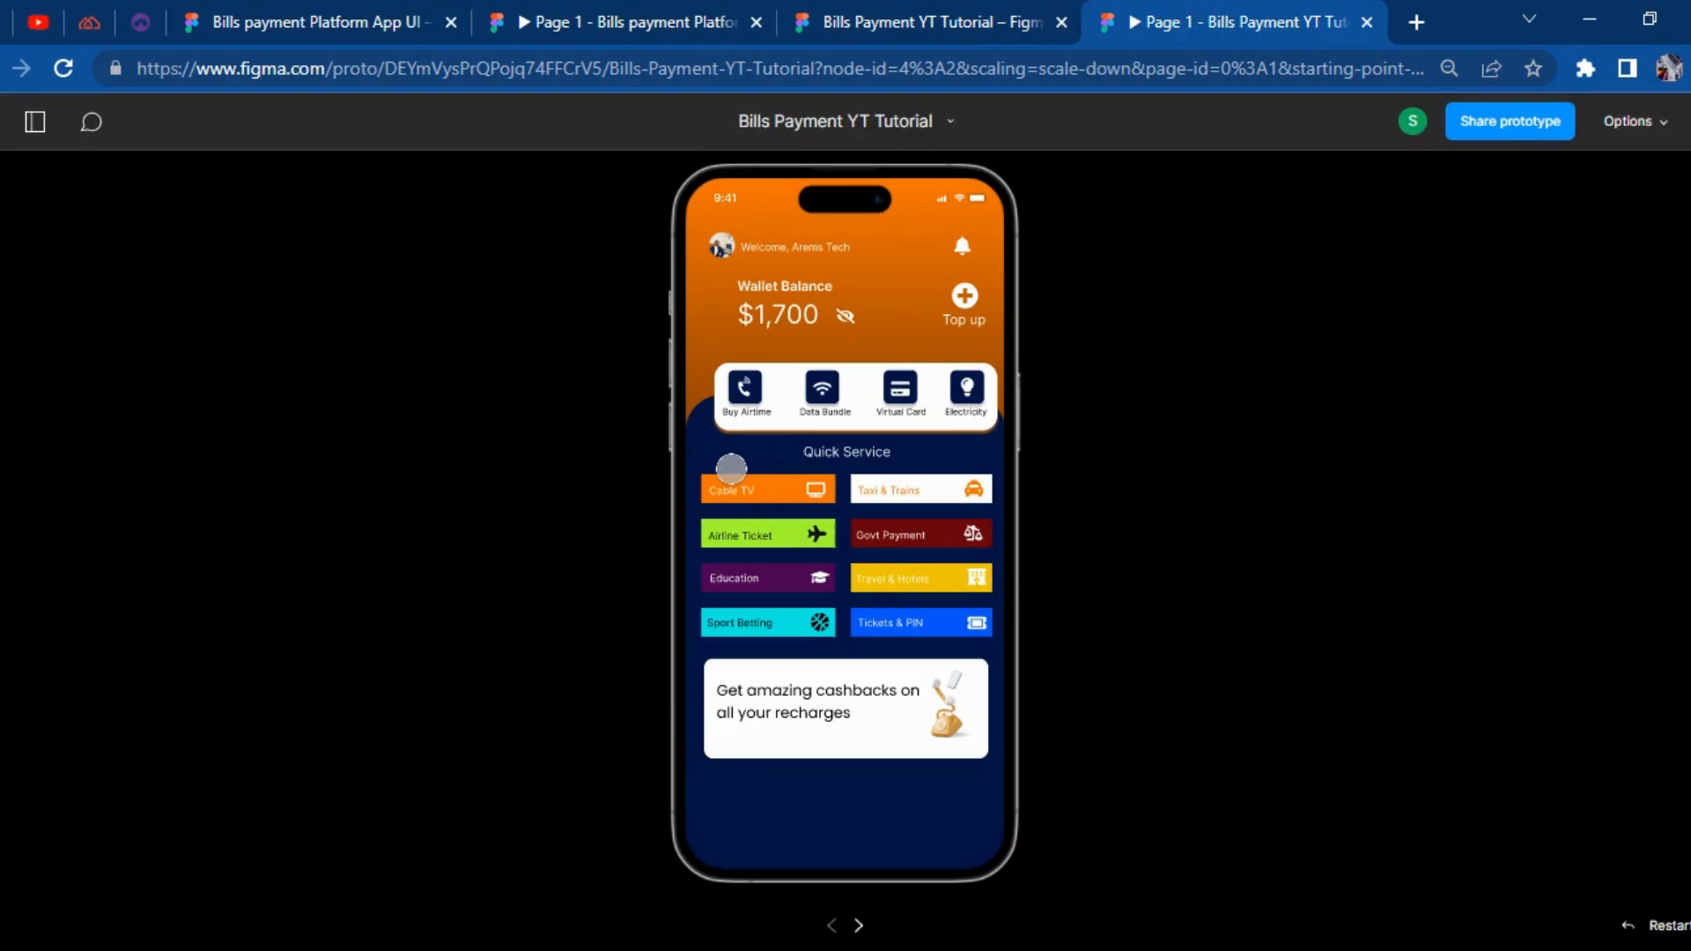
click(726, 373)
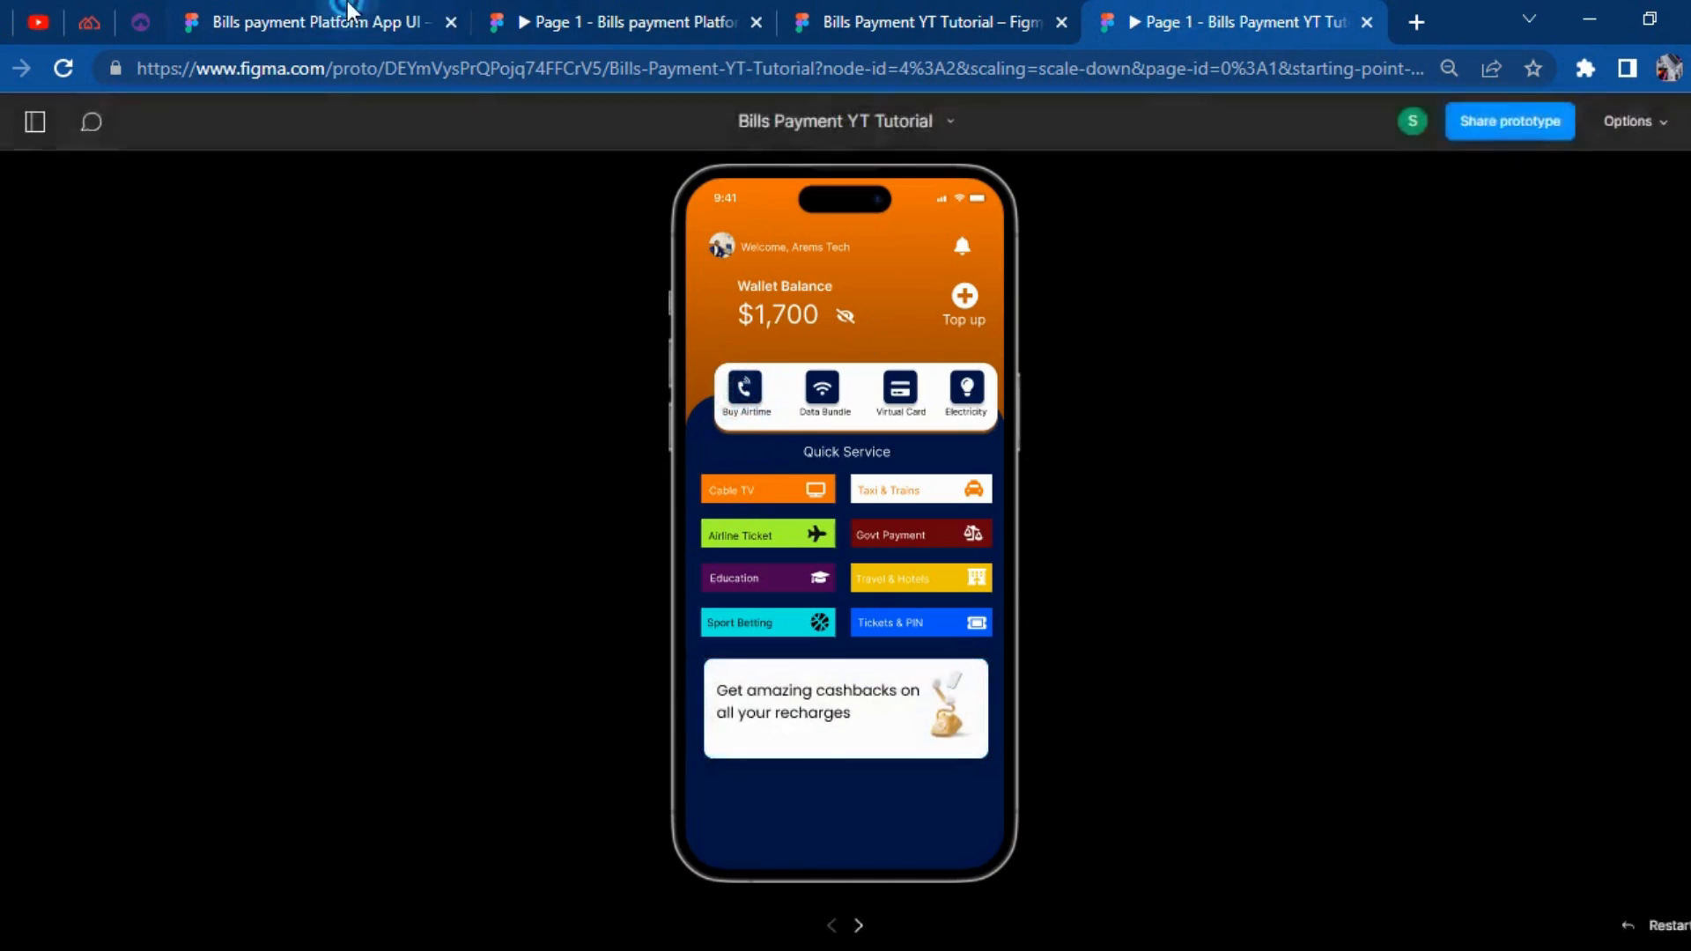
click(564, 18)
click(1300, 16)
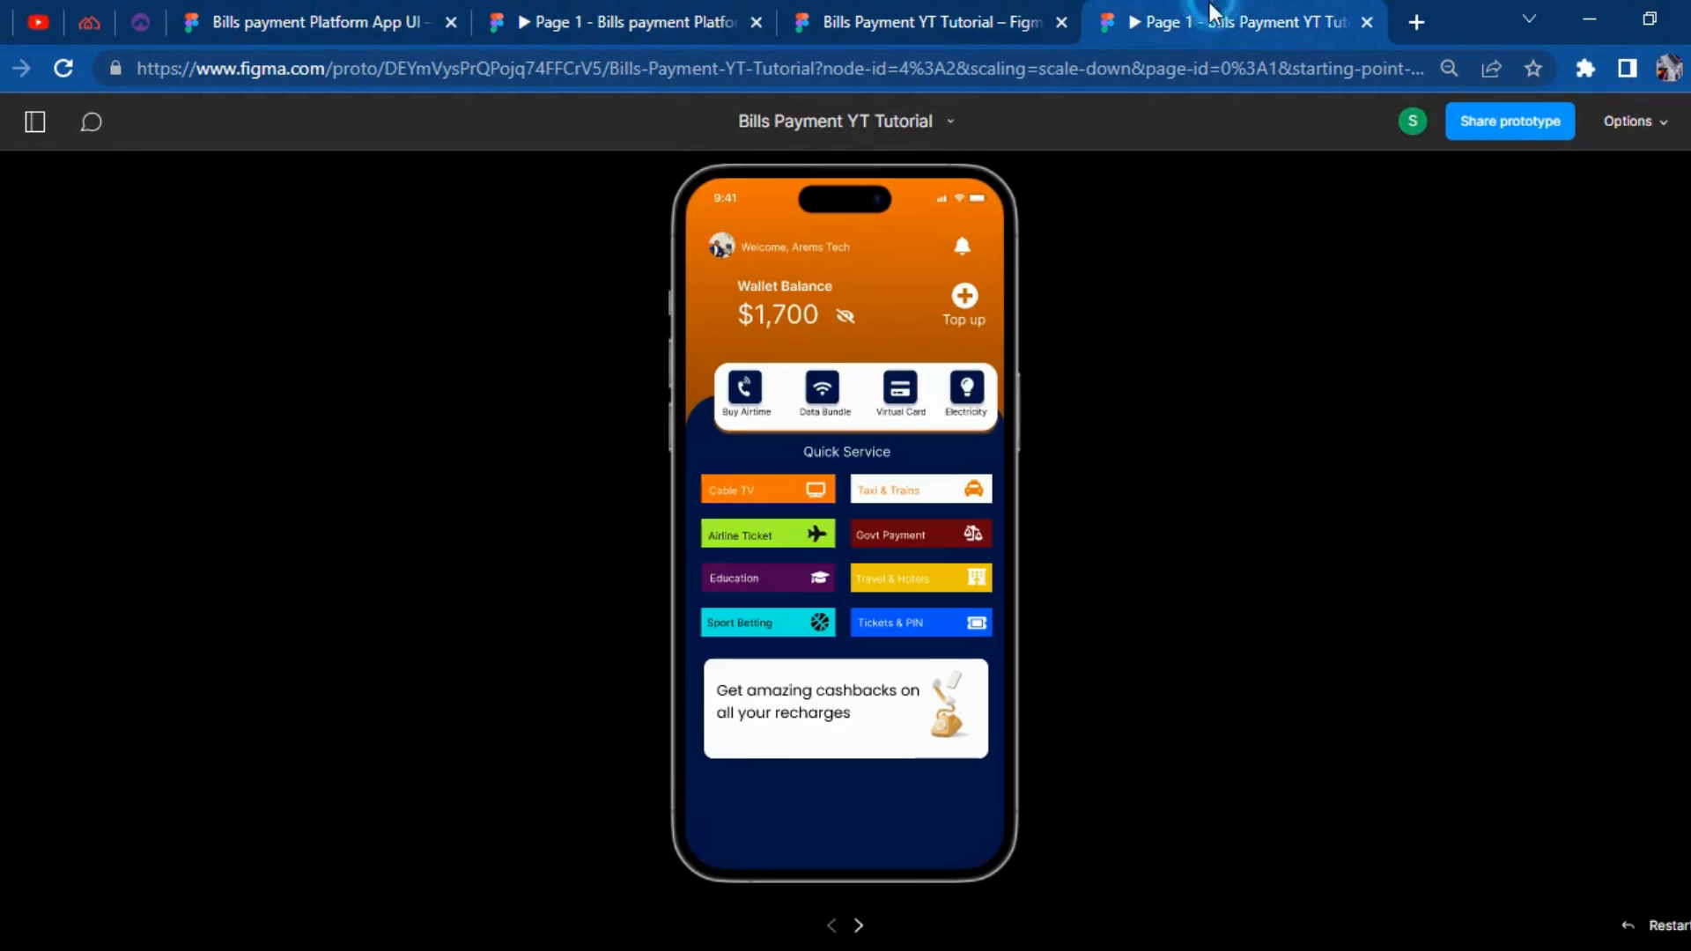
click(945, 10)
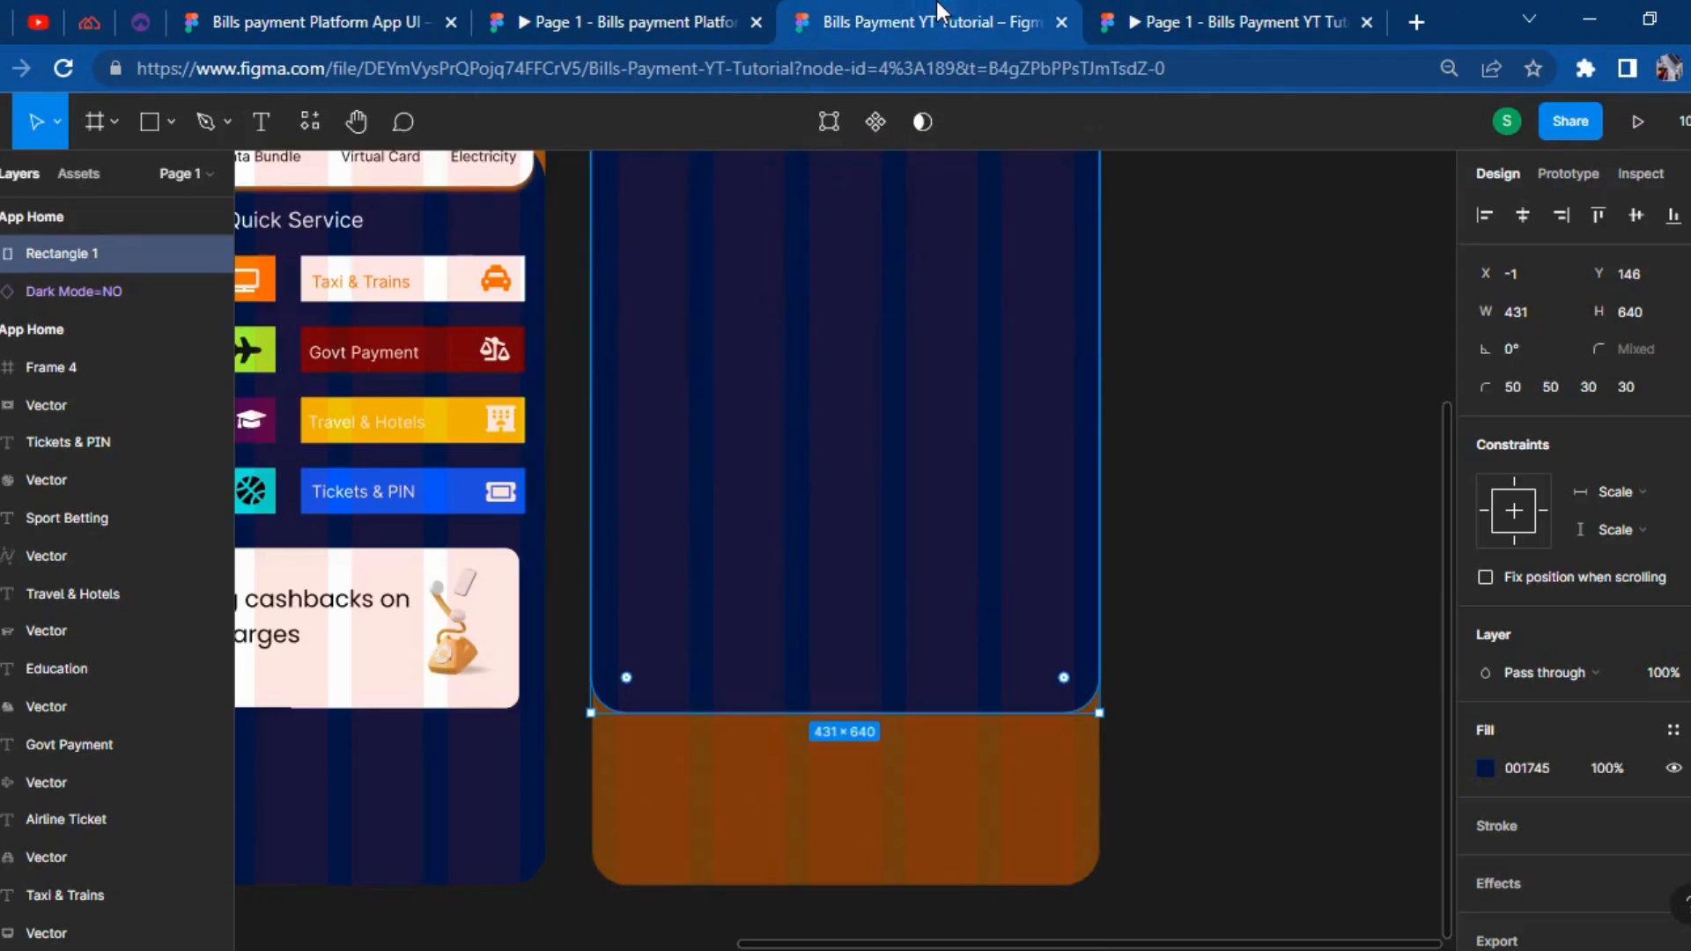
click(739, 11)
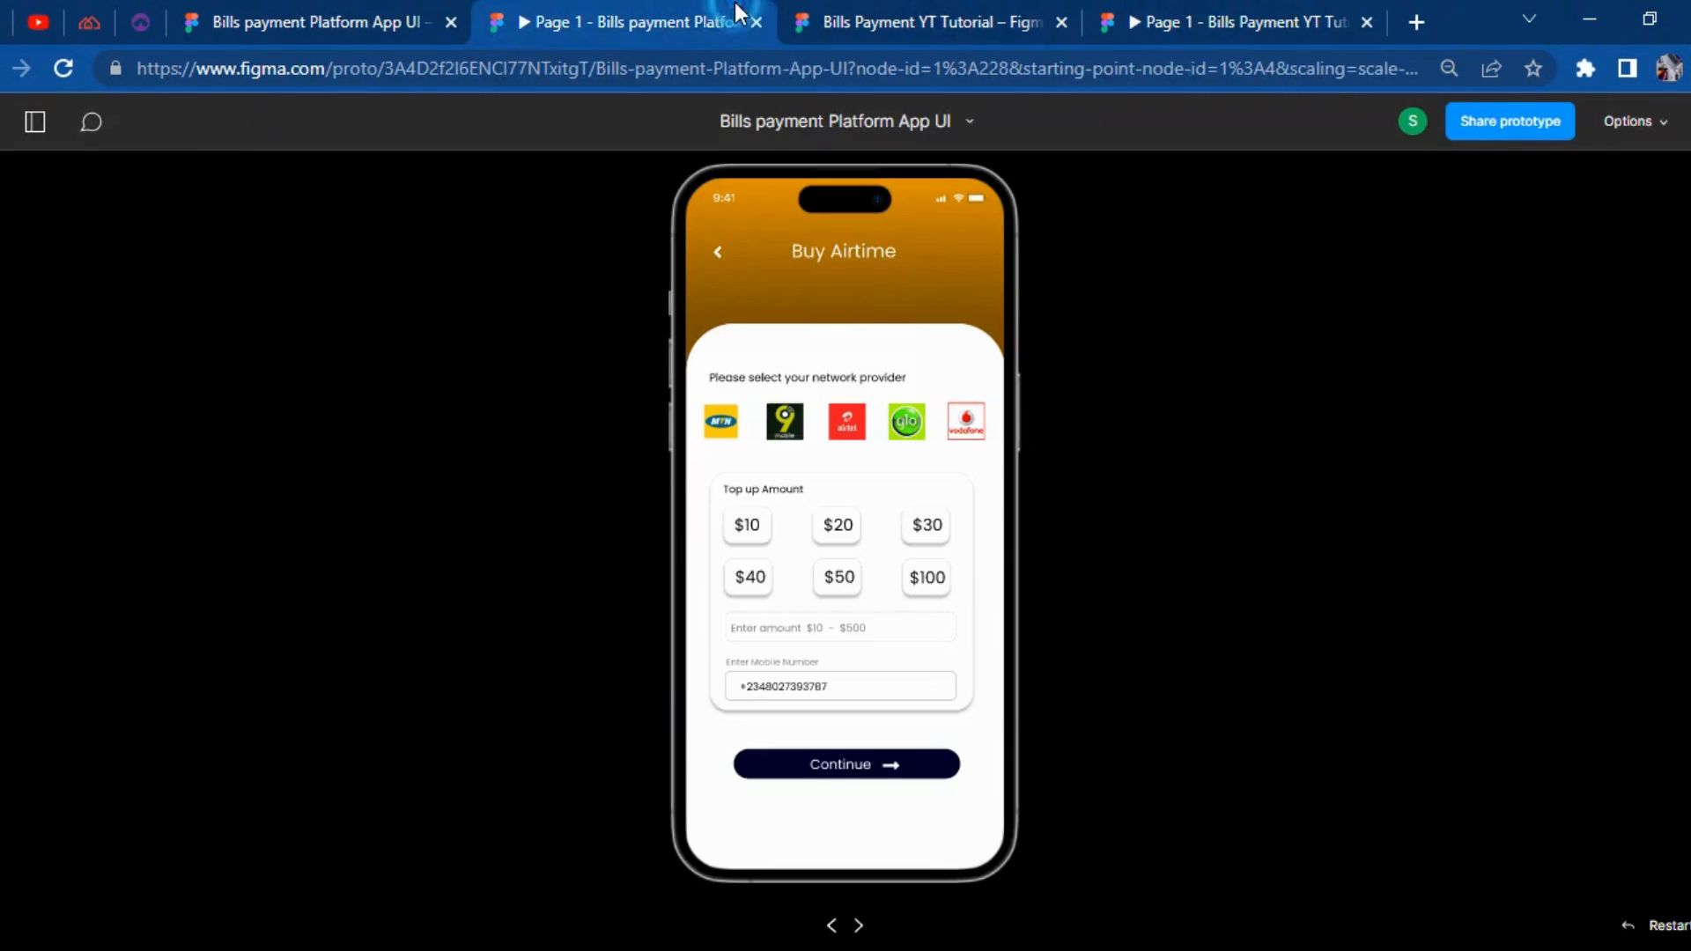
click(894, 10)
Stretch the navy panel to the frame's bottom edge and lower its top edge to Y 245, making it 431 × 687.
scroll(969, 616, down, 10)
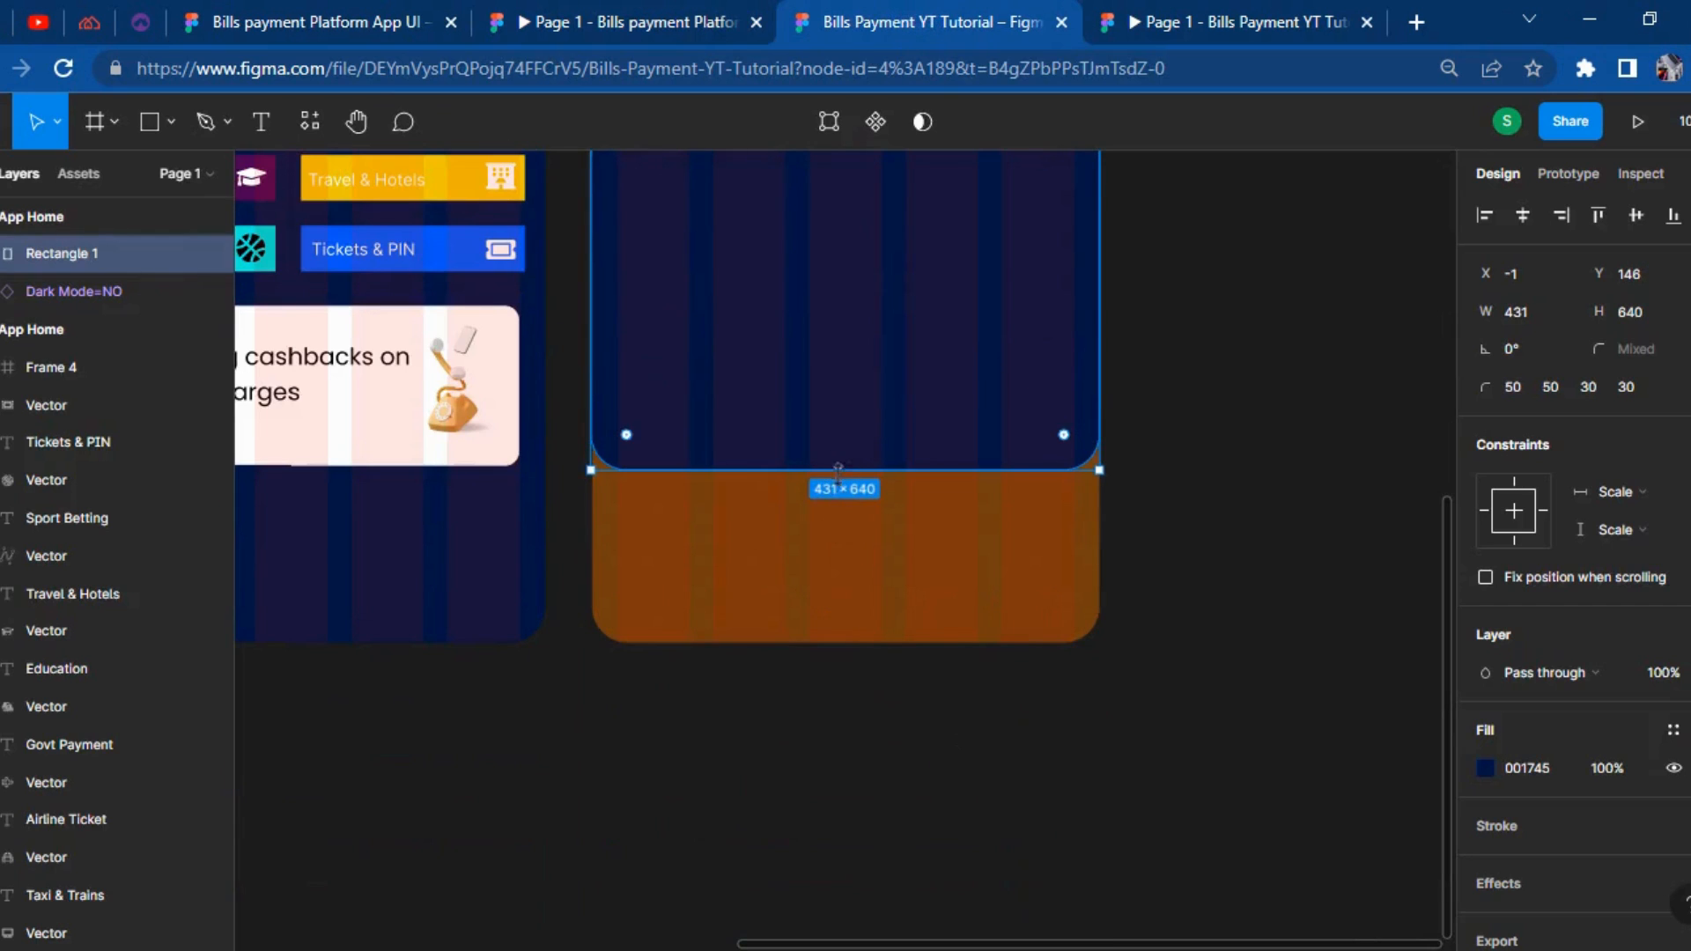
drag(838, 472, 833, 641)
scroll(872, 709, up, 9)
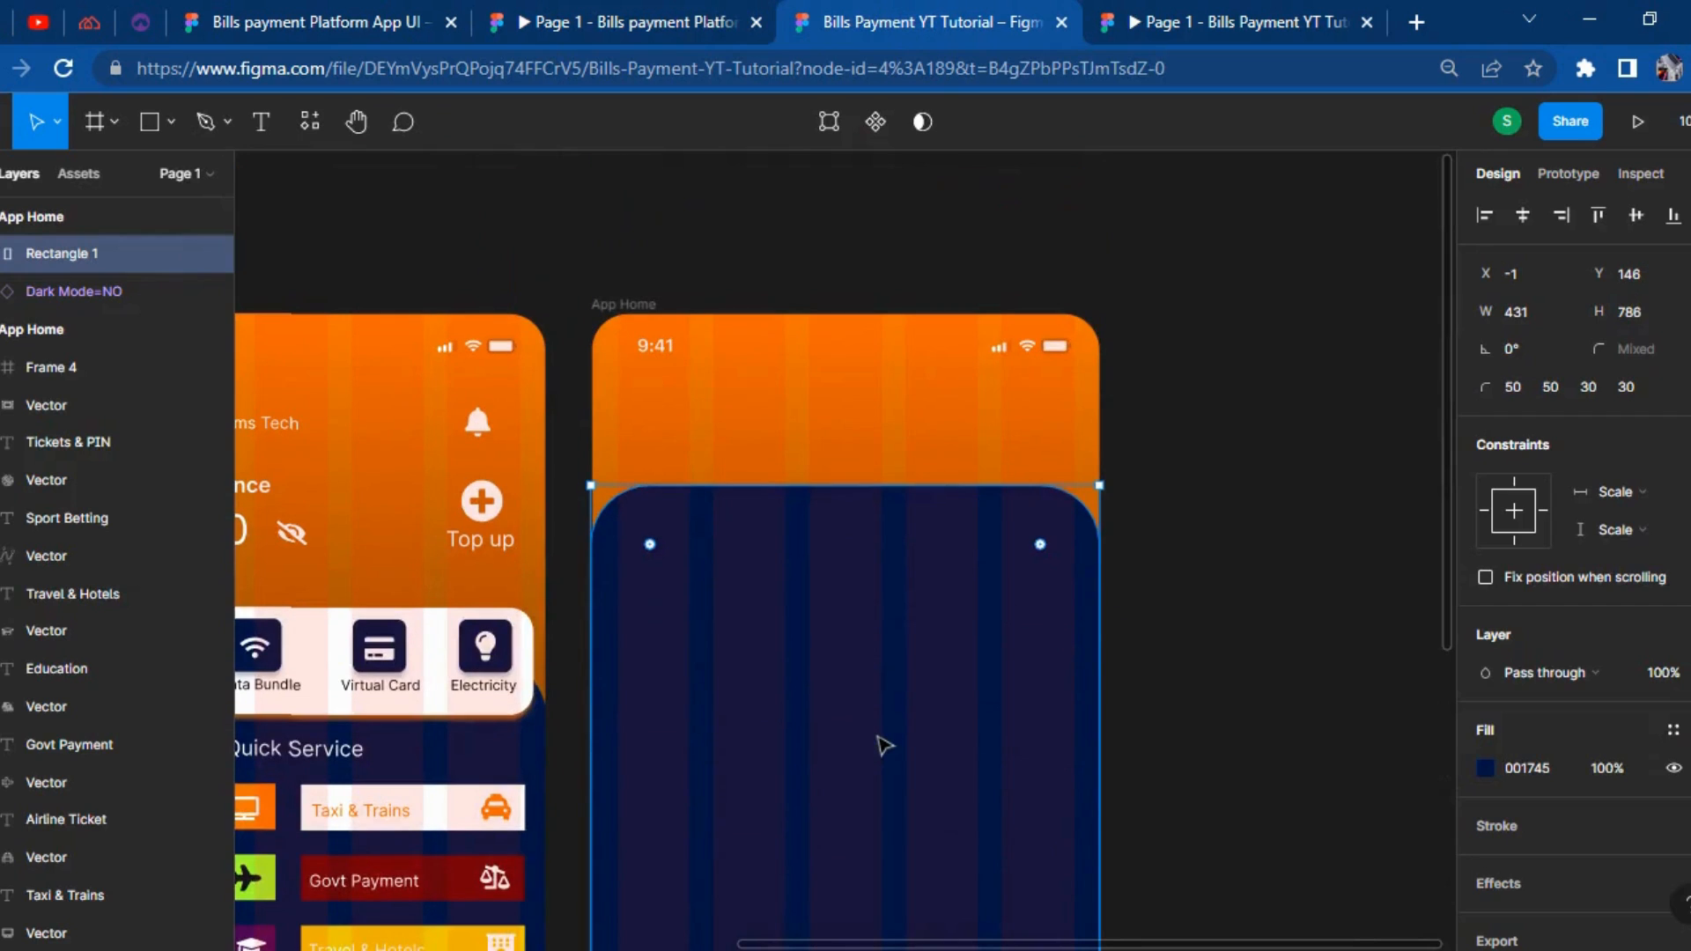
drag(809, 486, 812, 602)
click(723, 22)
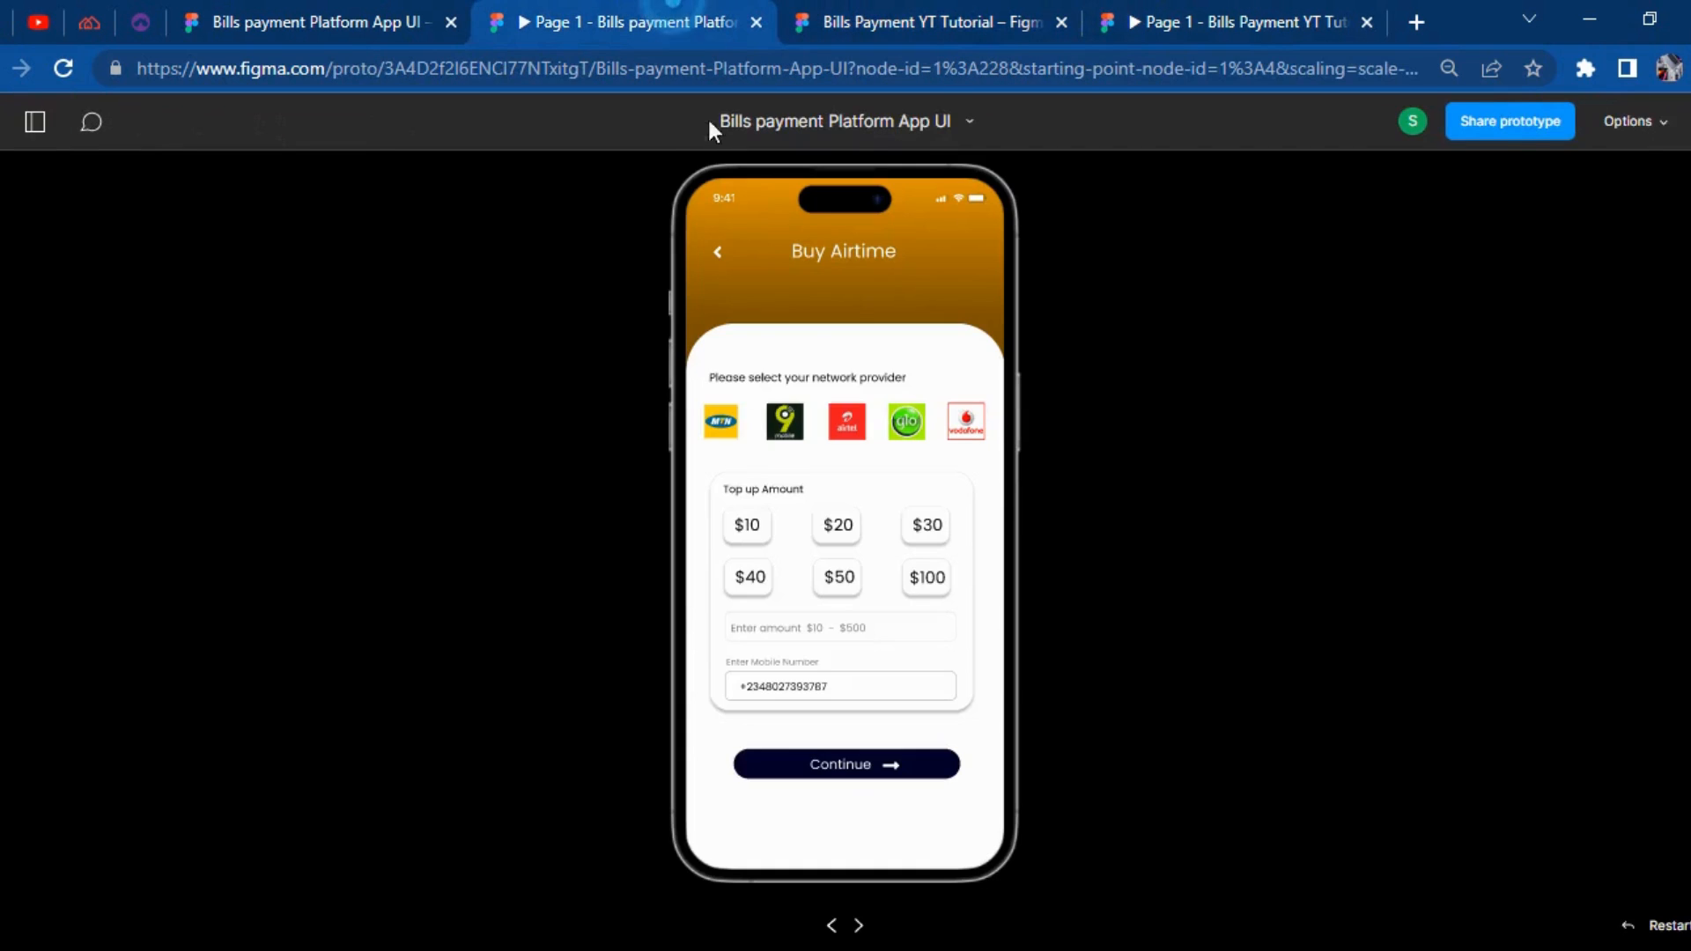
click(921, 12)
scroll(947, 519, down, 6)
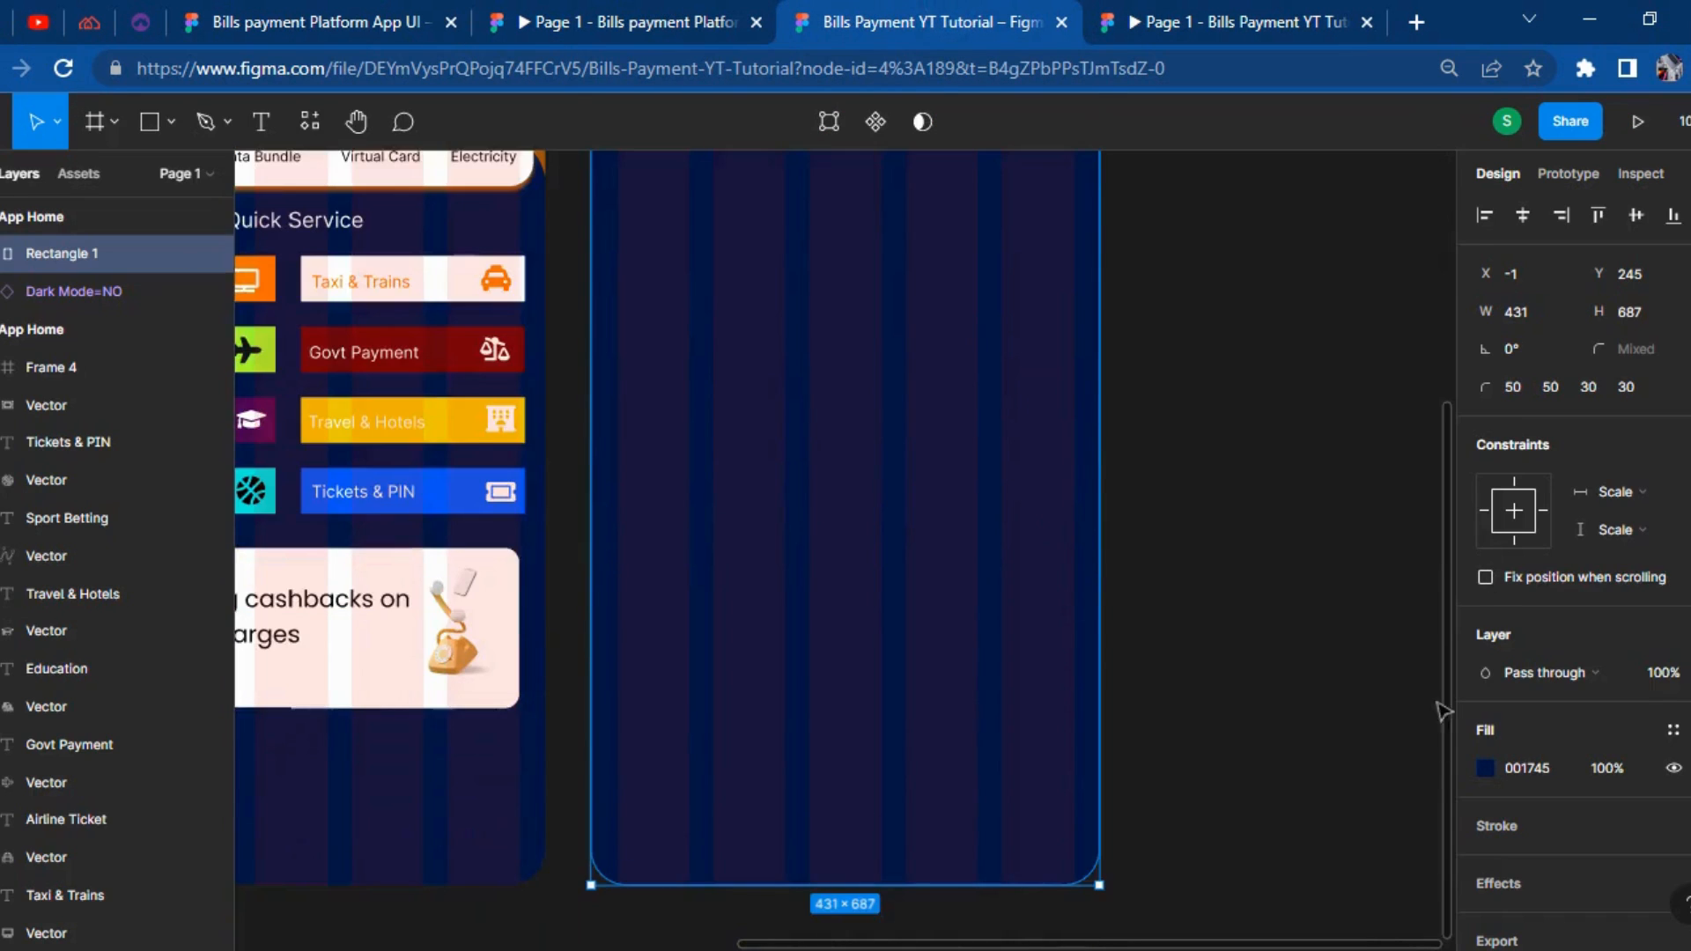
Change the navy panel's fill to white (FFFFFF).
scroll(1410, 687, up, 3)
click(1485, 768)
drag(1308, 513, 1095, 264)
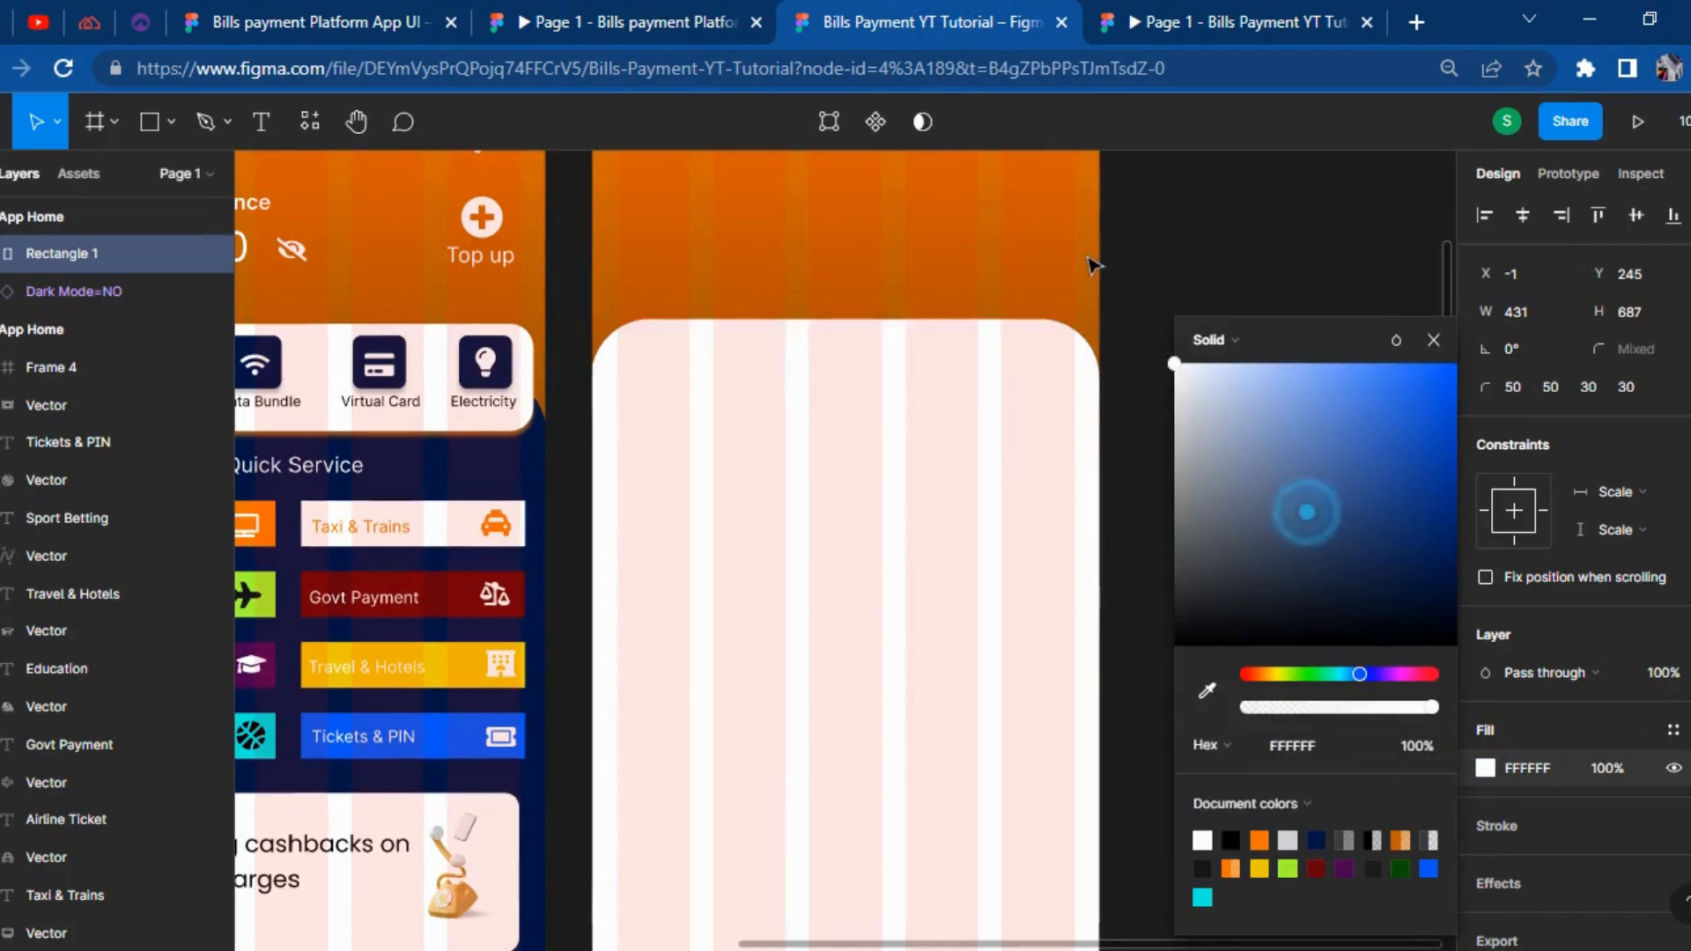
click(1266, 252)
Check the reference screen's title, and create a white Poppins text reading "Buy Airtime" beside the duplicated frame.
scroll(1204, 382, up, 1)
scroll(1212, 390, up, 1)
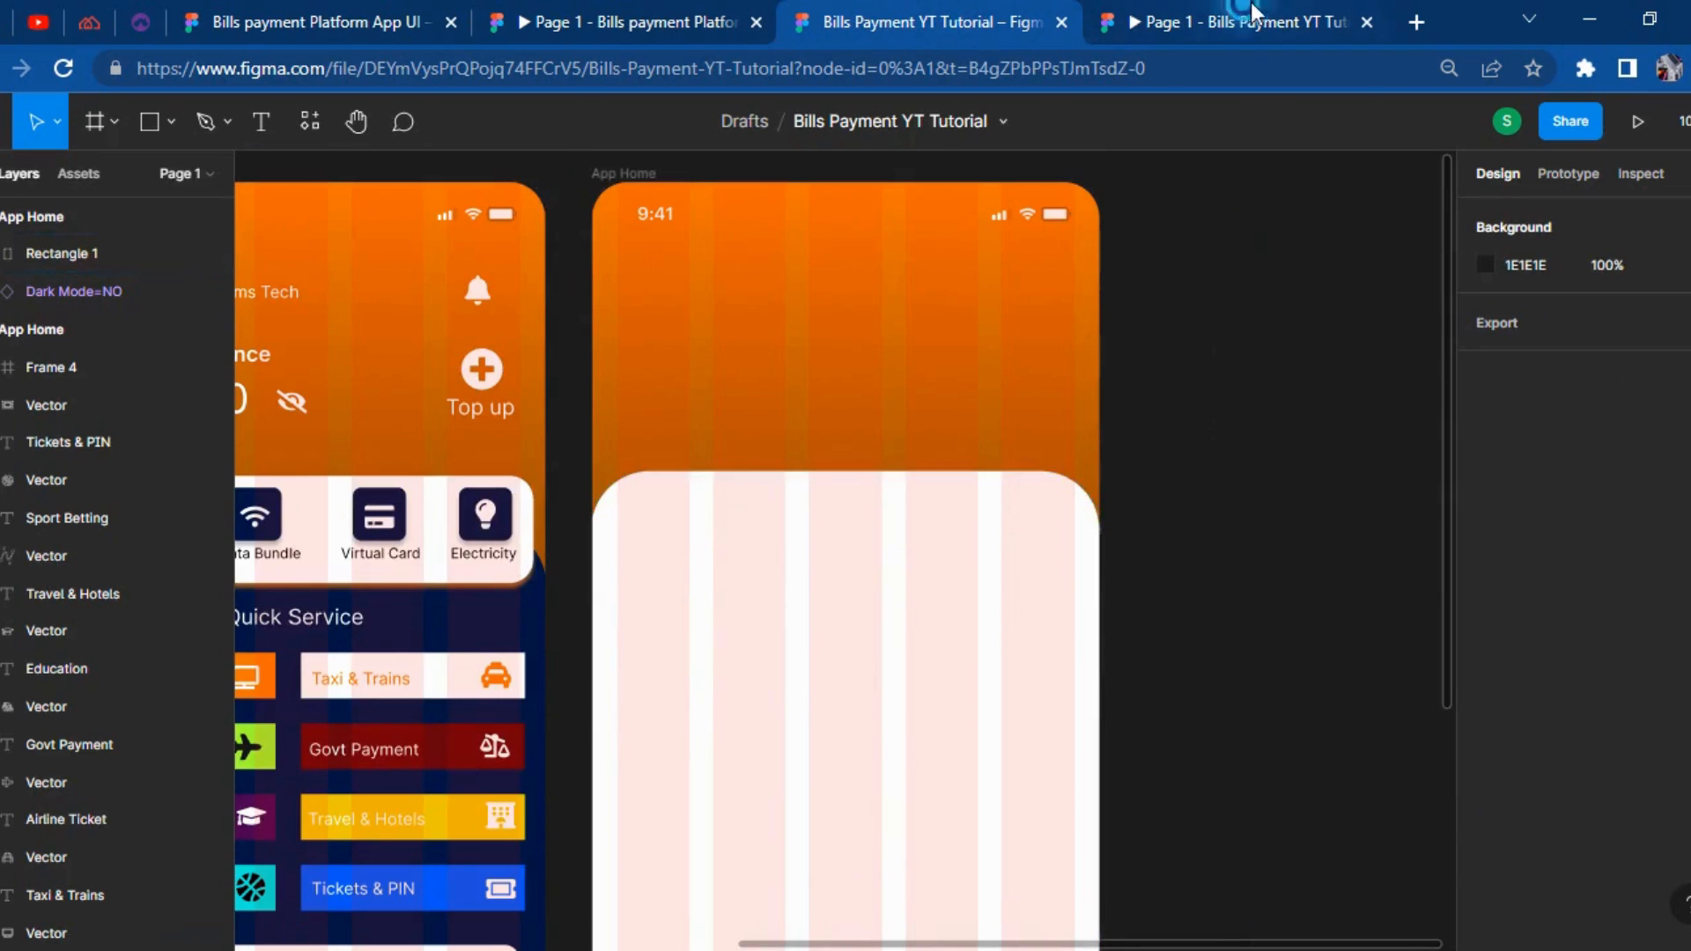
click(687, 12)
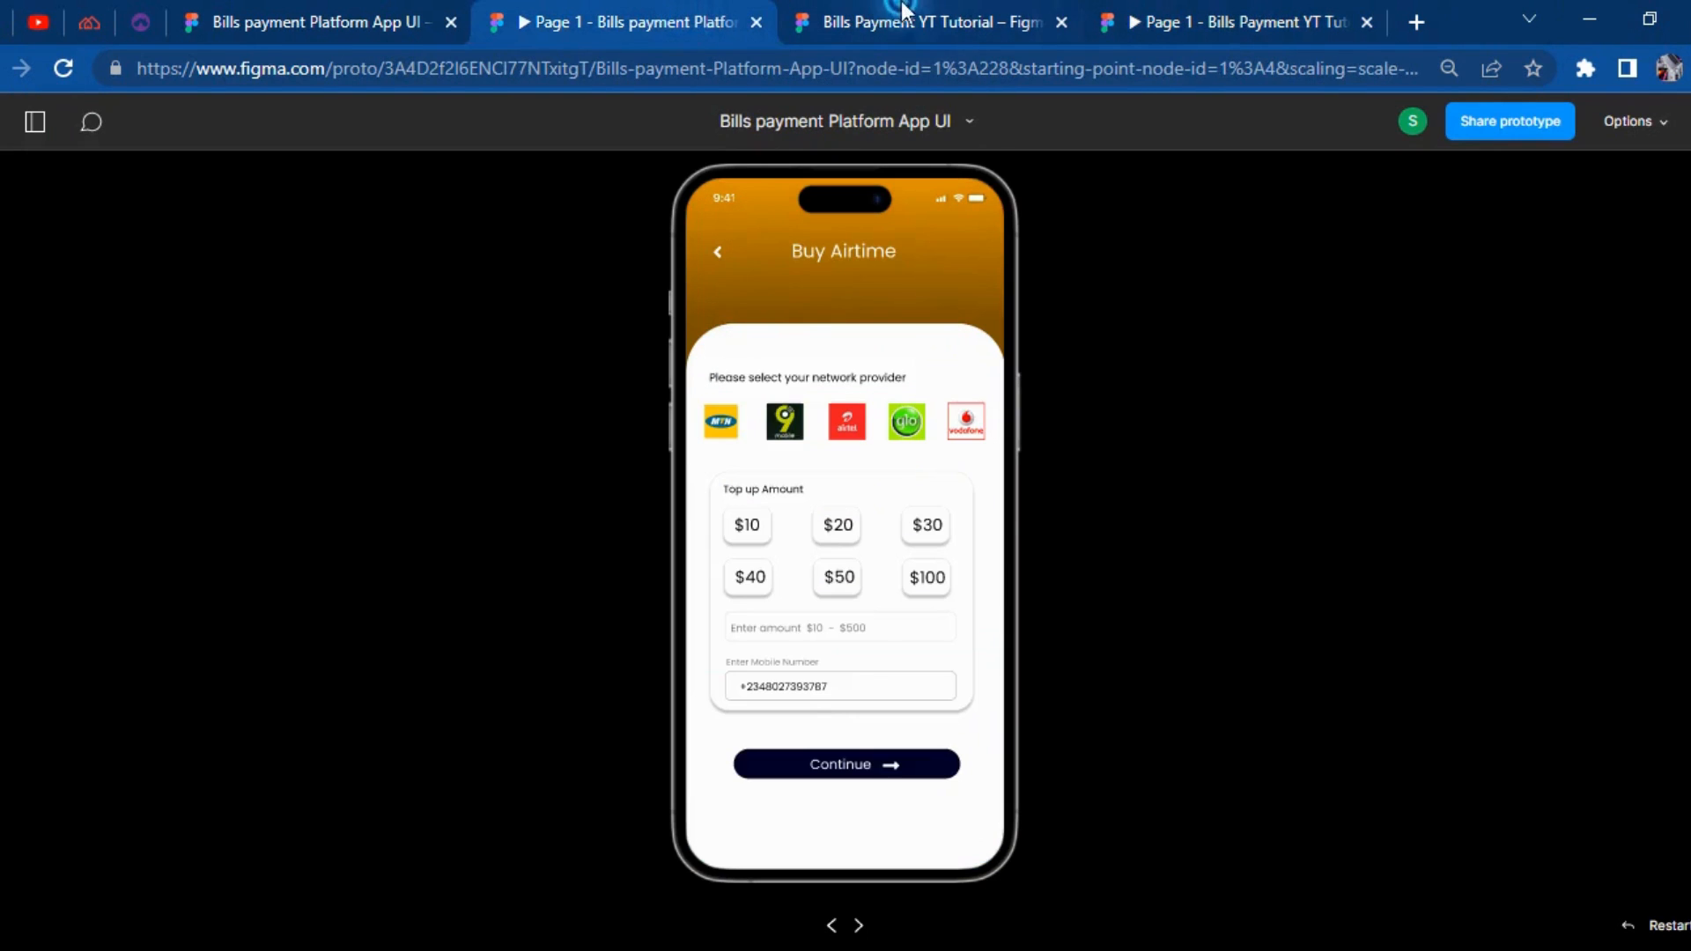
click(903, 12)
click(258, 130)
click(1193, 381)
text(Buy Airtime)
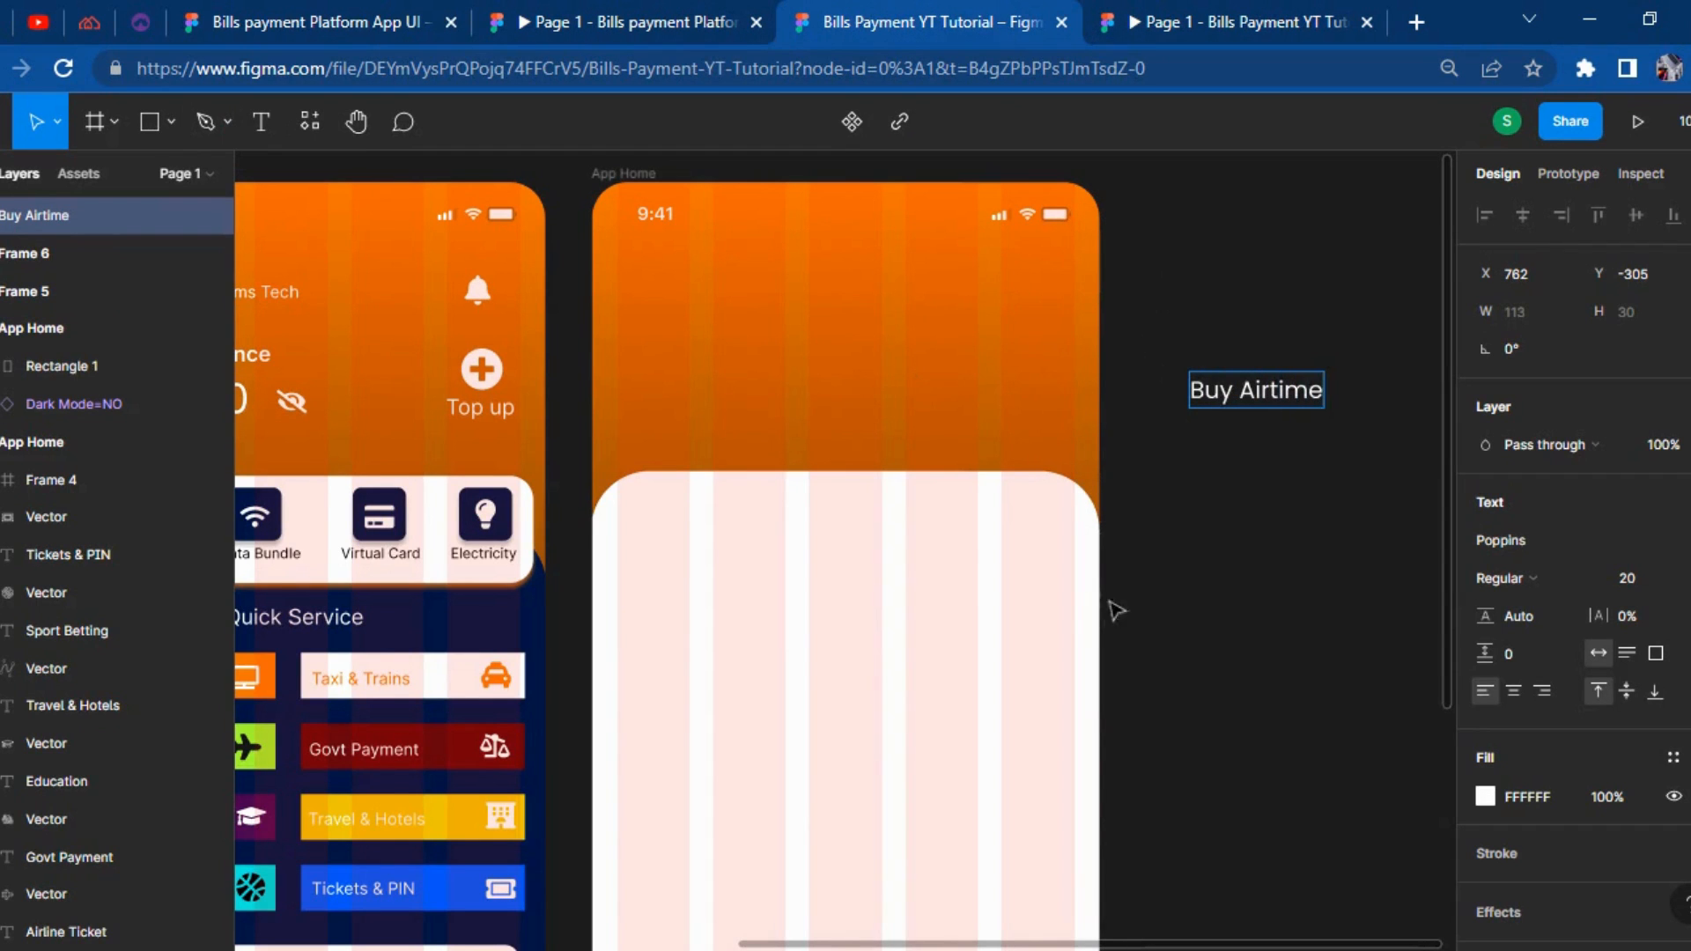
click(1238, 623)
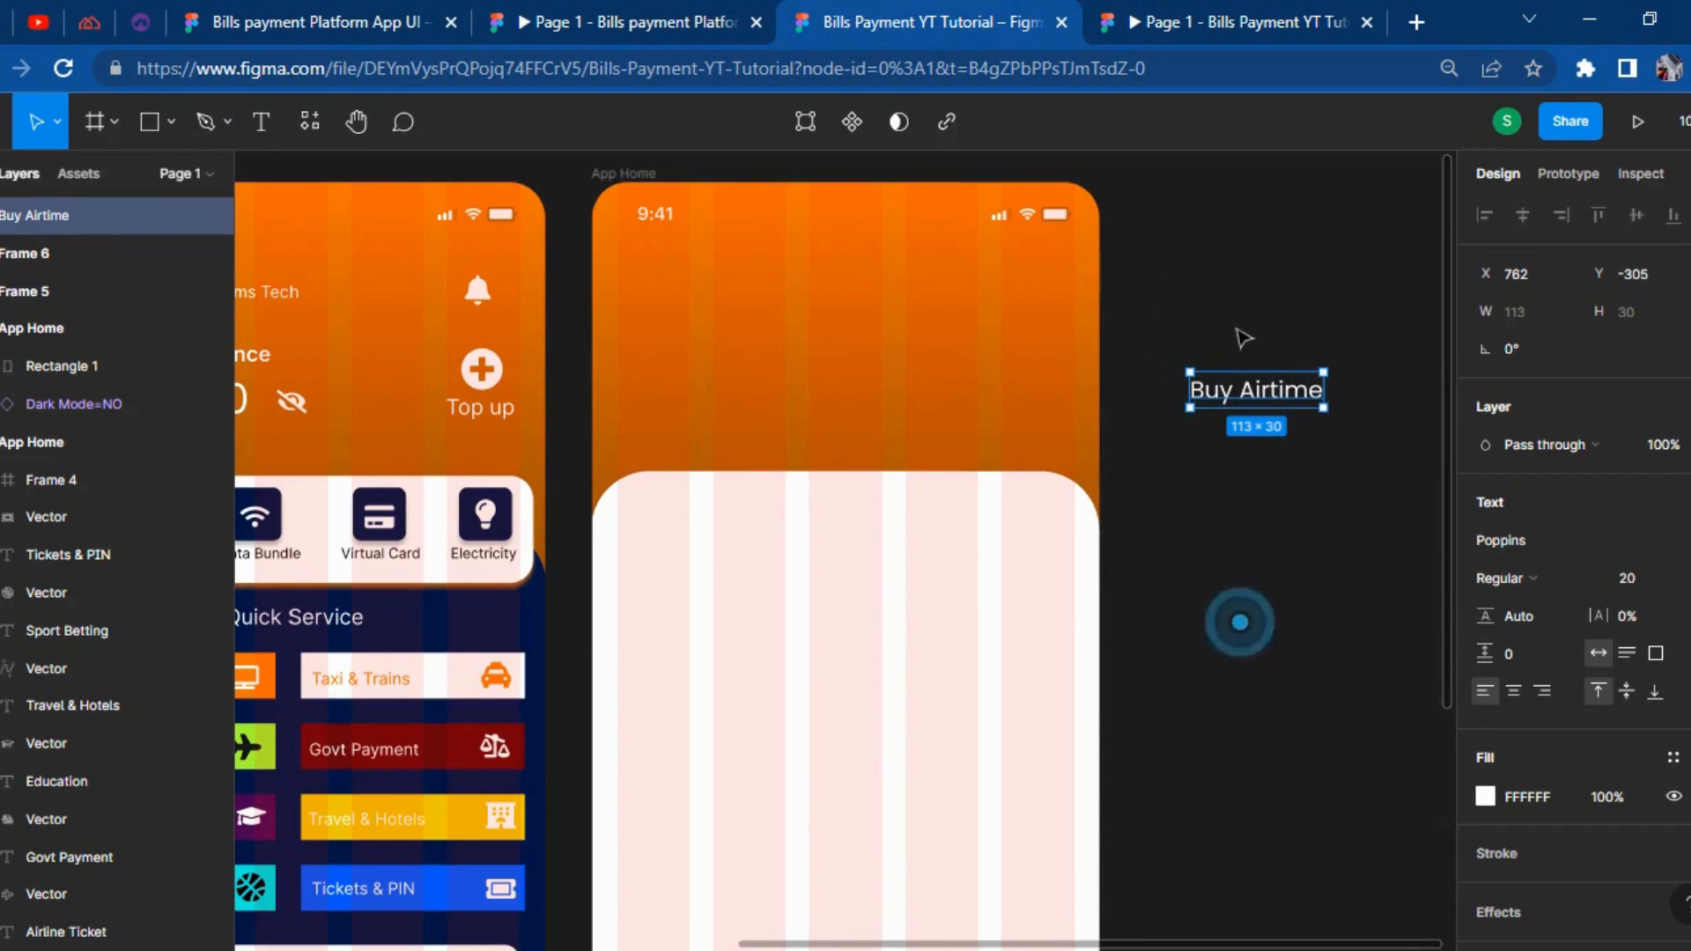
Place the "Buy Airtime" title centrally in the duplicated frame's orange header at X 156, Y 90.
drag(1238, 388, 831, 332)
key(Down)
key(Down)
key(shift+Down)
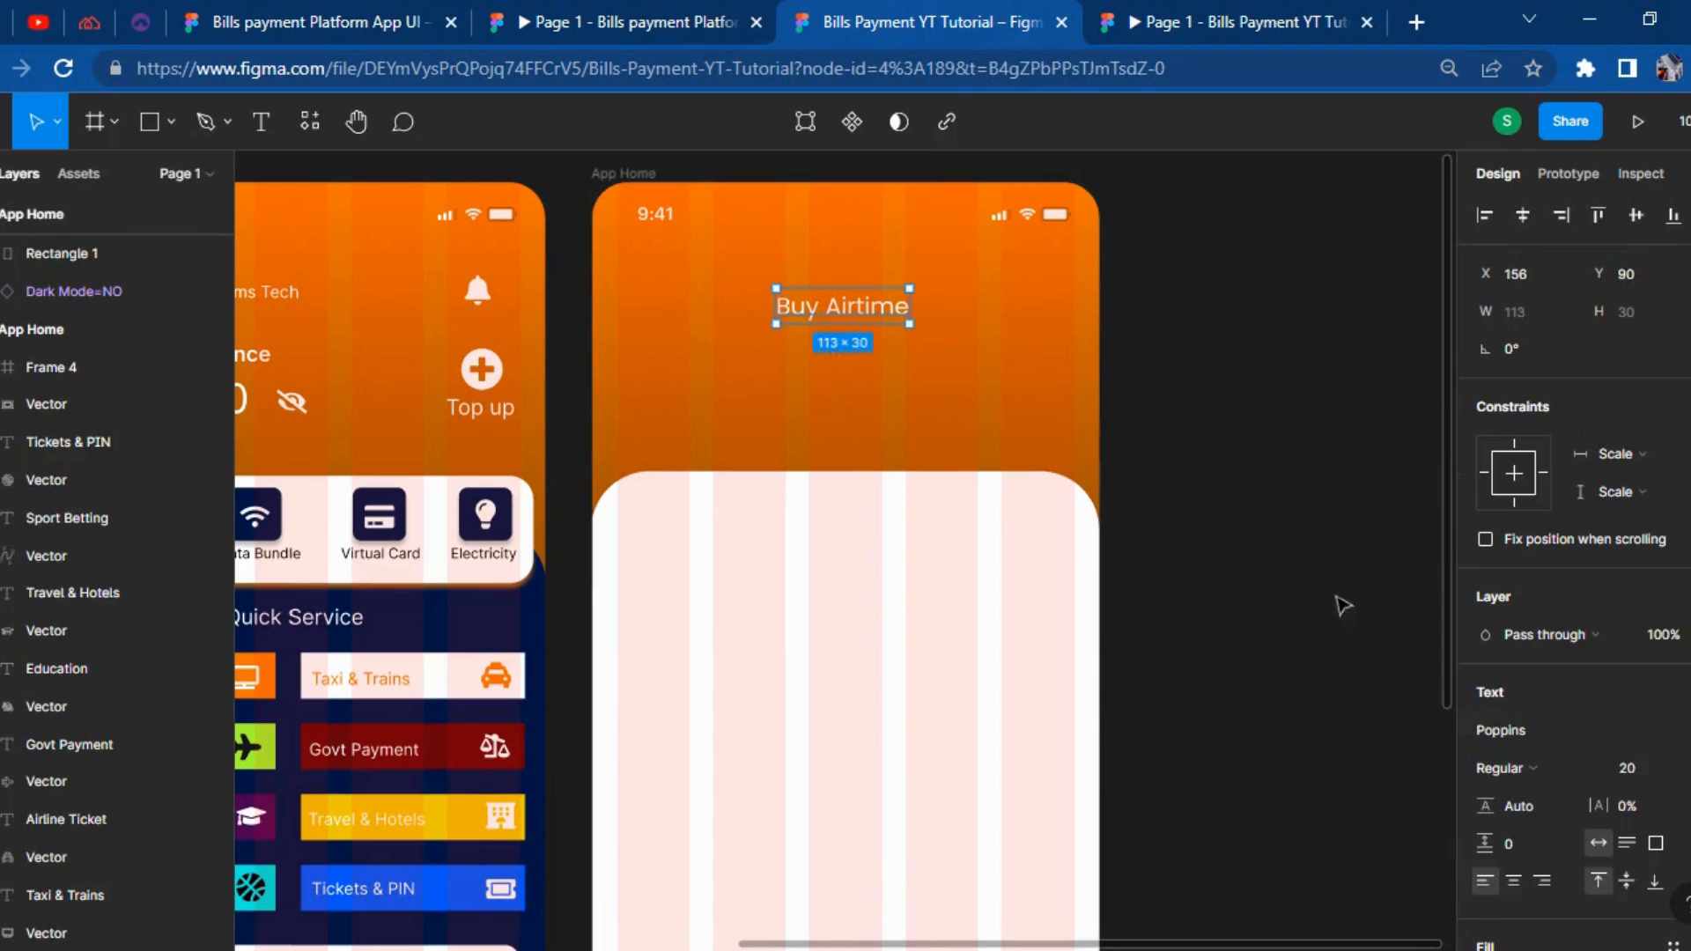
click(1340, 604)
Add a two-line text beside the frame reading "Easily buy airtime and enjoy" and "amazing cashbacks".
click(276, 139)
click(1220, 453)
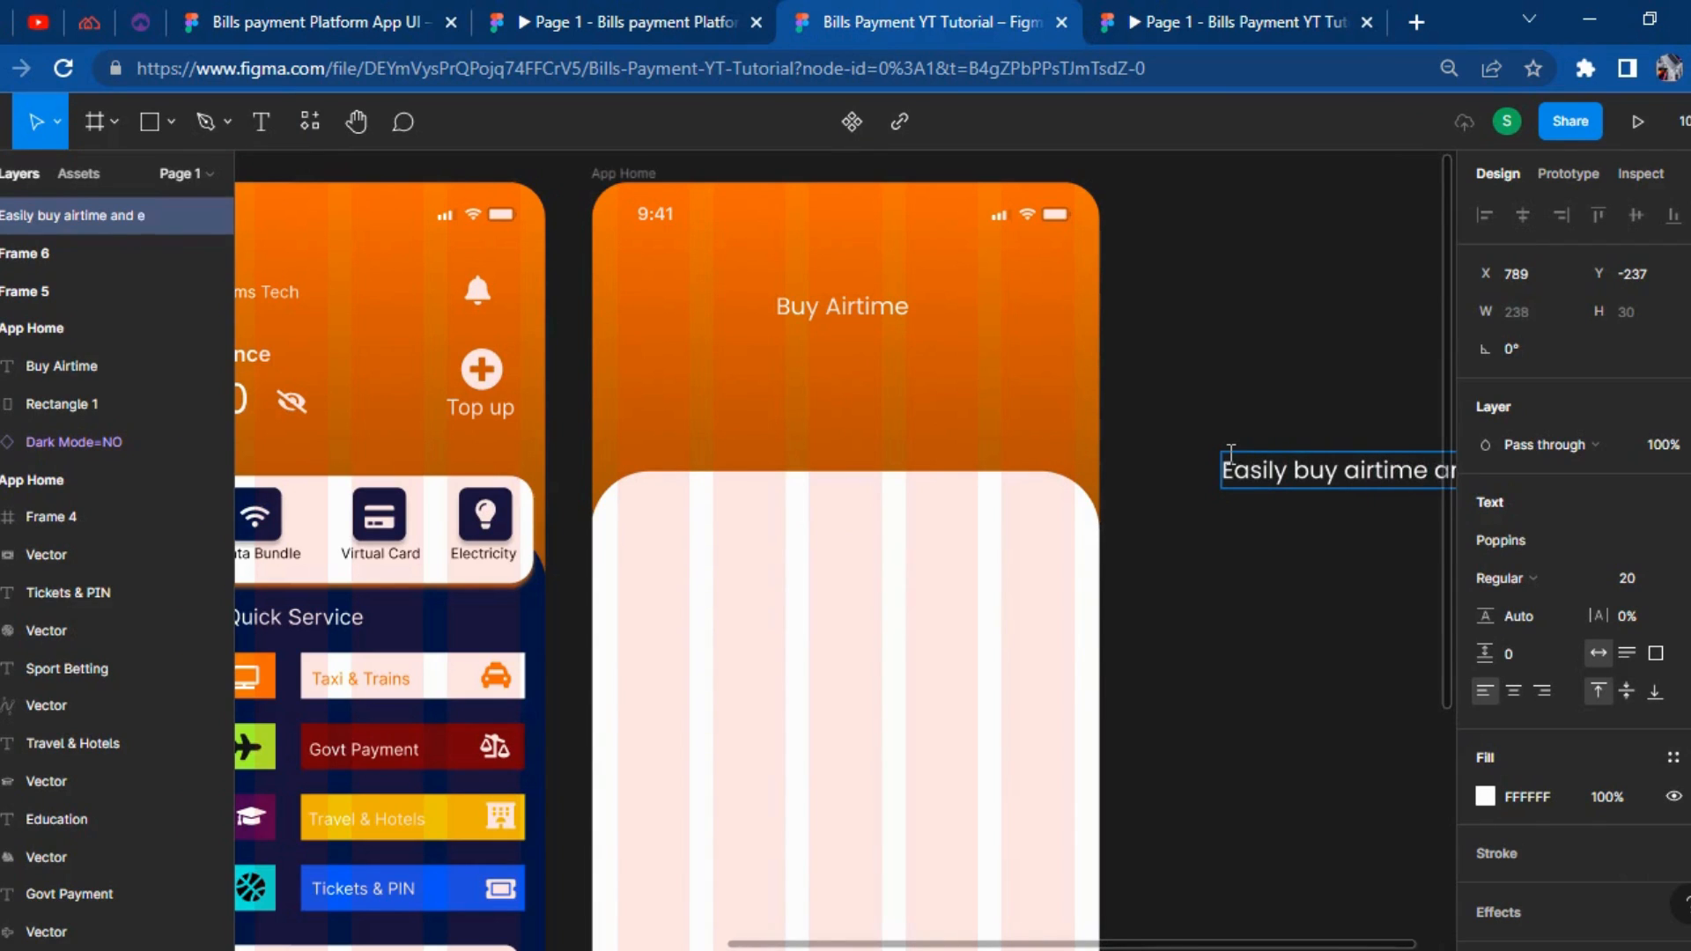
text(y)
key(Return)
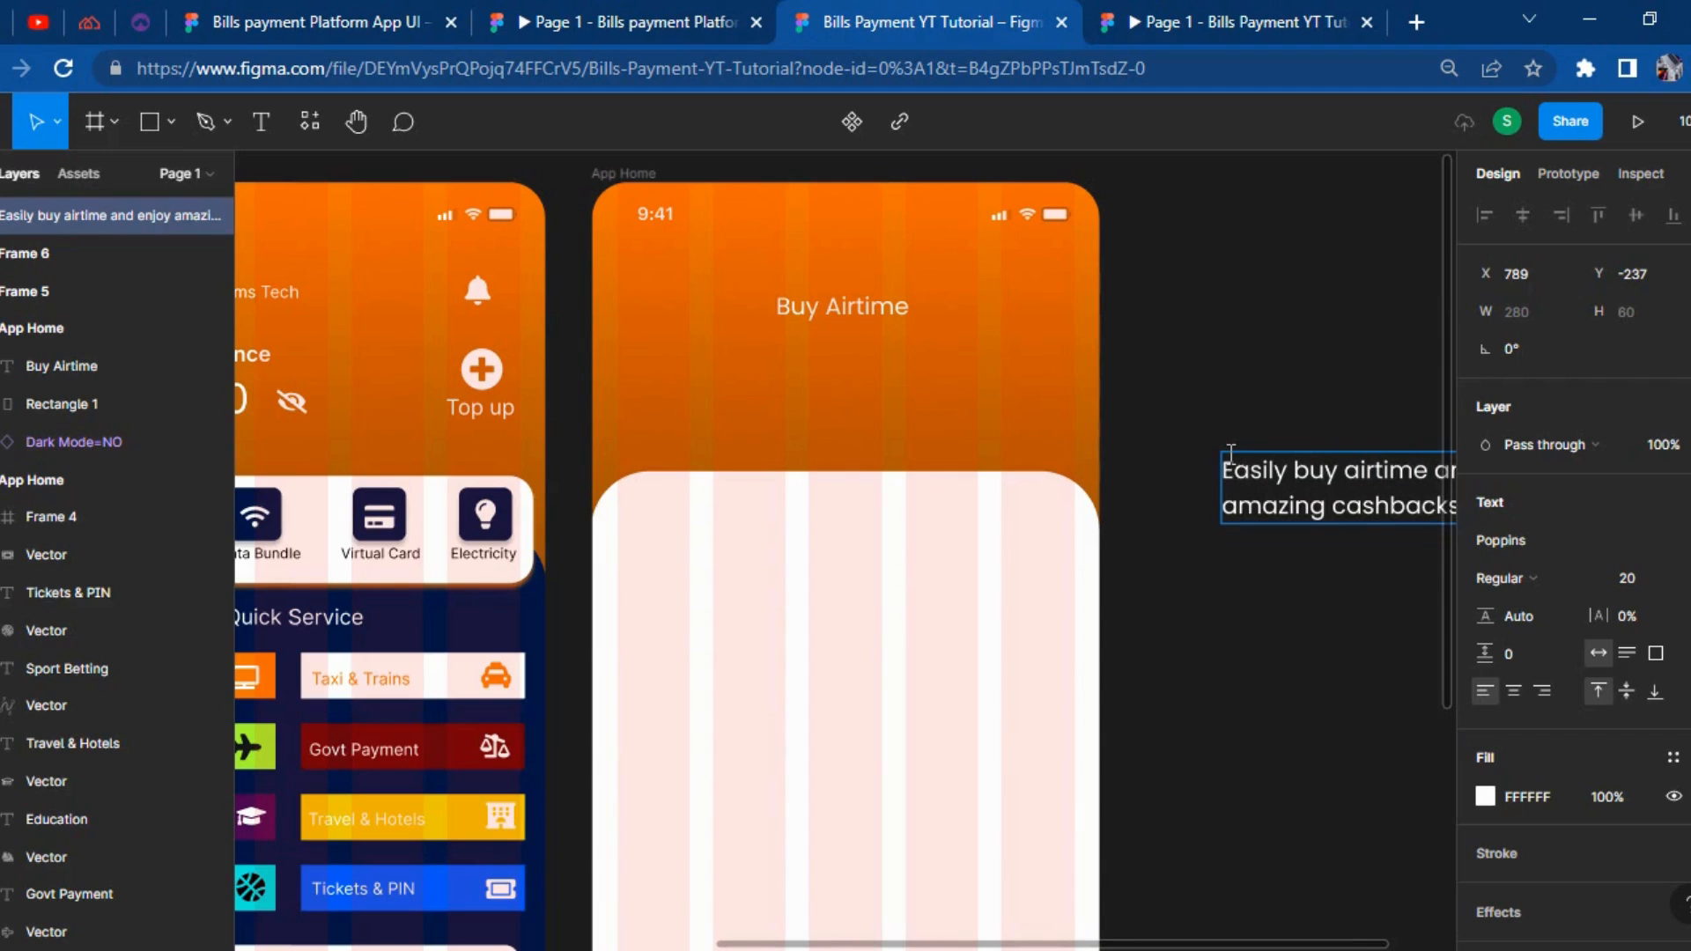
drag(1232, 454, 1435, 558)
click(1306, 627)
Place the two-line subtitle in the orange header below the title, center its text and set its font size to 12.
drag(1287, 480, 680, 407)
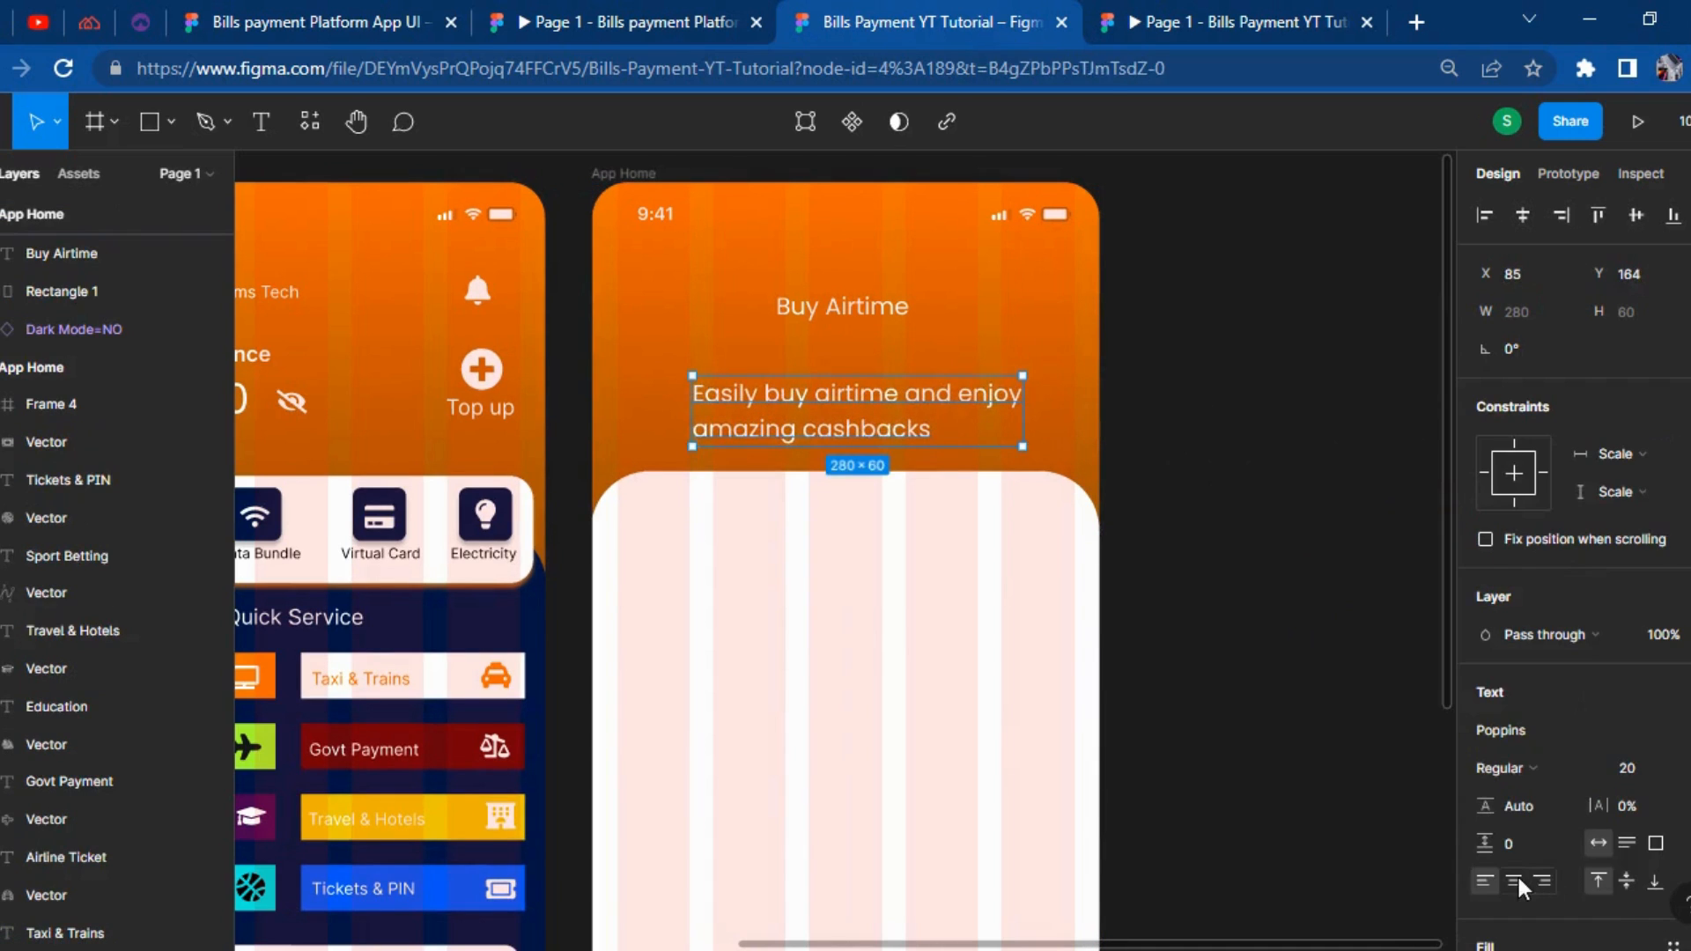
click(1515, 881)
click(1654, 769)
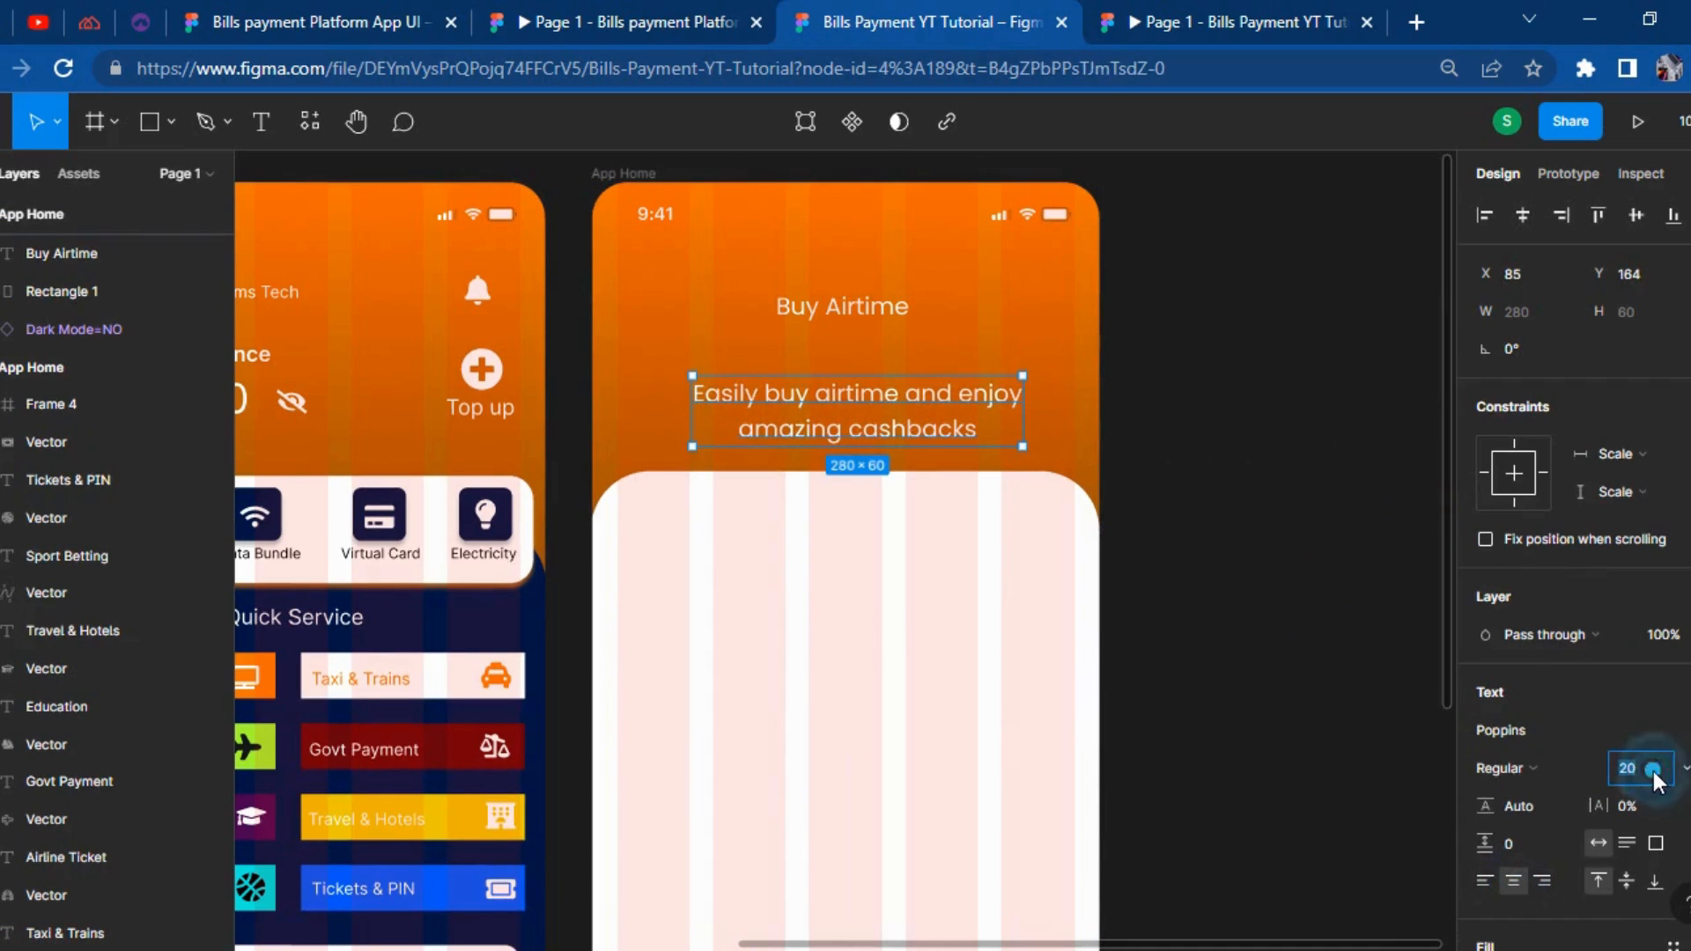
key(Return)
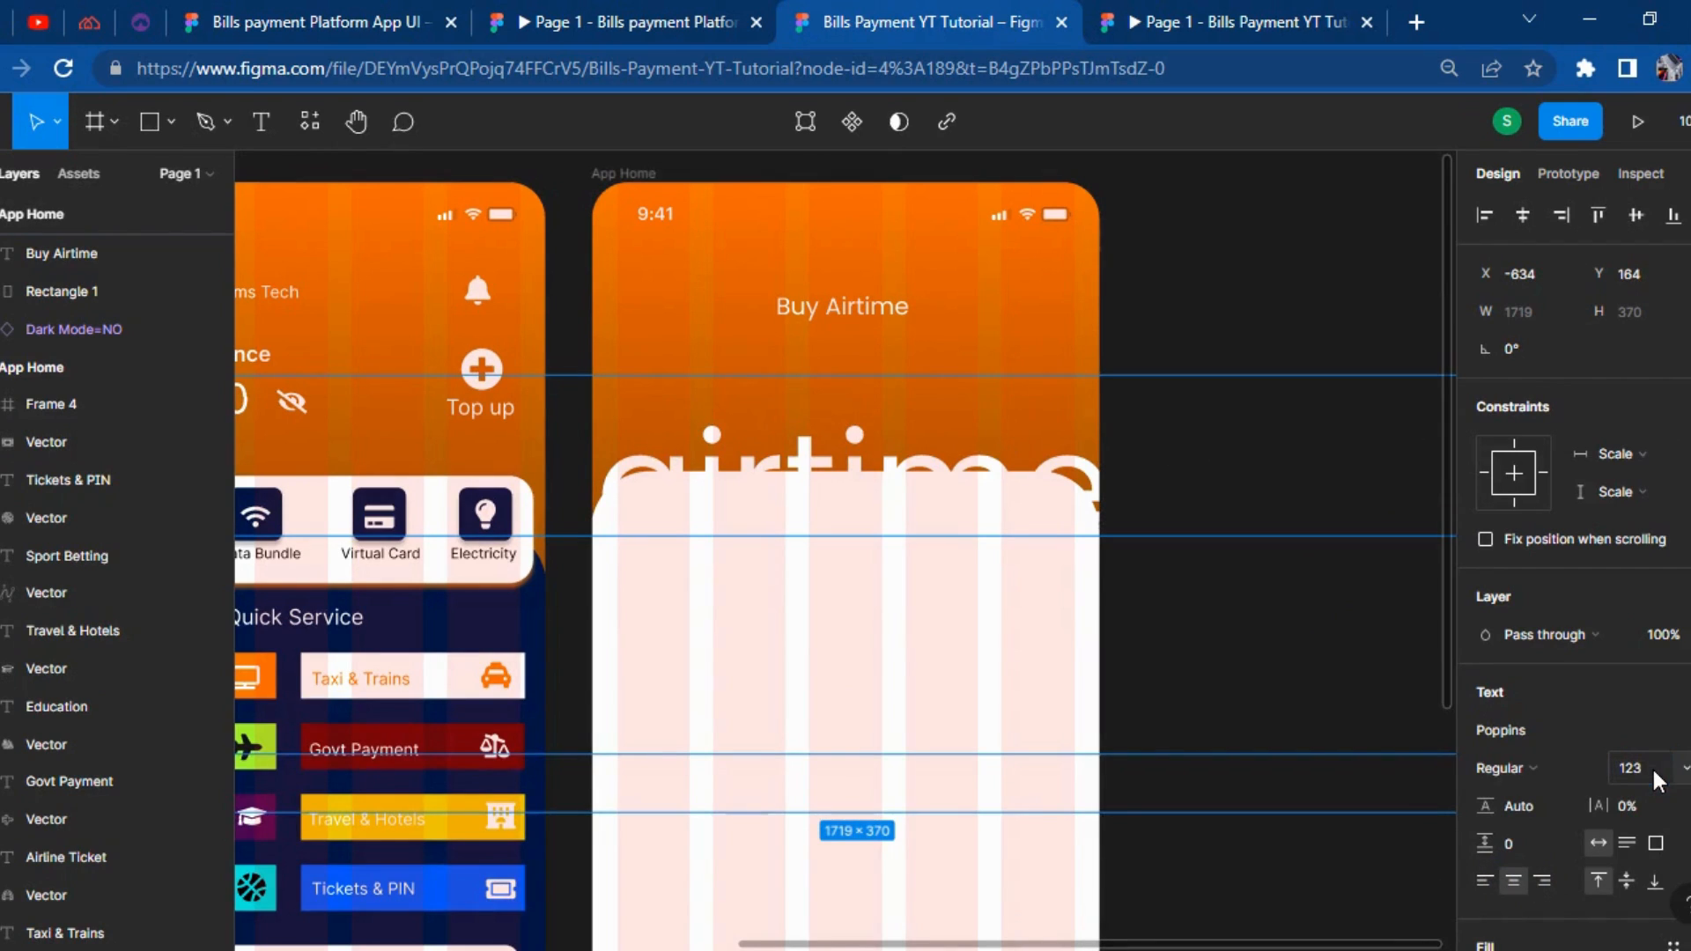
text(12)
key(Return)
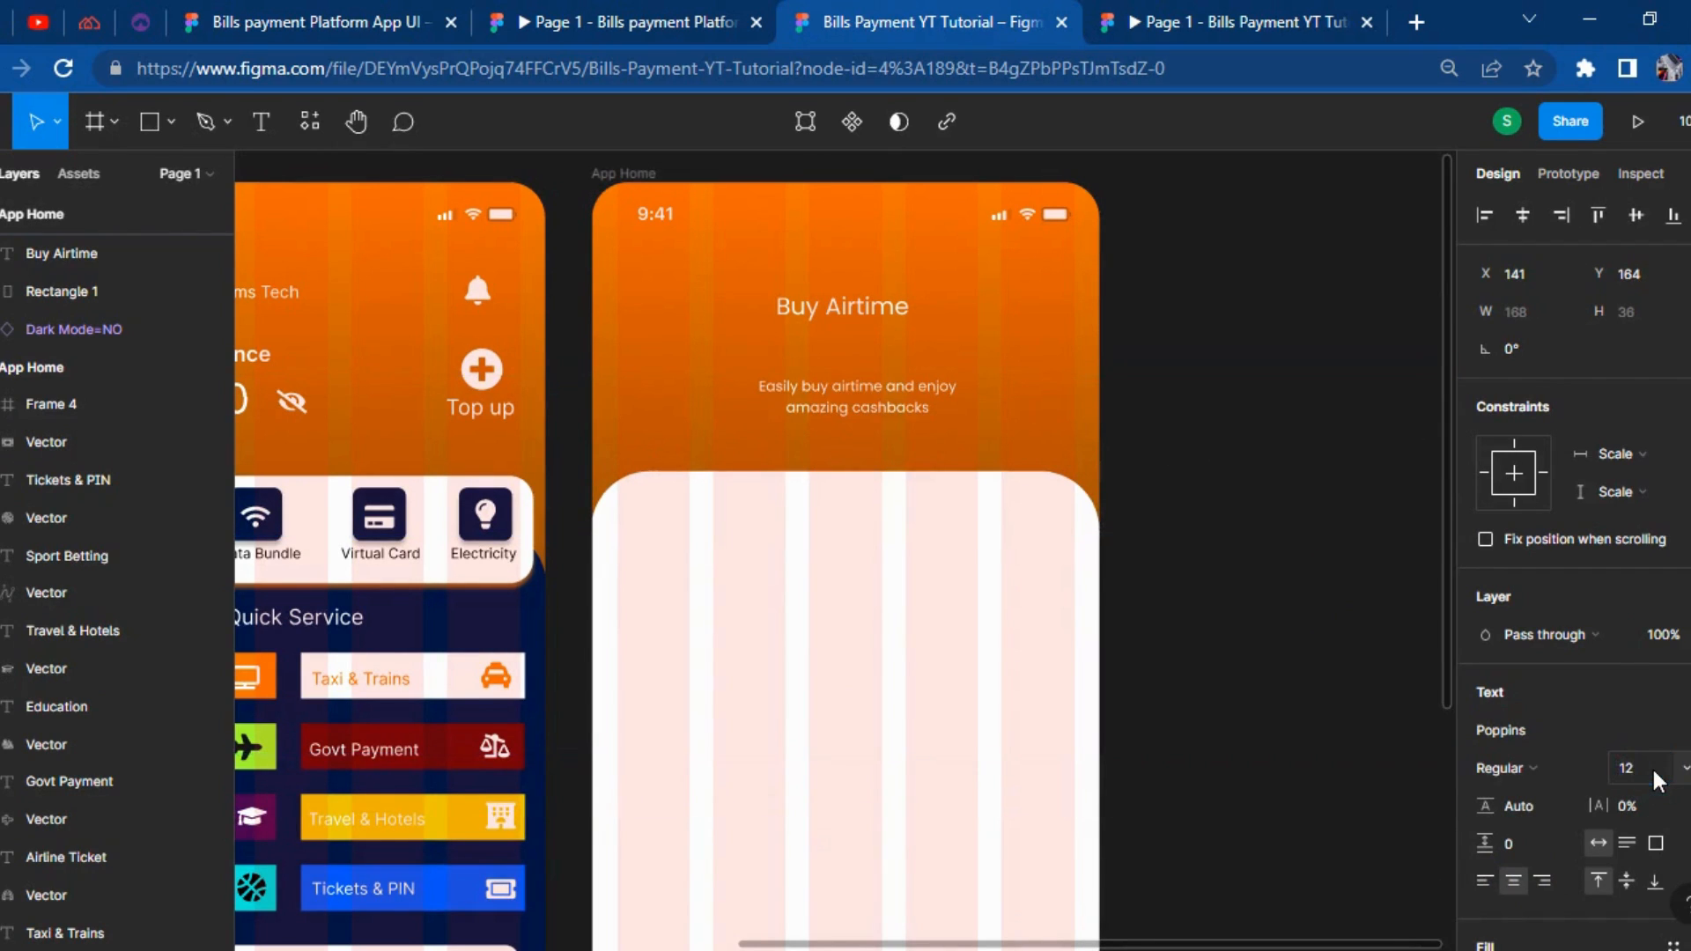
Nudge the subtitle 43 px up and 11 px left so it sits centered directly beneath the "Buy Airtime" title.
key(shift+Up)
key(shift+Up)
key(shift+Up)
key(shift+Up)
key(shift+Left)
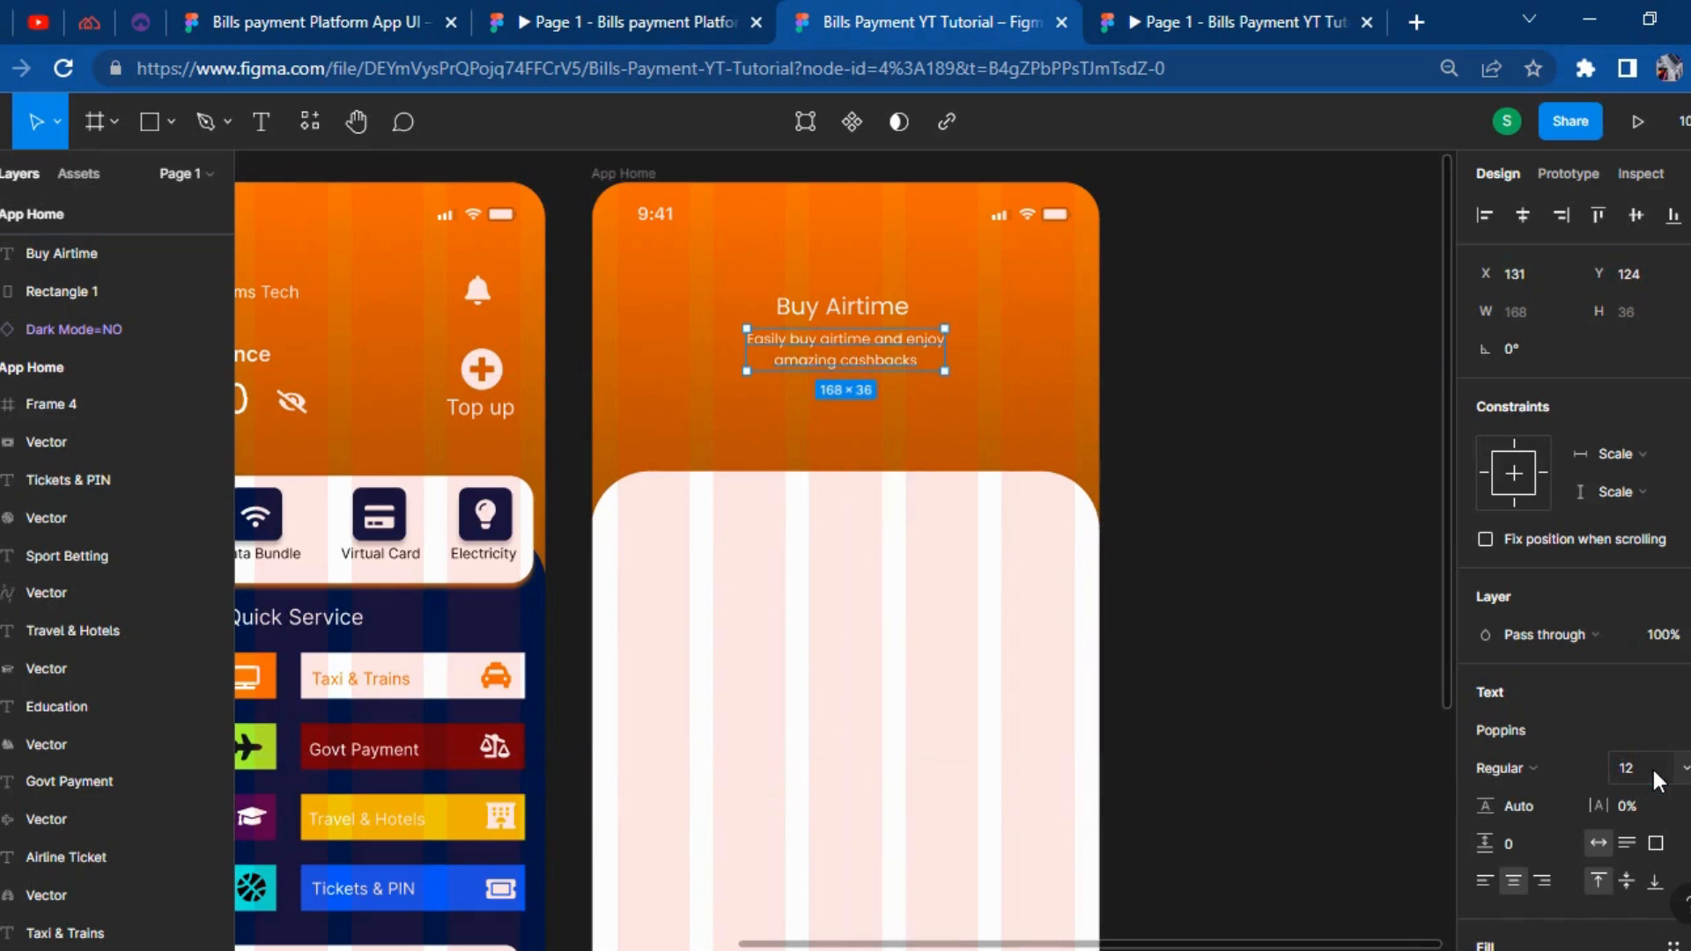
key(Up)
key(Up)
key(Up)
key(Left)
Move the "Buy Airtime" title and subtitle together 30 px down in the header, and return to the reference prototype.
click(1098, 736)
click(1227, 770)
drag(1298, 485, 749, 278)
click(1224, 349)
drag(1272, 408, 645, 256)
key(shift+Down)
key(shift+Down)
key(shift+Down)
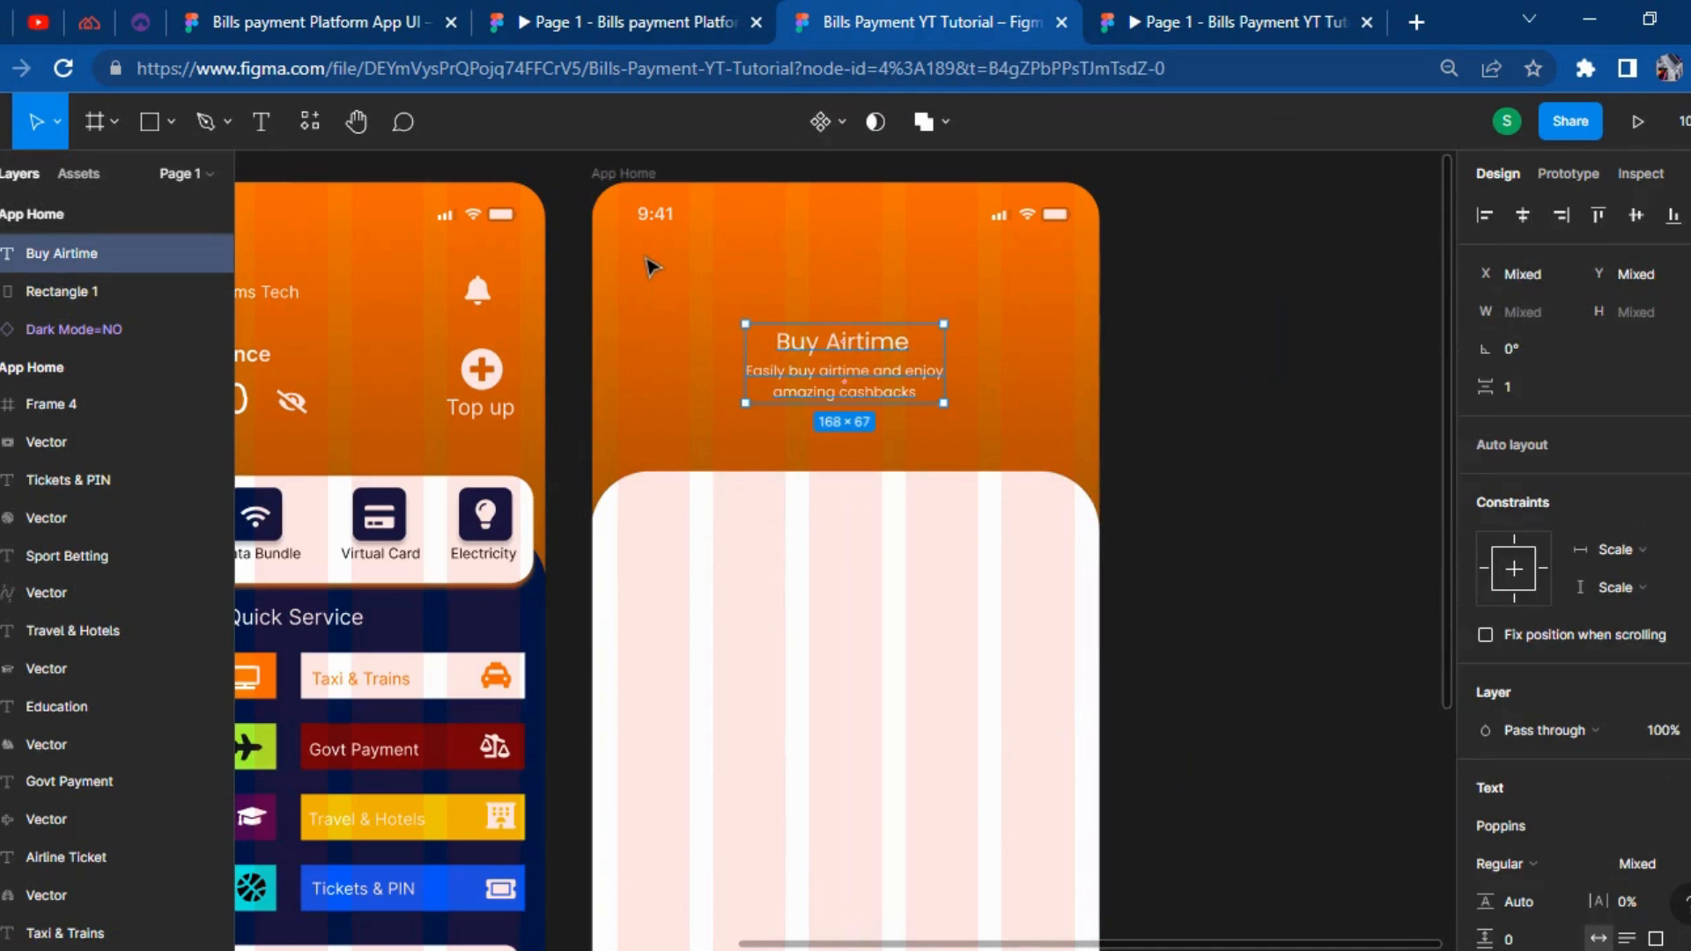
click(743, 11)
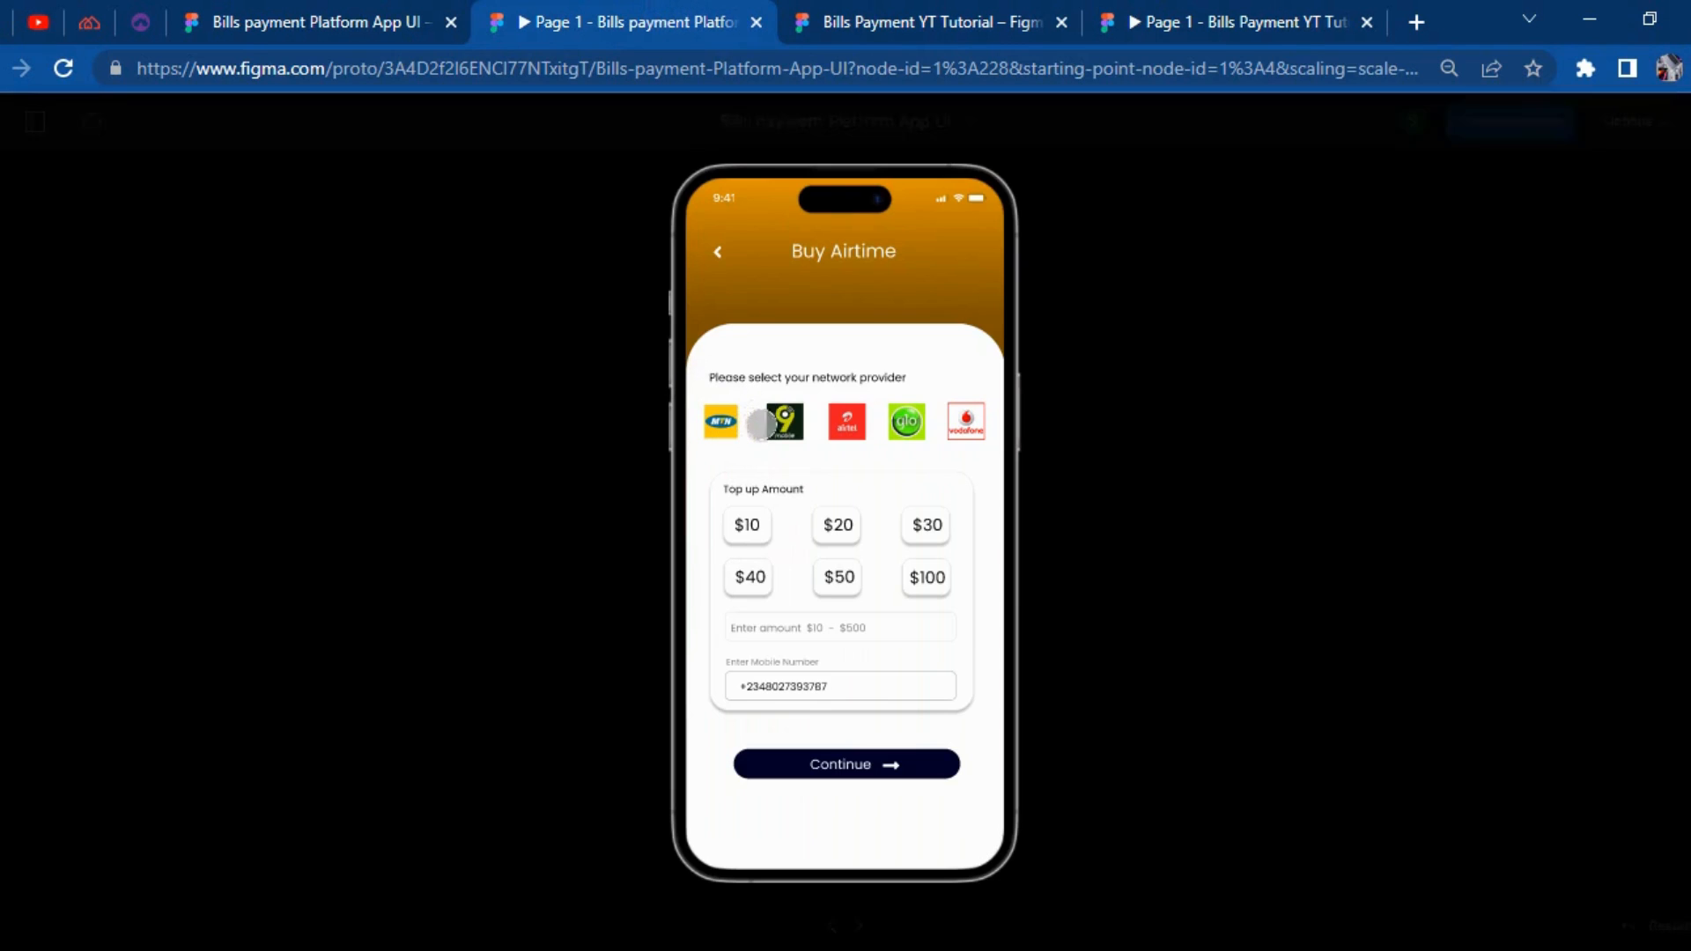
Return to the tutorial design file and add a 50 × 50 rectangle with corner radius 5 beside the Buy Airtime frame.
click(842, 27)
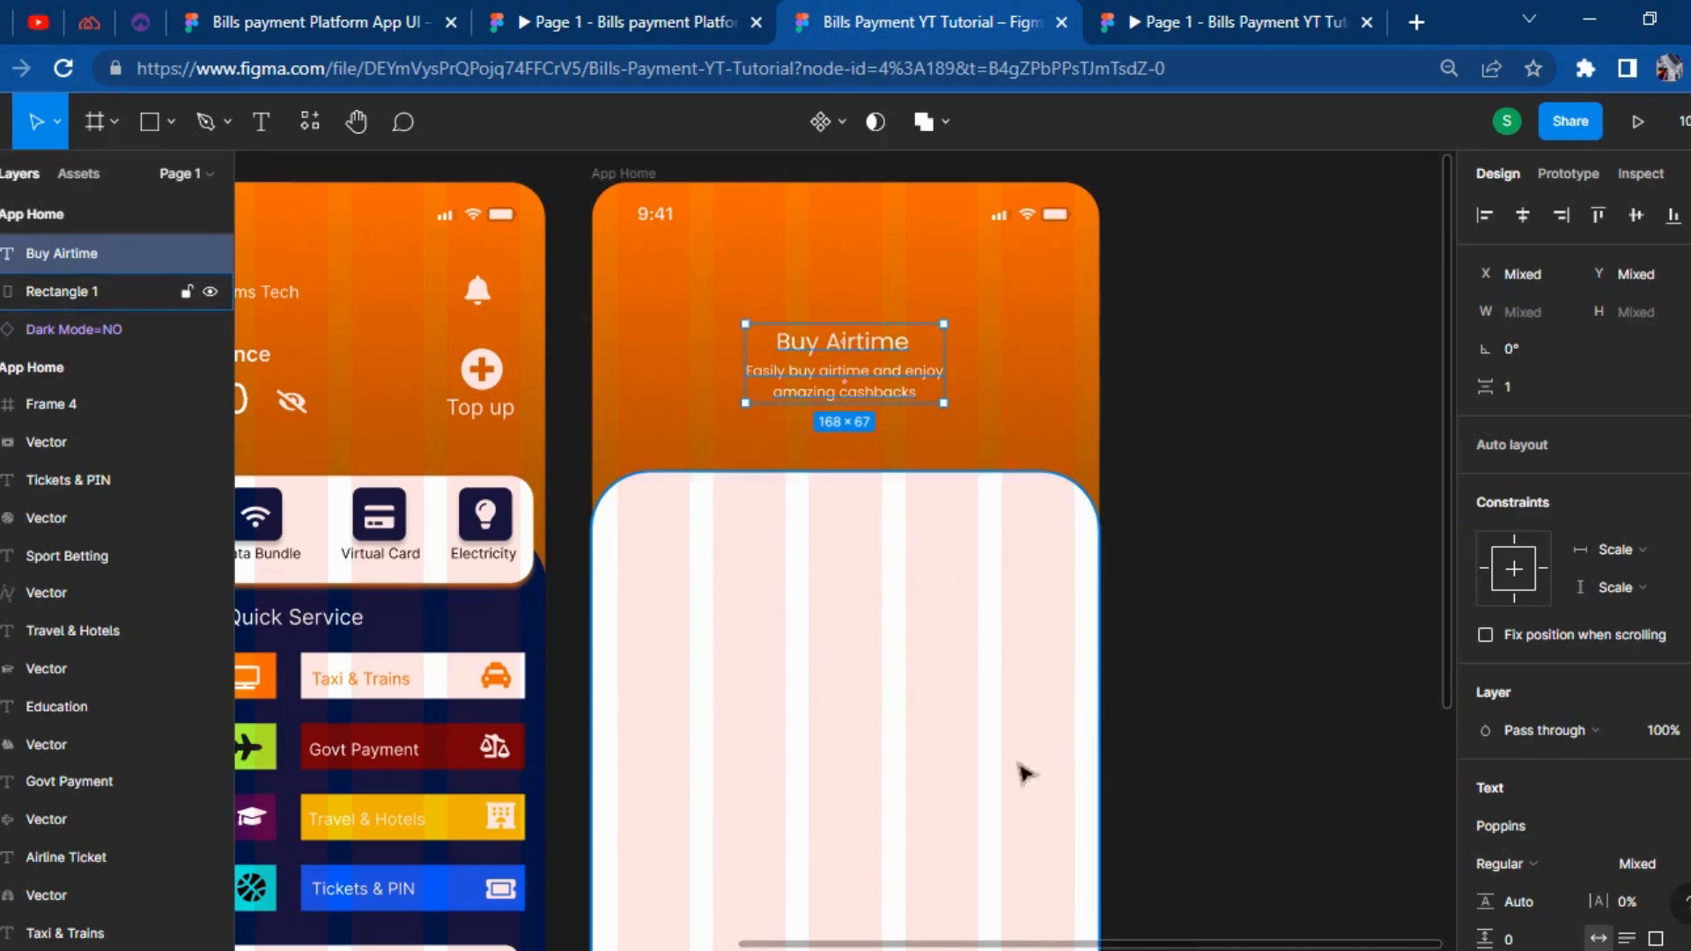
click(169, 123)
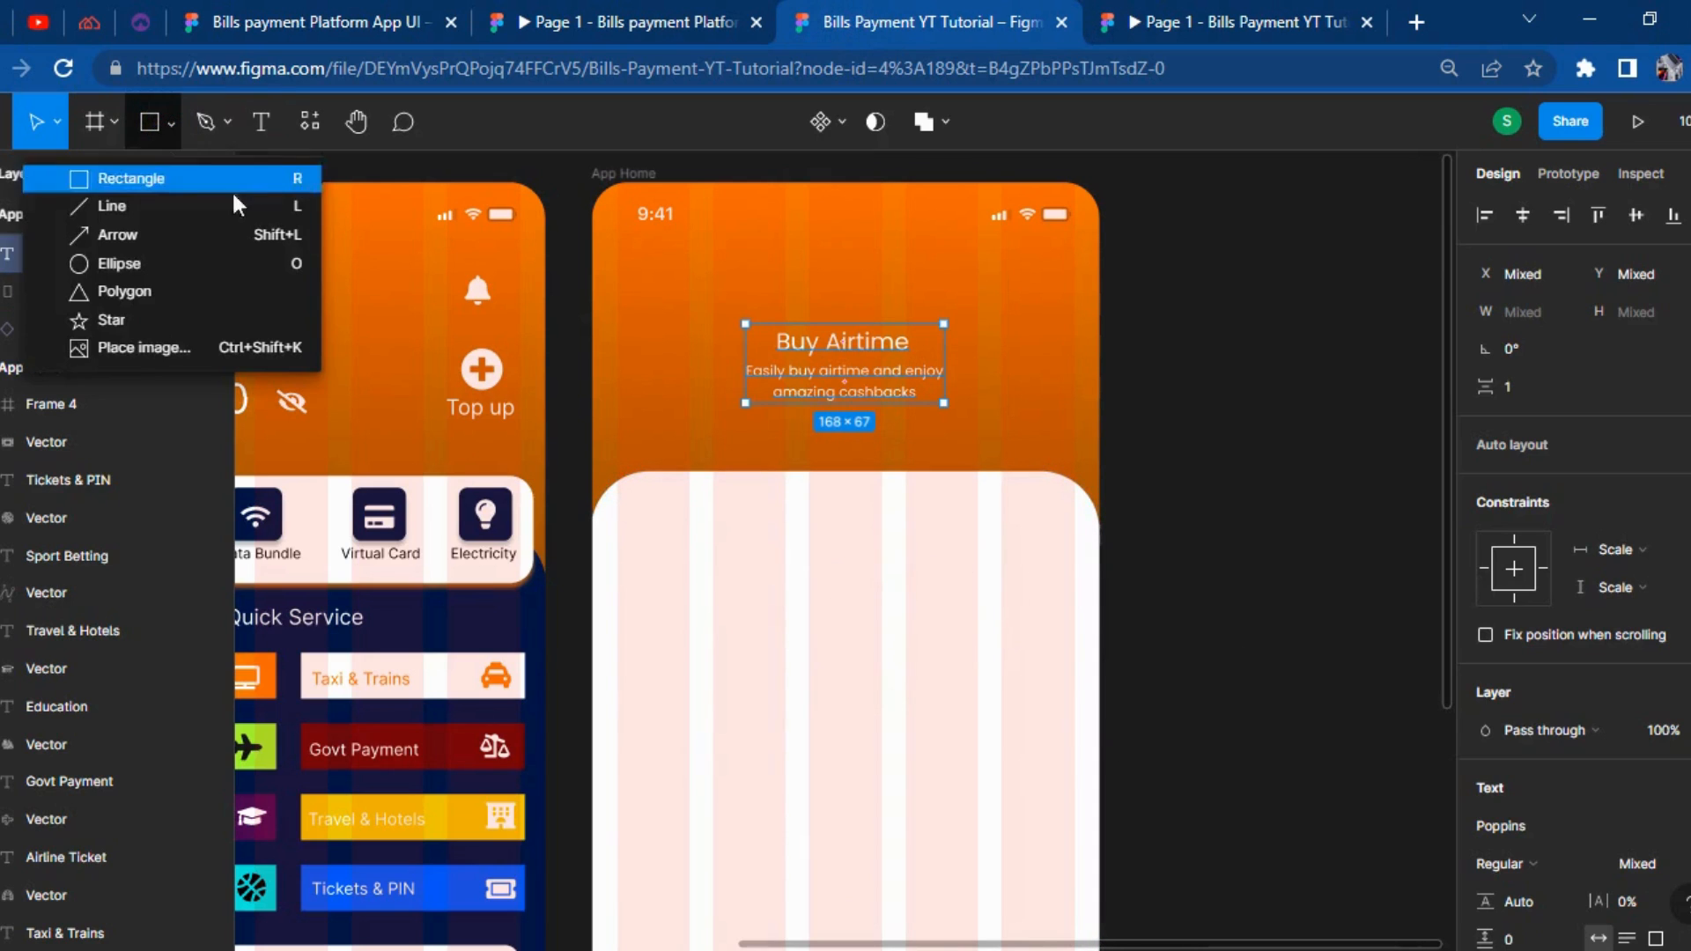
click(177, 179)
click(1190, 483)
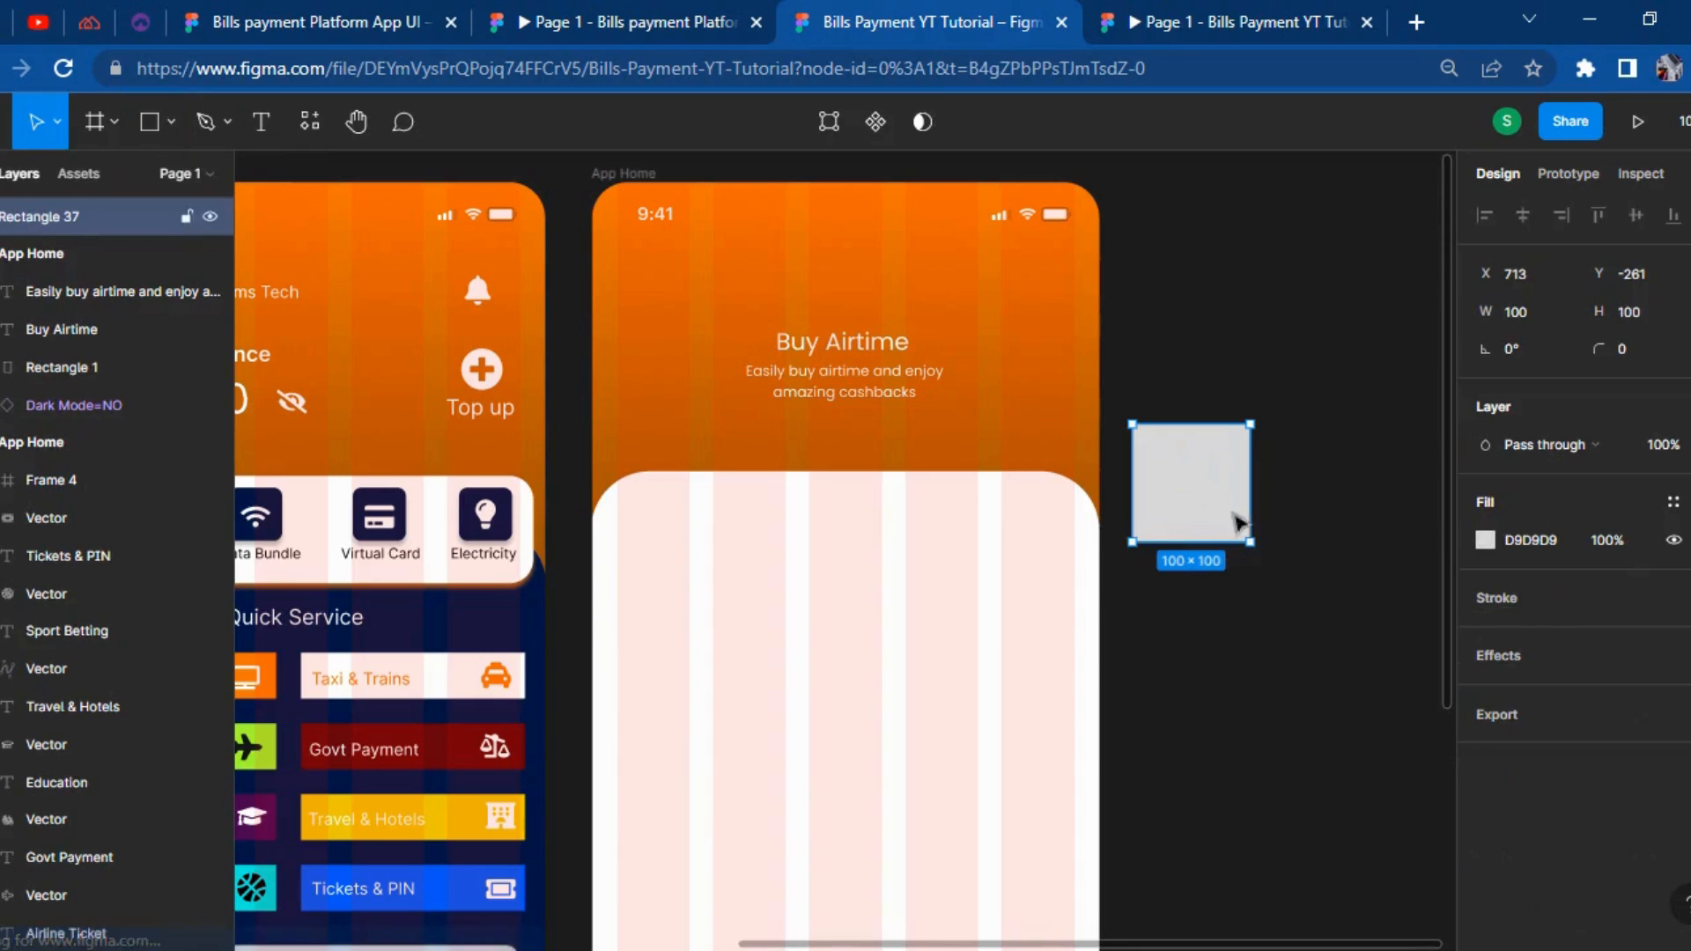
text(50)
key(Tab)
text(50)
key(Return)
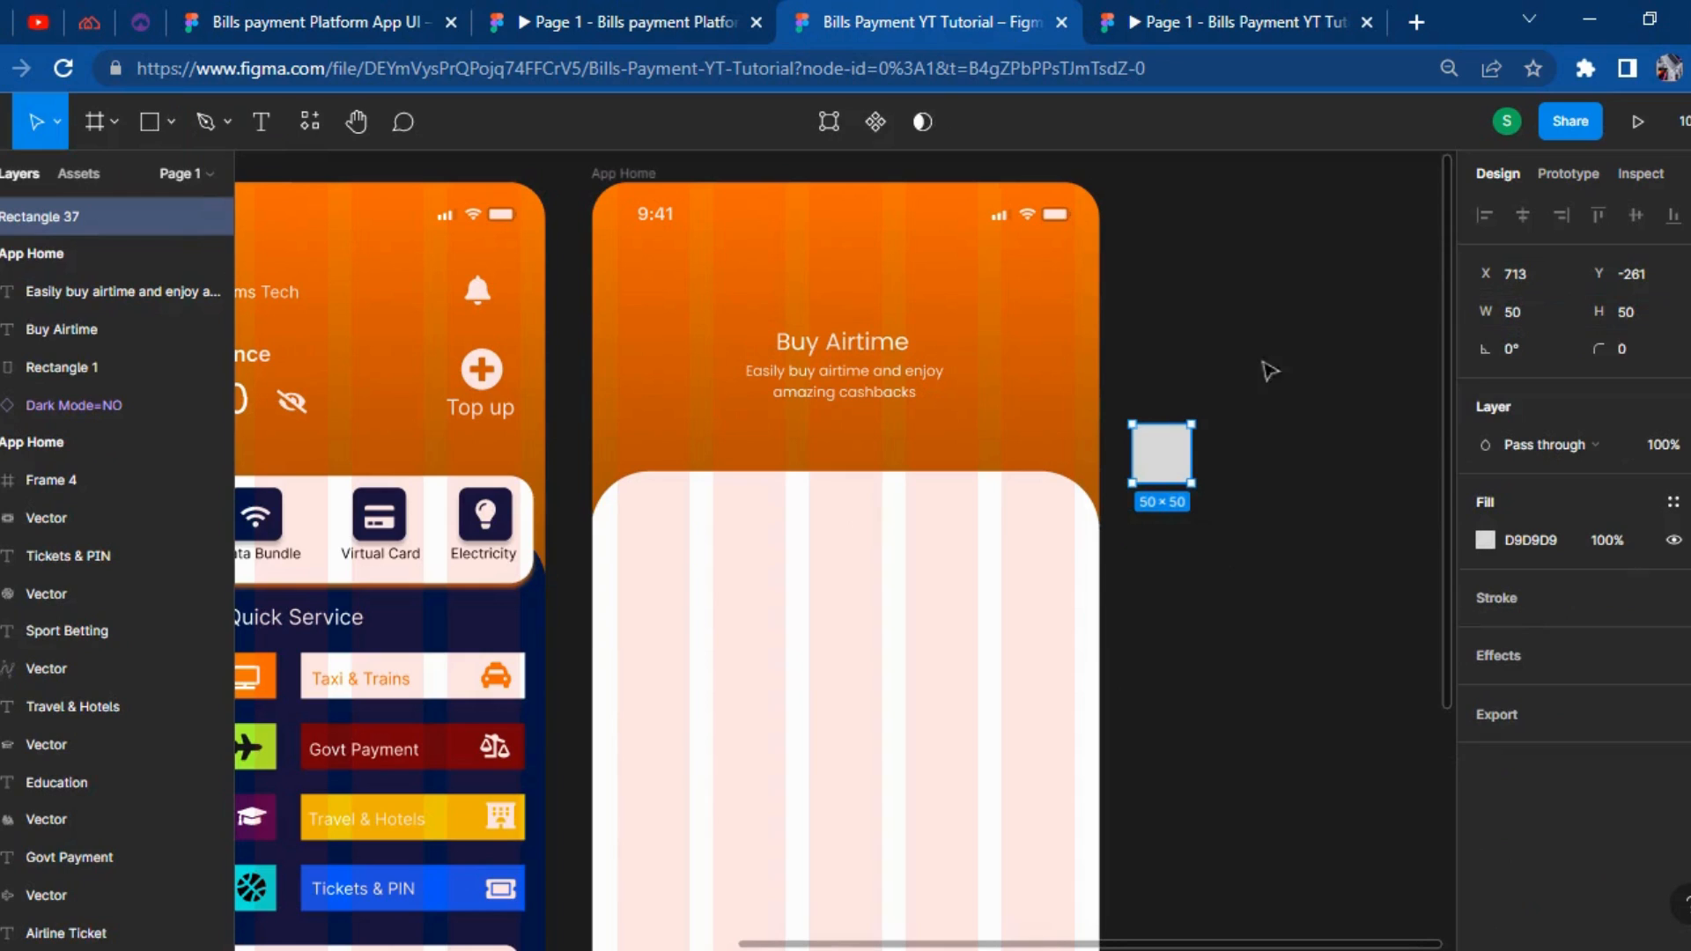
click(1645, 351)
text(5)
key(Return)
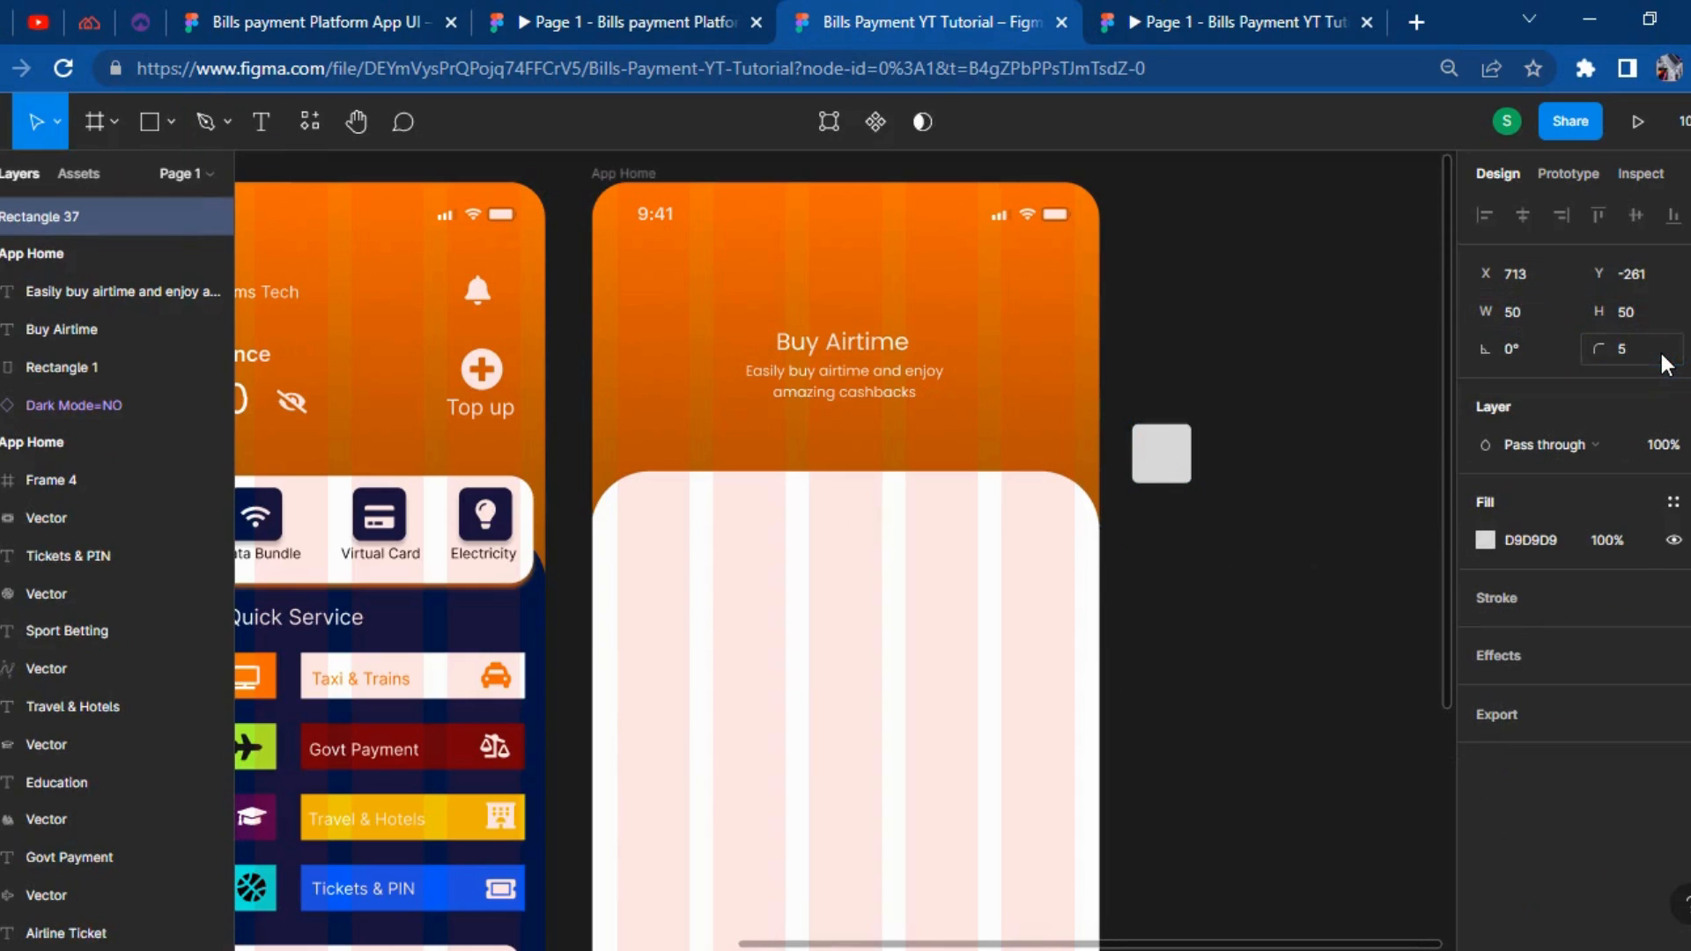
Add a drop shadow to the small rounded square and change its fill to white (FFFFFF).
click(1522, 659)
click(1295, 691)
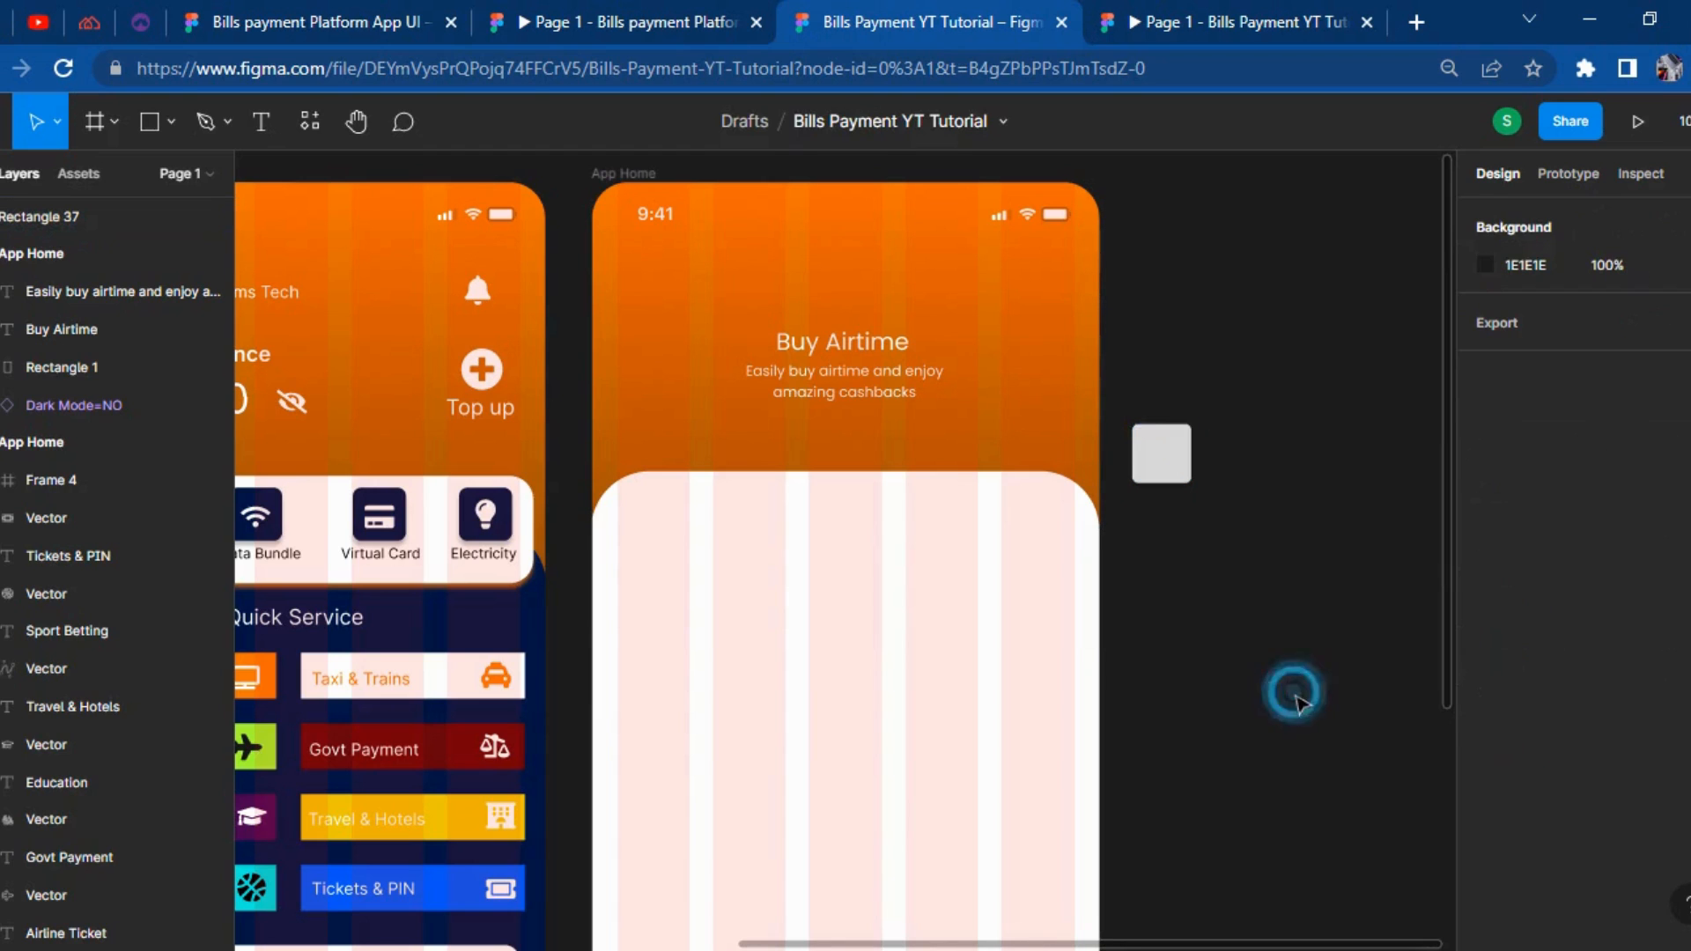
click(1163, 452)
click(1485, 540)
drag(1389, 532, 1095, 287)
click(1171, 228)
Duplicate the white square three times to form a row of four, each copy offset about 78 px horizontally.
click(1167, 453)
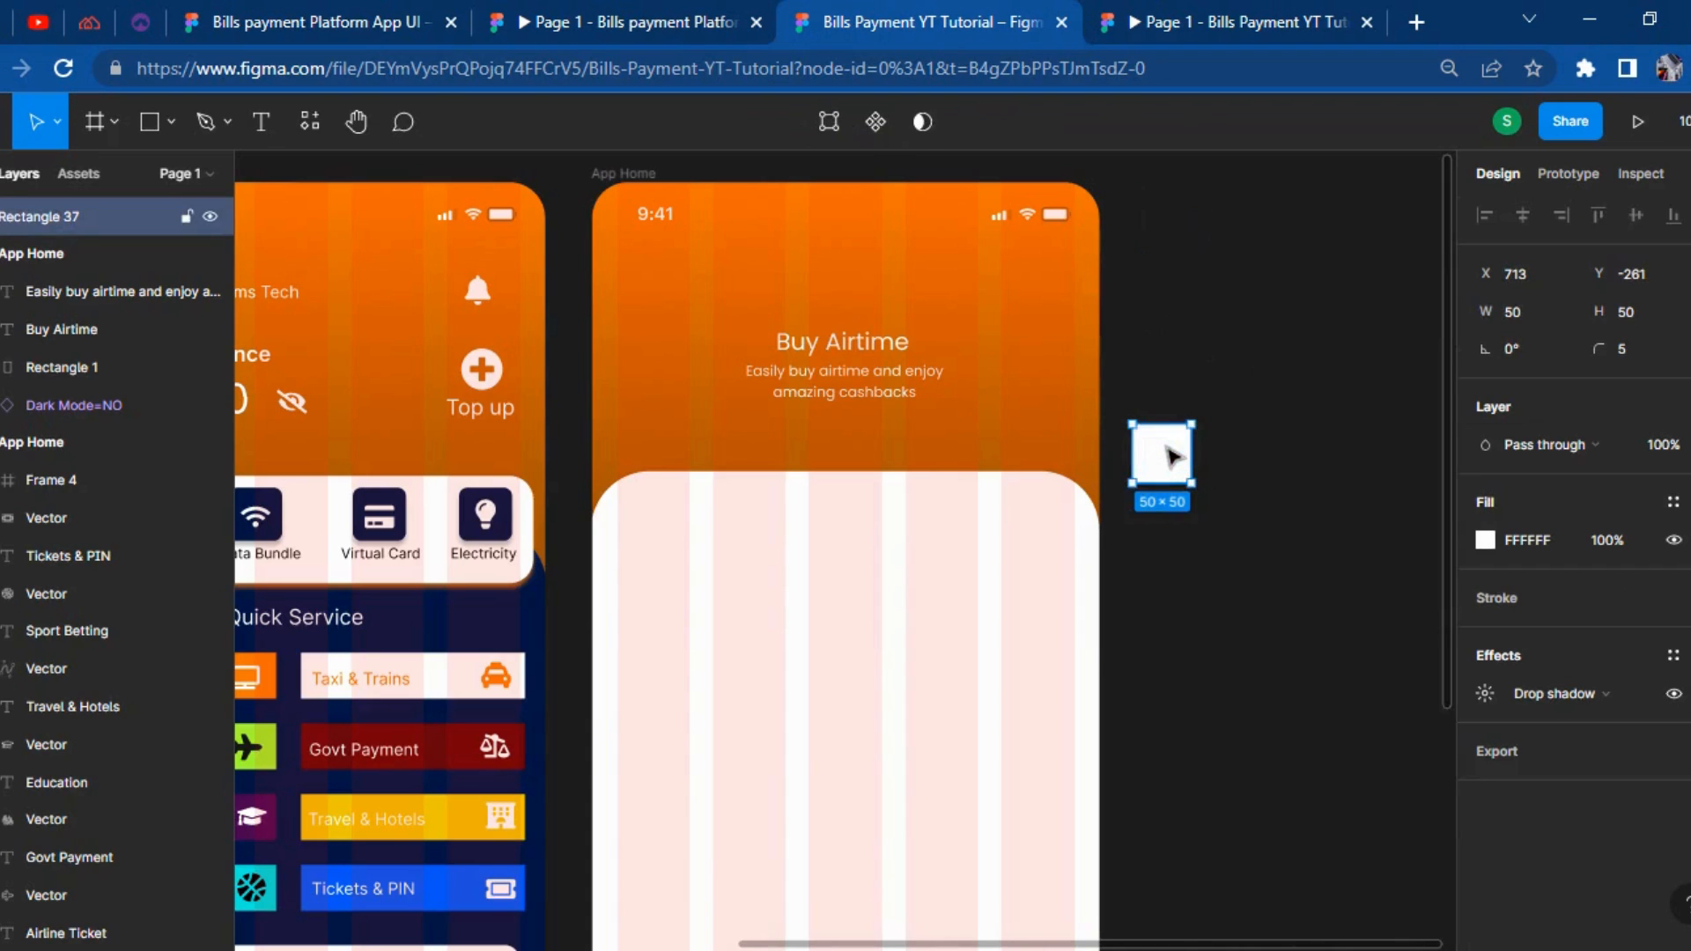
key(ctrl+d)
drag(1167, 456, 1258, 465)
key(ctrl+d)
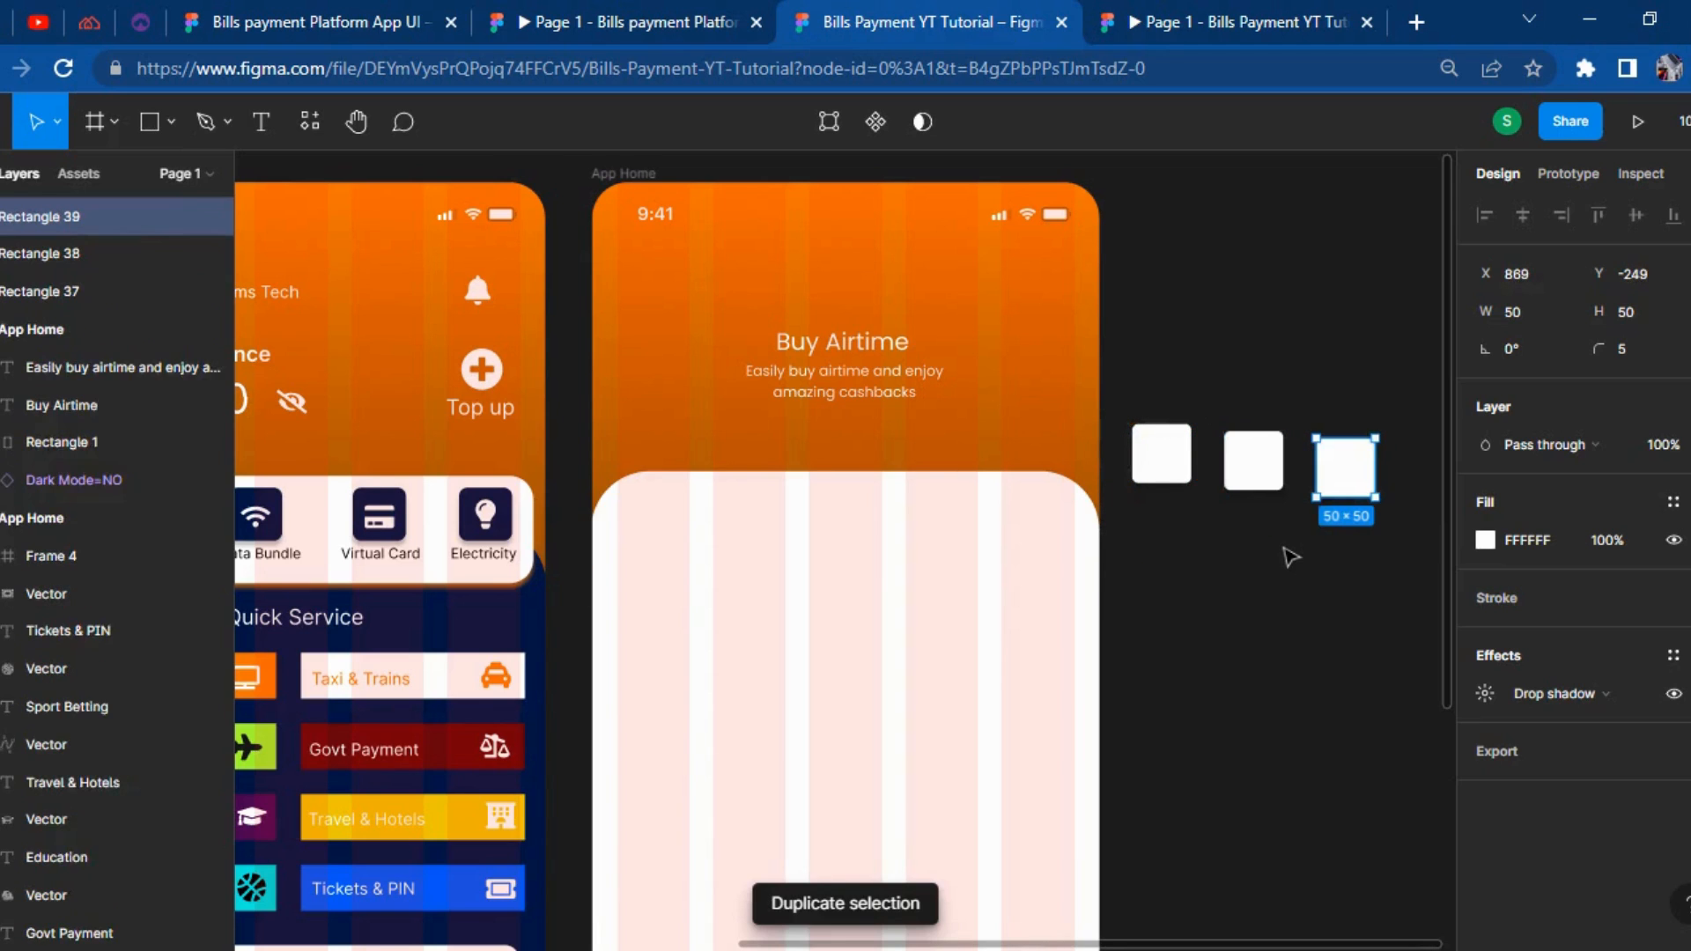
key(ctrl+d)
scroll(1295, 616, right, 2)
click(1291, 731)
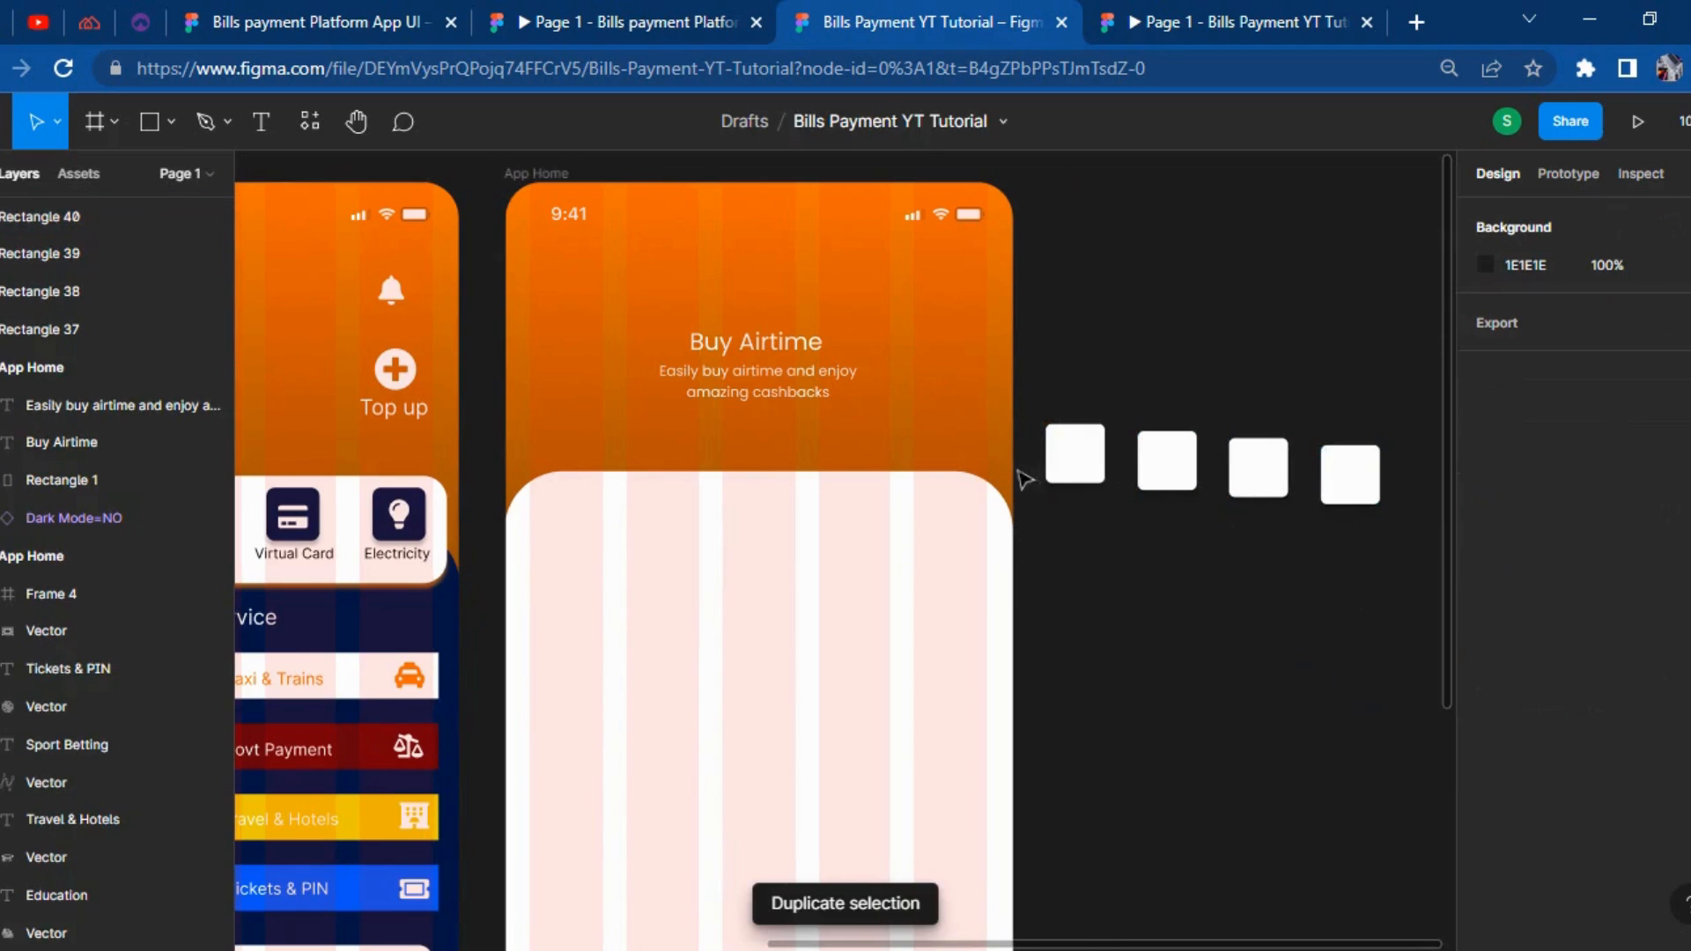
Change the first square's fill to an image, using the MTN logo from folder 11.
click(1084, 461)
double_click(1081, 464)
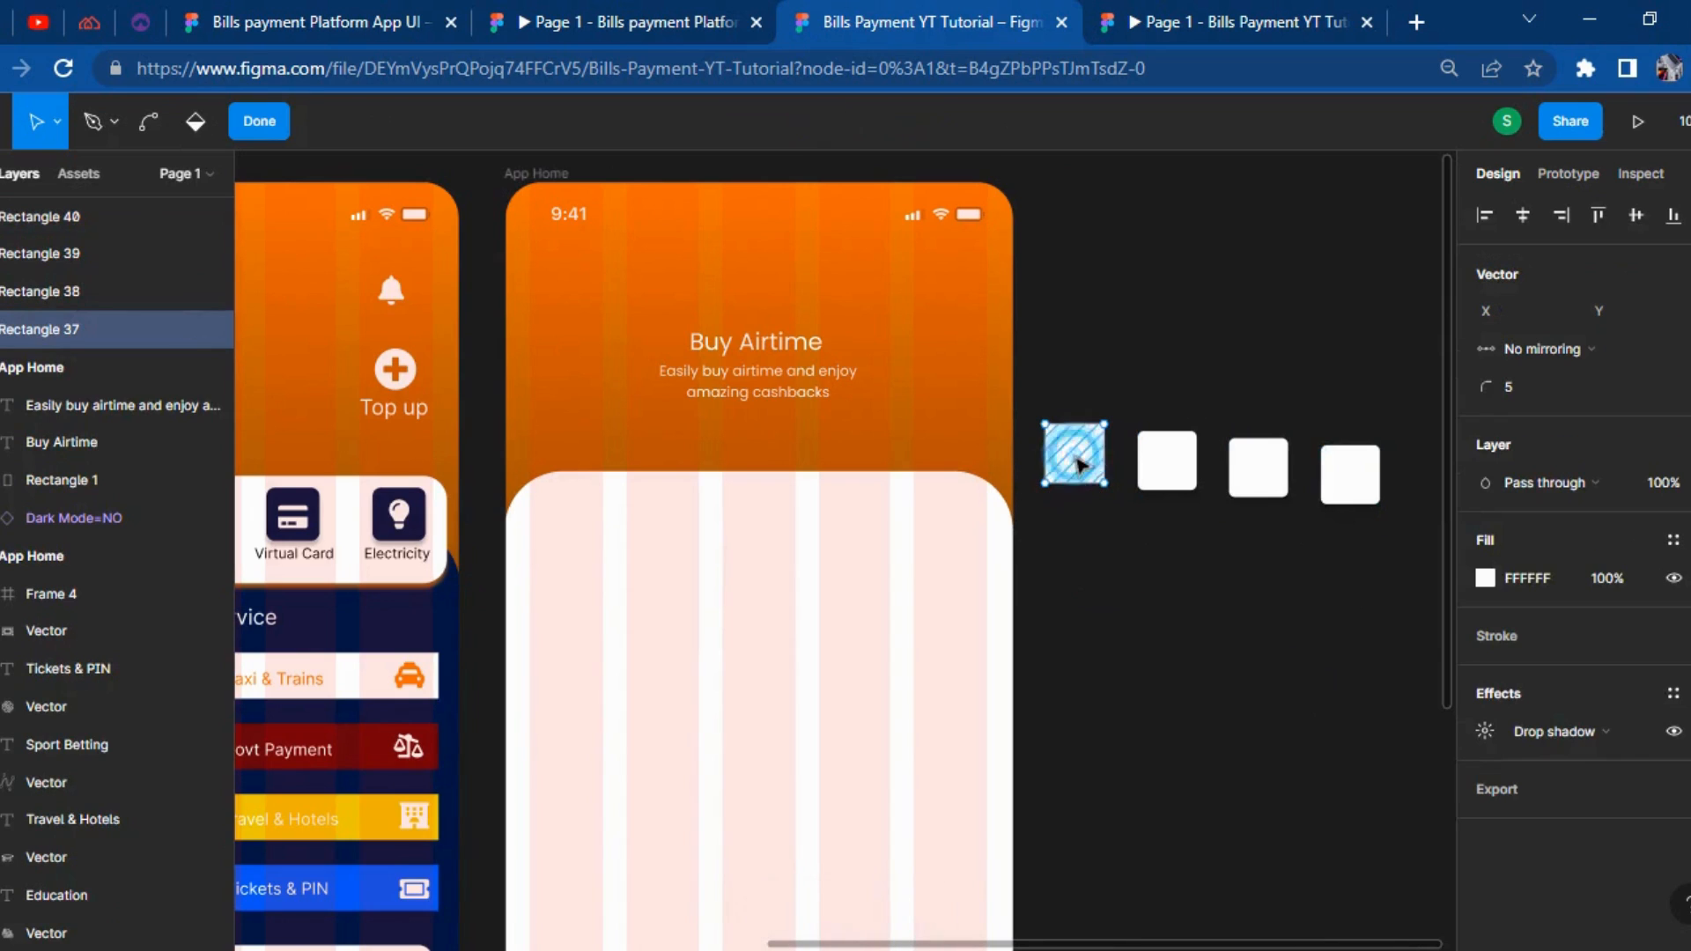
click(1487, 578)
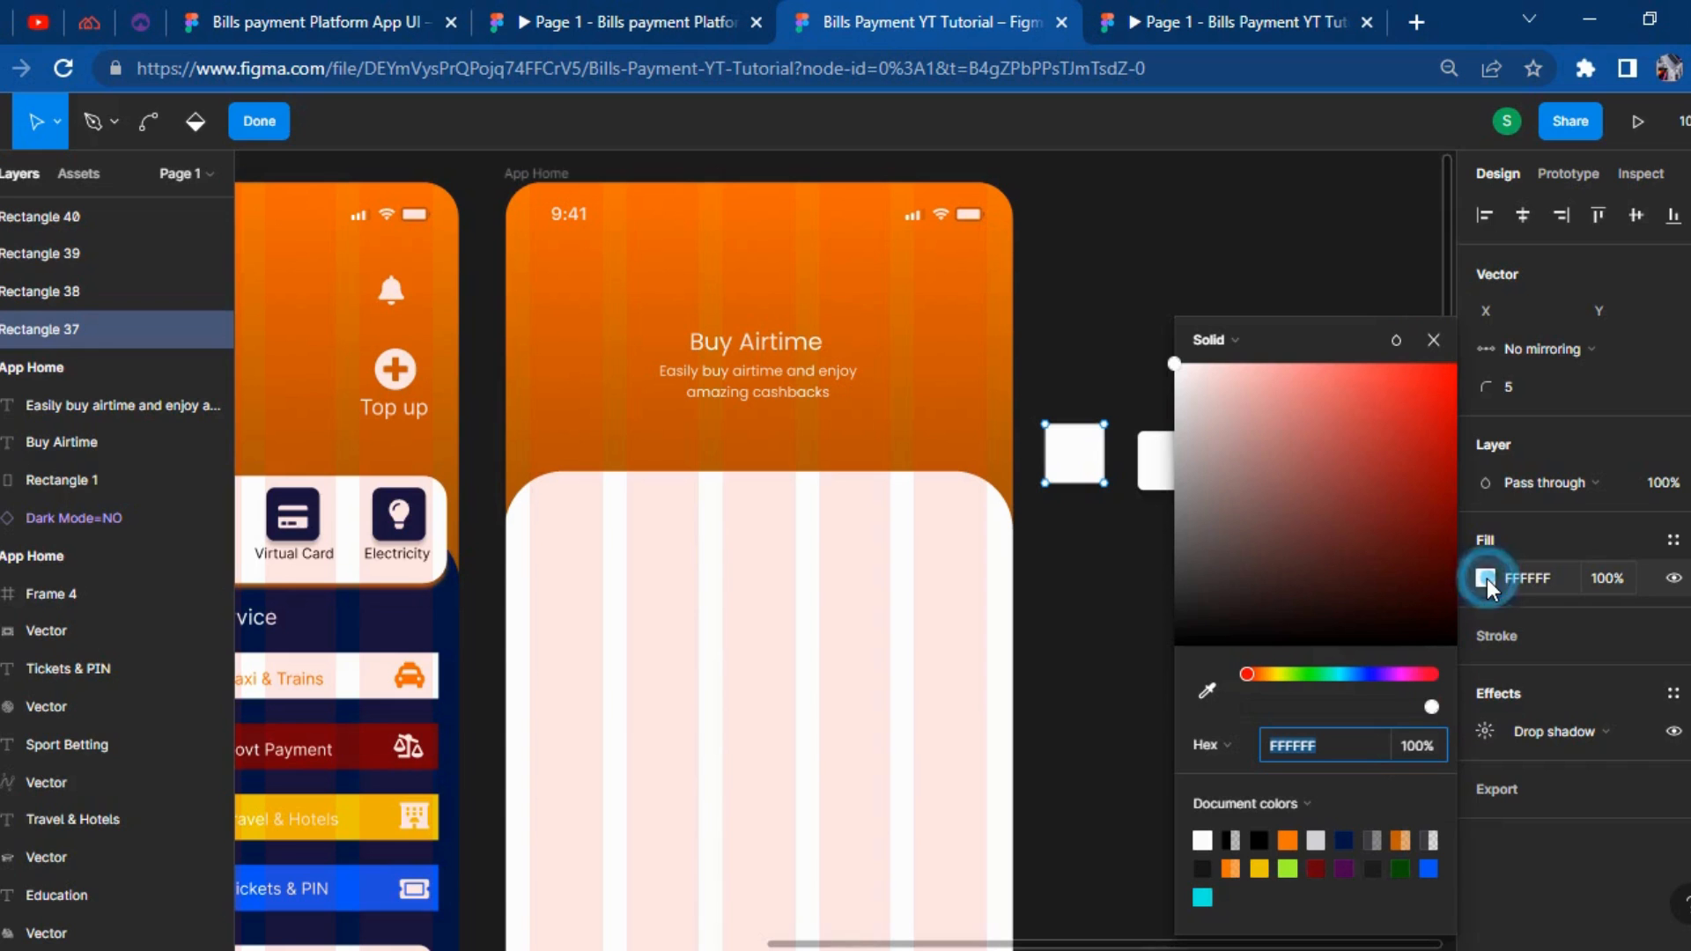
click(1227, 340)
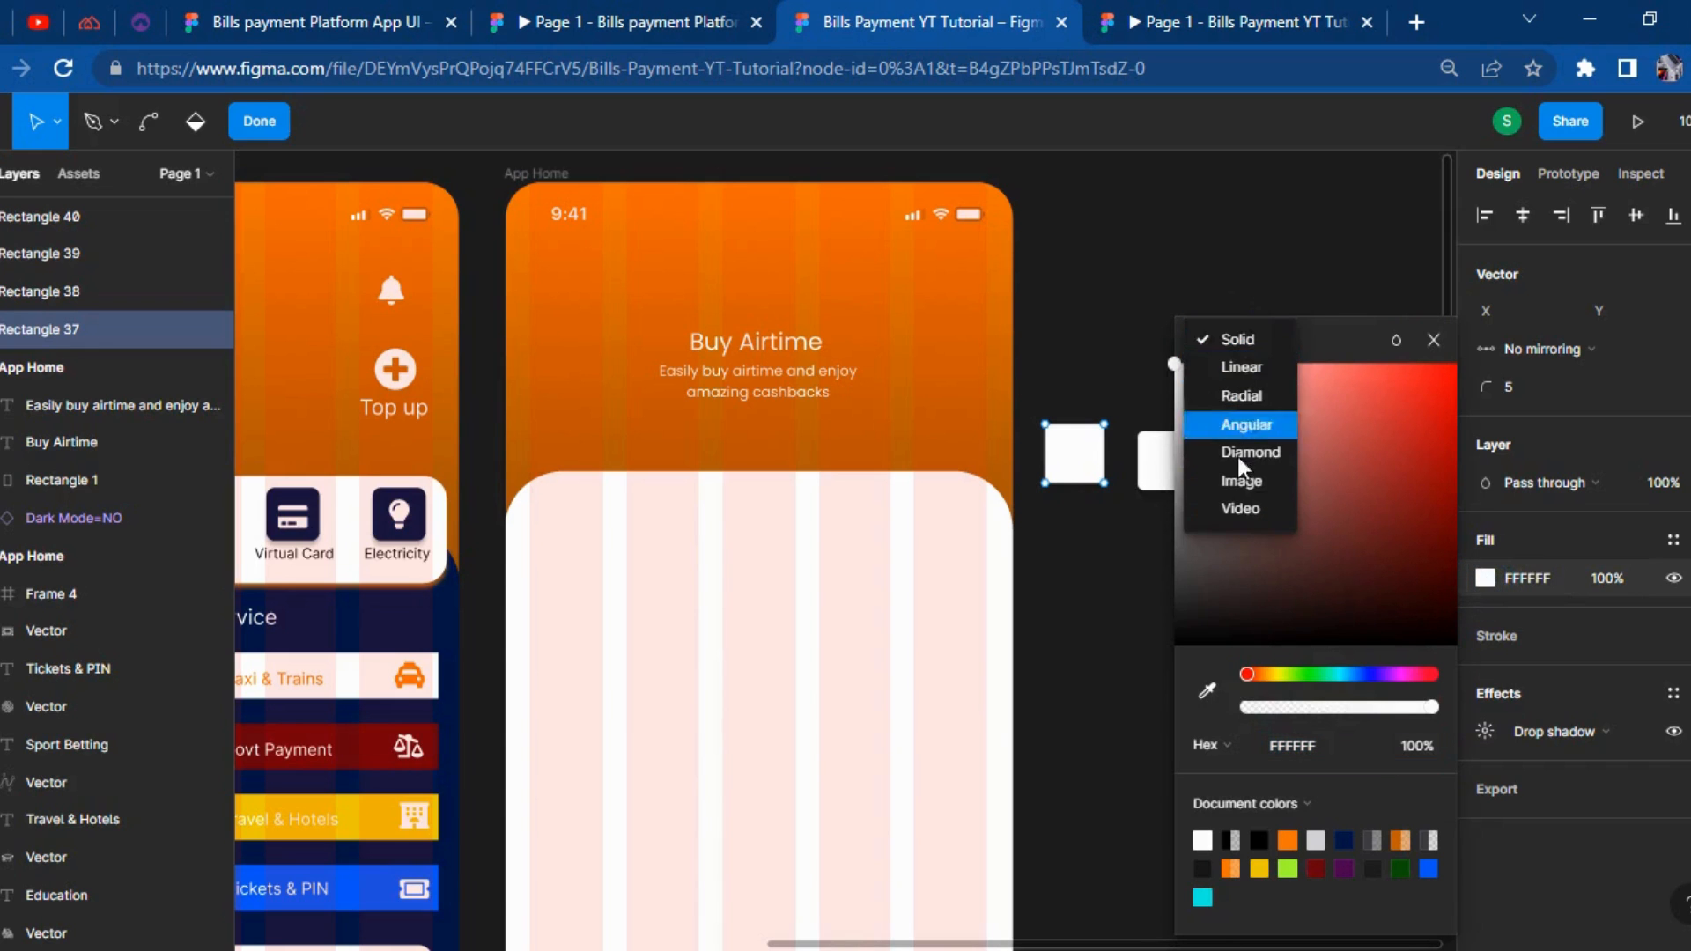
click(1241, 482)
click(1304, 500)
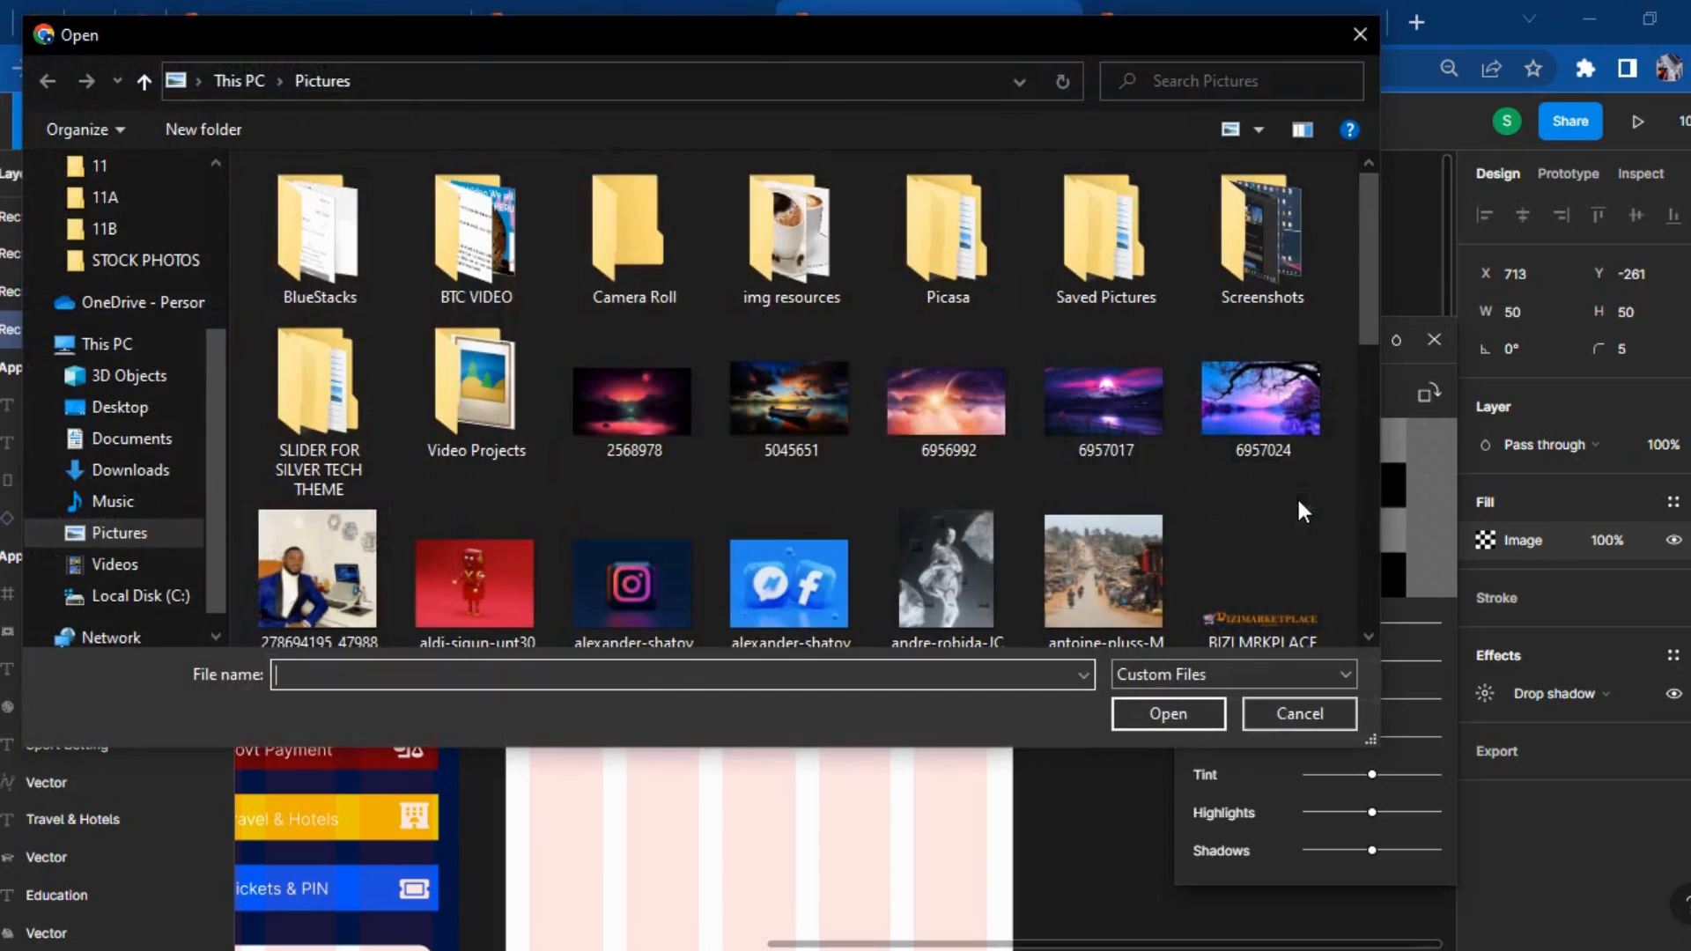
click(132, 169)
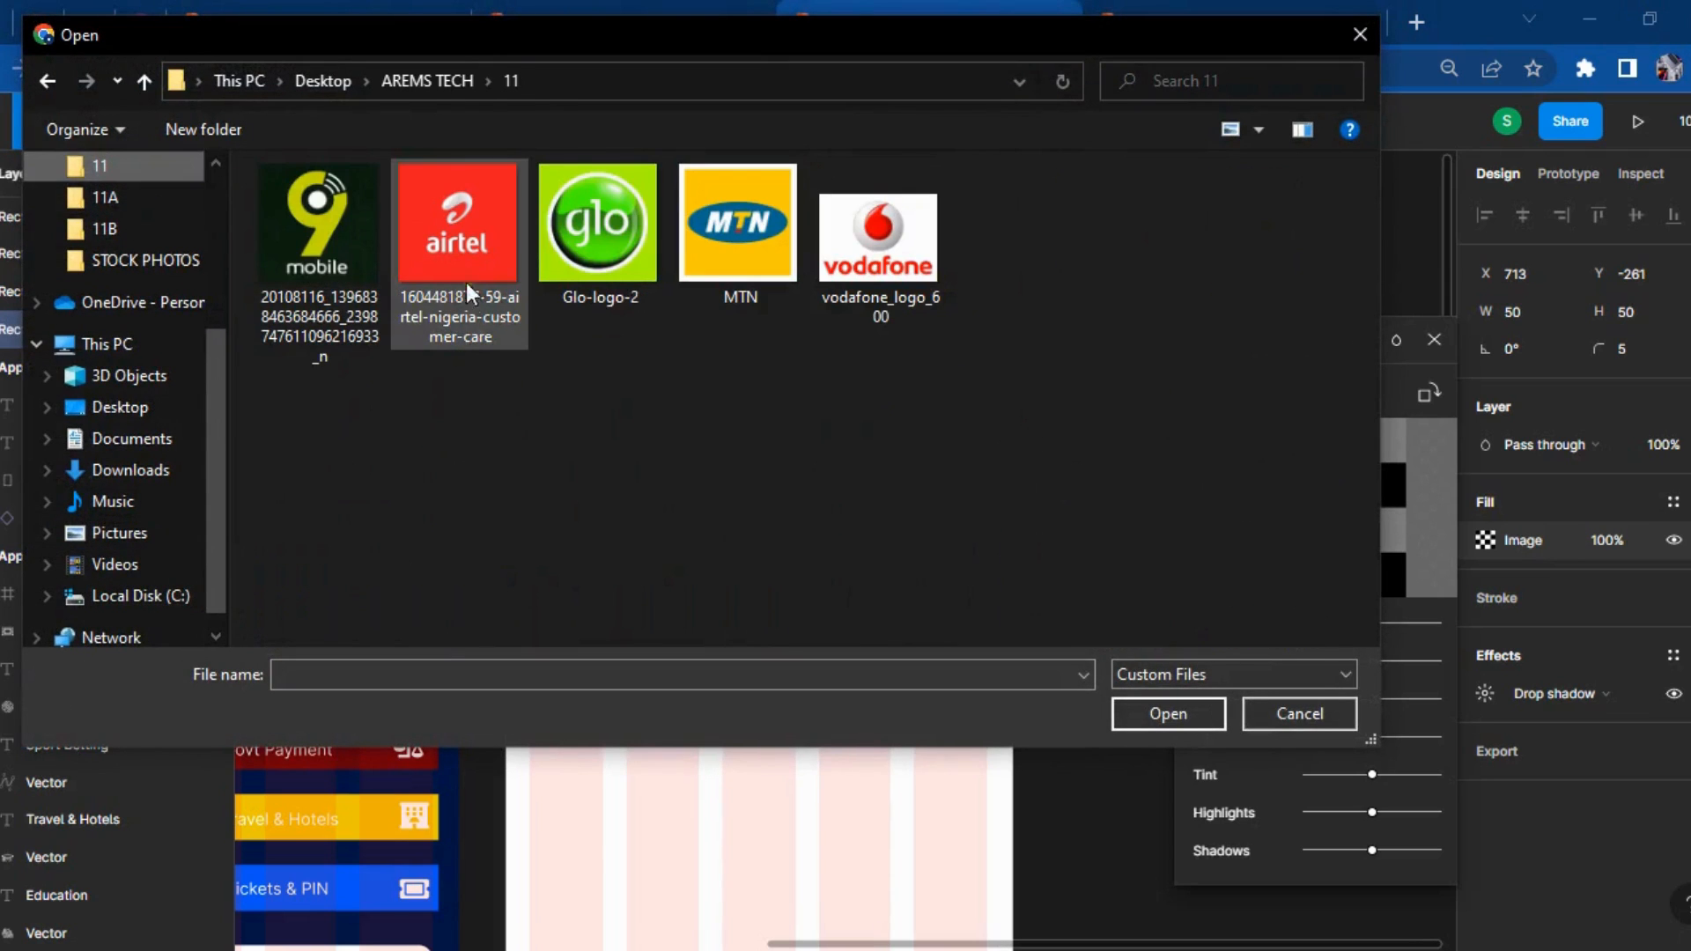
double_click(738, 225)
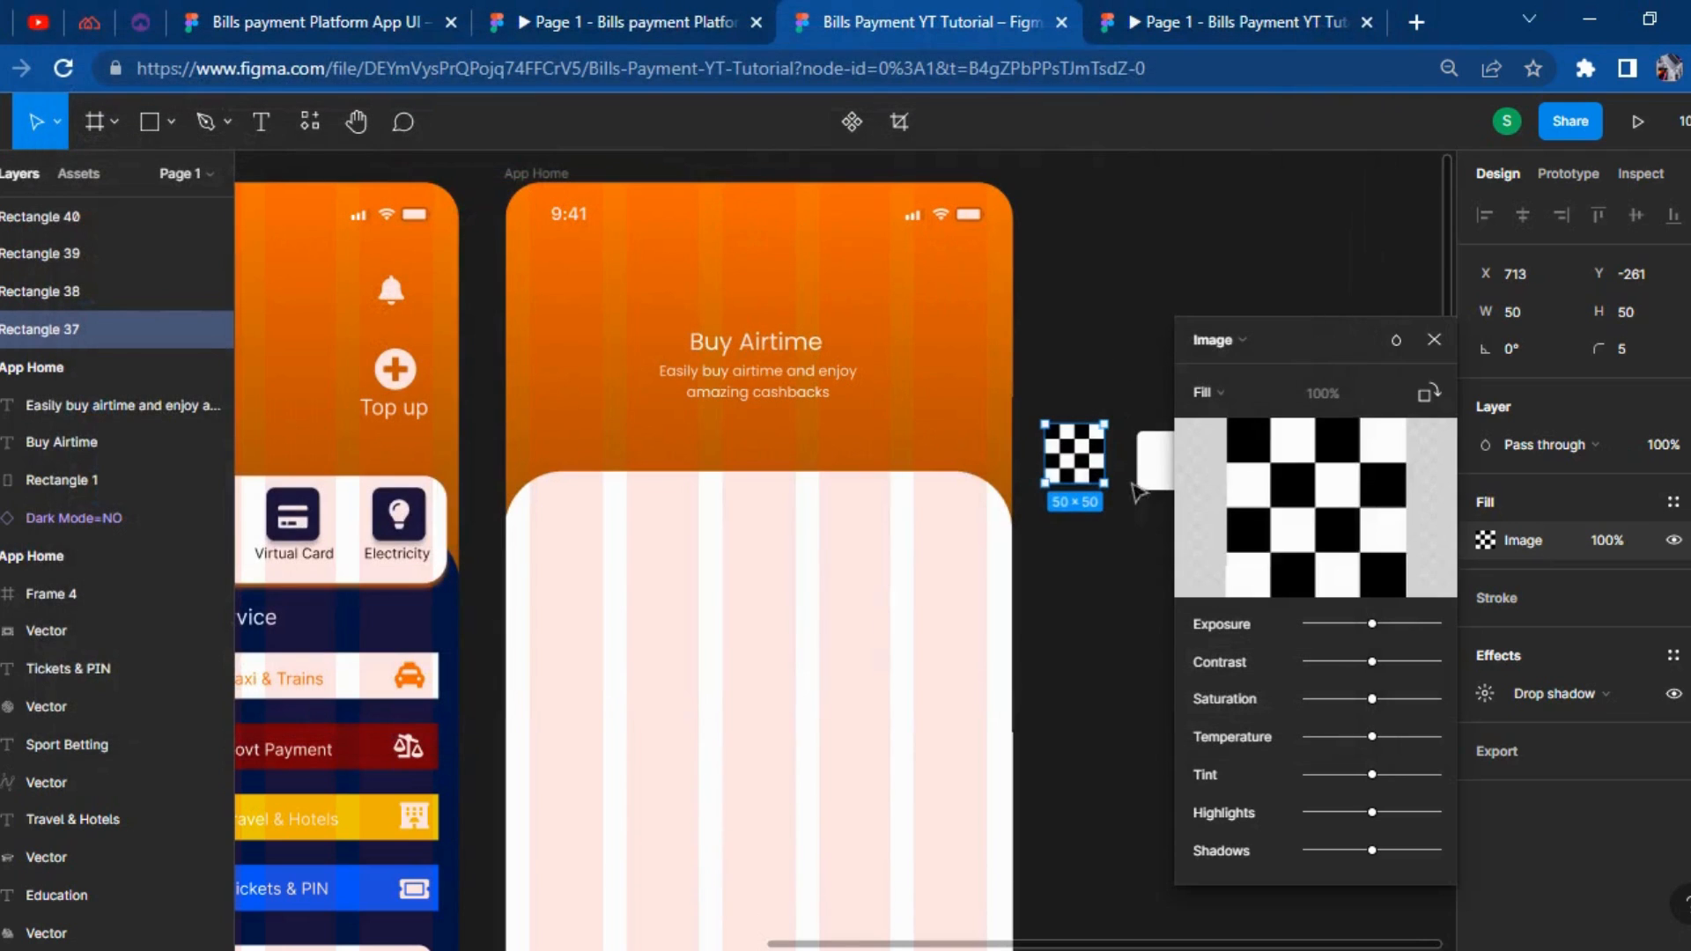
click(1084, 612)
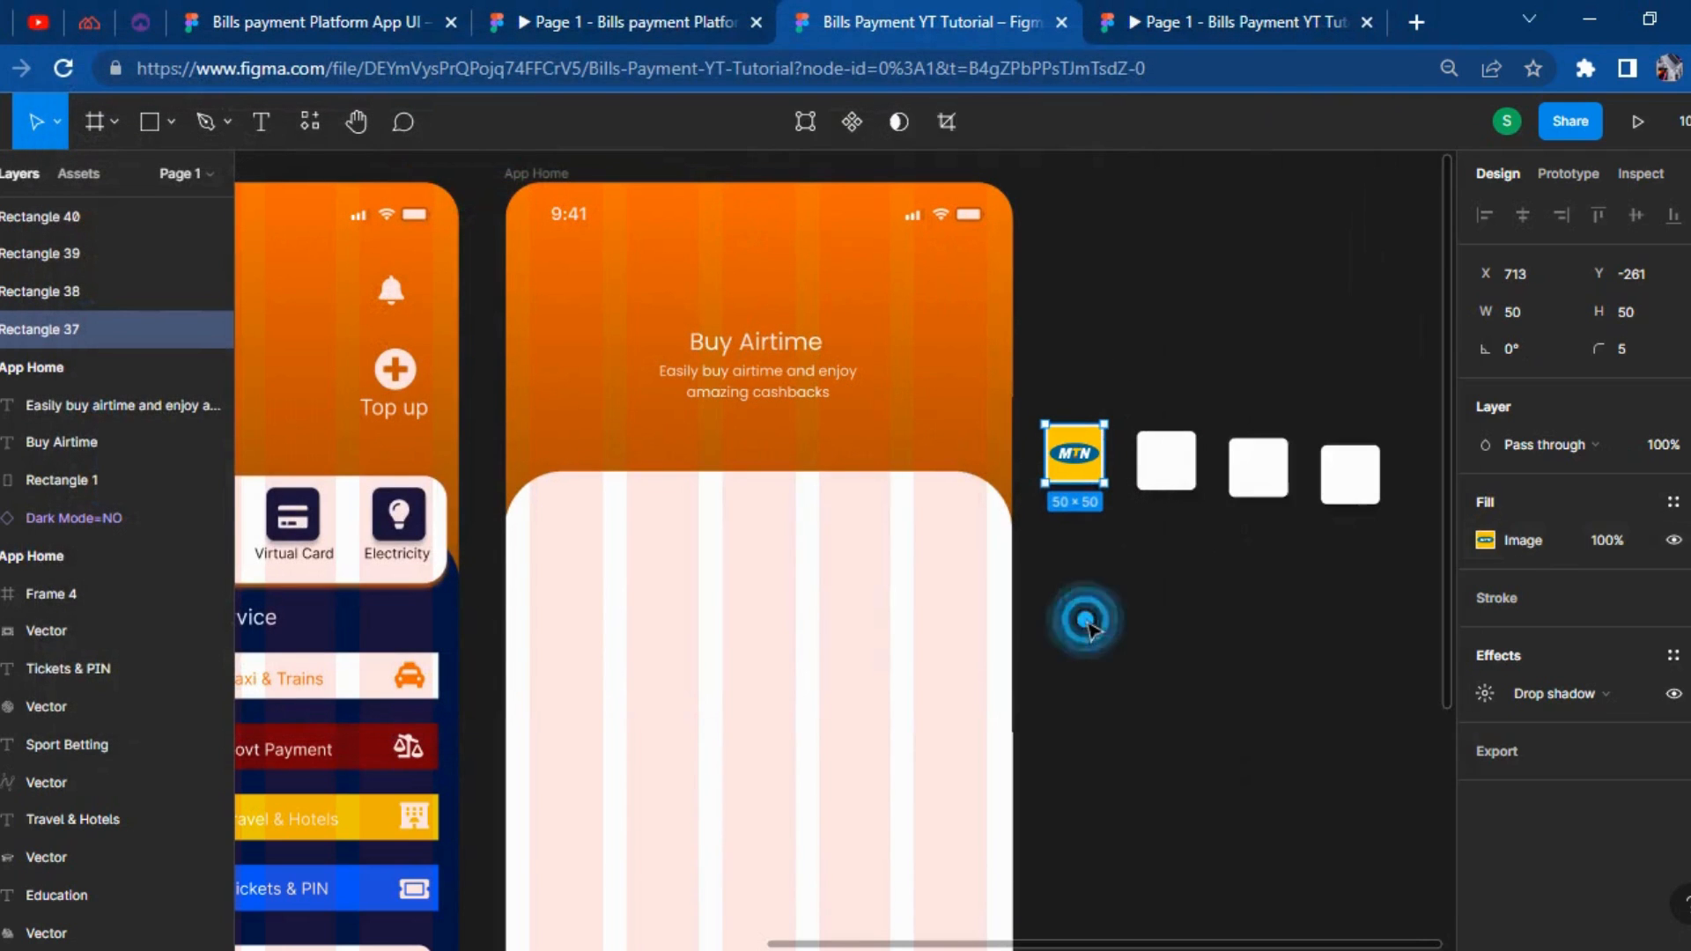
Fill the second square with the airtel logo image from folder 11.
click(1167, 465)
click(1496, 546)
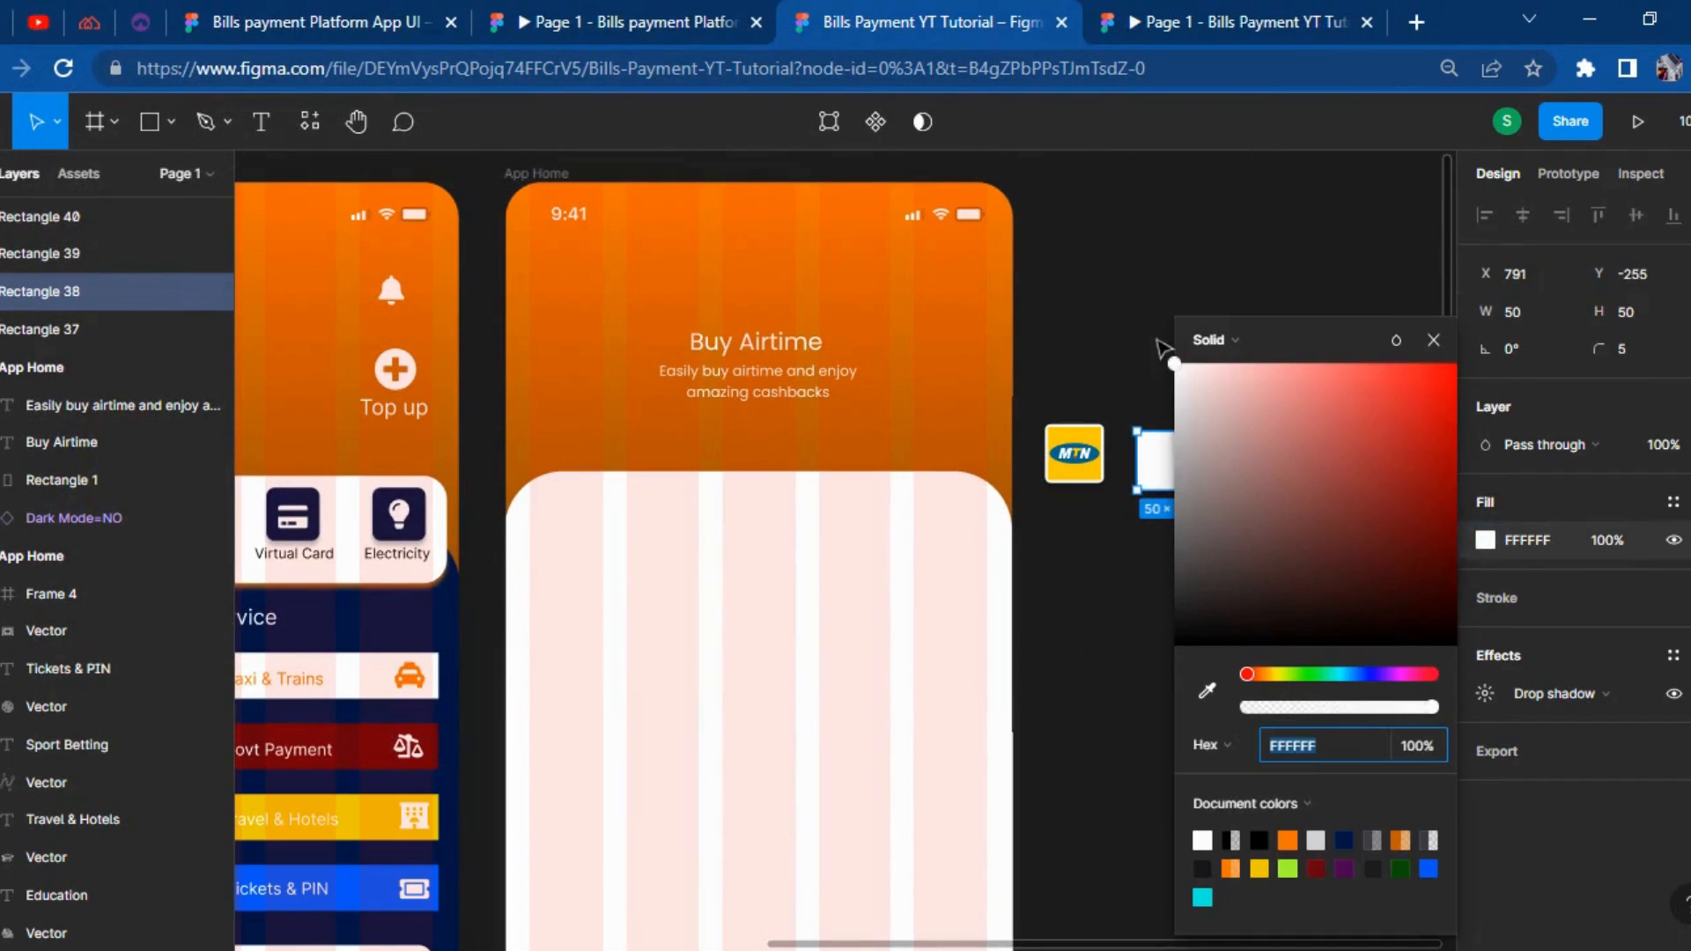
click(1202, 344)
click(1233, 483)
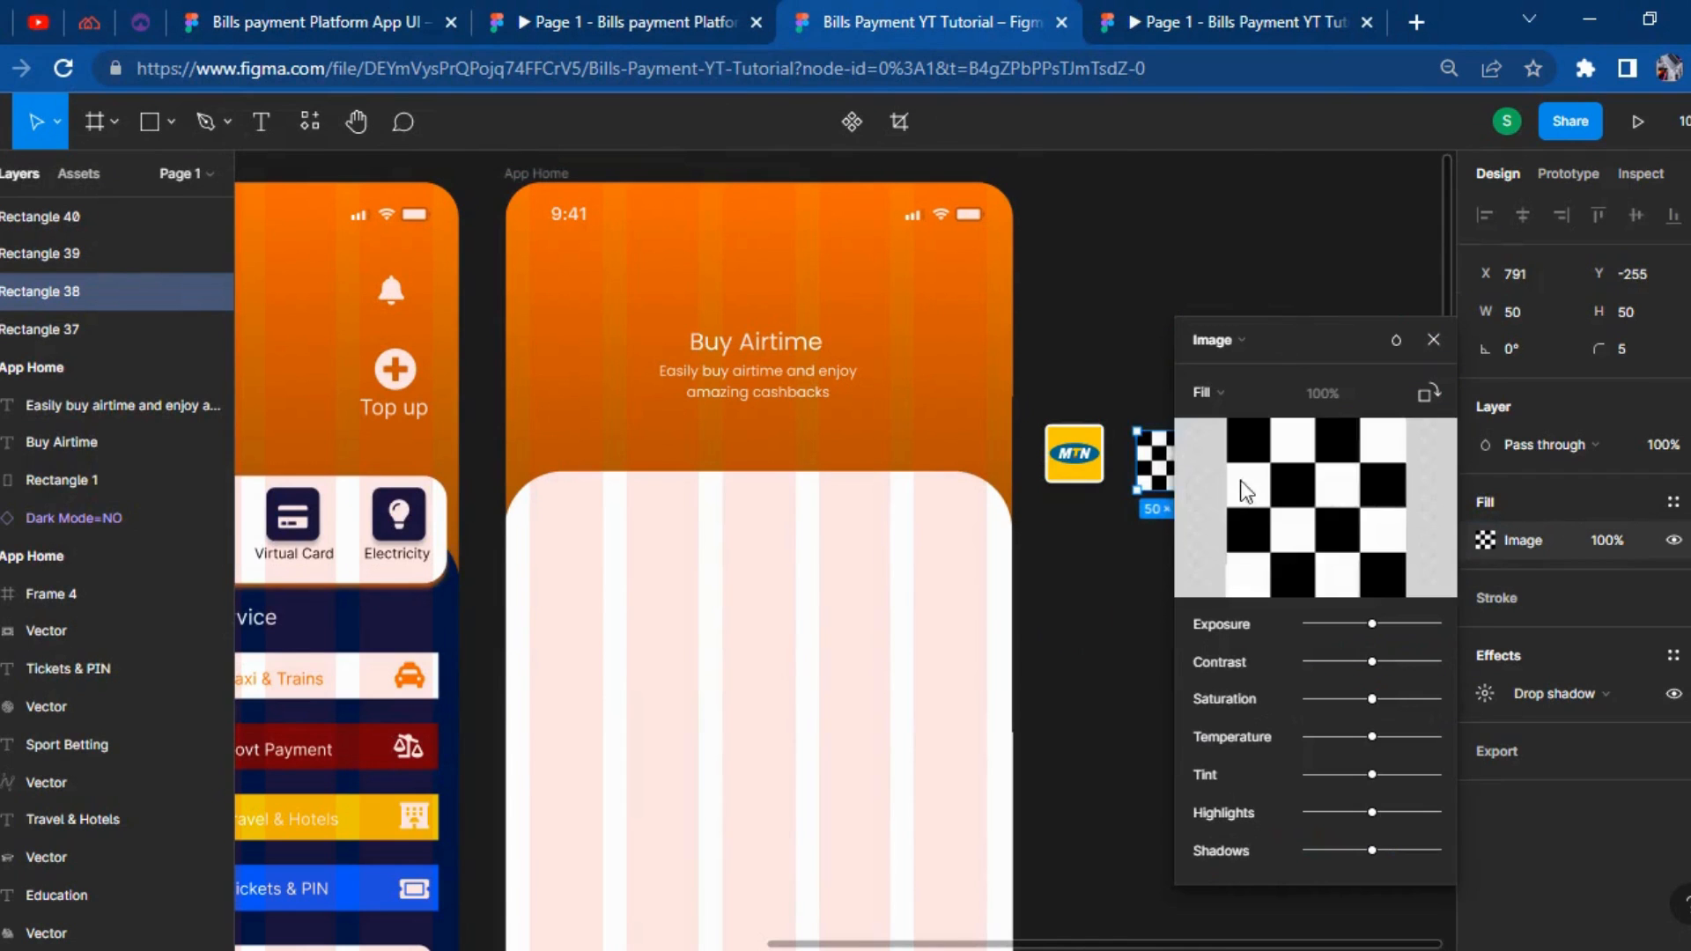
click(1314, 514)
click(472, 245)
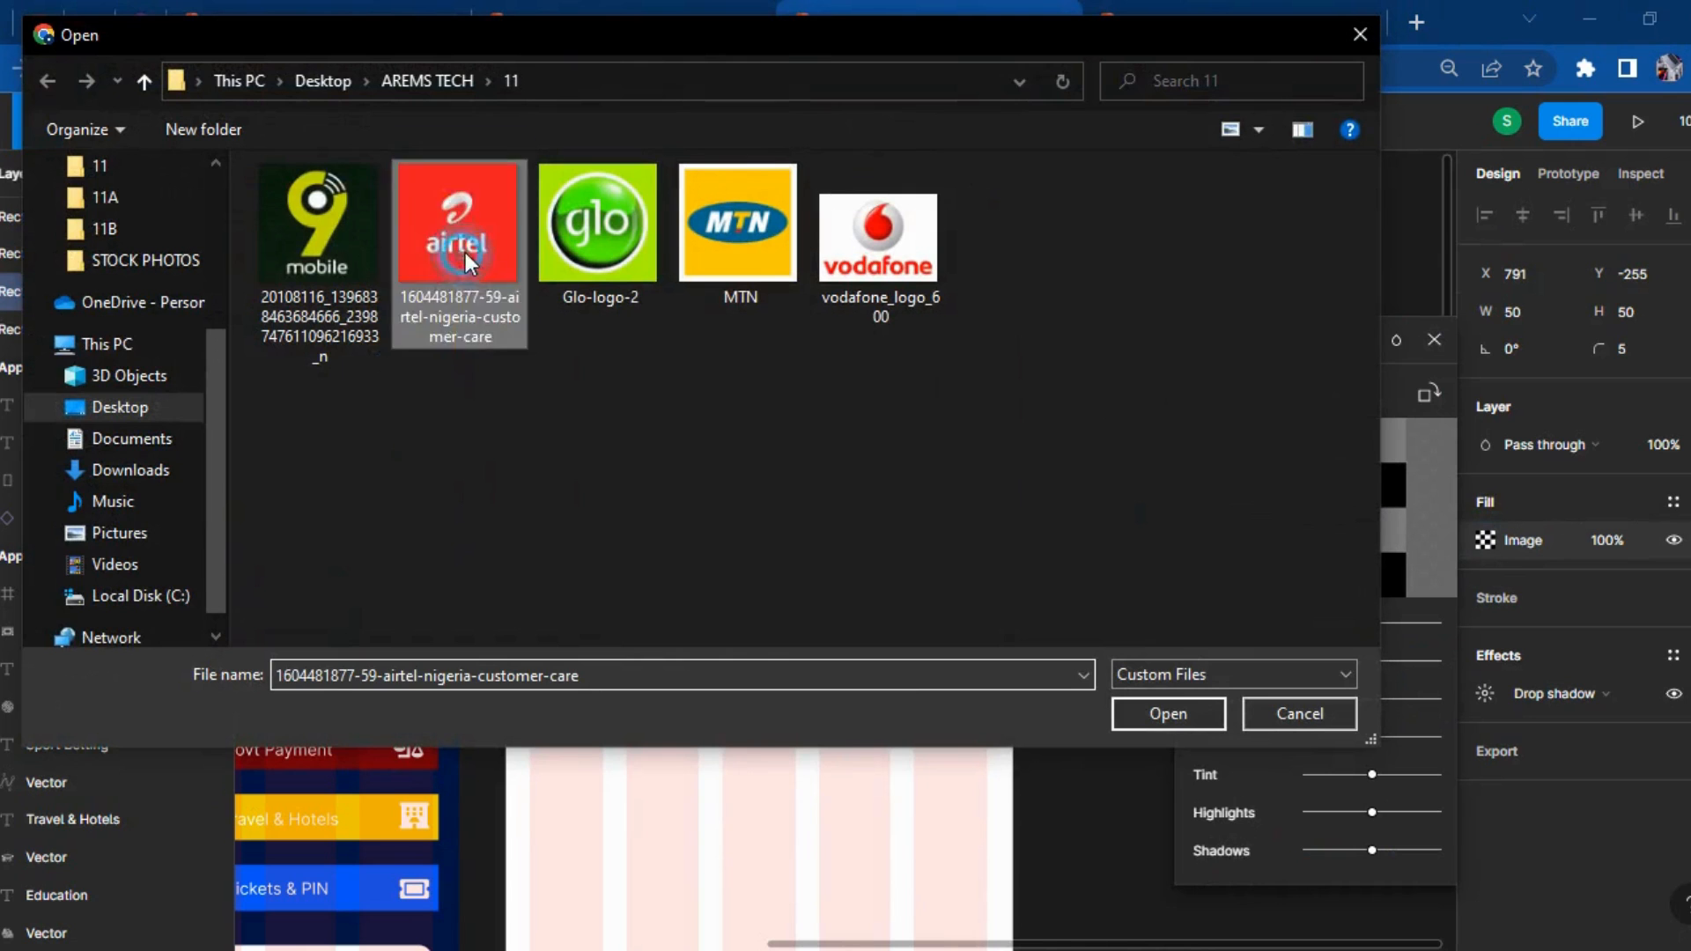
double_click(487, 254)
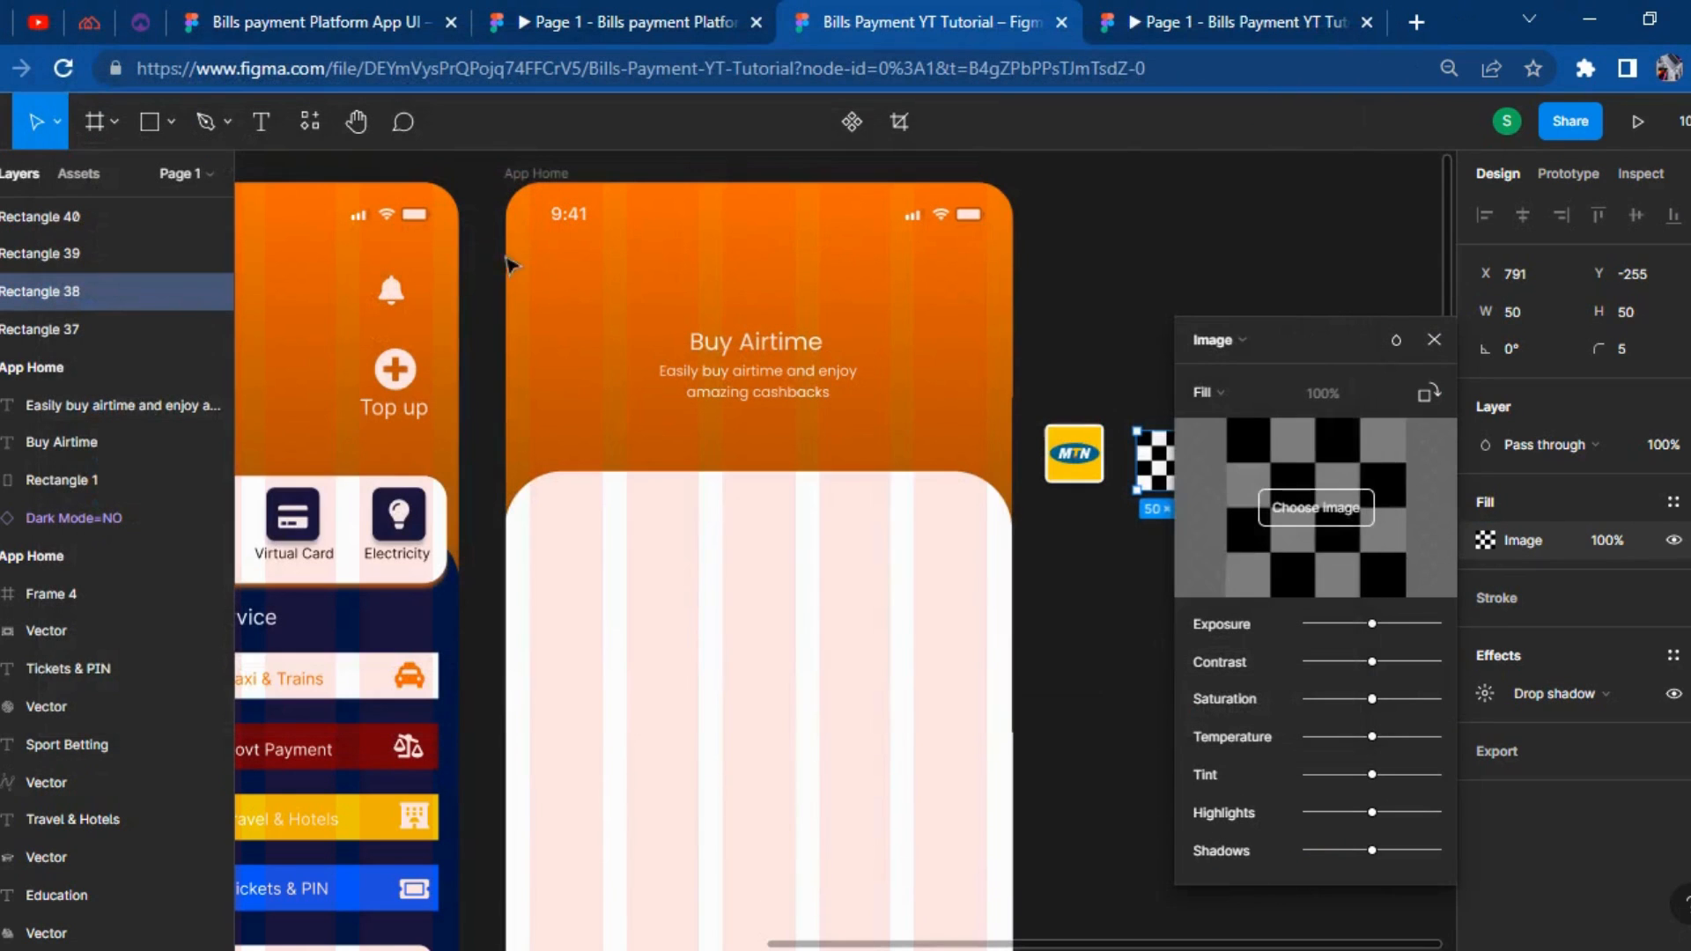
key(Escape)
Fill the third square with the vodafone_logo_600 image.
click(1258, 467)
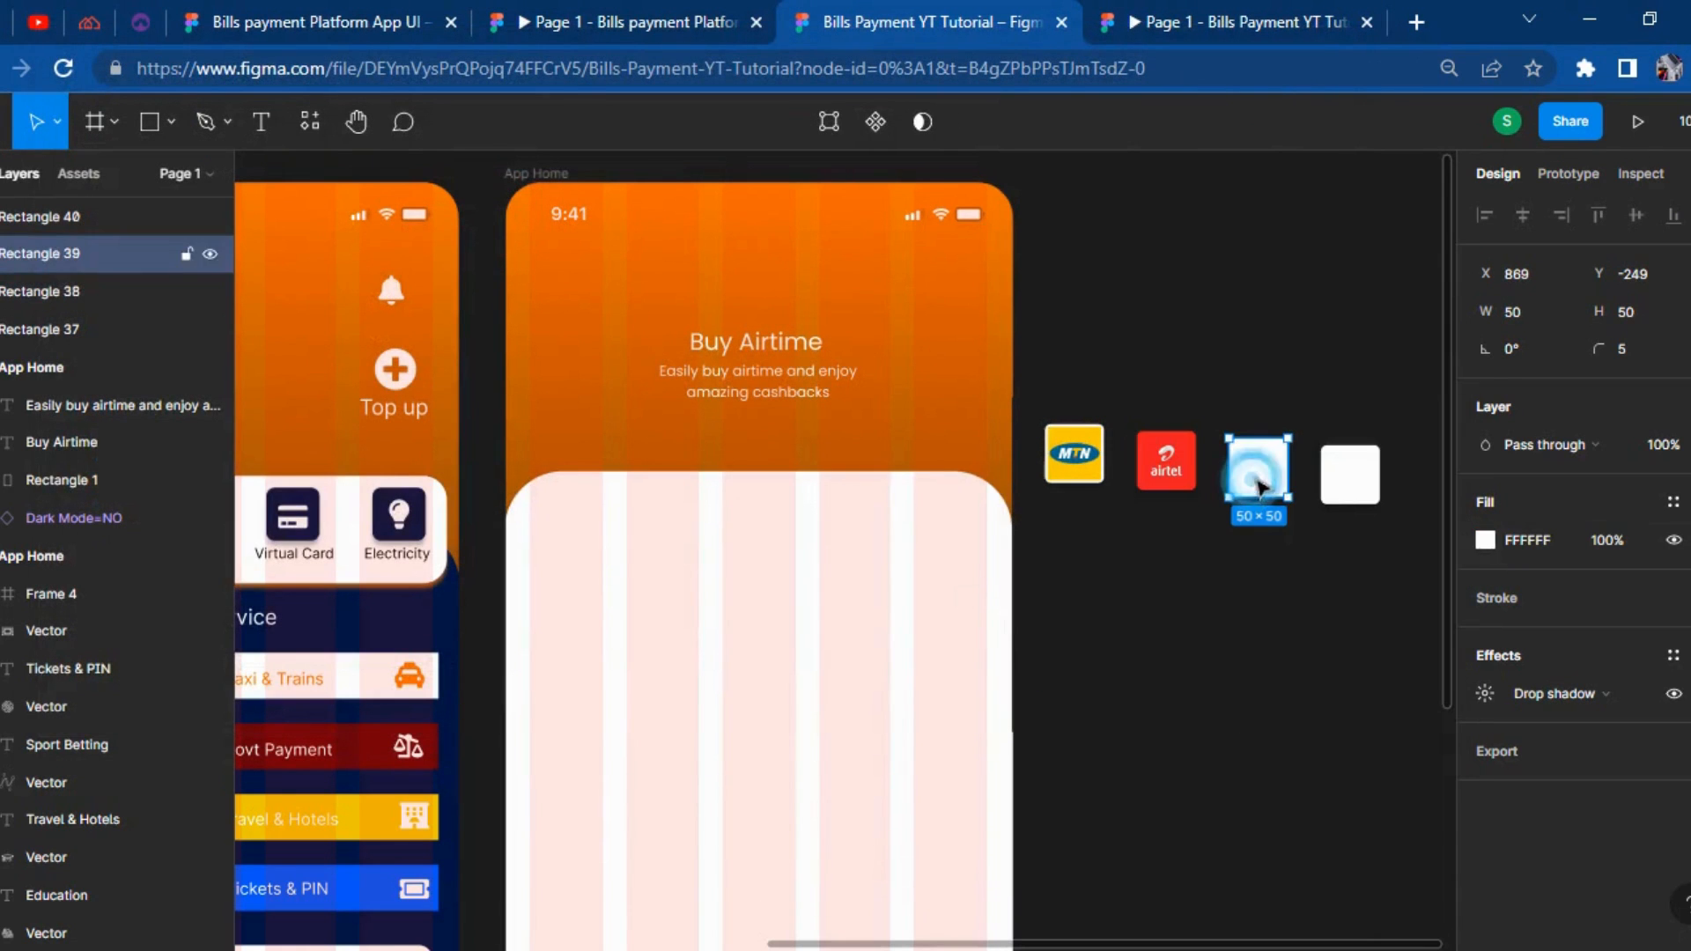
click(1486, 540)
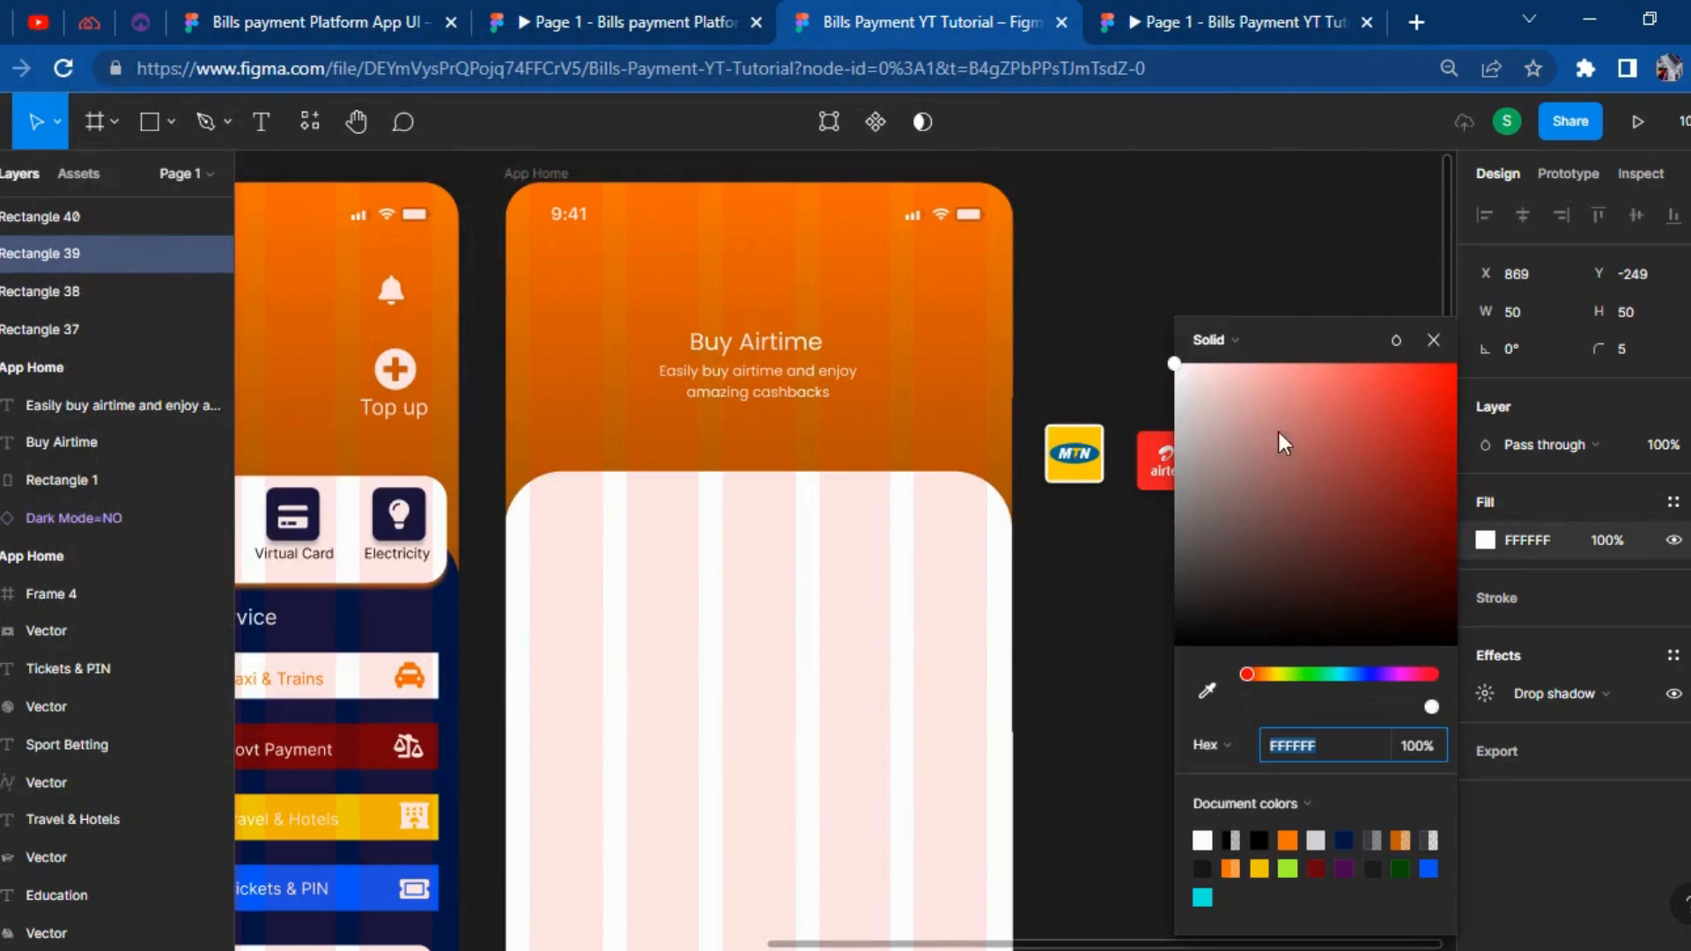
click(1216, 340)
click(1229, 479)
click(1281, 502)
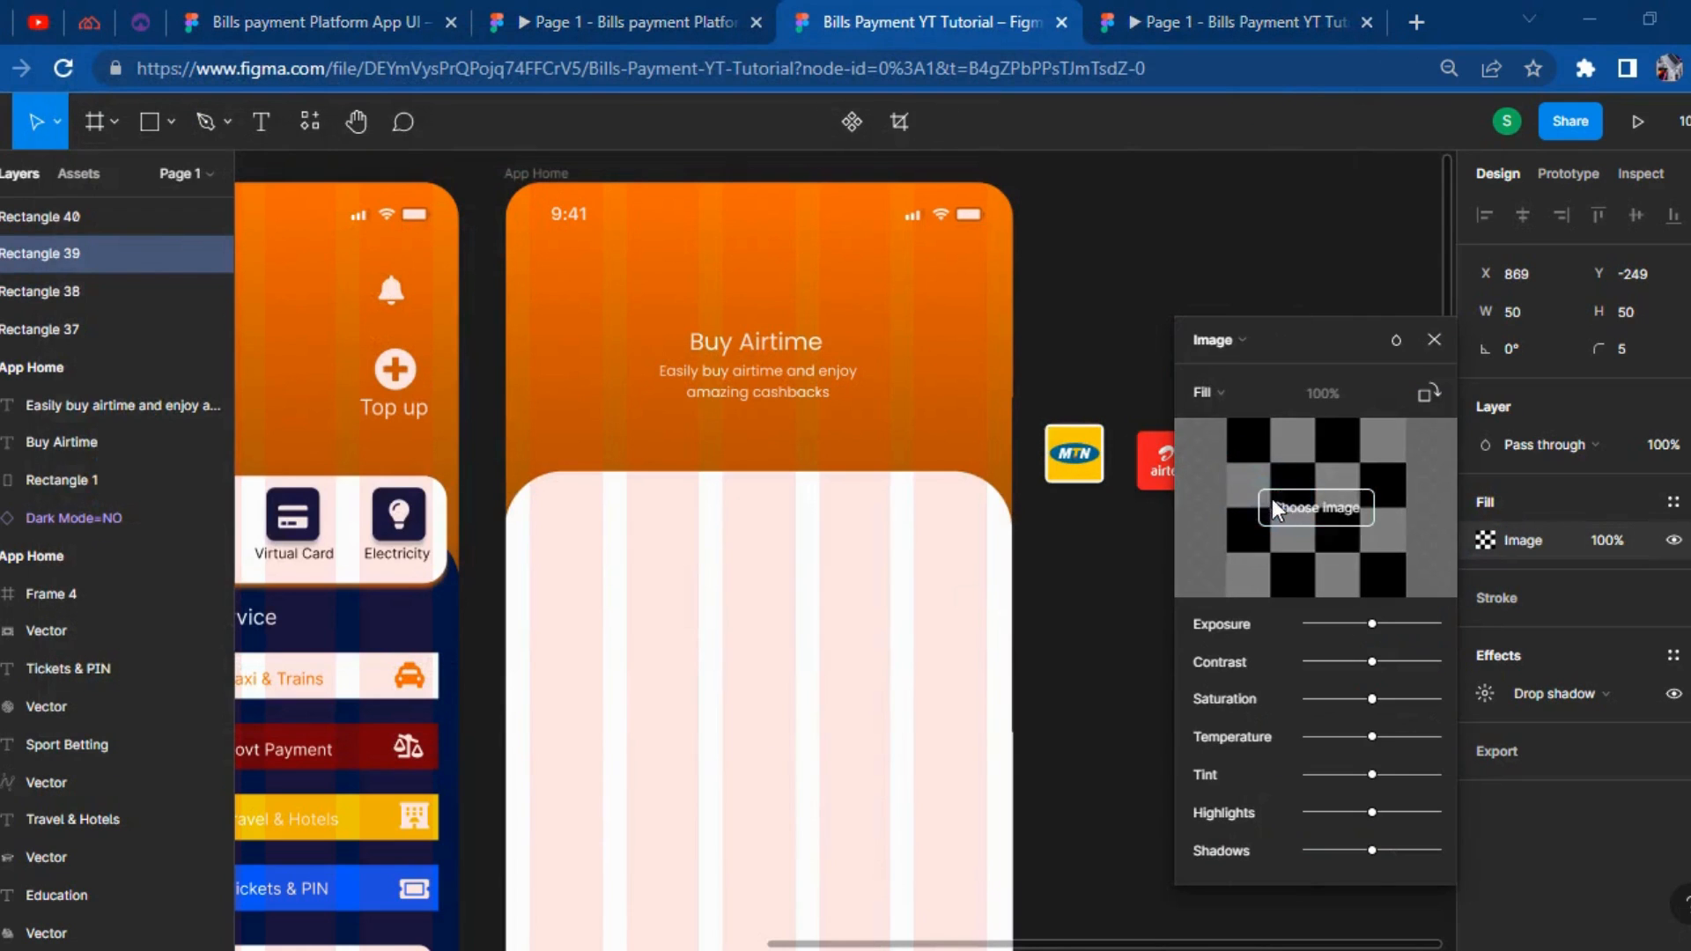
click(826, 231)
double_click(826, 230)
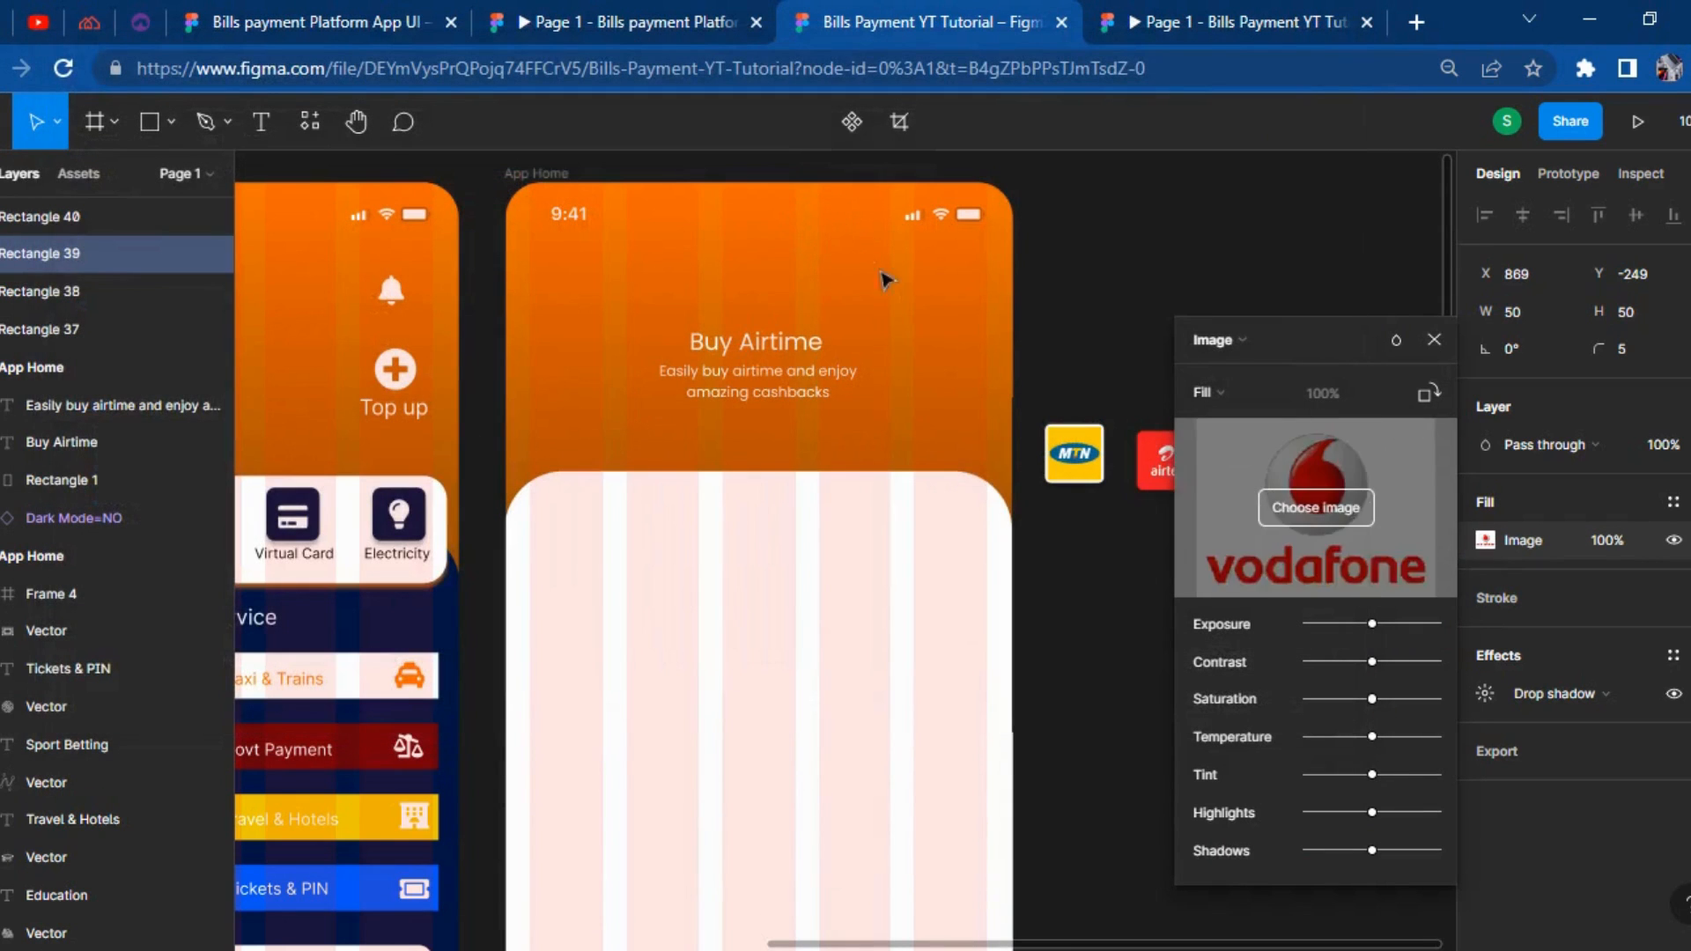
click(1131, 633)
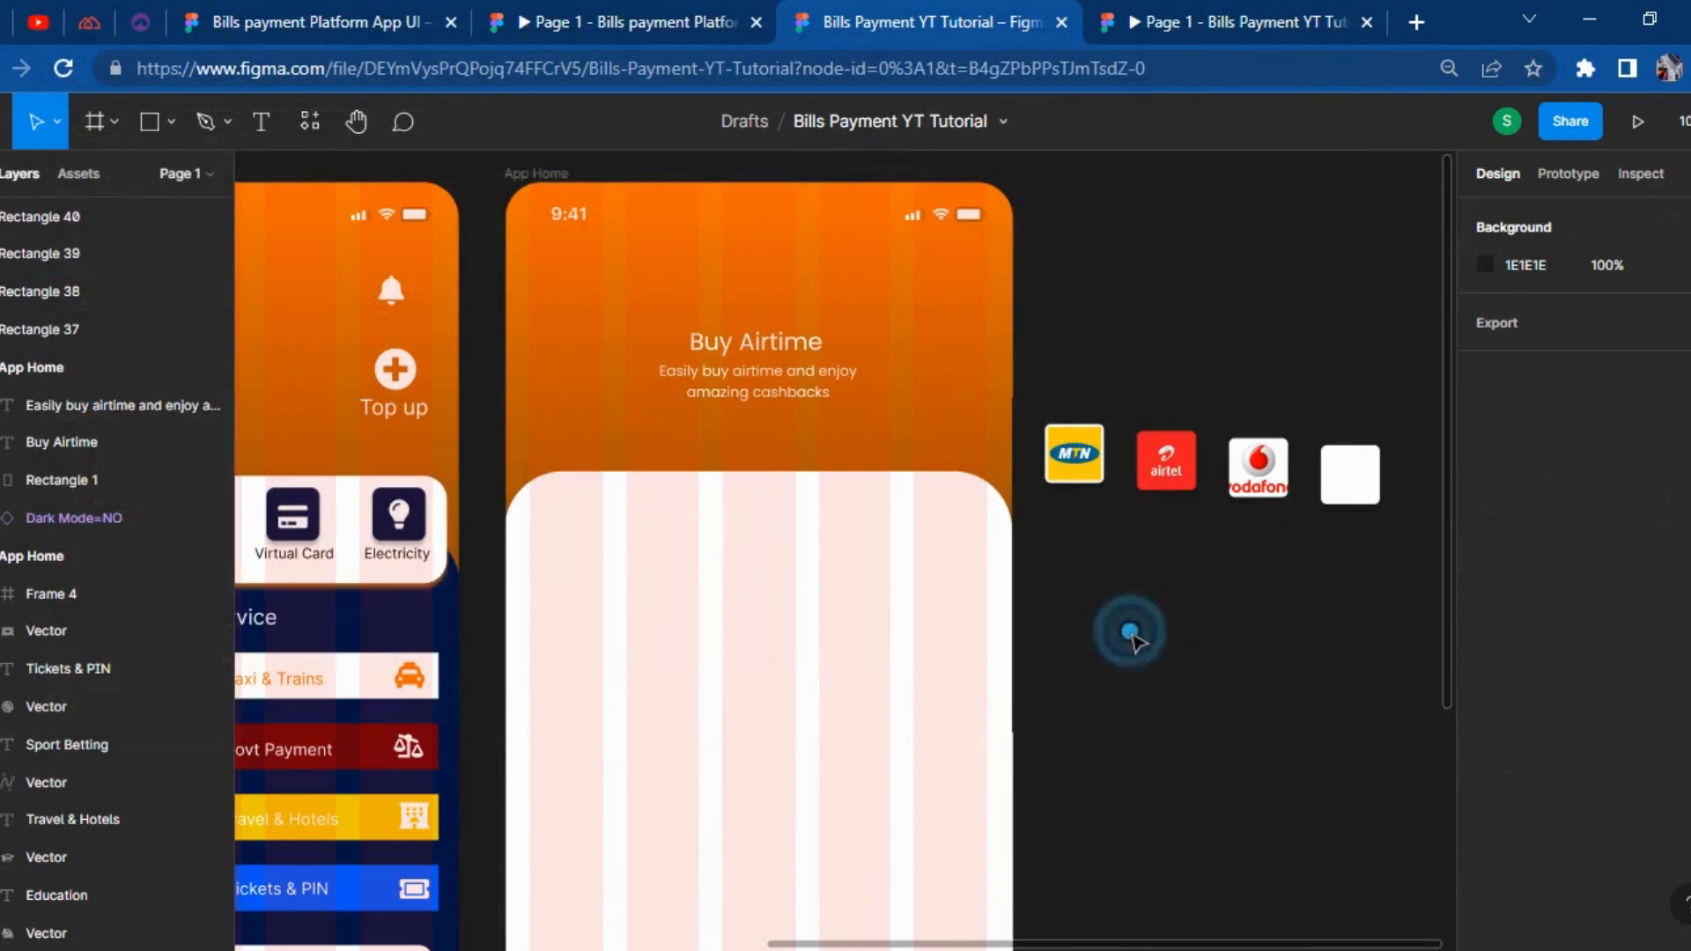
Fill the fourth square with the 9mobile logo image from the same folder.
click(1373, 478)
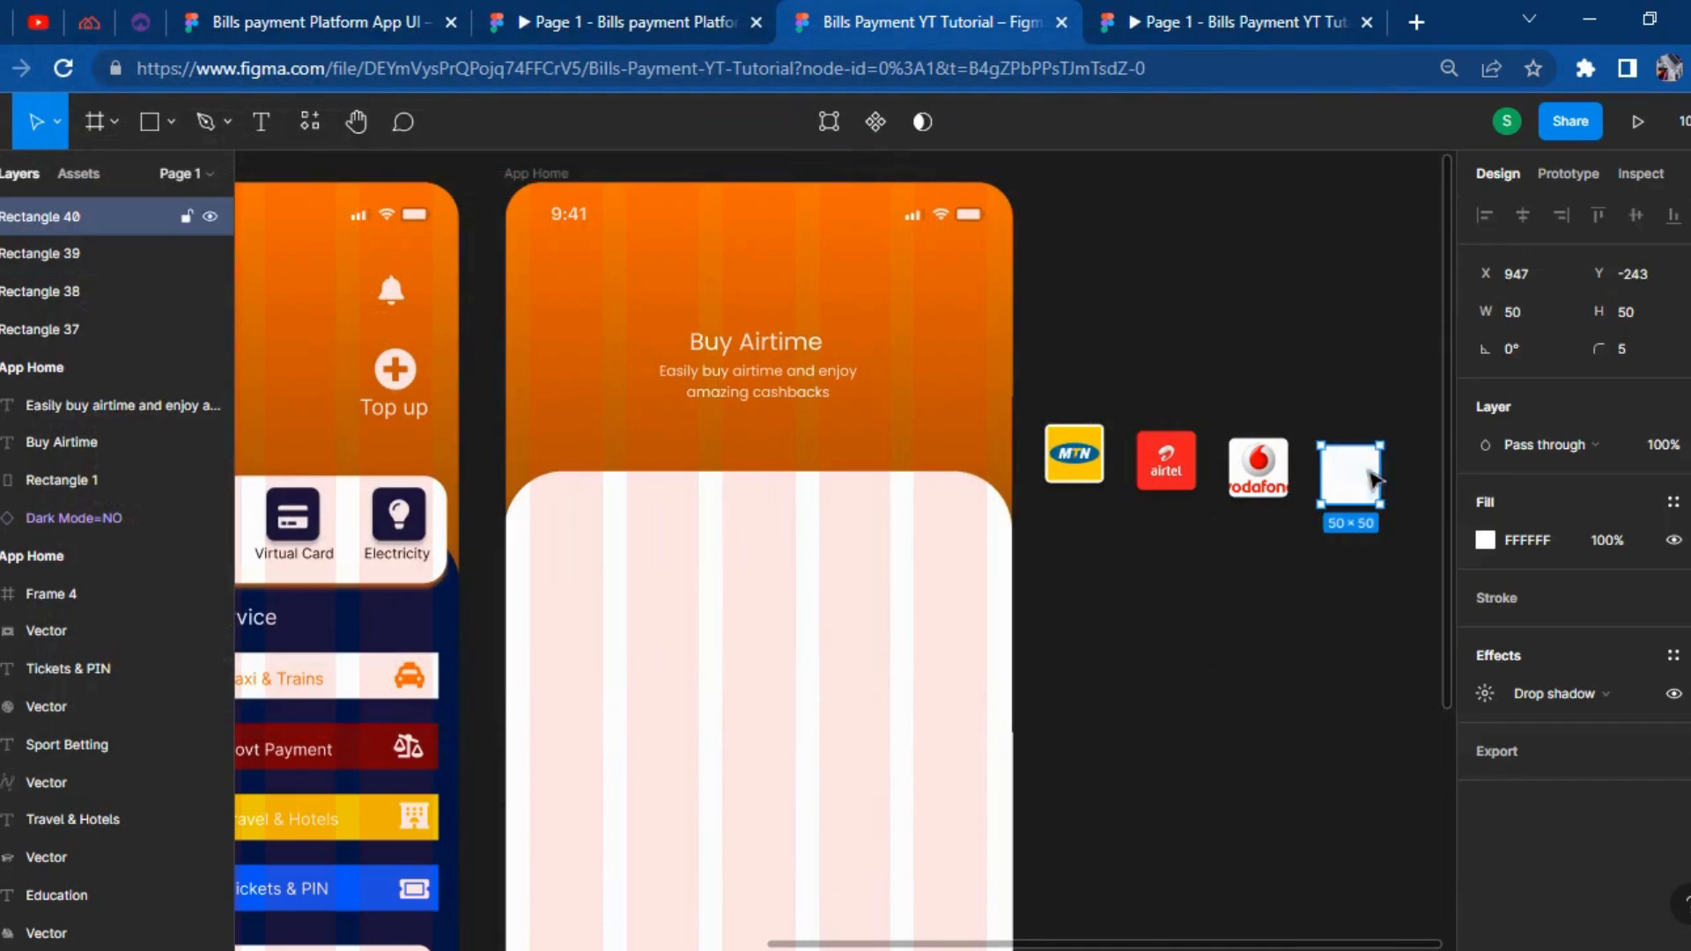
click(1480, 541)
click(1196, 340)
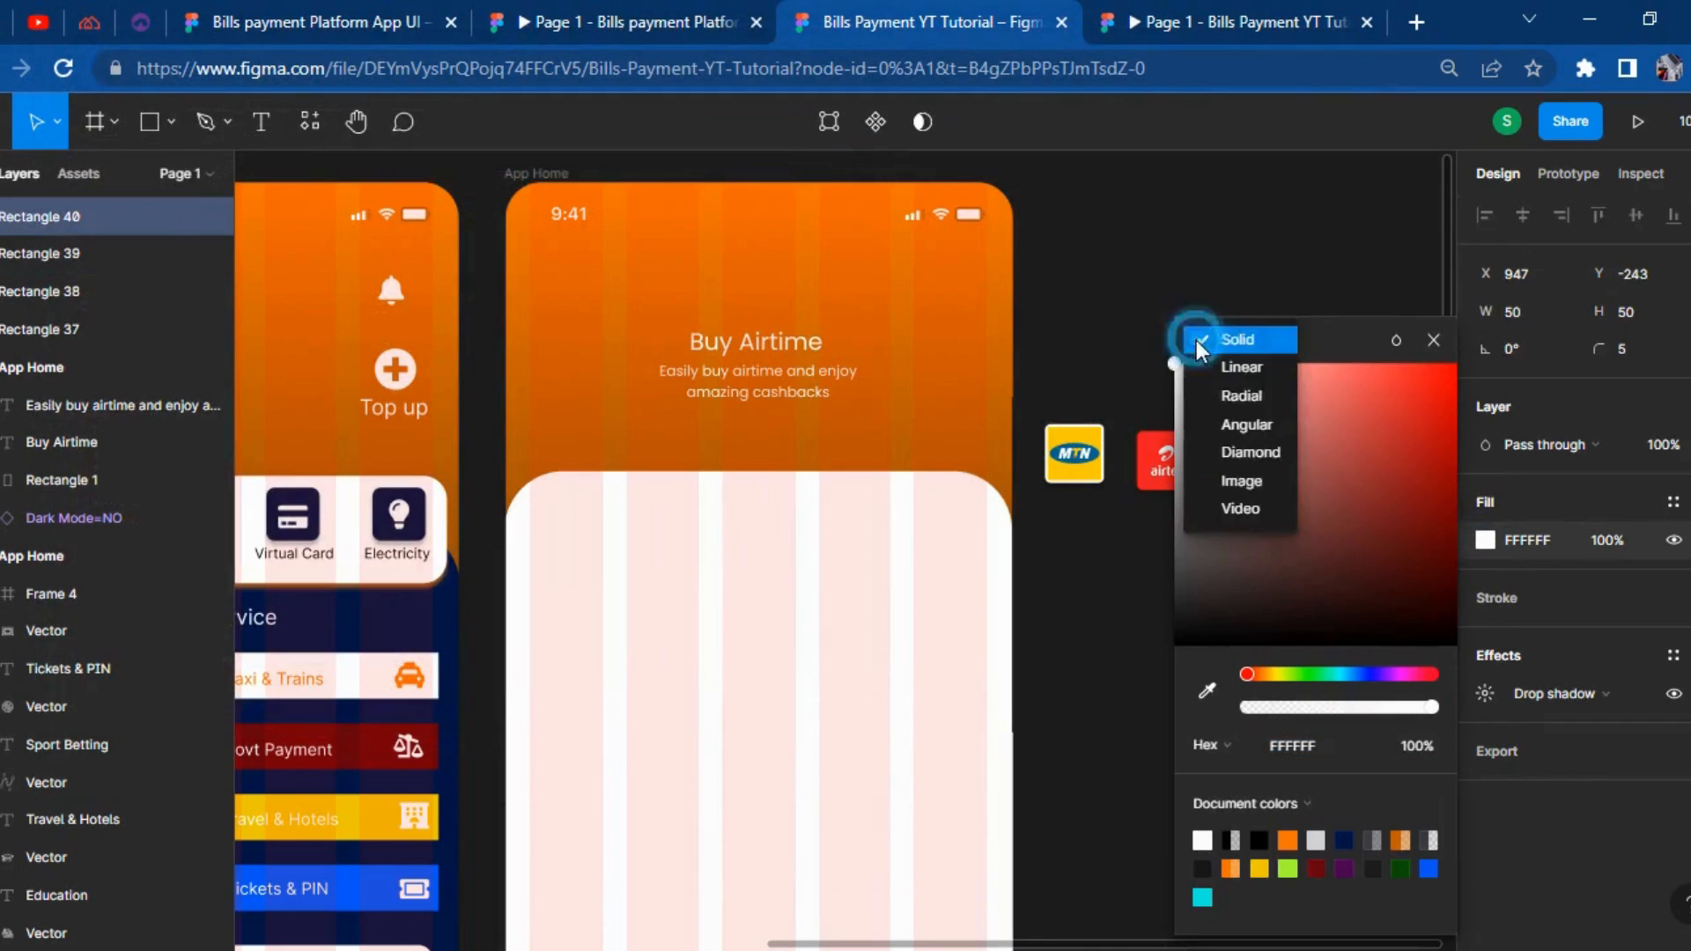
click(1256, 486)
click(1283, 509)
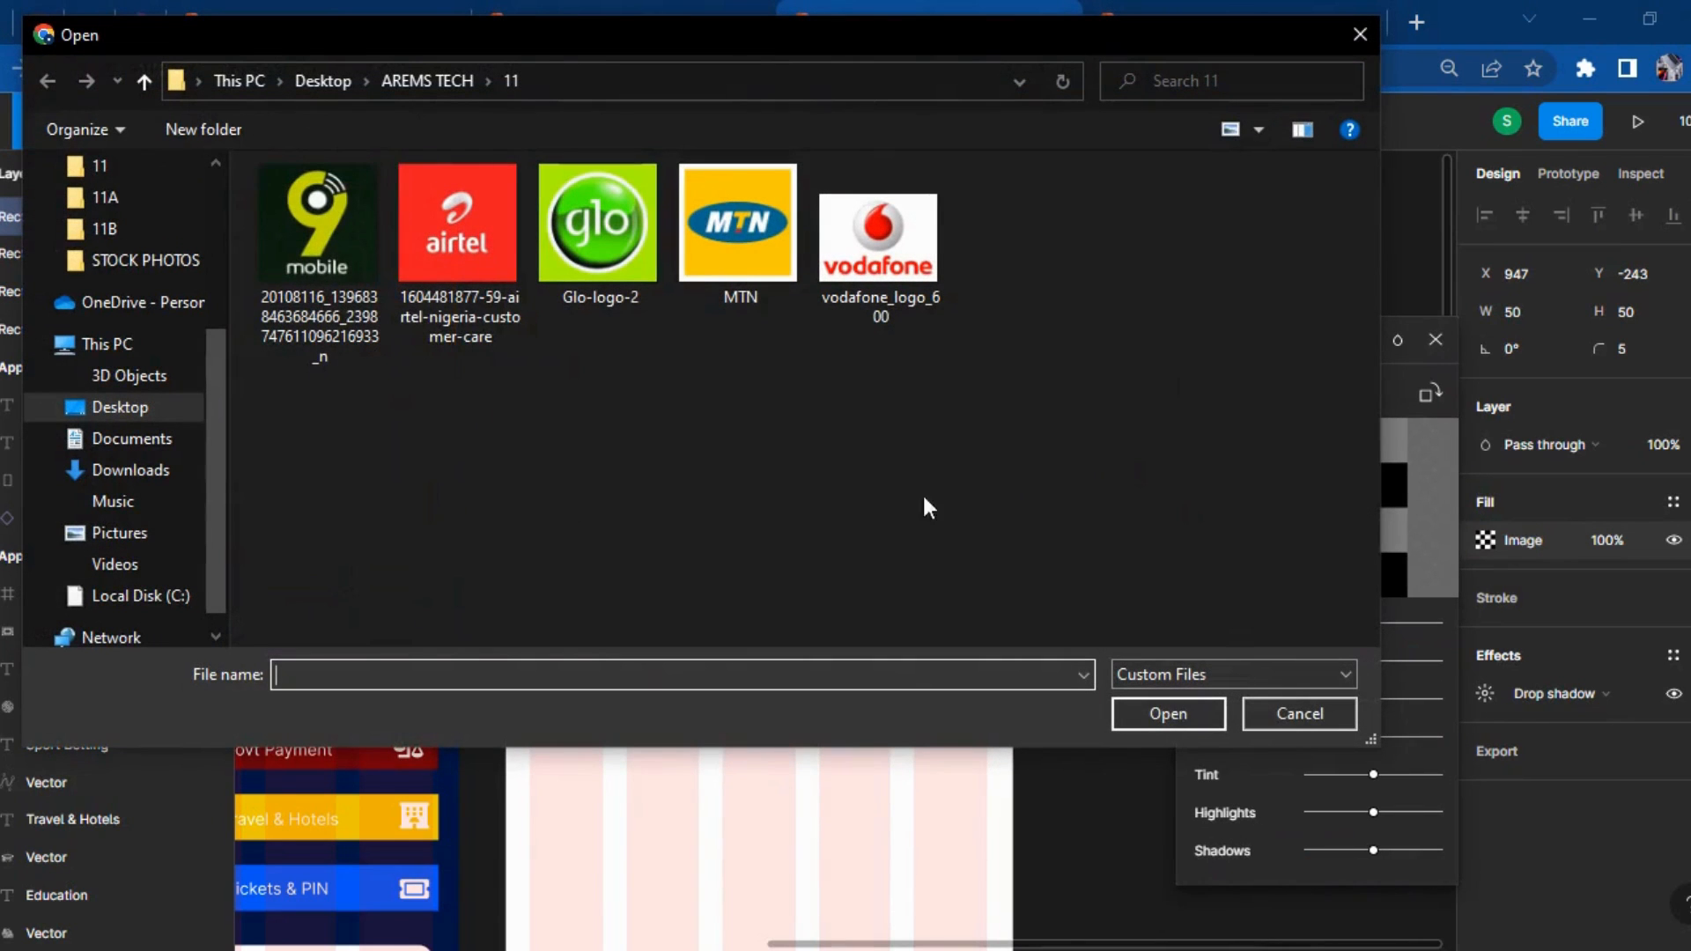
double_click(340, 208)
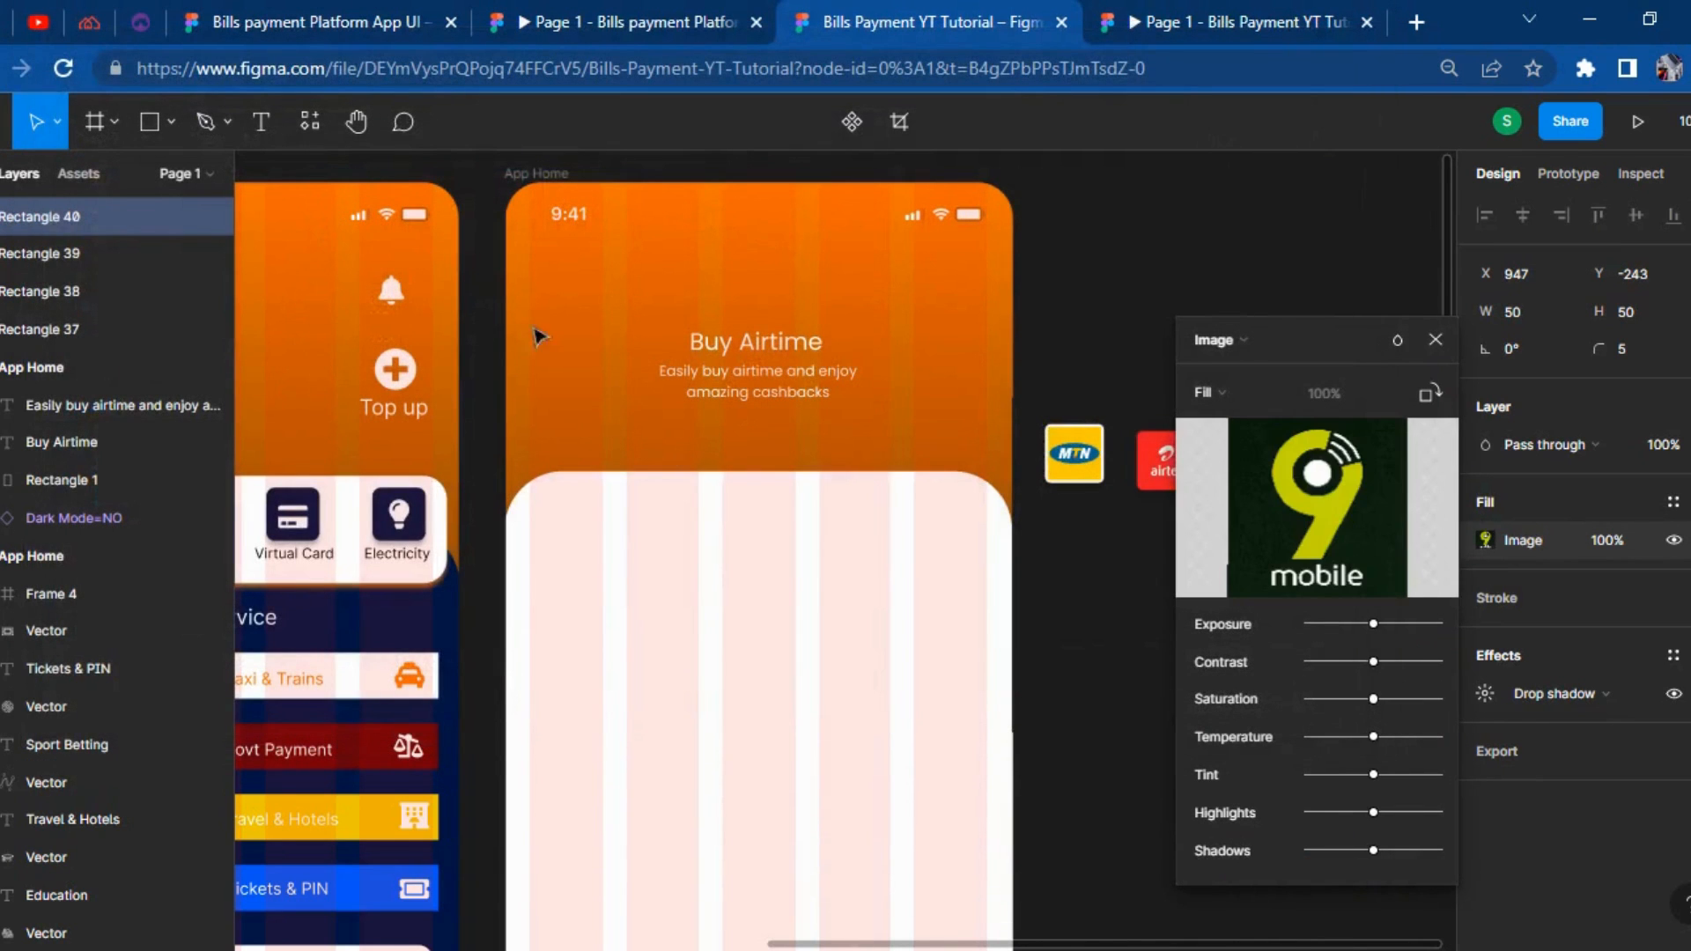
click(1435, 340)
click(1361, 617)
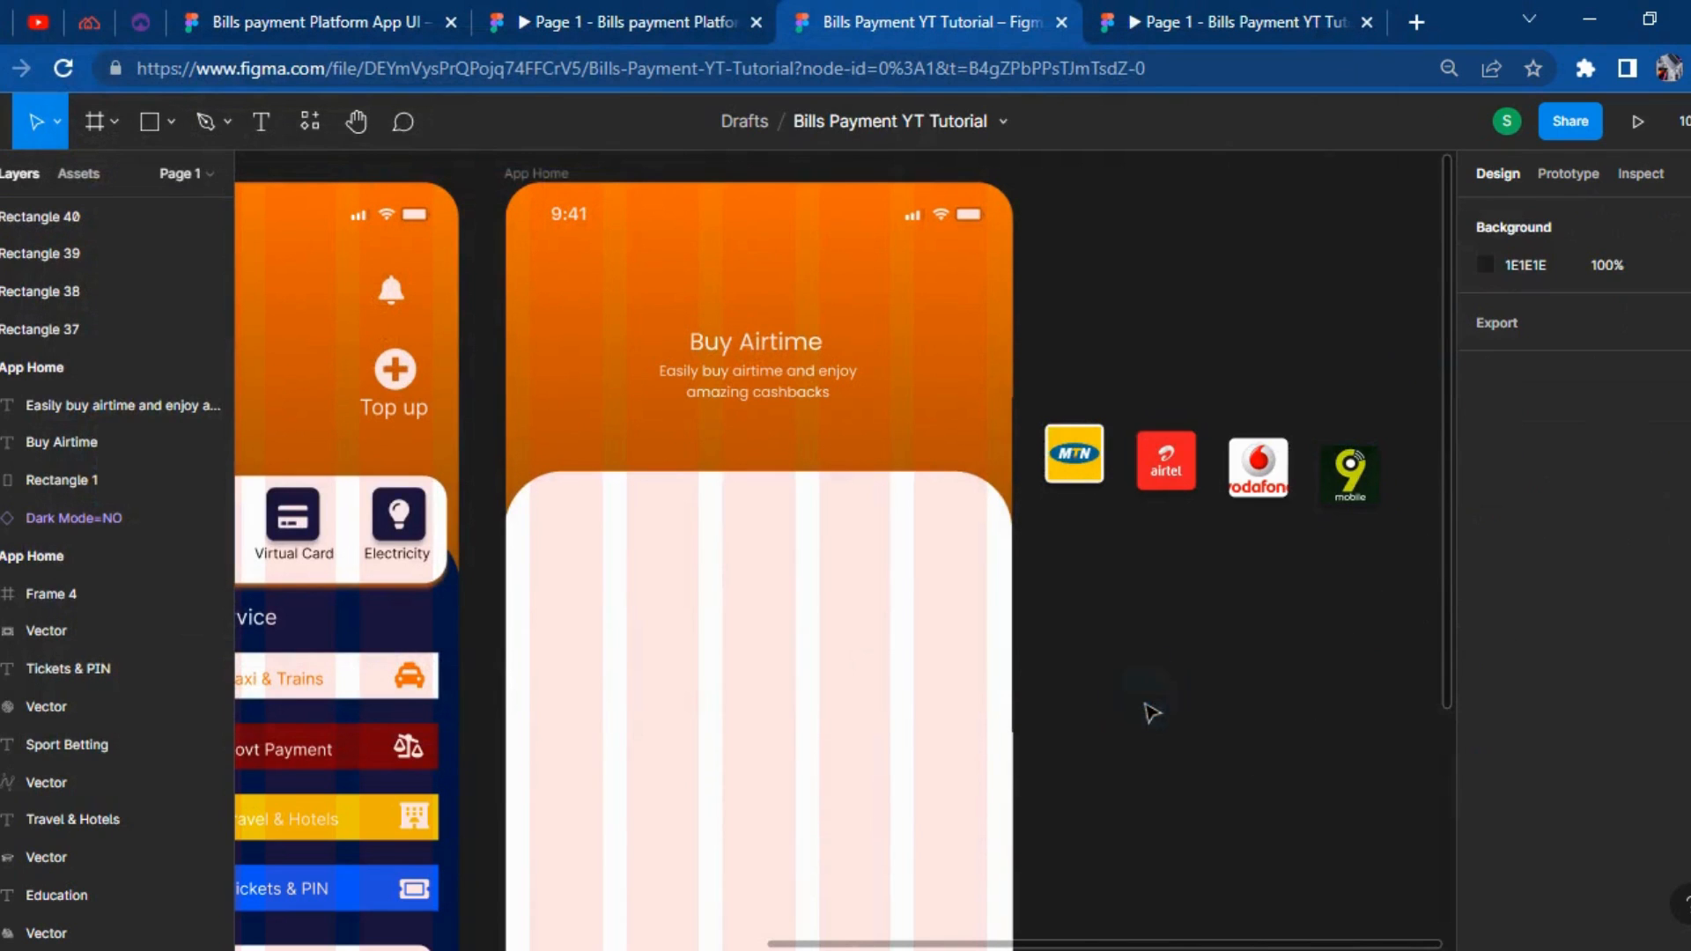
Move the MTN tile into the upper-left of the frame's white panel, checking the reference prototype, and nudge it to X 28, Y 283.
drag(1076, 465, 578, 566)
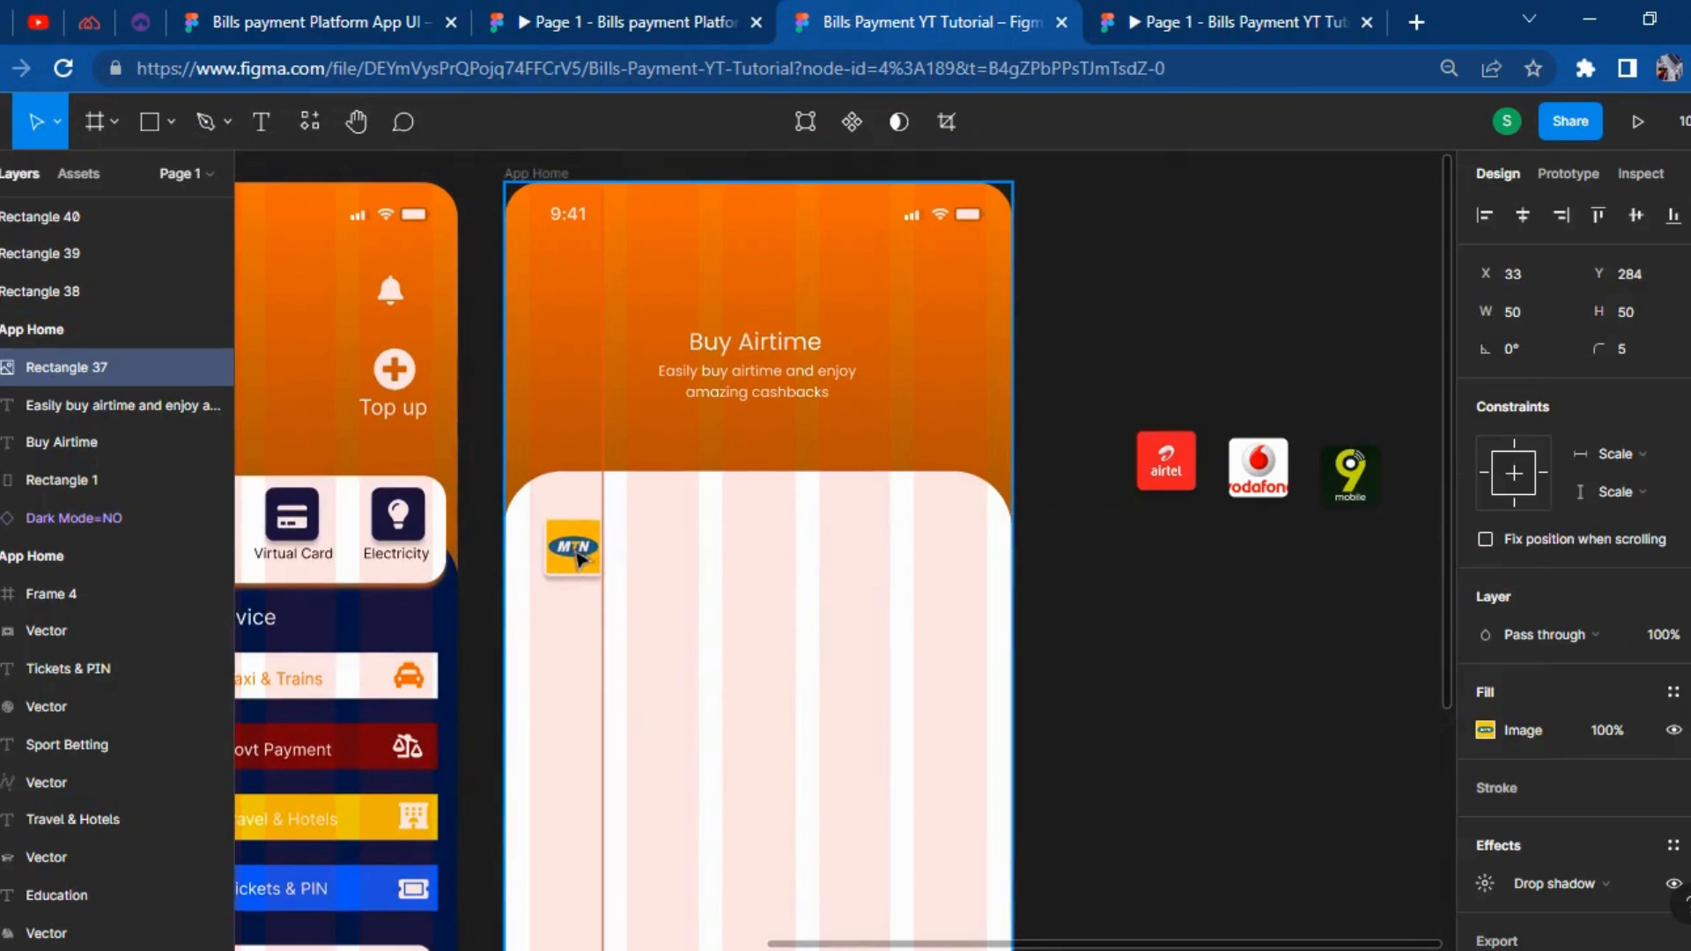
click(579, 24)
click(883, 12)
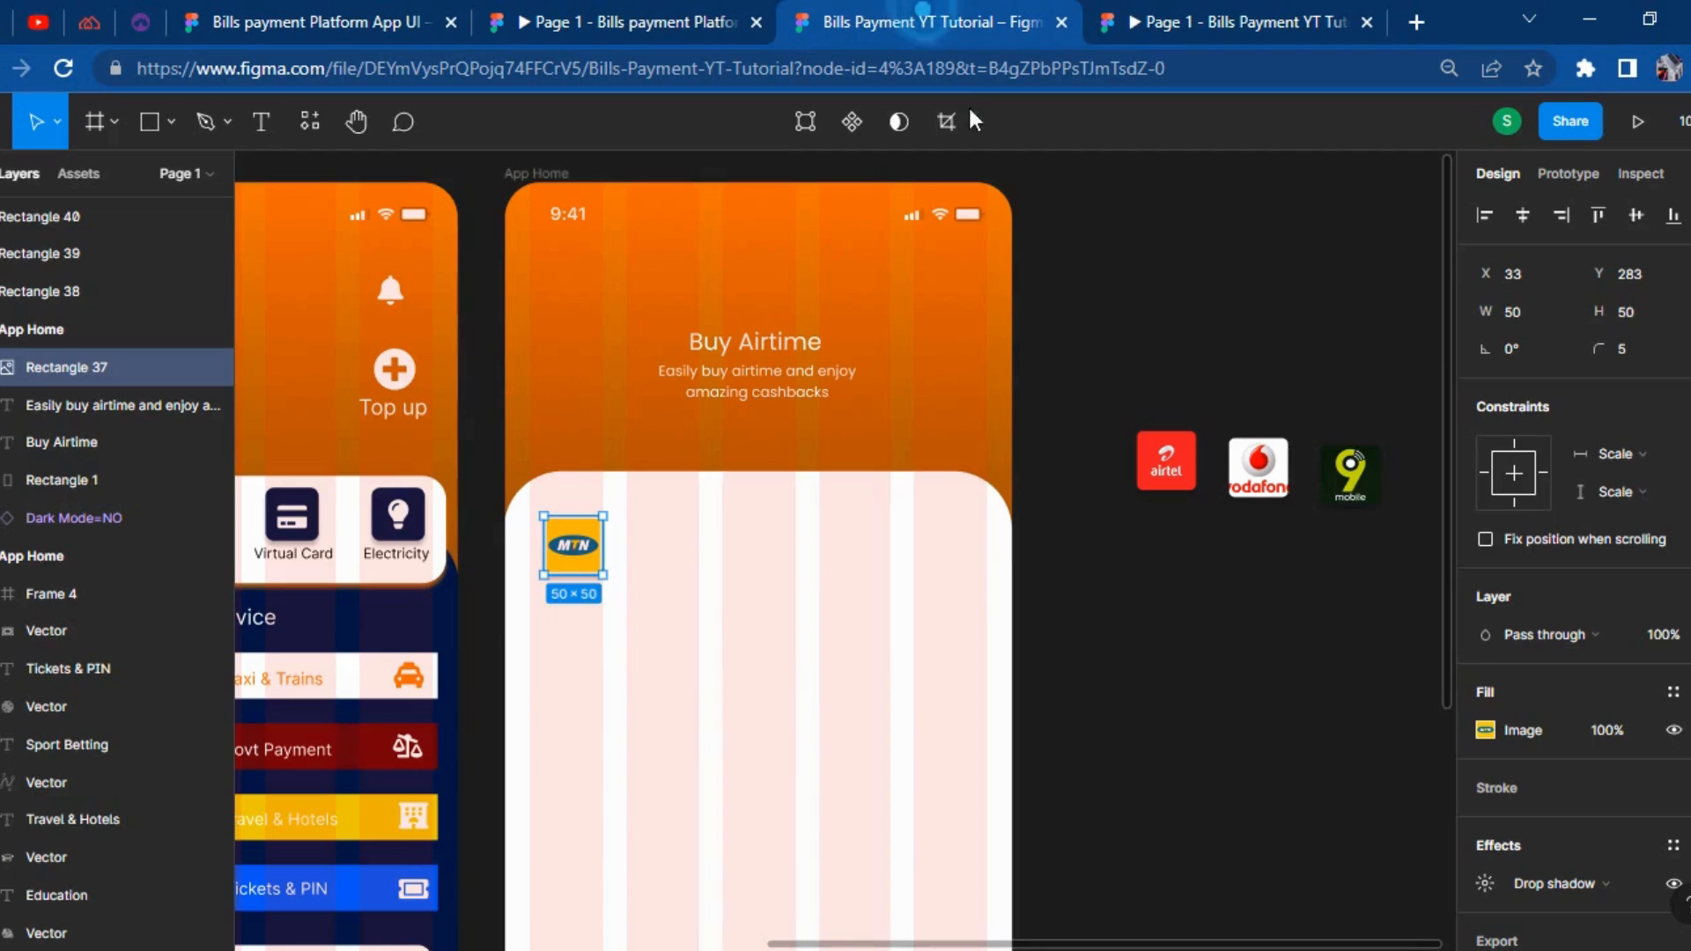
key(Left)
key(Left)
key(Left)
key(Left)
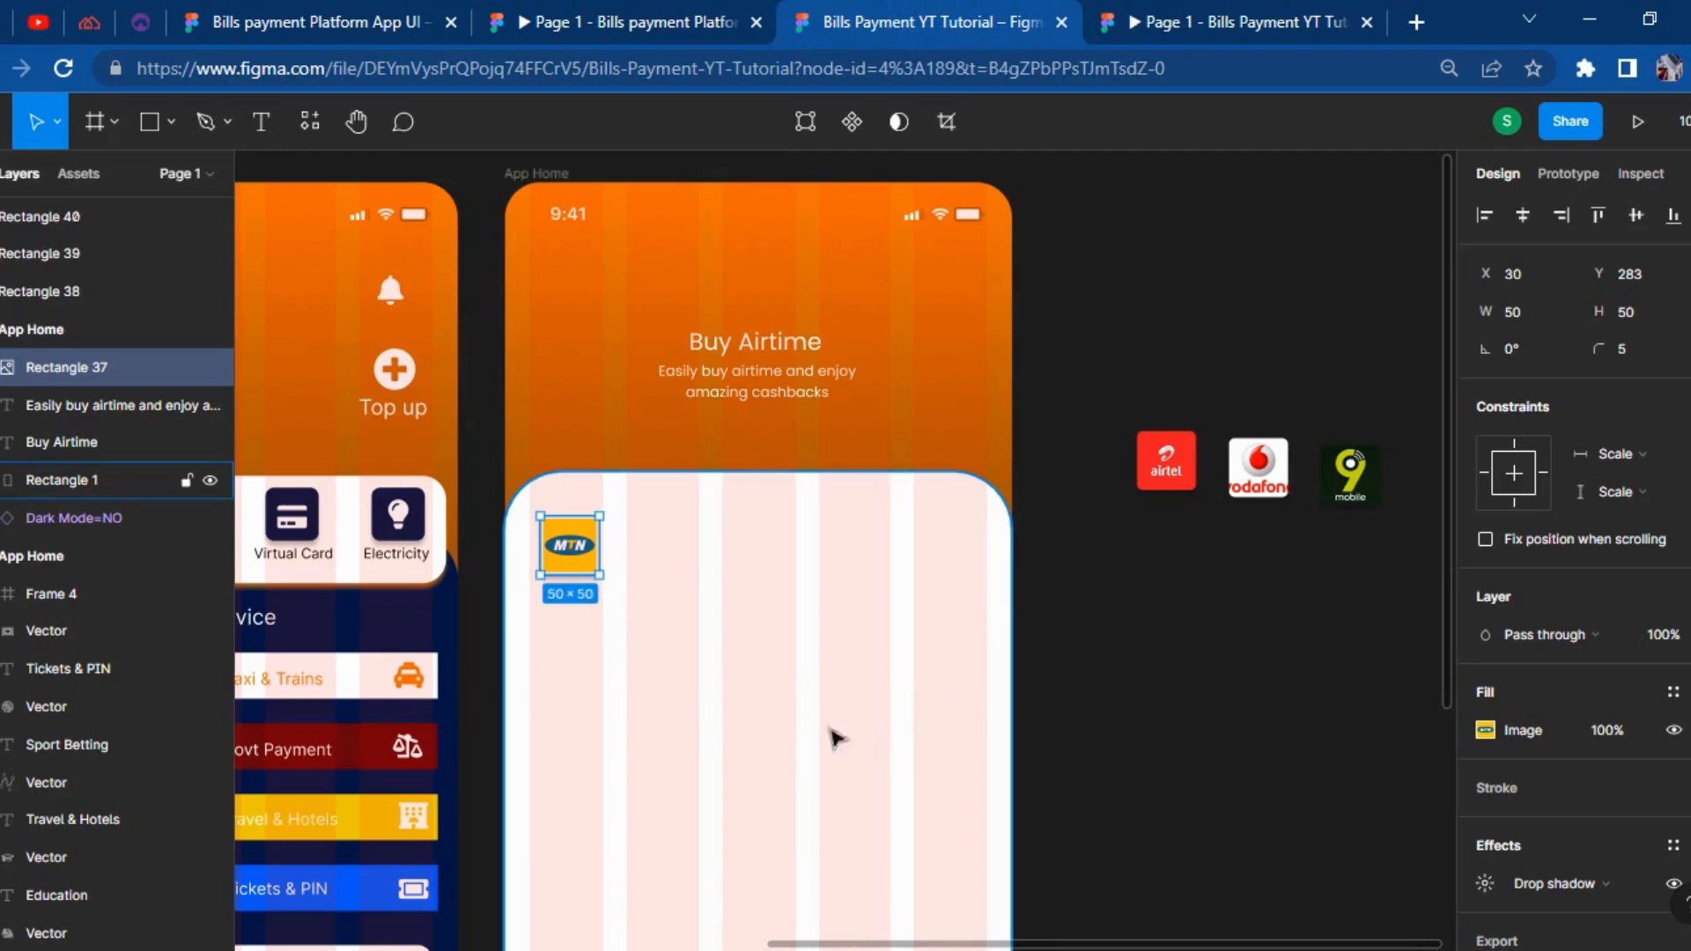
key(Left)
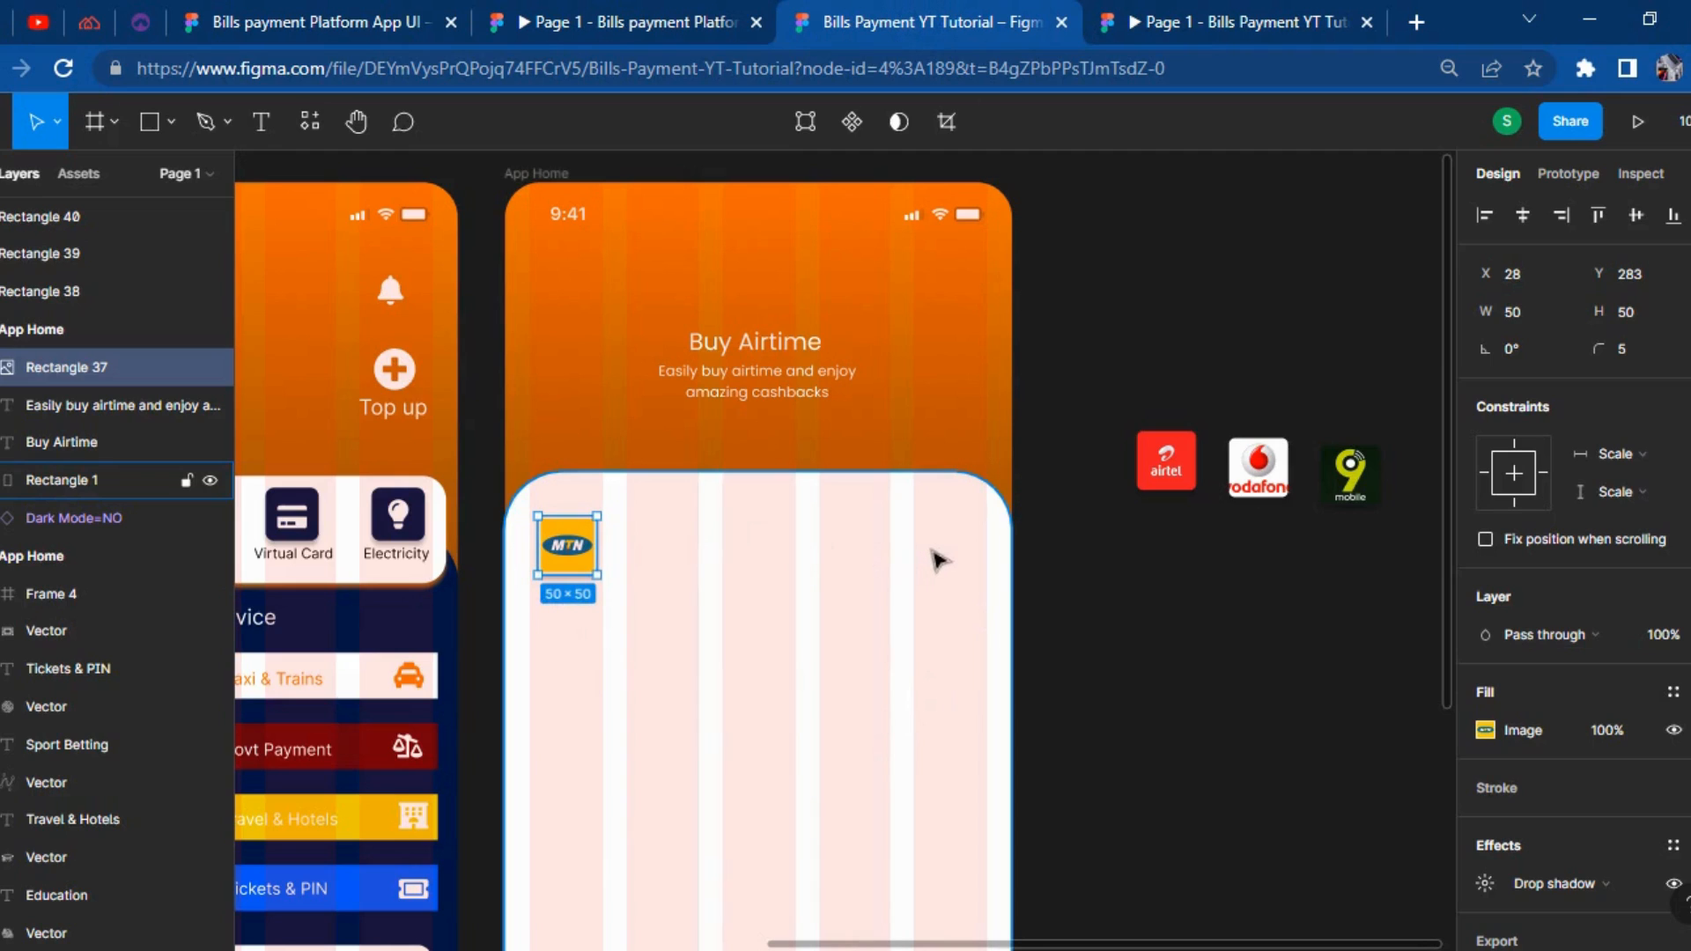
Duplicate the 9mobile tile below the others and fill the copy with the glo logo image.
click(1376, 480)
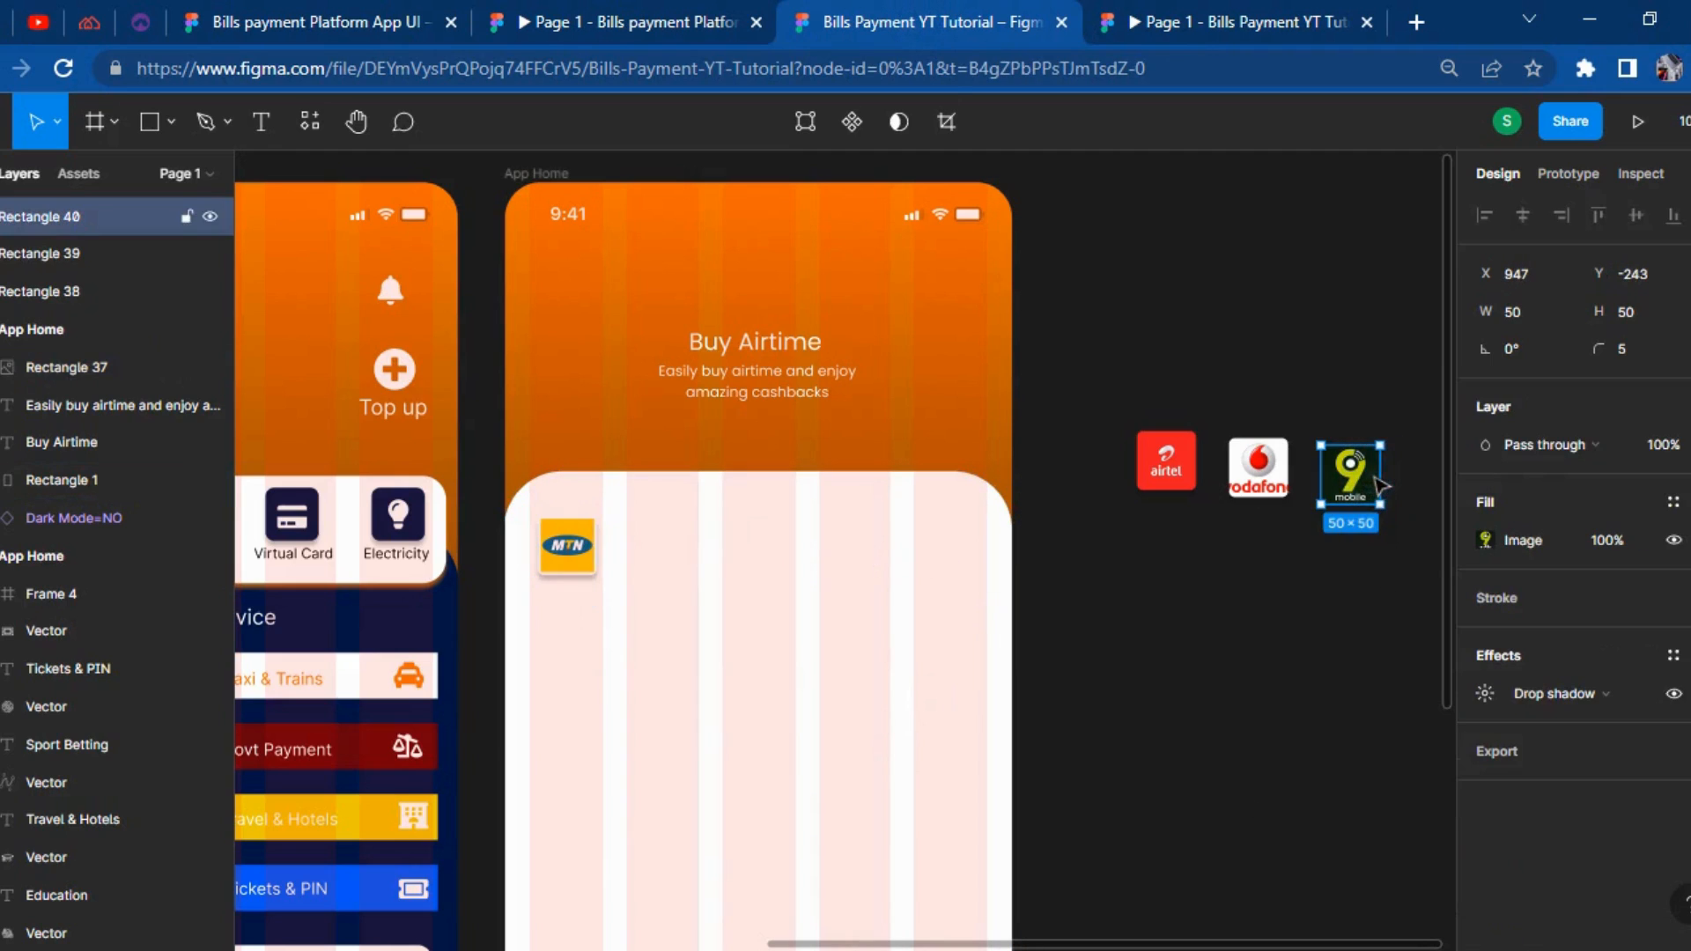
key(ctrl+d)
drag(1379, 485, 1388, 703)
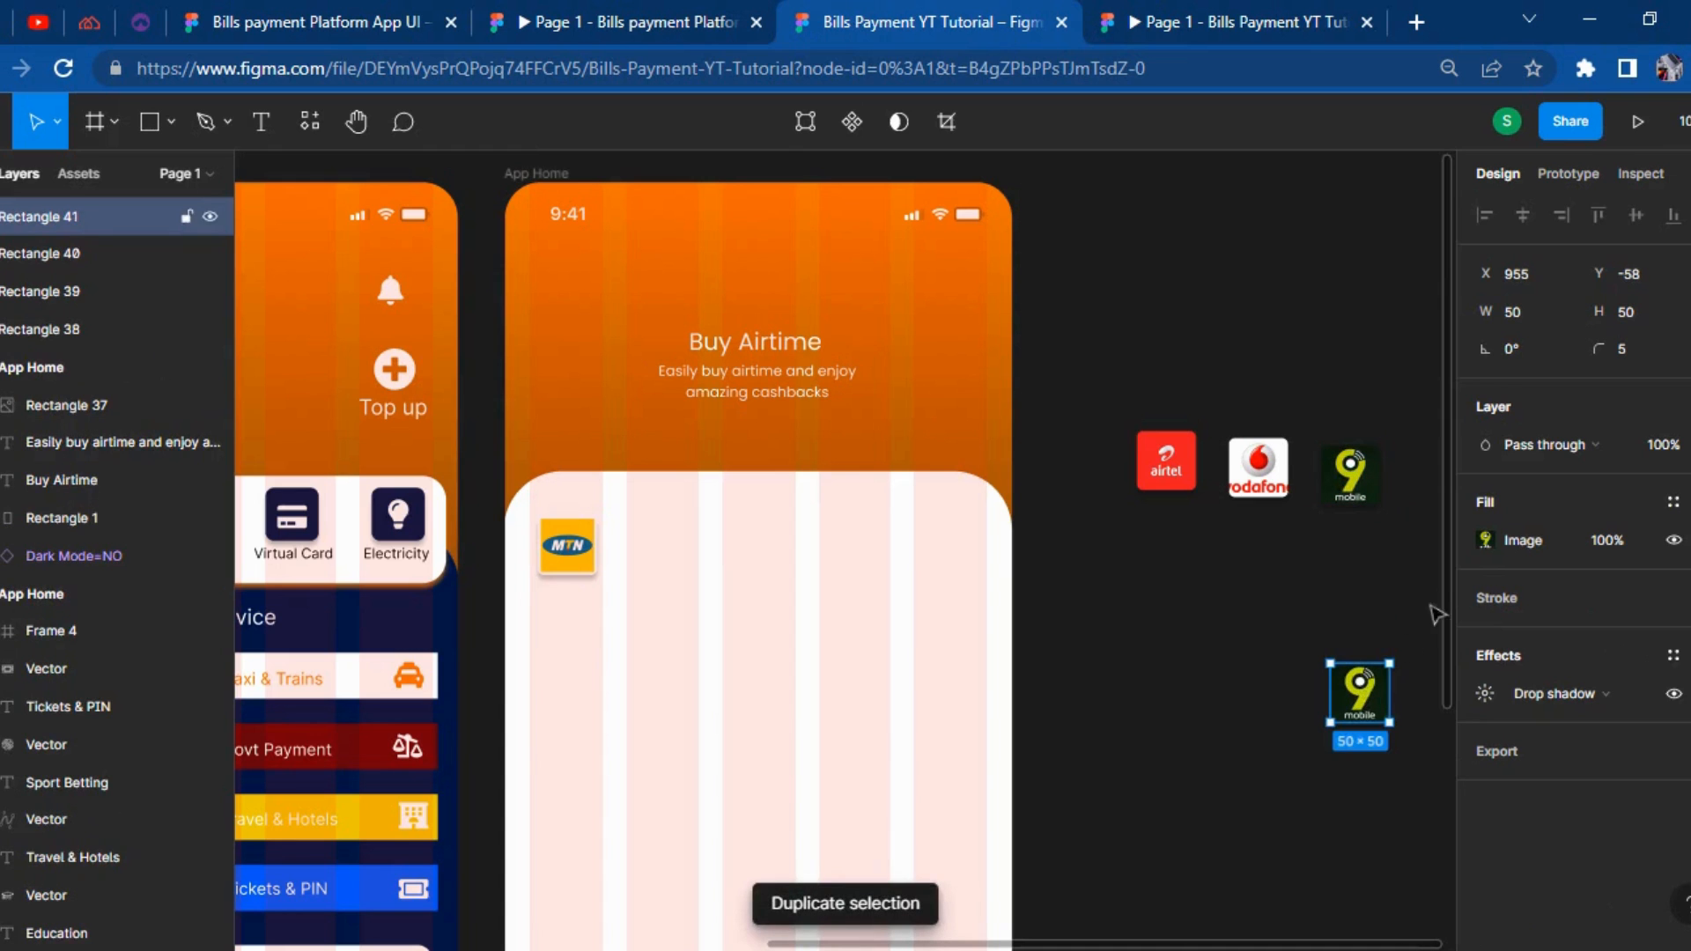
click(1483, 544)
click(1295, 559)
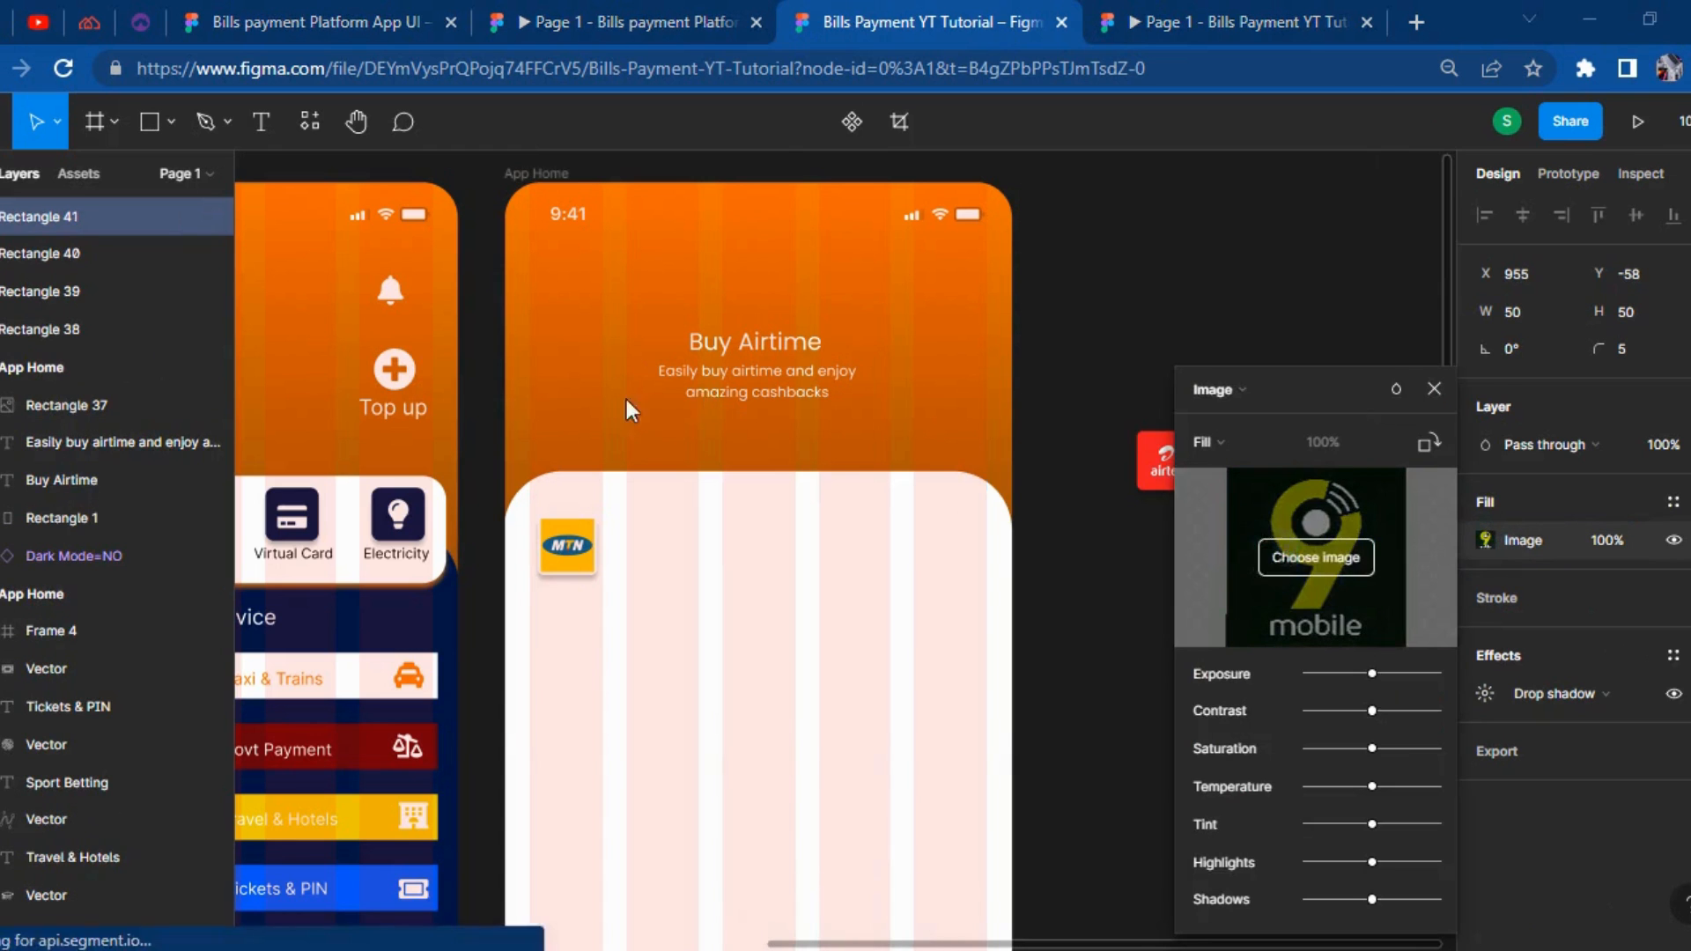
double_click(611, 277)
click(1107, 643)
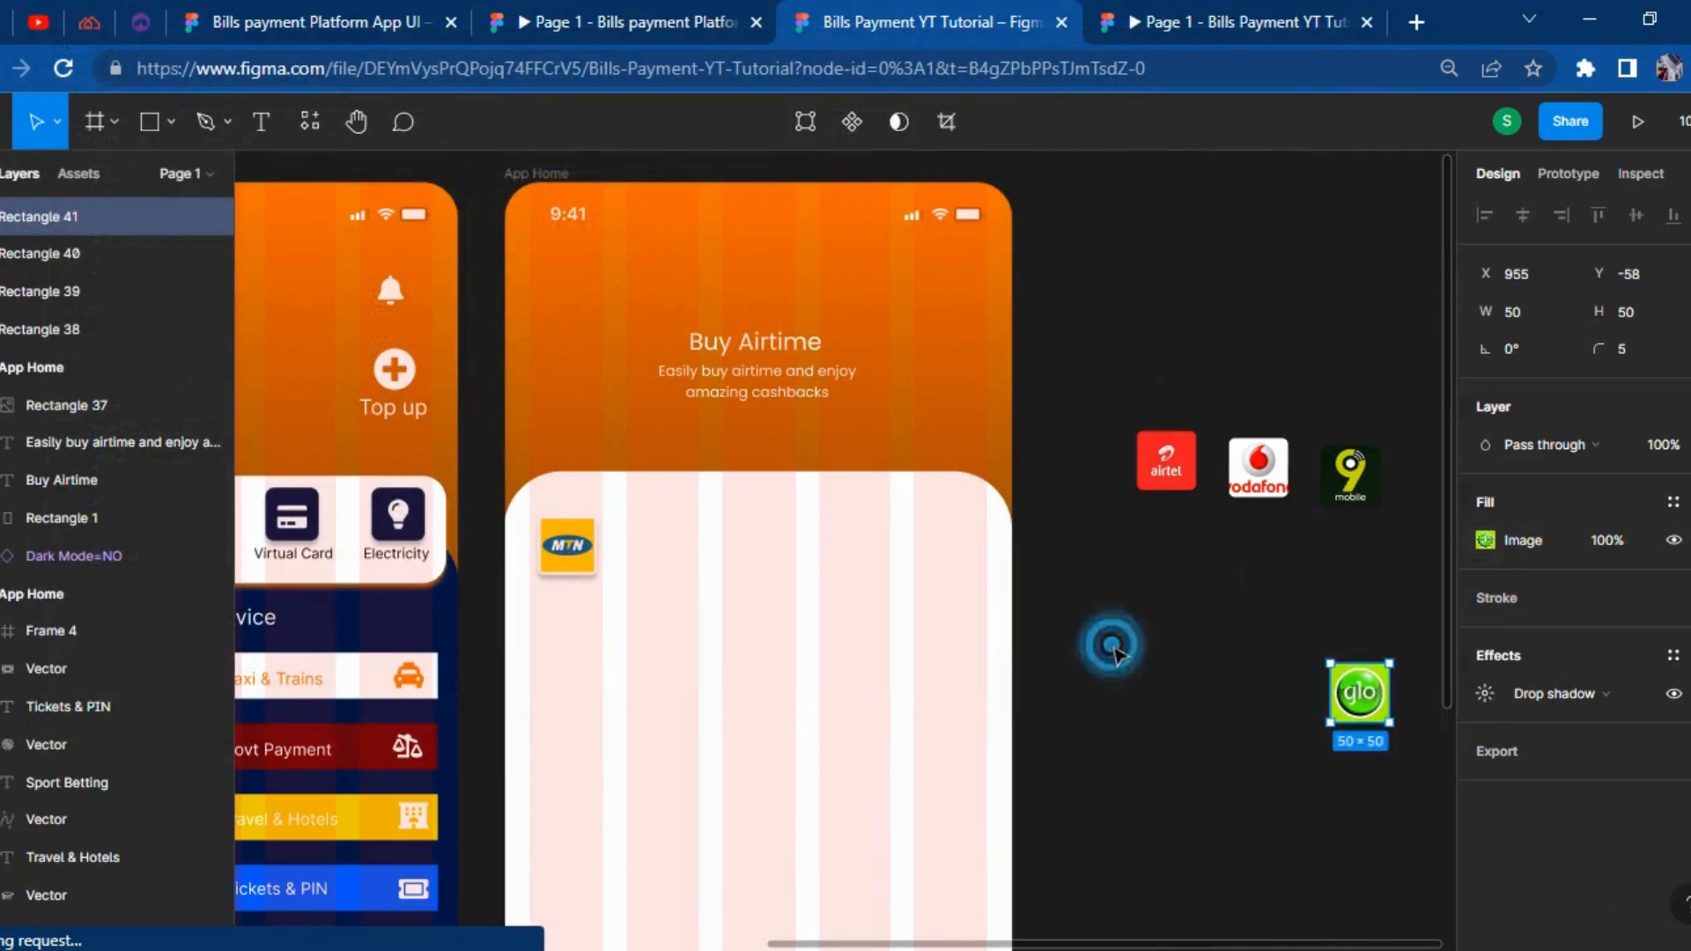
Place the airtel tile beside the MTN tile at X 111, Y 285, and the vodafone tile in the fourth grid column of the same row.
drag(1159, 475, 661, 562)
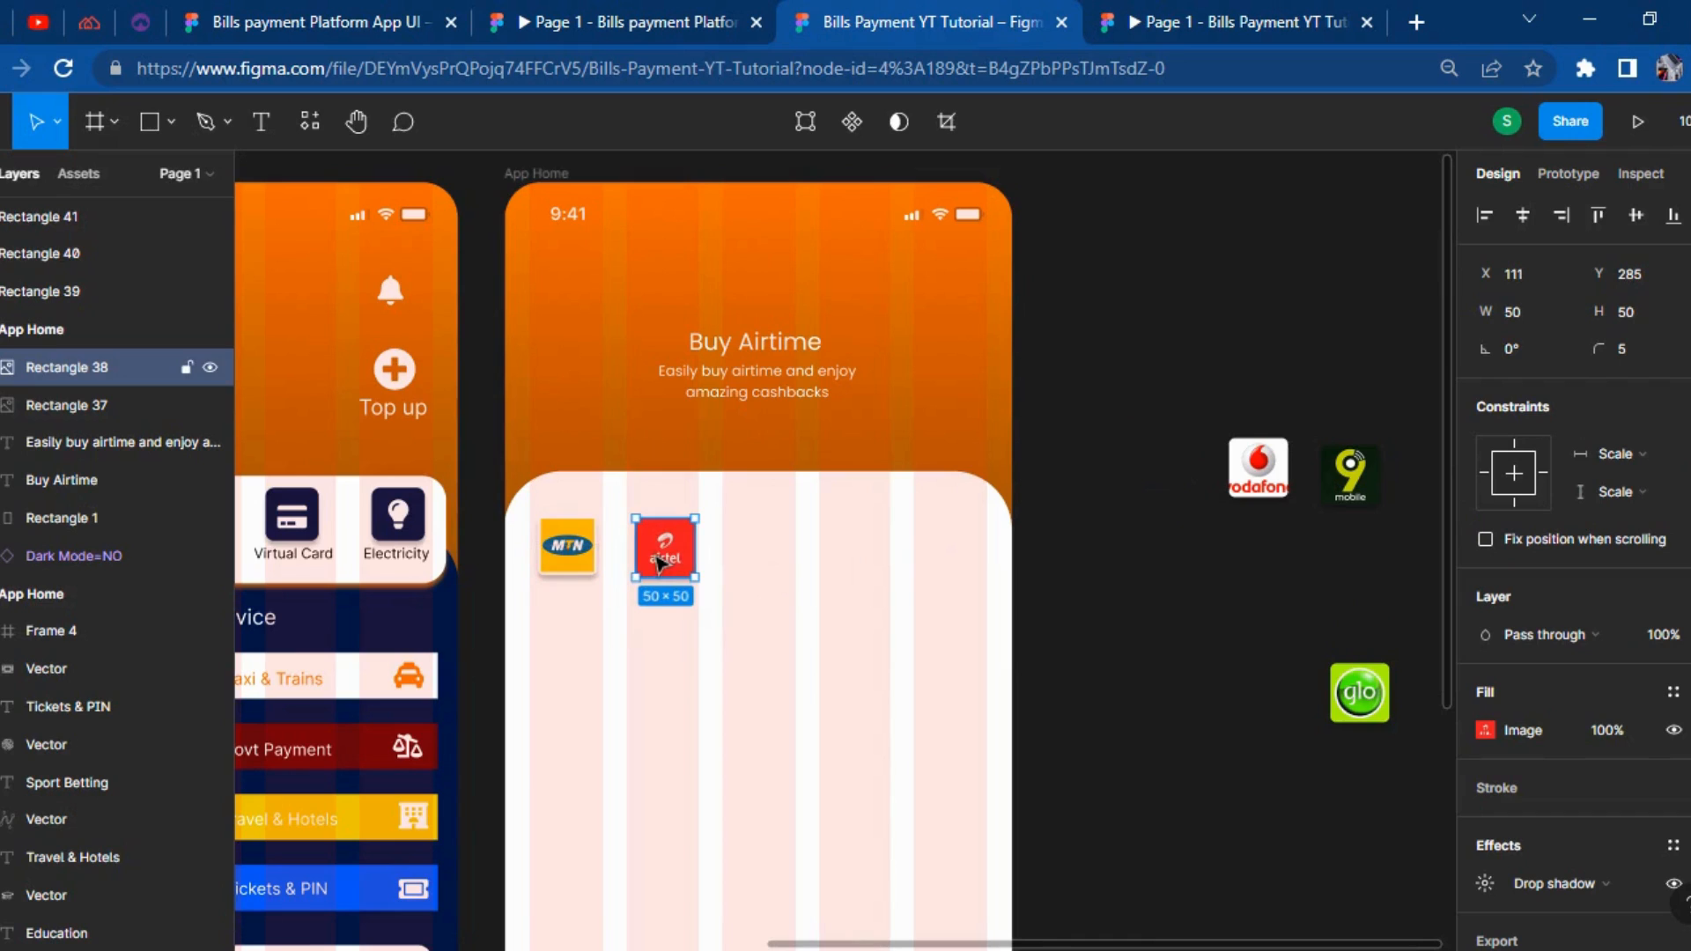
click(1139, 696)
click(1258, 467)
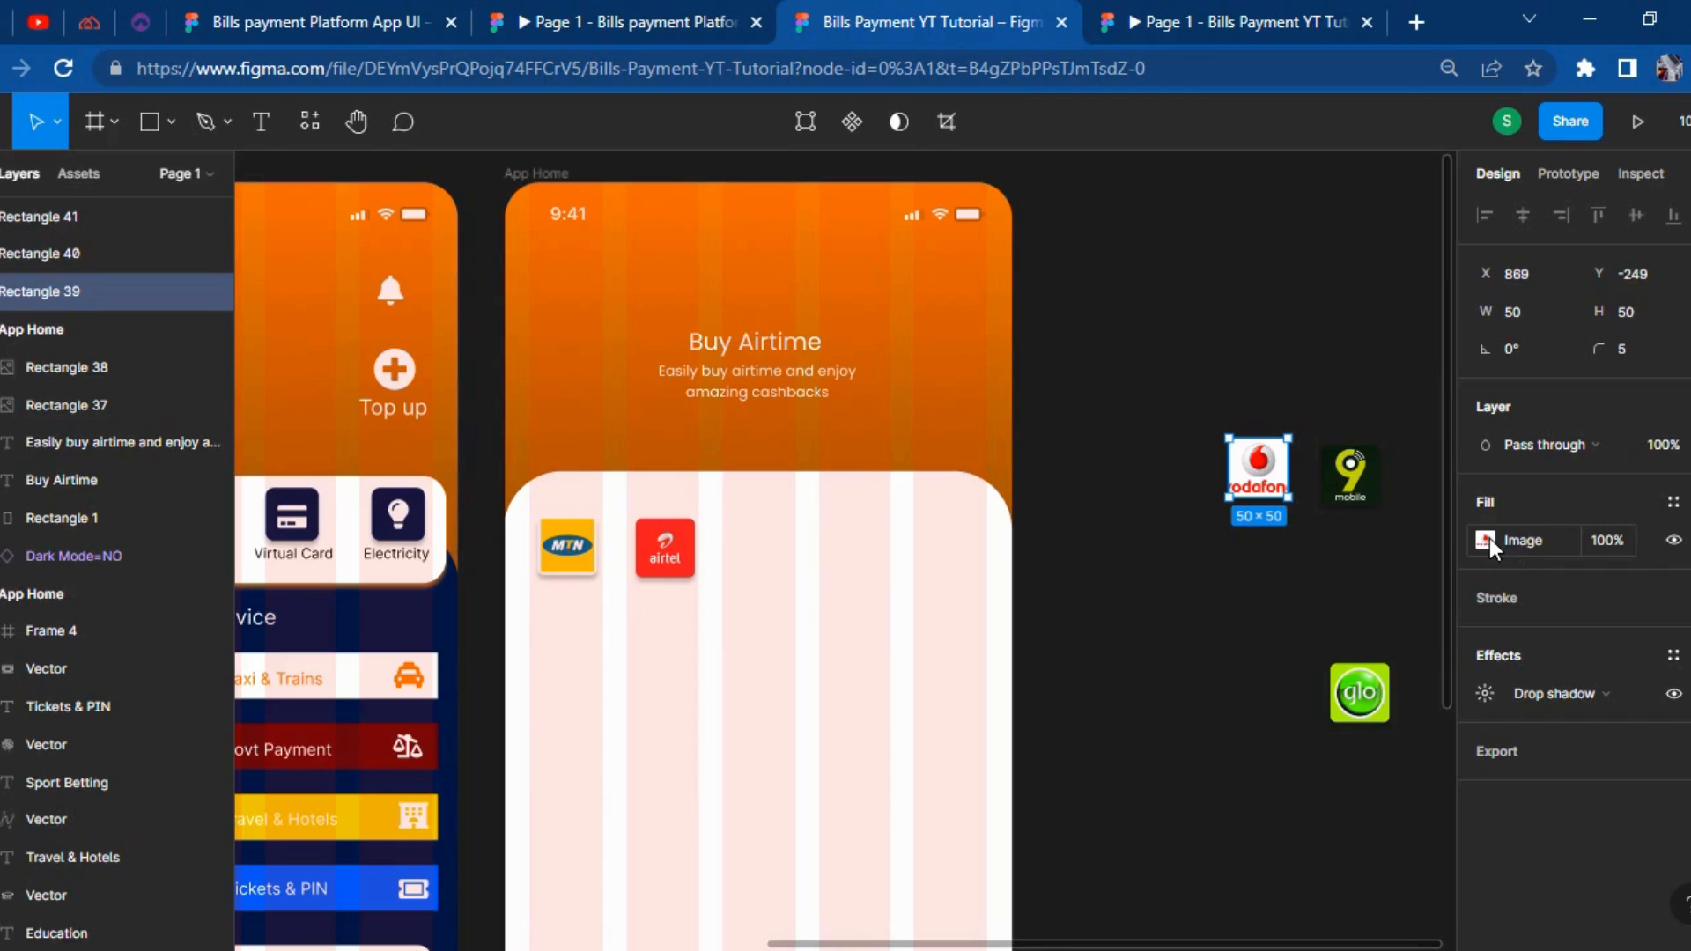
drag(1251, 493, 883, 571)
Place the glo tile between airtel and vodafone at X 196, Y 283, and the 9mobile tile at the row's end at X 353, Y 284.
click(1354, 709)
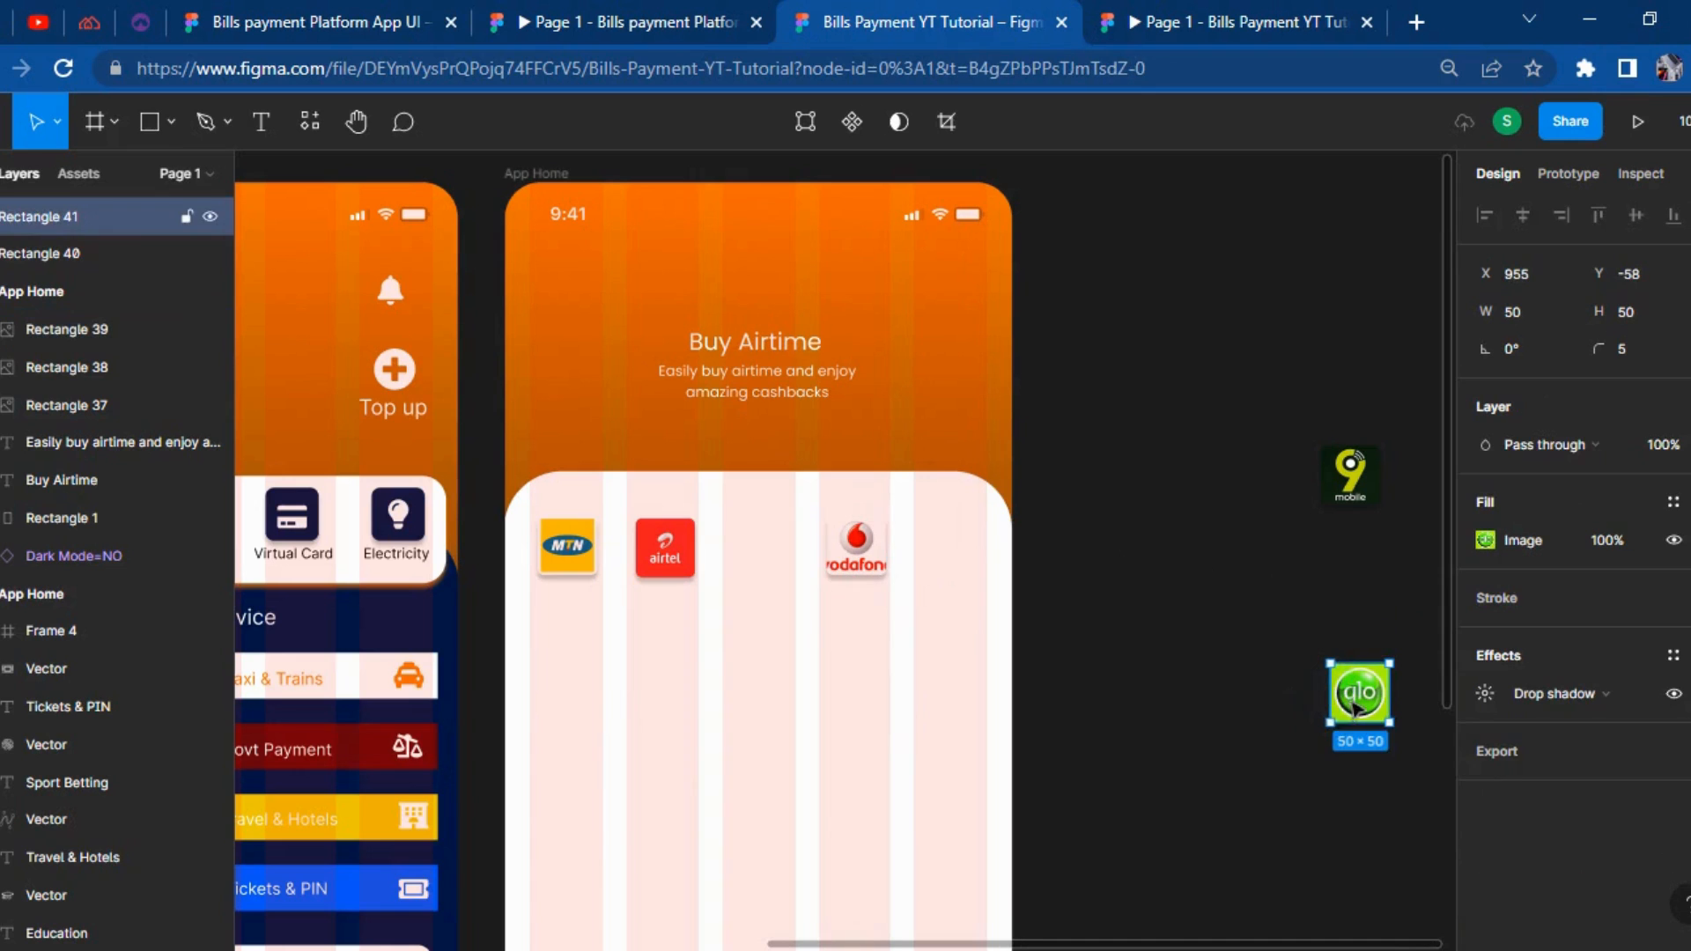
drag(1361, 703, 767, 557)
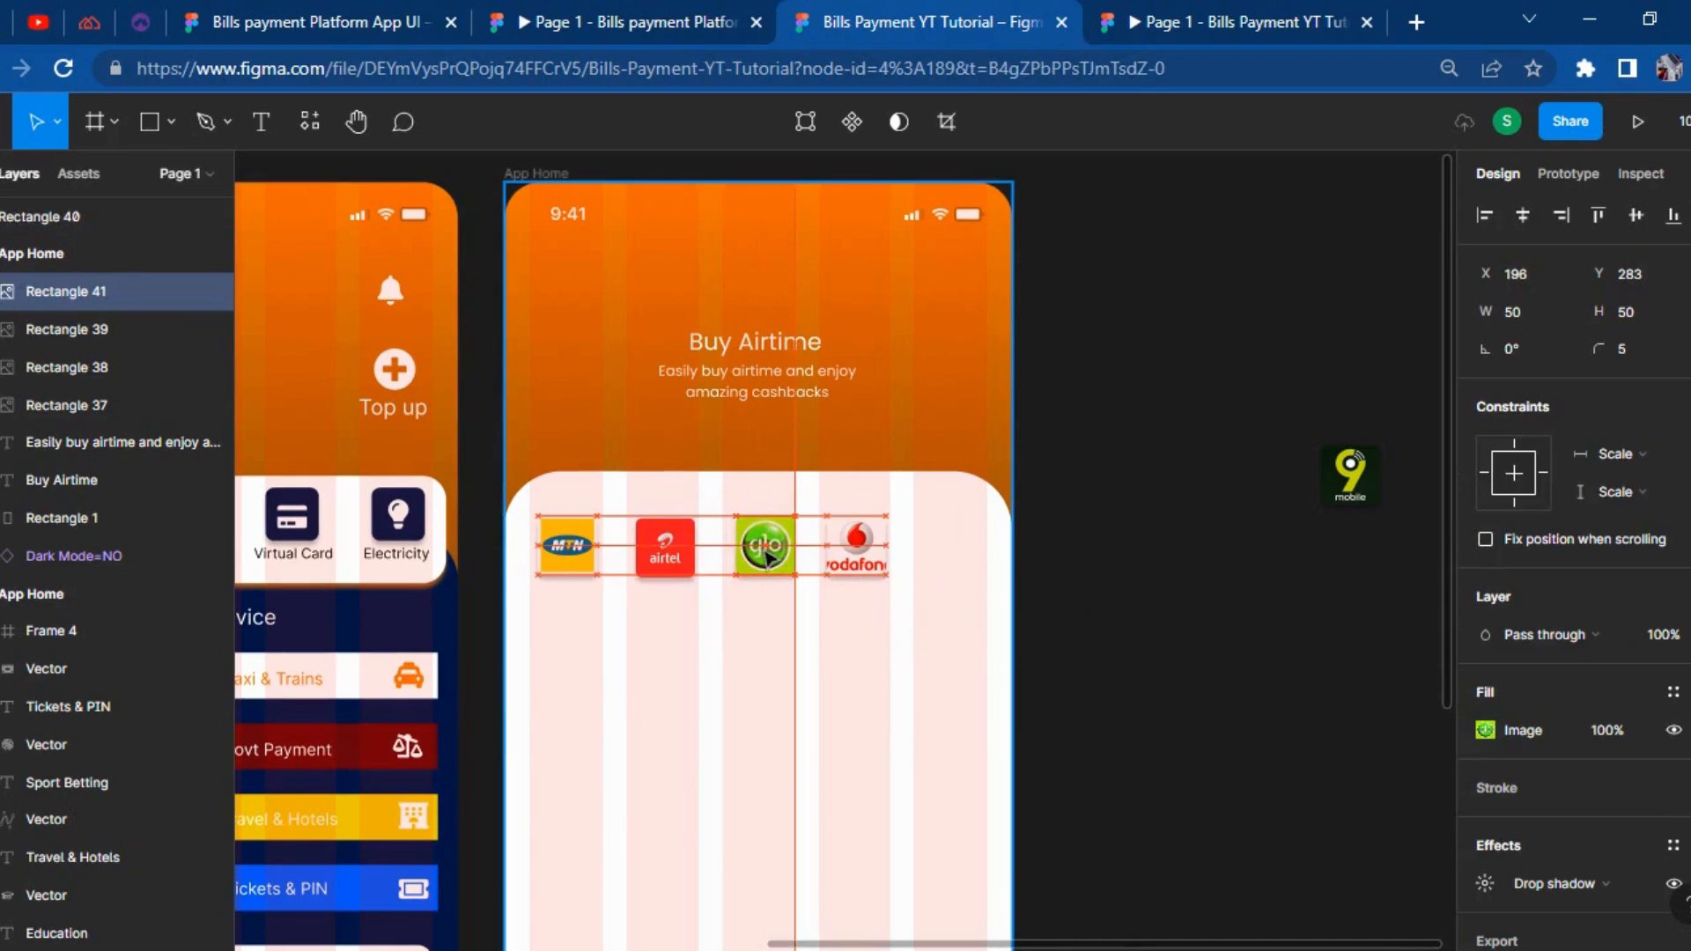
click(1200, 727)
drag(1328, 502, 941, 569)
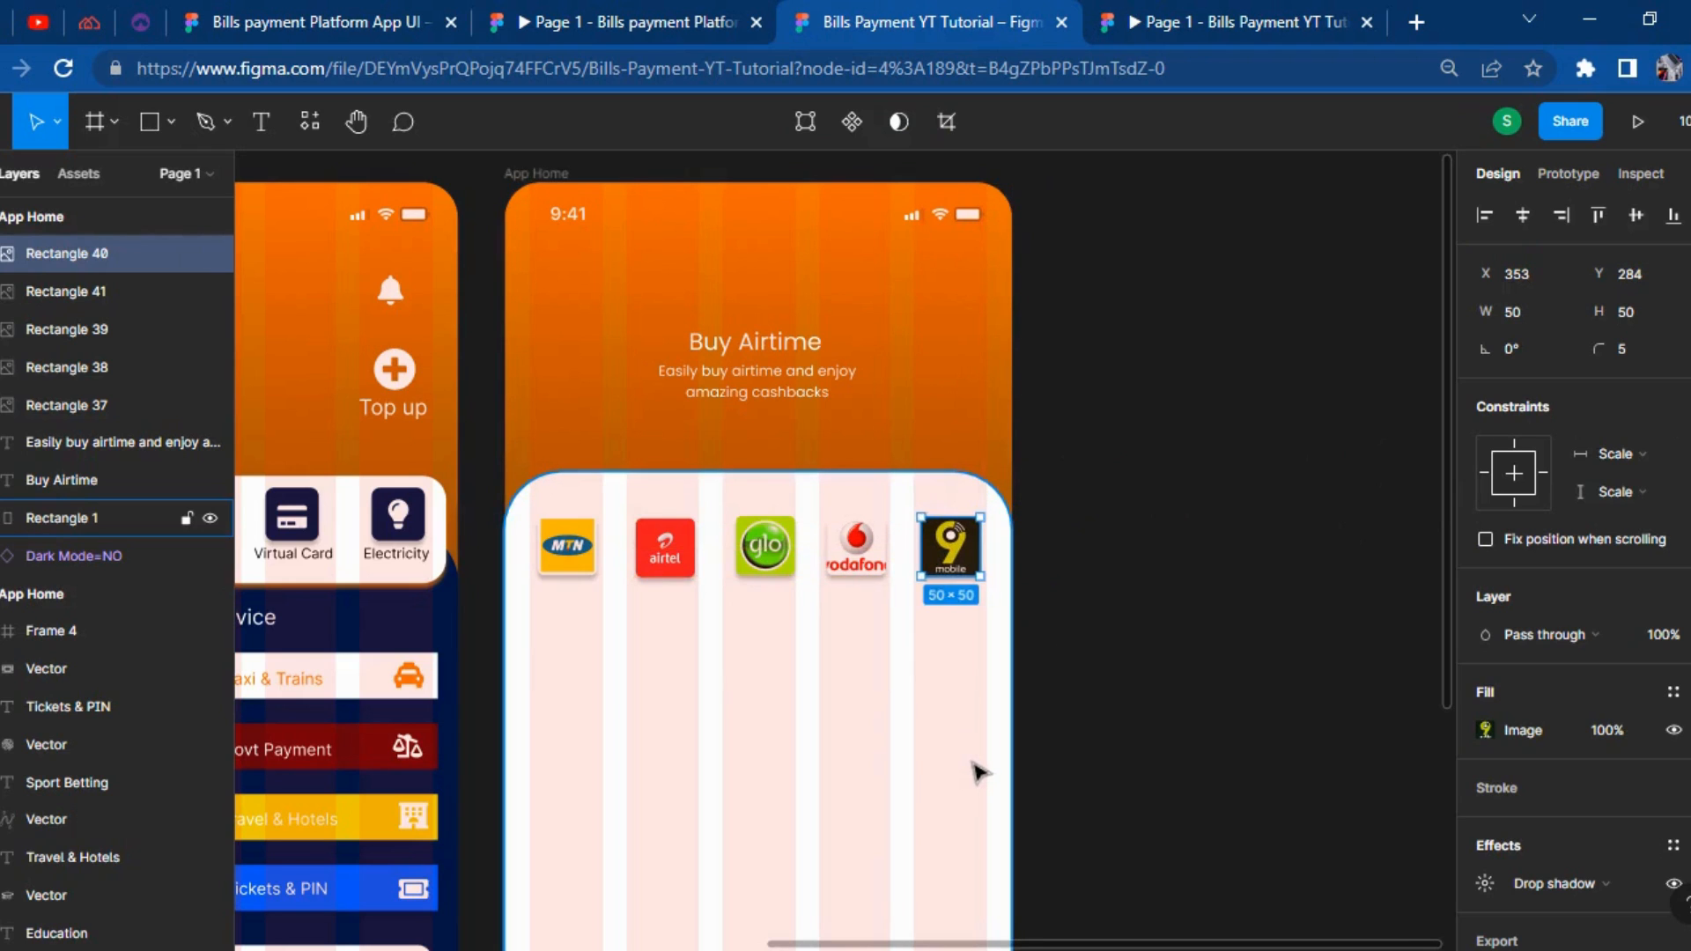
click(1115, 737)
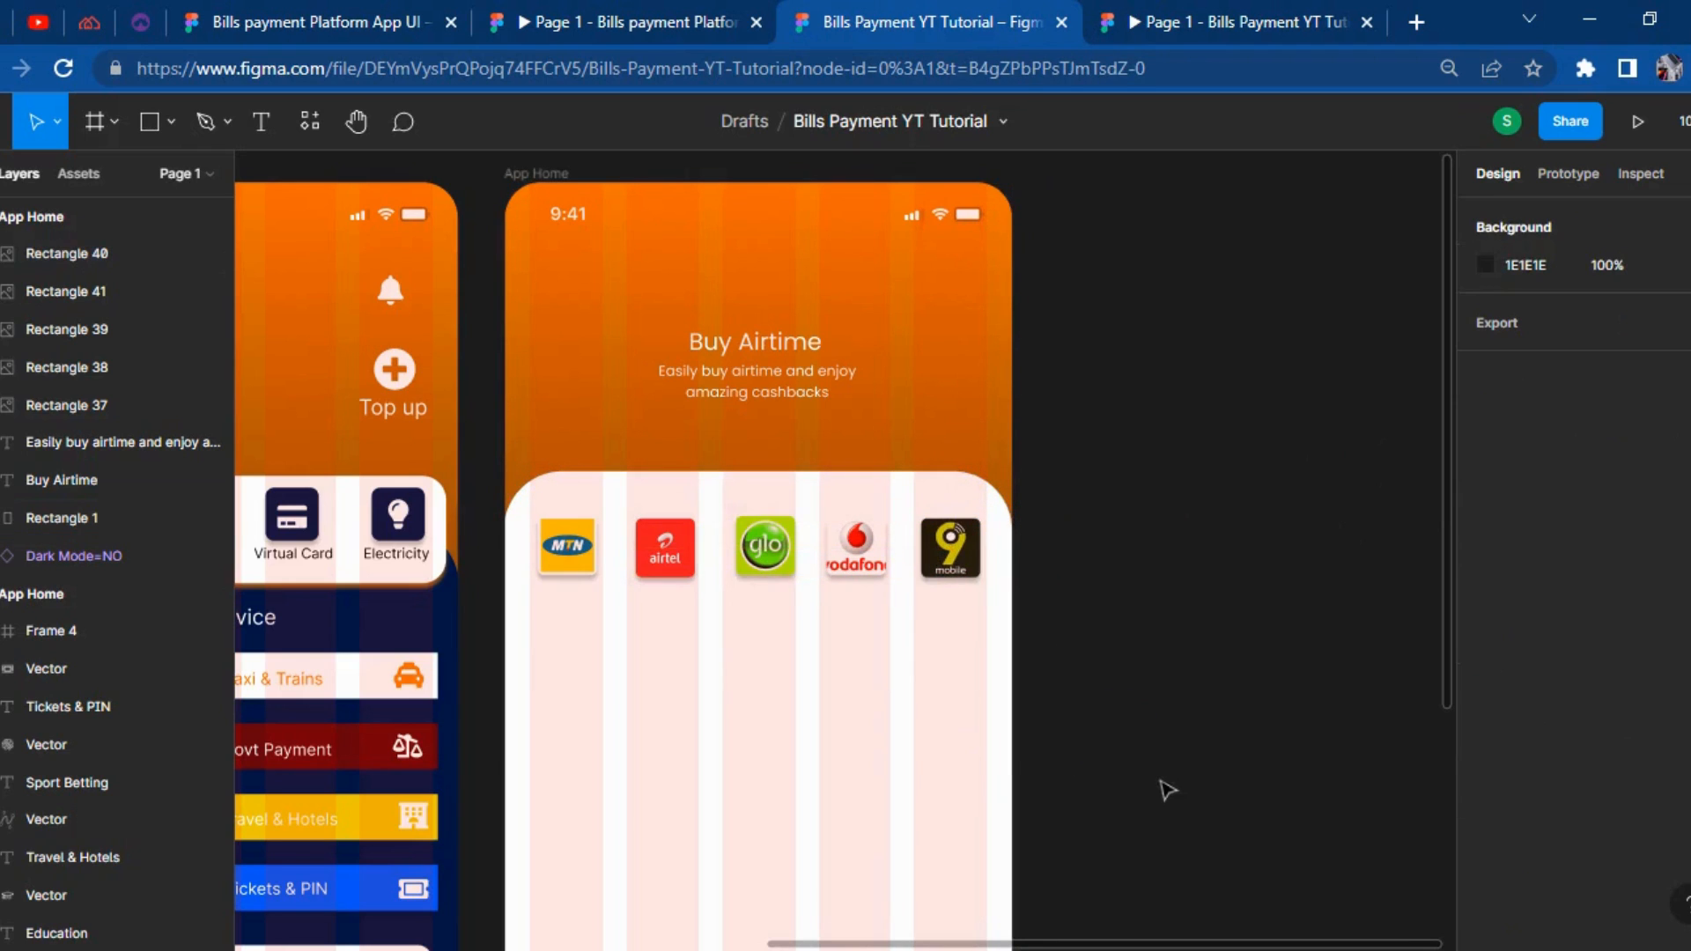
key(ctrl+plus)
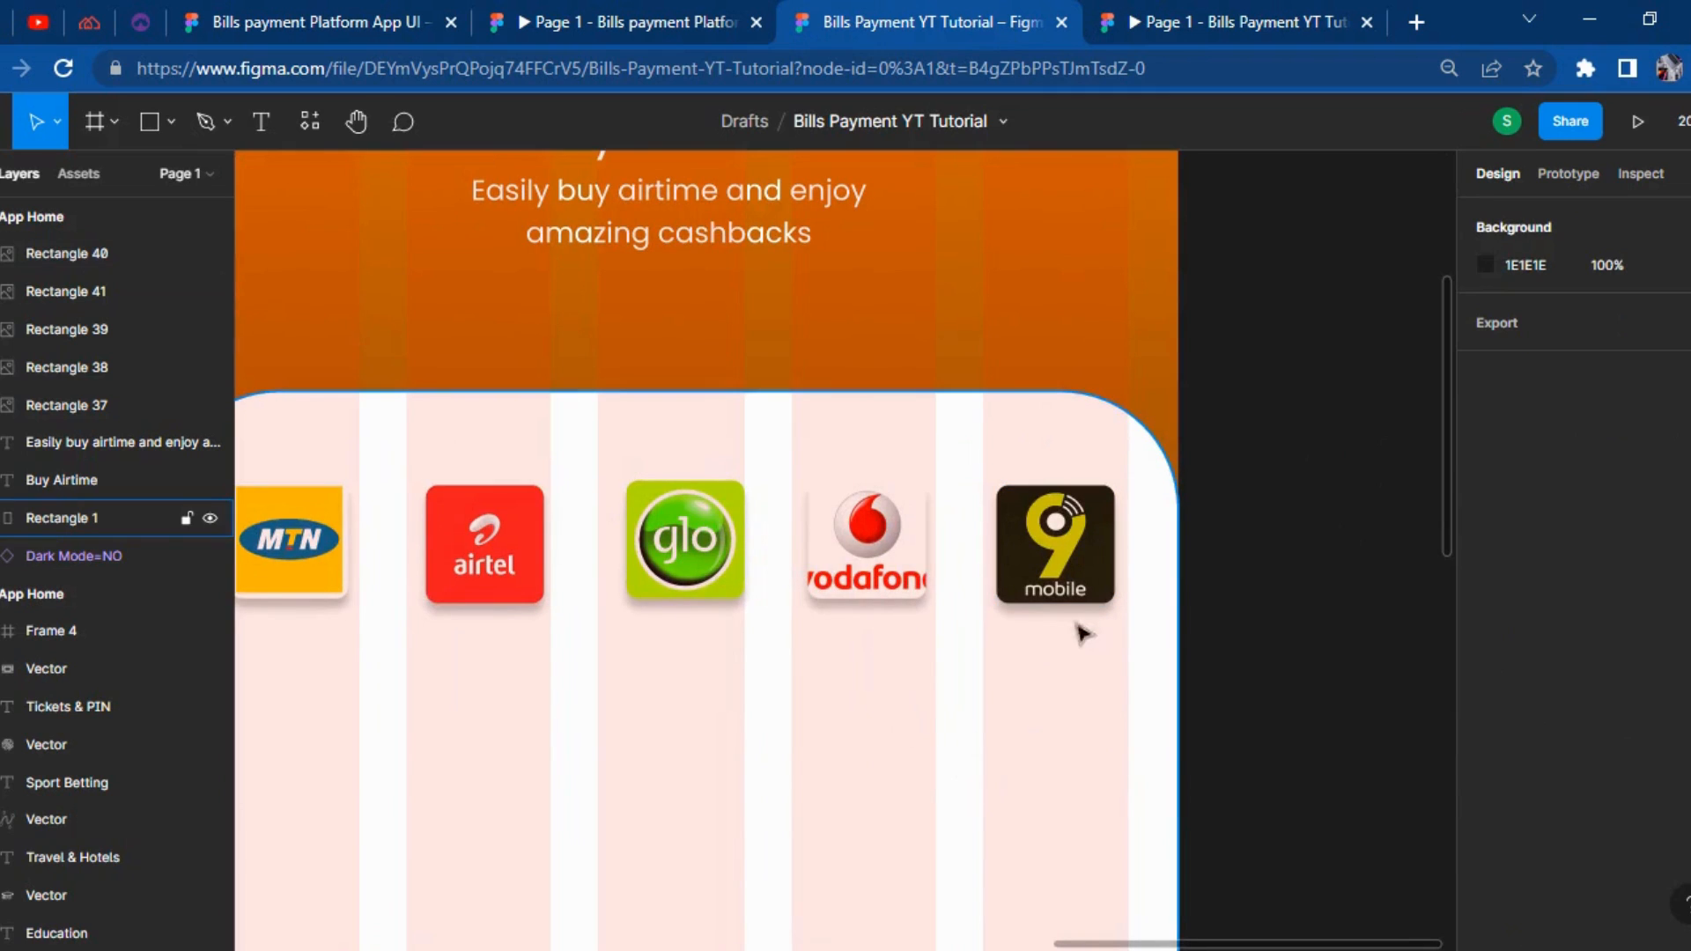
key(ctrl+plus)
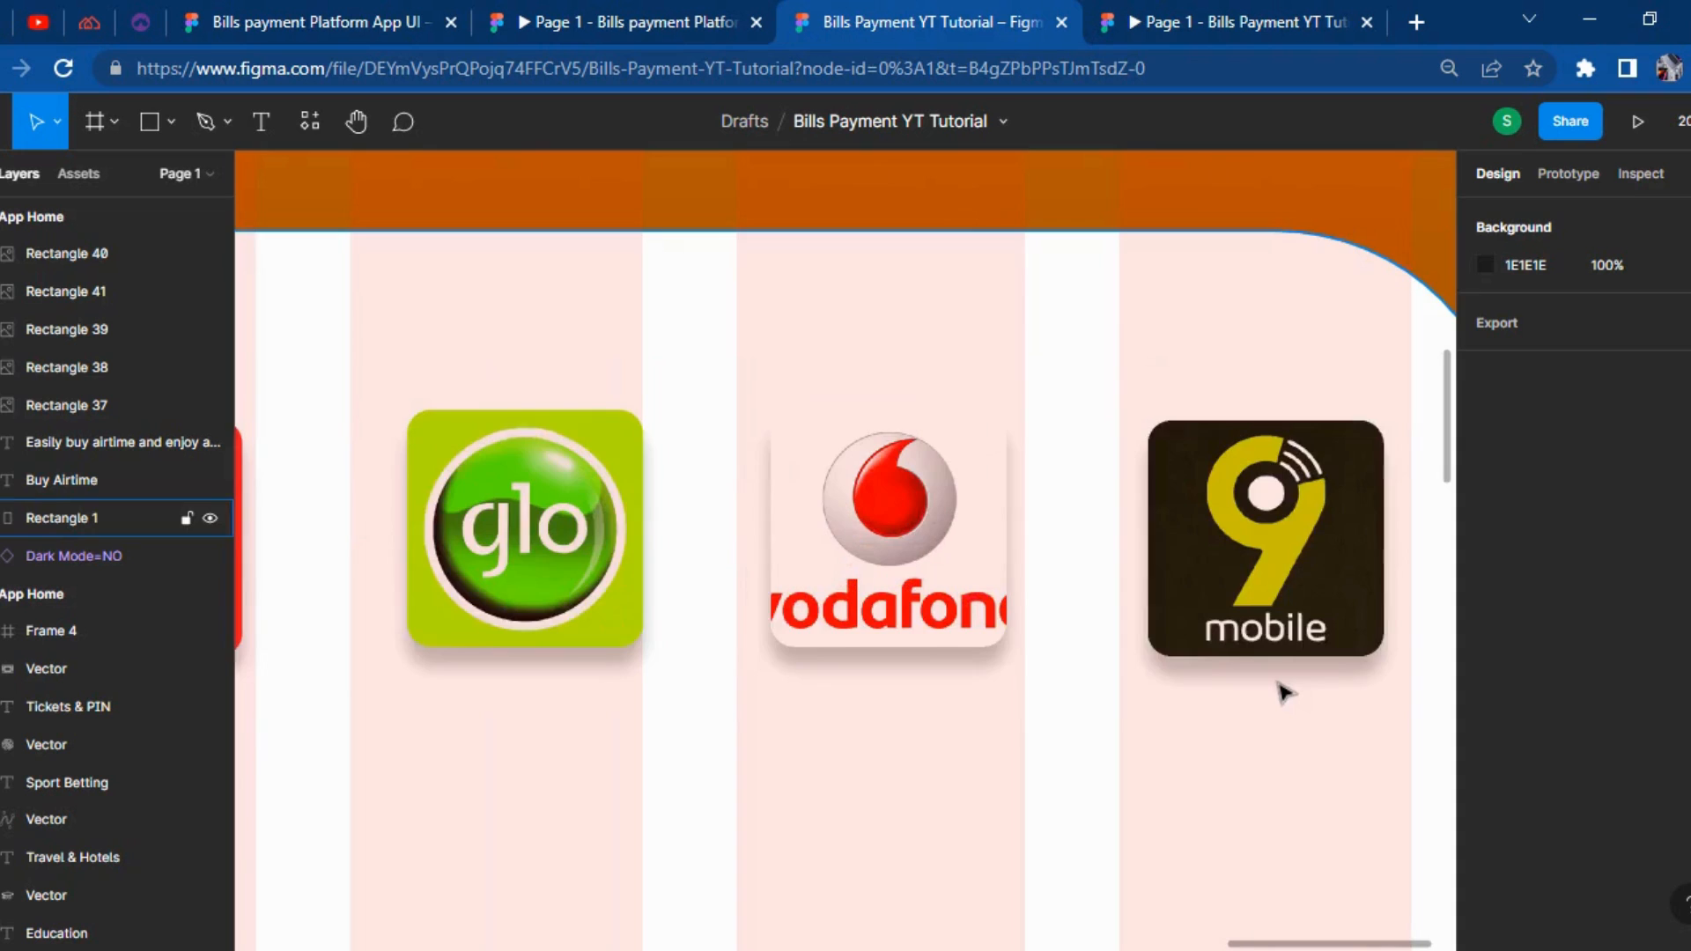
key(ctrl+minus)
key(ctrl+minus)
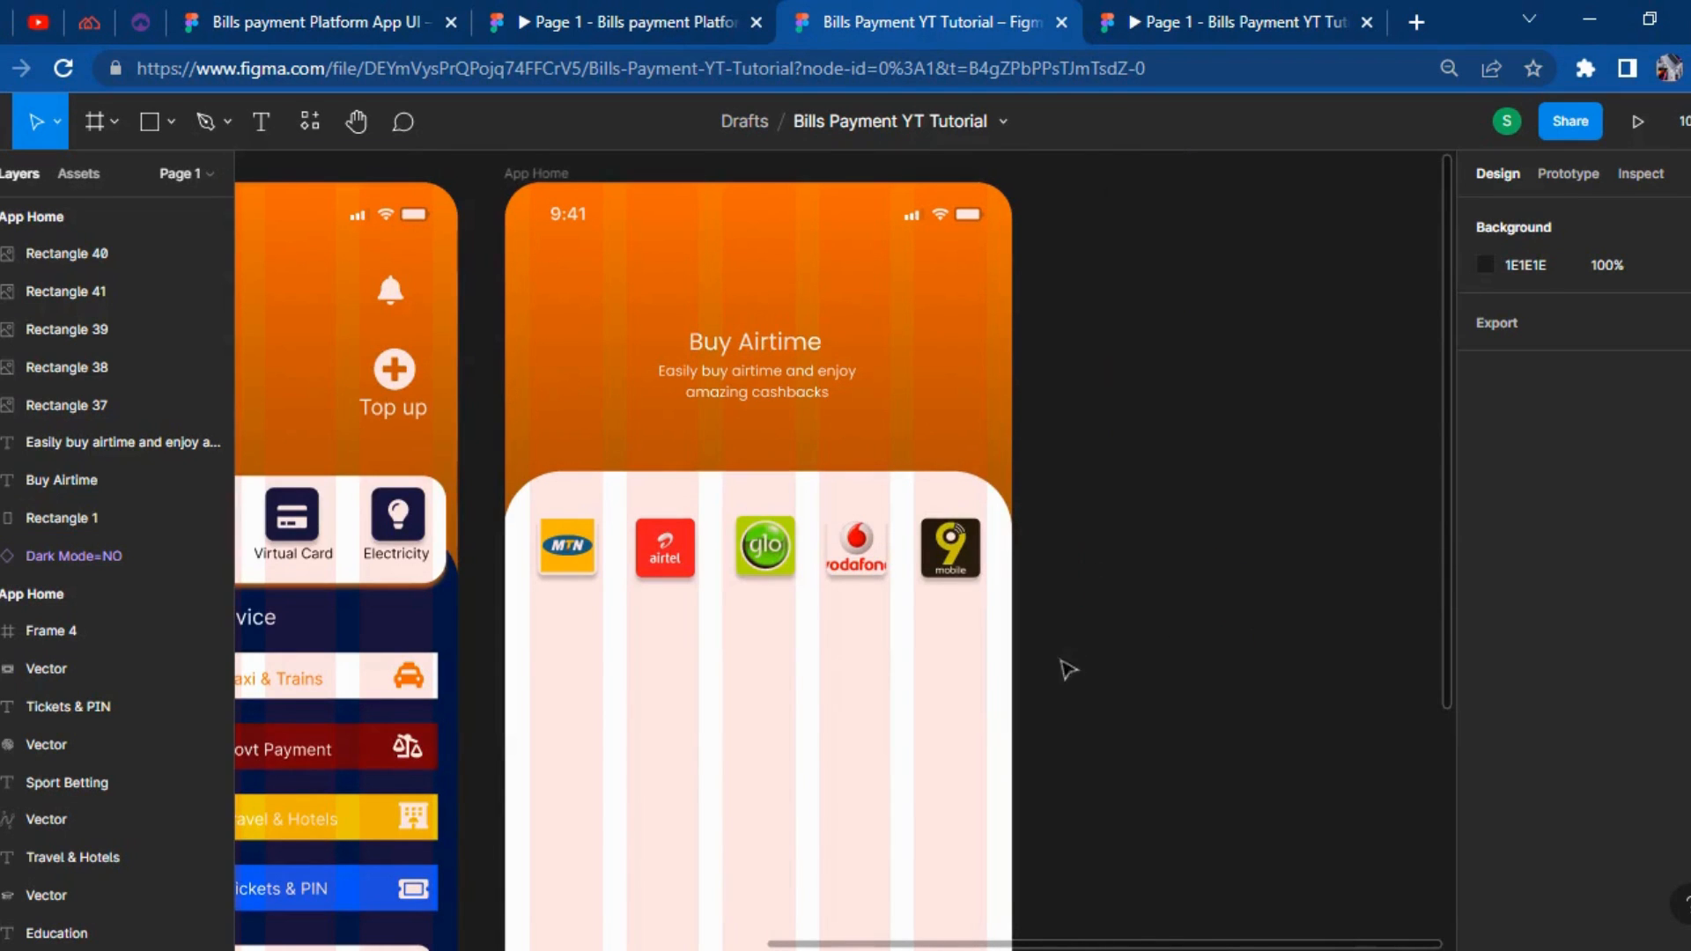
Extend the white panel's upper edge to Y 215, making the panel 717 high.
click(797, 753)
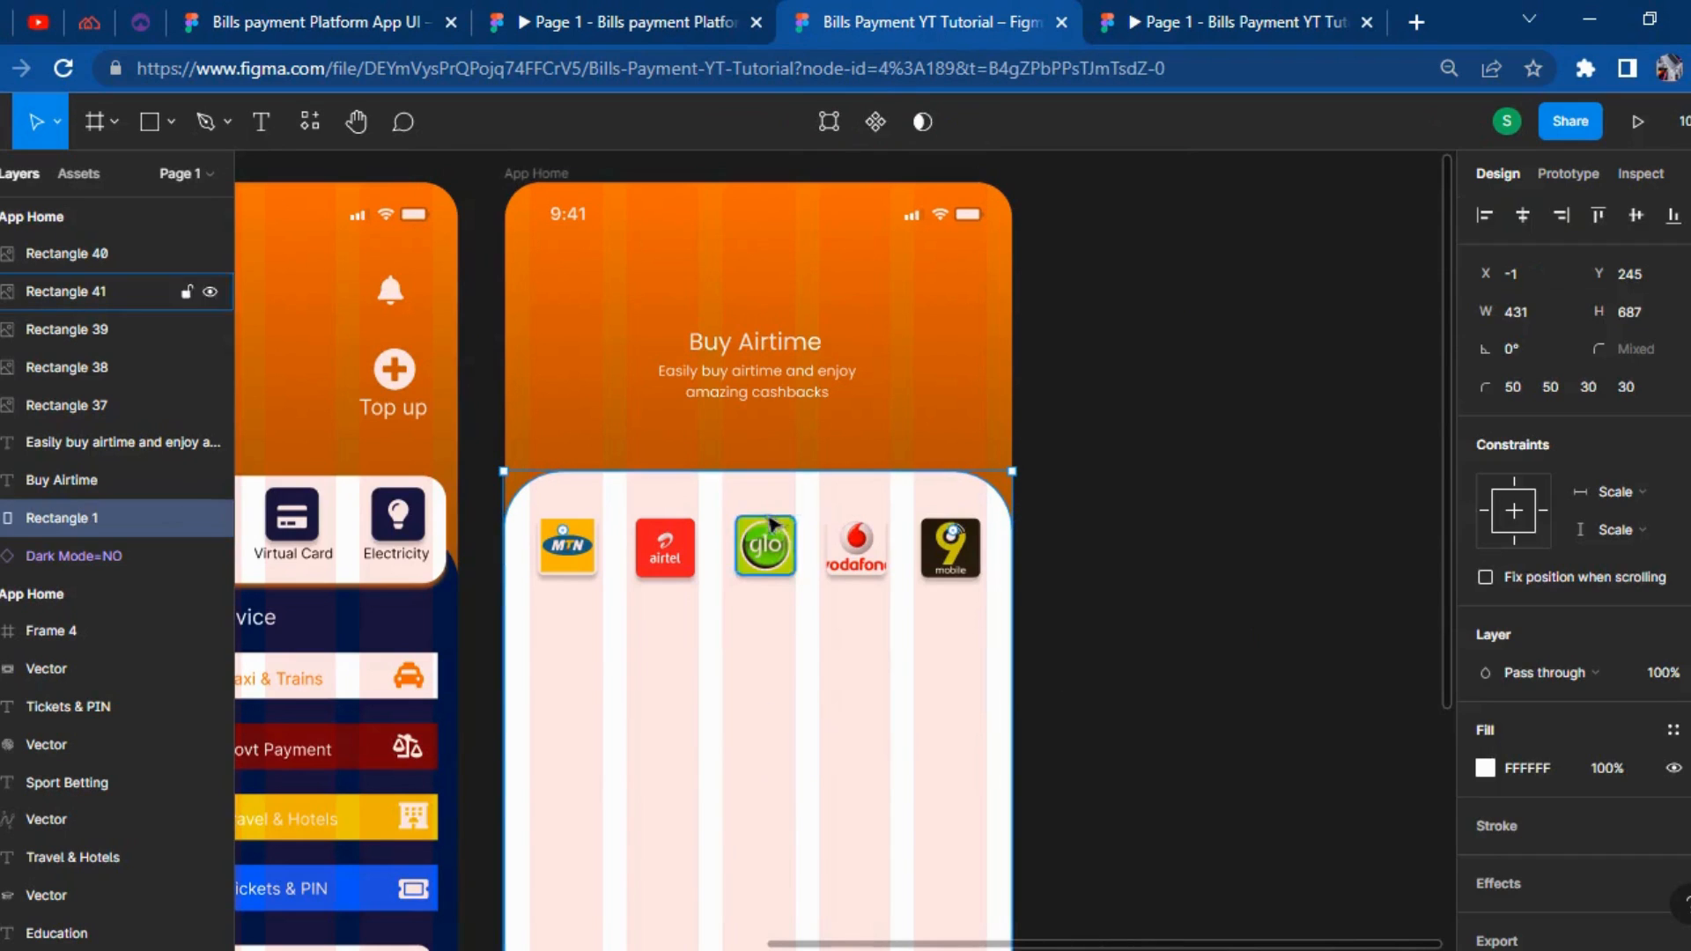
drag(760, 476, 746, 435)
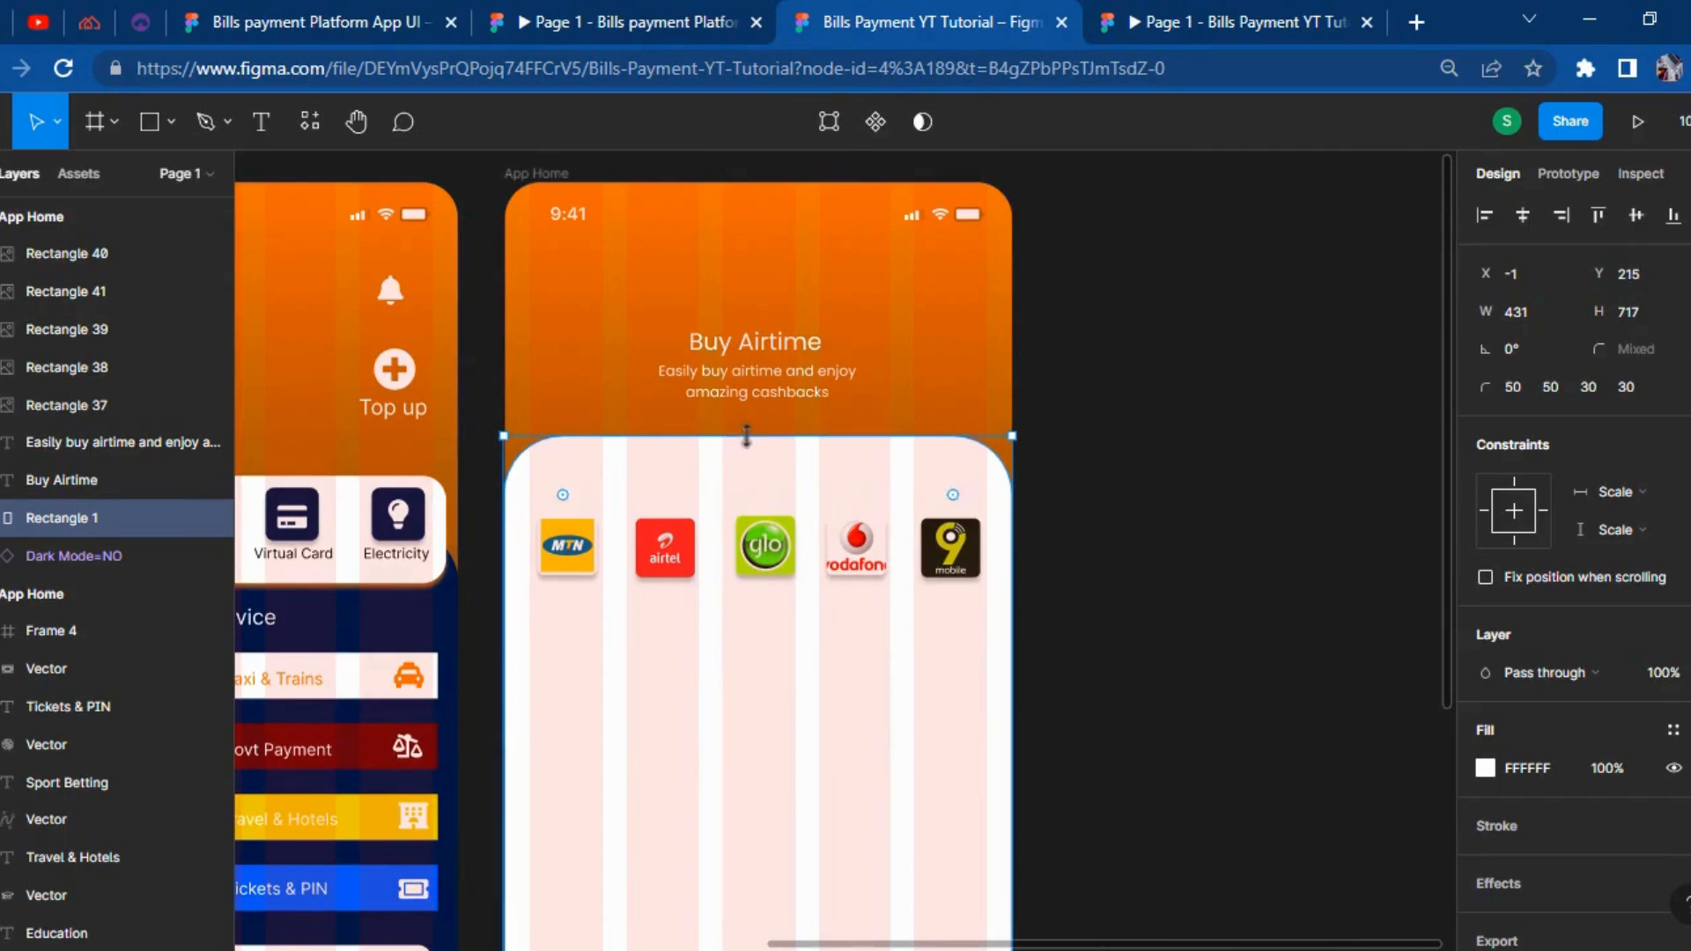
click(1253, 592)
Add the text "Please Select your network provider" on the canvas beside the Buy Airtime frame.
click(260, 121)
click(1099, 619)
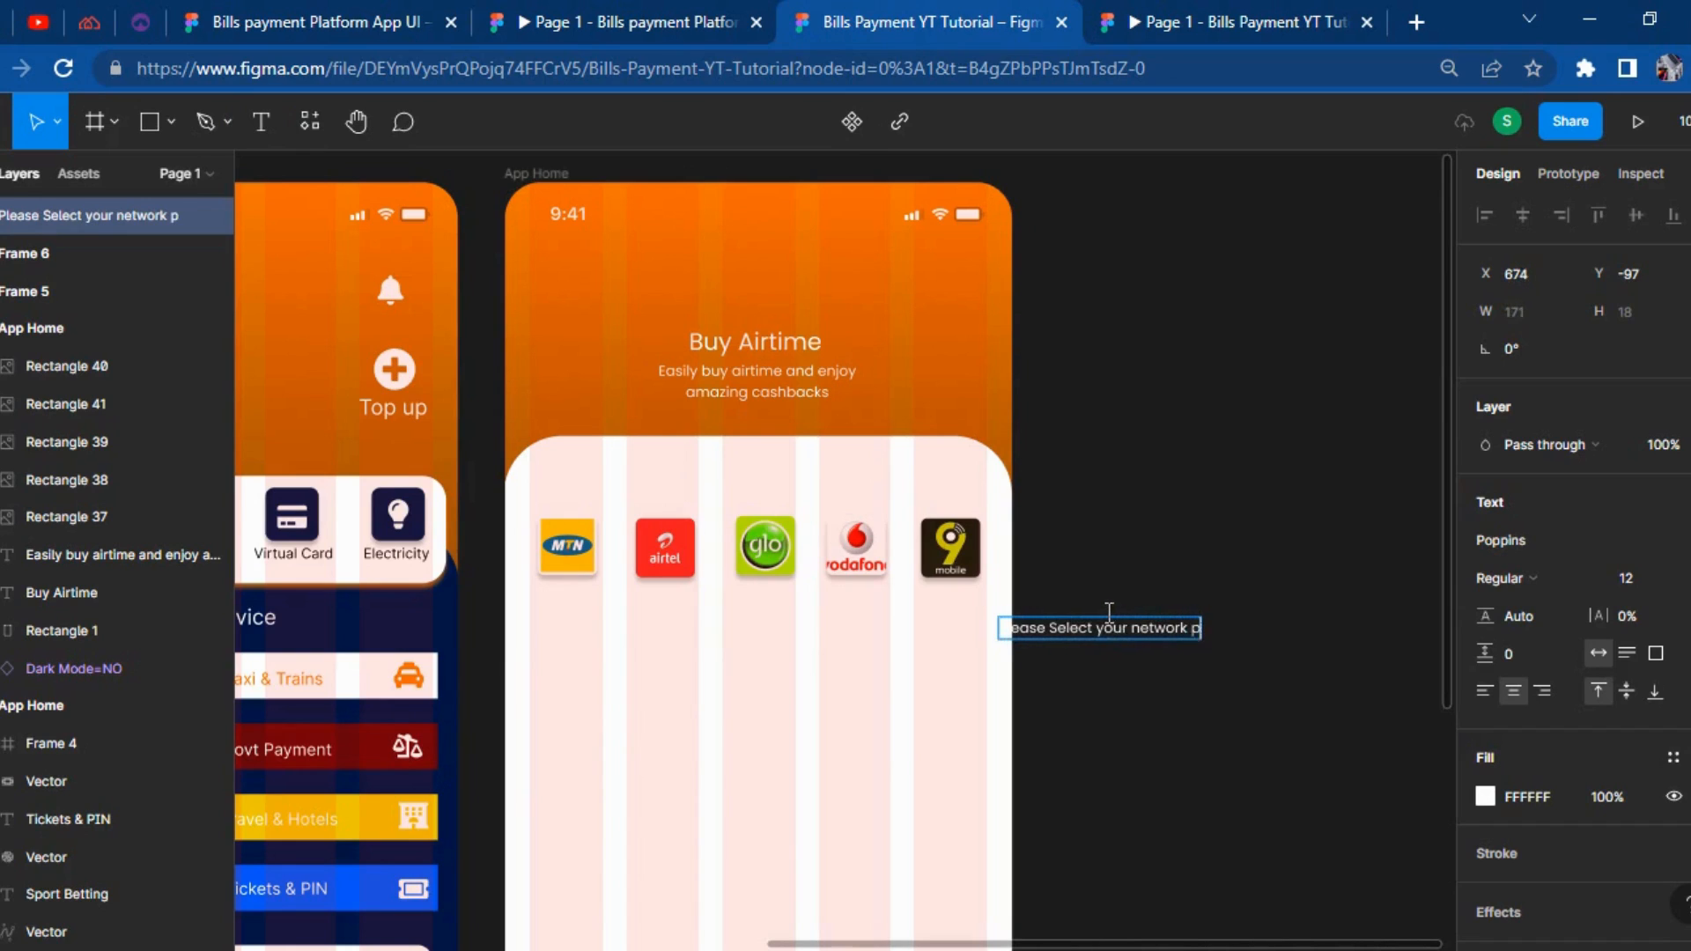
text(de)
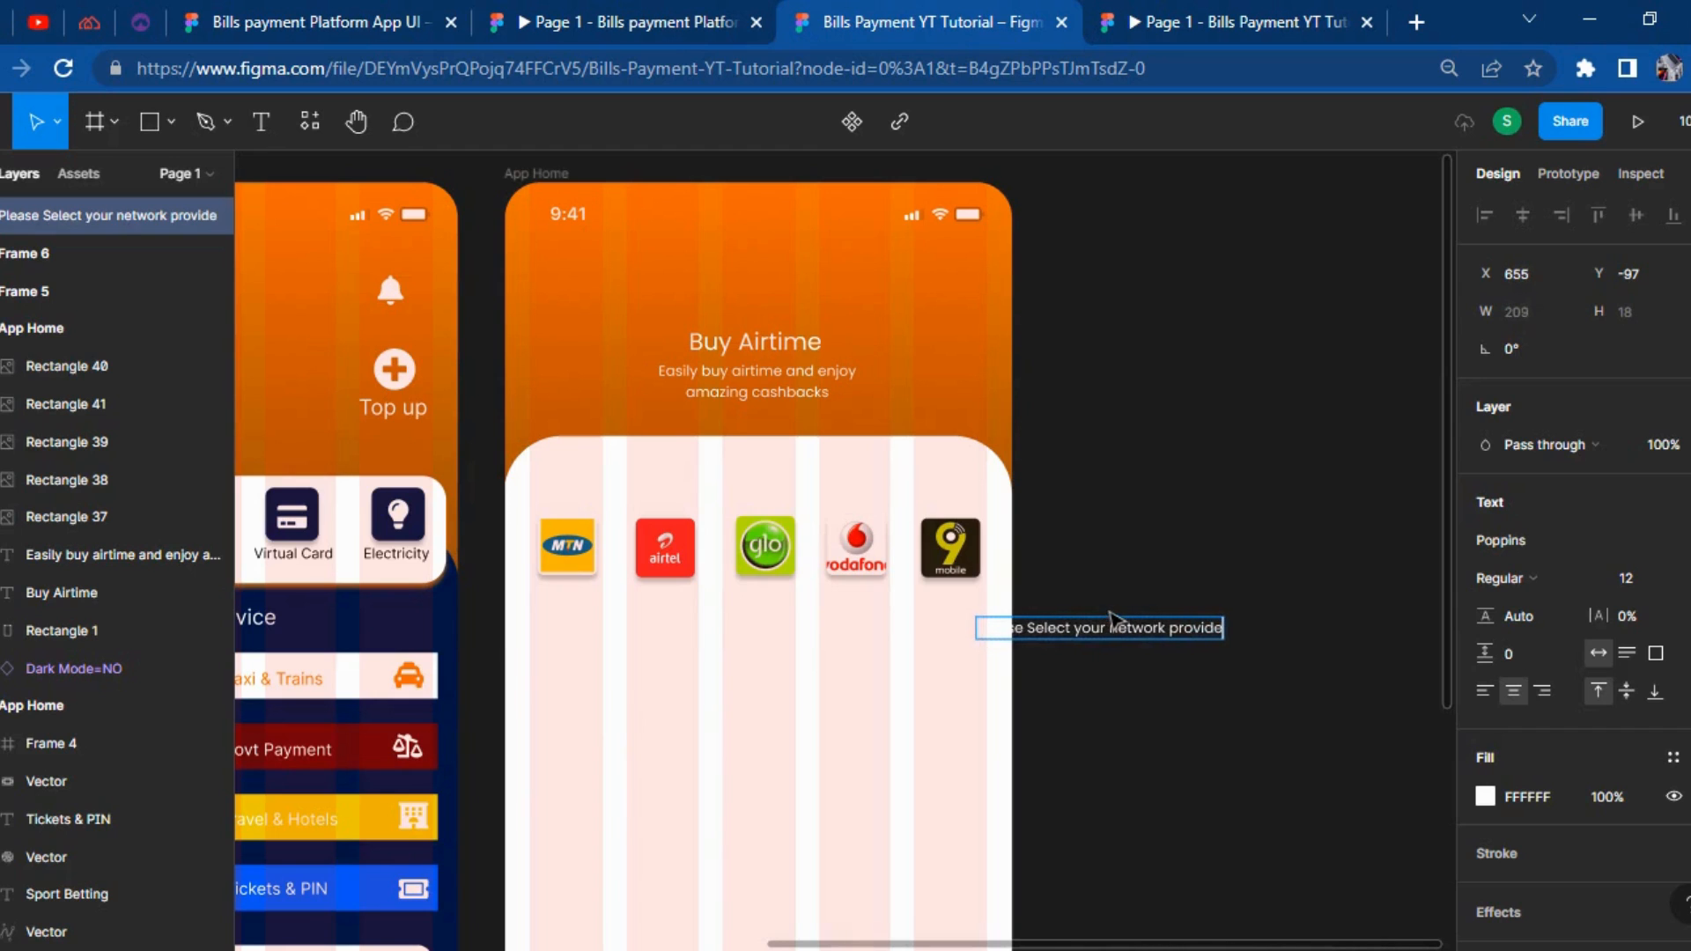
key(Escape)
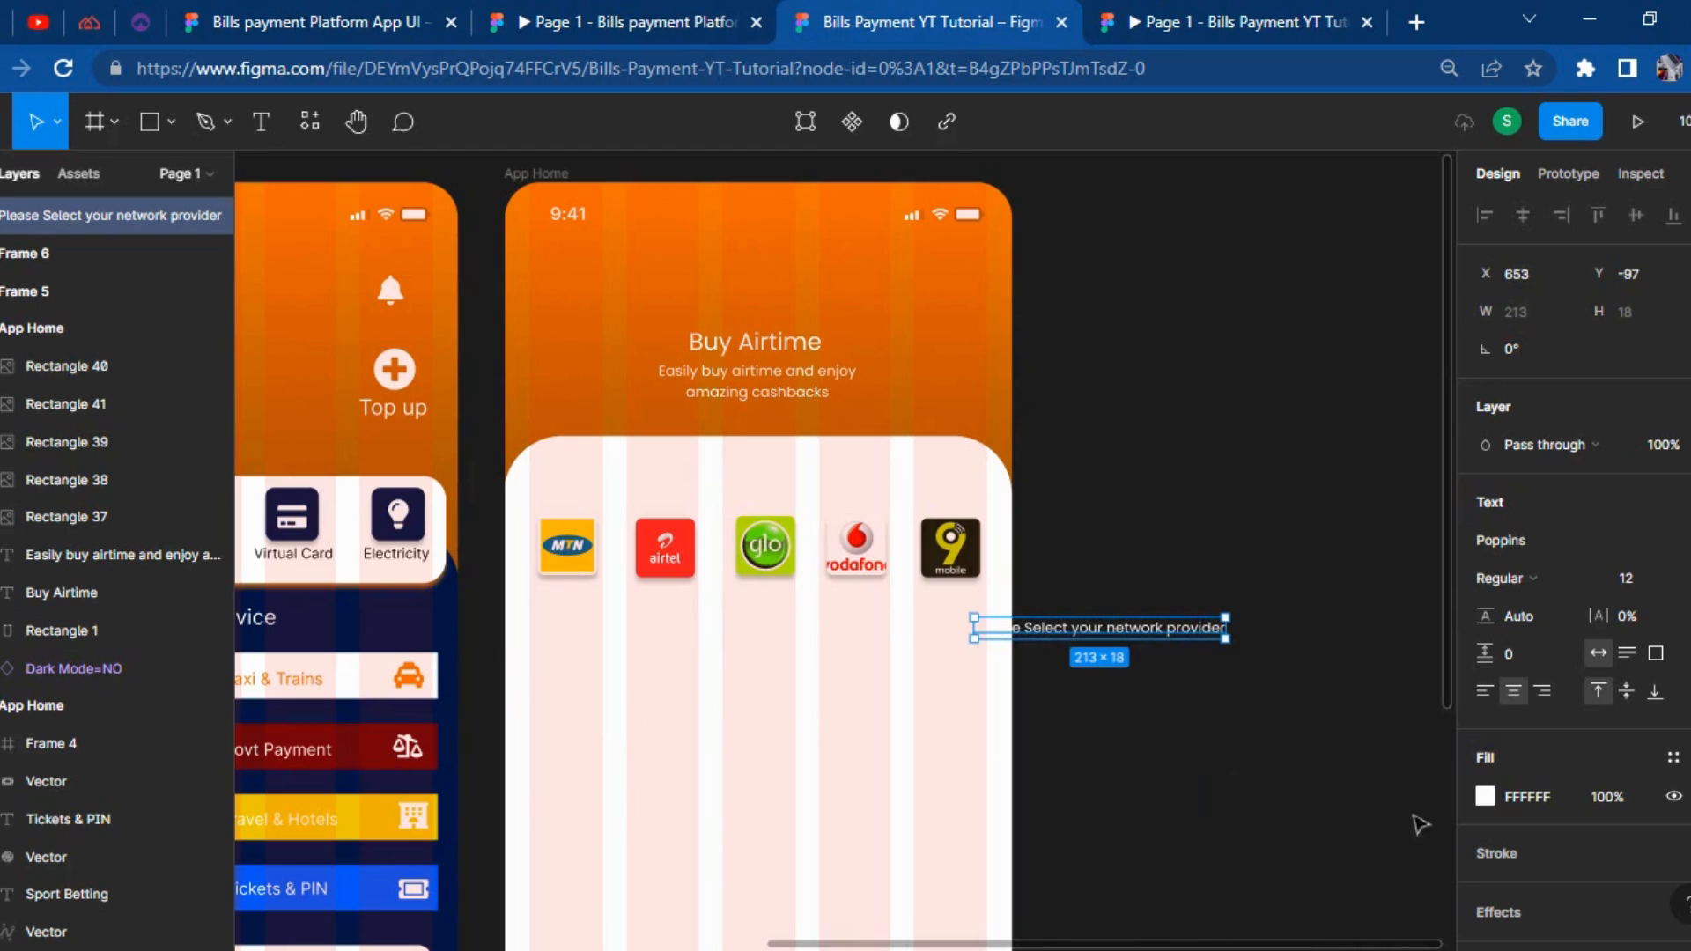
Set the text's fill to 000000 and move it above the network logo tiles at X 28, Y 253.
click(1483, 797)
drag(1286, 506, 1200, 699)
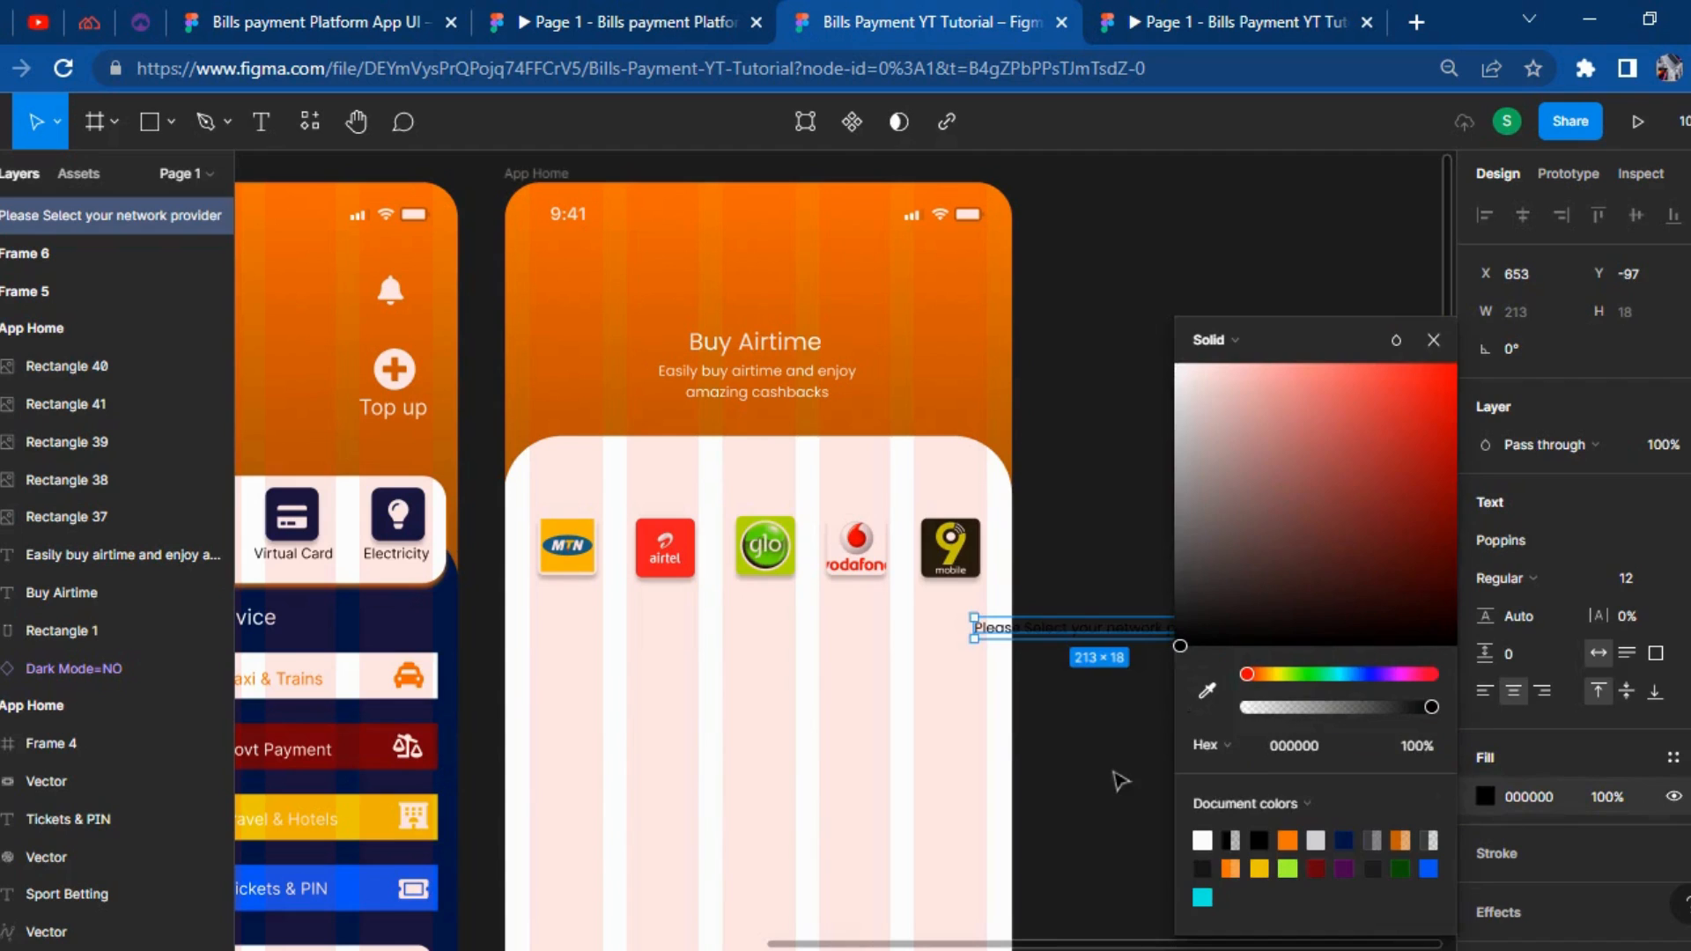
click(1110, 772)
drag(1169, 647, 728, 504)
click(702, 20)
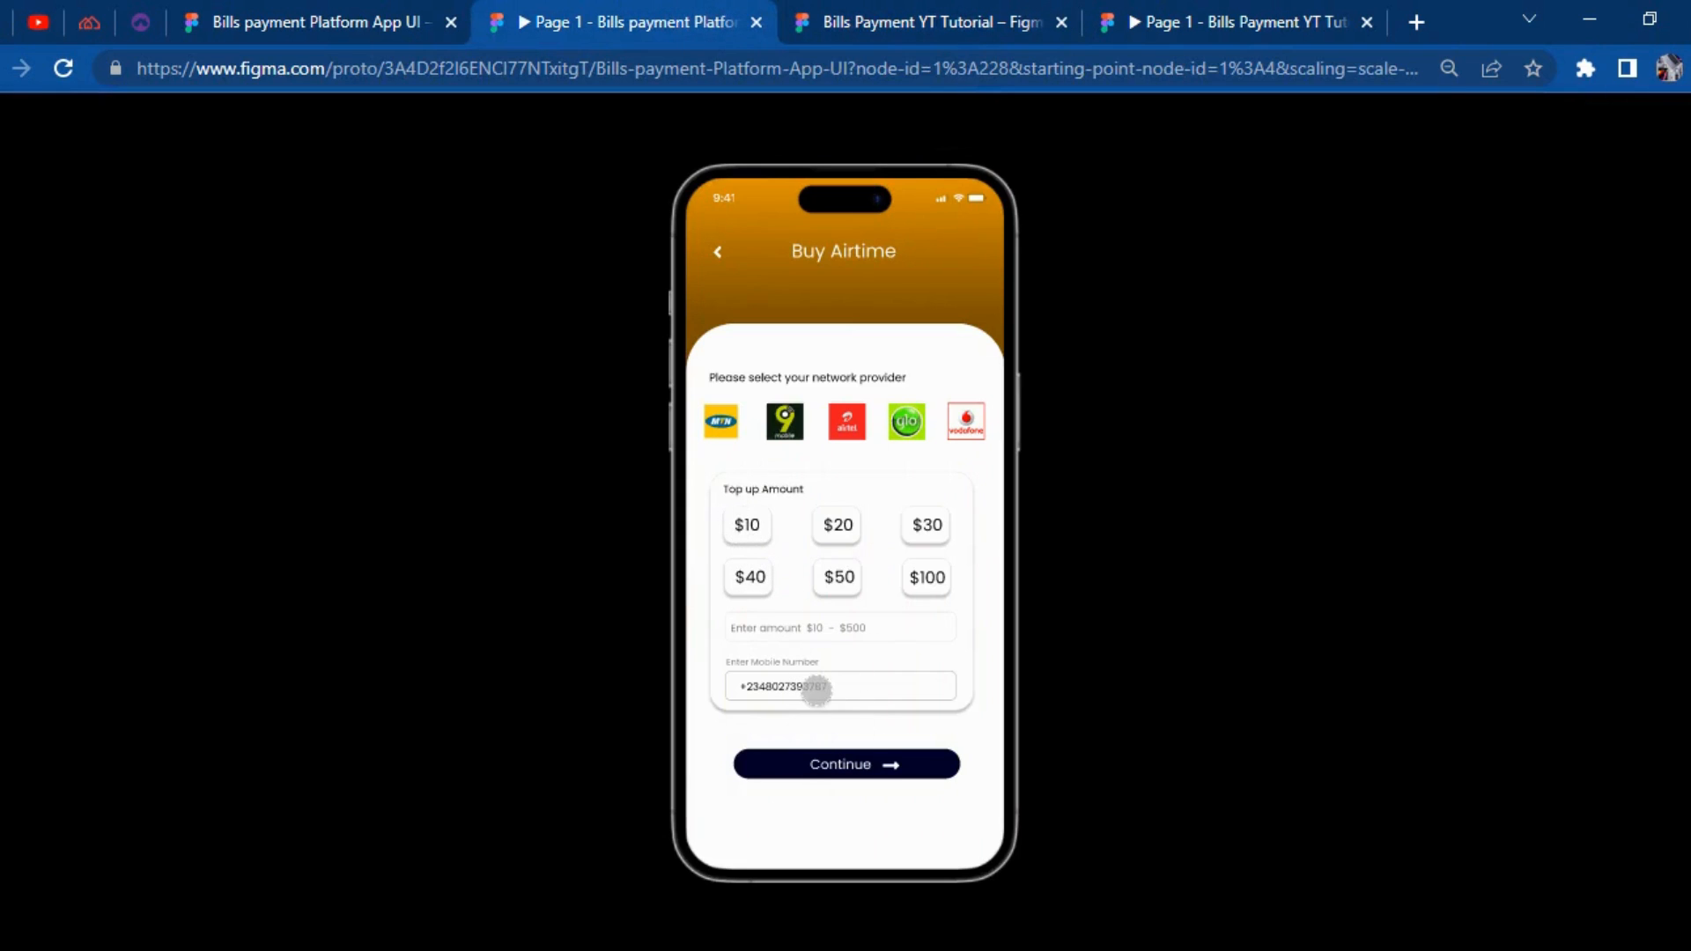
click(892, 19)
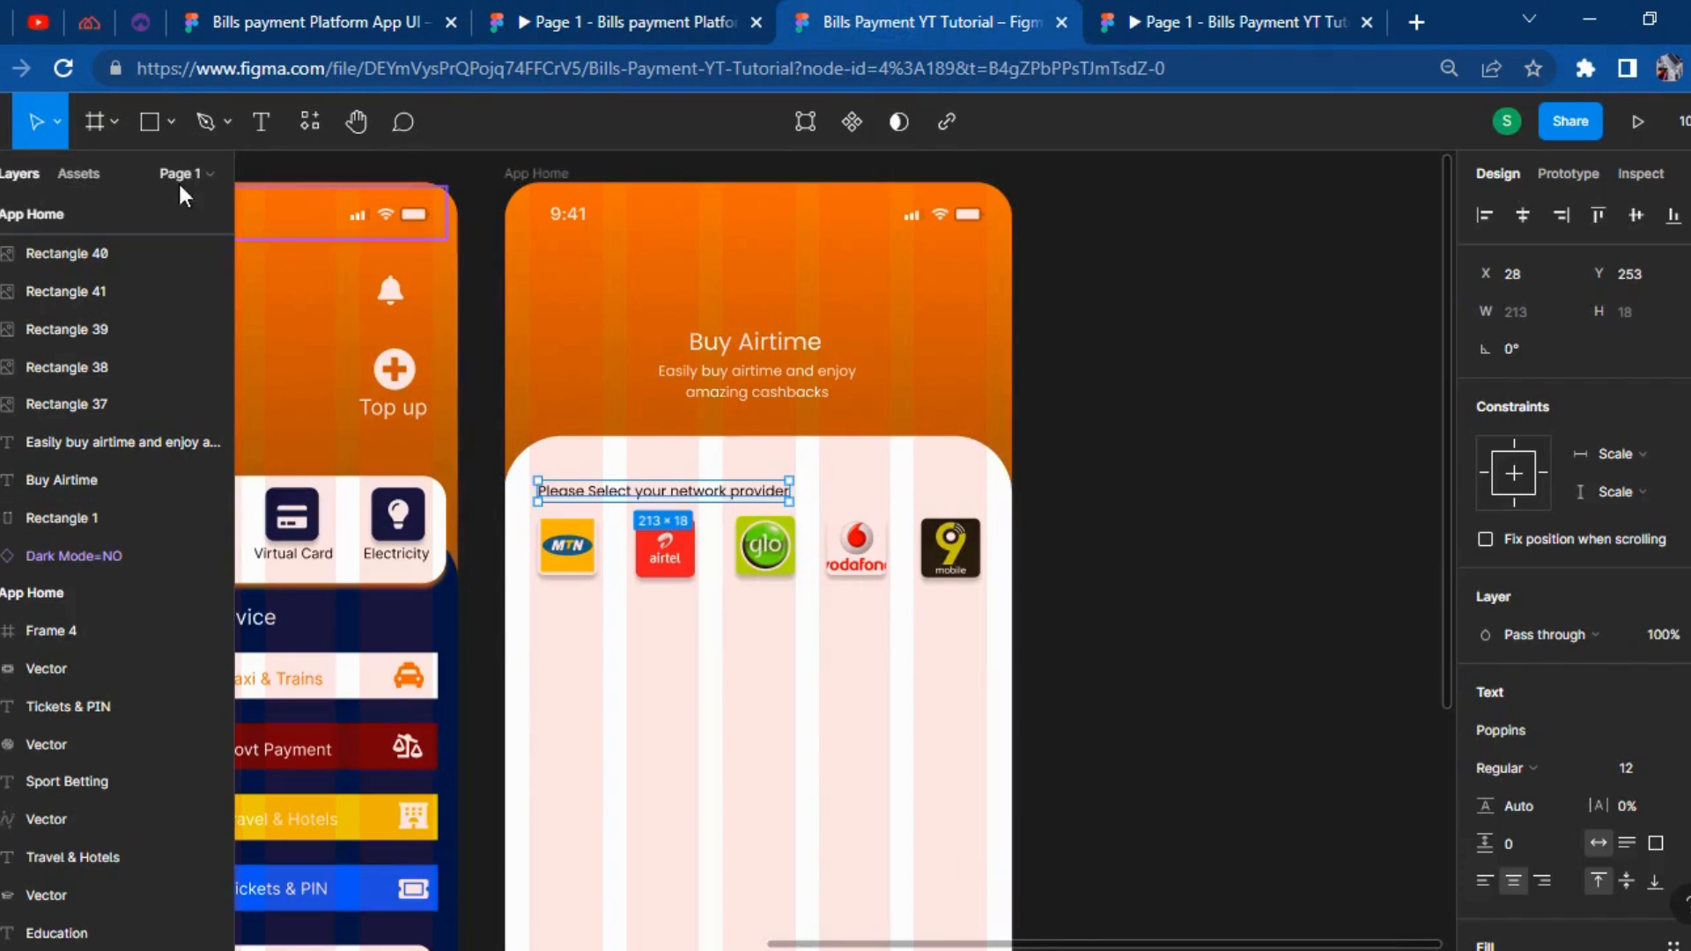
Draw a rectangle about 365 × 254 below the logo row at about X 32, Y 368, comparing it with the reference prototype.
click(149, 122)
scroll(503, 653, down, 2)
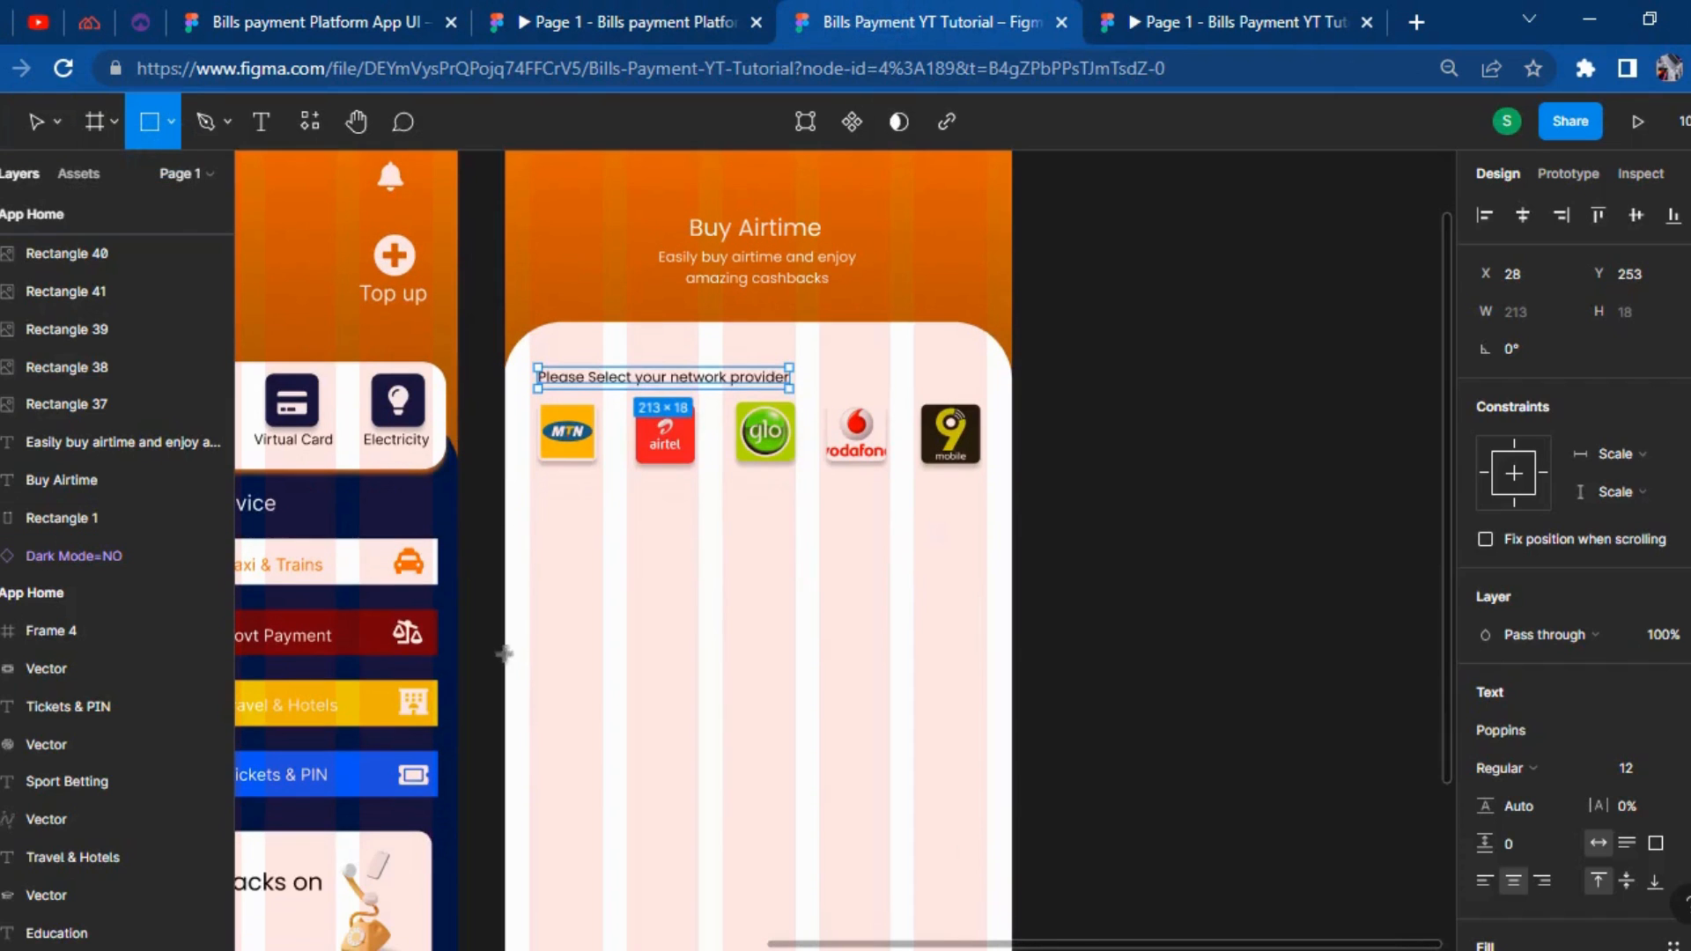
mouse_move(543, 505)
mouse_down()
mouse_move(748, 679)
mouse_move(987, 809)
mouse_move(952, 814)
mouse_move(979, 825)
mouse_move(980, 771)
mouse_move(953, 797)
mouse_move(963, 814)
mouse_move(972, 795)
mouse_move(966, 838)
mouse_move(973, 803)
mouse_up()
click(652, 25)
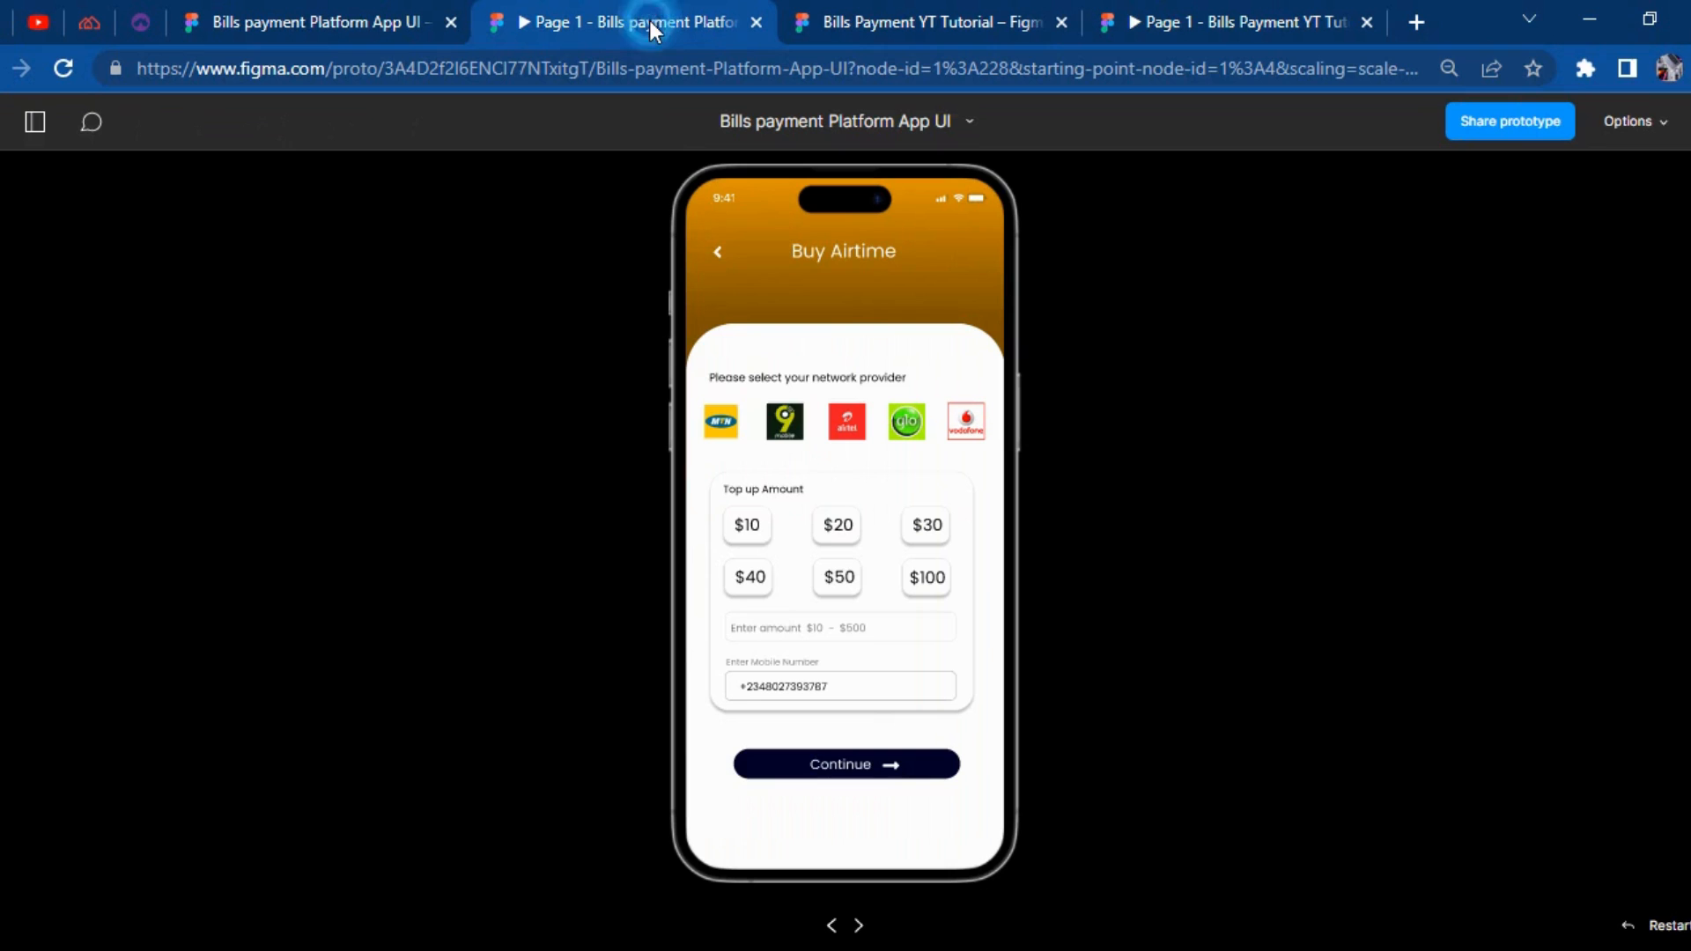
click(949, 11)
scroll(850, 548, down, 4)
scroll(831, 555, up, 3)
click(722, 11)
click(841, 11)
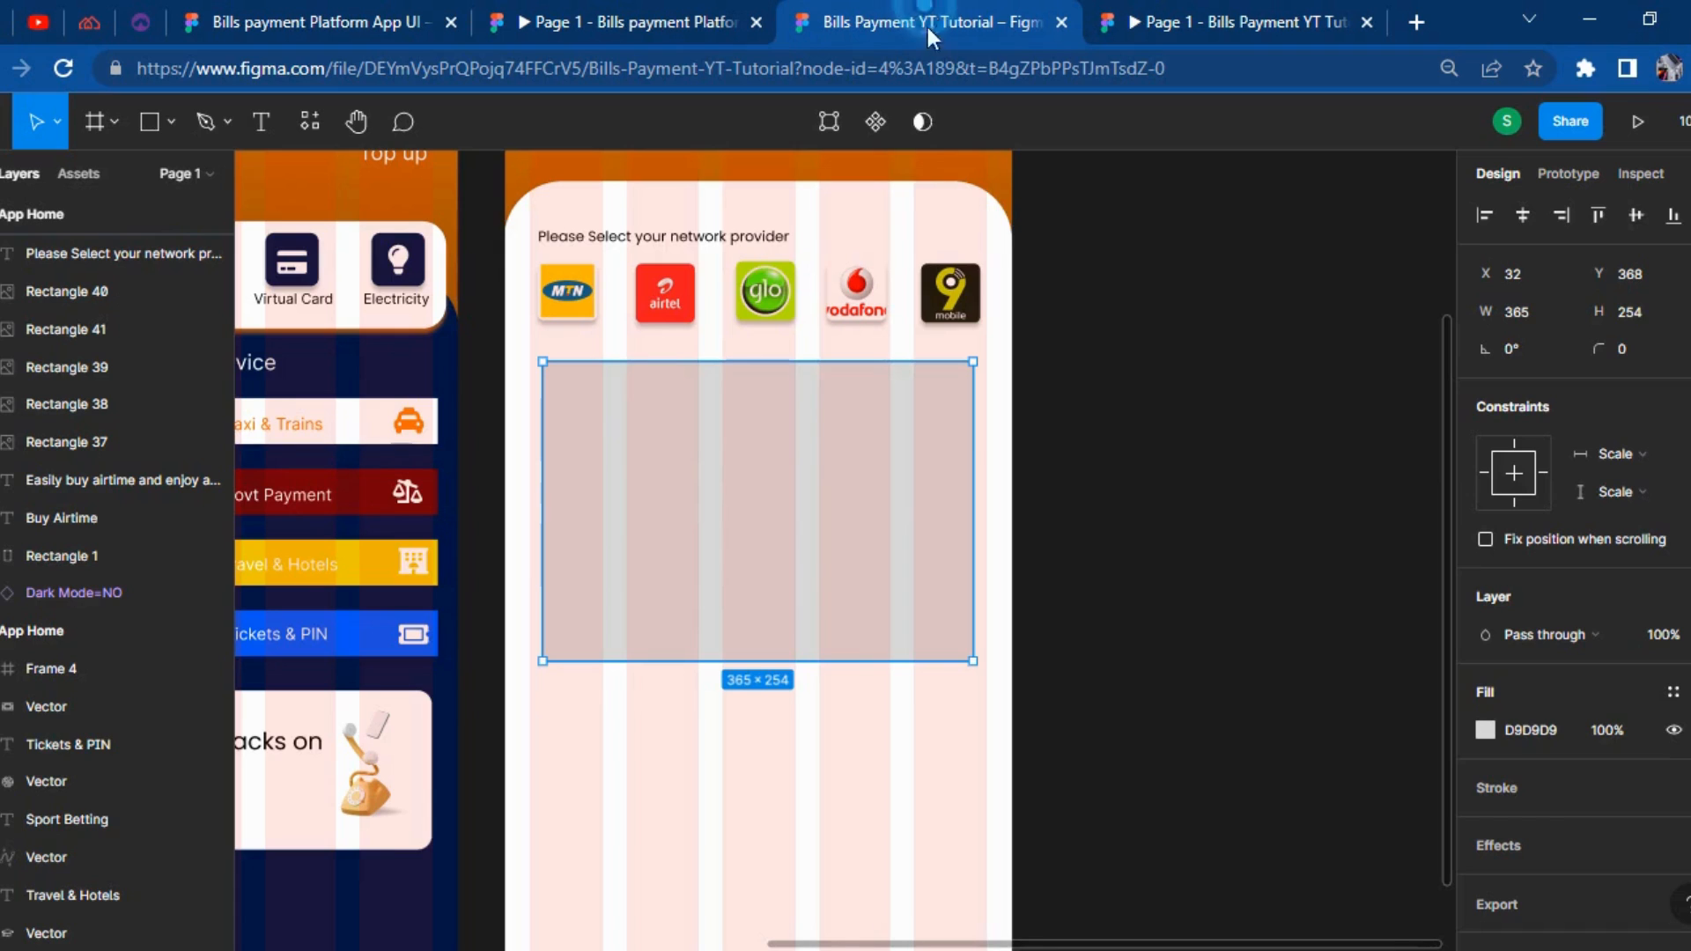
Extend the rectangle's lower edge to a height of about 363, checking the top-up card in the reference prototype.
click(661, 27)
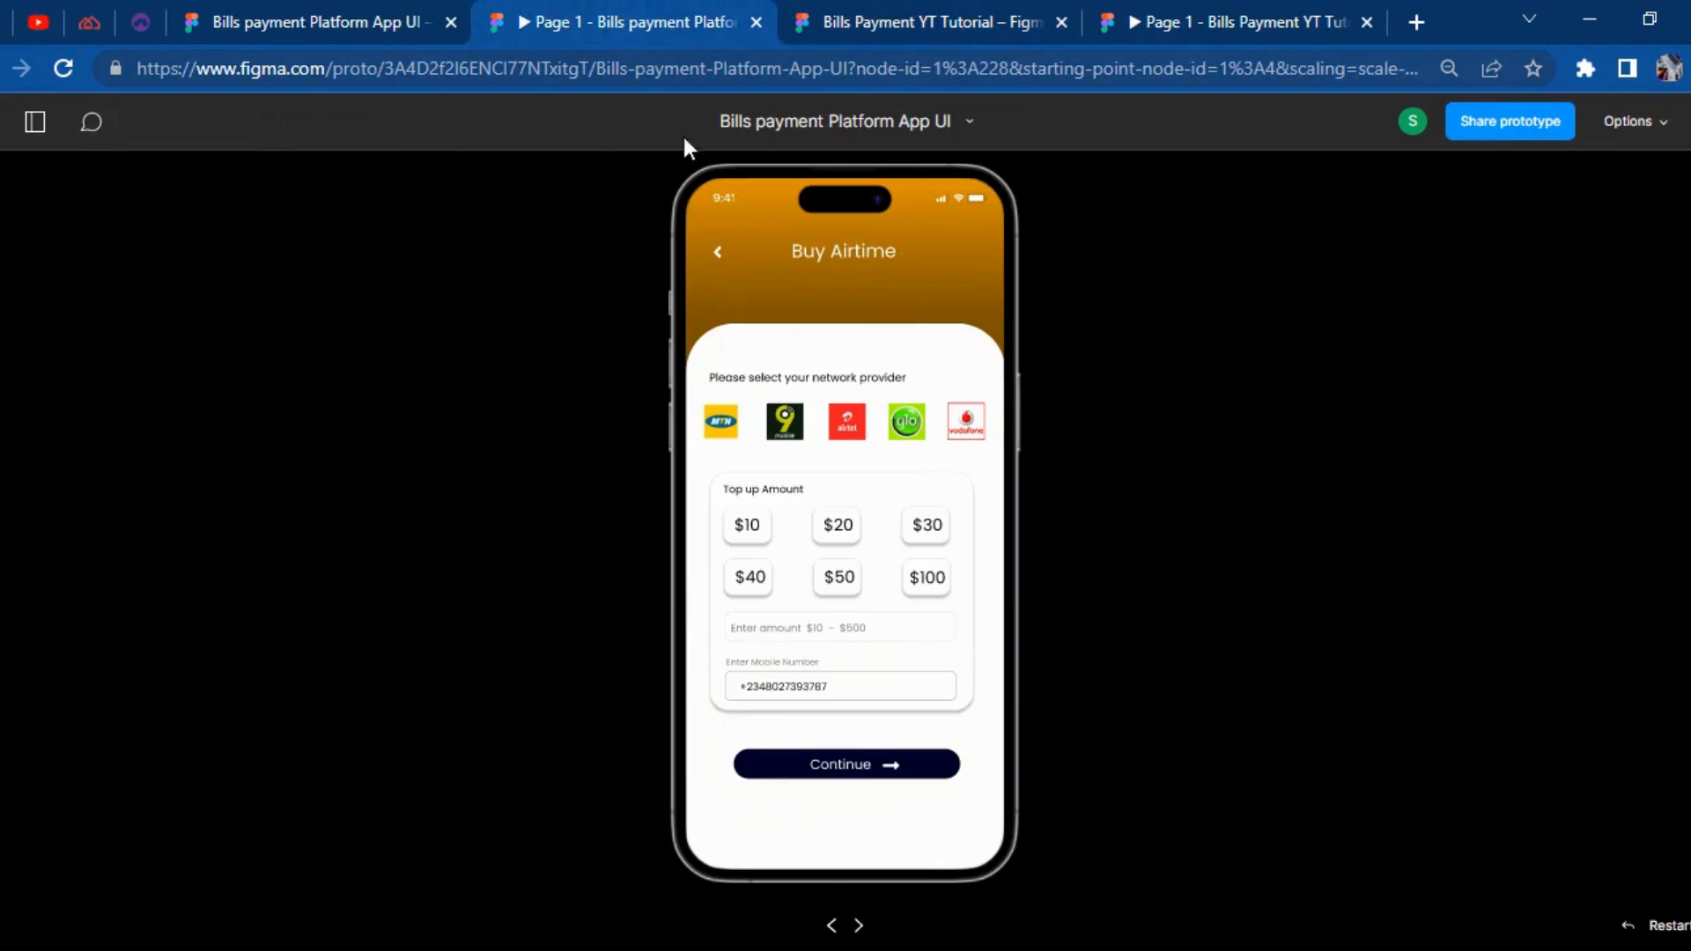
click(966, 11)
click(706, 660)
drag(706, 661, 729, 789)
scroll(728, 789, up, 3)
click(654, 10)
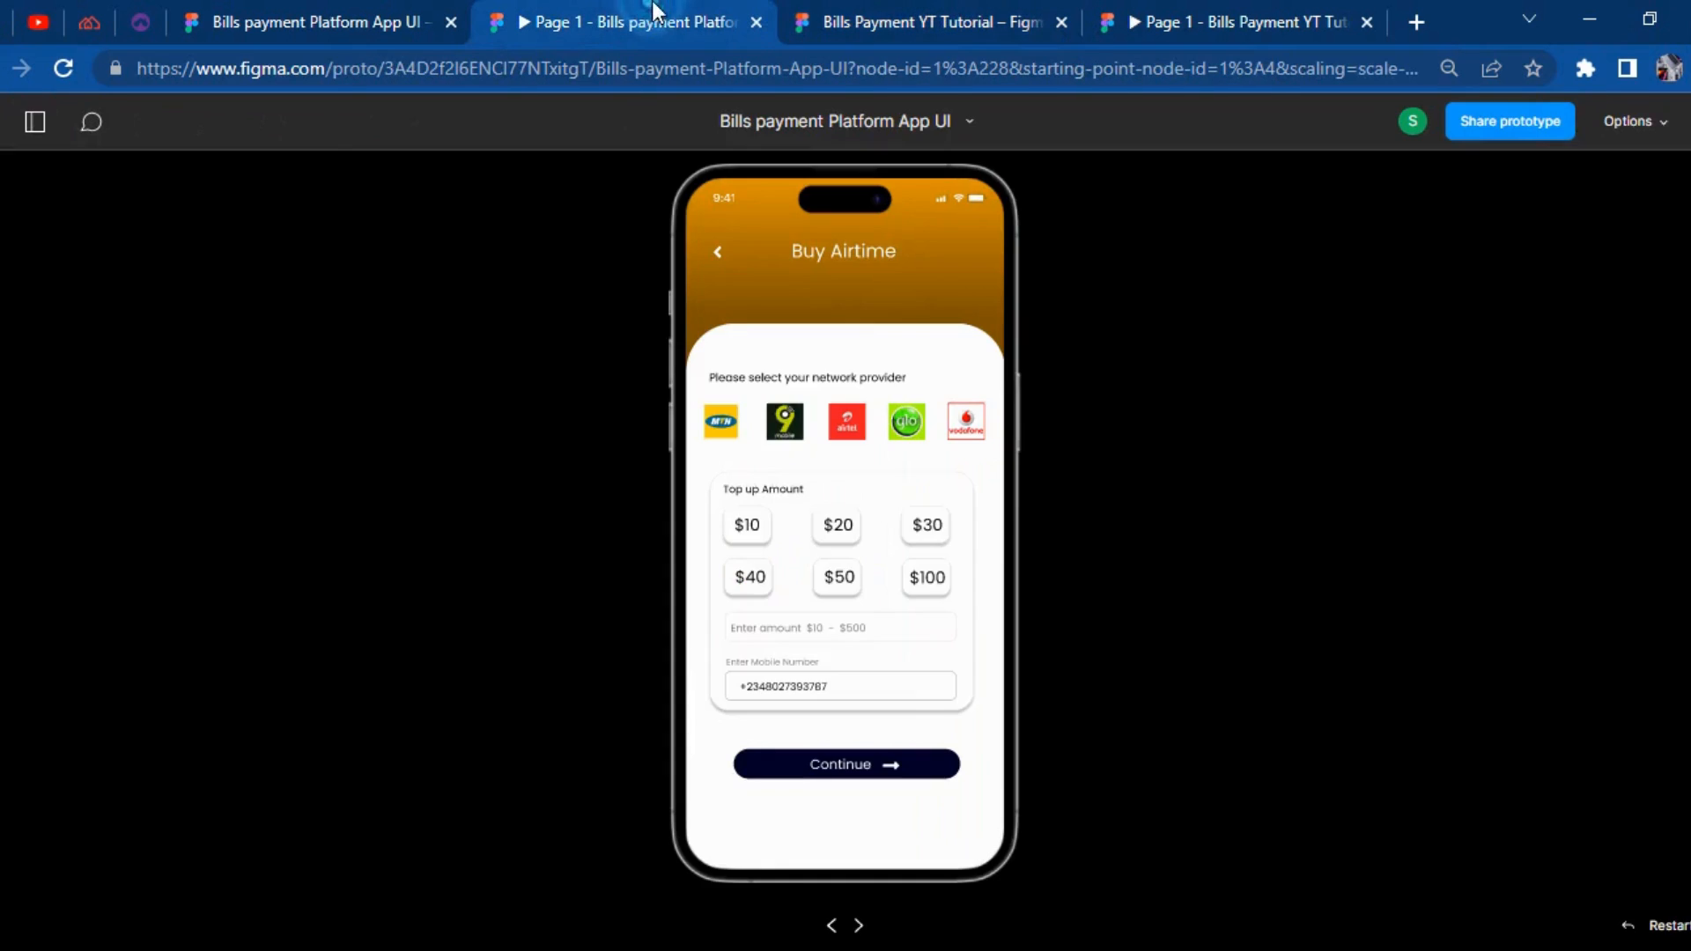
click(877, 24)
Set the rectangle's fill to white FFFFFF and give it a drop shadow.
scroll(1178, 686, down, 4)
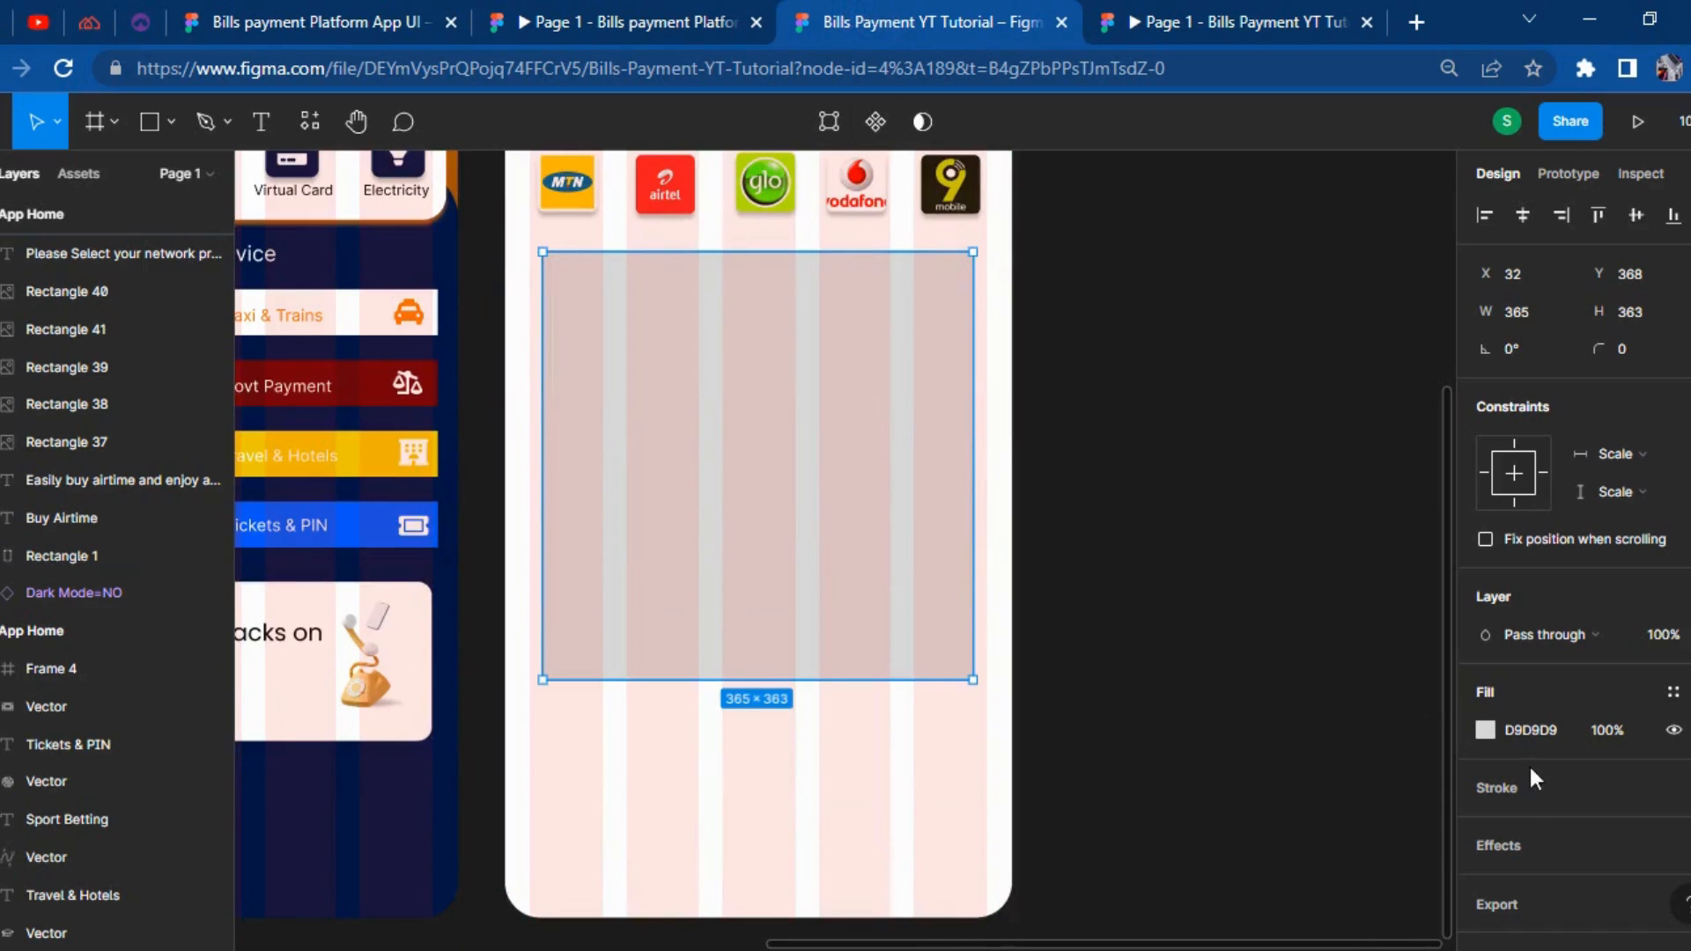
click(1483, 732)
drag(1329, 623, 1121, 378)
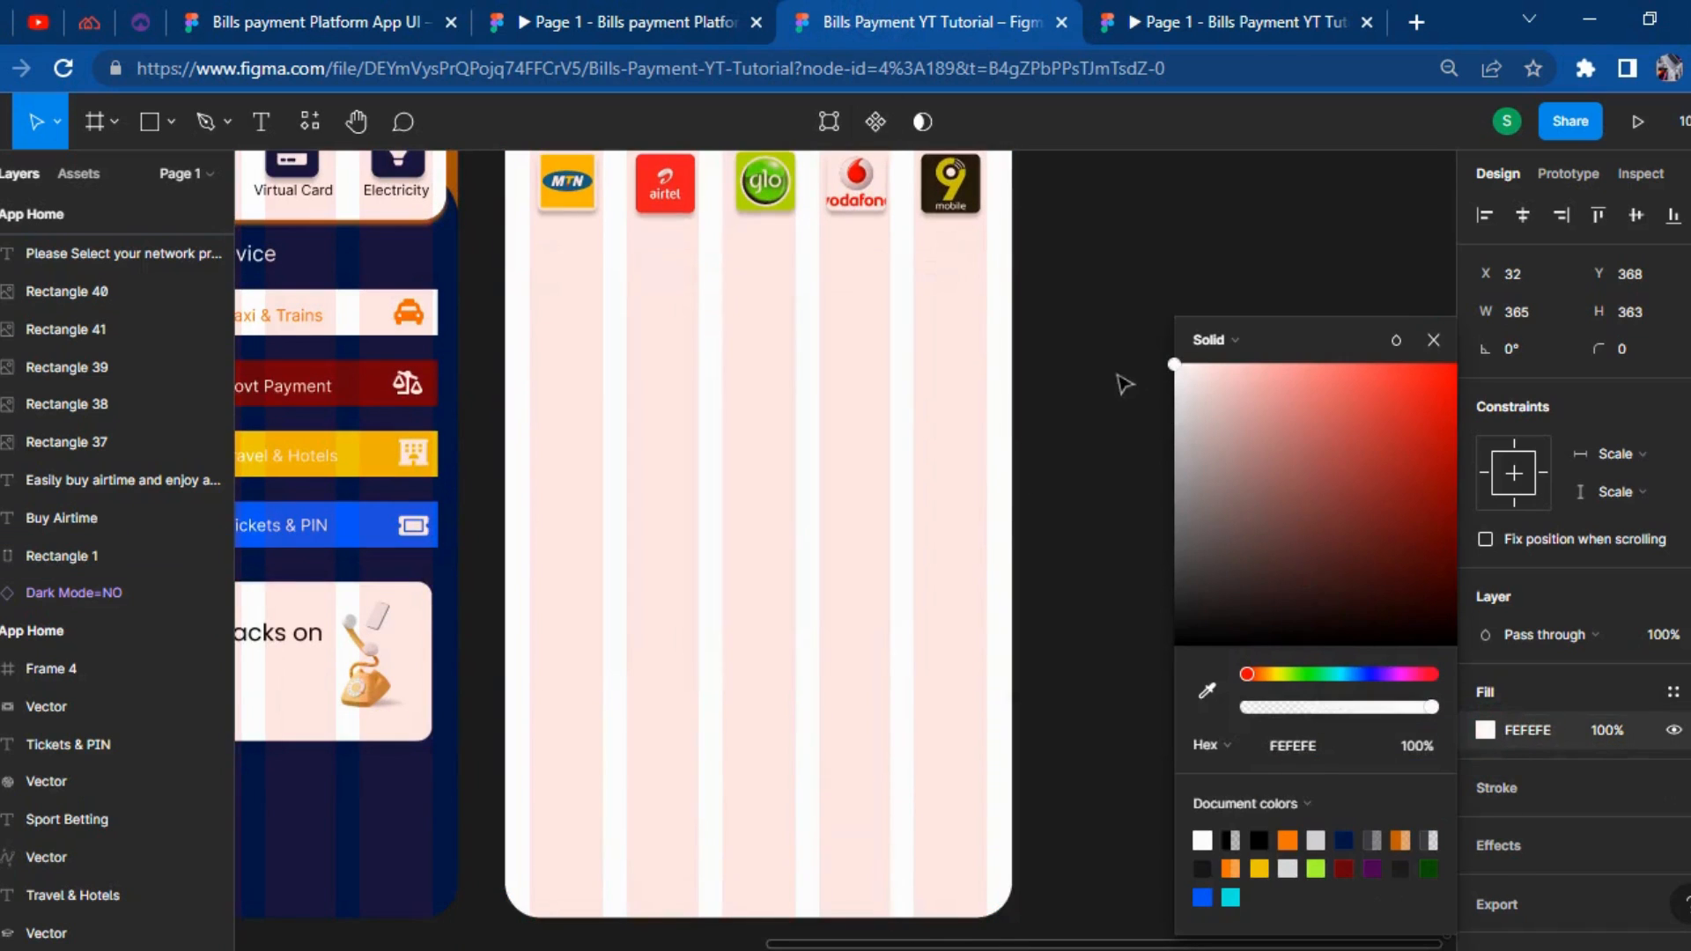
click(1527, 859)
click(1530, 861)
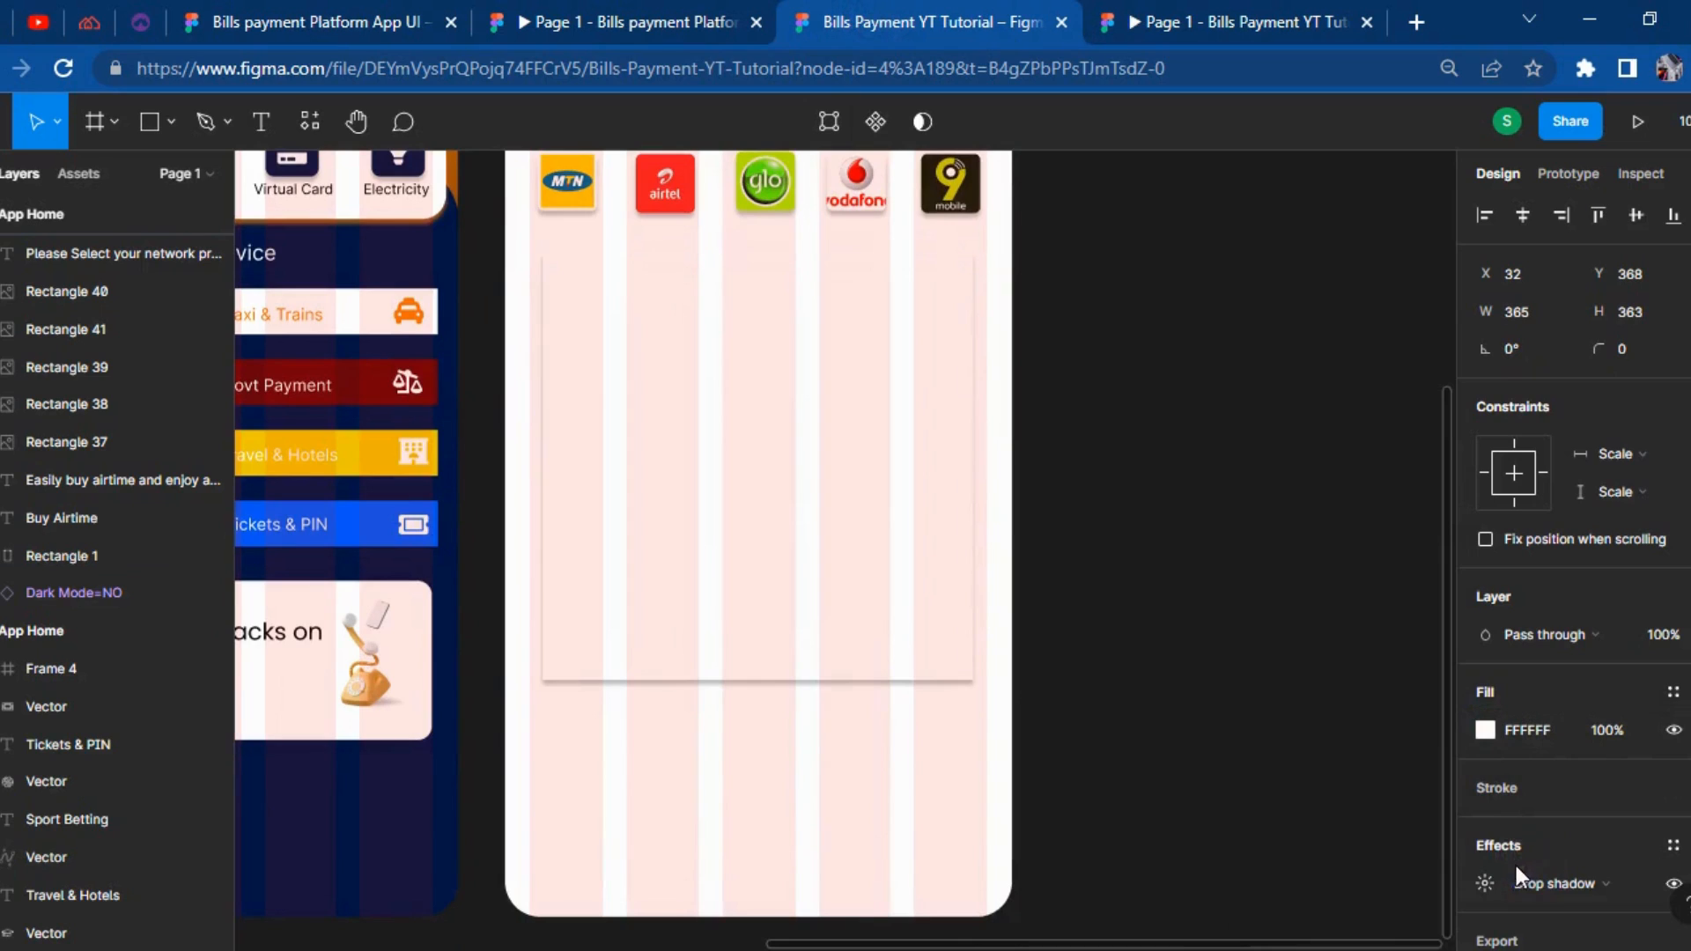
Set the white rectangle's corner radius to 15.
click(1625, 347)
text(15)
key(Return)
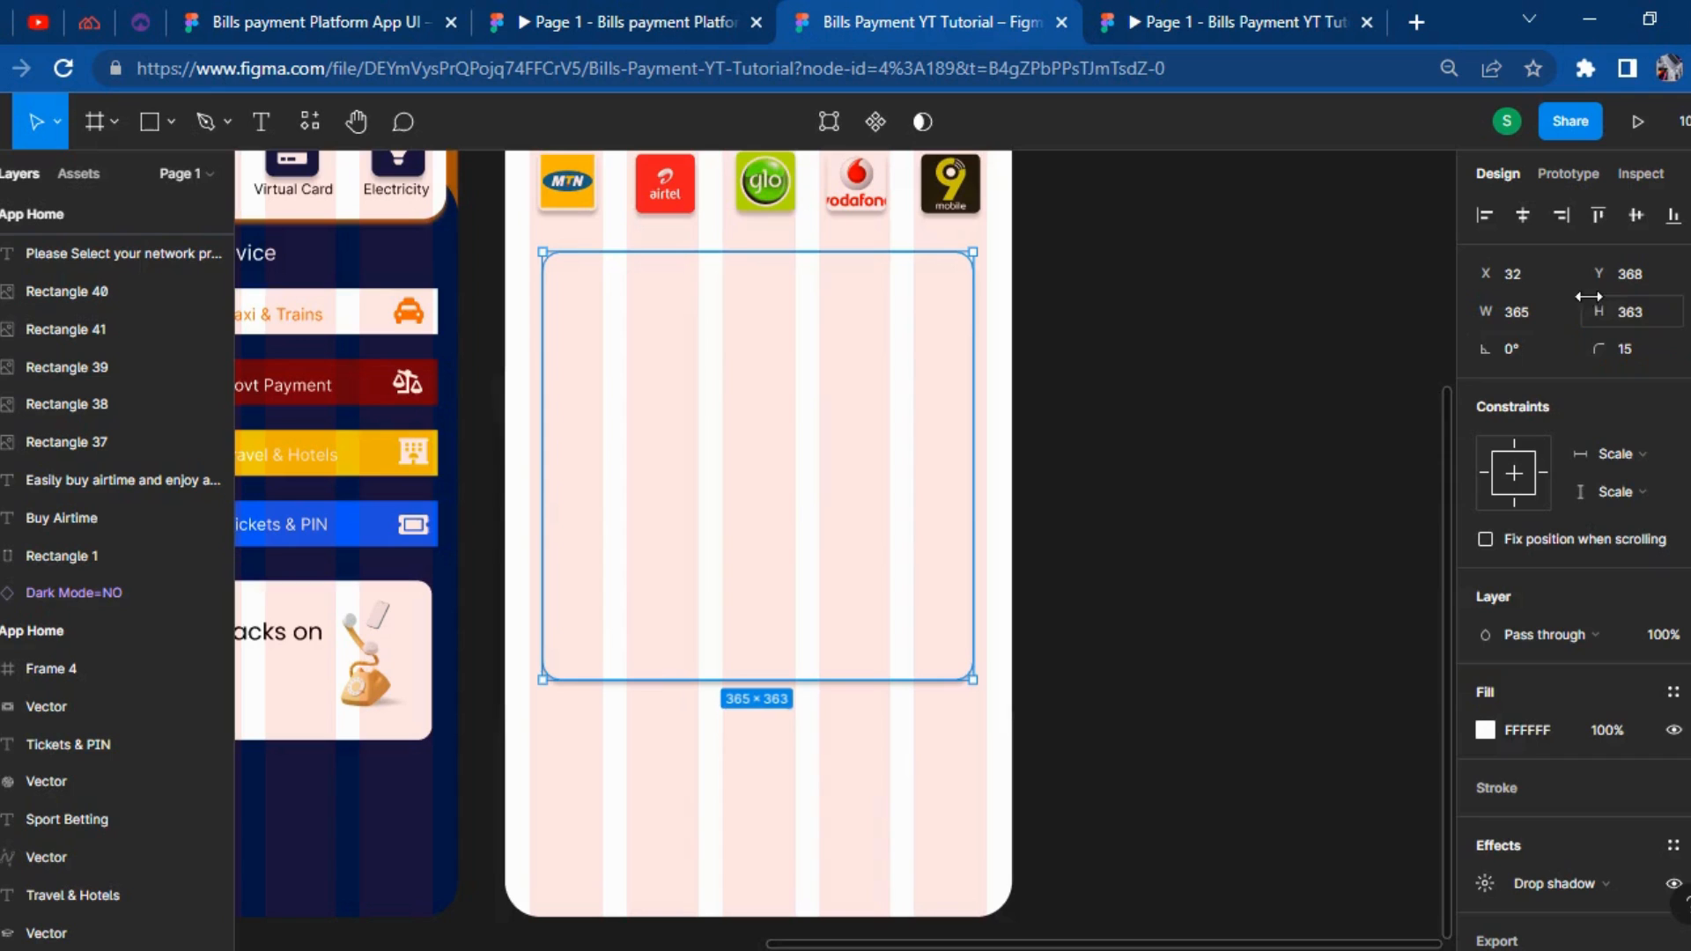
click(1291, 689)
Add a 000000 inside stroke at 35% opacity to the rounded card and compare it with the reference prototype.
click(801, 585)
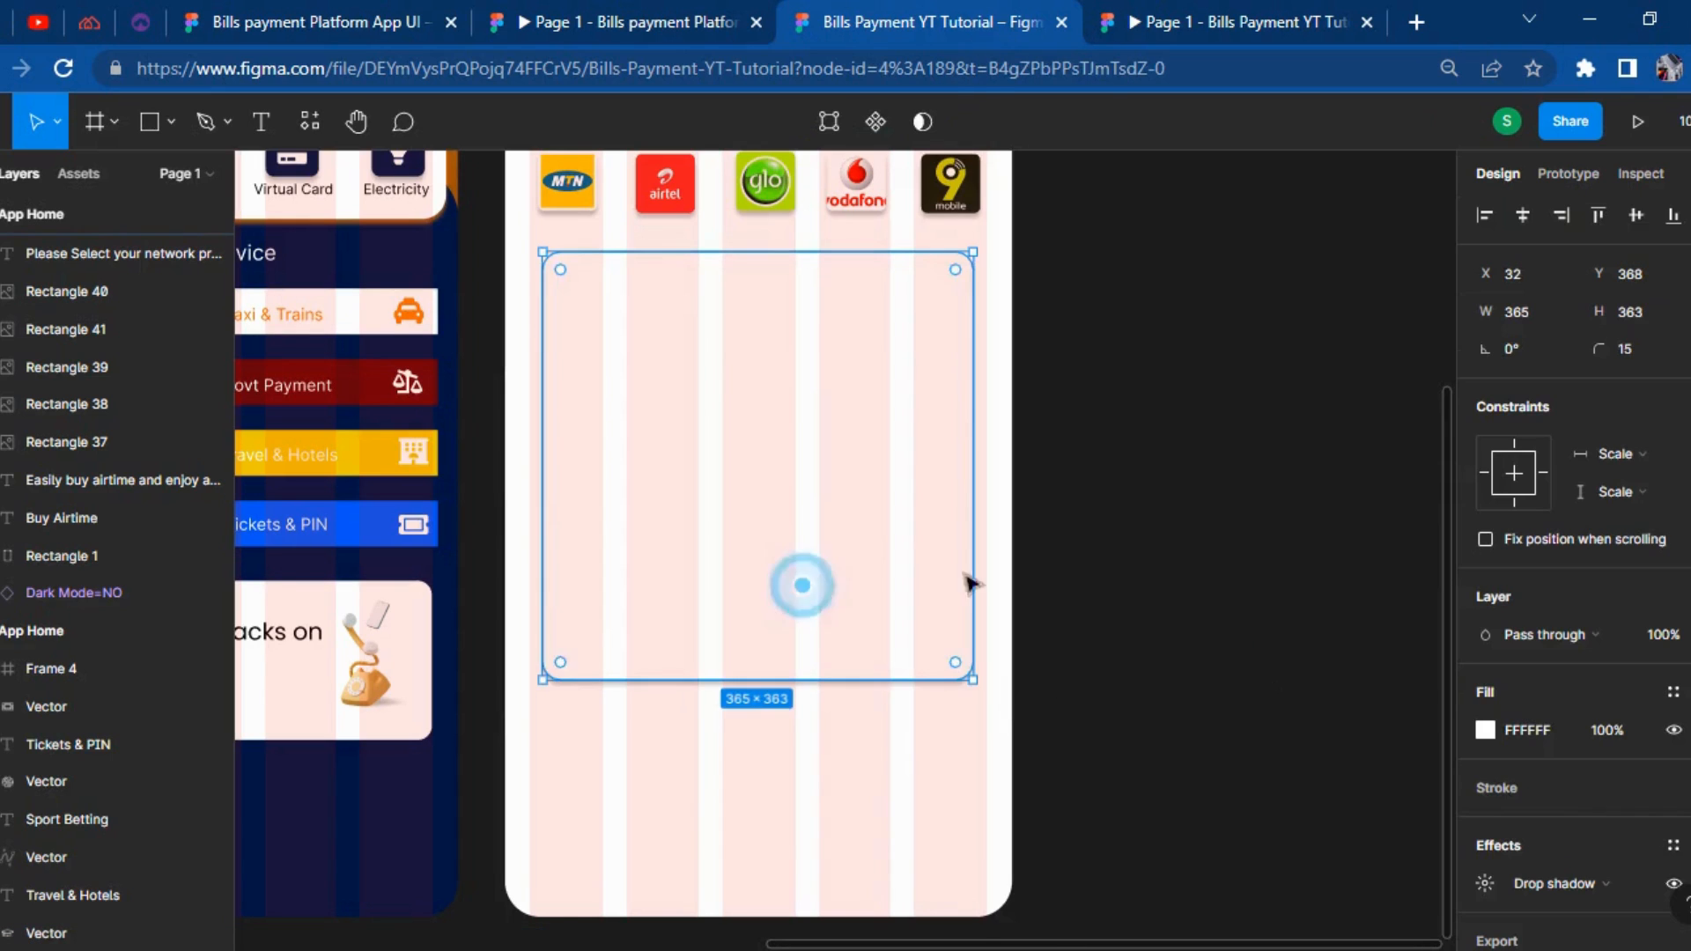
click(1532, 791)
click(1621, 823)
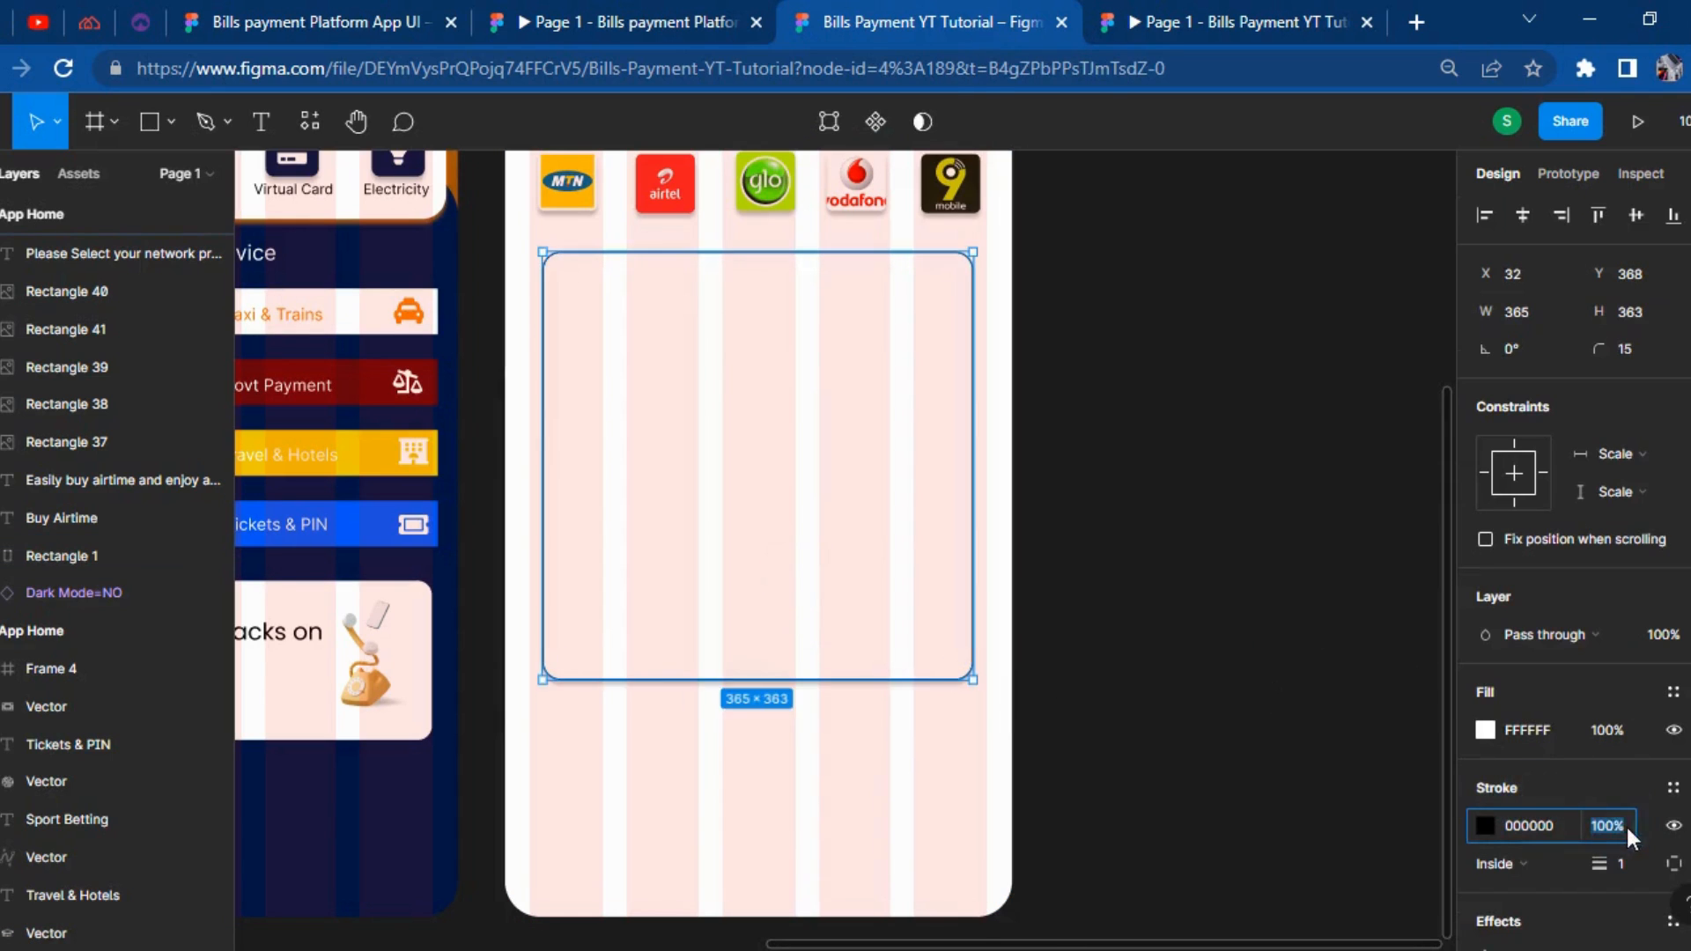
text(35)
key(Return)
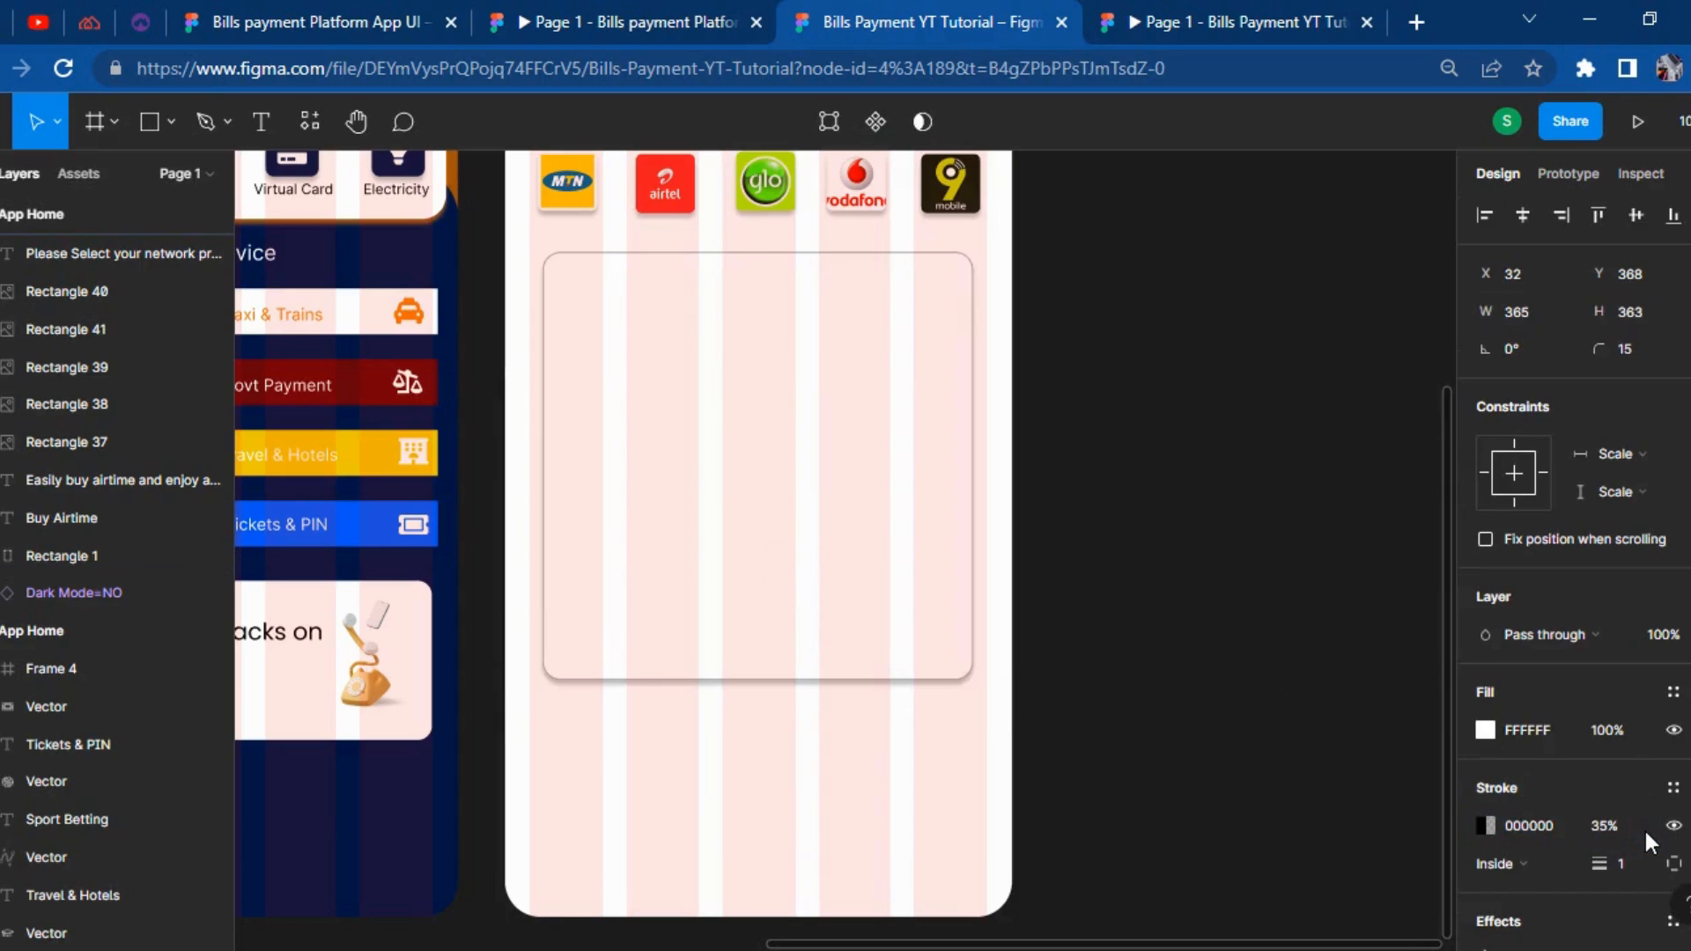
click(1348, 815)
click(1215, 554)
click(670, 21)
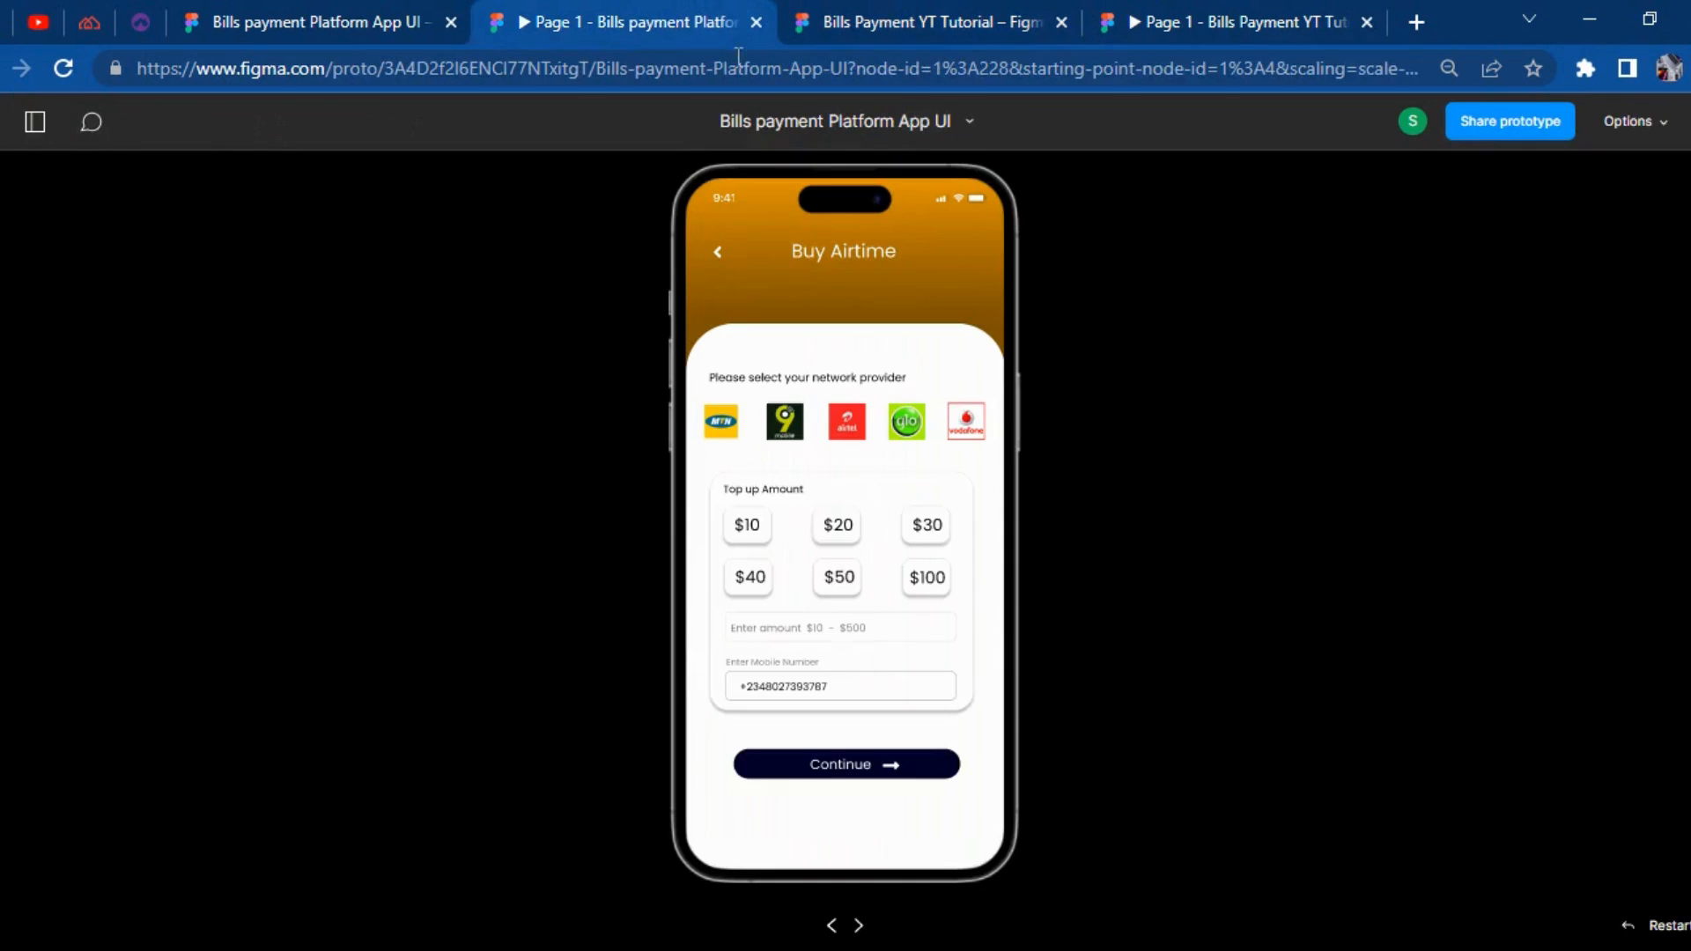
click(950, 11)
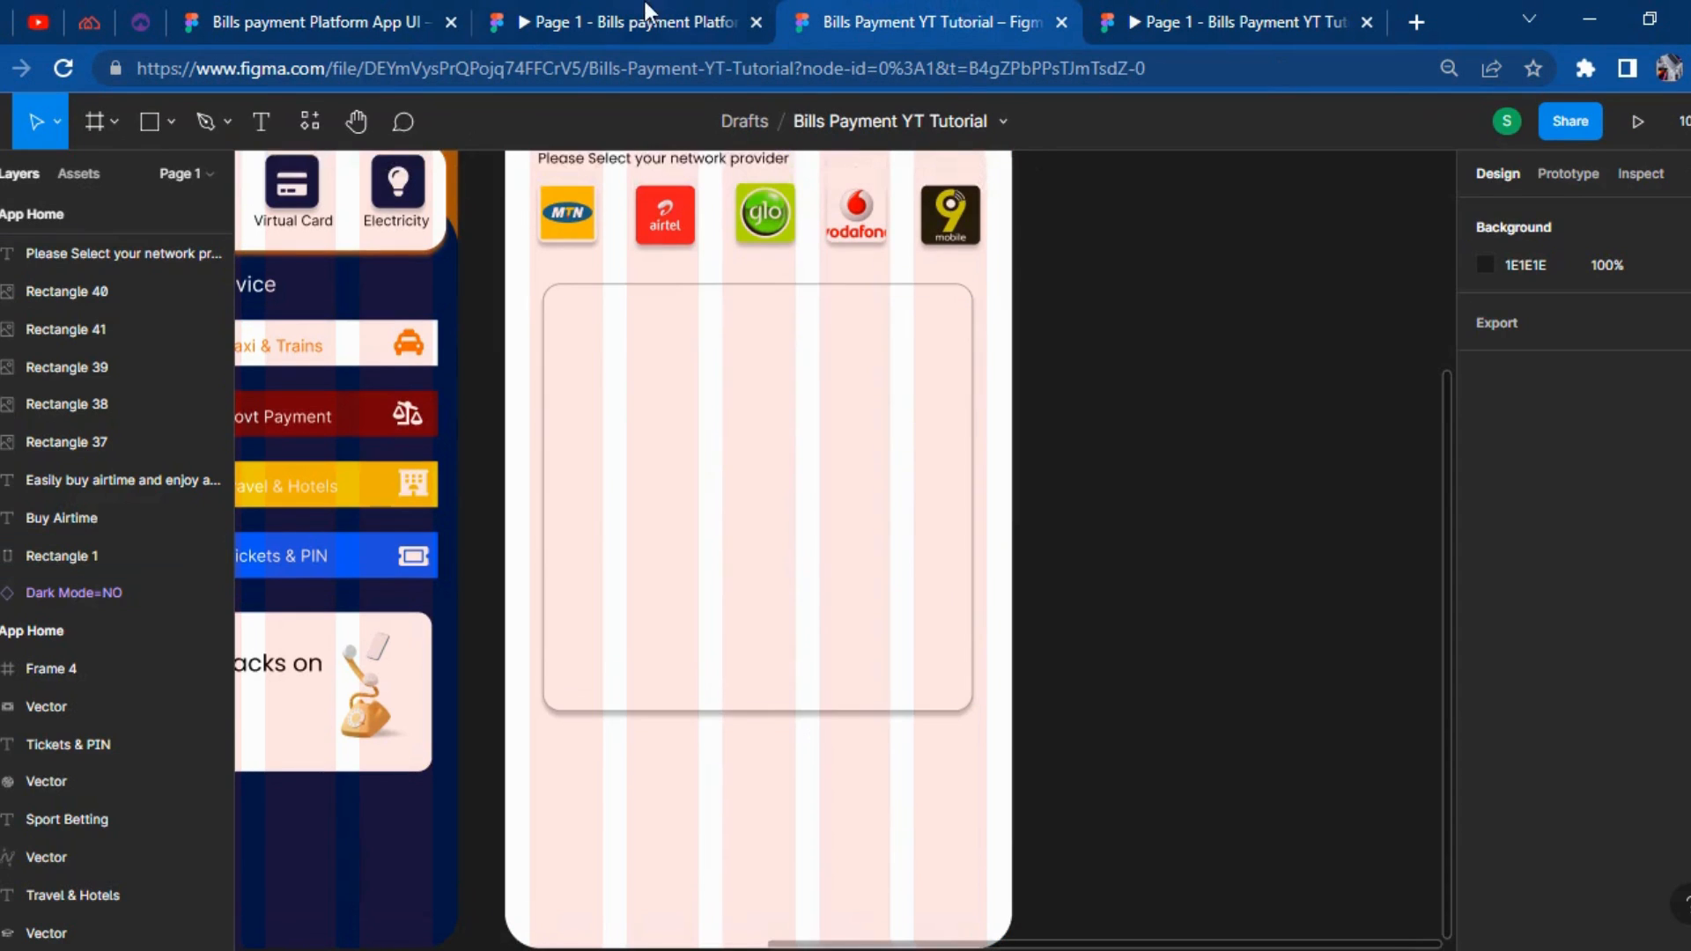
Create a 50 by 50 rectangle with corner radius 8 on the empty canvas beside the Buy Airtime screen.
click(644, 4)
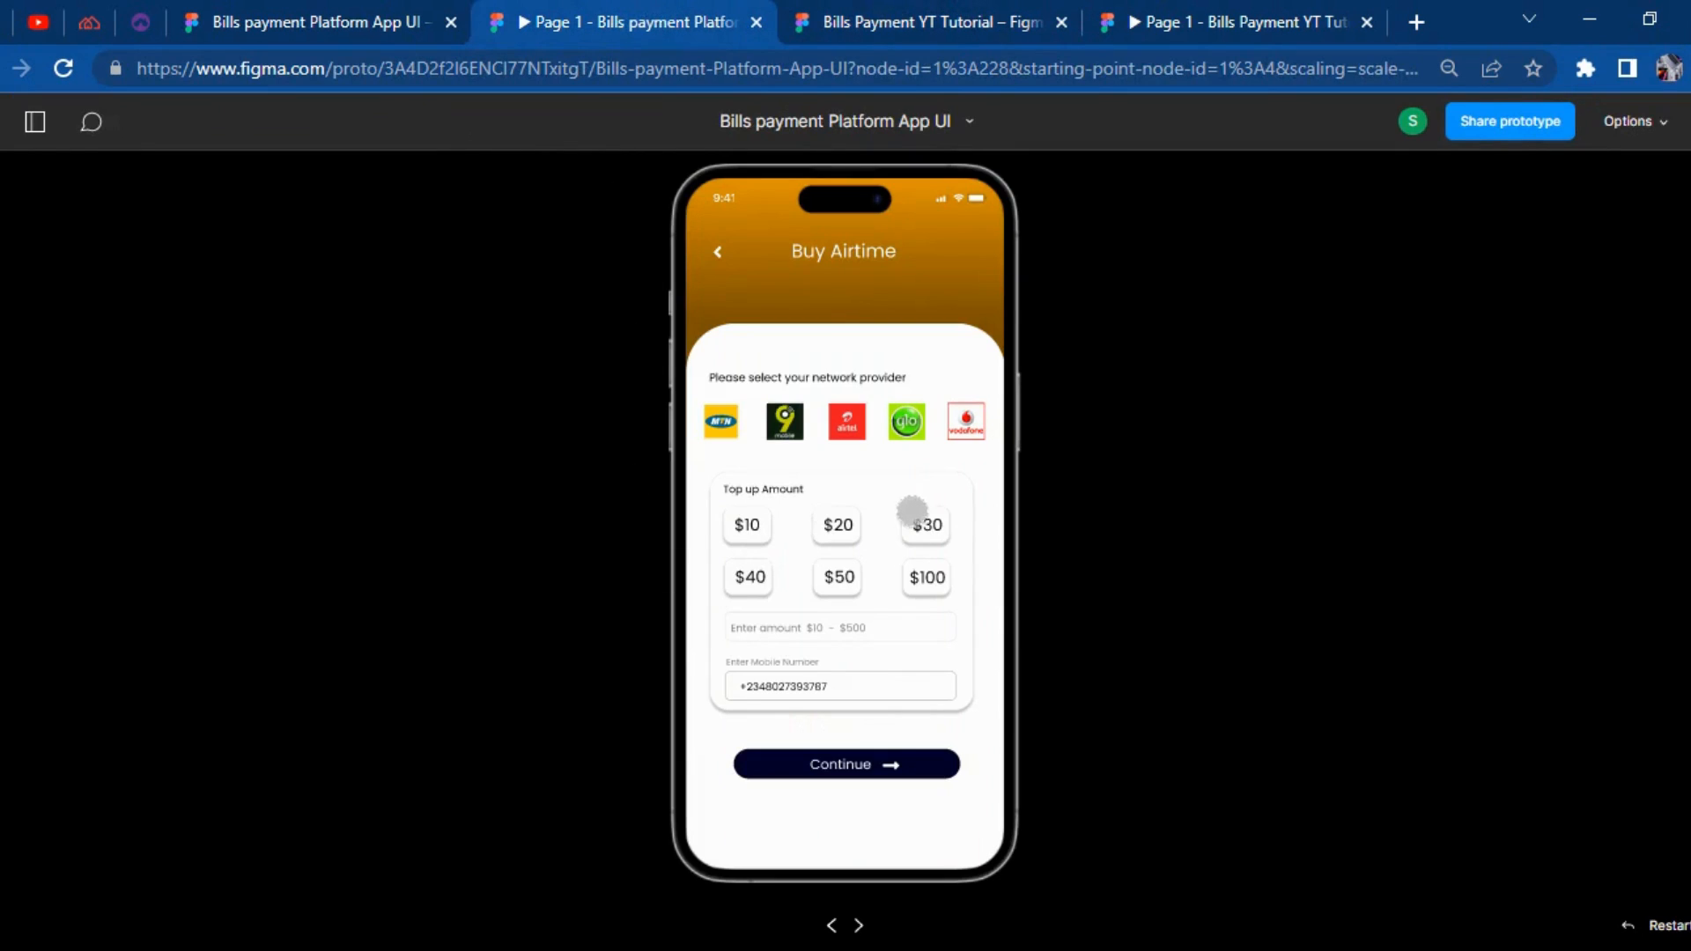
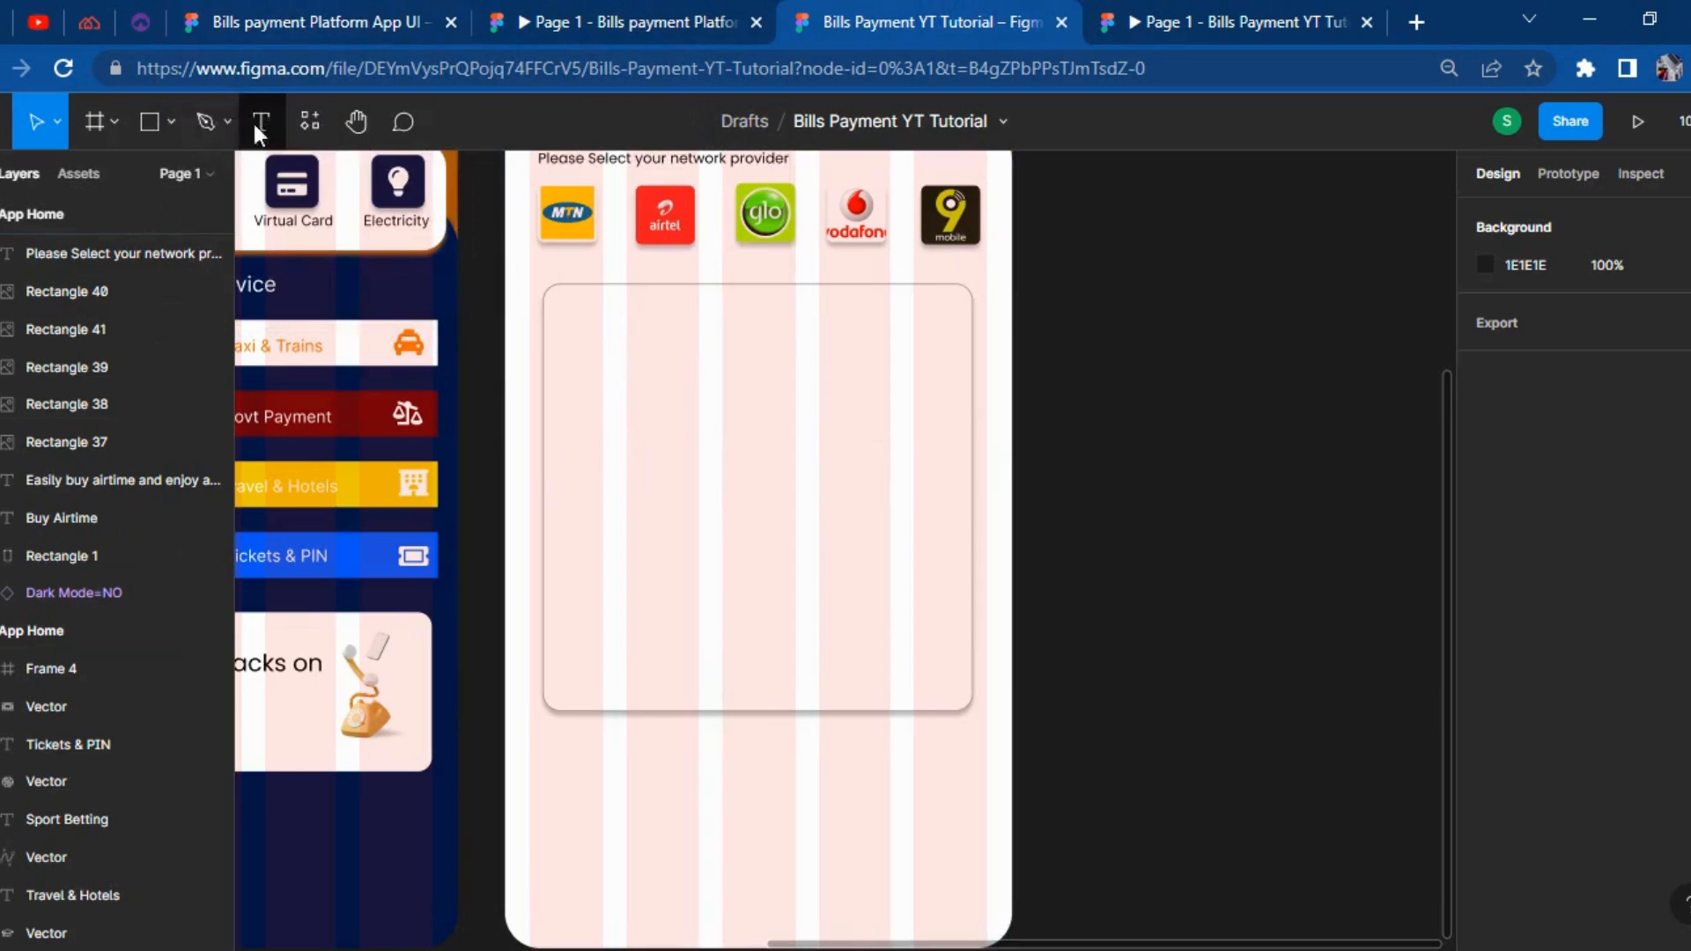
click(150, 120)
click(1184, 503)
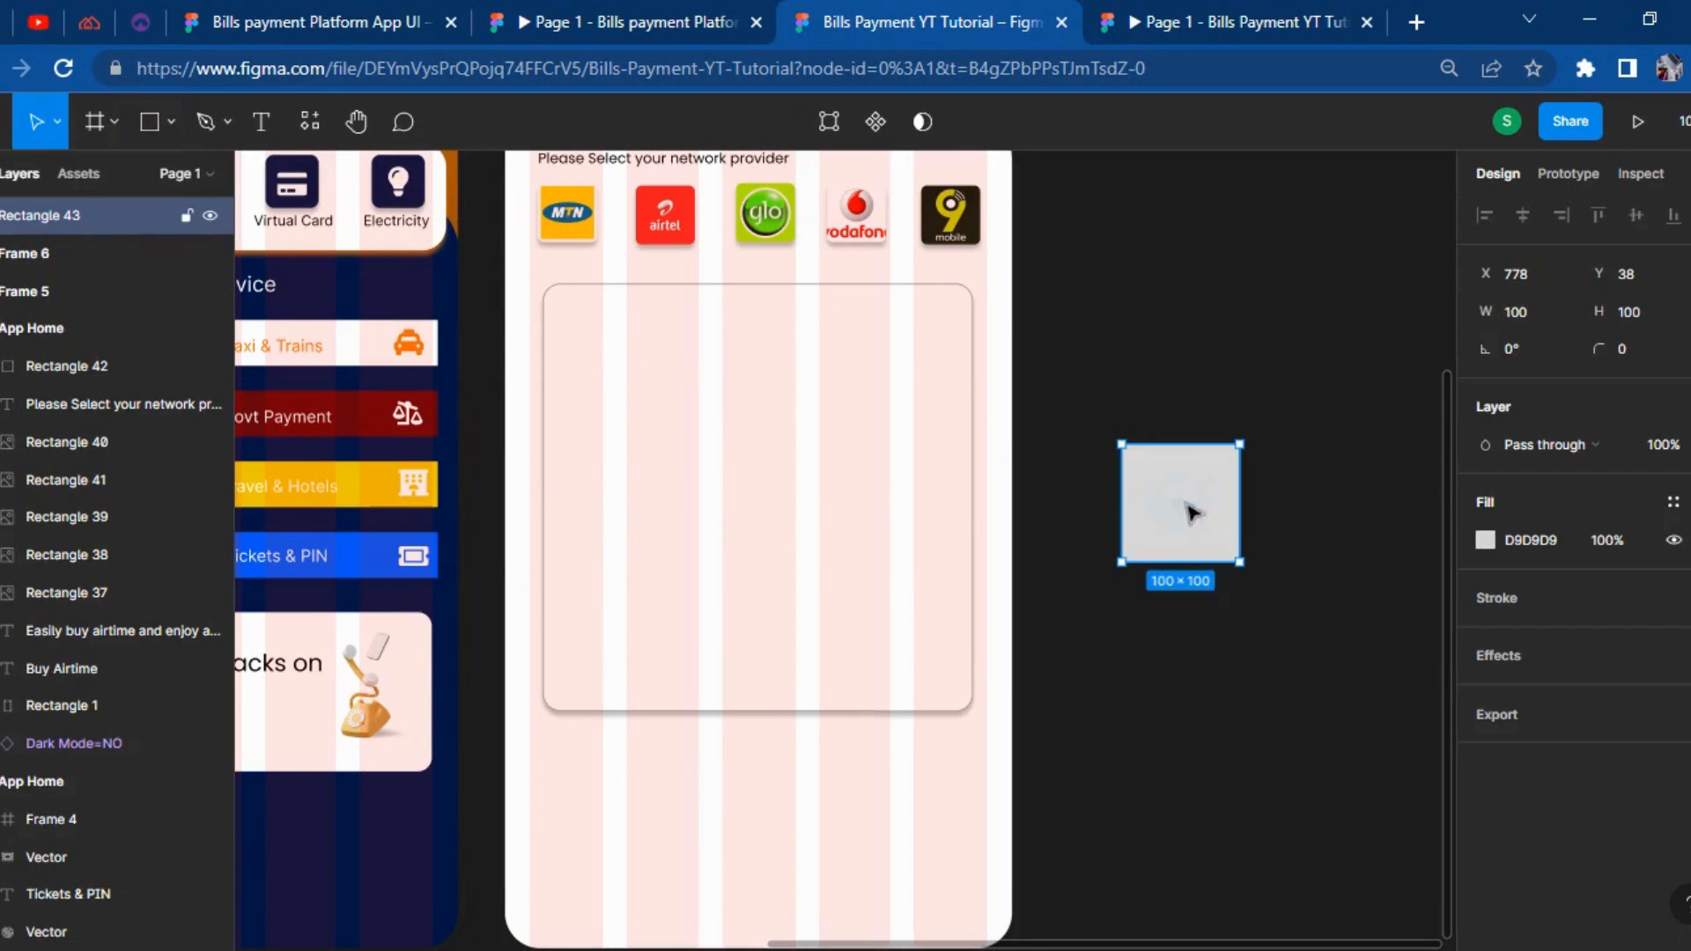
click(1554, 313)
text(50)
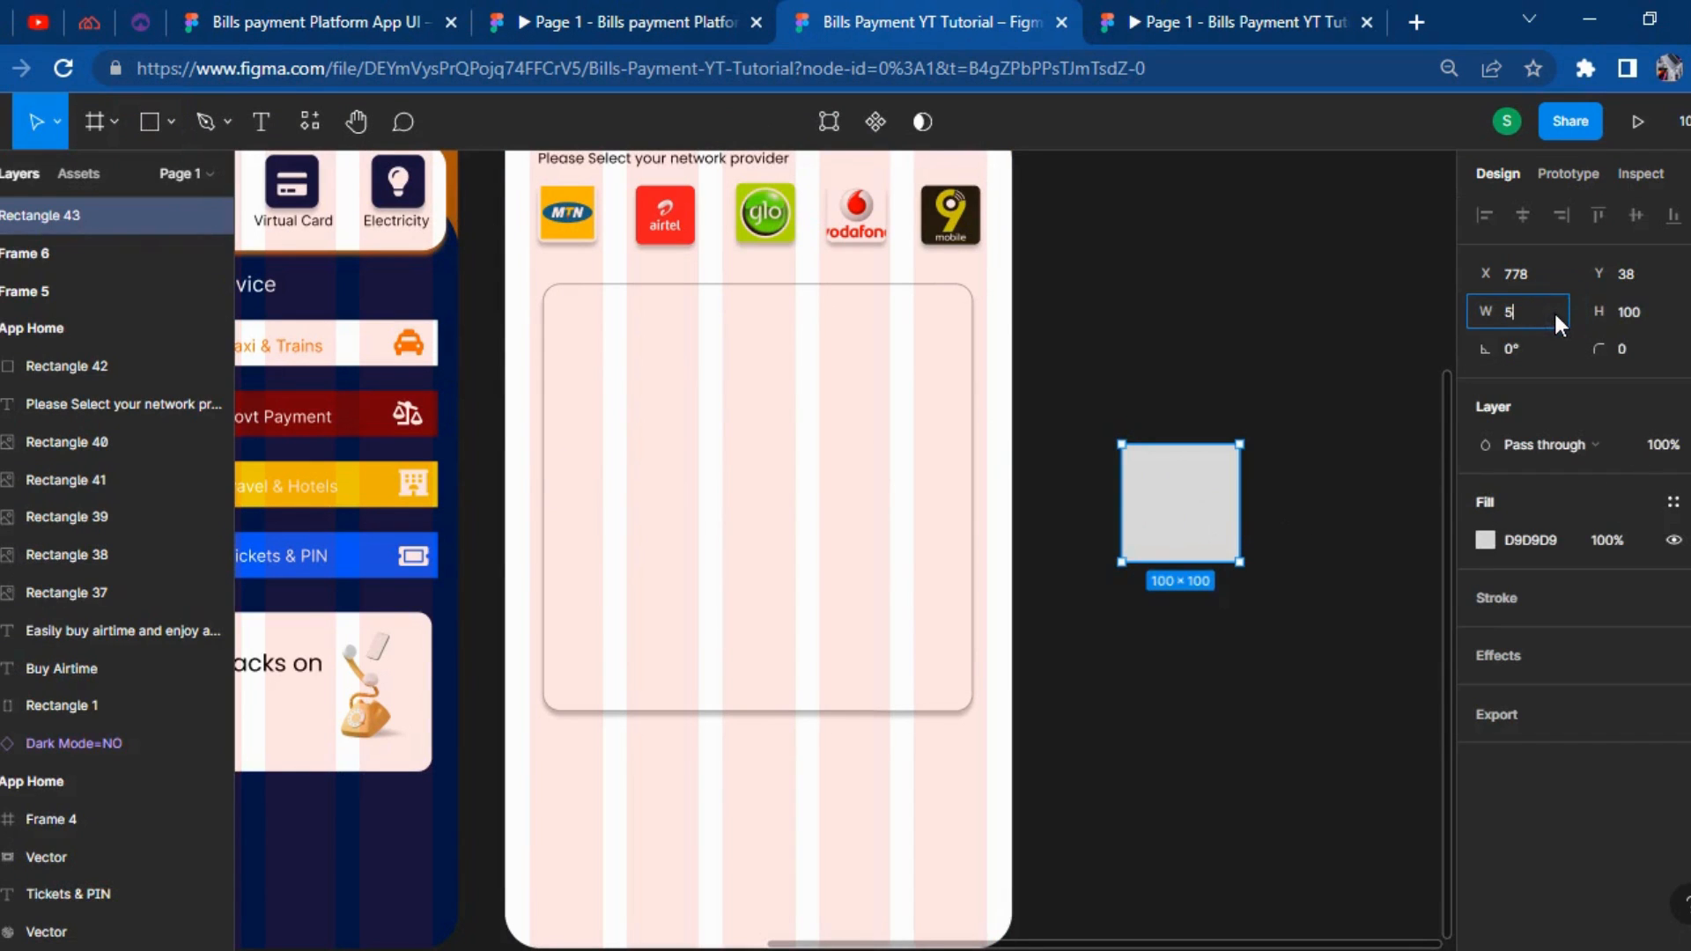
key(Tab)
text(50)
key(Return)
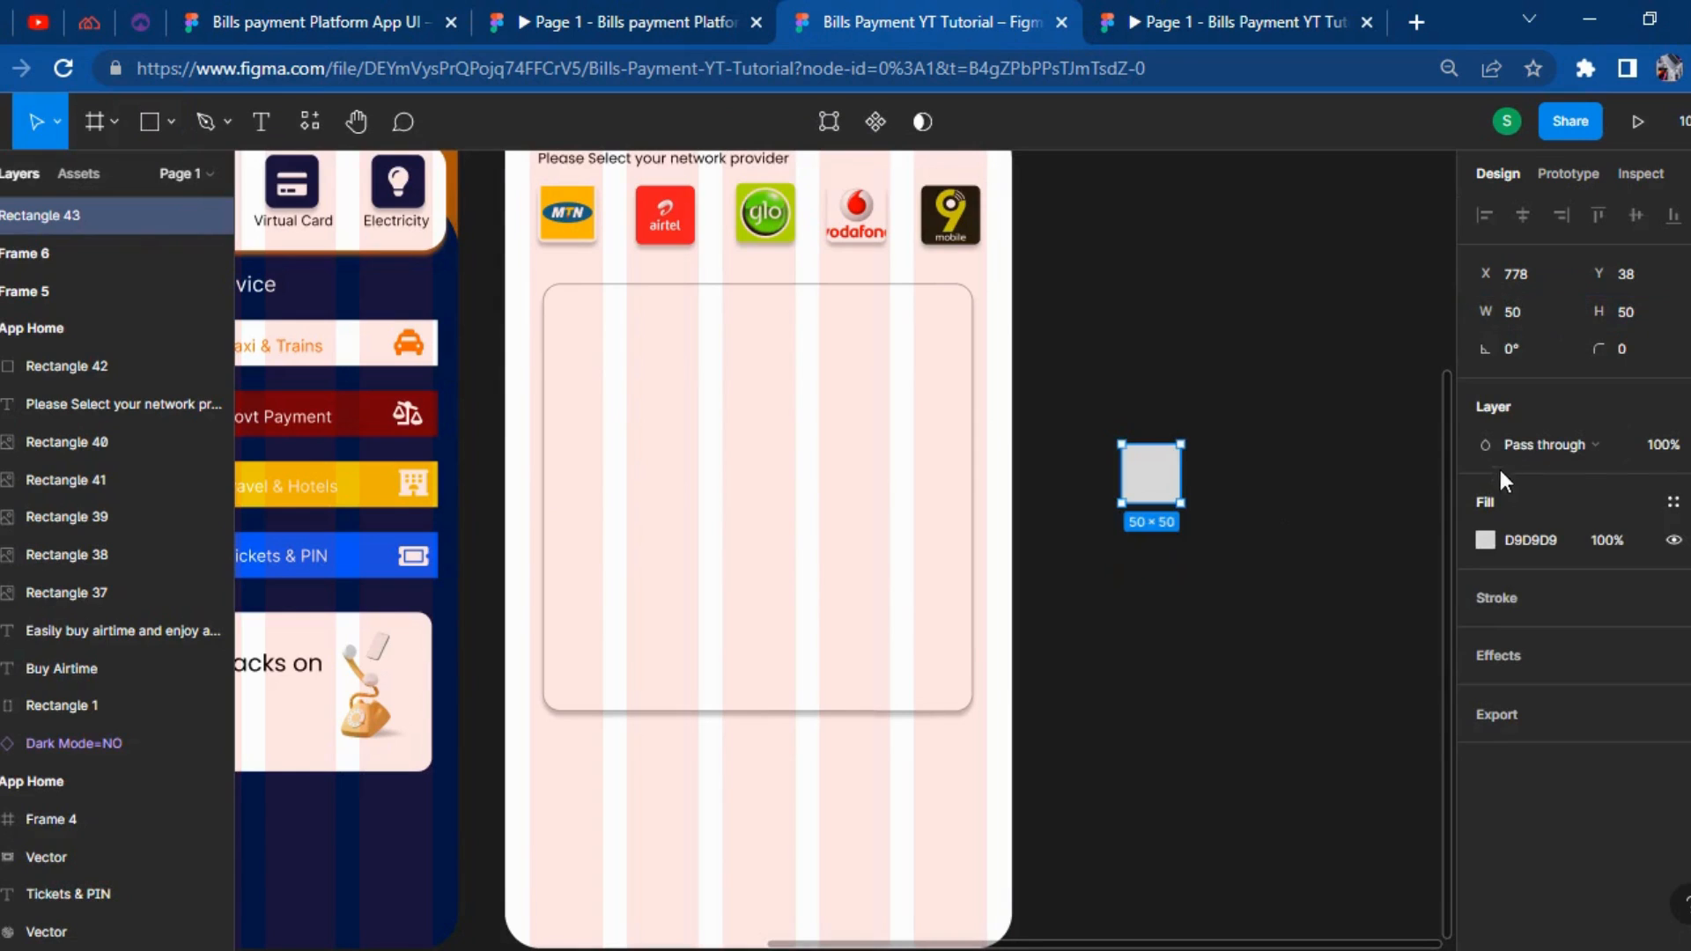
text(8)
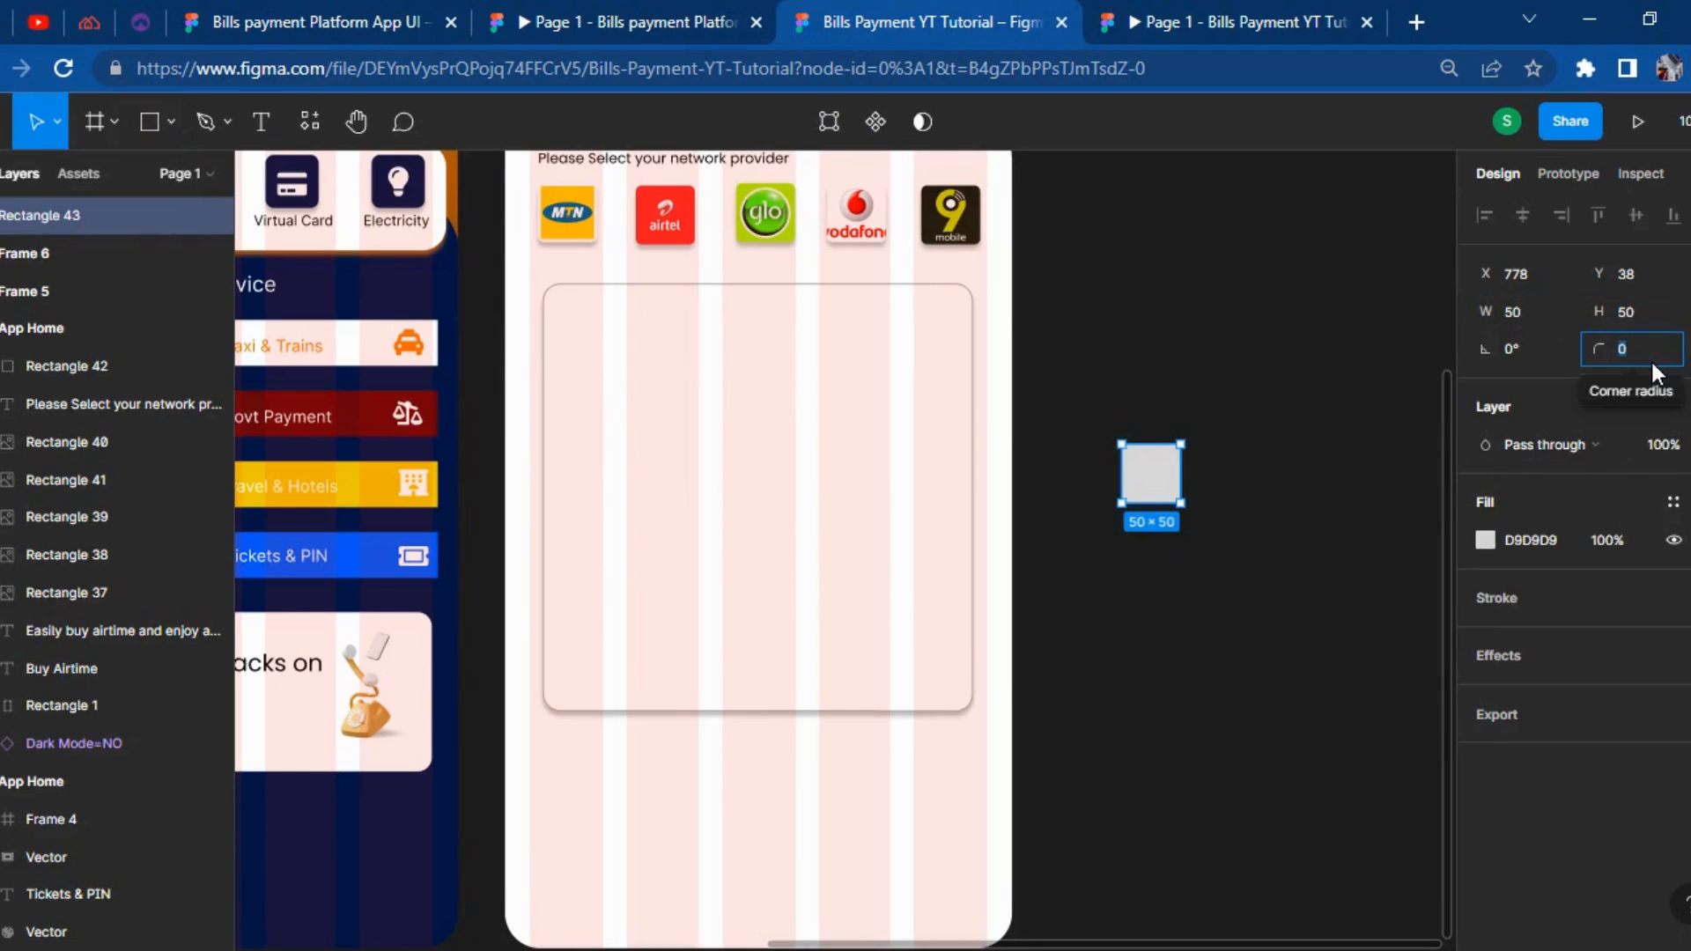
key(Return)
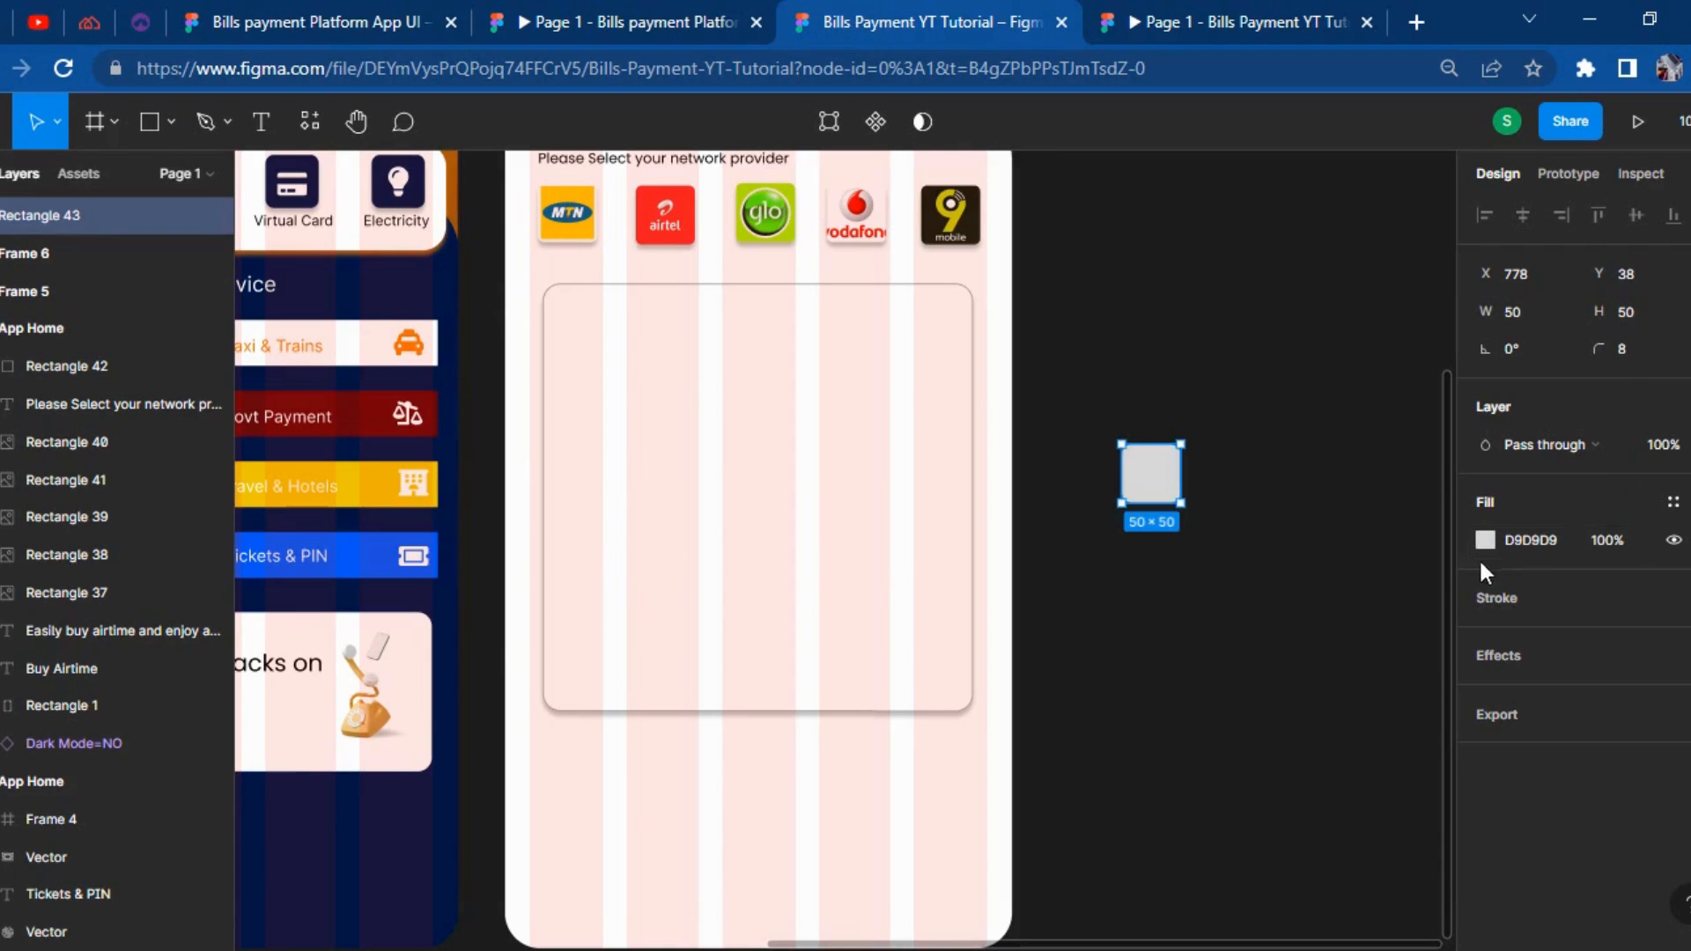
Set the small square's fill to white FFFFFF and give it a drop shadow.
click(1489, 546)
drag(1239, 517, 1037, 13)
click(1162, 18)
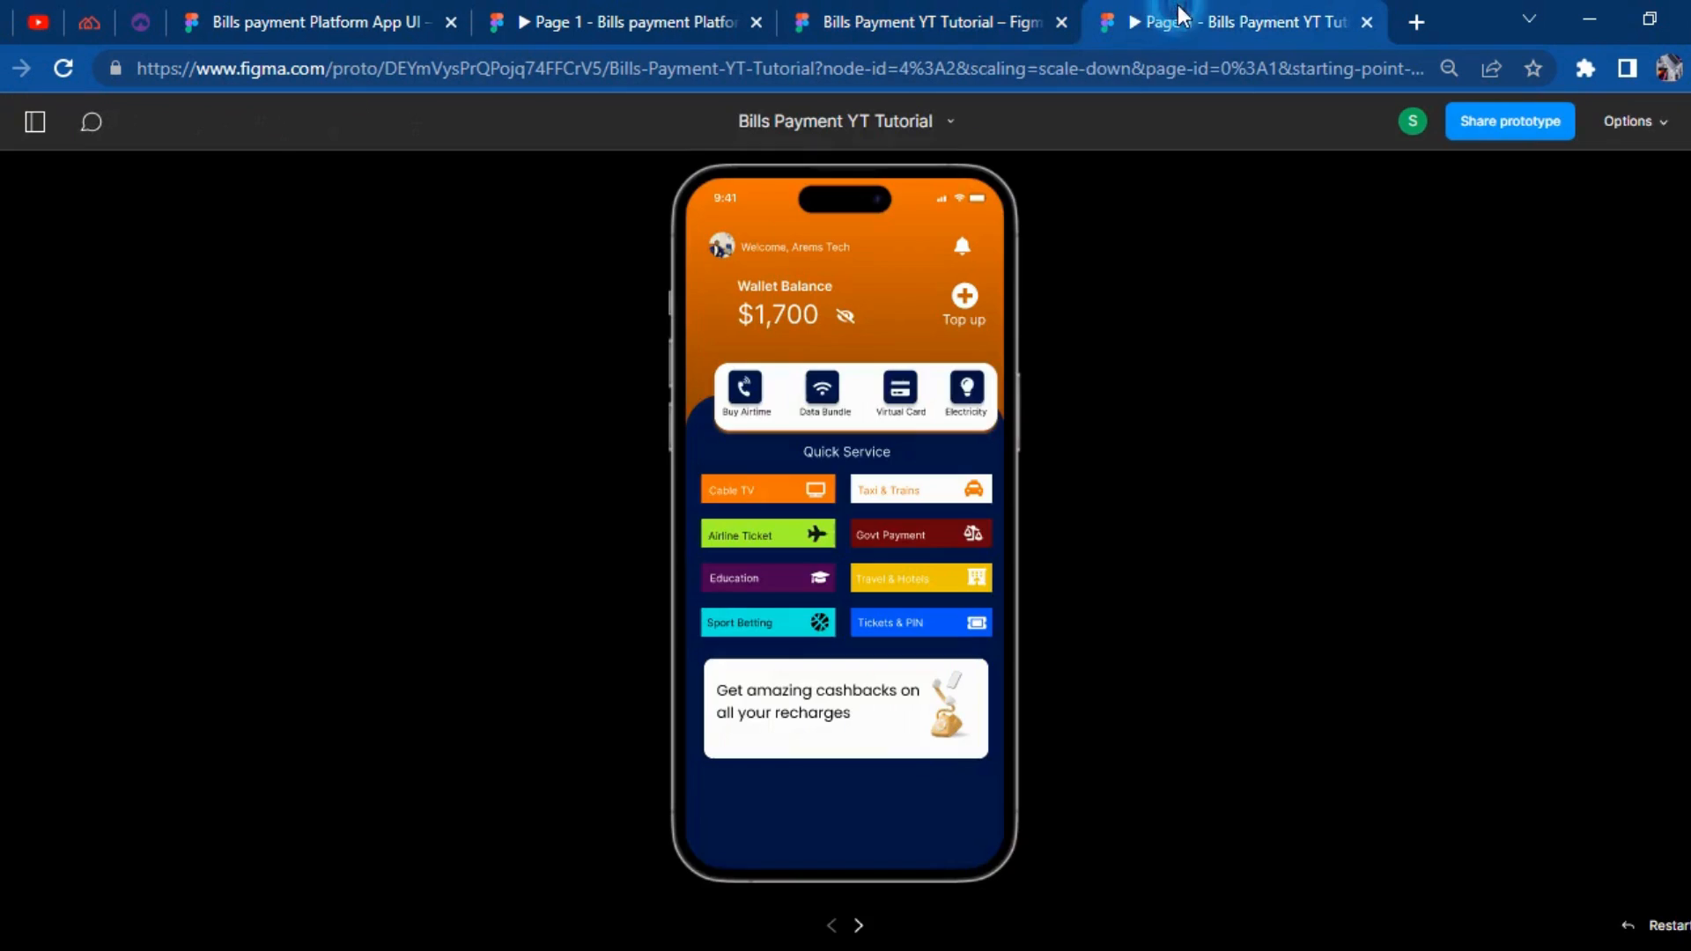
click(672, 14)
click(959, 13)
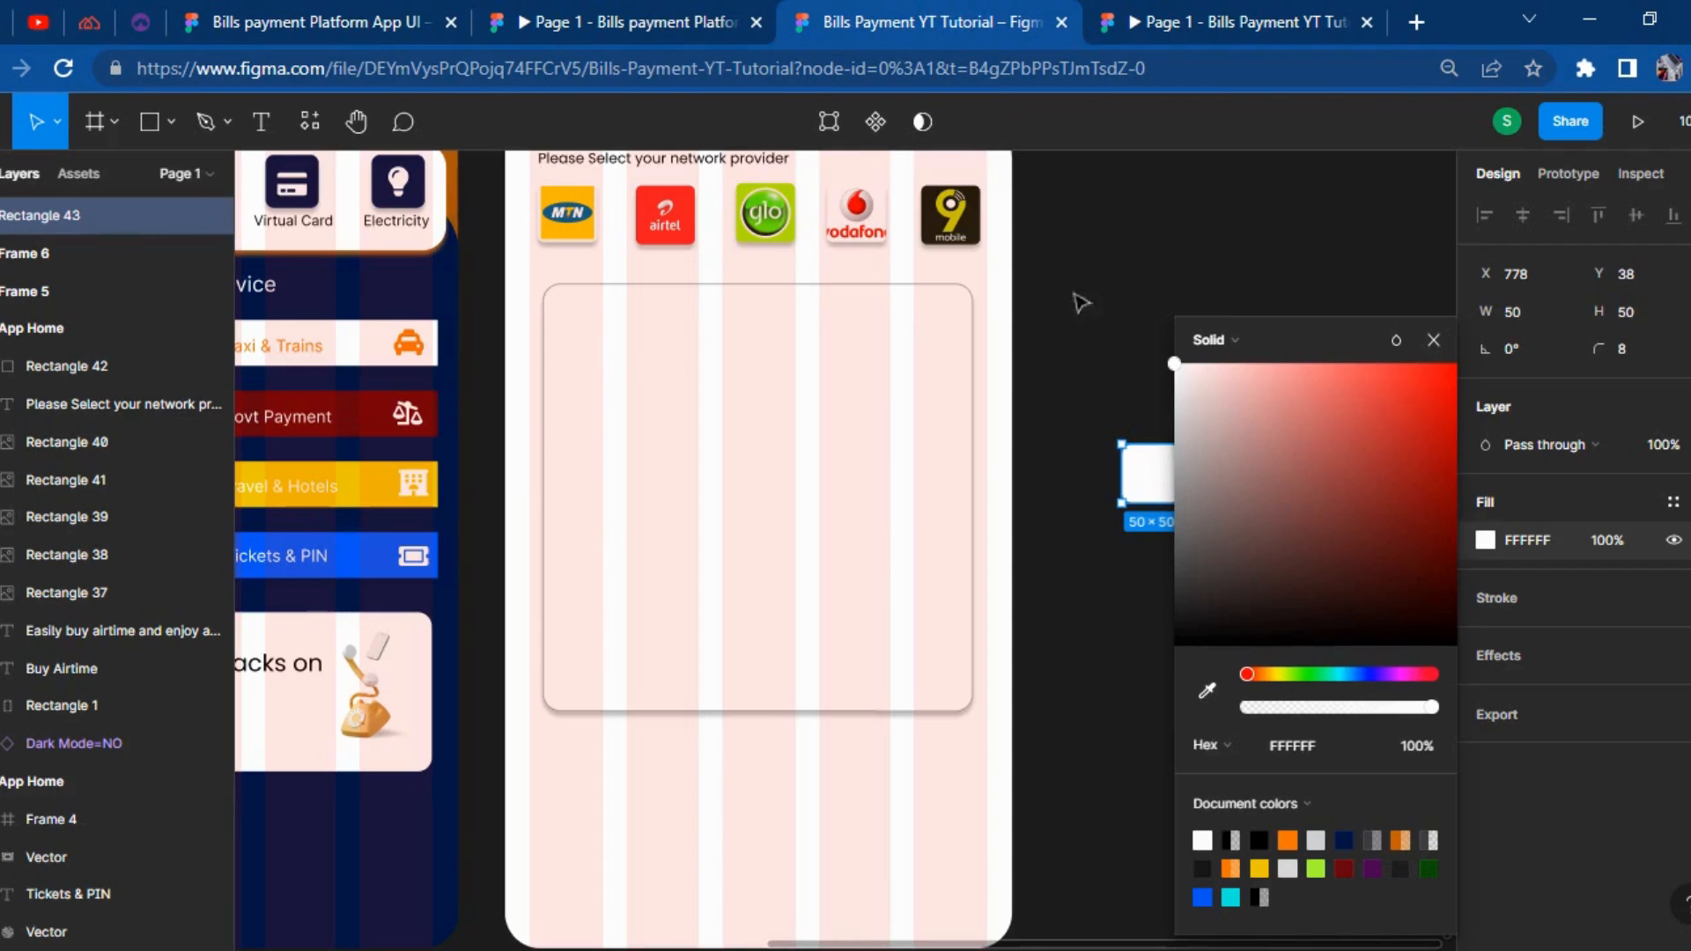
click(1163, 686)
drag(1154, 467, 1142, 473)
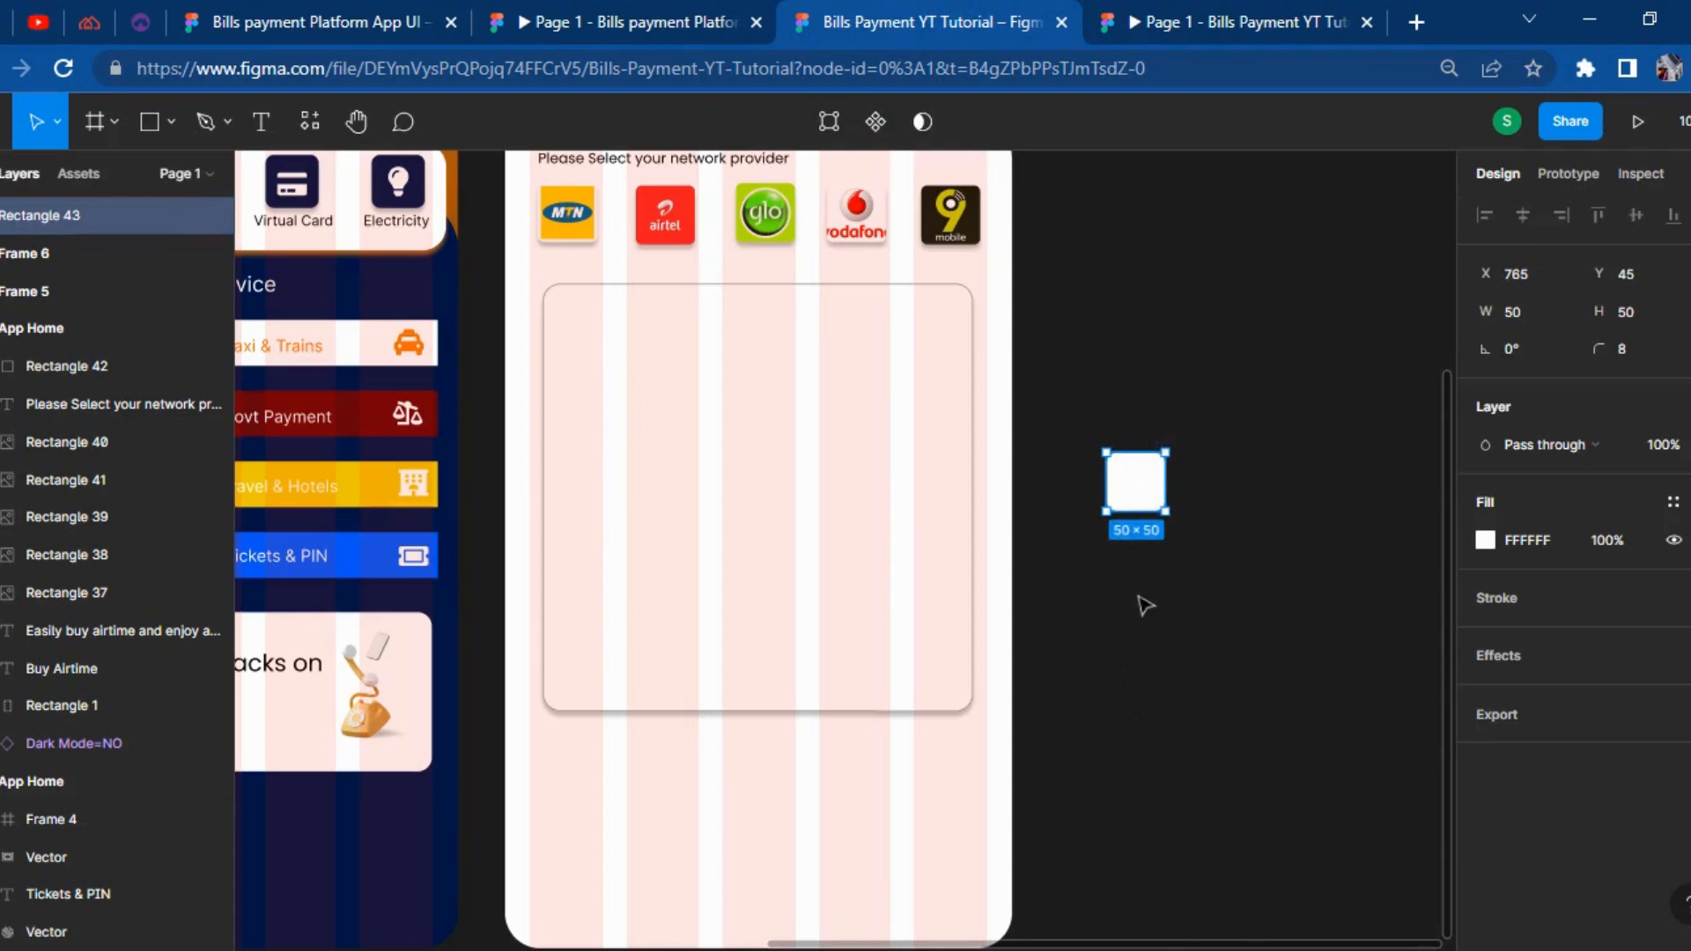
click(1534, 653)
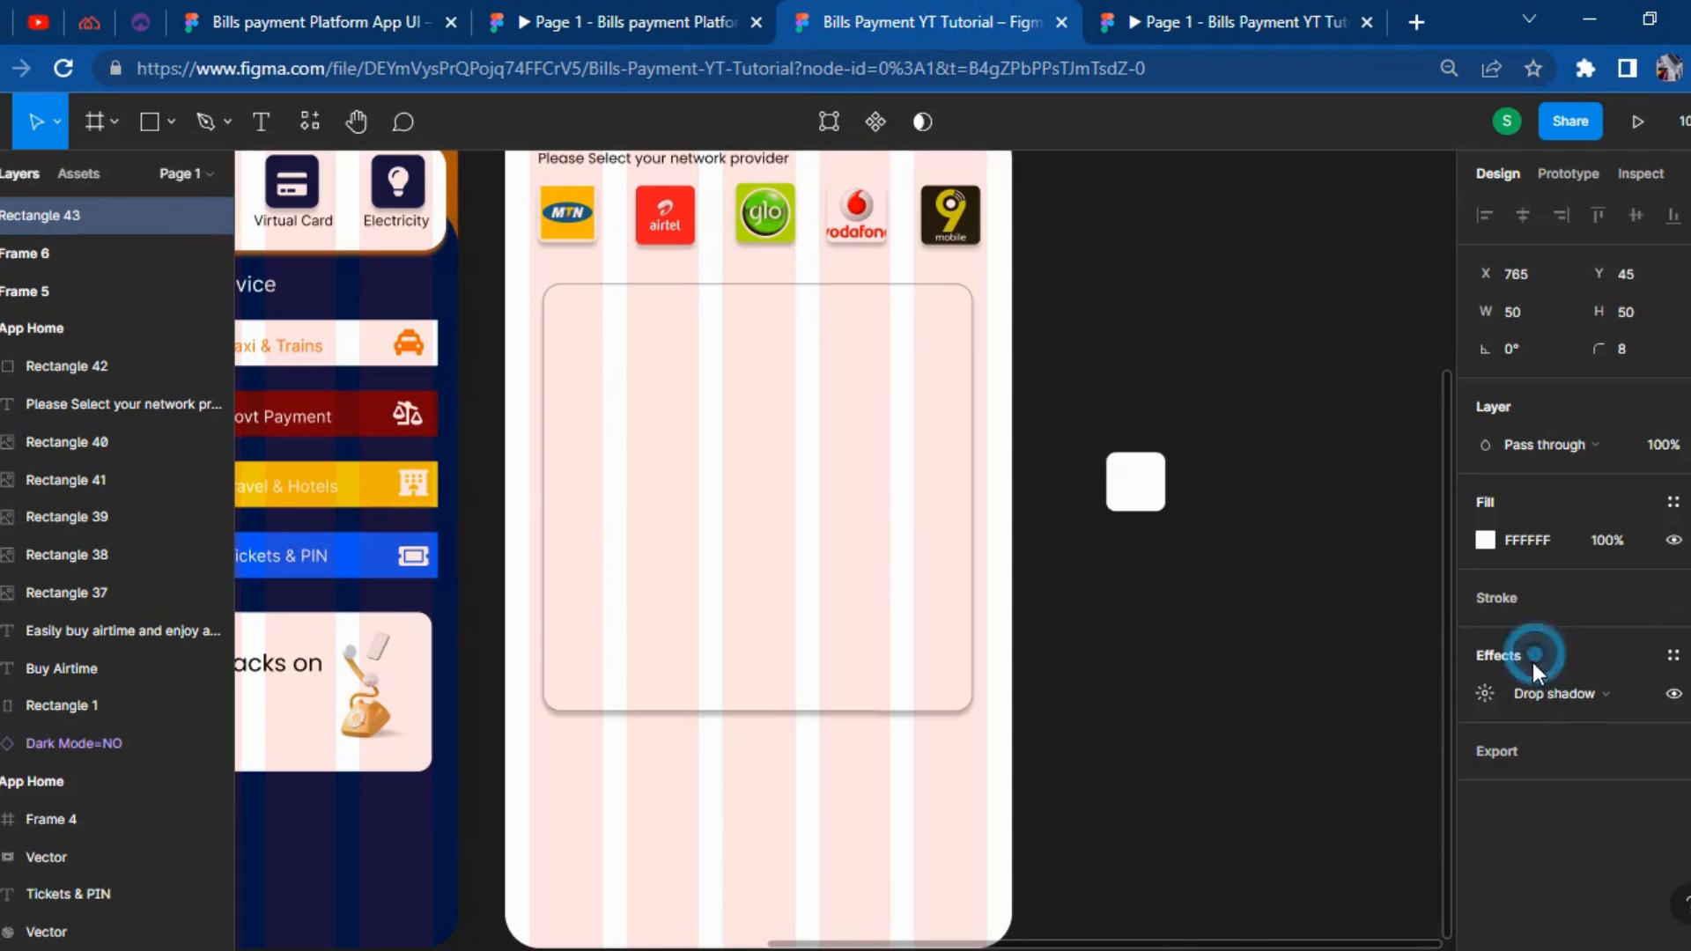
click(1285, 703)
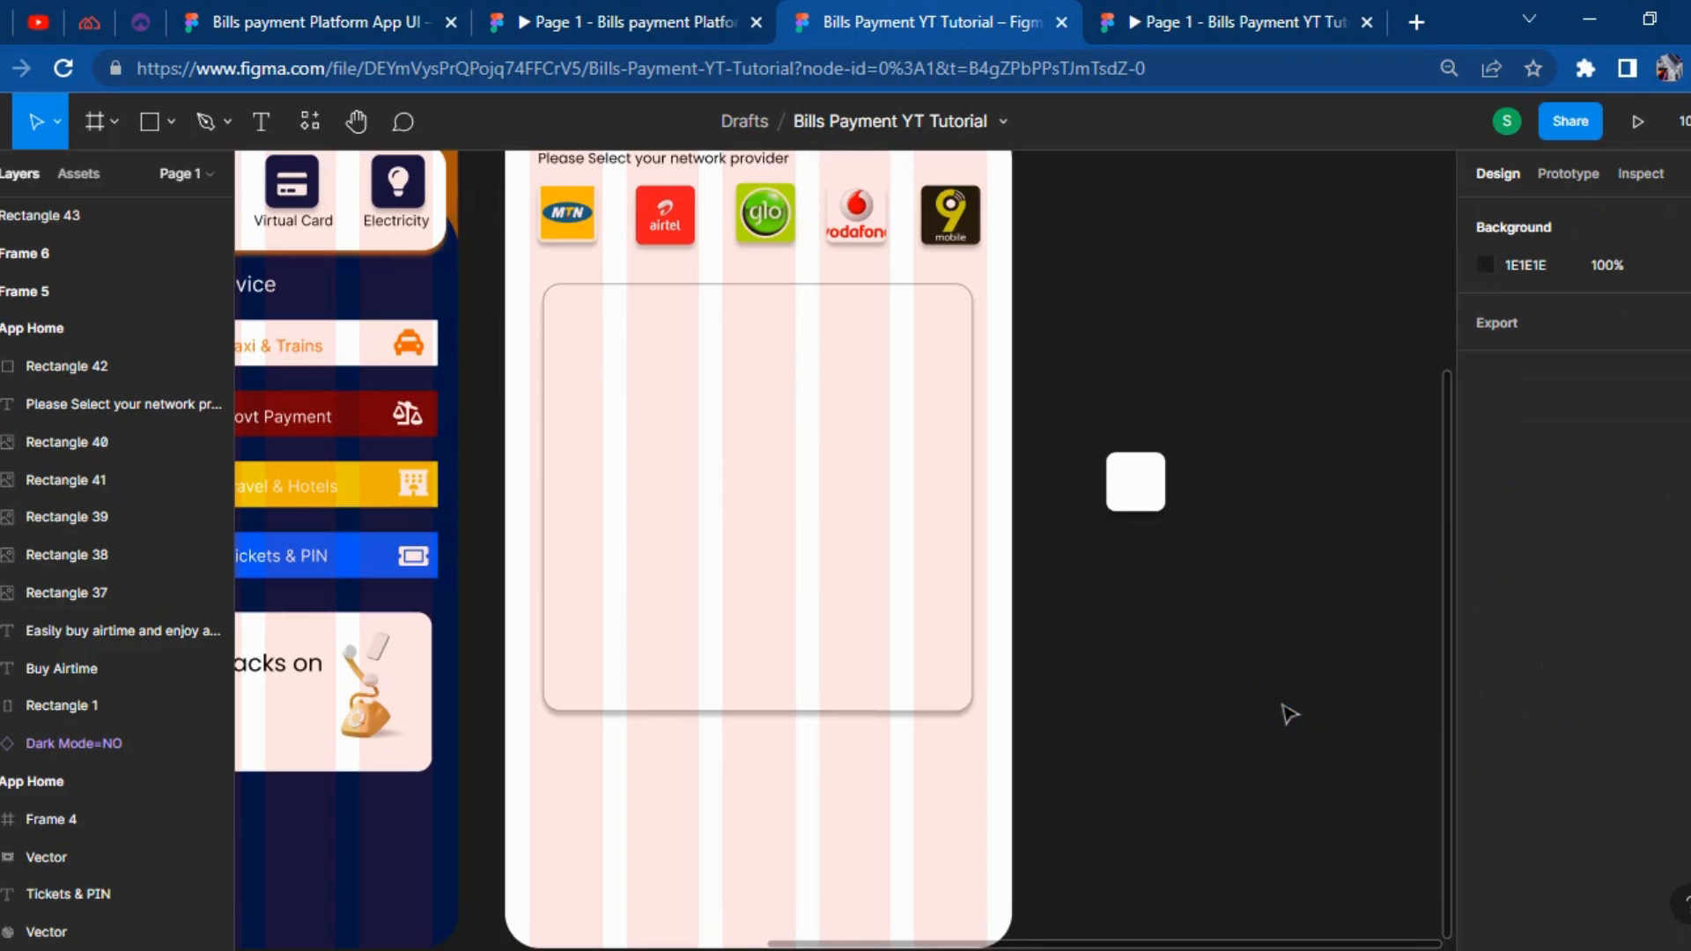
click(1159, 485)
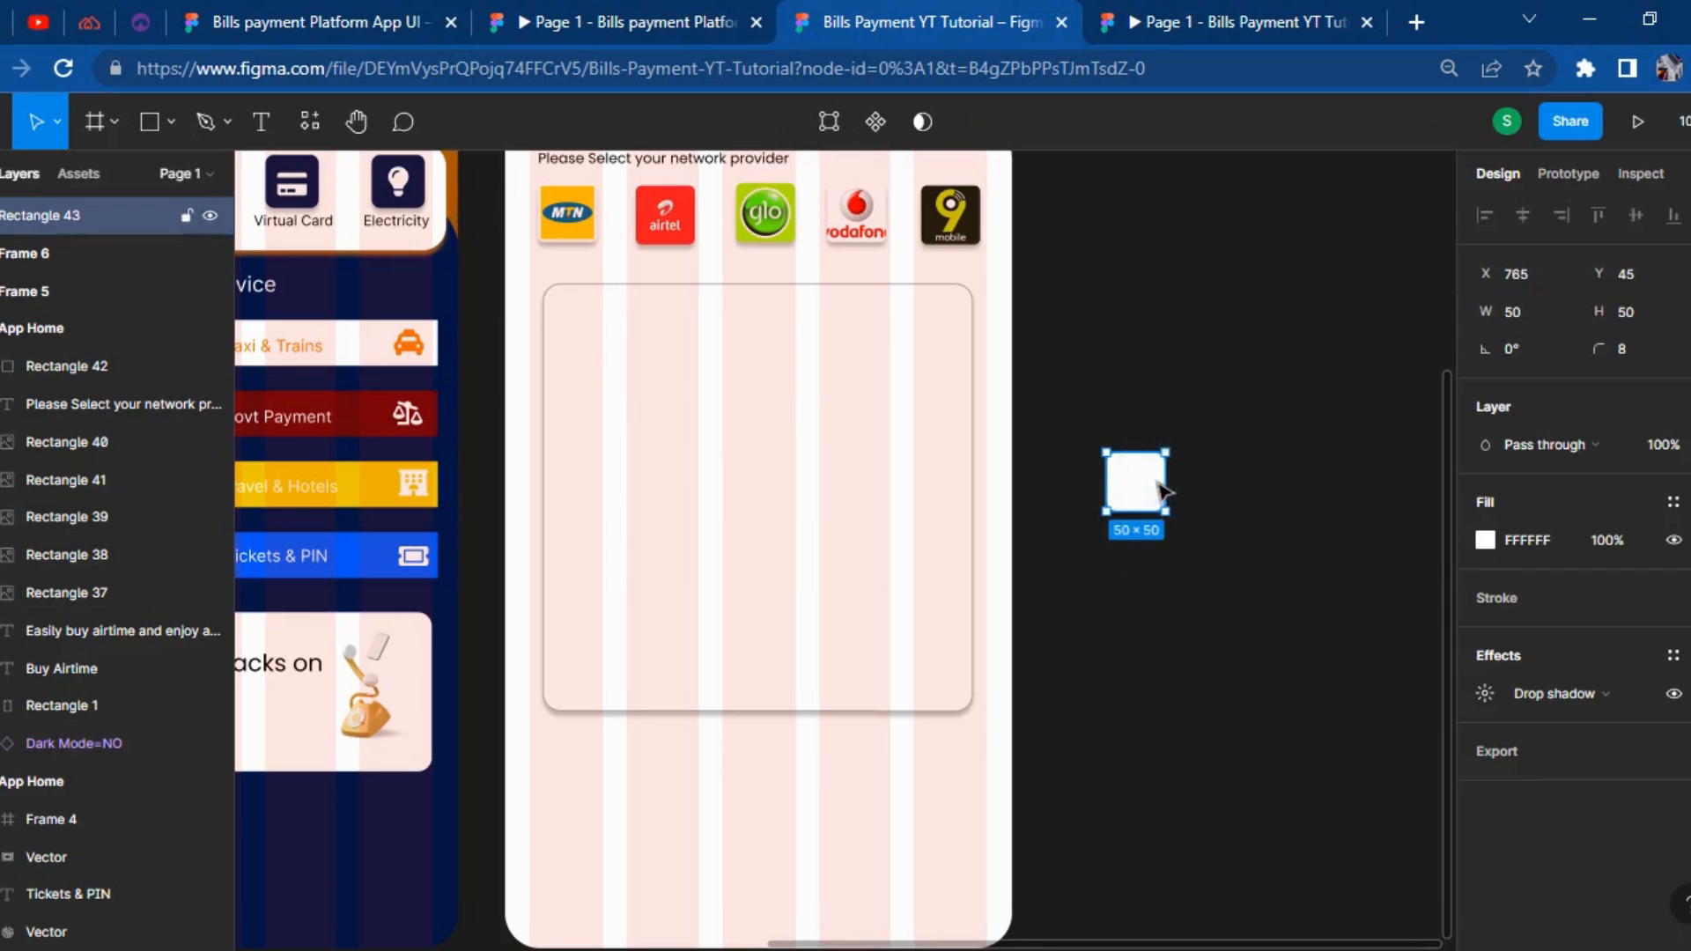
key(ctrl+d)
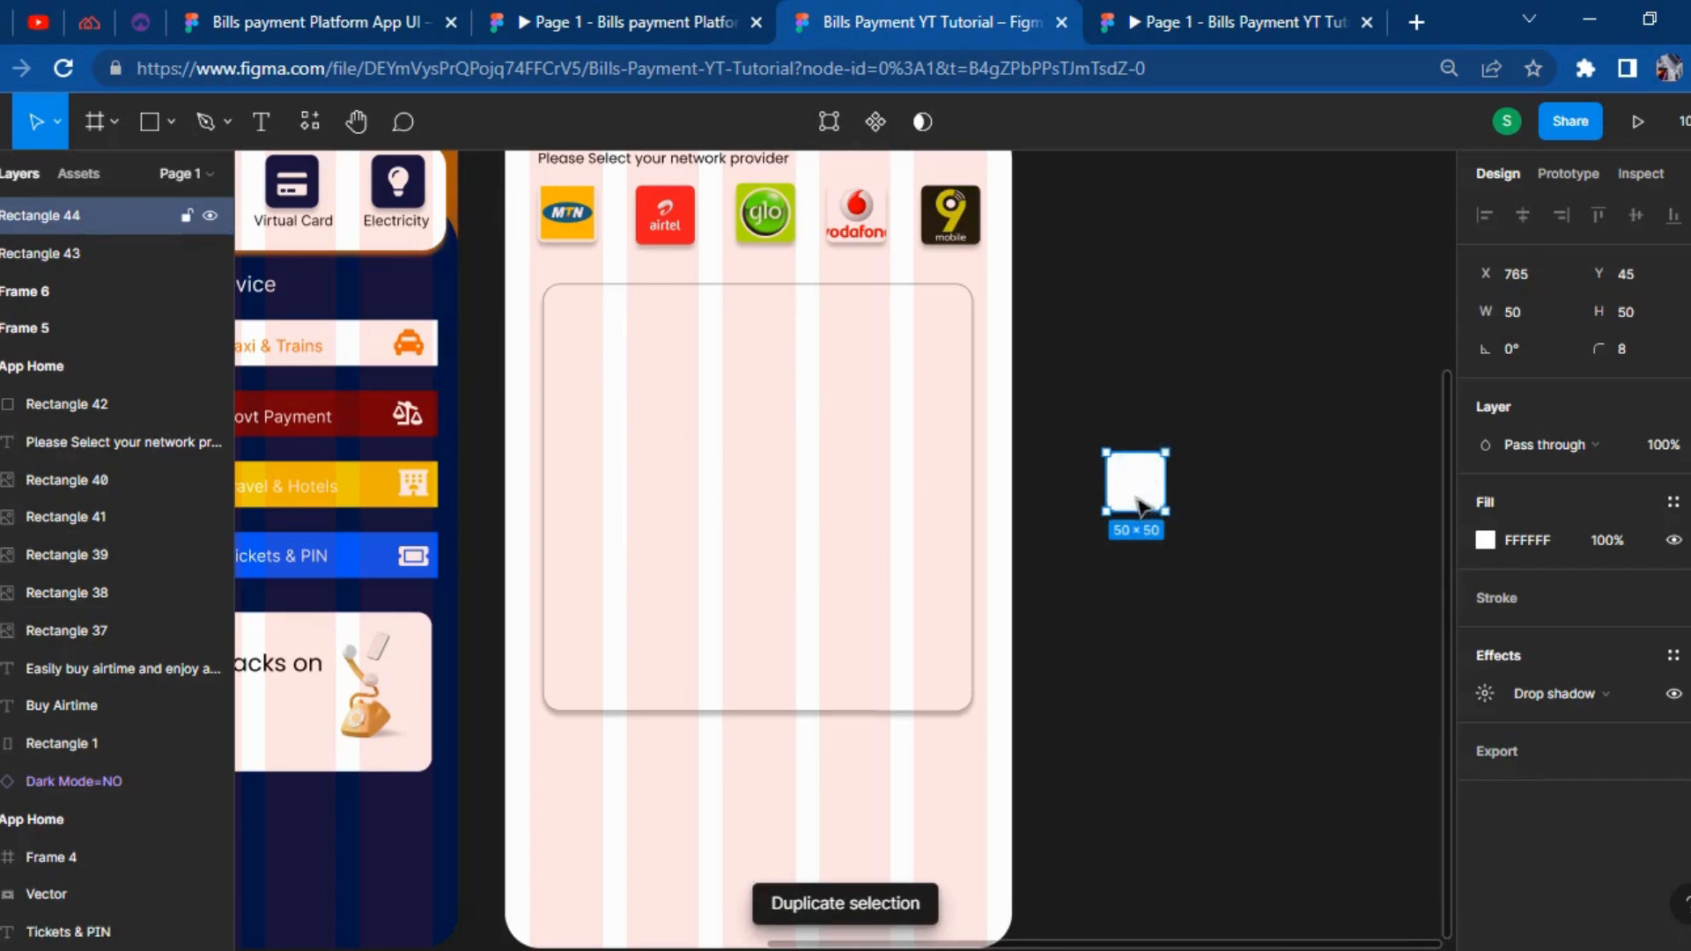
key(shift+Right)
key(shift+Right)
key(shift+Right)
key(shift+Right)
key(shift+Right)
key(shift+Right)
key(shift+Right)
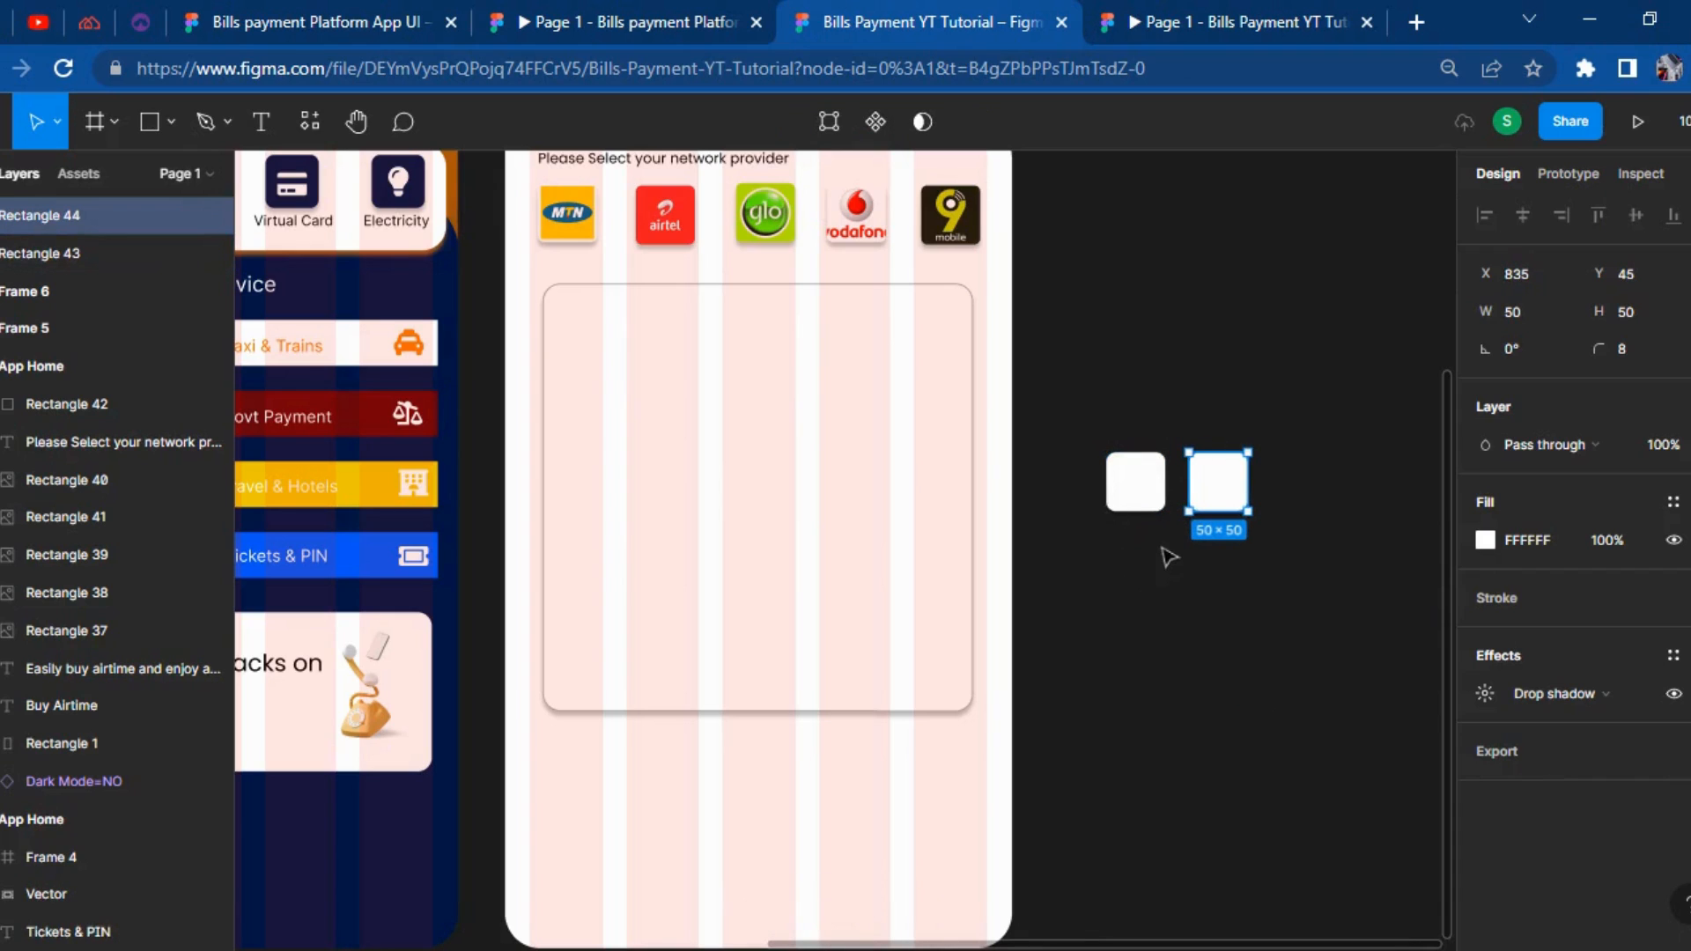
key(Delete)
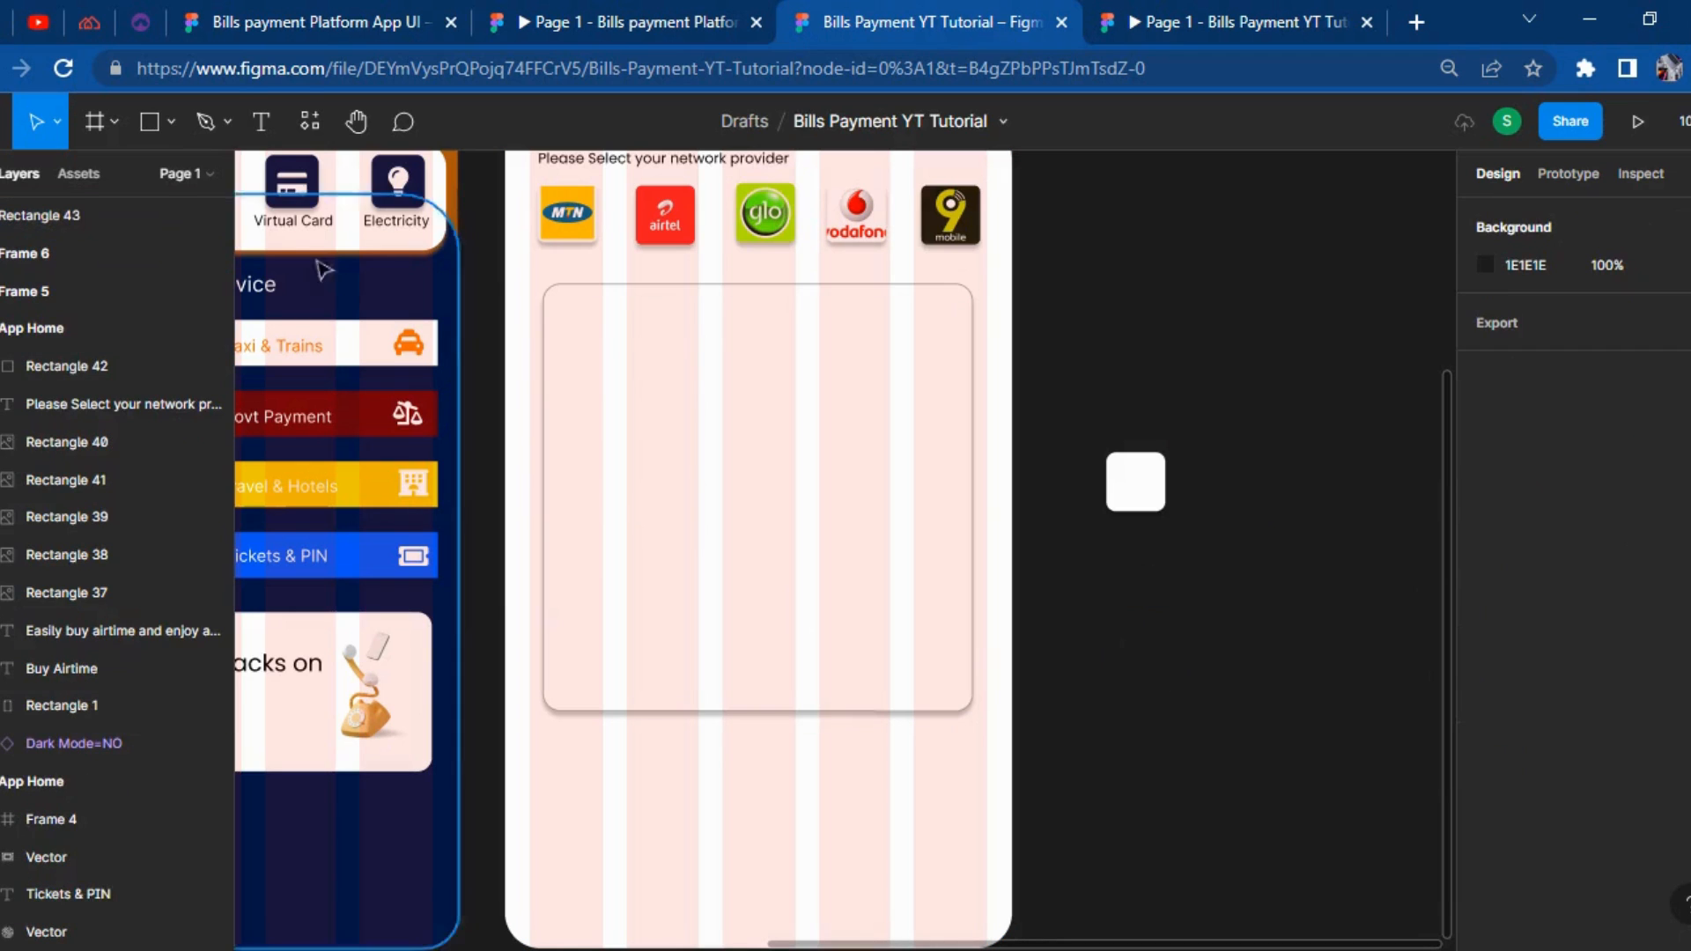
Add the text "$10" on the canvas below the white square, checking the amount tiles in the reference prototype.
click(251, 167)
click(261, 122)
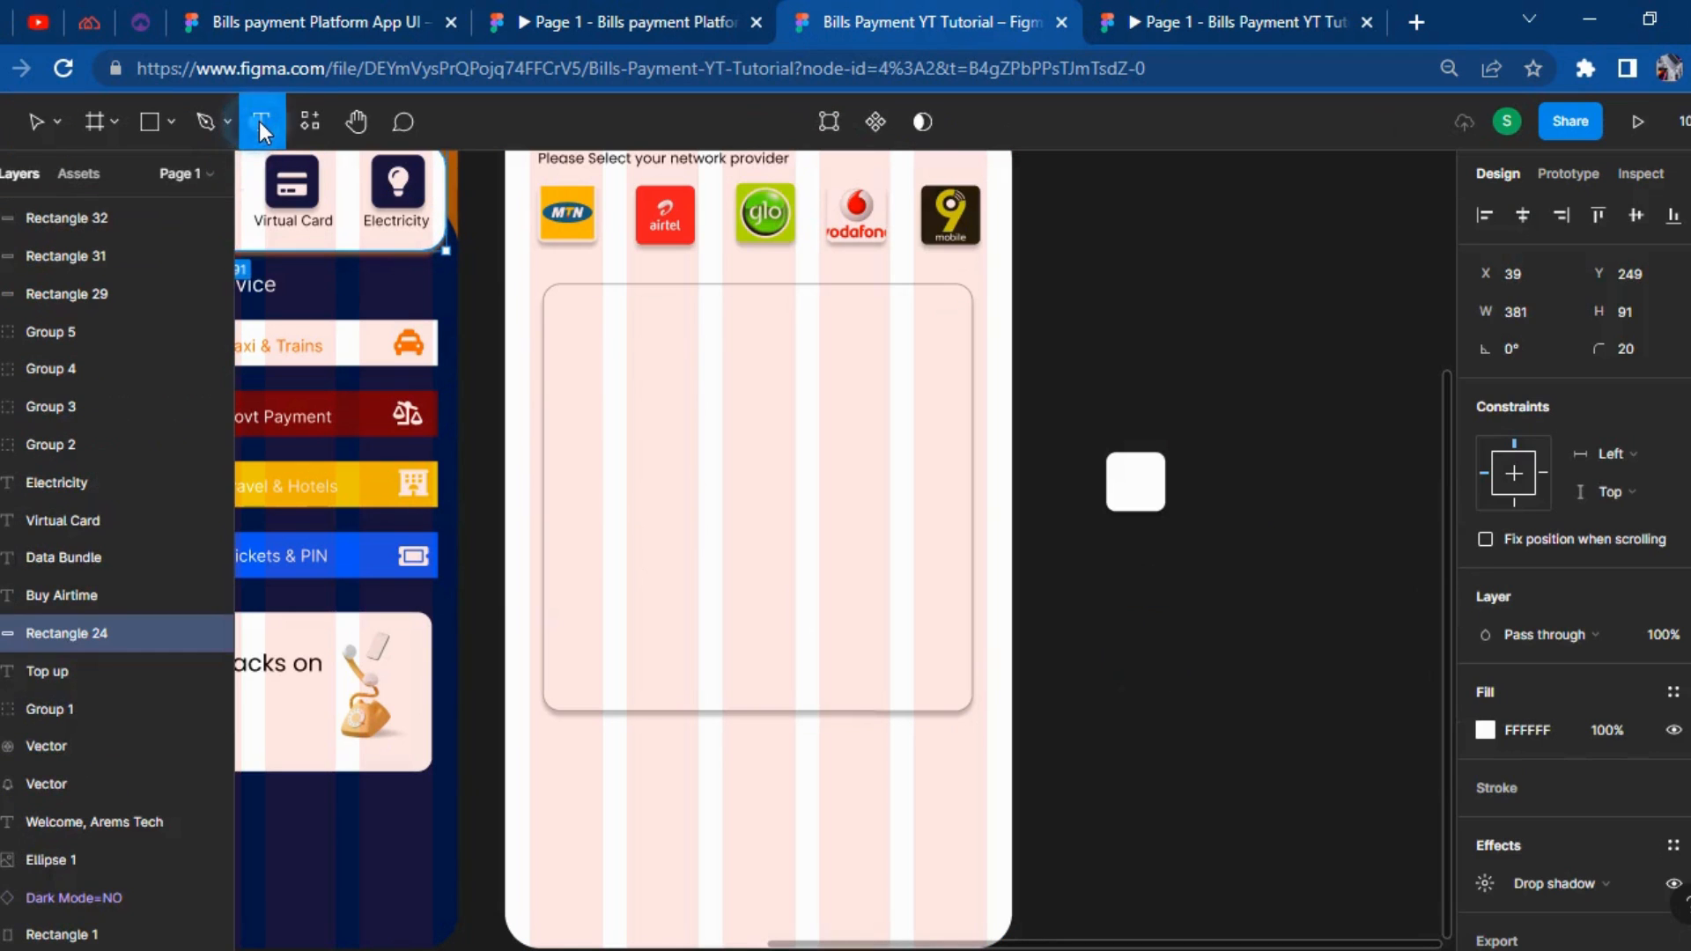
click(1206, 552)
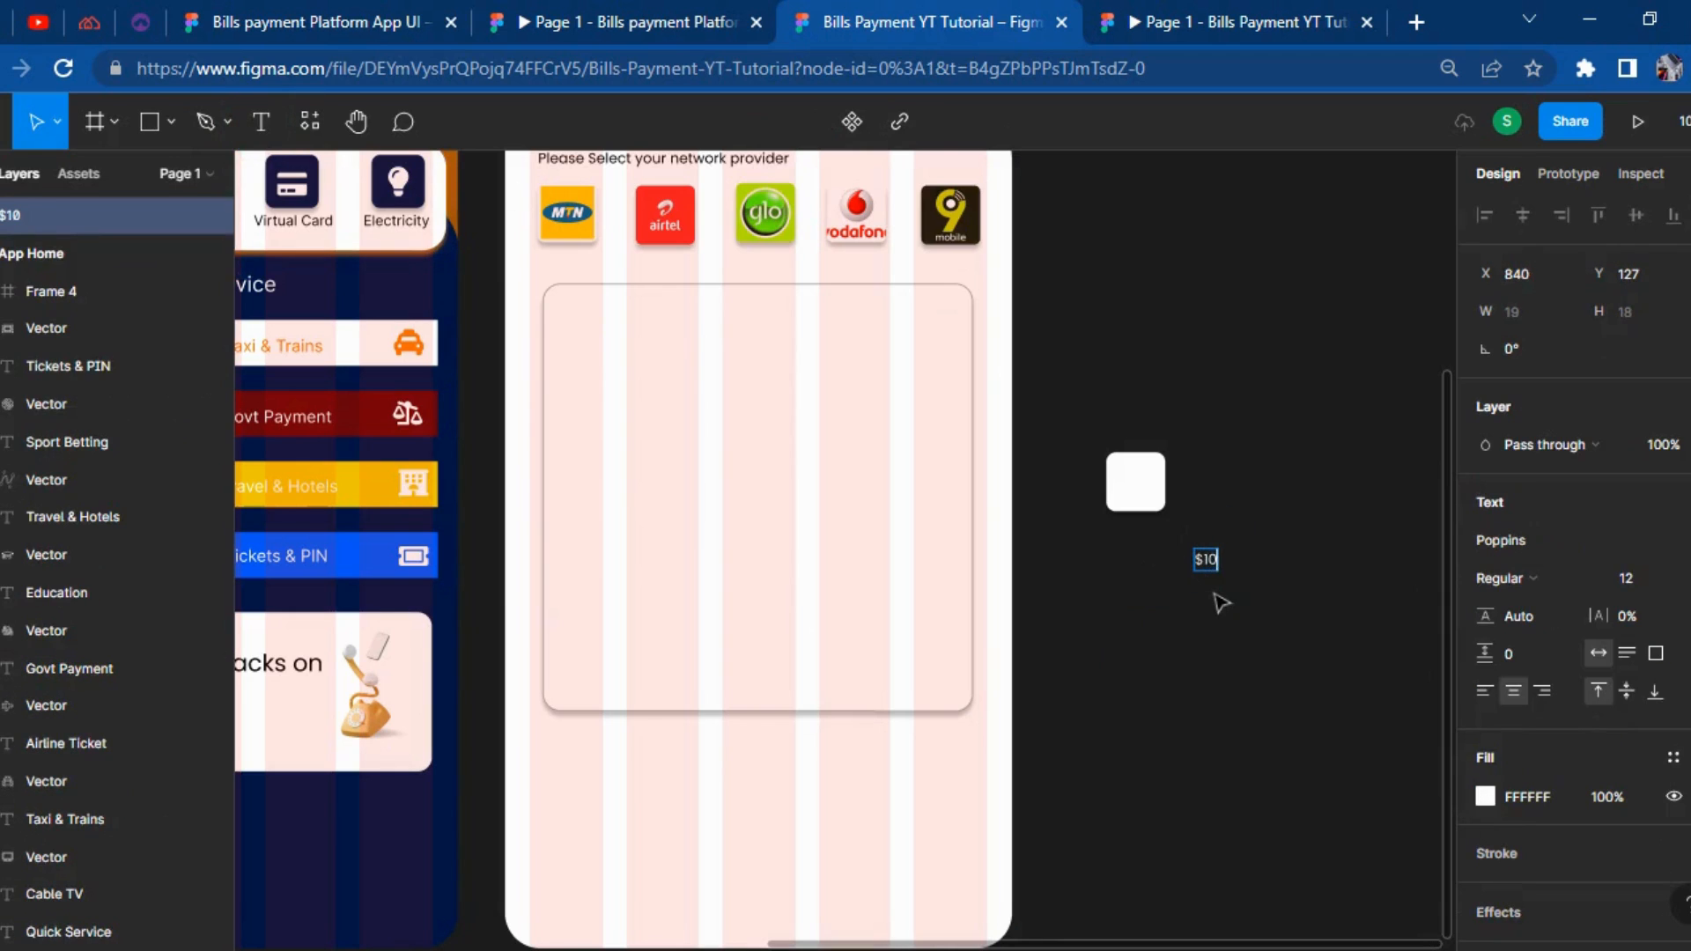
click(634, 6)
click(930, 11)
click(1235, 650)
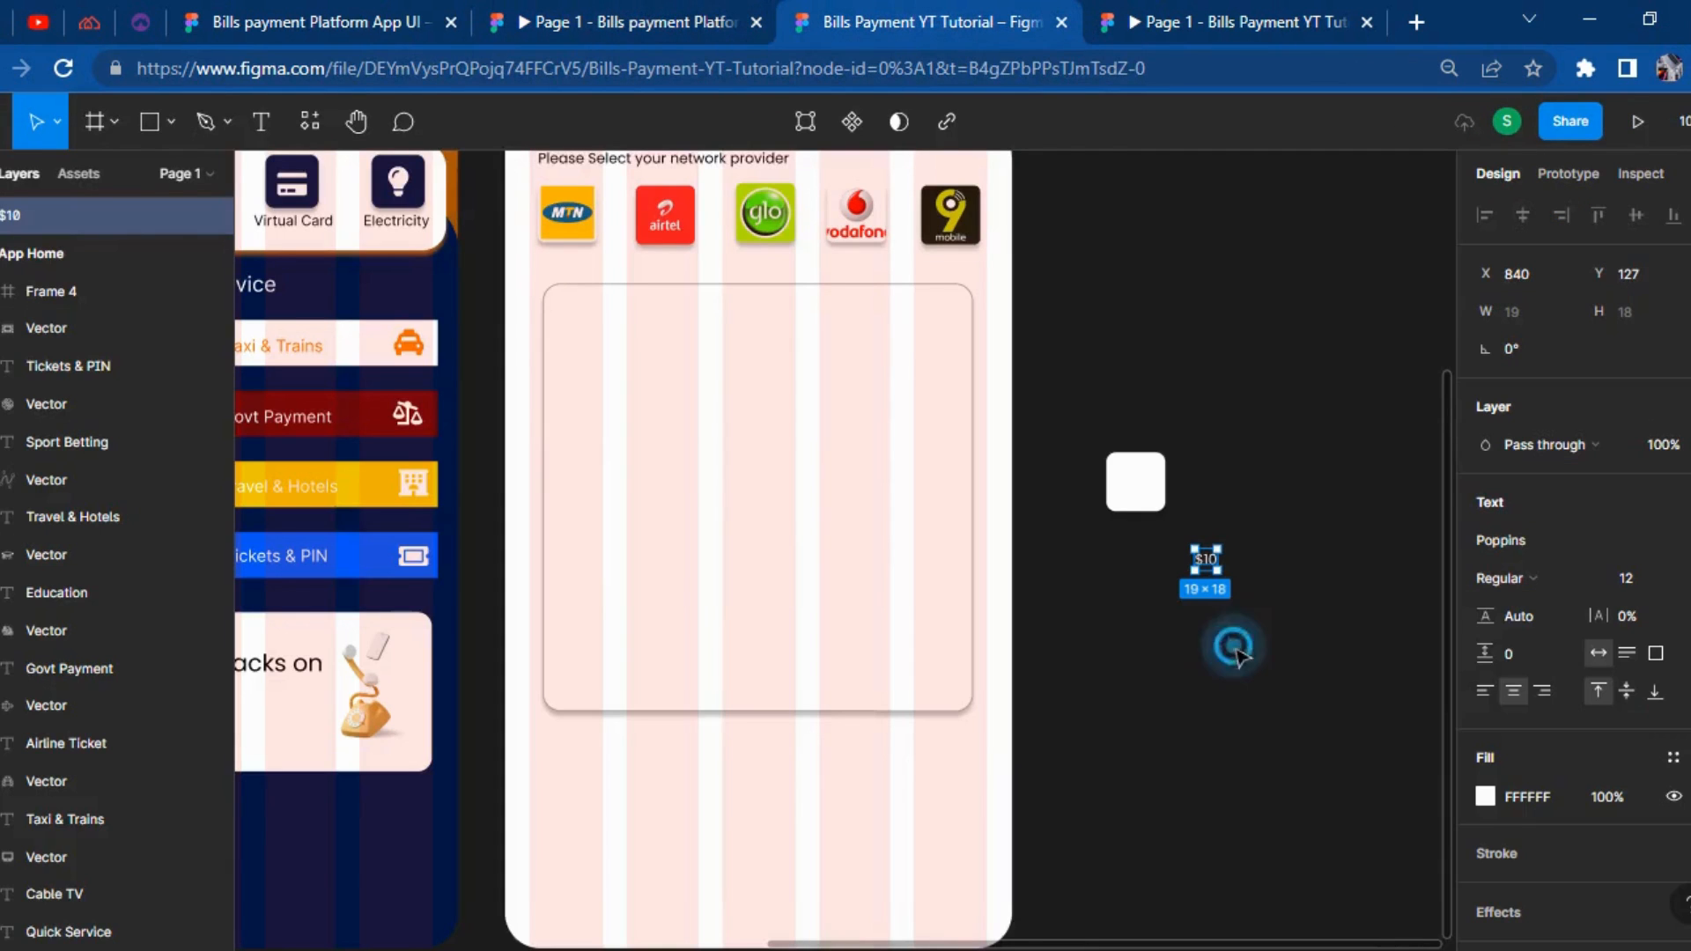
Set the $10 text's fill to black 000000 and its font size to 25.
click(1486, 796)
click(1110, 717)
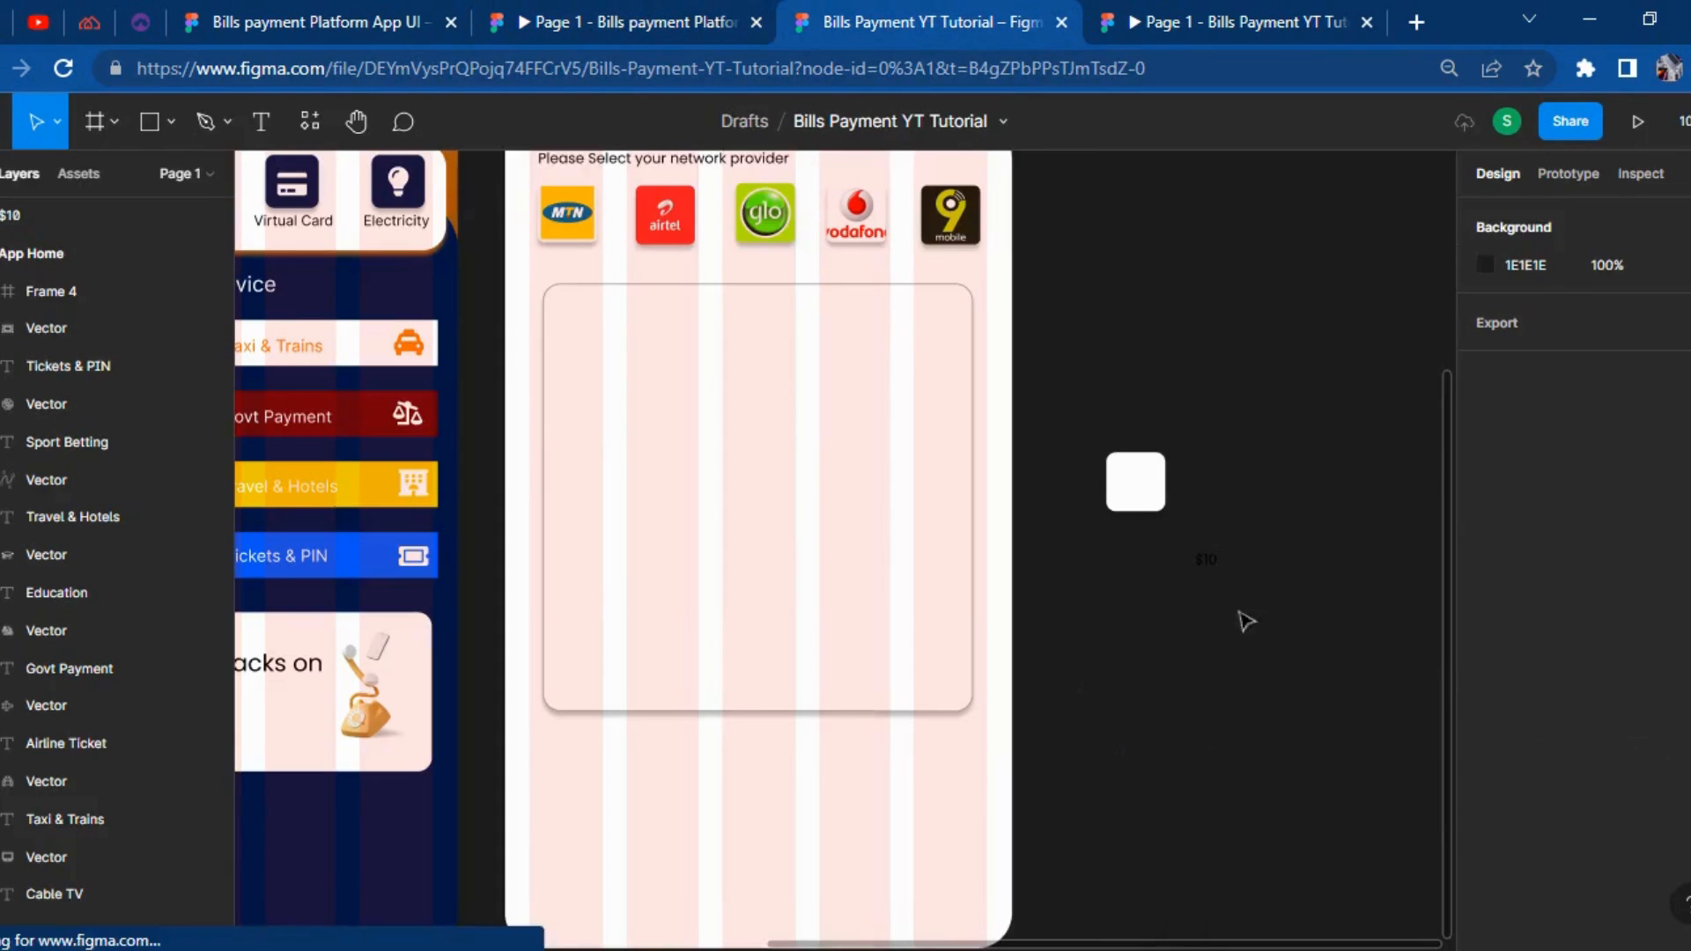
click(1205, 560)
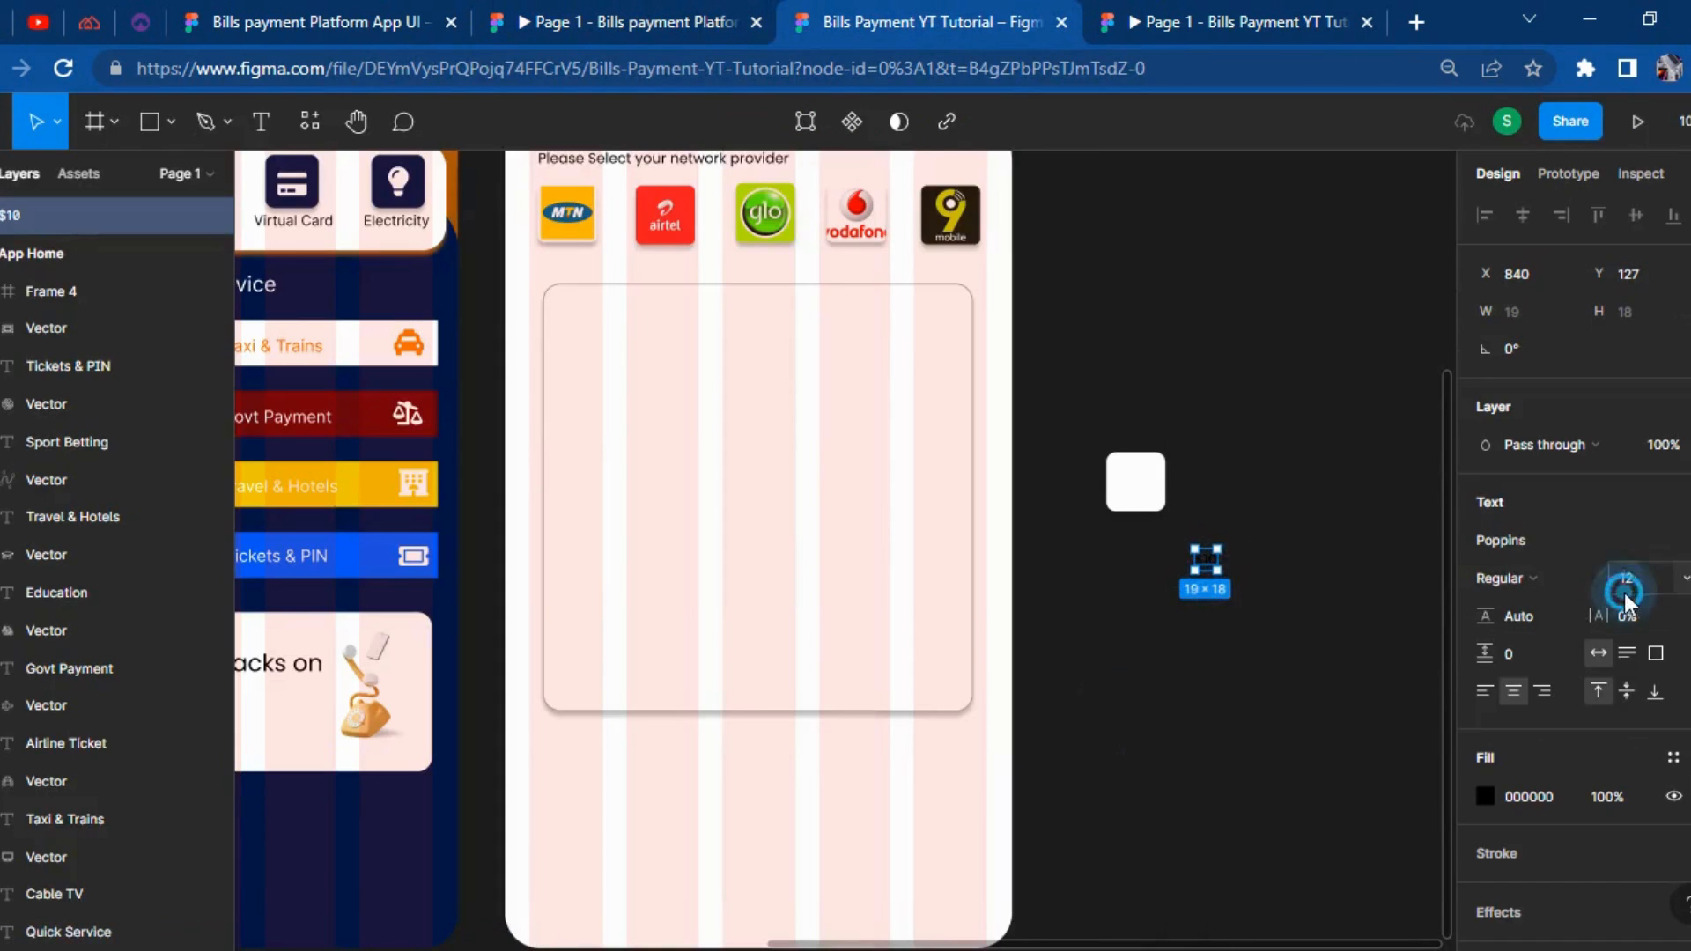
text(25)
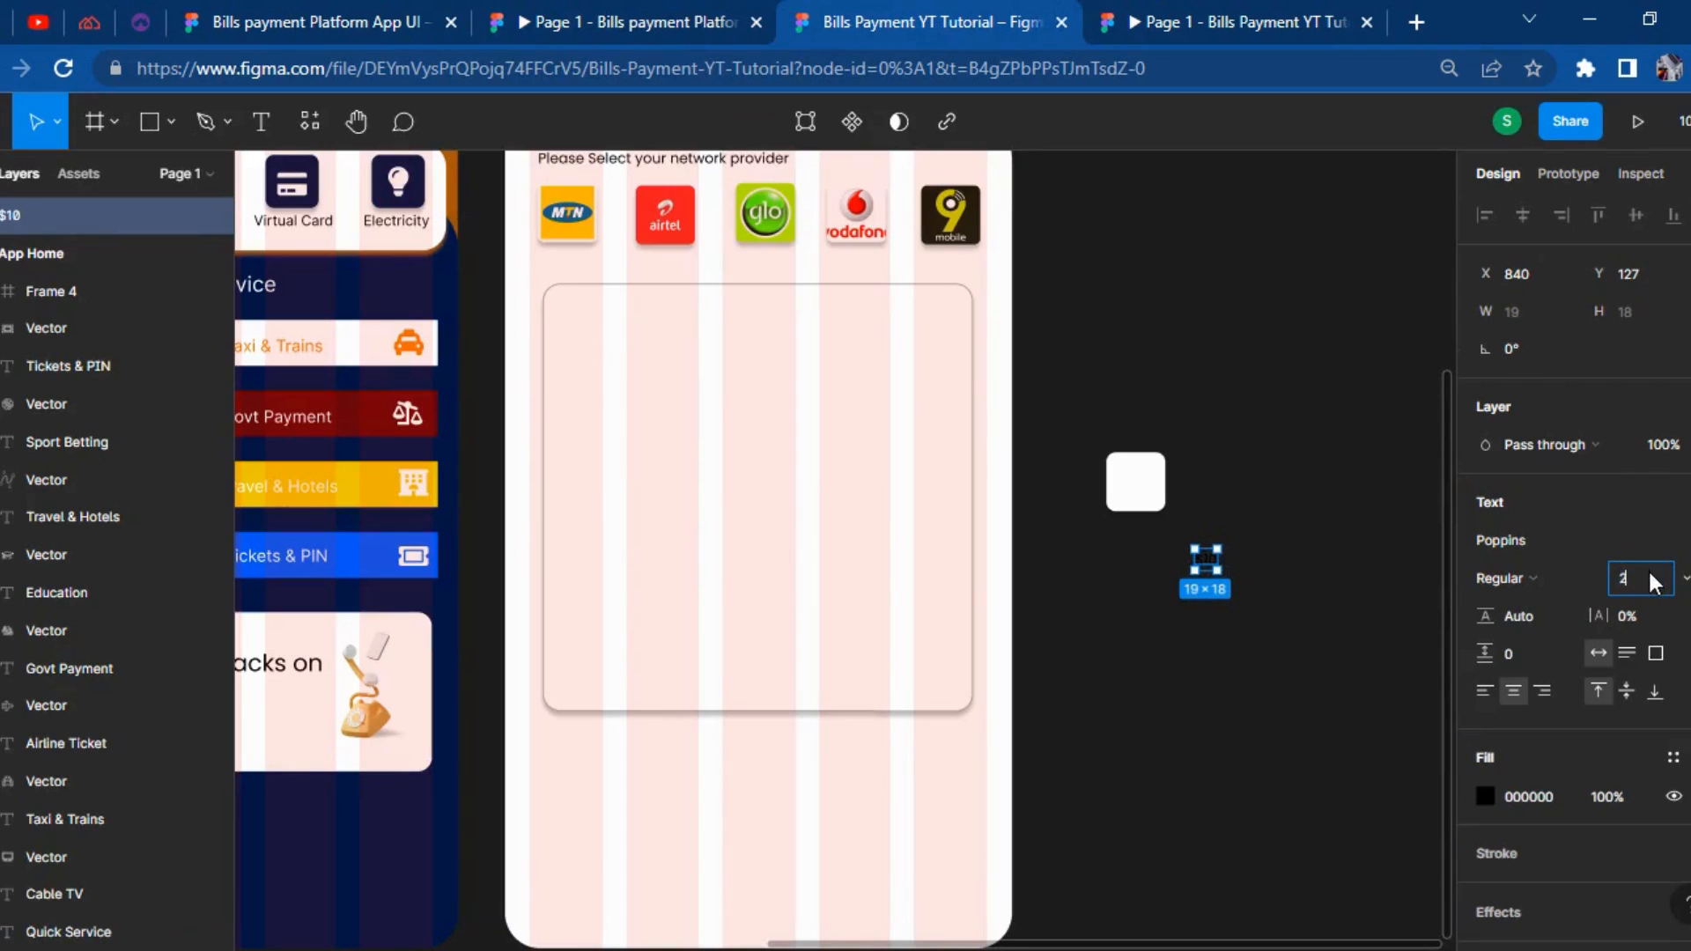
key(Return)
click(1176, 782)
Bring the $10 text to the front and position it over the white square.
drag(1206, 571, 1139, 548)
right_click(1138, 548)
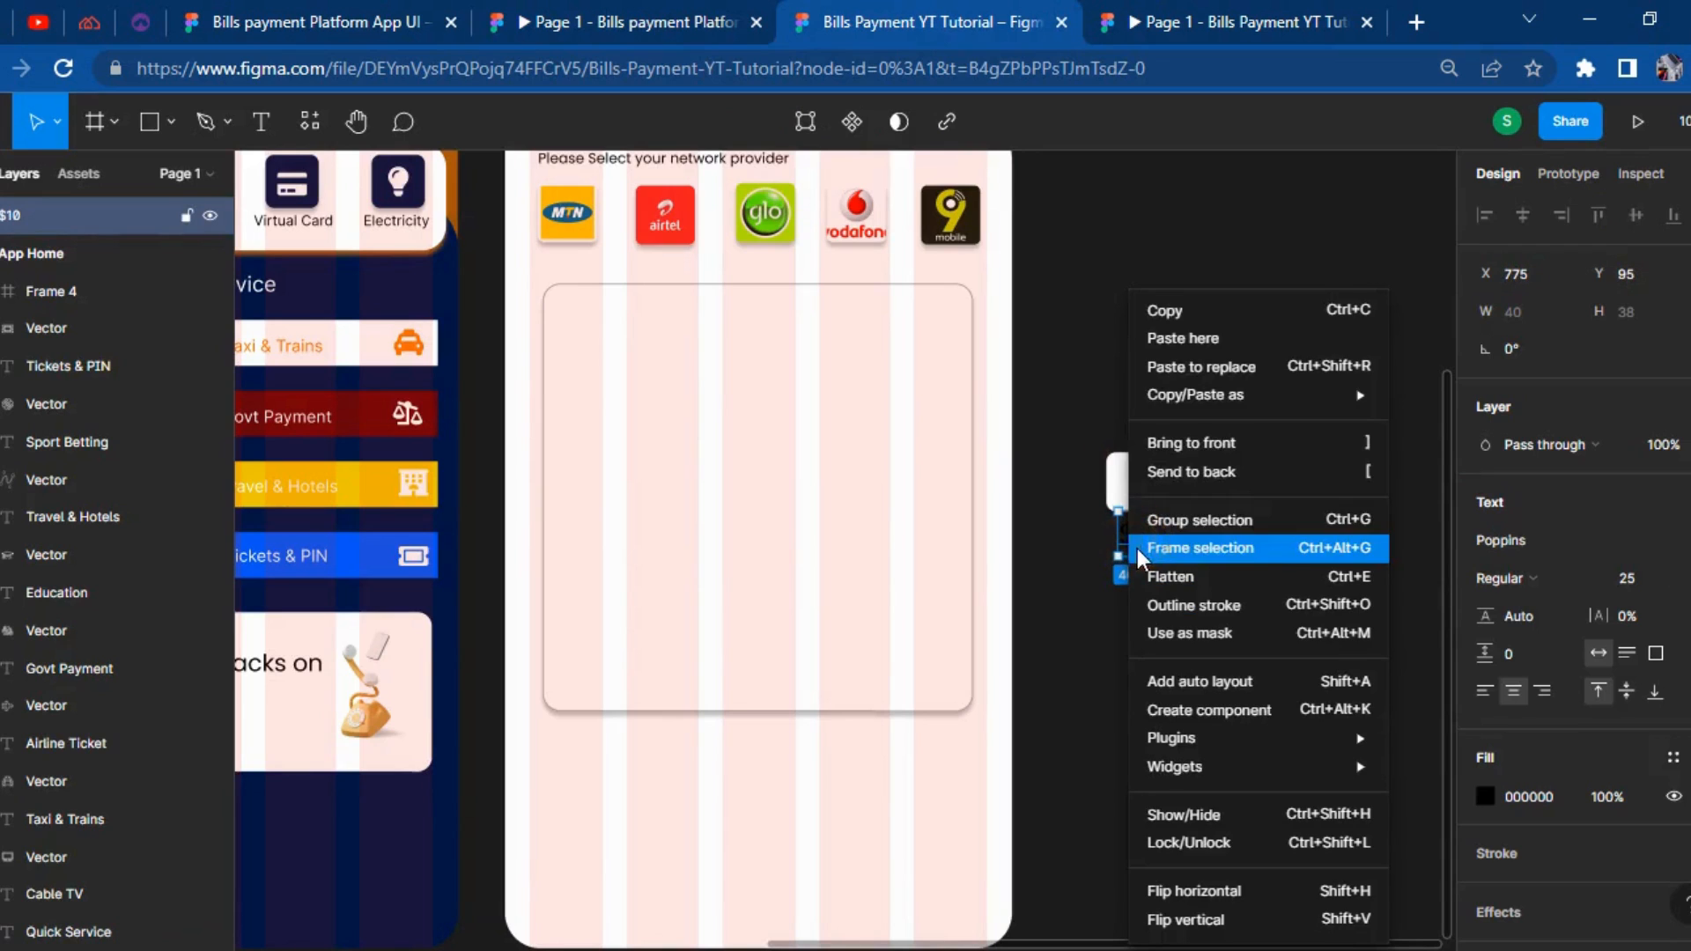
click(1181, 444)
key(shift+Up)
key(shift+Up)
key(shift+Up)
key(shift+Up)
key(Left)
key(Right)
key(Up)
click(1203, 623)
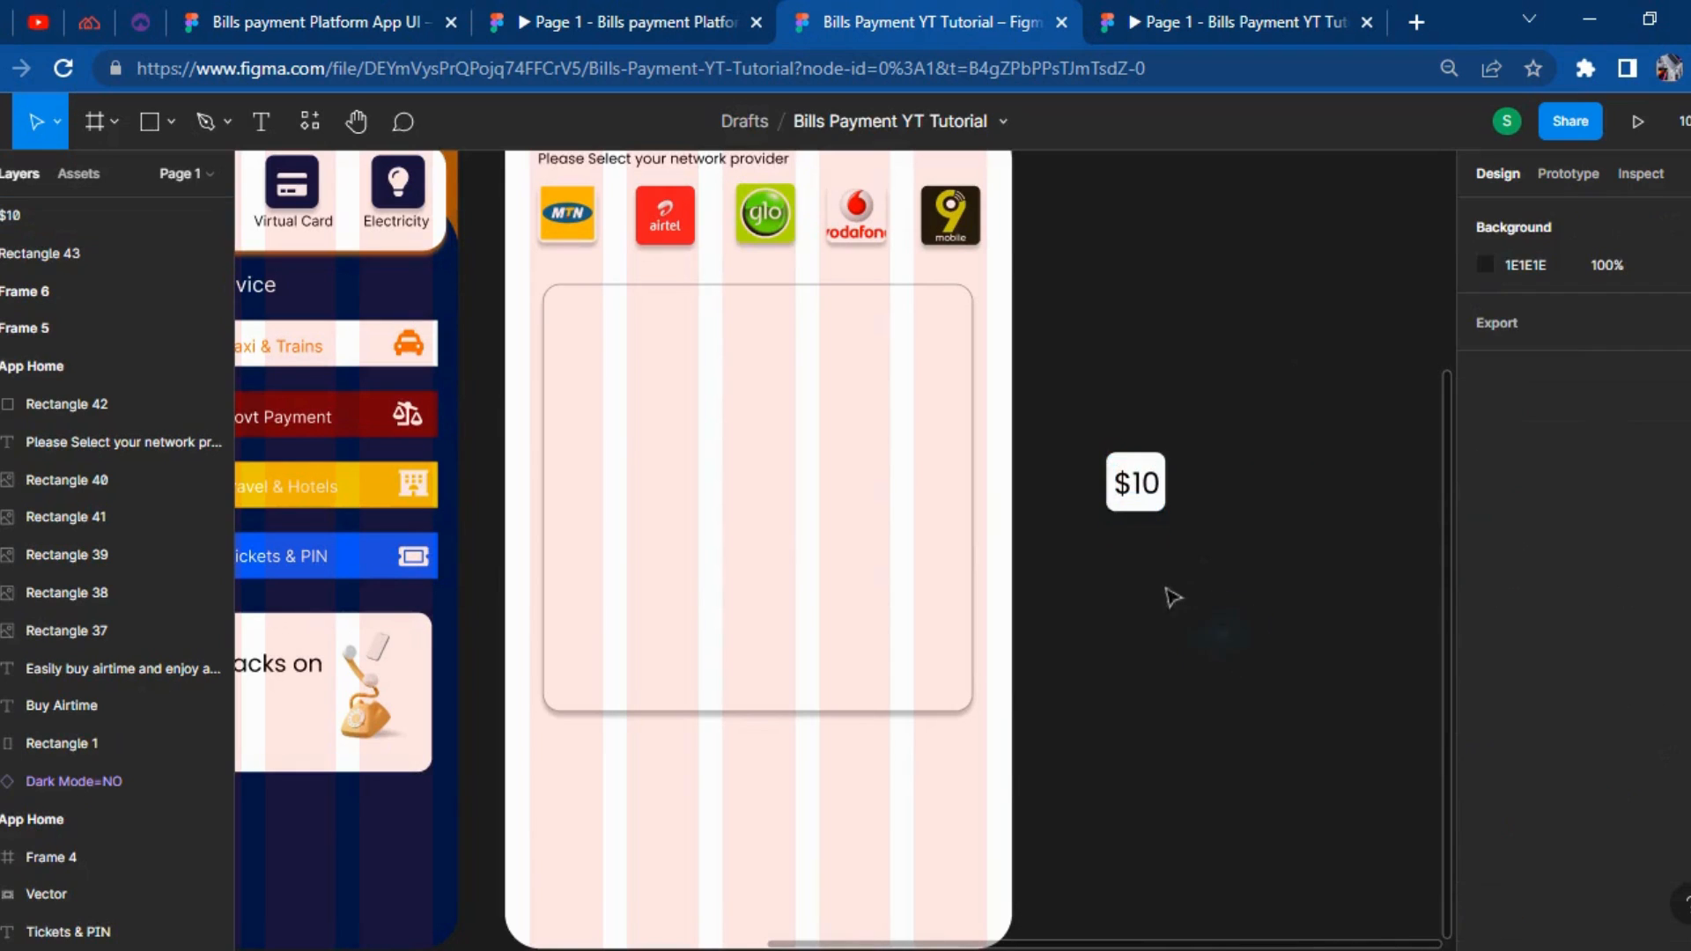
Set the $10 text's font size to 20 and recentre it on the white square.
drag(1146, 496, 1150, 502)
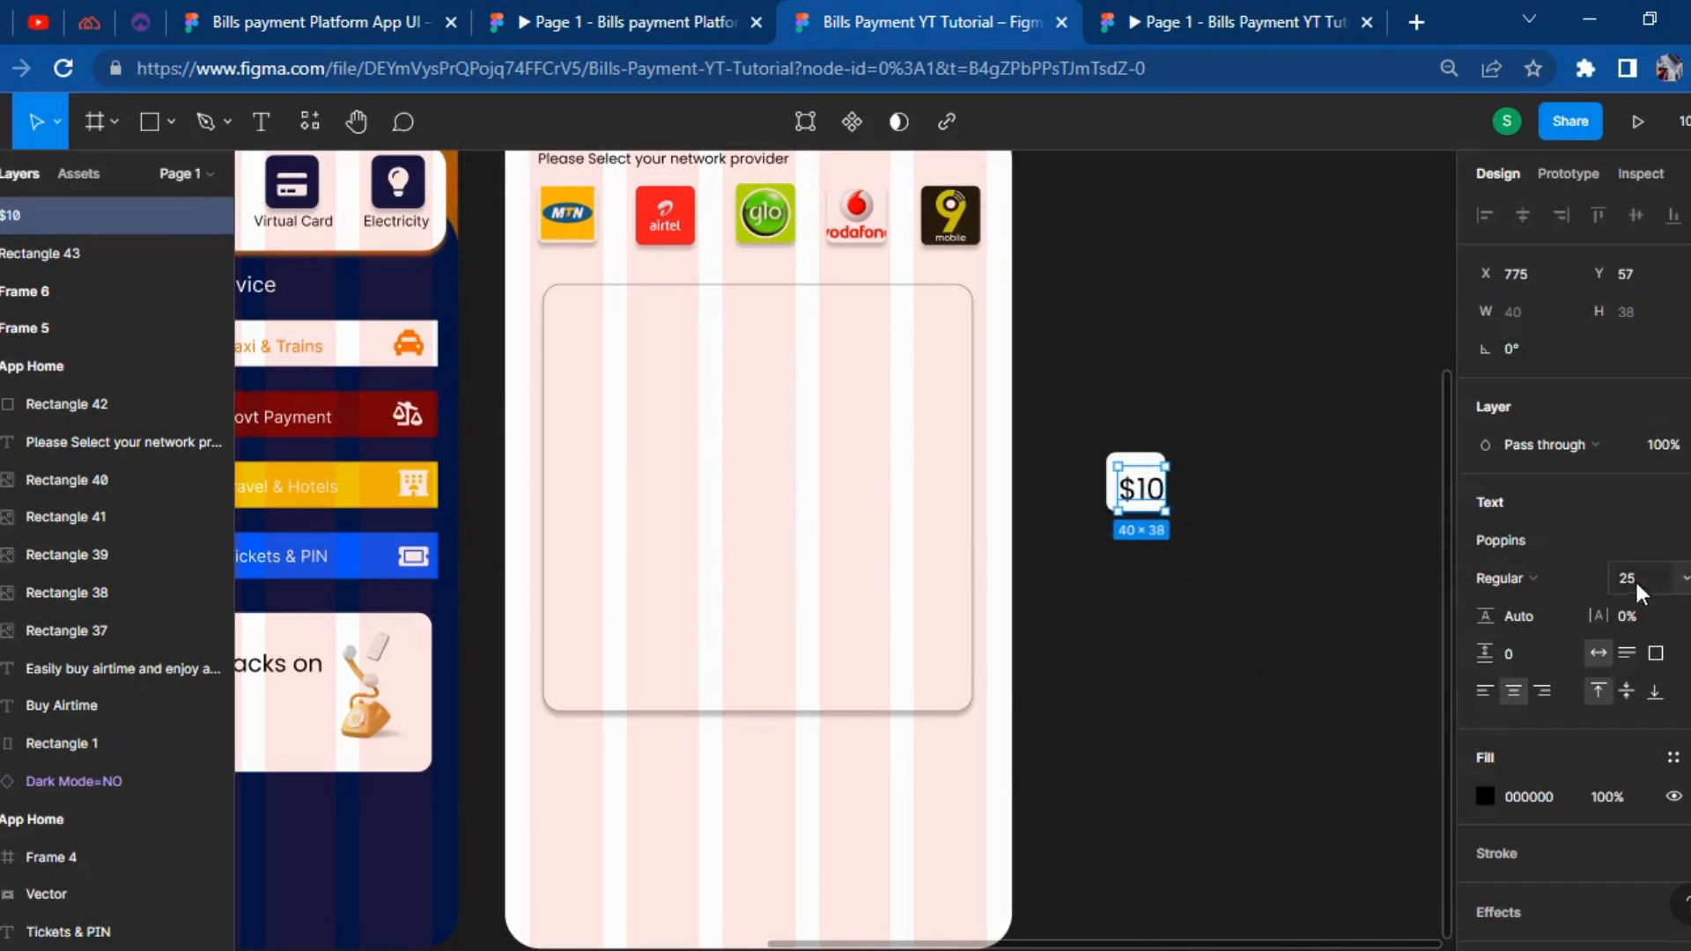
text(20)
key(Return)
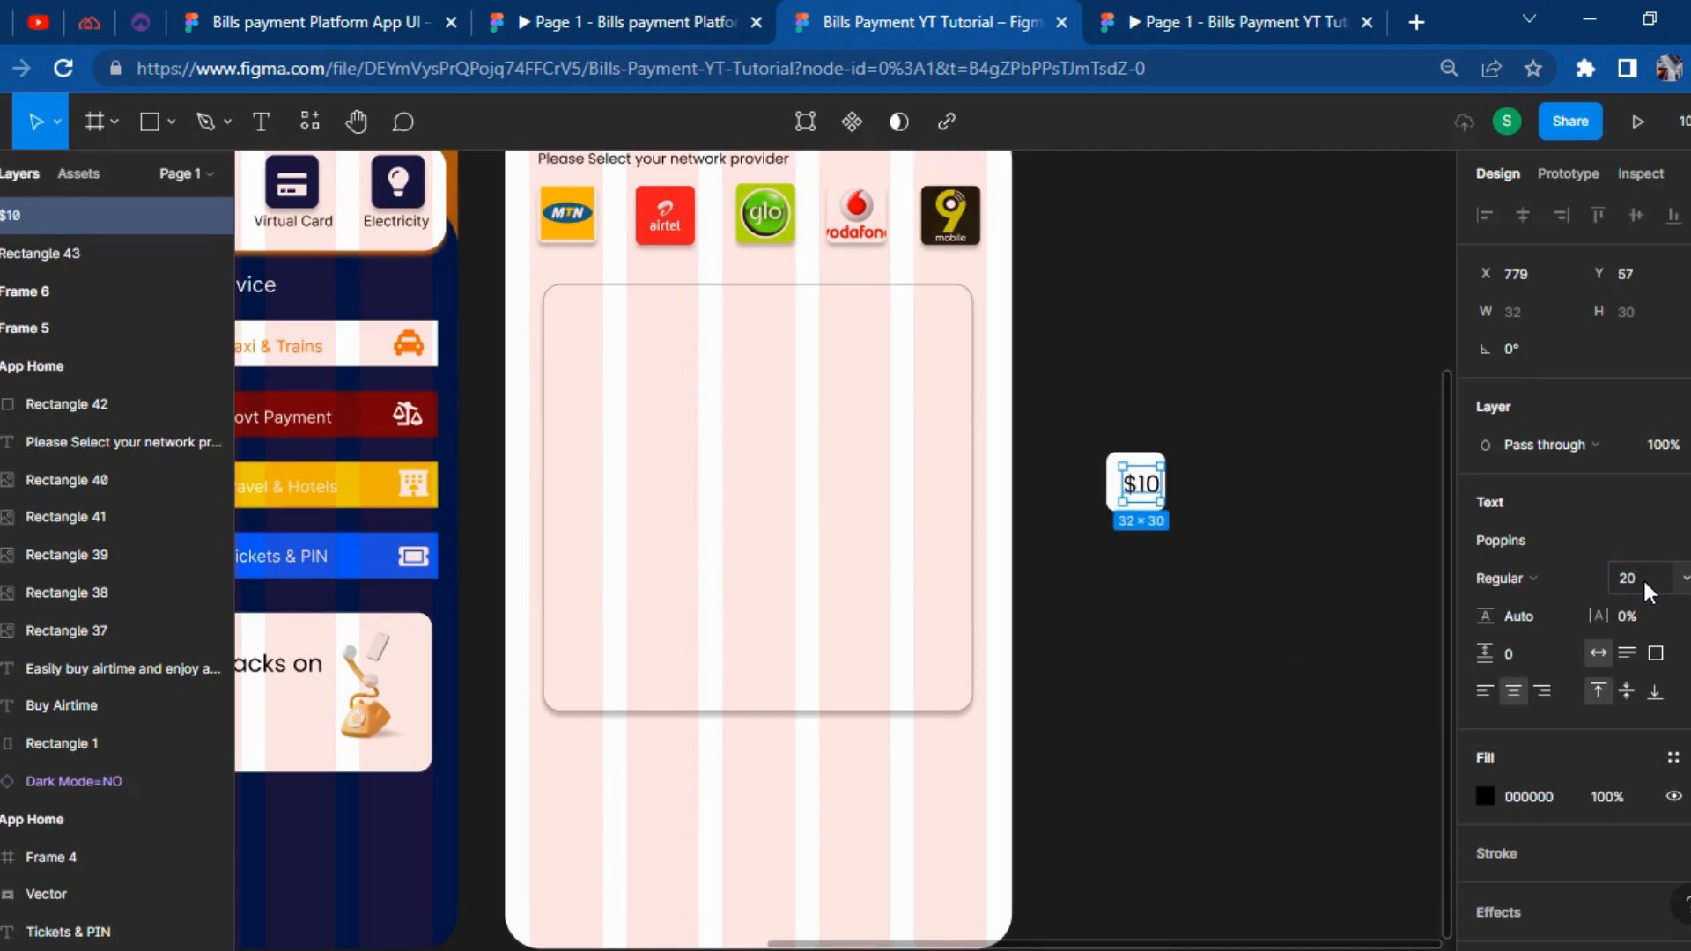
key(shift+Left)
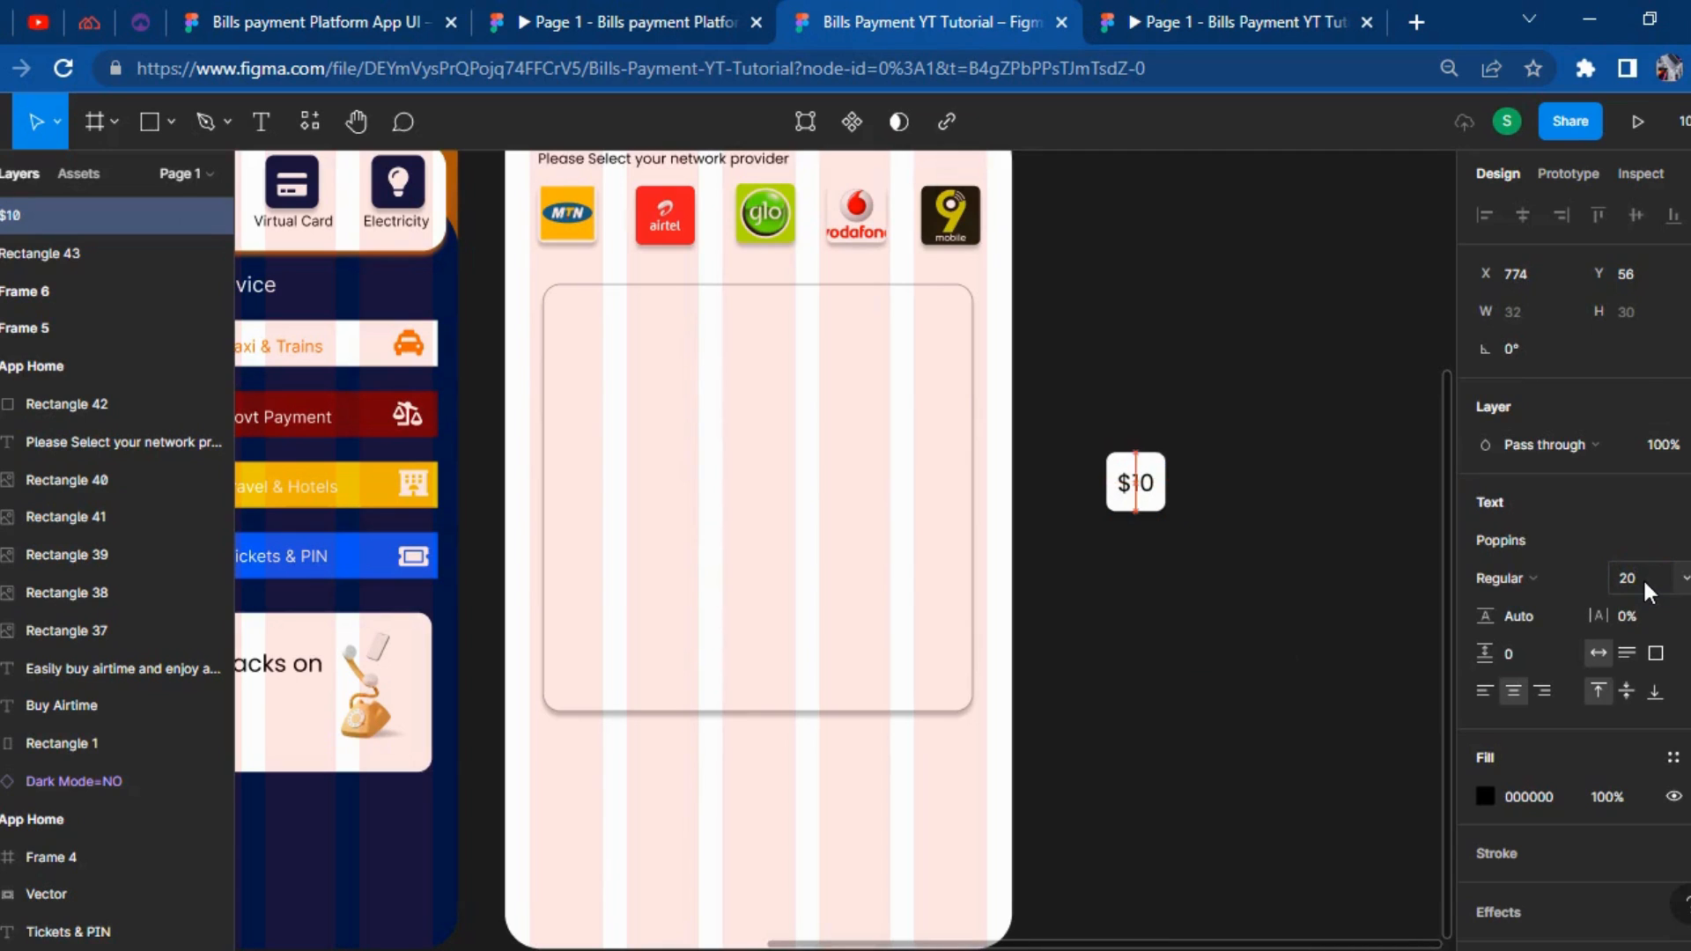
Group the $10 text with its square and place a duplicate of the group 70 px below it.
drag(1331, 704, 1063, 386)
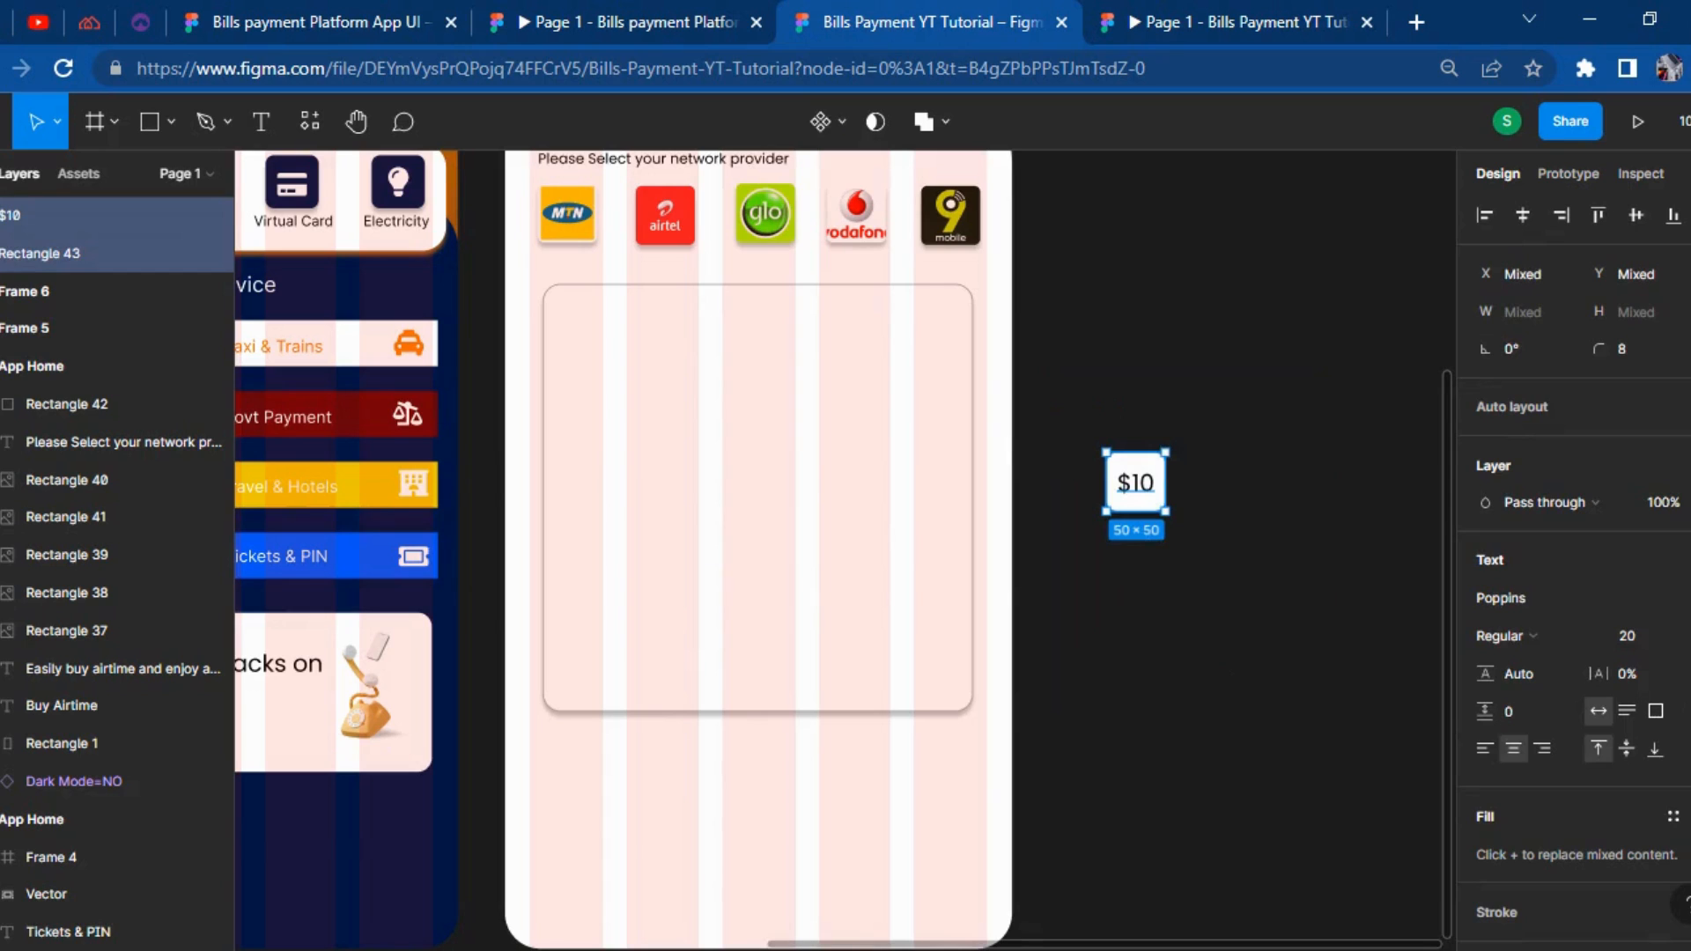
key(ctrl+g)
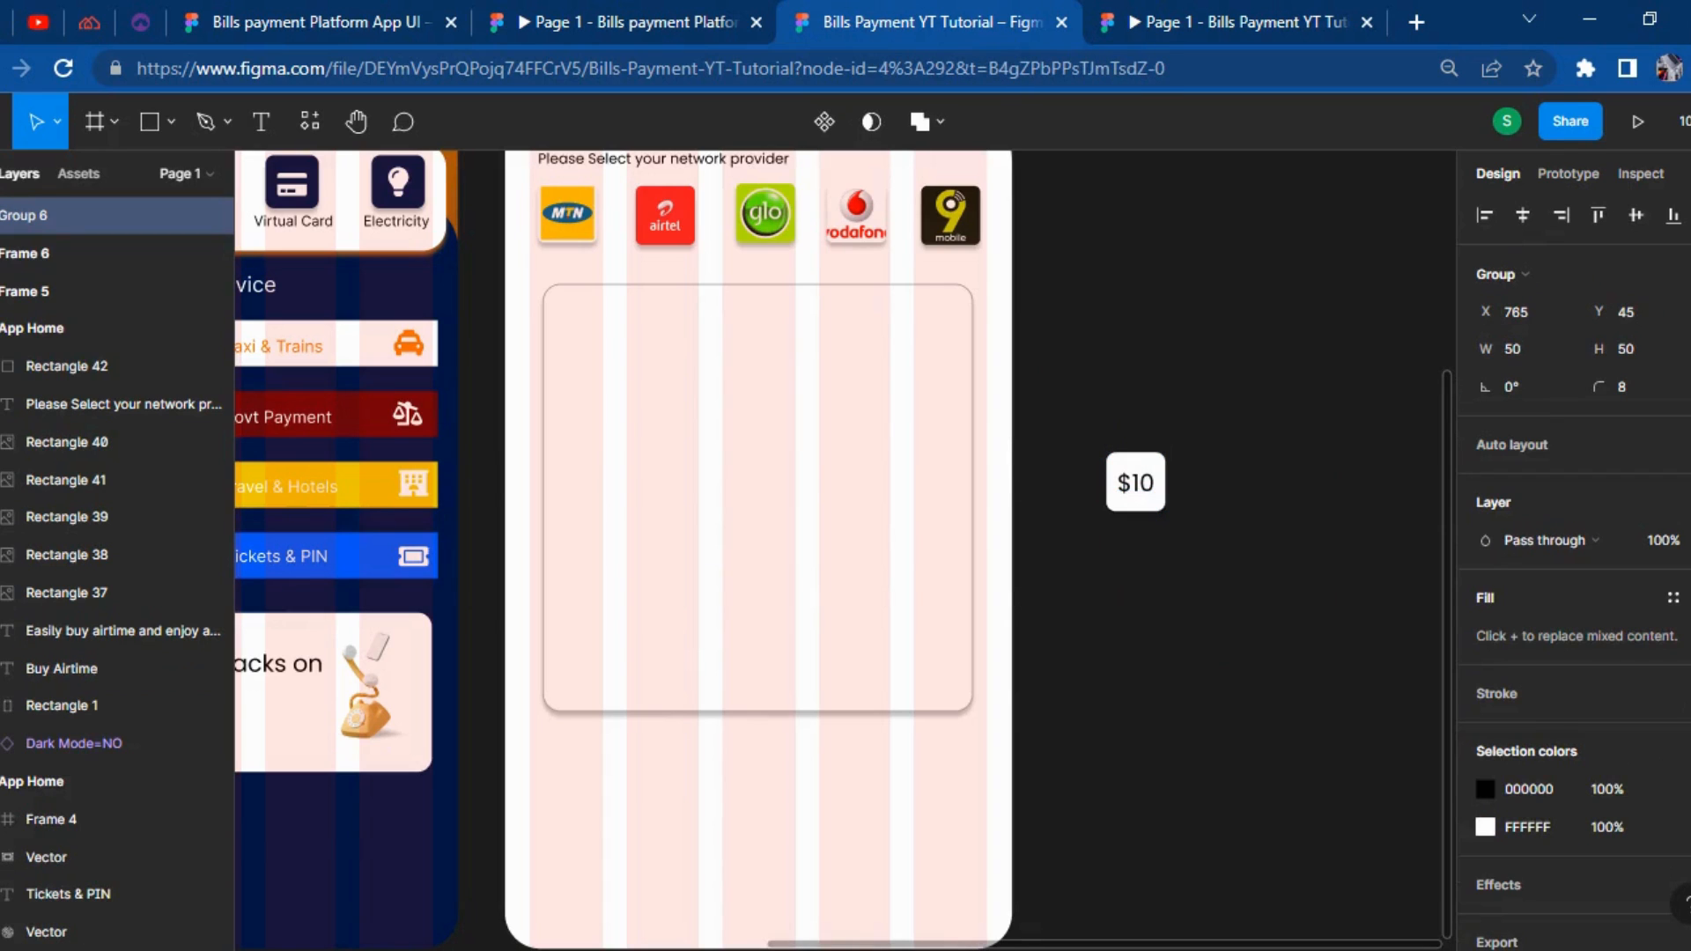
key(ctrl+d)
key(shift+Down)
key(shift+Down)
key(shift+Down)
key(shift+Down)
key(shift+Down)
key(shift+Down)
key(shift+Down)
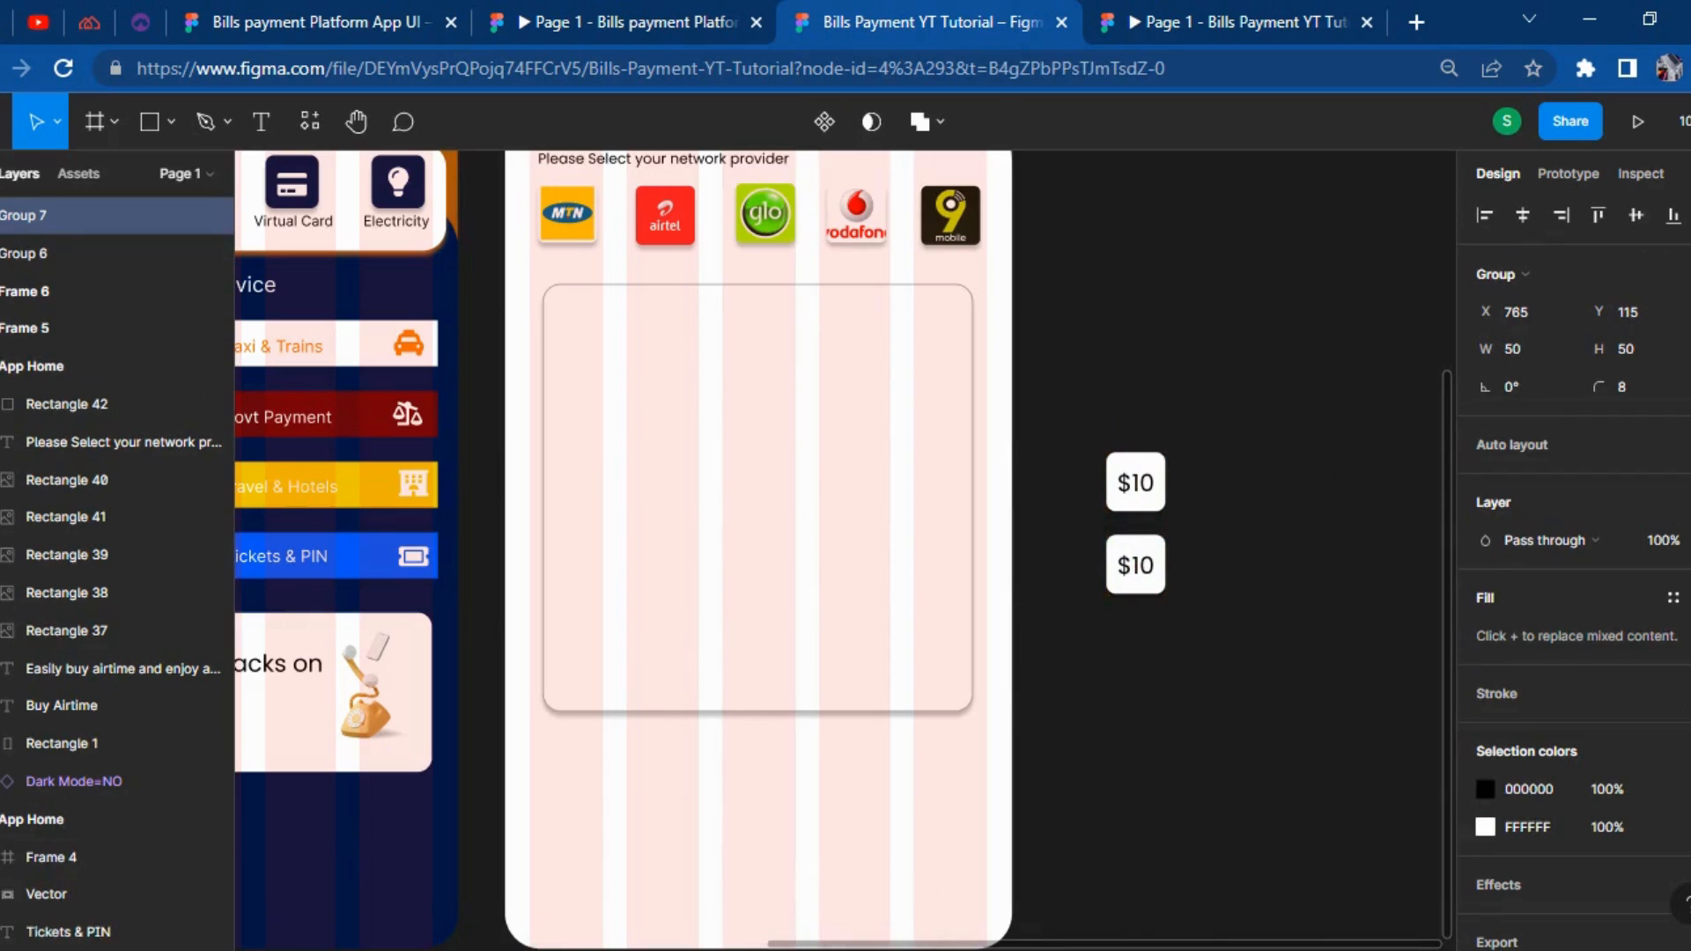
Repeat the duplication four times for a column of six $10 tiles and compare with the reference prototype.
key(ctrl+d)
key(ctrl+d)
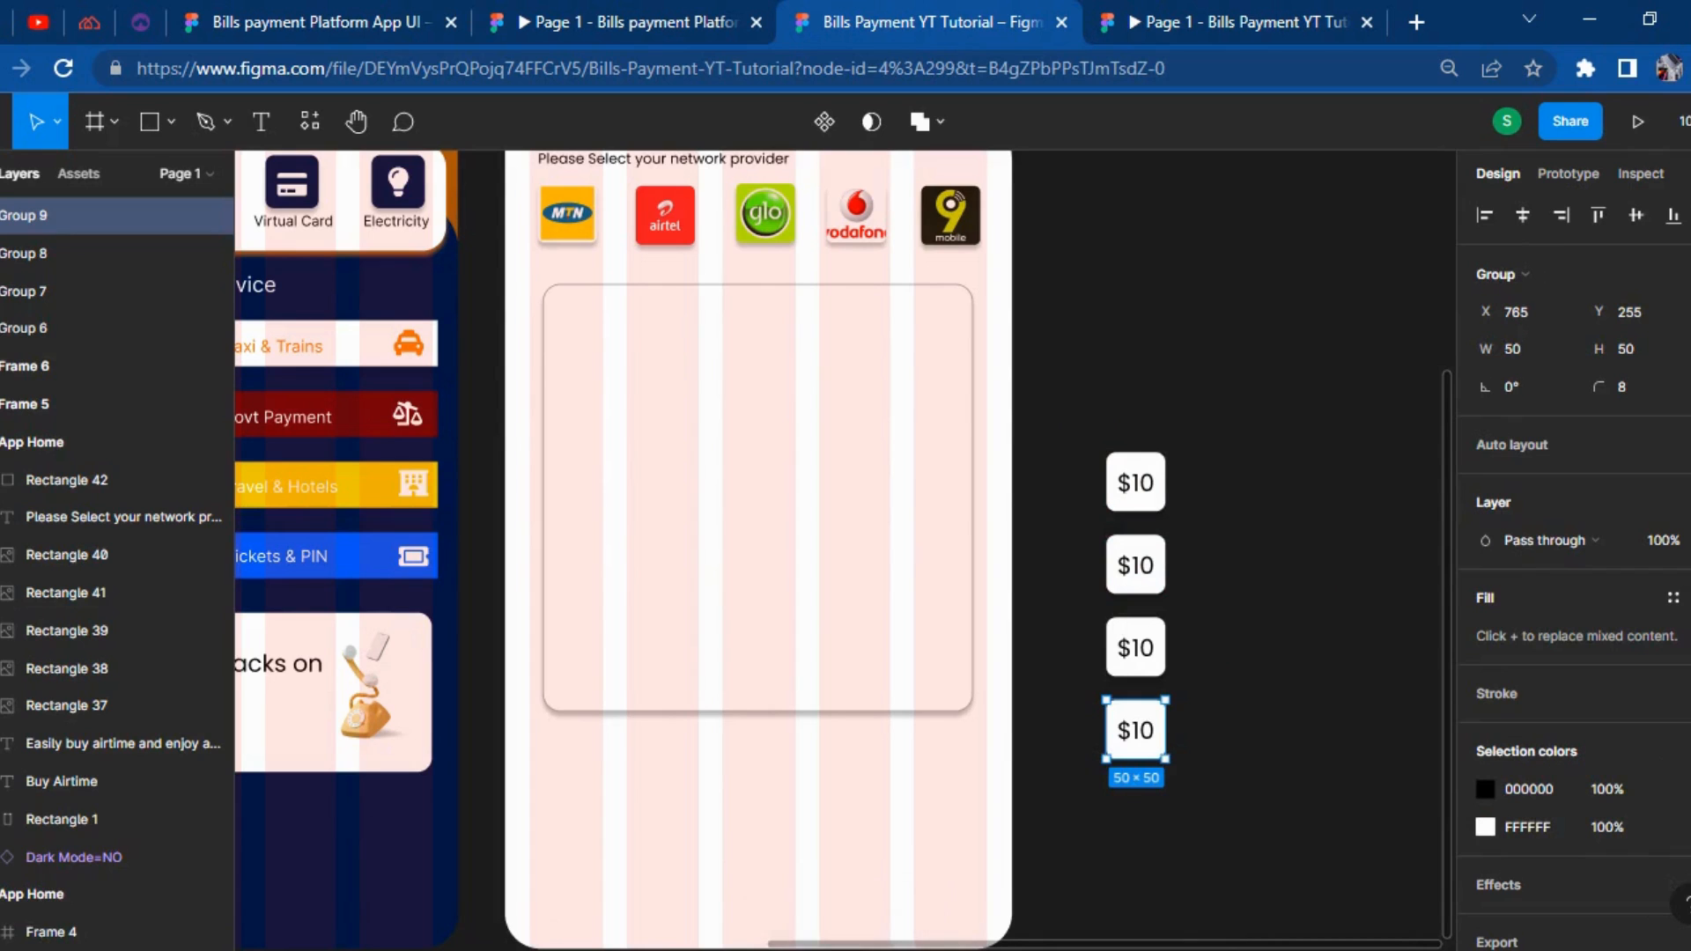
key(ctrl+d)
key(ctrl+d)
click(729, 12)
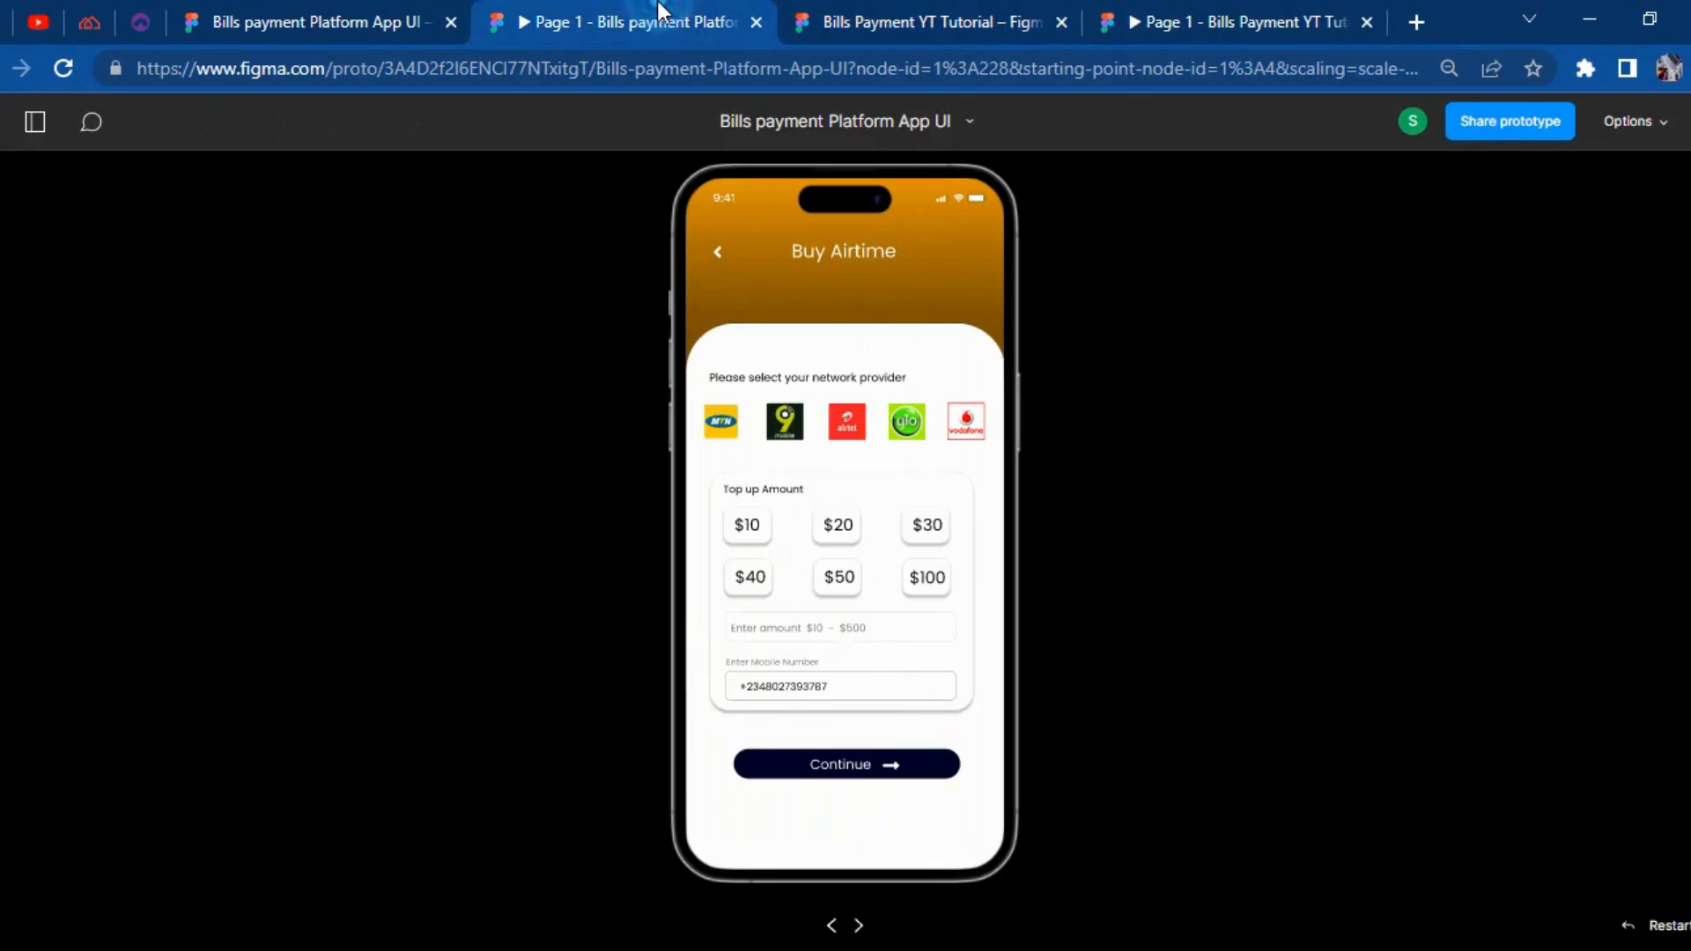
click(868, 22)
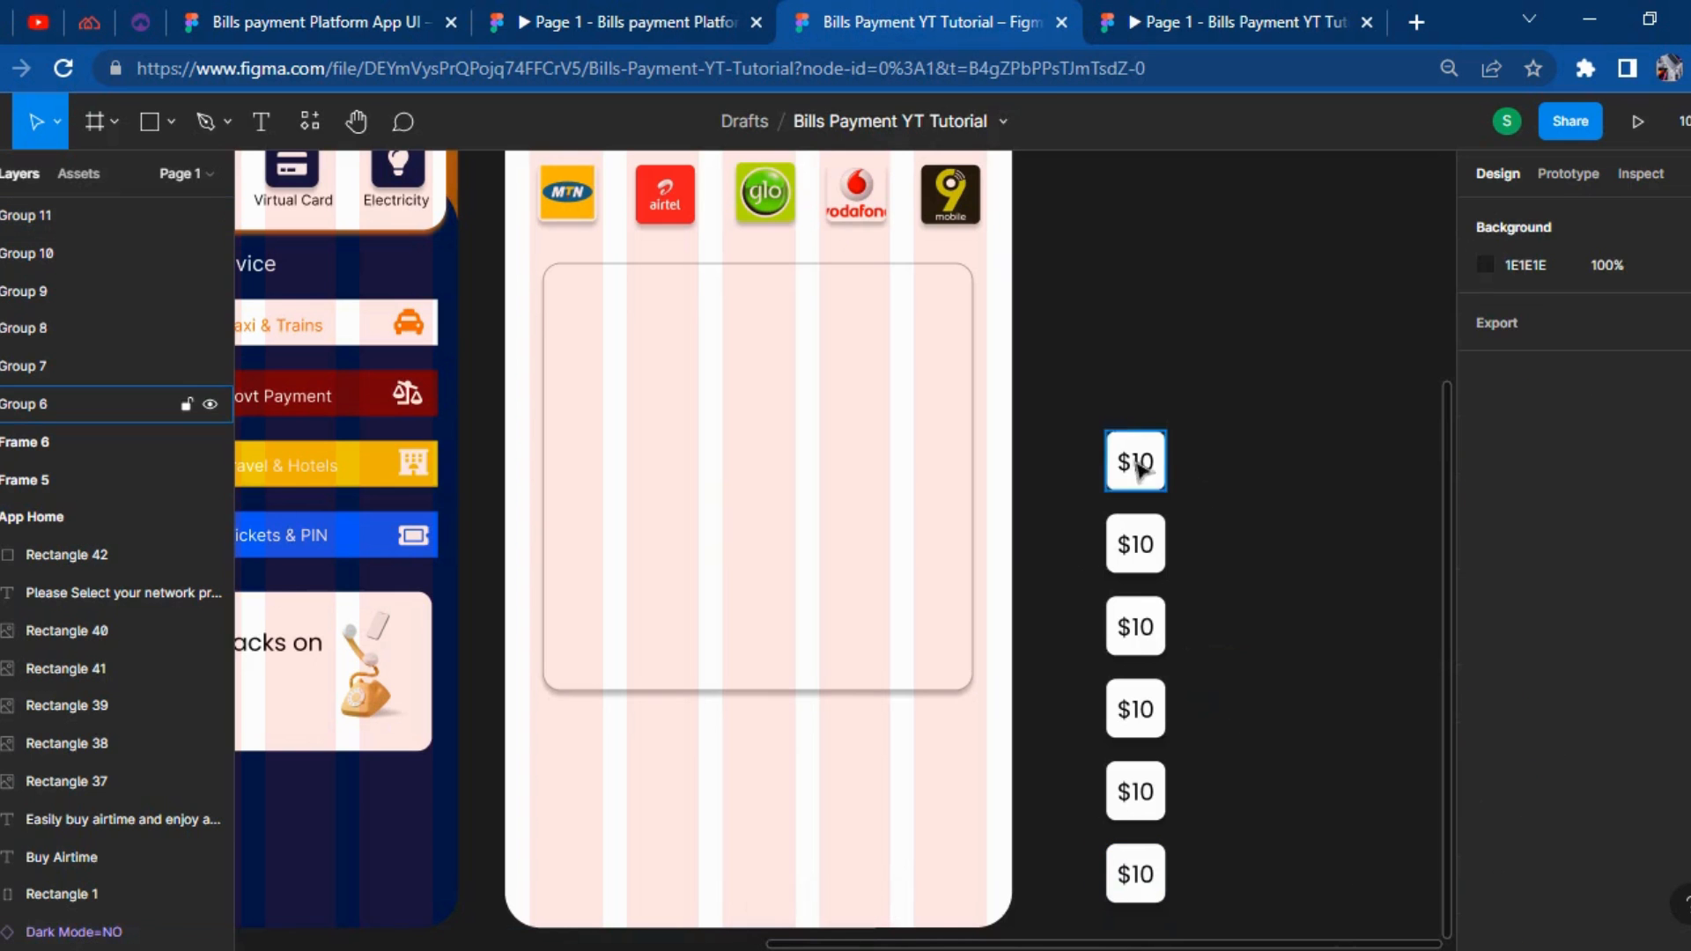
Move the topmost $10 tile into the upper-left area of the top-up card, at about X 47, Y 416.
drag(1141, 473, 599, 381)
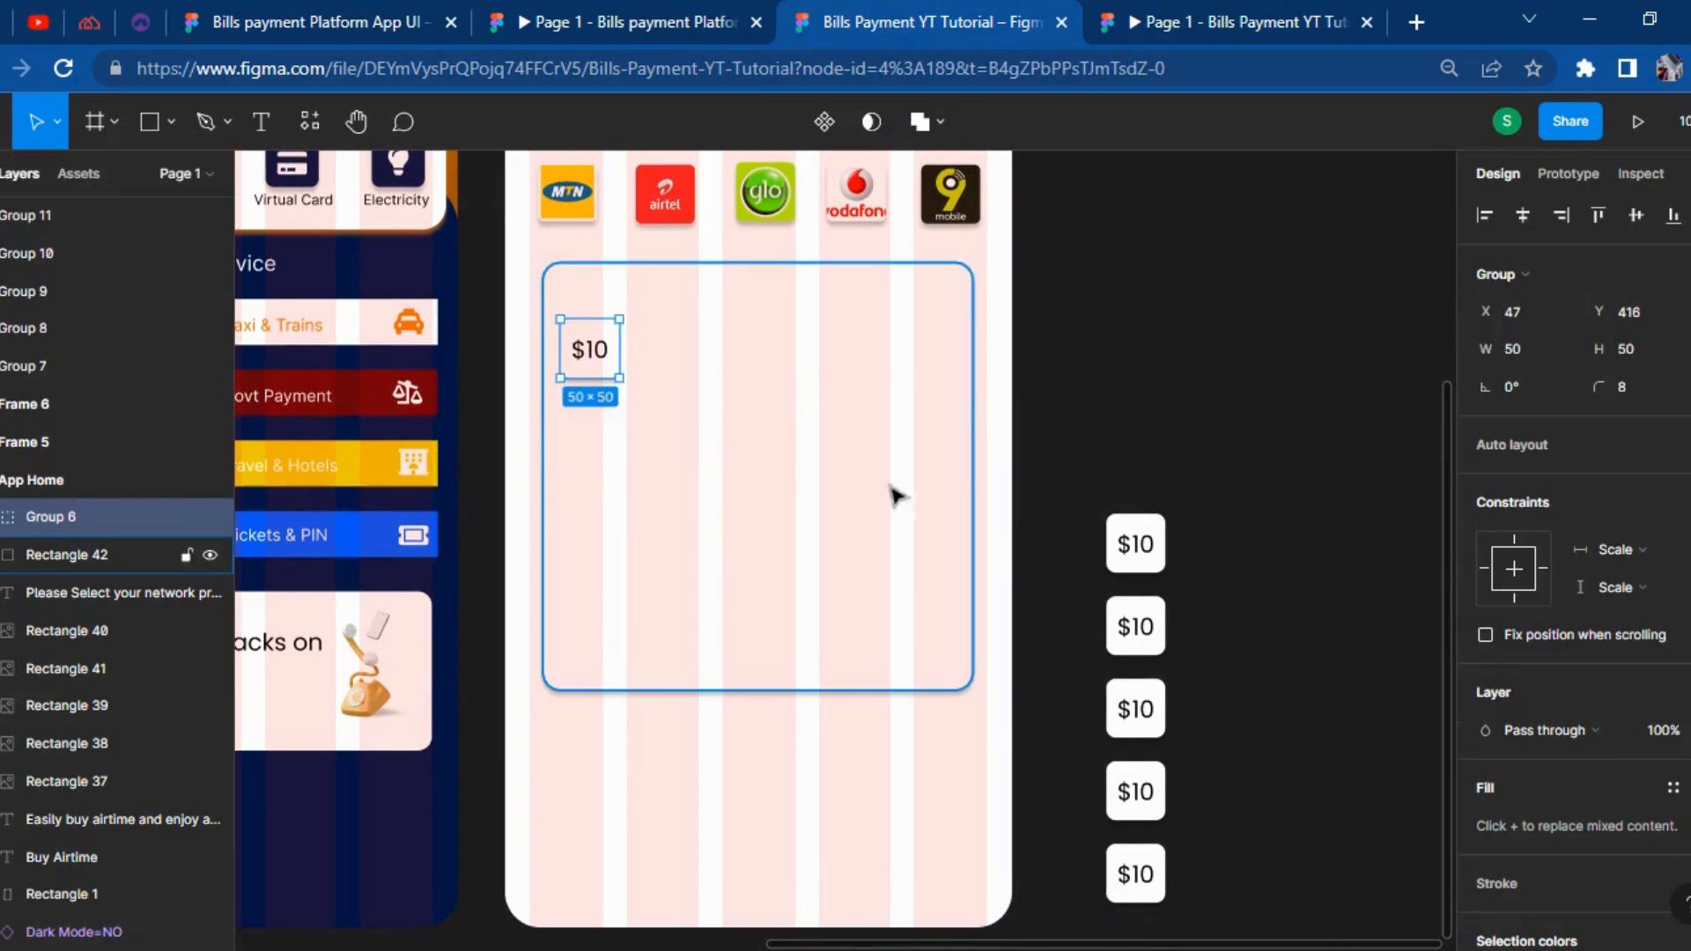
click(1370, 709)
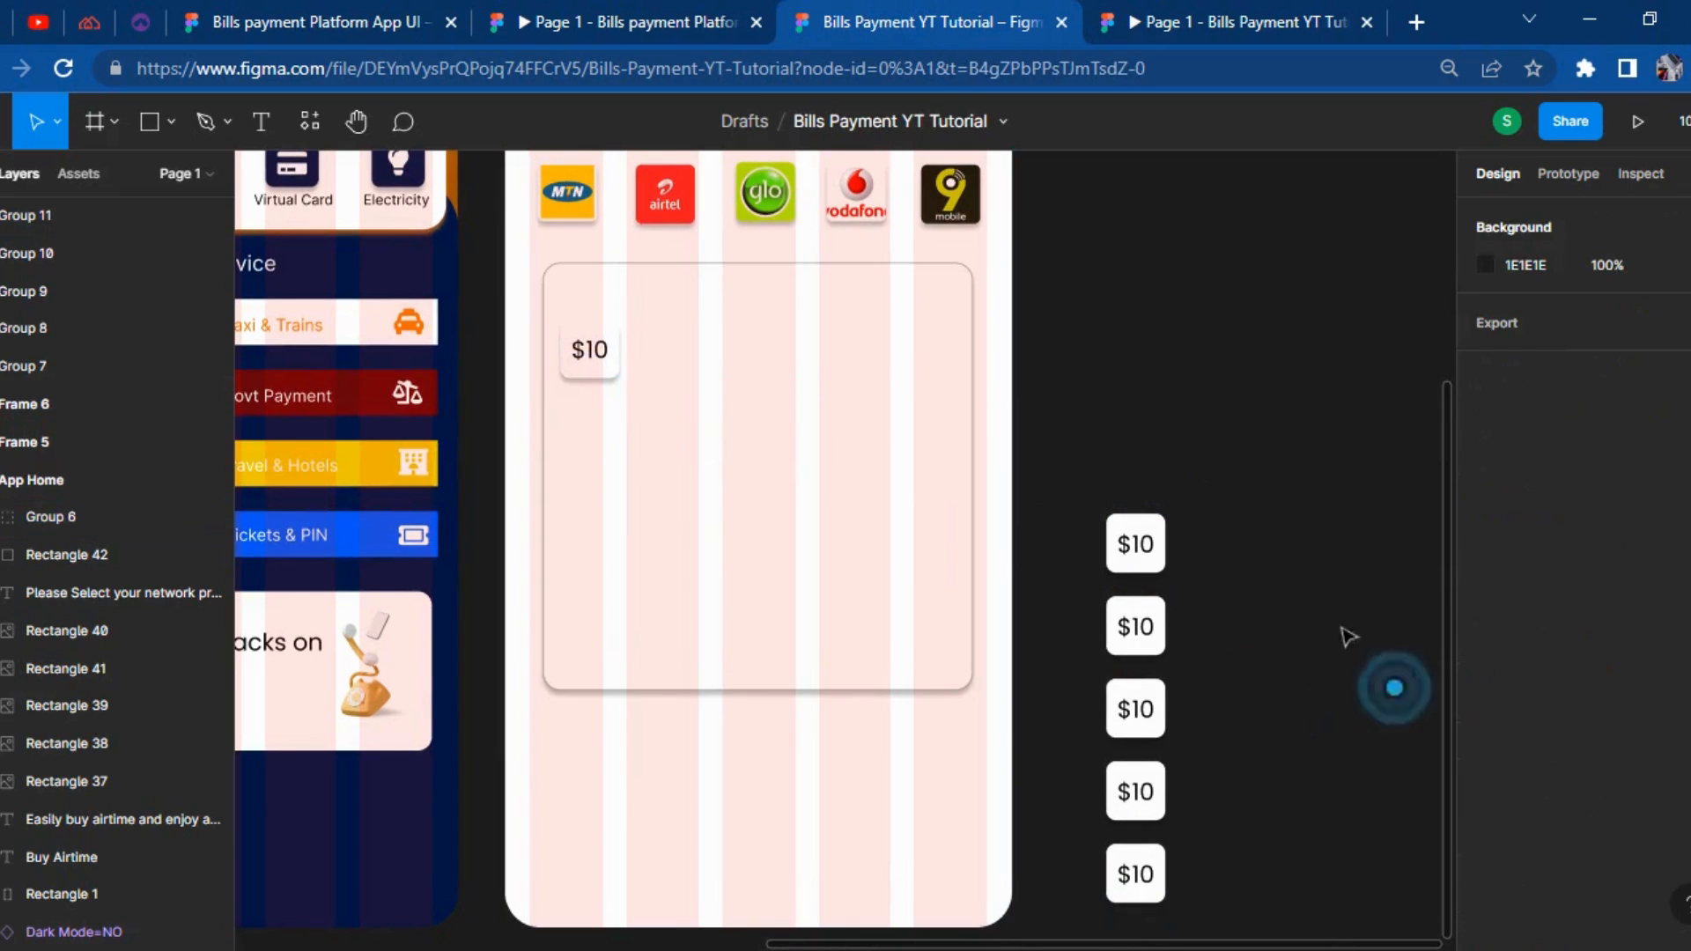
Try a 000000 stroke on the $10 tile inside the top-up card.
click(616, 378)
scroll(1497, 717, down, 3)
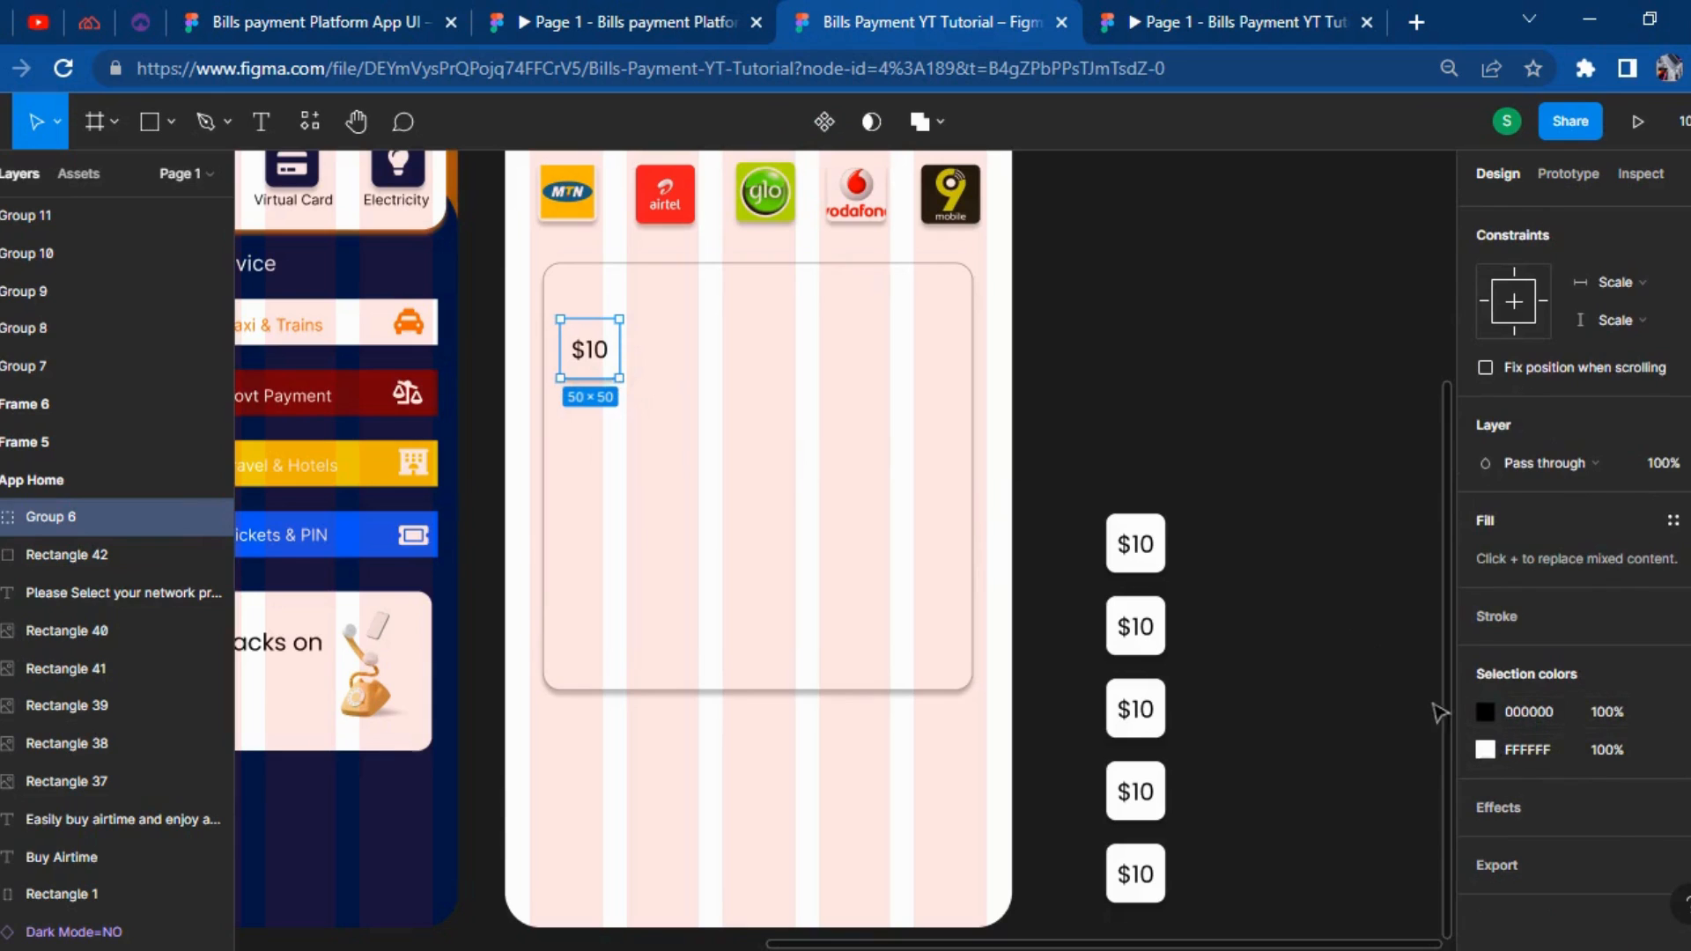
click(1549, 619)
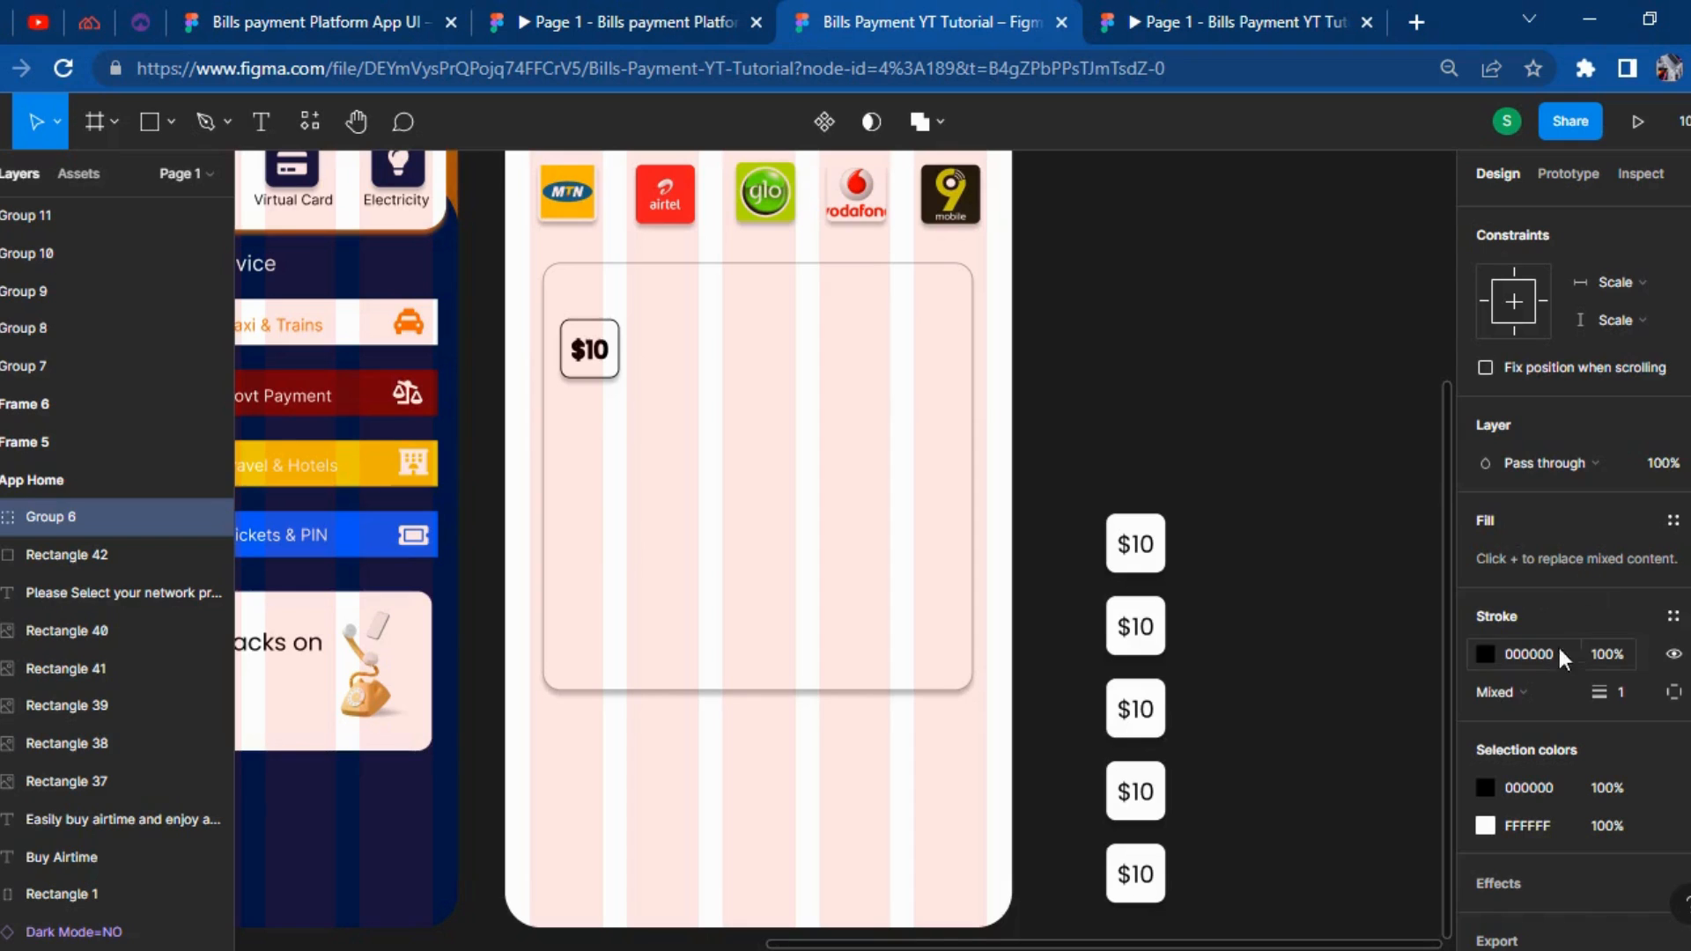
key(ctrl+z)
click(1325, 672)
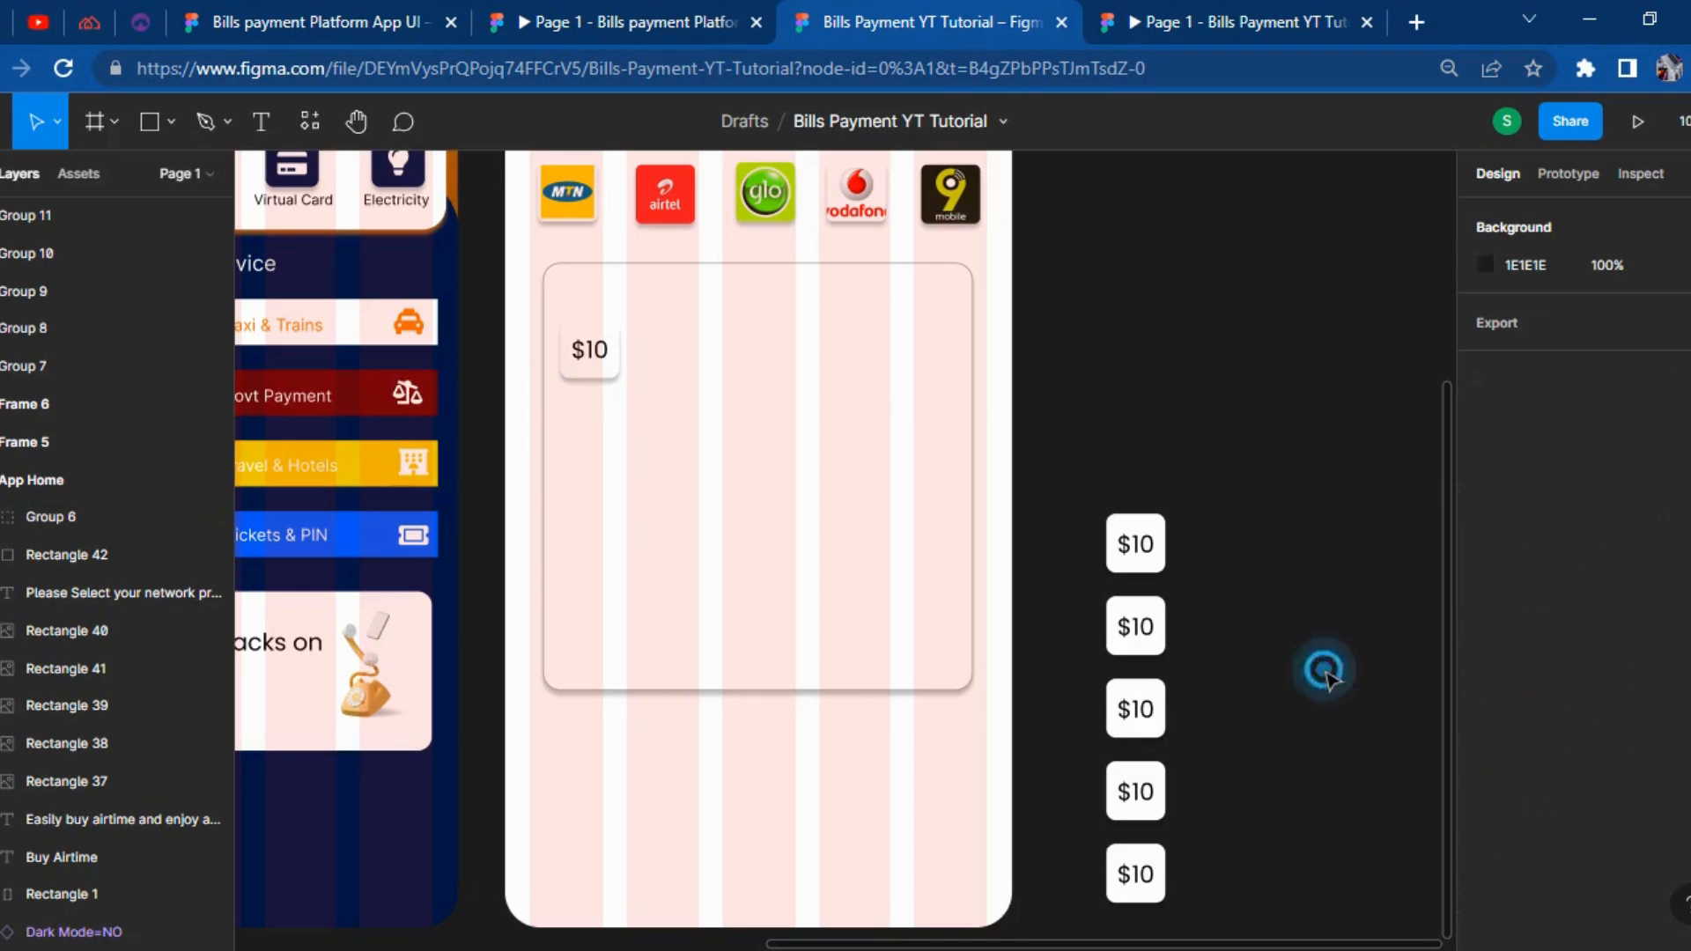
Move the second $10 tile into the top-up card beside the first, at about X 154, Y 419.
drag(1137, 544, 710, 360)
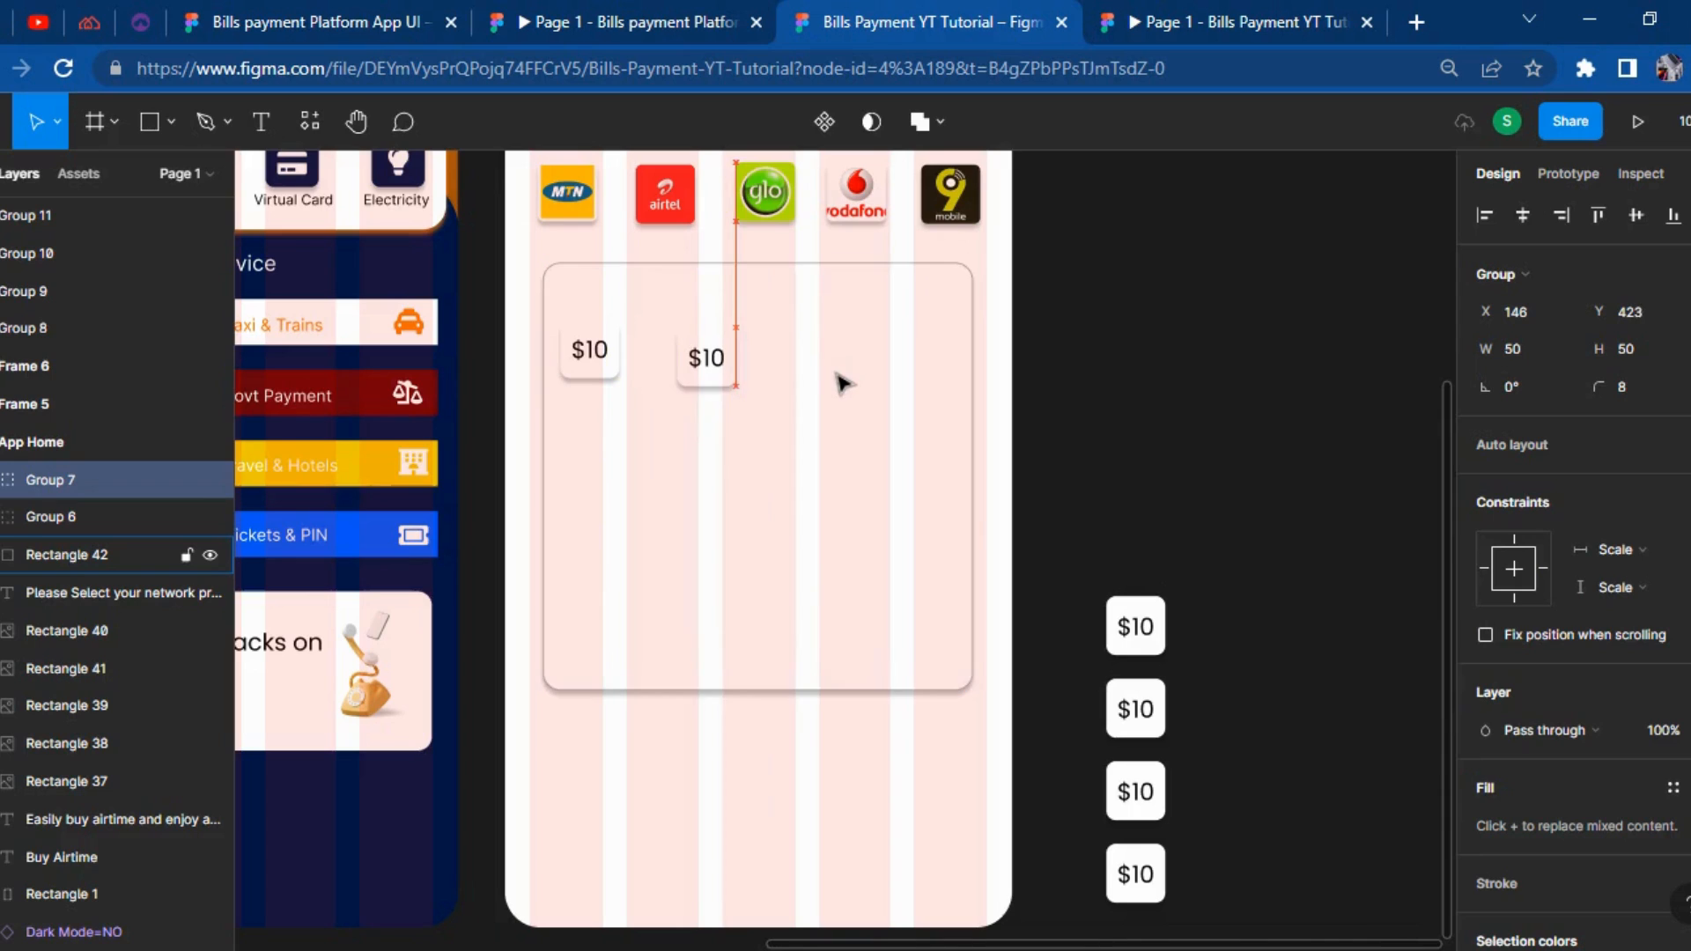
key(Up)
key(Up)
key(Right)
key(Right)
key(Right)
key(Right)
key(Right)
key(Right)
key(Right)
key(Right)
key(Right)
key(Right)
key(Right)
key(Right)
key(Right)
key(Right)
key(Right)
key(Right)
key(Right)
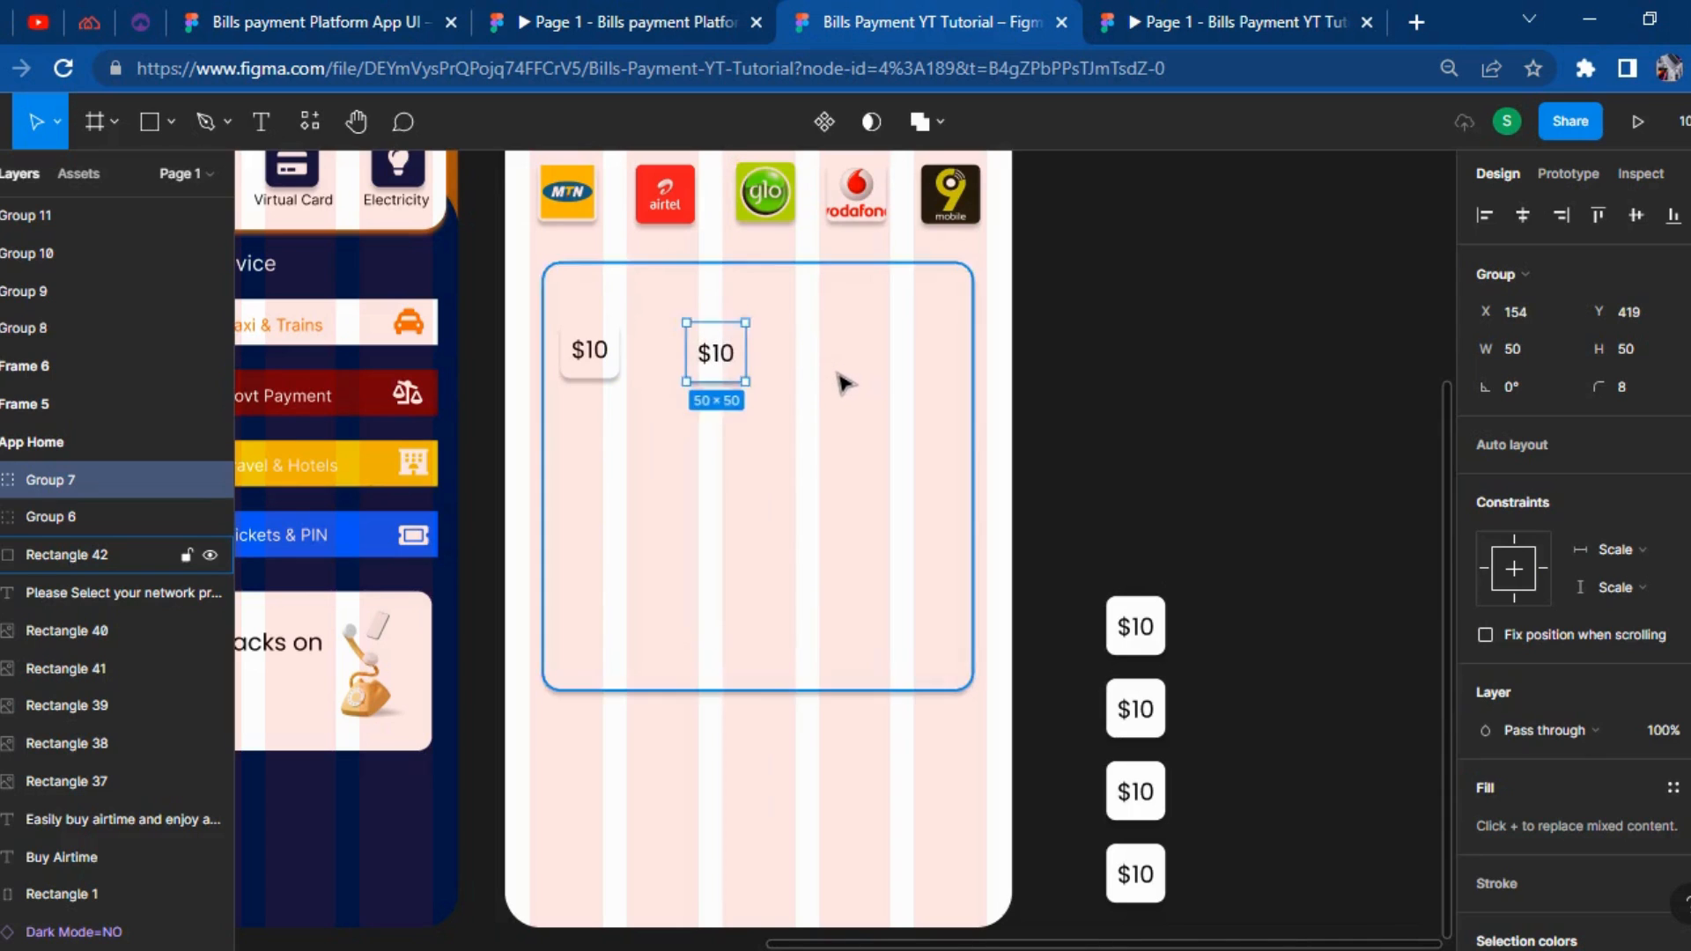
Nudge the second $10 tile right along the top row of the card to about X 172.
key(Right)
key(Right)
key(Right)
key(Right)
key(Right)
key(Right)
key(Right)
key(Right)
key(Right)
key(Right)
key(Right)
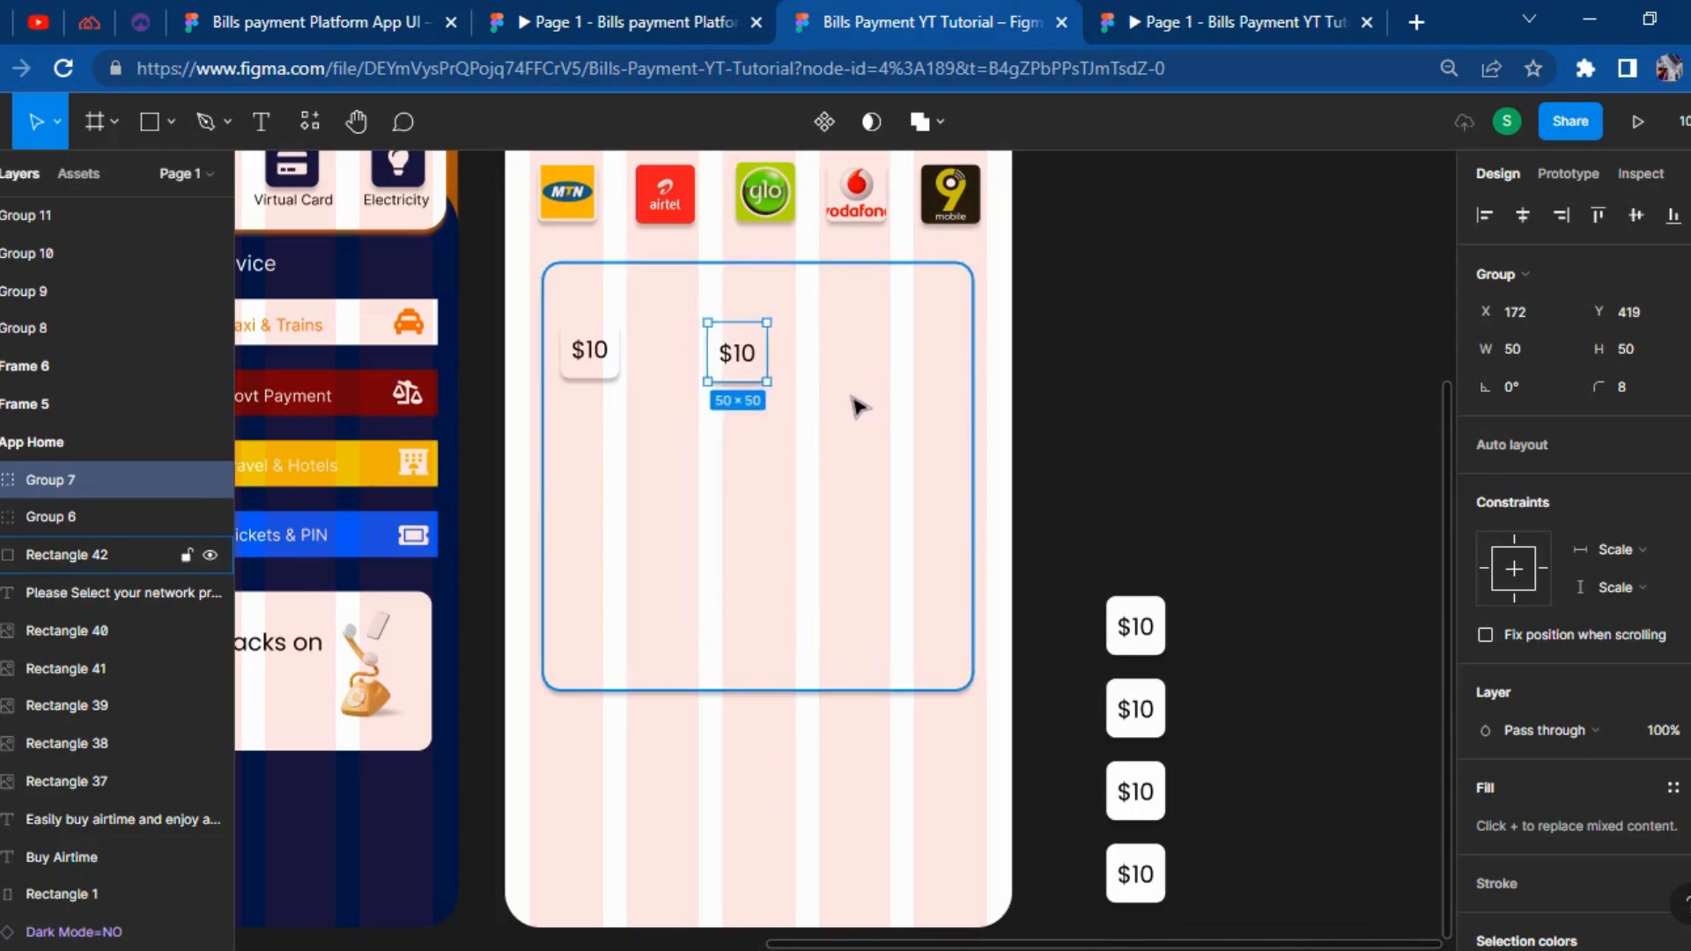
Place a third $10 tile at the right end of the top row and move the first tile to X 60, Y 418.
click(1219, 668)
drag(1161, 633, 925, 366)
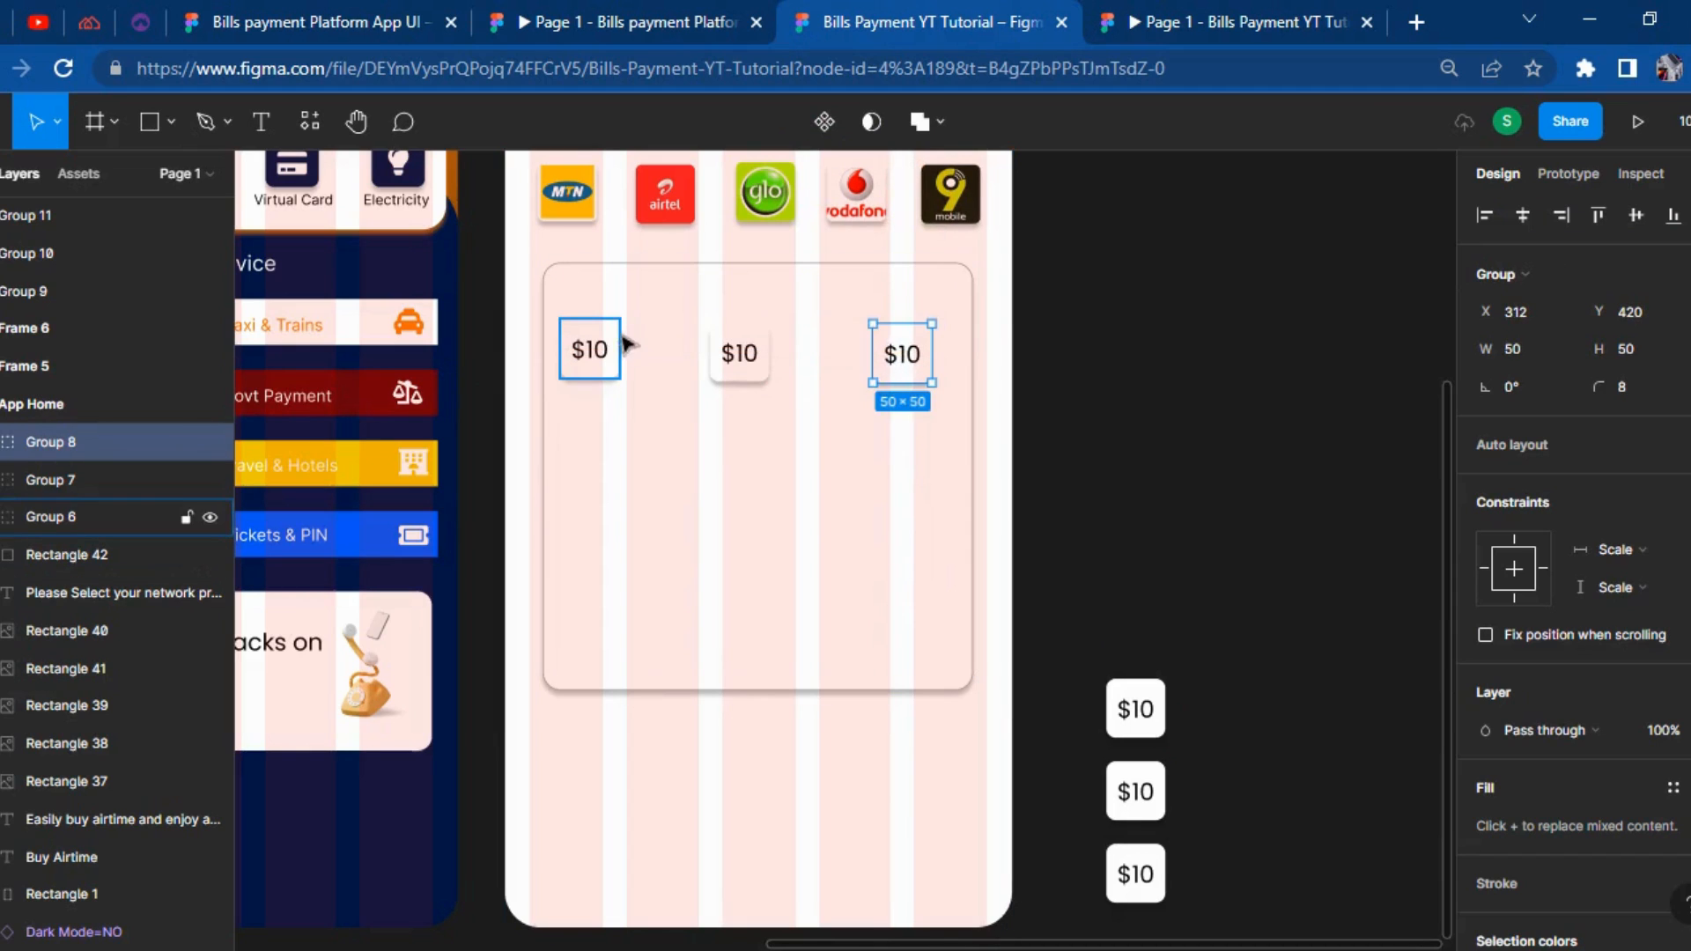
click(622, 353)
drag(621, 353, 631, 362)
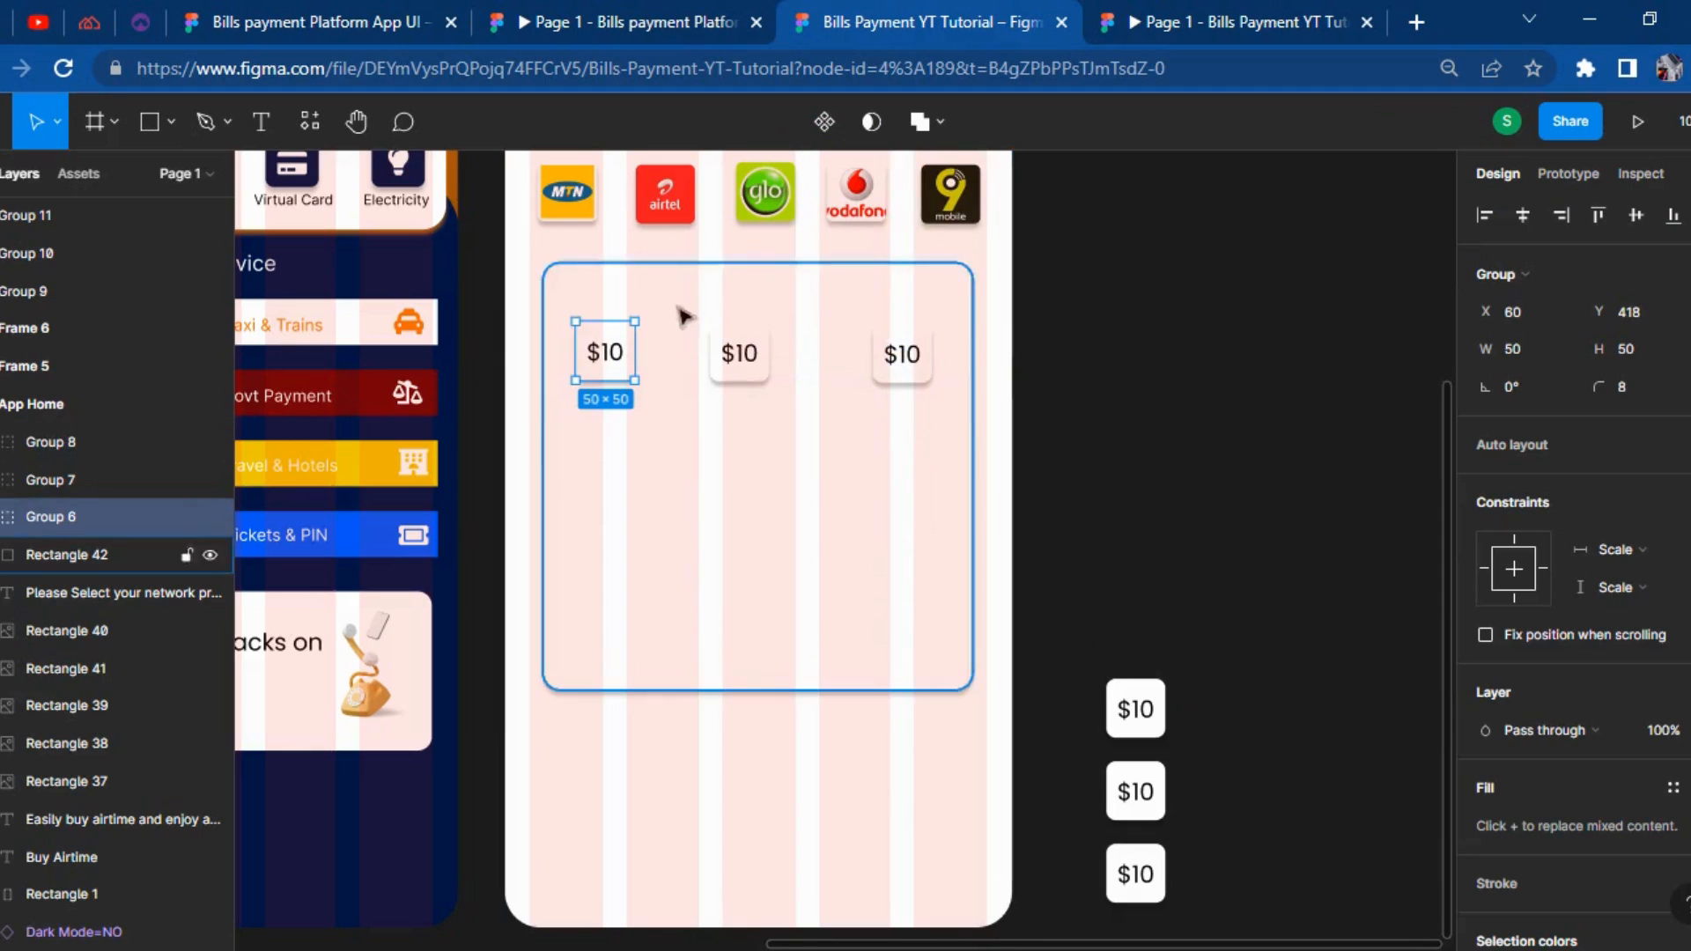
Move the three remaining $10 tiles into the card as a second row, each beneath a top-row tile at about Y 500.
click(1373, 700)
drag(1136, 709, 609, 458)
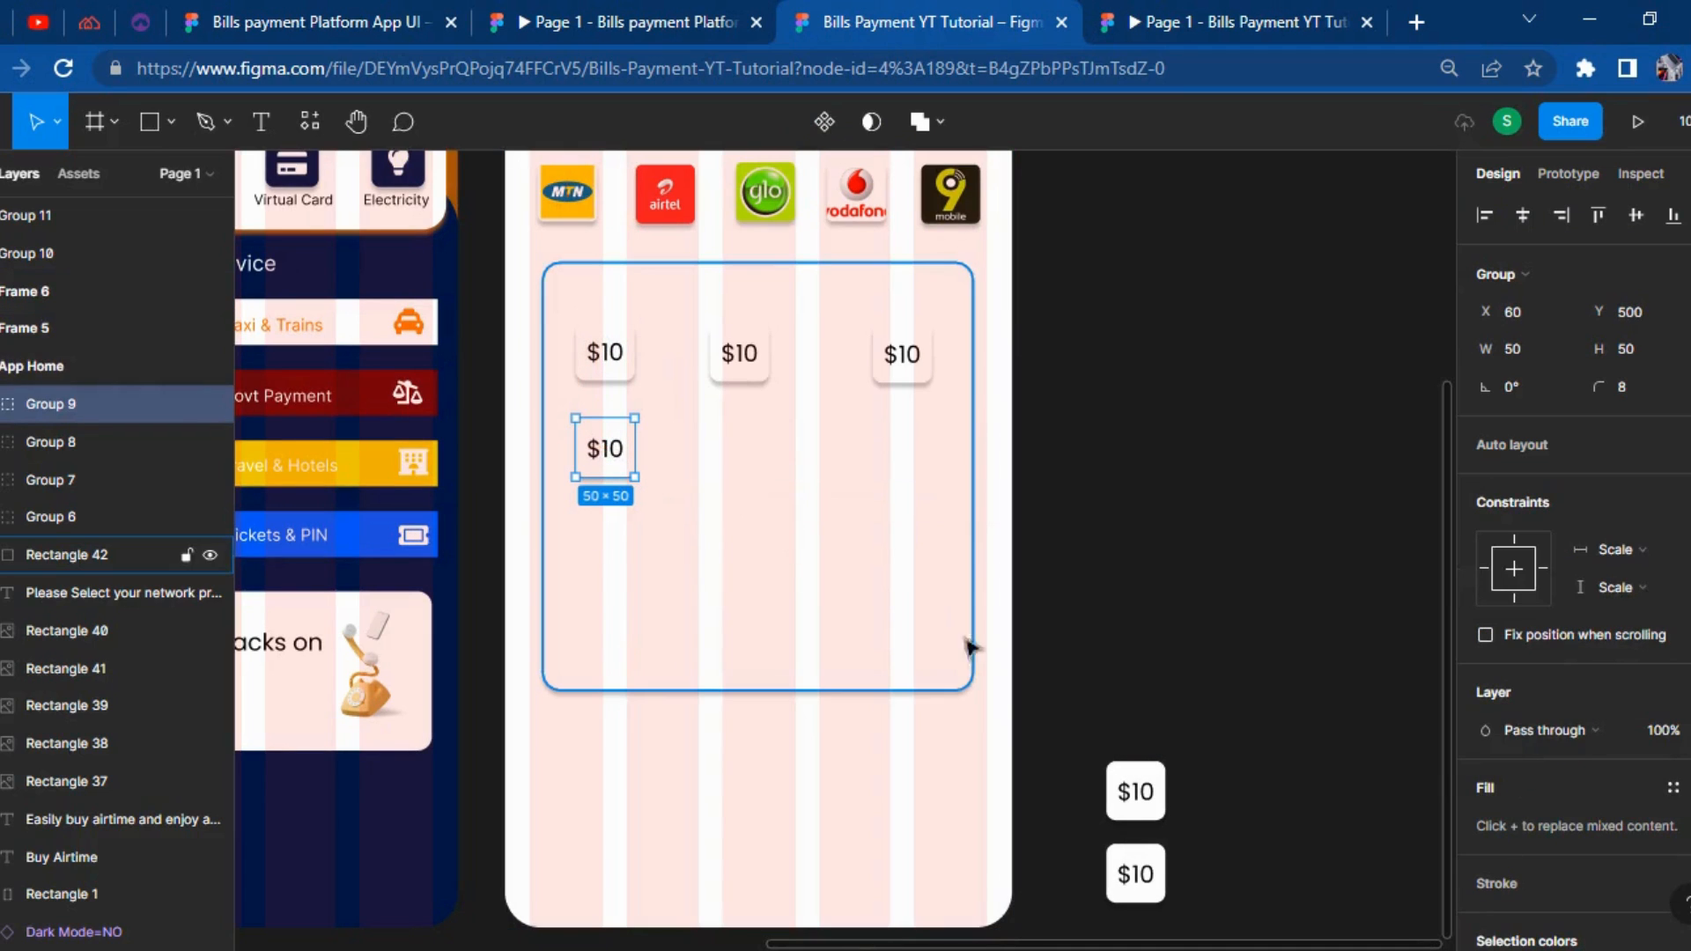
drag(1146, 802, 749, 452)
click(1083, 596)
drag(1121, 872, 890, 454)
click(1166, 528)
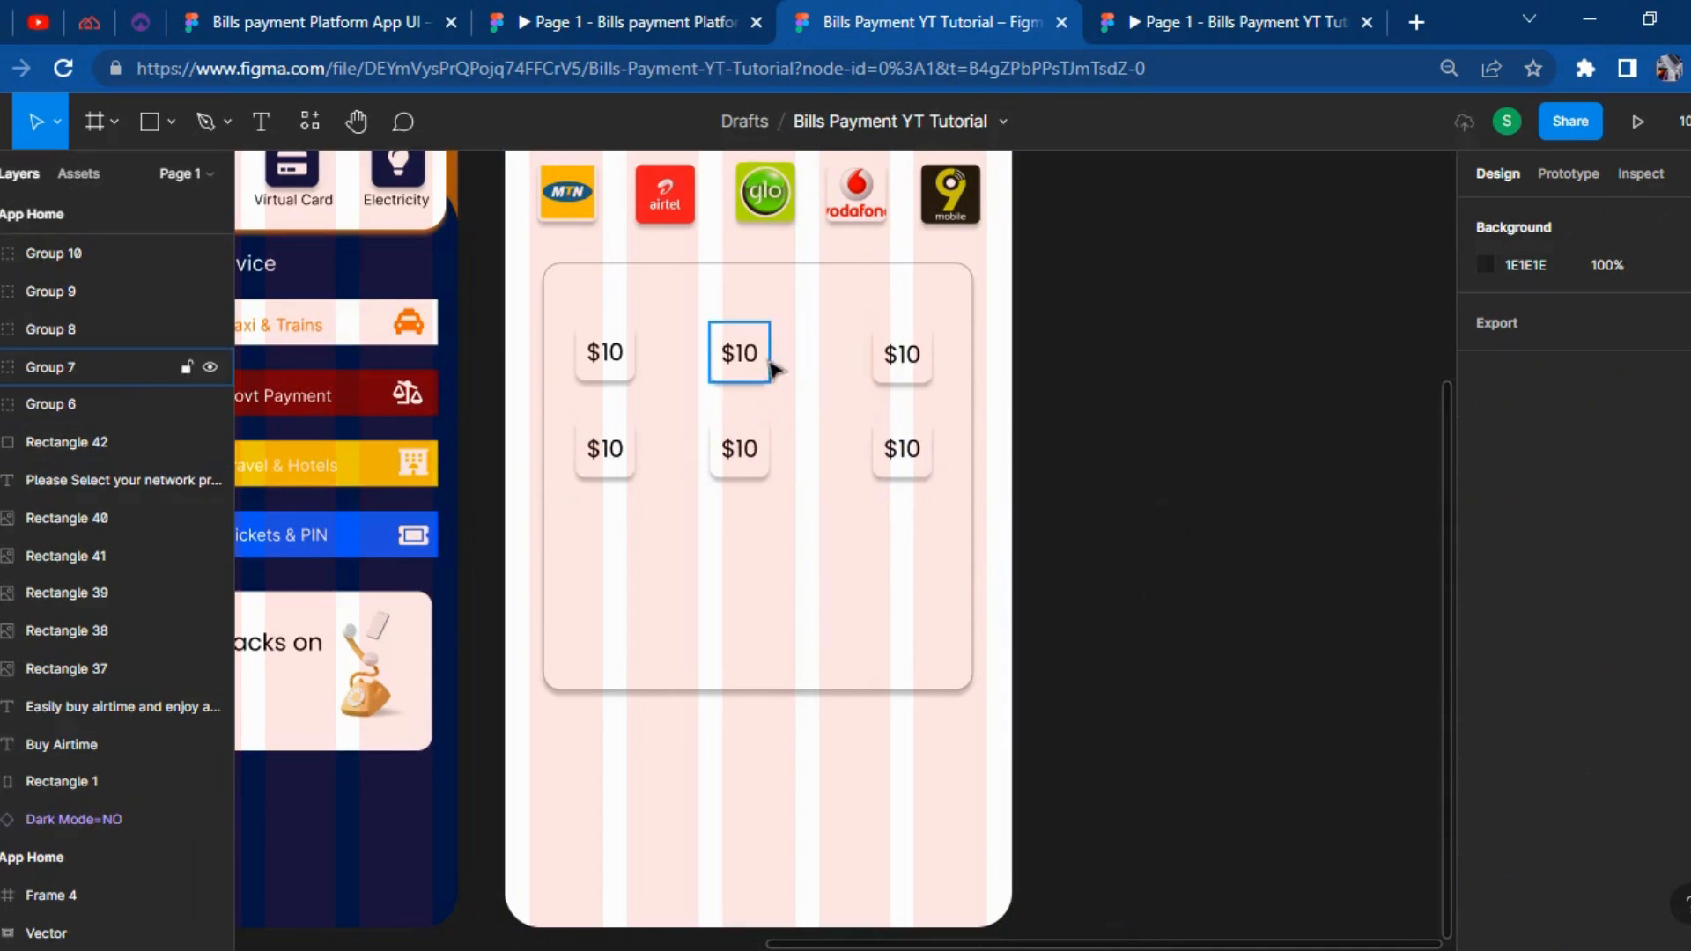
Change the text of the middle tile in the top row to $20.
click(759, 363)
double_click(744, 354)
double_click(744, 353)
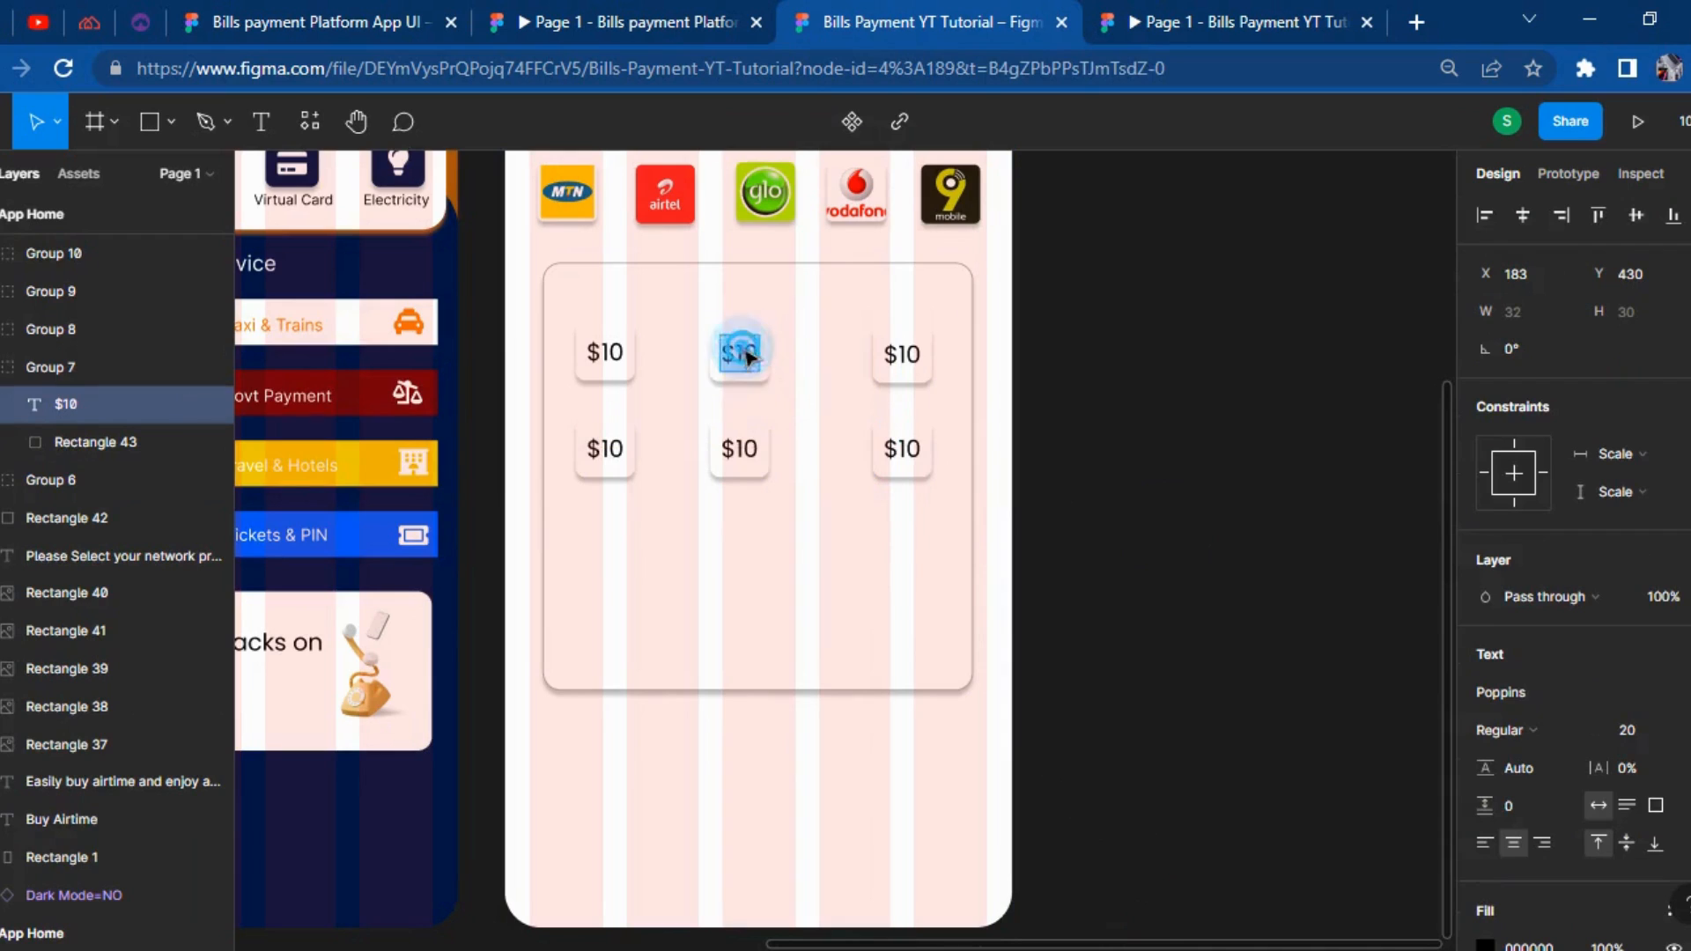
text($)
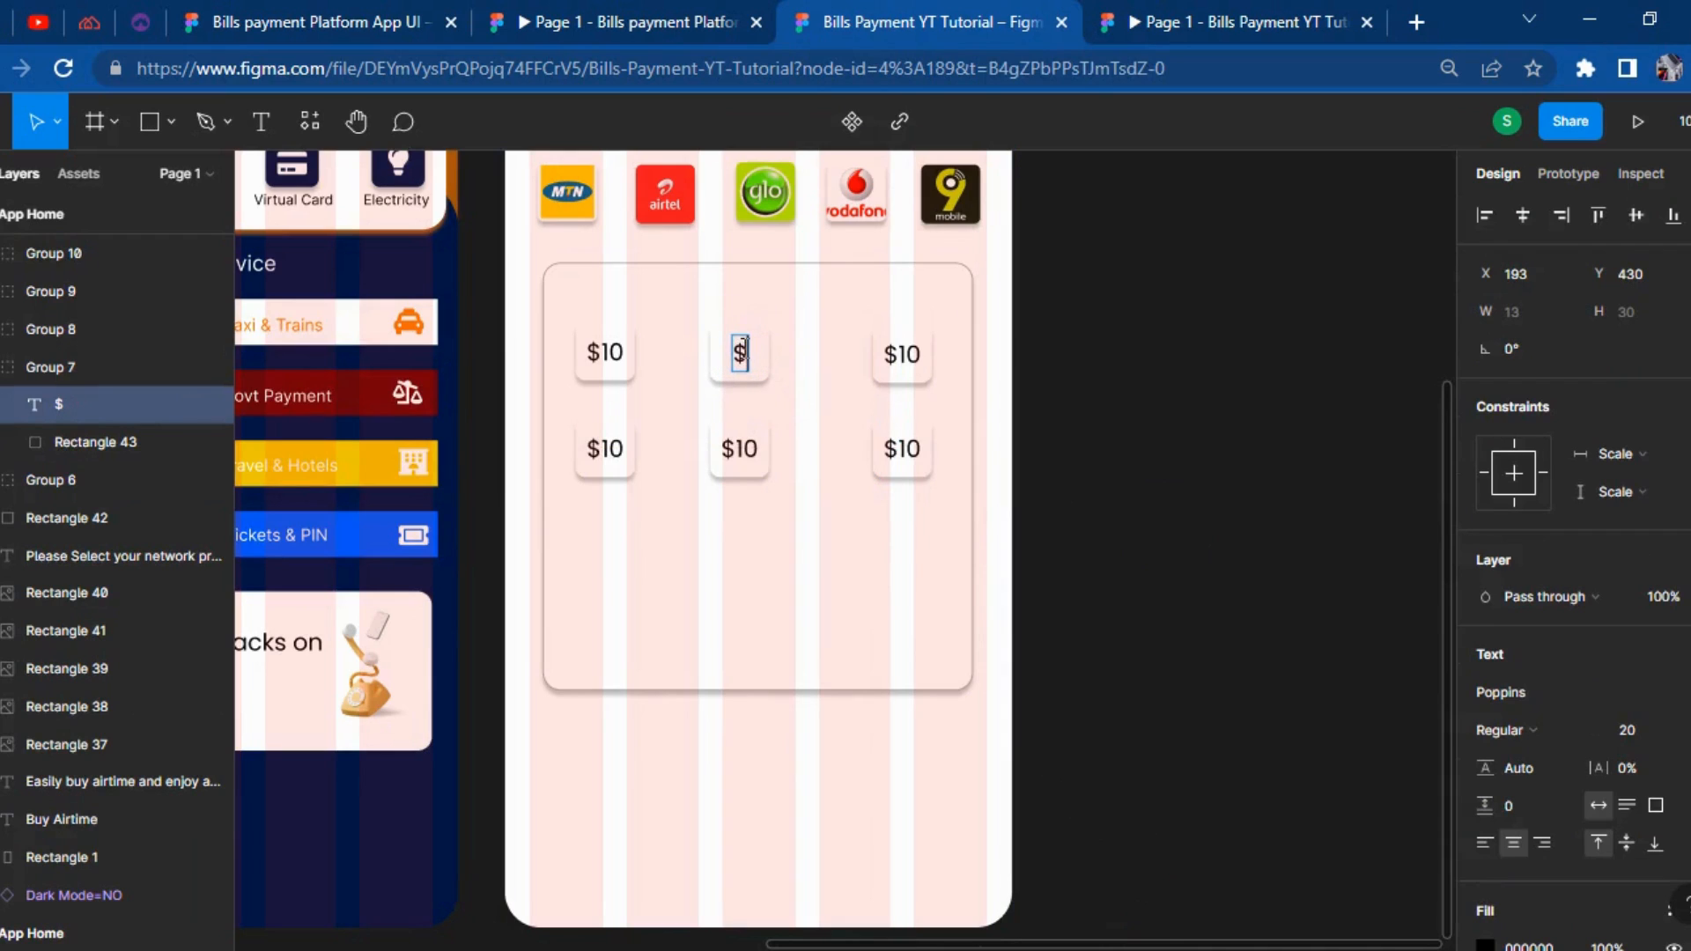
text(20)
click(1103, 370)
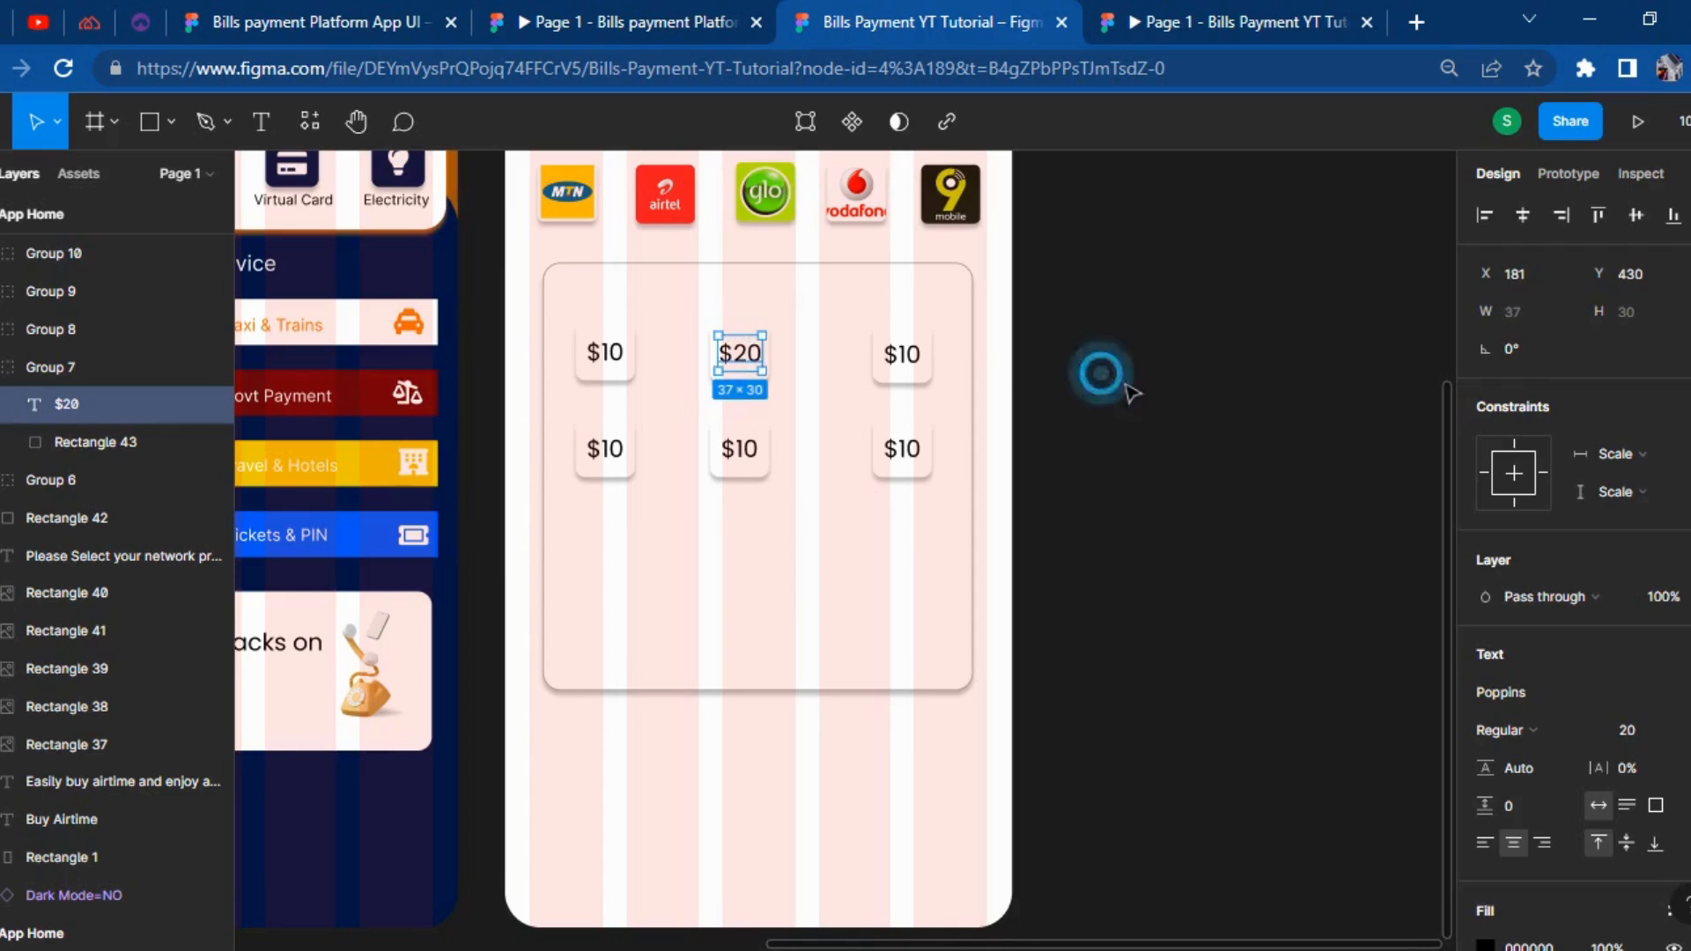
Change the text of the last tile in the top row to $30.
click(906, 355)
click(919, 362)
double_click(916, 357)
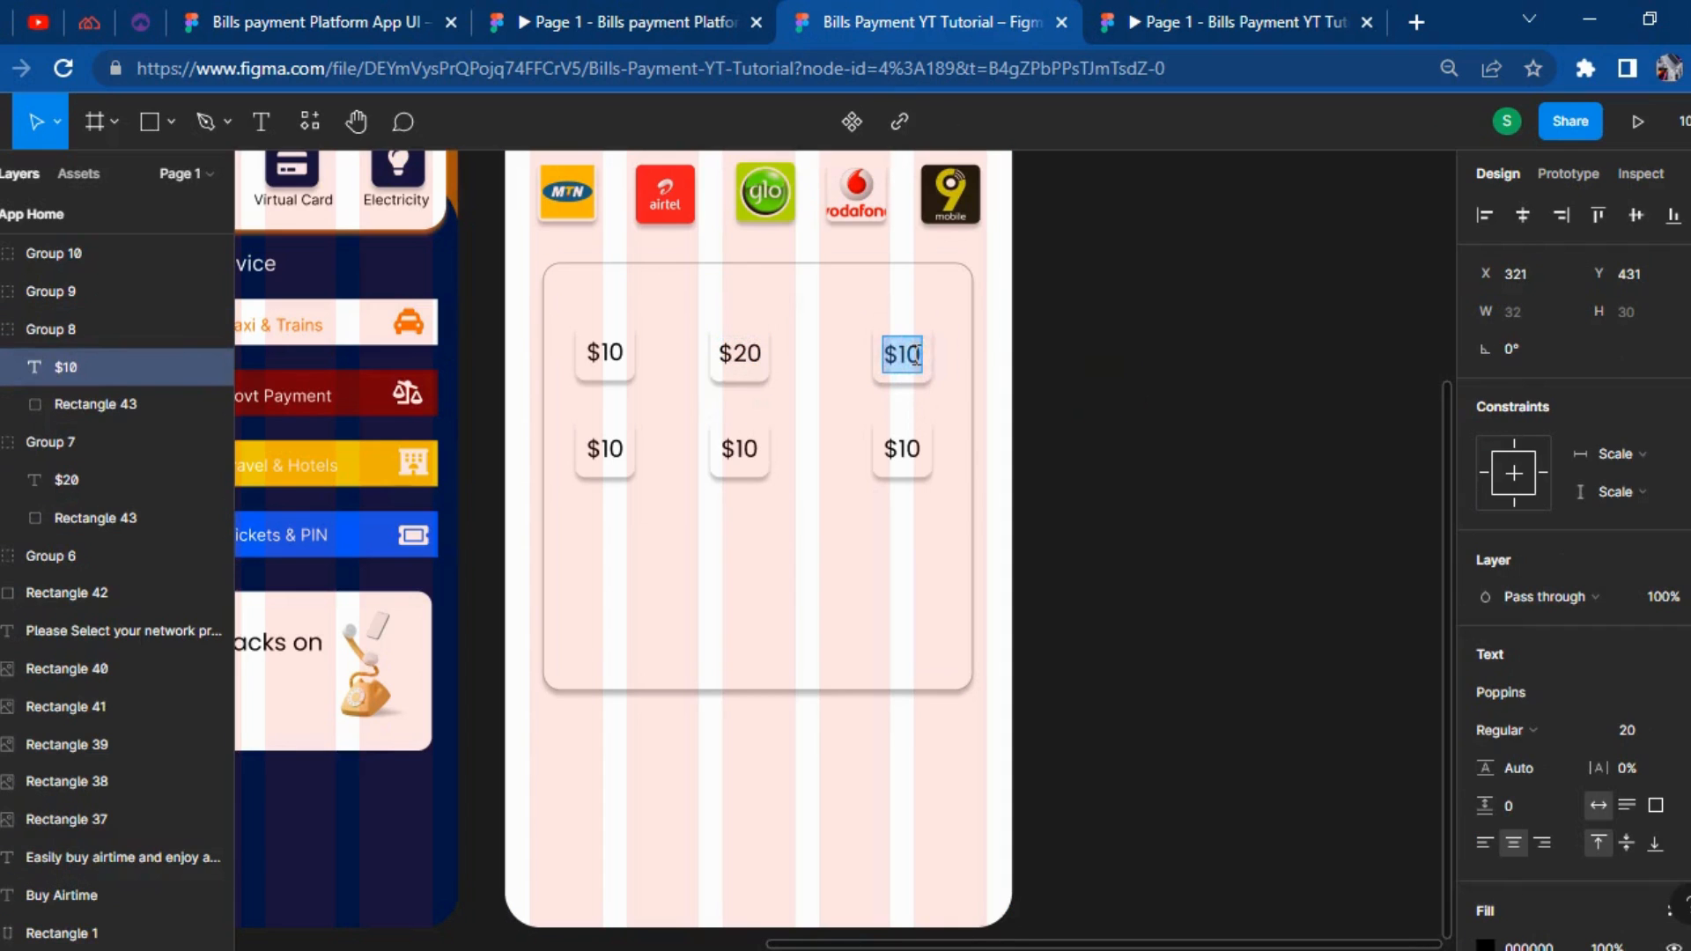
key(BackSpace)
key(BackSpace)
text(30)
key(Return)
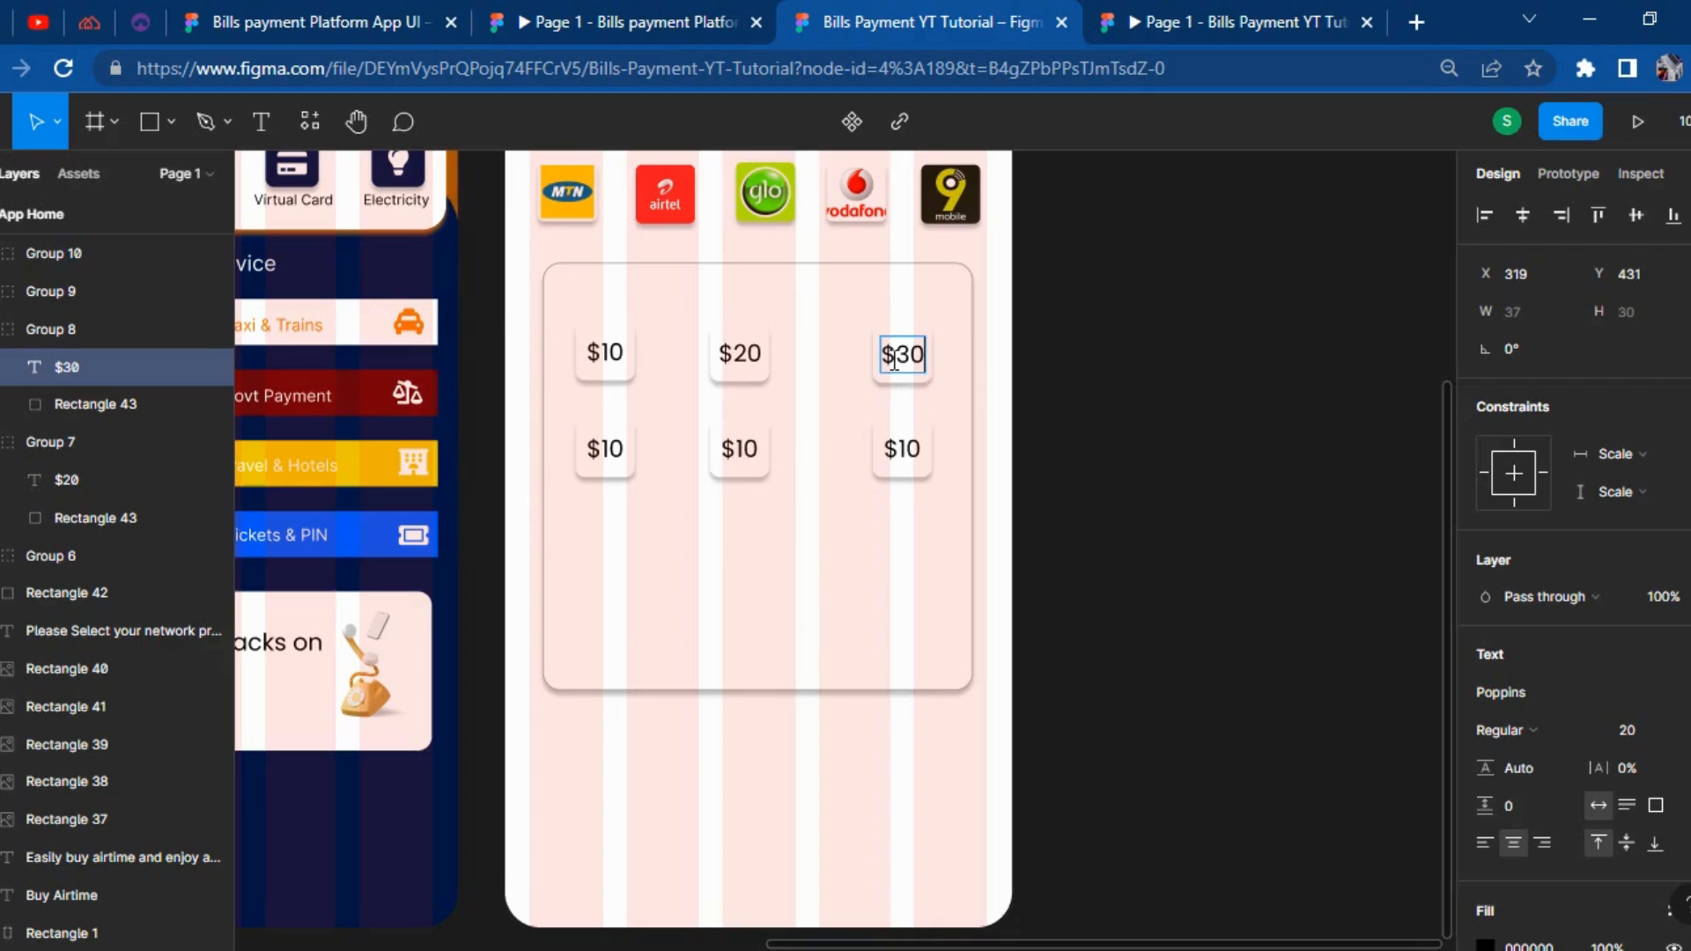
click(1101, 498)
Check the amounts in the reference prototype and change the first tile of the second row to $40.
click(604, 14)
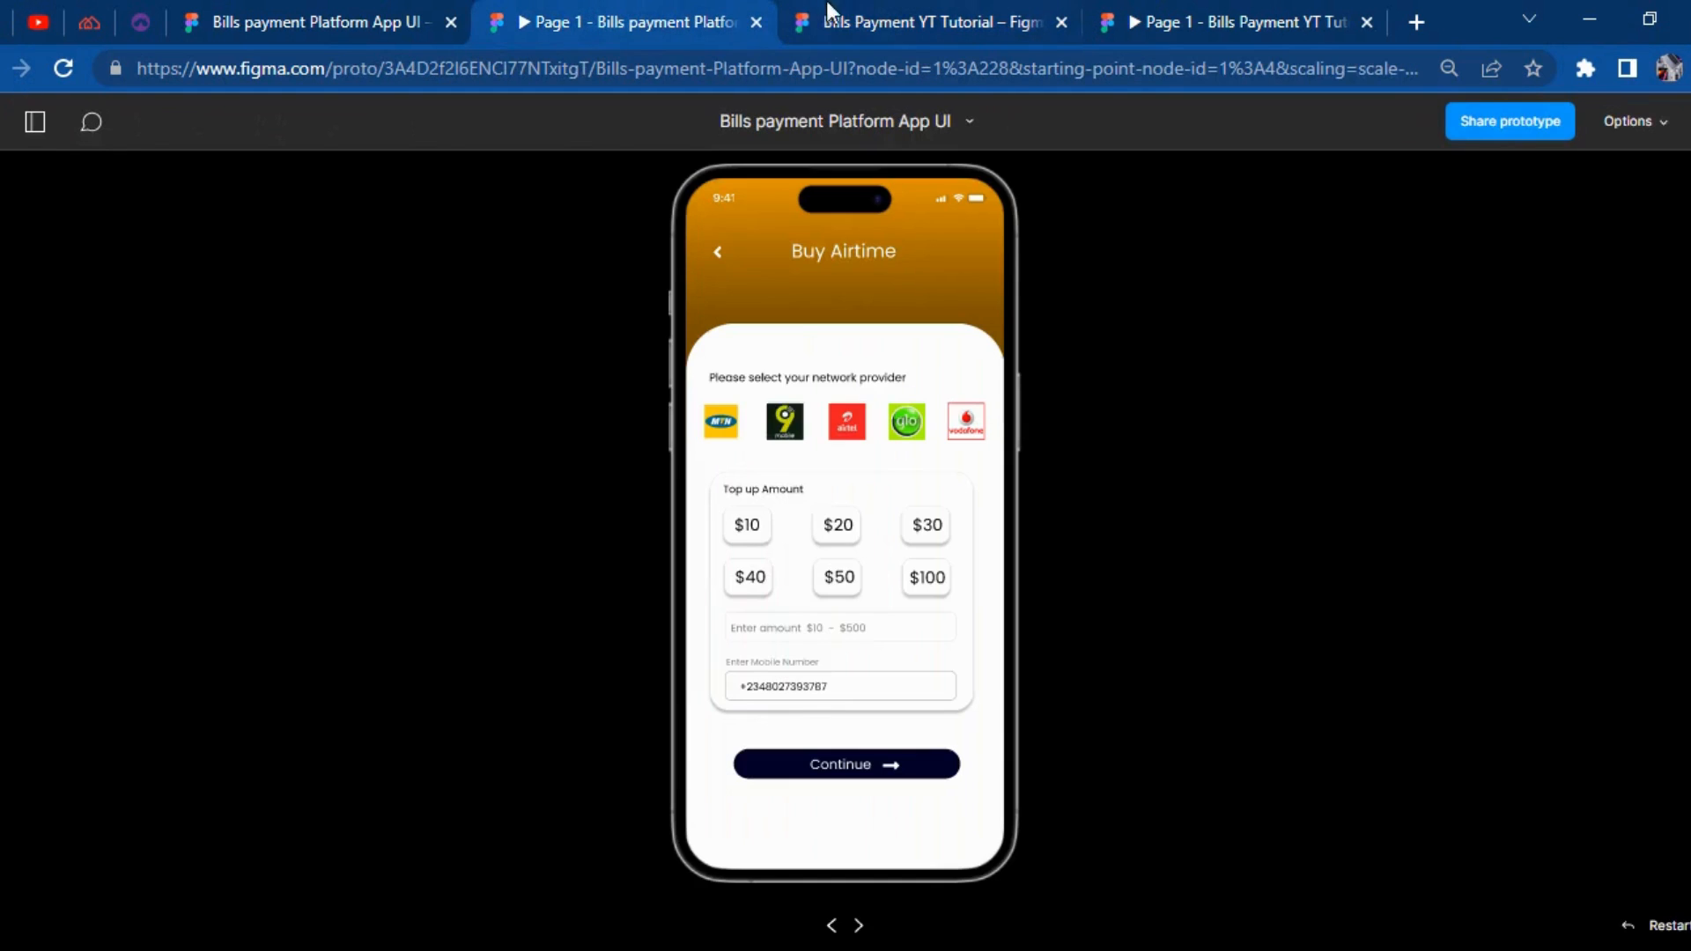
click(901, 13)
double_click(606, 451)
double_click(608, 453)
click(606, 451)
key(Delete)
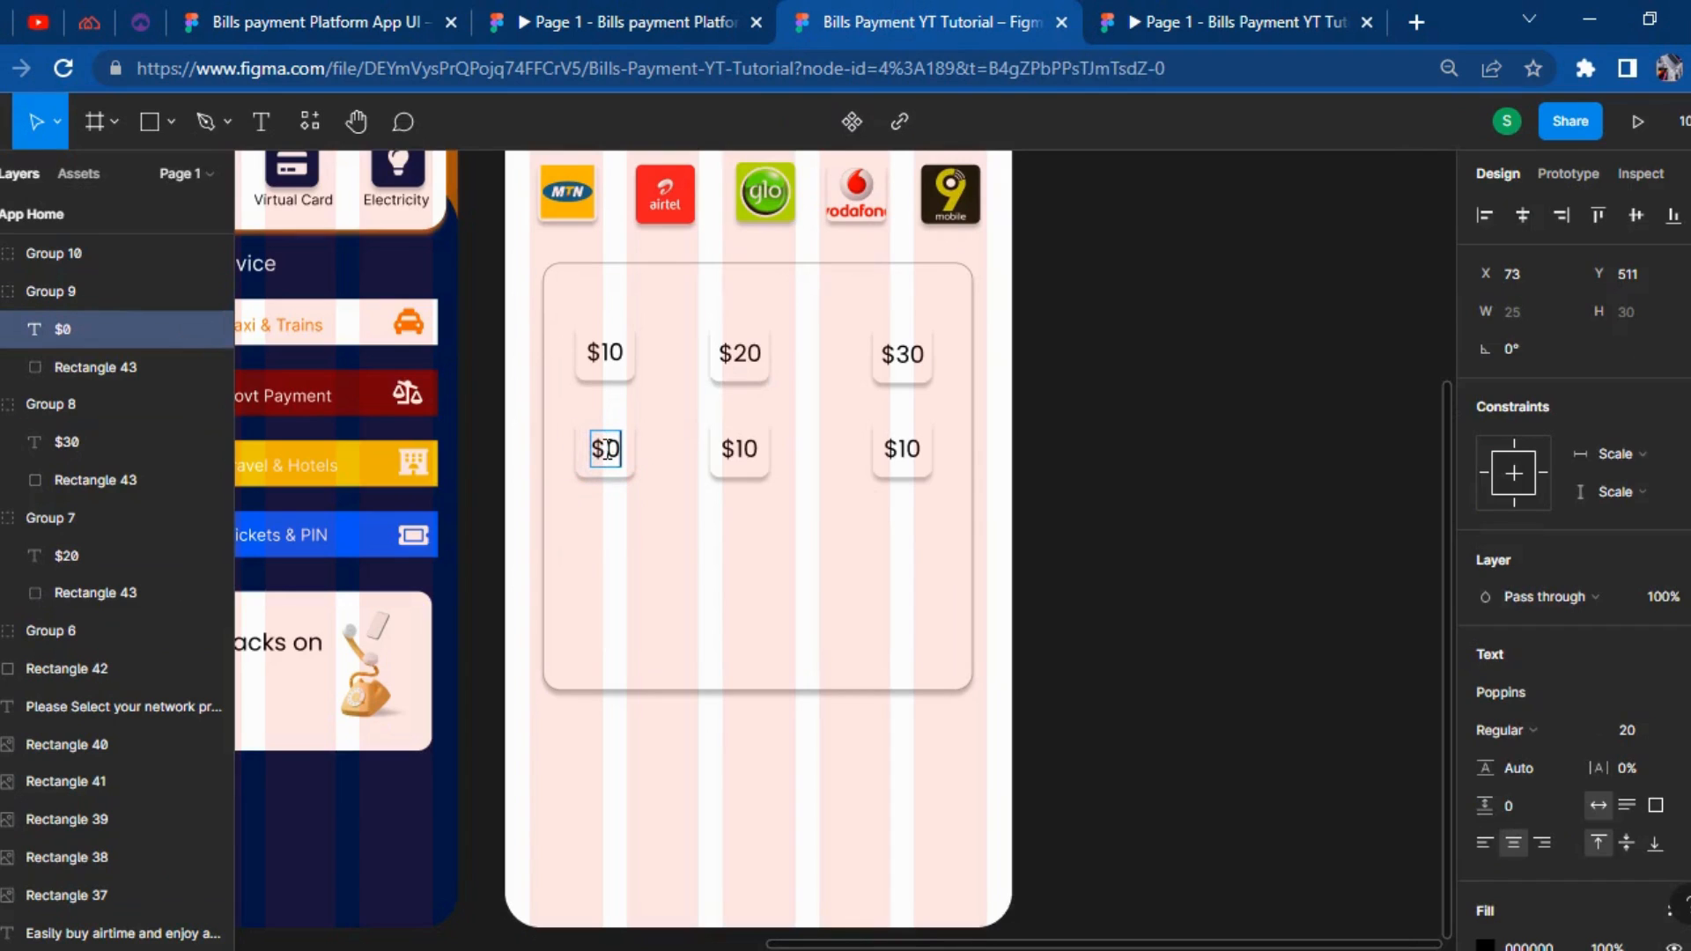
text(40)
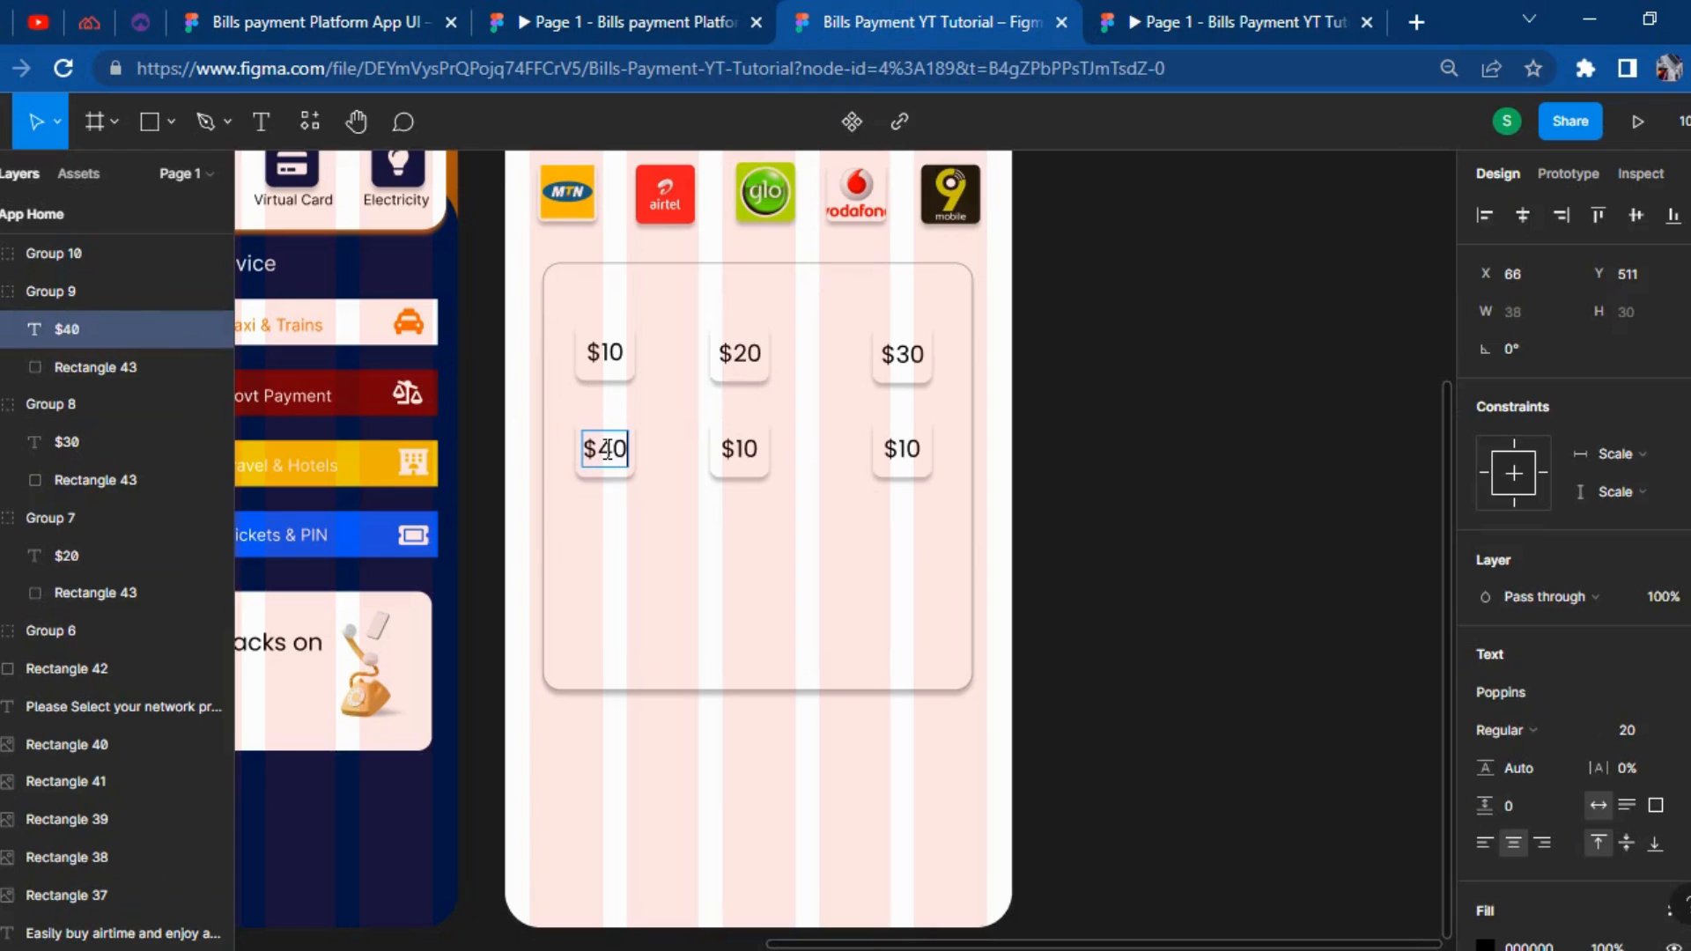
click(1216, 573)
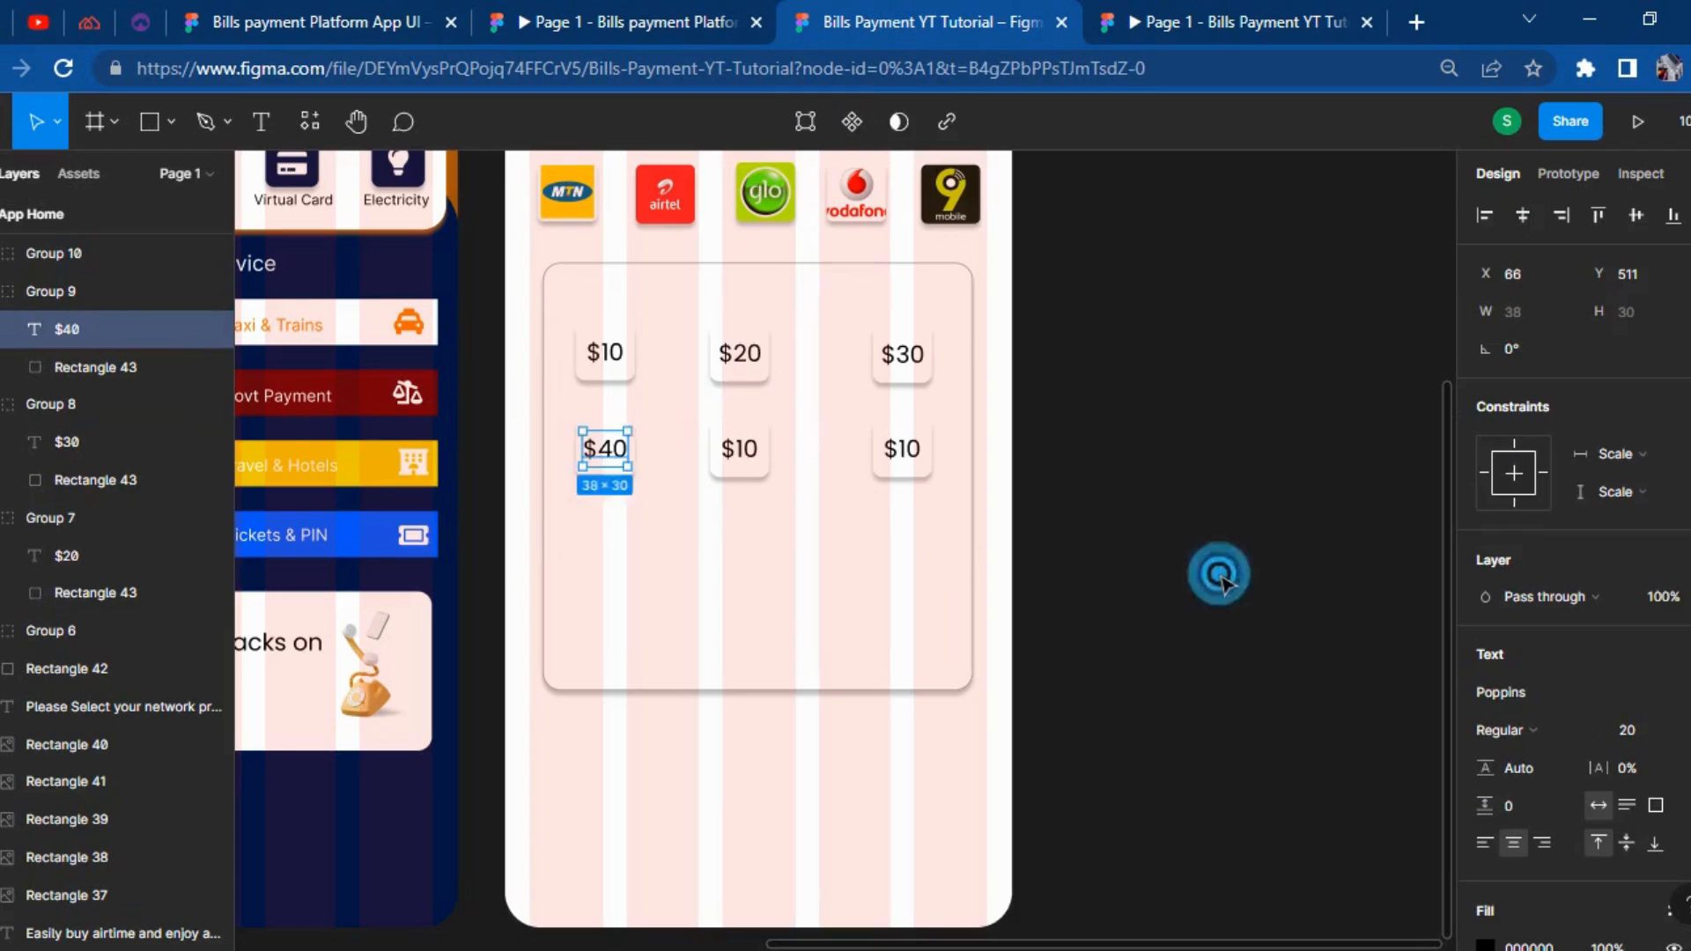
Change the text of the middle tile in the second row to $50.
click(742, 456)
click(744, 458)
double_click(743, 453)
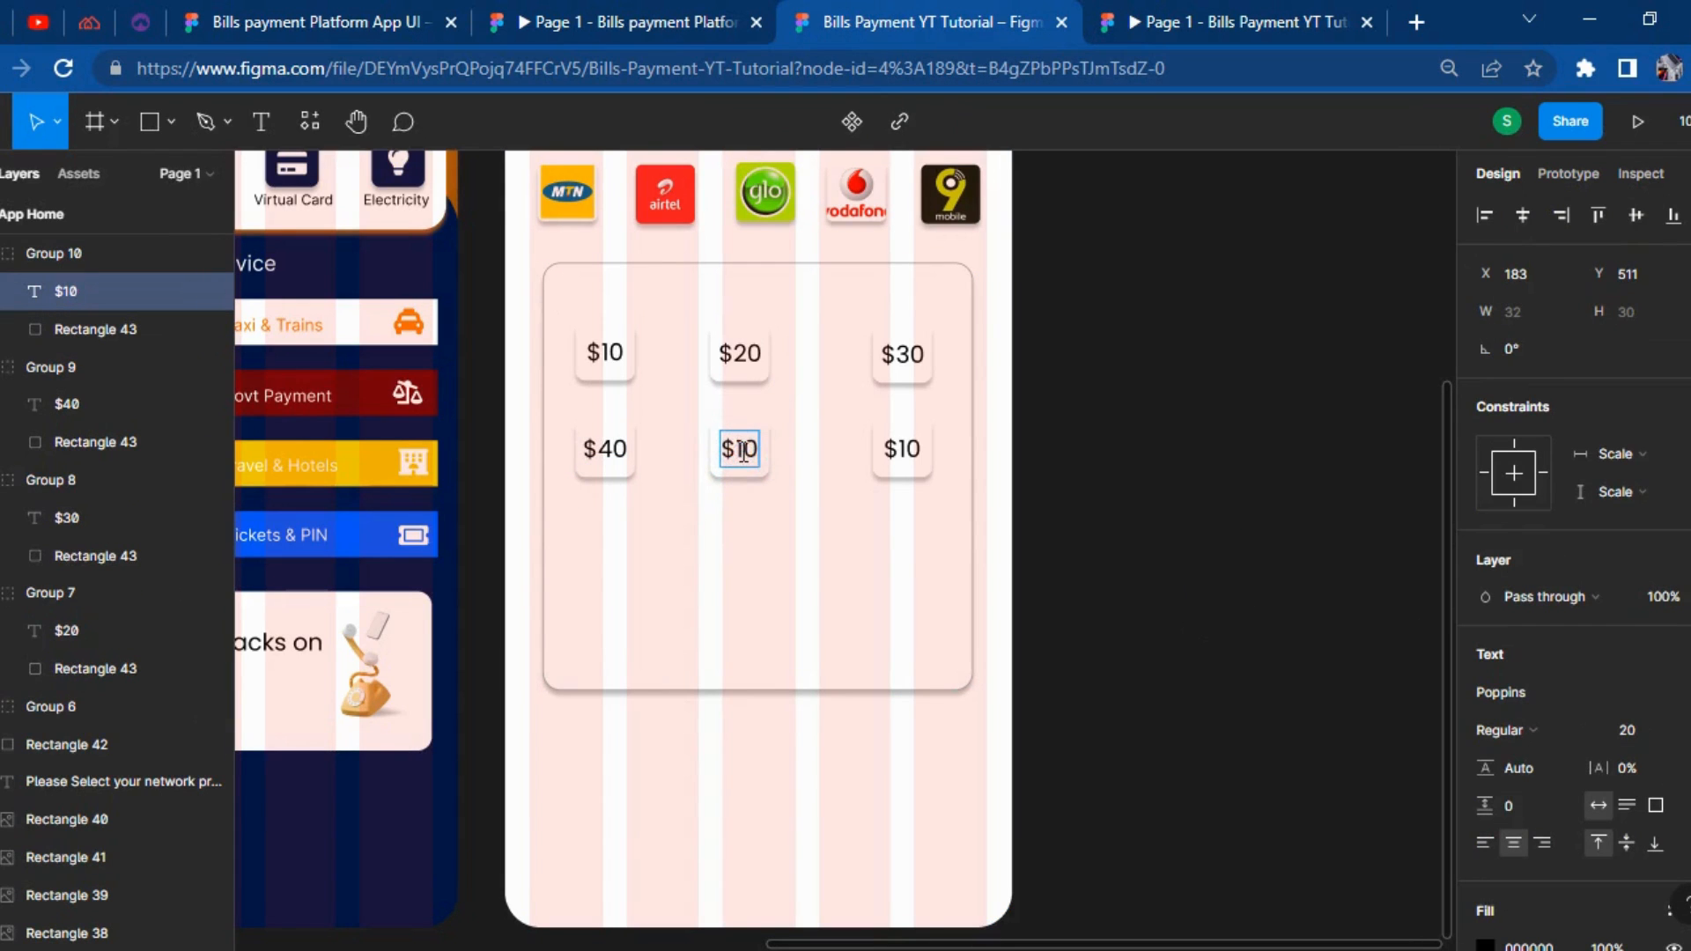
key(BackSpace)
key(BackSpace)
text(50)
click(1143, 636)
click(1143, 636)
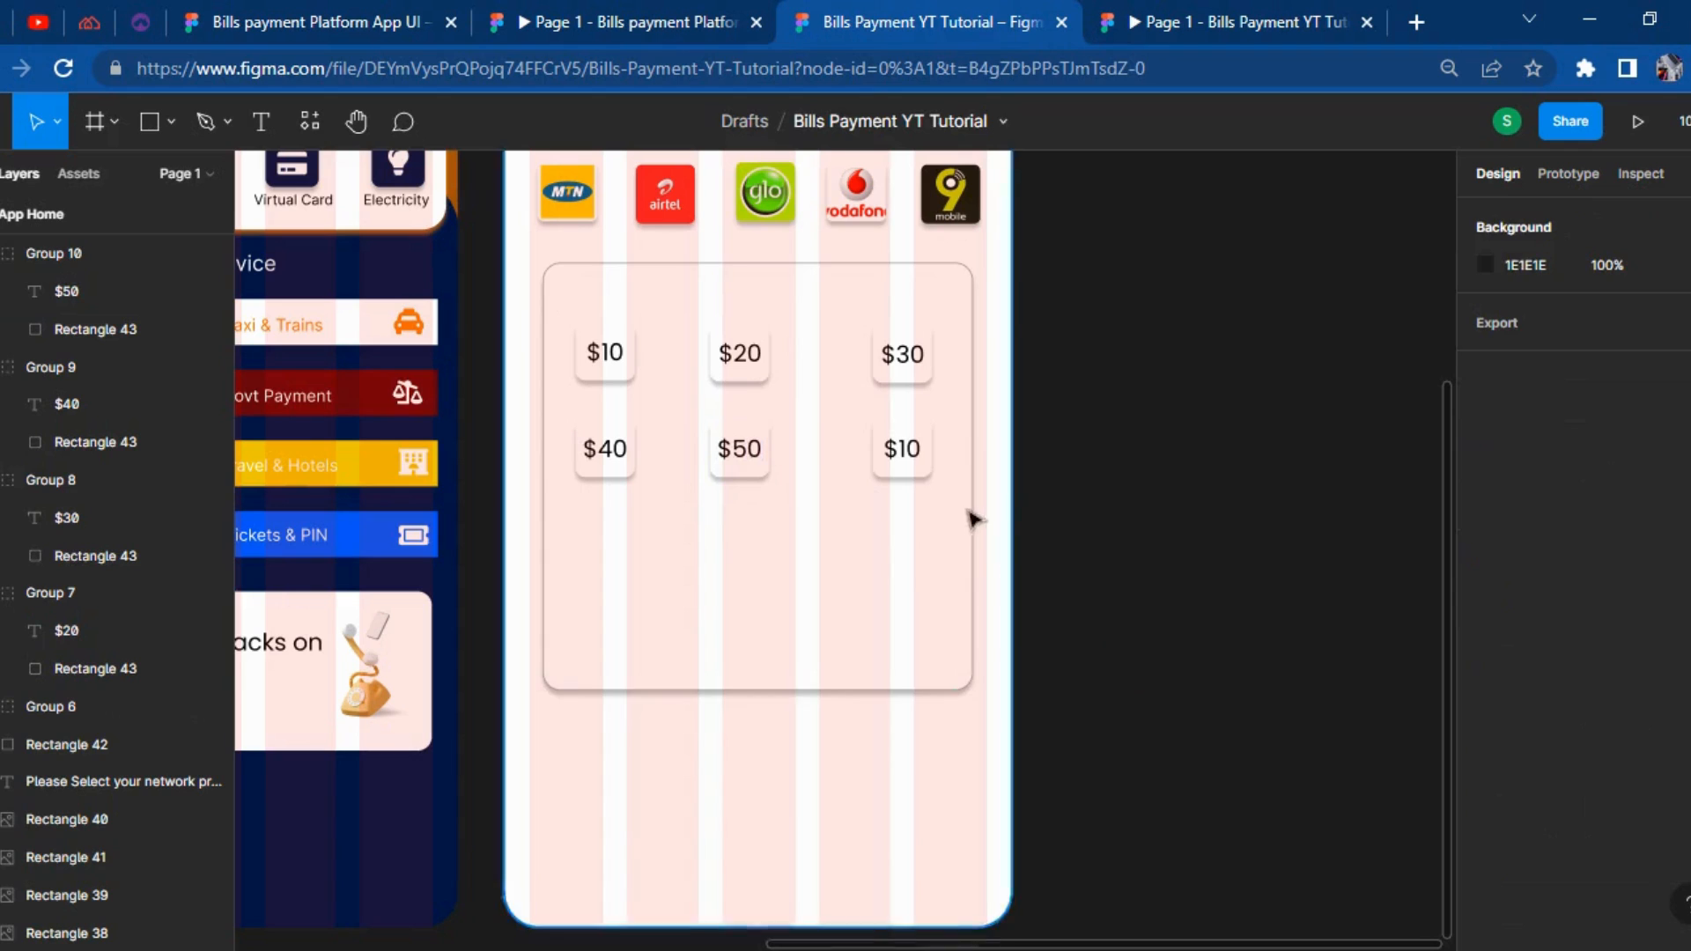
Change the text of the last tile in the second row to $100.
double_click(908, 451)
double_click(905, 449)
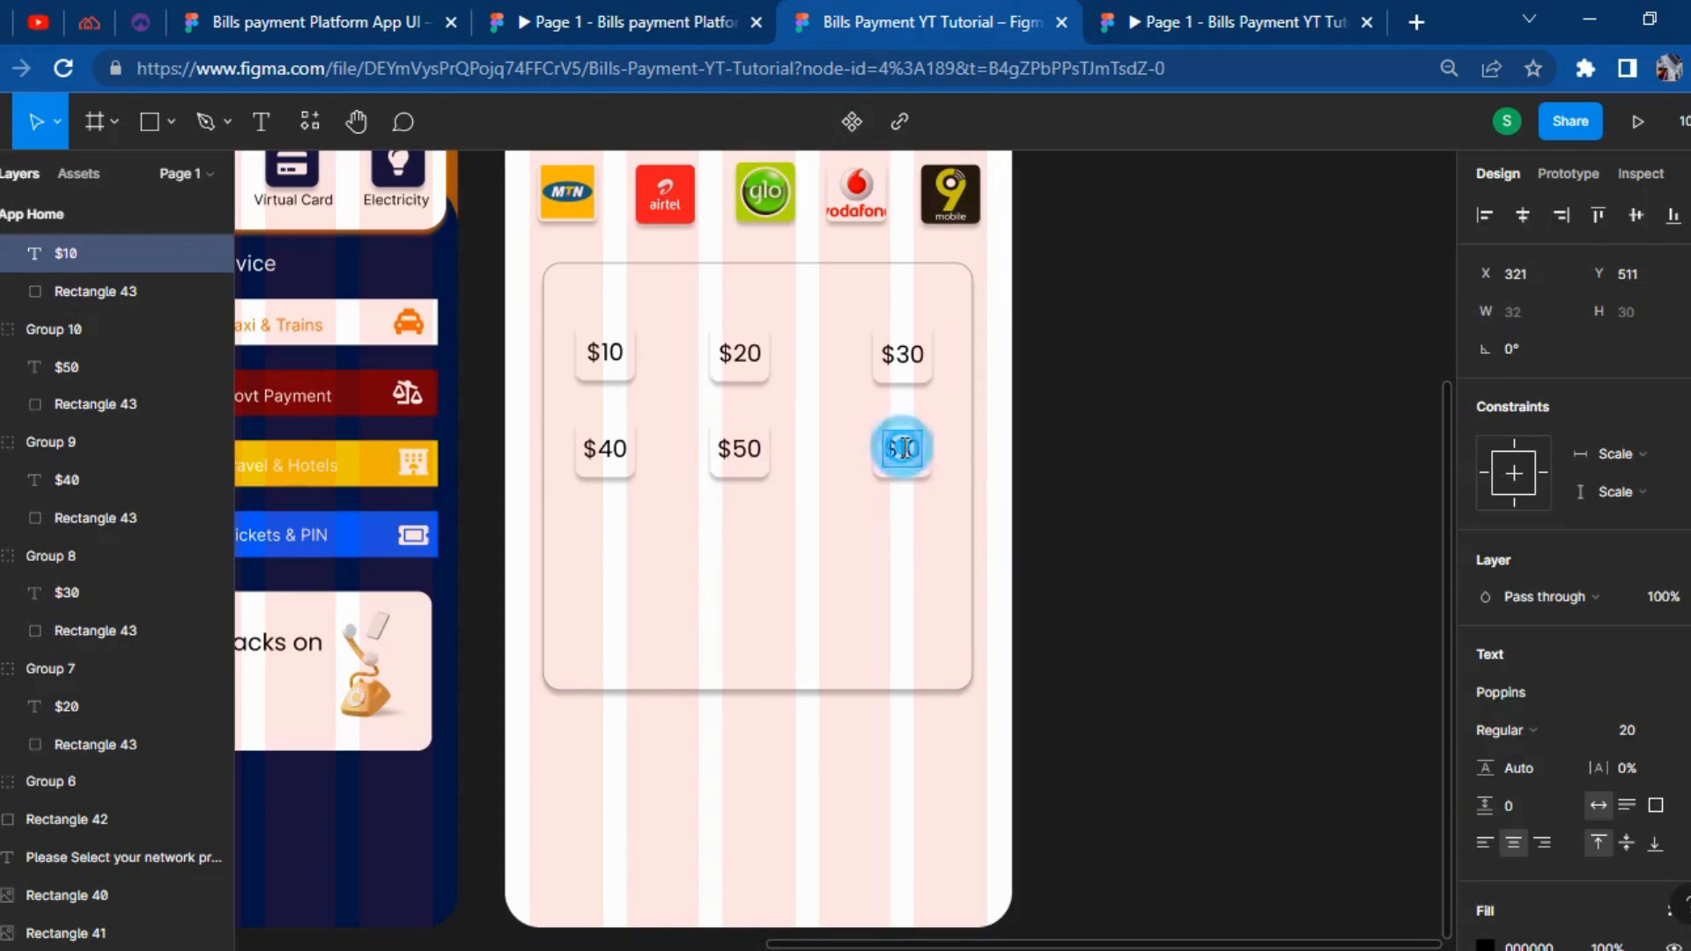
text(0)
click(1035, 489)
click(1039, 491)
click(1157, 574)
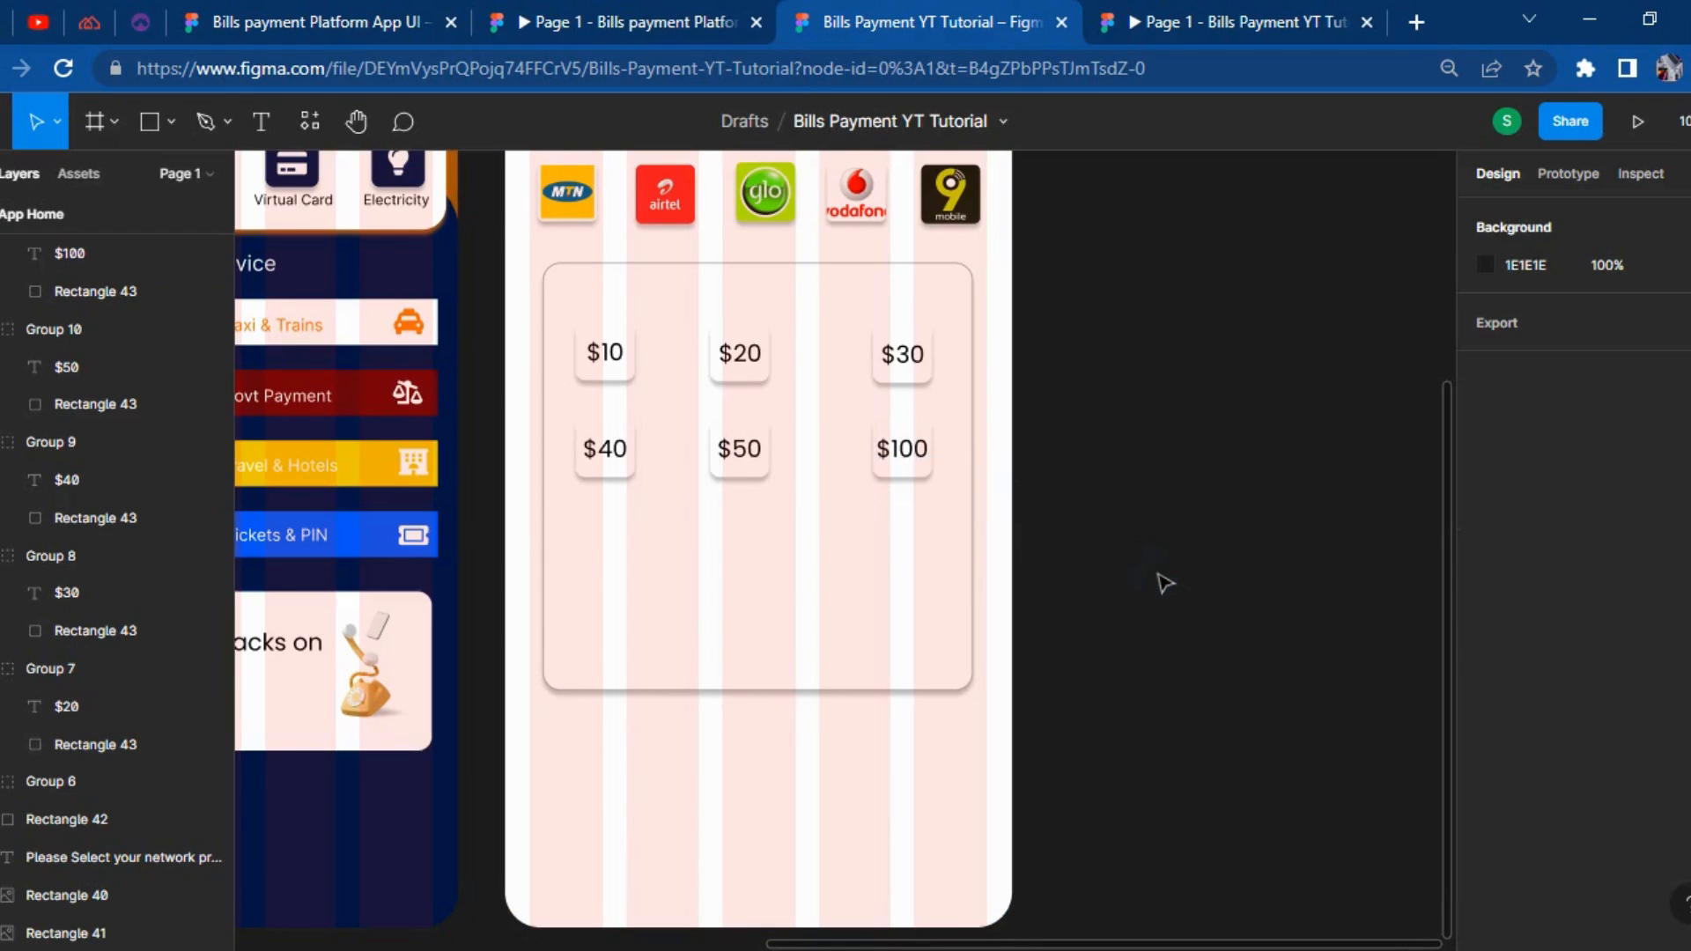
scroll(1156, 575, up, 2)
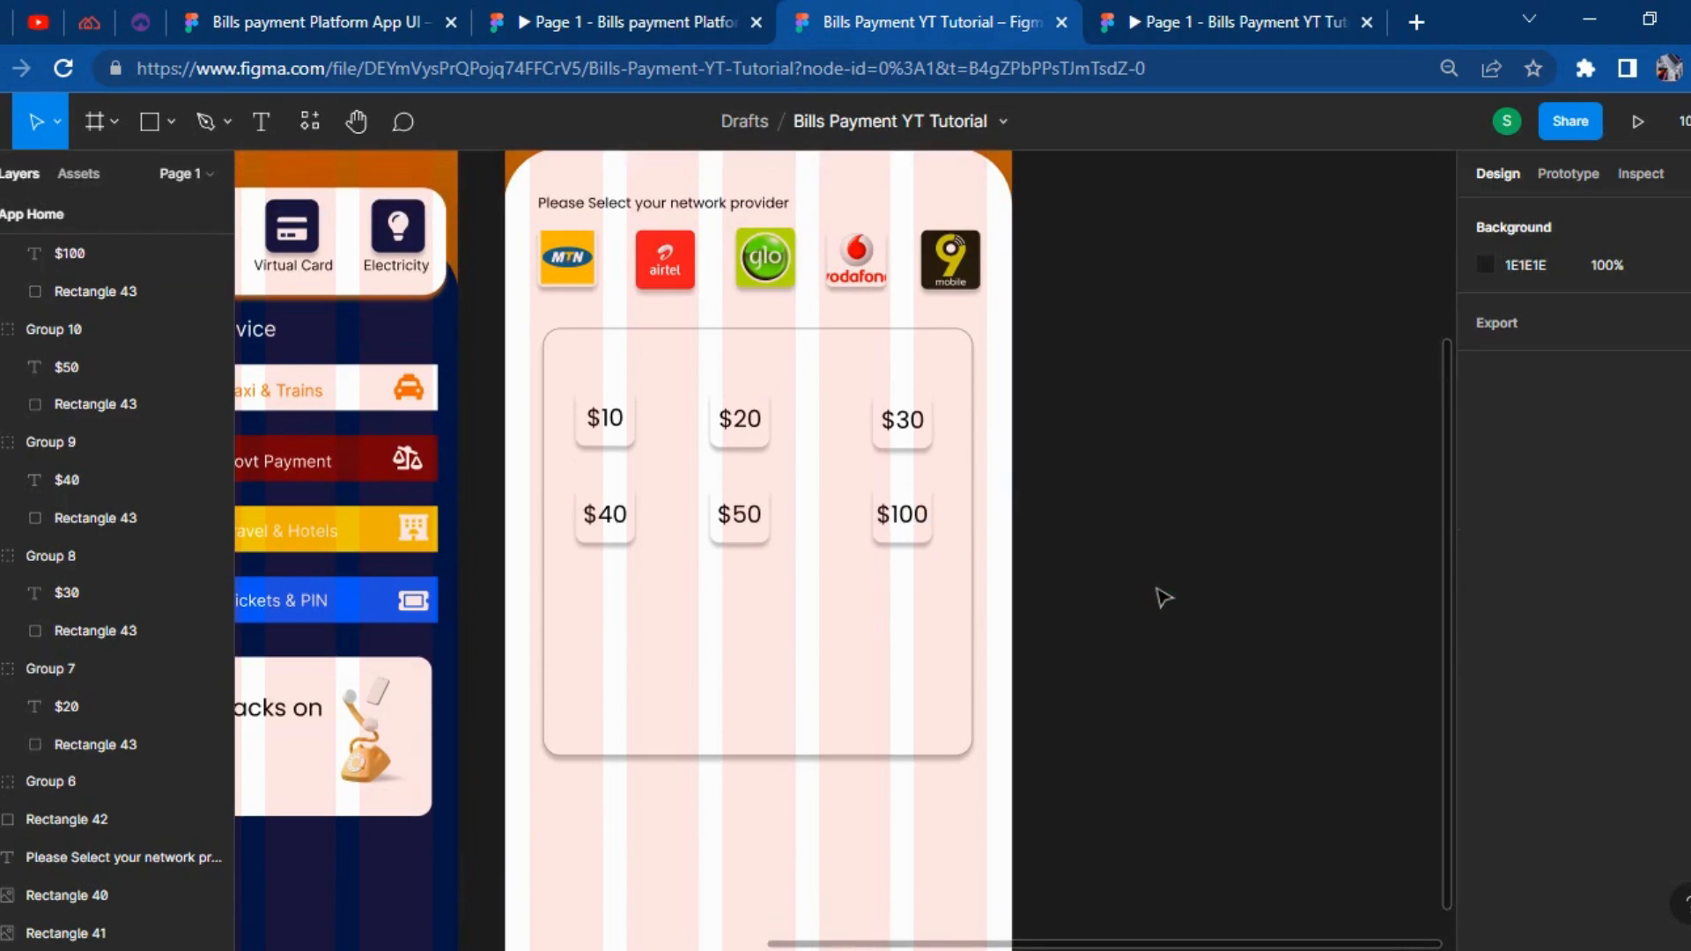
click(916, 537)
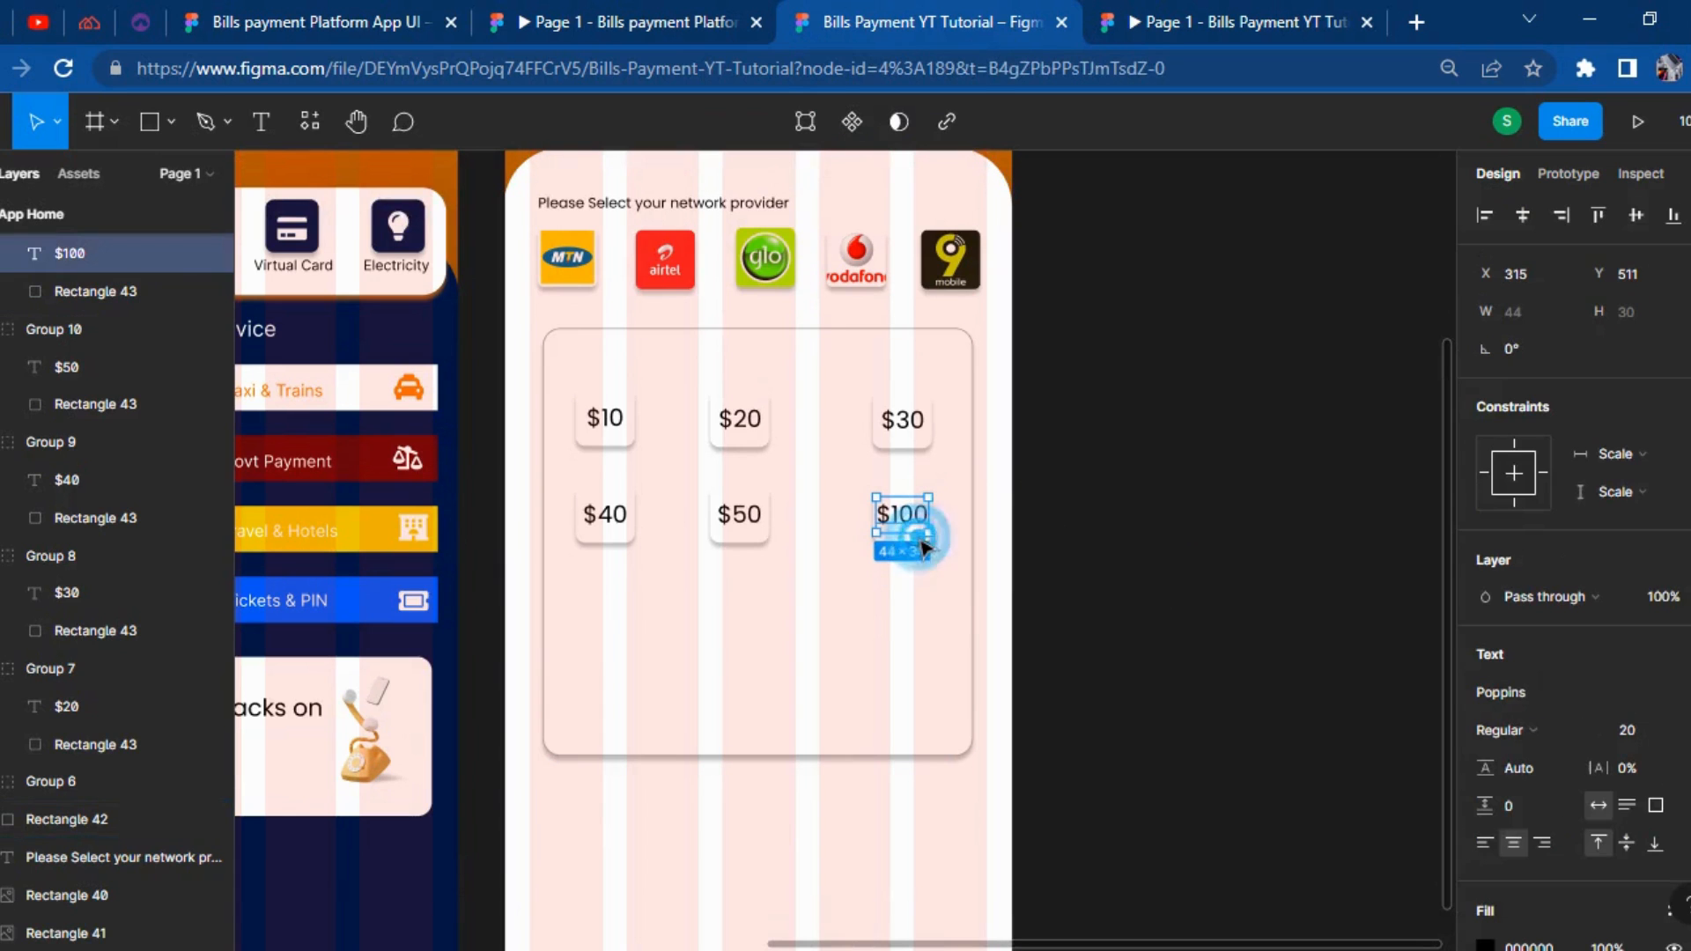
click(1206, 574)
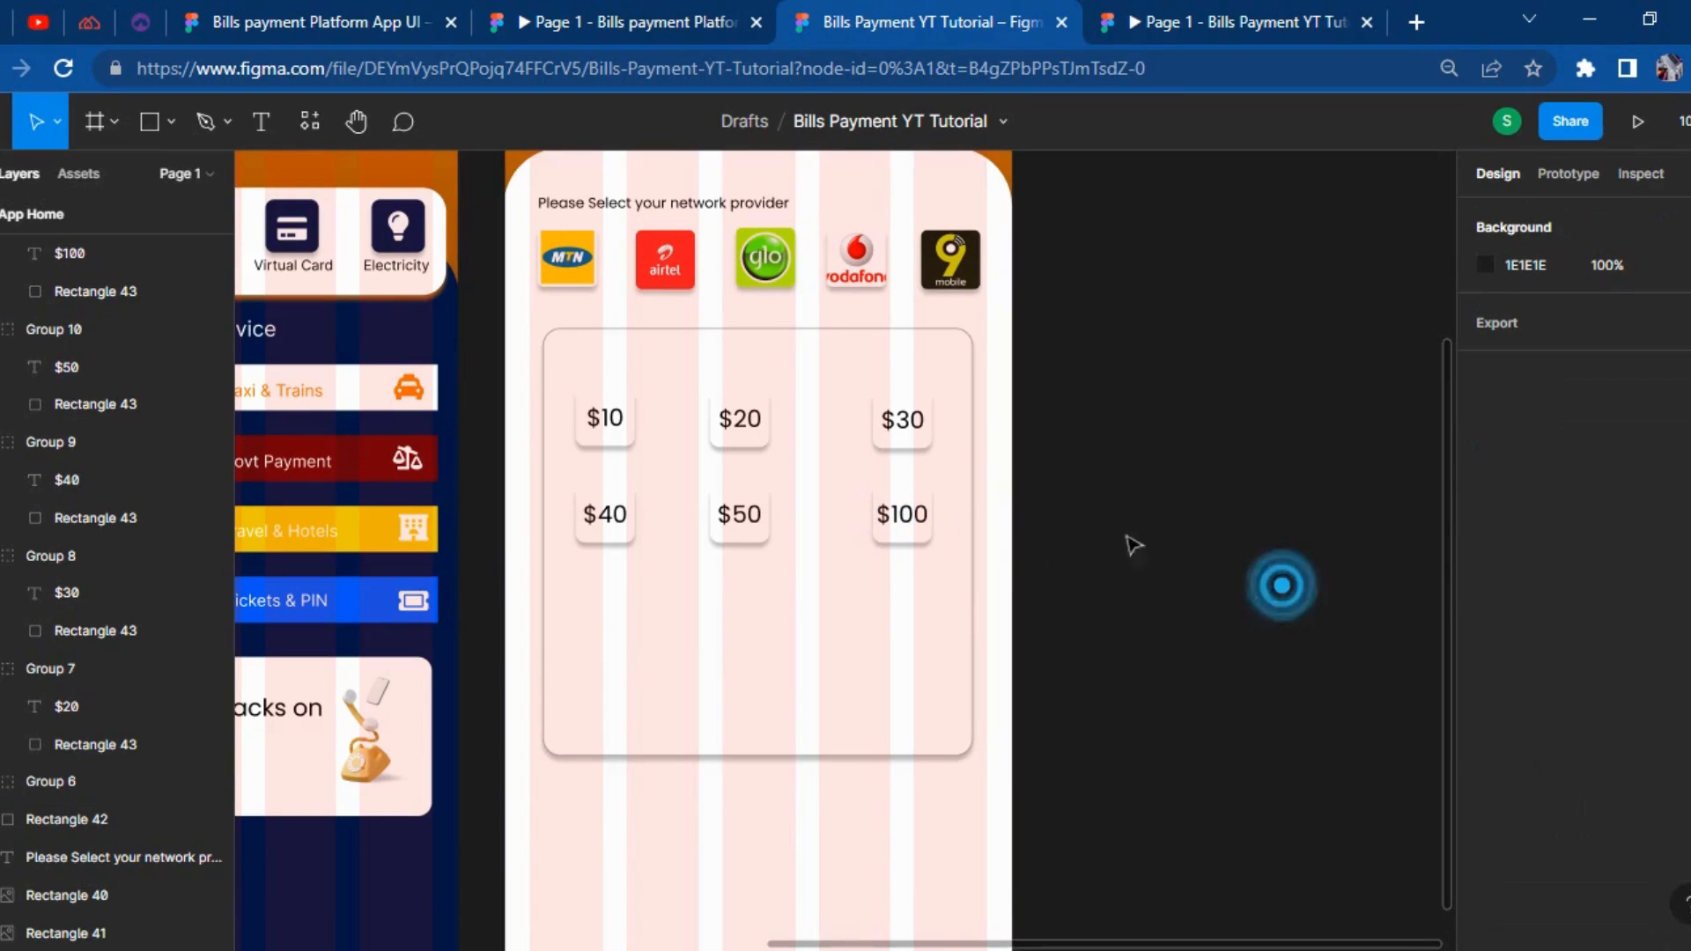
double_click(921, 504)
click(917, 486)
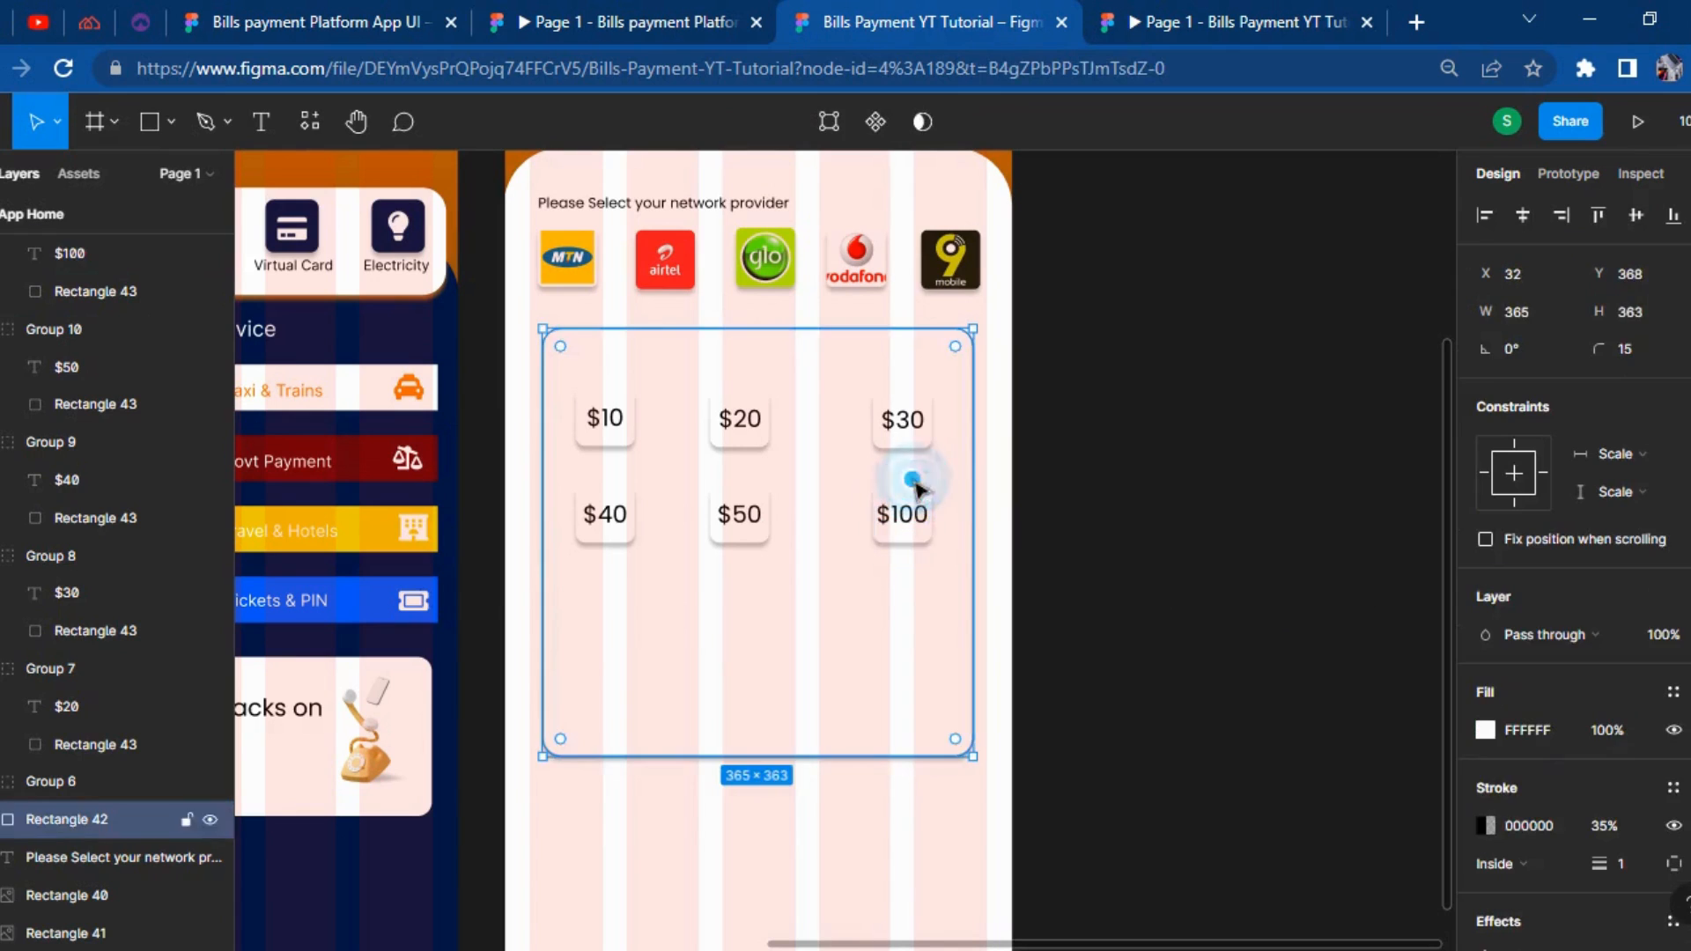
click(1284, 540)
click(900, 504)
double_click(903, 504)
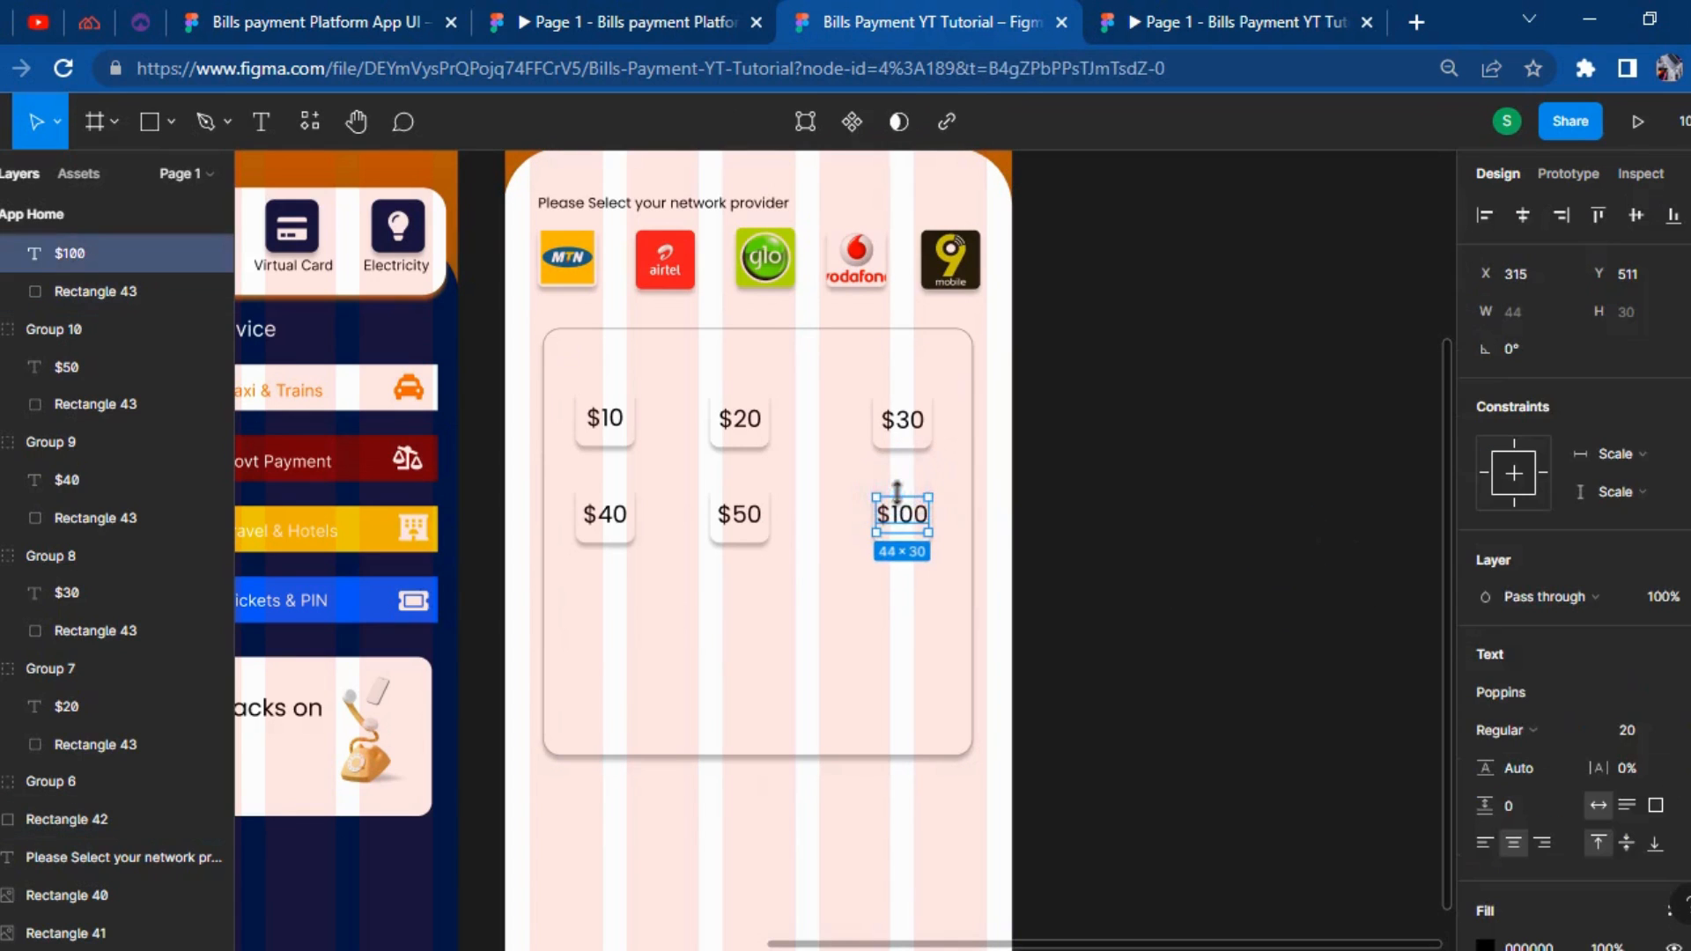
click(1197, 548)
click(903, 495)
scroll(1386, 668, down, 1)
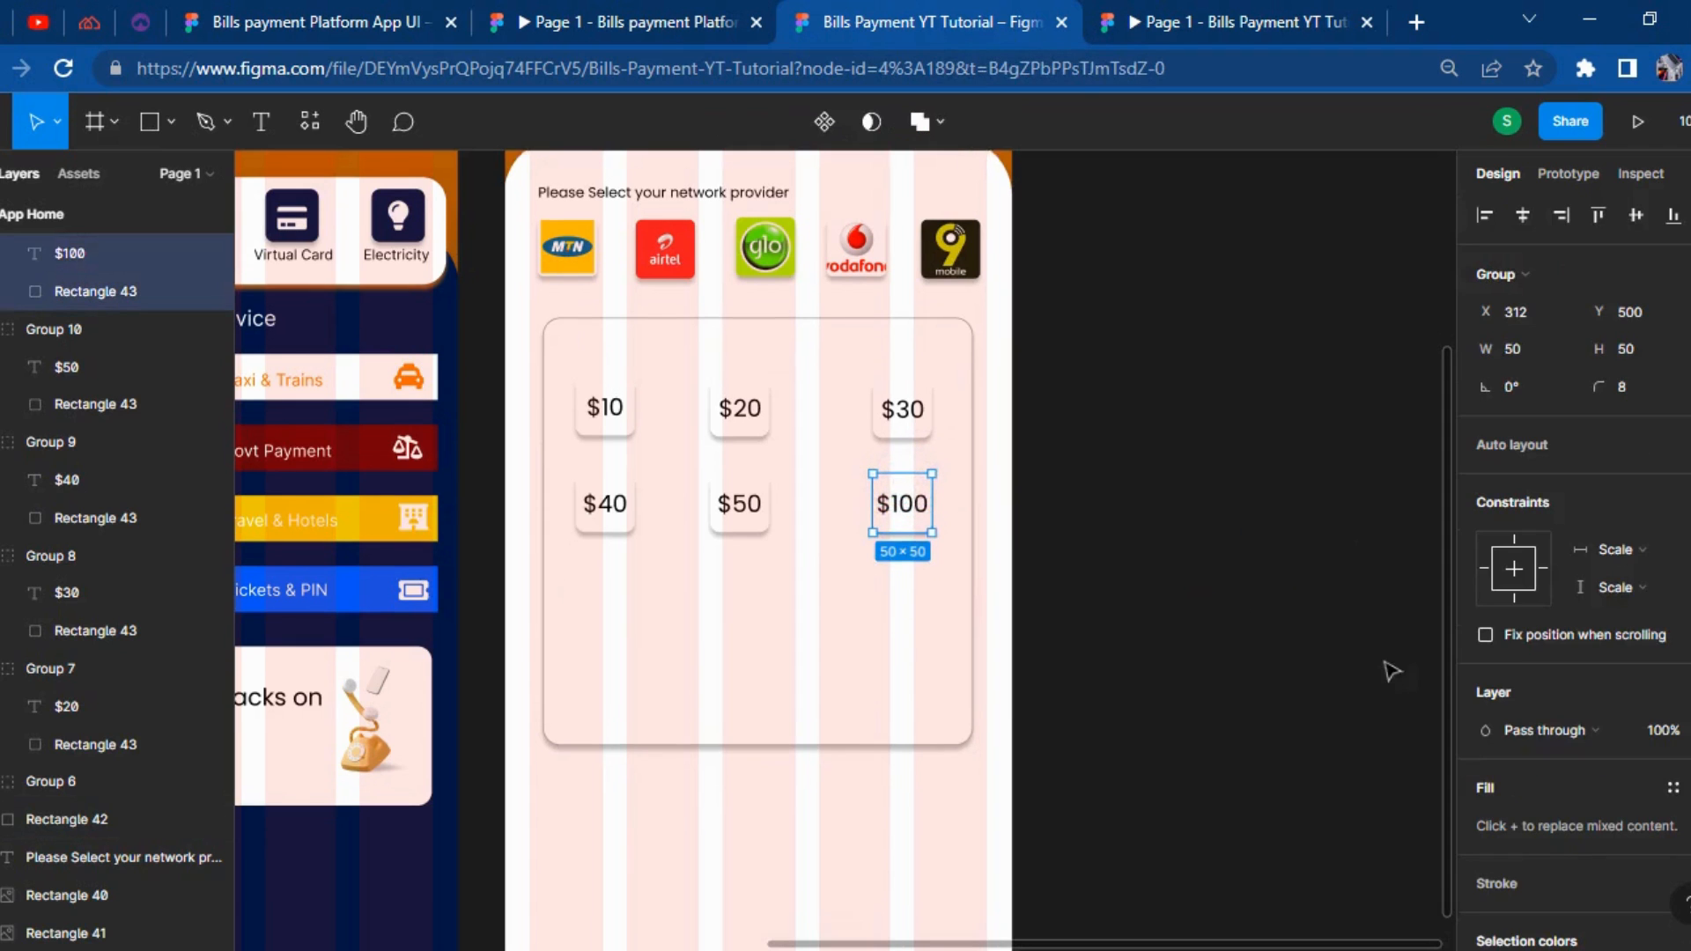
scroll(1542, 748, down, 3)
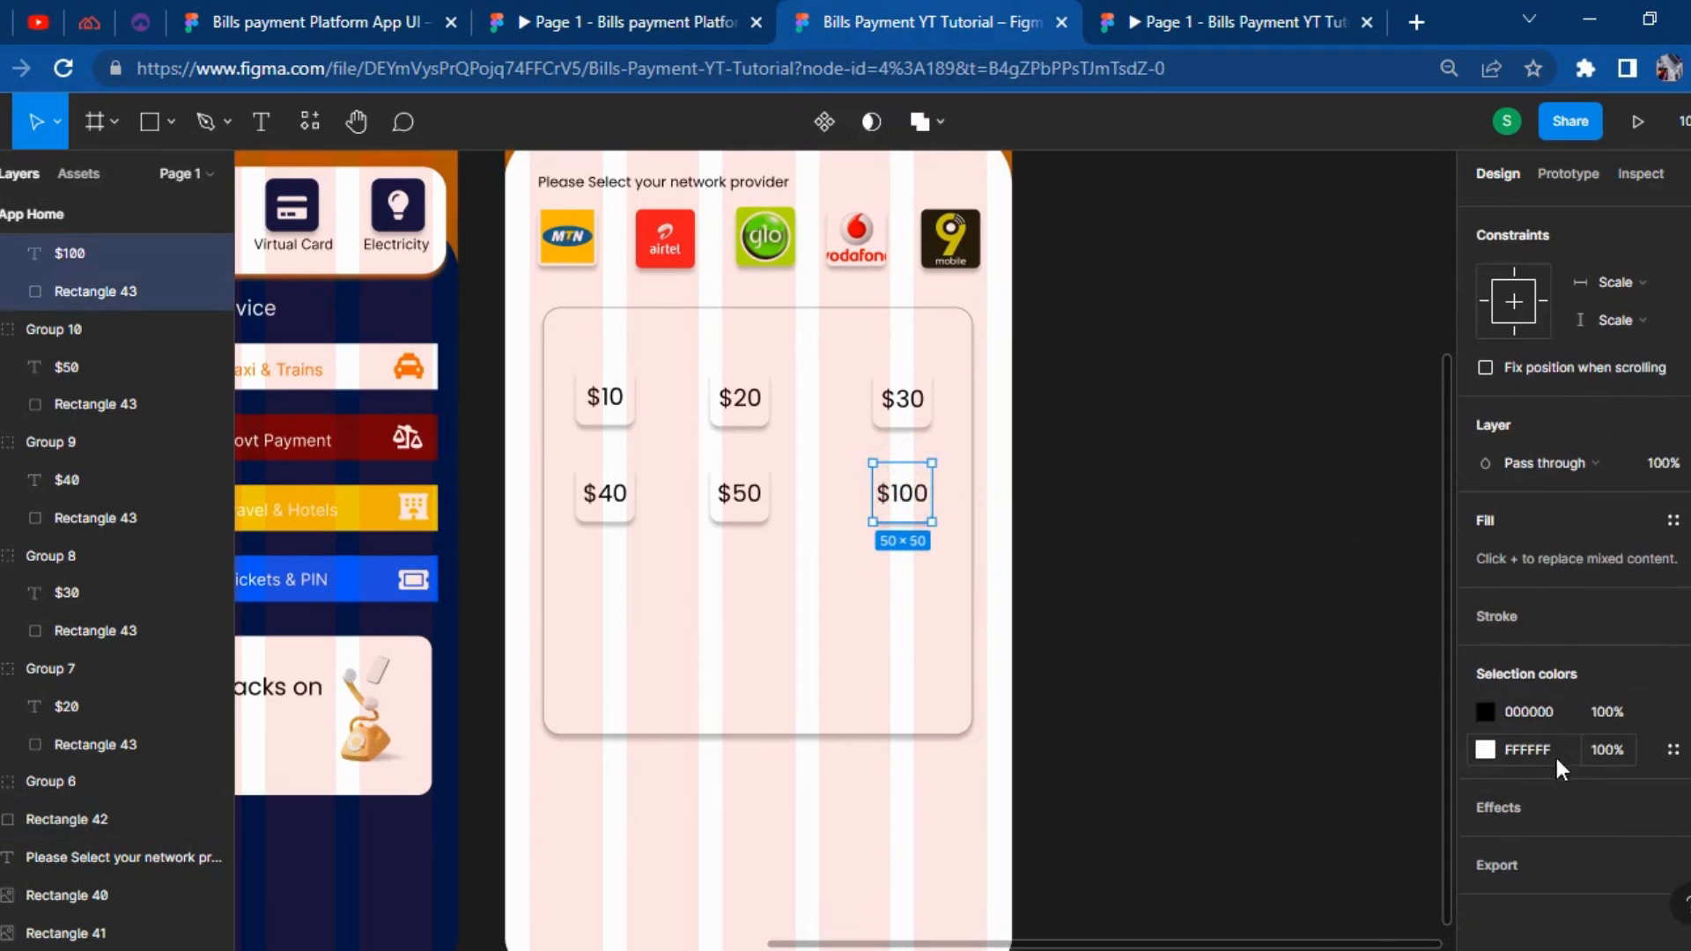
click(1506, 618)
key(ctrl+z)
click(1257, 649)
scroll(1242, 687, down, 1)
Check the reference Buy Airtime screen and draw a rectangle about 308 × 42 below the amount tiles, filled with FFFFFF.
click(441, 12)
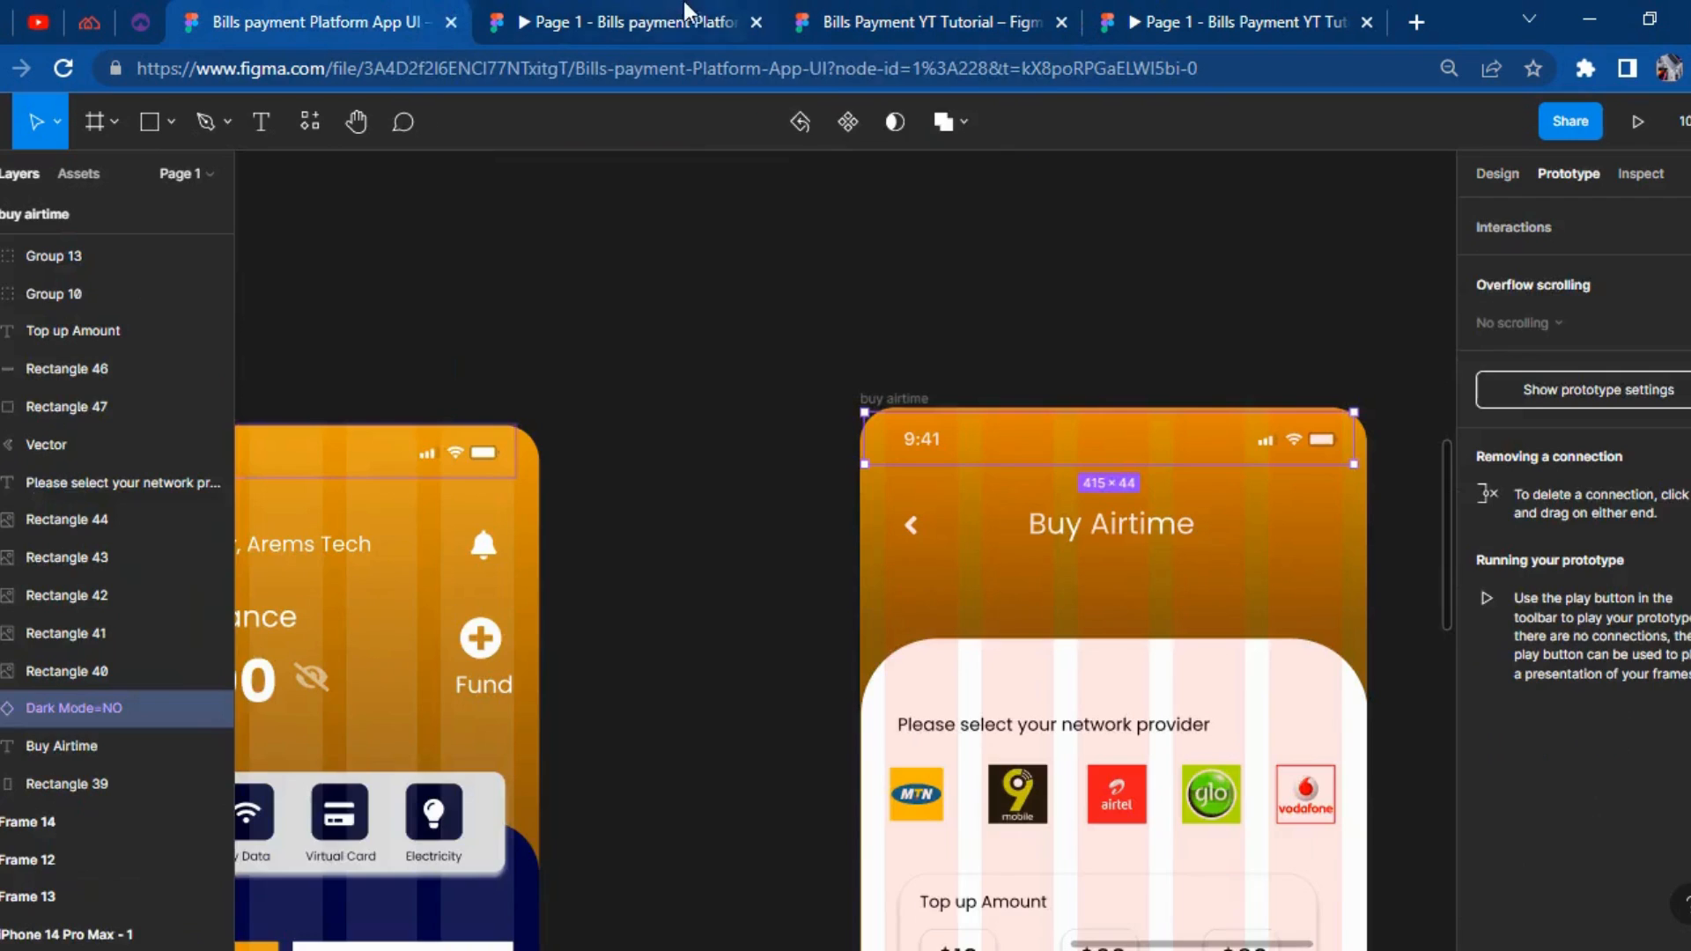
click(683, 2)
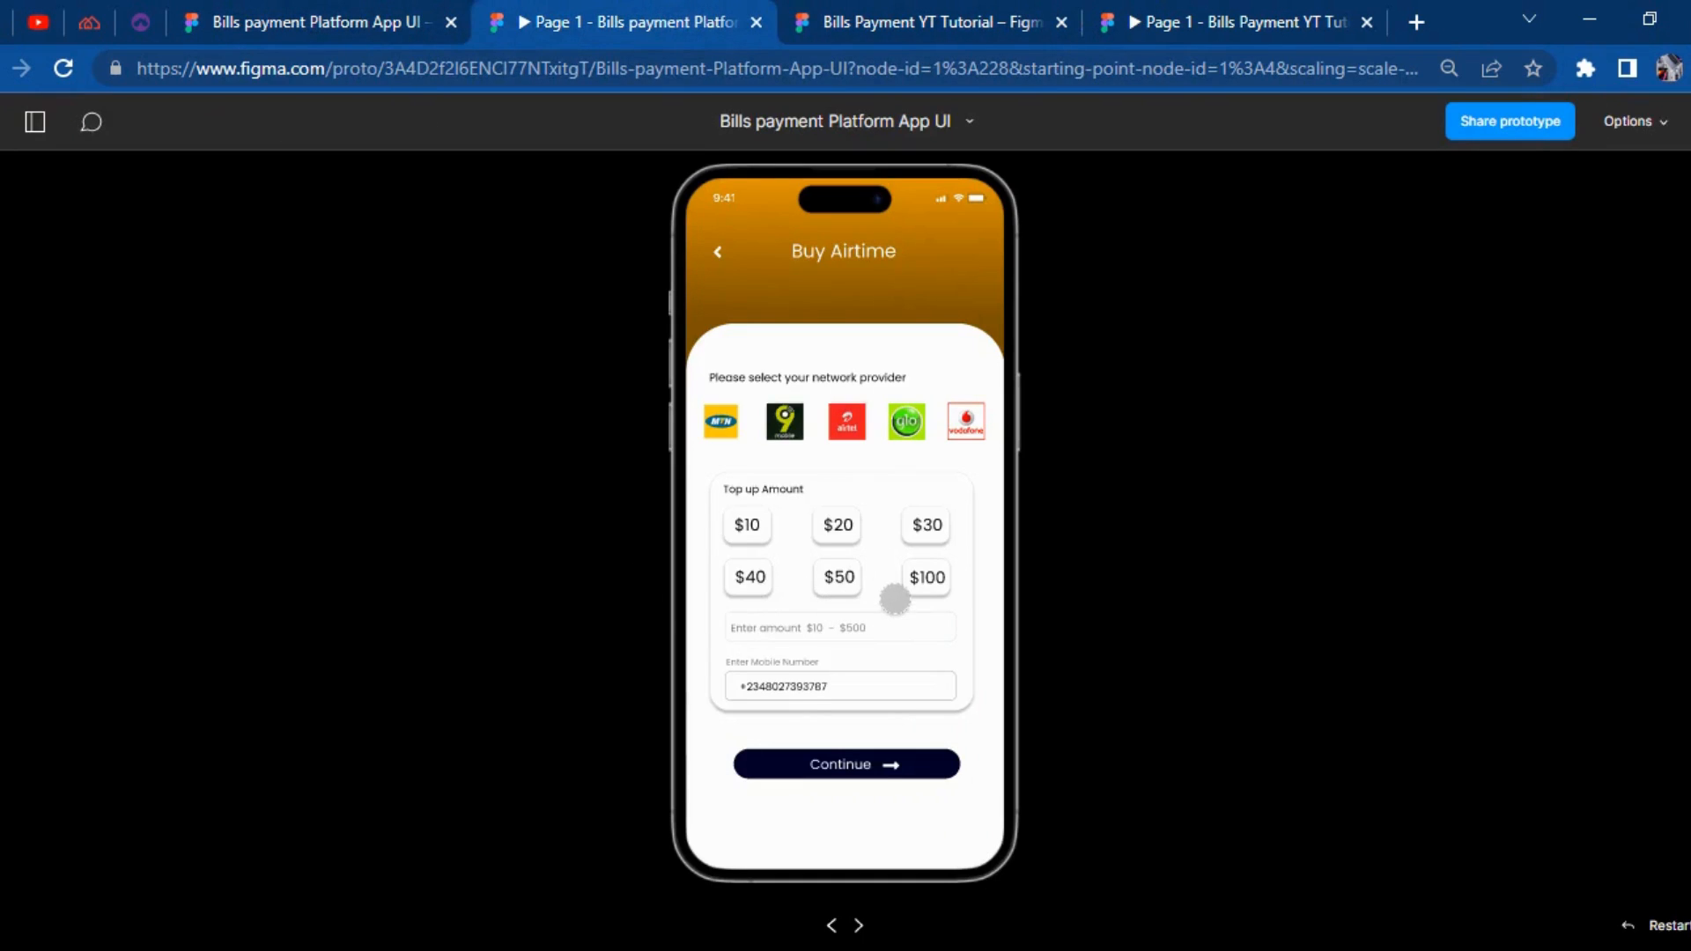
click(963, 16)
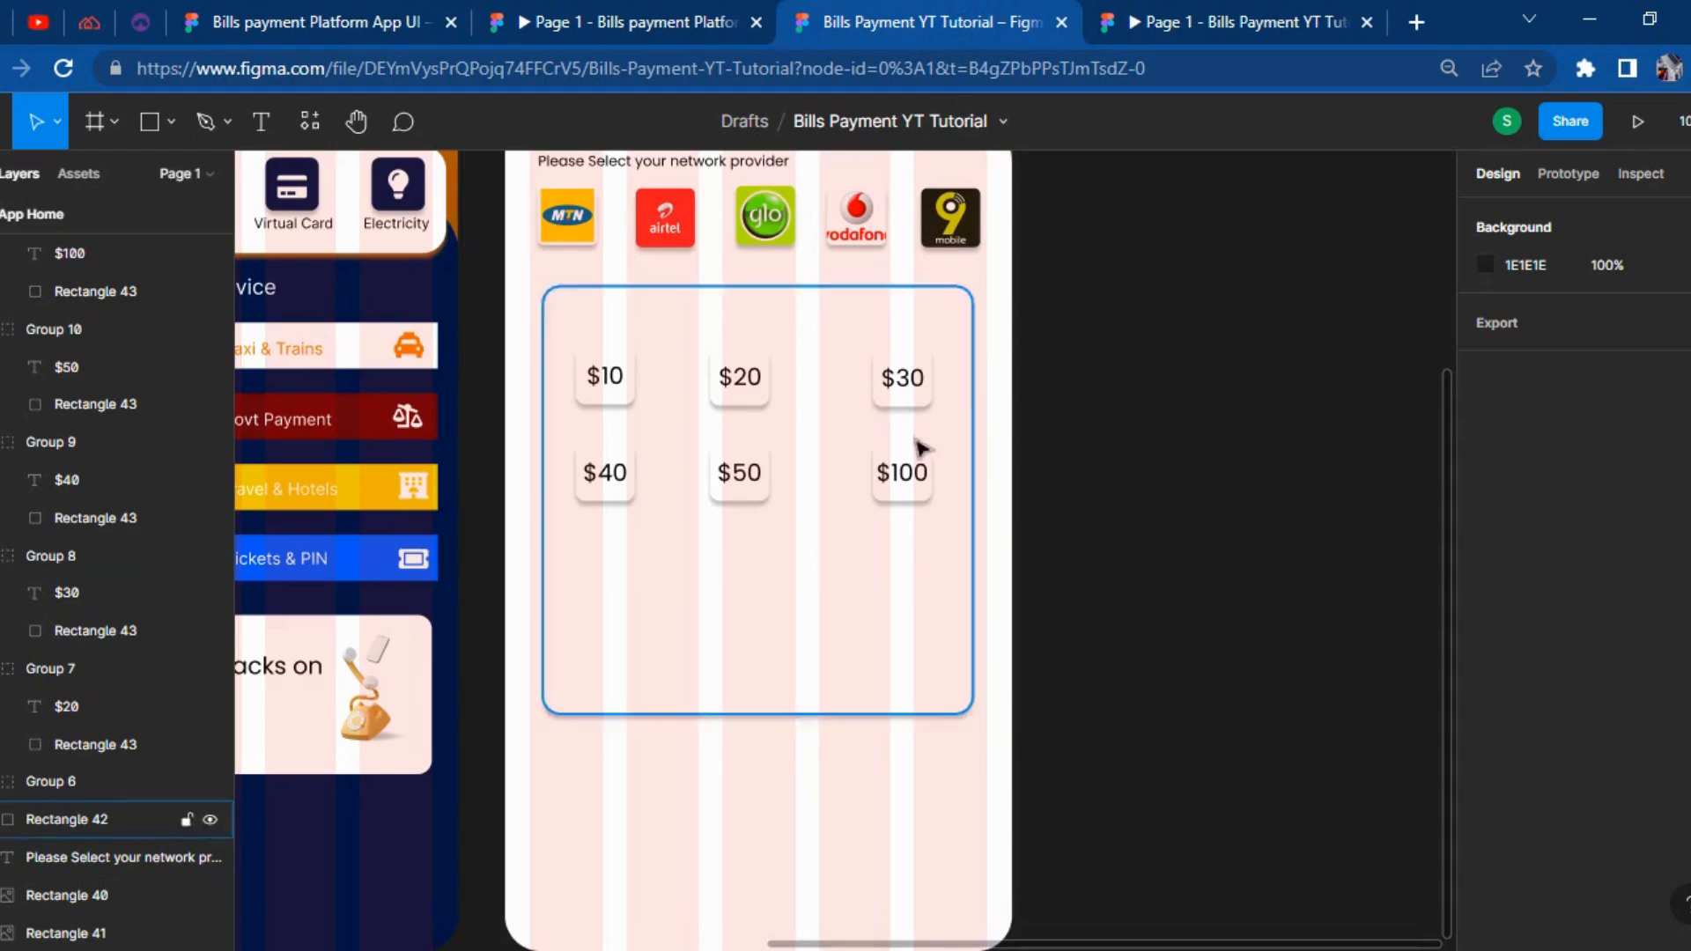
scroll(925, 445, down, 1)
click(159, 123)
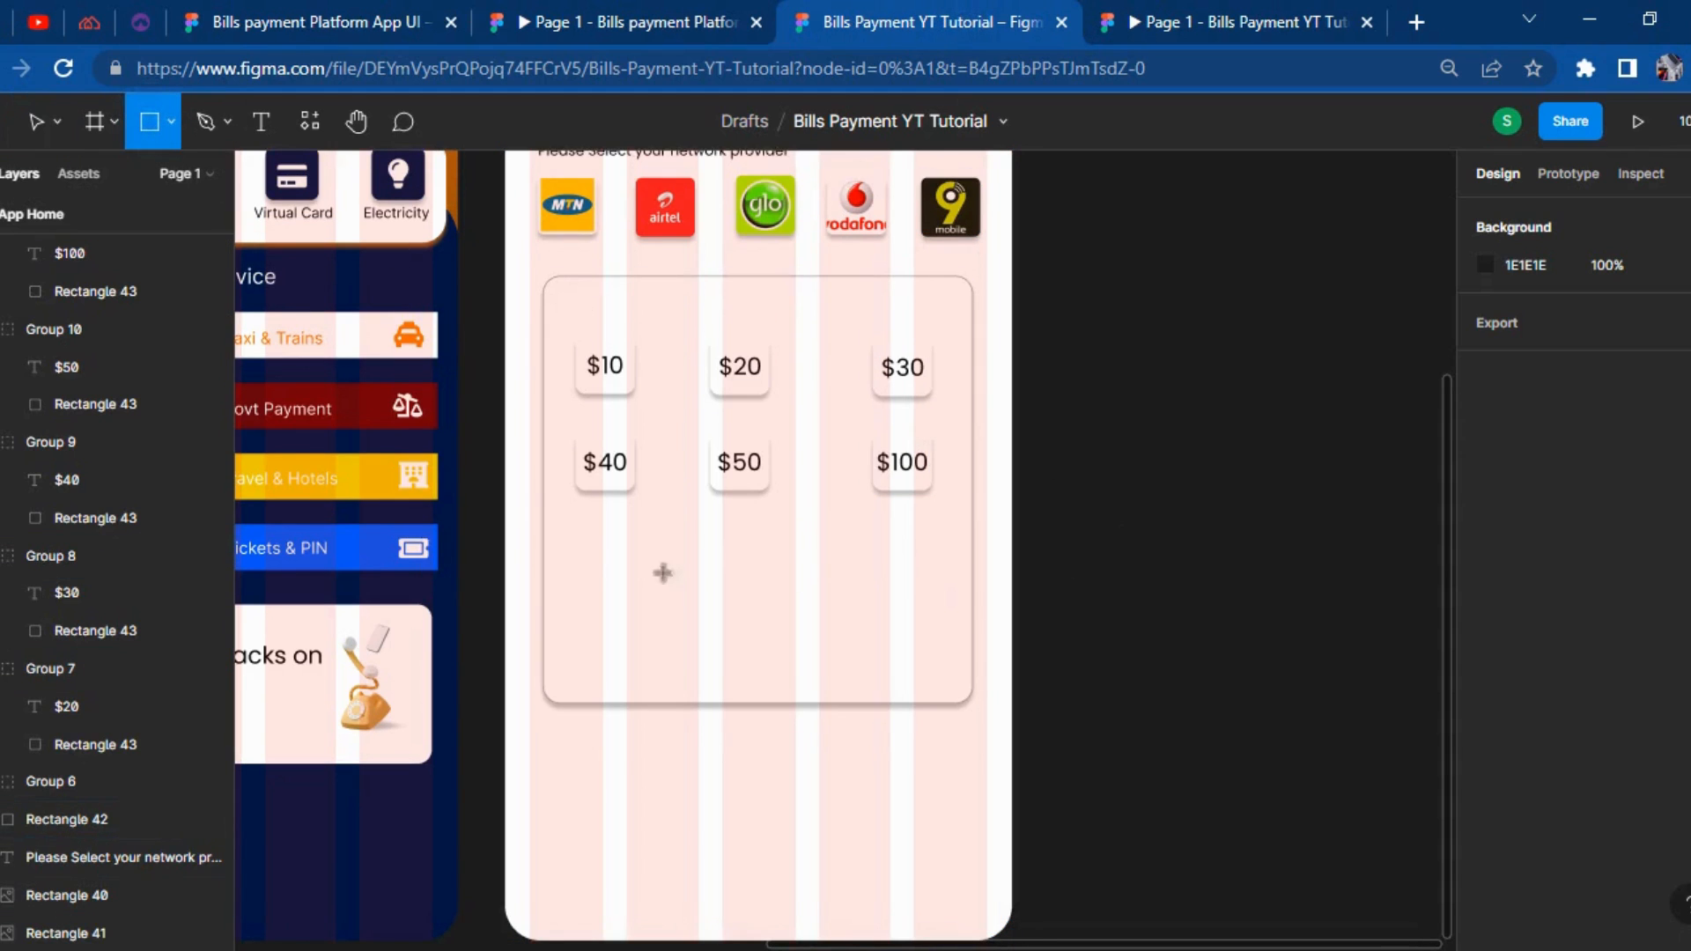
drag(582, 556, 945, 605)
click(1497, 731)
text(FFFFFF)
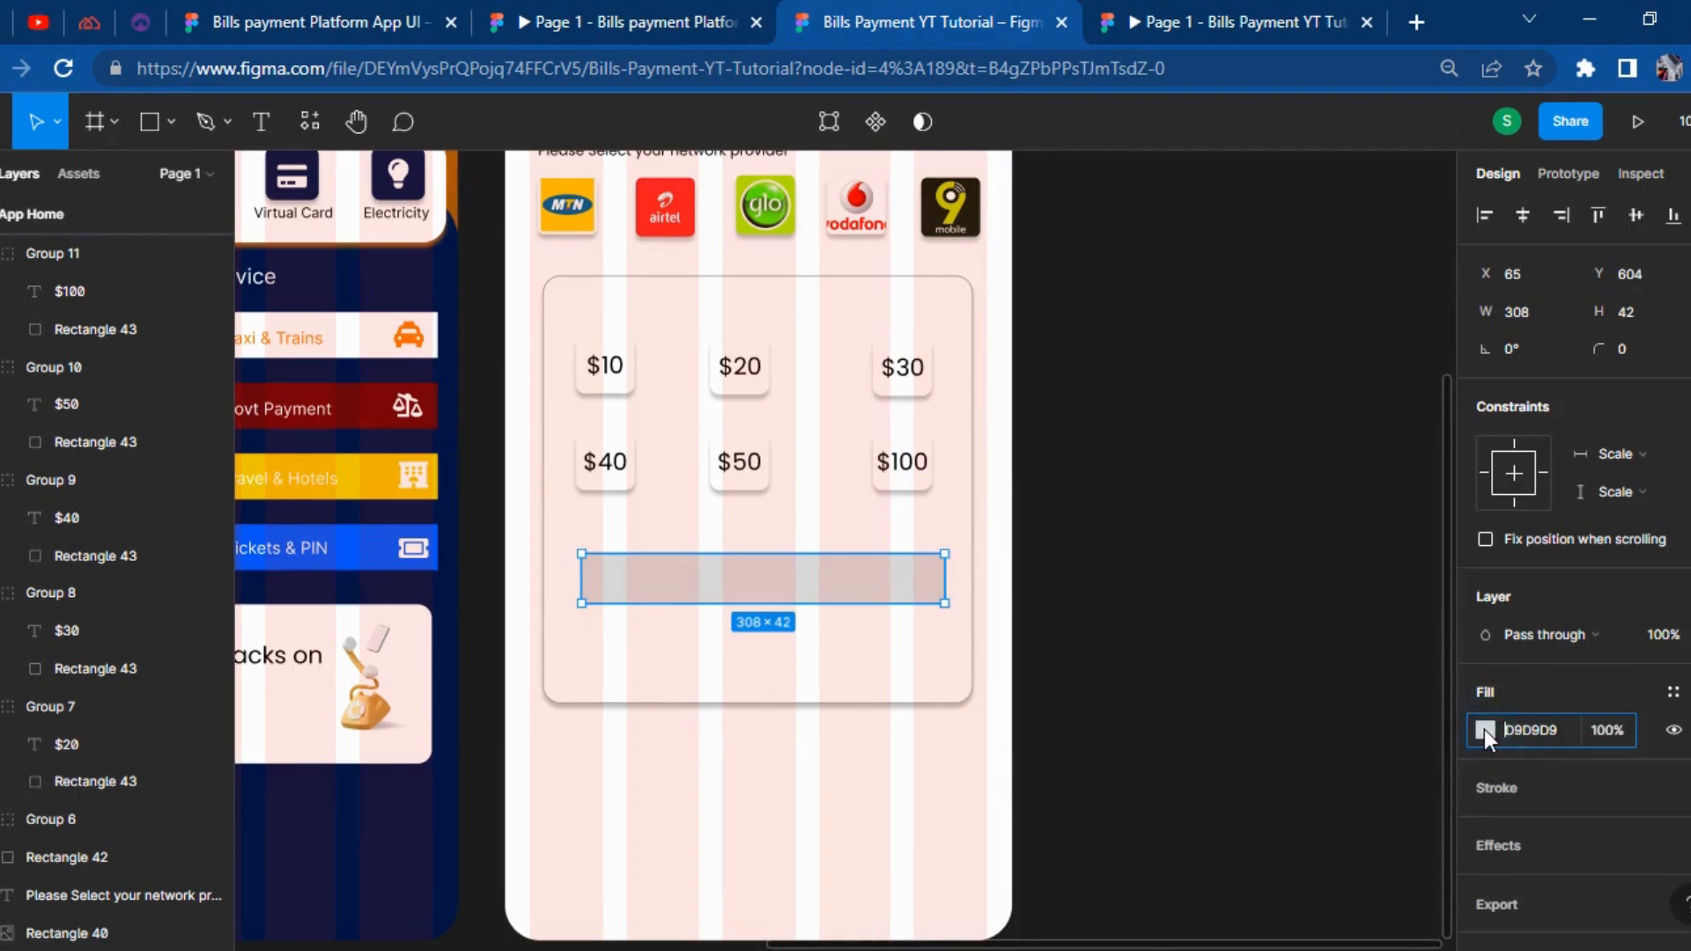
click(1485, 731)
Add a black 000000 stroke at 15% opacity to the new rectangle.
click(1530, 781)
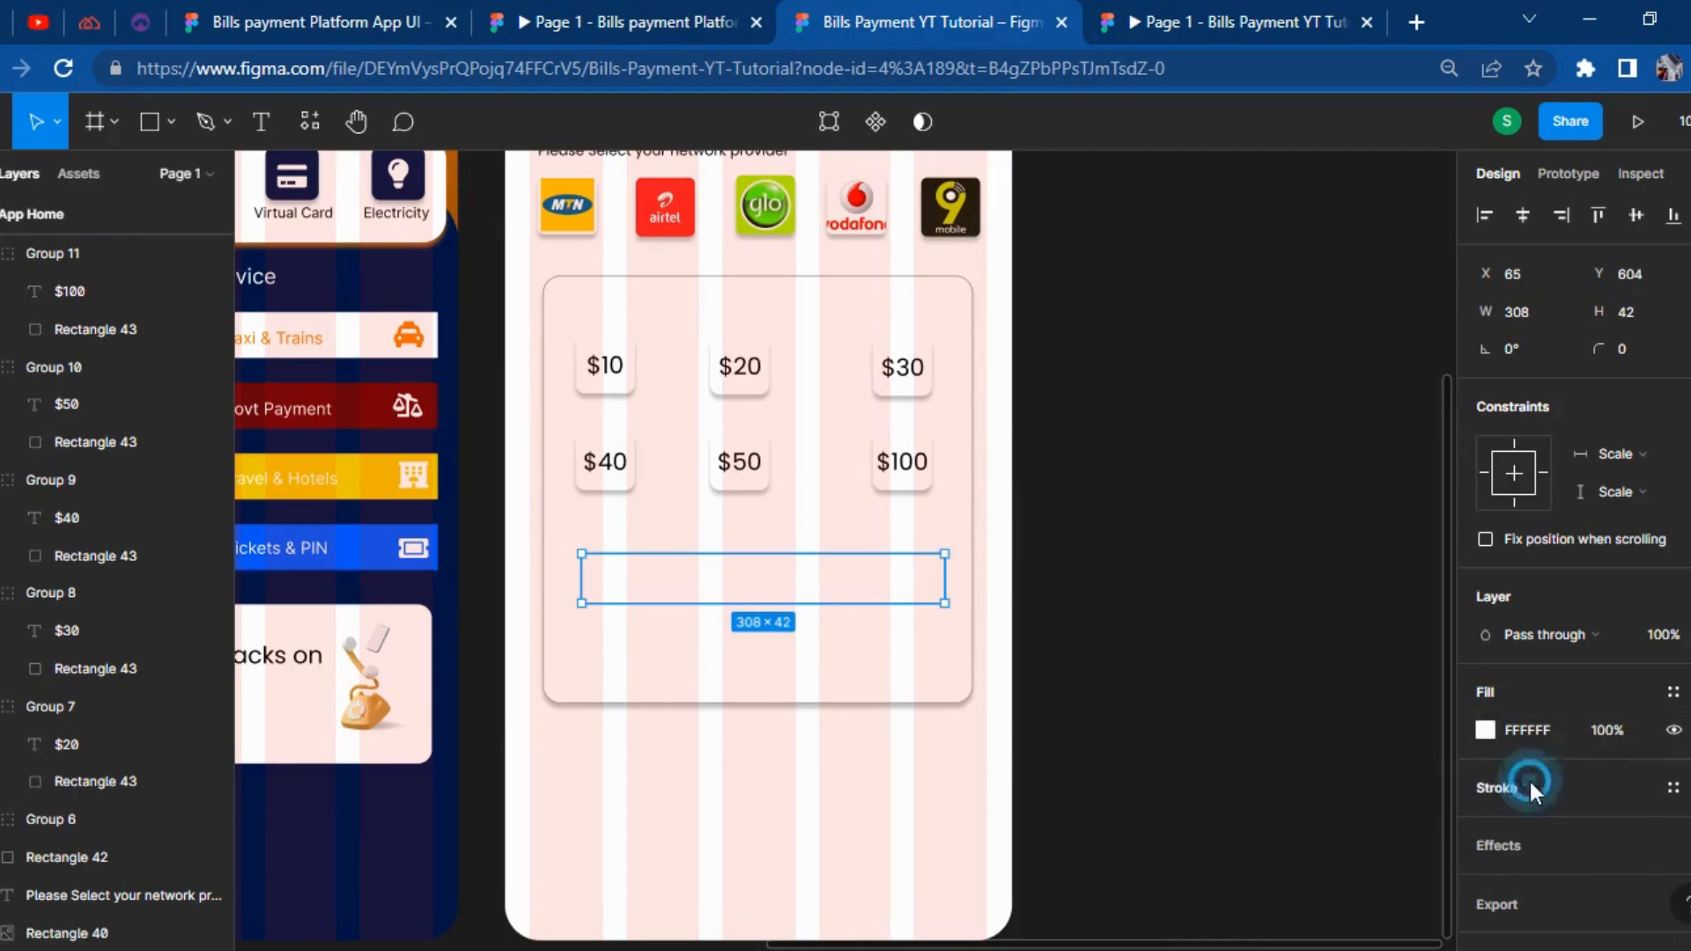
click(1530, 782)
click(1615, 809)
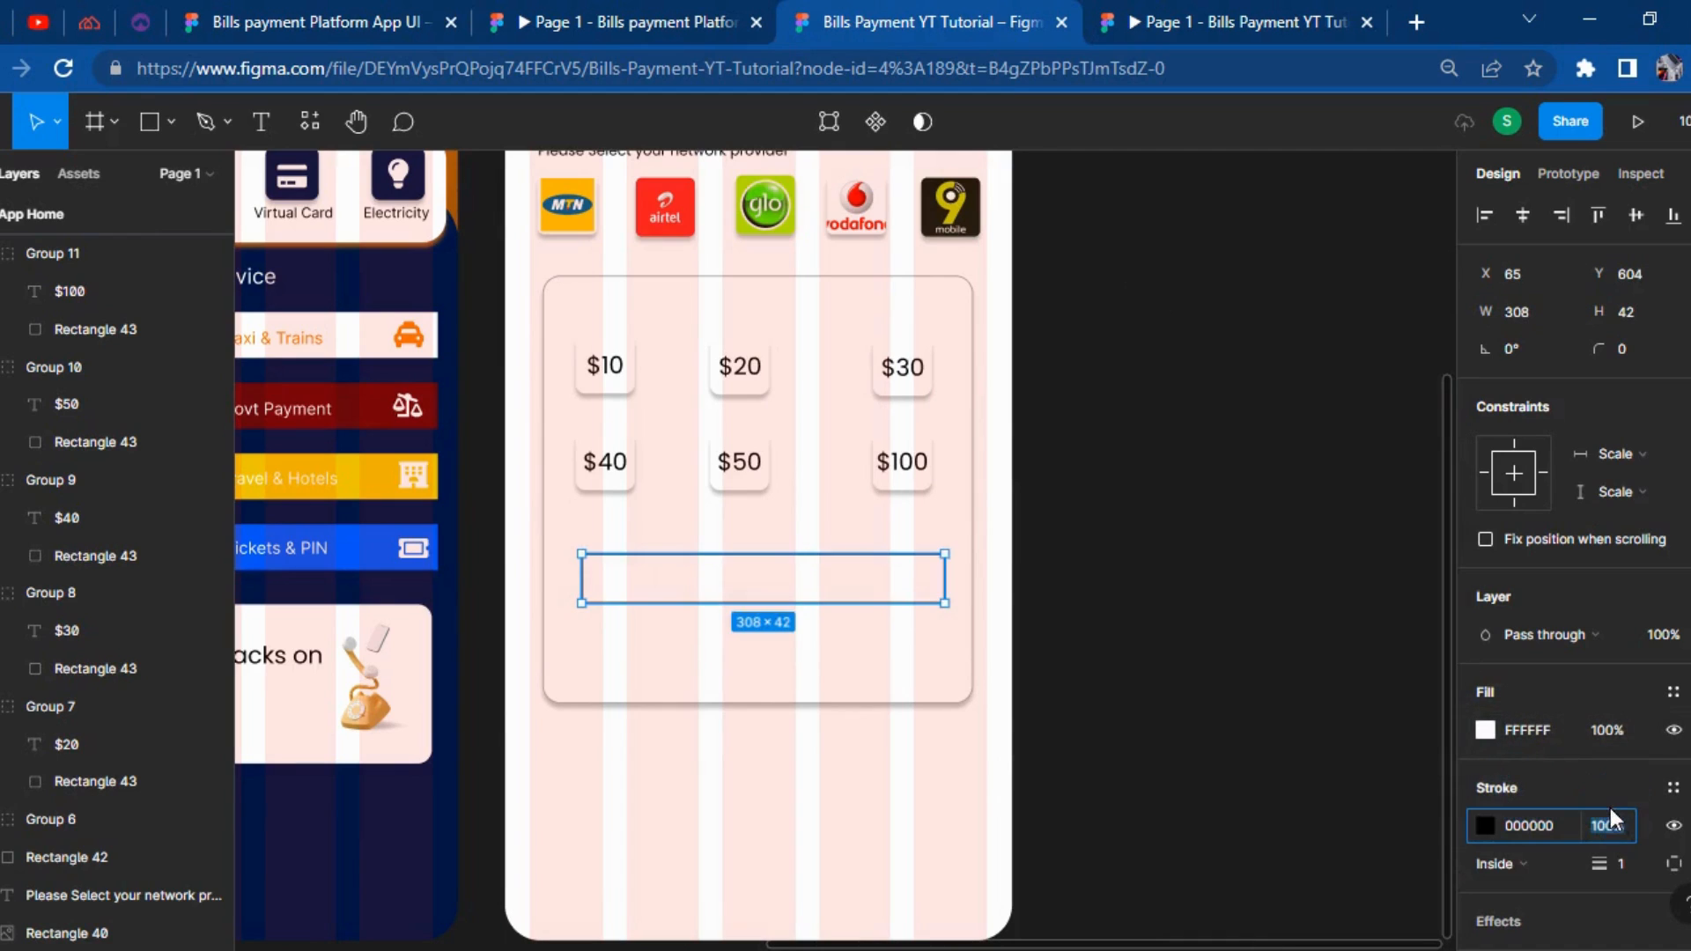
text(15)
key(Return)
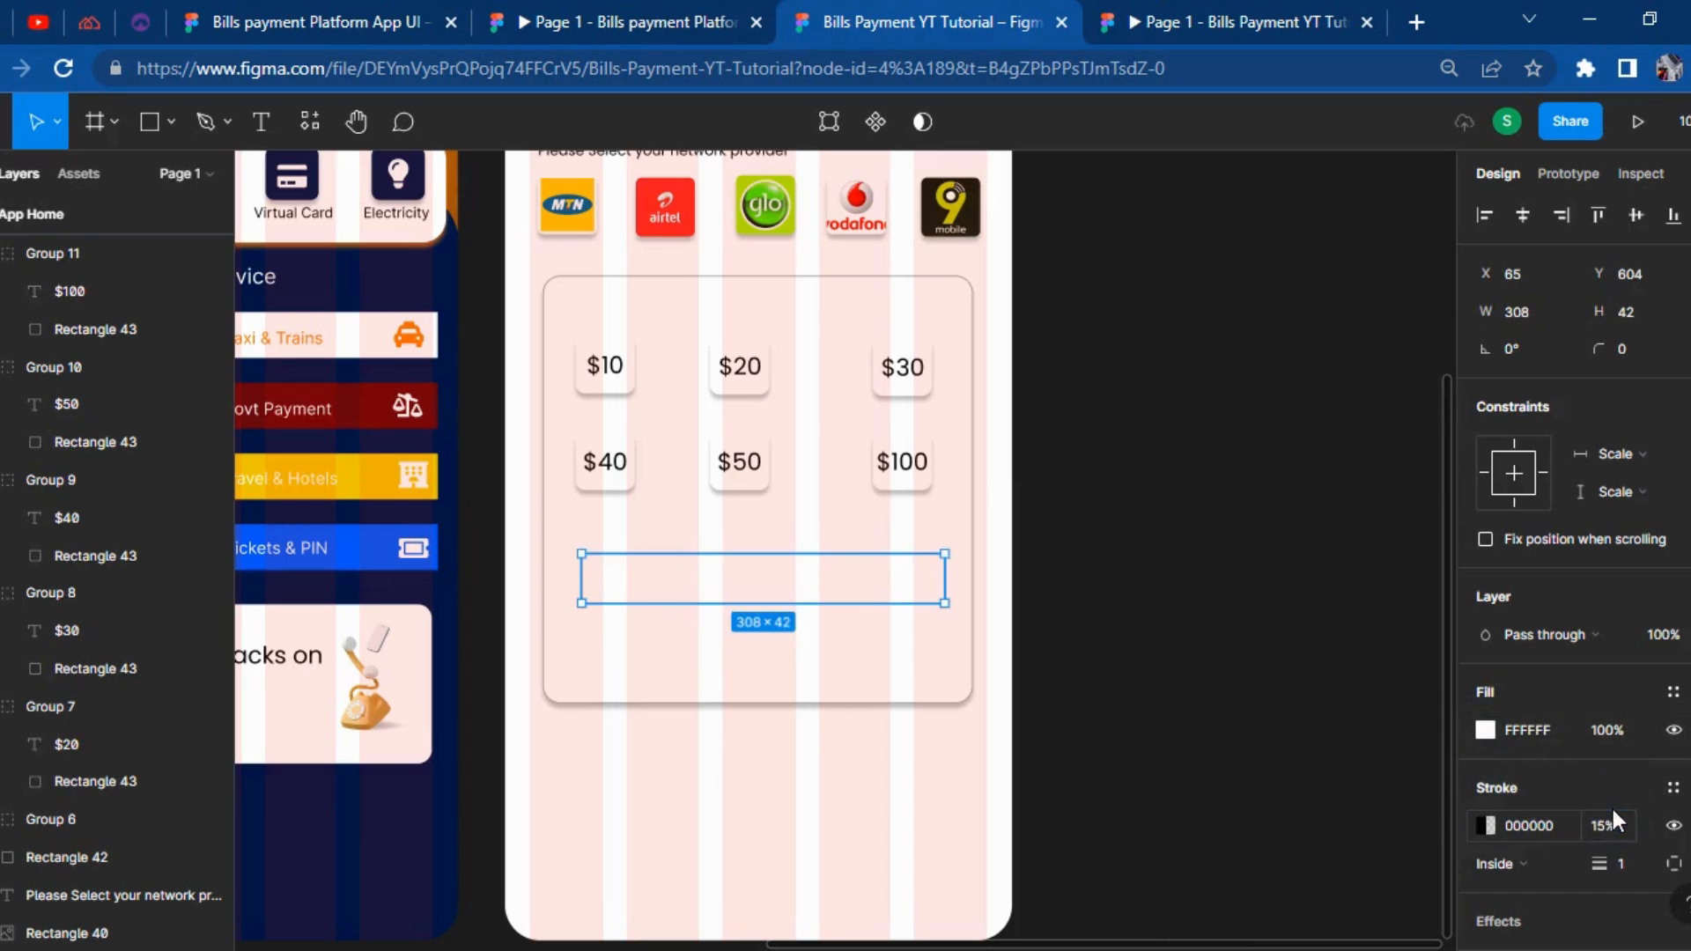
click(1237, 626)
Move the rectangle to X 60, Y 591 so its left edge lines up with the first column of amount tiles.
click(768, 600)
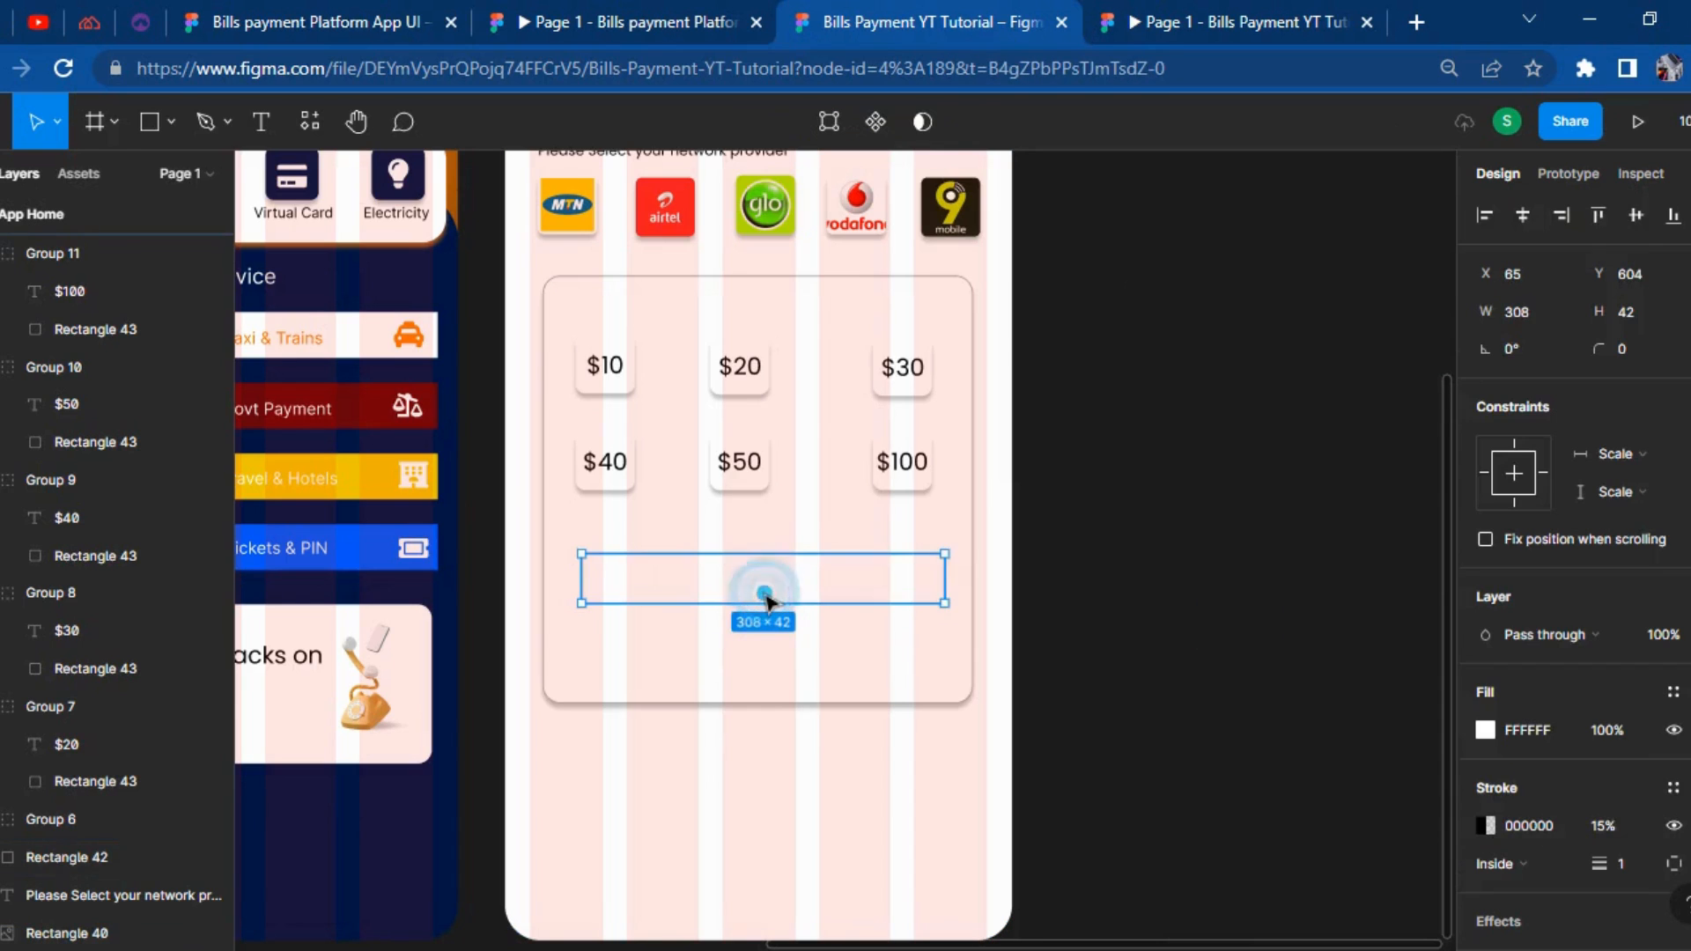
drag(766, 599, 764, 595)
key(Up)
key(Up)
key(Up)
key(Up)
key(Up)
key(Up)
key(Up)
key(Up)
key(Up)
key(Up)
key(Up)
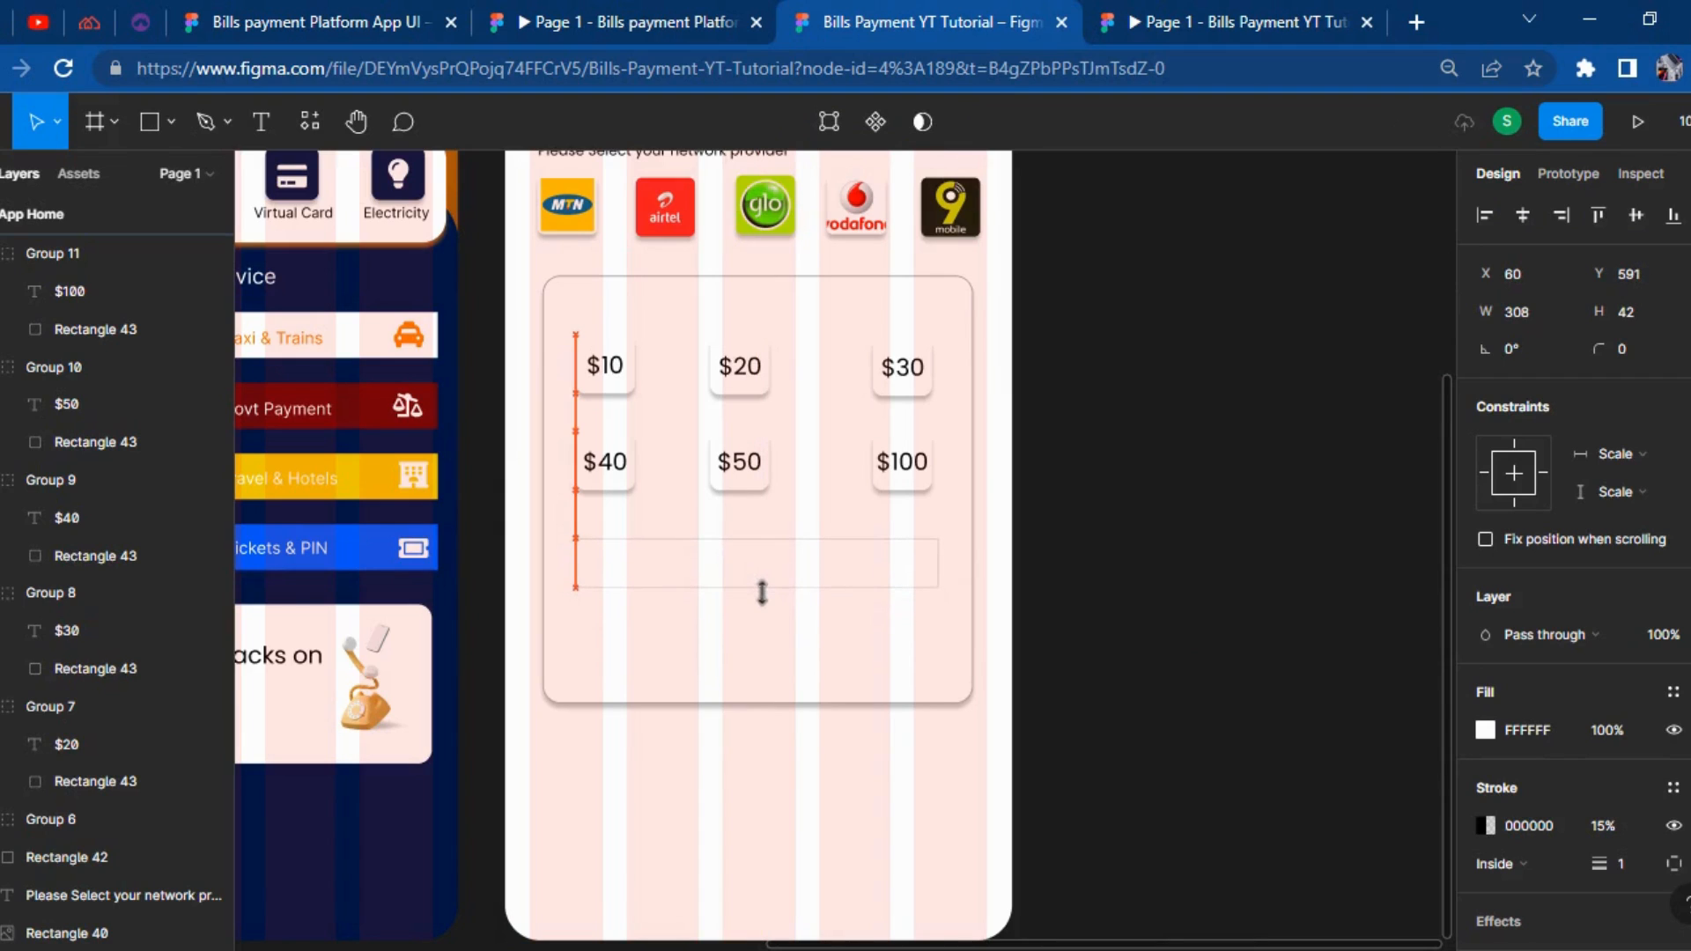
Check the reference Buy Airtime screen and set the amount field rectangle's stroke opacity to 20%.
click(573, 22)
click(896, 9)
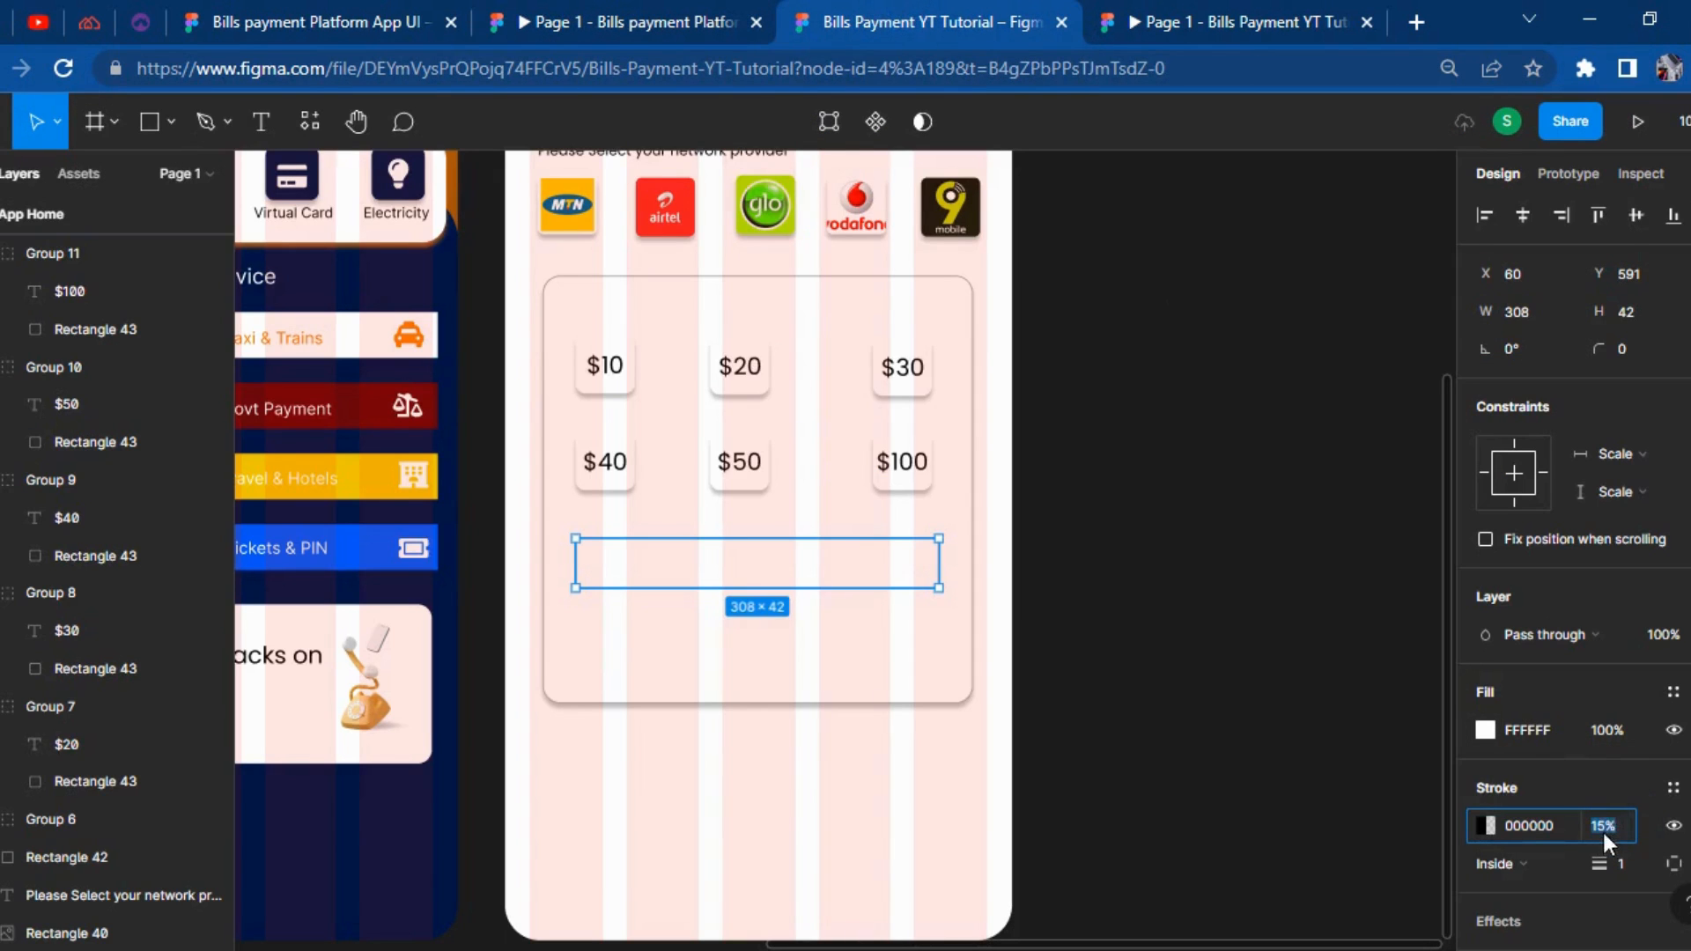
text(20)
key(Return)
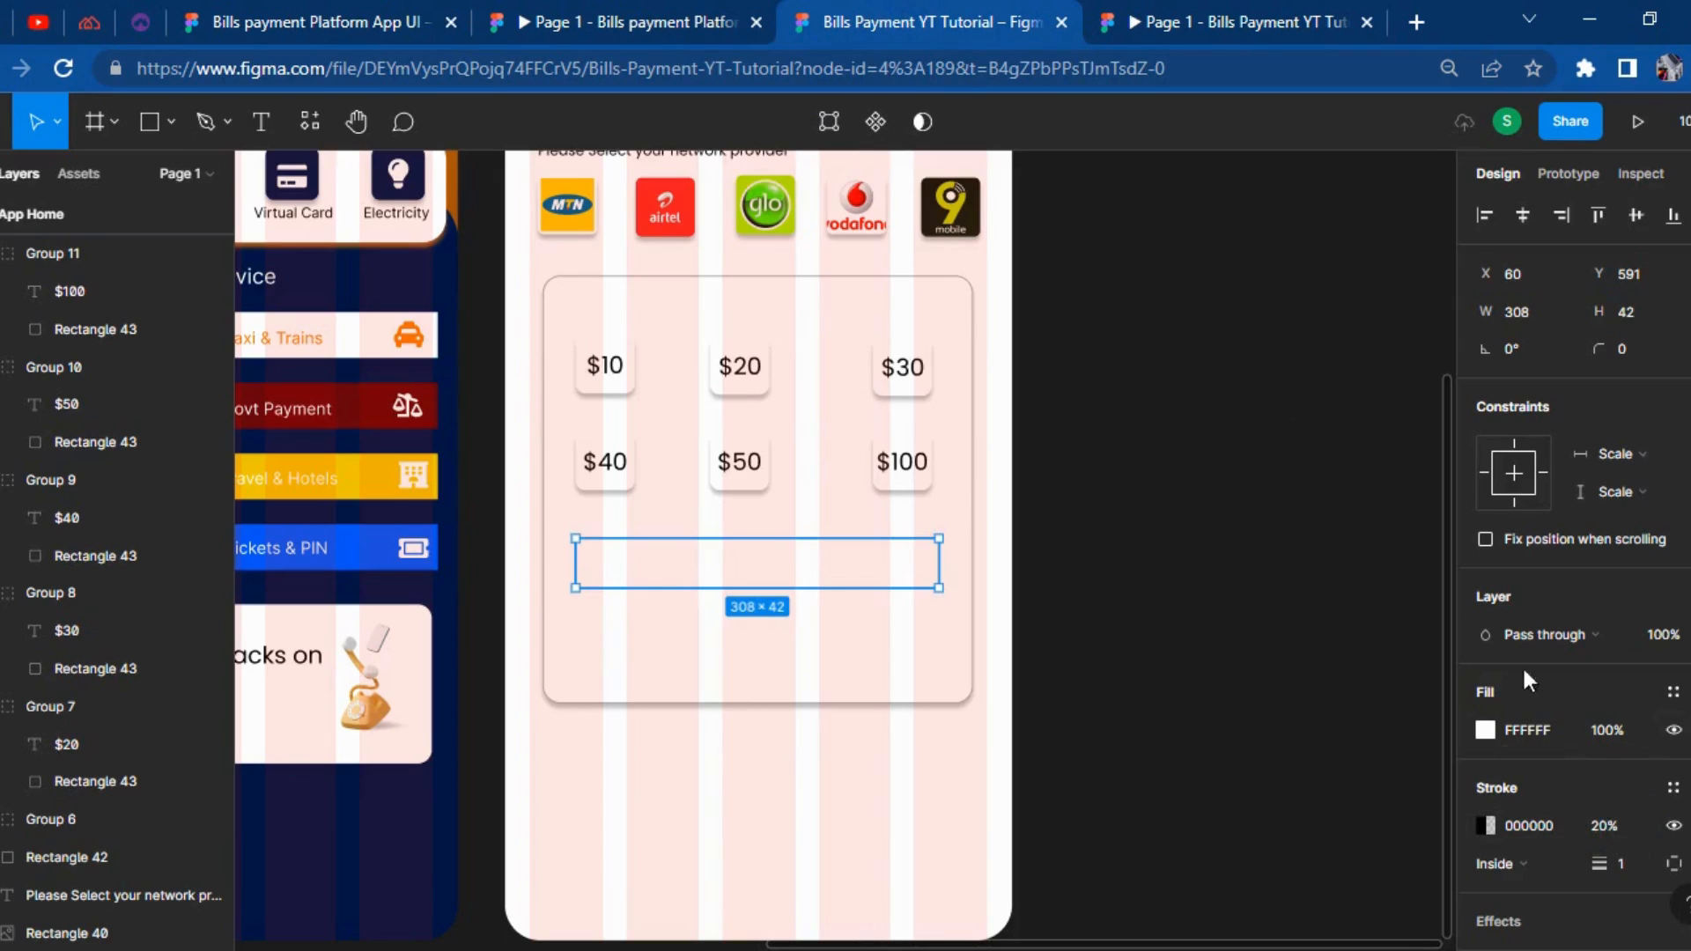
Round the corners of the amount field rectangle with a radius of 5.
click(1656, 365)
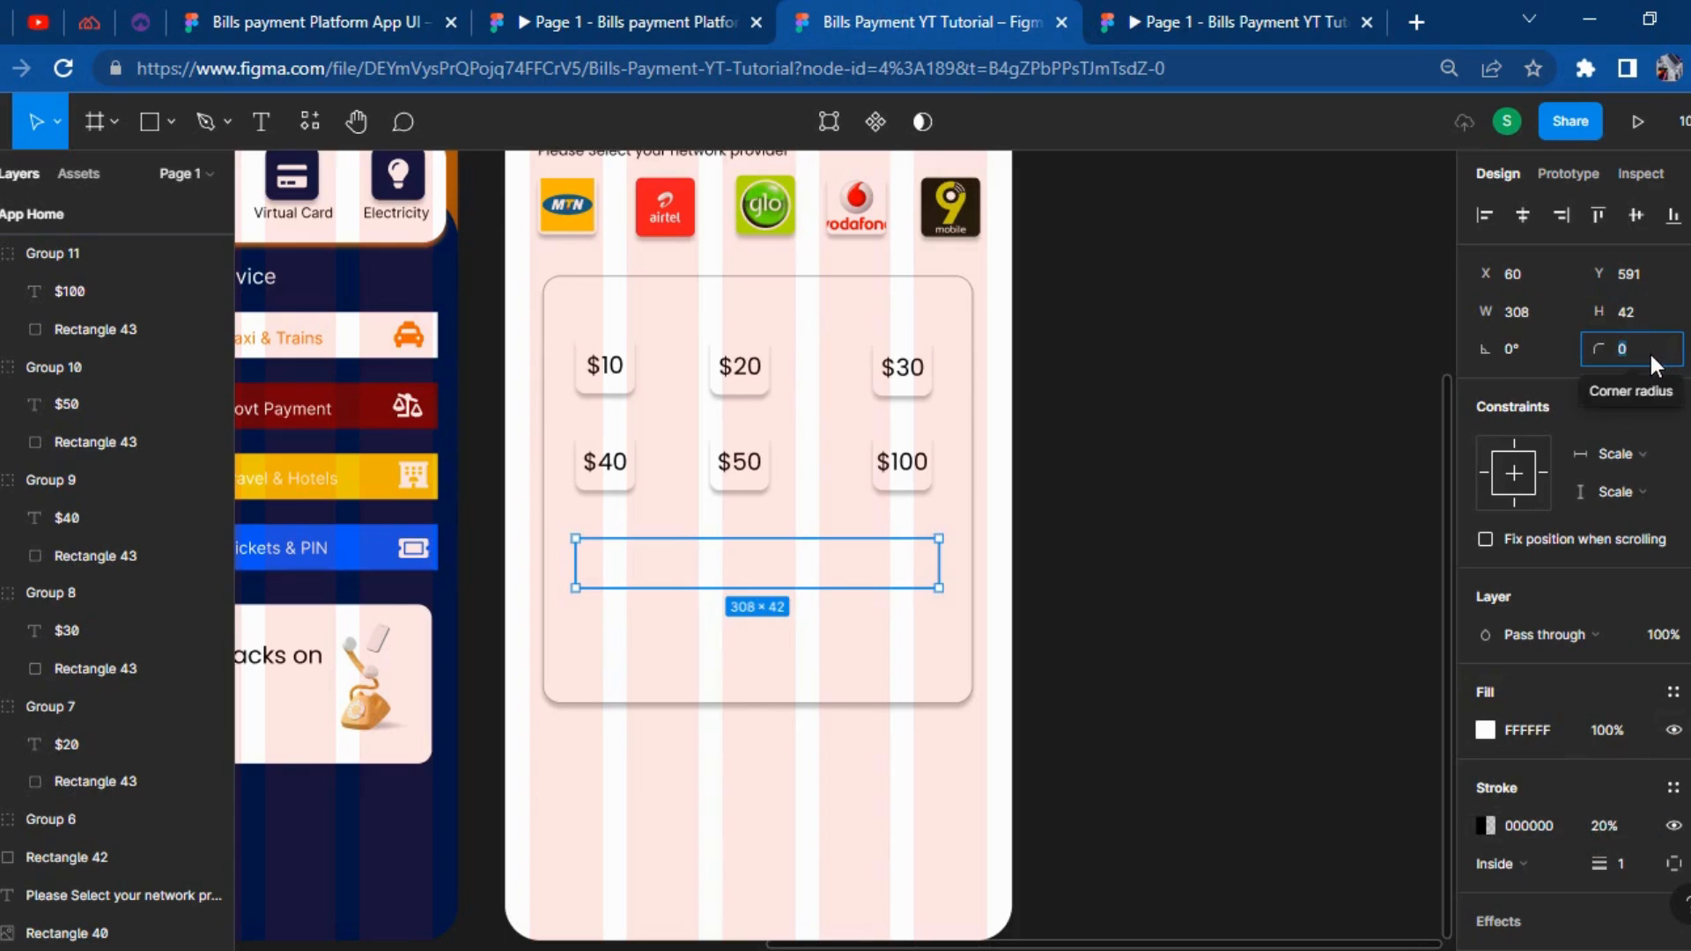
text(5)
key(Return)
click(1284, 610)
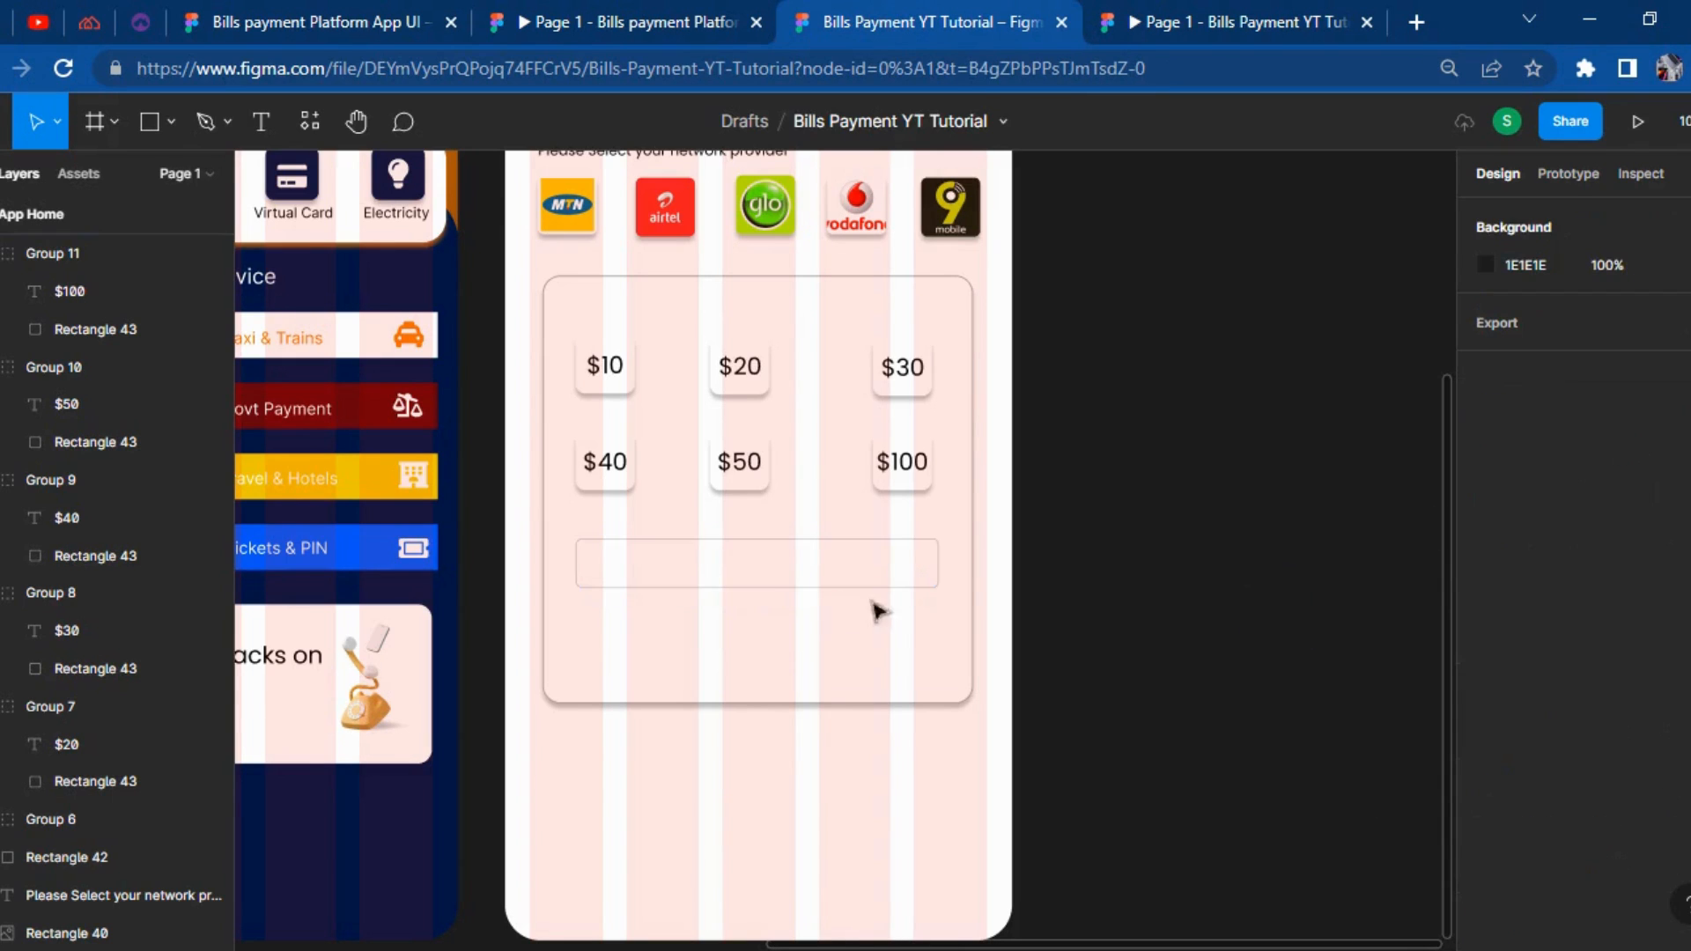
Add a text reading "Enter Amount:" on the empty canvas beside the Buy Airtime screen.
click(280, 126)
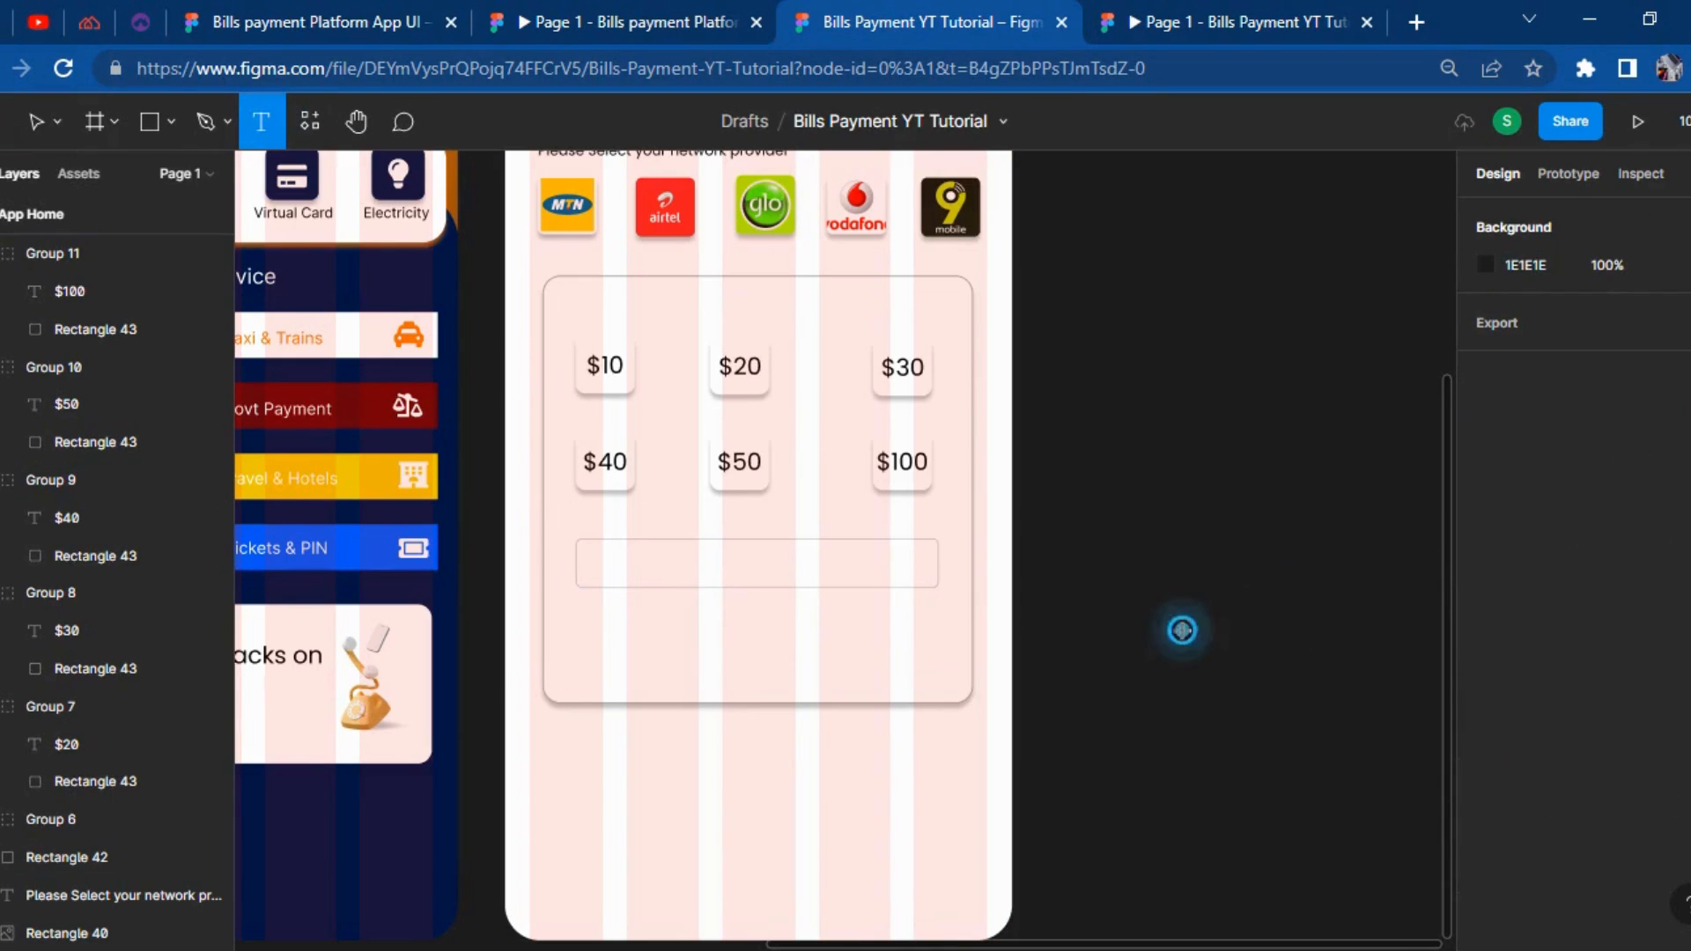
click(1182, 633)
text(Enter)
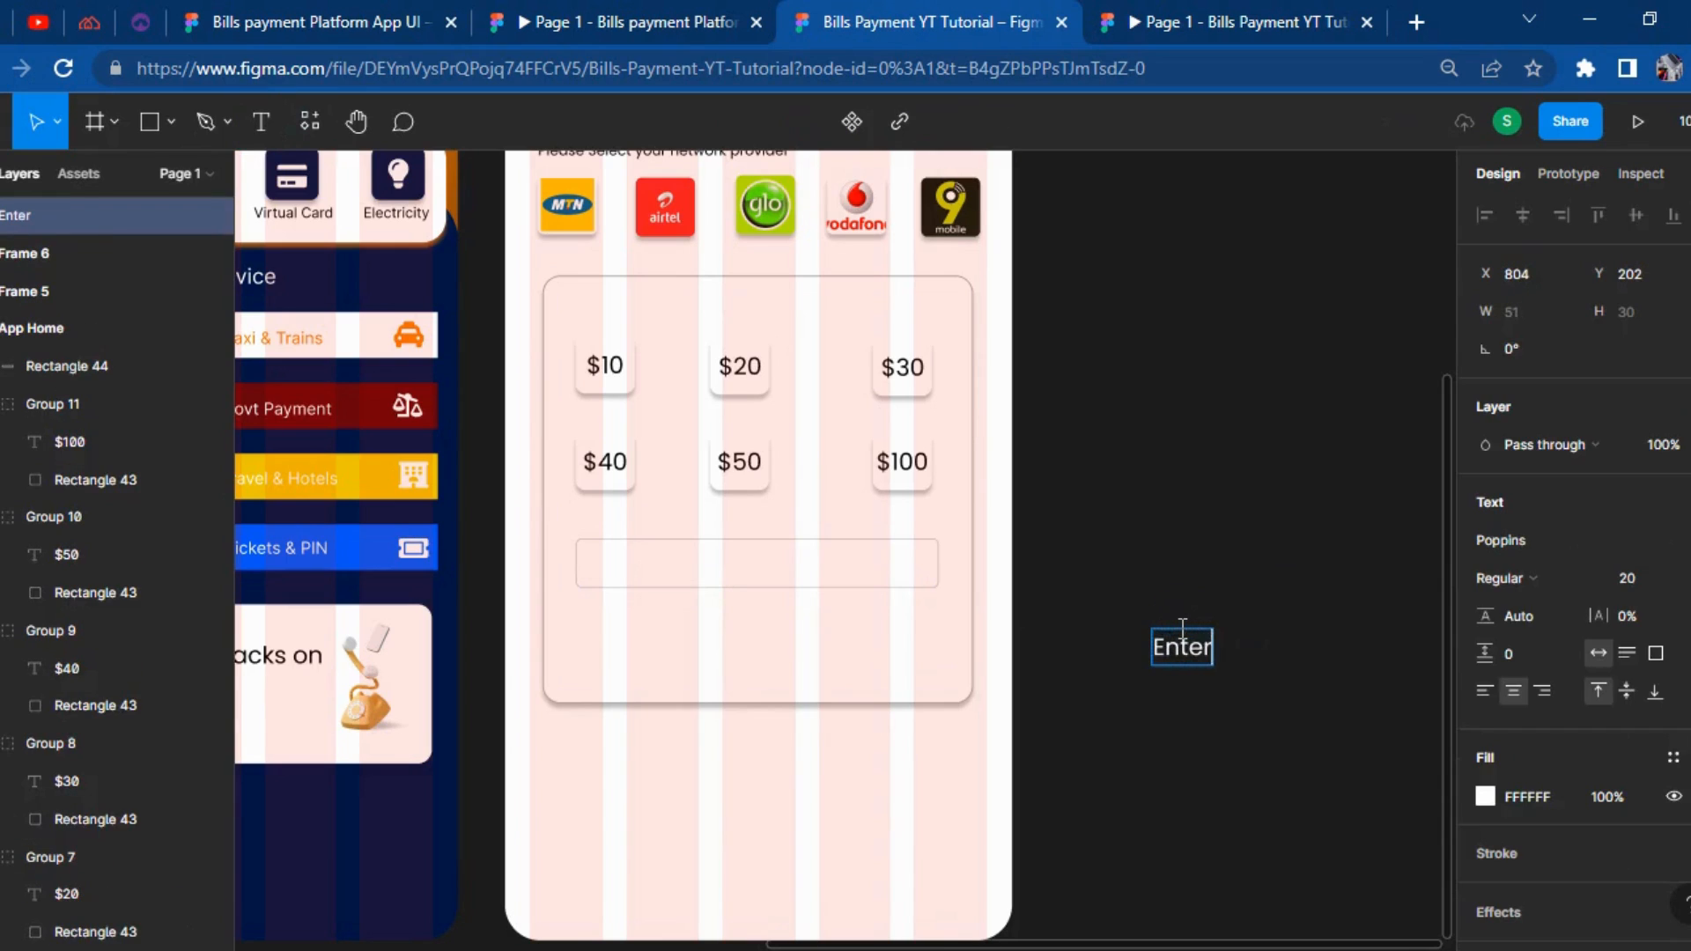
text( Amount:)
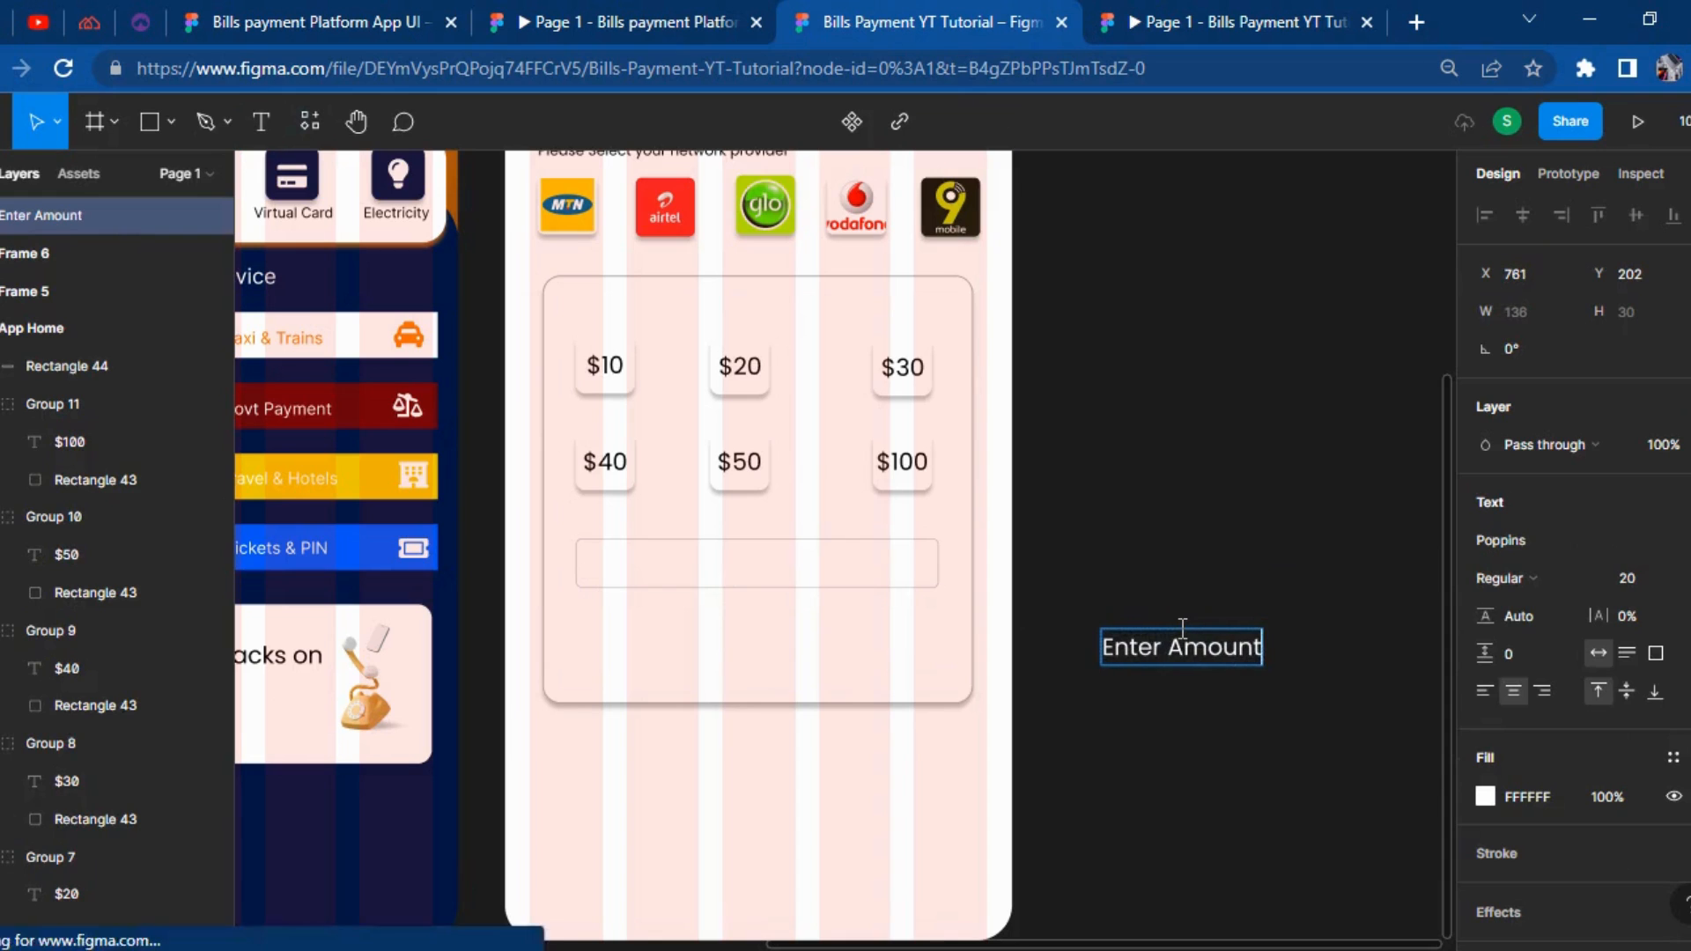
Check the placeholder wording in the reference and extend the text to "Enter Amount: $10 - $100".
click(555, 12)
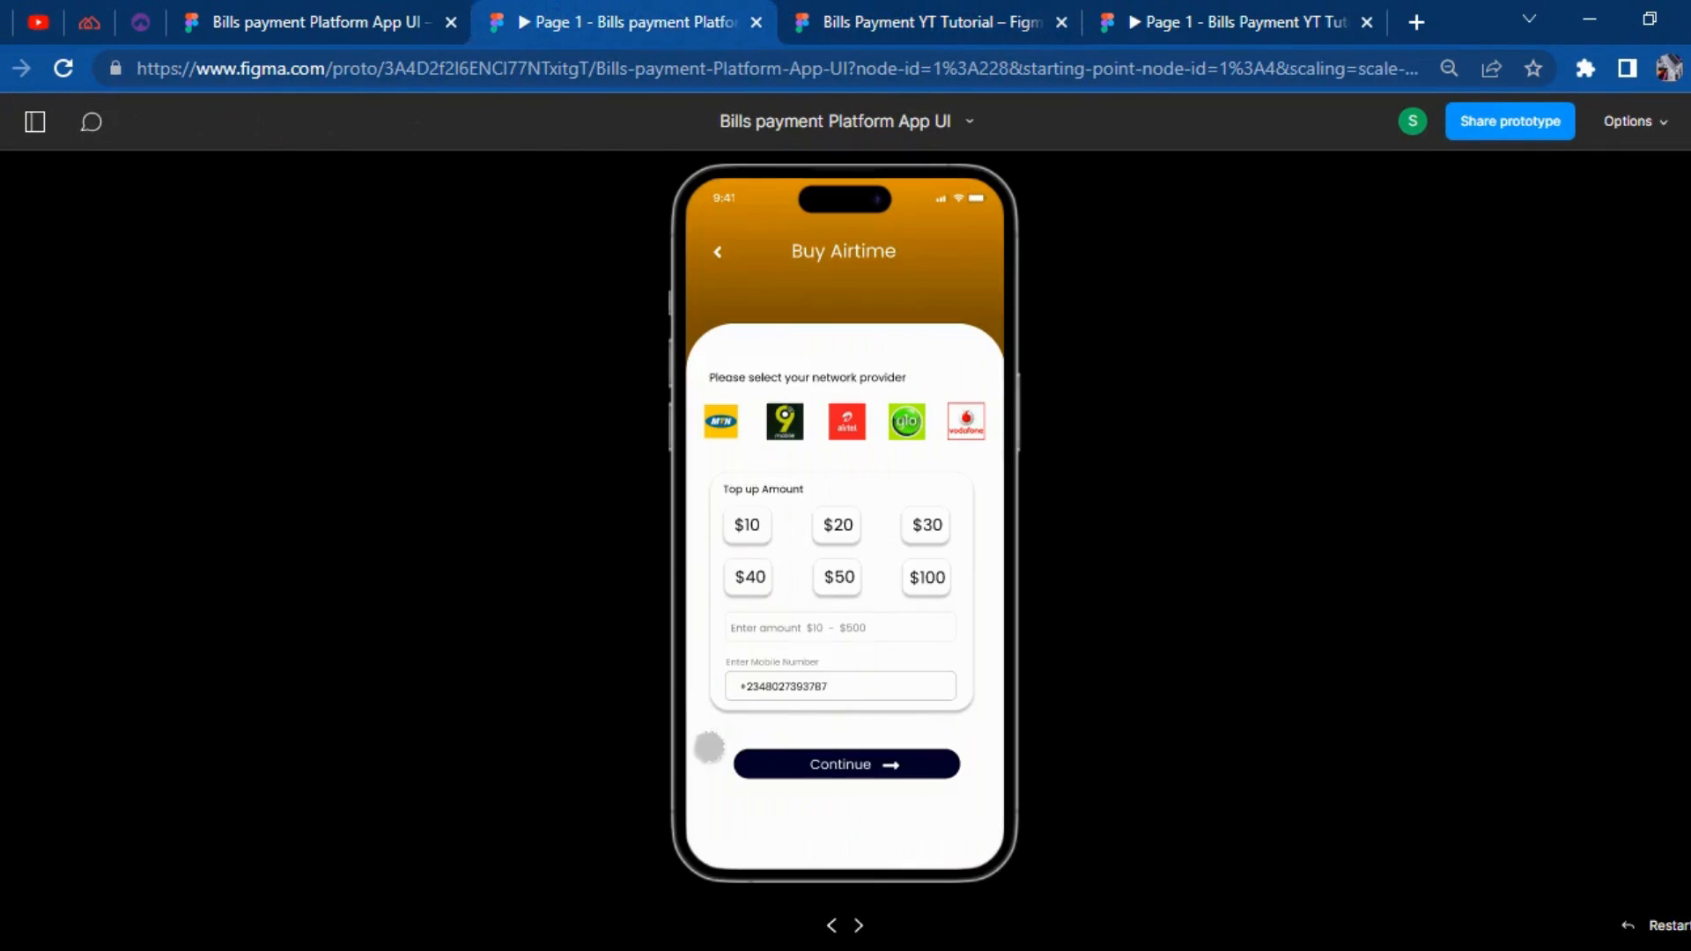
click(876, 19)
text($100)
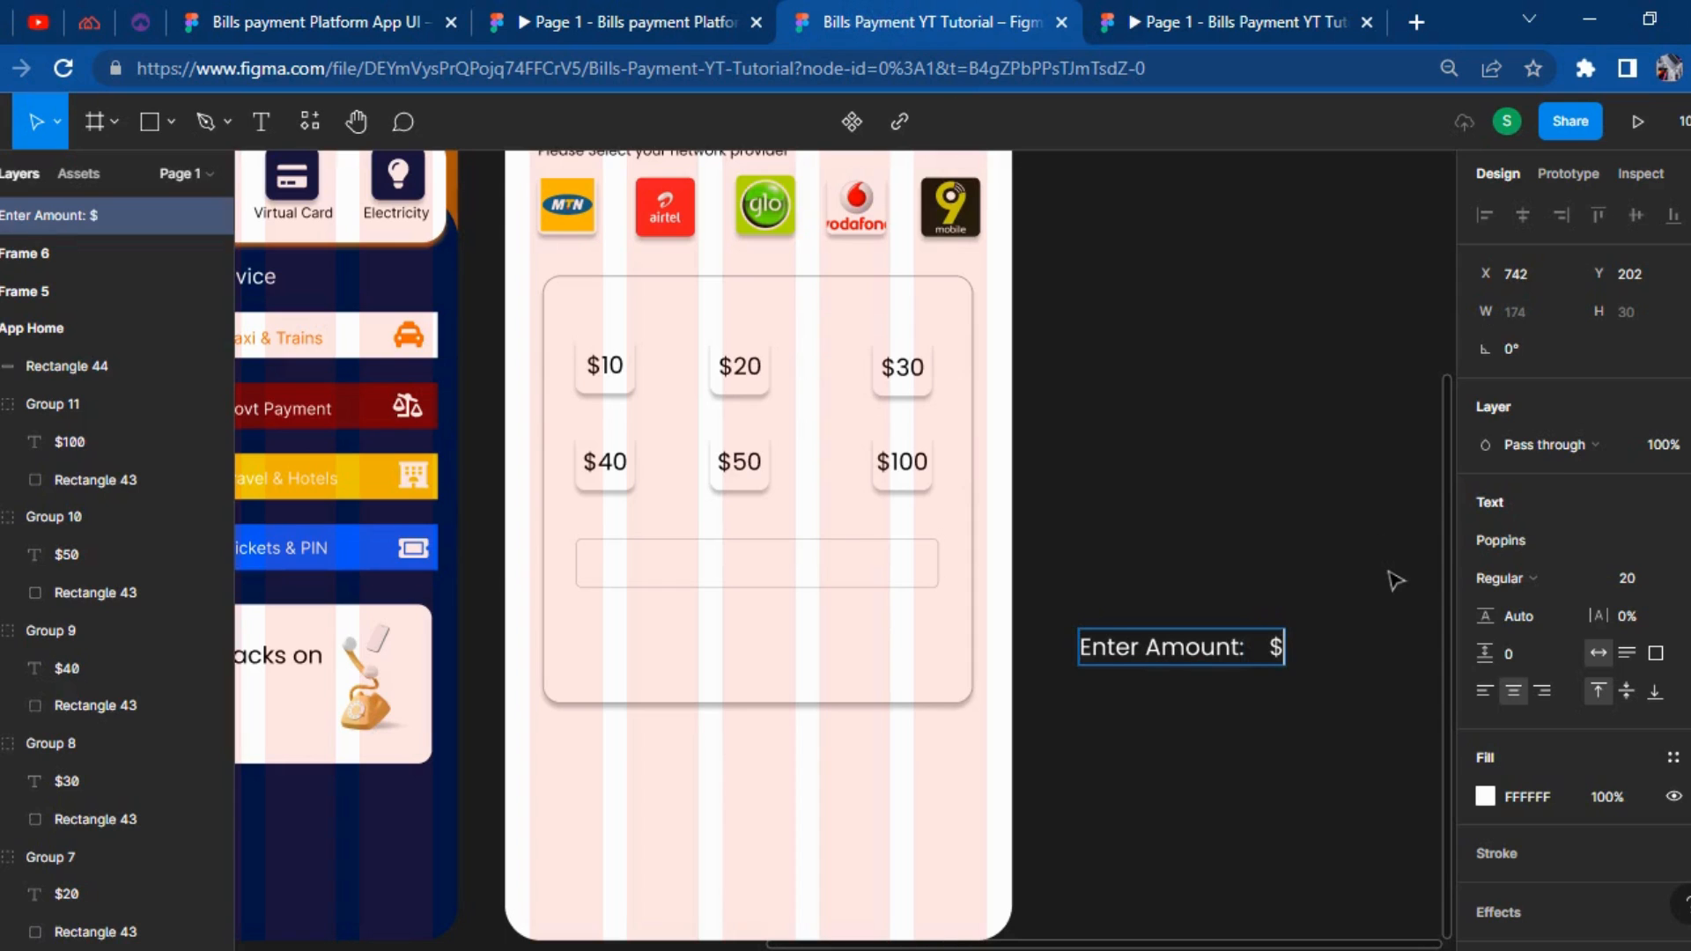
key(BackSpace)
key(BackSpace)
key(ctrl+shift+i)
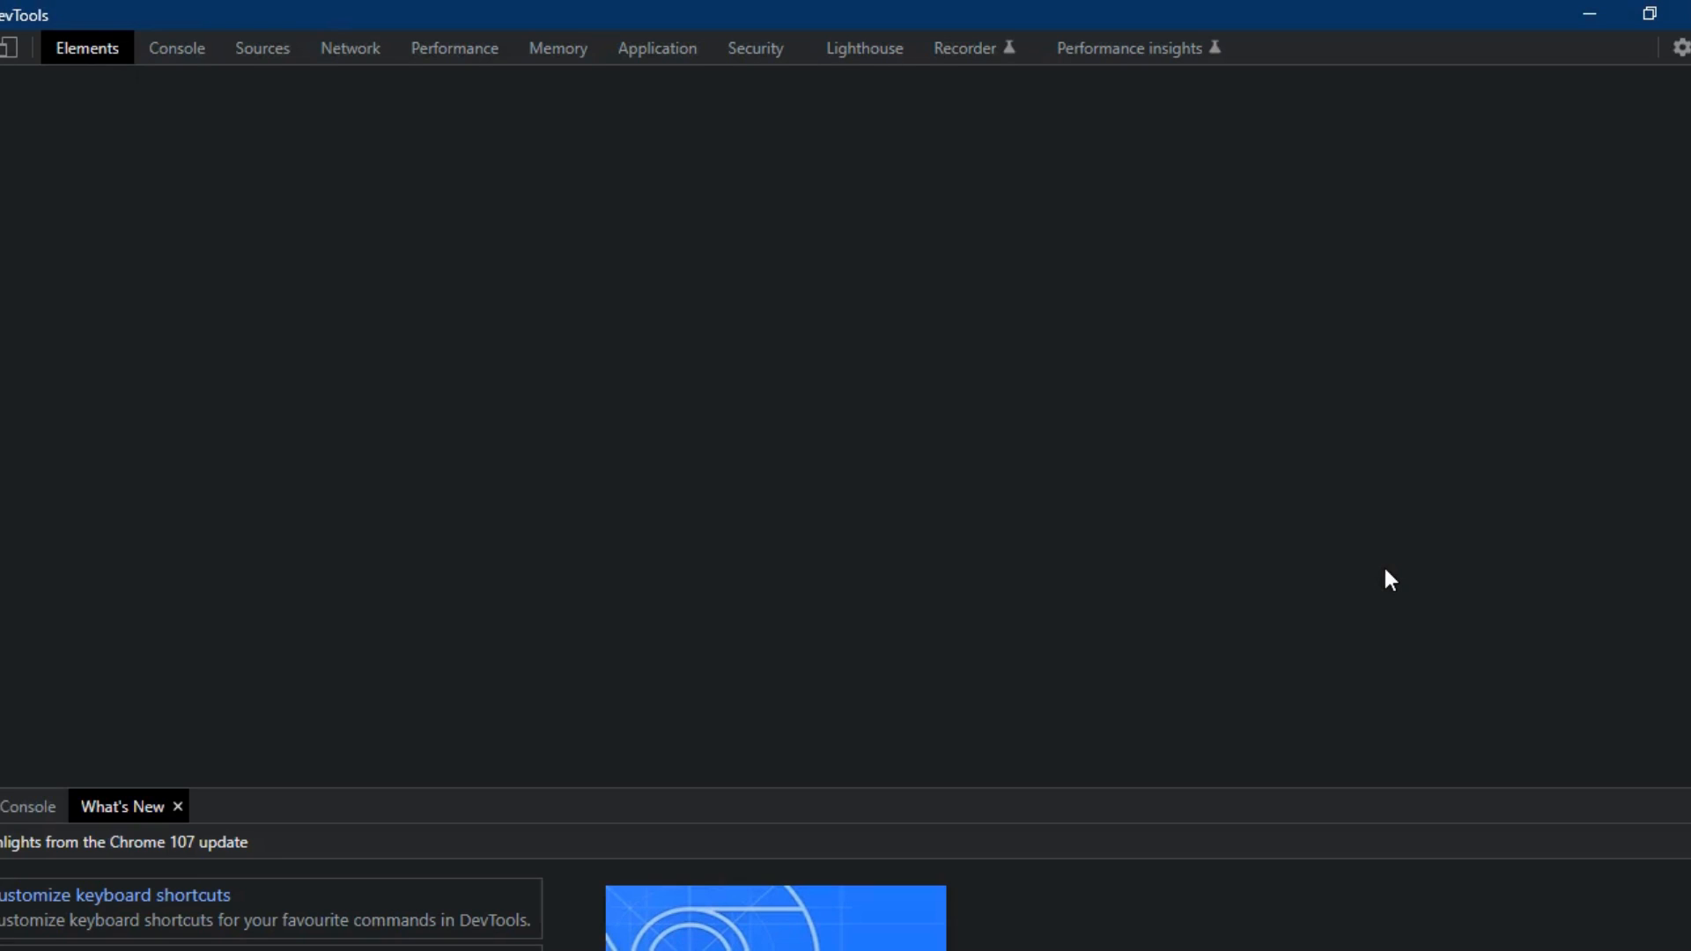
key(ctrl+shift+i)
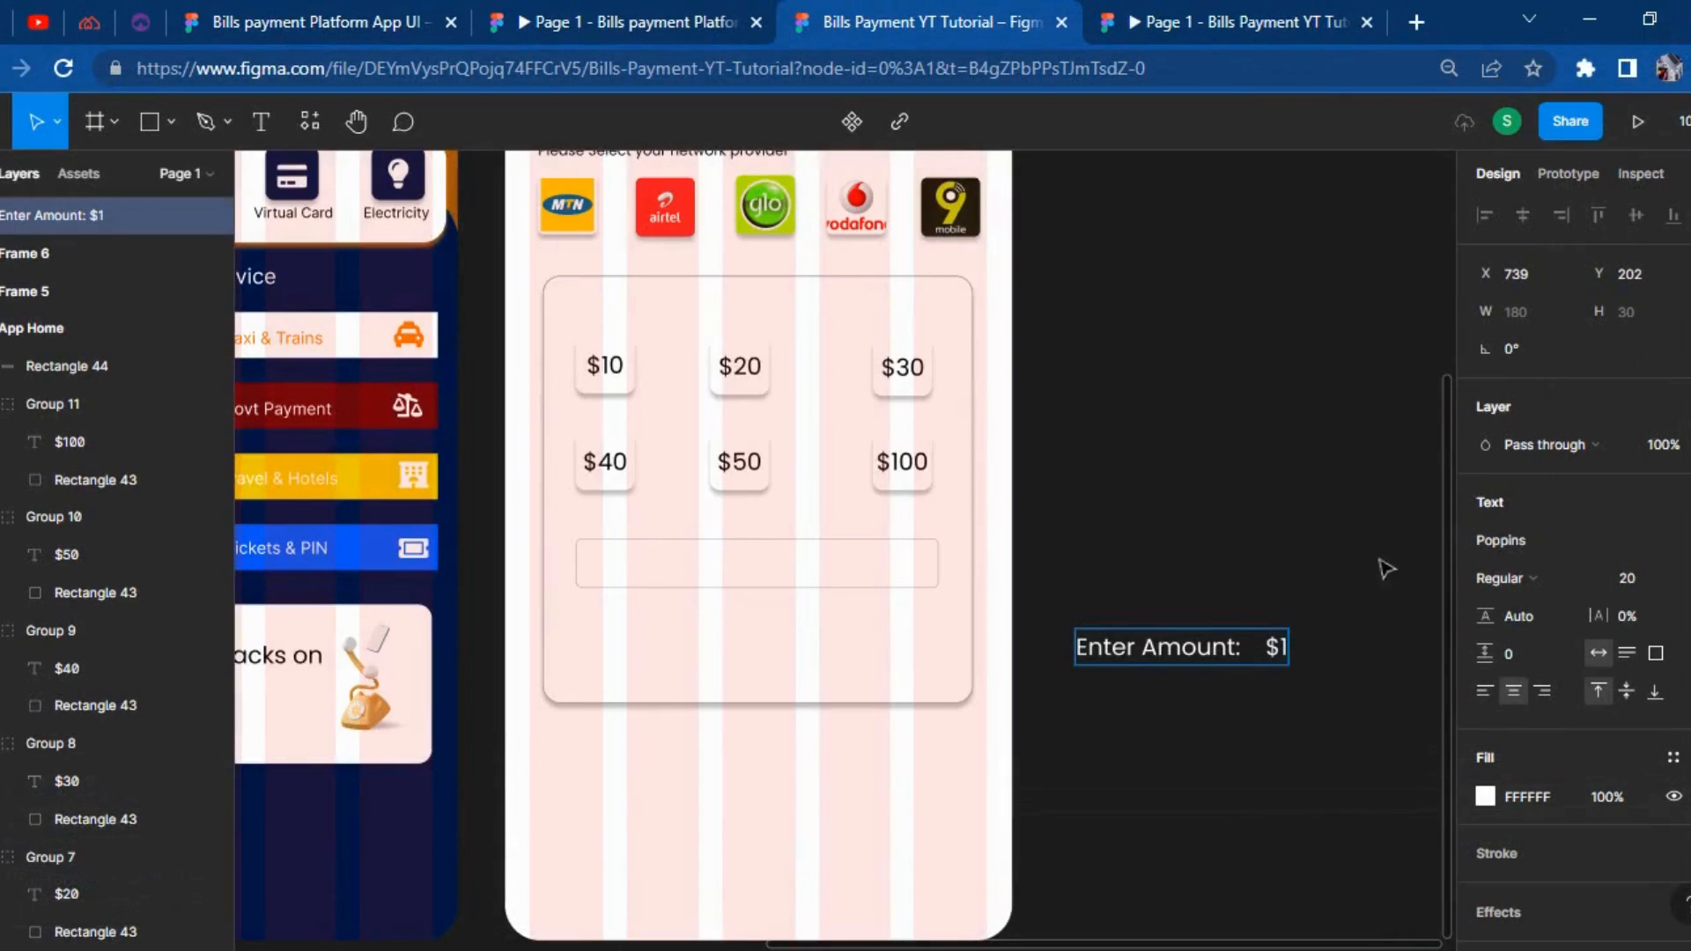
text(0)
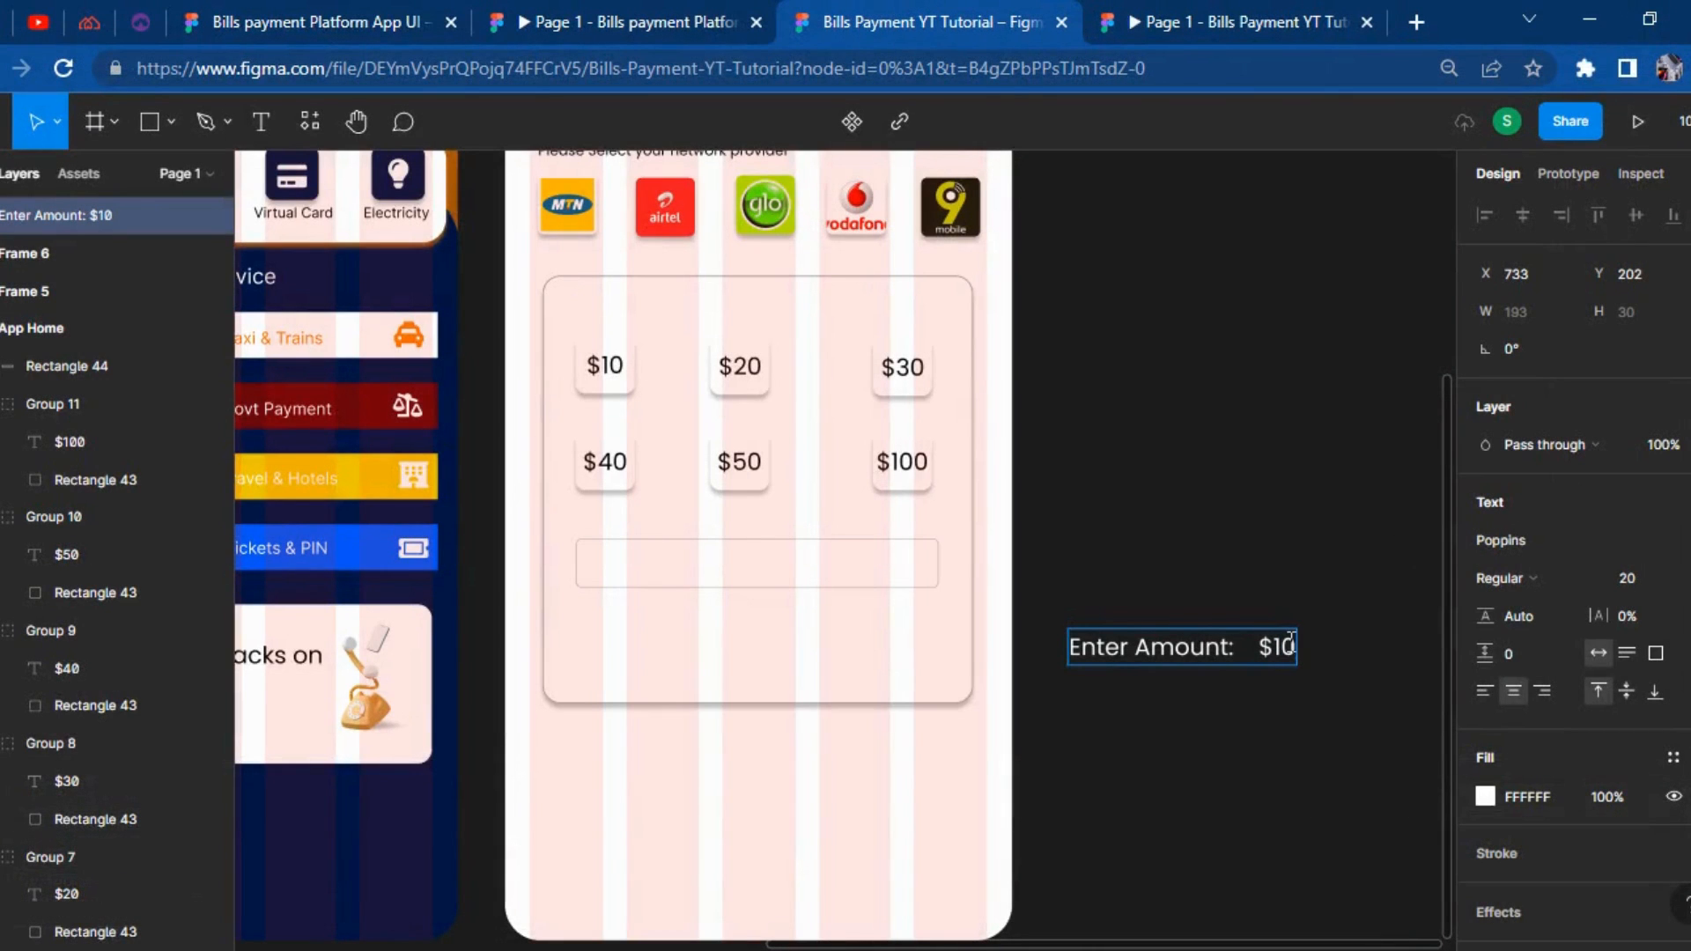
text(  -)
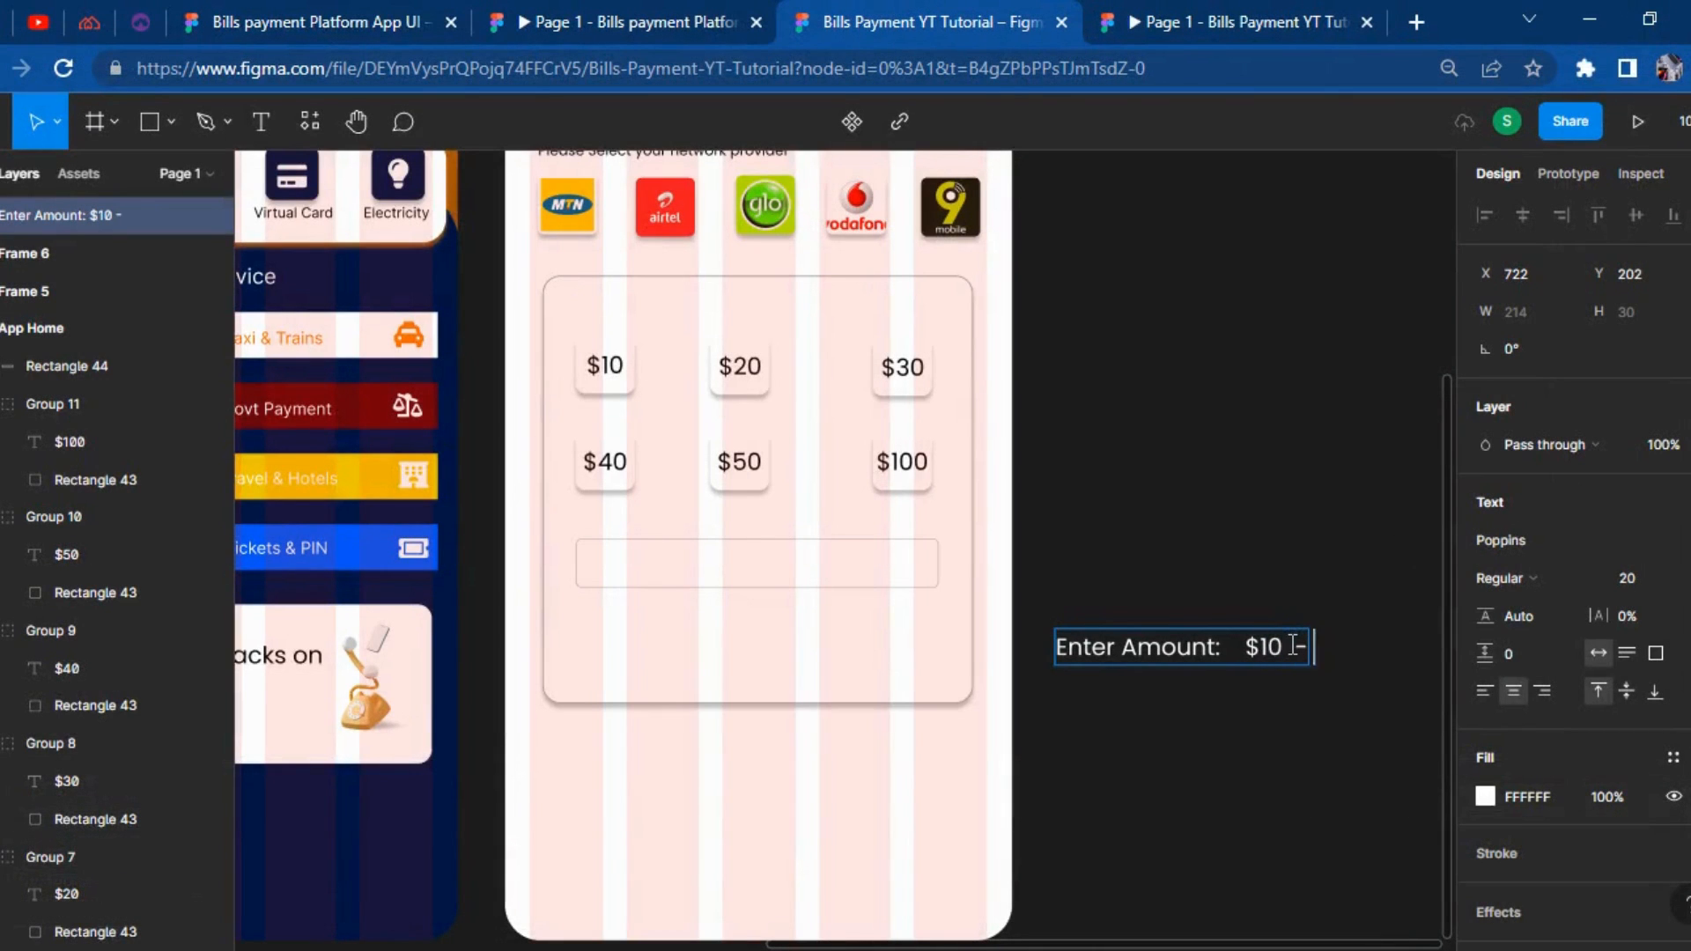
text( $100)
click(1343, 474)
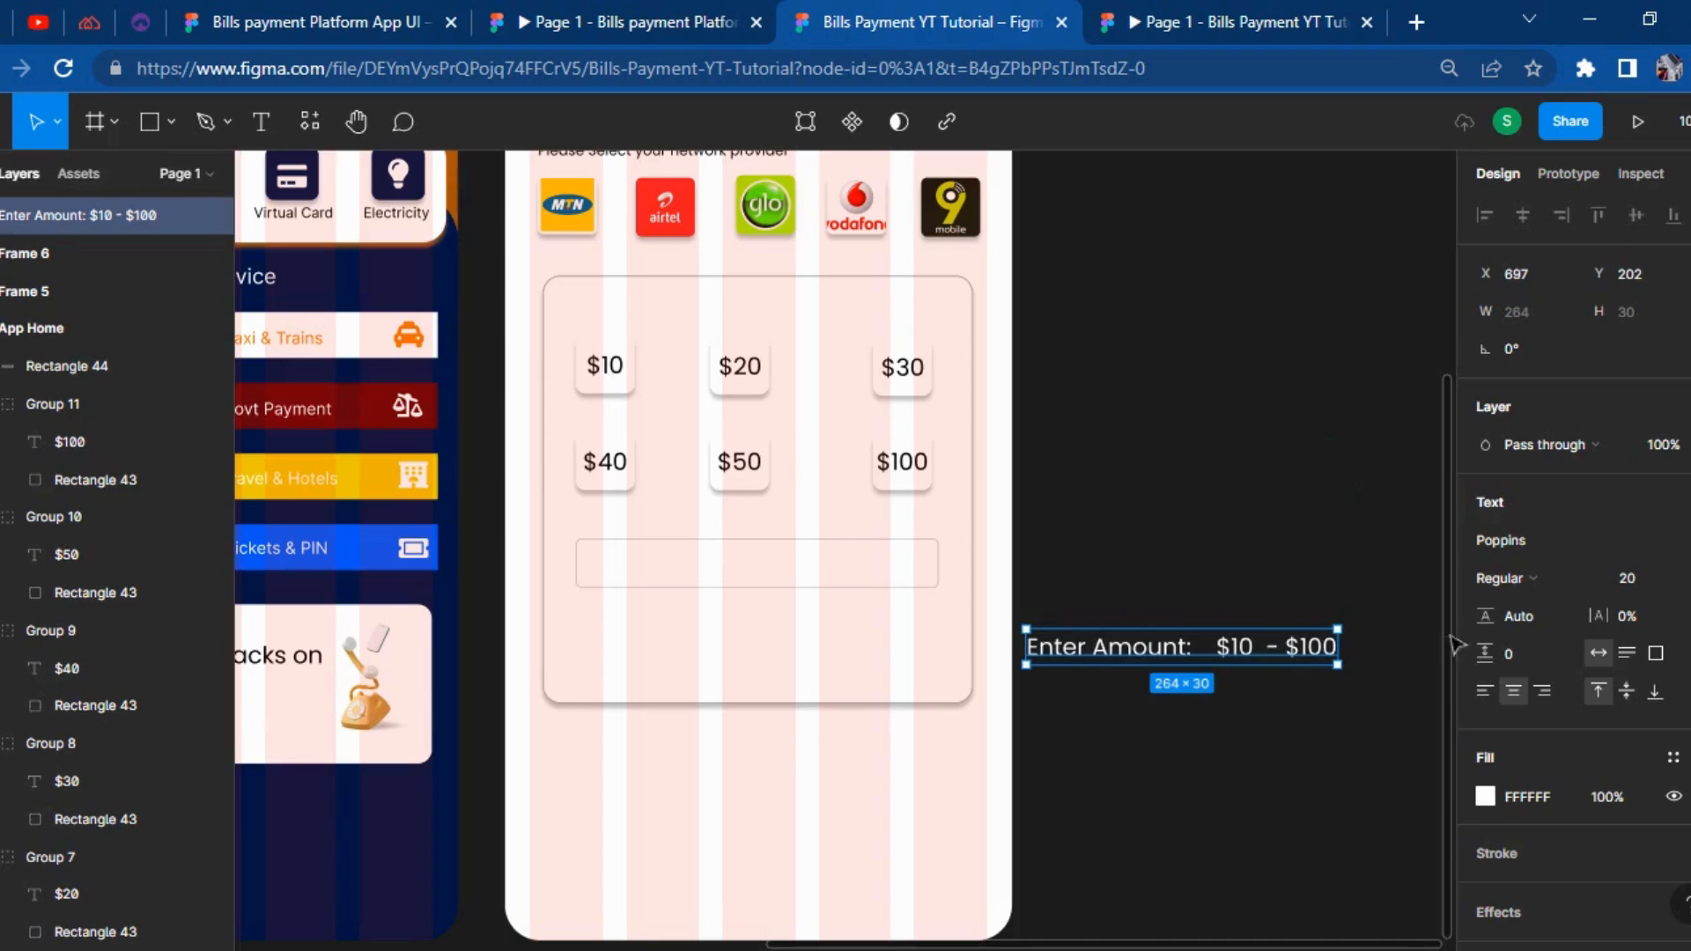
Change the fill of the "Enter Amount" text to black 000000.
click(1484, 800)
drag(1366, 481, 1133, 734)
click(1133, 755)
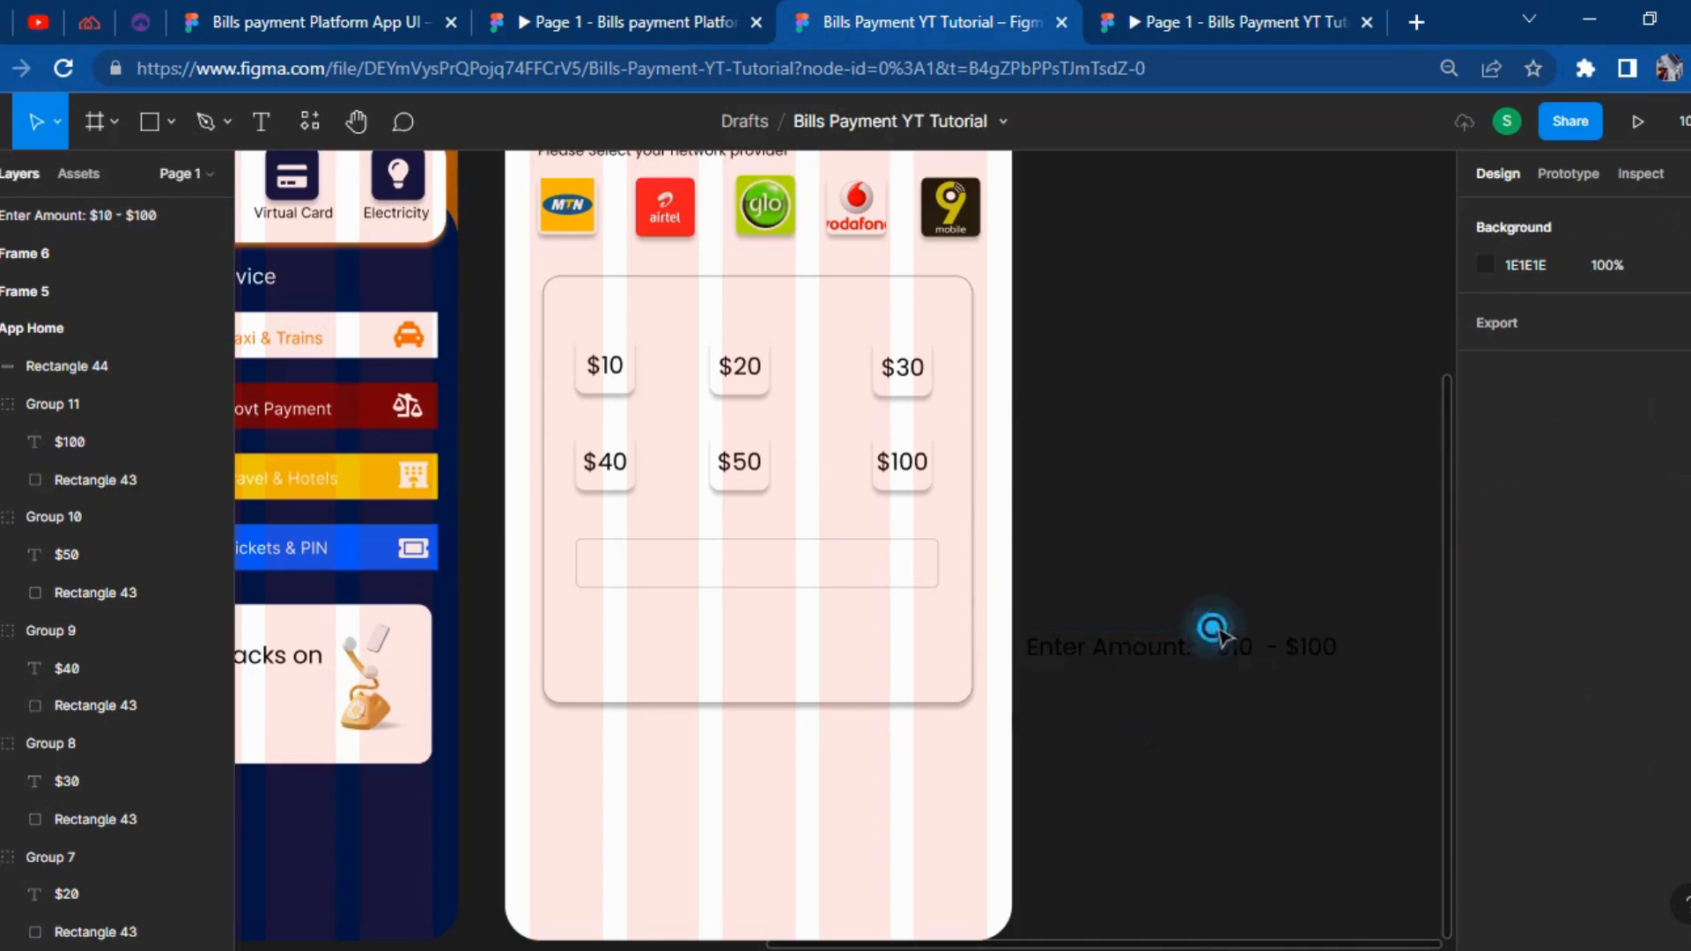
Move the "Enter Amount" text into the amount field rectangle and set its font size to 15.
drag(1271, 635, 1278, 627)
text(10)
key(Return)
click(1234, 766)
drag(1214, 631, 690, 581)
click(1647, 768)
key(Return)
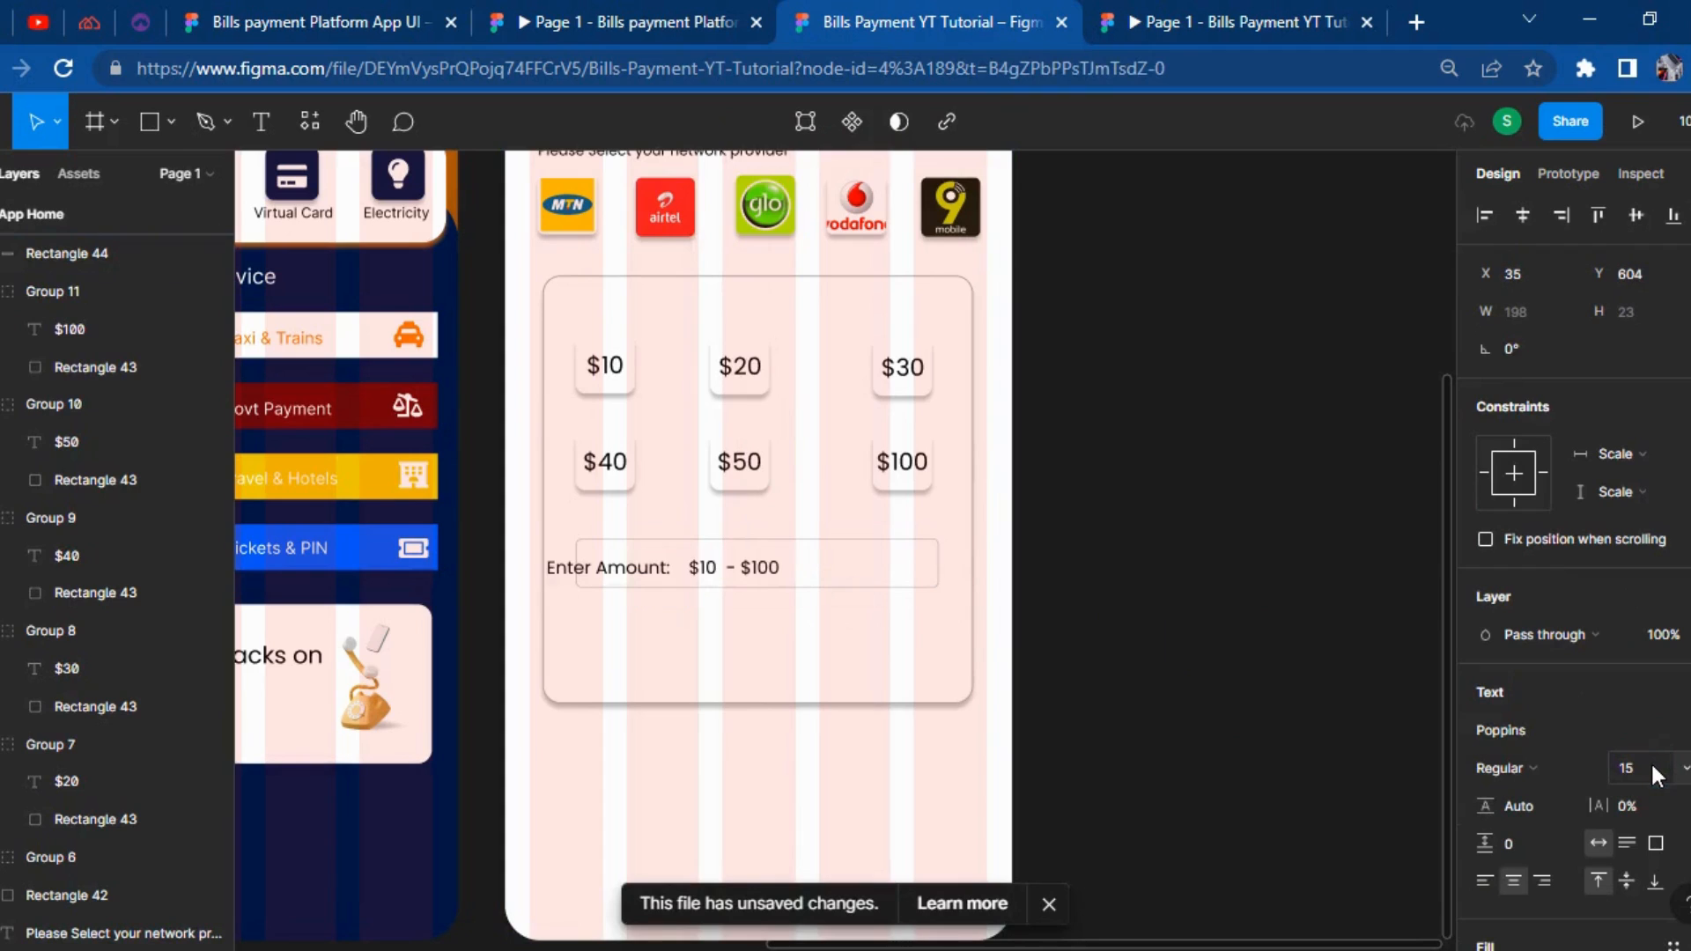
Nudge the "Enter Amount" text to X 66, Y 602 so it sits inside the field's left edge.
key(shift+Right)
key(shift+Right)
key(shift+Right)
key(Right)
key(Up)
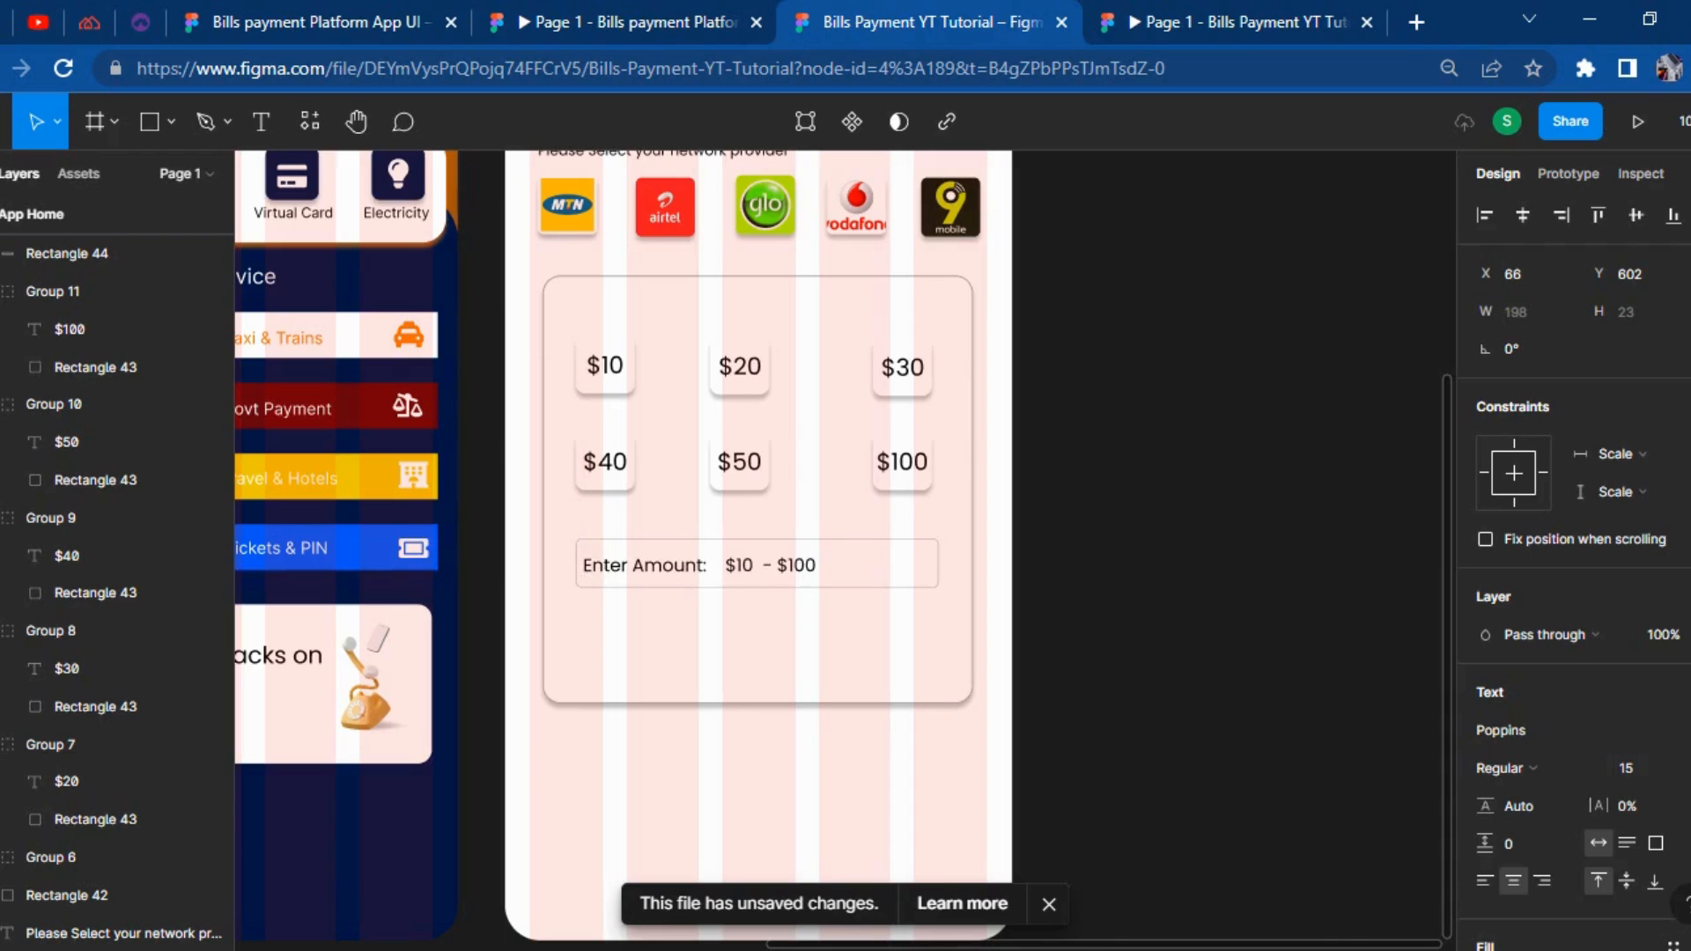
Set the fill opacity of the "Enter Amount" text to 50%.
scroll(1584, 691, down, 3)
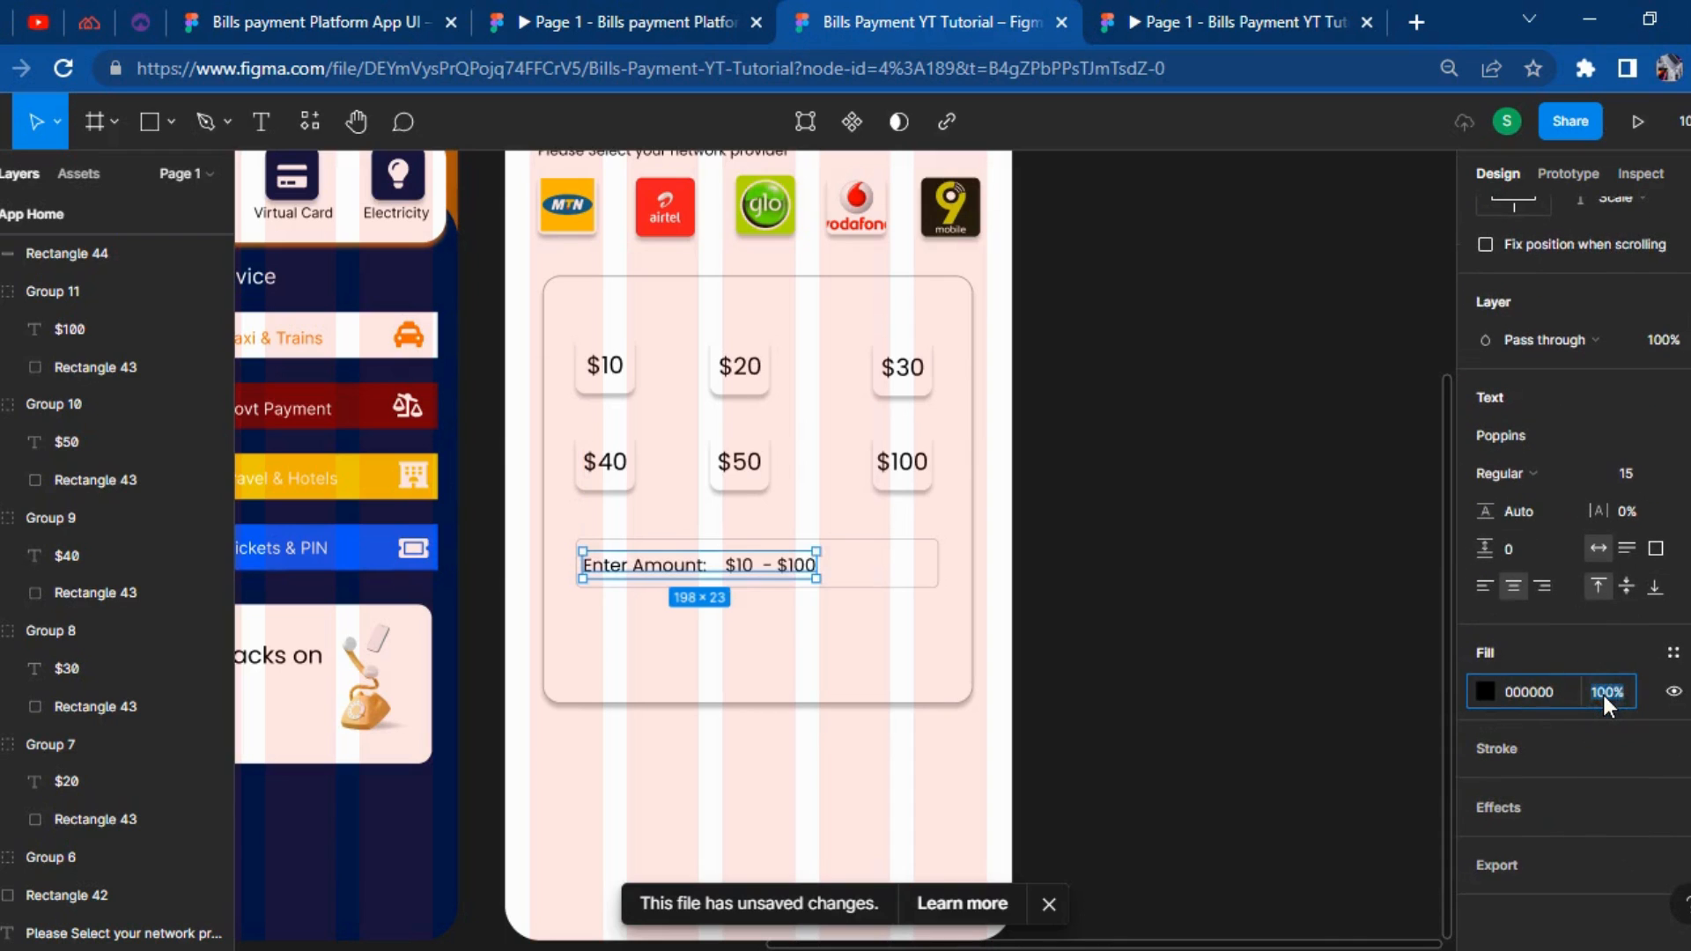
text(50)
key(Return)
click(1248, 684)
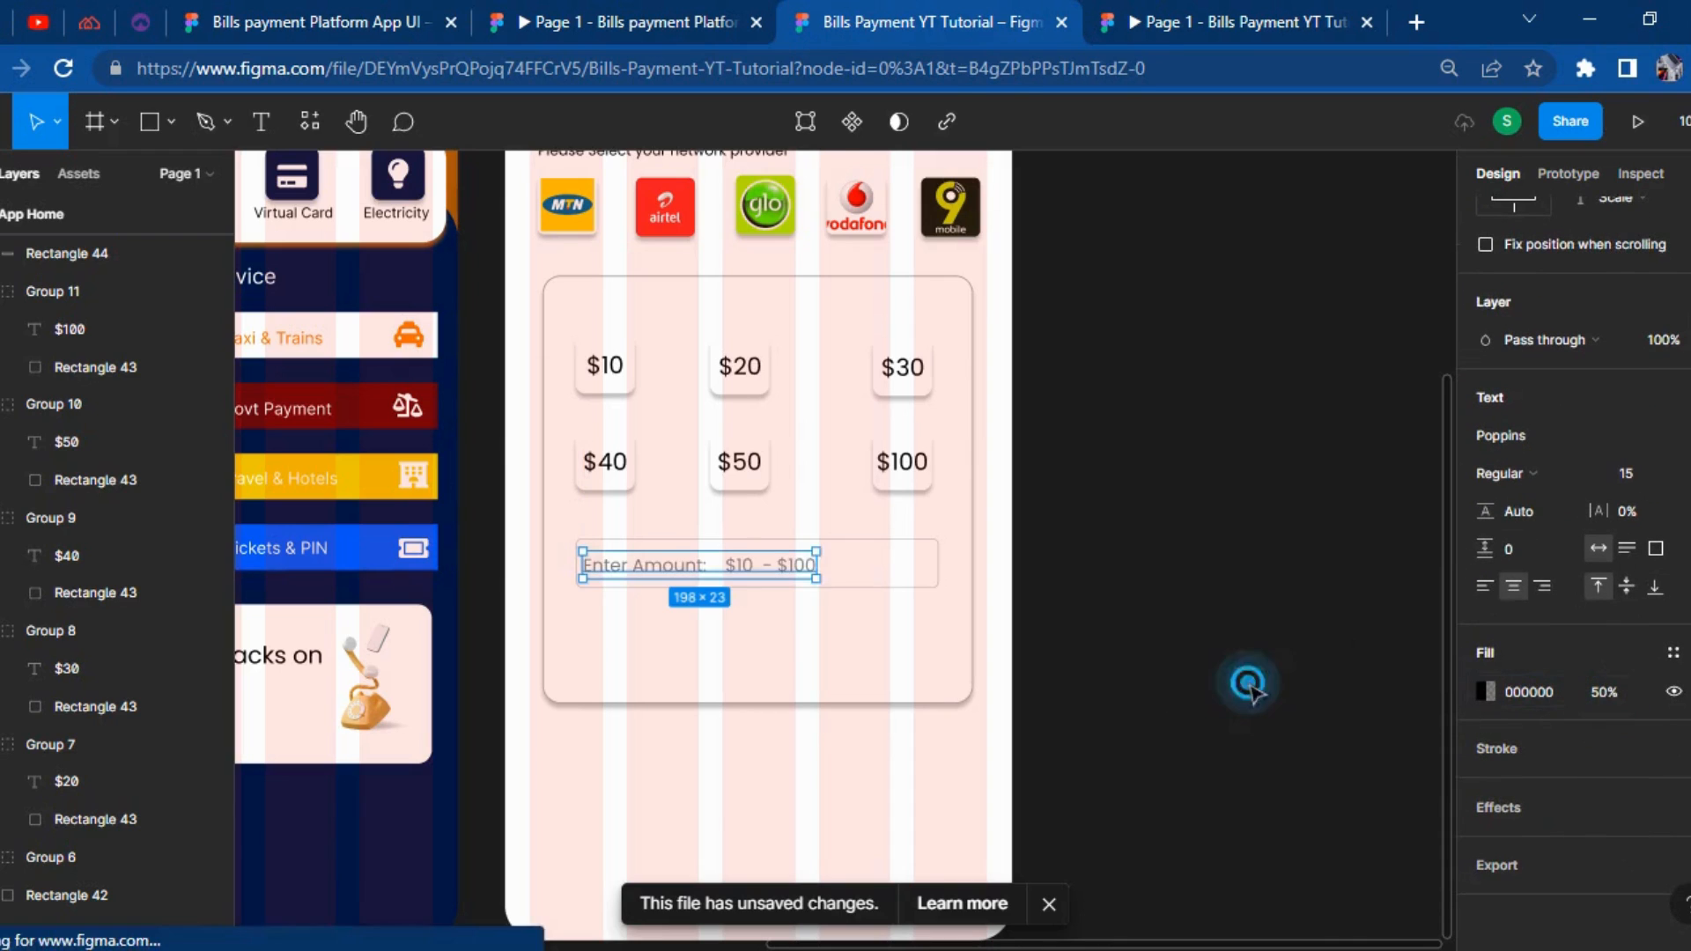
Check the reference screen, duplicate the amount field rectangle and place the copy below it at X 60, Y 652.
click(617, 22)
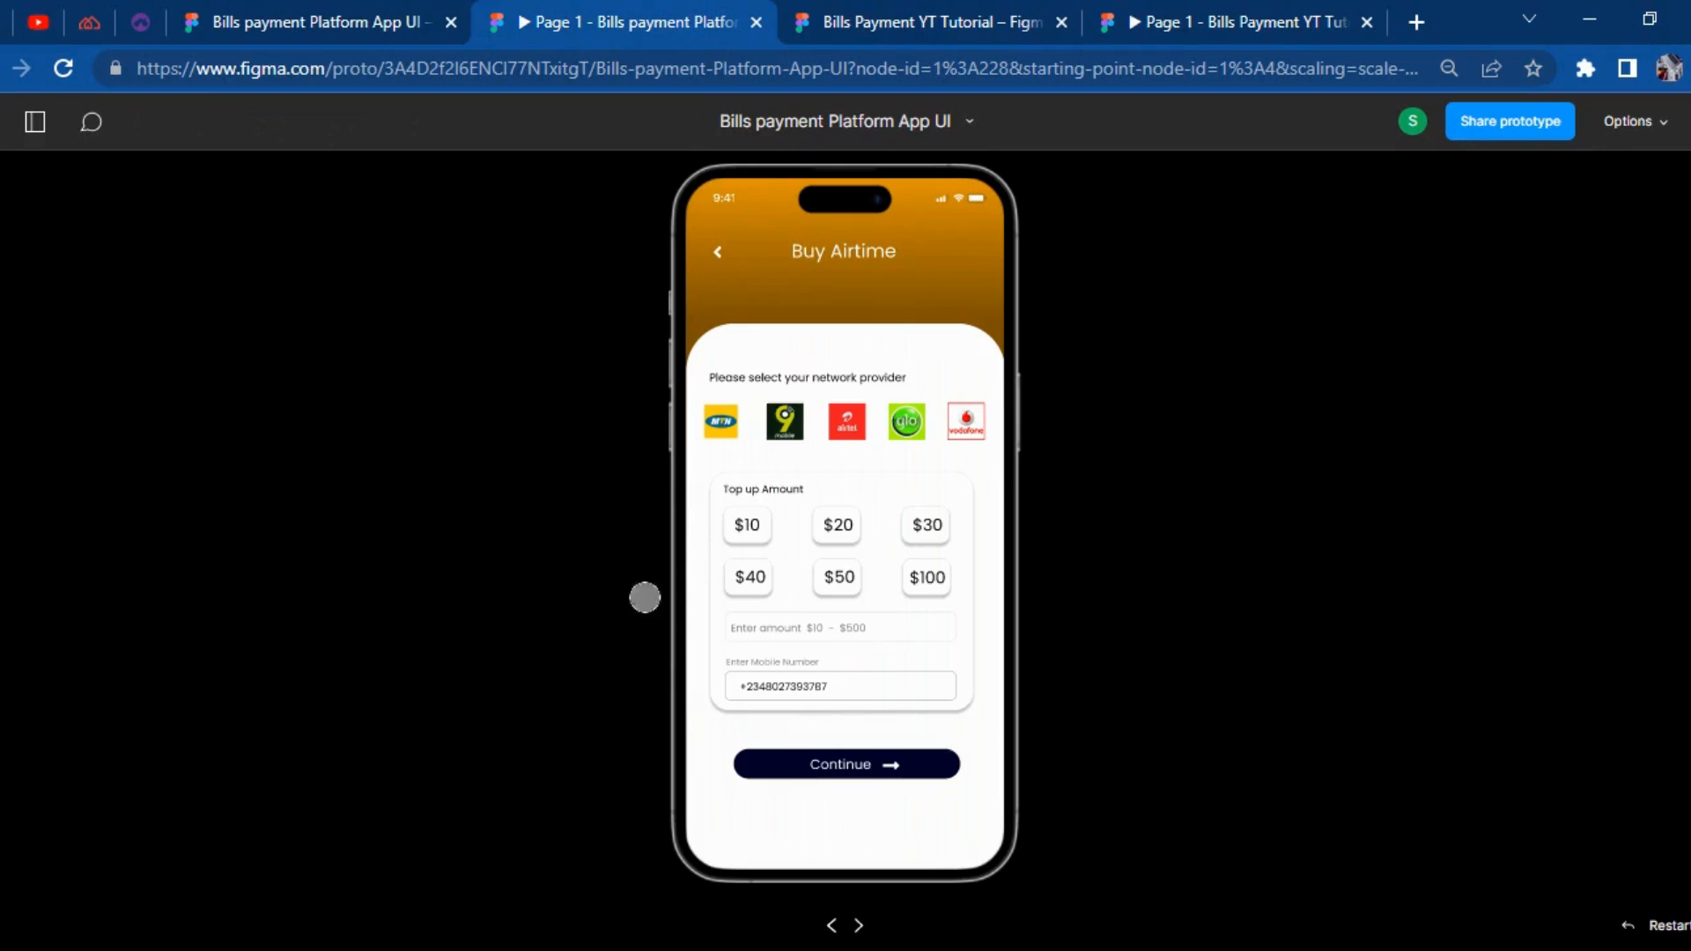
click(854, 17)
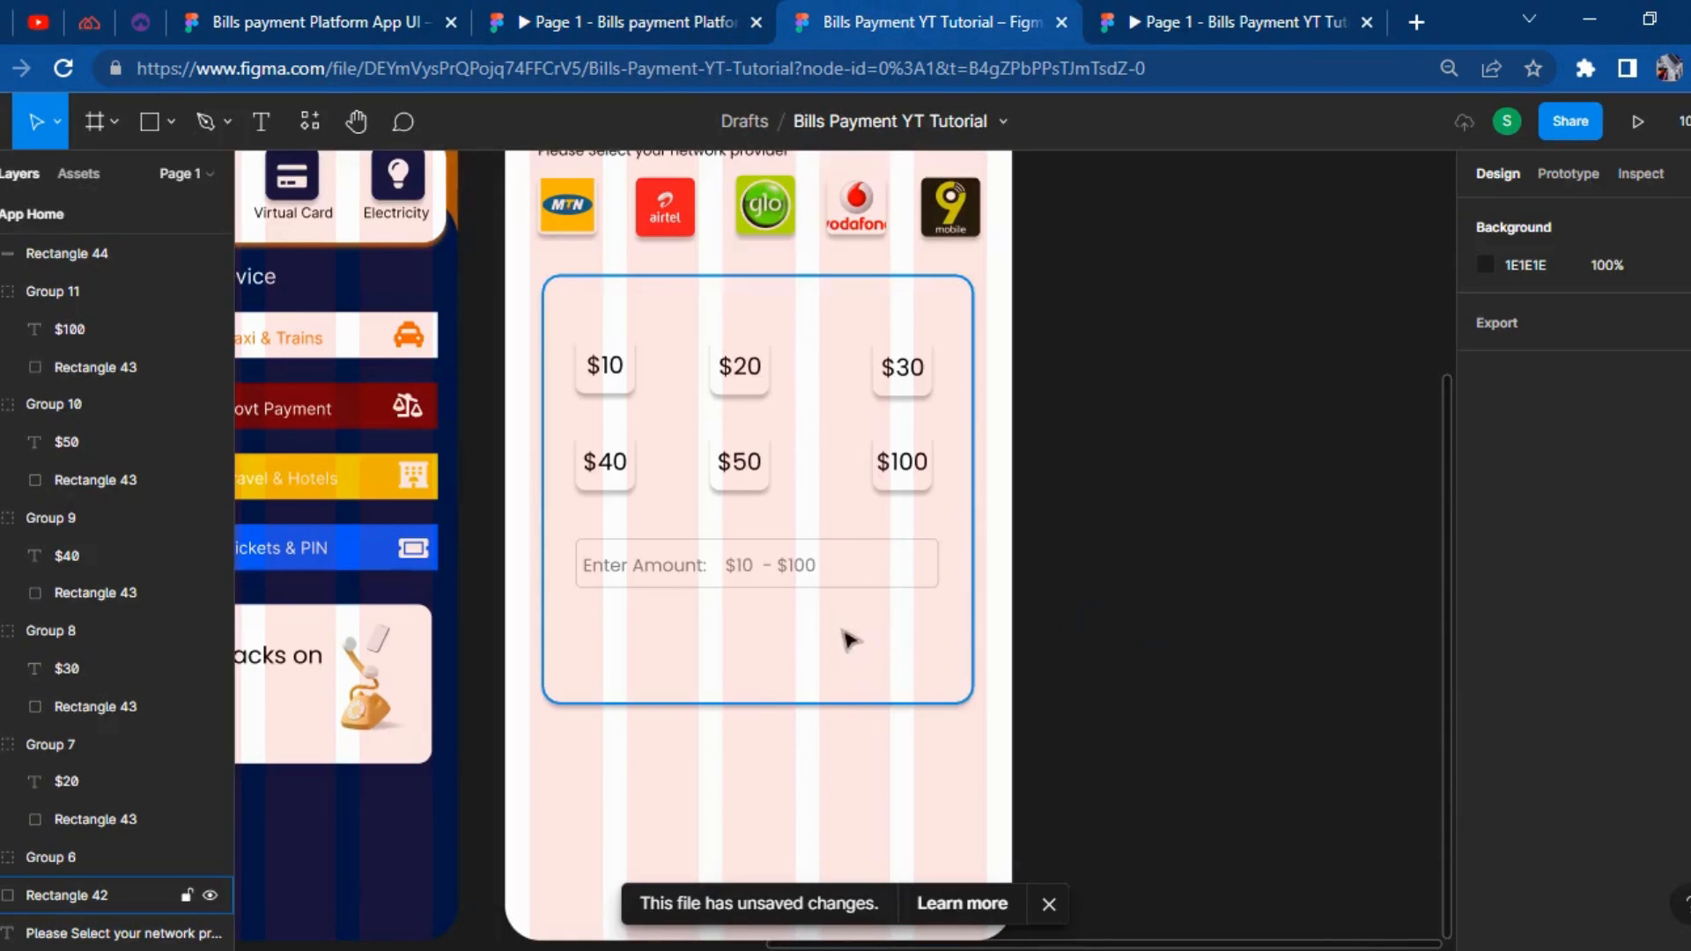
click(881, 561)
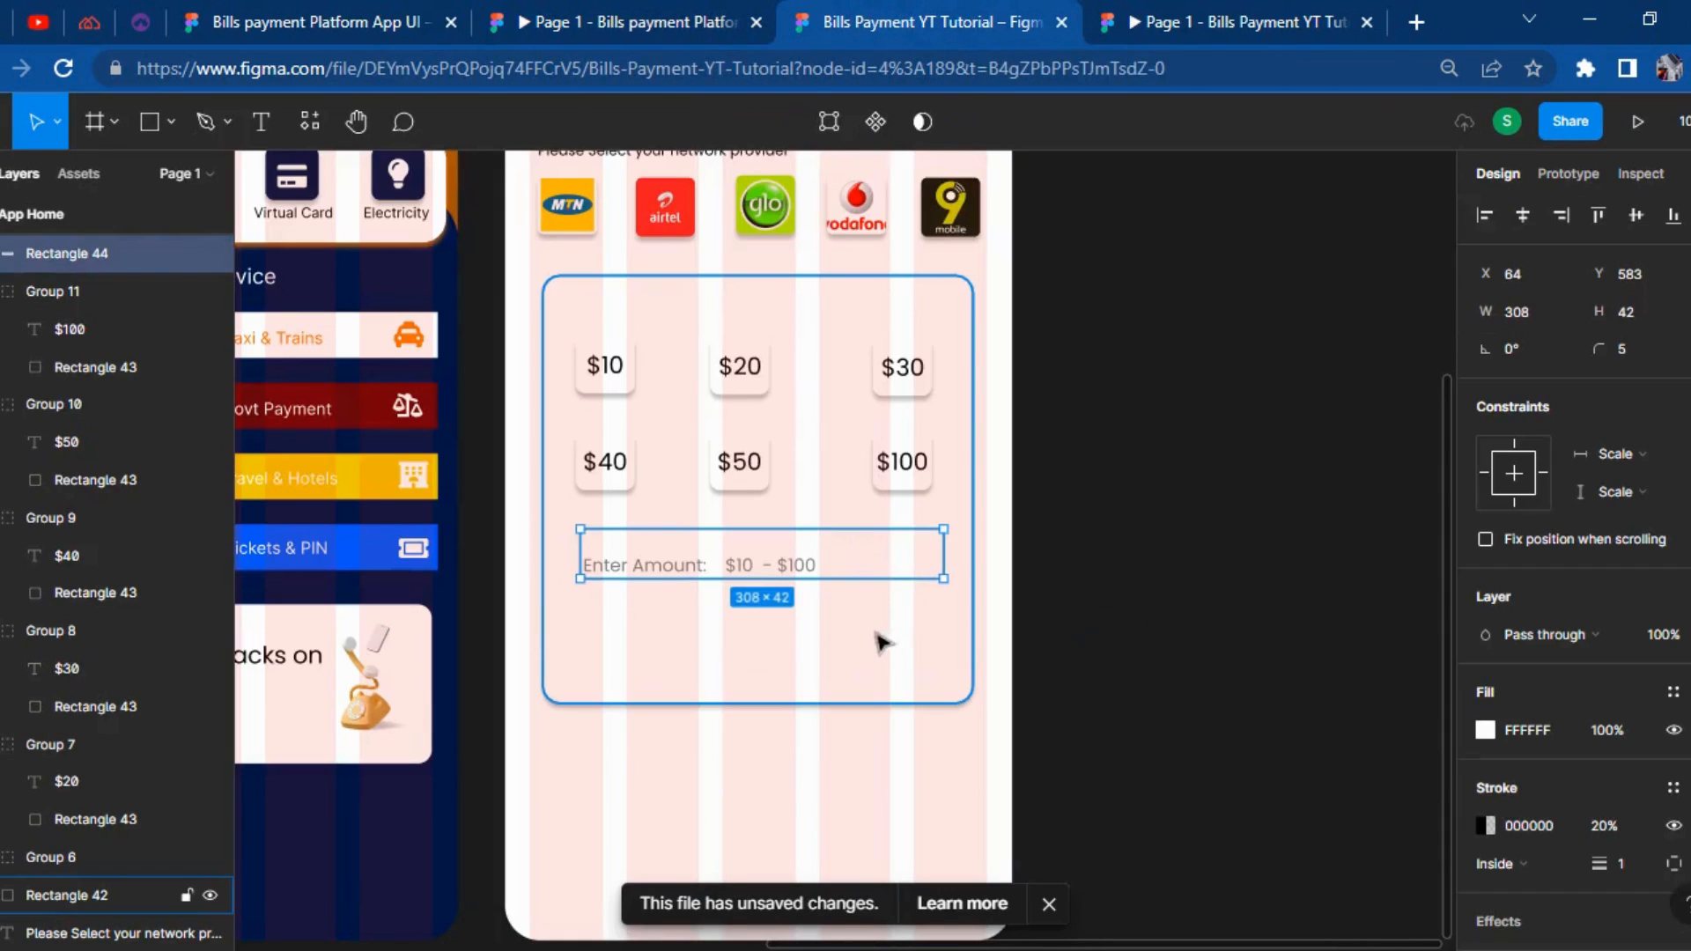
key(ctrl+z)
click(854, 567)
key(ctrl+d)
key(shift+Down)
key(shift+Down)
key(shift+Down)
key(shift+Down)
key(shift+Down)
key(shift+Down)
key(Down)
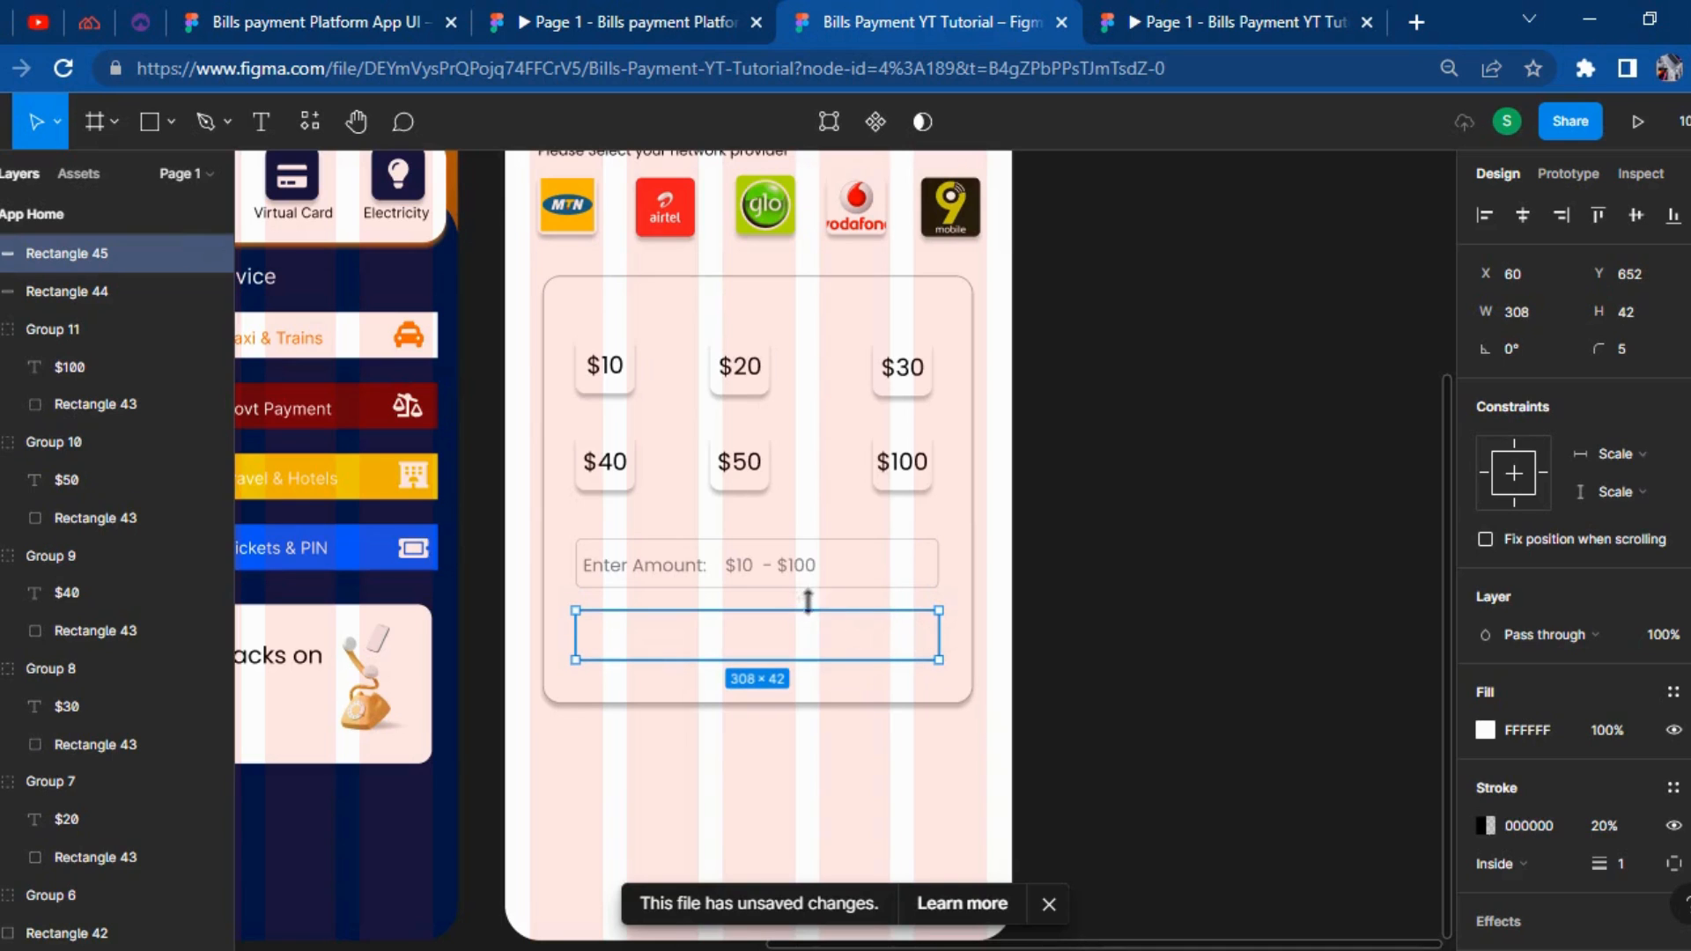
click(1177, 663)
drag(734, 562, 718, 566)
key(ctrl+z)
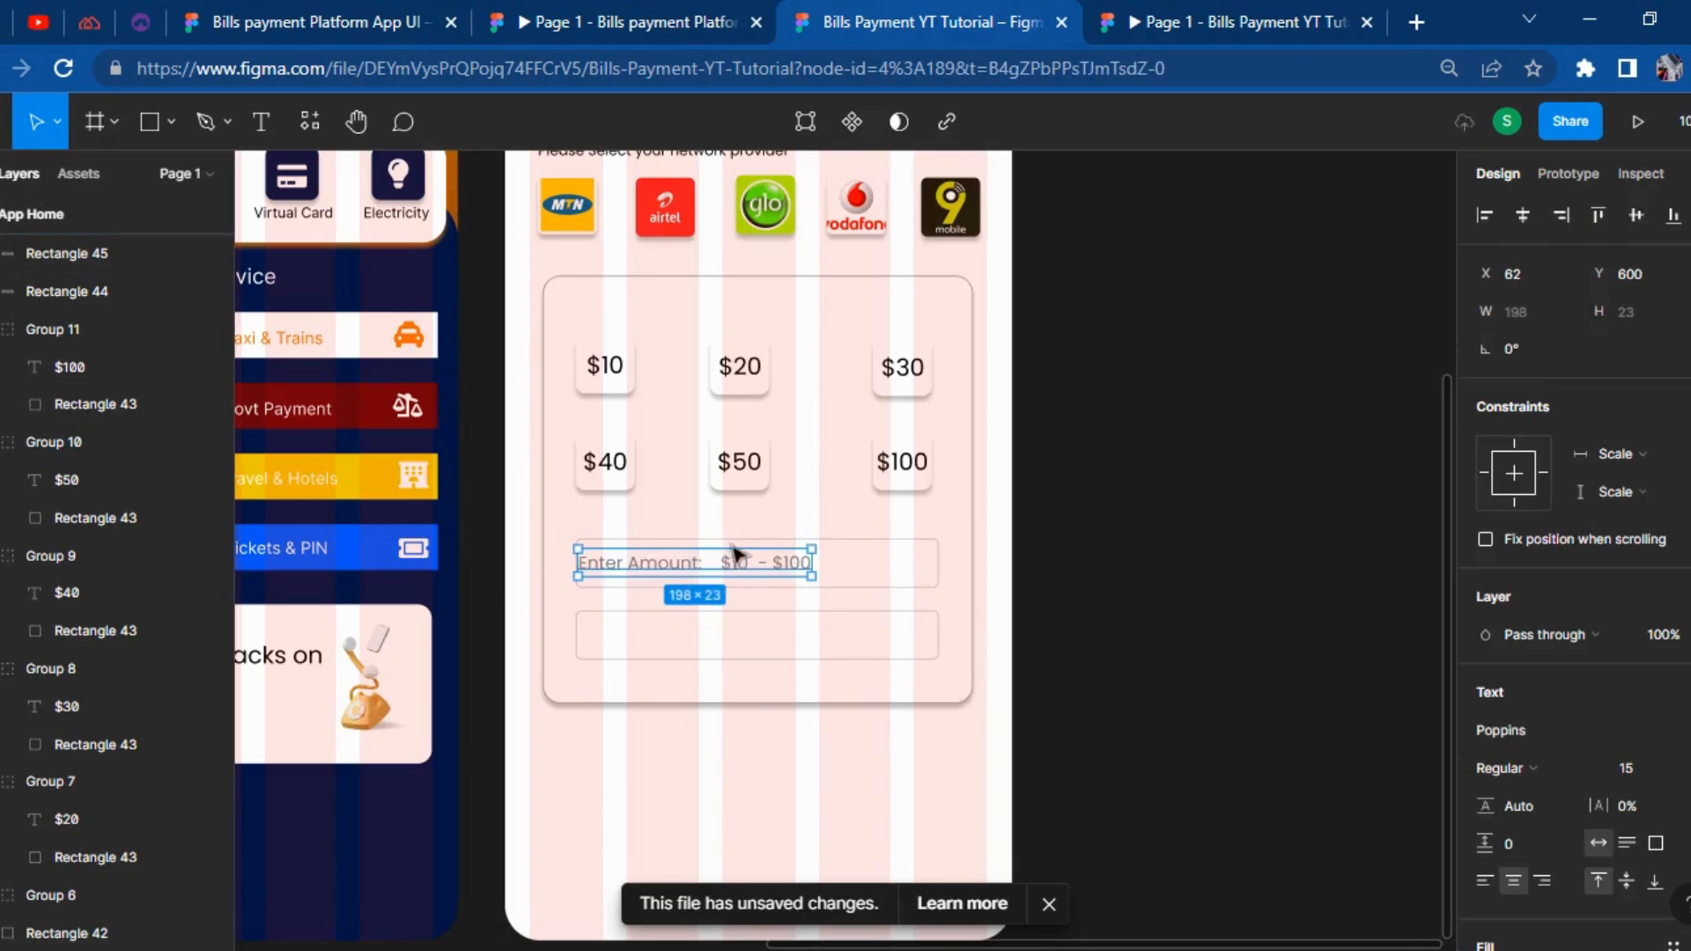
key(ctrl+z)
Duplicate the "Enter Amount" text and move the copy down into the second field at X 66, Y 662.
click(745, 575)
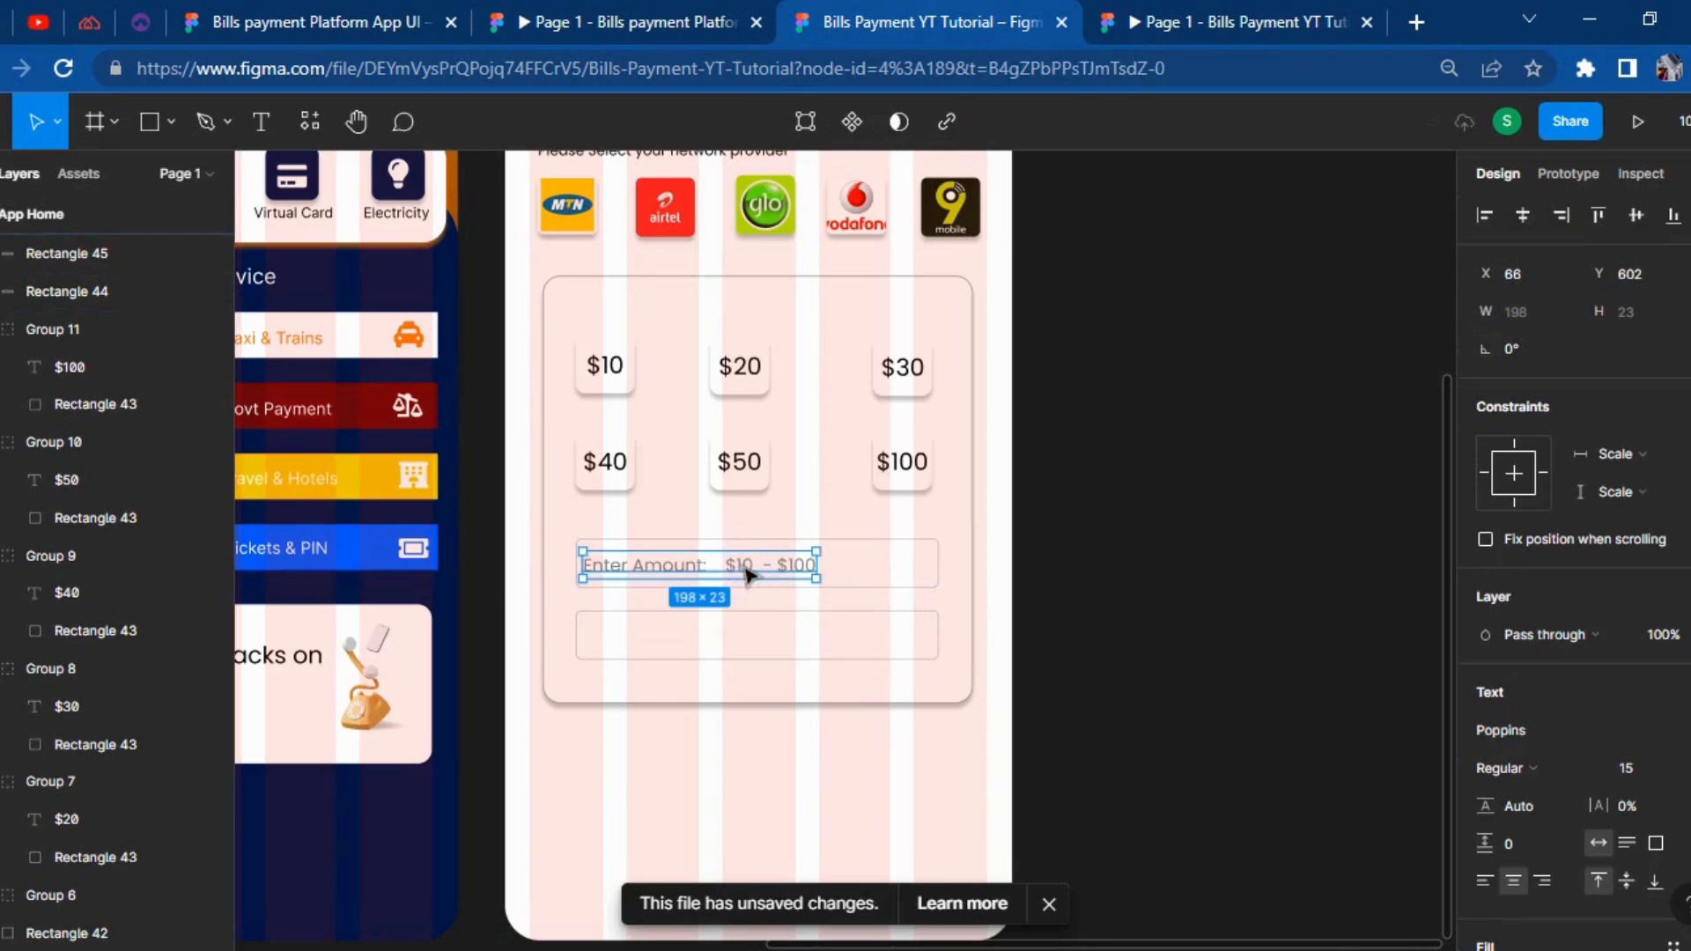
key(ctrl+d)
key(shift+Down)
key(shift+Down)
key(shift+Down)
key(shift+Down)
key(shift+Down)
key(shift+Down)
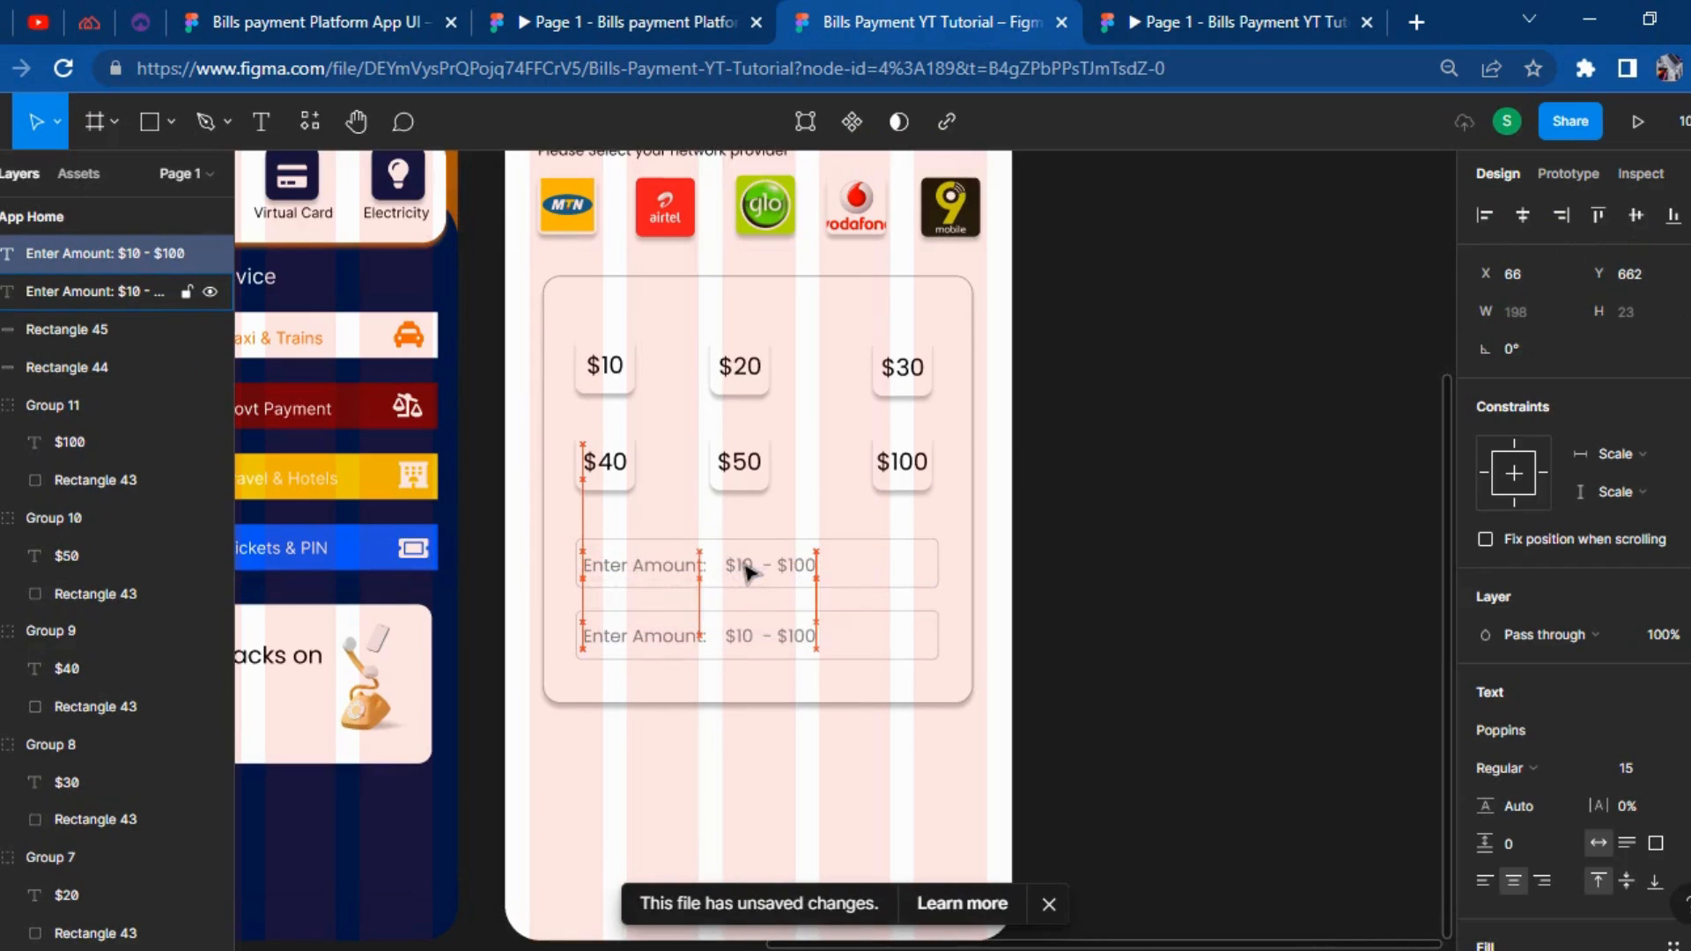
click(1049, 907)
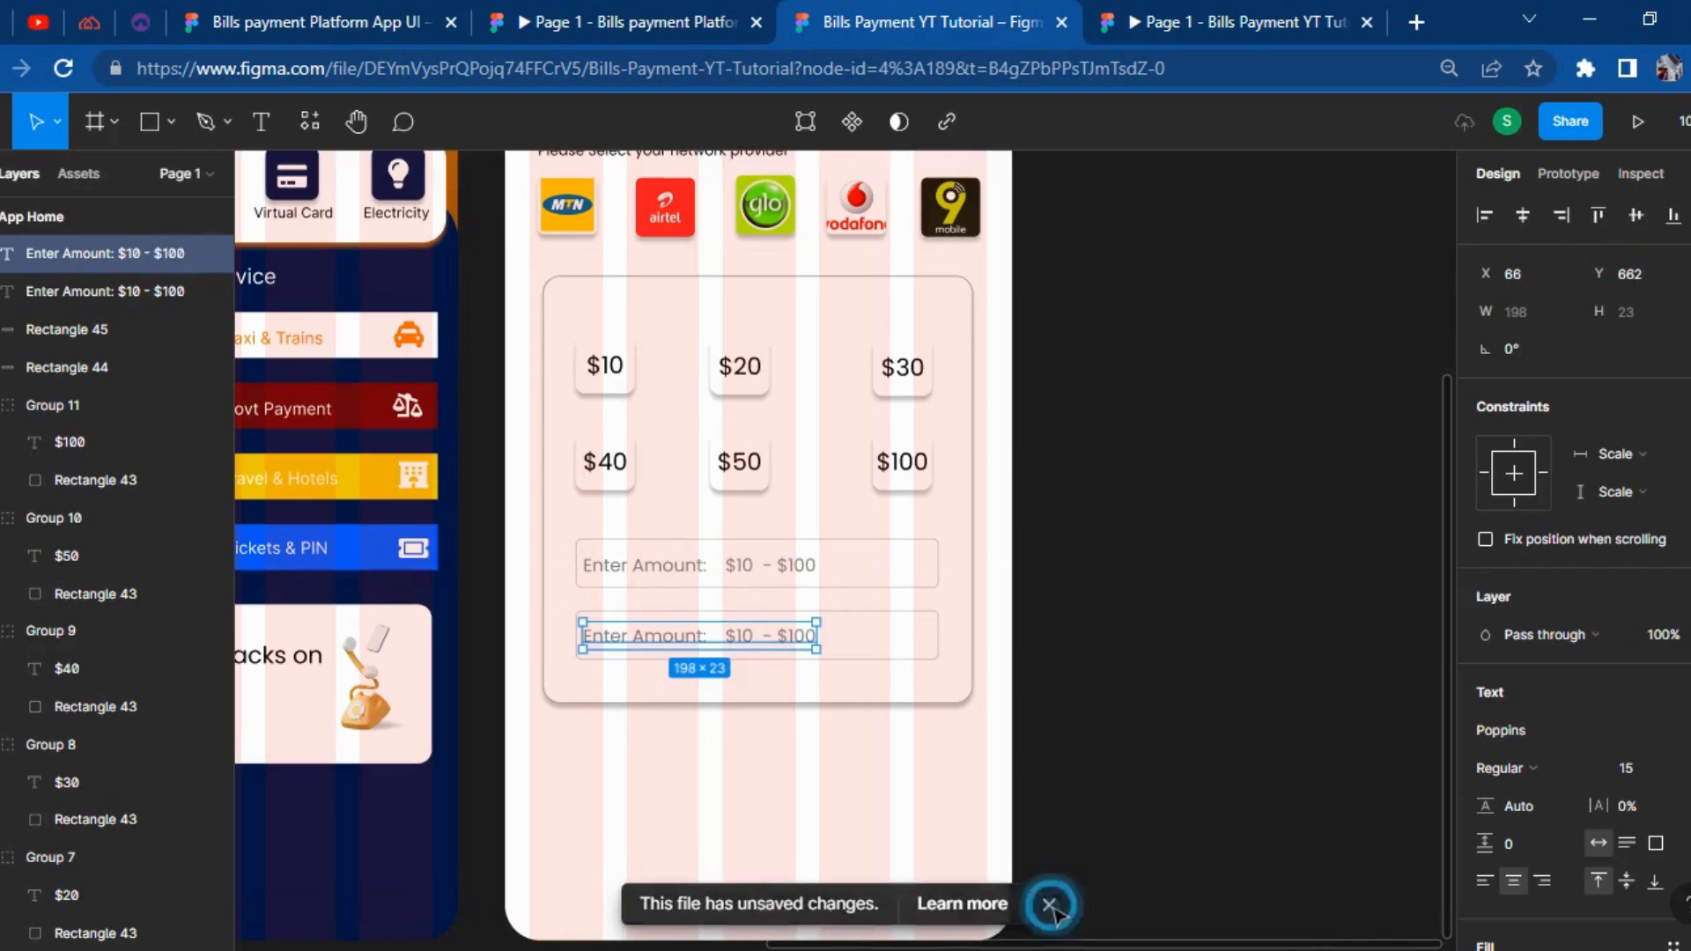
Copy the mobile number from the reference design's buy airtime frame and replace the second field's placeholder text with it.
double_click(711, 641)
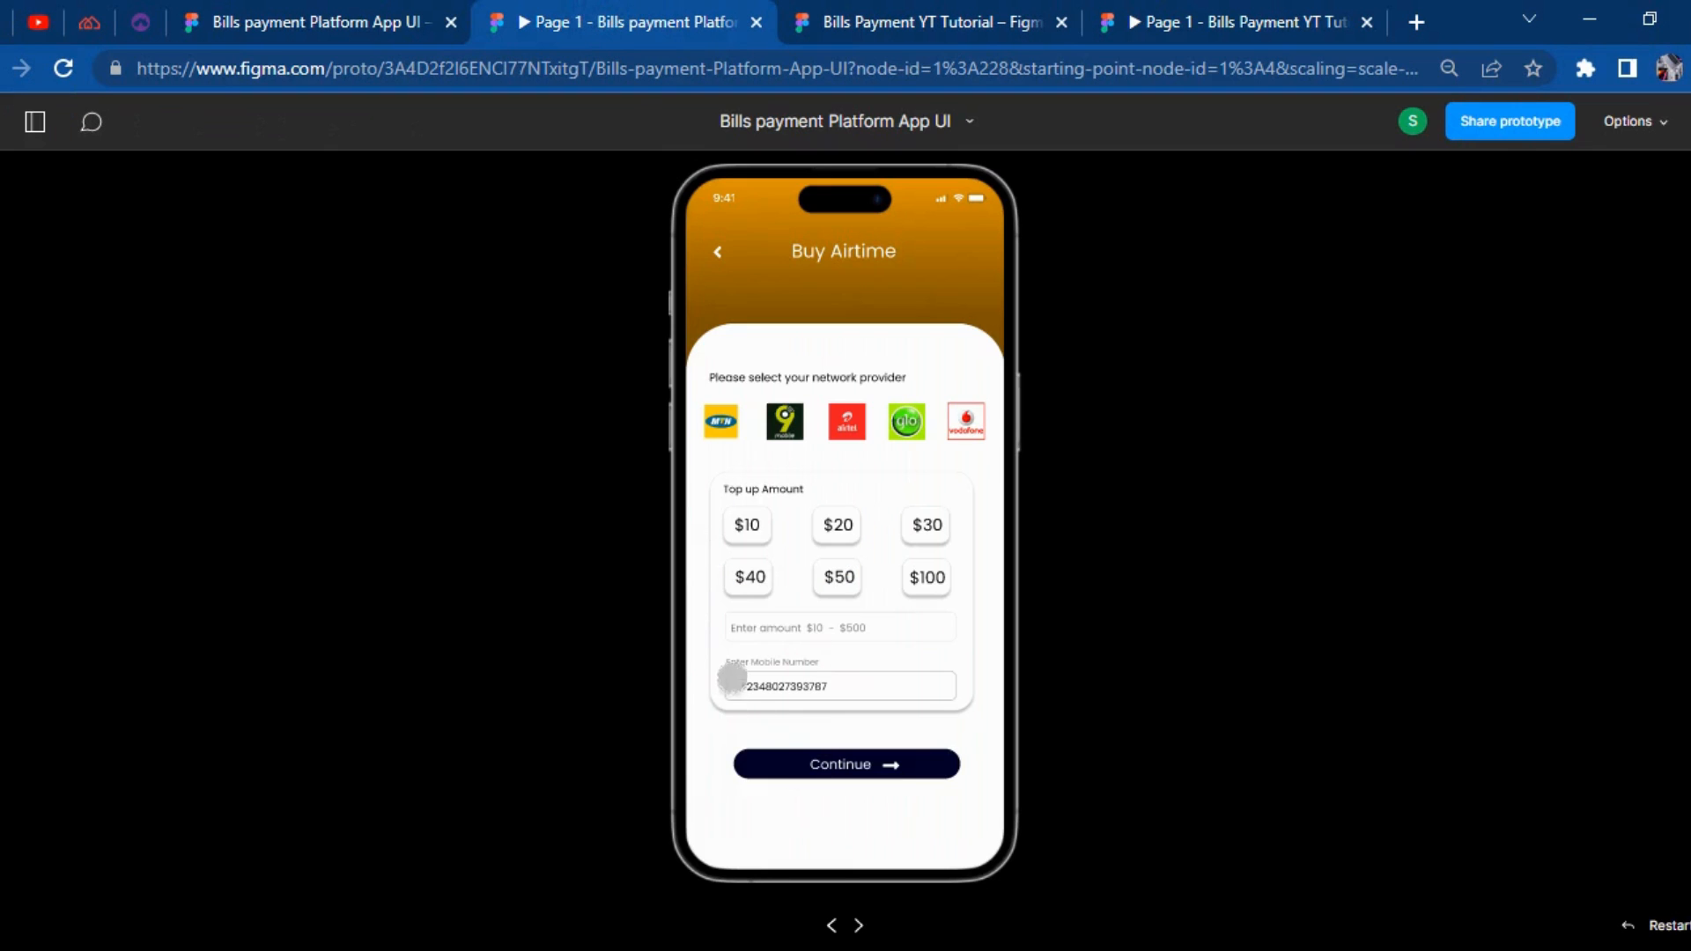
click(291, 20)
scroll(827, 649, down, 9)
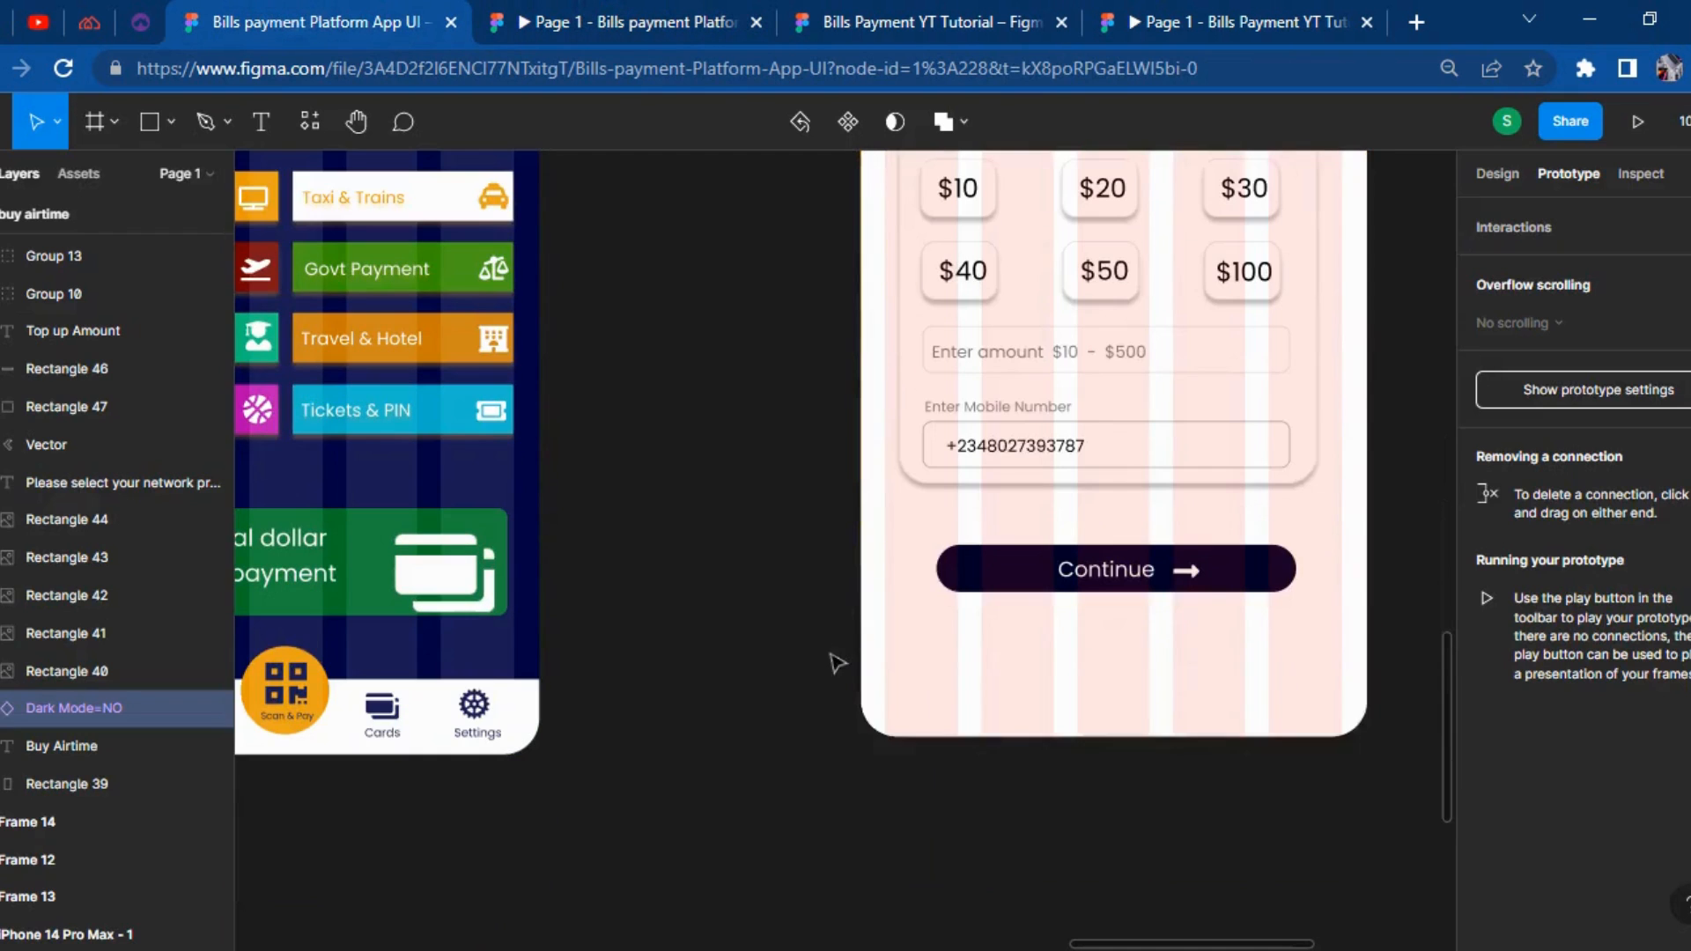
double_click(967, 447)
double_click(986, 449)
key(ctrl+c)
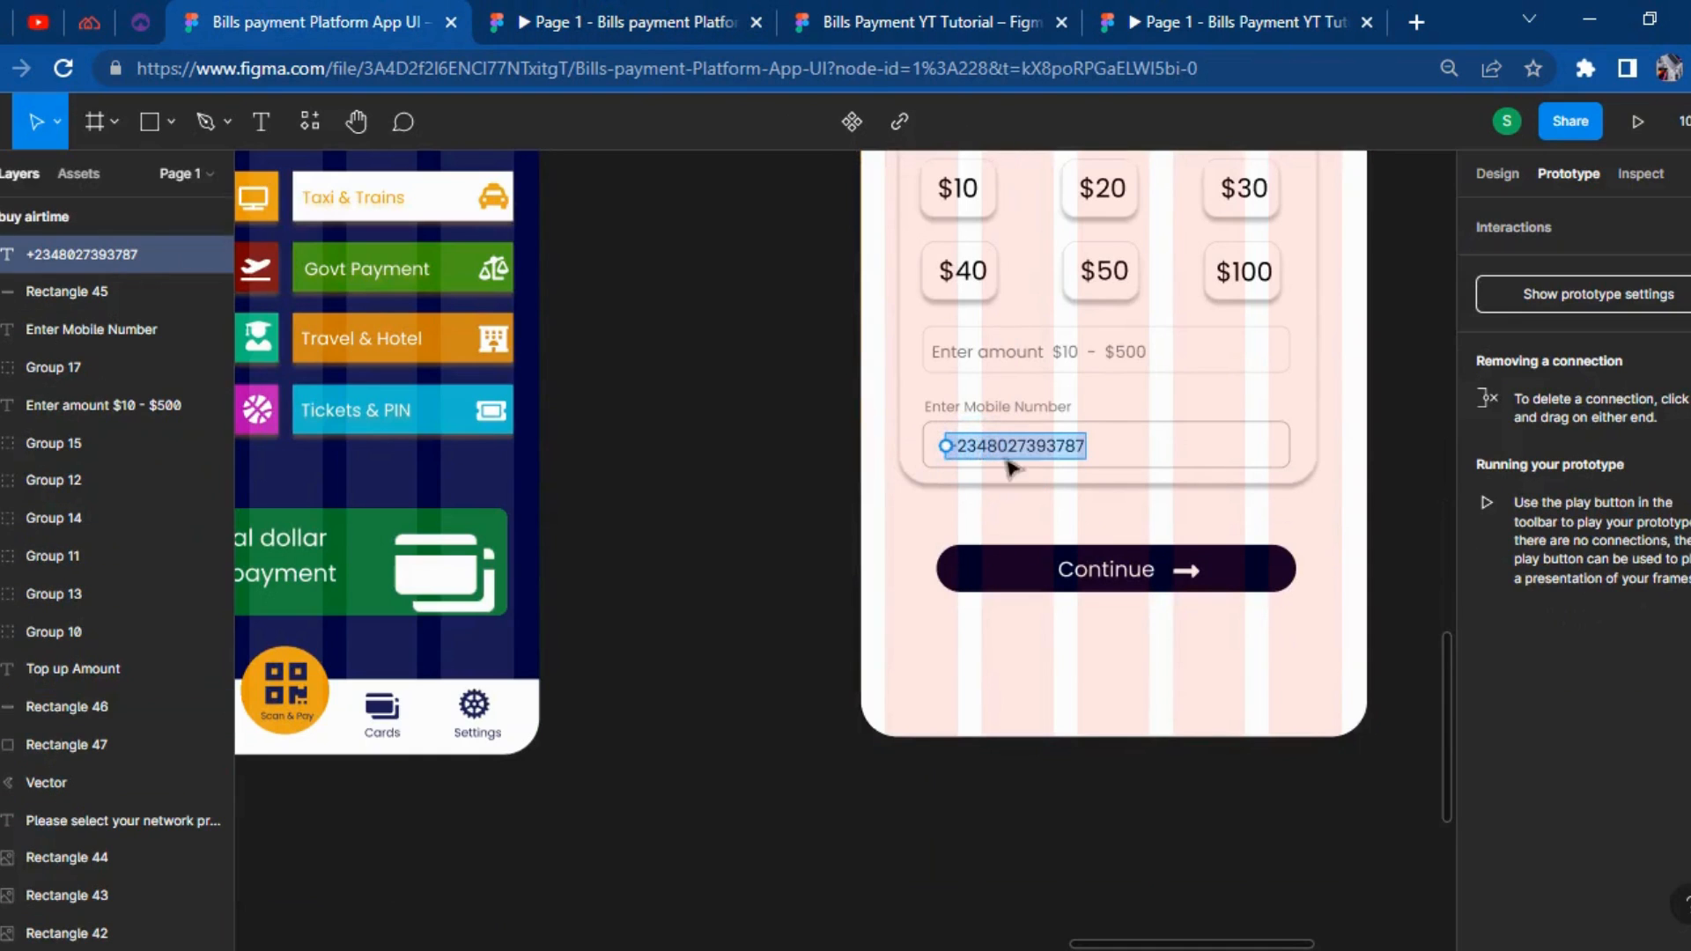
click(911, 18)
triple_click(716, 632)
key(ctrl+v)
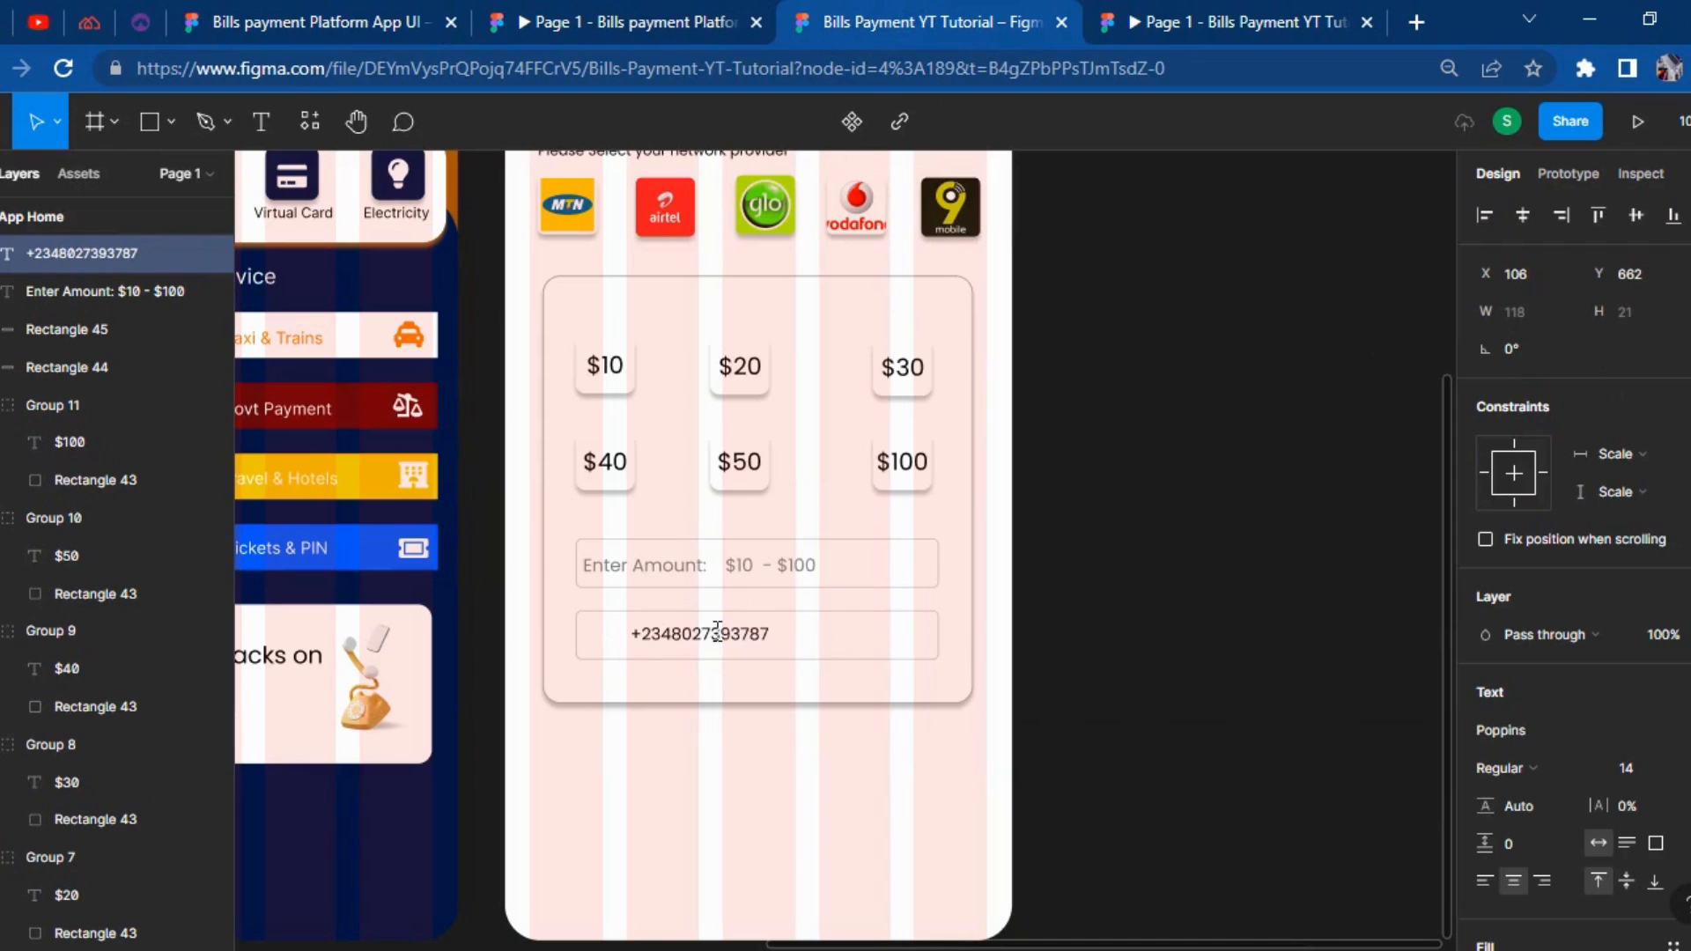
click(1193, 662)
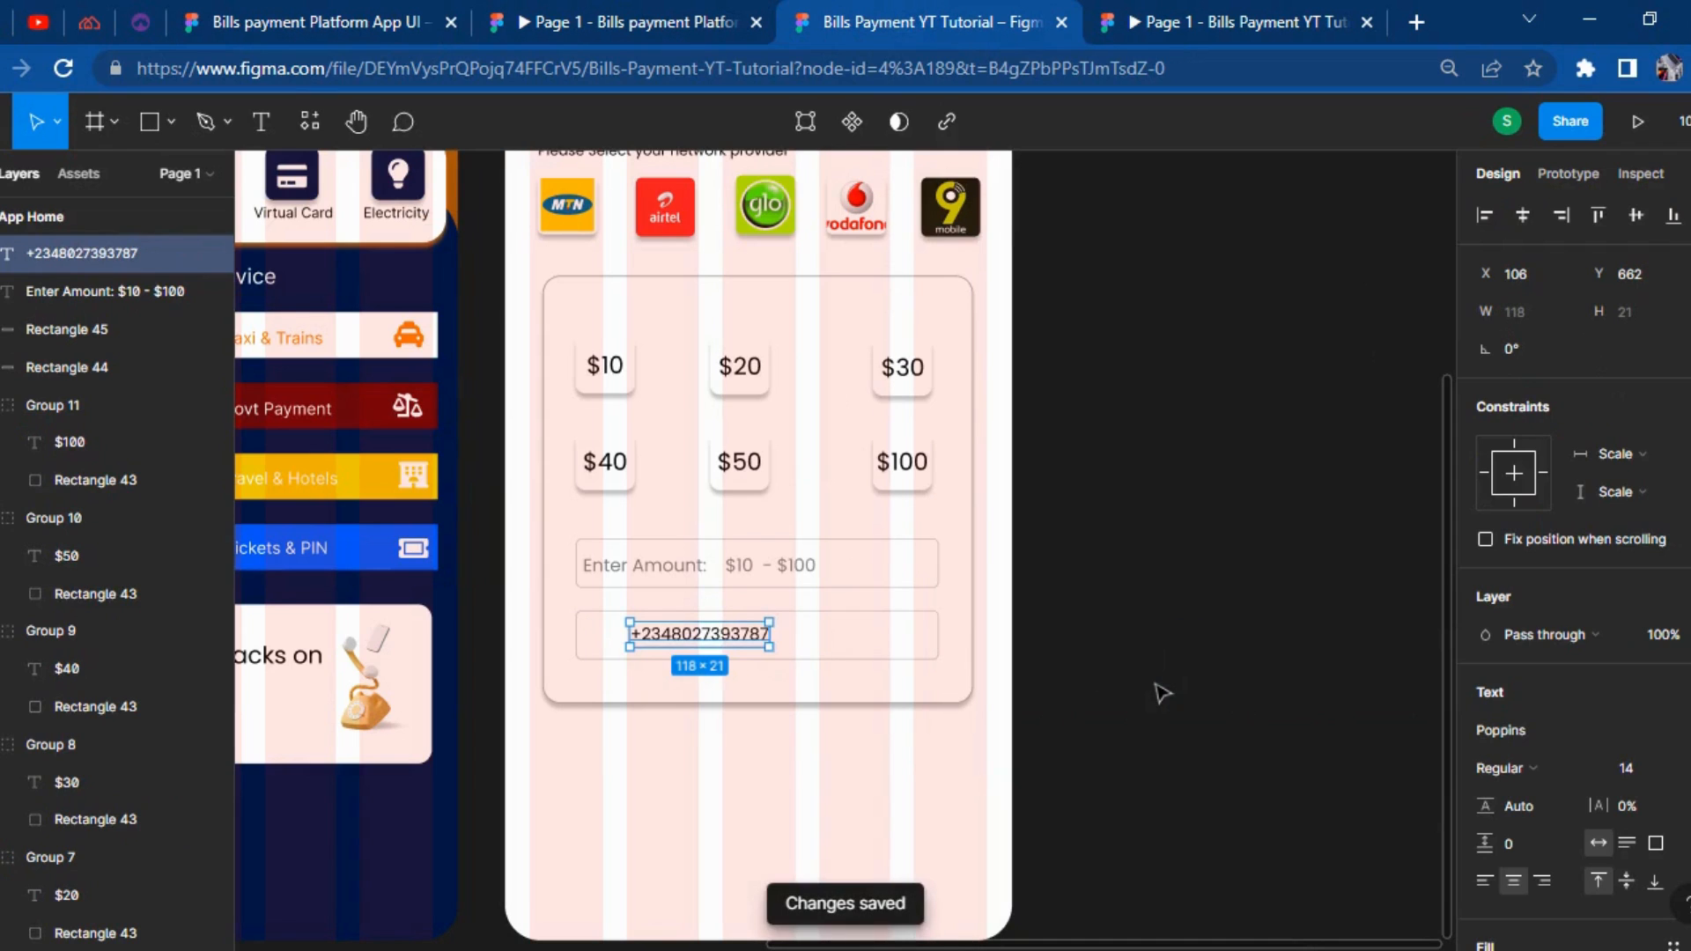
Move the mobile number text to Y 664 in the second field, inset slightly from the field's left edge.
key(shift+Left)
key(shift+Left)
key(shift+Left)
key(shift+Left)
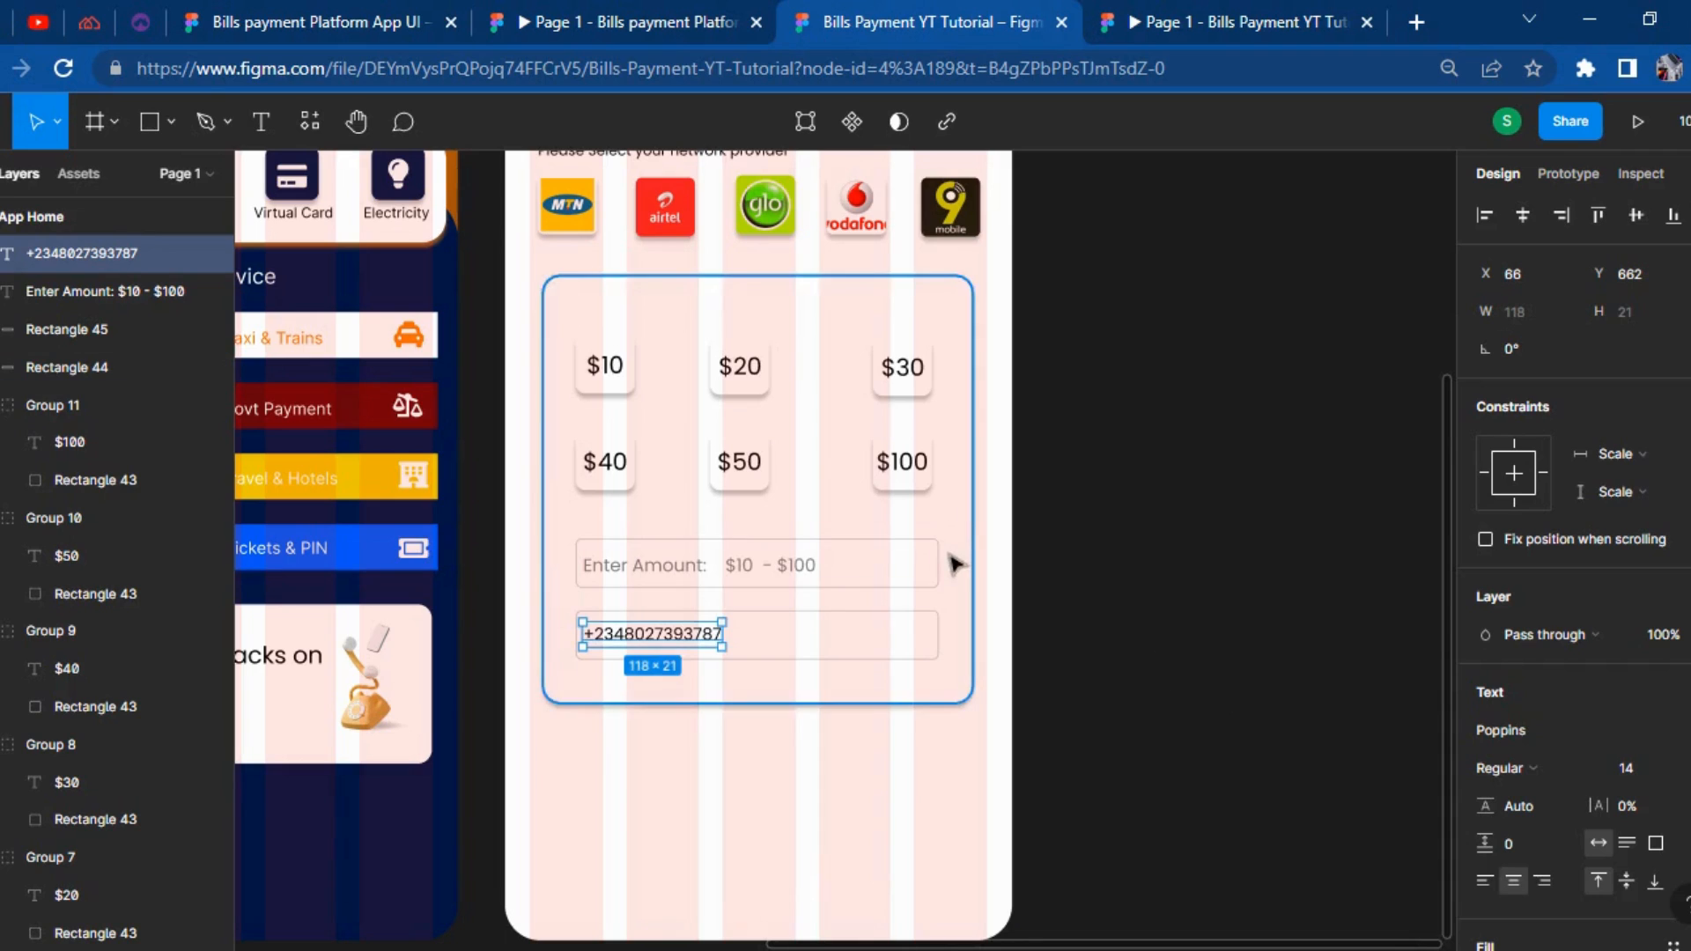
key(Right)
key(Right)
key(Right)
key(Right)
key(Right)
key(Right)
key(Right)
key(Right)
key(Down)
key(Down)
key(Right)
key(Right)
key(Right)
key(Right)
key(Right)
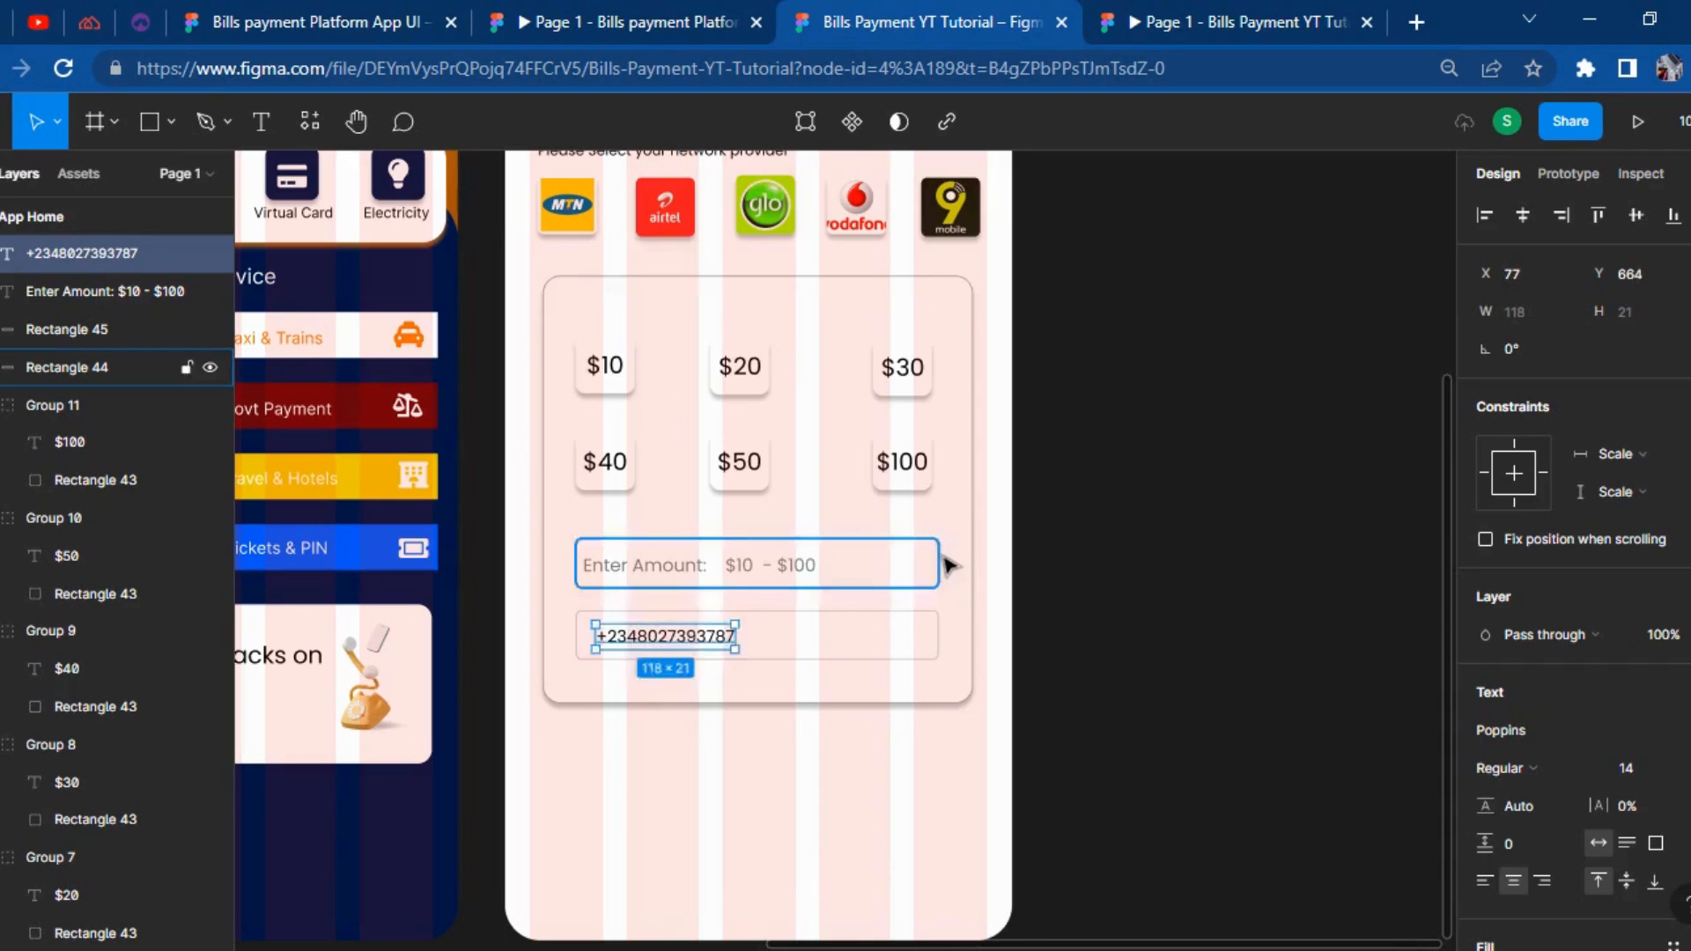
scroll(1621, 765, down, 4)
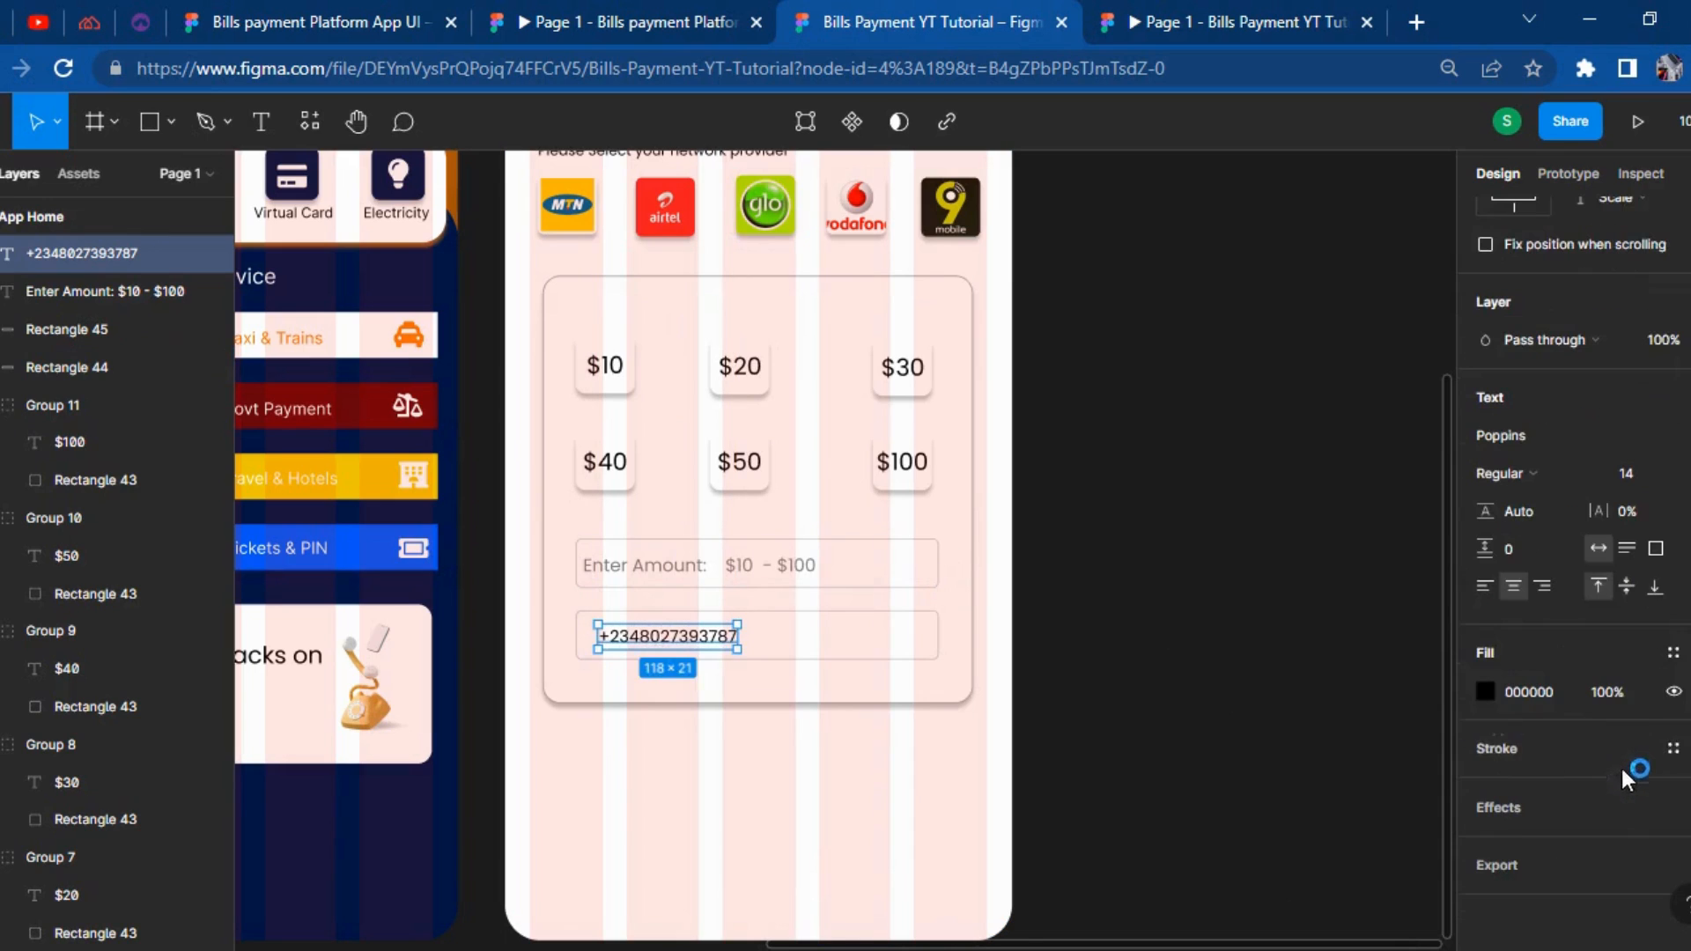
Try a 50% fill opacity on the mobile number text.
click(1610, 705)
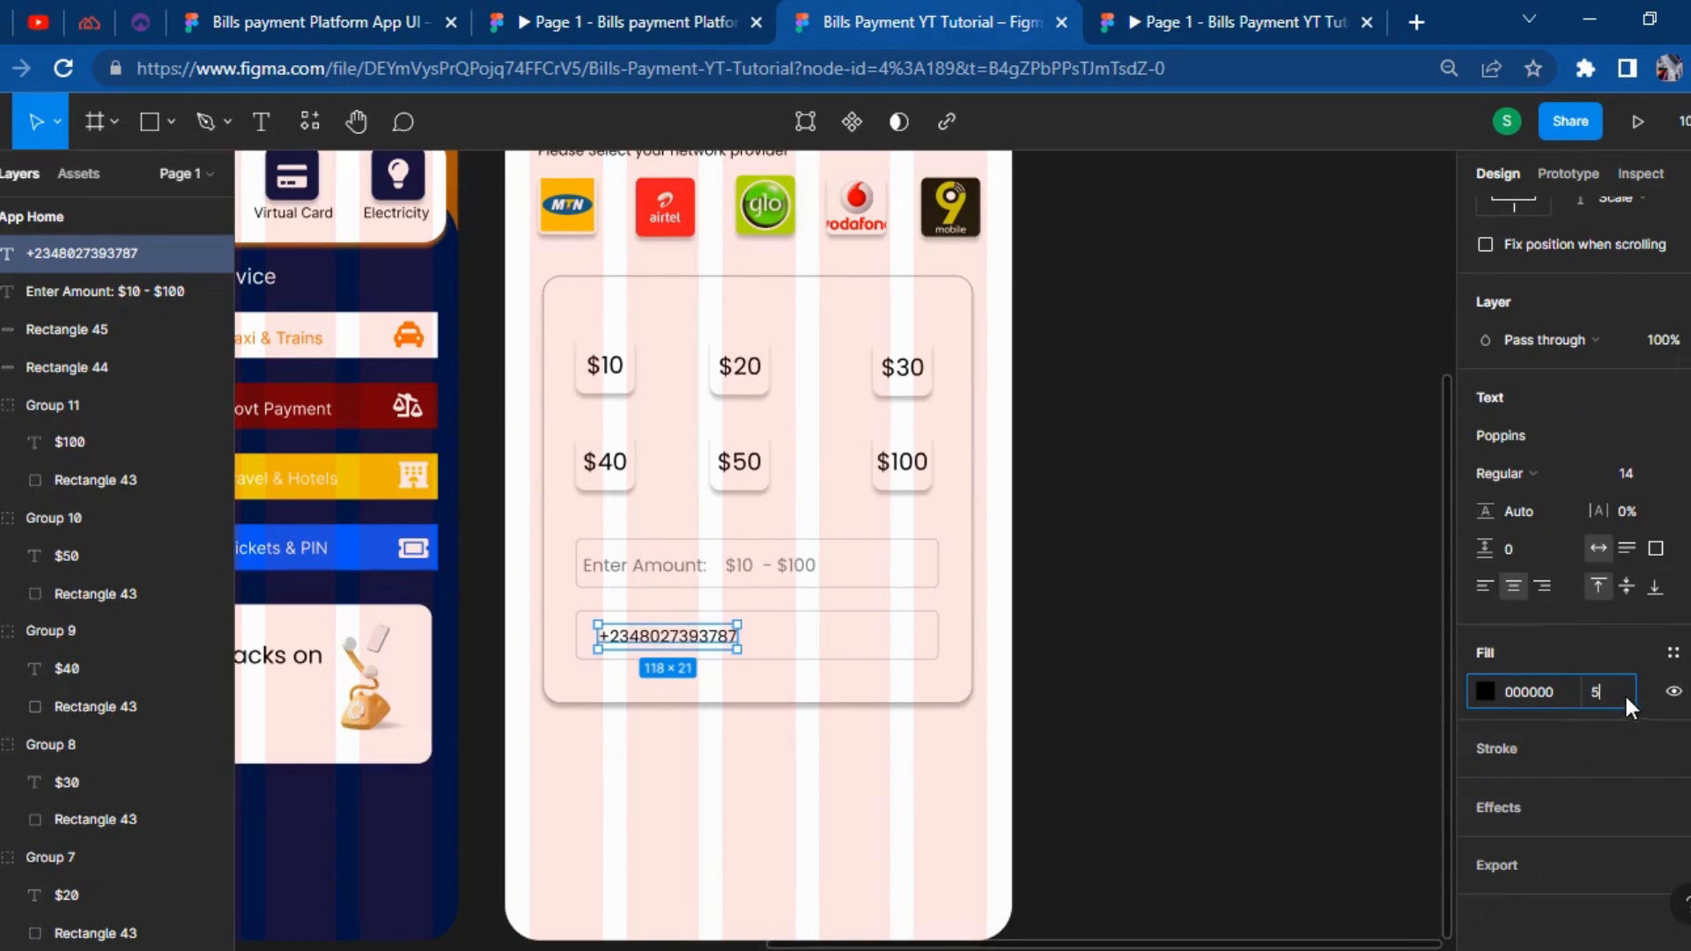
text(50)
key(Return)
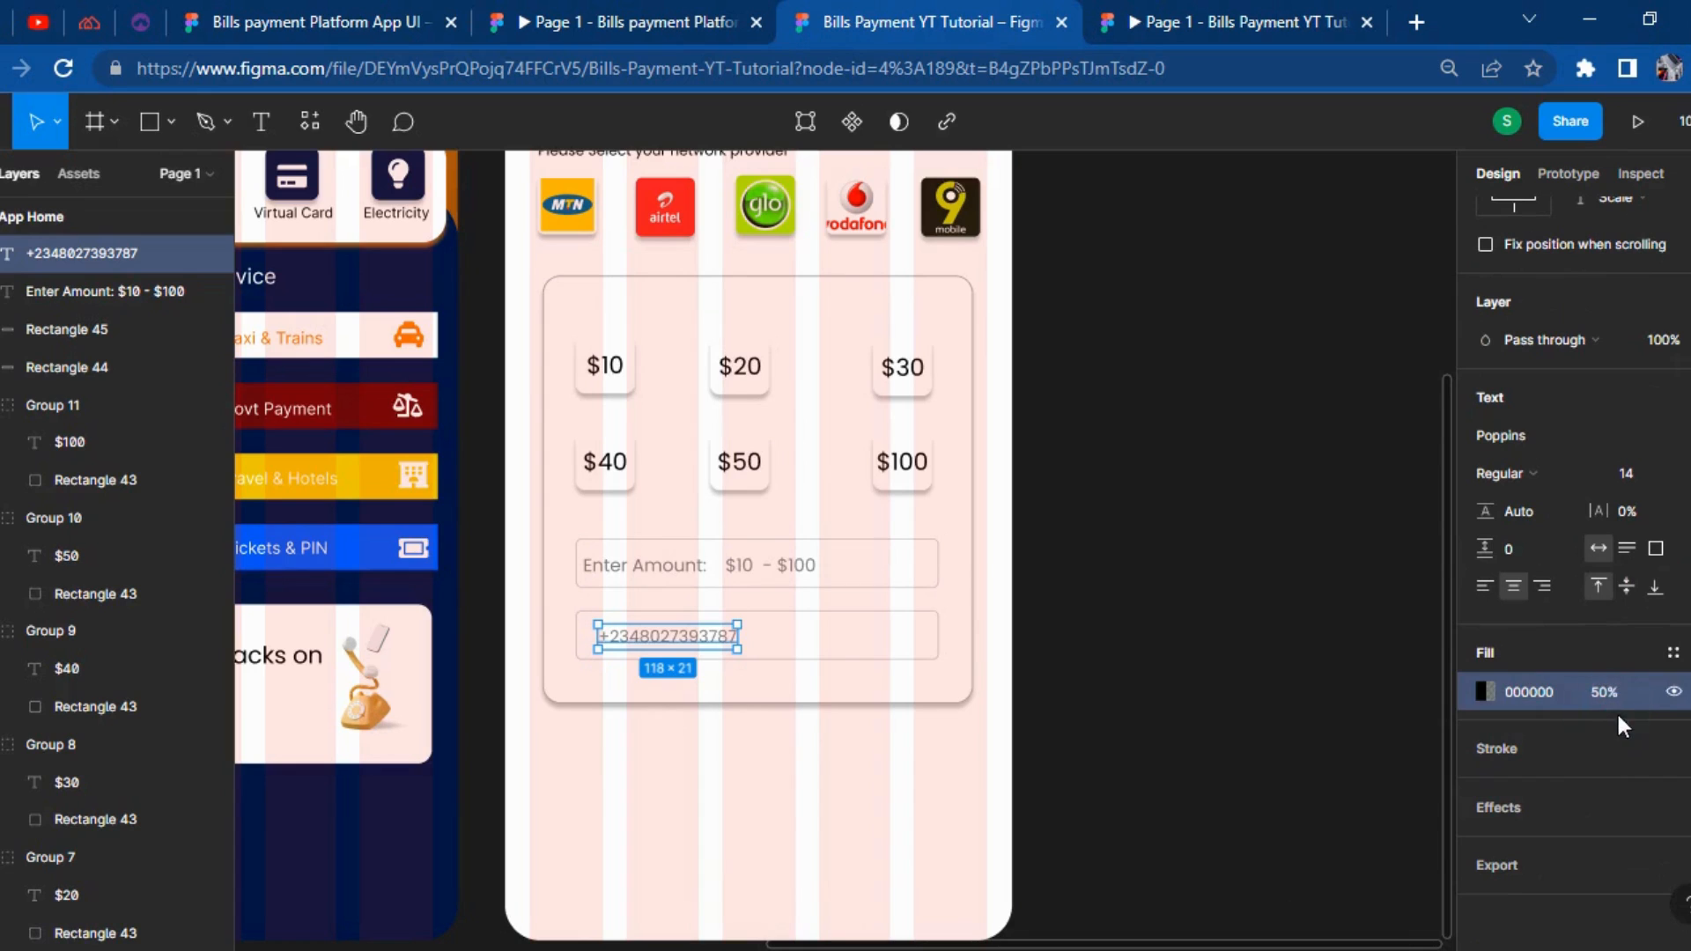
Set the fill opacity of both the mobile number text and the "Enter Amount" text to 70%.
click(1607, 698)
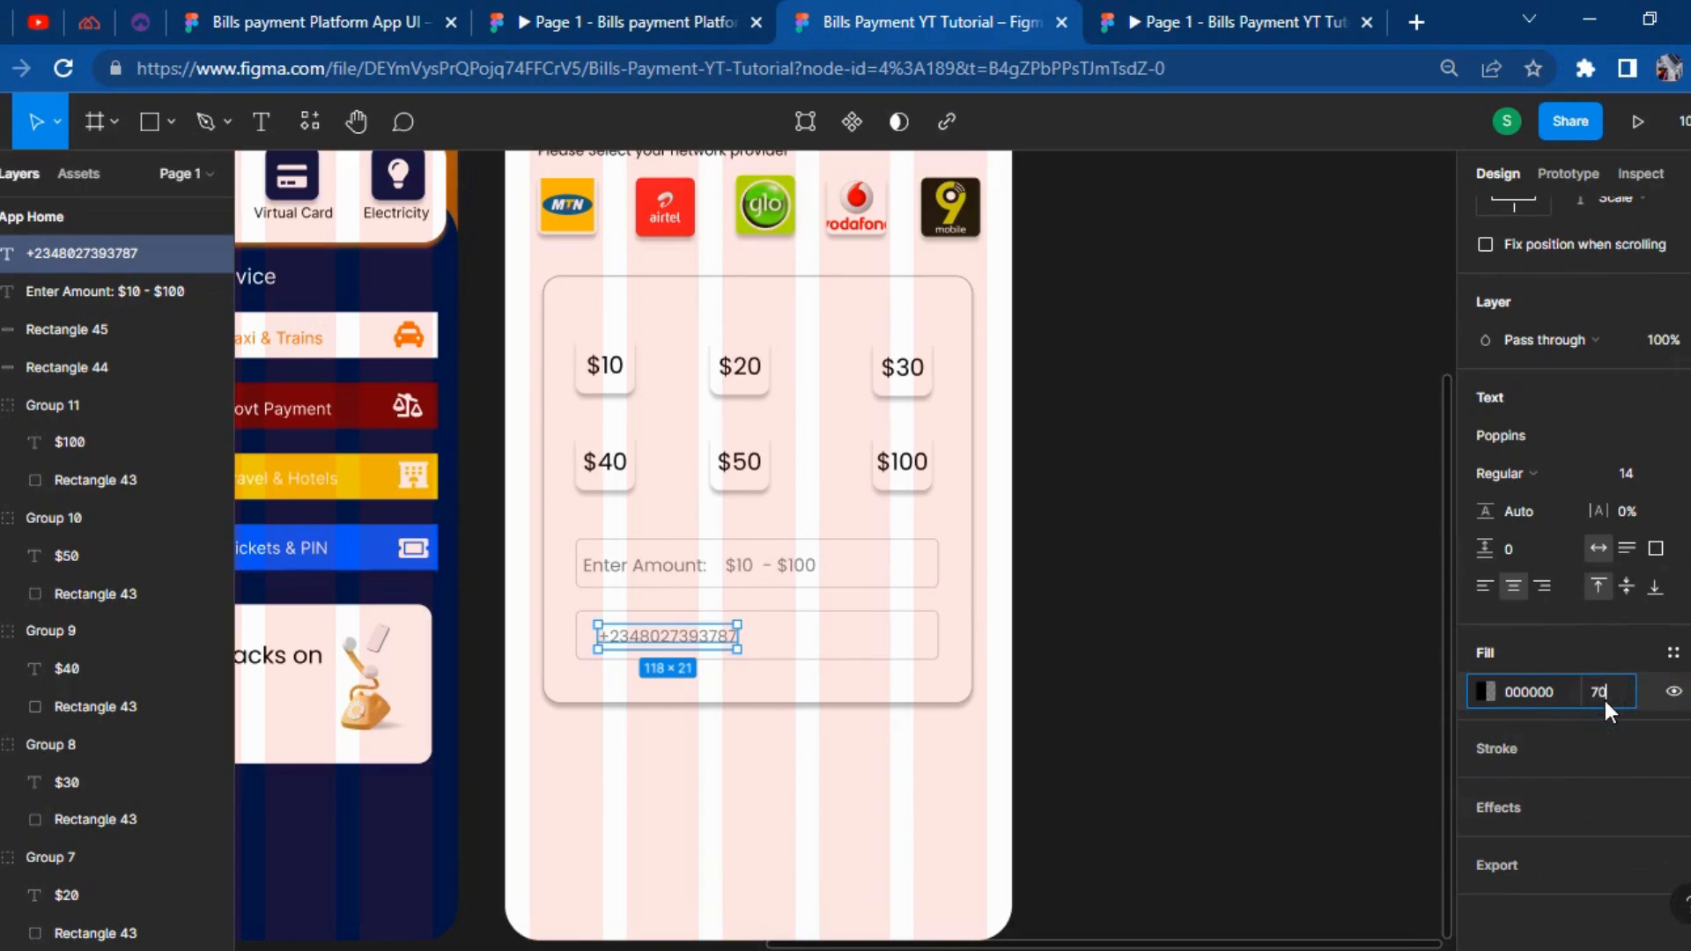
text(70)
key(Return)
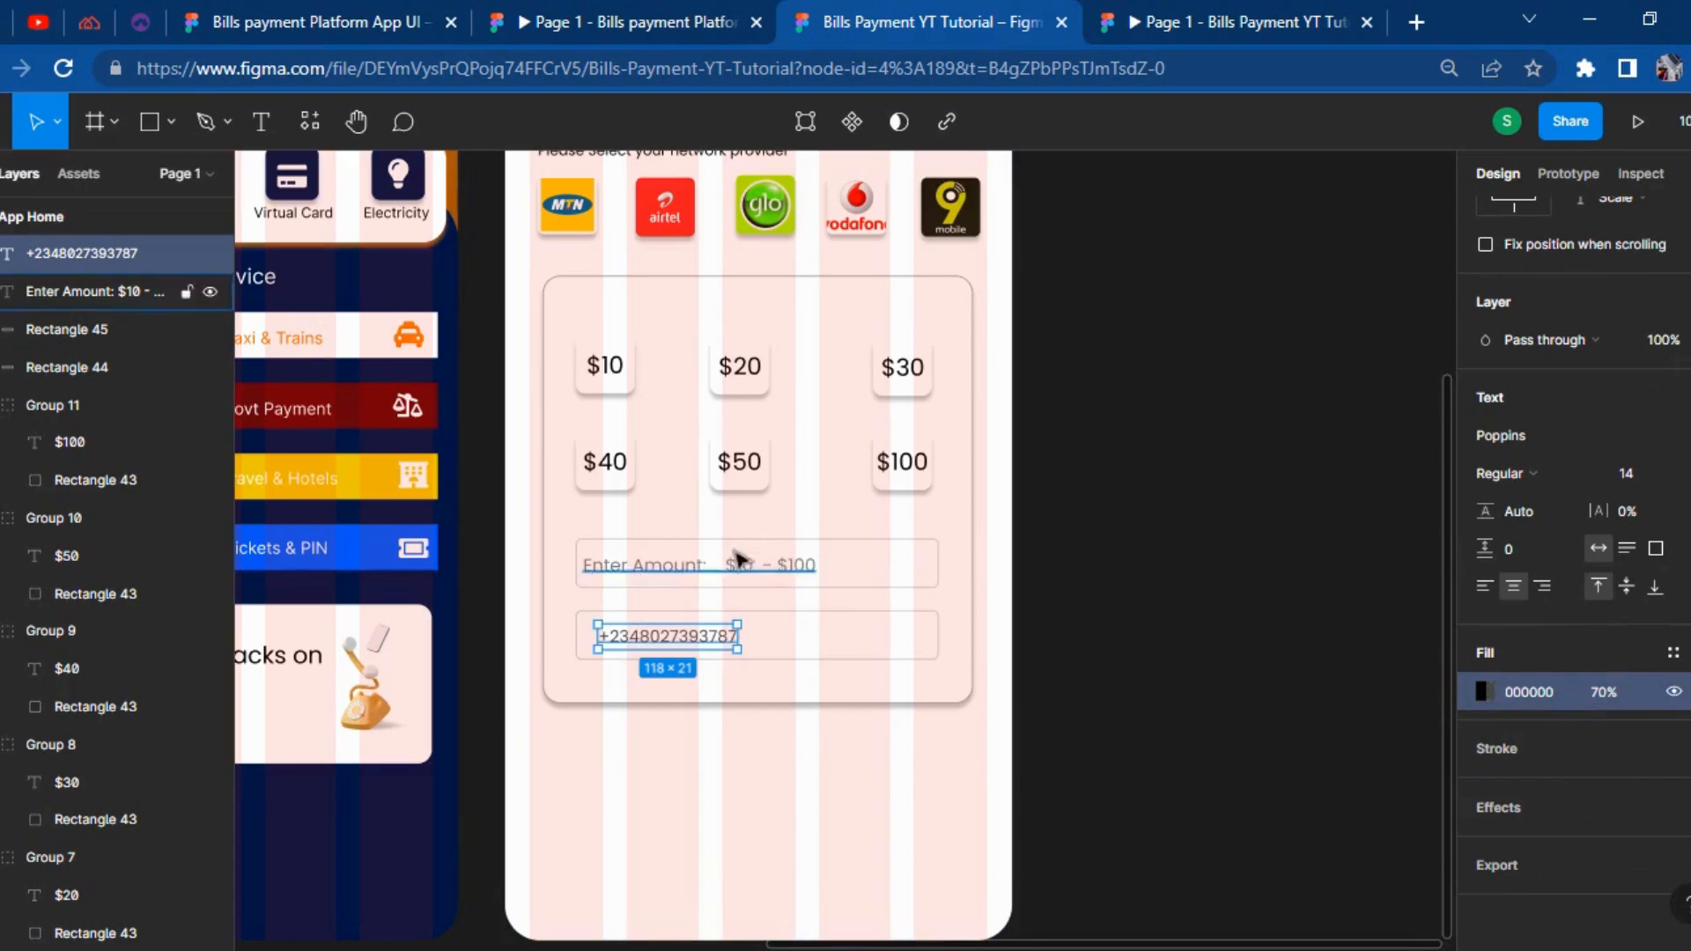
click(743, 577)
click(1618, 694)
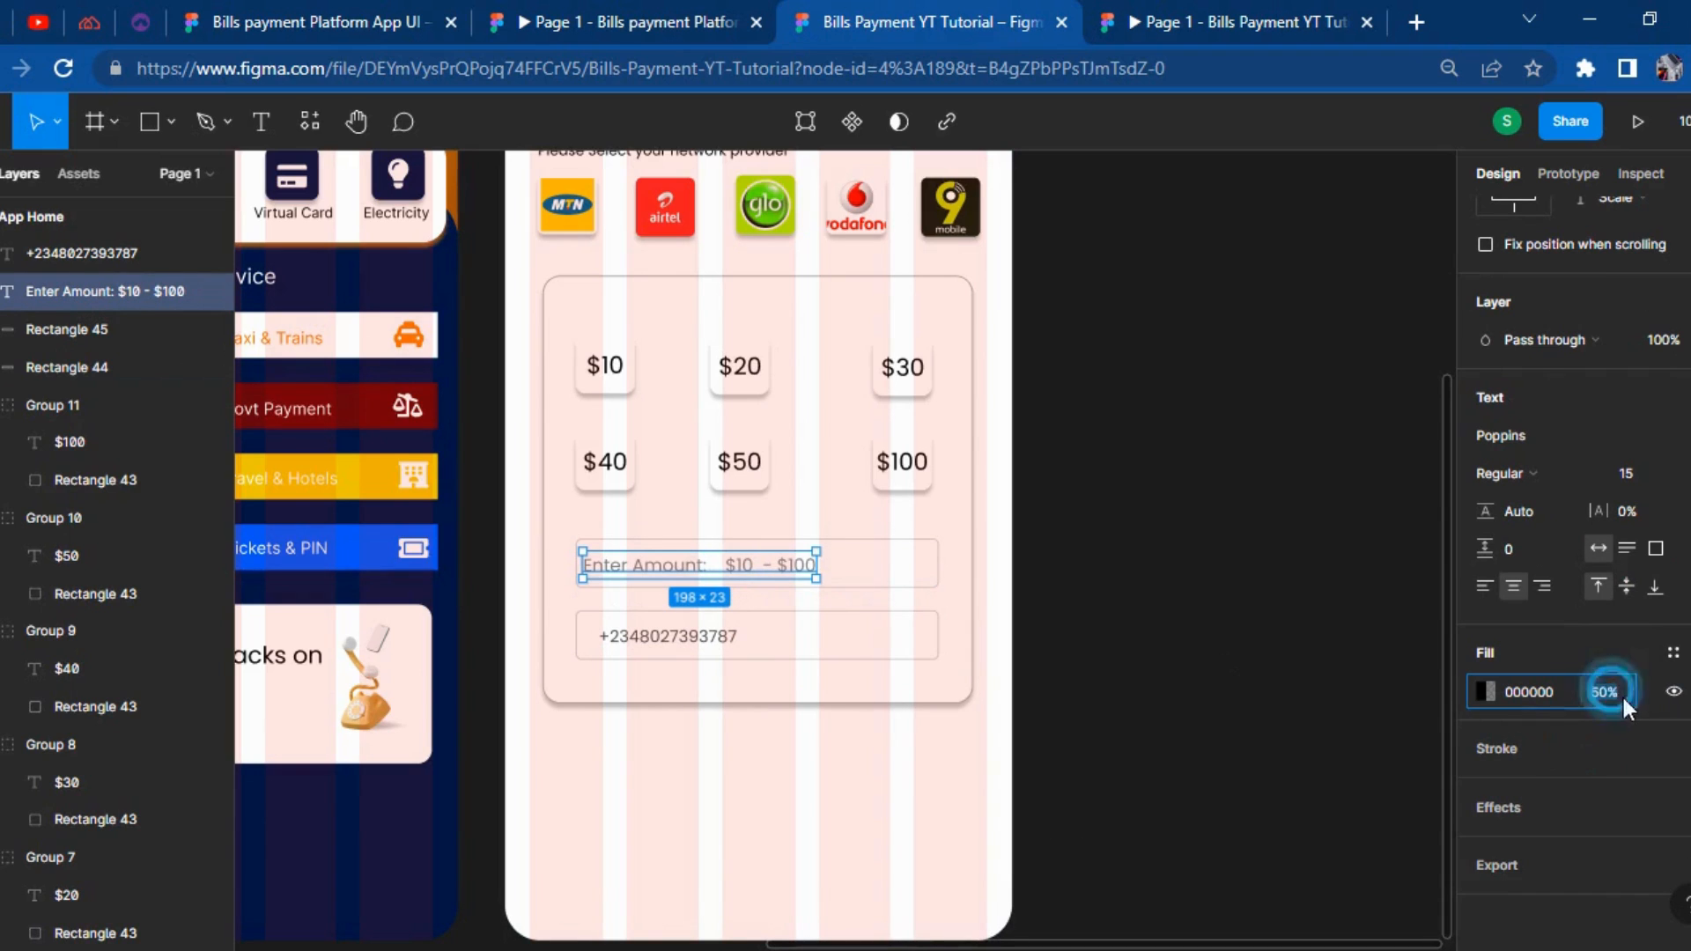
text(70)
key(Return)
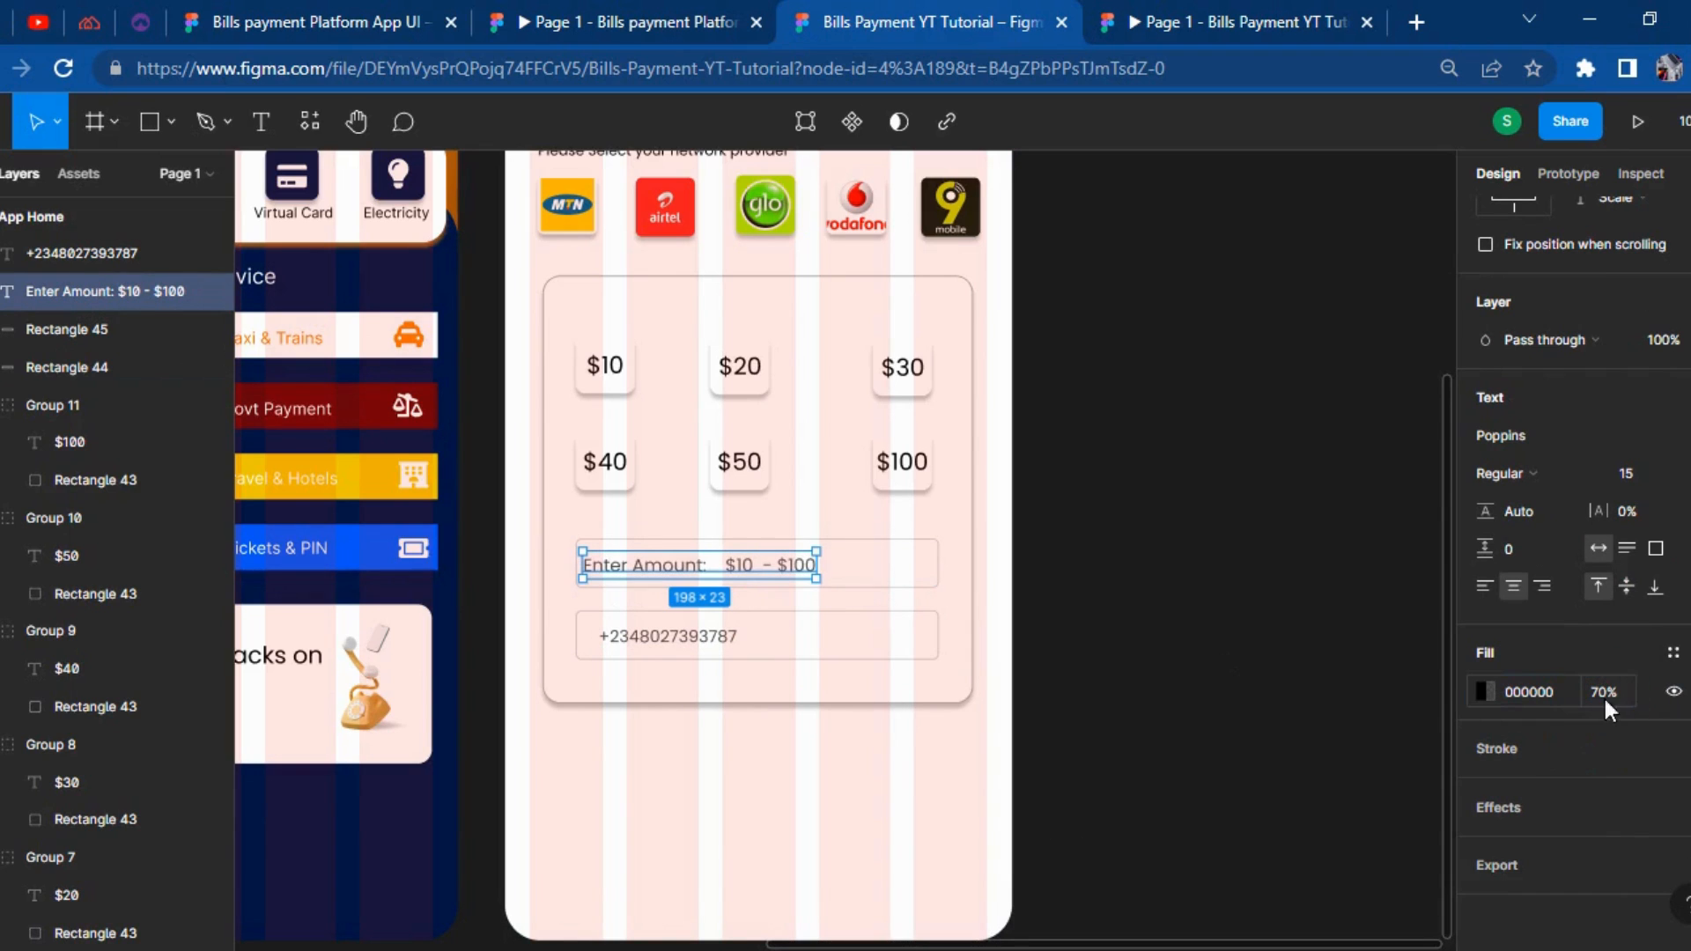
click(1249, 731)
Check the reference screen and draw a 313 × 51 button rectangle below the amount card at X 60, Y 774.
click(580, 19)
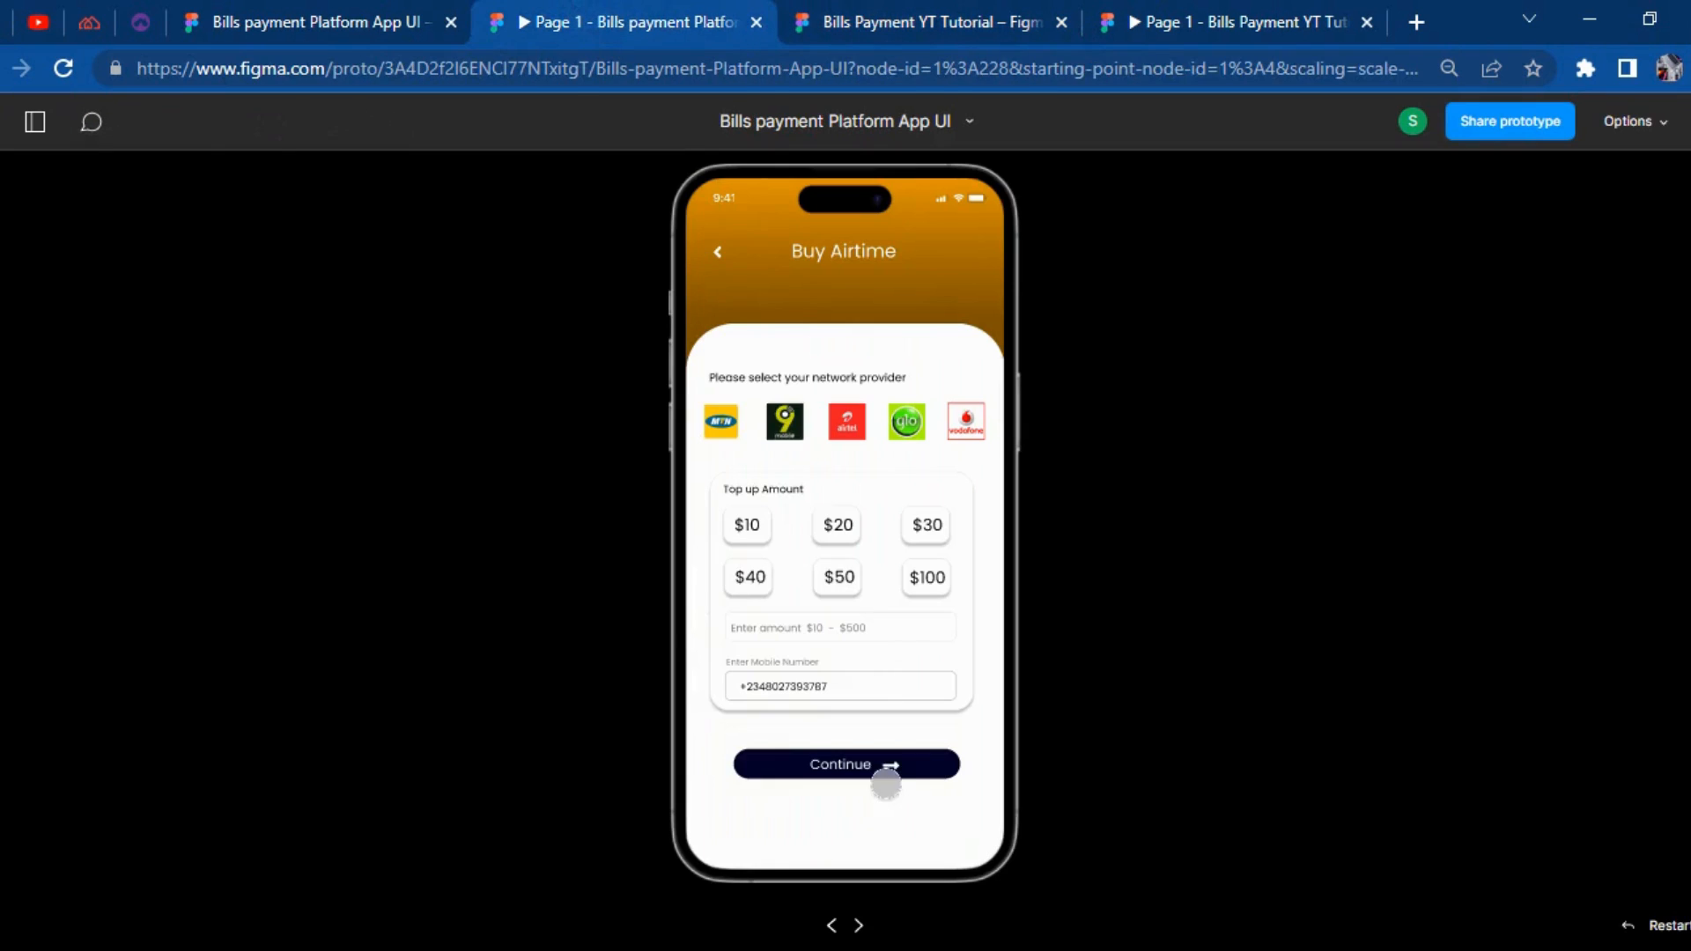
click(1002, 9)
scroll(880, 775, down, 3)
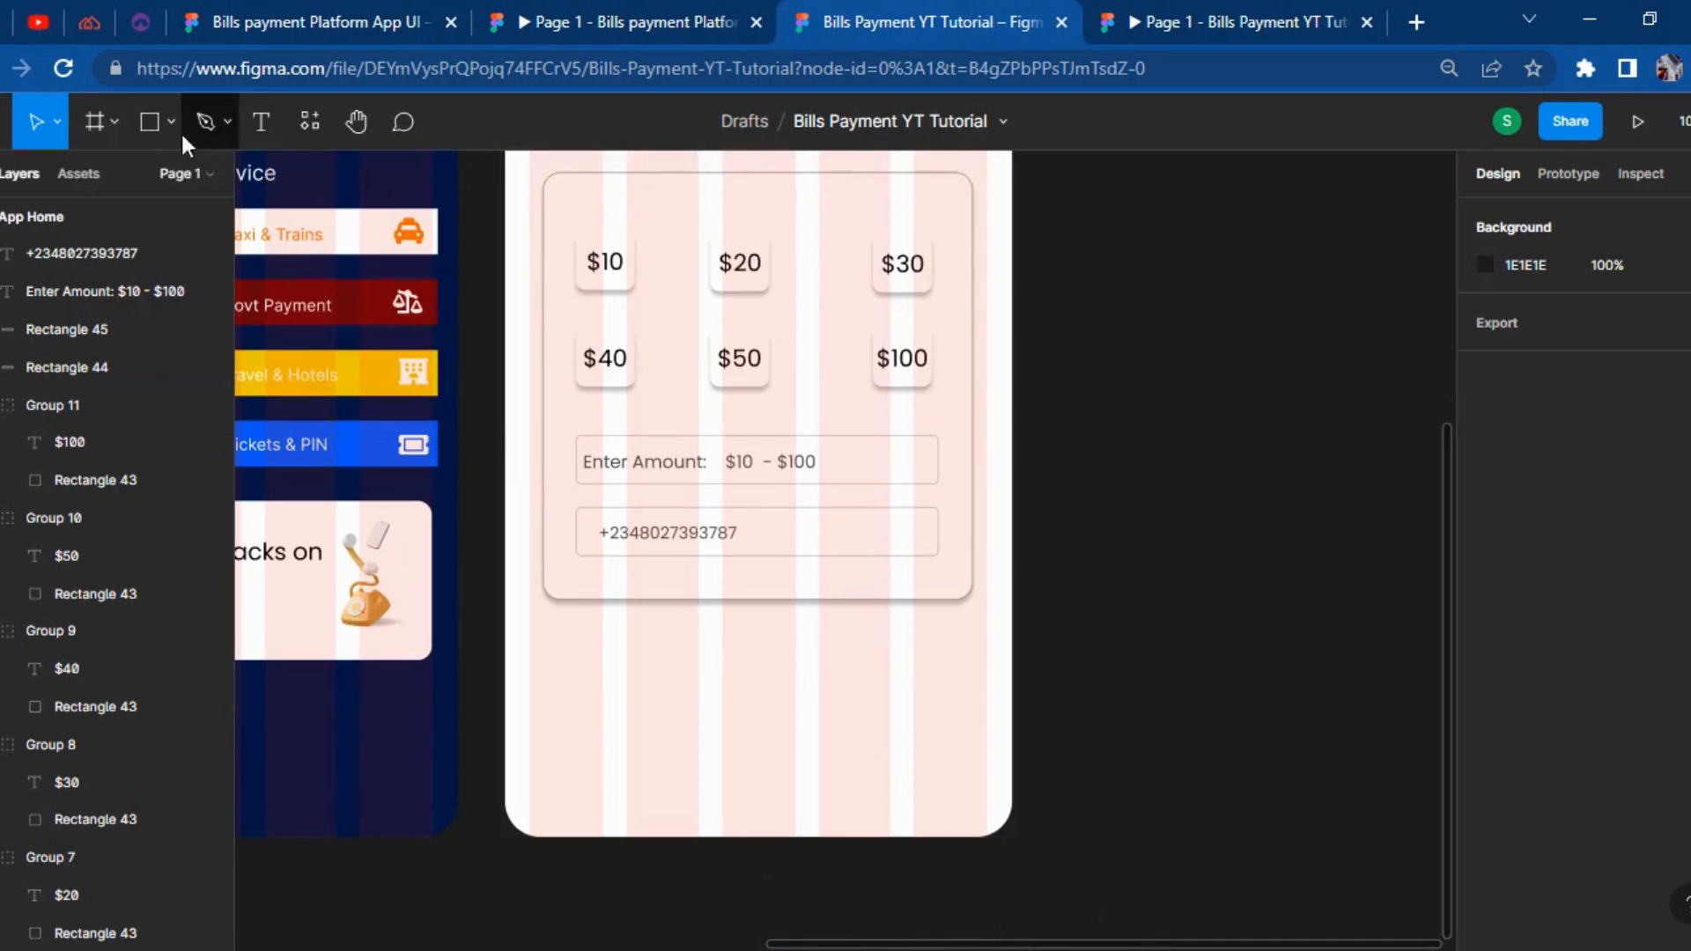
key(r)
drag(603, 652, 945, 712)
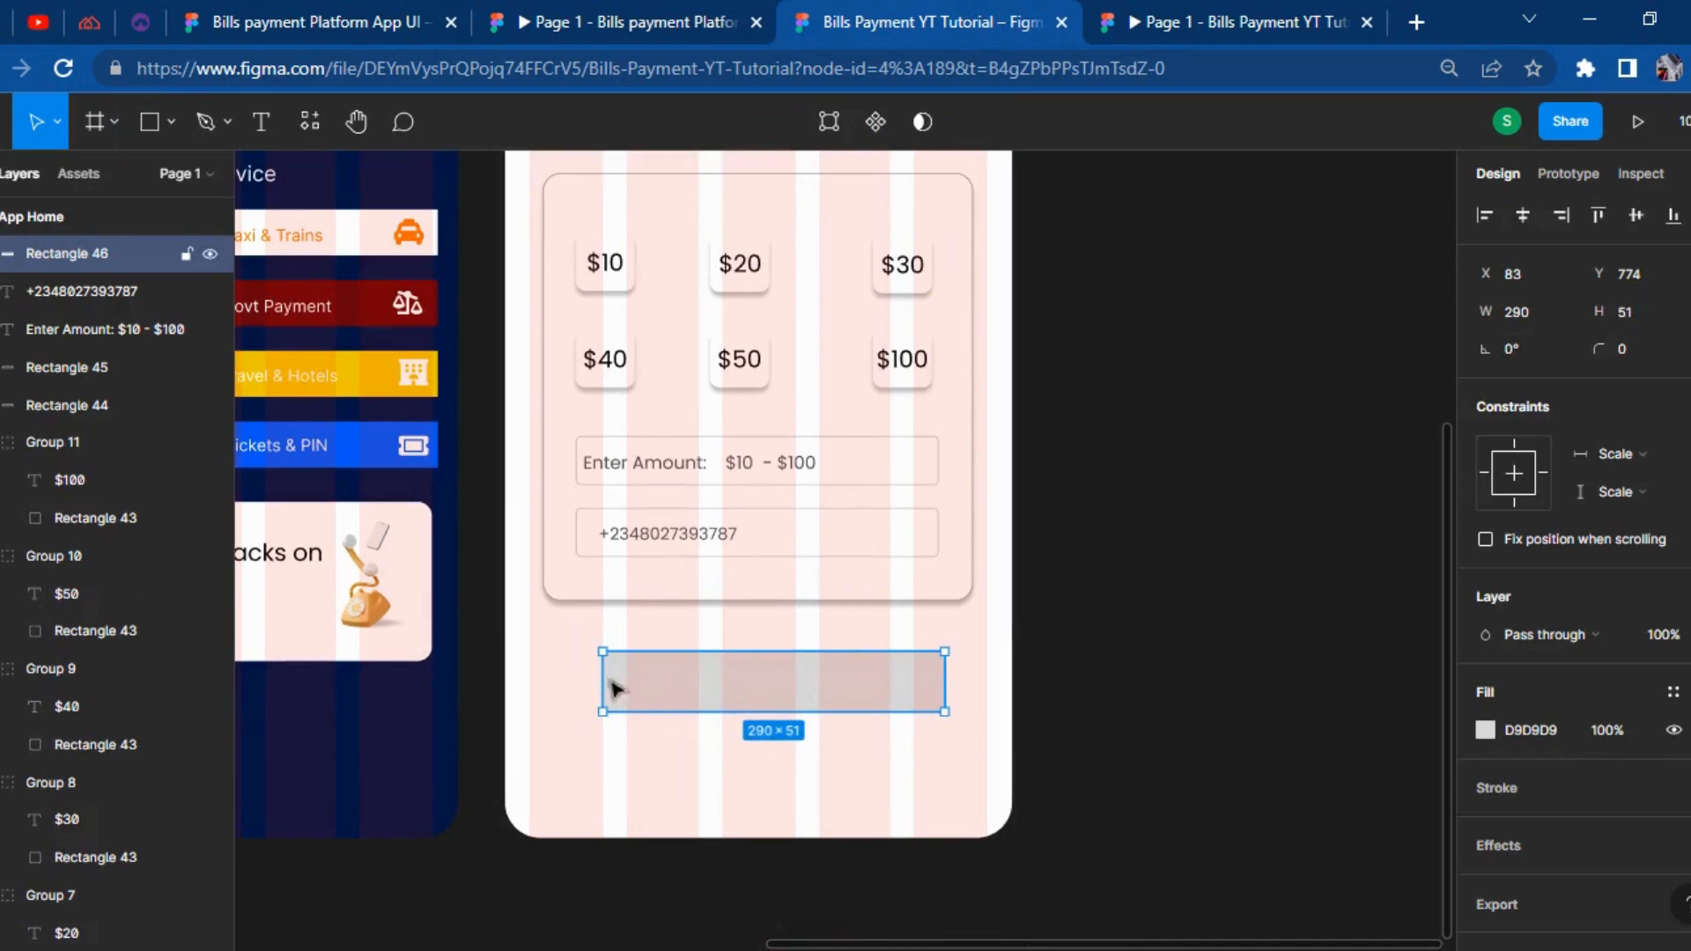
drag(602, 680, 575, 680)
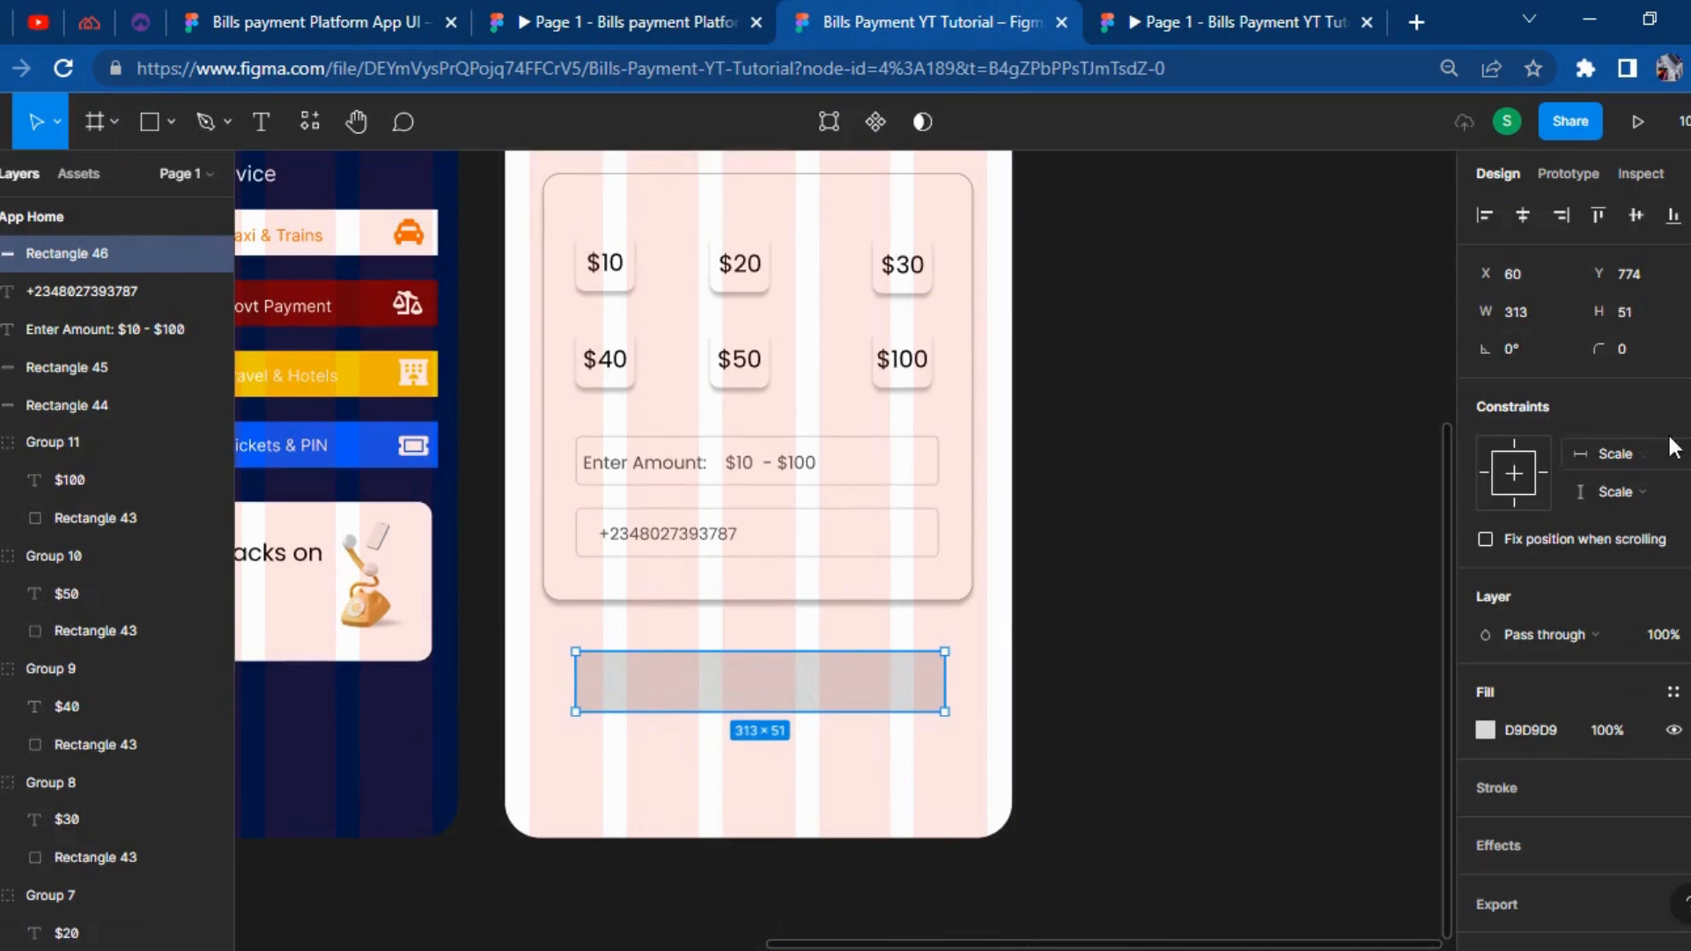
Set the button rectangle's corner radius to 50 and reduce its height to 42.
click(1639, 346)
text(50)
key(Return)
drag(805, 718, 804, 705)
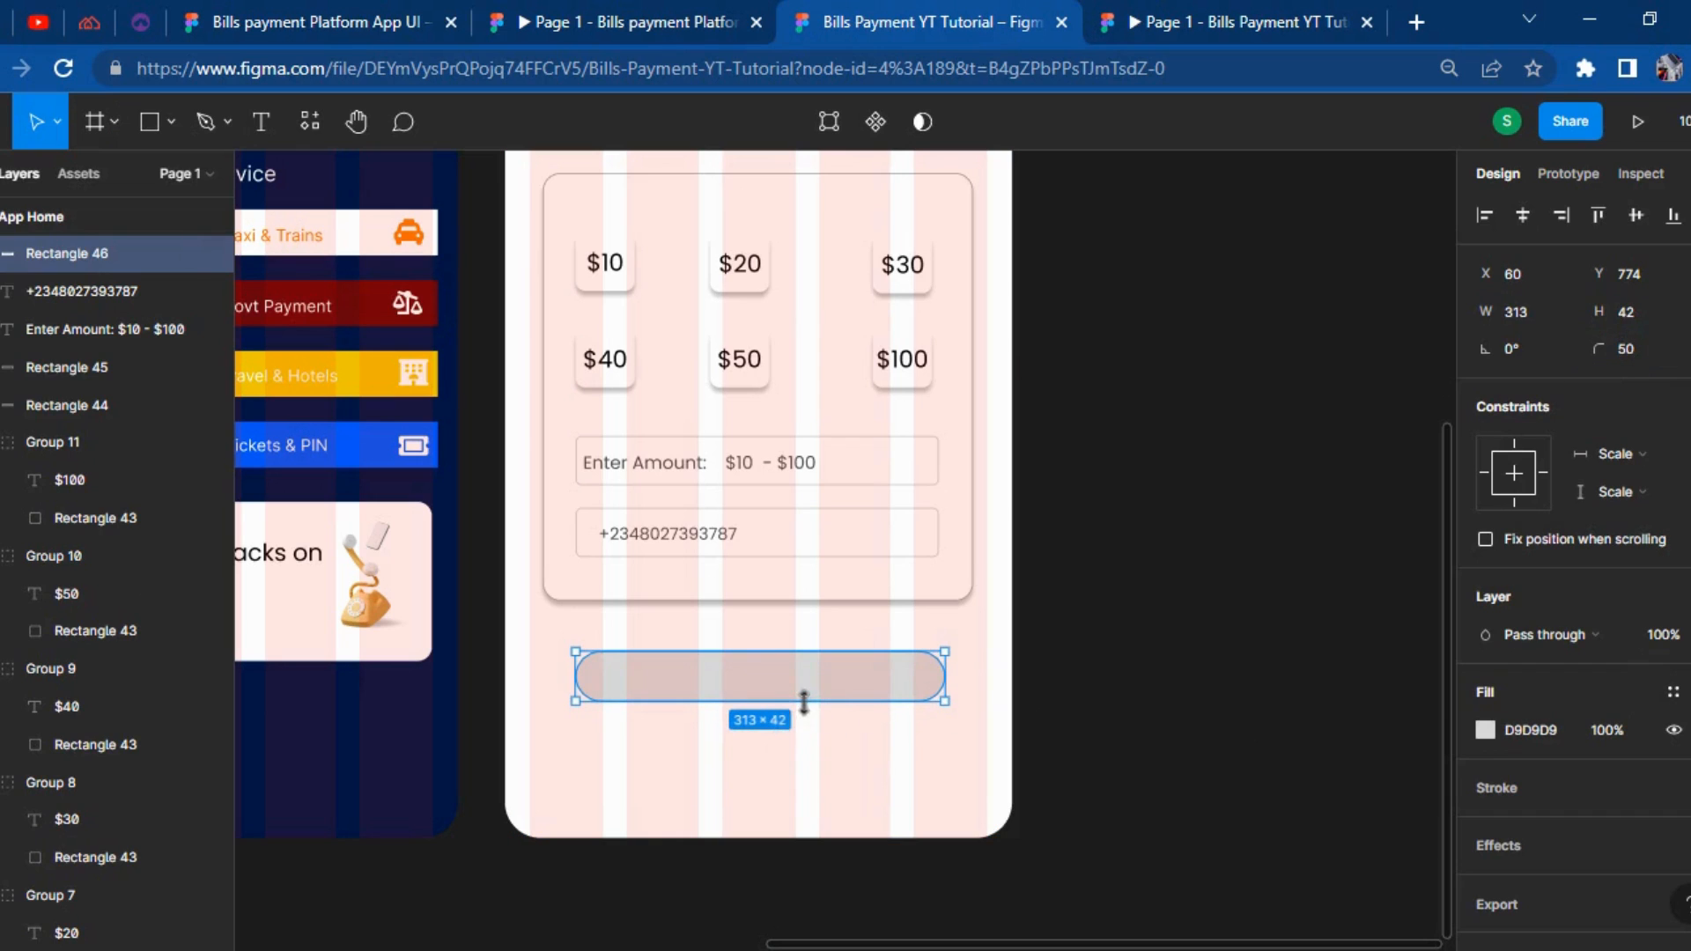
Fill the button rectangle with the dark navy document color 001745.
click(1483, 730)
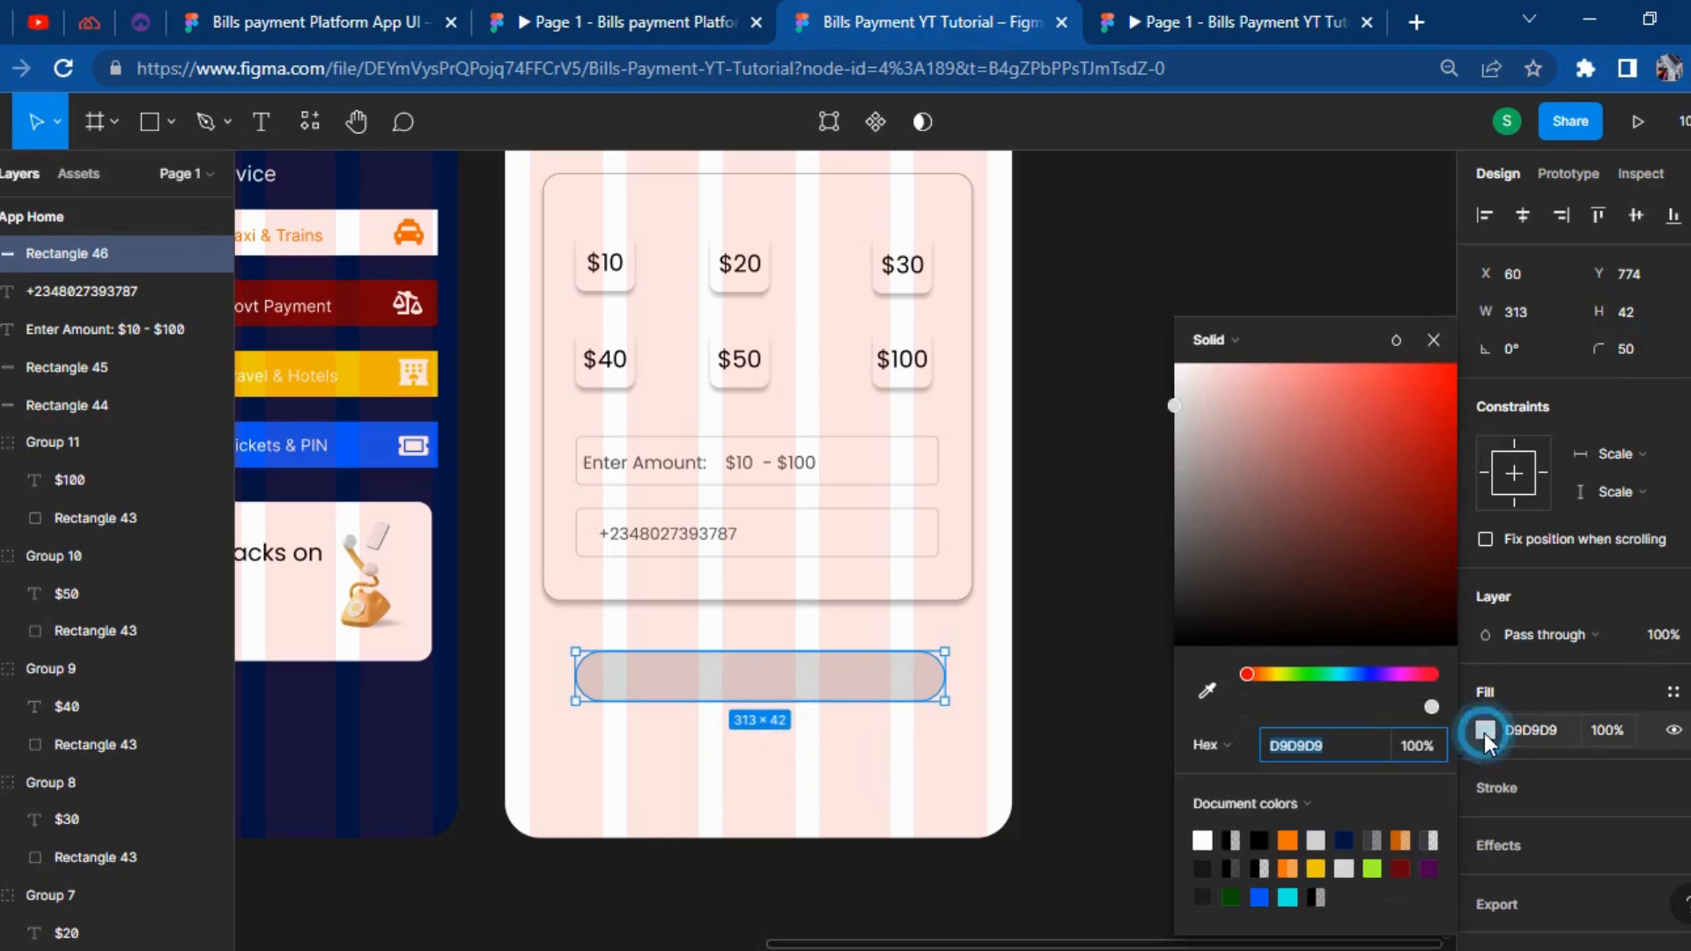
click(1345, 841)
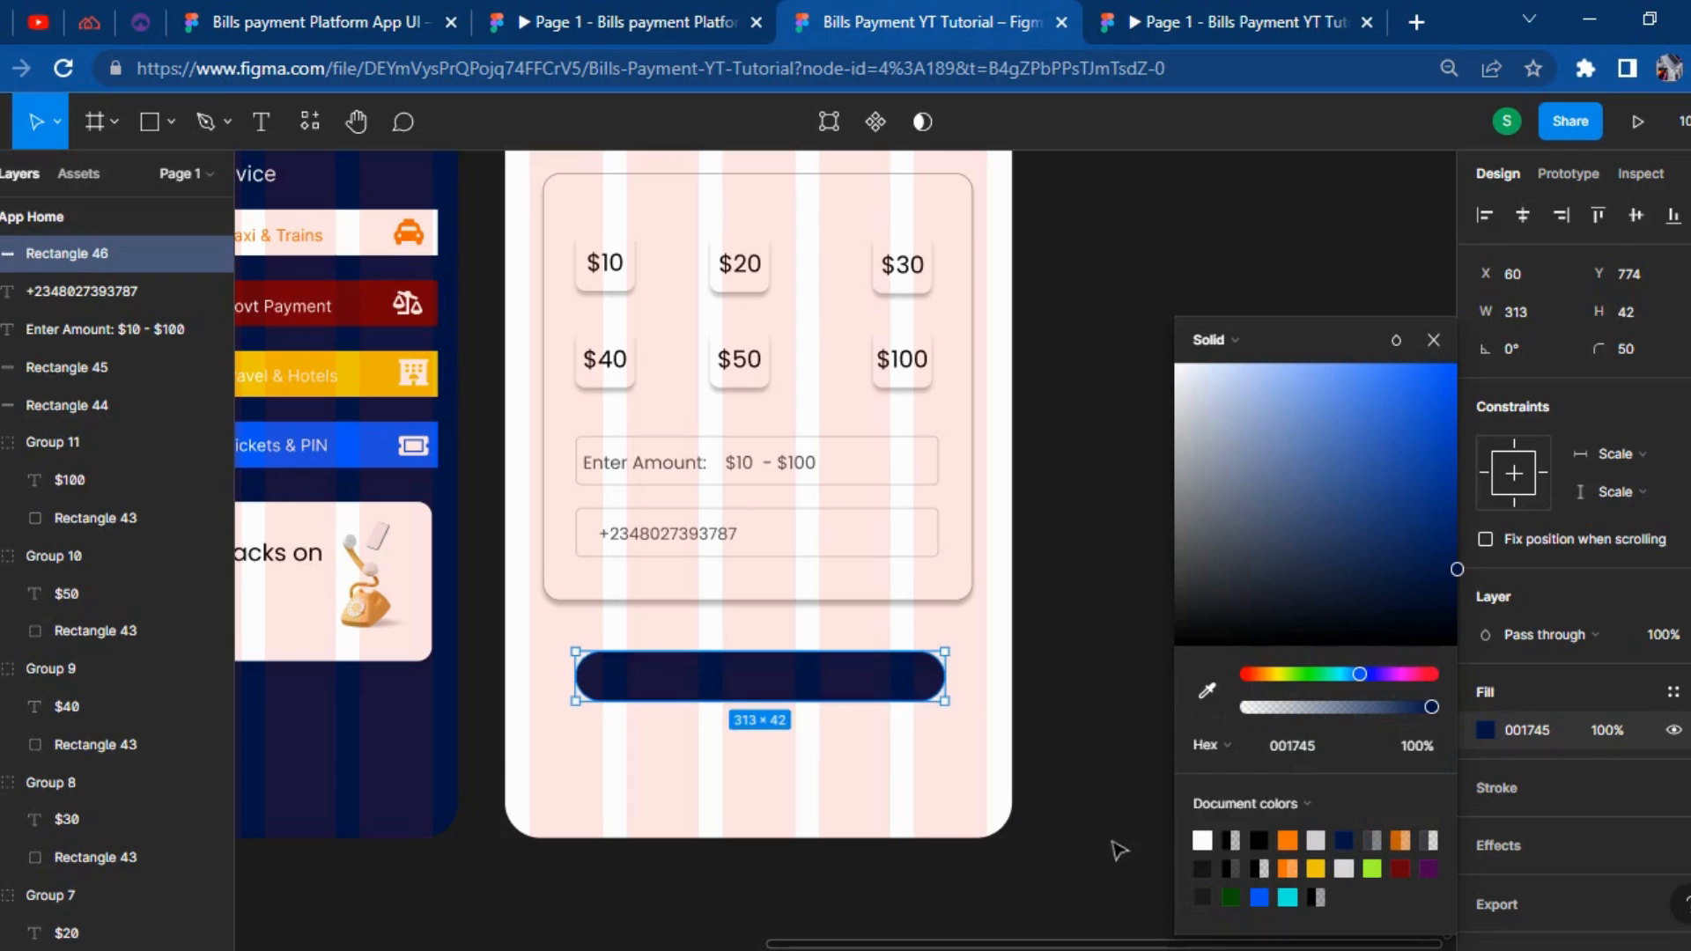
click(1121, 848)
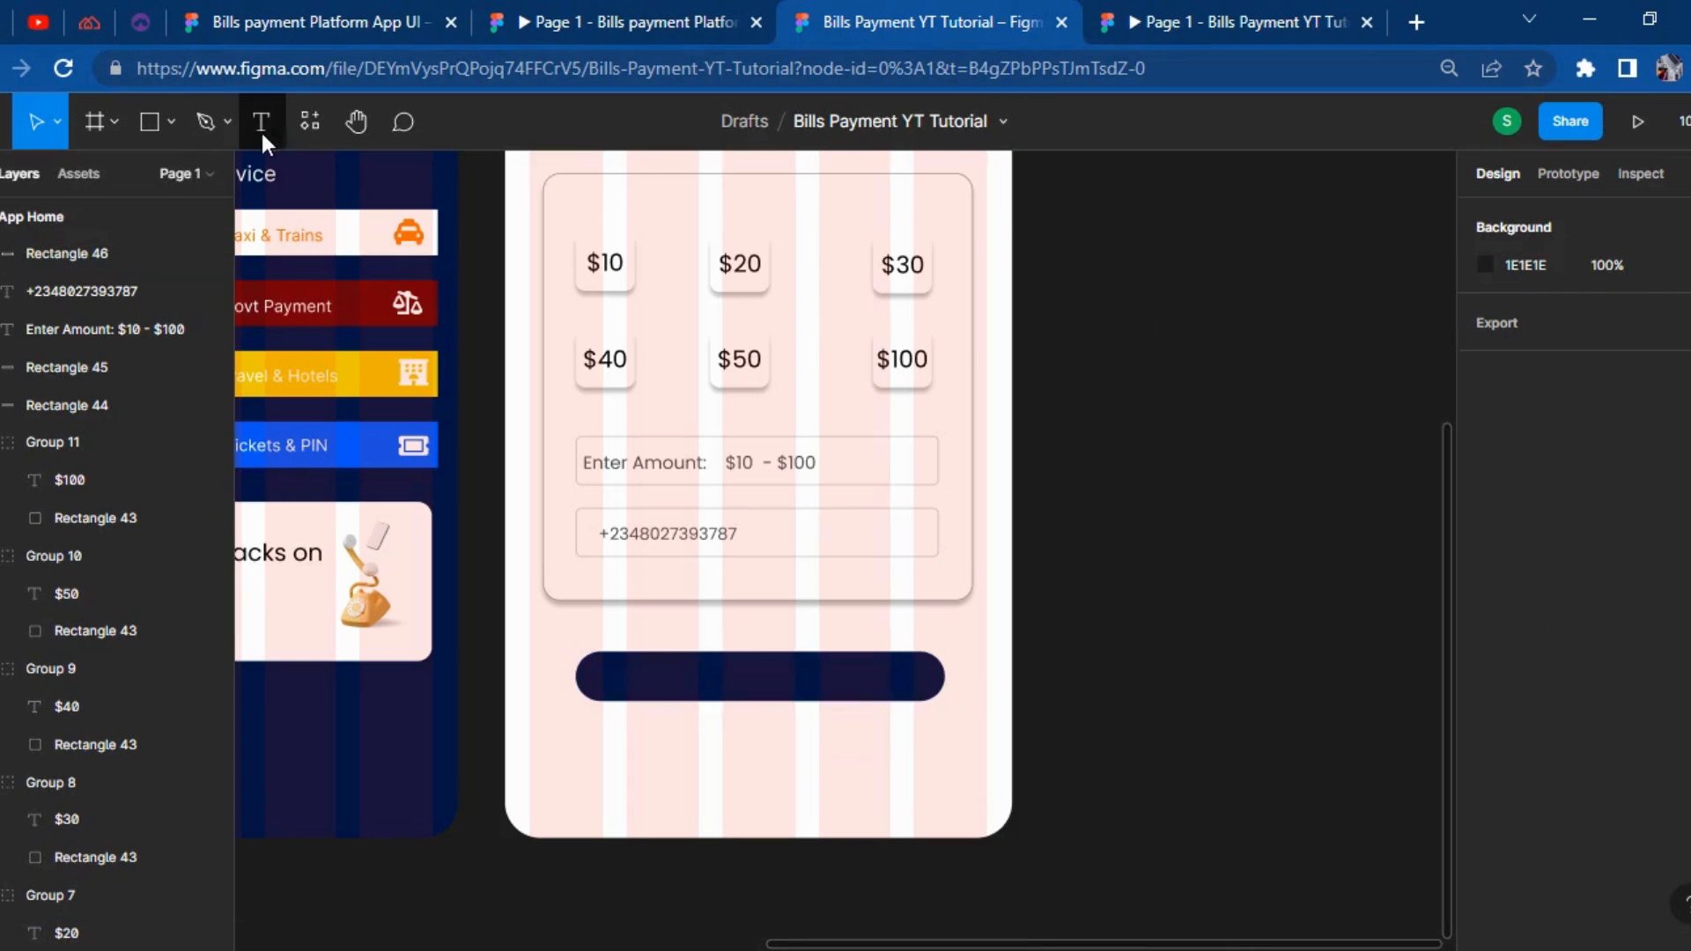
Check the button label in the reference design and add the text "Continue" on the empty canvas beside the frame.
key(t)
click(1166, 692)
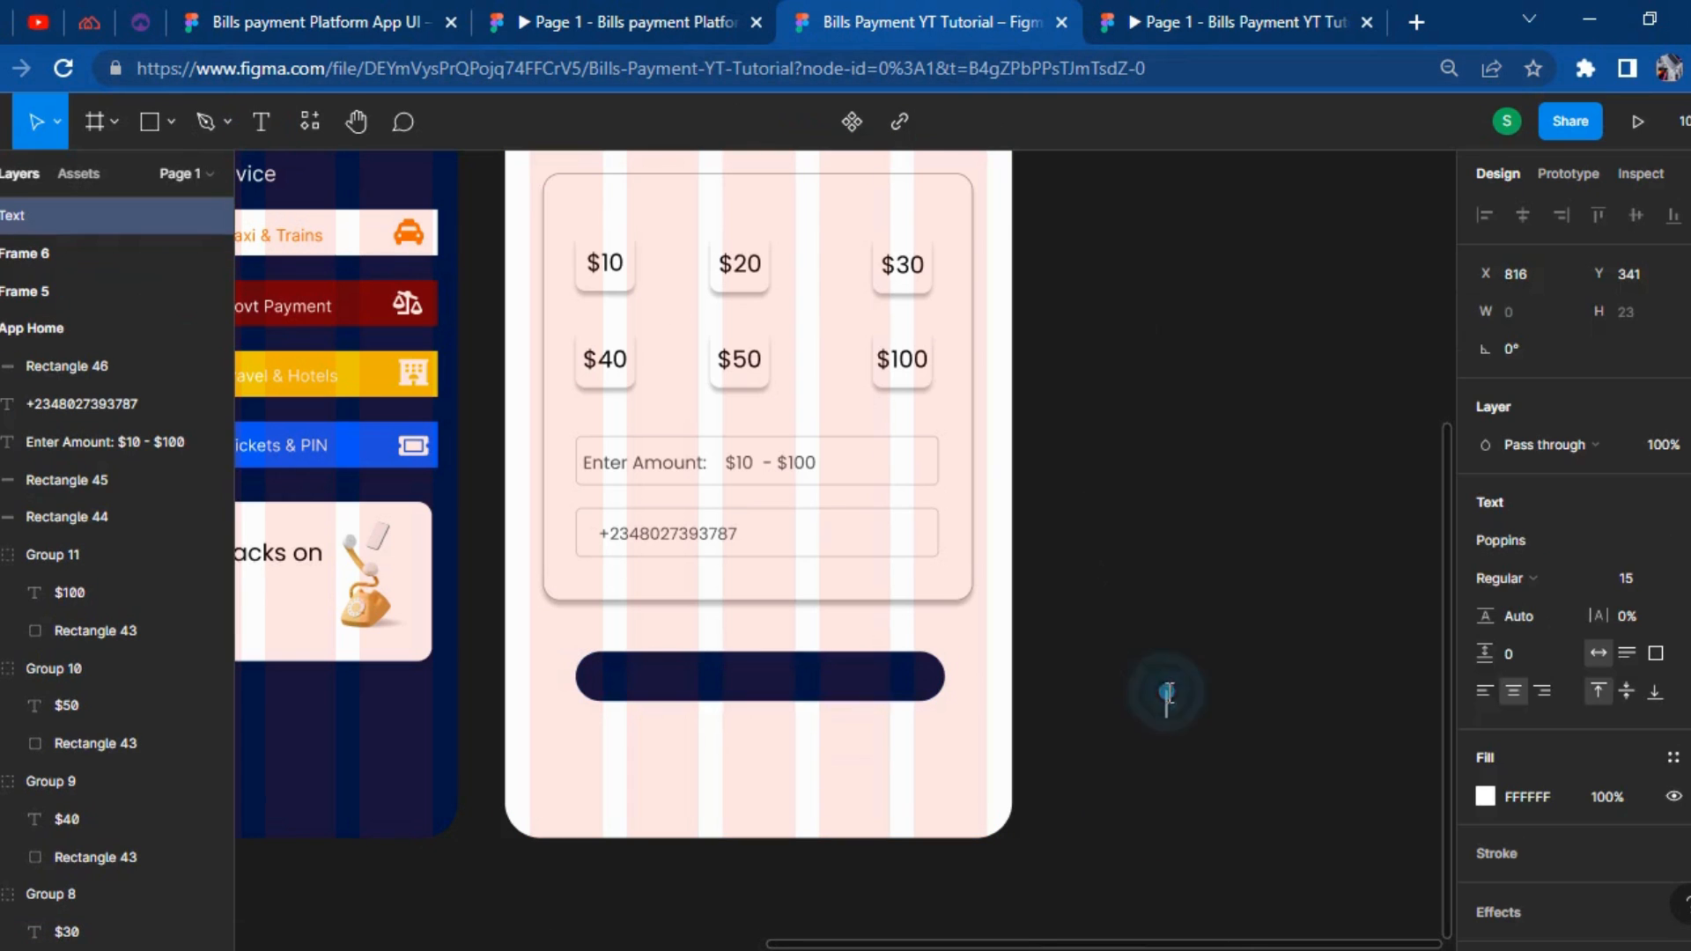
click(585, 19)
click(913, 16)
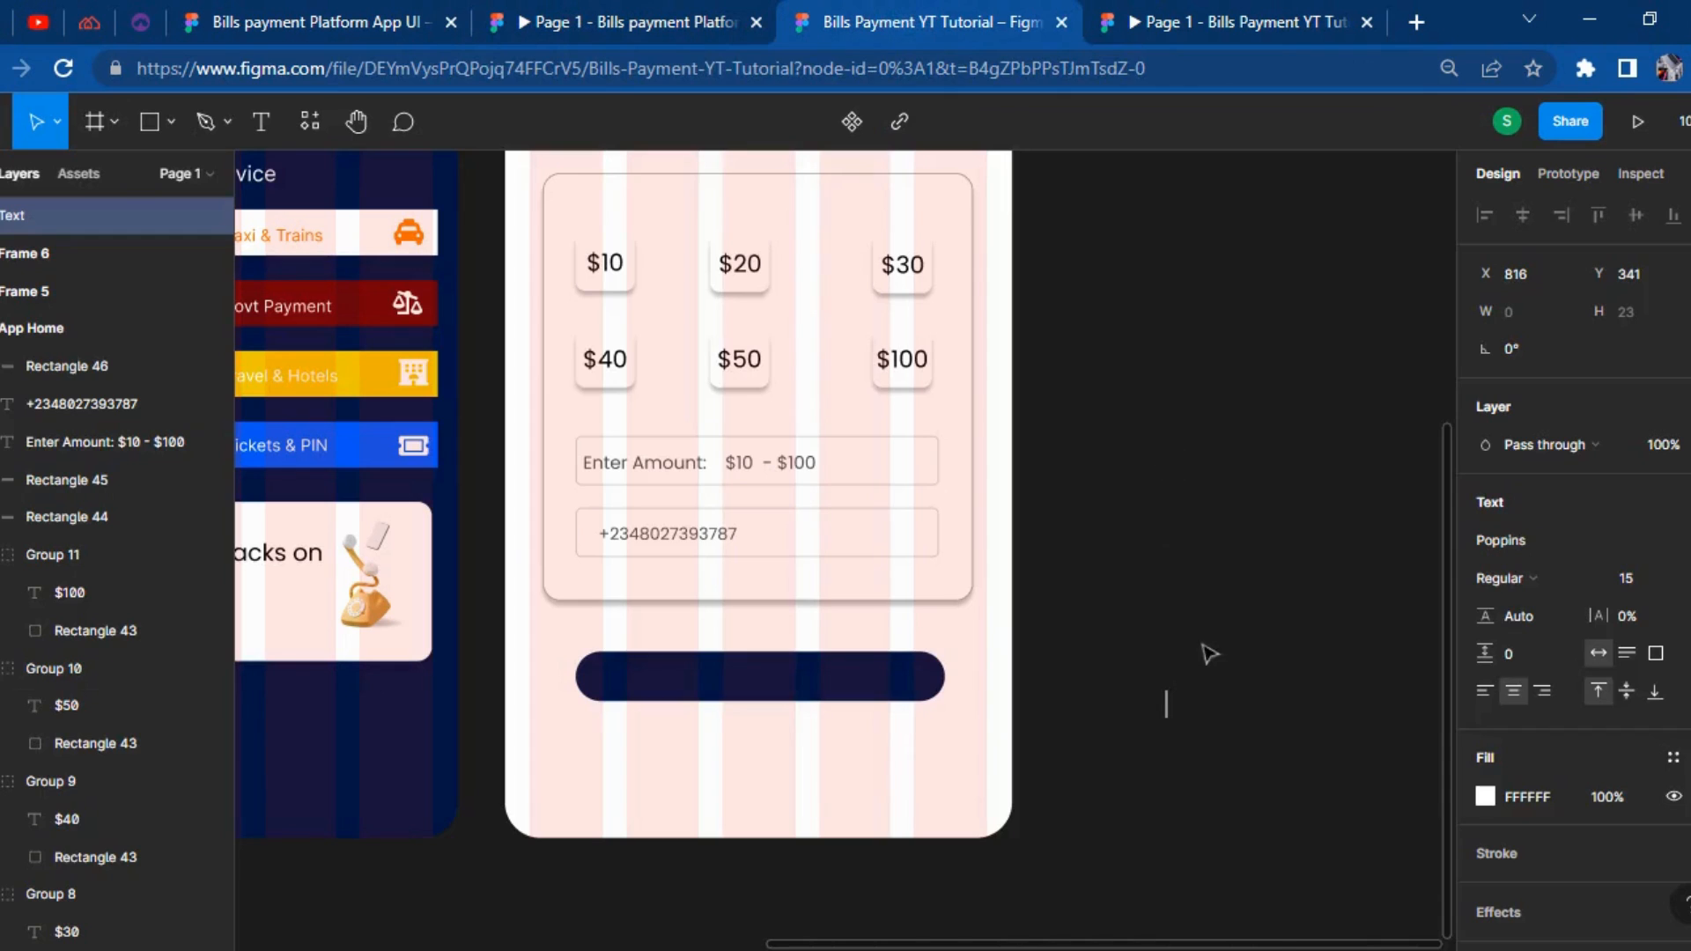
text(Contui)
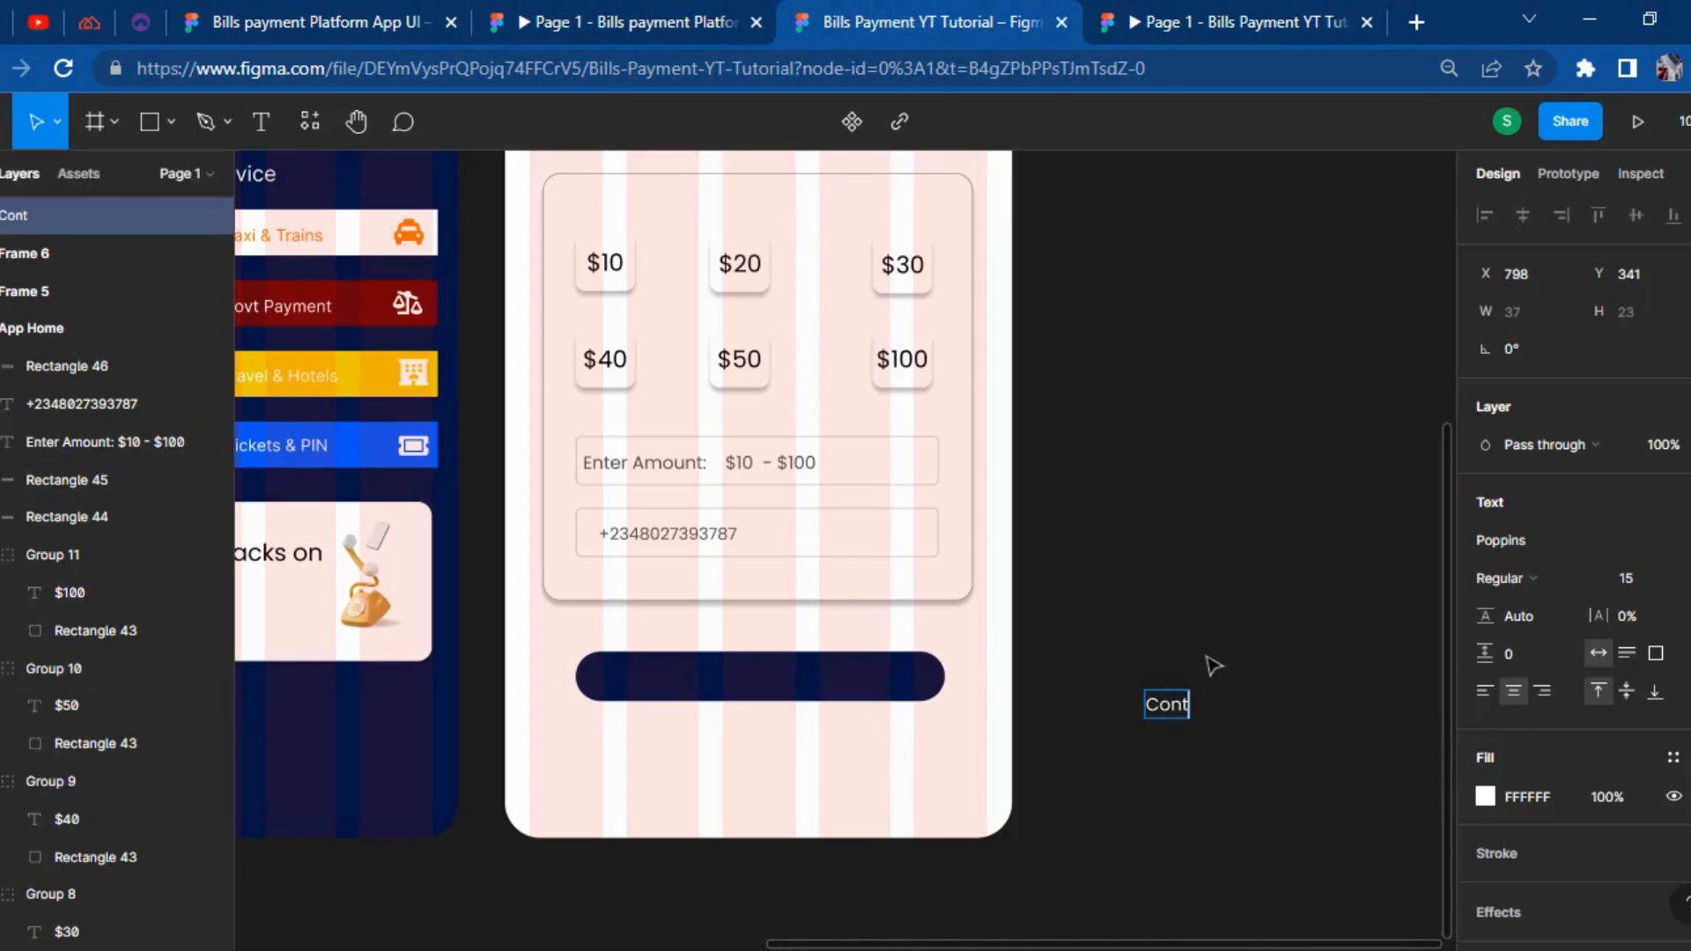
key(BackSpace)
key(BackSpace)
text(inue)
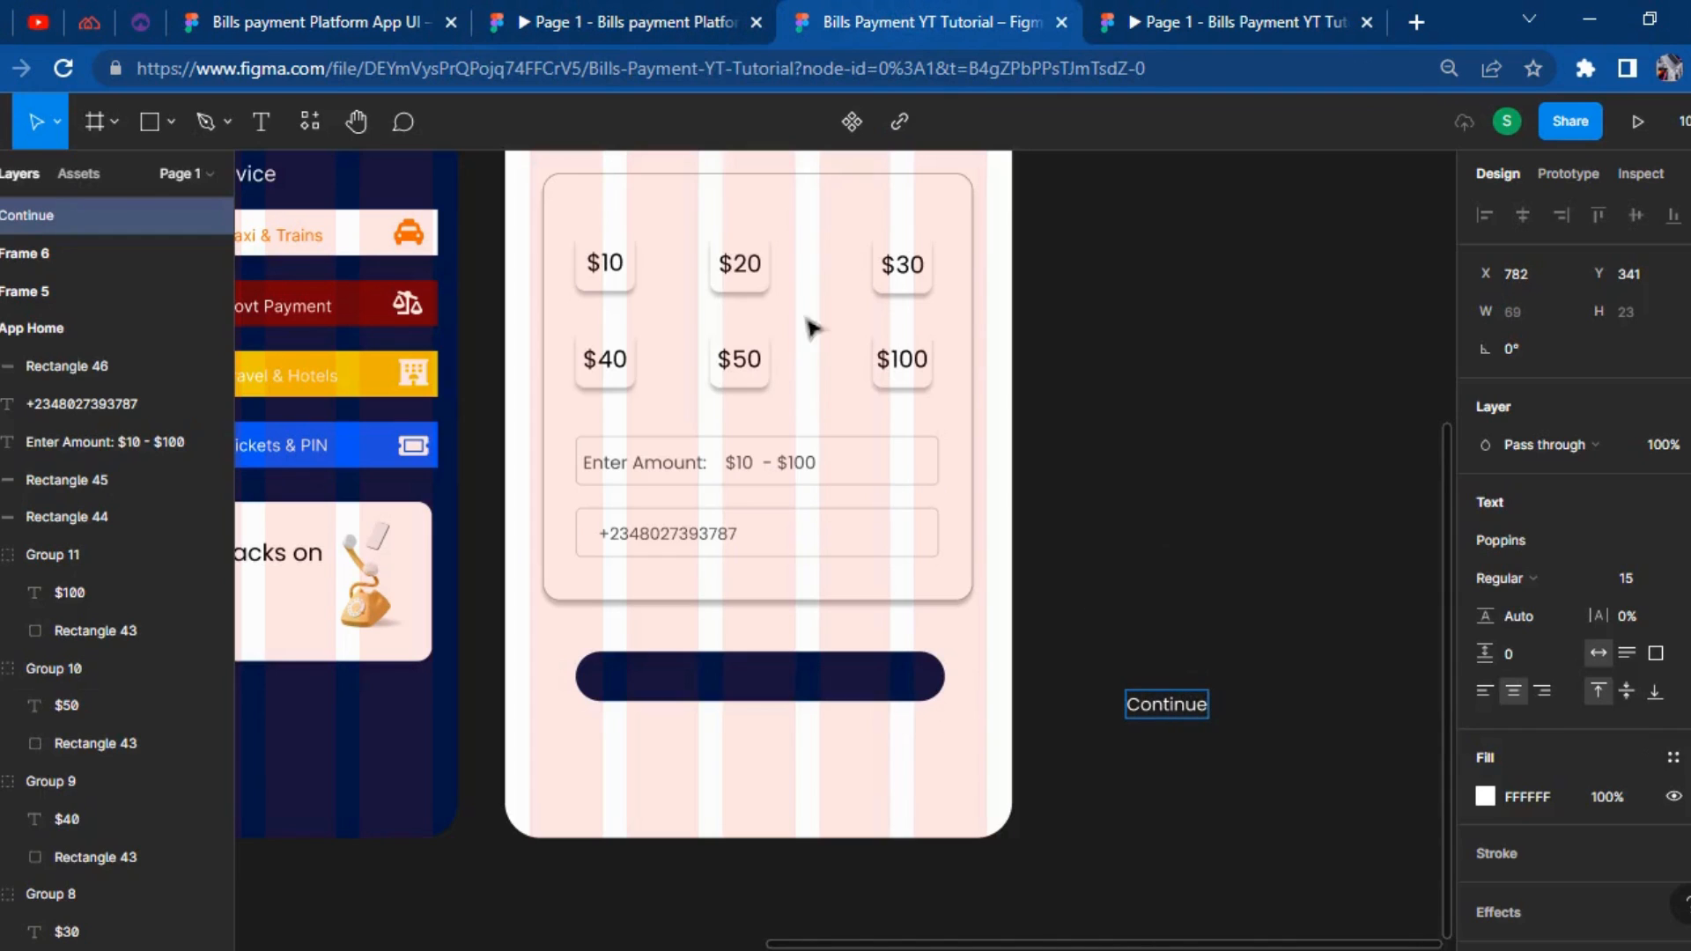
click(1295, 593)
Move the "Continue" text onto the navy button and center it at X 179, Y 783.
drag(1191, 705, 760, 681)
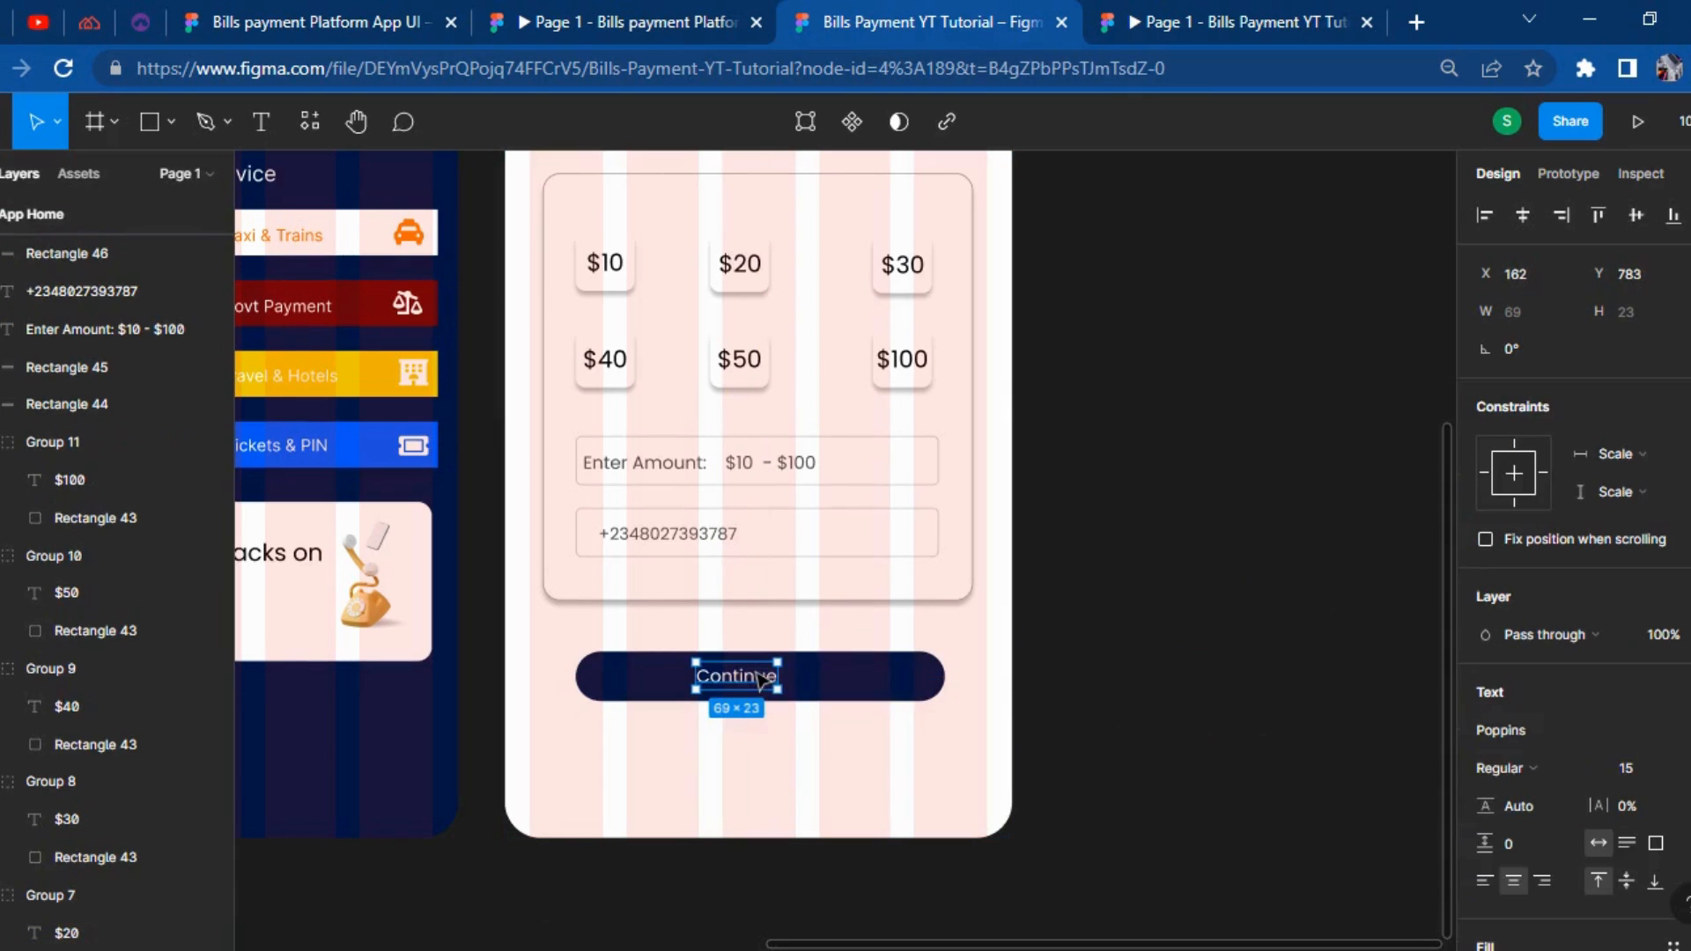
key(shift+Right)
key(shift+Right)
key(Left)
key(Left)
key(Left)
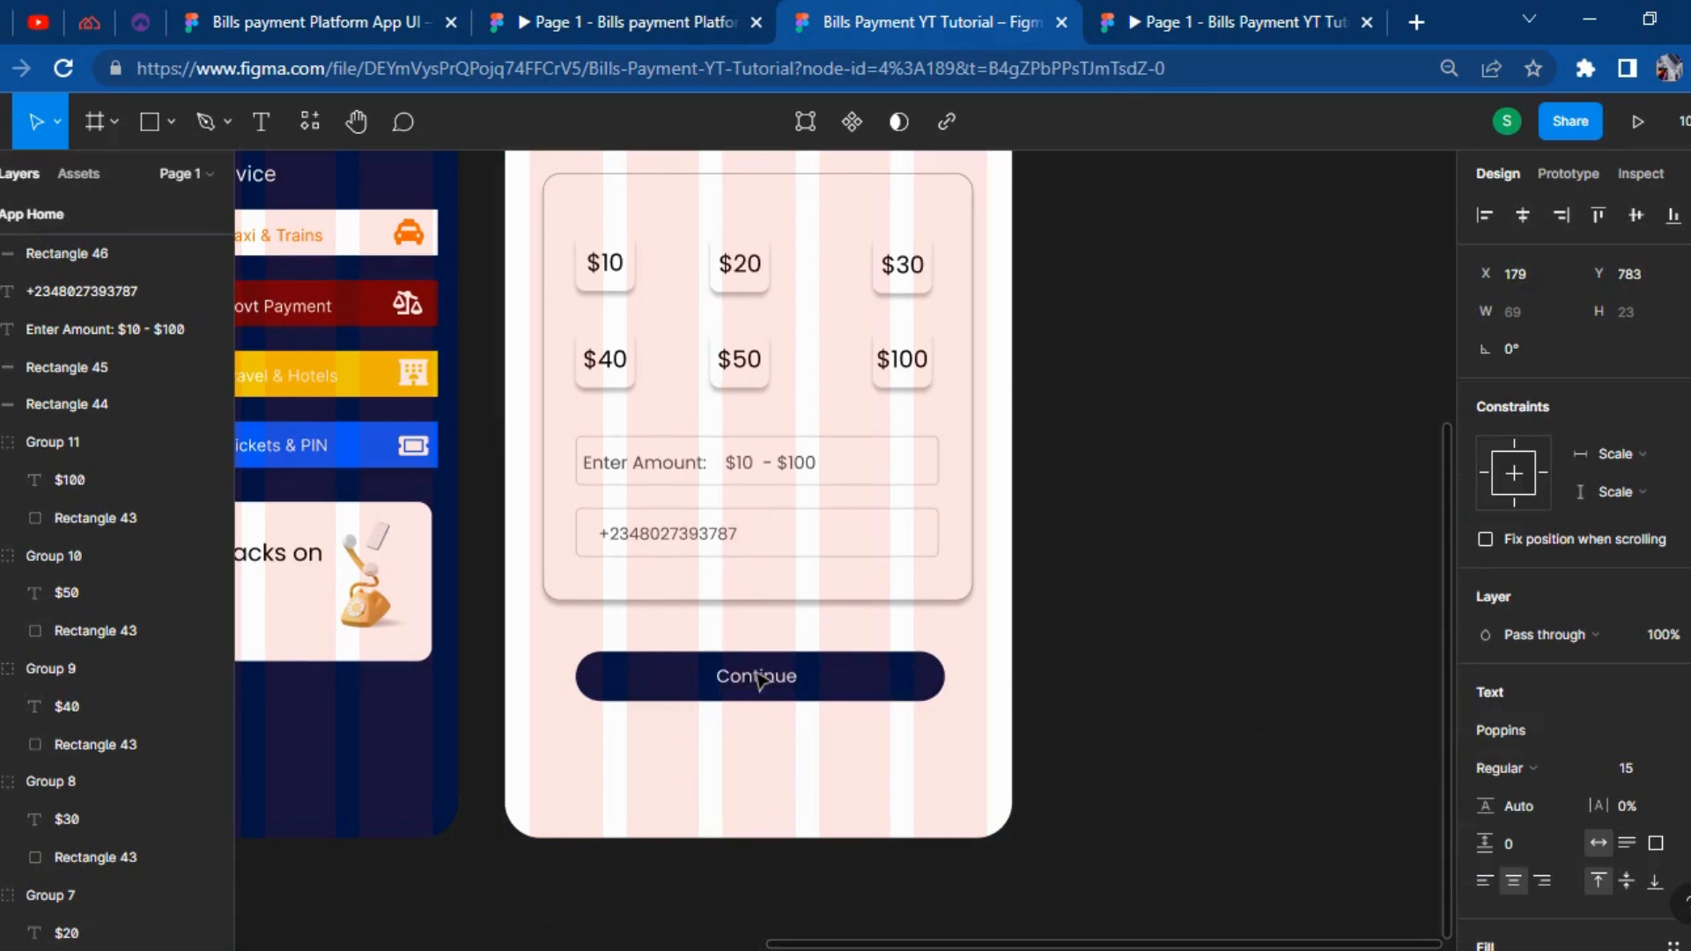
Rename the frame holding the Buy Airtime screen as "buy airtime".
scroll(1208, 664, up, 5)
click(1192, 653)
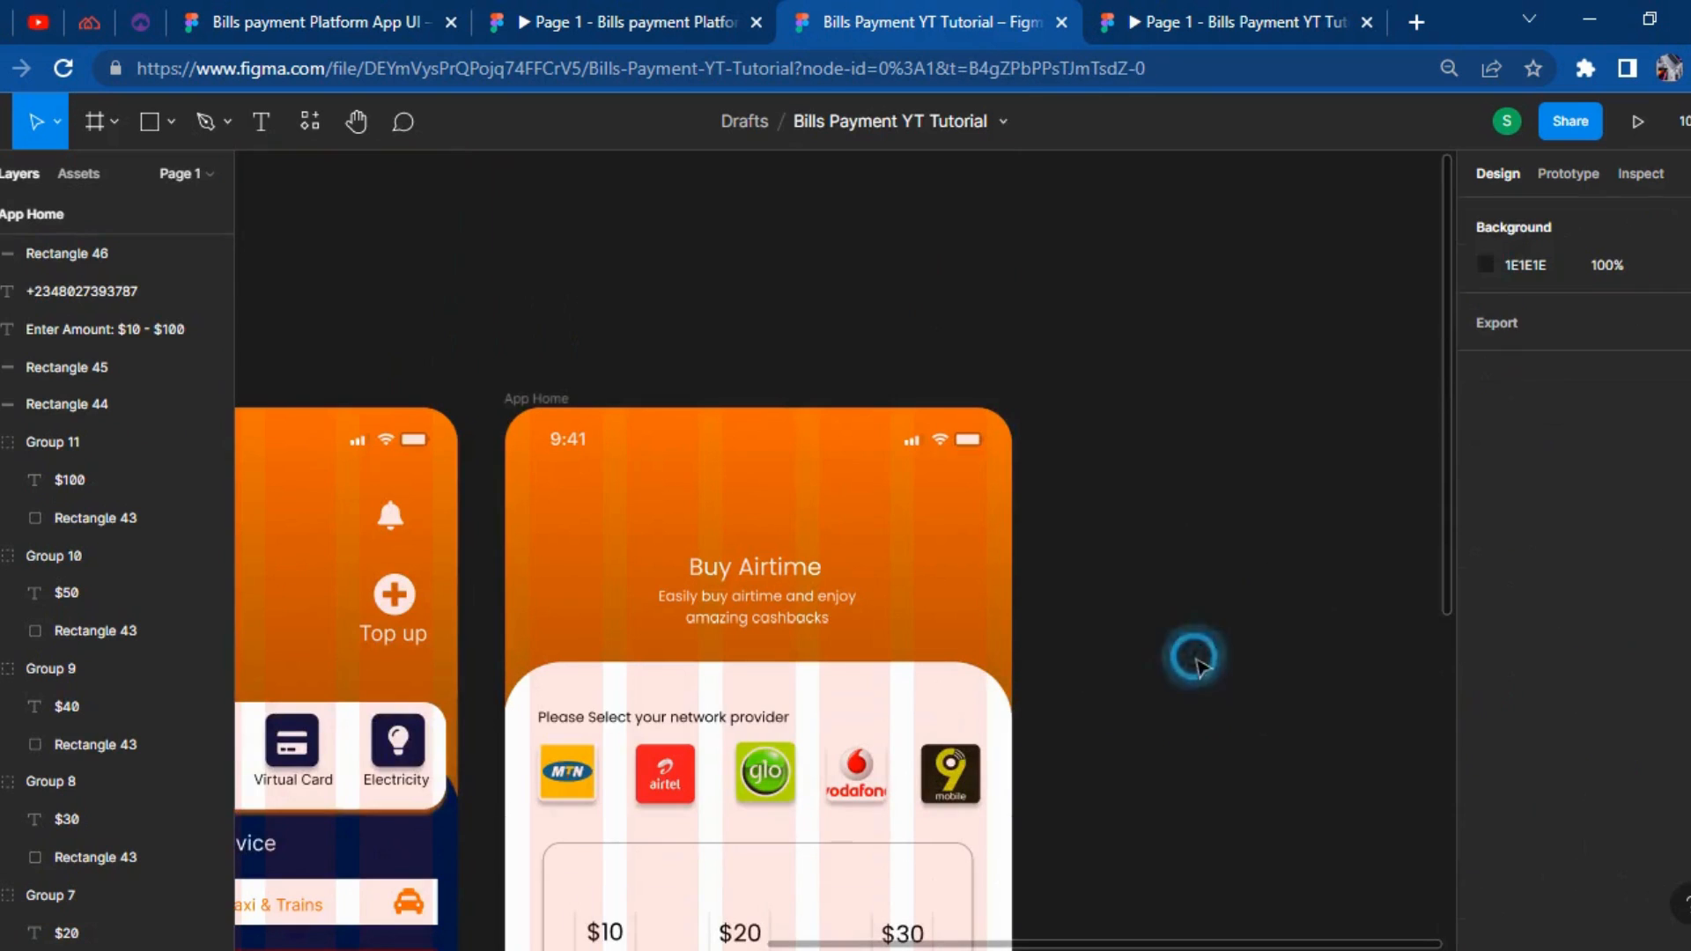
click(553, 397)
text(buy ai)
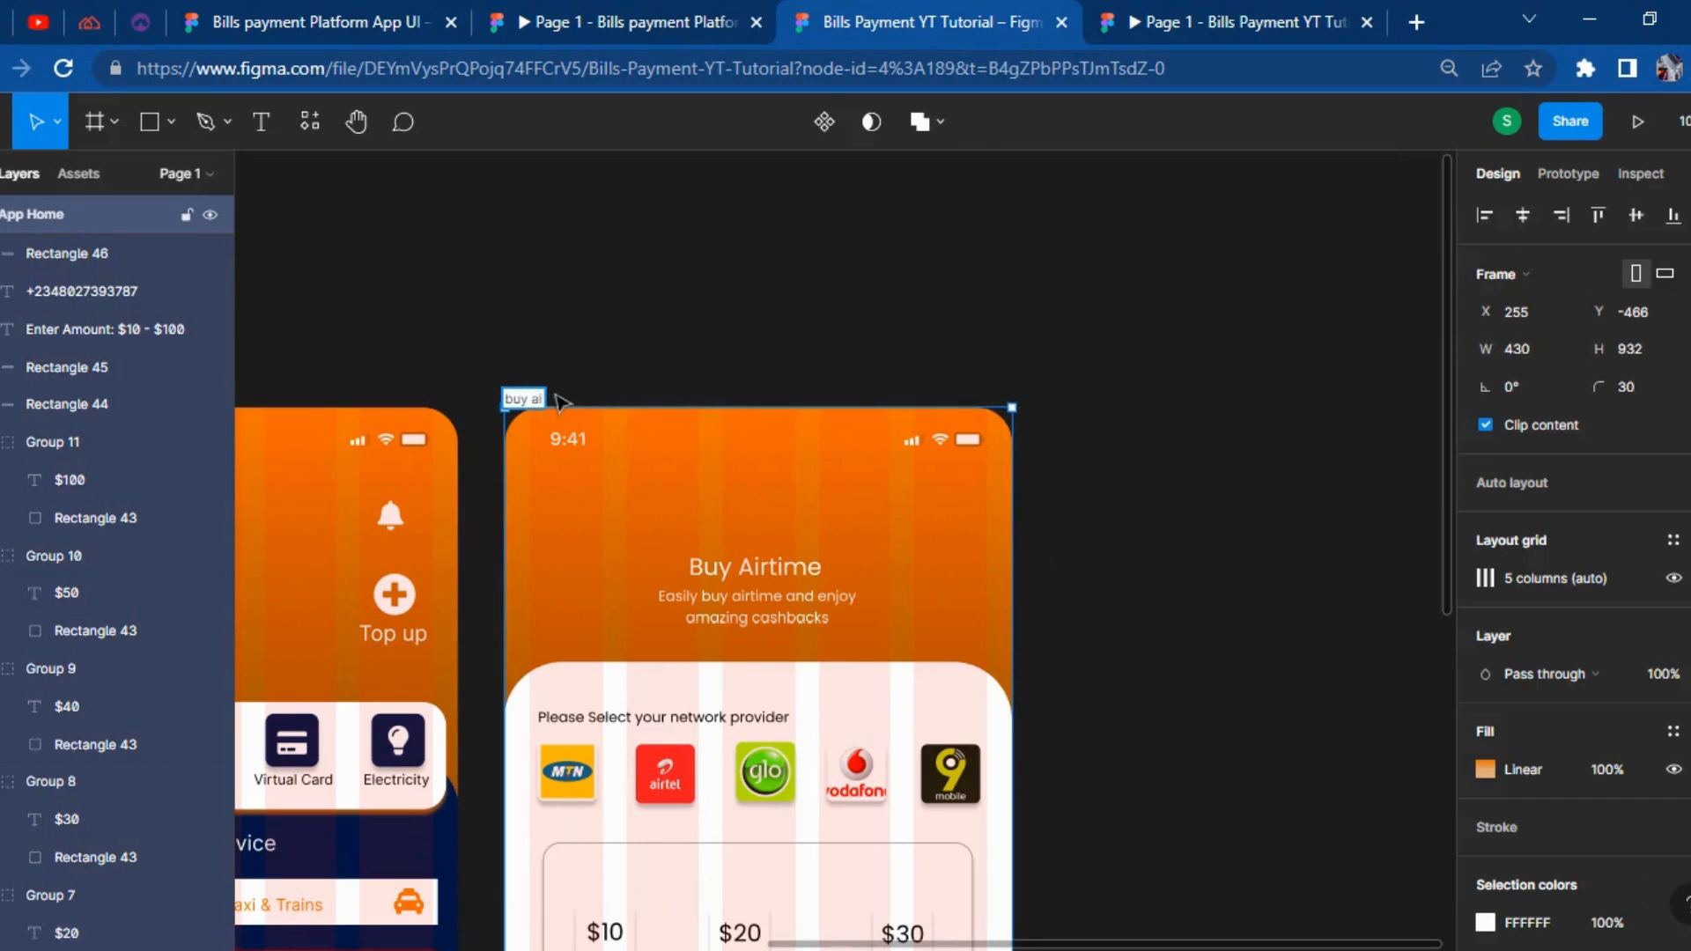
text(rtime)
key(Return)
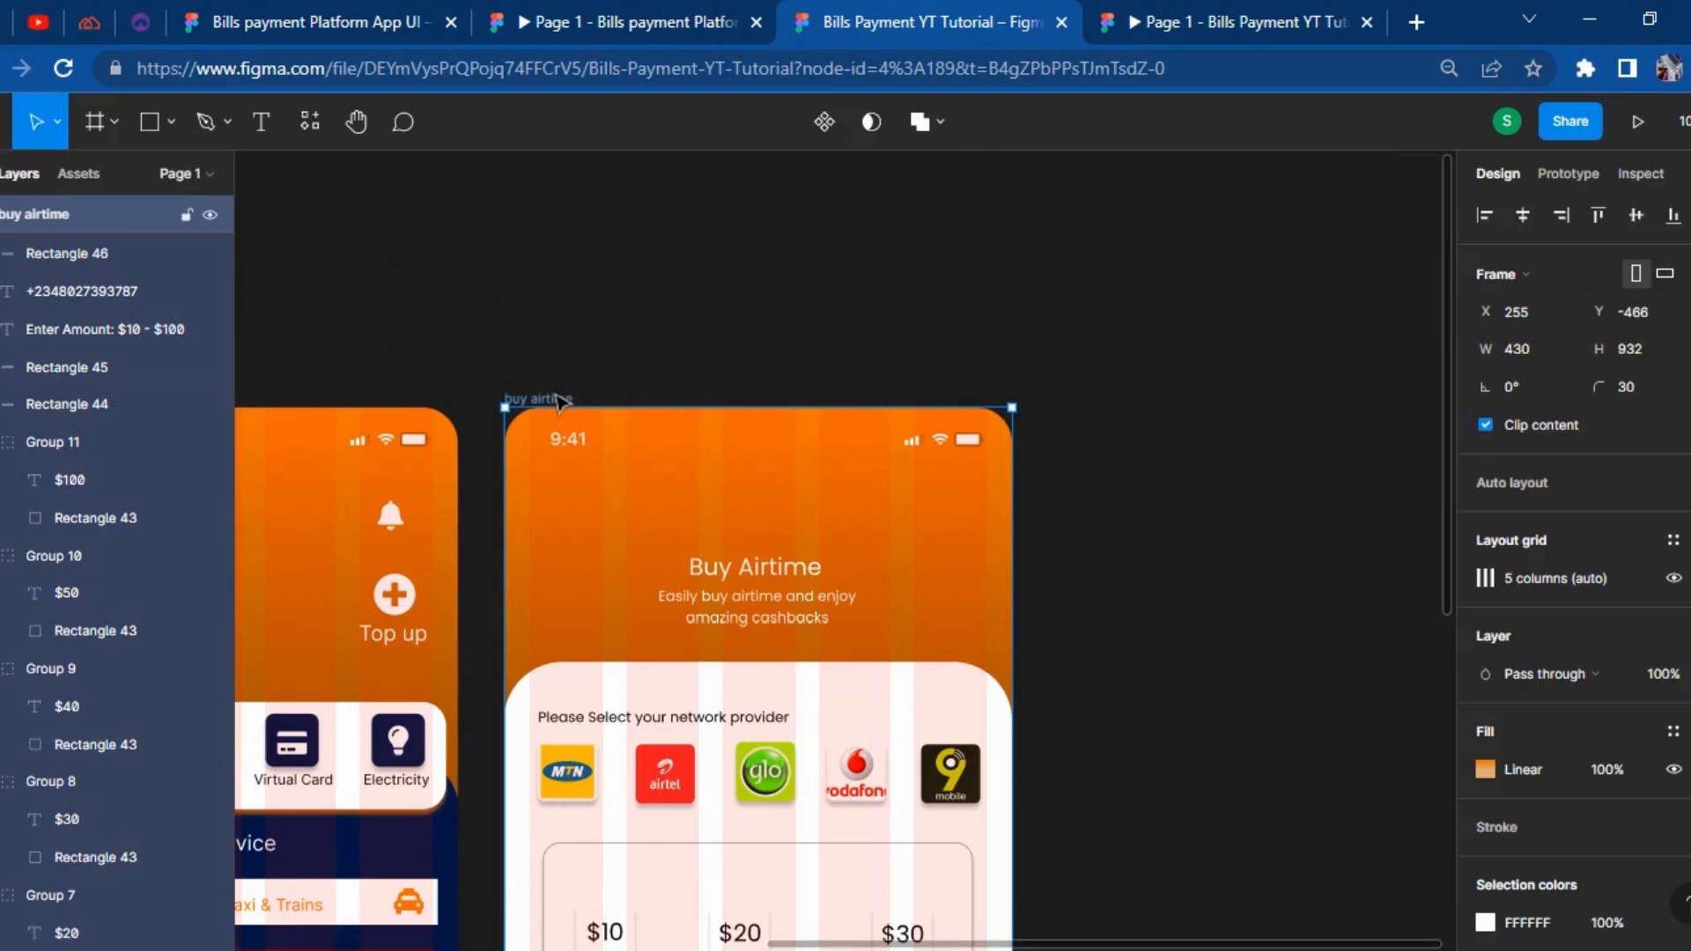
click(1170, 670)
View the Airtime Payment screen in the reference prototype and place a new 100 × 100 frame beside the buy airtime frame.
scroll(1509, 649, right, 5)
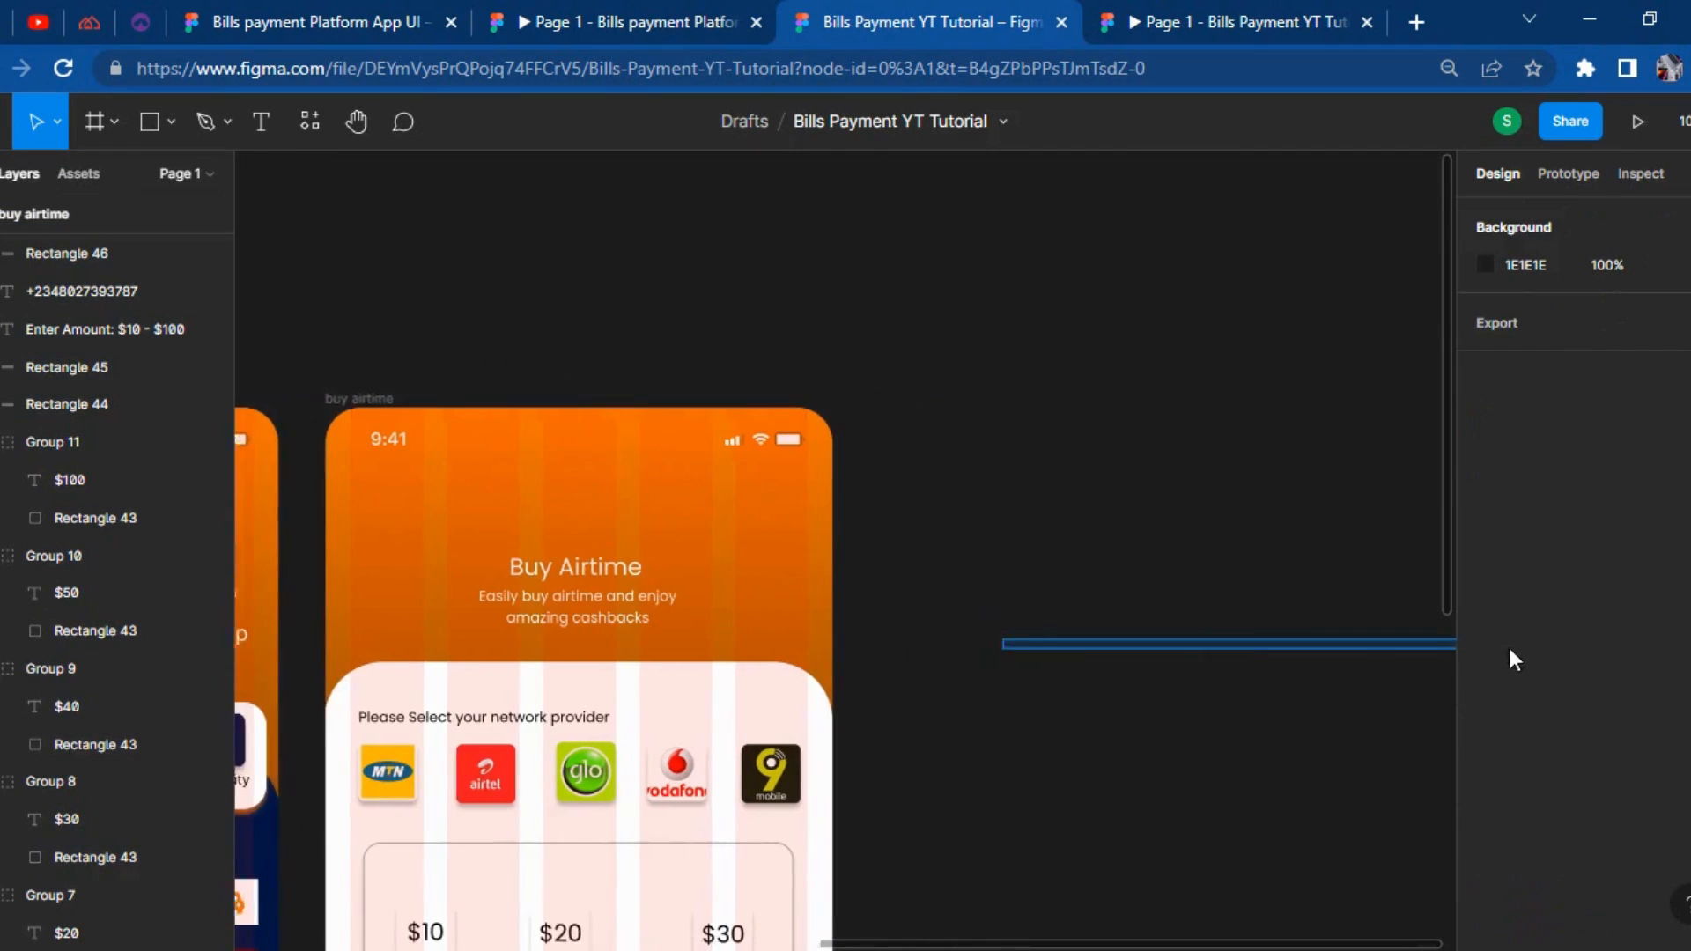
click(571, 21)
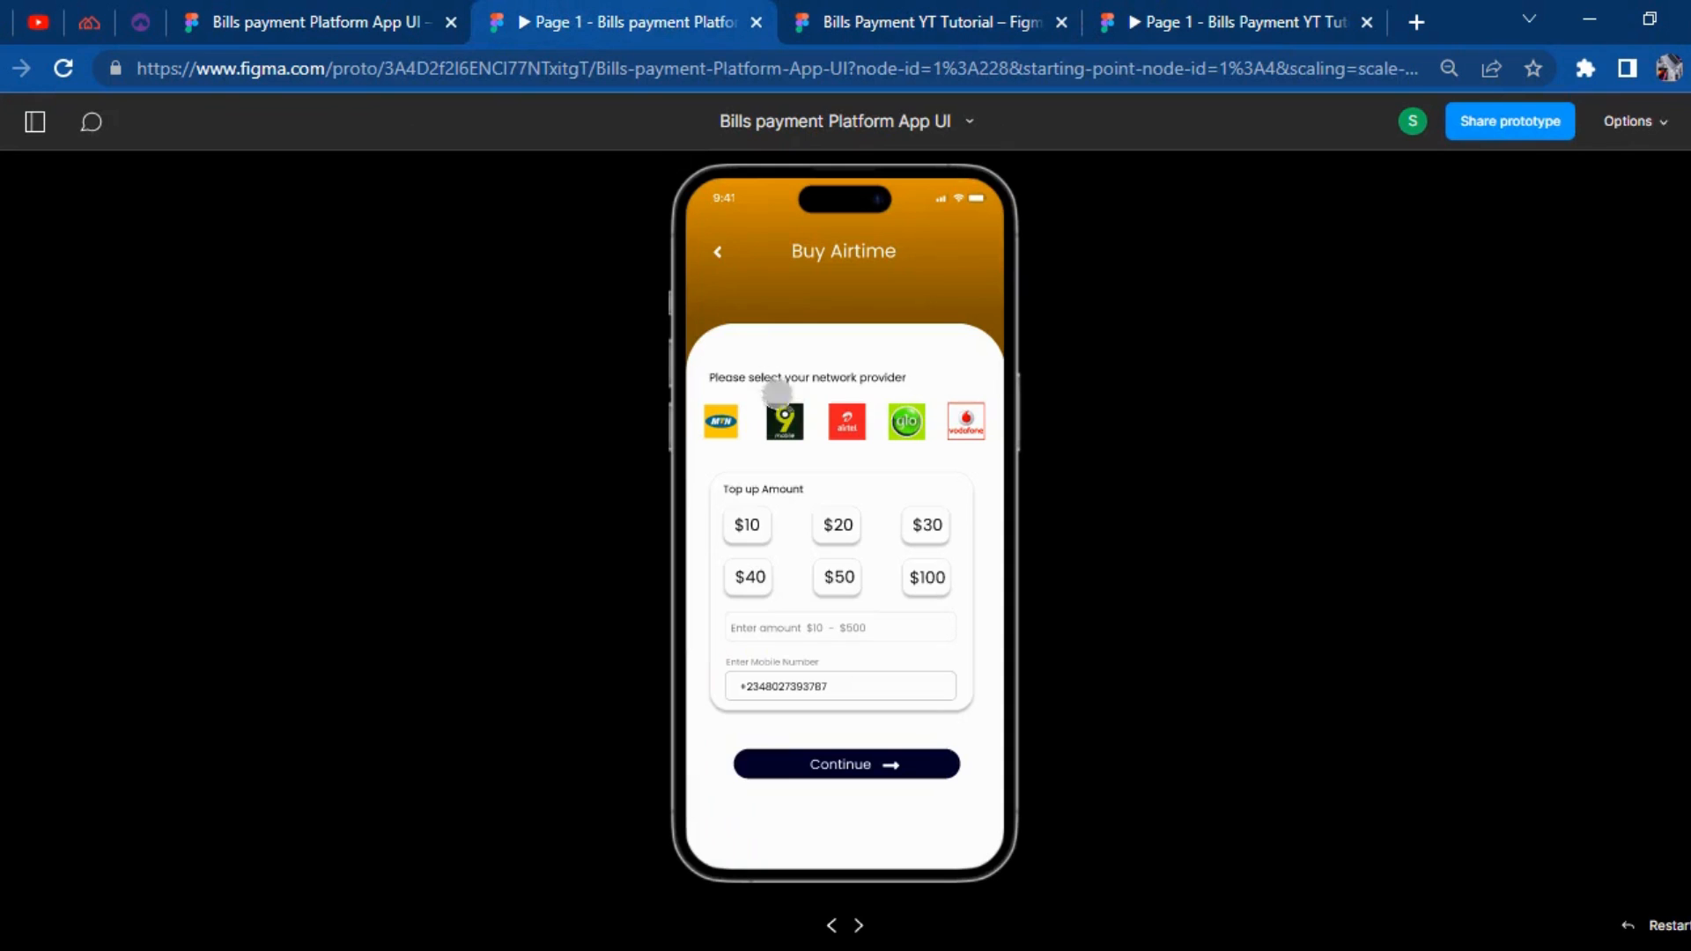
click(814, 762)
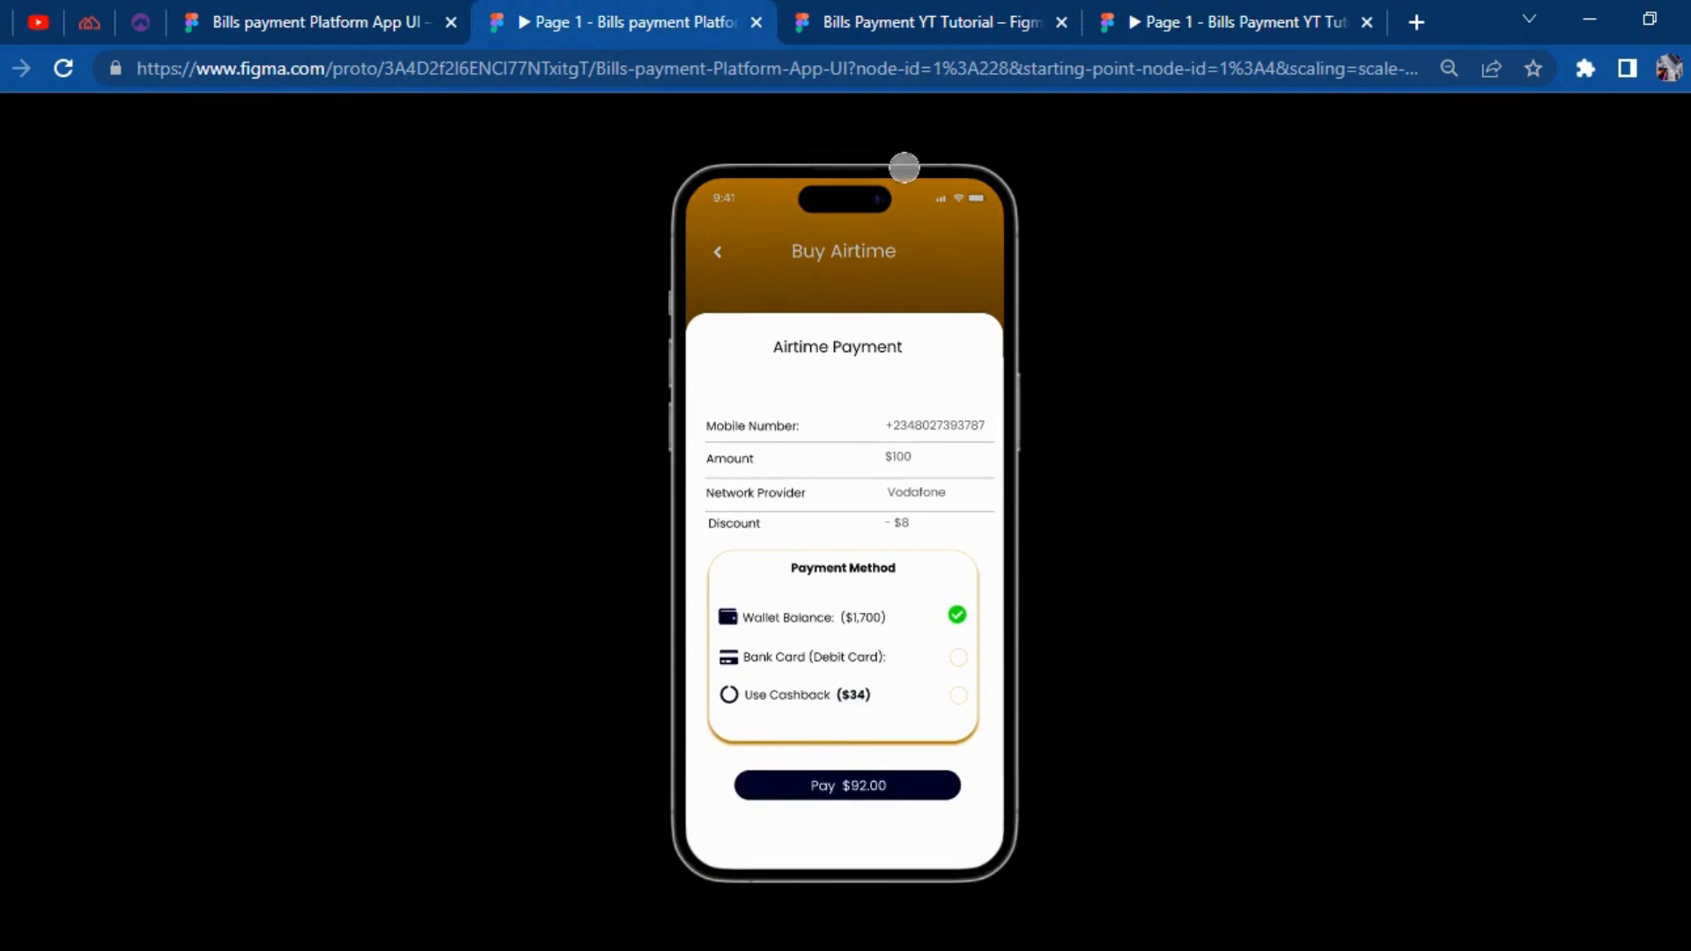
click(929, 21)
scroll(867, 525, down, 5)
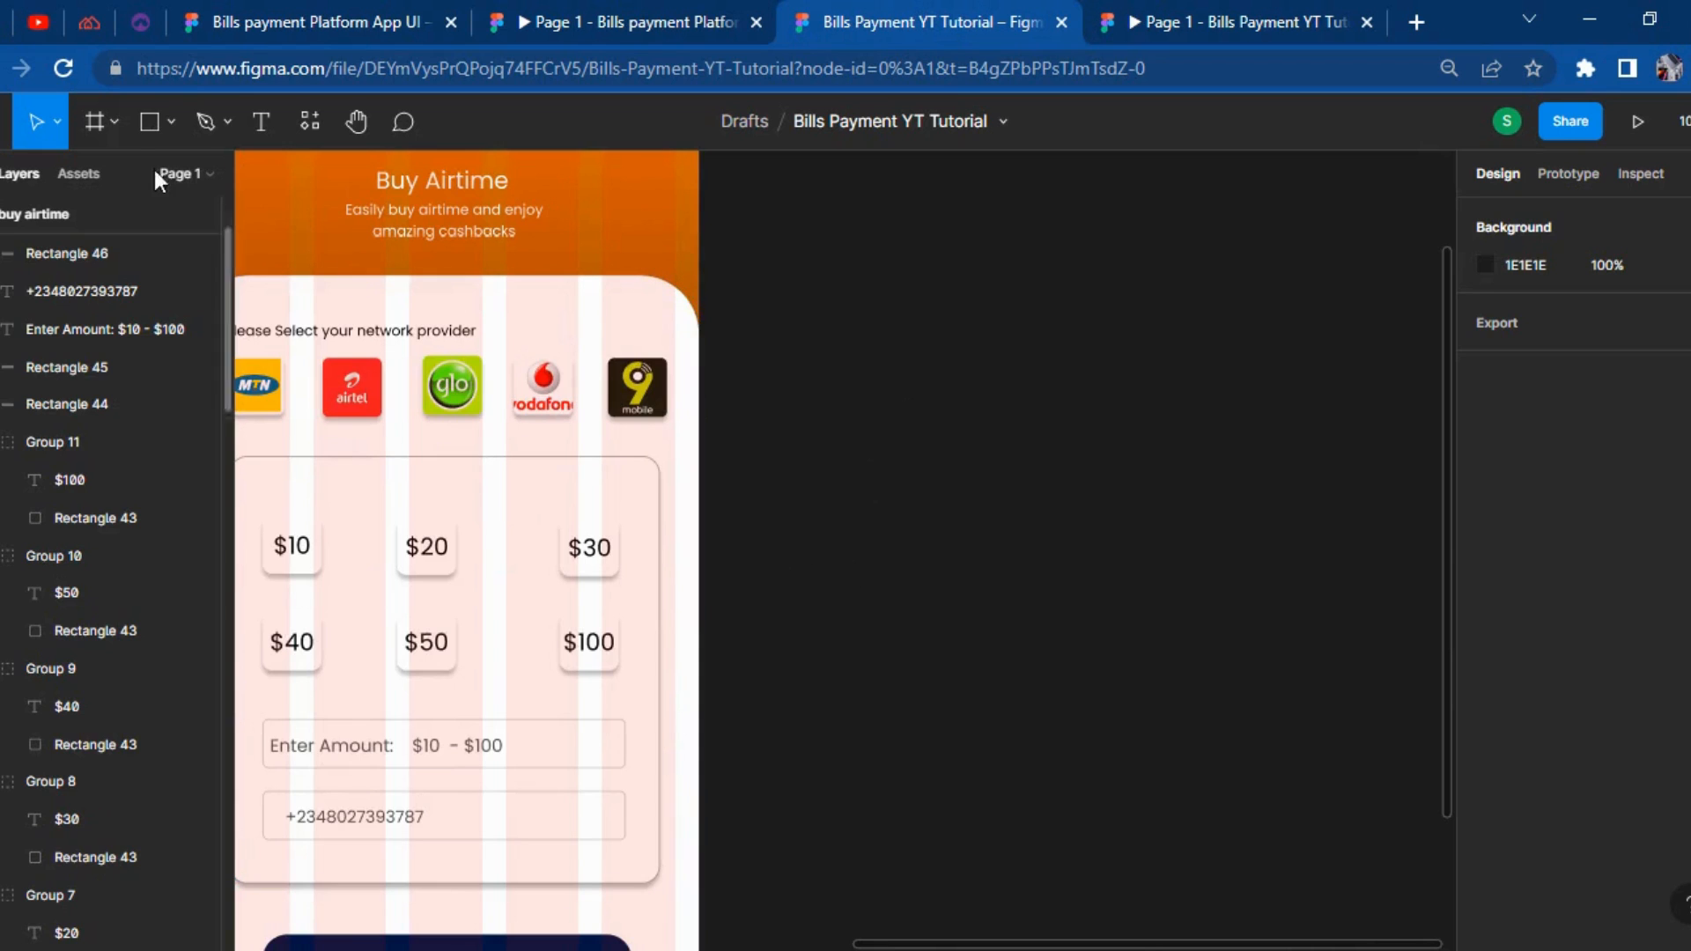
click(113, 122)
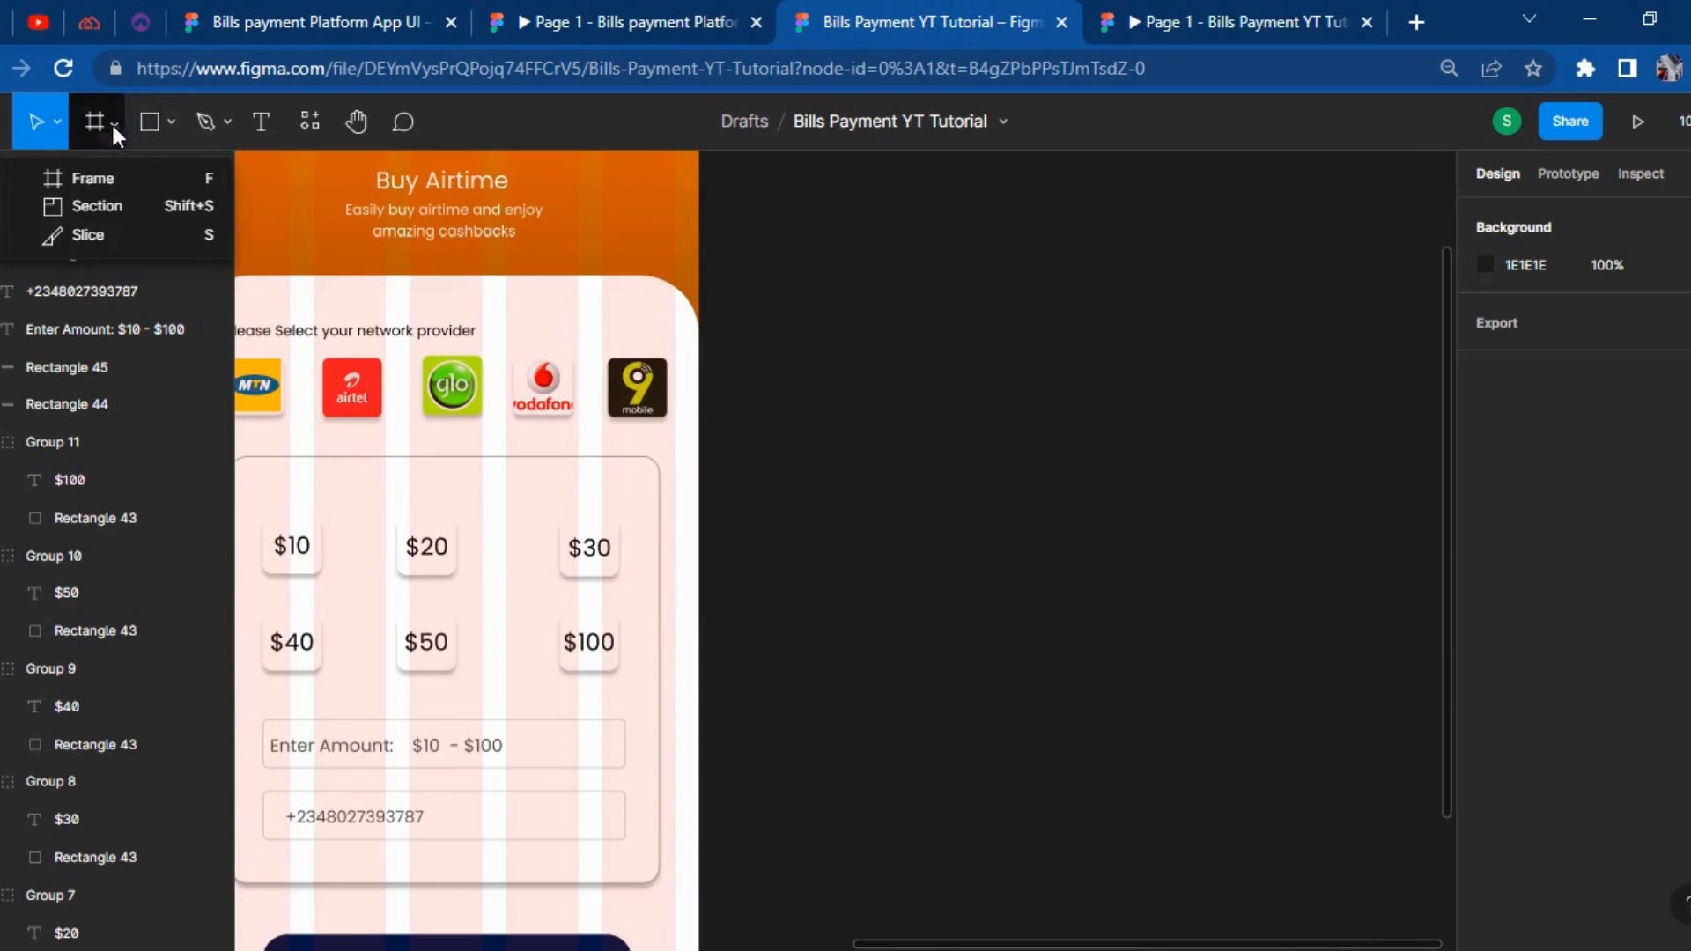
click(103, 187)
click(1025, 412)
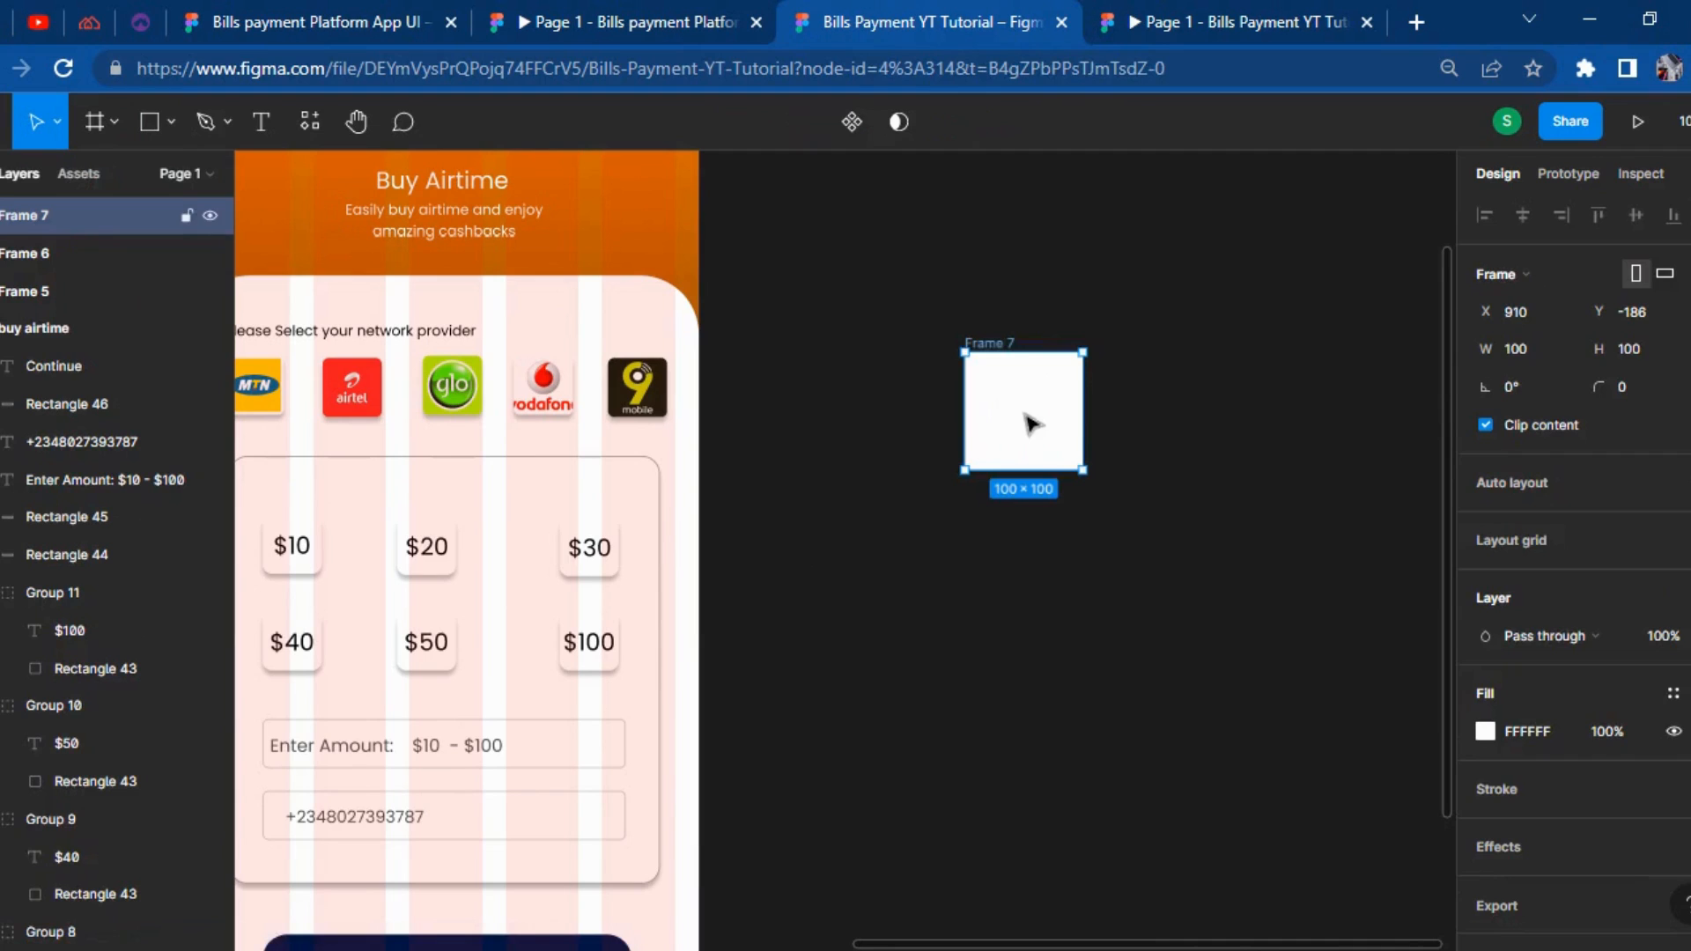
Resize the new frame to 431 × 717 to match the white Buy Airtime card and move it to X 784, Y -240.
click(577, 321)
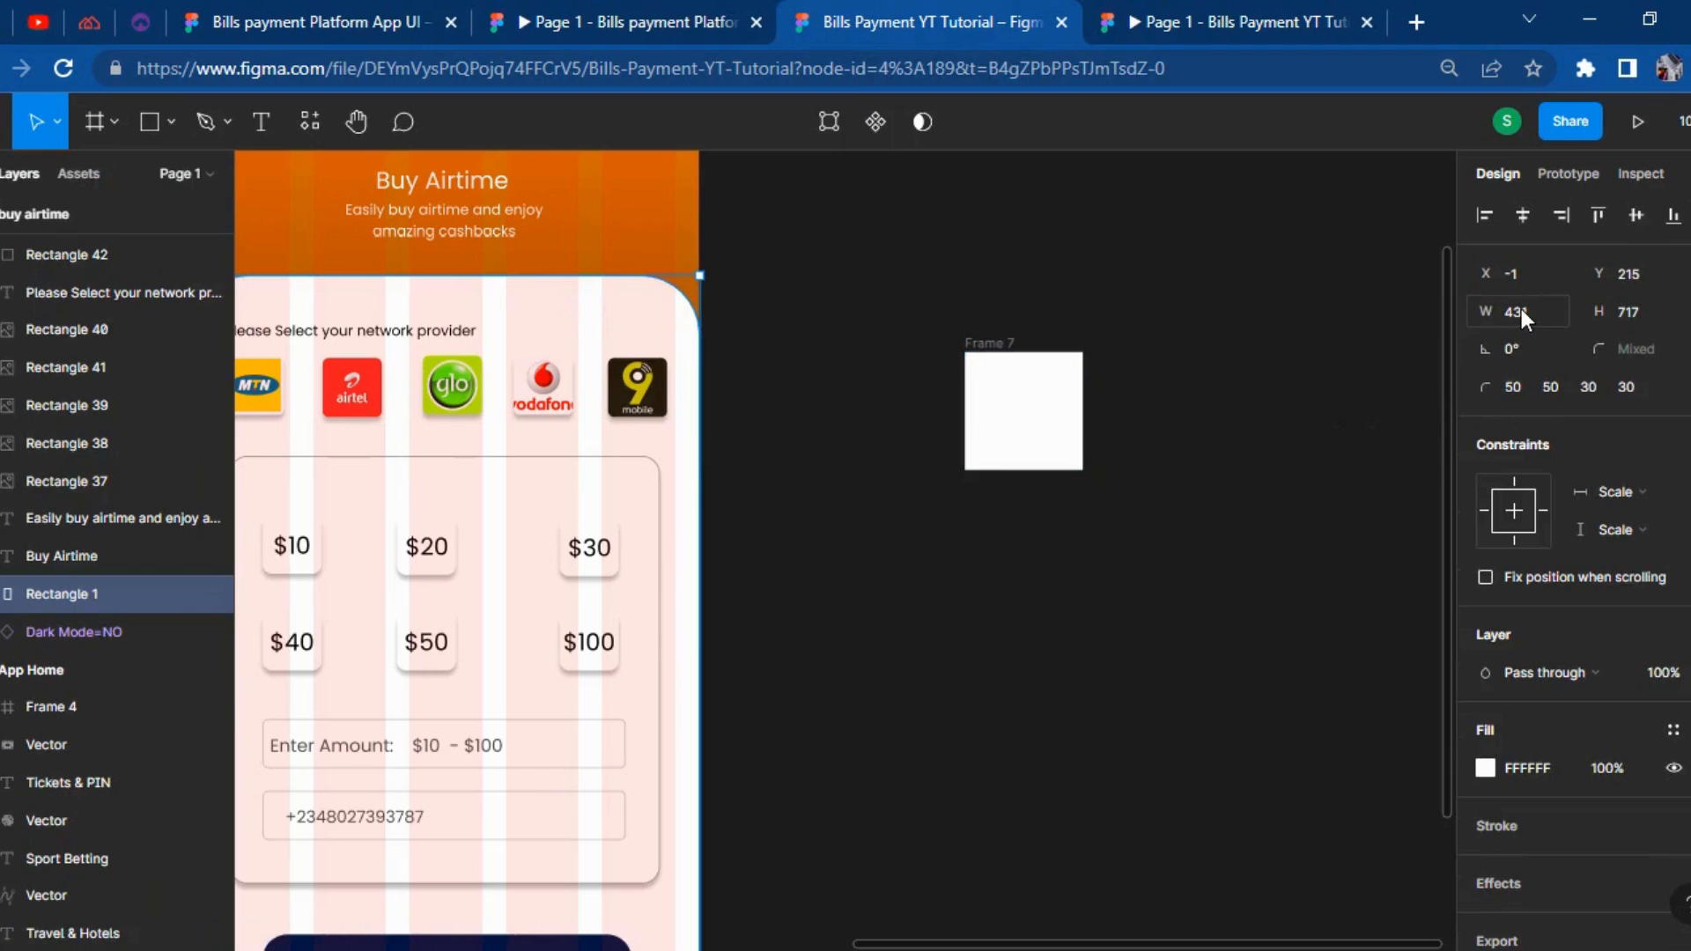
click(1022, 433)
text(431)
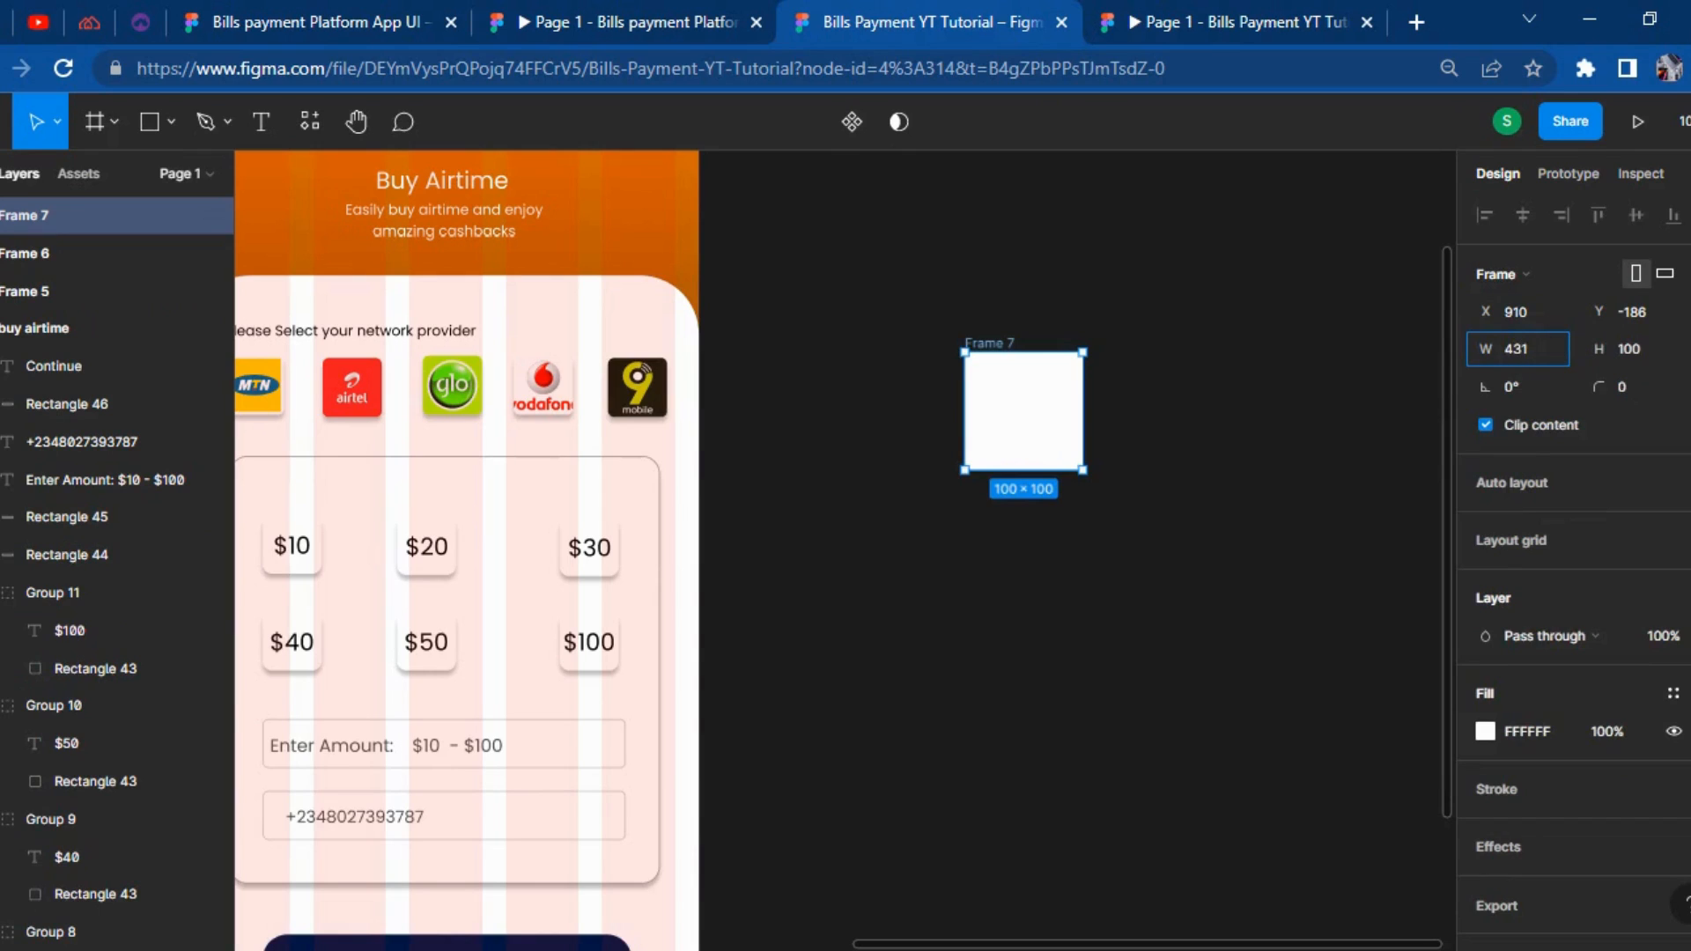
click(1625, 356)
text(717)
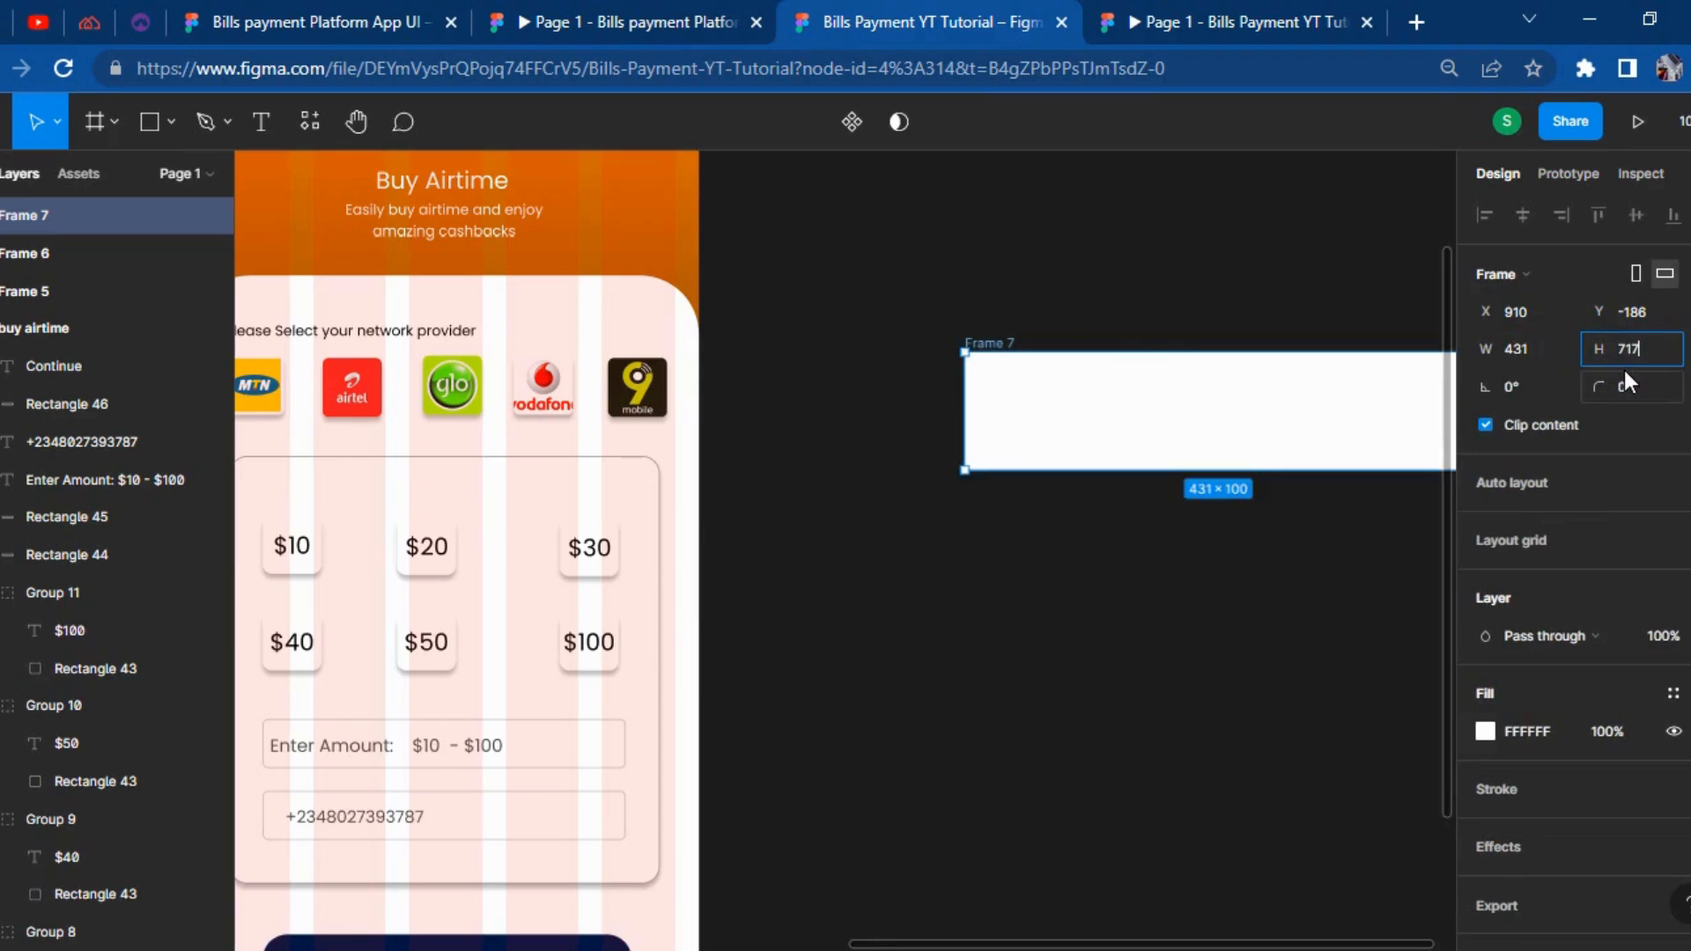
key(Return)
drag(1410, 653, 1251, 595)
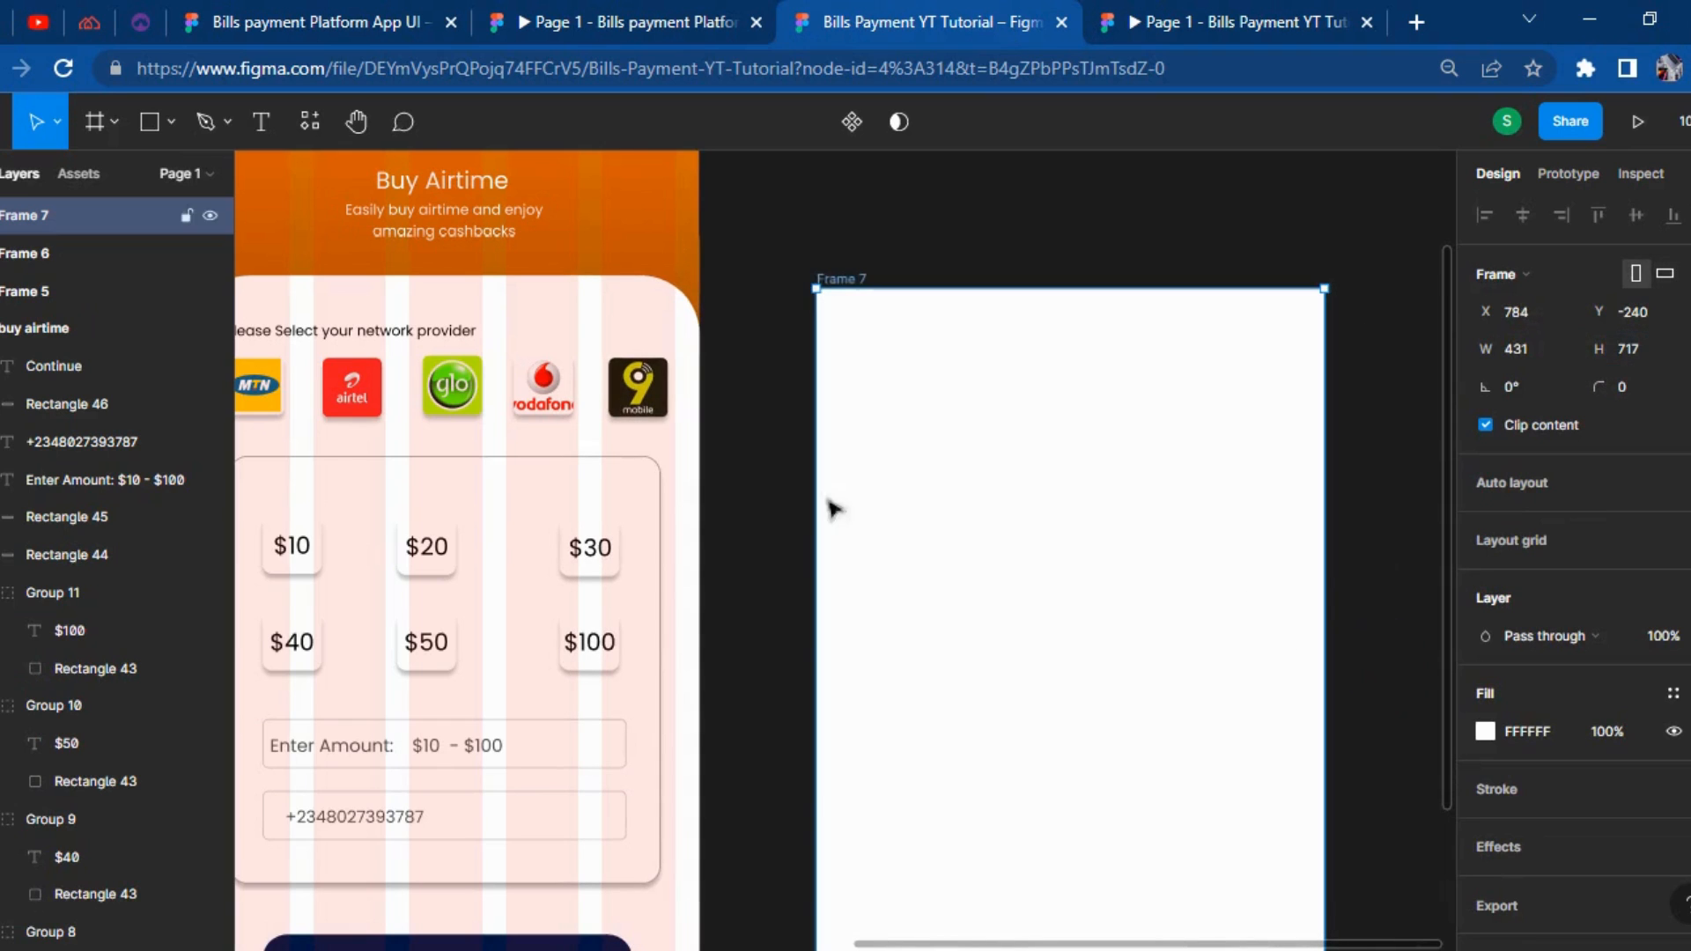
Round the new frame's corners with radii 50, 50, 30 and 30 to match the white Buy Airtime card.
click(641, 322)
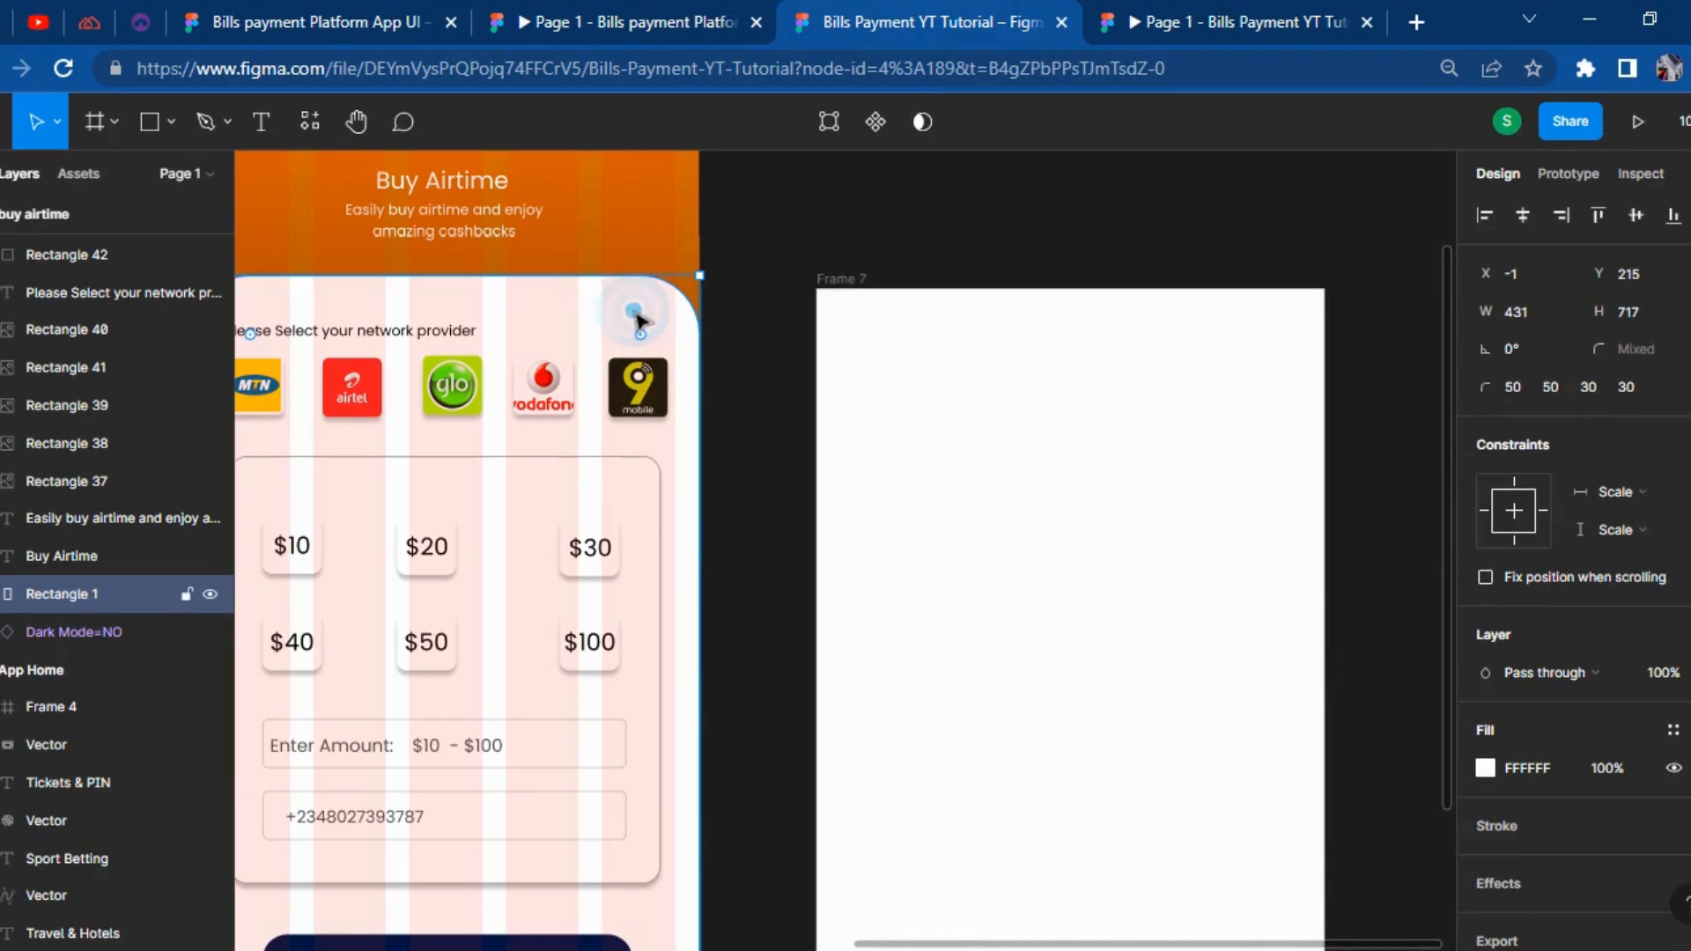
click(1113, 438)
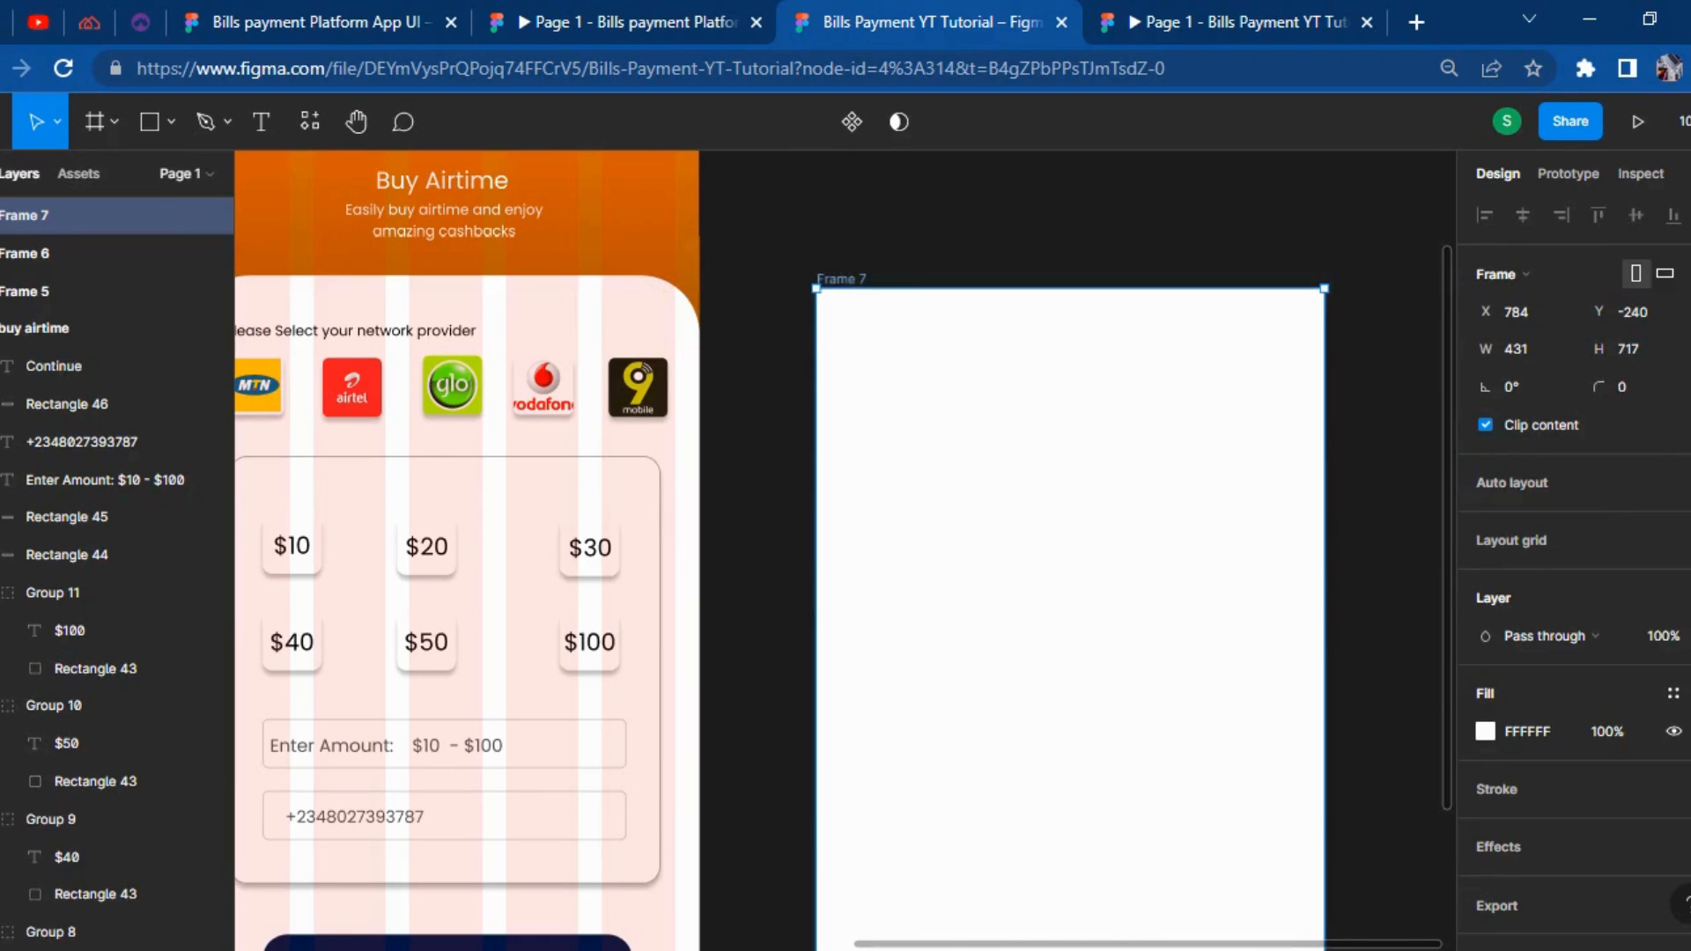
click(490, 296)
click(1234, 407)
click(1518, 427)
text(50)
key(Tab)
text(50)
key(Tab)
text(30)
key(Tab)
text(30)
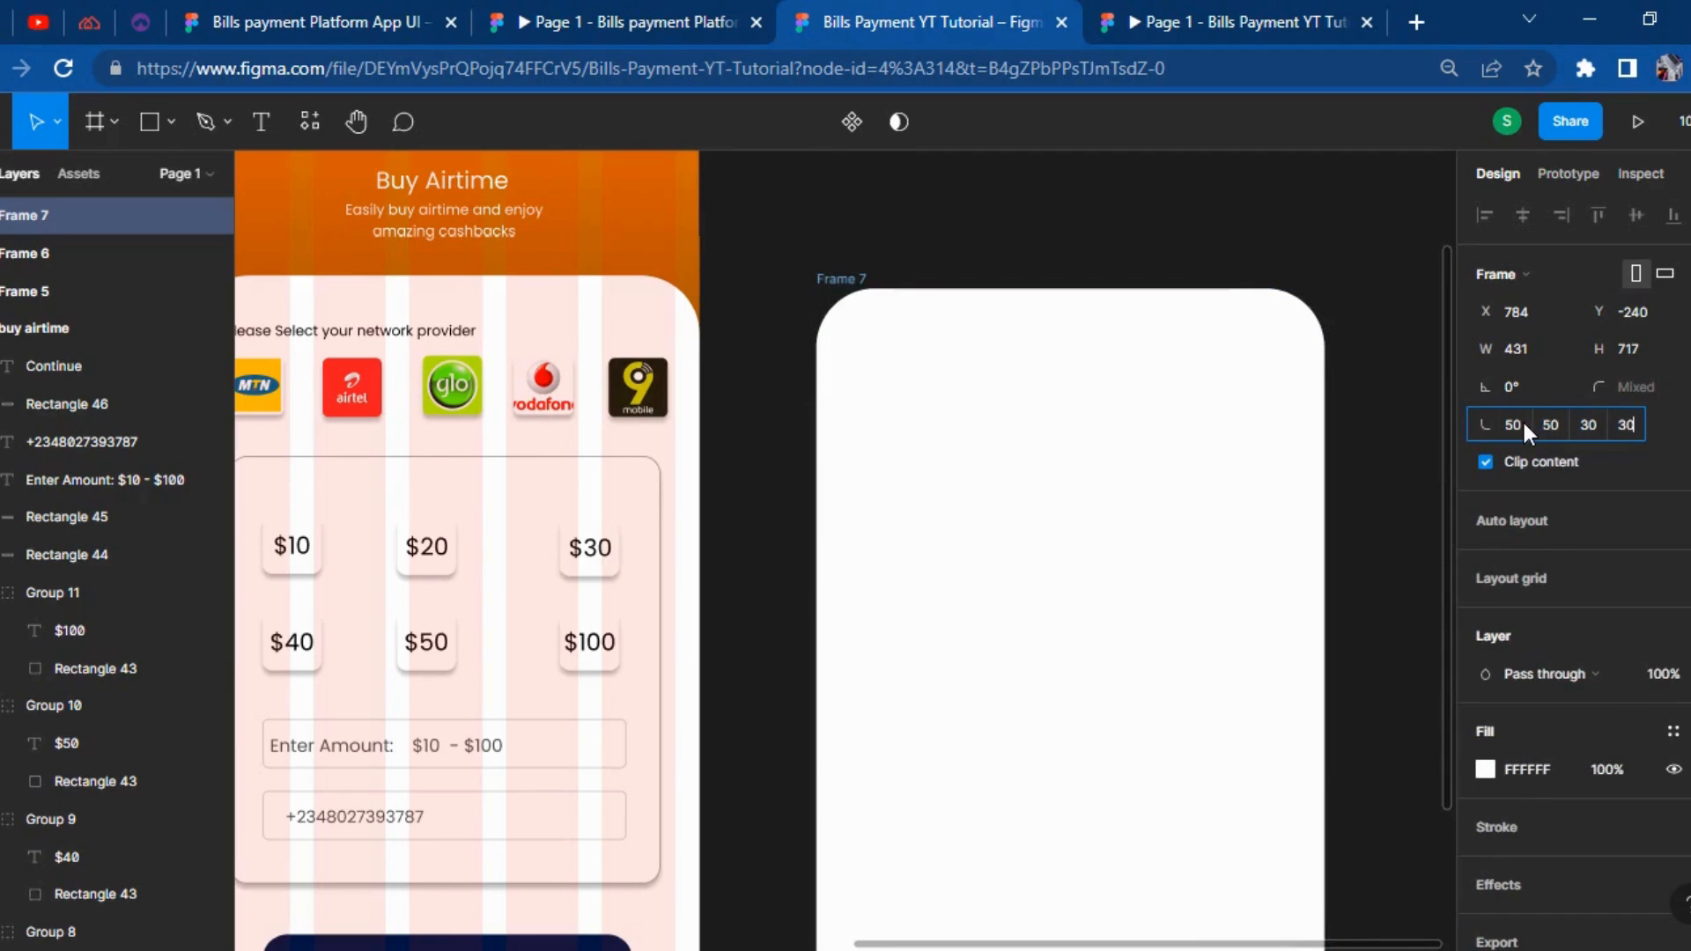
click(1393, 585)
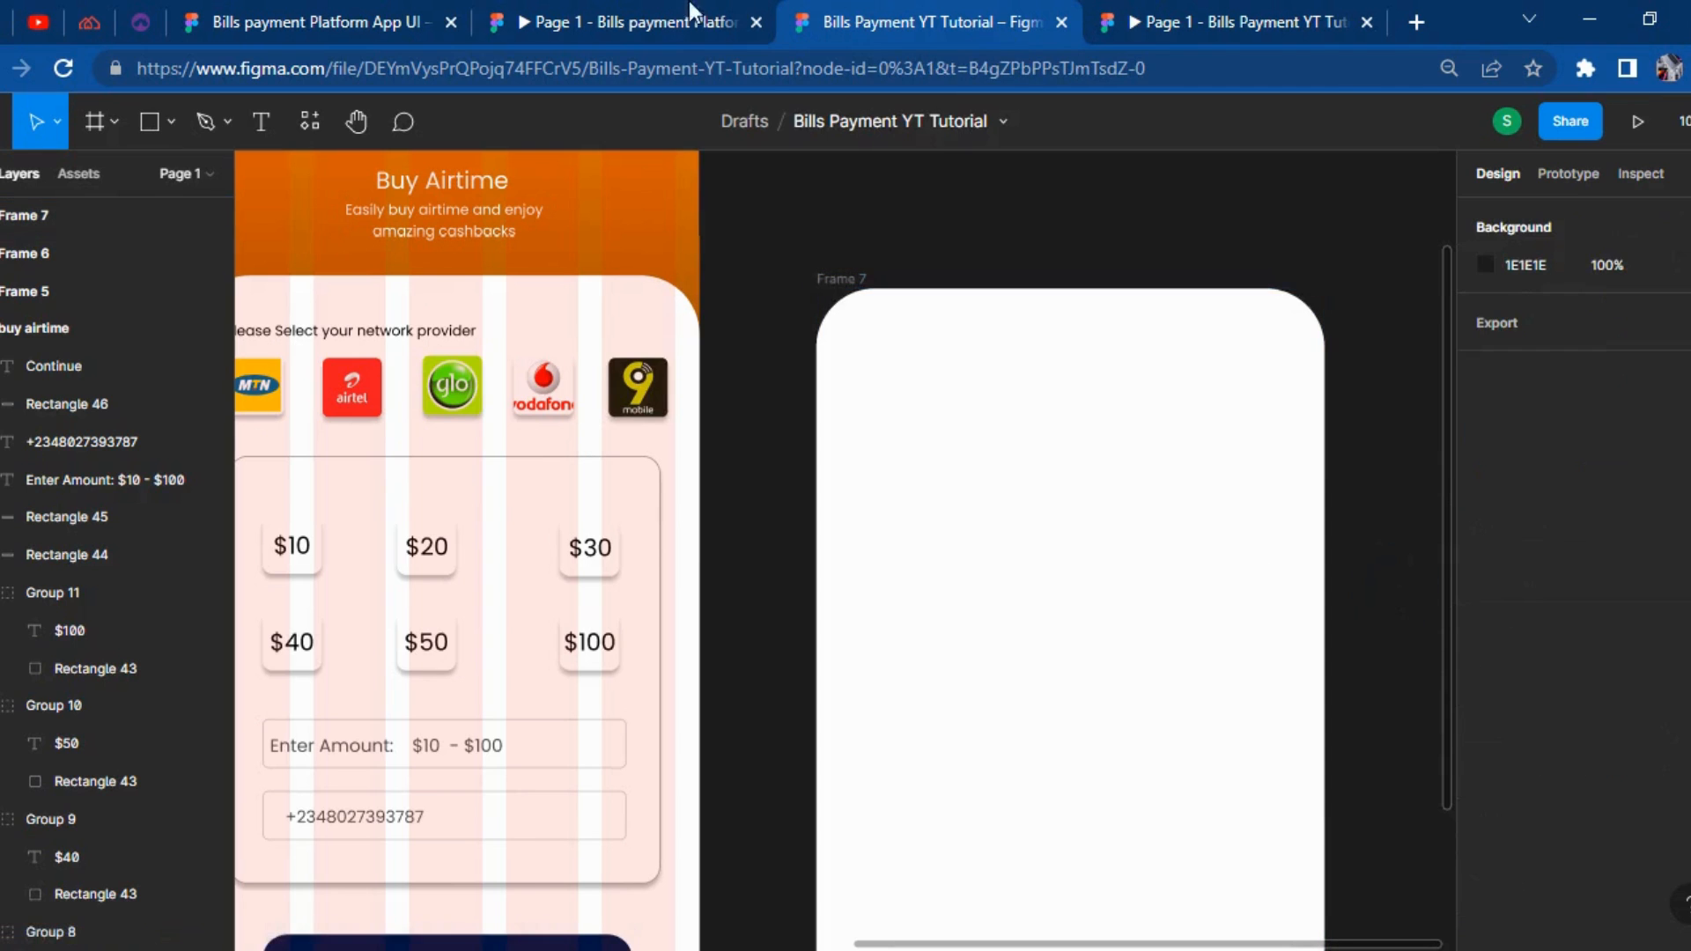
Check the reference prototype and add the title text "Airtime Payment" near the top of the new rounded frame.
click(627, 24)
click(916, 22)
click(259, 123)
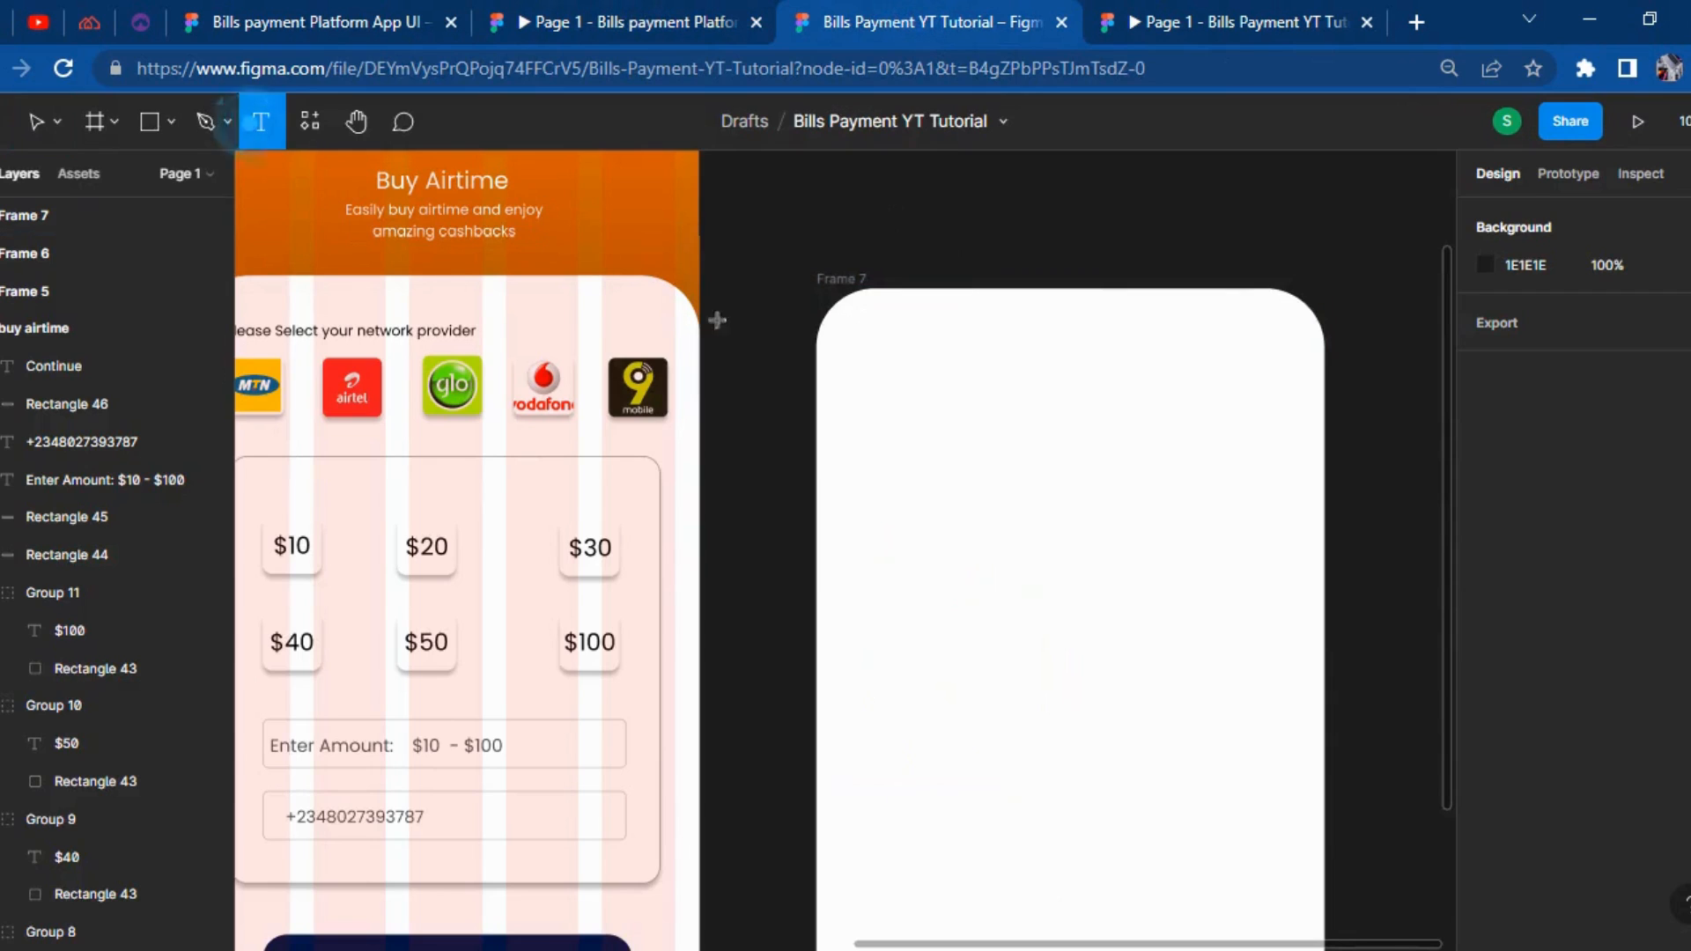
click(984, 382)
text(Airtime Payment)
key(Escape)
Move the "Airtime Payment" title to X 158, Y 28 and set its font size to 18.
key(shift+Up)
key(shift+Up)
key(shift+Up)
key(shift+Up)
key(shift+Right)
key(shift+Right)
key(shift+Right)
key(shift+Right)
key(shift+Right)
key(shift+Right)
key(shift+Right)
key(shift+Up)
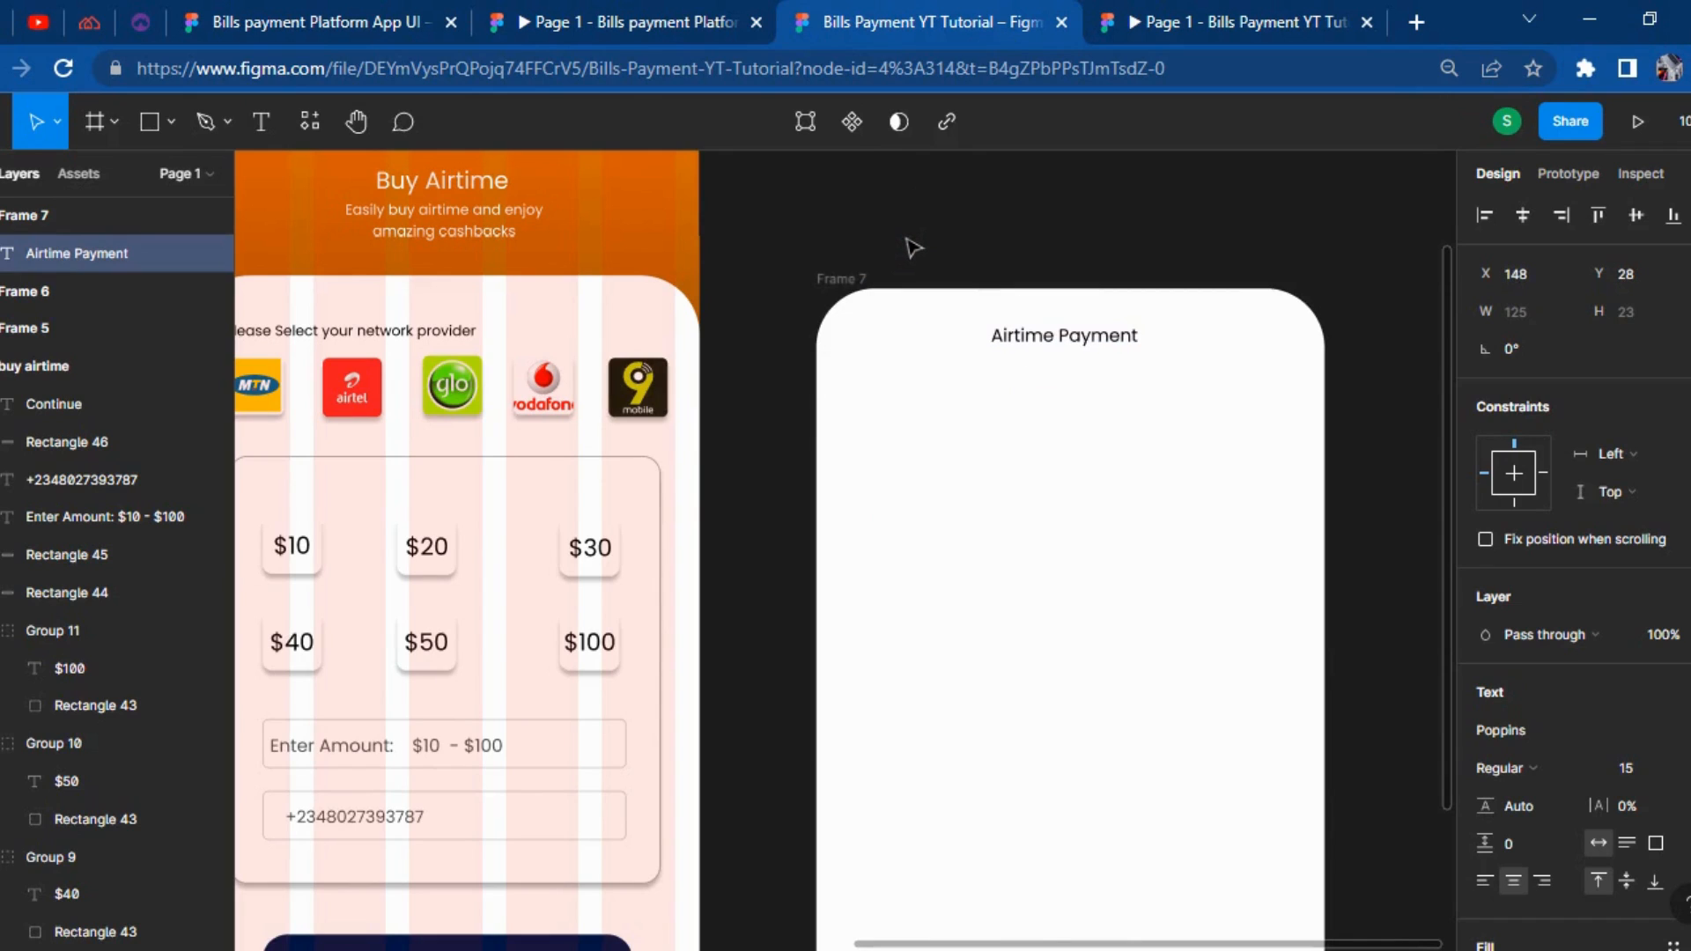
key(shift+Right)
click(1639, 767)
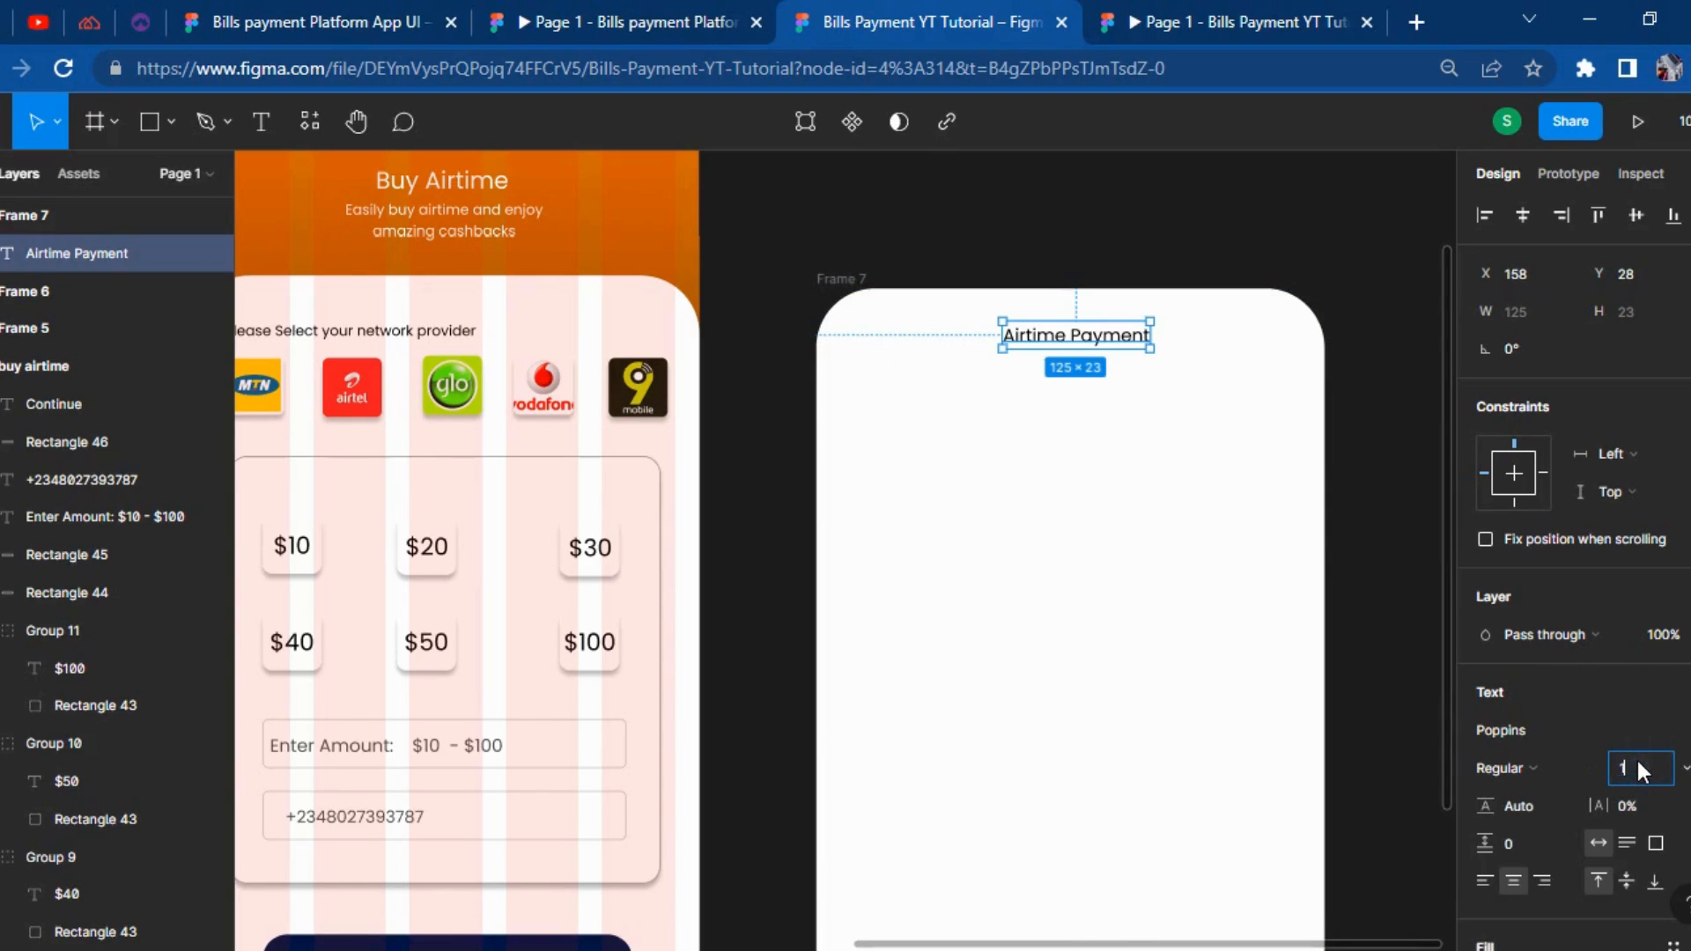
key(Return)
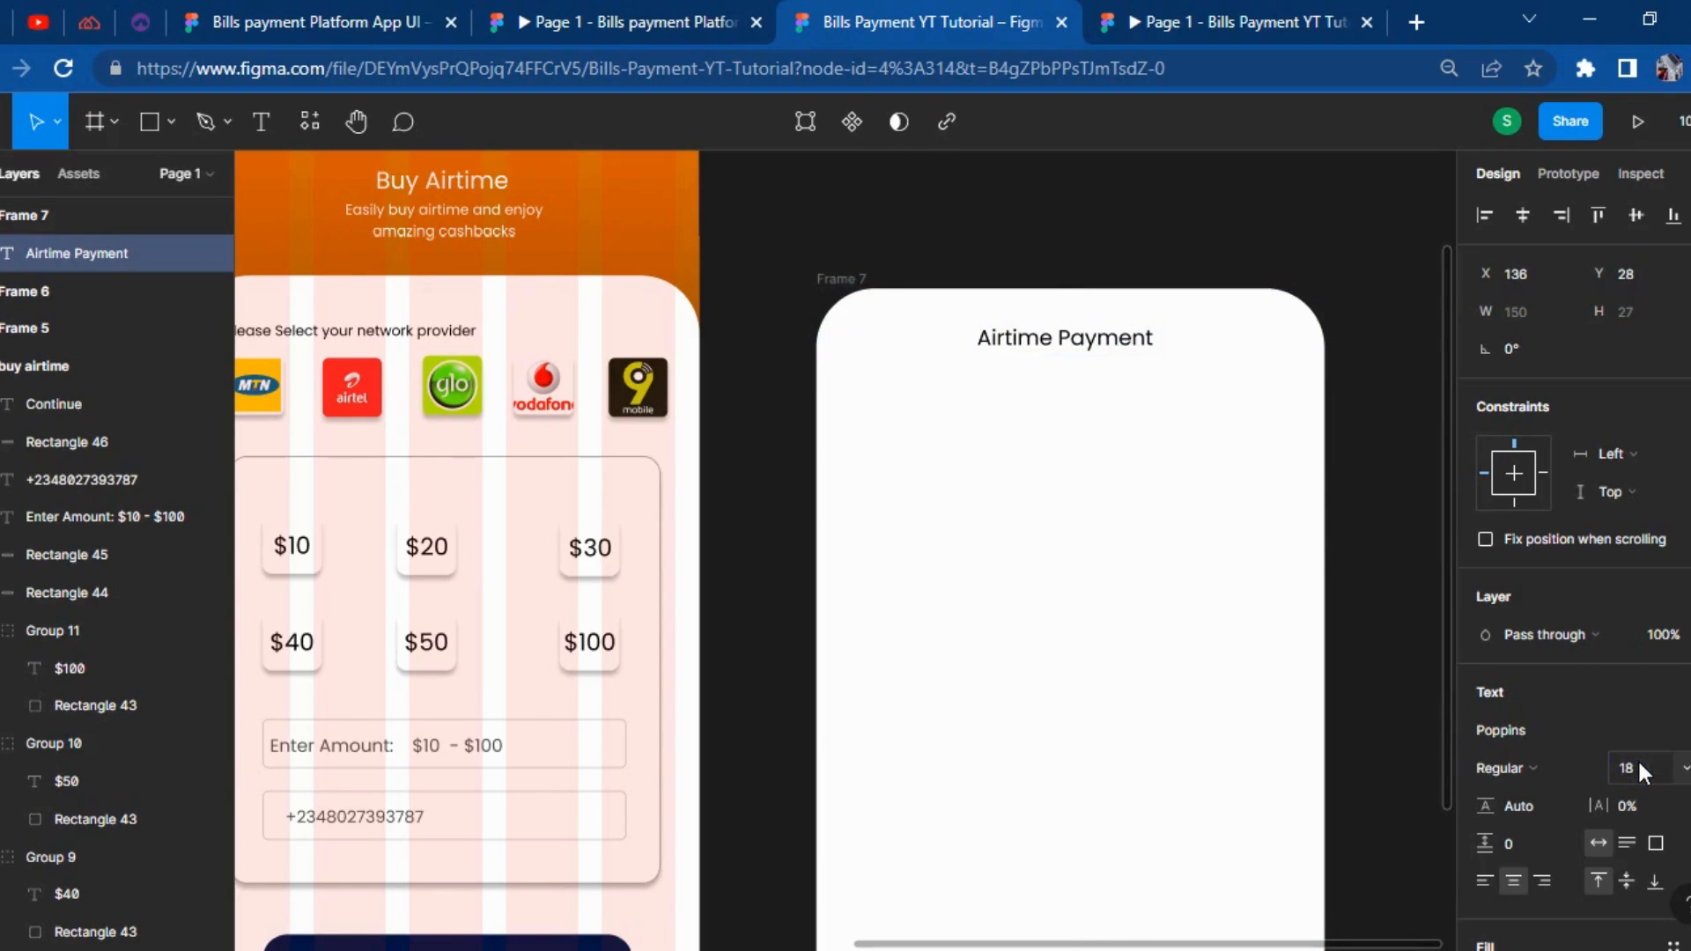
Add a "Mobile Number" text label below the Airtime Payment title, following the reference prototype.
click(581, 20)
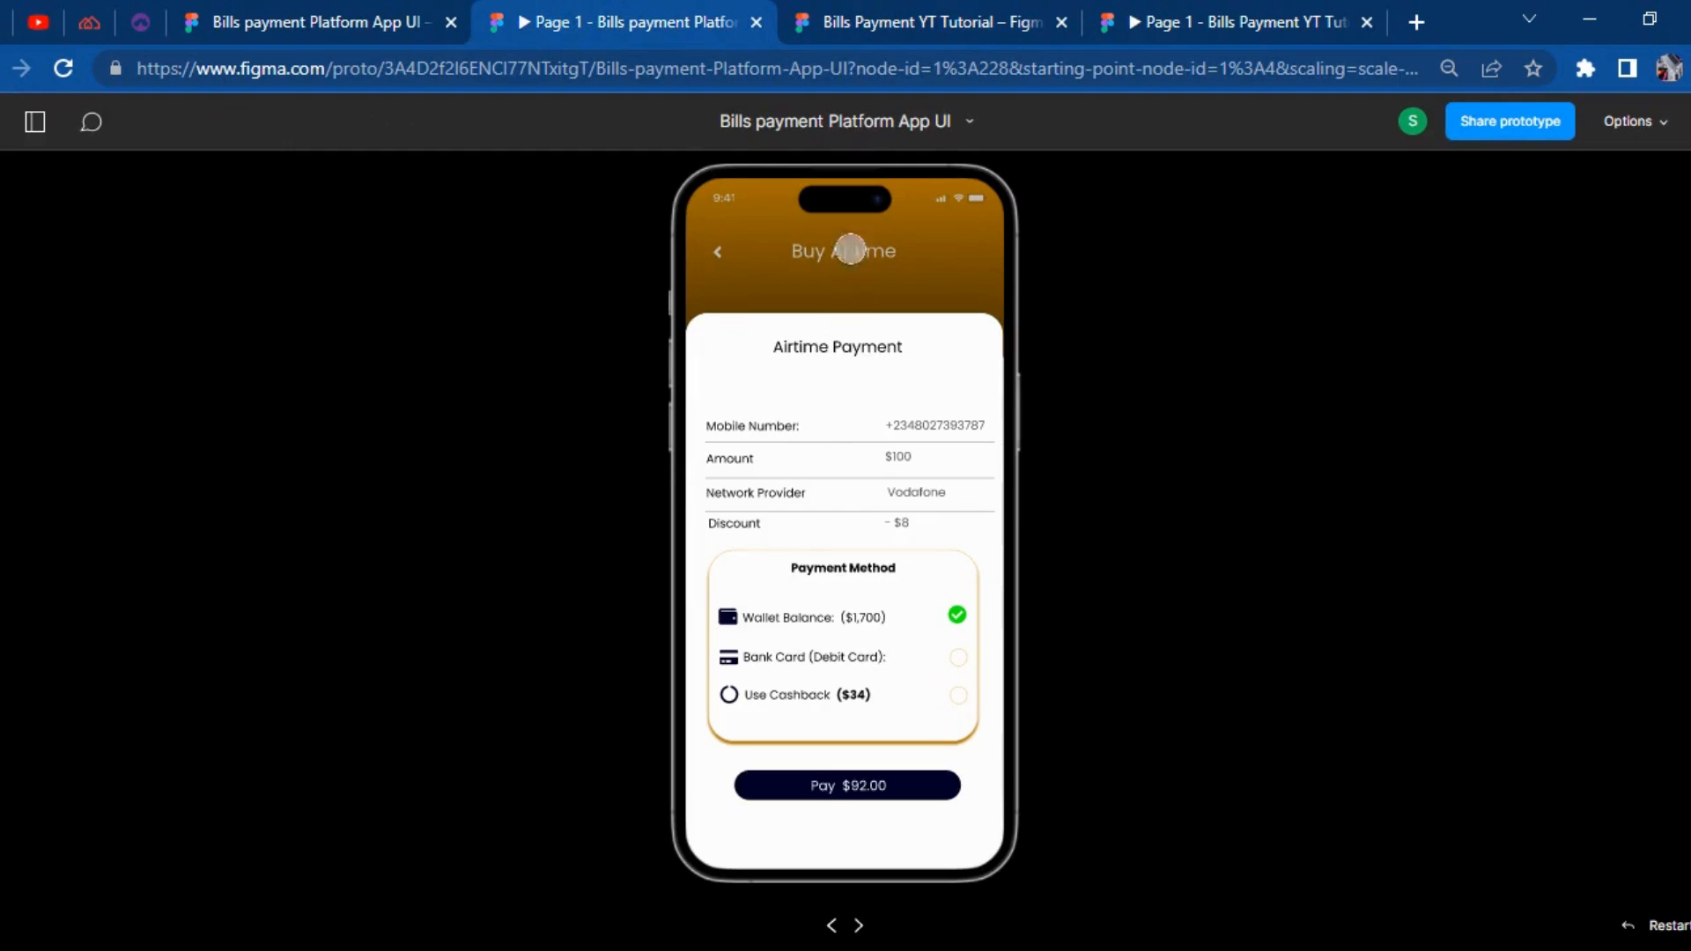
click(929, 16)
key(Return)
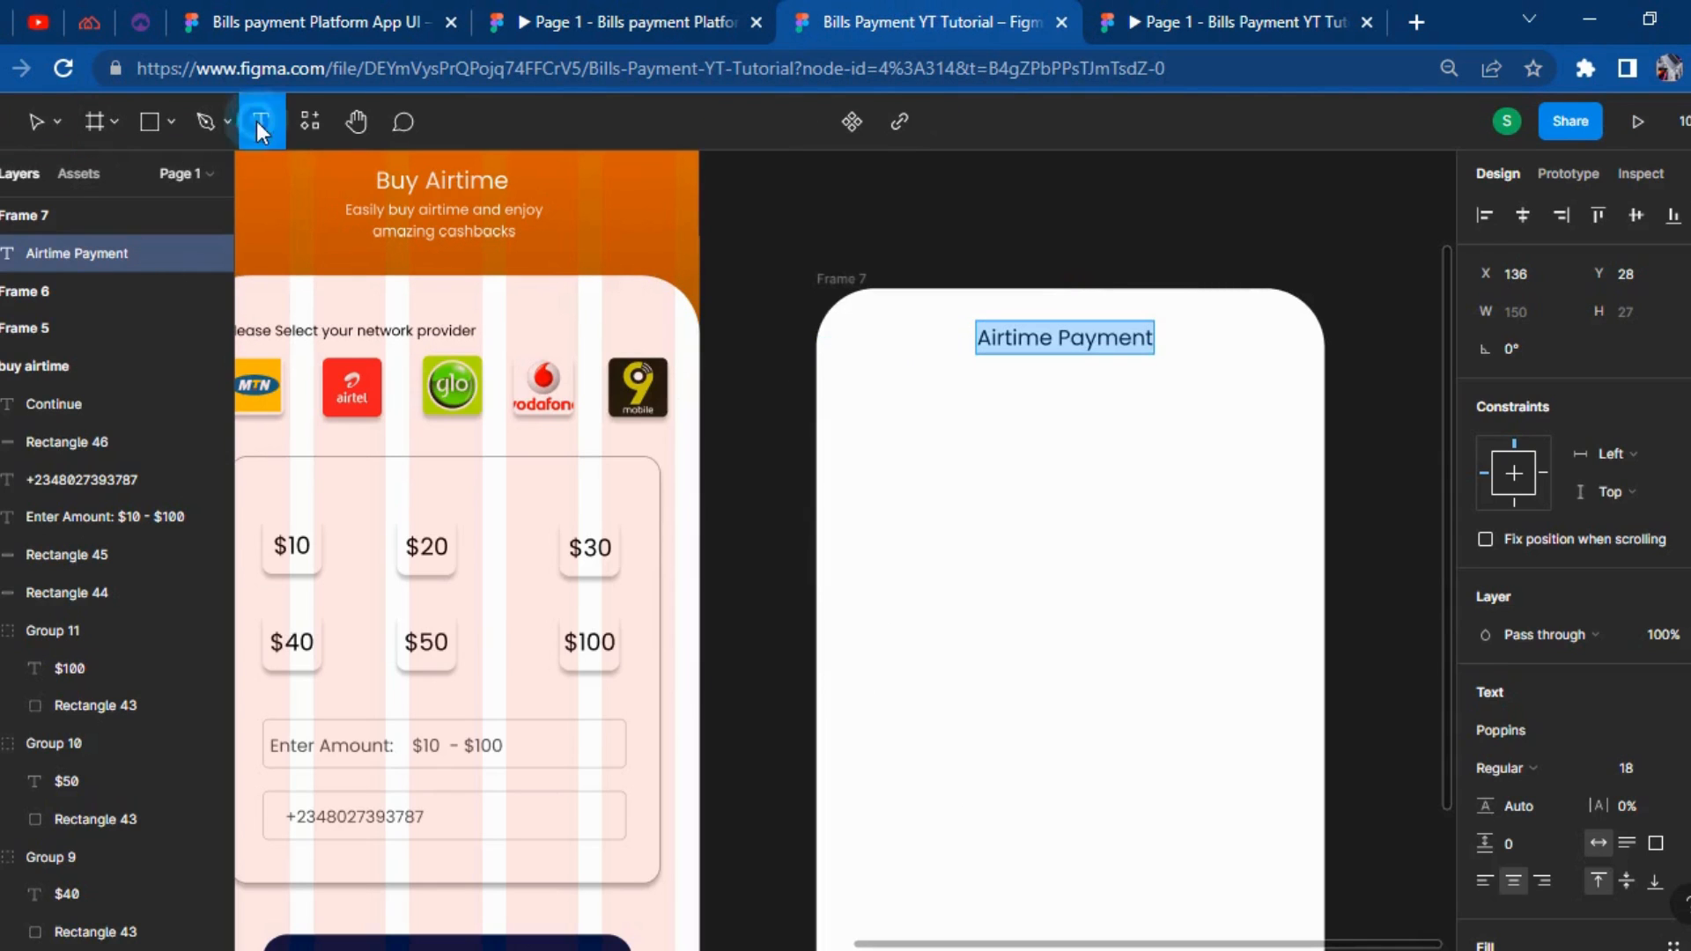
click(875, 449)
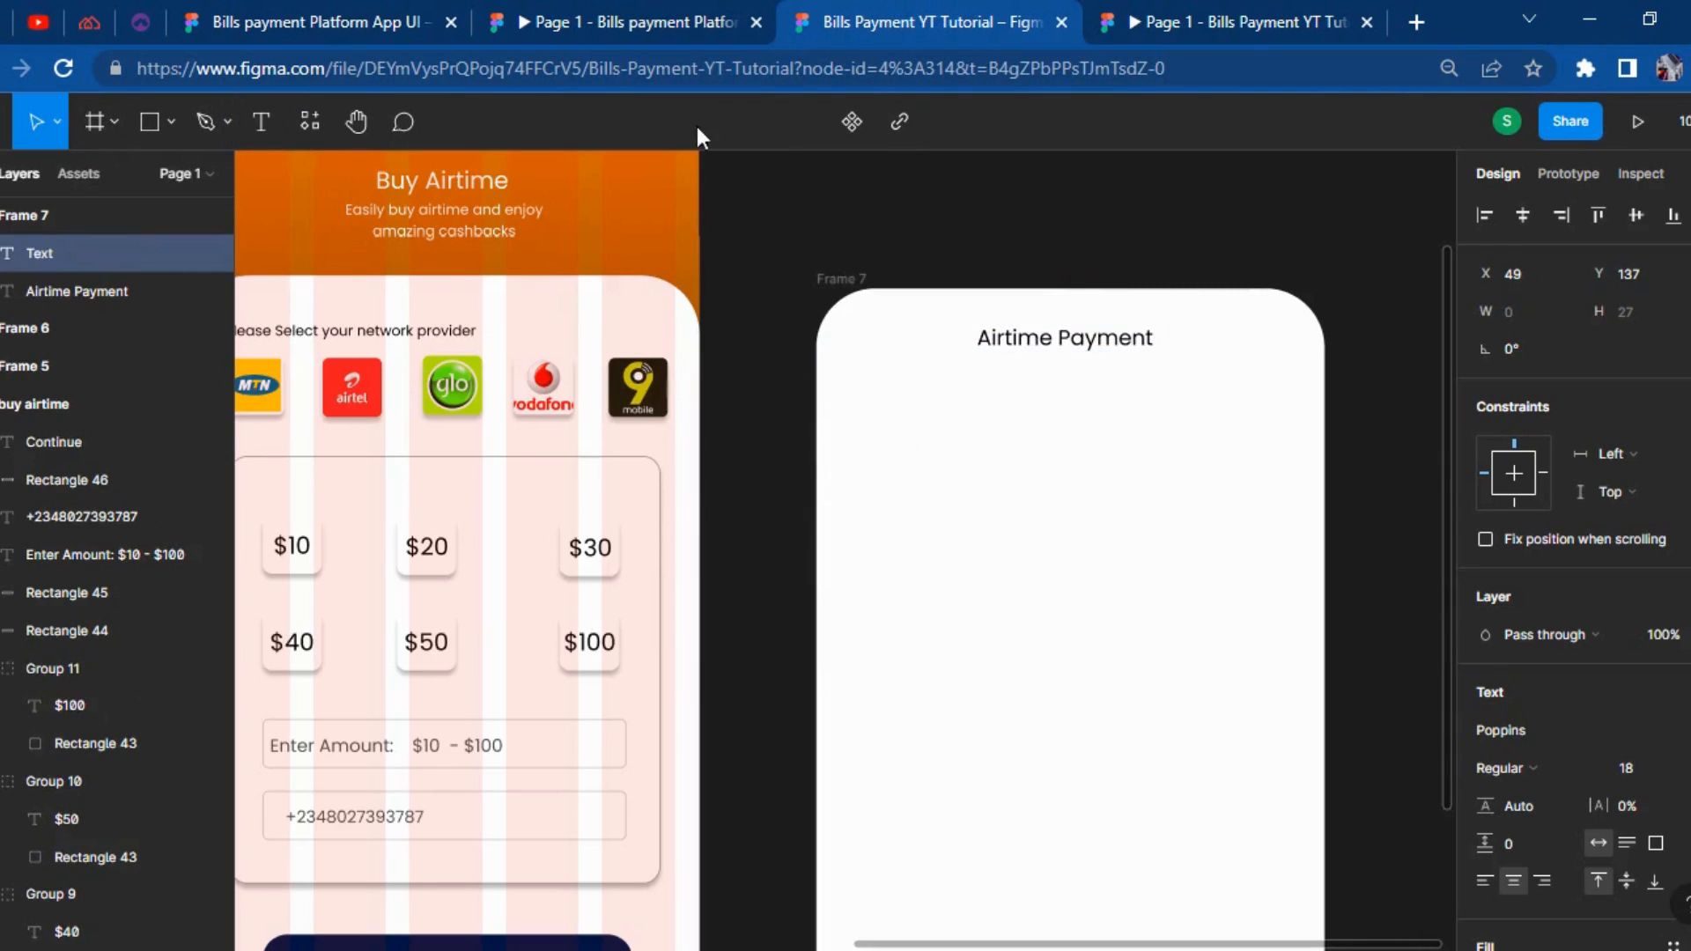
click(550, 16)
click(1057, 11)
text(Mobile Numb)
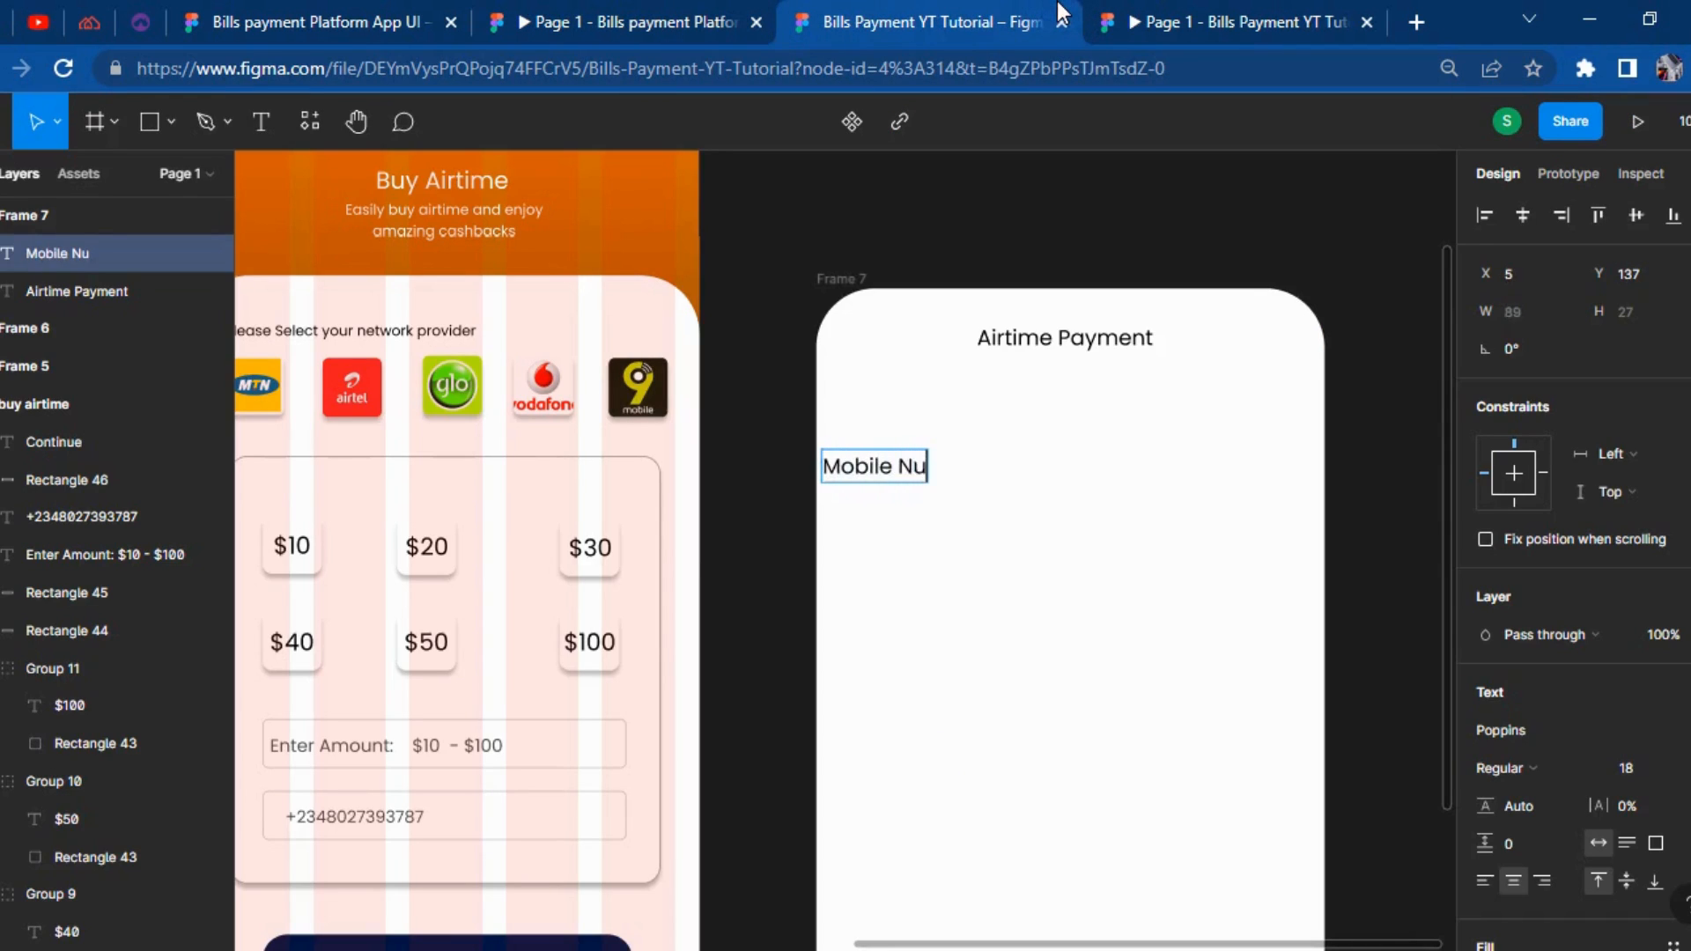
key(BackSpace)
text(ber)
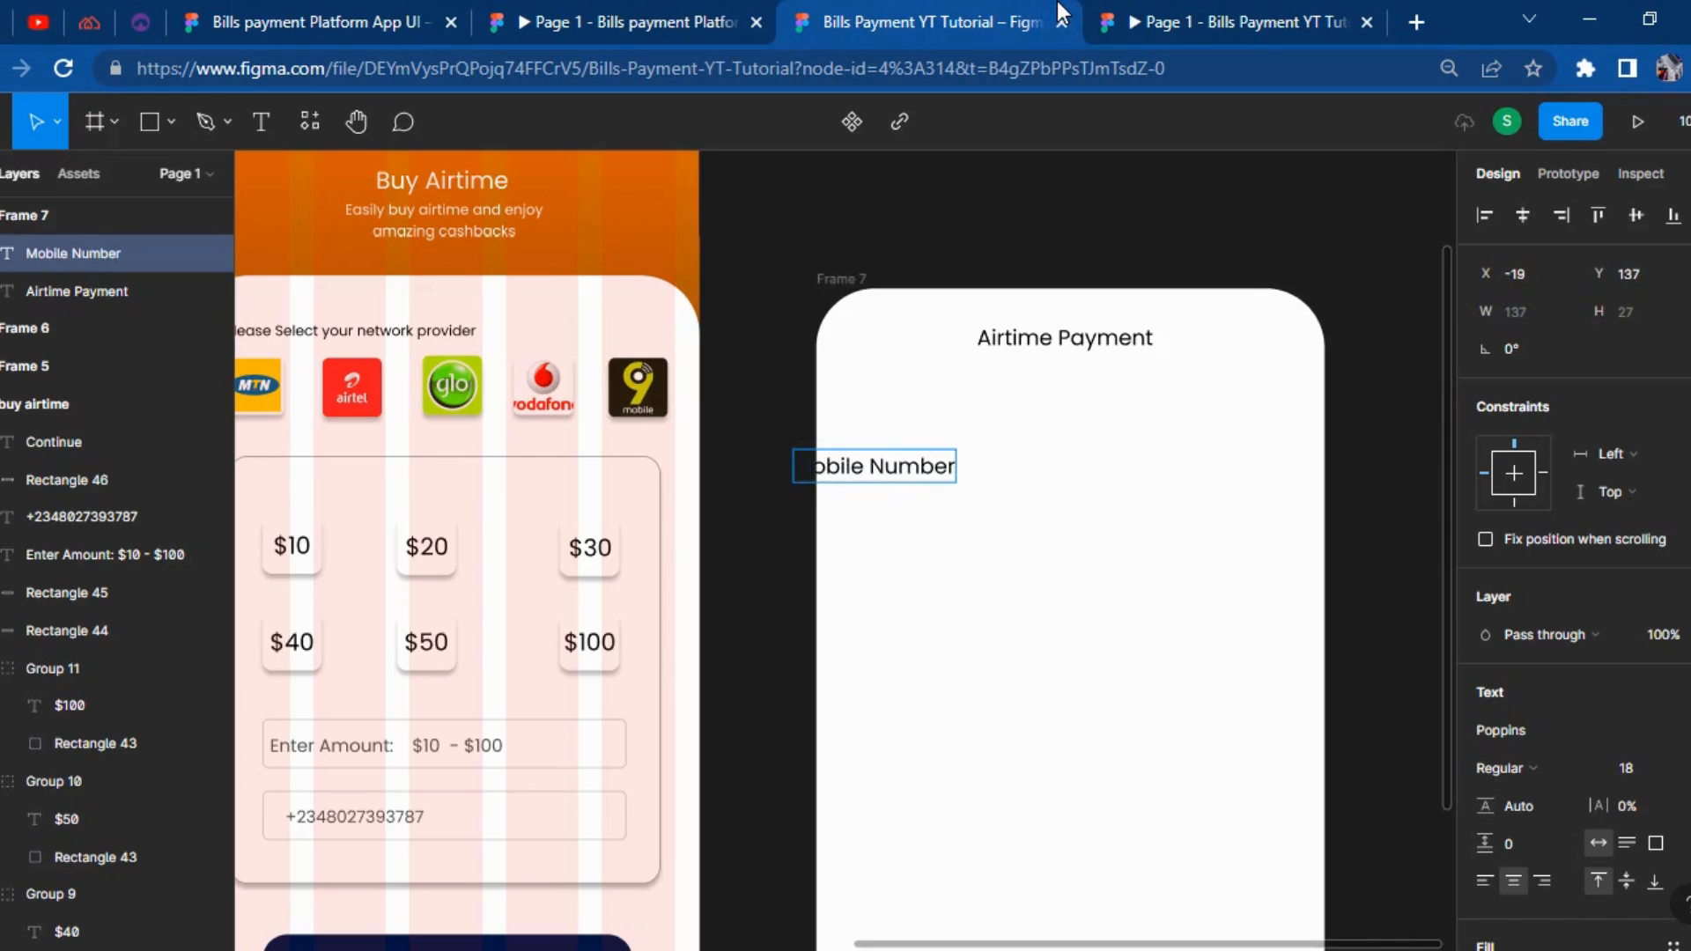
Set the "Mobile Number" label's font size to 14 and move it to X 36, Y 117.
click(1639, 770)
text(14)
key(Return)
click(1405, 595)
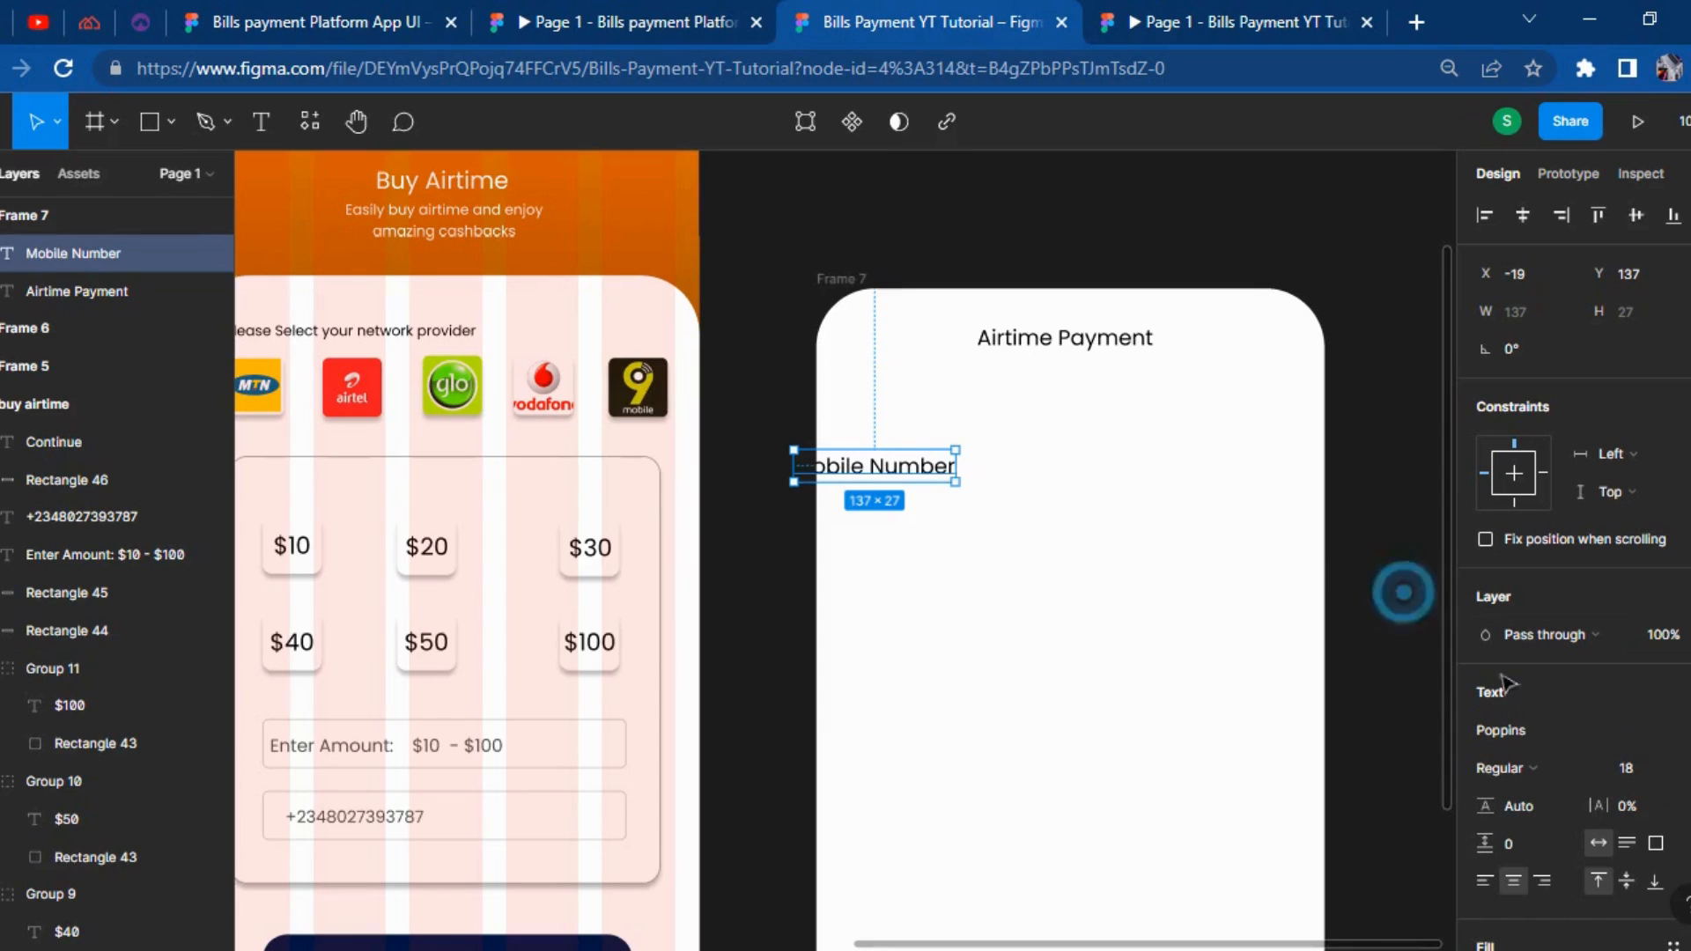
text(14)
key(Return)
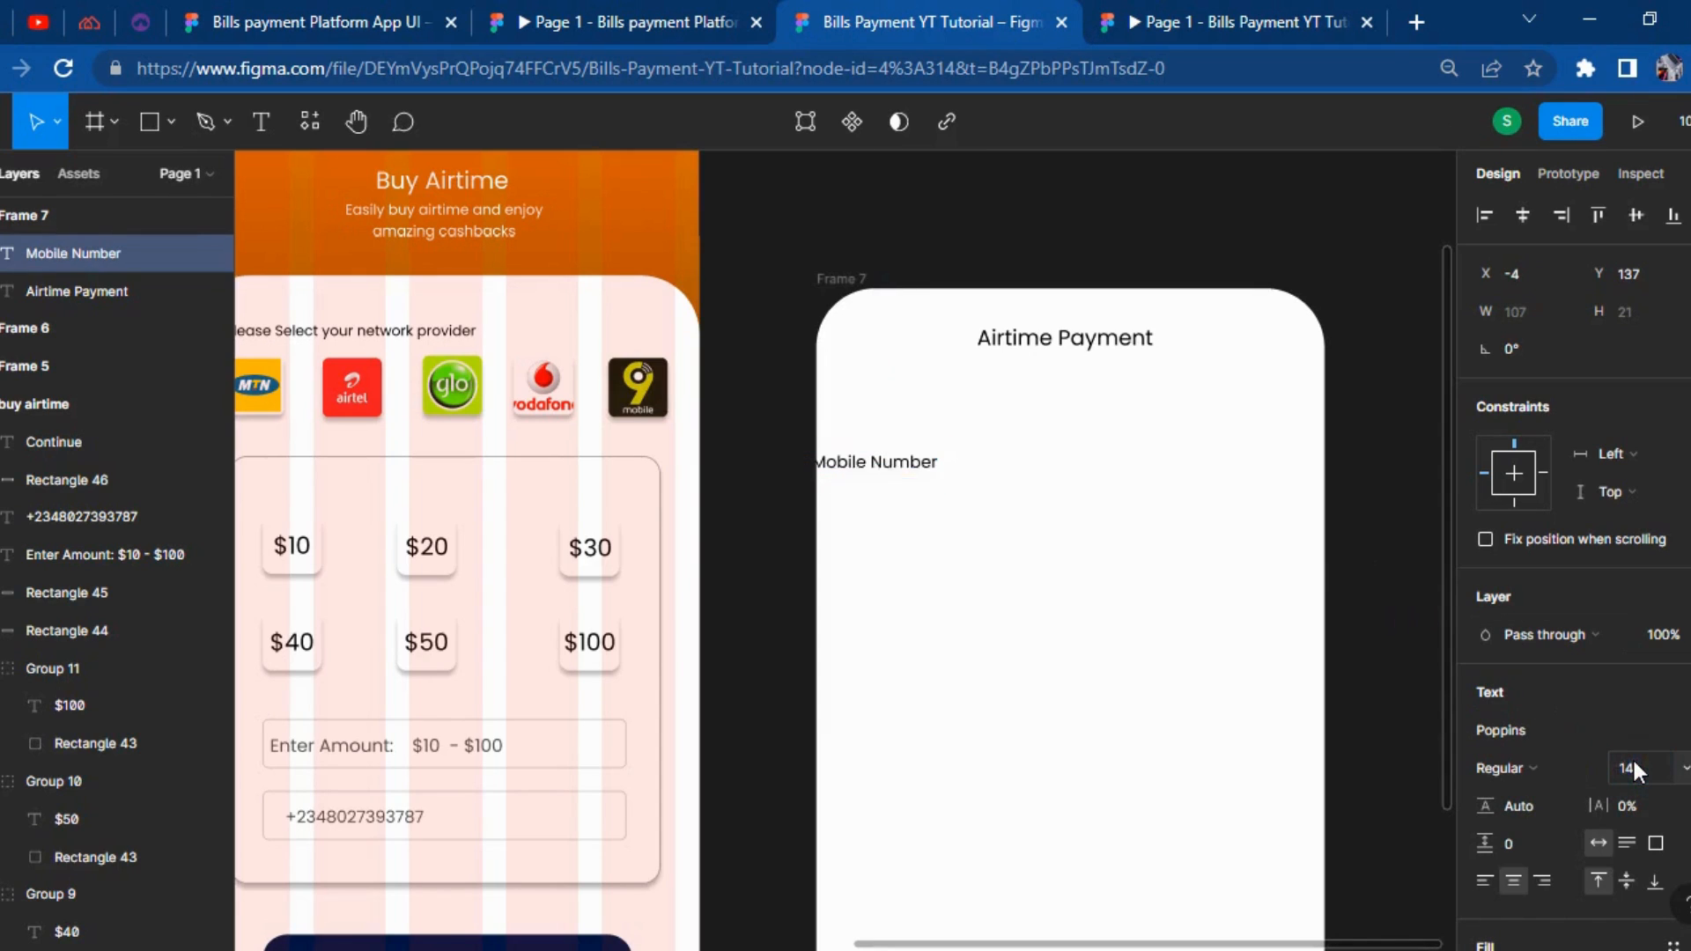
key(shift+Right)
key(shift+Right)
key(shift+Right)
key(shift+Right)
key(shift+Up)
key(shift+Up)
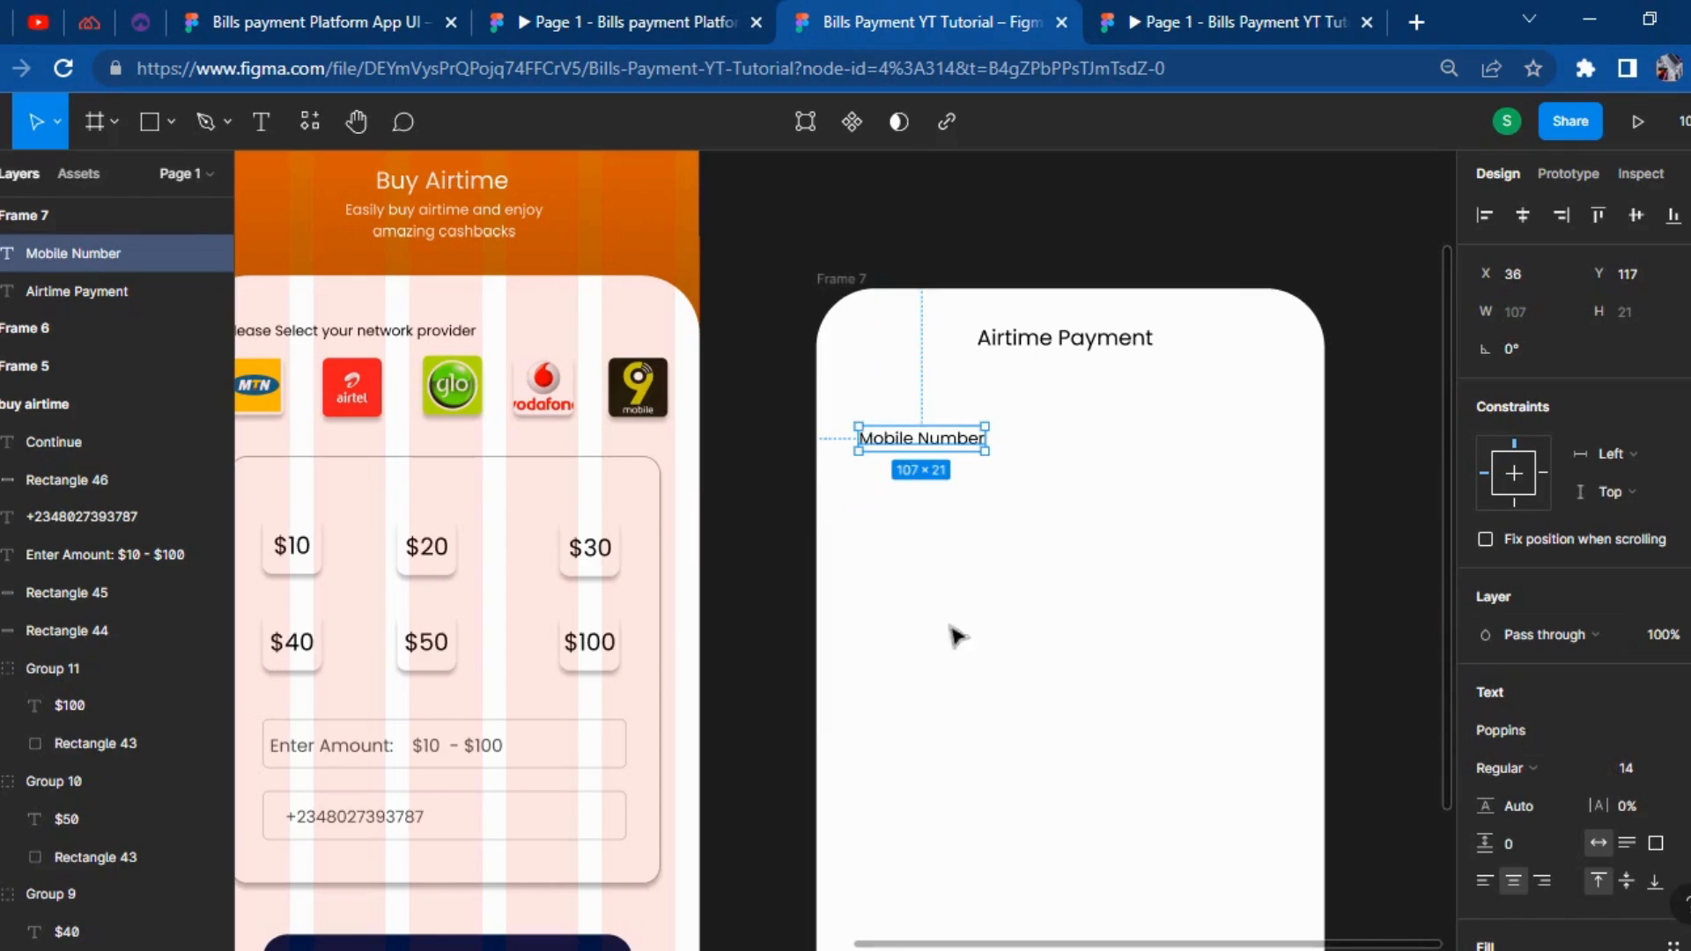
Append a colon, a wide gap and the phone number to the Mobile Number label, and move the row to X 28, Y 122.
click(944, 449)
double_click(944, 447)
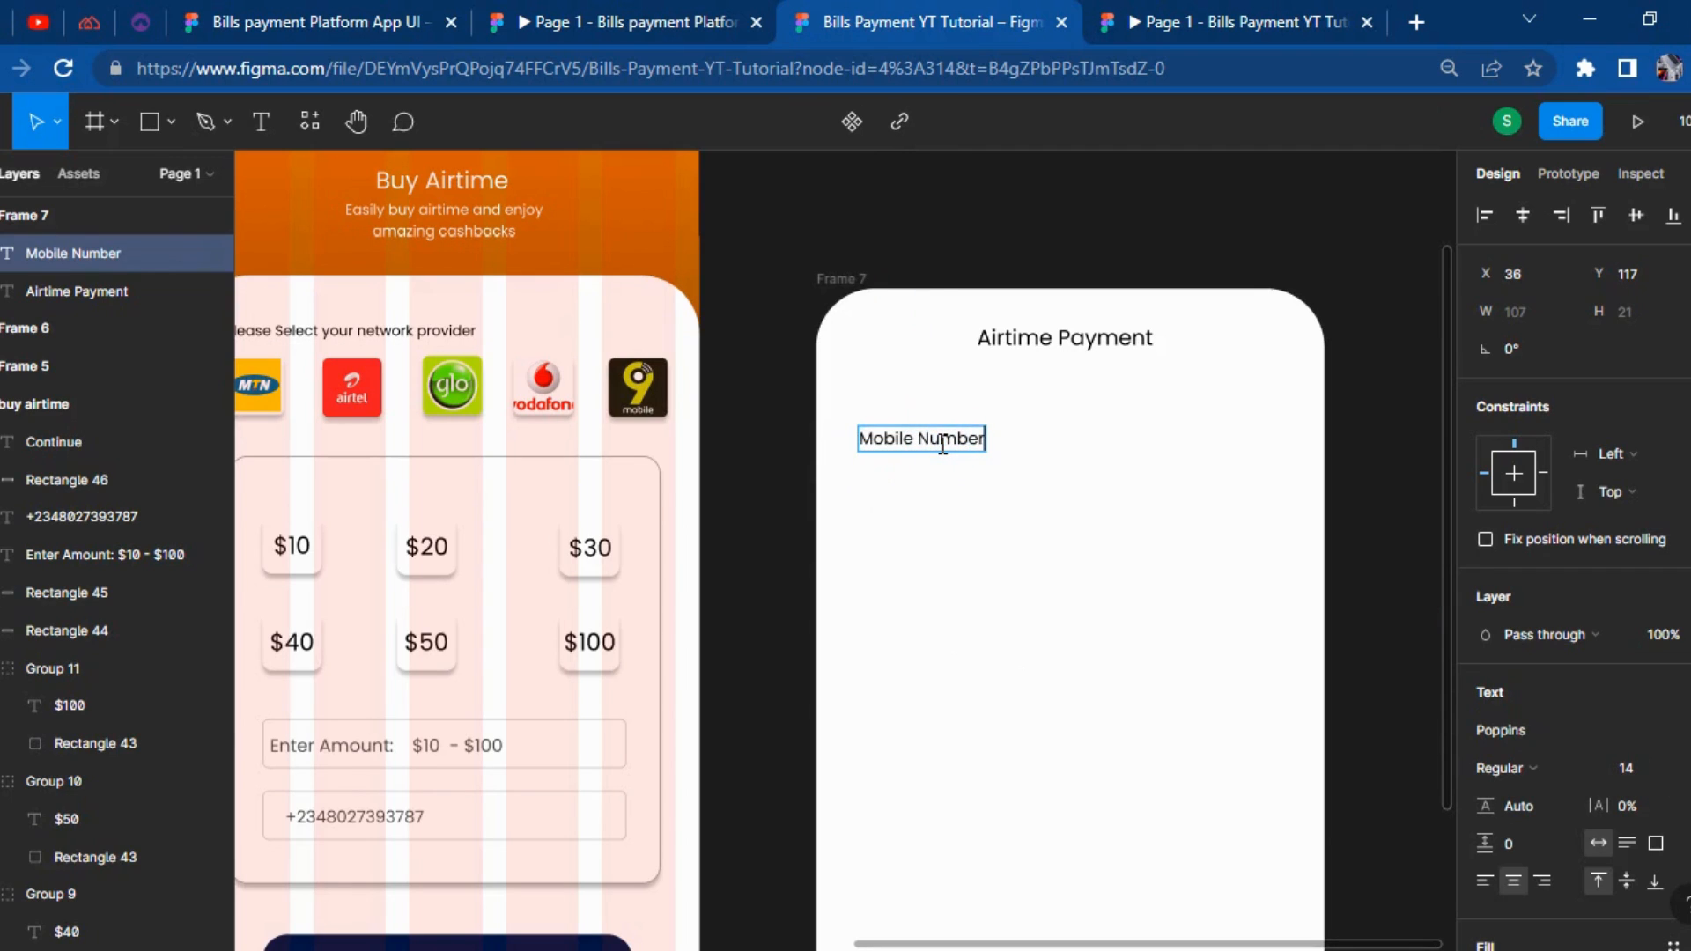
text(:)
click(691, 20)
click(884, 13)
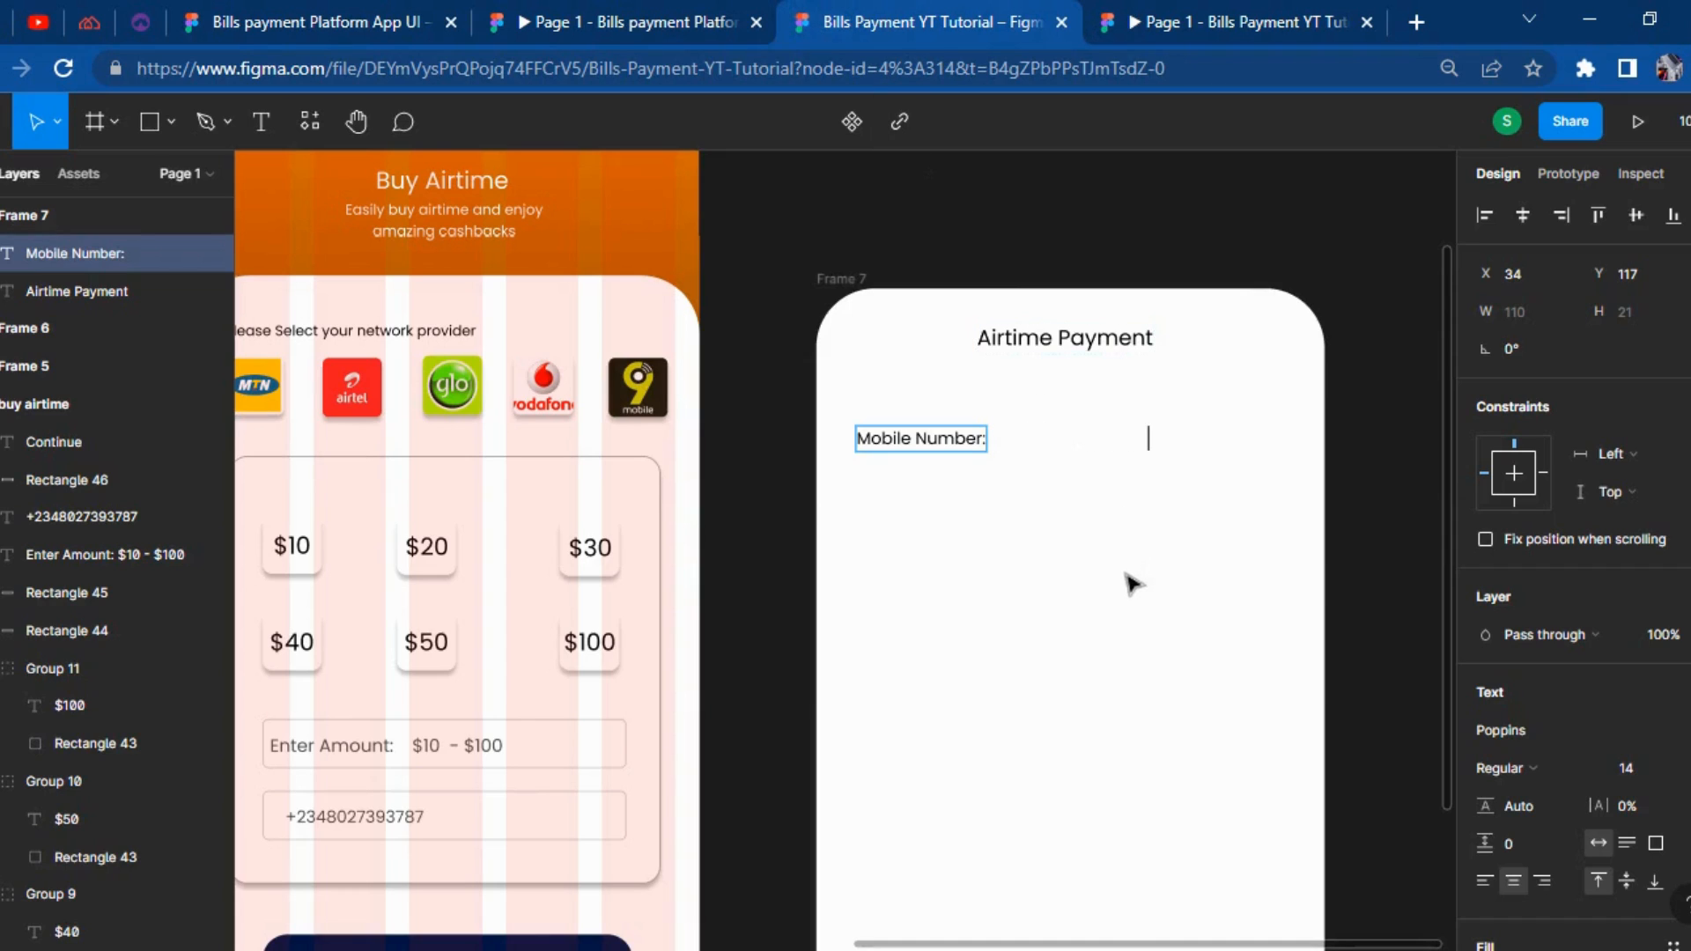
key(ctrl+v)
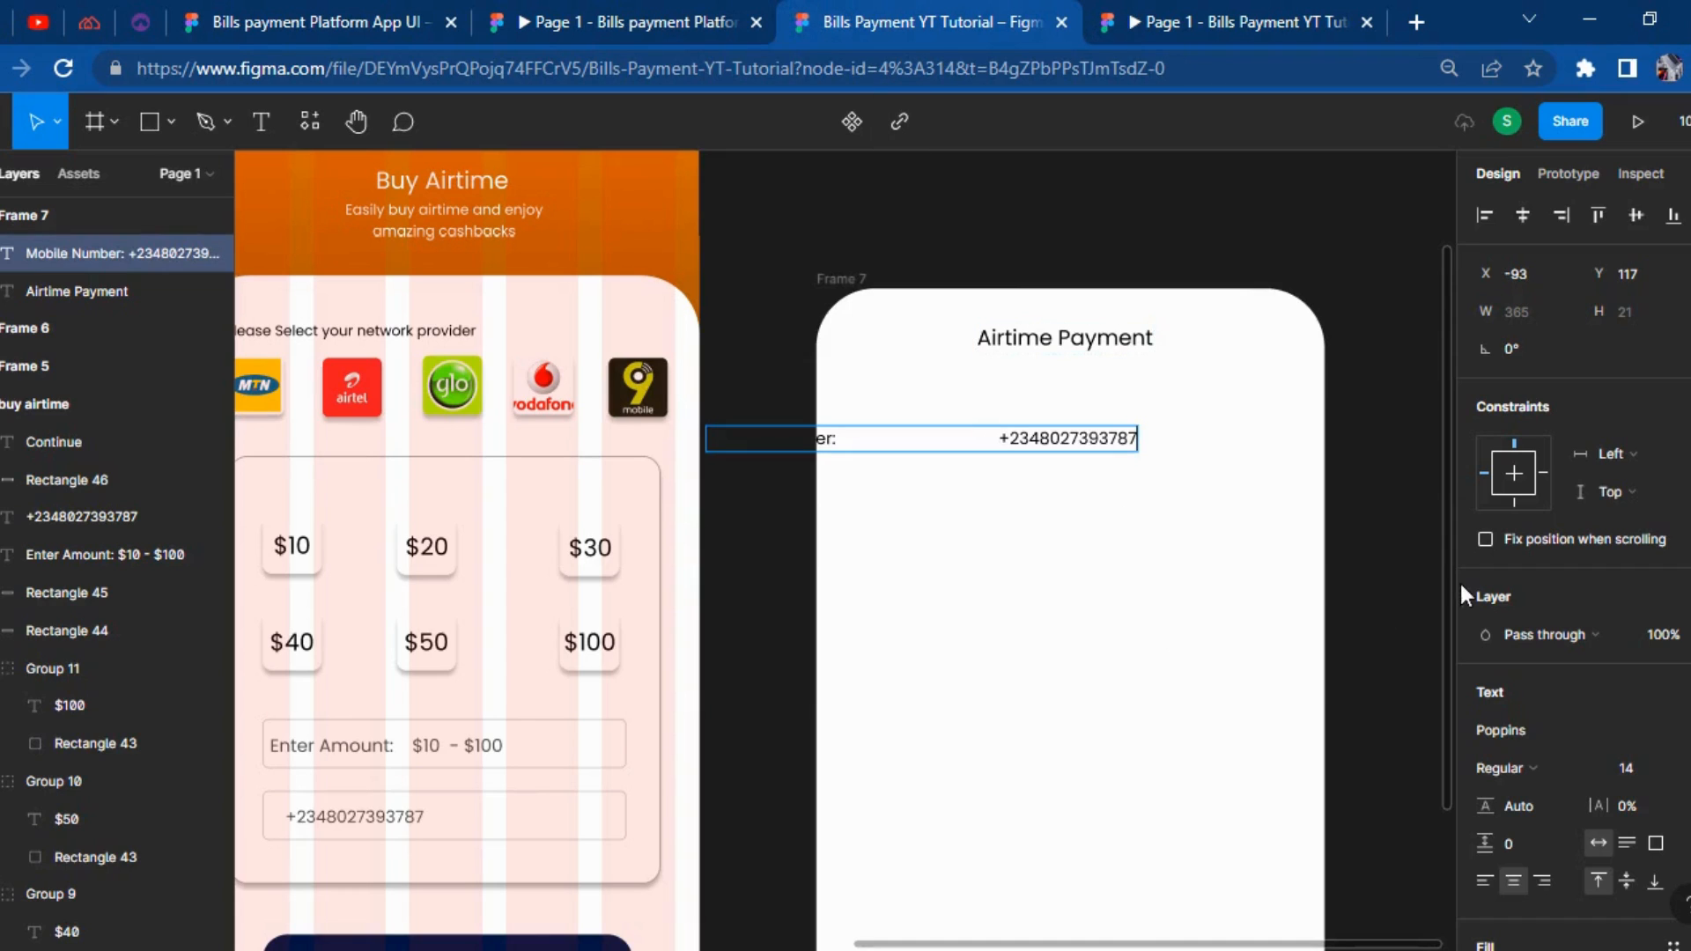
key(Escape)
drag(1057, 441, 1196, 452)
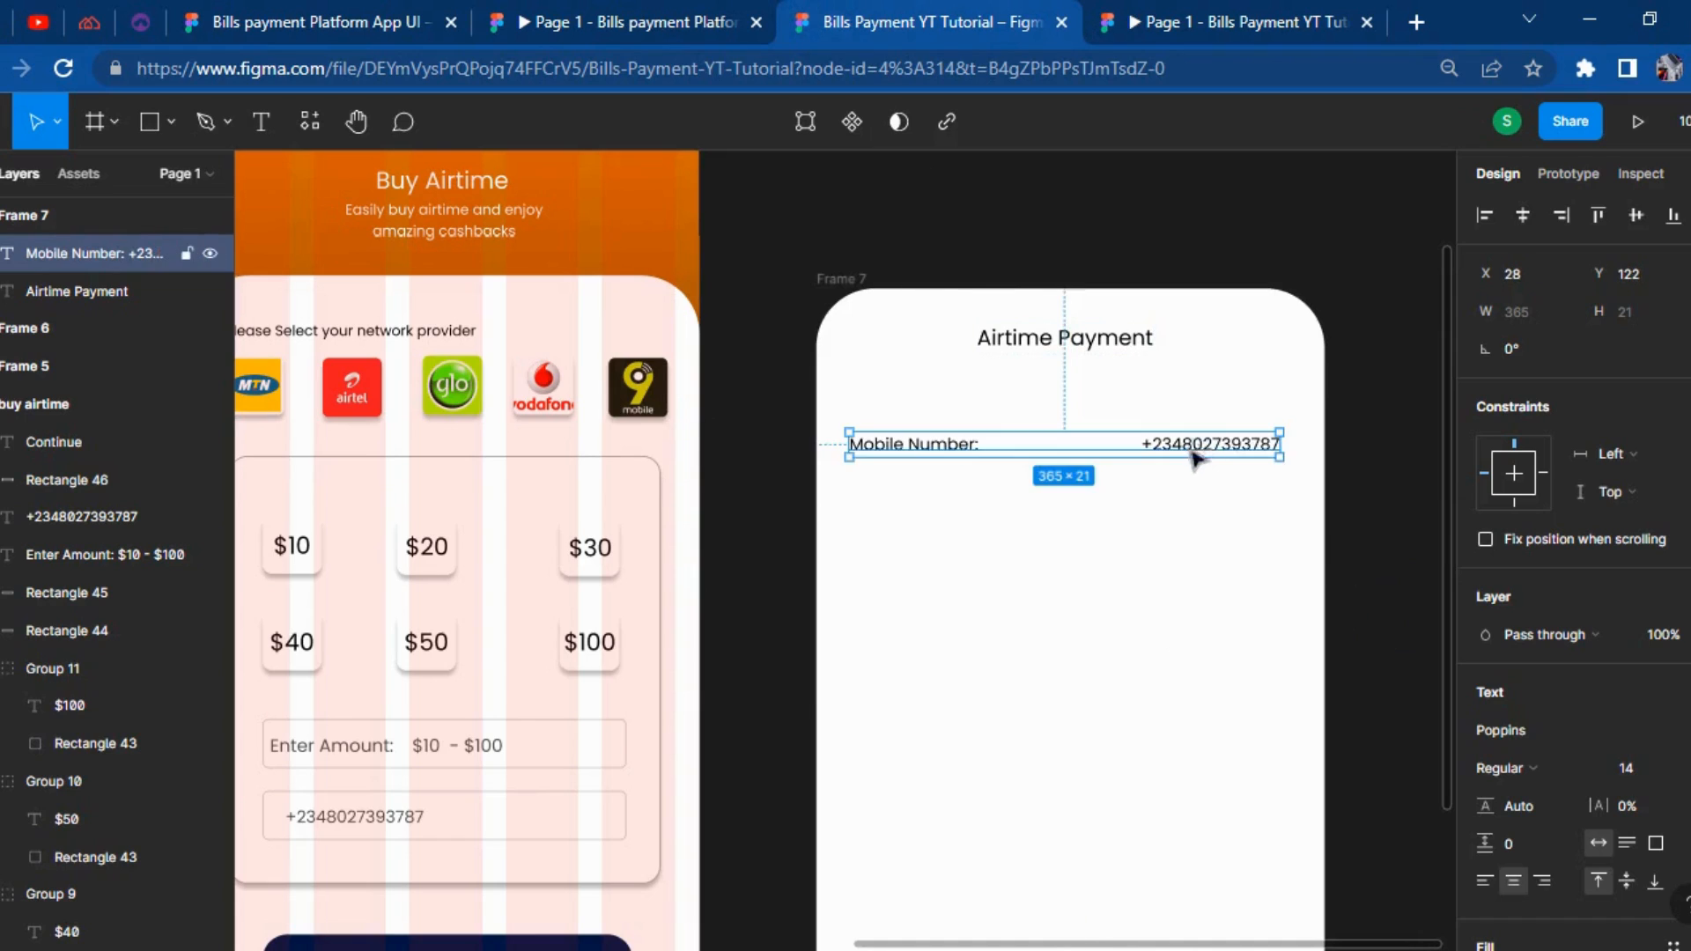
Duplicate the Mobile Number row three times downward at 50 px spacing.
key(ctrl+d)
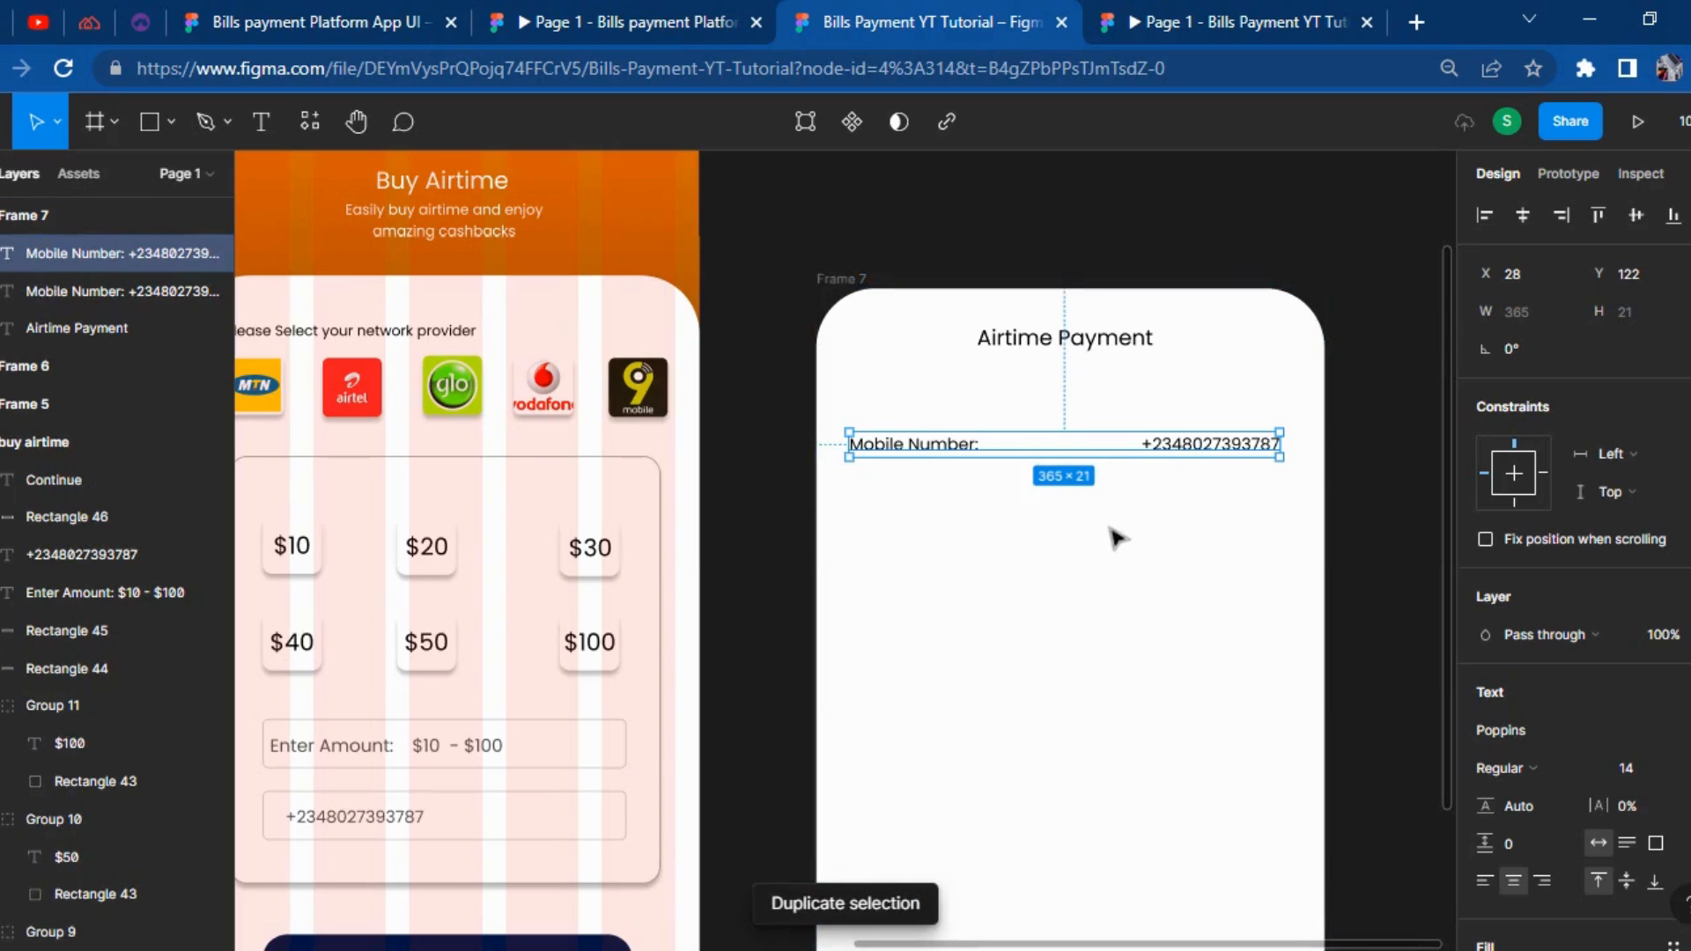
key(shift+Down)
key(shift+Down)
key(shift+Down)
key(shift+Down)
key(shift+Down)
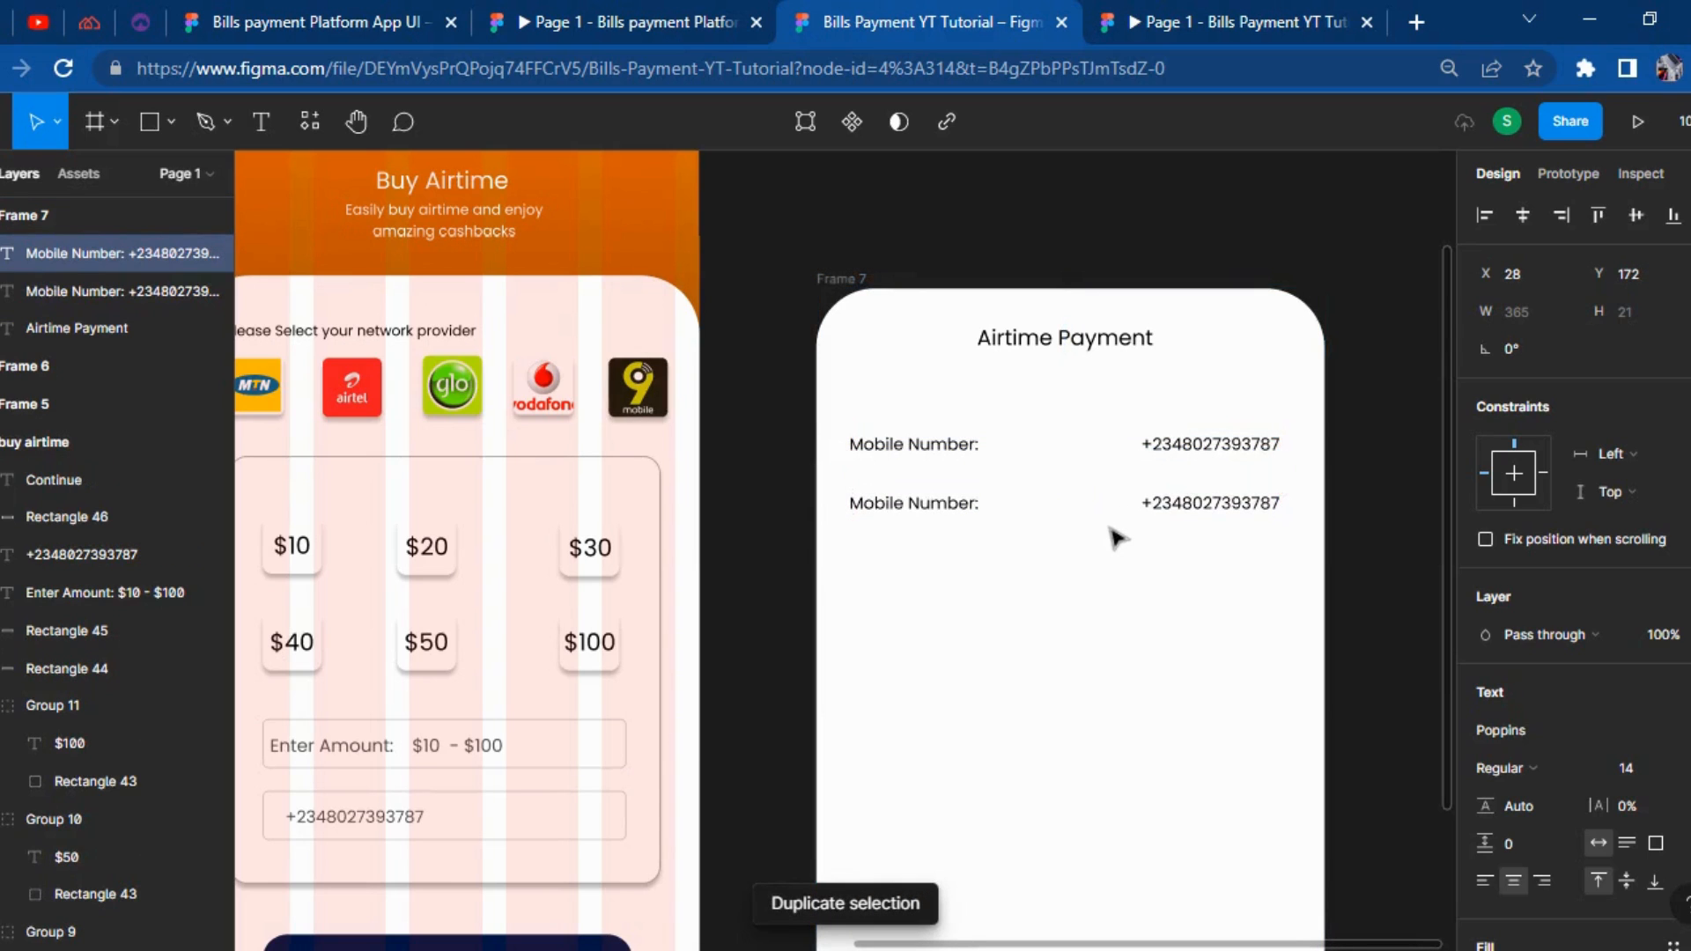
key(ctrl+d)
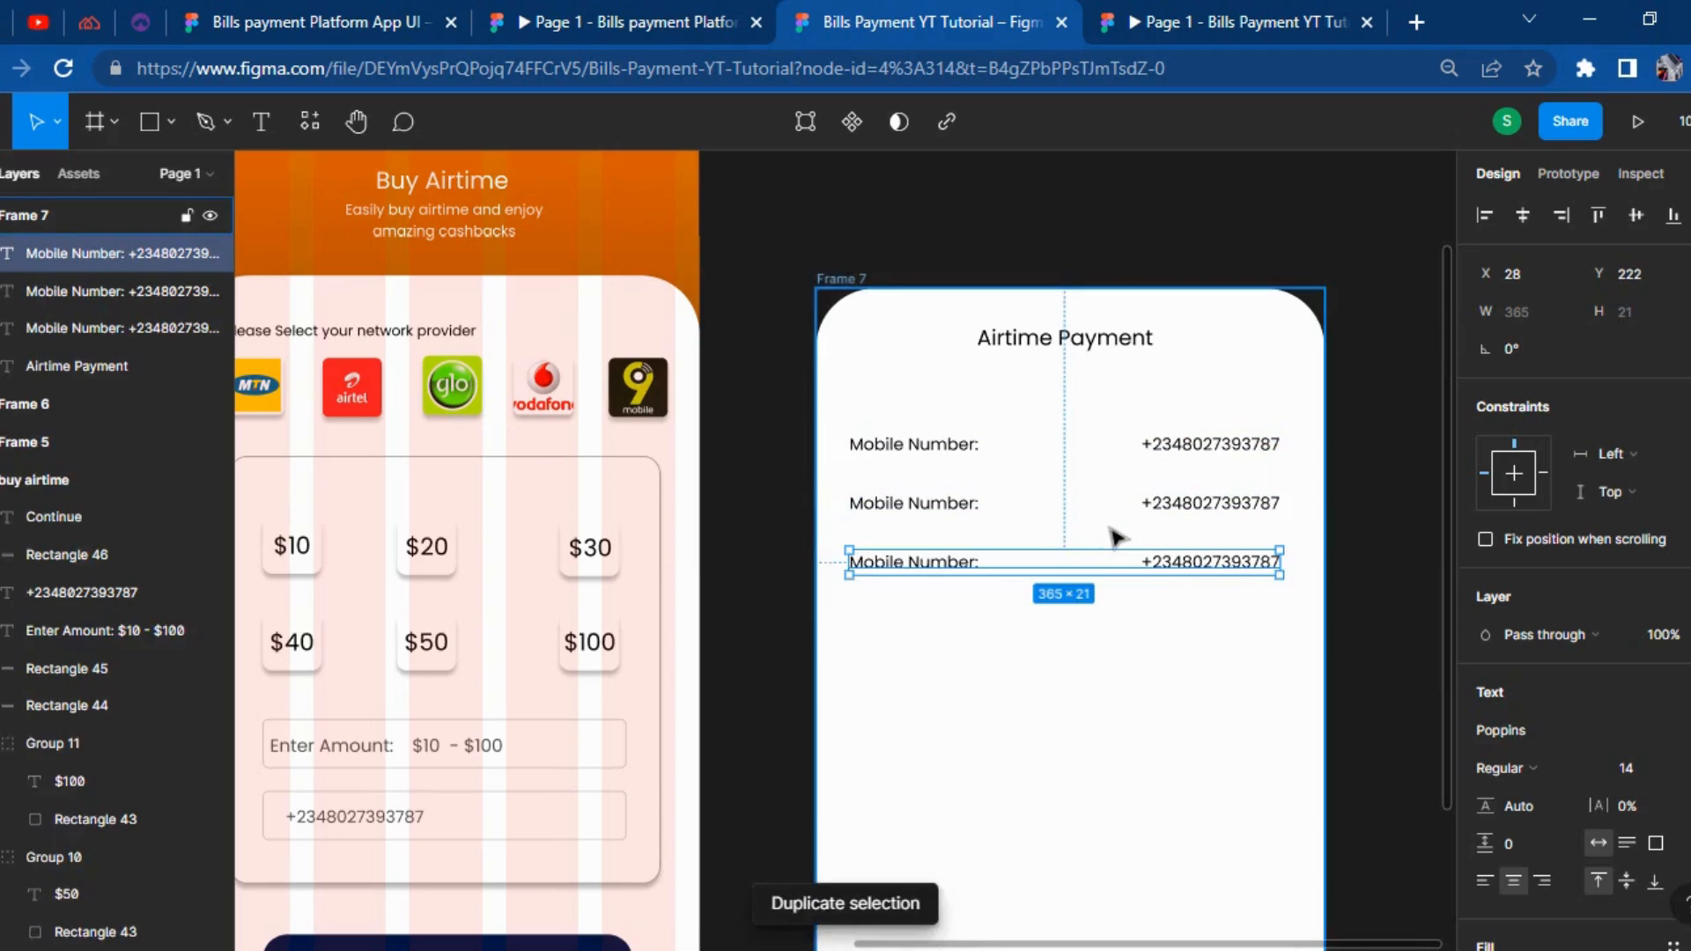
key(ctrl+d)
Check the reference prototype and change the second row's label to "Amount:".
click(547, 21)
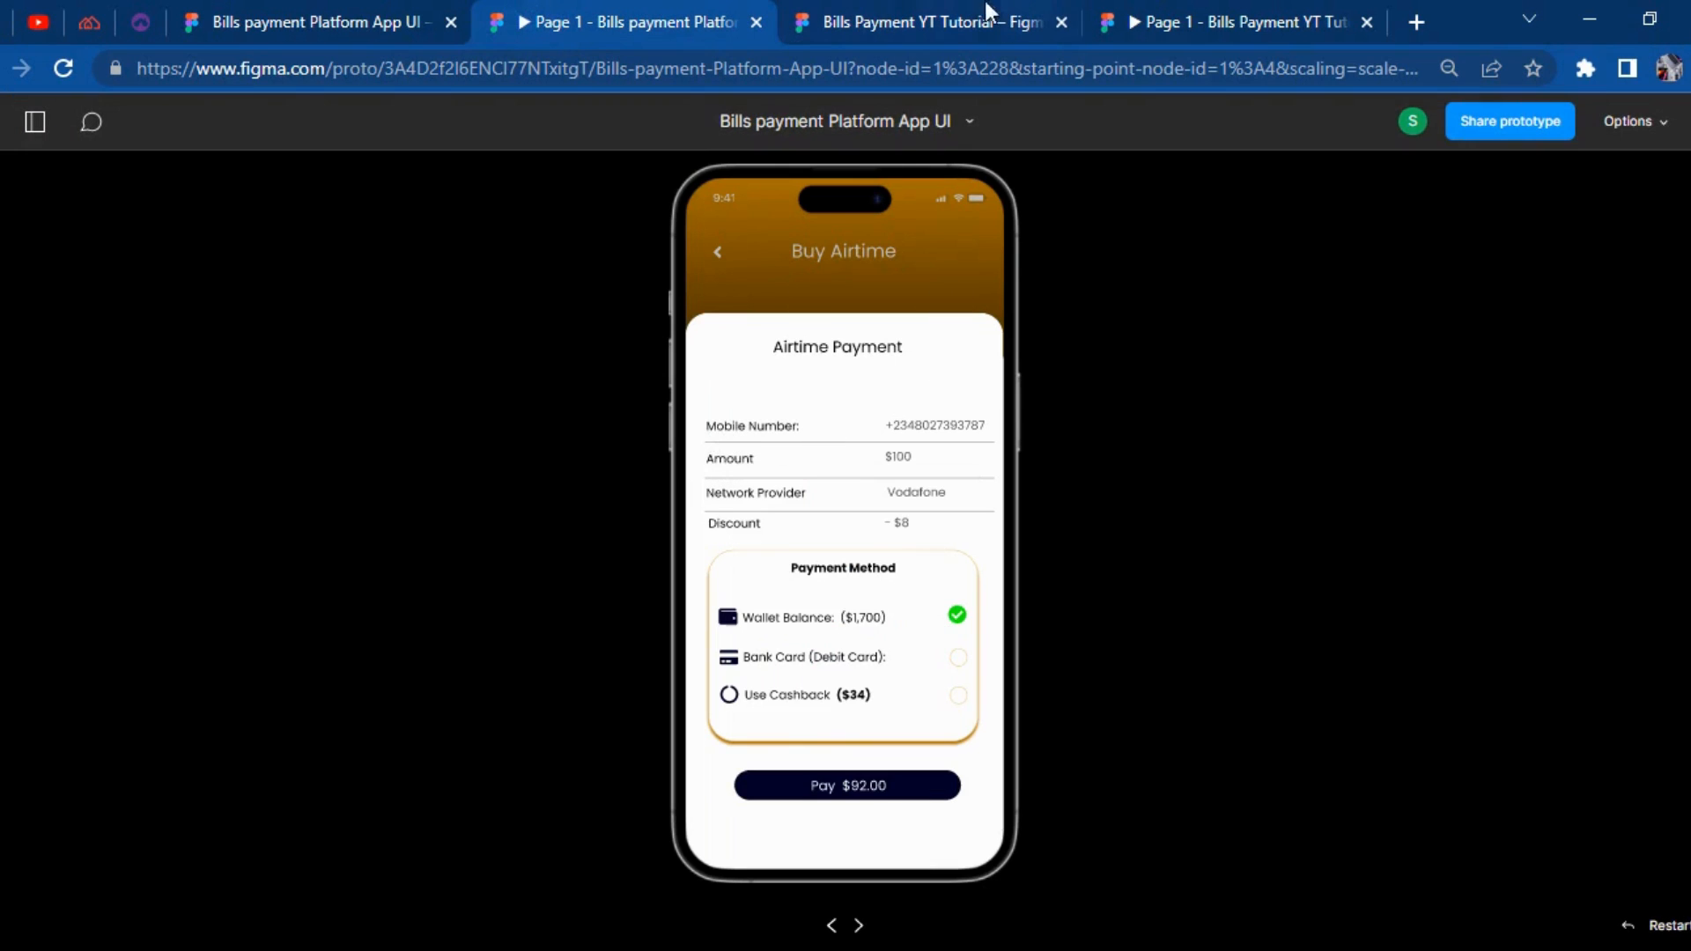
click(932, 21)
click(888, 512)
double_click(888, 513)
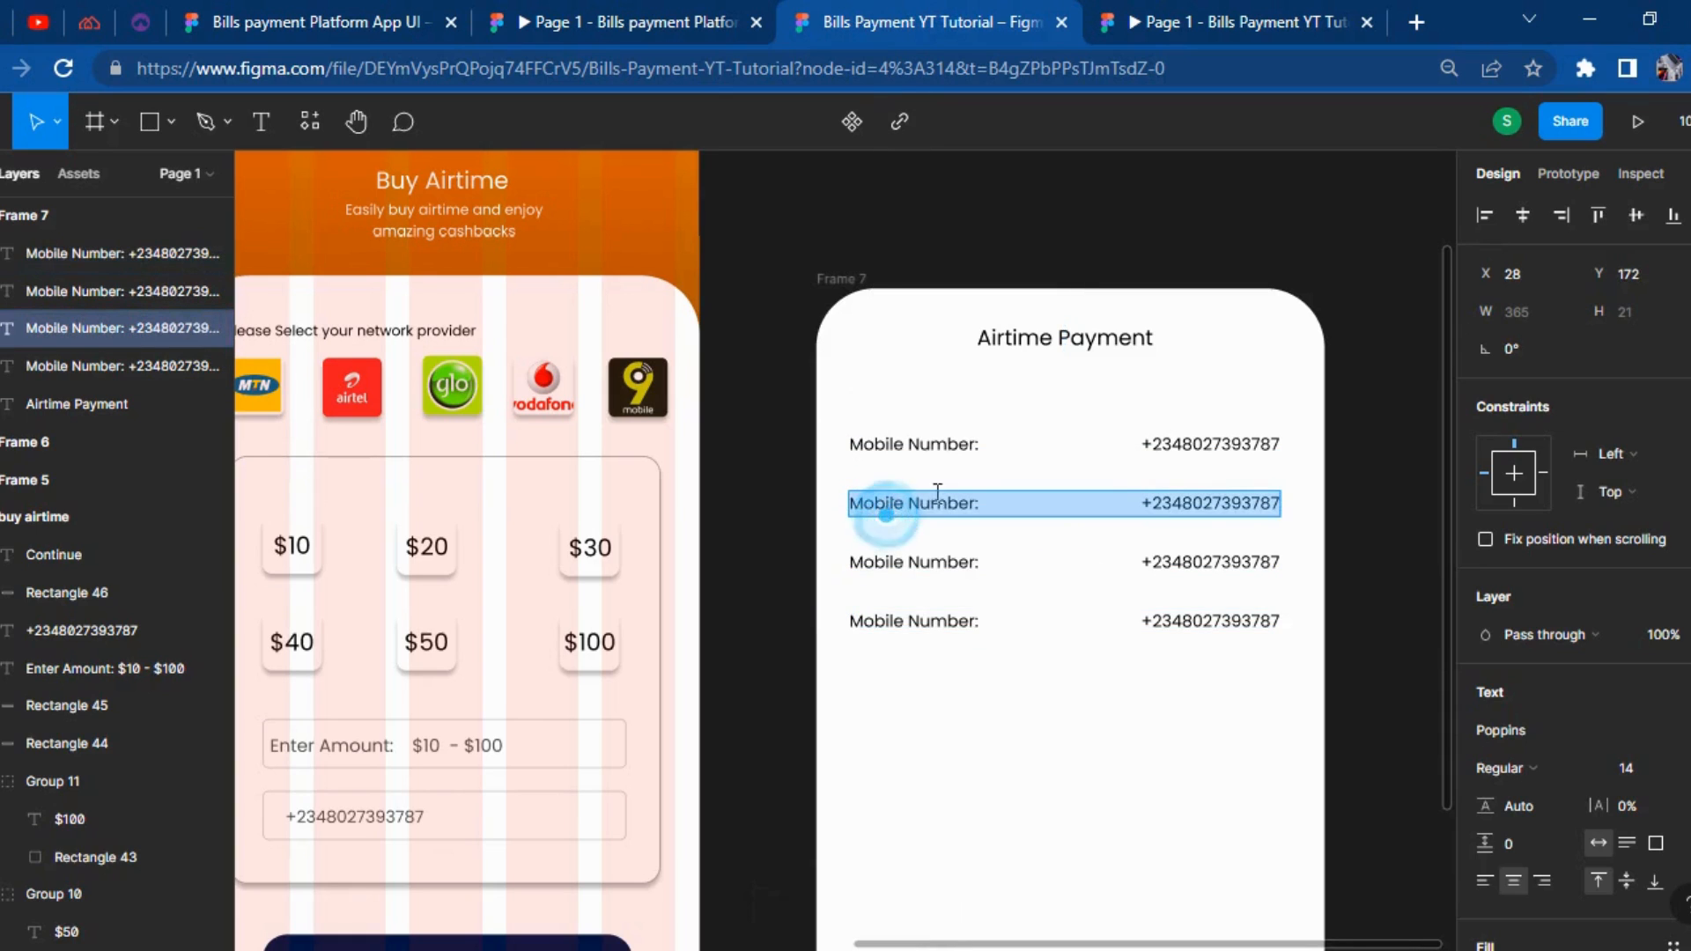
click(972, 507)
drag(981, 504, 877, 504)
text(Amount)
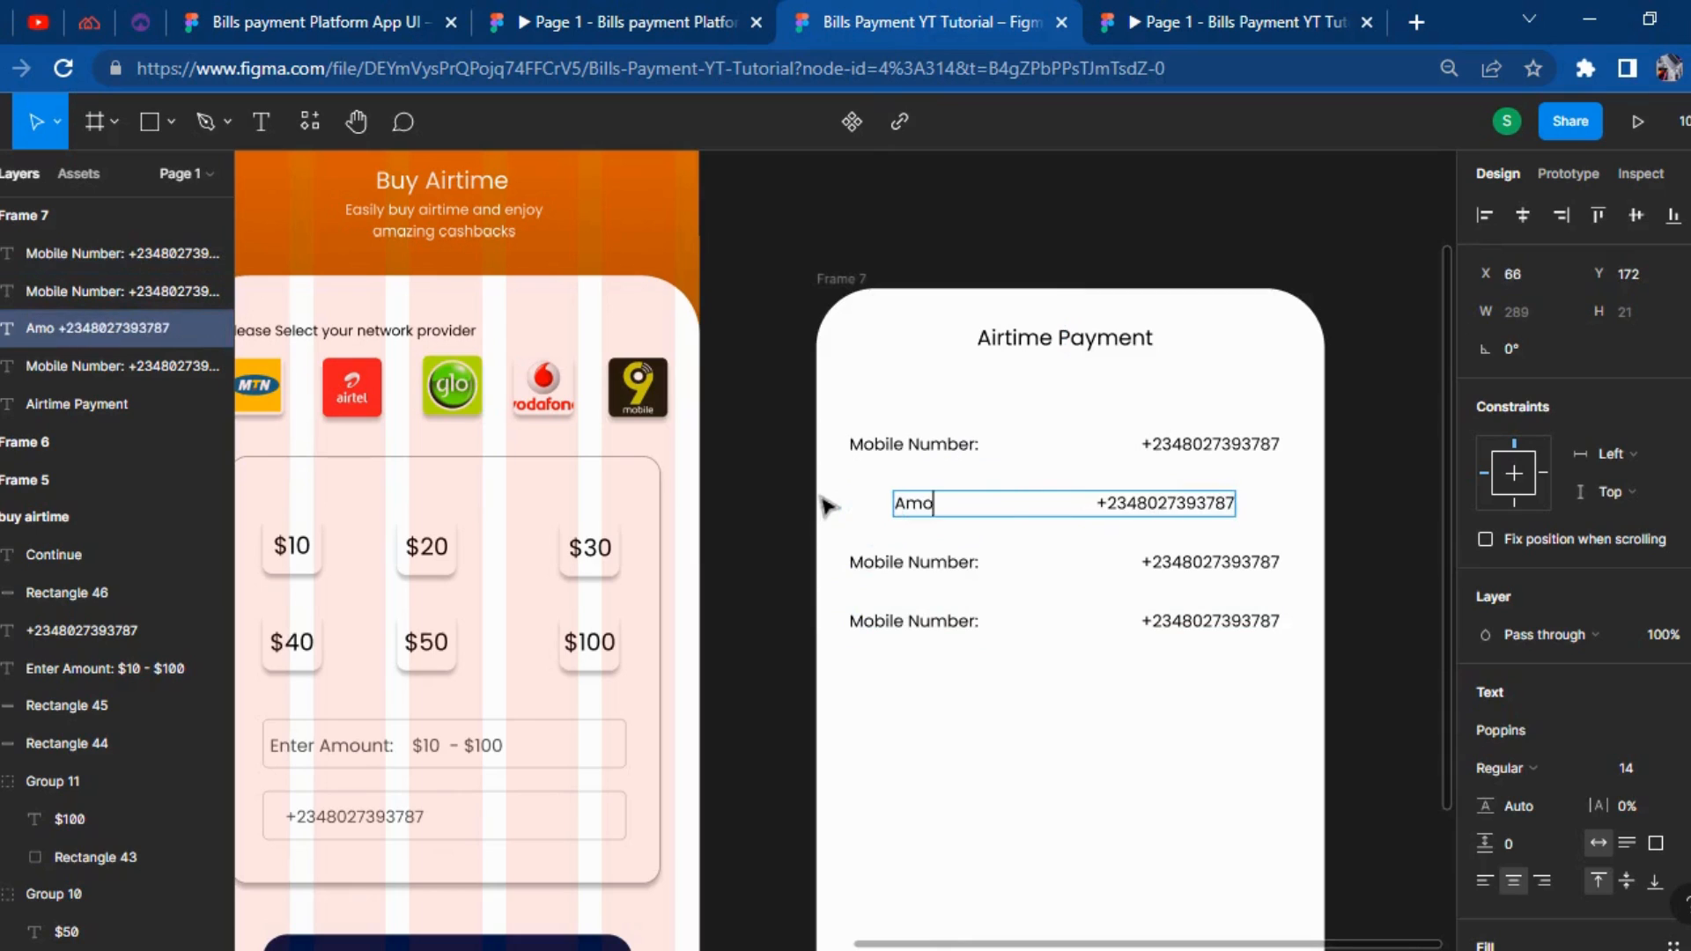
text(")
key(BackSpace)
text(:)
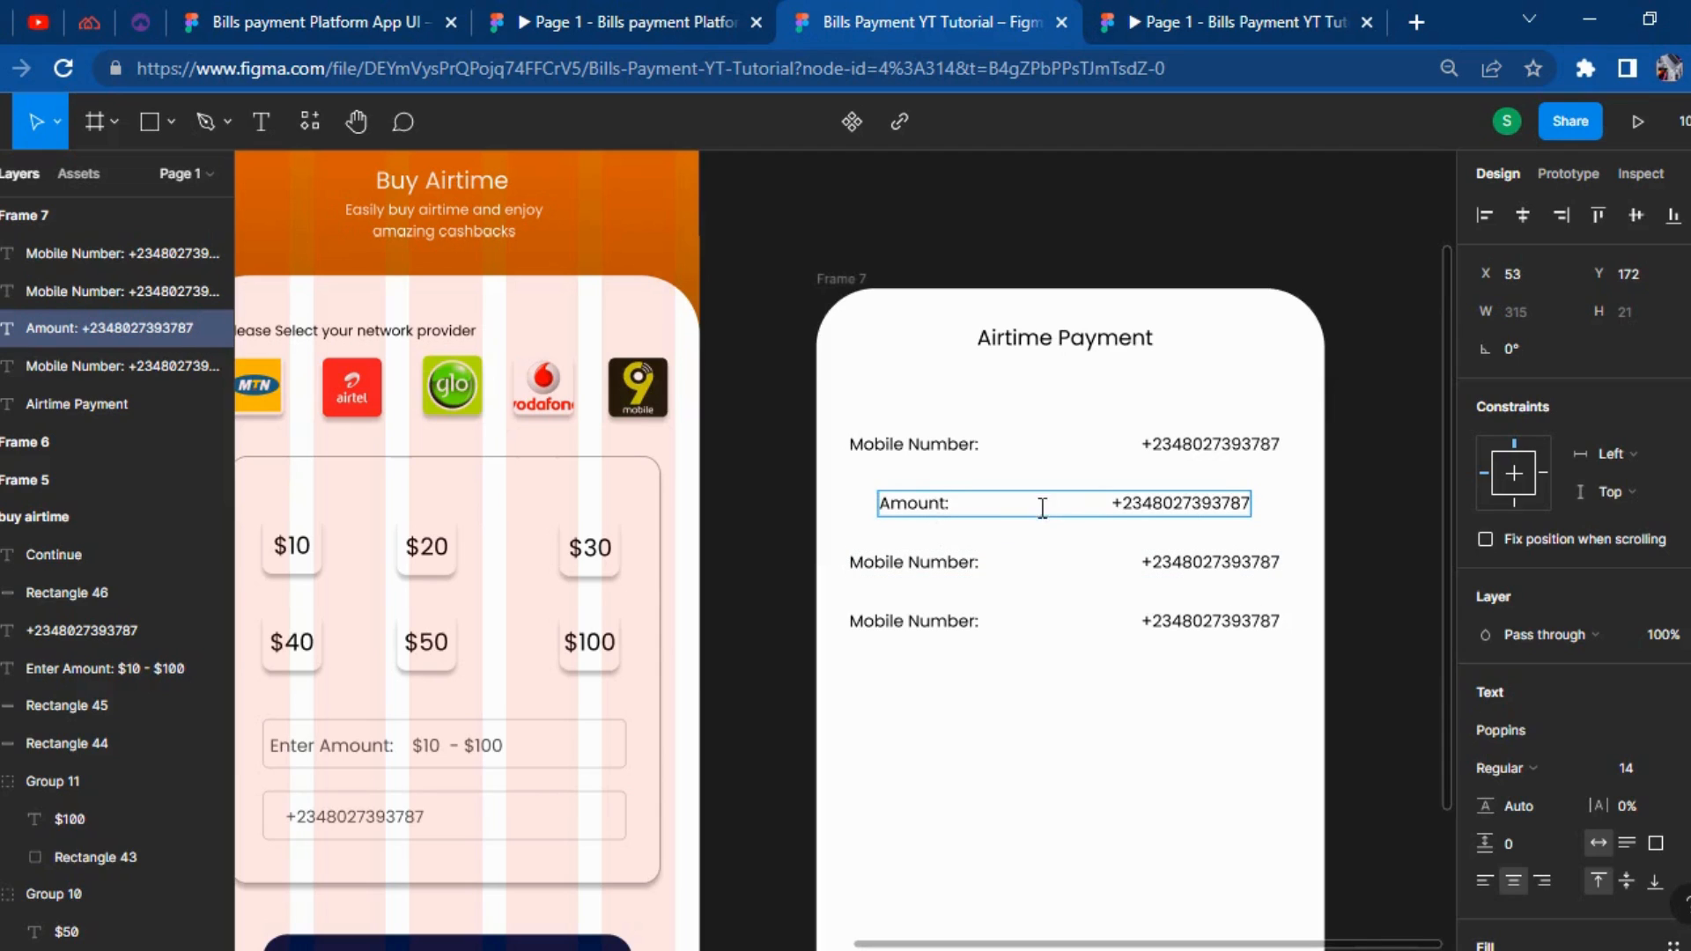
Widen the gap after "Amount:" and replace the phone number in that row with "$100".
click(1073, 502)
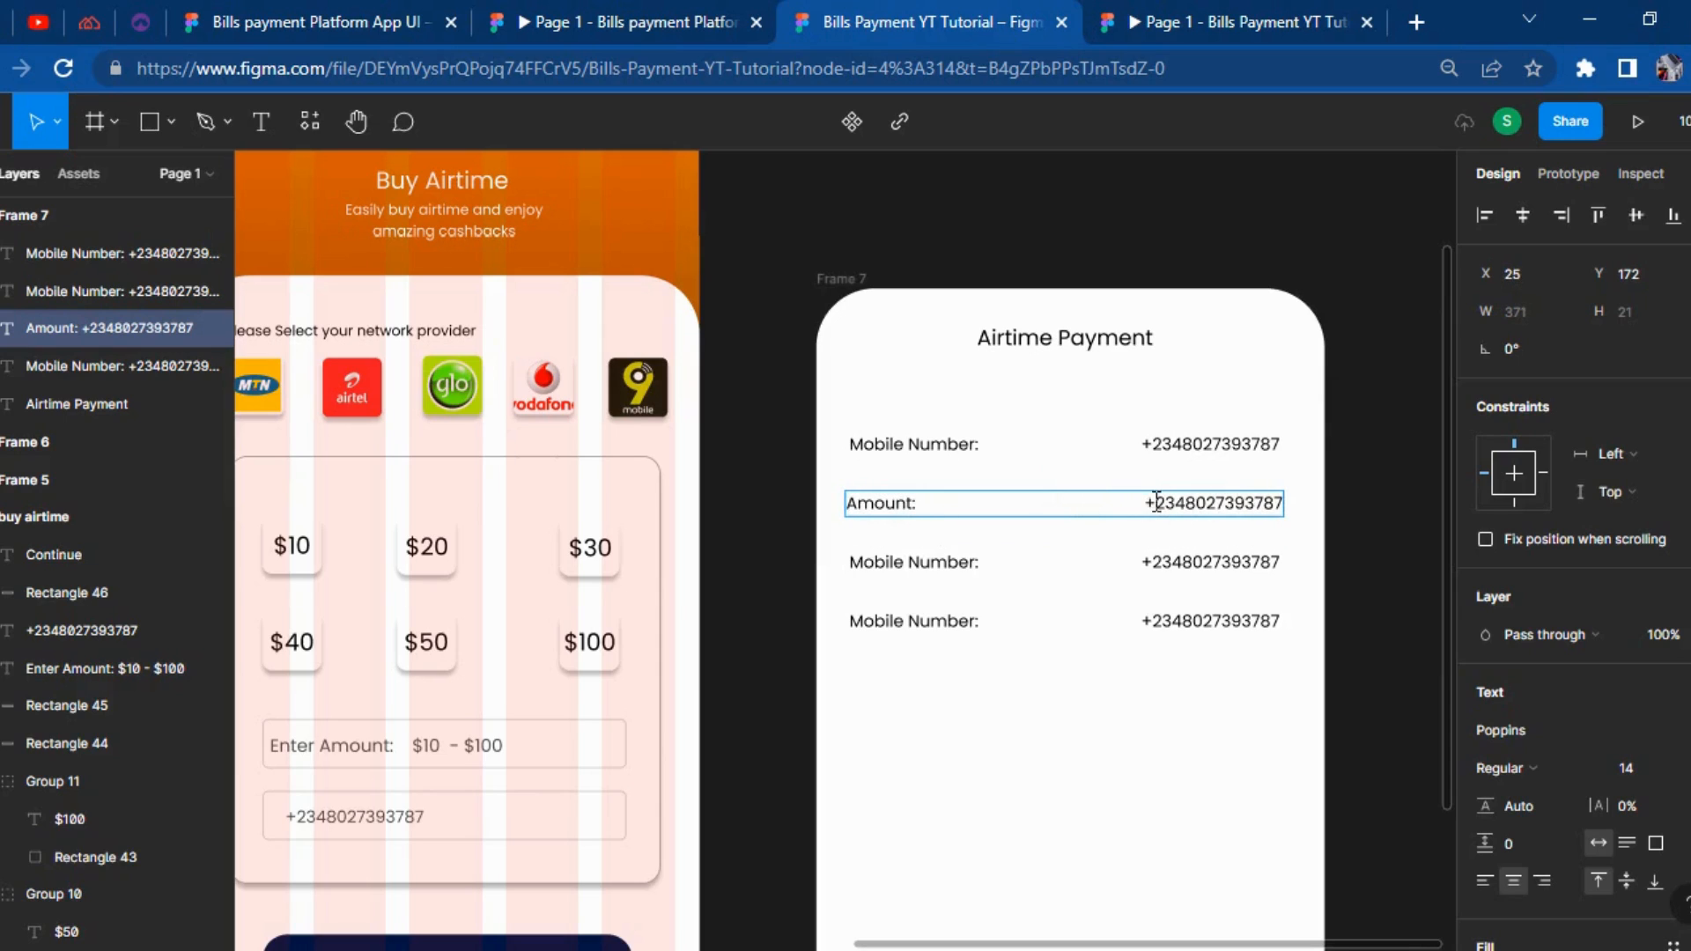
double_click(1163, 502)
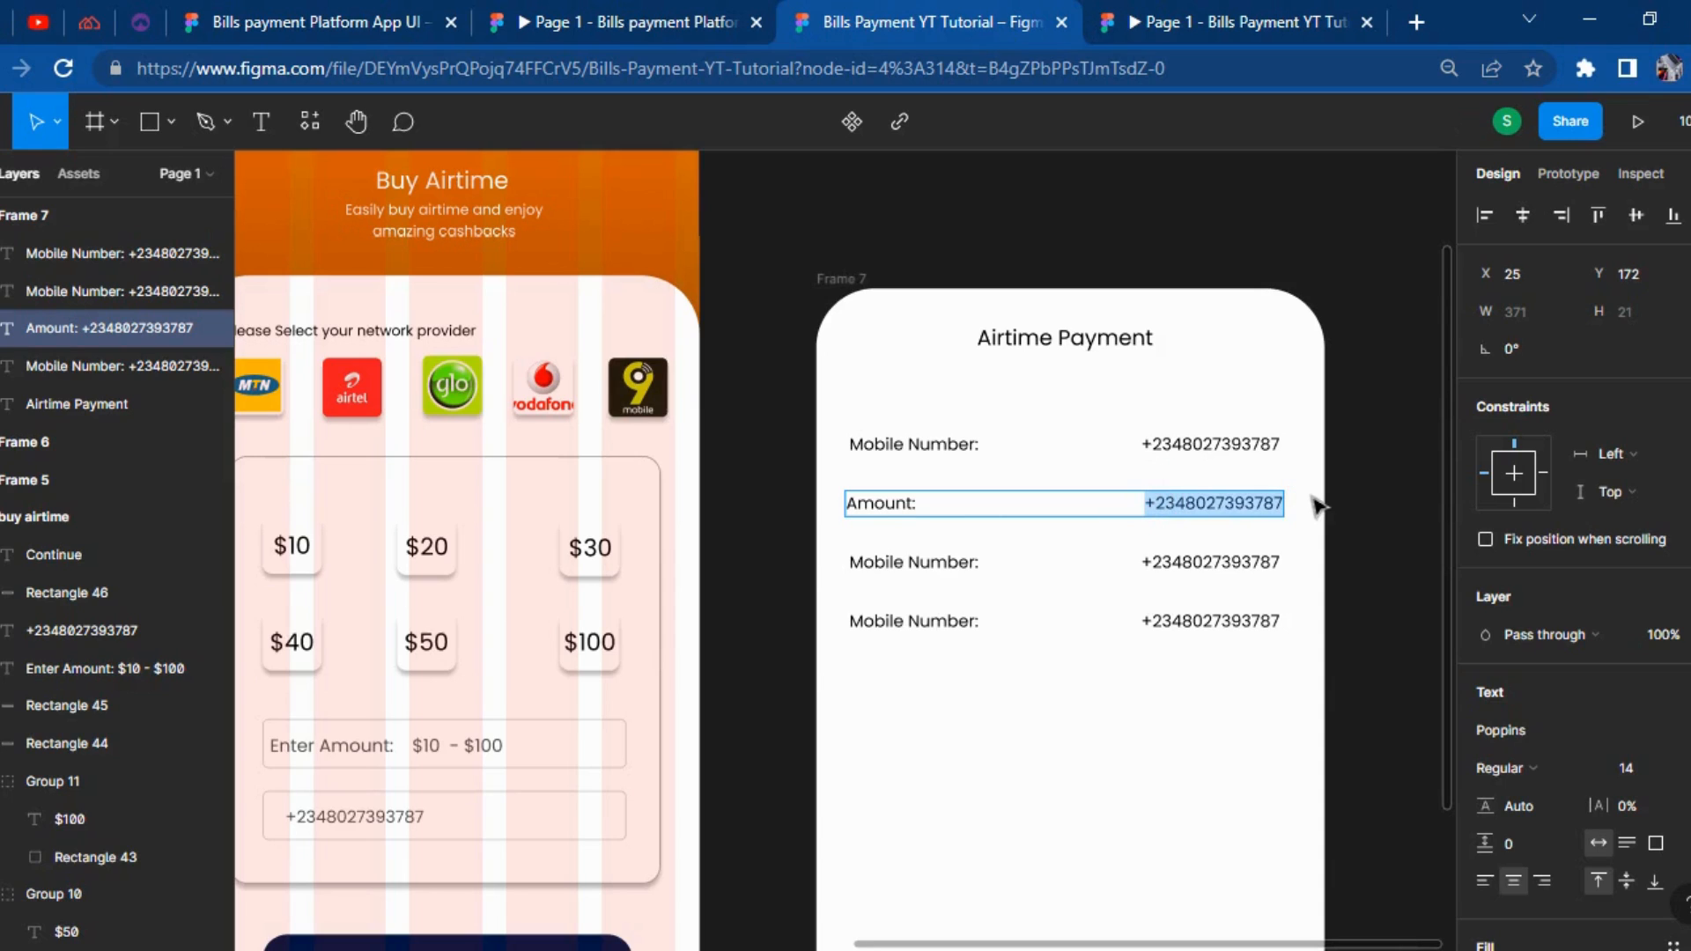
text($2)
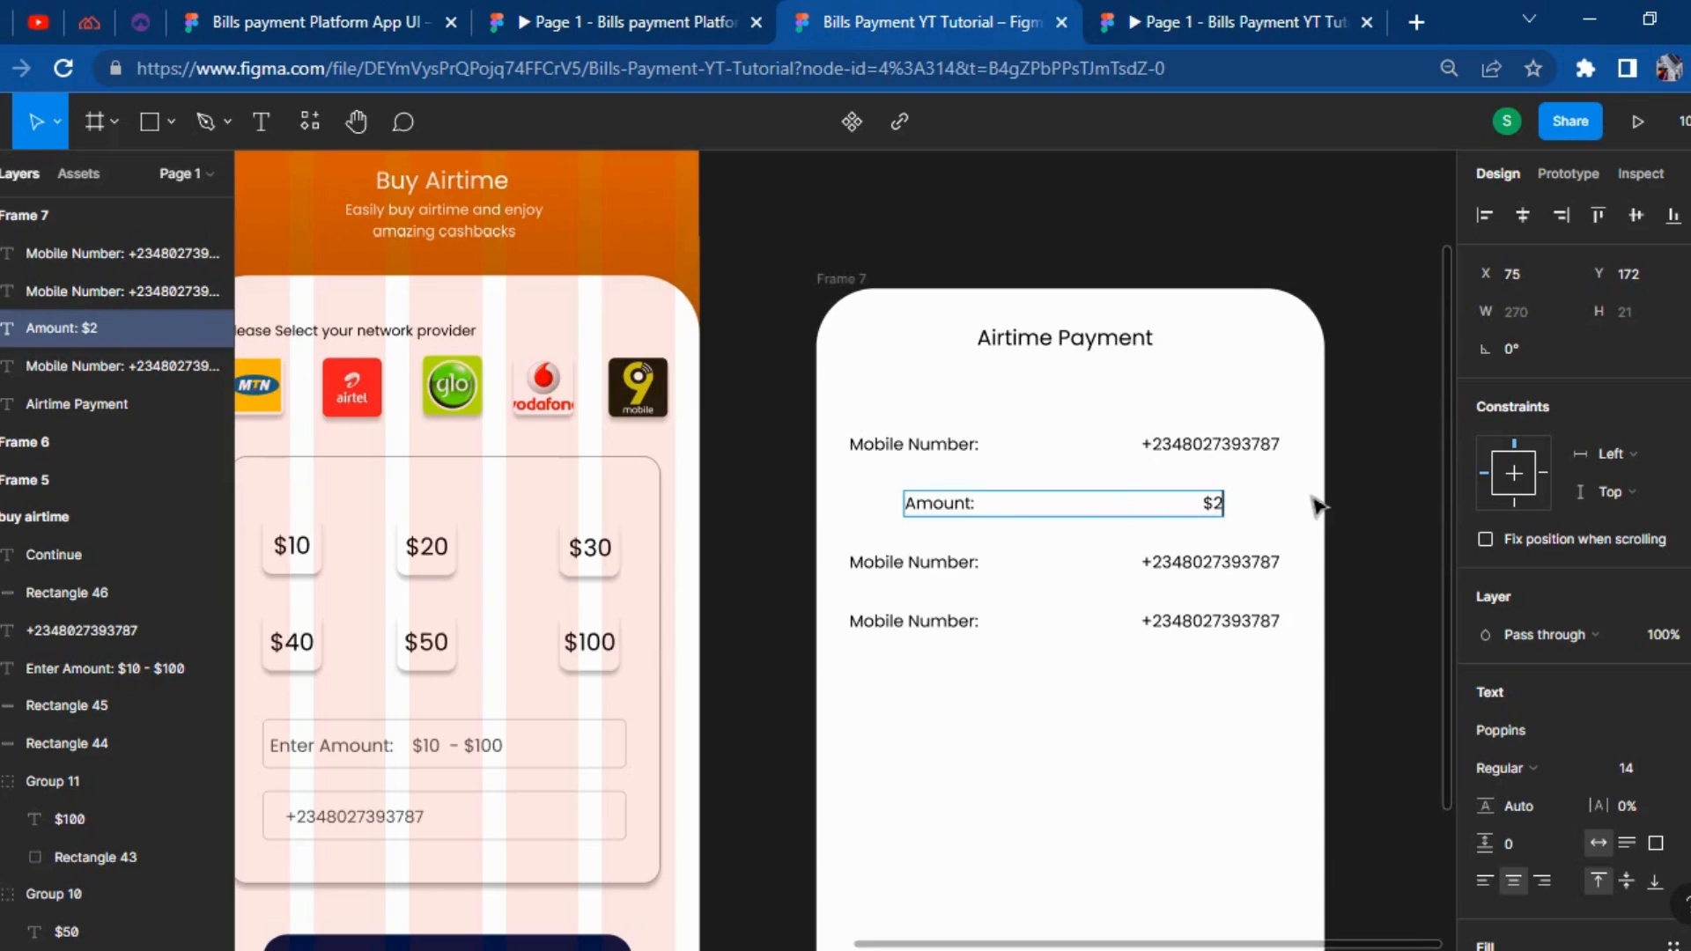
key(BackSpace)
text(100)
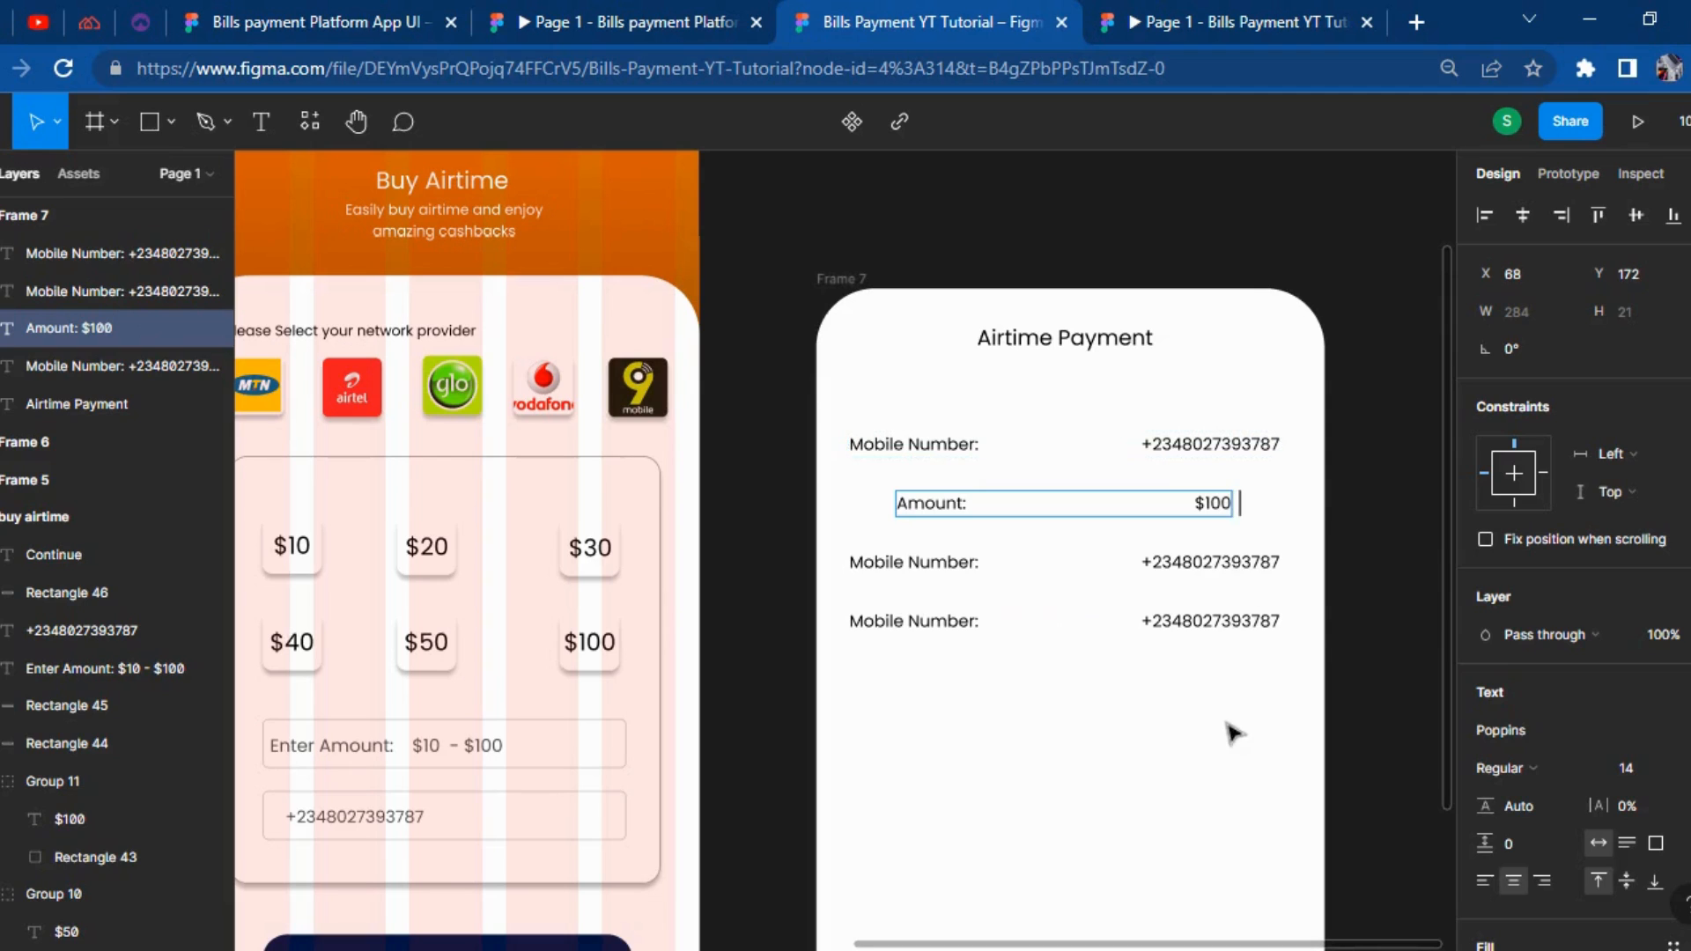
Shorten the gap between "Amount:" and "$100" so the row is 213 px wide.
click(1179, 499)
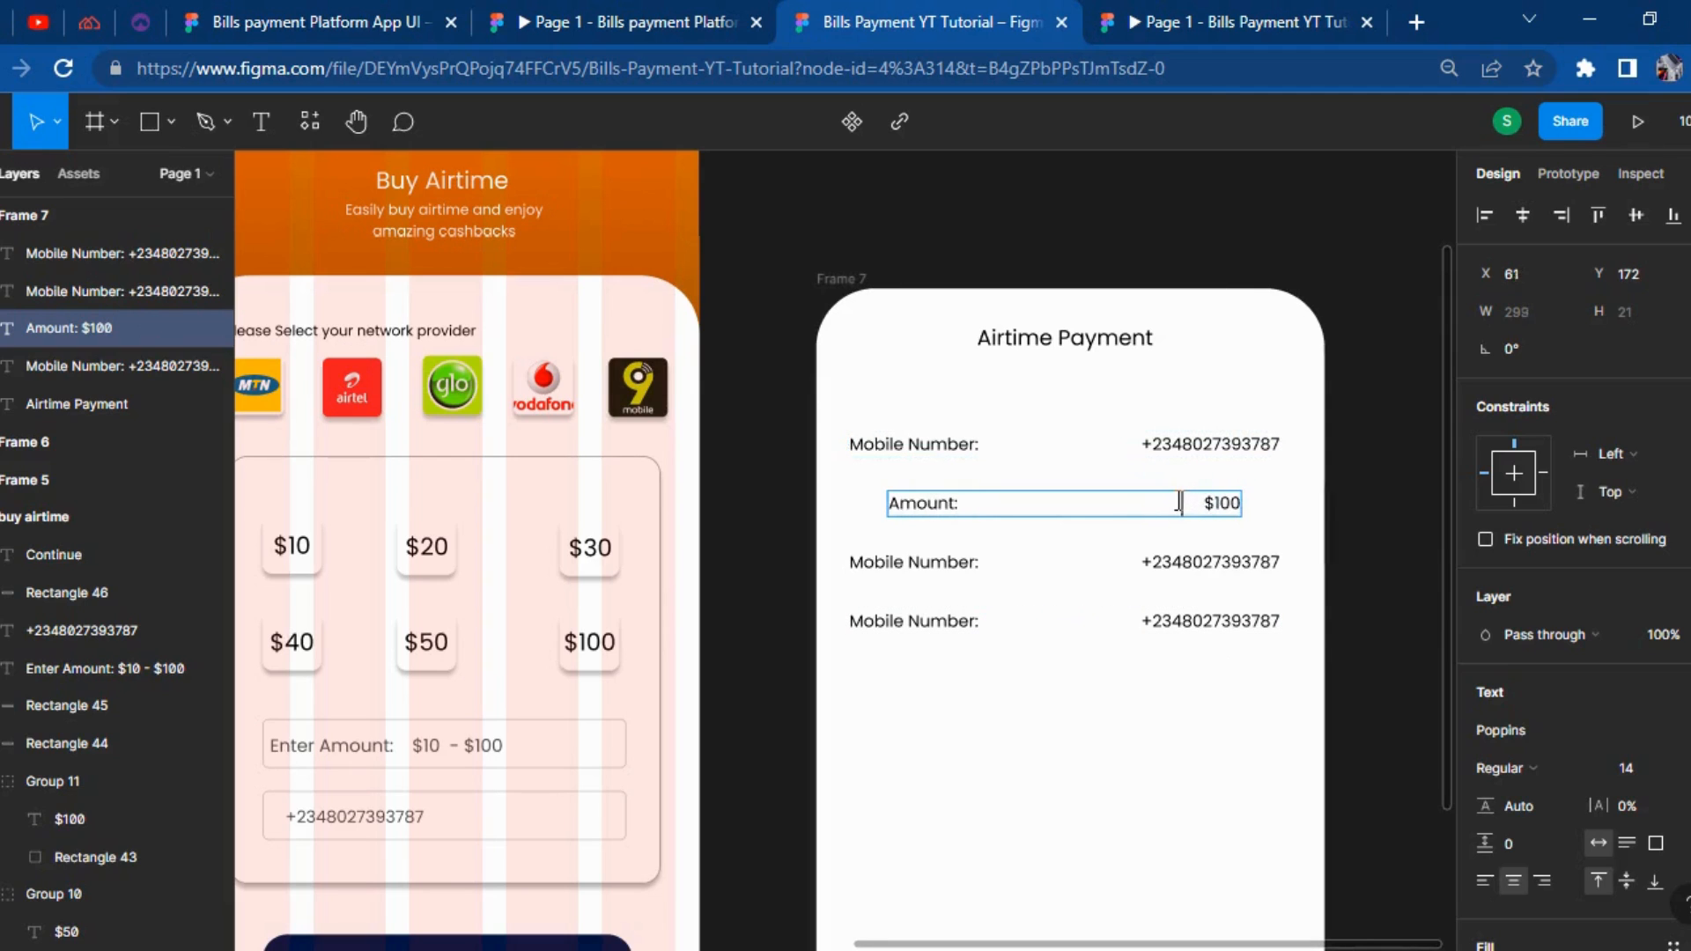
drag(1224, 502, 1092, 490)
key(BackSpace)
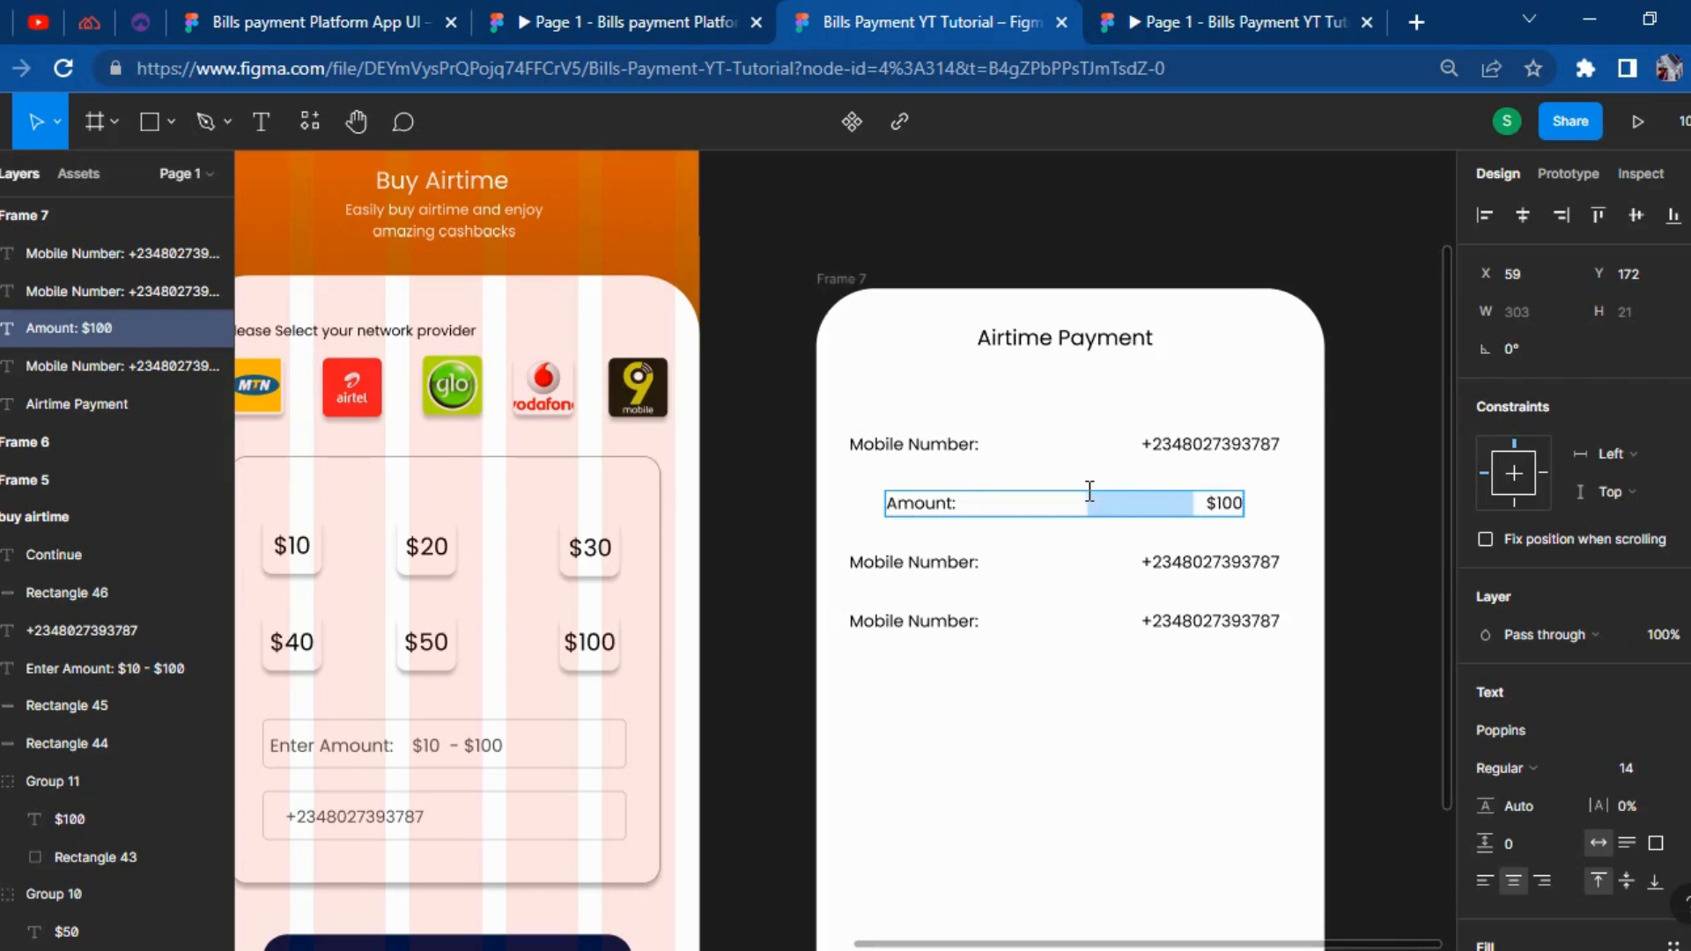
key(BackSpace)
click(941, 503)
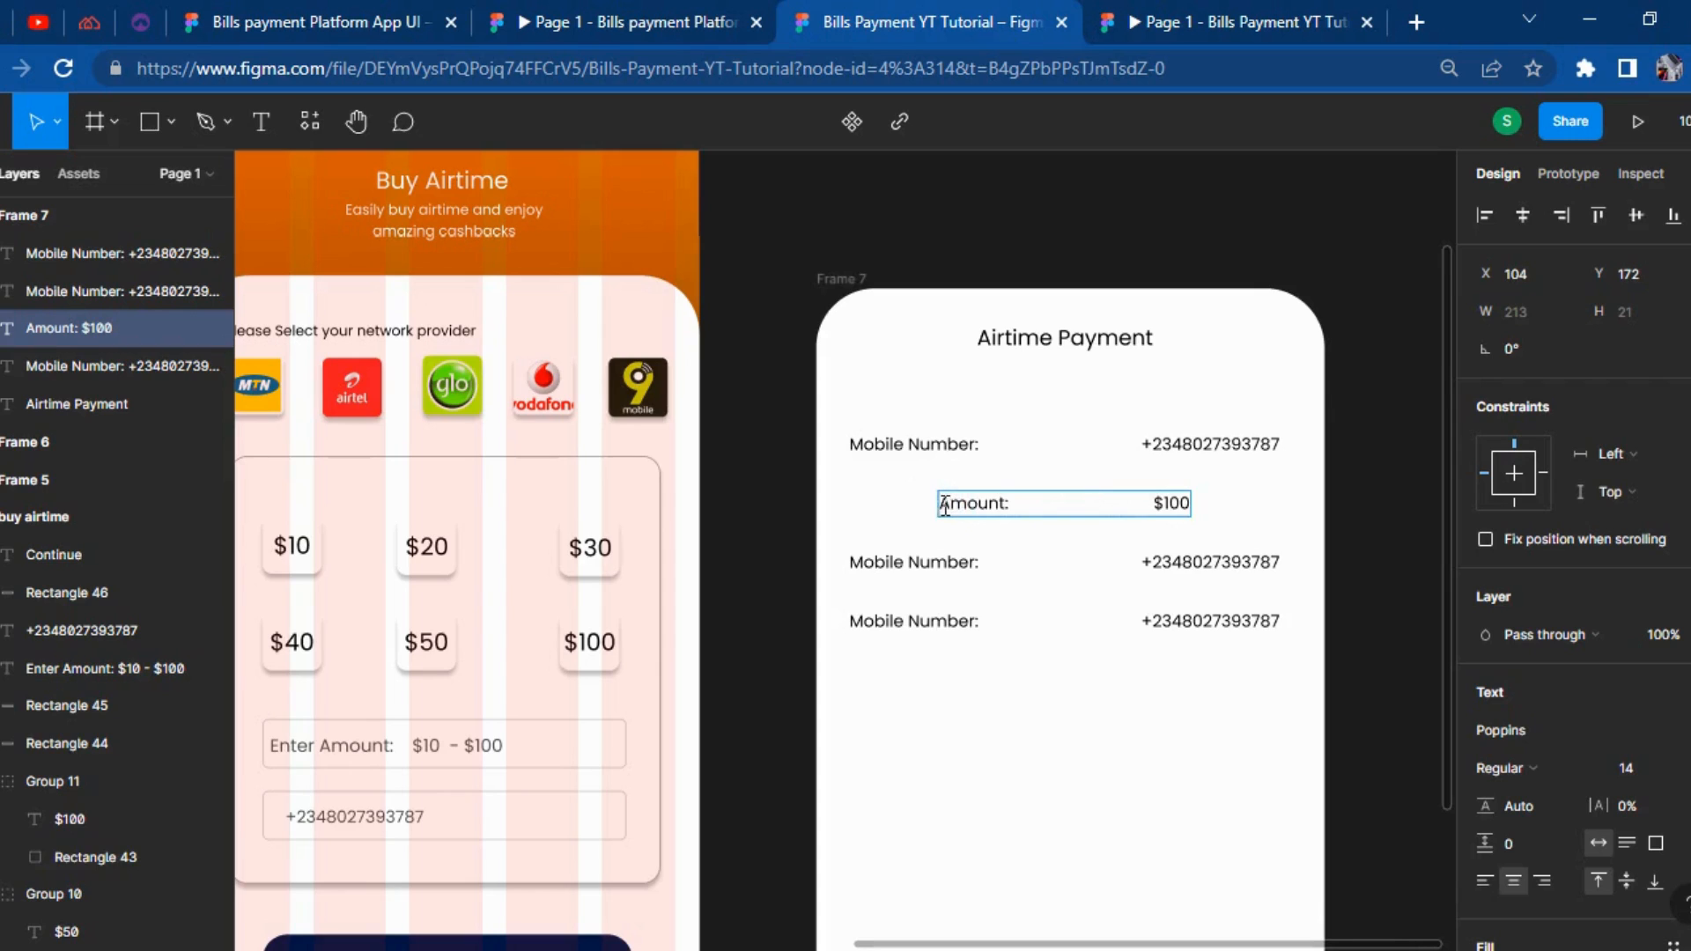
Try to stretch the Amount row's text box to 407 px wide, and undo the resizing.
key(Escape)
drag(925, 503, 829, 491)
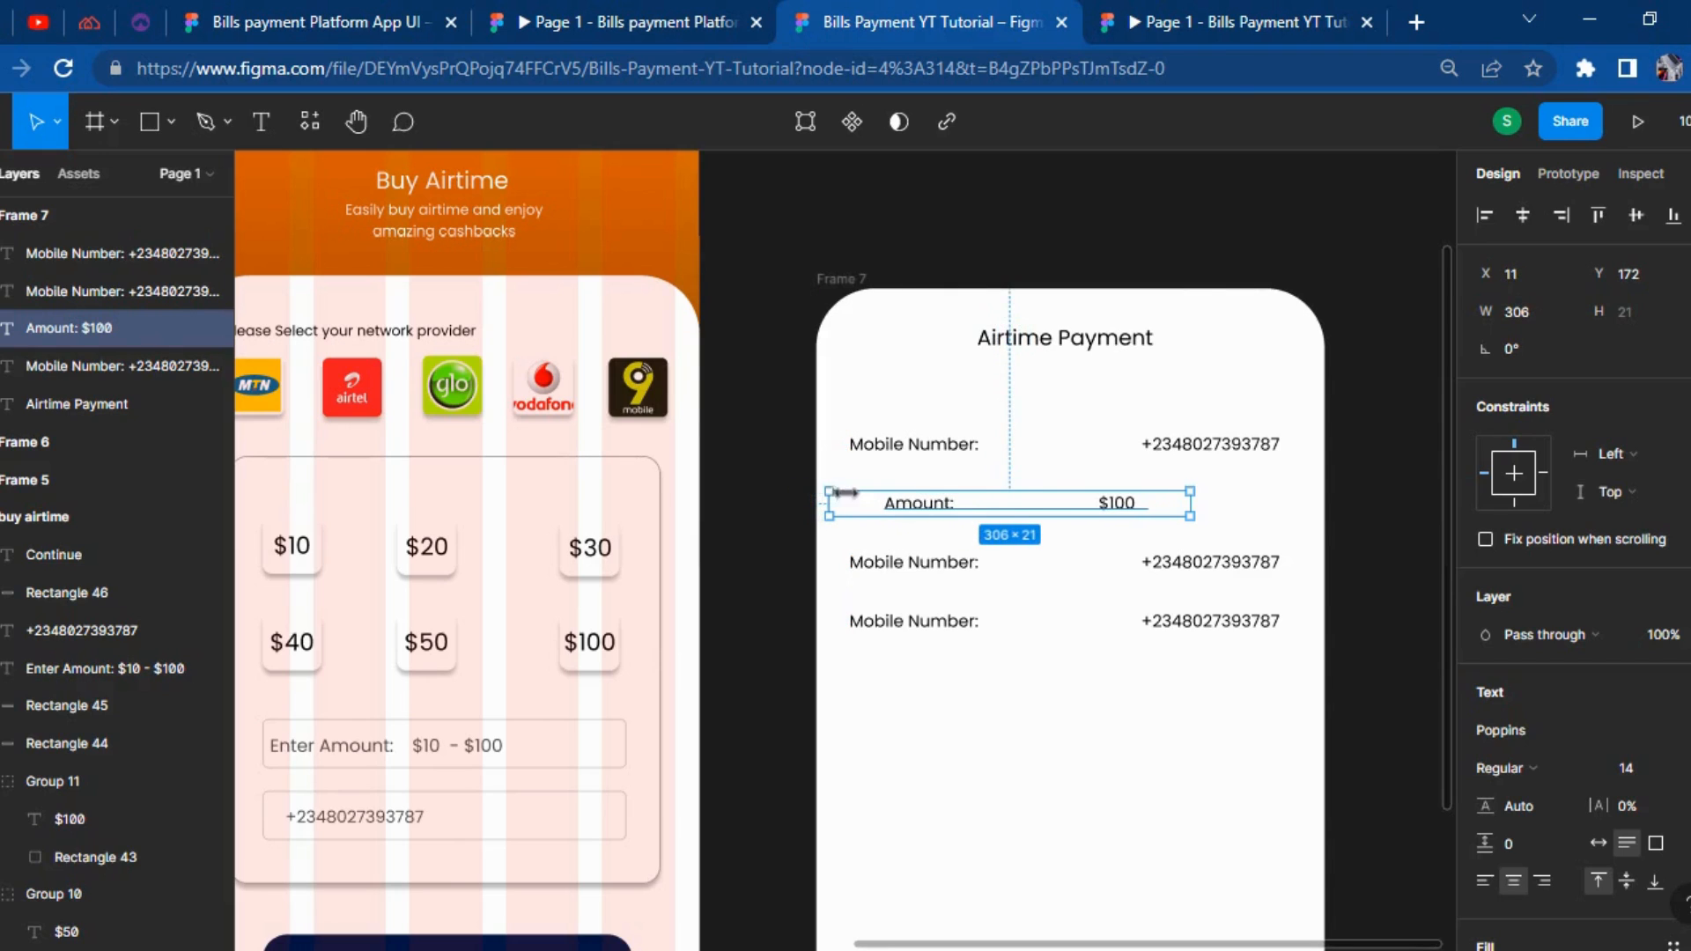
drag(1193, 504, 1312, 500)
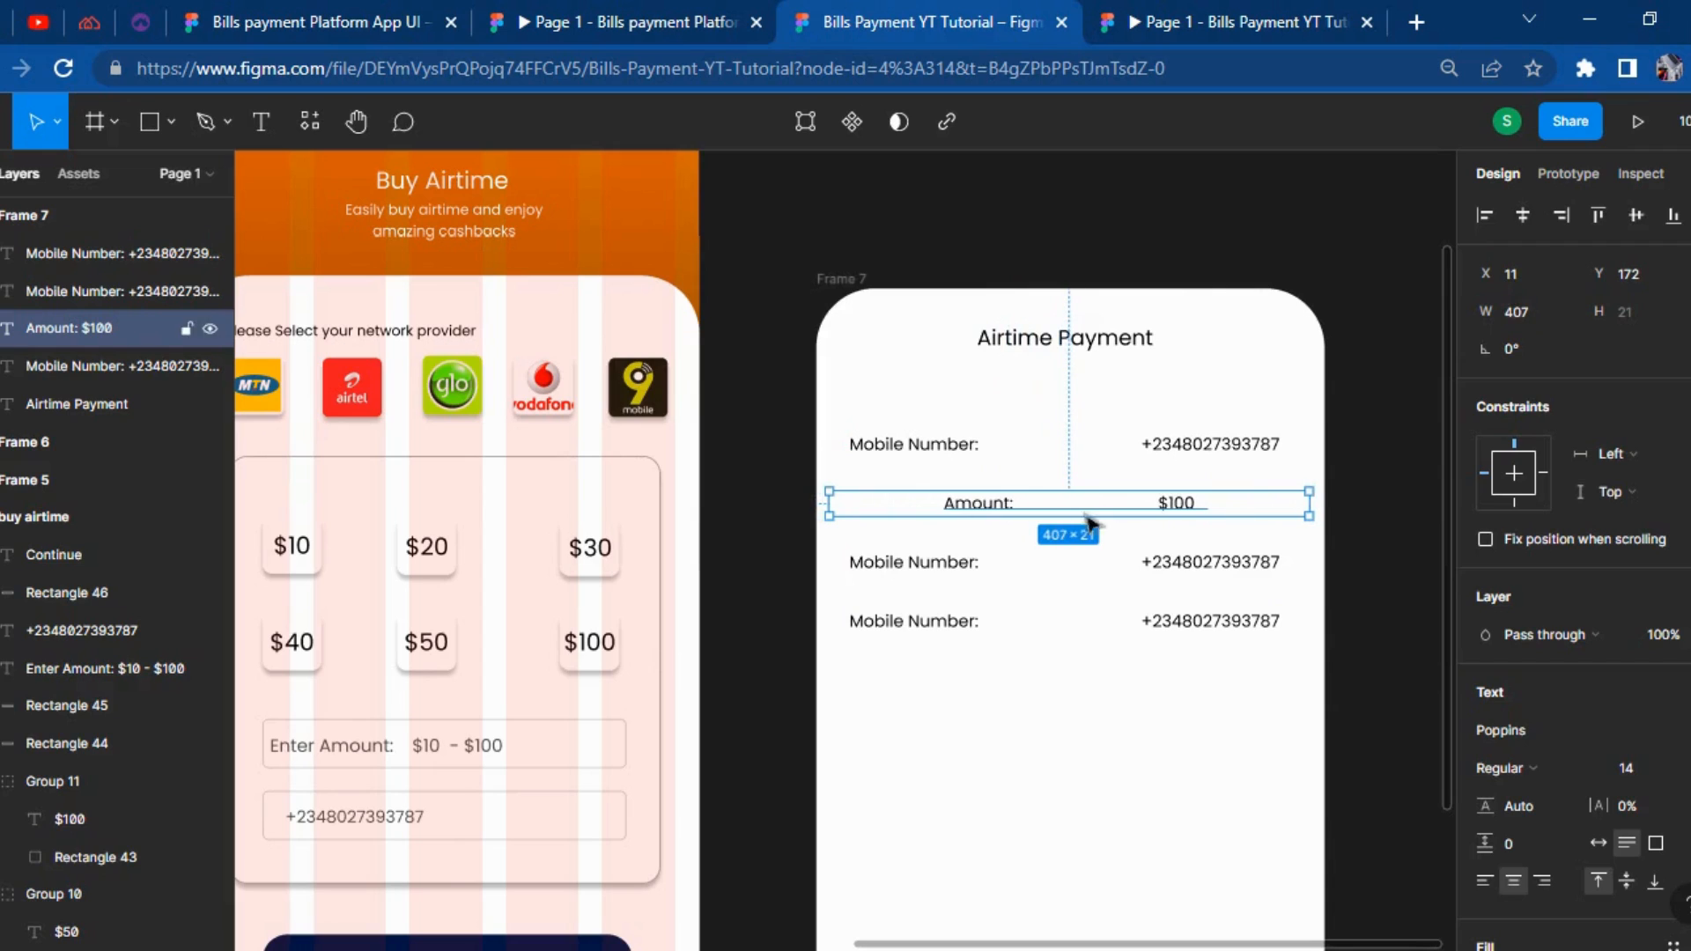
double_click(947, 509)
click(949, 503)
key(Delete)
text(A)
key(Escape)
double_click(948, 504)
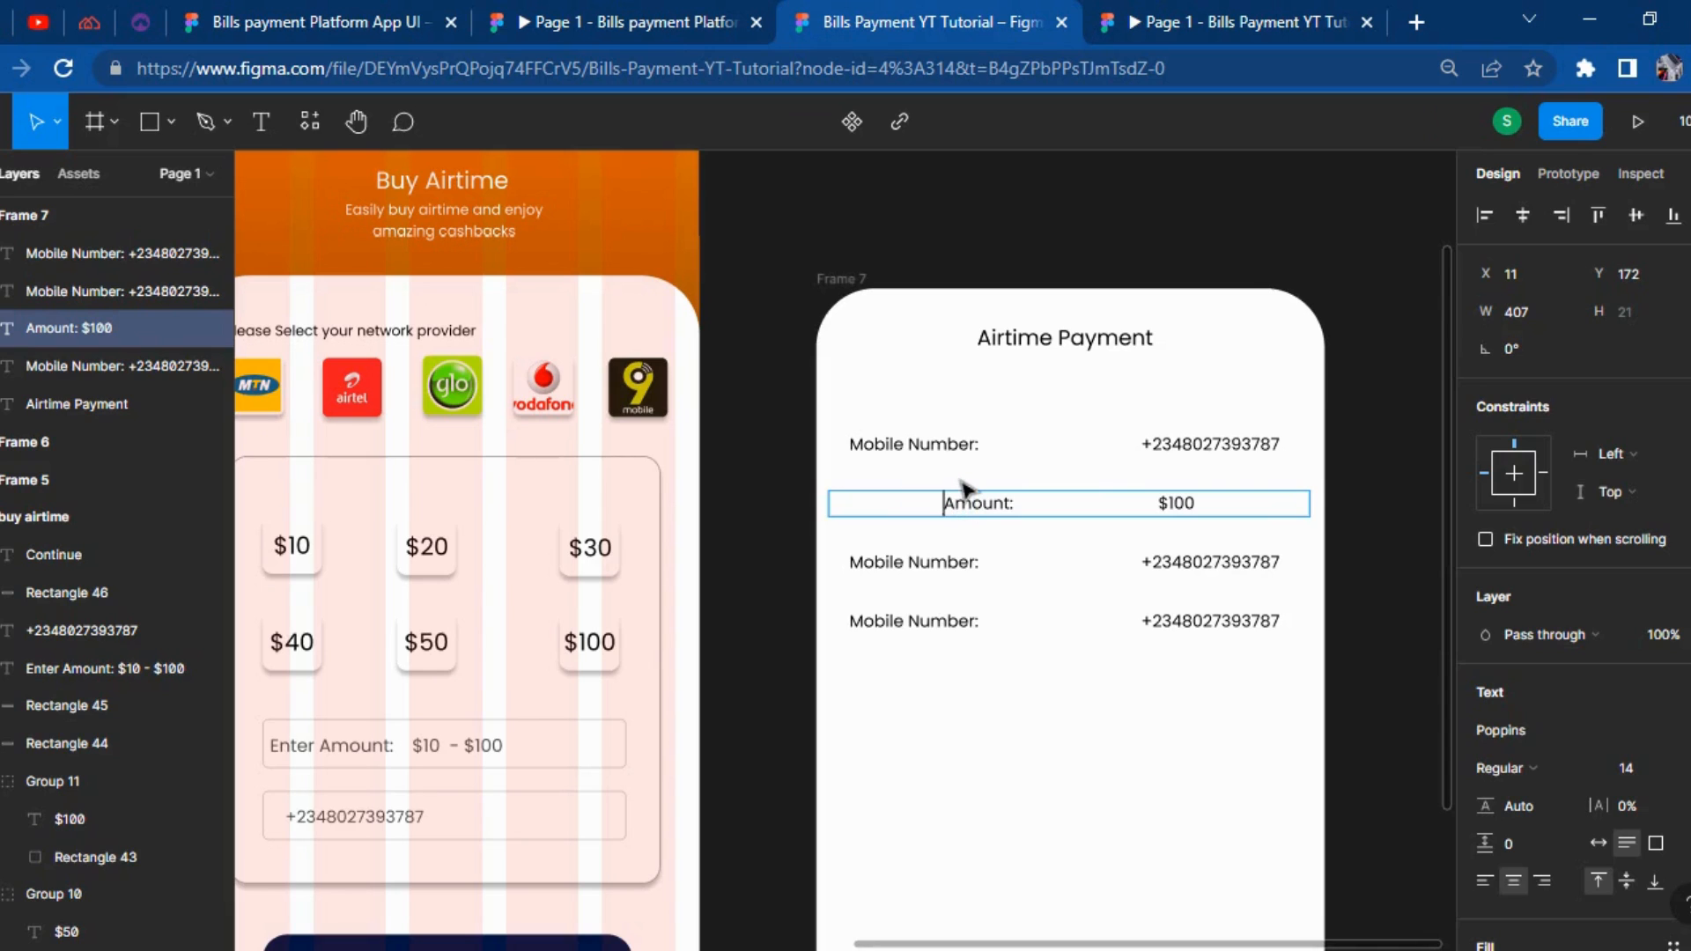
key(ctrl+z)
key(ctrl+z)
key(ctrl+z)
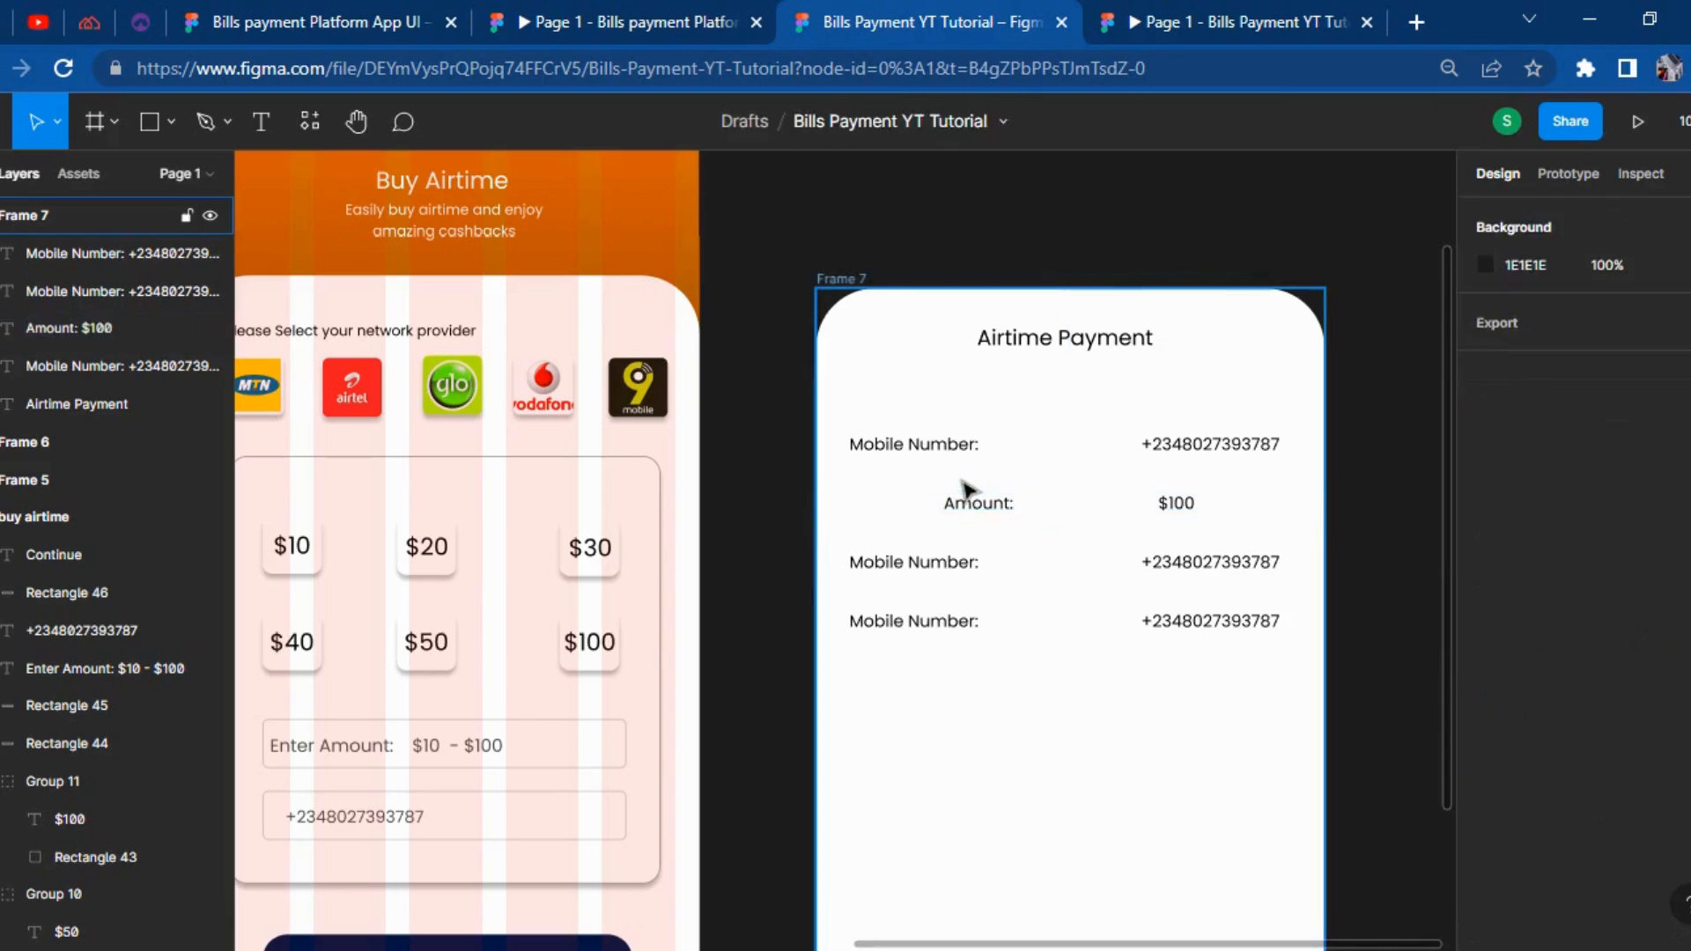
Move the Amount row 70 px left to X 34.
key(shift+Left)
key(shift+Left)
key(shift+Left)
key(shift+Left)
key(shift+Left)
key(shift+Left)
key(shift+Left)
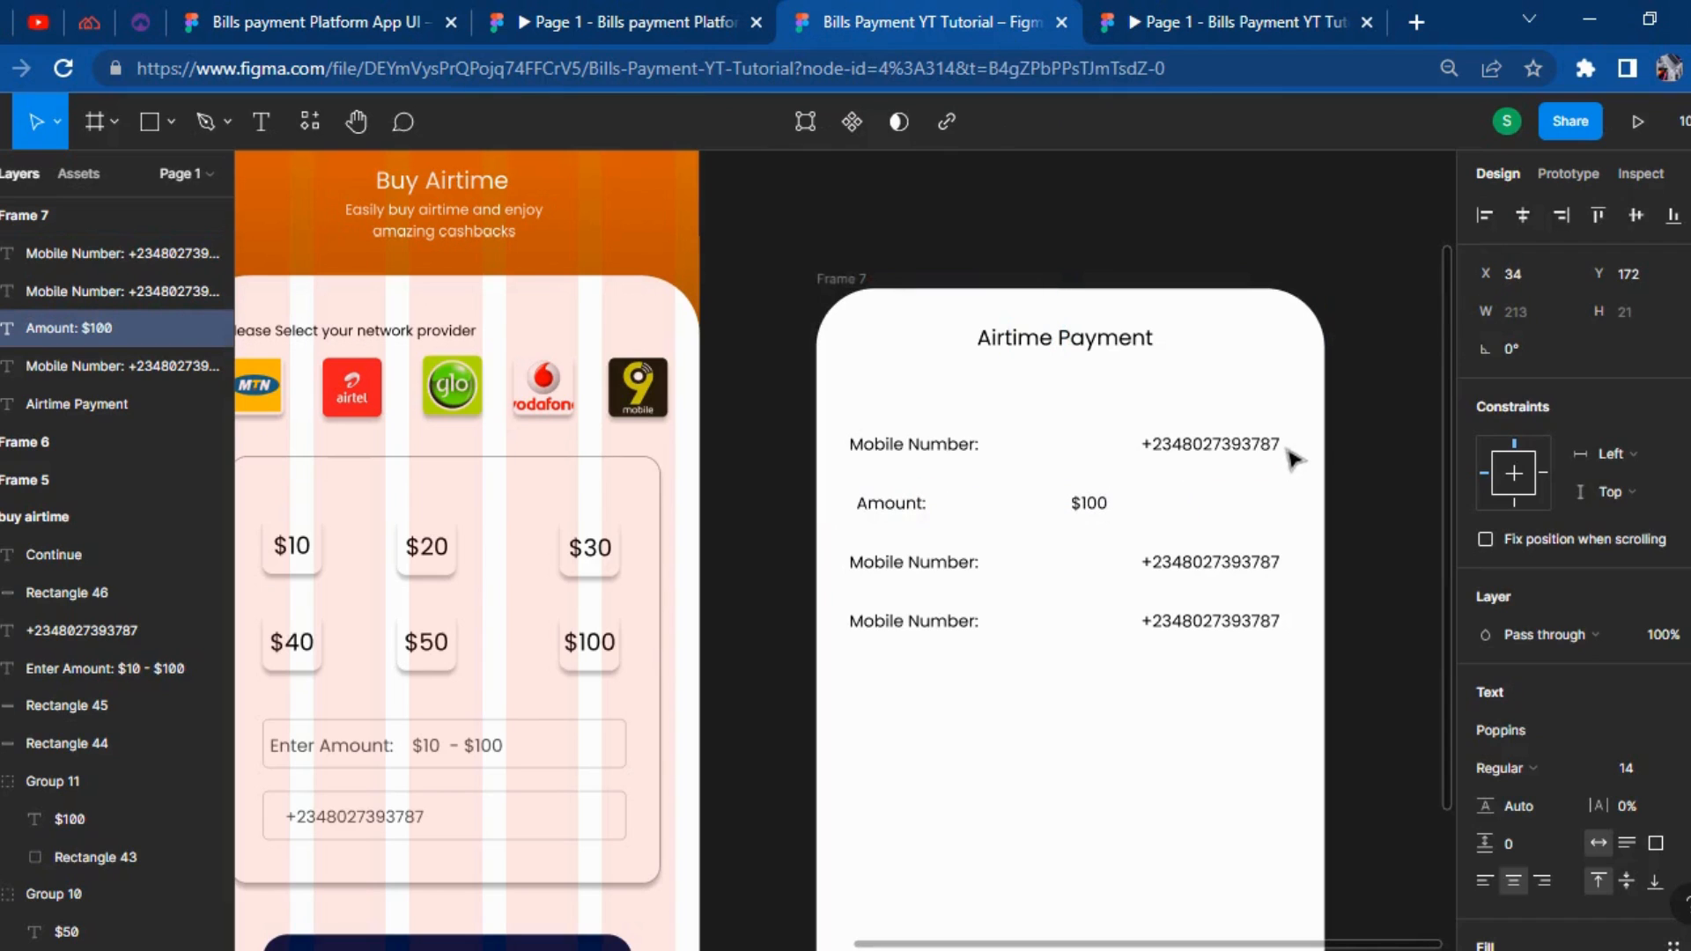
Widen the gap before "$100" and align the Amount row with the Mobile Number rows at X 28.
double_click(1062, 498)
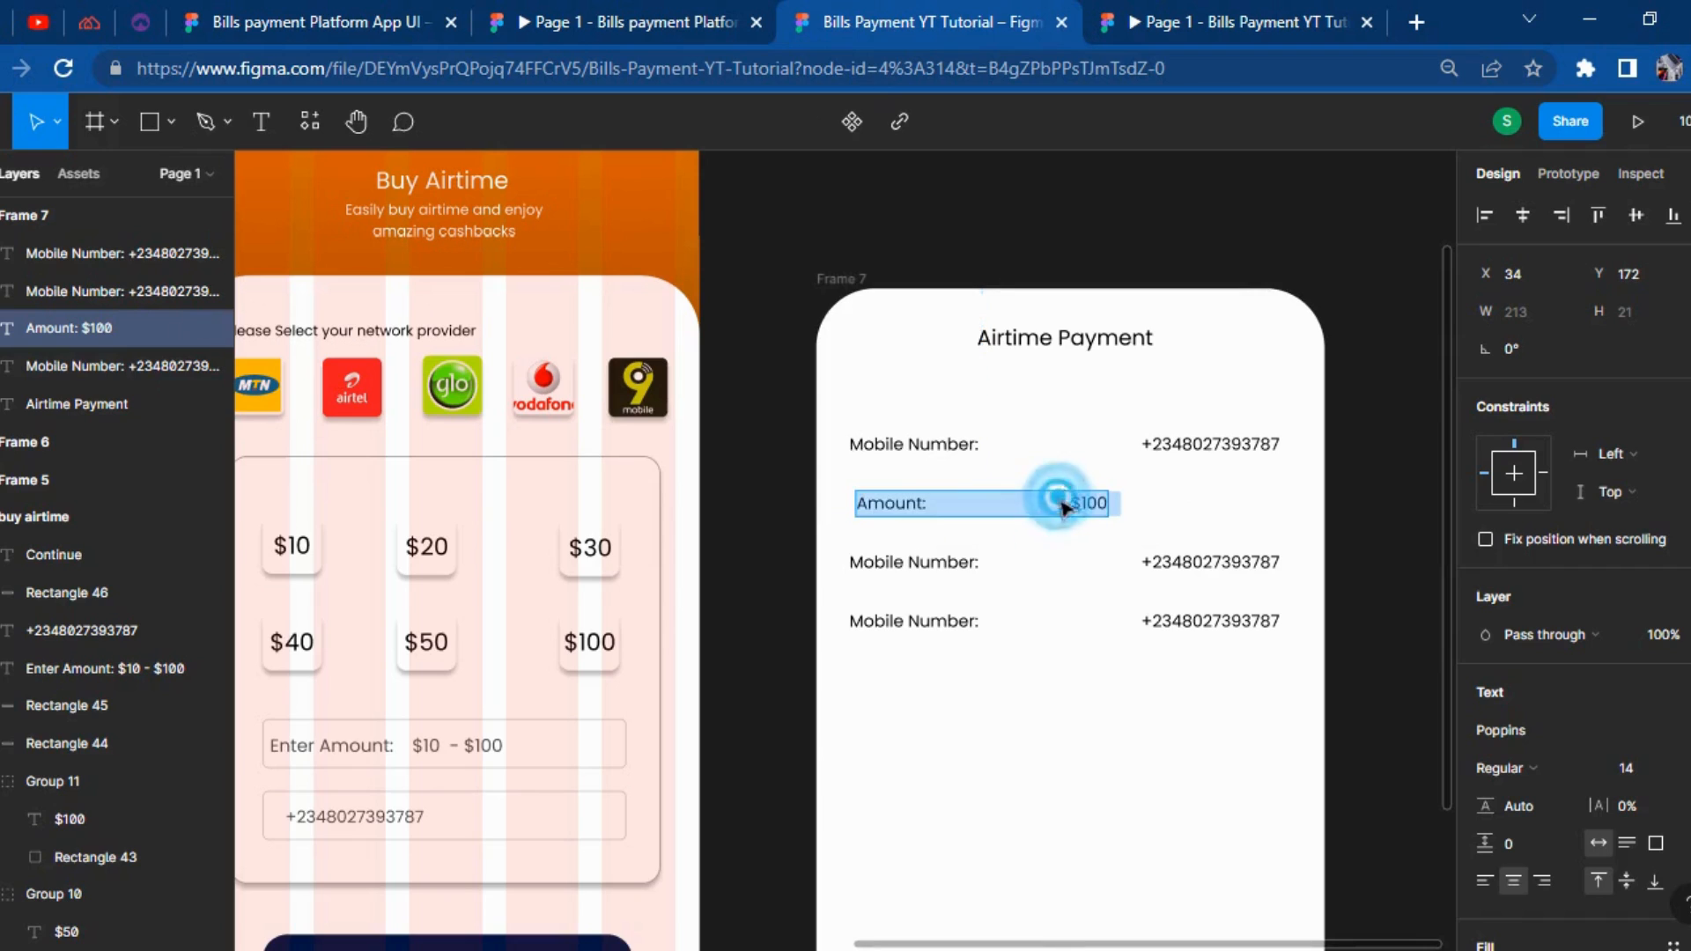
click(1064, 500)
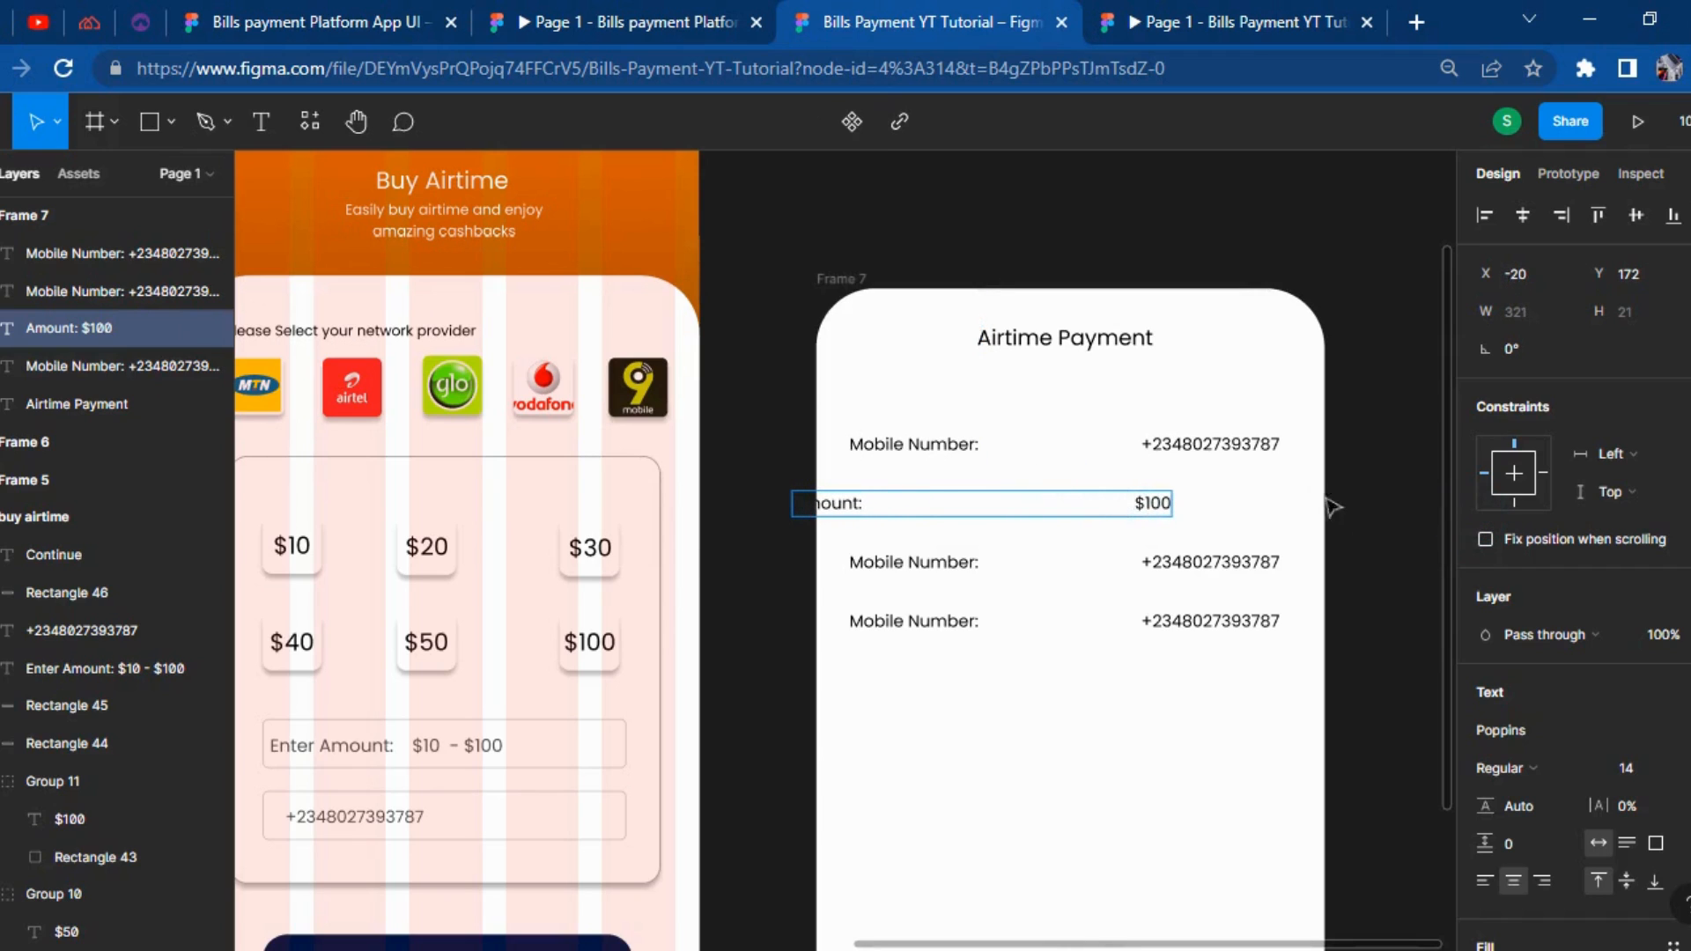
key(Escape)
drag(1053, 502, 1112, 504)
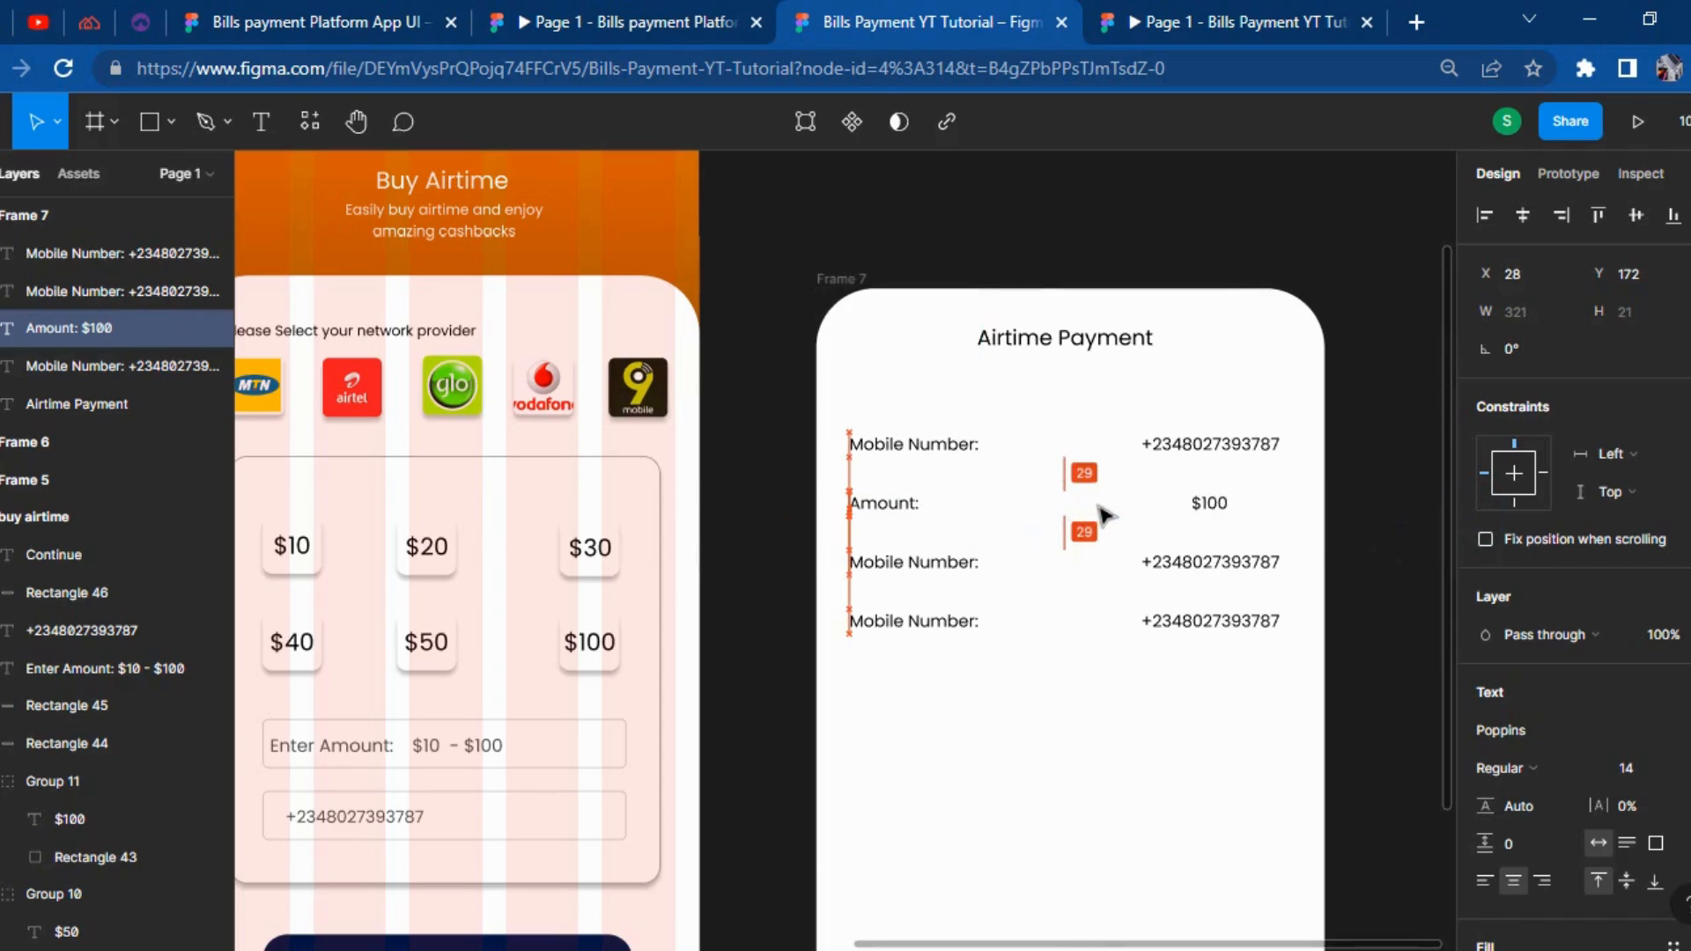
Shorten the gap before "$100" until the row is 280 px wide, and place the row at X 30, Y 169.
double_click(1191, 504)
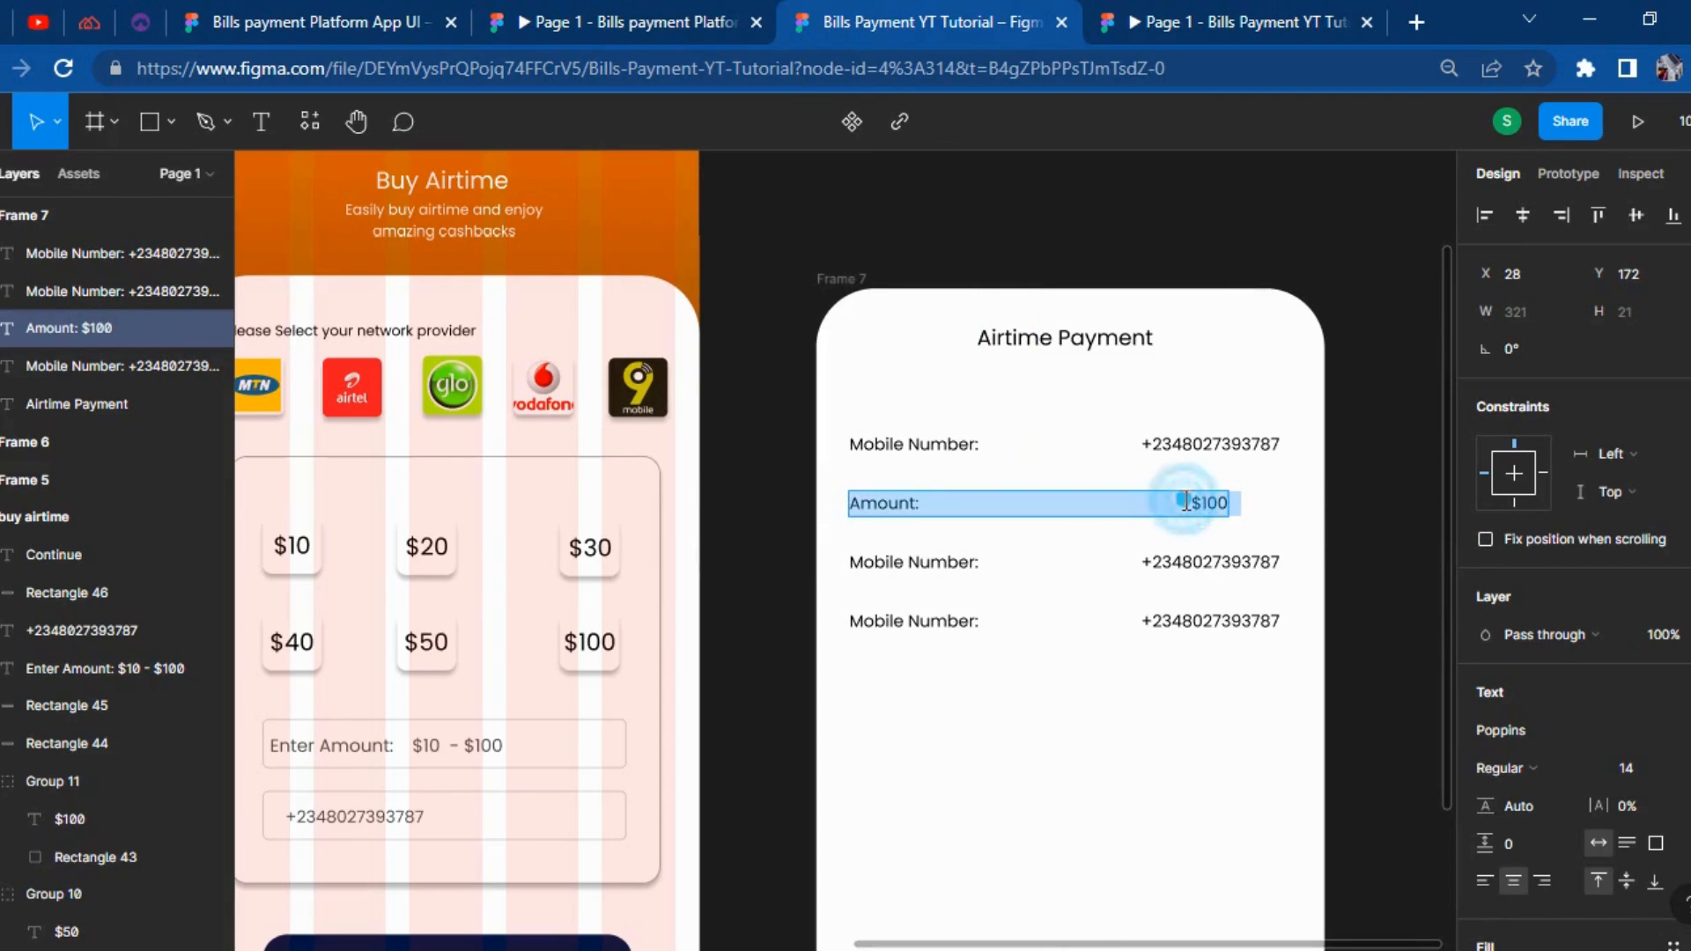
click(1185, 502)
double_click(1185, 502)
click(1170, 503)
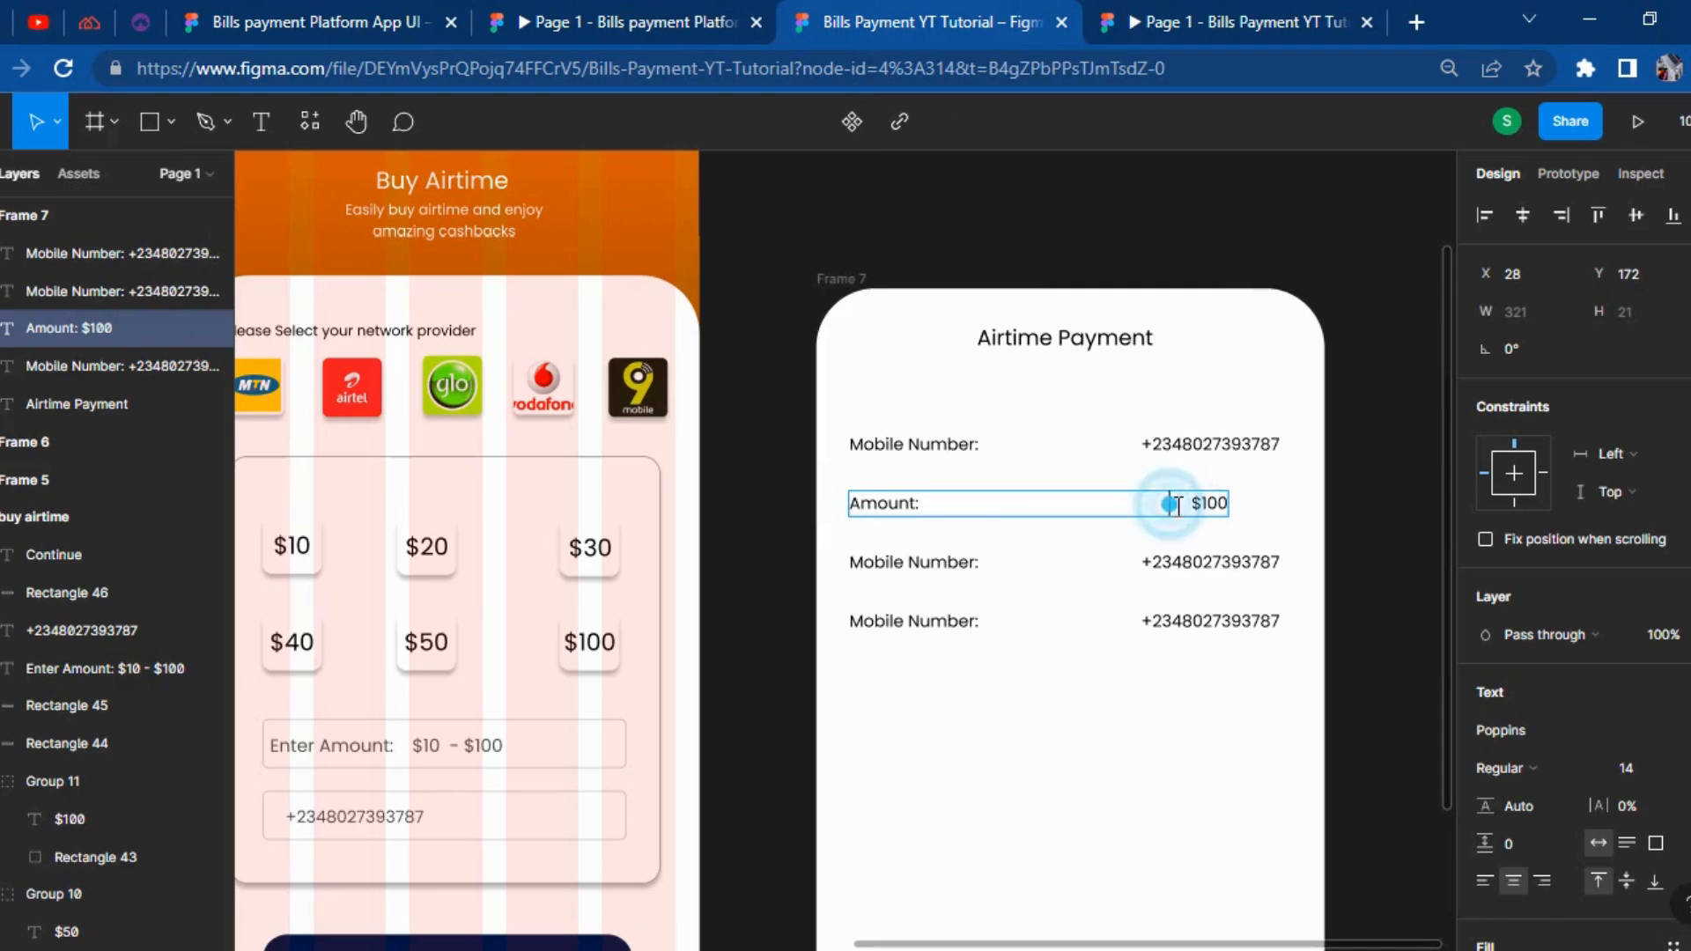
key(BackSpace)
key(BackSpace)
key(BackSpace)
key(BackSpace)
key(BackSpace)
key(BackSpace)
key(BackSpace)
key(BackSpace)
key(BackSpace)
key(BackSpace)
key(BackSpace)
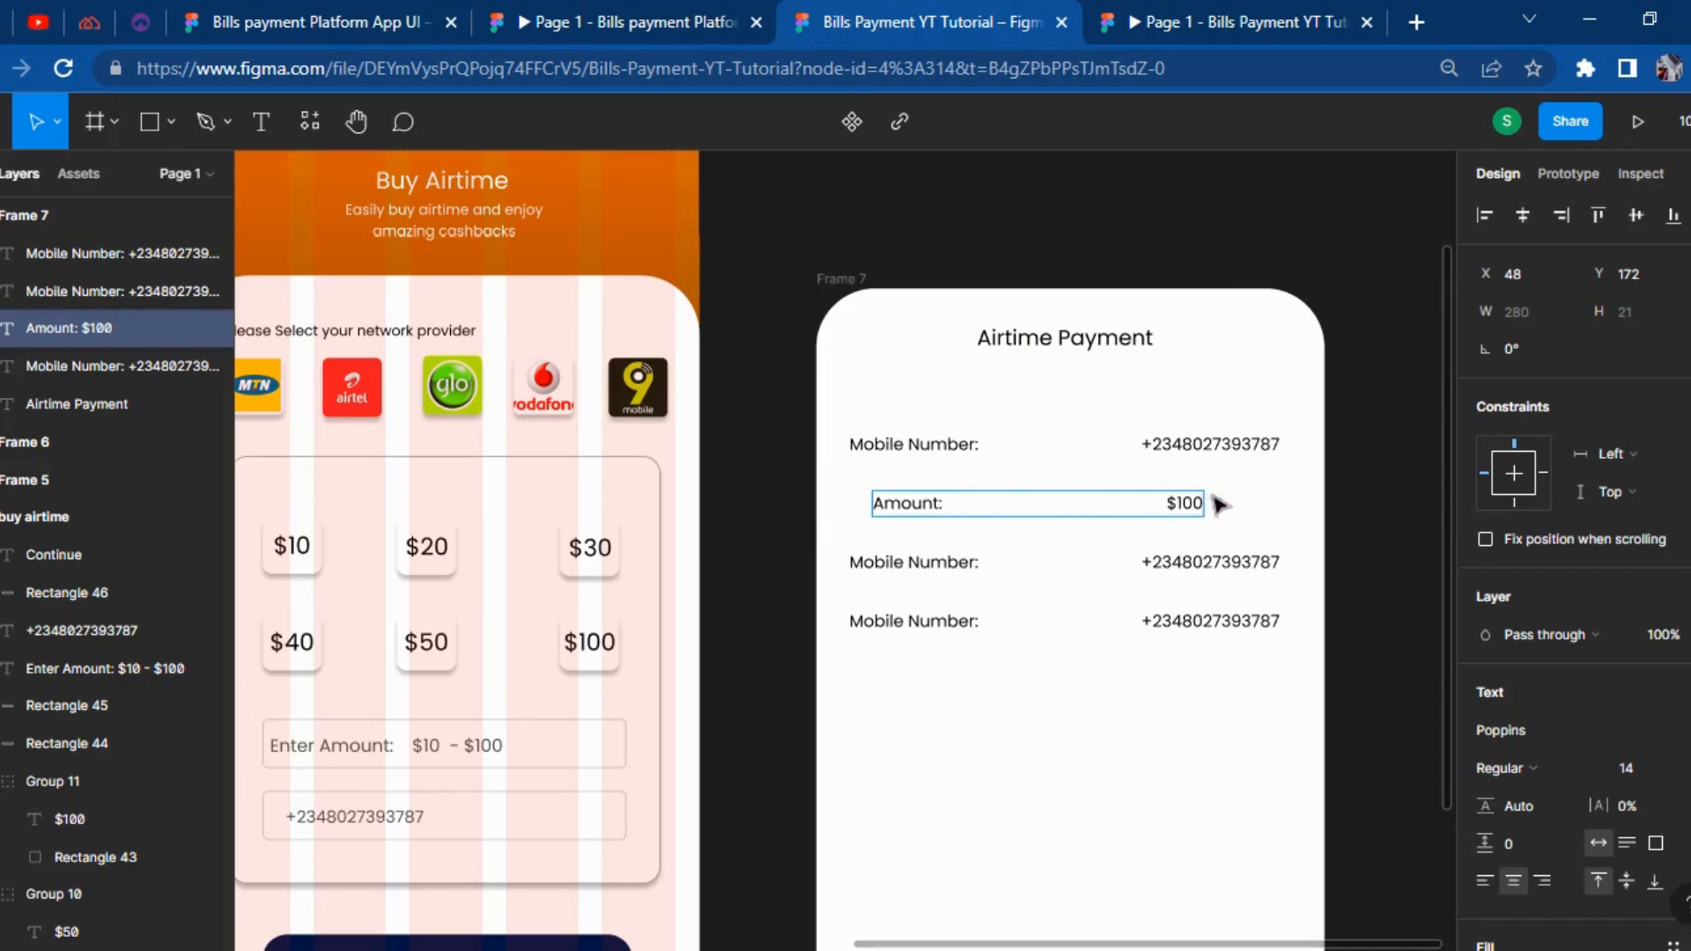
key(Escape)
mouse_move(978, 502)
mouse_down()
mouse_move(939, 496)
mouse_move(965, 500)
mouse_up()
Check the reference prototype and change the third row's label to "Network Provider".
click(718, 22)
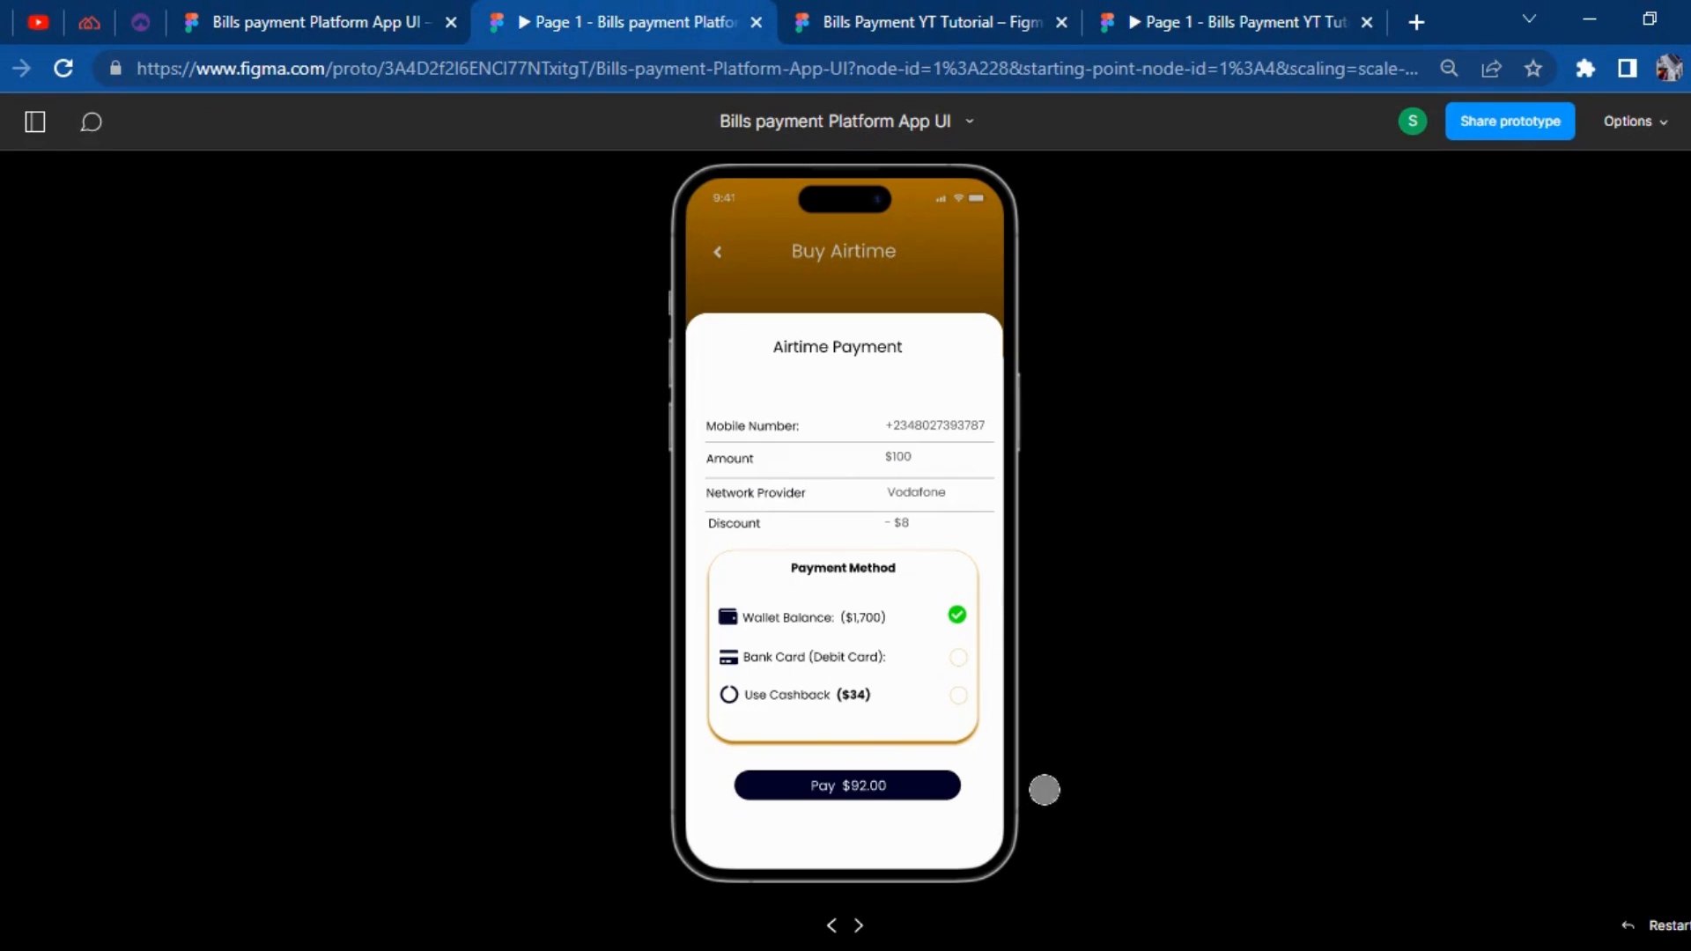
click(881, 22)
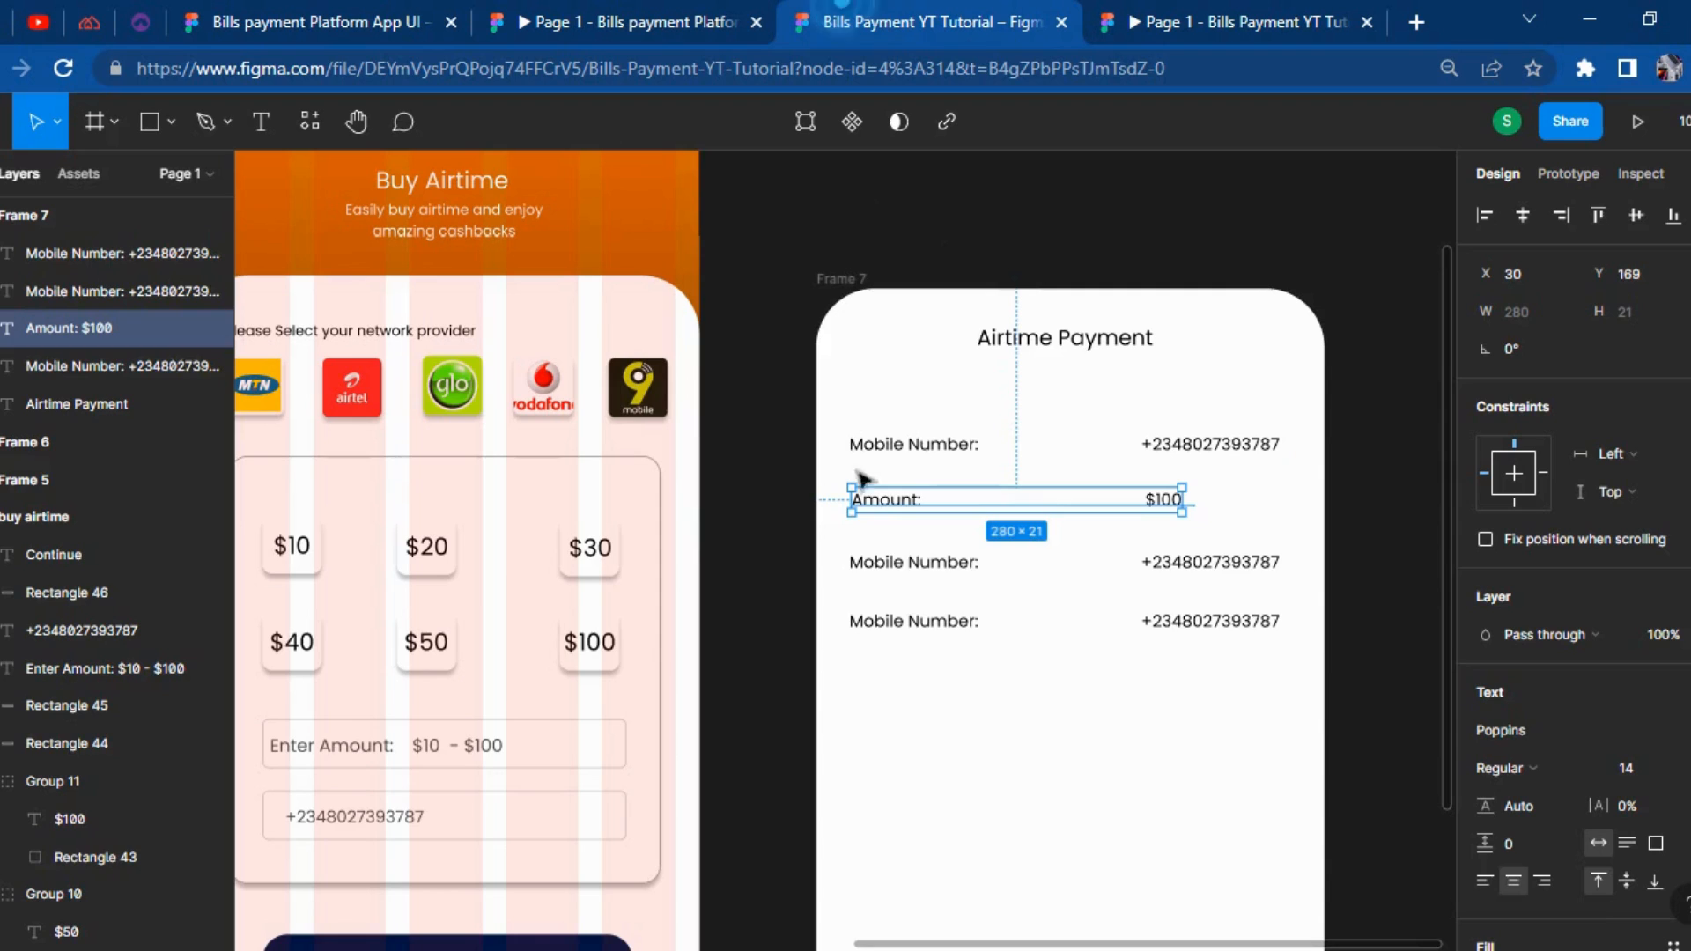
click(910, 572)
double_click(912, 573)
click(981, 564)
drag(980, 564, 680, 540)
text(Netwop)
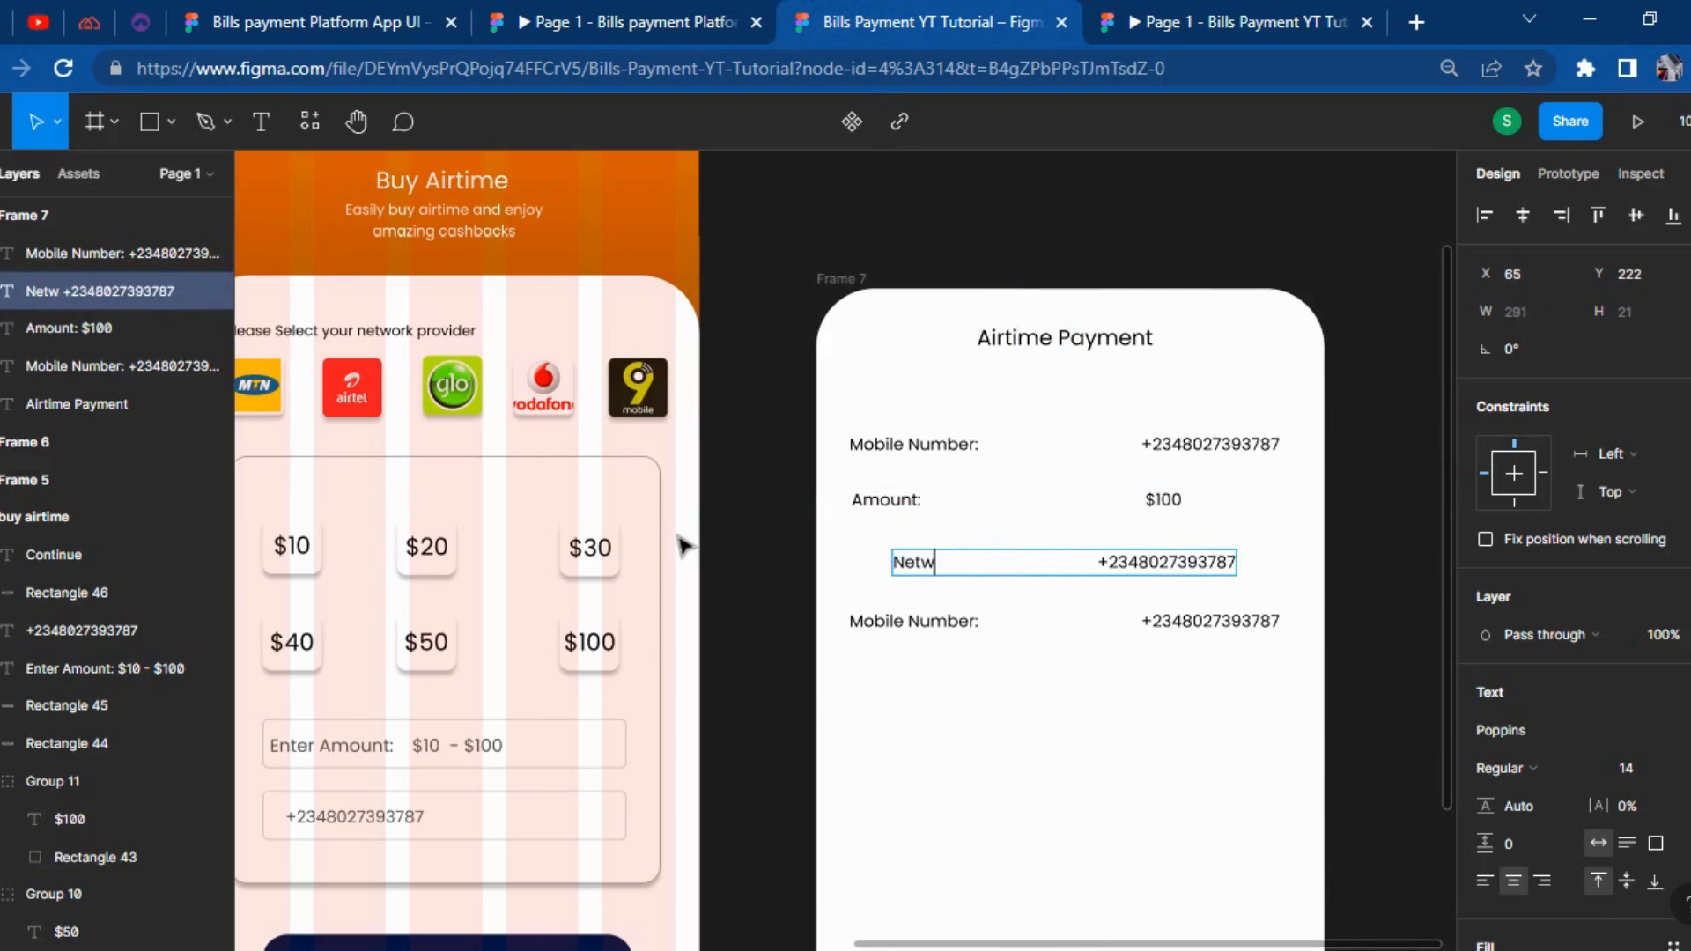
text(rk Pro)
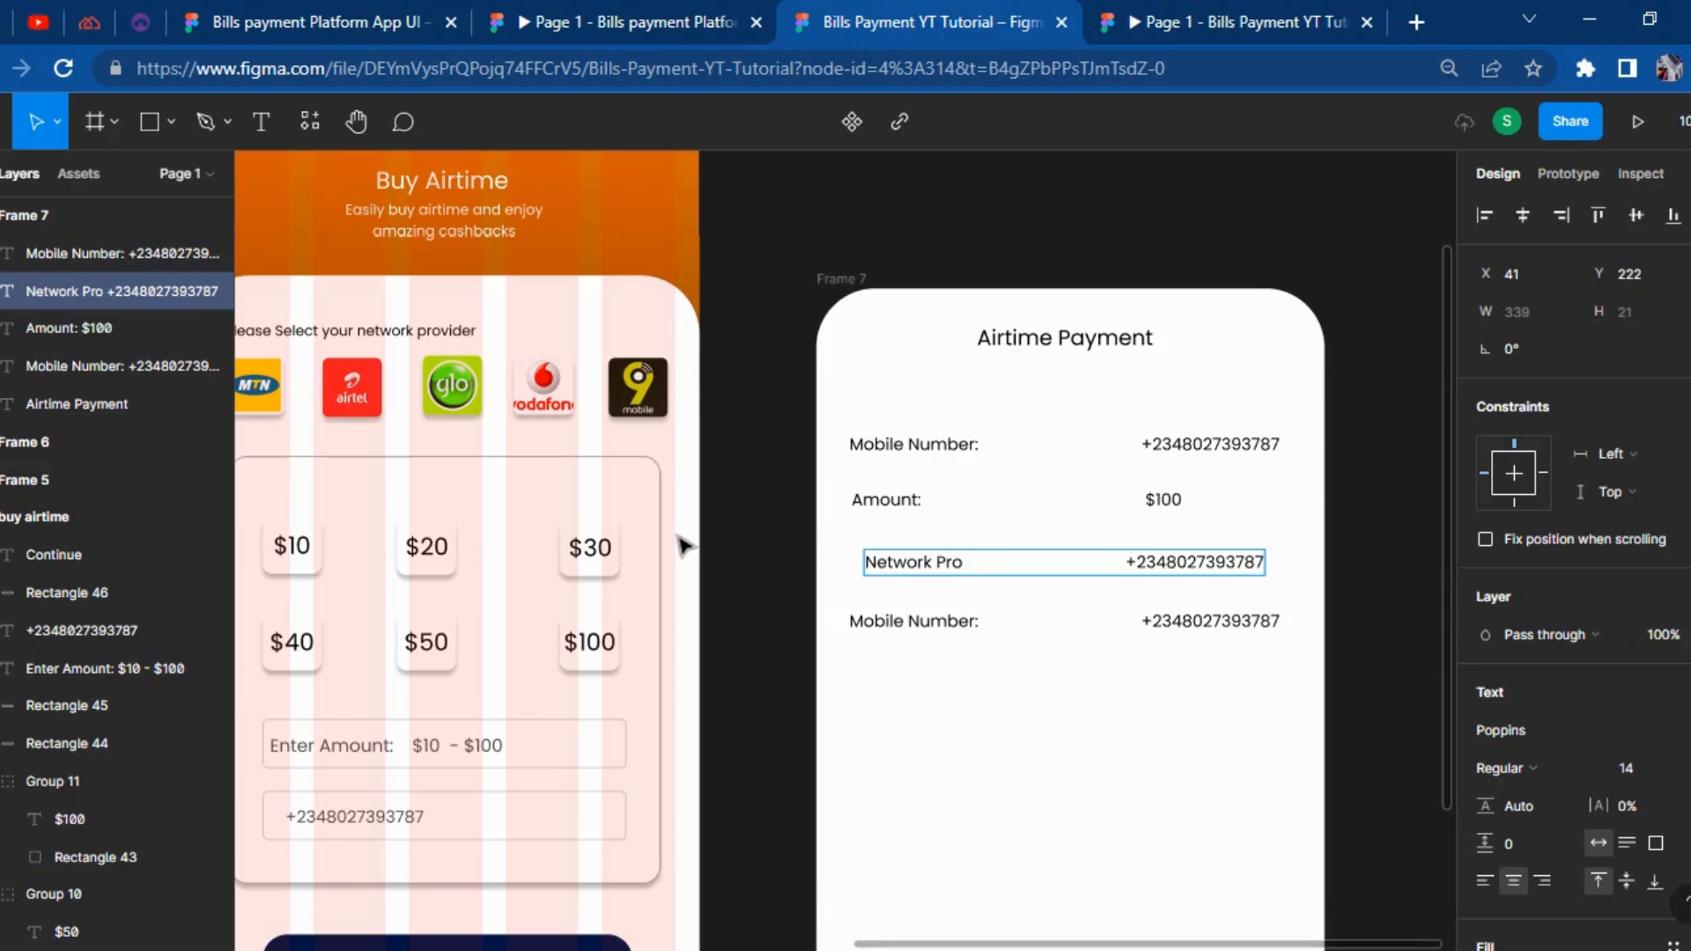
text(vider)
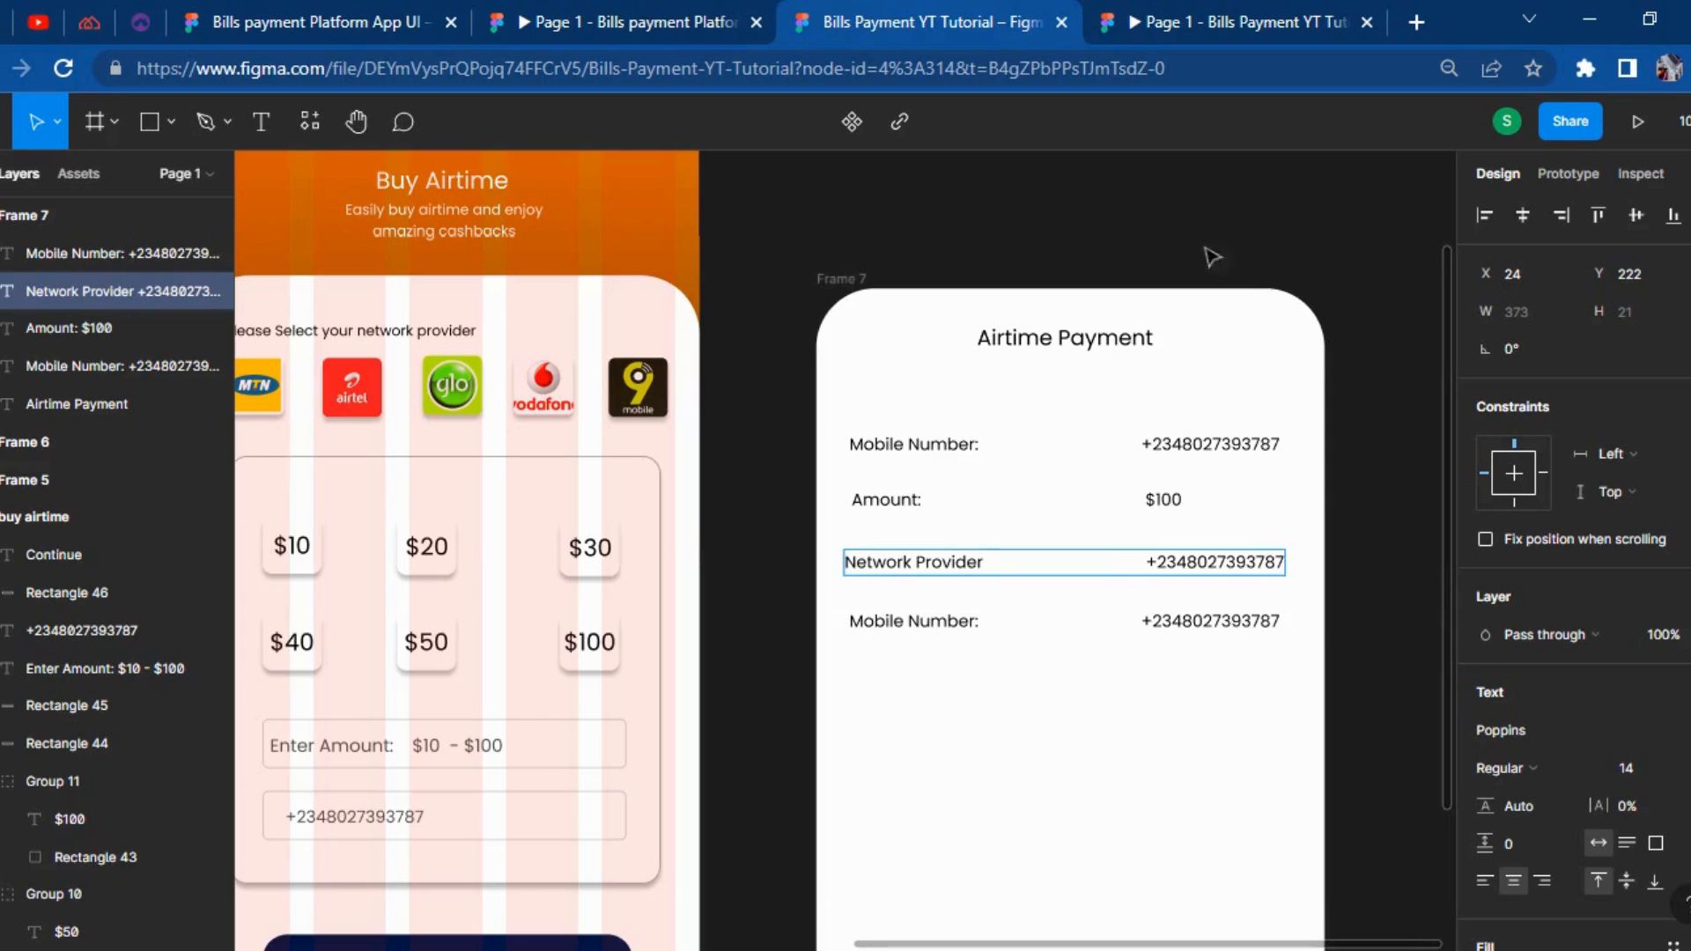
key(Escape)
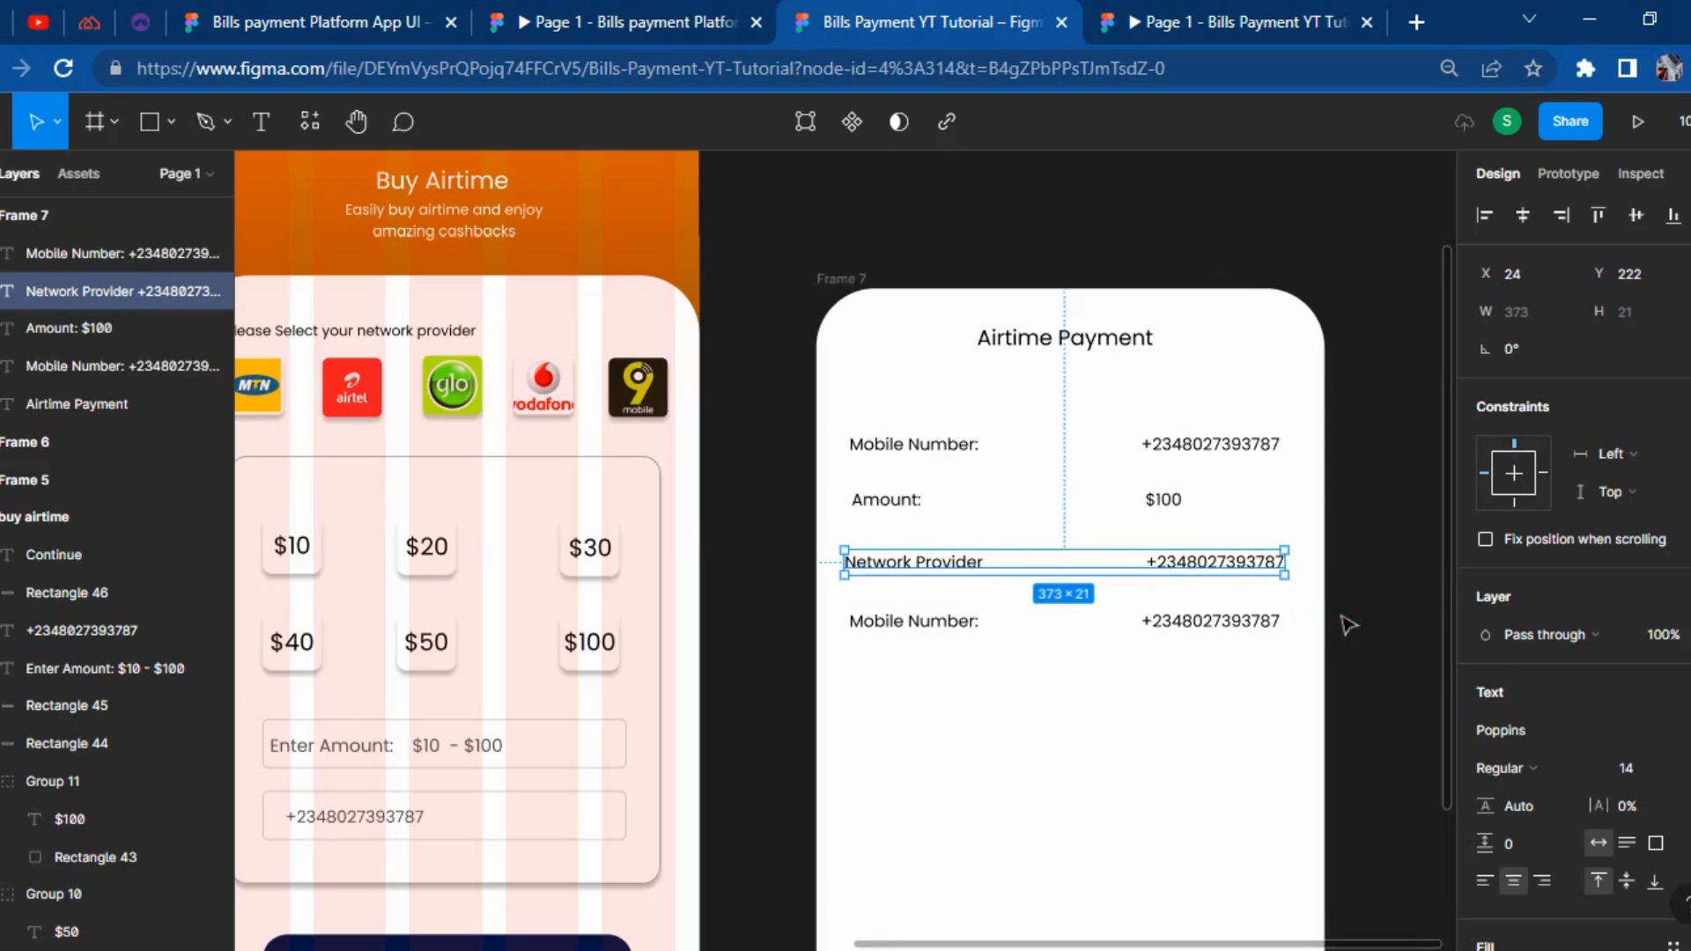
Nudge the Network Provider row 5 px right and replace its phone number with "9Mobile".
key(Right)
key(Right)
key(Right)
key(Right)
key(Right)
double_click(1172, 562)
click(1145, 562)
drag(1155, 564, 1310, 567)
text(9Mobile)
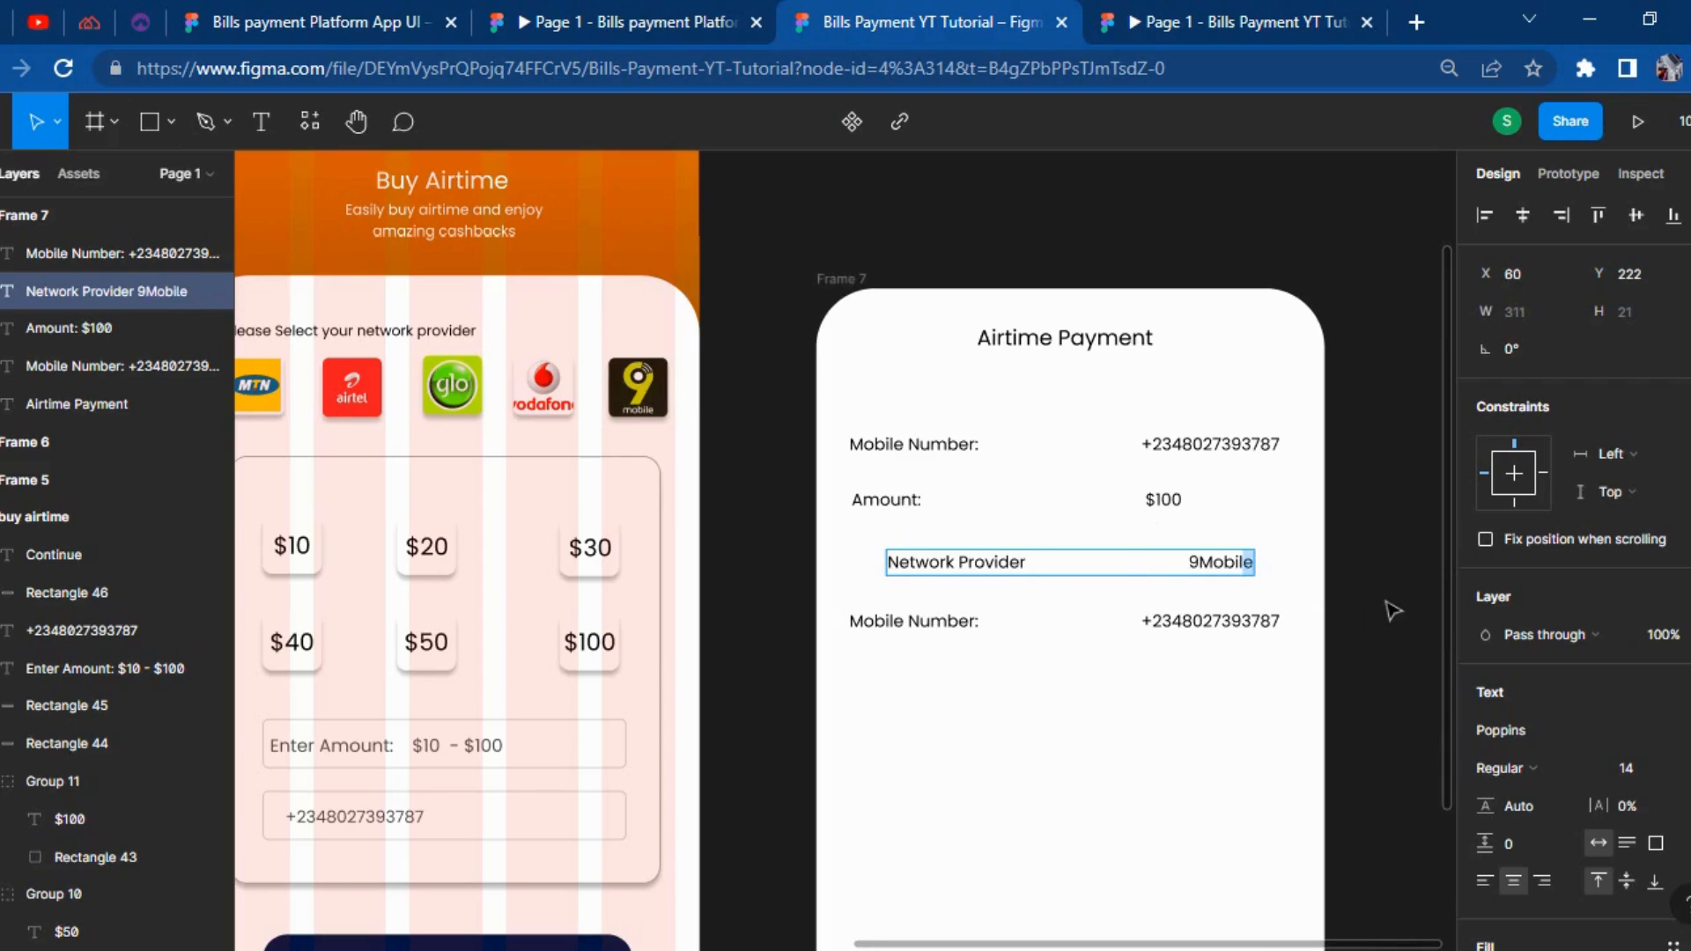
key(Escape)
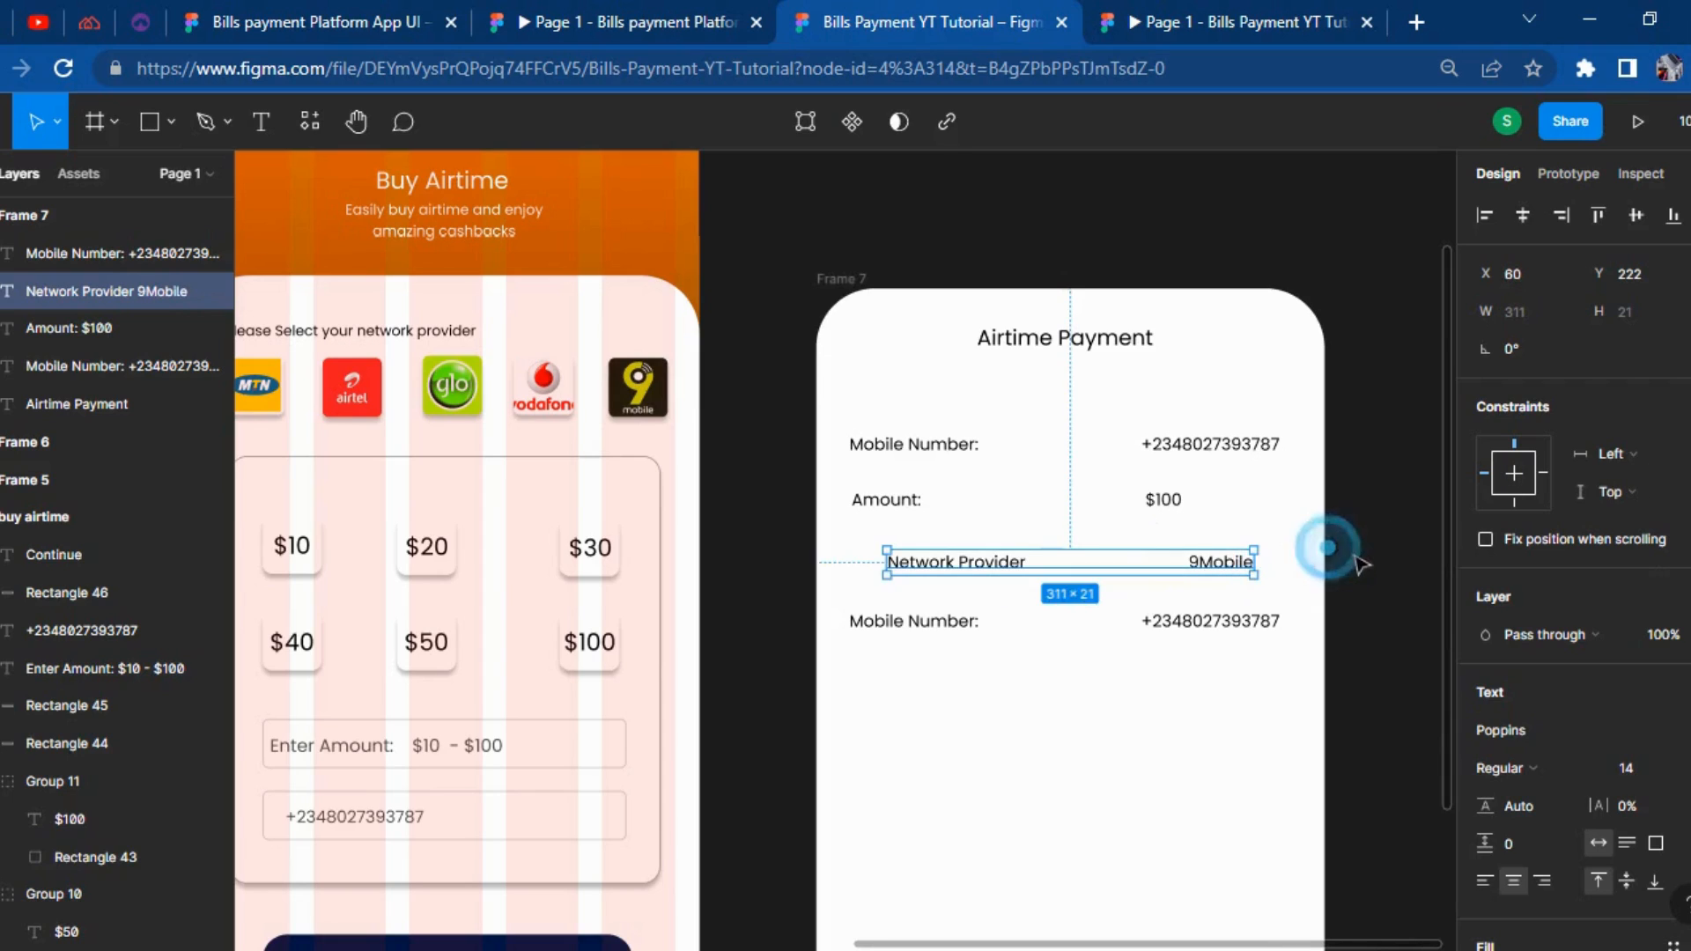
Move the Network Provider row to X 30, Y 220.
key(shift+Left)
key(shift+Left)
key(shift+Left)
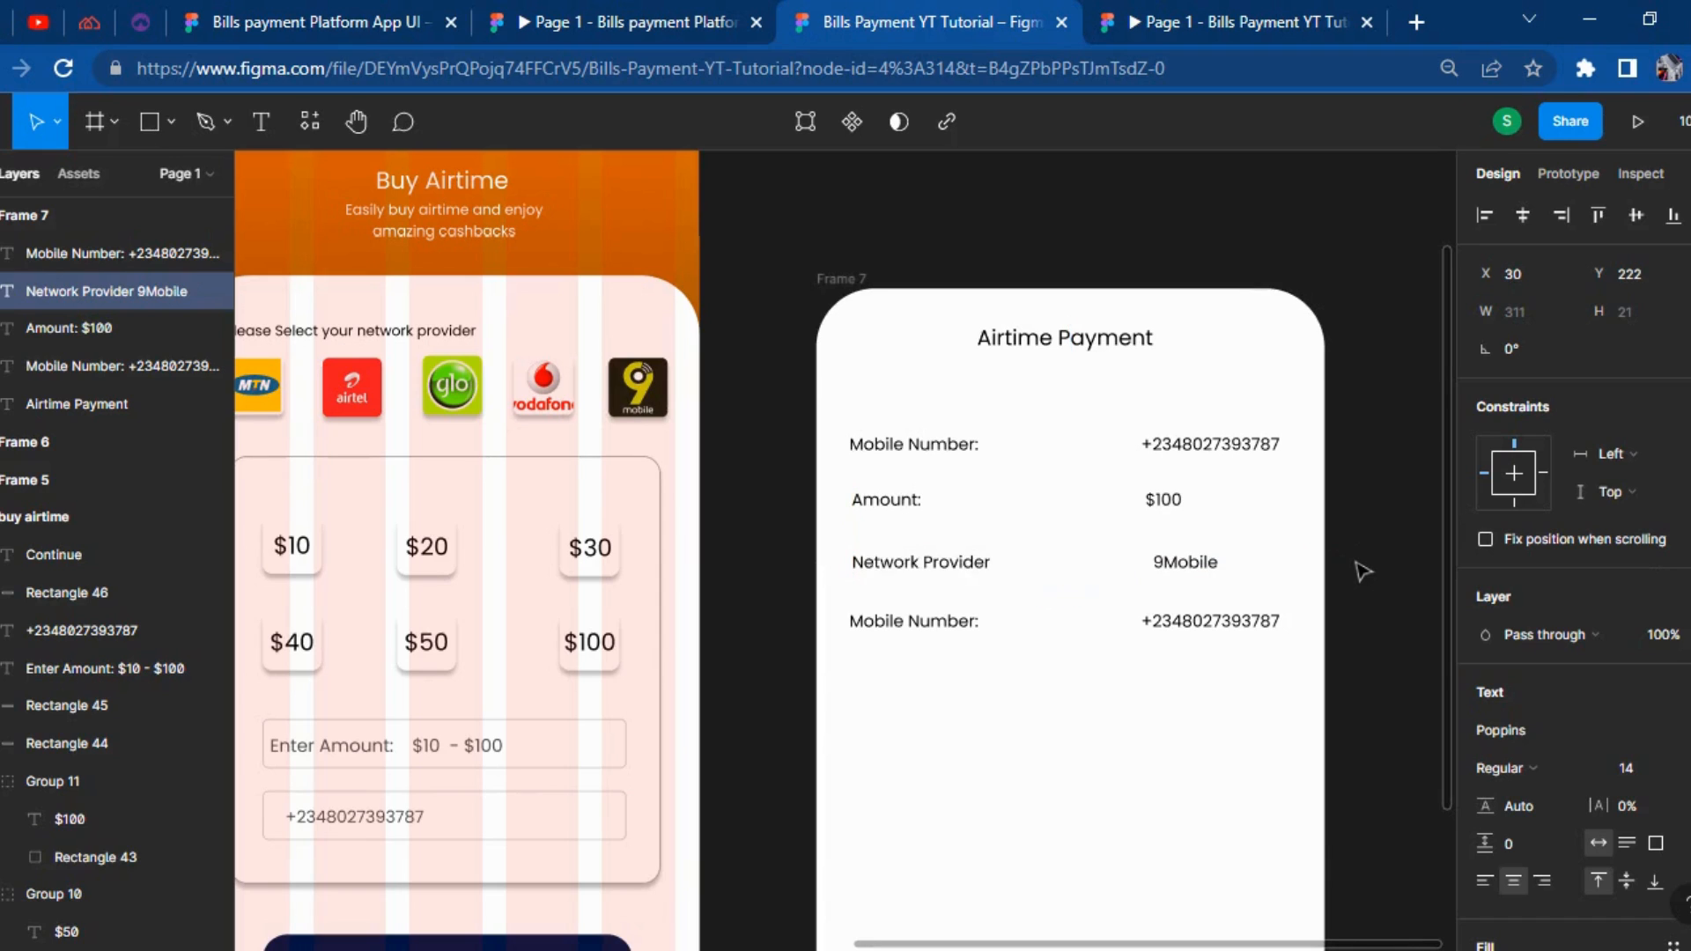
key(Up)
key(Up)
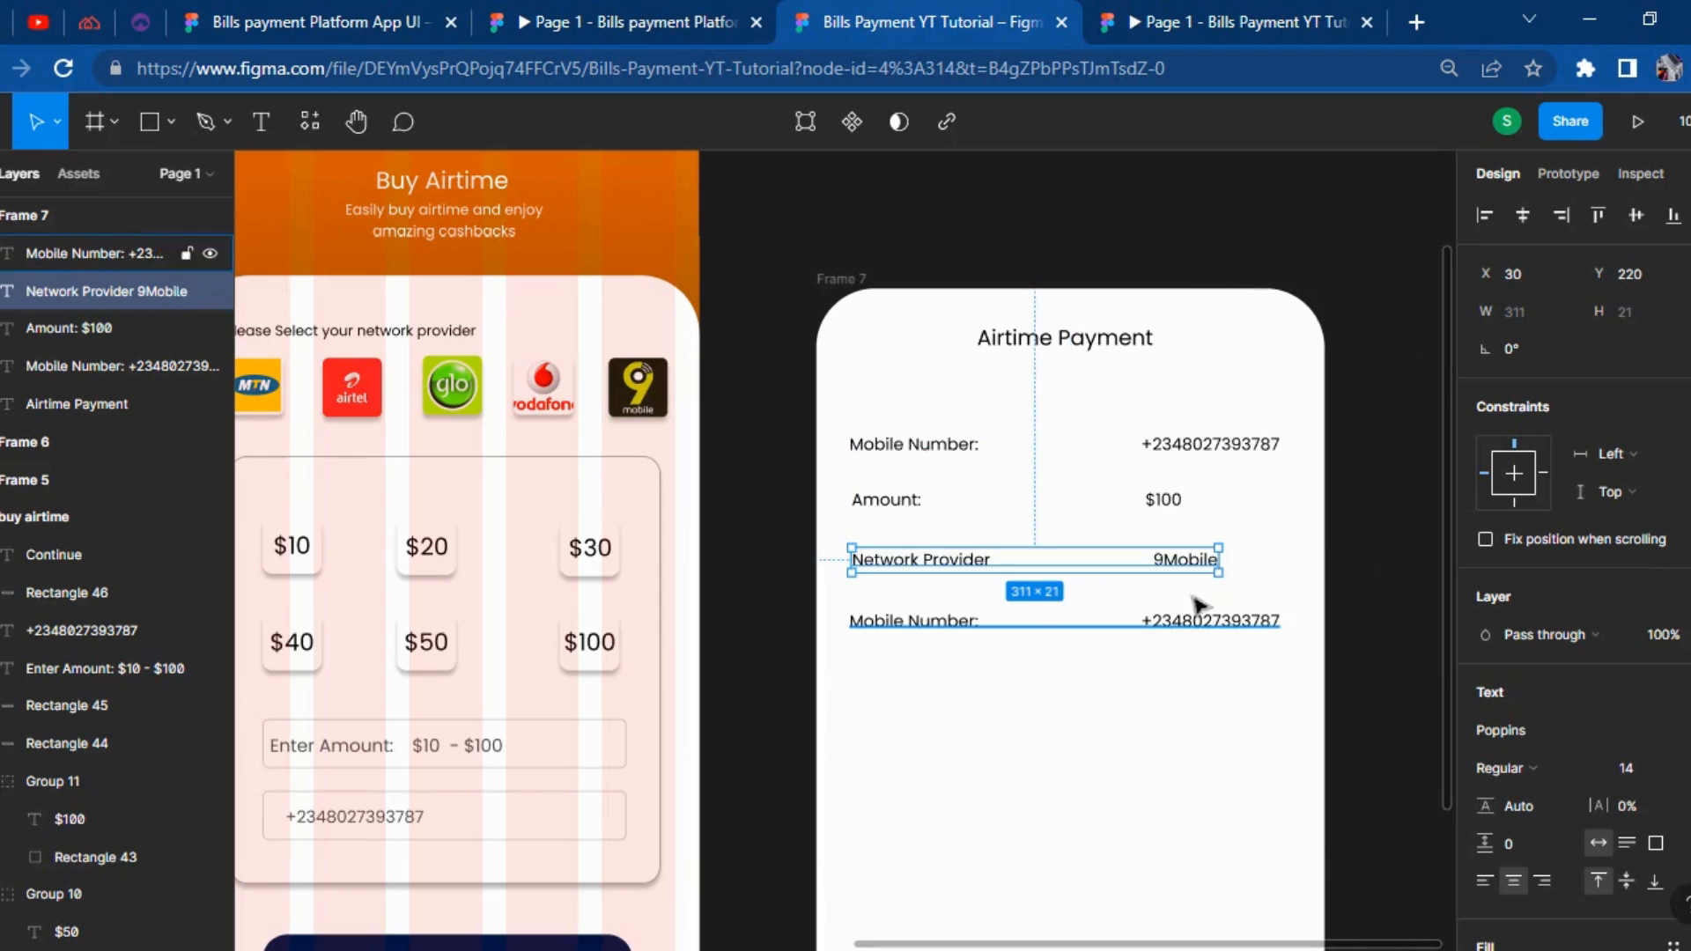
Remove two spaces before "9Mobile" and reposition the Network Provider row at X 31, Y 218.
double_click(1153, 560)
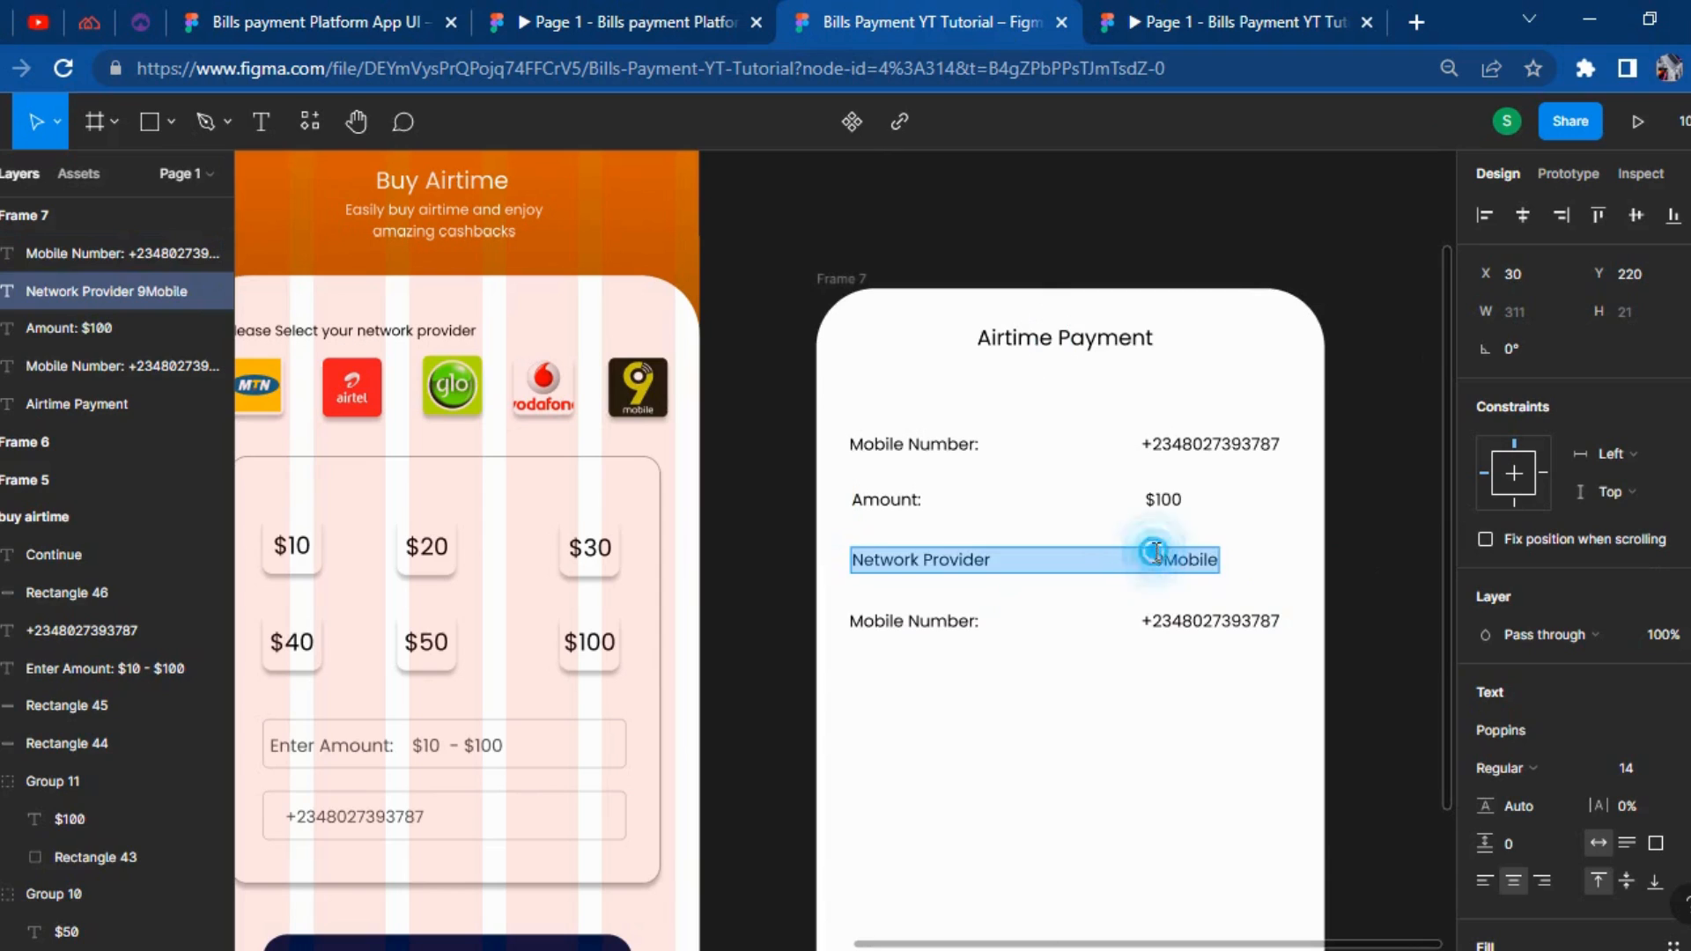
click(1154, 559)
key(BackSpace)
key(BackSpace)
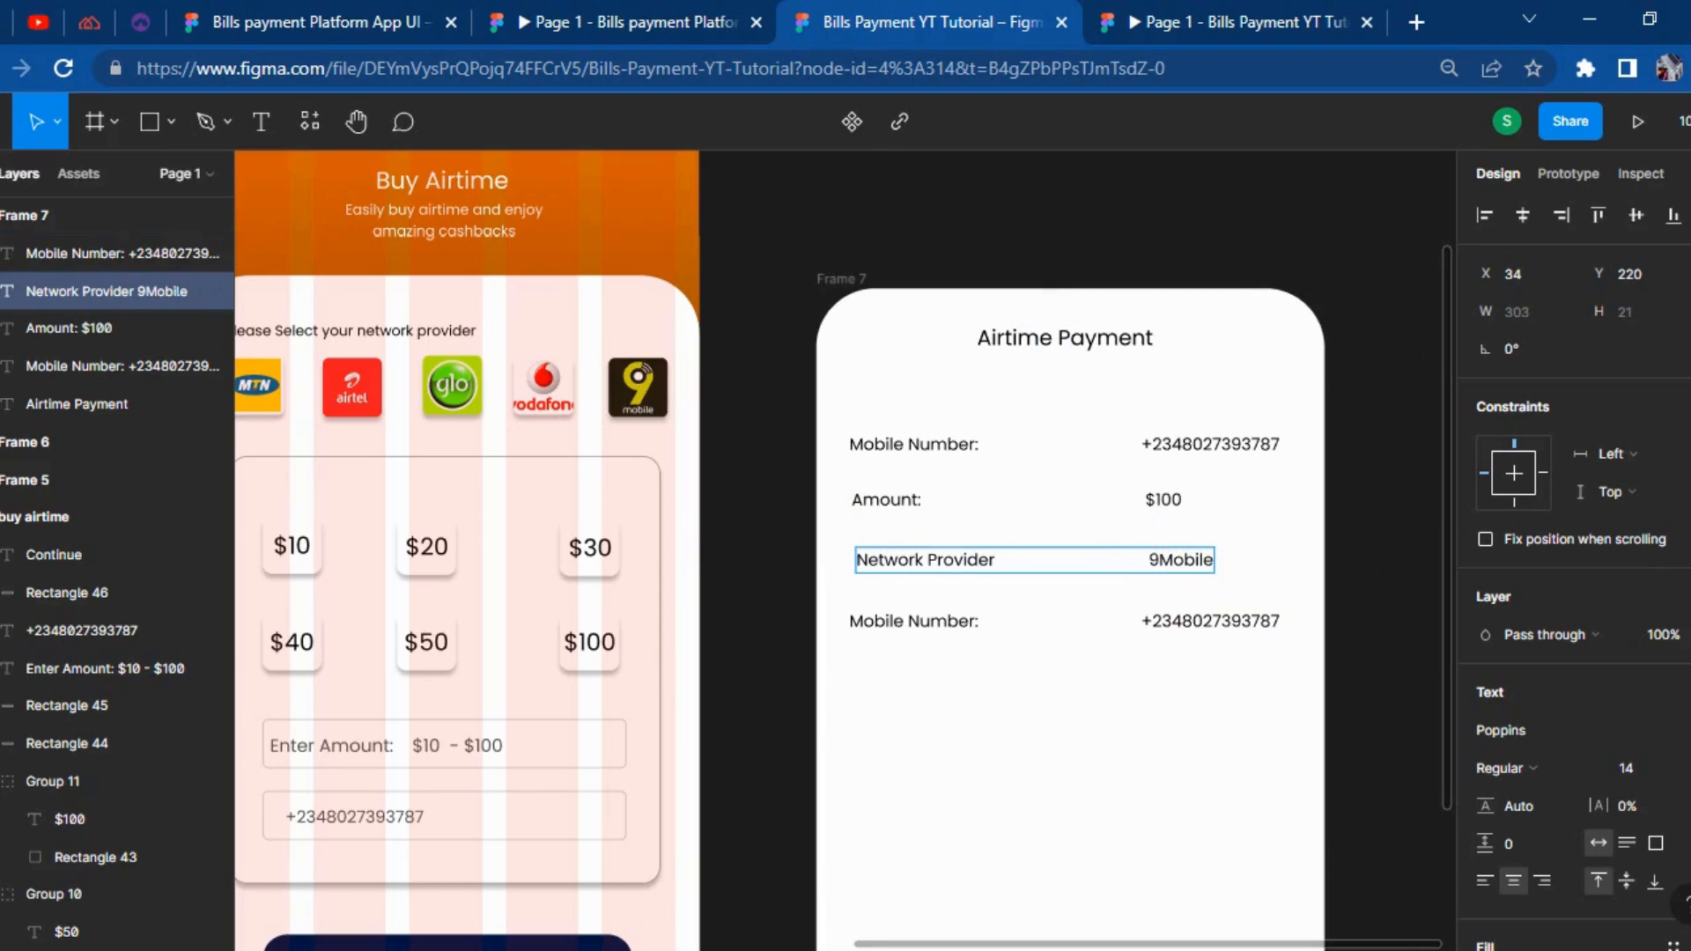
click(1404, 631)
key(shift+Left)
key(Right)
key(Right)
key(Right)
key(Right)
key(Right)
key(Right)
key(Up)
key(Up)
key(Right)
Check the reference prototype and change the fourth row's label to "Discount:".
click(698, 19)
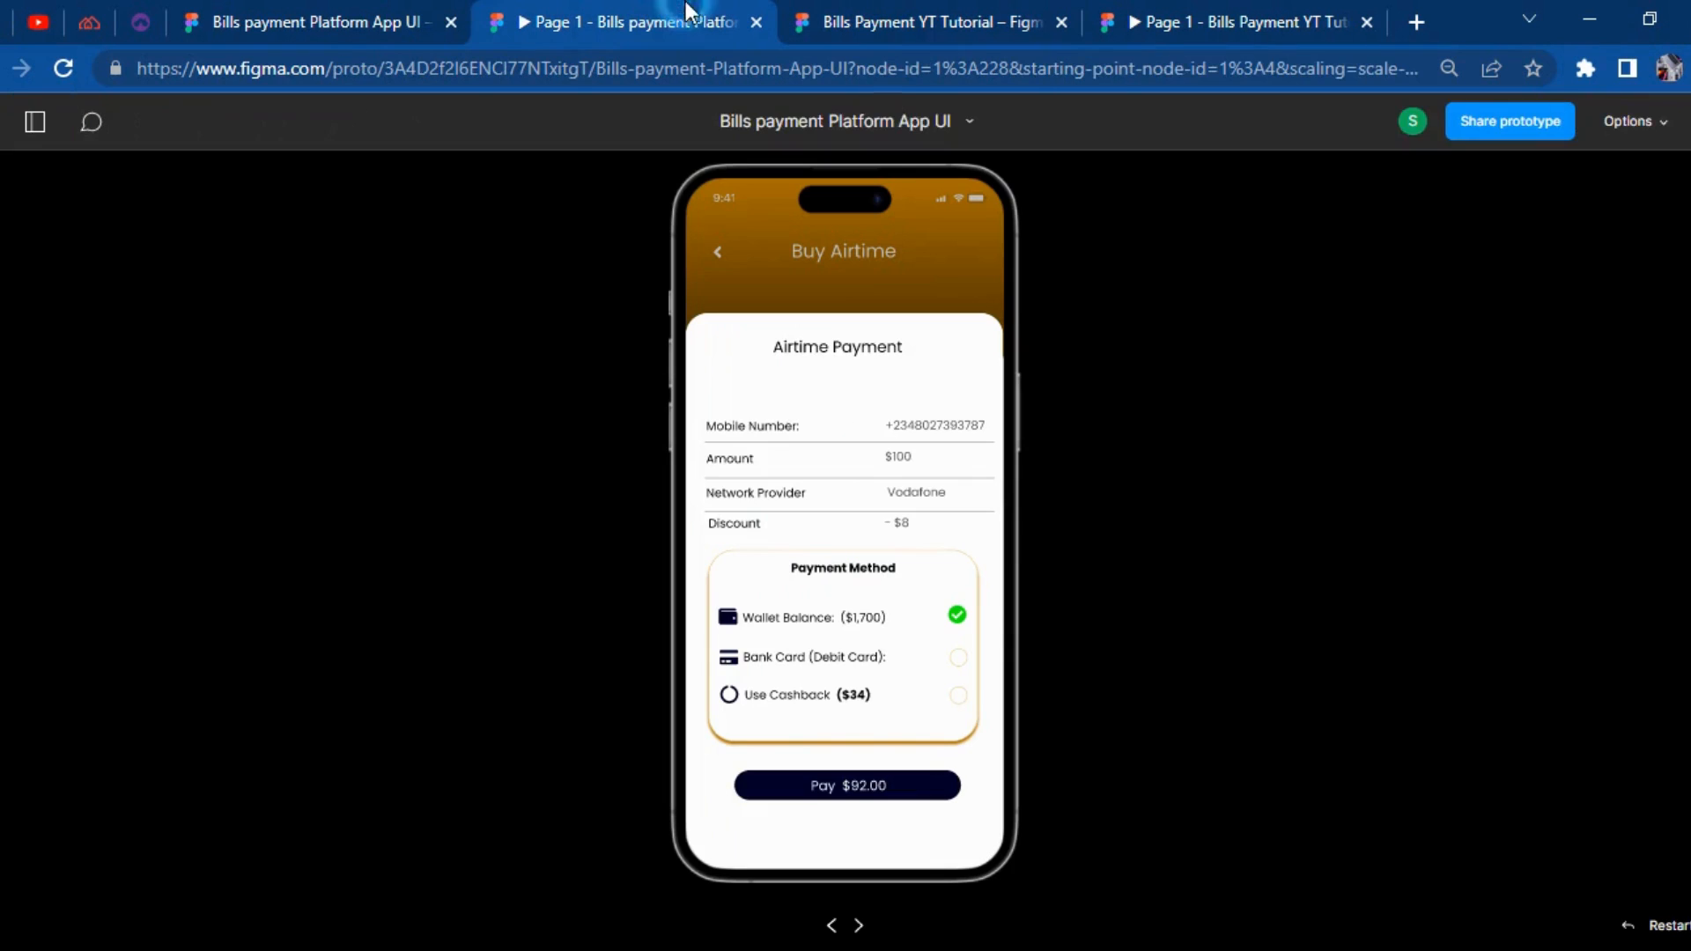
click(923, 13)
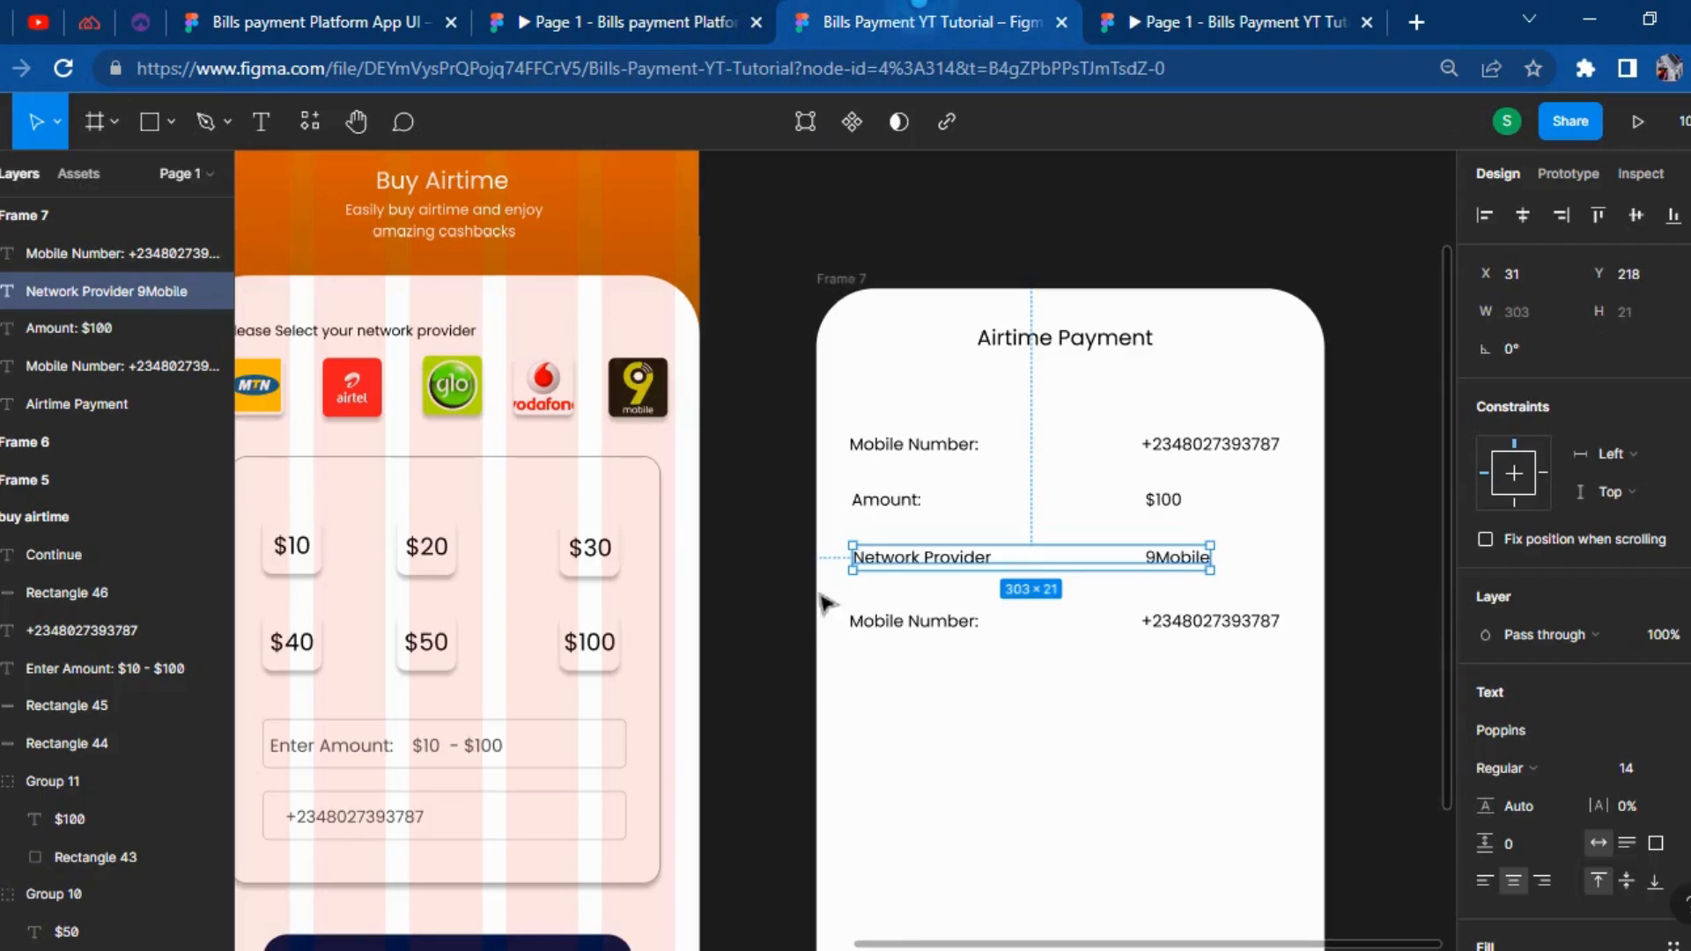
click(895, 623)
double_click(897, 621)
click(949, 621)
drag(974, 621, 614, 606)
text(Discouimn)
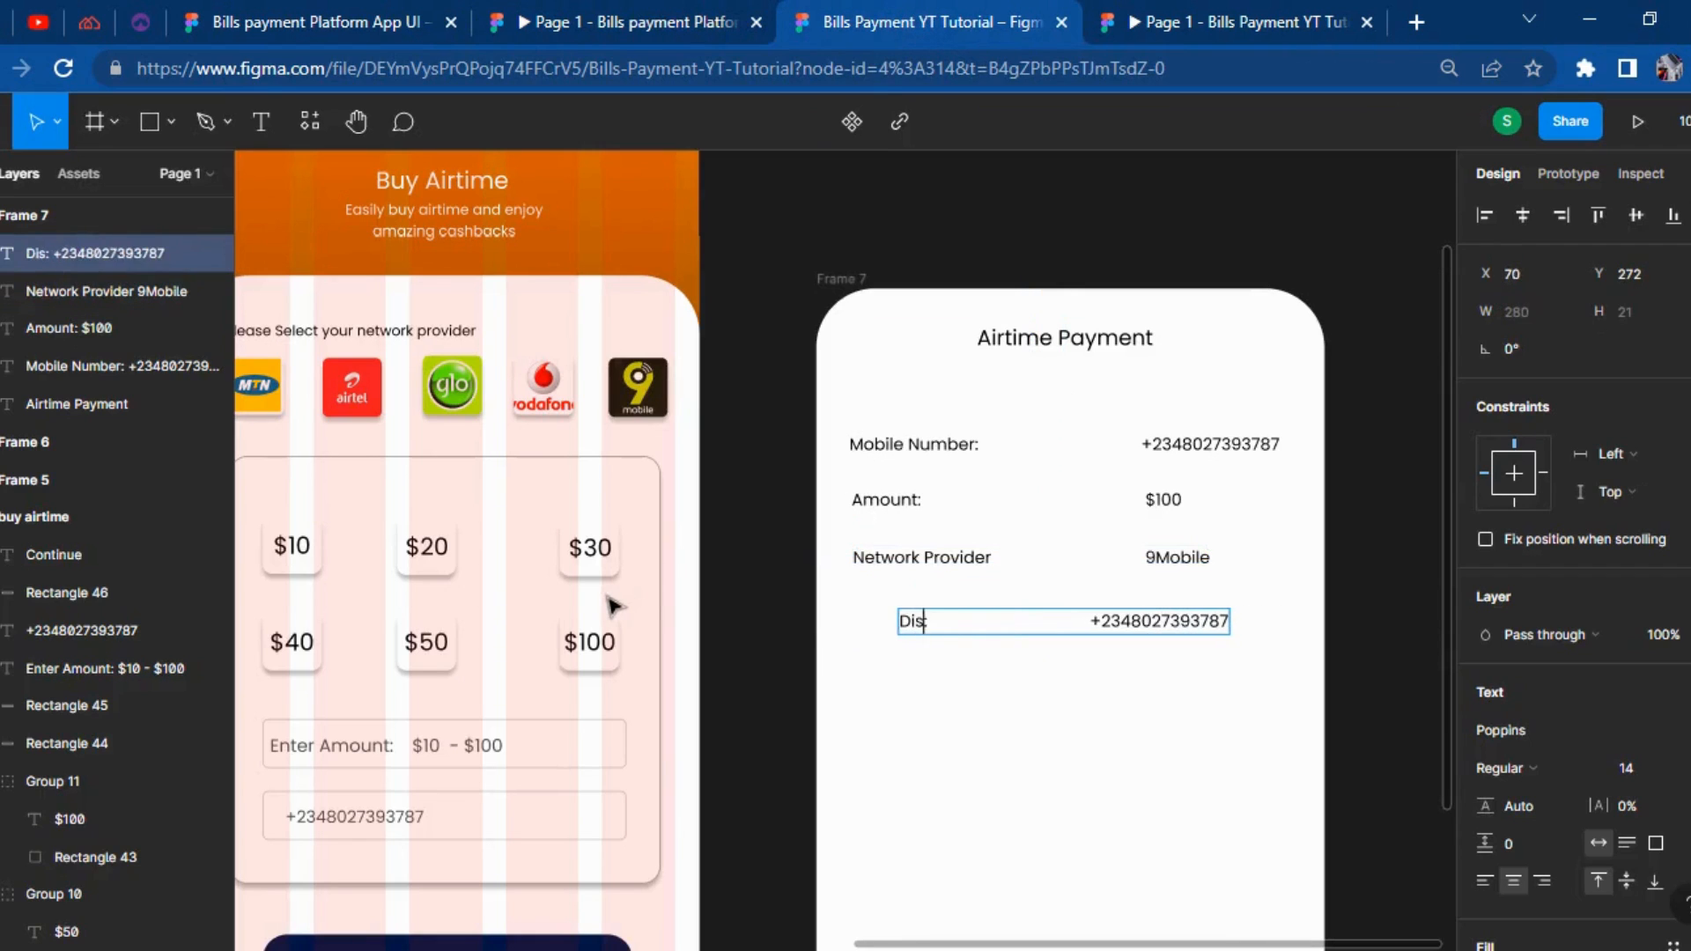
key(BackSpace)
key(BackSpace)
key(BackSpace)
text(mnt)
key(BackSpace)
key(BackSpace)
key(BackSpace)
text(nt)
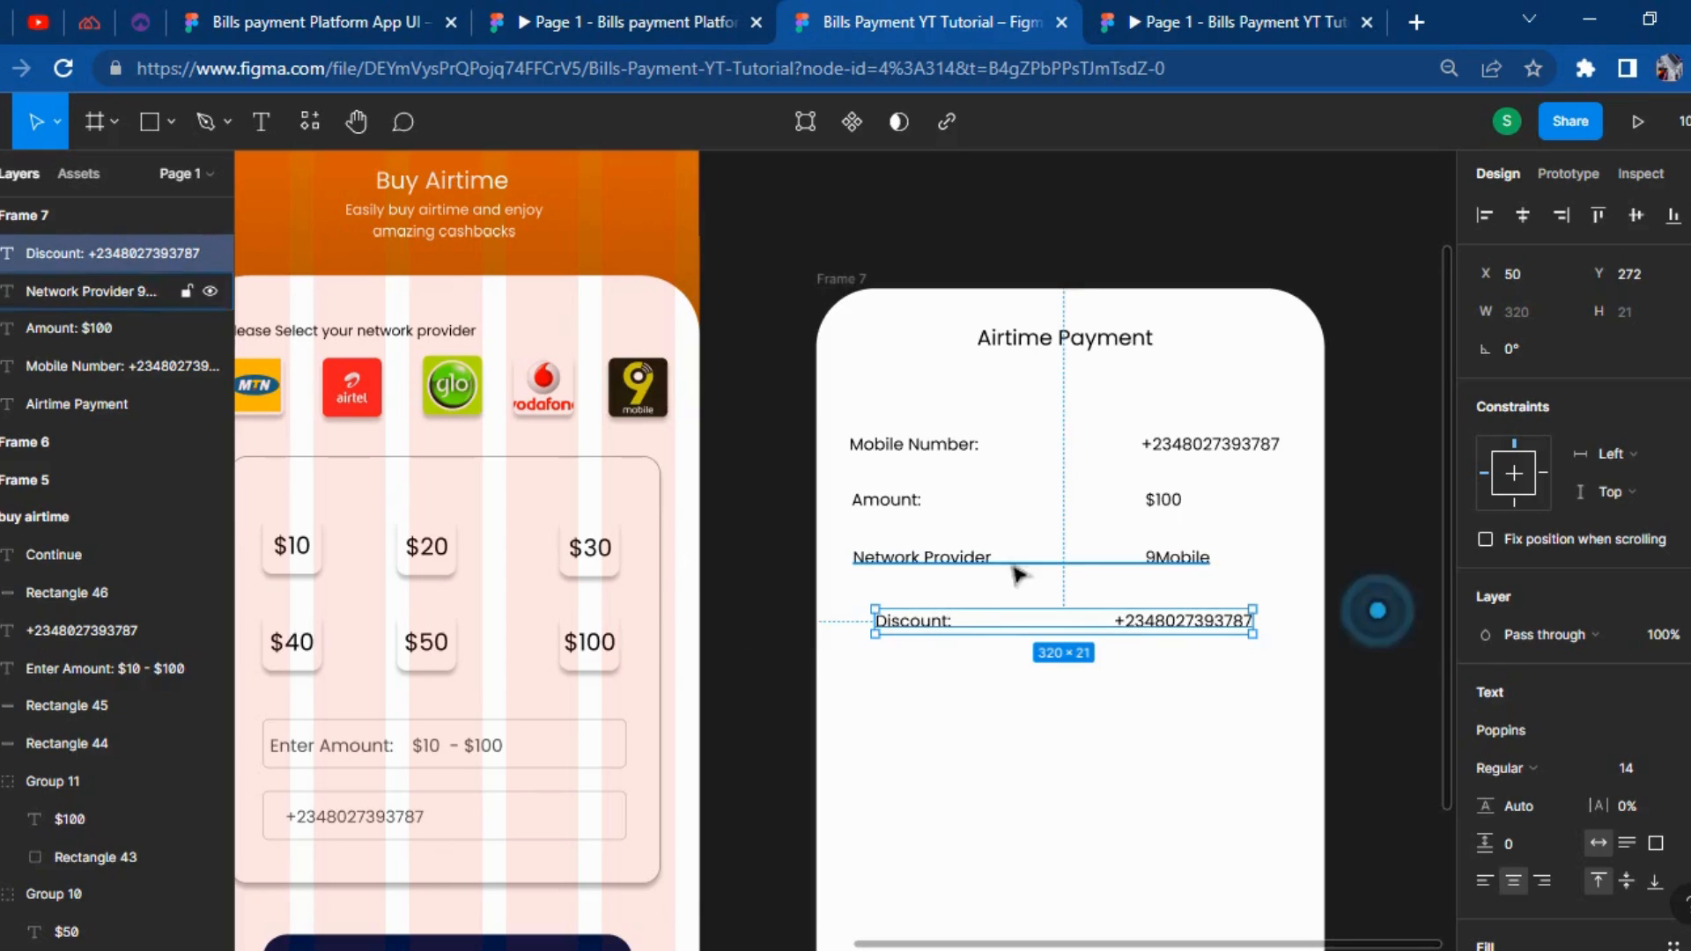
Widen the gap after "Discount:" and replace the phone number in that row with "-$5".
double_click(1020, 626)
click(1022, 623)
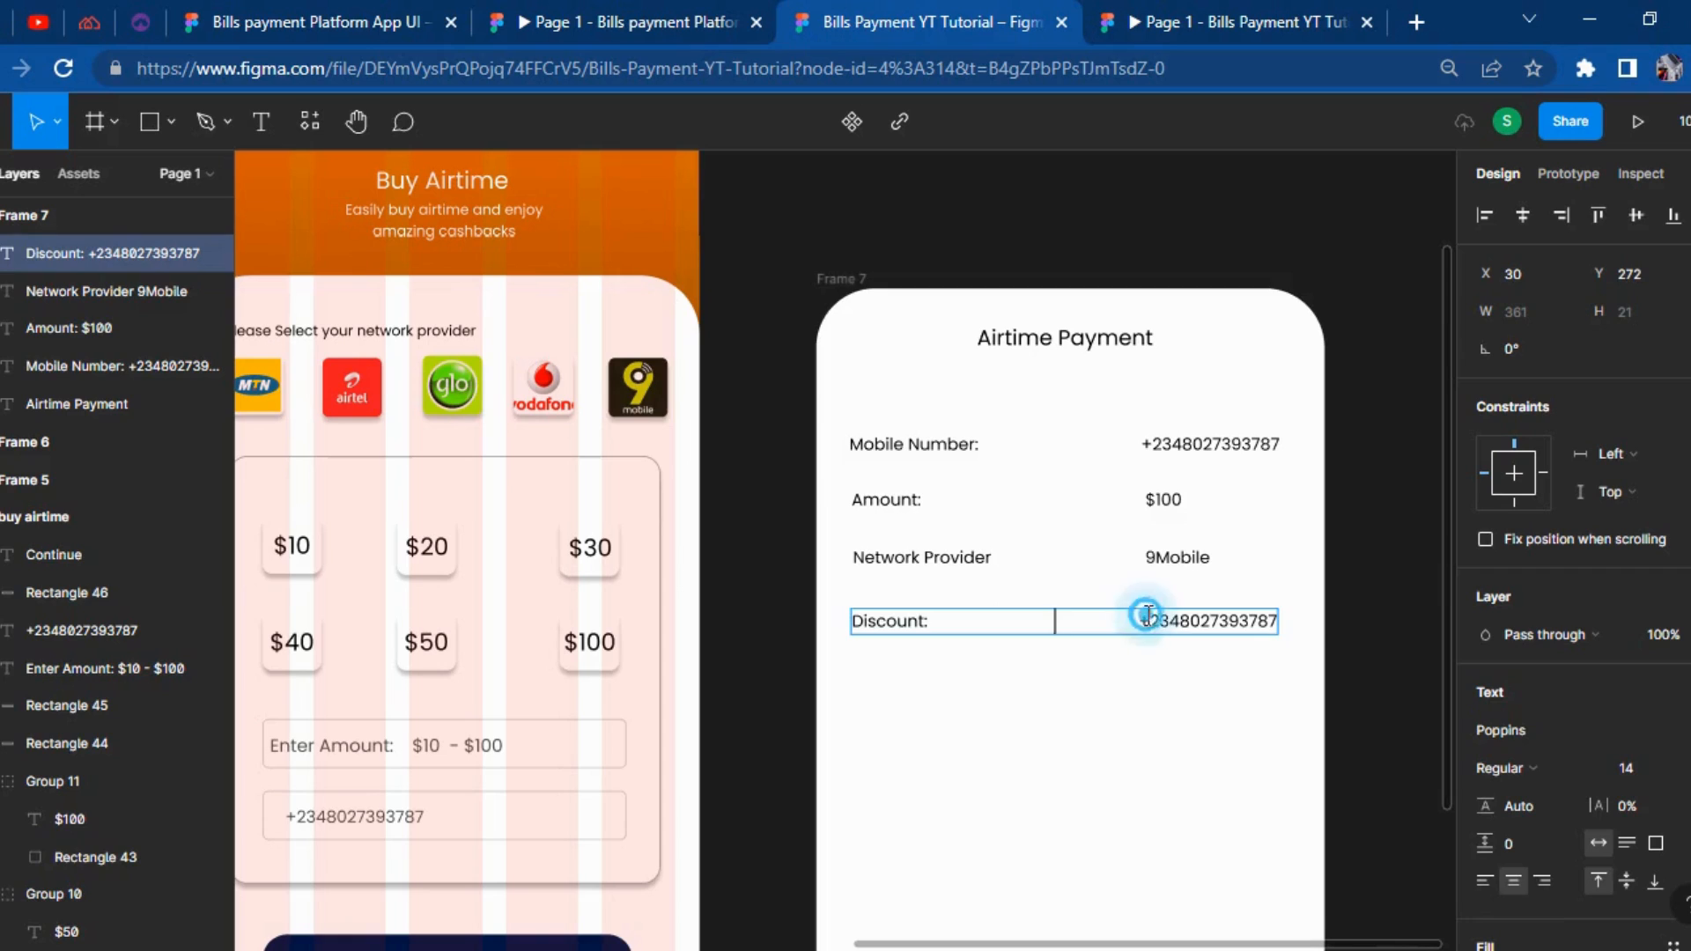
drag(1149, 617, 1327, 625)
key(BackSpace)
key(BackSpace)
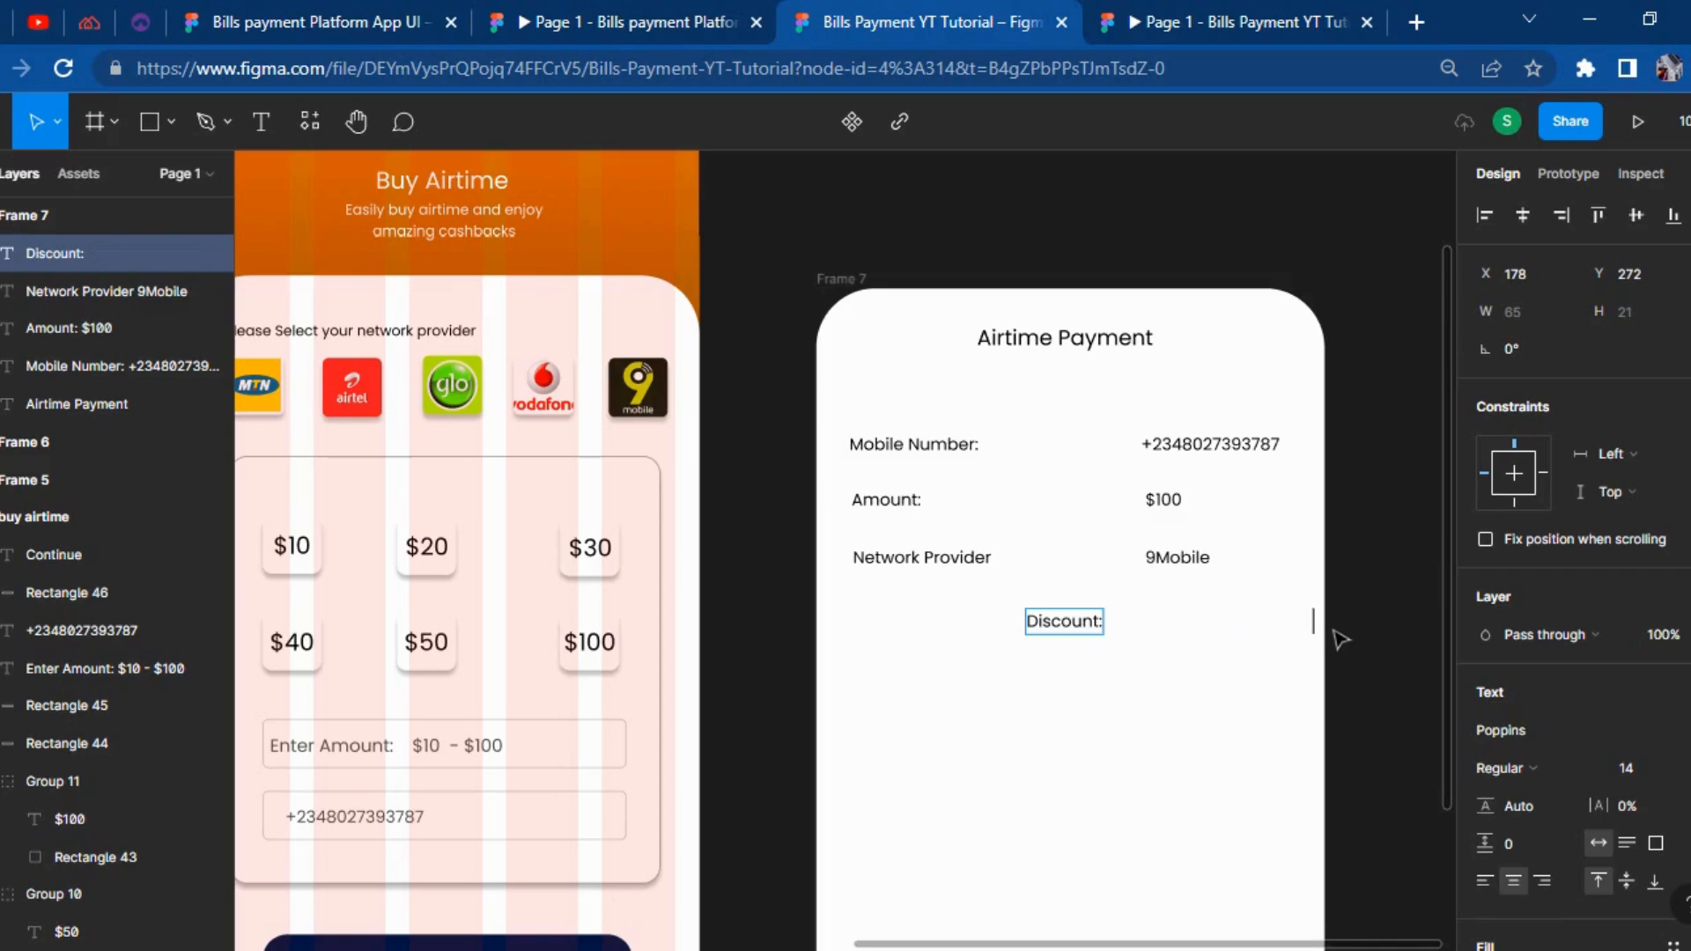
text(_)
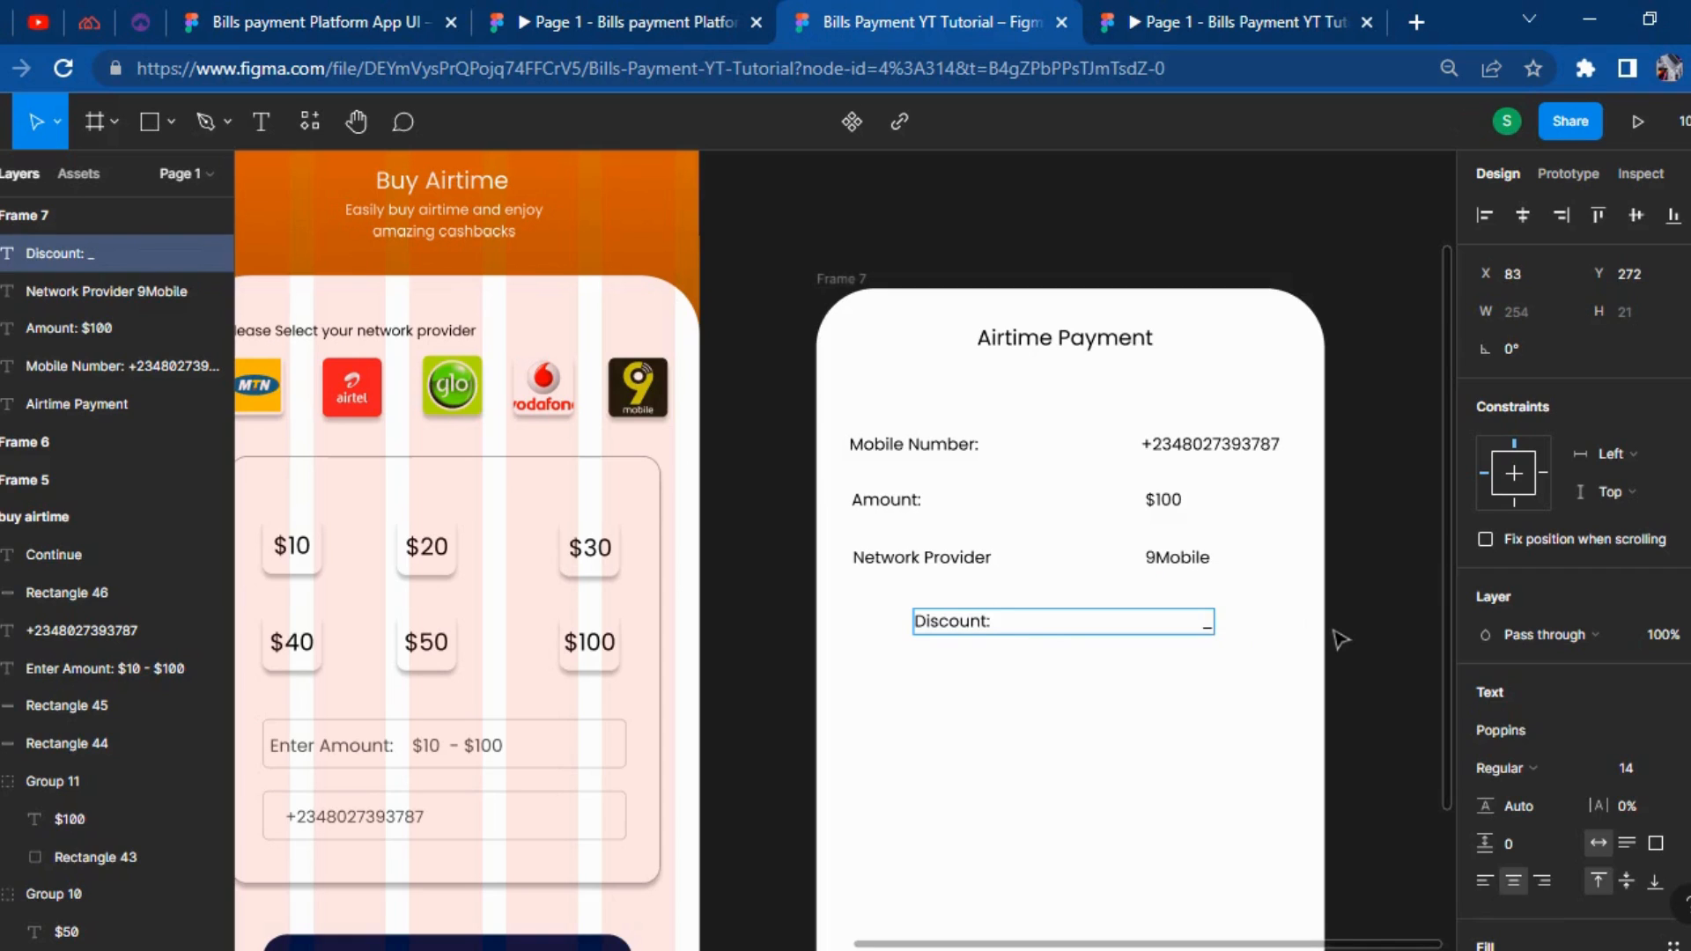
text($5)
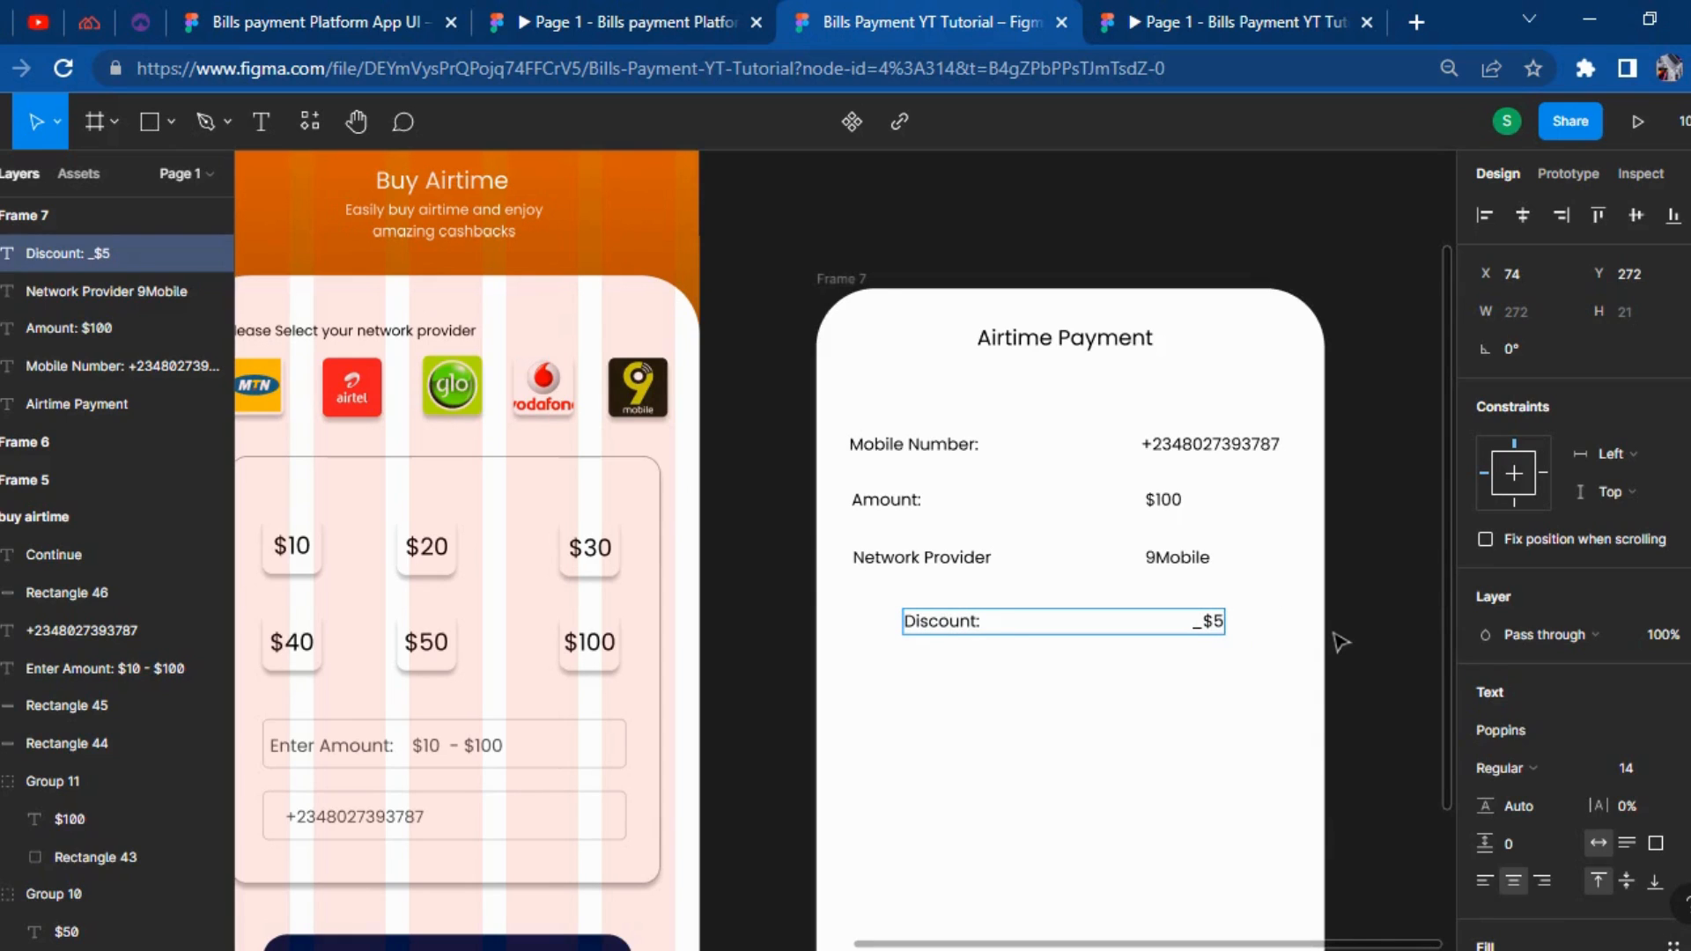
key(BackSpace)
text(-)
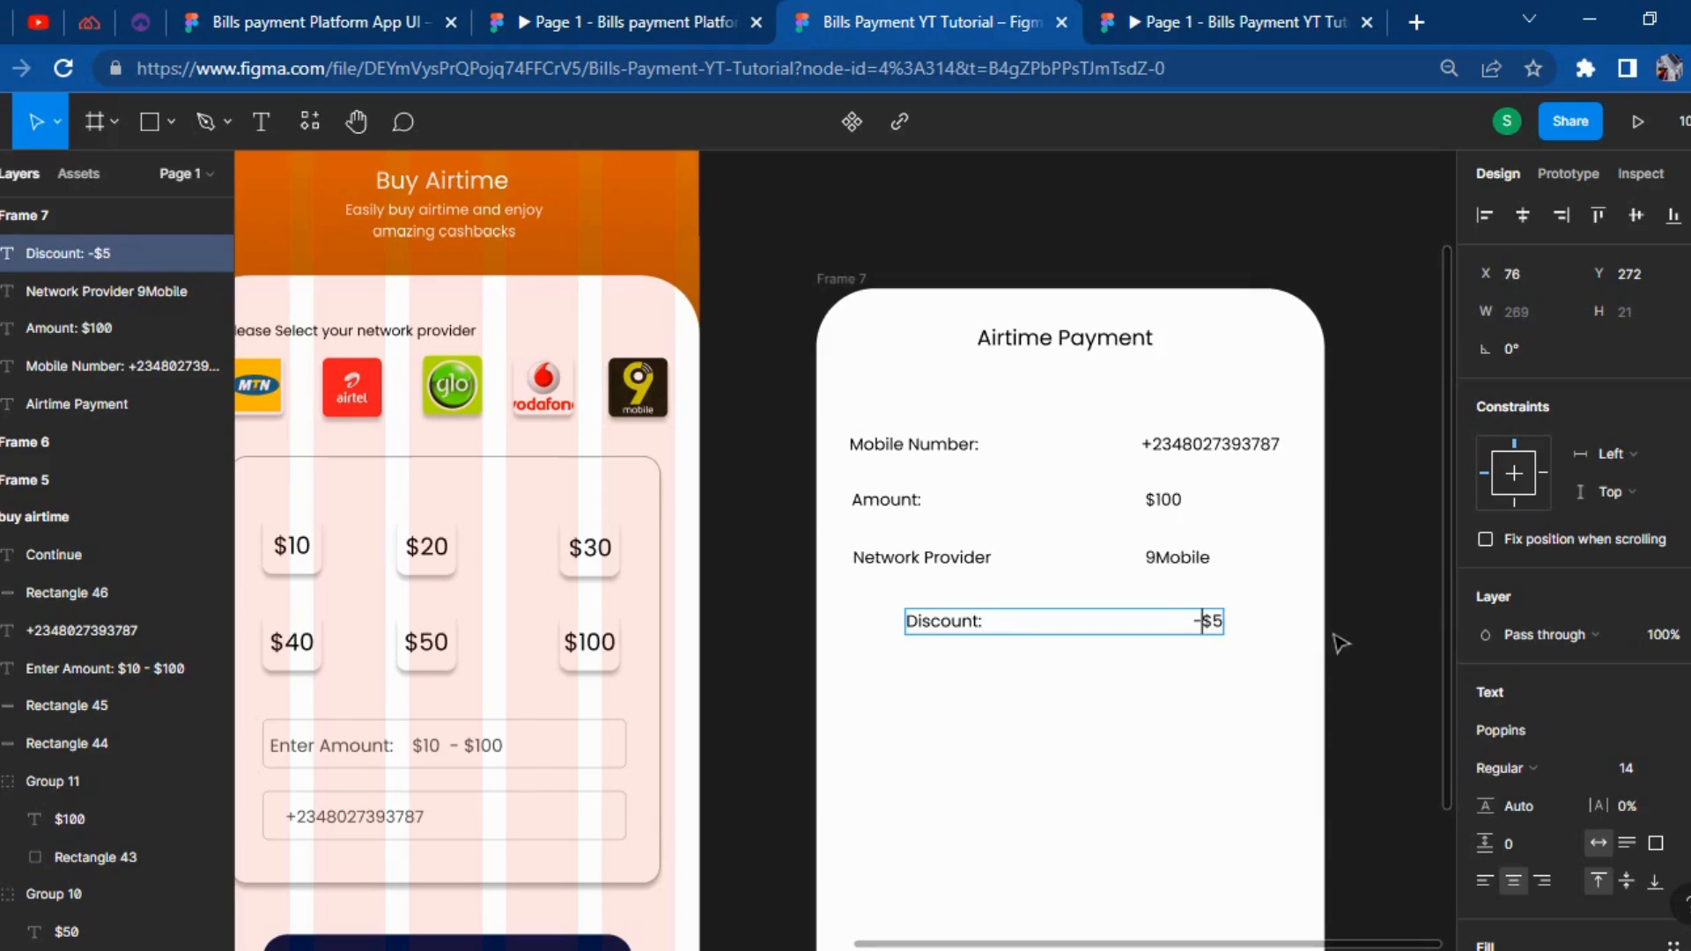
Widen the gap between "Discount:" and "-$5" with extra spaces until the row is 291 wide.
click(1386, 638)
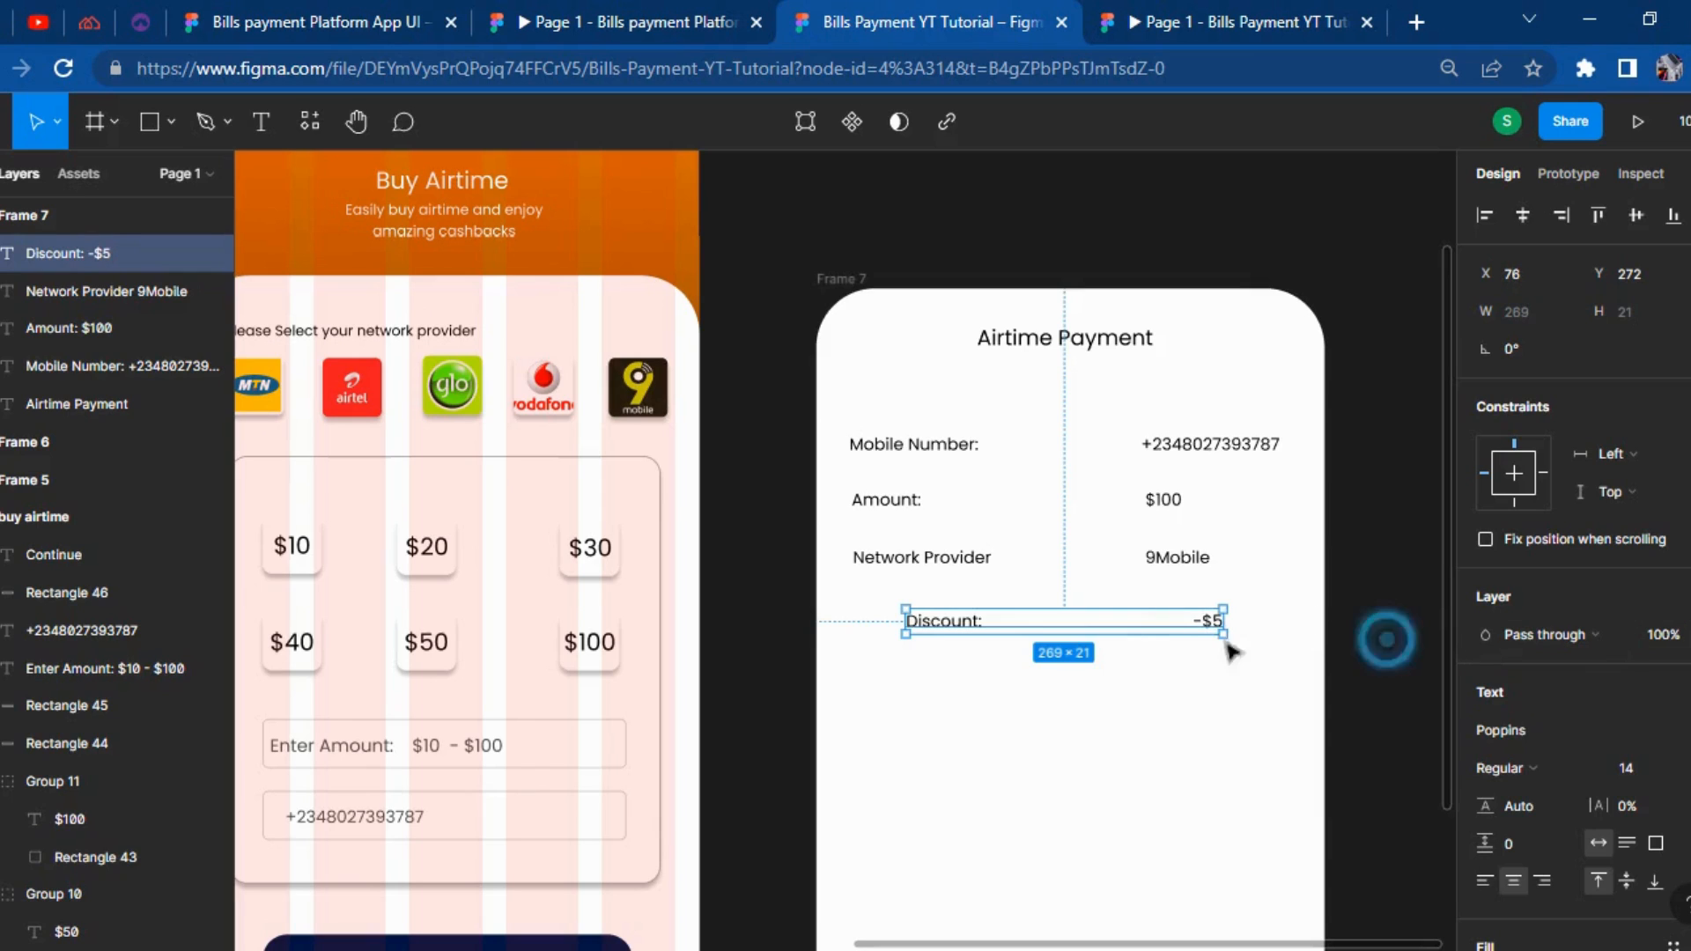
drag(1179, 621, 1180, 623)
double_click(1180, 624)
click(1180, 623)
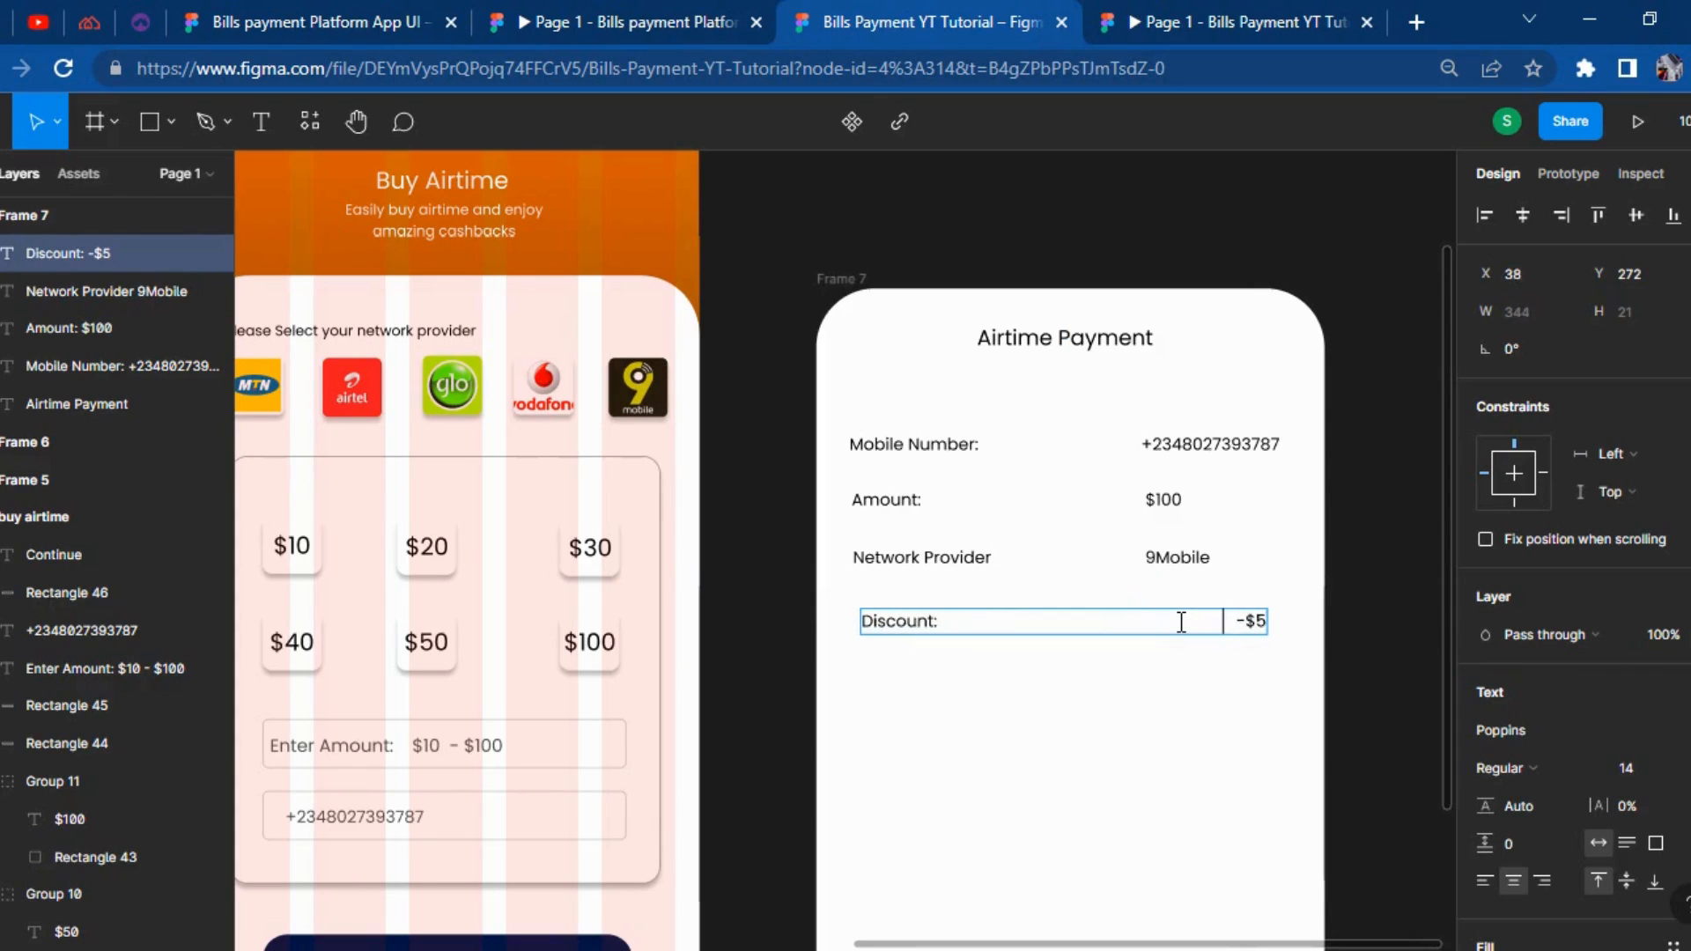
click(1220, 619)
drag(1181, 622, 1148, 620)
key(BackSpace)
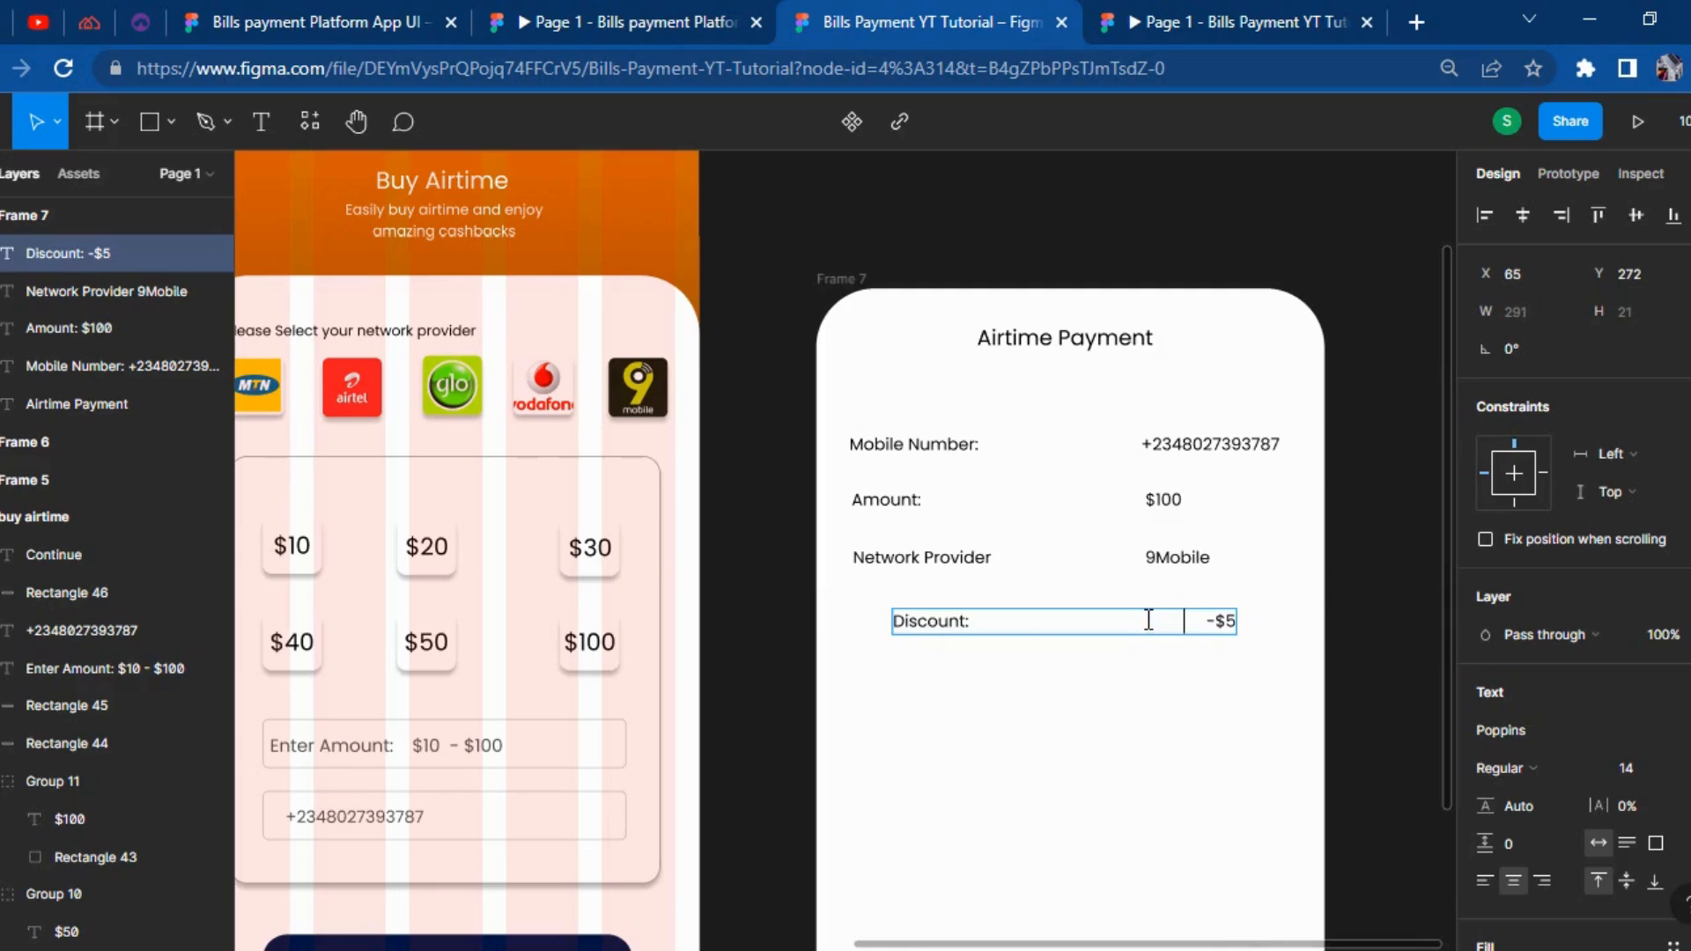
click(1392, 666)
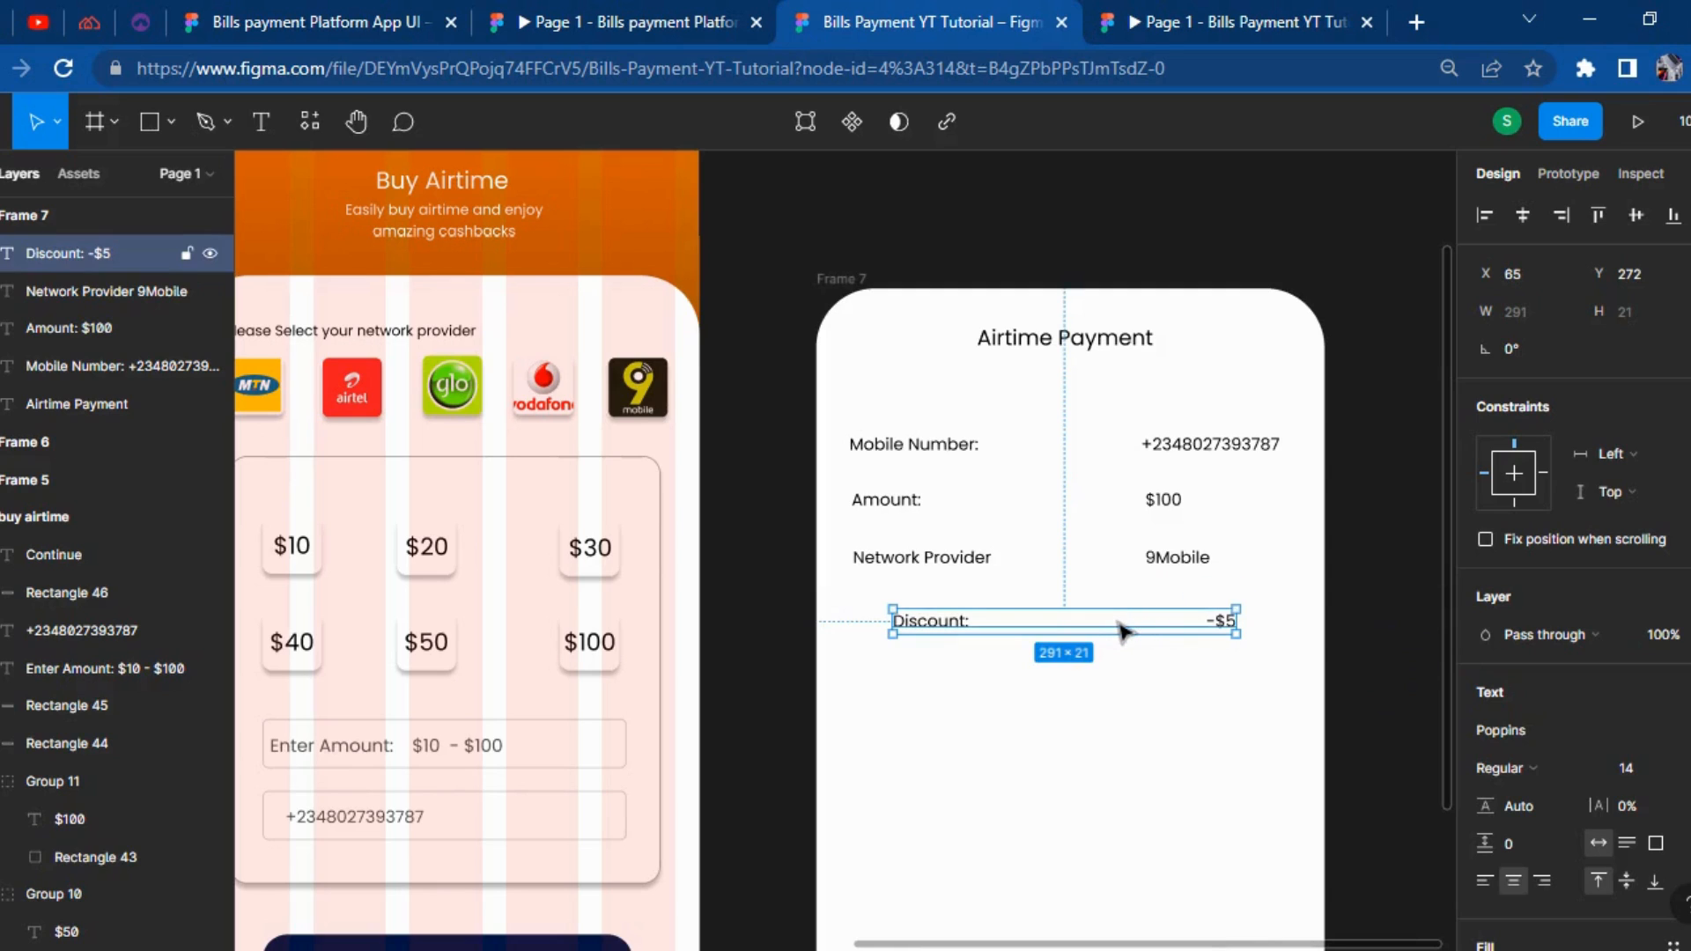
Move the Discount row to X 34, Y 268.
key(shift+Left)
key(shift+Left)
key(shift+Left)
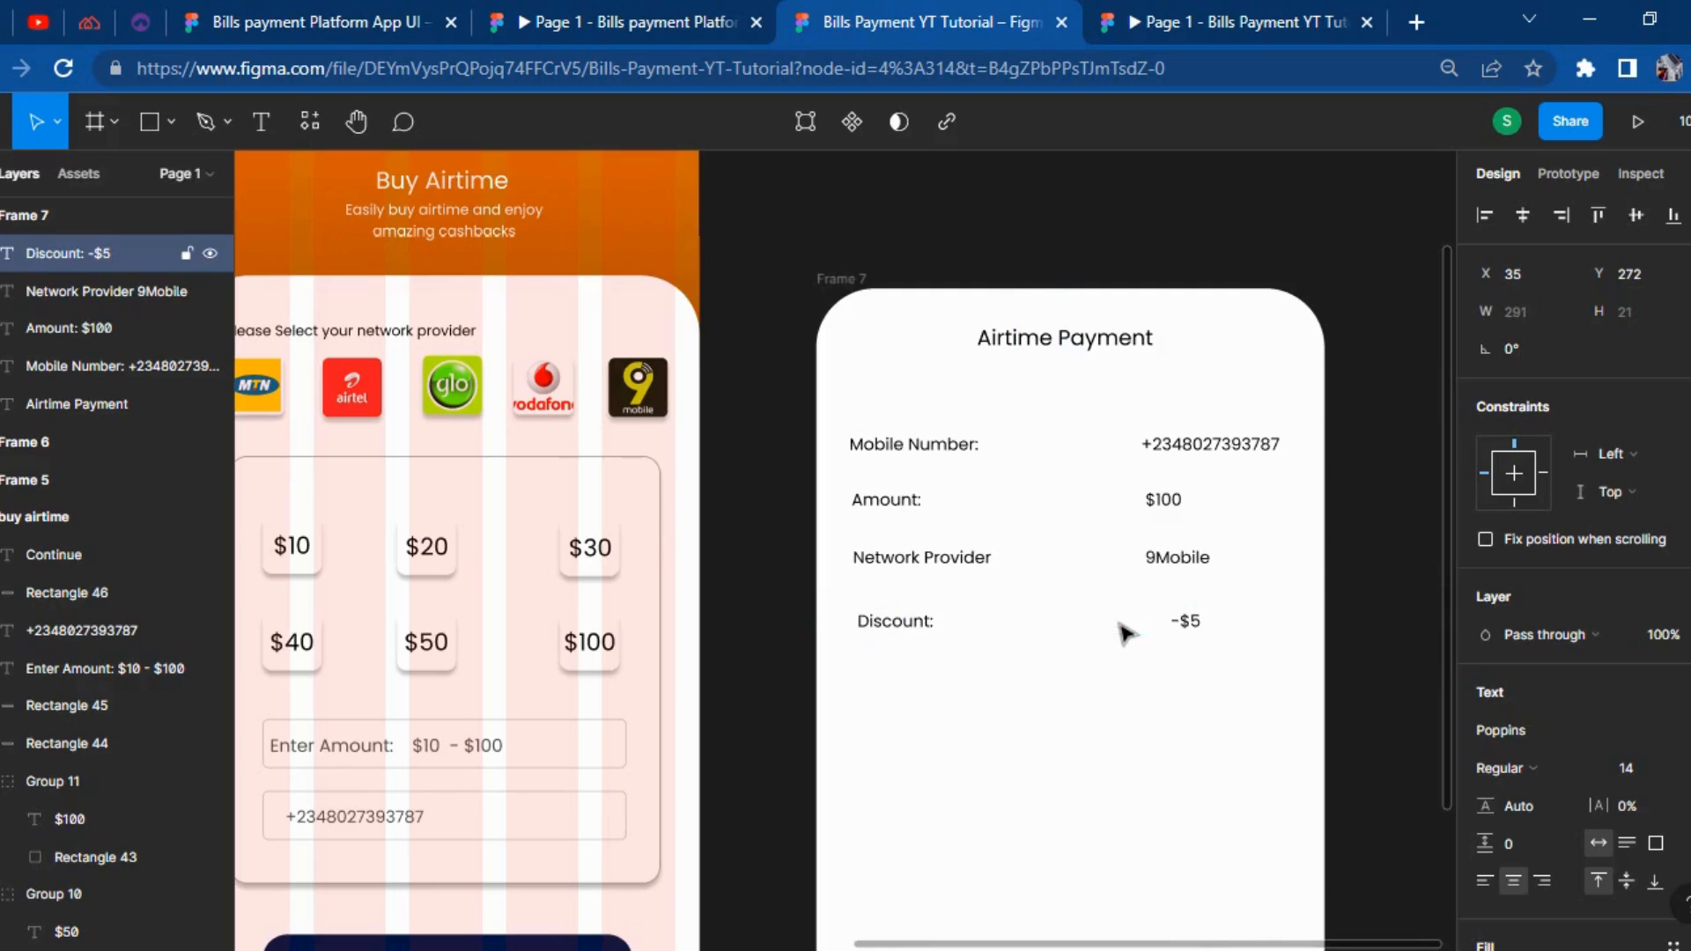
key(Left)
key(Up)
key(Up)
key(Up)
key(Up)
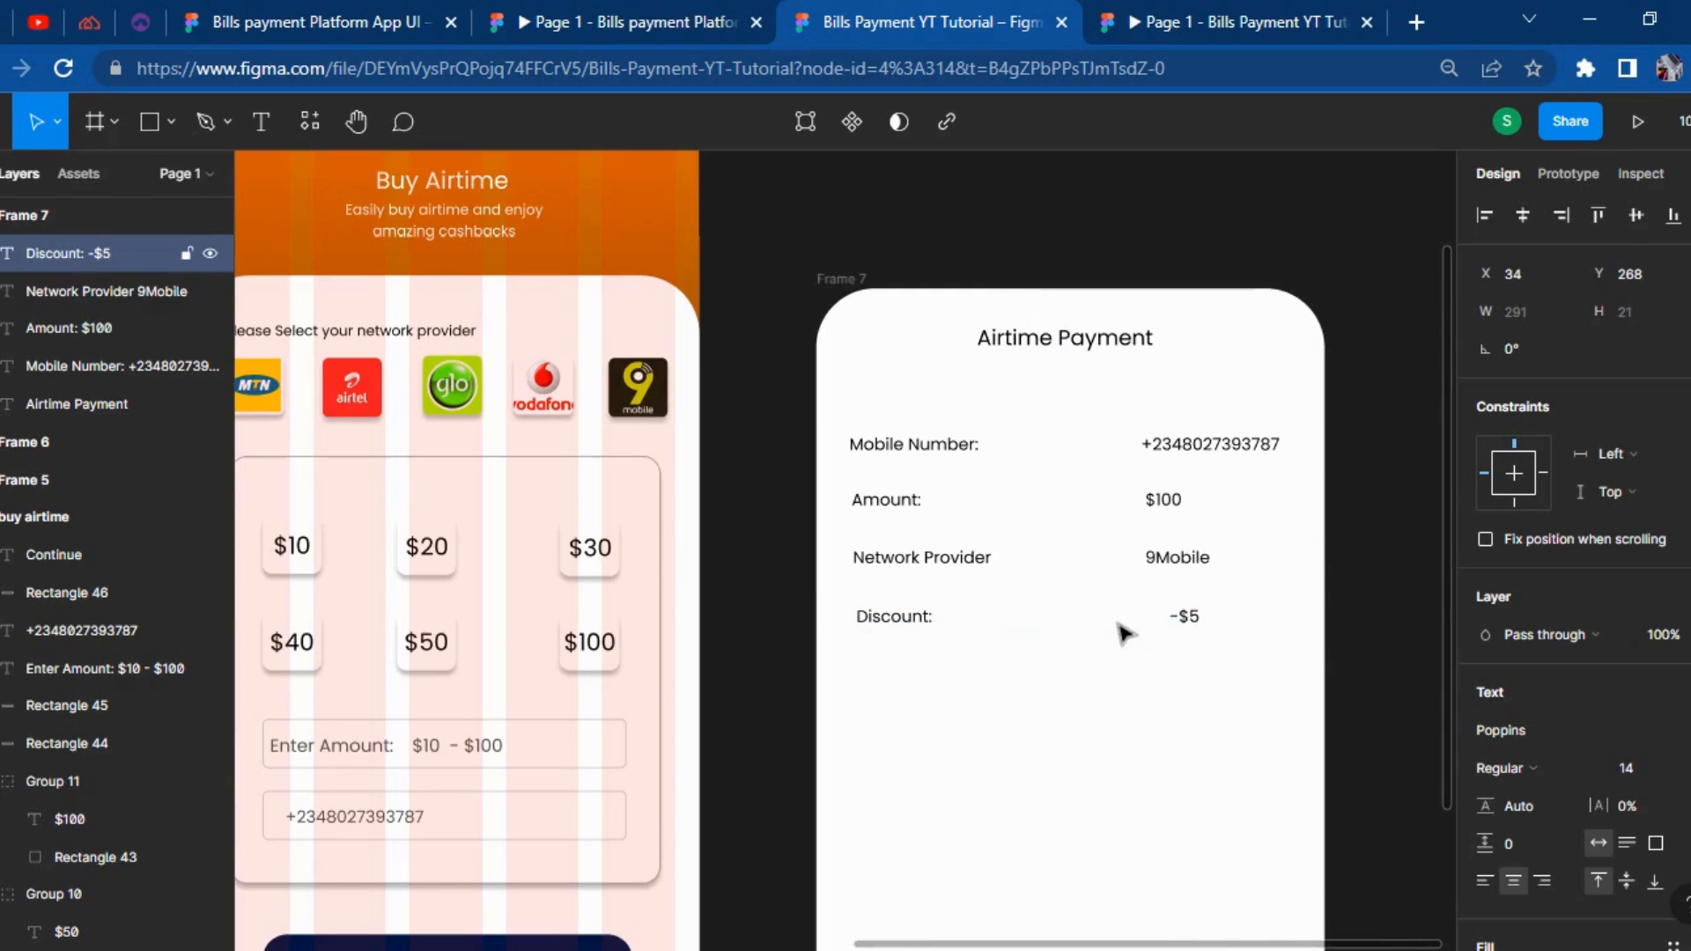
Remove spaces before "-$5" to narrow the Discount row to 262 wide and move it to X 33.
click(1172, 617)
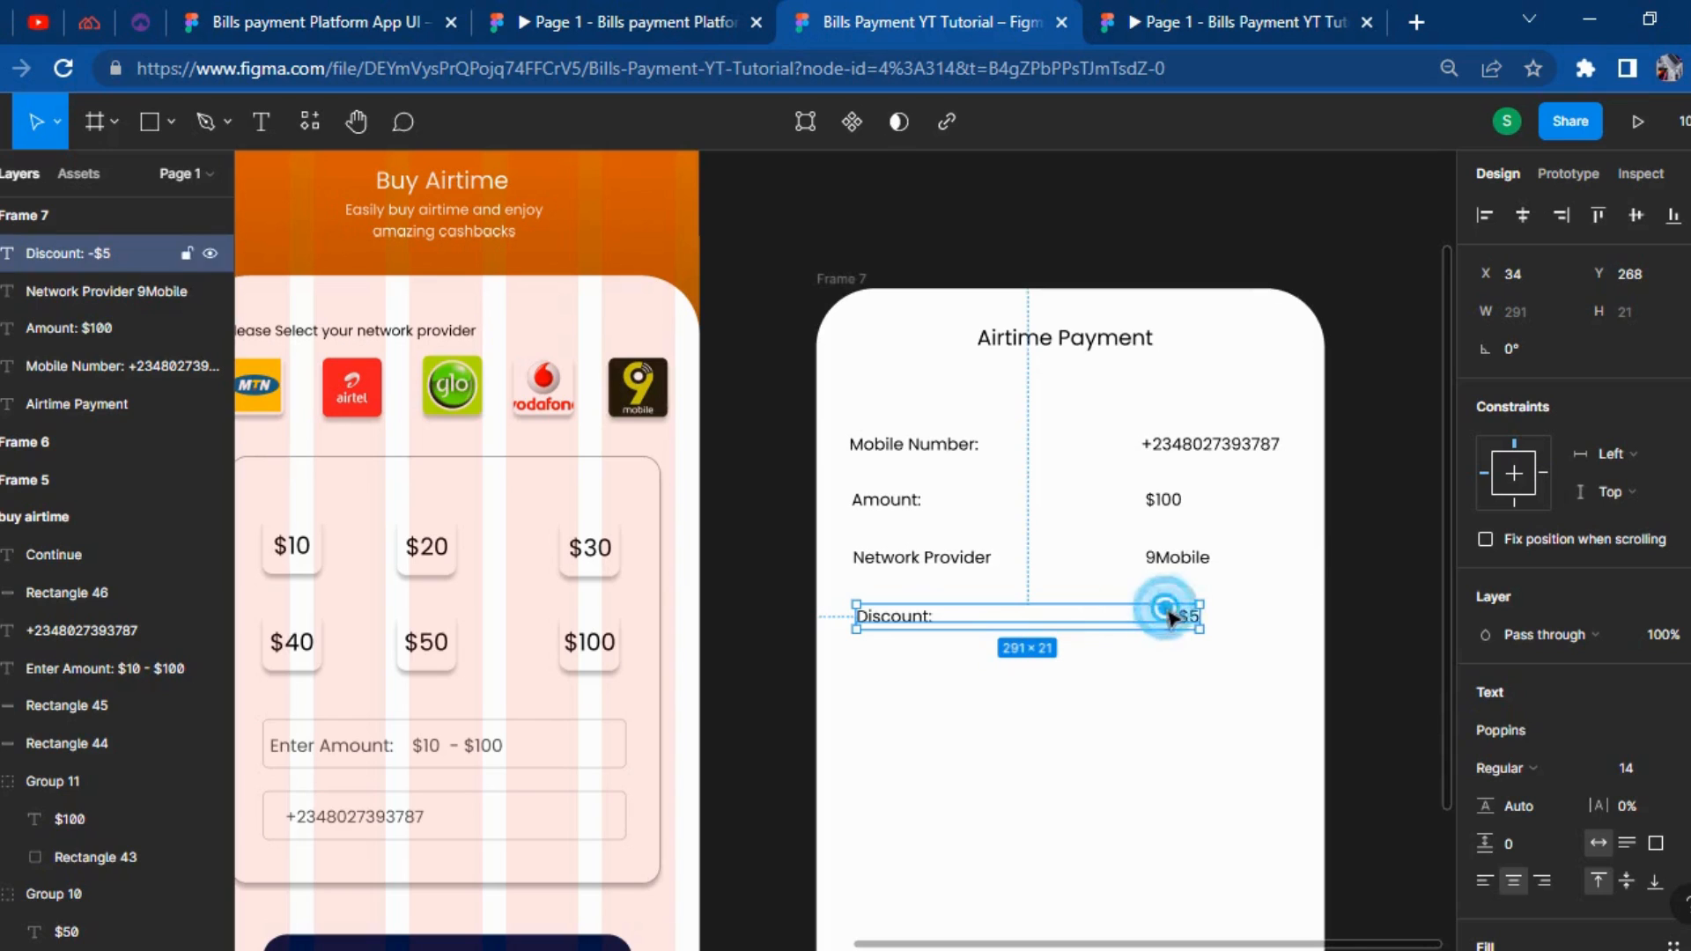
click(1172, 618)
key(BackSpace)
key(BackSpace)
key(BackSpace)
key(BackSpace)
key(BackSpace)
key(BackSpace)
key(BackSpace)
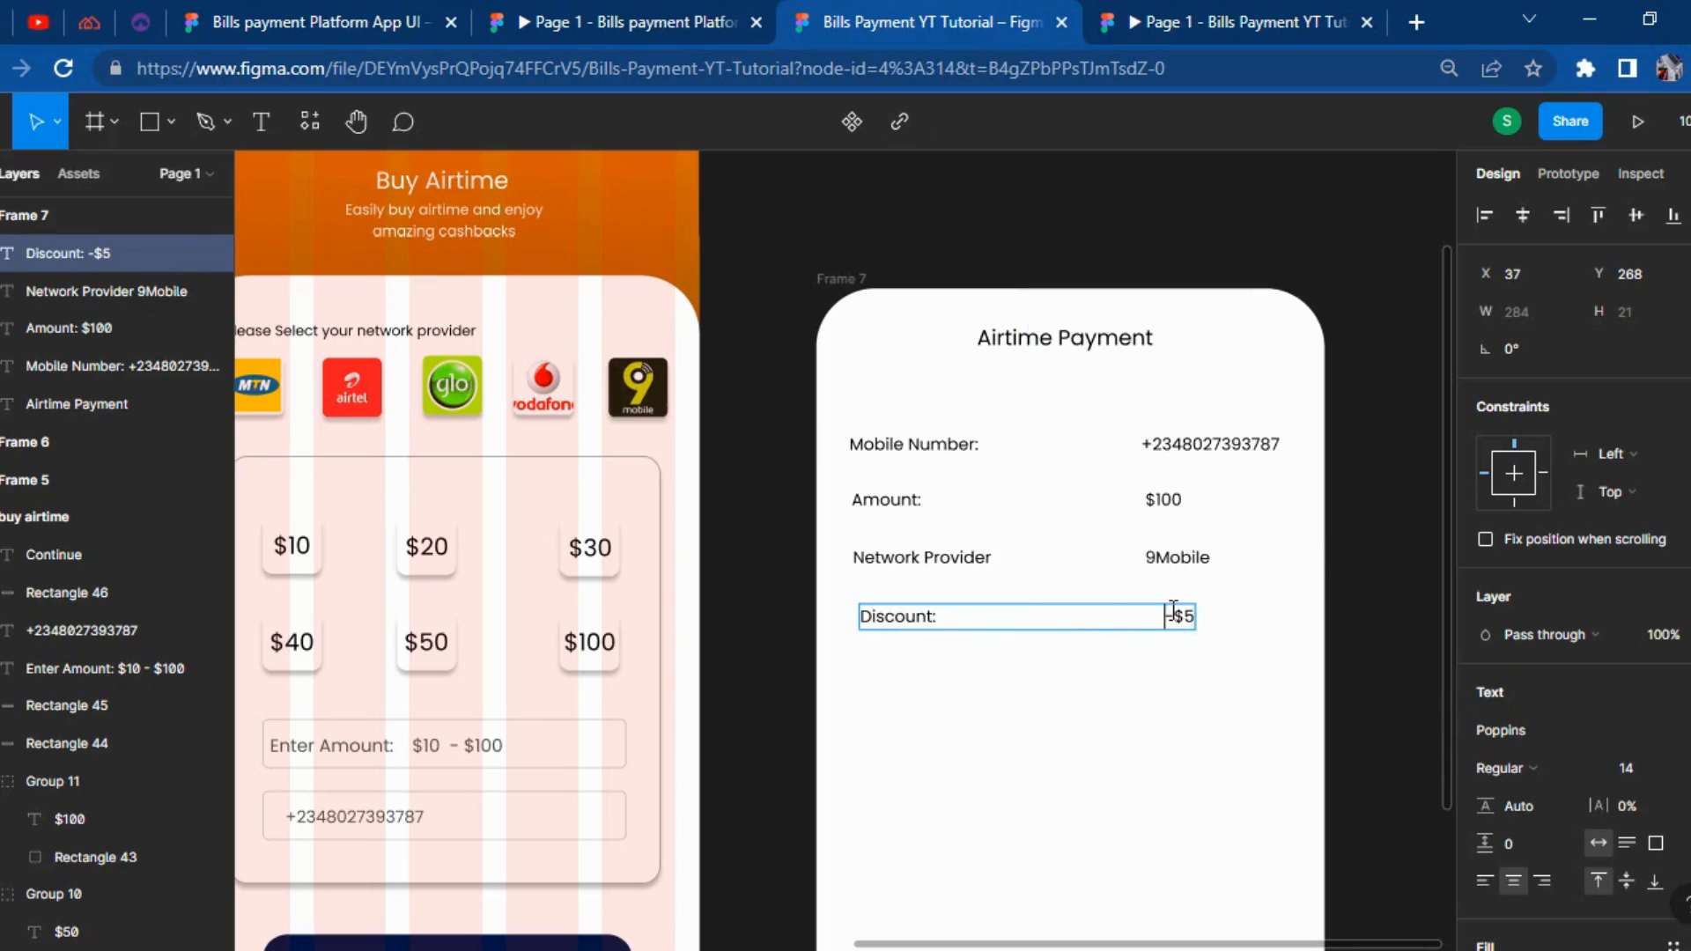
click(1339, 756)
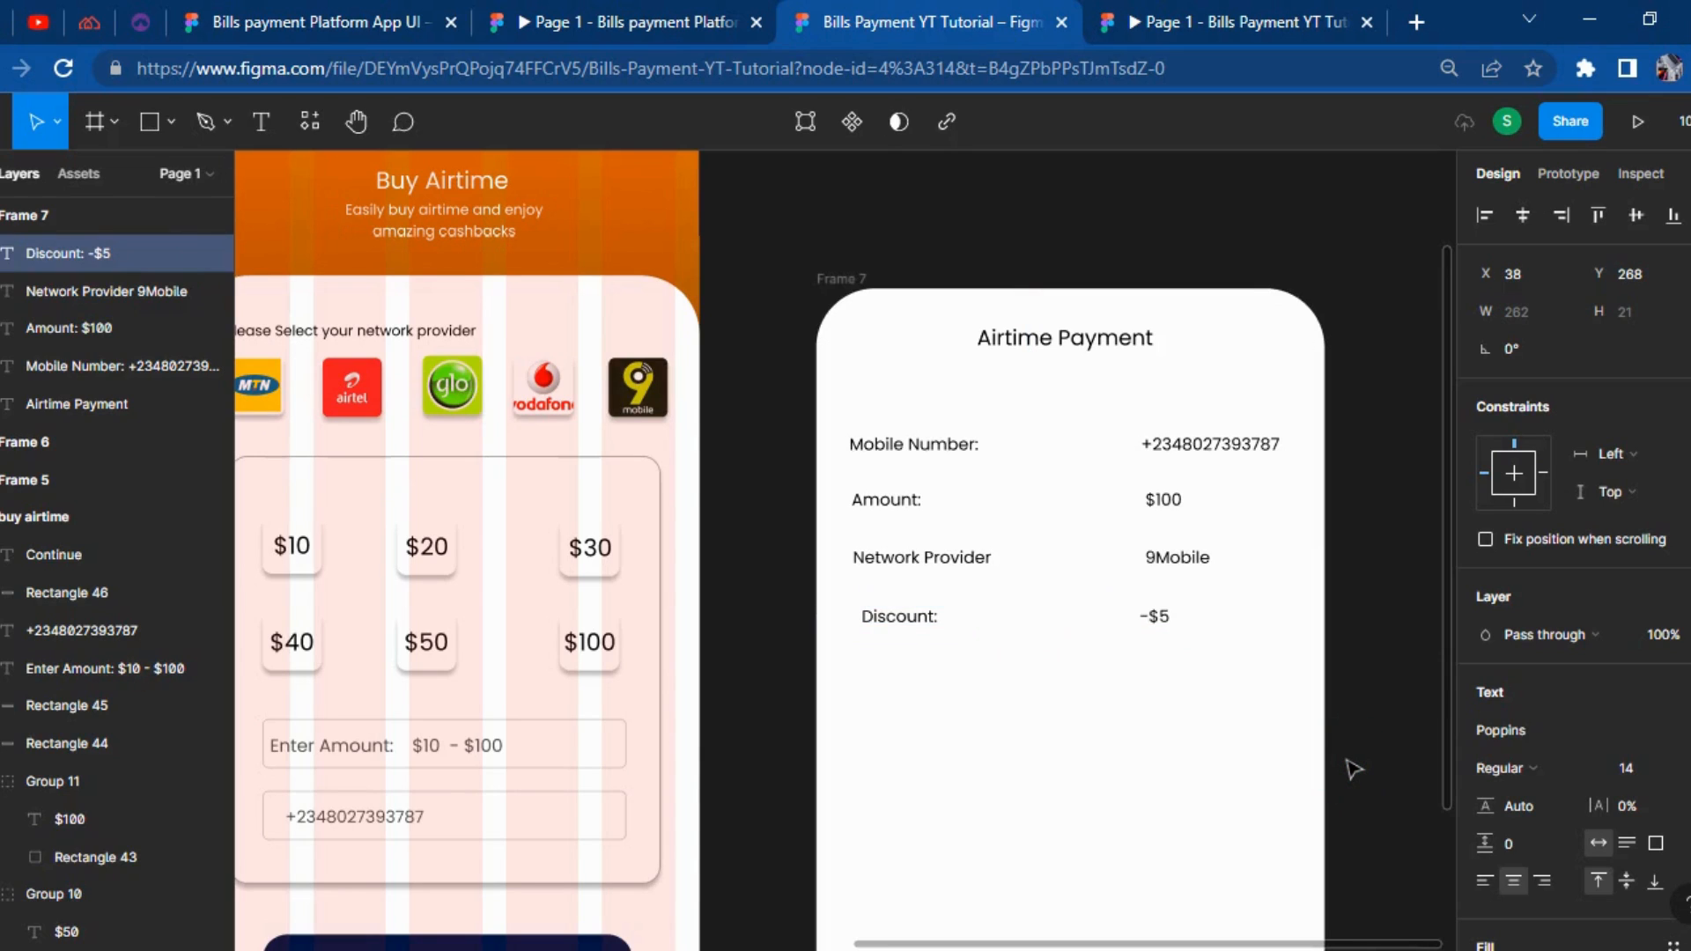
key(Left)
key(Left)
key(Left)
key(Left)
key(Left)
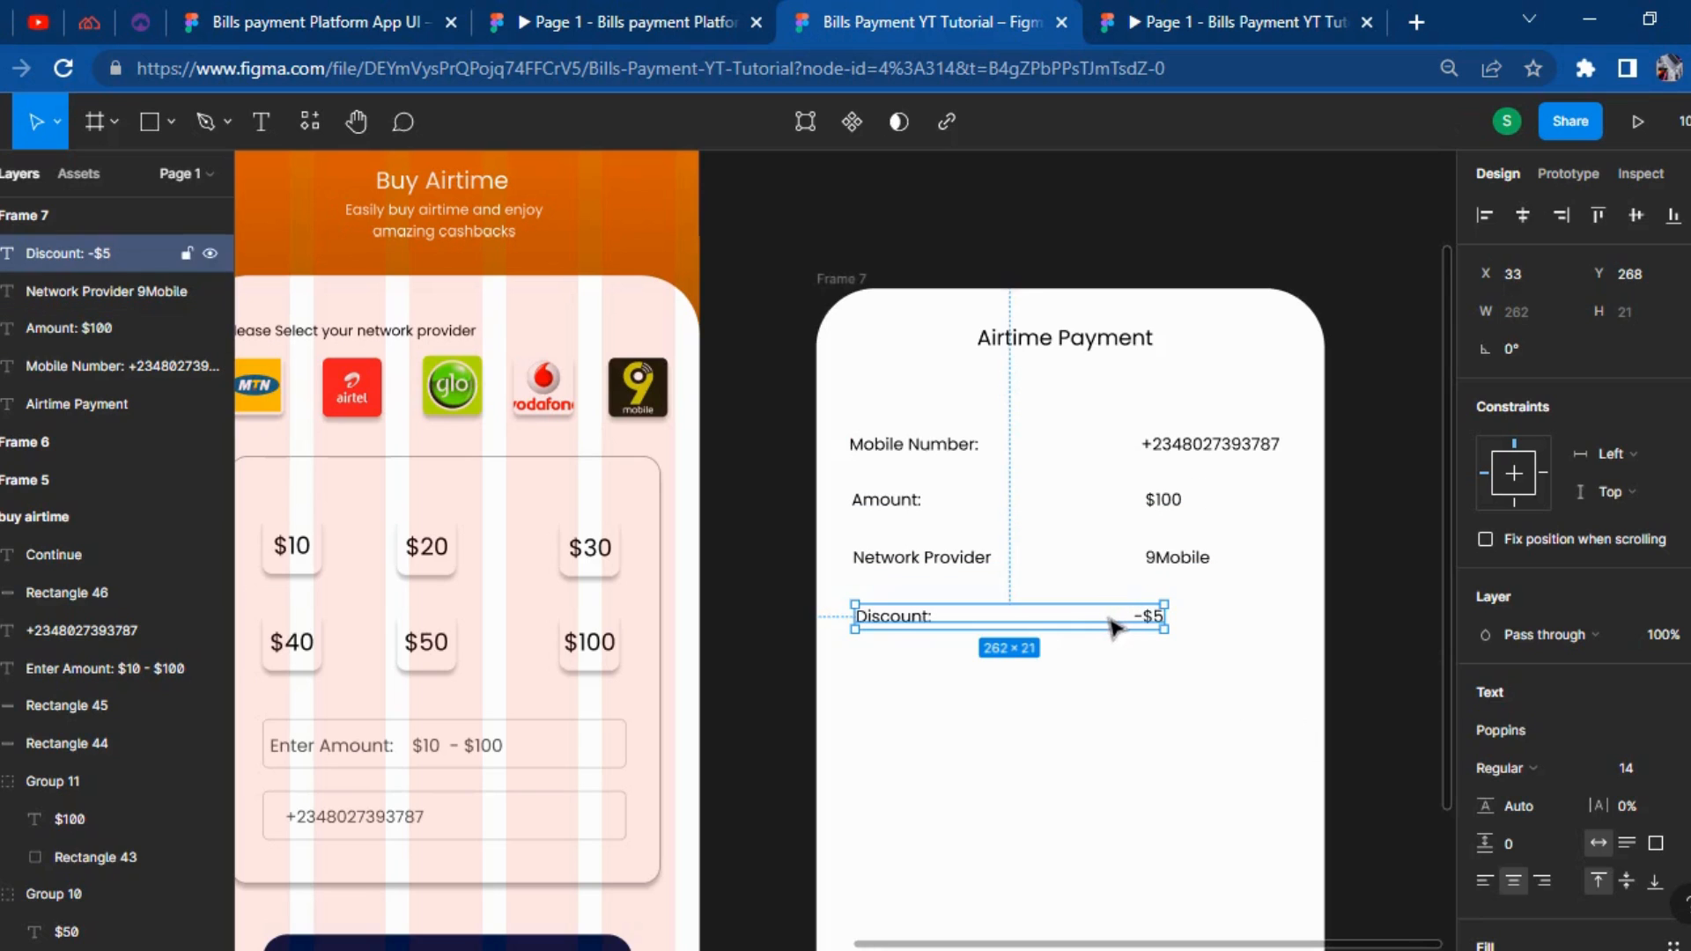
Add spaces before "-$5" to make the Discount row 280 wide and place it at X 34, Y 267.
double_click(1109, 617)
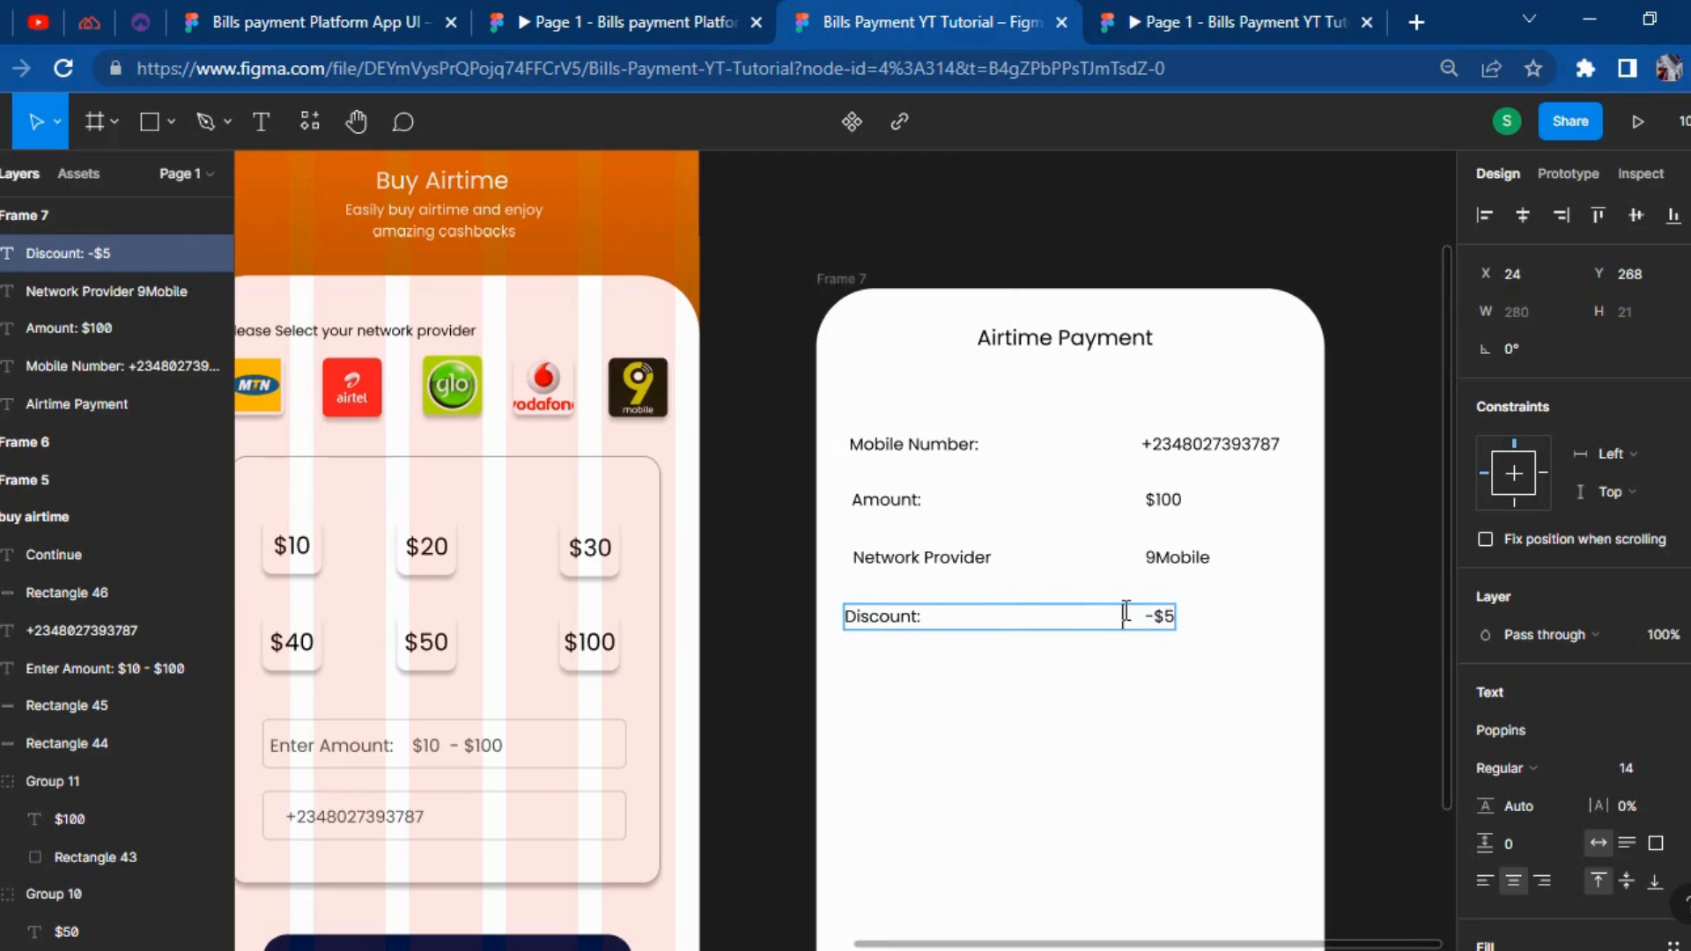
key(Escape)
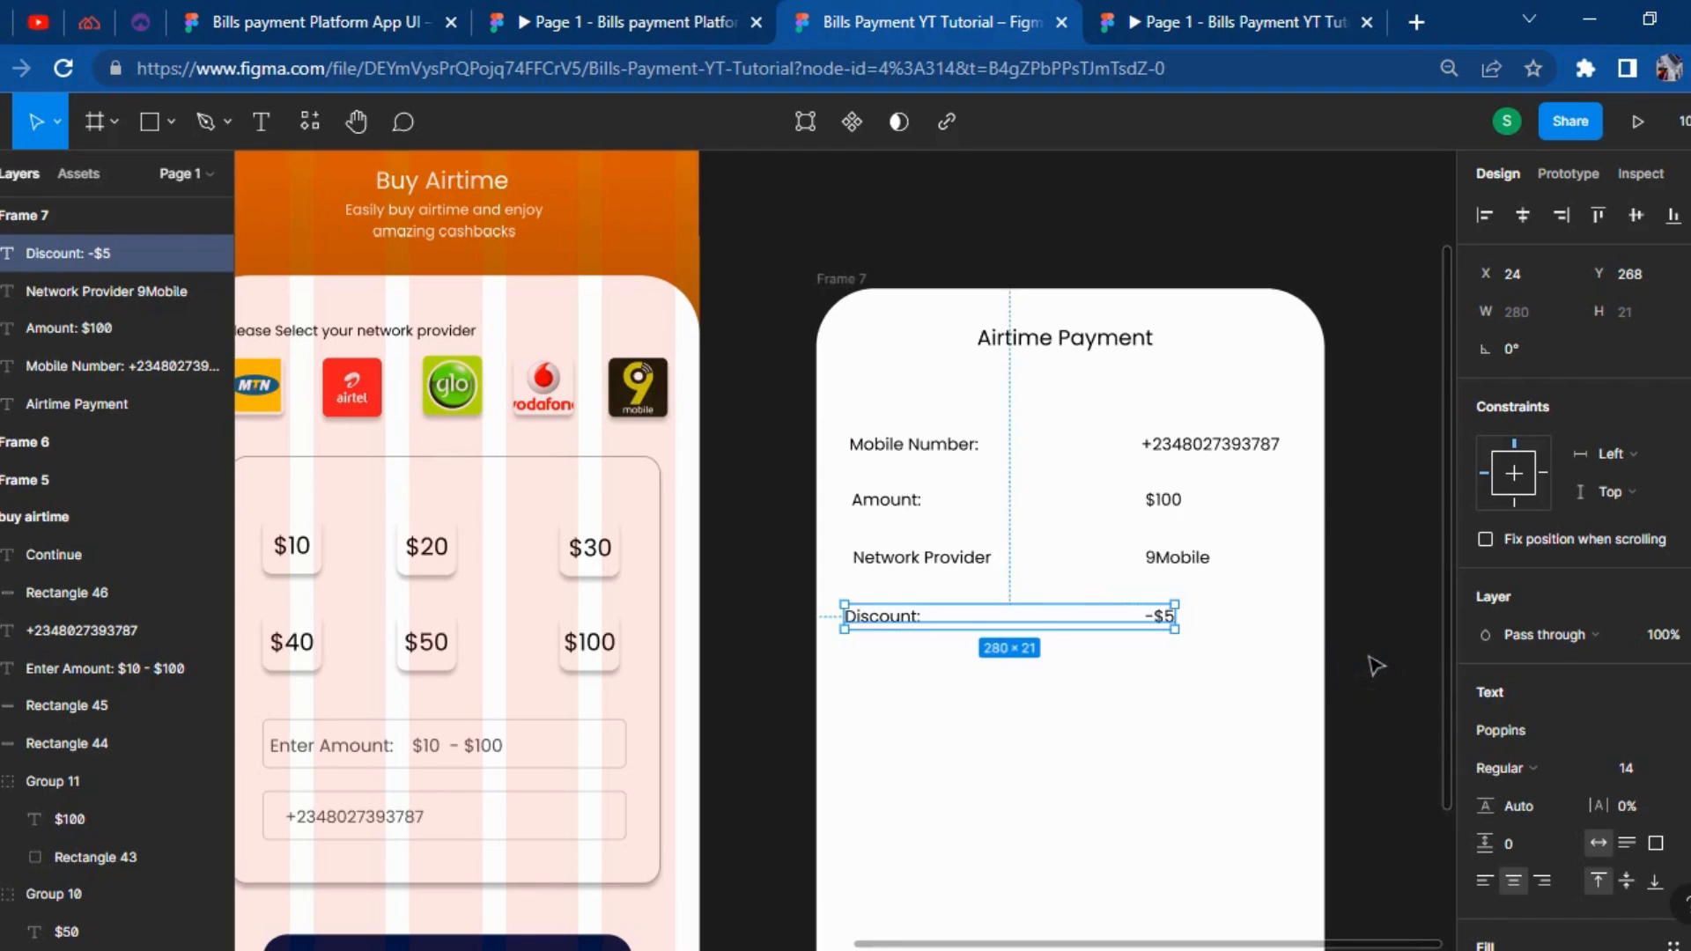
key(Right)
key(Right)
key(Right)
key(Right)
key(Right)
key(Right)
key(Right)
key(Right)
key(Right)
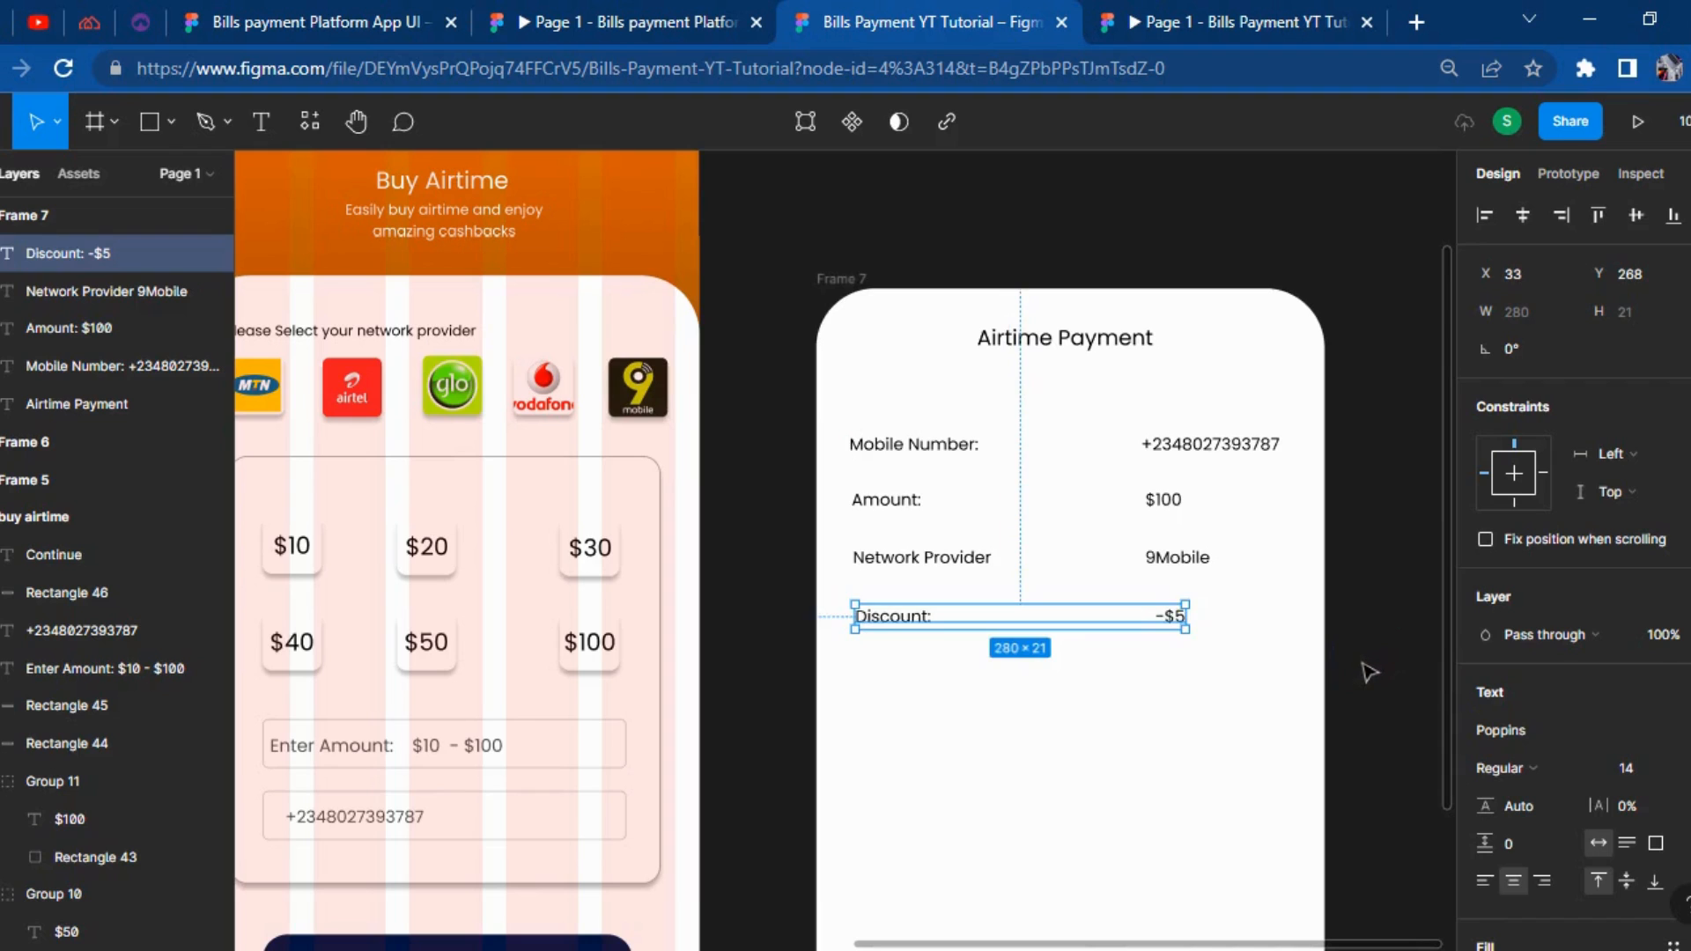
key(Right)
key(Up)
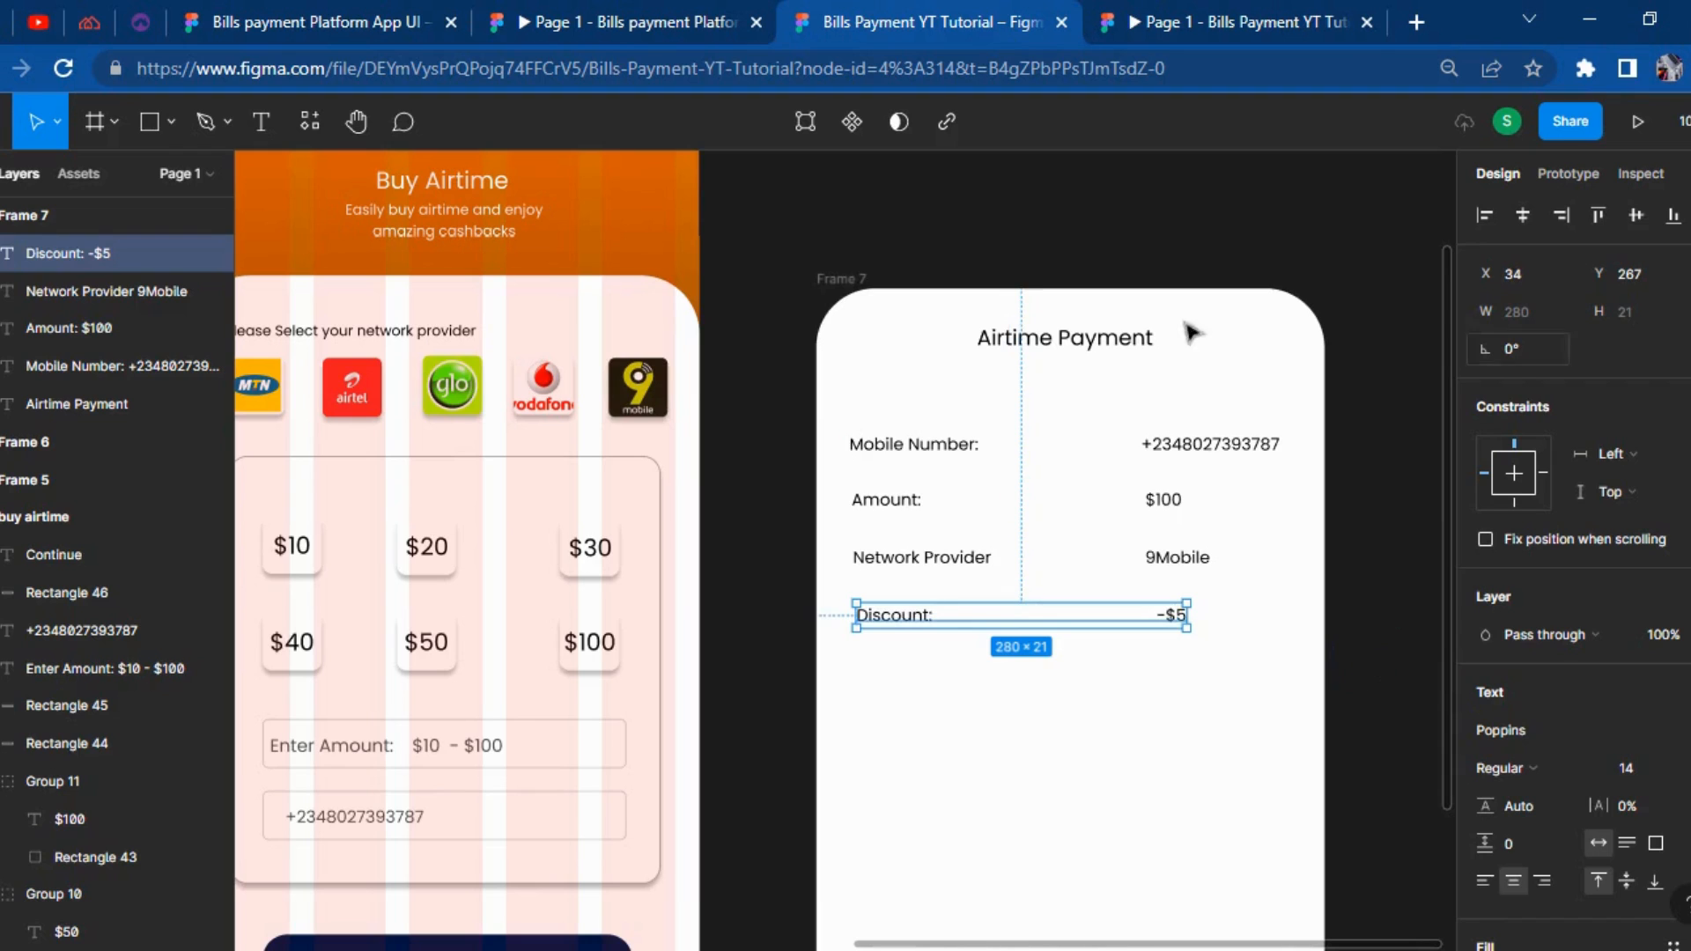
Check the reference prototype and draw a payment method rectangle about 352 × 253 below the Discount row.
click(583, 22)
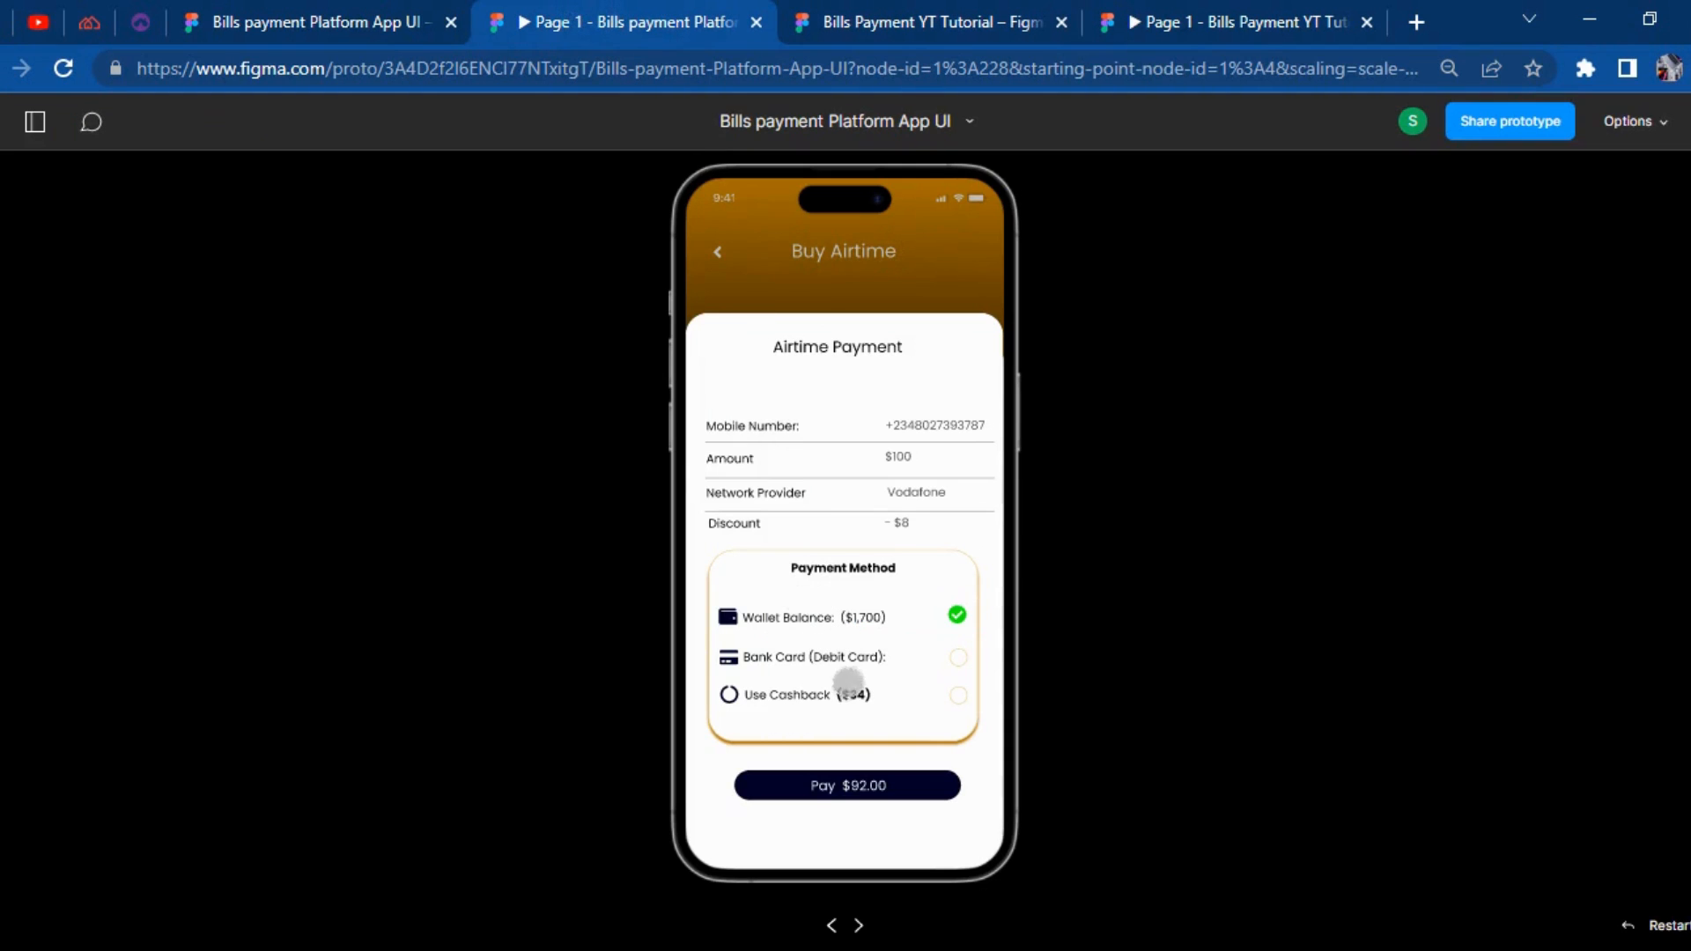
click(921, 21)
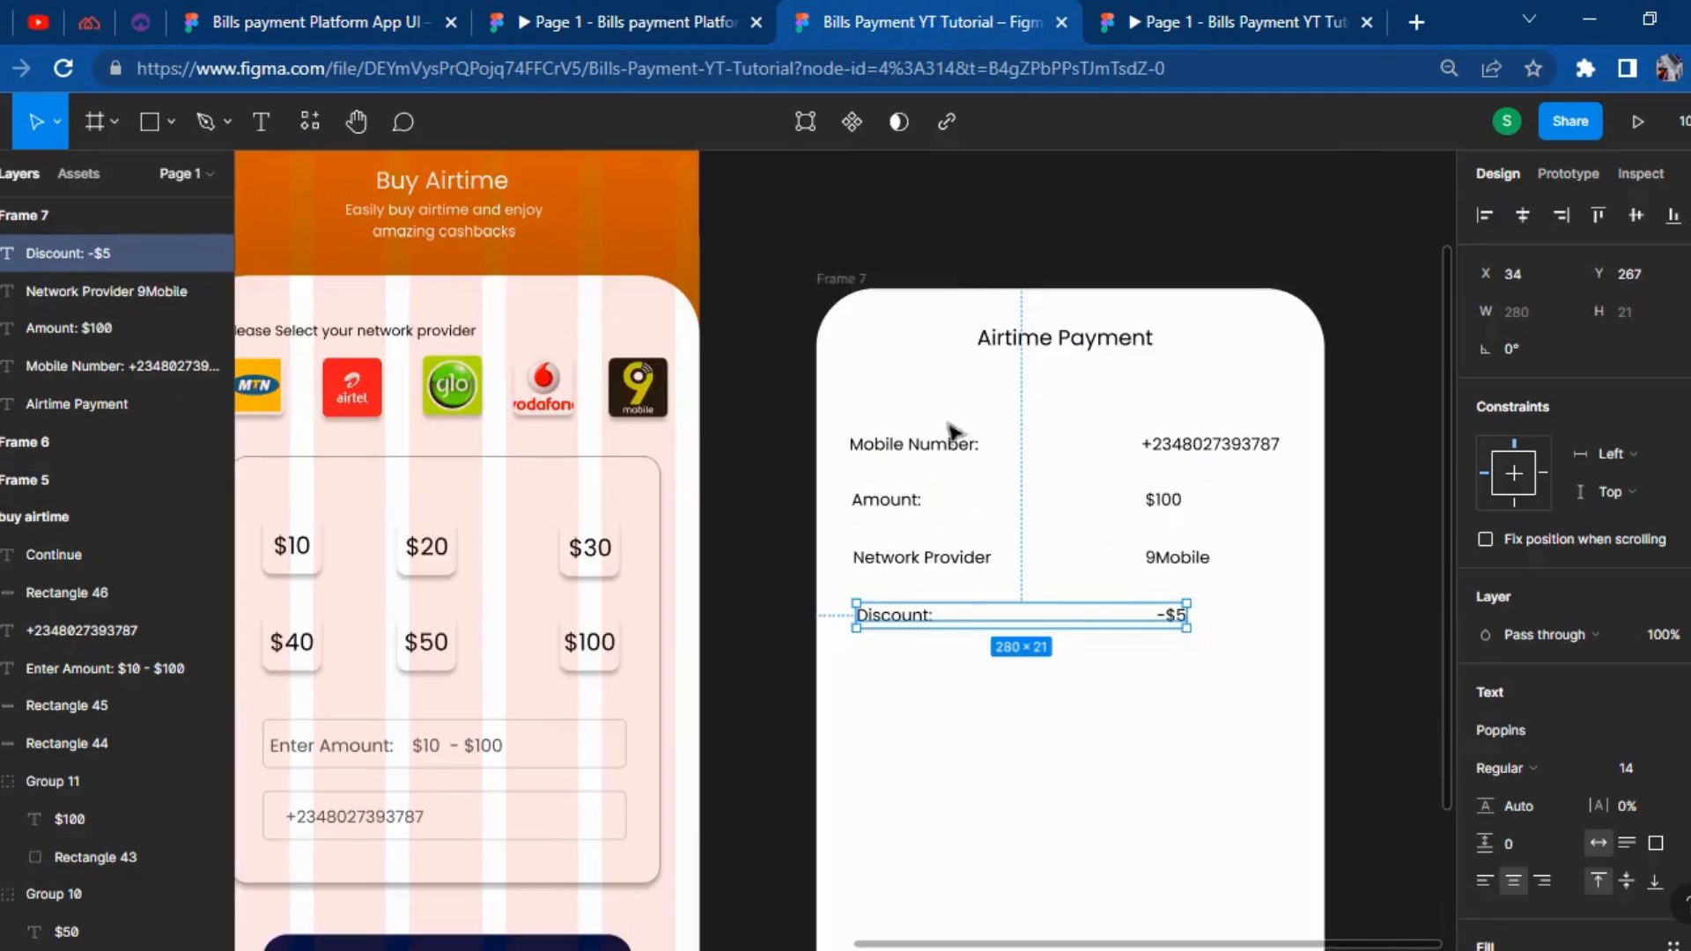
scroll(955, 624, down, 6)
scroll(745, 529, up, 4)
click(150, 122)
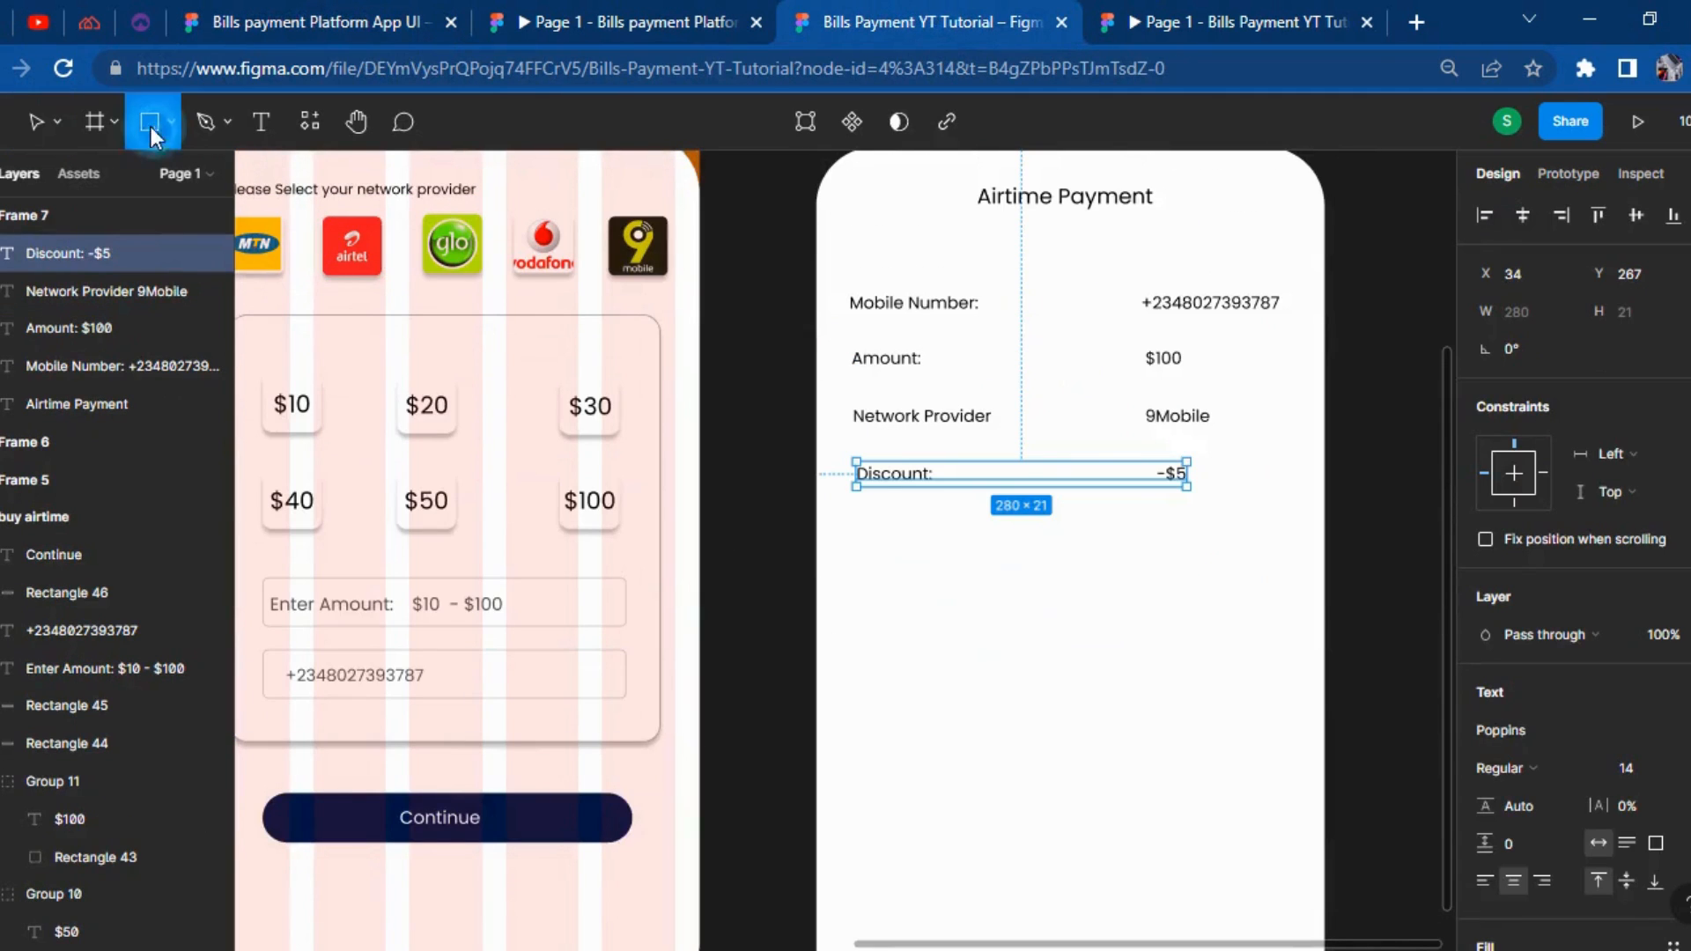
drag(865, 562, 1282, 873)
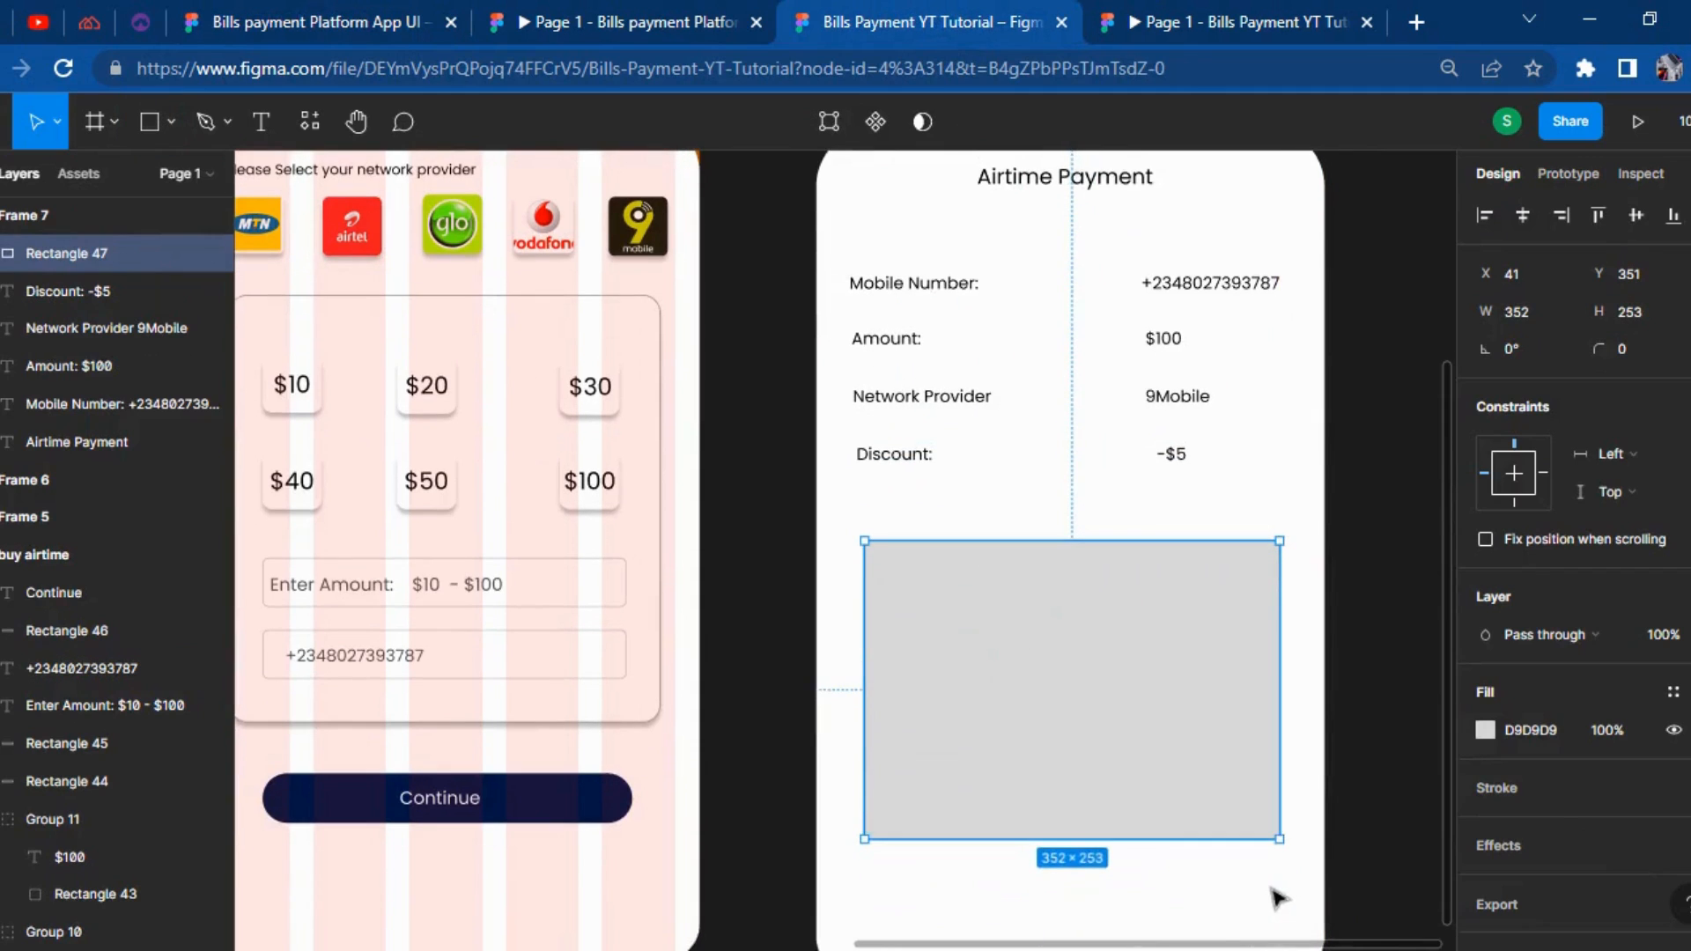
Move the new rectangle to X 37, Y 324, closer to the Discount row.
scroll(1277, 897, down, 3)
key(Up)
key(Up)
key(Up)
key(Up)
key(Up)
key(Up)
key(Up)
key(Up)
key(Up)
key(Up)
key(Up)
key(Up)
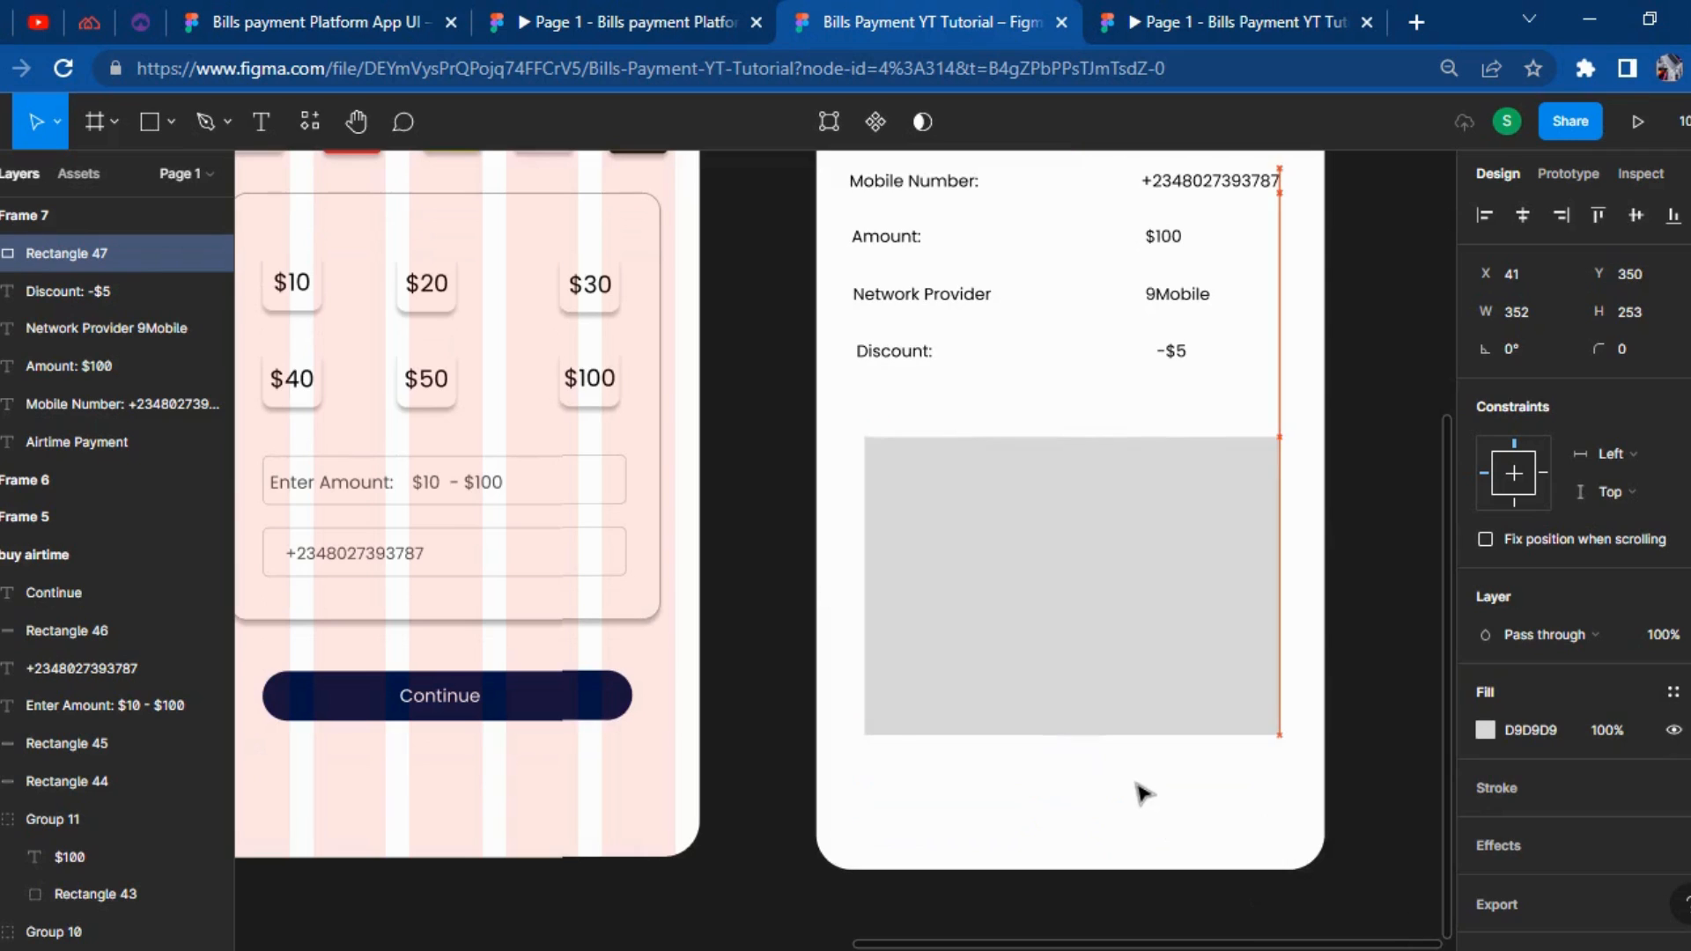
key(Left)
key(Left)
key(Left)
key(Left)
key(Up)
key(Up)
key(Up)
key(Up)
key(Up)
key(Up)
key(Up)
key(Up)
key(Up)
key(Up)
key(Up)
key(Up)
key(Up)
key(Up)
key(Up)
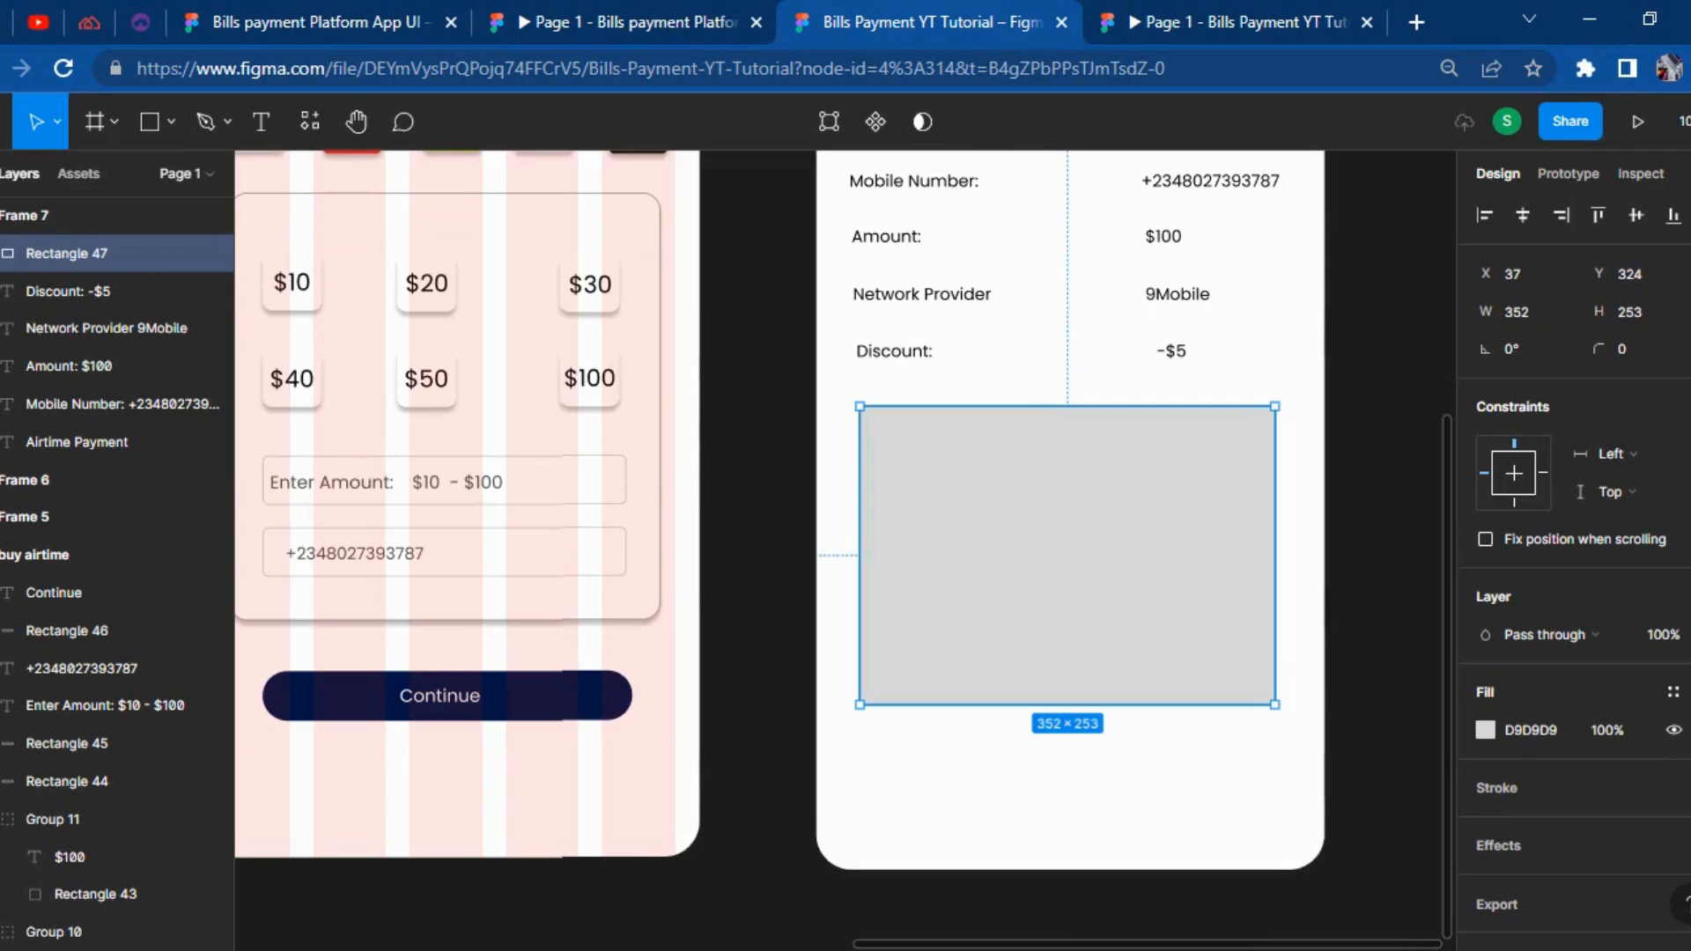
Fill the rectangle with white (FFFFFF) and add a drop shadow to it.
click(1487, 733)
drag(1394, 585, 1065, 325)
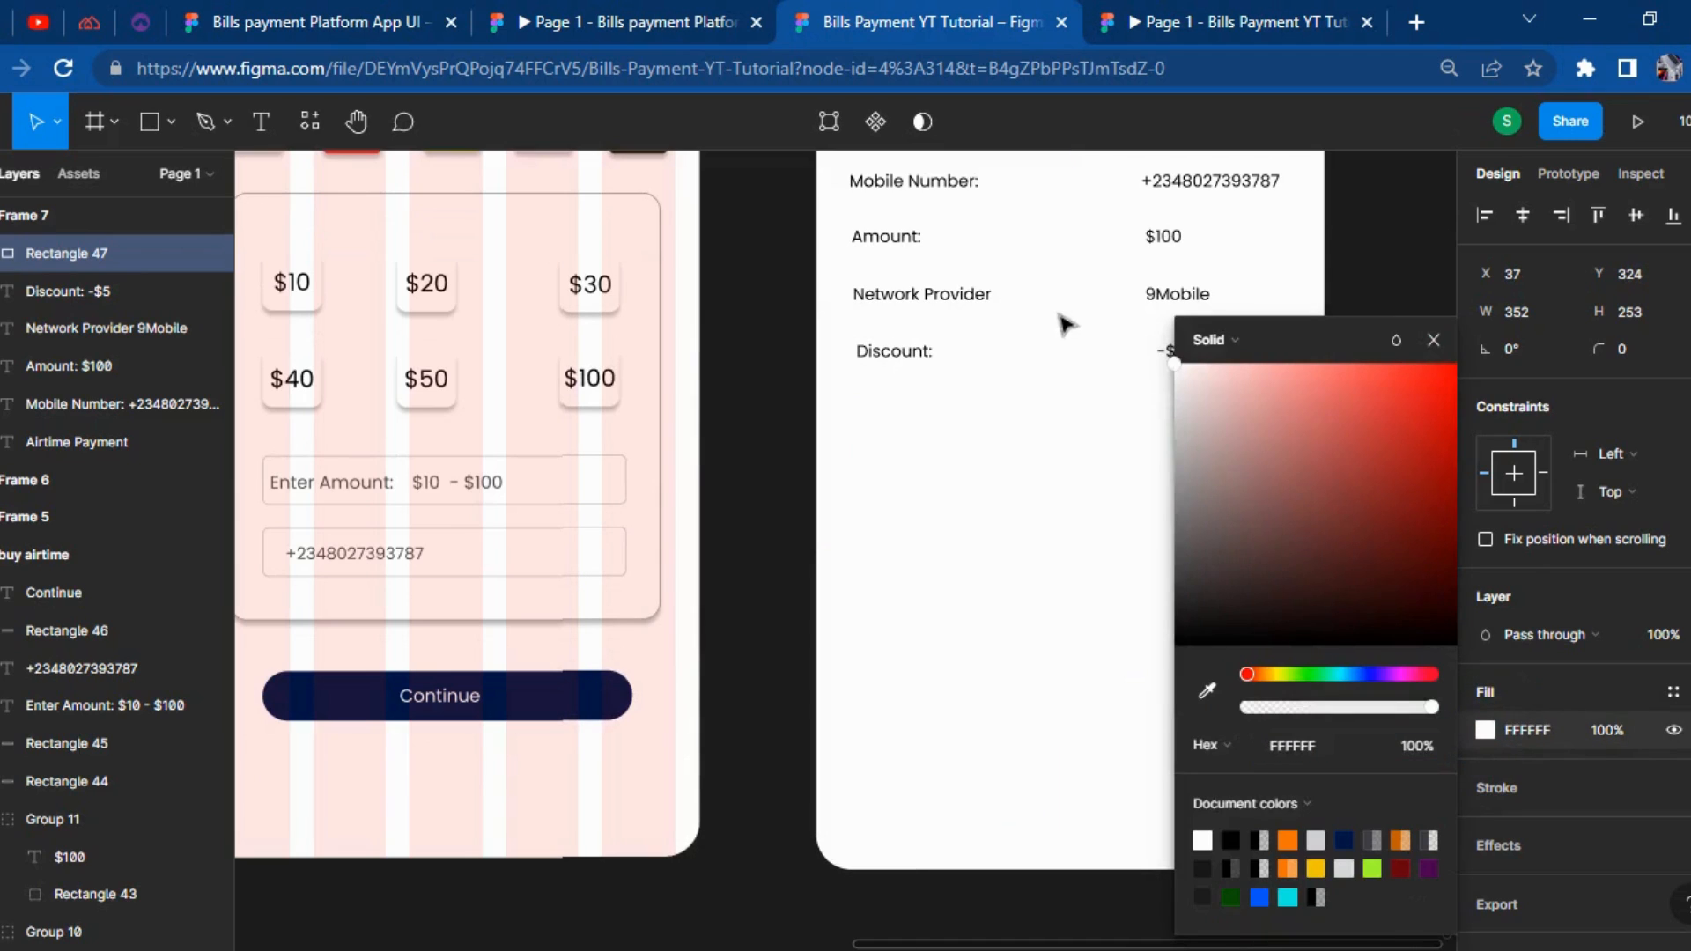
click(1494, 851)
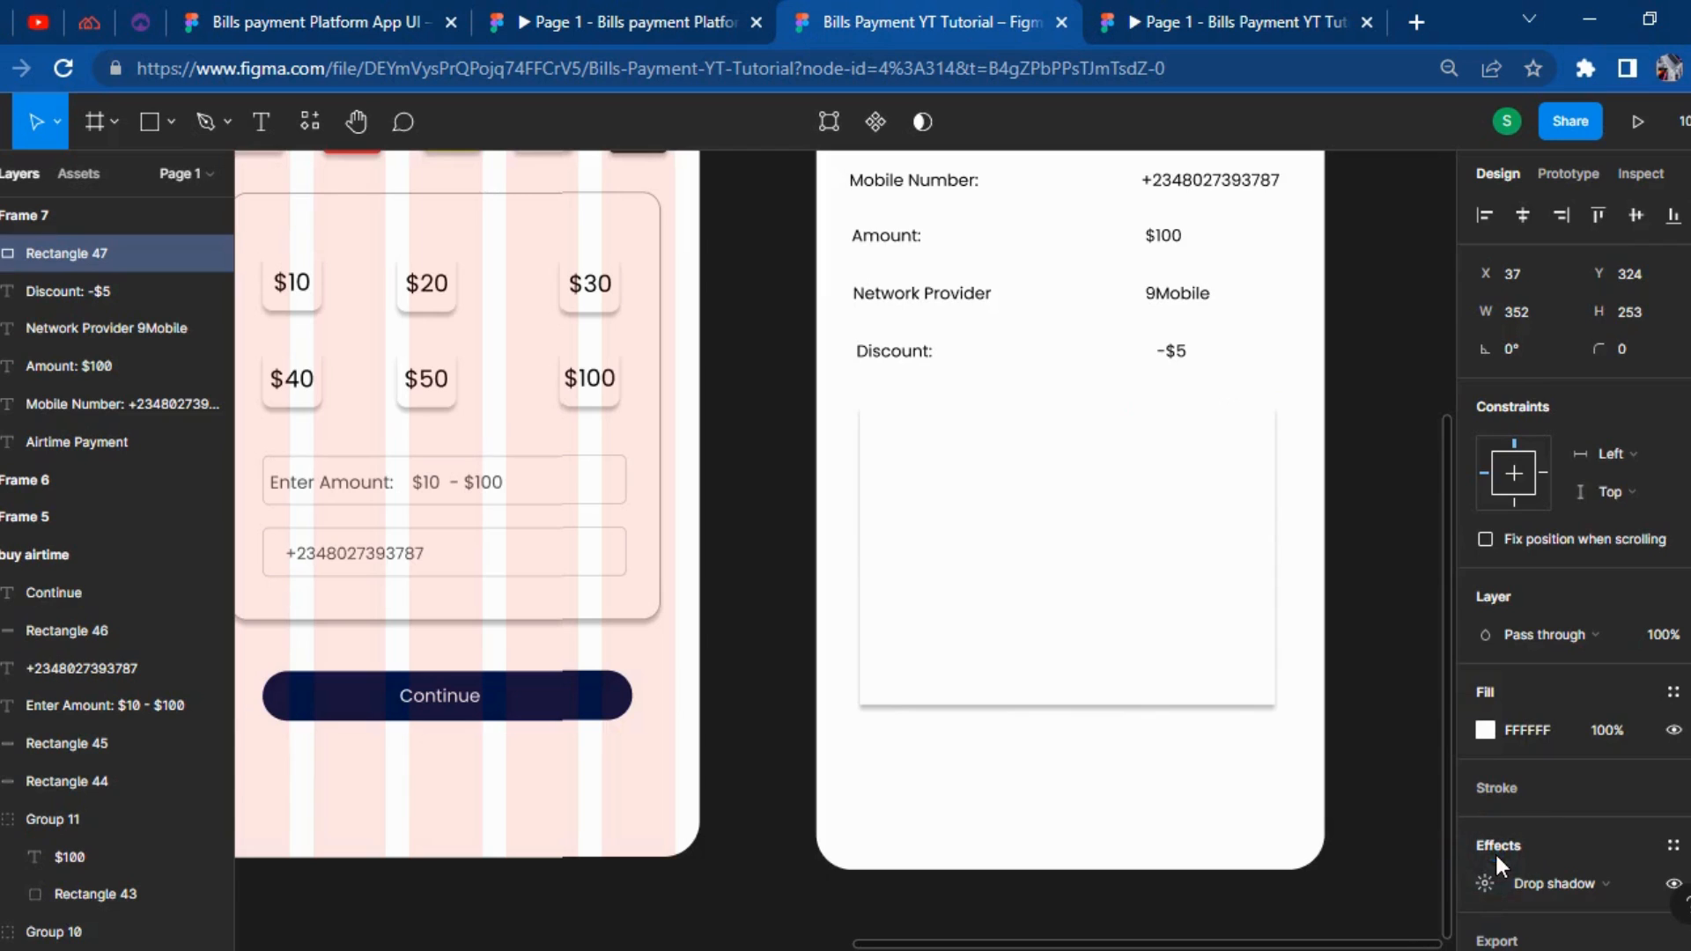
scroll(1500, 851, down, 1)
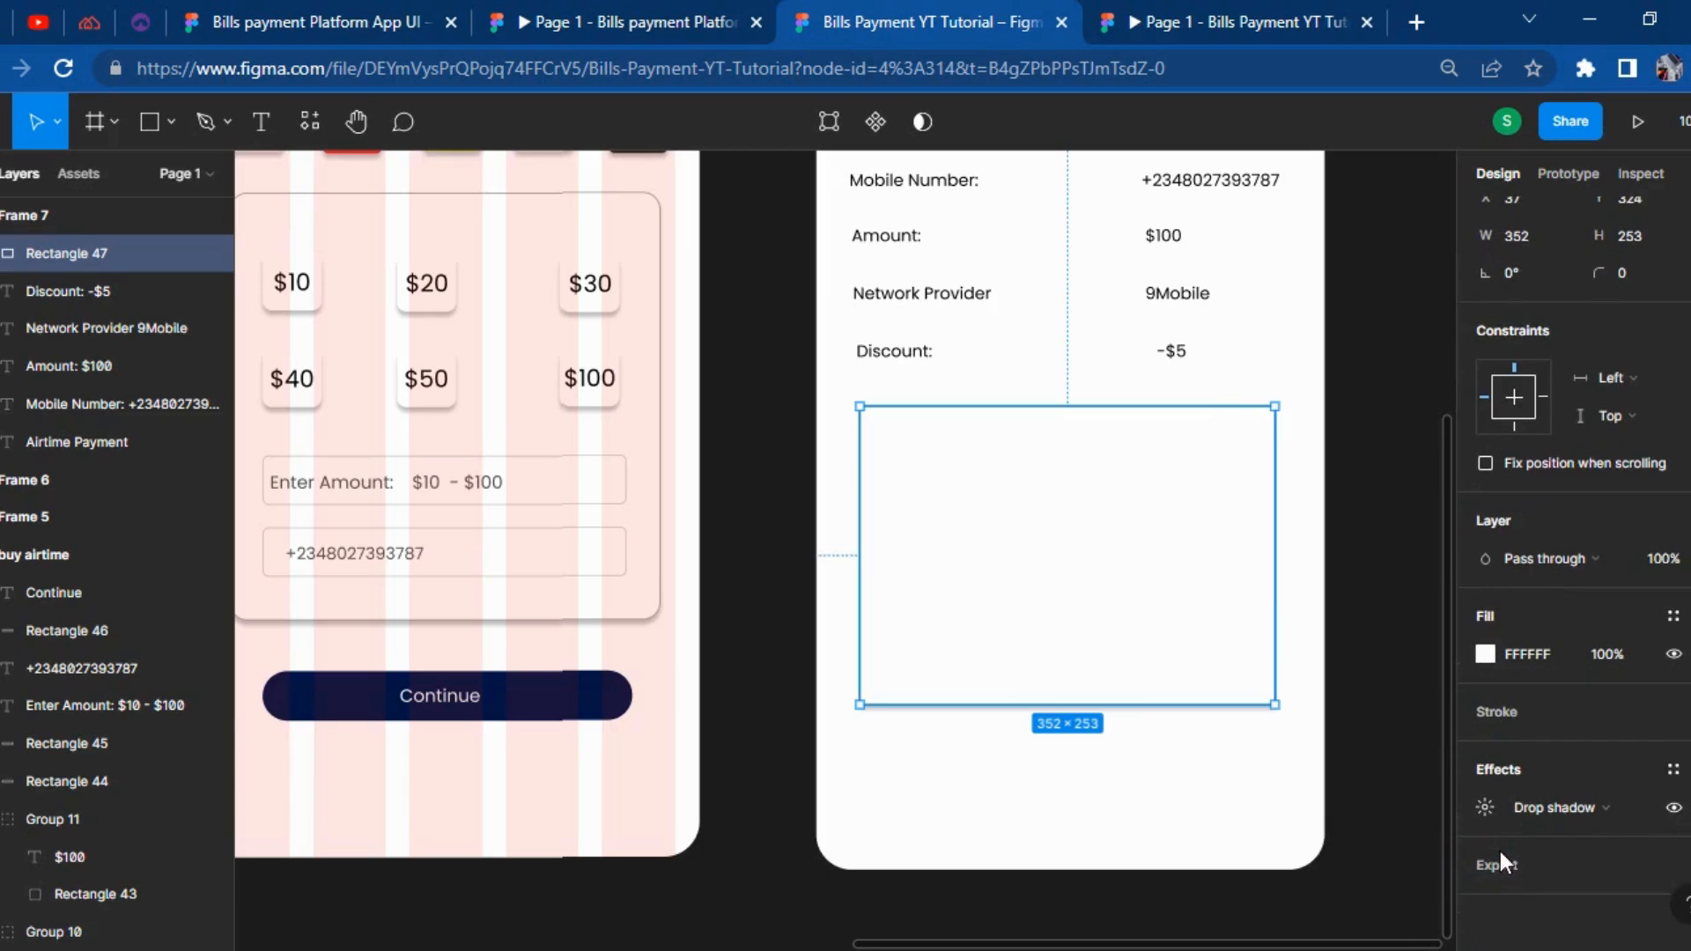
Give the rectangle a black stroke at 20% opacity and a corner radius of 20.
click(1497, 712)
click(1600, 759)
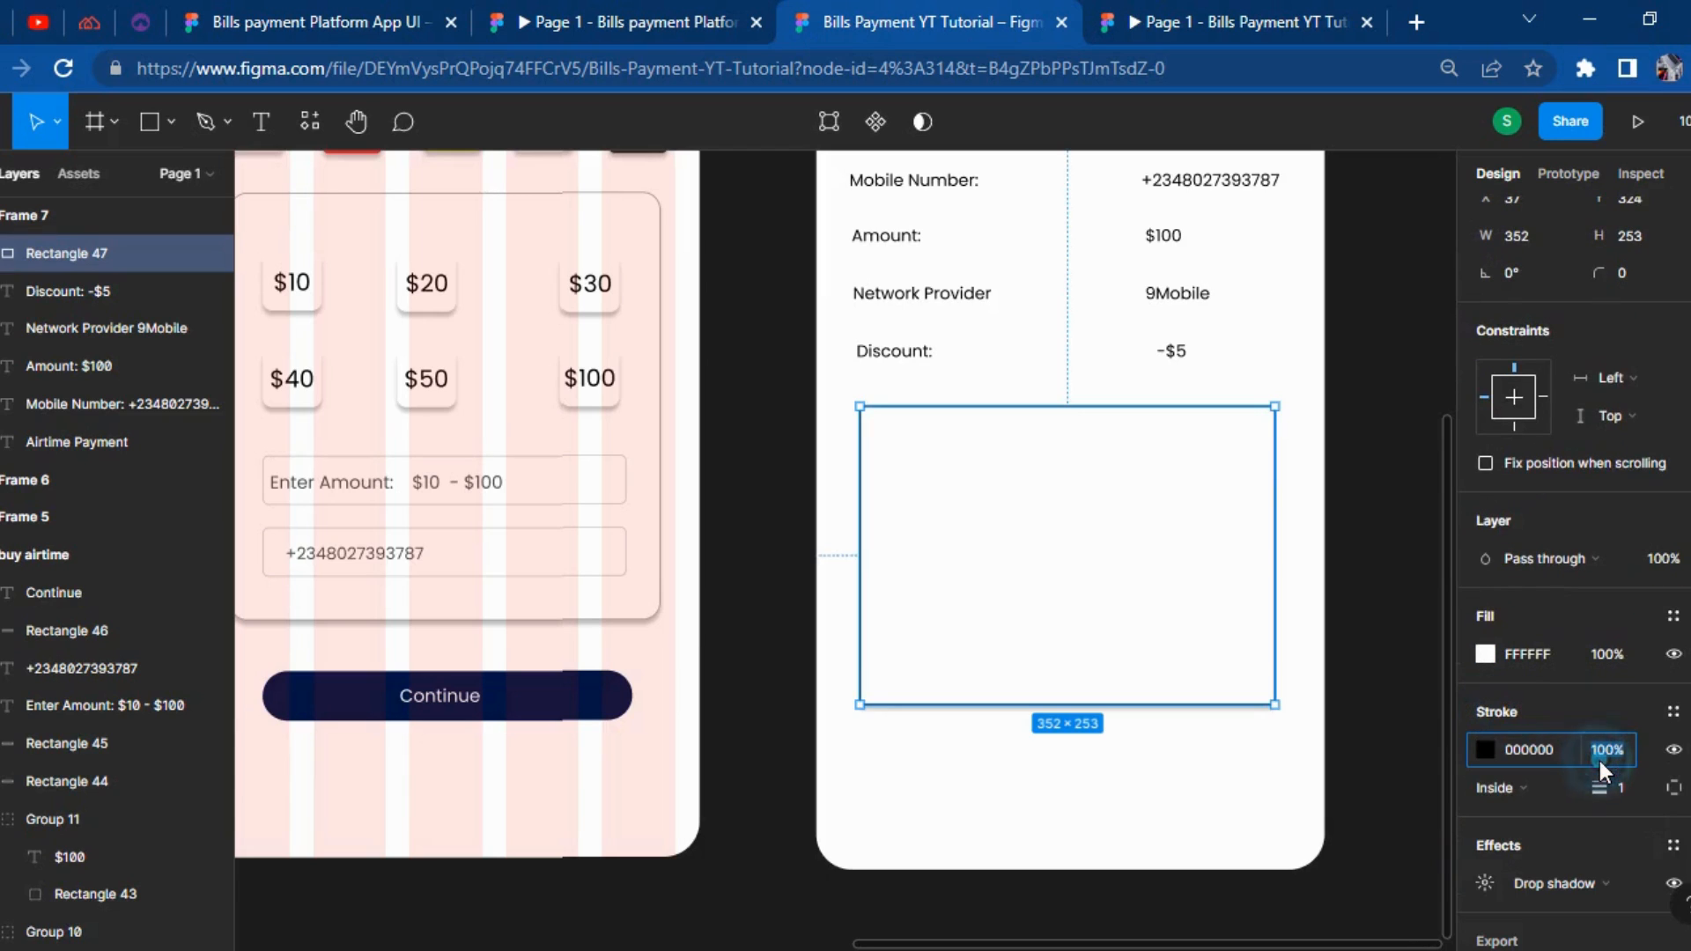
text(20)
key(Return)
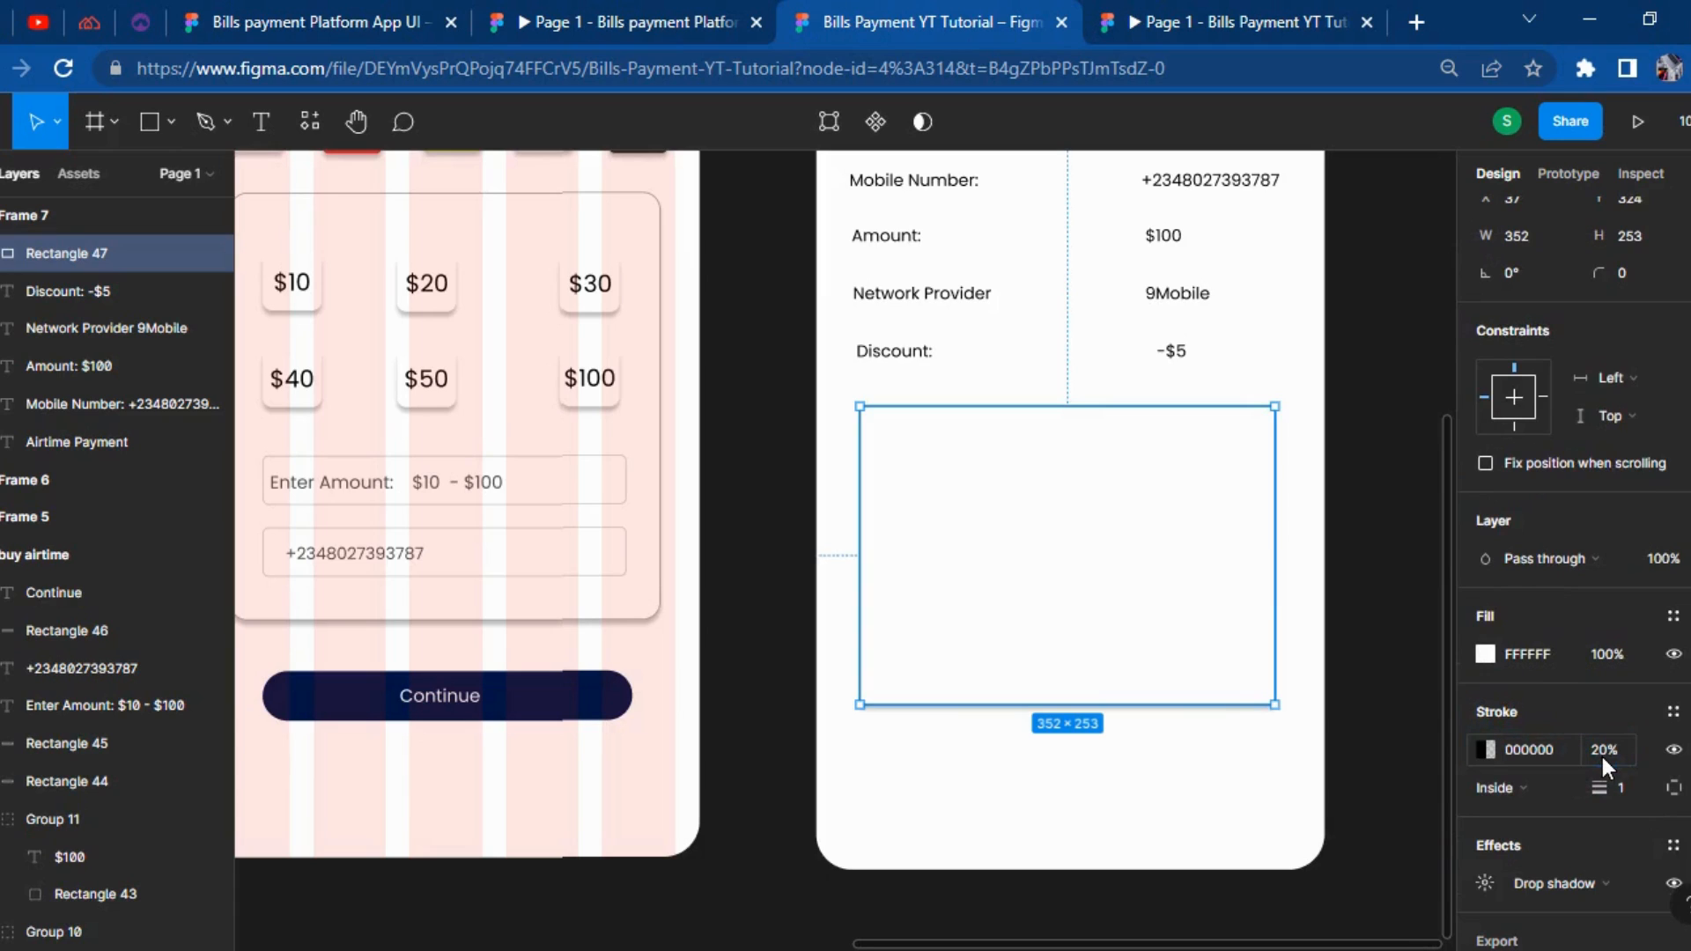
click(1624, 272)
text(20)
key(Return)
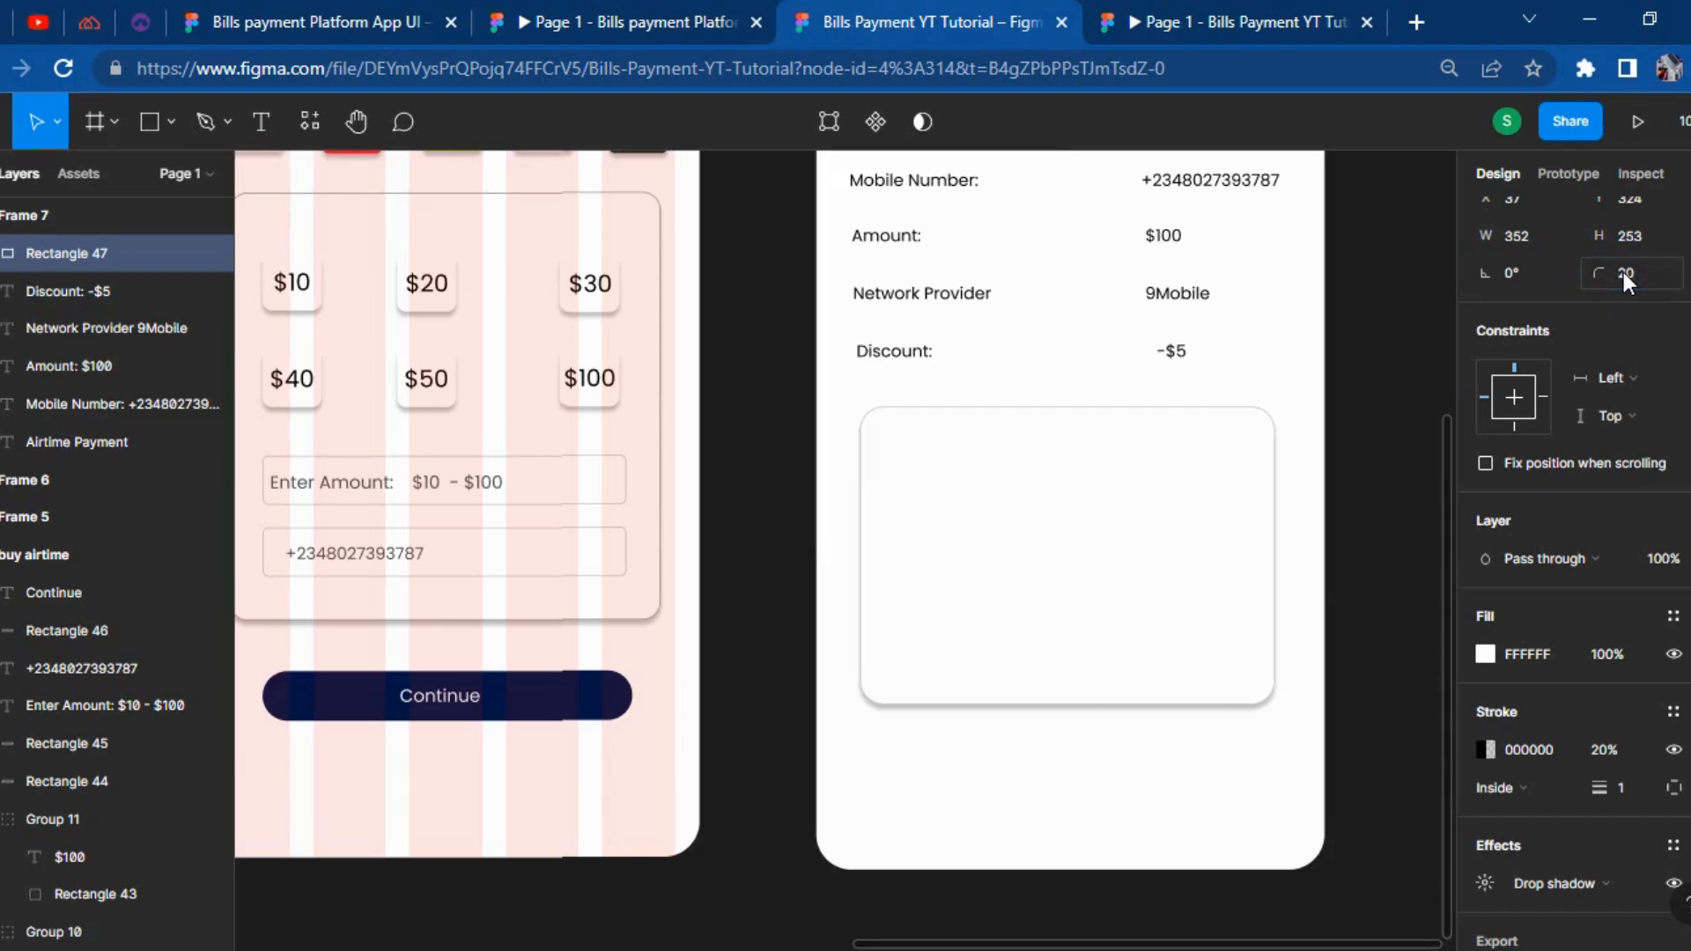
click(766, 642)
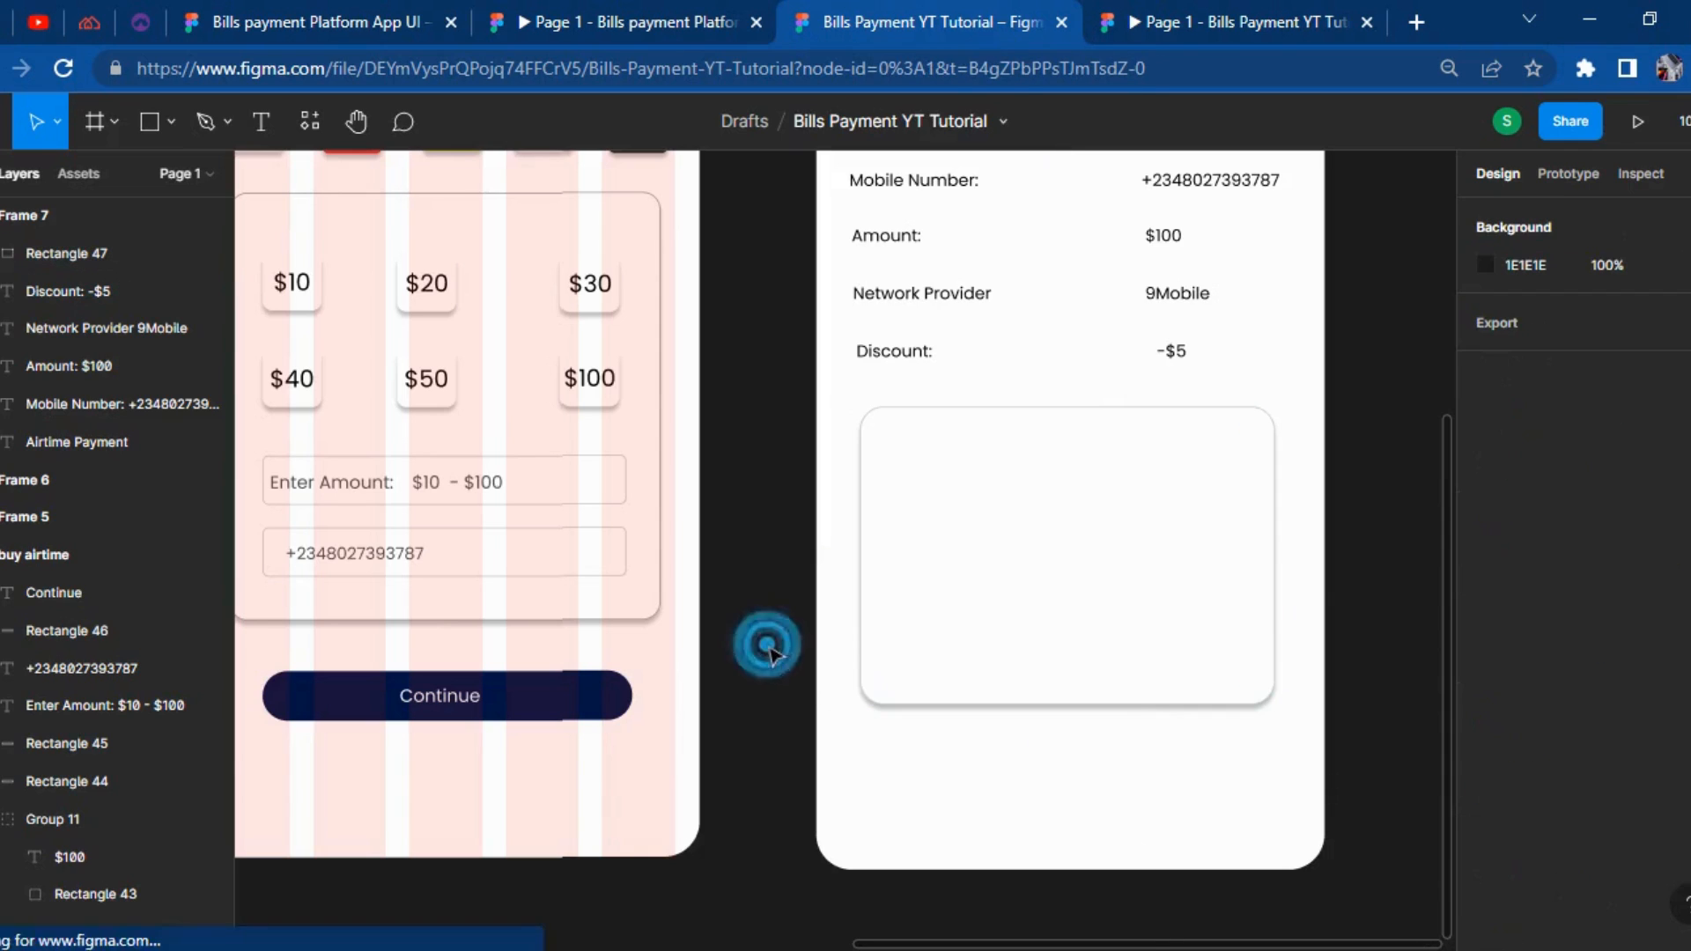
Check the reference design and add the text "Payment Method" inside the rounded rectangle.
click(679, 9)
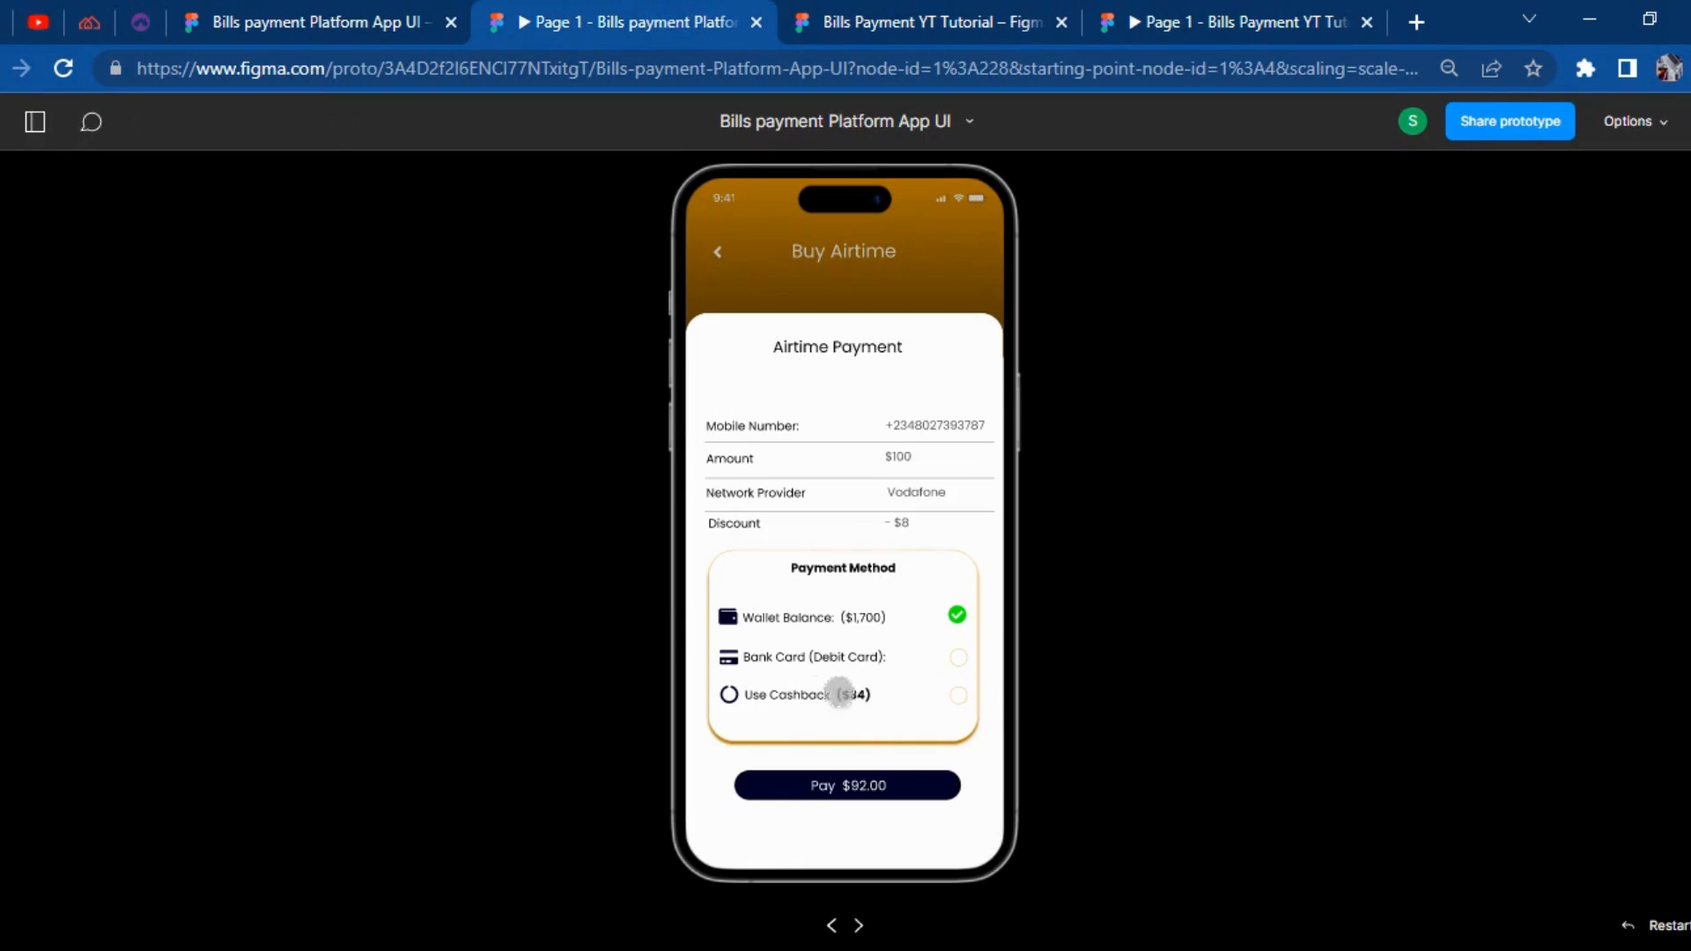
click(414, 18)
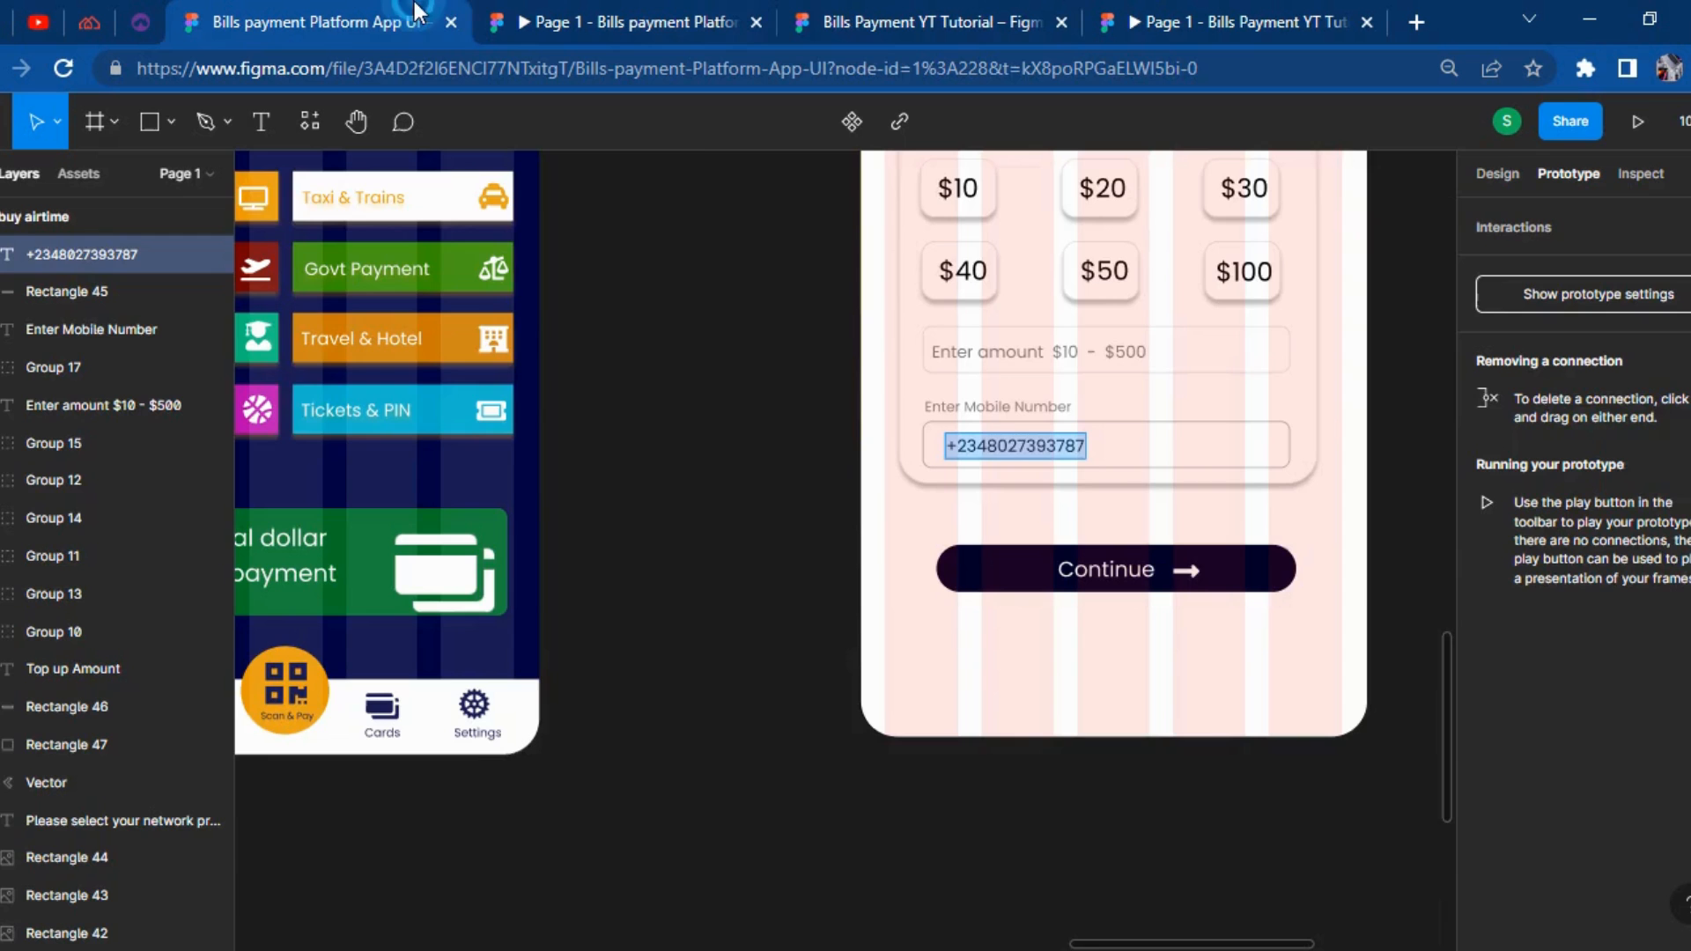
click(943, 4)
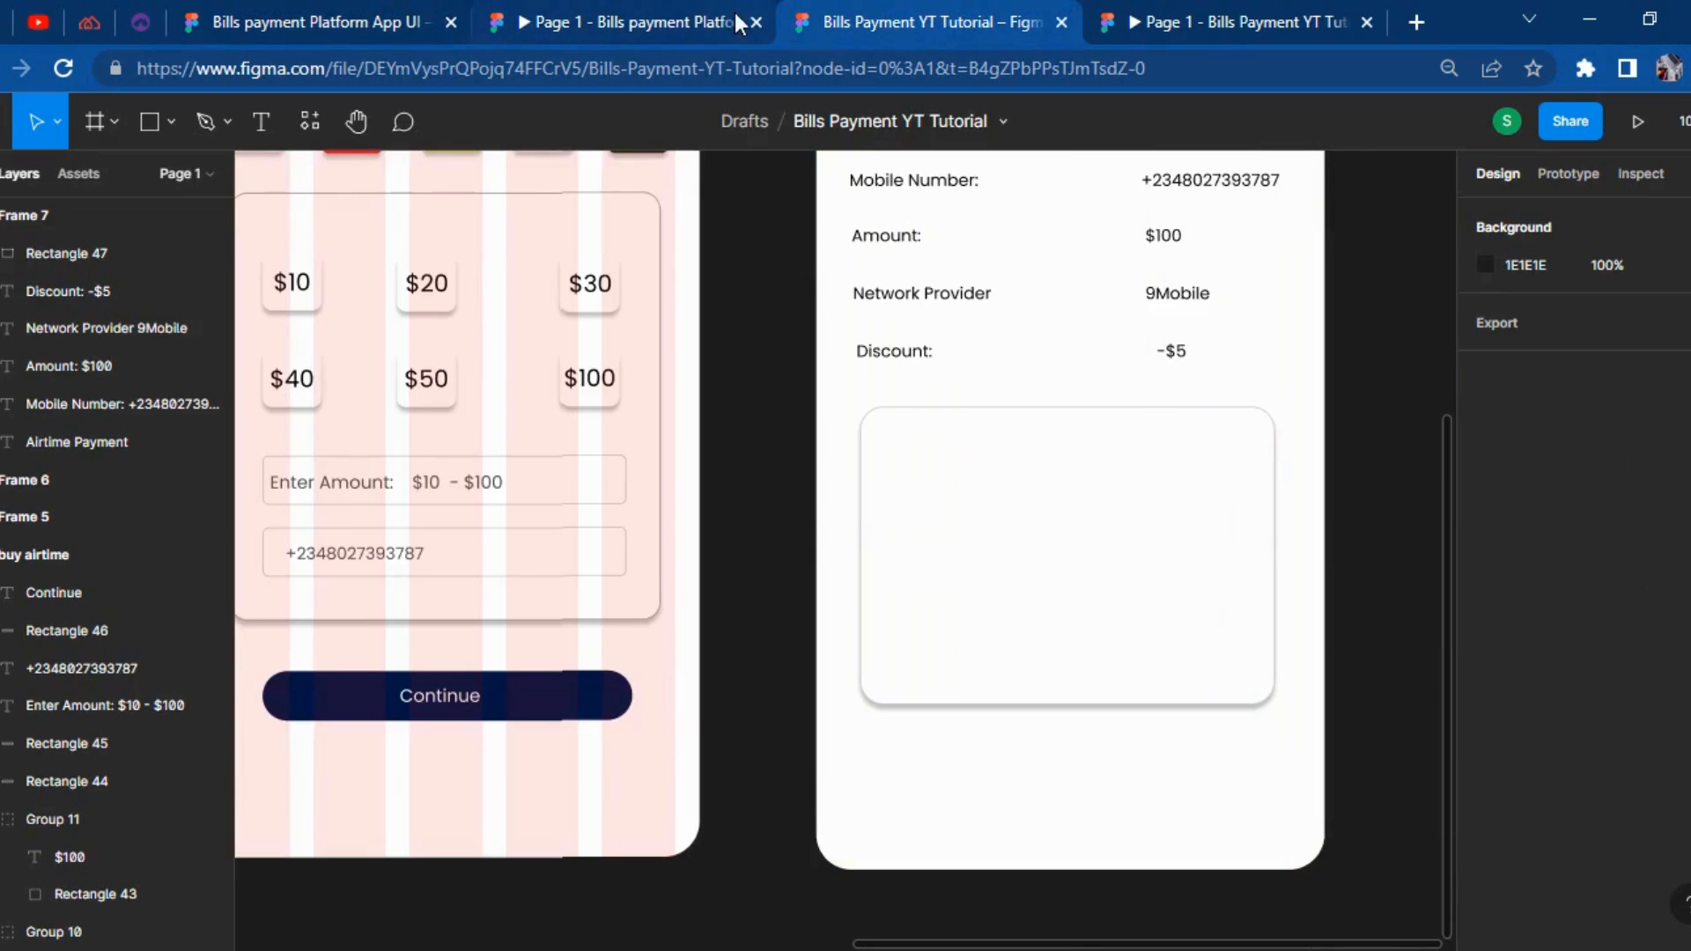
click(260, 122)
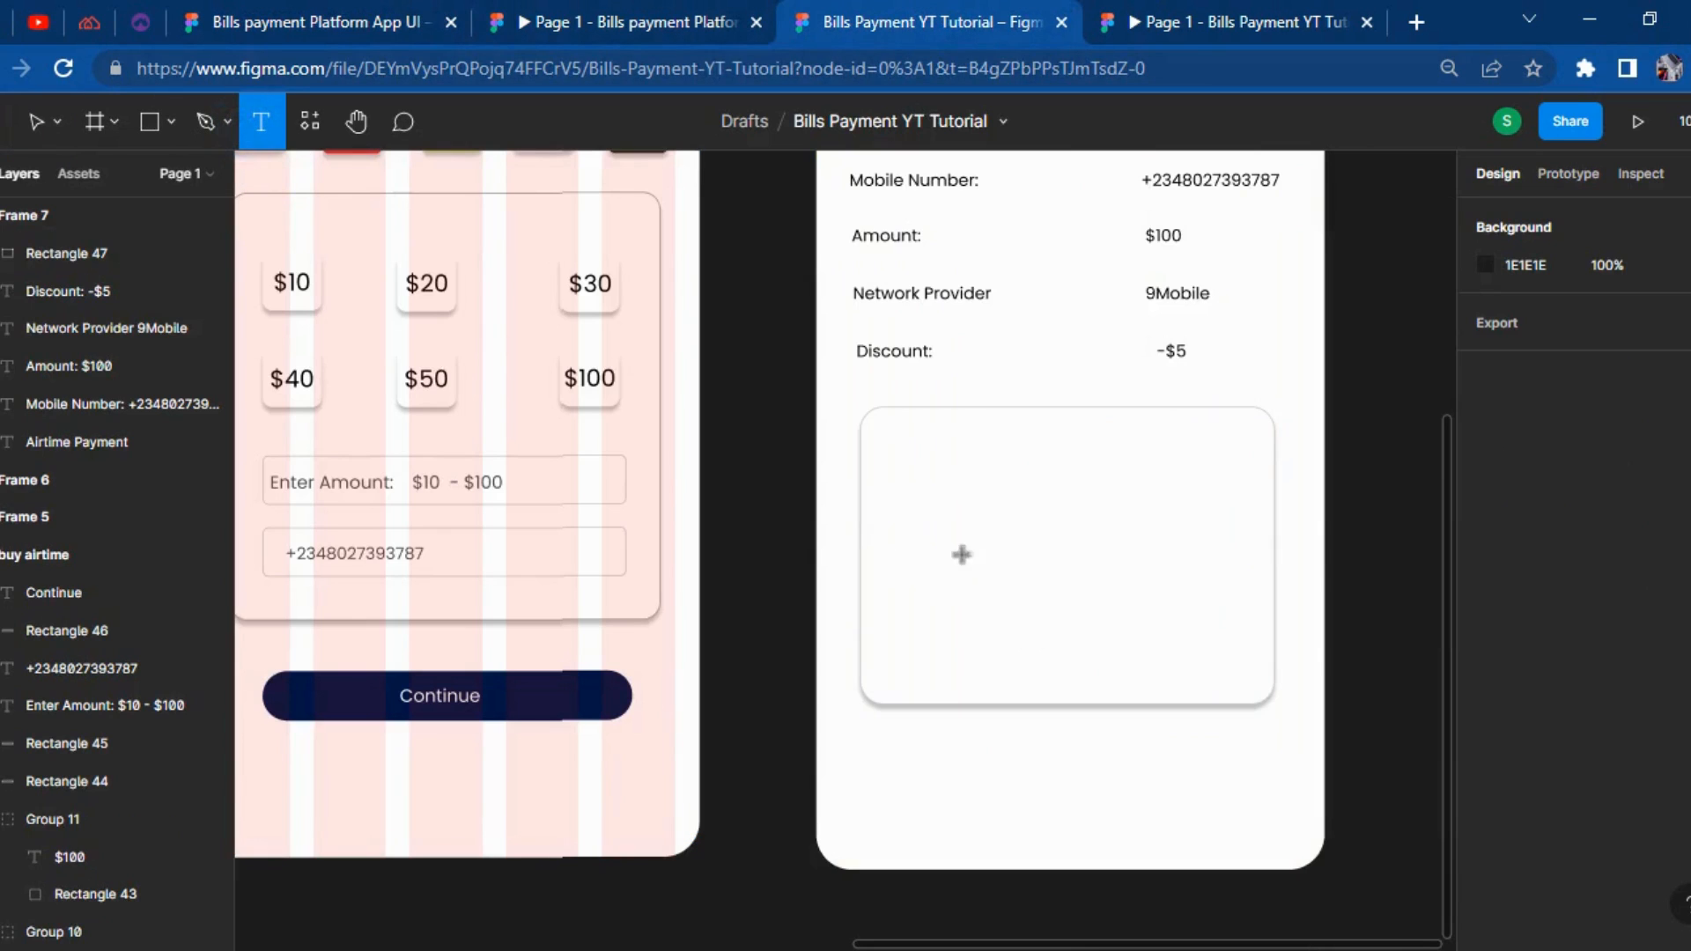
click(946, 443)
text(Pay)
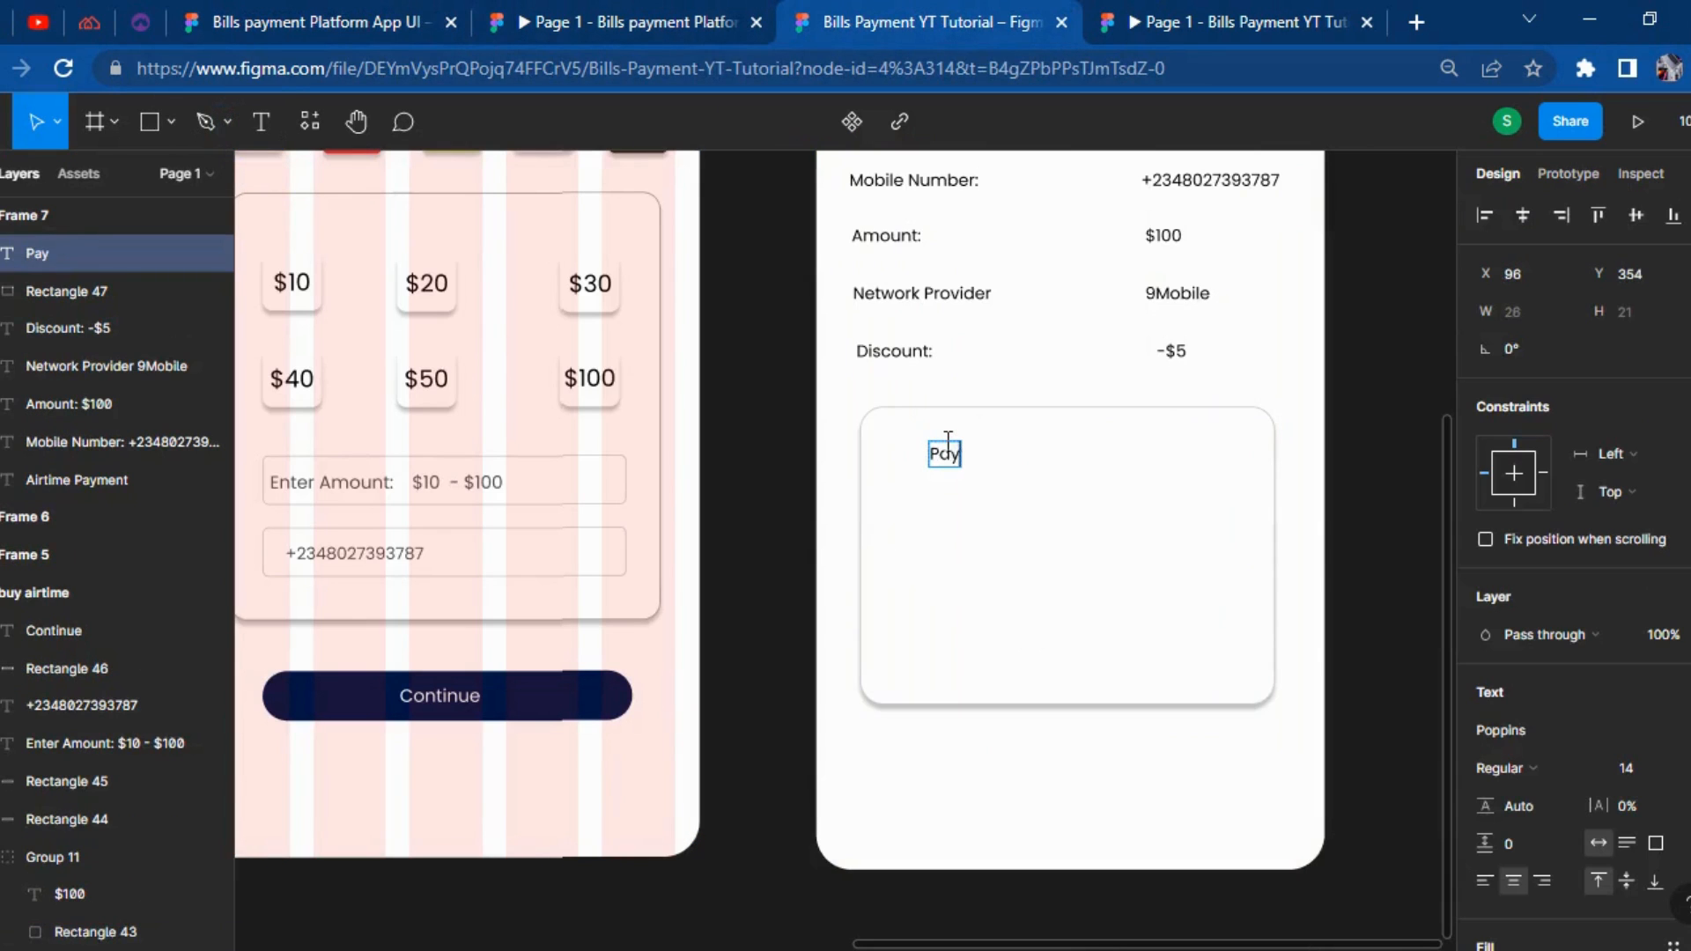
text(ment Method)
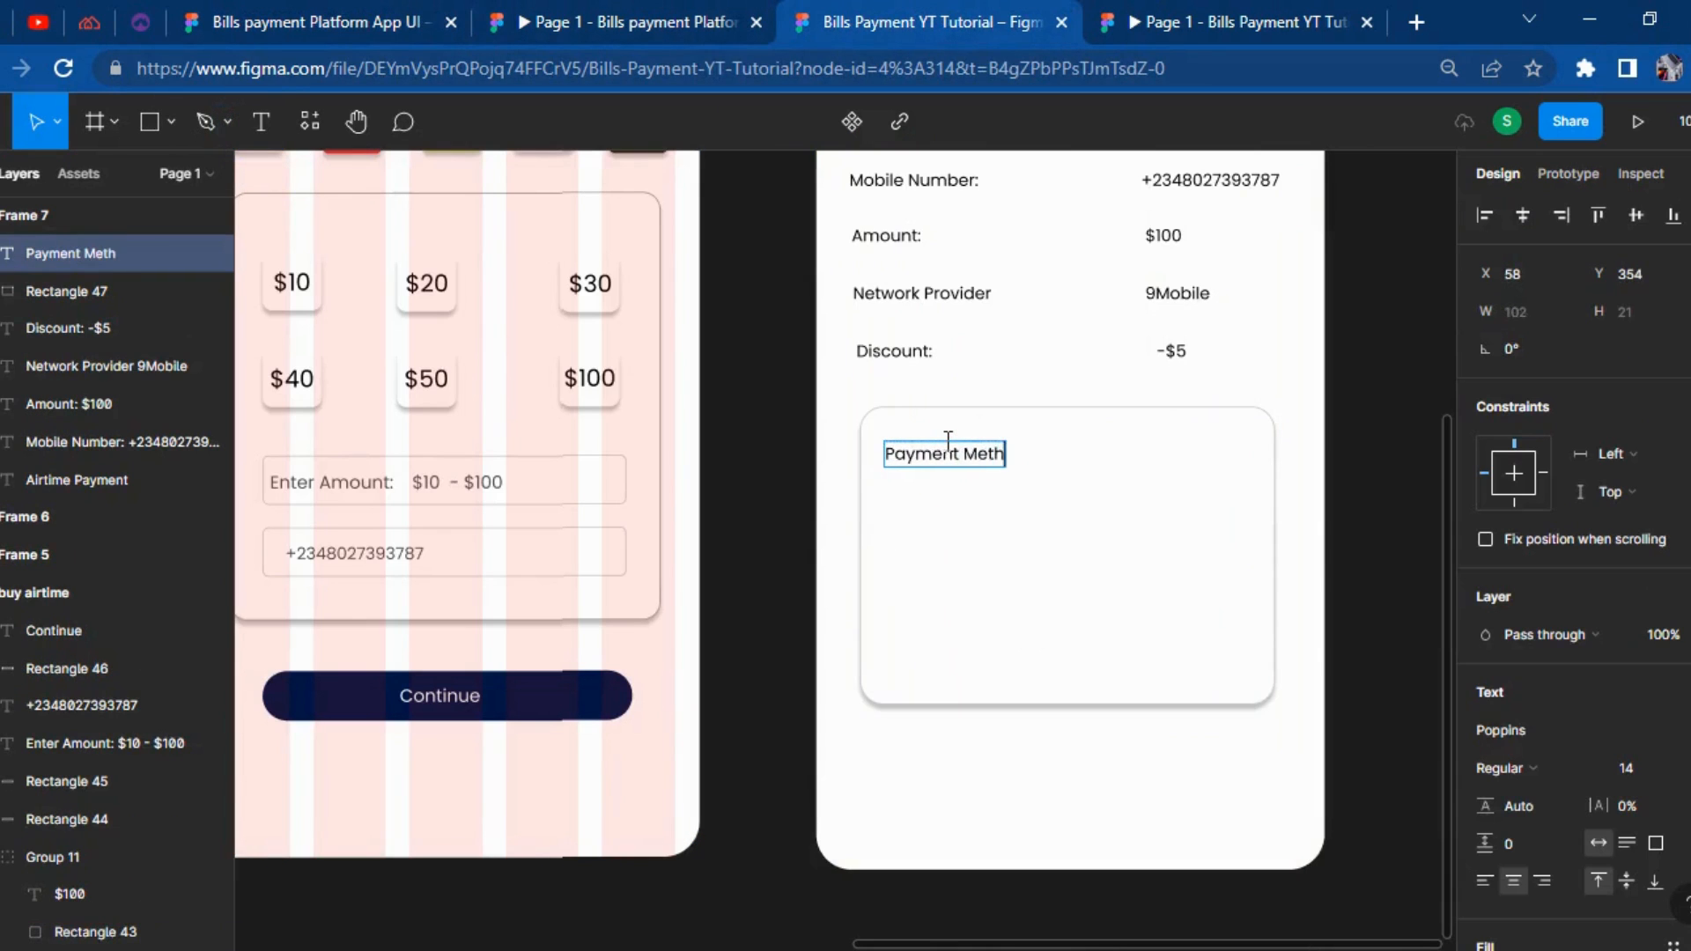
key(Escape)
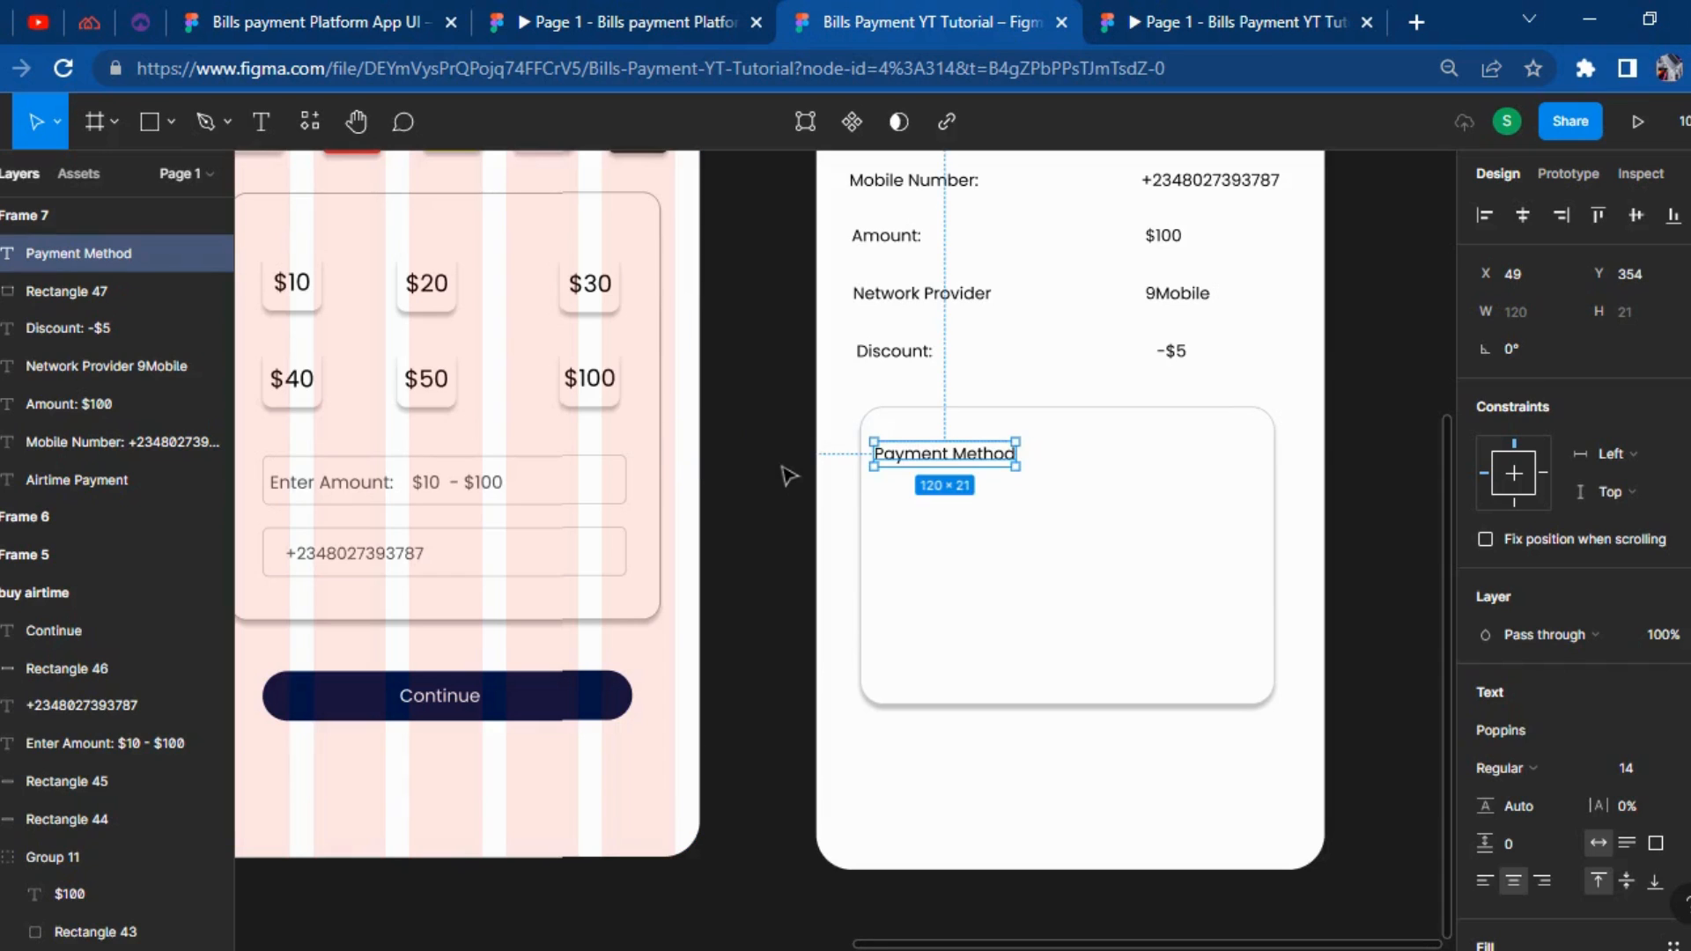
Move the "Payment Method" heading to X 149, Y 334, near the rectangle's upper edge.
key(shift+Up)
key(shift+Up)
key(shift+Right)
key(shift+Right)
key(shift+Right)
key(shift+Right)
key(shift+Right)
key(shift+Right)
key(shift+Right)
key(shift+Right)
key(shift+Right)
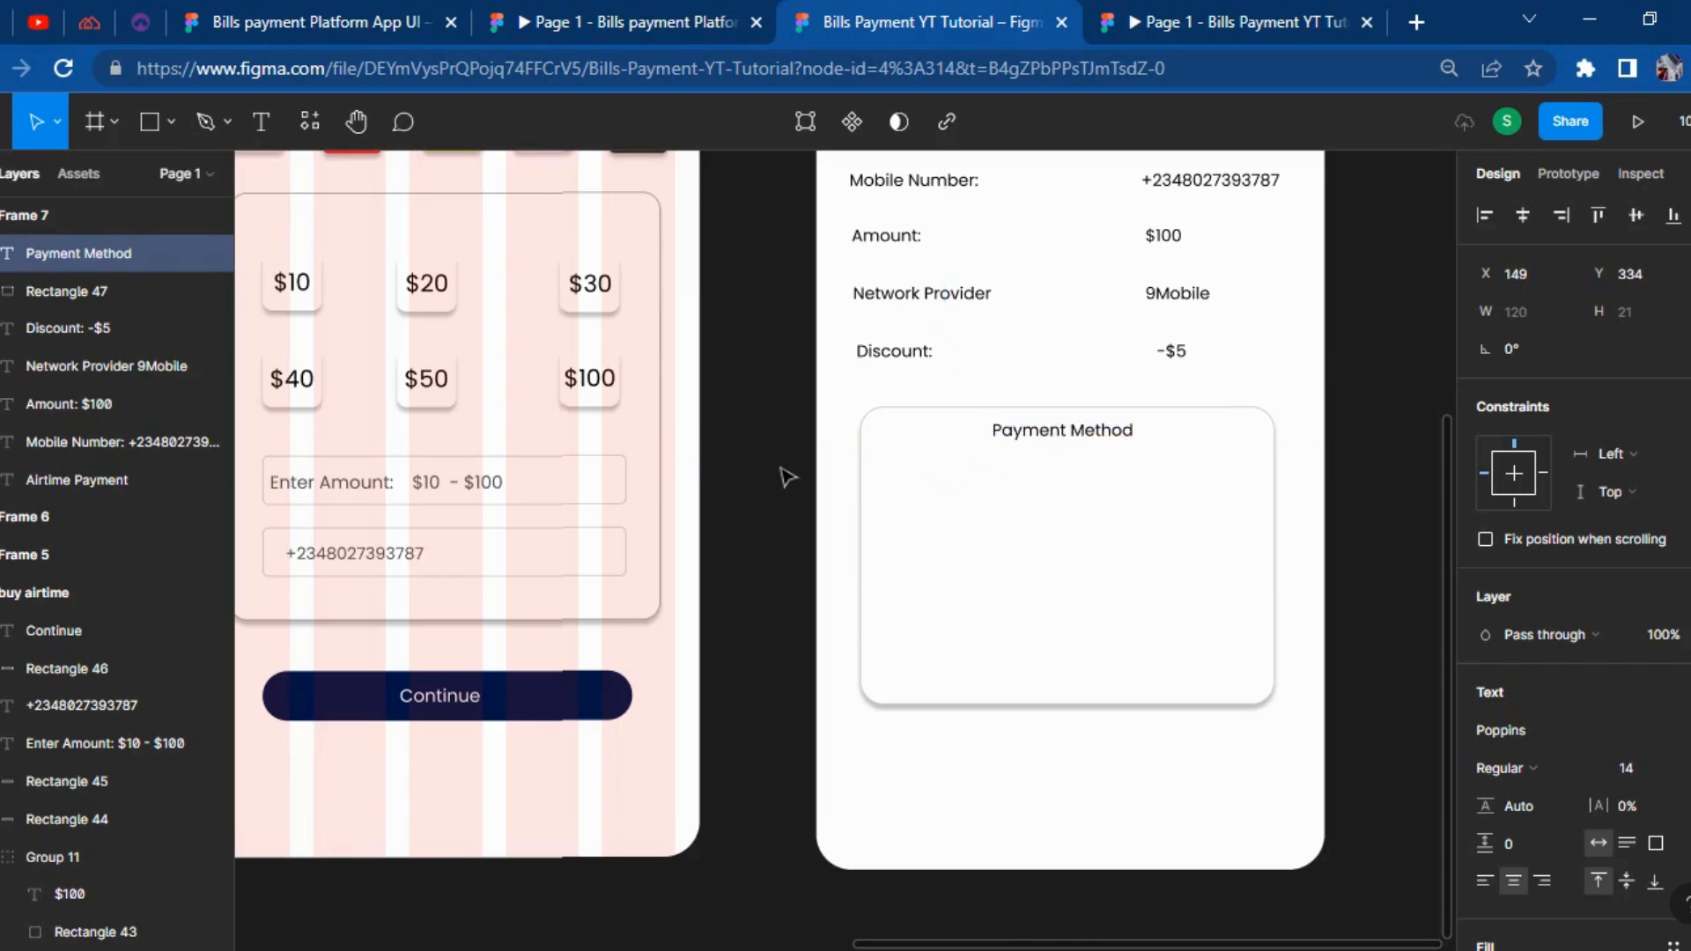
Move the "Payment Method" heading to X 159 and check the payment options in the reference prototype.
key(shift+Right)
key(shift+Right)
click(610, 12)
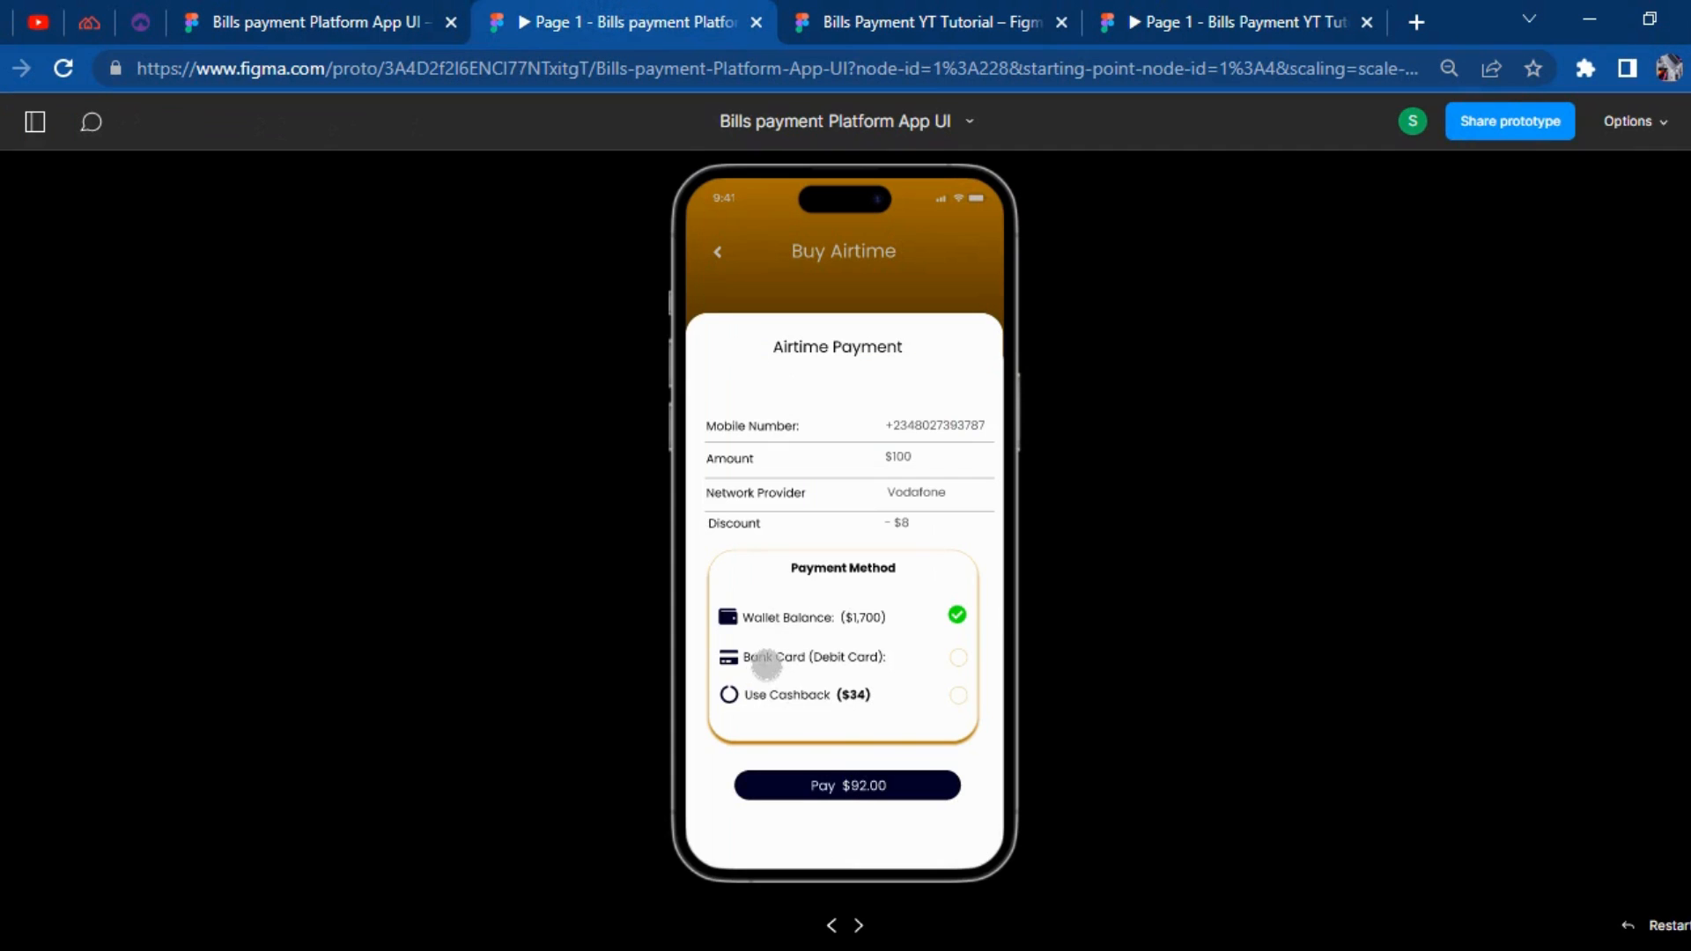
click(910, 10)
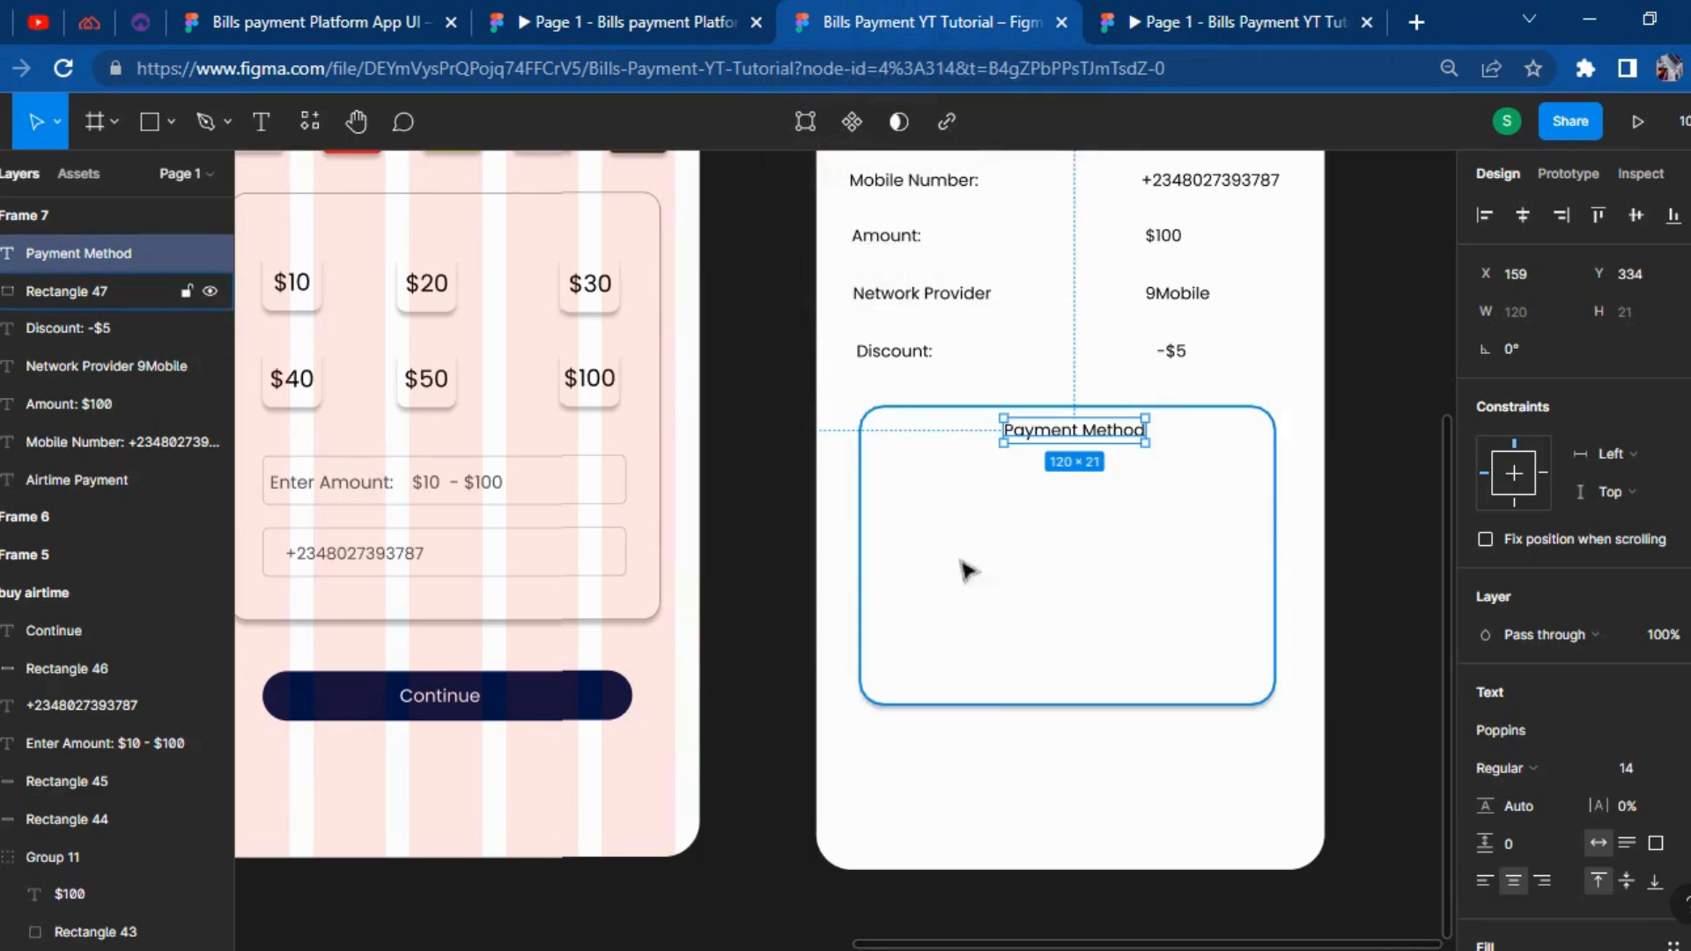
click(1370, 548)
Duplicate the "Payment Method" heading, place the copy on the empty canvas beside the frame and change its text to "Wallet Balance".
scroll(1409, 548, right, 5)
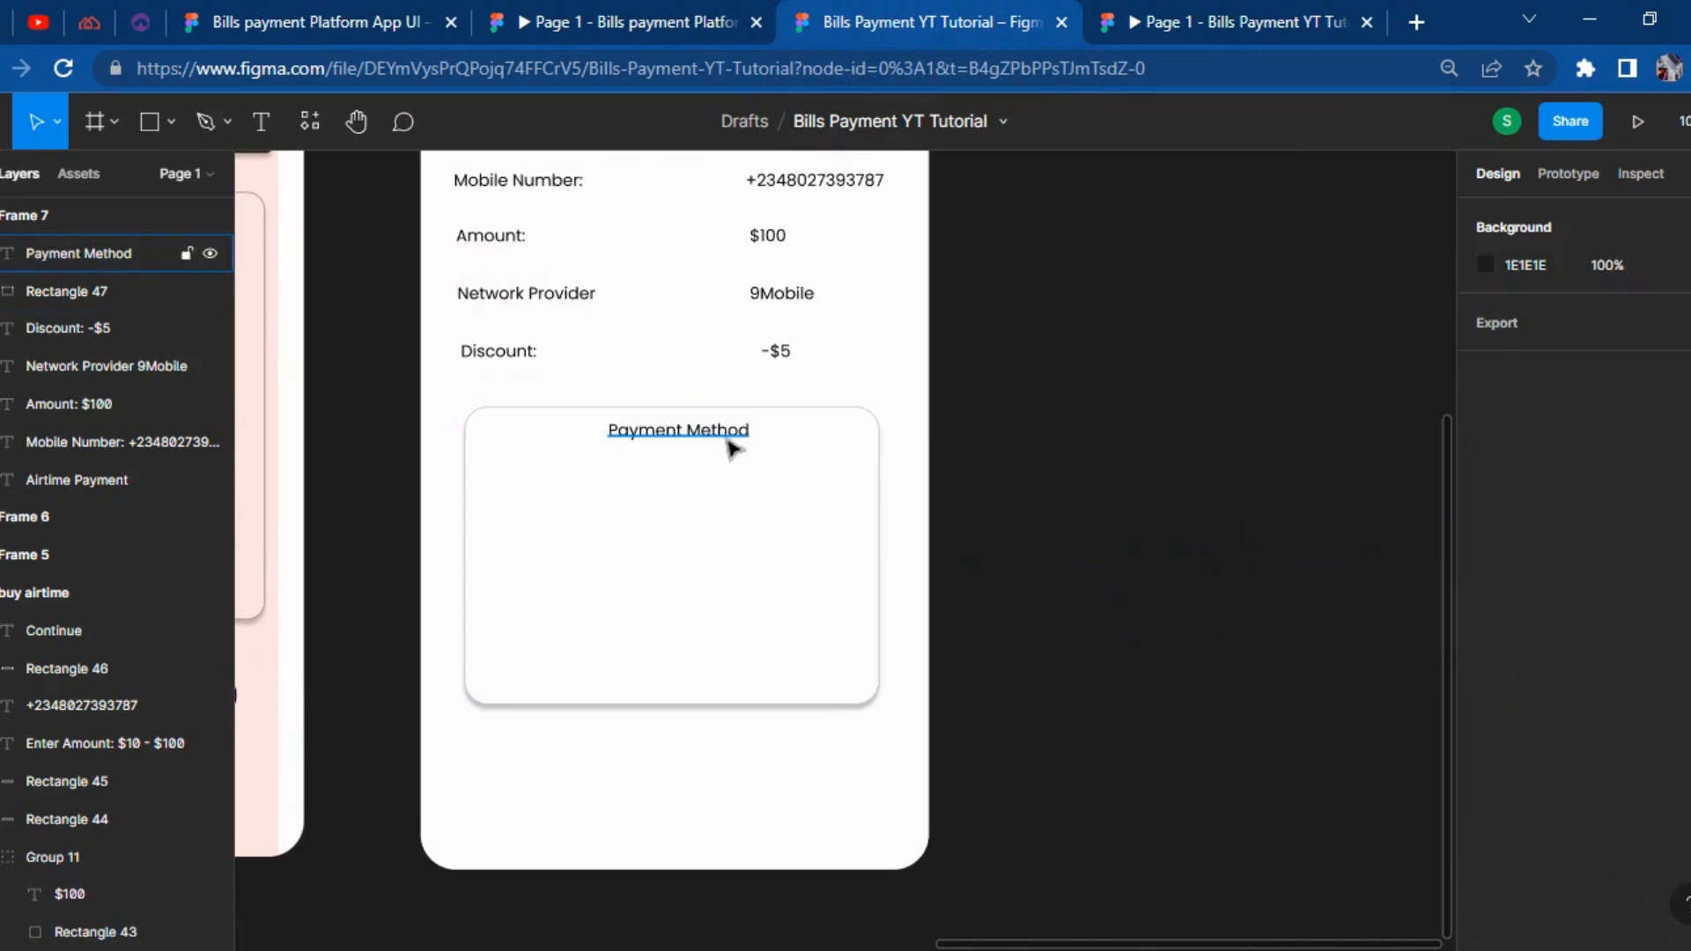
click(715, 445)
key(ctrl+d)
drag(690, 437, 1136, 504)
double_click(1130, 492)
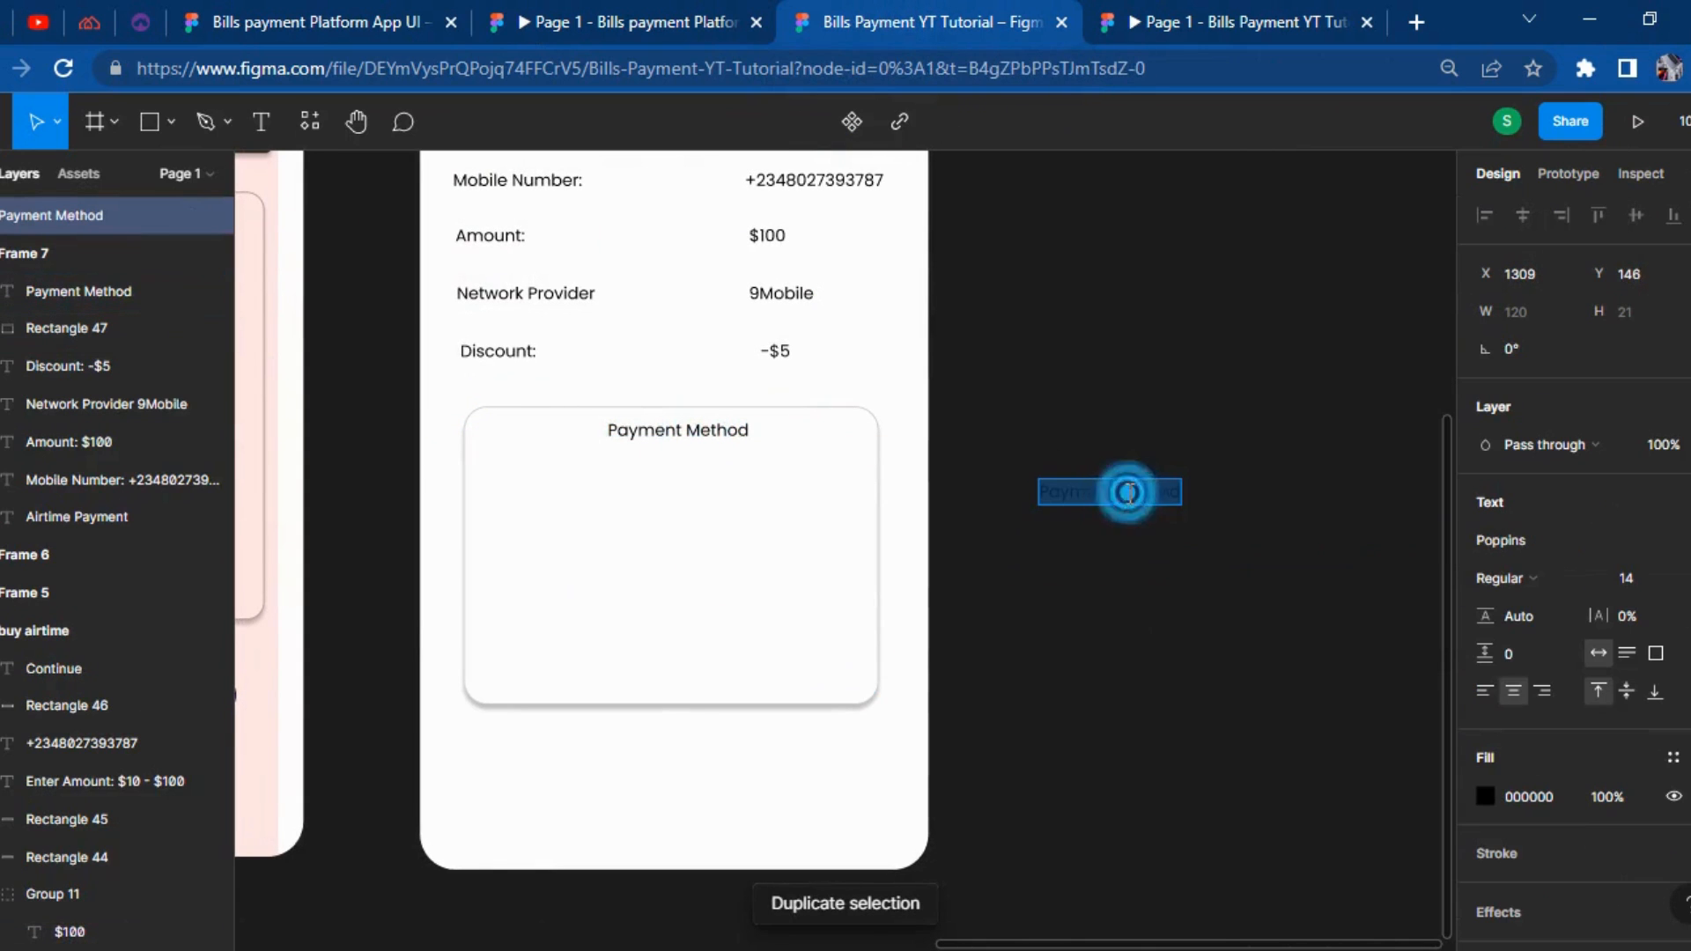
text(W)
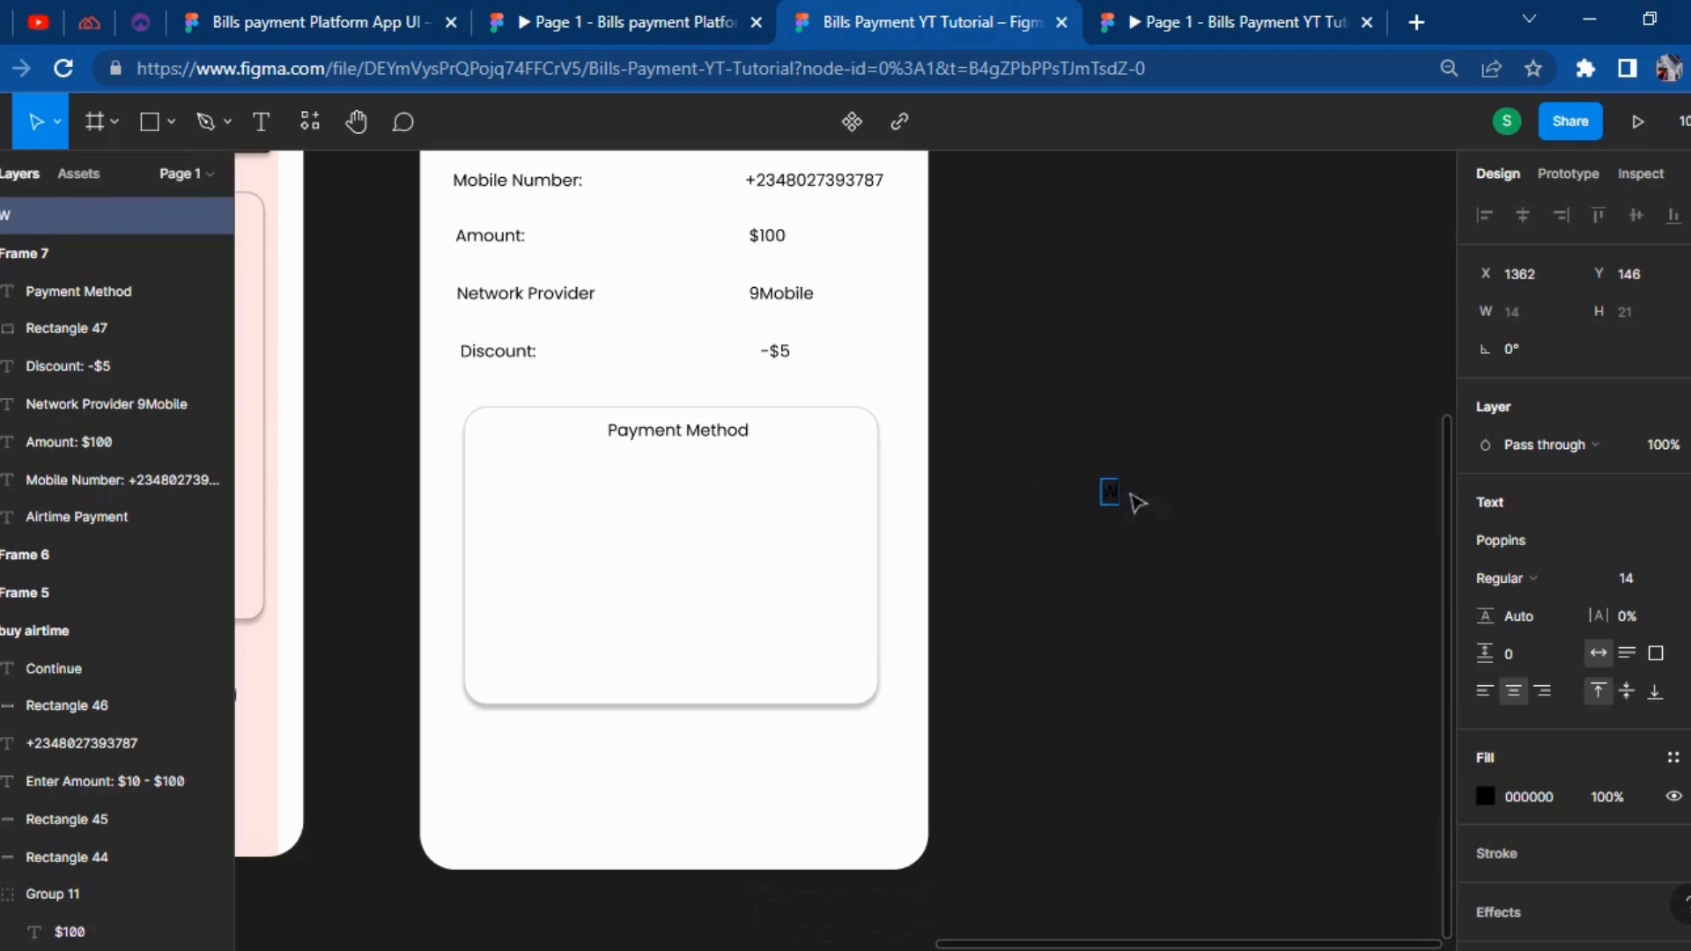
text(allet Balance)
click(1284, 377)
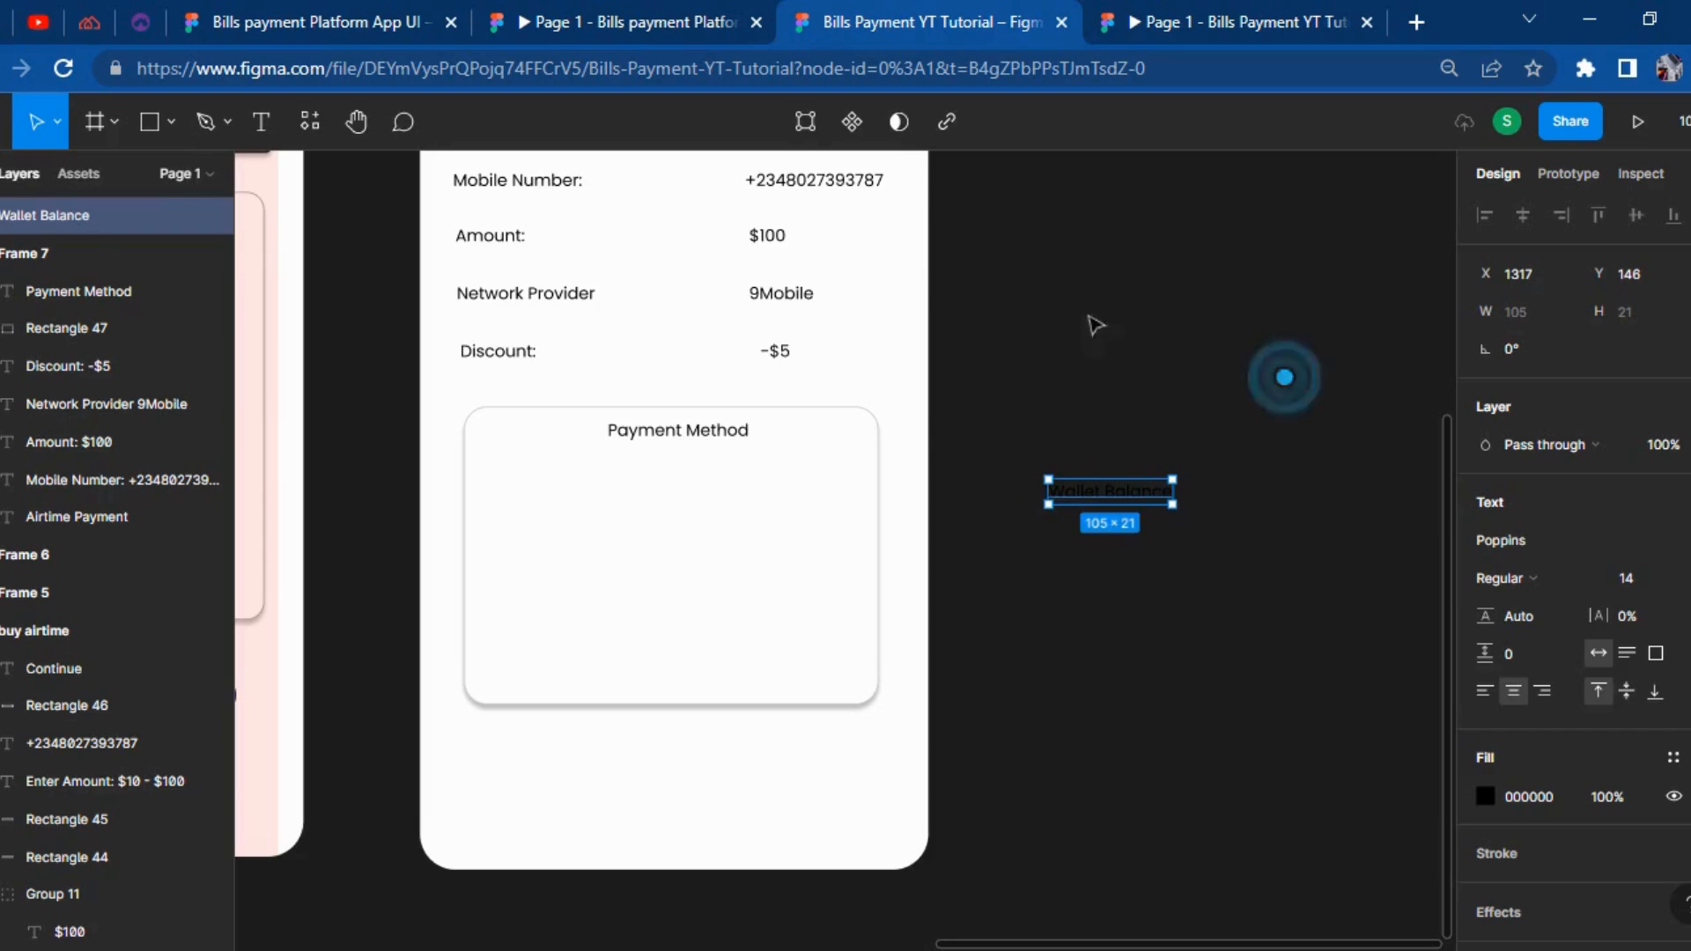
Check the reference and extend the text to "Wallet Balance: $1,700", with a gap before the amount.
click(468, 7)
click(565, 7)
click(807, 11)
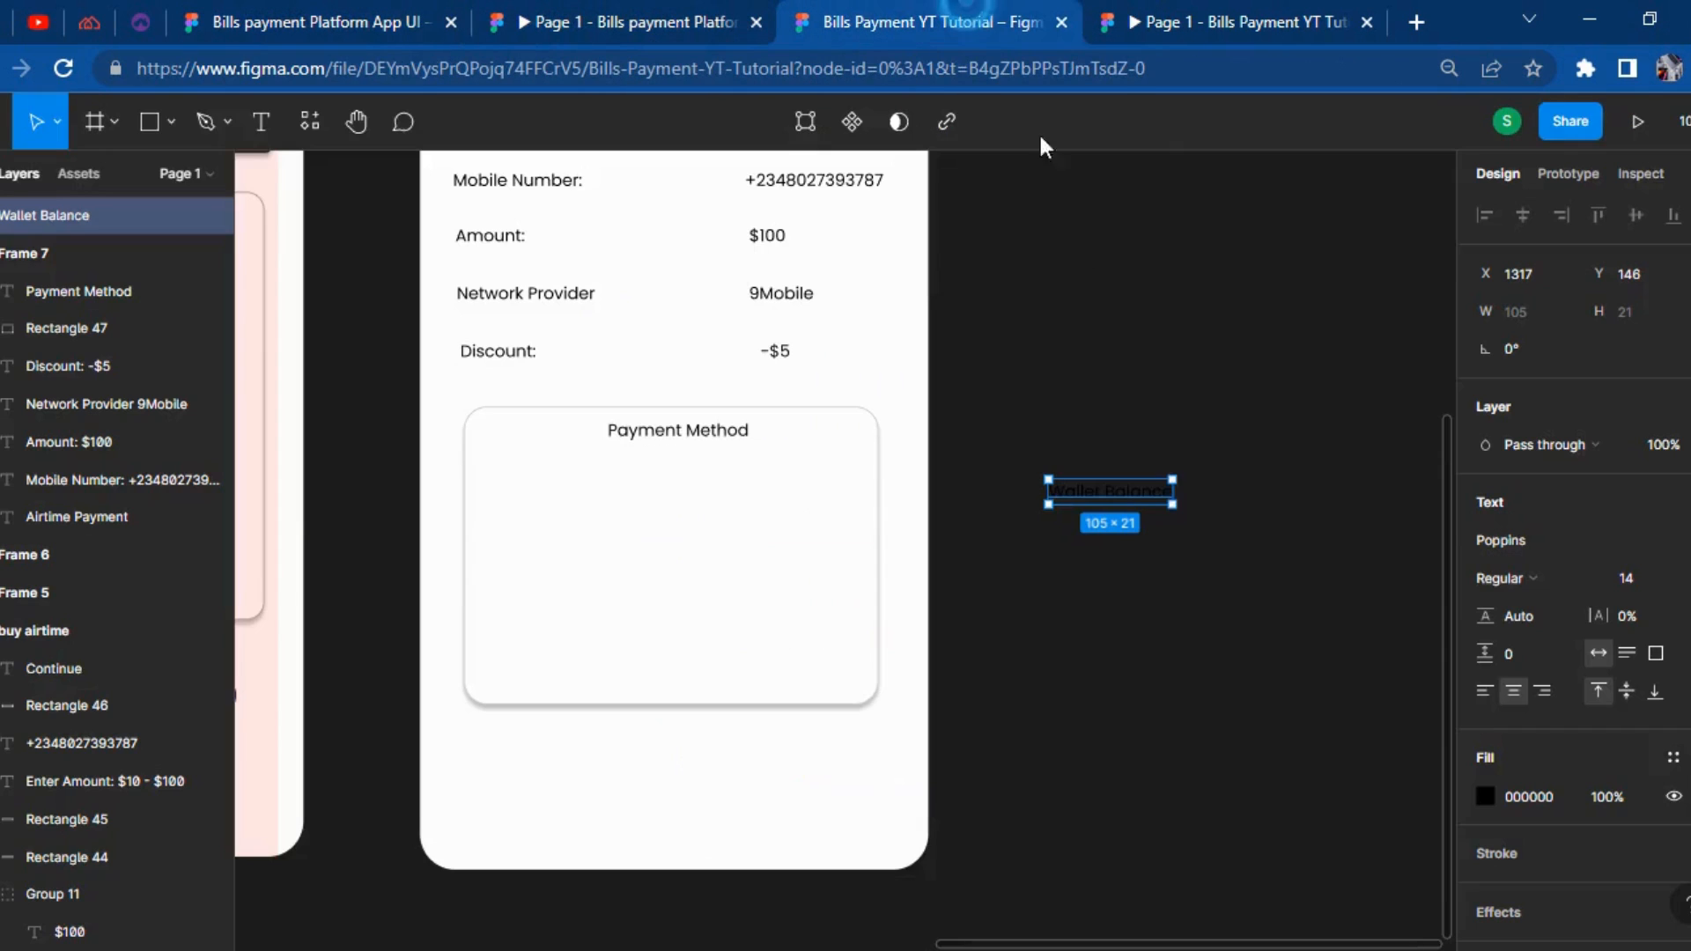
double_click(1161, 493)
click(1161, 499)
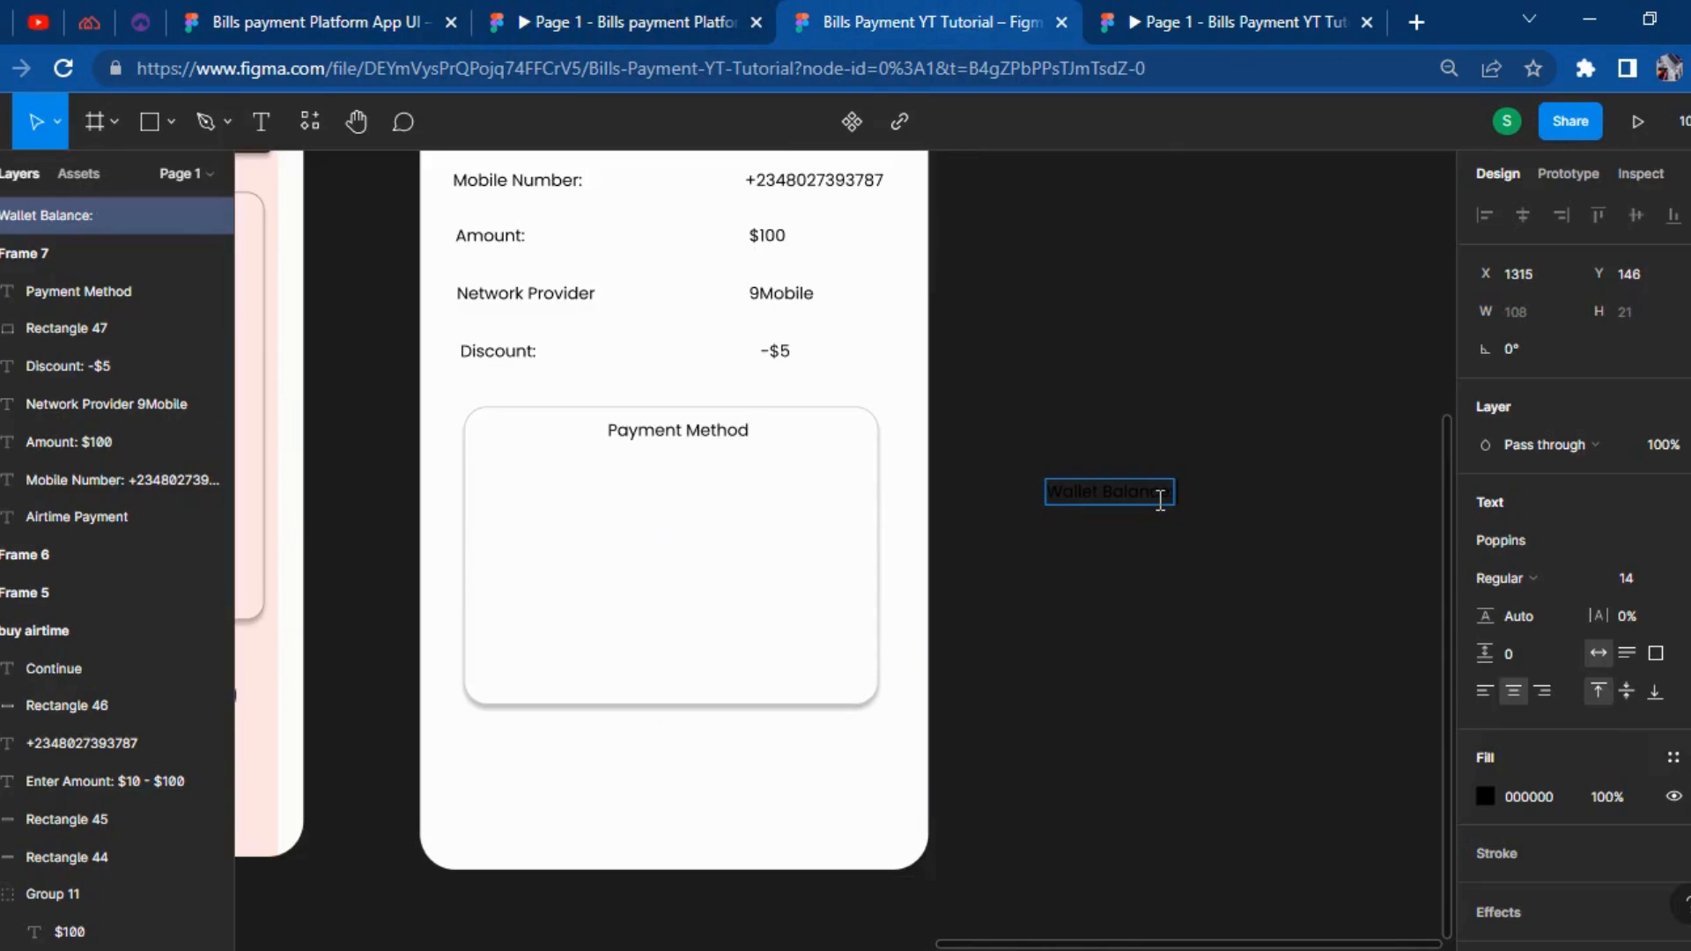
text($1)
text(6)
text(700)
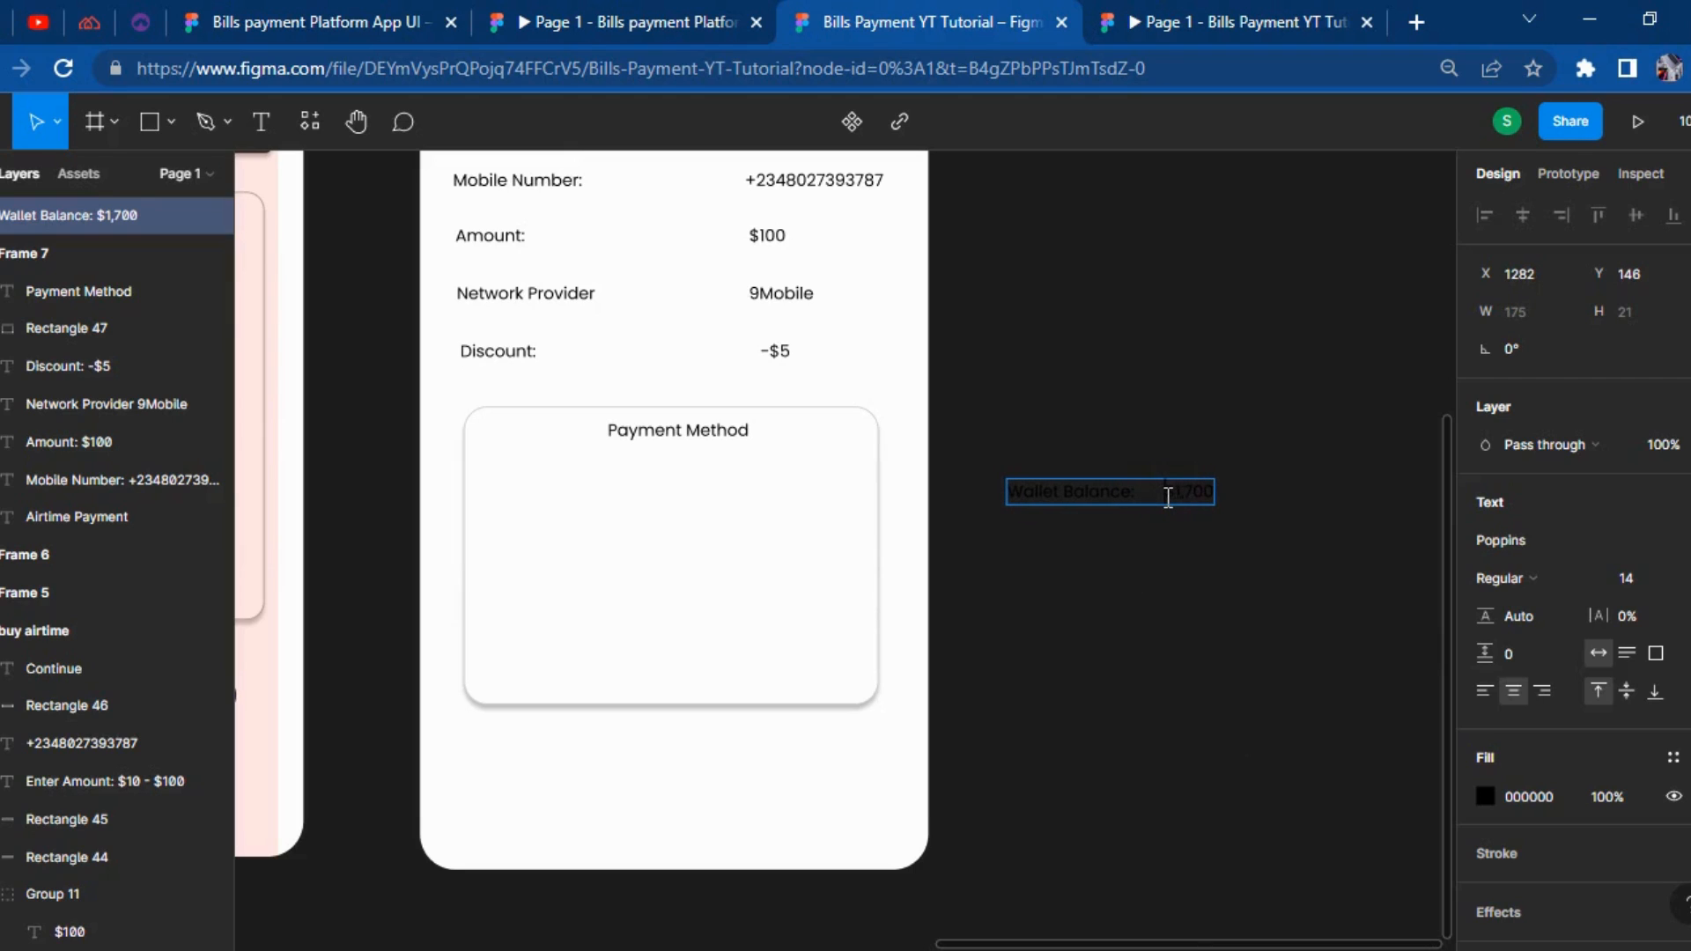
Add the line "Bank Card (Debit Card)" below the wallet balance with a blank line between them, consulting the reference for the wording.
key(Return)
key(Return)
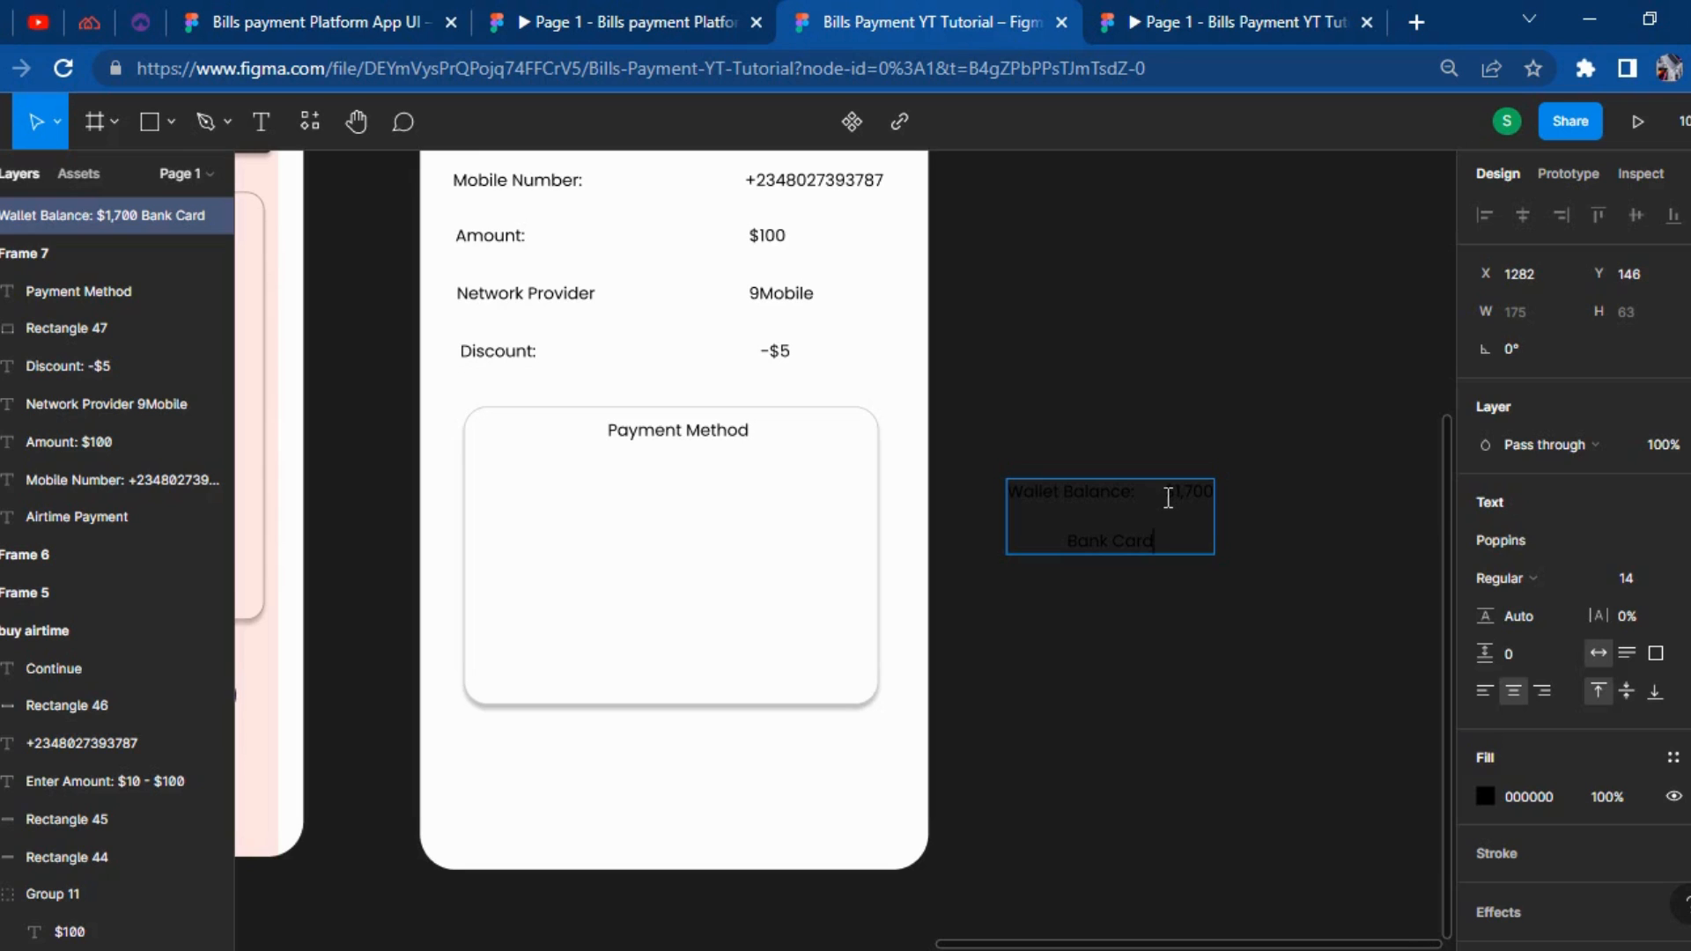
click(724, 10)
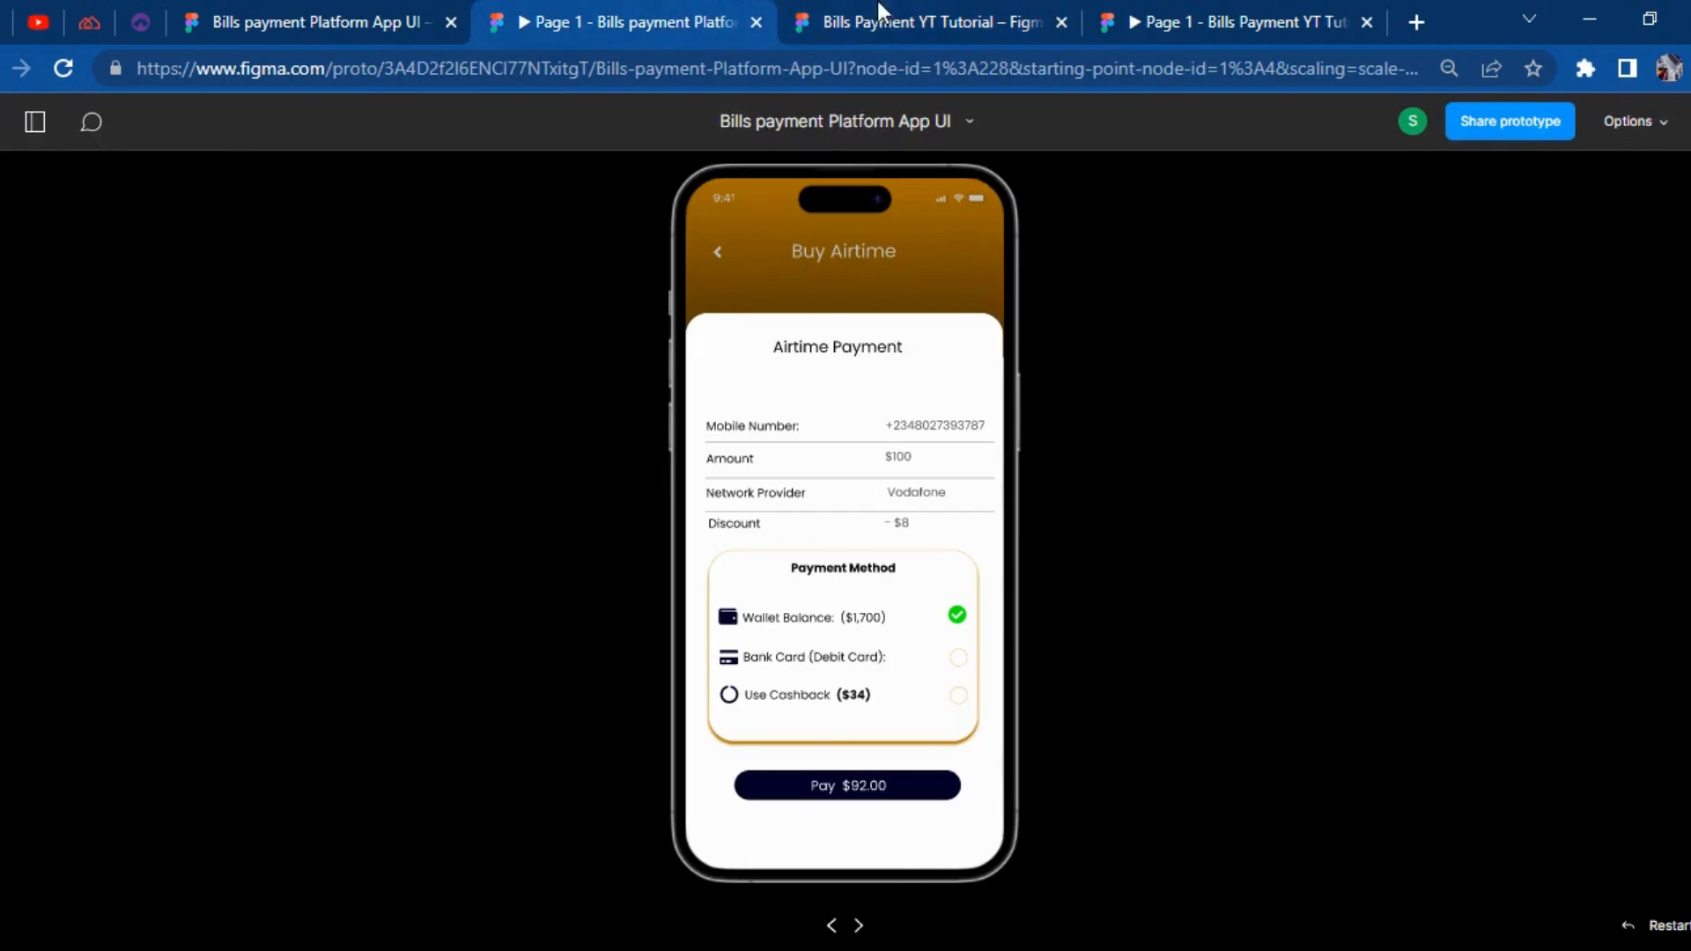
click(921, 15)
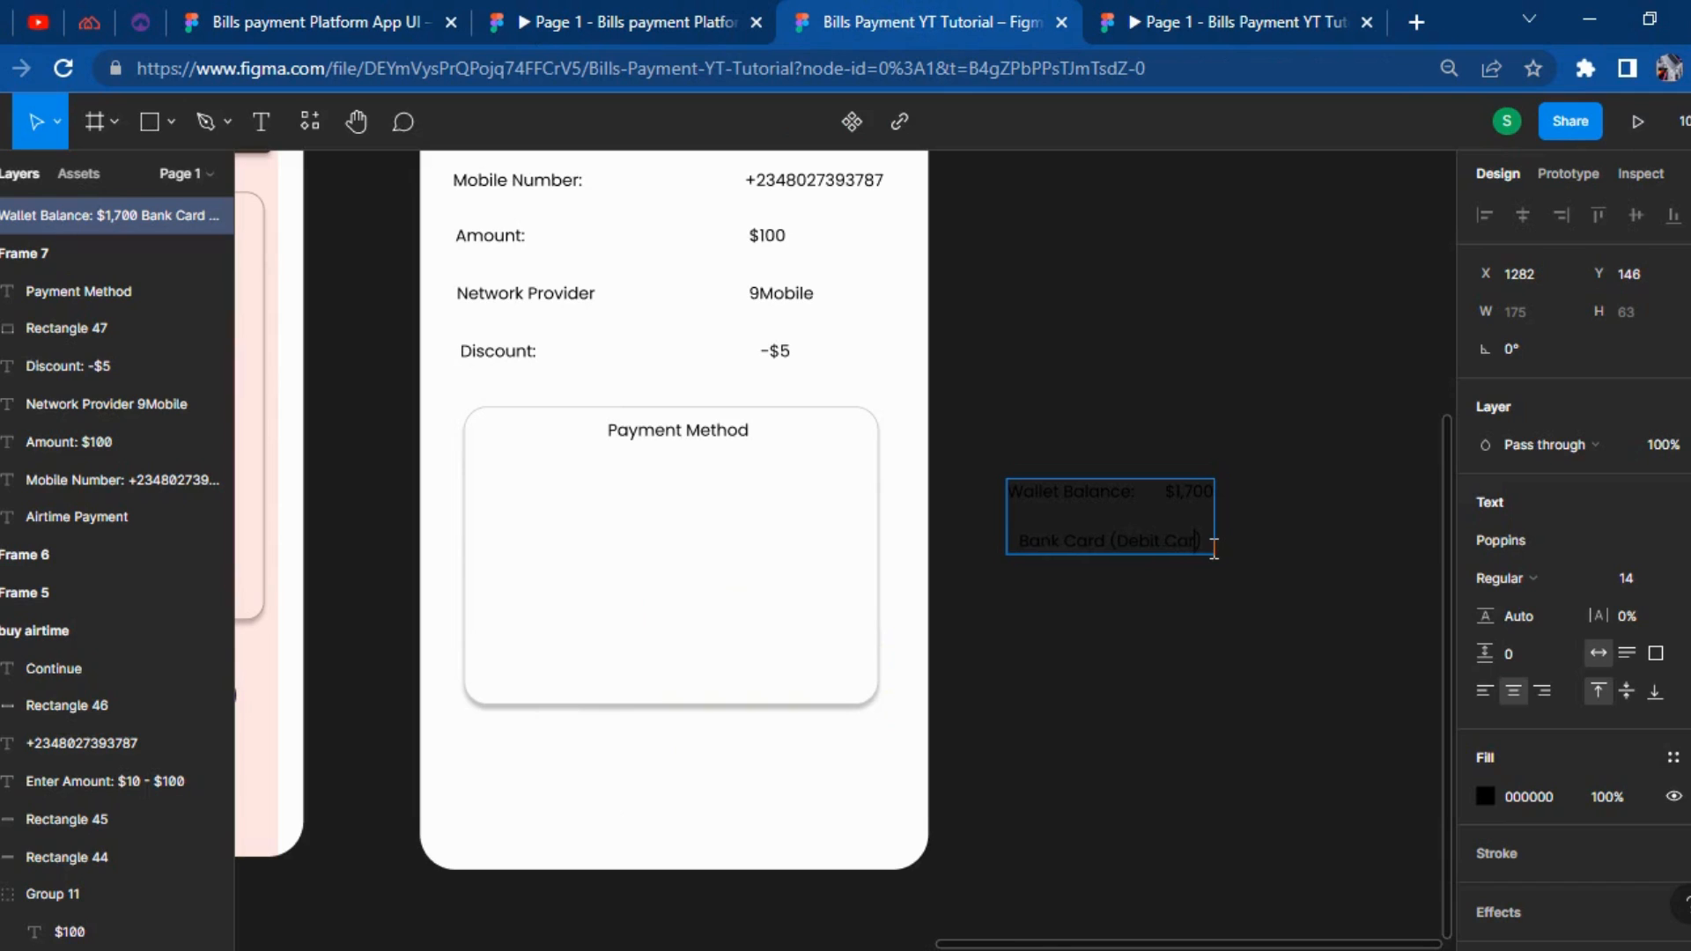
click(1212, 541)
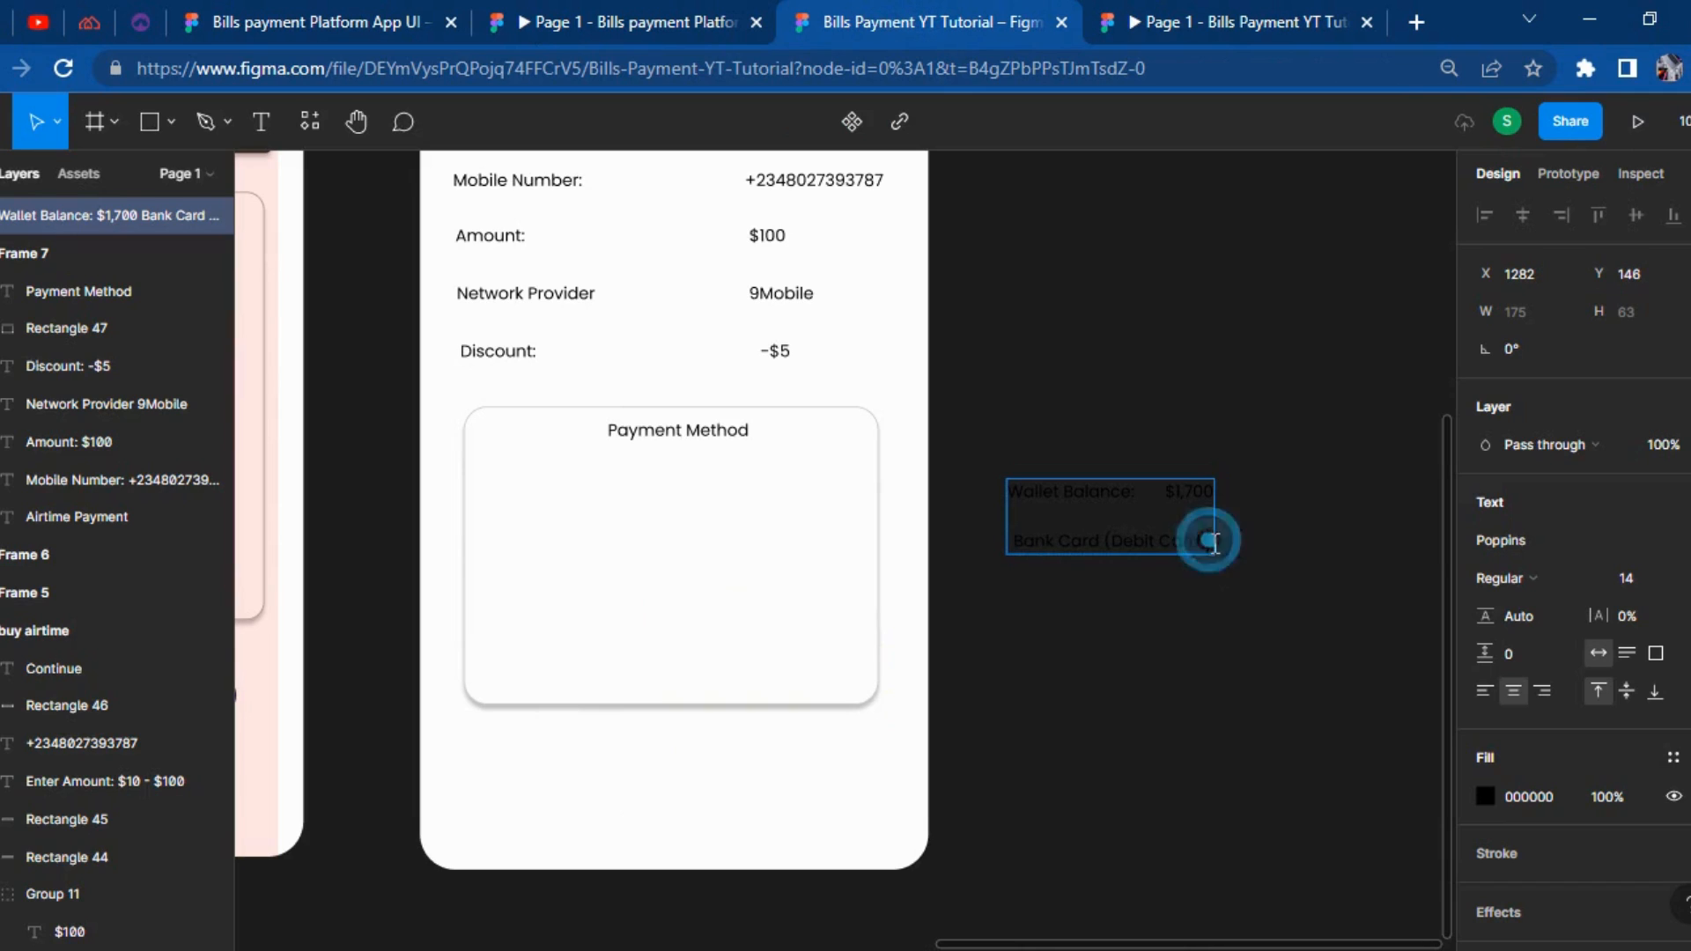
click(1015, 538)
key(BackSpace)
key(Return)
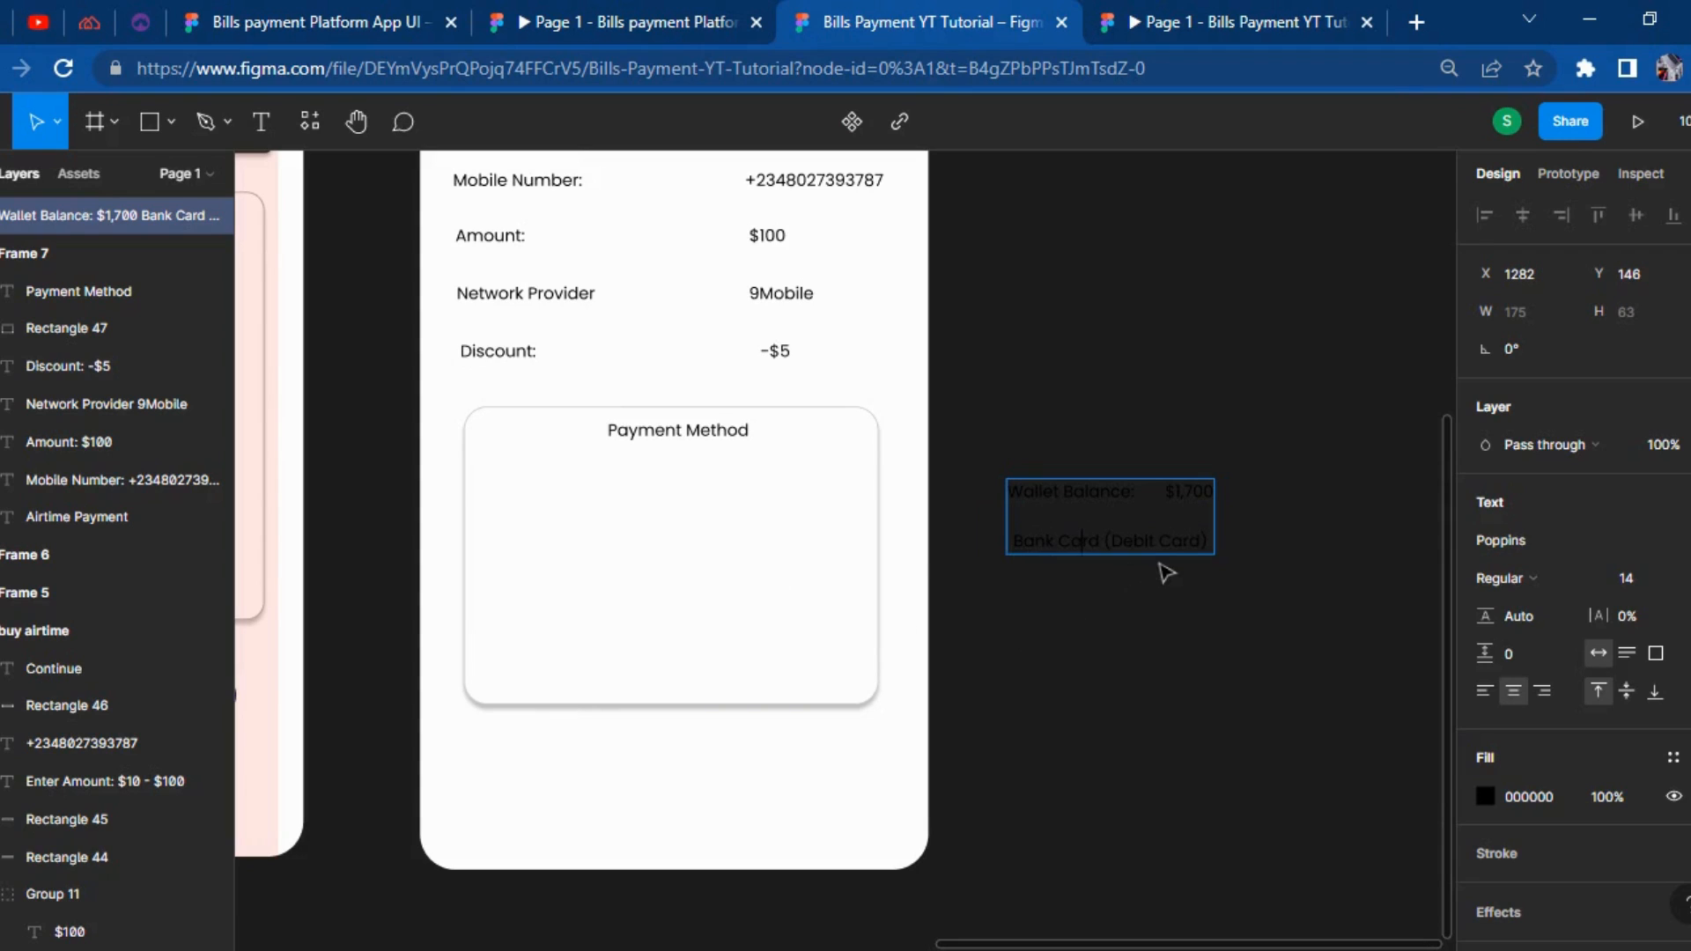
Add a third line "Use Cashbacks ($20)" below the bank card line, after a blank line, consulting the reference.
key(End)
key(Return)
key(Return)
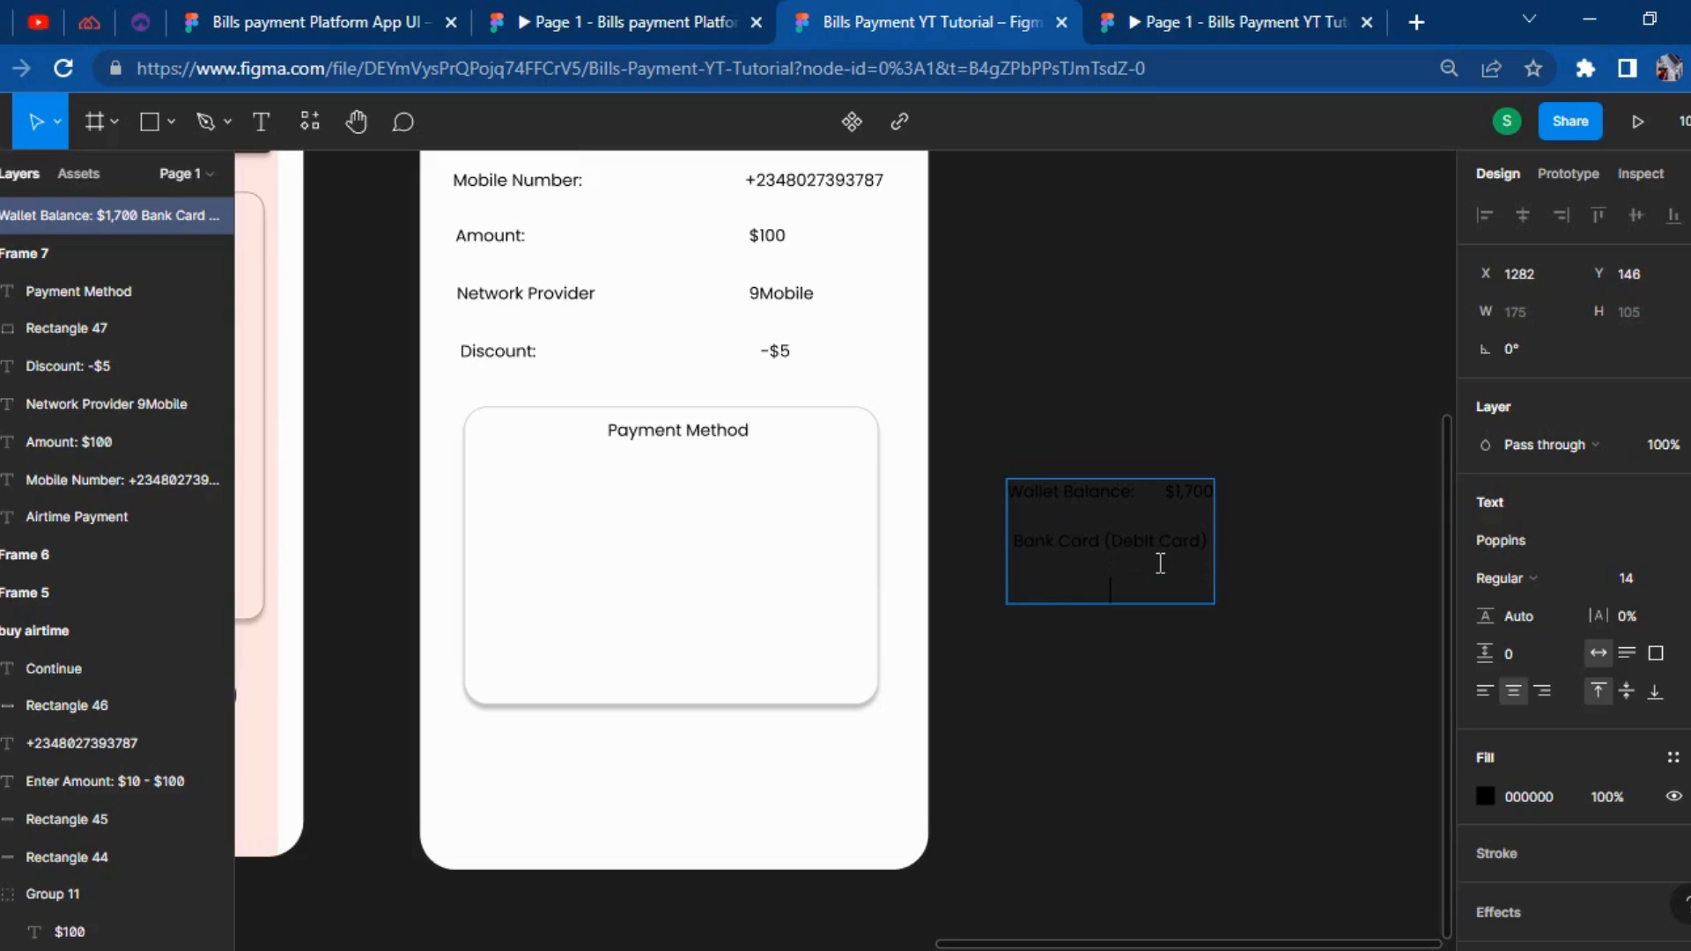
click(538, 22)
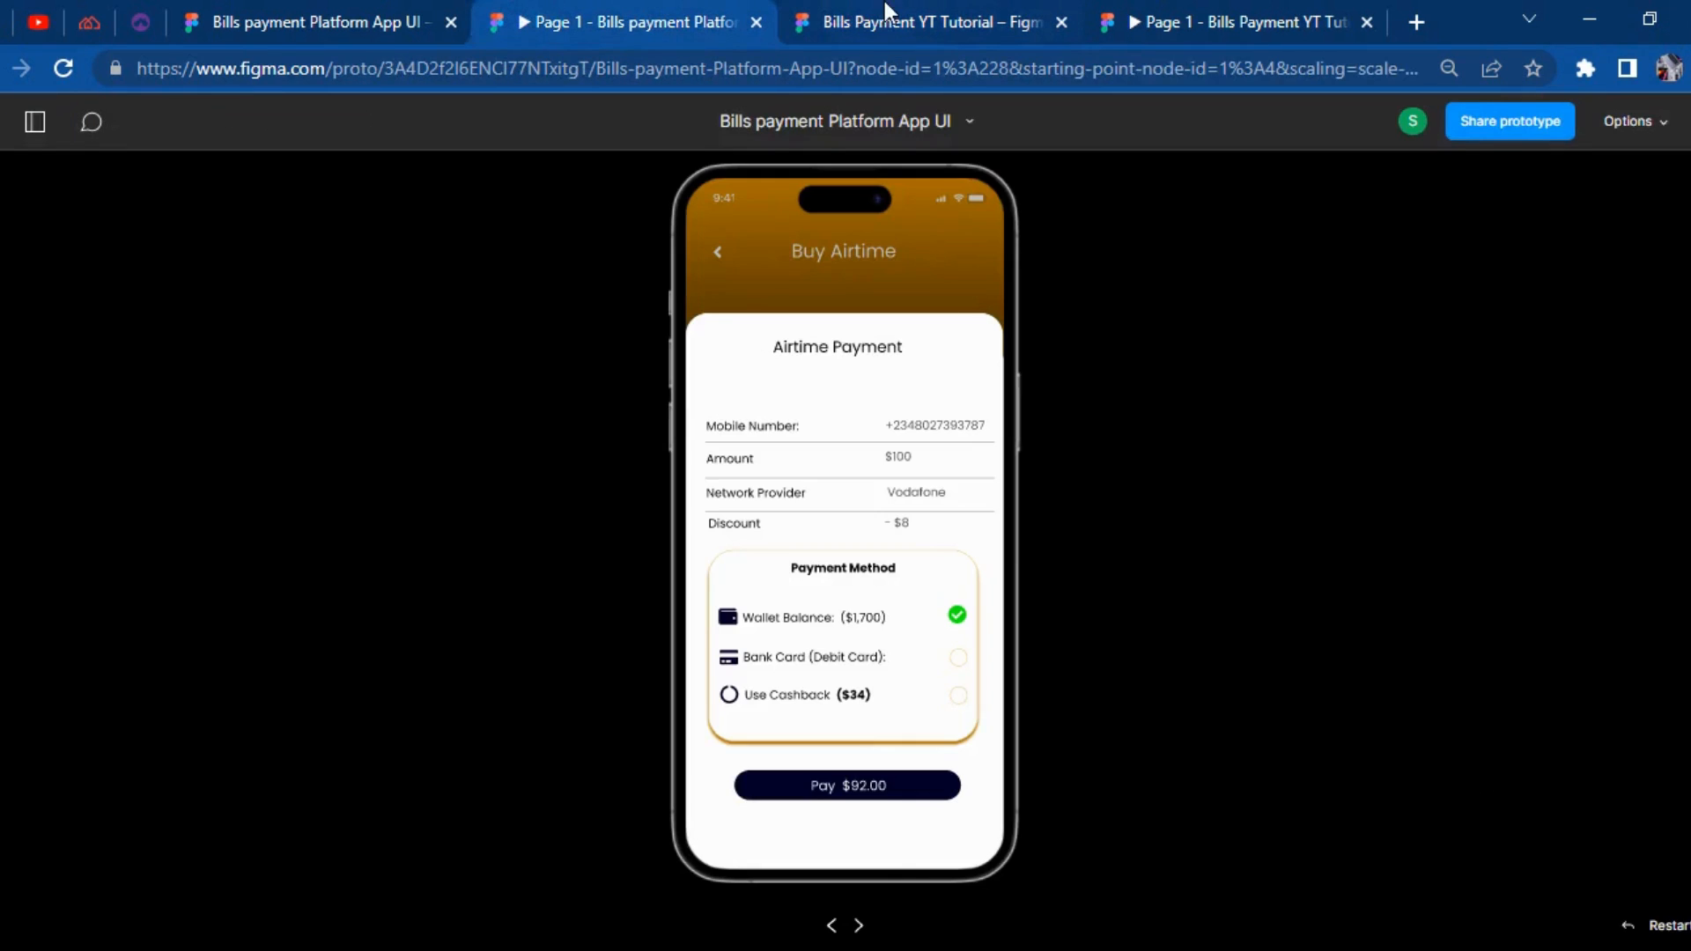
click(872, 22)
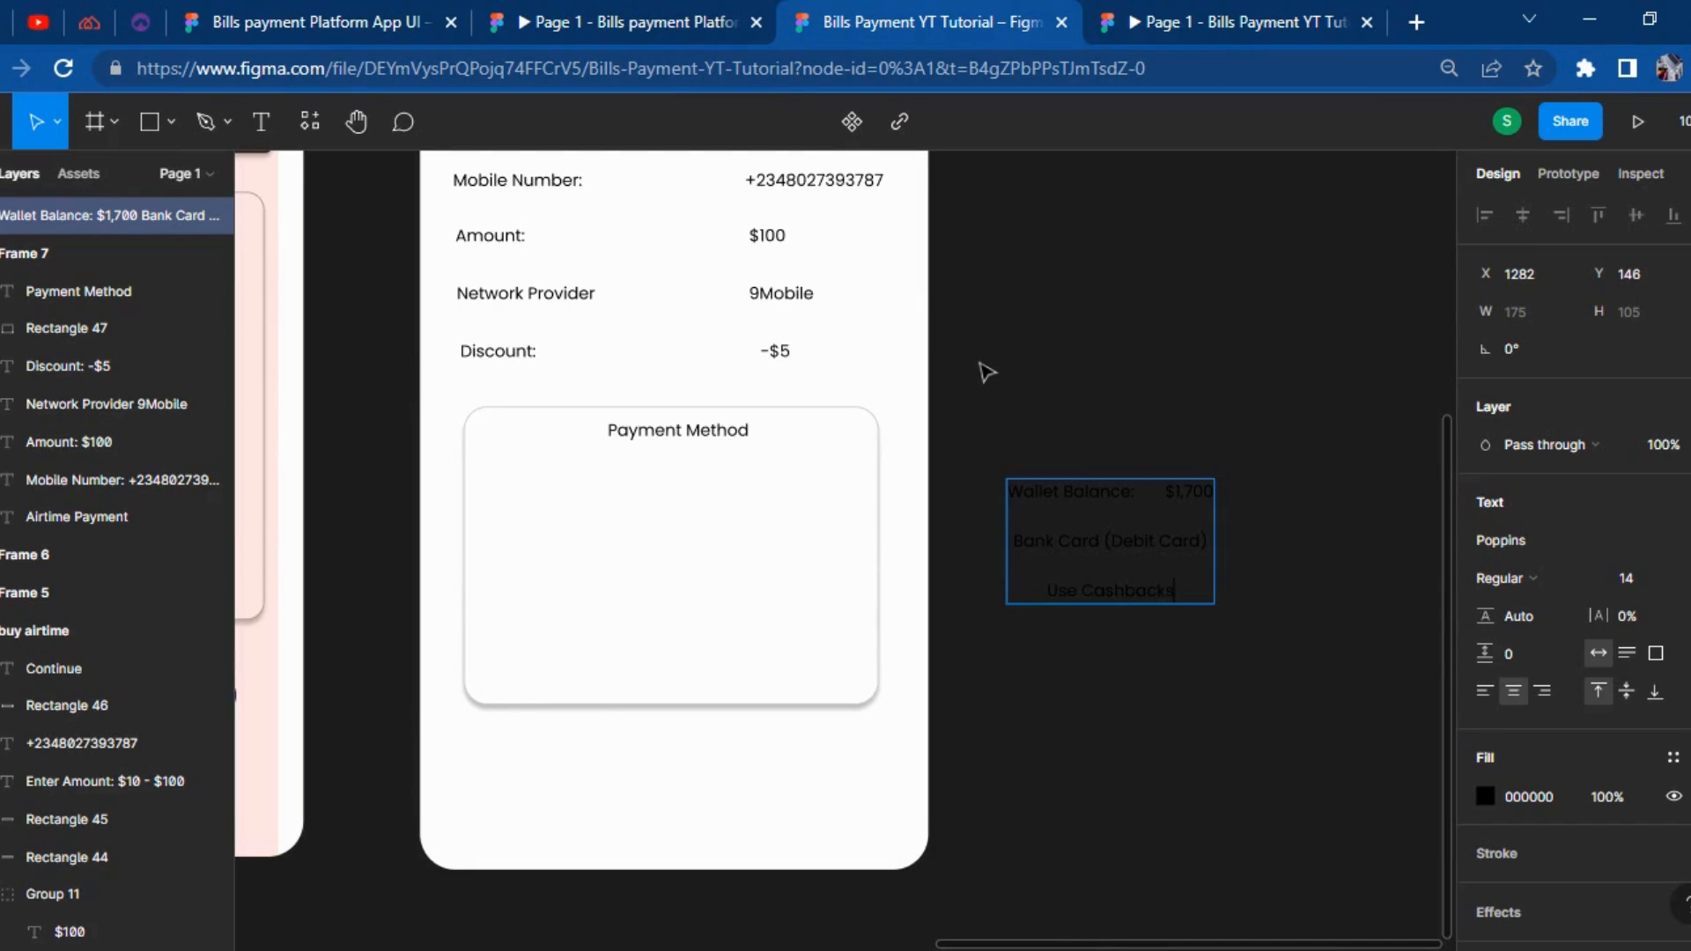
click(619, 18)
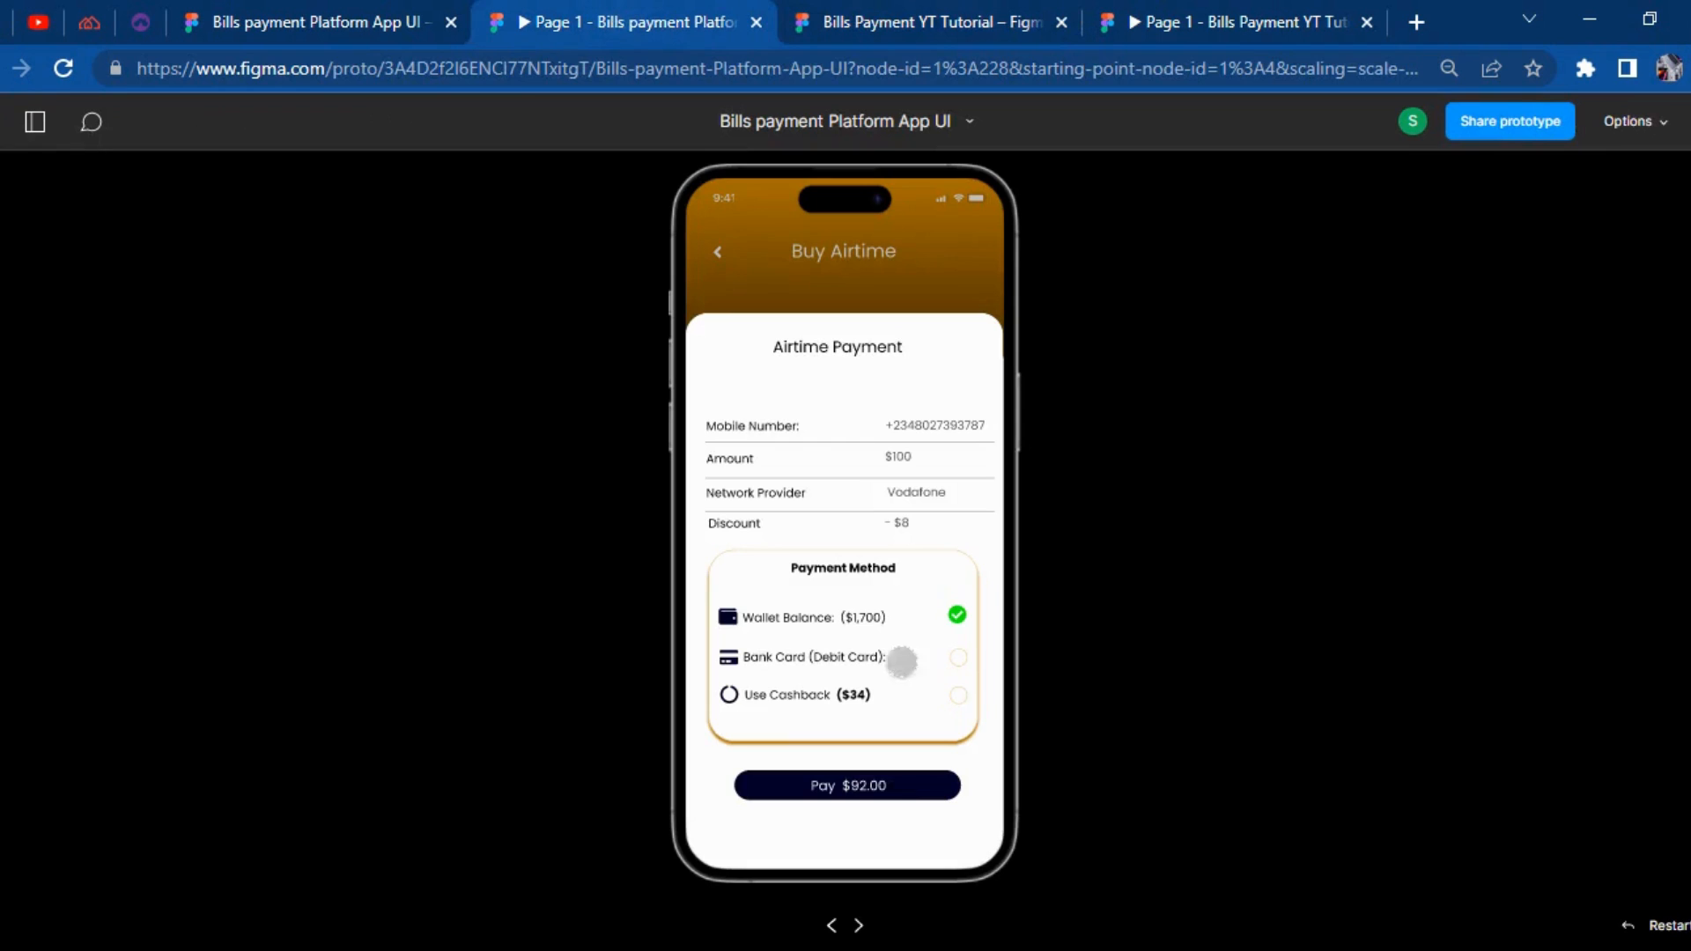
click(1019, 15)
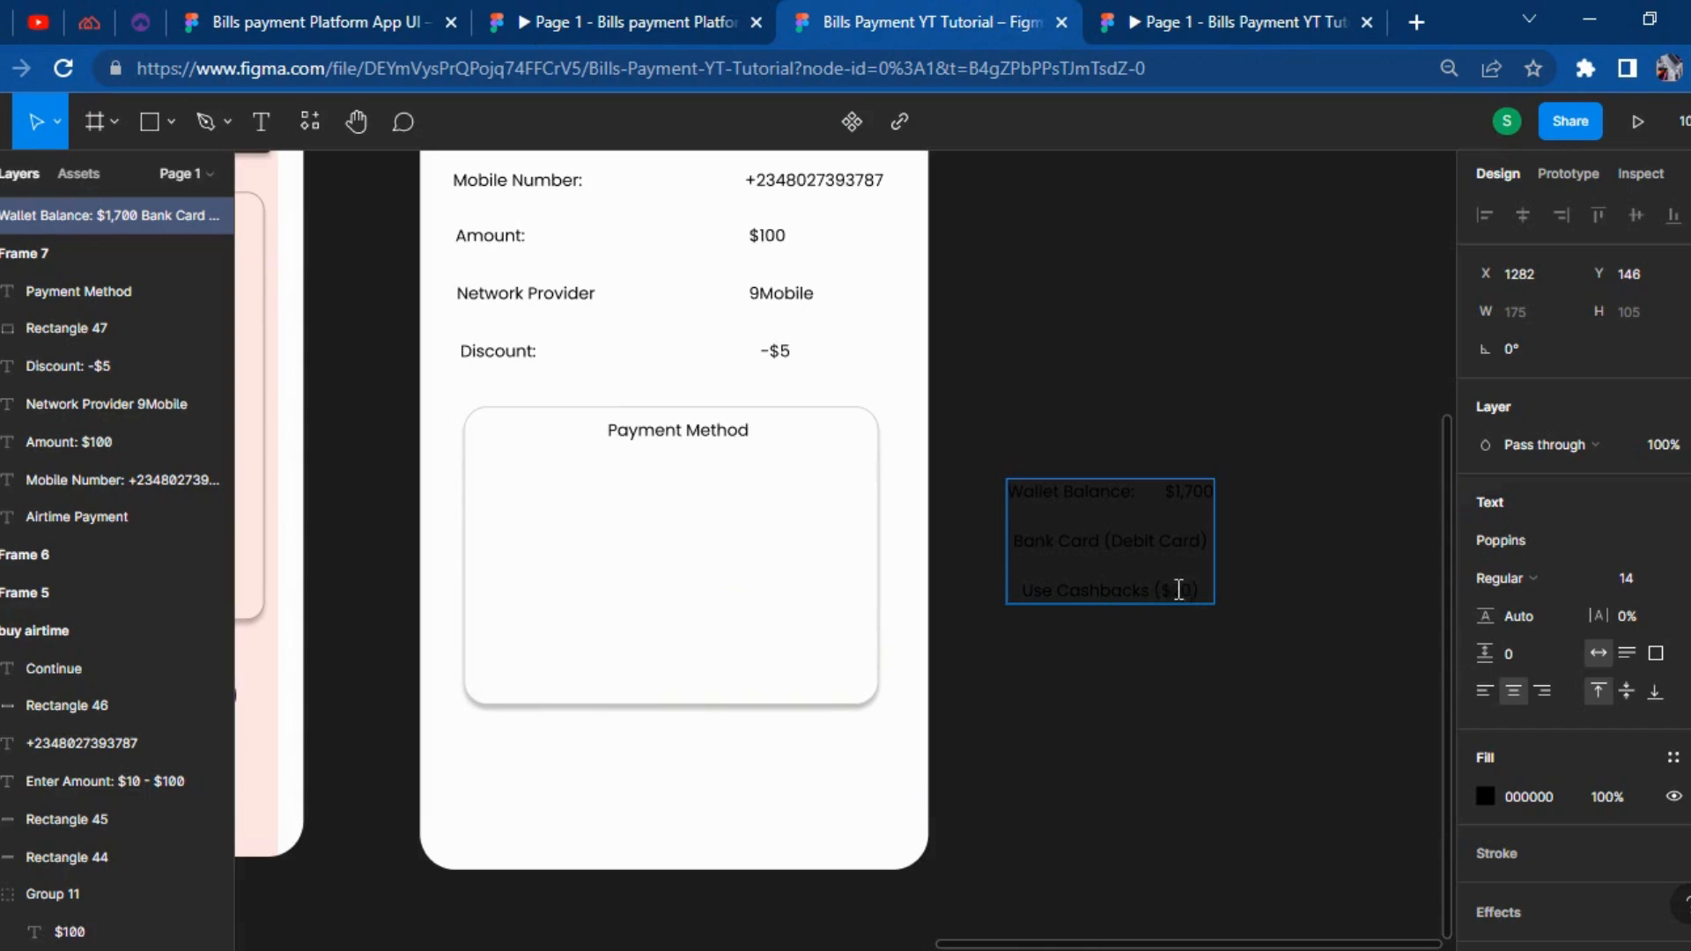
Widen the gap before "($20)" in the cashbacks line and keep one blank line between it and the bank card line.
click(1022, 588)
key(BackSpace)
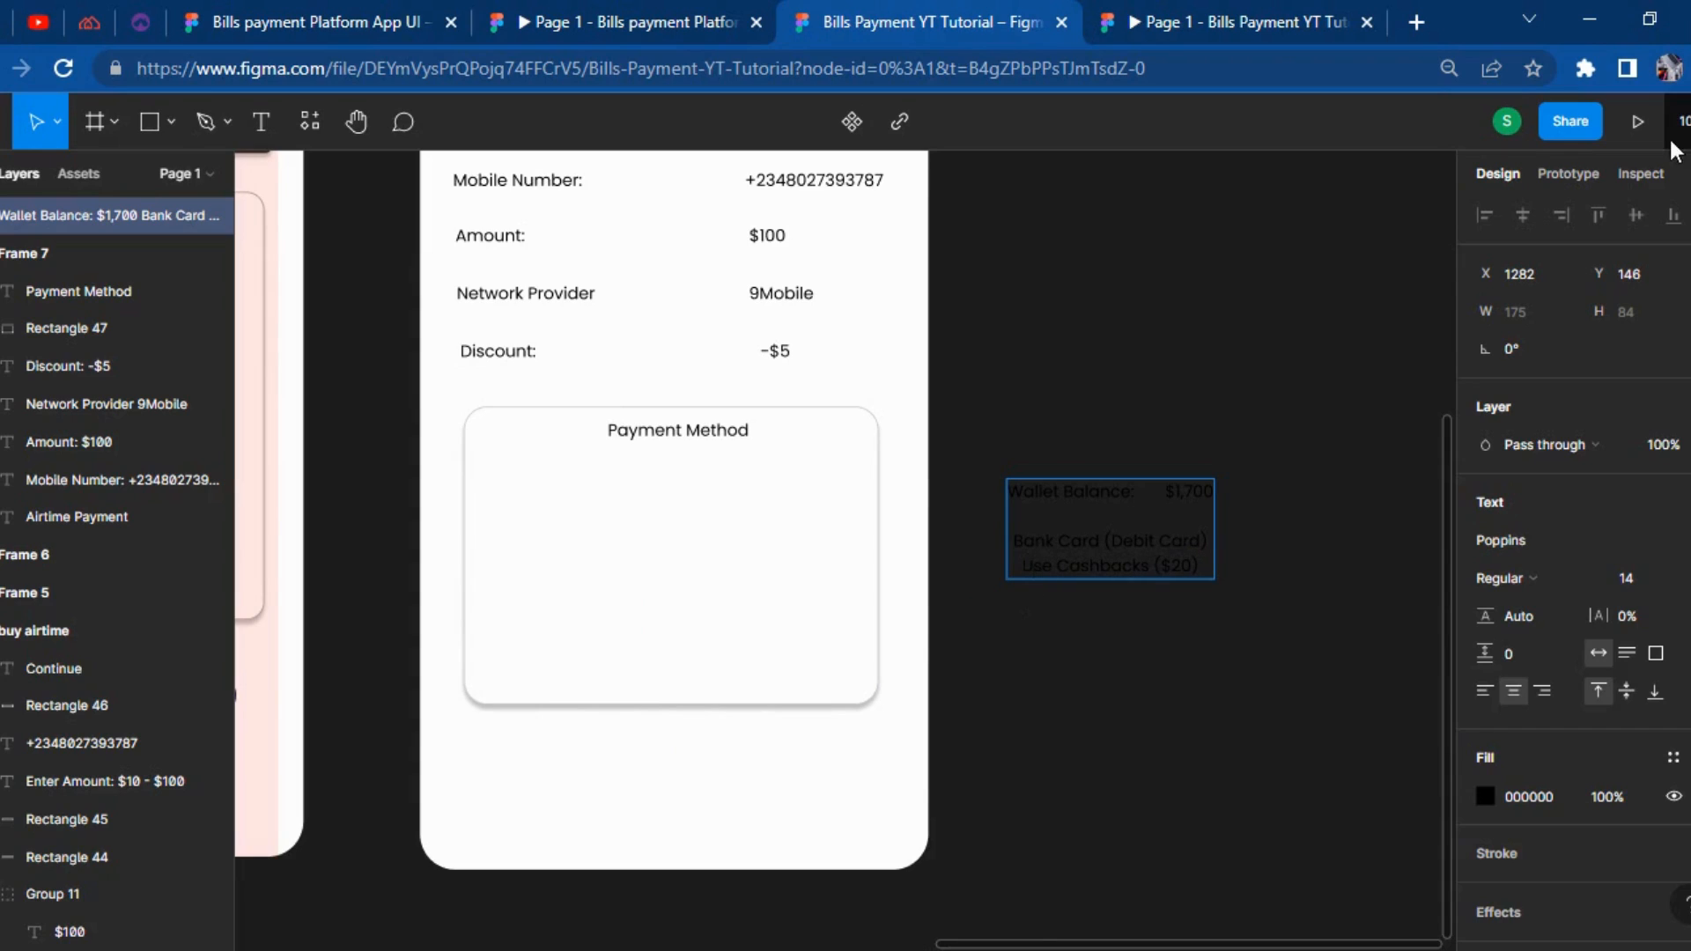
click(1156, 567)
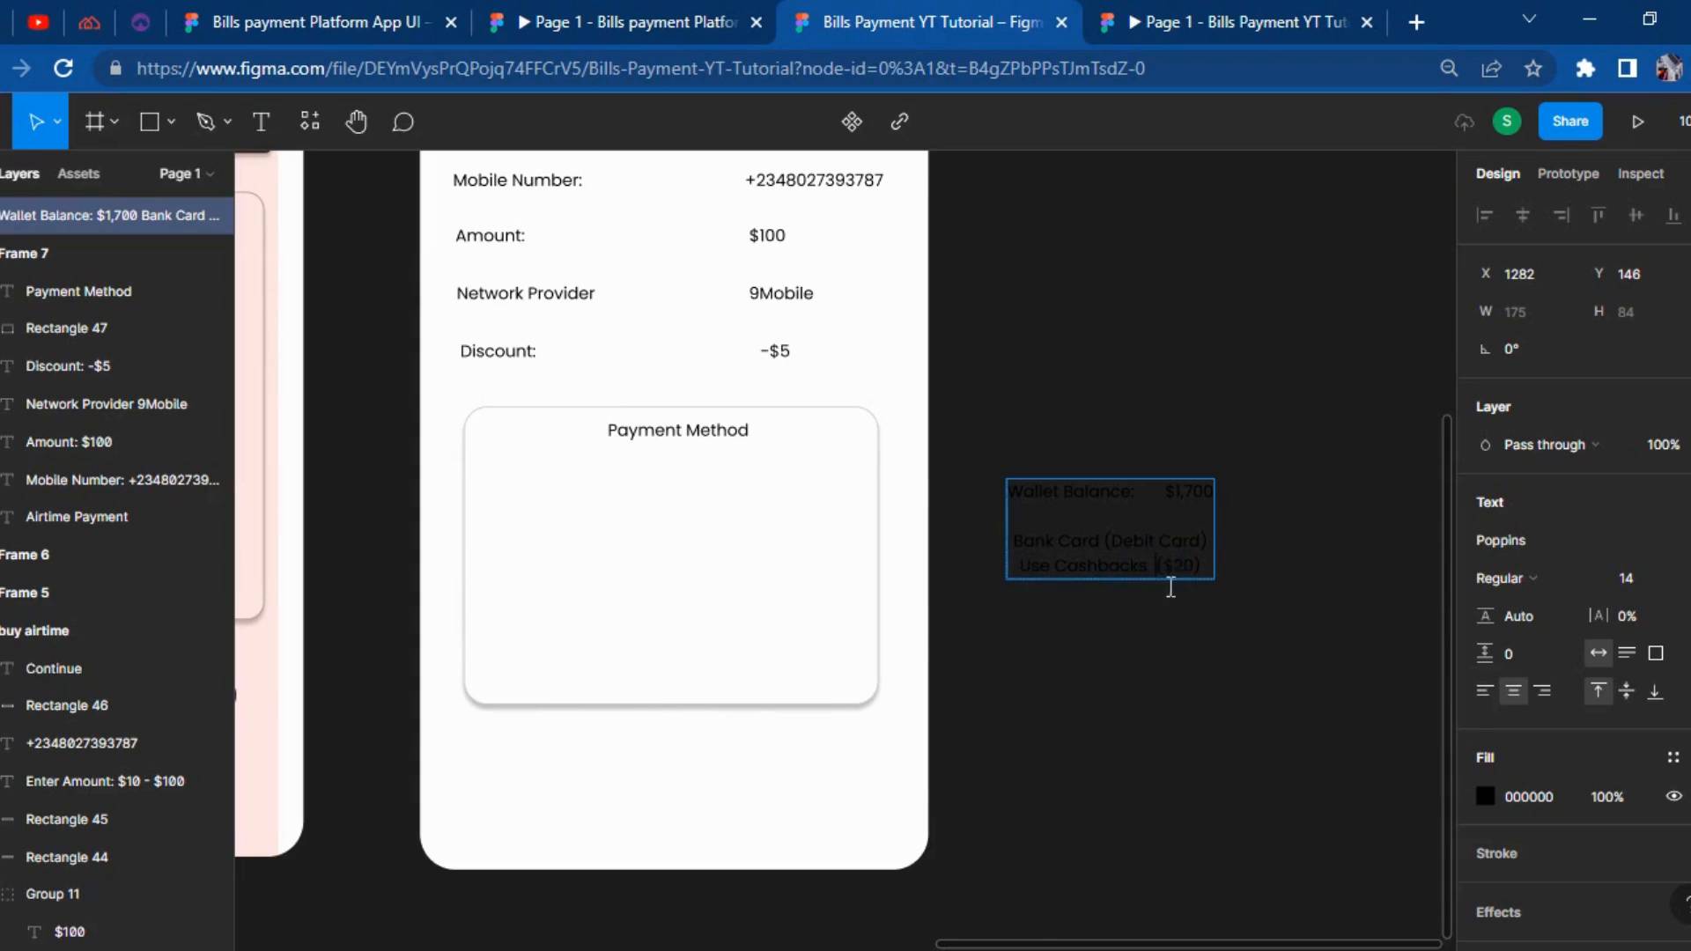
click(1211, 540)
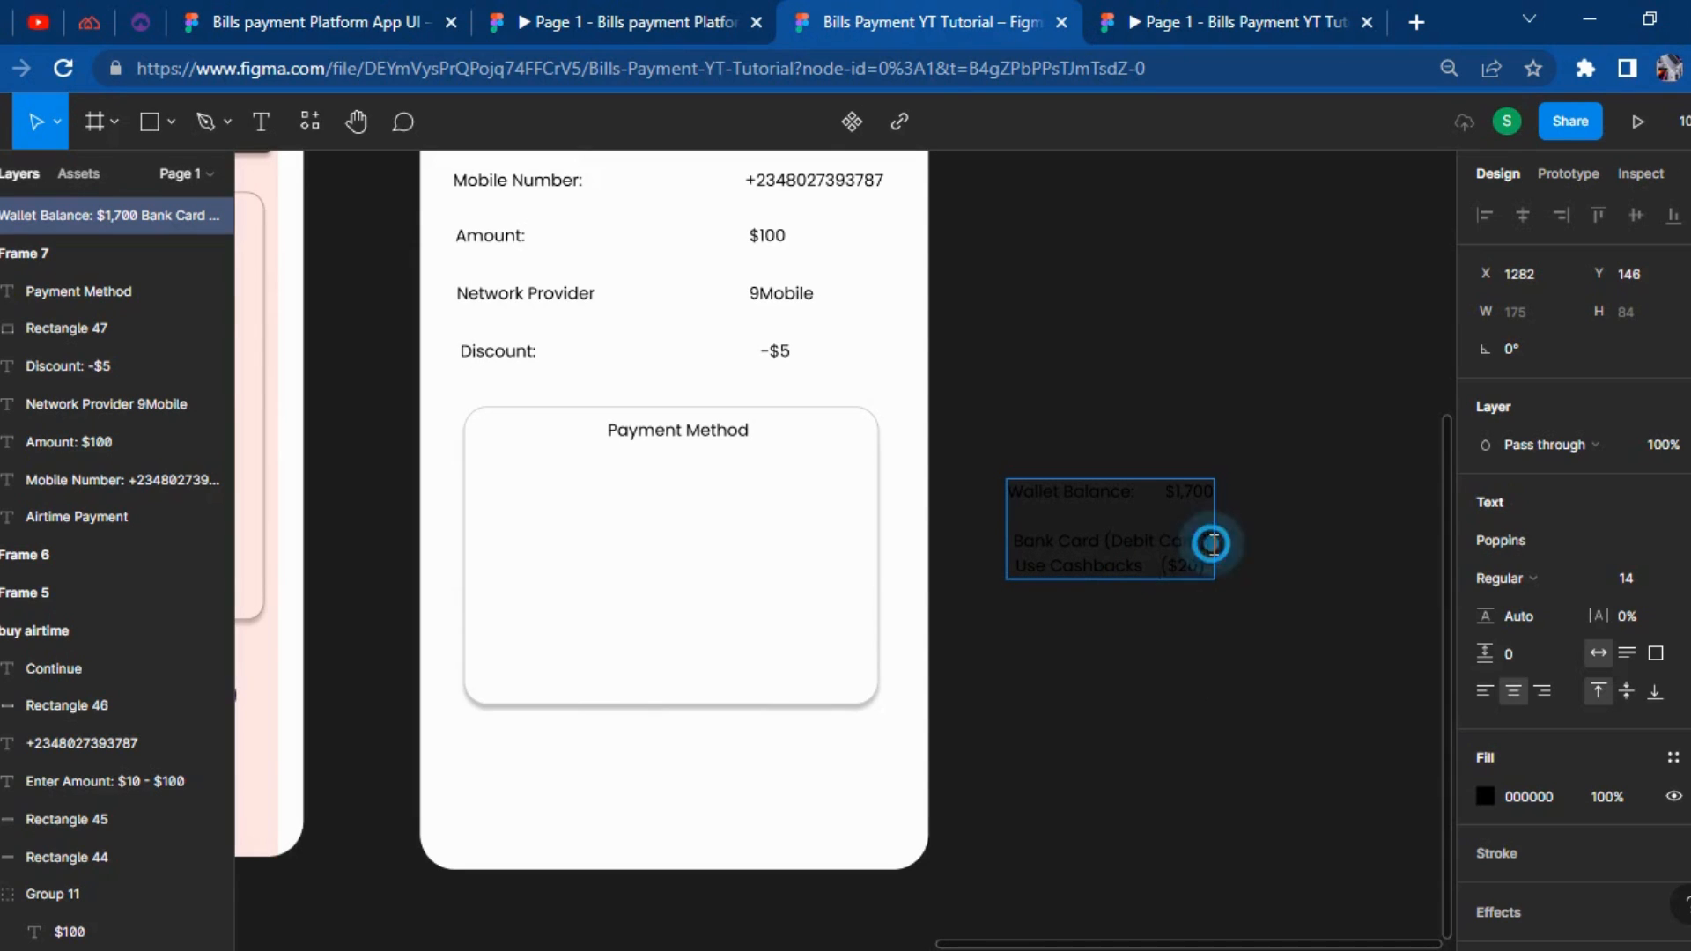
key(Return)
click(1291, 718)
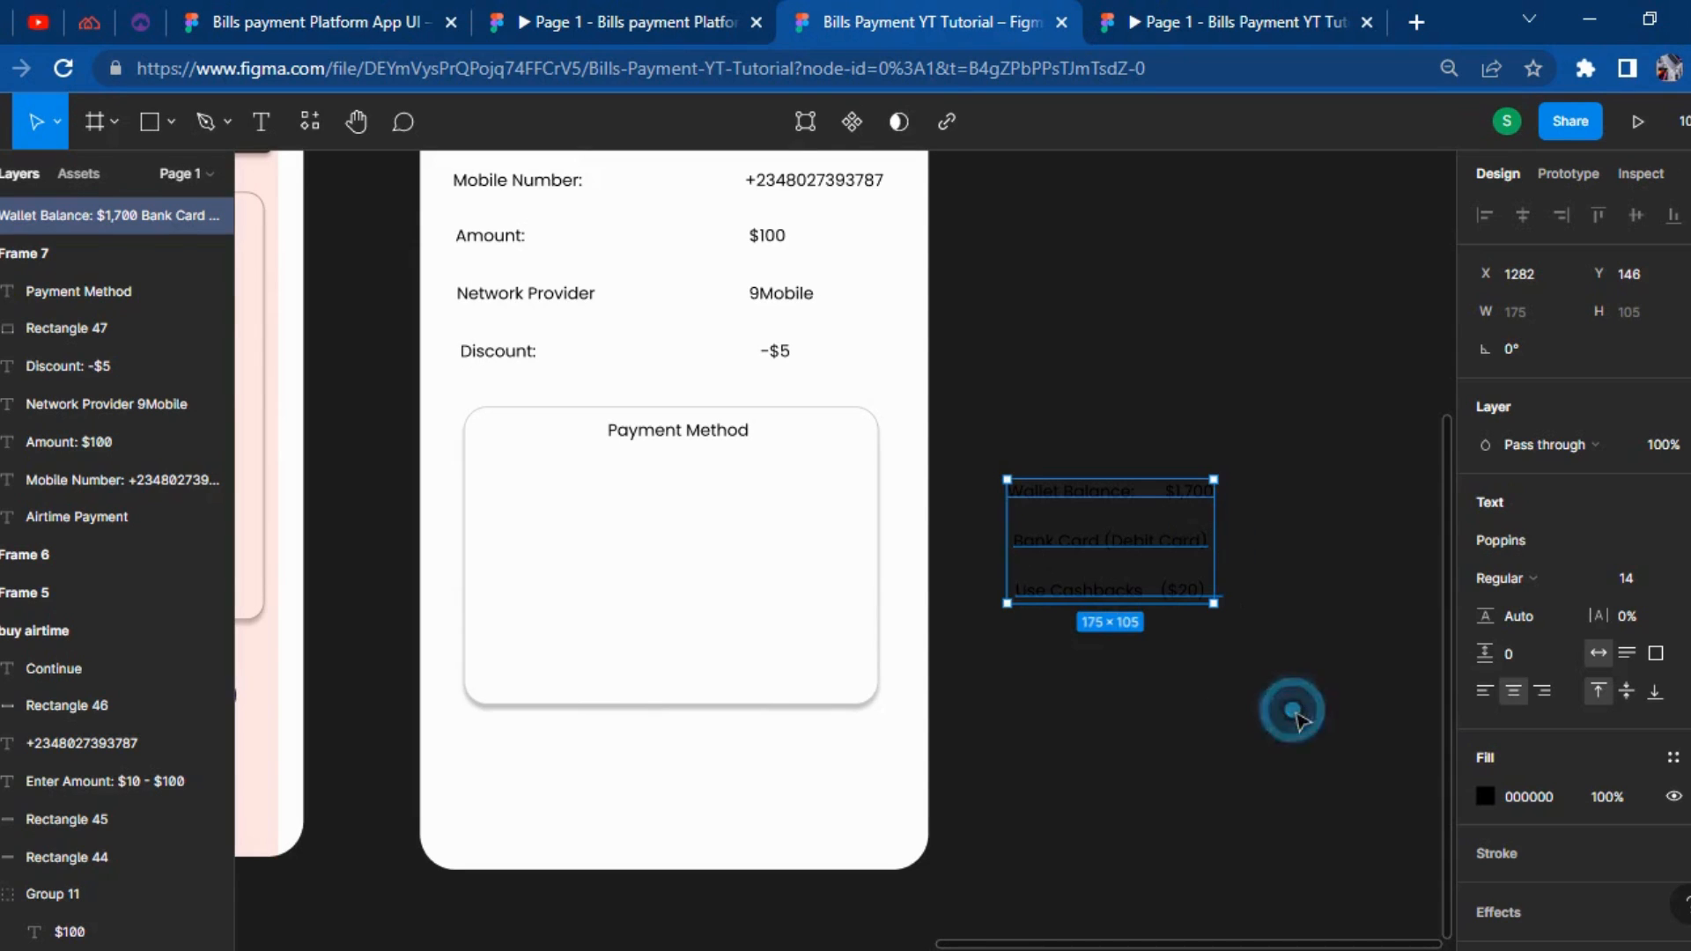
click(1291, 718)
Move the three-line payment options text into the Payment Method card at X 71, Y 410.
drag(1149, 561, 775, 571)
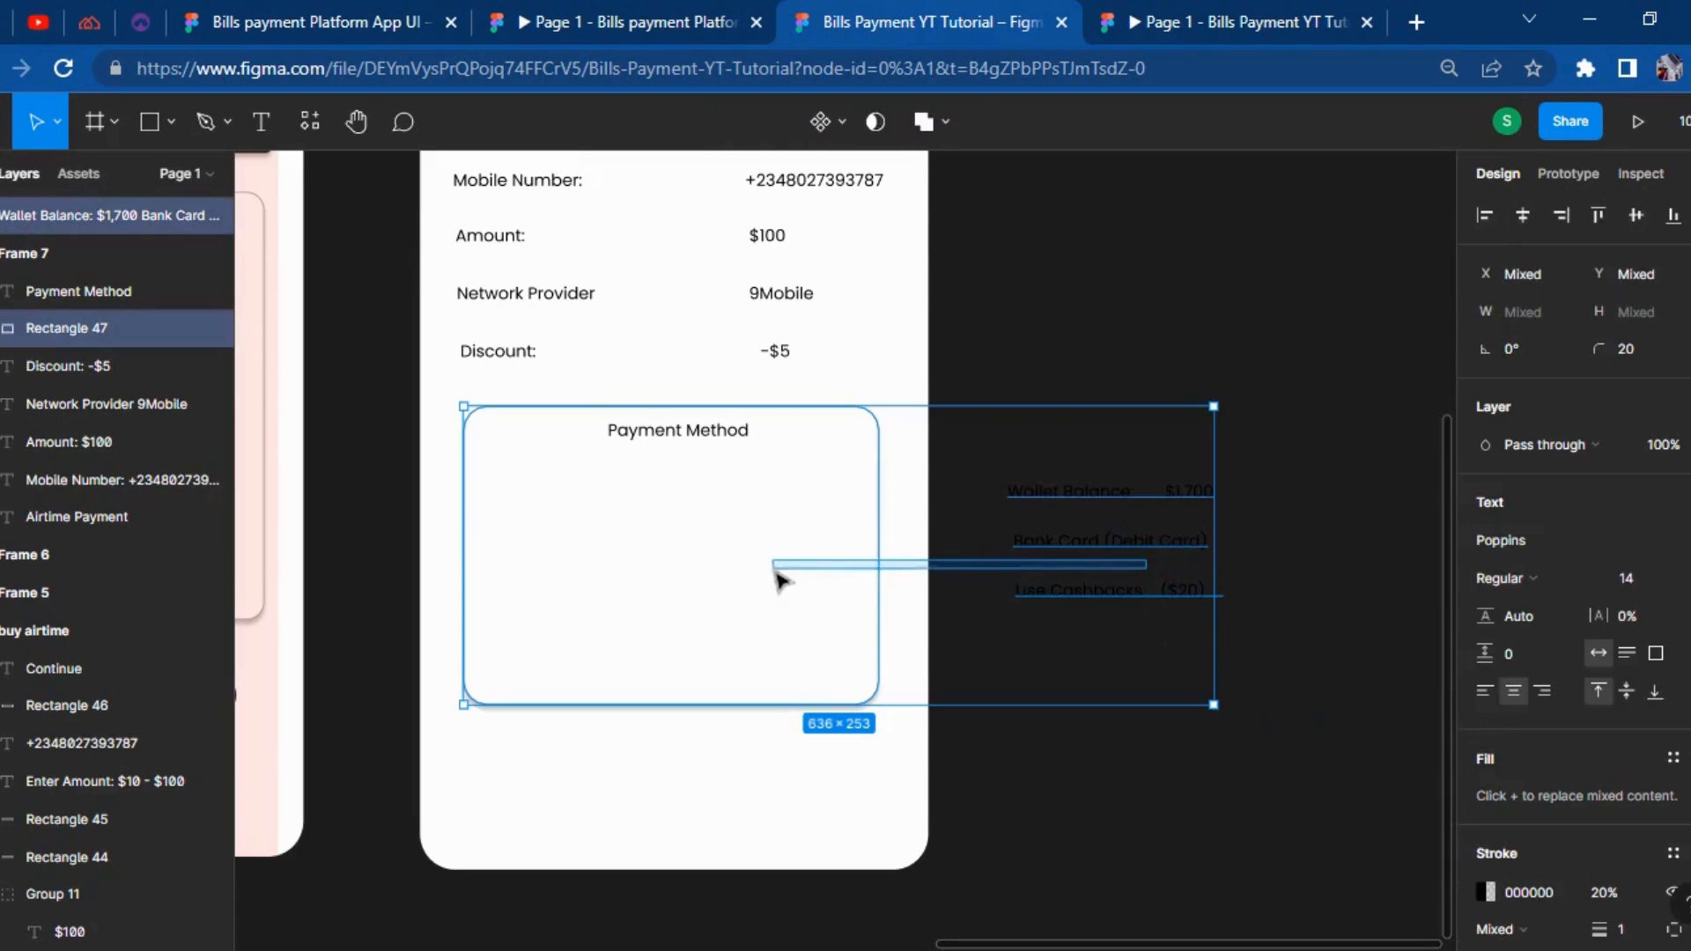
click(1452, 832)
click(1307, 778)
click(1143, 540)
drag(1144, 543, 648, 579)
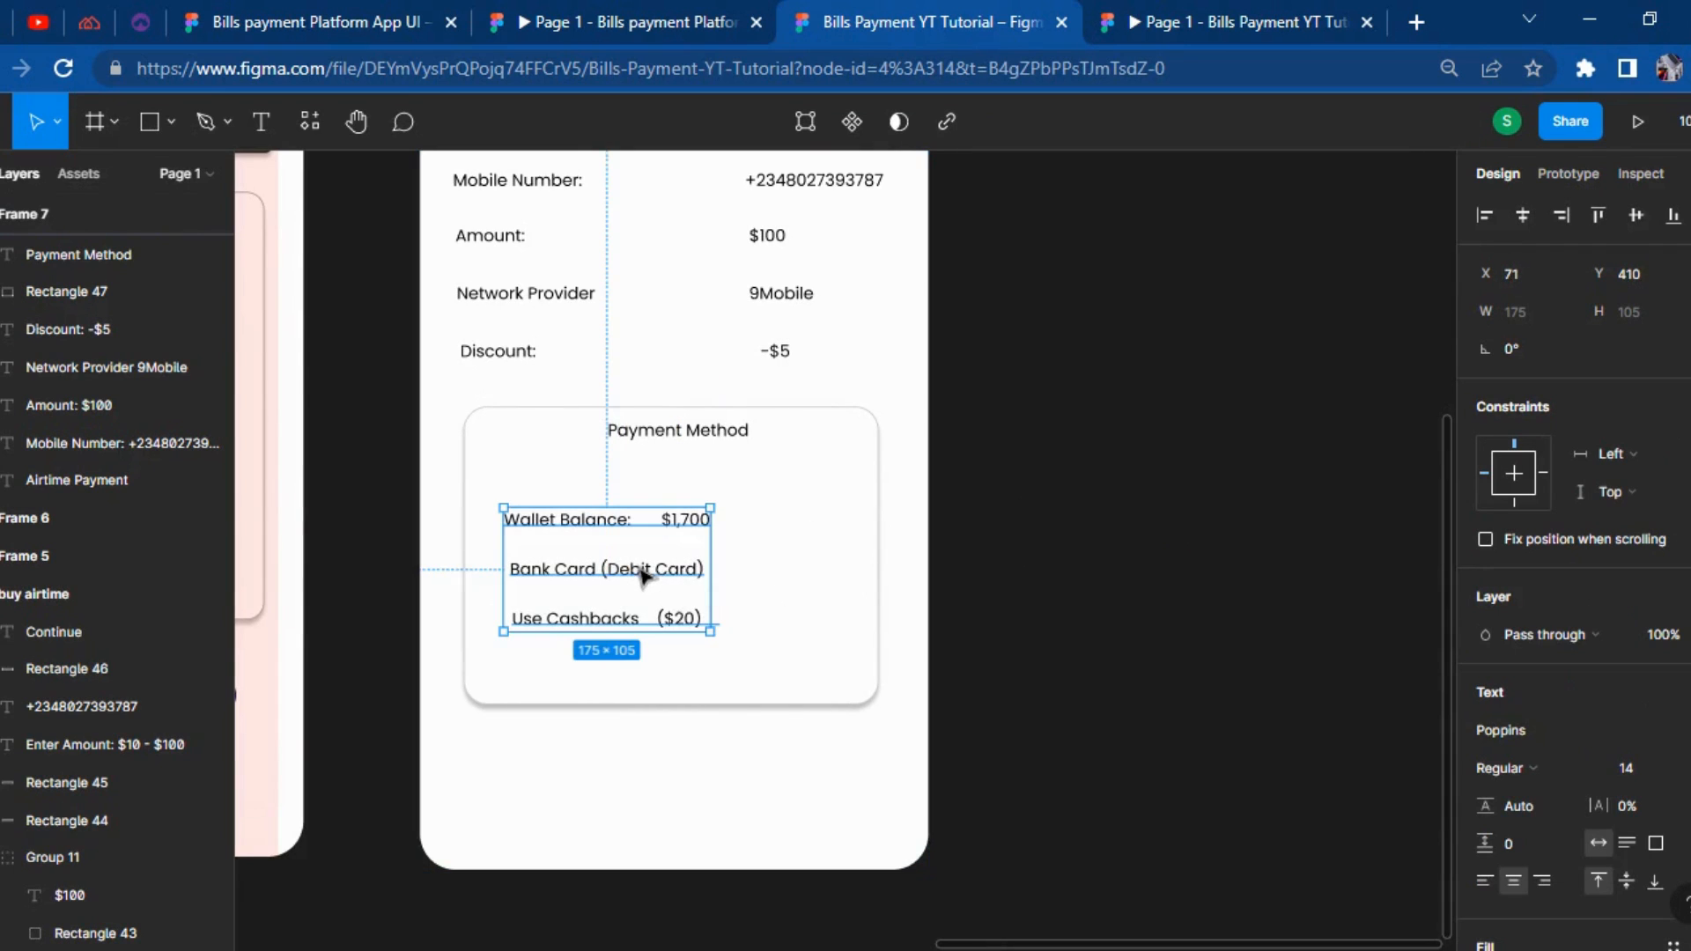
Left-align the payment options text, shift it to X 61, Y 396 and compare it with the reference.
click(1485, 883)
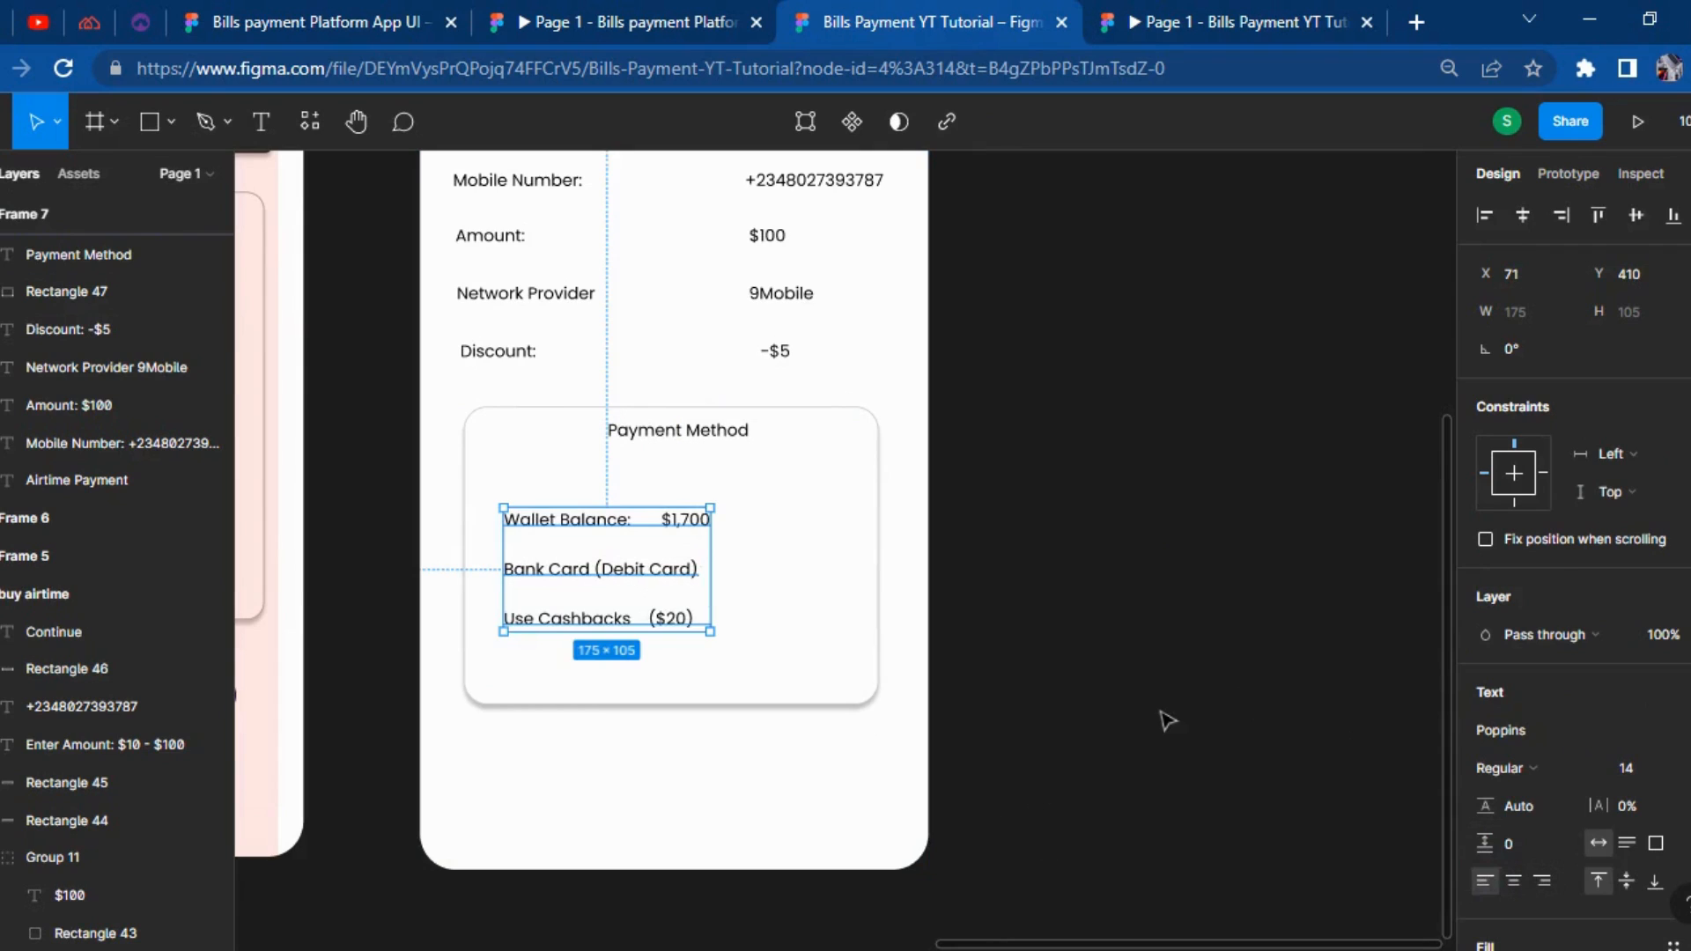
key(shift+Up)
key(shift+Up)
key(shift+Left)
key(shift+Left)
key(shift+Right)
key(Down)
key(Down)
key(Down)
key(Down)
key(Down)
key(Down)
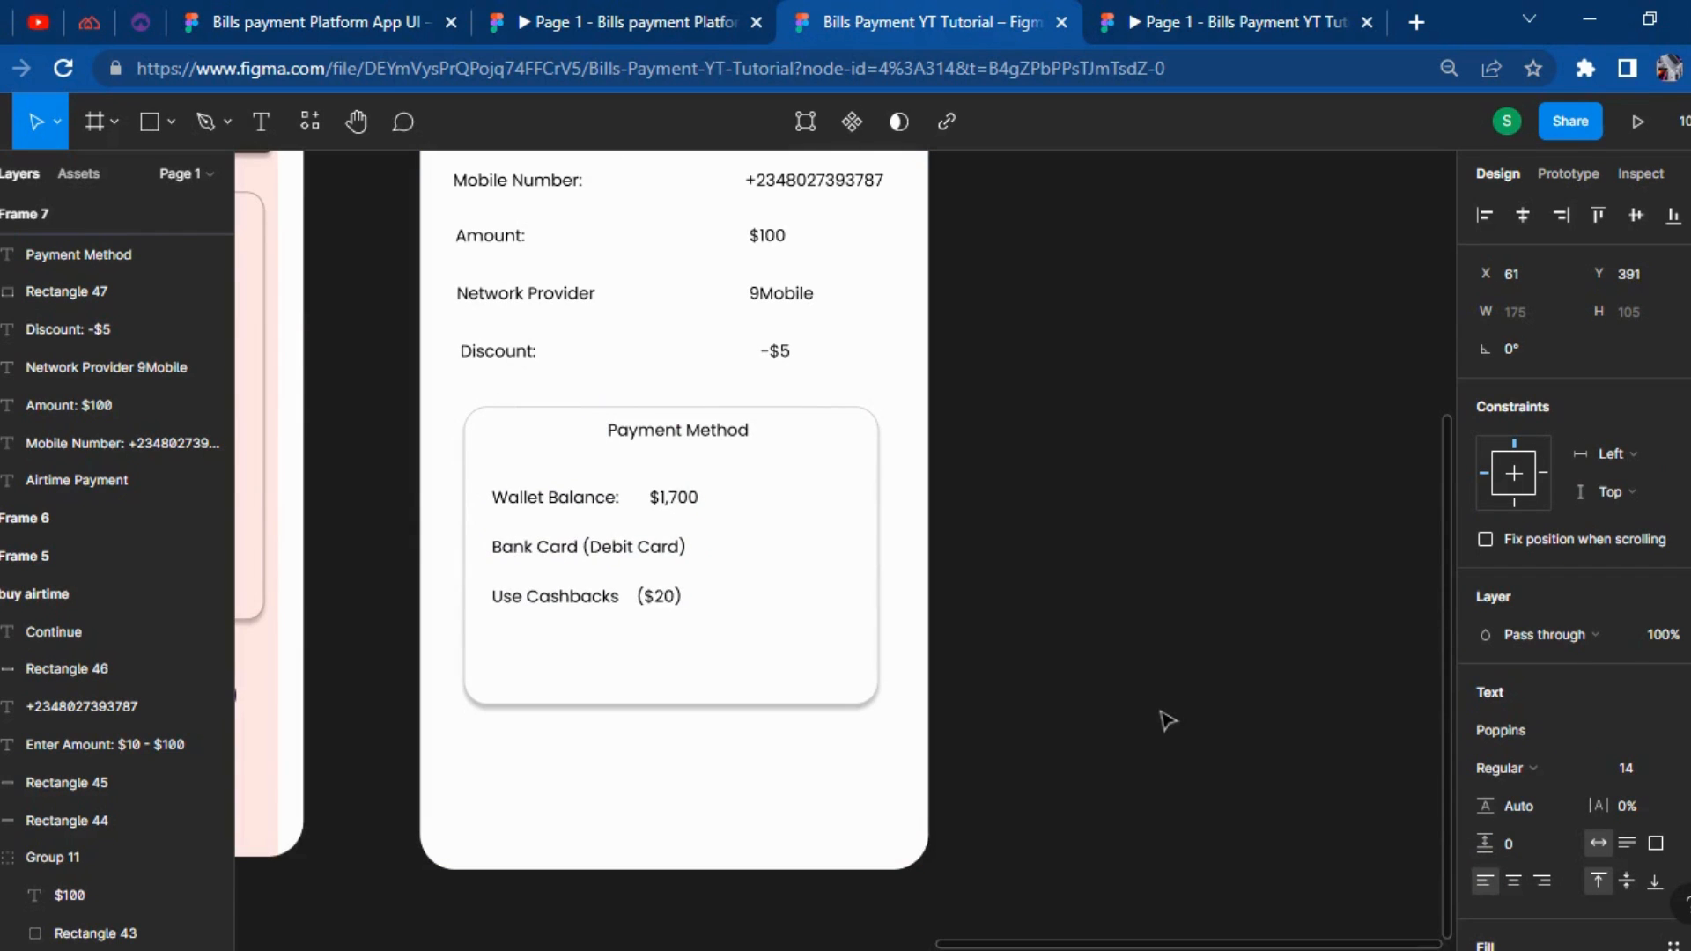
click(616, 22)
click(925, 22)
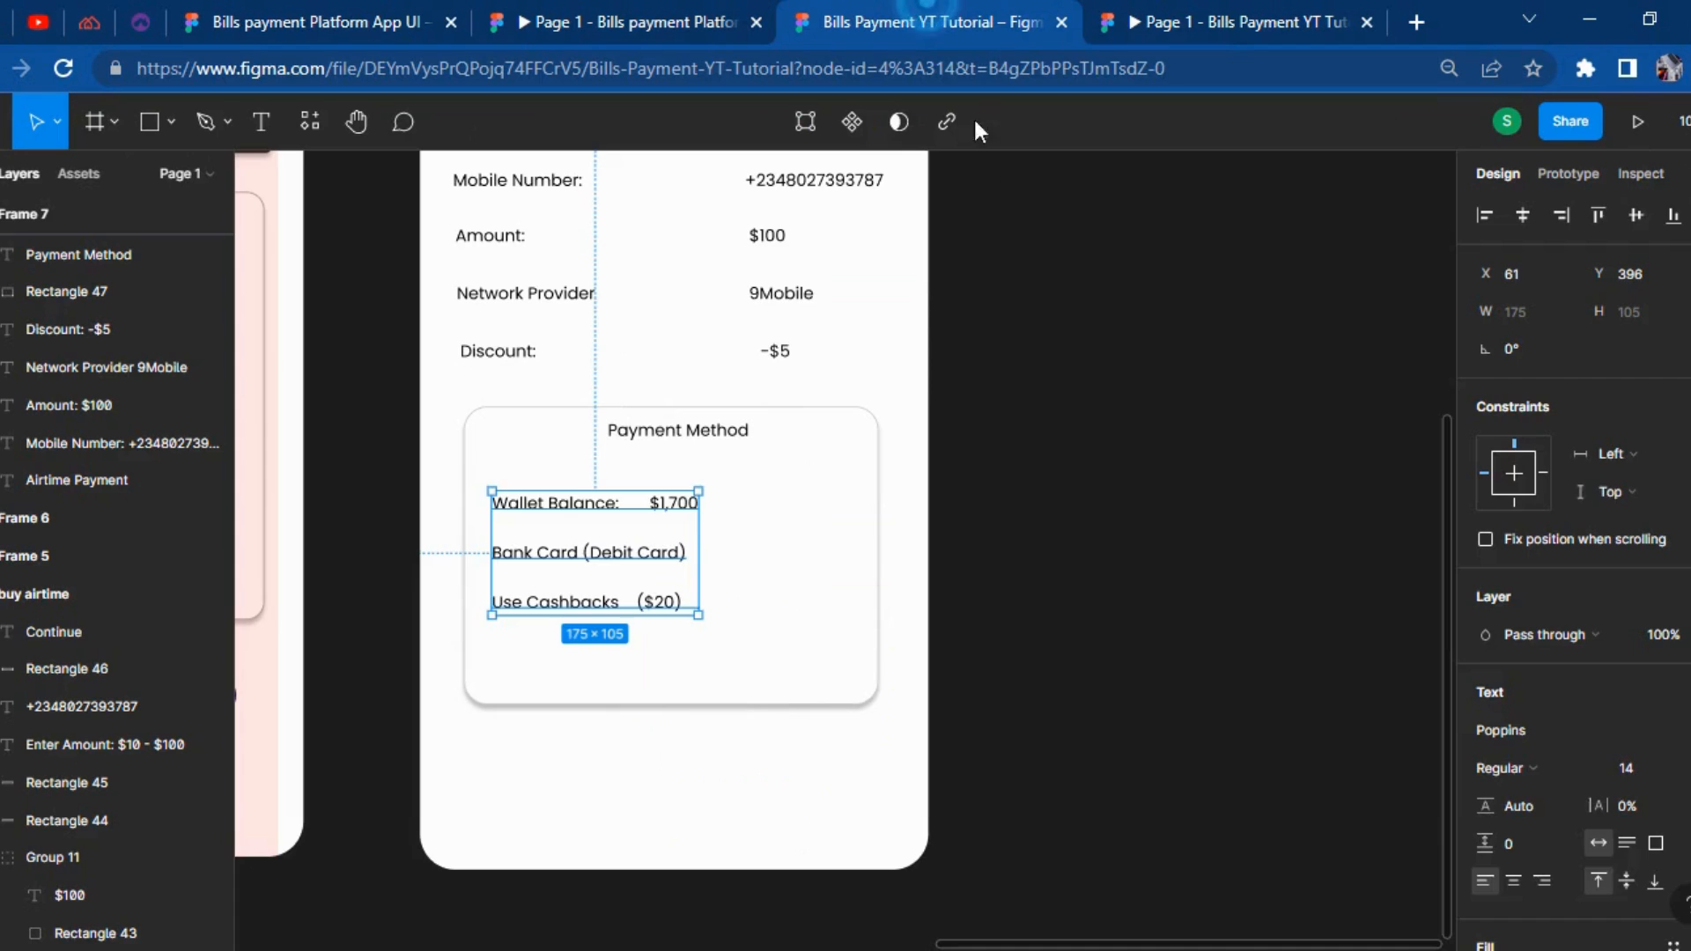
Search the Font Awesome Icons plugin for "chec" and insert the check-circle icon.
click(1208, 804)
right_click(1017, 482)
mouse_move(1145, 705)
mouse_move(1149, 675)
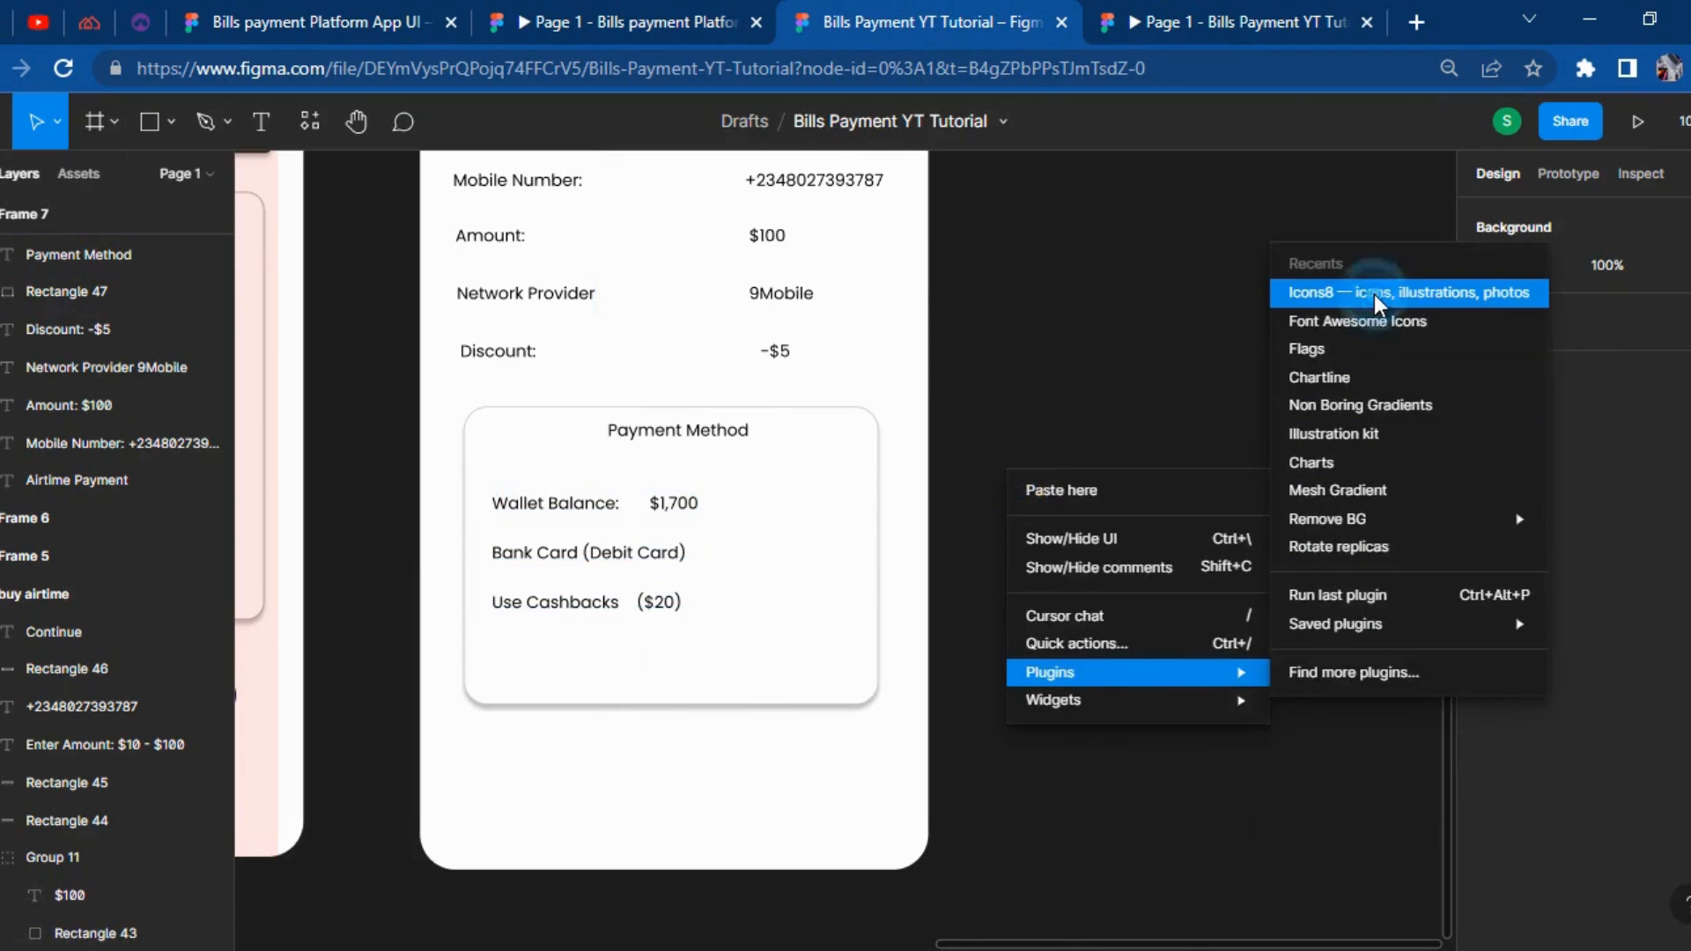
click(1374, 323)
click(532, 384)
text(chec)
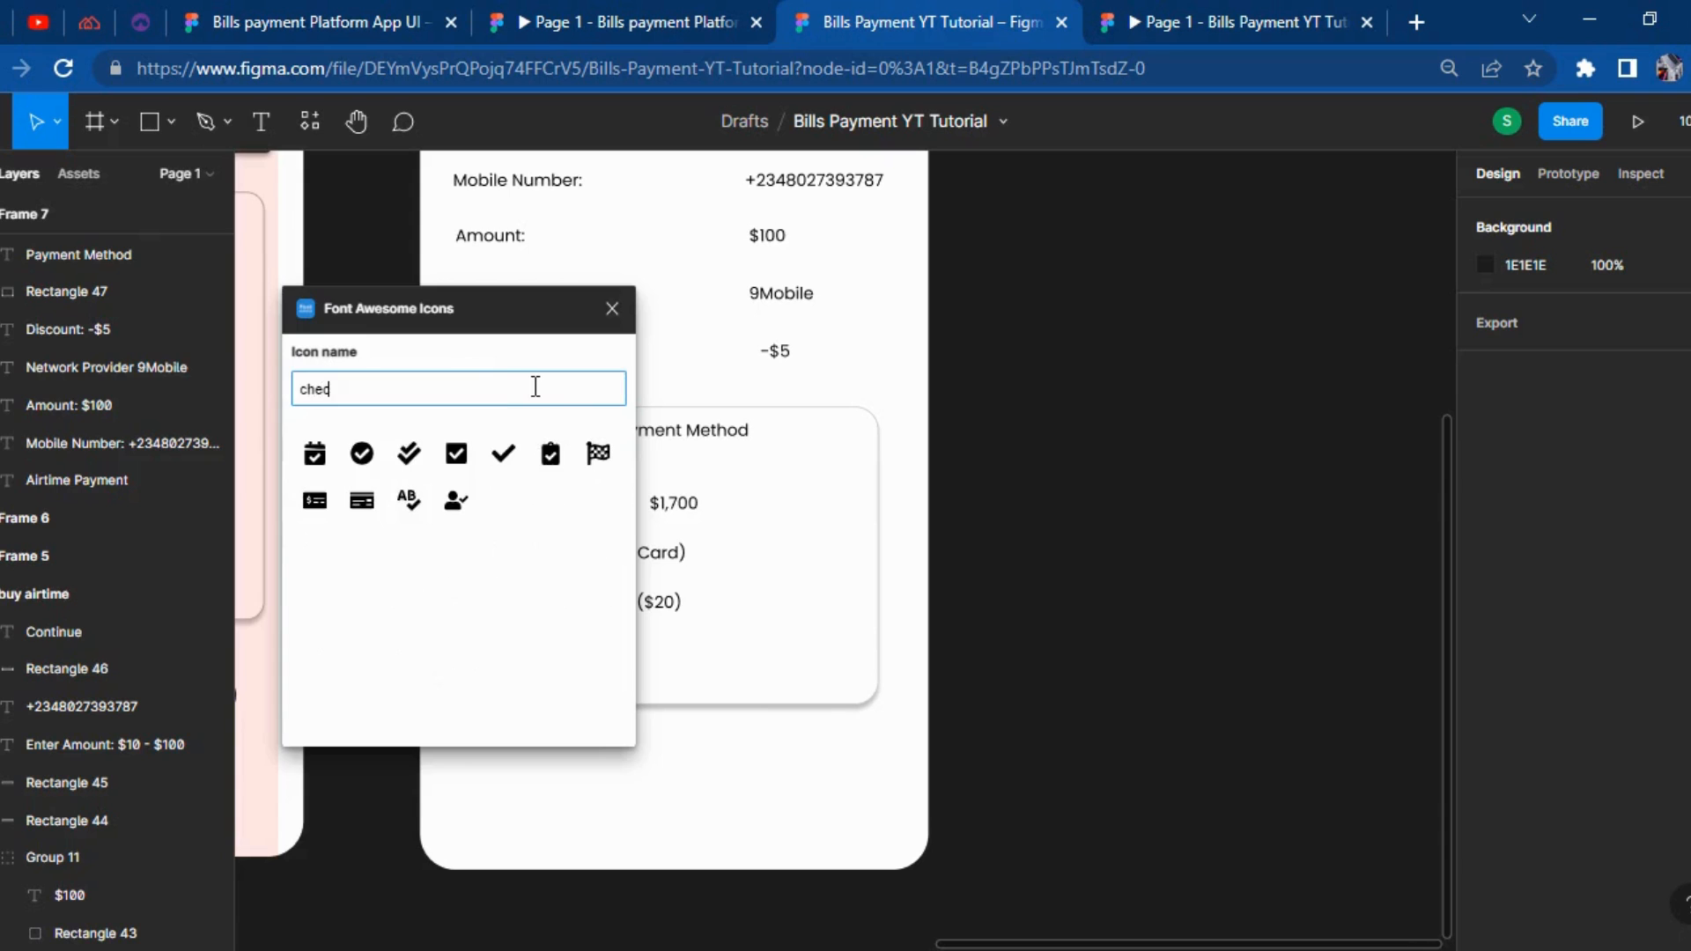
click(362, 451)
Delete the icon's empty 25 × 25 frame and move the check mark vector beside the Wallet Balance row at X 347, Y 396.
click(861, 567)
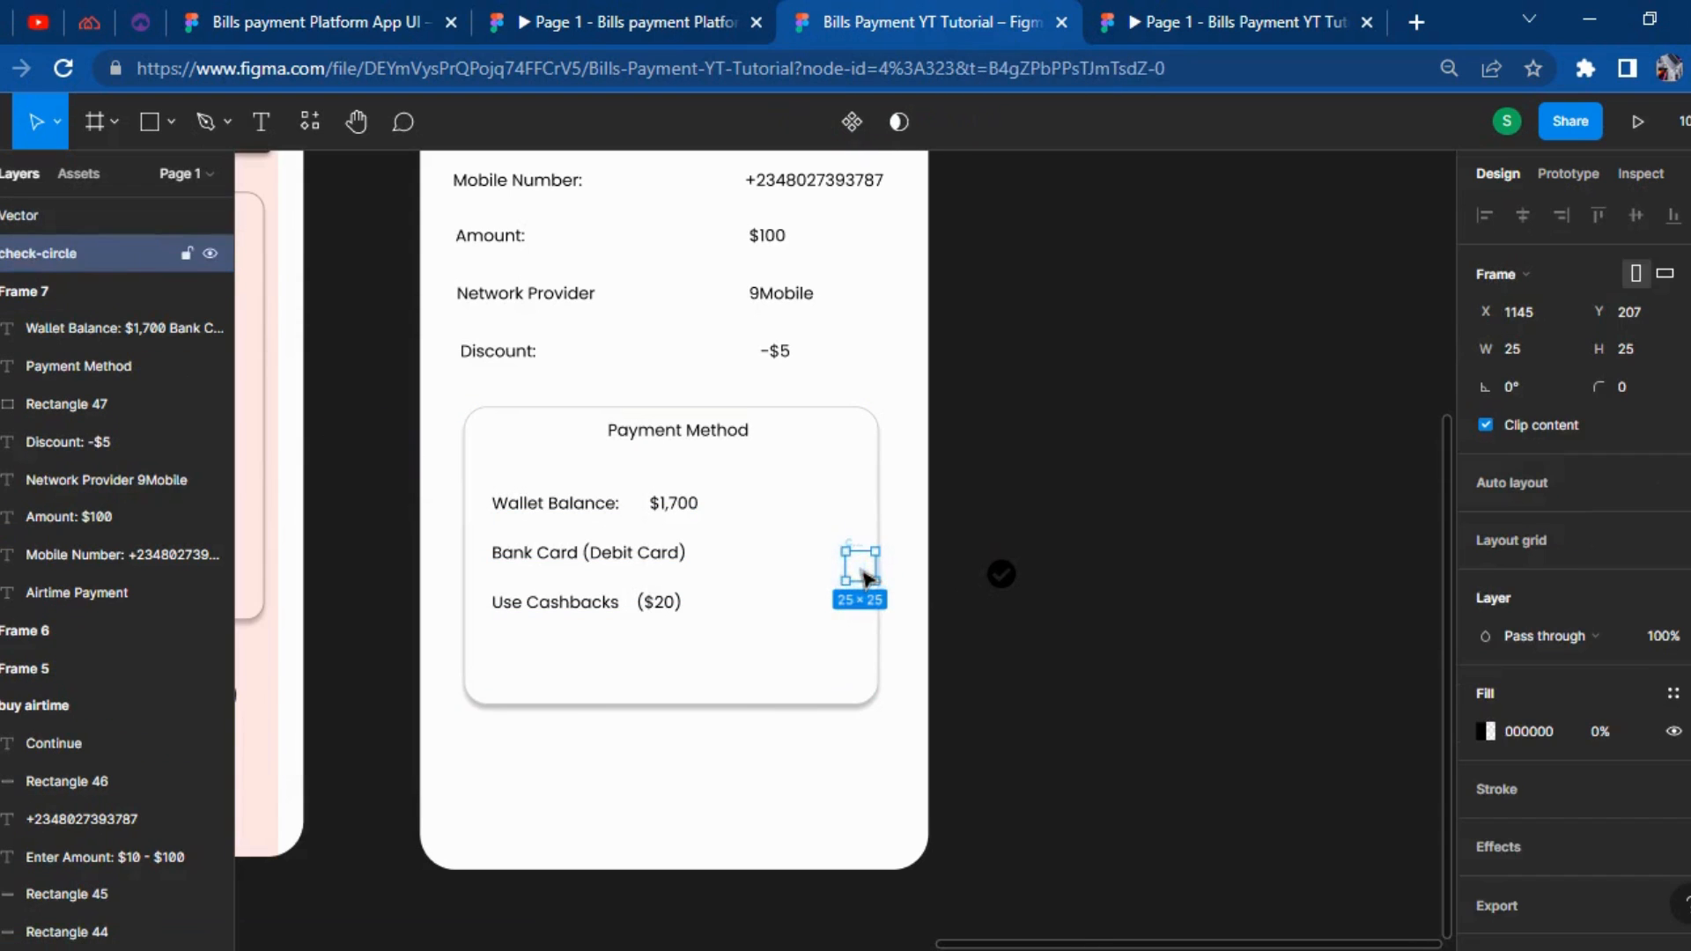
key(Delete)
drag(1001, 576, 844, 514)
Fill the check mark icon with green (00C814).
click(1486, 730)
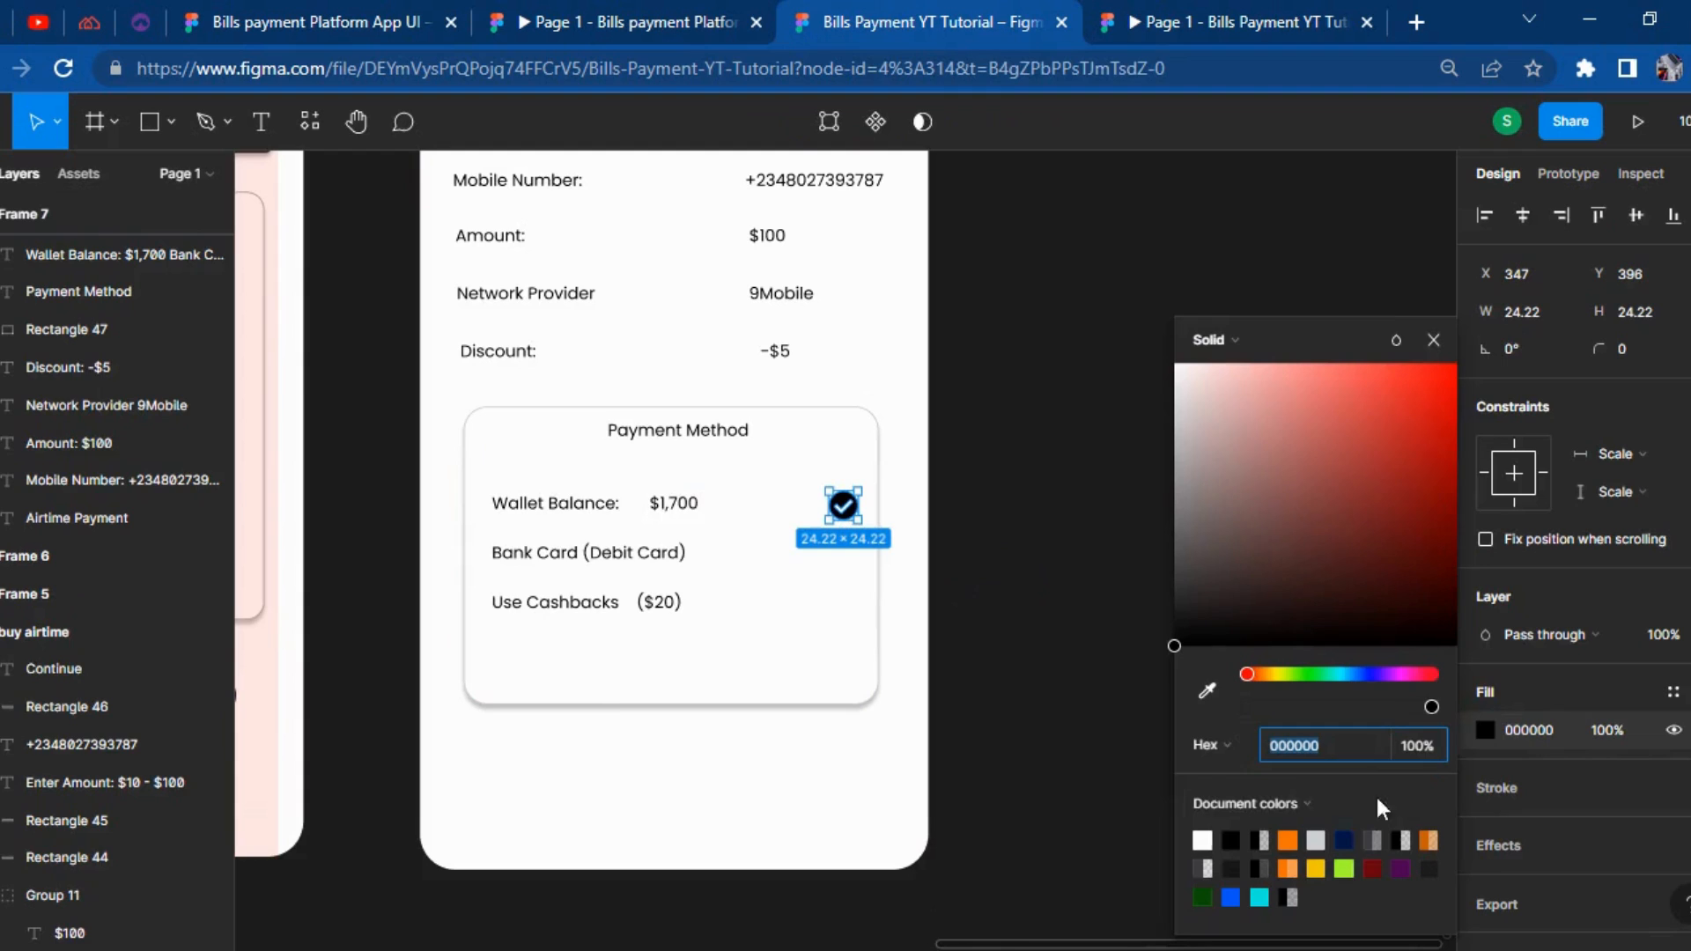
click(1312, 675)
drag(1383, 540, 1478, 433)
click(1077, 550)
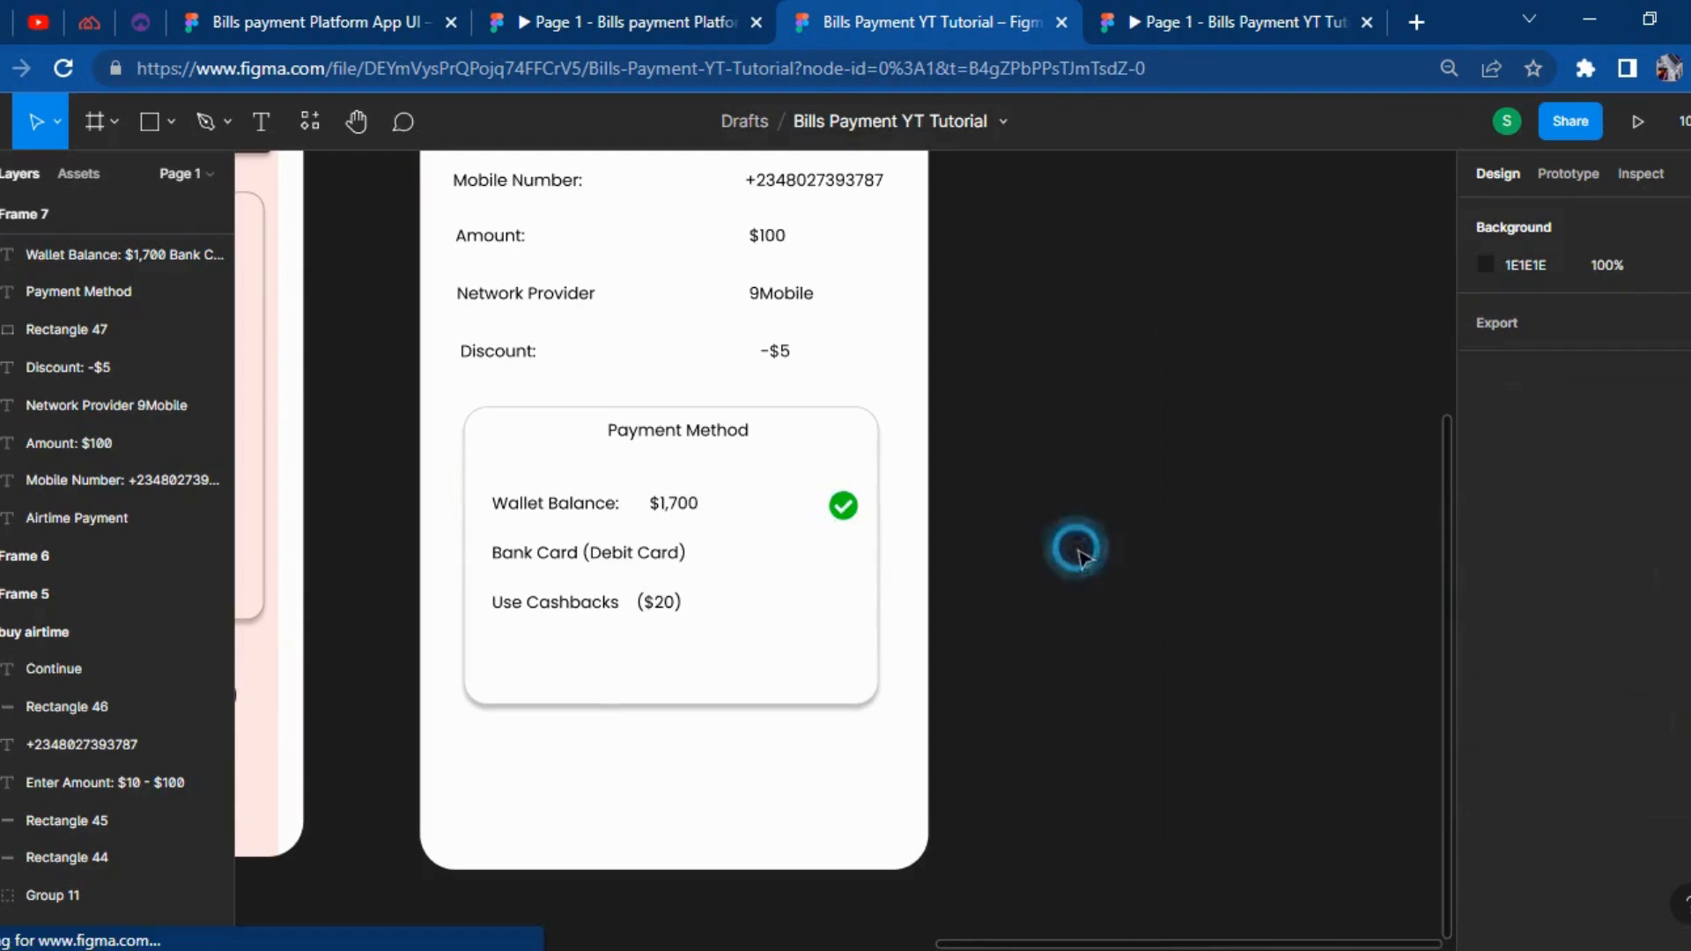
Check the icon's dimensions and add a 100 × 100 ellipse on the empty canvas beside the frame.
click(843, 505)
click(171, 122)
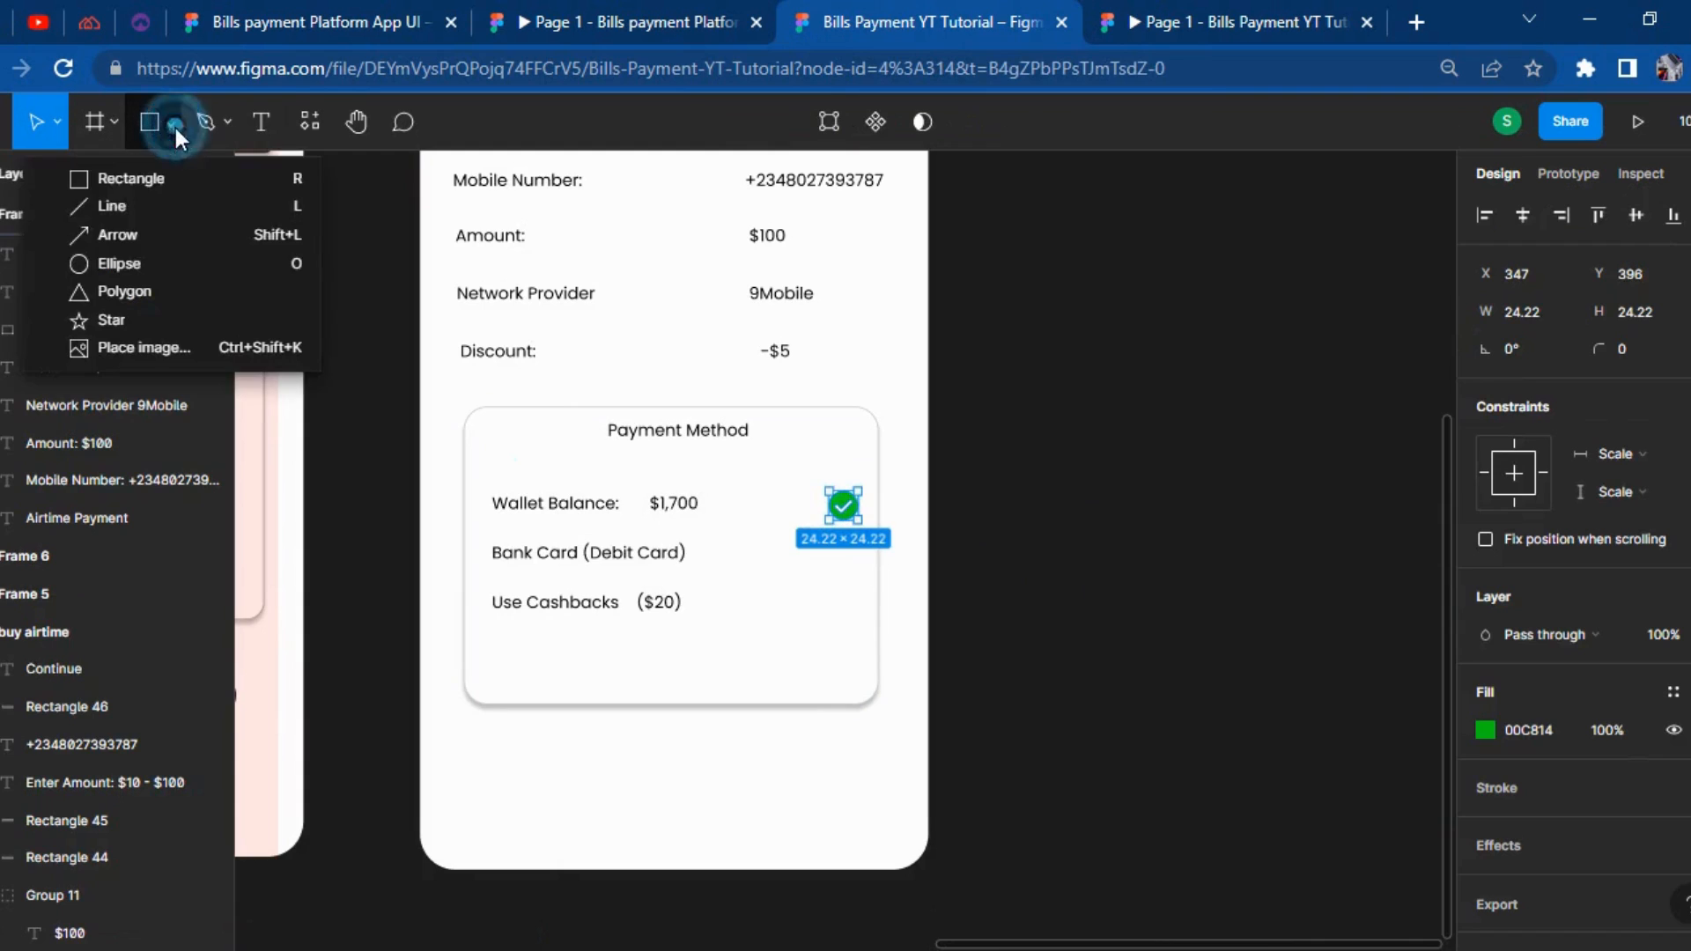
click(103, 264)
click(1205, 736)
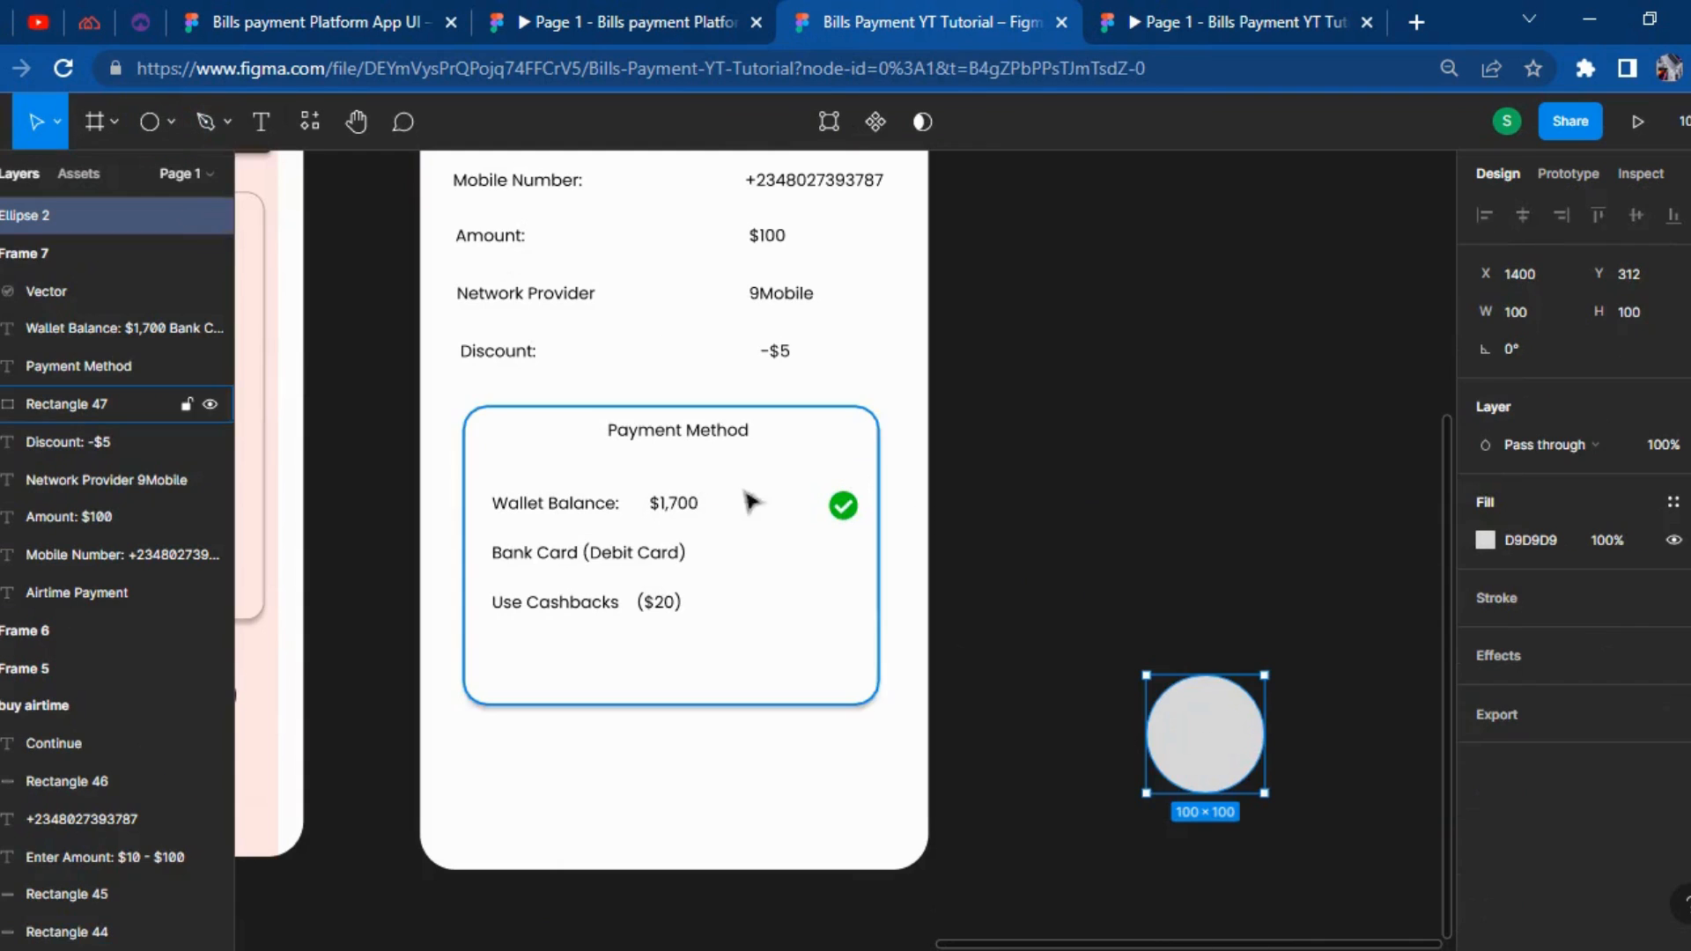
Check the check mark icon's dimensions and resize the loose ellipse to 24 × 24.
click(855, 514)
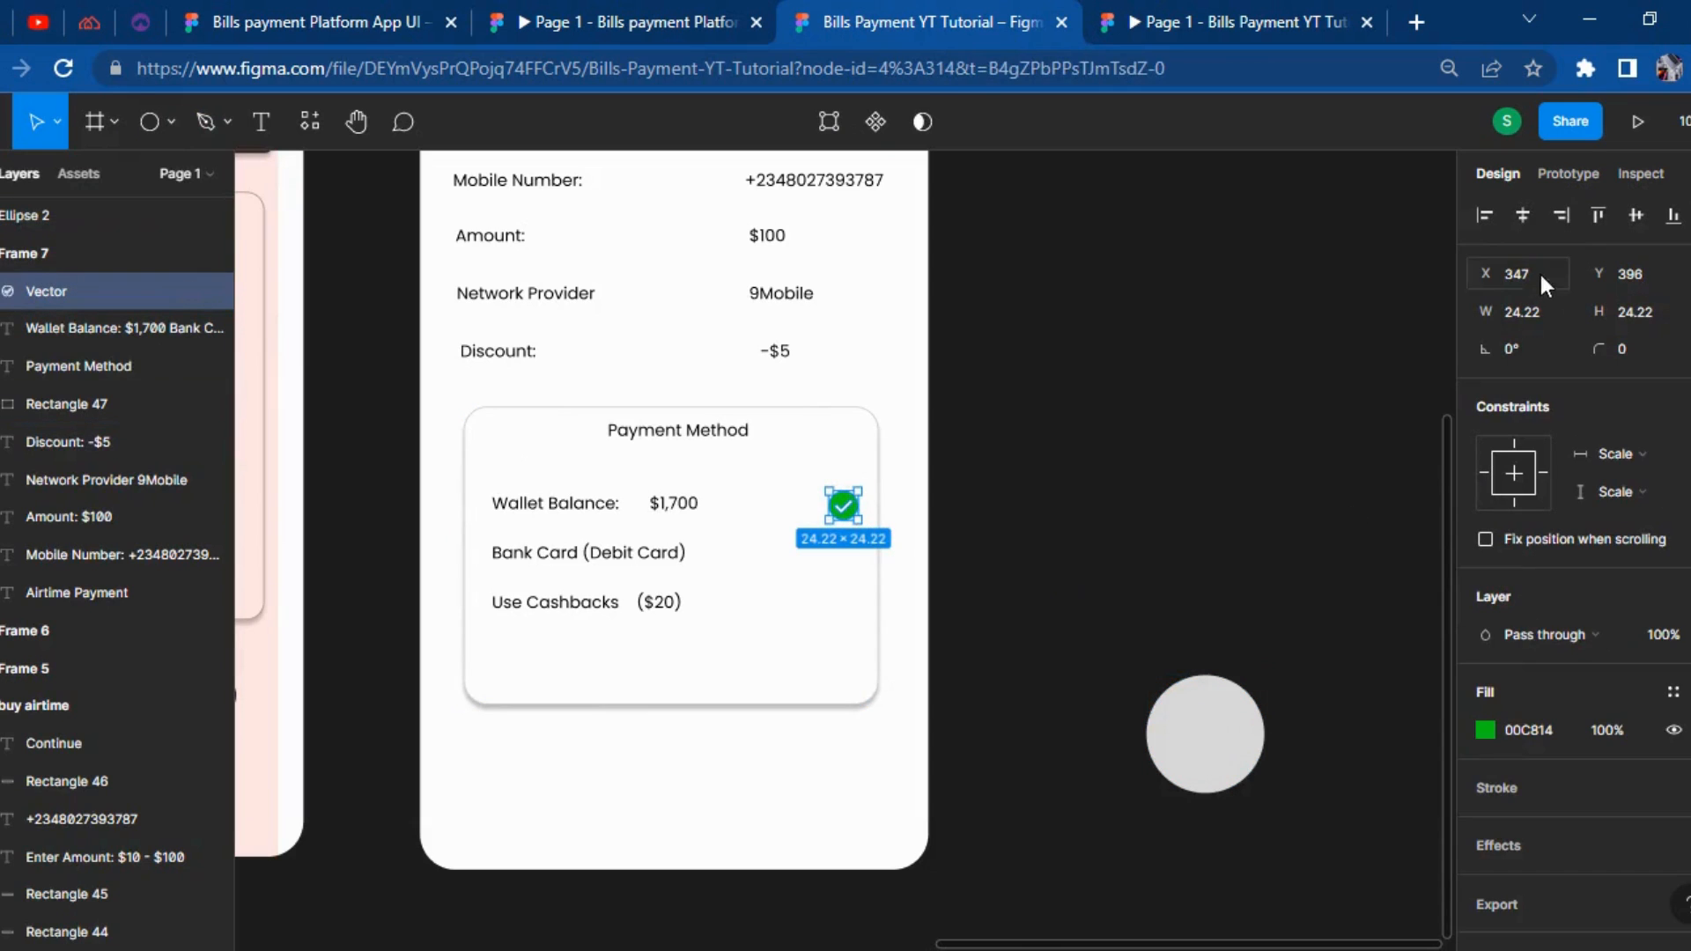
click(1188, 729)
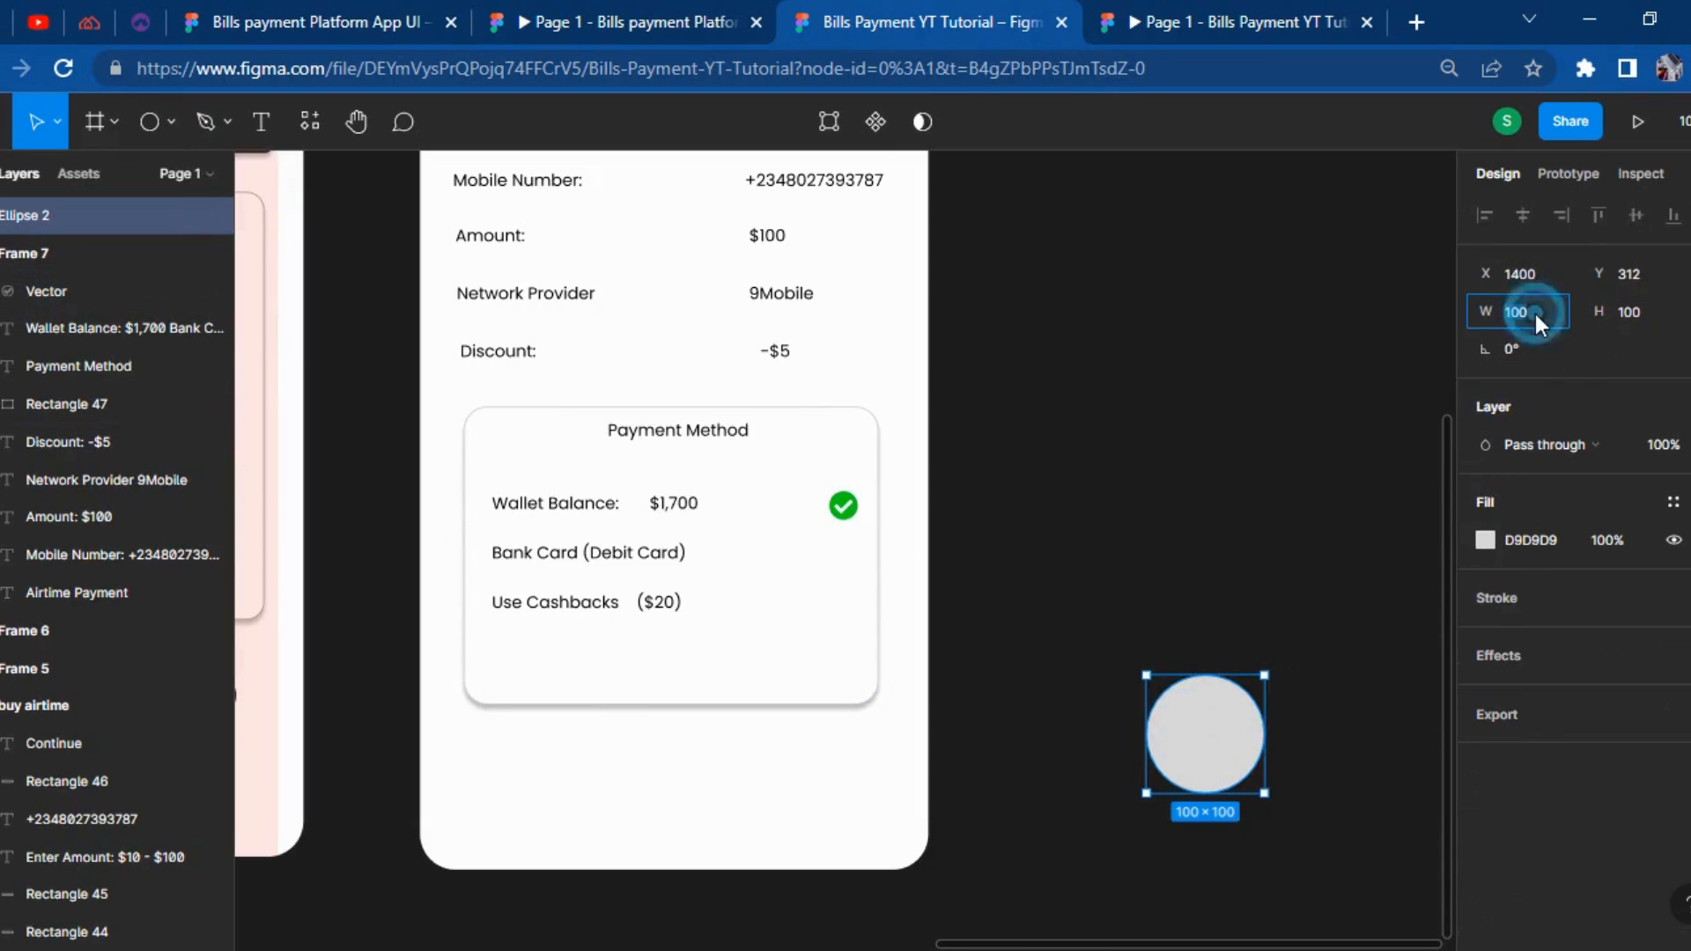
text(24)
key(Tab)
text(24)
key(Return)
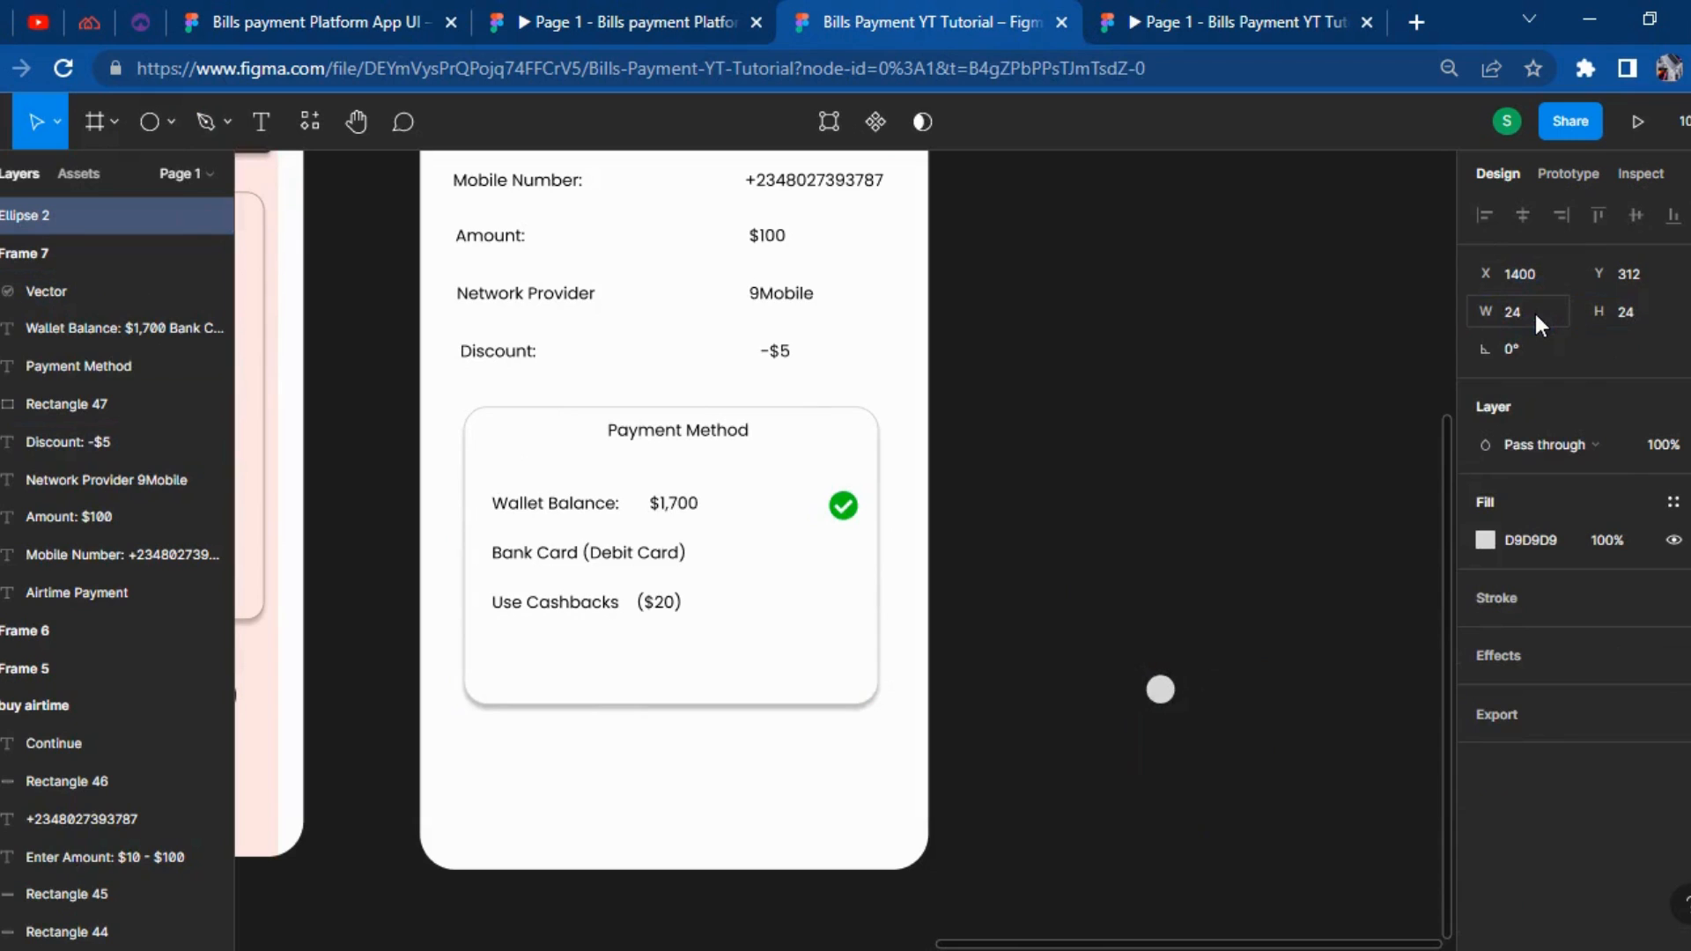
Fill the small ellipse with white (FFFFFF) and add a black (000000) inside stroke of width 1 at 50% opacity.
click(1485, 540)
click(1058, 423)
click(1161, 690)
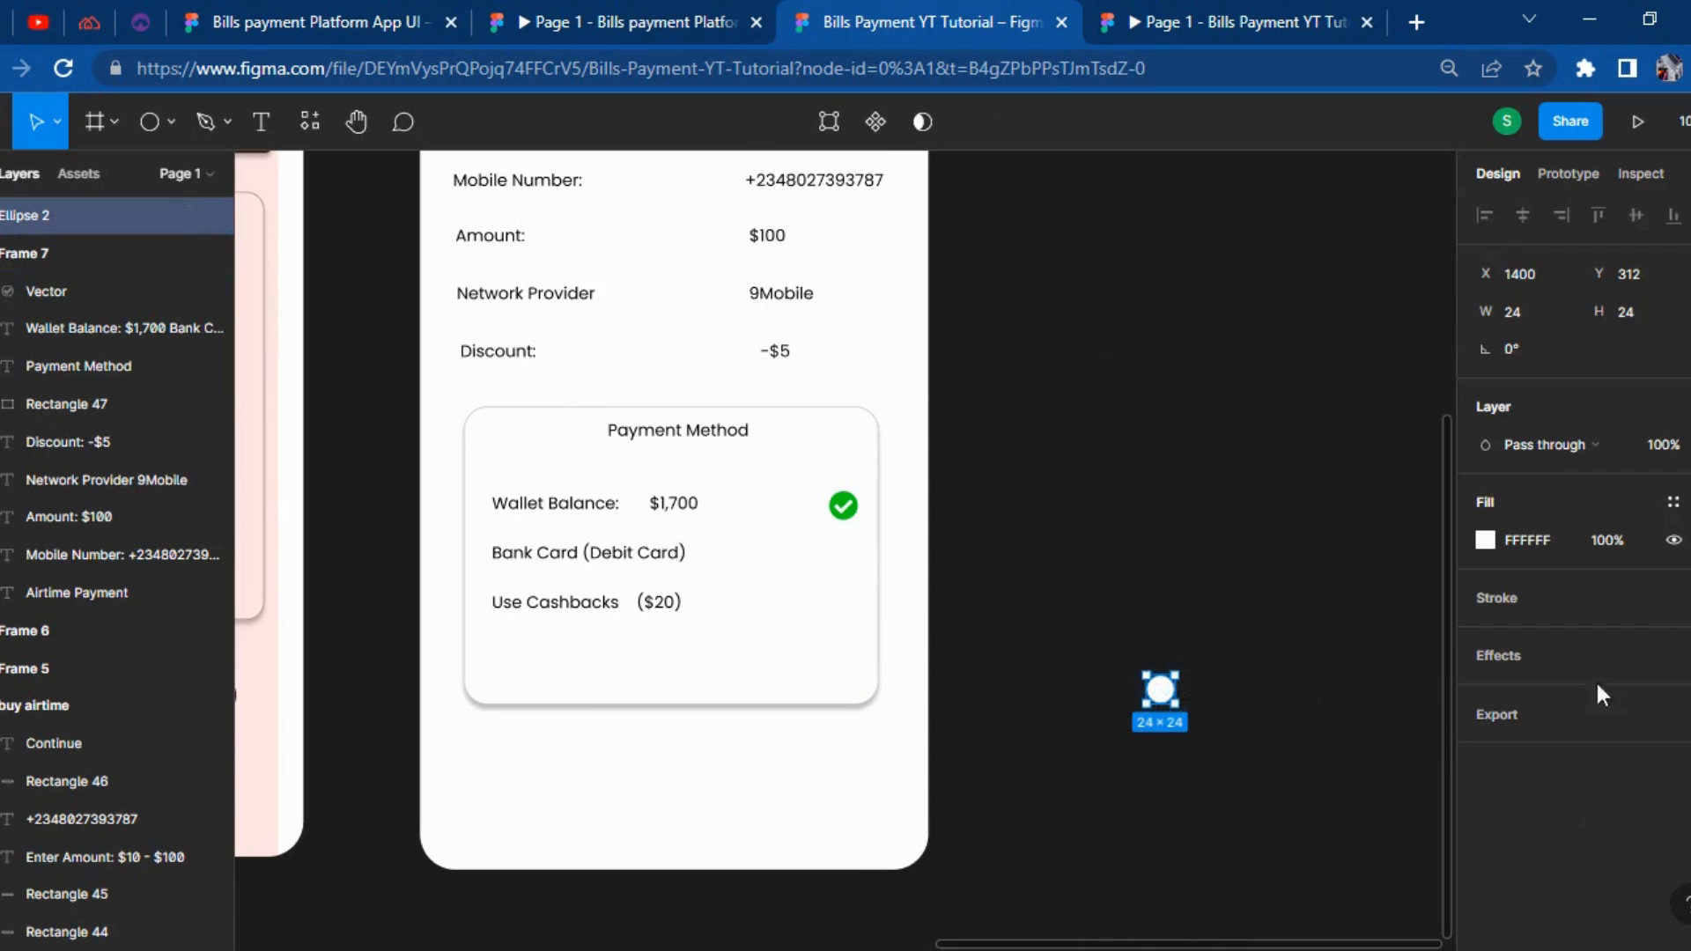
click(1530, 610)
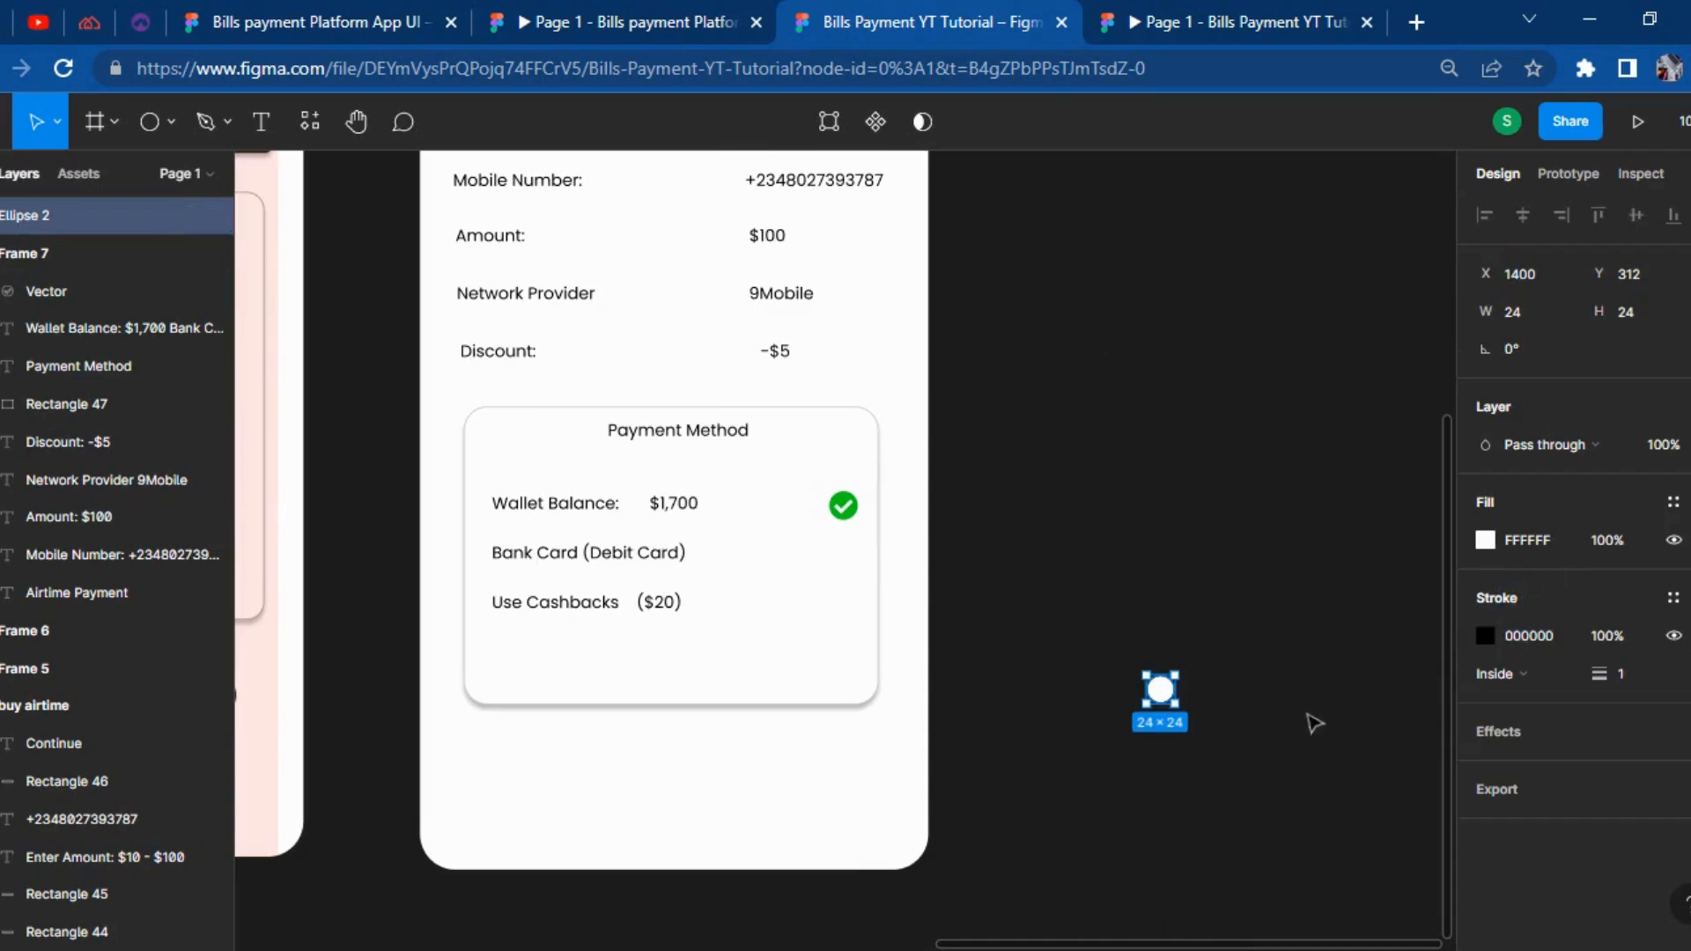
click(1626, 636)
text(50)
key(Return)
click(1139, 825)
Duplicate the circle and place the two circles beside the Bank Card and Use Cashbacks rows, aligned under the check mark at X 347.
click(1165, 694)
key(ctrl+d)
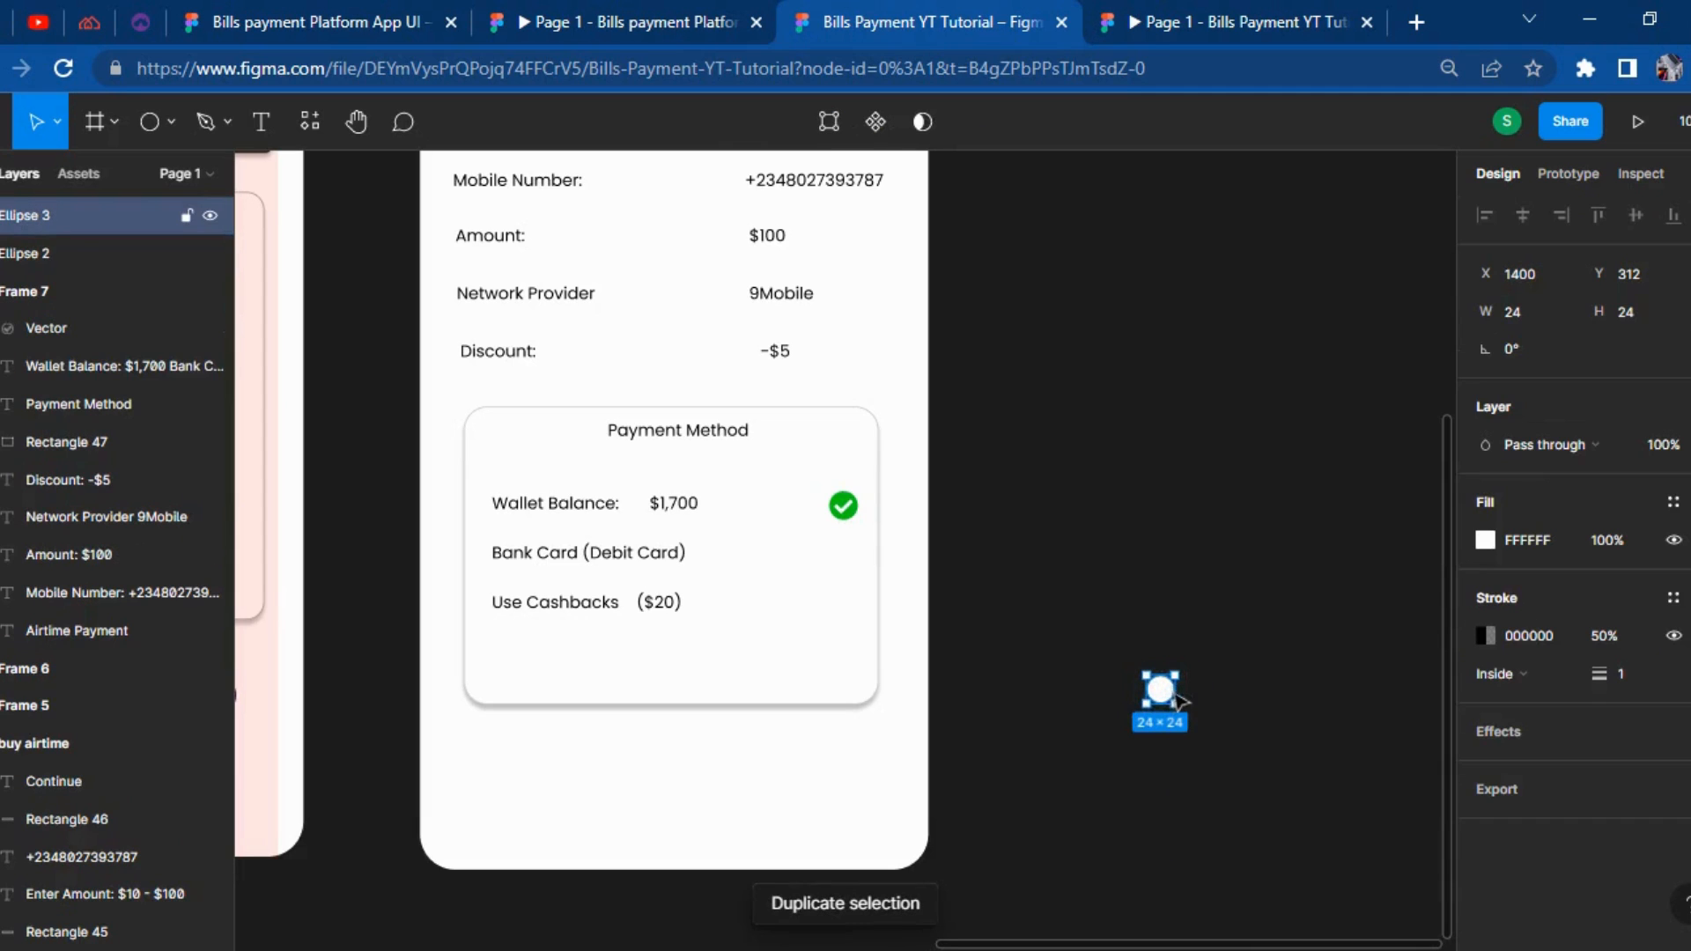
drag(1171, 700, 1149, 810)
drag(1159, 683, 848, 572)
click(1054, 659)
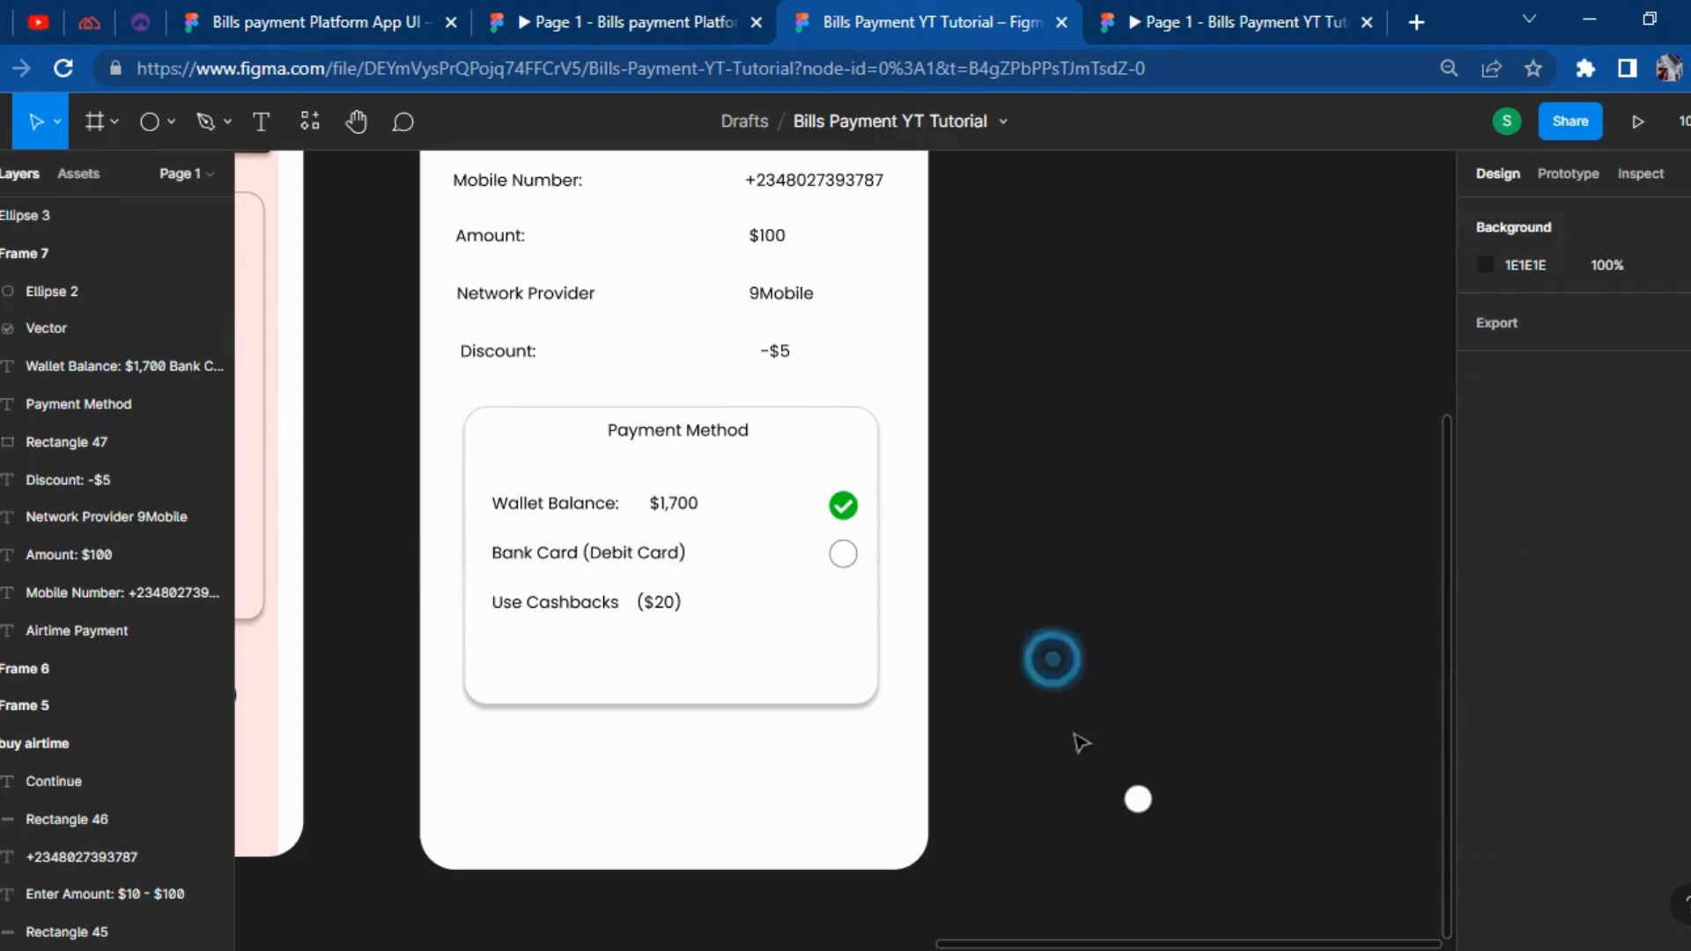
drag(1132, 805, 825, 618)
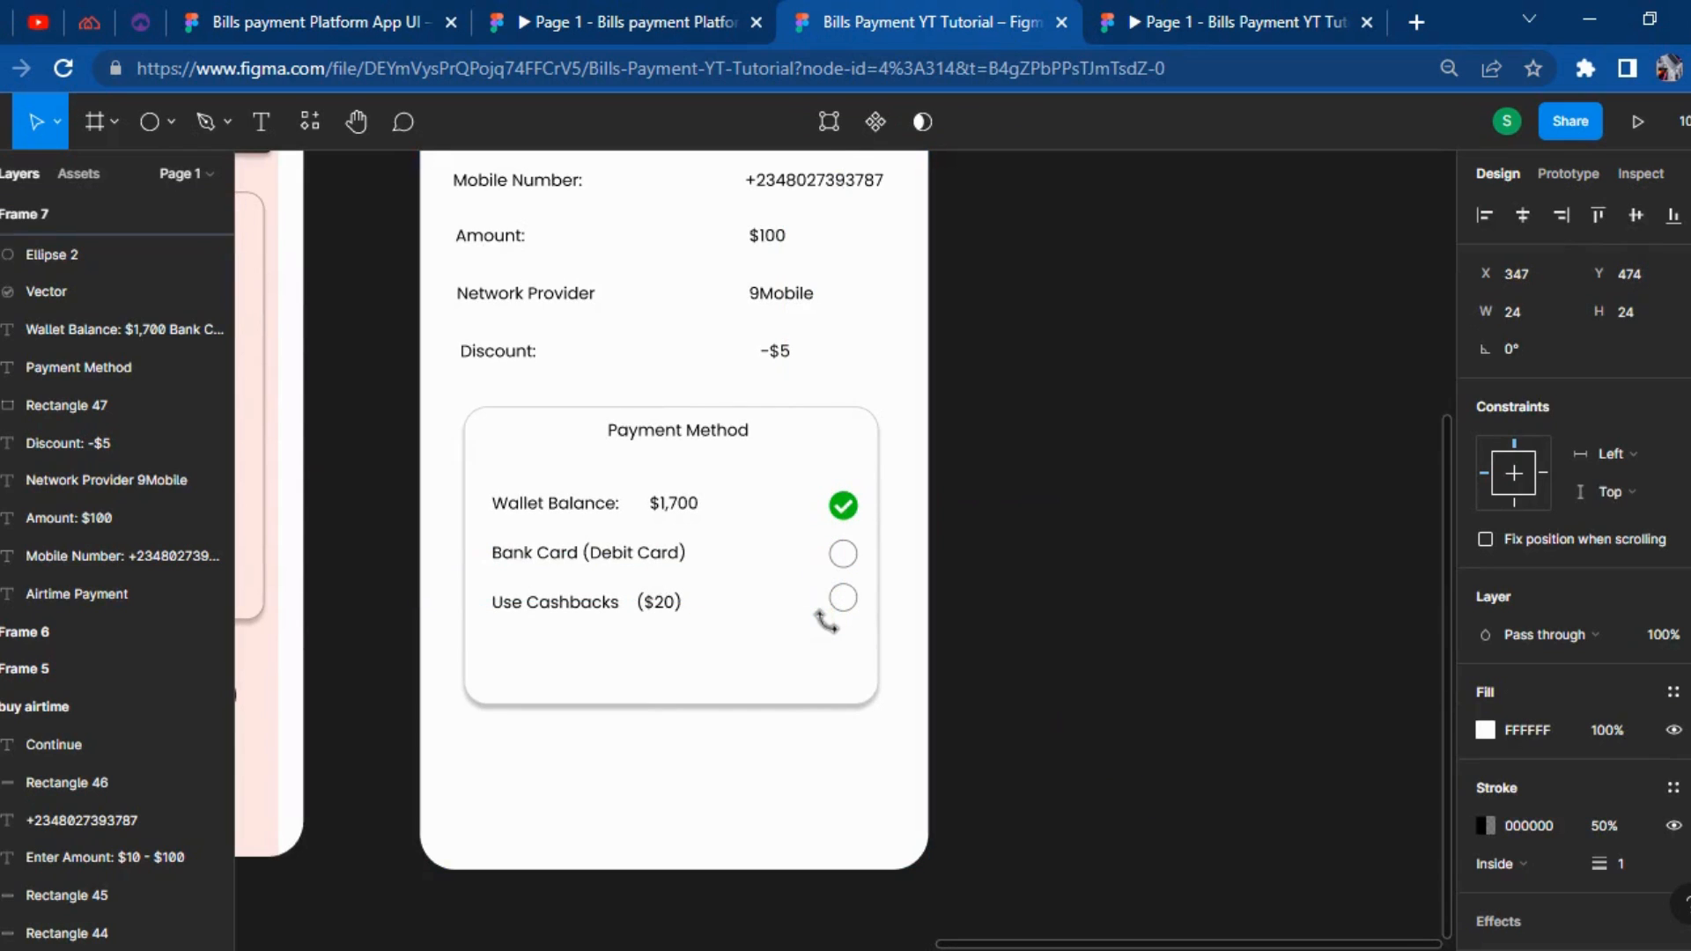
click(1164, 704)
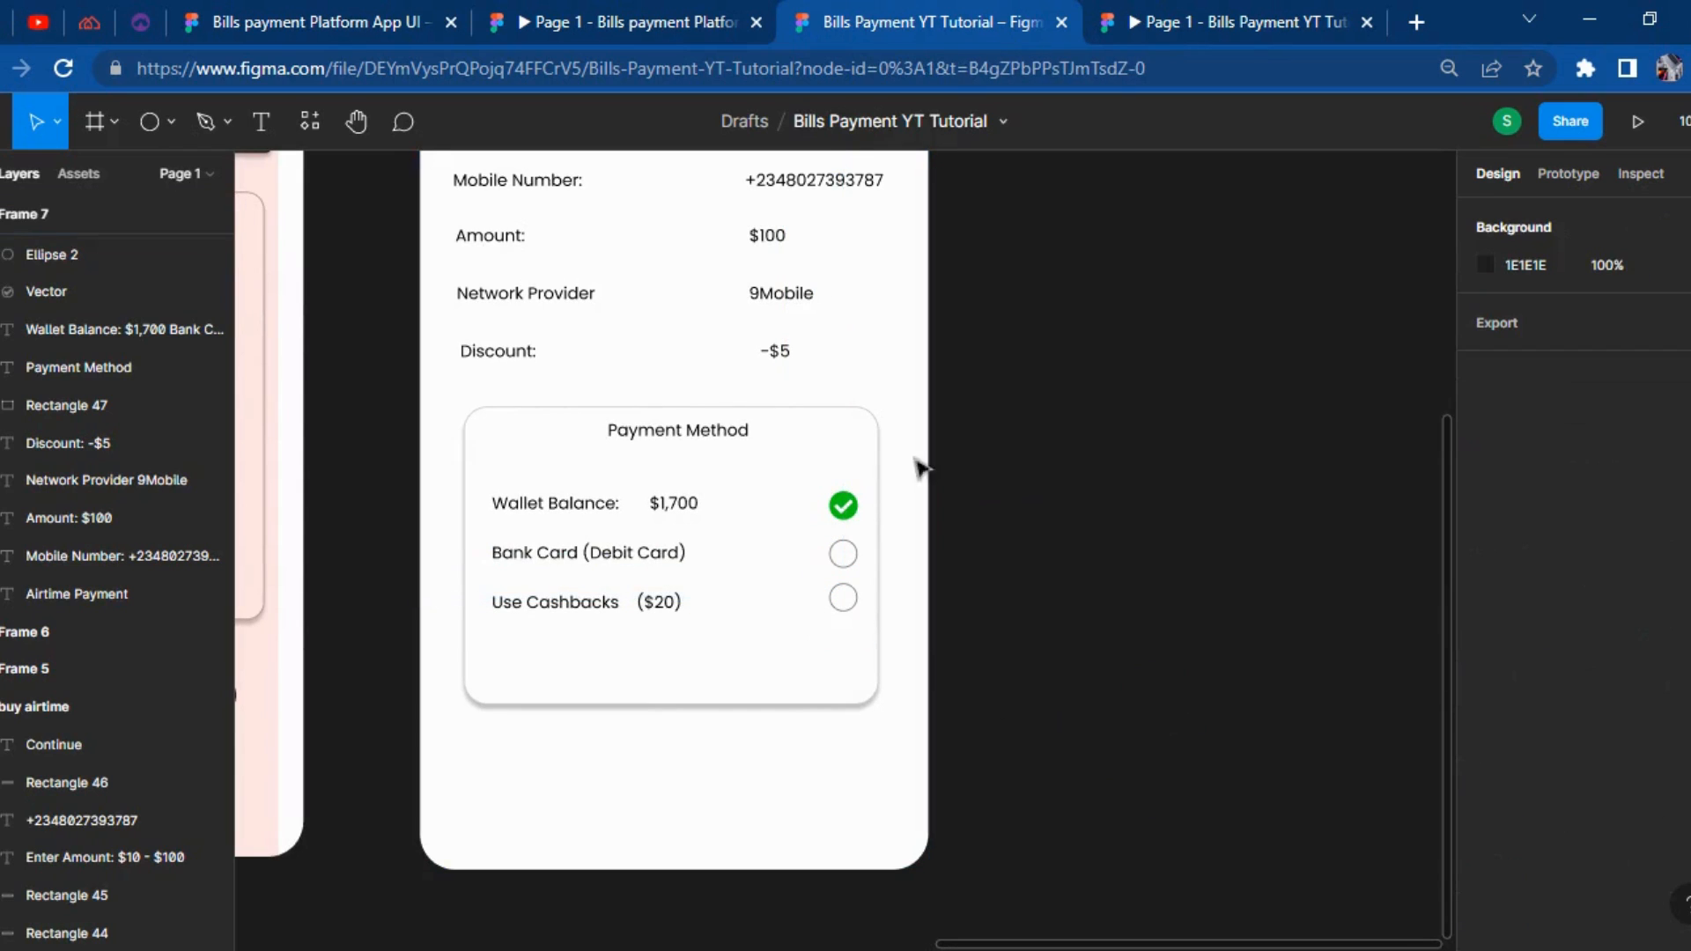
Check the reference prototype and set the stroke colour of both empty circles to navy (001745).
click(529, 16)
click(905, 12)
click(845, 556)
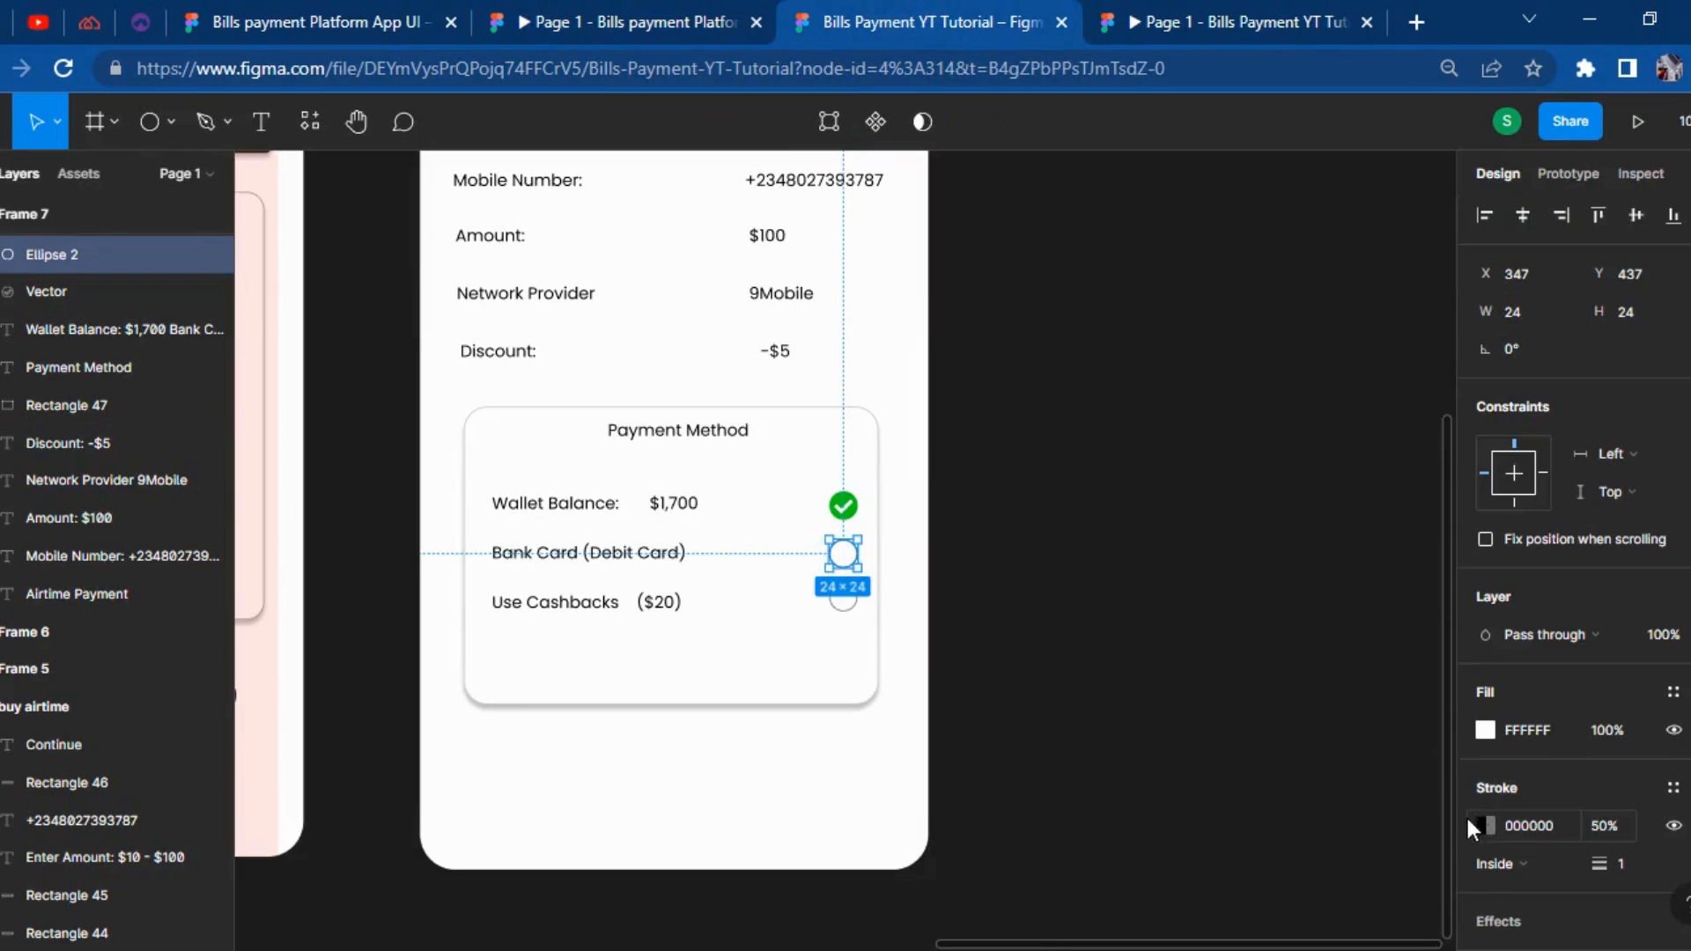
click(1486, 826)
click(1345, 840)
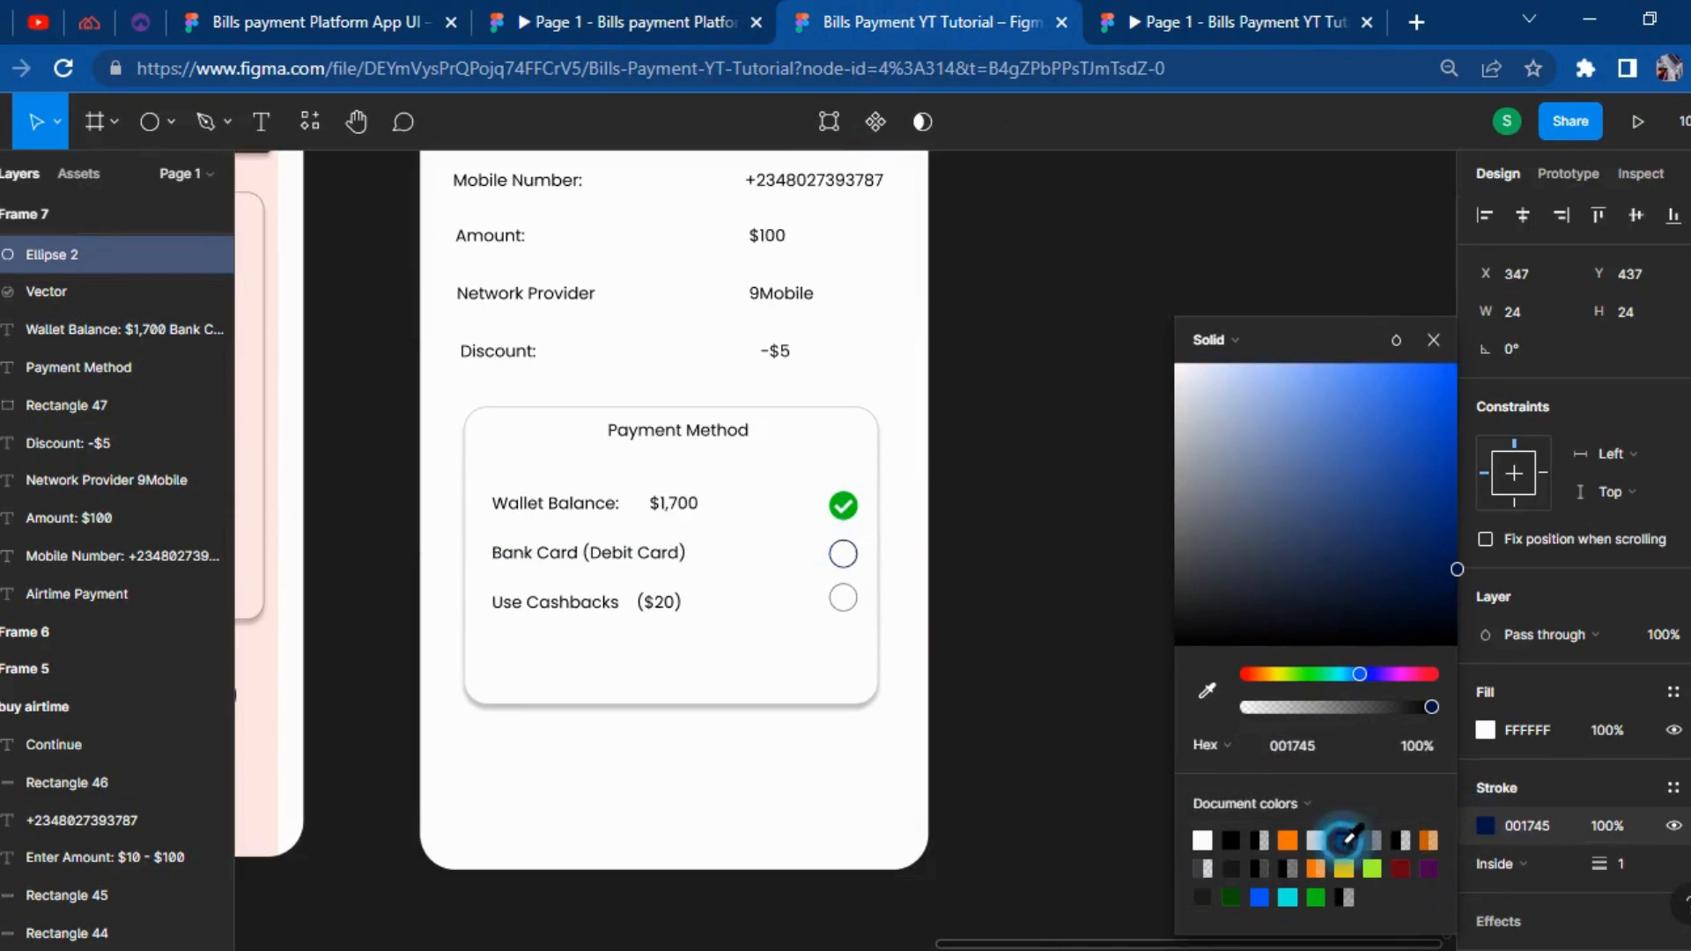
click(1110, 726)
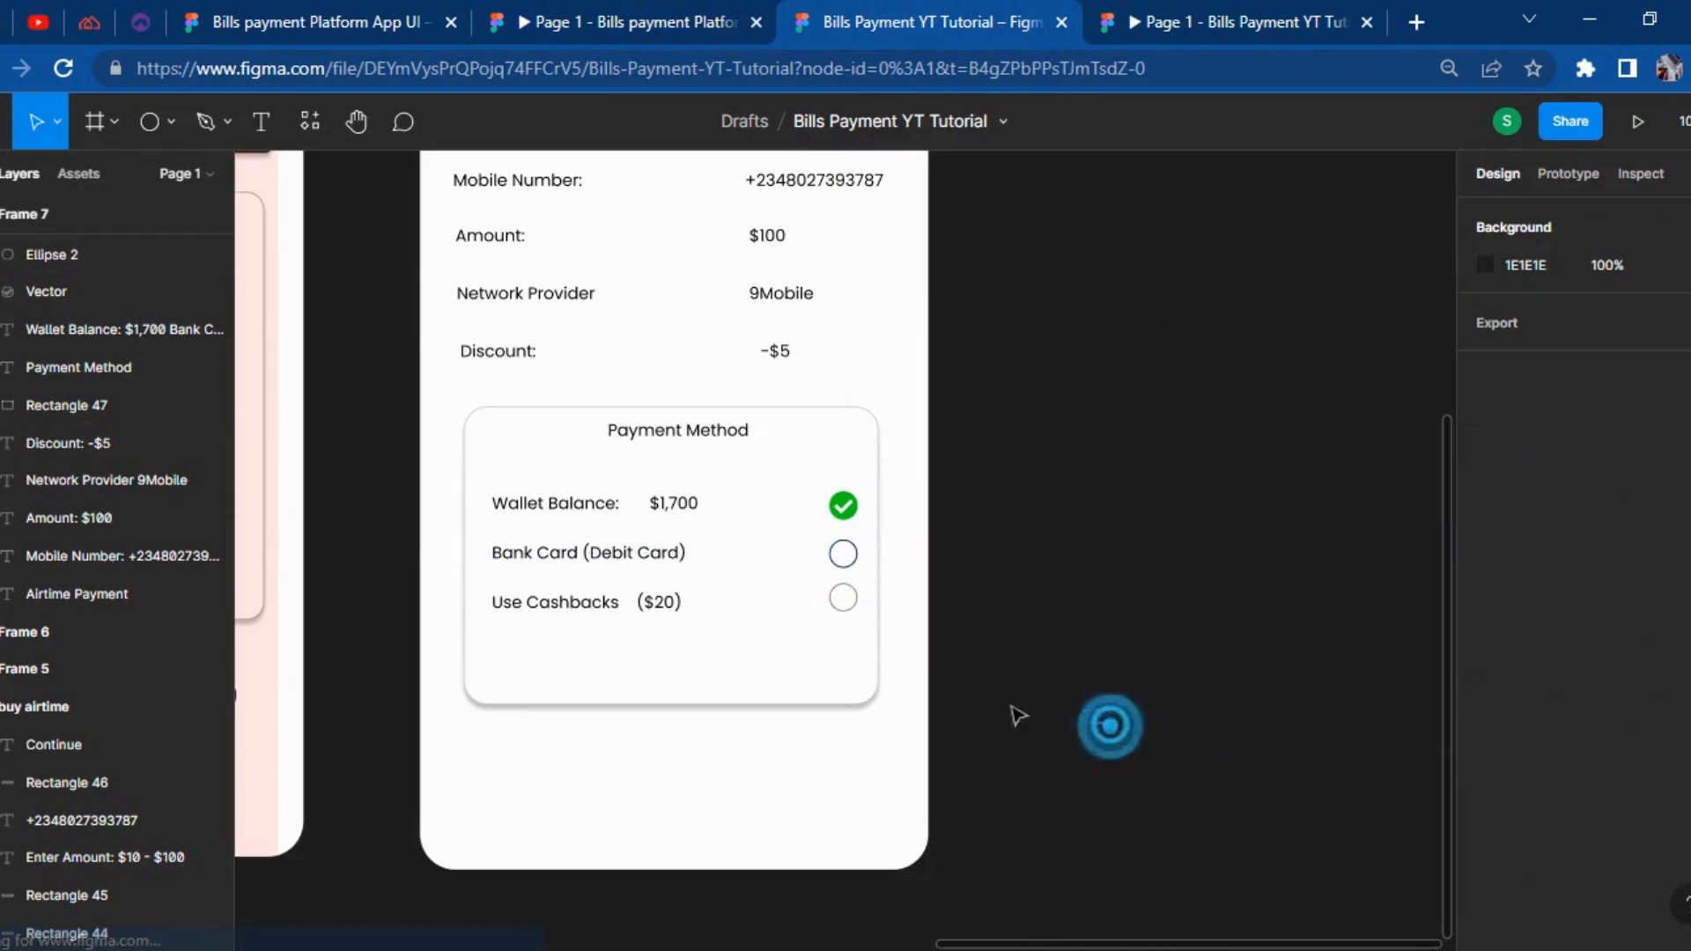
click(844, 602)
click(1485, 825)
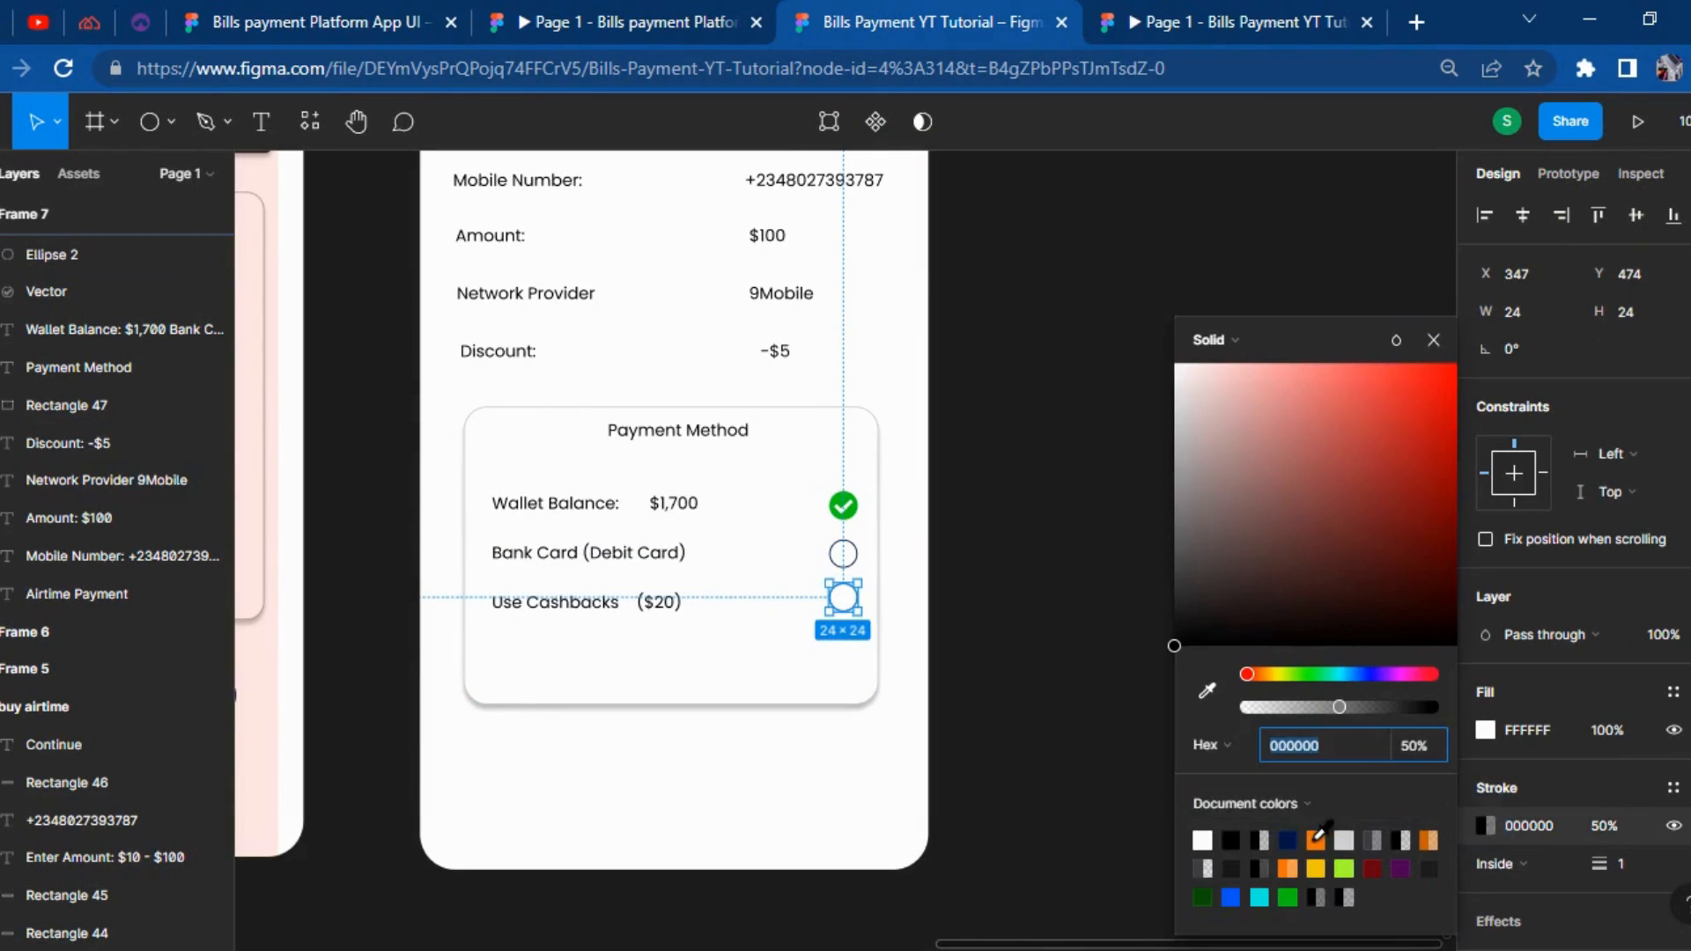
click(1287, 839)
click(994, 799)
Shorten the Payment Method card by raising its lower edge, using the reference prototype as a guide.
click(698, 19)
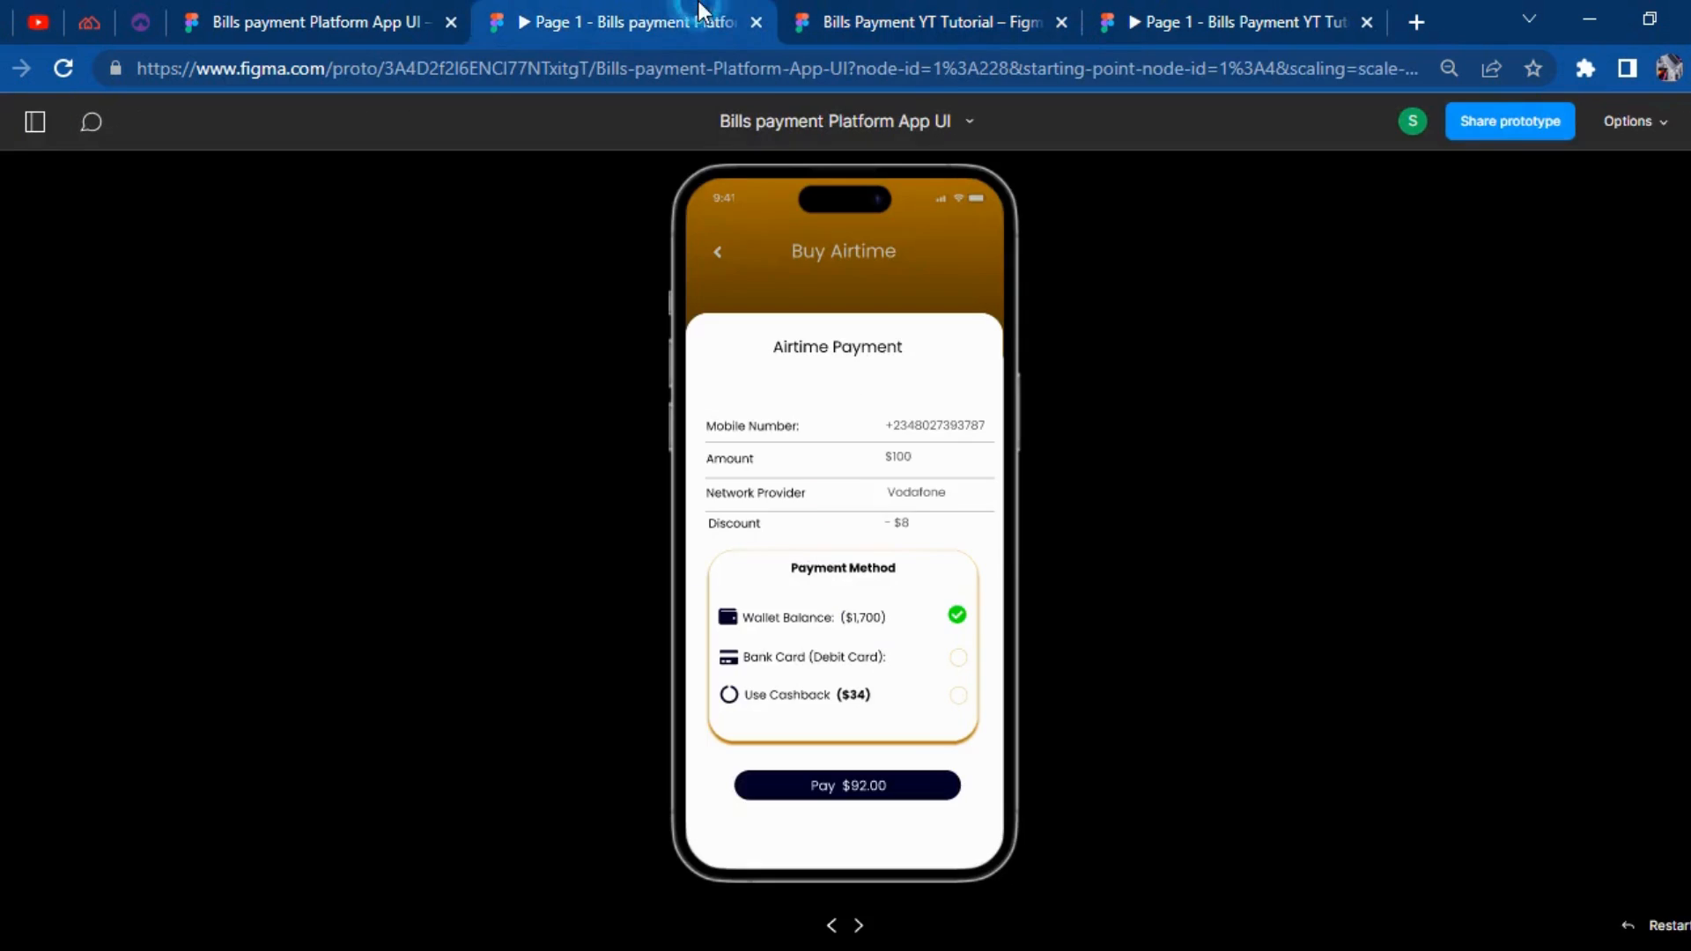
click(925, 22)
click(647, 694)
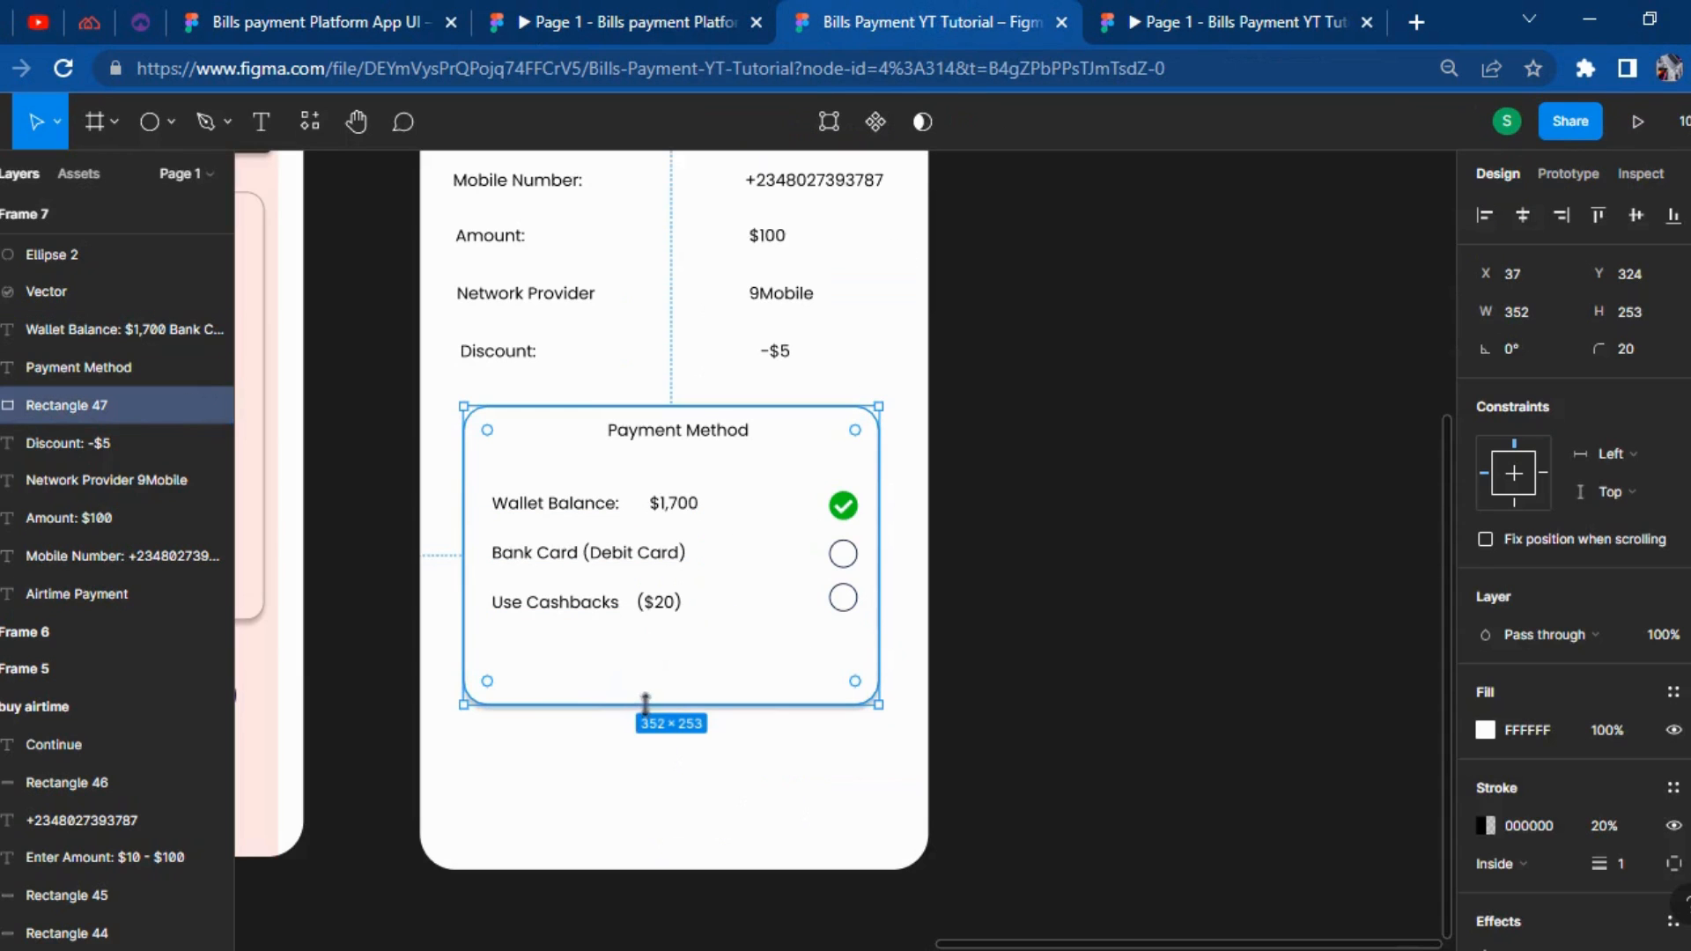
drag(652, 707, 658, 680)
click(1017, 731)
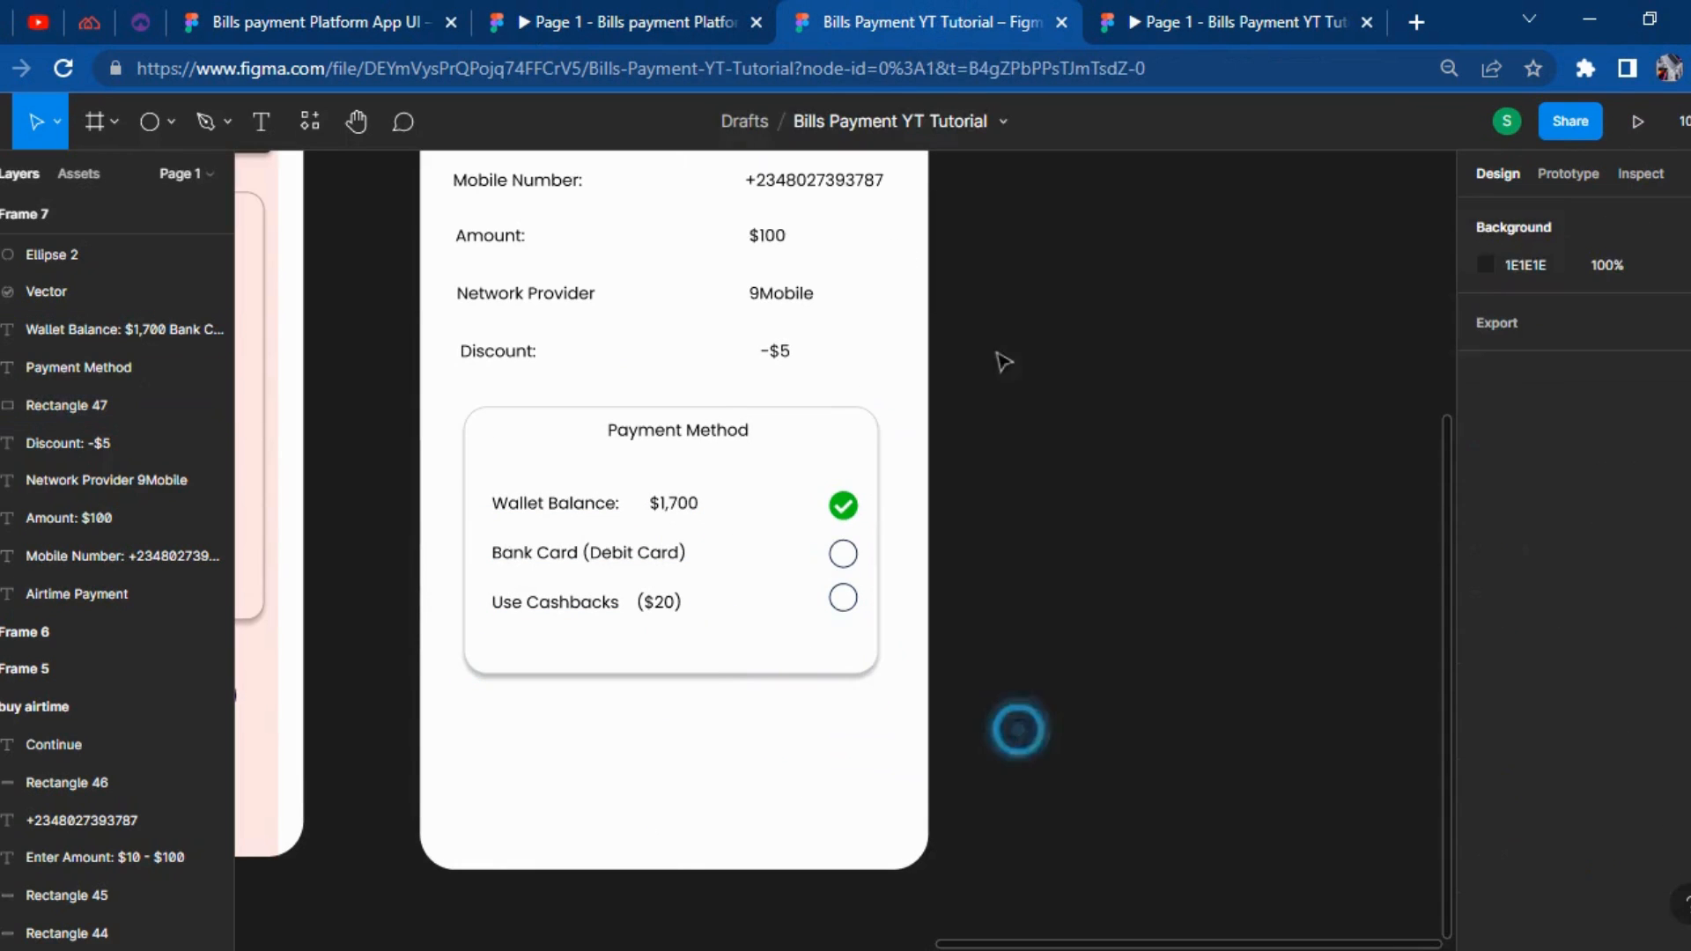
Check the reference's pay button and draw a rectangle about 271 × 50 below the Payment Method card at X 83, Y 579.
click(747, 13)
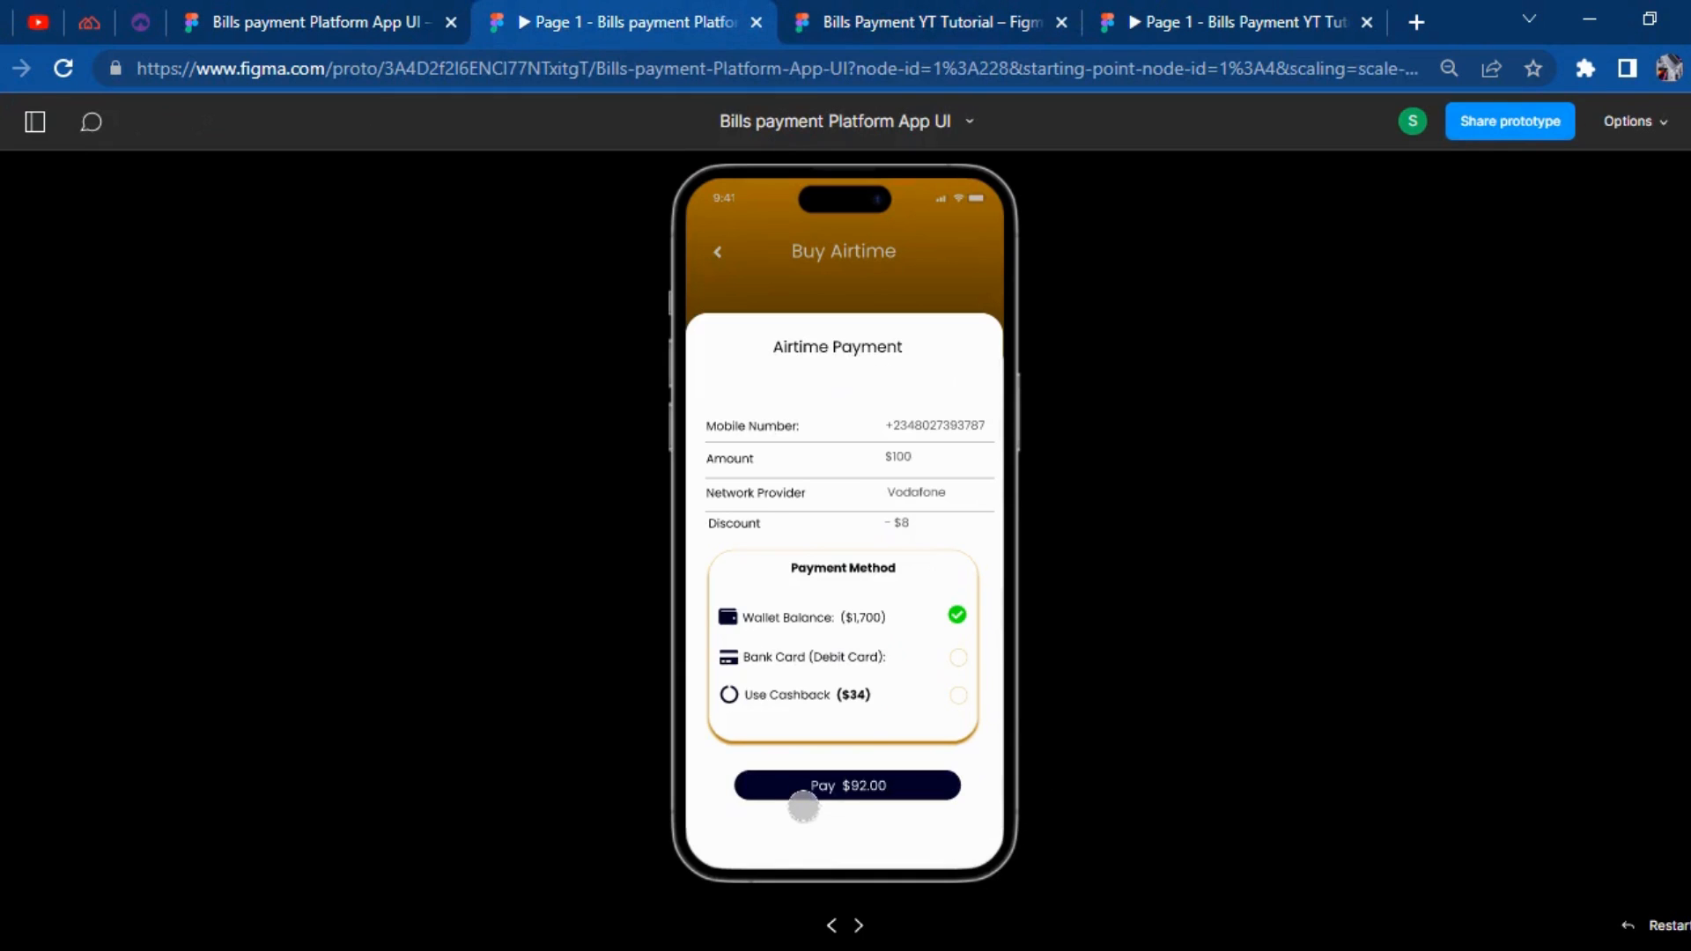
click(954, 18)
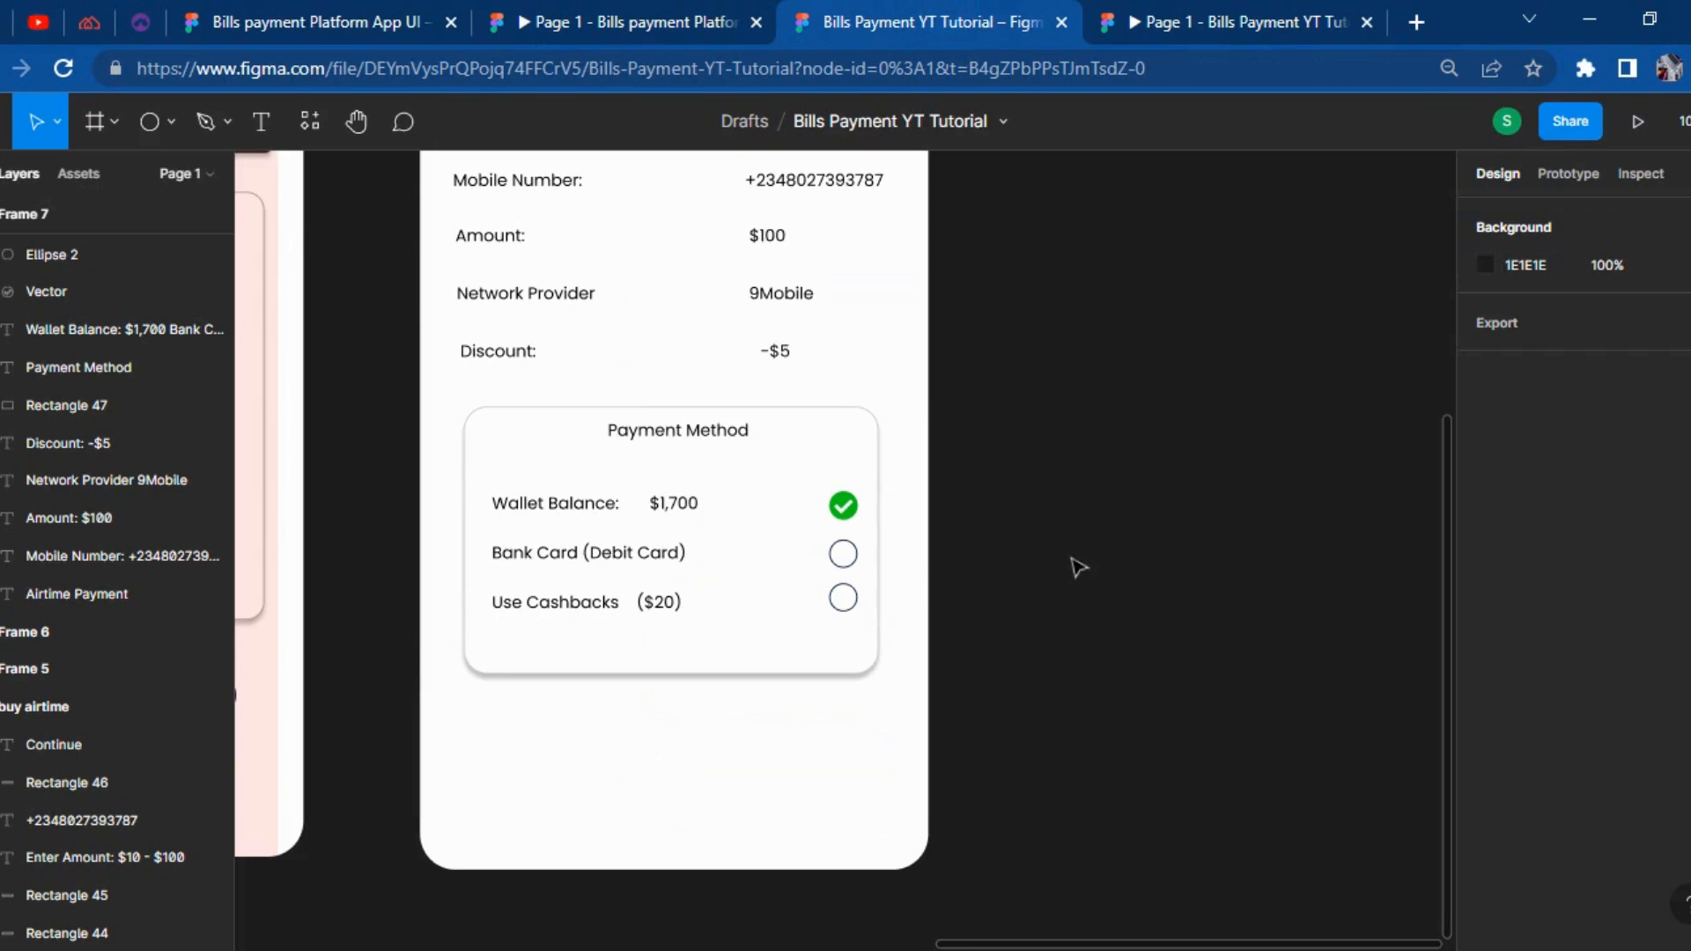
click(151, 120)
click(168, 124)
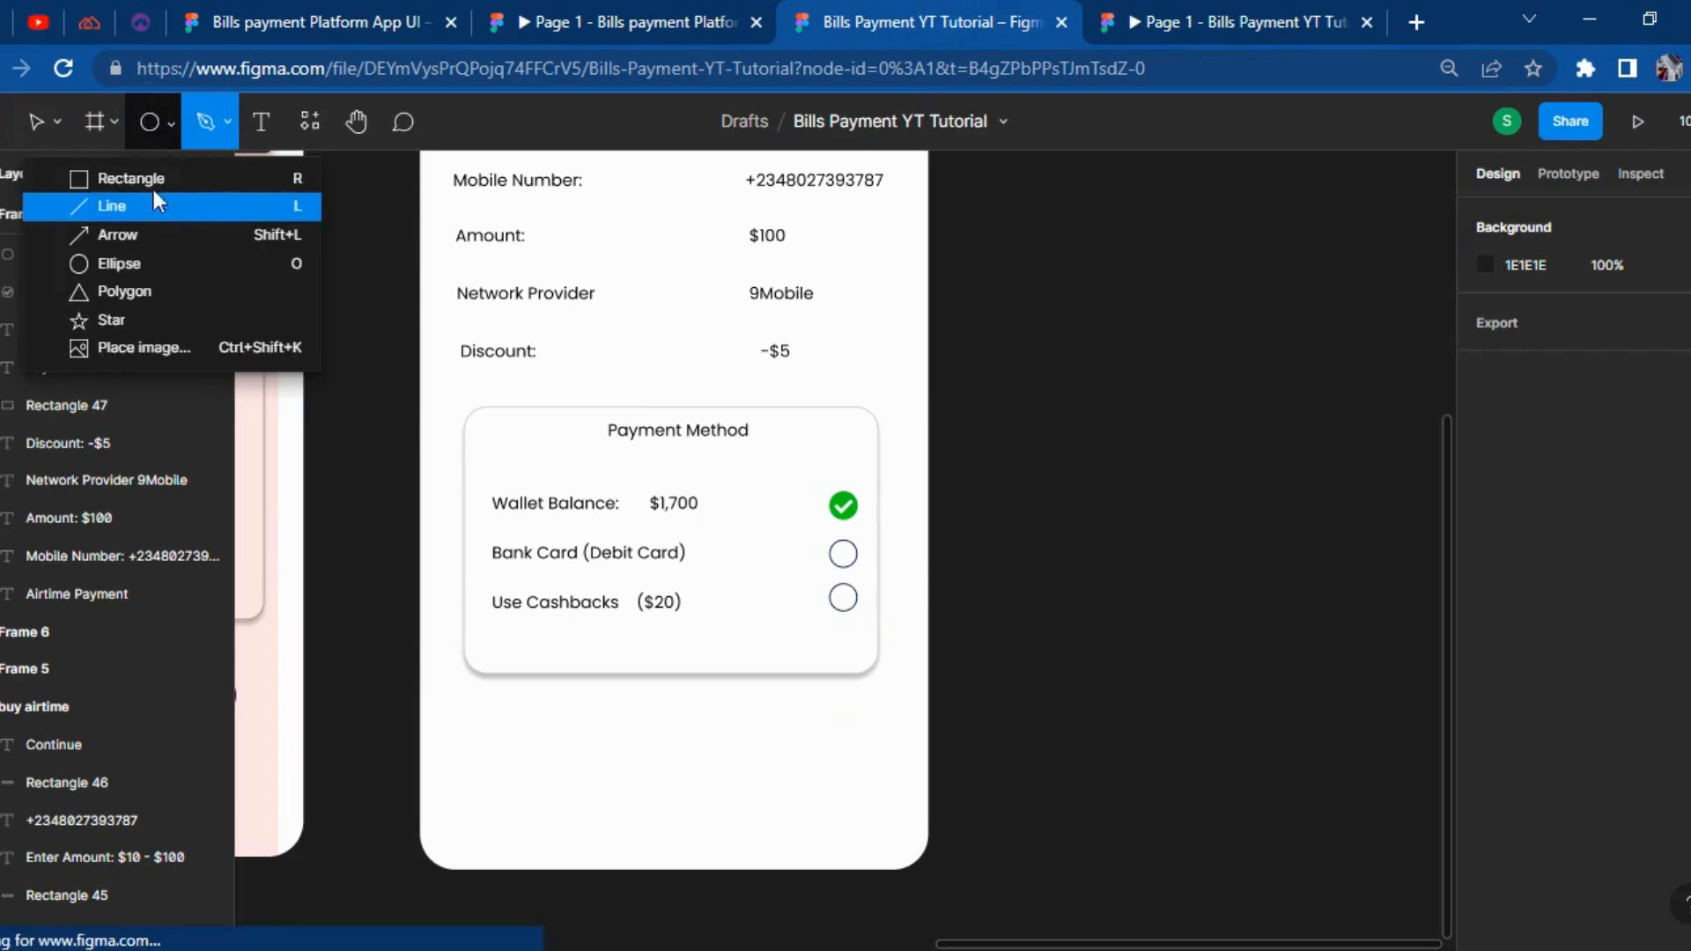
click(146, 178)
drag(494, 707, 817, 768)
key(shift+Right)
key(shift+Right)
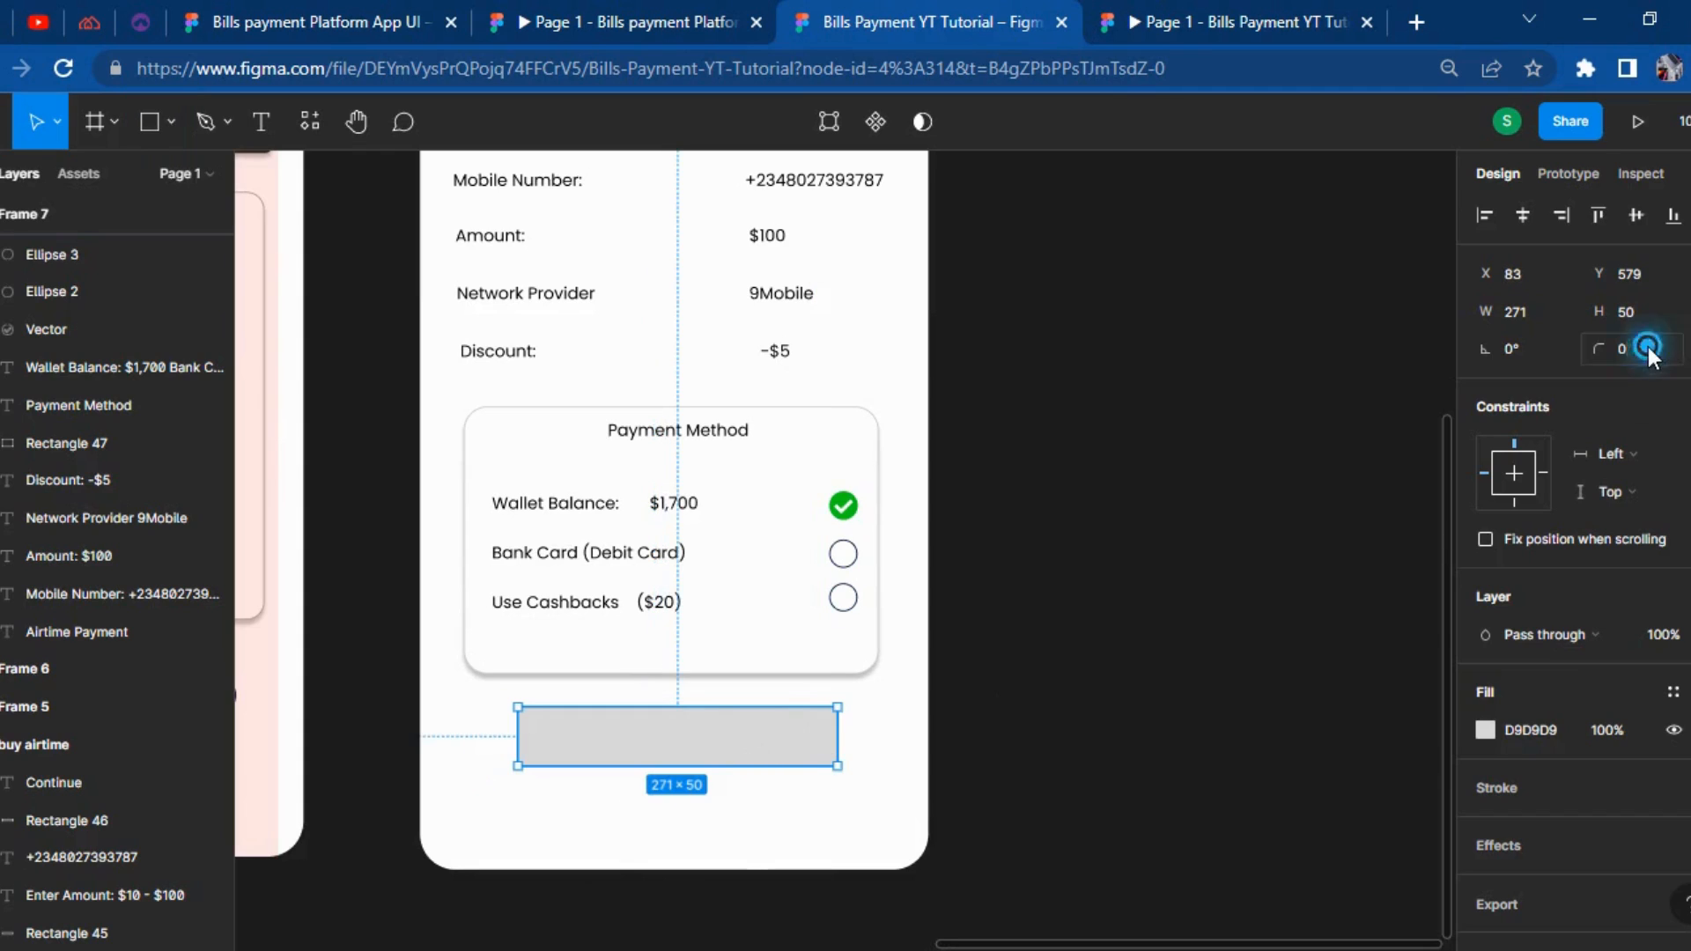
Give the button rectangle a corner radius of 25 and resize it to 285 × 45 at X 73.
text(25)
key(Return)
key(3)
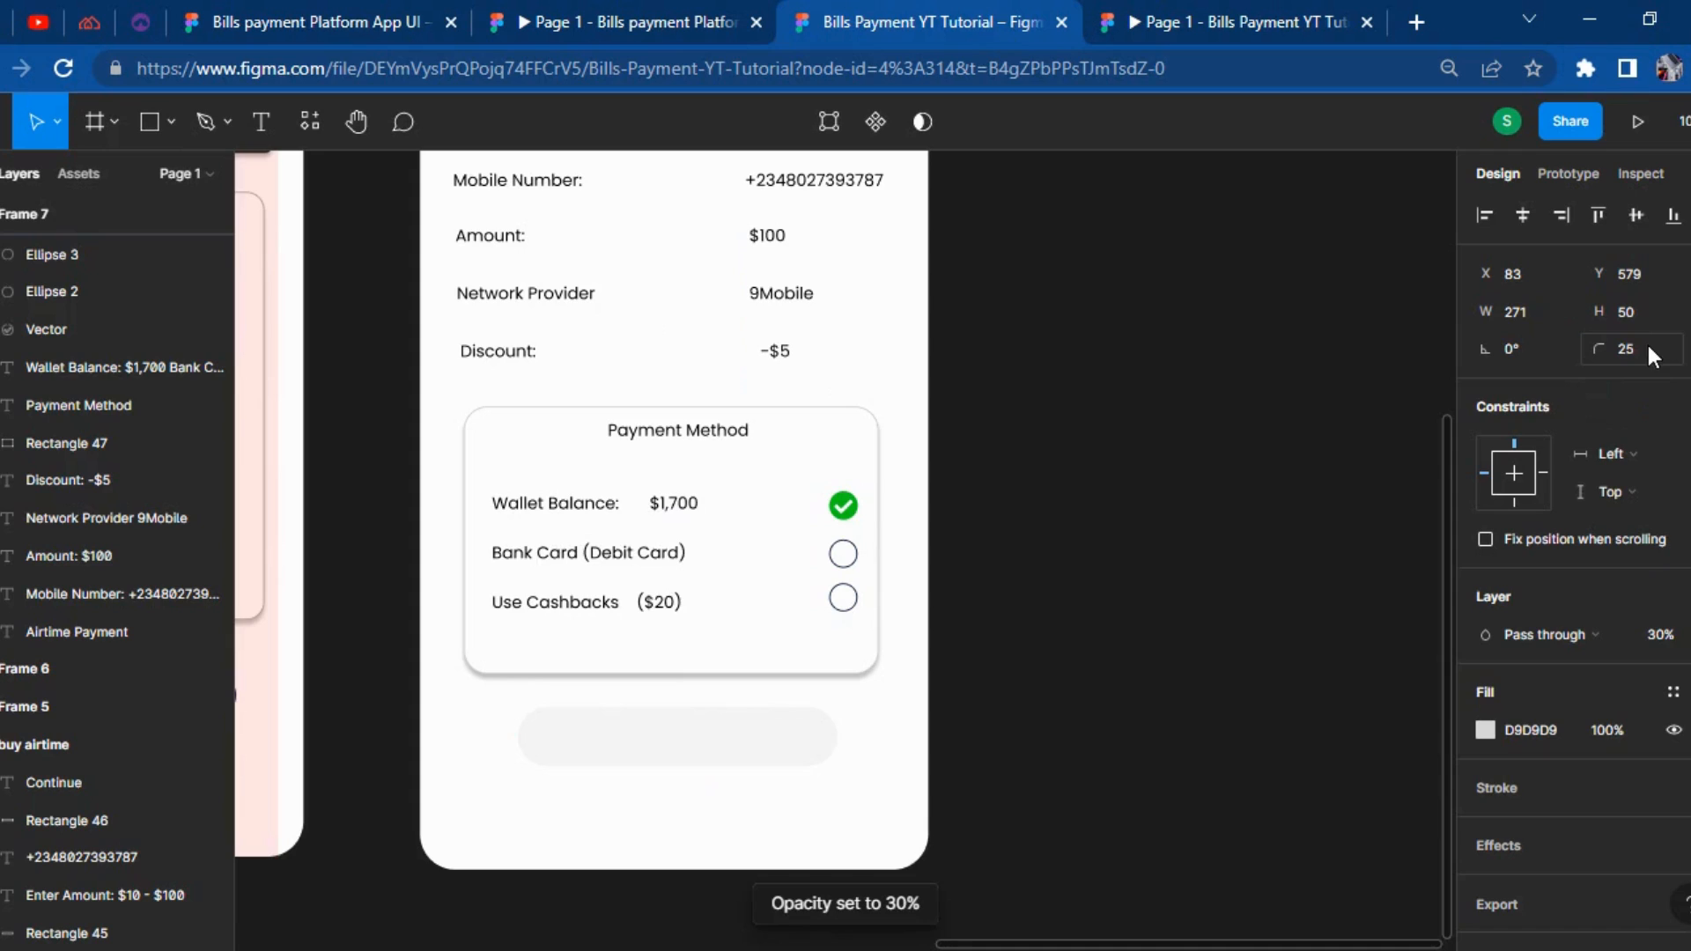
key(0)
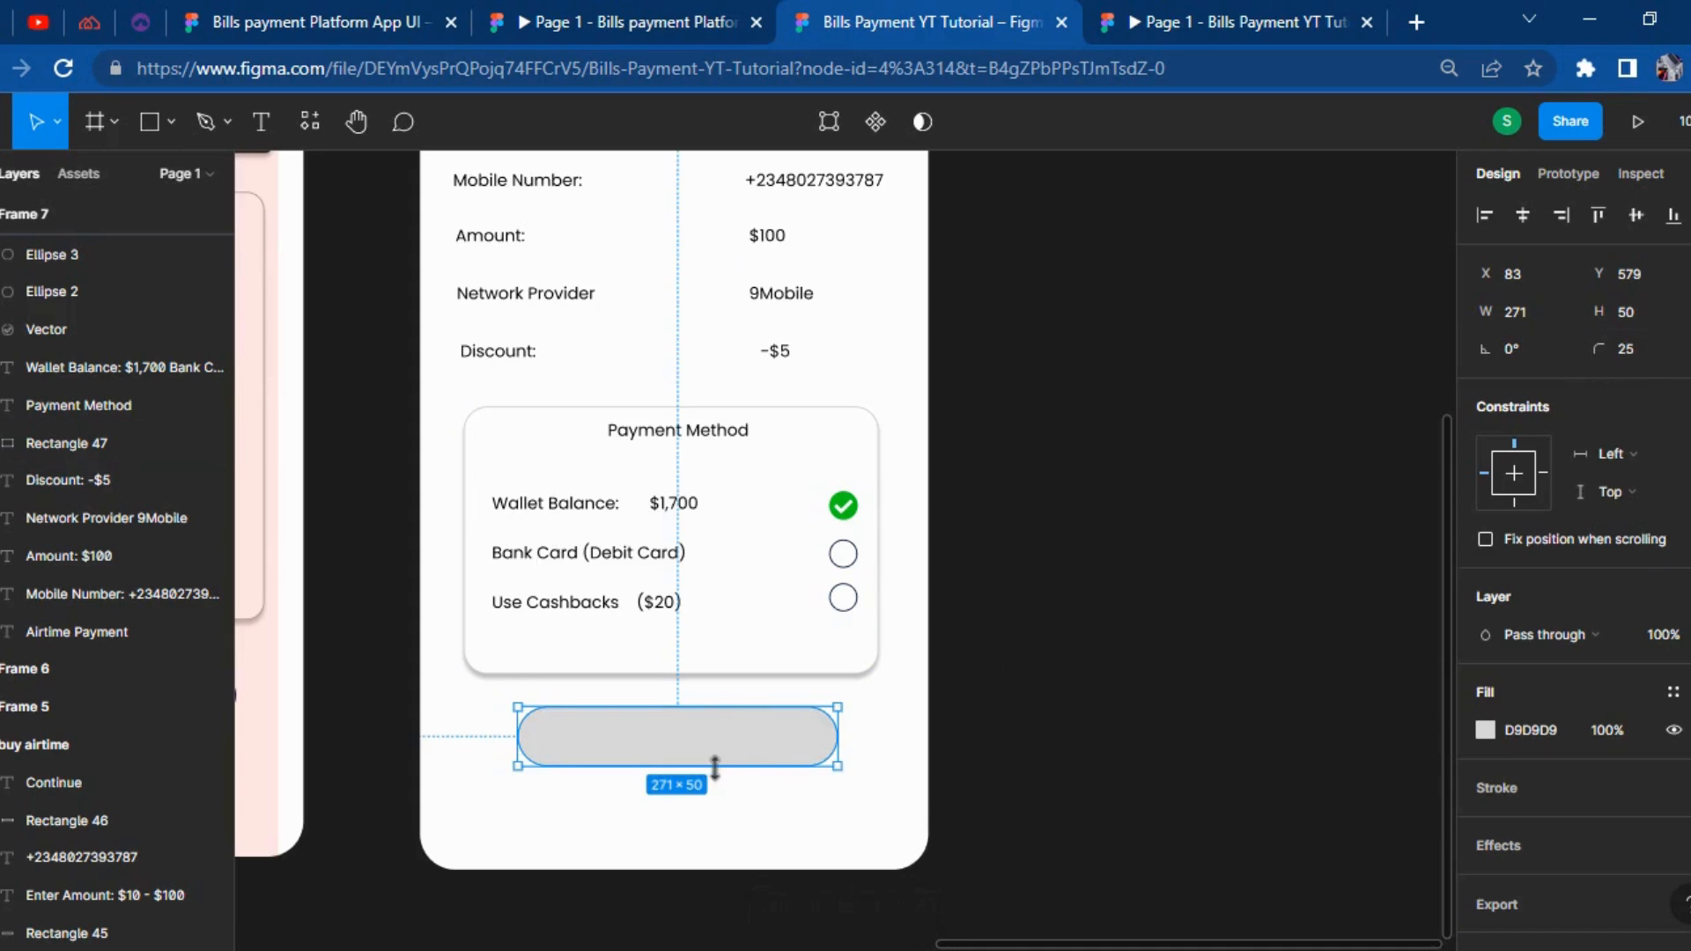
drag(723, 765, 722, 761)
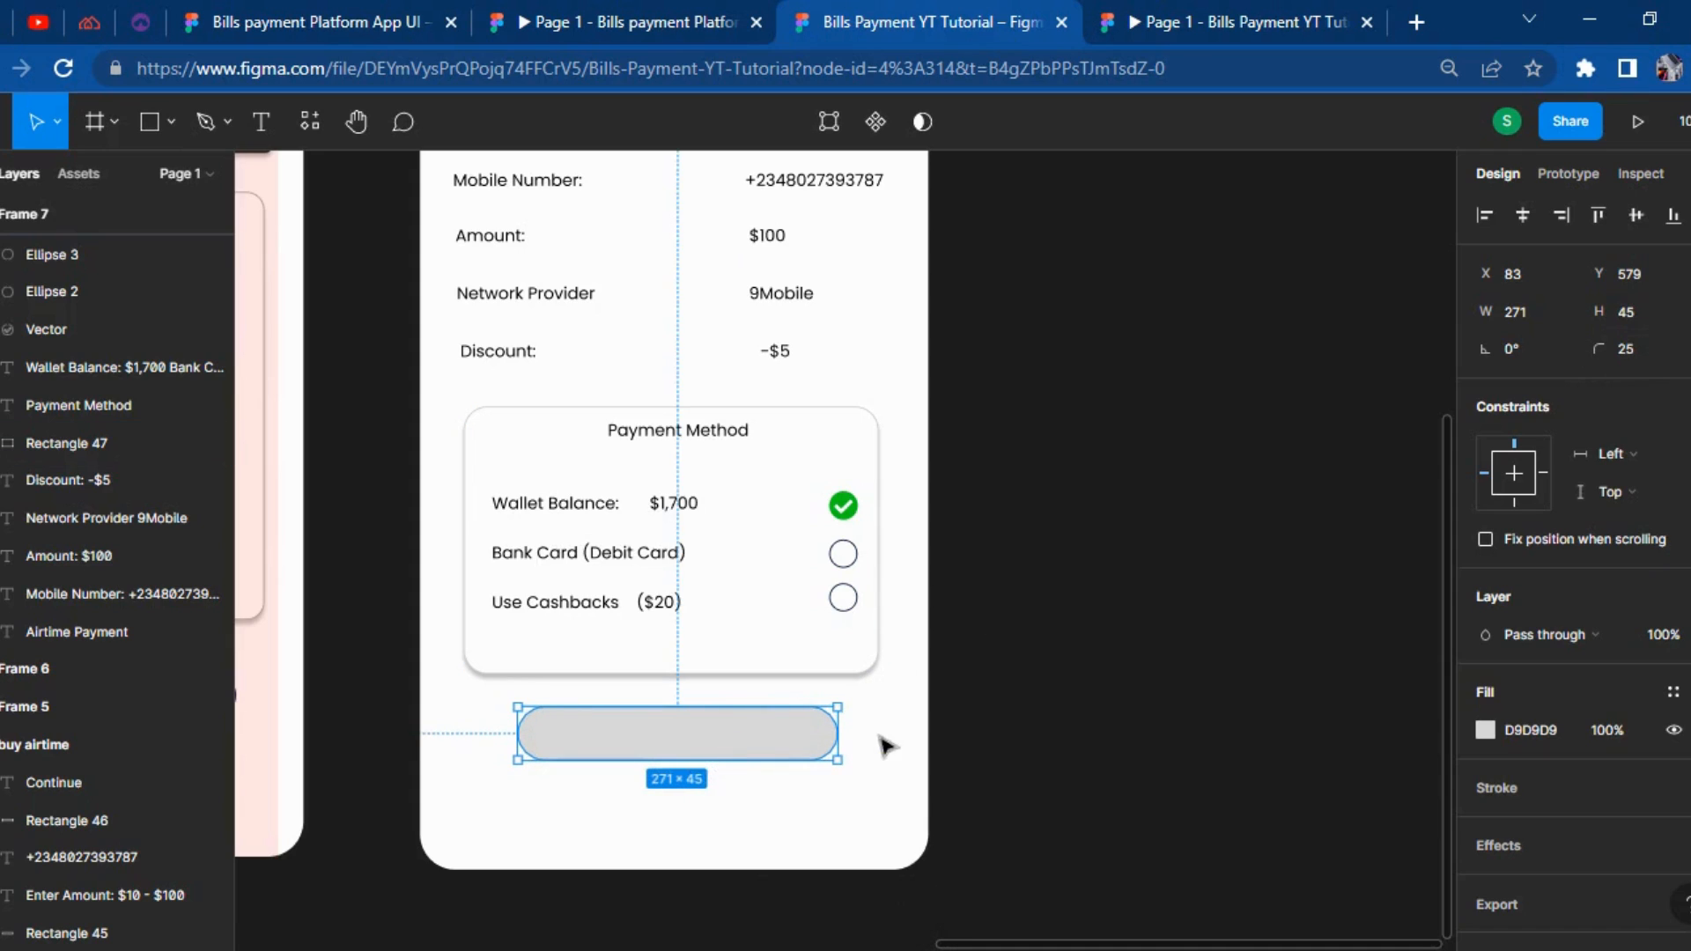
text(285)
key(Return)
key(shift+Left)
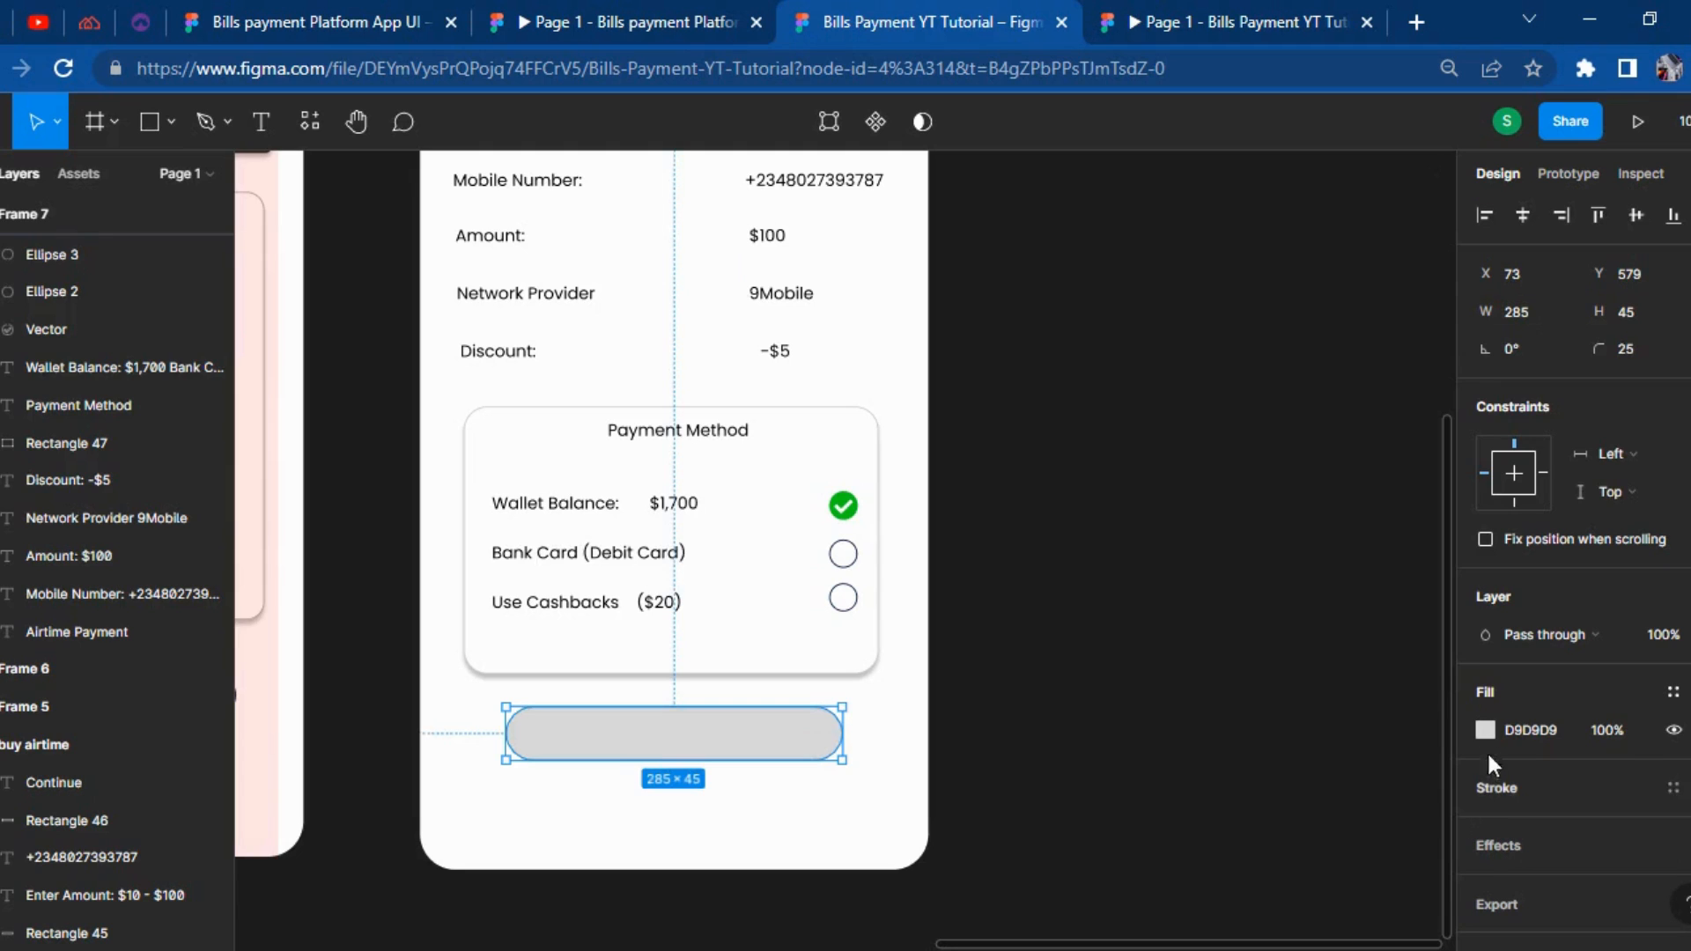
Fill the button rectangle with the navy document colour (001745).
click(1485, 730)
click(1288, 840)
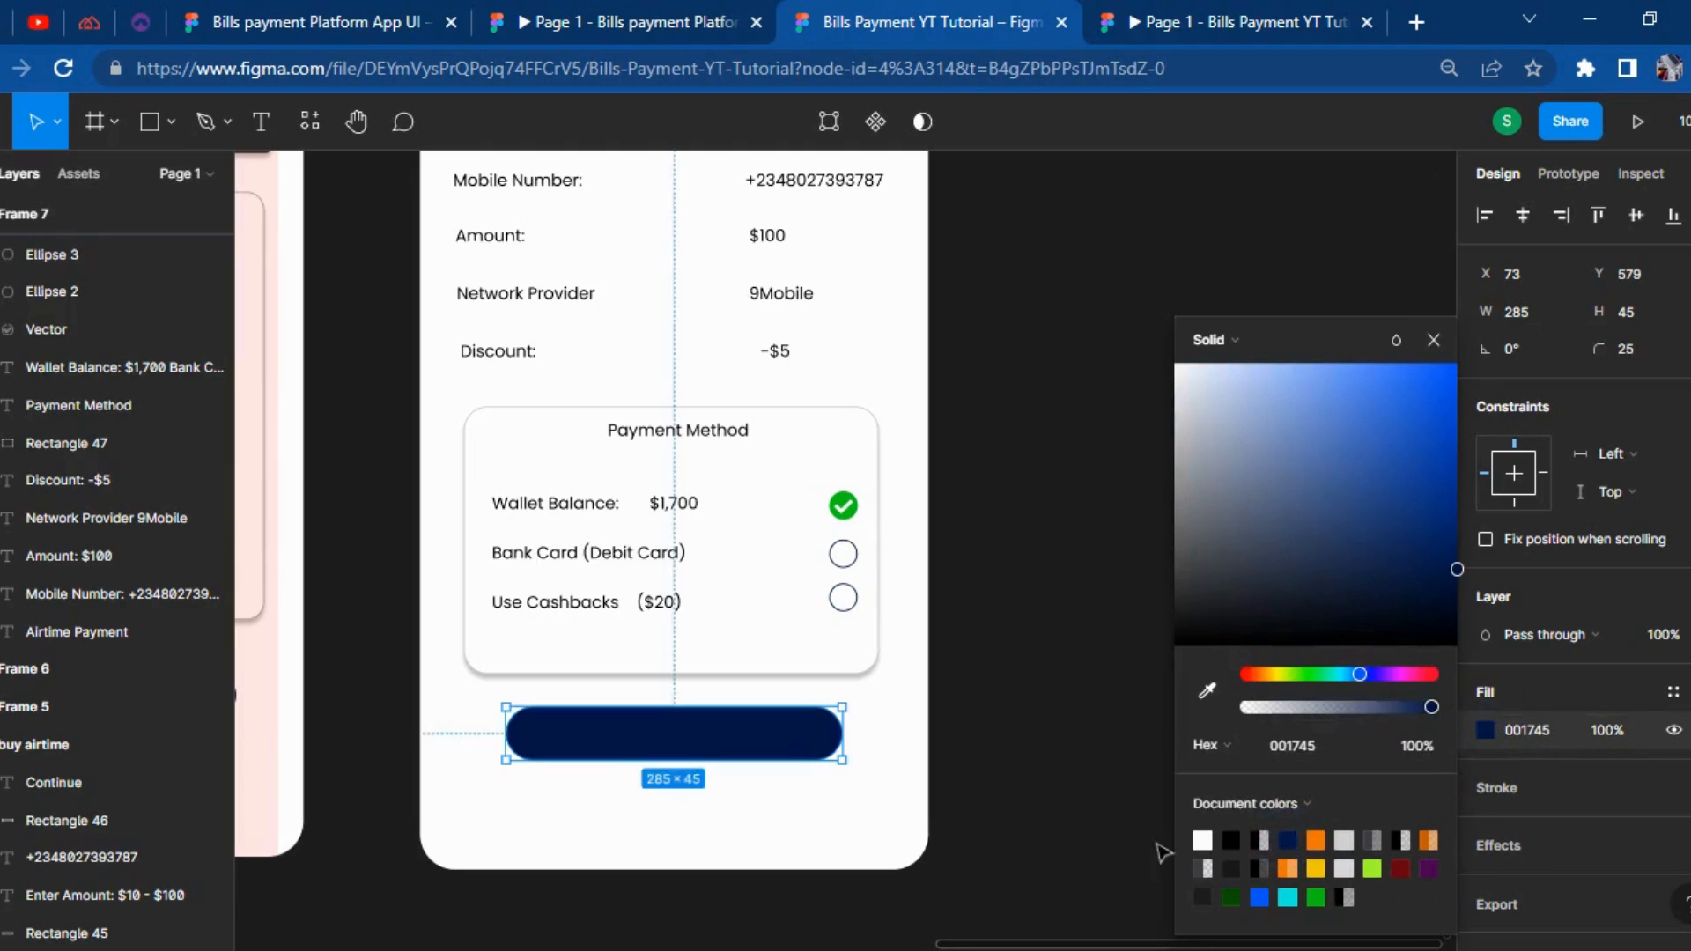
click(1152, 832)
Add the white text "Pay $95" and centre it on the navy button at X 191, Y 591.
click(261, 121)
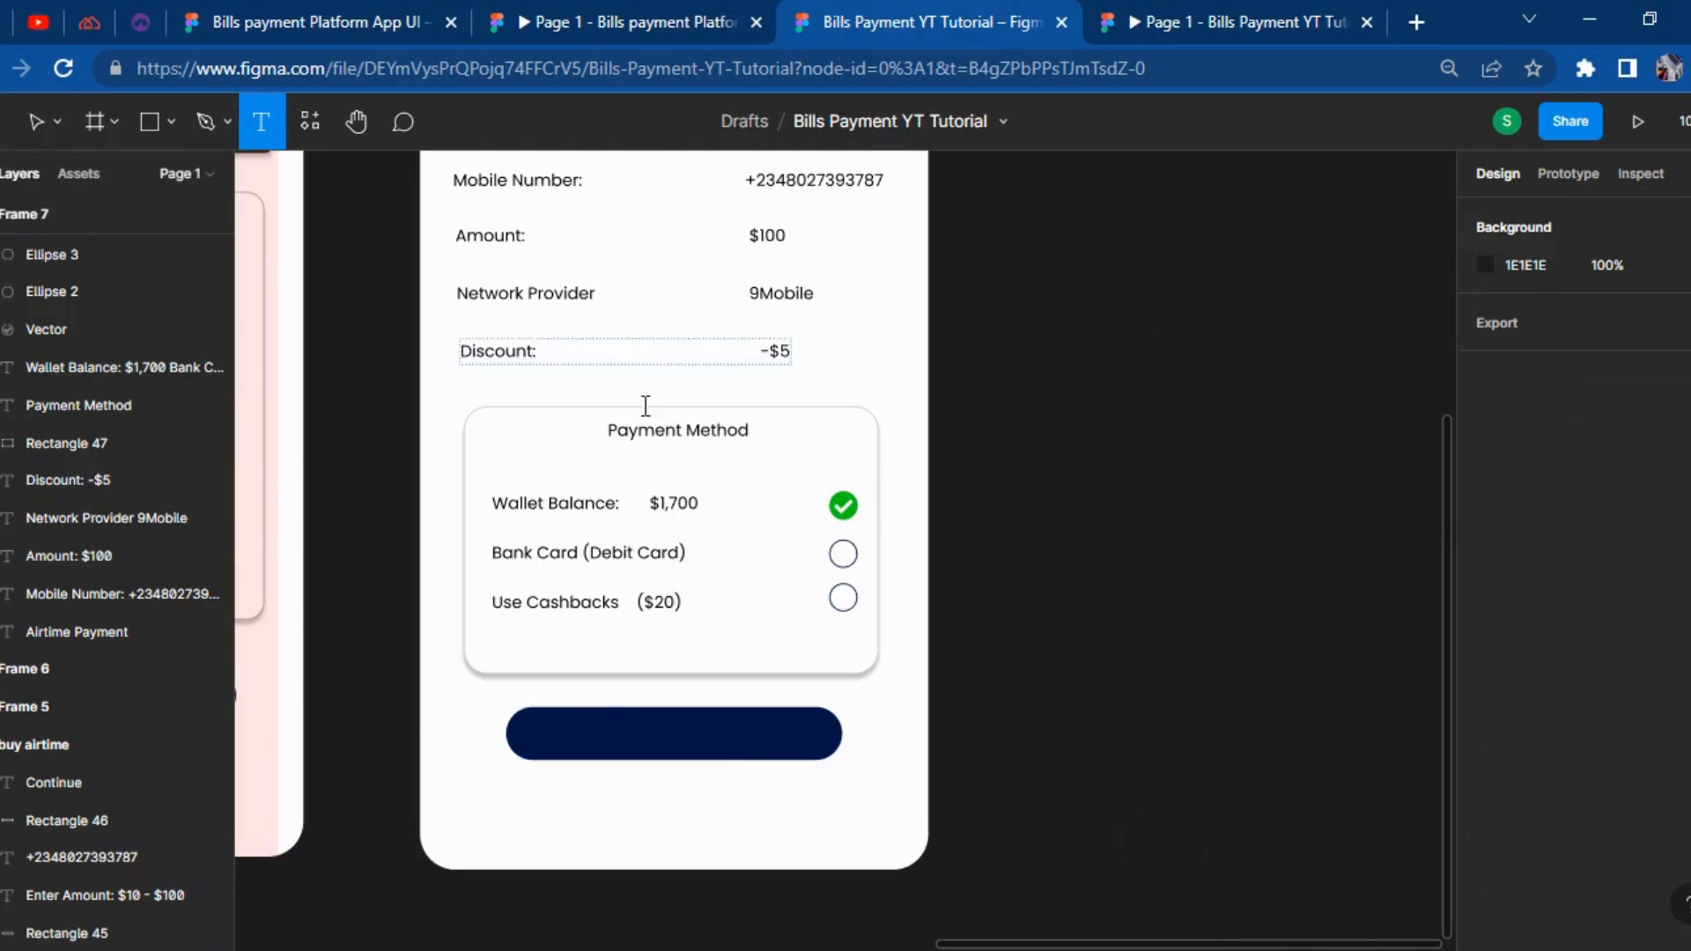
click(1146, 555)
text(Pay)
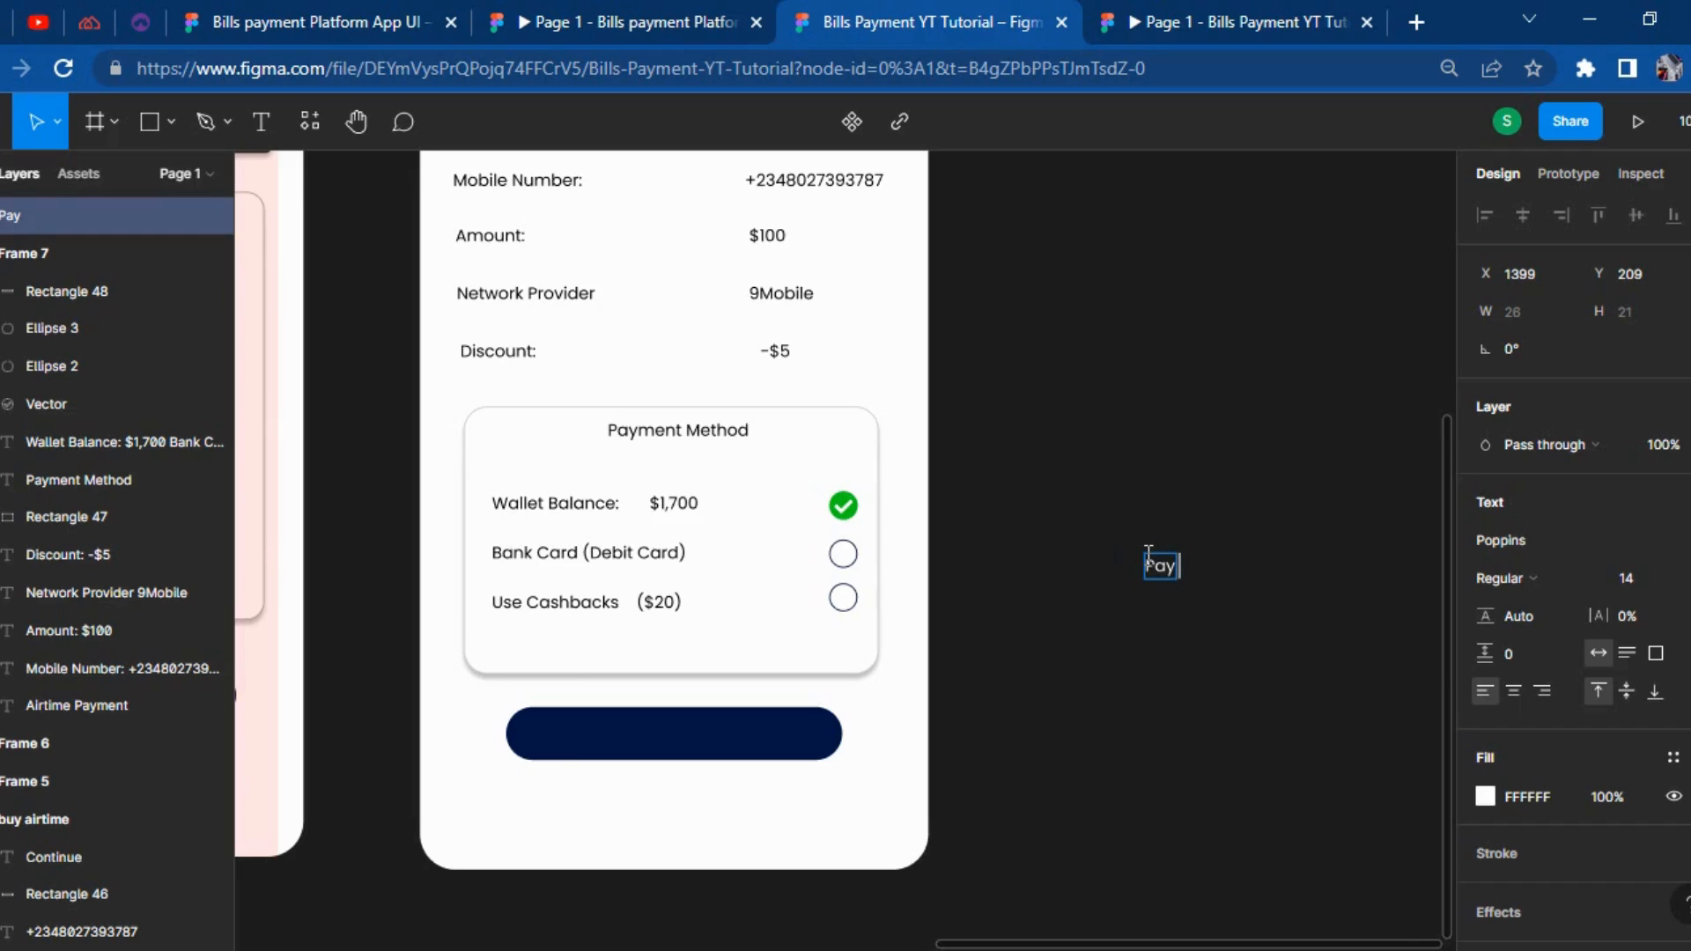
text( $95)
key(Escape)
drag(1180, 566, 683, 745)
key(shift+Left)
key(shift+Right)
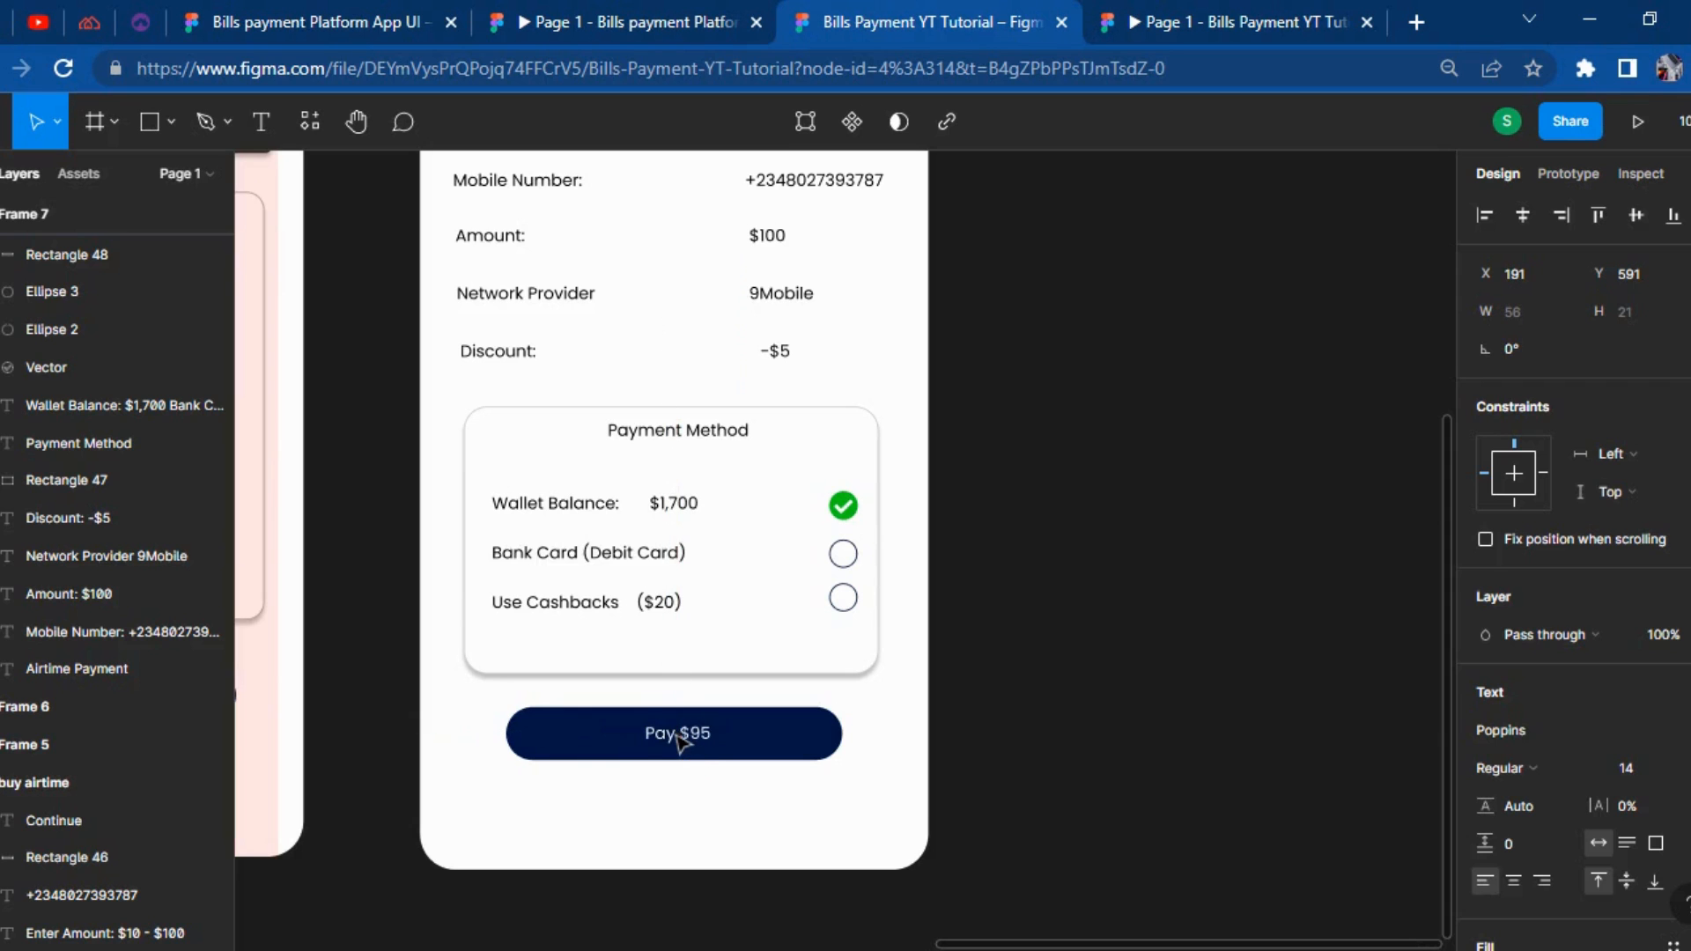
Review the Airtime Payment sheet up close and next to the other app screens.
scroll(1126, 599, up, 6)
scroll(1128, 610, down, 6)
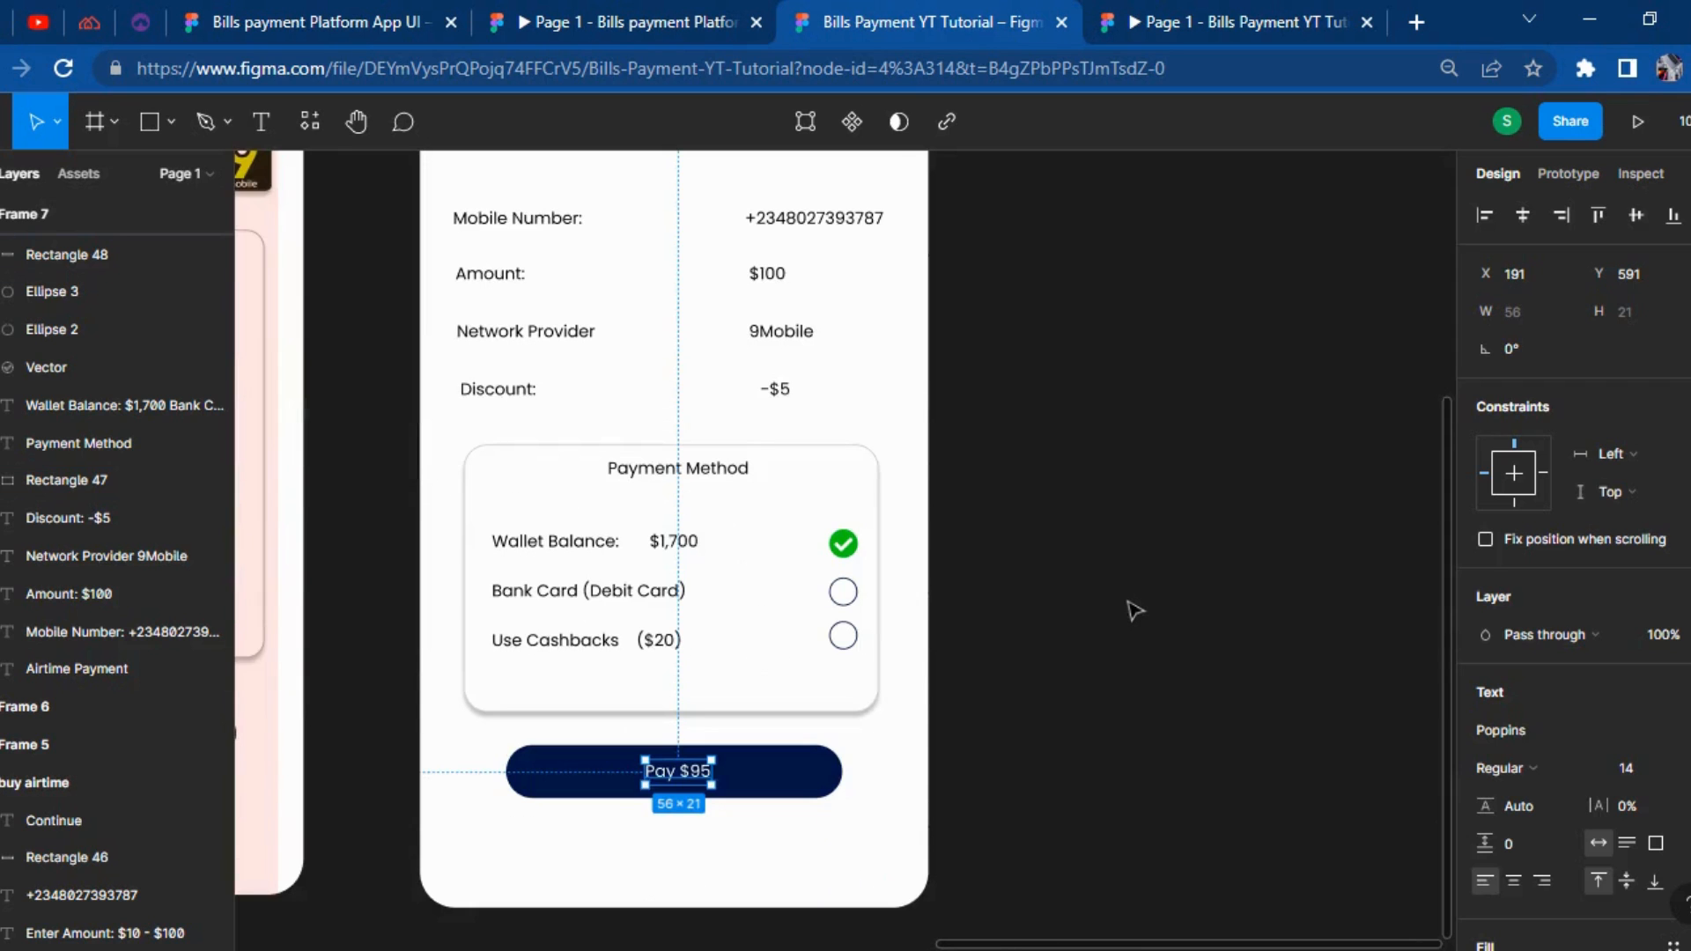
key(ctrl+minus)
drag(943, 813, 2, 823)
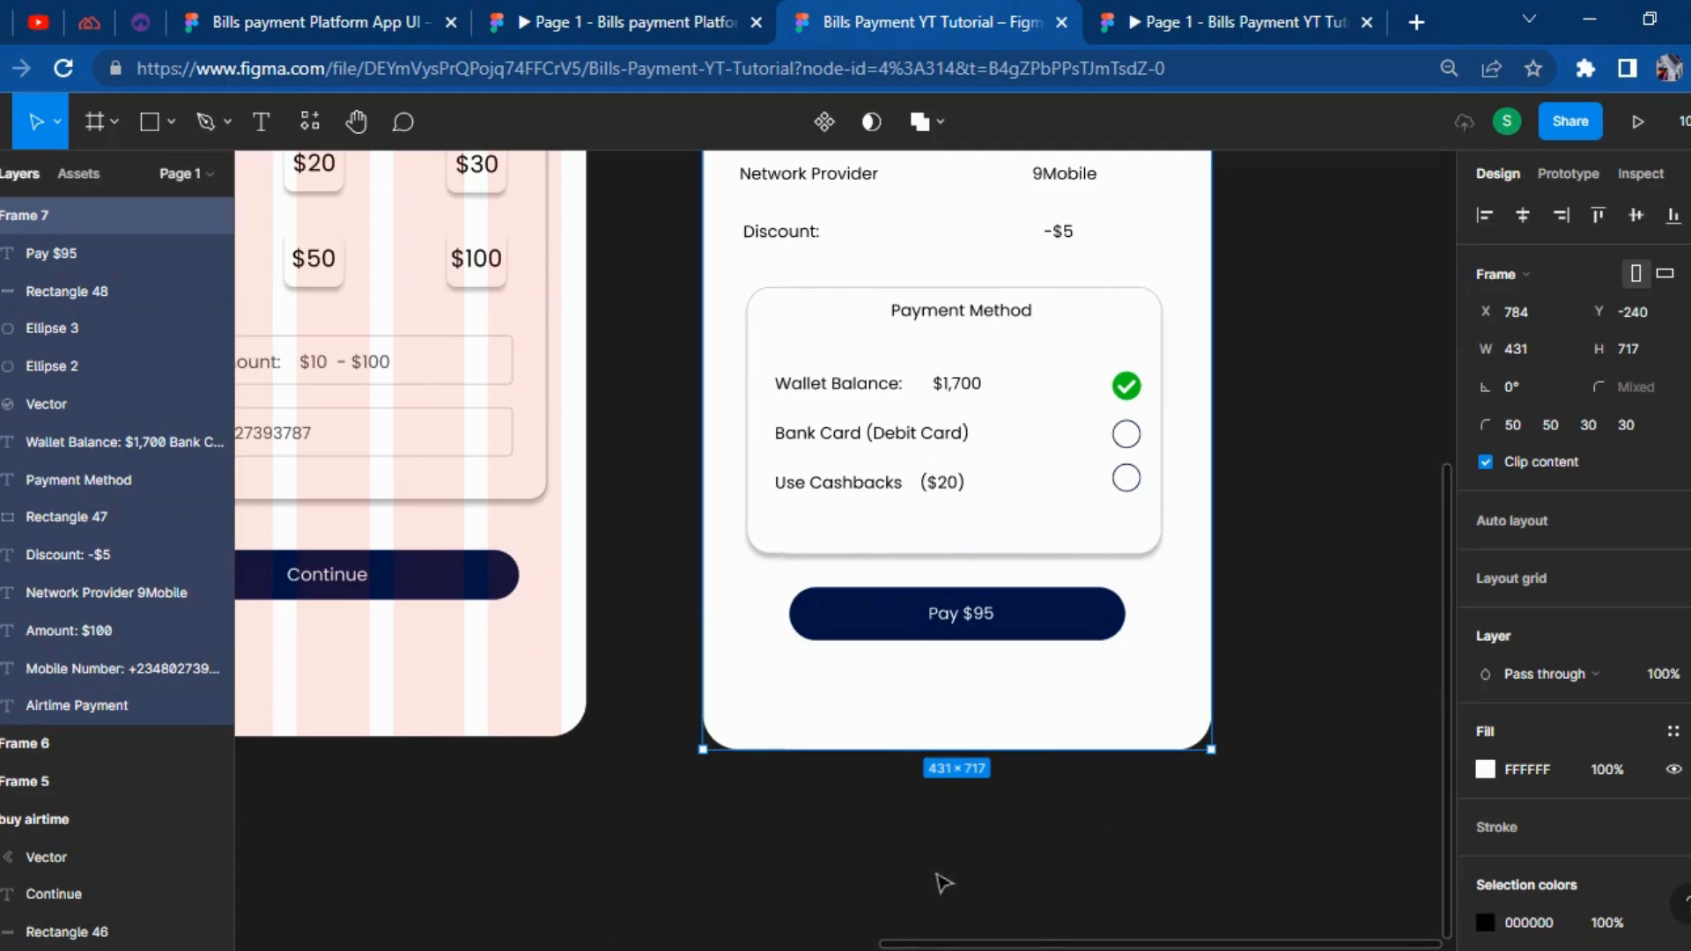
scroll(1042, 857, down, 1)
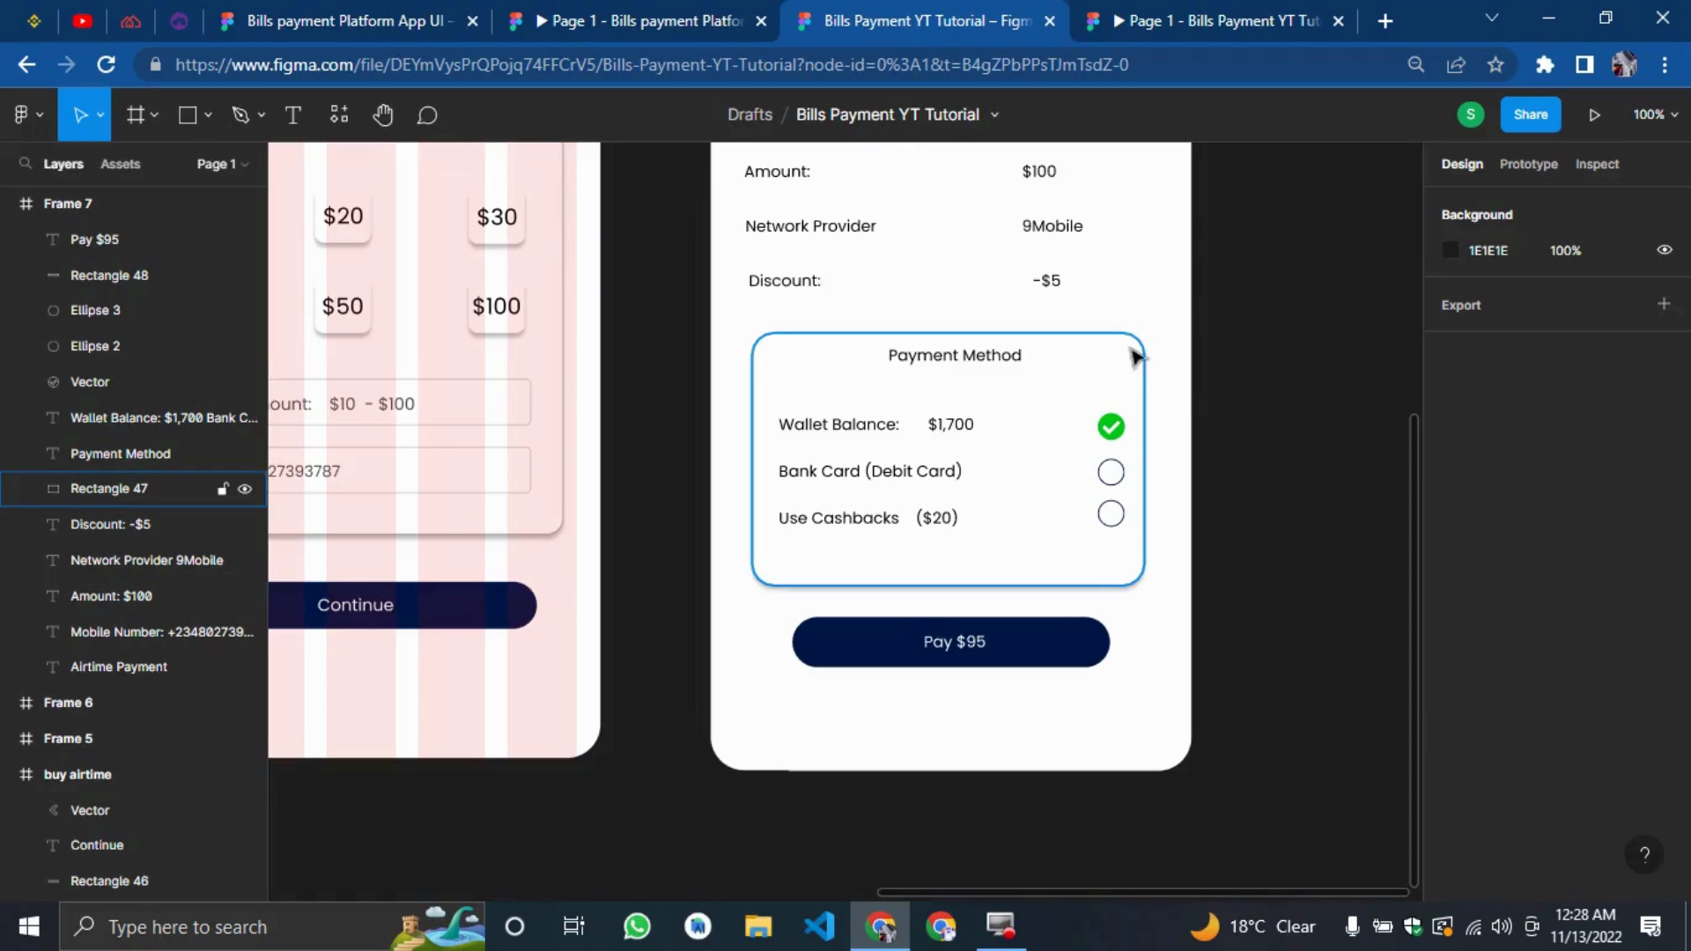
scroll(1137, 352, up, 1)
key(ctrl+minus)
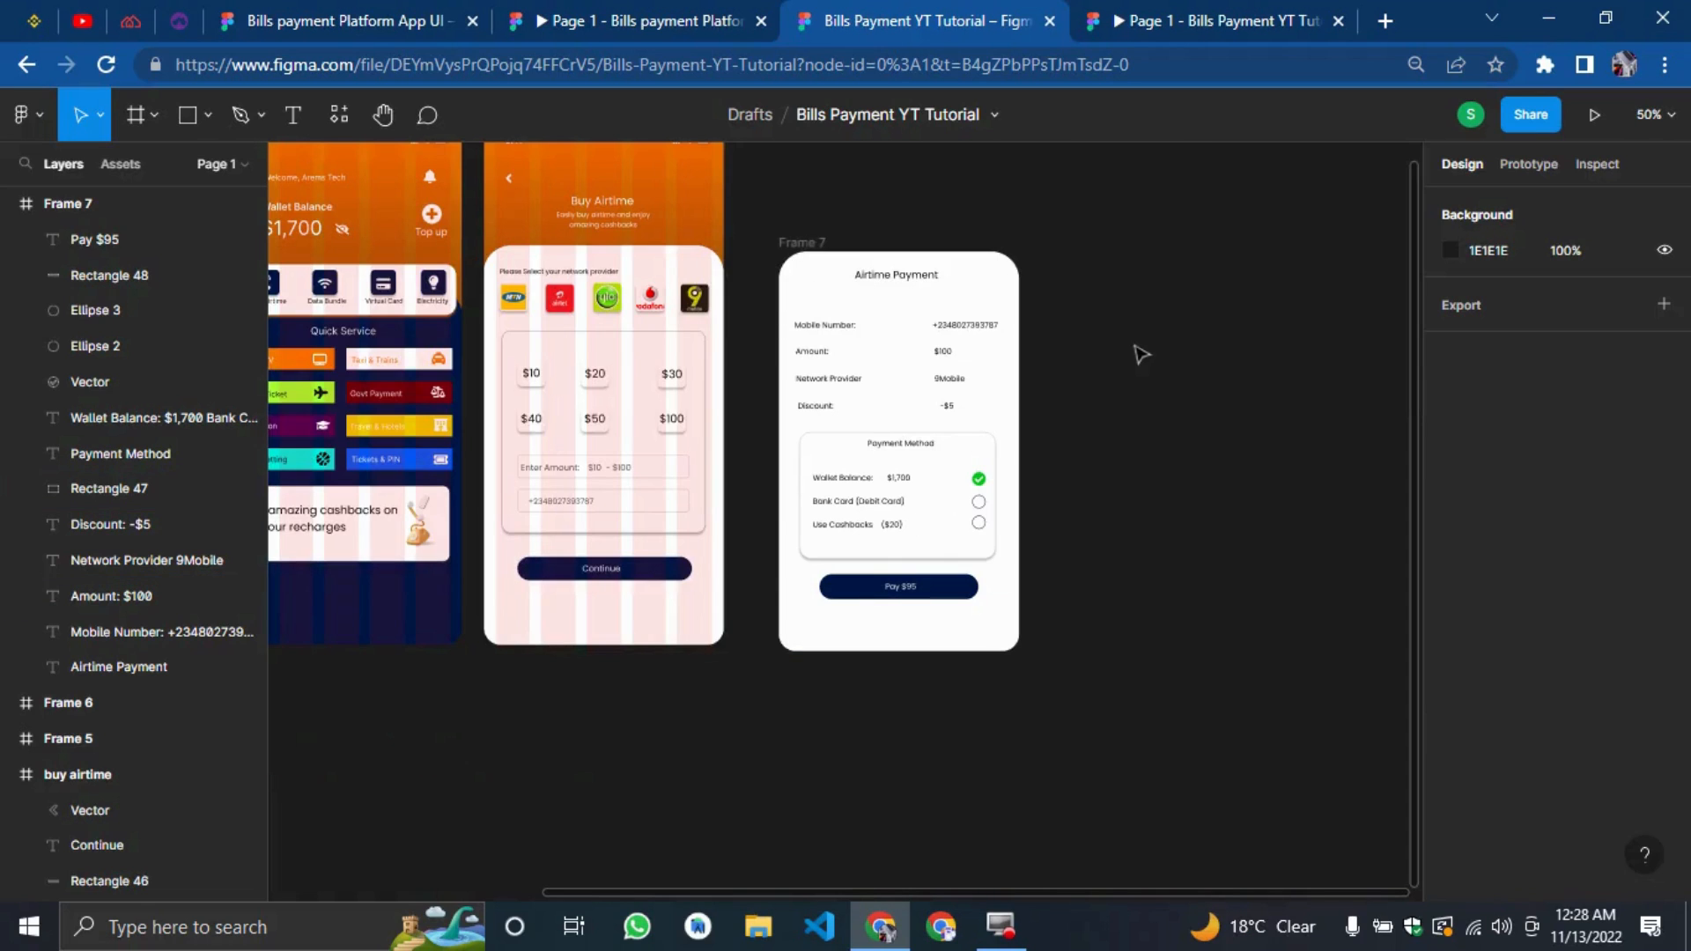
Try to link the Continue button on the buy airtime screen to the Airtime Payment frame as a prototype connection.
scroll(1393, 253, up, 2)
click(1529, 165)
click(602, 613)
drag(691, 613, 766, 310)
key(ctrl+z)
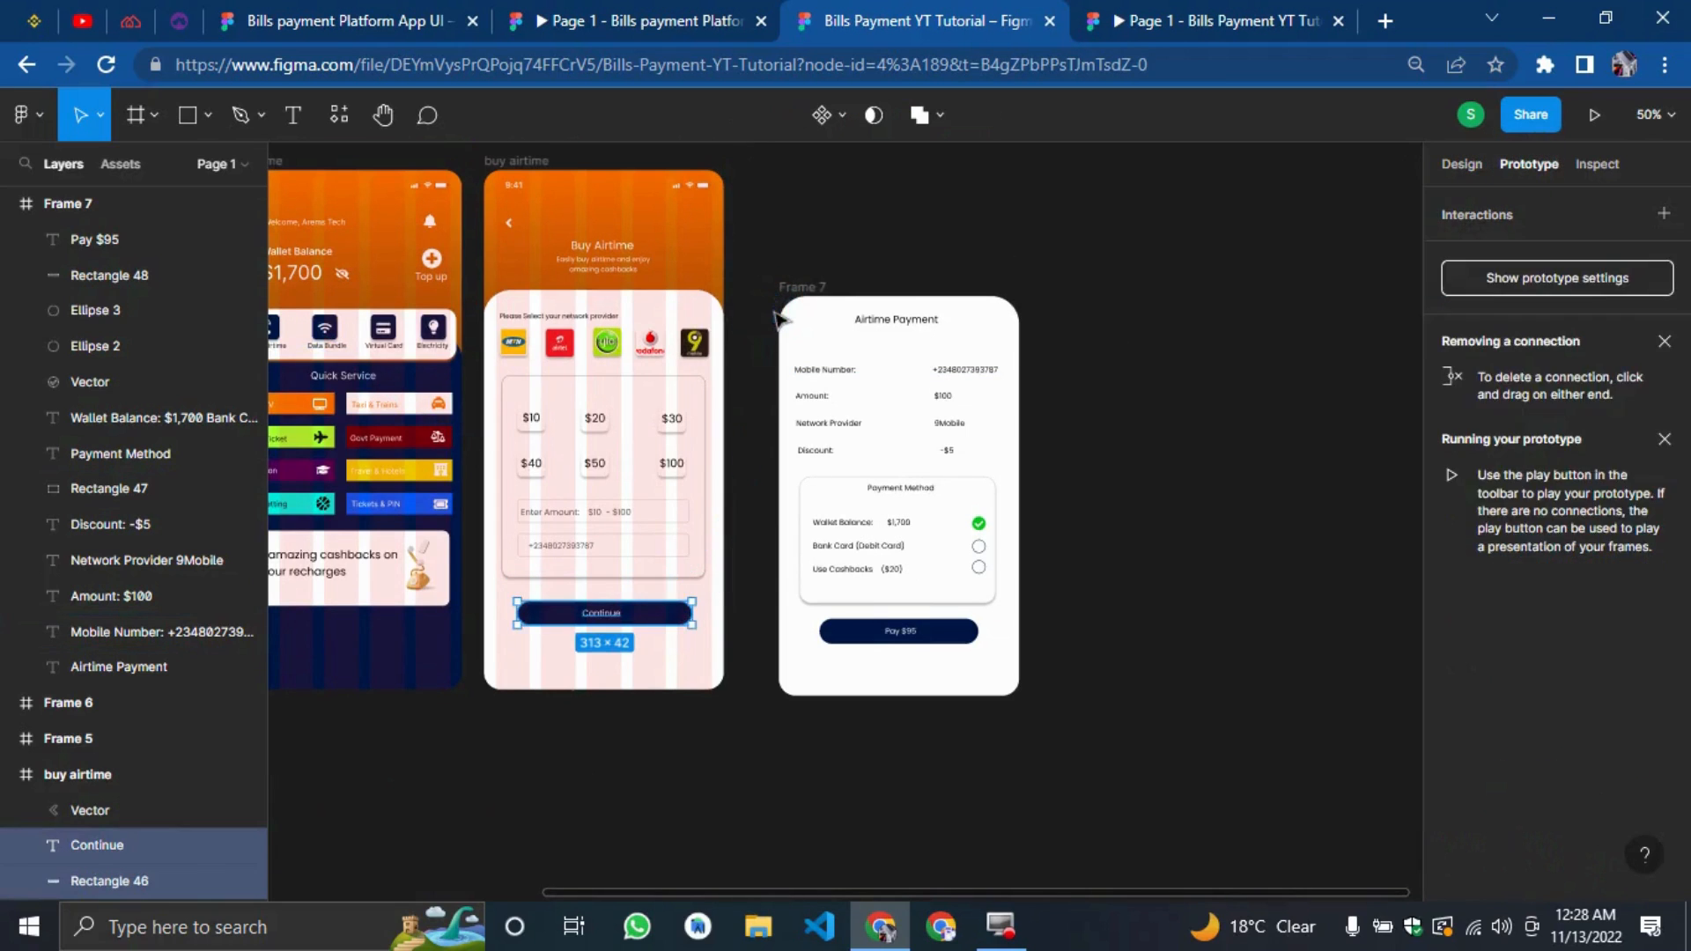
Try to add another prototype connection from the home screen's Buy Airtime icon to the buy airtime screen.
drag(466, 811, 70, 786)
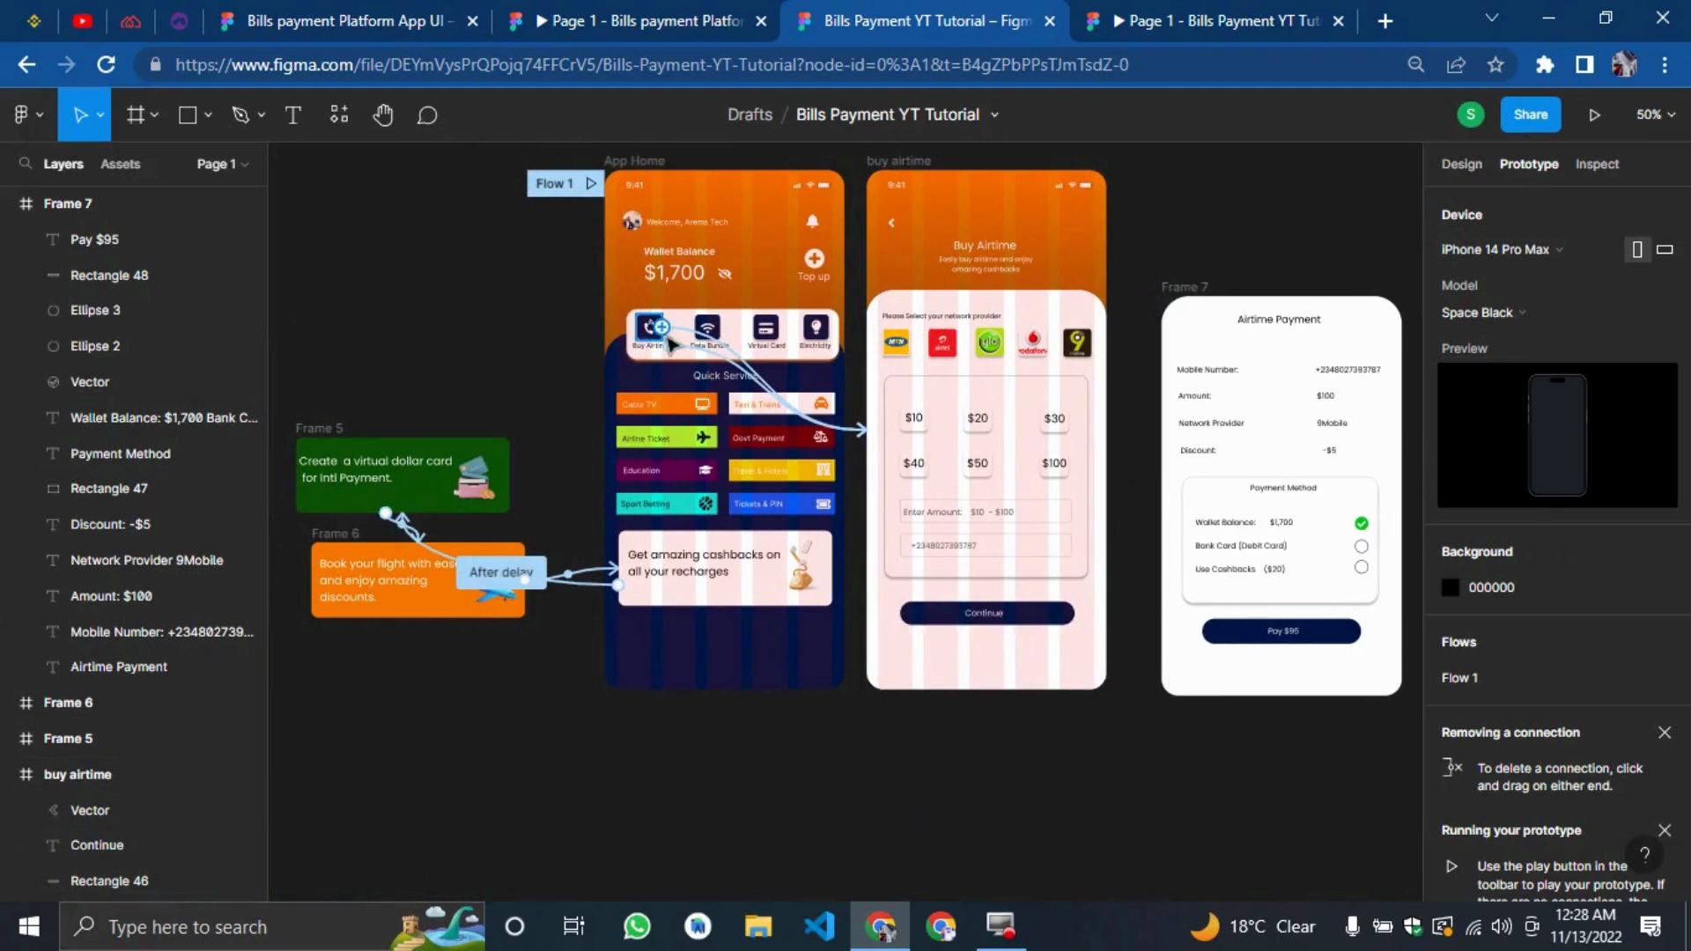
click(663, 332)
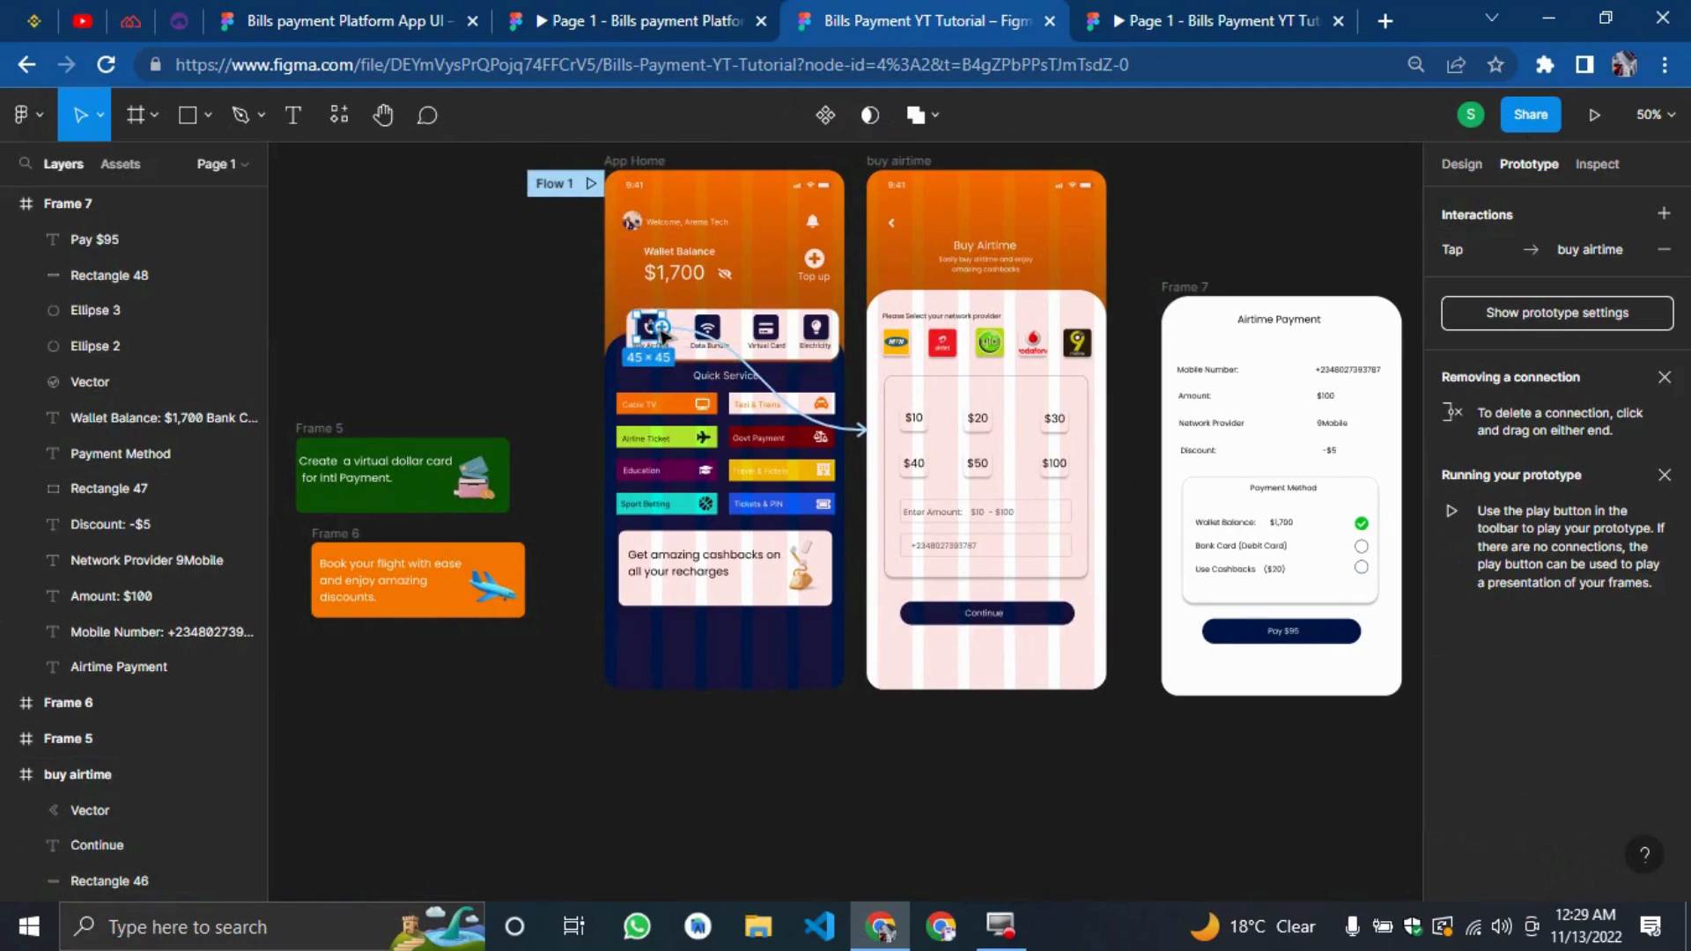
drag(880, 410, 885, 414)
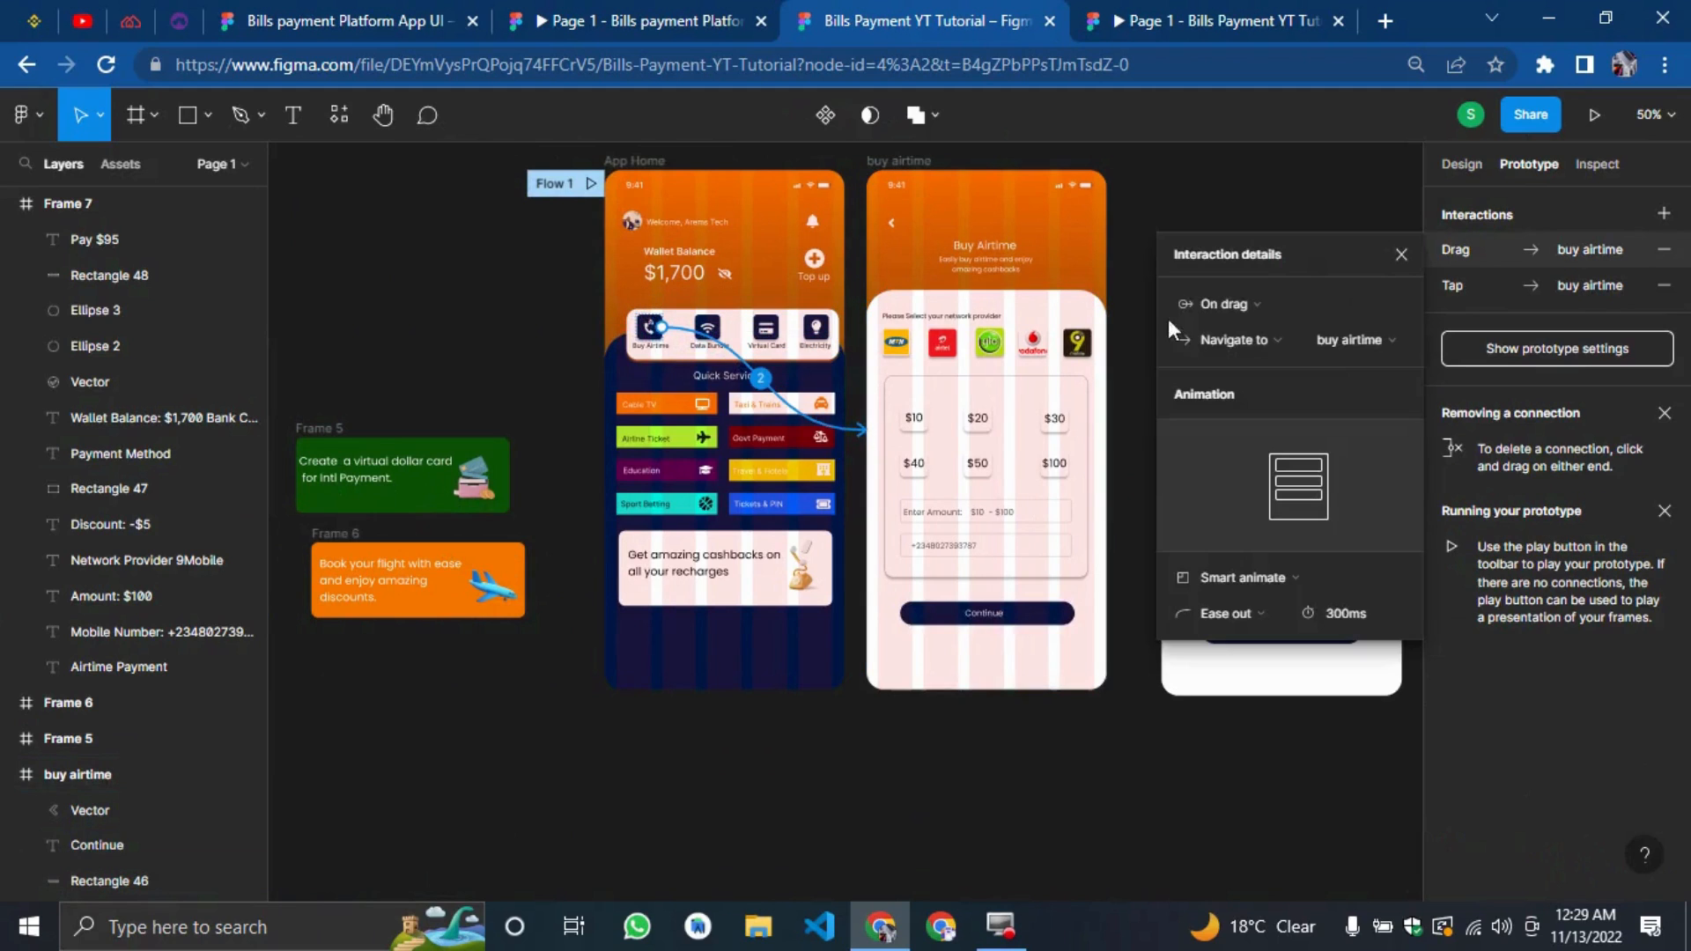
click(1249, 309)
click(1145, 235)
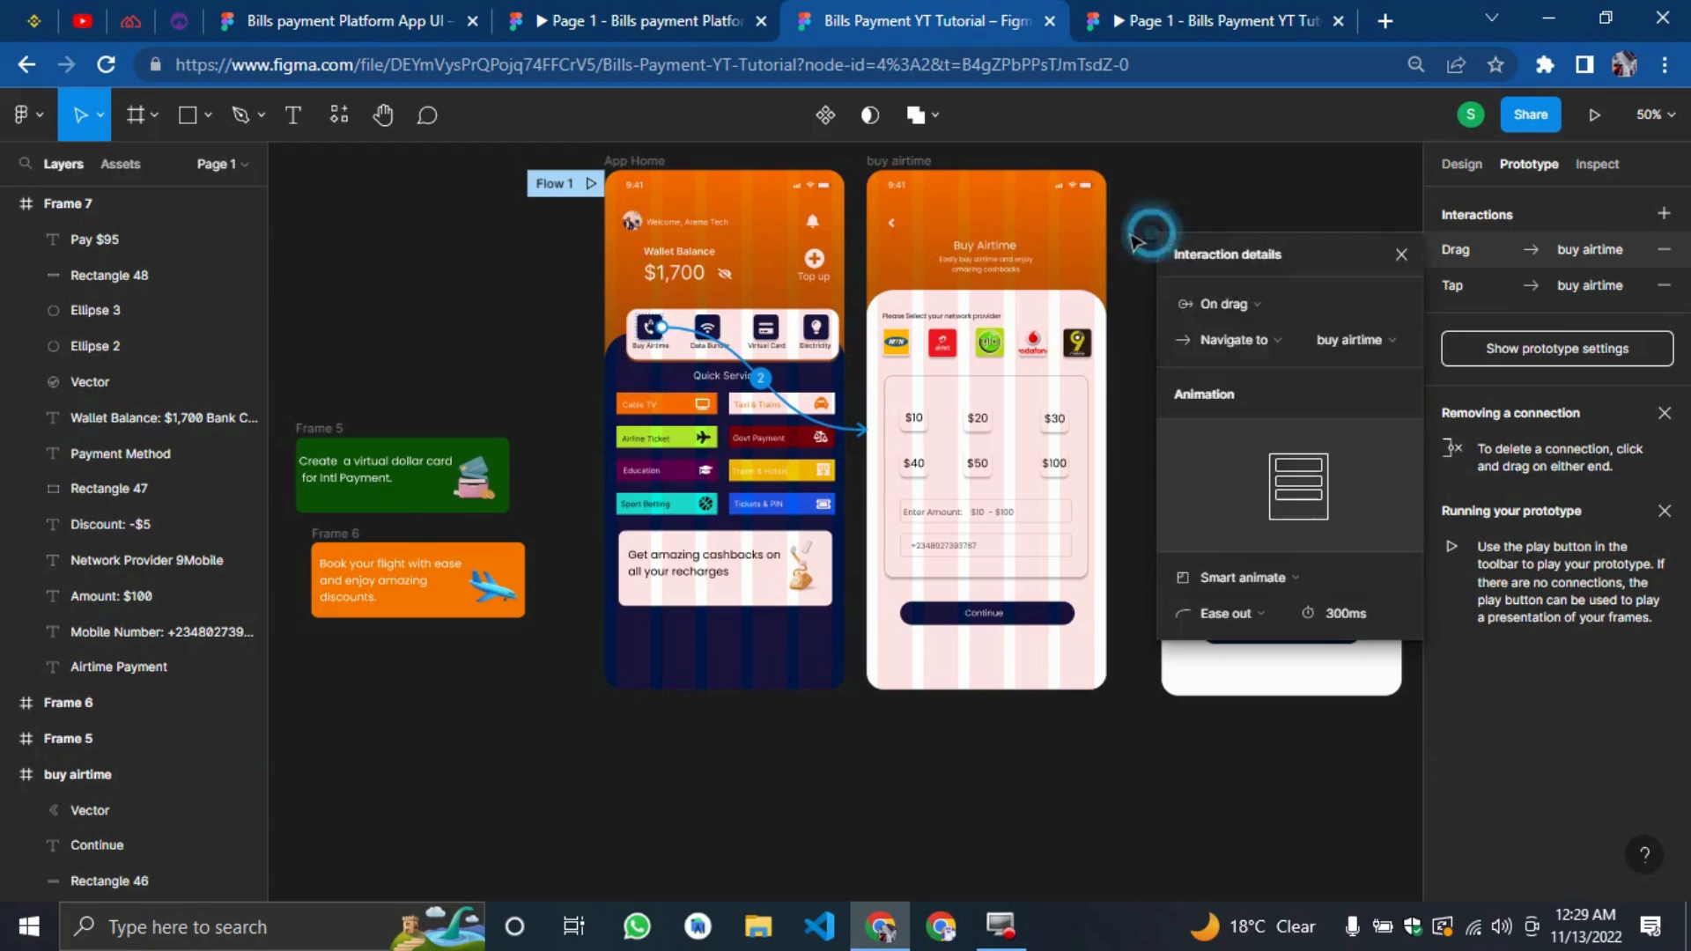
click(1121, 230)
click(759, 388)
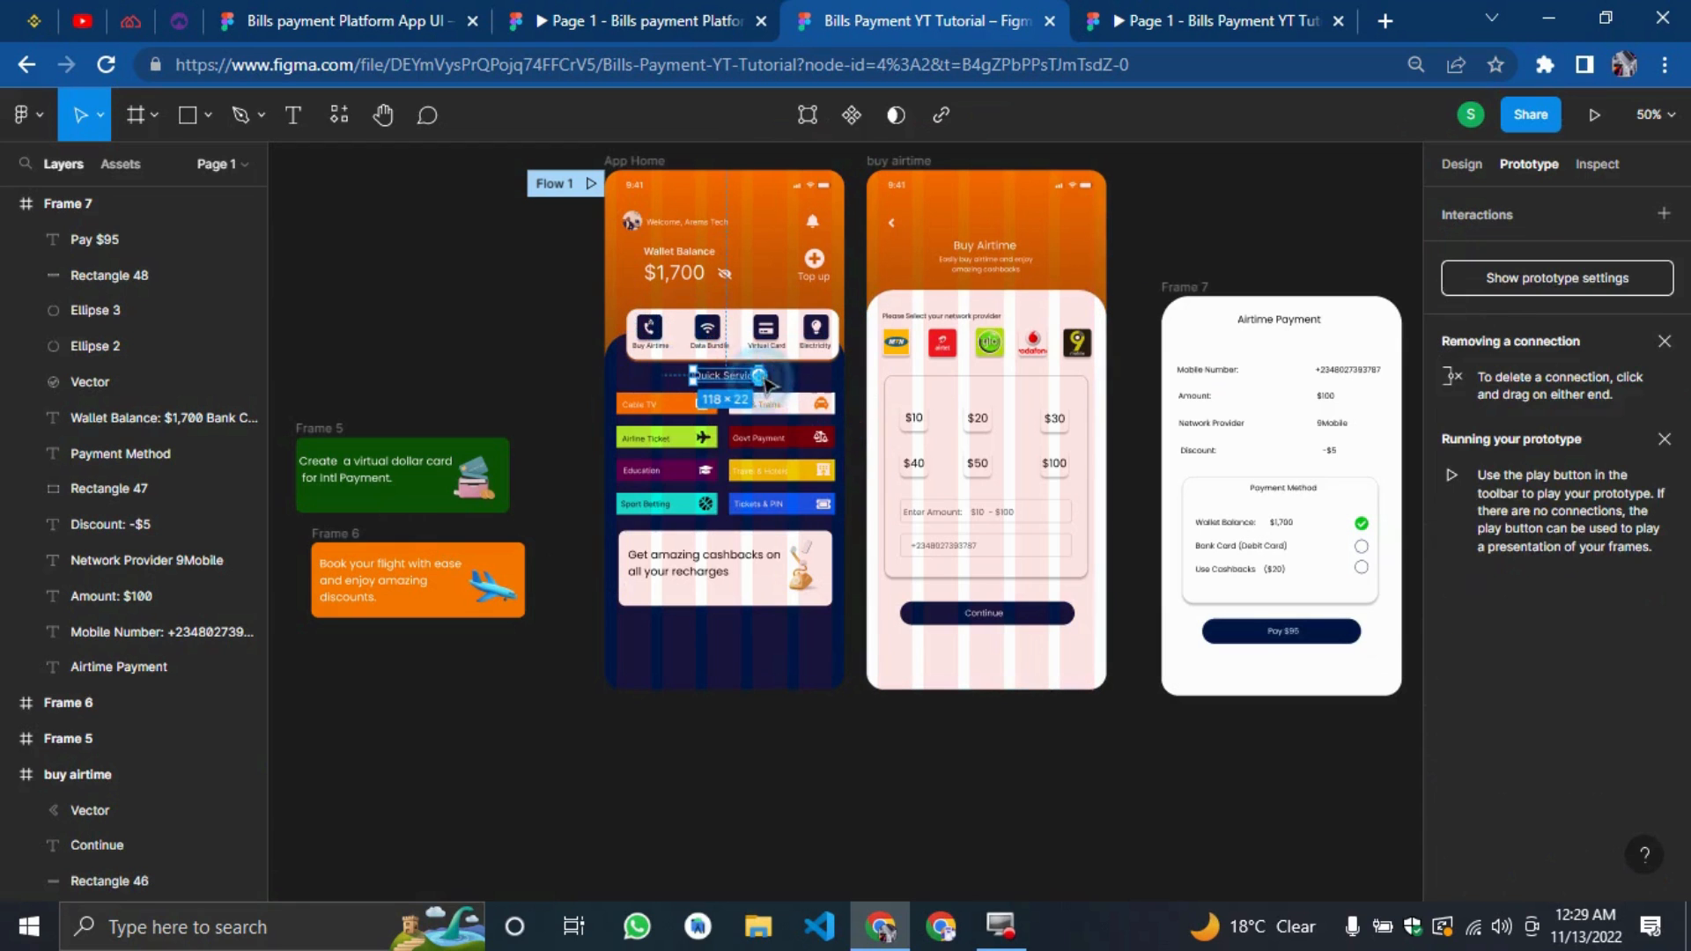
click(479, 333)
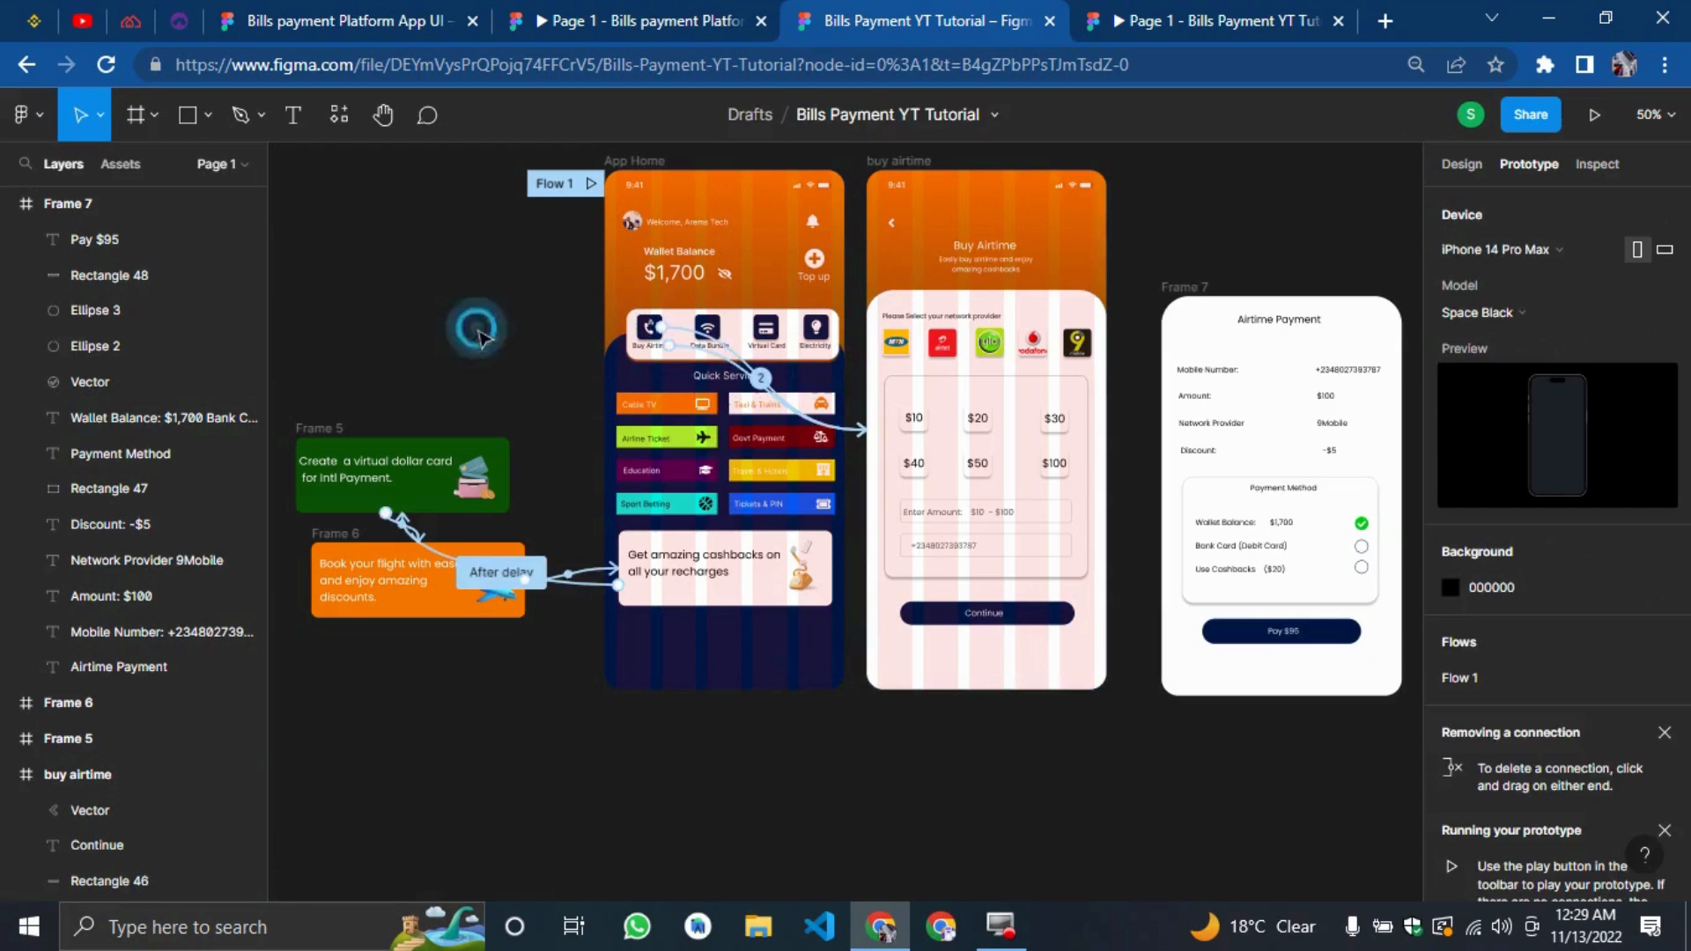
Remove both prototype connections running from the home screen's Buy Airtime icon to the buy airtime screen.
click(662, 333)
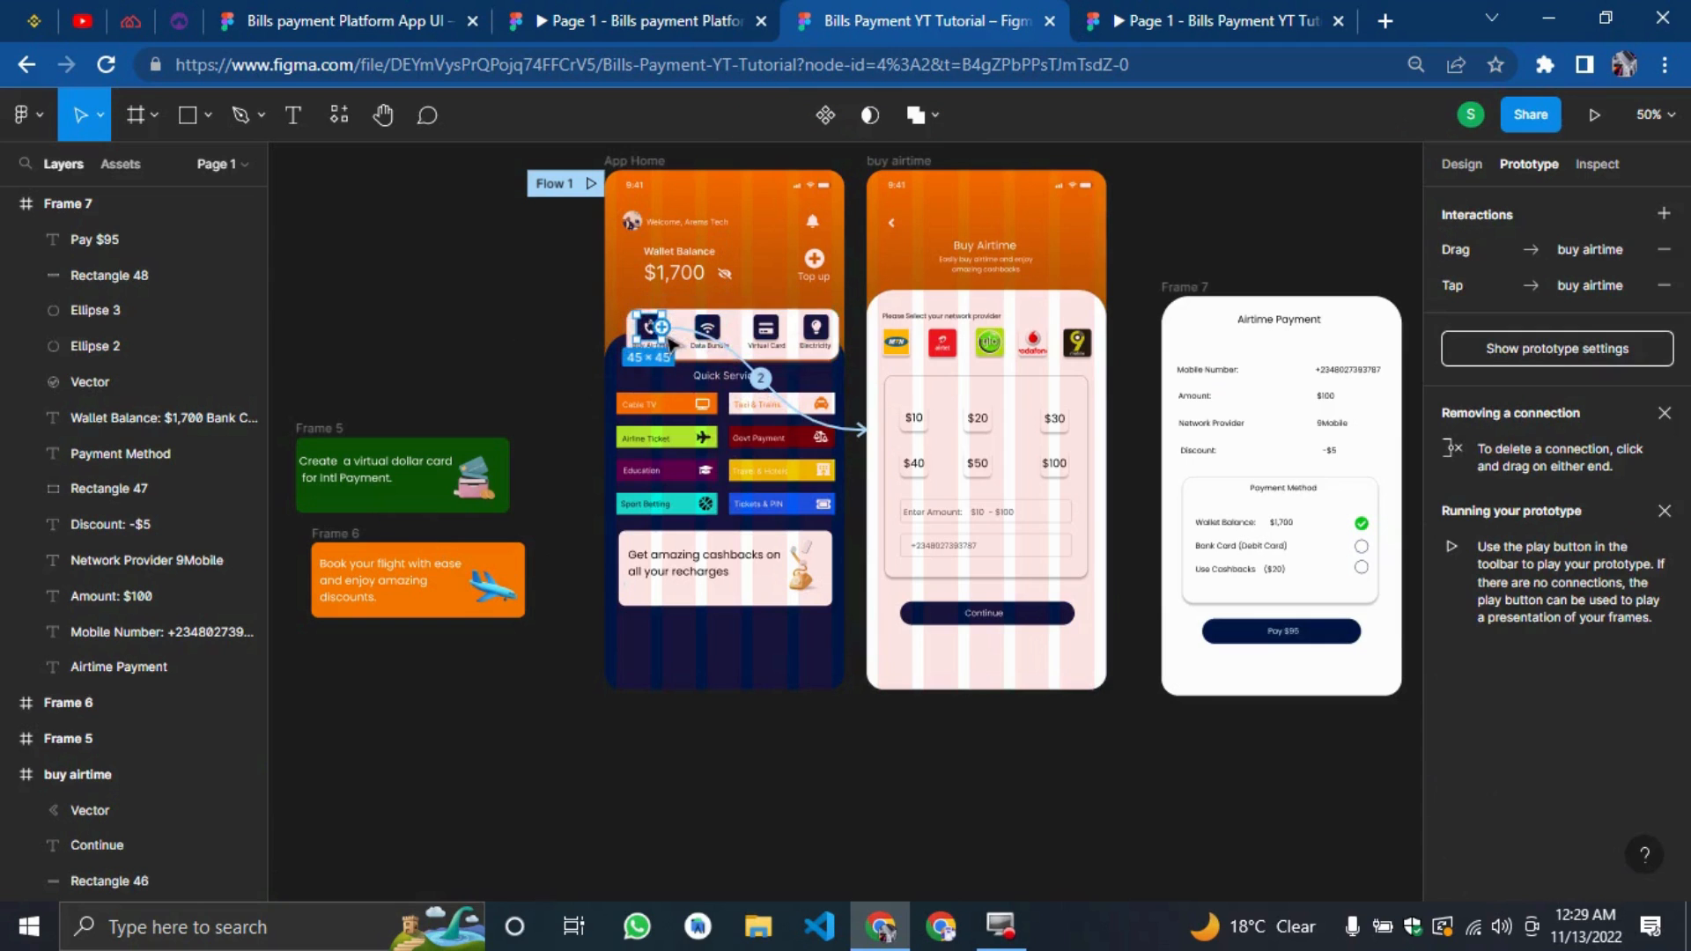
key(shift+0)
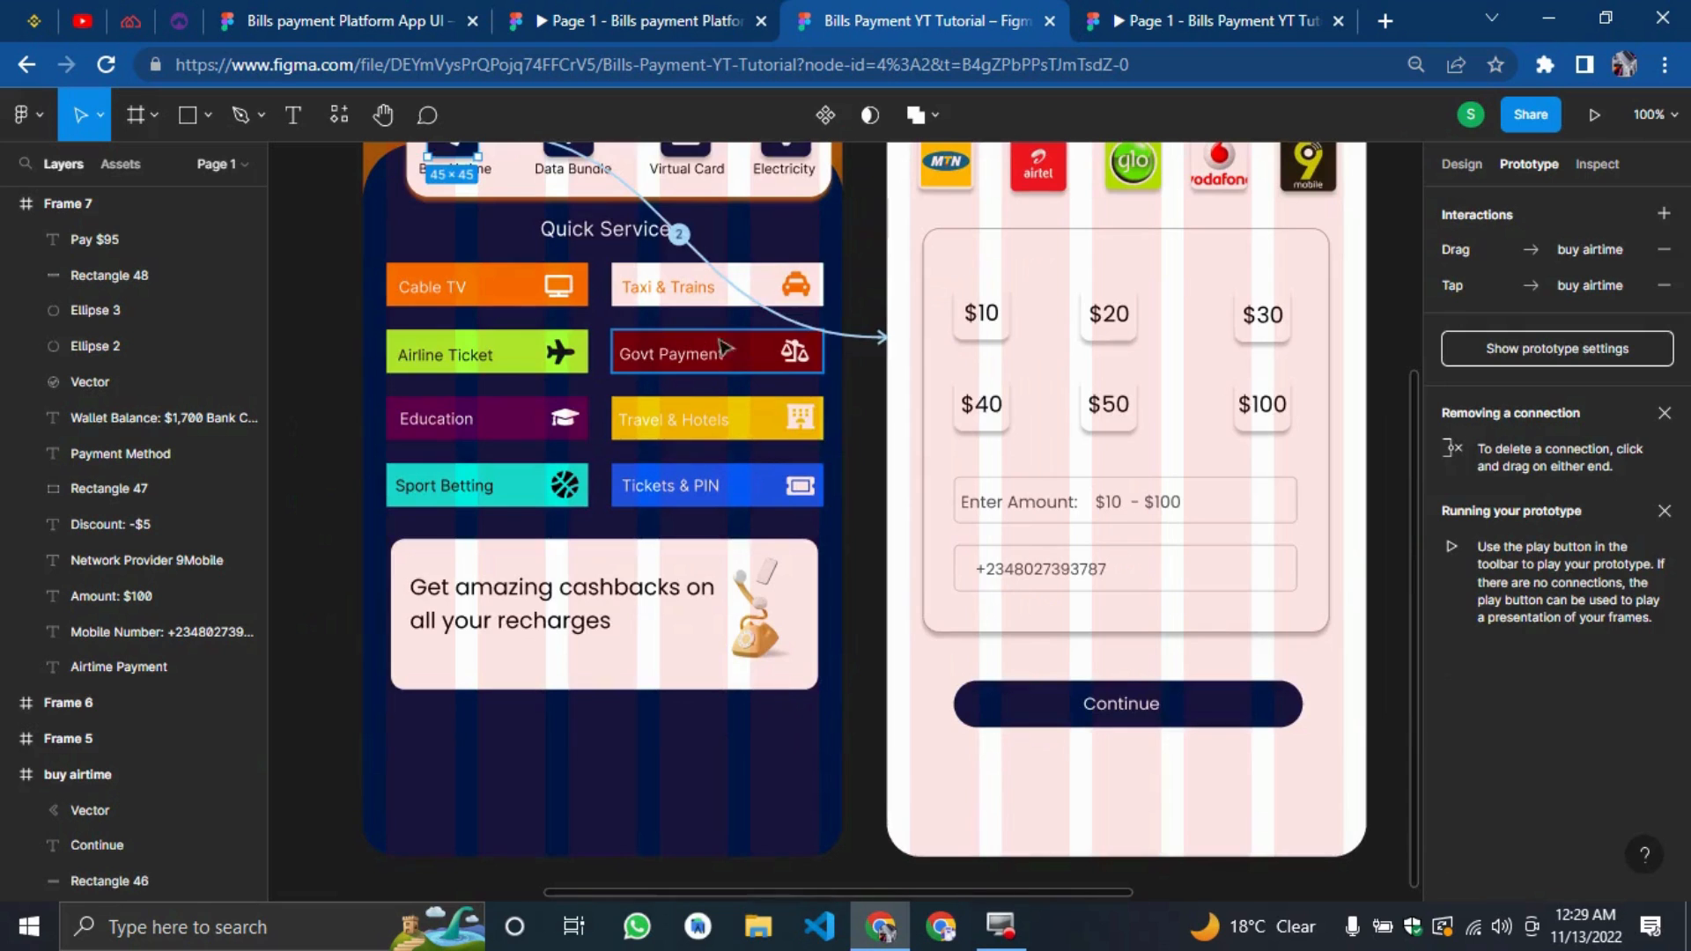
click(875, 336)
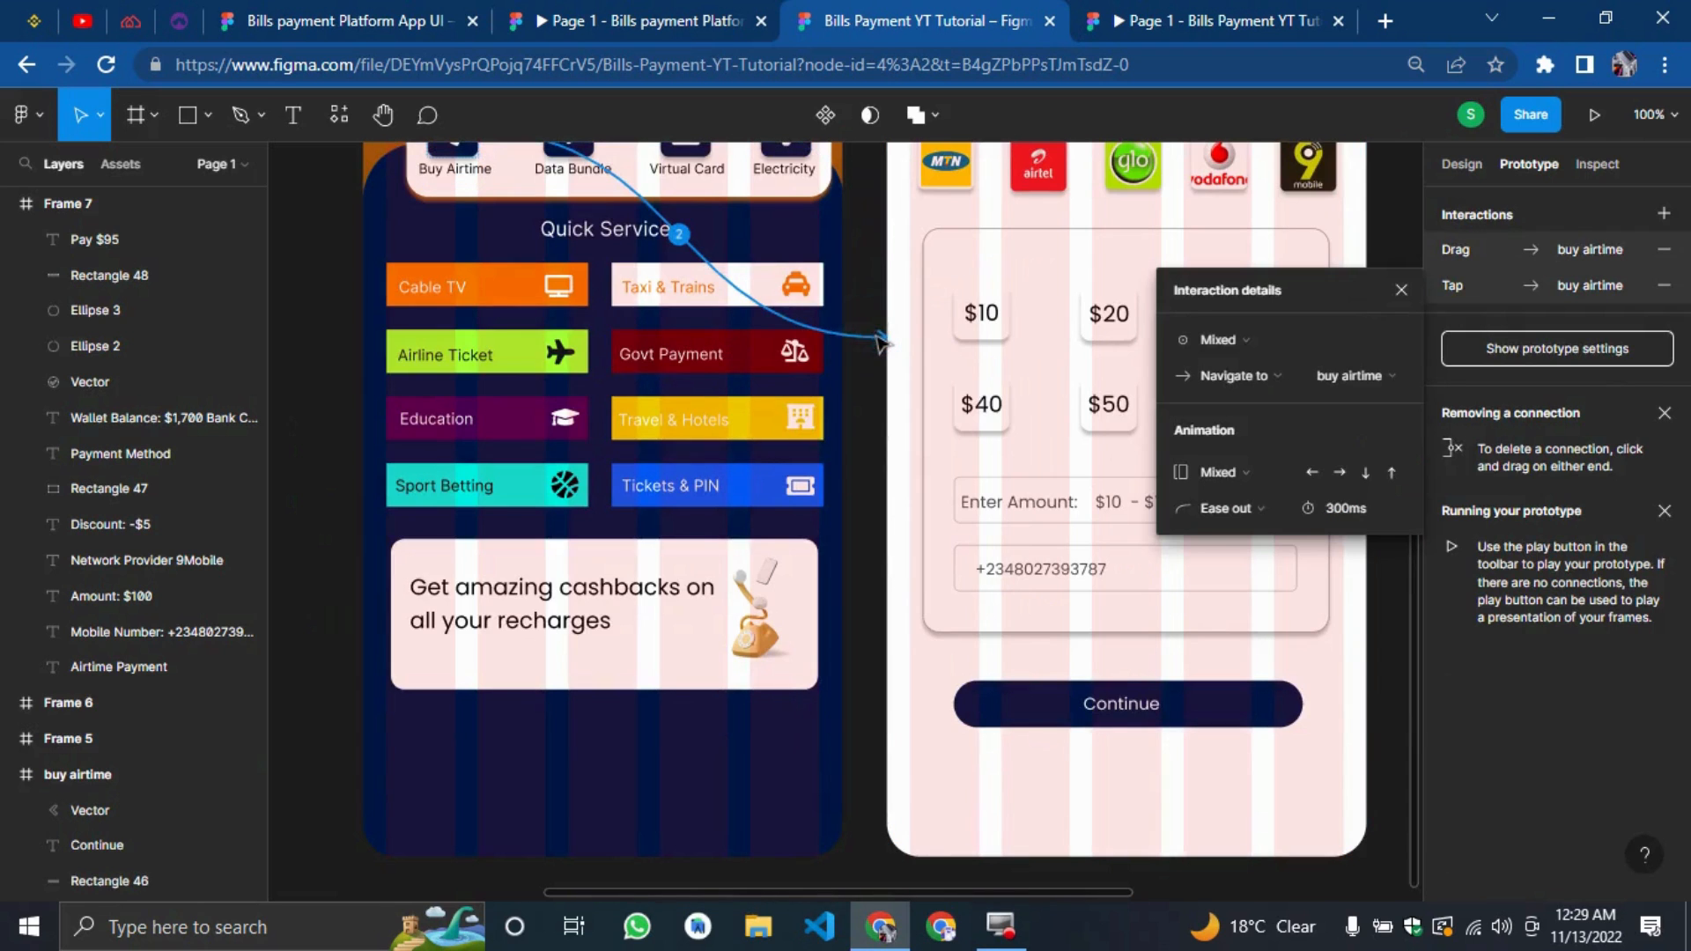
key(Escape)
scroll(883, 340, up, 5)
Link the Buy Airtime icon group to the buy airtime screen, navigating on tap with Smart animate.
click(471, 372)
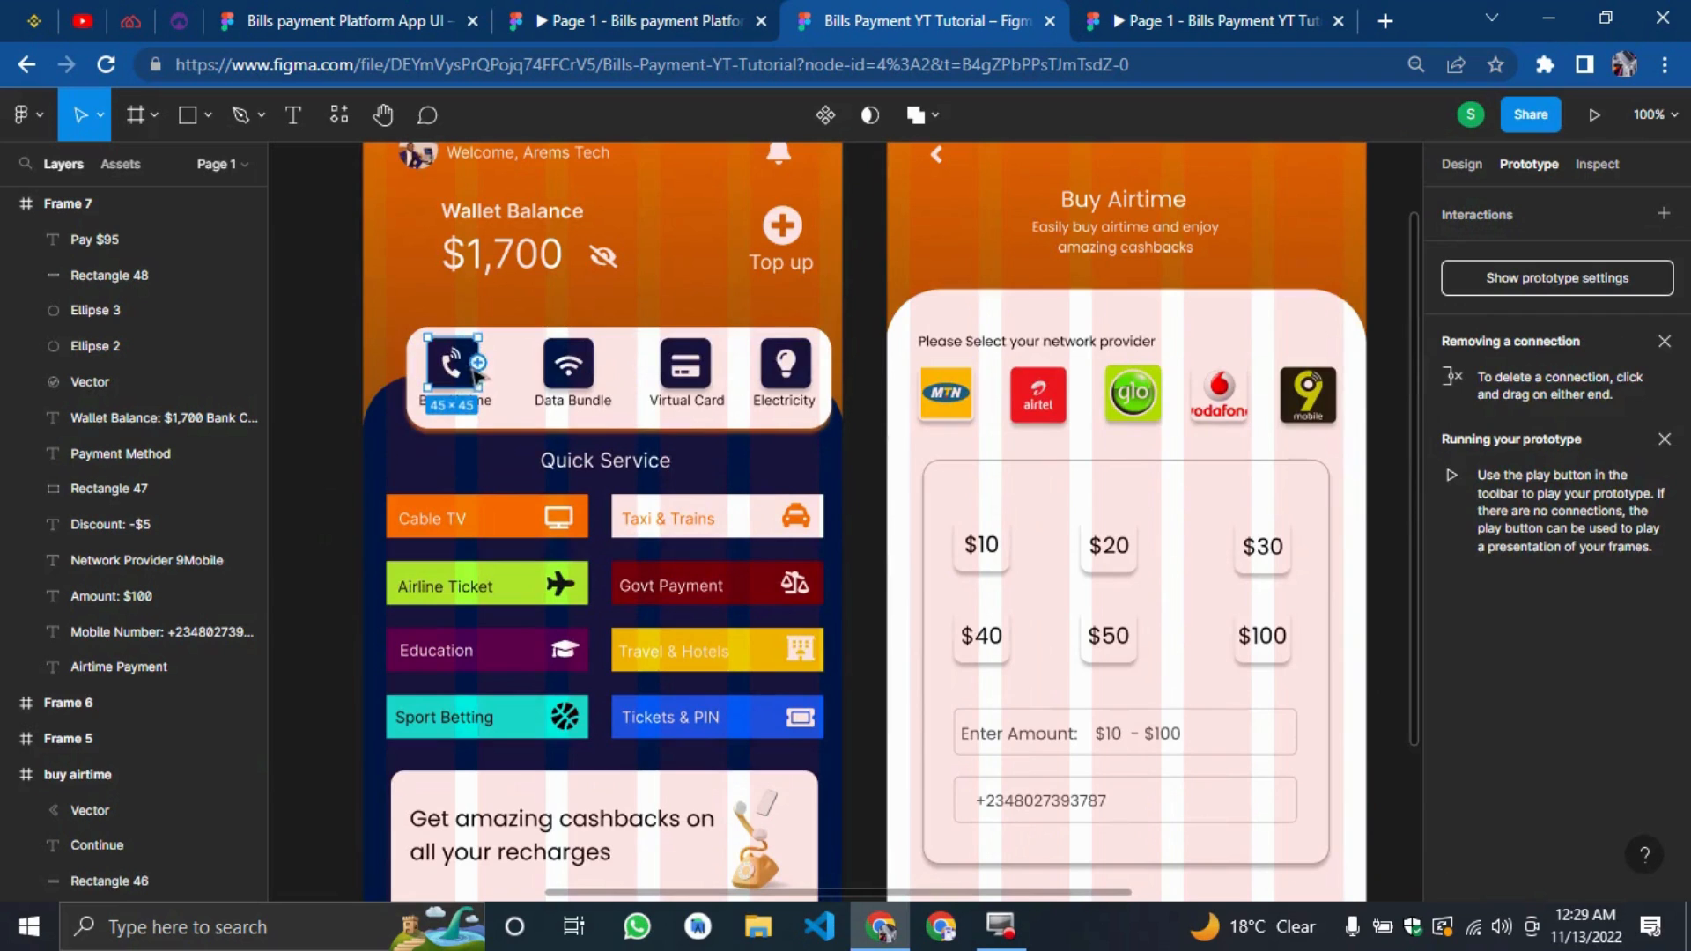
drag(478, 362, 984, 493)
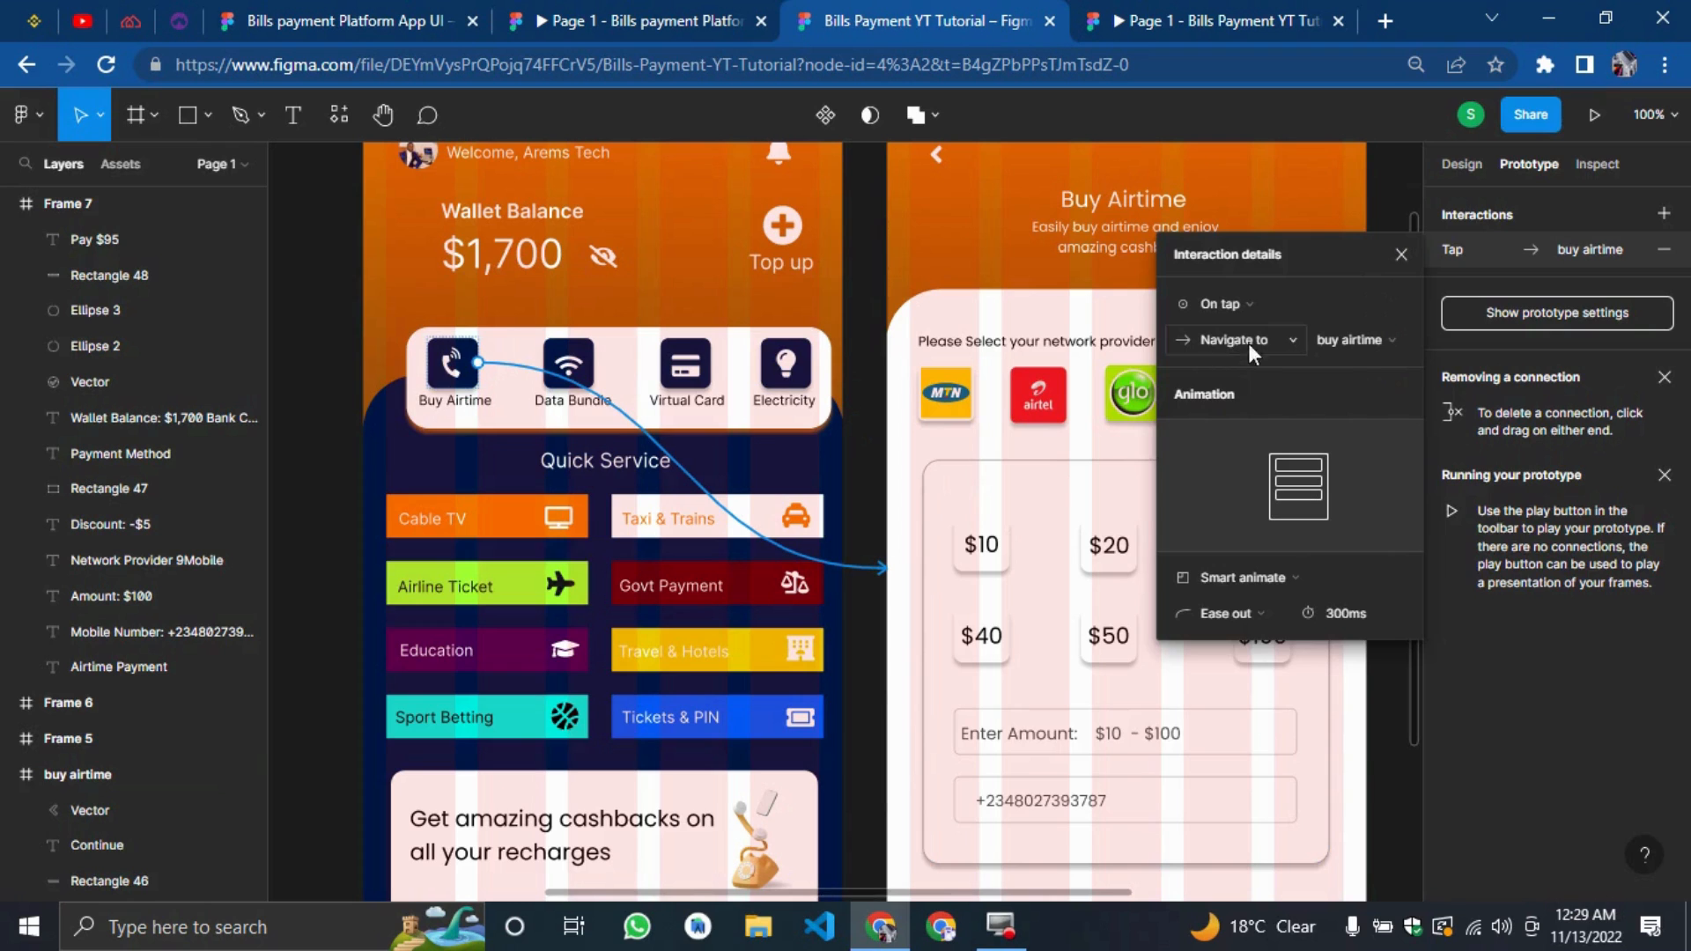
click(1239, 578)
click(1240, 578)
click(872, 446)
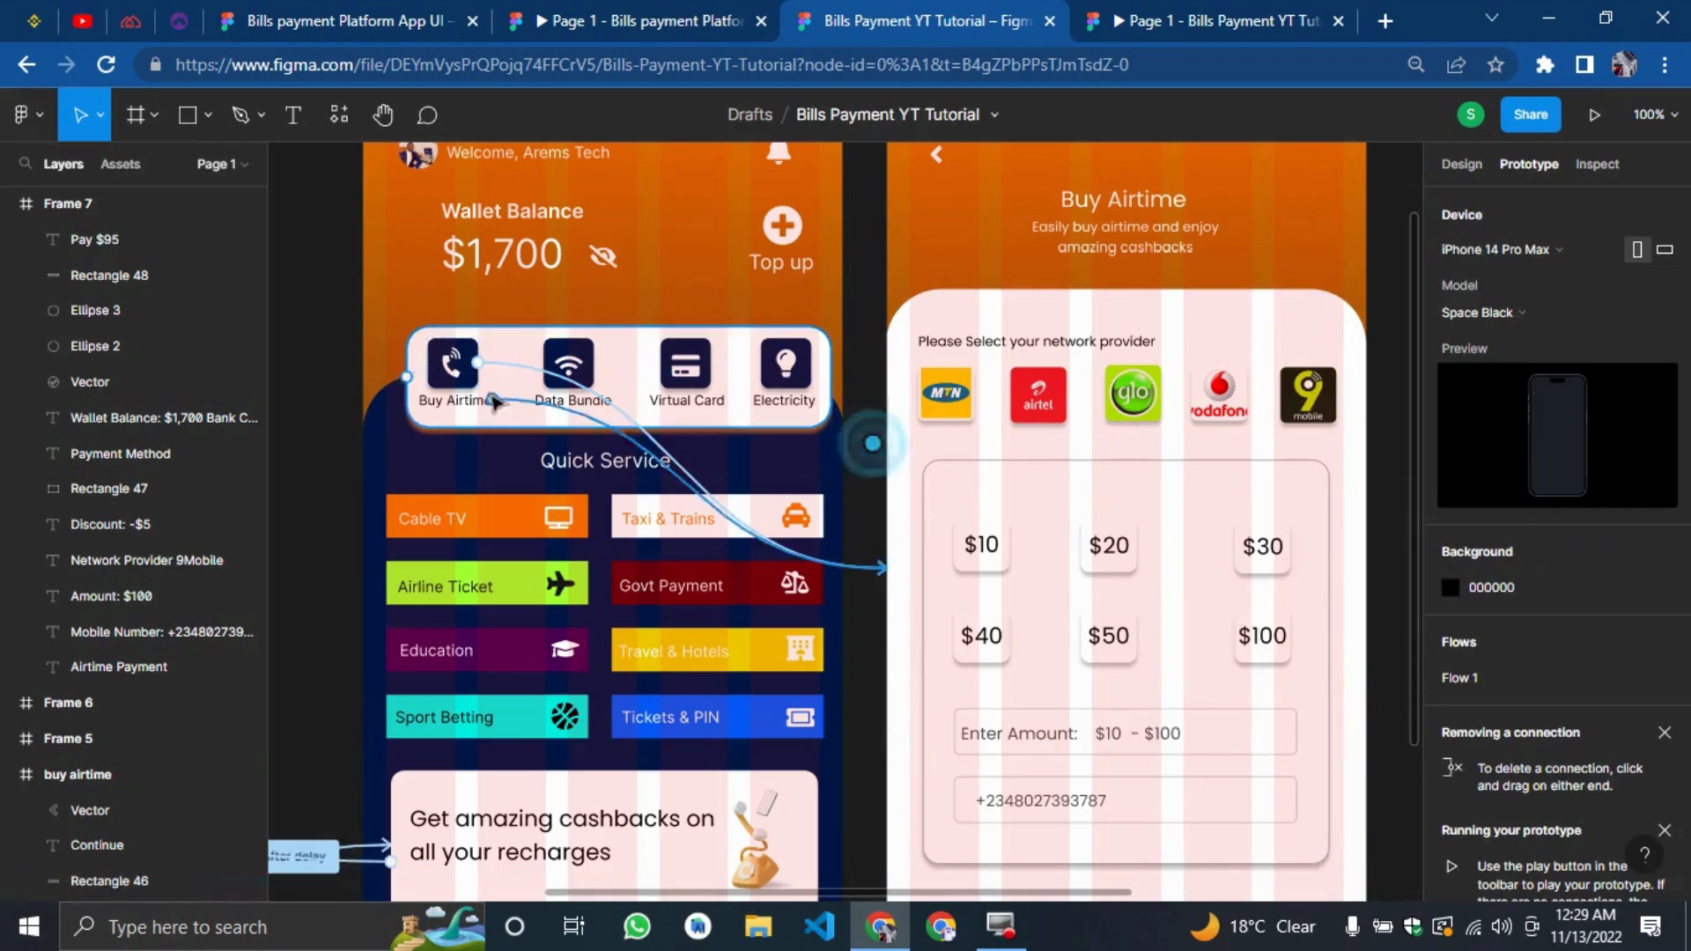
Link the phone vector inside the Buy Airtime icon to the buy airtime screen, on tap with Smart animate.
double_click(454, 368)
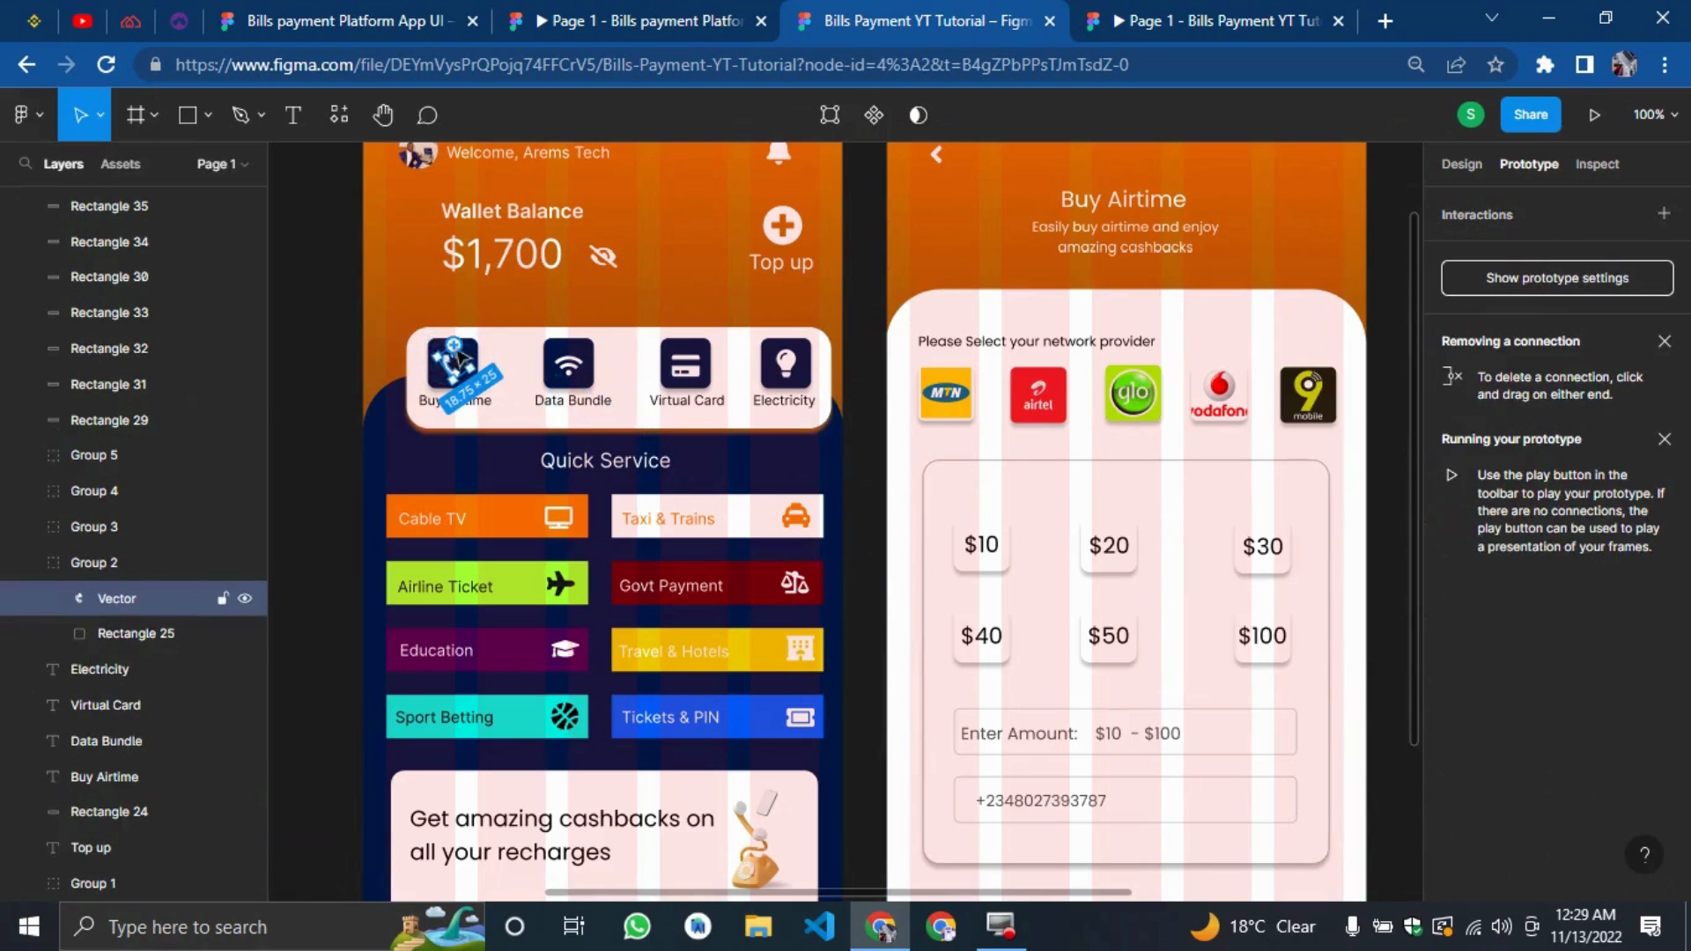
drag(458, 357, 952, 555)
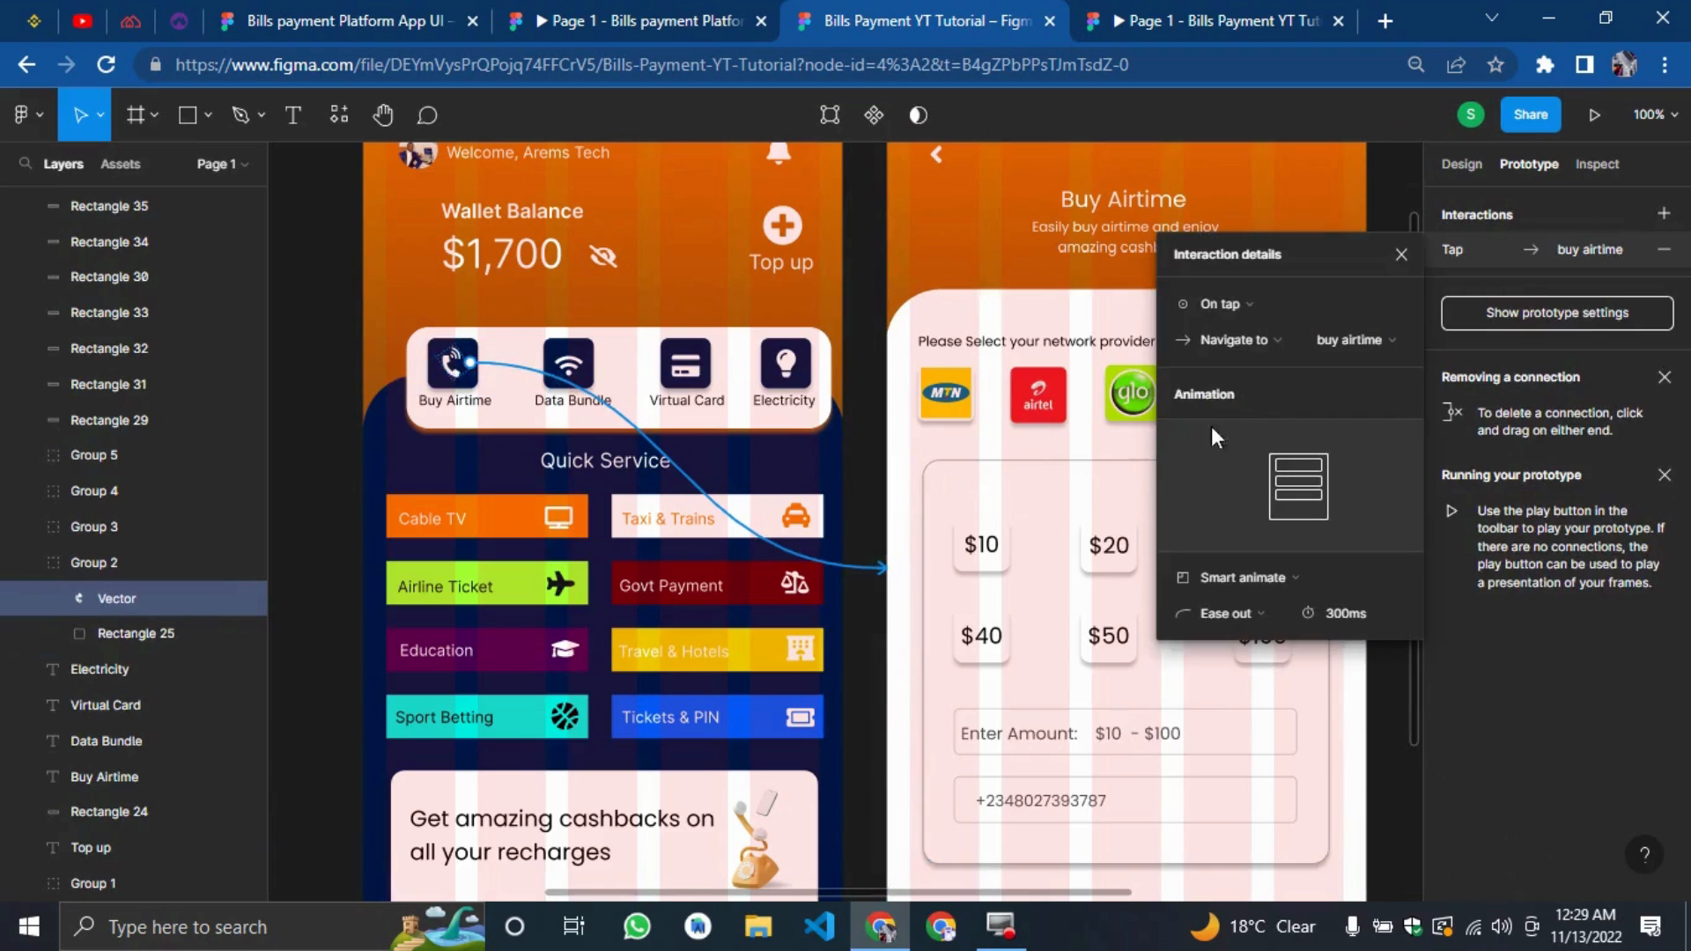
click(862, 479)
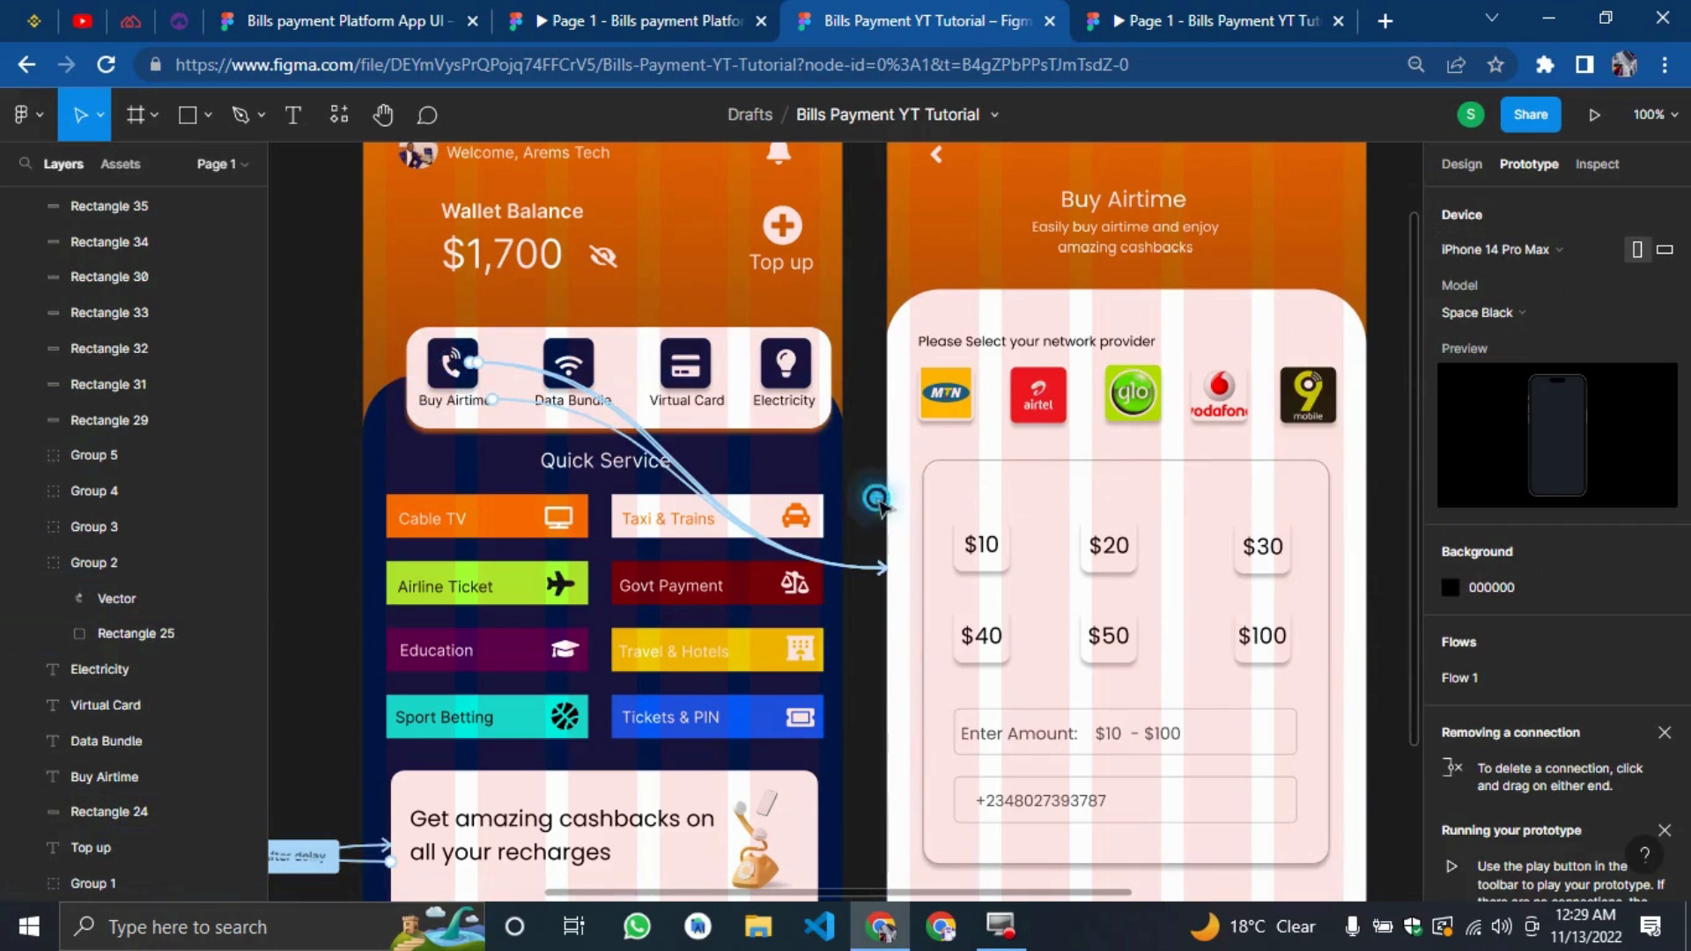
Link the Continue text on the buy airtime screen to the Airtime Payment sheet, Frame 7.
scroll(881, 508, down, 4)
scroll(872, 555, up, 1)
scroll(872, 555, up, 1)
scroll(870, 555, down, 3)
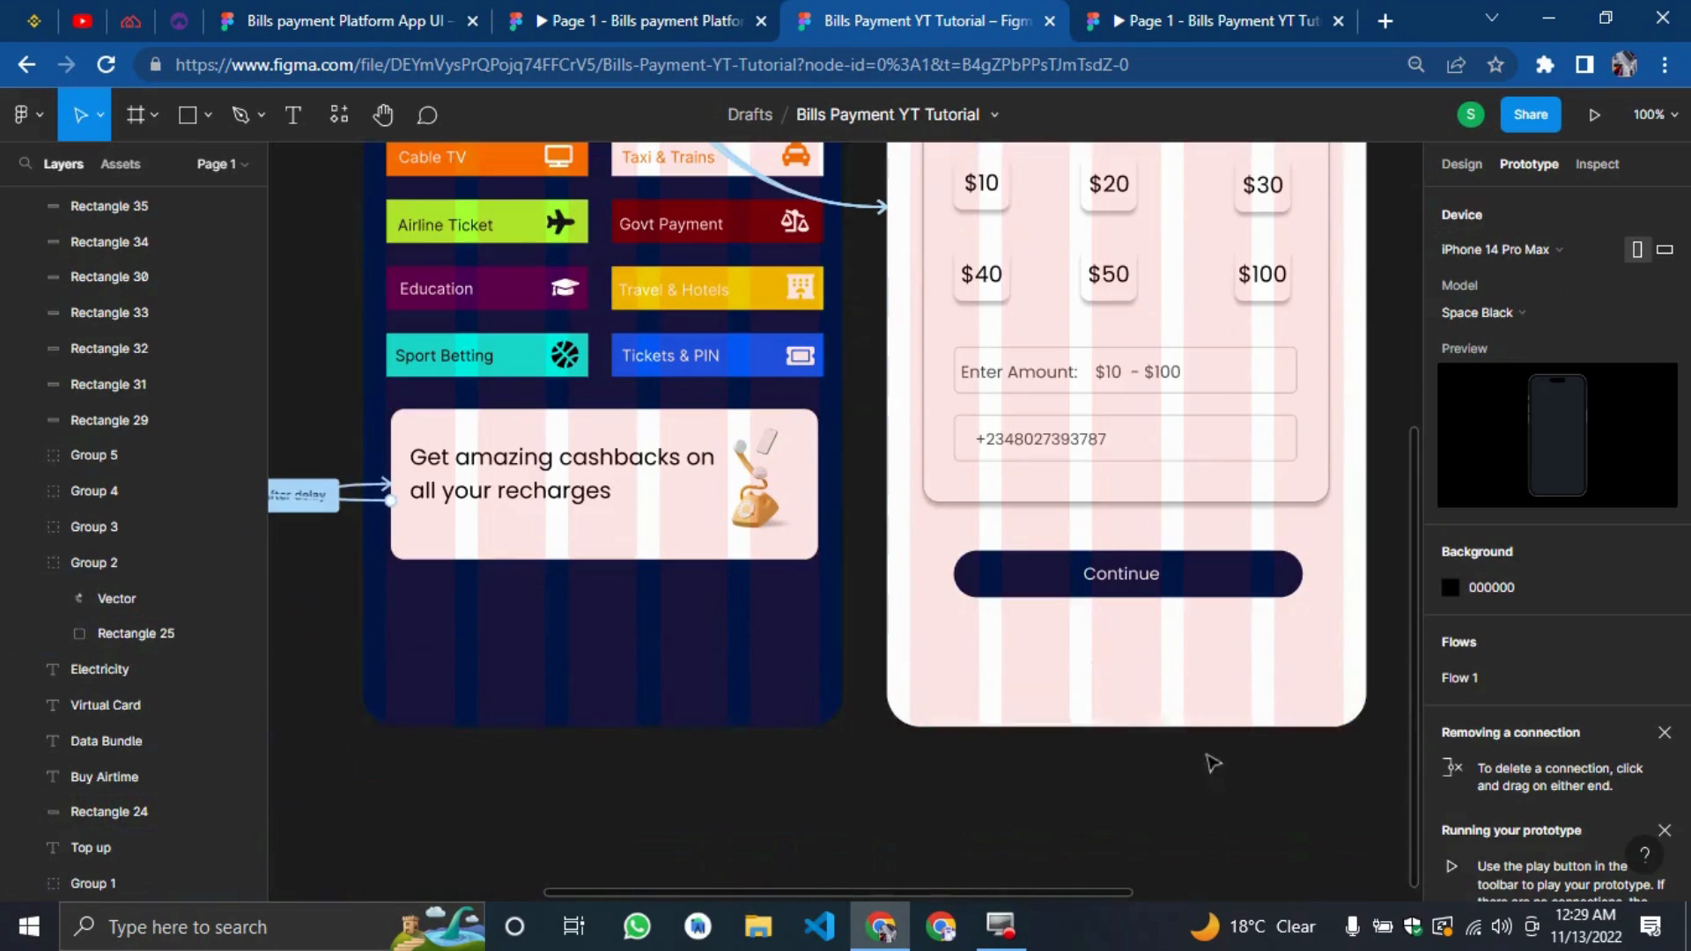
click(1130, 579)
drag(1160, 574, 1181, 514)
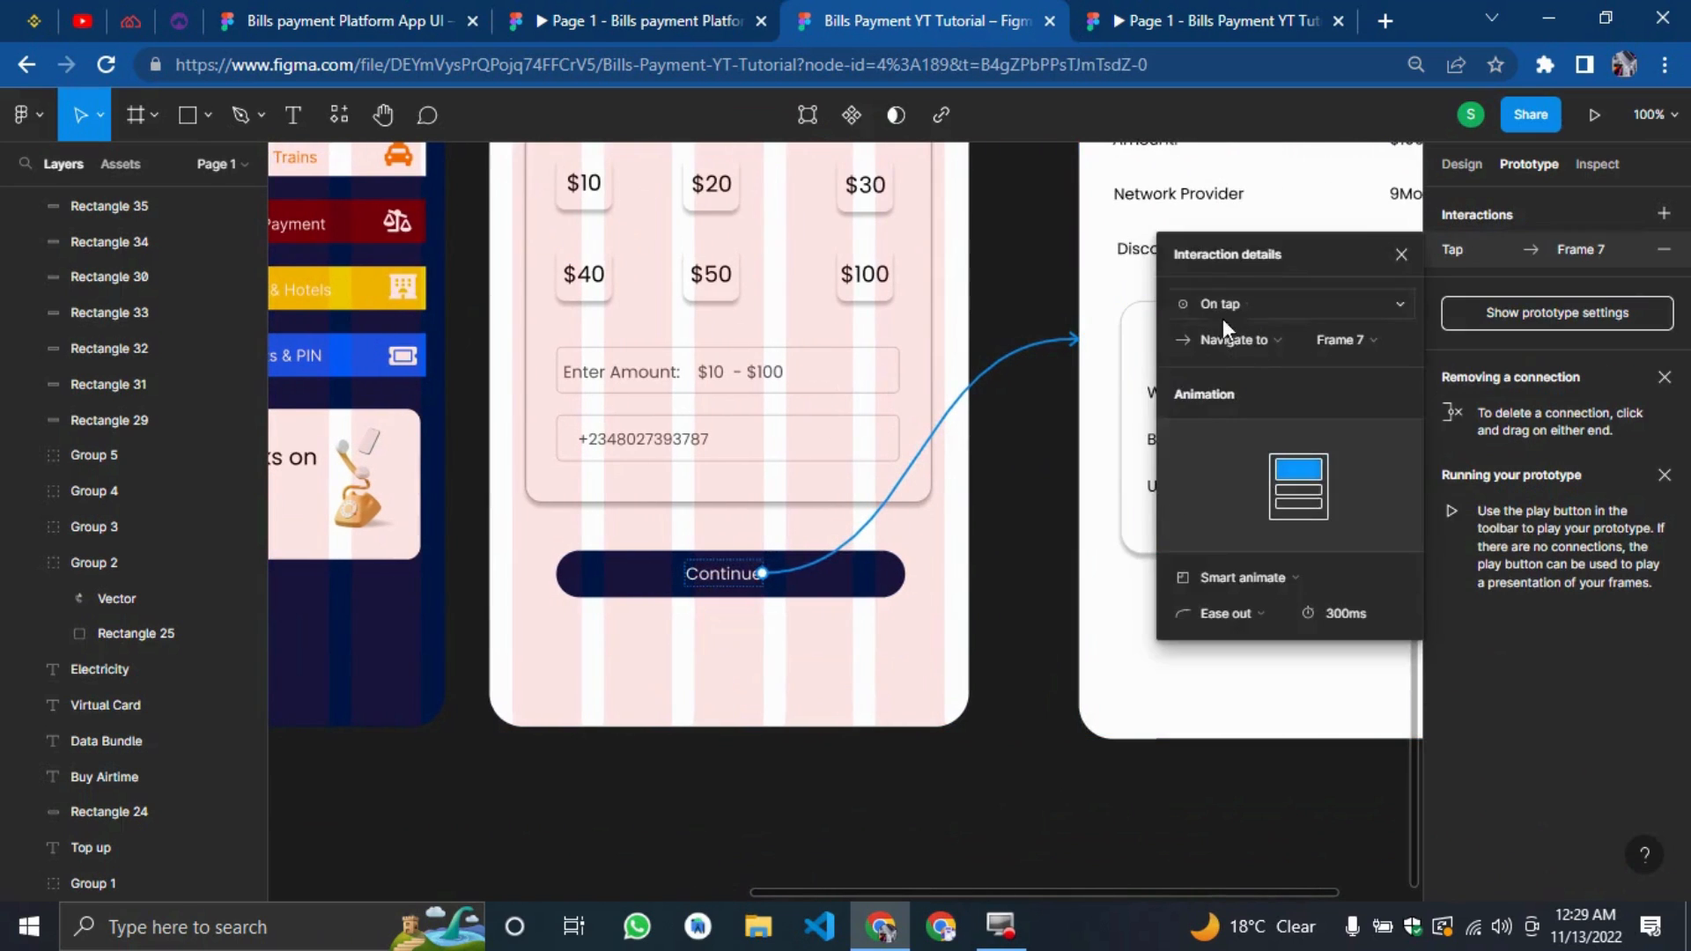
Set the Continue text's connection to open Frame 7 on tap as a centered overlay.
click(1222, 317)
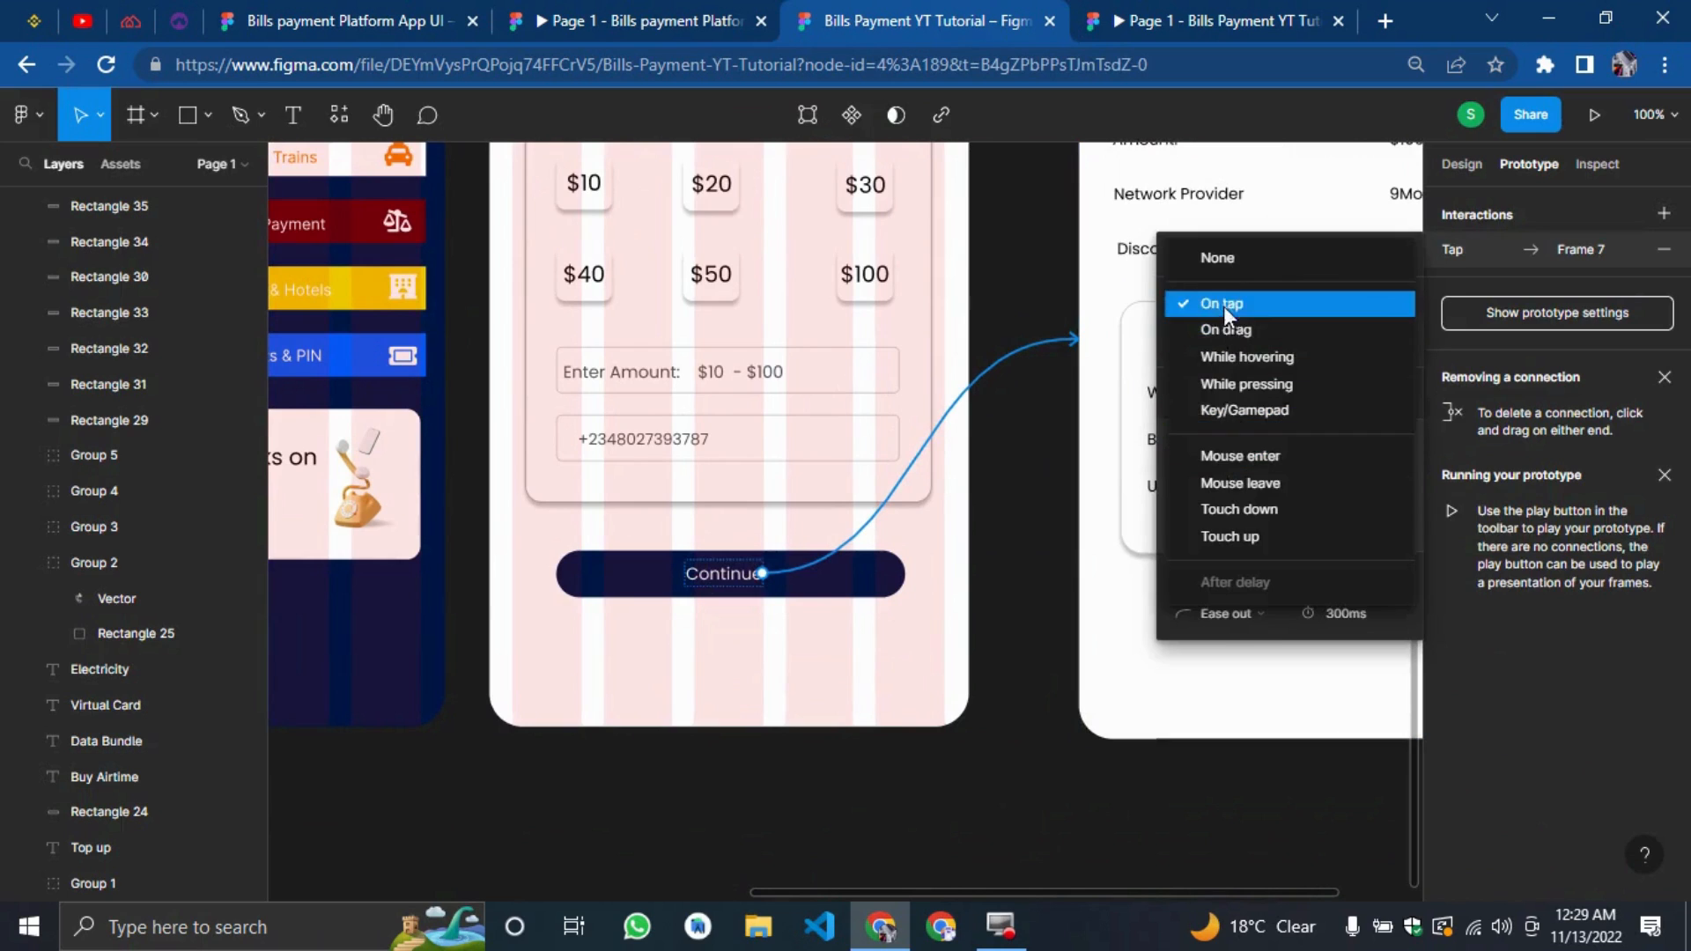
click(1224, 306)
click(1233, 345)
click(1235, 410)
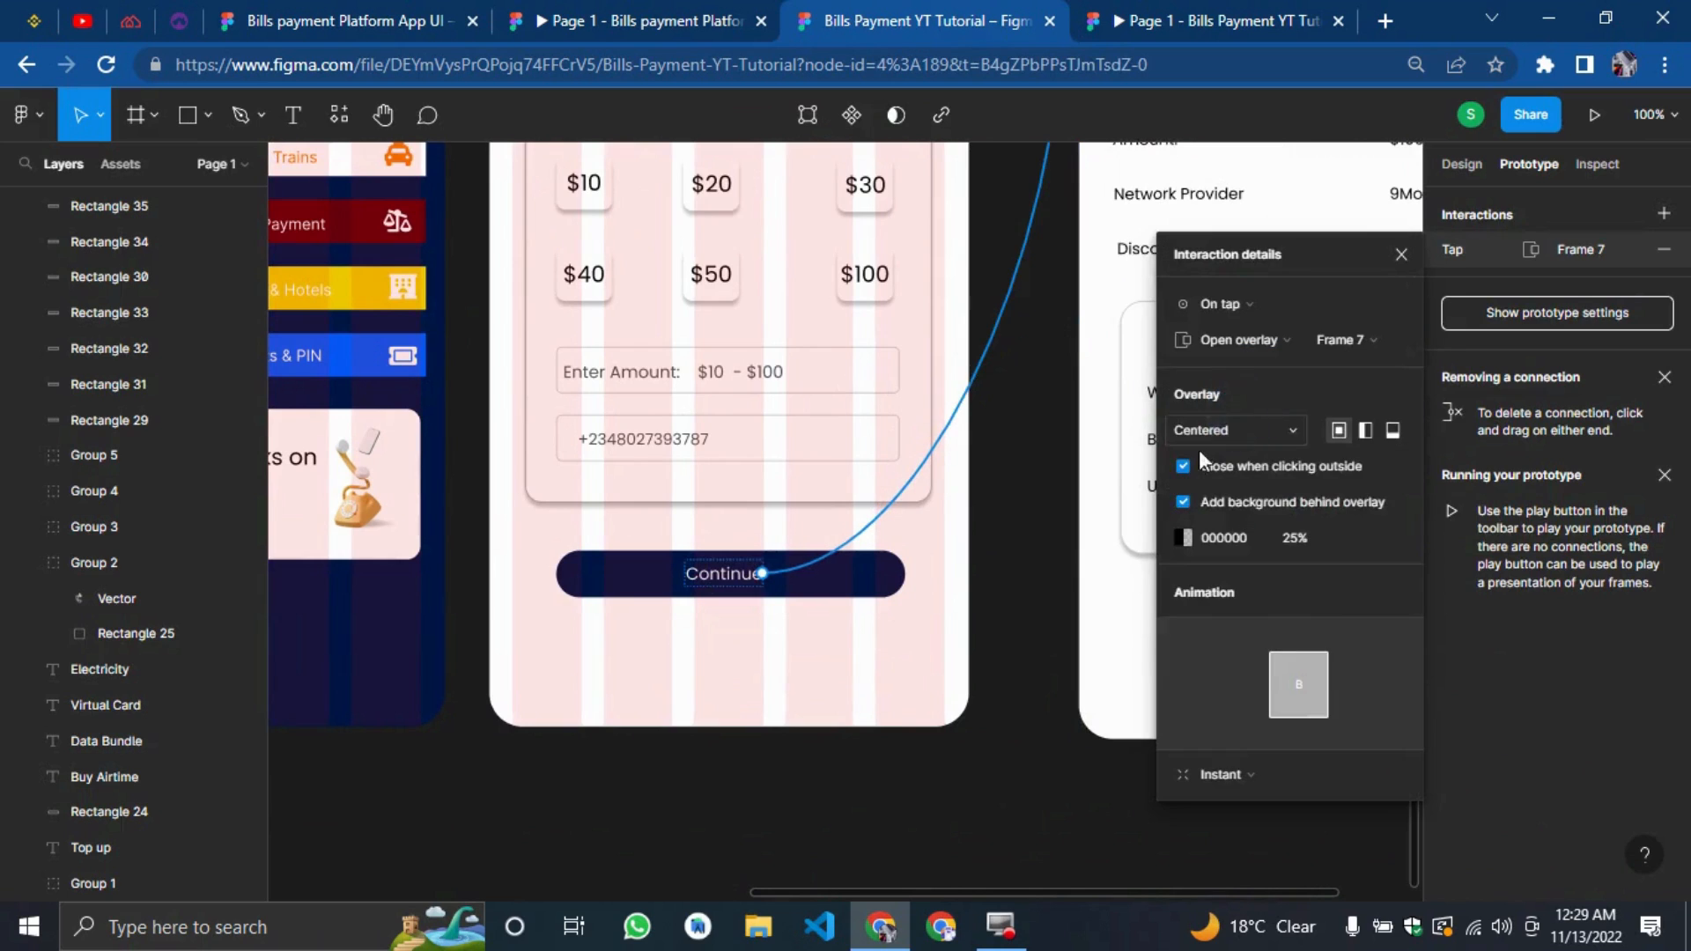
click(1238, 431)
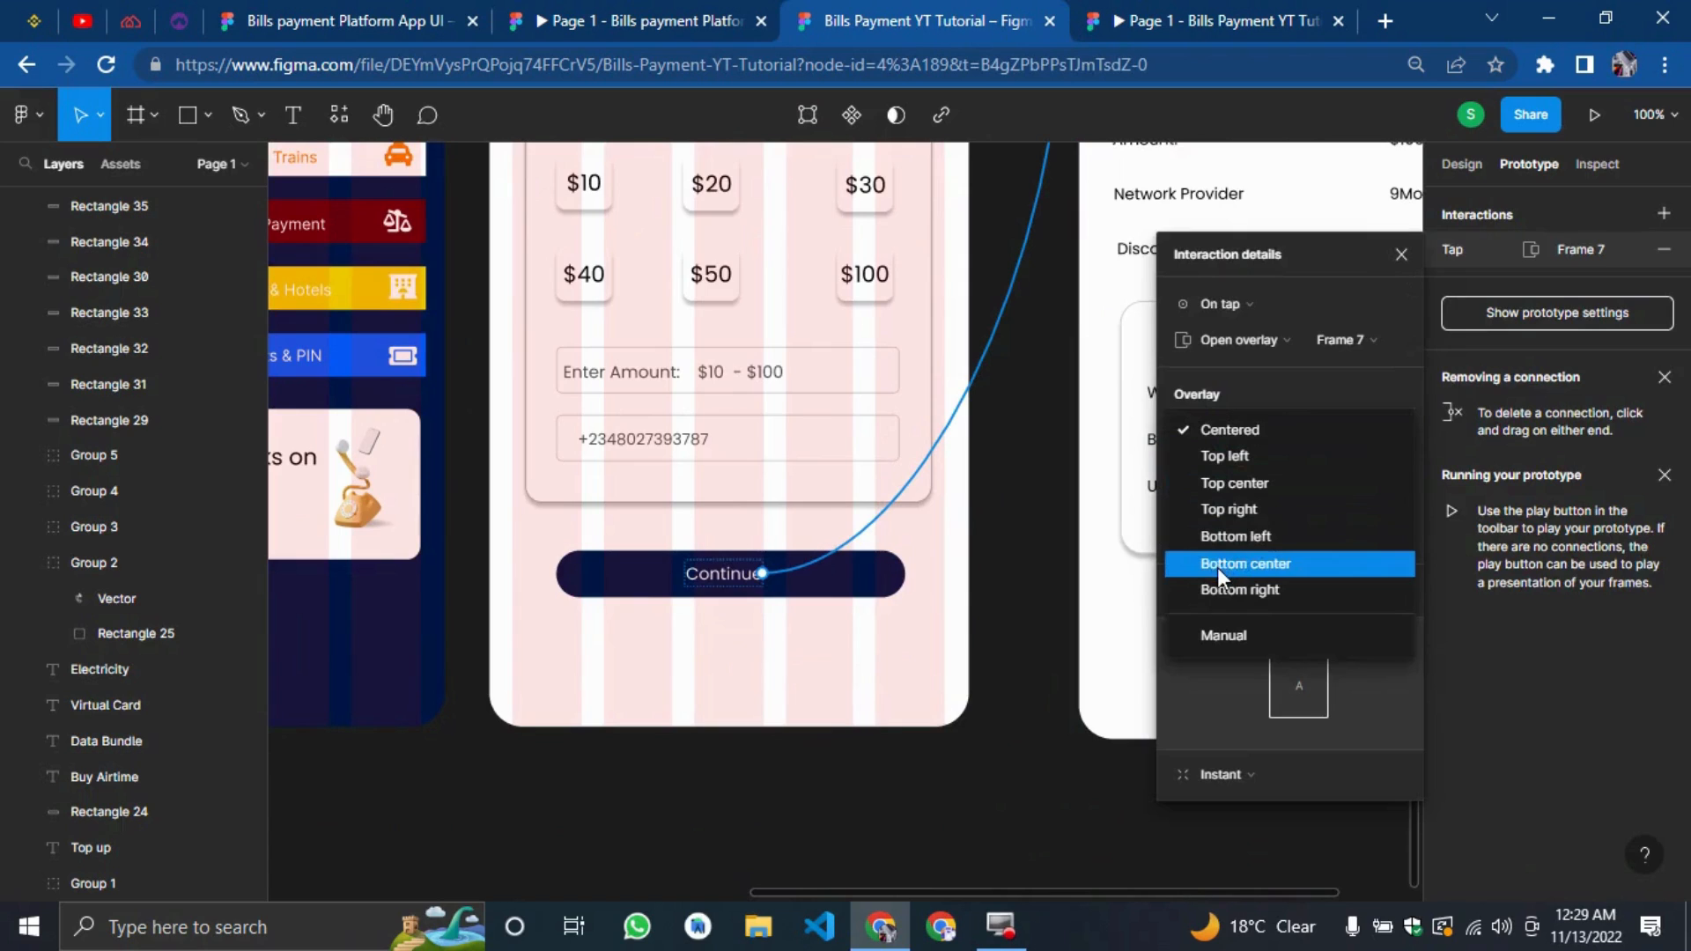
click(1233, 430)
click(1066, 652)
Link the navy rectangle of the Continue button to Frame 7, opening it on tap as a centered overlay.
click(870, 575)
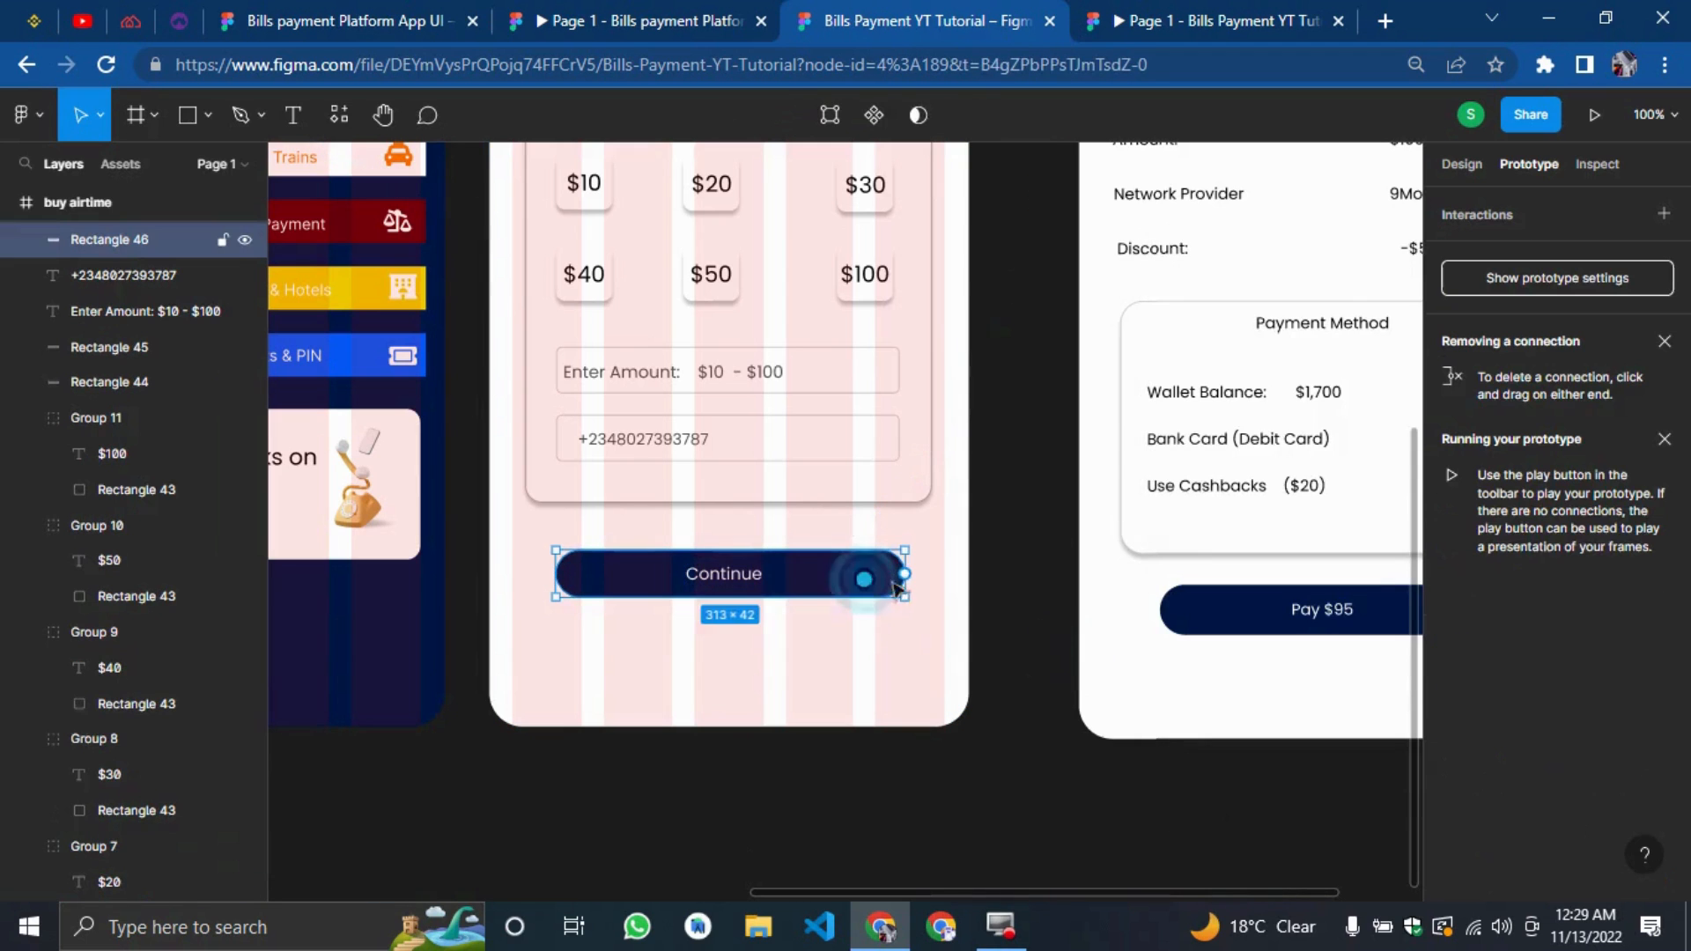
drag(904, 573, 1107, 464)
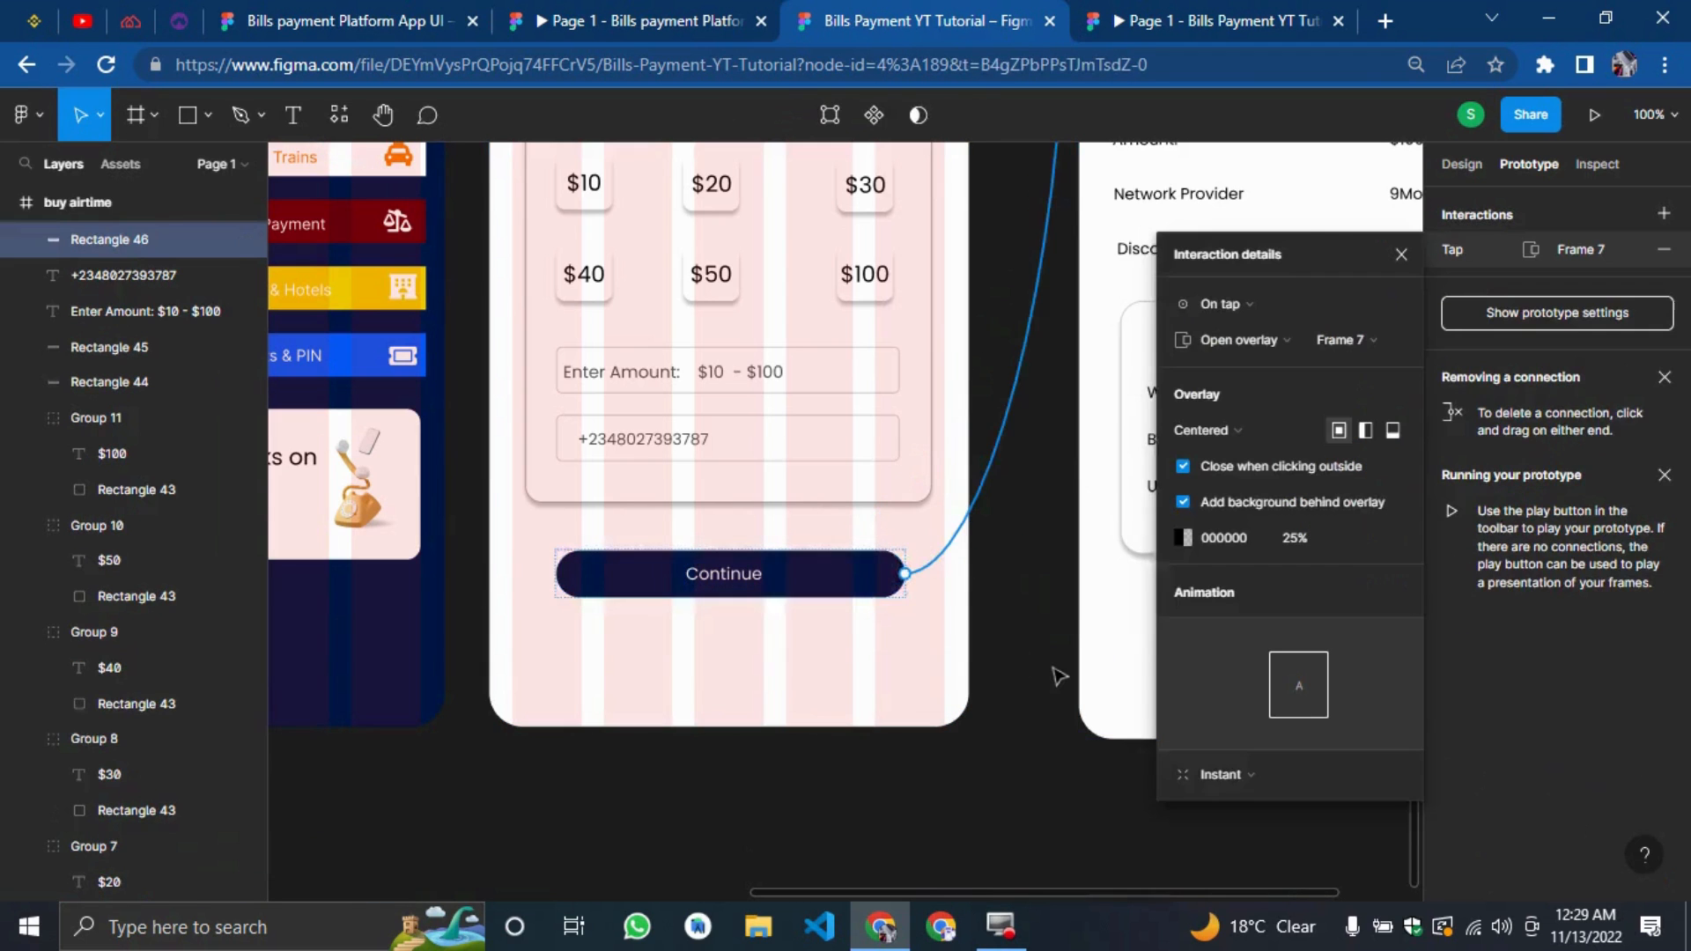
scroll(1059, 675, up, 3)
scroll(1086, 650, down, 1)
click(1402, 255)
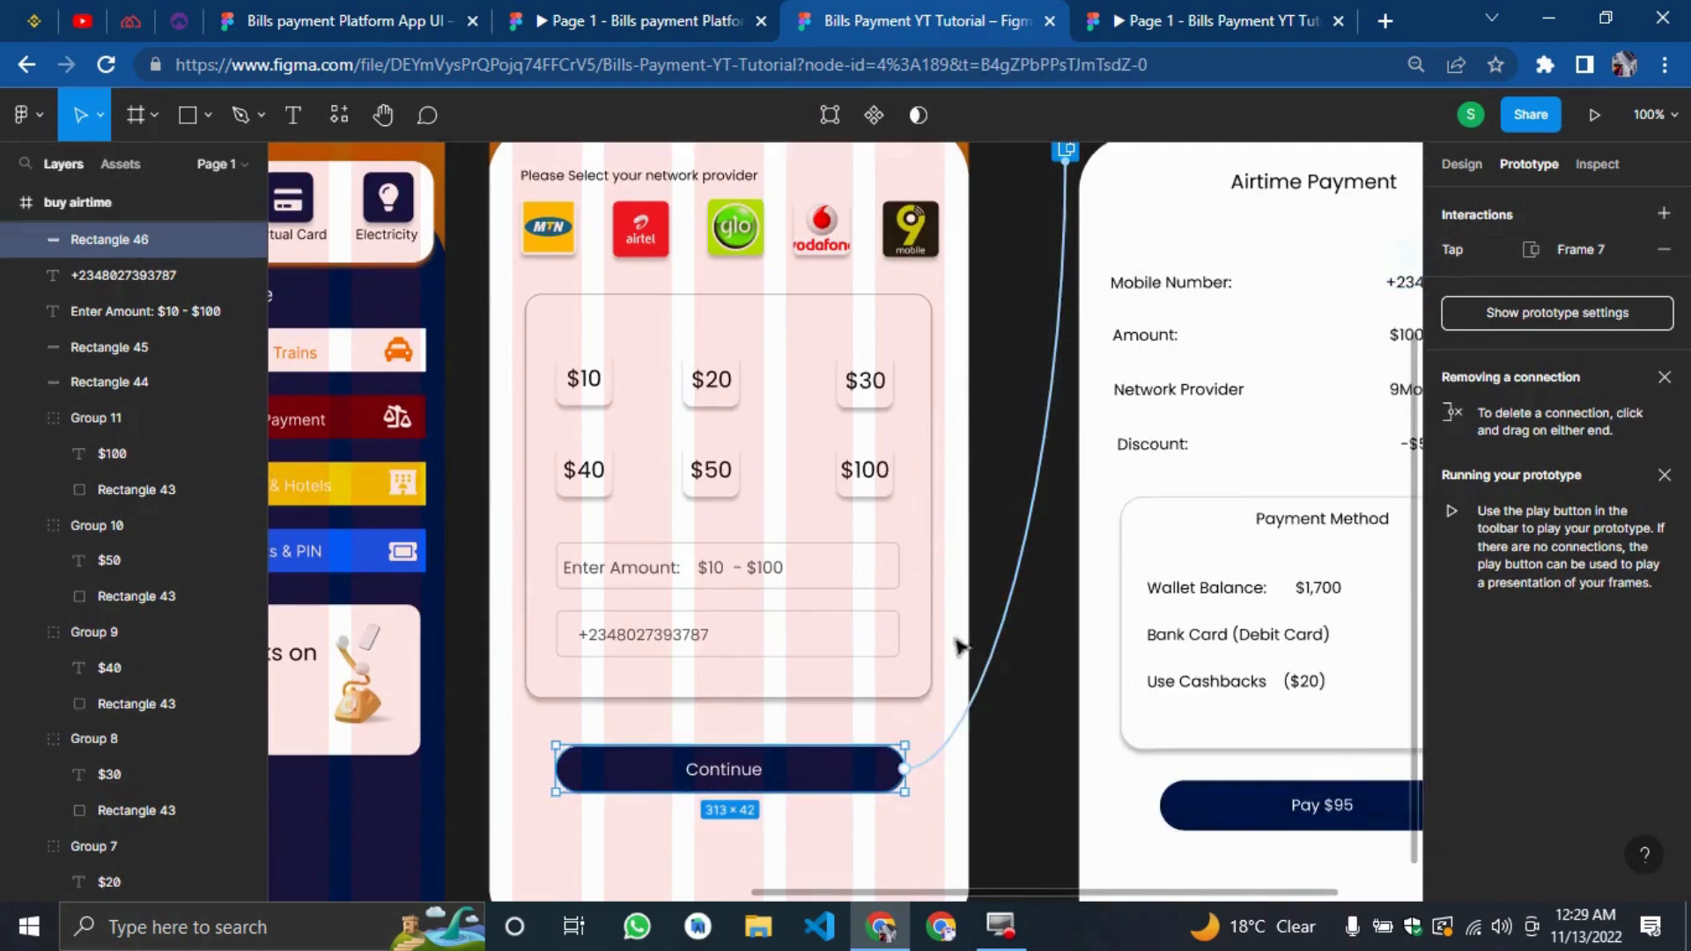
scroll(925, 740, up, 3)
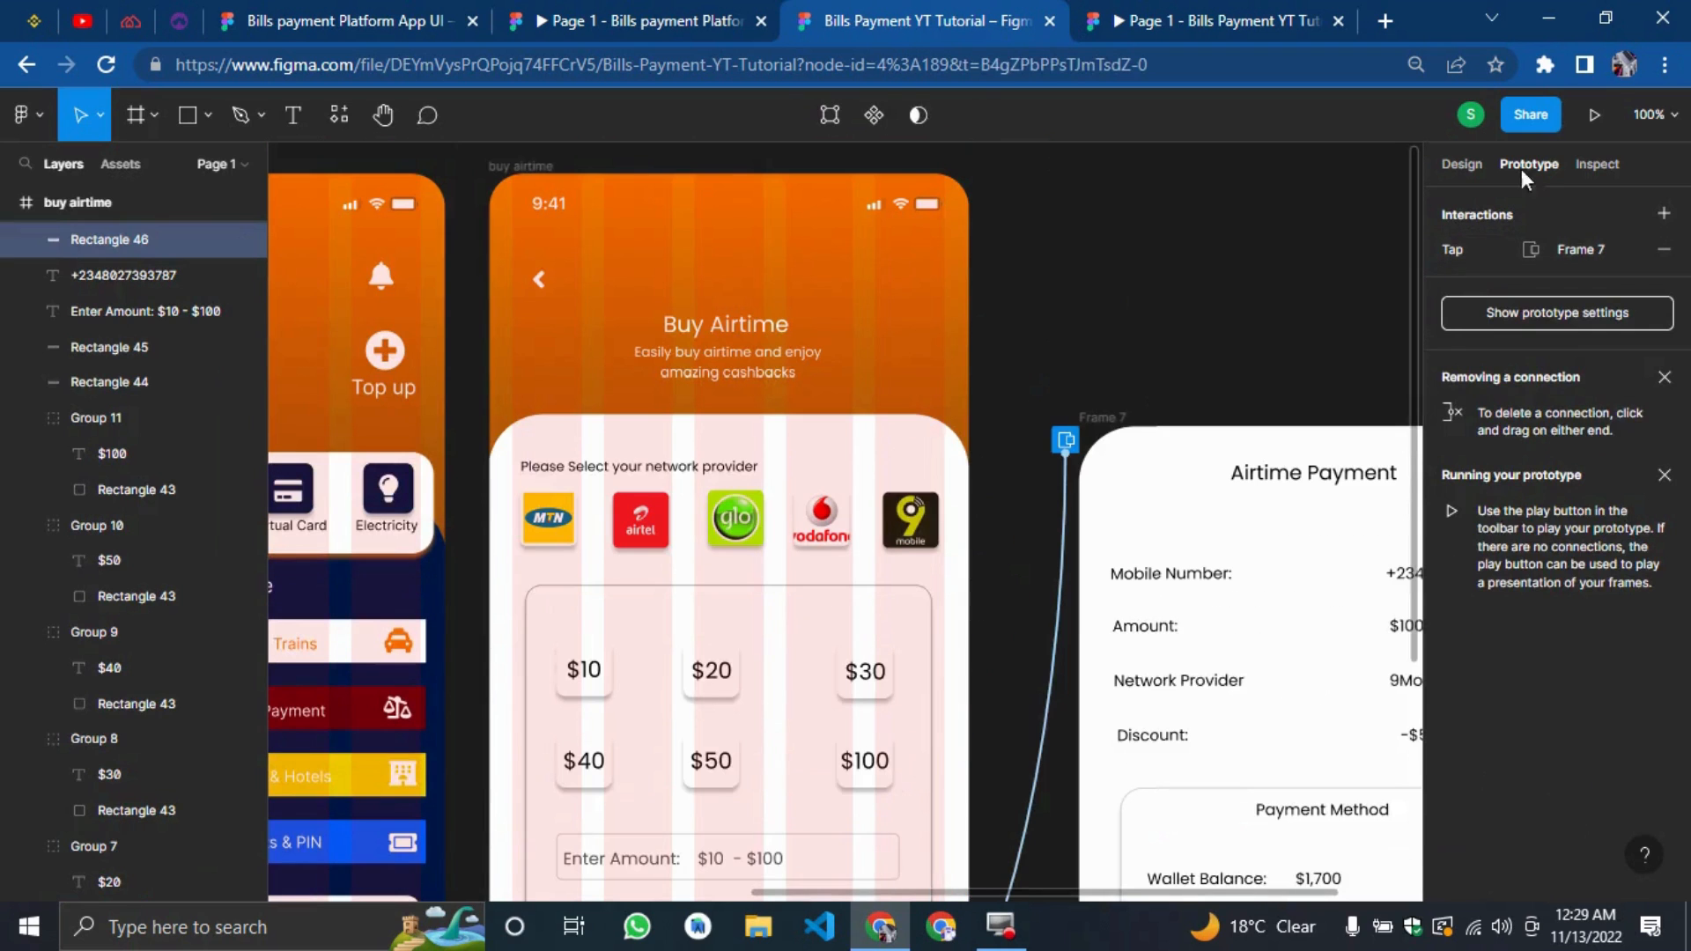
Preview the prototype, test the back arrow on the buy airtime screen and restart the flow.
click(1592, 115)
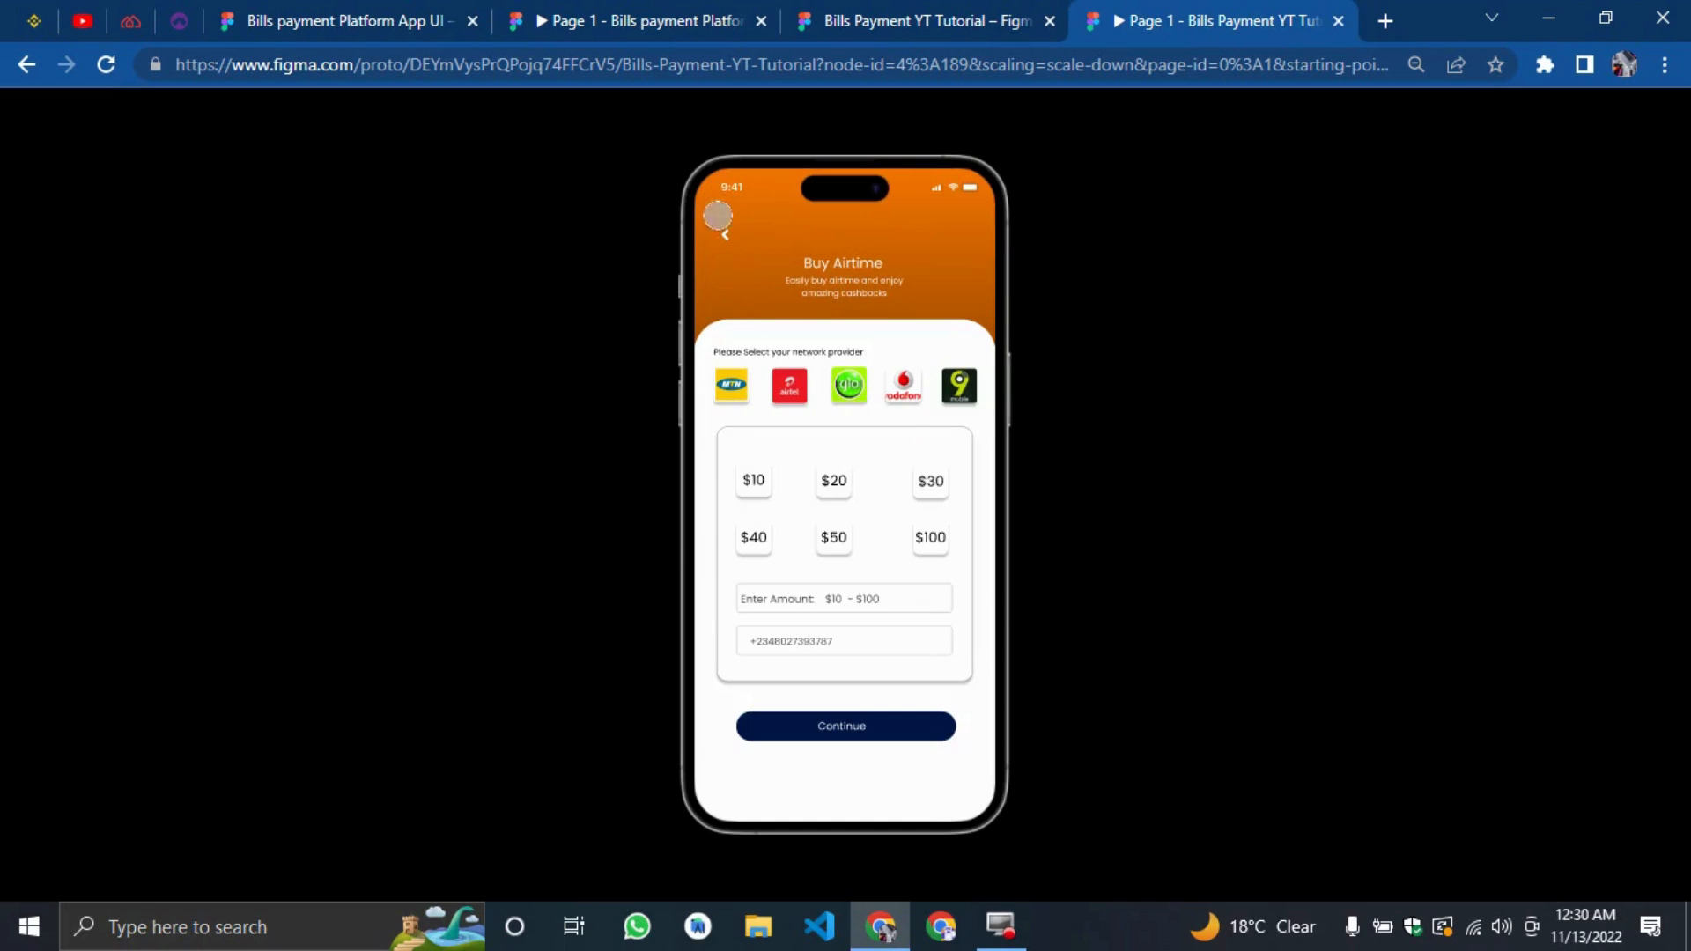
click(718, 215)
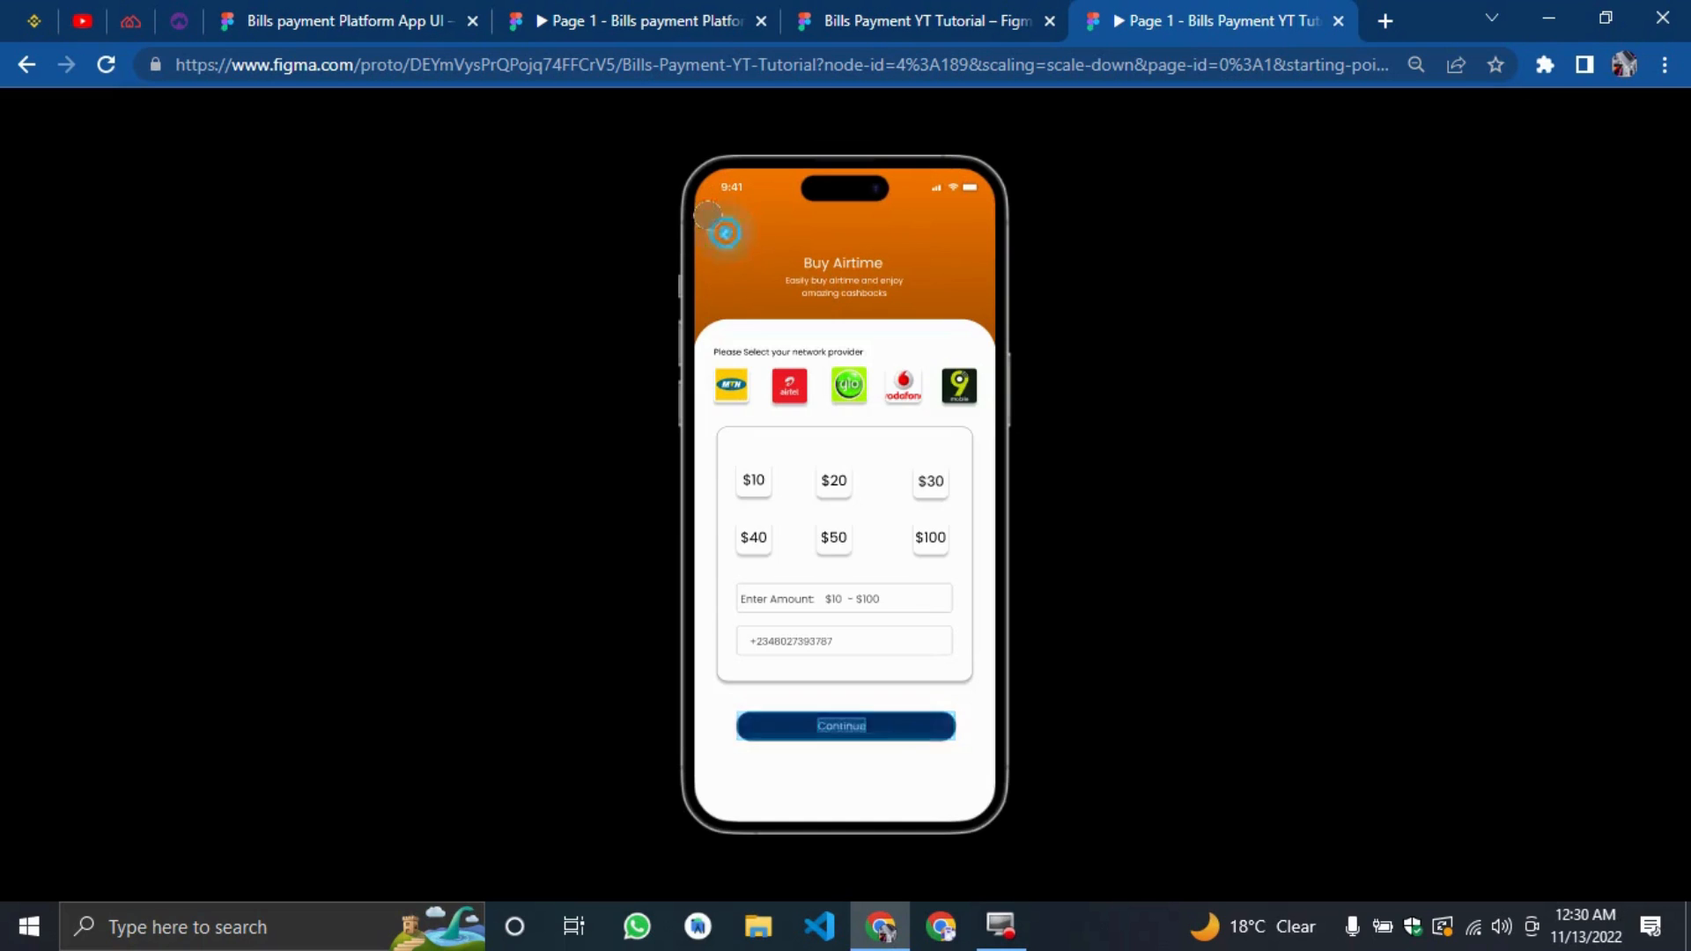
click(706, 232)
click(718, 223)
click(1501, 657)
click(1625, 875)
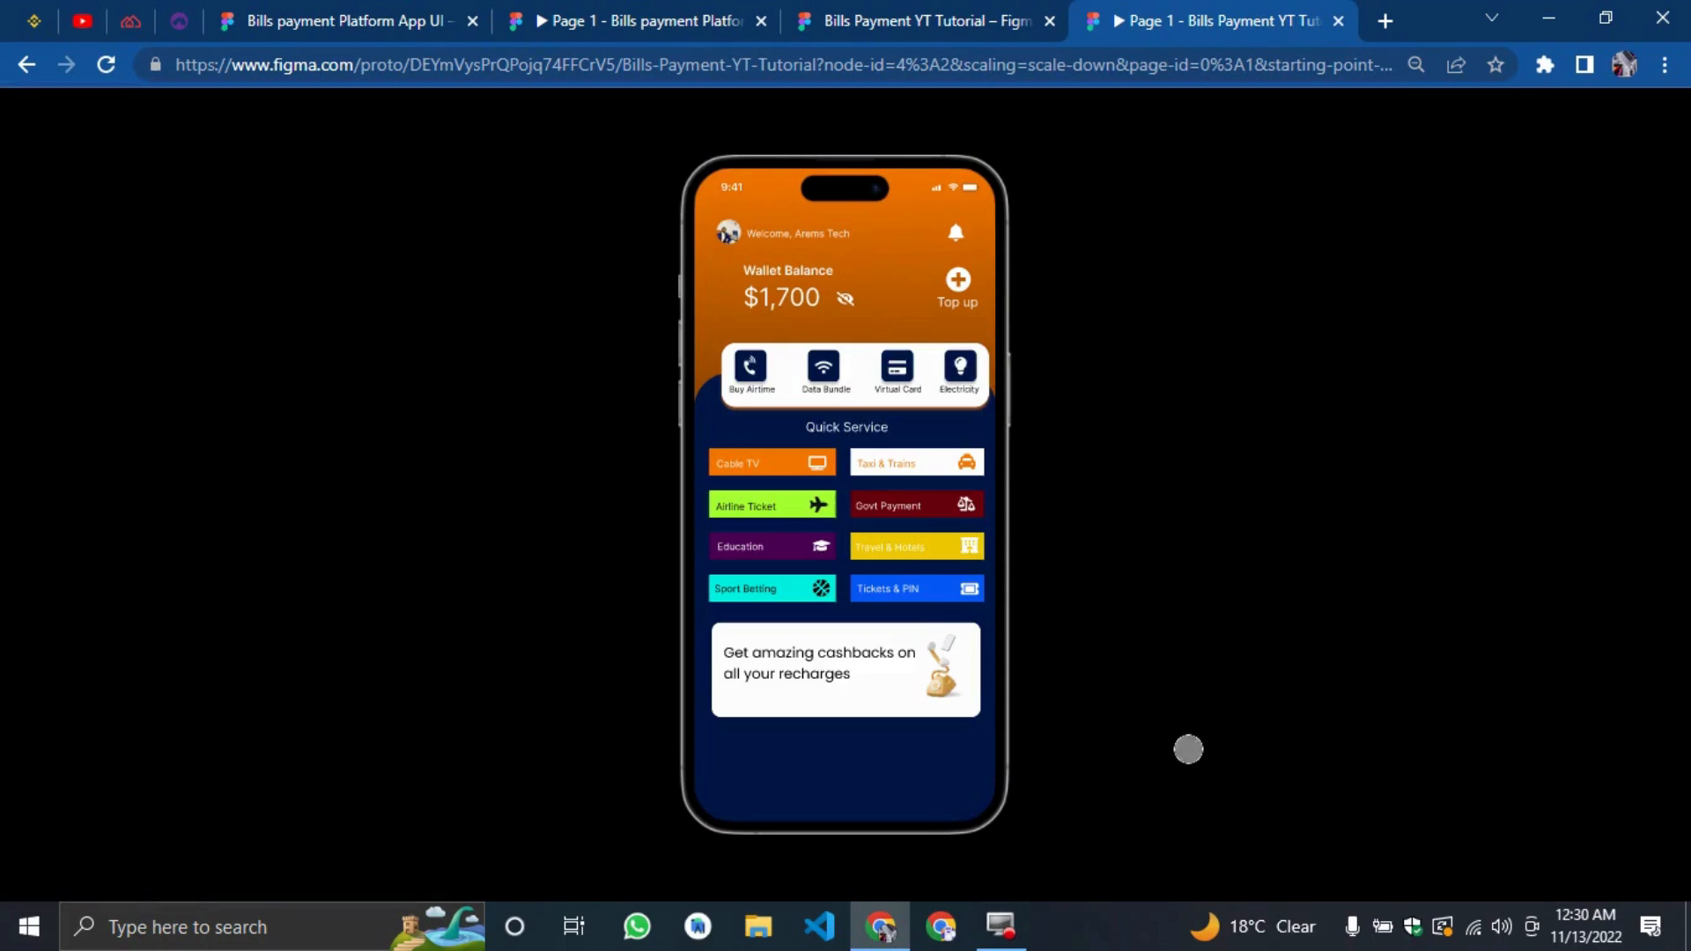
Test the Buy Airtime icon and the Continue button in the preview, and dismiss the Airtime Payment overlay.
click(747, 363)
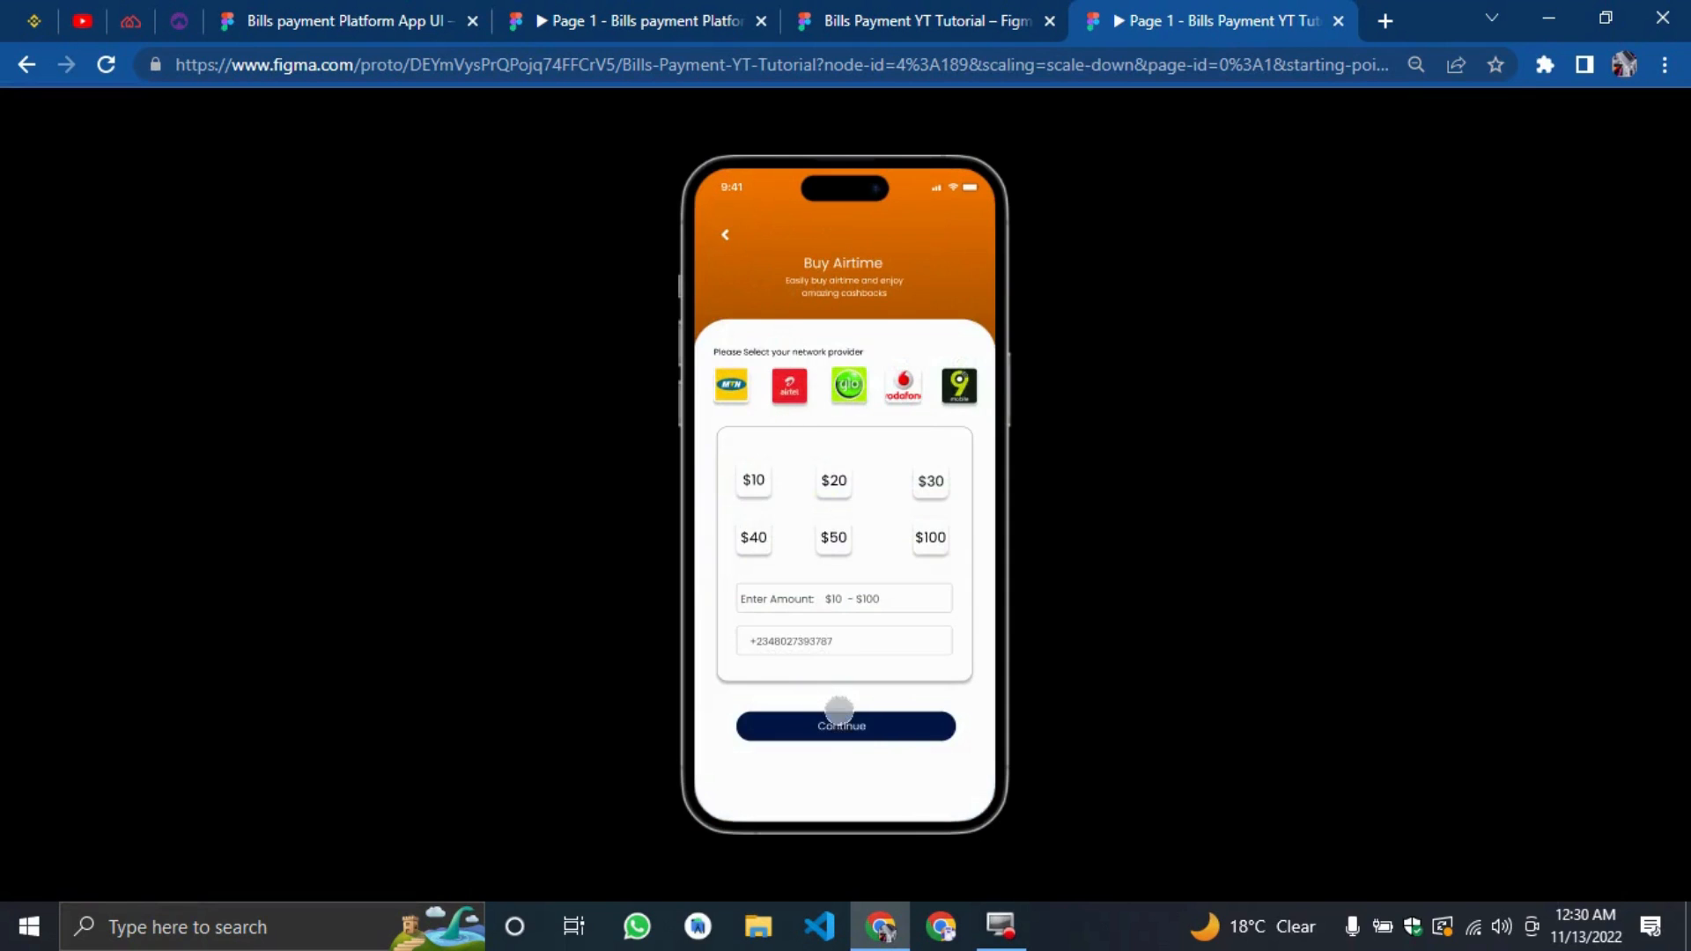
click(839, 713)
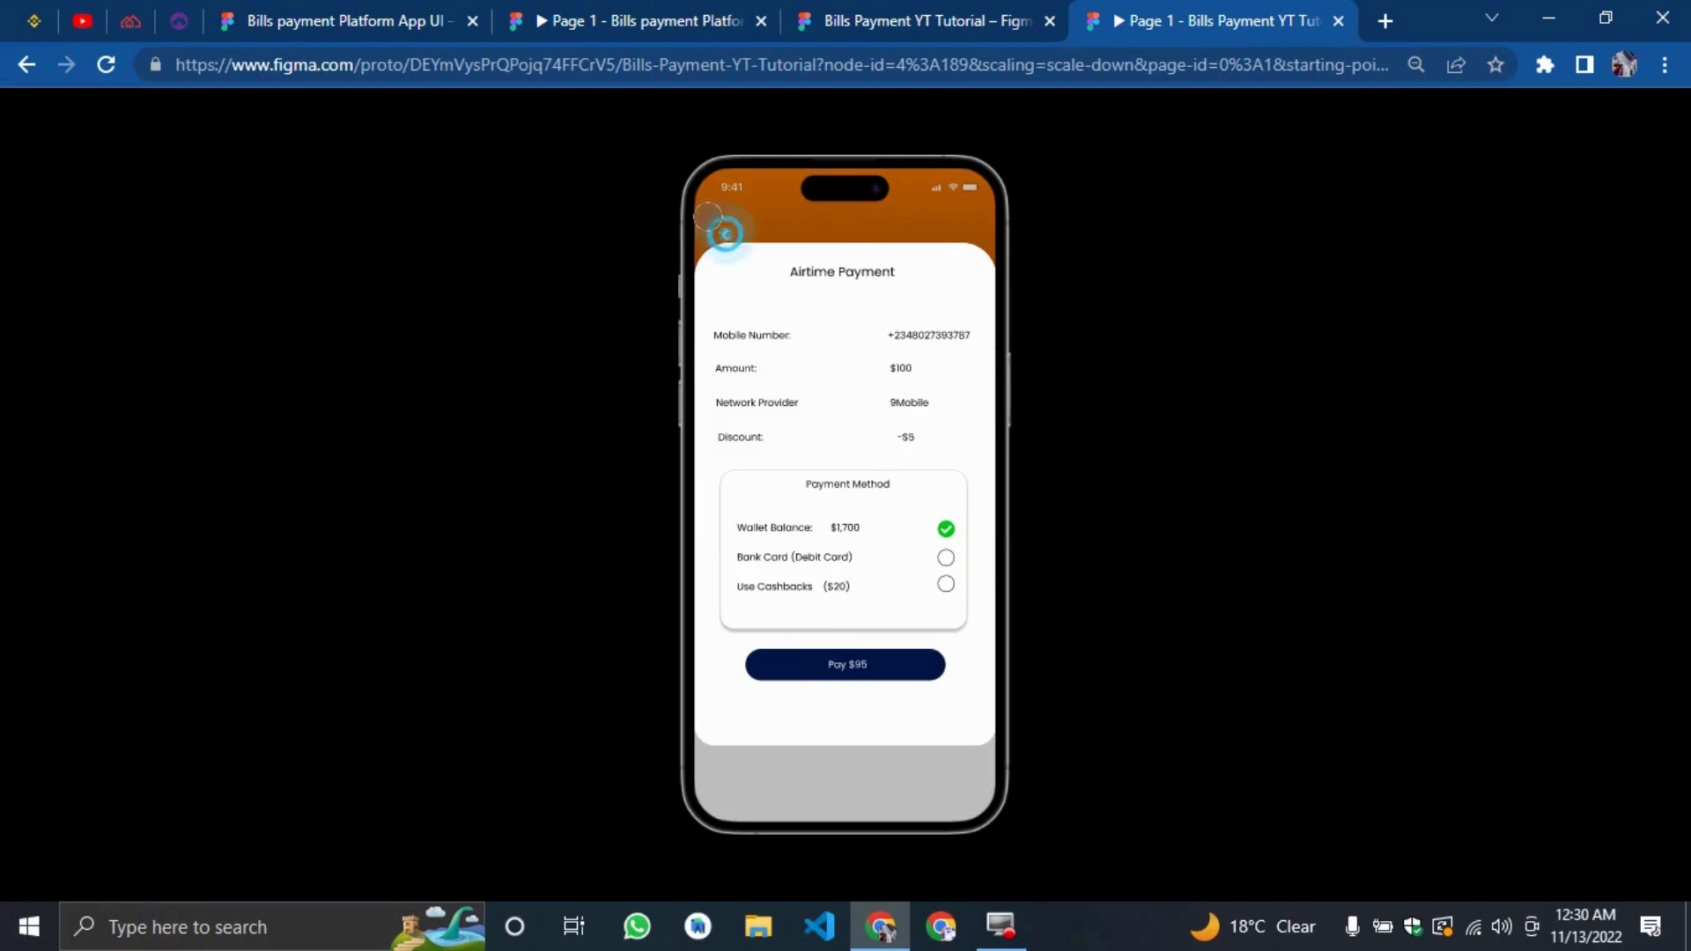
click(724, 233)
click(708, 218)
click(708, 223)
click(709, 225)
click(711, 229)
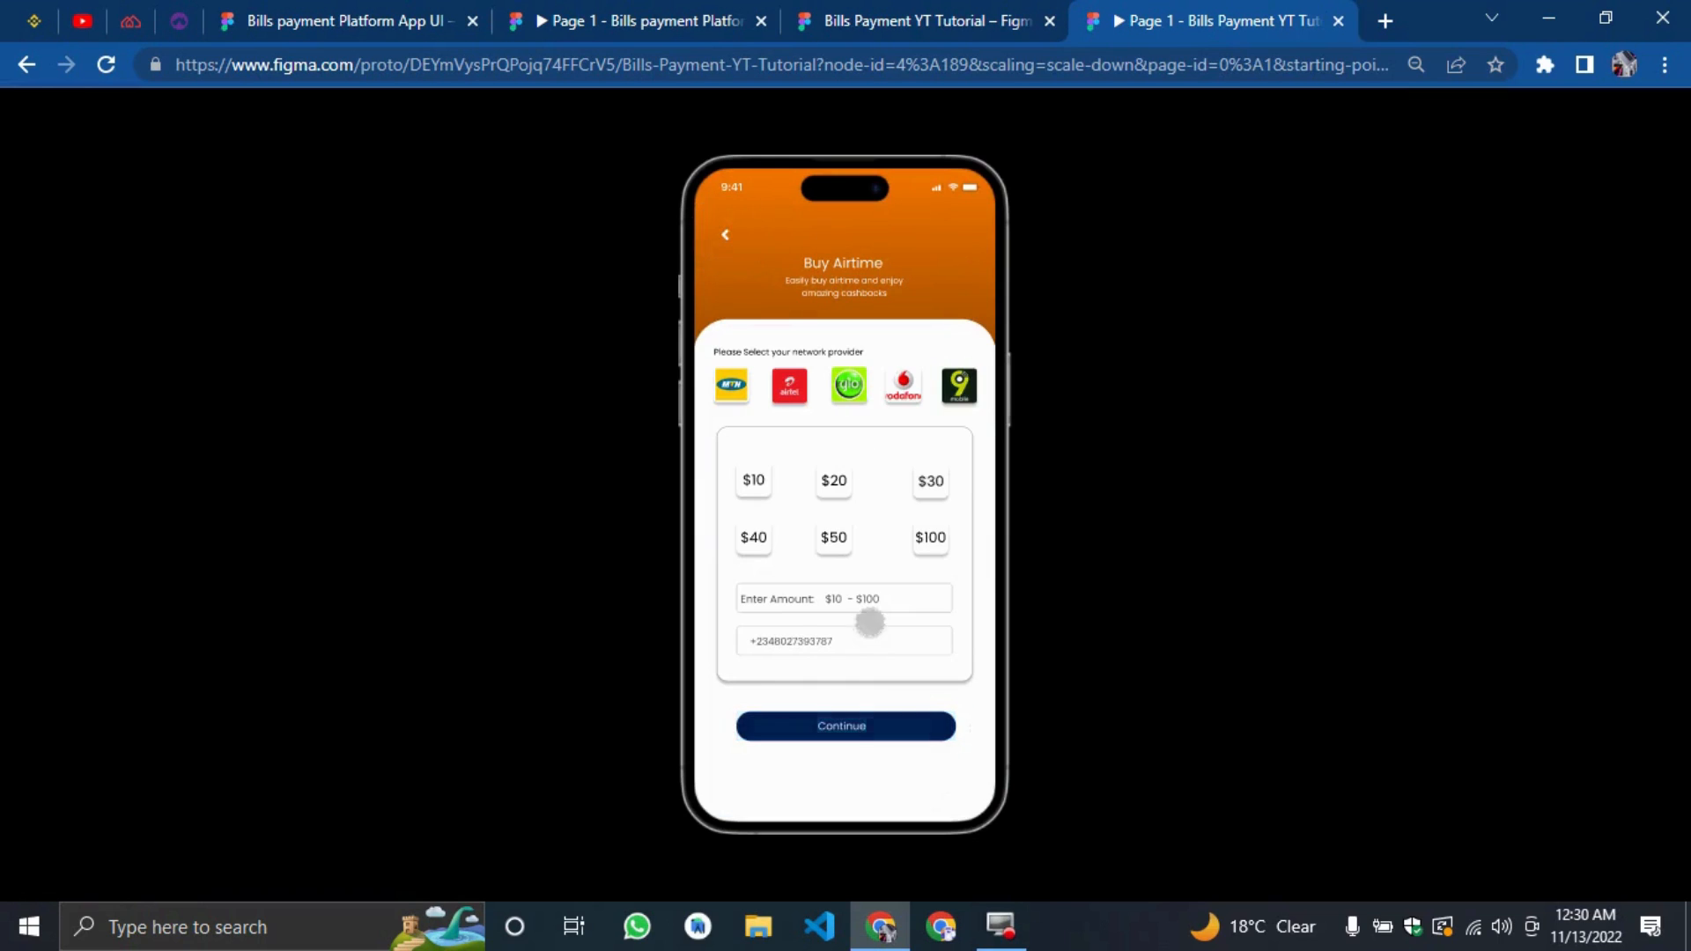
click(715, 227)
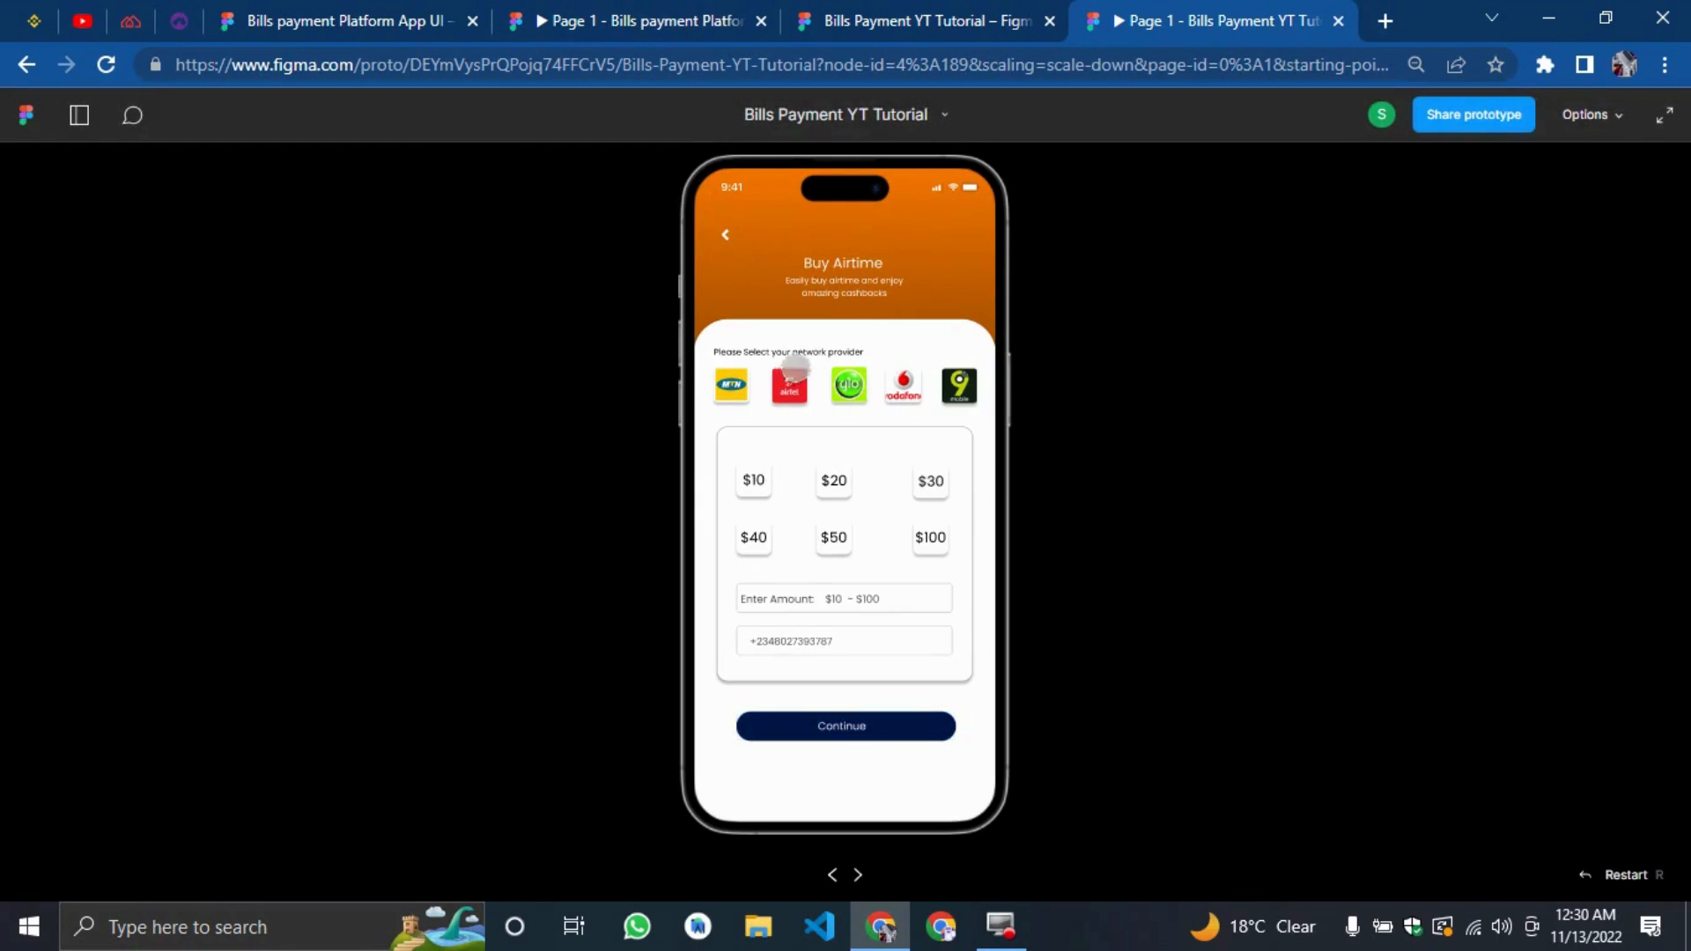
Close the tutorial preview and play the reference prototype's Buy Airtime flow through its Airtime Payment sheet.
click(1339, 21)
click(696, 21)
click(1624, 875)
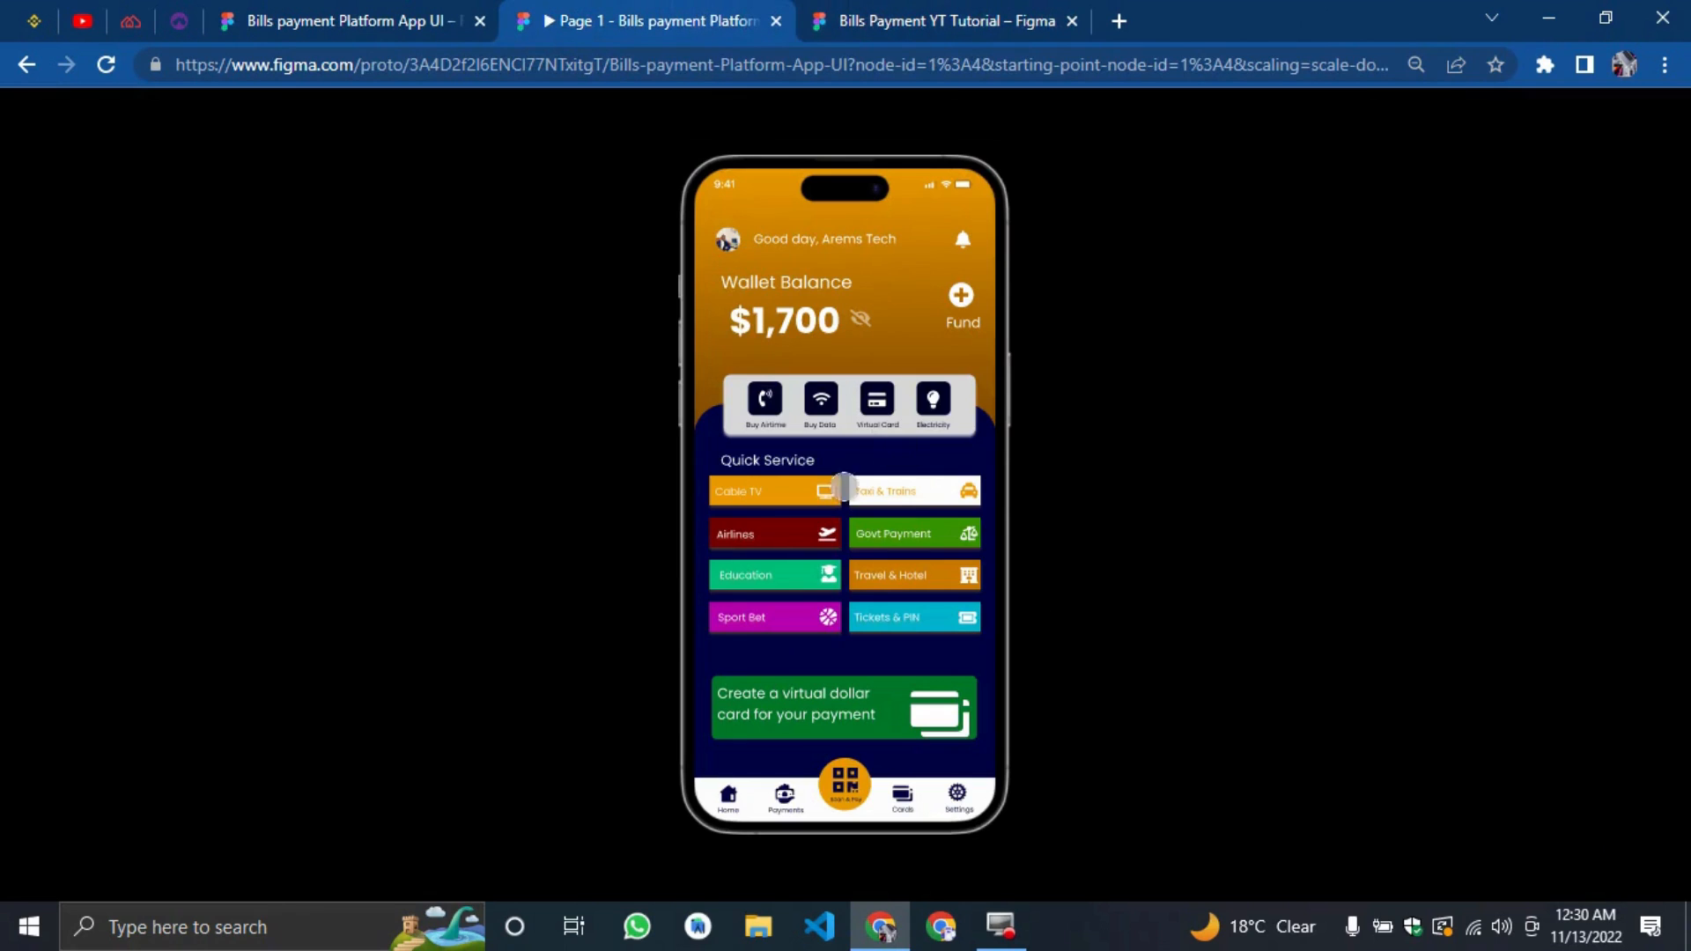
click(753, 379)
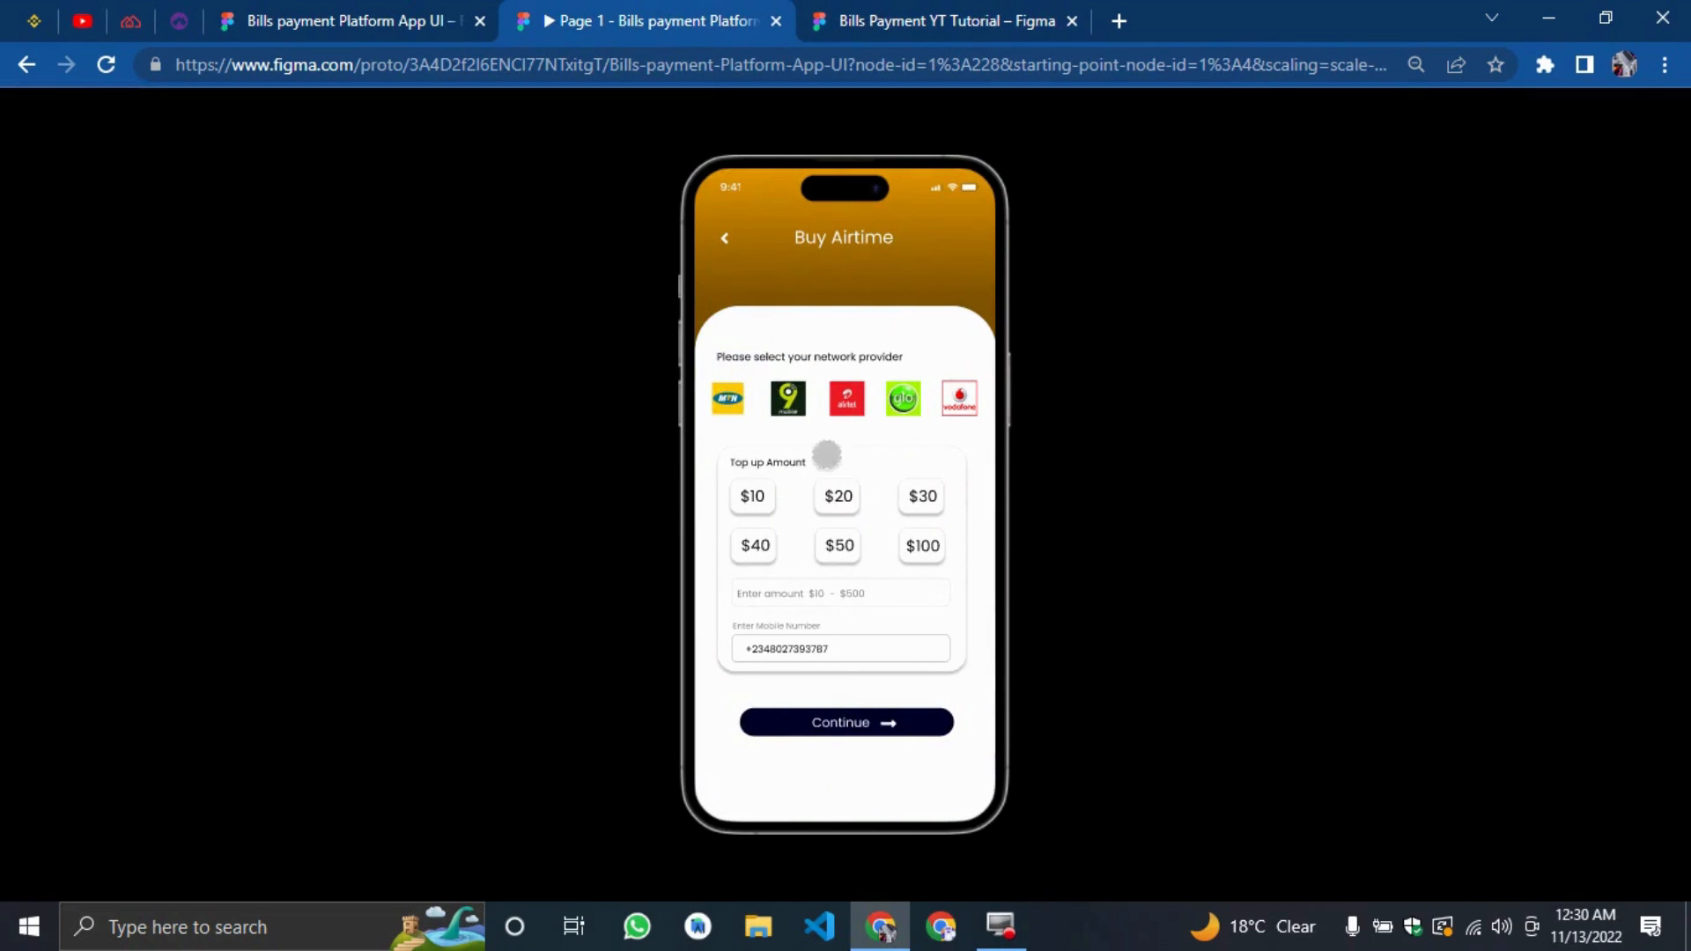
click(816, 740)
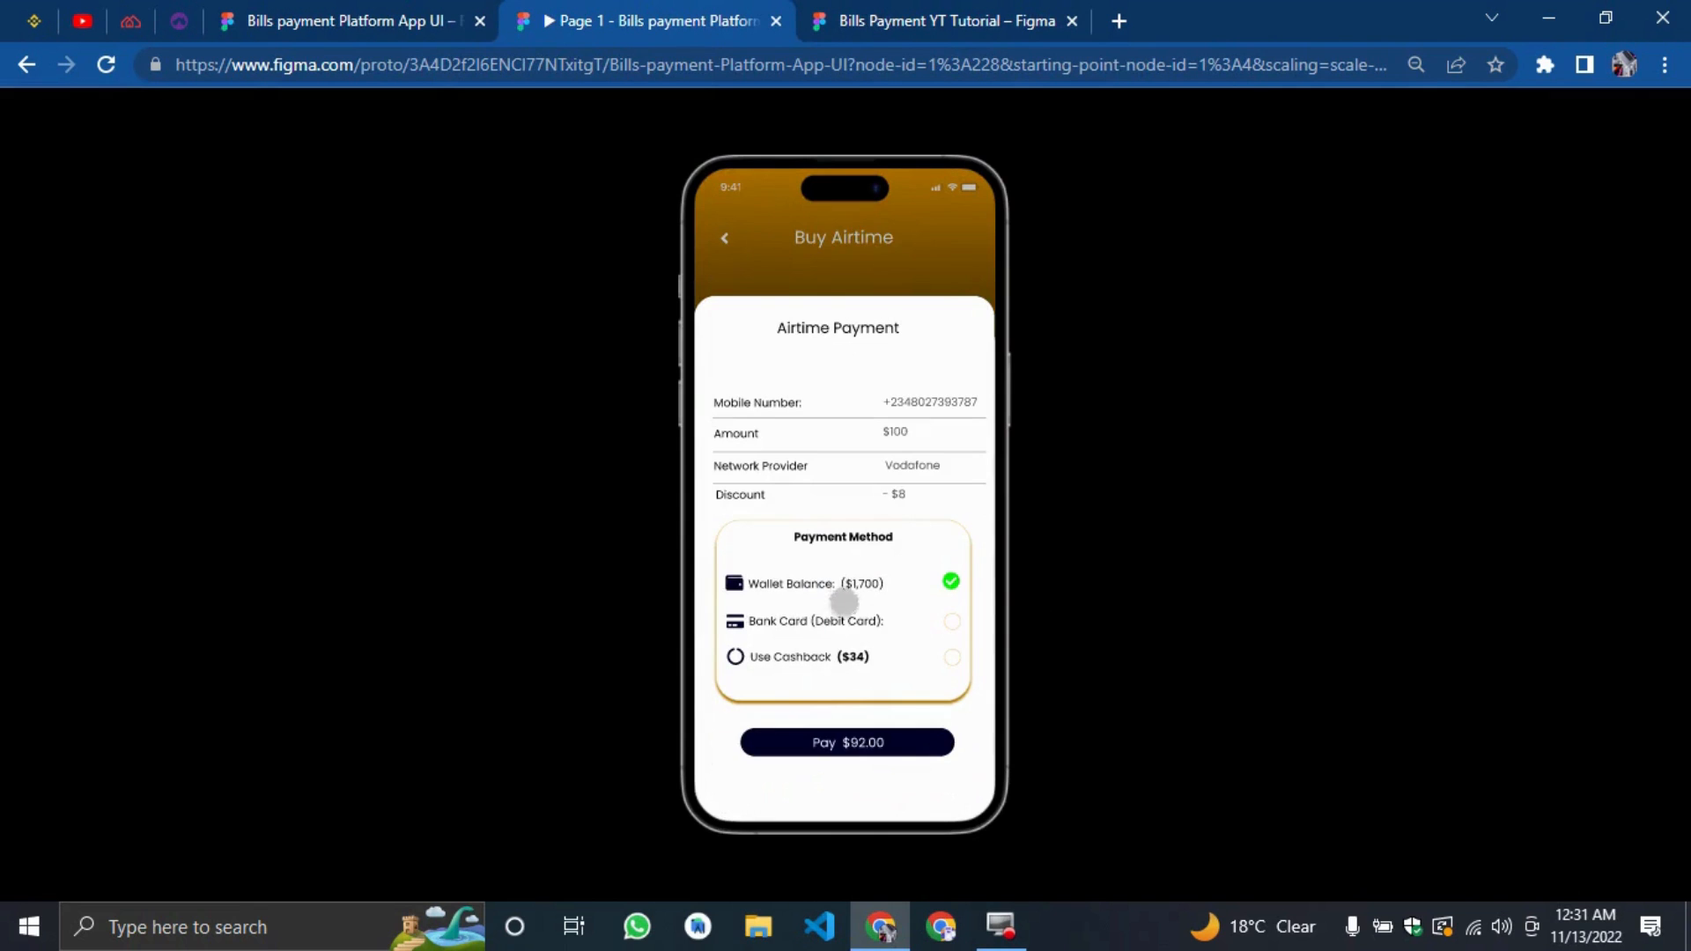
click(719, 230)
click(699, 220)
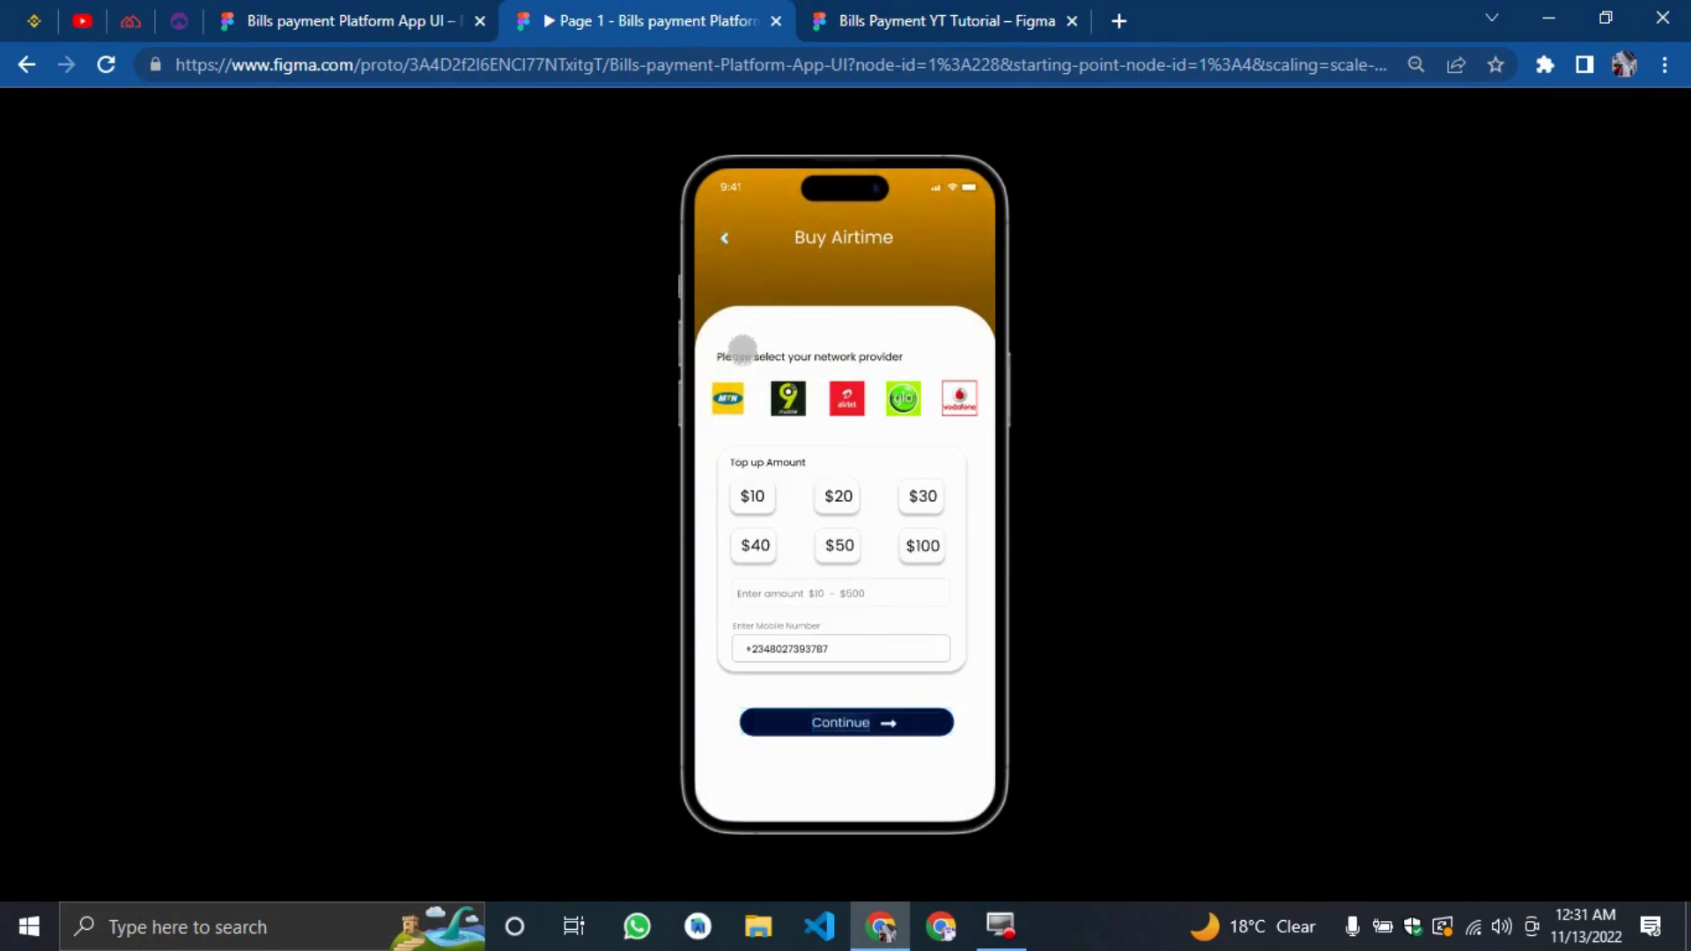
Go back from the reference prototype's Buy Airtime screen to the home screen and open the Airlines service.
click(705, 220)
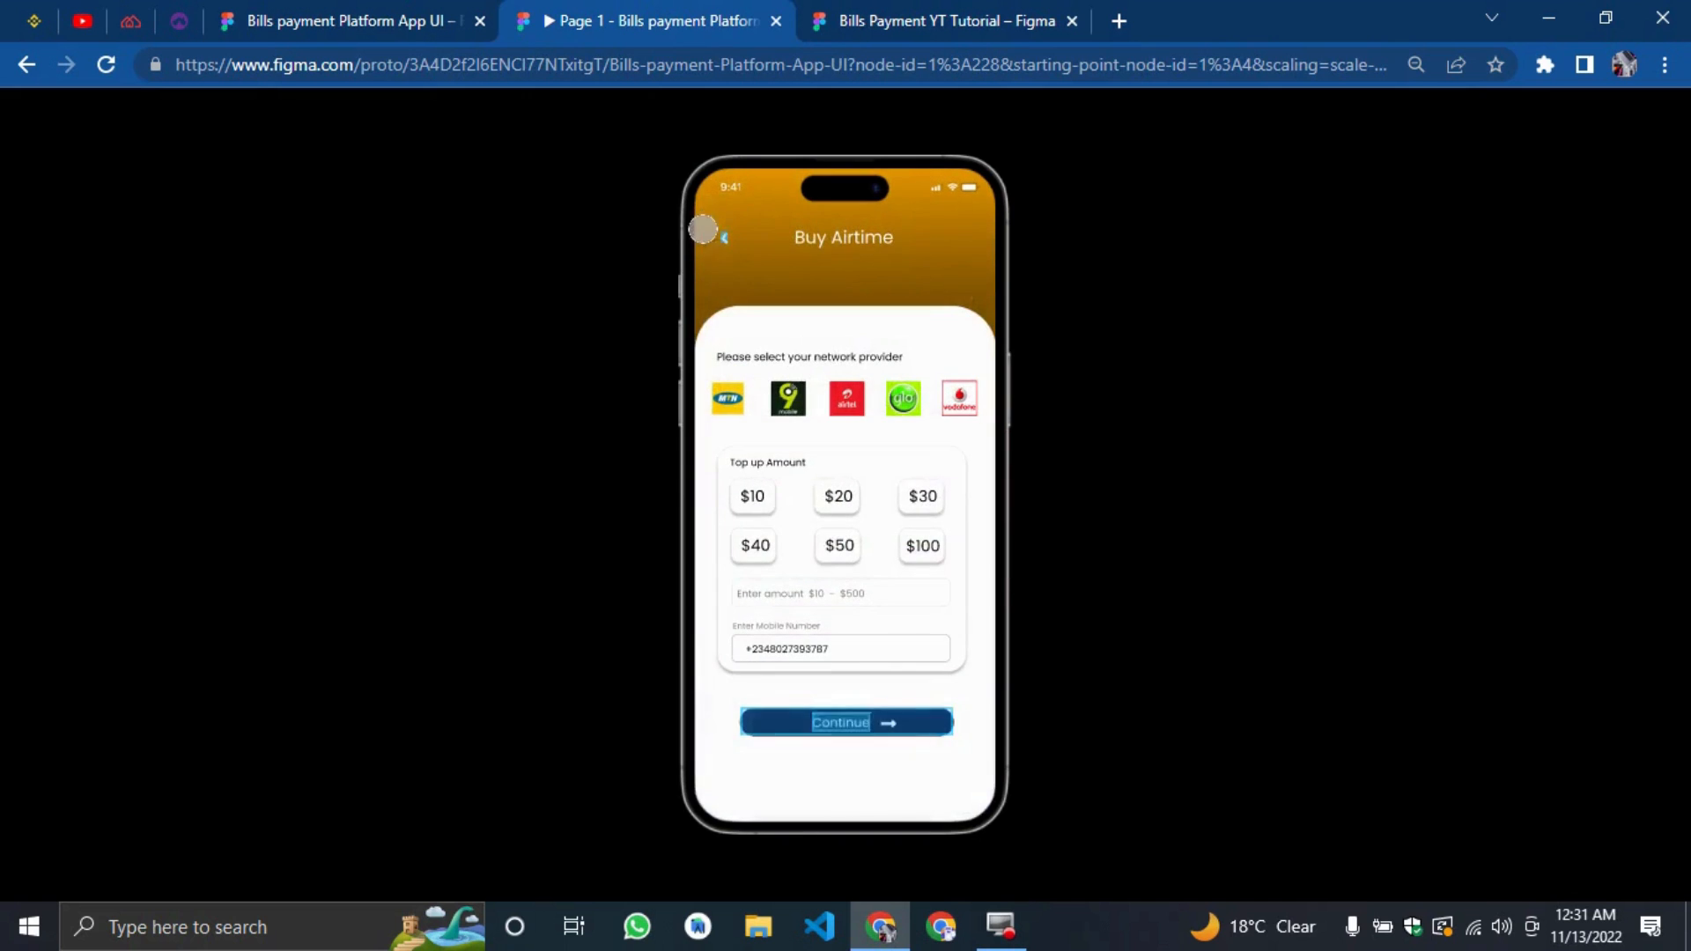
click(713, 225)
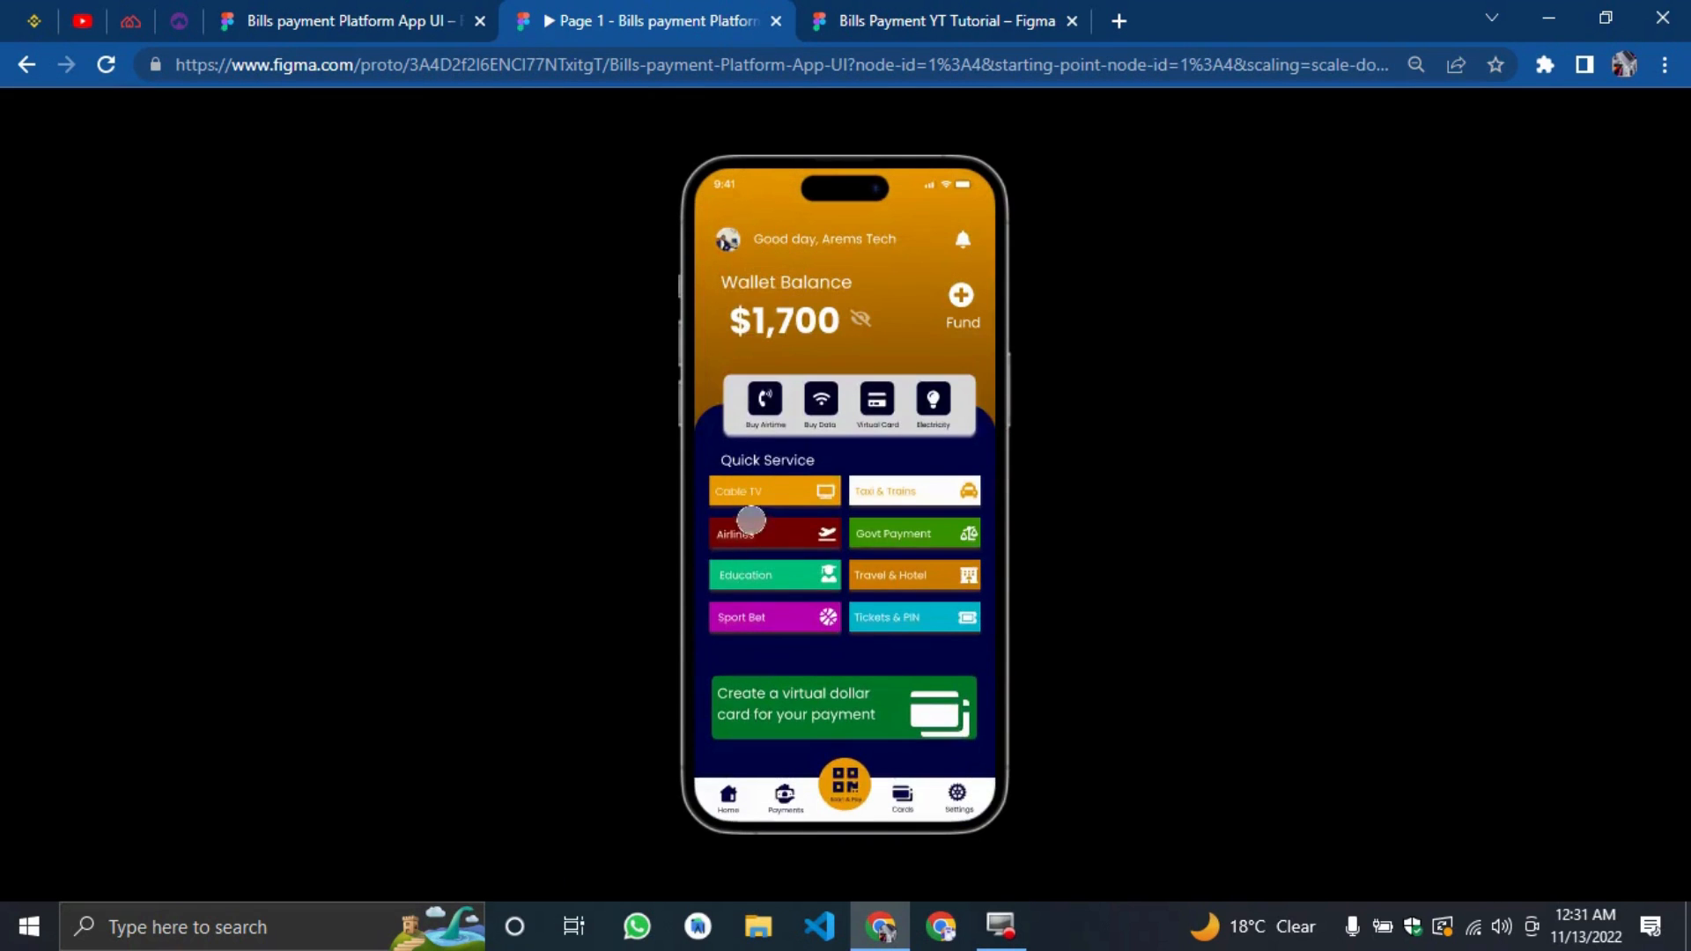
click(750, 524)
Test the Book a Flight destination dropdowns by choosing New York as the origin and Miami as the destination.
click(786, 342)
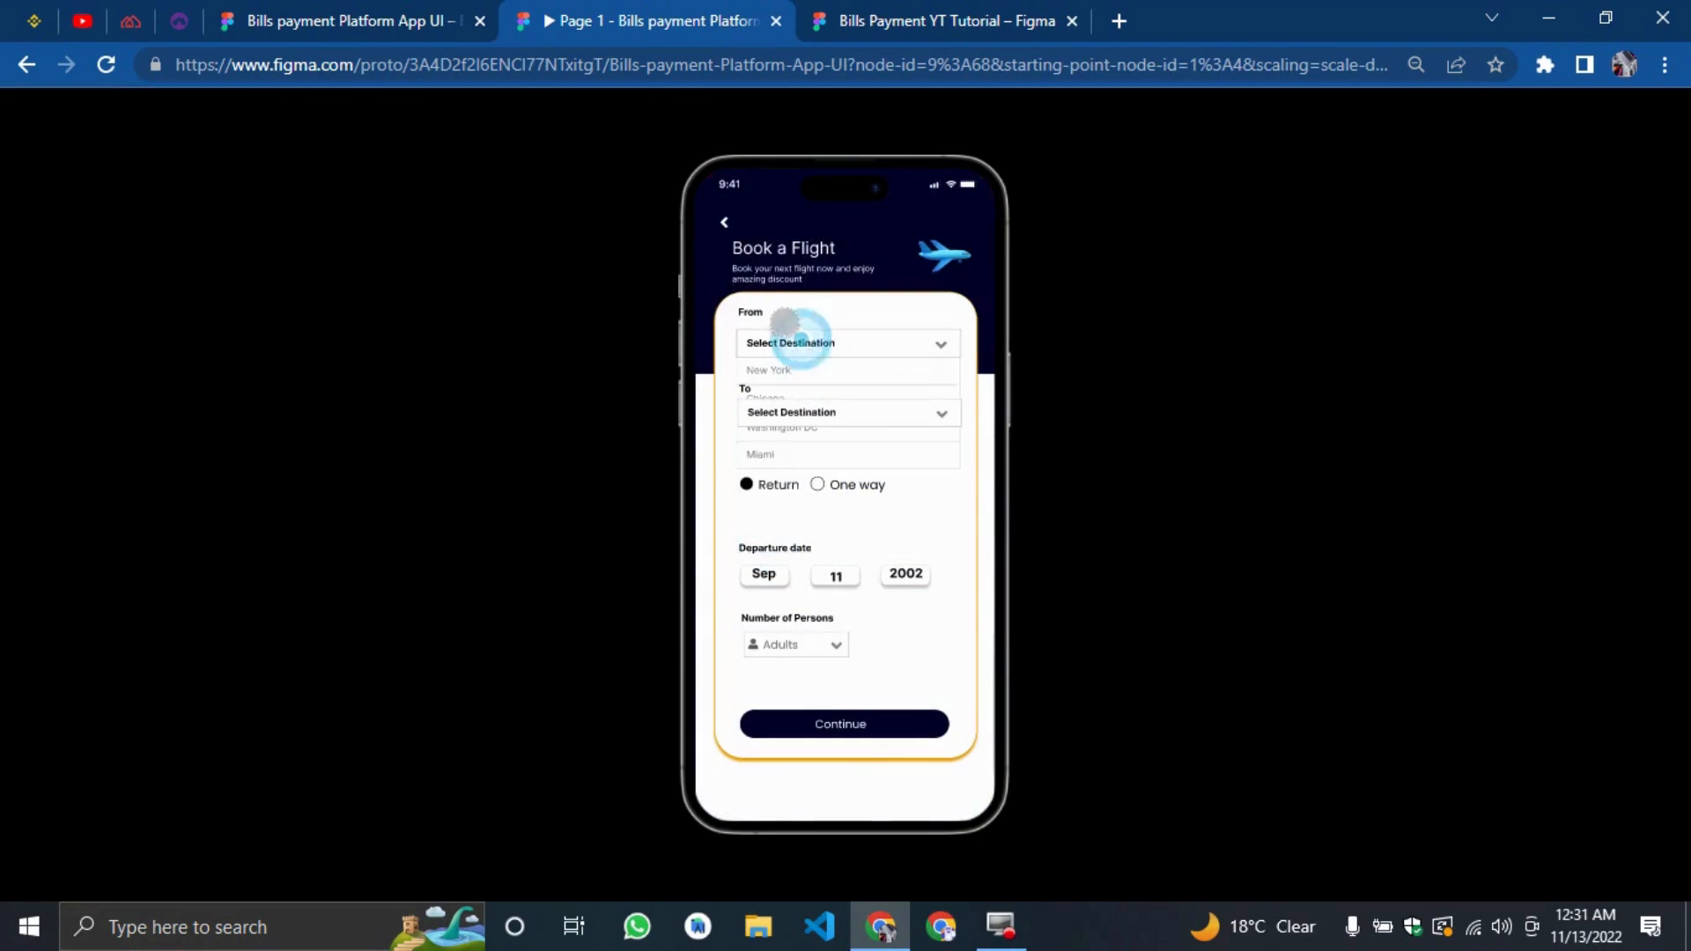
click(786, 369)
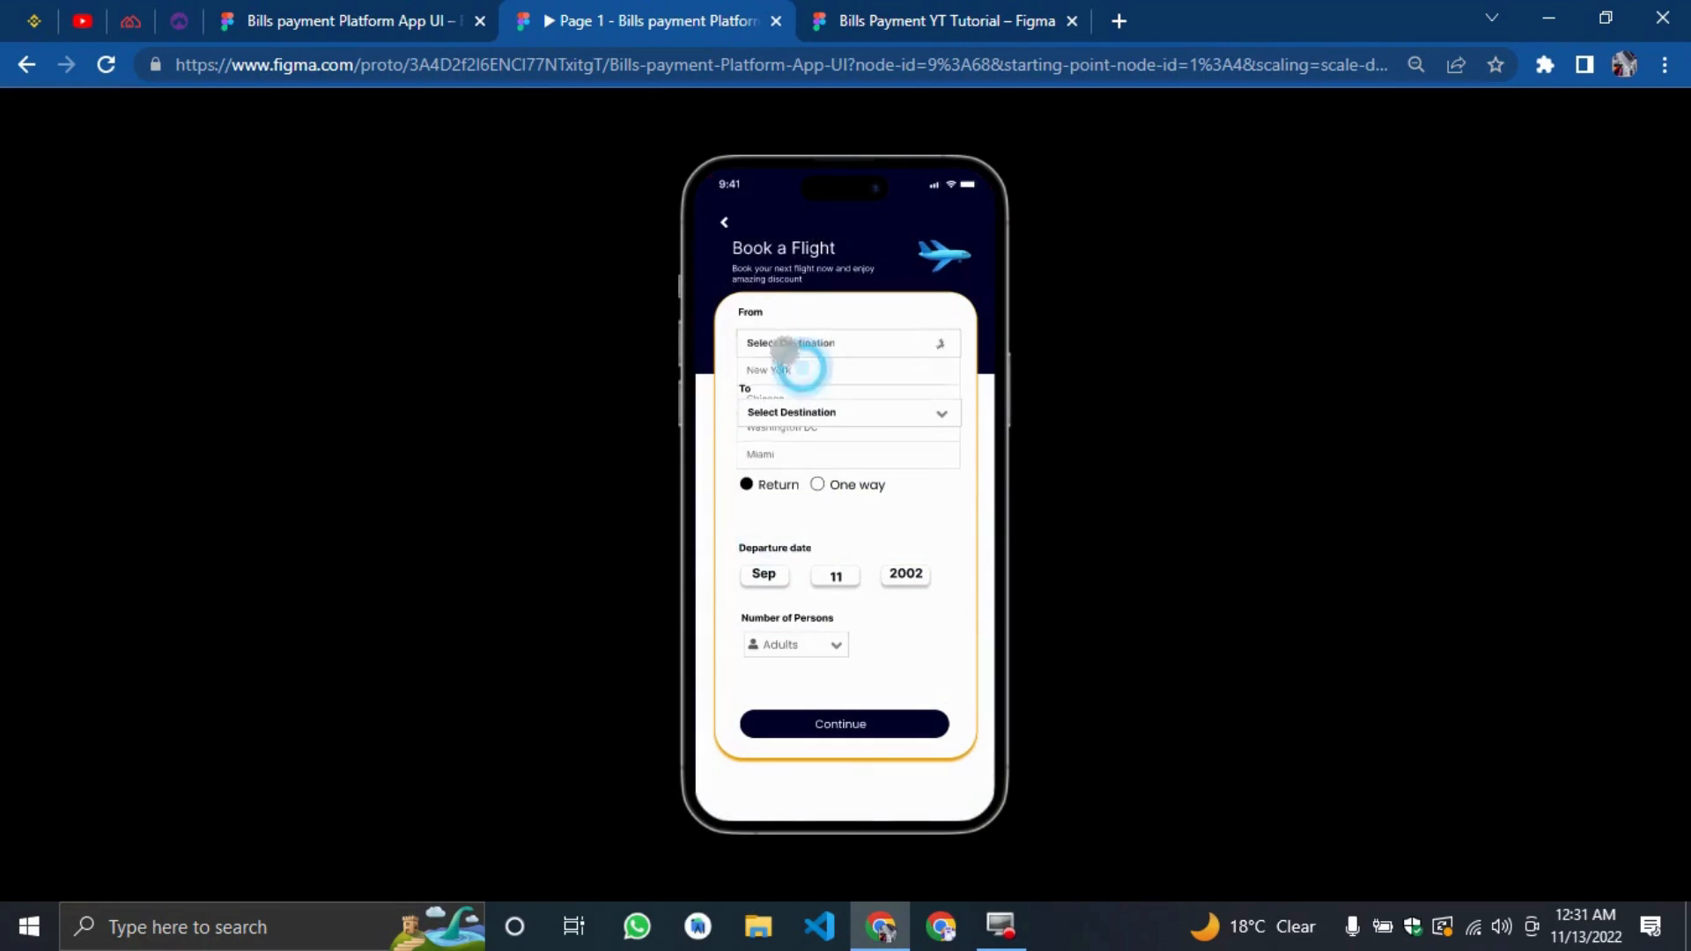
click(803, 413)
click(781, 524)
Test the departure date scrollers with Aug 5, 2005 and set the number of persons to 4.
drag(769, 576, 750, 620)
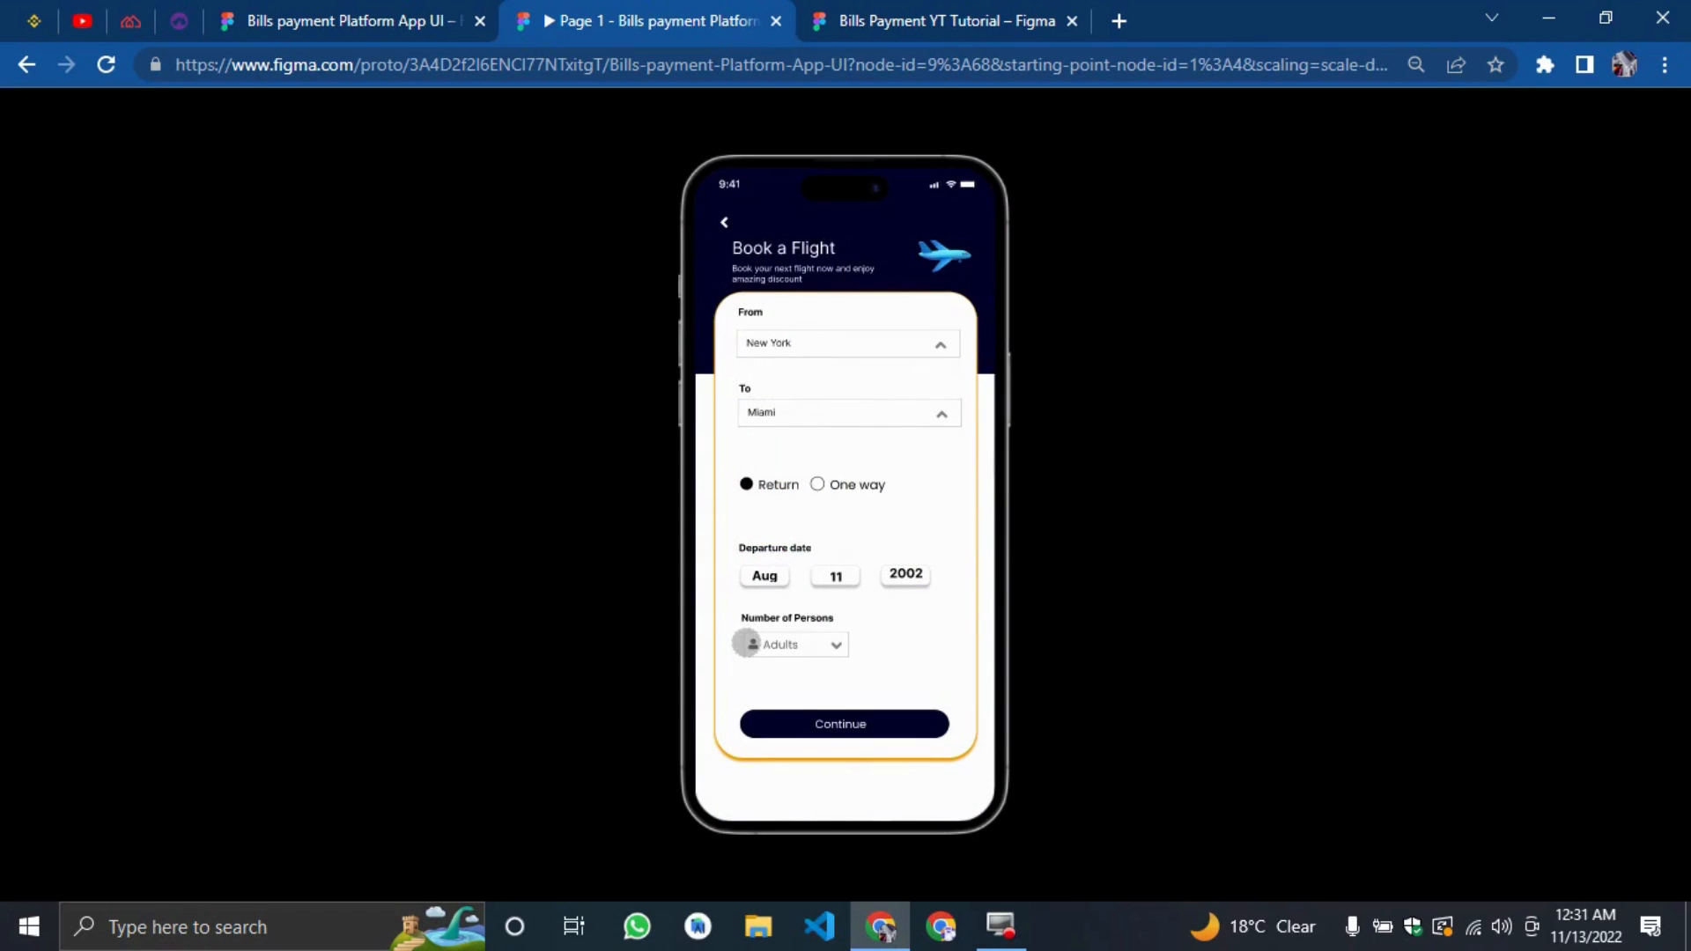
drag(837, 574, 808, 611)
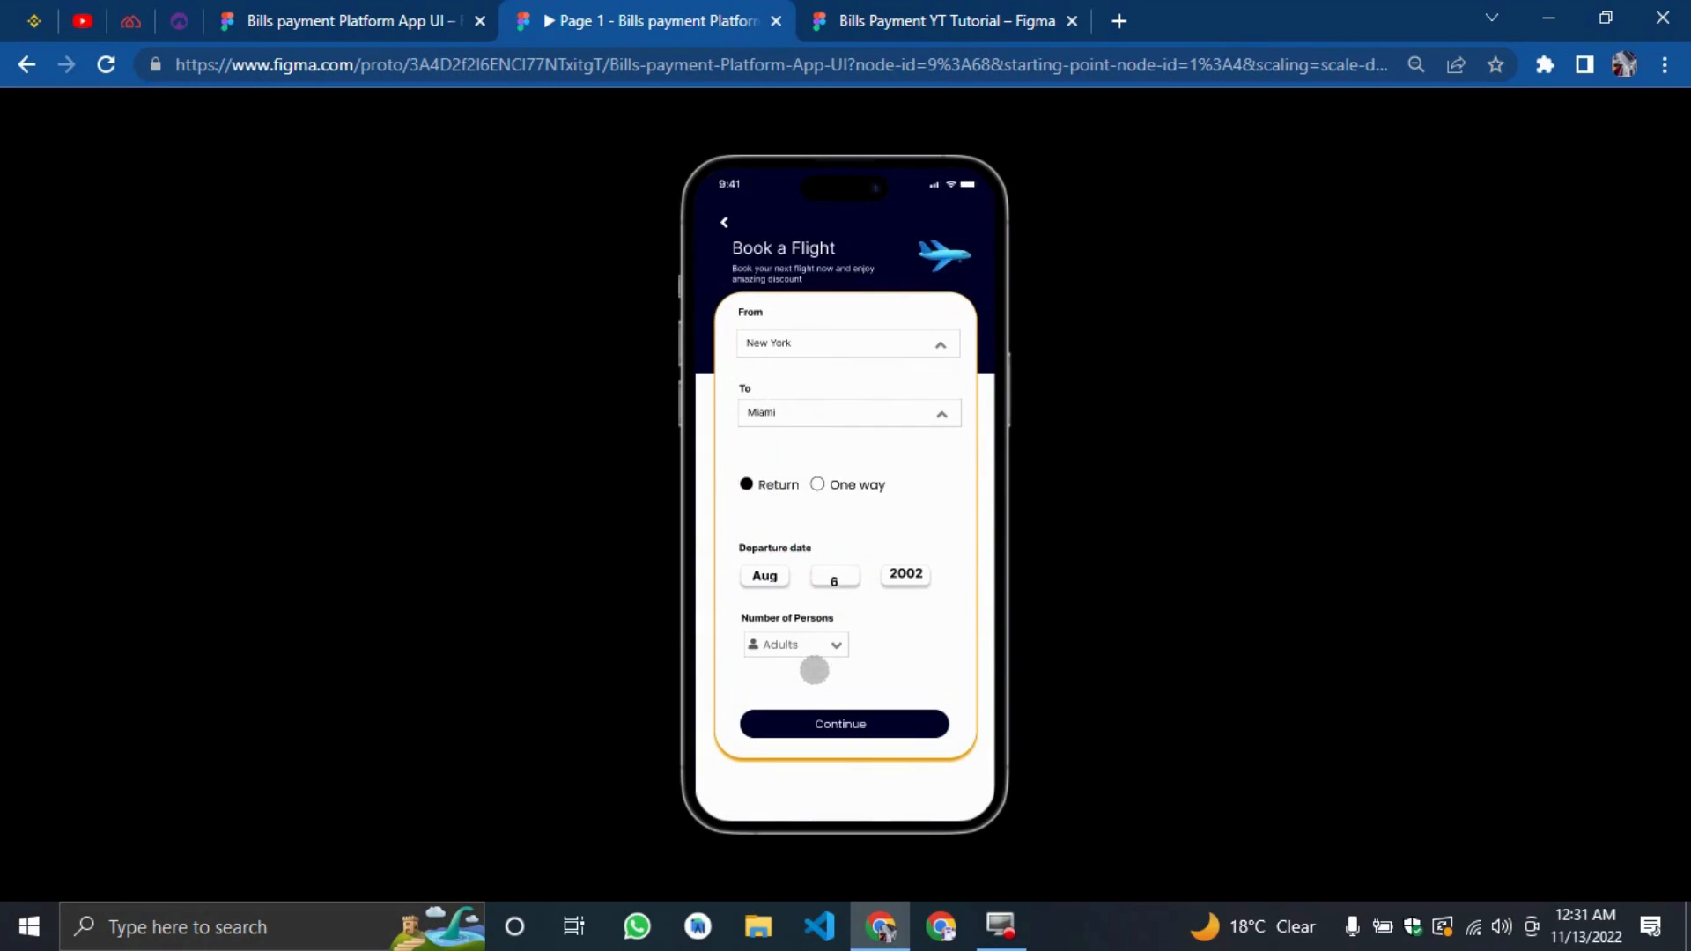
drag(881, 565, 889, 494)
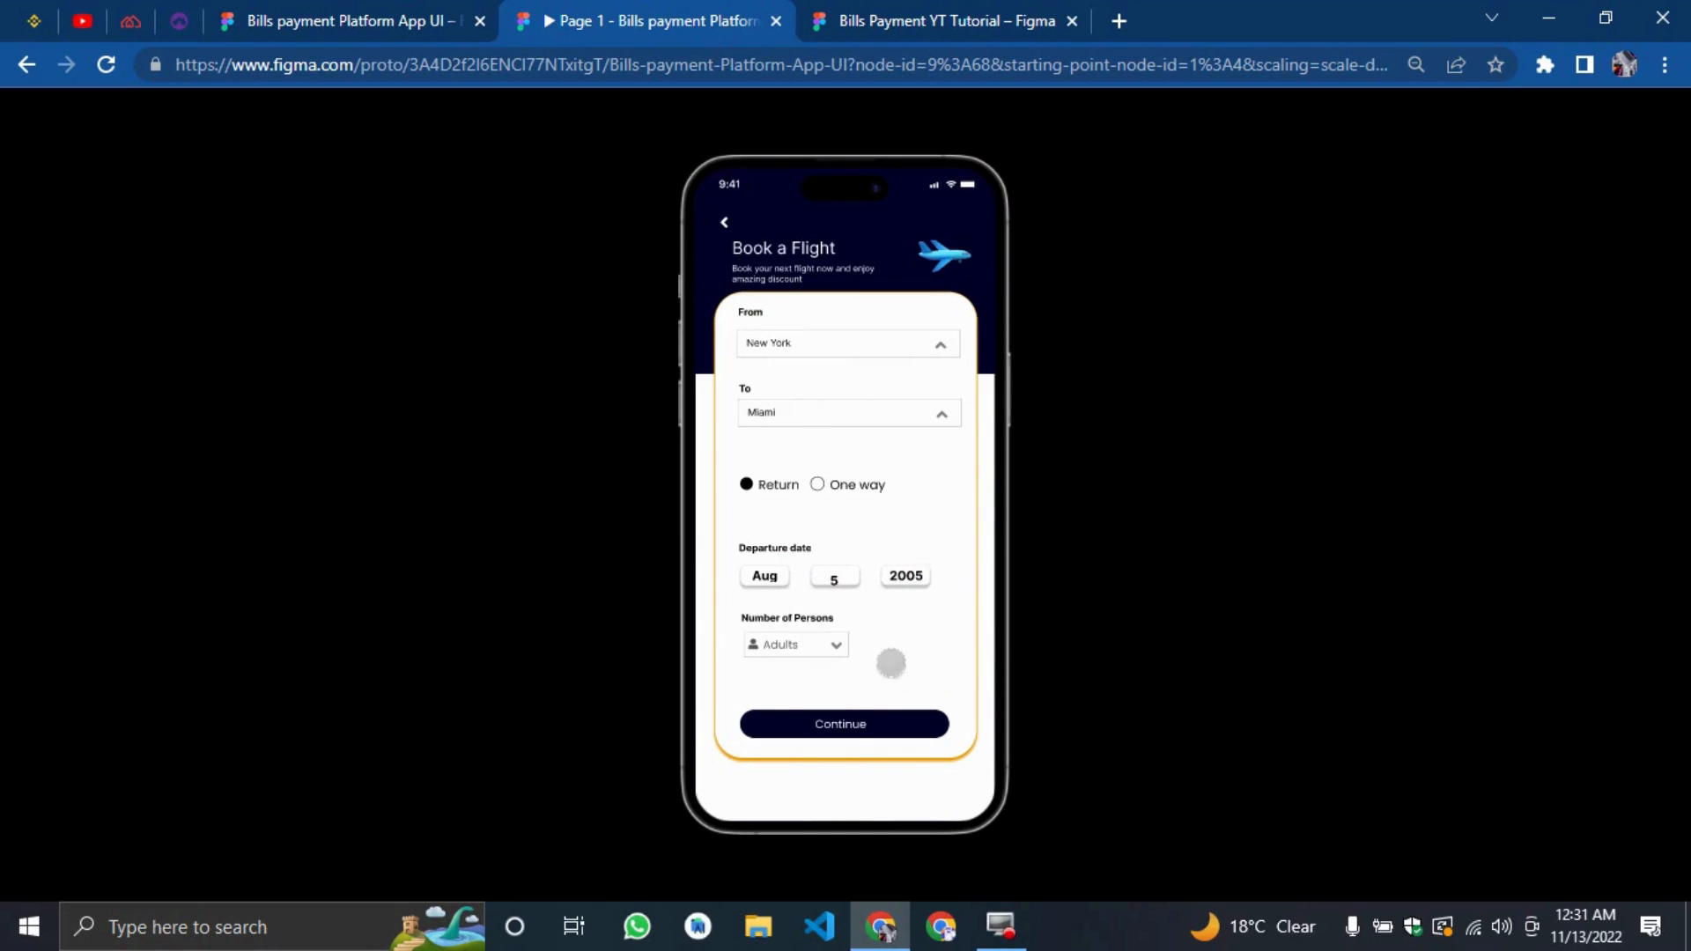
click(773, 646)
click(793, 749)
click(938, 639)
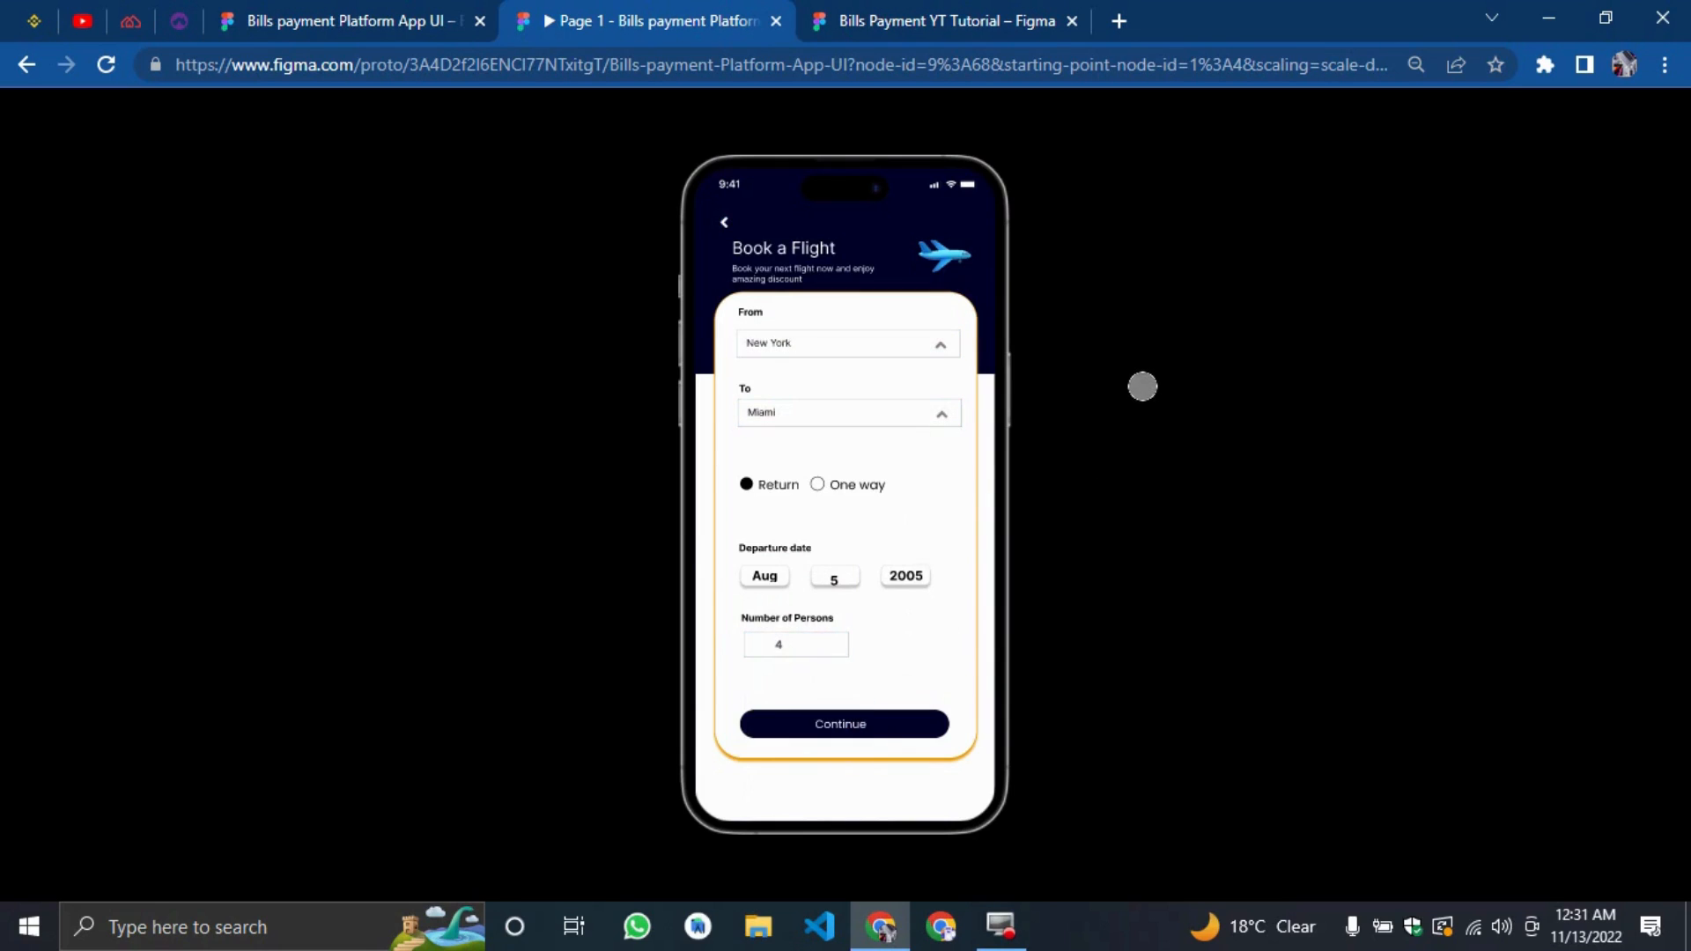